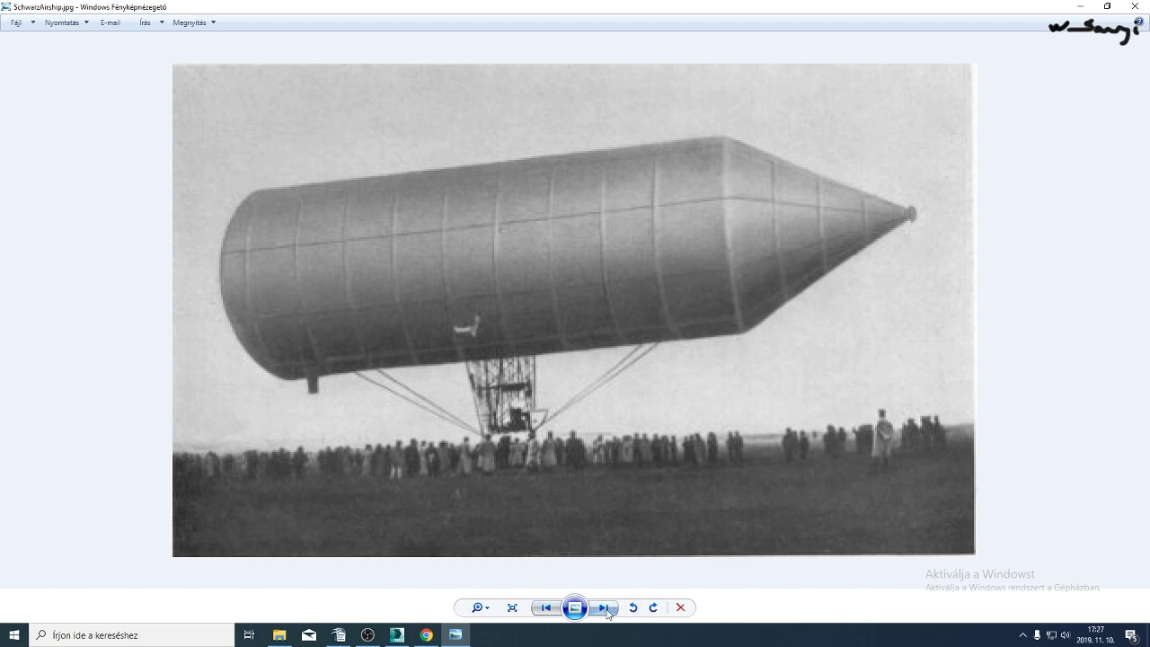
Look through the reference photos of the airship, examining its hull and the gondola framework up close.
left_click(608, 613)
scroll(530, 449, "up", 3)
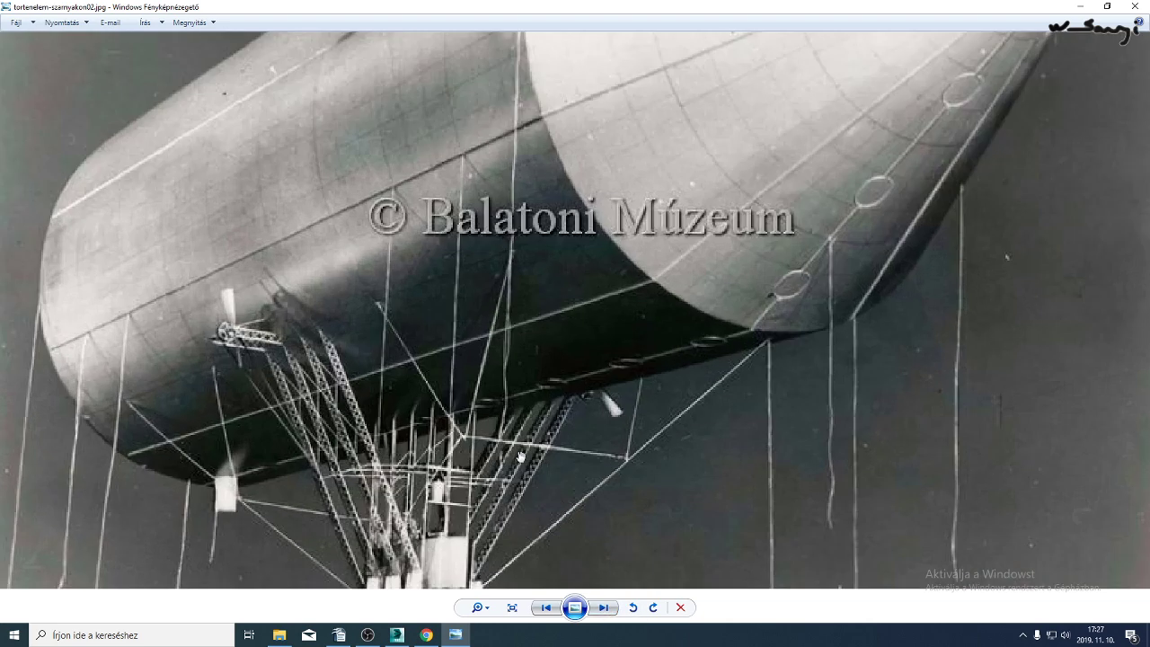
left_click_drag(501, 508, 563, 333)
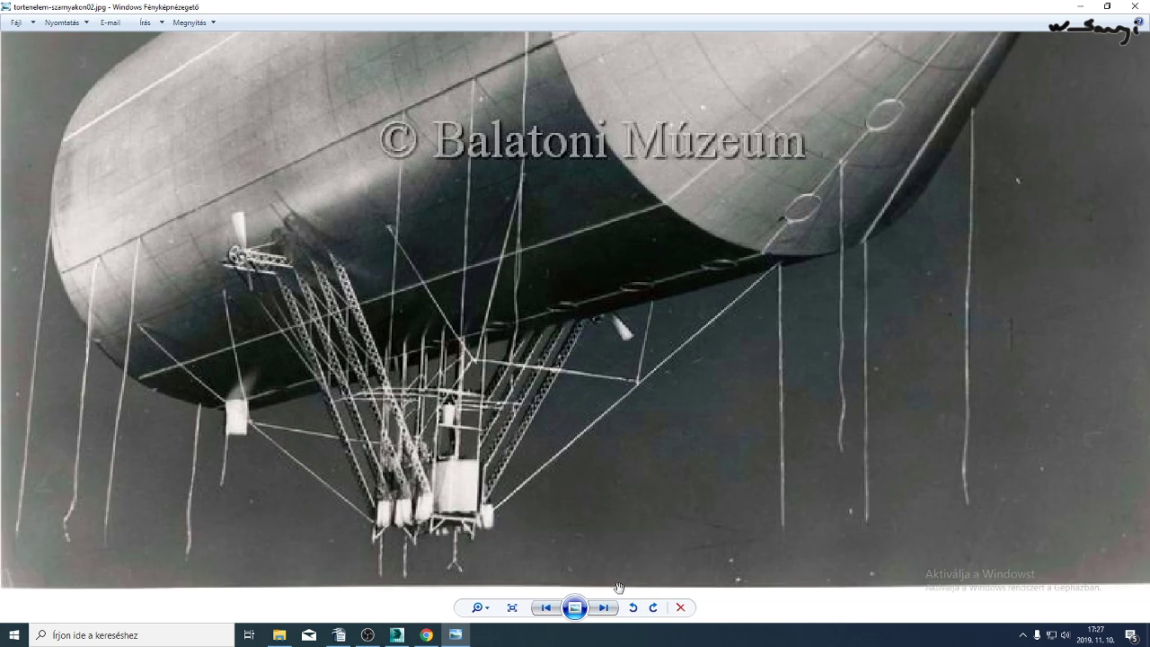
left_click(607, 614)
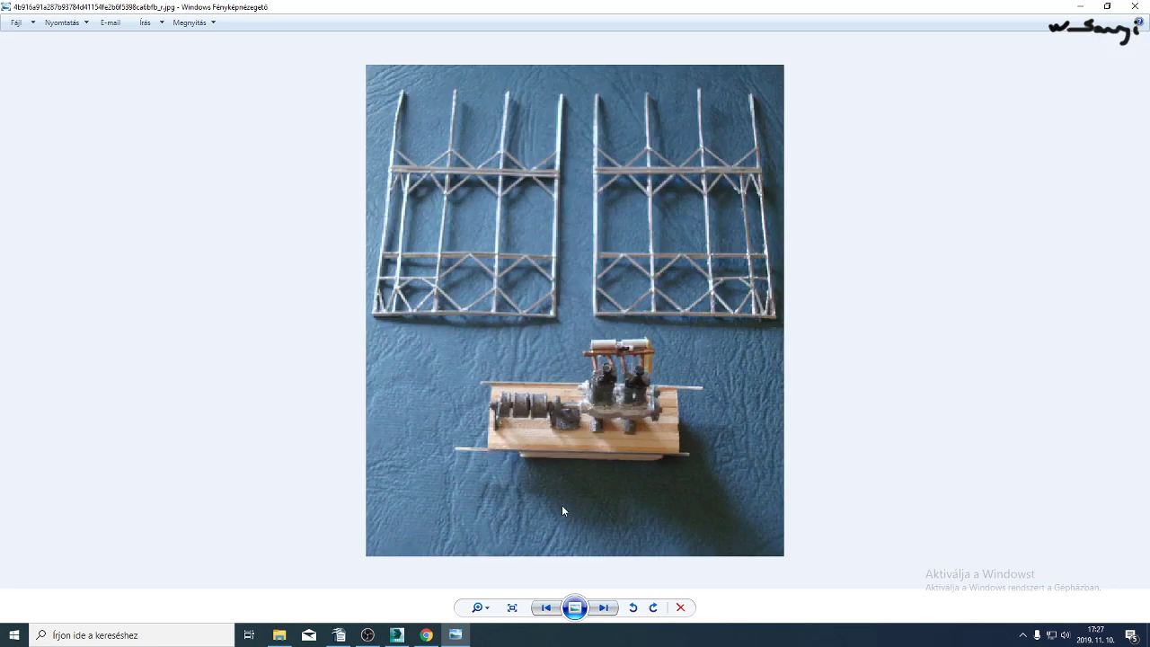
Examine the airship's construction drawing closely, including the side, section, frame and transmission views.
left_click(604, 609)
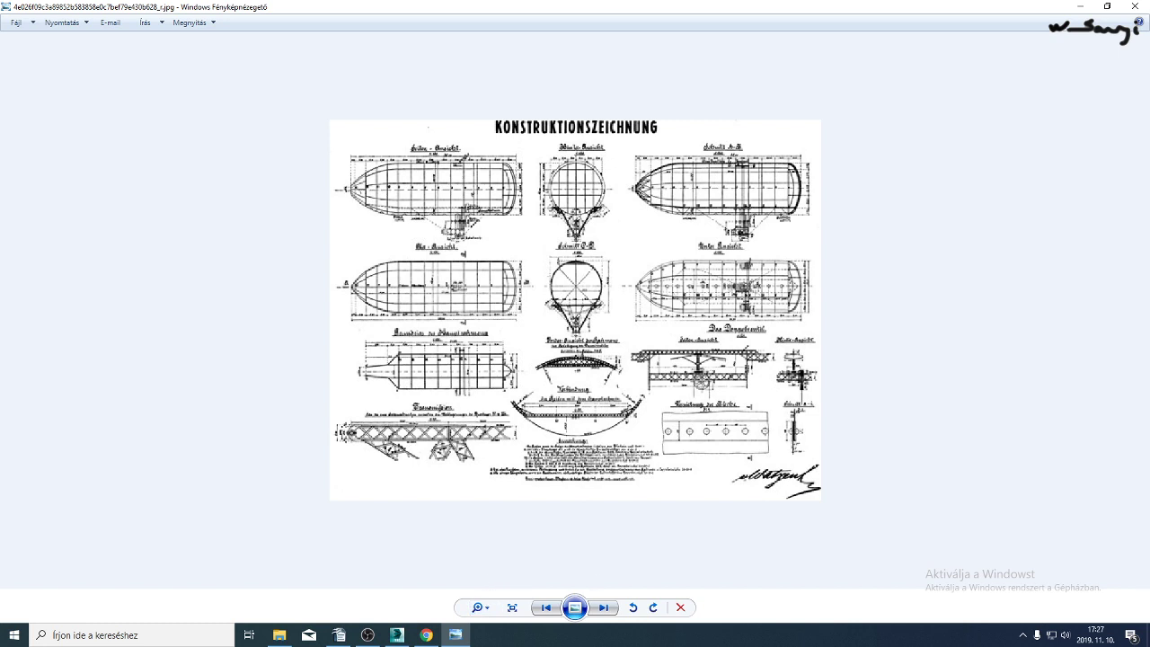
key("alt+Tab")
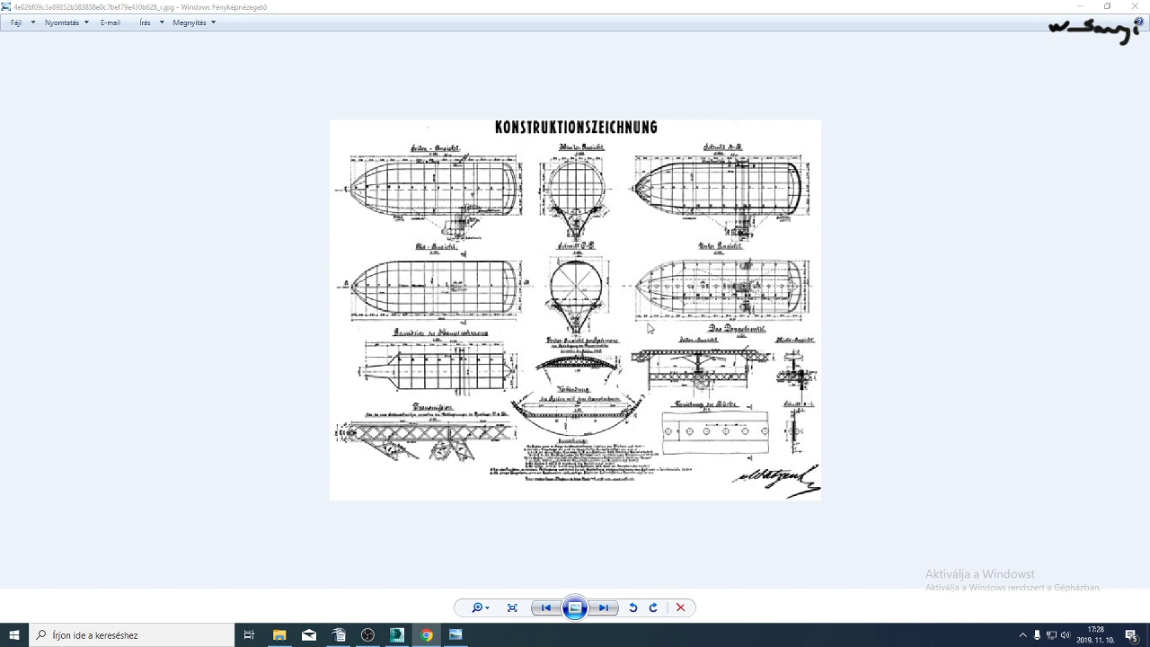
scroll(469, 438, "up", 2)
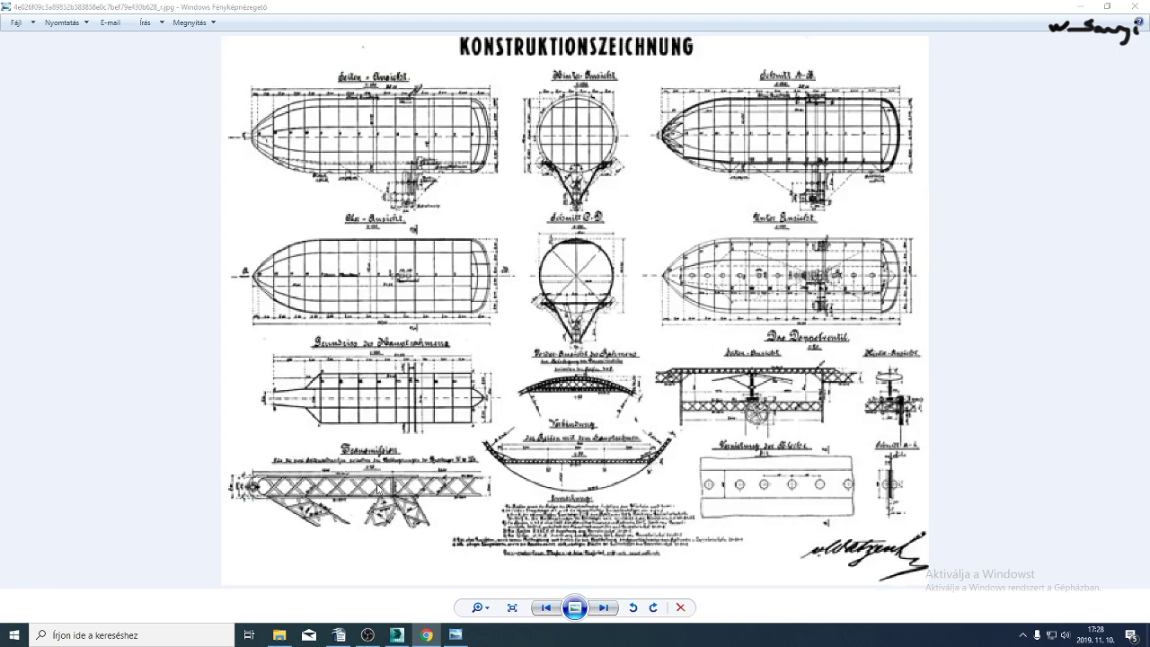
scroll(348, 490, "up", 3)
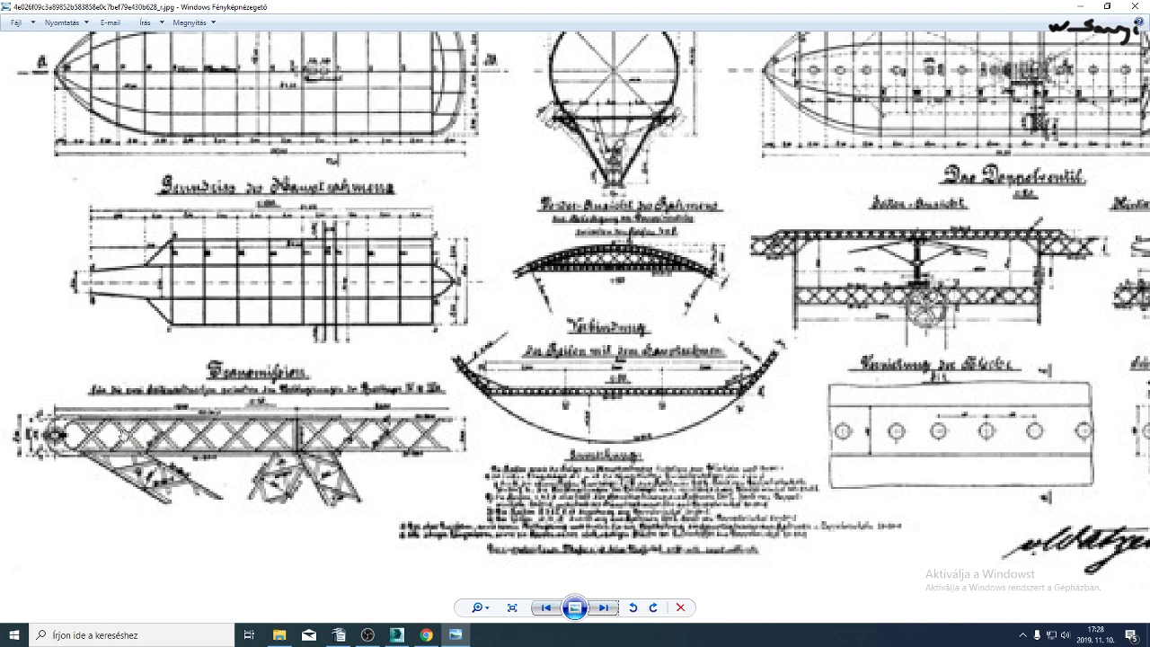
left_click_drag(717, 370, 702, 405)
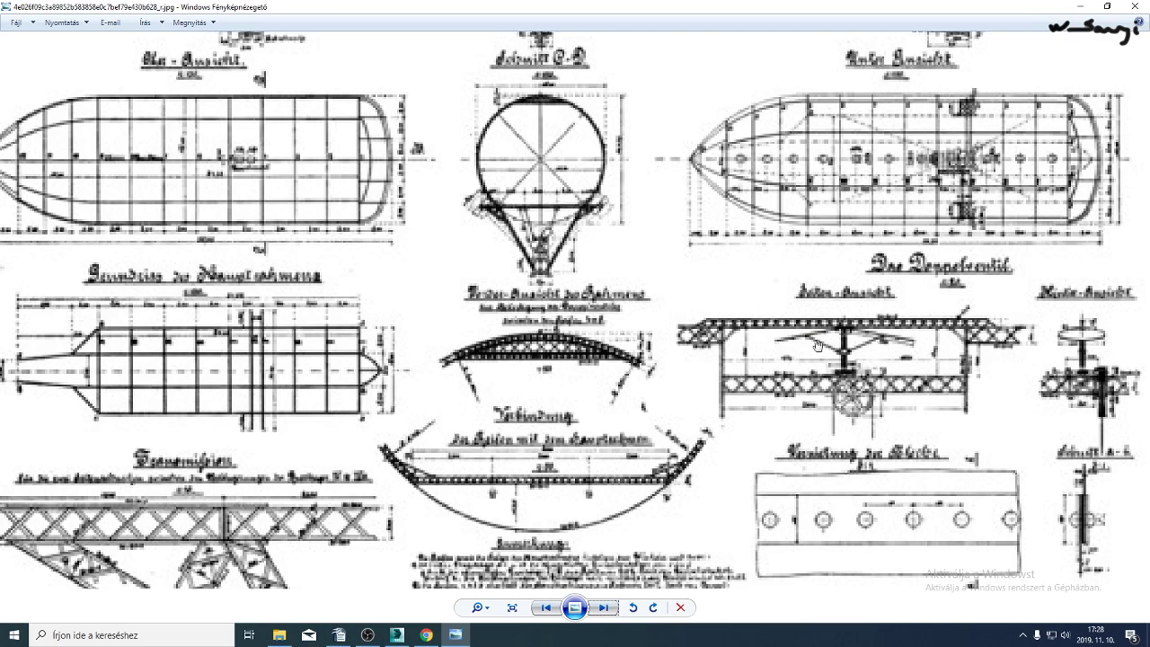
mouse_move(907, 380)
left_mouse_down()
mouse_move(858, 559)
mouse_move(852, 642)
left_mouse_up()
Go through the remaining reference pictures up to the one of the gondola framework model.
left_click(605, 608)
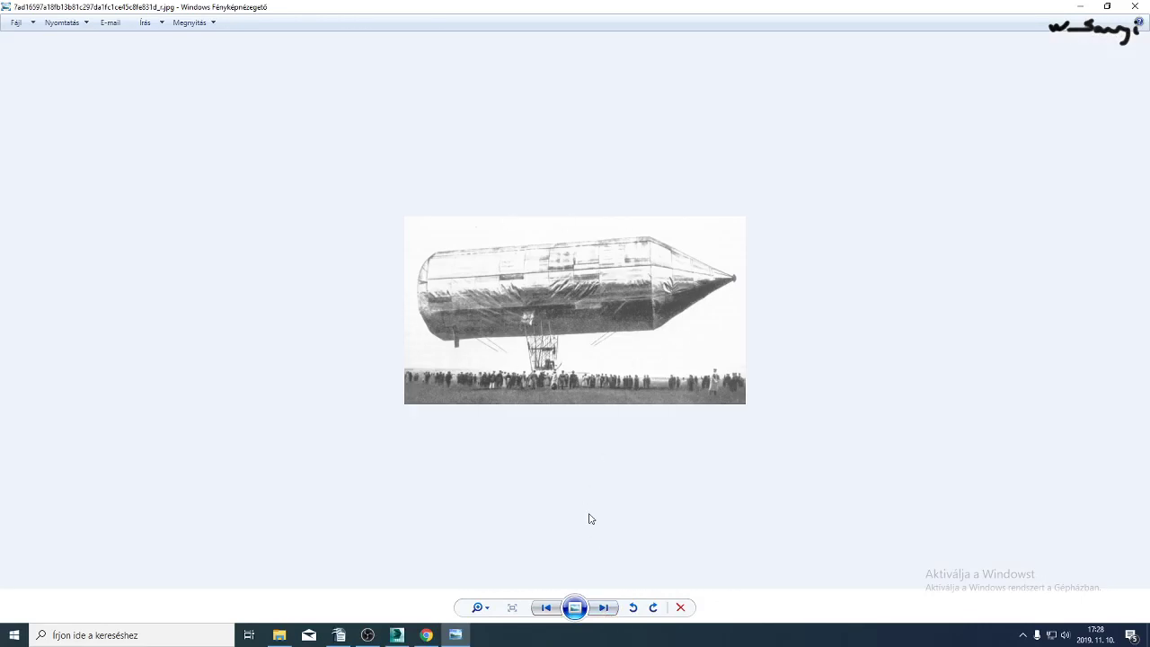
left_click(605, 608)
left_click(604, 609)
left_click(605, 609)
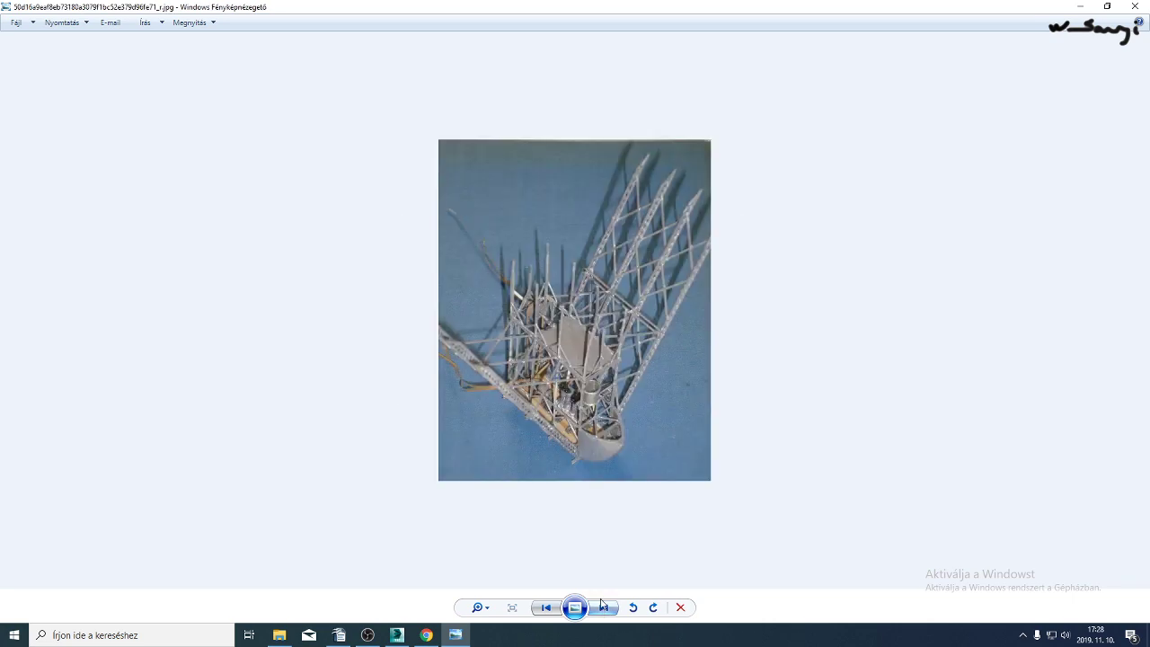
Switch to 3ds Max and try to open zeppline bk.max from the zeppelin folder inside TALÁLMÁNYOK\18.
left_click(397, 634)
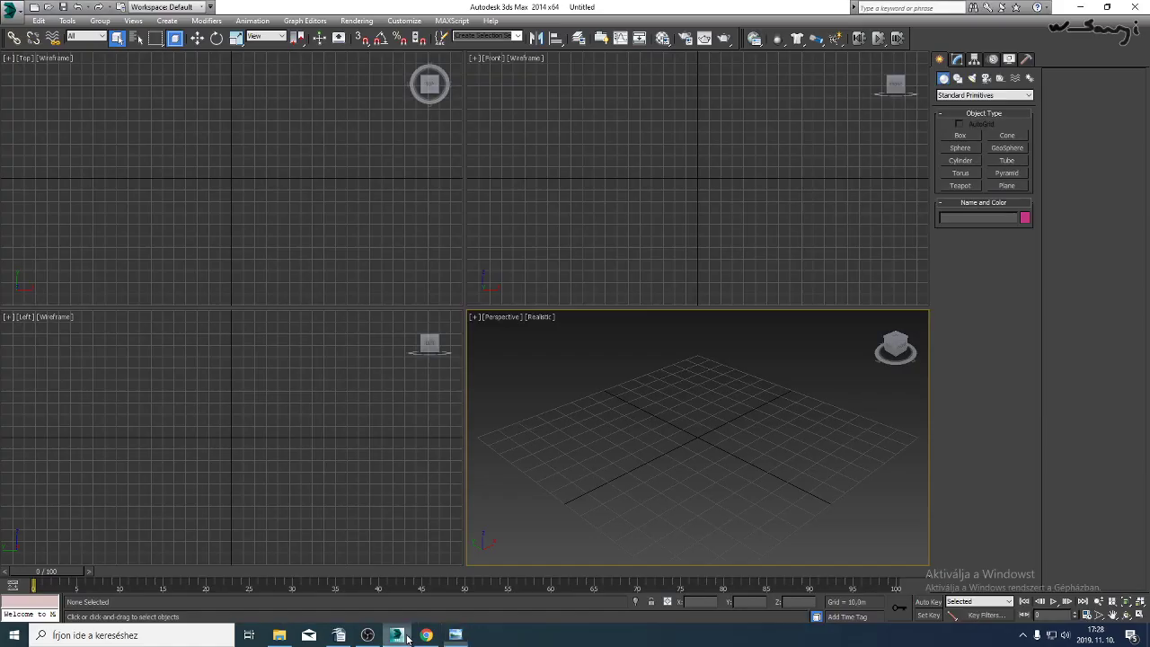
left_click(12, 8)
left_click(38, 94)
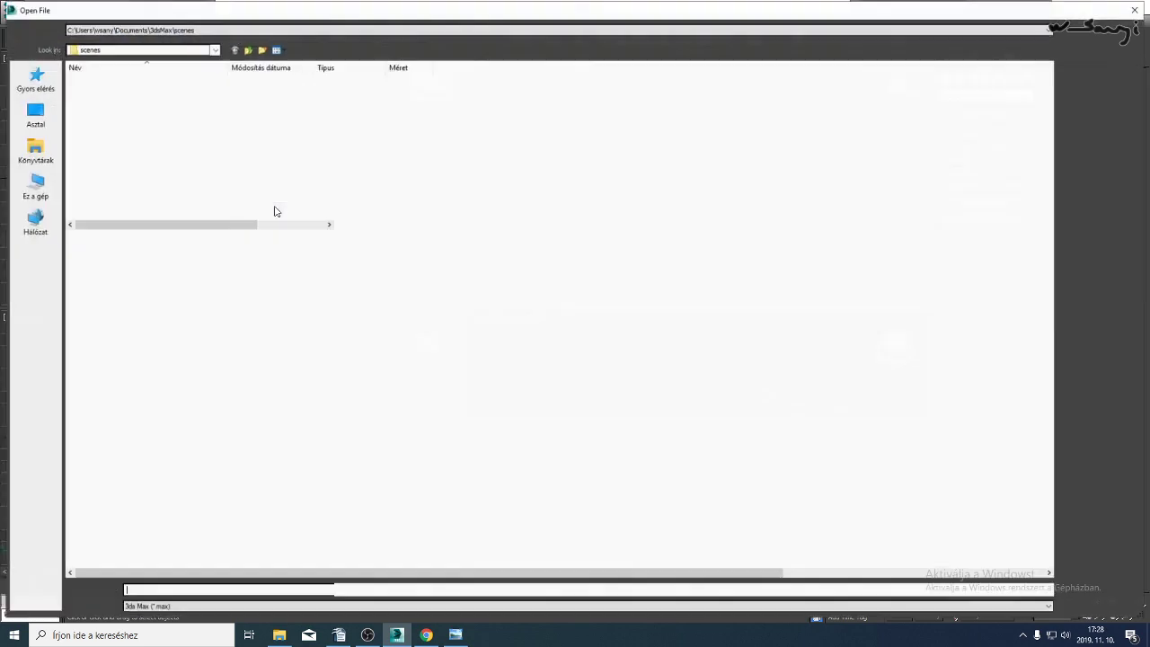
left_click(226, 30)
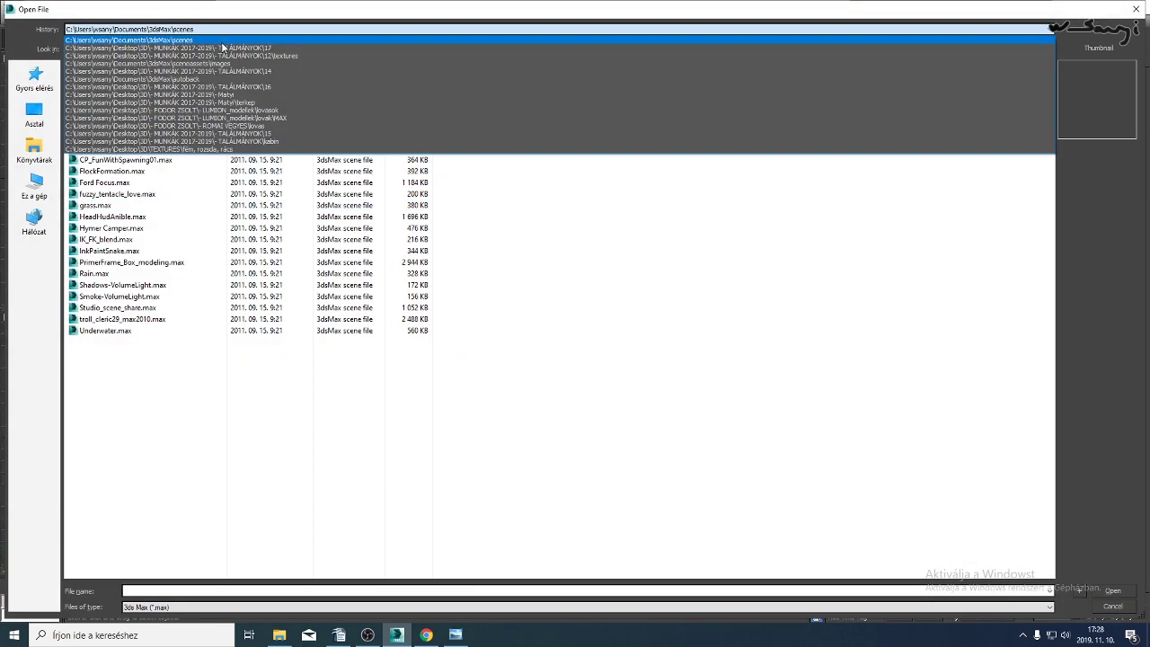
left_click(223, 47)
left_click(247, 50)
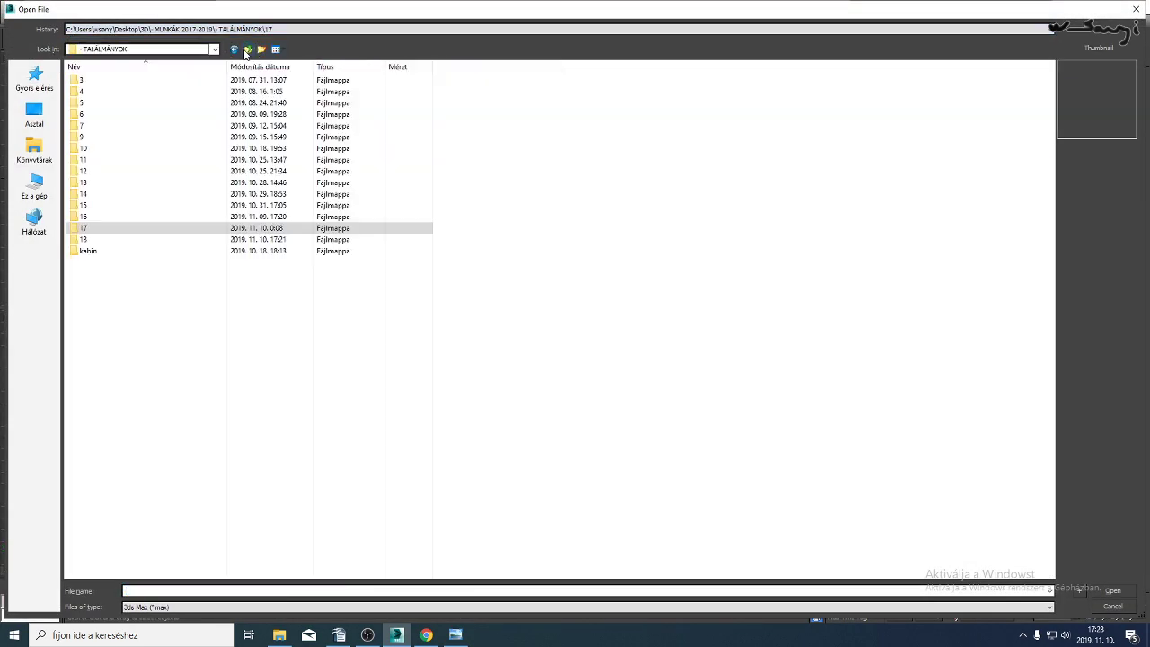
double_click(114, 240)
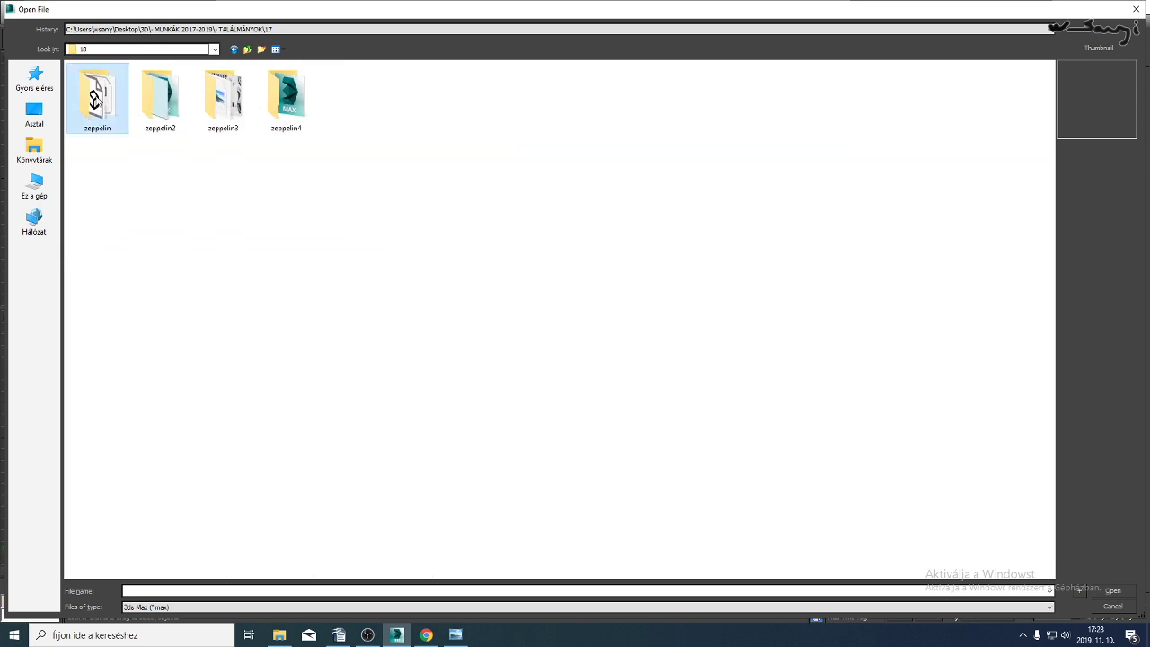
double_click(96, 99)
left_click(111, 81)
double_click(111, 82)
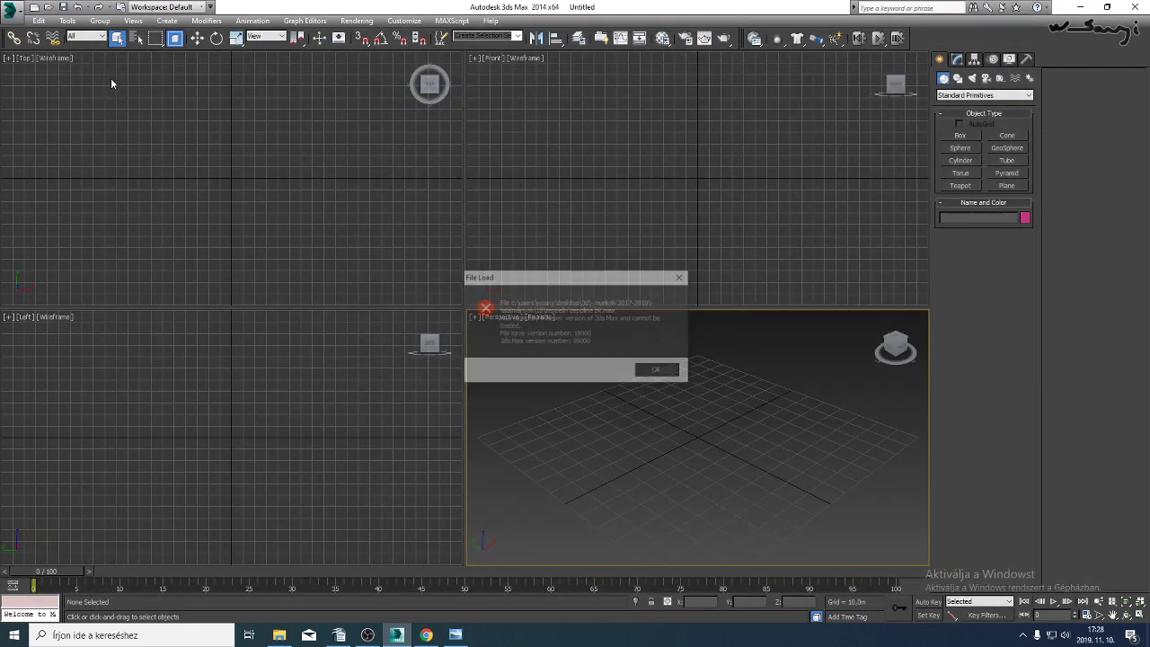
left_click(658, 371)
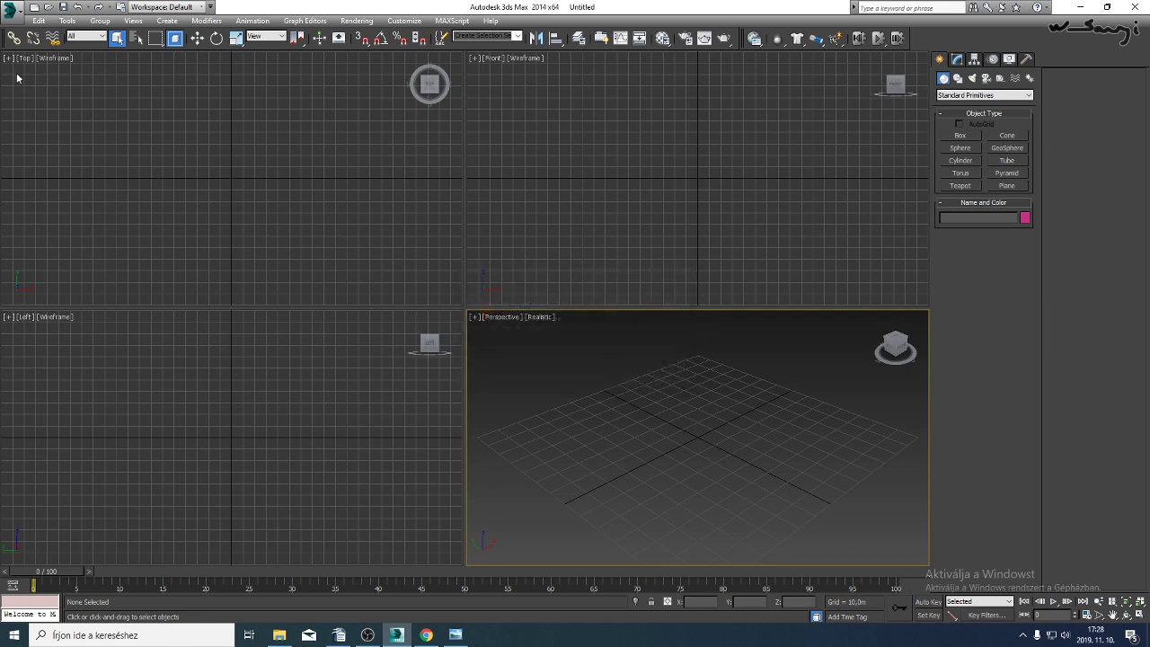
Merge all objects of Cadnav.com_C0412016.max from the zeppelin2 folder into the empty scene.
left_click(12, 12)
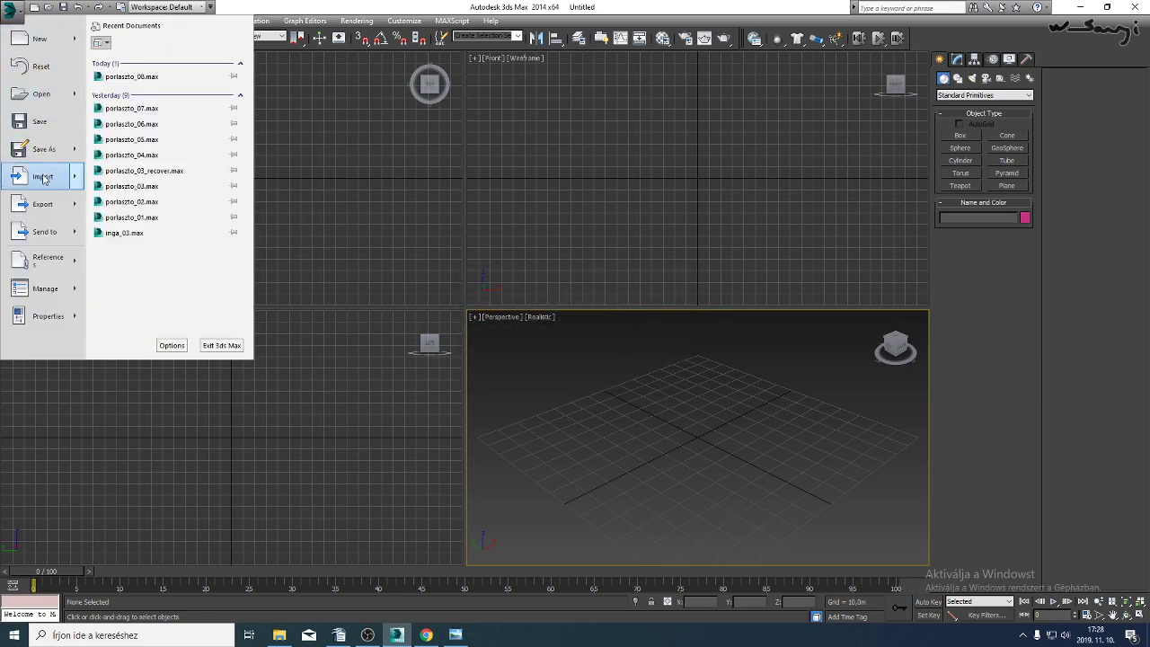
mouse_move(42, 180)
left_click(130, 85)
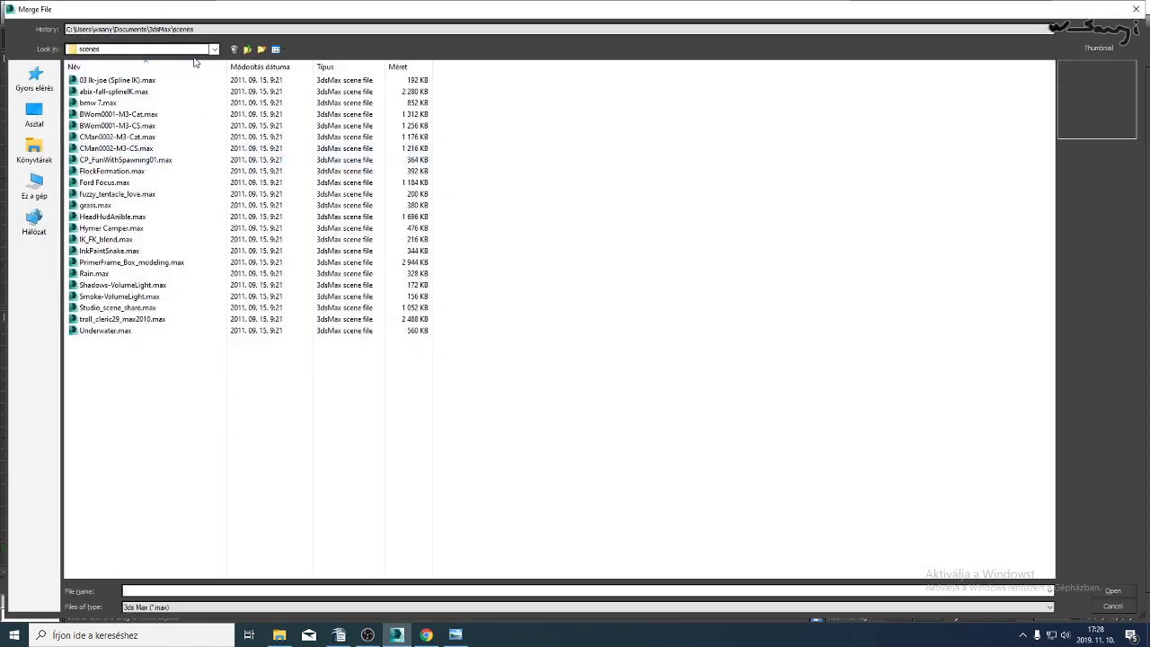
left_click(194, 30)
left_click(194, 43)
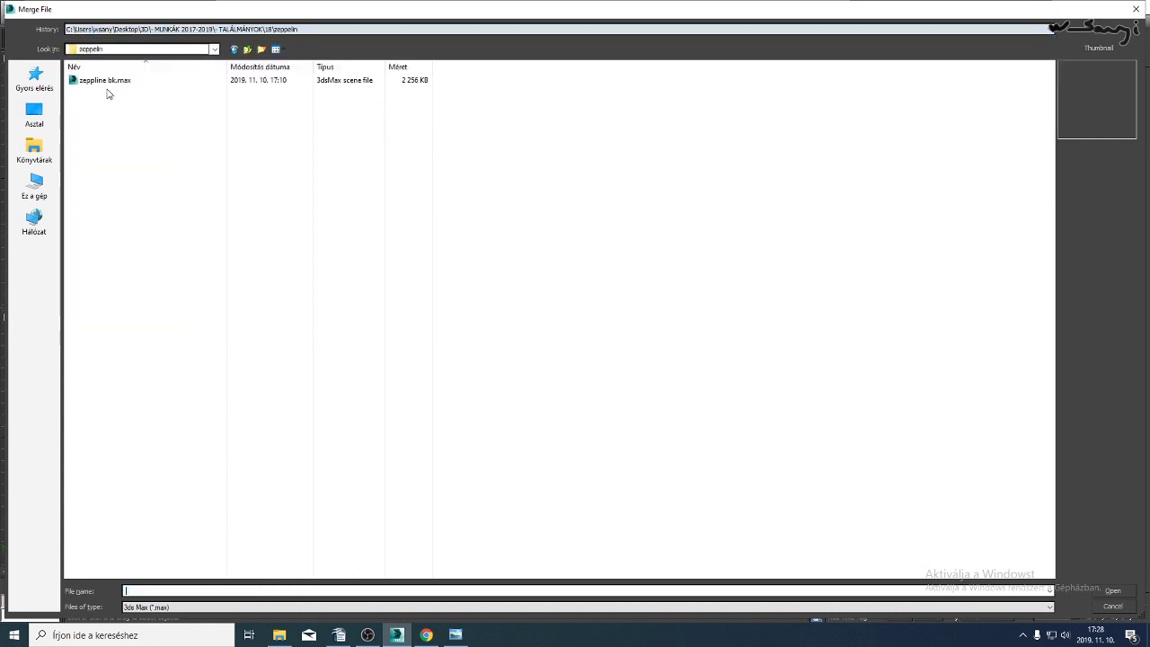
left_click(248, 50)
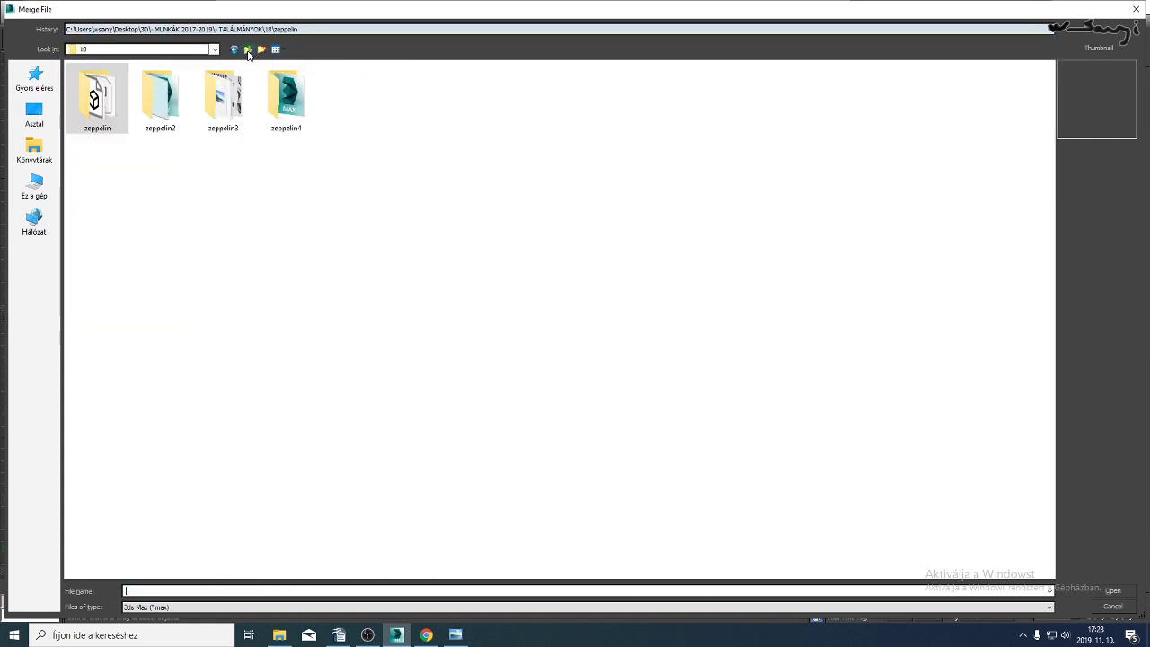
double_click(165, 109)
double_click(126, 80)
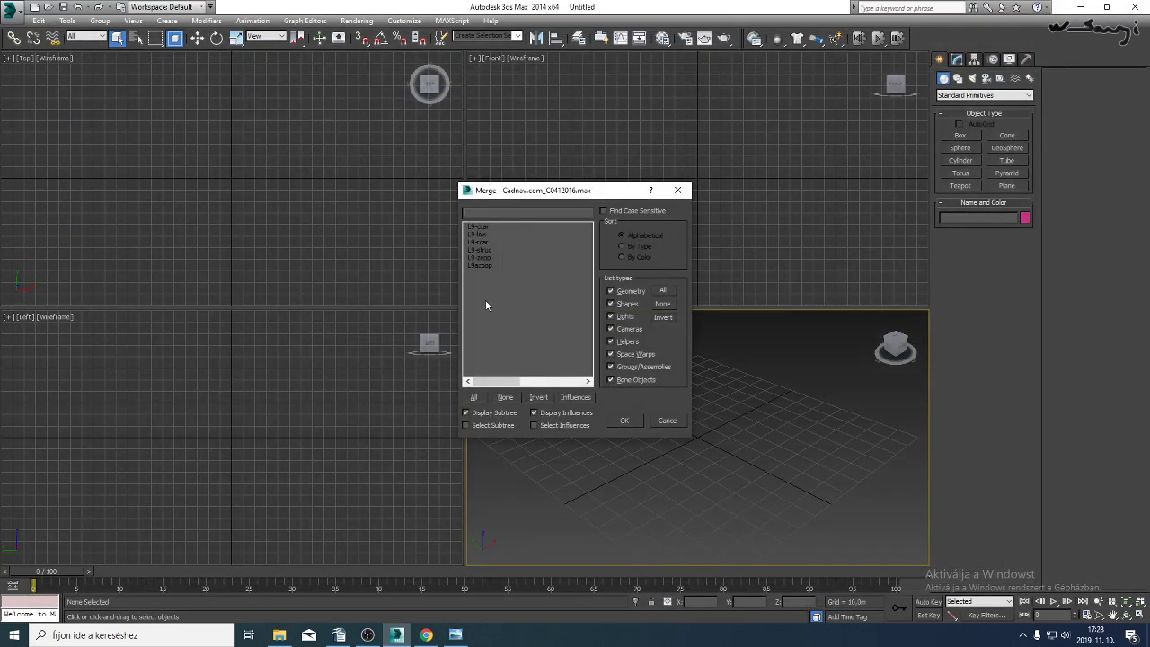
left_click(475, 398)
left_click(622, 420)
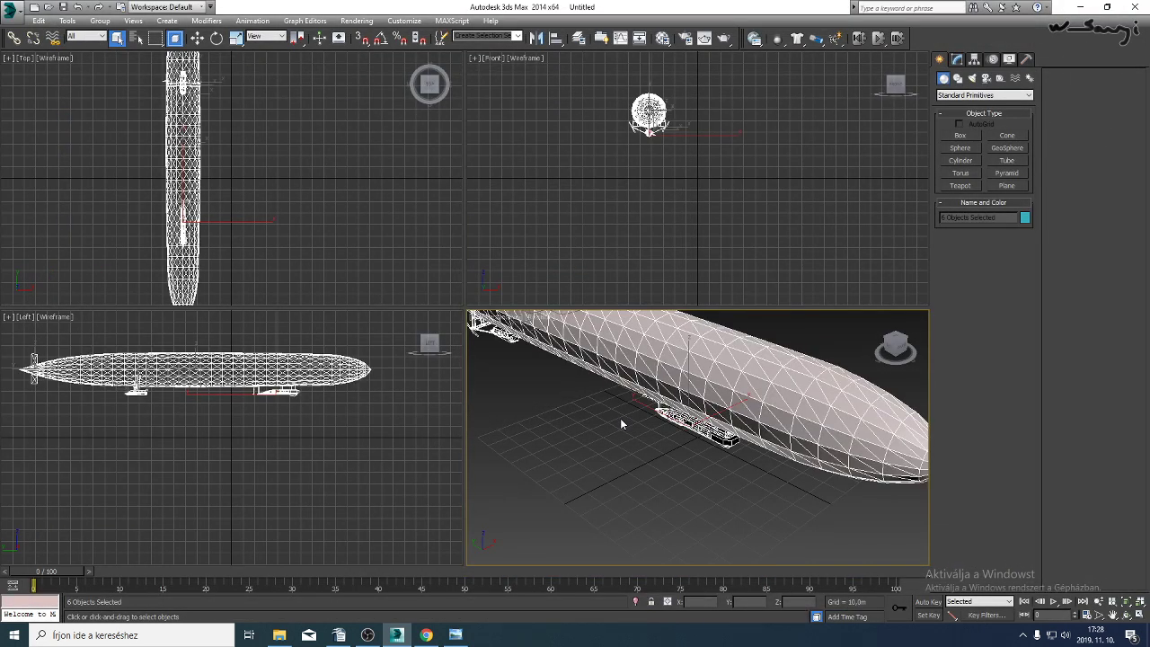
Inspect the merged airship in a maximized perspective view, checking the hull, tail fins and gondolas from several angles.
left_click(1140, 614)
left_click(1127, 615)
left_click_drag(689, 403, 484, 303)
middle_click_drag(484, 302, 572, 343)
scroll(471, 316, "up", 8)
middle_click_drag(470, 315, 448, 321)
left_click_drag(448, 321, 620, 289)
scroll(620, 289, "down", 10)
middle_click_drag(621, 289, 373, 309)
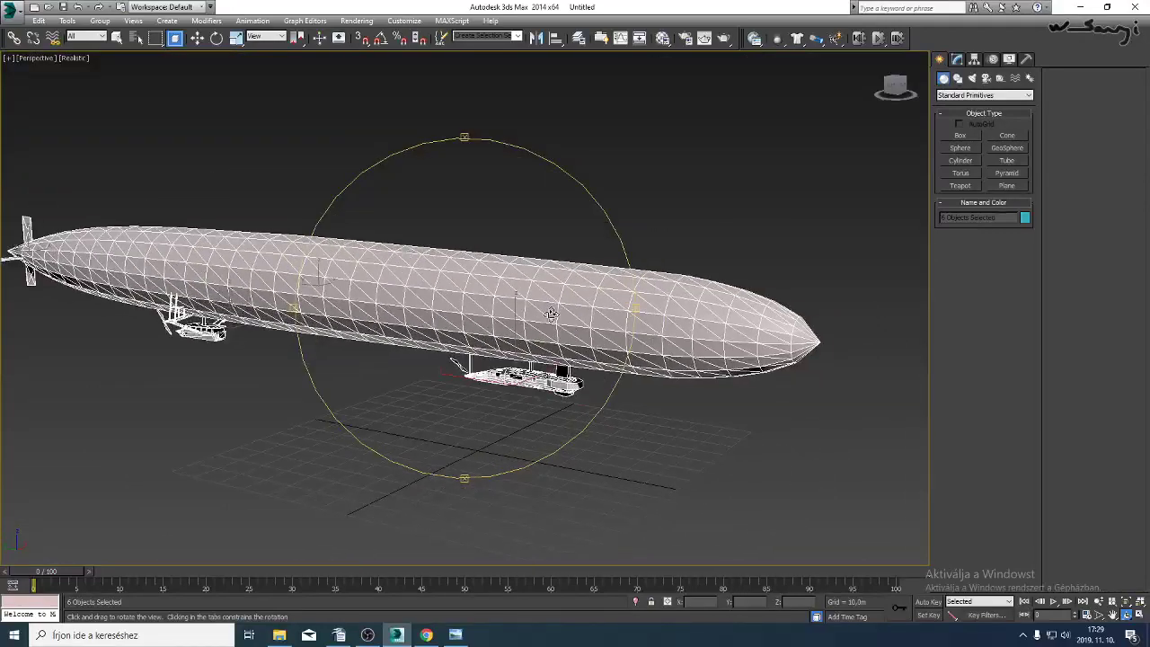
scroll(557, 360, "up", 9)
middle_click_drag(559, 364, 543, 228)
middle_click_drag(523, 299, 525, 250)
scroll(524, 249, "down", 10)
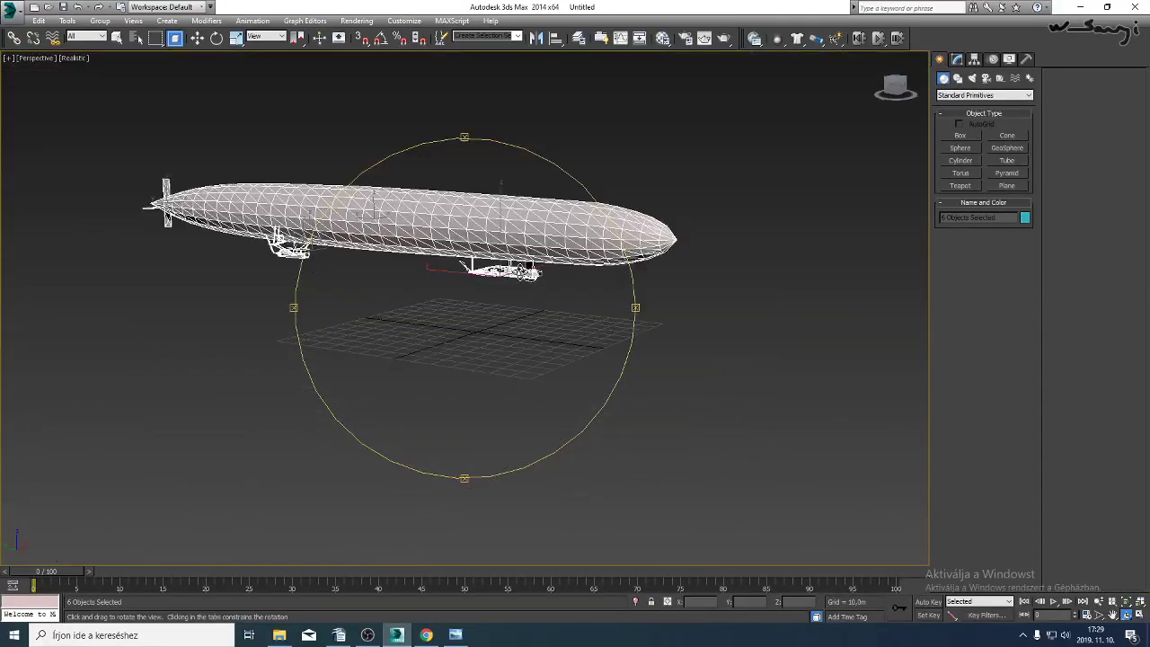
middle_click_drag(350, 193, 321, 245)
left_click_drag(351, 265, 375, 261)
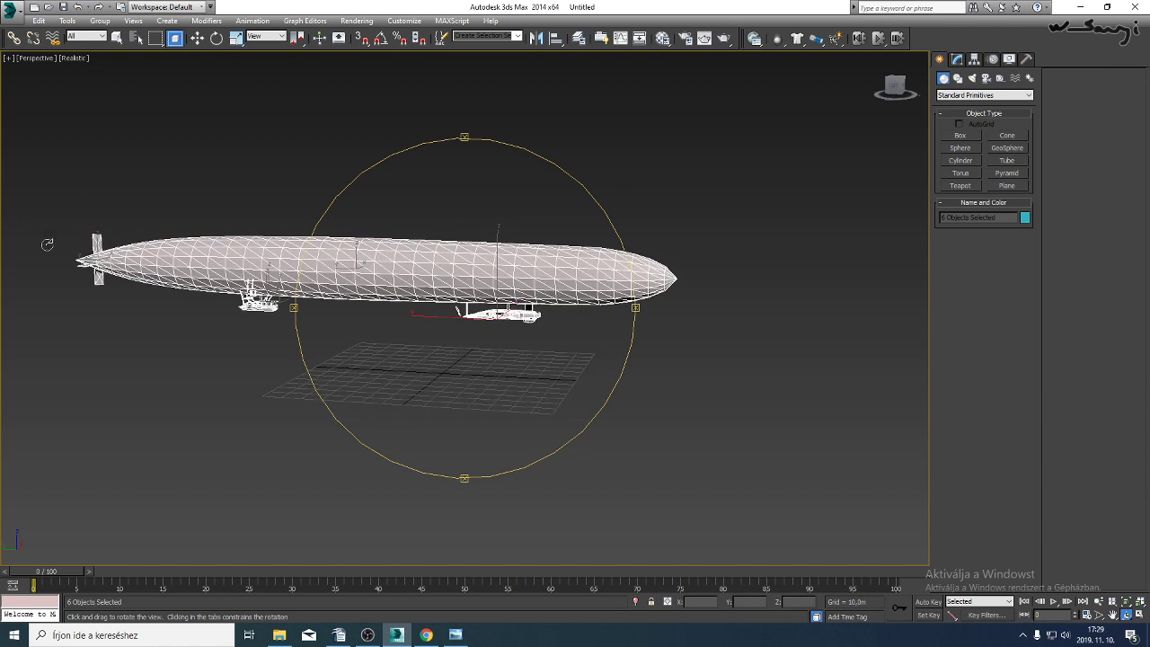
Reset the scene without saving the merged airship.
left_click(12, 11)
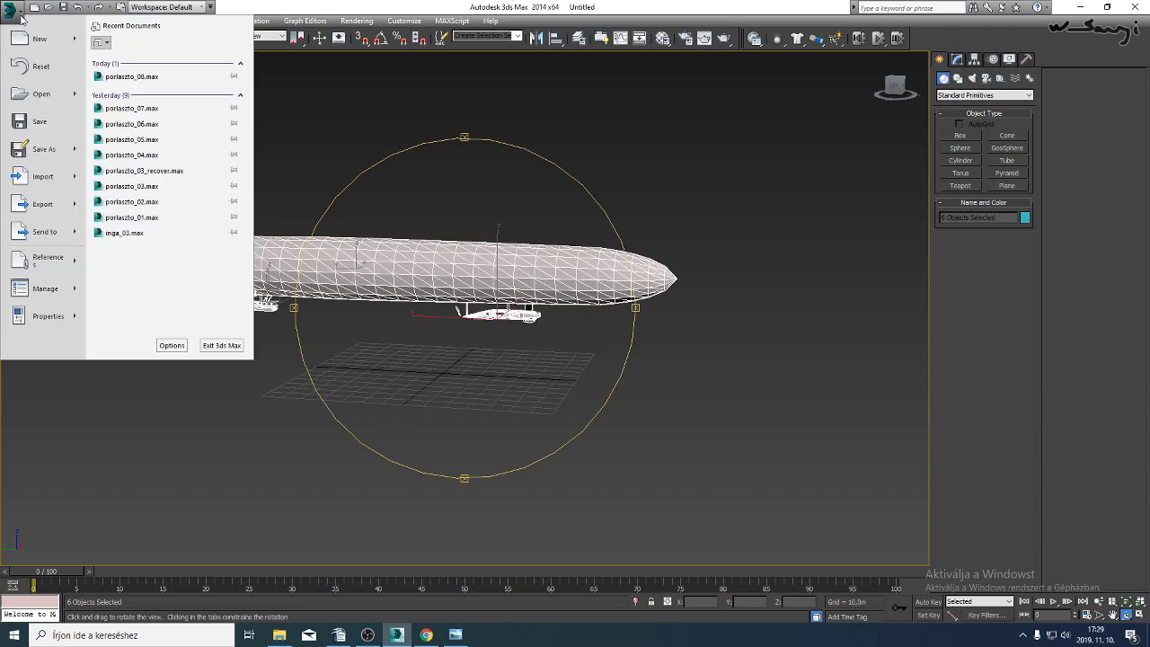
left_click(27, 70)
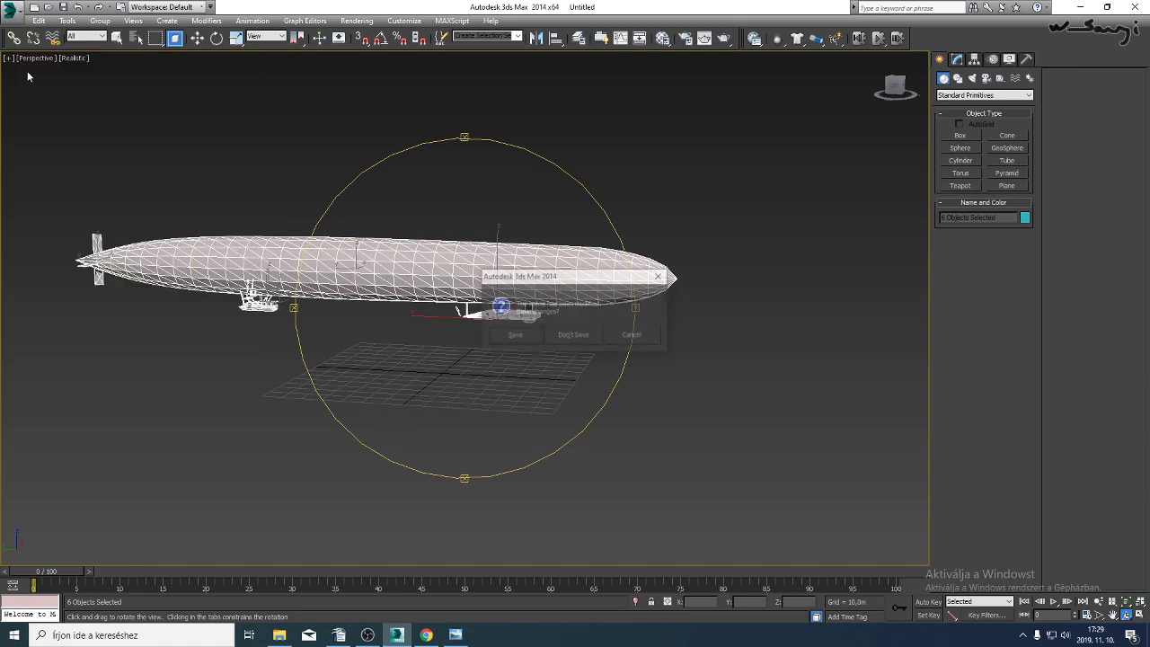
left_click(573, 336)
left_click(546, 333)
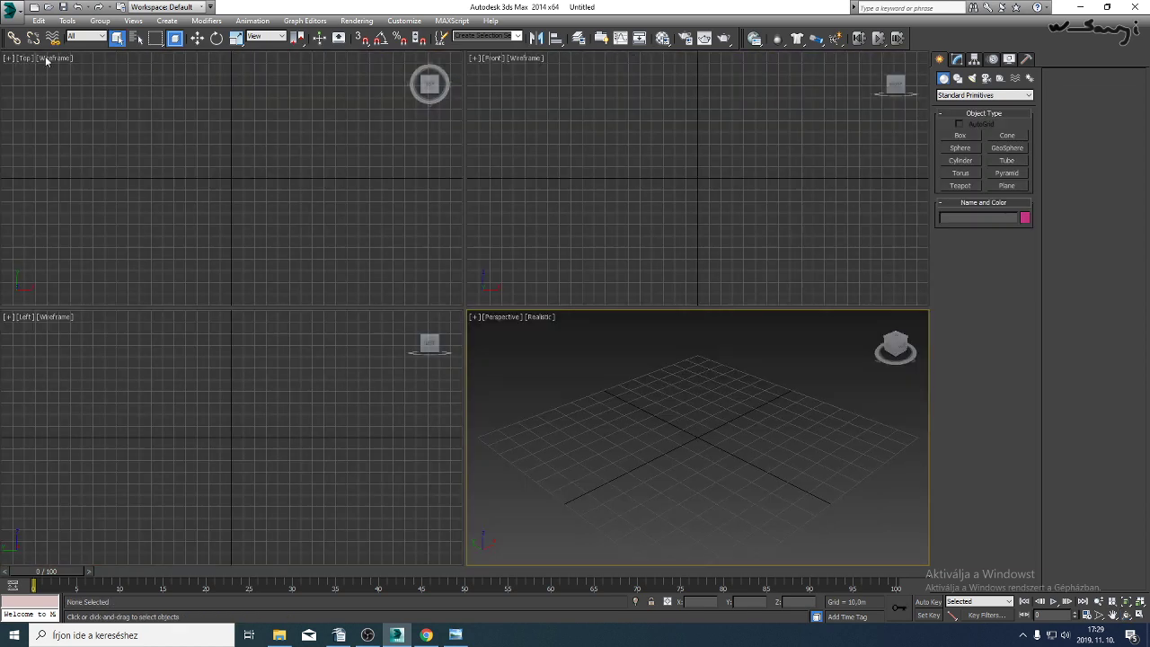
Import zeplline.obj from the zeppelin folder with all of its objects, listing all file types to find it.
left_click(13, 11)
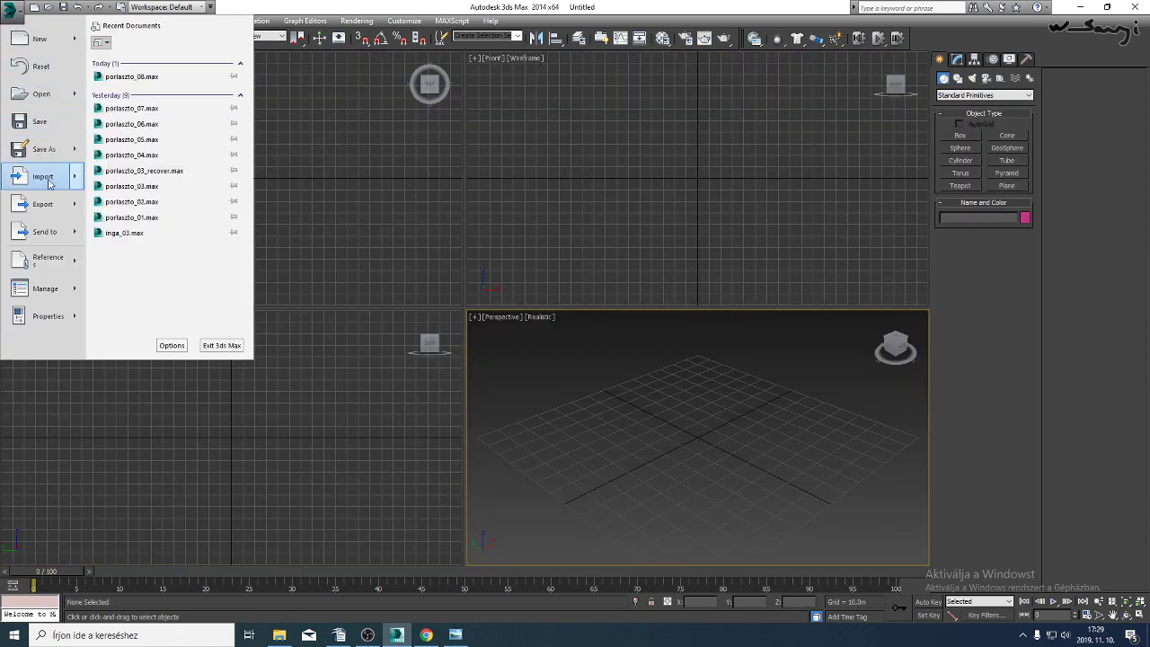
mouse_move(49, 184)
left_click(126, 83)
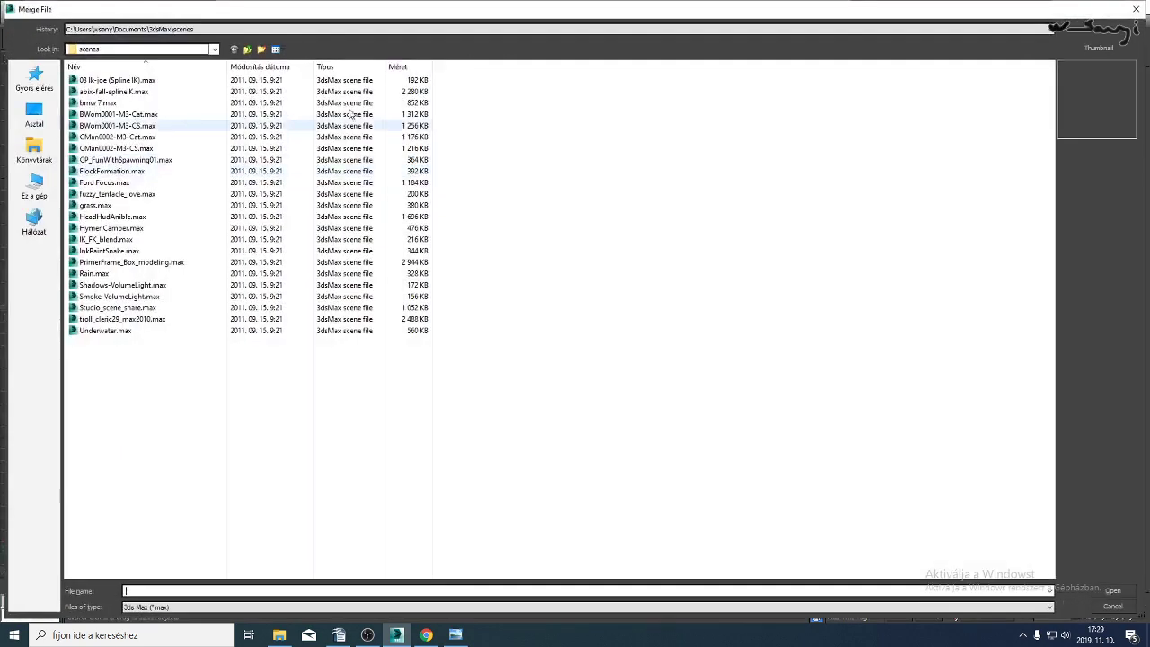
left_click(248, 49)
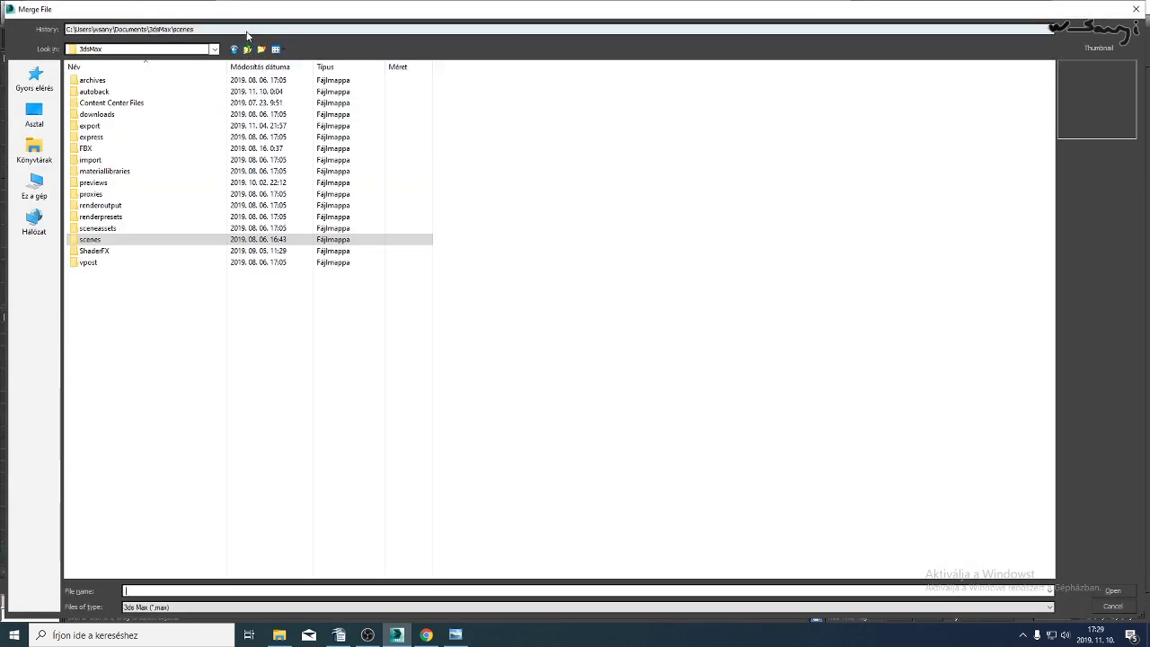
left_click(247, 33)
left_click(249, 47)
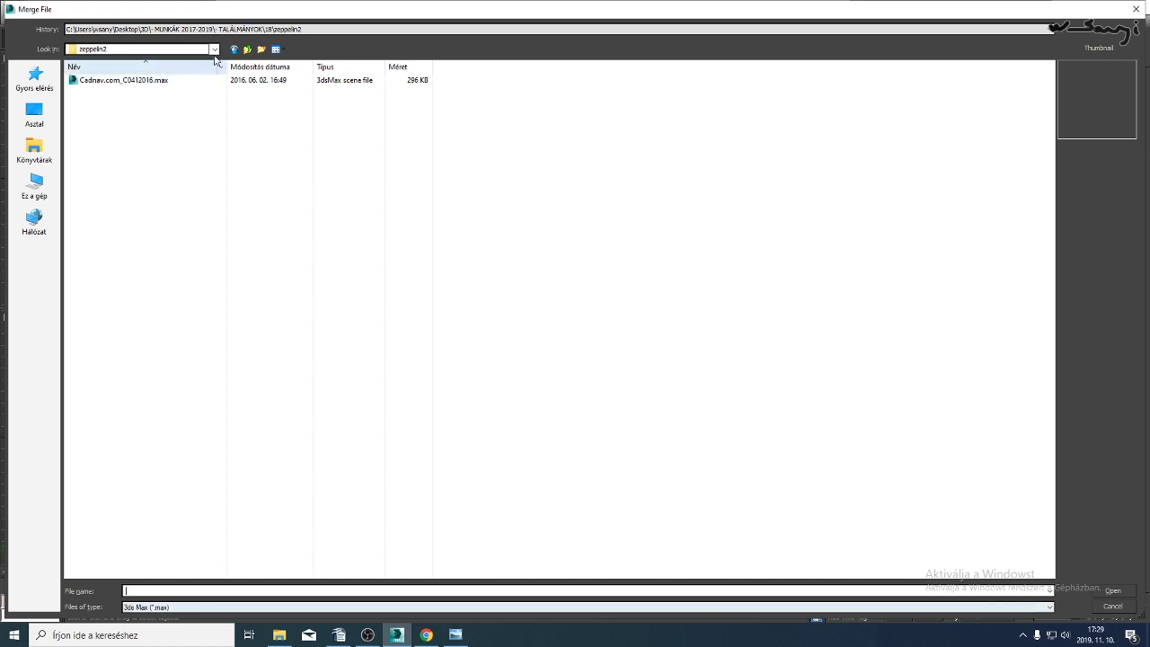
left_click(248, 49)
double_click(123, 93)
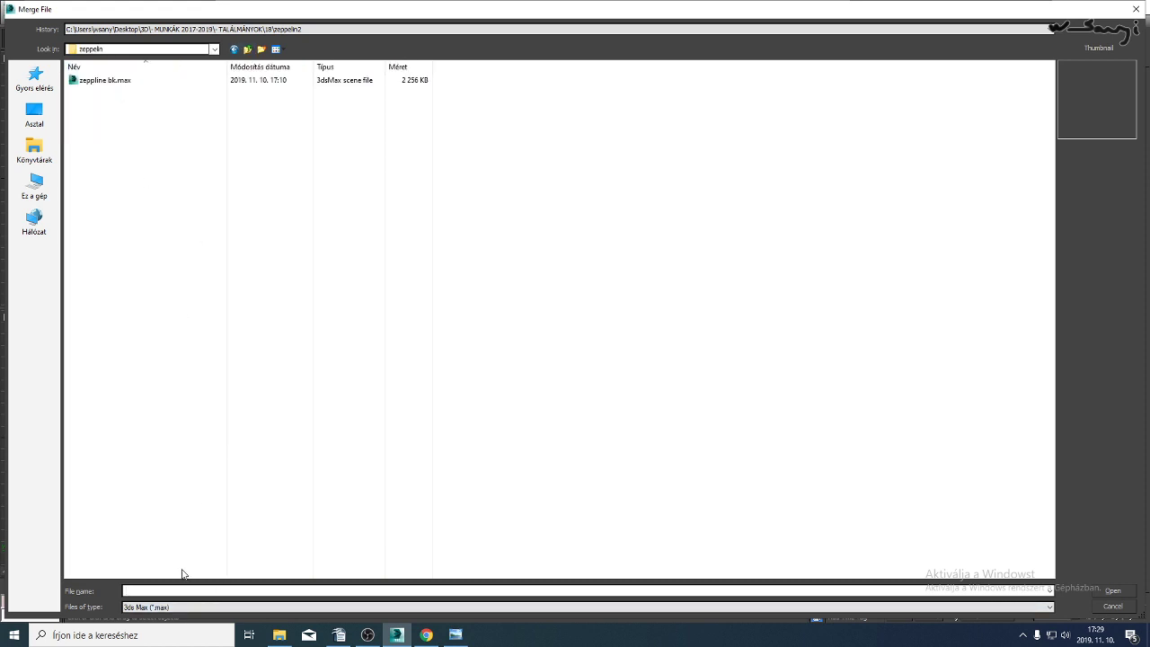
left_click(189, 608)
left_click(162, 626)
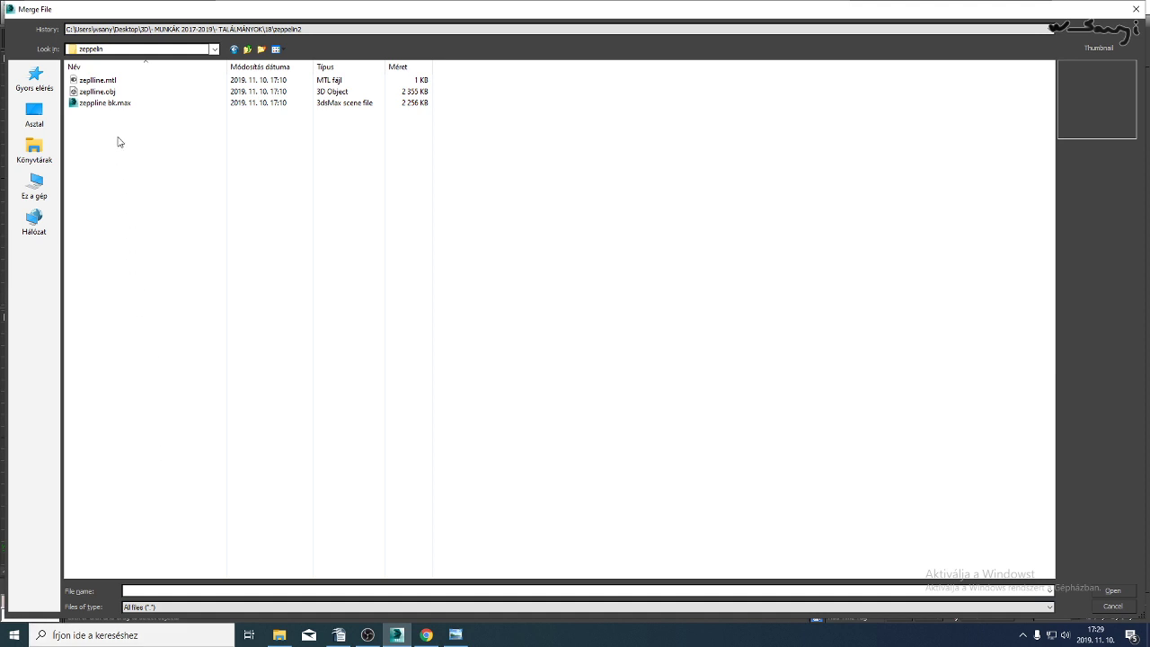
double_click(97, 91)
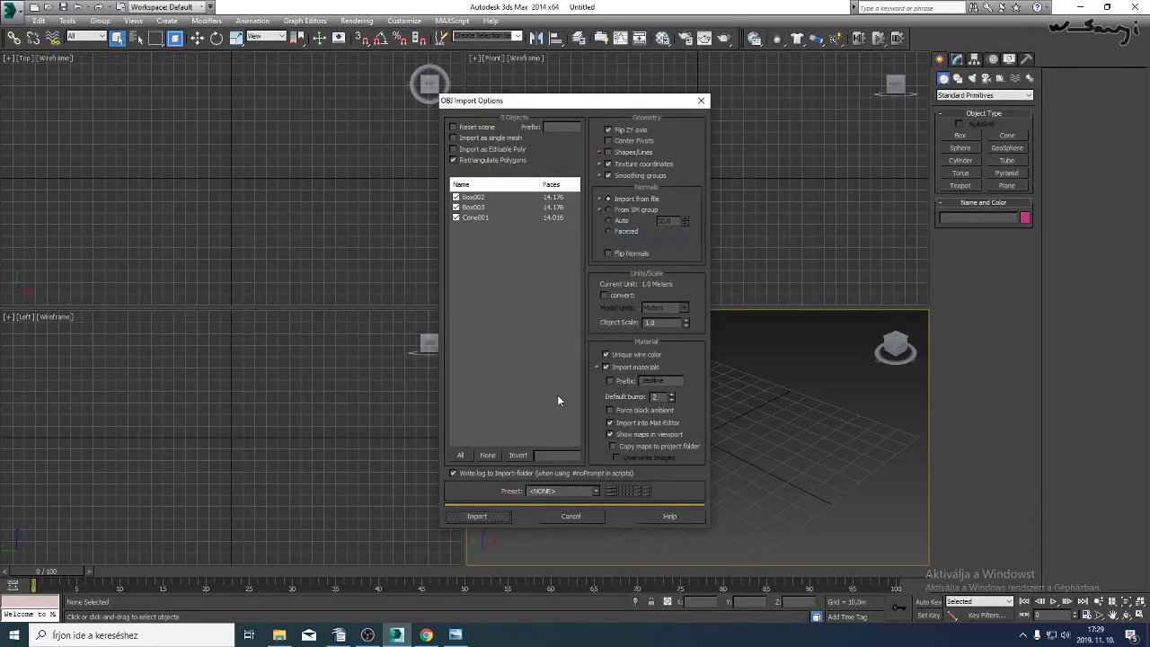
left_click(481, 516)
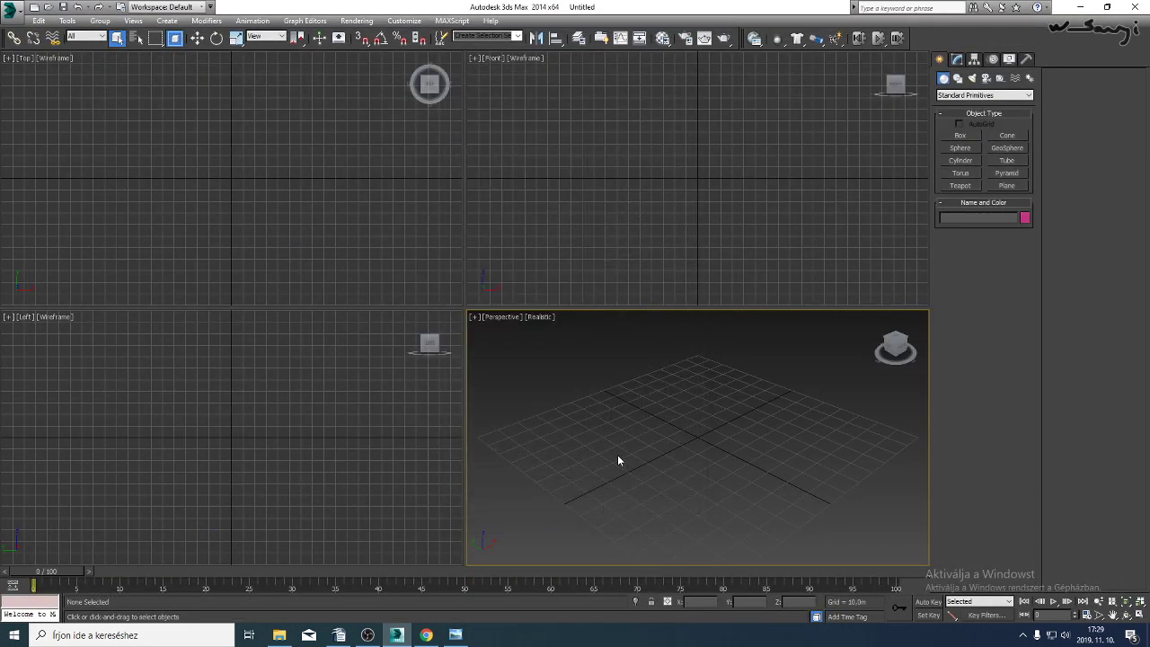
Examine the imported airship's hull, gondolas and tail fins from several angles in a maximized perspective view.
left_click(1139, 615)
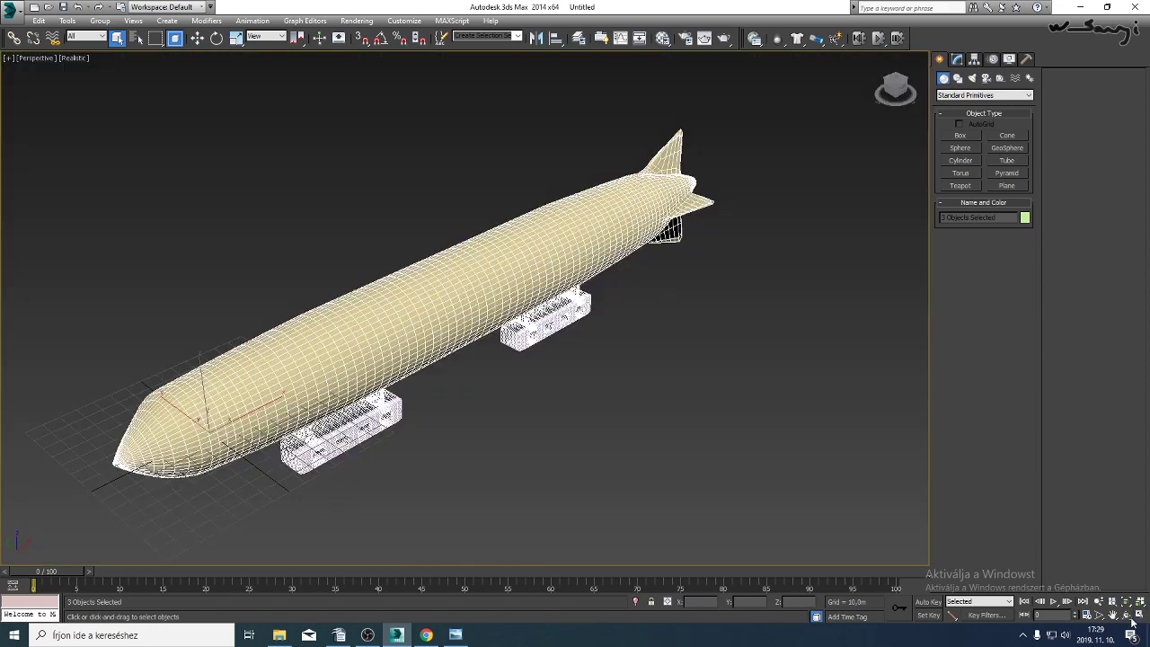
left_click(1127, 616)
left_click_drag(458, 331, 401, 295)
middle_click_drag(419, 345, 452, 297)
scroll(452, 298, "up", 3)
left_click_drag(452, 299, 635, 350)
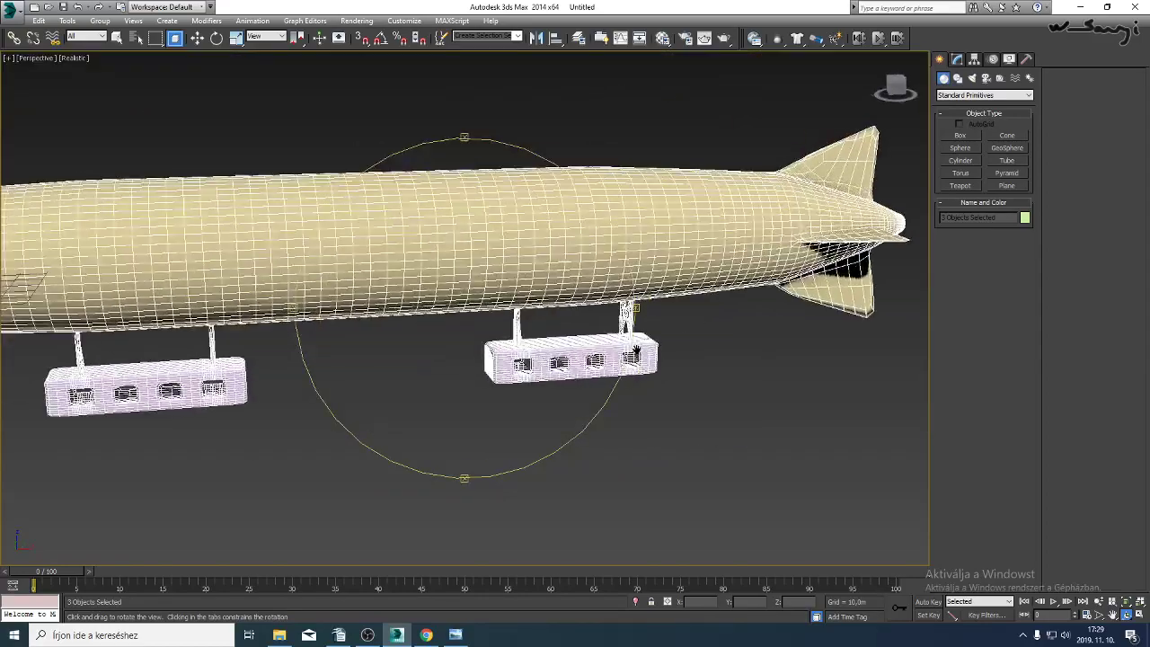
scroll(635, 350, "down", 5)
Reset the scene to discard the imported OBJ airship.
left_click(11, 12)
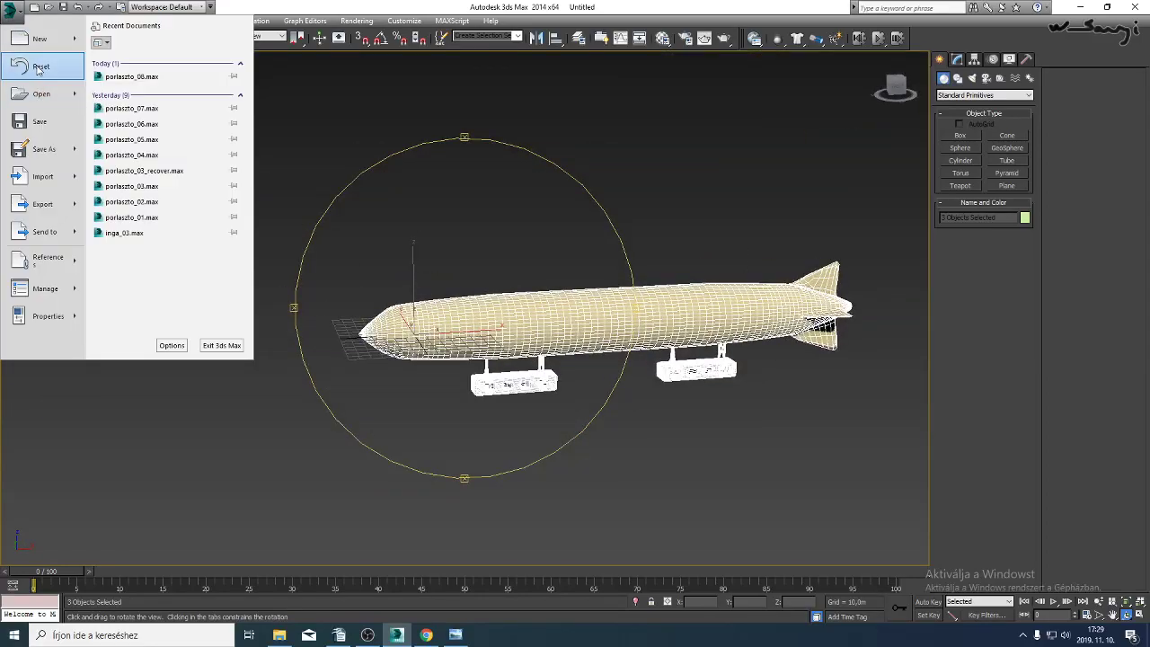
left_click(32, 65)
left_click(540, 338)
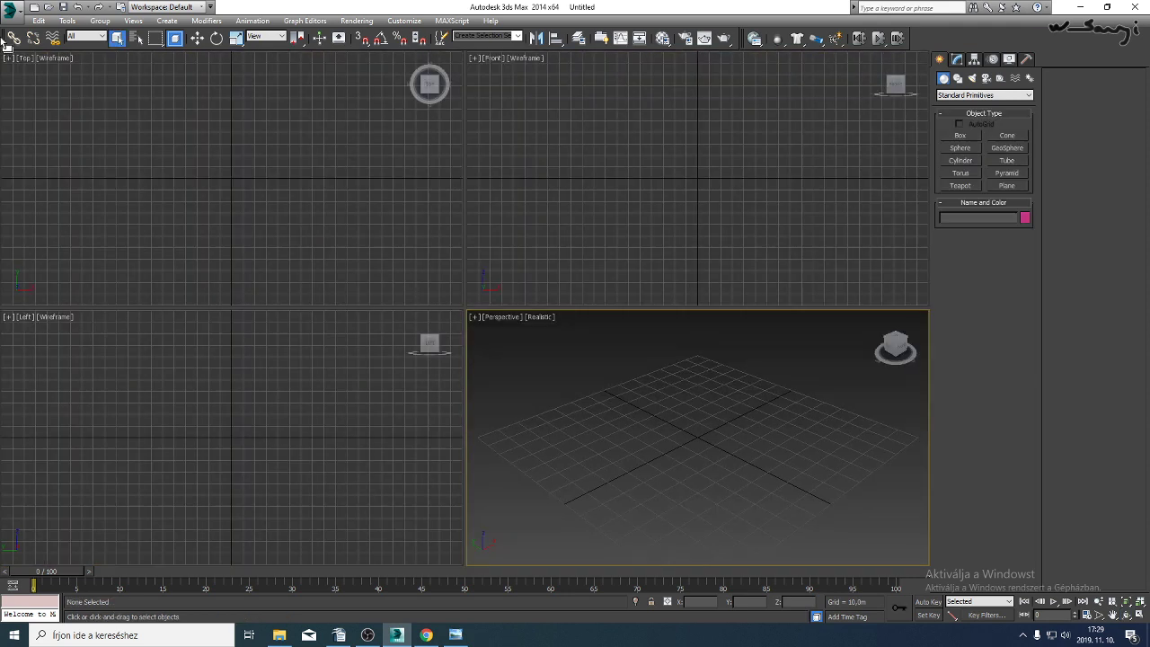
Merge only the L9 ZEPP group from the Zepp-l9.max file in the zeppelin3 folder.
left_click(13, 11)
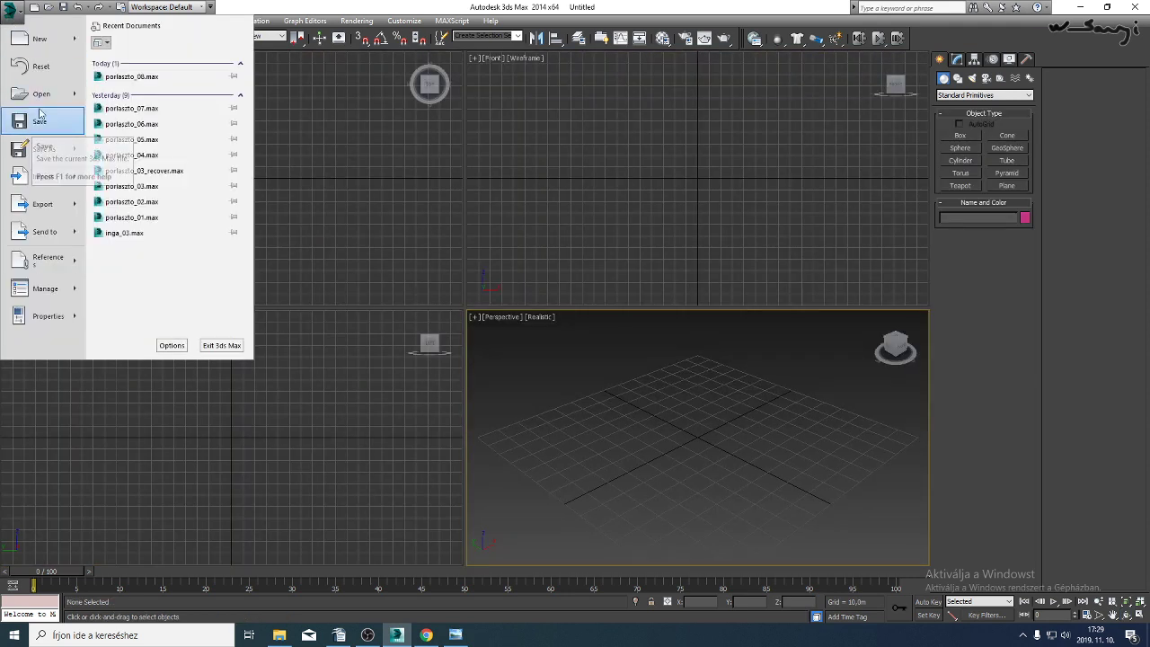
mouse_move(43, 176)
left_click(200, 113)
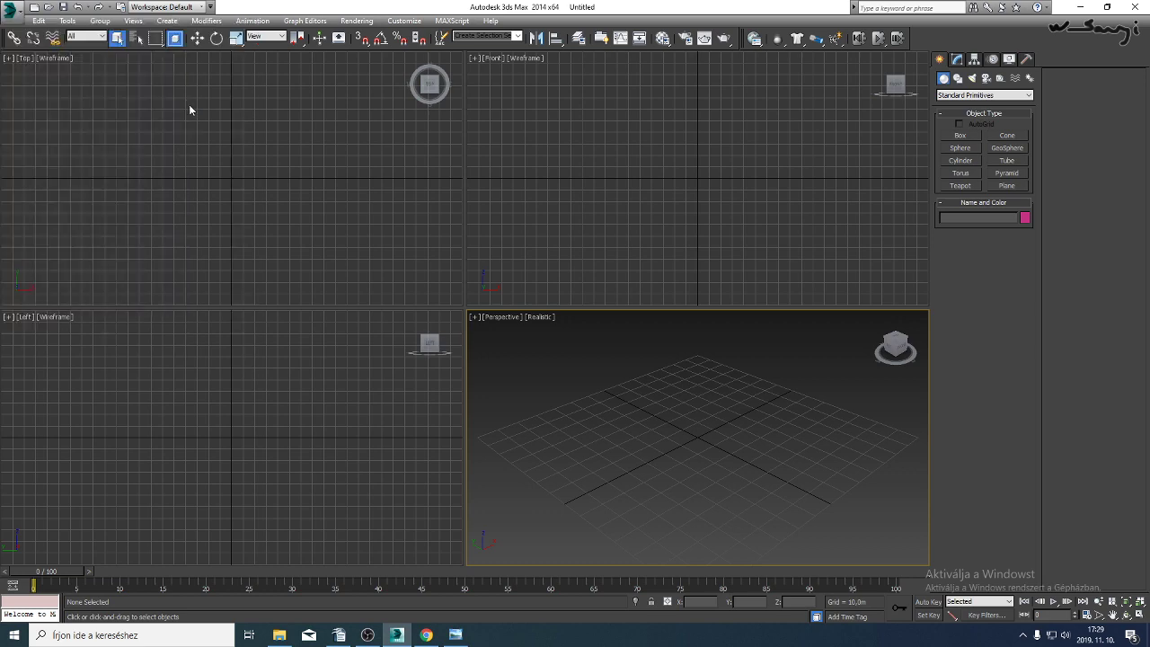
left_click(244, 30)
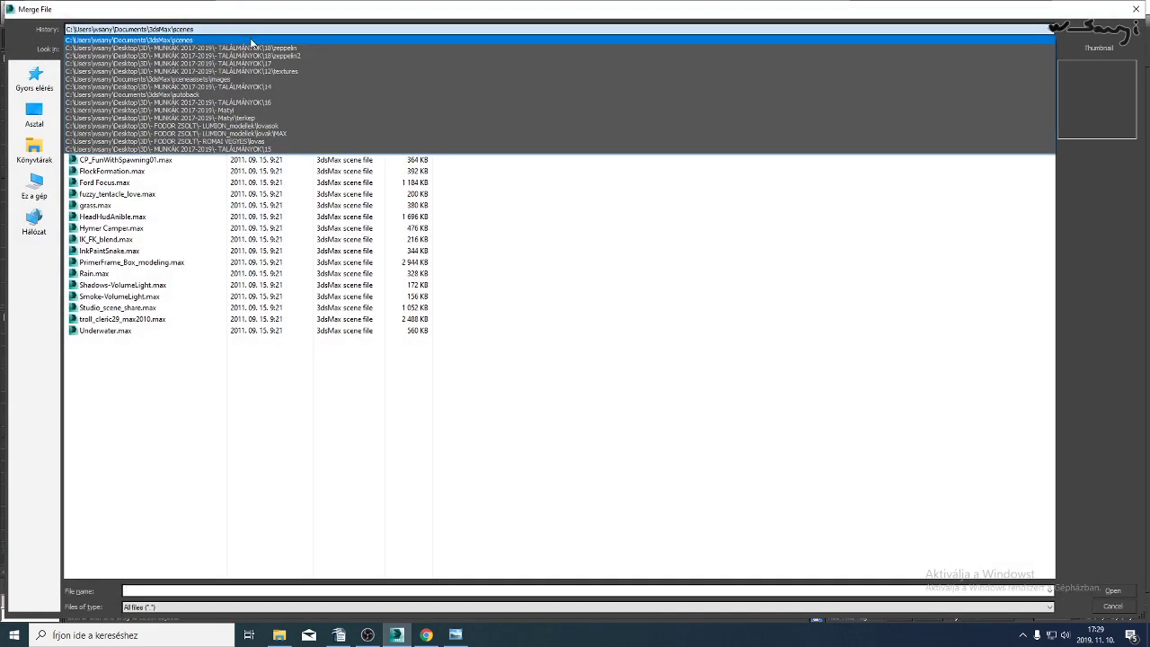
left_click(255, 49)
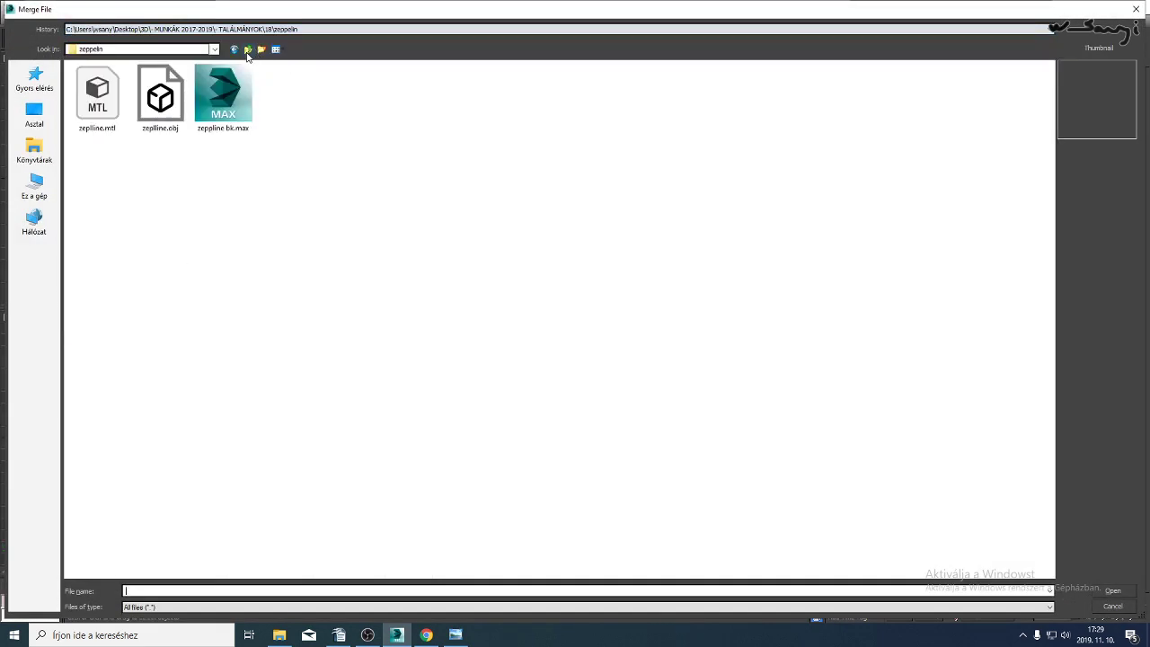
left_click(248, 50)
double_click(214, 100)
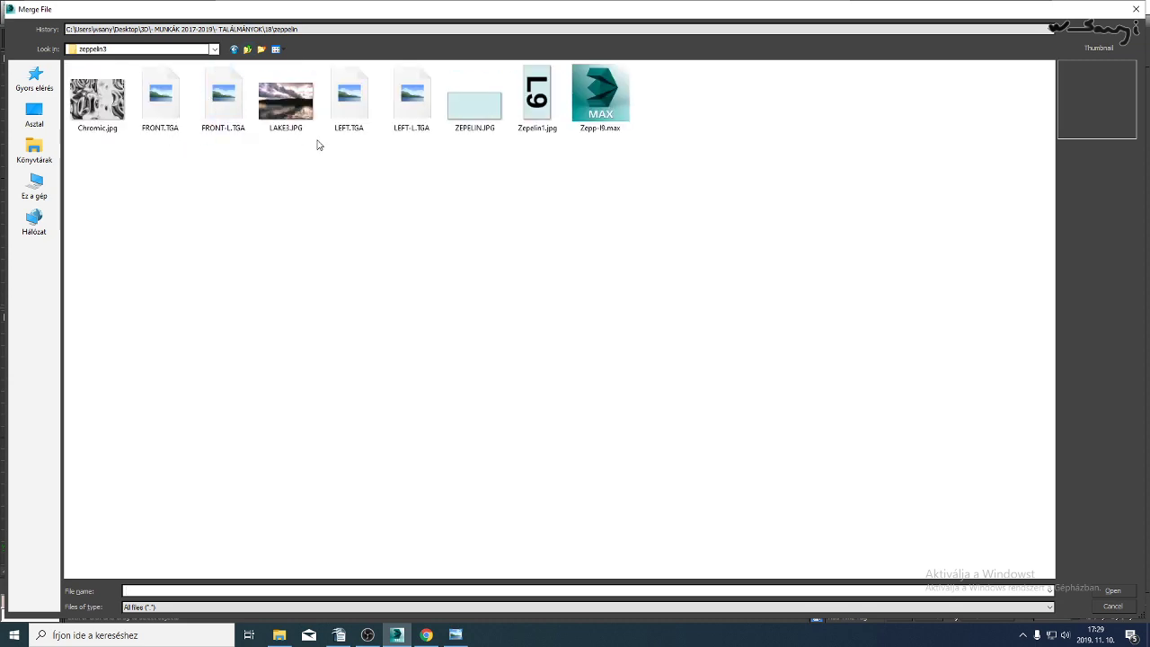
double_click(595, 106)
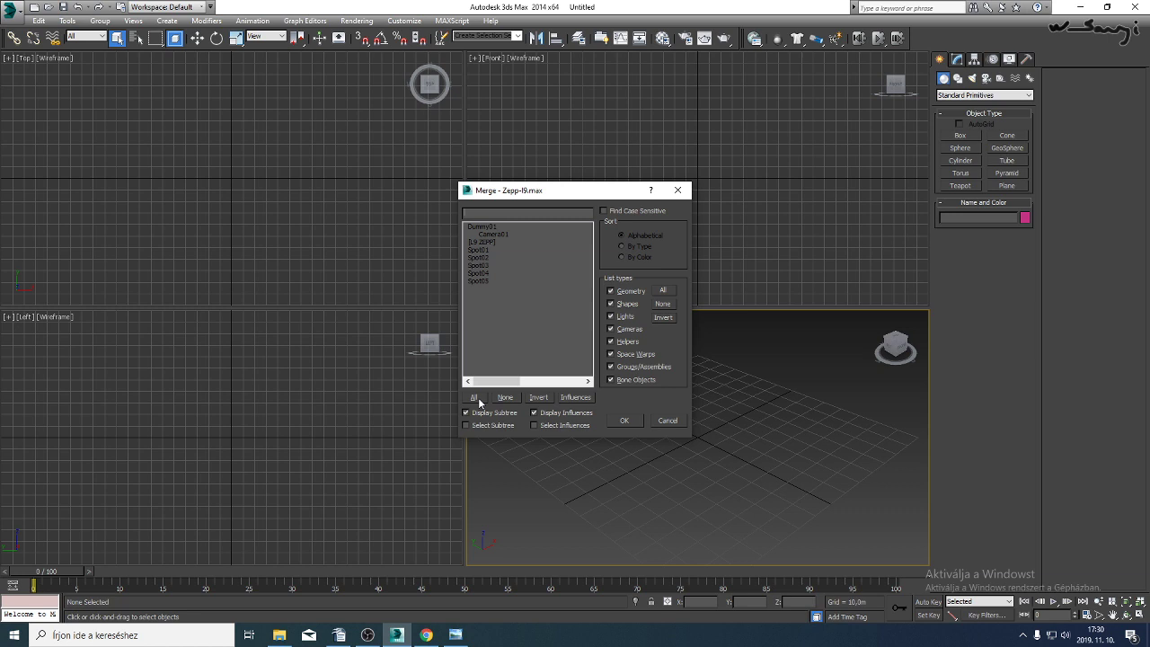
left_click(488, 243)
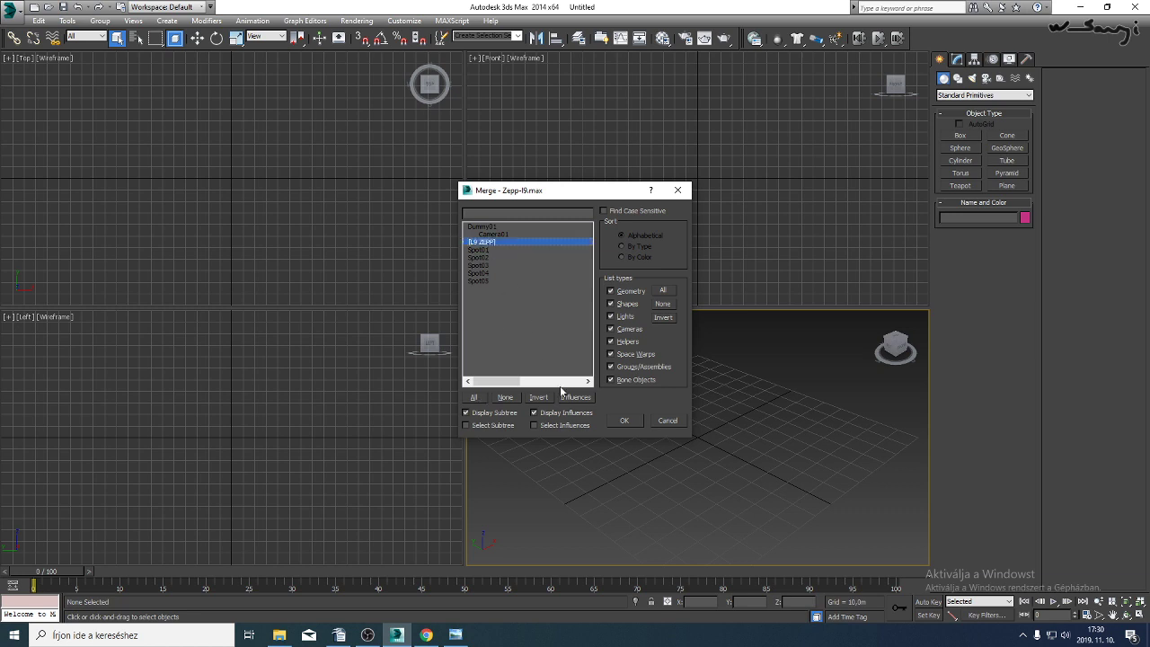
left_click(622, 421)
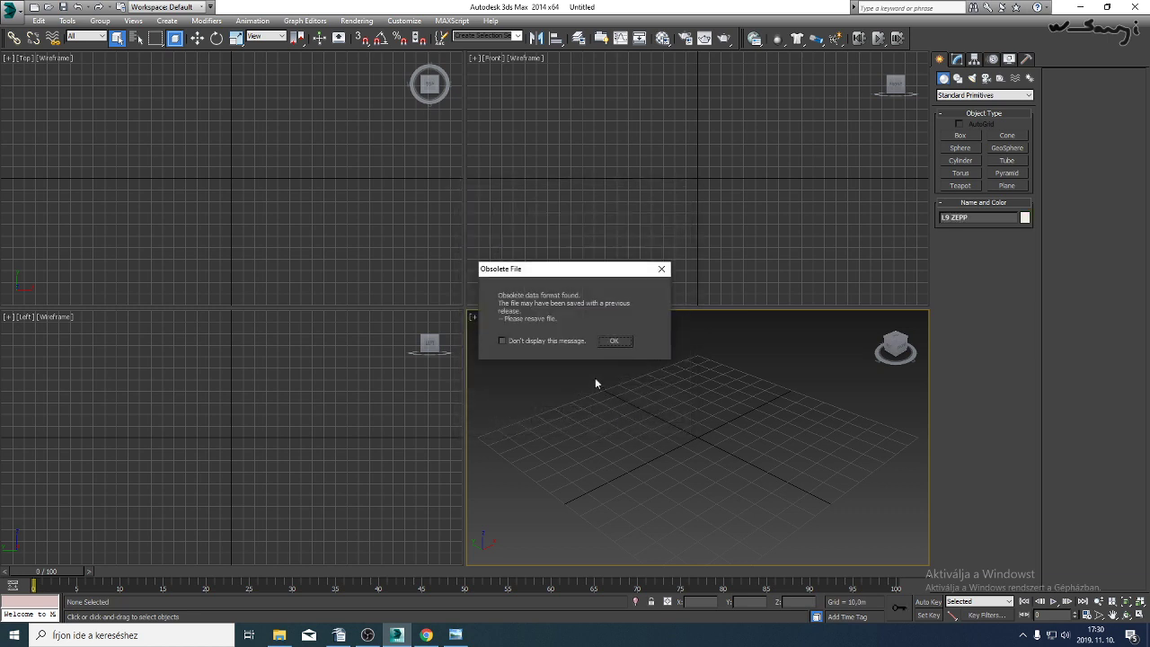
left_click(611, 337)
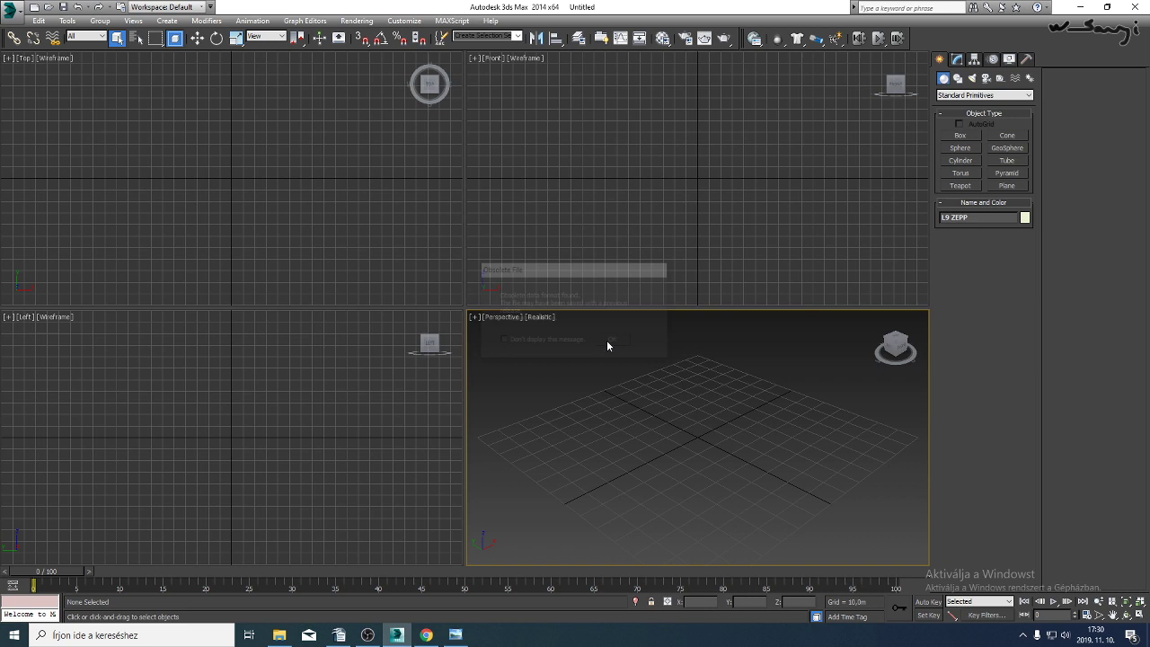
Scale the merged L9 ZEPP group up uniformly to 10000% in two tenfold passes.
left_click(1140, 616)
left_click(1127, 615)
left_click_drag(616, 342, 448, 316)
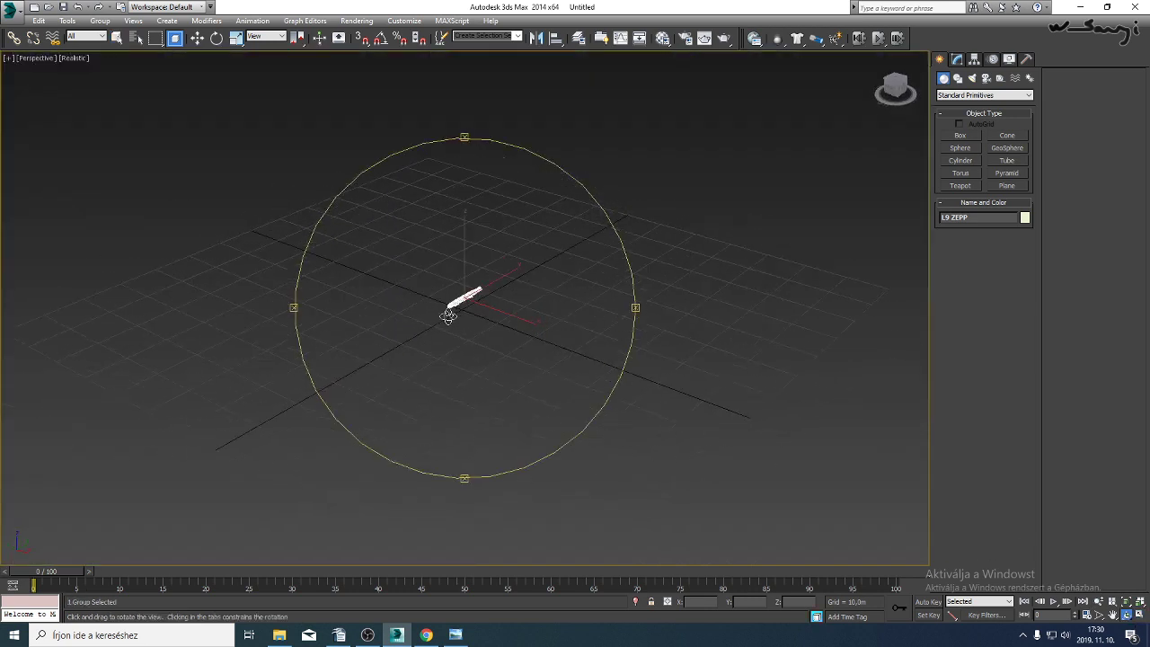
right_click(235, 37)
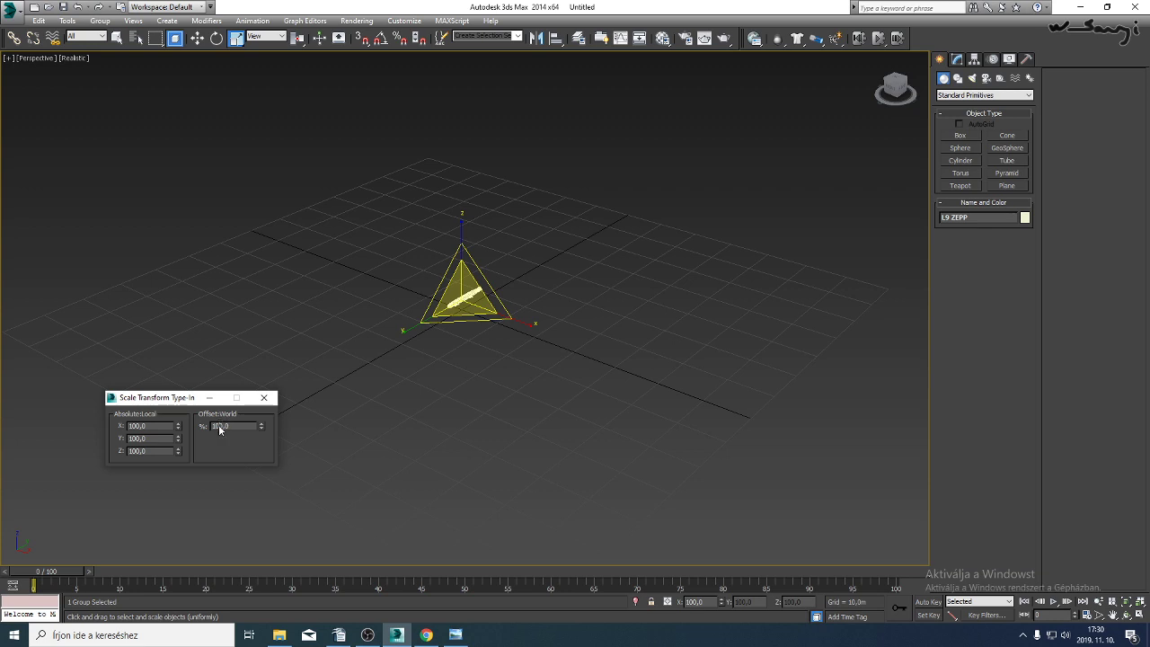
key("Return")
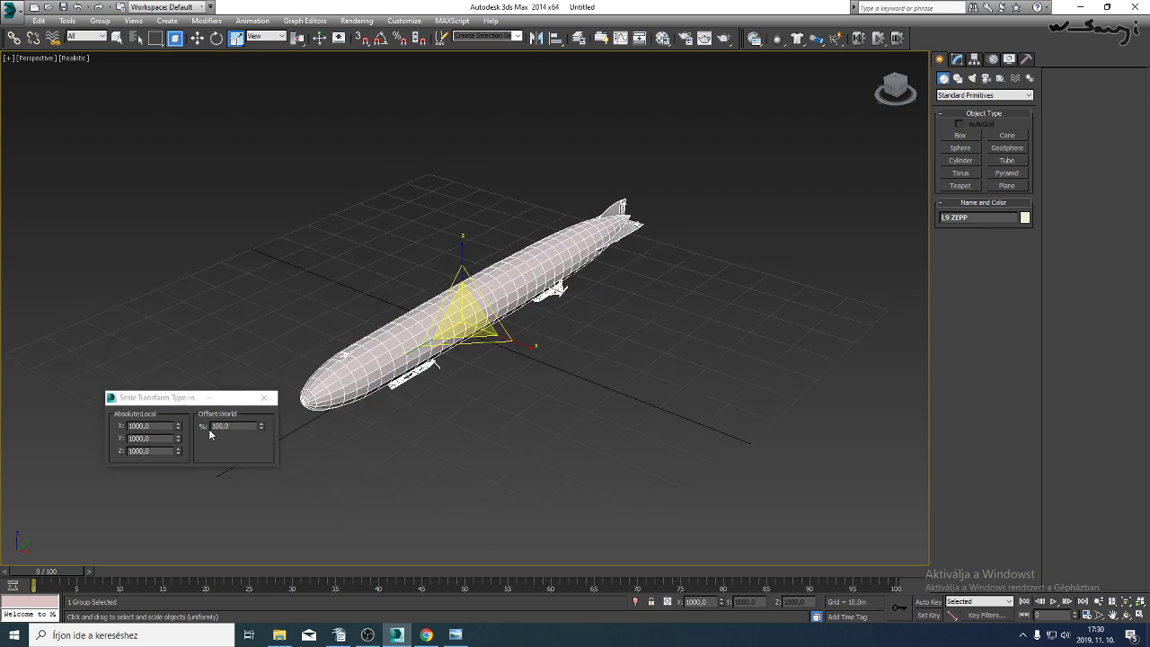
left_click(218, 426)
type("0")
key("Return")
left_click(267, 396)
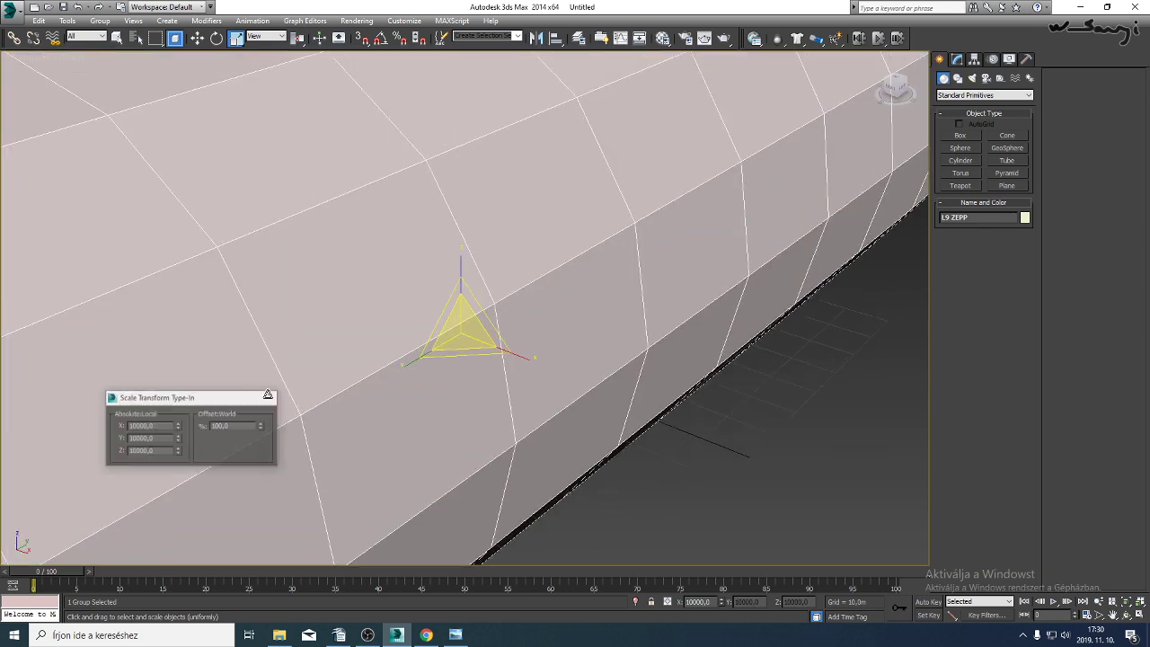
left_click(267, 396)
Move the enlarged airship group vertically upward so that it floats above the ground grid.
left_click(197, 36)
scroll(350, 273, "down", 5)
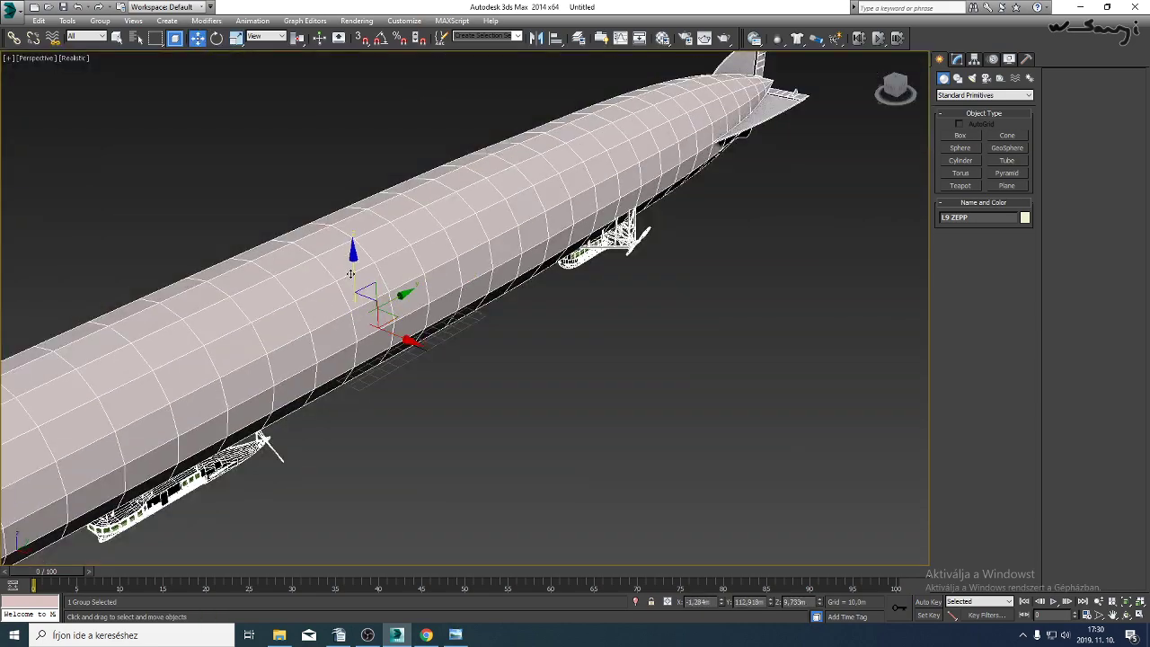
left_click_drag(351, 273, 344, 105)
Examine the underside of the airship and its gondola with propeller from several angles, up close and from farther away.
left_click(1130, 617)
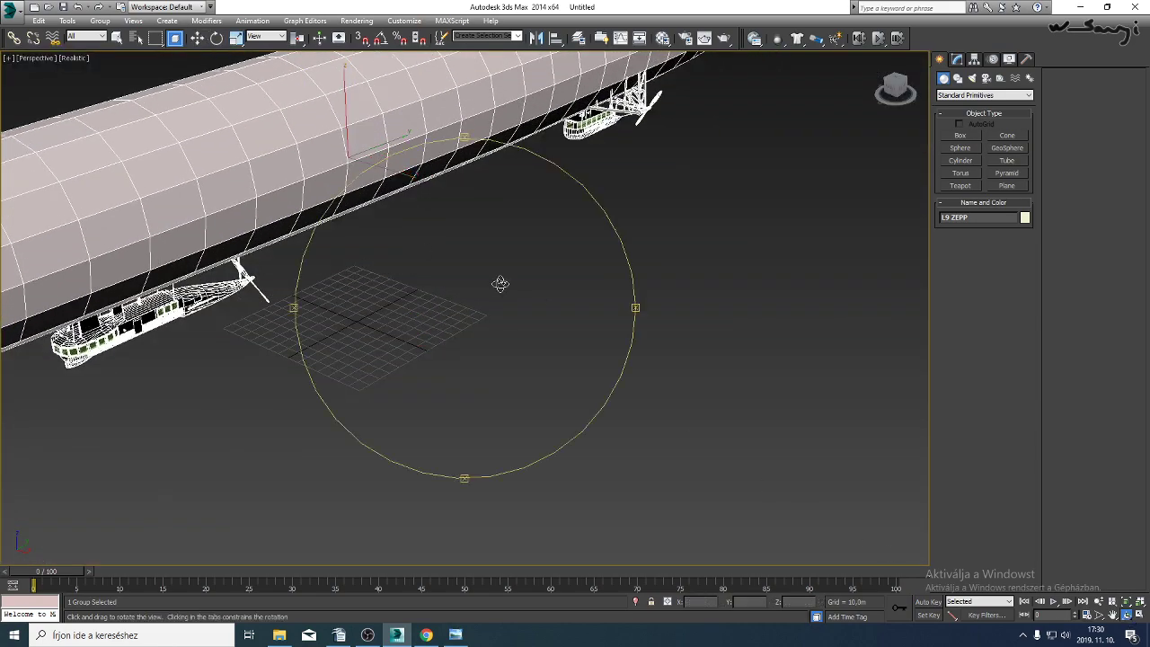
left_click_drag(501, 282, 428, 283)
scroll(386, 261, "up", 5)
middle_click_drag(385, 262, 432, 283)
left_click_drag(433, 281, 481, 265)
scroll(492, 303, "up", 5)
scroll(492, 303, "down", 8)
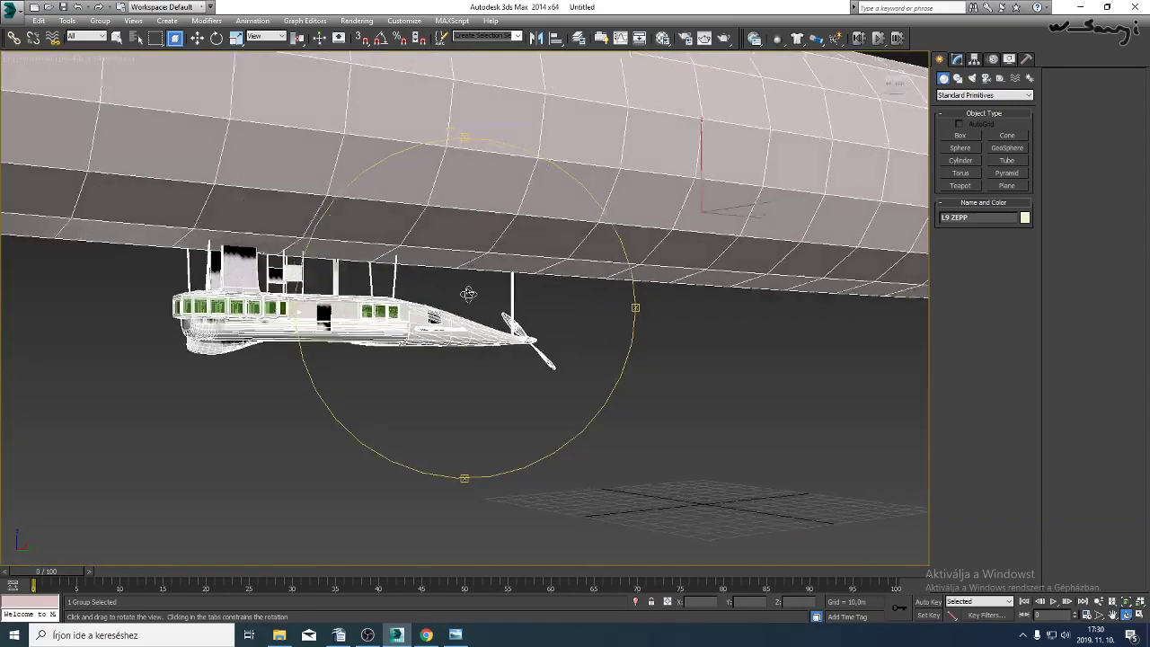
left_click_drag(468, 294, 460, 245)
scroll(486, 288, "down", 7)
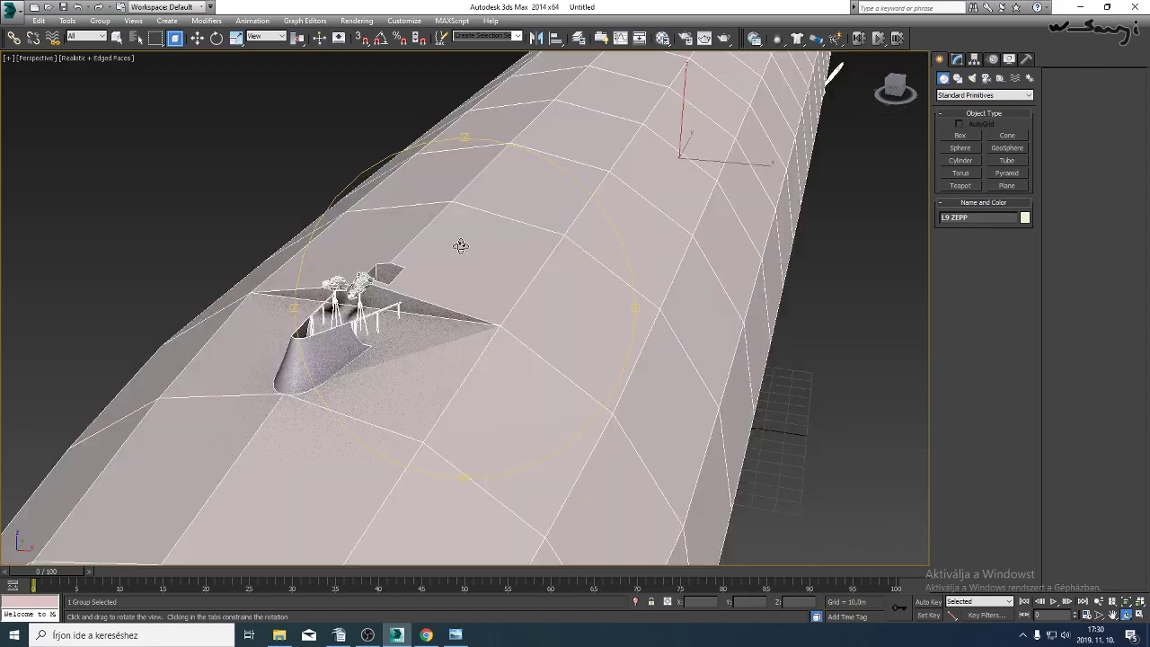
Examine the platform on top of the hull up close, toggling the edged-faces and wireframe display, and view the nose.
left_click(1098, 602)
scroll(256, 299, "up", 6)
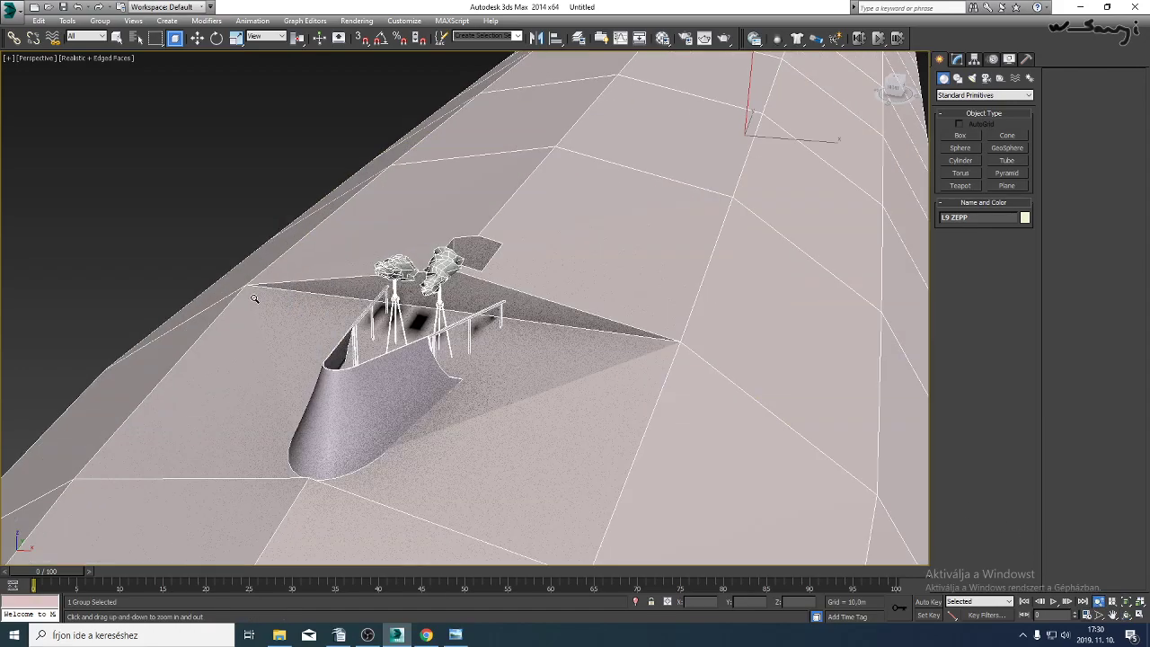
mouse_move(323, 308)
middle_mouse_down()
mouse_move(326, 296)
mouse_move(311, 306)
middle_mouse_up()
key("F4")
key("F3")
key("F3")
left_click_drag(323, 310, 321, 384)
middle_click_drag(321, 385, 327, 293)
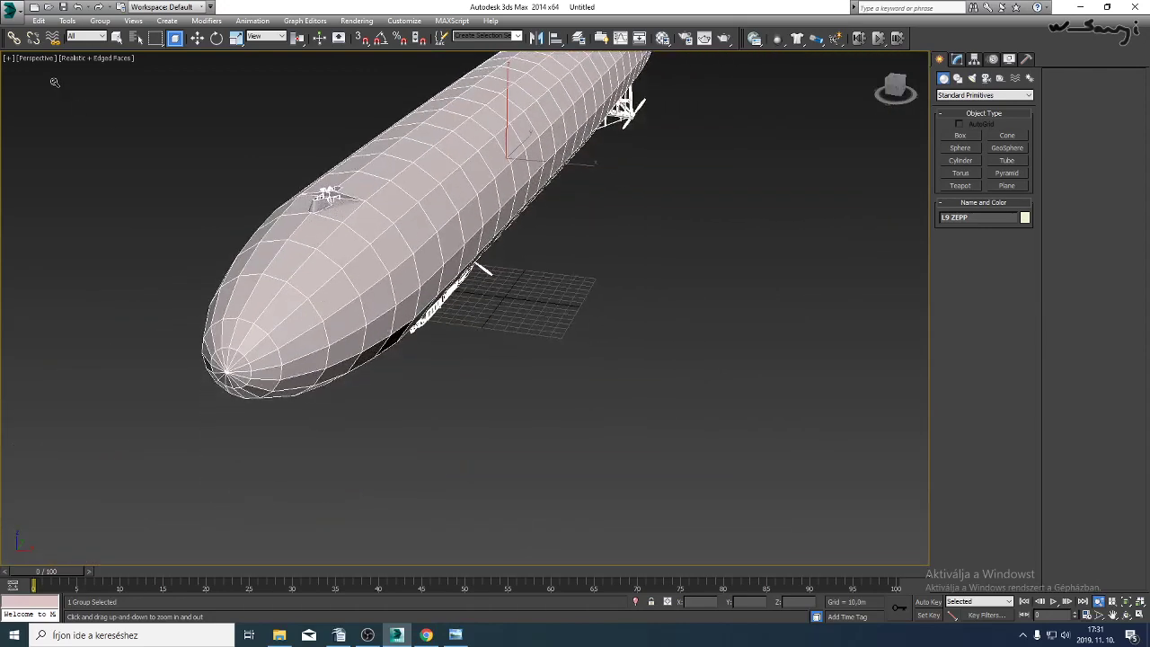
Examine the front gondola's cabin windows, ladder, support struts and rear propeller up close.
left_click(11, 9)
left_click(1125, 614)
left_click_drag(593, 365, 418, 325)
scroll(459, 312, "up", 12)
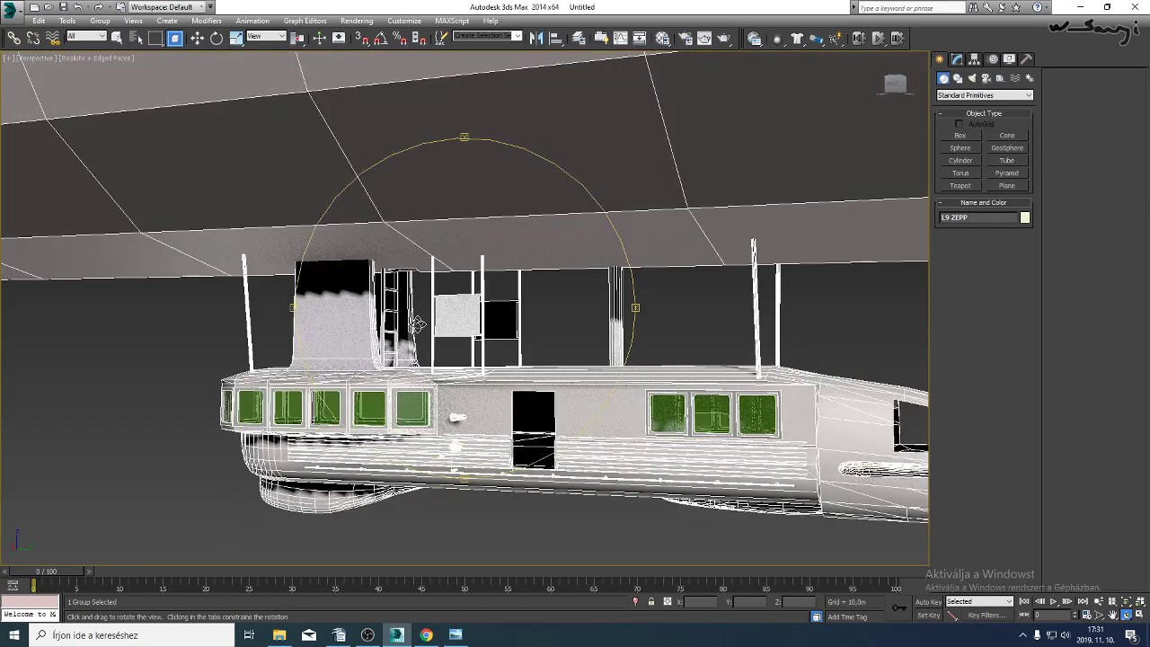
middle_click_drag(480, 339, 178, 217)
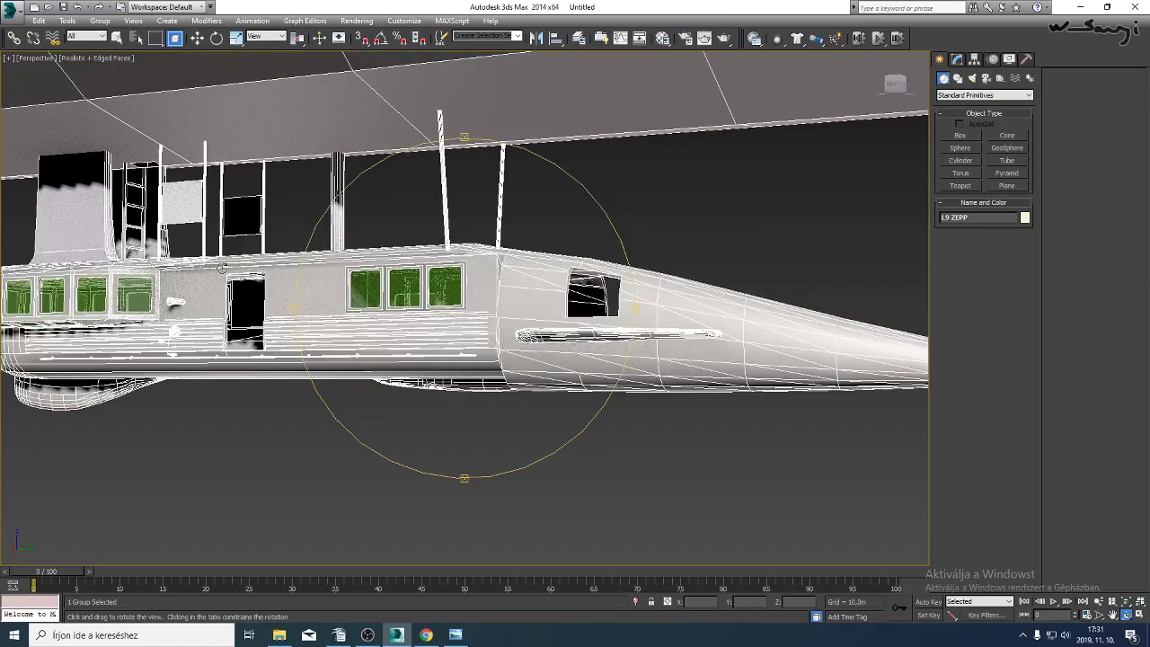
middle_click_drag(445, 298, 509, 347)
scroll(405, 331, "down", 3)
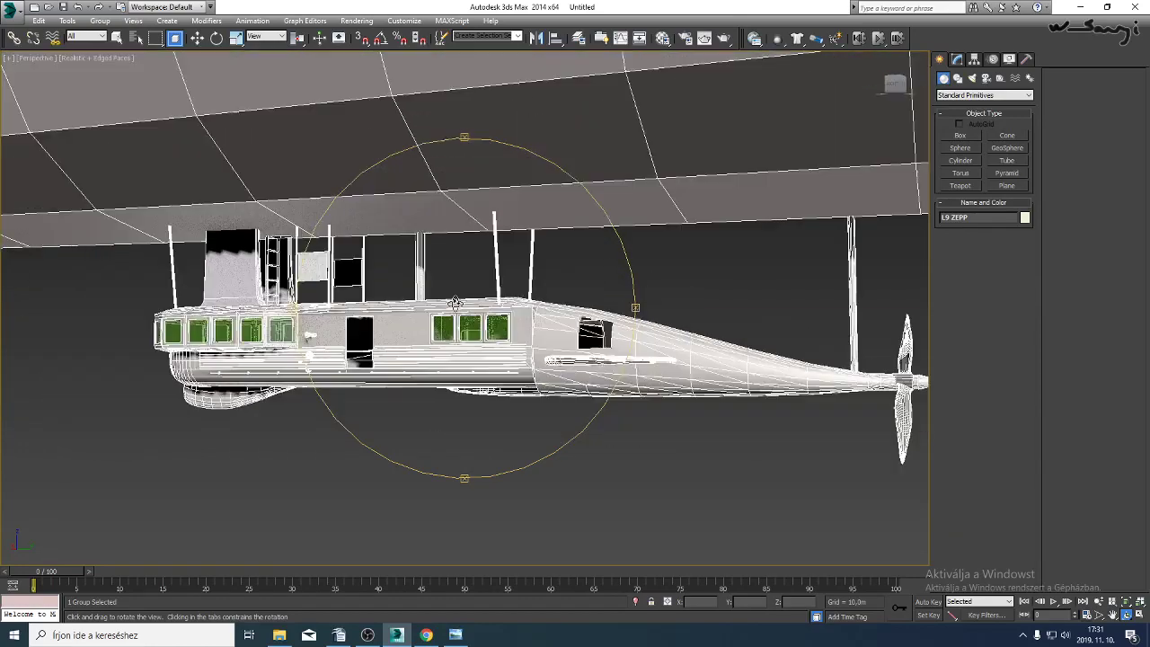
middle_click_drag(629, 350, 431, 353)
left_click_drag(403, 405, 431, 392)
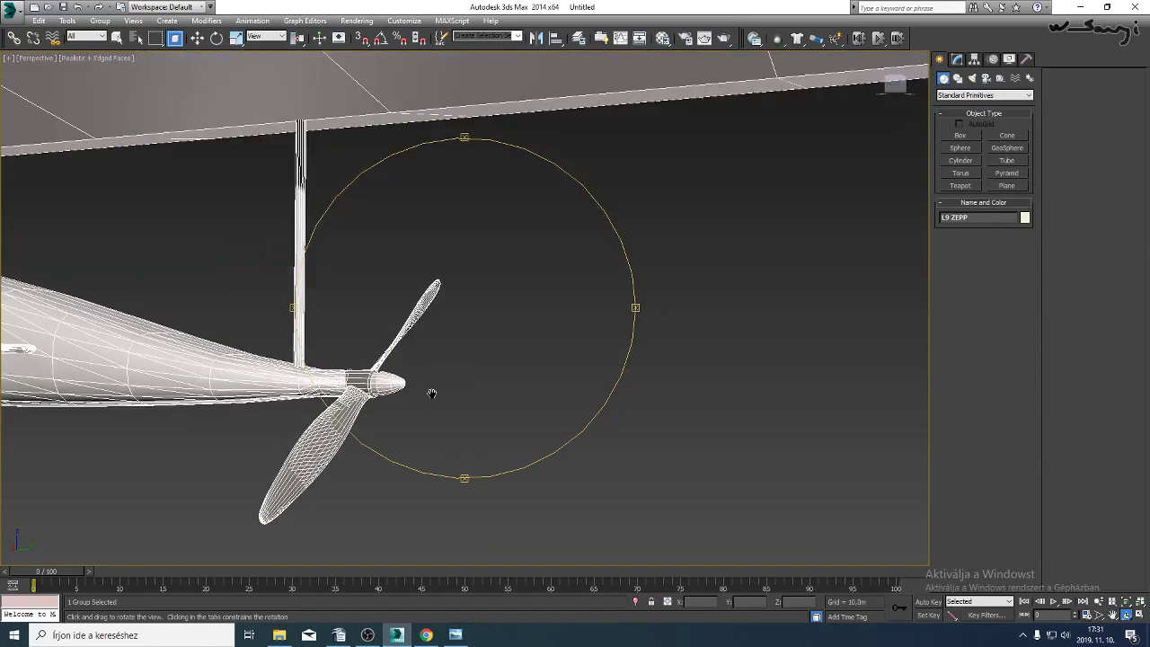
View the whole airship from the side, and examine the rear gondola with its support struts and side propeller up close.
key("w")
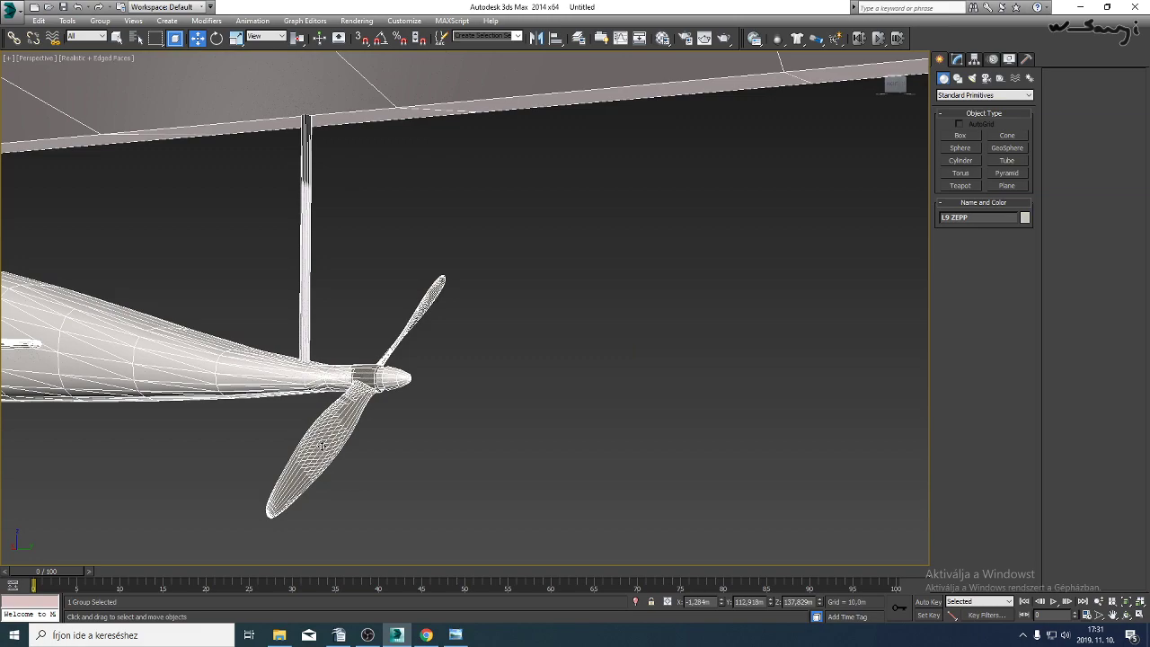
middle_click_drag(322, 446, 458, 328)
scroll(562, 235, "down", 10)
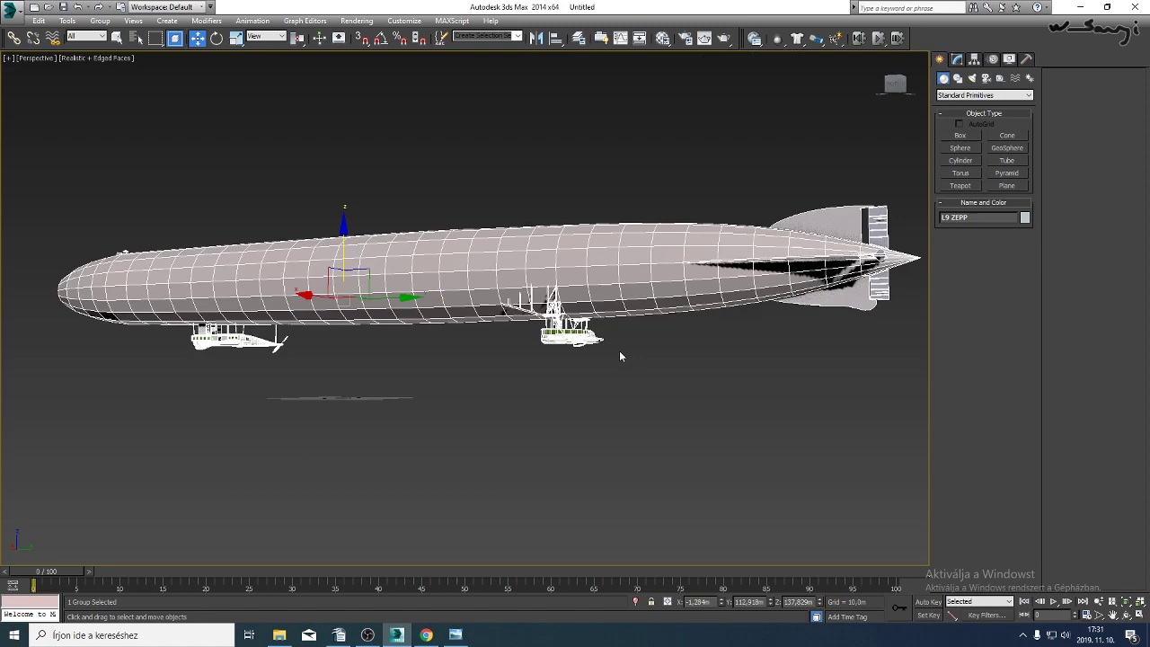
middle_click_drag(619, 356, 465, 346)
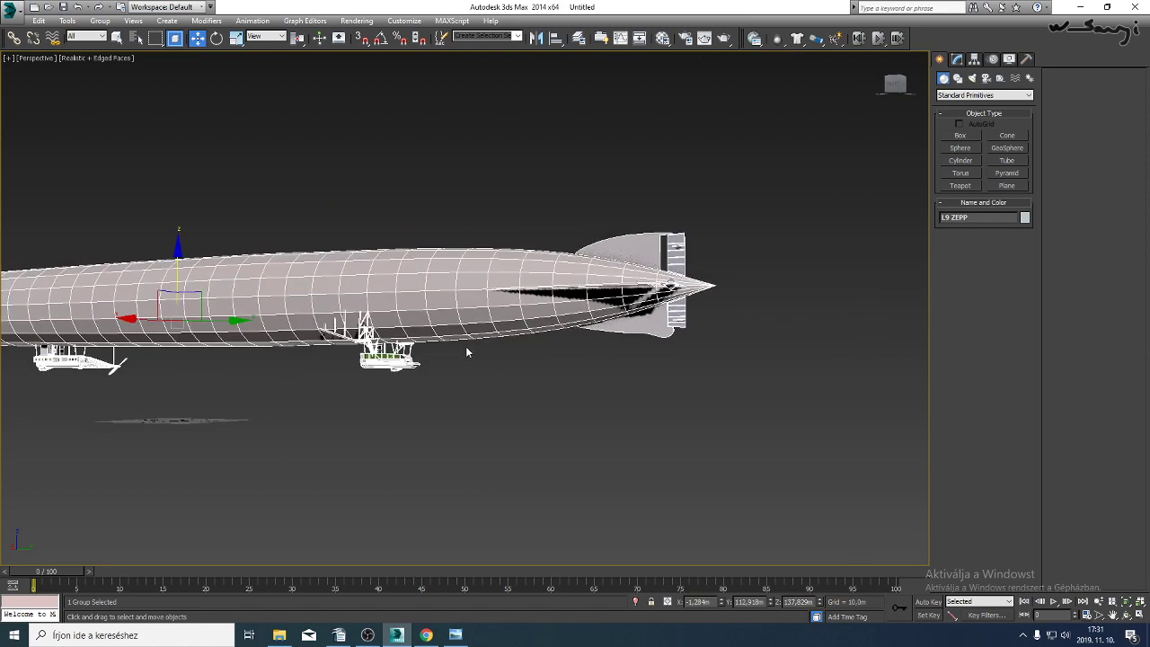
scroll(539, 364, "up", 8)
scroll(397, 357, "up", 2)
middle_click_drag(396, 357, 462, 388)
Reset the scene to clear out the L9 ZEPP model.
left_click(14, 8)
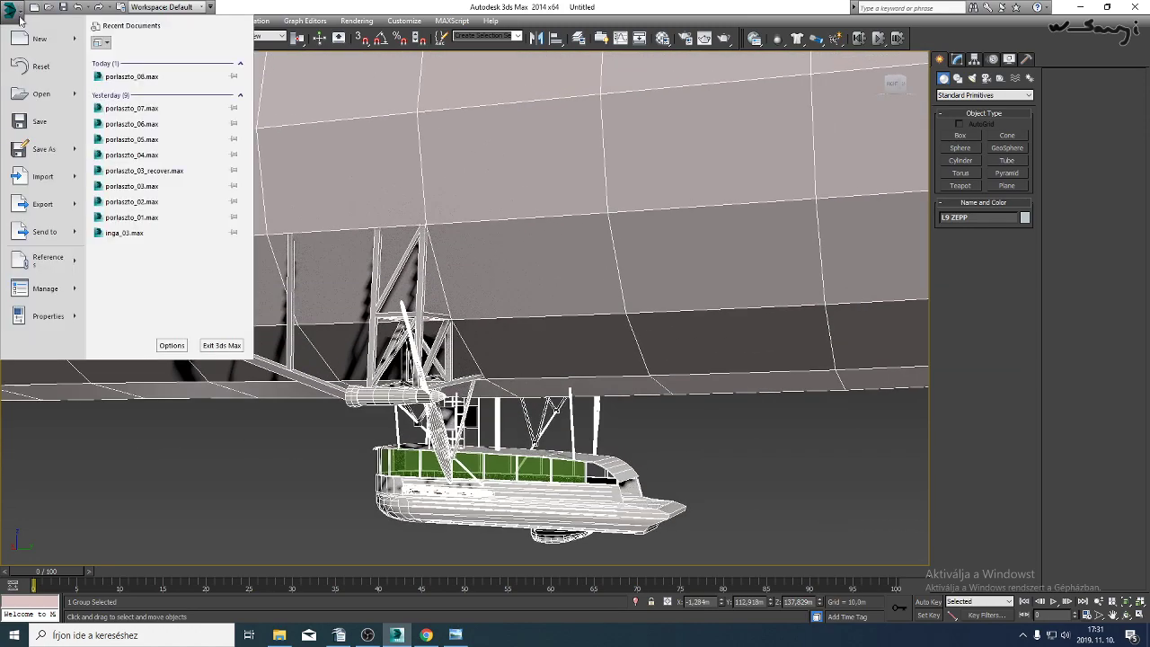
left_click(35, 67)
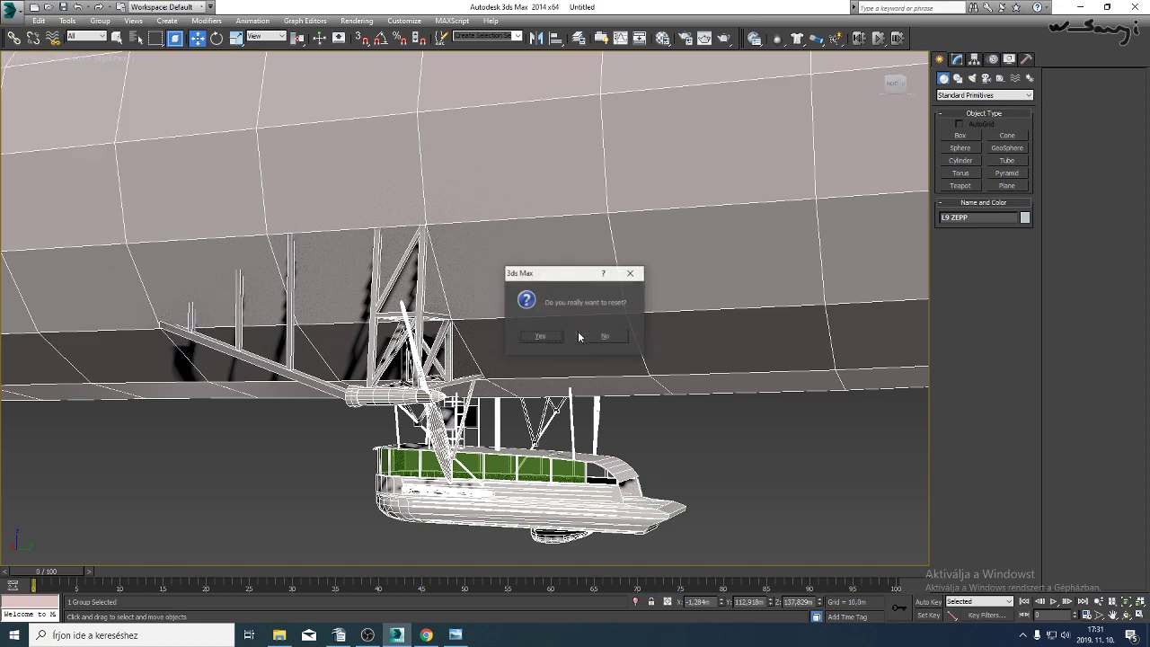
left_click(574, 334)
Open Cadnav.com_C0412010.max from the zeppelin4 folder, adopting the file's gamma and LUT settings and its unit scale.
left_click(14, 8)
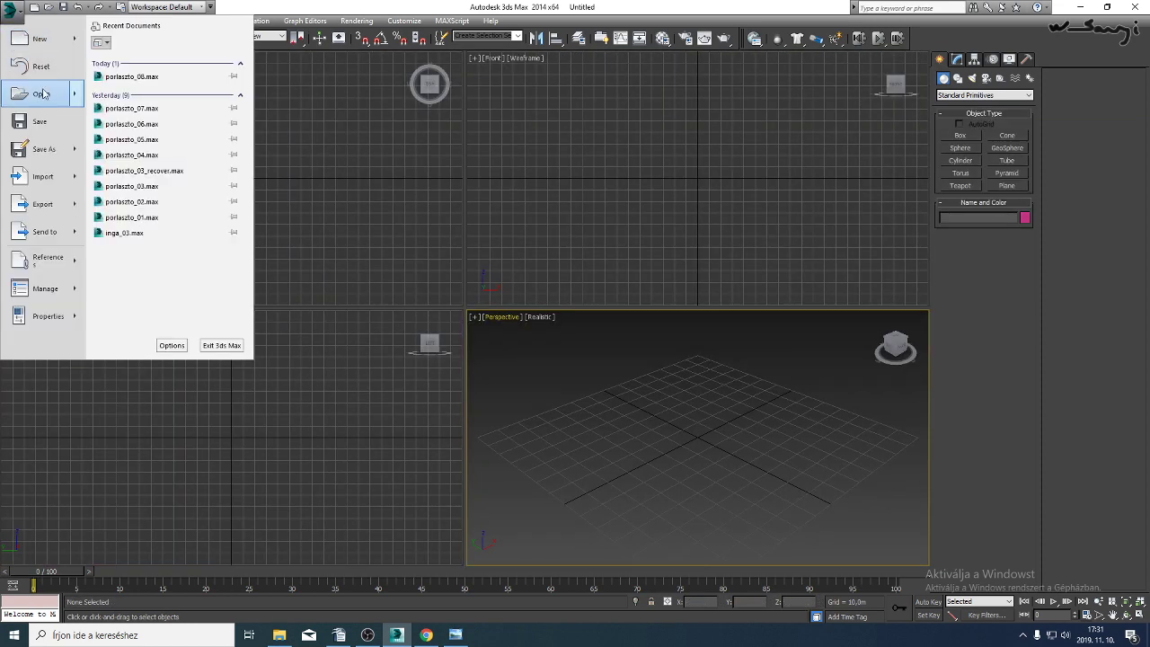
left_click(42, 89)
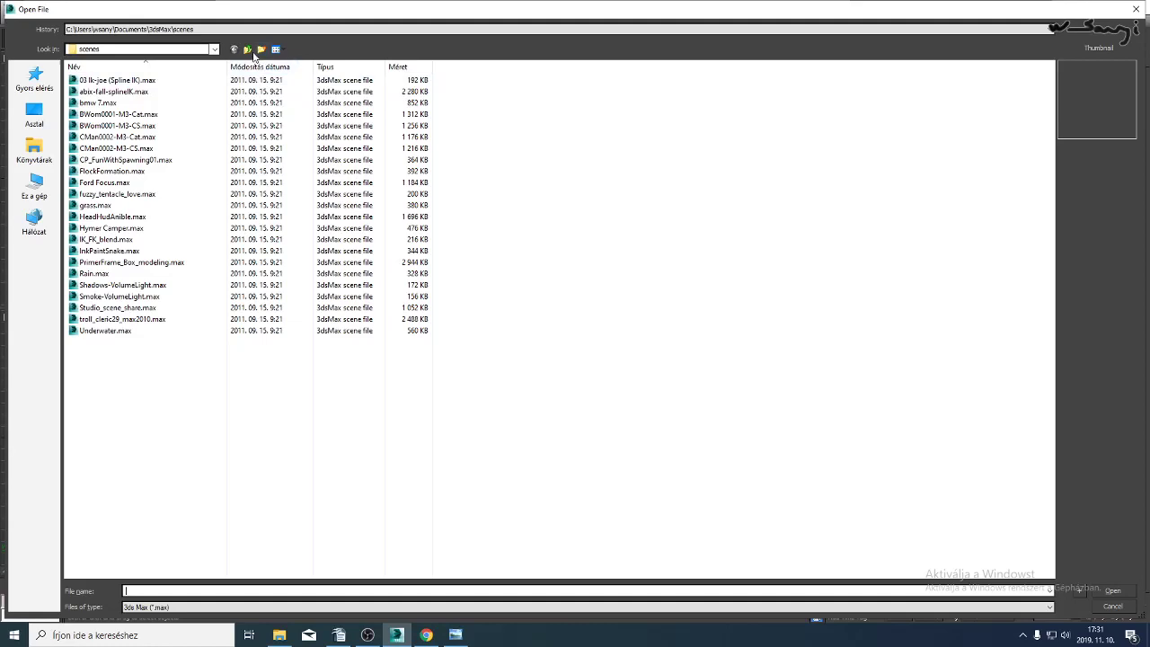
left_click(245, 29)
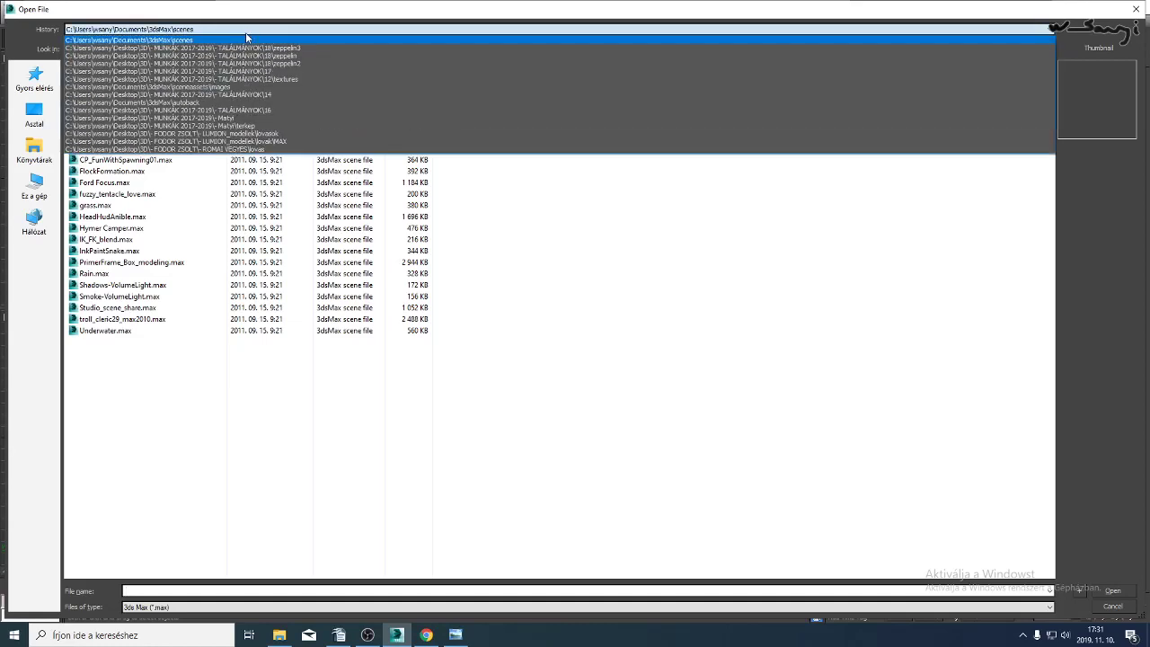
left_click(246, 38)
left_click(247, 50)
double_click(232, 130)
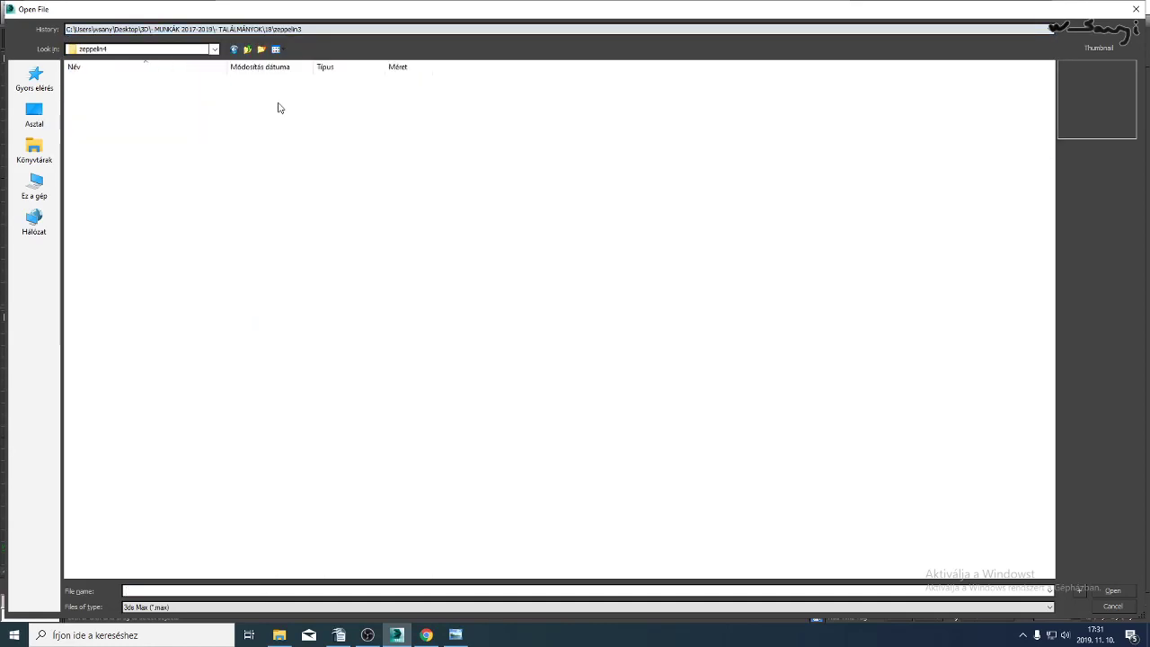
double_click(147, 81)
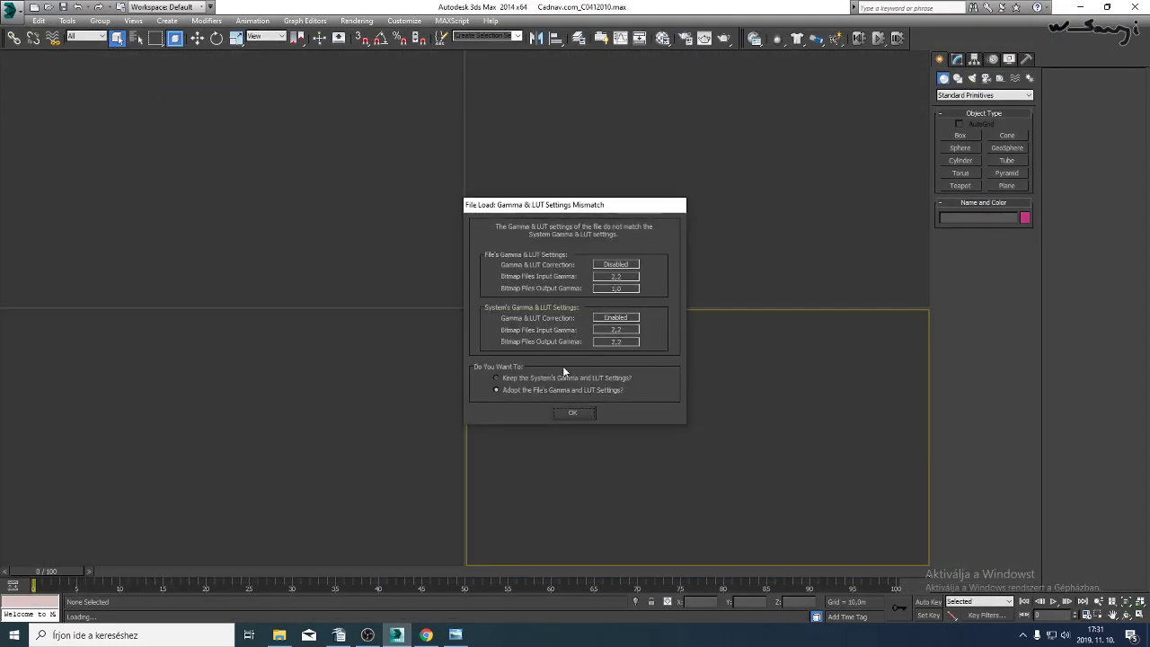
left_click(575, 411)
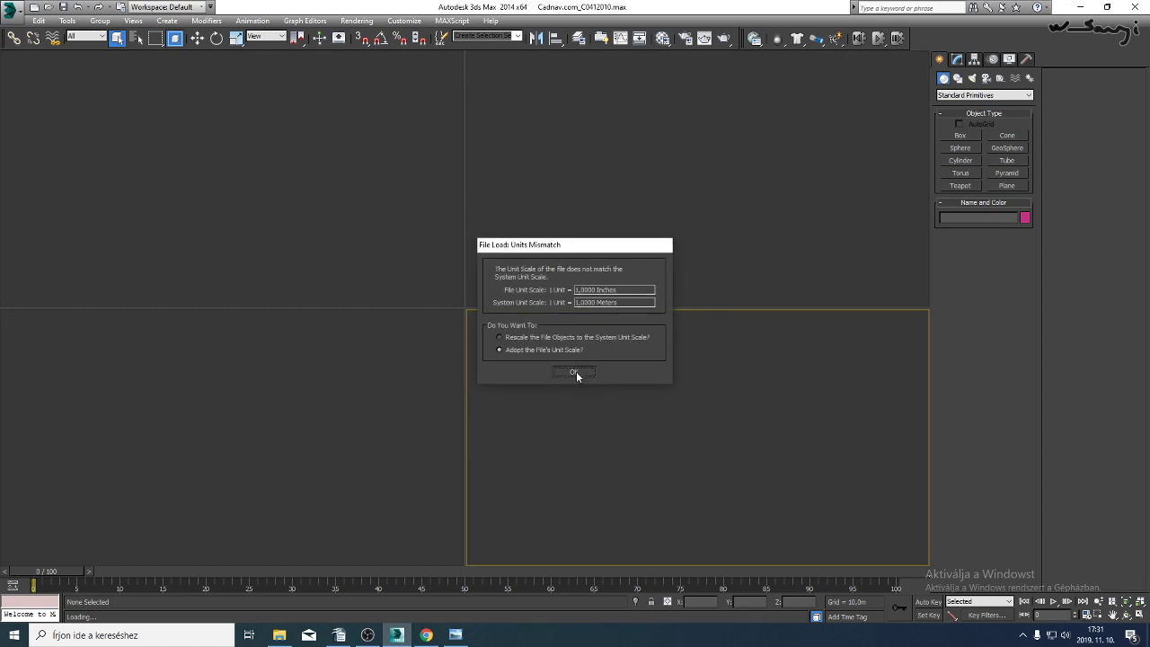
left_click(574, 372)
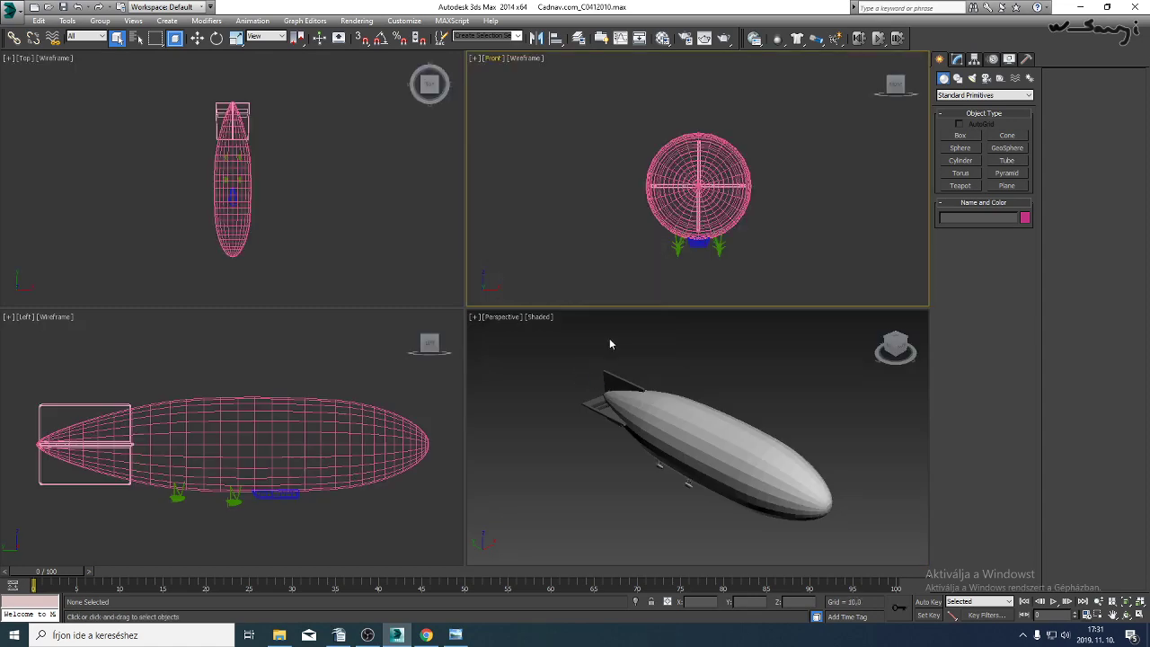
Maximize the perspective view and examine the underside of the airship with its engine gondolas.
left_click(1140, 615)
left_click(1127, 615)
mouse_move(673, 401)
left_mouse_down()
mouse_move(547, 357)
mouse_move(609, 359)
mouse_move(496, 390)
mouse_move(518, 395)
mouse_move(700, 282)
mouse_move(465, 337)
mouse_move(511, 377)
mouse_move(524, 357)
mouse_move(648, 353)
left_mouse_up()
middle_click_drag(648, 353, 837, 318)
middle_click_drag(397, 315, 544, 316)
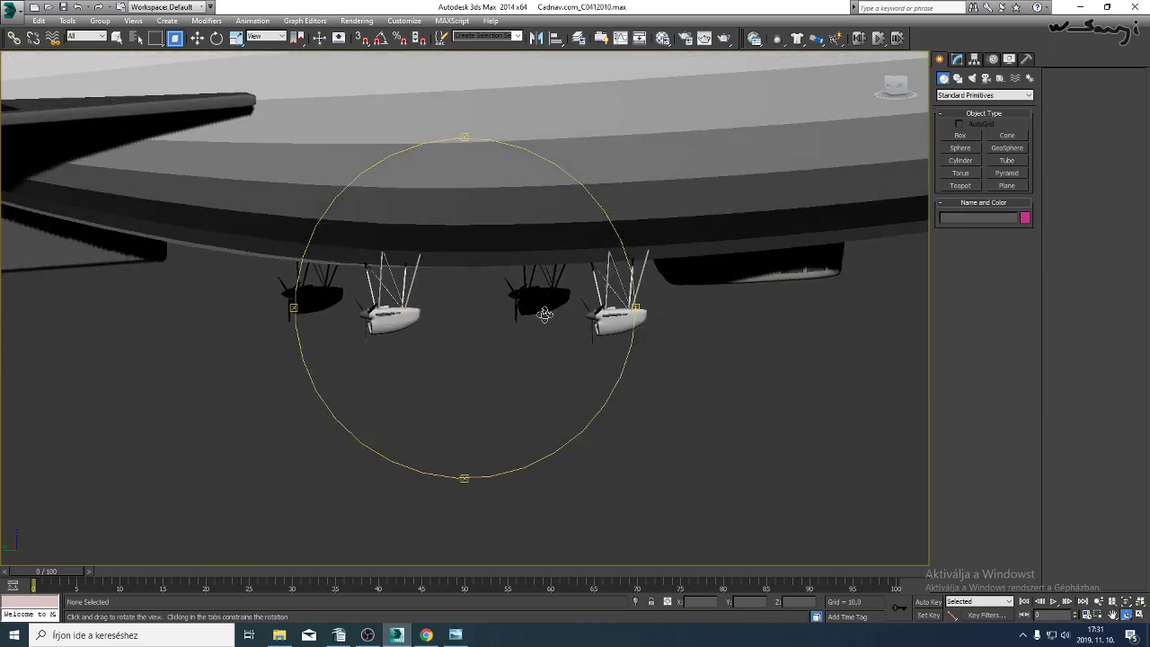
Display edged faces and examine the mesh of the propeller gondolas, the passenger cabin and the whole hull.
key("F3")
key("F3")
key("F4")
scroll(543, 314, "up", 6)
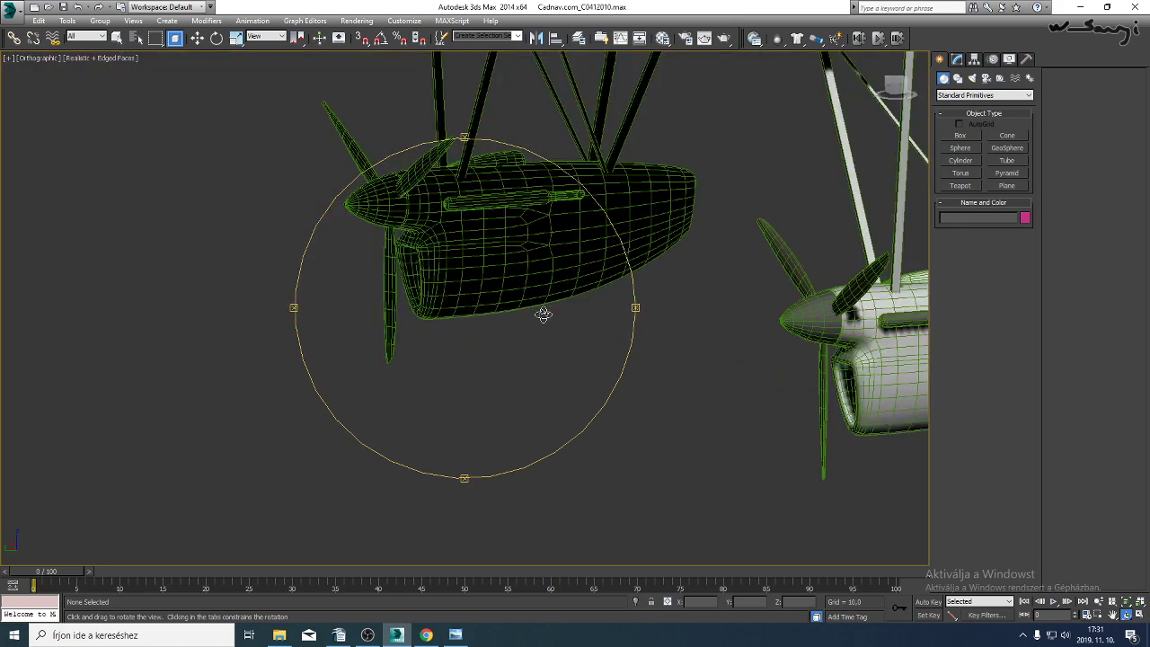
left_click_drag(542, 314, 424, 328)
scroll(449, 341, "up", 8)
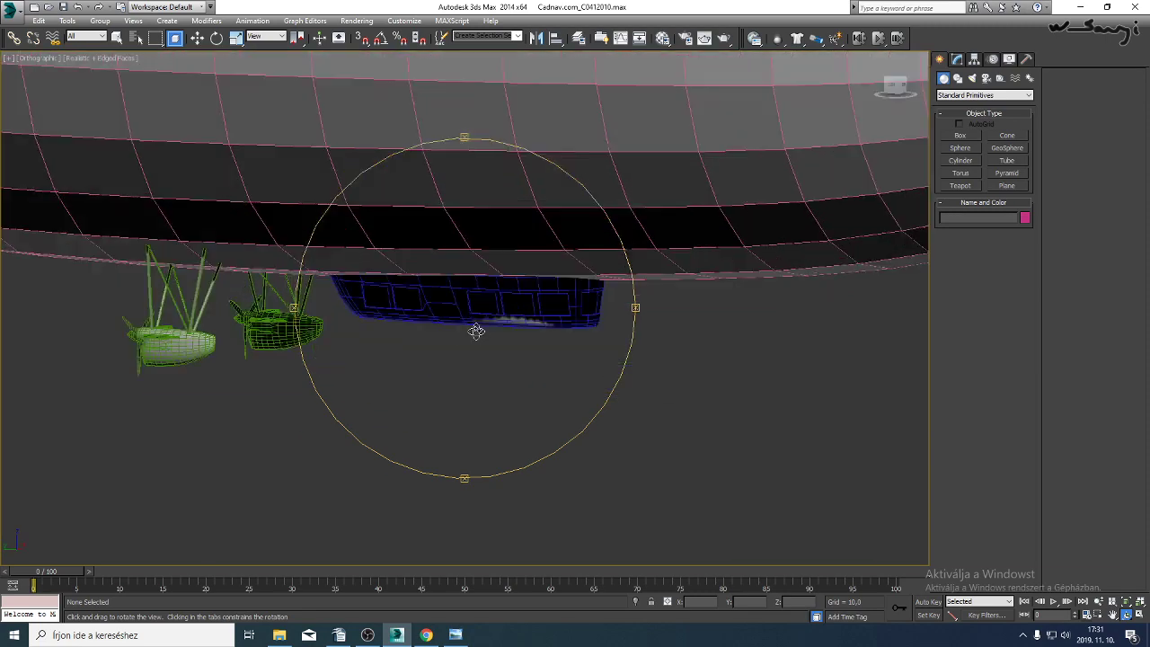
scroll(475, 300, "down", 8)
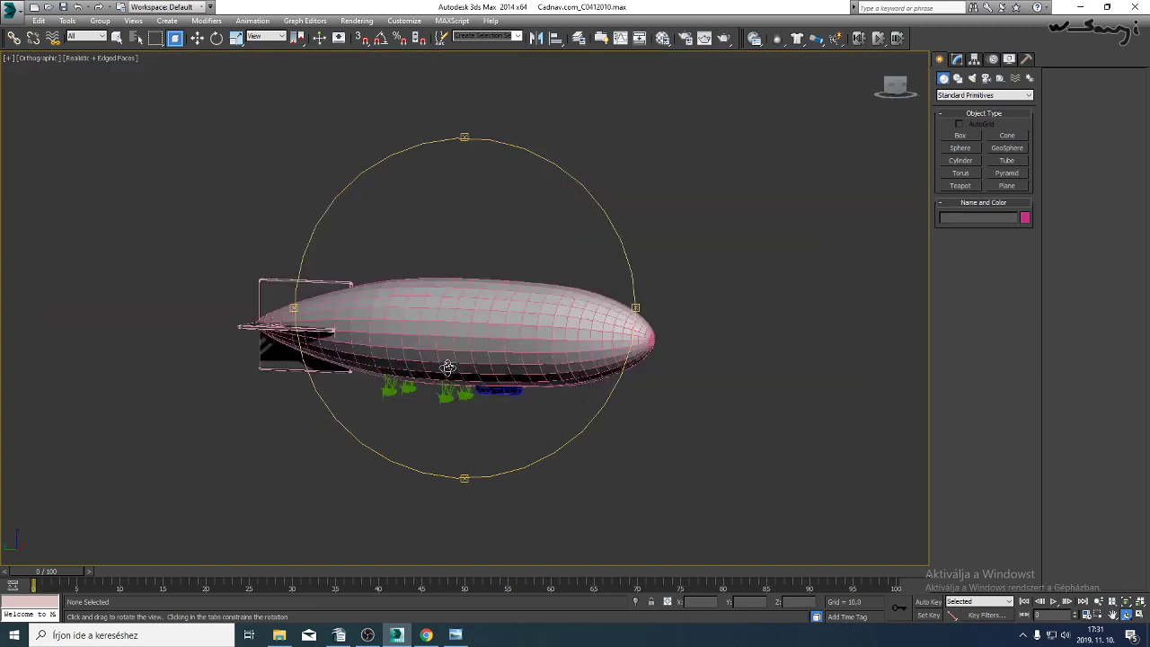
right_click(440, 359)
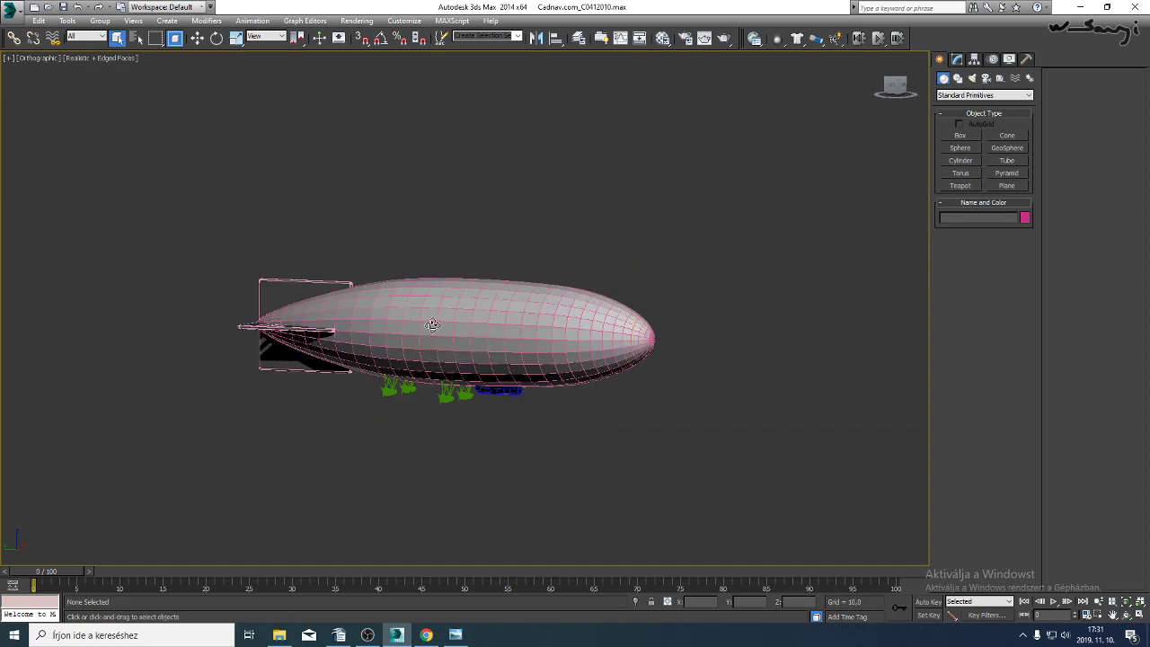
Reset the scene to clear out the Cadnav airship model.
left_click(11, 10)
left_click(38, 75)
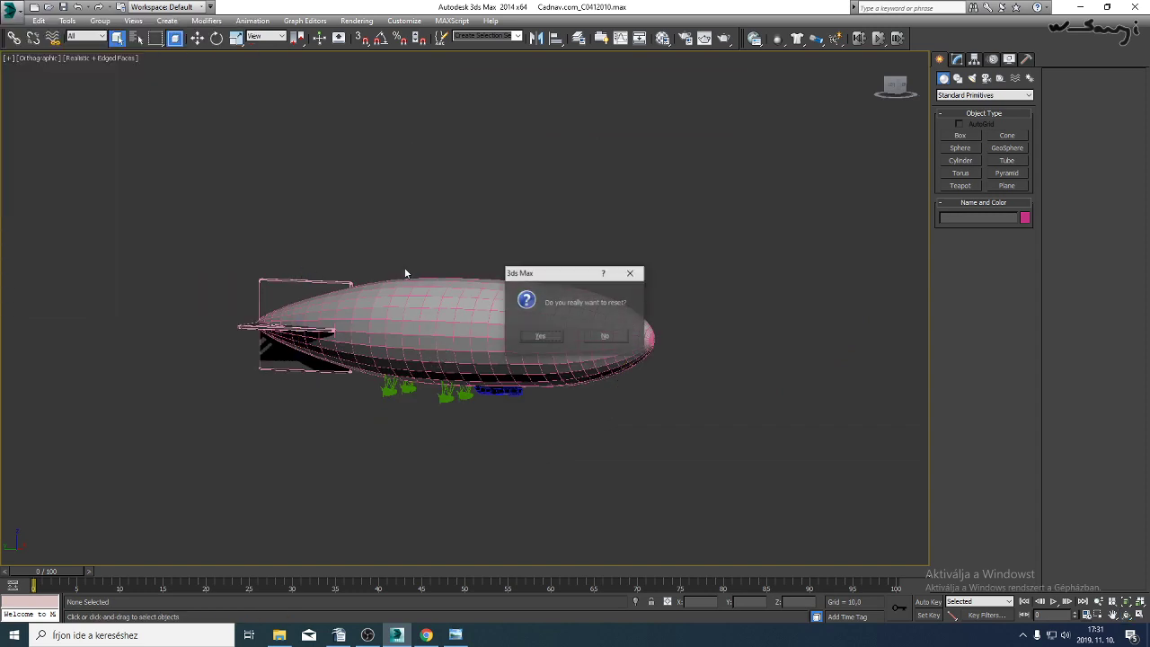
left_click(540, 337)
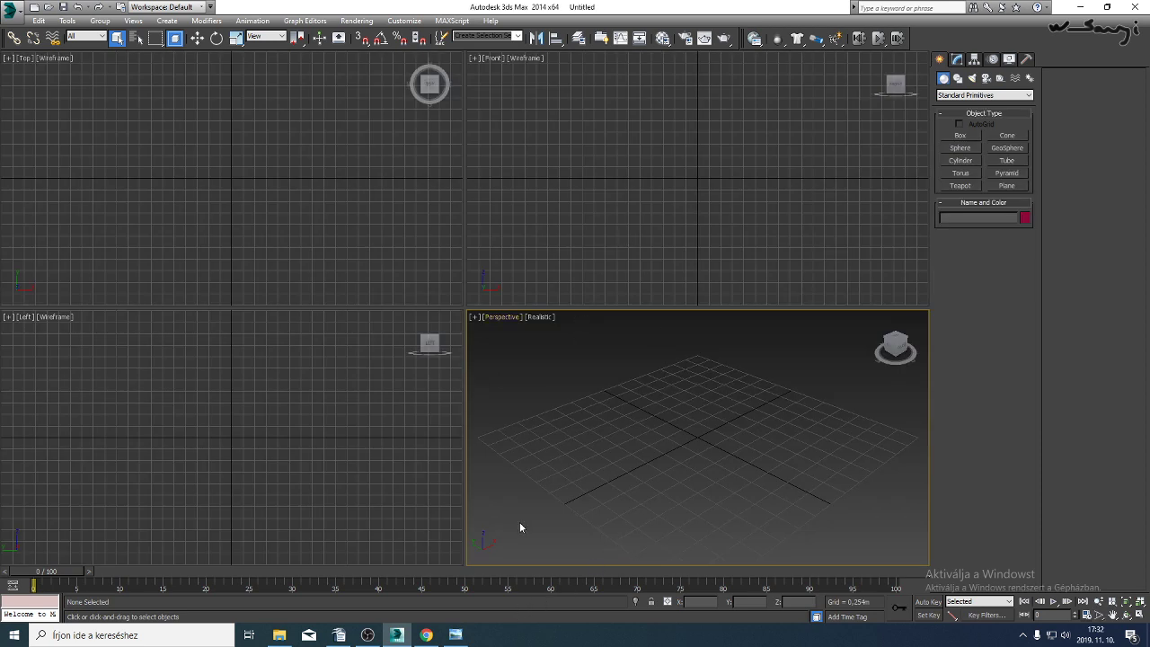
Create an upright plane about 6.07 m wide and 3.58 m long in the front view.
left_click(1008, 185)
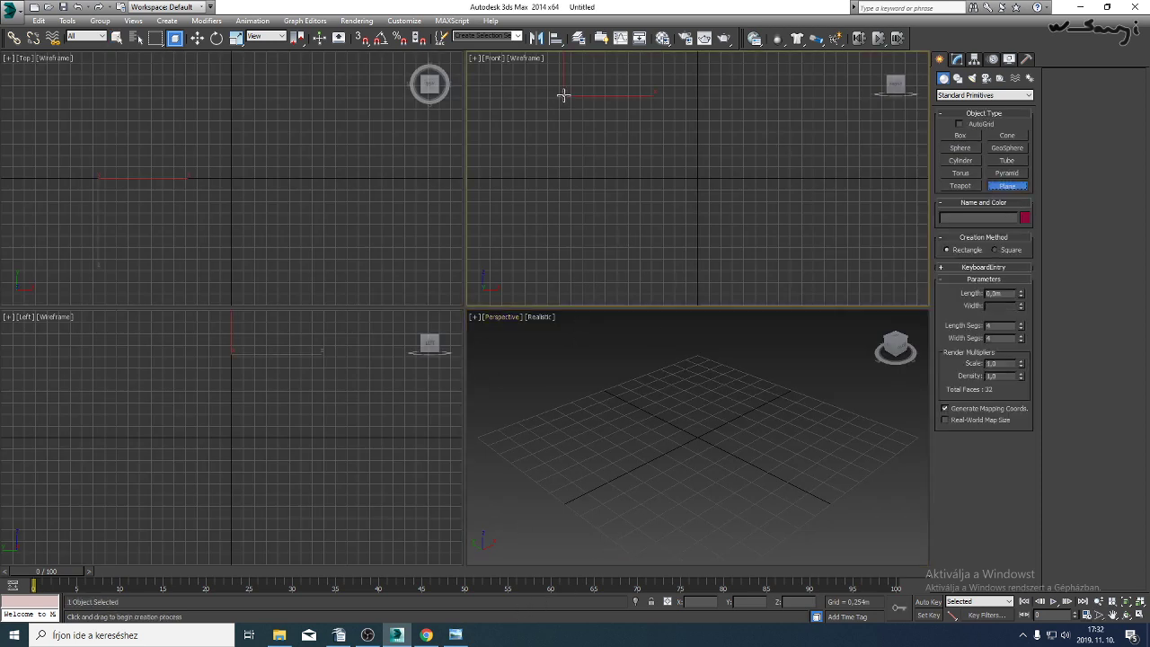
left_click_drag(565, 95, 839, 258)
middle_click_drag(728, 411, 724, 417)
Load the 4e026f09c3a8985… construction drawing from folder 18 as the first material's diffuse bitmap, show it in the viewport and assign it to the plane.
key("m")
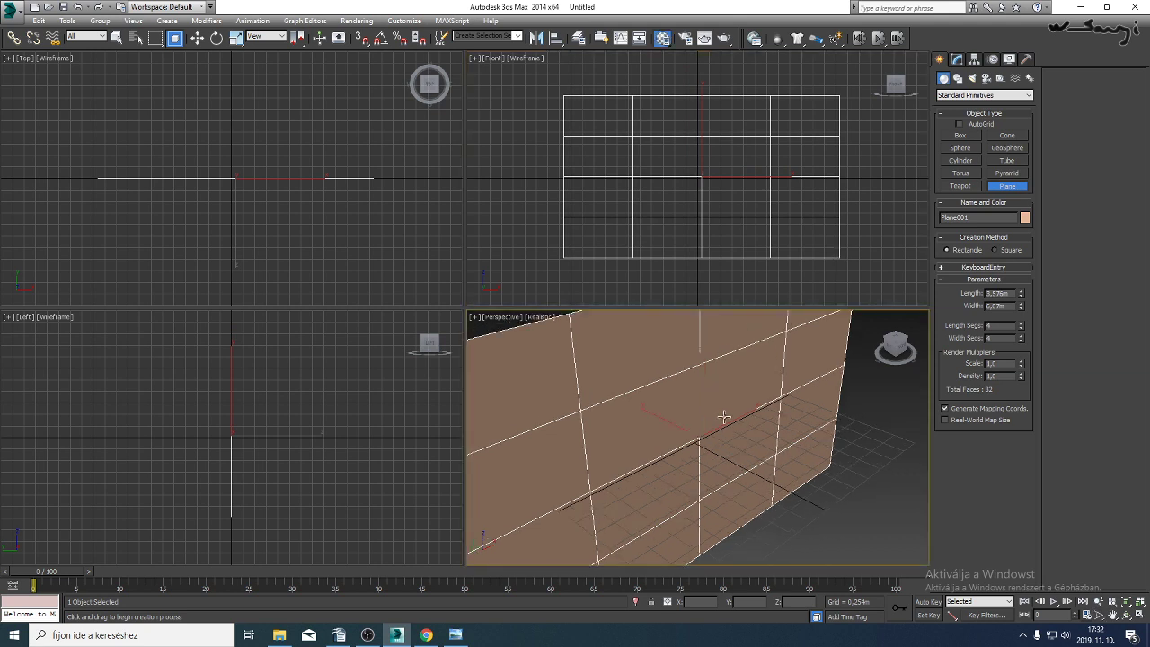
key("m")
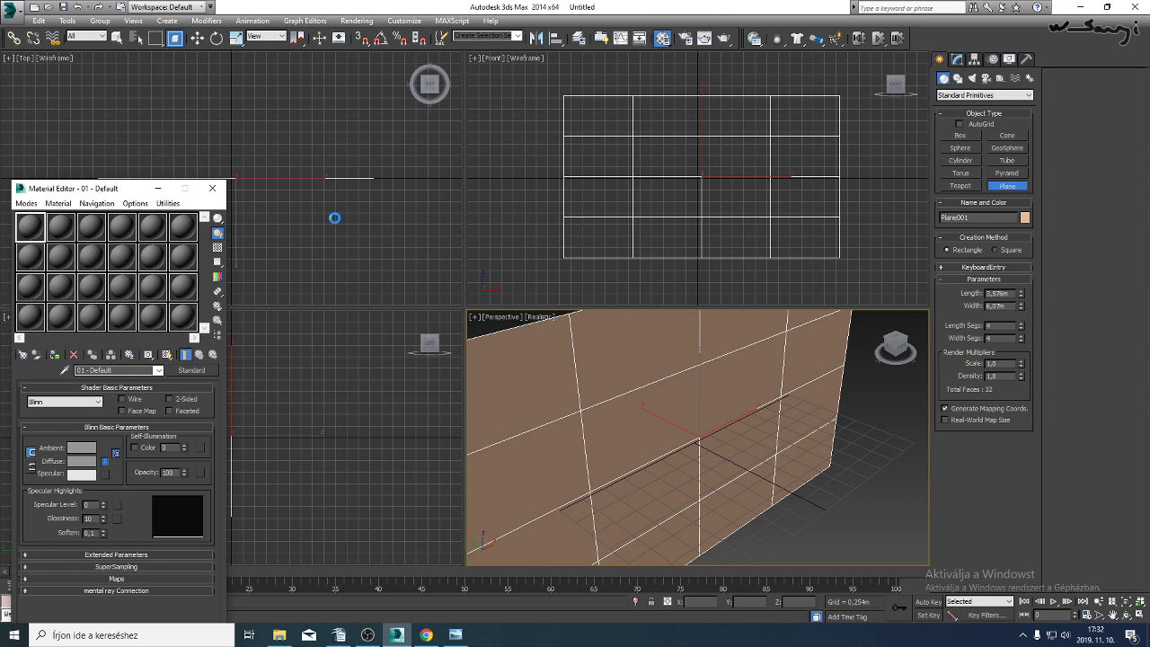
double_click(483, 180)
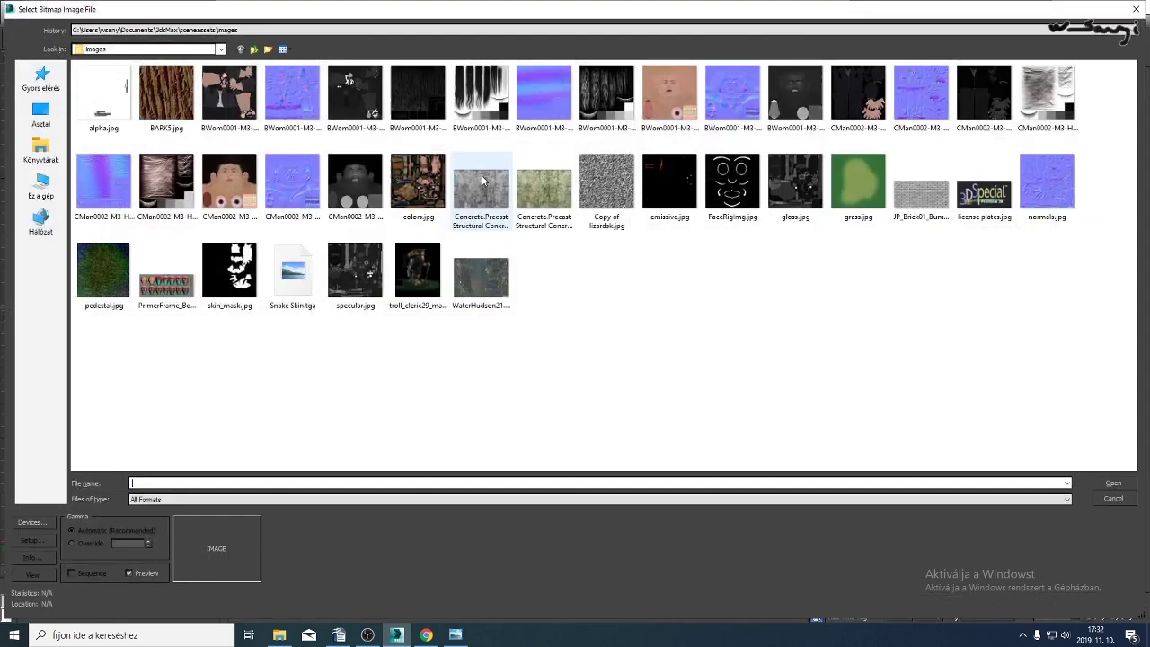
left_click(265, 32)
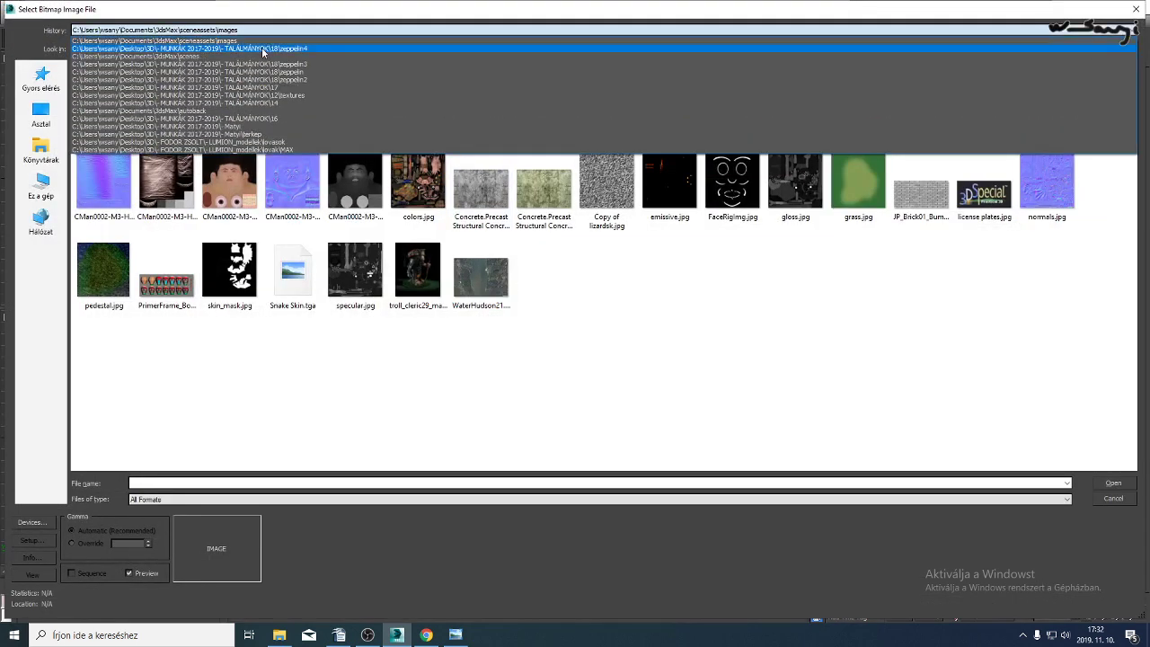
left_click(263, 50)
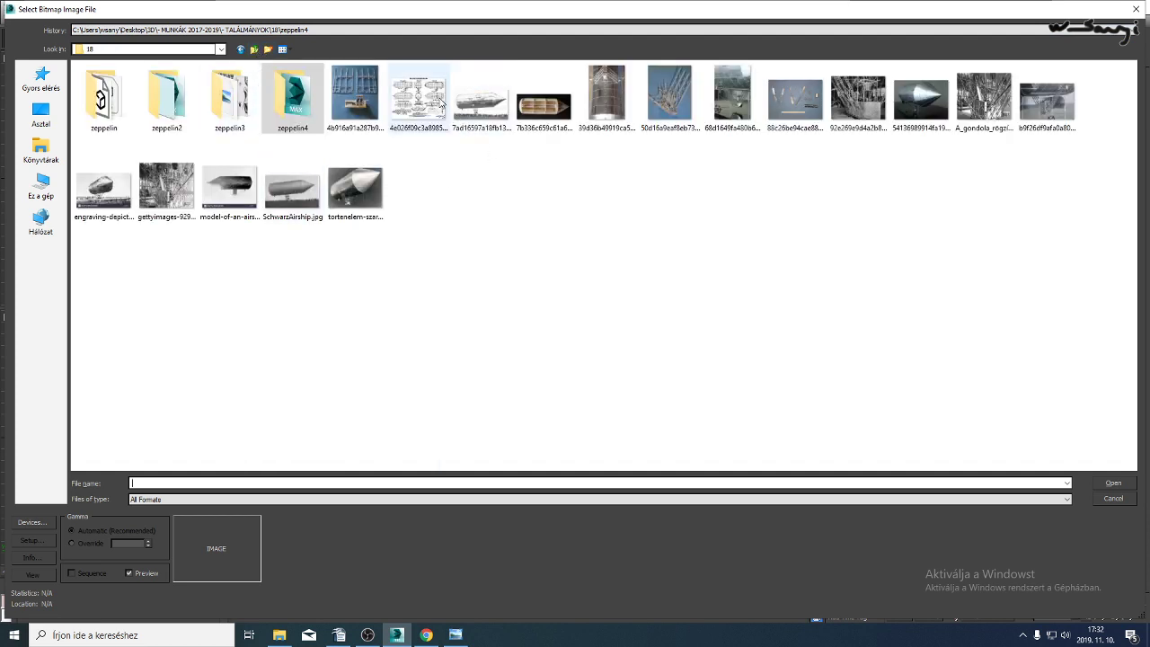
left_click(441, 101)
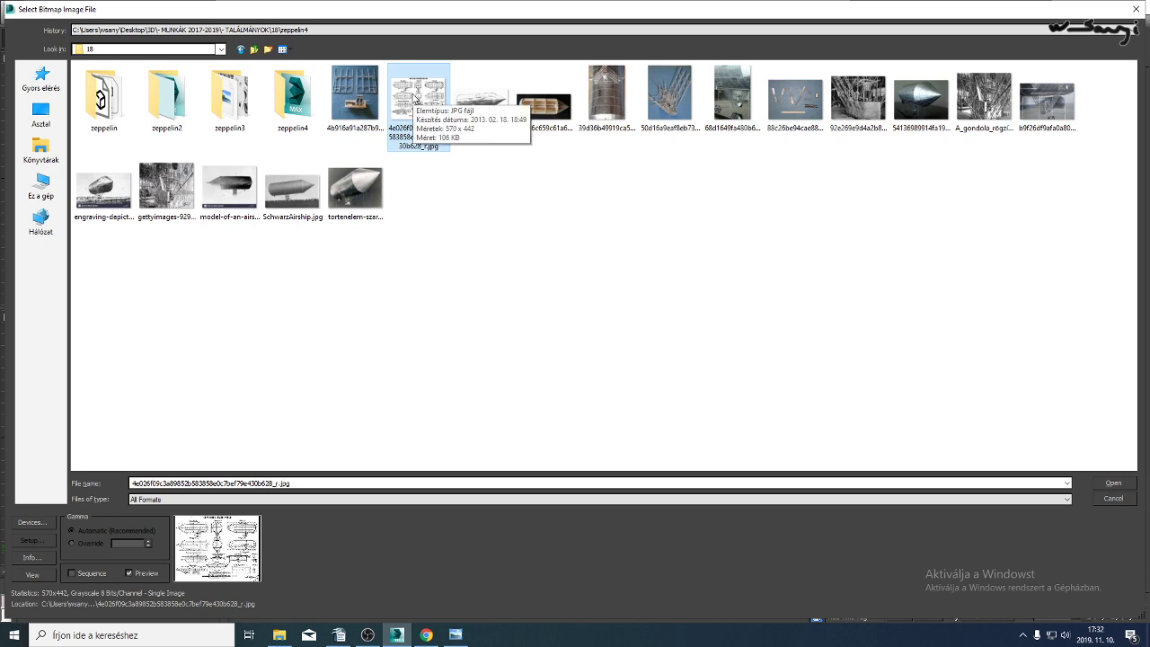
double_click(415, 97)
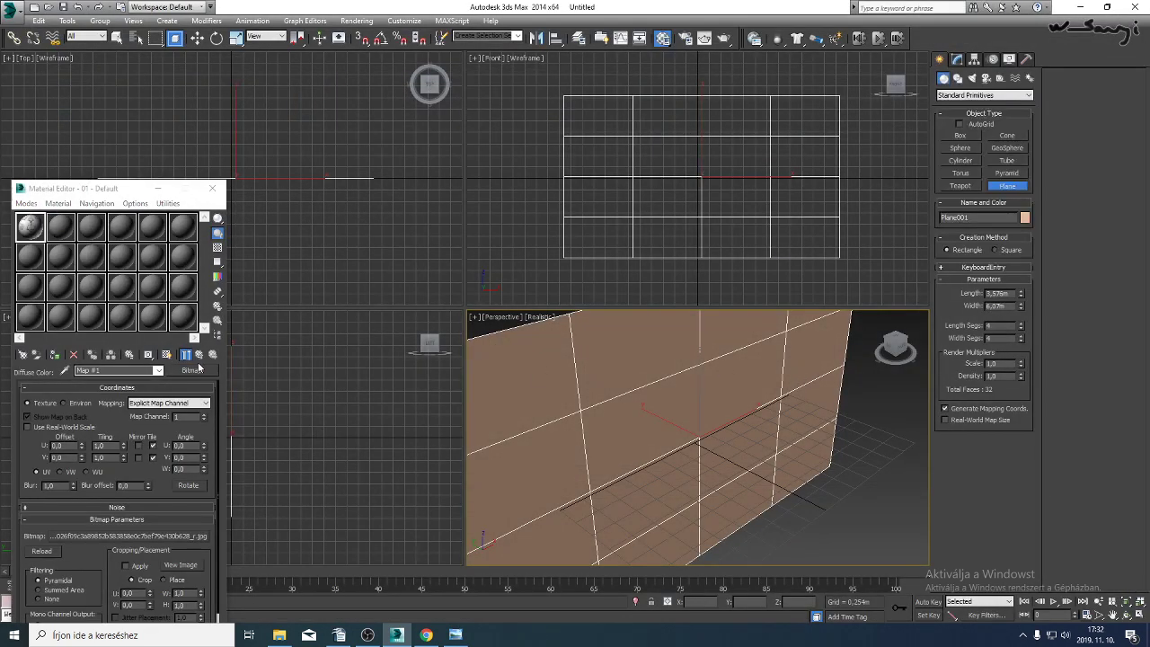
left_click(168, 354)
left_click(56, 355)
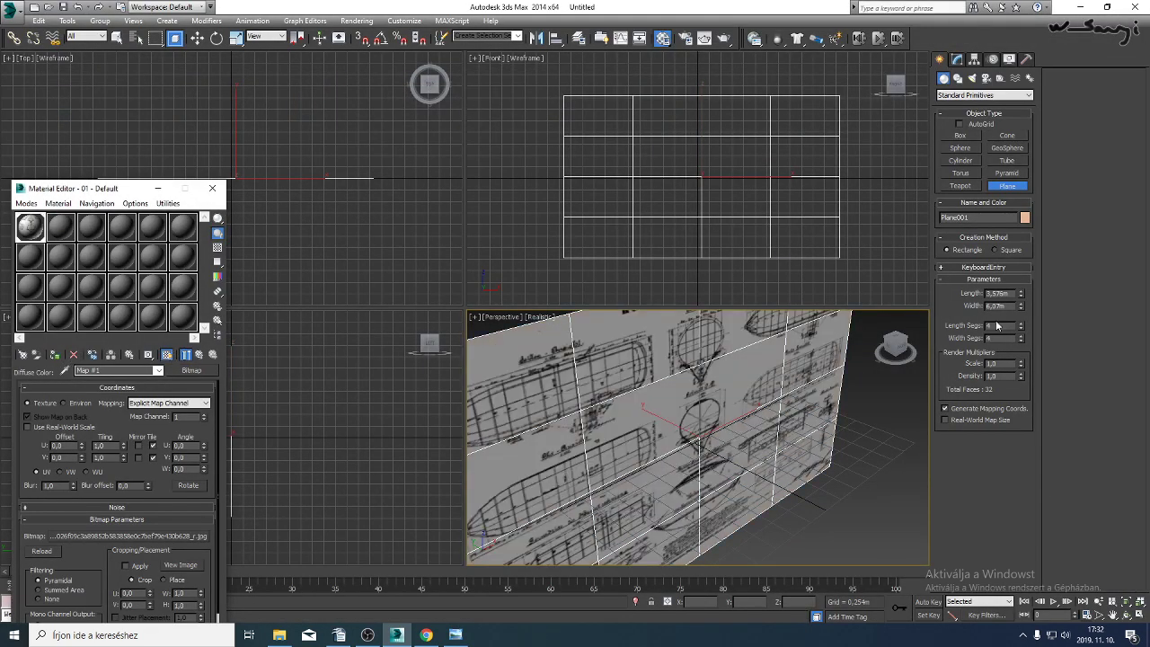
Set the plane's width to 57 m and its length to 44.2 m, and close the Material Editor.
left_click(996, 306)
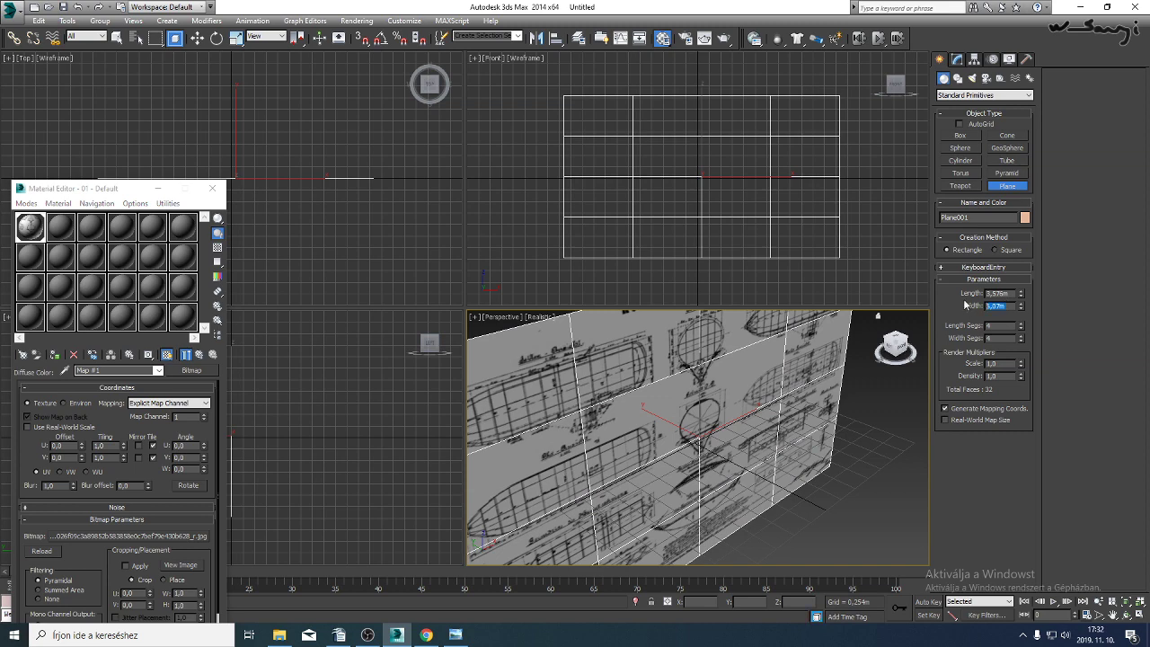
type("57")
key("shift+Tab")
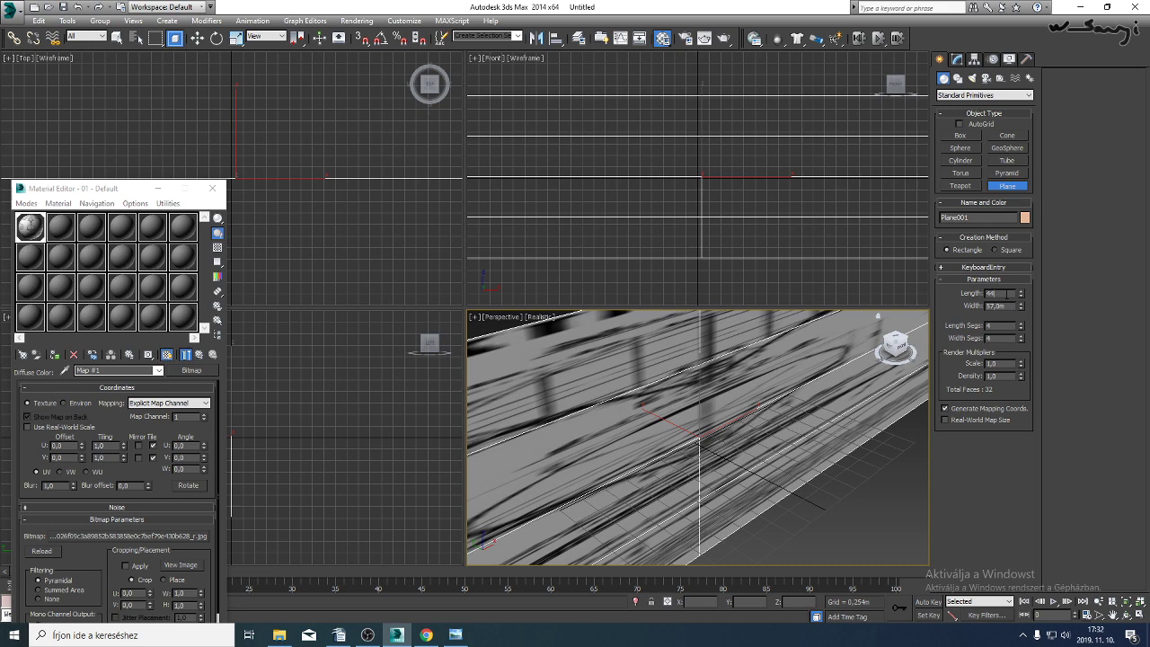
type("44,2")
key("Return")
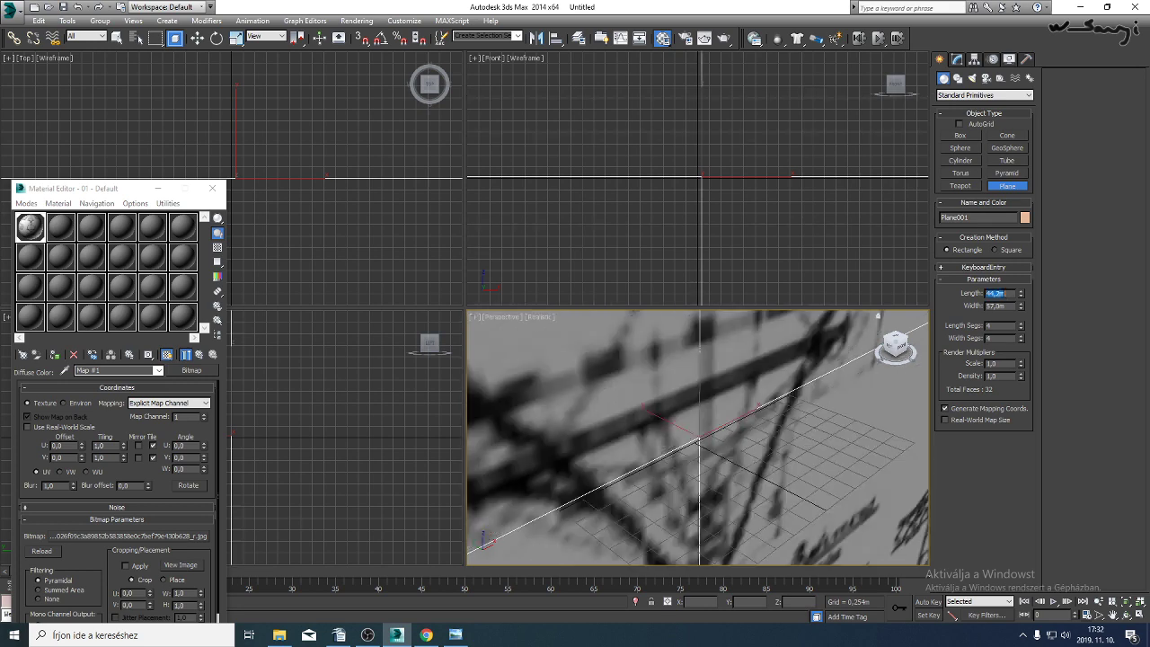
middle_click_drag(910, 422, 830, 431, "alt")
left_click(212, 188)
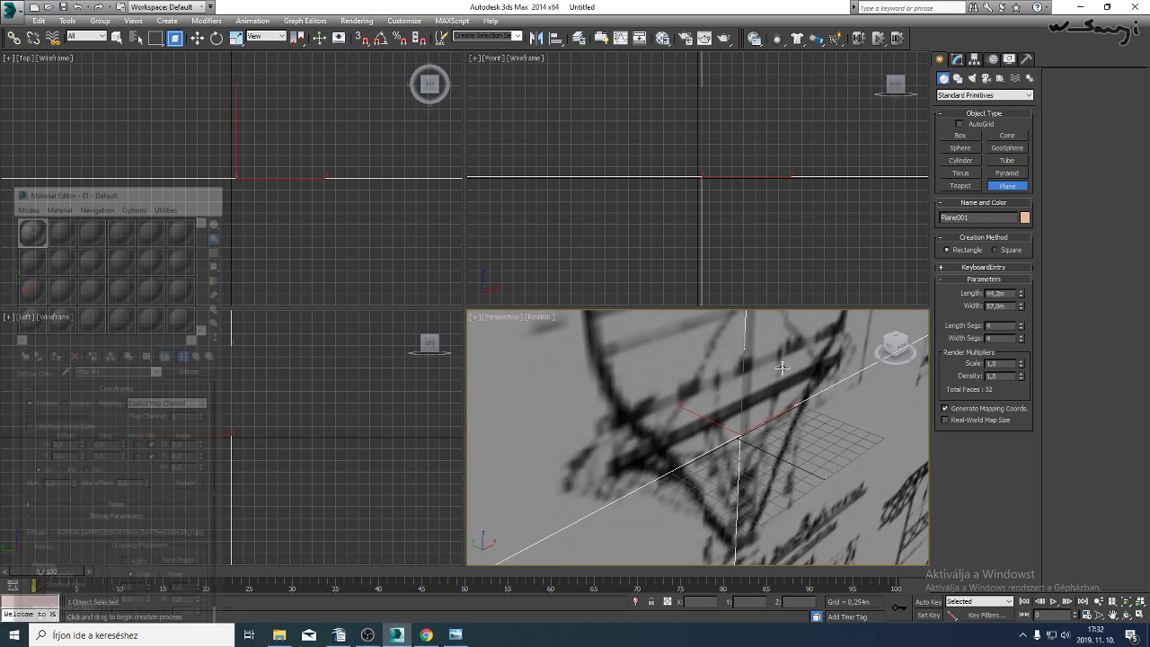
Maximize the perspective view, face the blueprint plane, and reduce its length and width segments to 1.
left_click(1139, 616)
left_click(1127, 616)
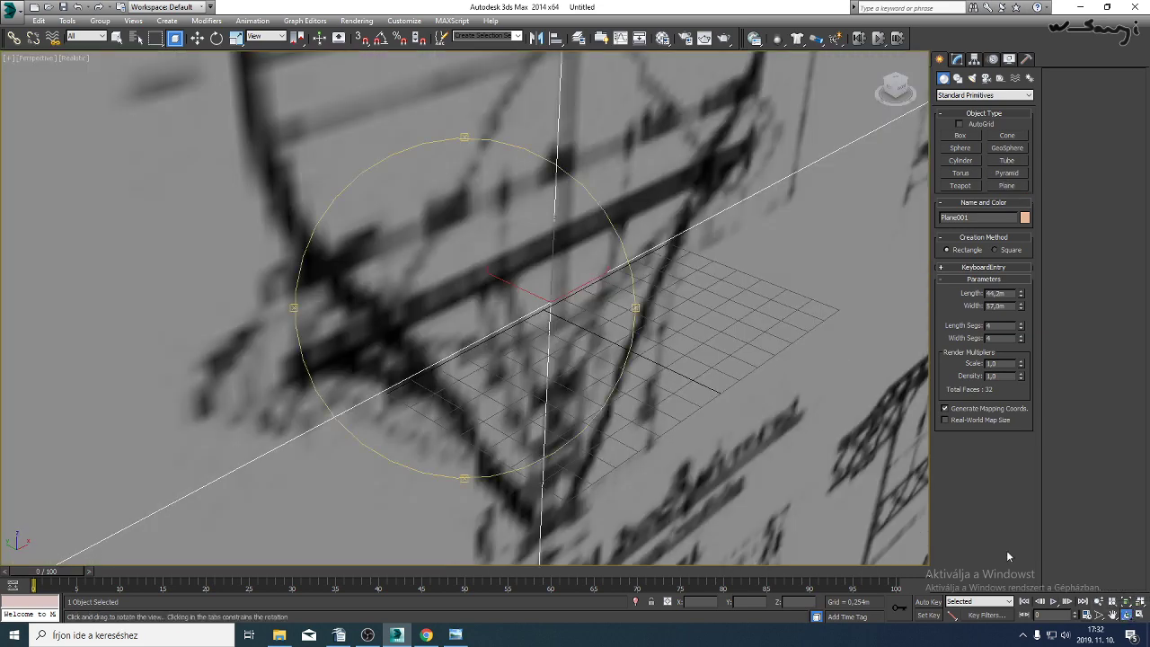
mouse_move(467, 305)
left_mouse_down()
mouse_move(423, 269)
mouse_move(466, 288)
mouse_move(478, 316)
left_mouse_up()
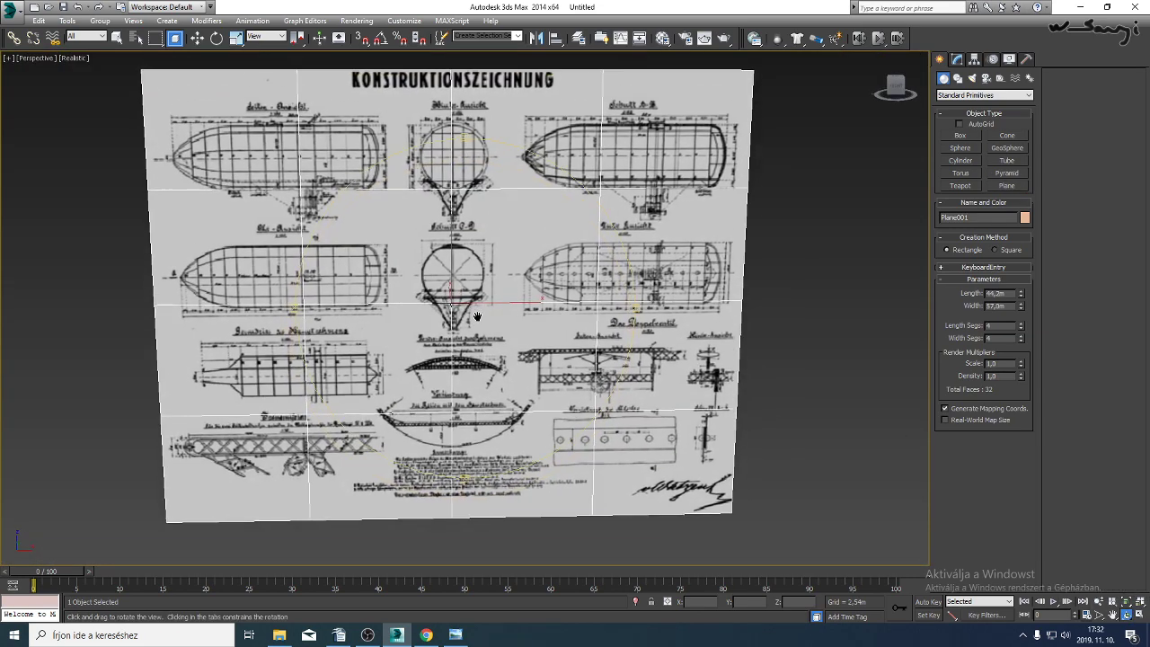
right_click(1021, 329)
right_click(1021, 338)
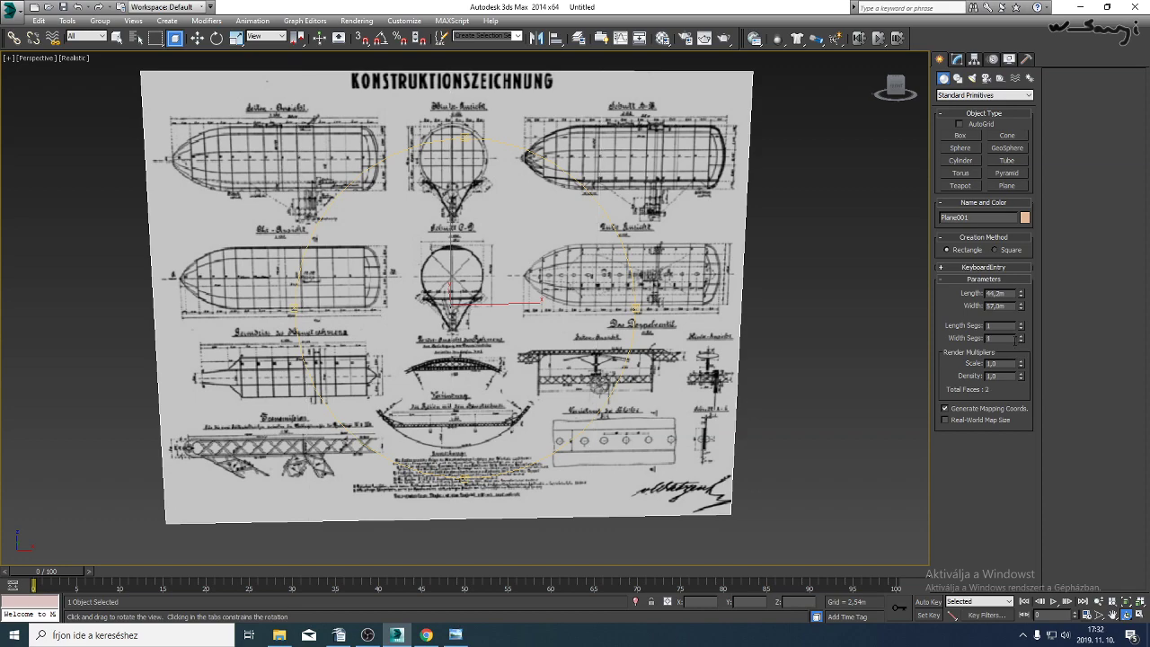
Move the blueprint plane back along the Y axis, behind the origin grid.
left_click_drag(578, 289, 463, 275)
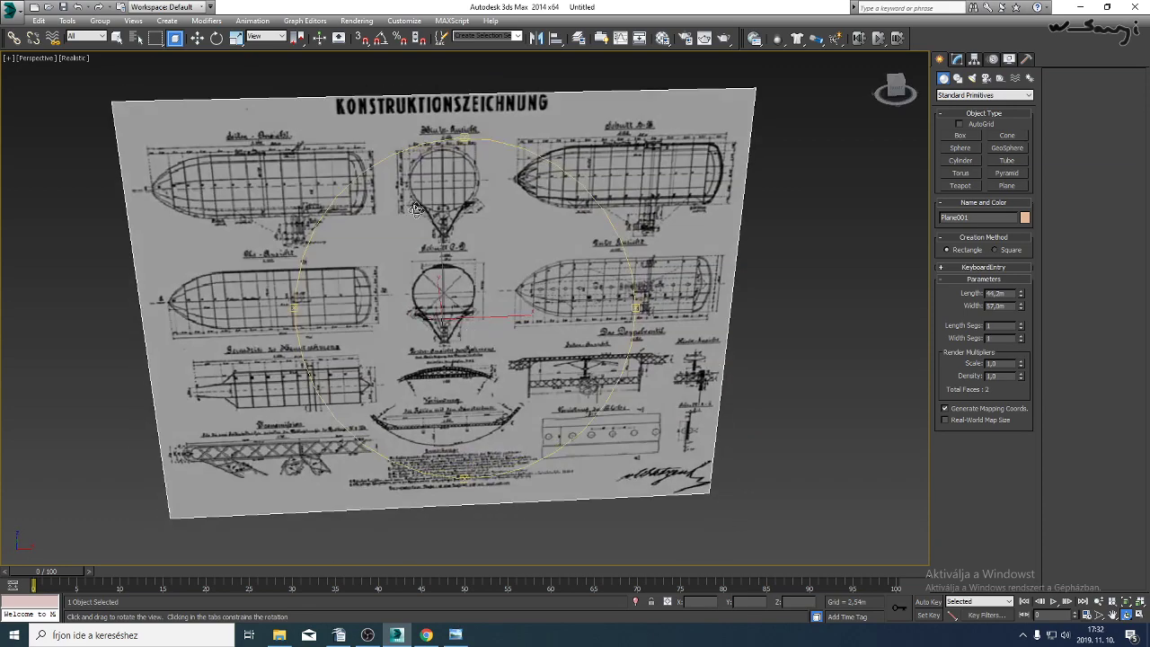
key("w")
middle_click_drag(463, 275, 524, 352)
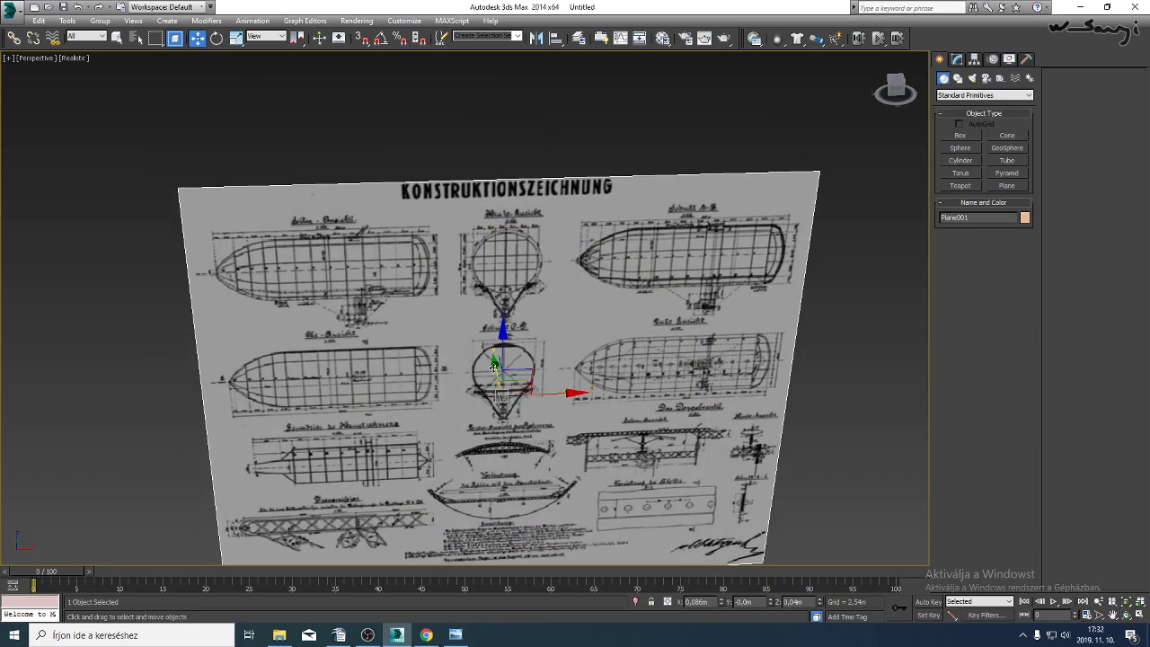
left_click_drag(497, 368, 486, 313)
Examine the construction drawing on the plane, especially the side view of the airship hull up close.
left_click(1126, 615)
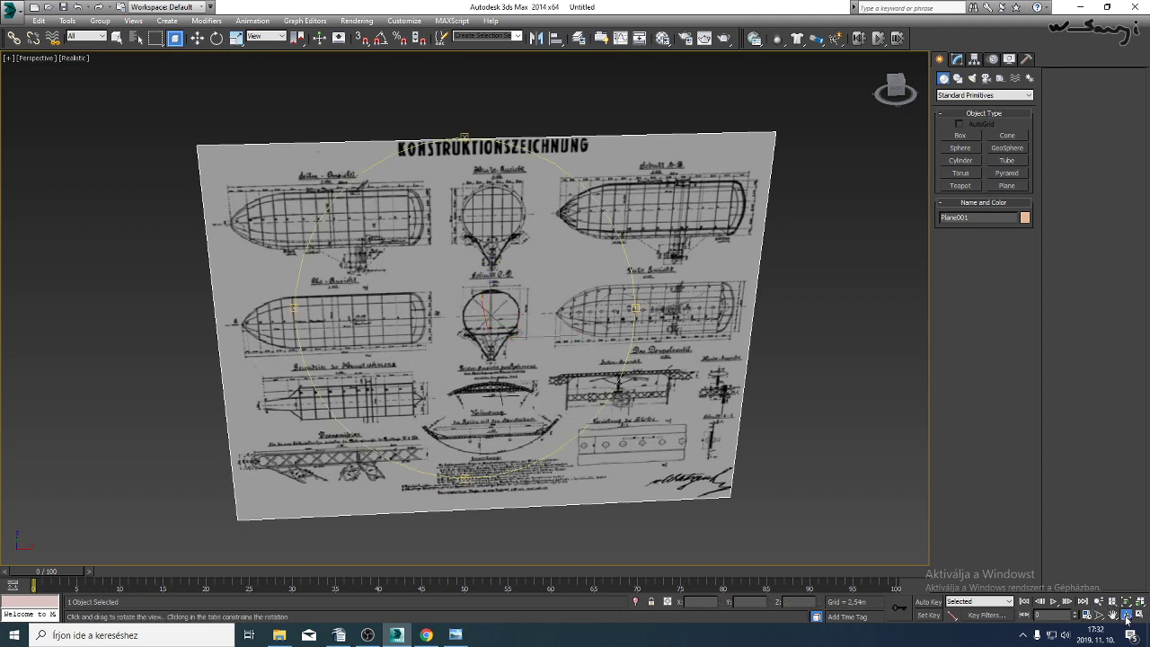
left_click_drag(549, 364, 485, 316)
scroll(561, 338, "up", 2)
middle_click_drag(559, 345, 544, 386)
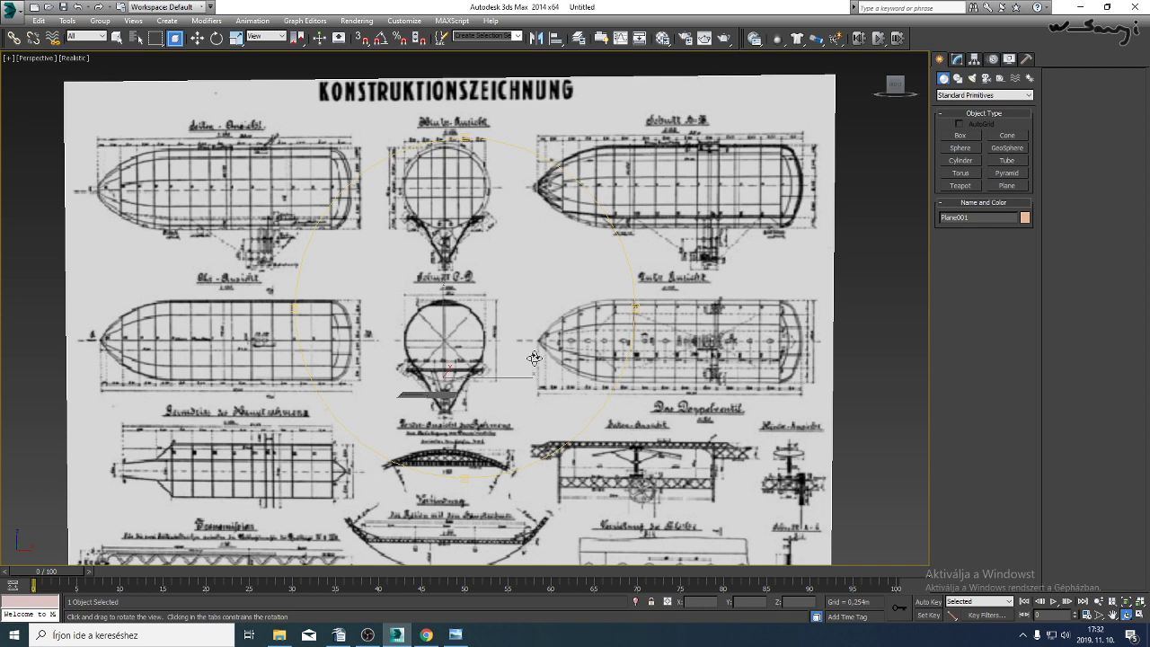
left_click_drag(539, 352, 634, 400)
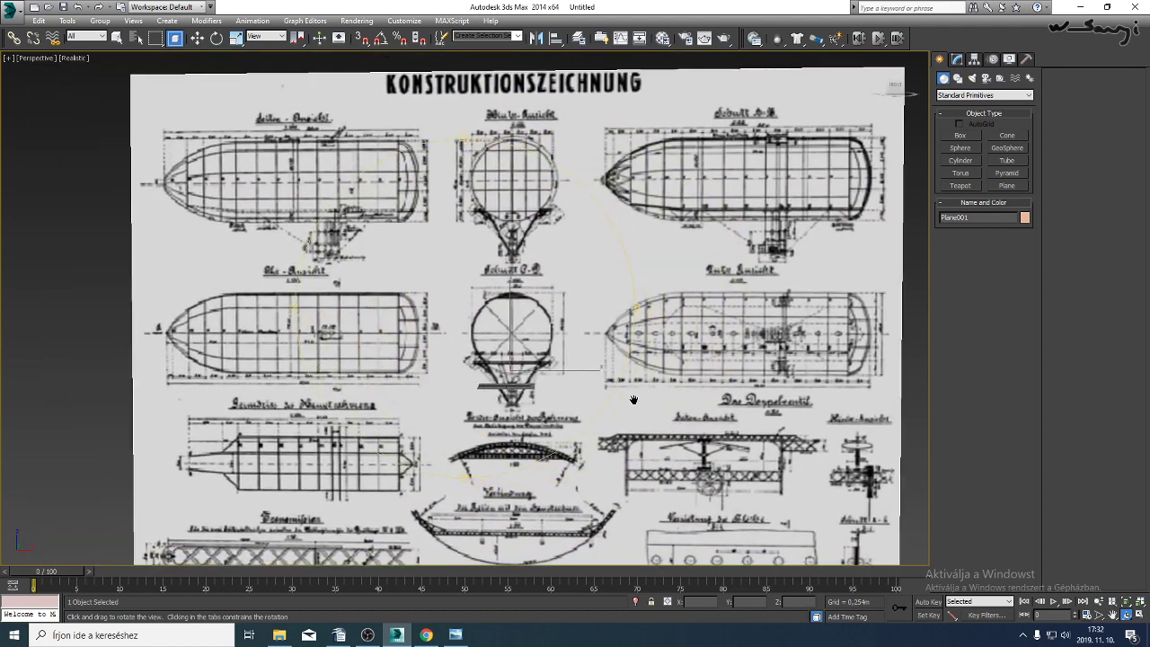
middle_click_drag(634, 285, 575, 332)
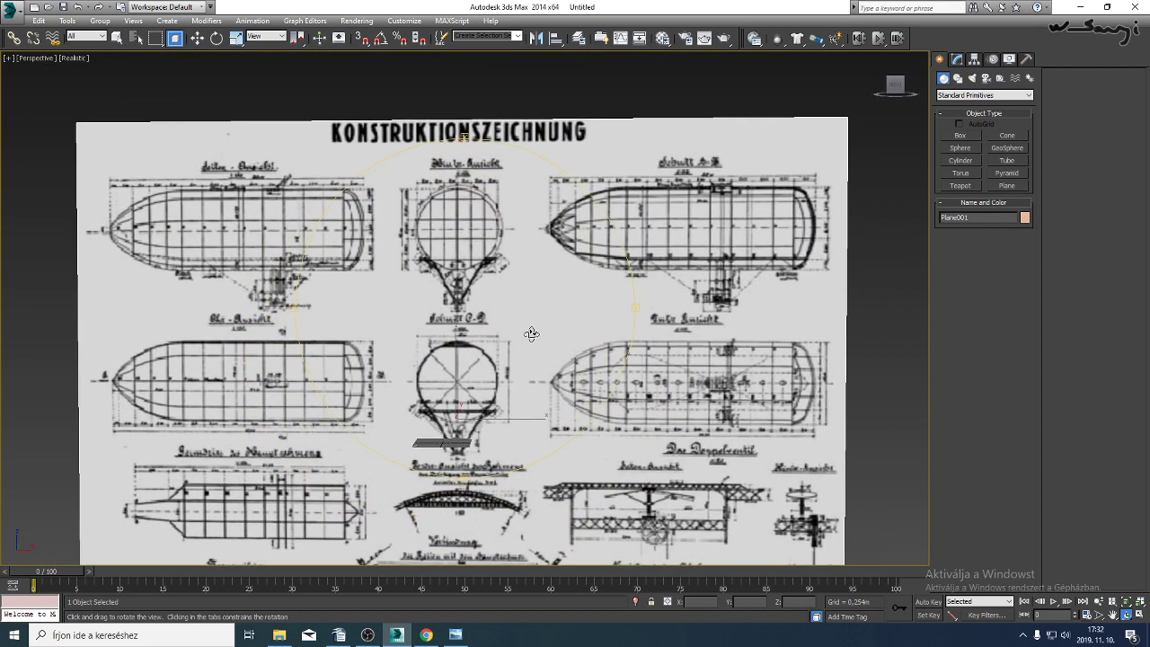
middle_click_drag(485, 333, 624, 332)
left_click_drag(624, 332, 598, 337)
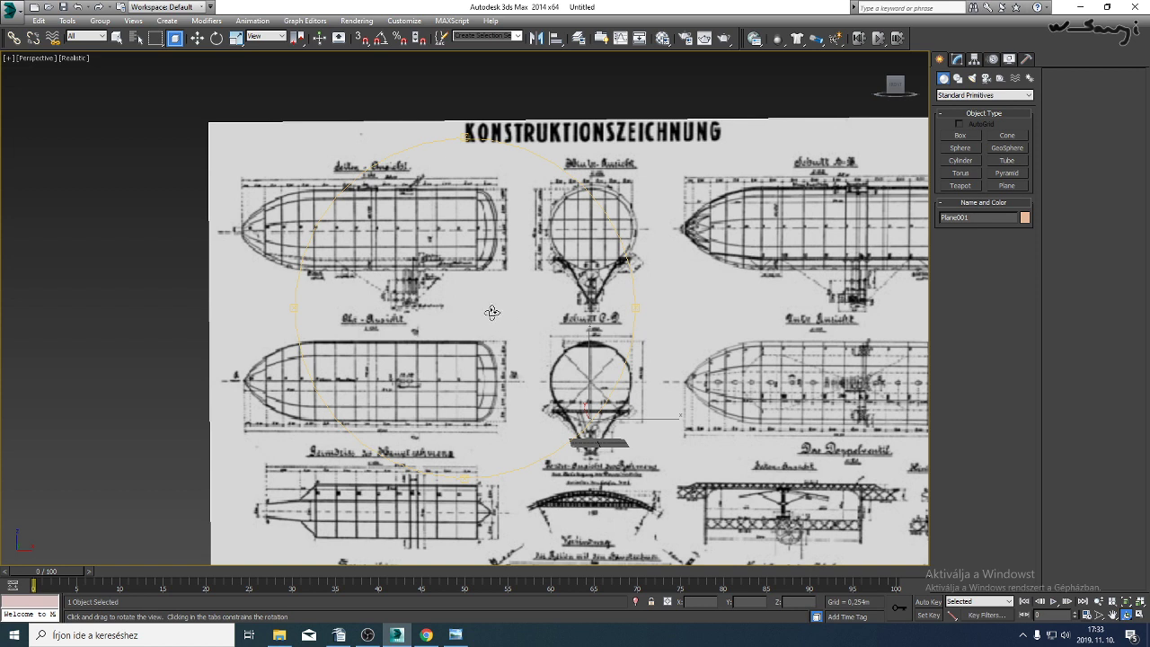
left_click_drag(502, 315, 550, 303)
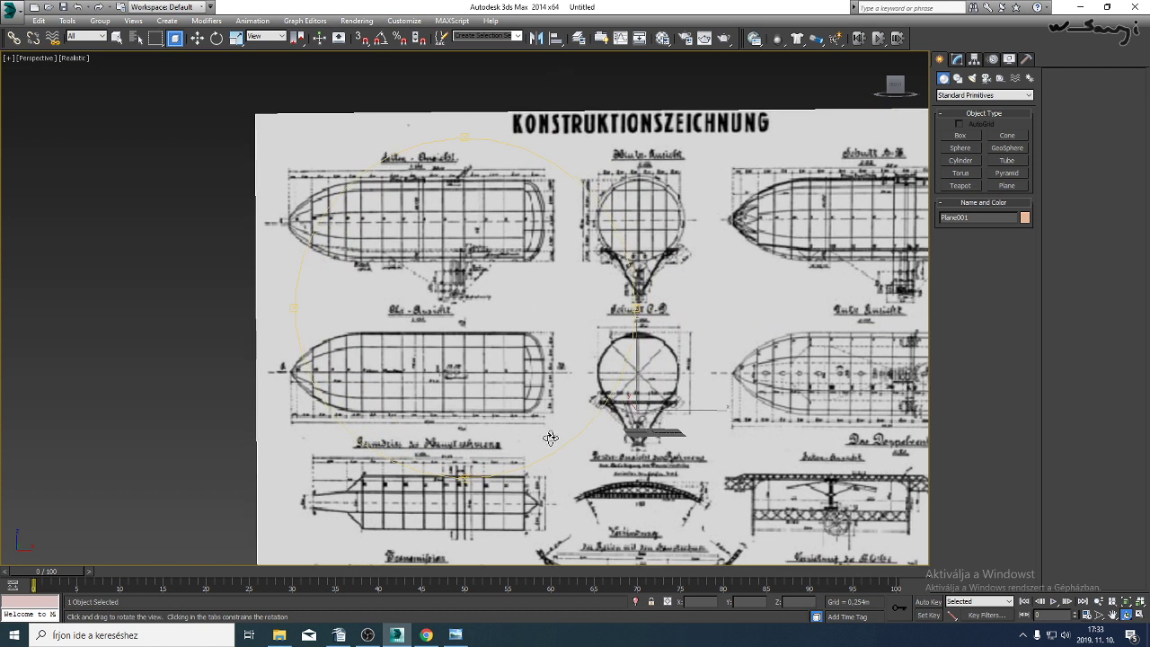
middle_click_drag(433, 297, 459, 304)
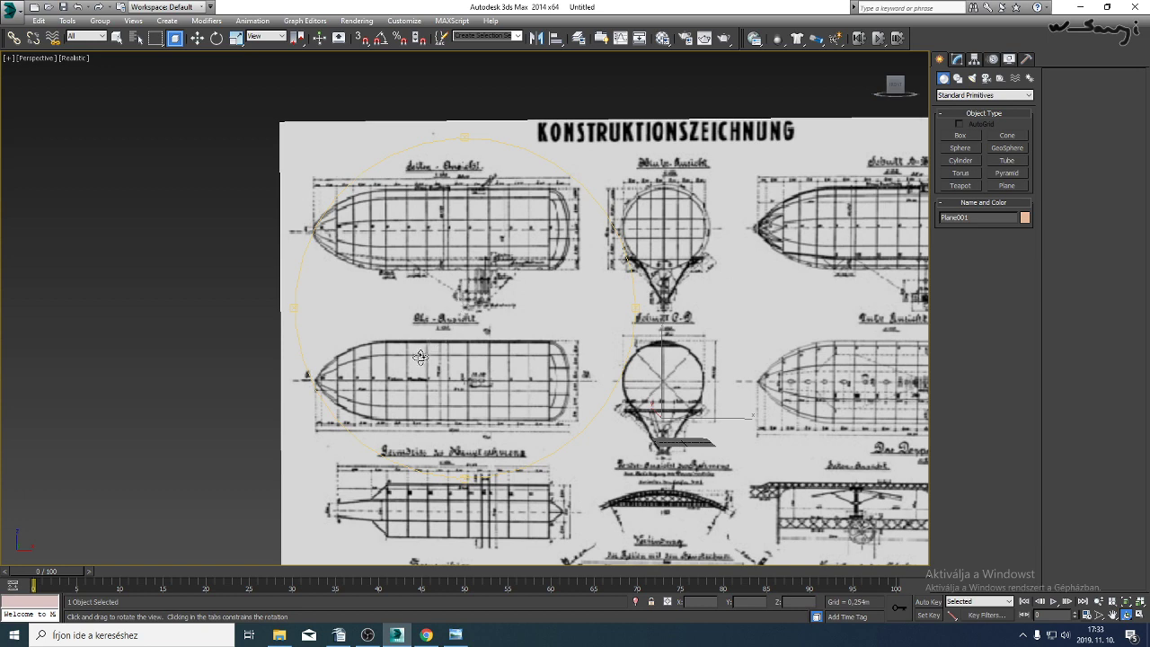
scroll(458, 346, "up", 3)
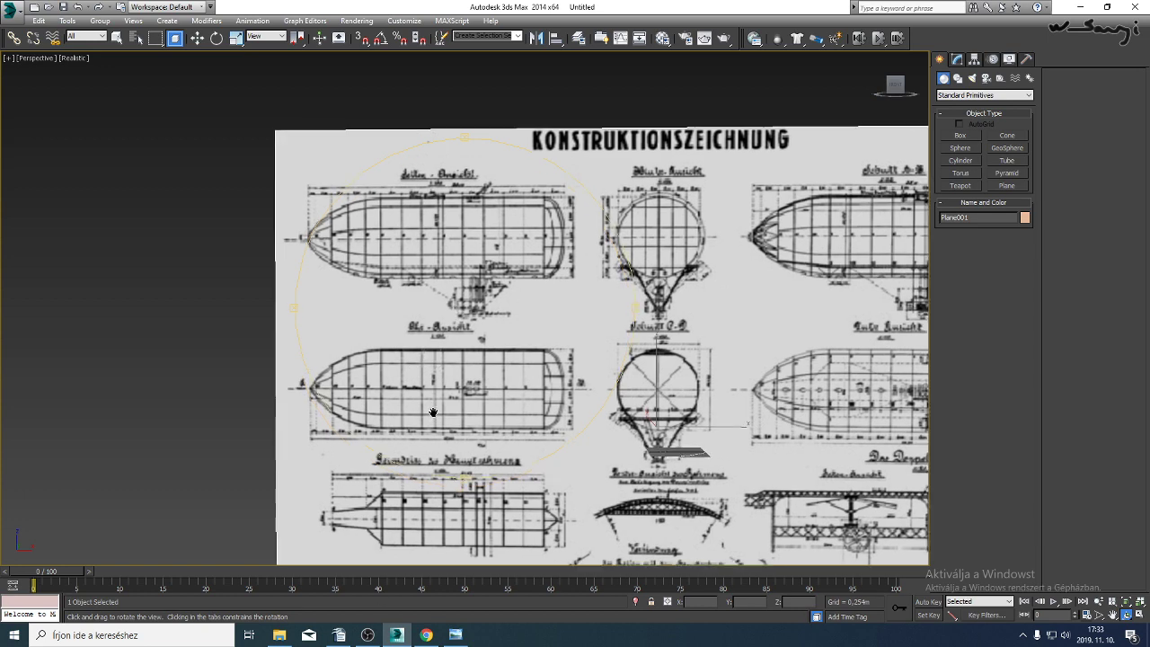
mouse_move(542, 200)
middle_mouse_down()
mouse_move(556, 242)
mouse_move(662, 342)
middle_mouse_up()
scroll(651, 333, "up", 4)
left_click(961, 60)
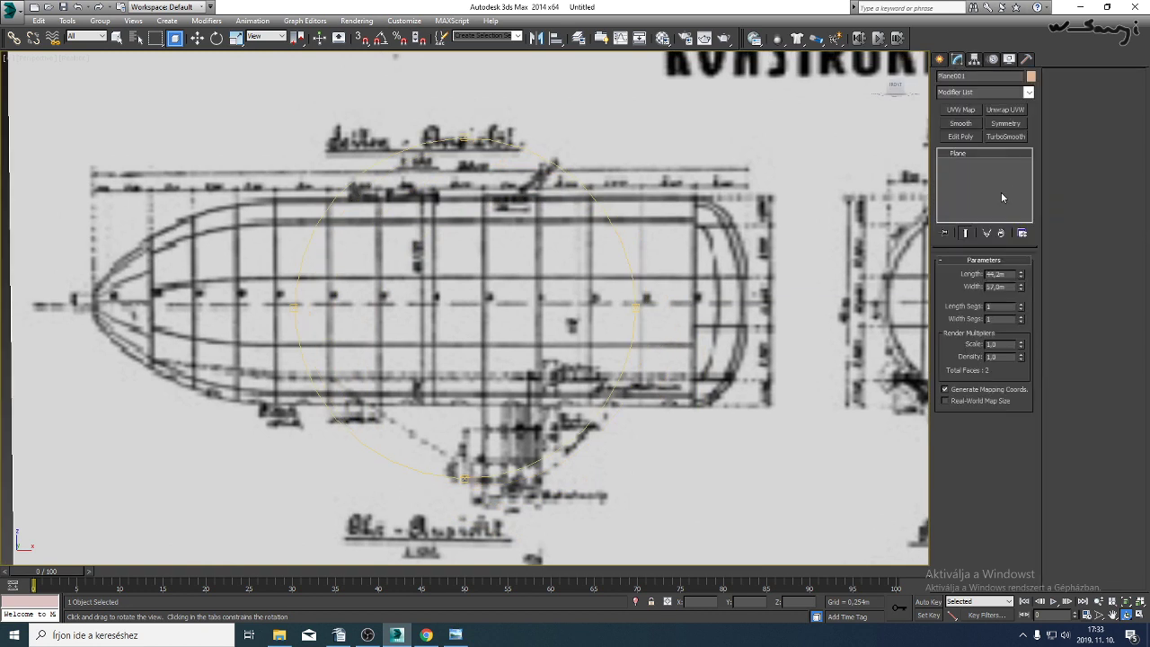
left_click(940, 60)
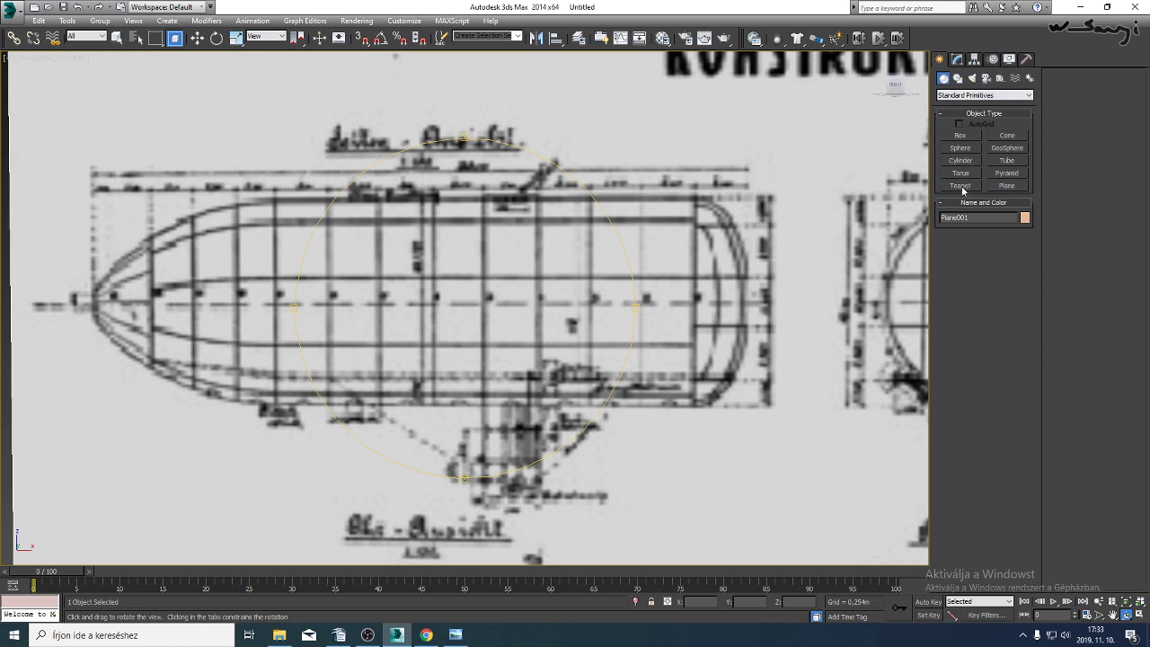
Compare the side, top, rear and section views of the airship across the construction drawing.
left_click_drag(690, 292, 716, 353)
scroll(703, 357, "down", 6)
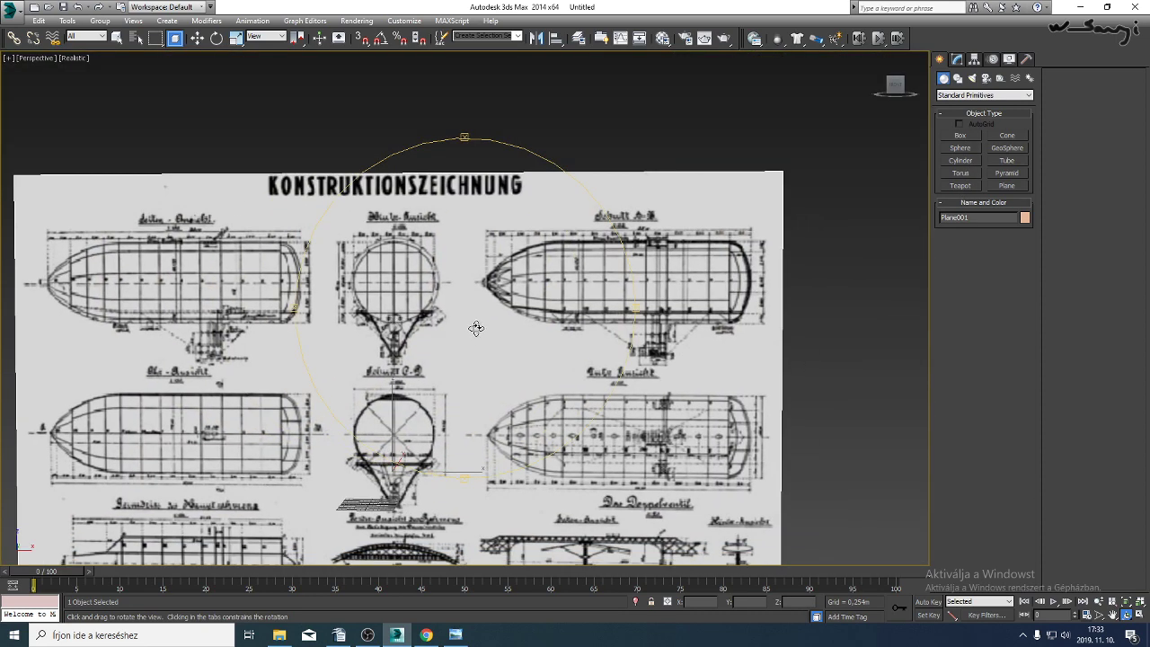
middle_click_drag(395, 346, 629, 336)
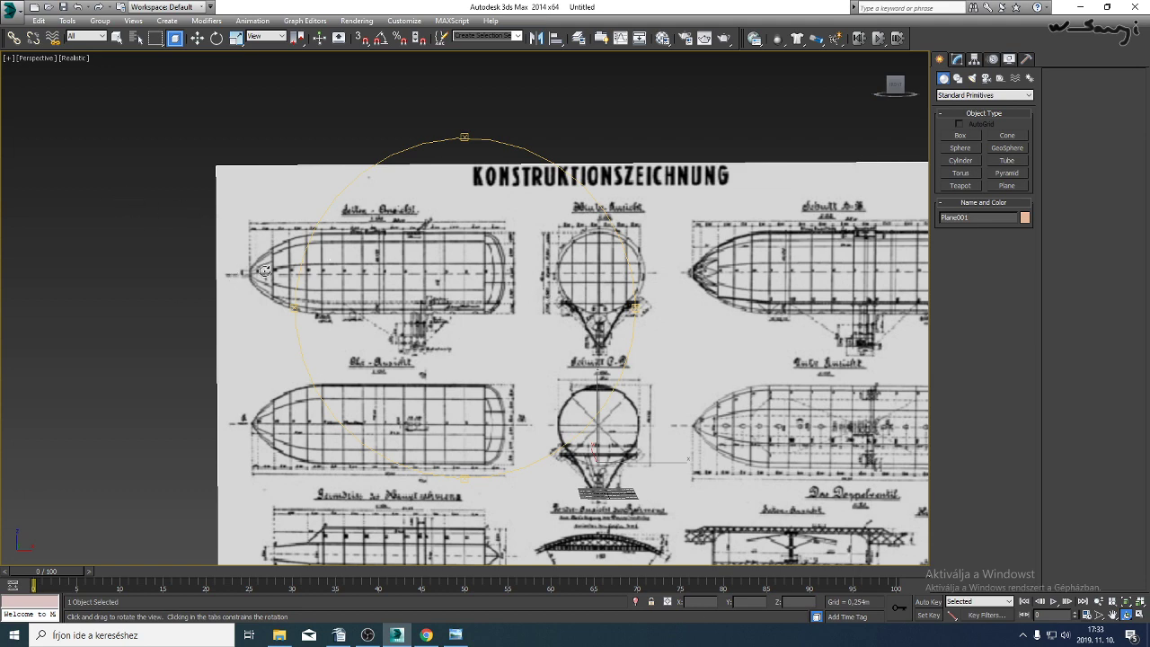
mouse_move(454, 304)
left_mouse_down()
mouse_move(489, 280)
mouse_move(464, 310)
left_mouse_up()
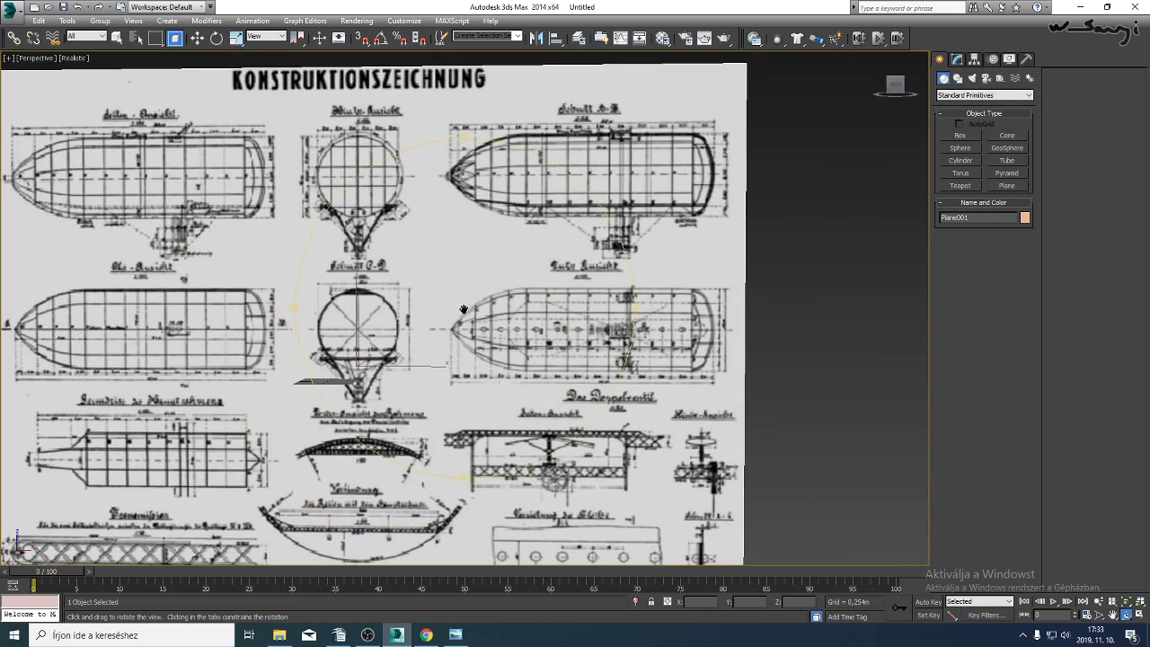
middle_click_drag(464, 309, 627, 278)
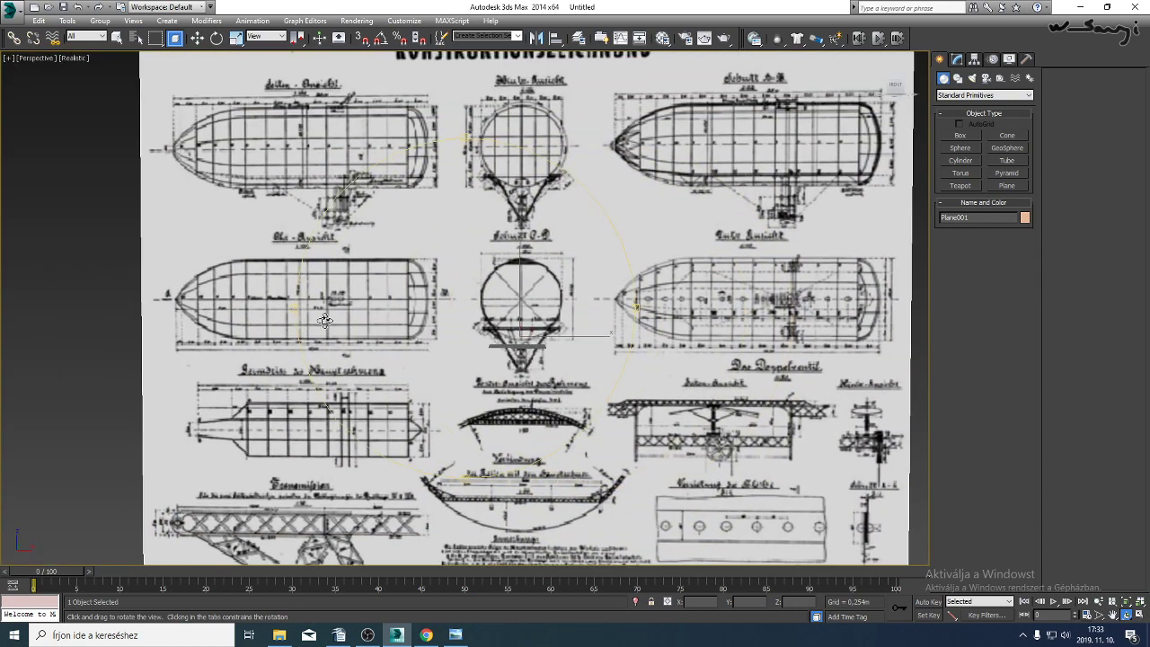
scroll(376, 388, "up", 4)
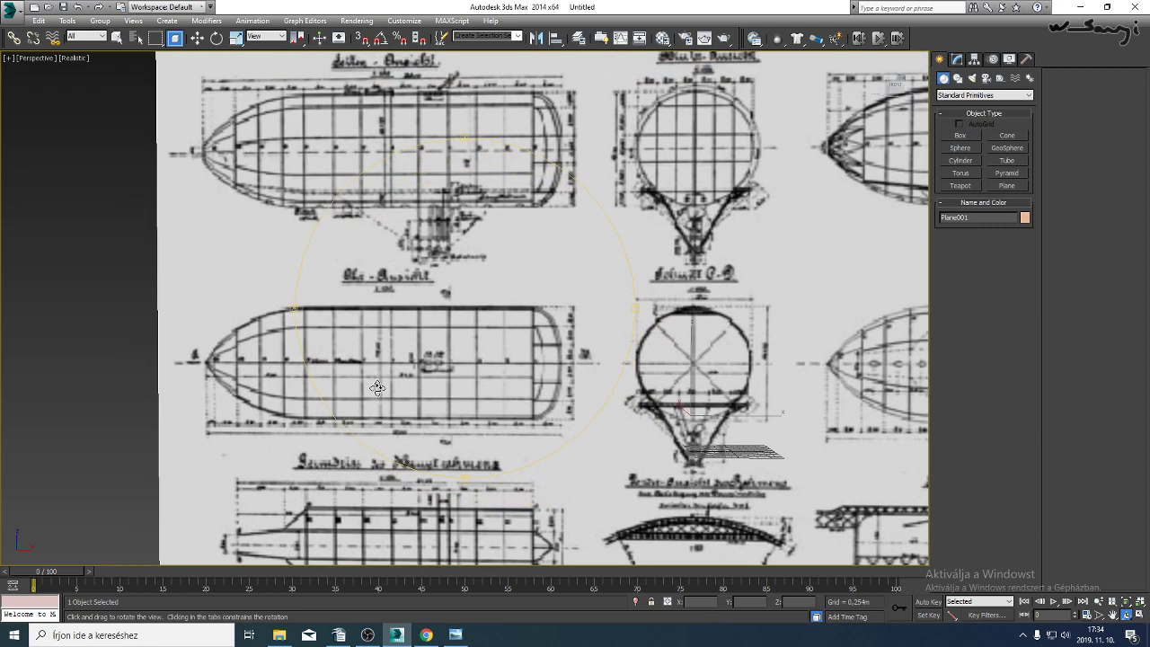
left_click_drag(400, 351, 521, 383)
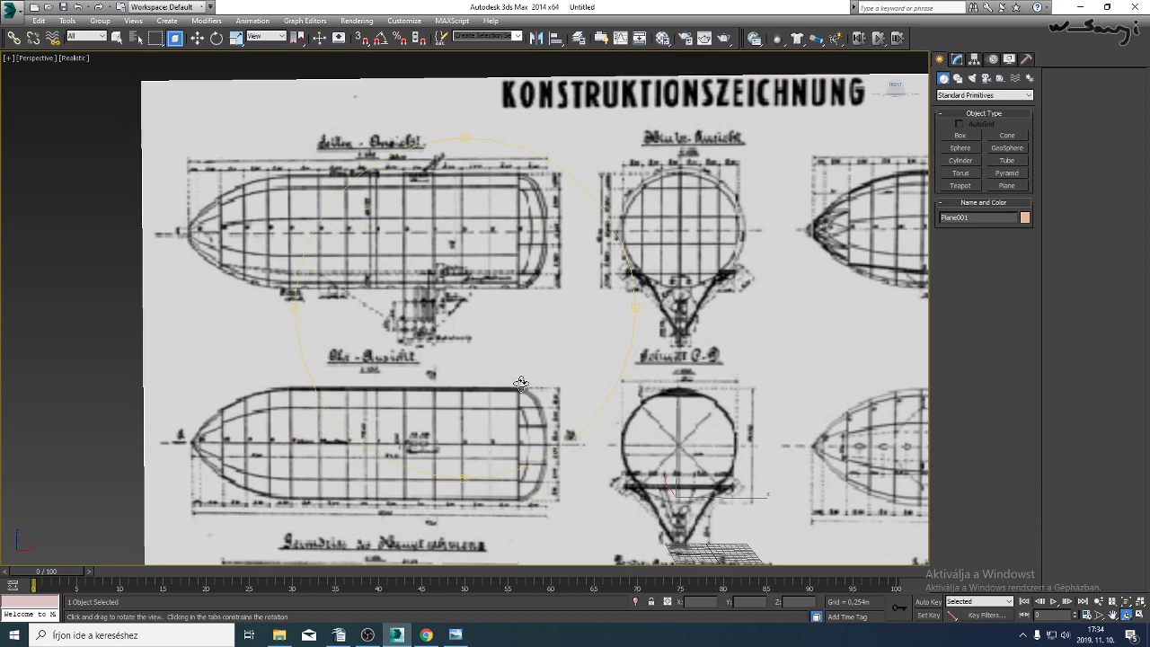
left_click_drag(557, 324, 543, 328)
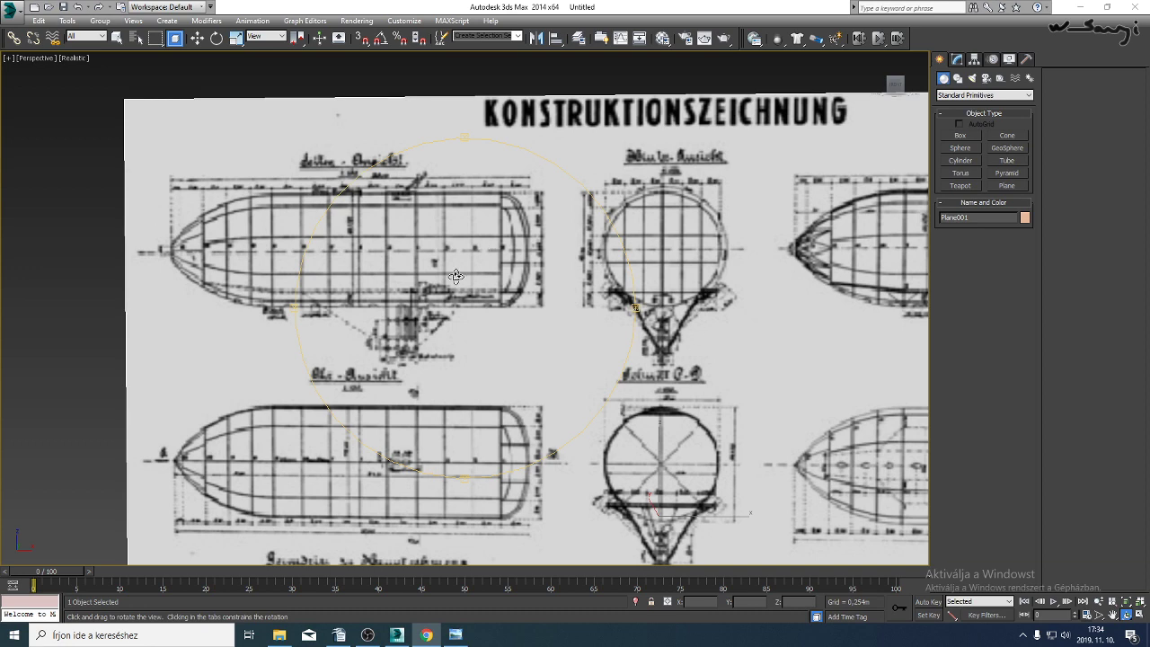
middle_click_drag(454, 275, 528, 228)
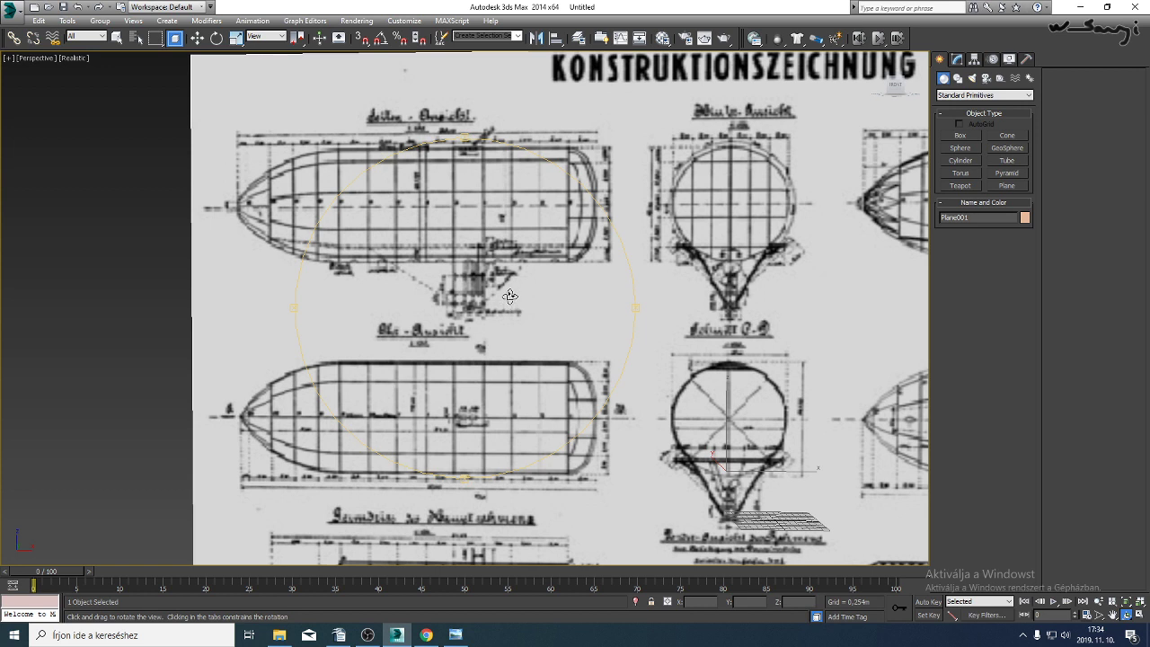
middle_click_drag(512, 293, 443, 283)
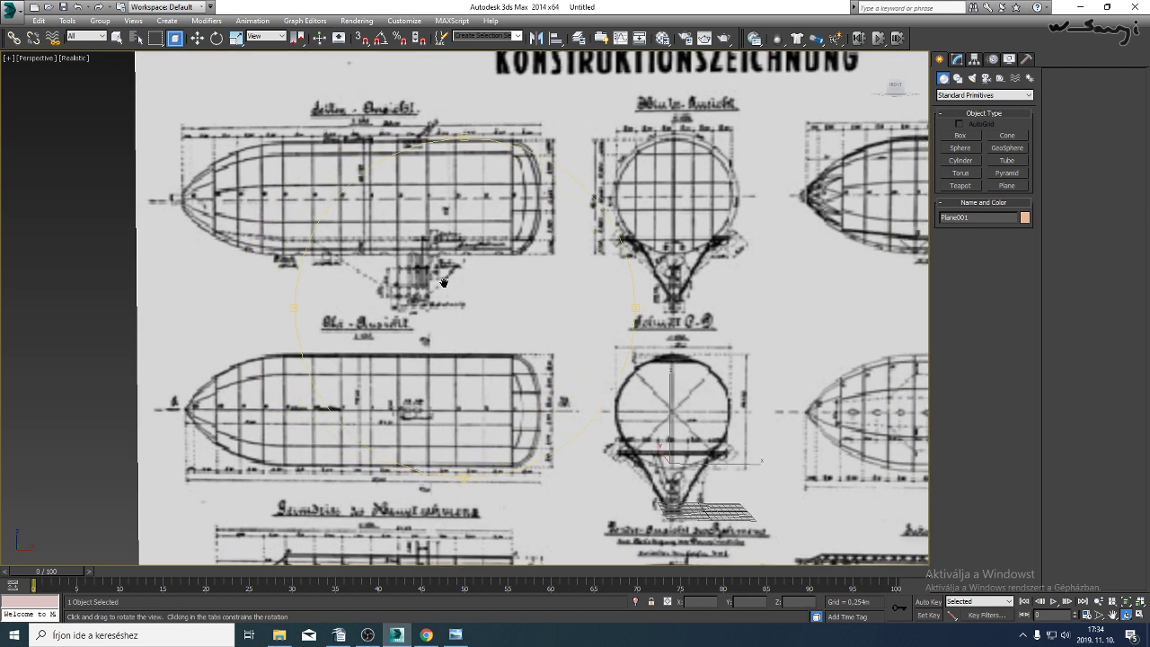
middle_click_drag(443, 283, 498, 306)
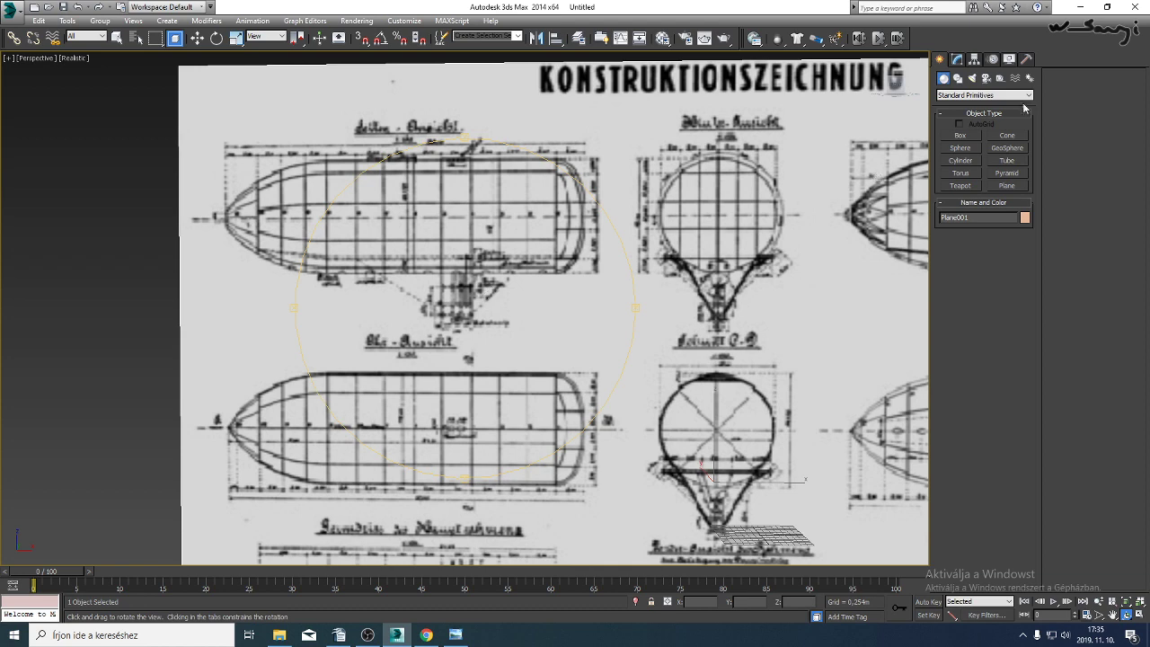
In the front view, draw a sphere of about 3.07 m radius centred on the hull axis where the side view's nose reaches full height.
left_click(961, 148)
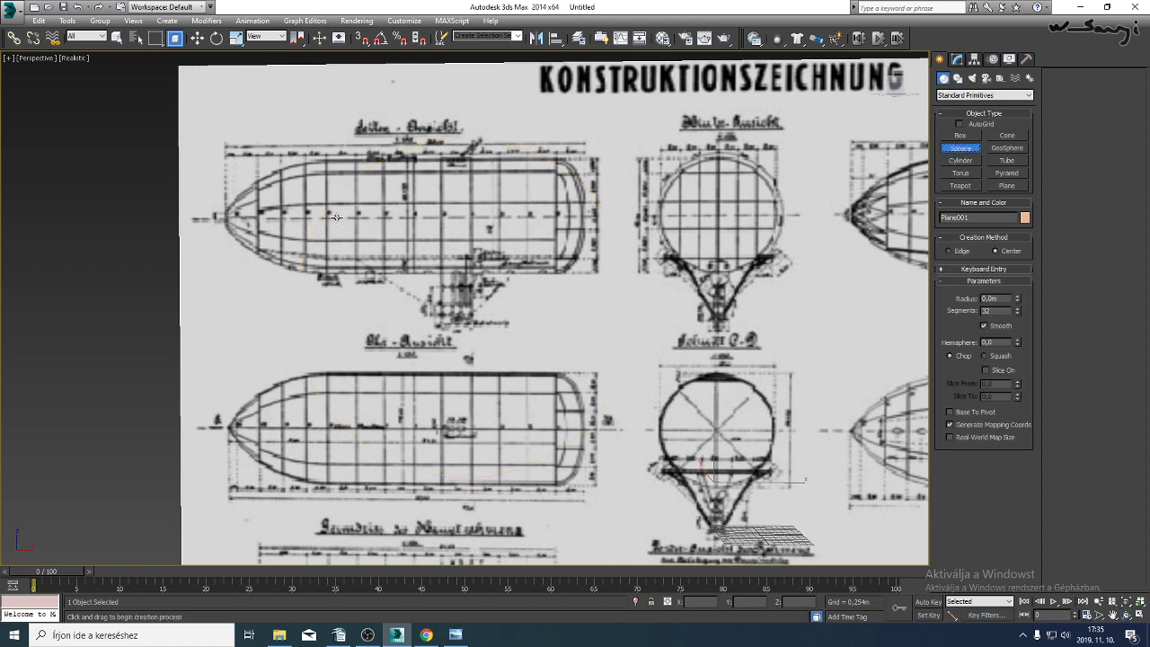
left_click_drag(336, 217, 380, 249)
right_click(381, 249)
key("f")
scroll(380, 249, "down", 7)
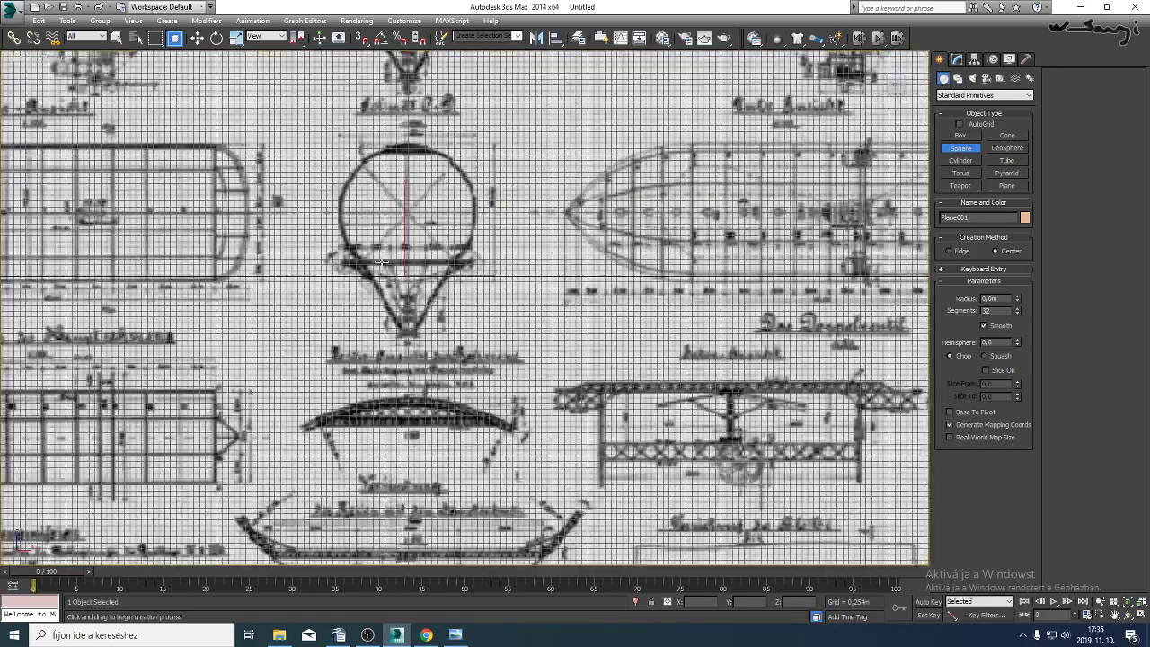
mouse_move(170, 206)
middle_mouse_down()
mouse_move(651, 240)
mouse_move(474, 292)
mouse_move(453, 327)
middle_mouse_up()
scroll(438, 249, "up", 6)
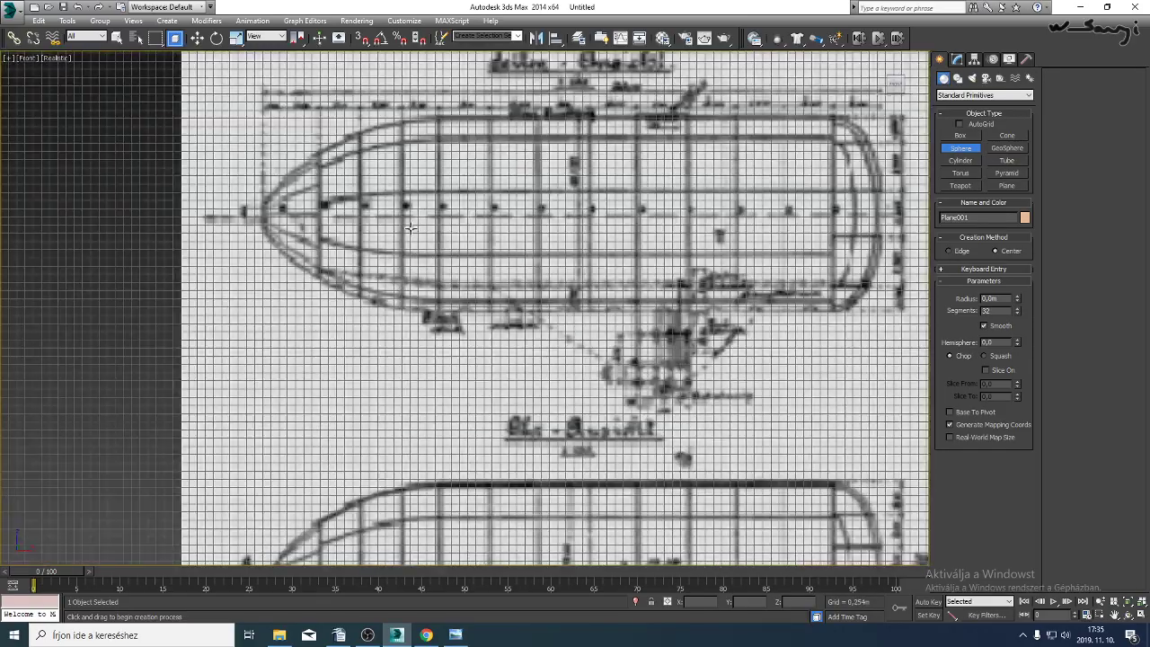
scroll(411, 228, "up", 4)
middle_click_drag(412, 228, 378, 308)
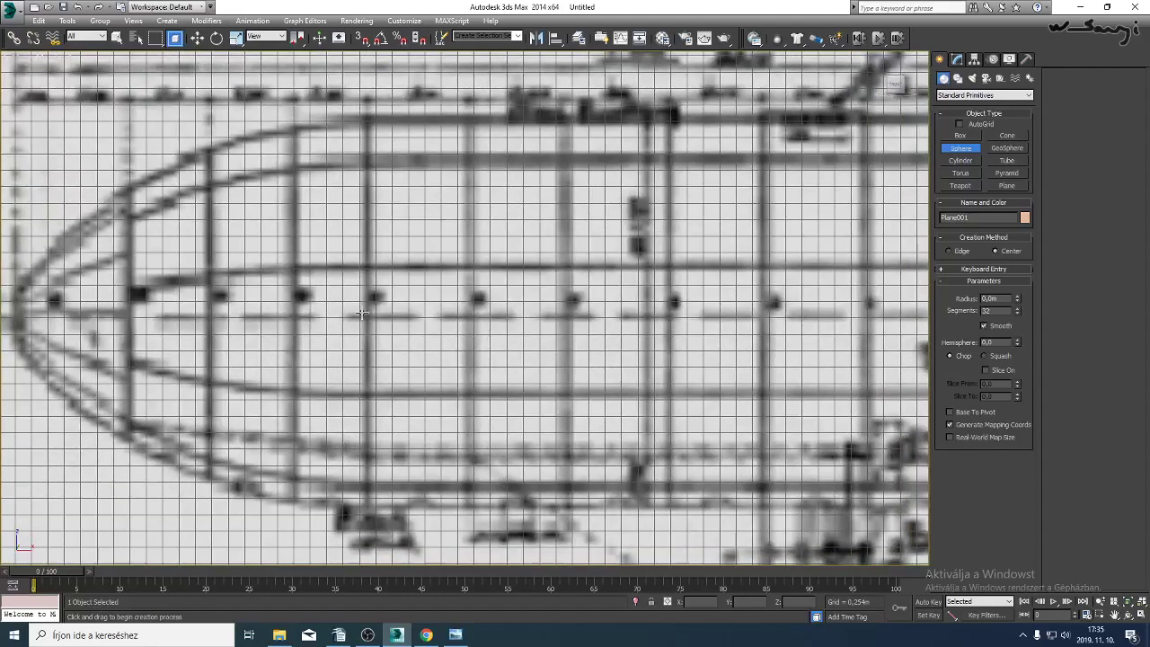
left_click_drag(366, 316, 486, 477)
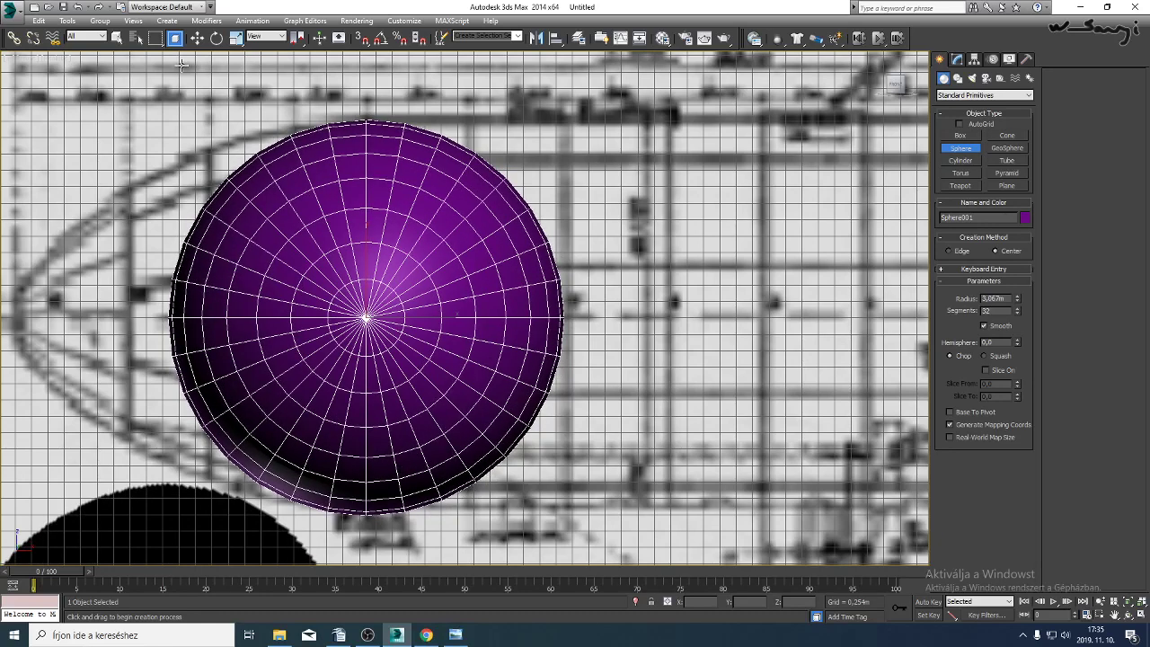
Turn on angle snap and rotate the sphere 90° about its vertical axis so its poles lie along the hull's length.
left_click(52, 59)
left_click(81, 85)
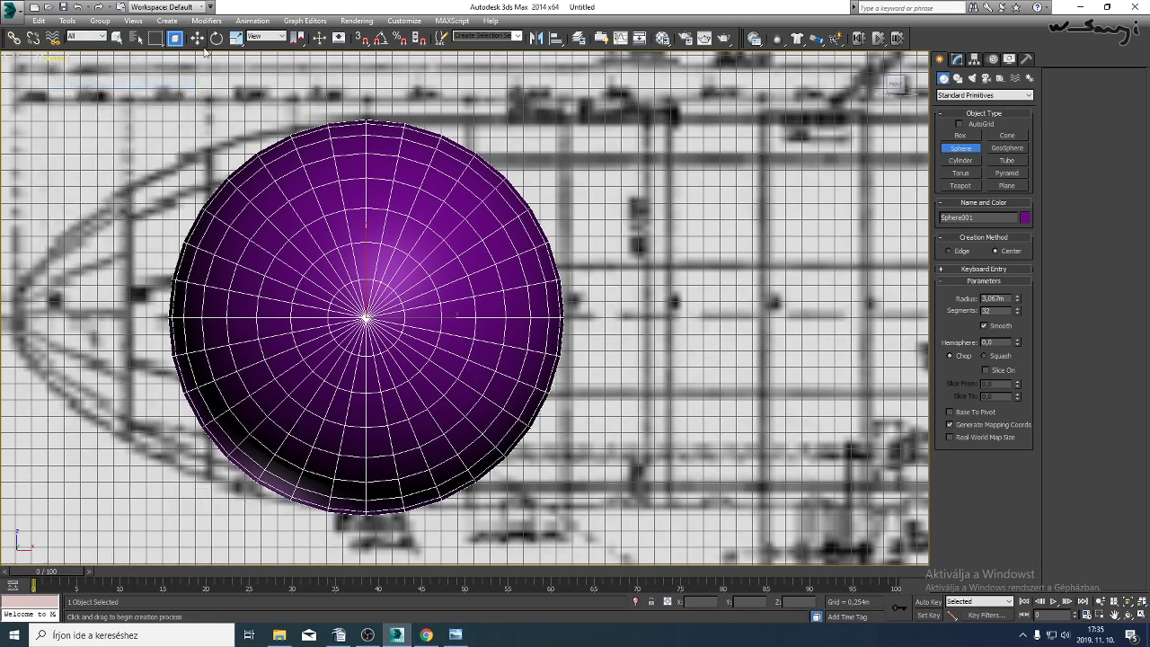
left_click(216, 38)
left_click_drag(405, 317, 297, 320)
right_click(298, 321)
left_click(381, 38)
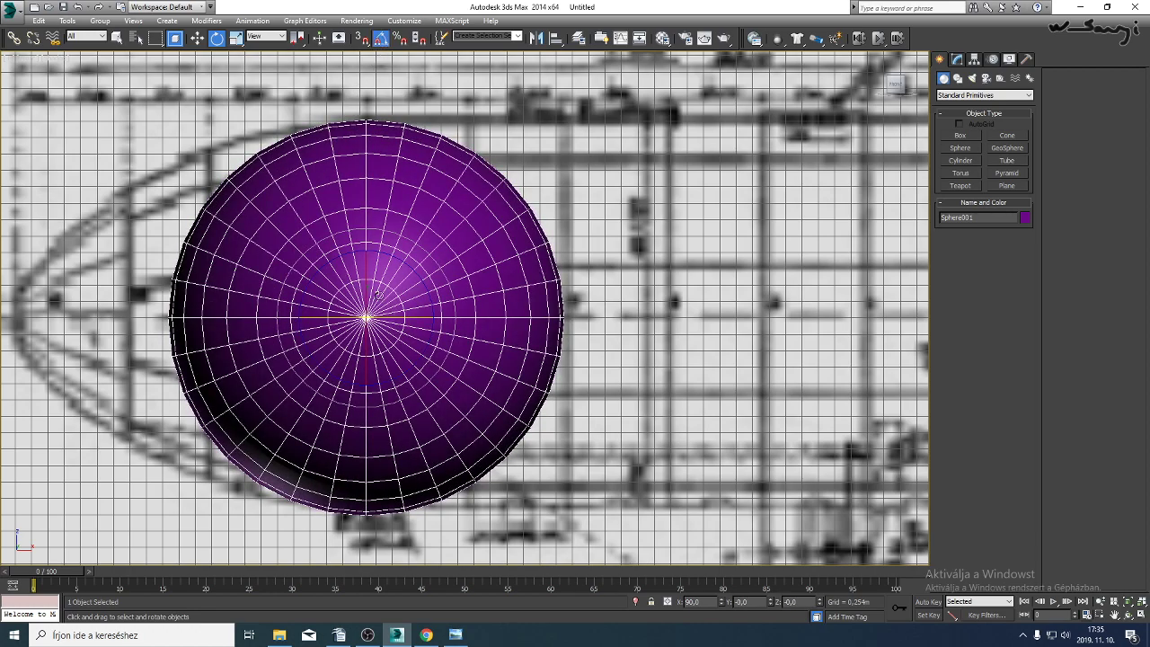
left_click_drag(379, 295, 340, 321)
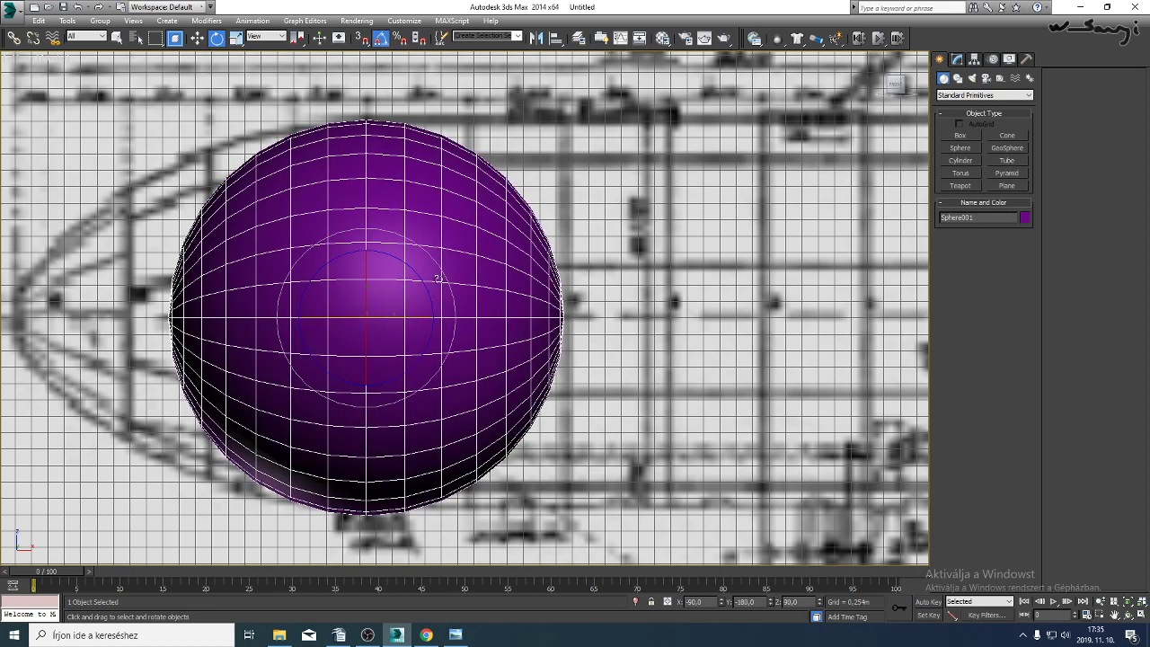
Reduce the sphere's segments to 22.
middle_click_drag(269, 136, 403, 113)
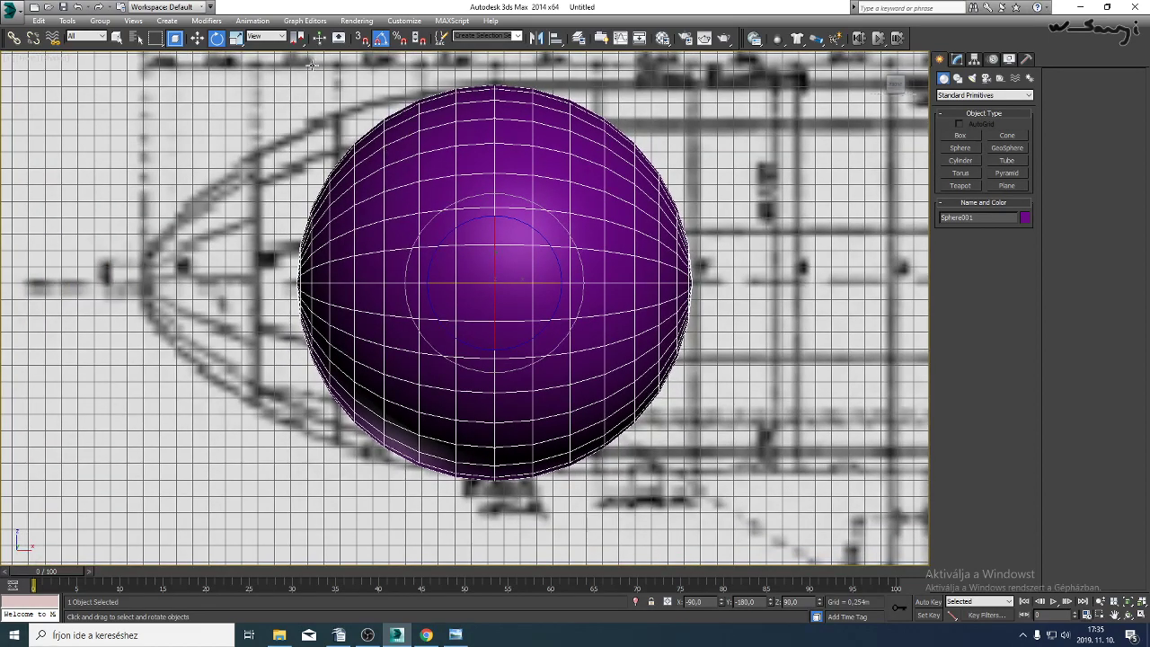
left_click(200, 37)
left_click_drag(538, 286, 539, 335)
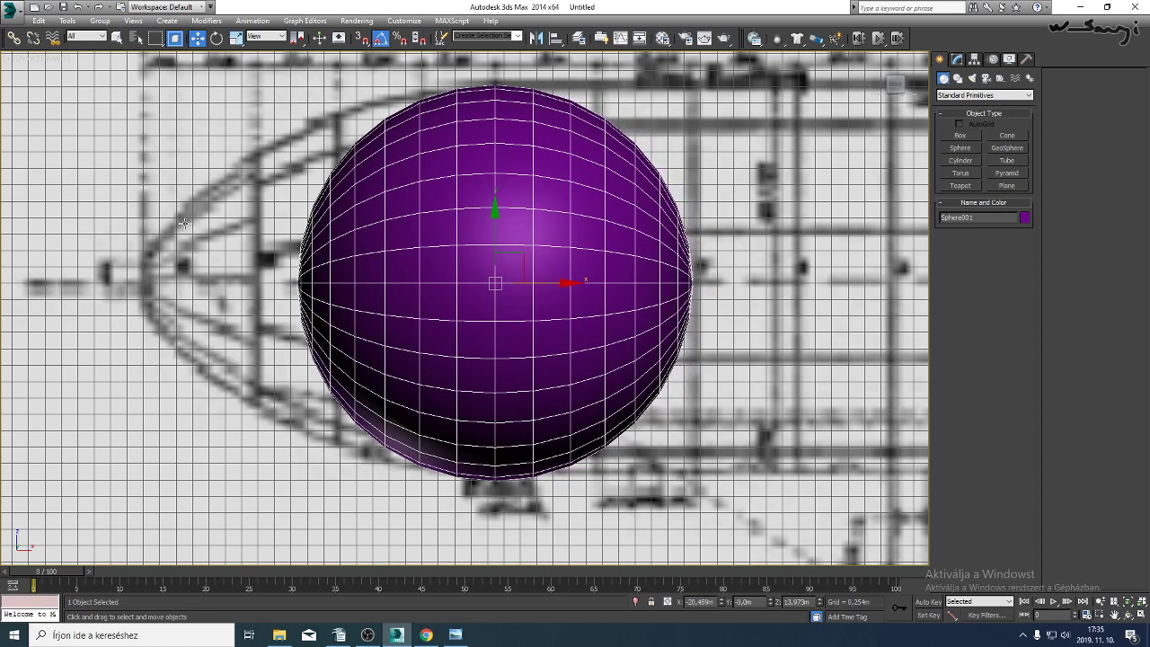
middle_click_drag(419, 227, 419, 275)
left_click(957, 58)
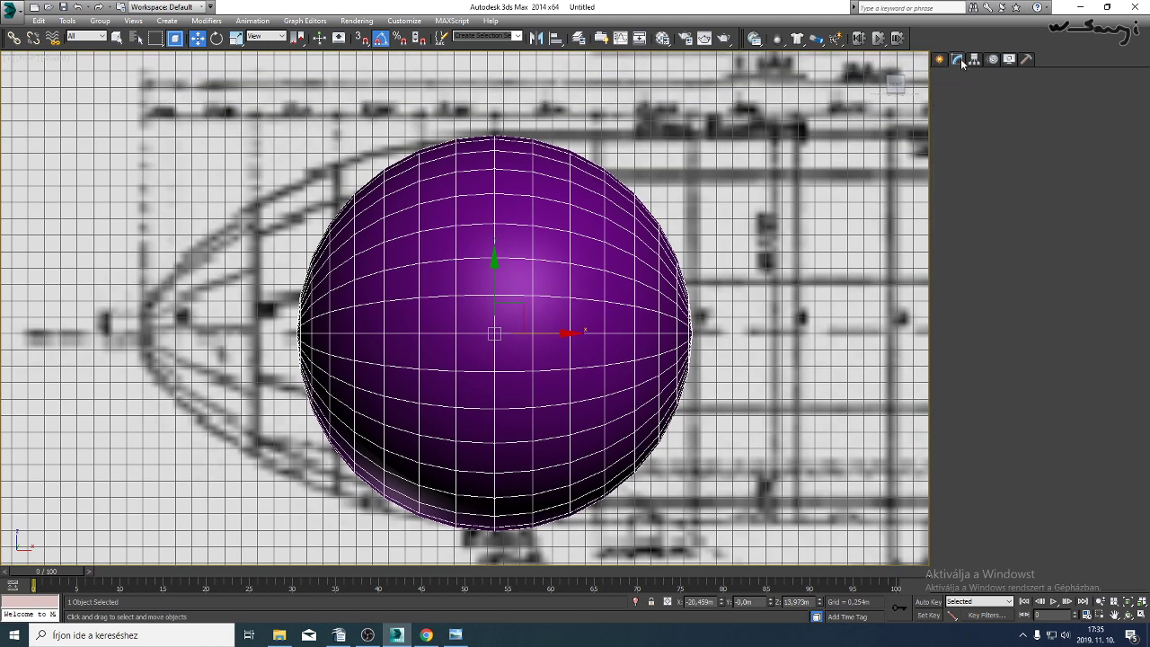
left_click_drag(1014, 299, 1018, 297)
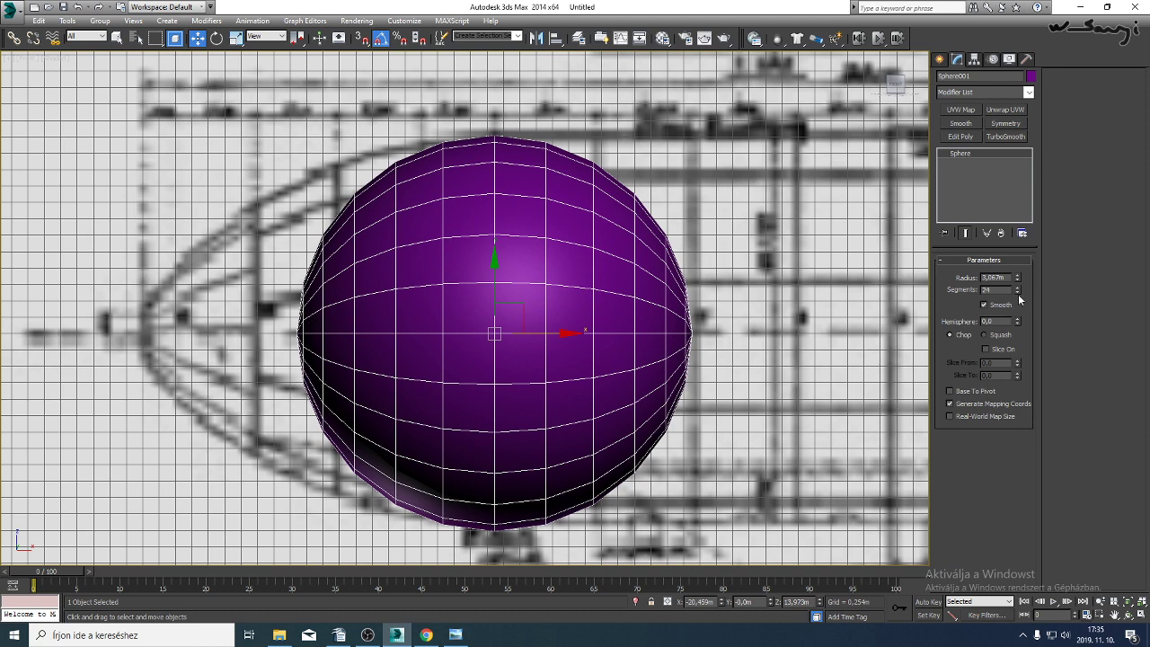
left_click_drag(1019, 294, 1019, 296)
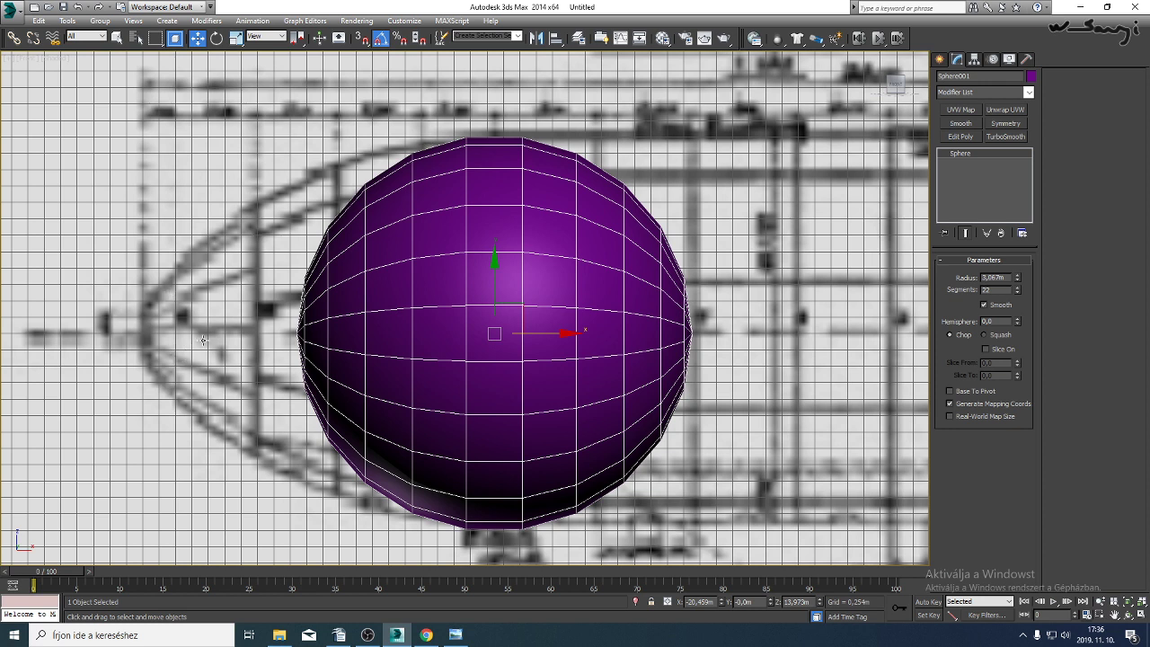
Convert the sphere to an Editable Poly and switch to editing its vertices.
middle_click_drag(384, 254, 389, 253)
middle_click_drag(493, 268, 497, 253)
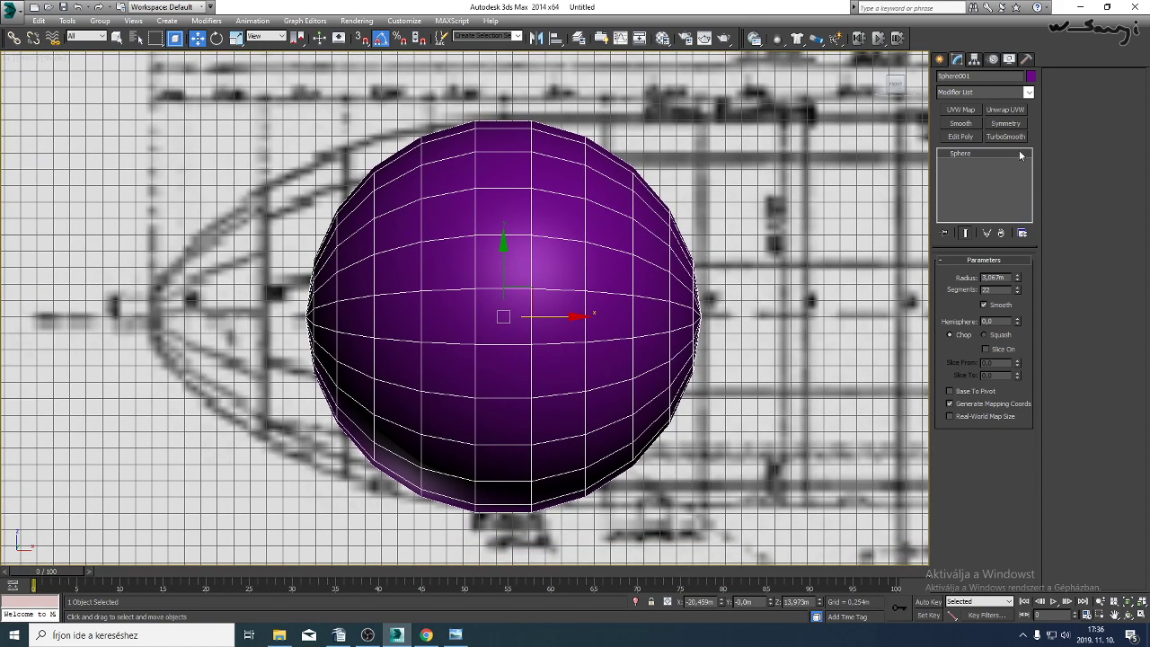
scroll(652, 301, "down", 3)
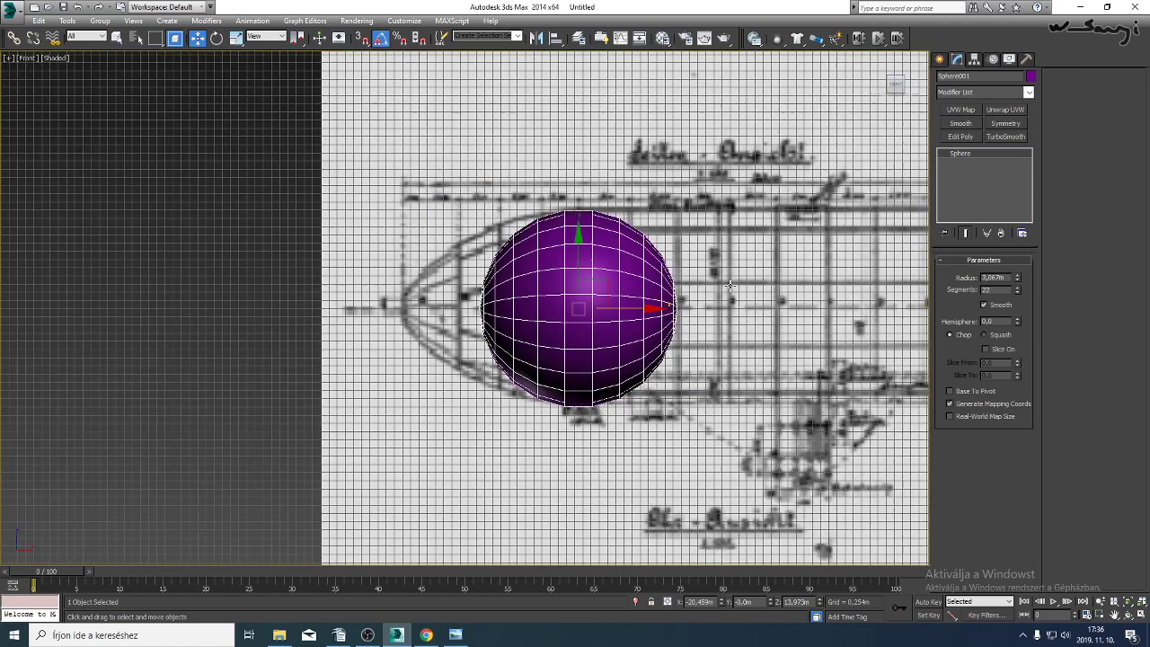
right_click(980, 154)
left_click(1034, 258)
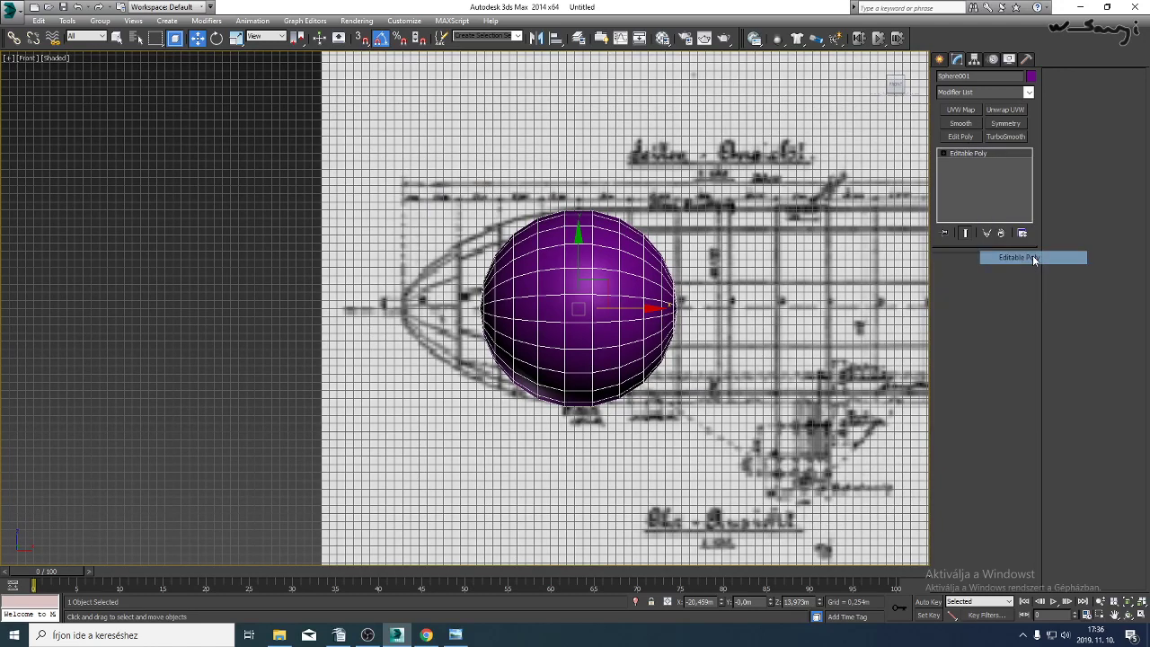
left_click(944, 154)
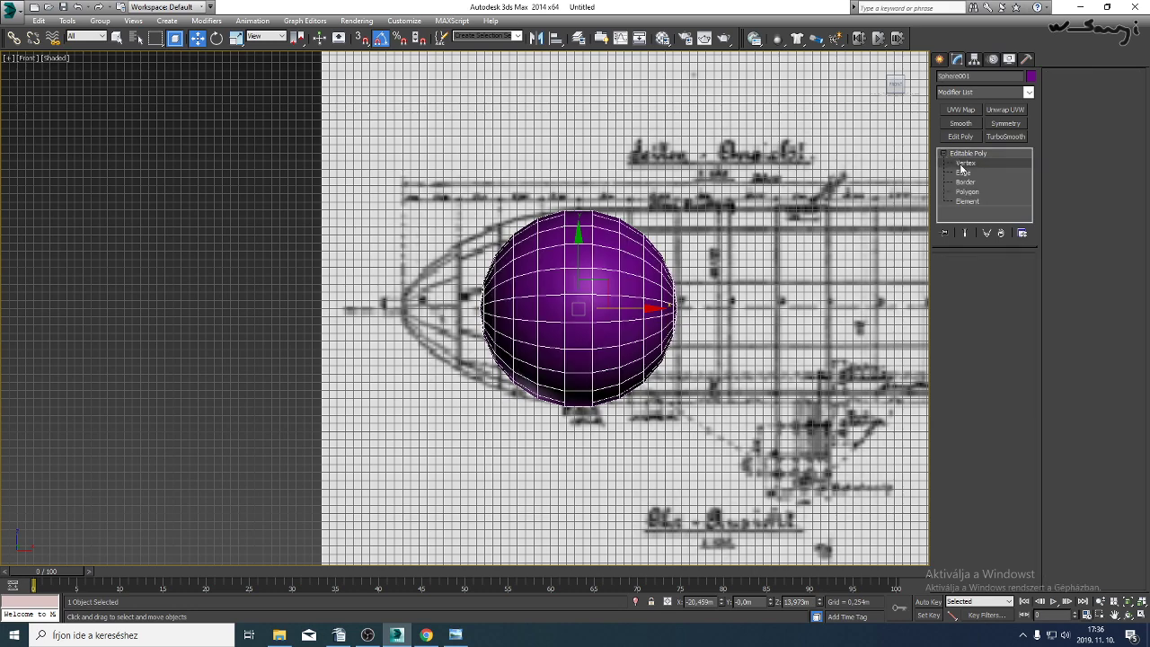
left_click(964, 163)
Move the sphere's front cap vertices to the drawing's nose tip and spread the following two vertex rings forward onto the nose's frame lines.
scroll(548, 270, "up", 6)
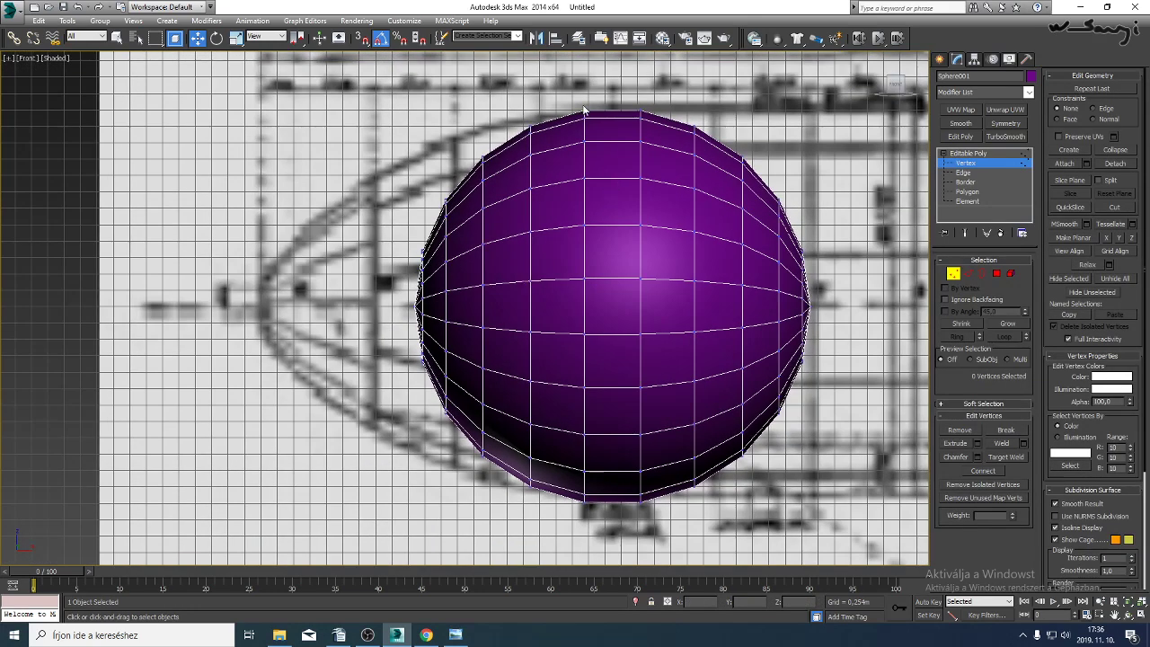
left_click_drag(607, 83, 559, 532)
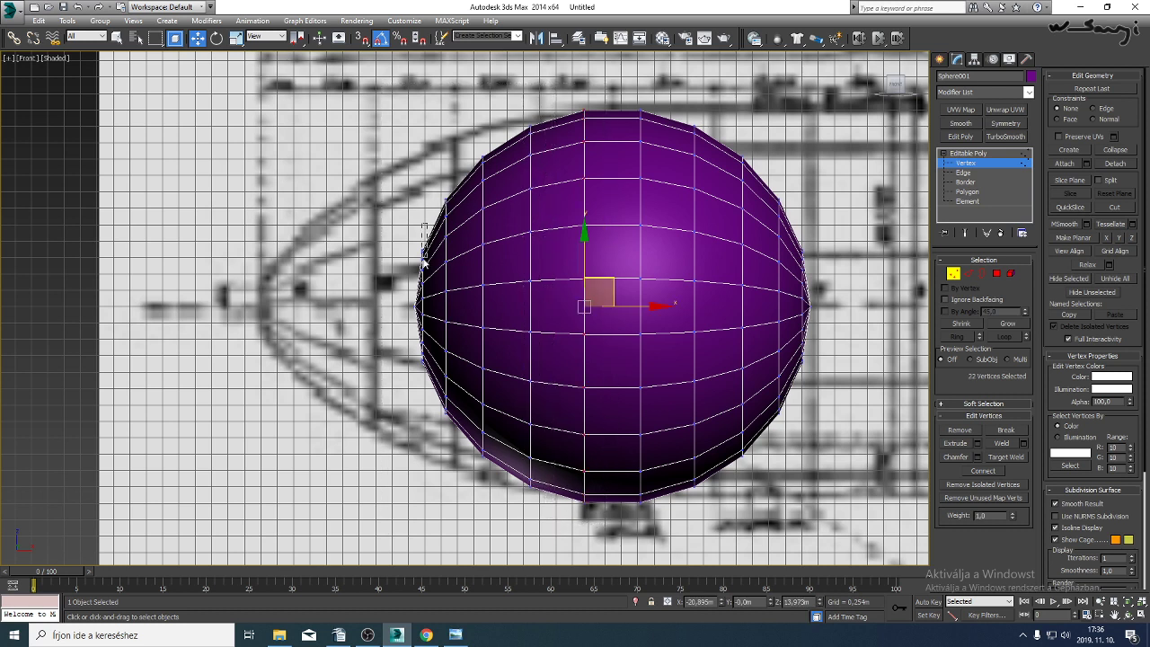
left_click_drag(422, 263, 378, 413)
left_click_drag(460, 306, 324, 315)
left_click_drag(464, 191, 428, 452)
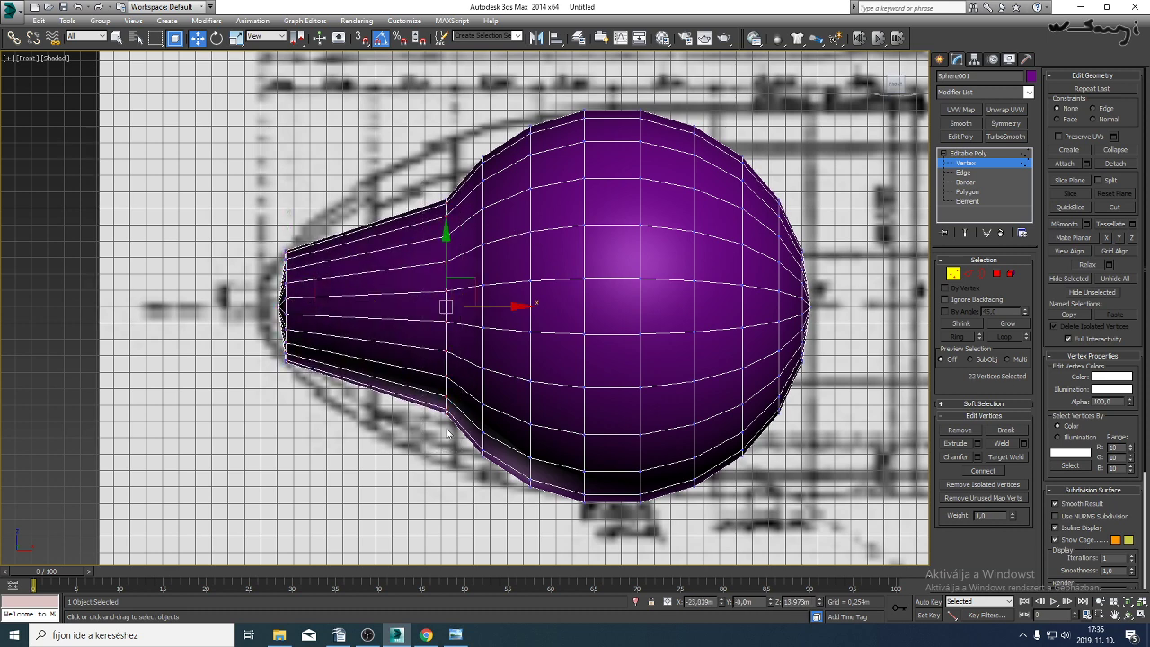
left_click_drag(500, 303, 415, 312)
left_click_drag(464, 345, 450, 543)
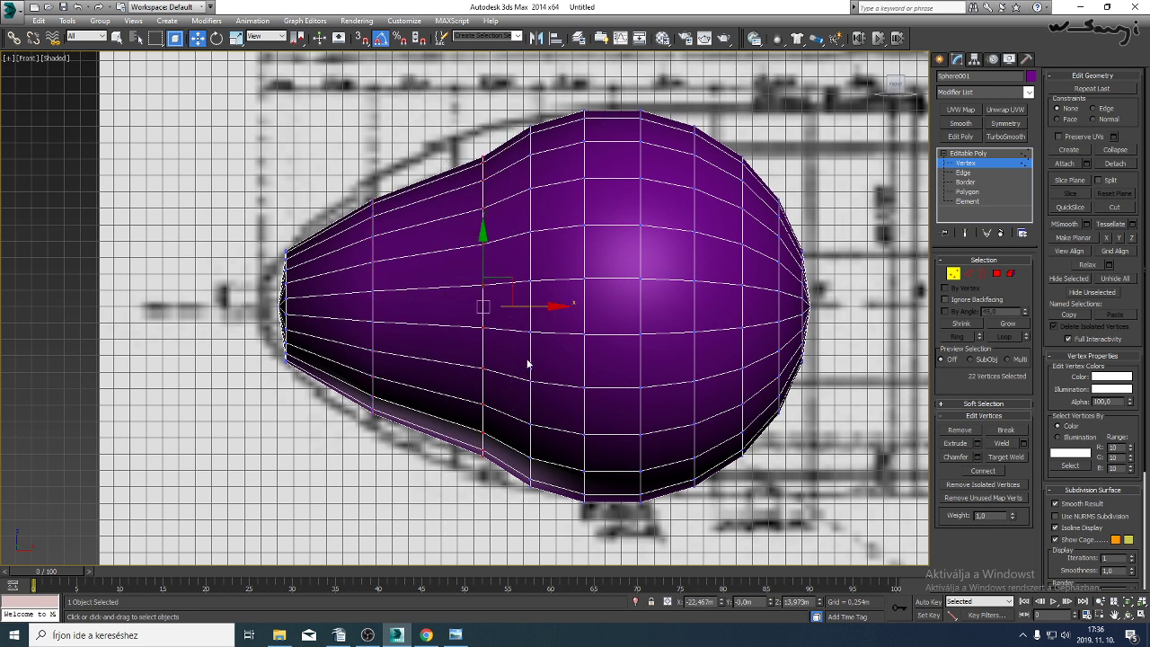
left_click_drag(547, 305, 519, 308)
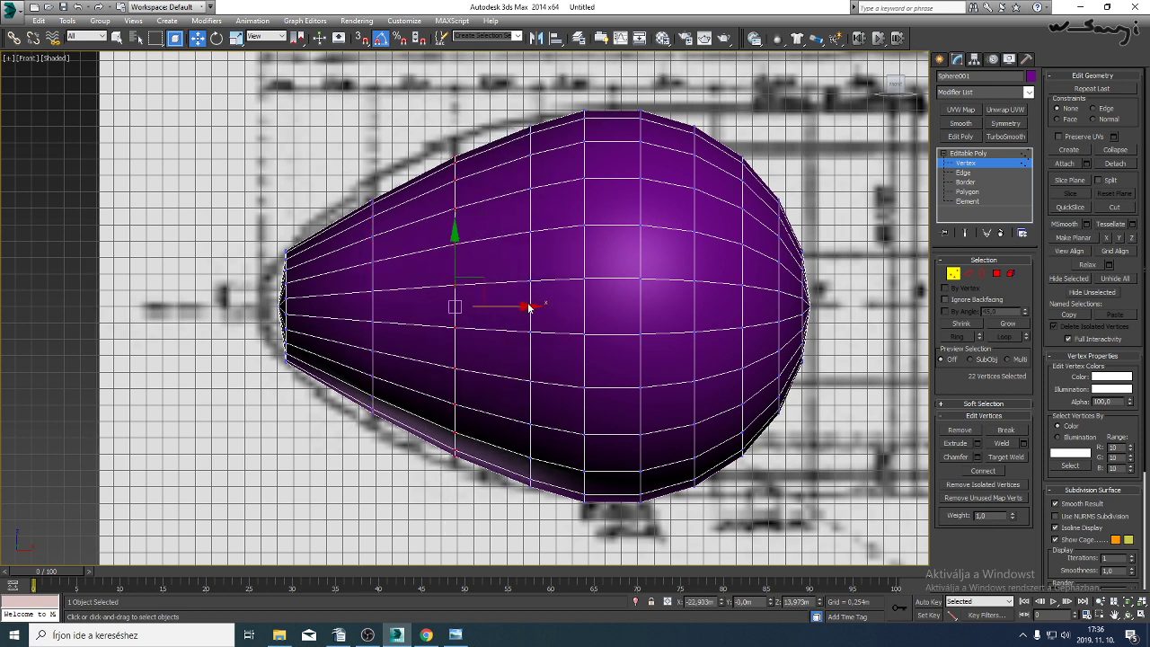
Make the hull see-through and shift the last two vertex rings before the sphere's middle onto the drawing's frame lines.
left_click_drag(505, 535, 505, 535)
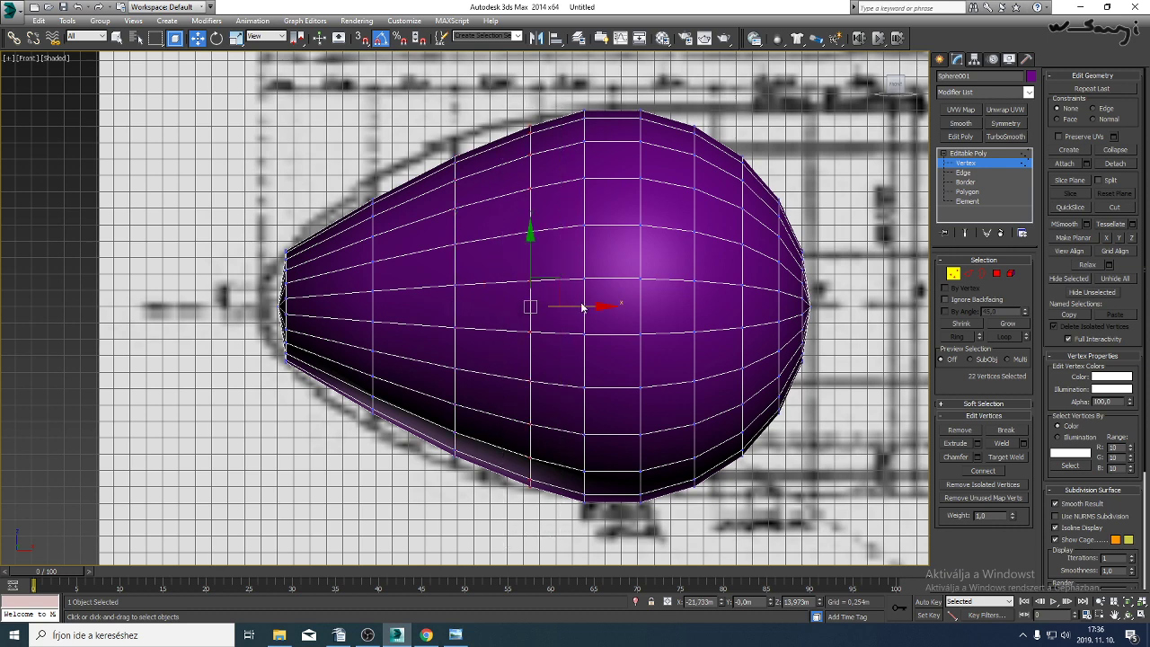
key("alt+x")
left_click_drag(575, 308, 584, 308)
left_click_drag(606, 103, 567, 539)
left_click_drag(638, 307, 665, 308)
Stretch the hull along its length by moving the vertices of the sphere's rear half far back towards the tail.
middle_click_drag(683, 308, 509, 311)
scroll(506, 312, "down", 2)
left_click_drag(635, 123, 472, 479)
left_click_drag(590, 309, 1023, 355)
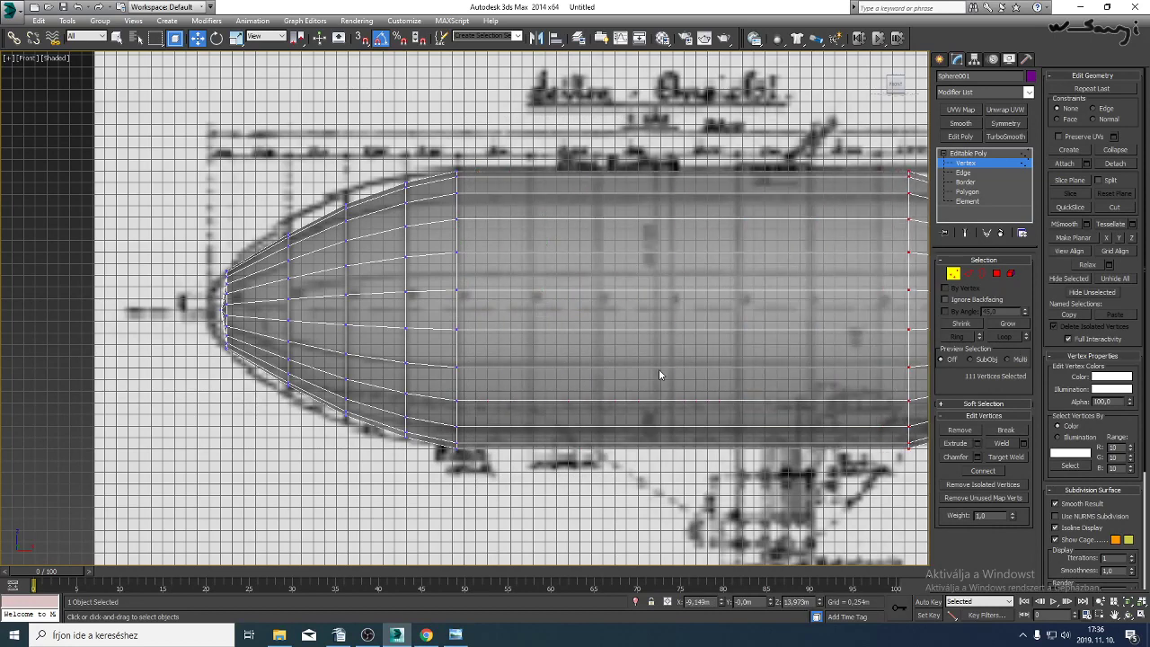
Scale up the three vertex rings ahead of the nose's full-height ring so the nose profile follows the drawn outline.
middle_click_drag(513, 362, 564, 374)
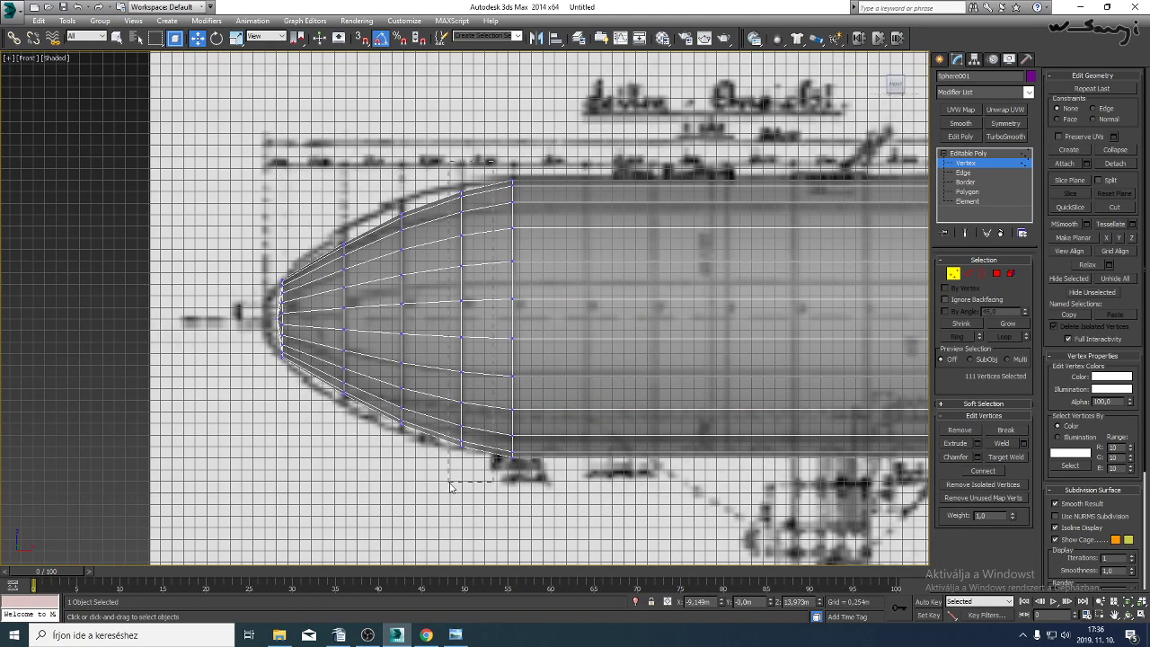
left_click_drag(450, 481, 476, 180)
left_click(236, 38)
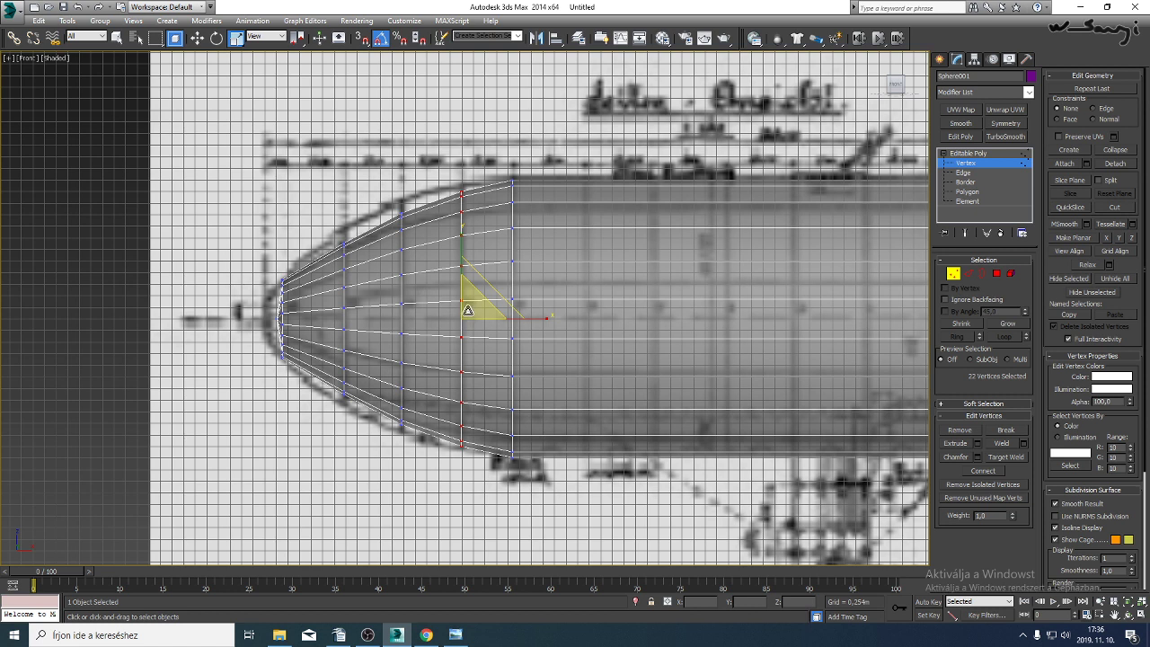
left_click_drag(467, 310, 466, 306)
left_click_drag(424, 199, 388, 460)
left_click_drag(412, 307, 409, 296)
left_click_drag(368, 232, 329, 431)
left_click_drag(350, 313, 346, 297)
Move all vertices of the rear dome back so its first ring meets the last full-height frame of the drawing's tail.
scroll(652, 311, "down", 4)
scroll(506, 313, "up", 6)
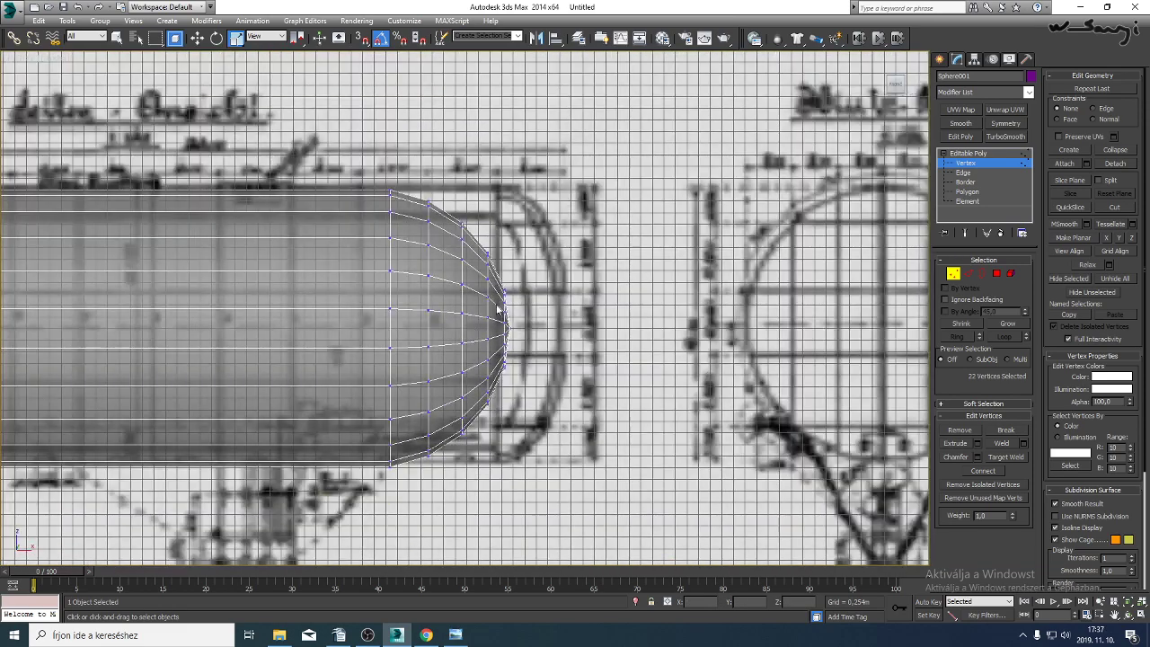
left_click_drag(580, 134, 346, 486)
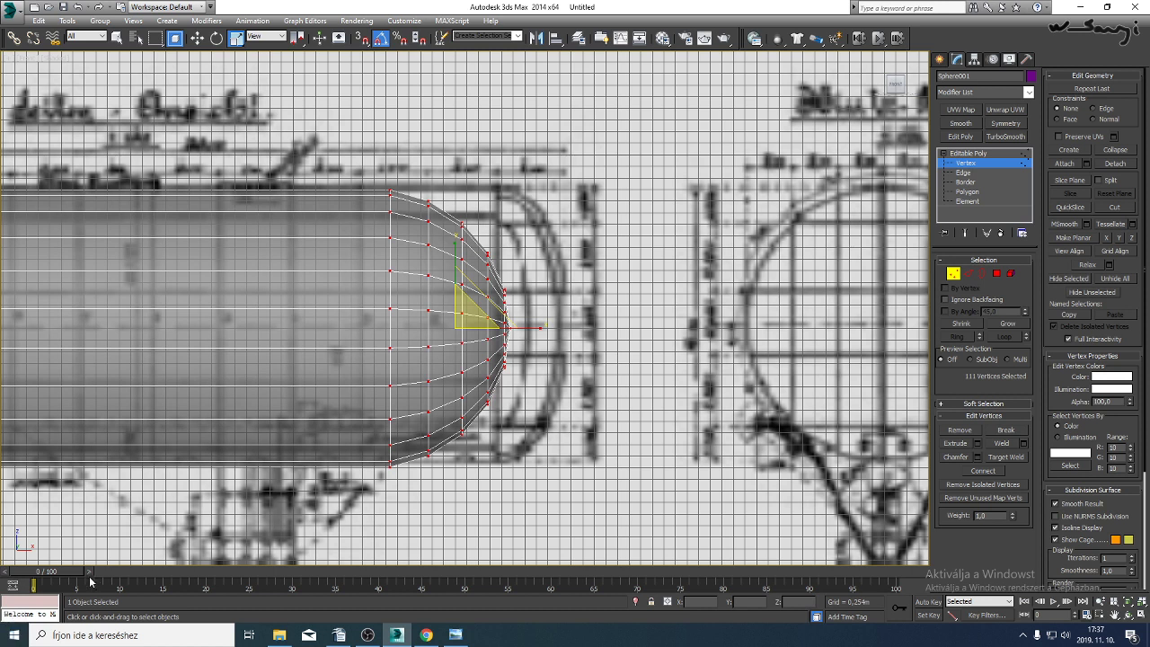
left_click(197, 38)
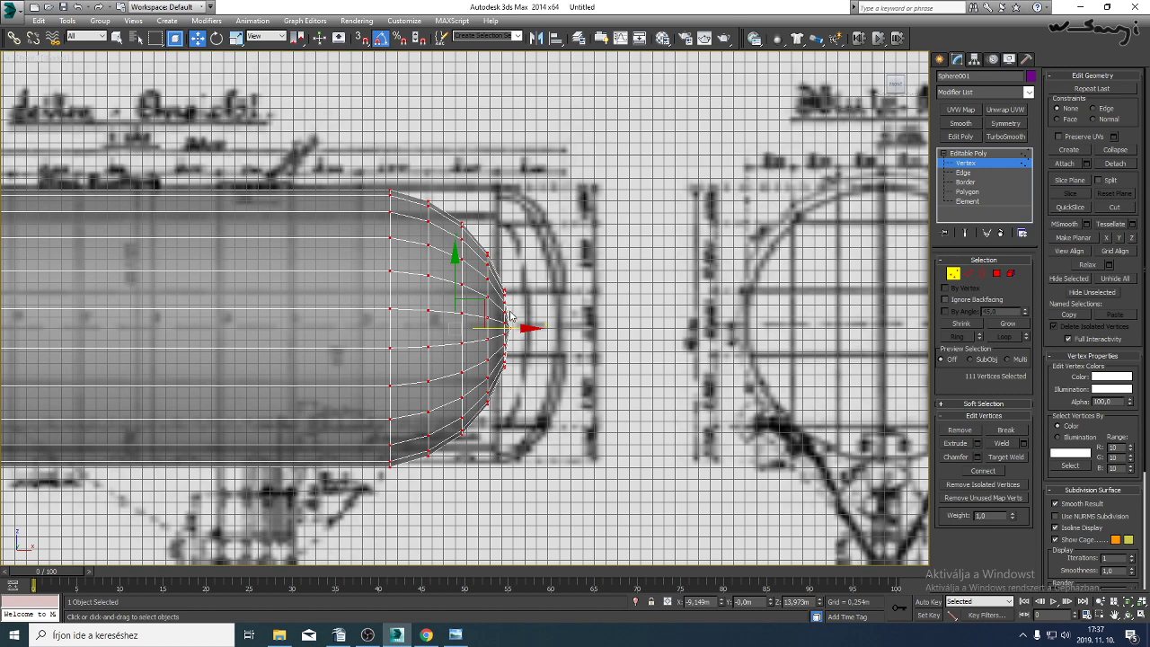
left_click_drag(504, 329, 611, 339)
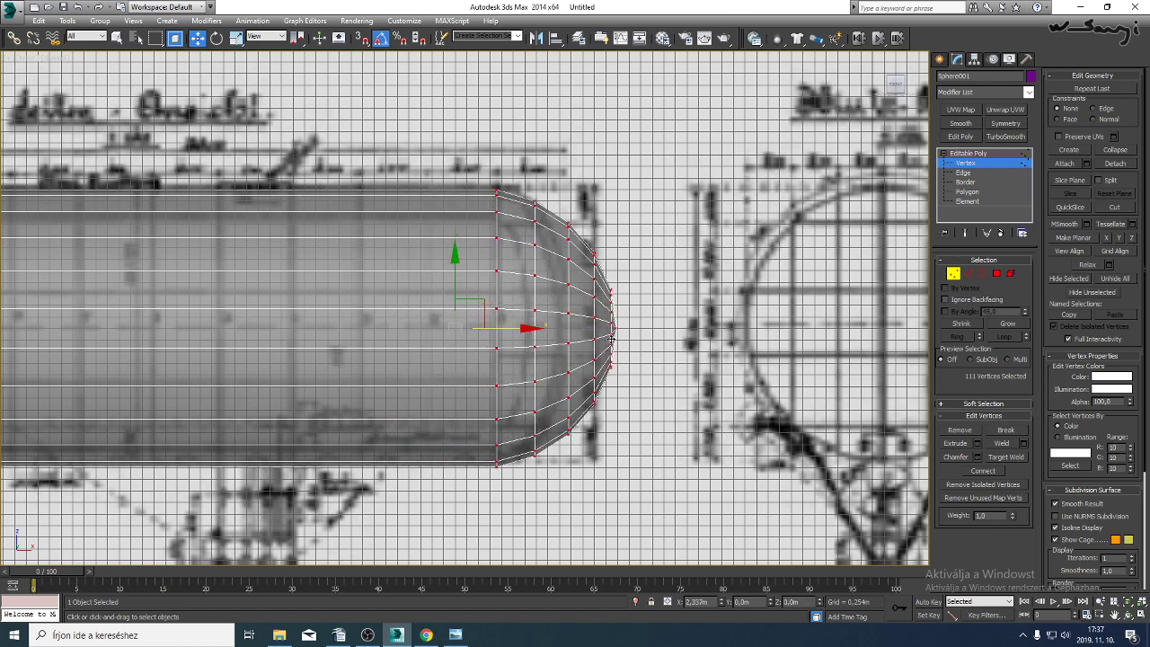
Compare the tail with the drawing's other views, and pull the rear dome's vertices behind its first ring slightly forward.
middle_click_drag(570, 339, 421, 327)
scroll(437, 326, "up", 2)
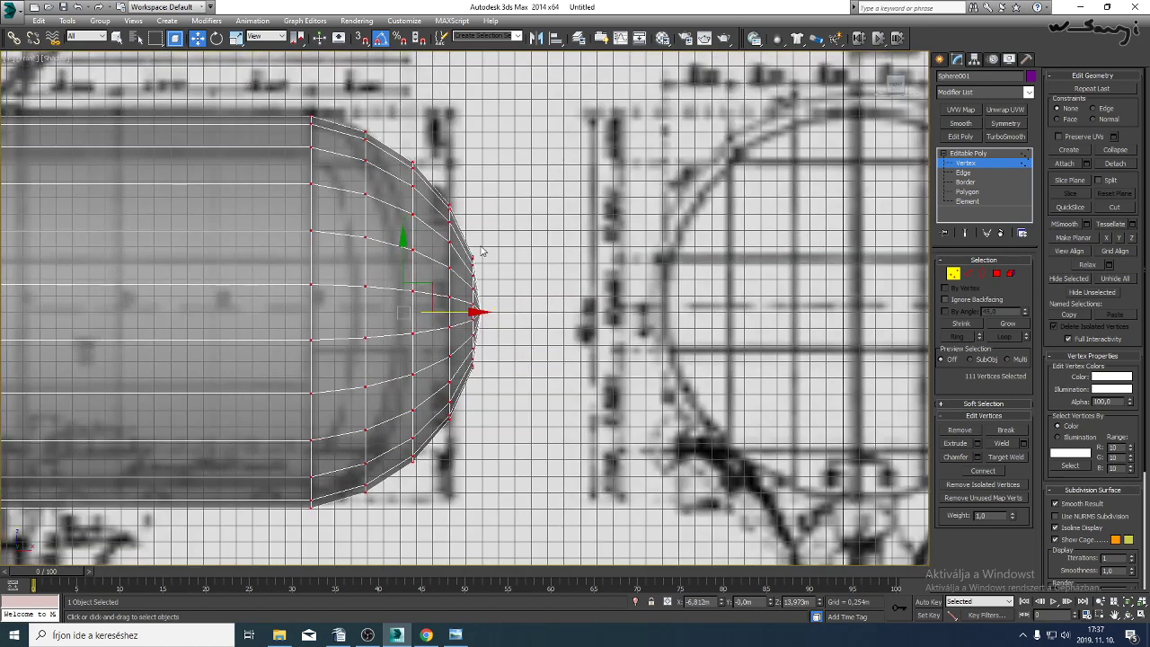
left_click_drag(502, 100, 352, 602)
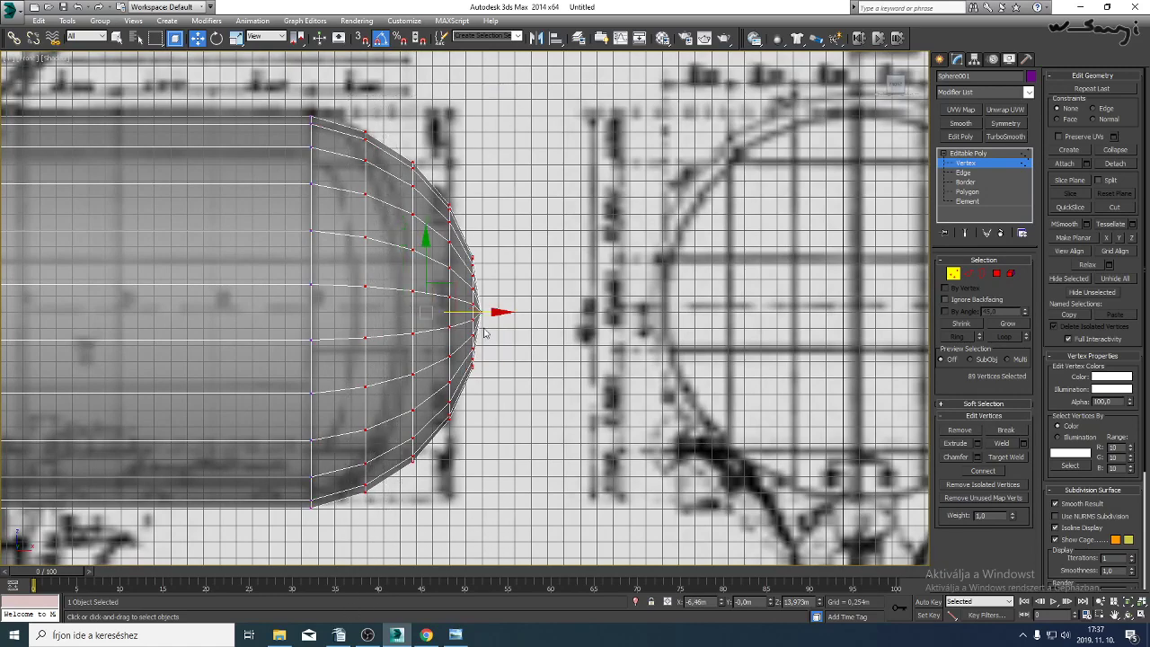
scroll(434, 366, "down", 3)
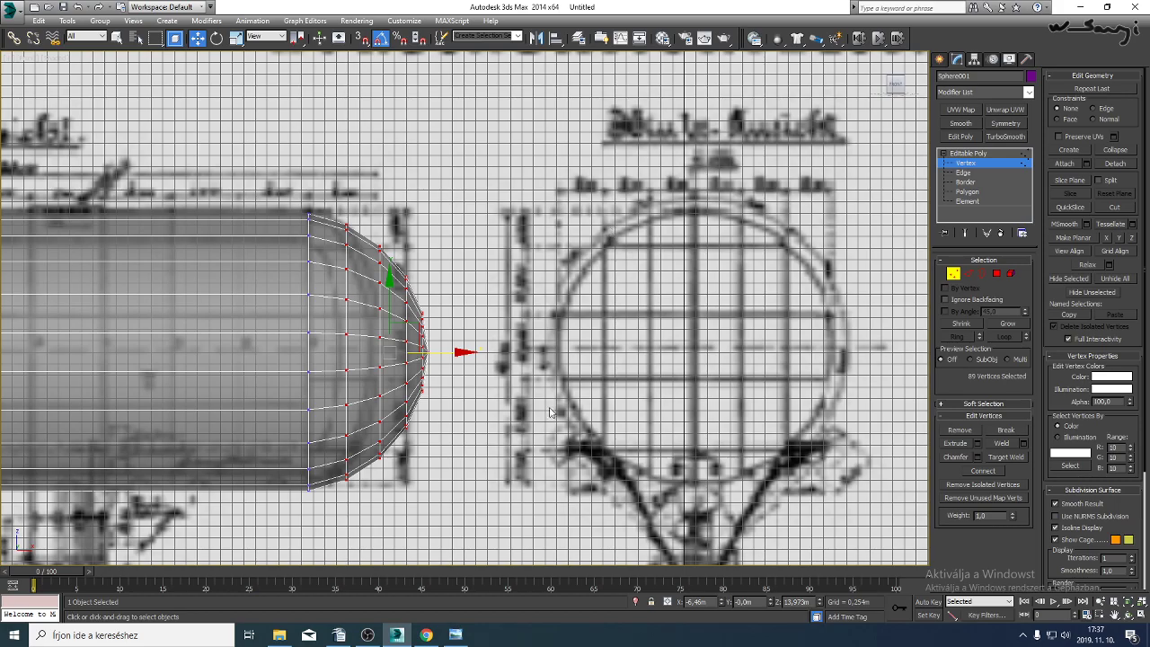
scroll(504, 406, "down", 8)
middle_click_drag(501, 426, 498, 275)
scroll(499, 275, "up", 5)
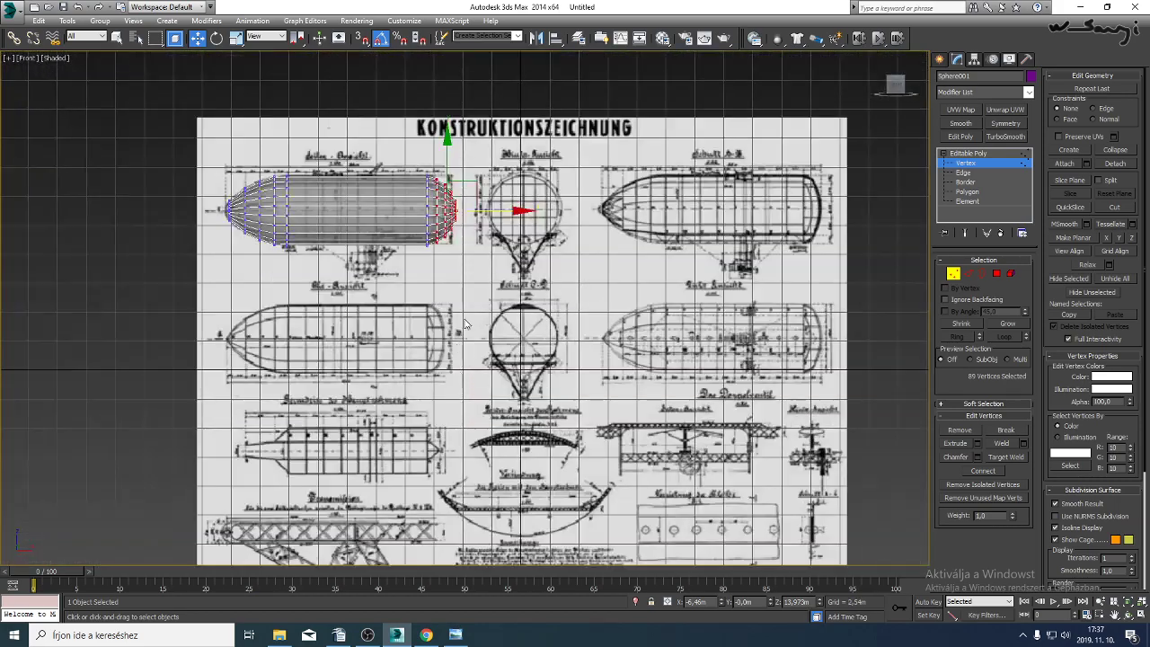
scroll(454, 350, "up", 3)
middle_click_drag(434, 281, 419, 363)
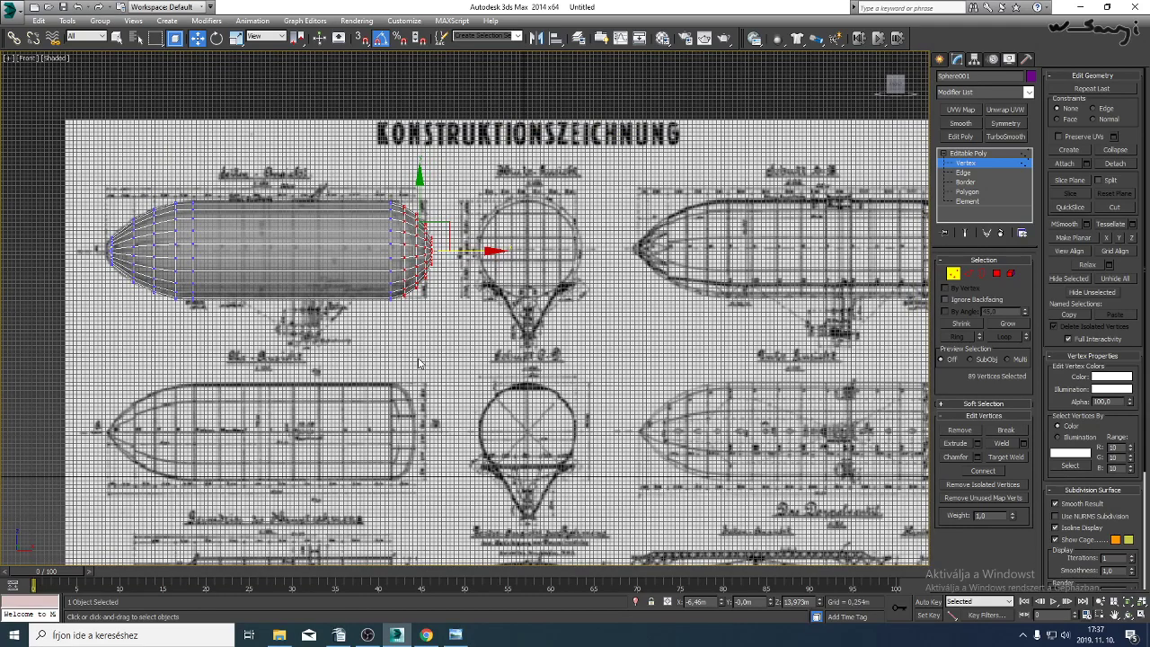
scroll(401, 311, "up", 3)
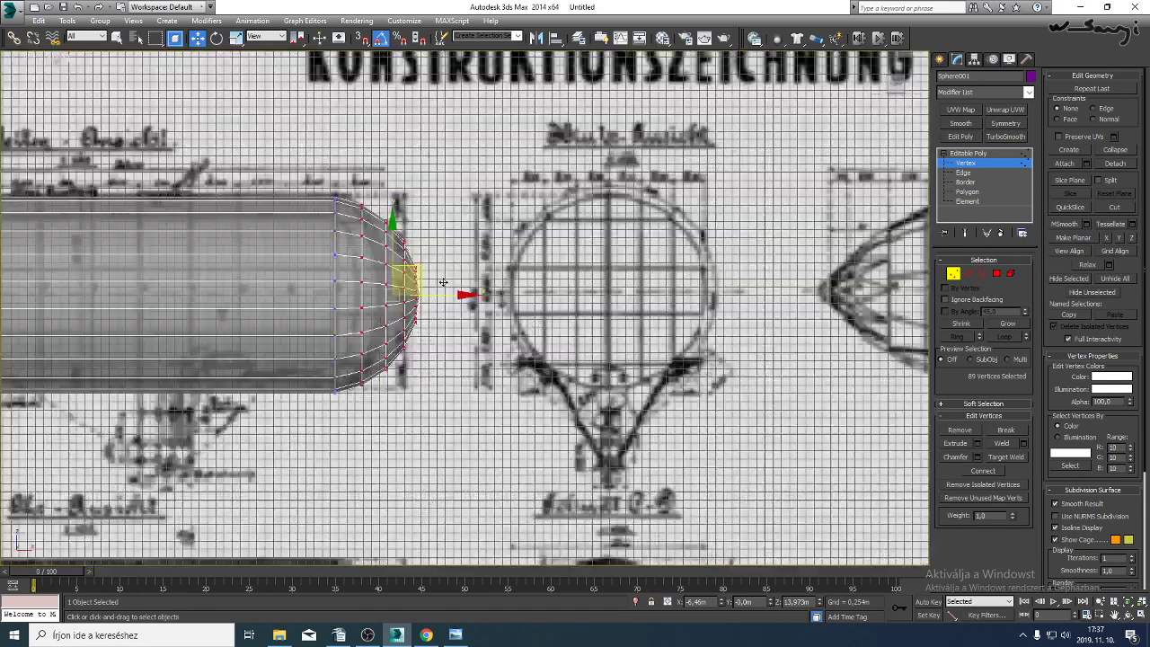
mouse_move(430, 293)
left_mouse_down()
mouse_move(324, 290)
mouse_move(421, 290)
left_mouse_up()
Flatten the rear dome to the drawn tail by pulling its remaining vertex rings forward in successively smaller groups.
left_click_drag(451, 196, 372, 400)
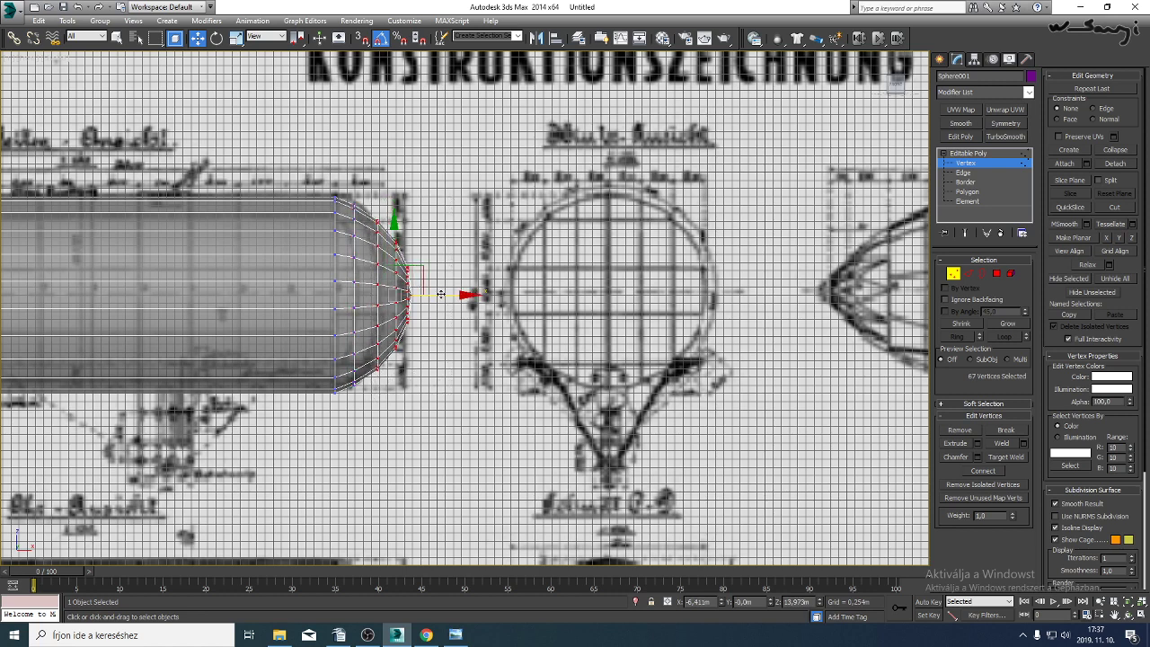
left_click_drag(440, 293, 434, 296)
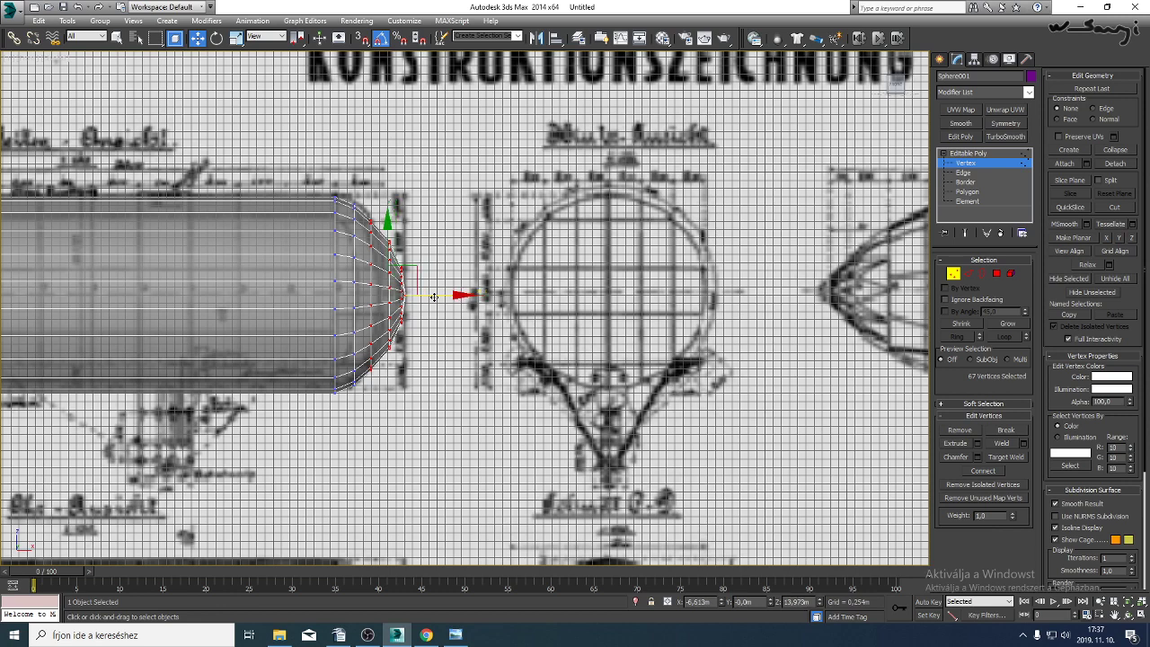
scroll(434, 297, "up", 5)
left_click_drag(464, 185, 360, 441)
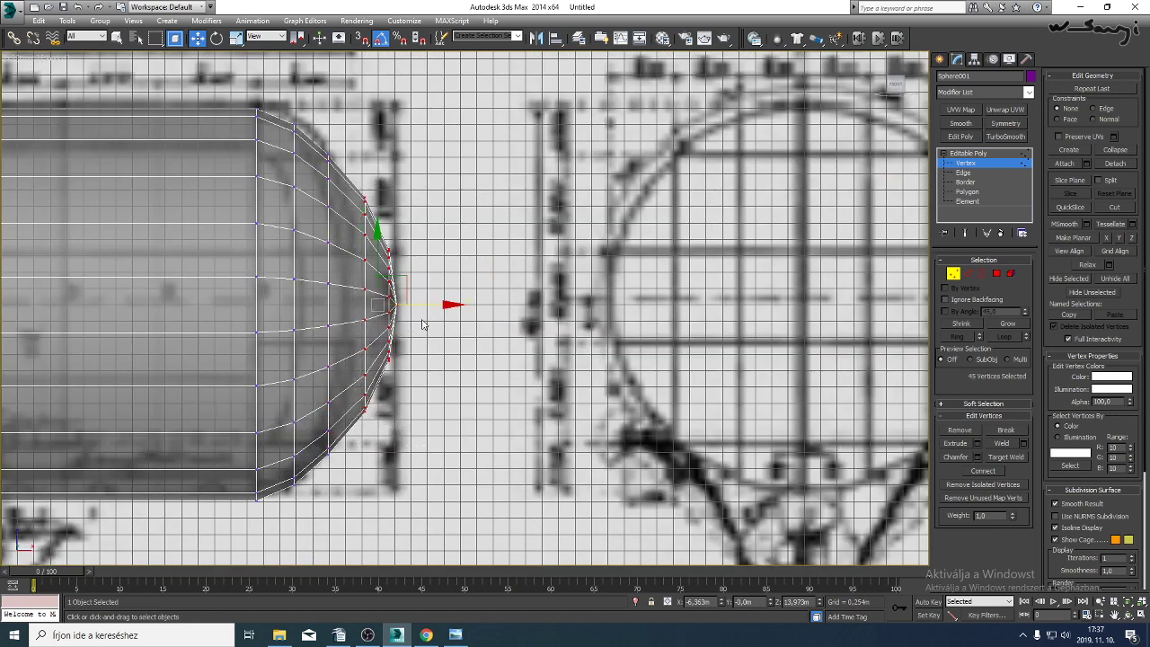
left_click_drag(426, 305, 405, 320)
left_click_drag(426, 225, 365, 392)
left_click_drag(413, 306, 402, 308)
scroll(413, 344, "down", 3)
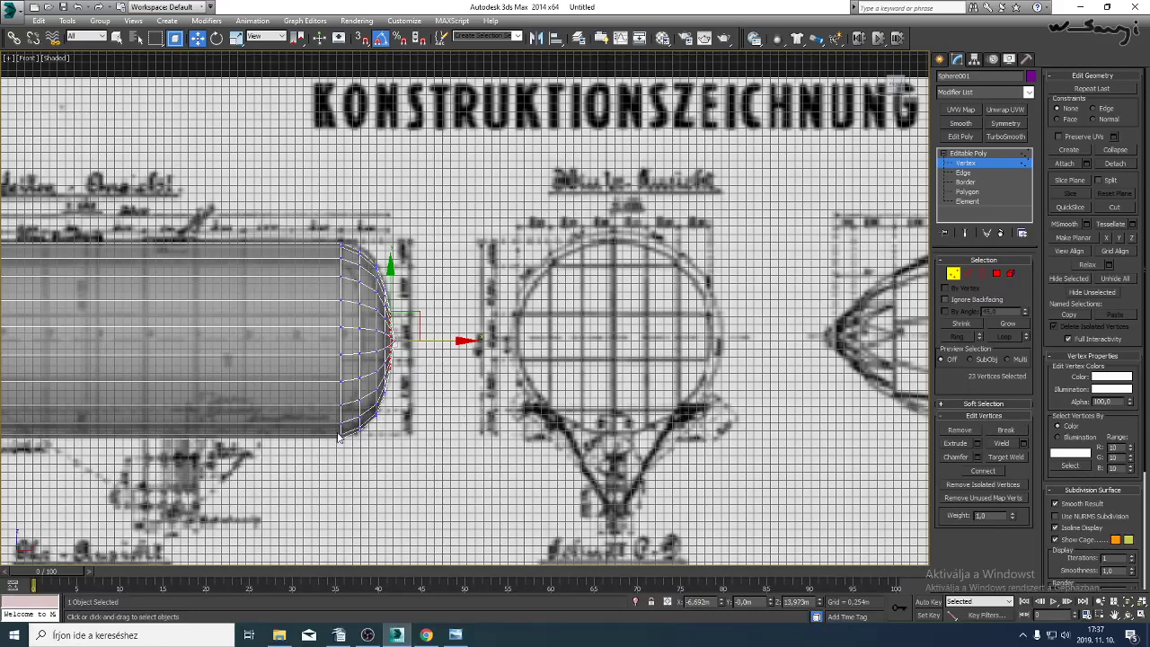
middle_click_drag(337, 434, 556, 302)
middle_click_drag(446, 380, 533, 463)
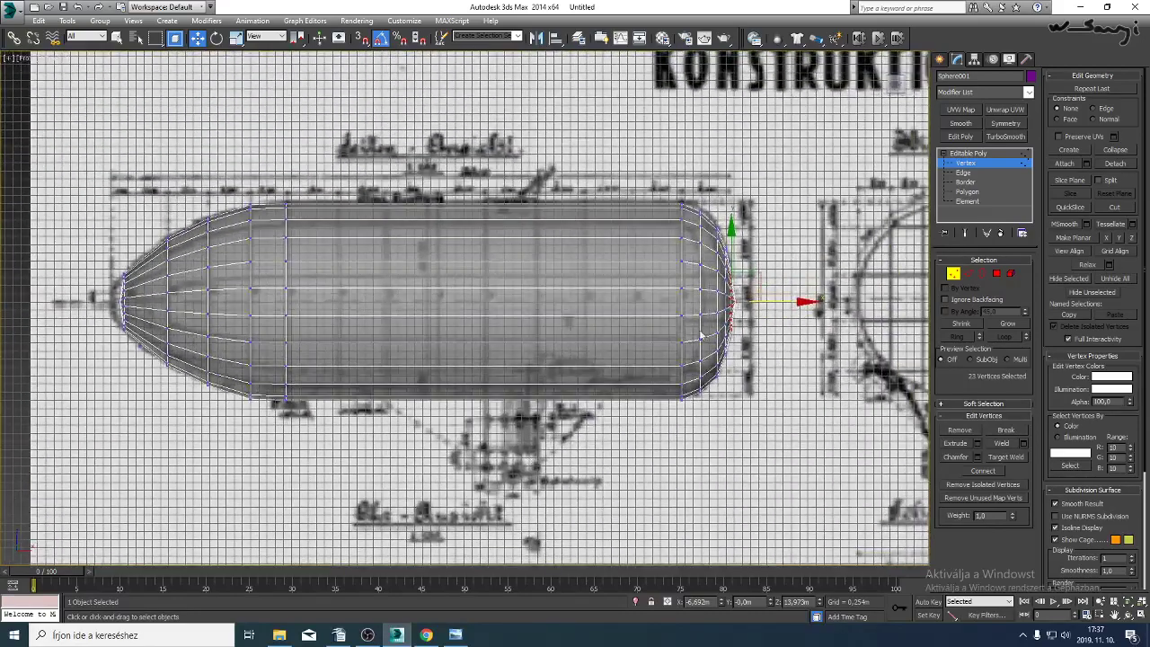
middle_click_drag(635, 311, 591, 258)
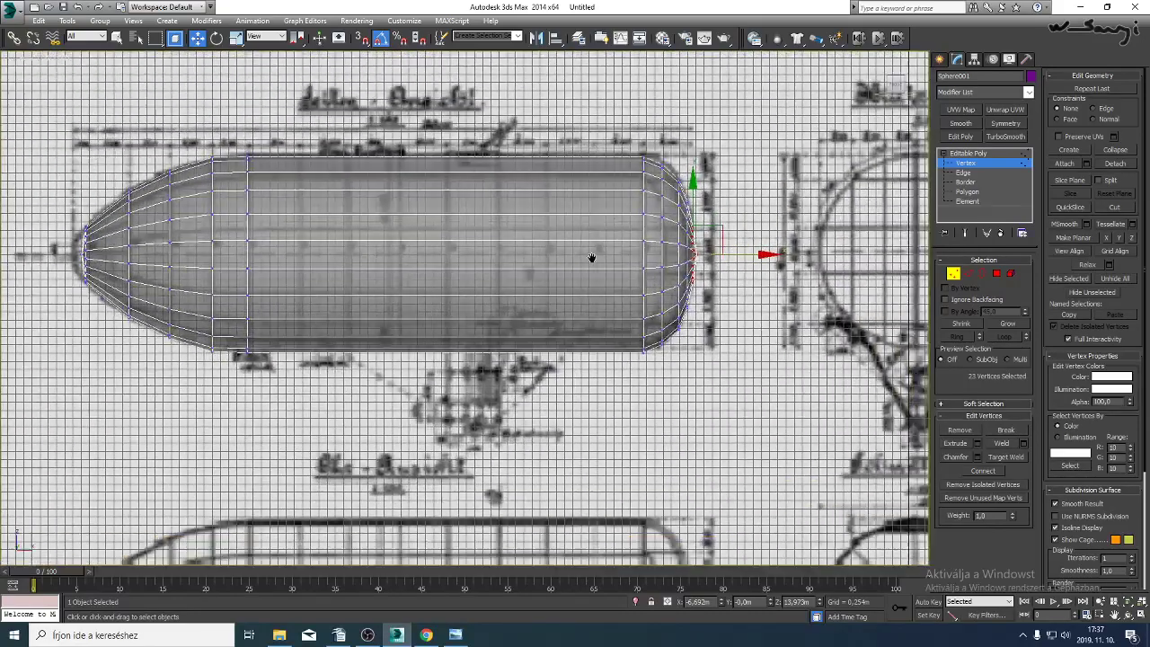
Try to divide the hull's long cylindrical mid-section by connecting its lengthwise edges with 7 segments.
left_click(965, 171)
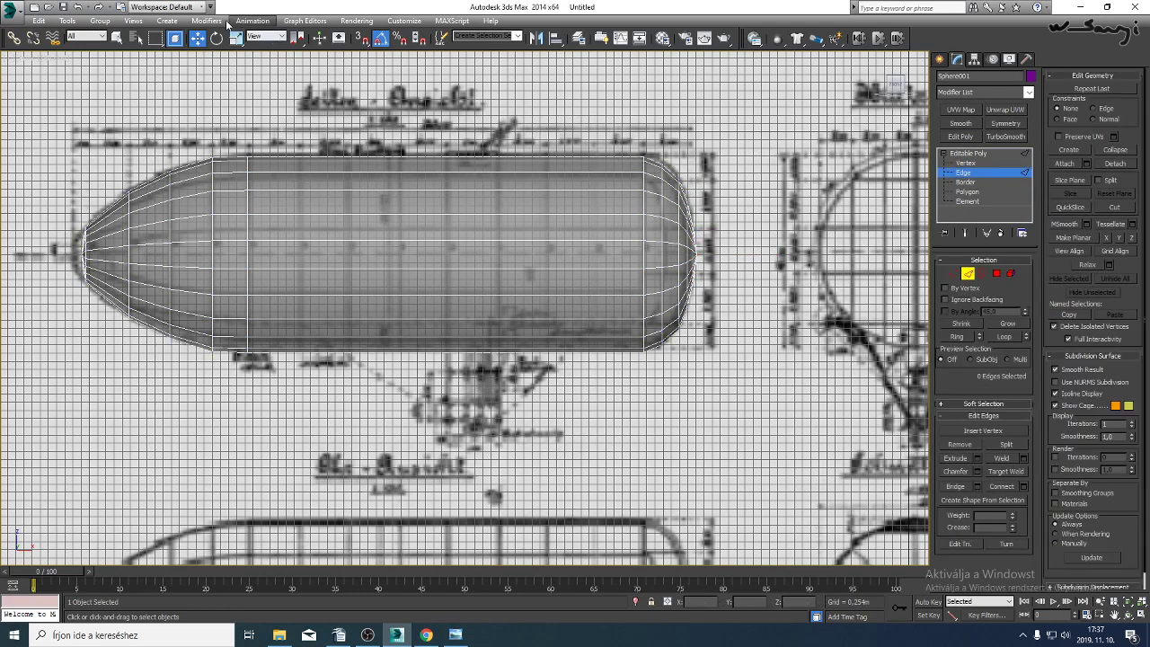
left_click(178, 40)
left_click_drag(311, 99, 499, 478)
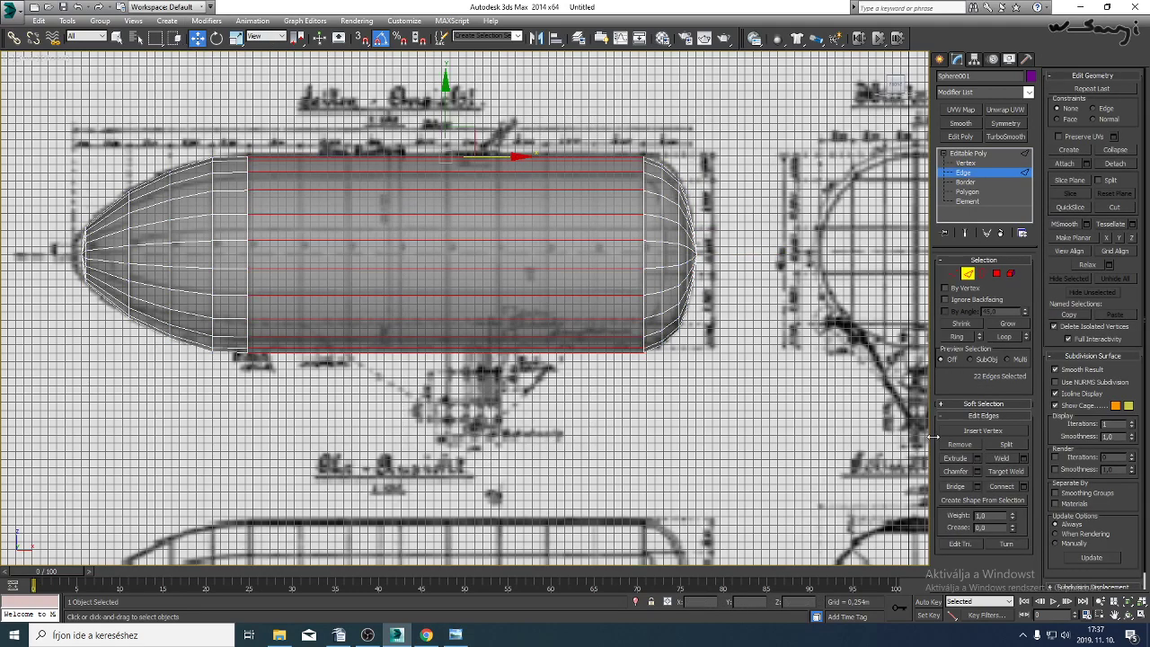
left_click(1022, 486)
scroll(456, 229, "up", 3)
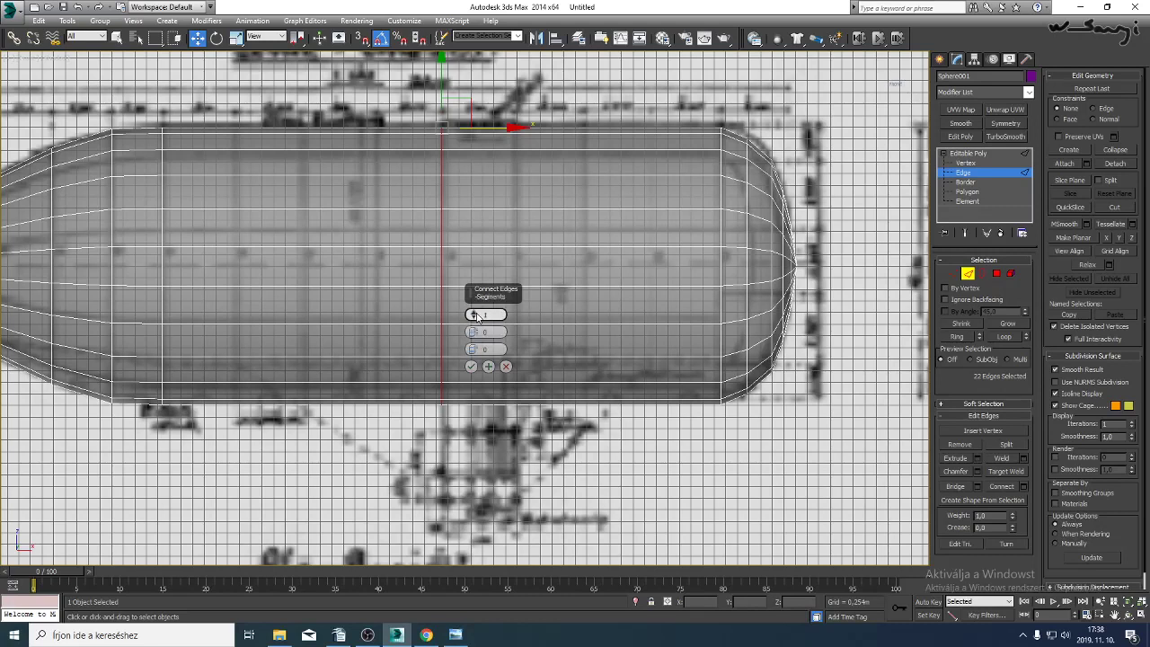
left_click(473, 312)
left_click(473, 312)
left_click(473, 312)
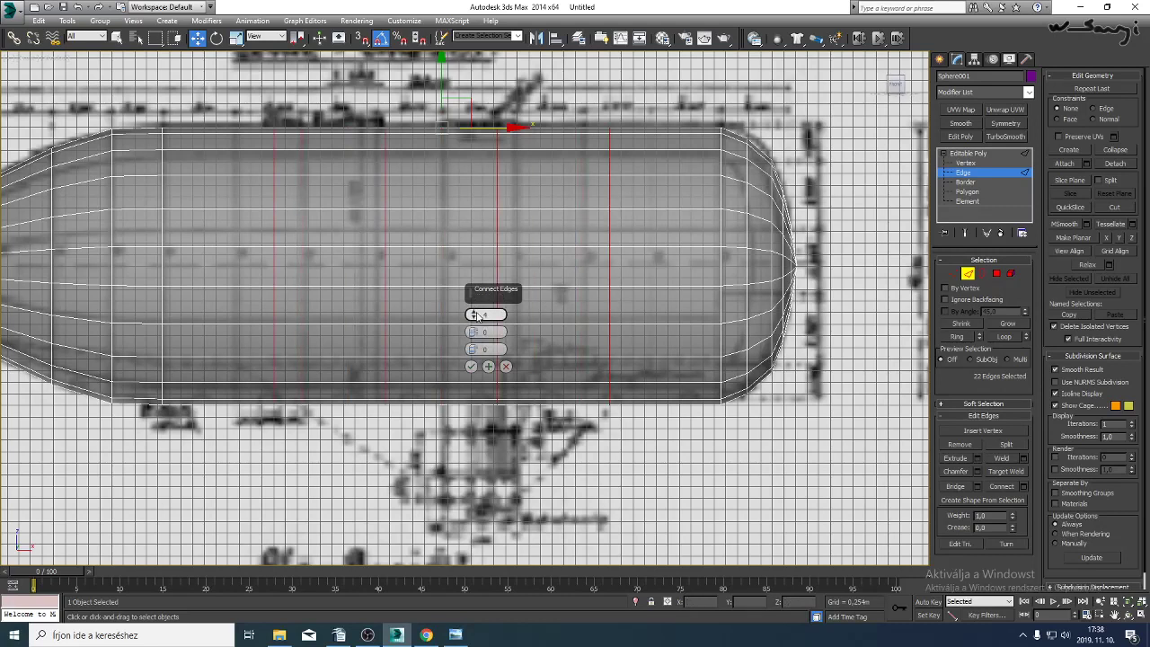
left_click(475, 313)
left_click(475, 314)
left_click(475, 314)
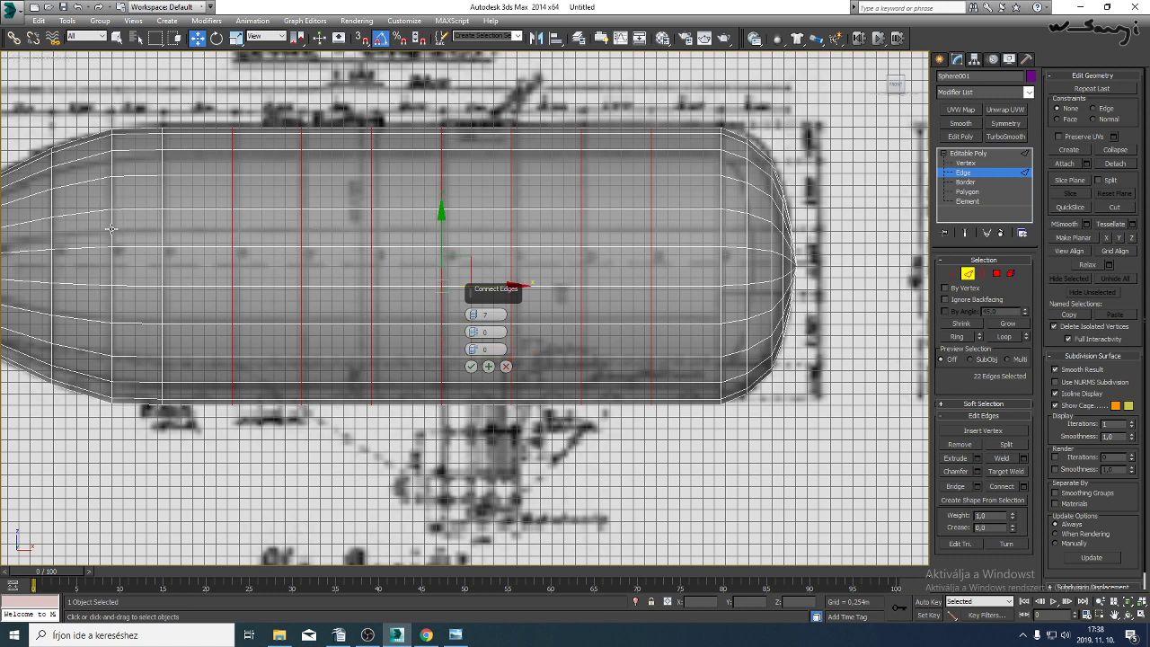
Compare the ring spacing along the hull with the frames in the drawing's side view and the other views on the sheet.
middle_click_drag(128, 274, 276, 266)
scroll(277, 266, "up", 2)
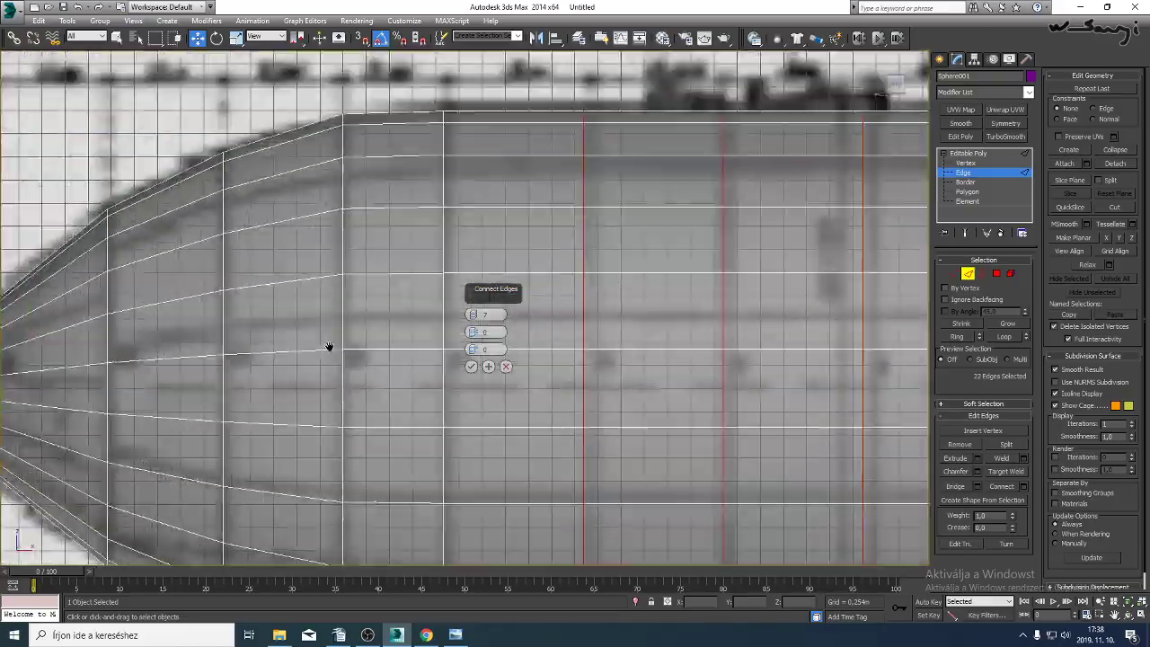
scroll(306, 269, "down", 4)
scroll(285, 224, "up", 3)
scroll(298, 232, "down", 2)
middle_click_drag(398, 246, 234, 199)
middle_click_drag(335, 263, 337, 237)
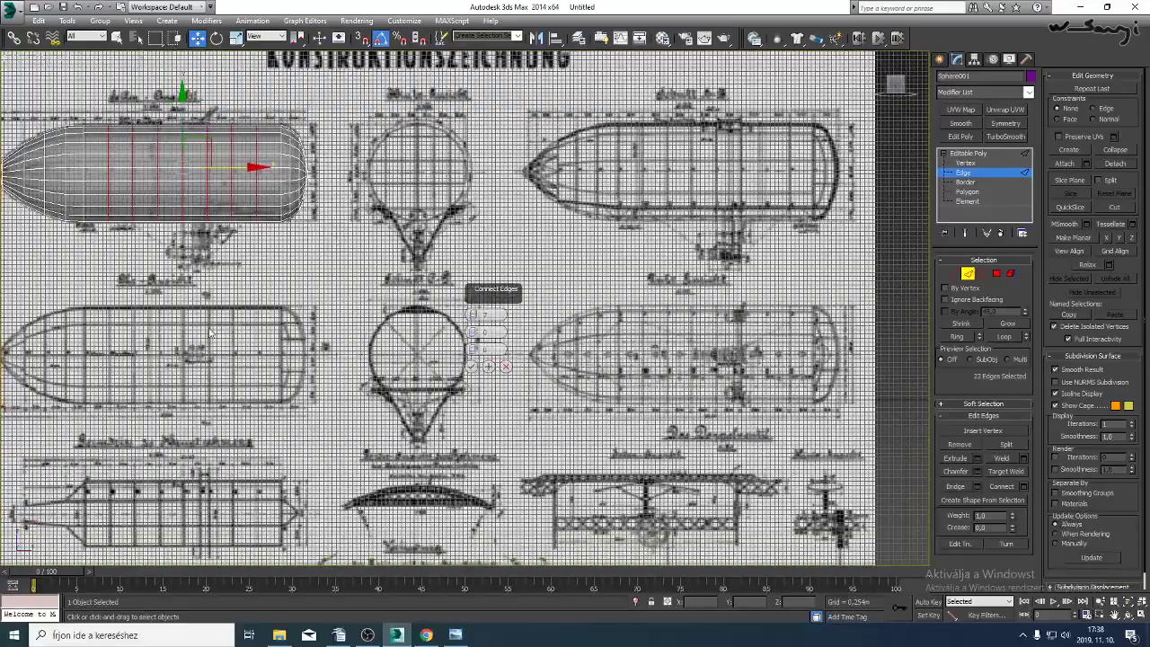
middle_click_drag(185, 350, 365, 264)
middle_click_drag(228, 273, 231, 286)
middle_click_drag(333, 393, 294, 323)
Switch to Windows Photo Viewer, look through the airship's reference pictures up to the construction drawing, and enlarge the drawing to study the hull shape.
left_click(456, 634)
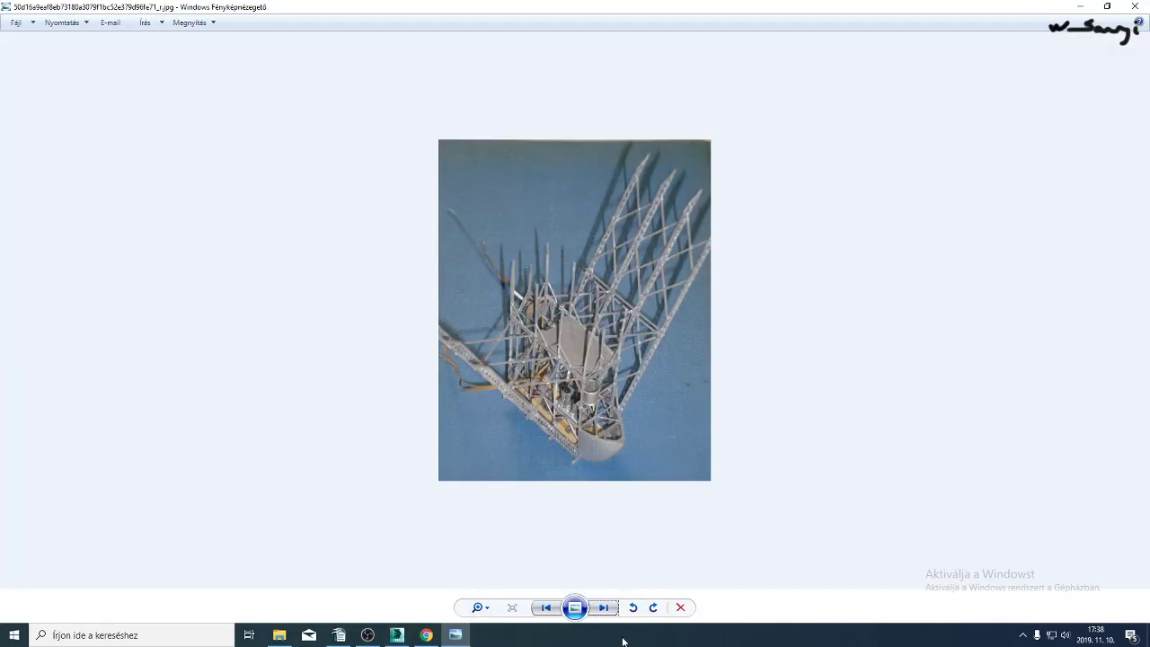
left_click(605, 609)
left_click(604, 609)
left_click(606, 612)
left_click(606, 613)
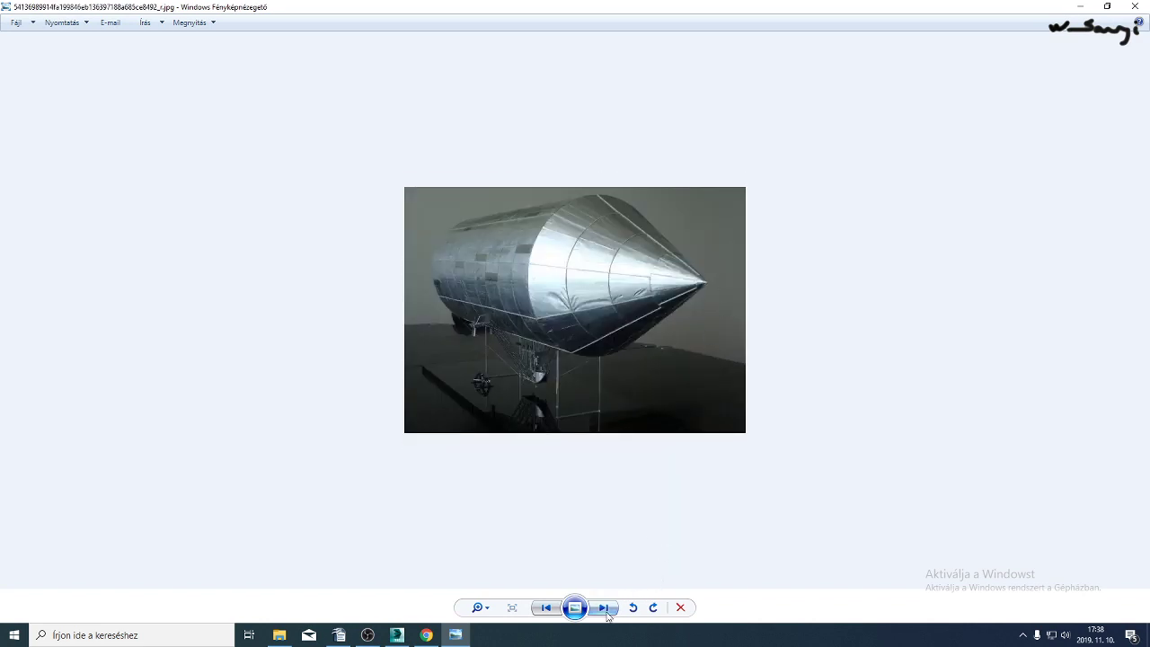
left_click(605, 609)
left_click(605, 610)
left_click(605, 609)
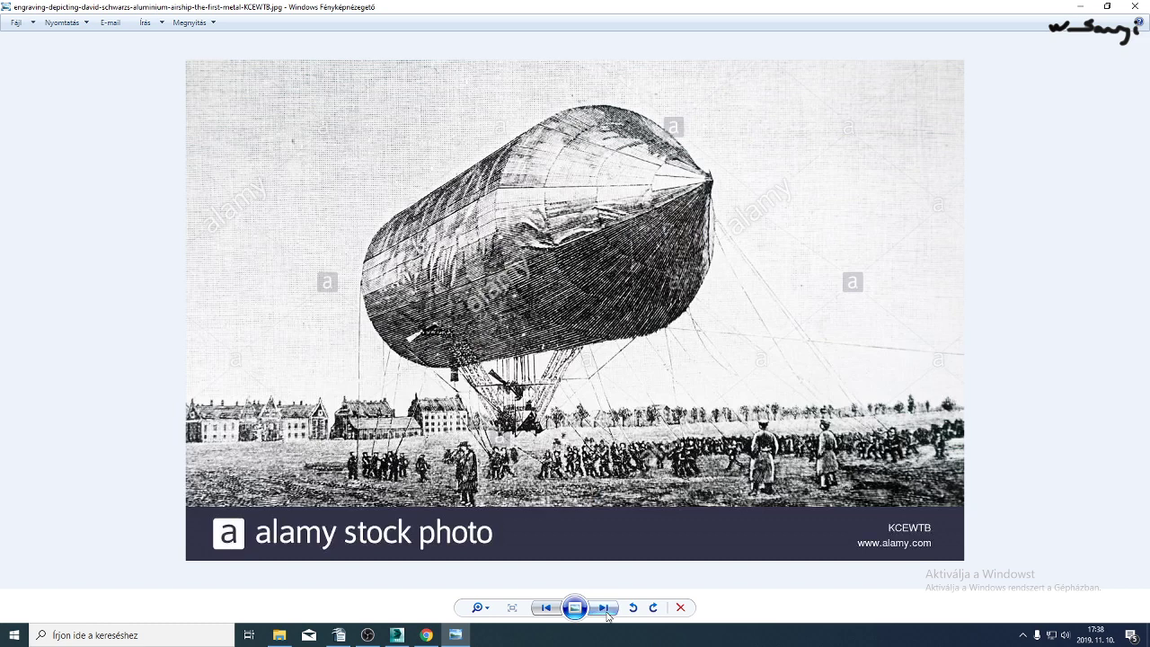
left_click(605, 609)
left_click(605, 610)
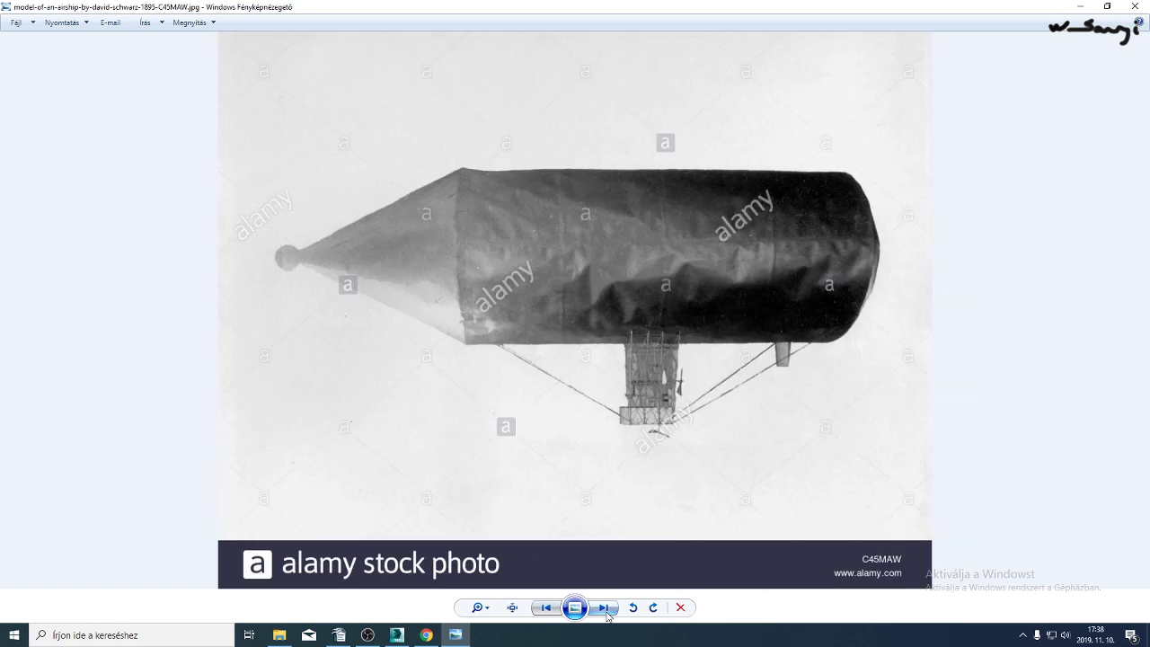
left_click(605, 609)
left_click(605, 609)
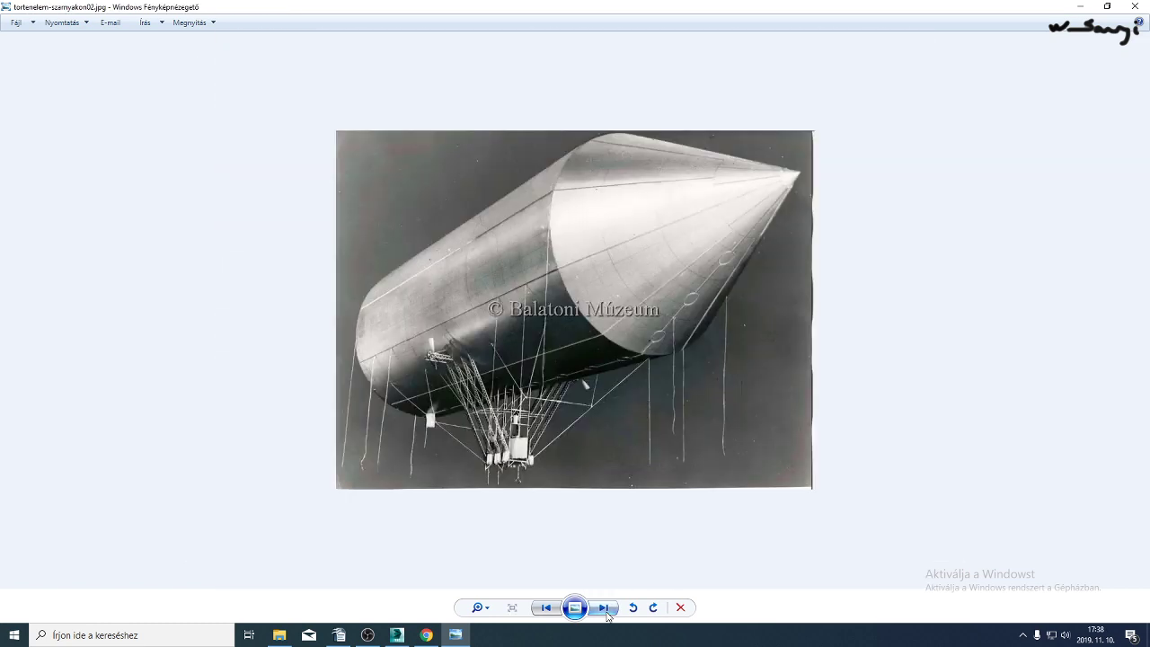
left_click(607, 611)
left_click(607, 611)
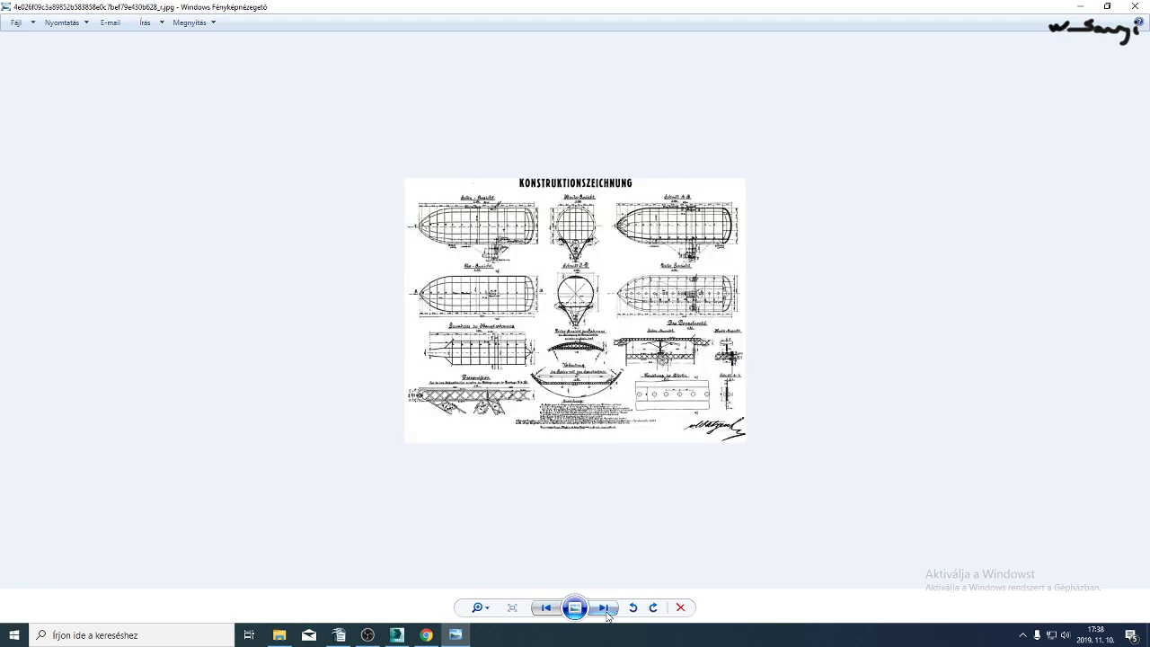
scroll(580, 354, "up", 2)
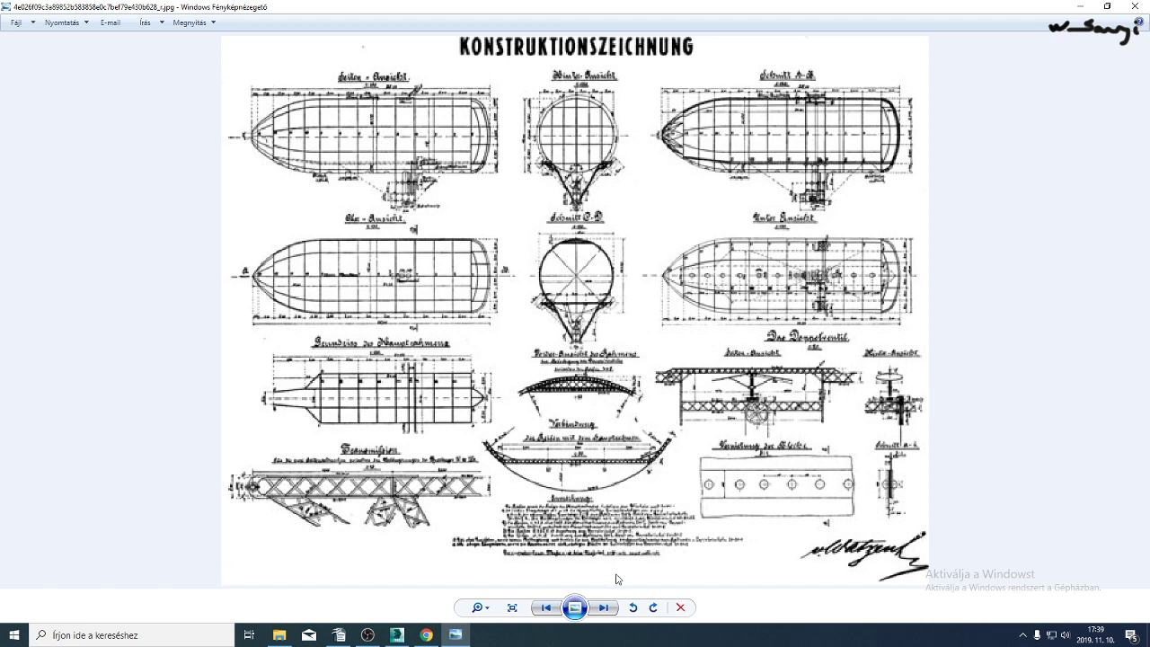
Look through the reference photos following the construction drawing, up to the silver model with the pointed conical nose.
left_click(607, 610)
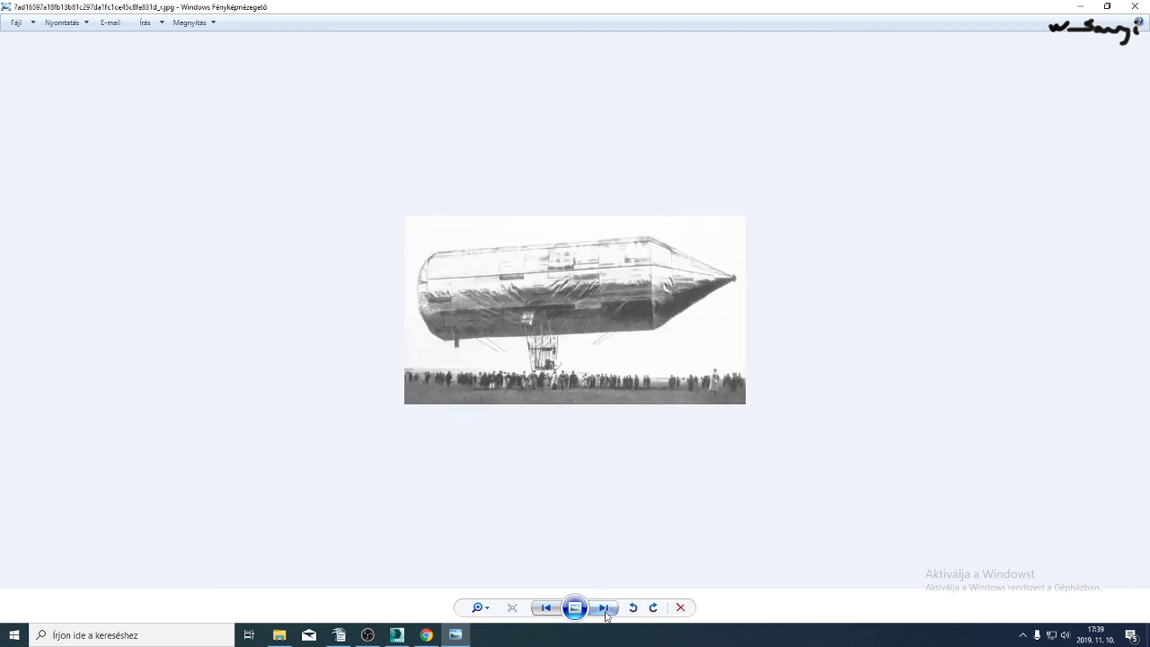
left_click(607, 610)
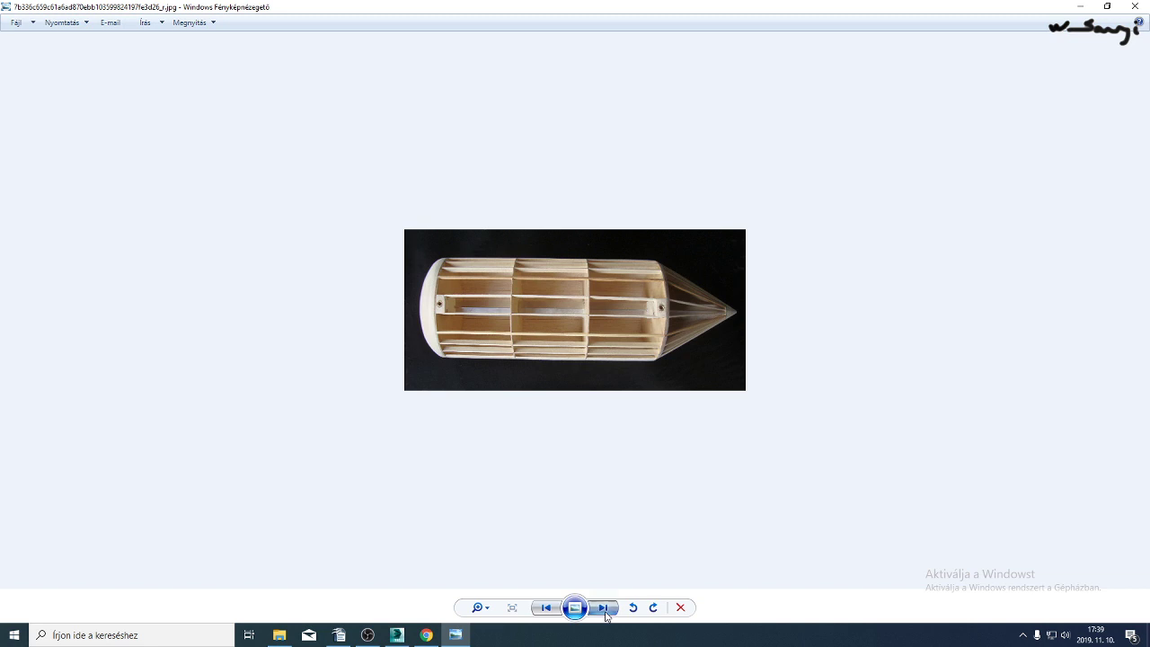
left_click(605, 609)
left_click(604, 609)
left_click(605, 609)
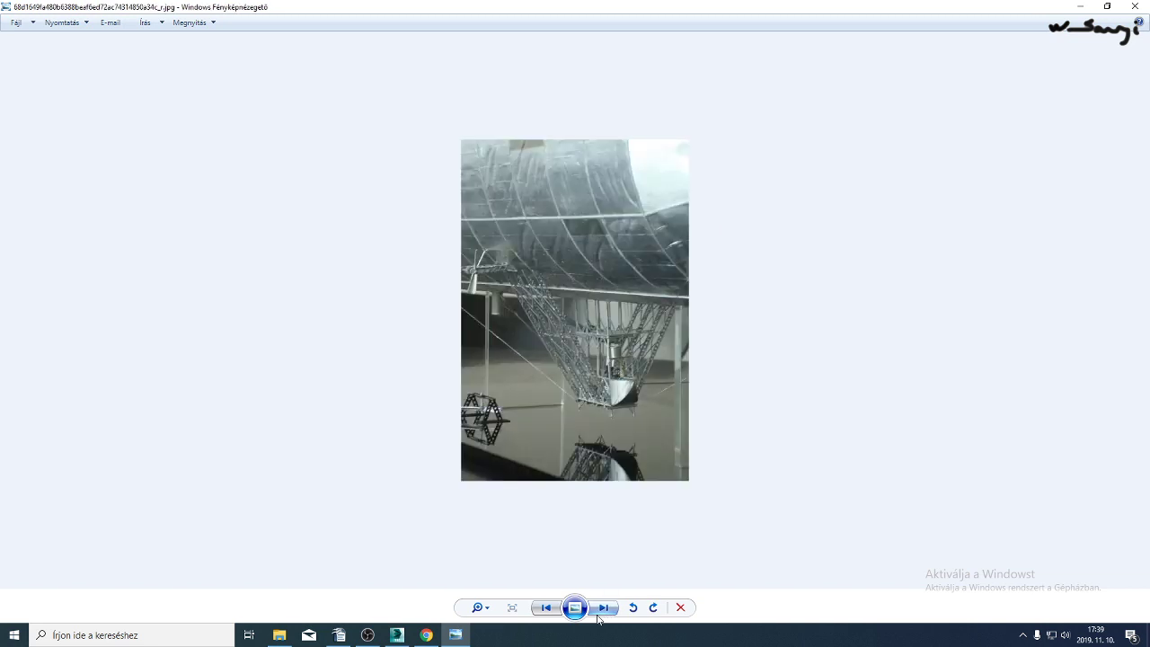
left_click(599, 616)
left_click(598, 617)
left_click(598, 616)
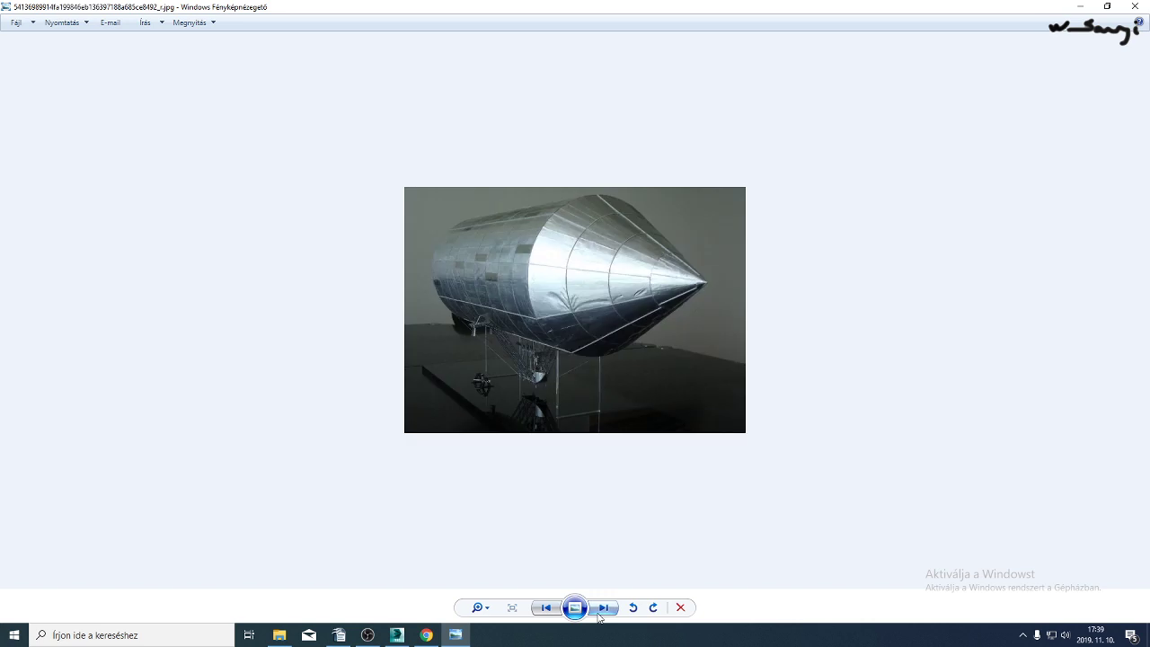
Return to 3ds Max and move the hull's front tip vertex forward beyond the drawn outline to form a pointed nose.
left_click(396, 635)
middle_click_drag(439, 415, 565, 546)
middle_click_drag(387, 183, 541, 292)
scroll(386, 256, "up", 3)
scroll(542, 292, "up", 4)
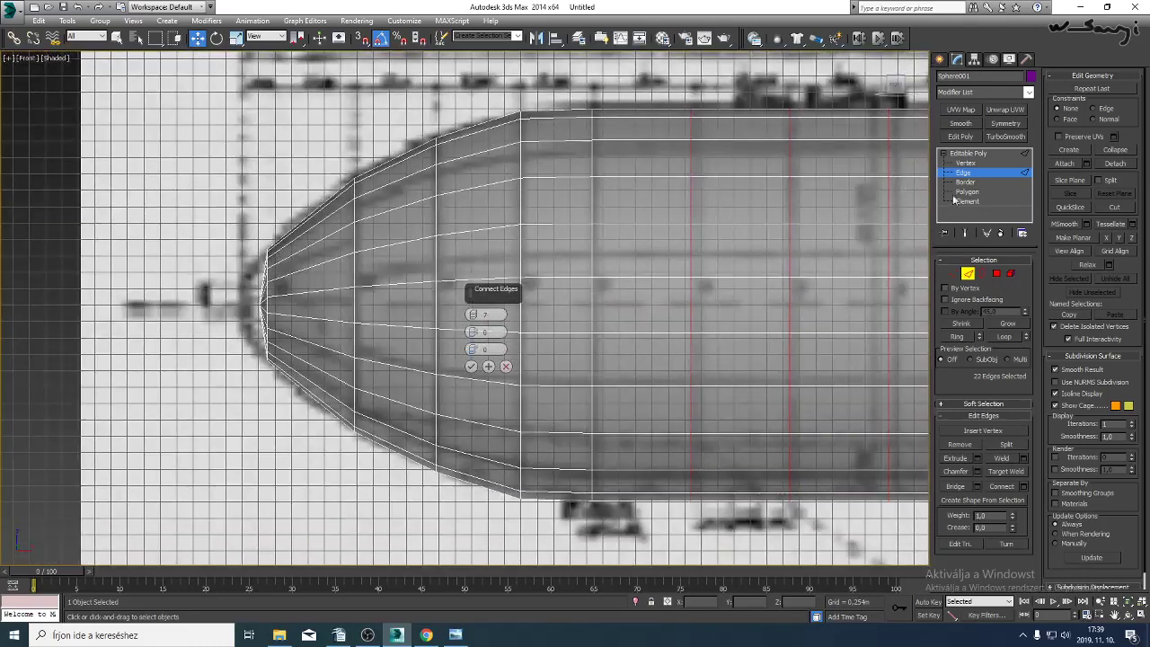
middle_click_drag(637, 249, 641, 261)
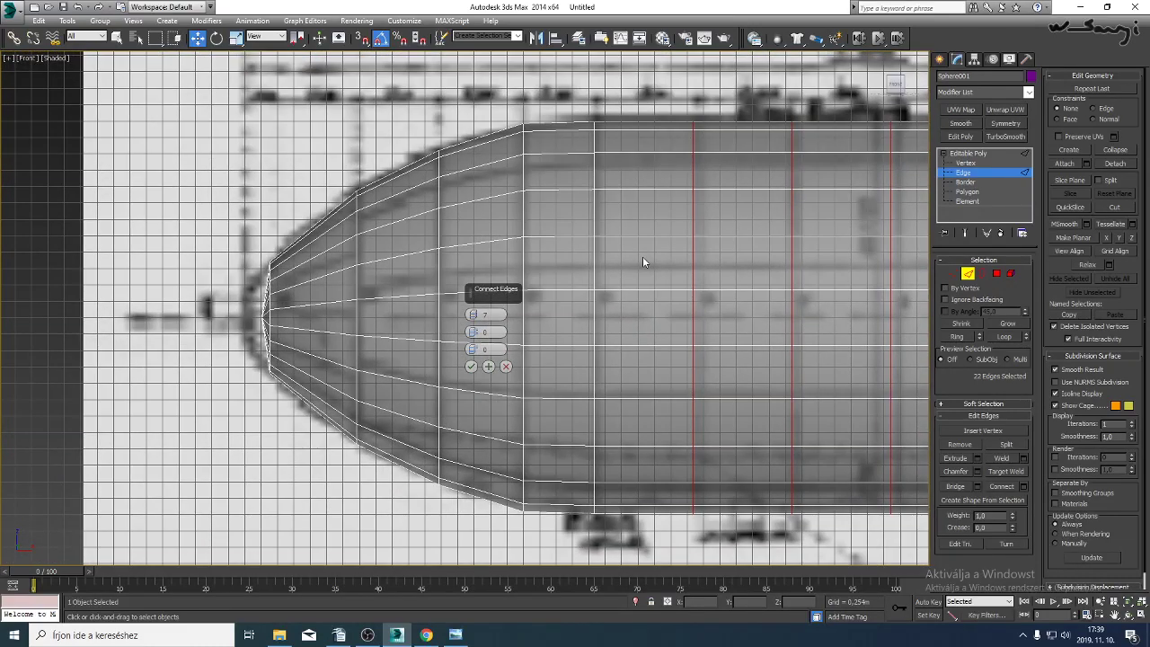
key("1")
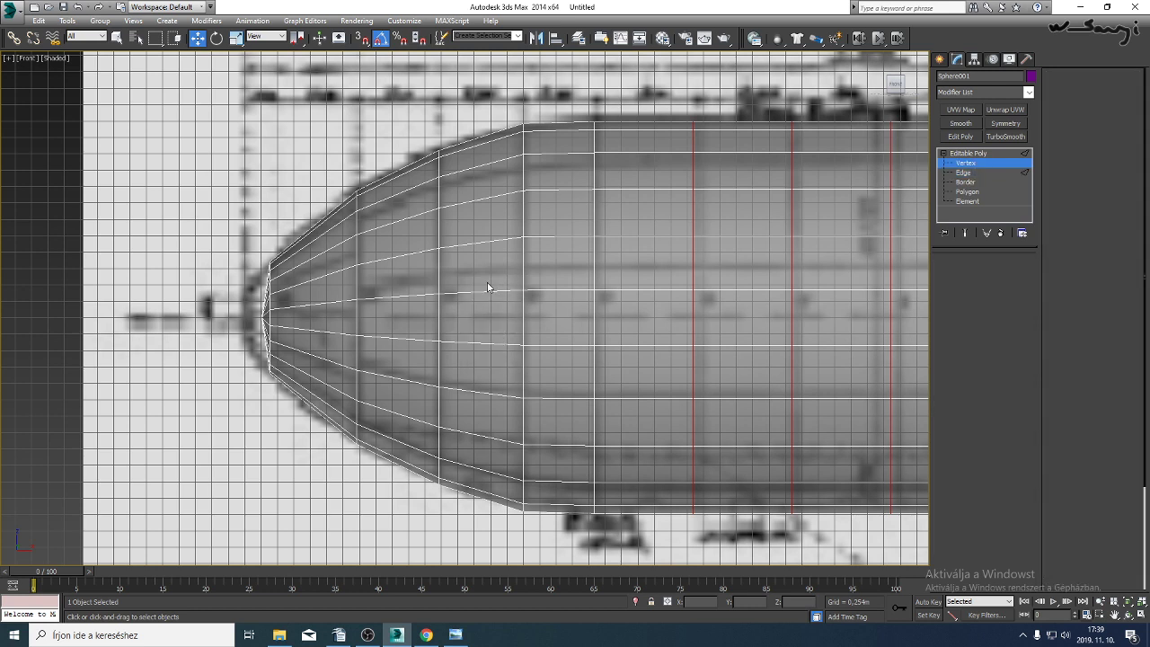
left_click(263, 320)
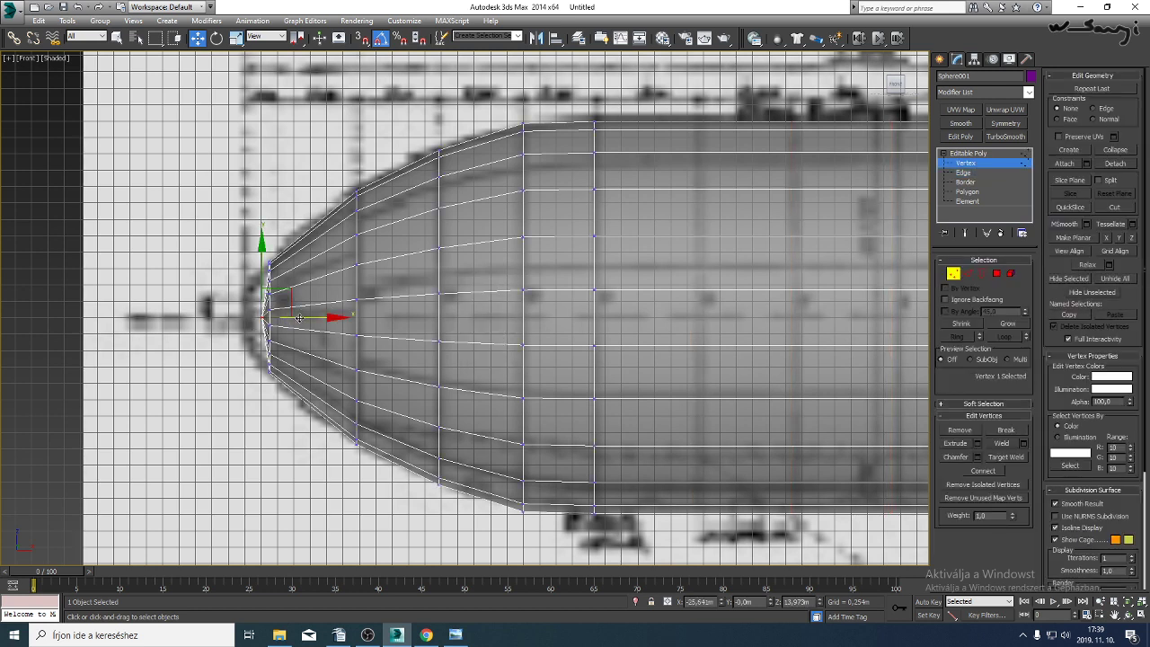
left_click_drag(298, 321, 221, 318)
Scale down the second and third vertex rings behind the nose tip so the nose profile becomes a straight cone.
left_click_drag(313, 407, 300, 483)
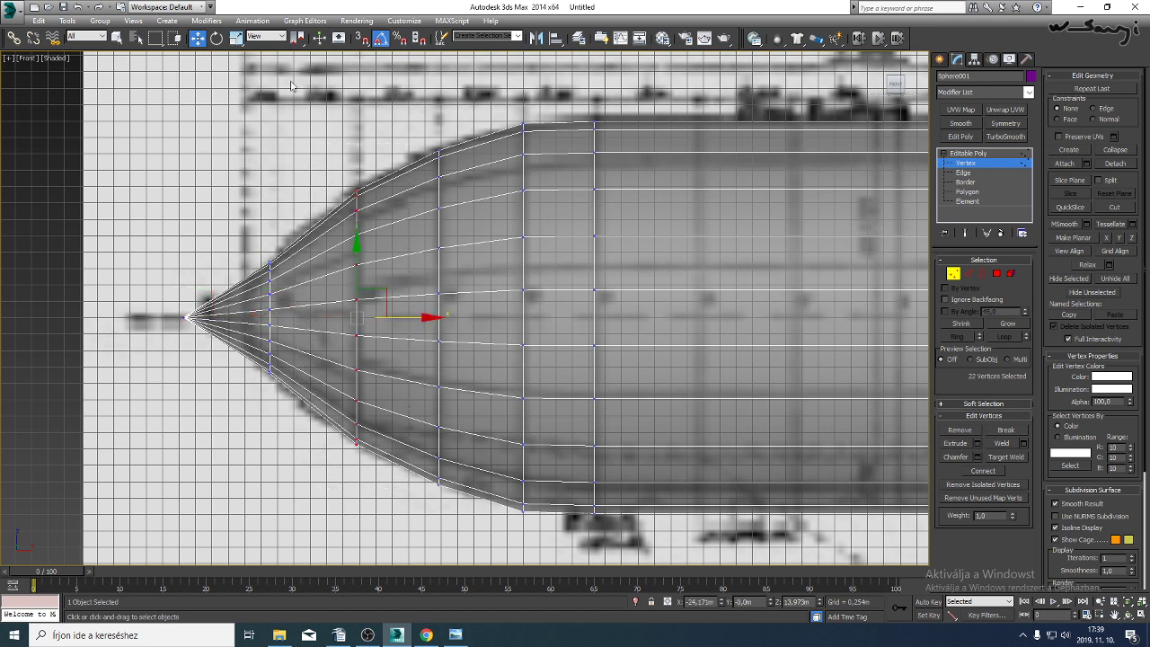
left_click(236, 38)
left_click_drag(352, 298, 363, 310)
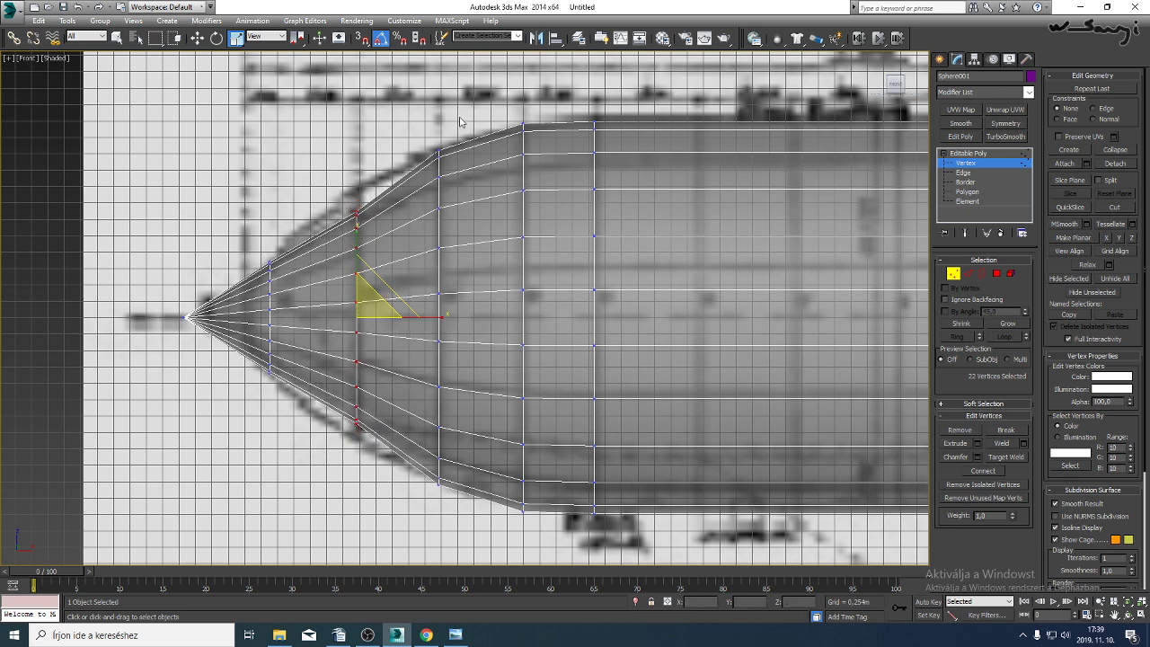
left_click_drag(459, 116, 406, 529)
mouse_move(447, 313)
left_mouse_down()
mouse_move(443, 304)
mouse_move(445, 318)
left_mouse_up()
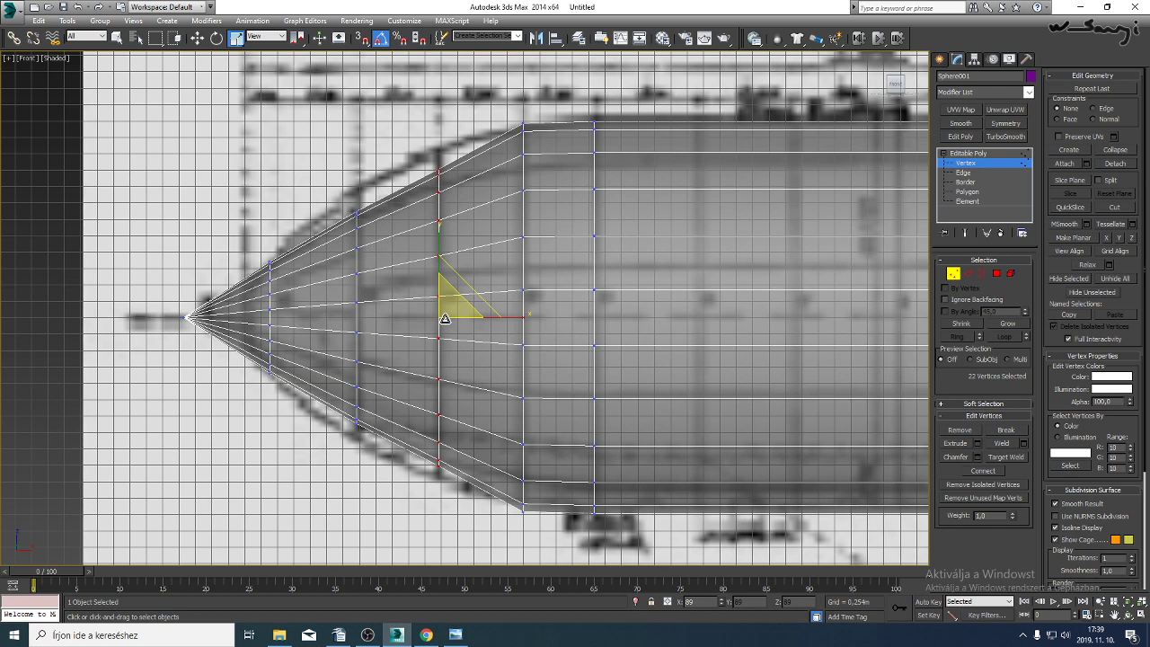
Scale up the vertex ring at the base of the nose cone slightly to match the hull's full height.
left_click_drag(550, 97, 544, 224)
left_click_drag(507, 461, 501, 528)
middle_click_drag(540, 453, 385, 466)
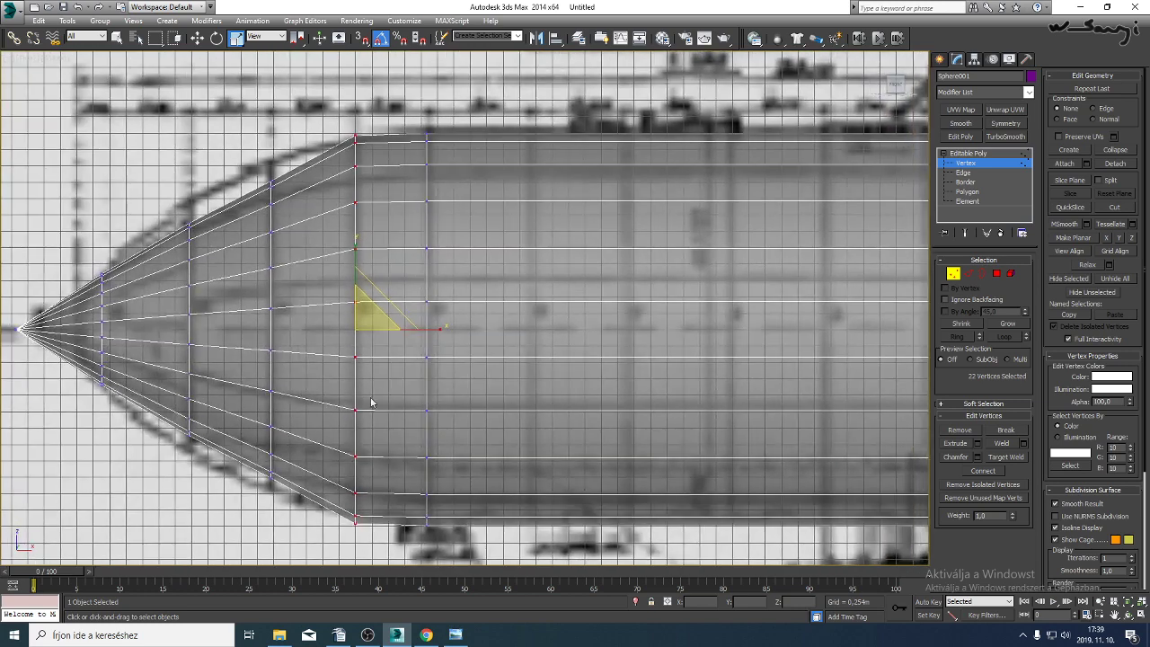
left_click_drag(359, 326, 364, 325)
Remove the edge loop directly behind the base of the nose cone, leaving the cylindrical section undivided.
scroll(404, 342, "down", 6)
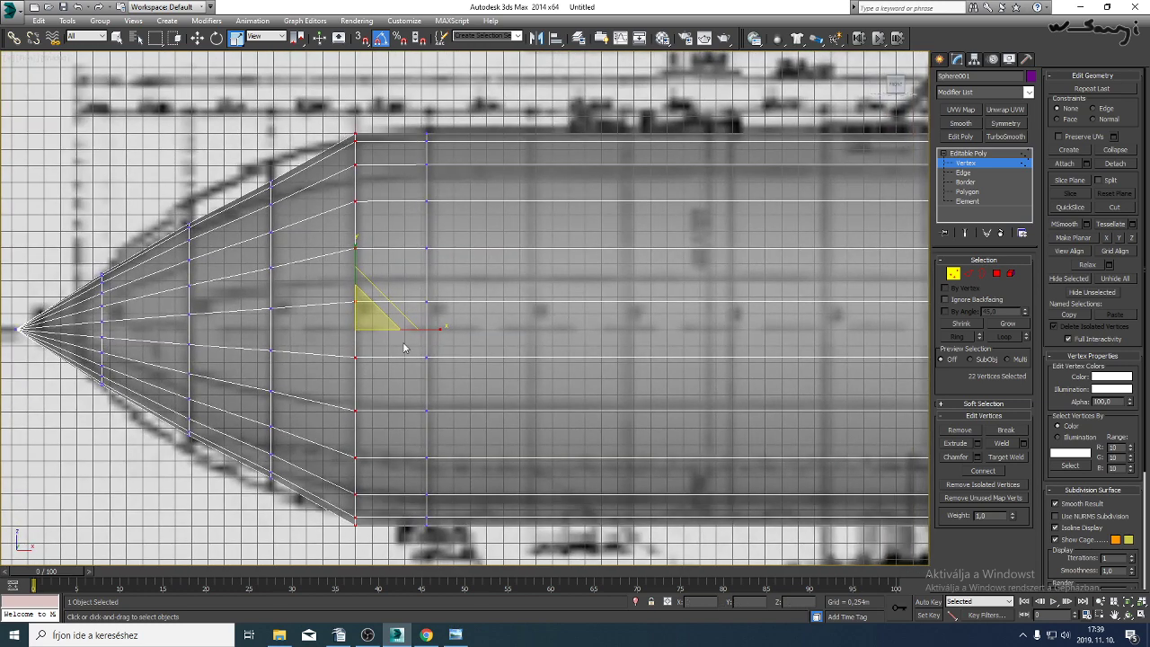
scroll(539, 328, "up", 3)
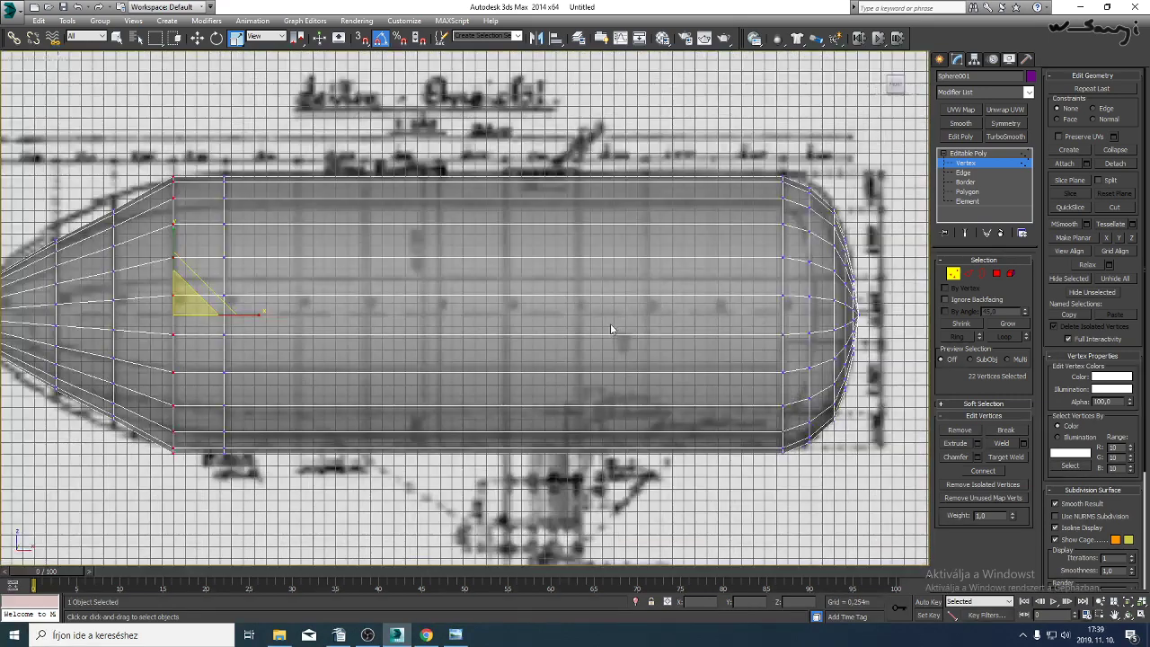
middle_click_drag(608, 327, 604, 336)
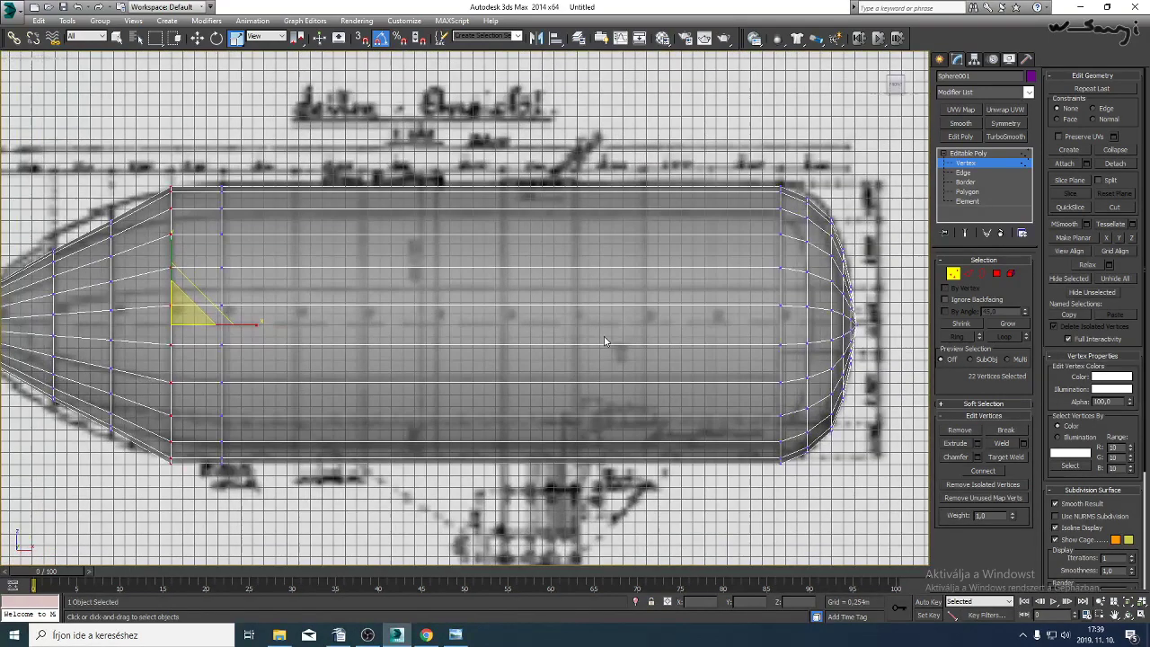
left_click(964, 173)
double_click(223, 259)
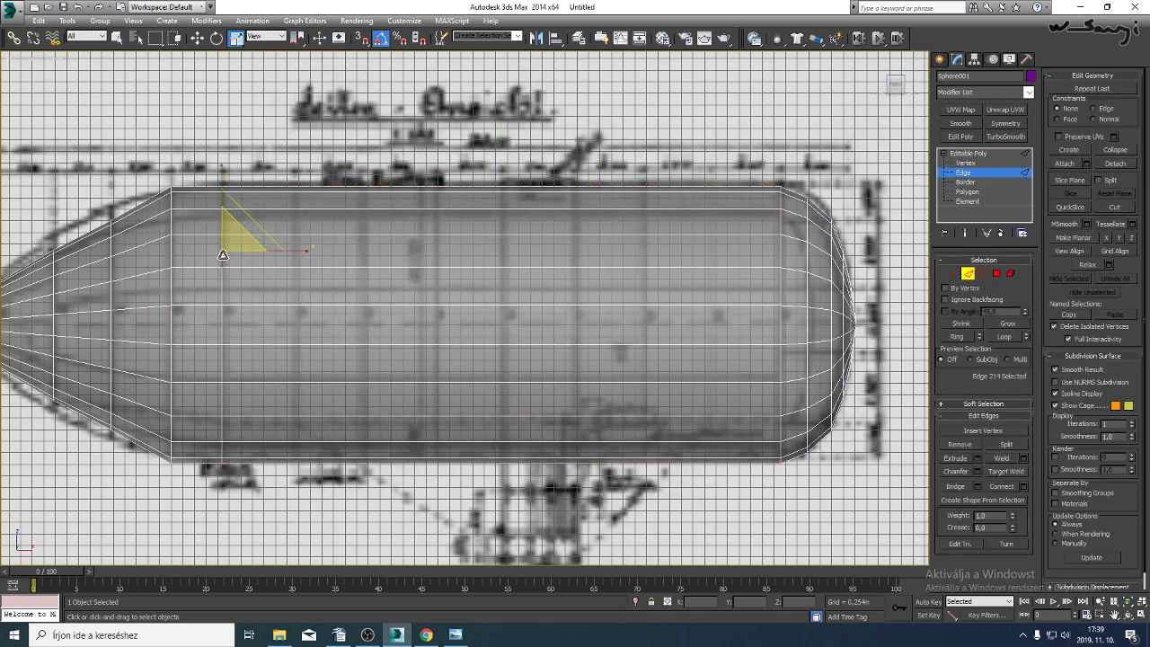
left_click(395, 307)
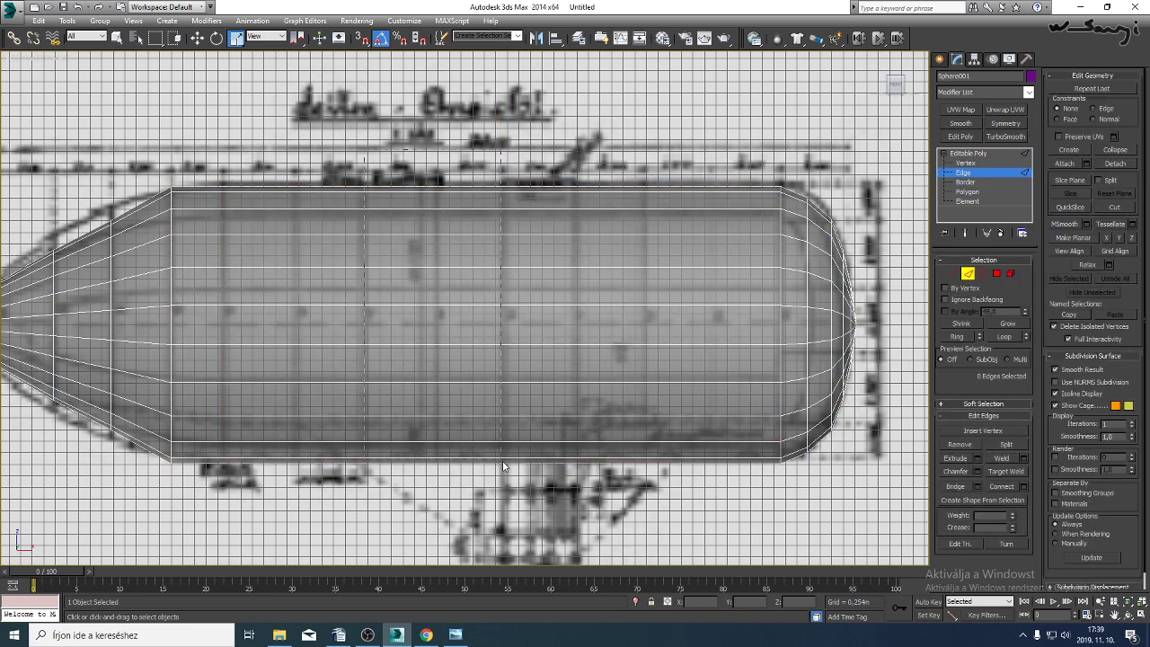
Connect the lengthwise edges between the nose cone and the rear dome with 8 segments, and leave edge editing.
left_click_drag(502, 465, 524, 502)
left_click(1023, 487)
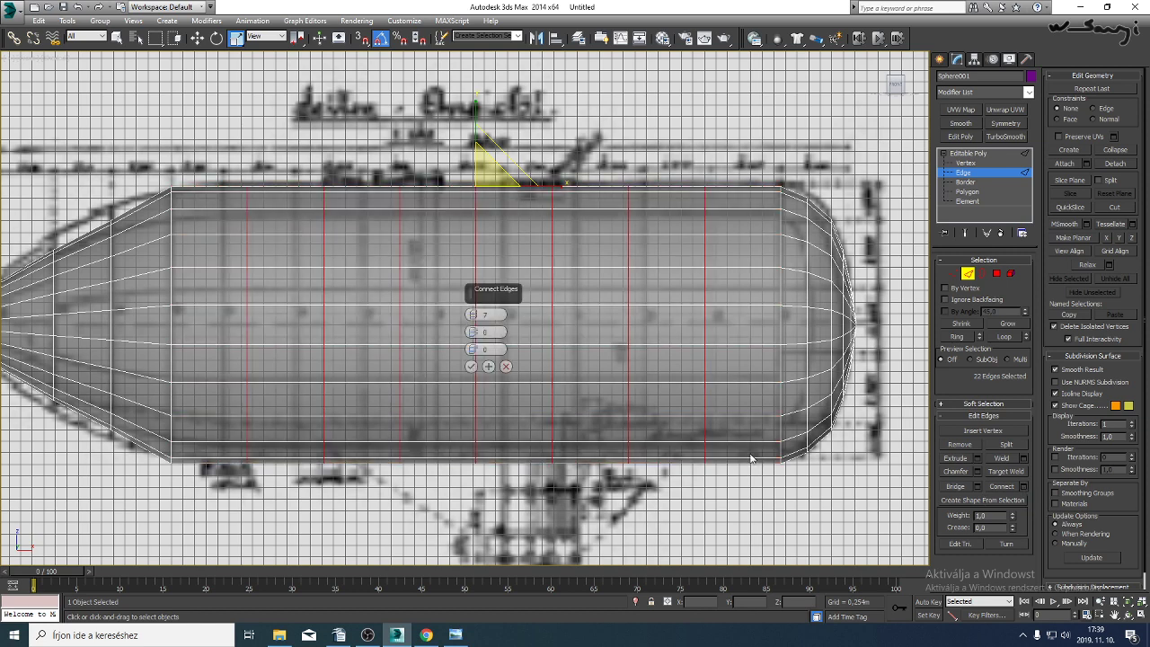
left_click(472, 311)
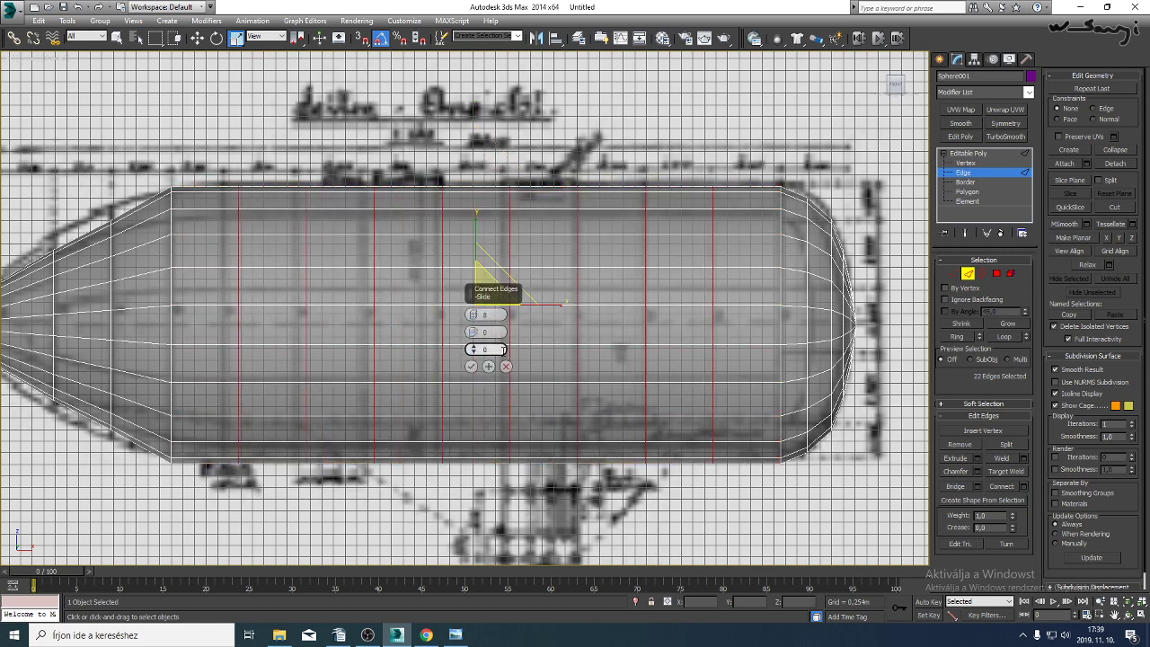
middle_click_drag(423, 362, 411, 367)
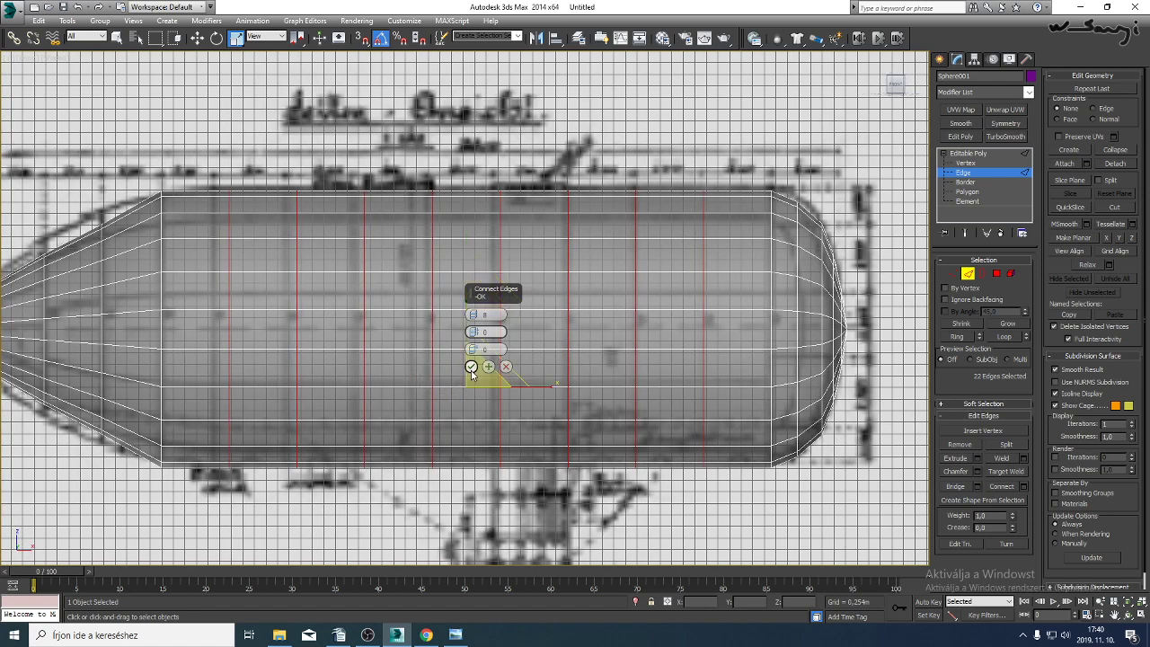
left_click(471, 366)
left_click(986, 154)
Scale the nose cone's first vertex ring to 96% and slightly scale down the second ring, and leave vertex editing.
middle_click_drag(488, 320, 516, 271)
middle_click_drag(233, 342, 477, 362)
scroll(290, 278, "up", 4)
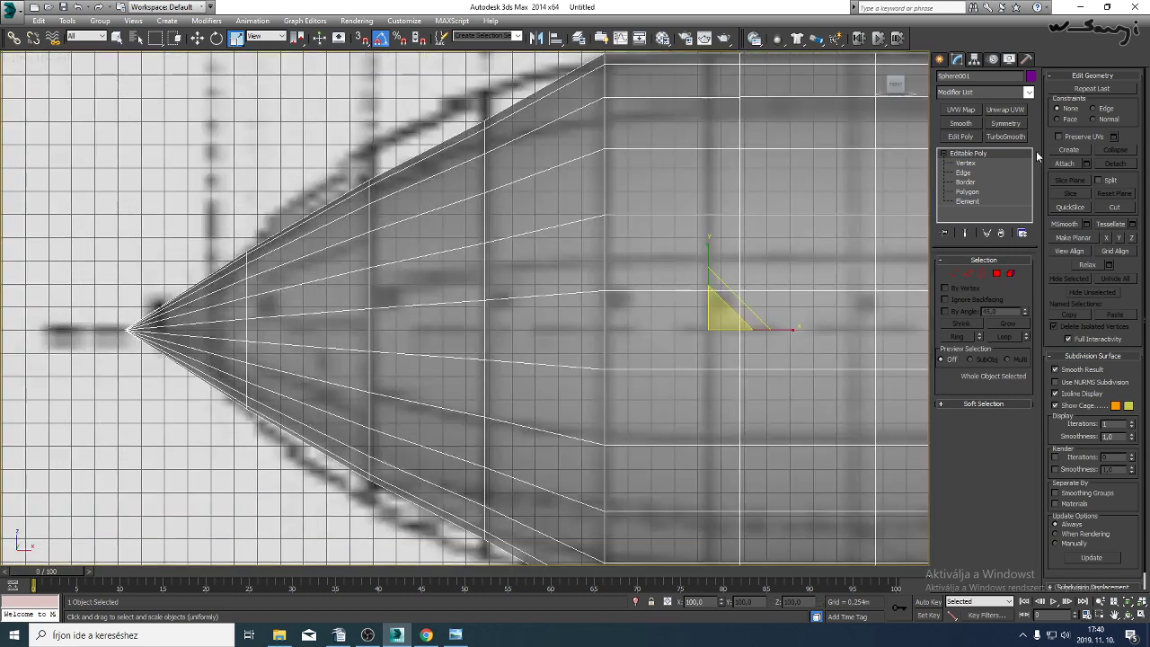
left_click(966, 162)
left_click_drag(289, 224, 201, 459)
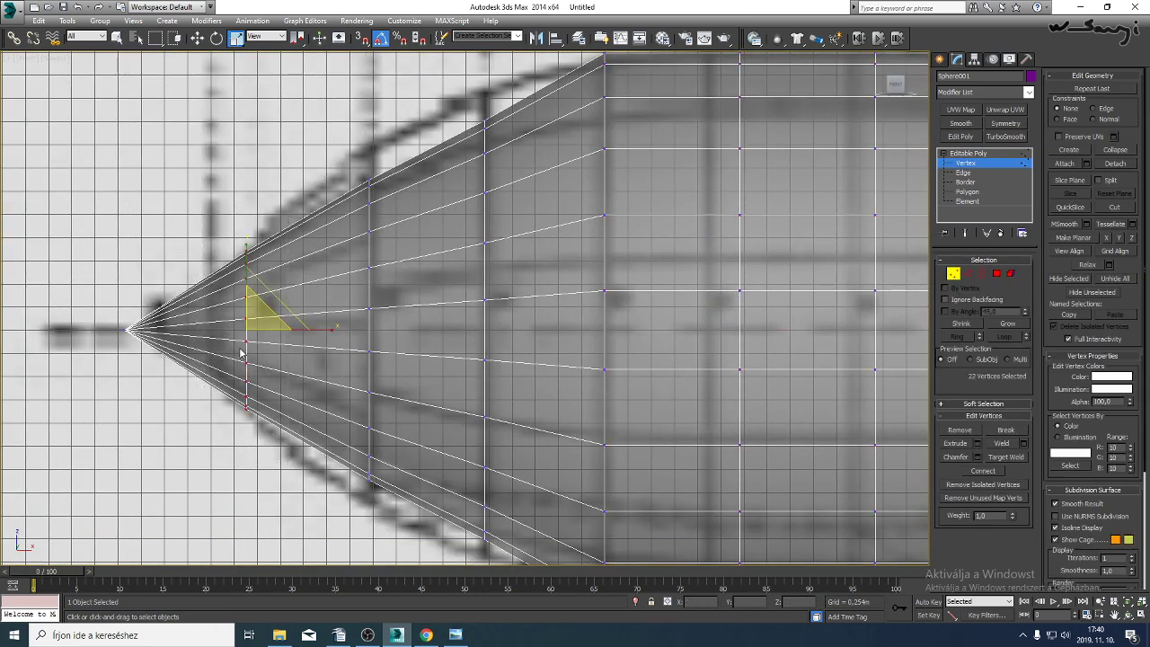
left_click_drag(253, 321, 254, 324)
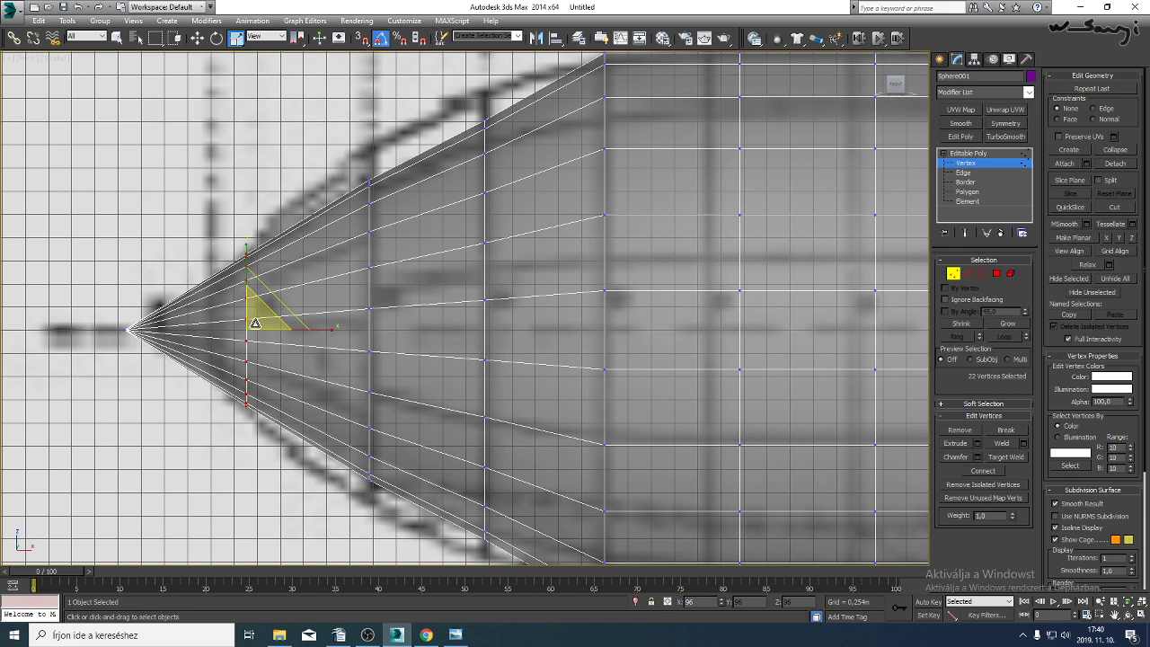
left_click_drag(416, 138, 324, 503)
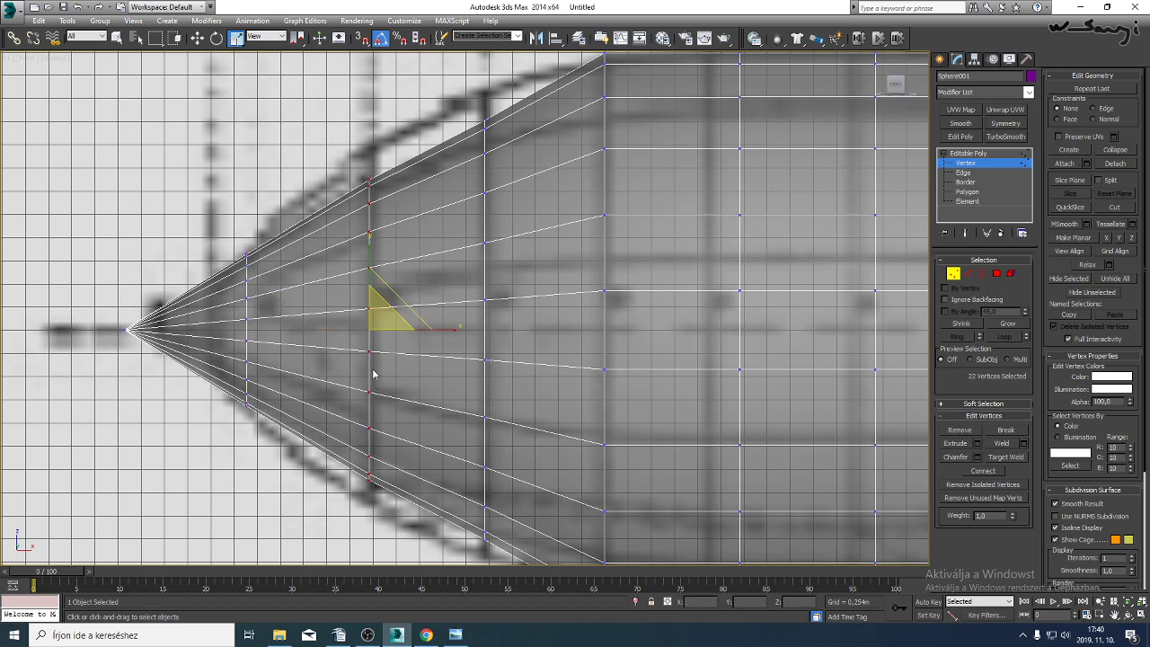
left_click_drag(374, 316, 375, 318)
scroll(476, 424, "down", 3)
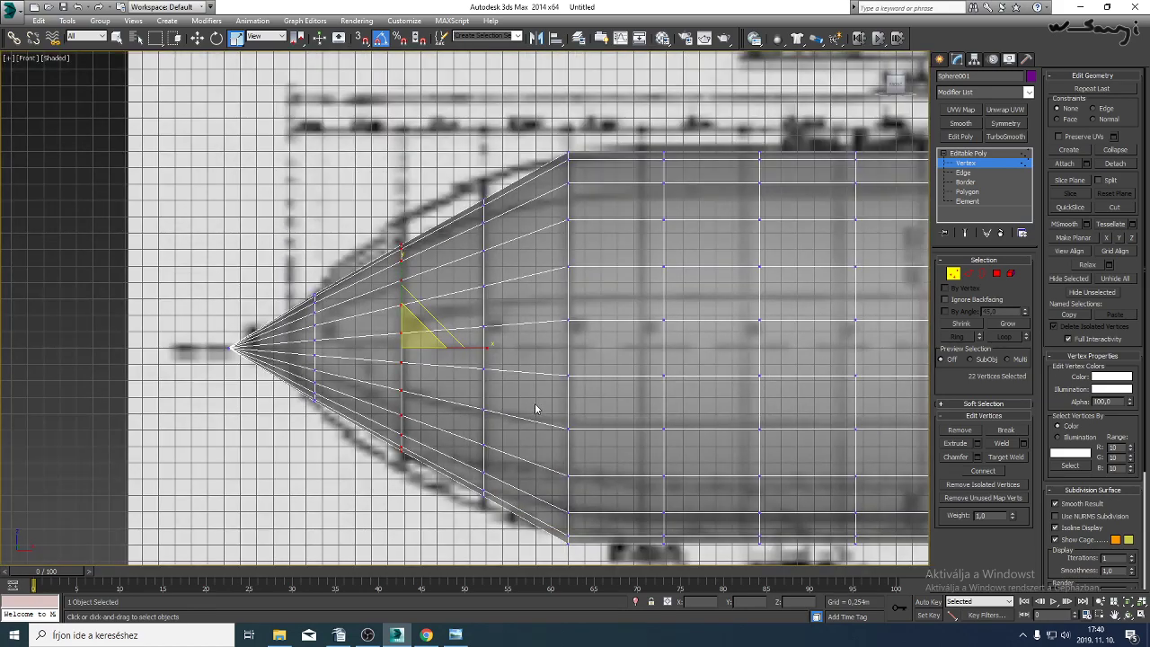
middle_click_drag(535, 409, 534, 411)
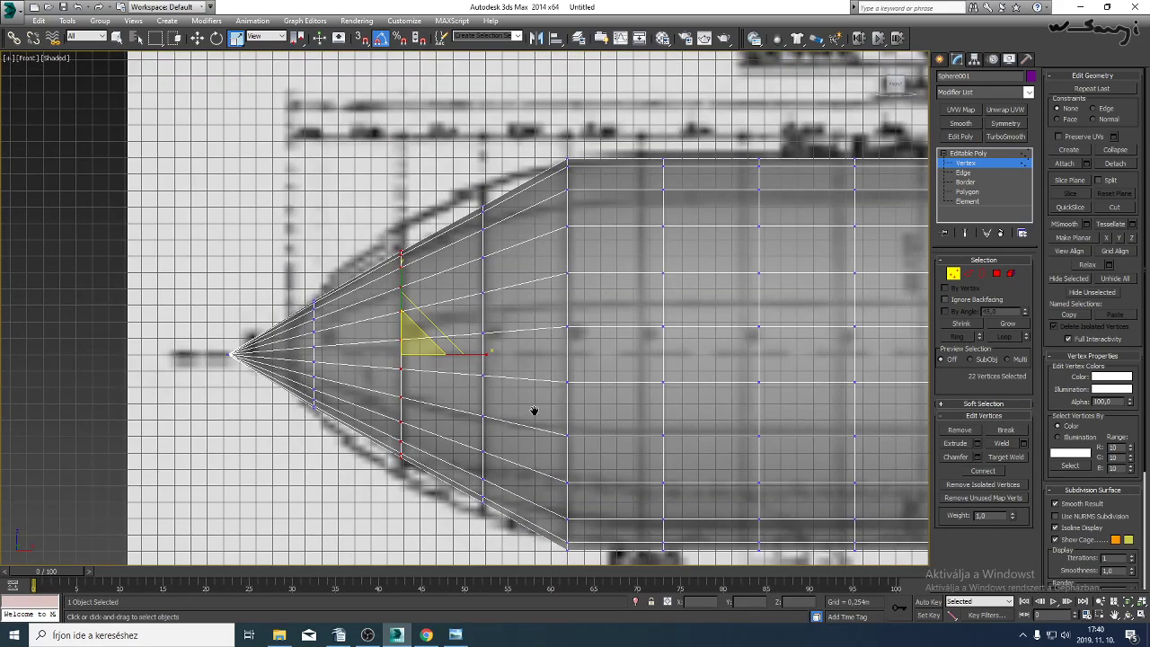
left_click(966, 166)
Examine the whole hull against the construction drawing from the front and in perspective.
scroll(622, 334, "down", 5)
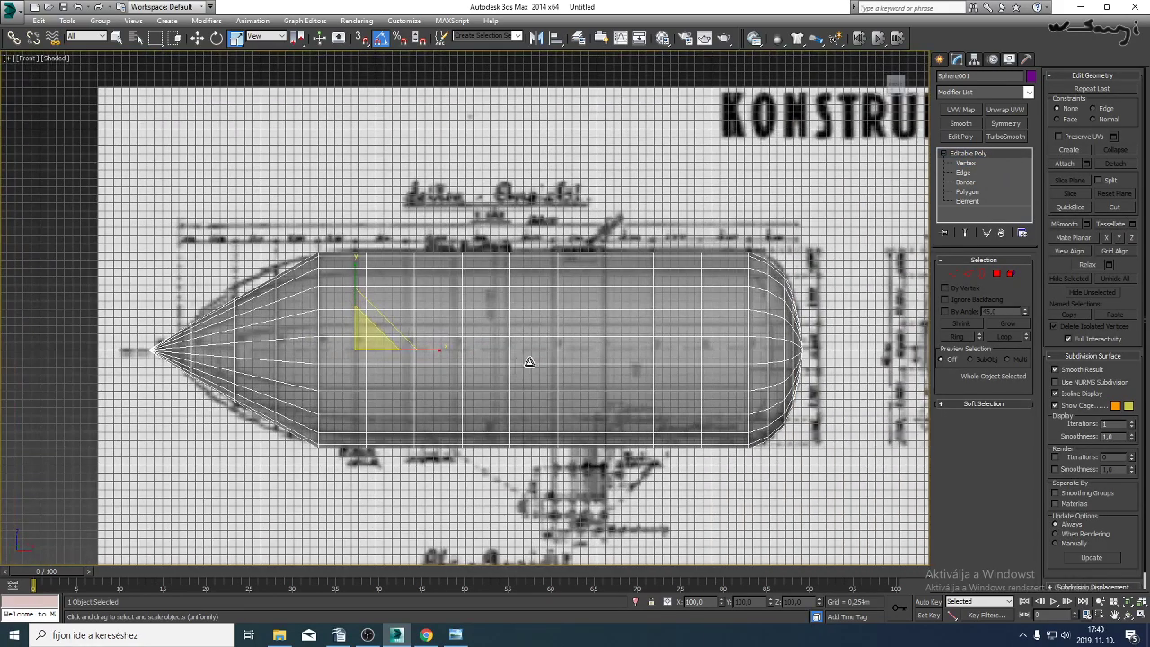
mouse_move(680, 382)
middle_mouse_down()
mouse_move(632, 385)
mouse_move(632, 345)
mouse_move(531, 344)
middle_mouse_up()
middle_click_drag(598, 368, 589, 372)
key("p")
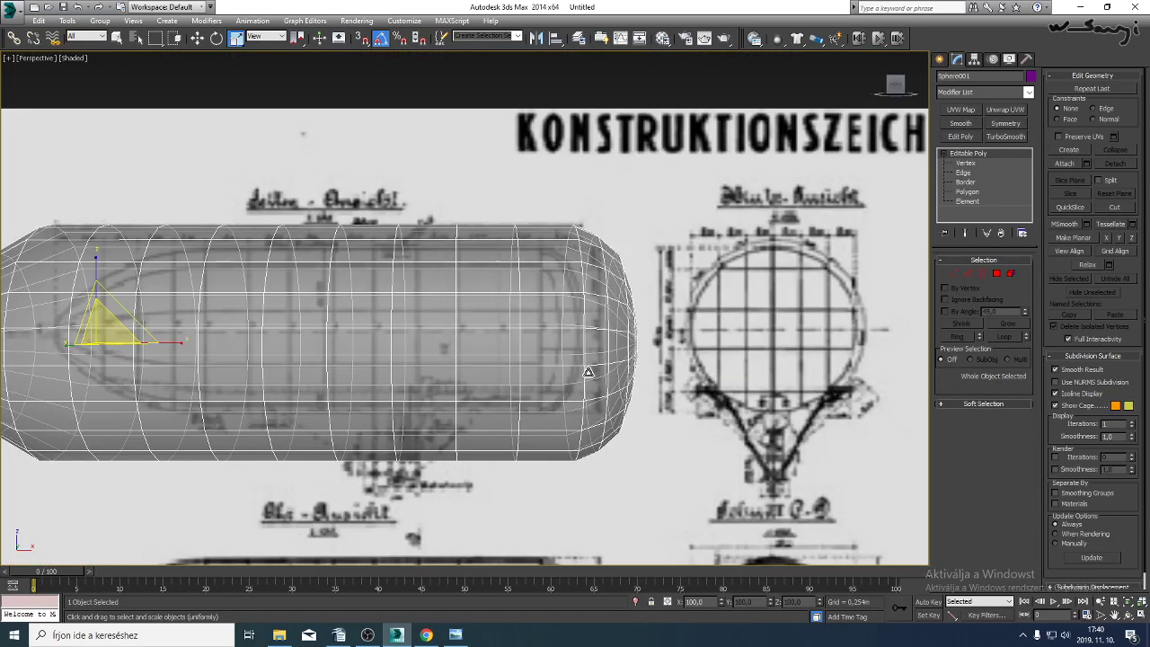
scroll(767, 375, "up", 2)
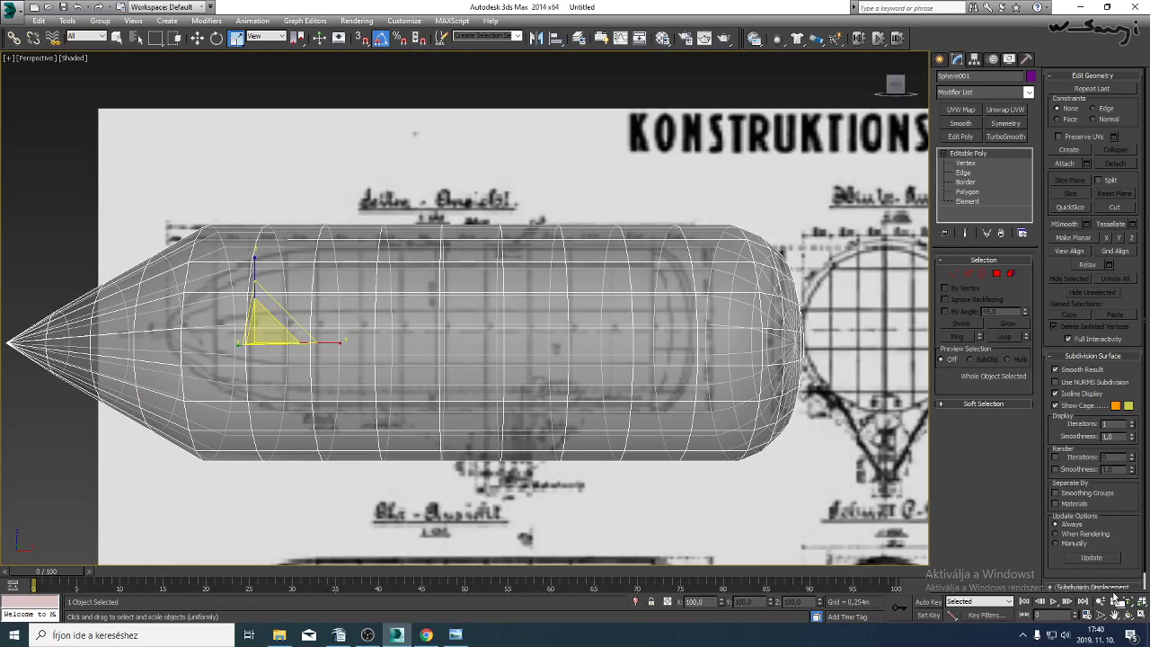
mouse_move(512, 274)
middle_mouse_down("alt")
mouse_move(463, 358)
mouse_move(514, 342)
mouse_move(565, 351)
mouse_move(532, 360)
mouse_move(506, 351)
mouse_move(533, 347)
mouse_move(493, 349)
mouse_move(524, 347)
mouse_move(530, 319)
middle_mouse_up("alt")
scroll(555, 338, "down", 5)
middle_click_drag(530, 319, 481, 248)
Delete the construction-drawing reference plane and undo the deletion.
left_click(697, 198)
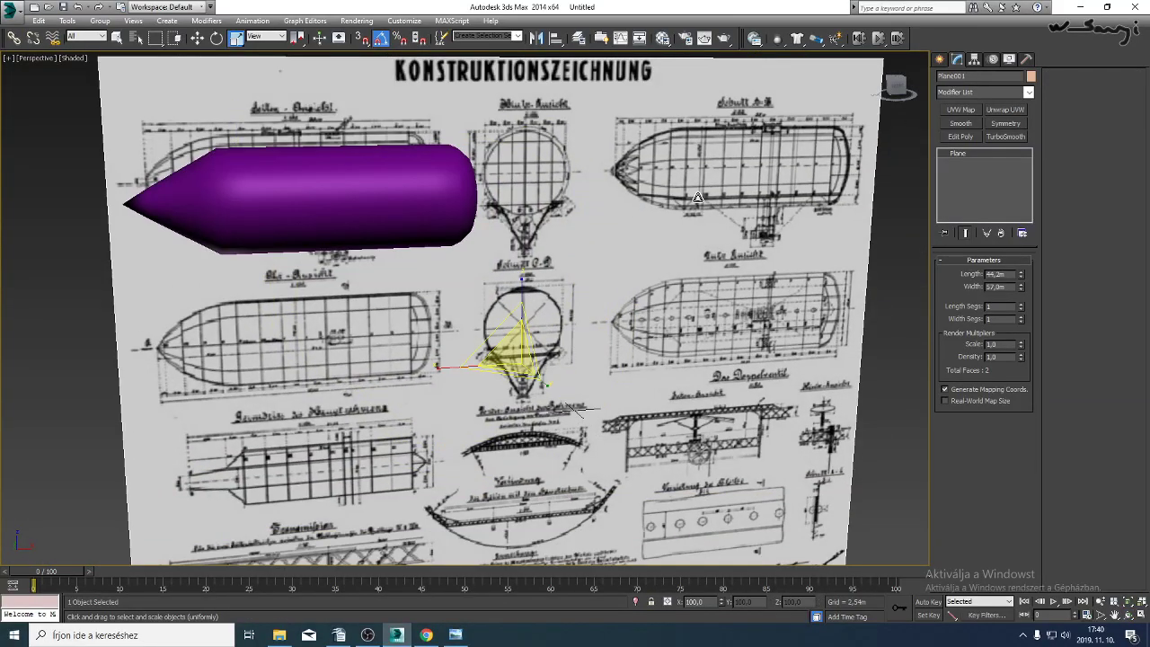
middle_click_drag(697, 198, 712, 219, "alt")
middle_click_drag(272, 402, 241, 485)
middle_click_drag(487, 288, 496, 433)
key("Delete")
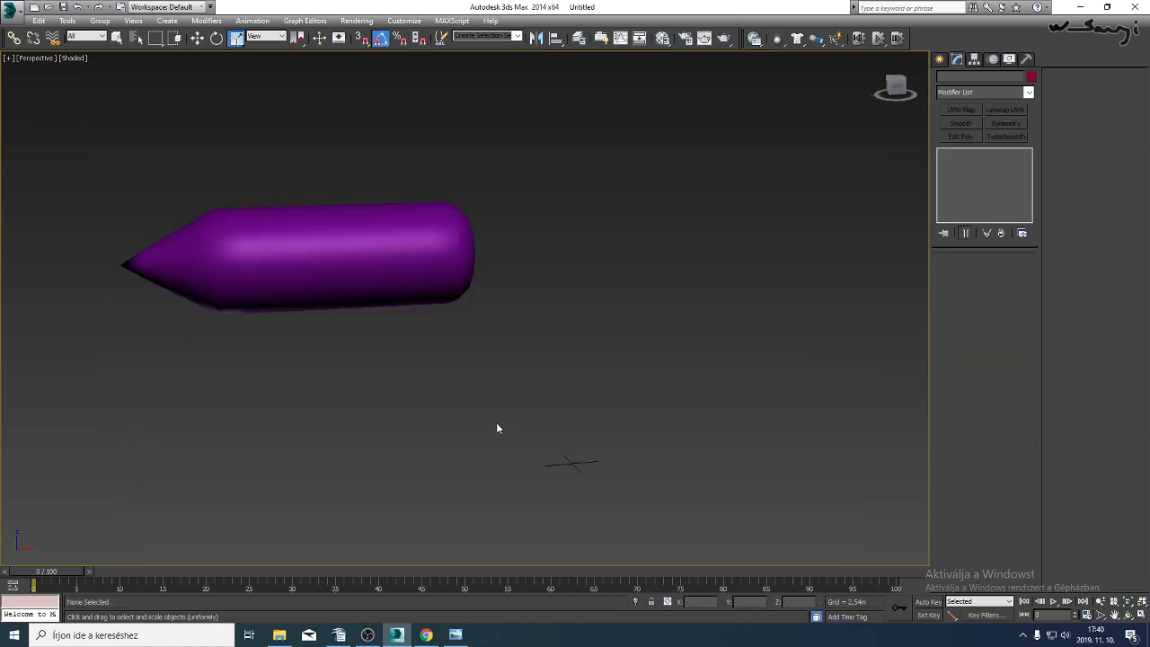
middle_click_drag(458, 332, 475, 363)
key("ctrl+z")
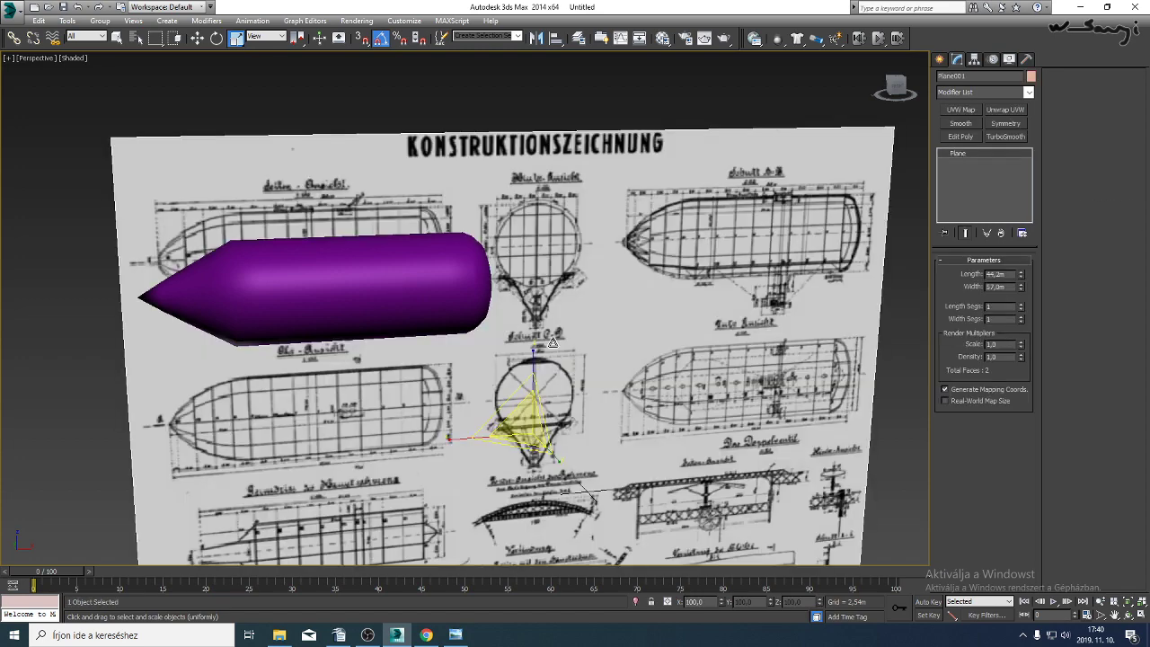
Replace the reference plane's diffuse bitmap with 7ad16597a18fb13b81c297da1fc1ce45c8fe831d_r.jpg and set the plane's length to 31,4 m.
key("m")
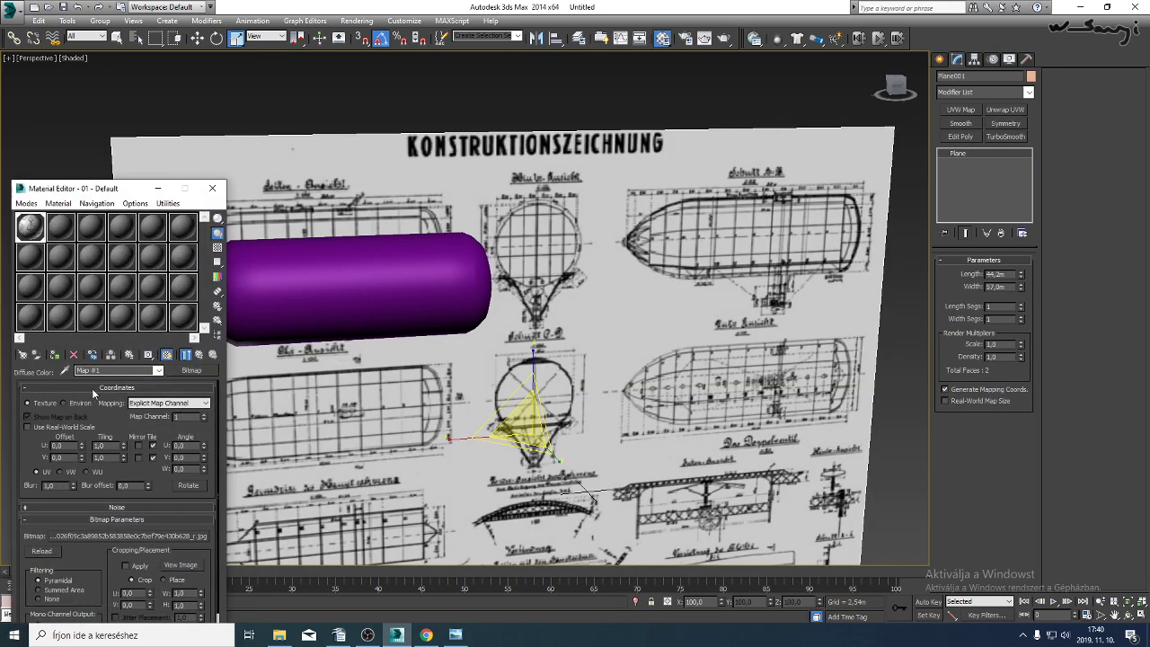
left_click(128, 537)
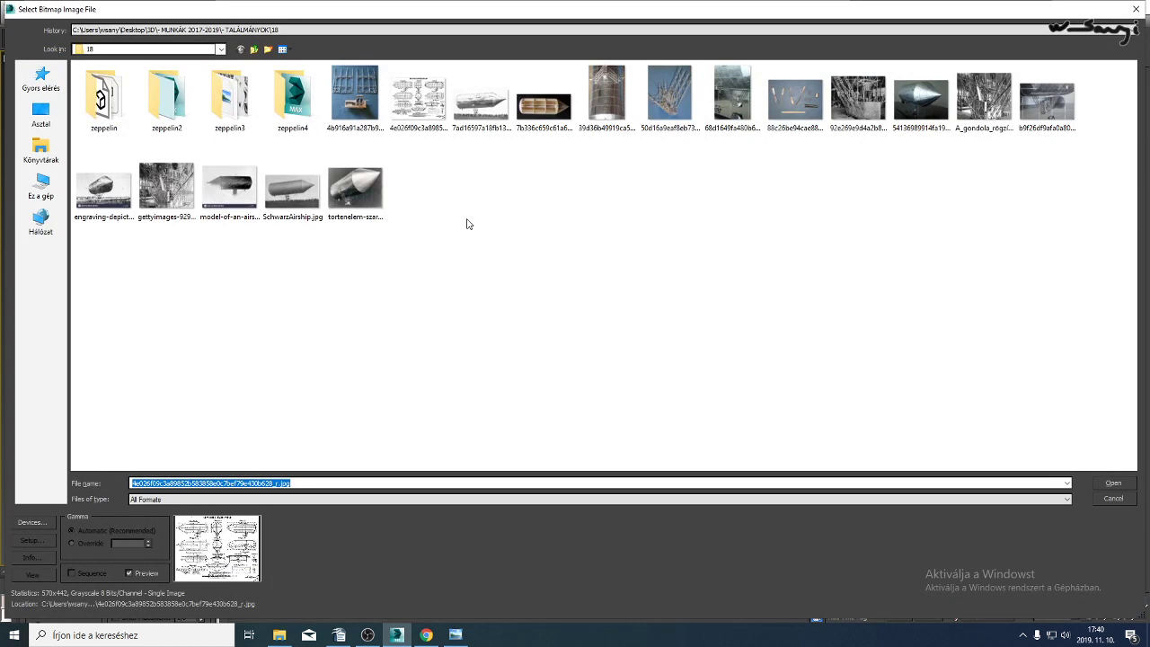
left_click(490, 104)
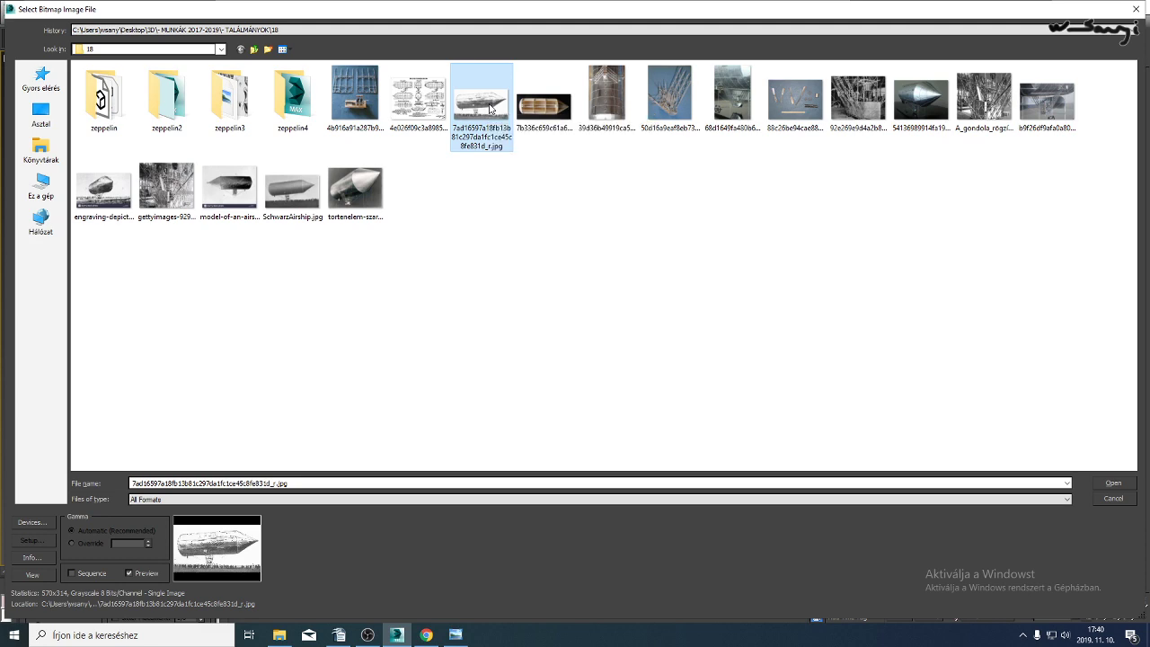
double_click(490, 105)
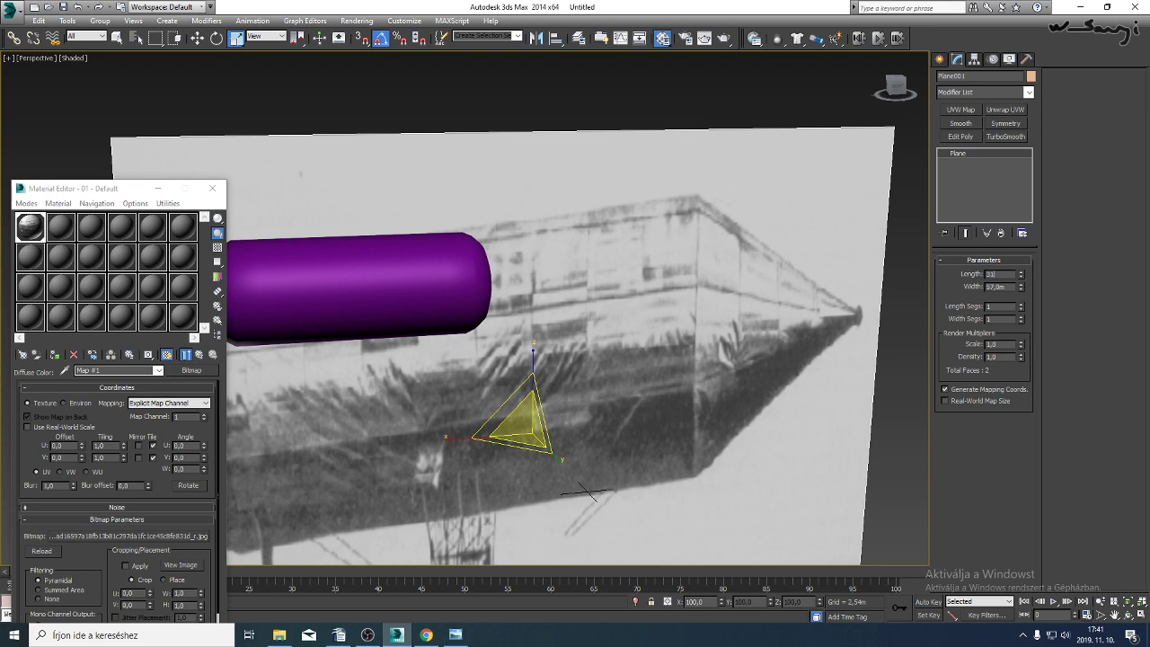
key("Return")
scroll(341, 360, "down", 3)
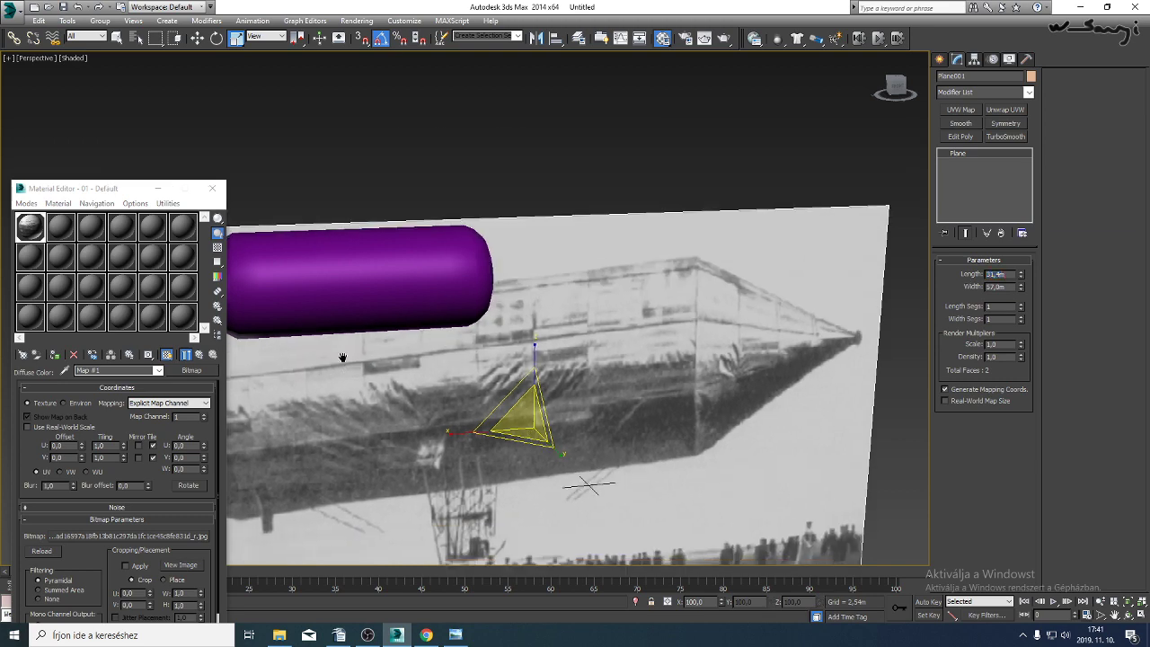
scroll(529, 357, "down", 3)
Rotate the hull in the front view so its nose points the same way as in the airship photo.
key("f")
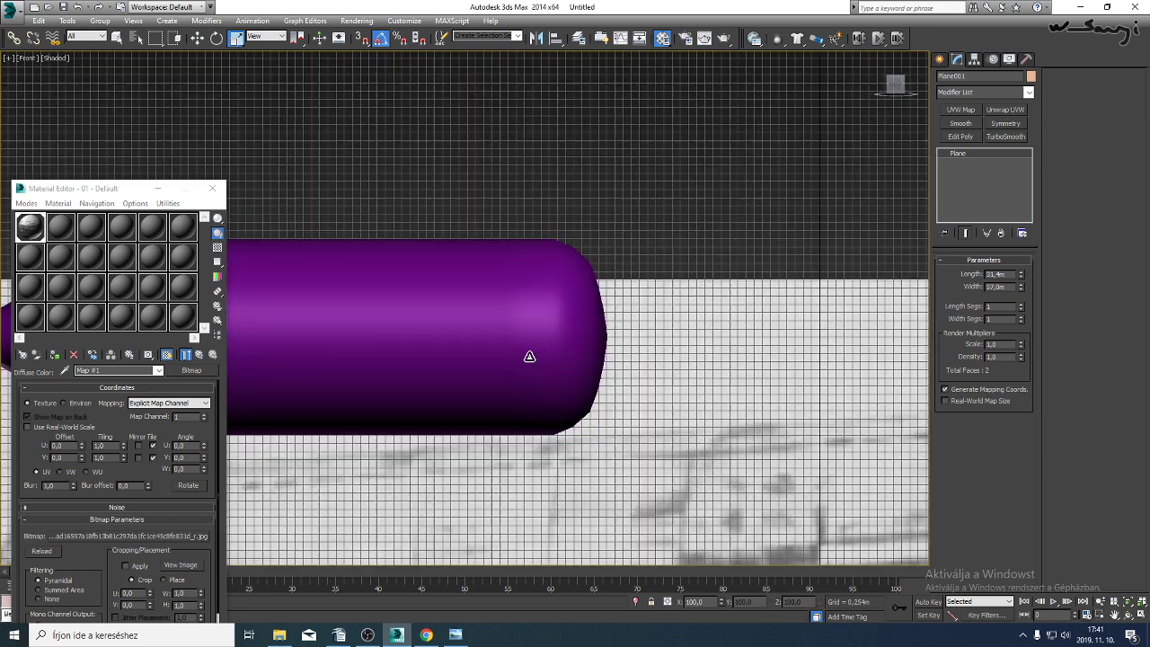
scroll(534, 360, "down", 4)
middle_click_drag(496, 288, 513, 325)
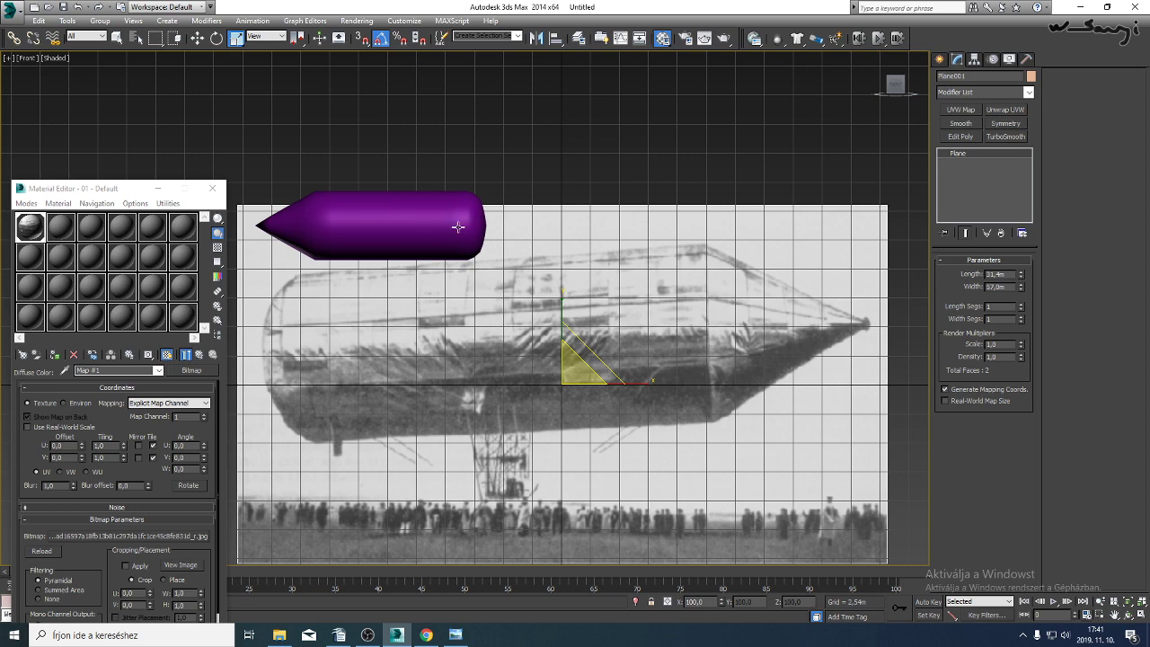
left_click(415, 208)
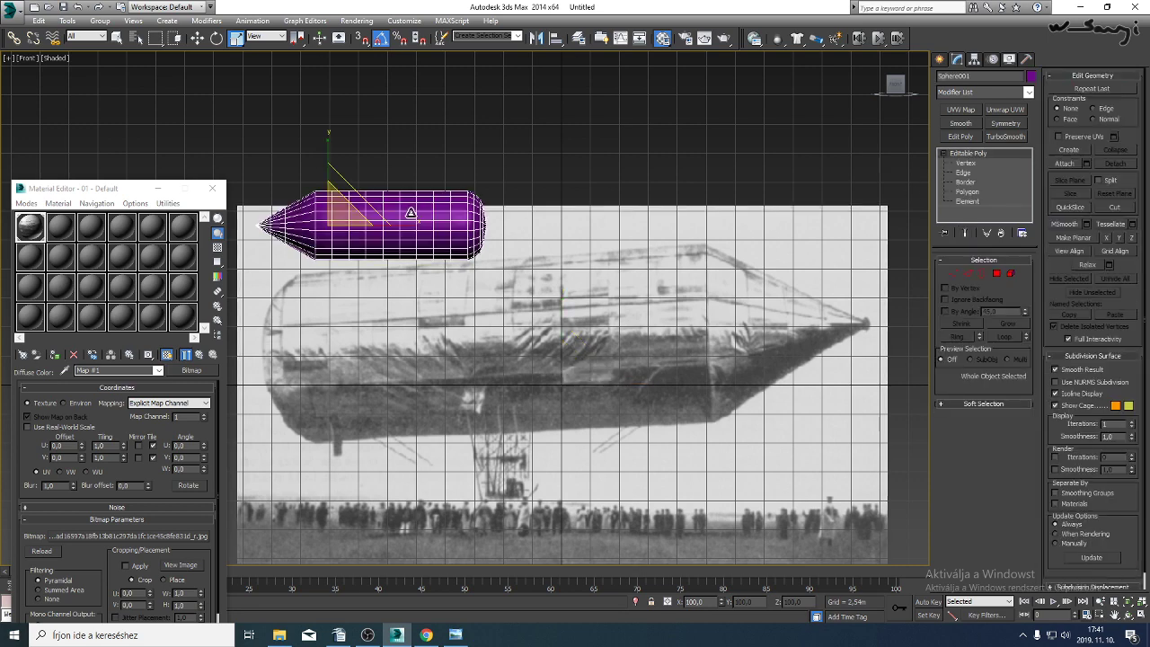
left_click(216, 38)
left_click_drag(353, 227, 460, 224)
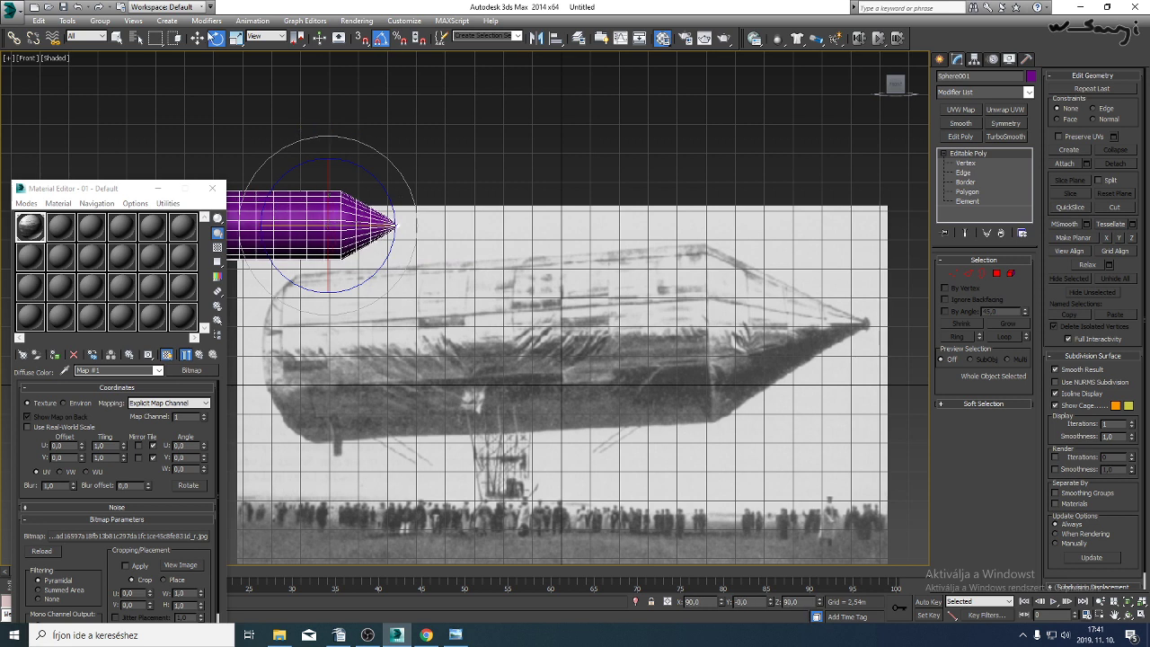
Move the hull over the photographed airship and scale it uniformly to about 251% to match its size.
left_click(197, 38)
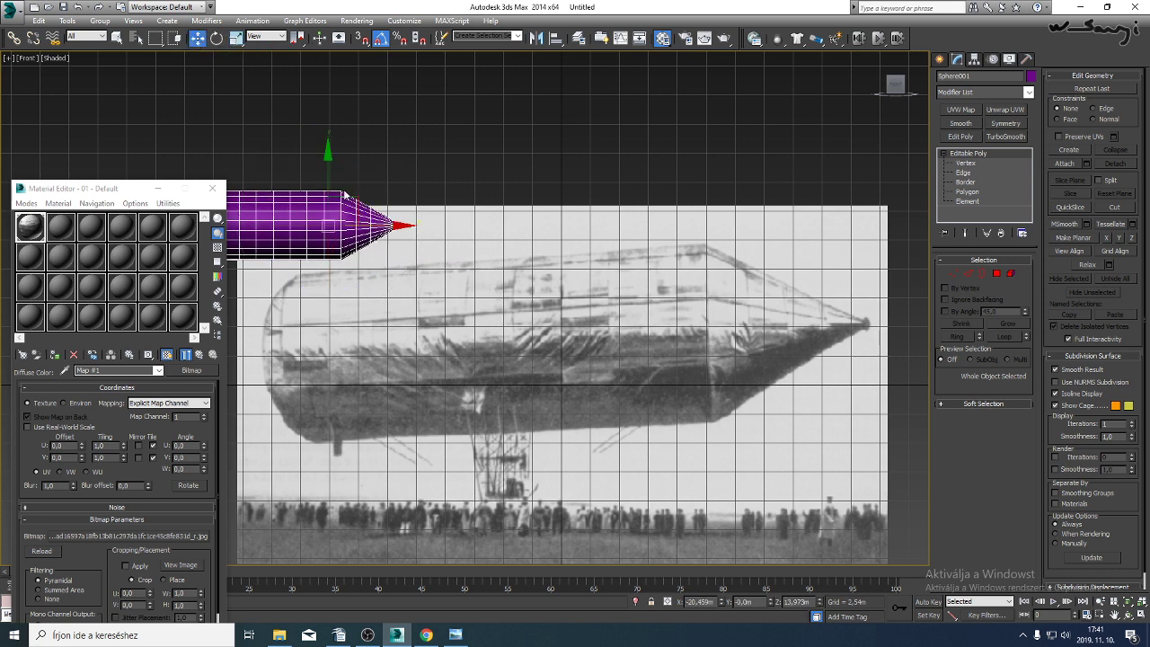
left_click_drag(344, 195, 675, 228)
left_click(236, 38)
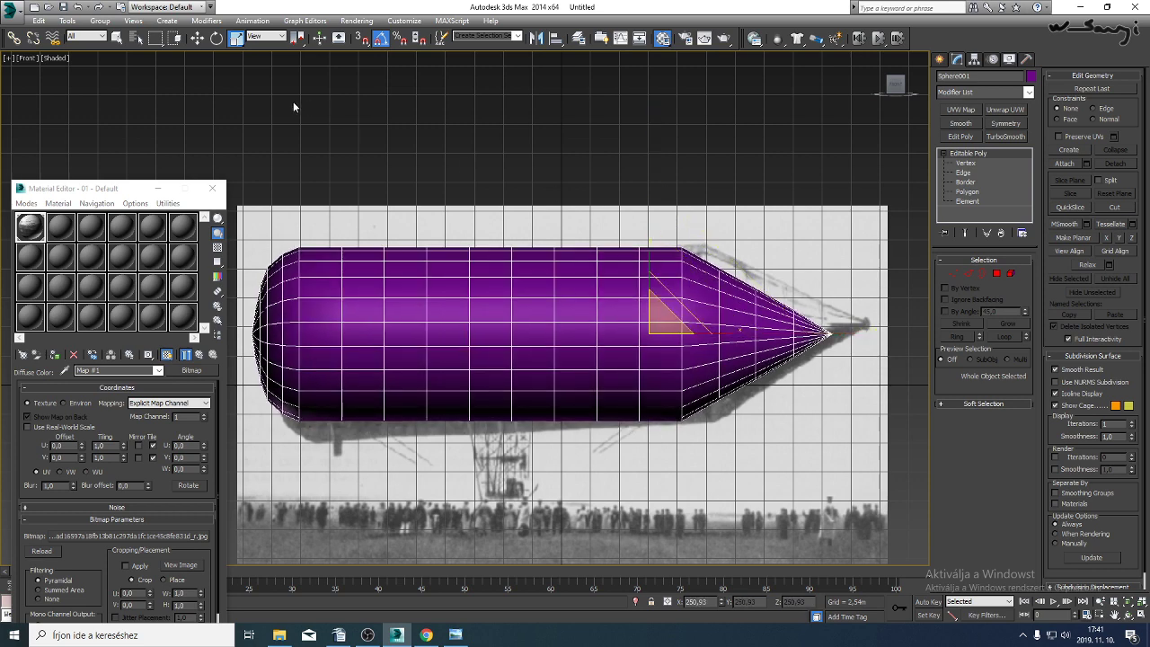
Move the hull up clear of the photographed airship and try to rotate it.
left_click(197, 37)
left_click_drag(674, 311, 683, 134)
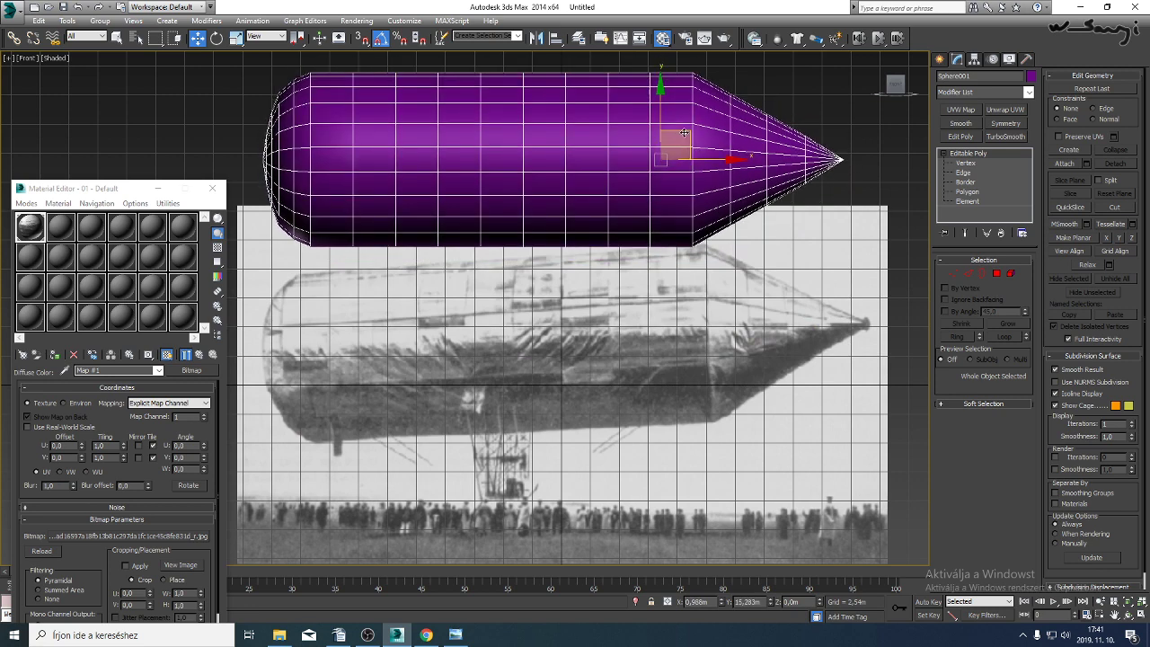
left_click(216, 38)
left_click_drag(616, 157, 608, 161)
right_click(607, 161)
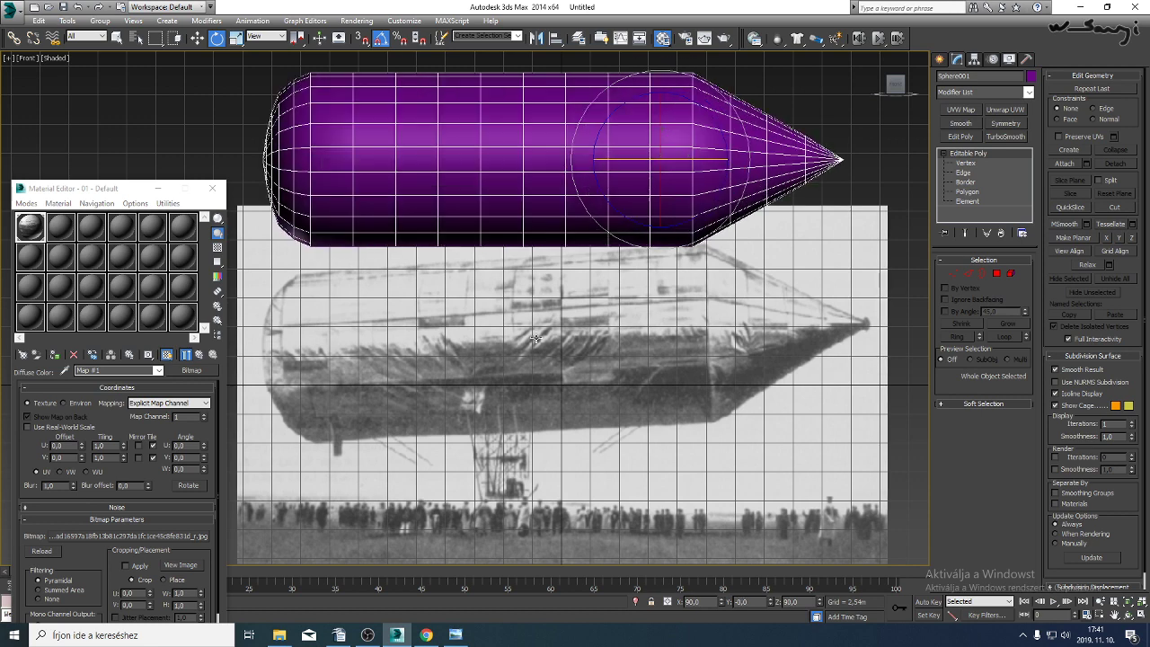
Move the hull back down over the photographed airship, aligning its upper edge near the nose cone.
middle_click_drag(496, 395, 509, 422)
middle_click_drag(327, 385, 357, 356)
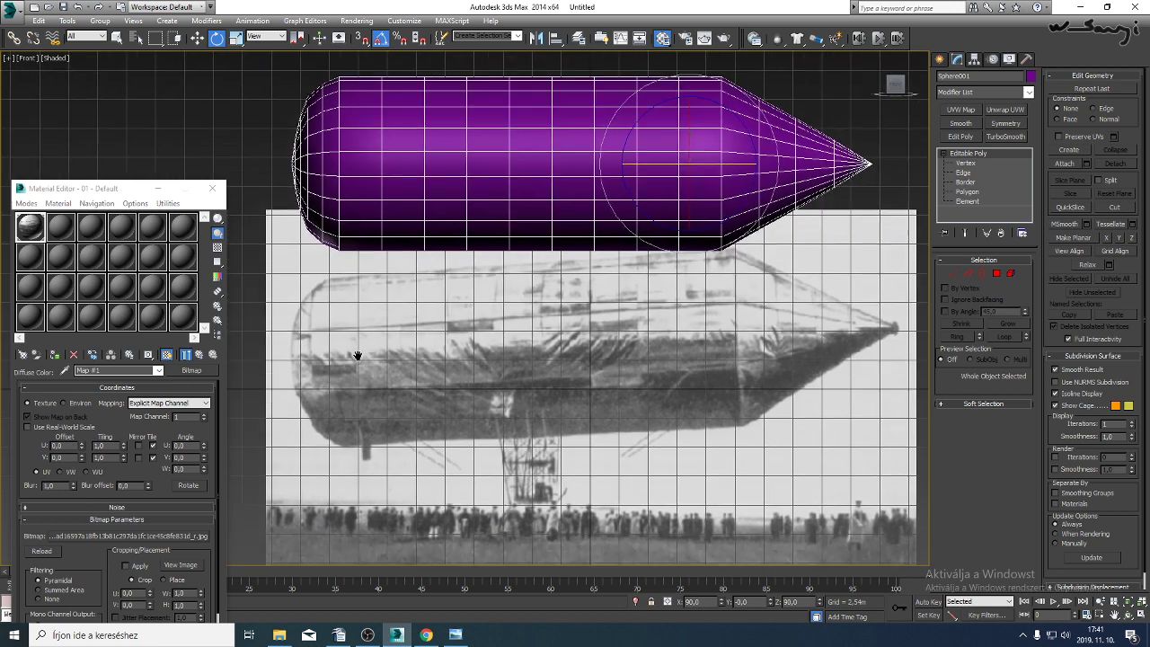
middle_click_drag(502, 352, 516, 372)
left_click(201, 40)
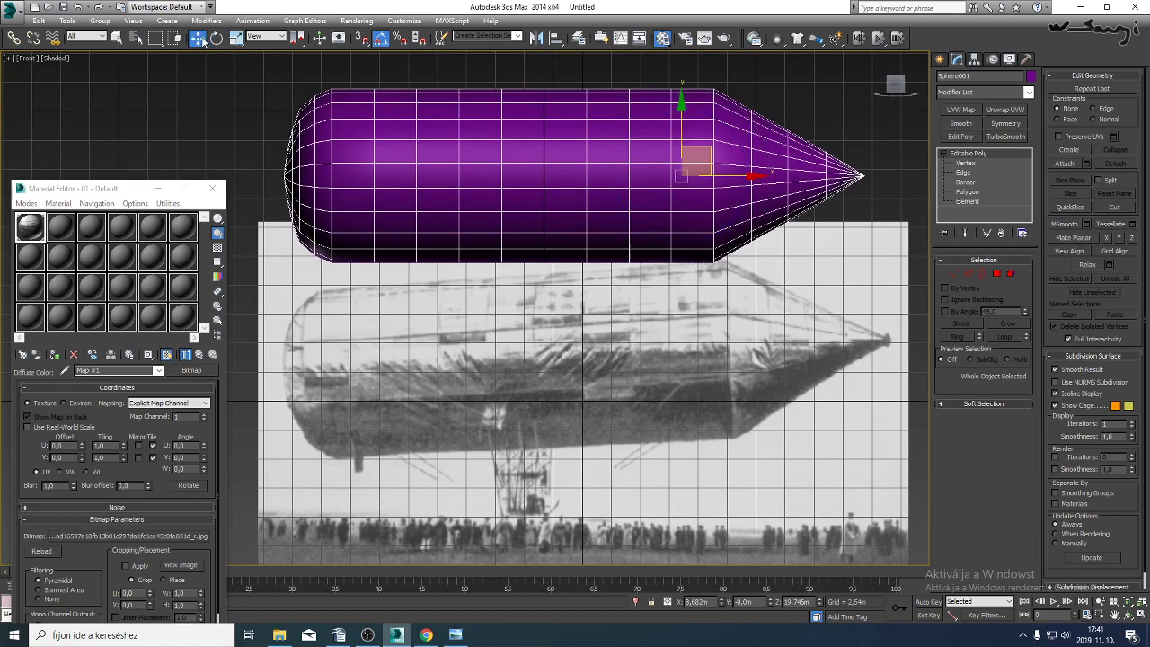
left_click_drag(685, 141, 711, 321)
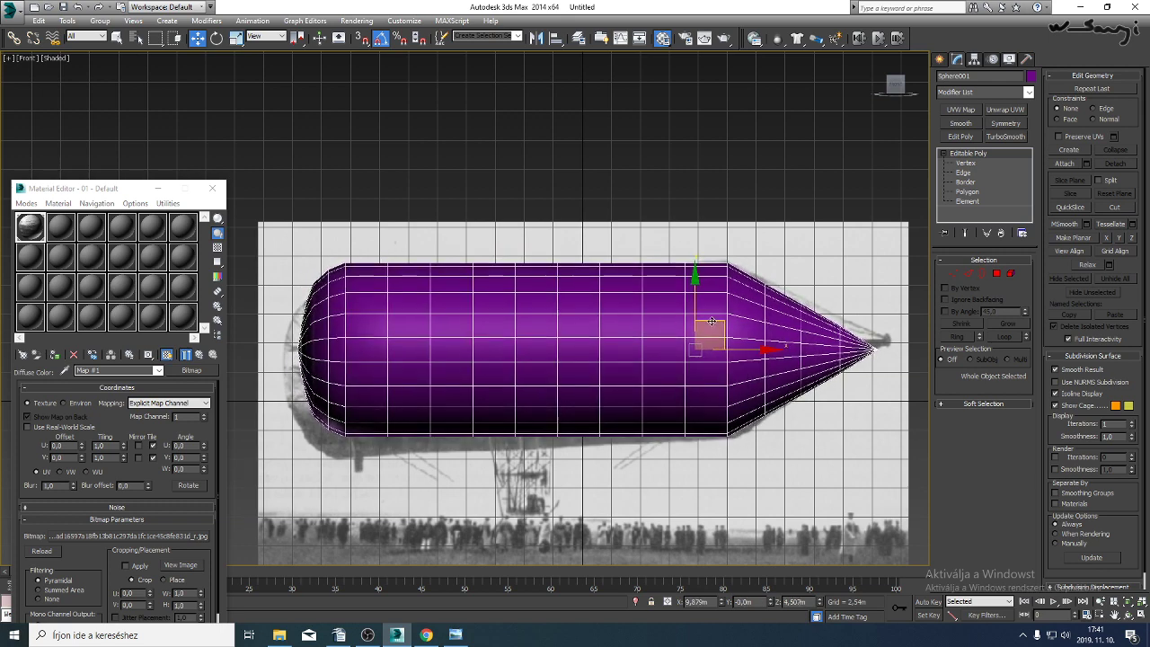
Examine the gondola and struts beneath the hull in the reference photo.
middle_click_drag(712, 321, 710, 155)
scroll(532, 335, "up", 3)
scroll(537, 351, "down", 1)
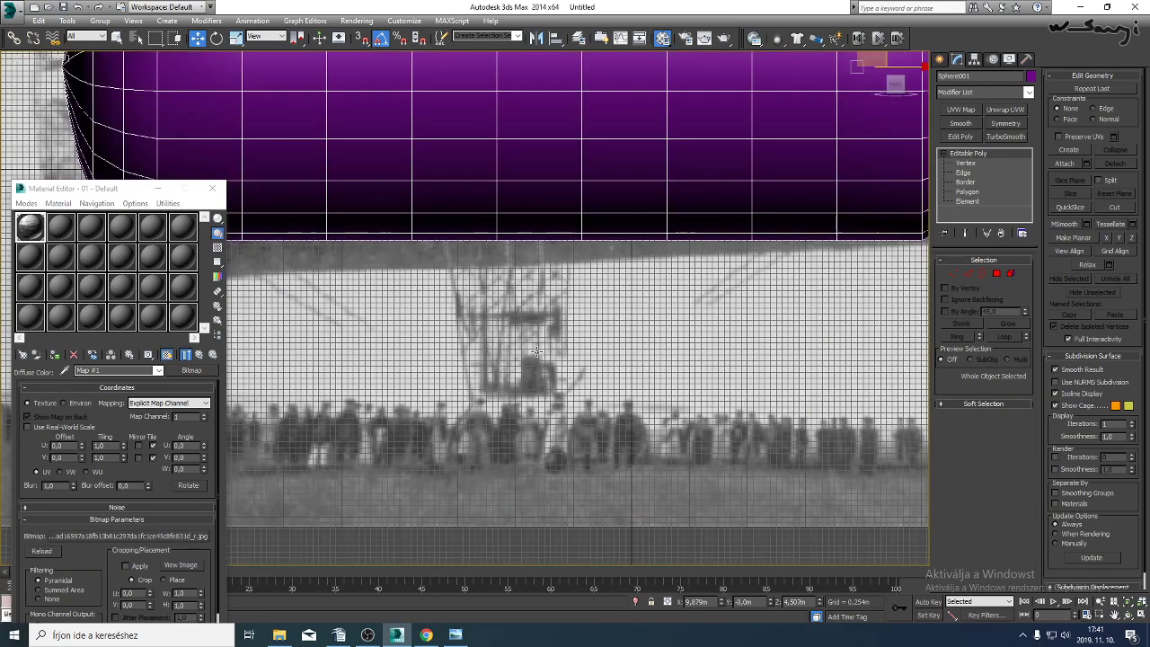
scroll(539, 351, "down", 4)
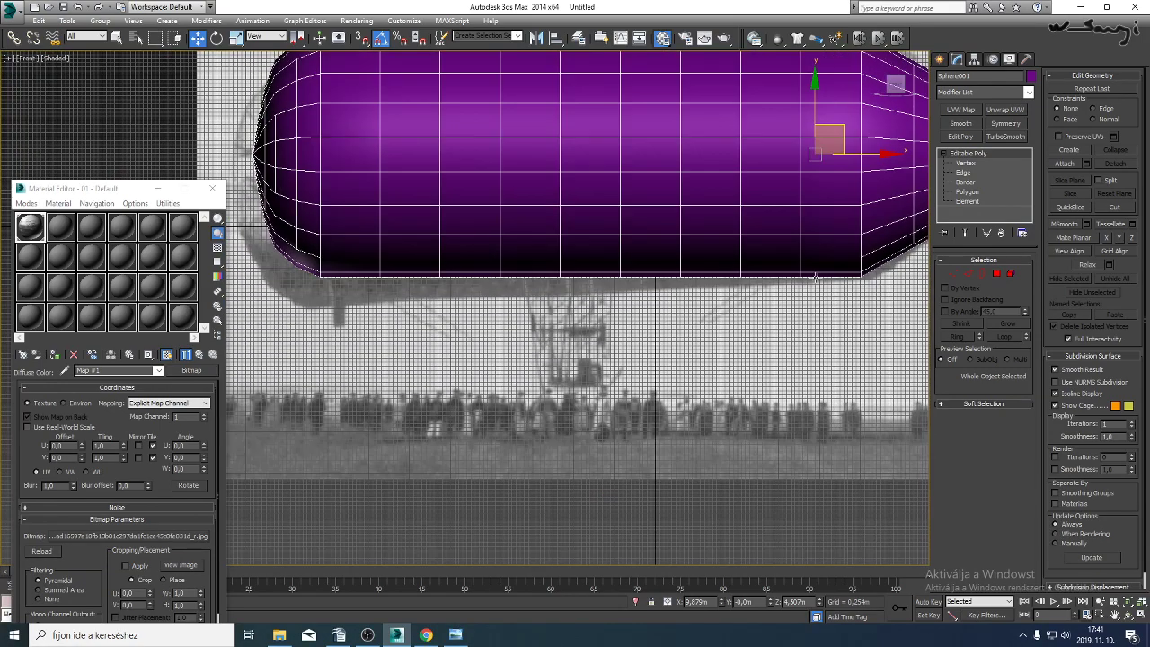
middle_click_drag(674, 230, 667, 275)
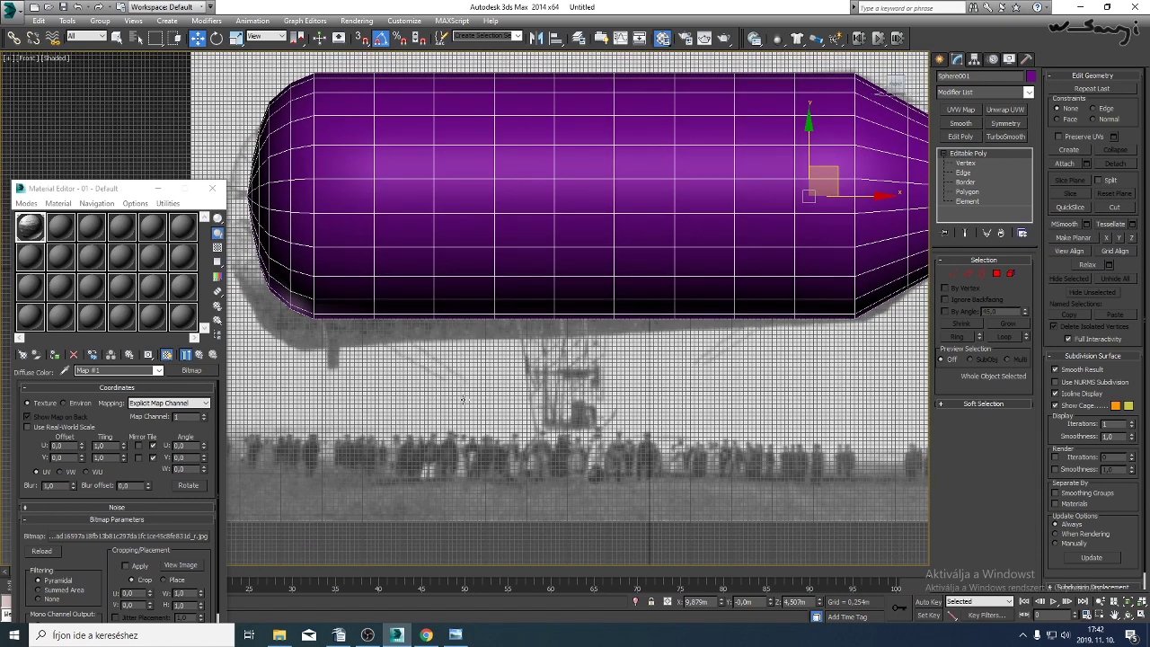
Switch to Windows Photo Viewer, browse to the 1895 airship model's side-view photo and examine its gondola closely.
left_click(457, 635)
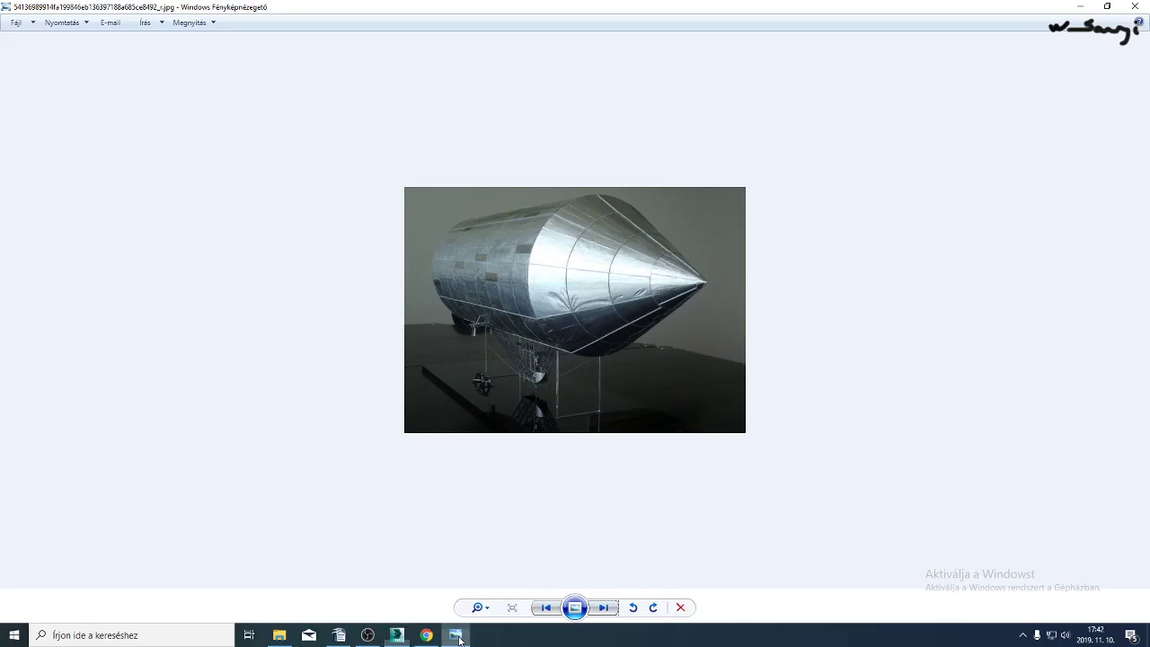
left_click(611, 608)
left_click(610, 609)
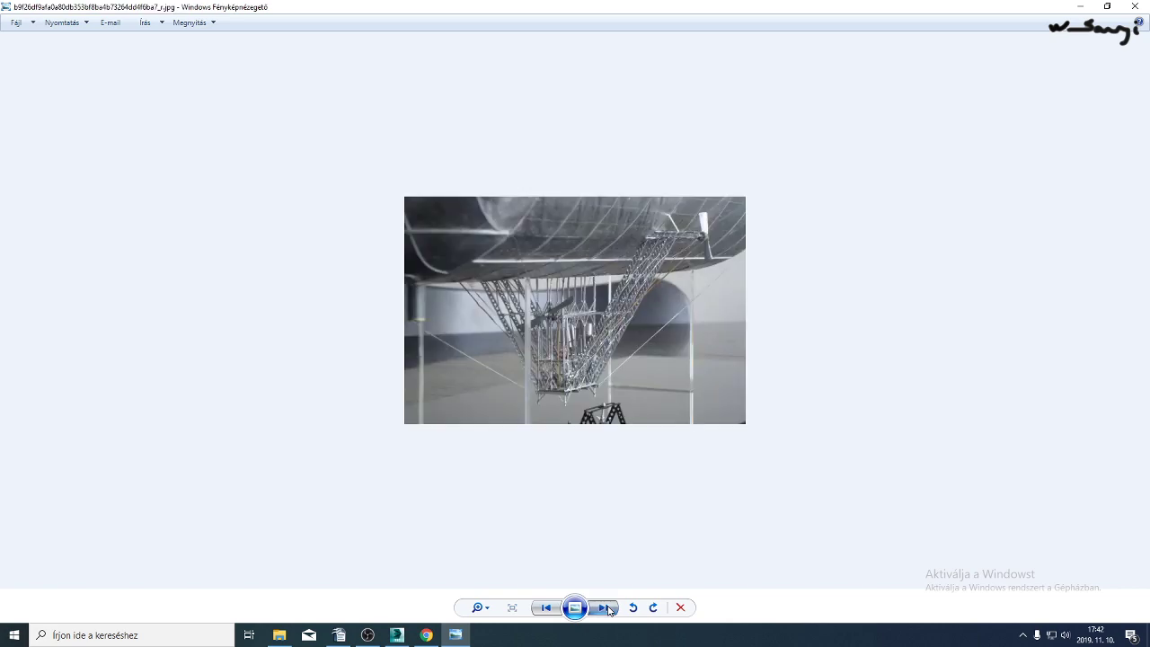
left_click(609, 611)
left_click(609, 610)
left_click(609, 610)
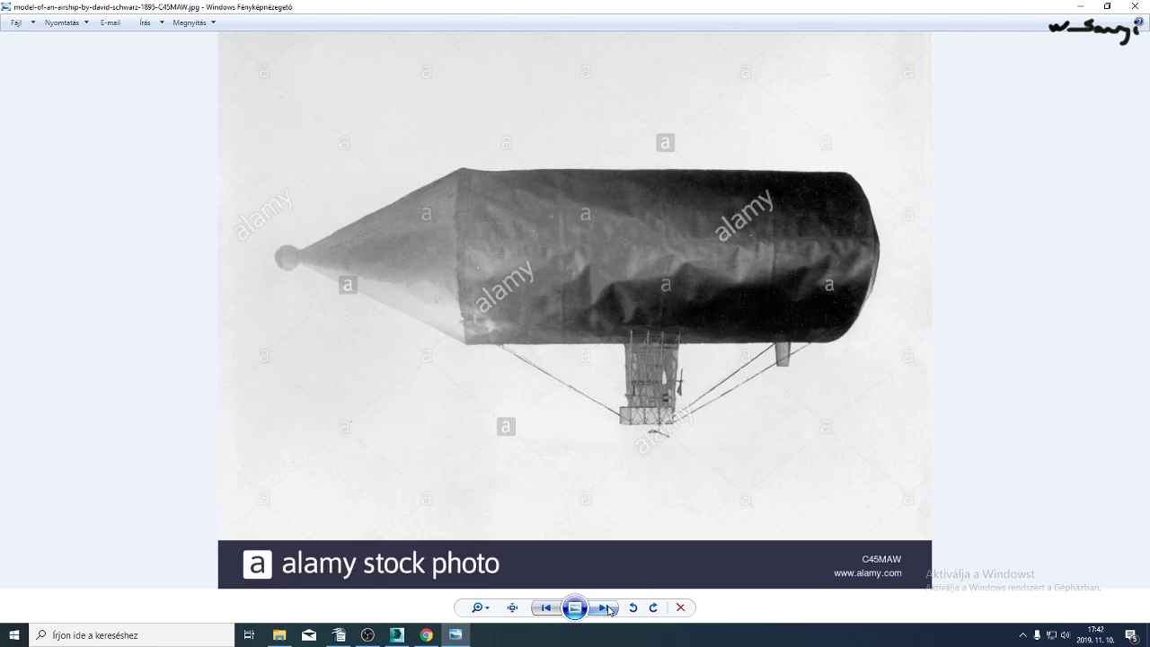
scroll(629, 445, "up", 2)
scroll(640, 394, "up", 1)
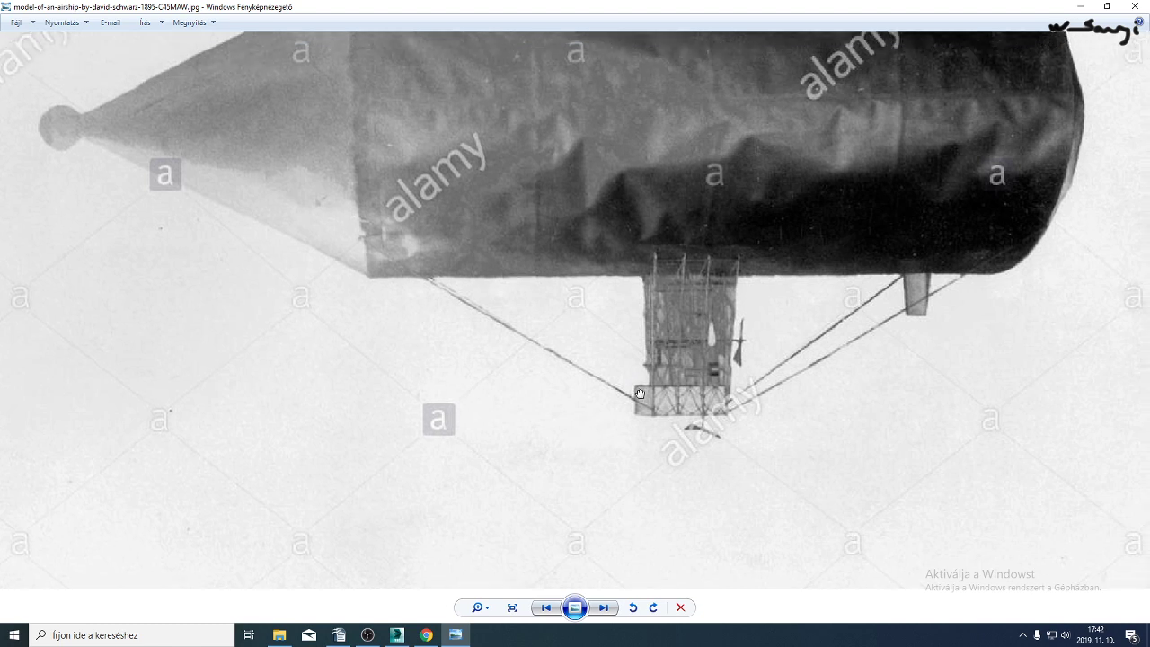
Examine the gondola in the 1895 model photo, SchwarzAirship.jpg, the gondola frame photo and tortenelem-szarnyakon02.jpg.
left_click_drag(640, 394, 616, 457)
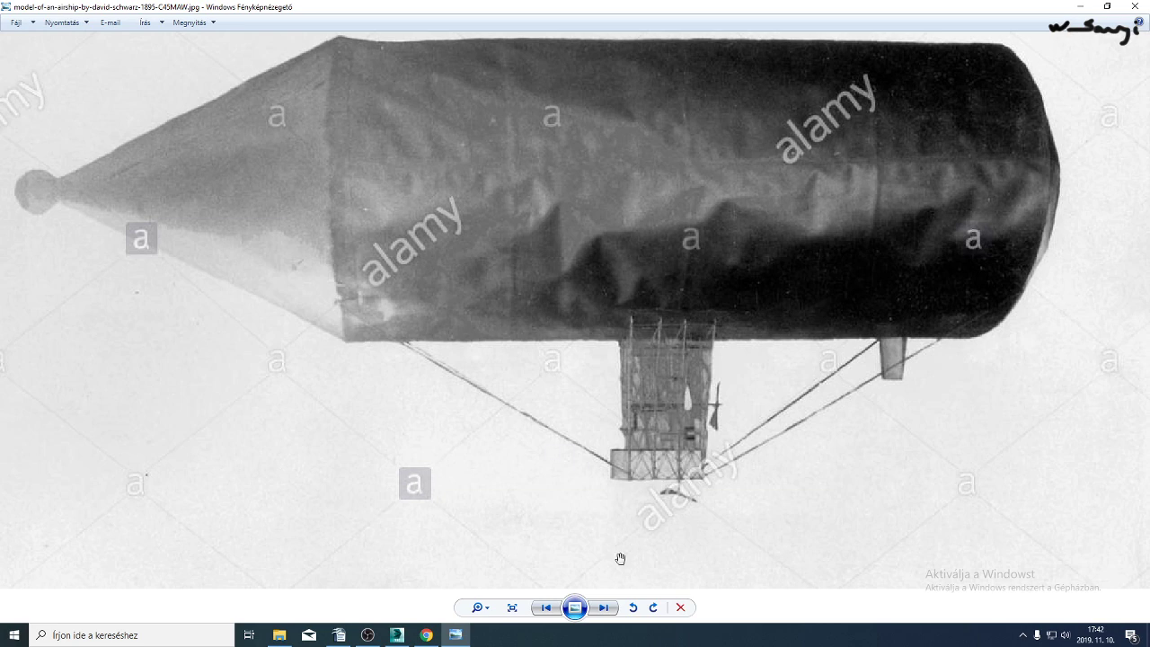
left_click(608, 610)
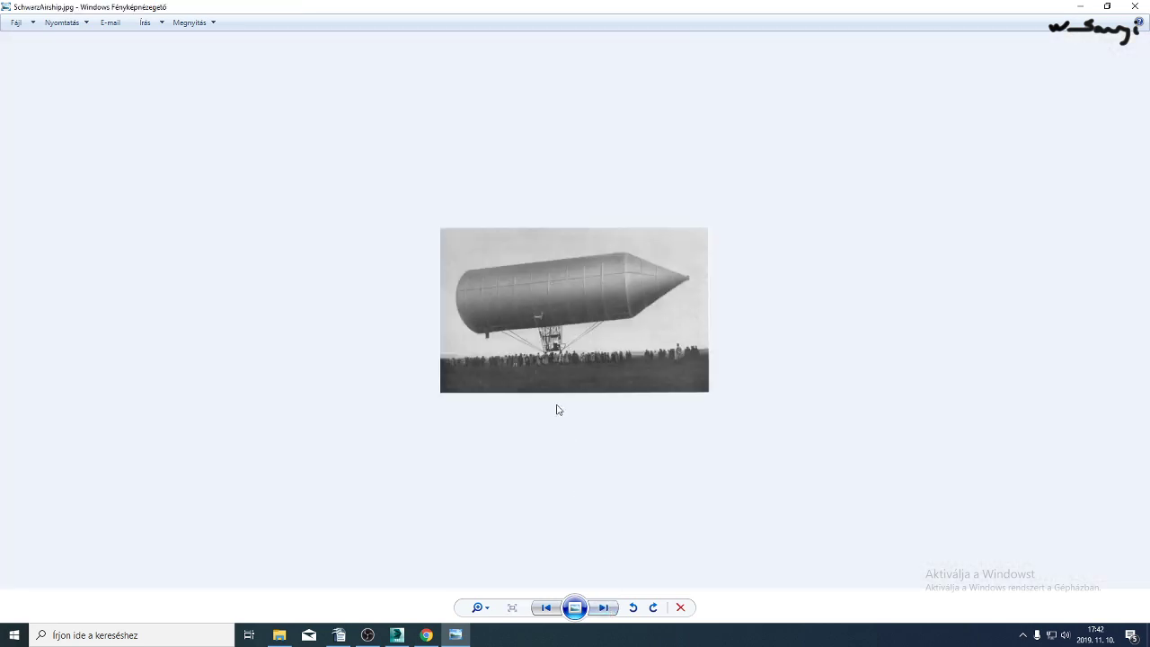
scroll(555, 409, "up", 6)
scroll(634, 318, "down", 6)
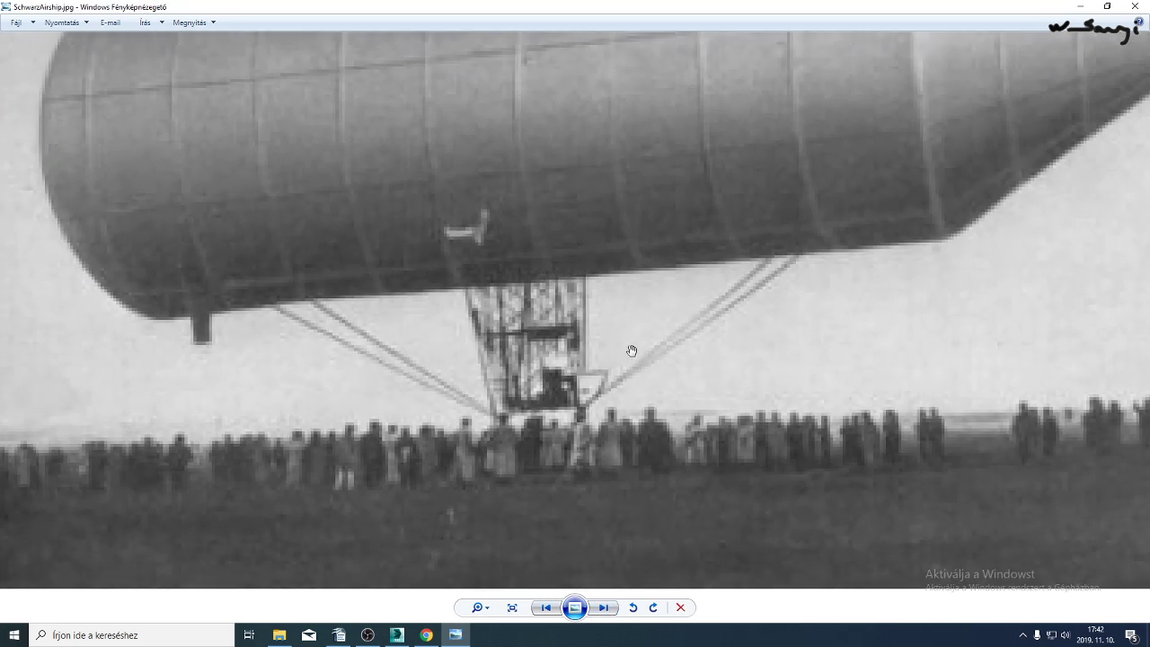
left_click(604, 609)
left_click(604, 608)
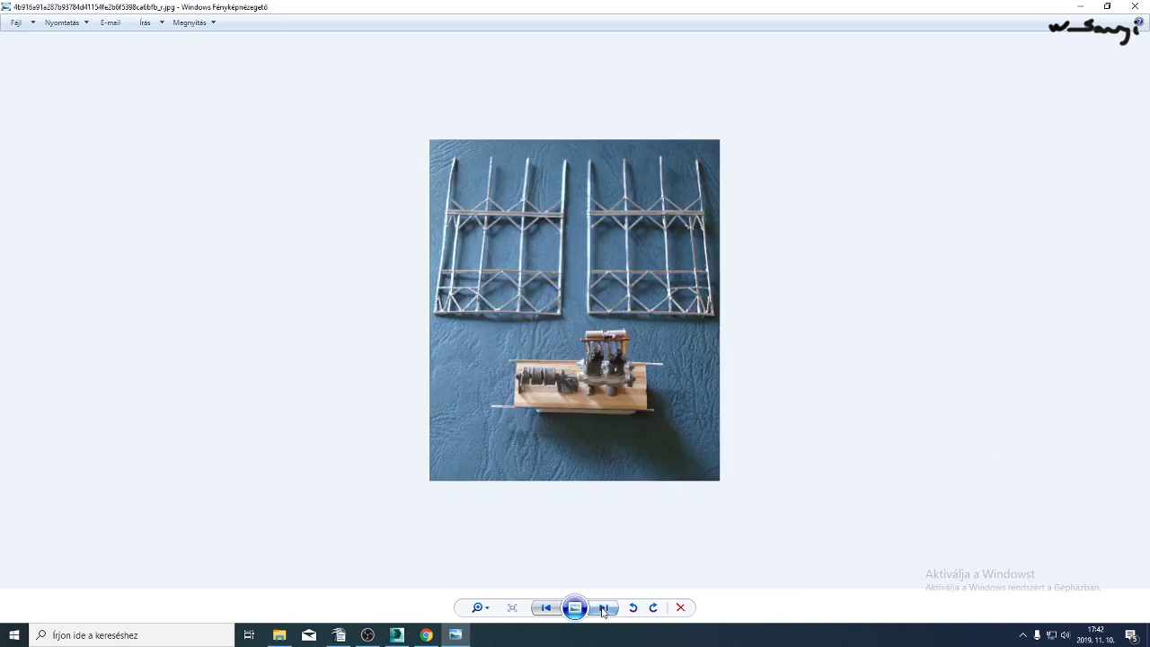
left_click(604, 609)
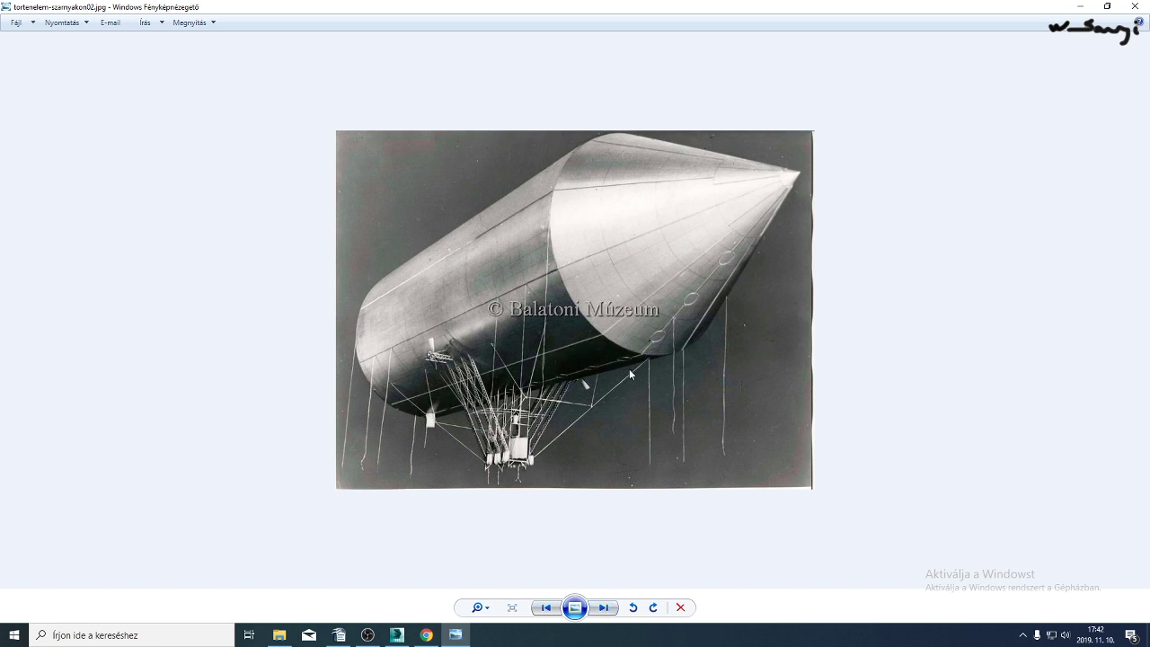
scroll(632, 369, "up", 2)
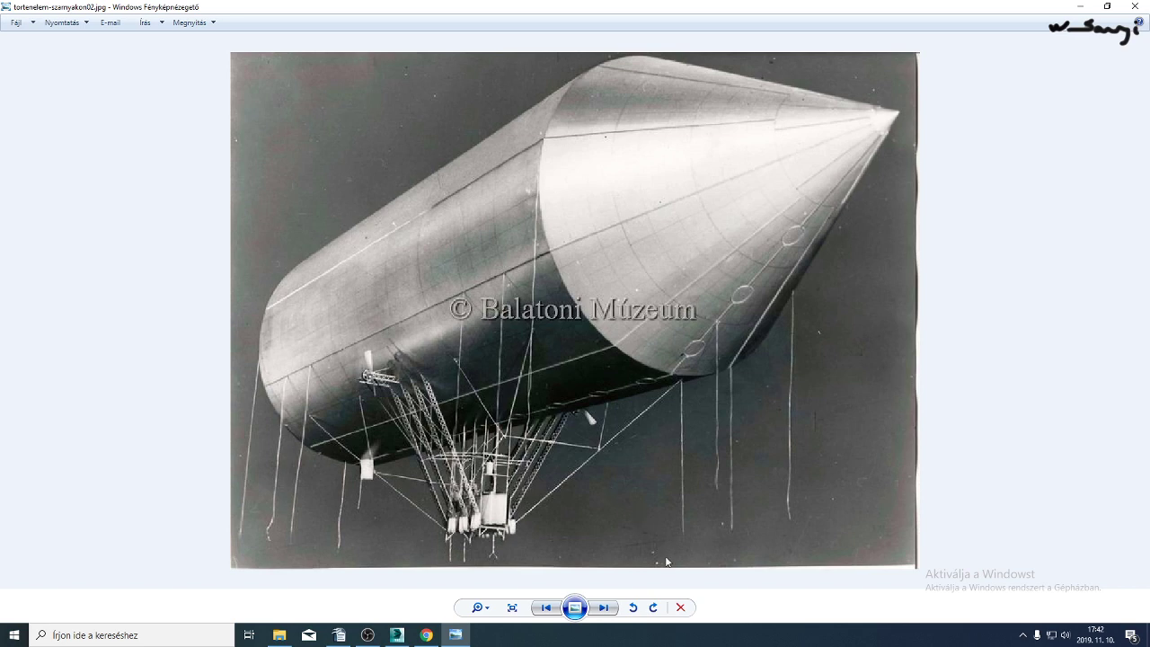
Compare the construction drawing with the side photo of the airship above the crowd and browse the following reference images.
left_click(604, 608)
left_click(604, 609)
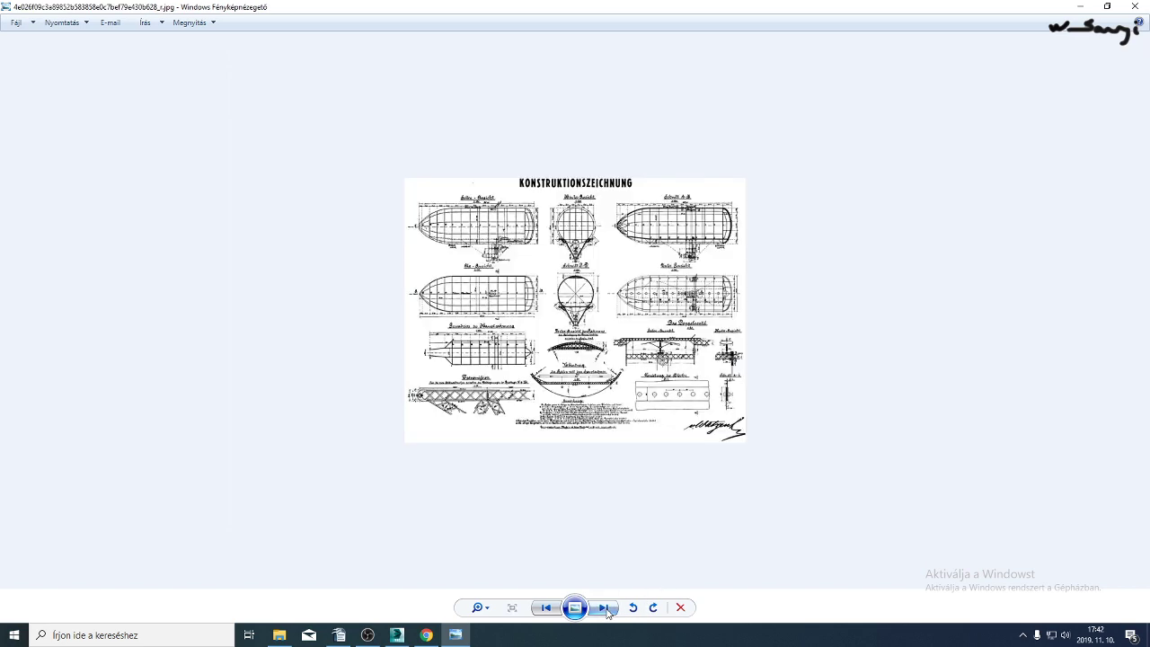
left_click(604, 609)
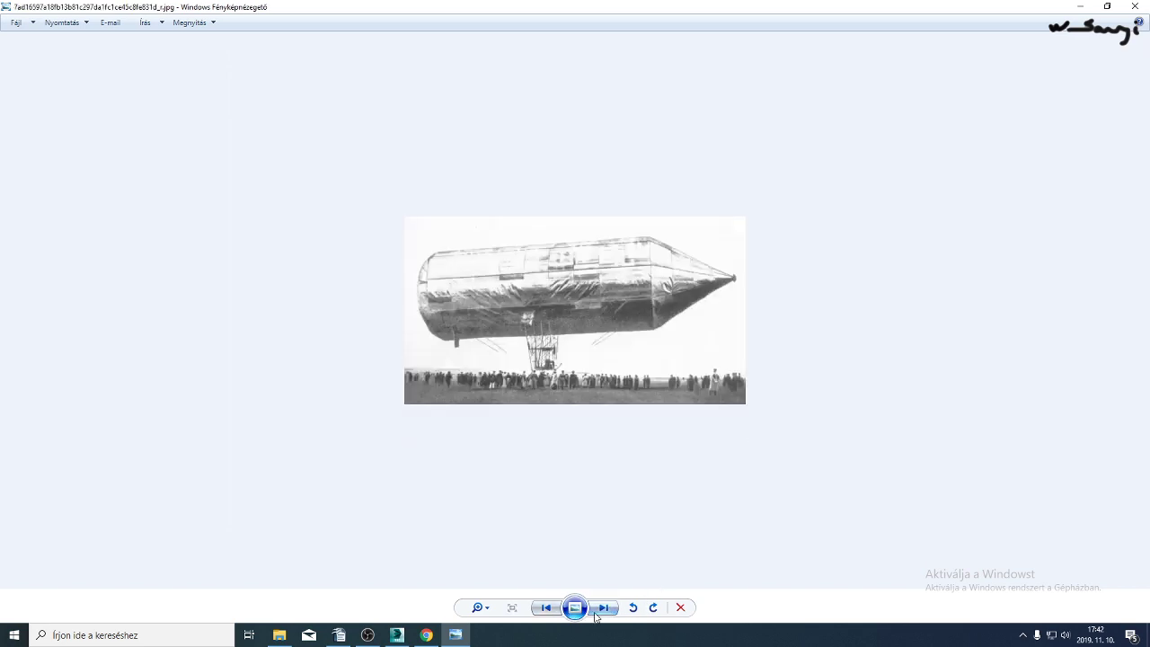
left_click(550, 609)
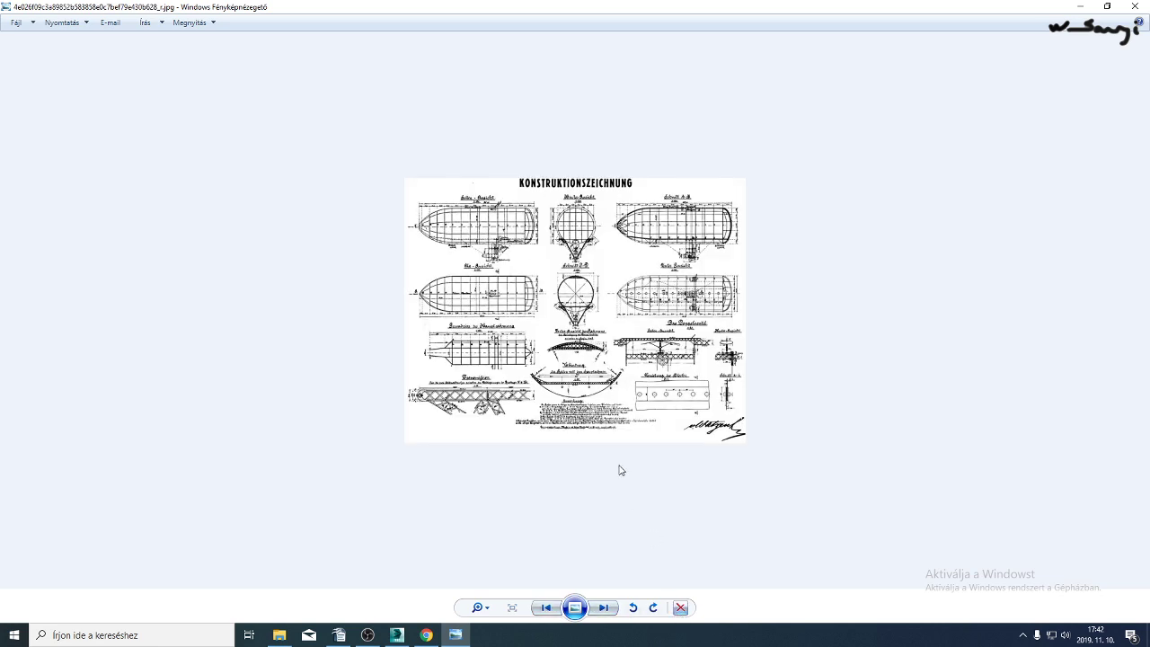
key("Right")
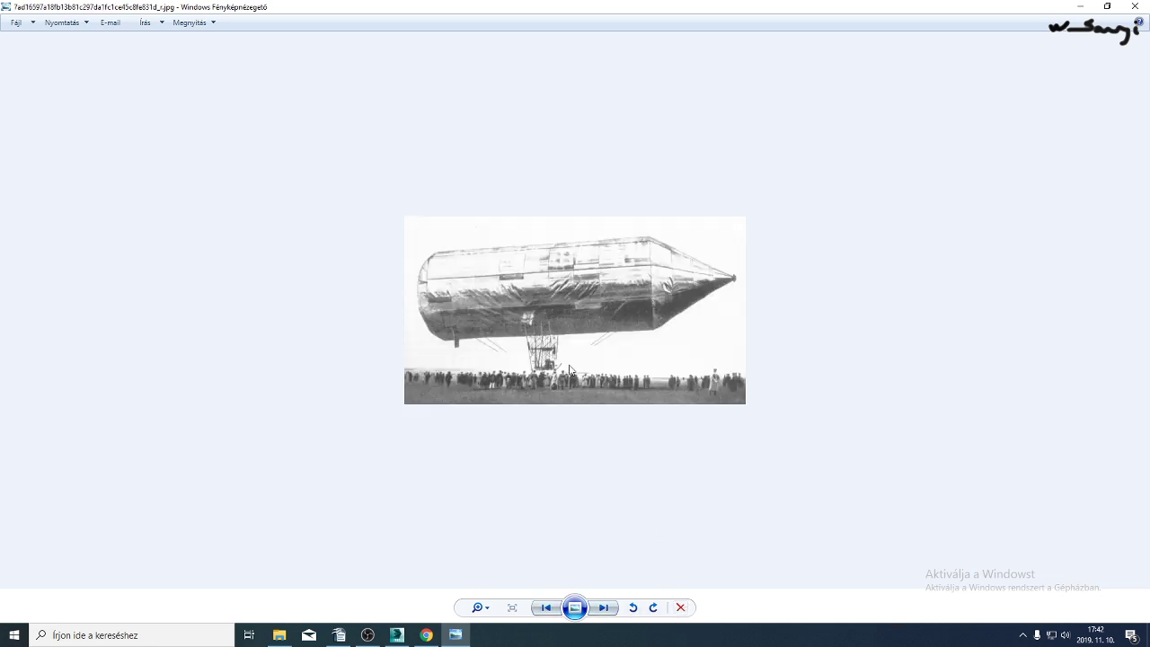
left_click(611, 613)
left_click(611, 613)
left_click(611, 613)
left_click(611, 613)
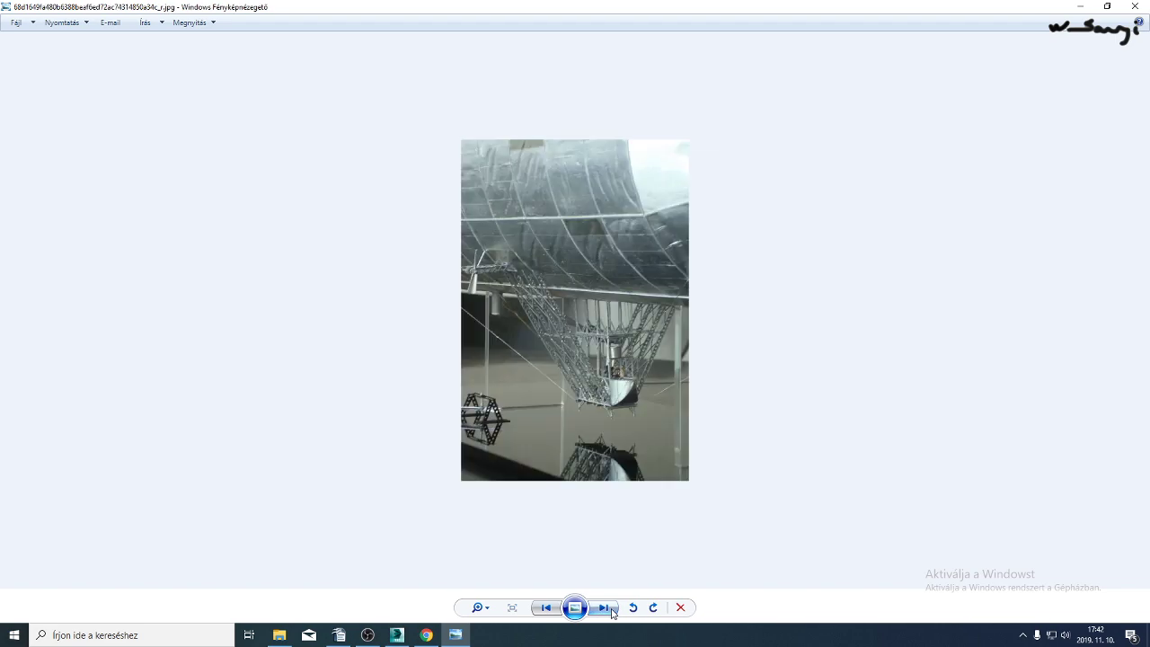
Browse the remaining close-up photos of the model's gondola and lattice struts.
left_click(612, 613)
left_click(611, 613)
left_click(611, 613)
left_click(611, 613)
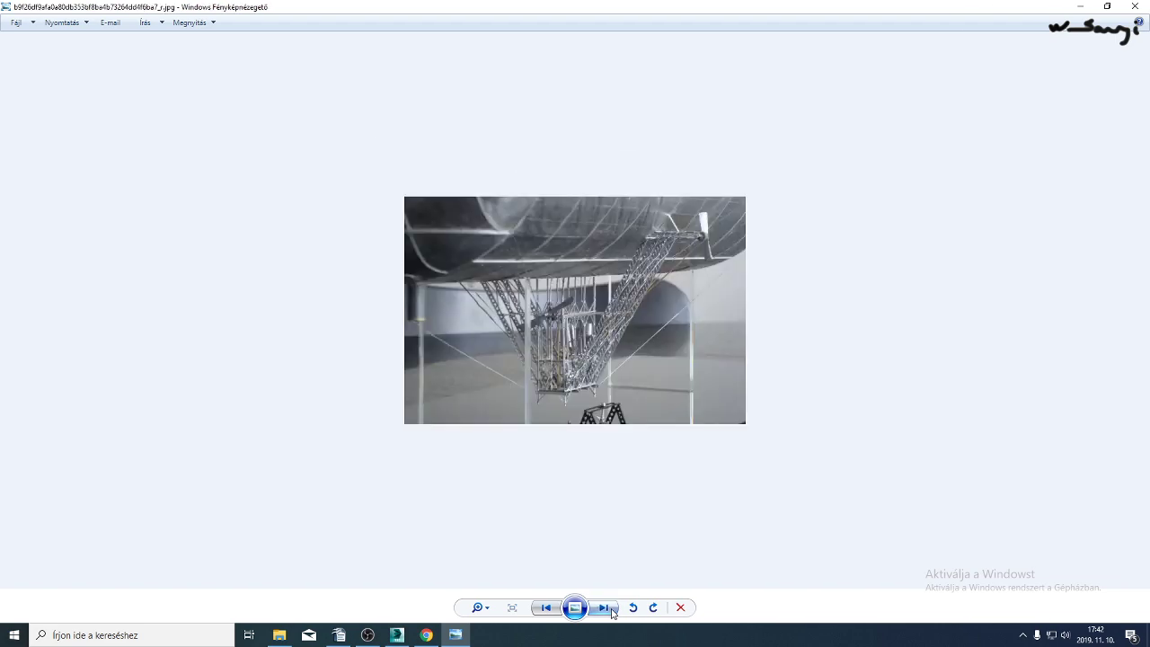
left_click(611, 613)
left_click(611, 613)
left_click(611, 613)
left_click(611, 613)
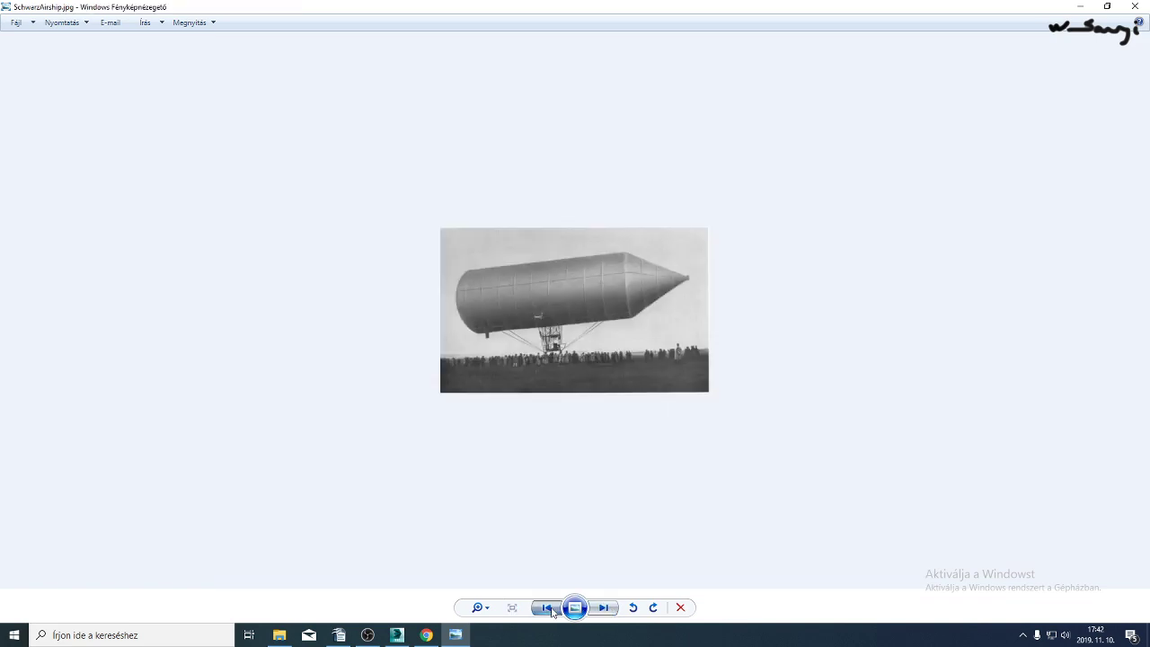
Compare the gondola's side view in SchwarzAirship.jpg with the one in the 1895 airship model photo.
left_click(601, 610)
left_click(612, 611)
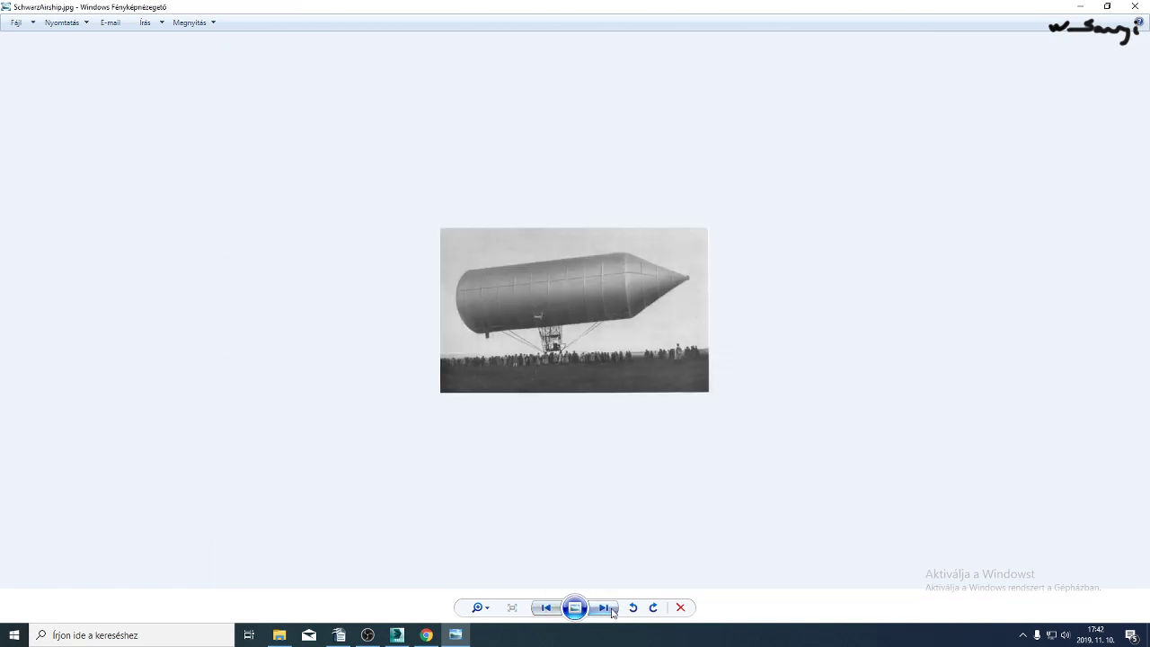
scroll(541, 314, "up", 5)
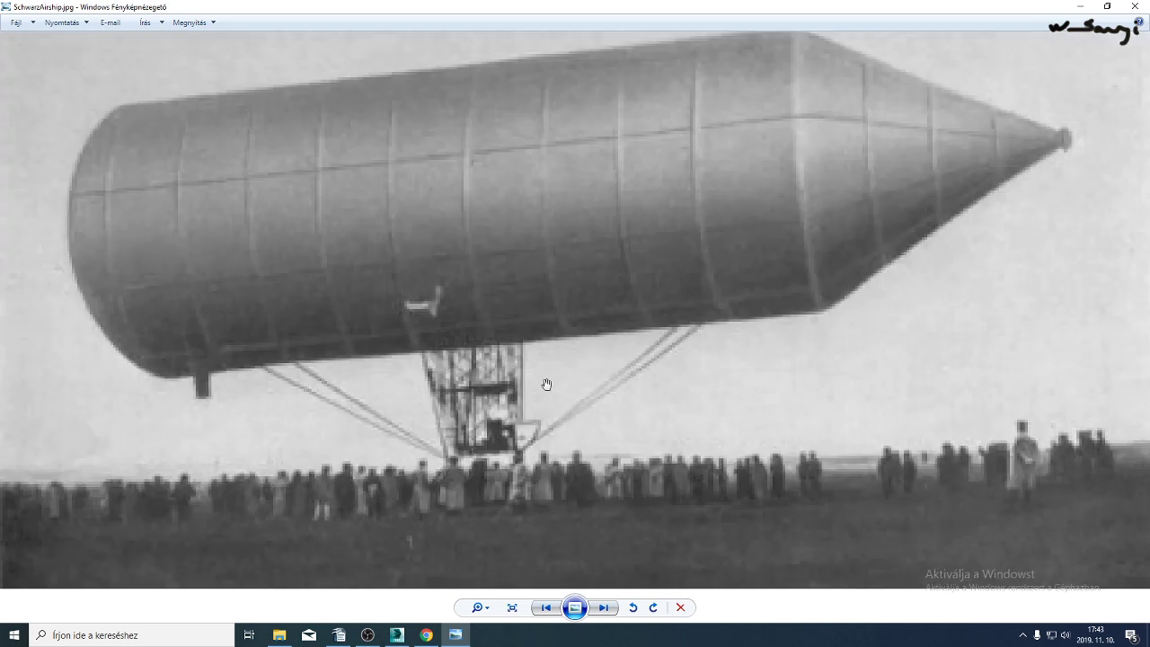
left_click(545, 607)
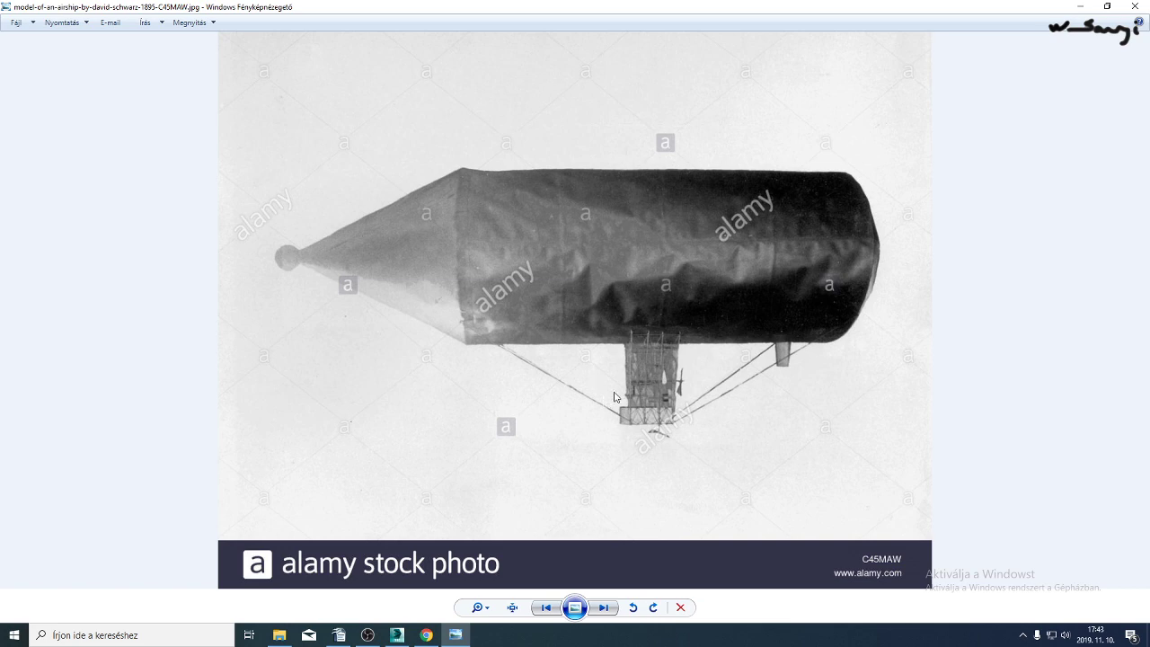
scroll(615, 397, "up", 3)
scroll(691, 406, "down", 2)
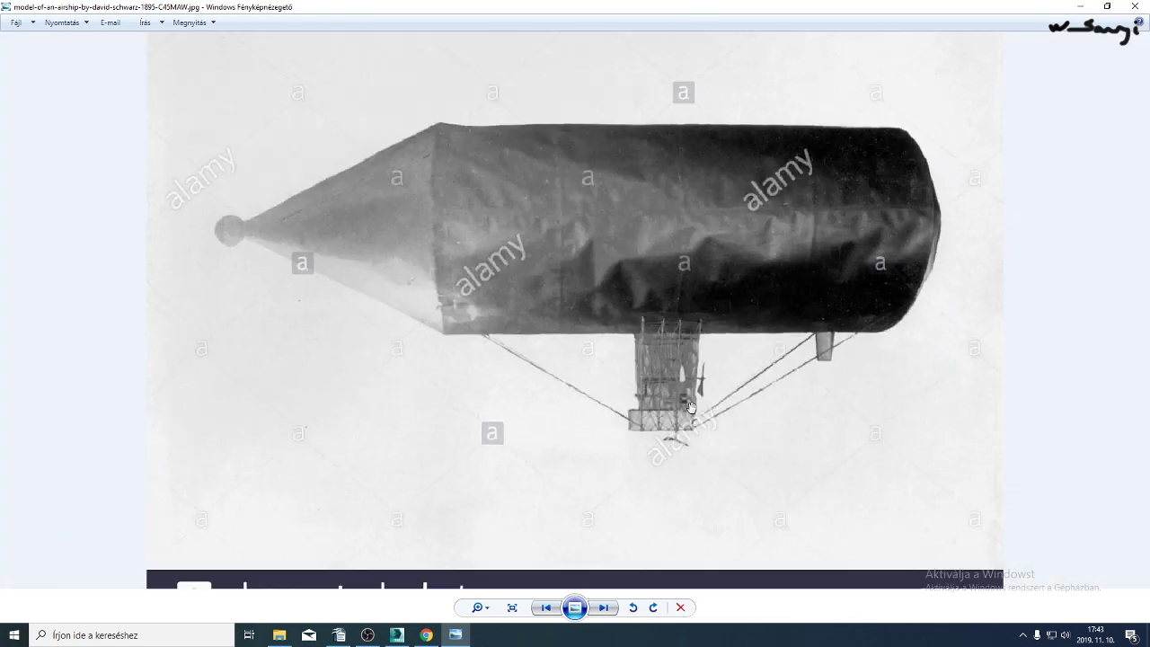
Switch to 3ds Max and replace the reference material's bitmap with model-of-an-airship-by-david-schwarz-1895-C45MAW.jpg.
left_click(1080, 6)
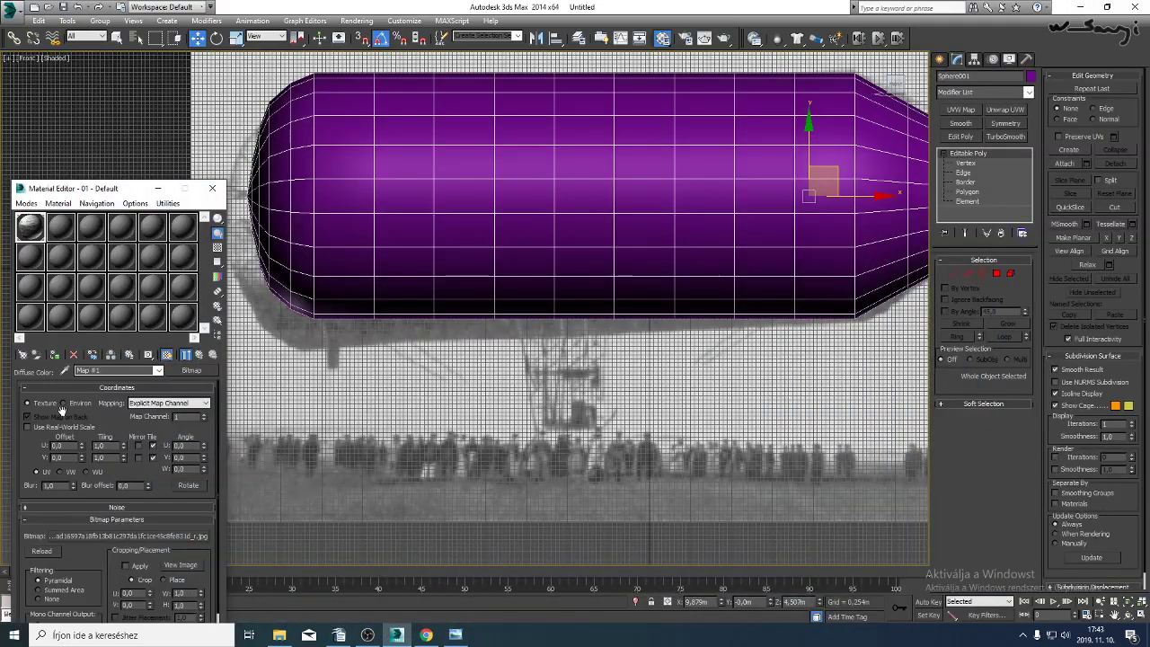
left_click(132, 537)
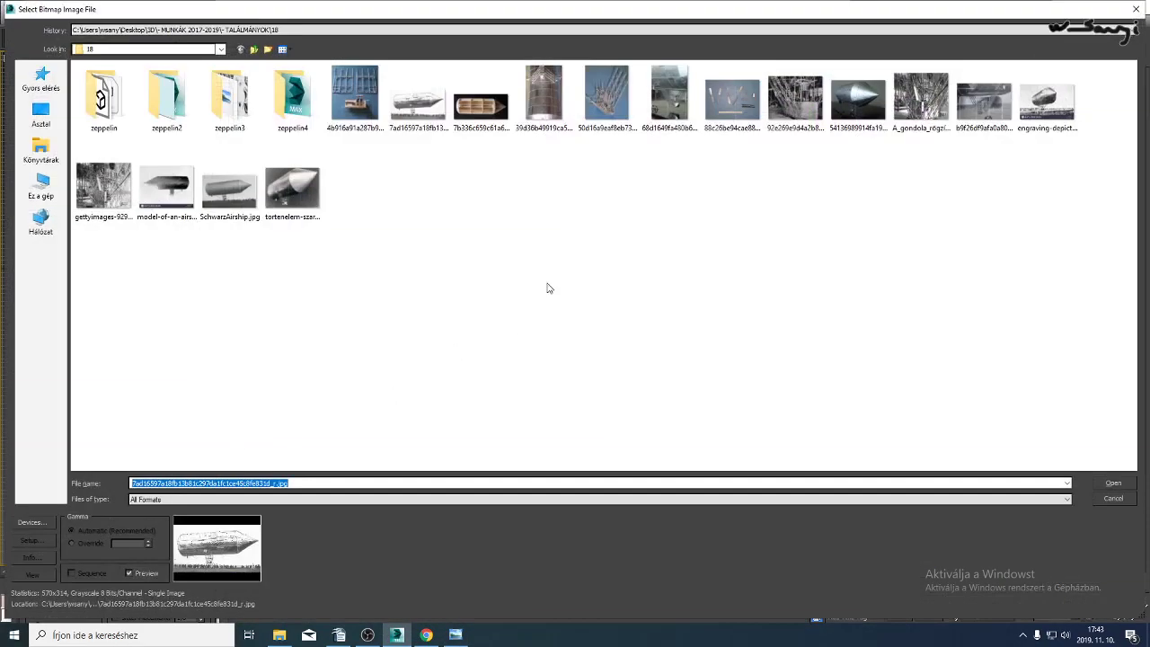
left_click(171, 189)
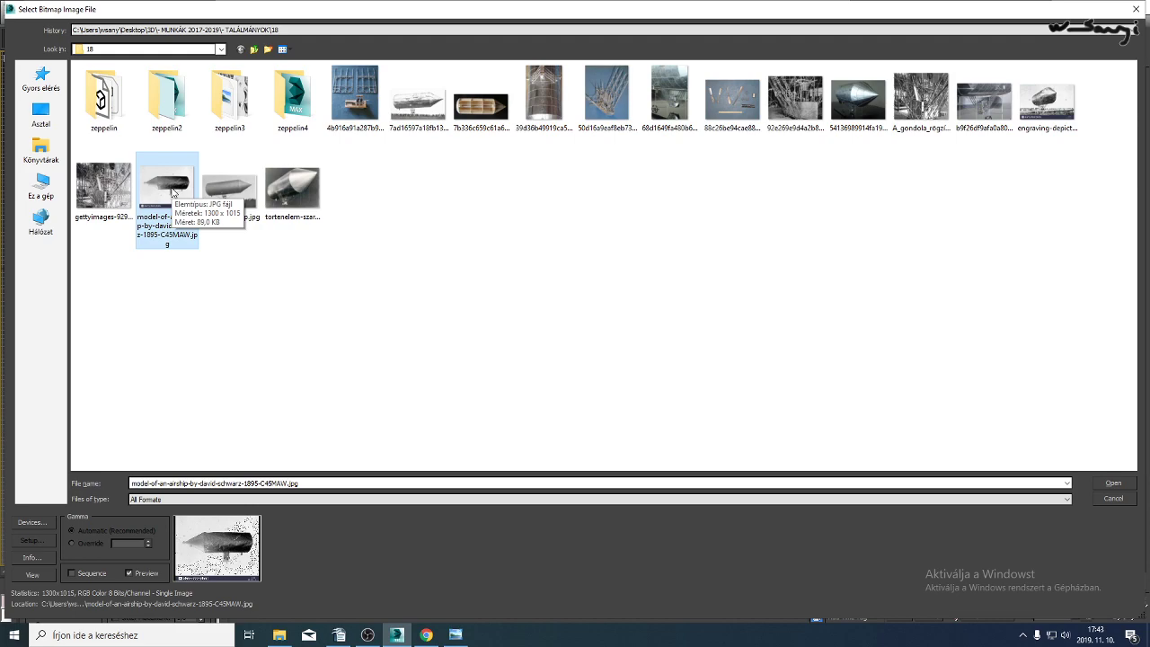
double_click(170, 189)
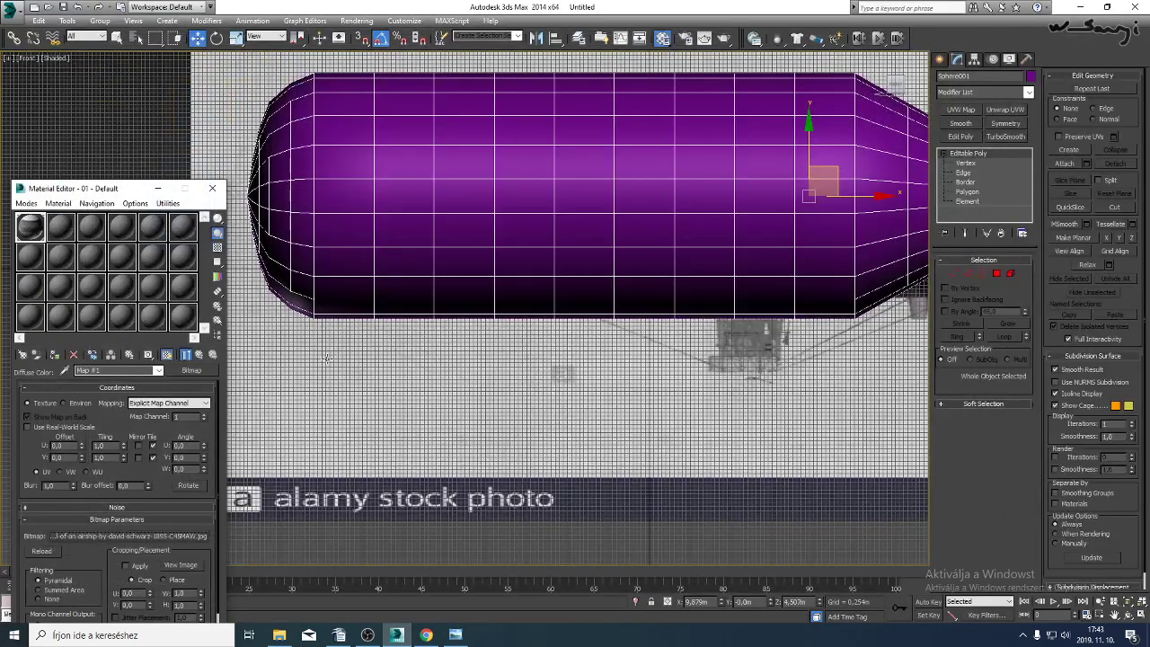
left_click(213, 188)
Hide the Front viewport's grid and turn on edged faces display.
scroll(293, 430, "down", 3)
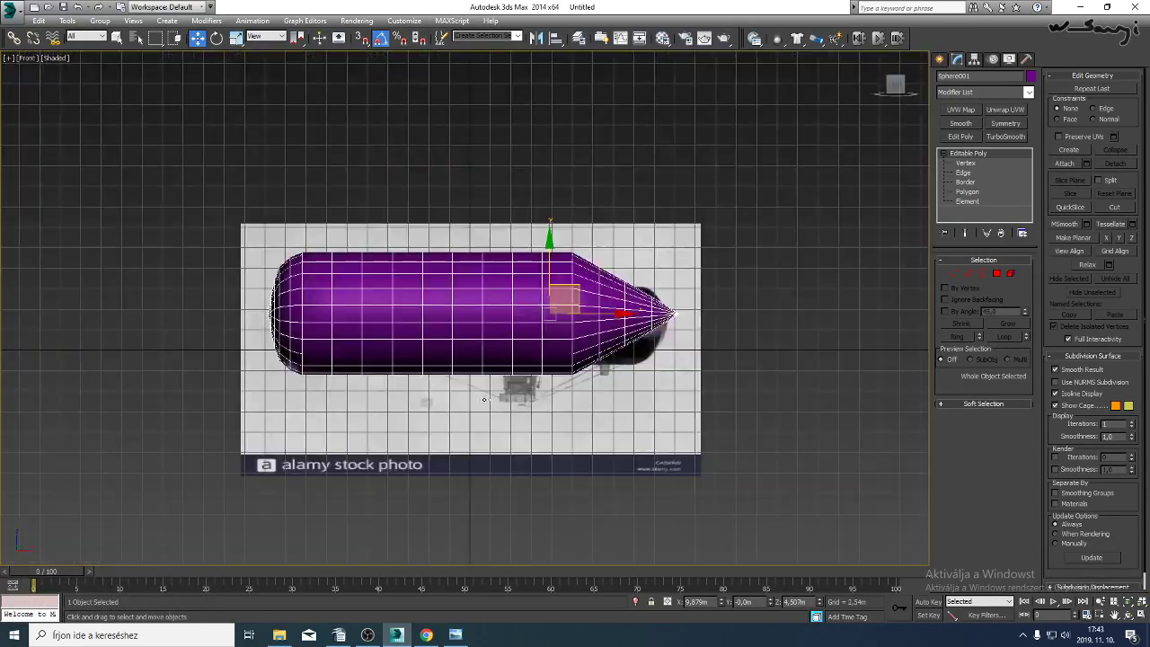
middle_click_drag(486, 399, 447, 393)
key("g")
middle_click_drag(556, 372, 557, 376)
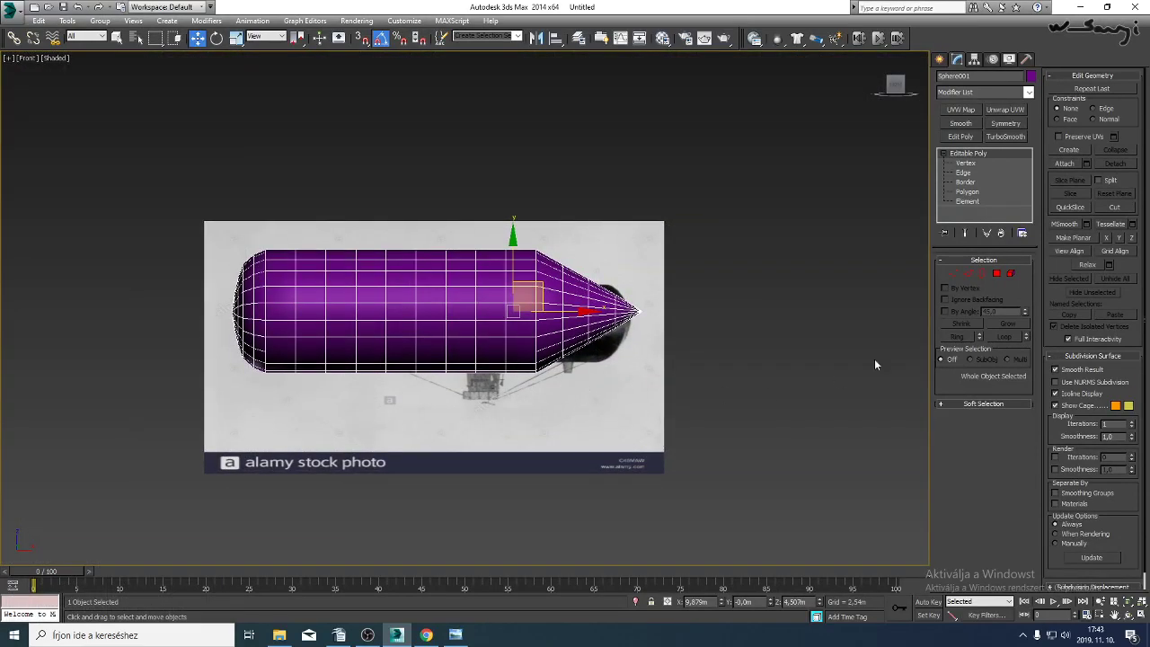
middle_click_drag(546, 422, 550, 460)
key("F4")
key("F3")
key("F3")
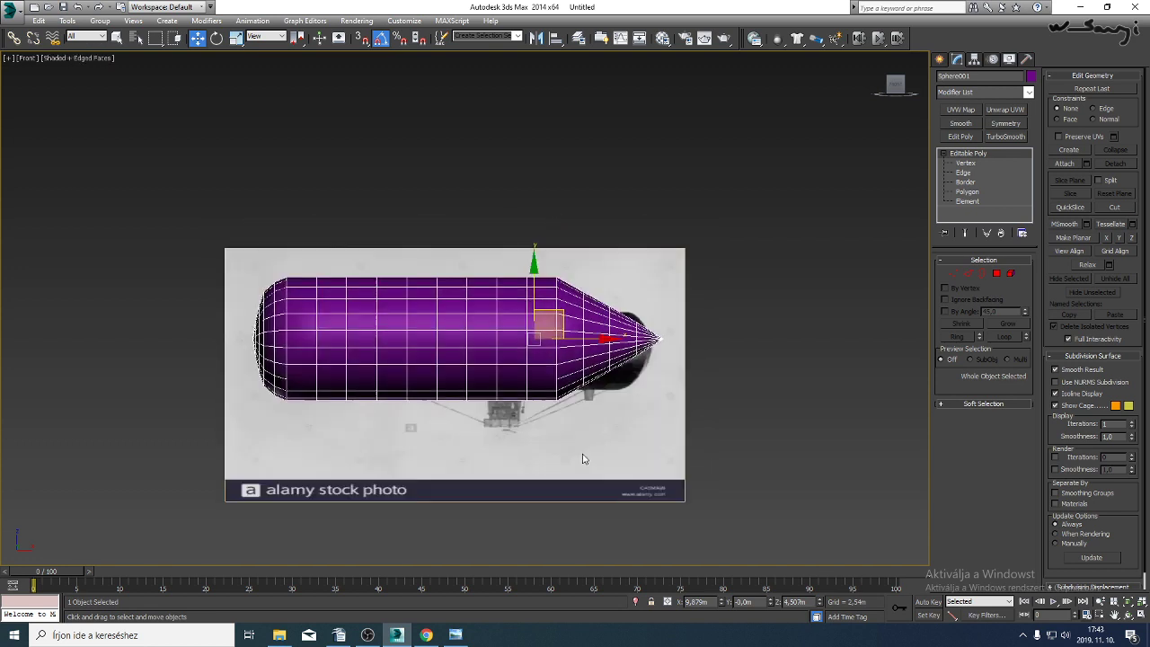
Resize the reference photo plane to a width of 130 m and a length of 101.5 m.
left_click(671, 263)
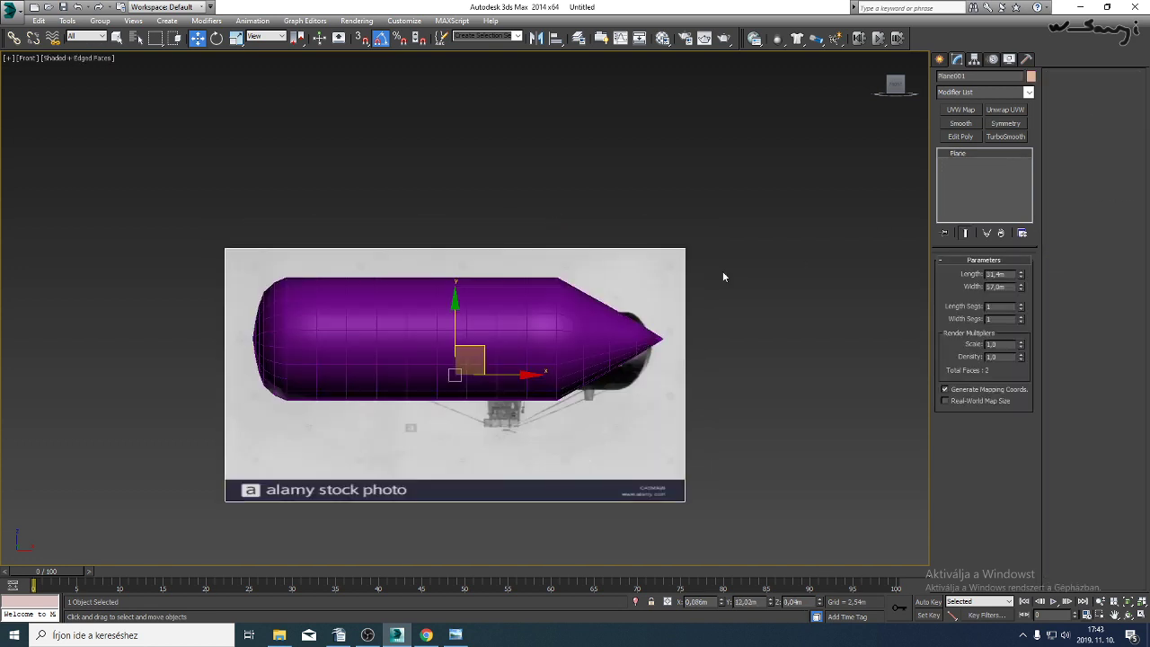
key("F3")
key("F3")
double_click(996, 274)
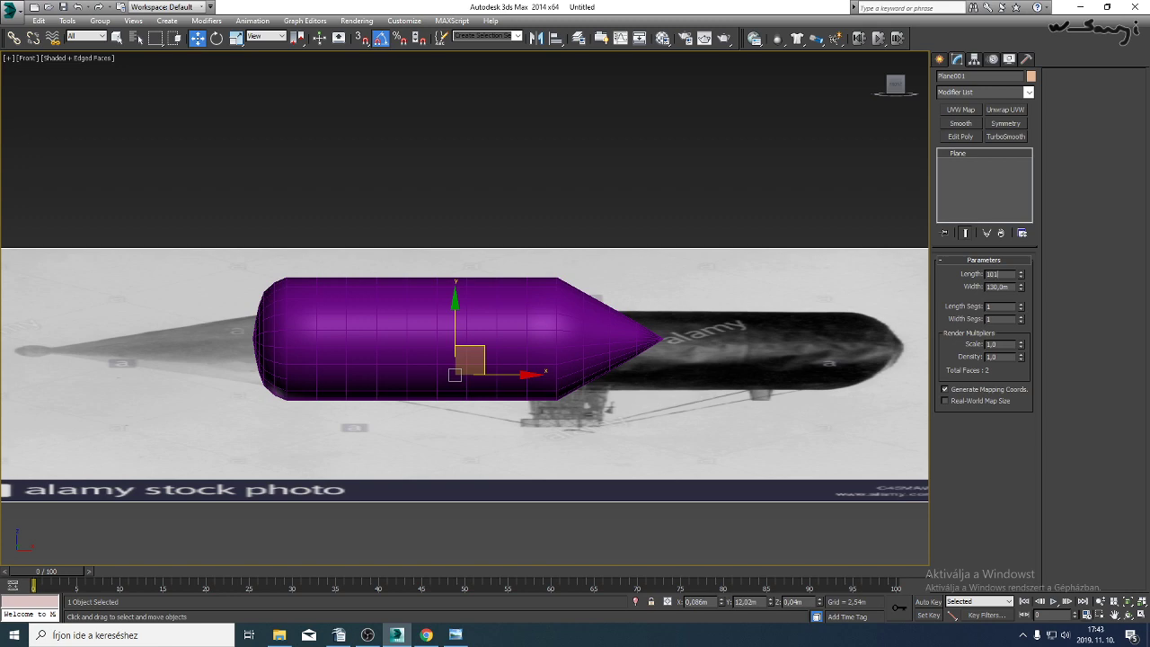
type("101,5")
key("Return")
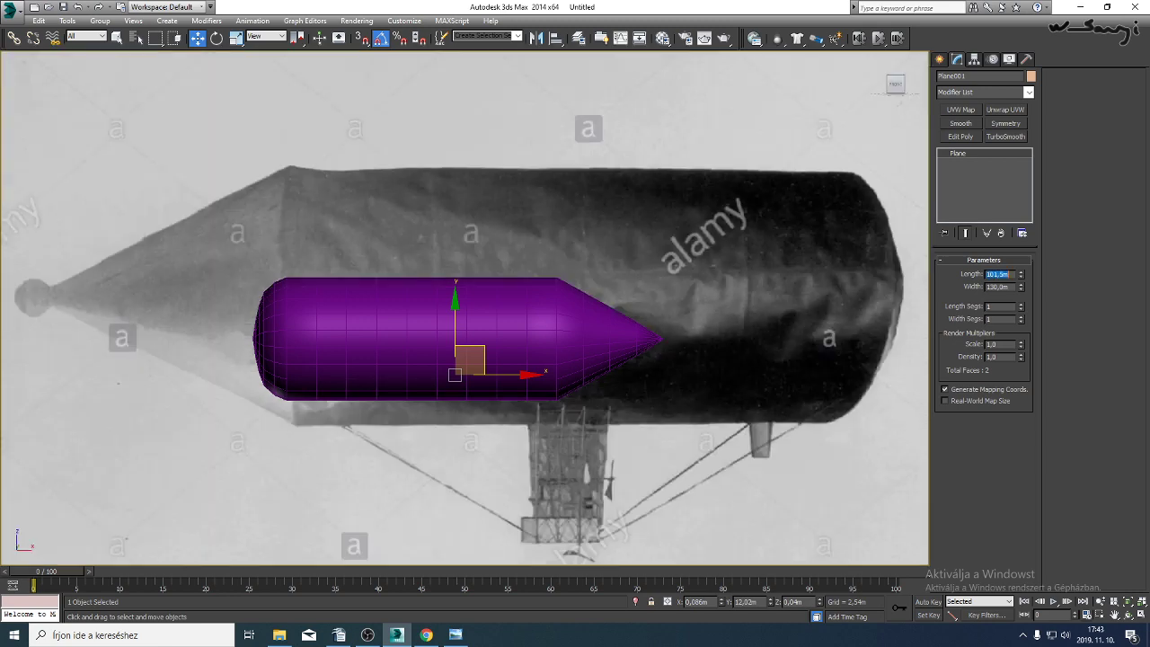
Rotate the hull 180 degrees so its nose cone faces the same way as the photographed airship's.
middle_click_drag(397, 271, 401, 187)
scroll(514, 305, "down", 4)
middle_click_drag(514, 305, 486, 337)
scroll(476, 332, "up", 4)
left_click(465, 327)
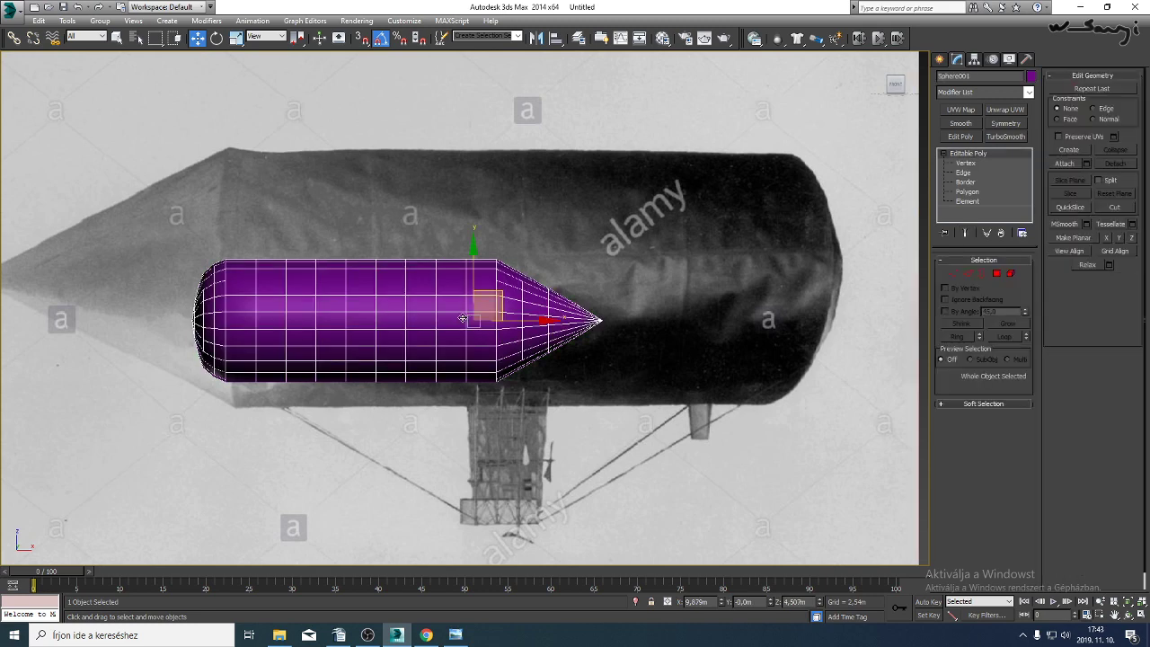
left_click(218, 38)
left_click_drag(456, 325, 552, 336)
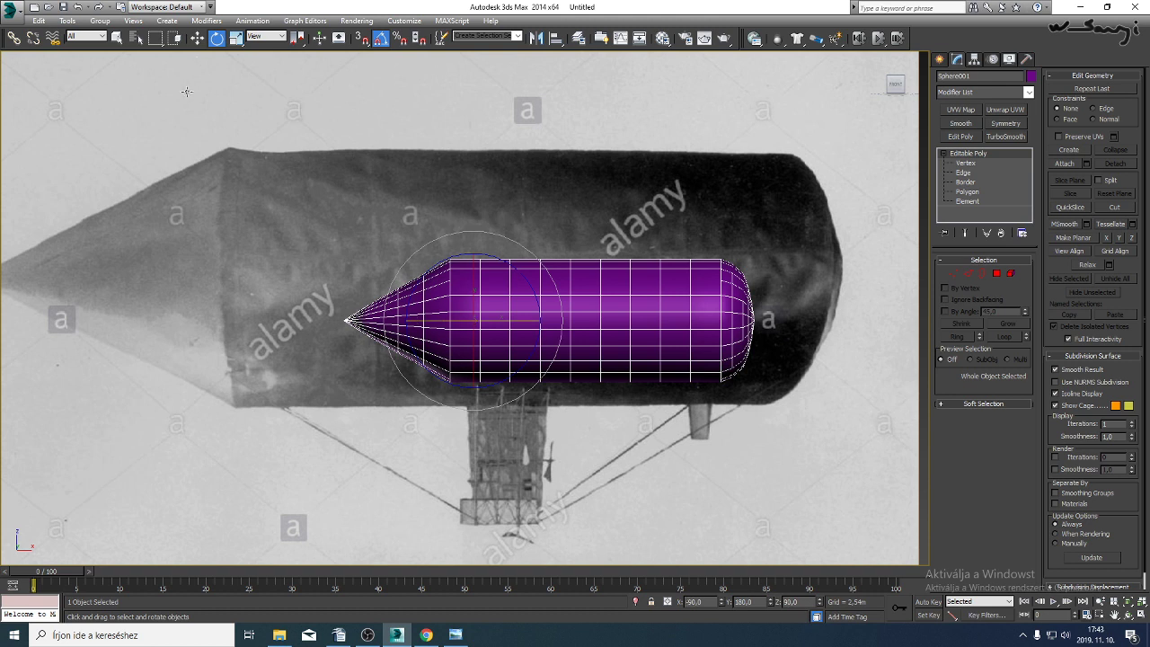
Scale the hull up uniformly to roughly the size of the photographed airship.
left_click(236, 38)
middle_click_drag(485, 352, 540, 382)
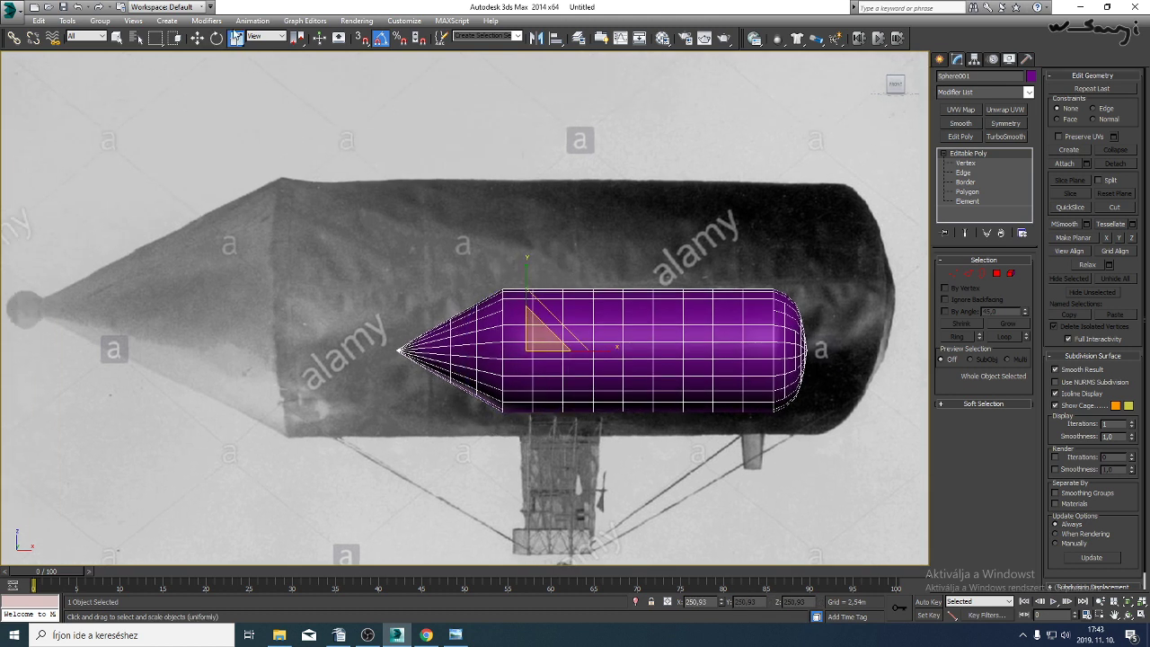
right_click(236, 38)
right_click(533, 348)
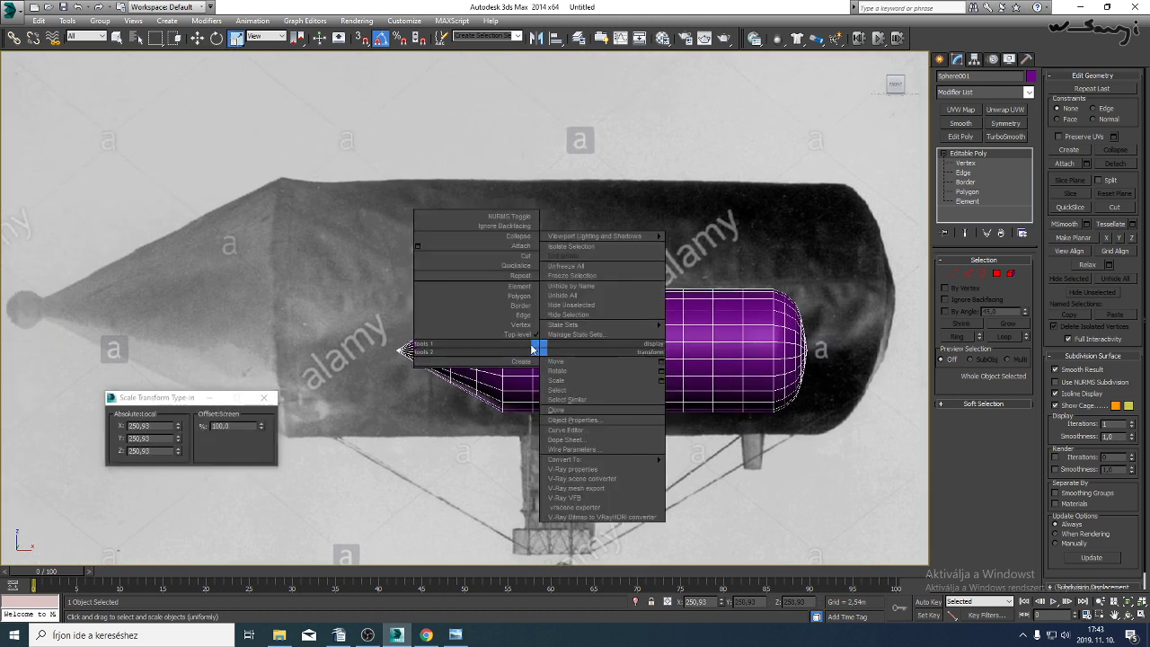
left_click(386, 370)
mouse_move(527, 343)
left_mouse_down()
mouse_move(539, 254)
mouse_move(529, 365)
left_mouse_up()
Move the enlarged hull over the photographed airship, lining up the base of its nose cone with the photo.
left_click(198, 38)
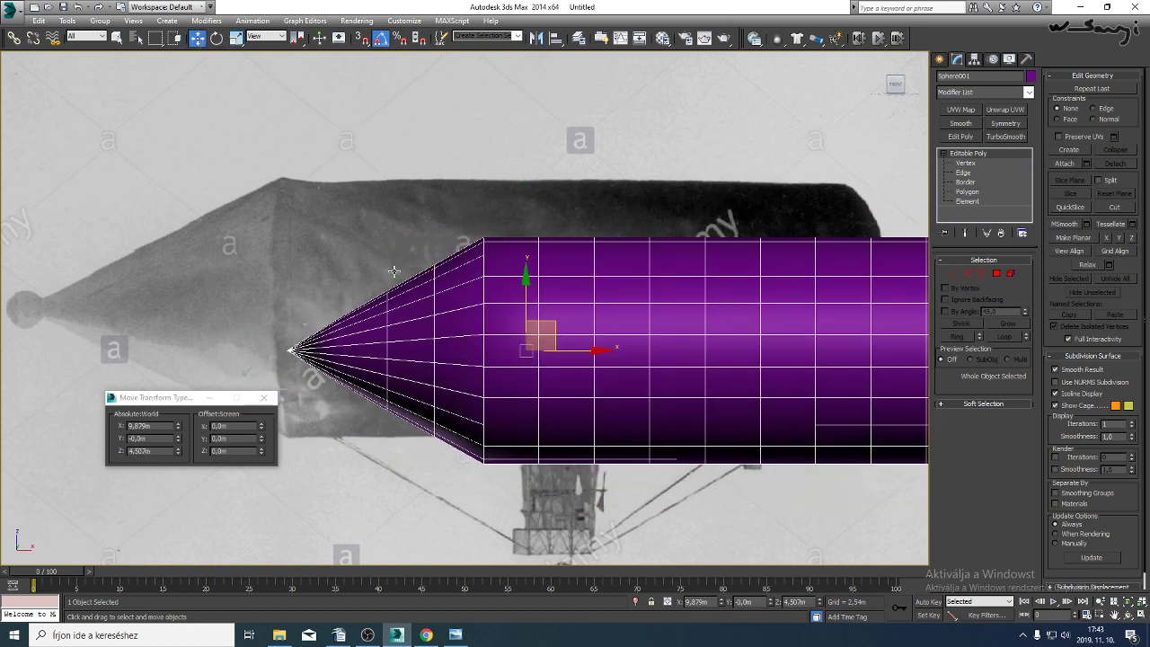
scroll(499, 201, "down", 3)
left_click_drag(499, 201, 462, 191)
left_click(236, 38)
left_click(201, 39)
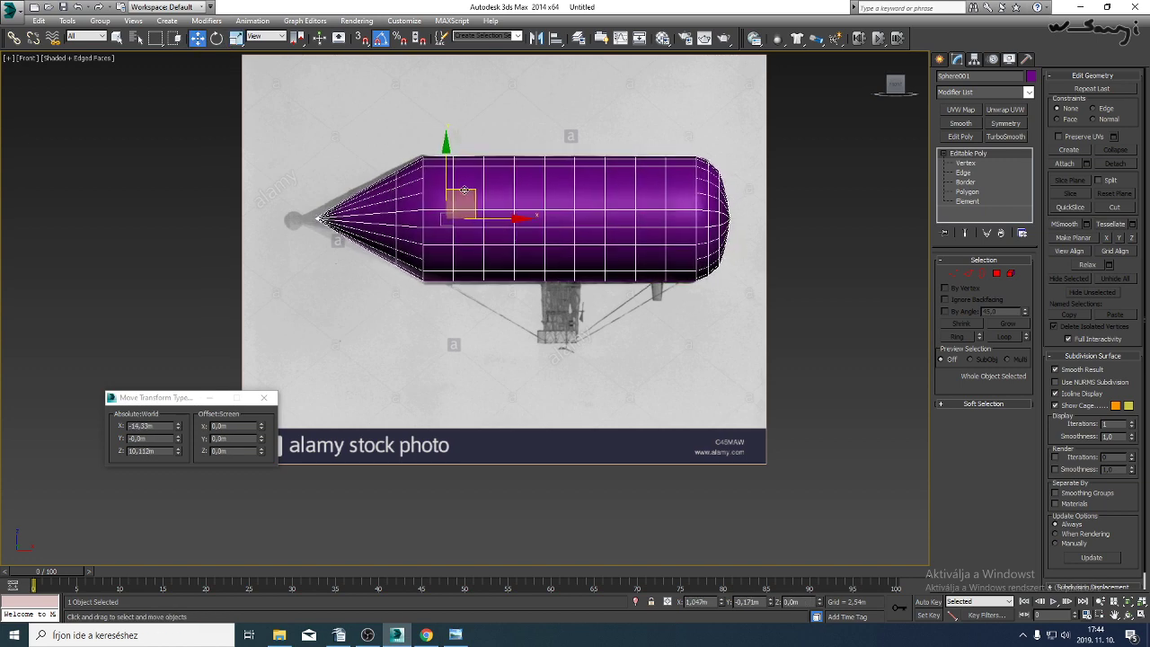
left_click(263, 397)
Select all the nose cone's vertices up to its base ring and apply an FFD 2x2x2 modifier to them.
scroll(331, 370, "up", 3)
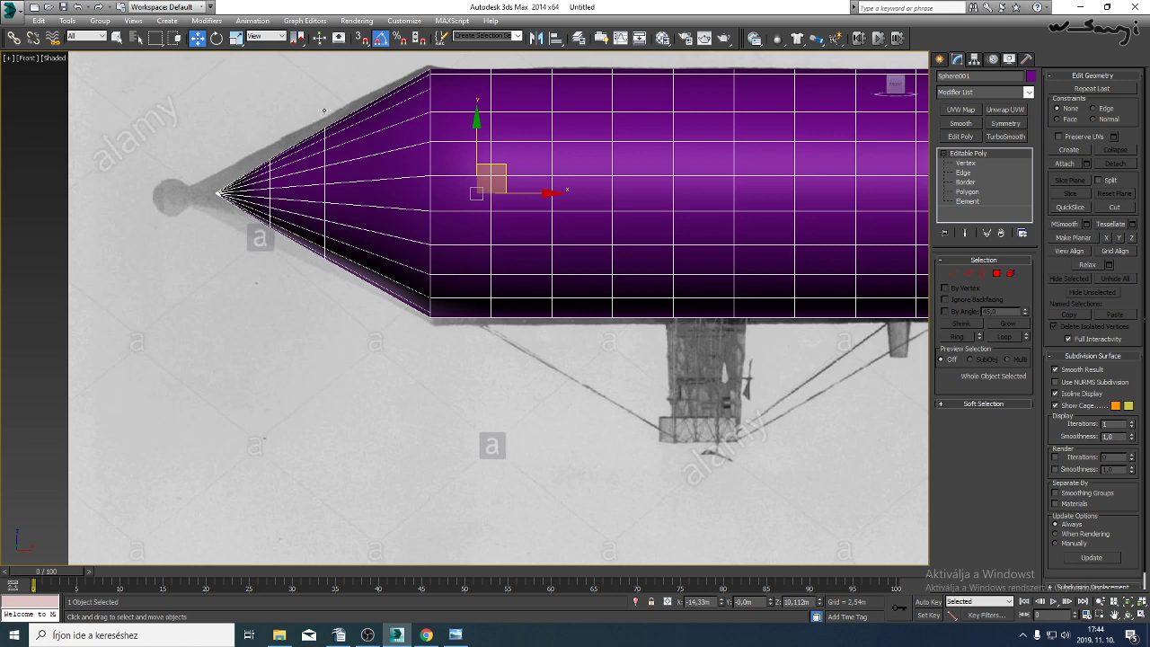
middle_click_drag(324, 110, 282, 163)
left_click(235, 38)
mouse_move(463, 227)
middle_mouse_down()
mouse_move(342, 259)
mouse_move(278, 250)
mouse_move(421, 273)
mouse_move(395, 246)
mouse_move(520, 251)
middle_mouse_up()
left_click(964, 165)
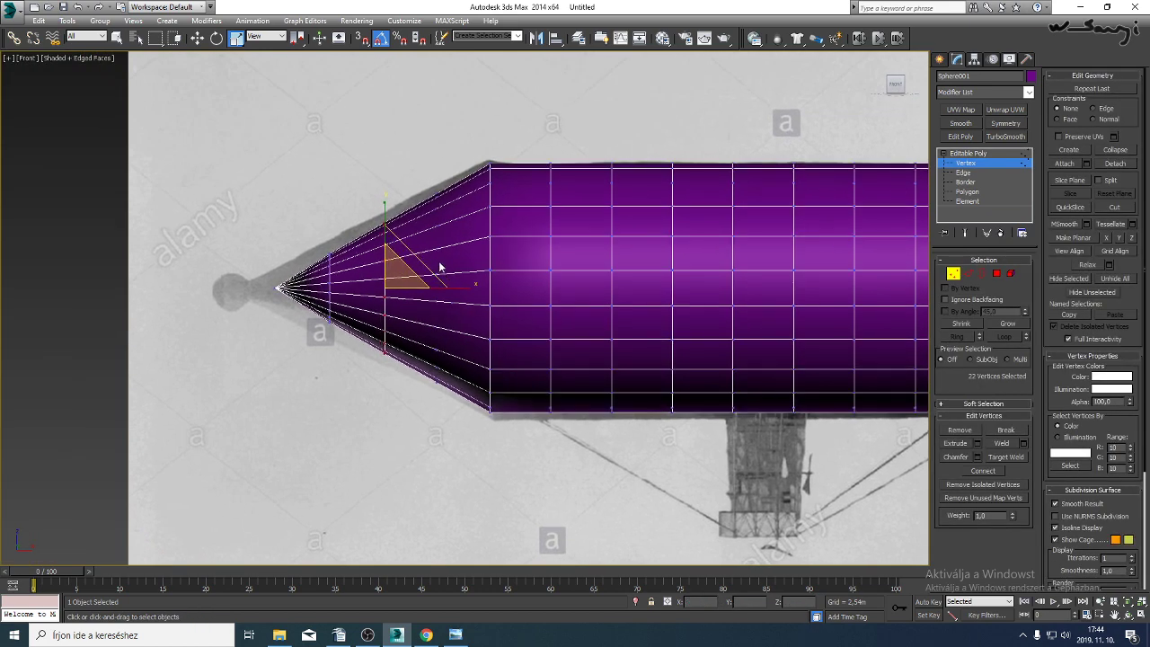
scroll(444, 264, "up", 2)
scroll(489, 290, "down", 1)
mouse_move(357, 267)
middle_mouse_down()
mouse_move(488, 289)
mouse_move(477, 294)
middle_mouse_up()
scroll(484, 289, "up", 1)
scroll(485, 290, "down", 1)
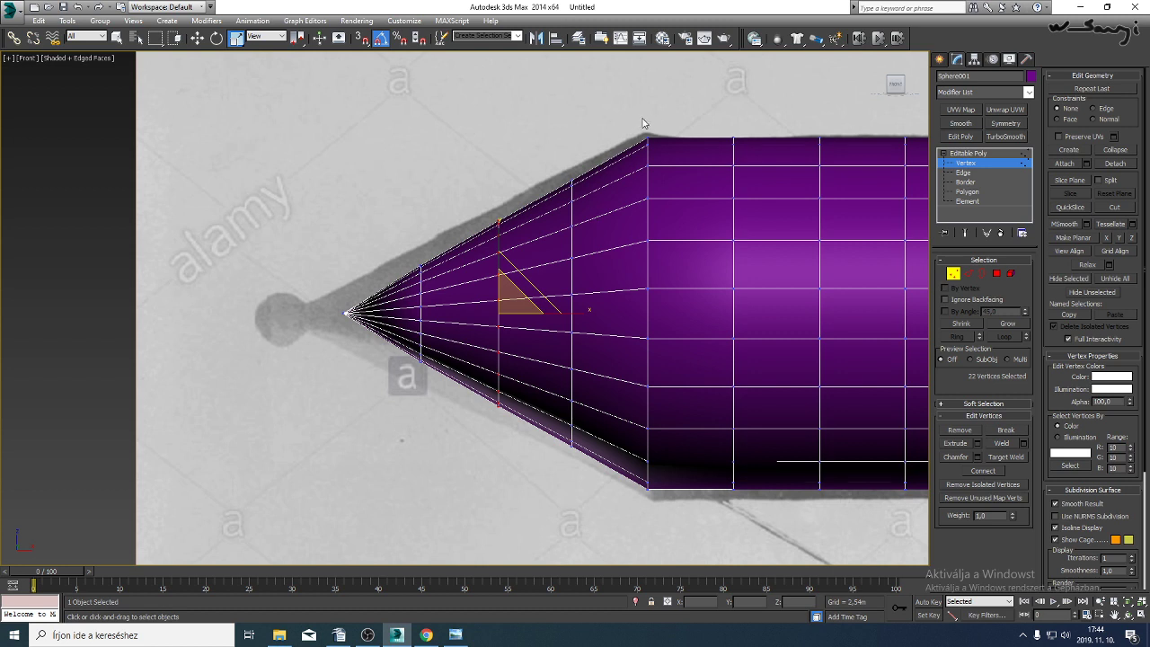
left_click_drag(655, 111, 359, 555)
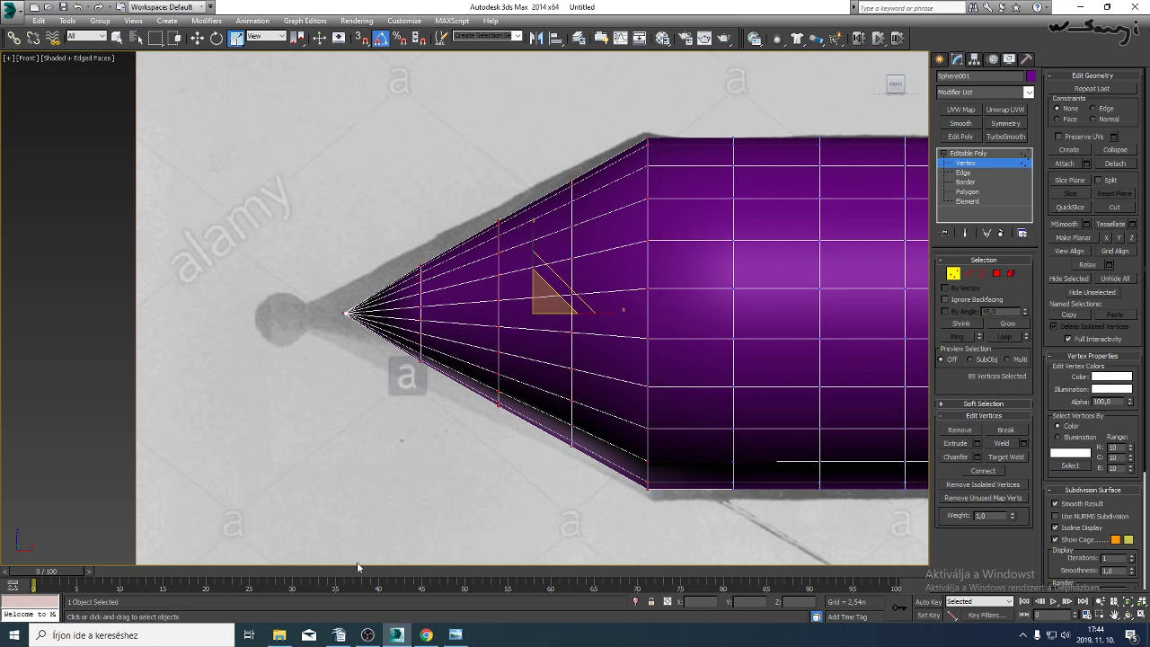
left_click(1025, 91)
left_click(980, 389)
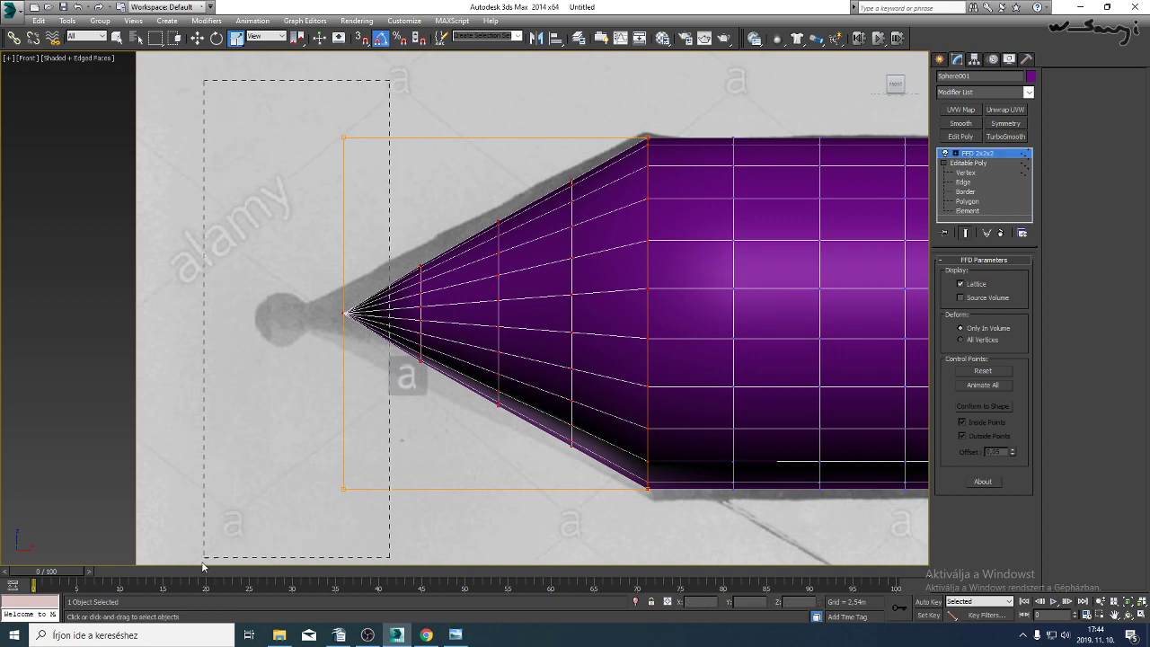
Lengthen the nose cone by moving the FFD's tip-side control points to the photographed tip, and collapse the hull to Editable Poly.
left_click_drag(204, 566, 204, 562)
left_click(197, 39)
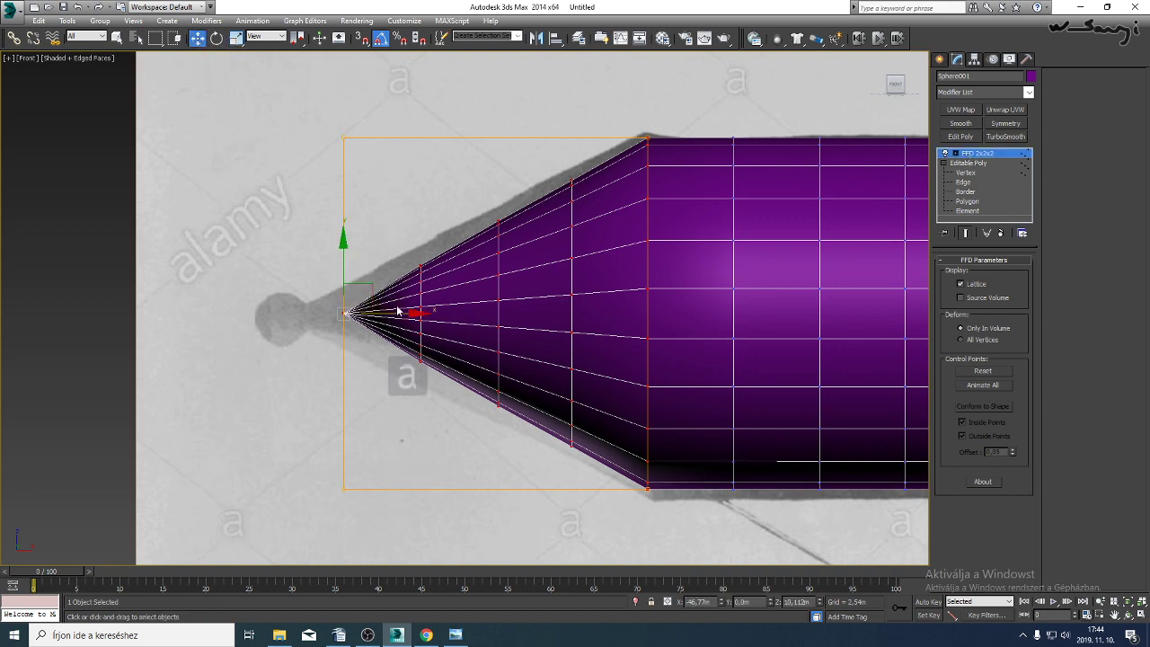
left_click_drag(396, 312, 347, 327)
middle_click_drag(482, 359, 388, 331)
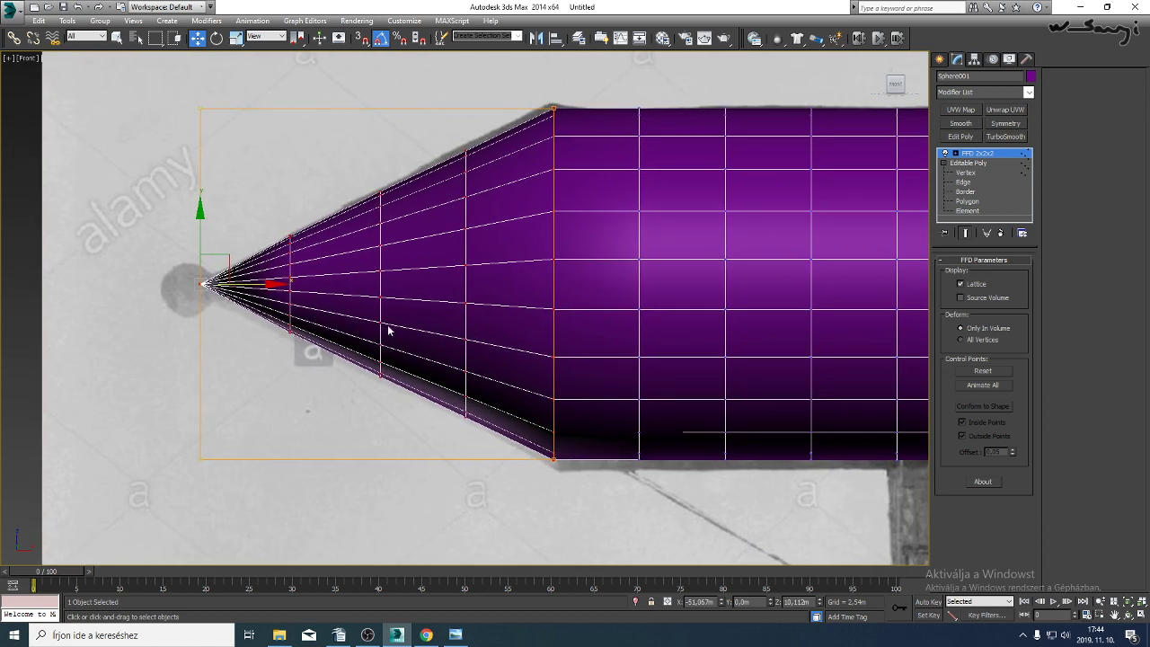
right_click(482, 286)
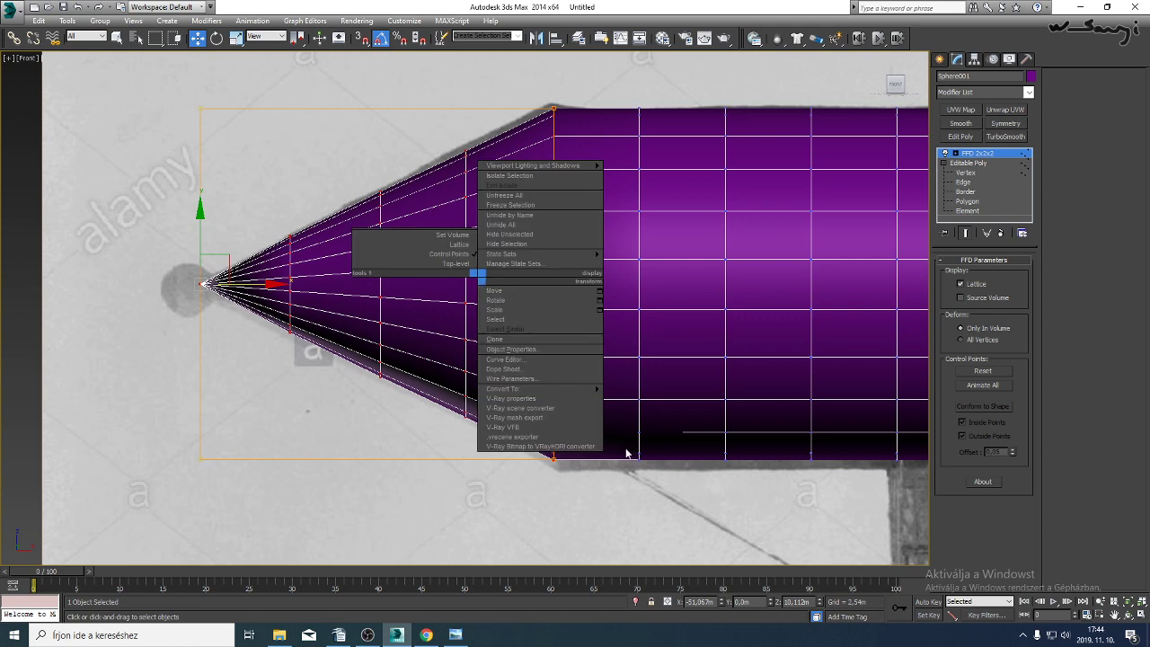
left_click(620, 398)
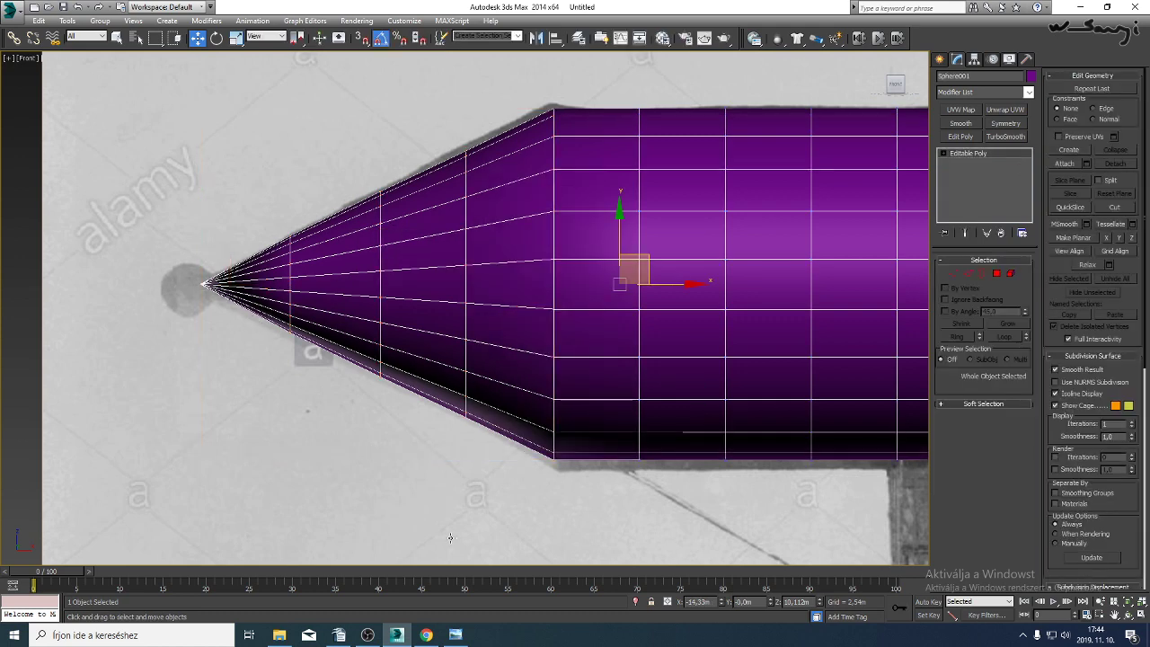
Switch to Windows Photo Viewer and examine the airship reference pictures for the hull, nose, gondola framework, struts and propellers.
left_click(455, 634)
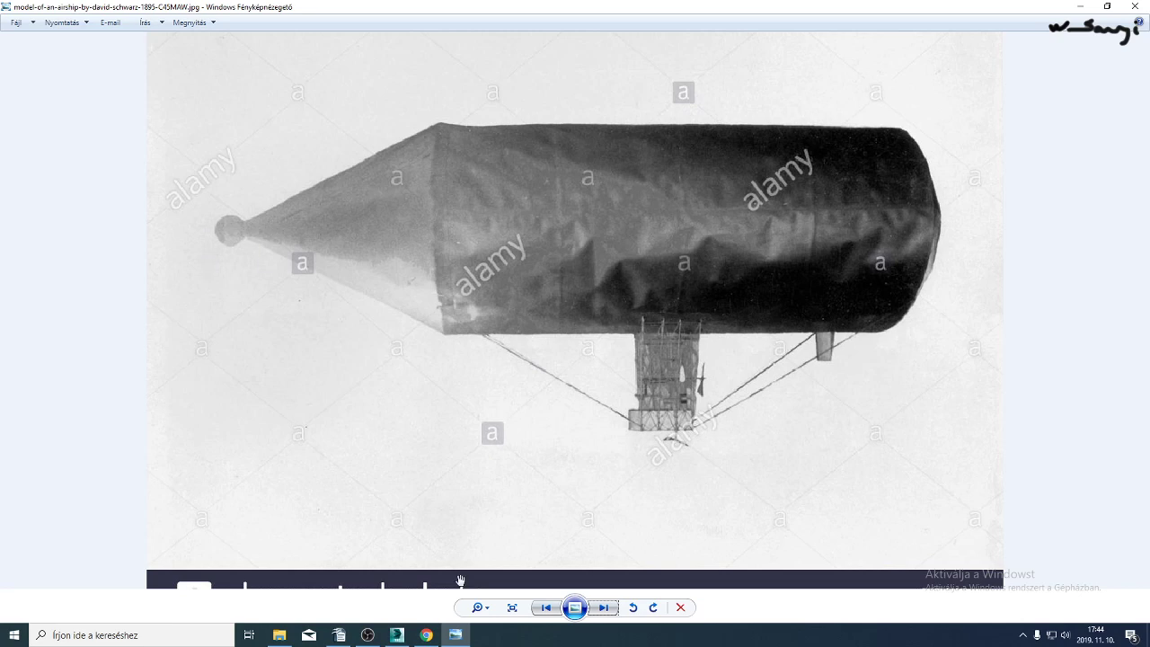
left_click(603, 609)
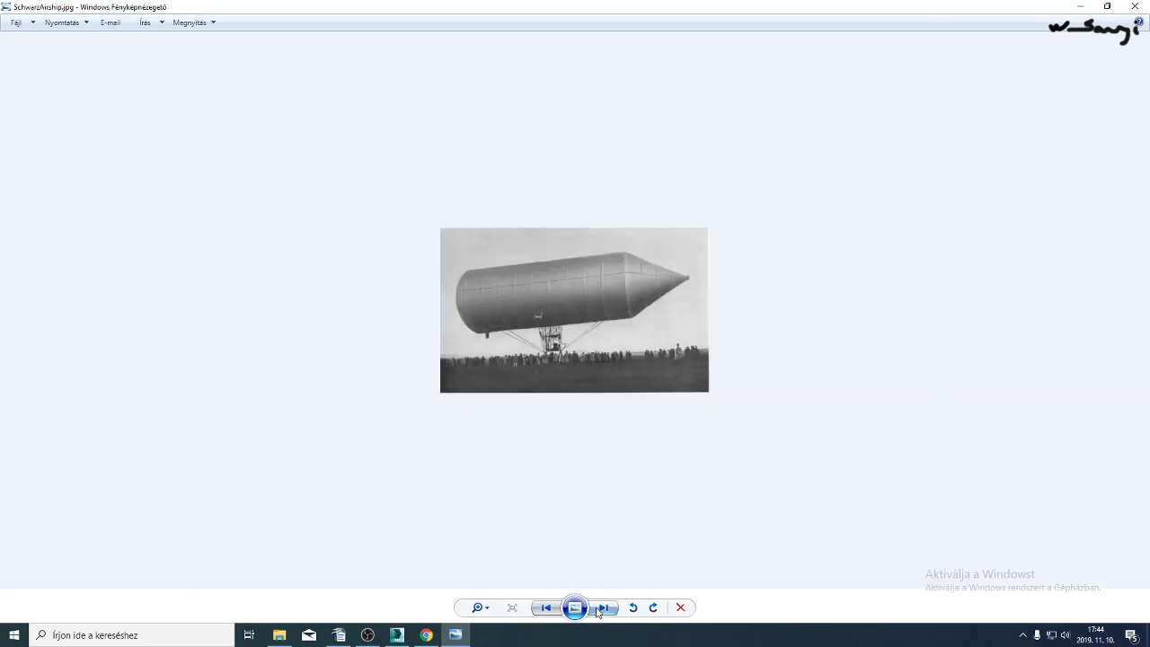
scroll(688, 285, "up", 5)
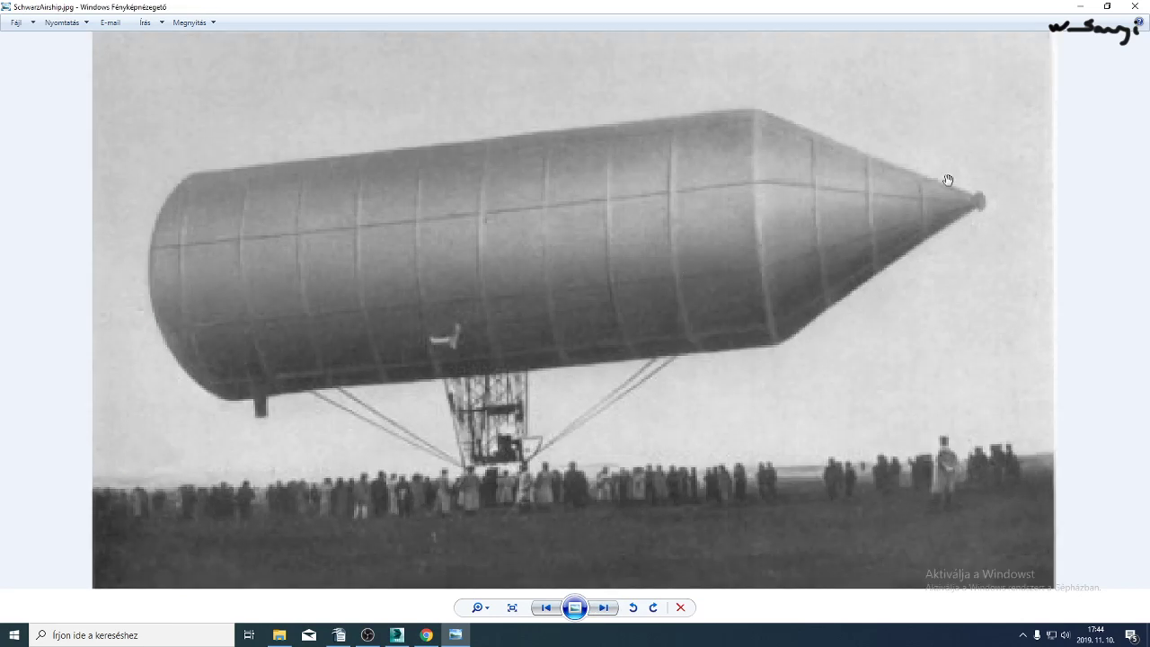
left_click(602, 608)
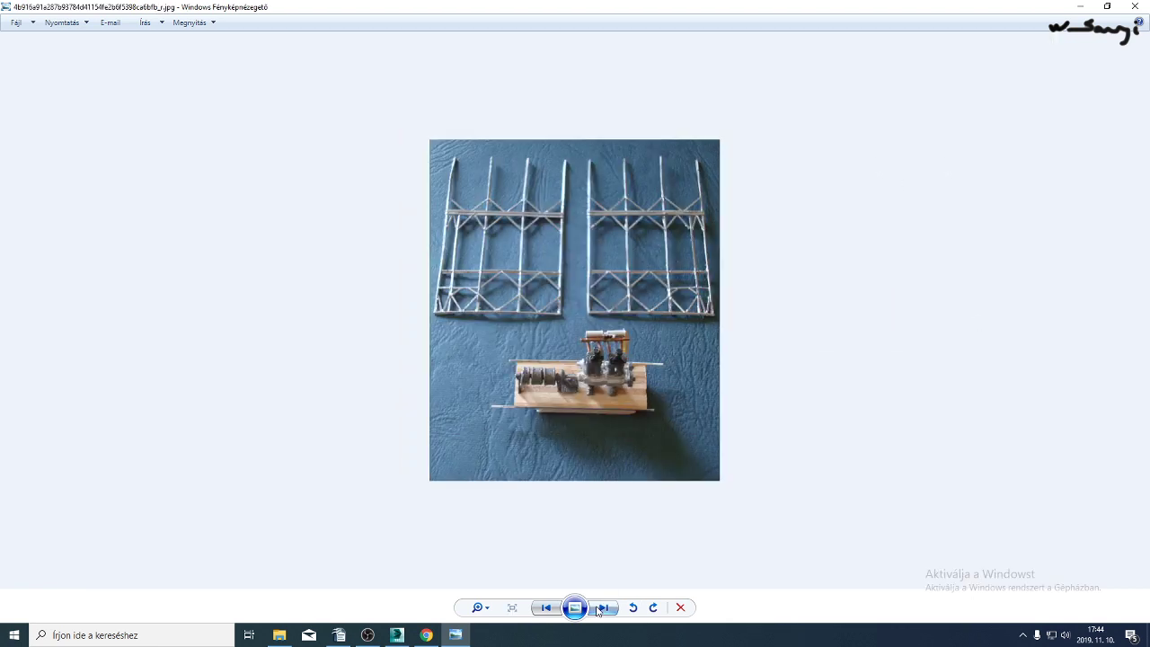
left_click(600, 608)
left_click(599, 609)
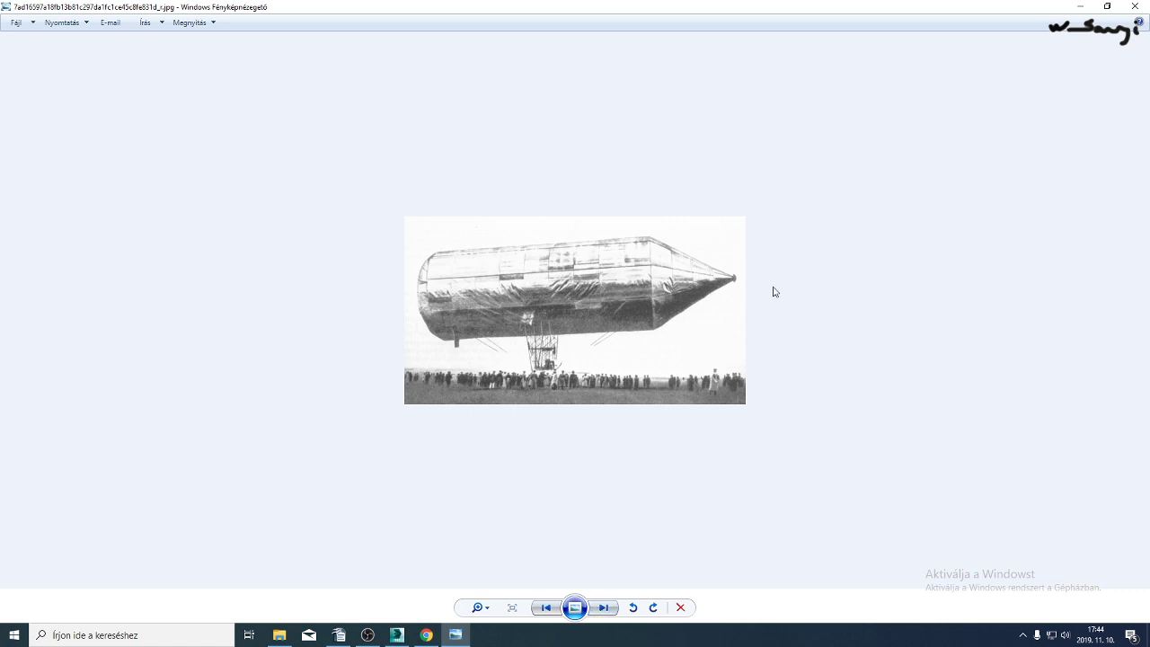
left_click(604, 609)
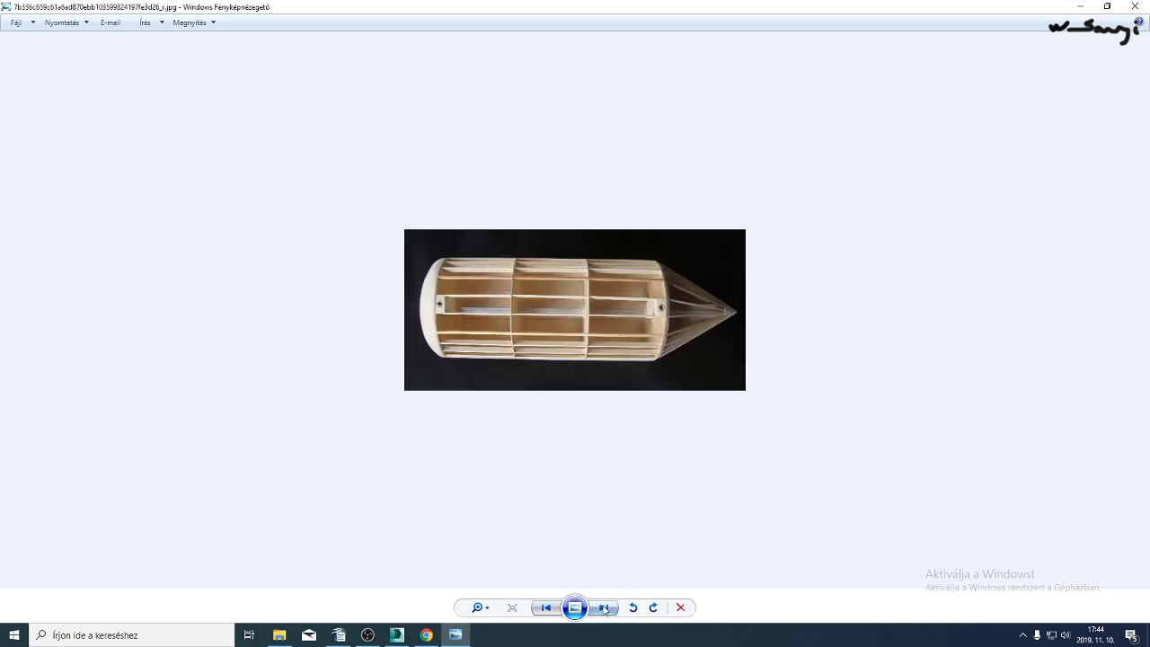
left_click(604, 608)
left_click(604, 609)
left_click(604, 609)
left_click(604, 609)
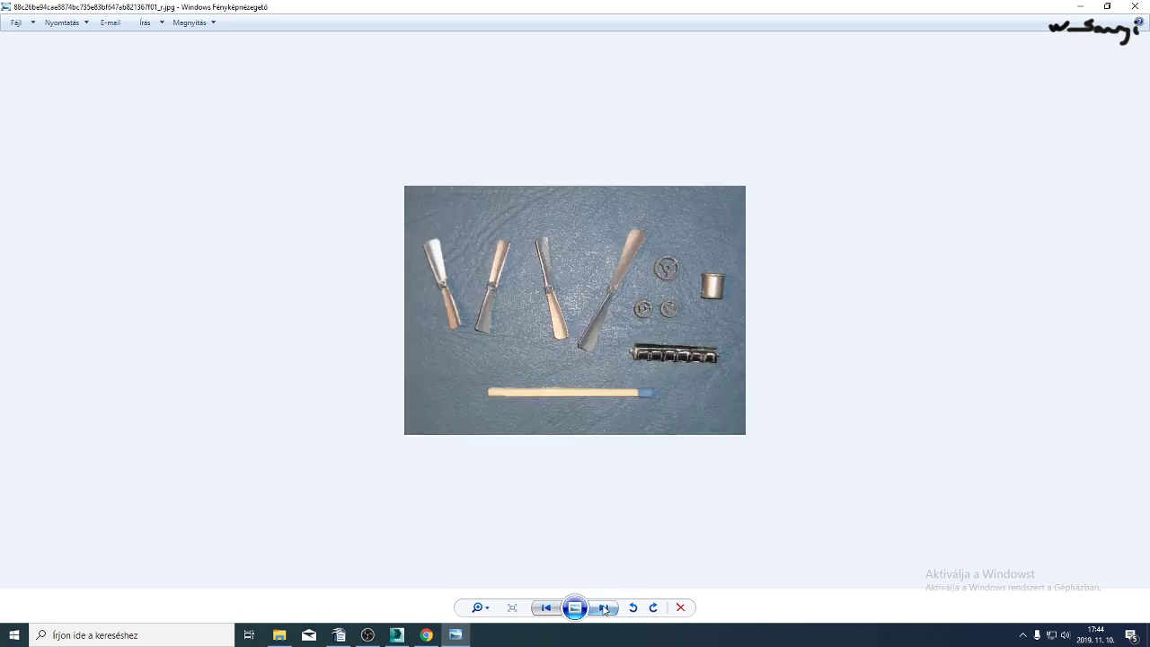
left_click(604, 609)
left_click(604, 609)
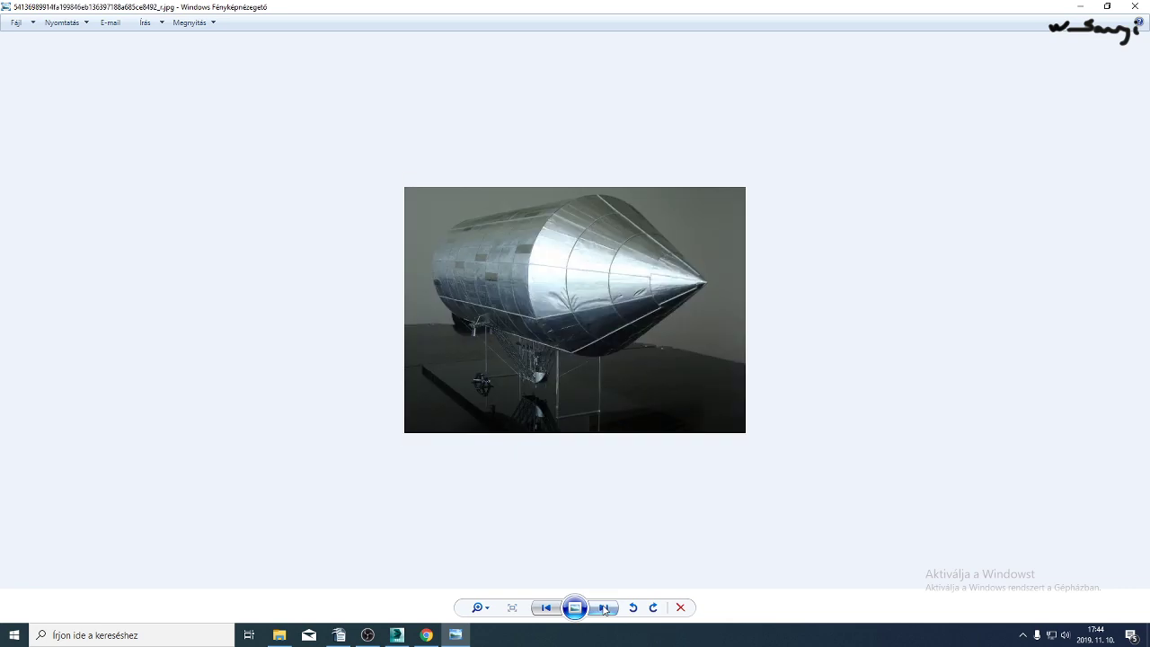
left_click(604, 608)
left_click(604, 608)
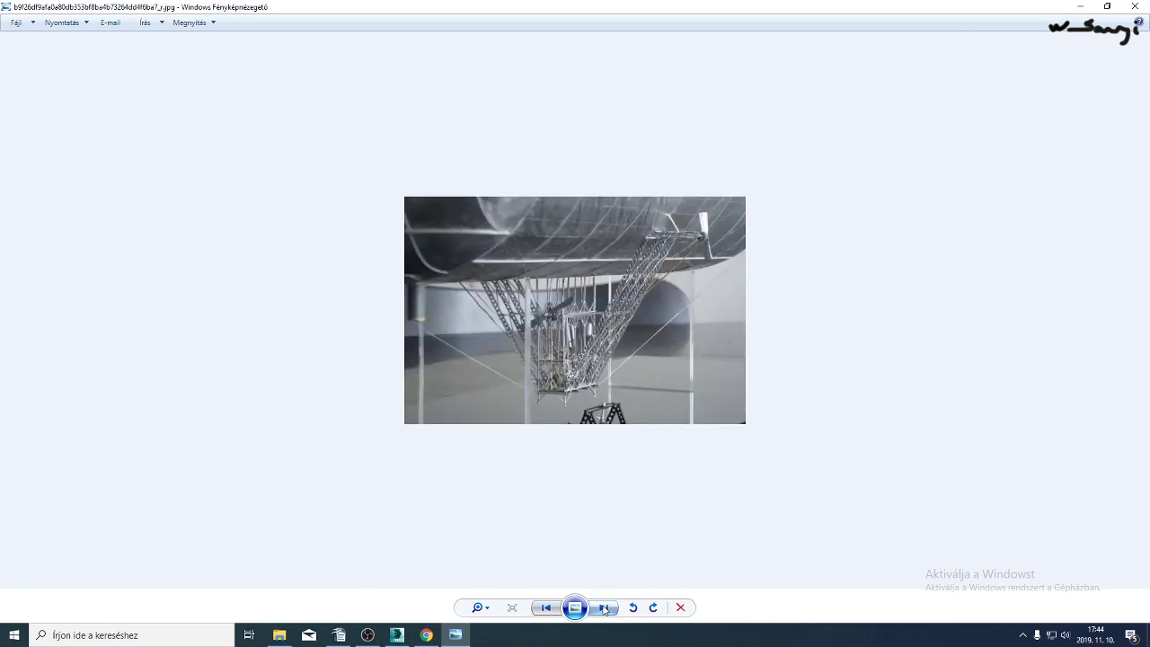
left_click(604, 608)
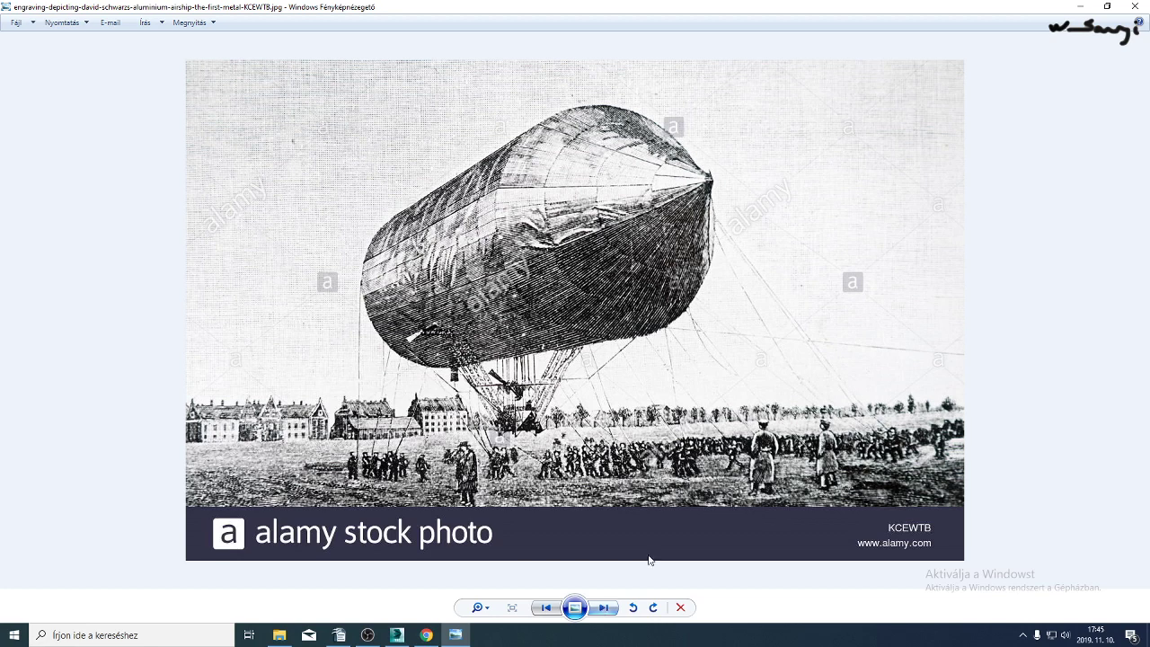
left_click(602, 608)
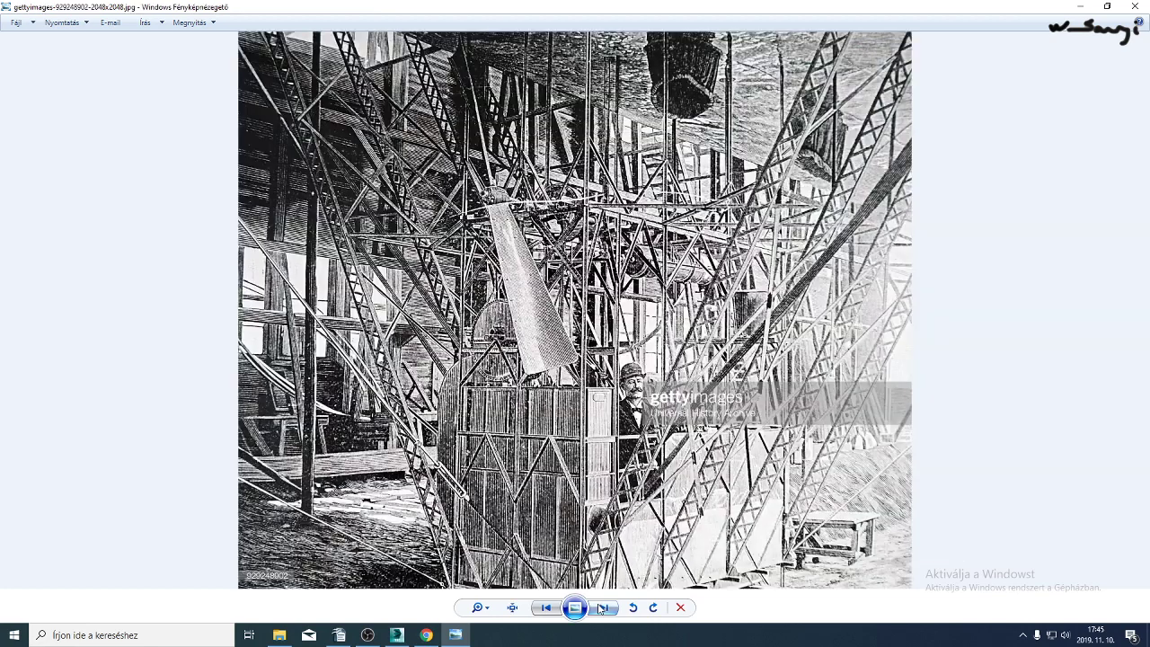
left_click(602, 608)
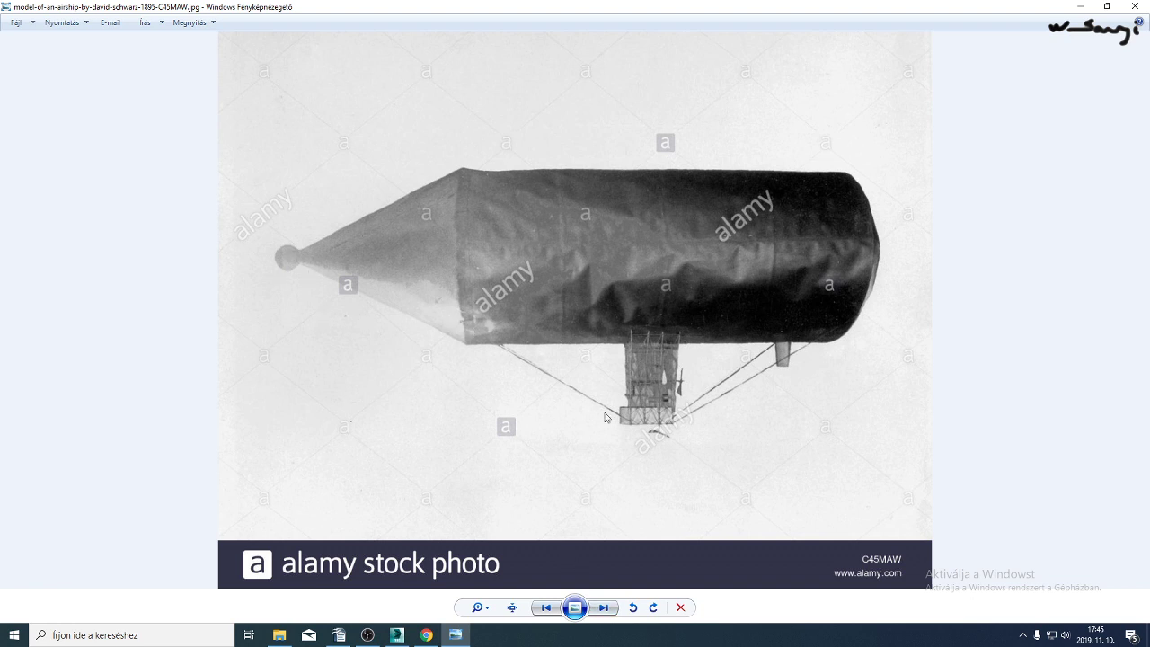
Back in 3ds Max, draw a straight spline line from the hull at the nose cone's base to the photographed gondola's front lower corner.
left_click(396, 634)
middle_click_drag(537, 360, 288, 183)
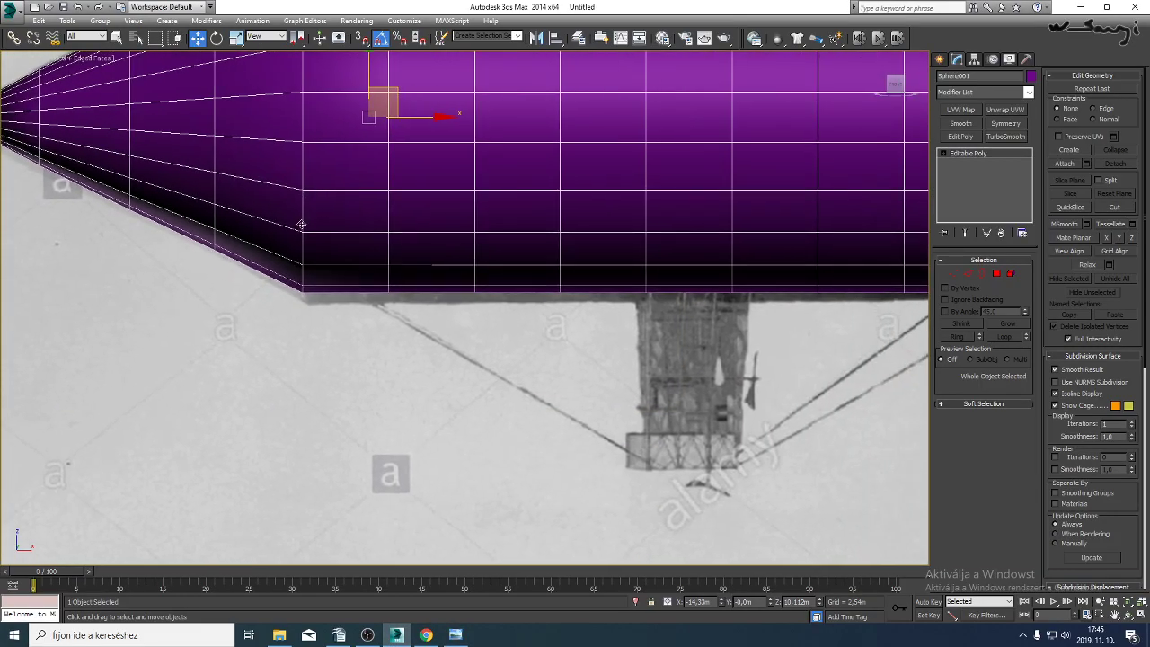
middle_click_drag(645, 440, 241, 410)
scroll(241, 410, "down", 2)
scroll(509, 336, "up", 2)
middle_click_drag(510, 337, 743, 378)
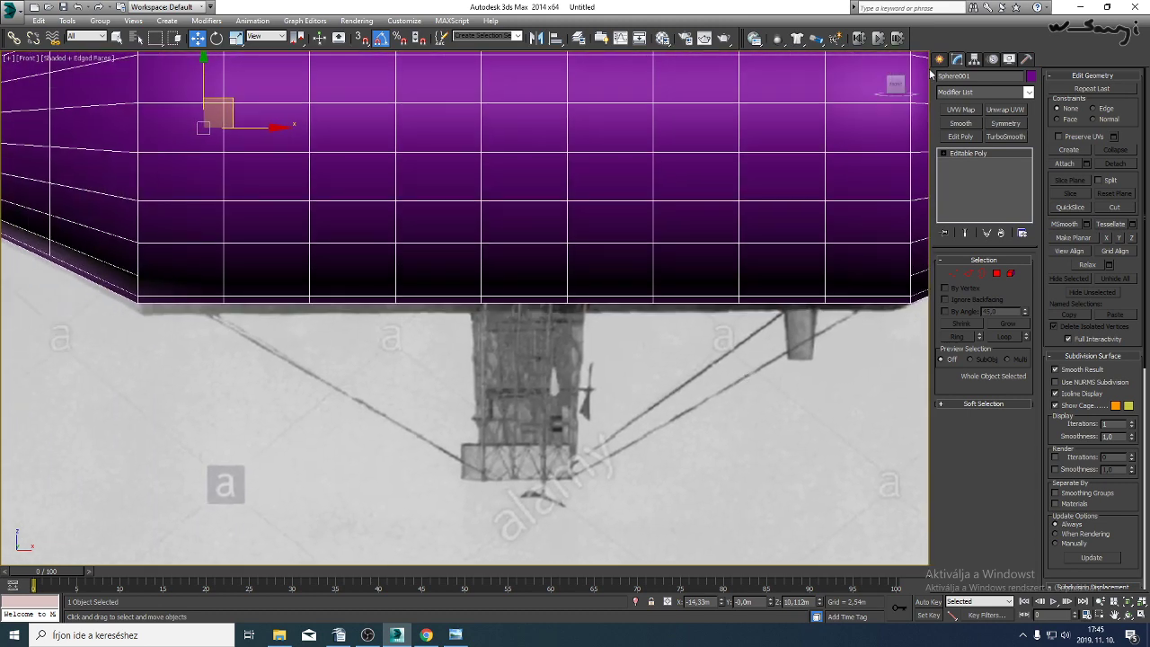
left_click(940, 60)
left_click(958, 79)
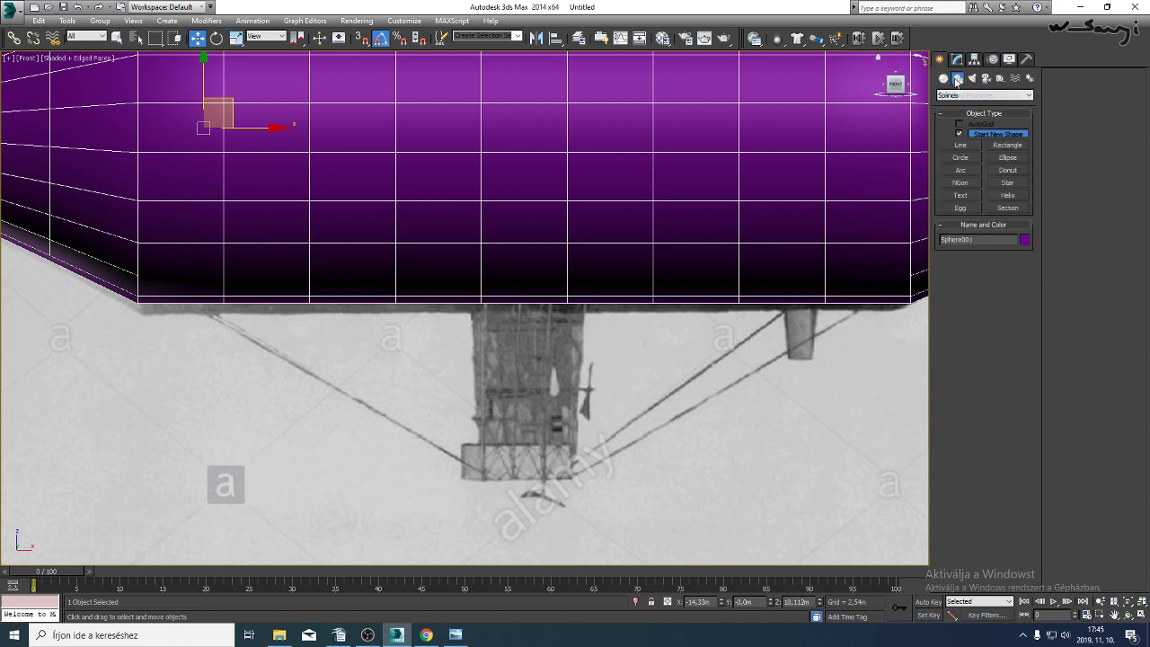
left_click(961, 145)
middle_click_drag(348, 237, 317, 205)
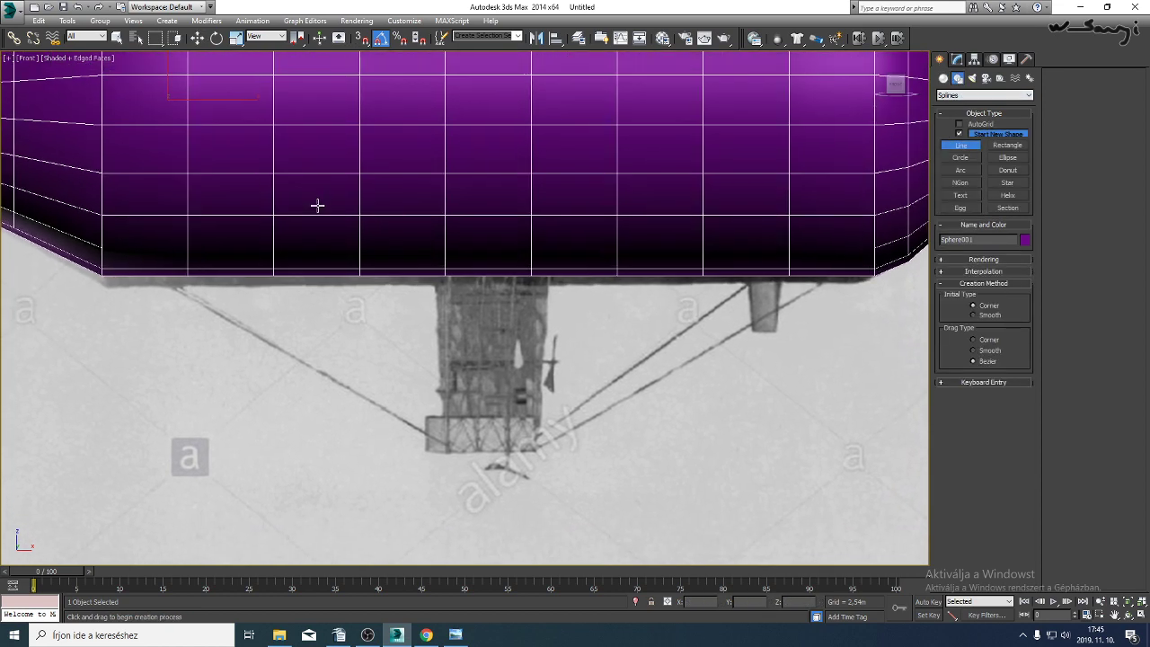
left_click(101, 216)
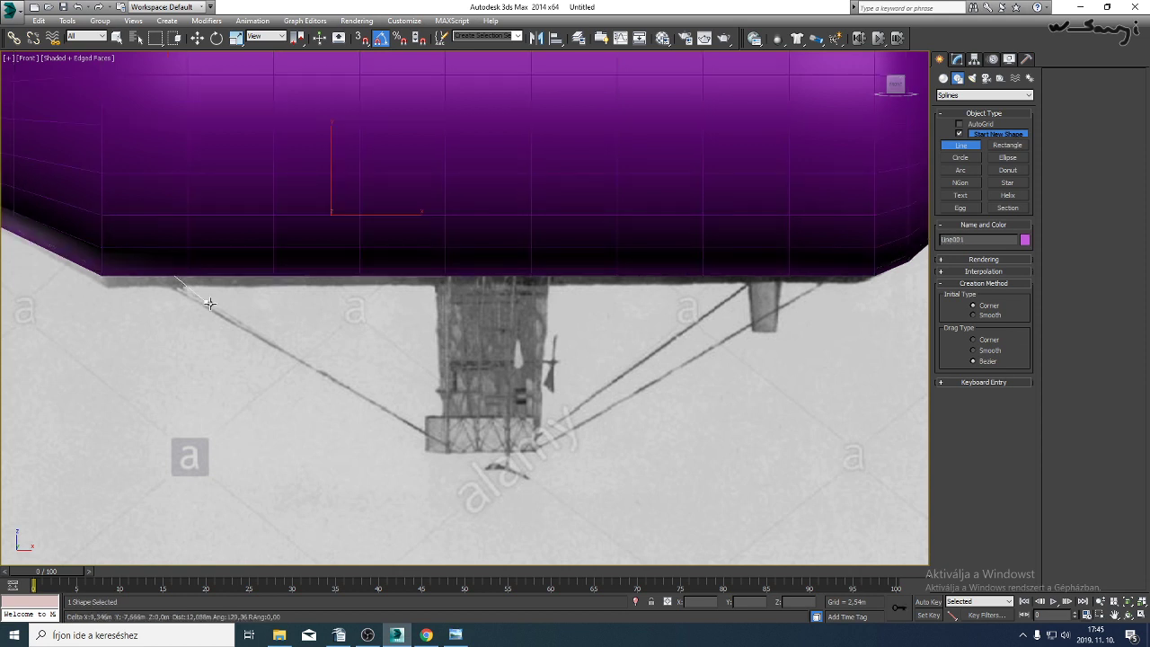
left_click(447, 447)
right_click(537, 463)
Draw a second straight line about 36 m long from the hull's rear end to the photographed gondola's rear lower corner.
middle_click_drag(564, 440, 510, 450)
key("F3")
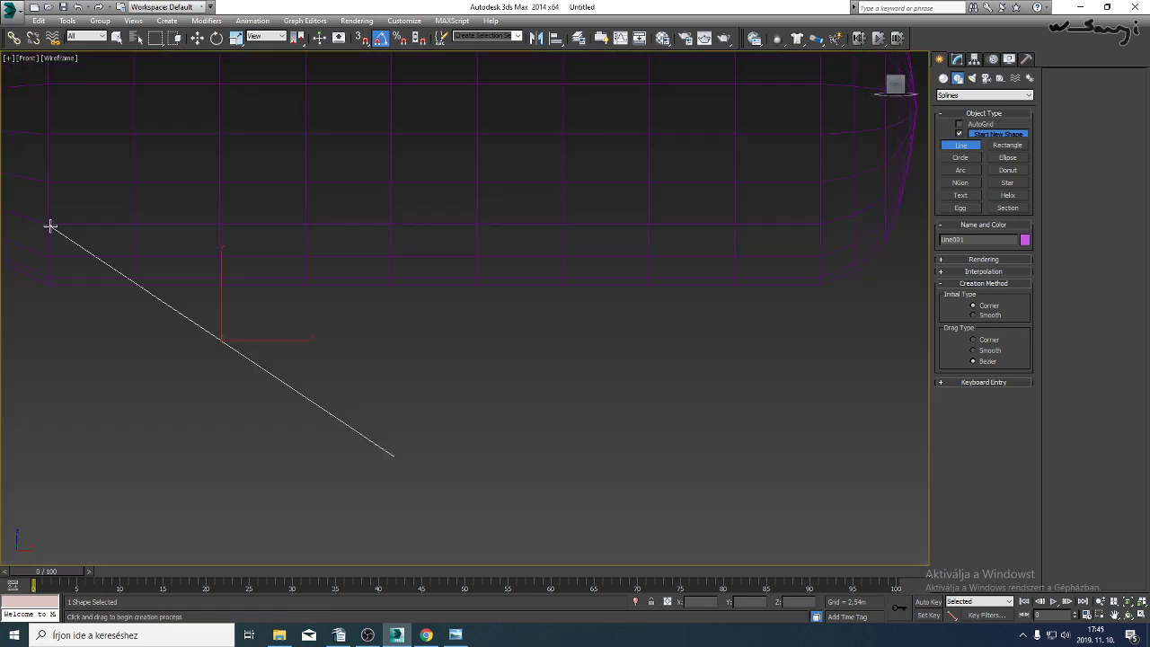
left_click(821, 223)
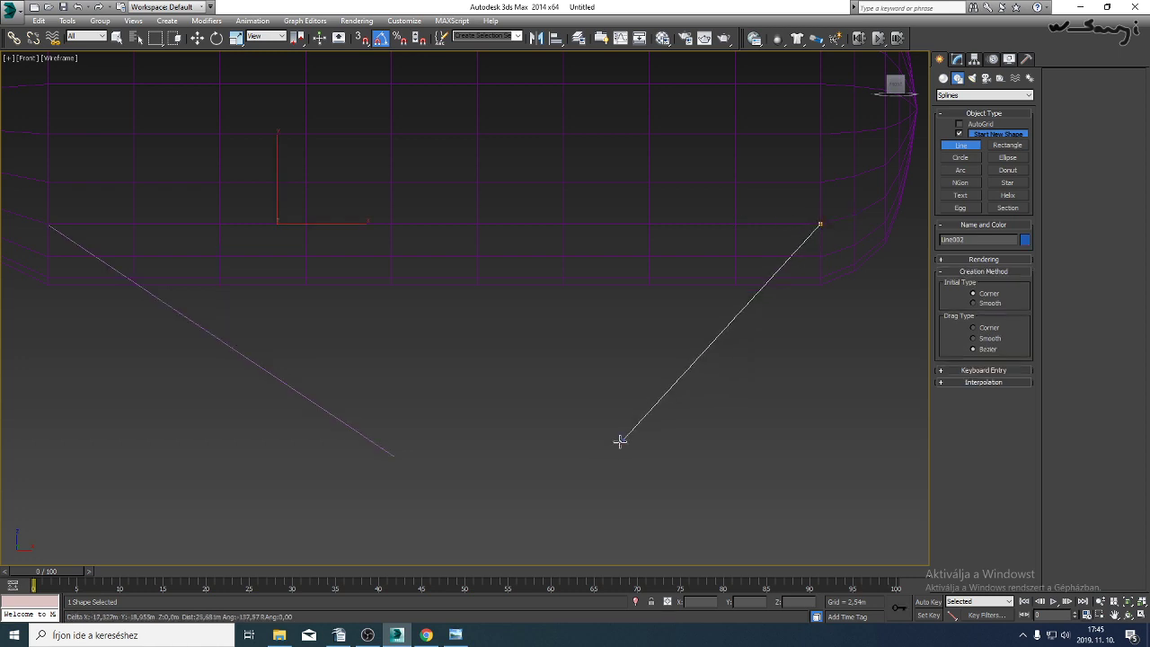
key("F3")
key("F3")
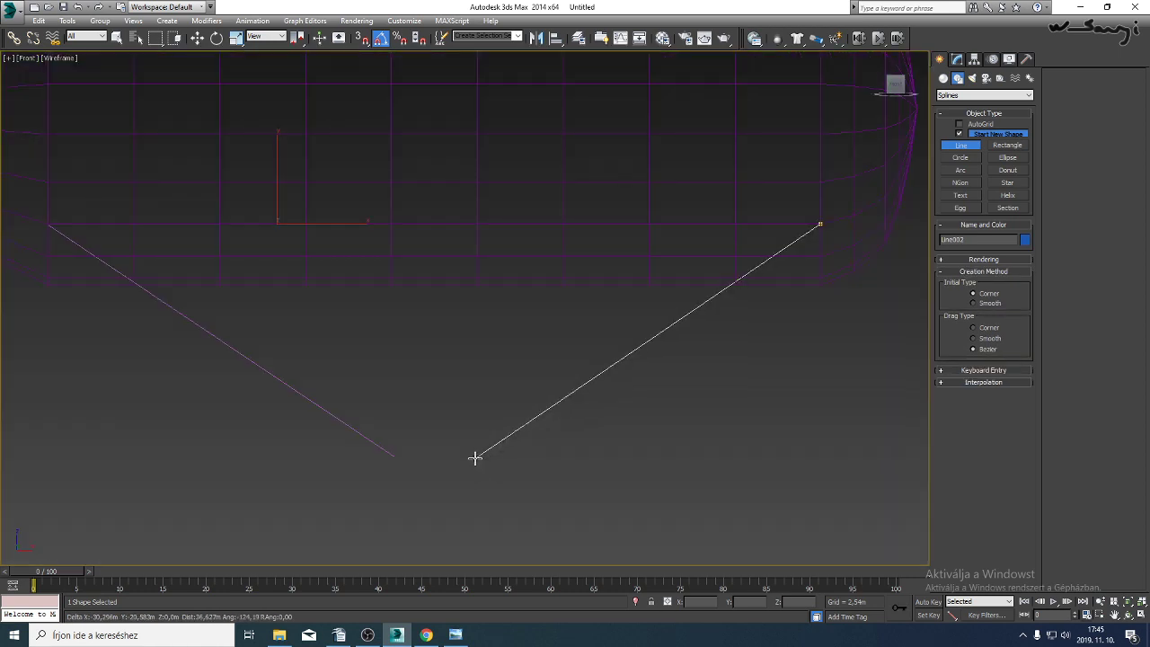
key("F3")
key("F3")
key("F3")
key("F3")
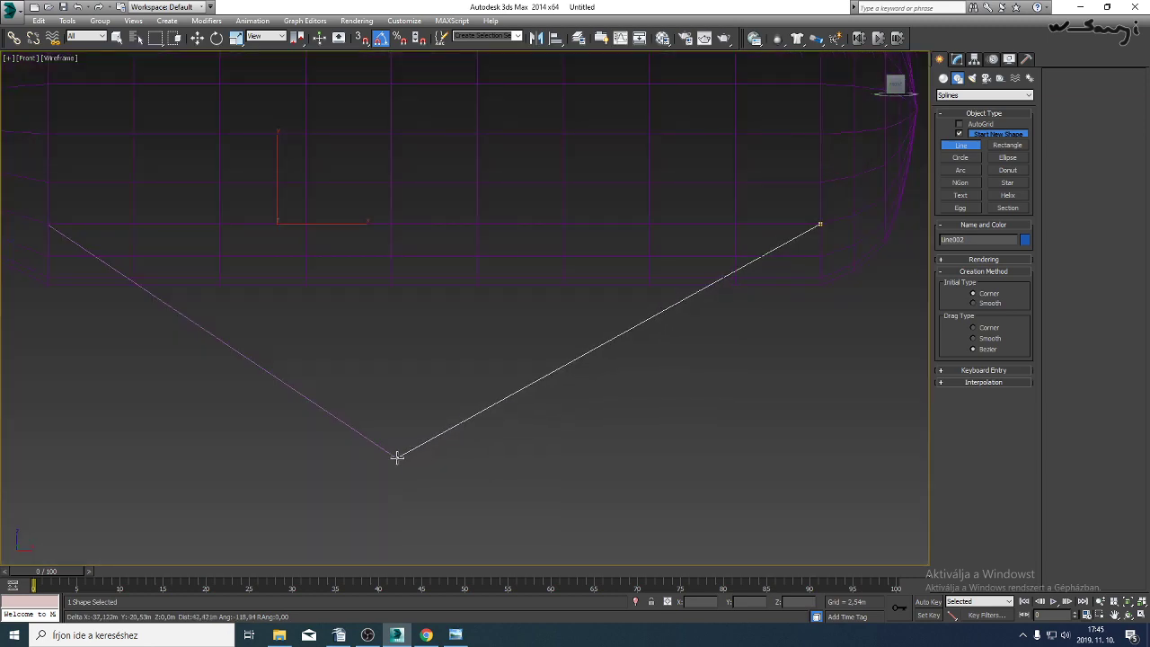
key("F3")
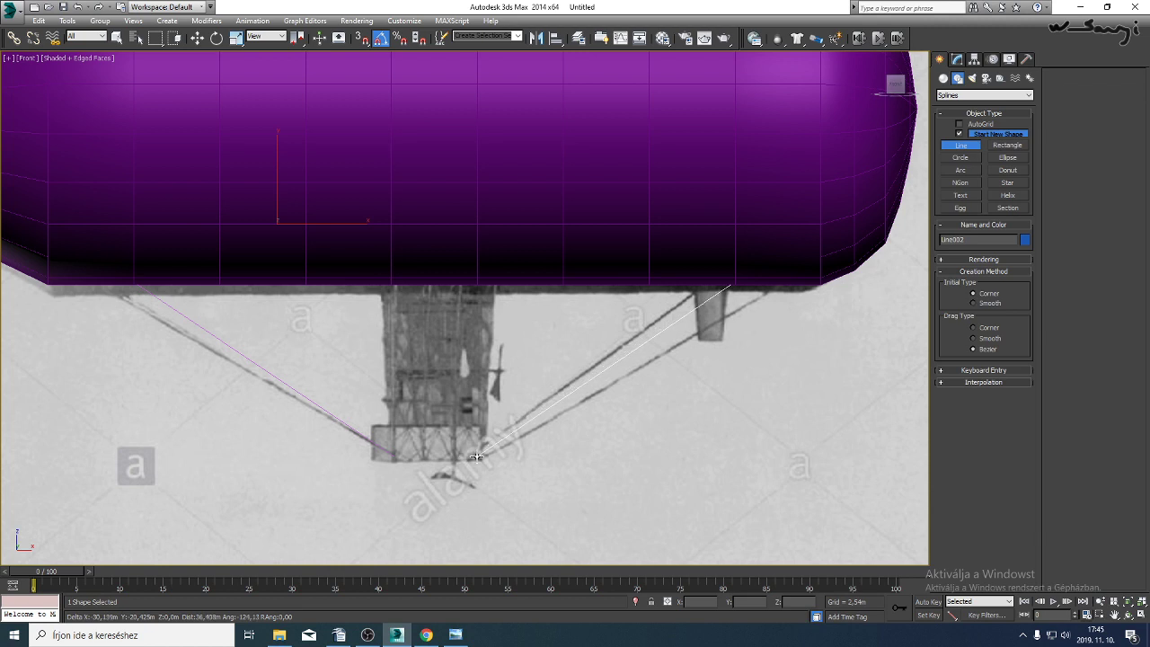
right_click(481, 457)
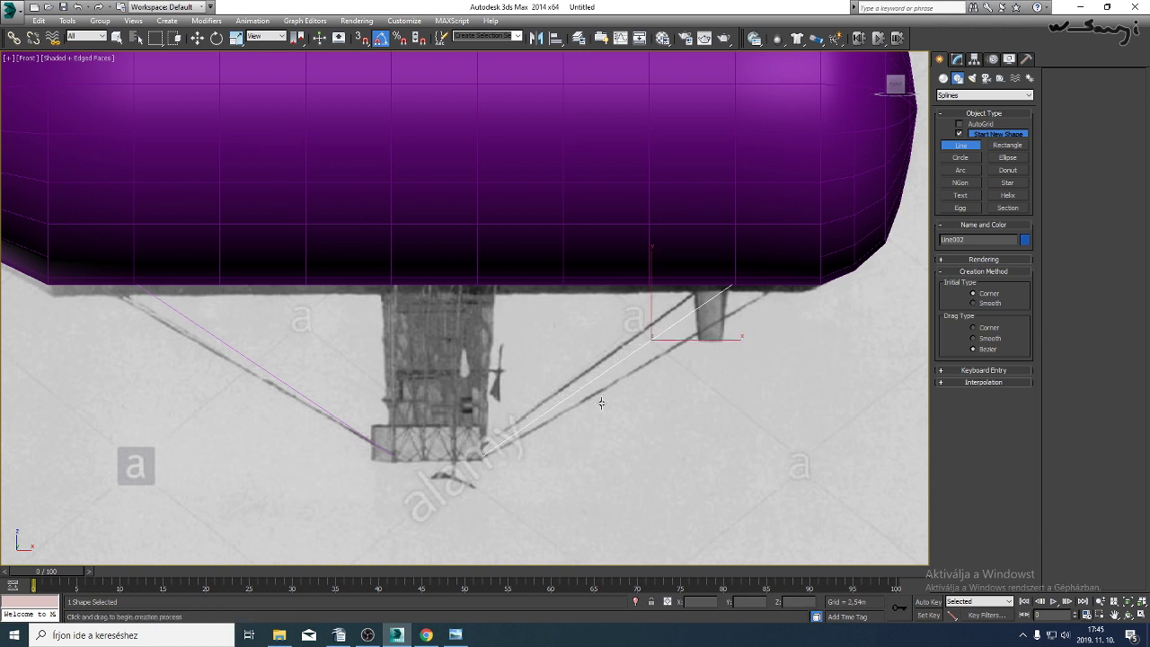
Move the upper vertex of the rear strut line sideways to the hull's side, at about Y -11.76 m.
scroll(601, 403, "down", 3)
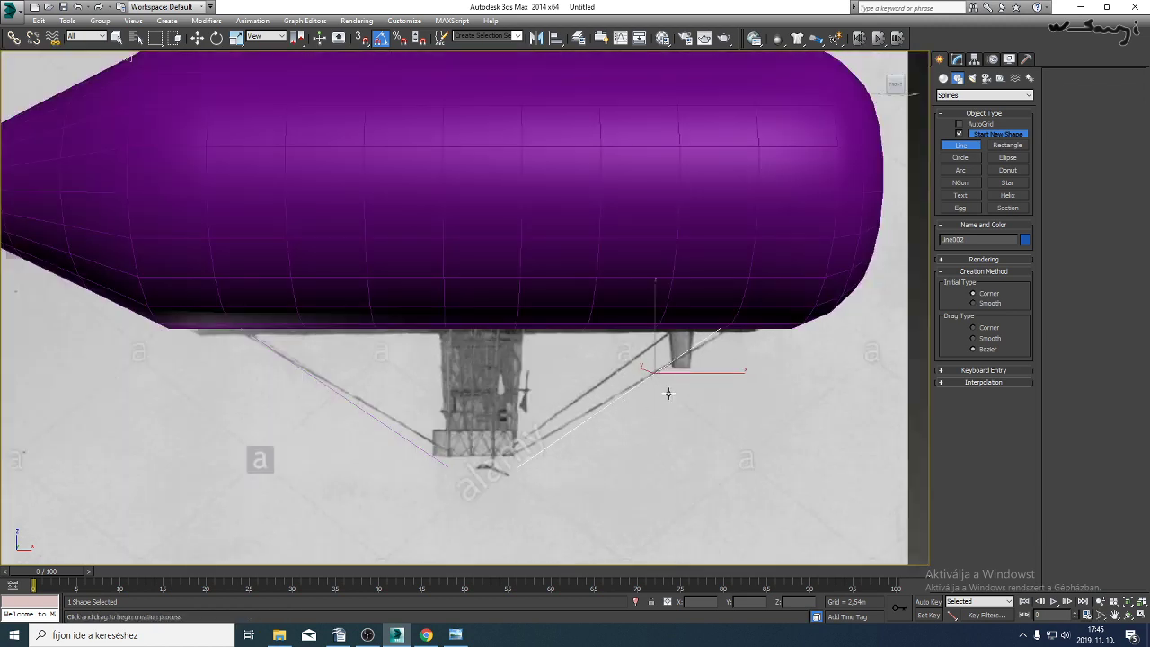
left_click(957, 59)
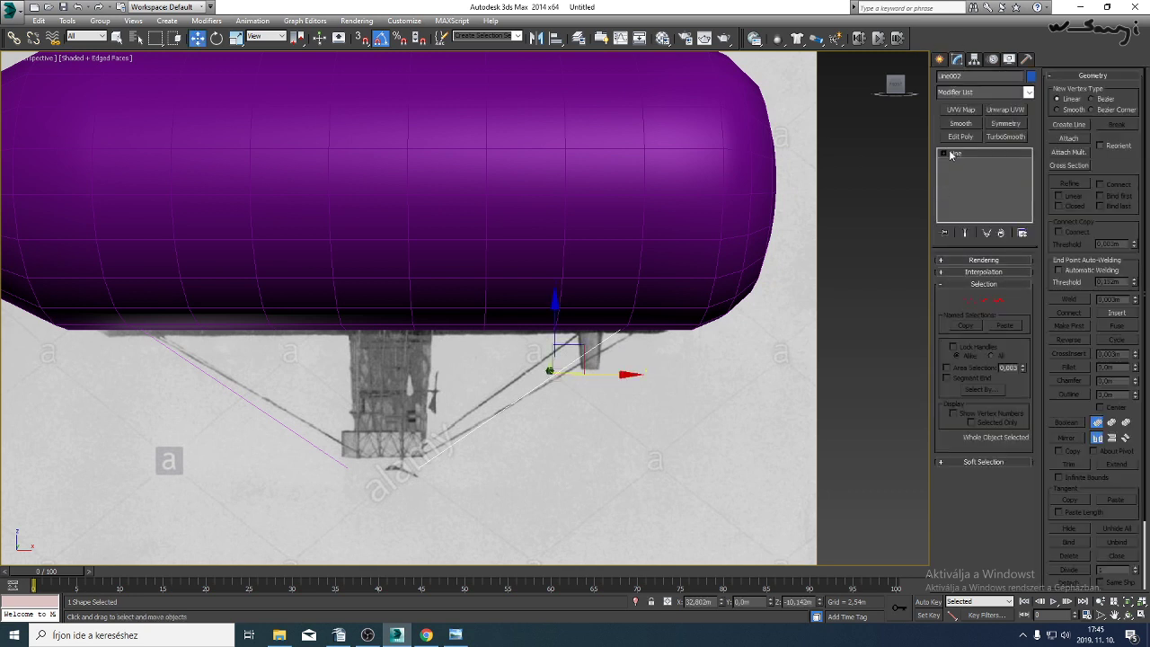
left_click(945, 153)
left_click(965, 163)
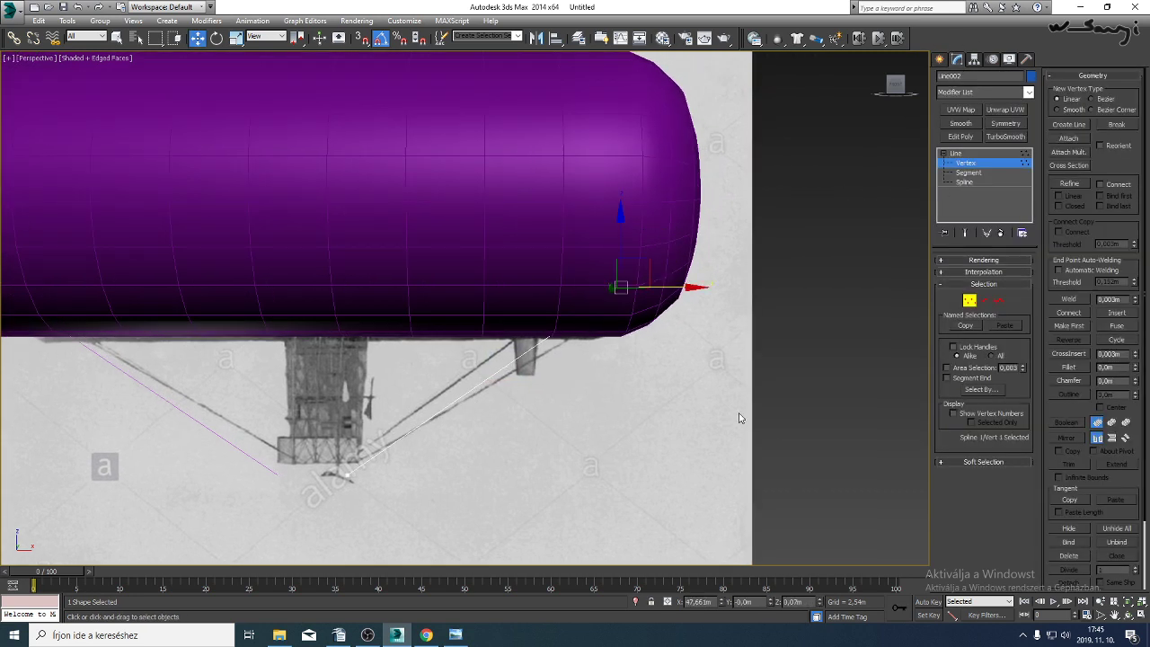
left_click(1129, 616)
left_click_drag(570, 272, 422, 283)
right_click(640, 331)
left_click_drag(683, 301, 573, 290)
middle_click_drag(509, 306, 728, 302)
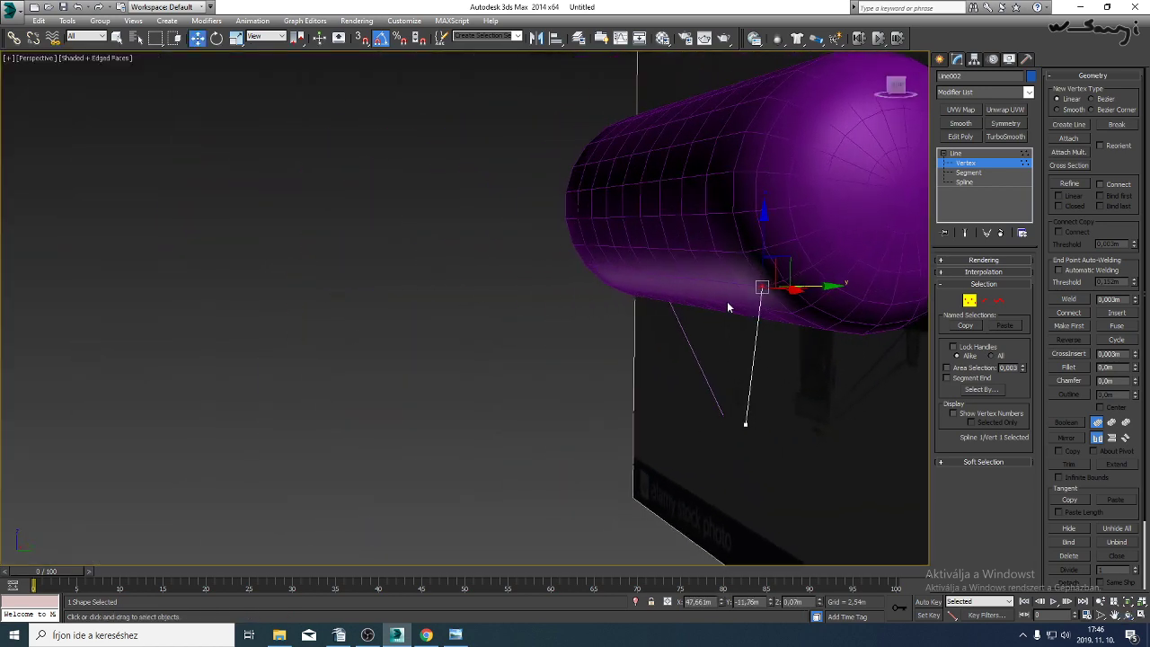
key("F3")
left_click_drag(696, 231, 621, 286)
key("F3")
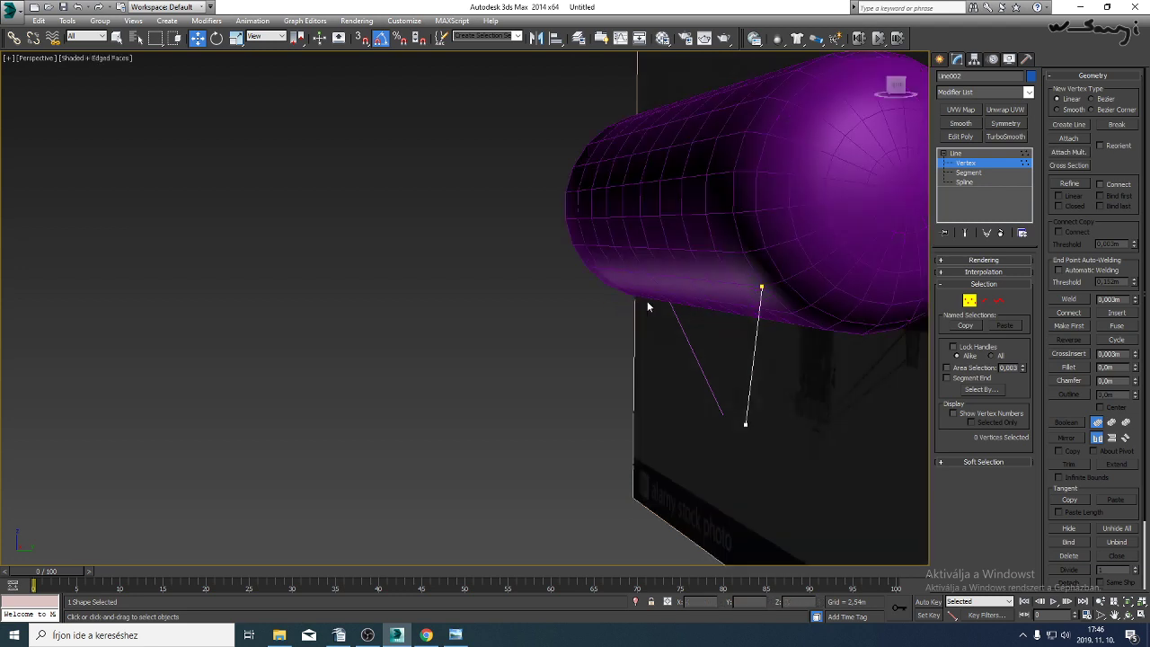
Move the front strut line's upper vertex sideways onto the hull's mesh corner at the nose cone's base, at about Y -11.63 m.
left_click(958, 154)
left_click(690, 337)
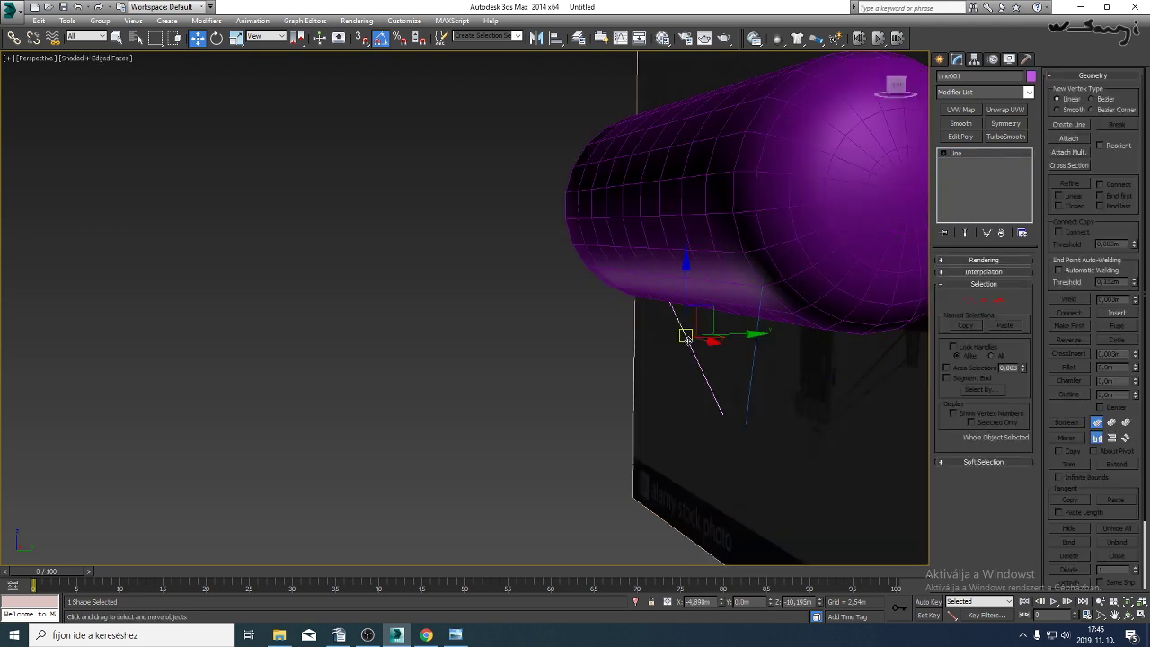
left_click(944, 153)
left_click(962, 164)
key("F3")
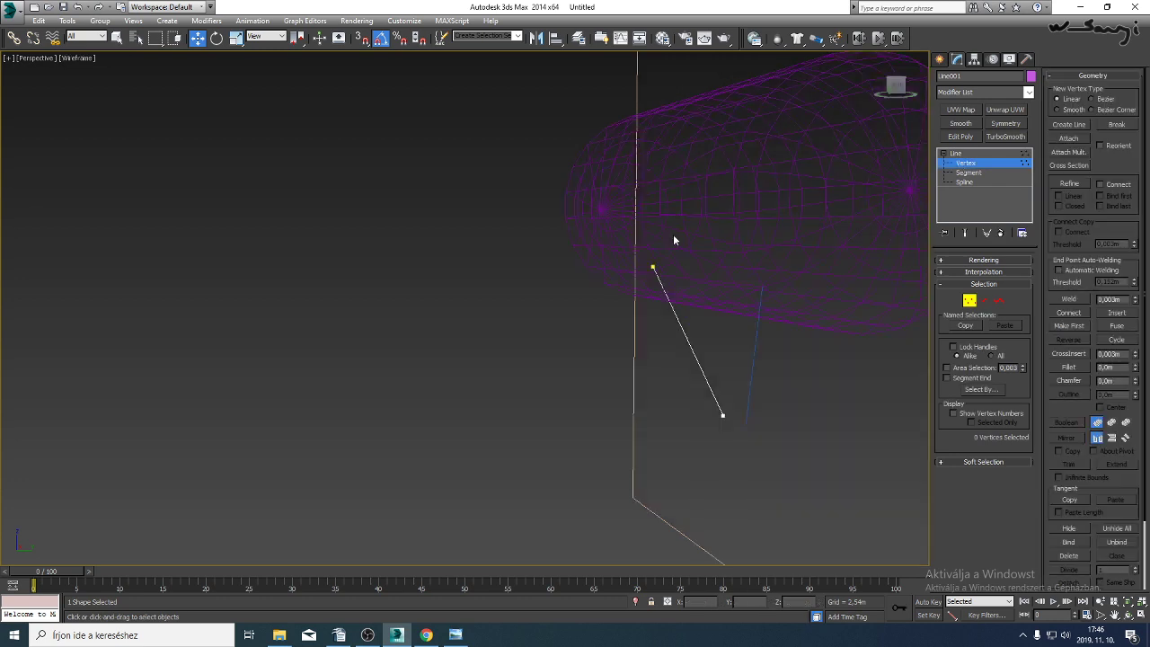
left_click_drag(675, 238, 605, 298)
key("F3")
left_click_drag(707, 264, 645, 277)
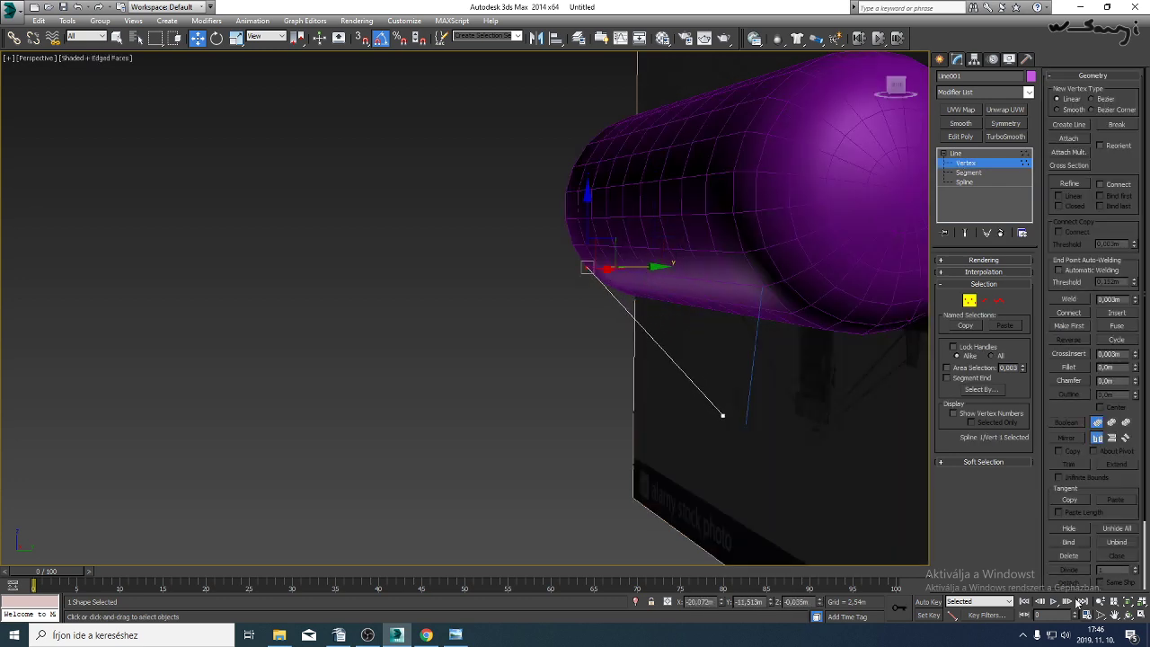
left_click(1128, 604)
middle_click_drag(464, 308, 565, 349, "alt")
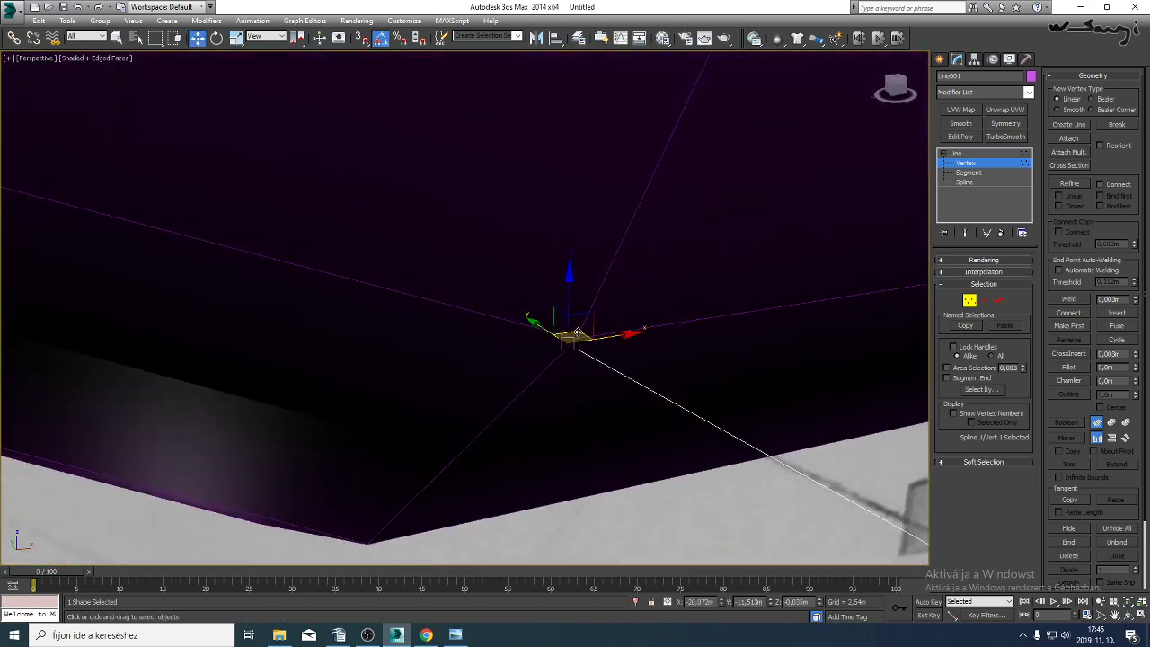
mouse_move(578, 334)
left_mouse_down()
mouse_move(578, 297)
mouse_move(594, 331)
left_mouse_up()
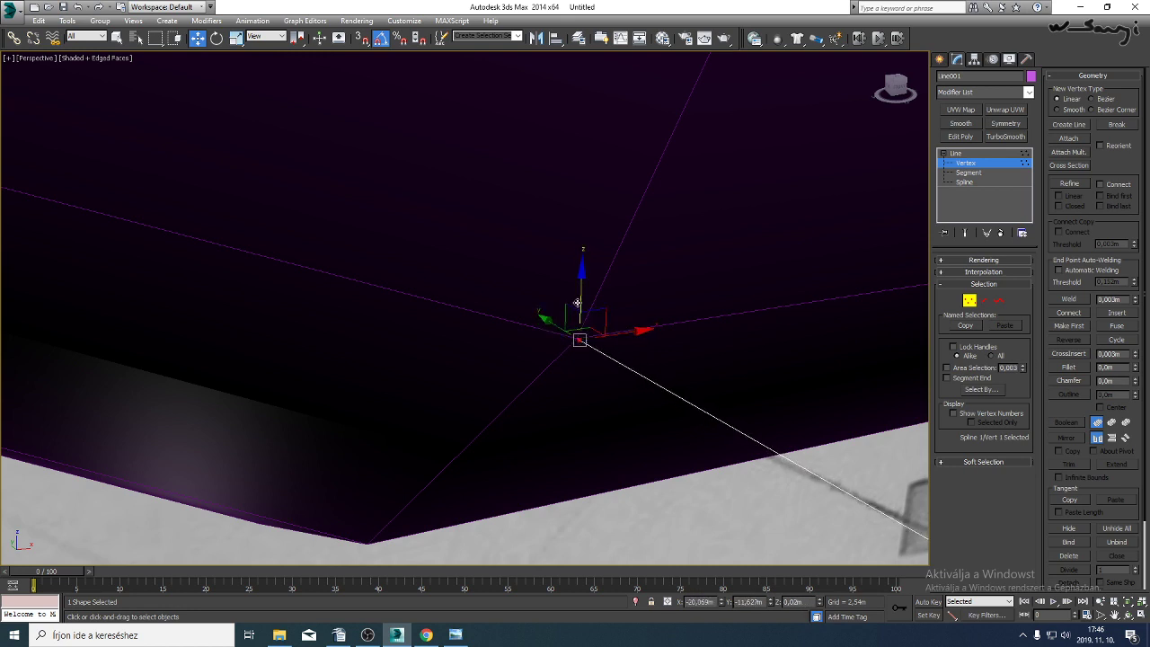
Fine-tune the rear strut line's upper vertex to about Y -11.70 m so it meets the hull's mesh corner.
middle_click_drag(594, 331, 251, 345)
middle_click_drag(782, 336, 439, 341)
scroll(438, 341, "down", 3)
scroll(635, 306, "up", 3)
middle_click_drag(635, 305, 594, 307)
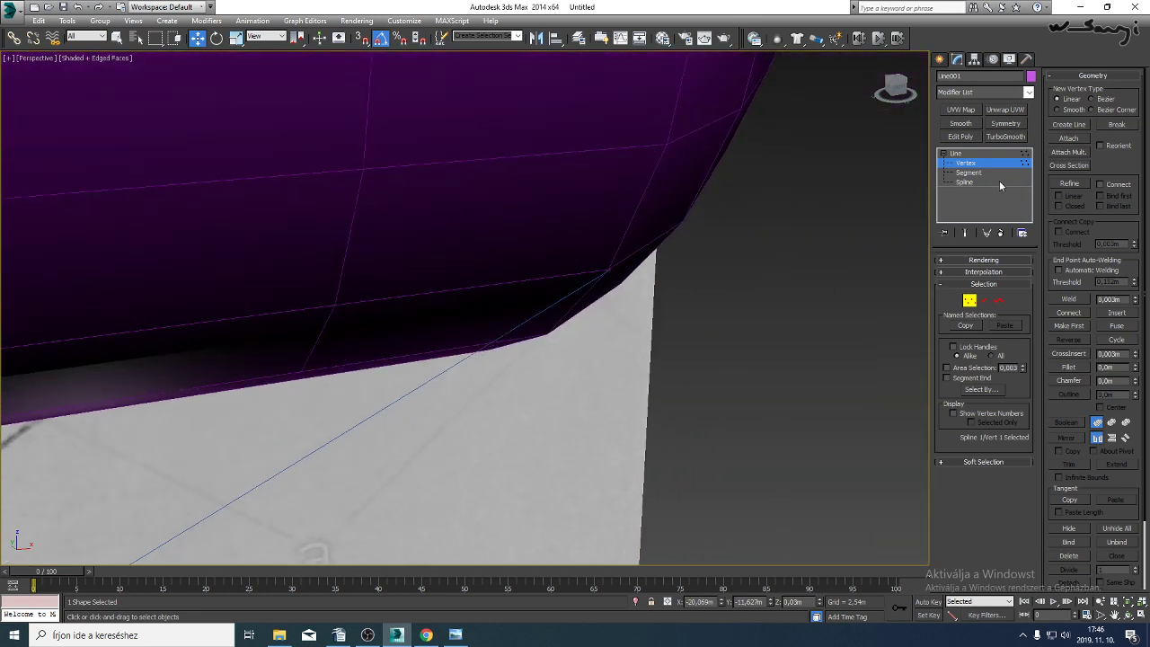
left_click(975, 156)
right_click(590, 283)
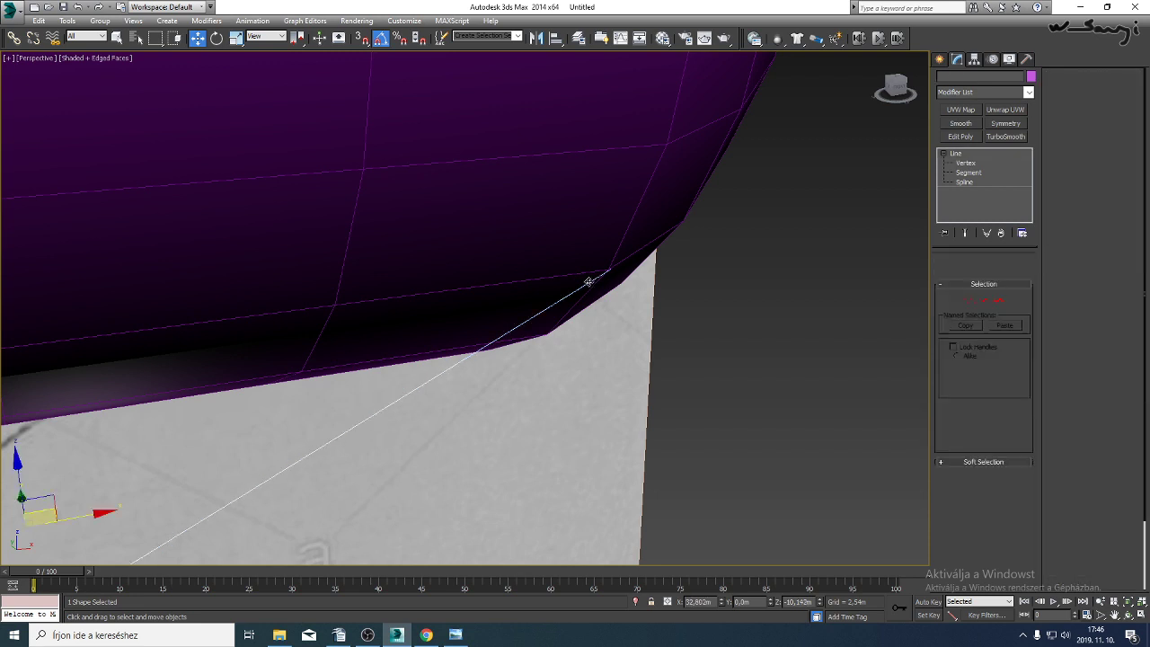
left_click(973, 163)
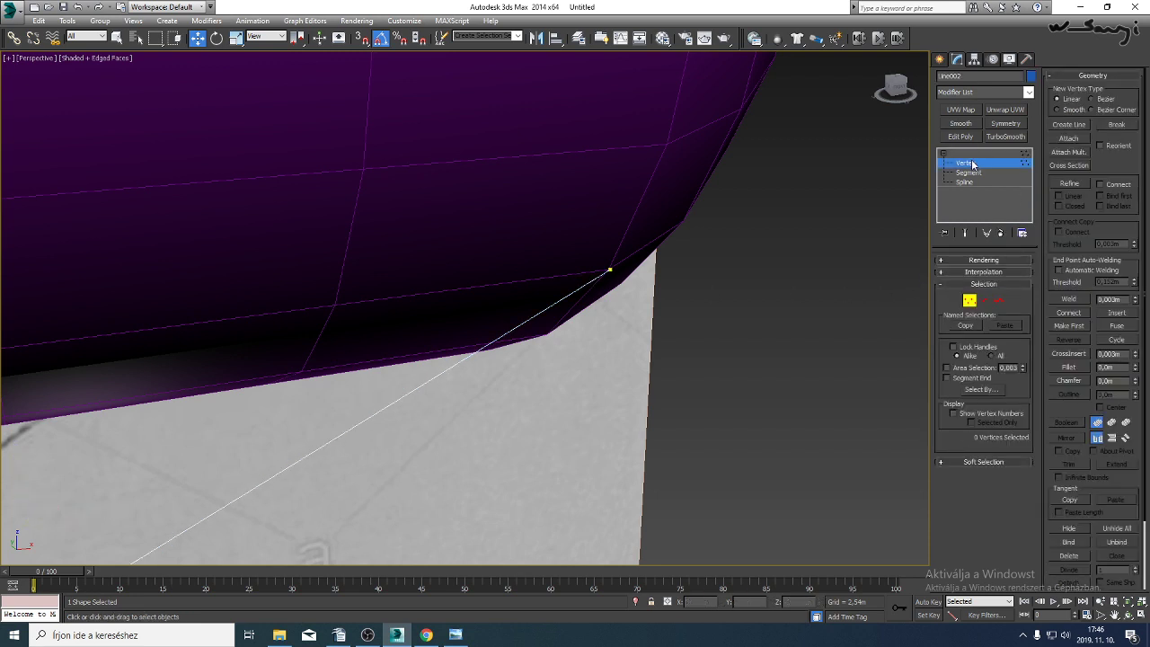
left_click(608, 267)
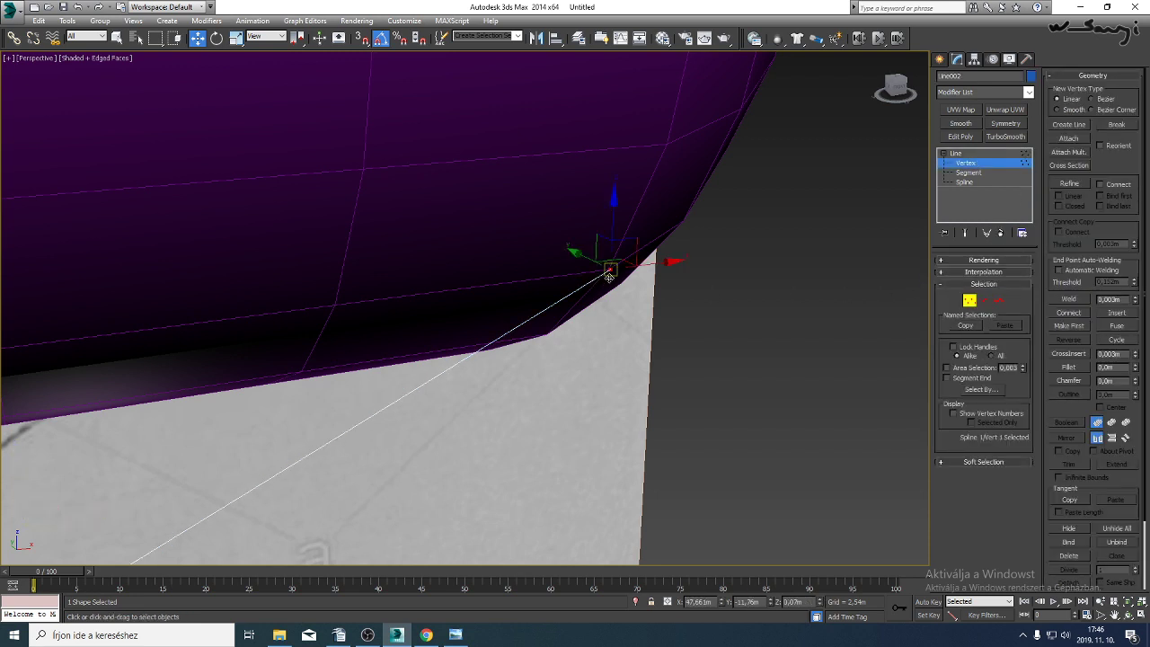
left_click_drag(579, 256, 580, 257)
middle_click_drag(537, 377, 514, 362, "alt")
scroll(398, 470, "down", 6)
scroll(551, 354, "up", 3)
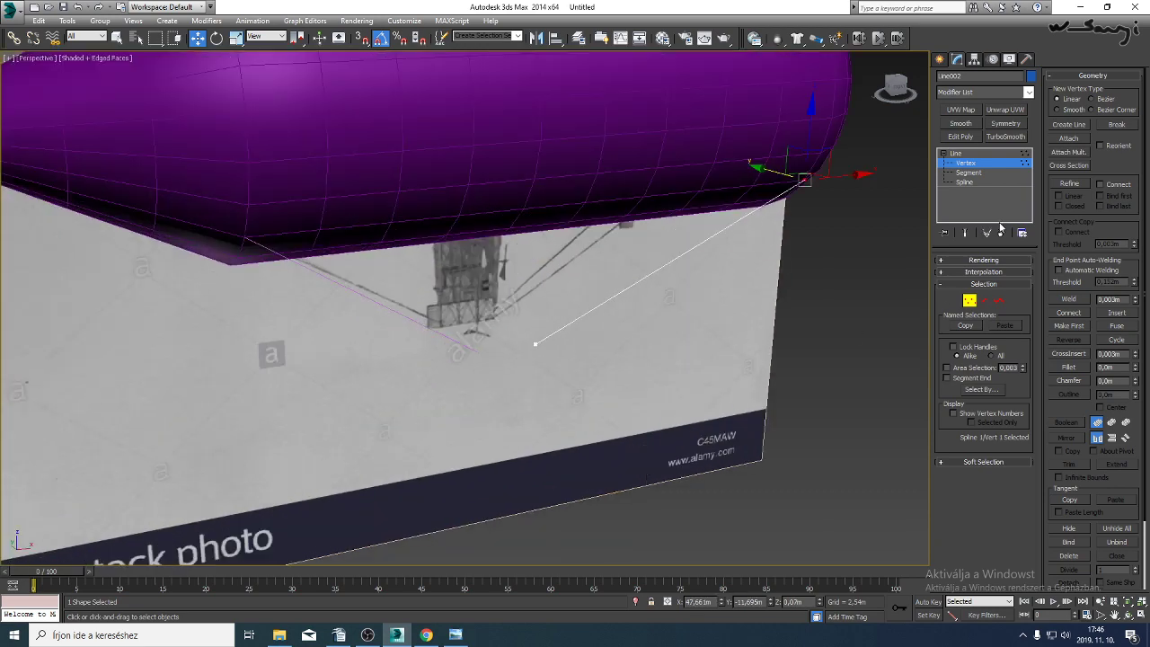
Attach the front strut line to the rear one to form a single spline object.
left_click(1070, 139)
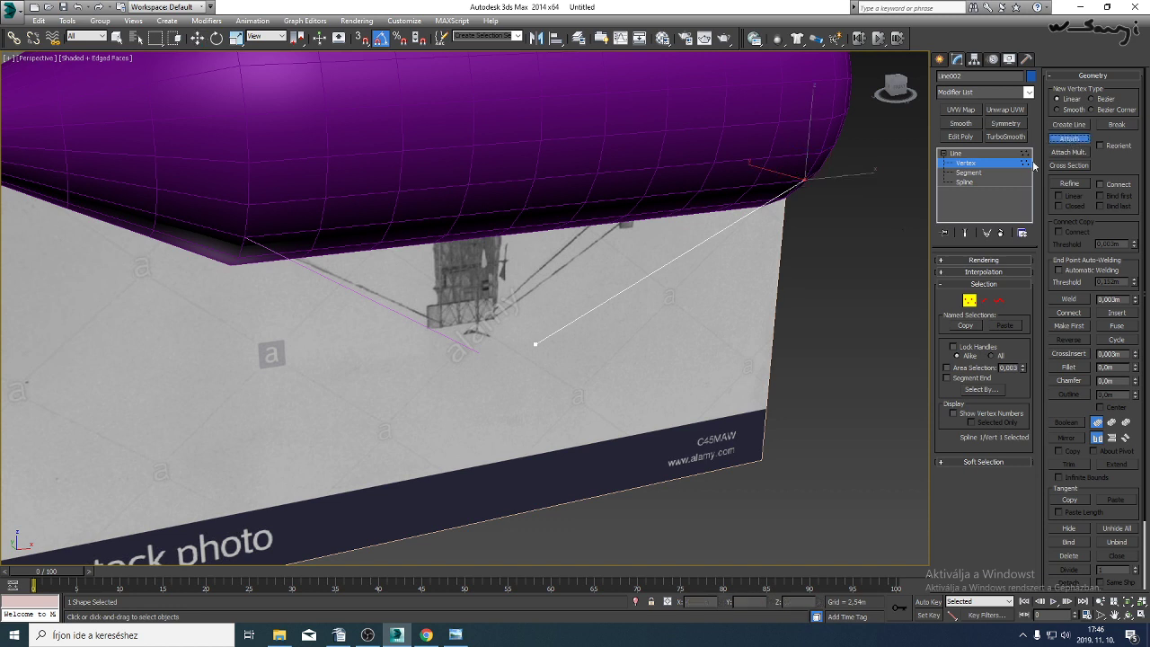
left_click(423, 319)
middle_click_drag(573, 388, 576, 404)
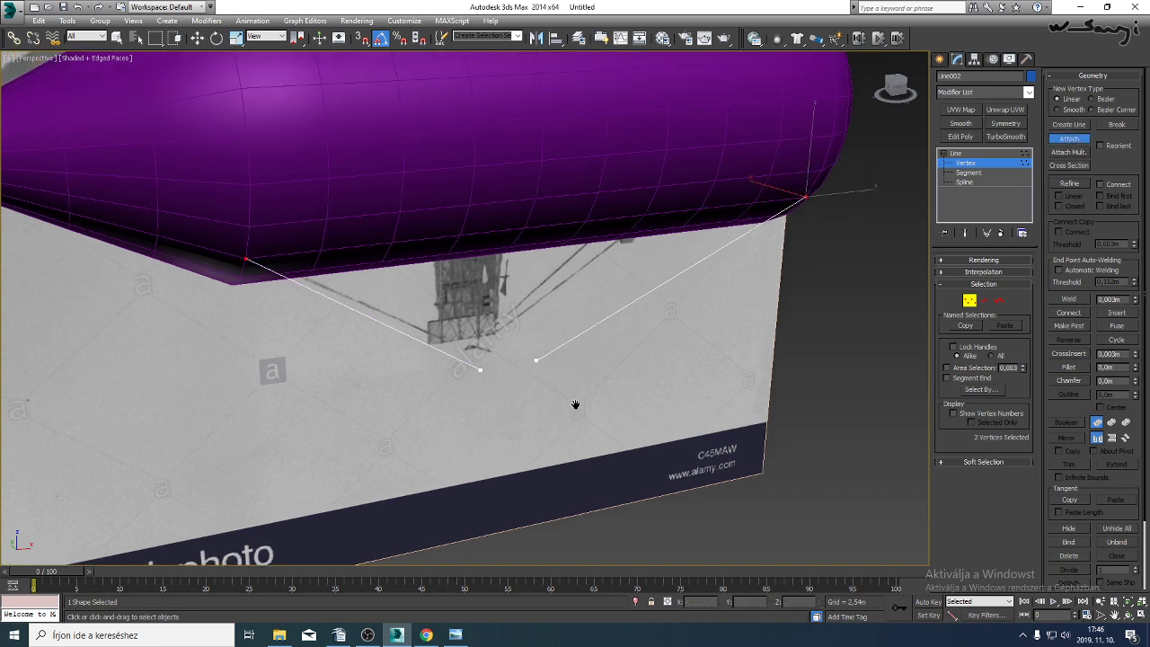
left_click(956, 153)
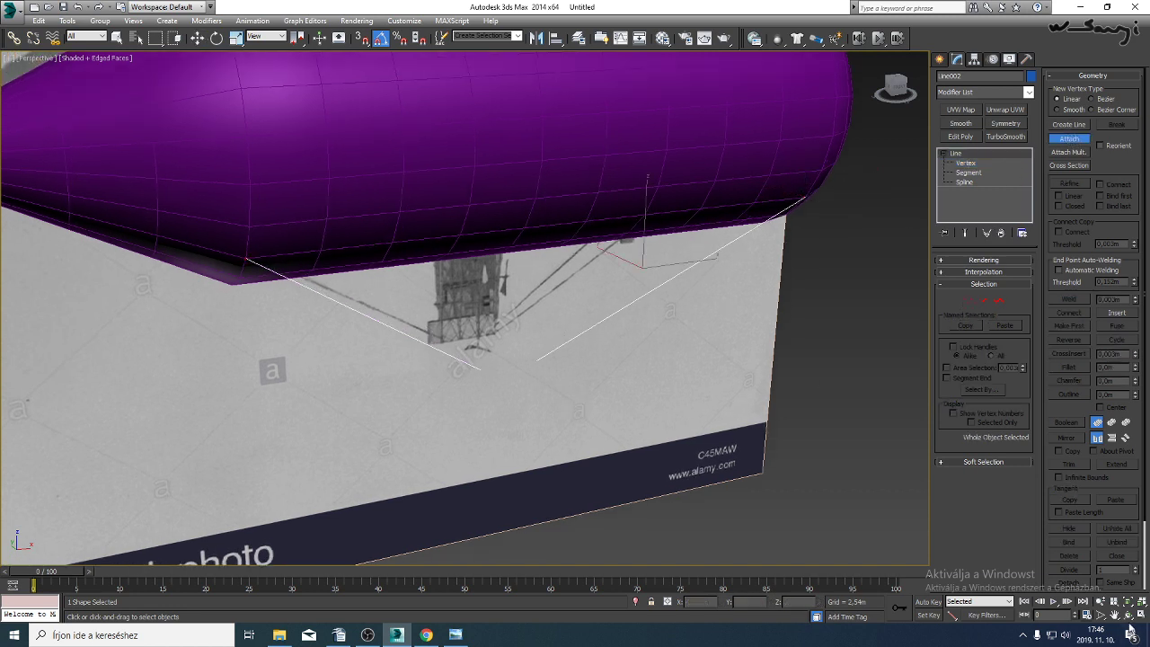
middle_click_drag(528, 370, 614, 486, "alt")
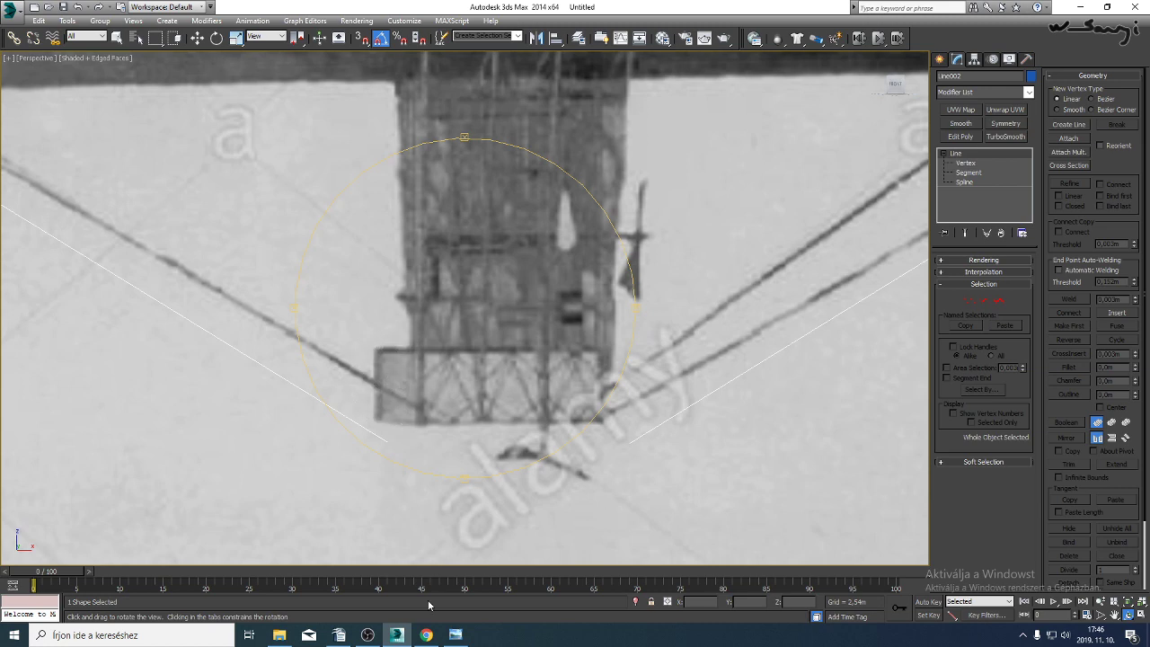
Switch to Windows Photo Viewer and examine the gondola and its struts in the 1895 side photo and the Balatoni Múzeum photo.
left_click(454, 635)
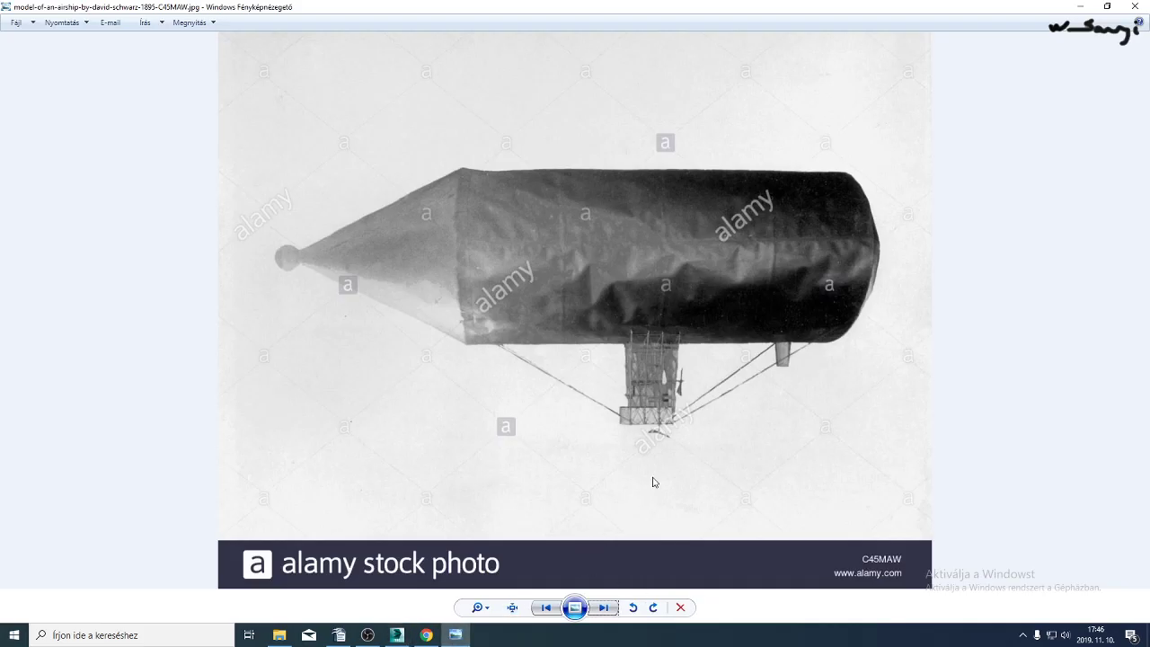
scroll(653, 482, "up", 4)
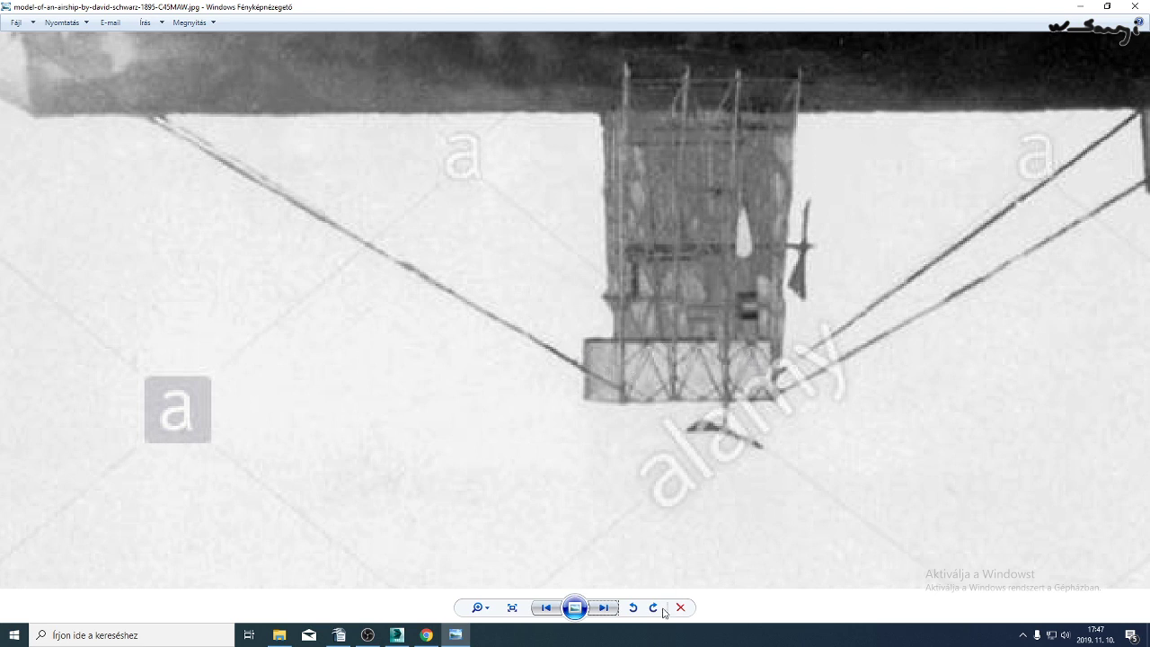
left_click(604, 609)
left_click(604, 609)
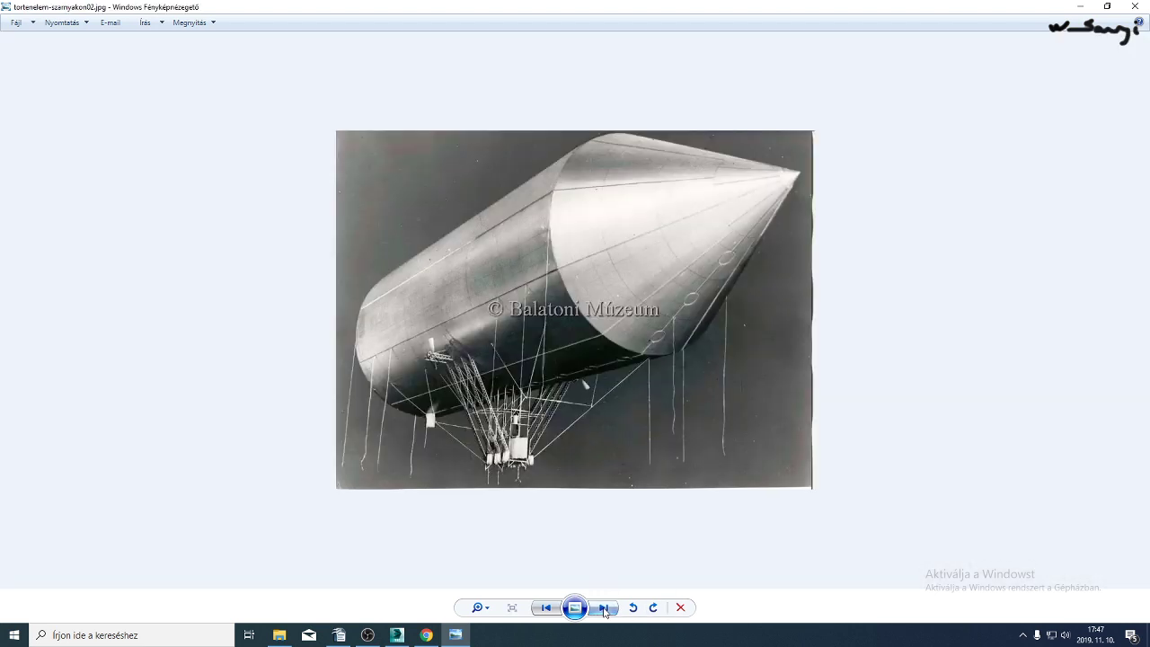
scroll(517, 489, "up", 4)
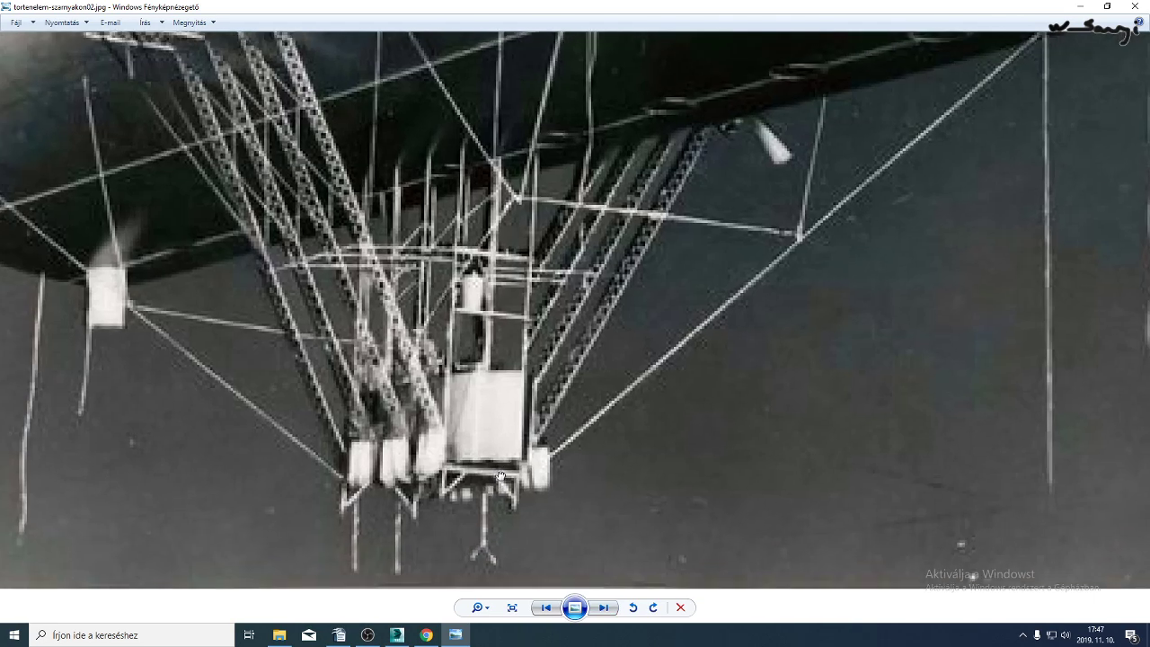
scroll(503, 481, "down", 3)
Examine the pictures of the gondola's side frames with engine and the hull's rib skeleton, and delete the rib-skeleton picture.
left_click(604, 608)
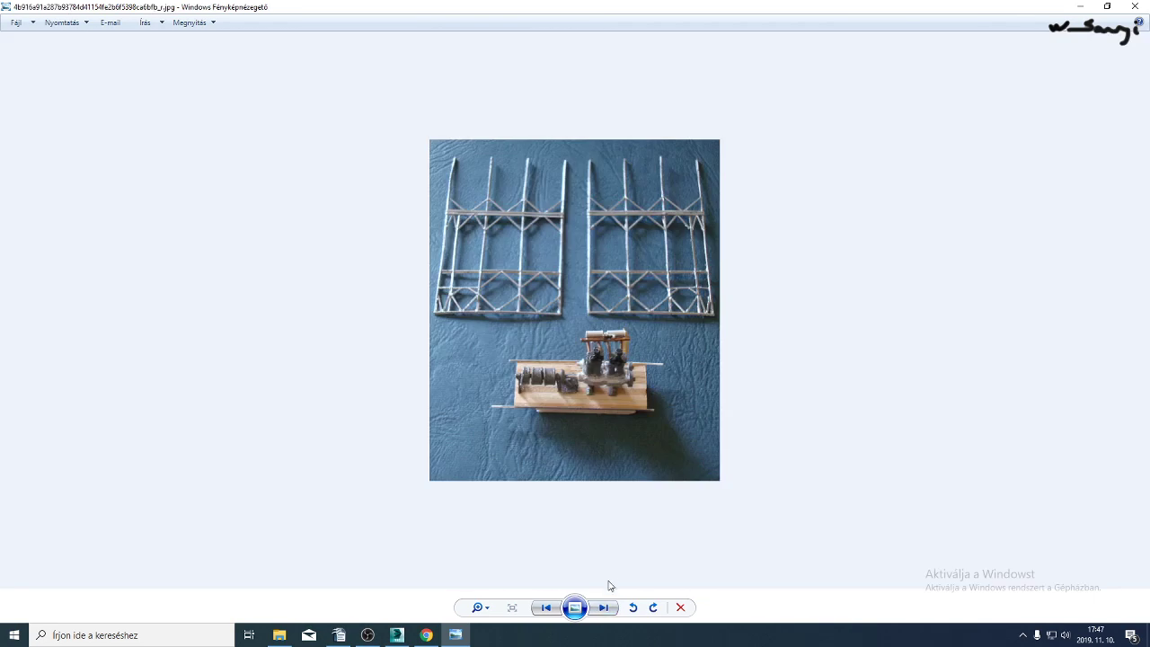
scroll(593, 472, "up", 3)
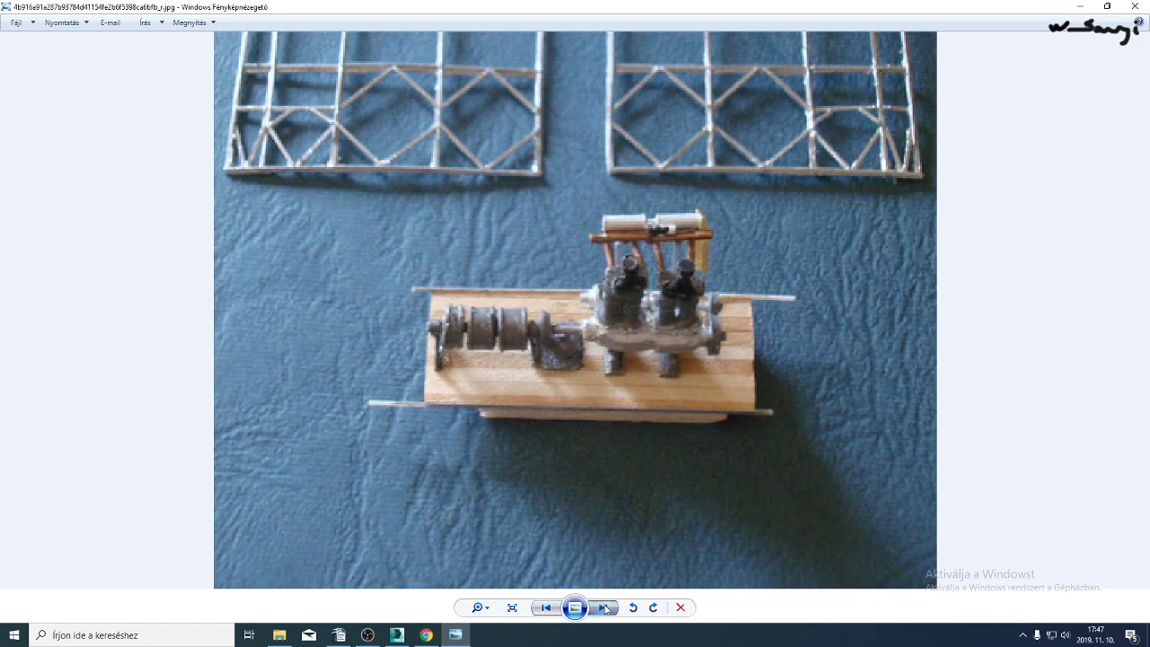
left_click(604, 609)
scroll(551, 393, "up", 3)
left_click(604, 608)
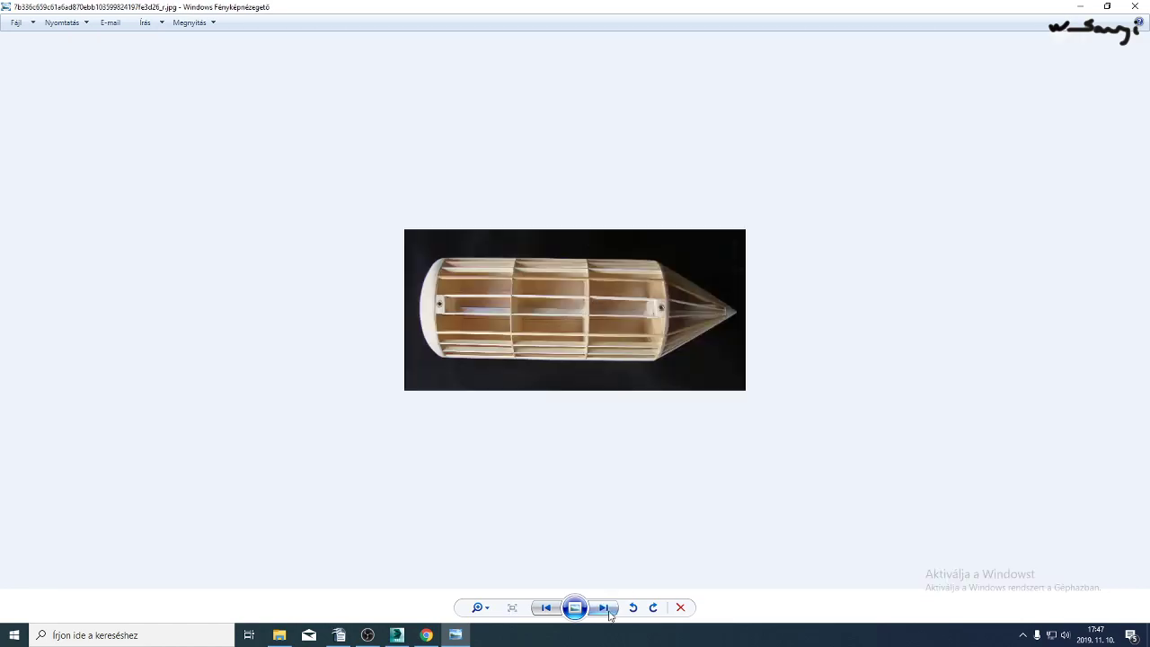
scroll(557, 454, "up", 3)
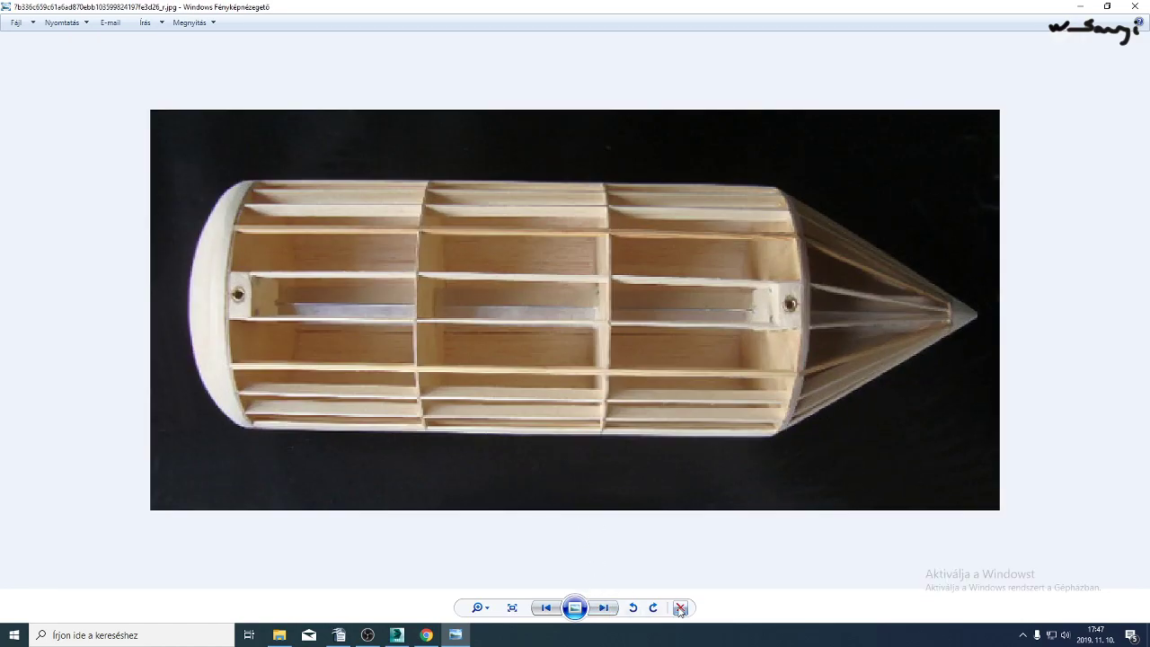
left_click(680, 608)
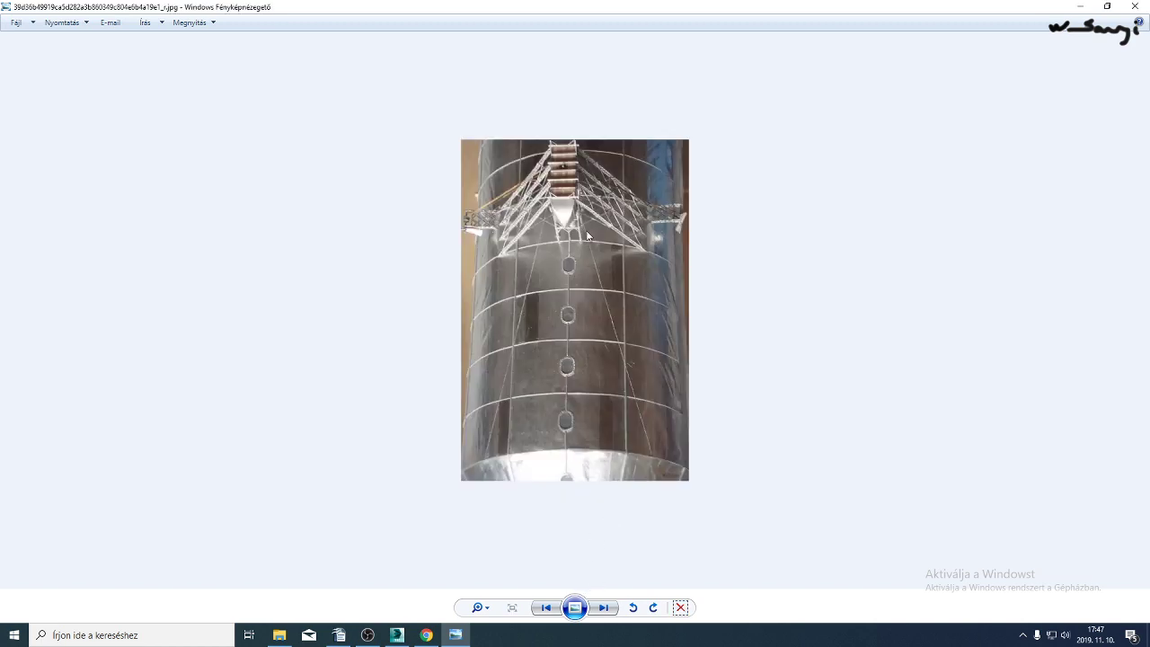
Examine the scale-model photos for the hull's underside, the lattice struts and the gondola's shape.
scroll(557, 229, "up", 2)
left_click_drag(554, 216, 588, 378)
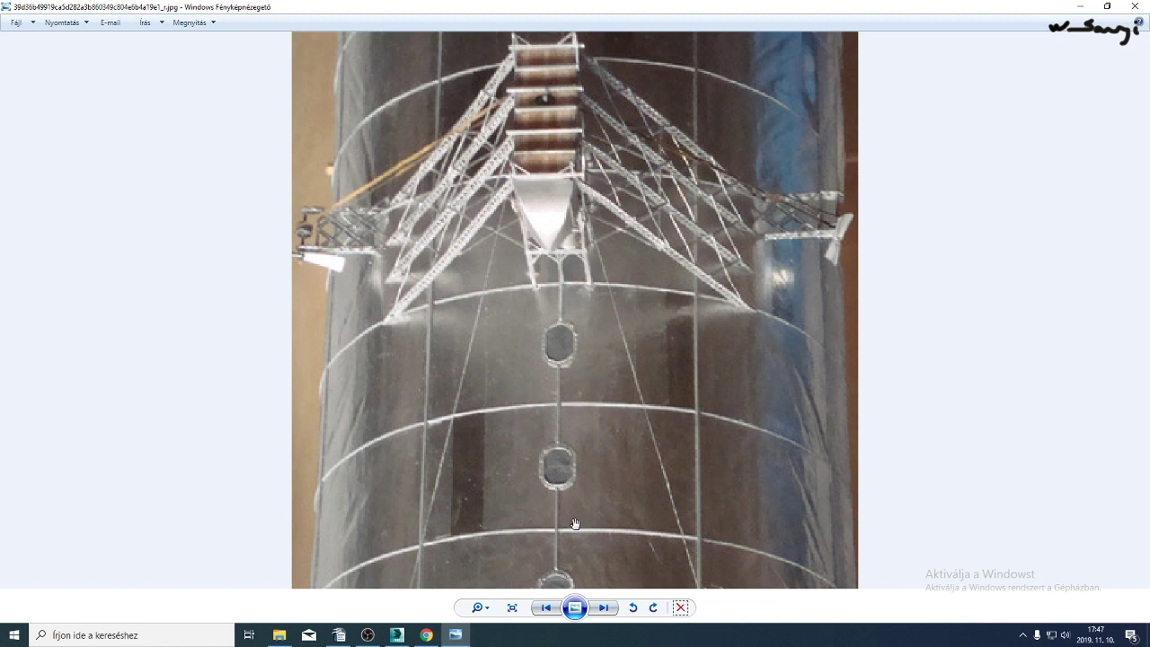
left_click(606, 609)
left_click(604, 608)
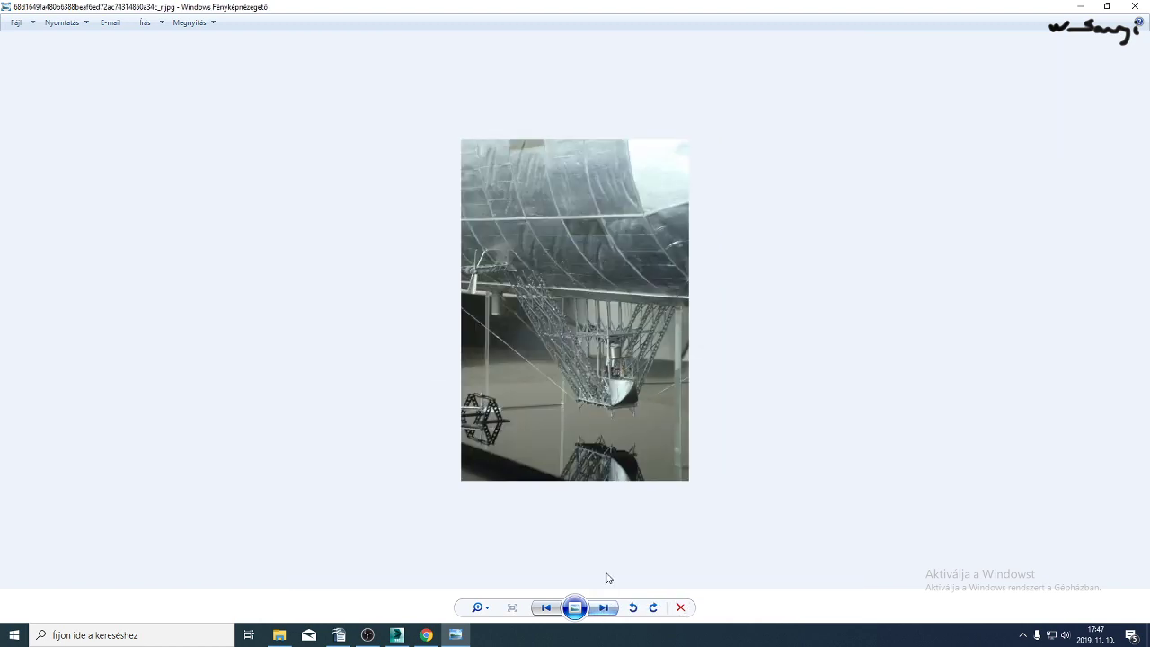
scroll(647, 449, "up", 5)
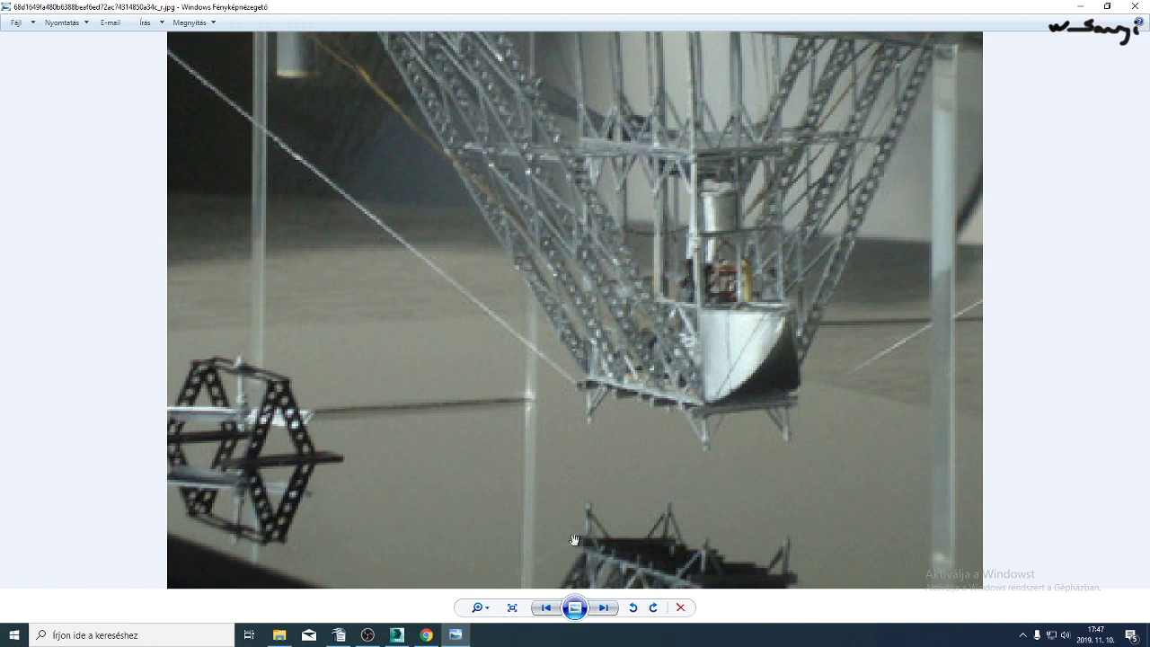
Return to 3ds Max and draw a box about 7.89 × 3.07 m and 0.43 m thick over the gondola's lattice section in the side photo.
left_click(397, 638)
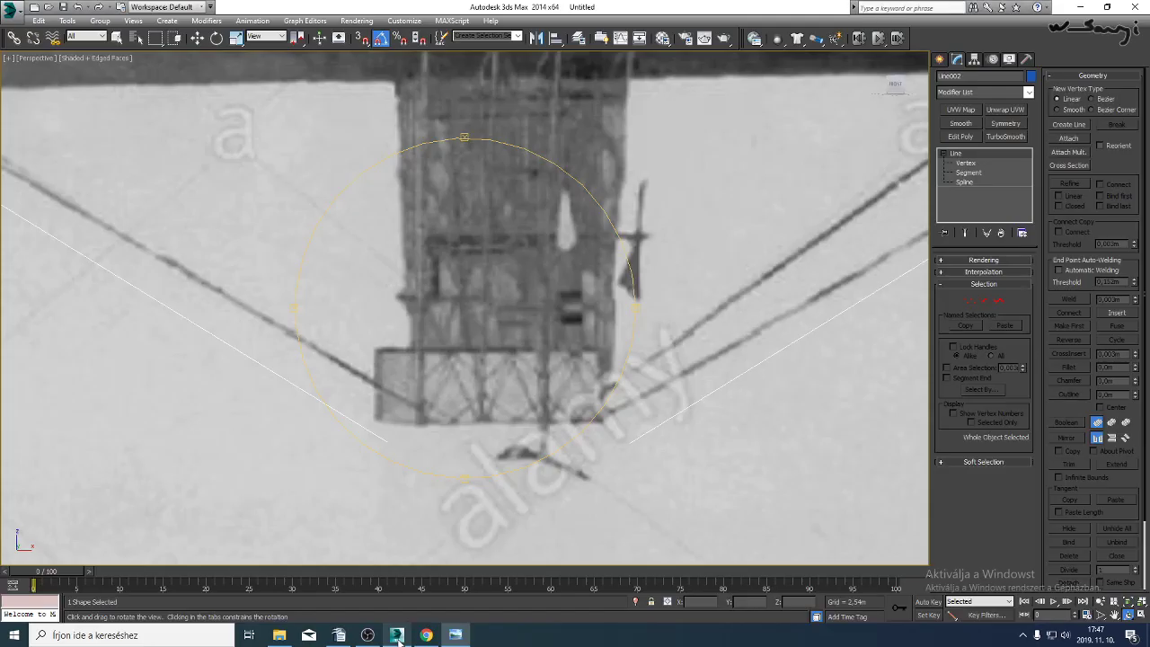
middle_click_drag(486, 384, 491, 366)
scroll(491, 372, "up", 1)
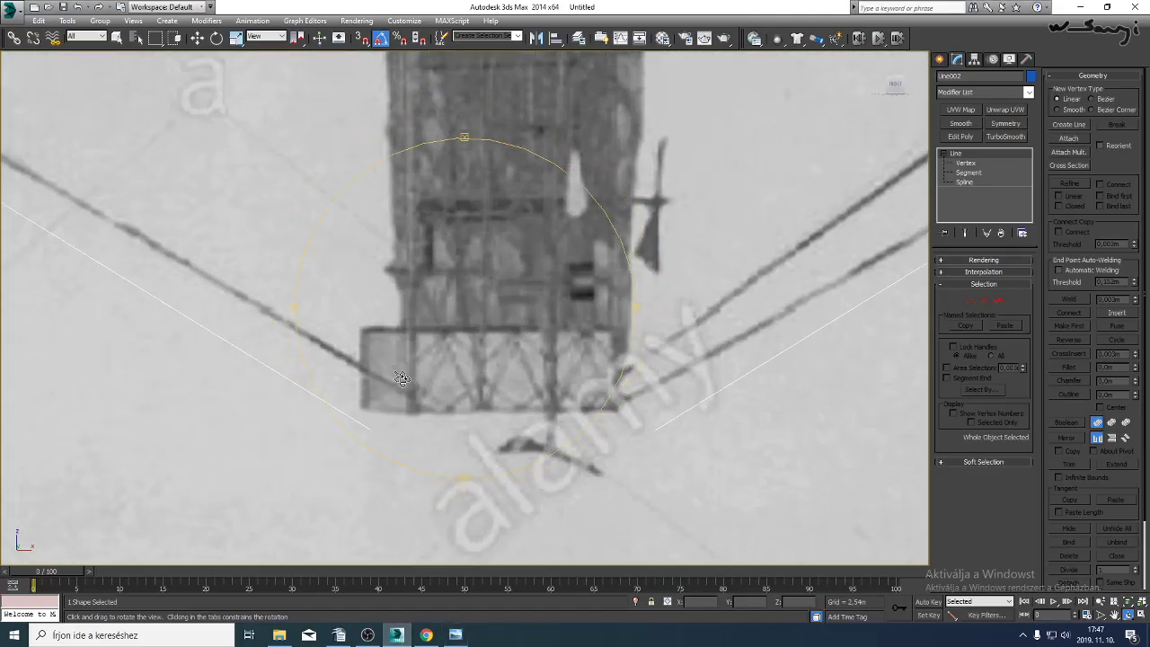
scroll(462, 365, "up", 1)
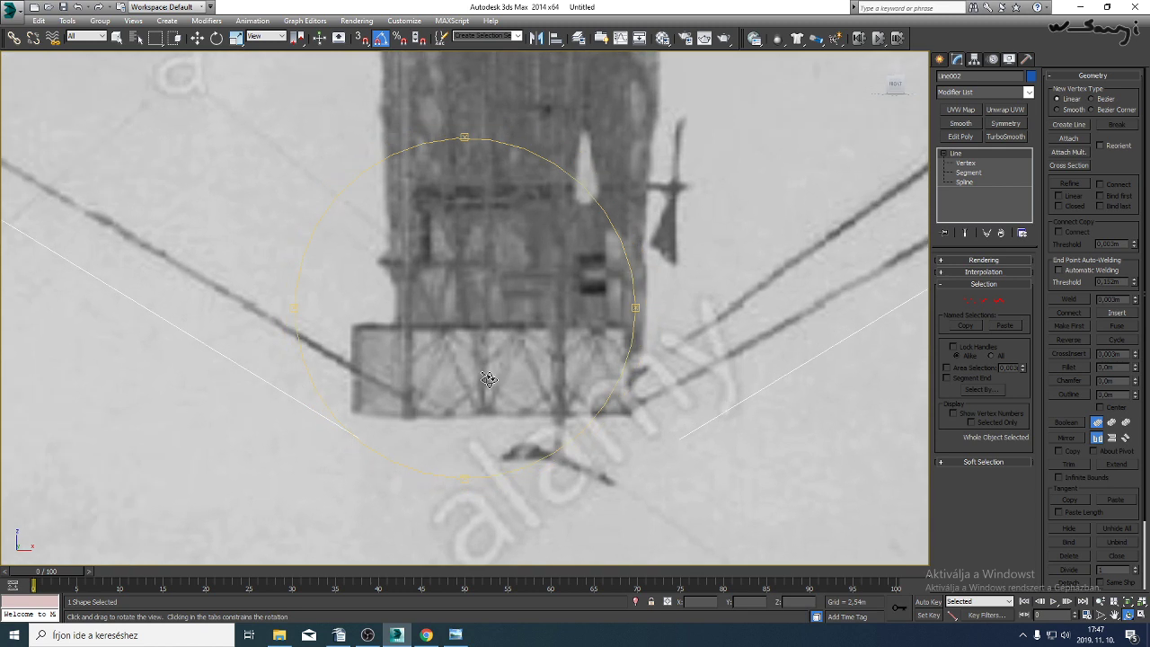
left_click(942, 60)
left_click(944, 78)
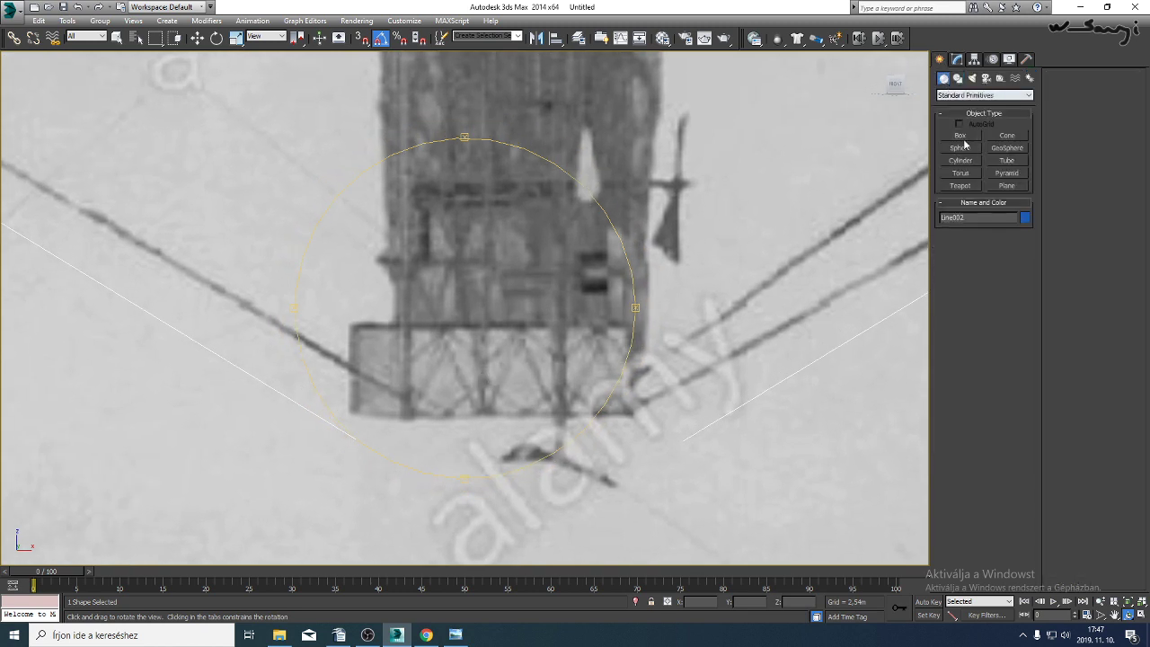
left_click(961, 136)
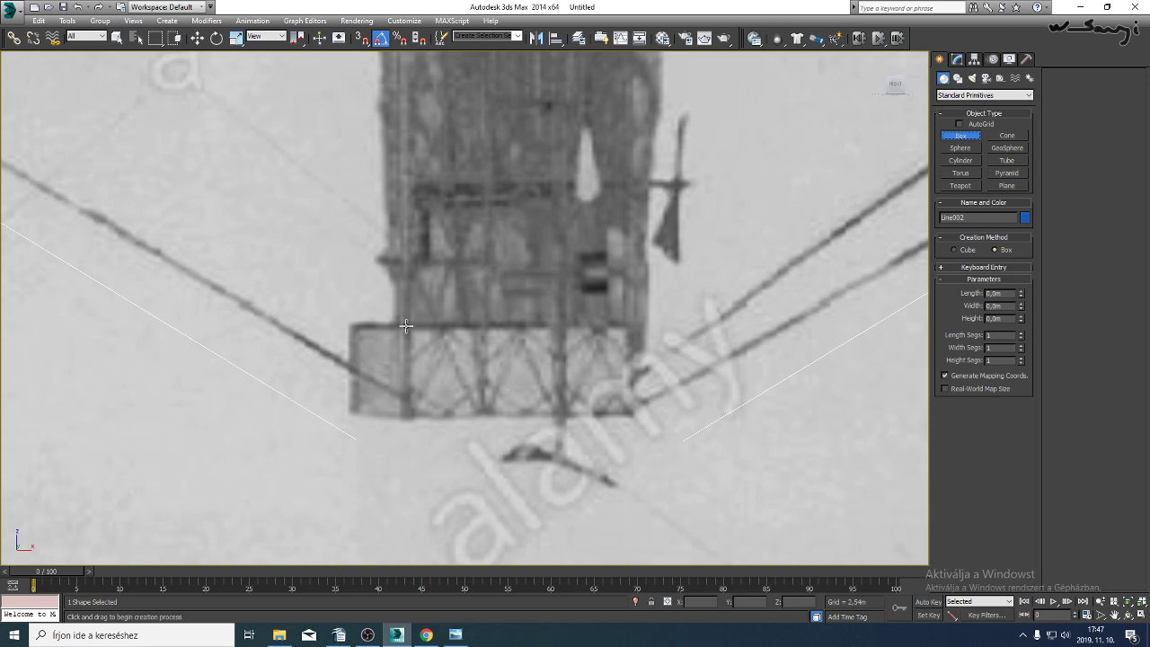
scroll(406, 326, "down", 10)
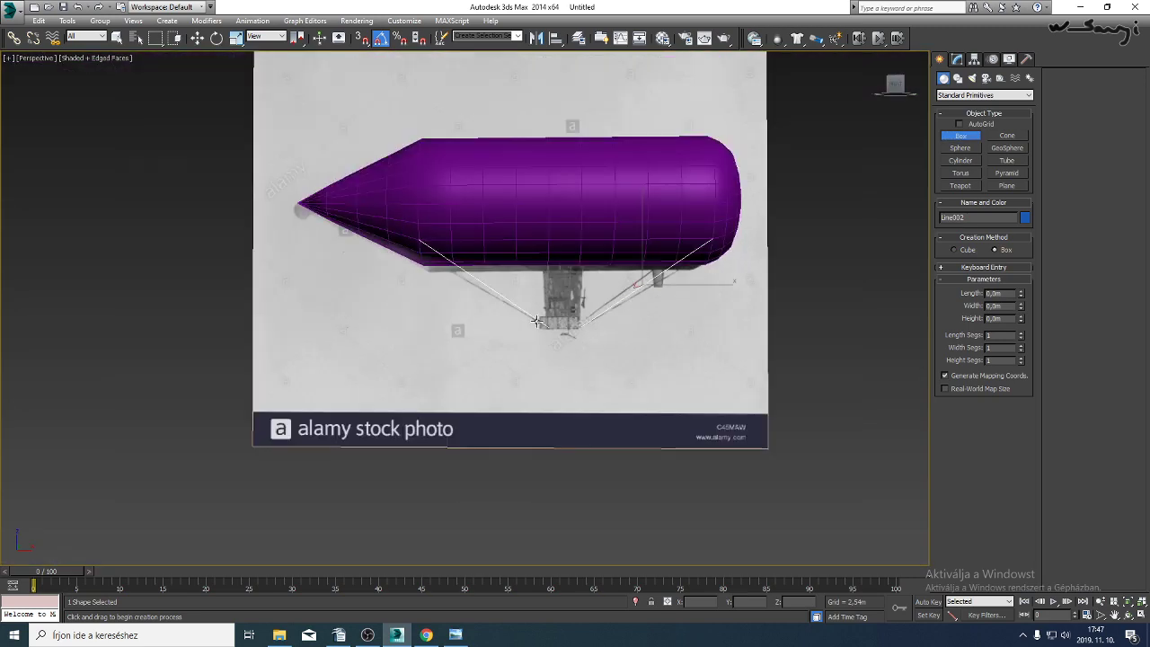
scroll(537, 318, "up", 10)
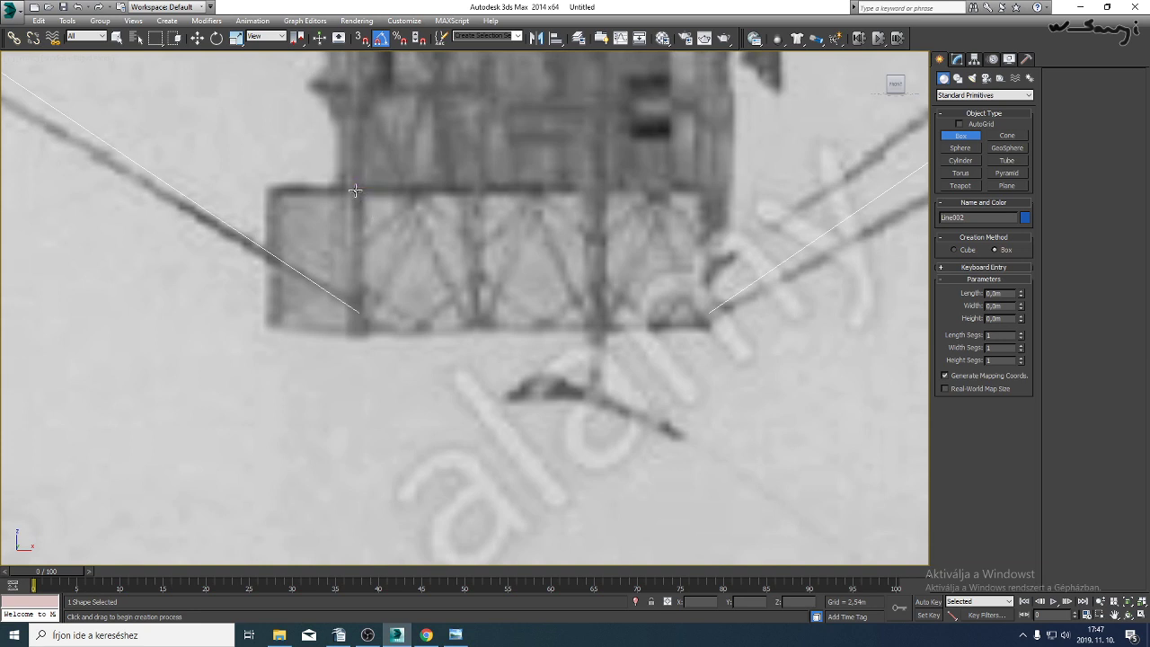
left_click_drag(355, 189, 715, 329)
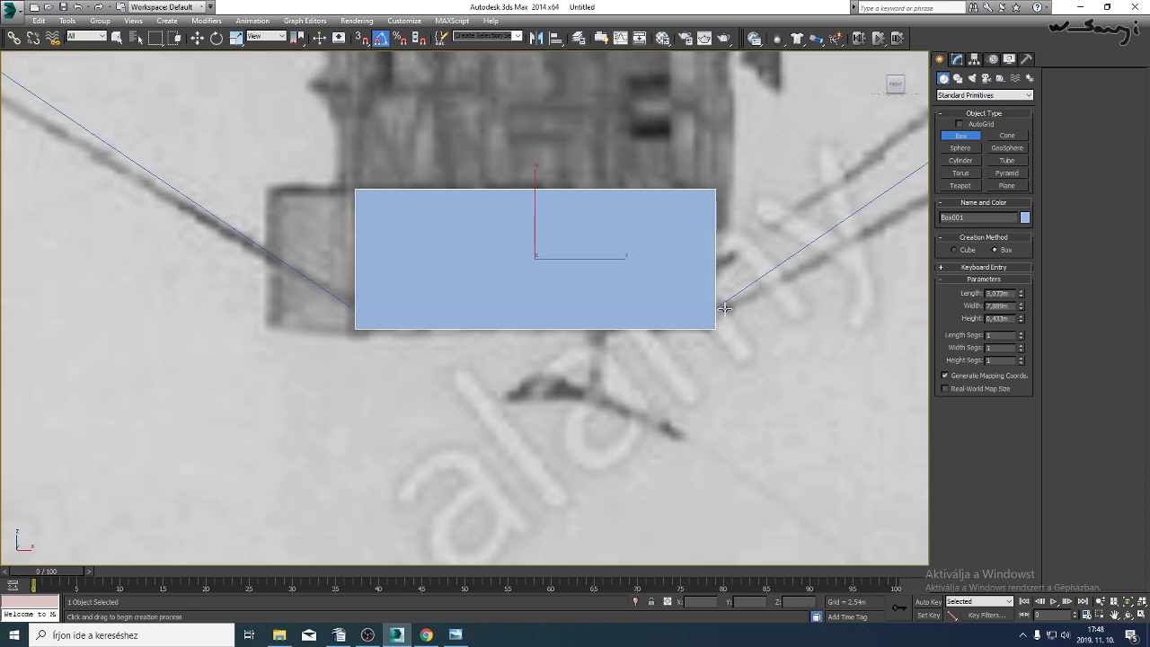
Move the gondola box slightly along the X axis towards the hull's pointed end, between the strut ends.
left_click(196, 38)
left_click_drag(577, 260, 570, 260)
middle_click_drag(569, 281, 628, 298)
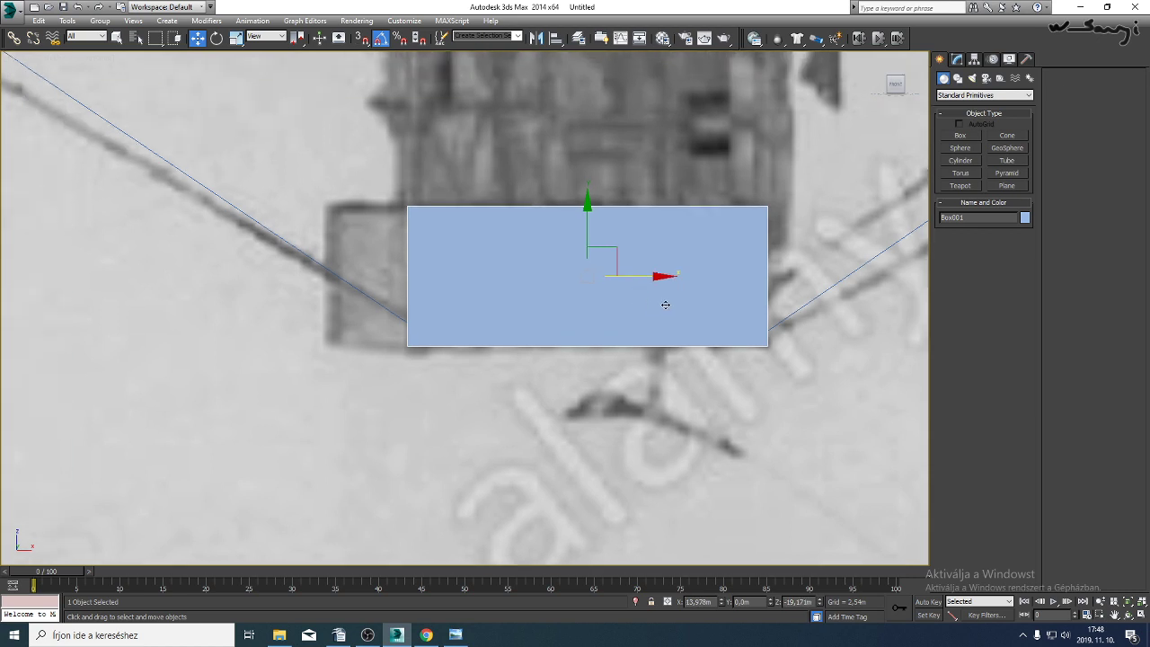
middle_click_drag(626, 327, 687, 380, "alt")
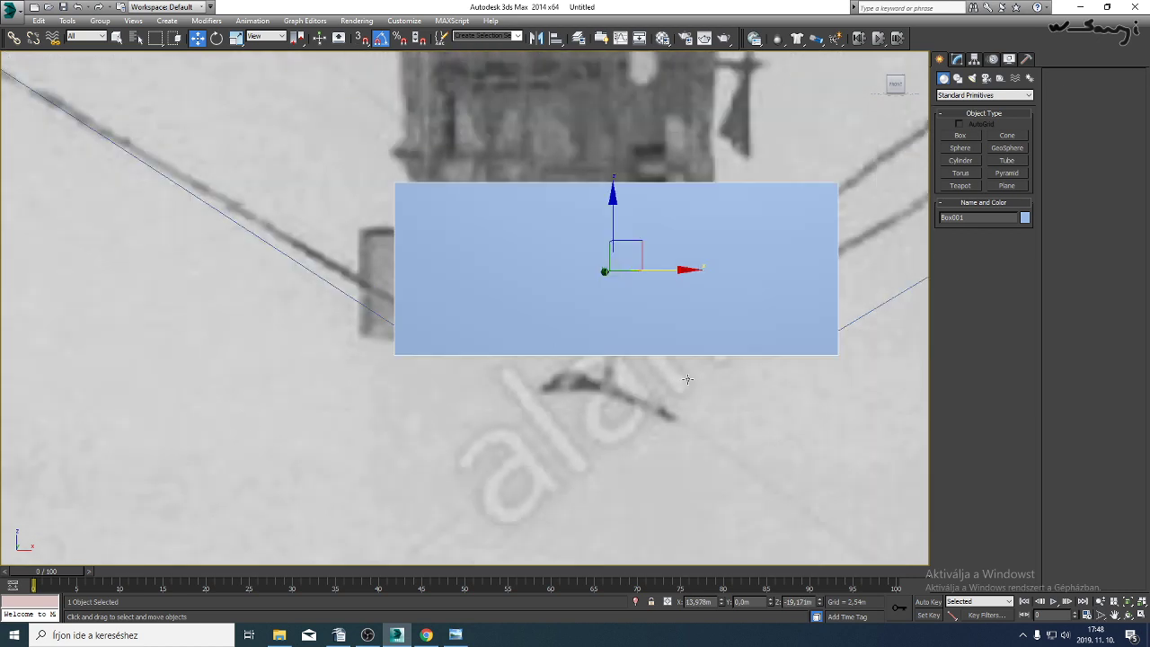
left_click(1130, 615)
left_click_drag(436, 278, 461, 354)
Check the gondola's shape in the scale-model photo and open the box's parameters for editing in 3ds Max.
left_click(456, 635)
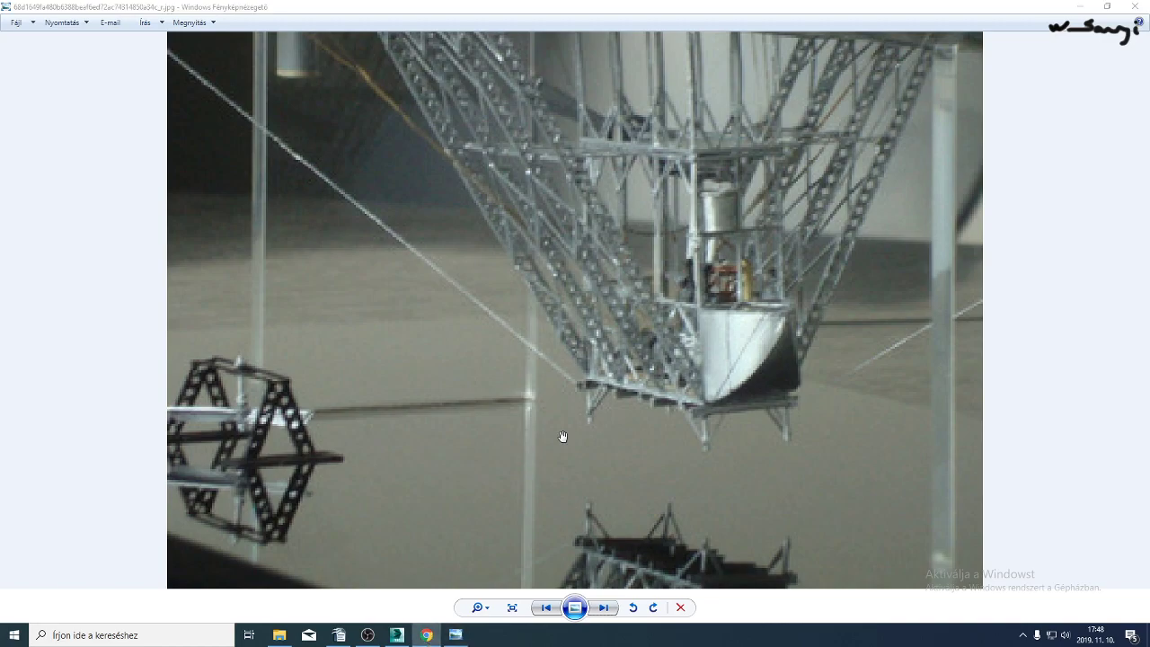
left_click(396, 635)
left_click_drag(572, 346, 607, 312)
left_click(957, 59)
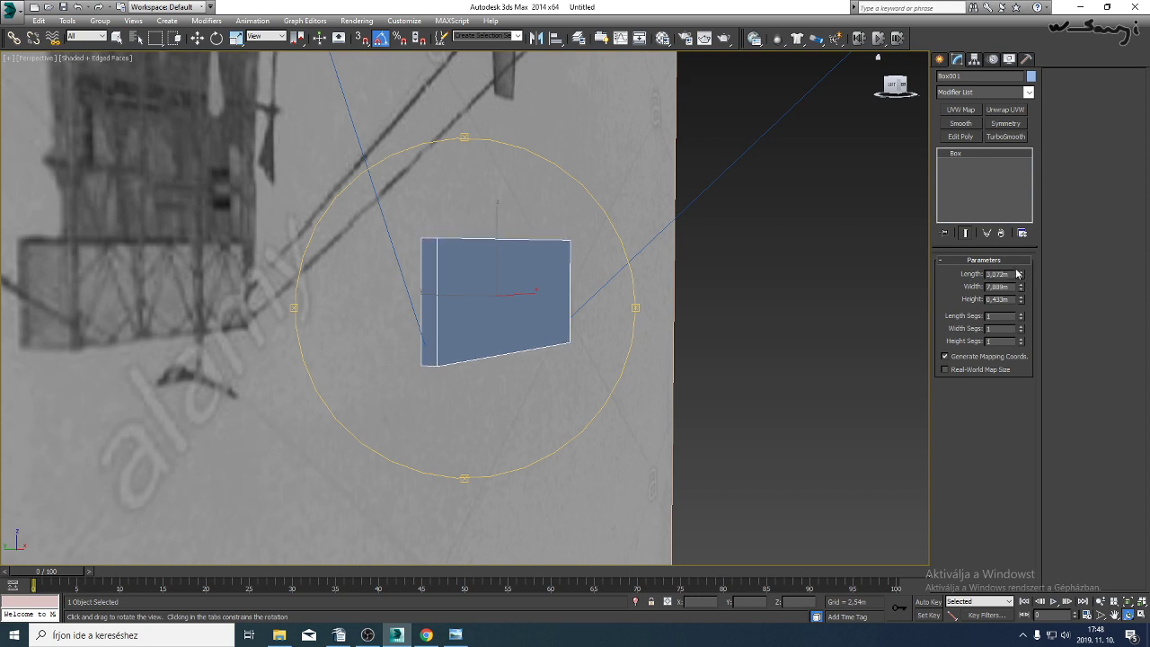
Set the box's length to 3 m, its height to 3 m and its width to 8 m.
type("3")
left_click(999, 299)
left_click(1013, 287)
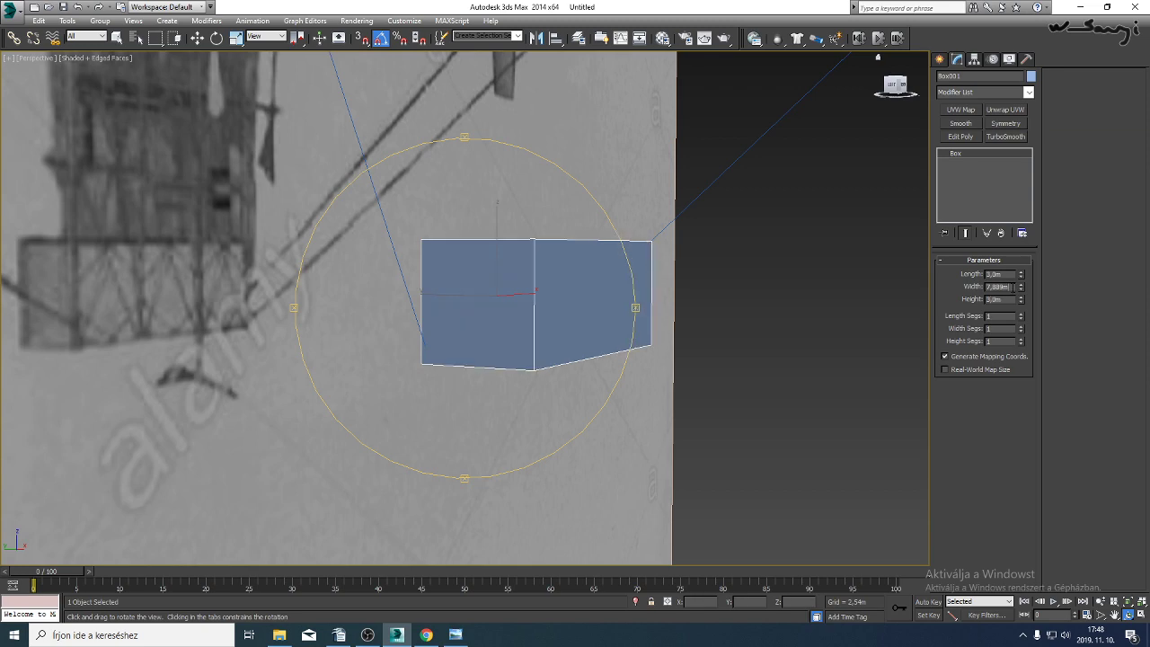
type("8")
key("Return")
Subdivide the box into two height segments, with one length segment and one width segment.
left_click_drag(499, 319, 537, 344)
key("w")
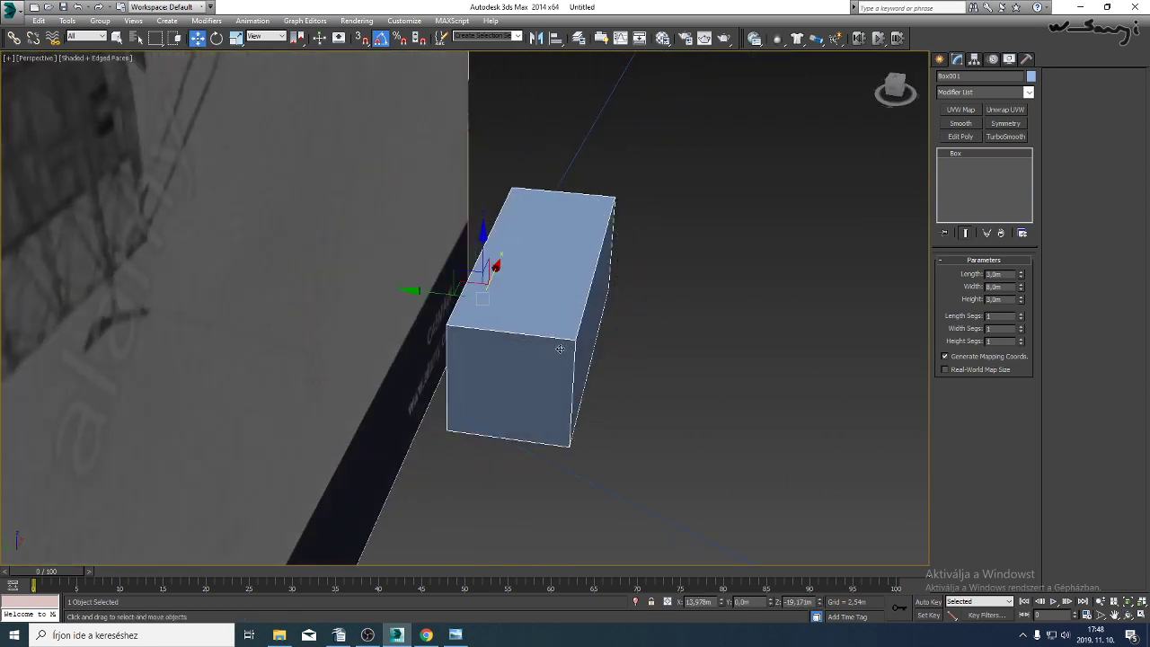
left_click(1022, 326)
left_click(1021, 314)
left_click(1022, 331)
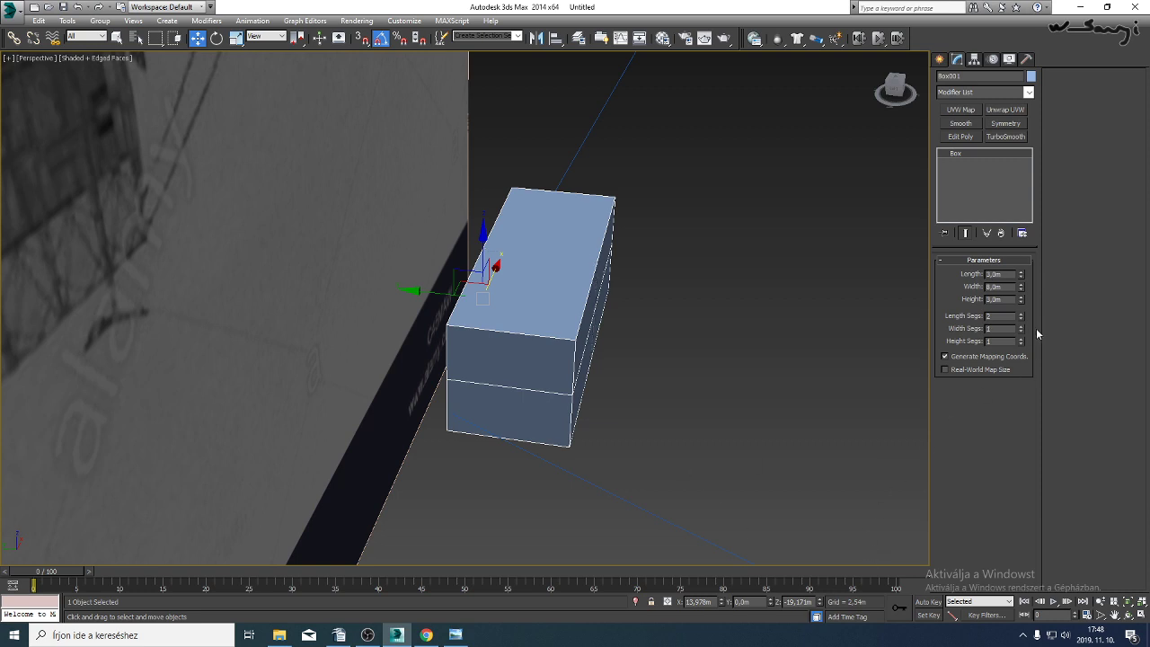
left_click(1021, 325)
left_click(1021, 319)
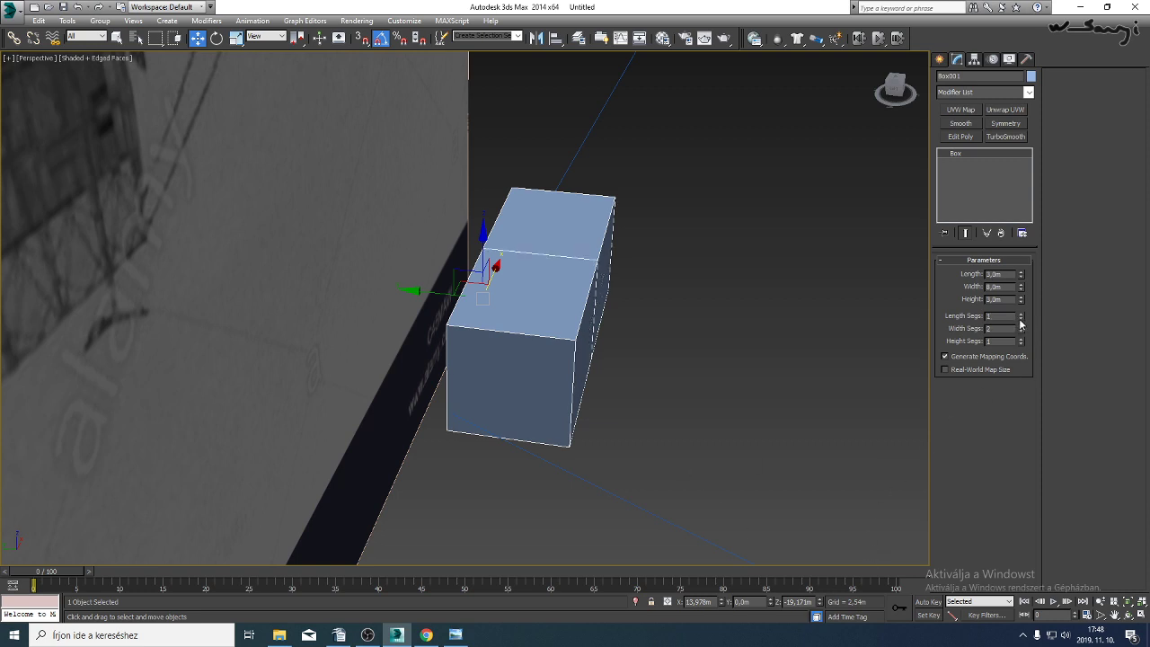
middle_click_drag(604, 386, 690, 242)
left_click(1022, 339)
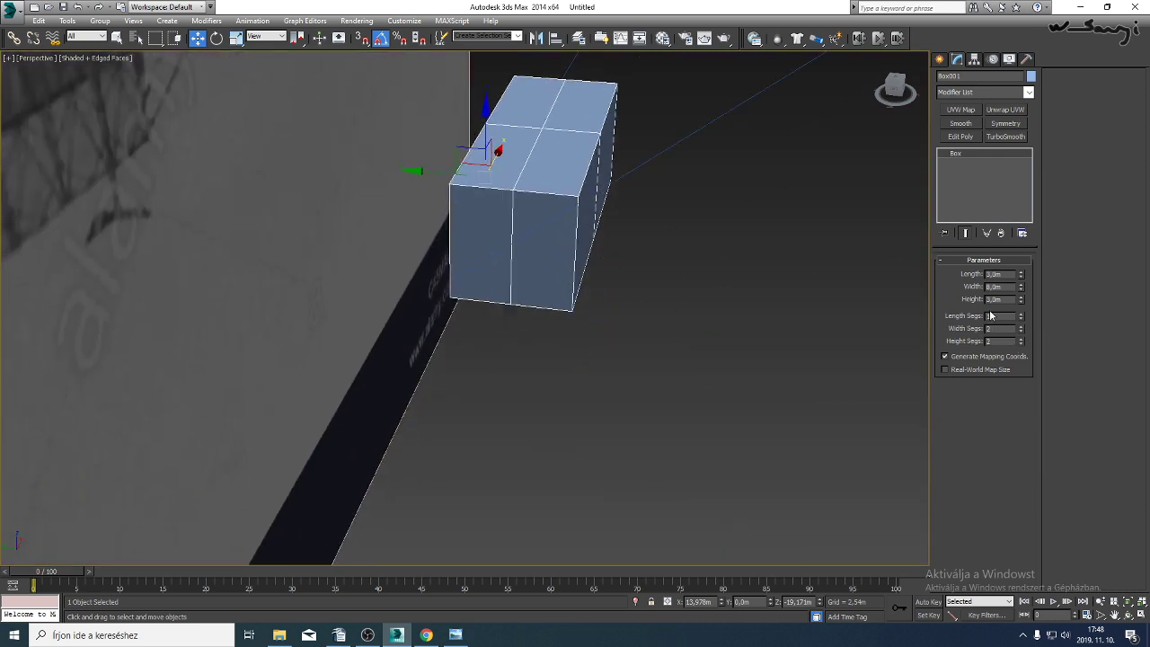
left_click(1021, 331)
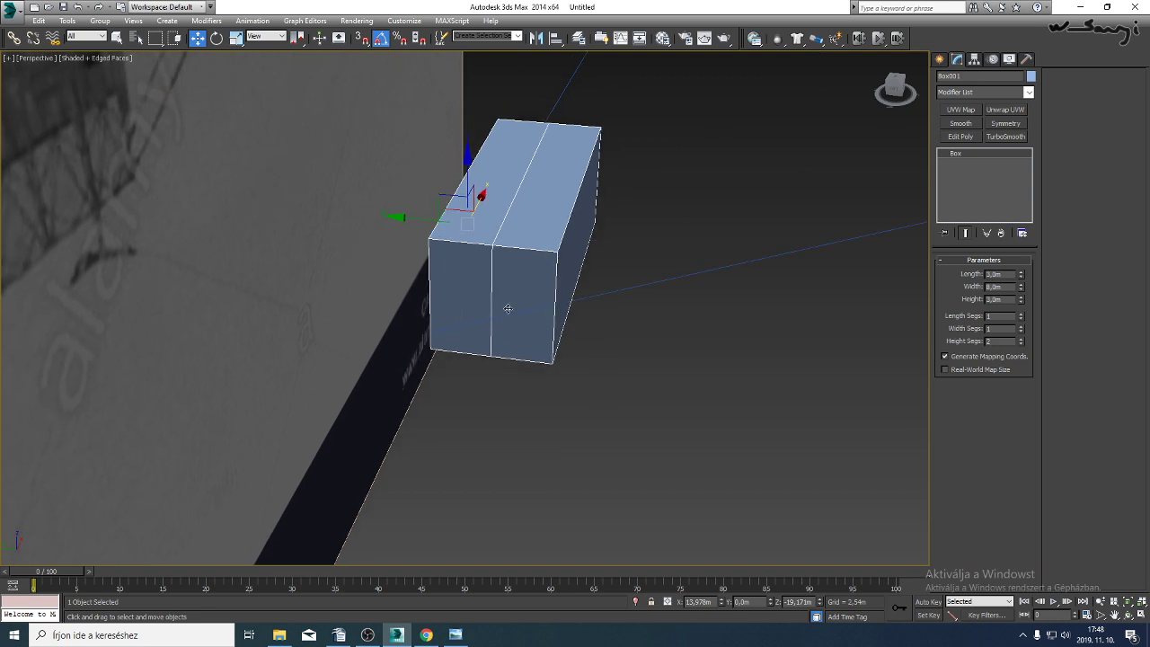
In the top view, move the box along Y to about 1.49 m so it is centred on the cable ends.
key("t")
scroll(508, 304, "down", 3)
scroll(501, 289, "up", 5)
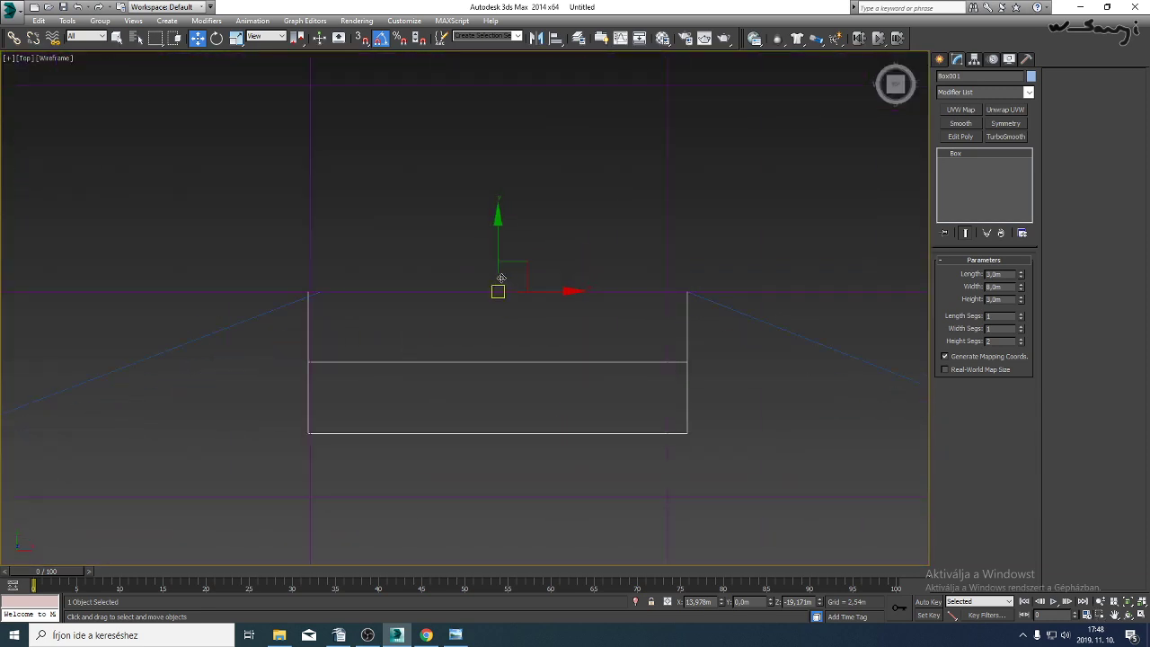
left_click_drag(500, 247, 499, 176)
Move both inner cable vertices to the box's front edge at about Y -1.5 m, and align the left one with the corner at about X 10.01 m.
left_click(768, 326)
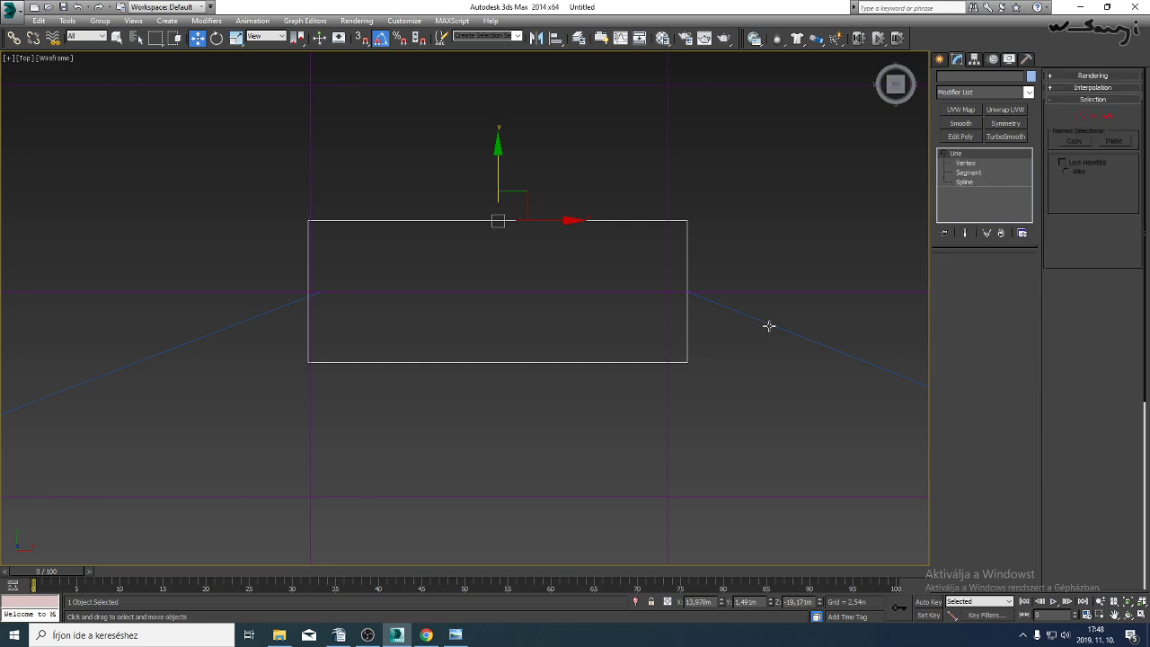
left_click(968, 164)
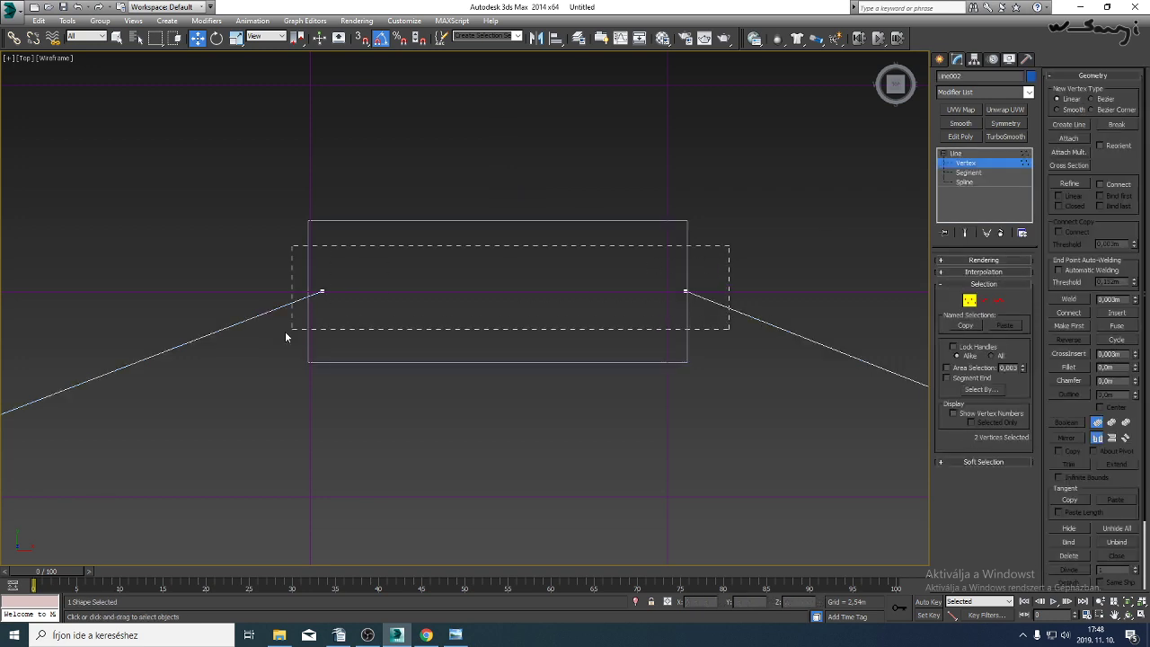
left_click_drag(286, 336, 287, 334)
left_click_drag(686, 218, 698, 292)
left_click(322, 363)
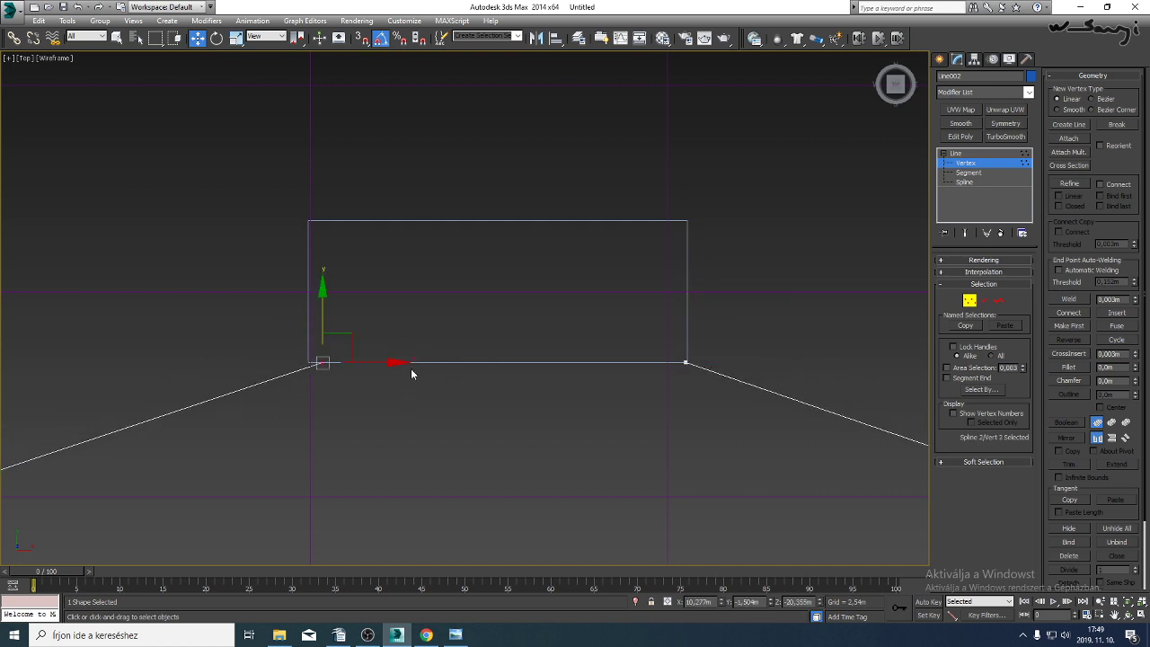
left_click_drag(385, 363, 374, 363)
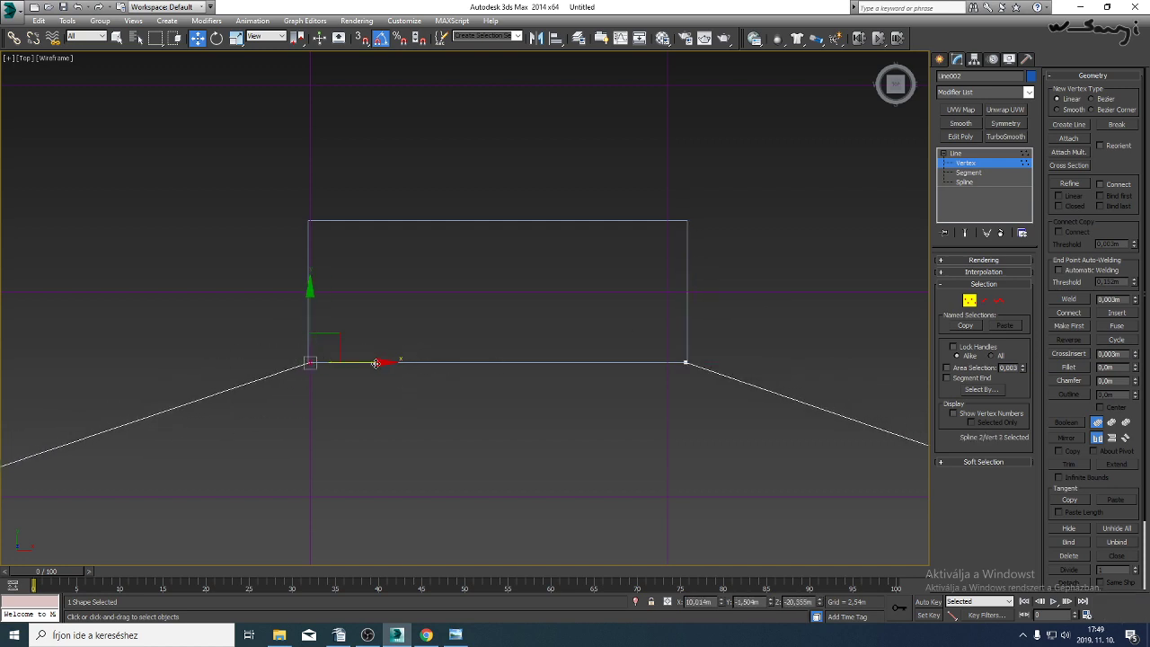
key("p")
left_click(1127, 602)
left_click(1129, 615)
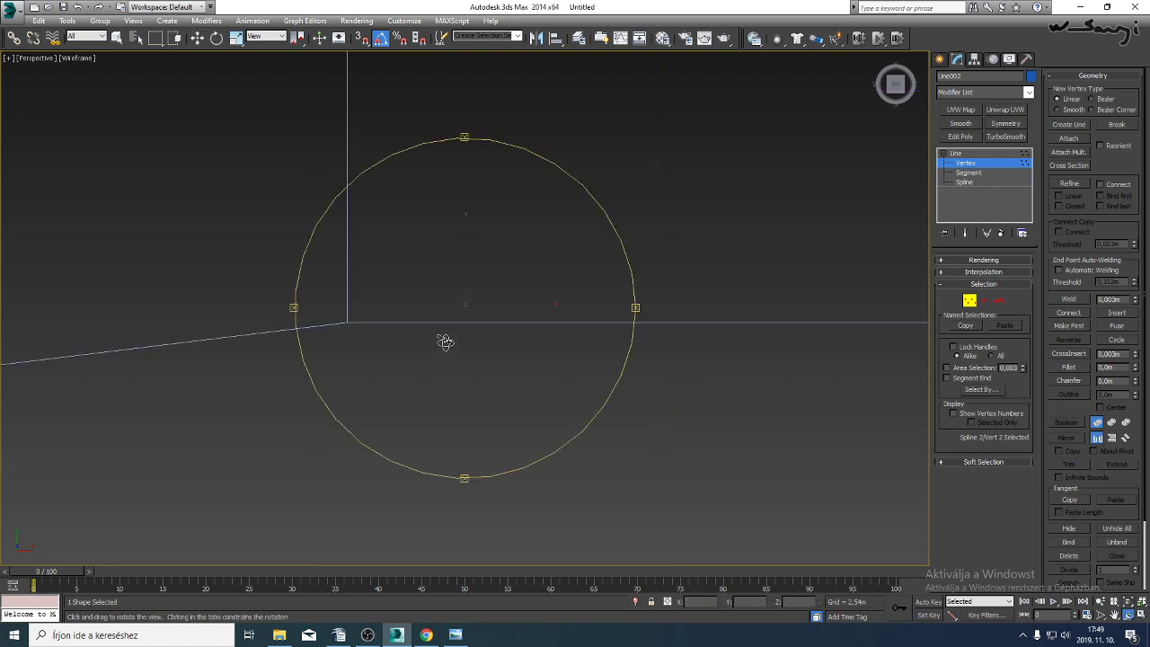
left_click_drag(444, 339, 411, 395)
left_click(956, 153)
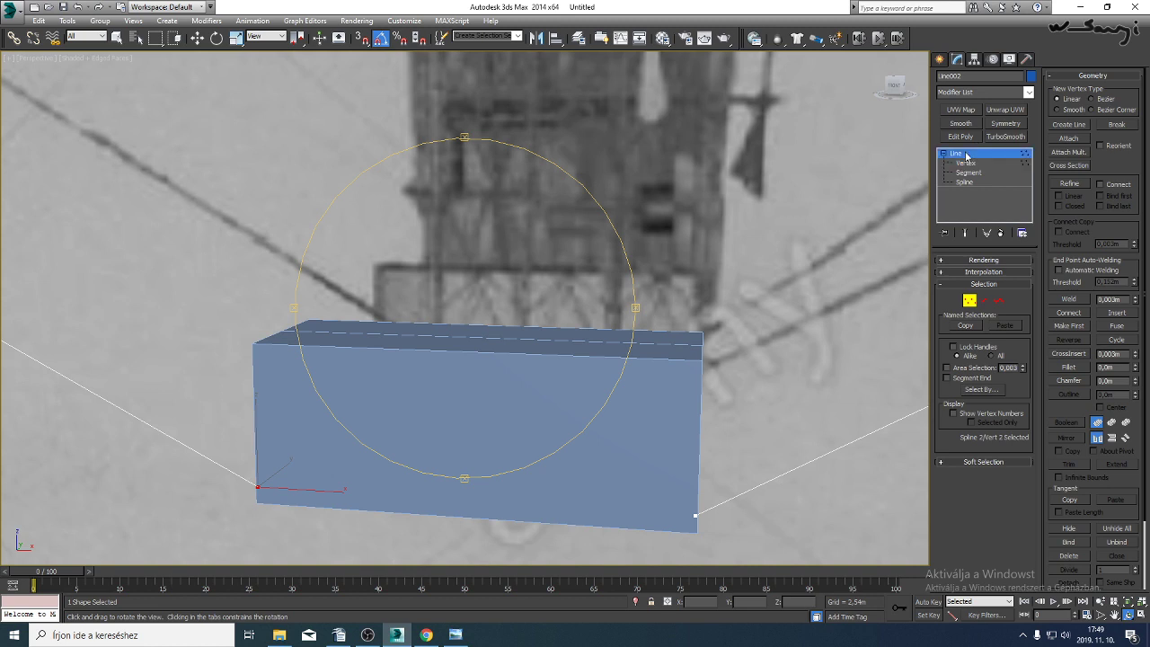
Select the box and set its width segments to 3.
key("w")
left_click(561, 382)
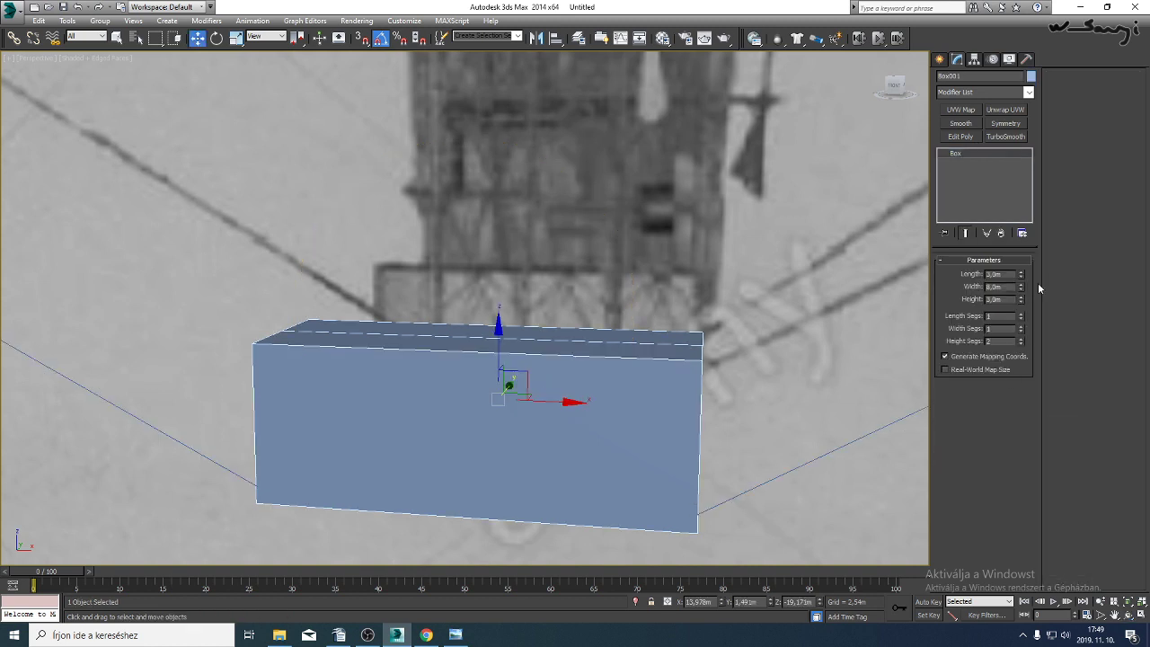
left_click(1021, 327)
left_click(1021, 327)
left_click(1021, 326)
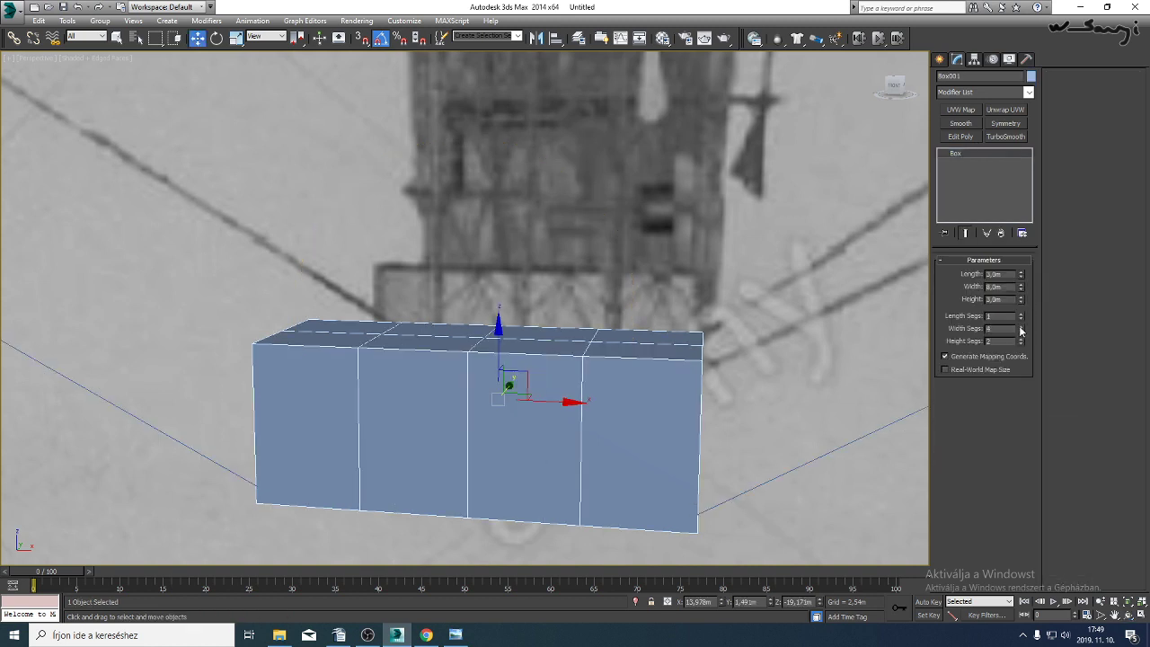
left_click(1021, 340)
Convert the box to an Editable Poly.
middle_click_drag(593, 372, 729, 433)
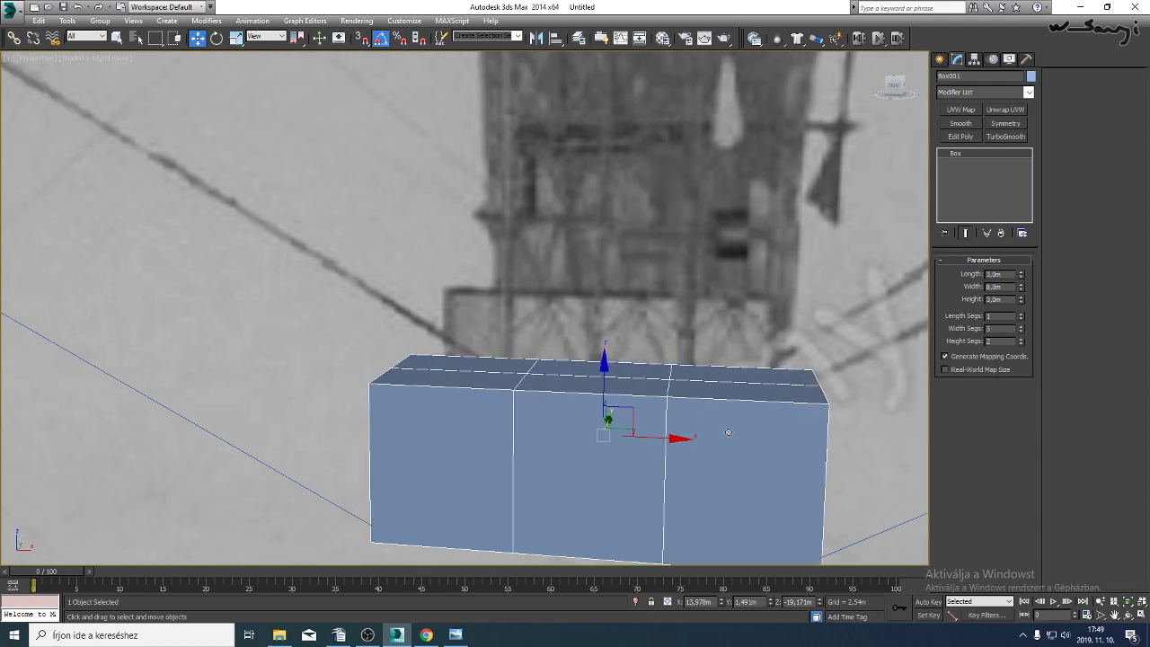
middle_click_drag(533, 433, 757, 396)
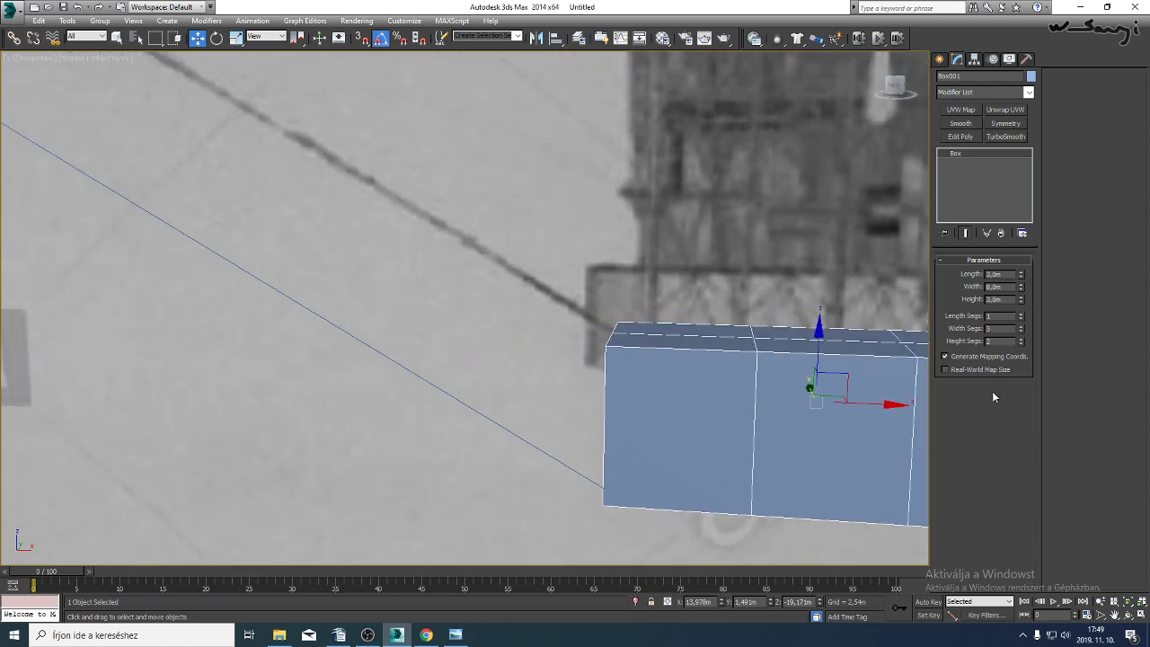
left_click(1128, 615)
left_click_drag(503, 355, 557, 371)
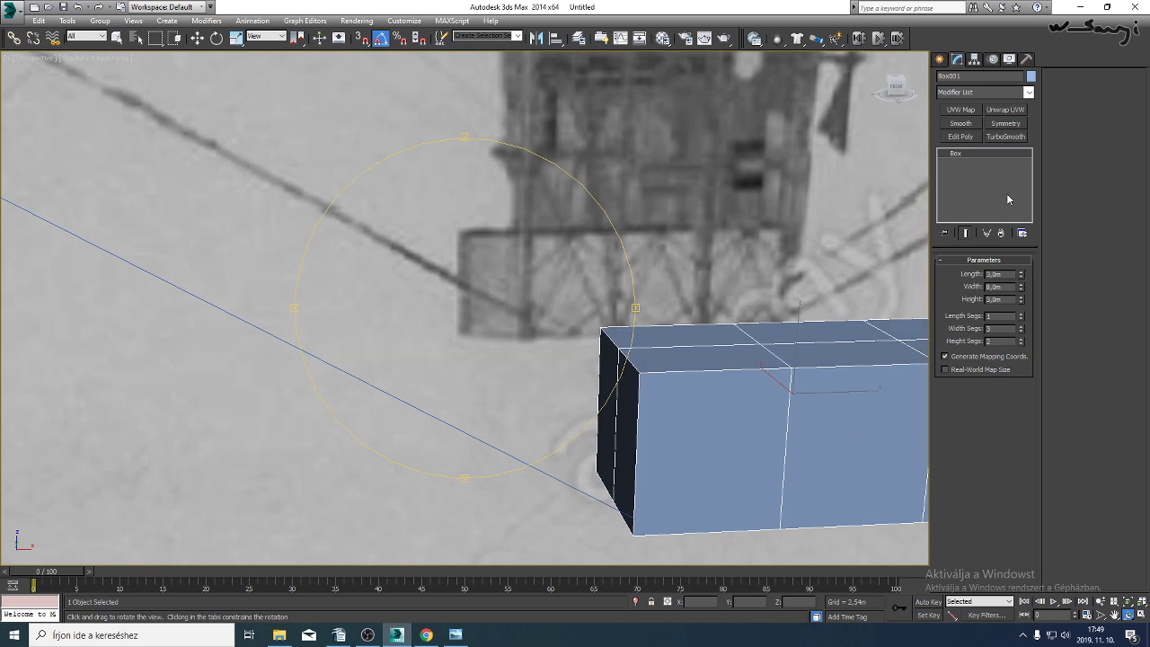
right_click(953, 157)
left_click(1000, 255)
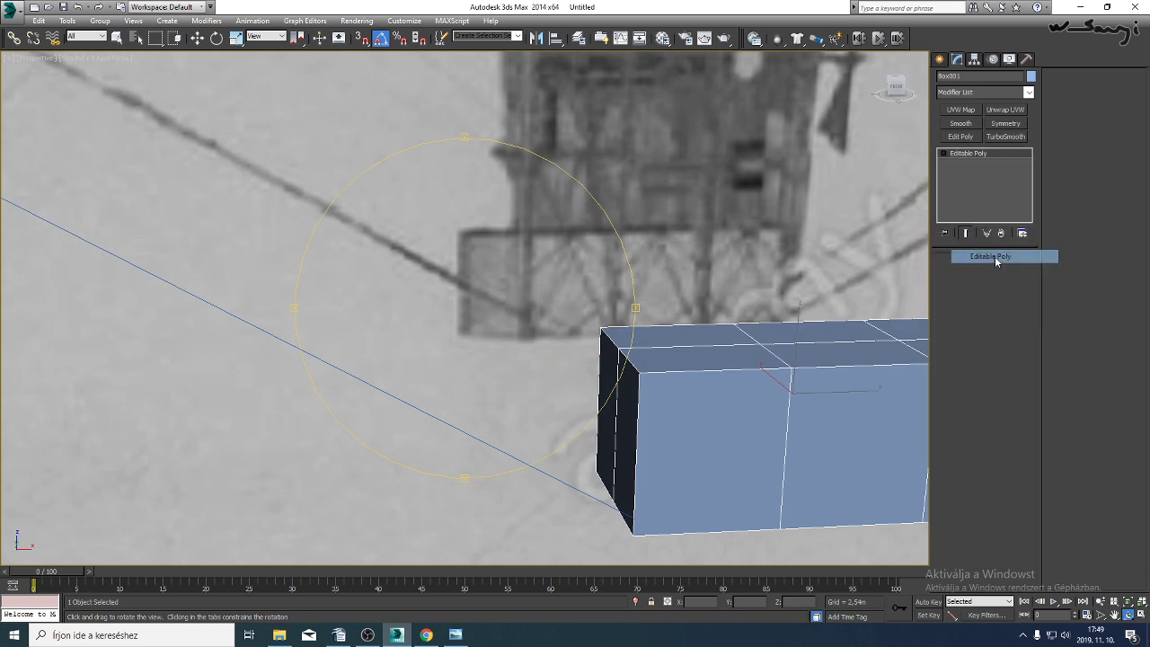
Pull the middle vertical edge of the box's left end outward along X to about 8.26 m, forming a pointed nose.
left_click(945, 154)
left_click(964, 171)
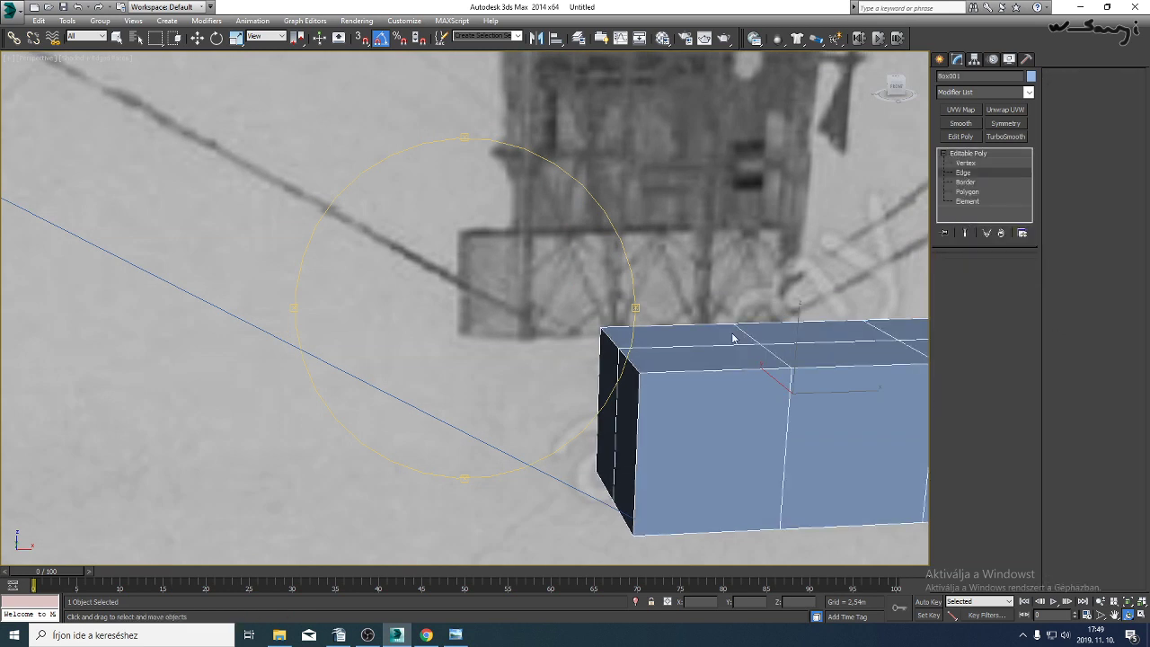
left_click(617, 405)
left_click_drag(661, 437, 577, 426)
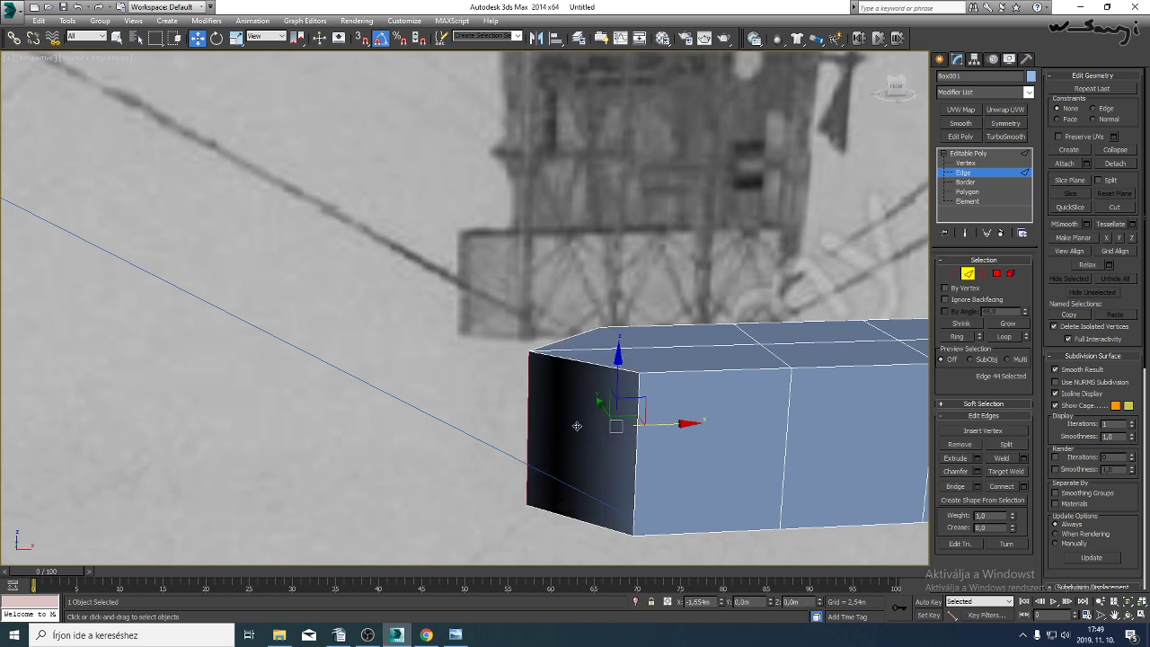
key("f")
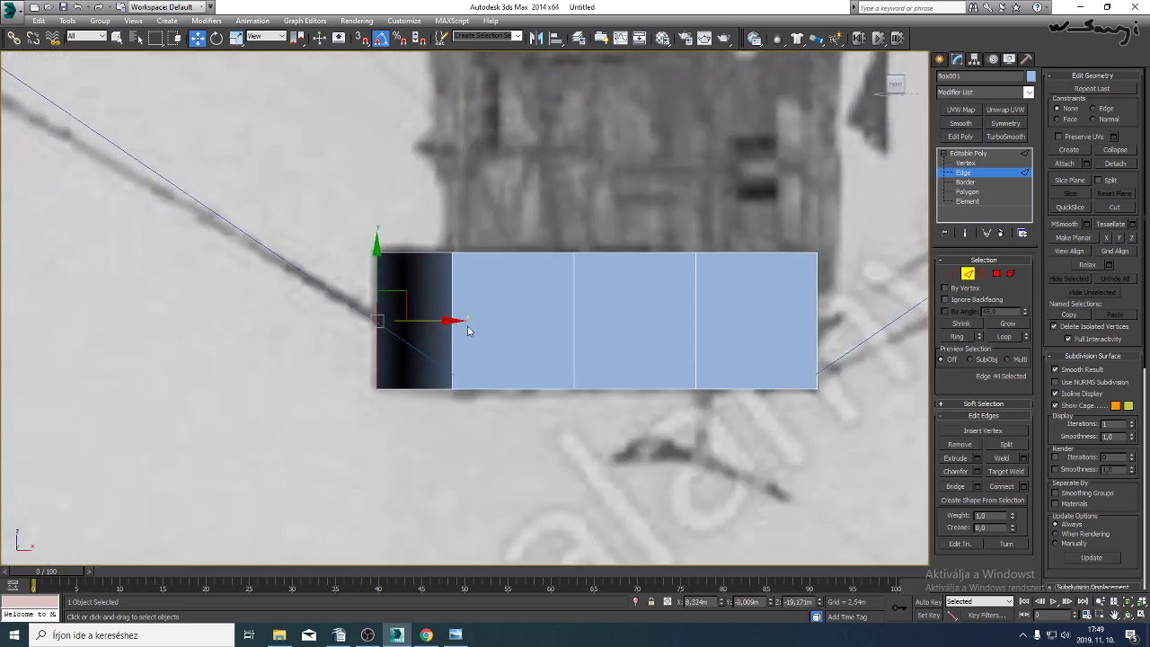
scroll(440, 321, "up", 2)
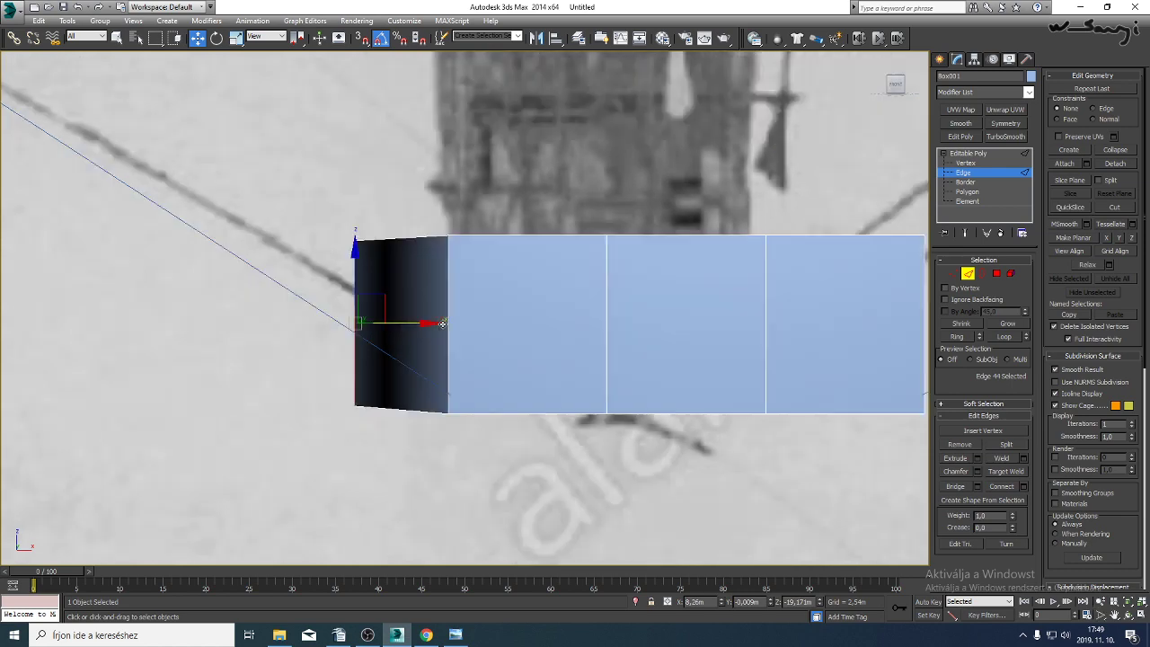
left_click(1126, 614)
scroll(462, 301, "down", 5)
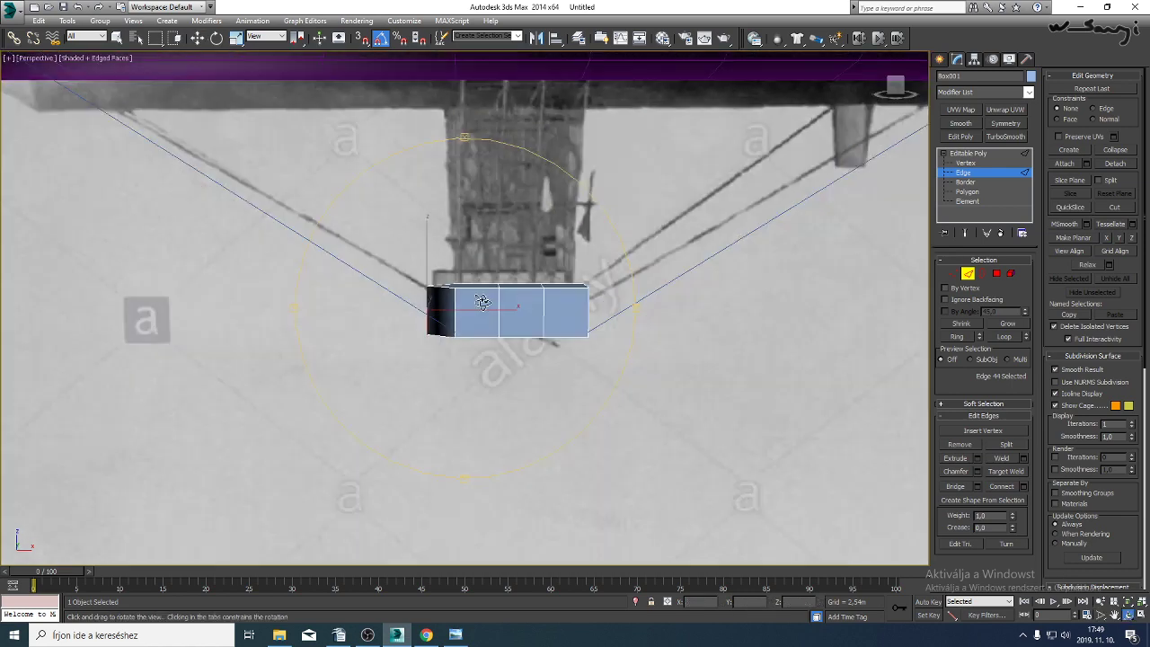
left_click_drag(483, 303, 425, 333)
Save the scene as leghajo_01 in folder 18.
left_click(10, 11)
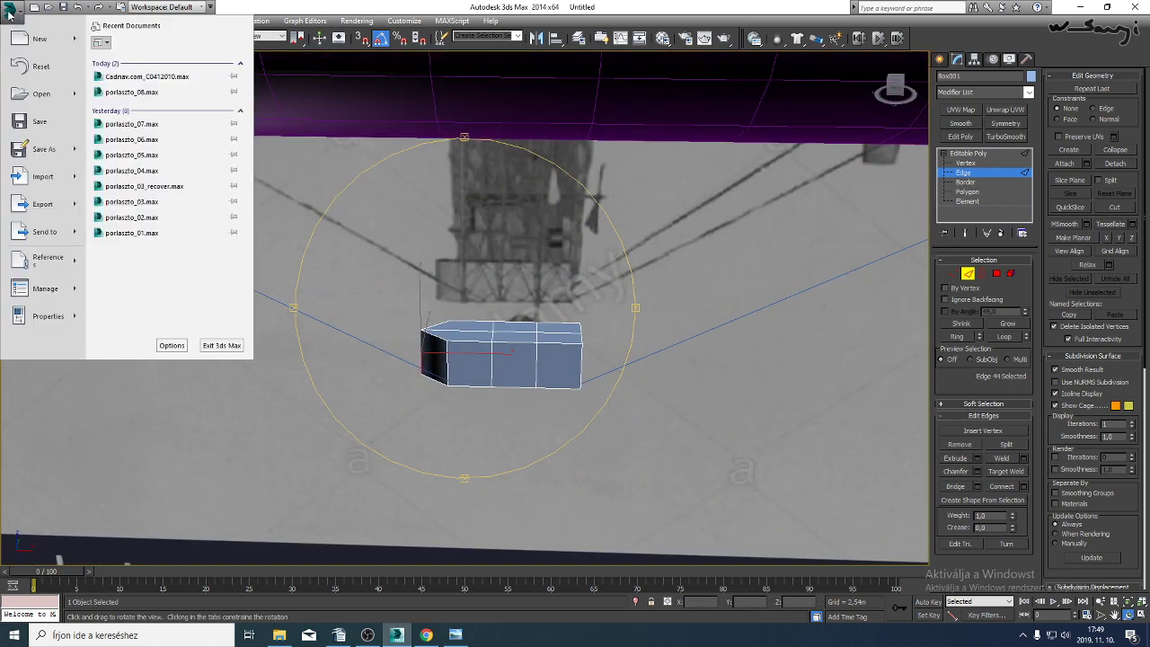
left_click(41, 150)
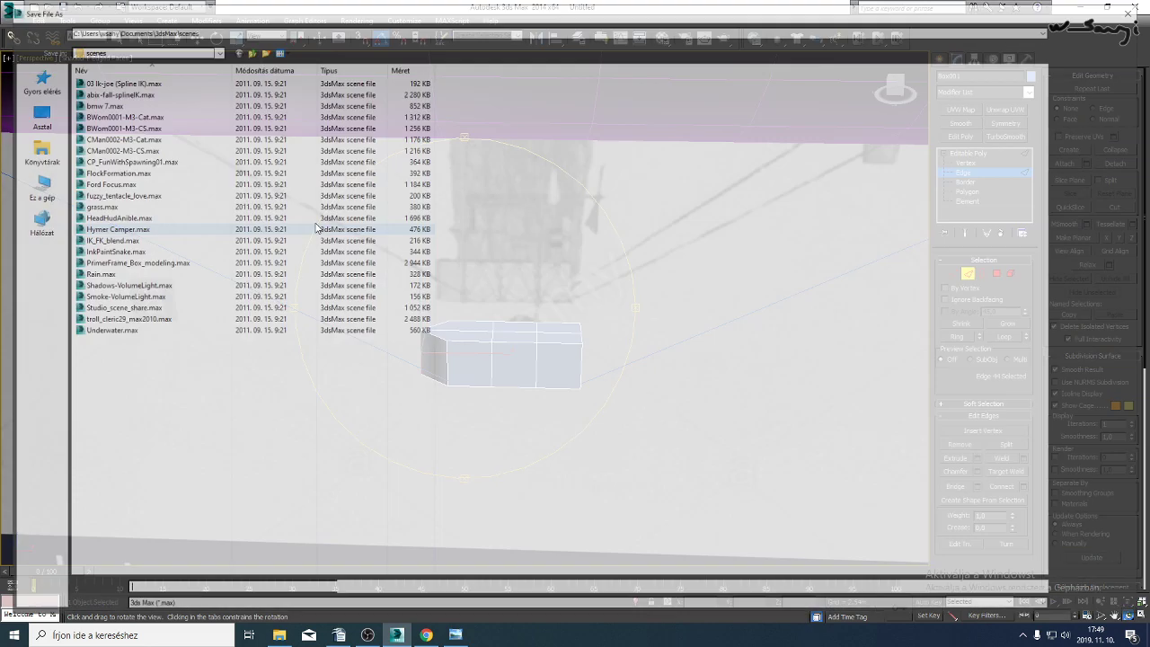
left_click(196, 30)
left_click(213, 41)
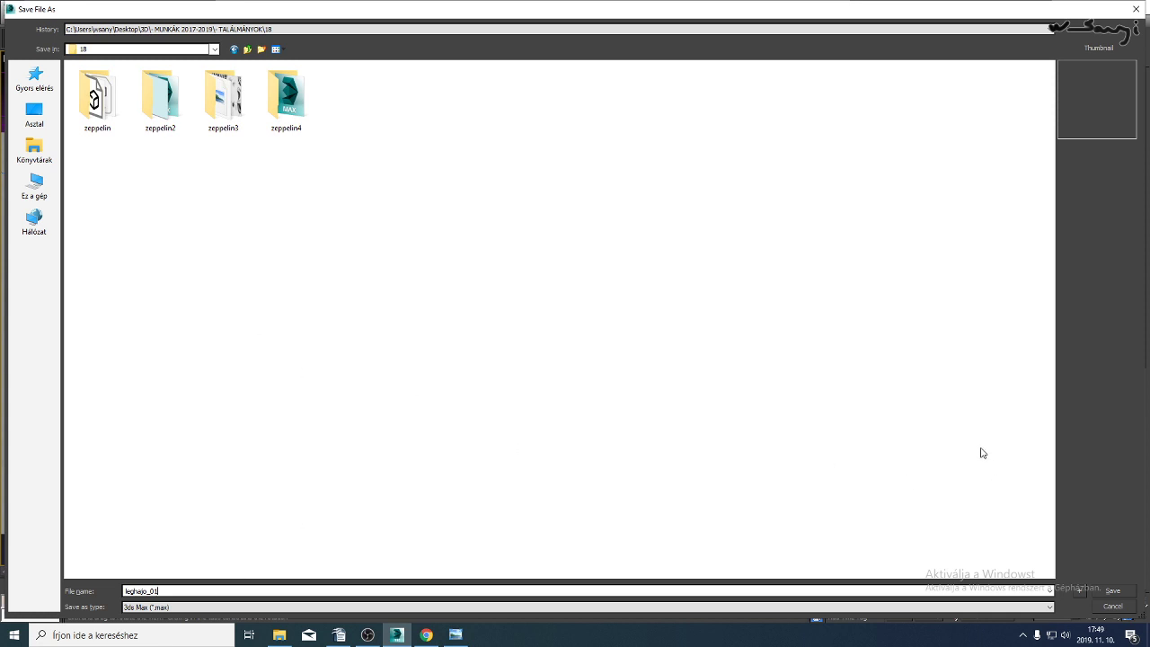
left_click(1107, 593)
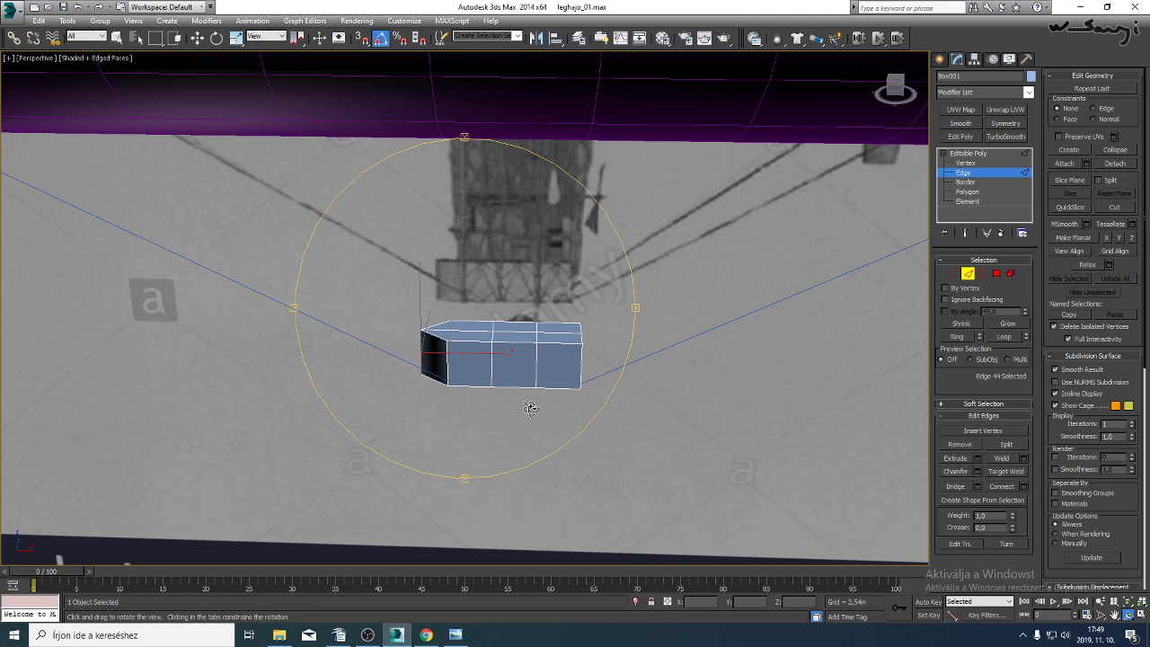
Leave edge editing, select the cable line and enable it in the renderer and the viewport.
left_click(968, 153)
key("w")
left_click(663, 349)
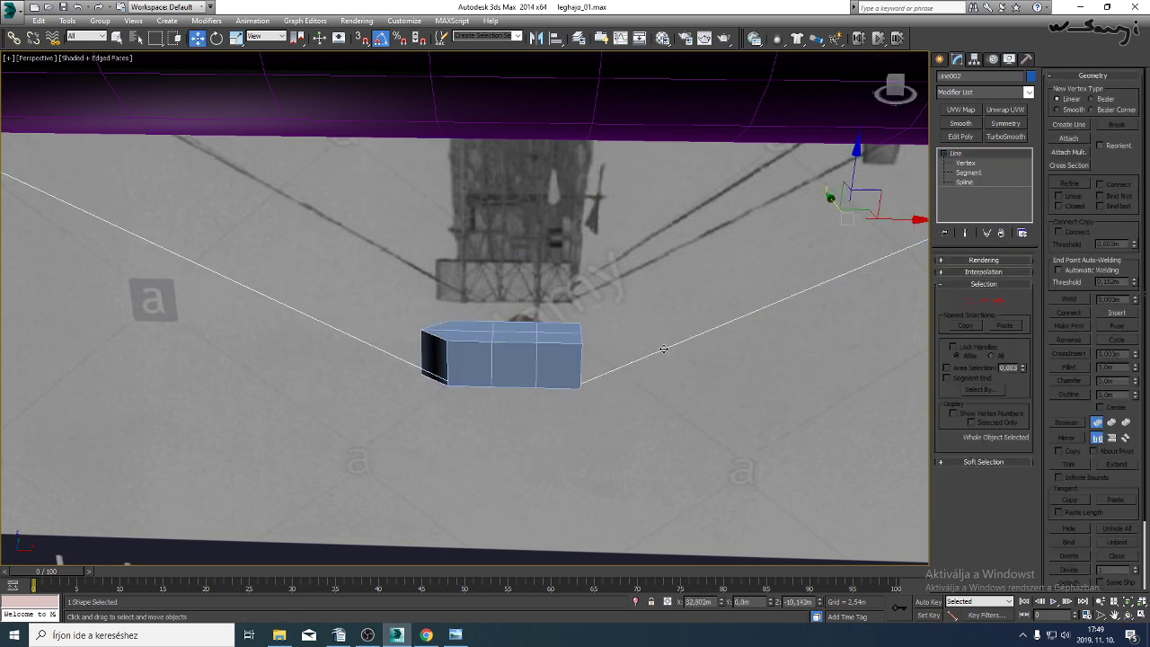
left_click(982, 259)
left_click(980, 272)
left_click(979, 281)
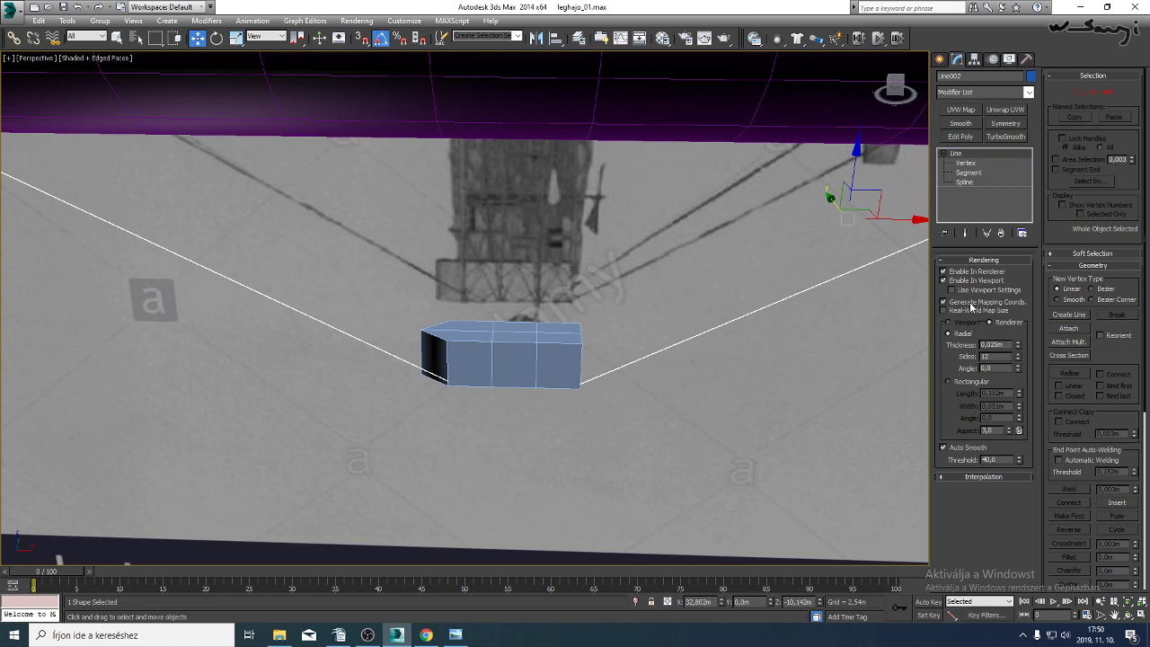
Lower the inner cable vertices to the box's bottom corners, the right one to about Z -20.67 m and the left one to about Z -20.63 m.
middle_click_drag(678, 396, 663, 411)
scroll(662, 411, "up", 10)
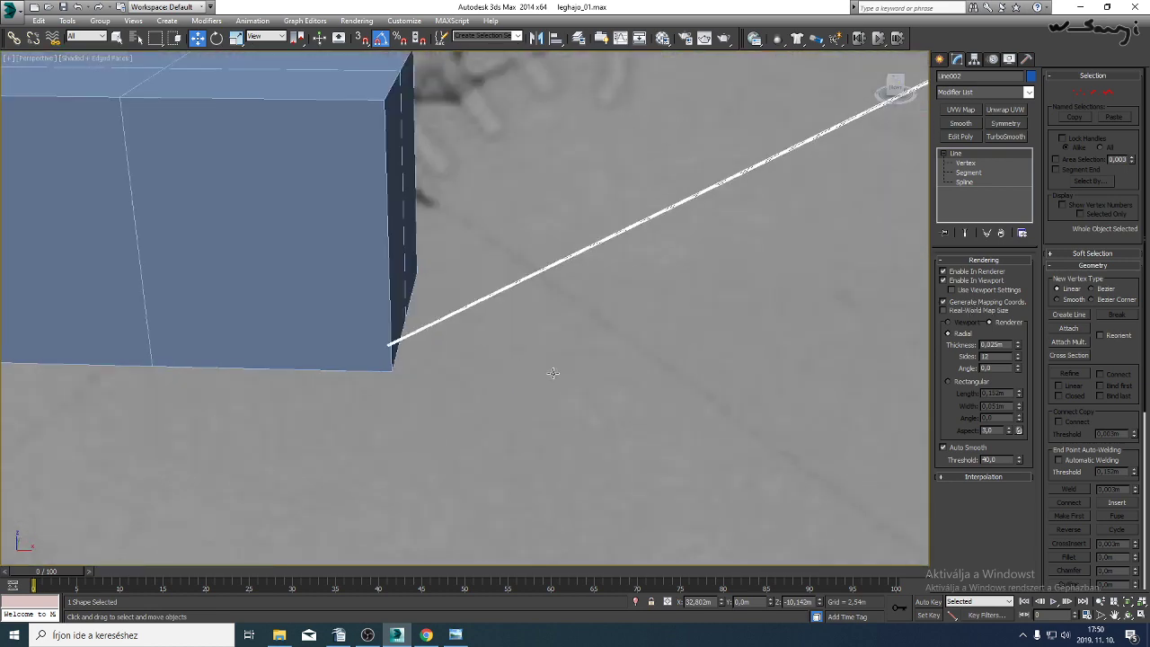
middle_click_drag(666, 275, 728, 312)
left_click(966, 163)
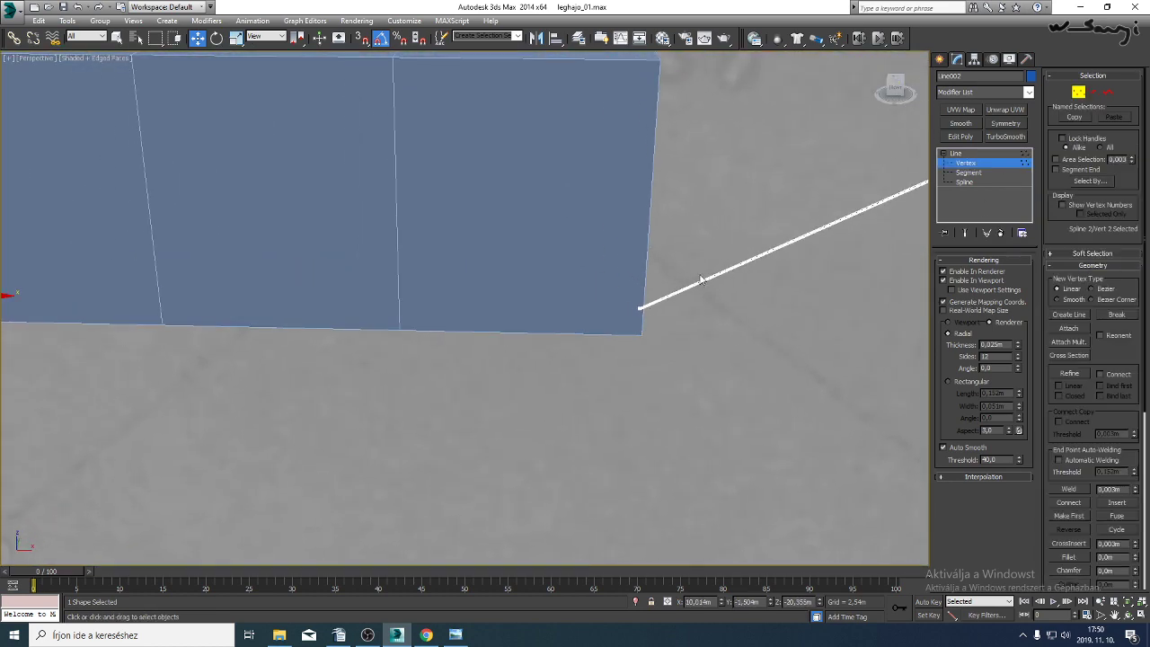
left_click(635, 308)
left_click_drag(643, 267, 645, 293)
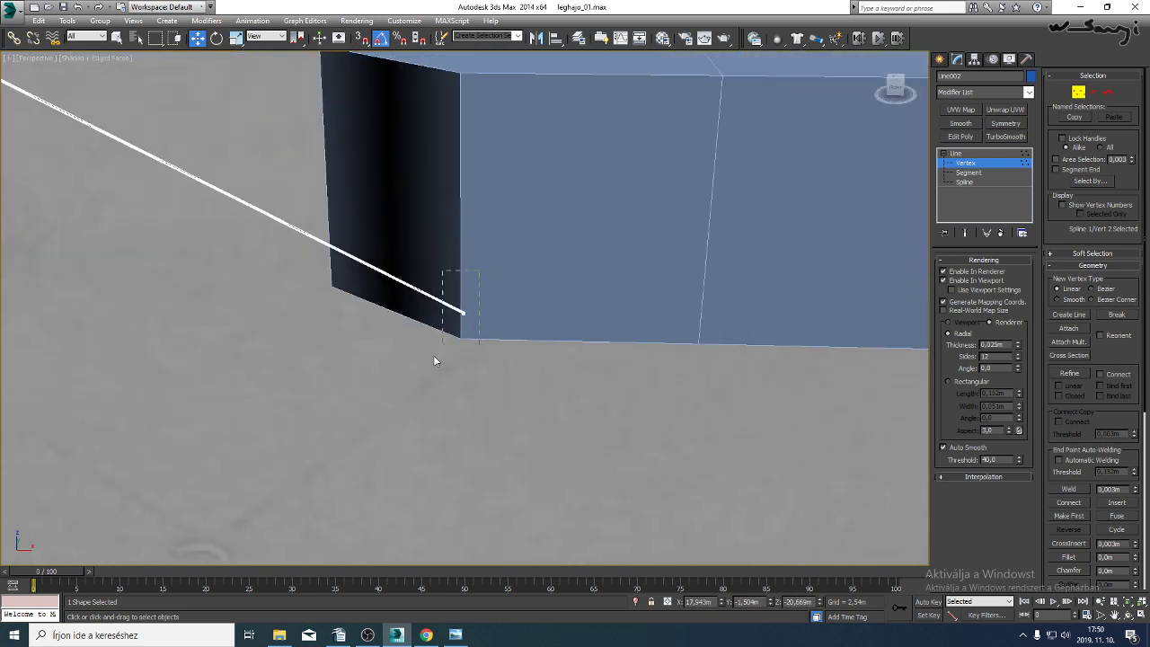
left_click_drag(434, 360, 435, 360)
left_click_drag(462, 268, 463, 289)
scroll(463, 289, "down", 6)
middle_click_drag(463, 288, 406, 331)
scroll(557, 322, "up", 10)
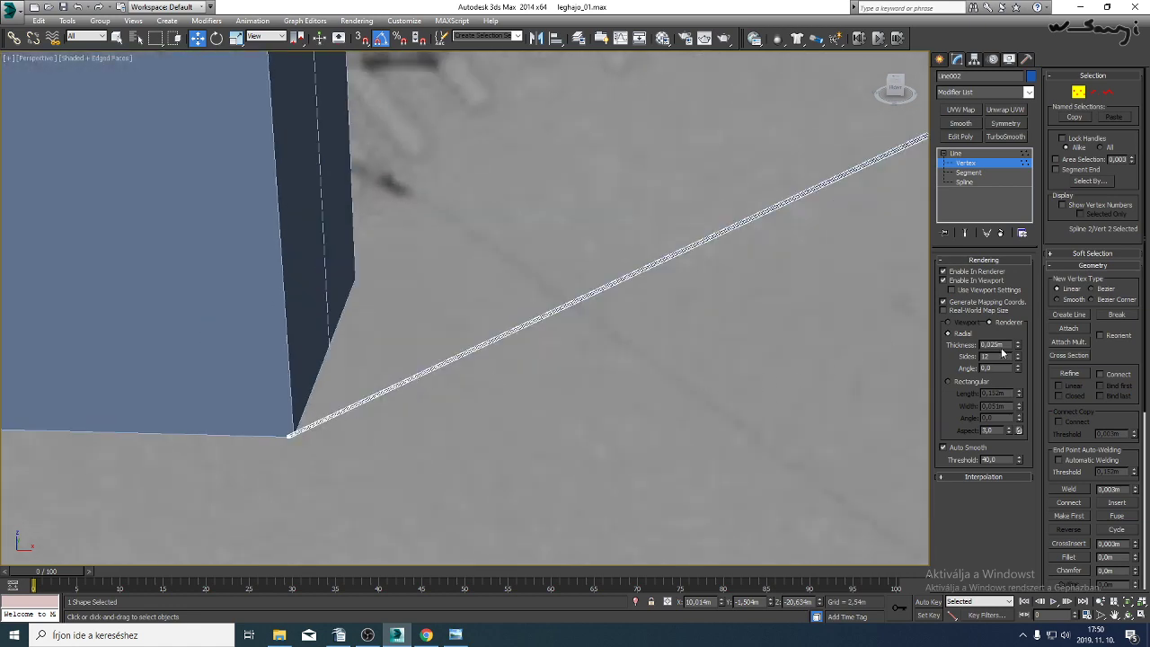
scroll(621, 426, "up", 3)
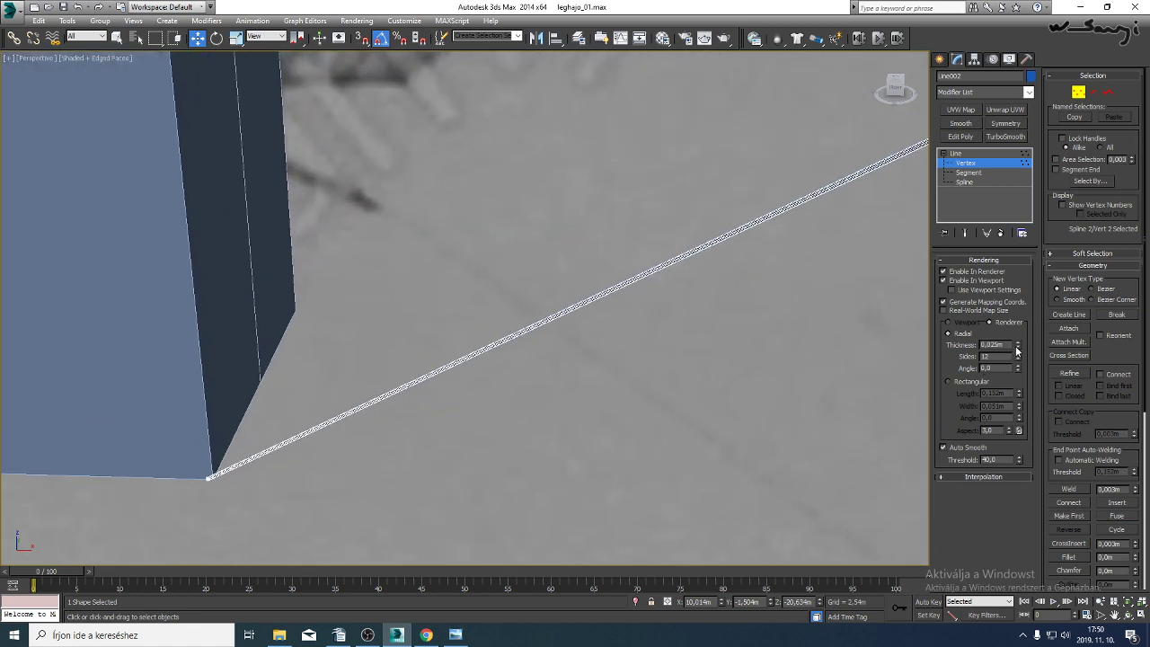
Increase the cable line's rendering thickness to about 0.074 m and turn off the edged faces display in the perspective view.
left_click_drag(1019, 347, 1017, 280)
scroll(629, 385, "down", 10)
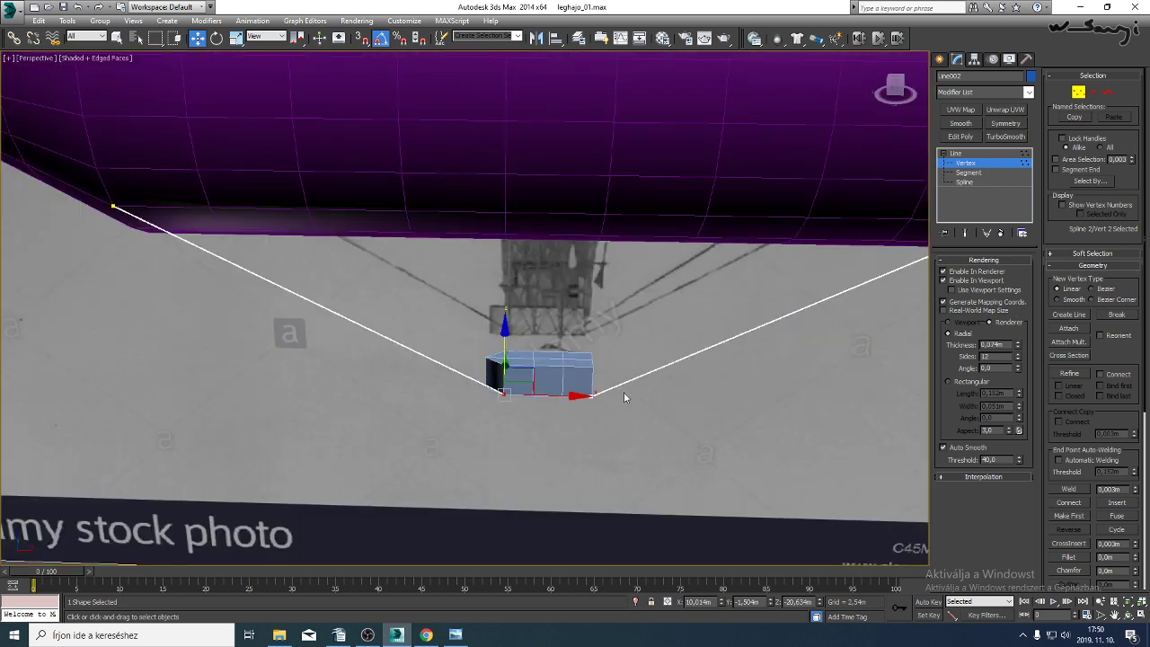
middle_click_drag(623, 392, 524, 389)
key("F4")
scroll(499, 379, "up", 5)
scroll(509, 370, "down", 5)
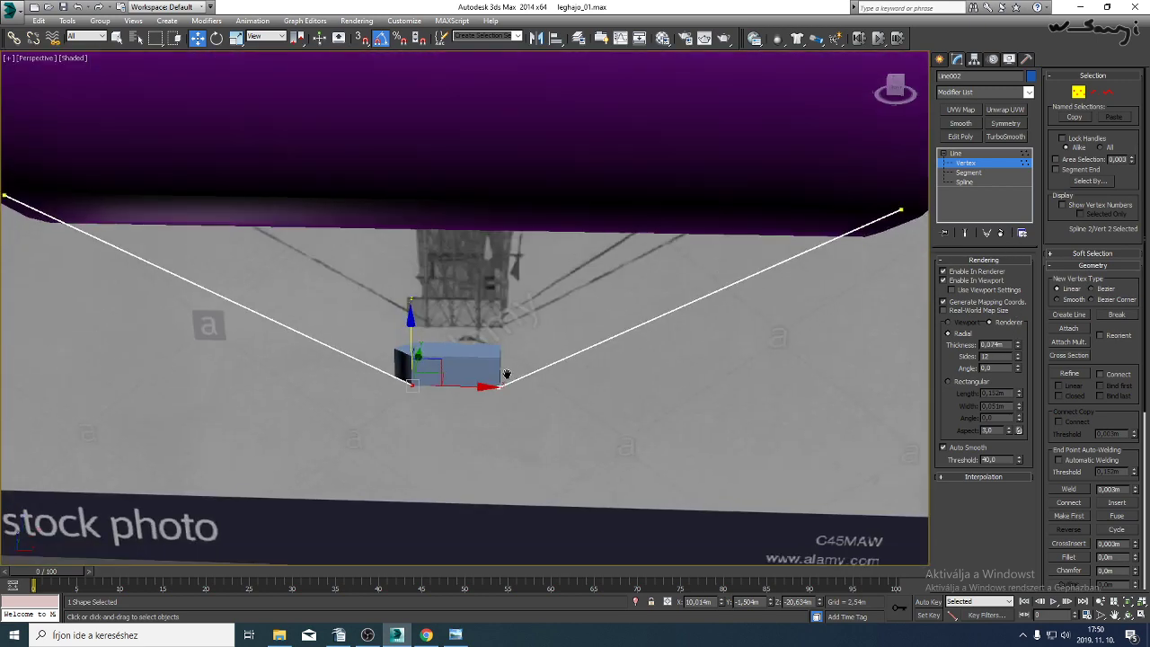
scroll(539, 373, "down", 5)
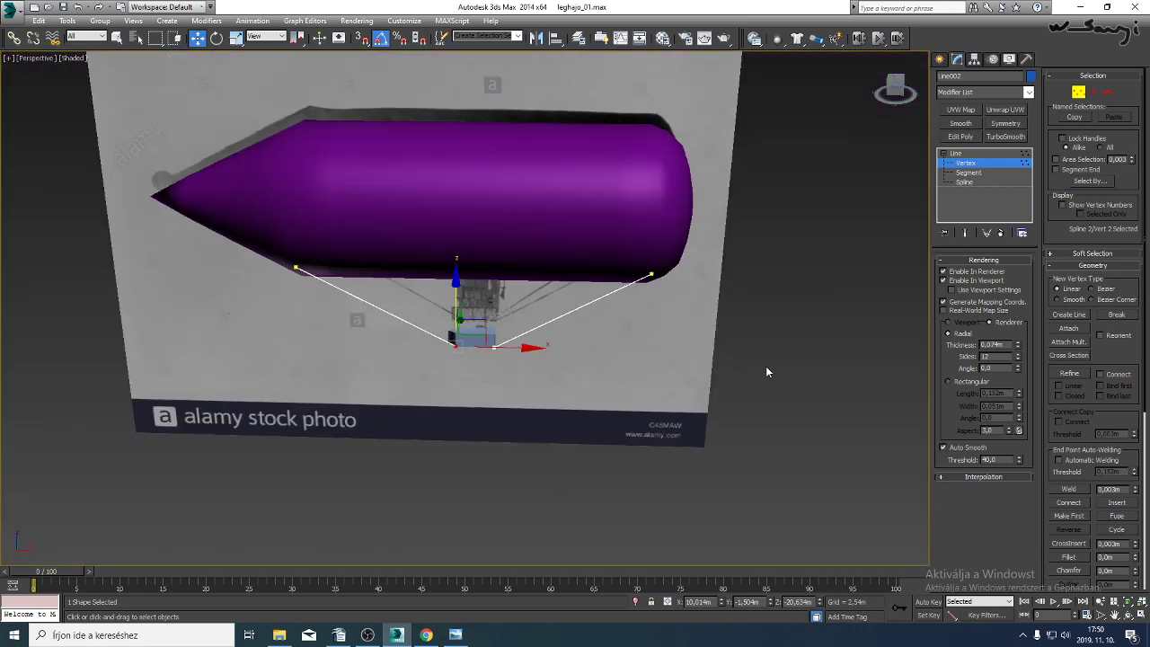
Leave vertex editing and thicken the whole cable line to about 0.166 m, comparing it with the reference in the front view.
left_click(966, 163)
left_click(809, 323)
scroll(584, 364, "up", 5)
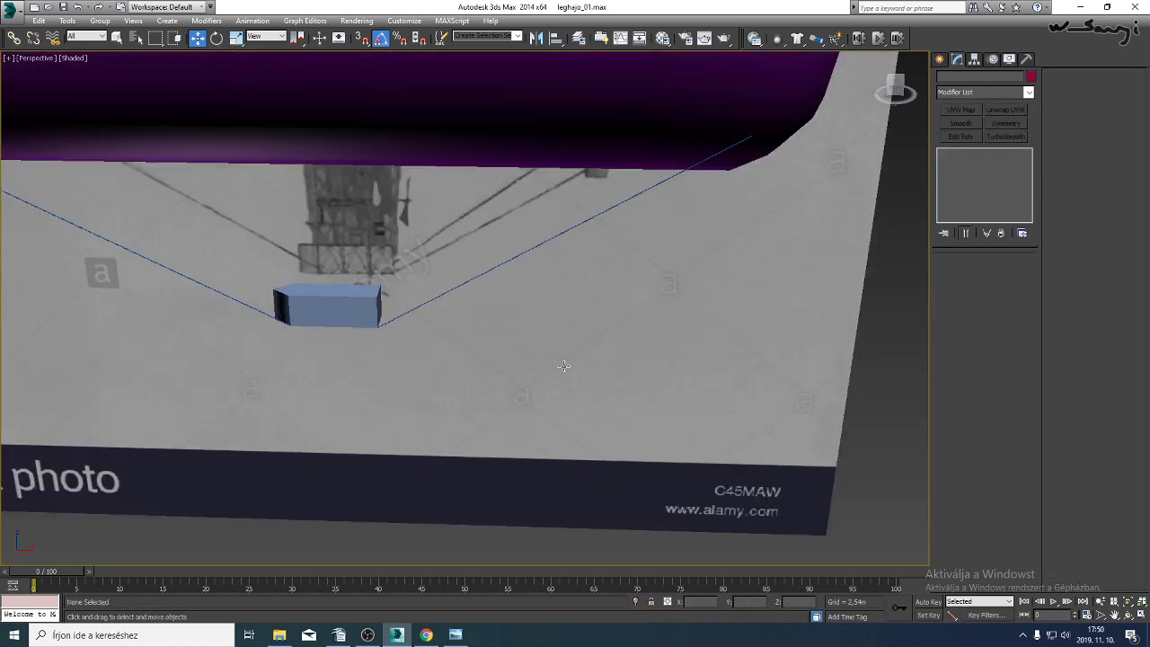
scroll(518, 344, "up", 3)
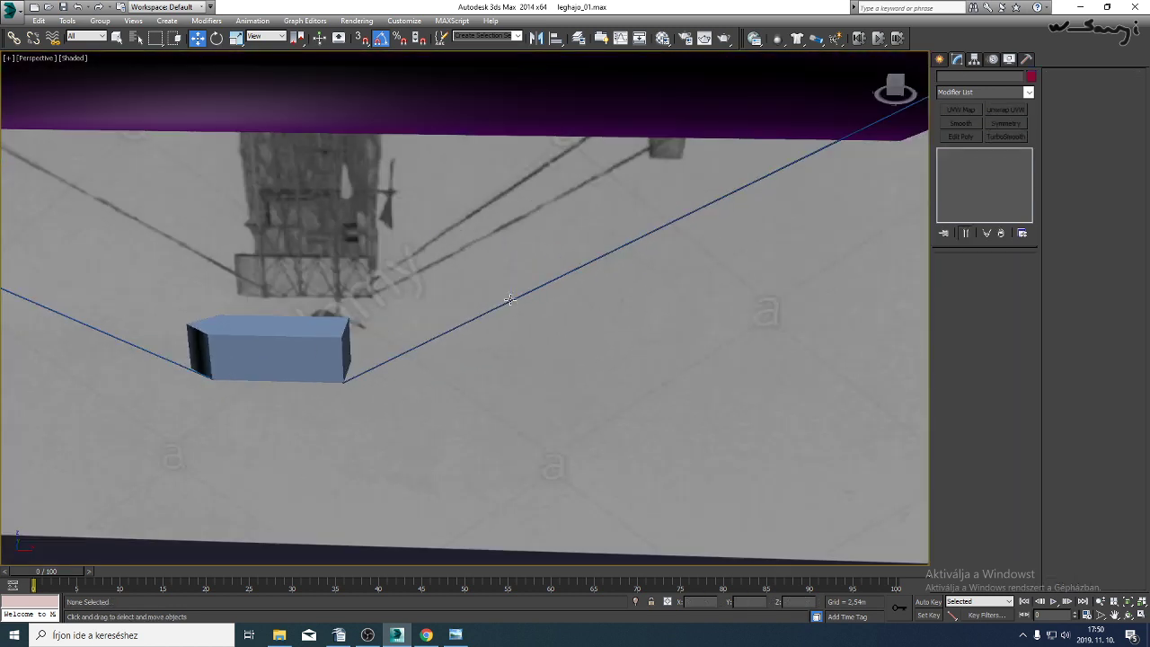
key("f")
scroll(547, 329, "down", 5)
middle_click_drag(579, 320, 507, 458)
left_click(683, 362)
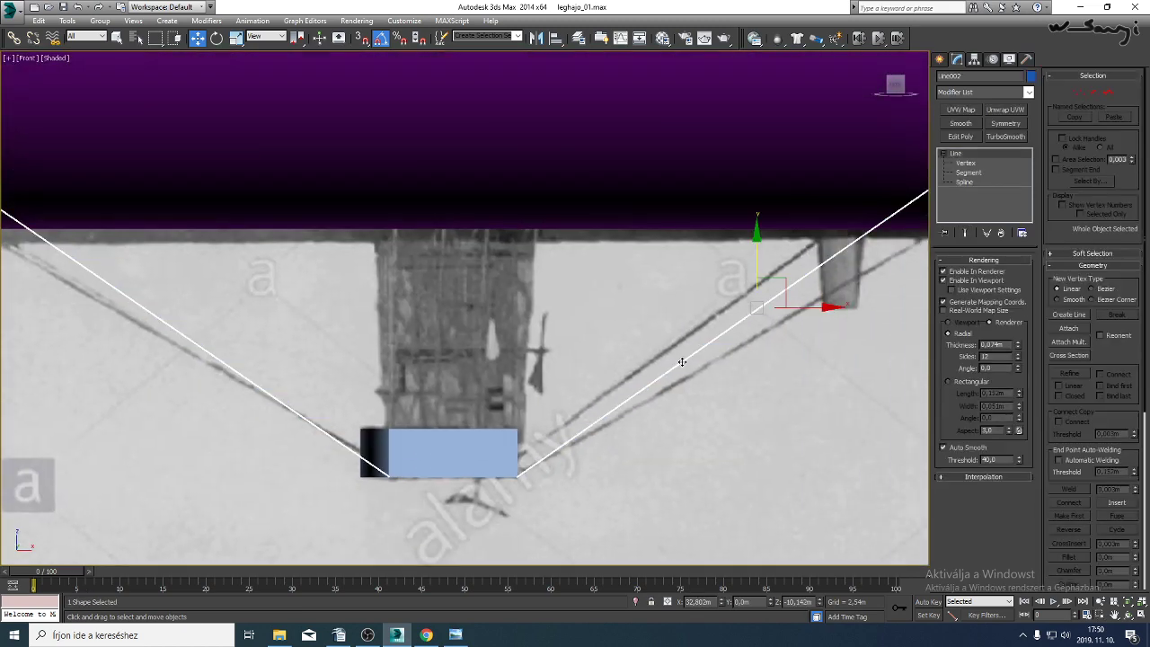
middle_click_drag(710, 386, 657, 425)
scroll(697, 422, "up", 2)
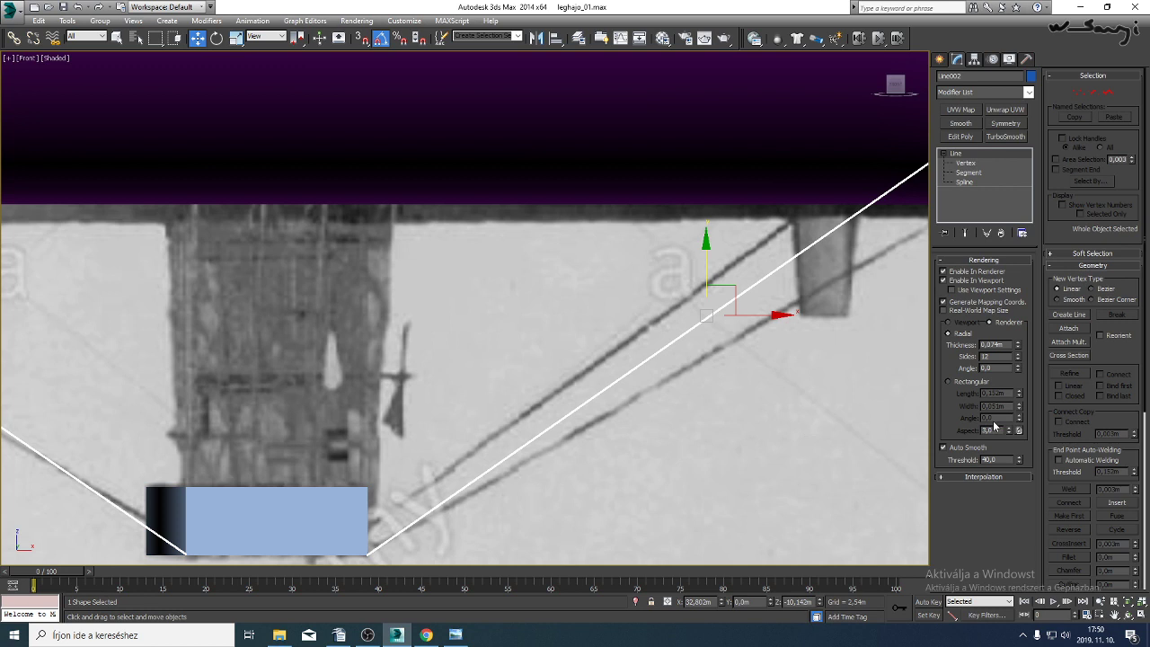
left_click_drag(1020, 349, 1015, 276)
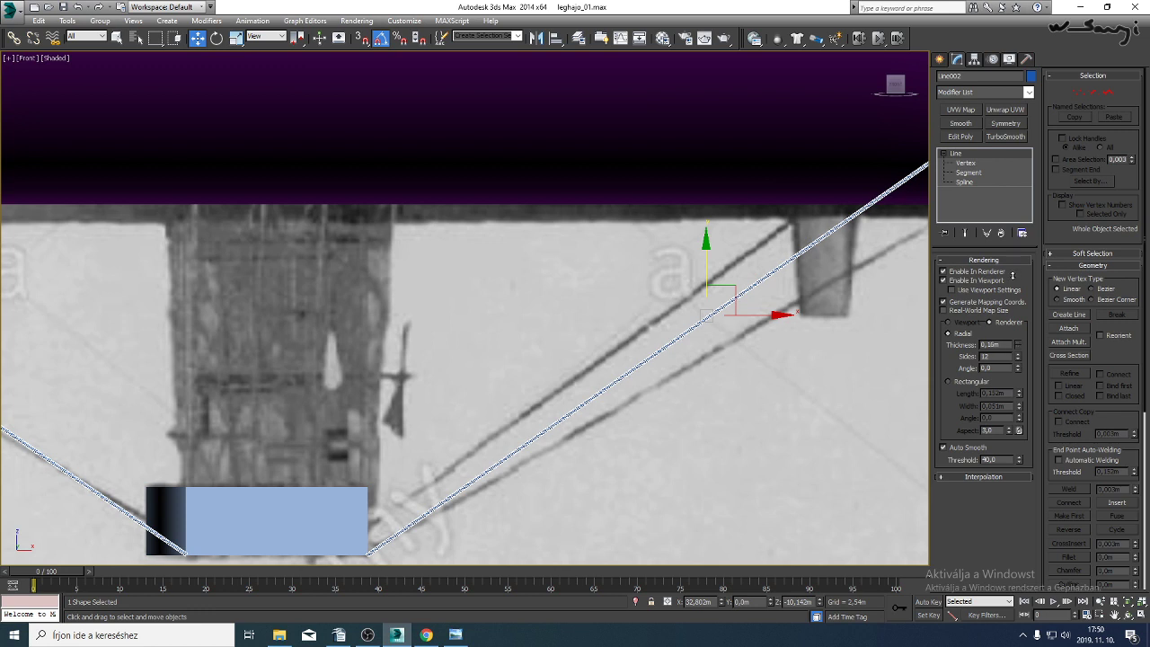
Reduce the cable line's radial cross-section to 8 sides.
left_click(1018, 359)
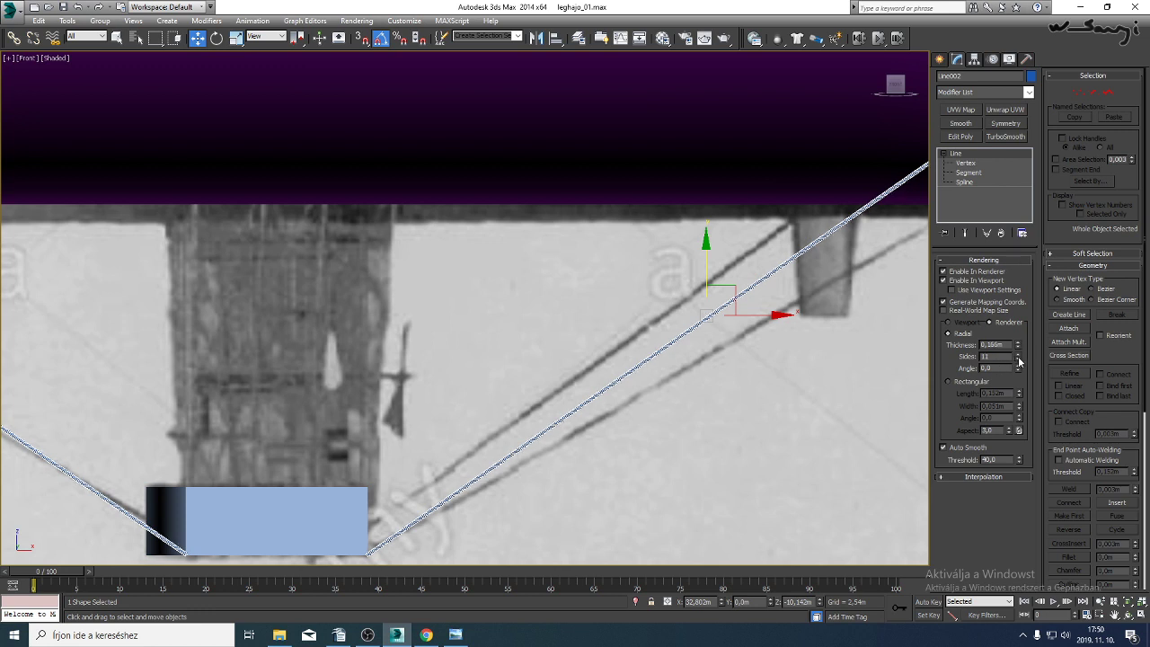
left_click(1018, 360)
left_click(1019, 360)
left_click(1019, 359)
middle_click_drag(720, 366, 641, 362)
scroll(641, 363, "up", 4)
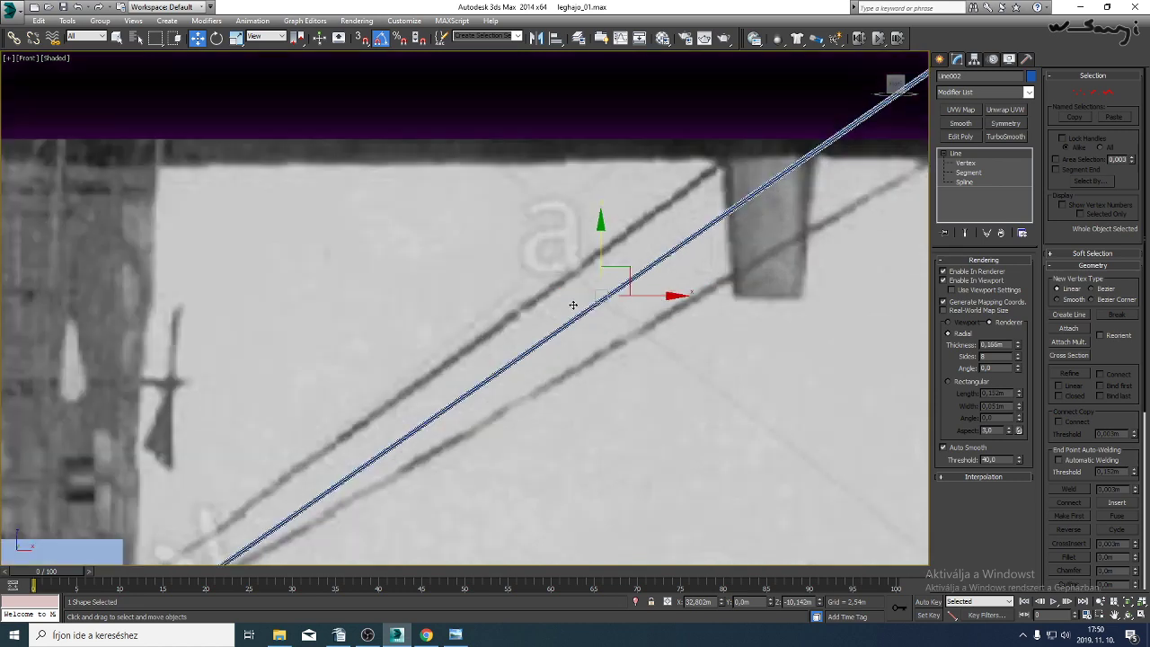
scroll(620, 369, "down", 8)
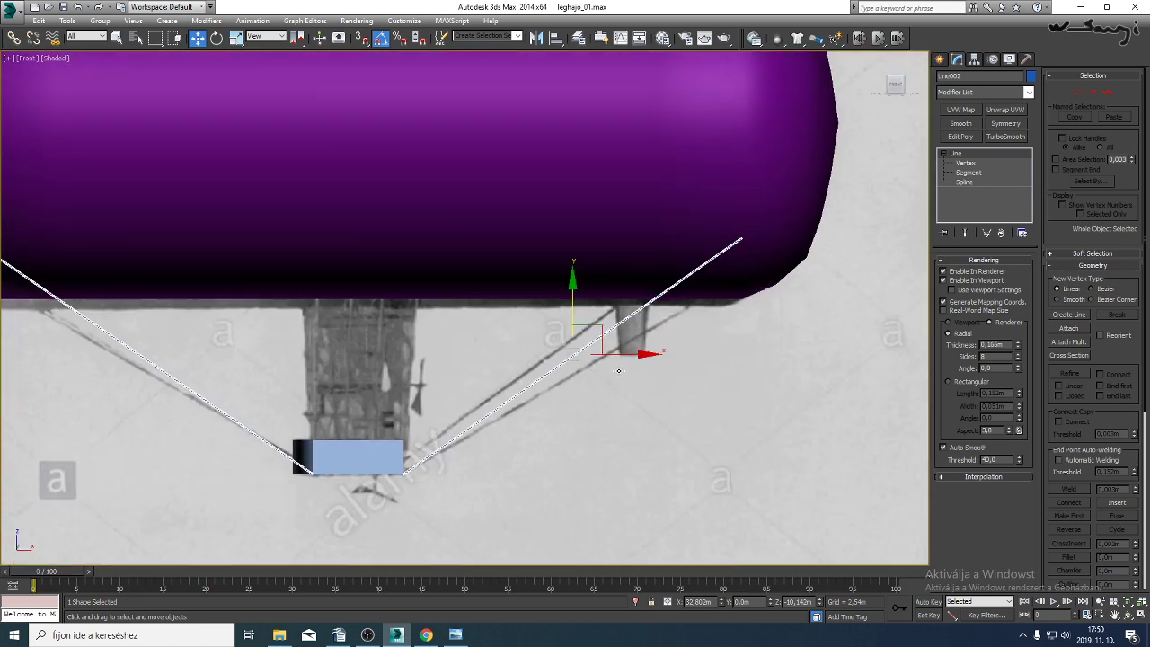
scroll(747, 450, "up", 2)
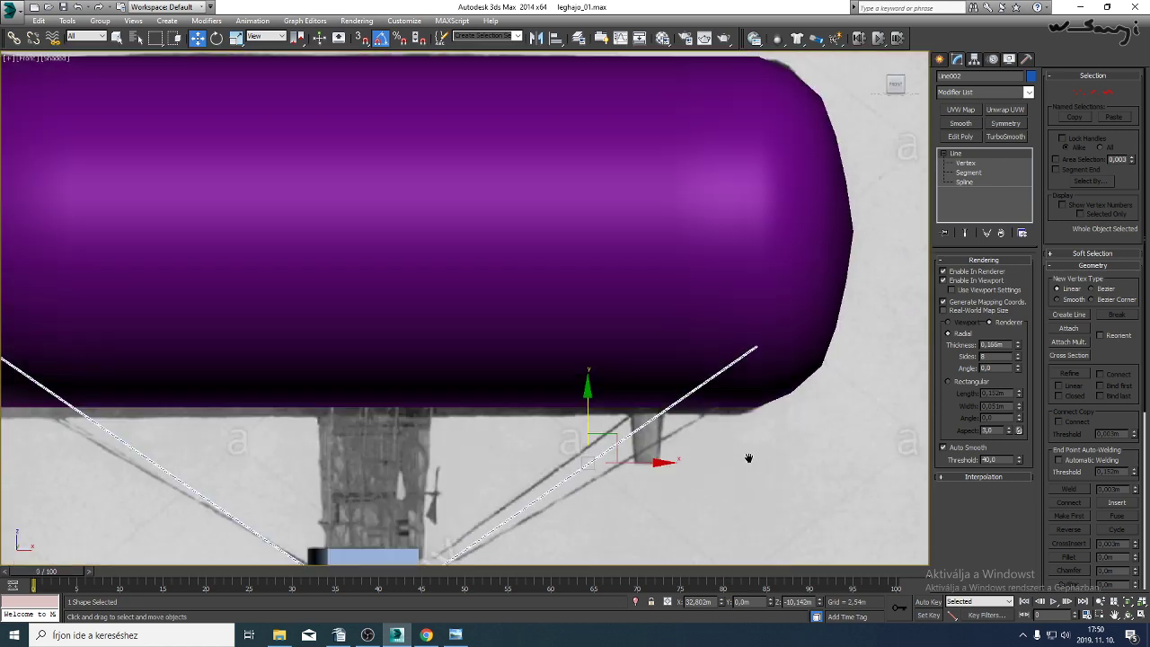
scroll(683, 404, "down", 5)
scroll(658, 382, "up", 7)
scroll(658, 382, "down", 3)
Select the purple airship hull and select all of its edges in edge editing.
left_click(650, 341)
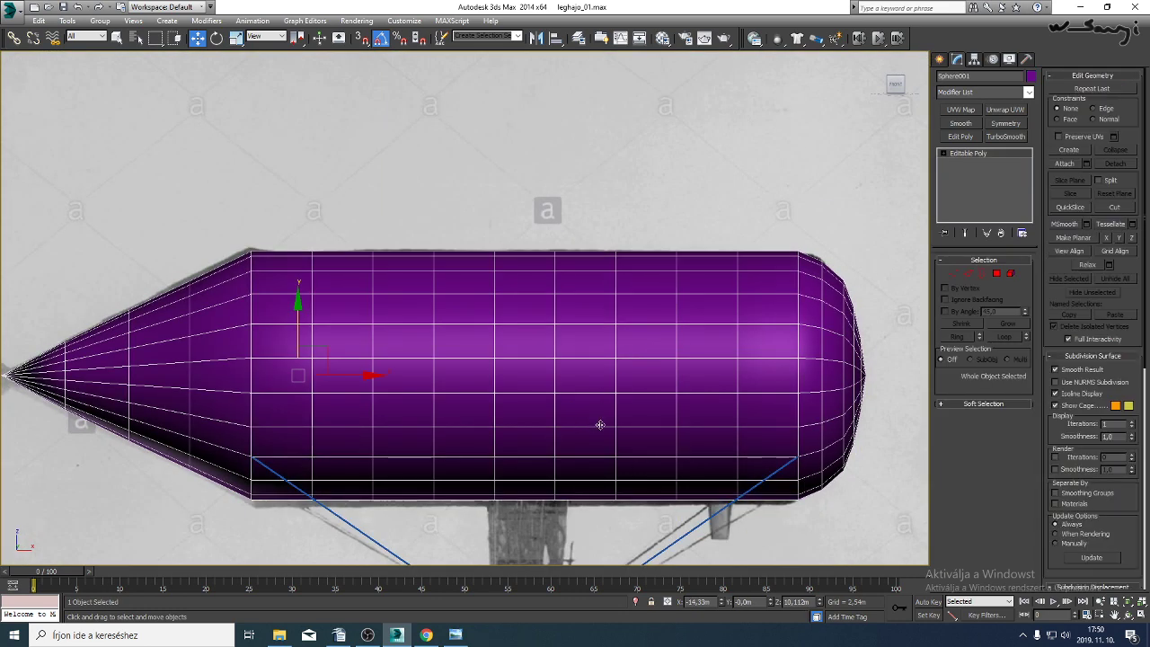
middle_click_drag(546, 425, 782, 419)
scroll(457, 378, "up", 3)
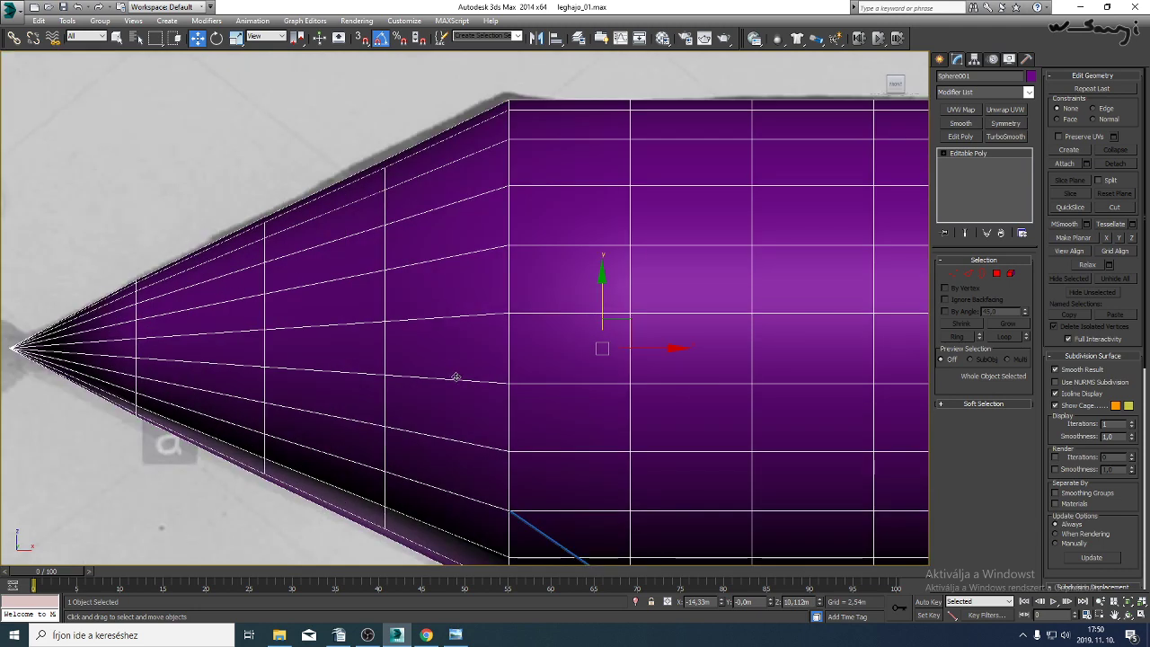
scroll(483, 390, "down", 5)
middle_click_drag(636, 417, 519, 418)
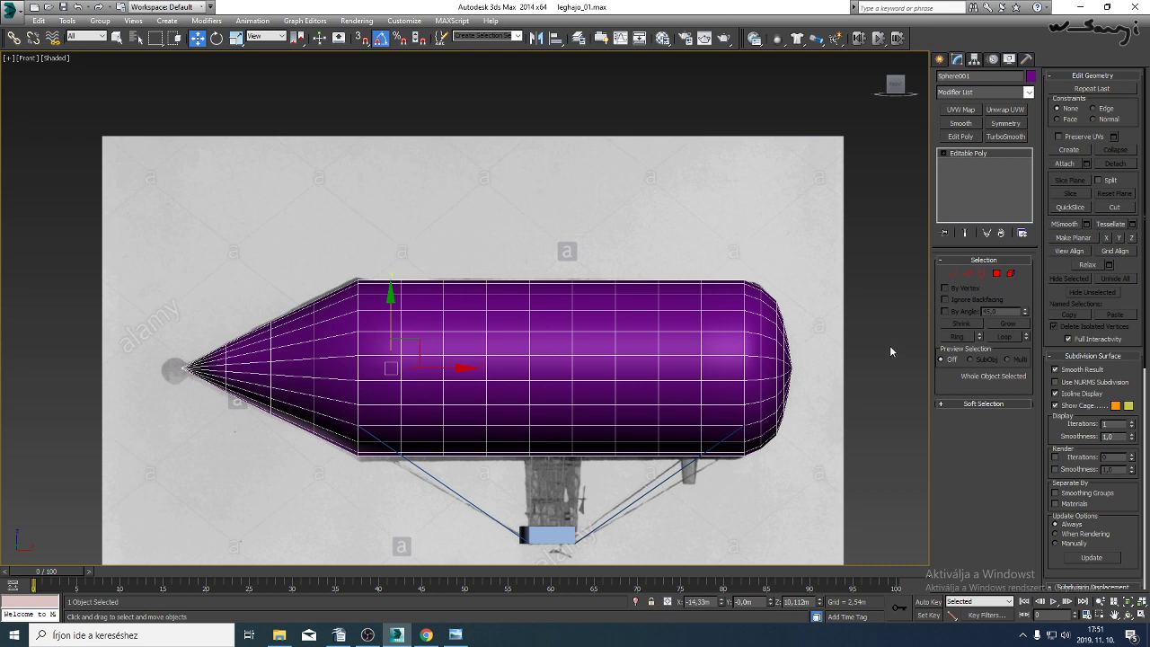
left_click(968, 273)
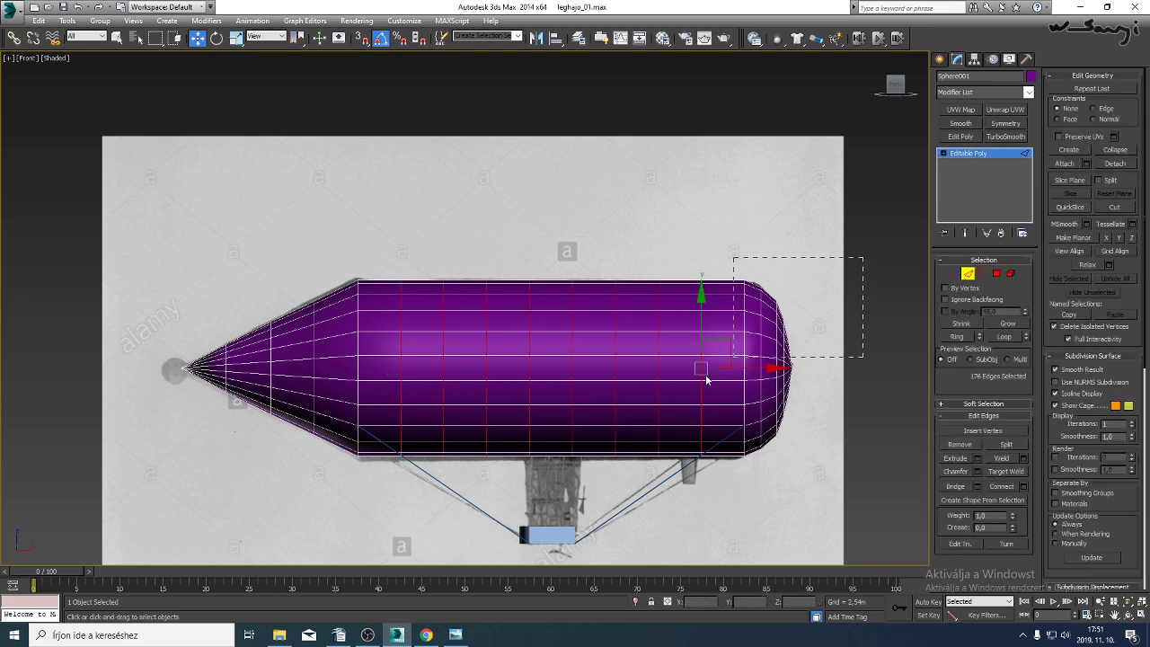
left_click_drag(707, 376, 127, 508)
scroll(533, 391, "up", 6)
middle_click_drag(544, 394, 848, 411)
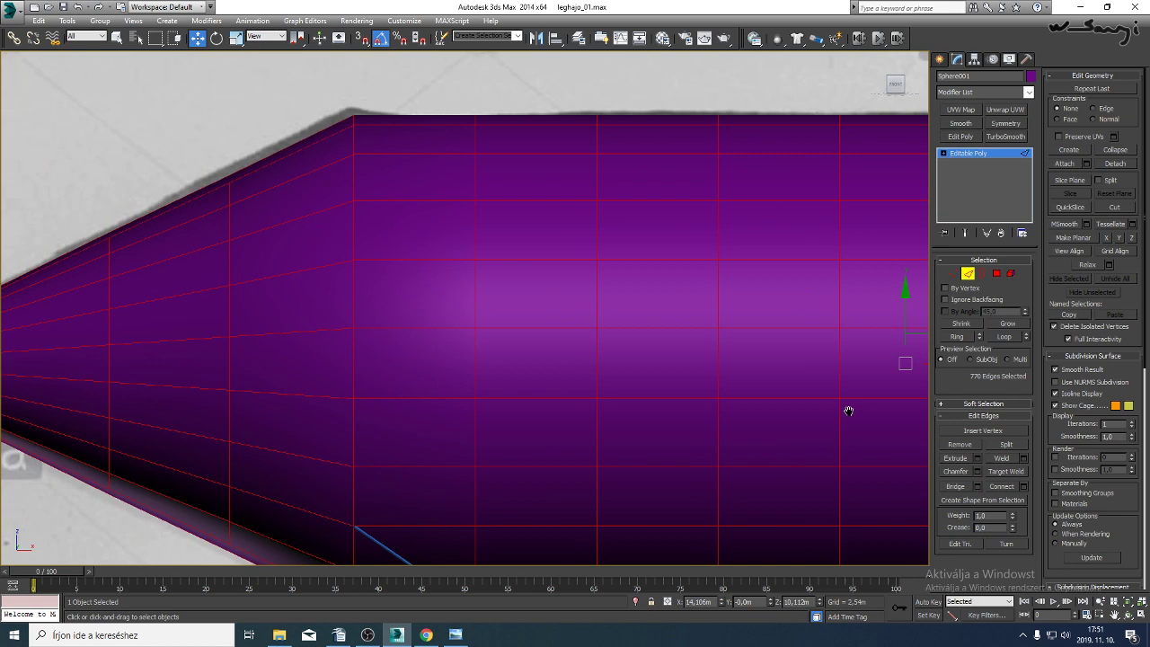
Extrude the selected hull edges with a height of 0.03 m and a width of 0.03 m.
left_click(977, 460)
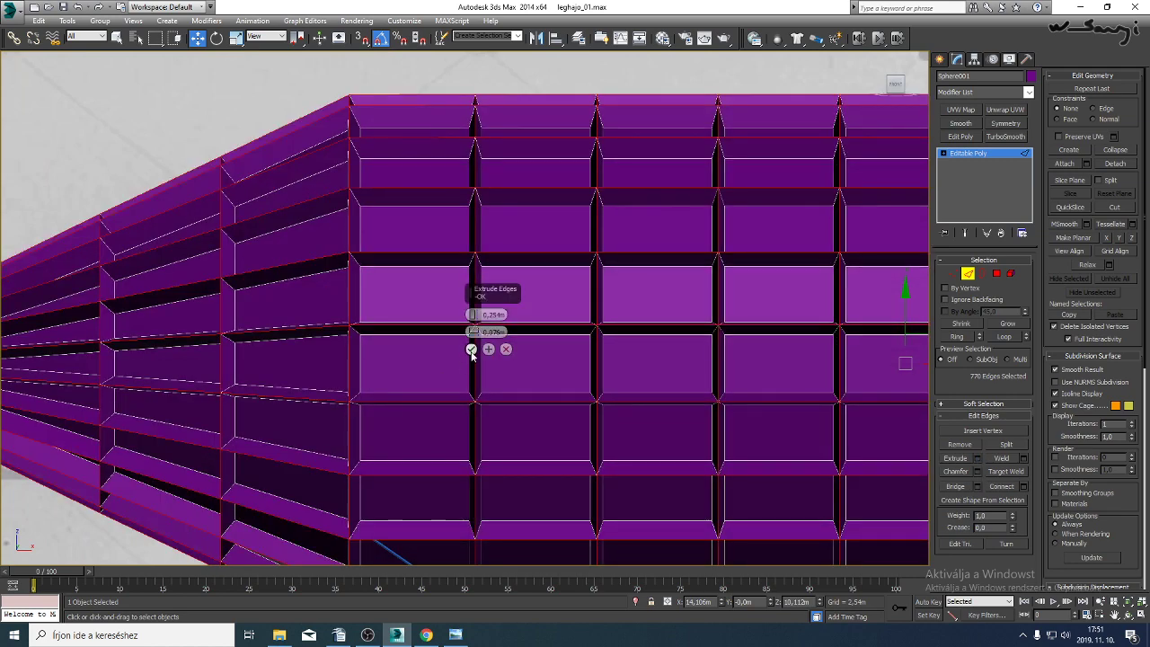
middle_click_drag(360, 361, 463, 396)
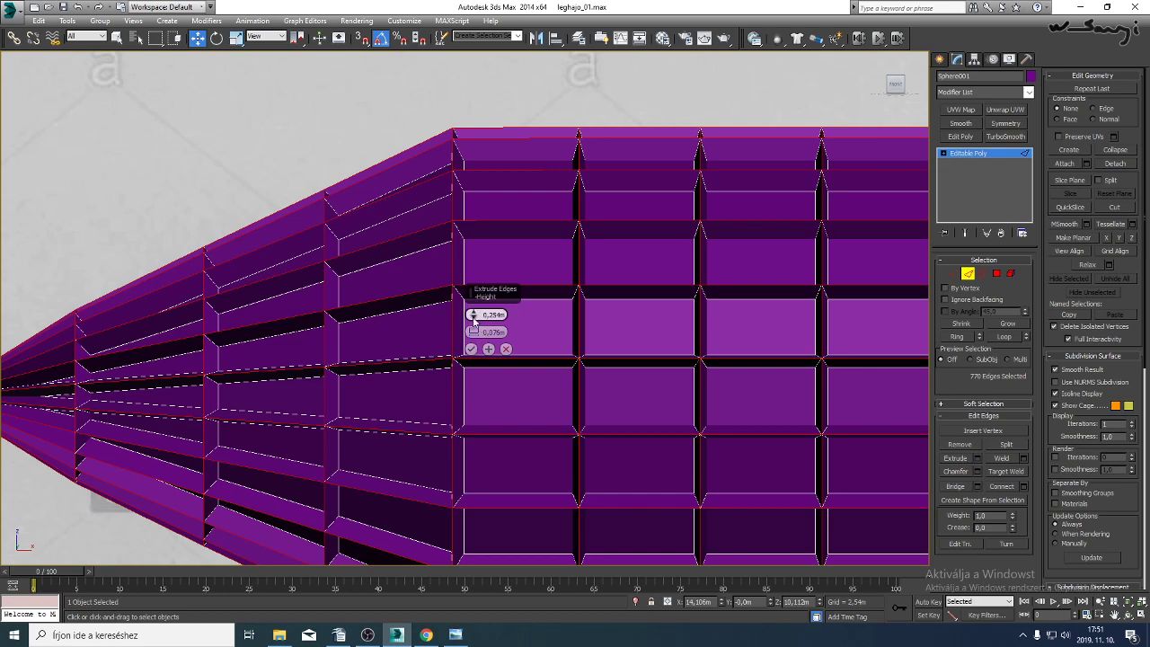
left_click_drag(472, 317, 475, 333)
scroll(377, 296, "up", 5)
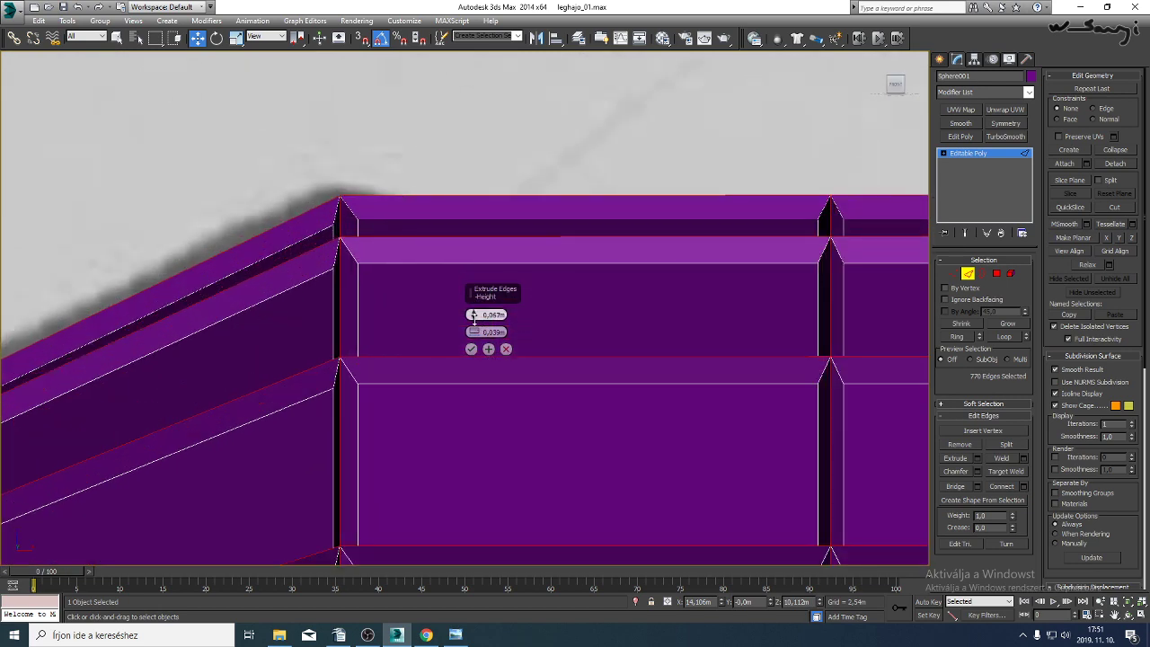
left_click_drag(474, 317, 474, 320)
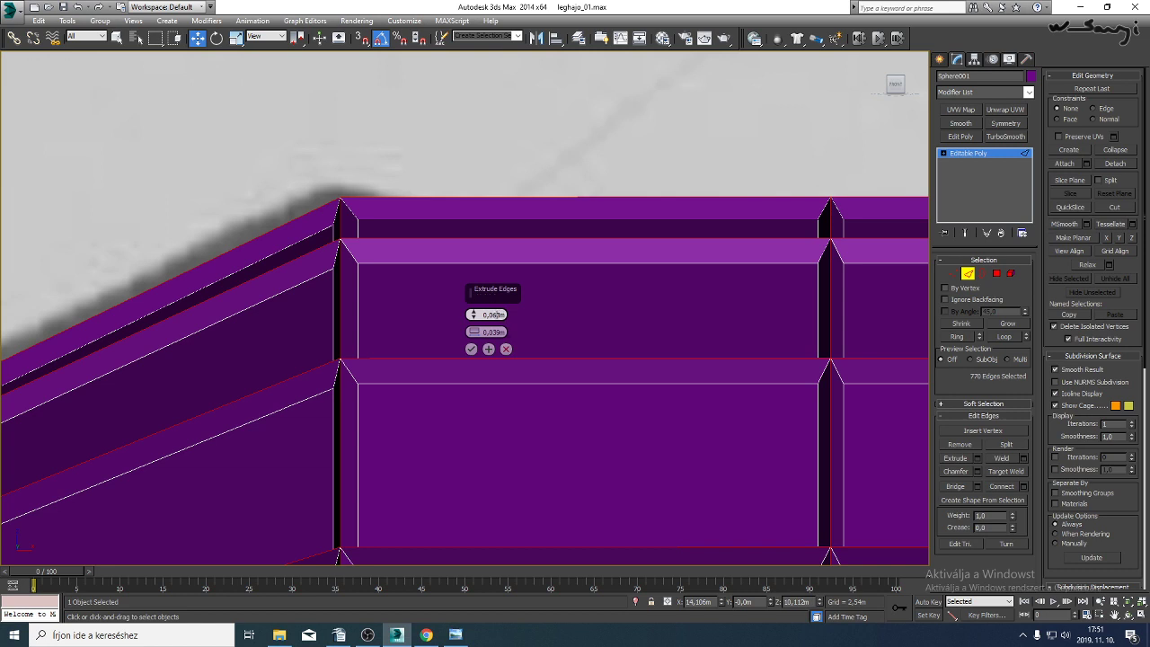
middle_click_drag(367, 409, 385, 383)
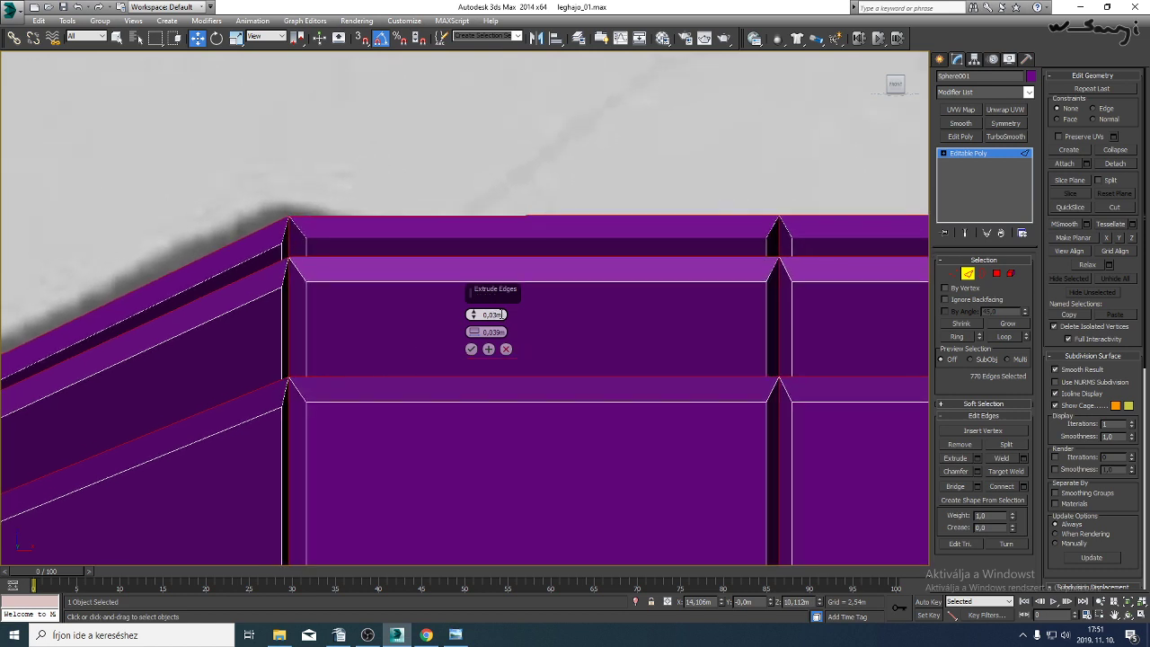
key("Return")
left_click(498, 333)
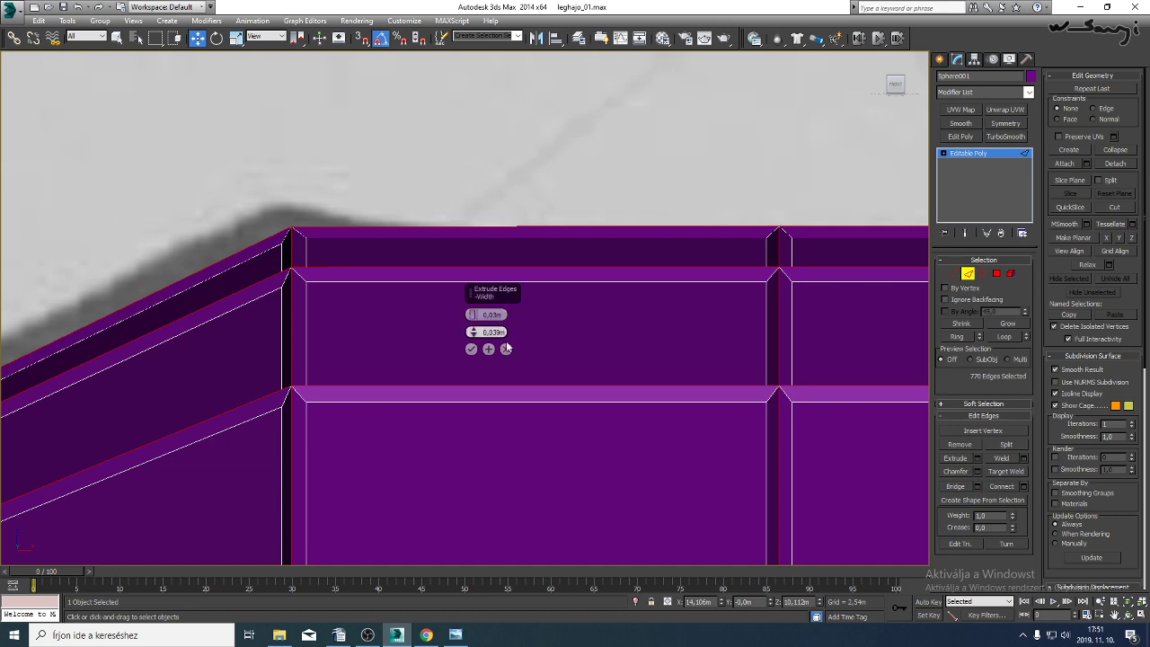
scroll(429, 413, "down", 5)
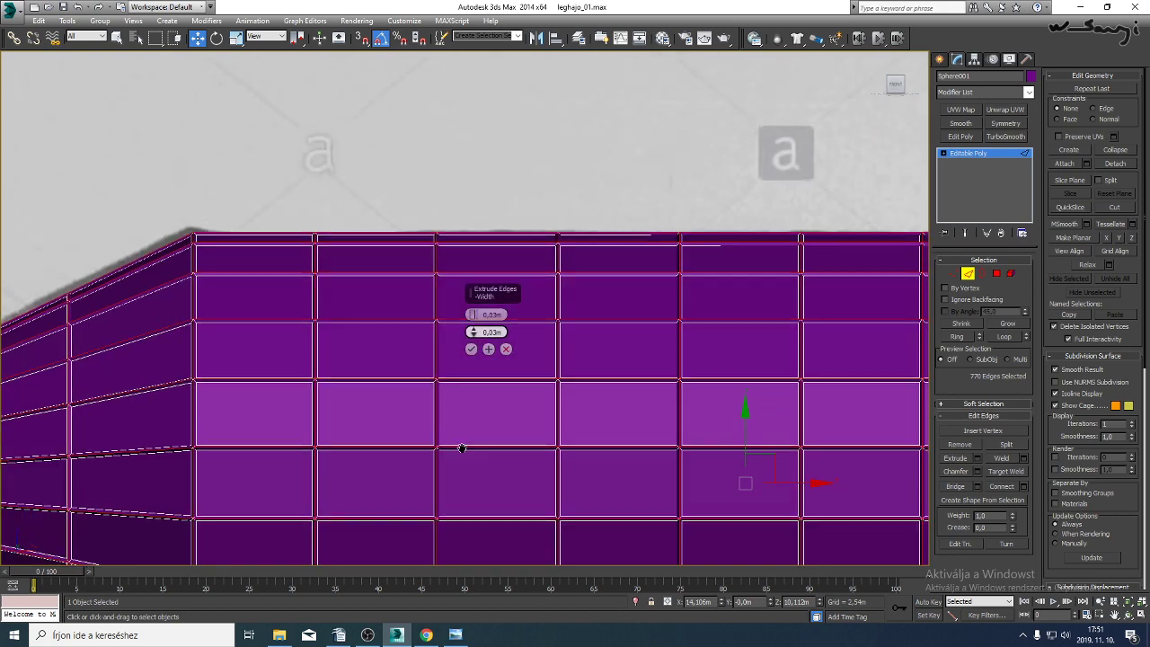
scroll(429, 411, "up", 3)
middle_click_drag(444, 429, 368, 406)
scroll(438, 463, "down", 5)
Switch to an orbited perspective view and turn off the edged faces display for selected objects.
key("p")
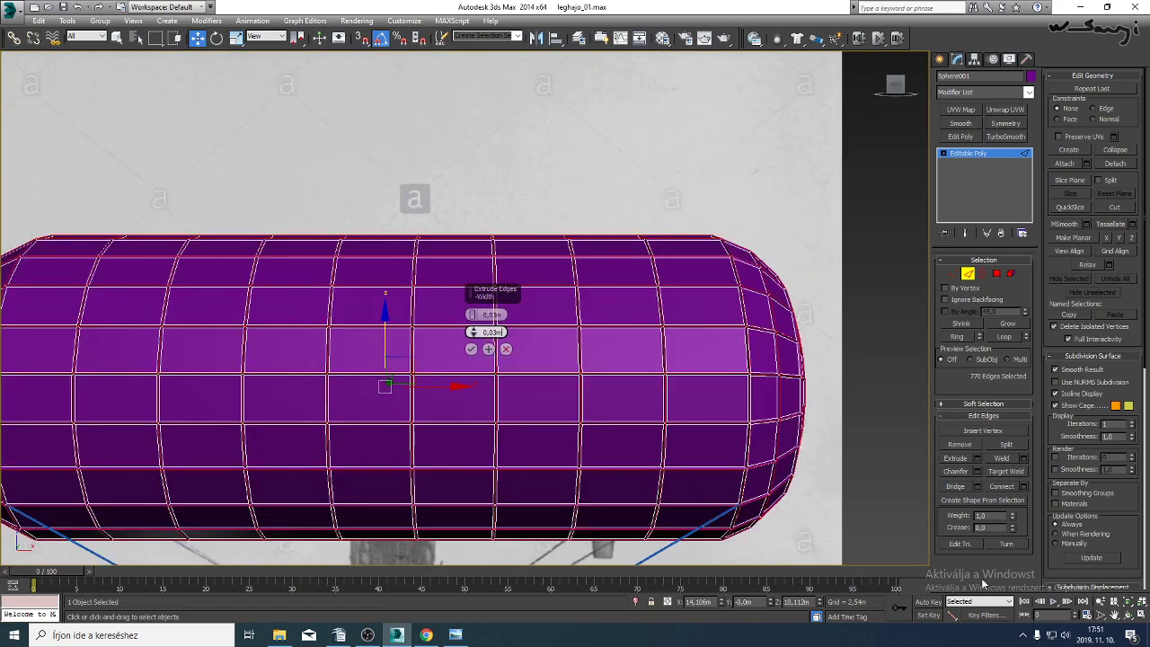
left_click(1129, 611)
left_click_drag(464, 413, 41, 102)
left_click(72, 61)
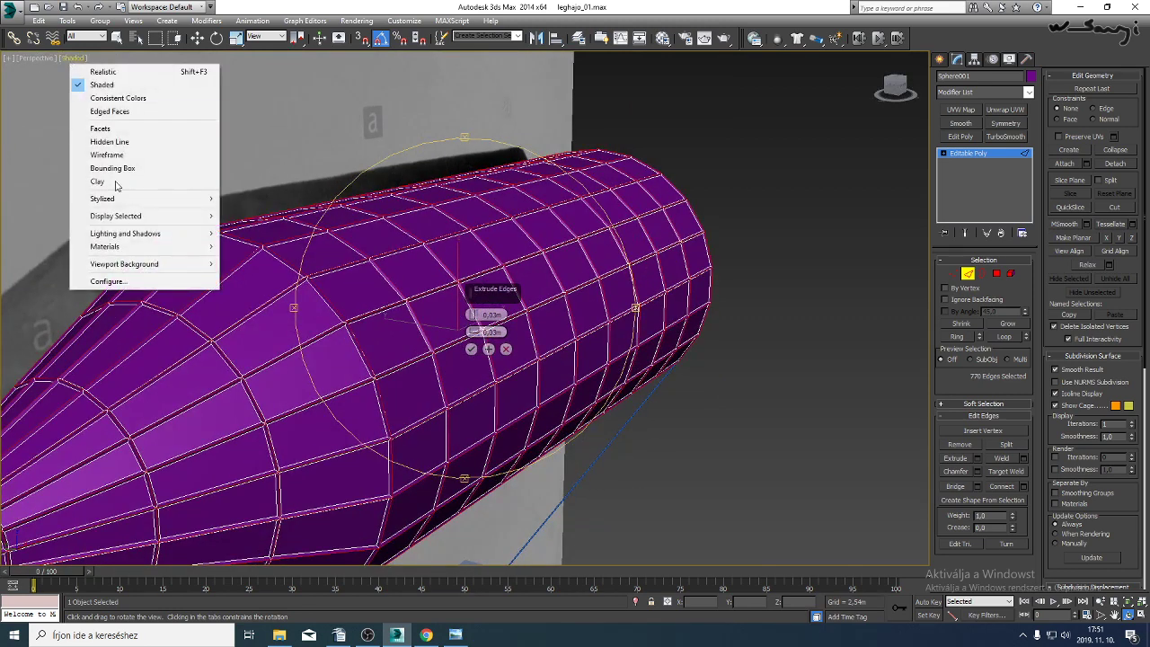
mouse_move(135, 216)
left_click(261, 214)
left_click_drag(414, 318, 392, 295)
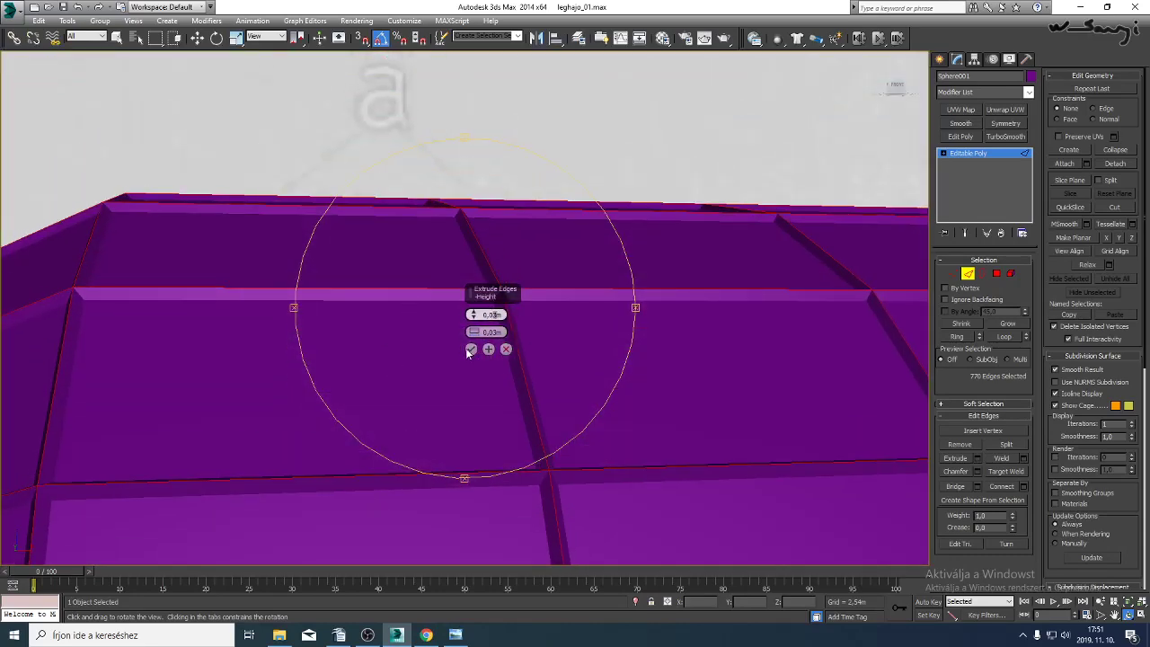
Lower the hull's edge extrusion height to 0.01 m.
left_click_drag(424, 354, 349, 335)
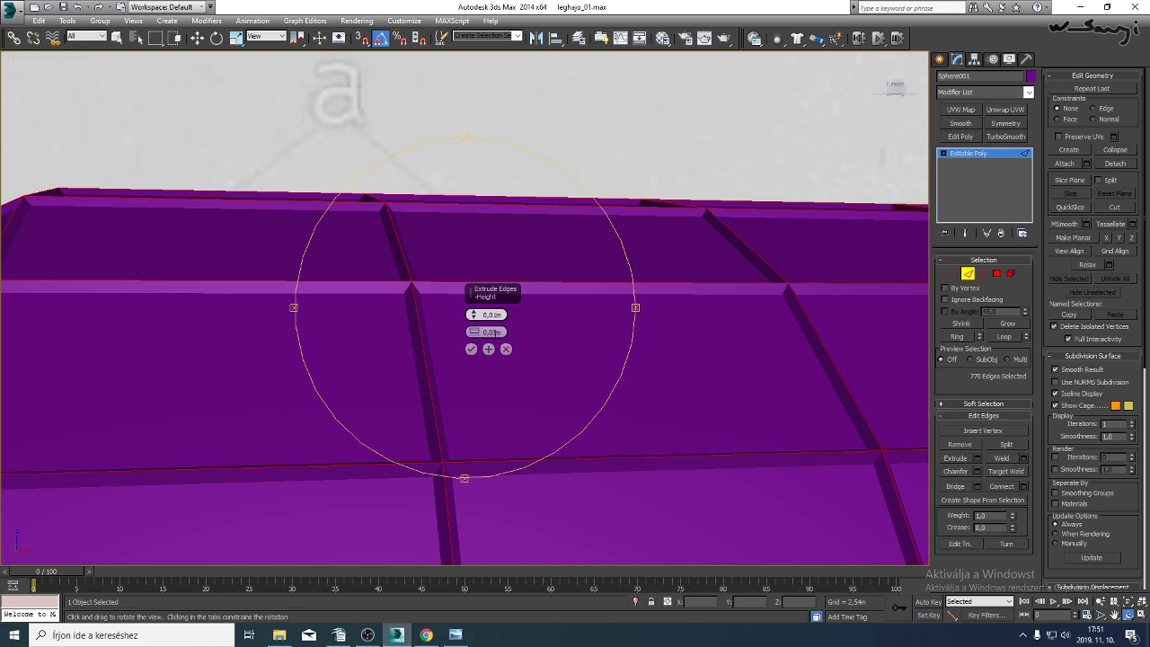
left_click_drag(426, 354, 395, 354)
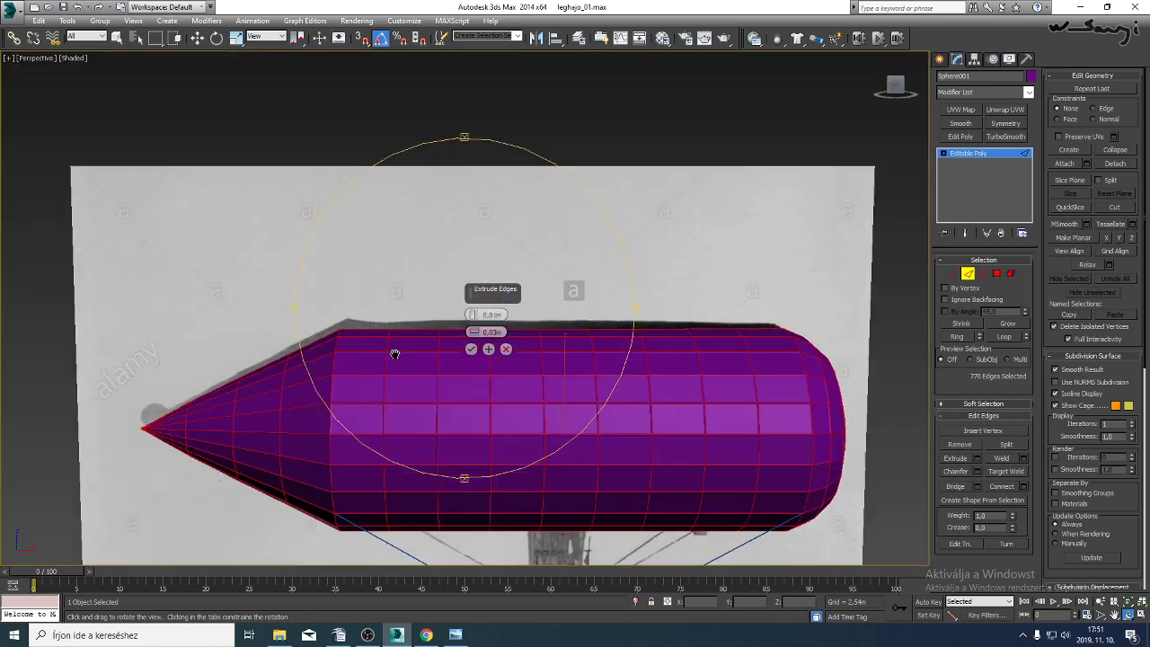
middle_click_drag(395, 354, 378, 341)
scroll(378, 341, "down", 3)
Leave the orbit tool and convert the hull to an Editable Poly.
right_click(387, 351)
right_click(387, 330)
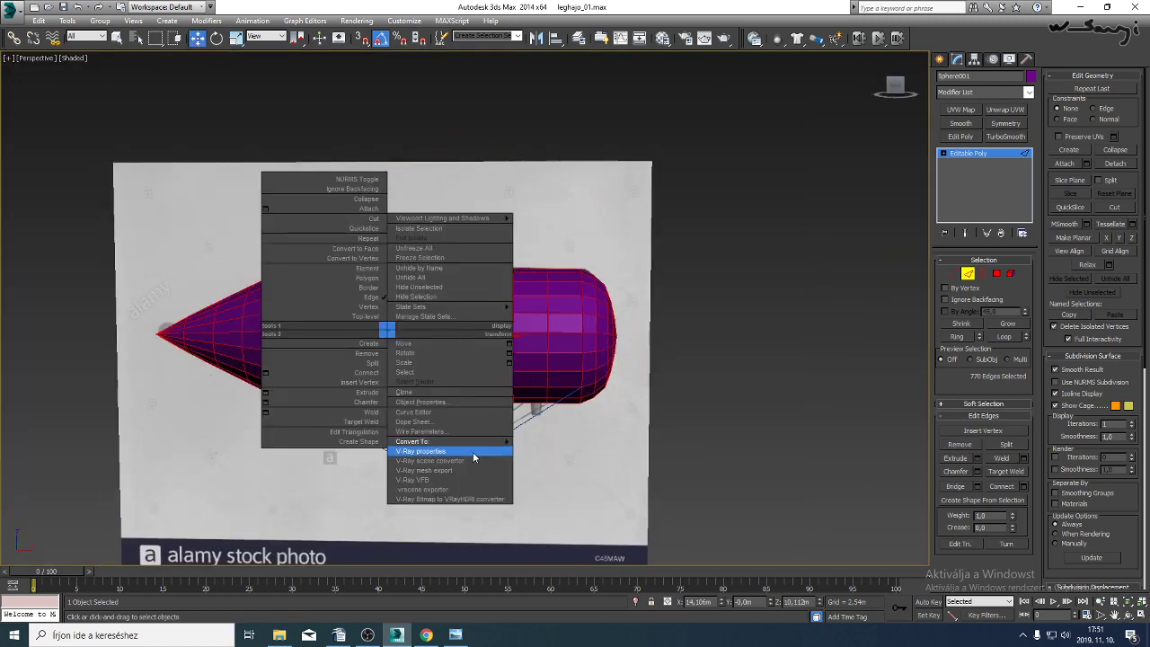
mouse_move(502, 446)
left_click(550, 452)
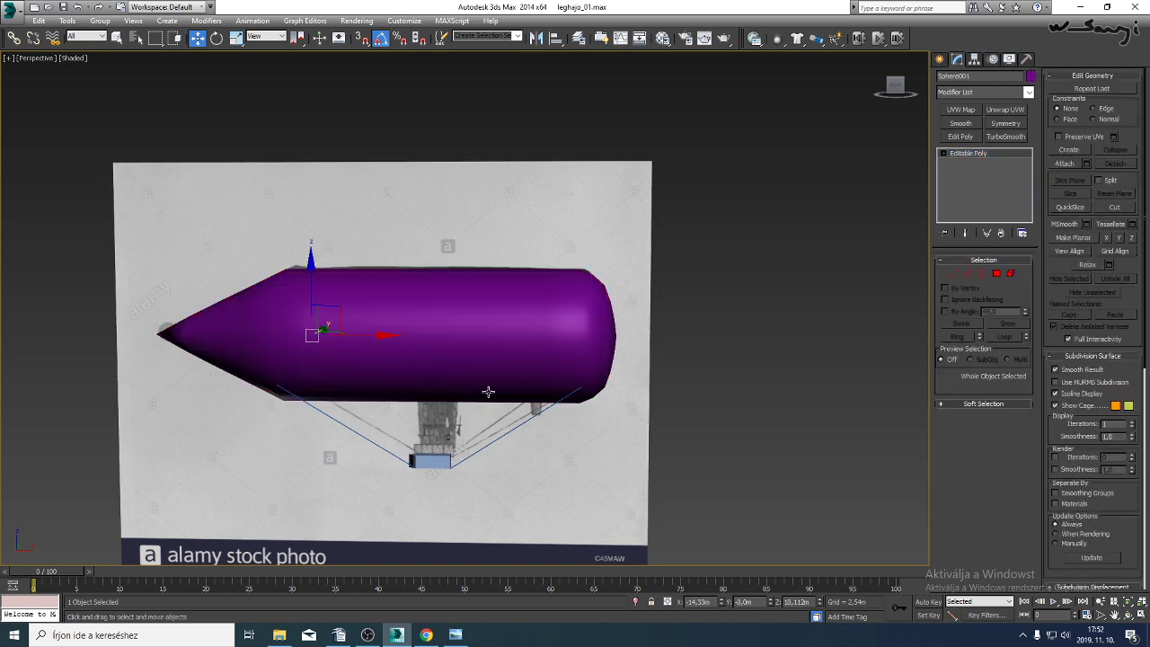
Switch to Windows Photo Viewer and examine the gondola's lattice girders and suspension framework in the reference photos.
left_click(455, 635)
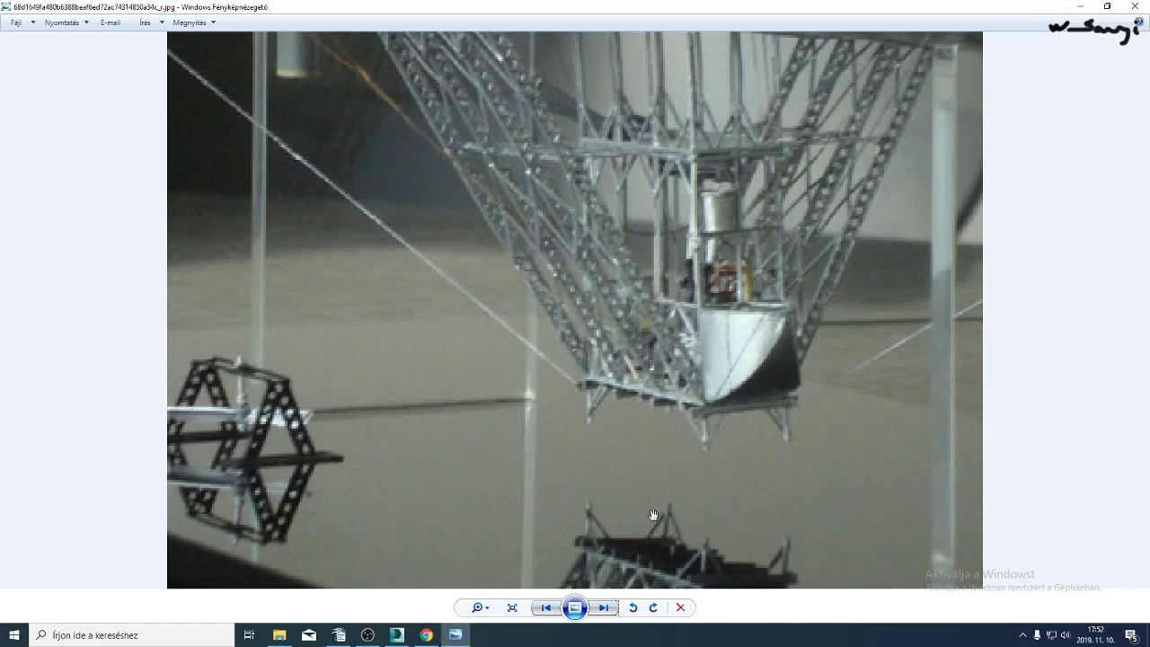
left_click(616, 609)
left_click(616, 609)
left_click(616, 609)
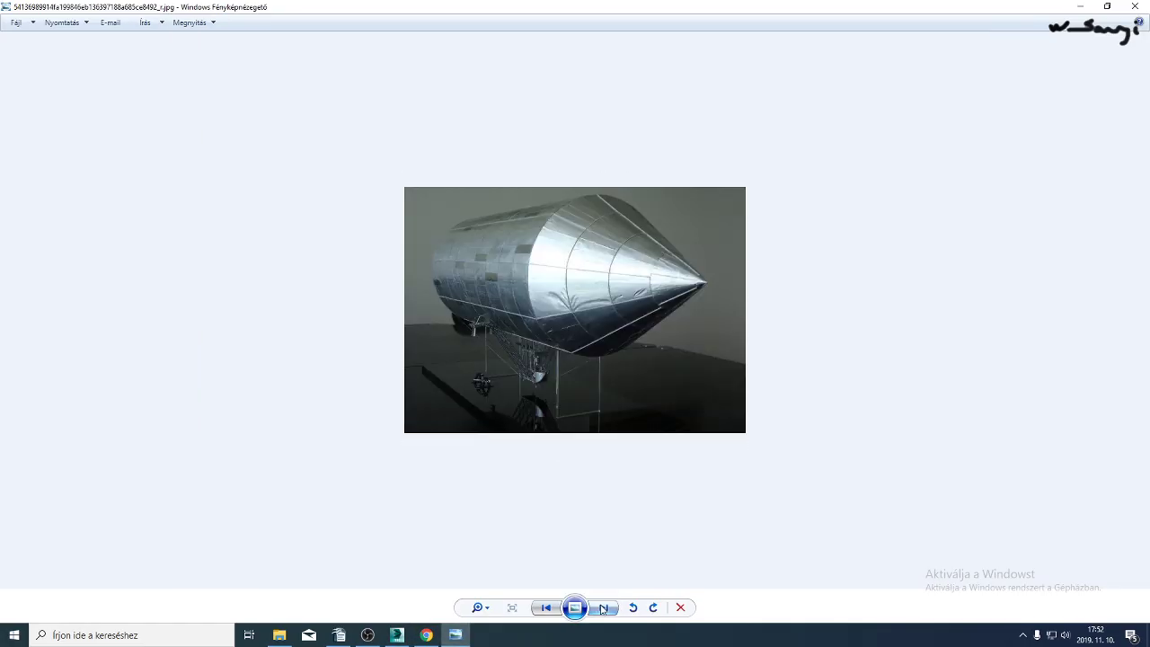
left_click(546, 608)
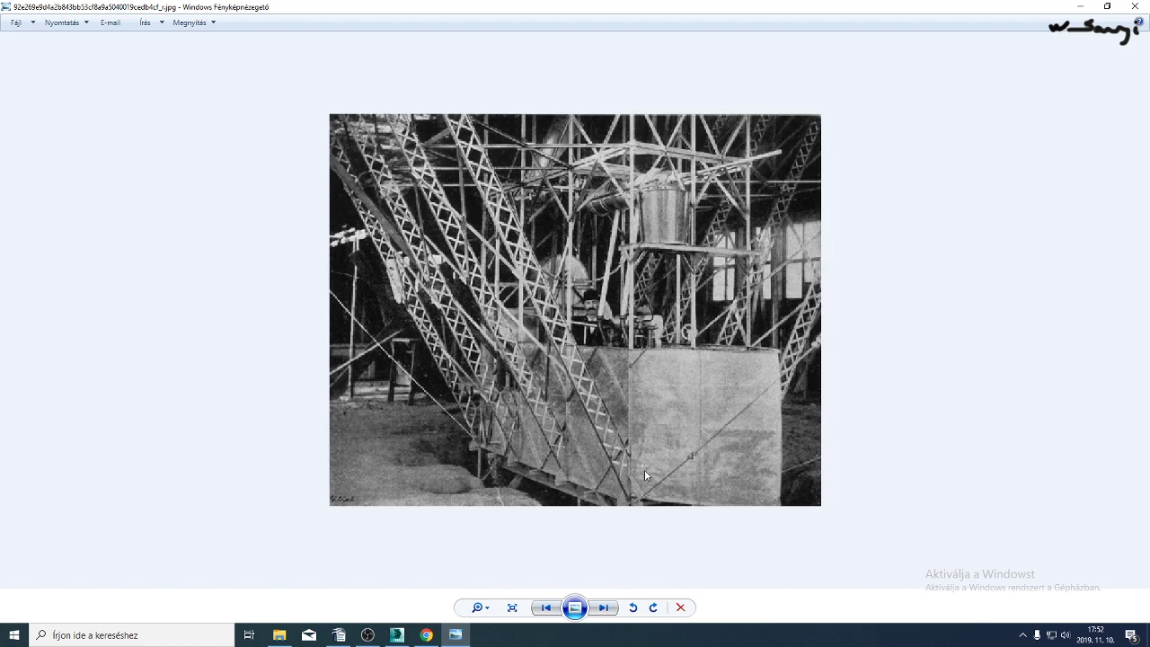
scroll(645, 469, "up", 1)
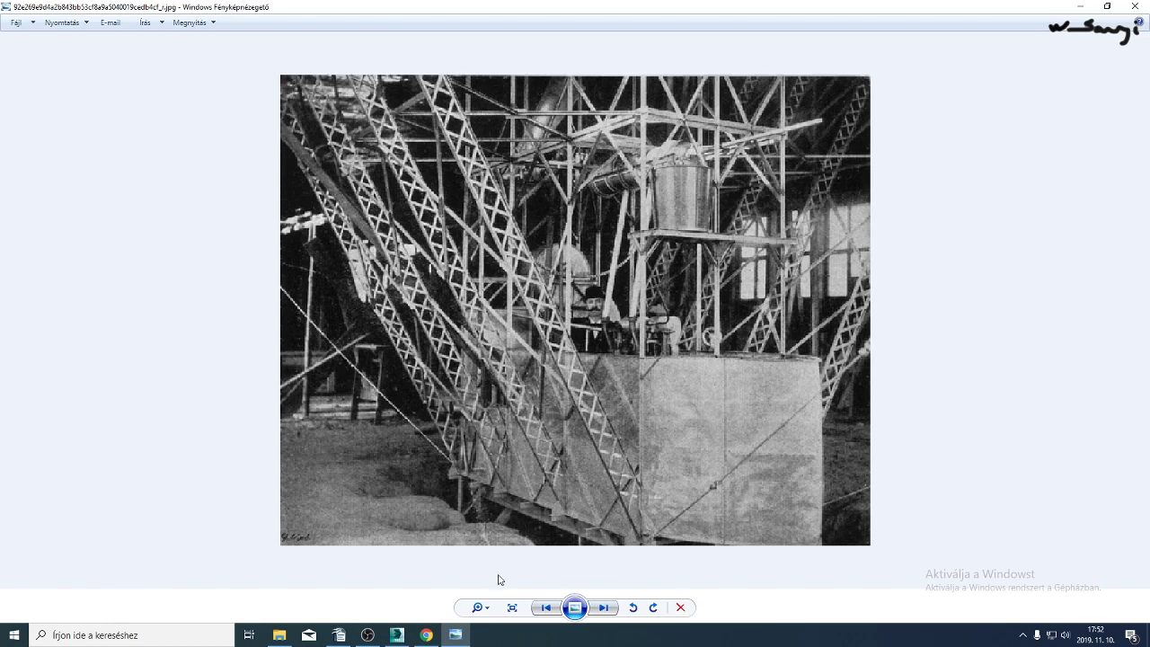
Return to 3ds Max and select the gondola box for vertex editing in the front view.
left_click(397, 634)
middle_click_drag(466, 409, 485, 402)
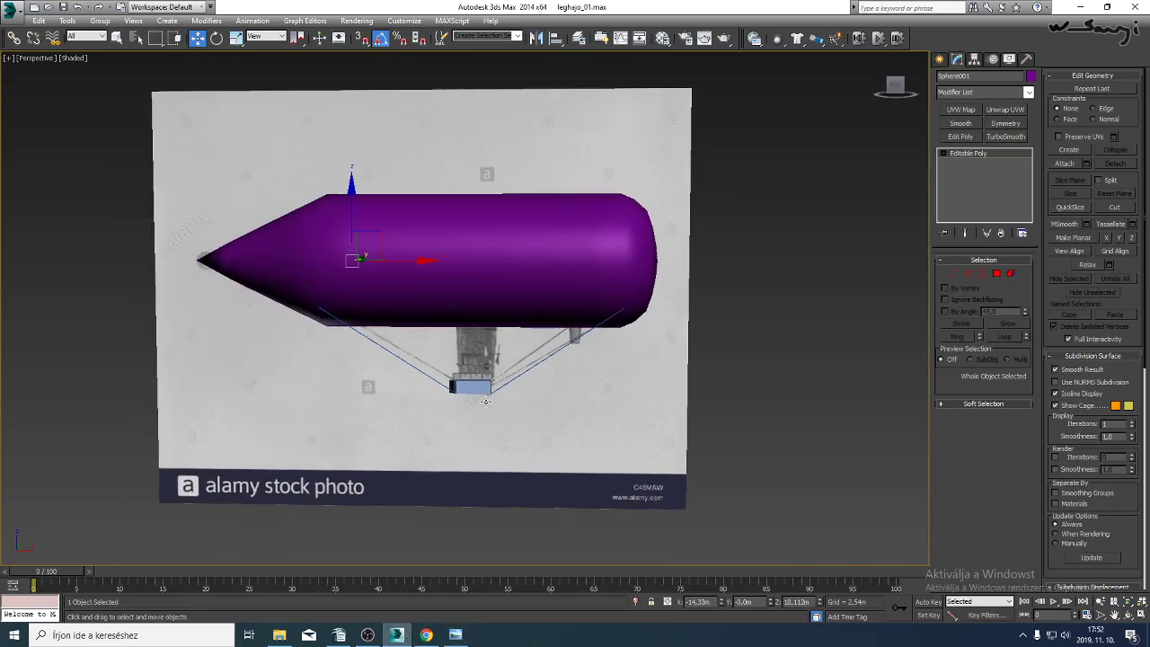
scroll(485, 402, "up", 8)
left_click(456, 346)
scroll(456, 344, "down", 5)
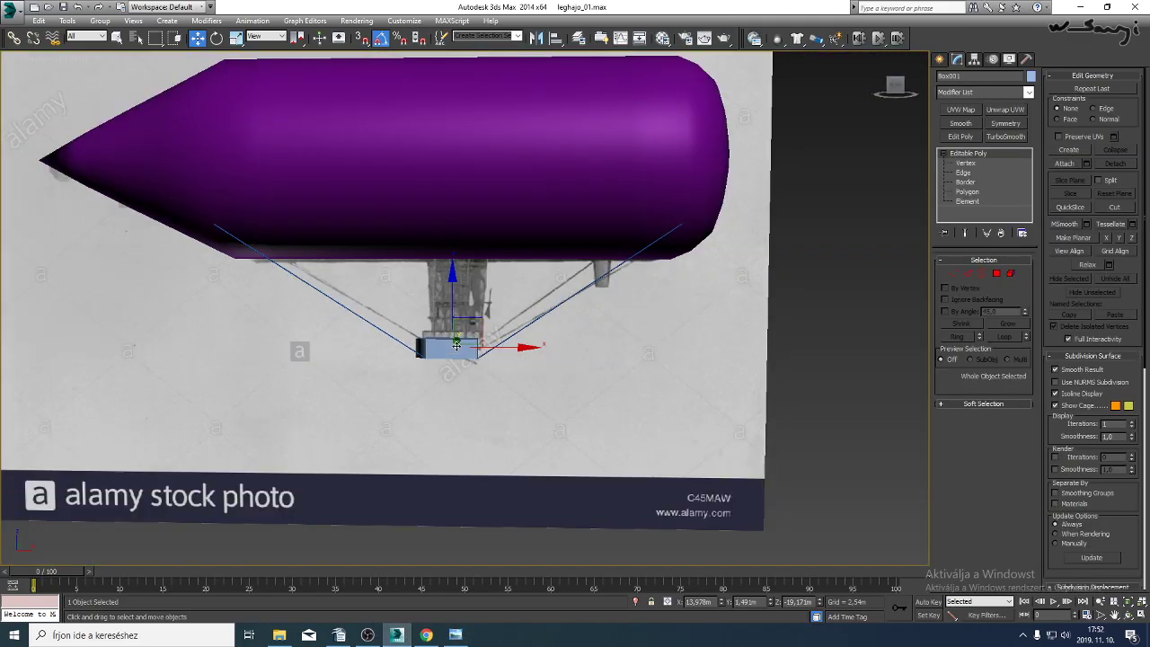
scroll(456, 344, "down", 4)
scroll(458, 373, "up", 6)
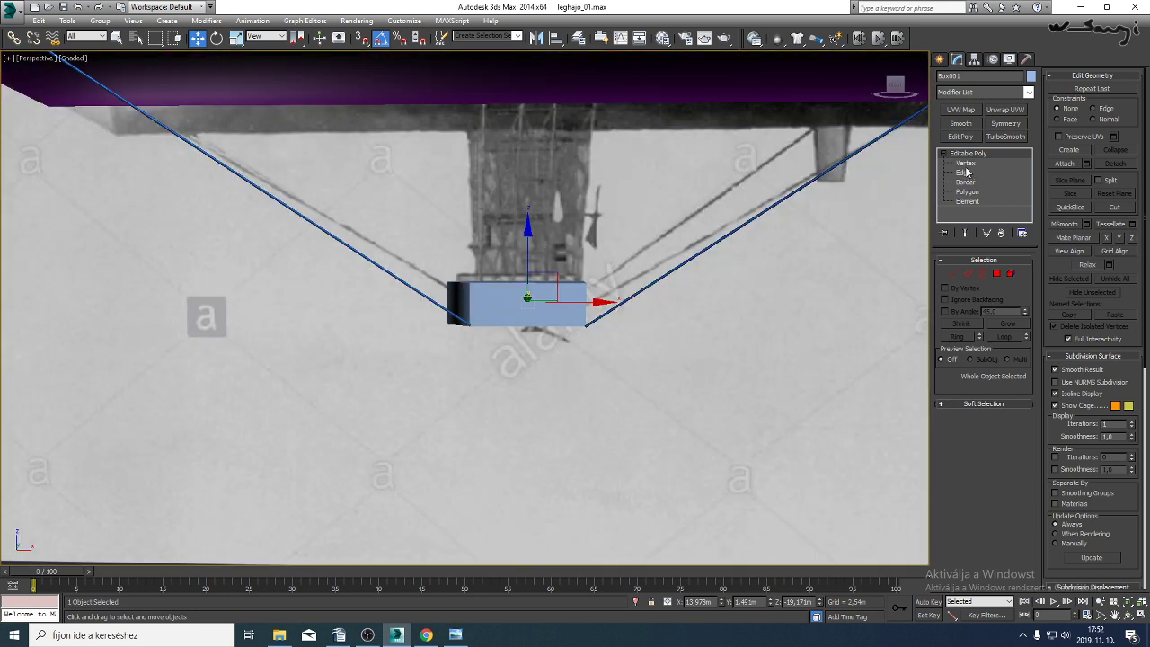
left_click(966, 164)
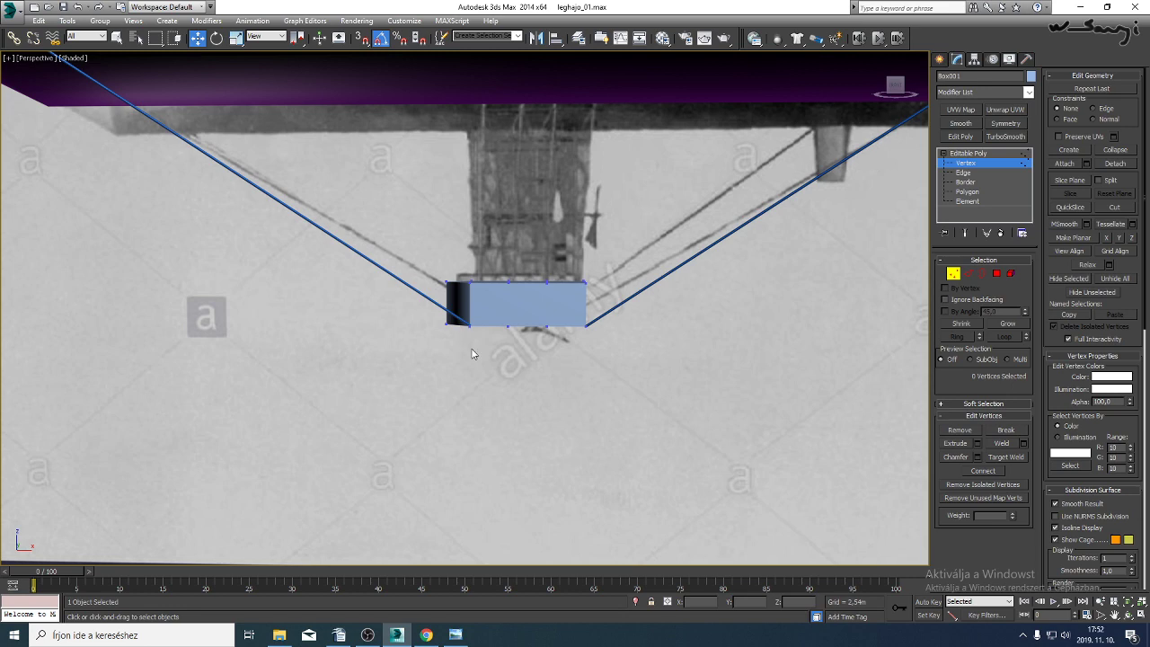
key("f")
scroll(473, 351, "down", 5)
scroll(469, 366, "up", 6)
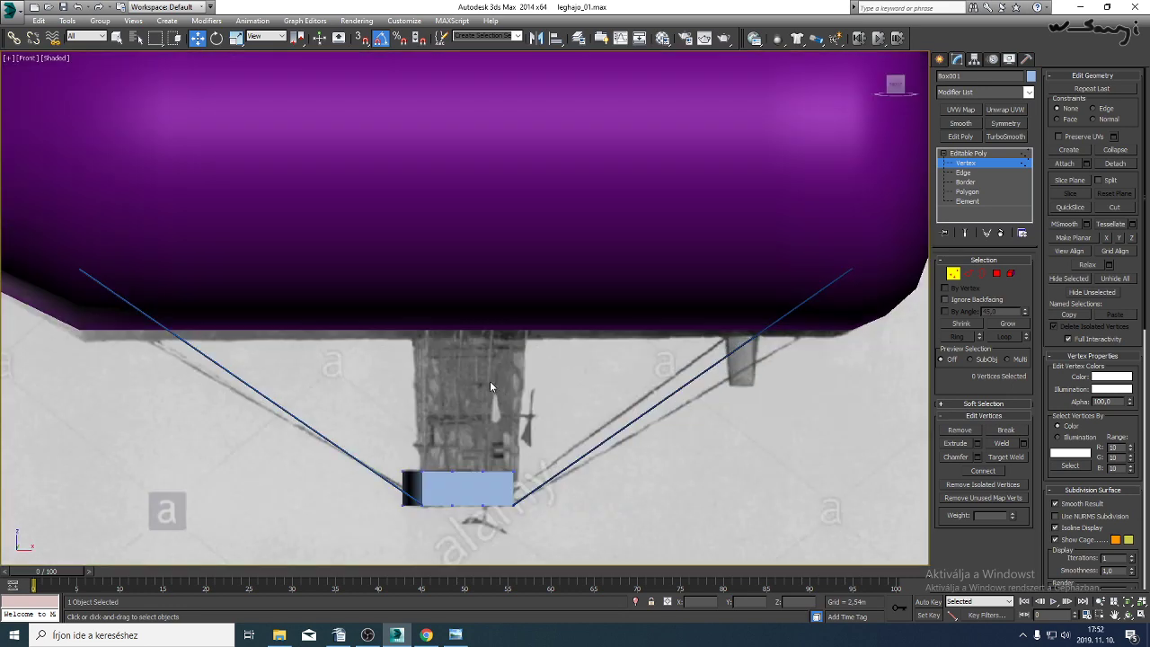
scroll(518, 360, "up", 4)
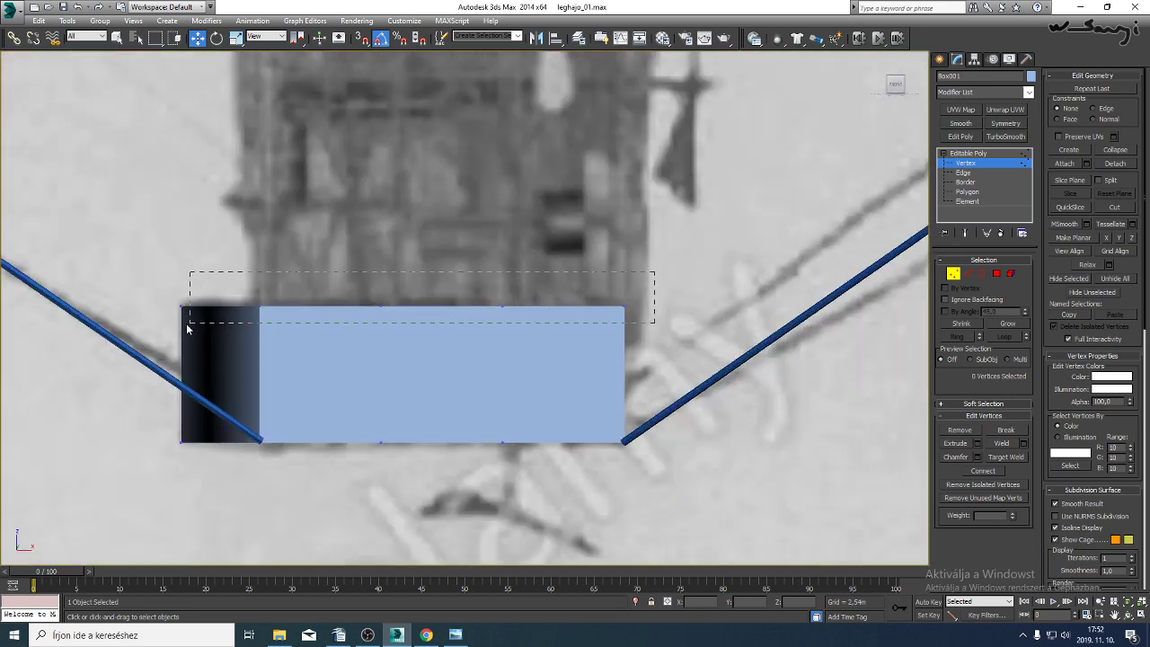
Try to lower the gondola's top row of vertices, checking it against the reference in see-through display.
left_click_drag(187, 329, 188, 325)
key("alt+x")
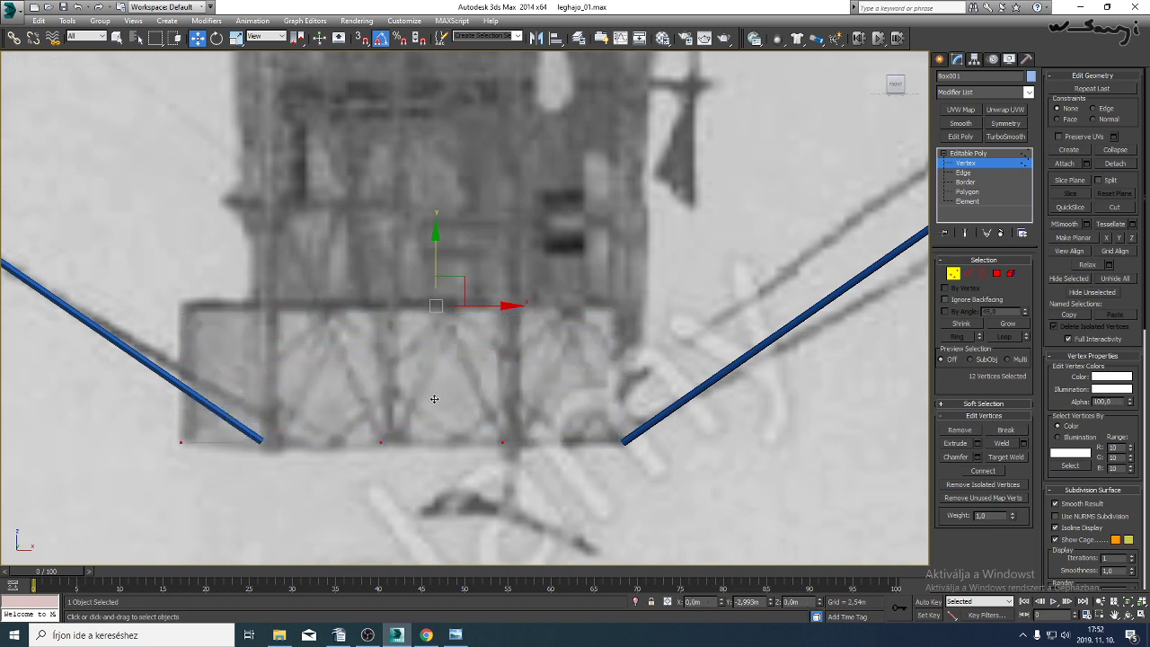
key("alt+x")
middle_click_drag(420, 329, 453, 224)
scroll(410, 285, "up", 2)
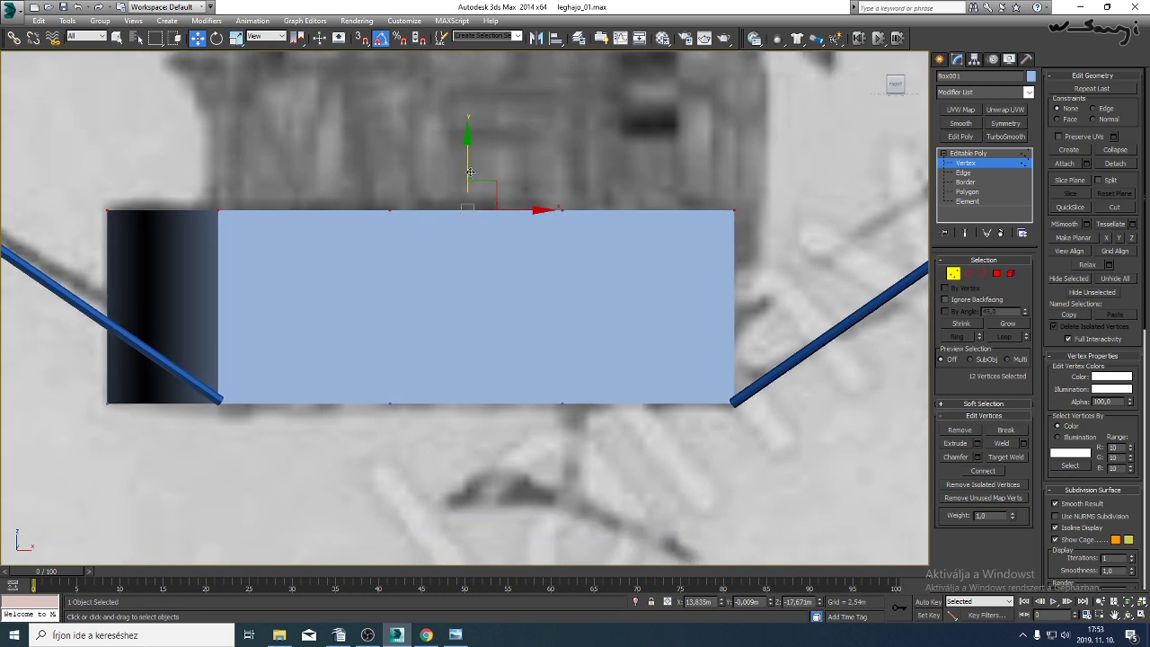
left_click_drag(471, 171, 474, 283)
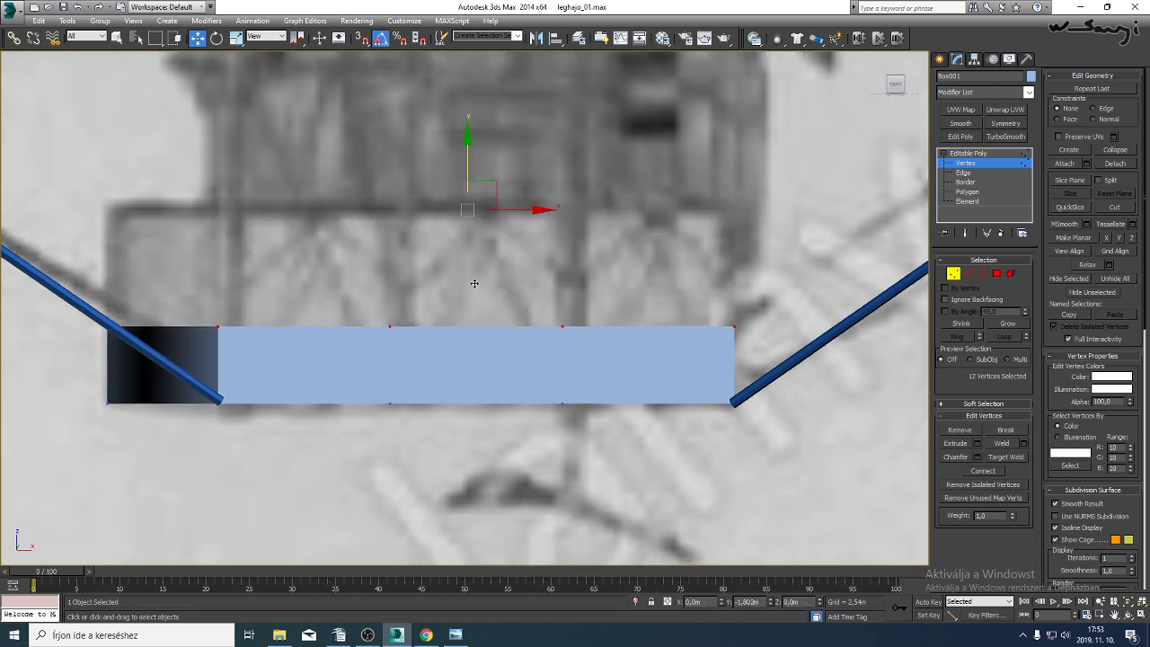
right_click(475, 283)
left_click(969, 152)
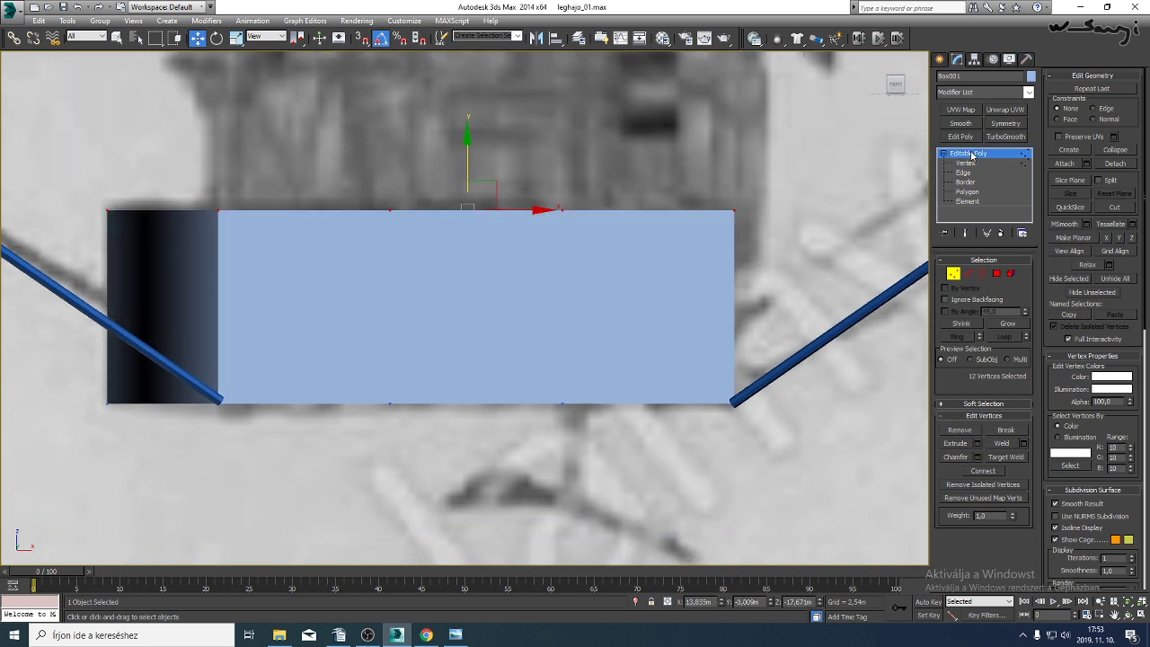
Create a long, thin reference box running horizontally past the gondola's underside in the front view.
scroll(686, 296, "down", 10)
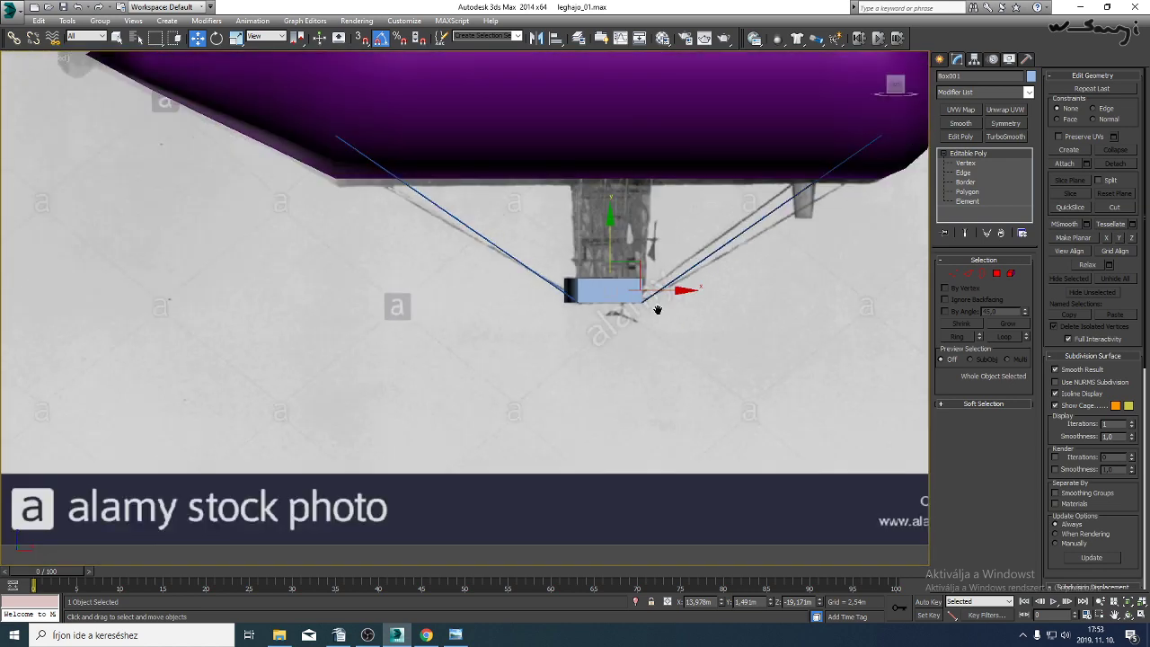
middle_click_drag(658, 310, 517, 339)
left_click(940, 59)
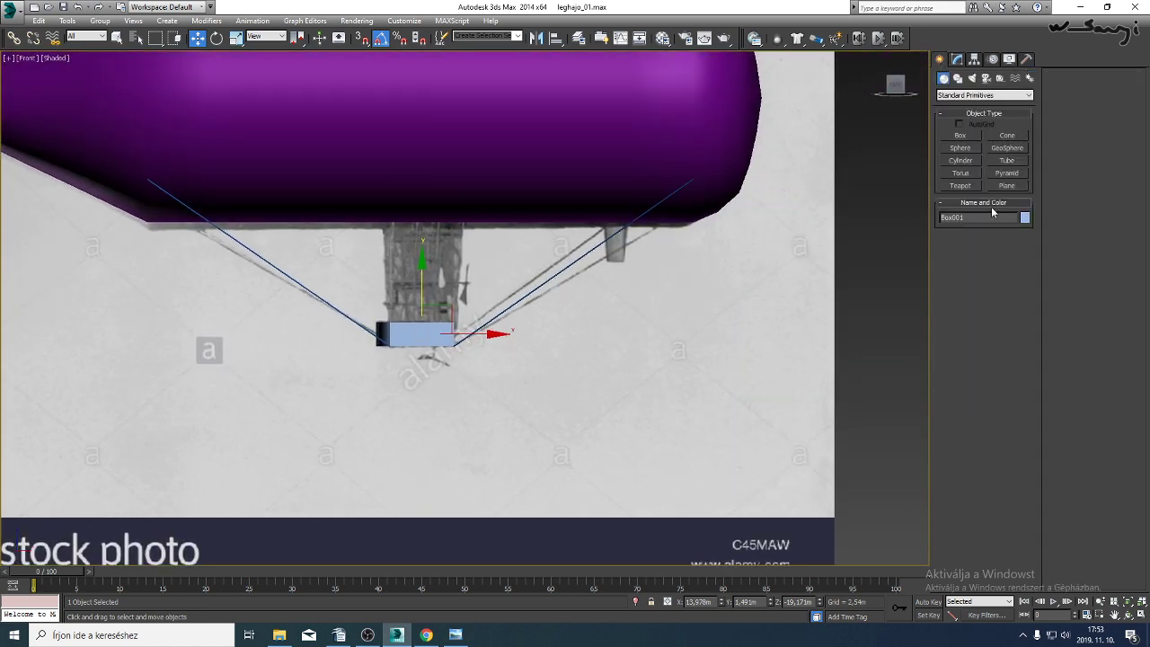
left_click(961, 136)
left_click_drag(864, 345, 249, 353)
left_click(643, 339)
scroll(657, 355, "down", 4)
key("w")
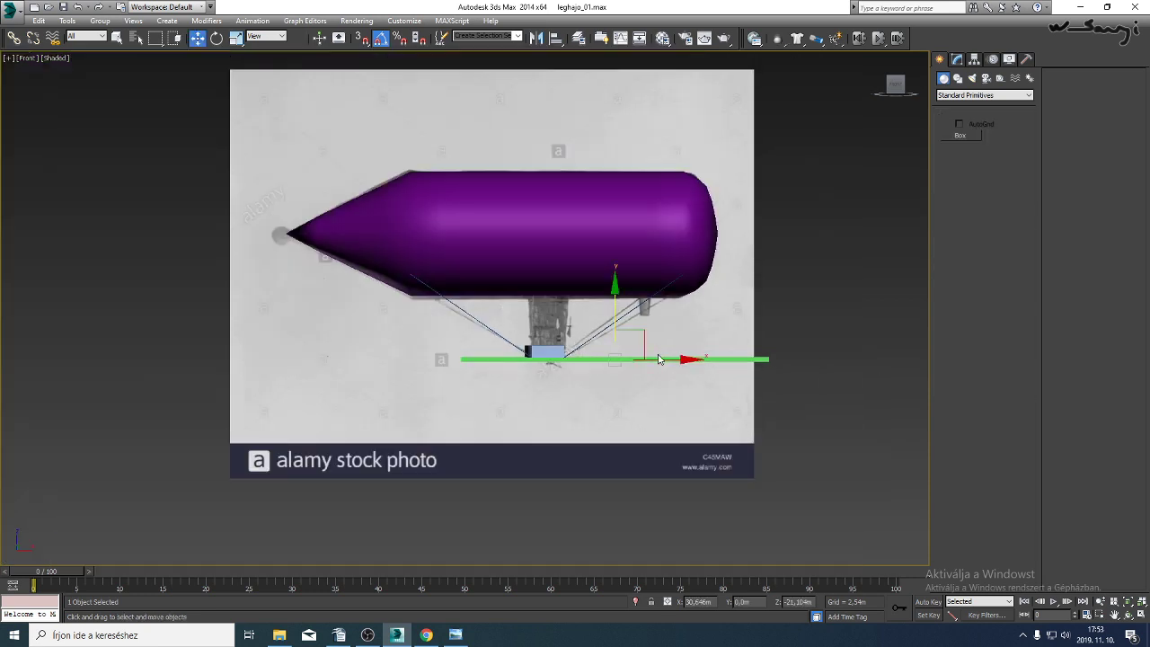
Select the hull, suspension cables, reference image plane and gondola together, leaving out the green reference box.
left_click_drag(400, 321, 230, 330)
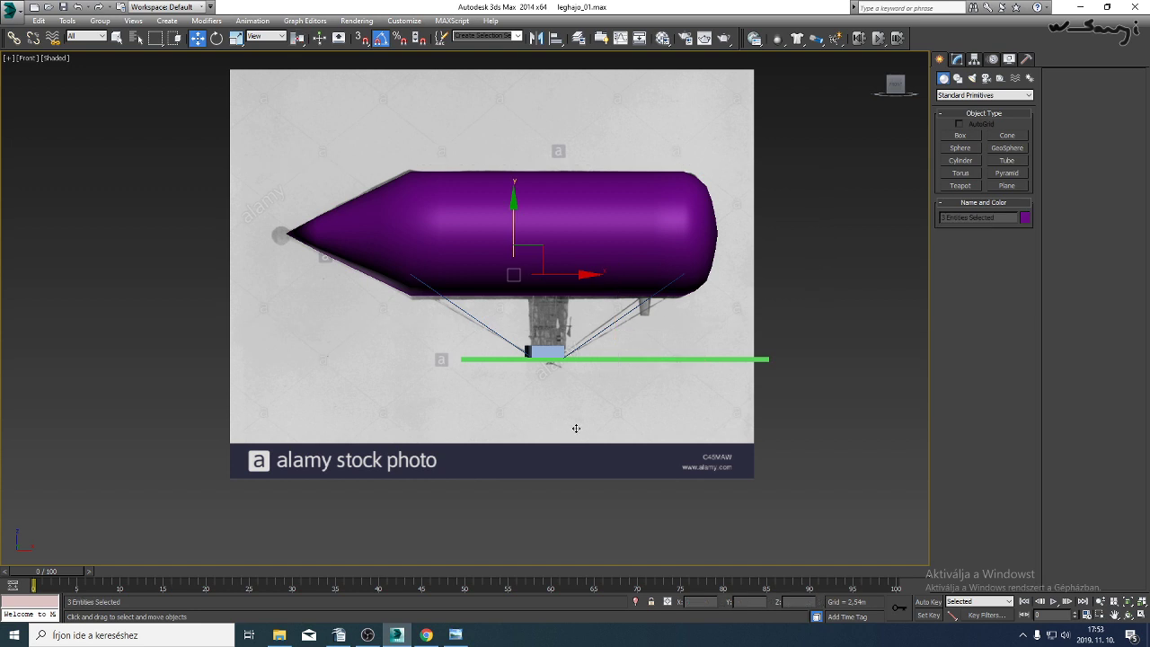
left_click_drag(624, 494, 623, 494)
middle_click_drag(612, 447, 607, 463)
key("F3")
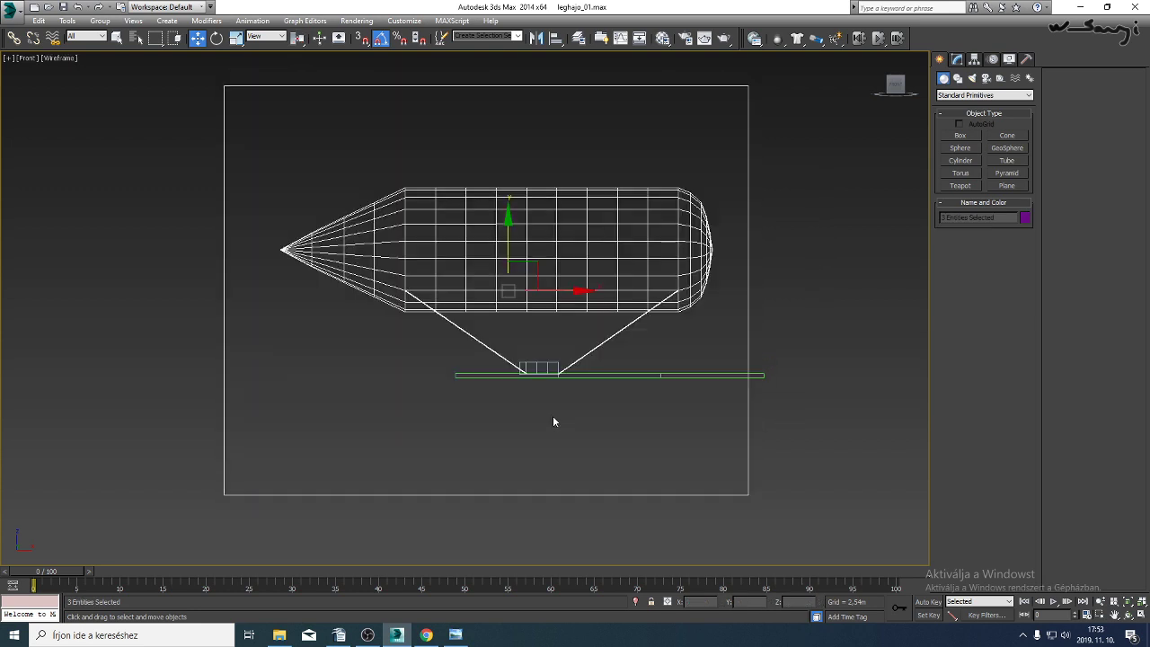
key("F3")
left_click(538, 367, "ctrl")
scroll(548, 377, "up", 5)
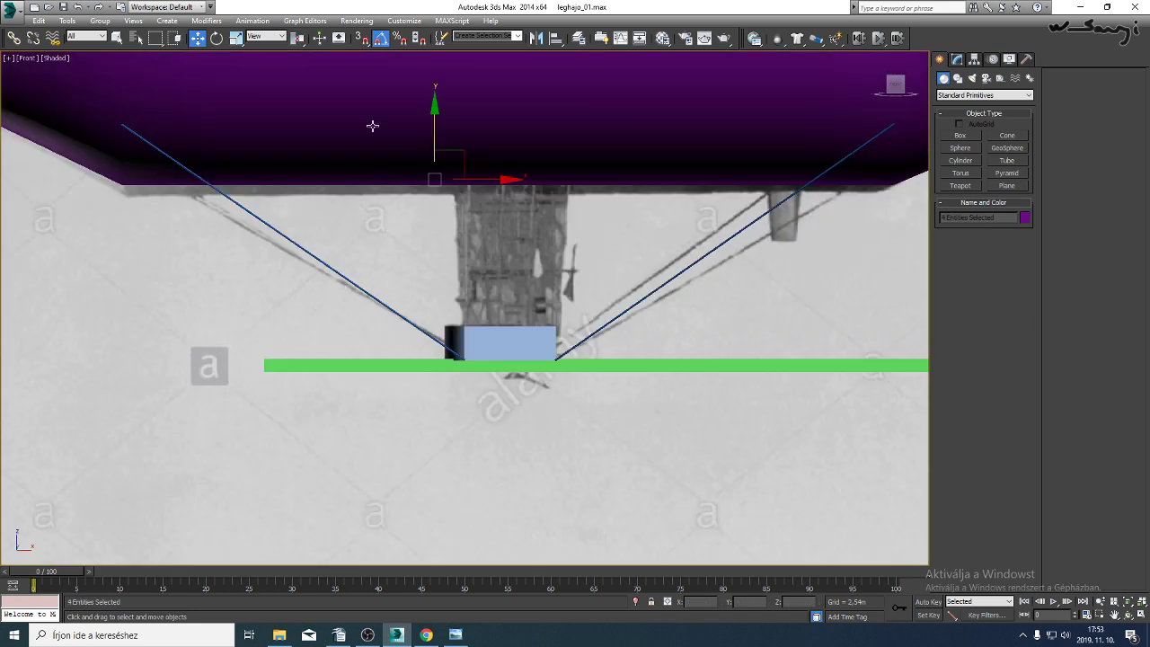
Uniformly scale down the selected airship and image plane and move them so the gondola lies over the green reference box.
left_click(235, 38)
left_click_drag(441, 167, 425, 202)
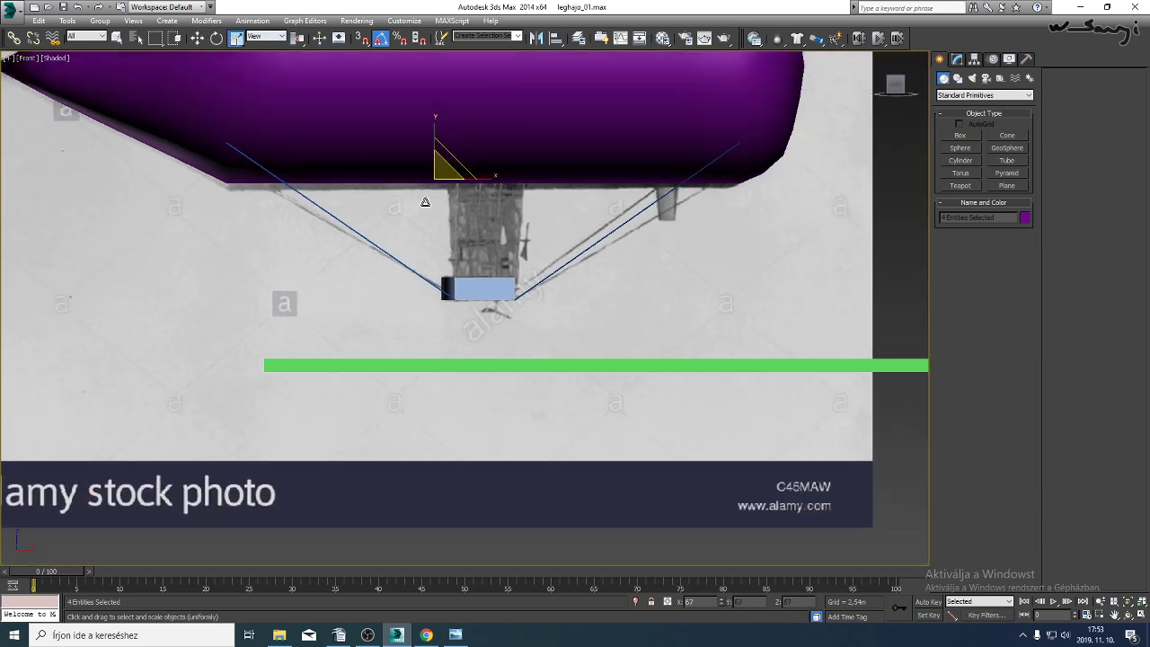
left_click(198, 38)
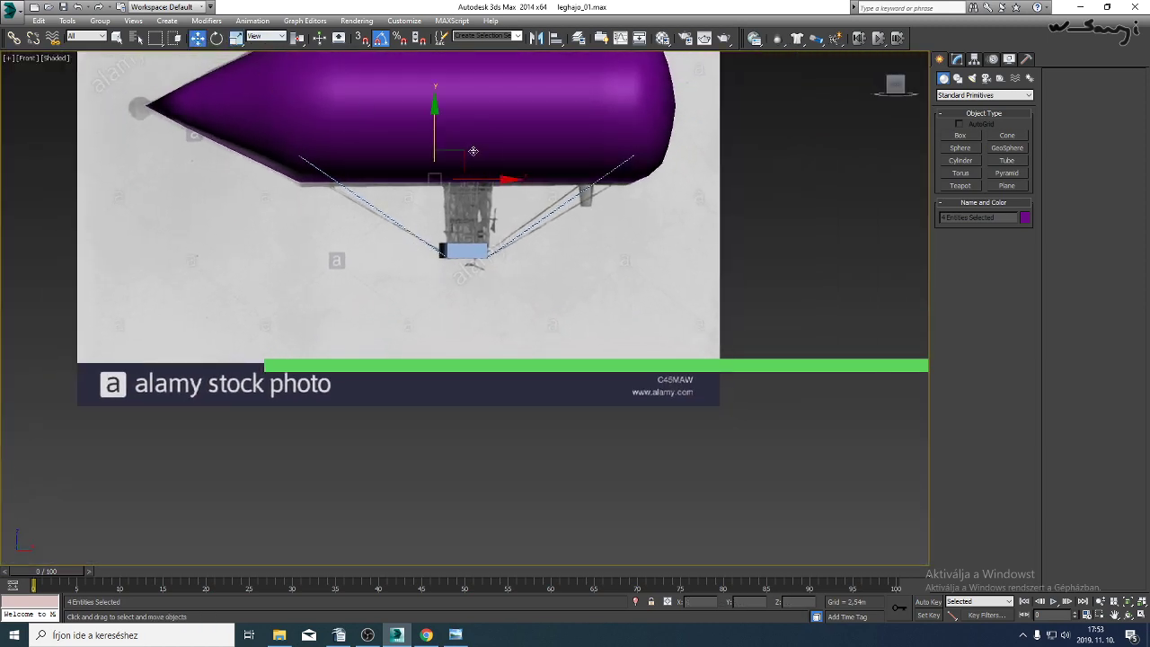
left_click_drag(474, 151, 476, 267)
scroll(480, 276, "up", 5)
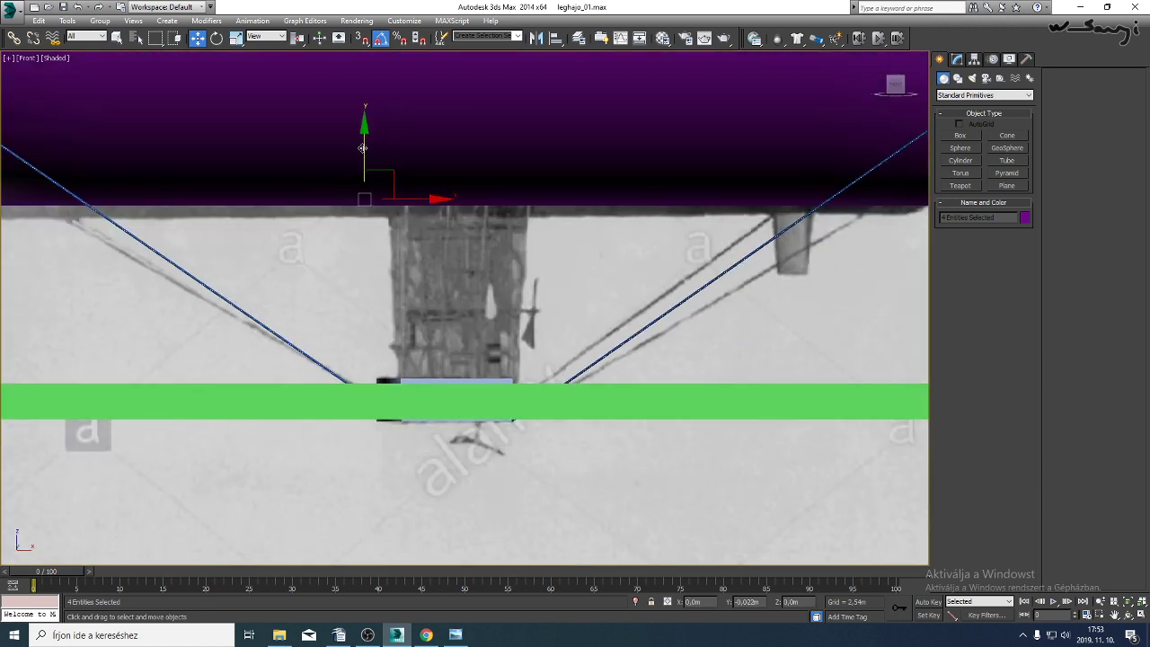
Fine-tune the selection's uniform scale and vertical position until the gondola's height matches the green reference box.
left_click(237, 37)
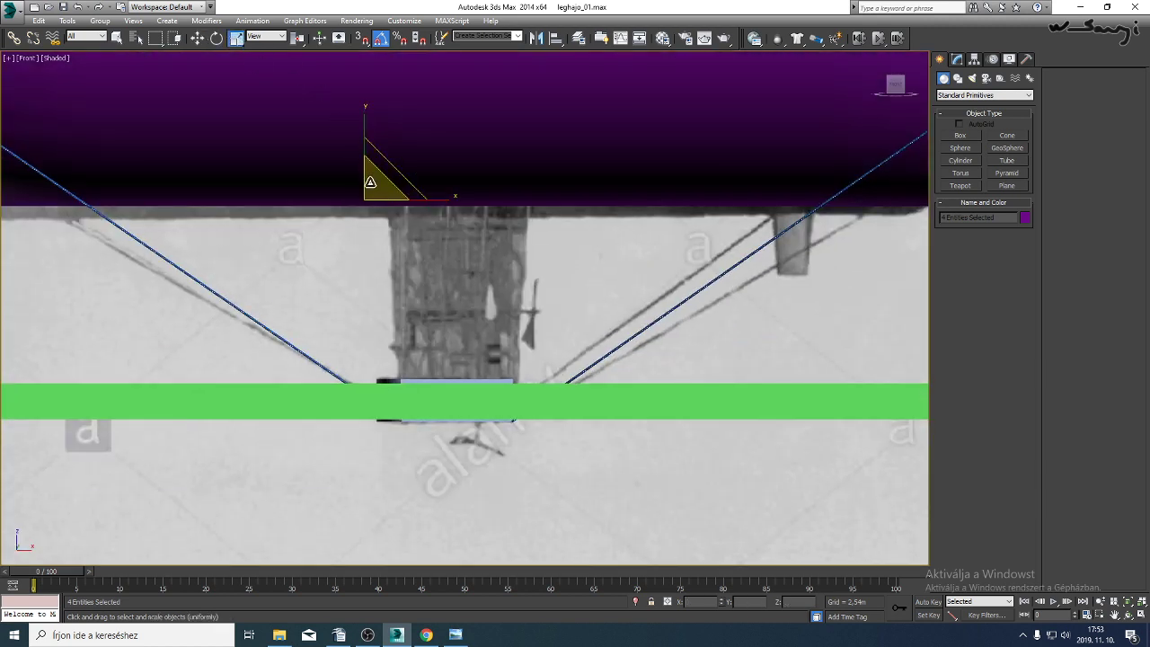
left_click_drag(368, 180, 364, 198)
left_click(196, 39)
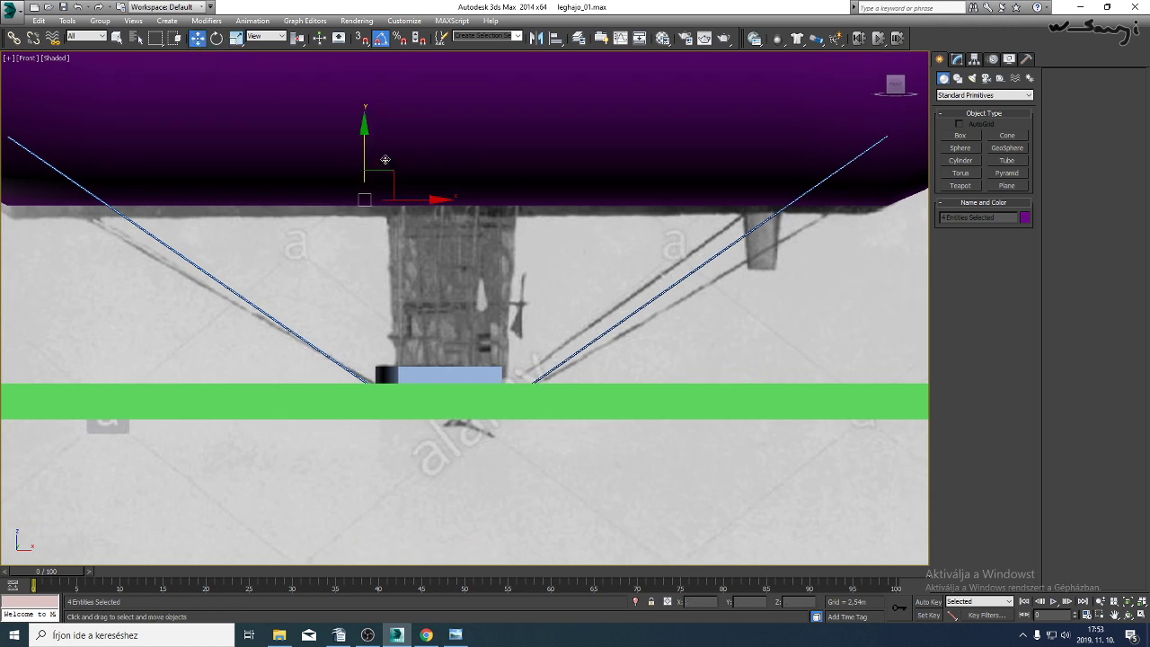
left_click_drag(366, 151, 376, 203)
left_click(236, 38)
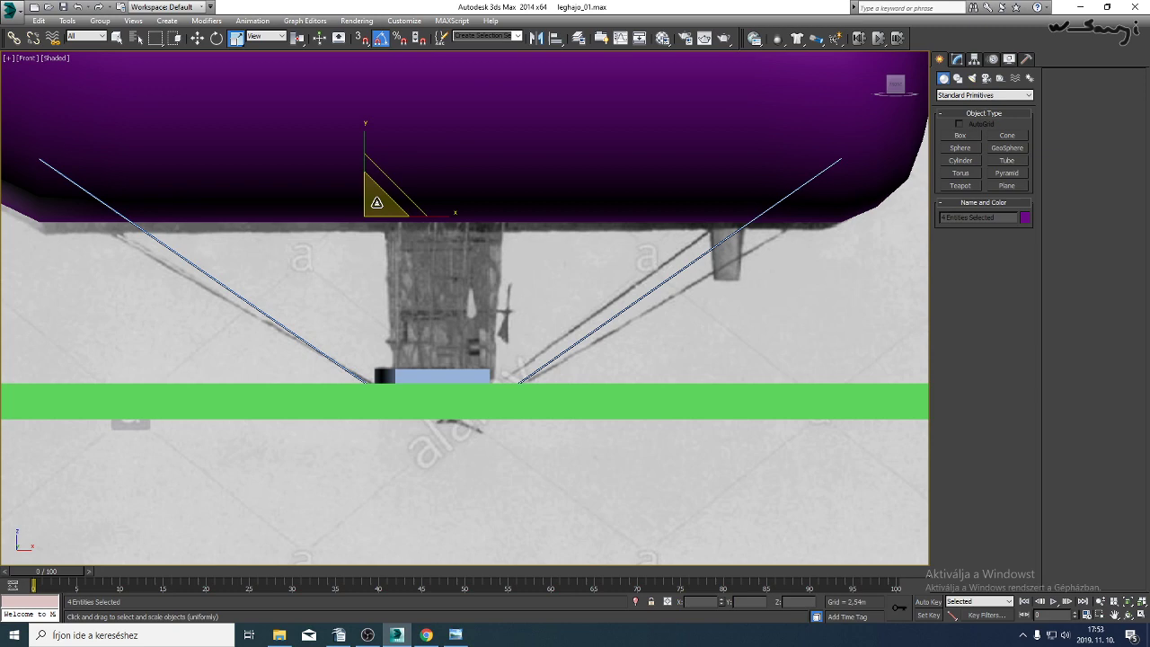
left_click(197, 40)
left_click_drag(364, 159, 364, 172)
middle_click_drag(418, 331, 435, 284)
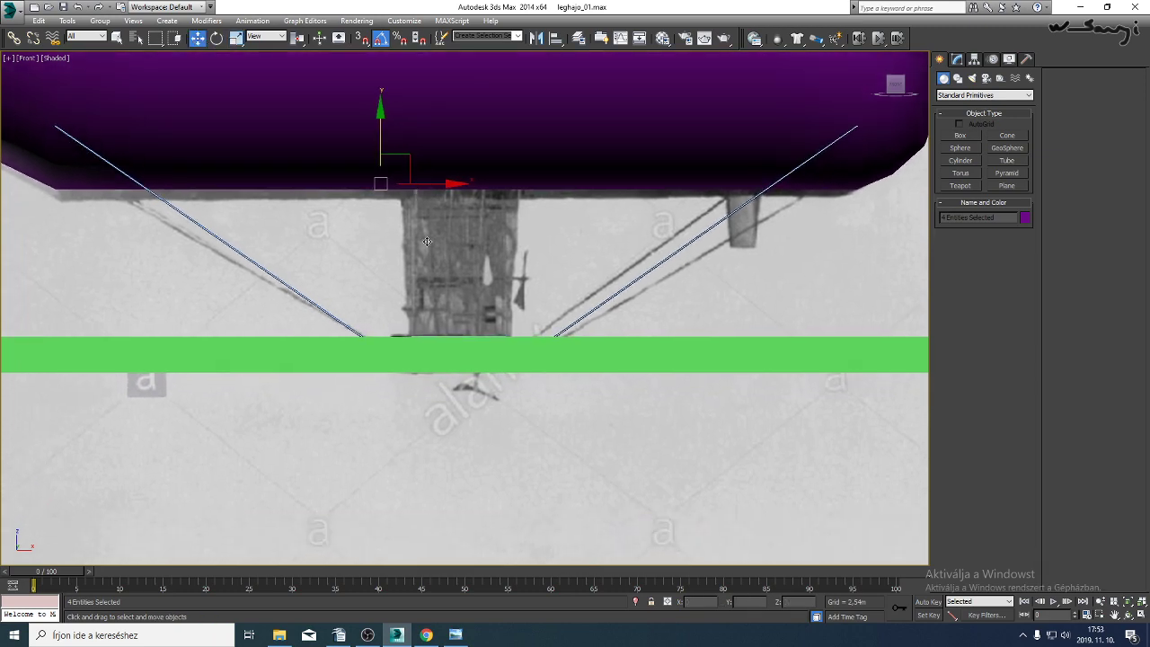
scroll(434, 284, "up", 3)
middle_click_drag(435, 338, 440, 231)
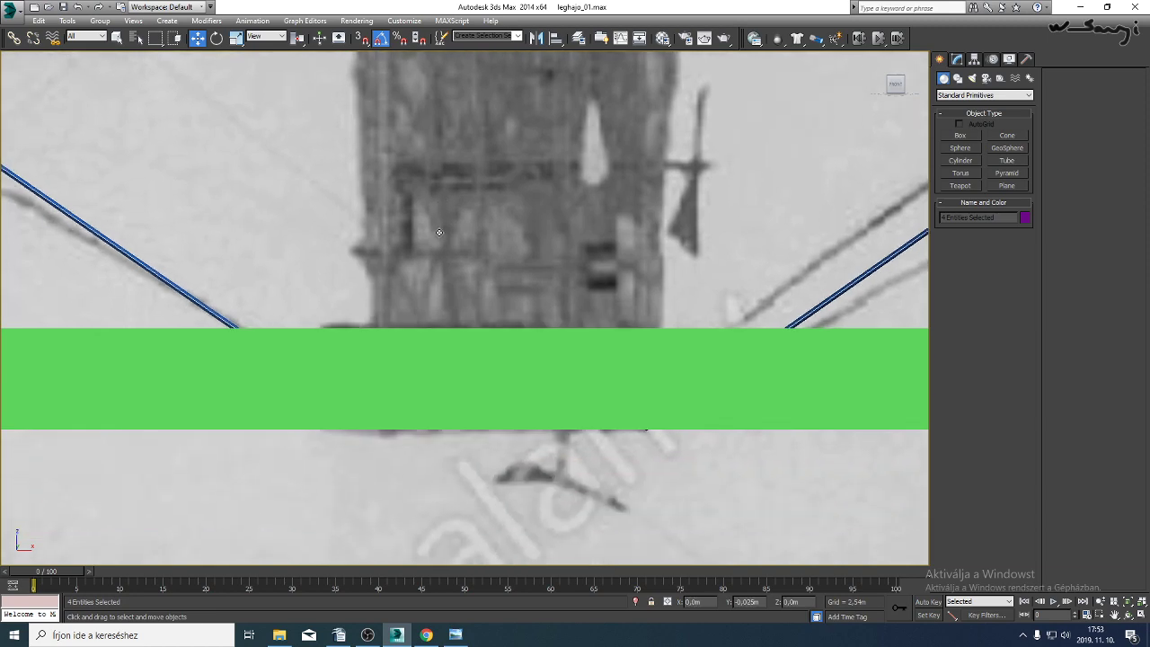
scroll(439, 233, "down", 5)
scroll(439, 234, "down", 5)
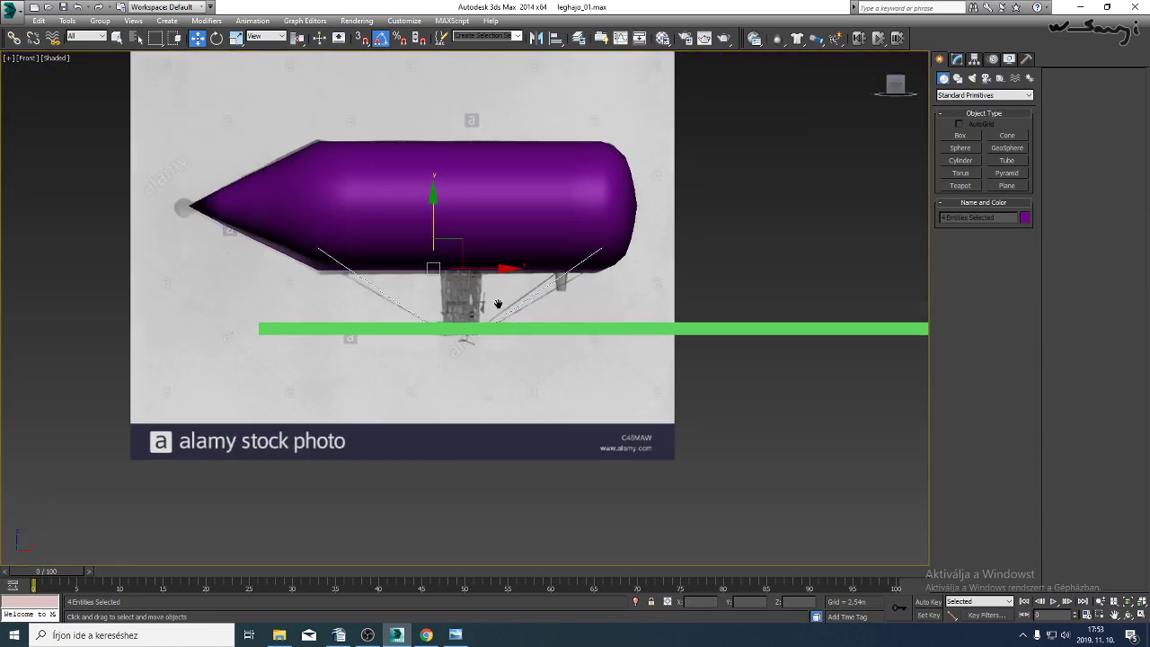
Apply Reset XForm to the four selected objects.
left_click(1029, 61)
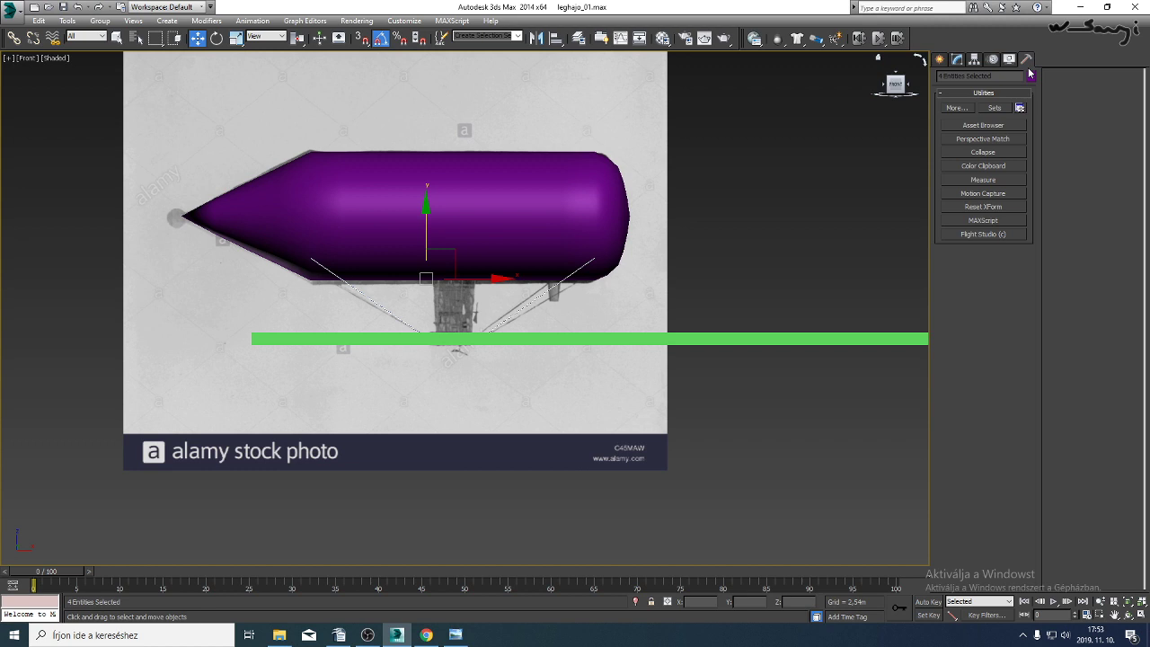
left_click(991, 205)
left_click(985, 273)
Add an Edit Poly modifier to the four selected objects and convert them to Editable Poly.
left_click(958, 61)
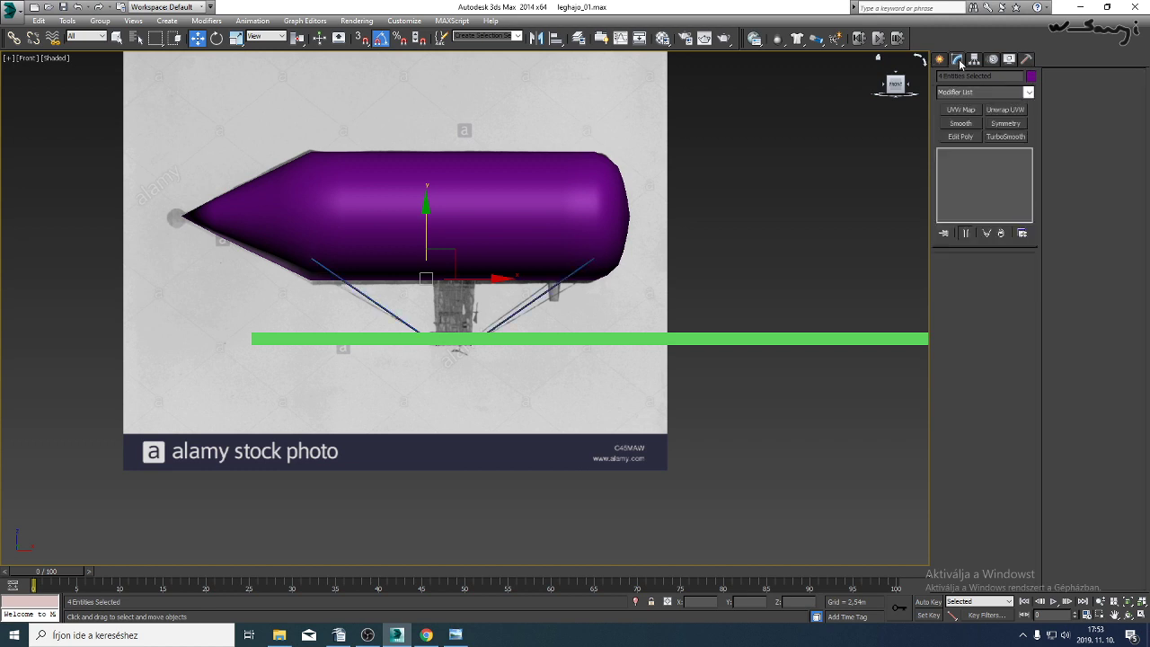
left_click(961, 136)
right_click(500, 233)
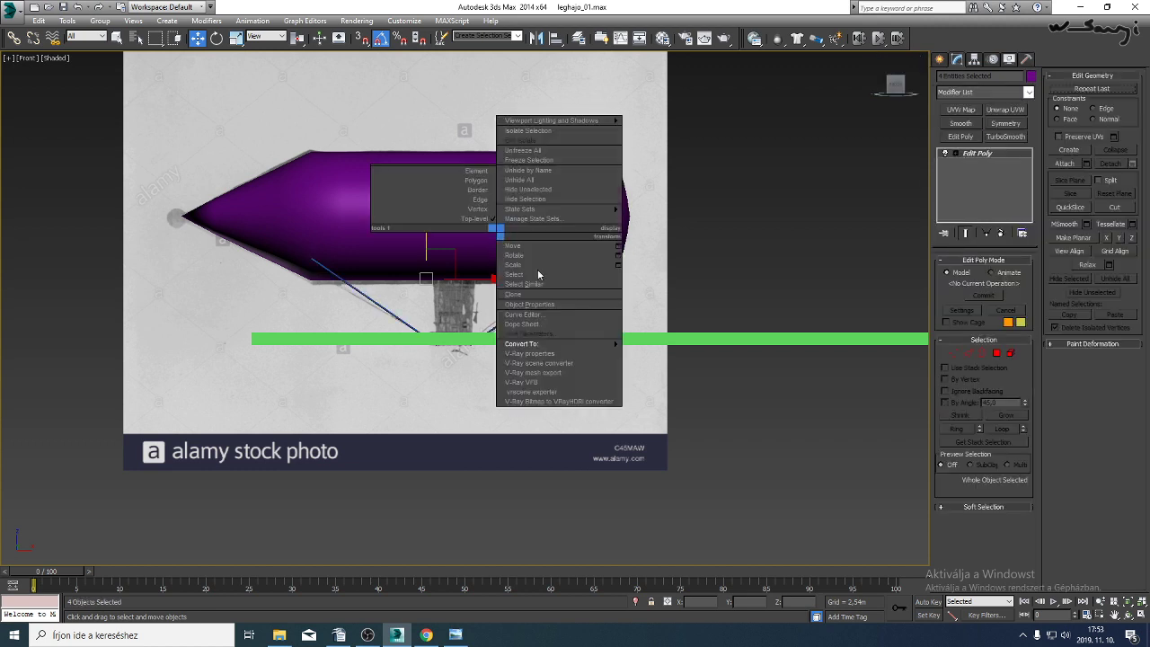
mouse_move(549, 346)
left_click(664, 353)
Delete the green reference box.
middle_click_drag(632, 325, 648, 350)
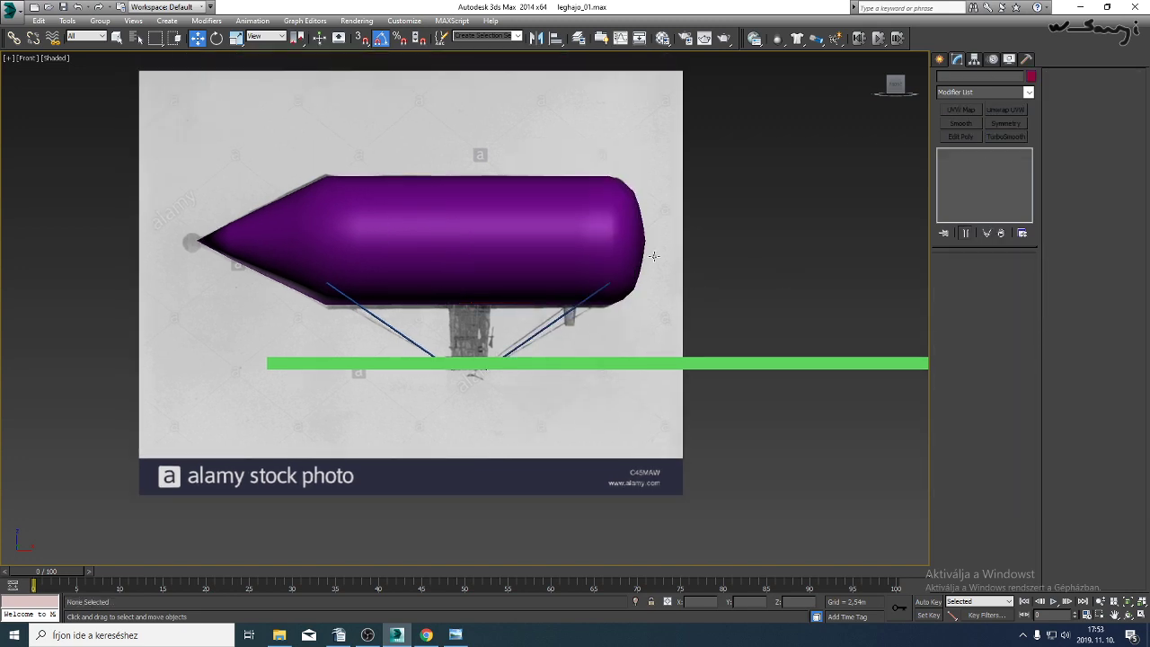
left_click(773, 363)
key("Delete")
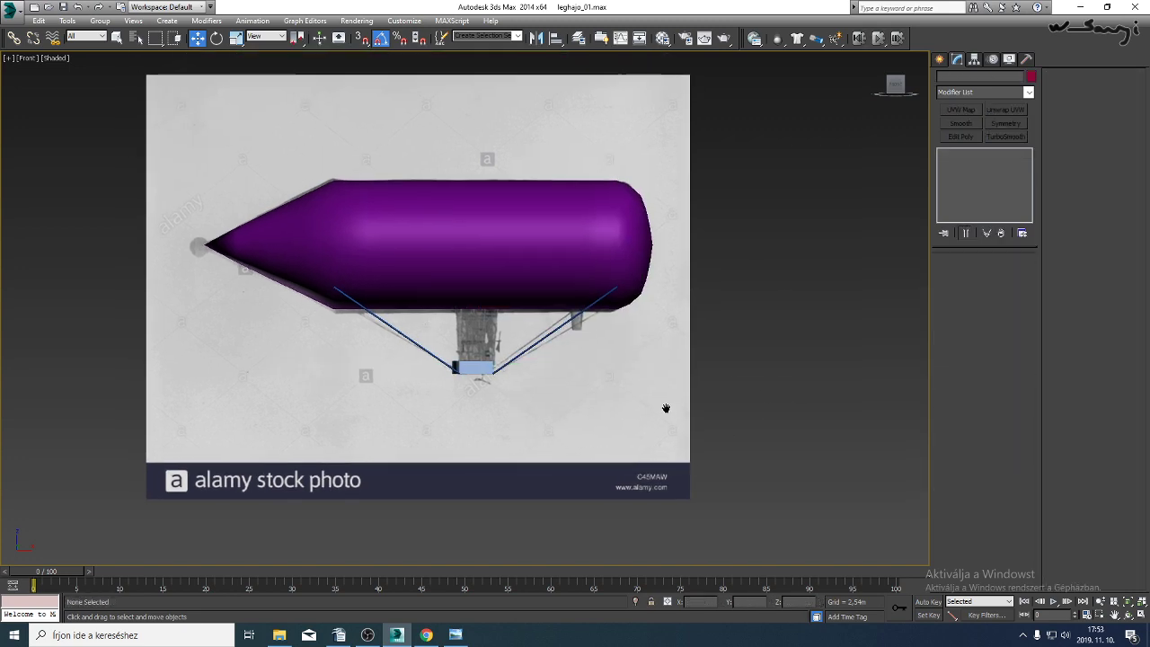
Apply a Smooth modifier to the gondola box and convert it back to Editable Poly.
scroll(438, 364, "up", 5)
left_click(390, 290)
scroll(389, 290, "up", 4)
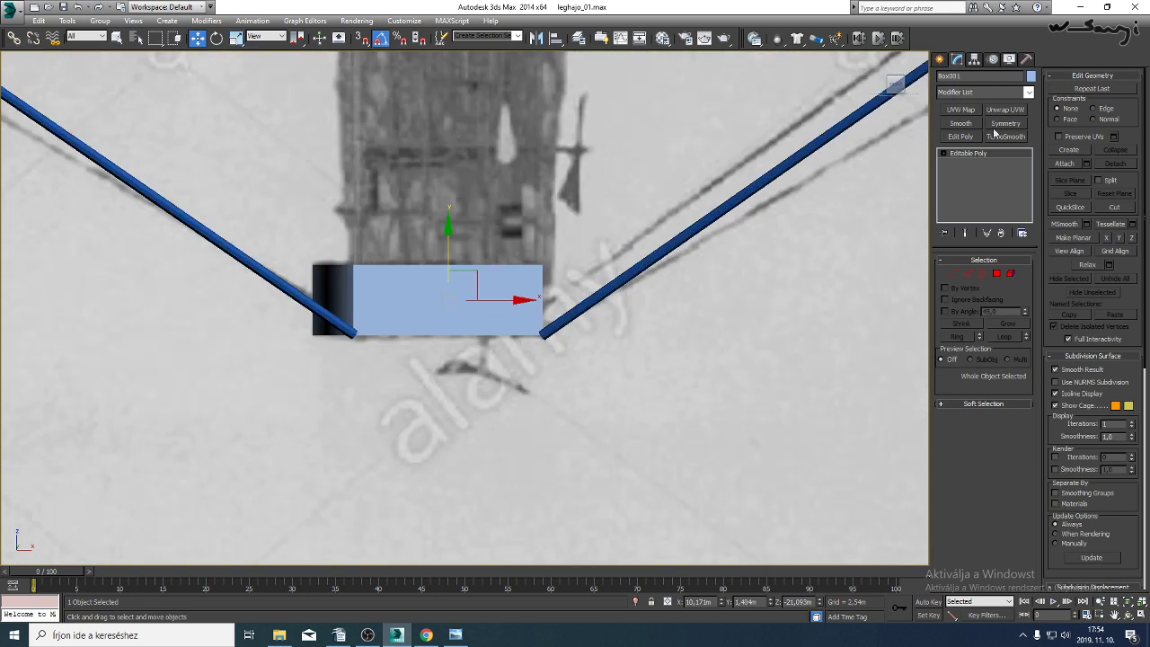
left_click(961, 124)
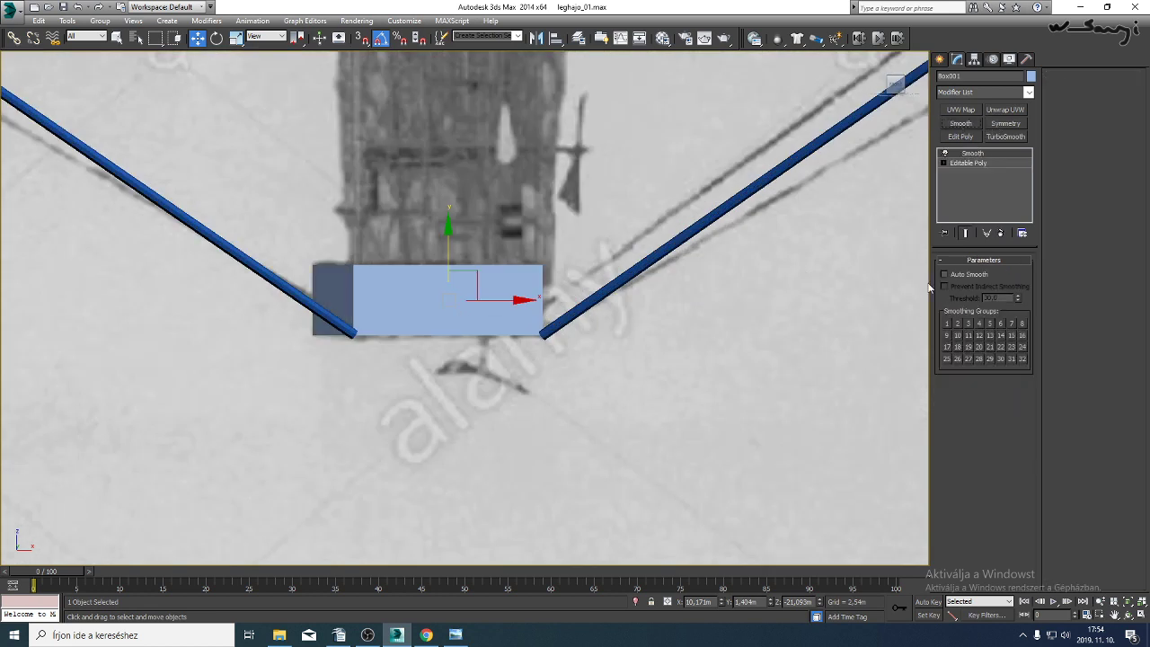
right_click(448, 277)
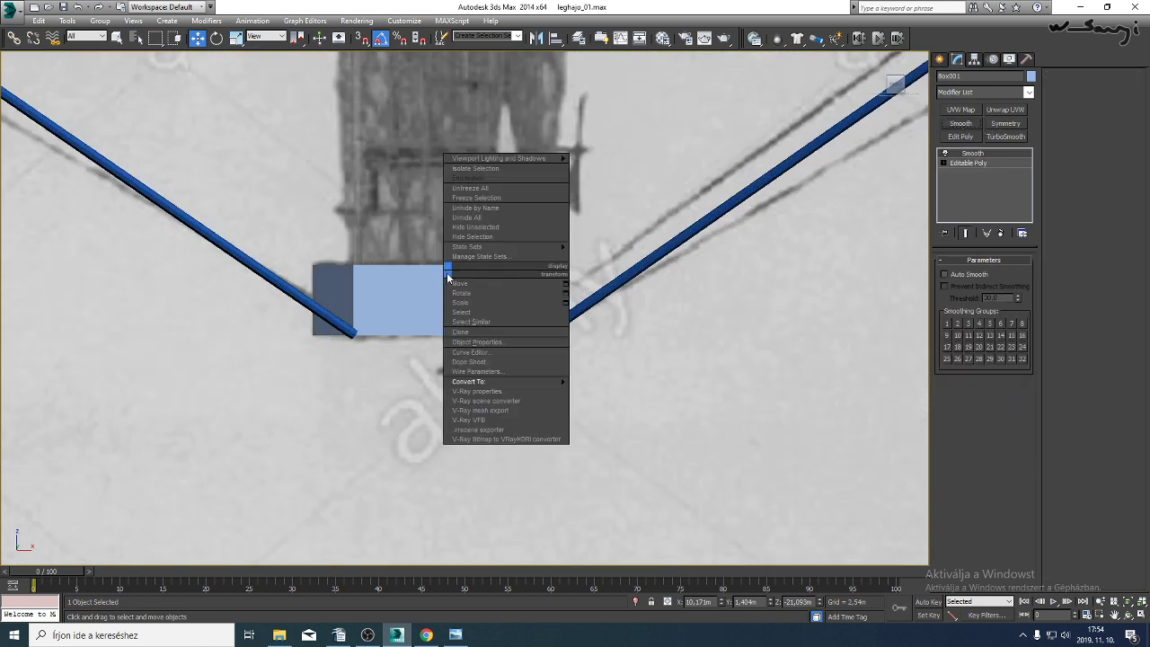
left_click(592, 390)
Select the suspension cable object and show the wireframe edges on its shaded surface.
middle_click_drag(539, 349, 457, 405)
scroll(535, 384, "down", 3)
scroll(536, 388, "up", 3)
scroll(456, 405, "down", 2)
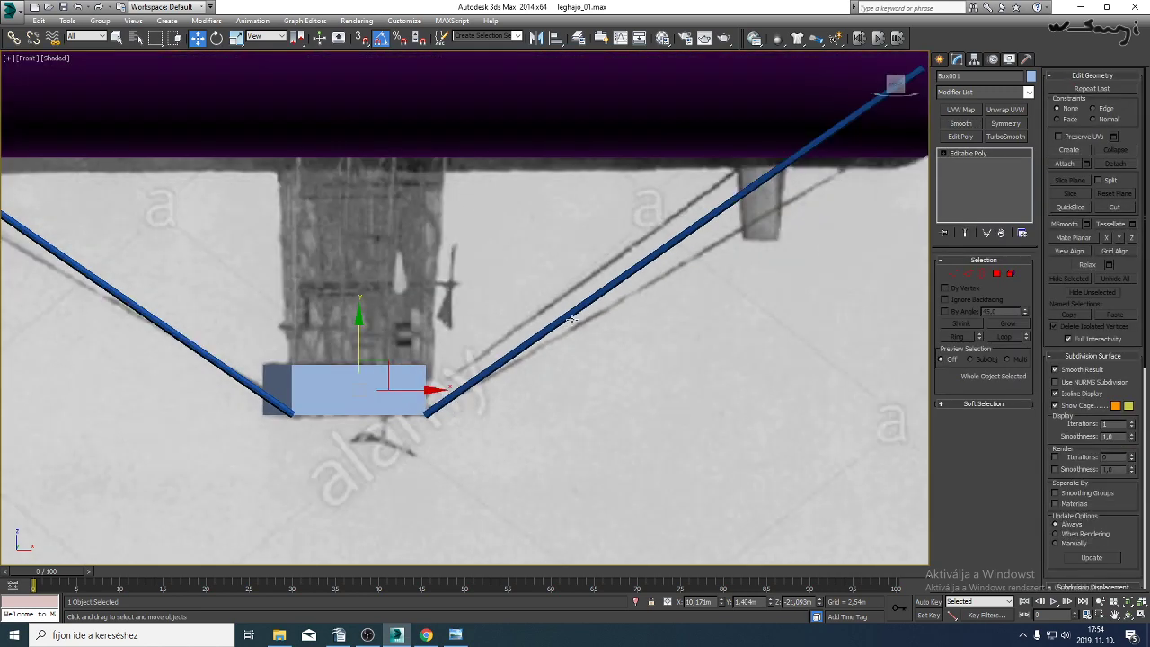
left_click(564, 327)
scroll(549, 337, "up", 4)
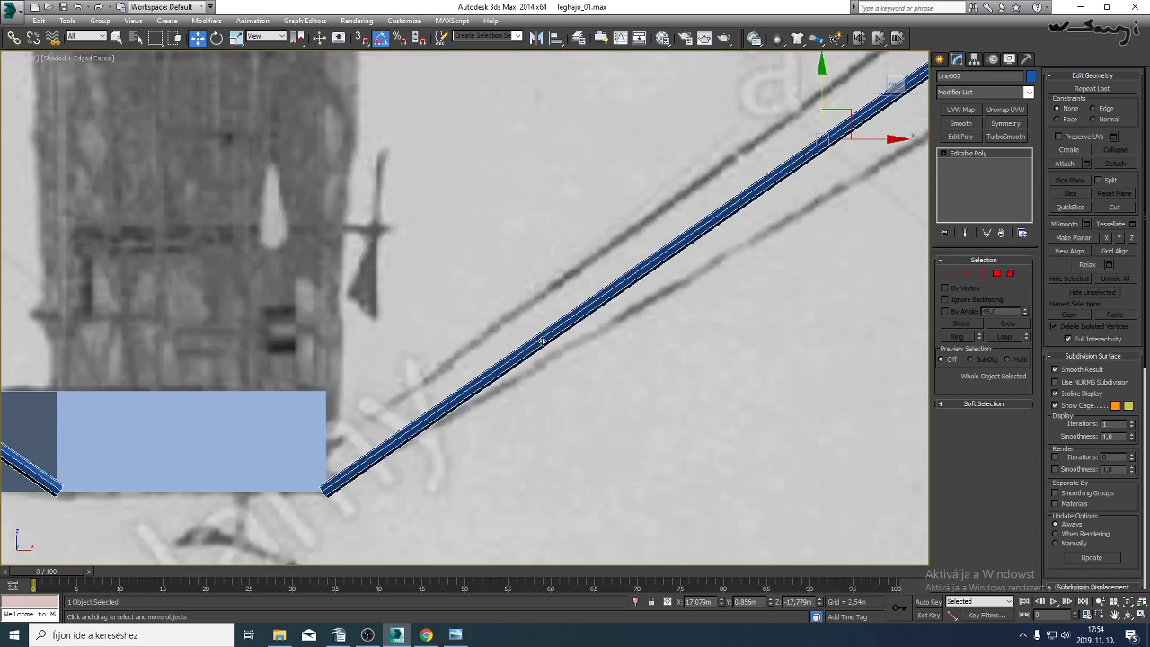
scroll(541, 344, "down", 4)
scroll(573, 372, "down", 2)
middle_click_drag(572, 372, 747, 412)
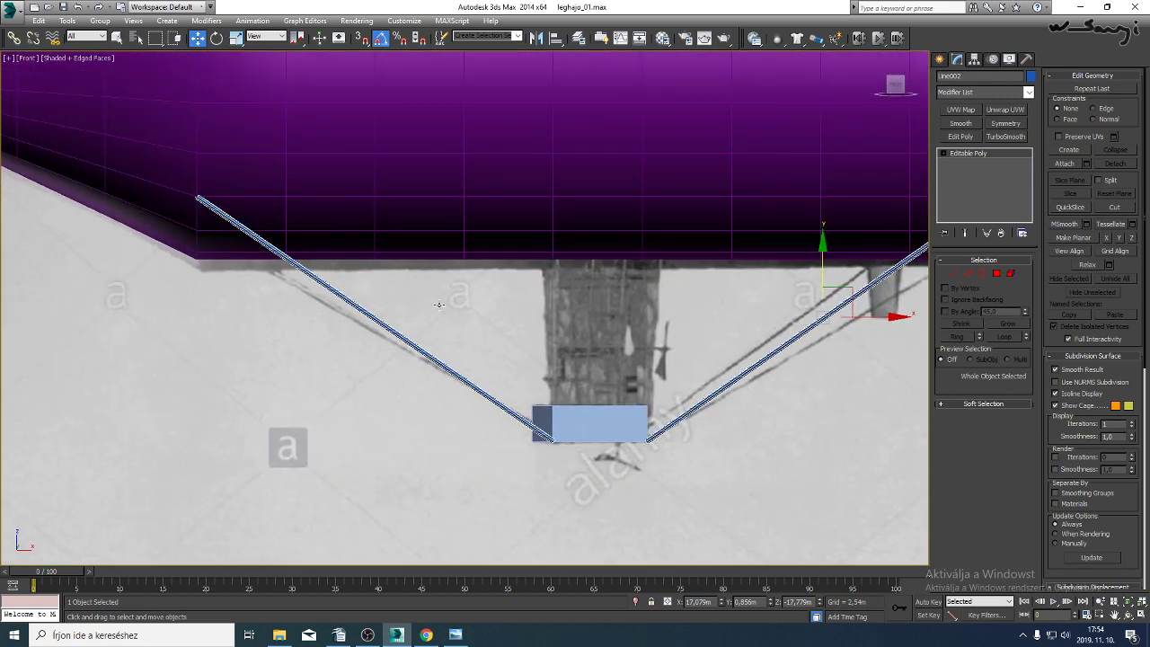
left_click(944, 155)
left_click(965, 162)
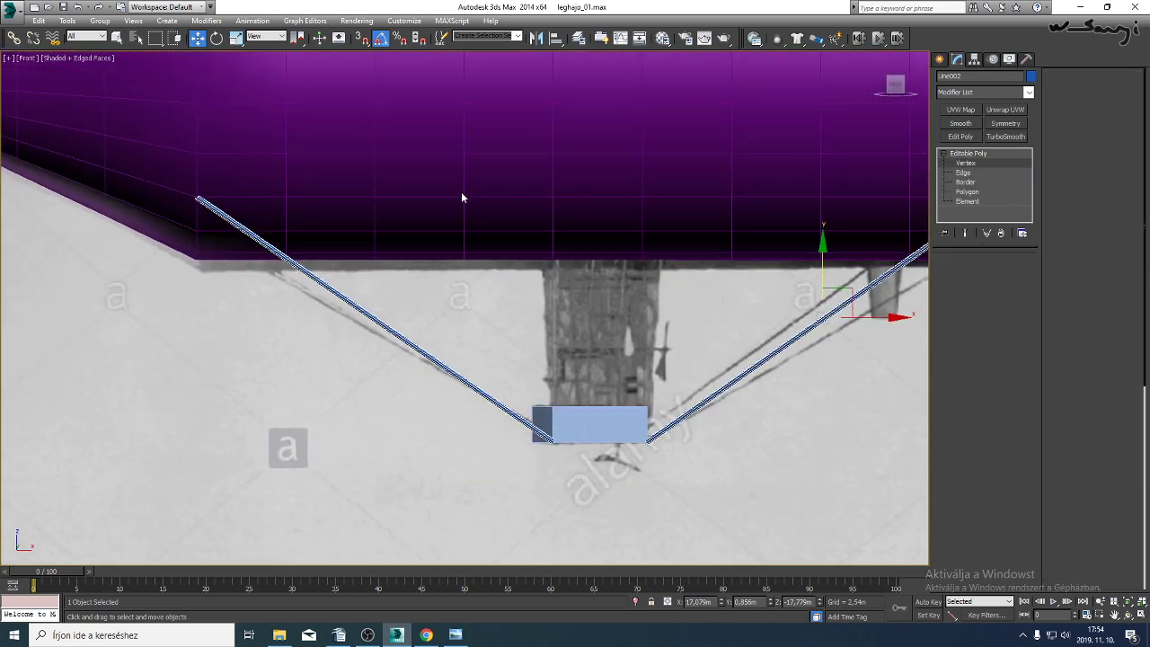
left_click_drag(282, 157, 146, 232)
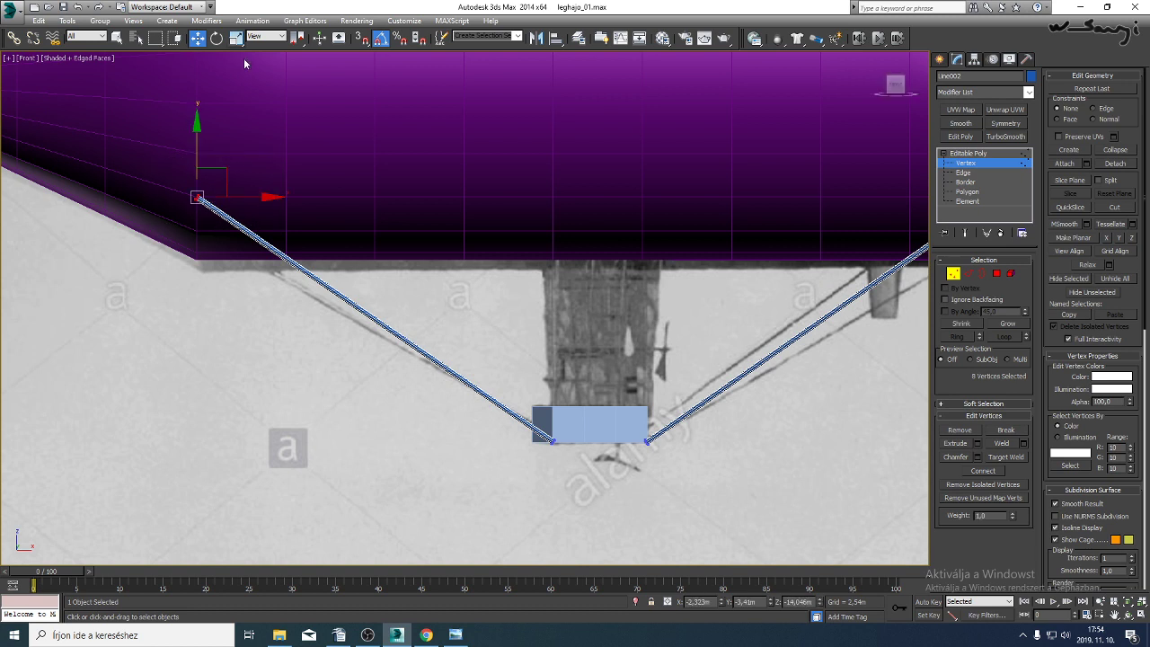
left_click_drag(608, 404, 506, 497, "ctrl")
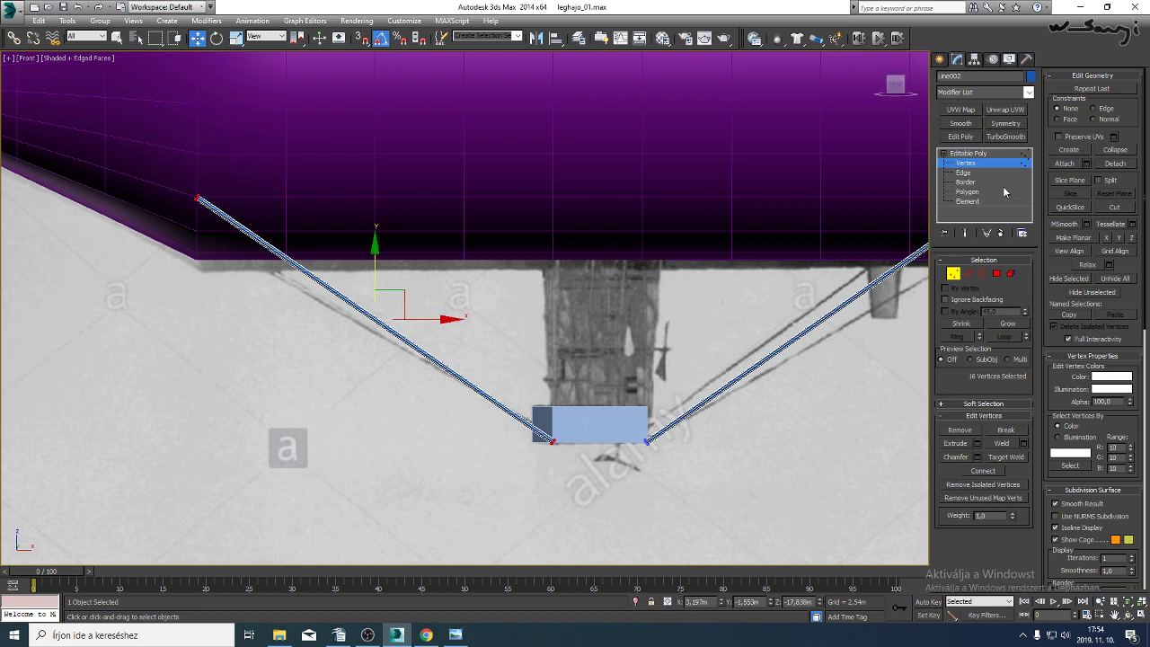
Select only the edges at both ends of the suspension cables, using window selection so the lengthwise edges are excluded.
left_click(964, 172)
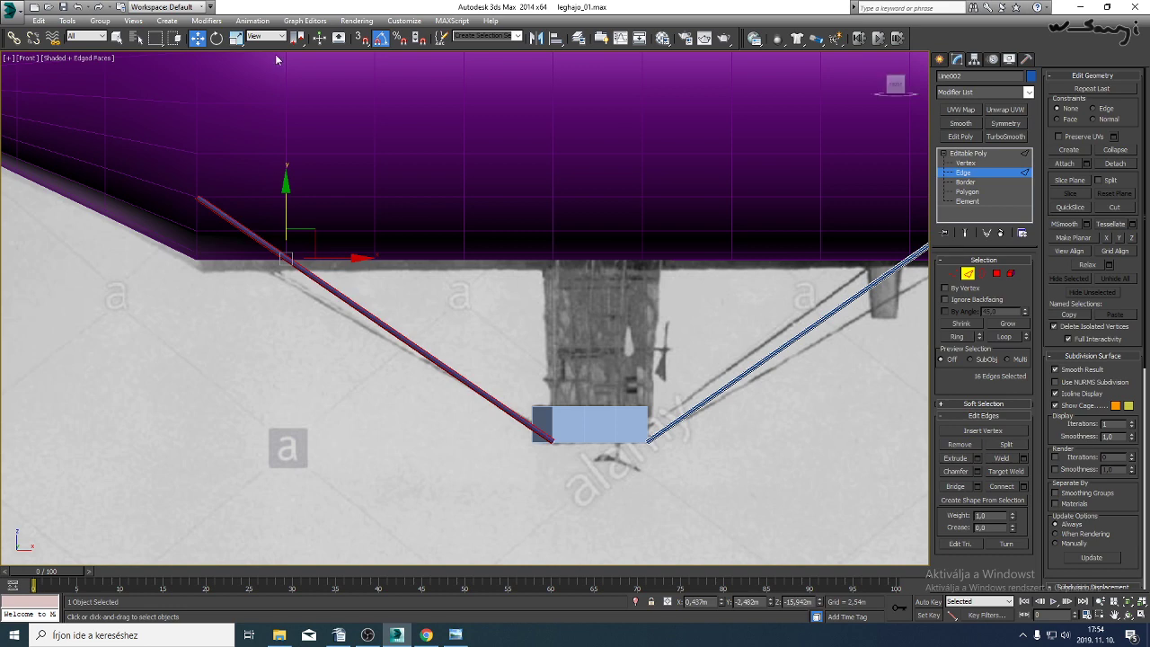
left_click(175, 39)
left_click_drag(174, 228, 173, 227)
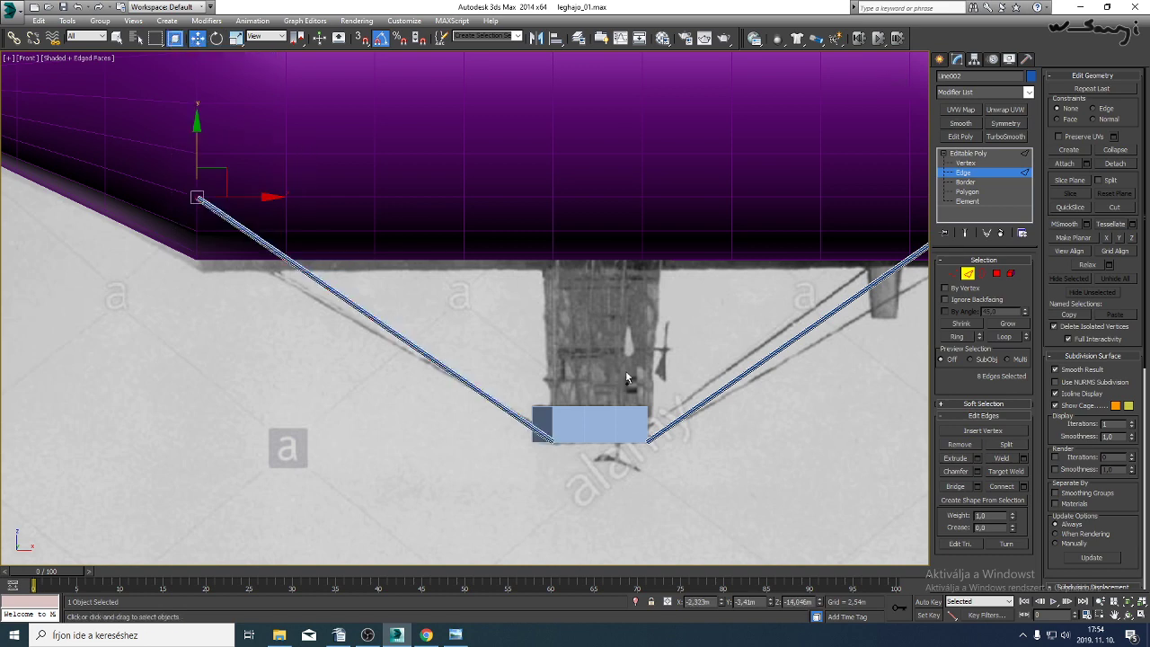
left_click_drag(627, 378, 479, 483, "ctrl")
left_click_drag(637, 434, 634, 430, "ctrl")
middle_click_drag(727, 444, 444, 512)
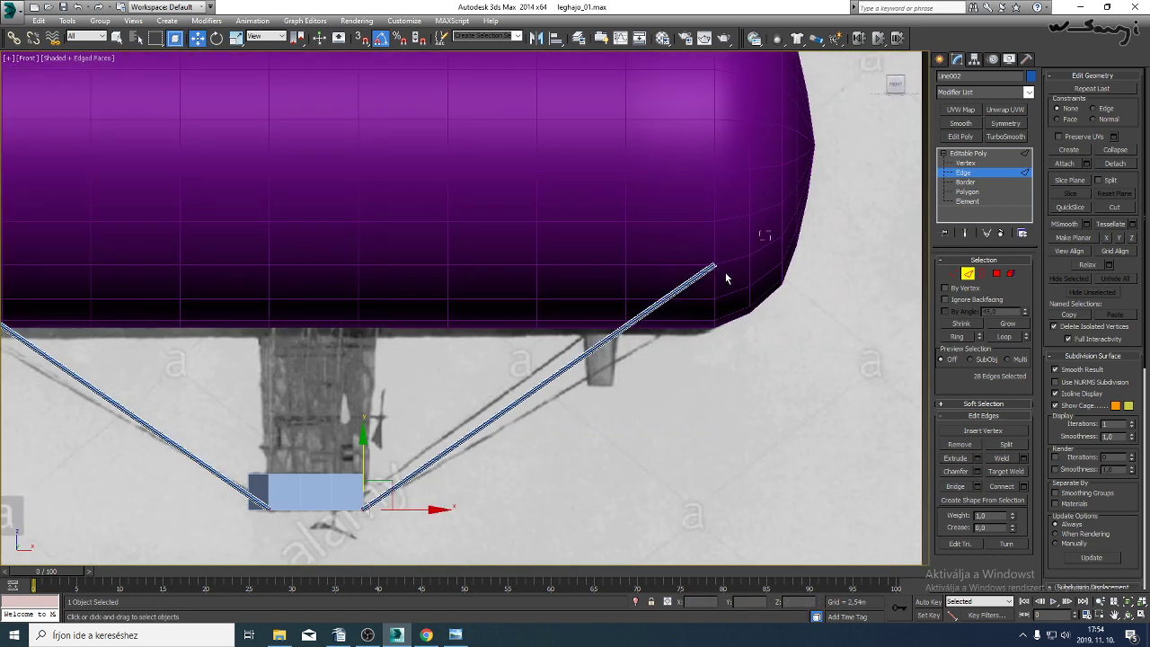
middle_click_drag(600, 363, 873, 268)
Scale the selected cable end edges uniformly to about 59 percent to thin the cables, then leave edge editing.
left_click(235, 38)
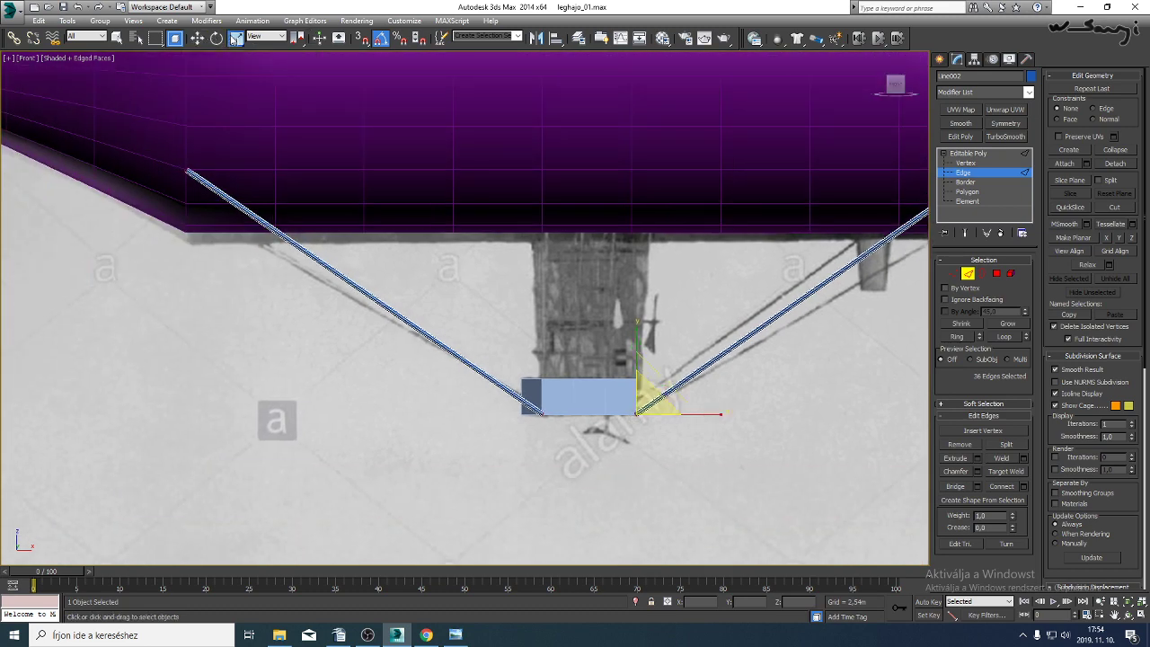
scroll(543, 286, "up", 4)
scroll(521, 364, "up", 5)
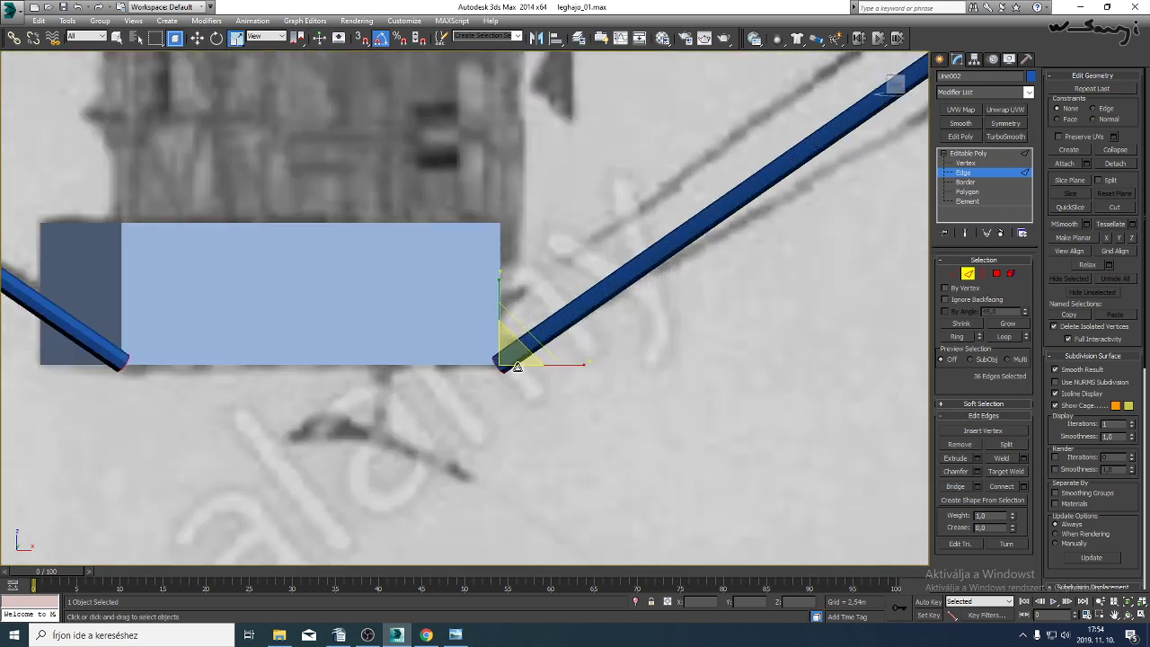
left_click_drag(498, 354, 496, 396)
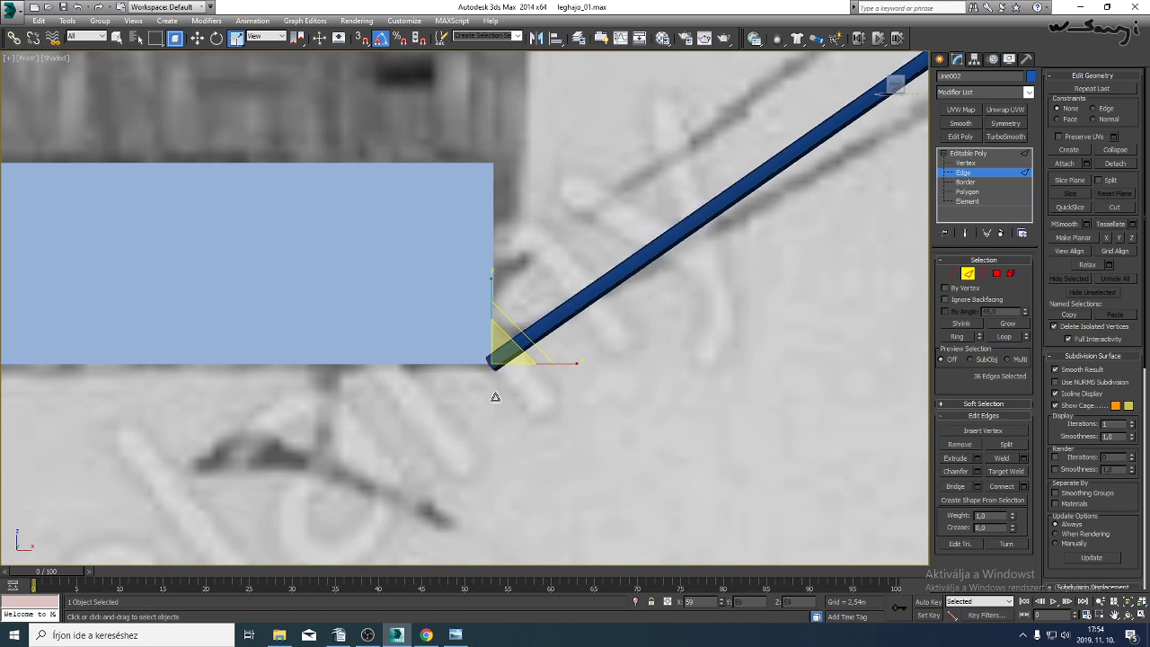
scroll(520, 386, "down", 8)
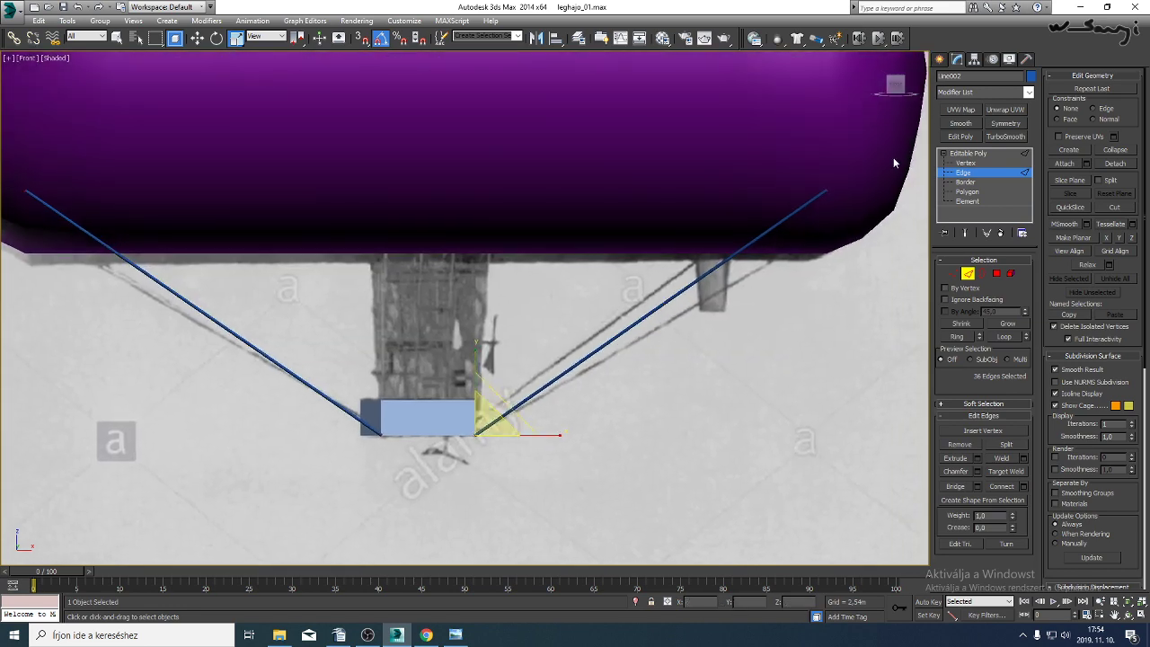
left_click(971, 155)
scroll(735, 321, "up", 5)
key("F4")
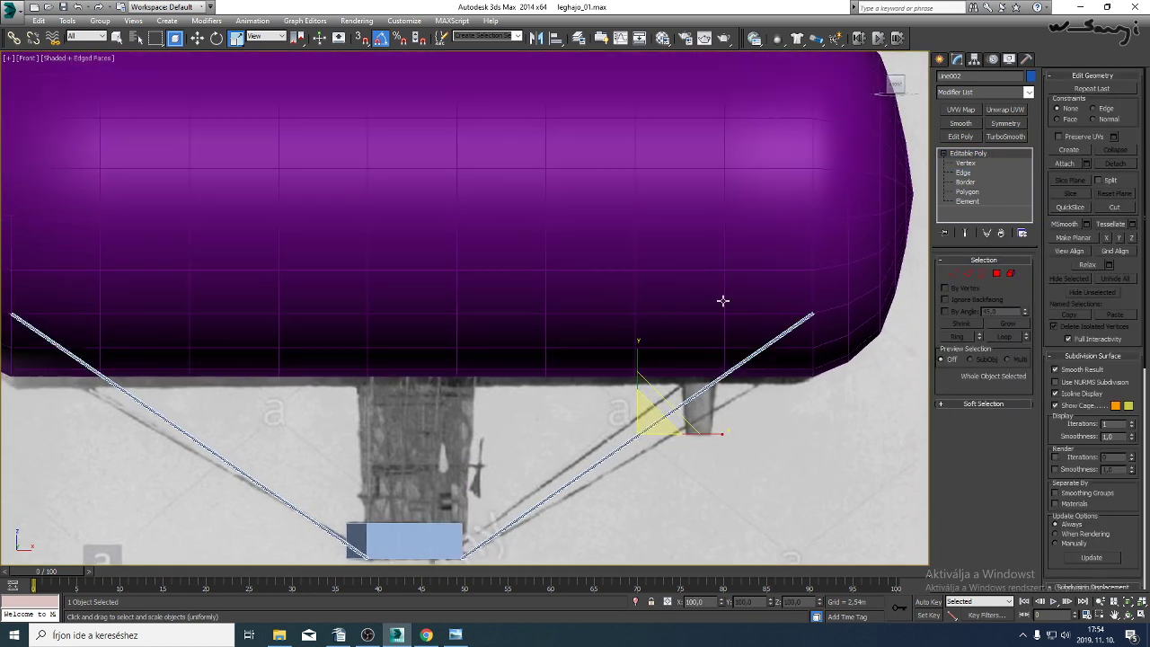
Select the purple hull and select all of its edges.
left_click(634, 195)
scroll(512, 194, "down", 3)
middle_click_drag(512, 194, 721, 295)
scroll(745, 270, "up", 3)
left_click(968, 274)
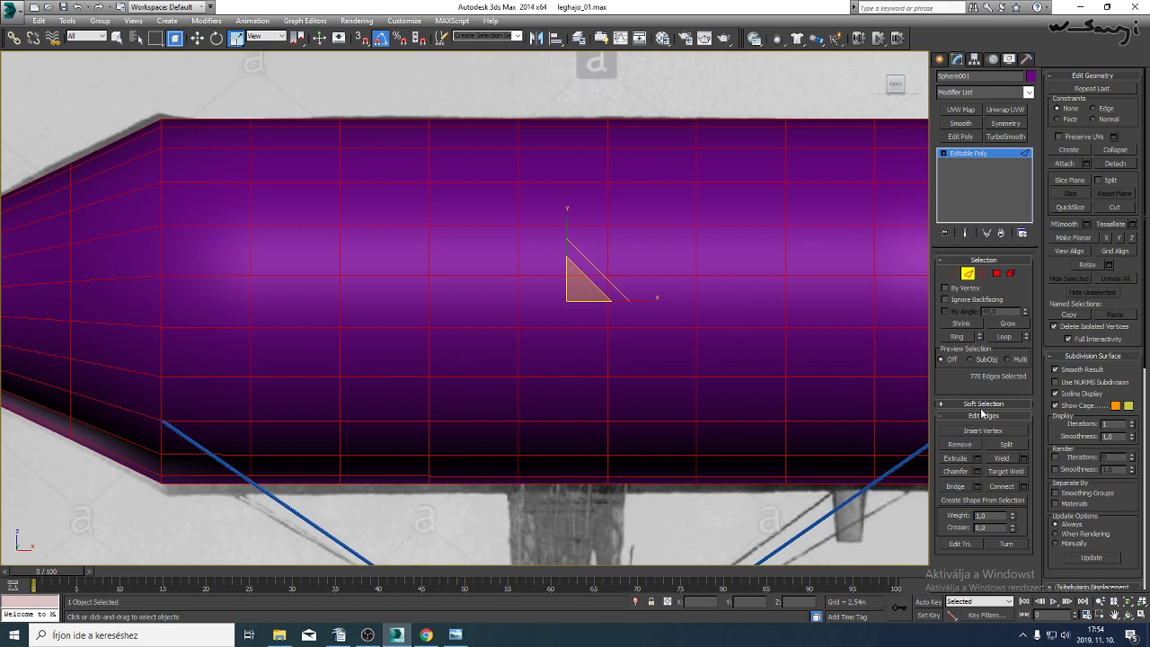
Set up an edge extrusion on the hull's panel lines with a height of 0.003 m and a width of 0.039 m.
left_click(978, 459)
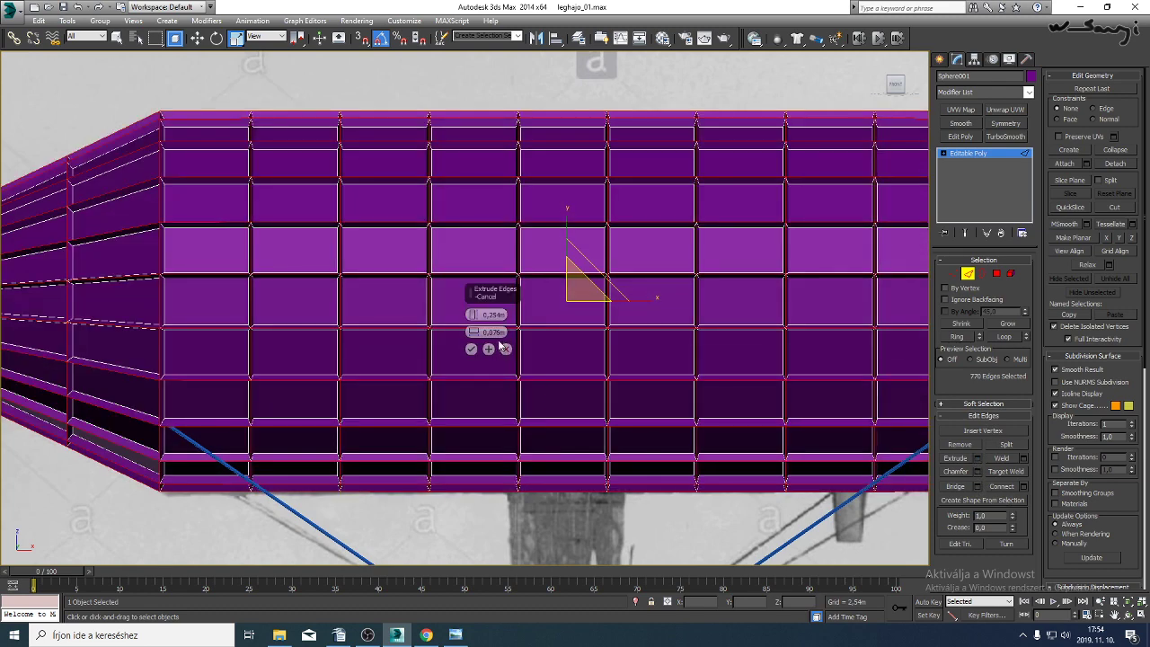
scroll(336, 329, "up", 6)
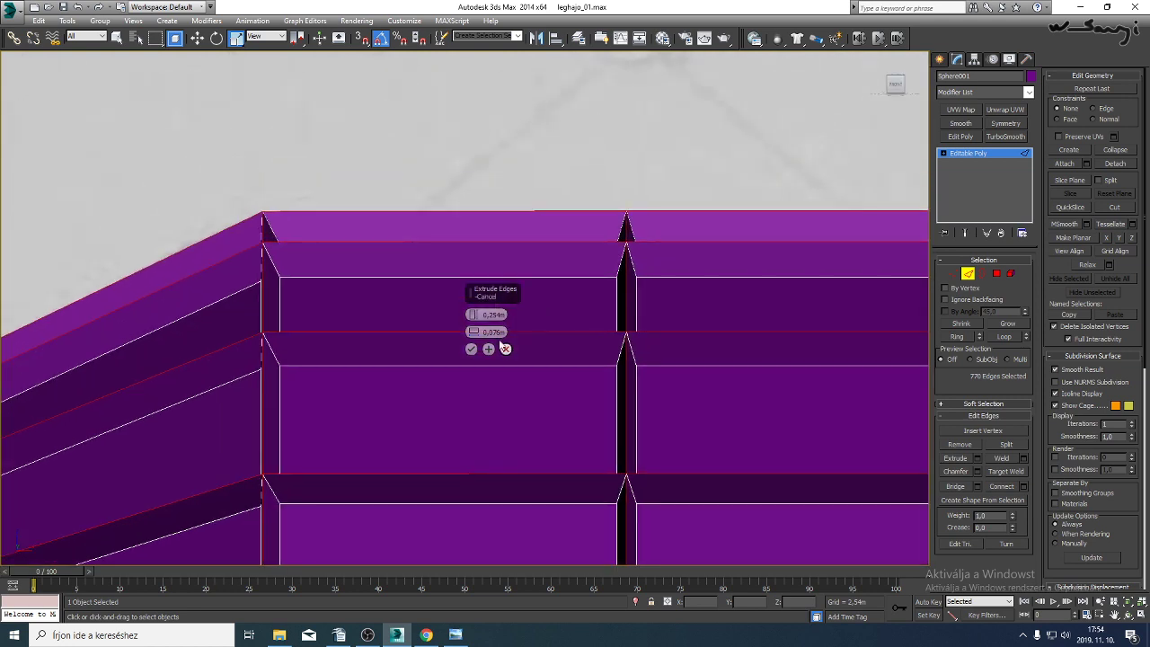
middle_click_drag(626, 404, 611, 423)
left_click(495, 331)
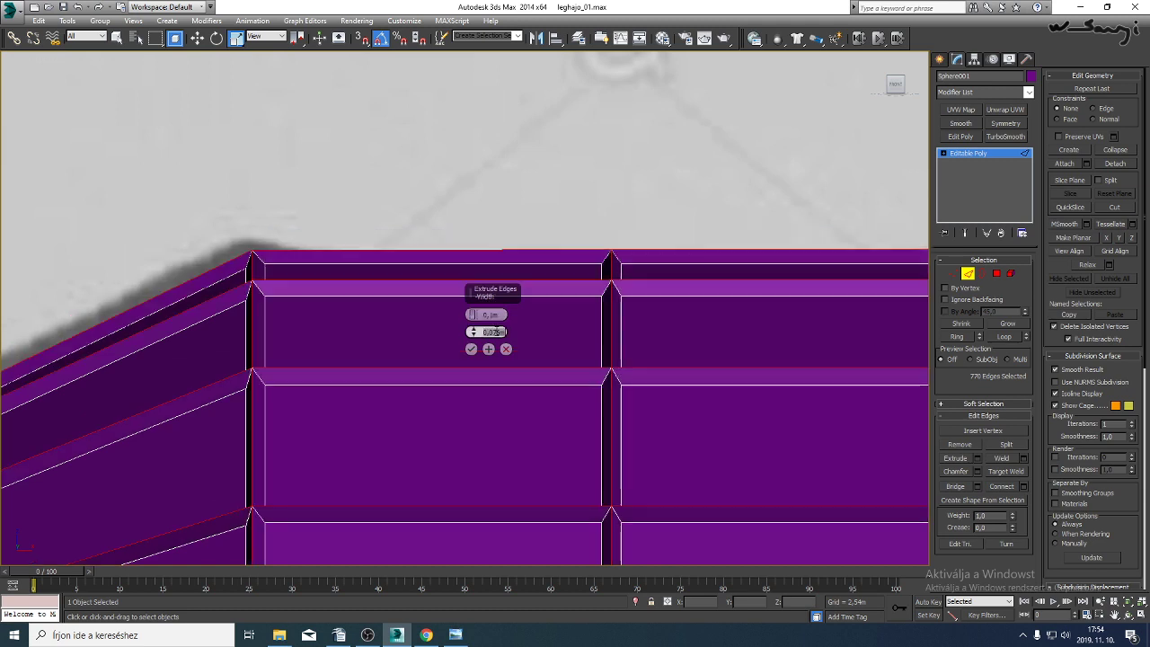
left_click_drag(475, 336, 474, 328)
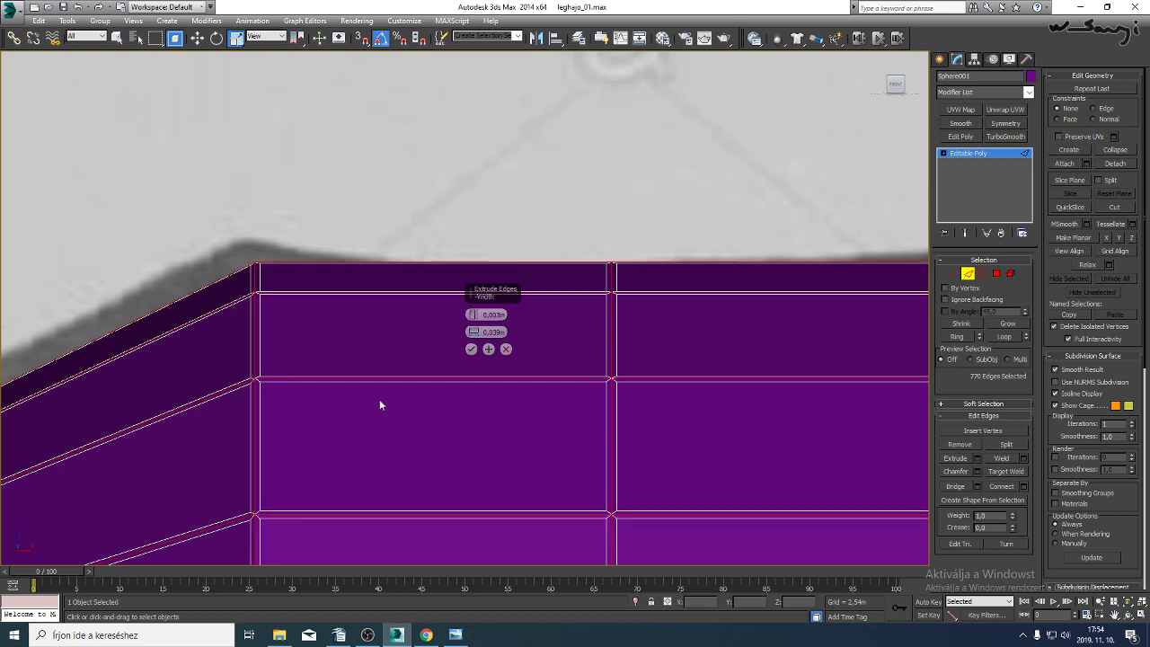
middle_click_drag(379, 399, 519, 115)
key("F4")
middle_click_drag(751, 339, 669, 389)
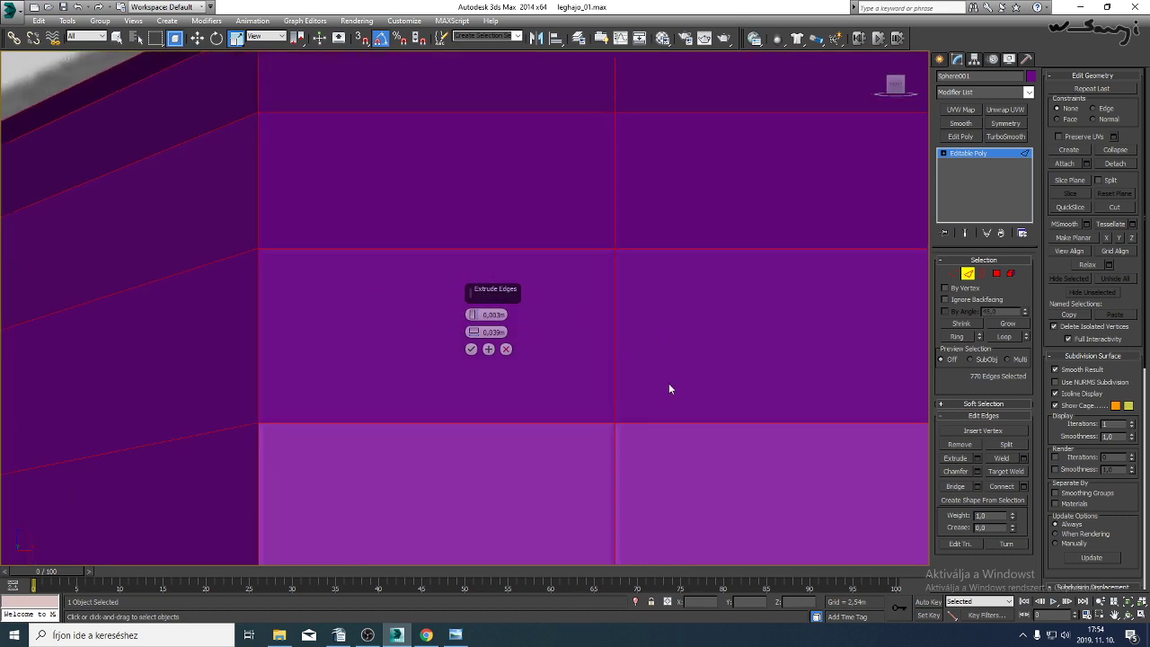
Raise the hull edges' extrusion height to about 0.006 m, fine-tune it in perspective view and apply the extrusion.
left_click(1129, 616)
left_click_drag(497, 432, 405, 372)
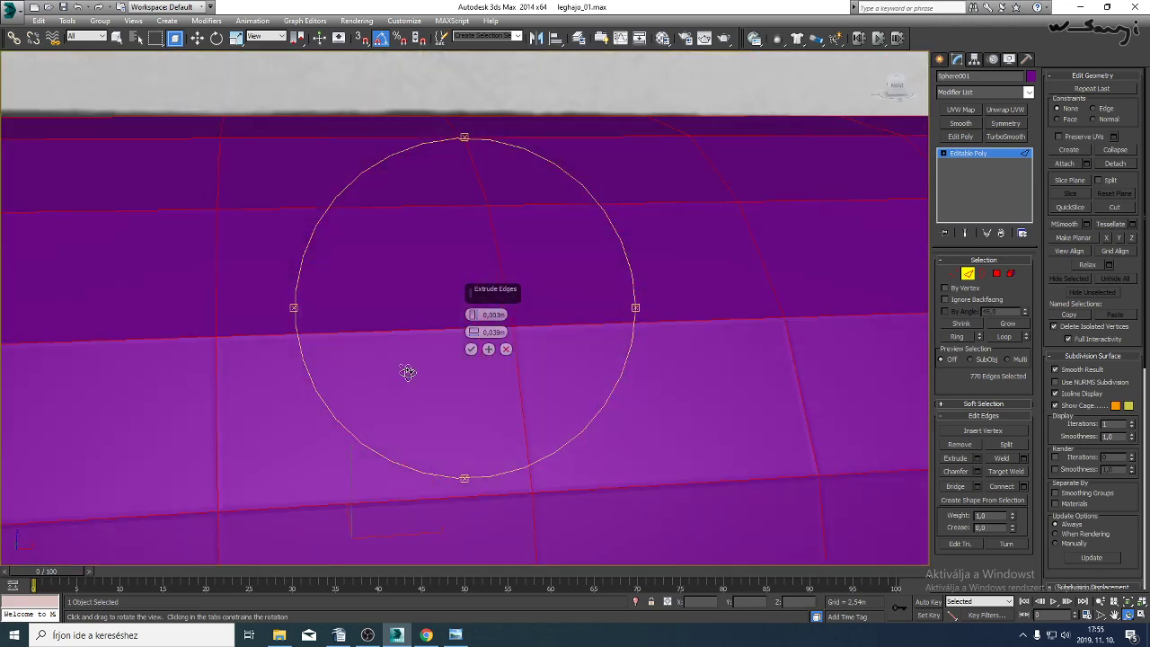
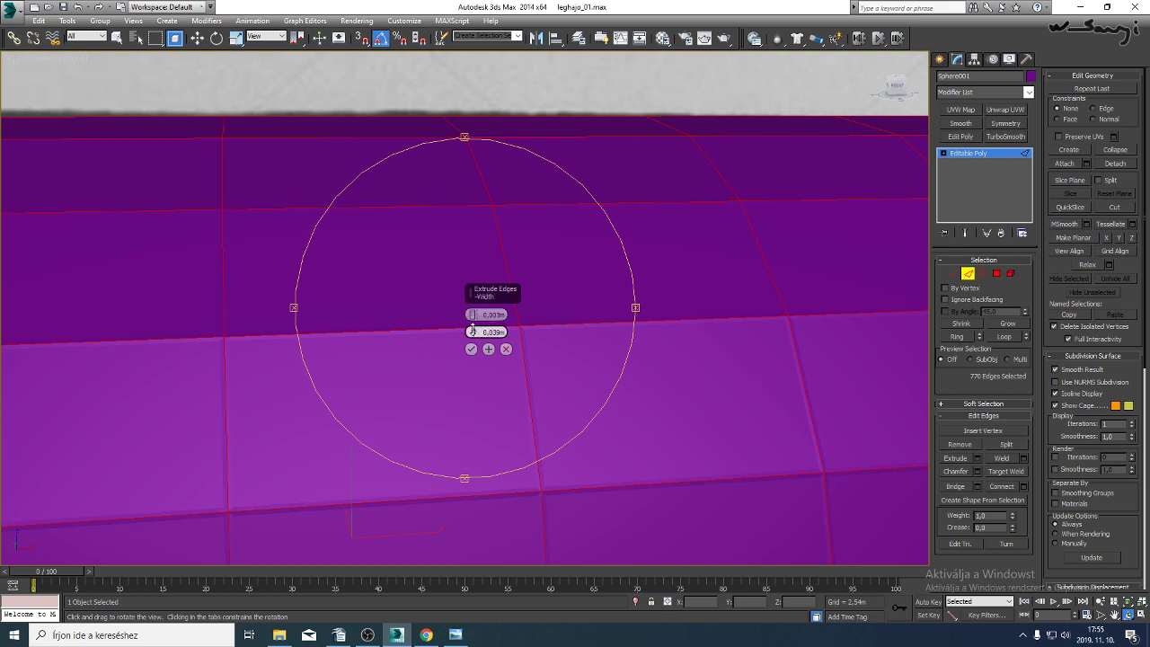
left_click_drag(473, 312, 470, 312)
left_click_drag(524, 404, 488, 395)
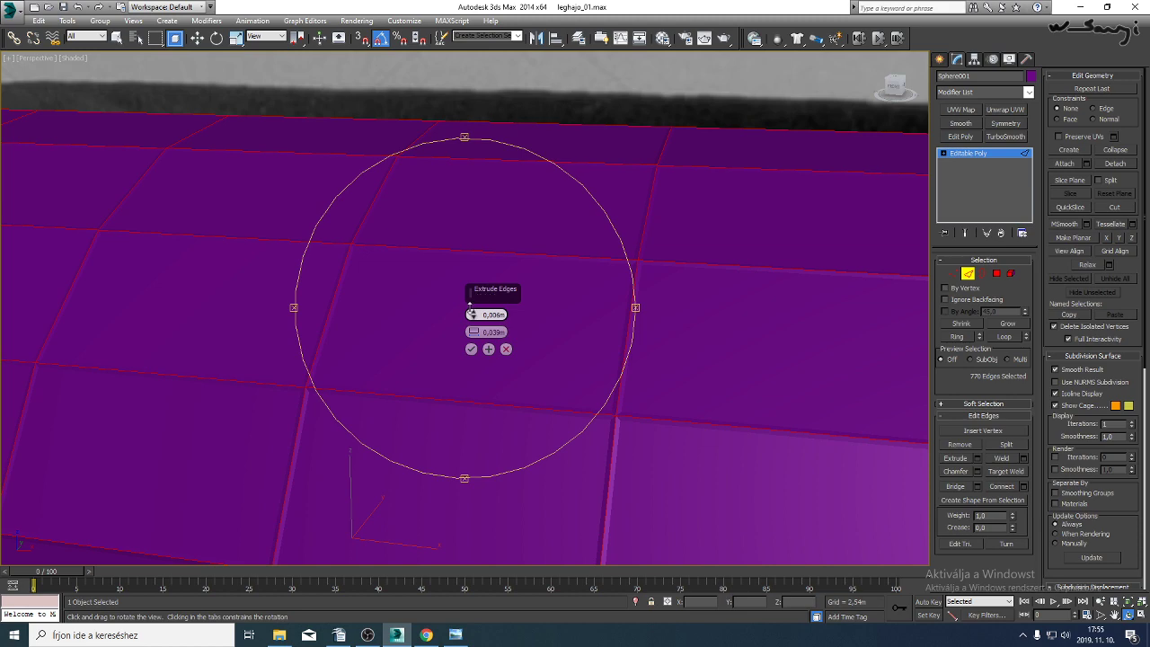
left_click_drag(470, 310, 470, 307)
left_click_drag(476, 387, 442, 406)
scroll(531, 409, "down", 5)
scroll(464, 393, "up", 5)
left_click(471, 348)
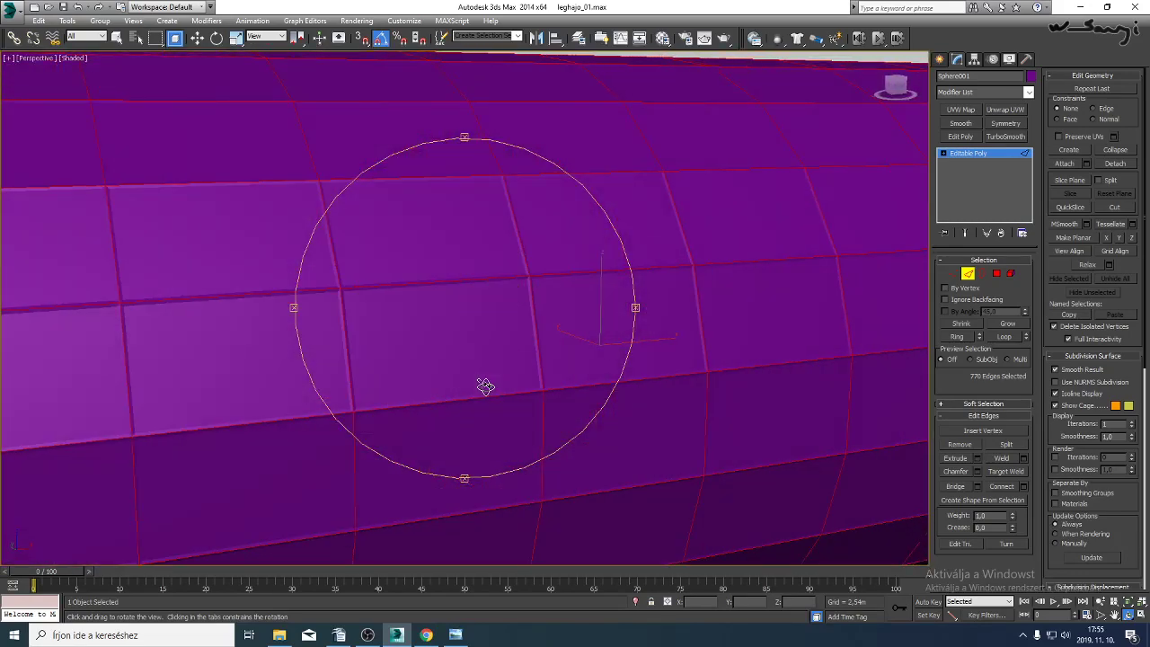
Switch to Windows Photo Viewer, examine the hull seams, gondola and cables in the airship reference images, and return to 3ds Max.
left_click(456, 635)
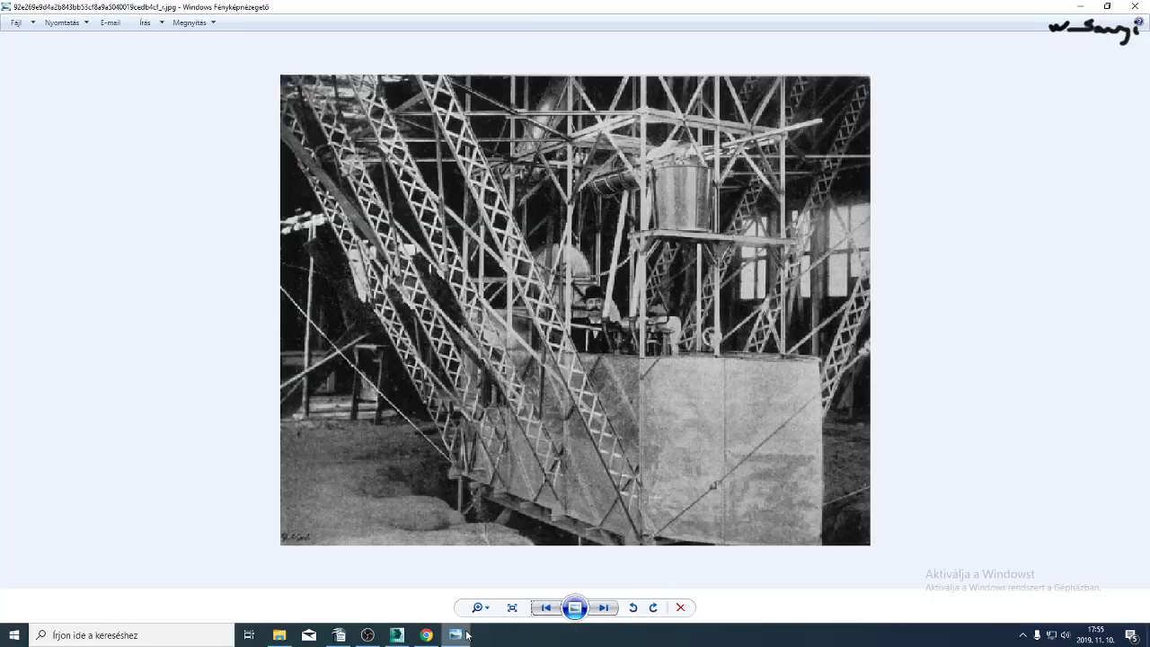
left_click(603, 609)
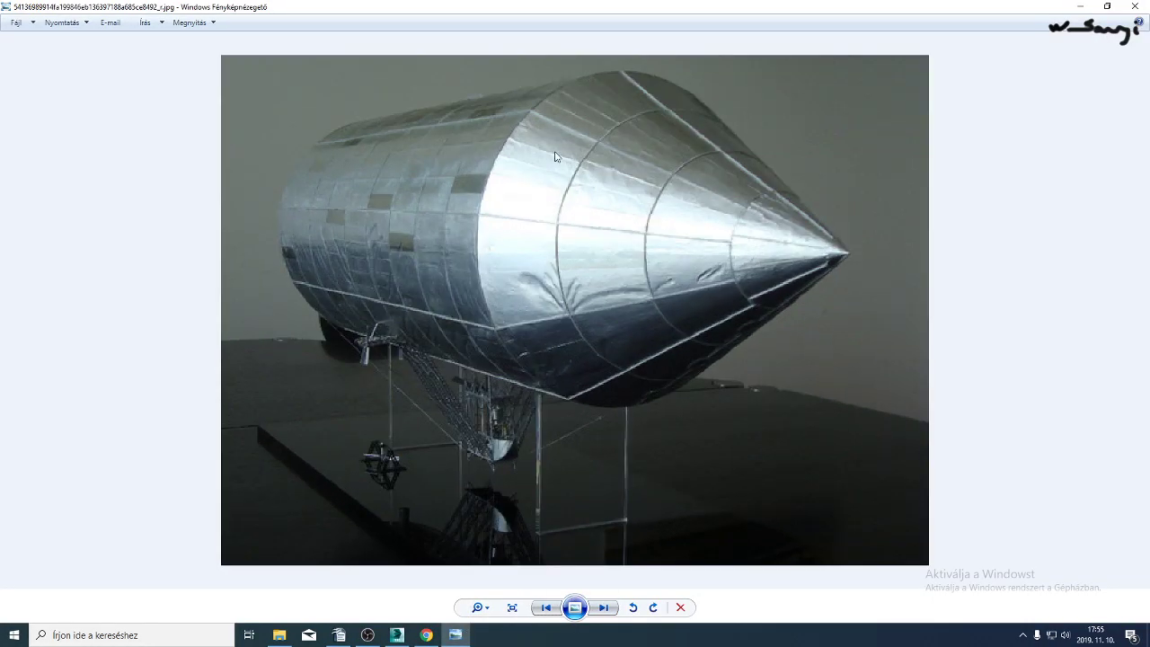
left_click(604, 608)
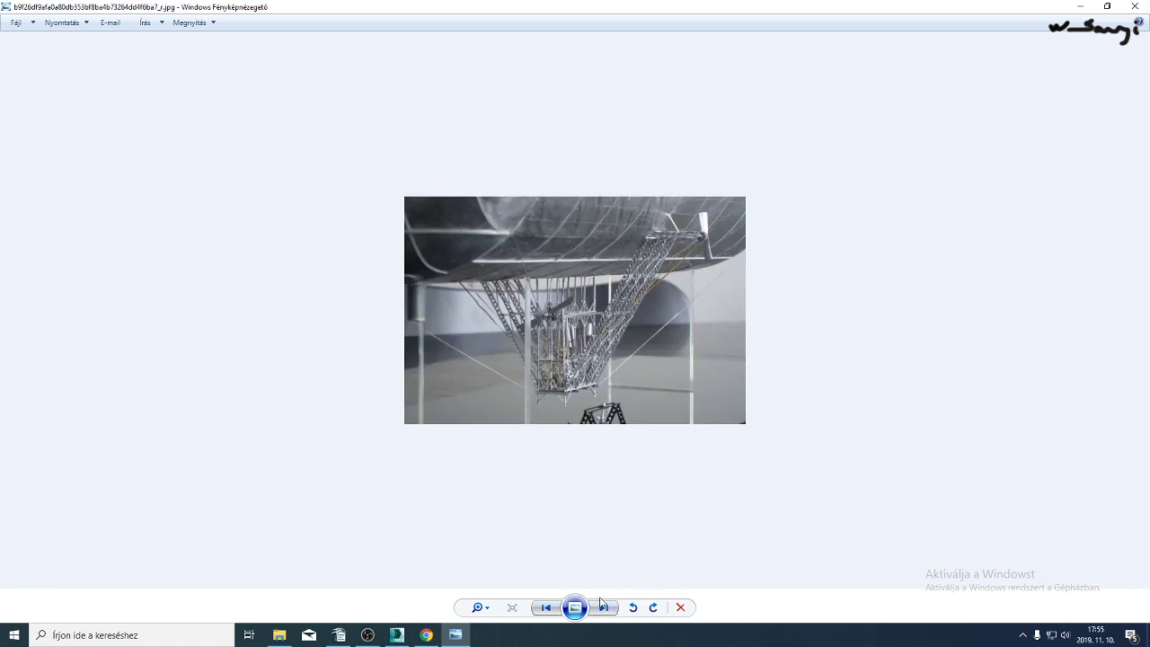
left_click(604, 609)
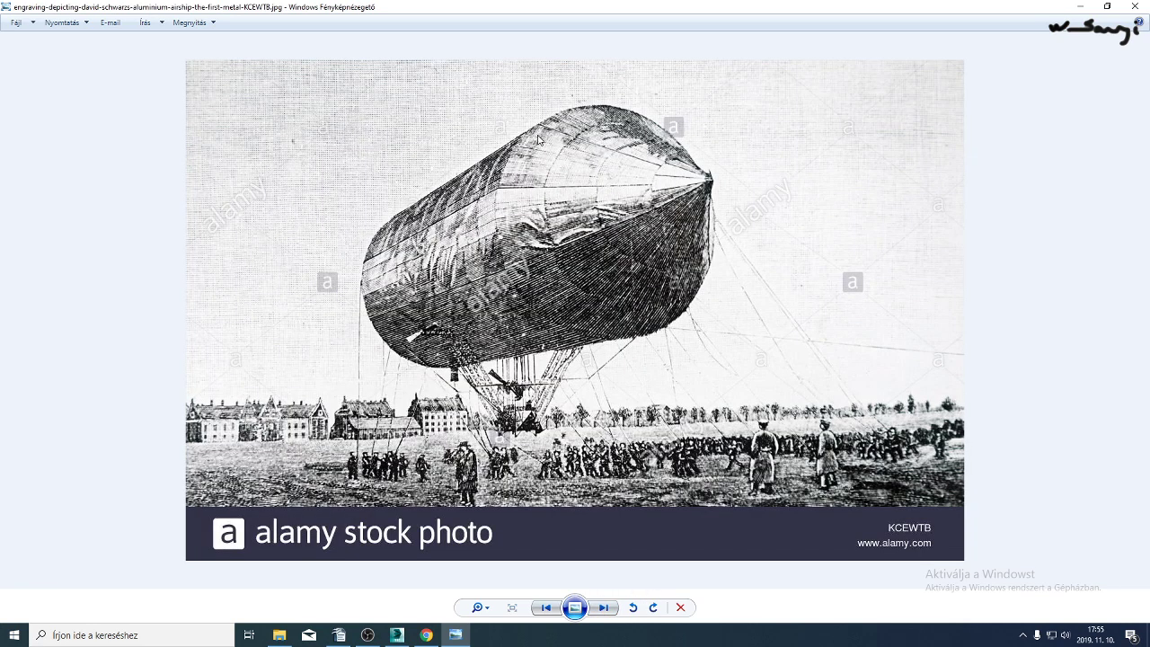
left_click(603, 608)
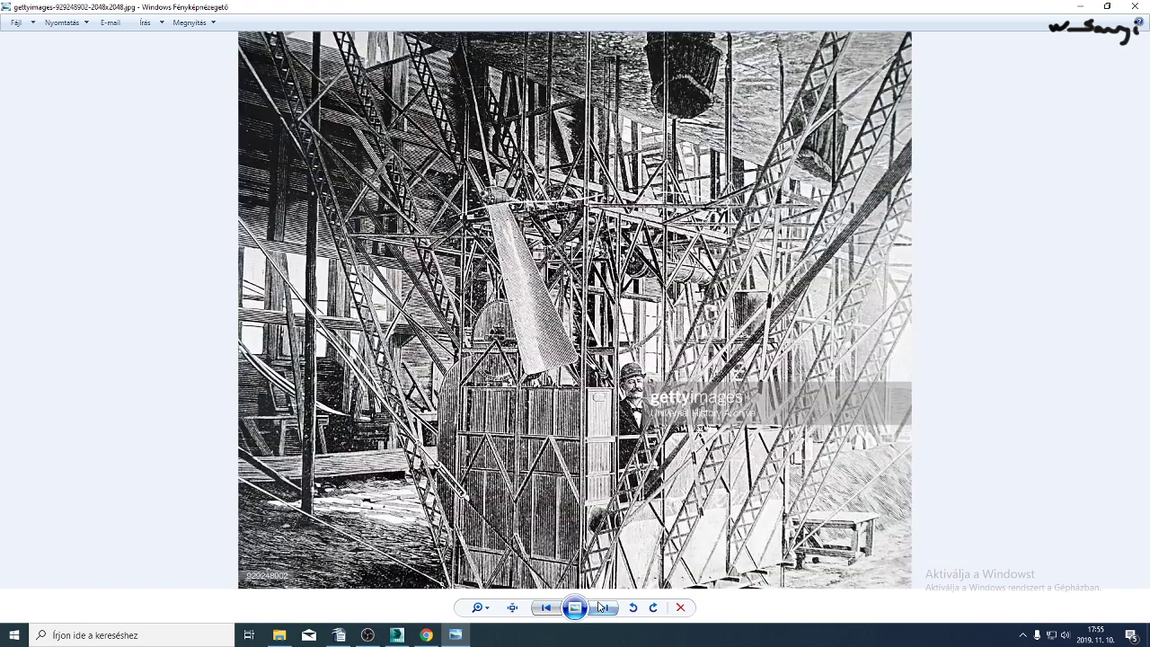
left_click(601, 607)
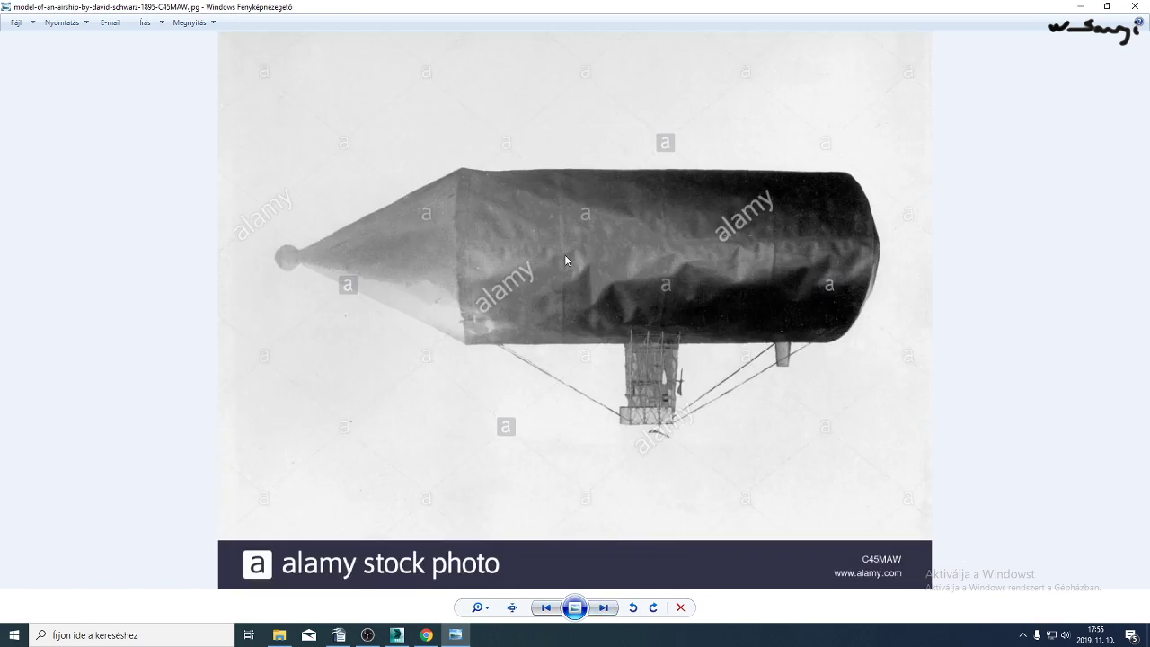
scroll(632, 445, "up", 3)
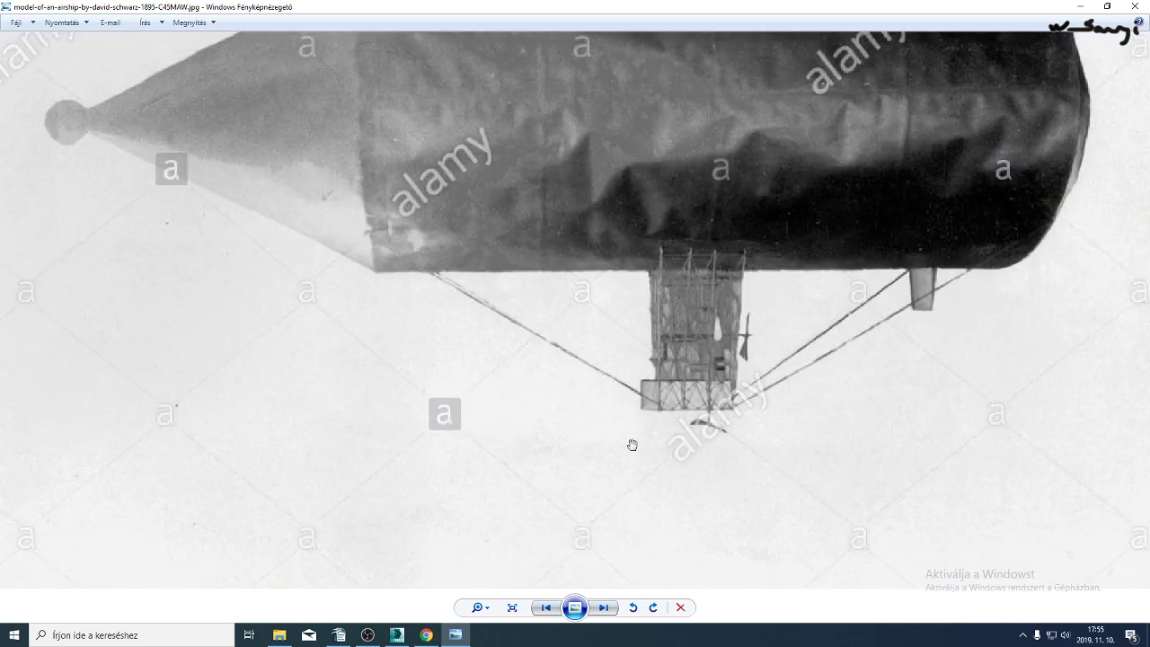
left_click_drag(623, 295, 591, 382)
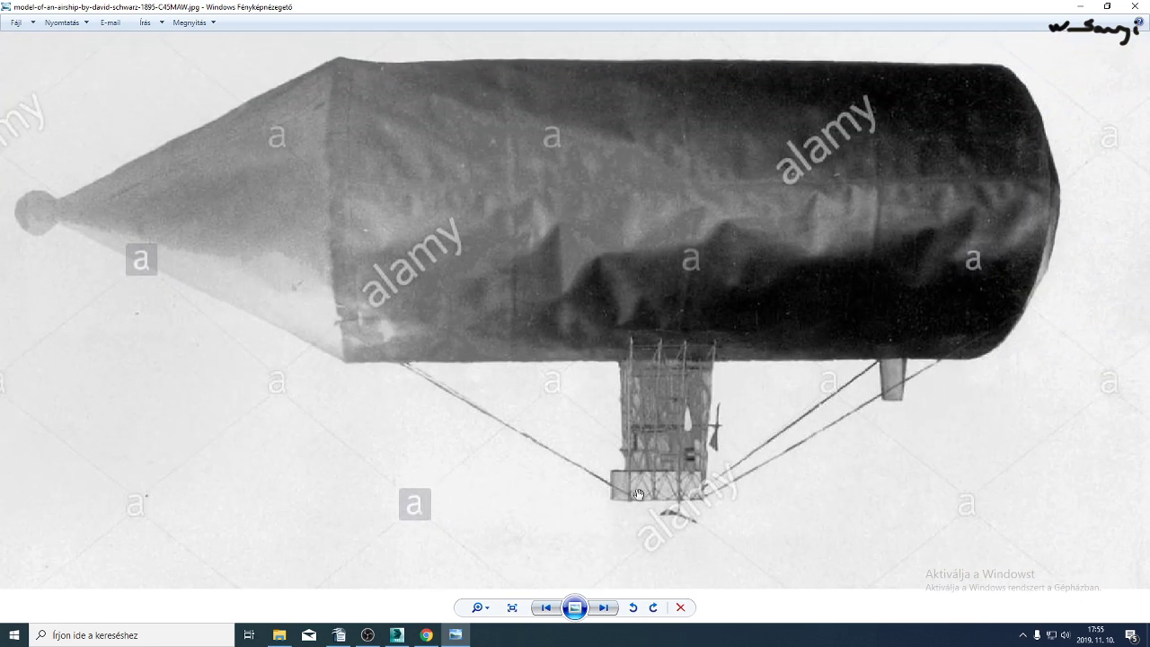
left_click(611, 609)
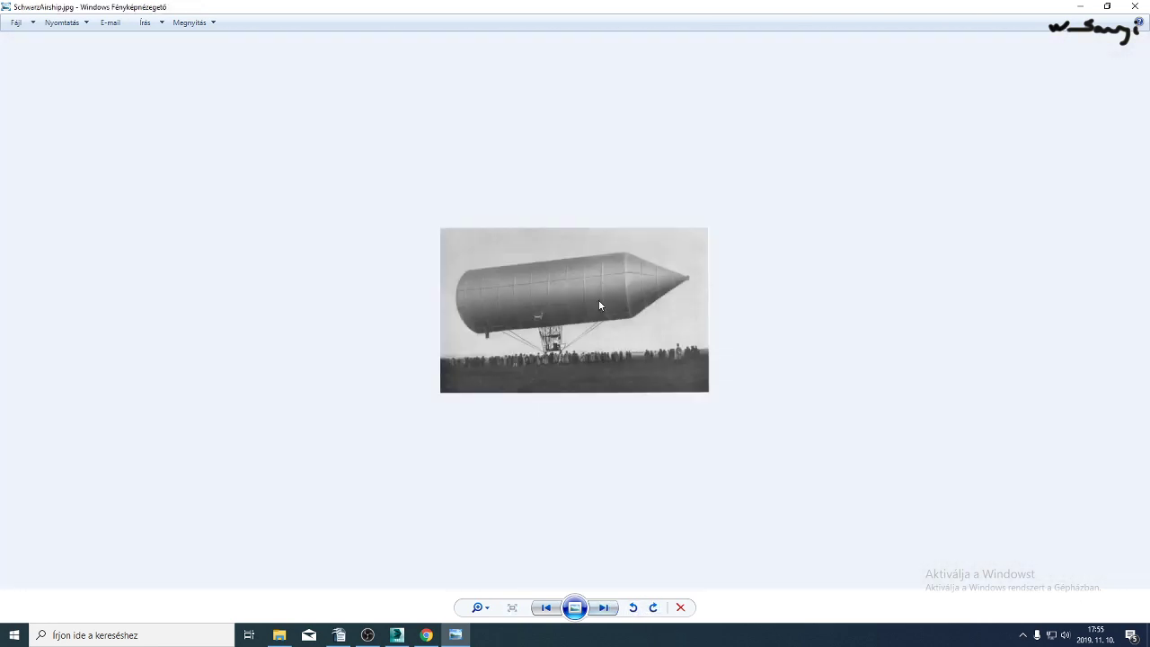
scroll(599, 305, "up", 3)
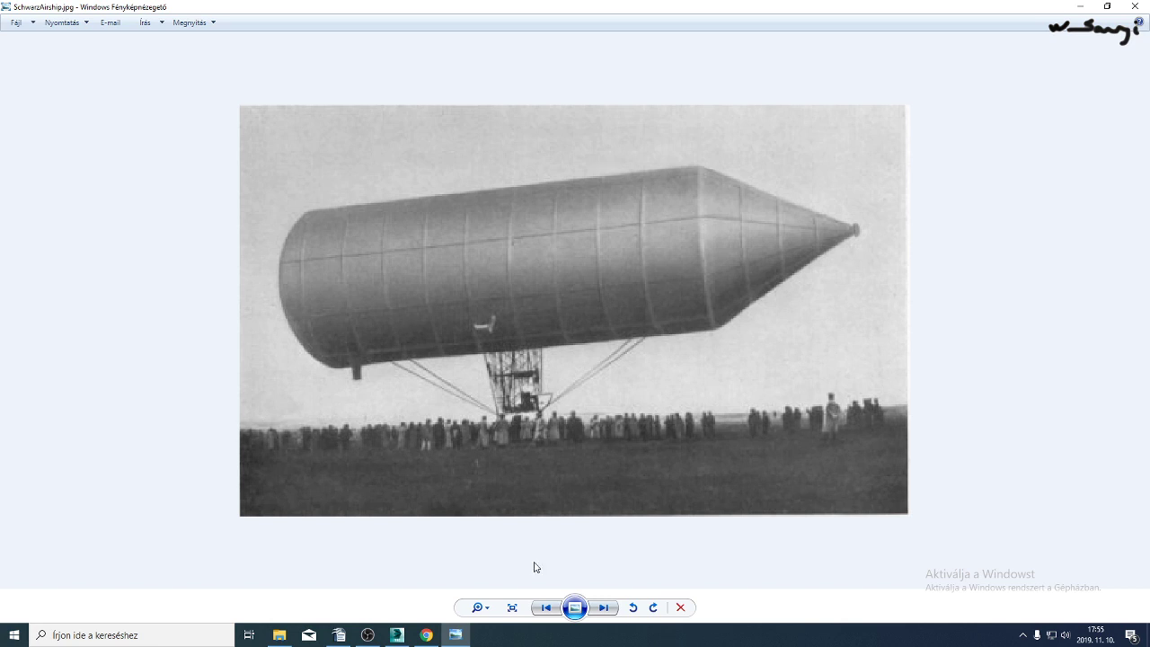
left_click(396, 635)
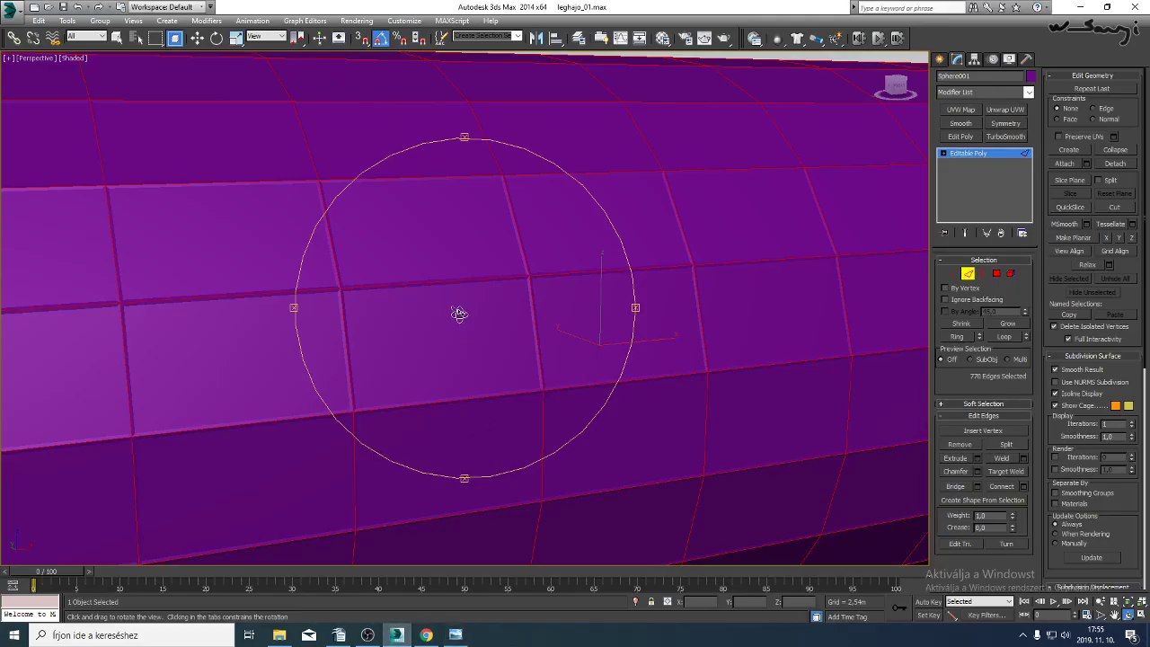
Compare the hull's seams with the SchwarzAirship.jpg photo in Windows Photo Viewer, return to 3ds Max and undo the edge extrusion.
scroll(460, 314, "down", 5)
left_click_drag(465, 339, 434, 337)
left_click(456, 635)
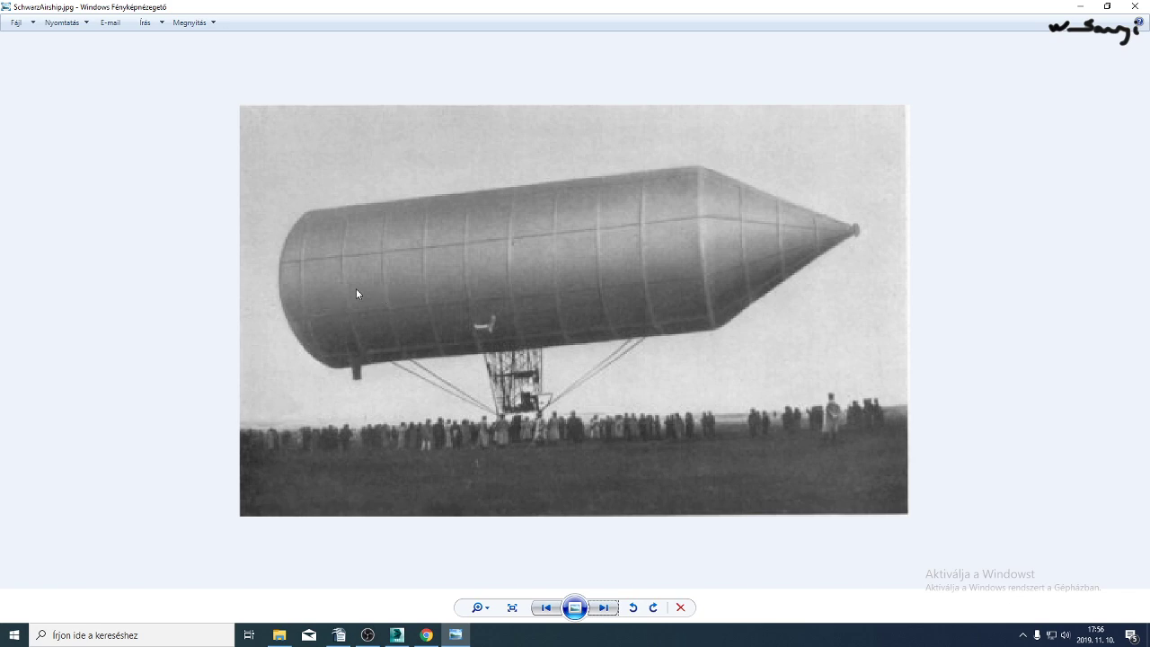
left_click(396, 635)
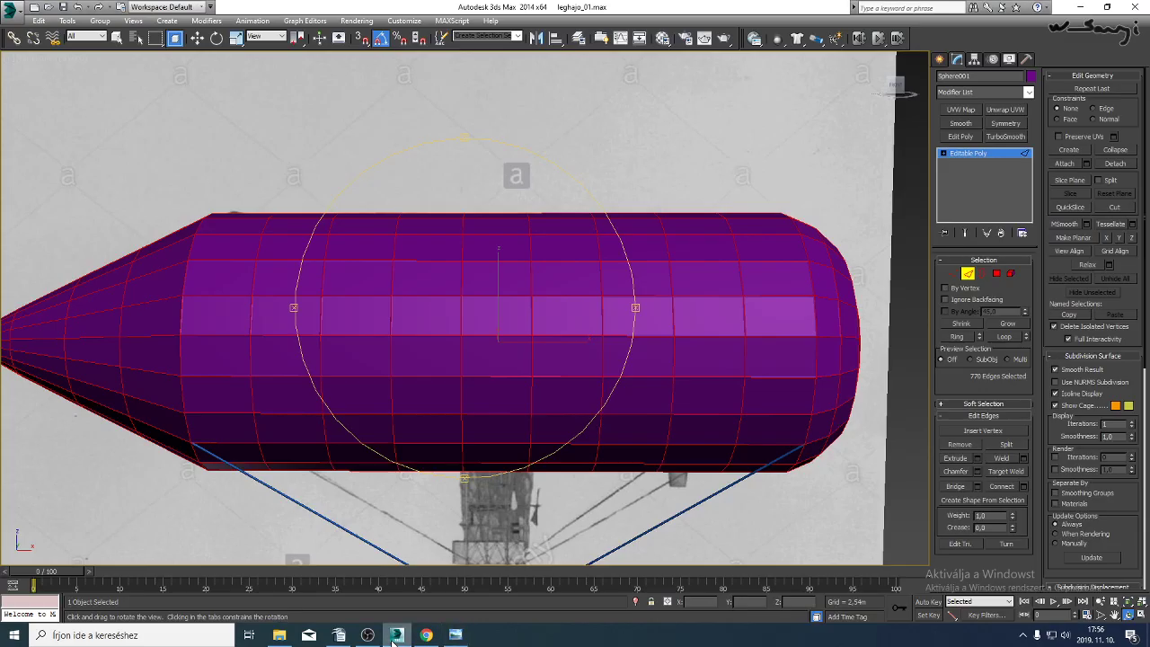
left_click_drag(539, 378, 566, 556)
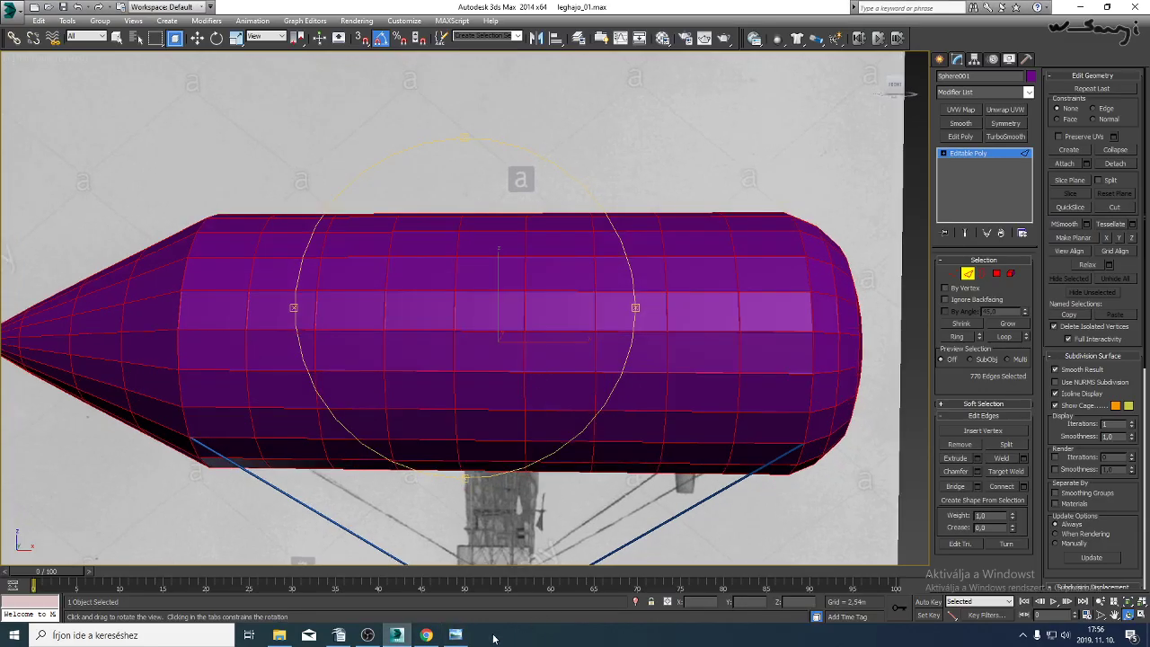
left_click(456, 635)
left_click(396, 635)
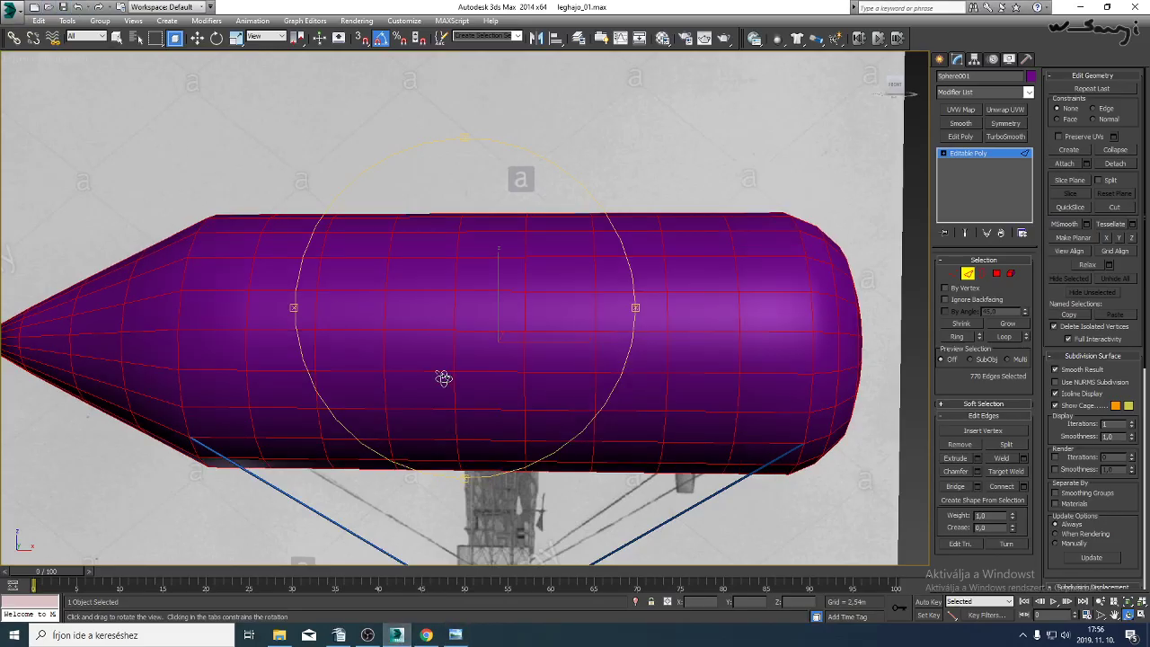
Show edged faces and select all of the hull's circumferential seam lines by growing one cross-section edge with Ring and Loop.
key("r")
left_click(405, 331)
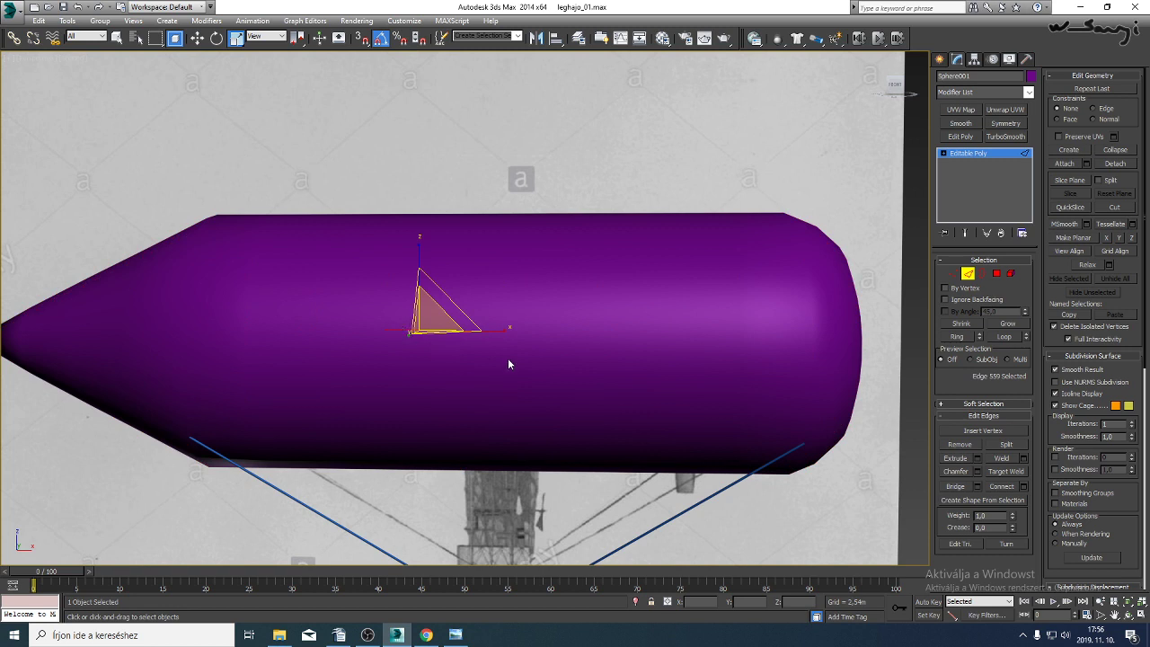
key("F4")
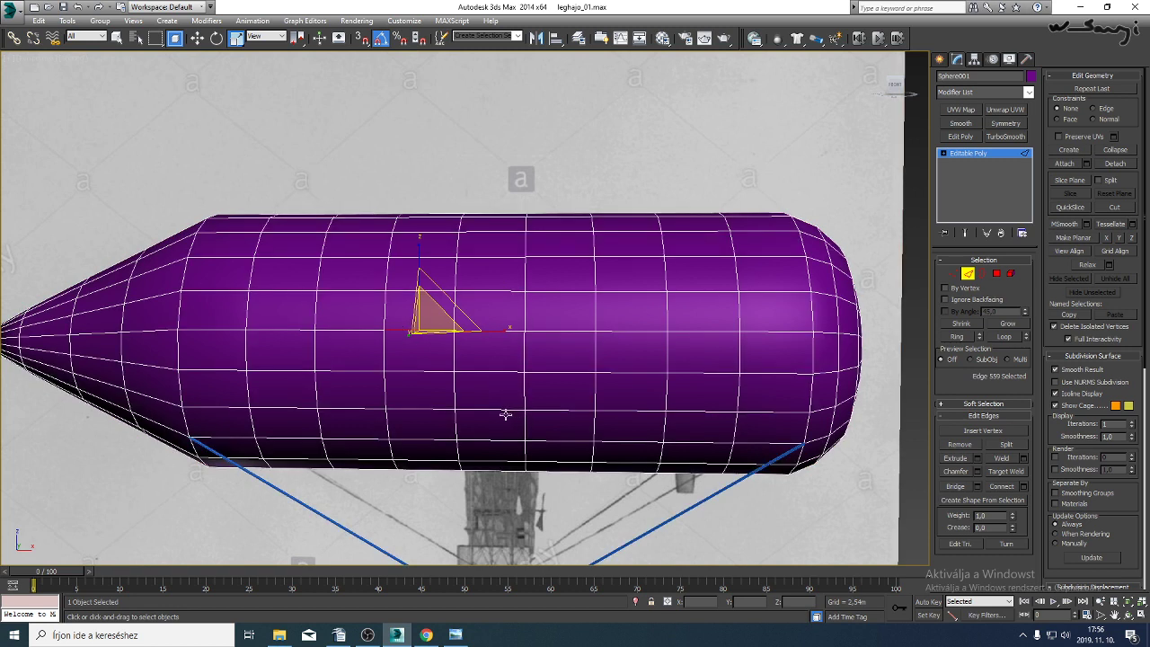
left_click(385, 310)
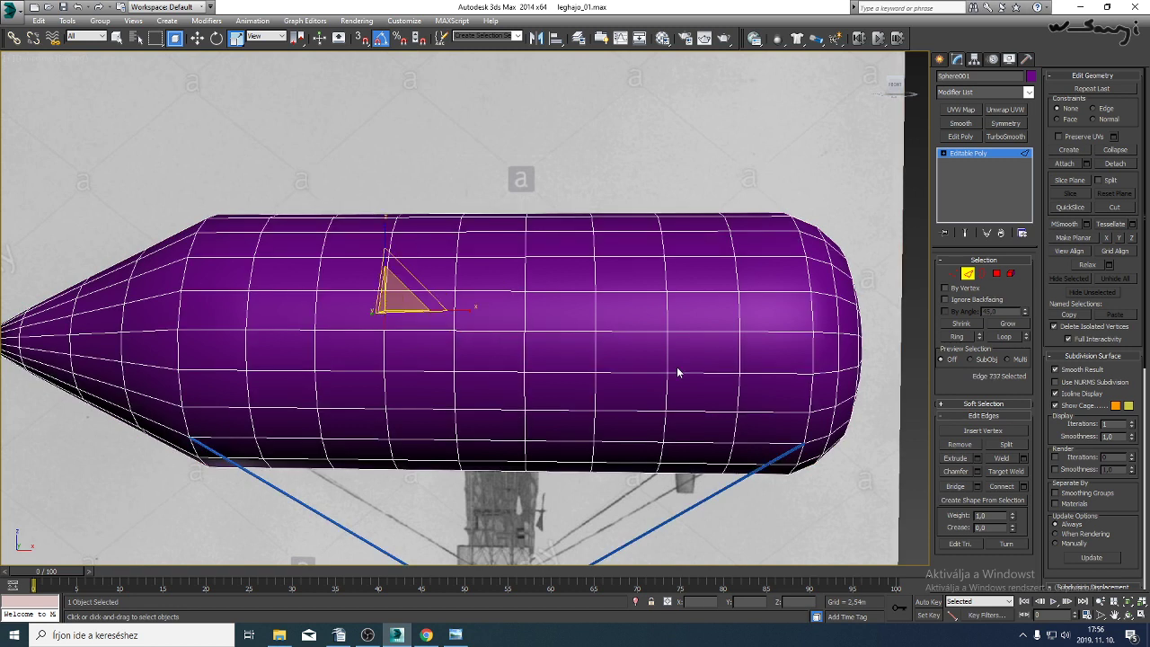
left_click(959, 337)
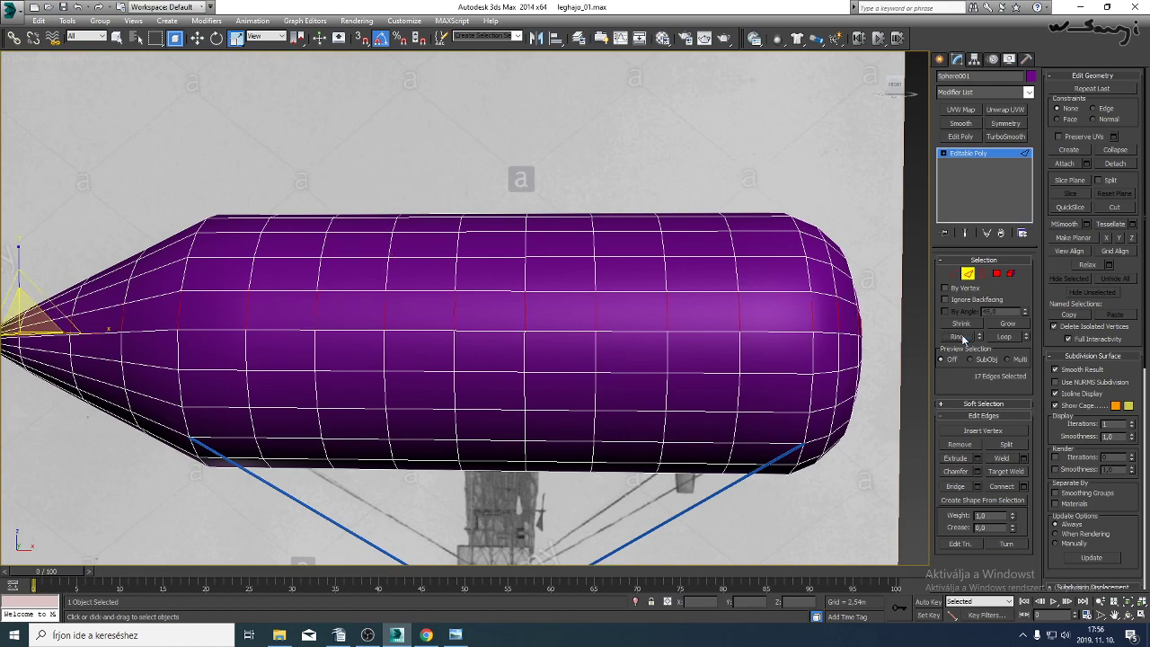
left_click(1121, 622)
left_click_drag(532, 343, 405, 313)
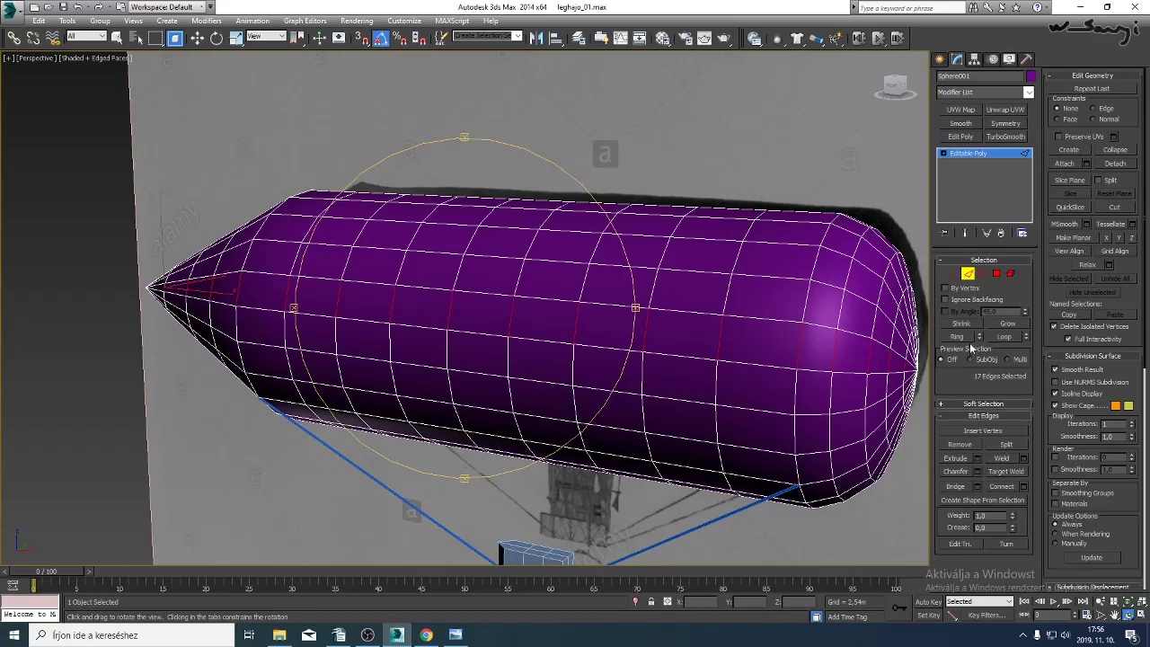
left_click(996, 337)
Add every other lengthwise edge line on the hull's front side to the selection as full loops.
key("w")
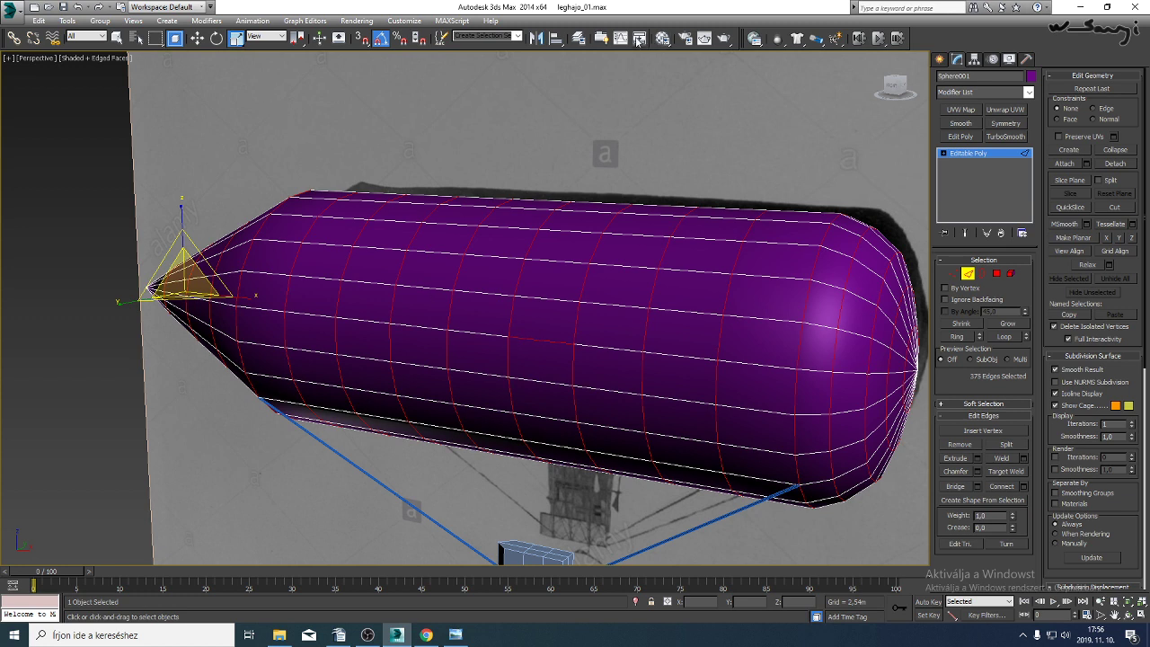
left_click(560, 420, "ctrl")
left_click(1129, 617)
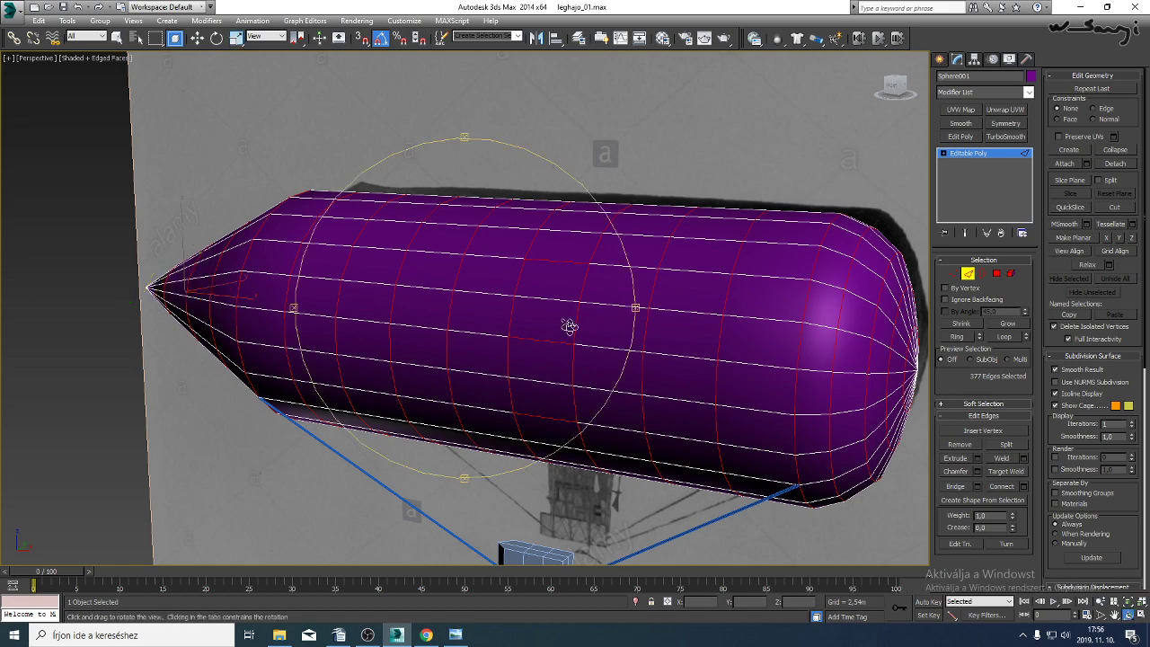
left_click_drag(467, 270, 455, 235)
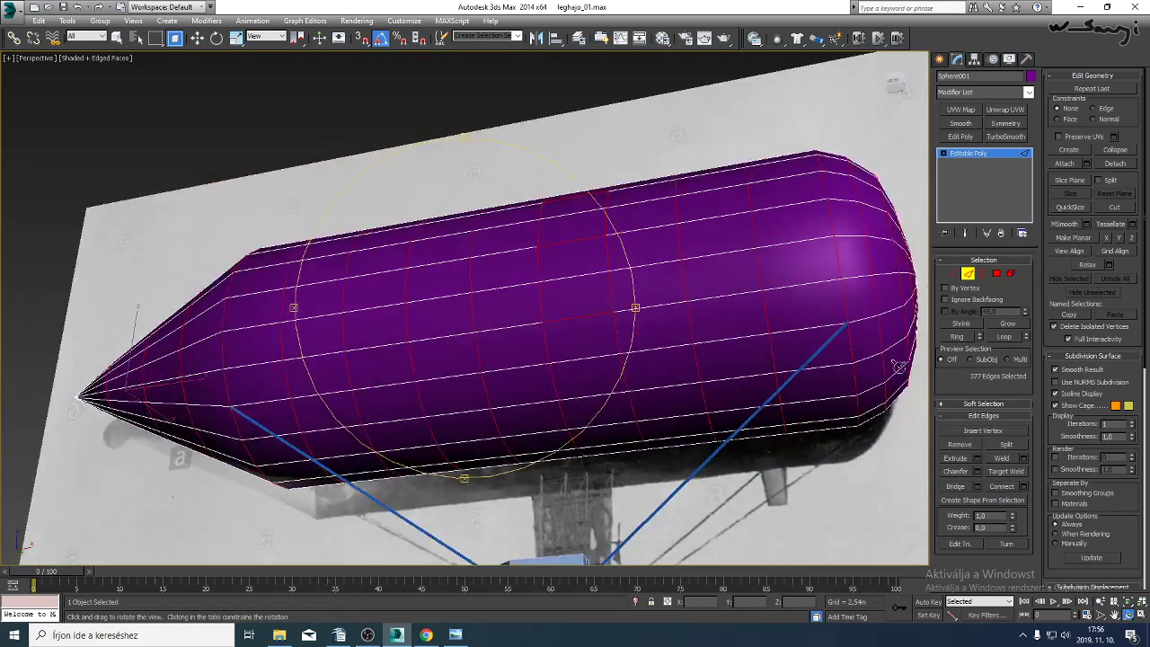
left_click(1014, 337)
key("r")
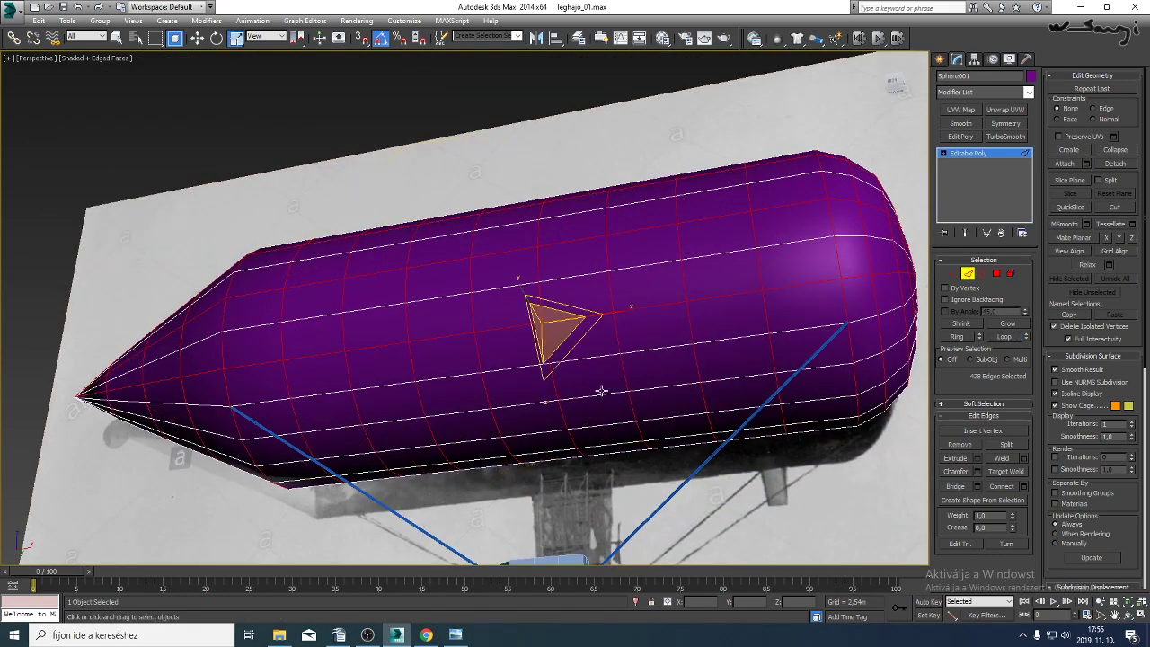
Extend the selection with alternate lengthwise edge loops along the hull's underside and upper surface.
left_click(615, 445, "ctrl")
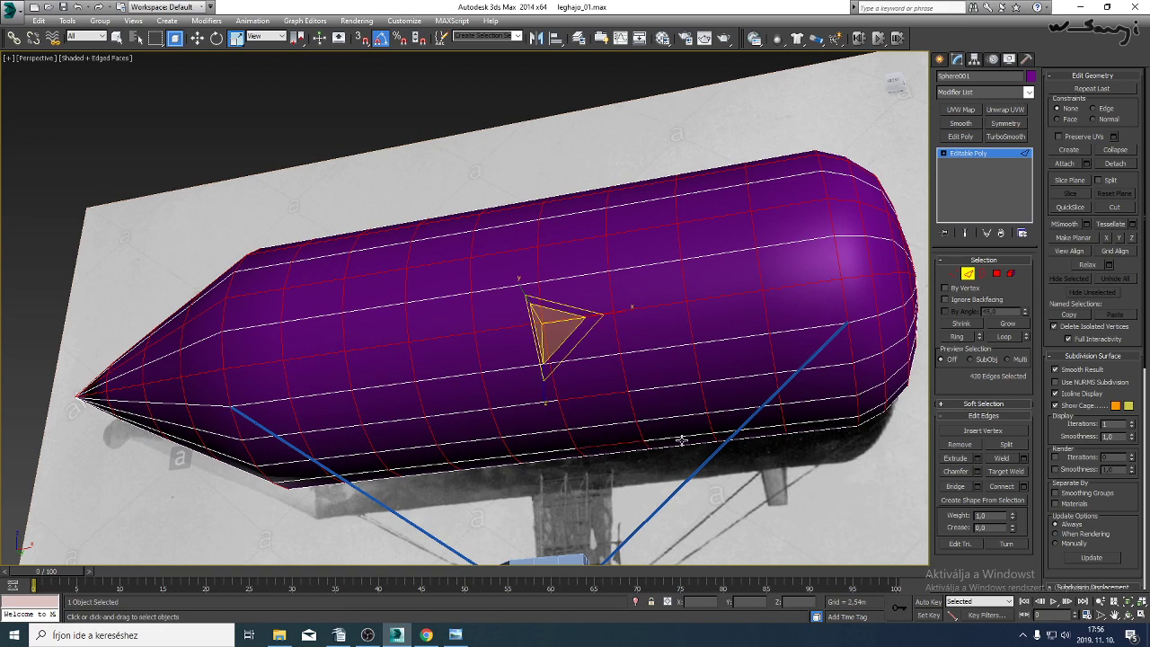
left_click(1001, 339)
left_click(1129, 615)
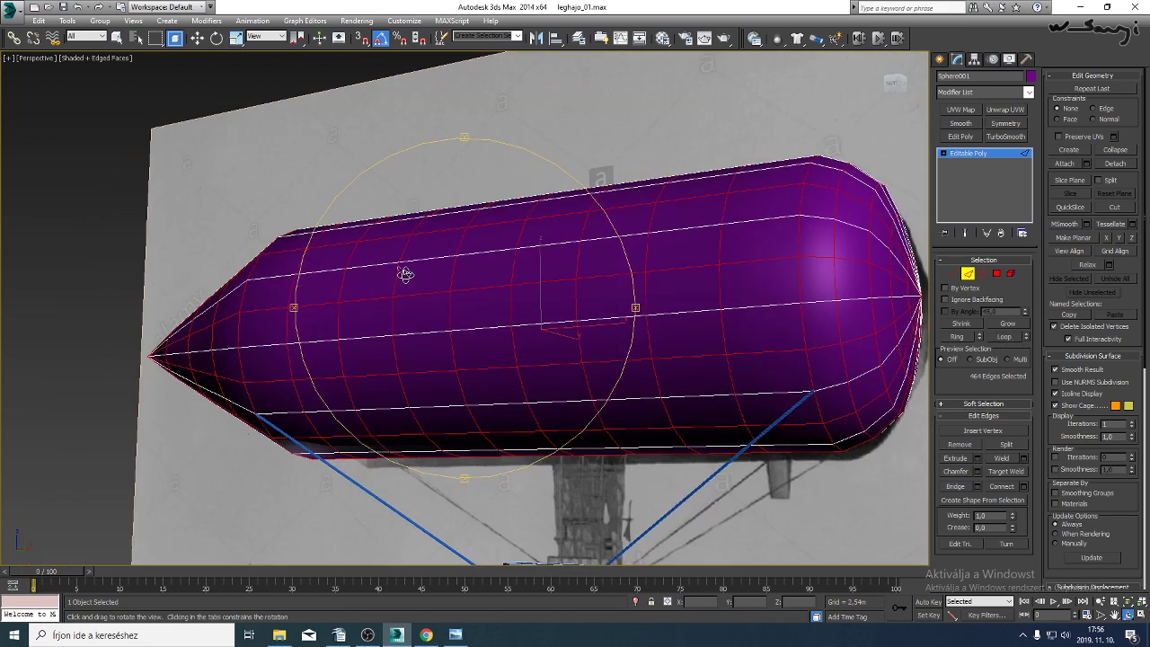
left_click_drag(404, 272, 341, 319)
key("r")
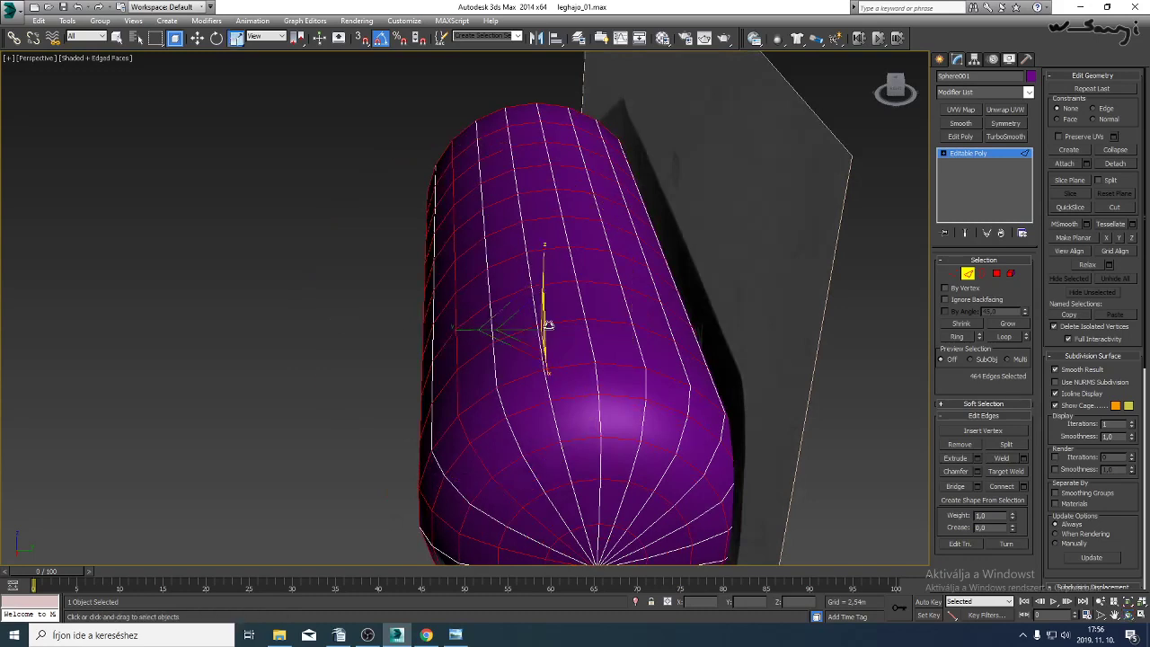
left_click(697, 342, "ctrl")
left_click(1000, 337)
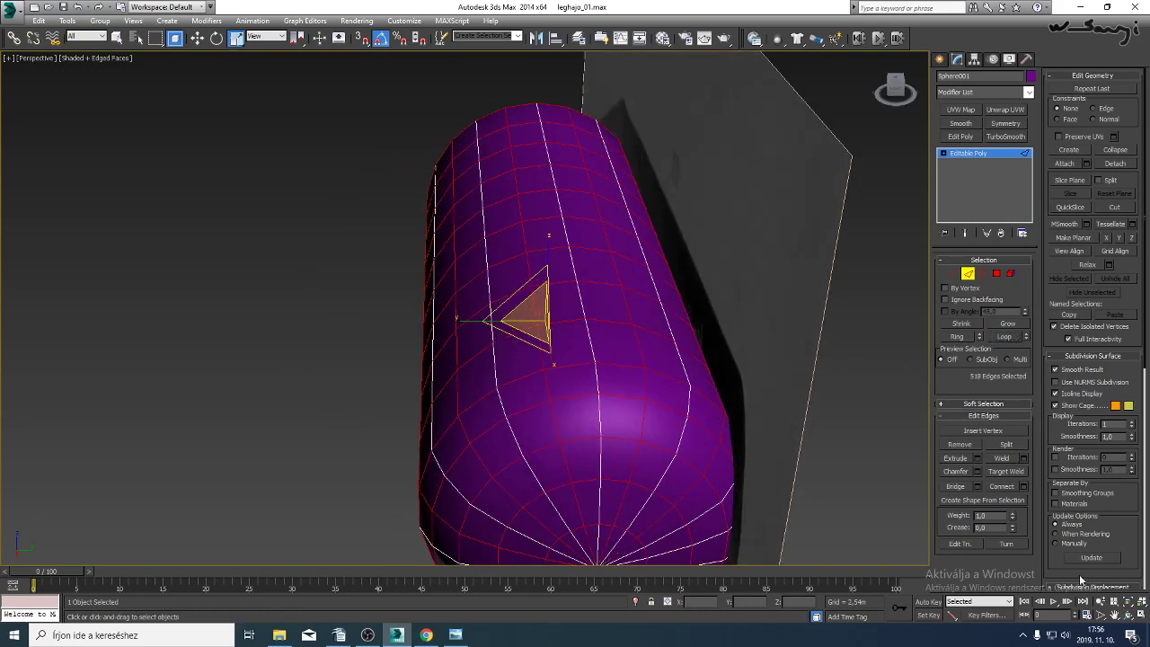
Add the remaining alternate lengthwise loops on the hull's far side and compare the selected seam pattern with the photo in Windows Photo Viewer.
left_click(1127, 613)
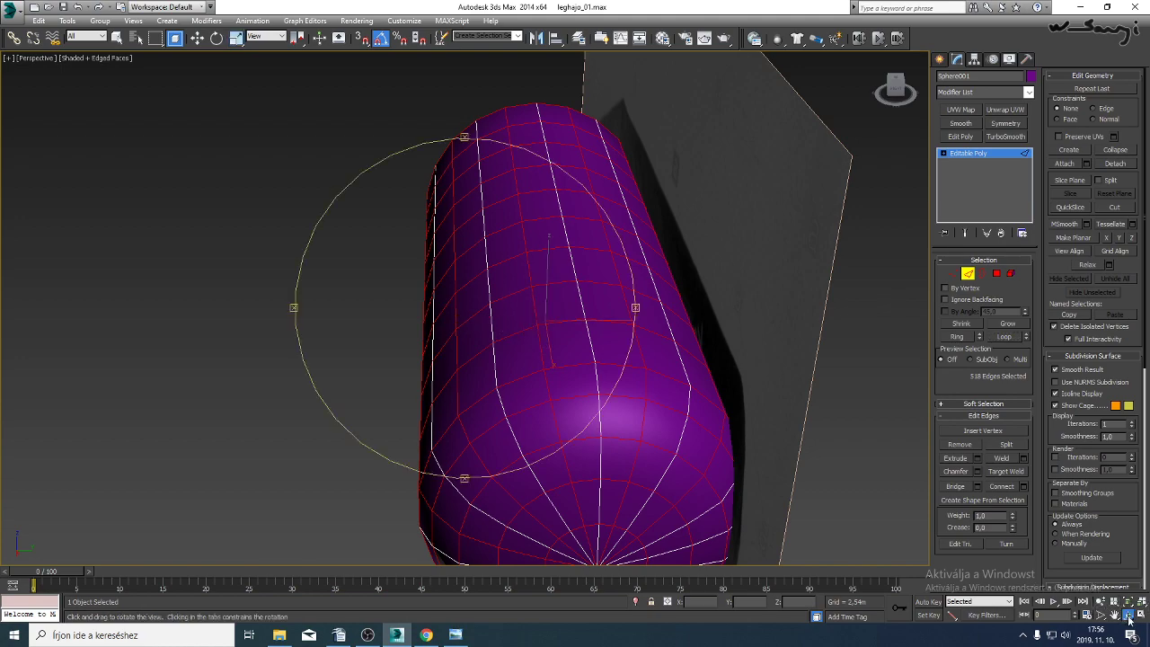
left_click_drag(545, 362, 514, 331)
right_click(579, 354)
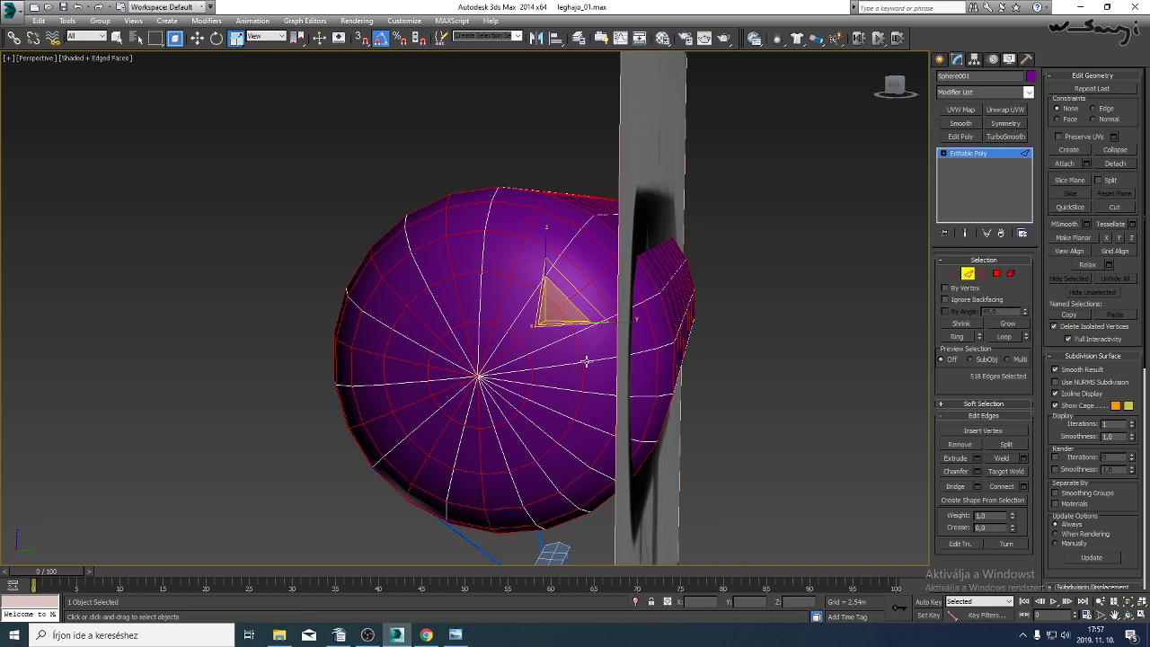
left_click(585, 426, "ctrl")
left_click(1006, 339)
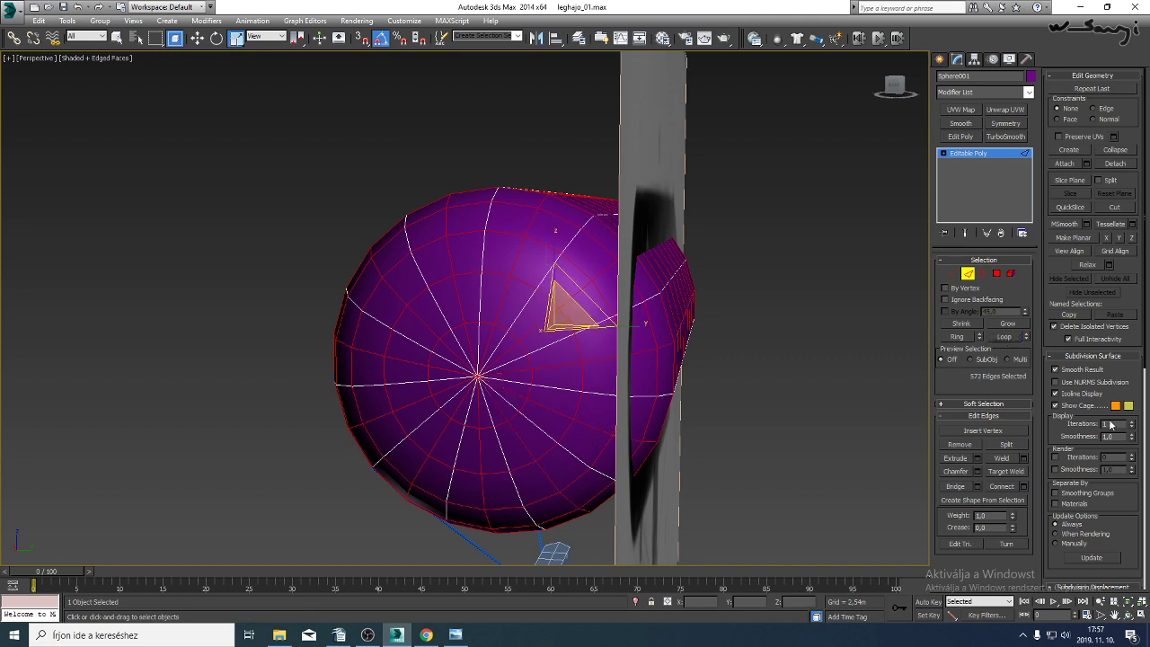
left_click(1134, 616)
left_click_drag(504, 303, 604, 304)
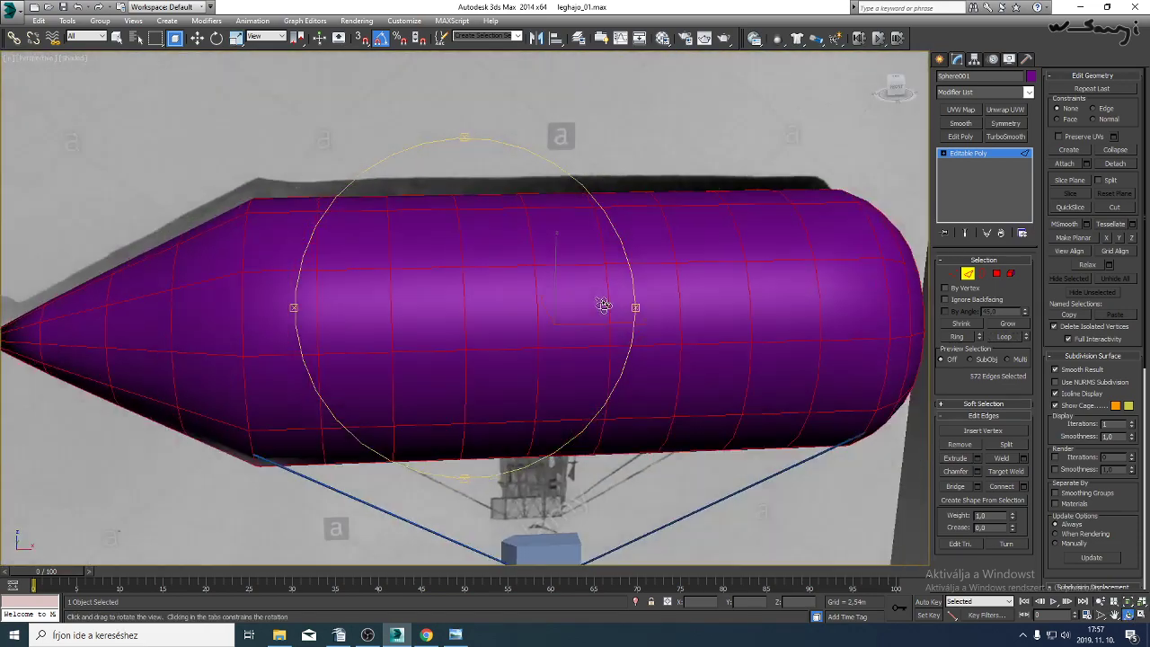
left_click(460, 636)
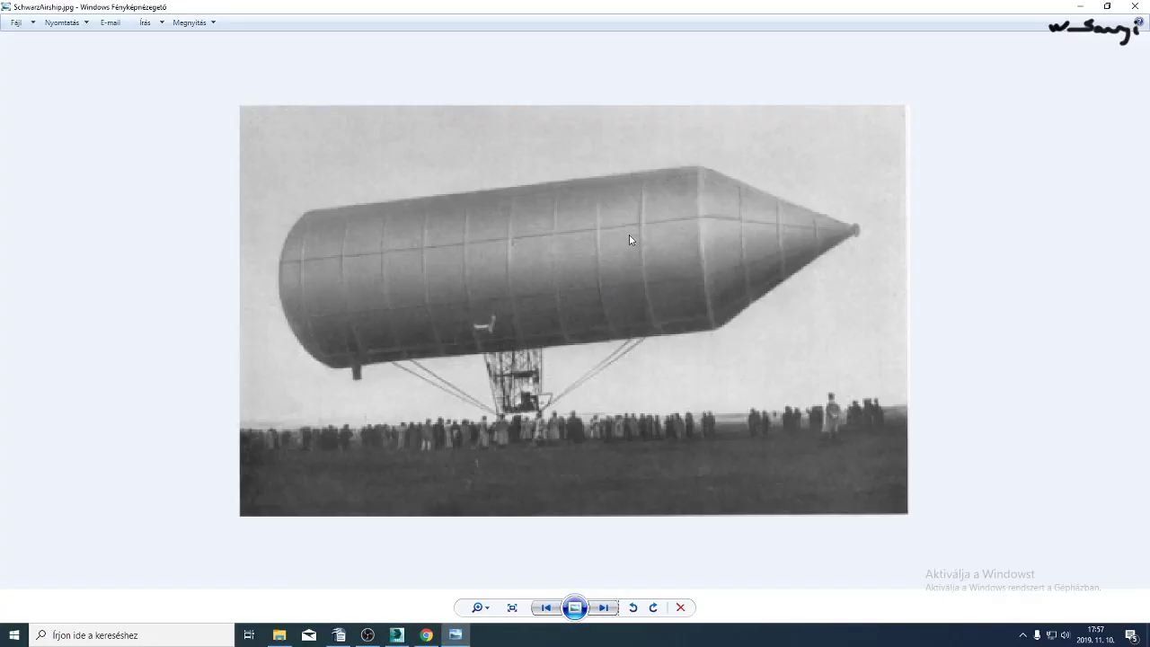
left_click(396, 634)
left_click_drag(507, 347, 679, 382)
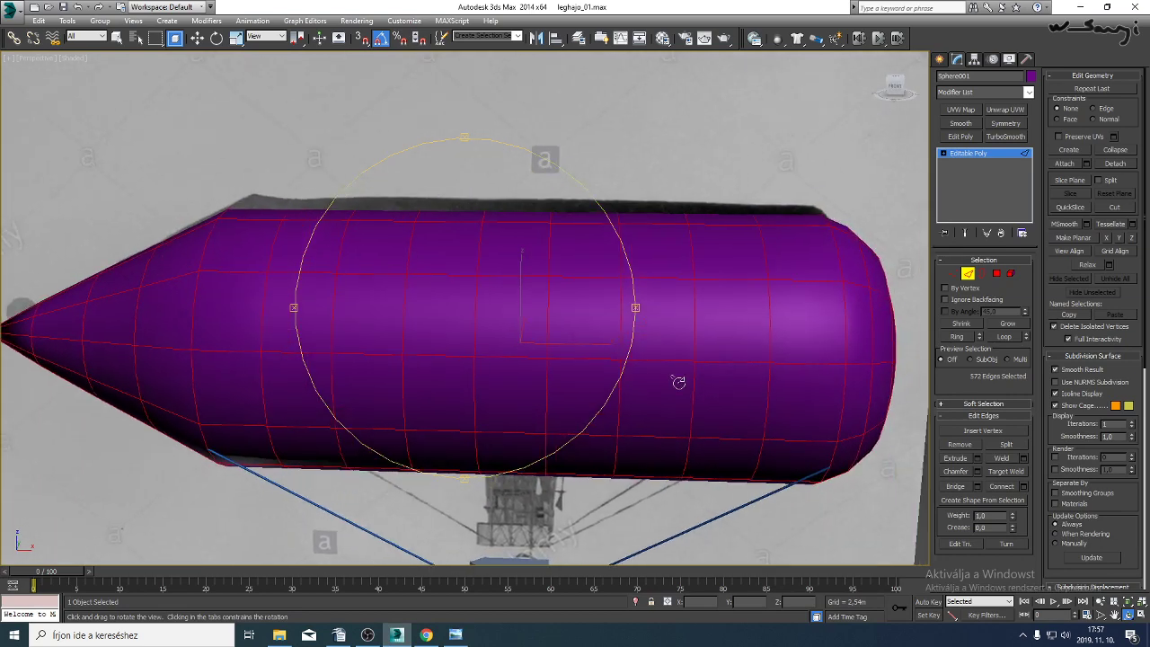
Extrude the selected hull seam edges at the current height with a width of 0.039 m, apply it and clear the edge selection.
left_click(978, 459)
left_click_drag(464, 387, 404, 359)
scroll(390, 351, "up", 6)
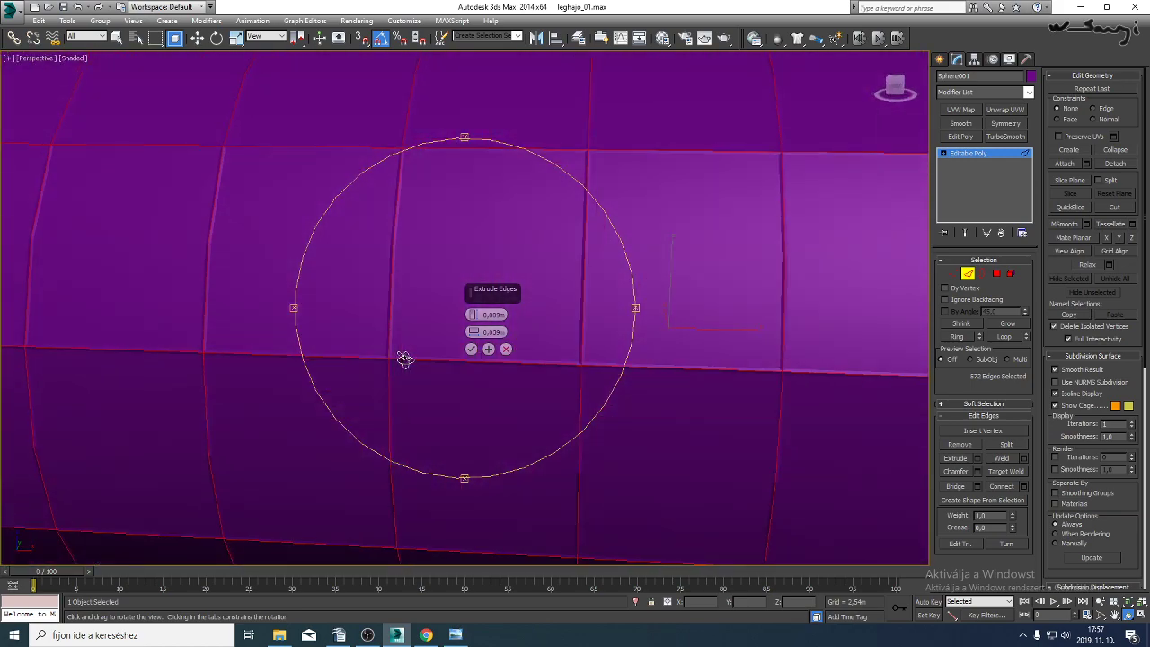
left_click(471, 350)
scroll(471, 349, "down", 8)
key("r")
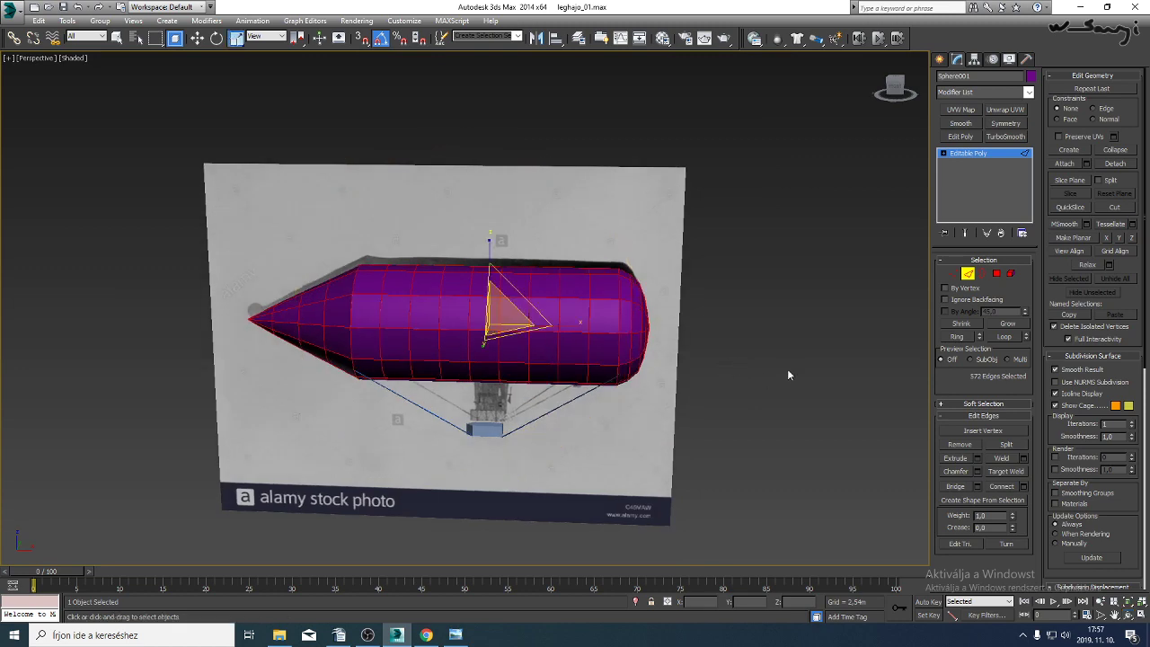
left_click(788, 375)
Add a Smooth modifier to the hull and try Auto Smooth on it, inspecting the shading of the seams.
scroll(671, 381, "up", 6)
middle_click_drag(689, 391, 789, 402)
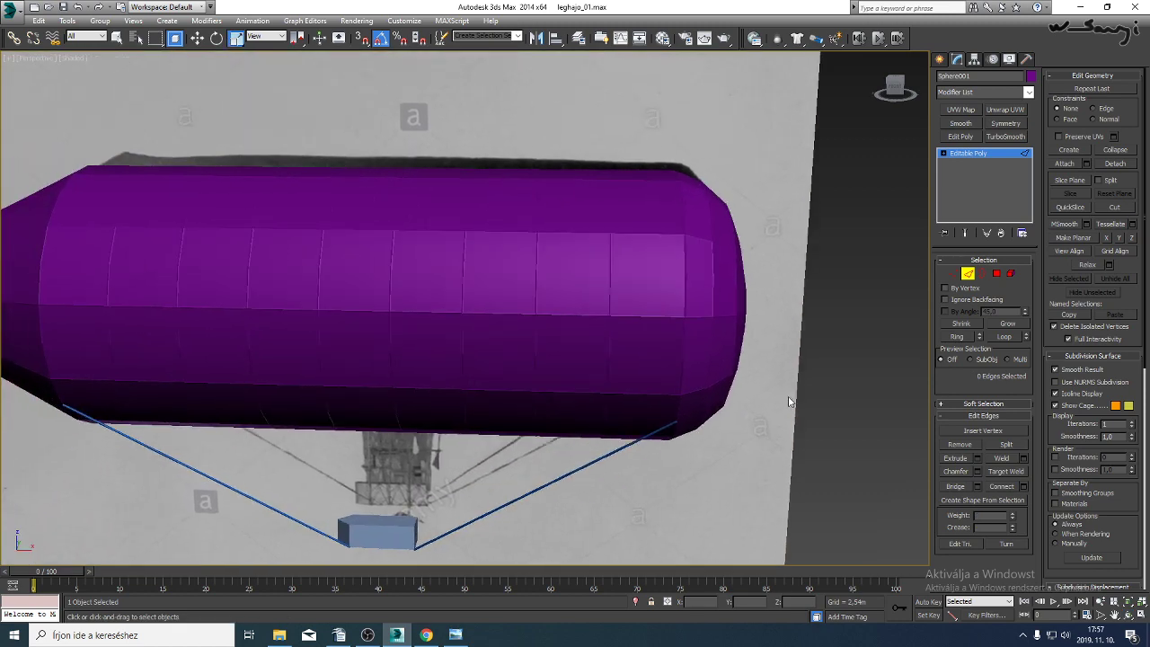
scroll(696, 340, "up", 6)
middle_click_drag(696, 340, 749, 399)
scroll(750, 398, "down", 3)
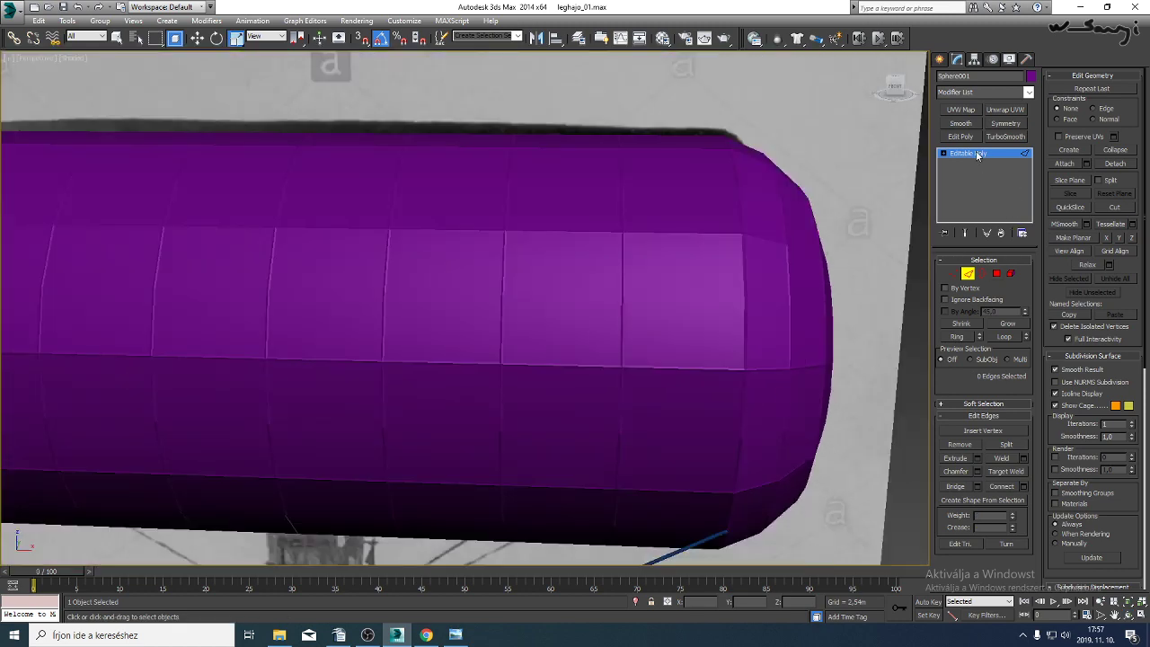
left_click(961, 123)
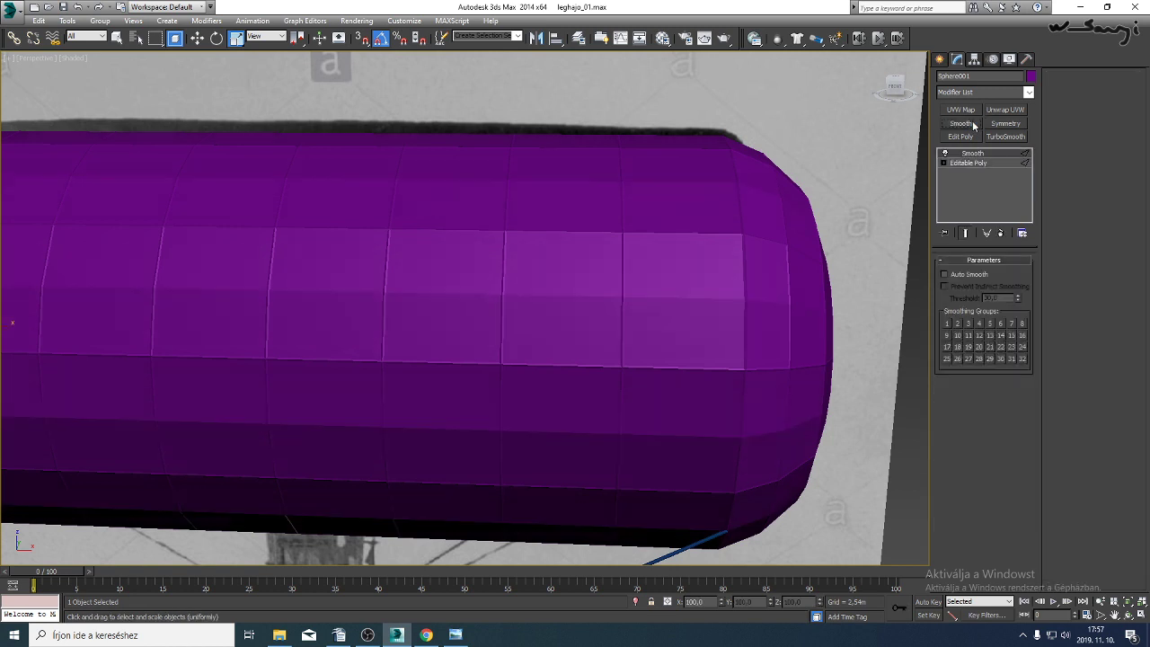
left_click(944, 274)
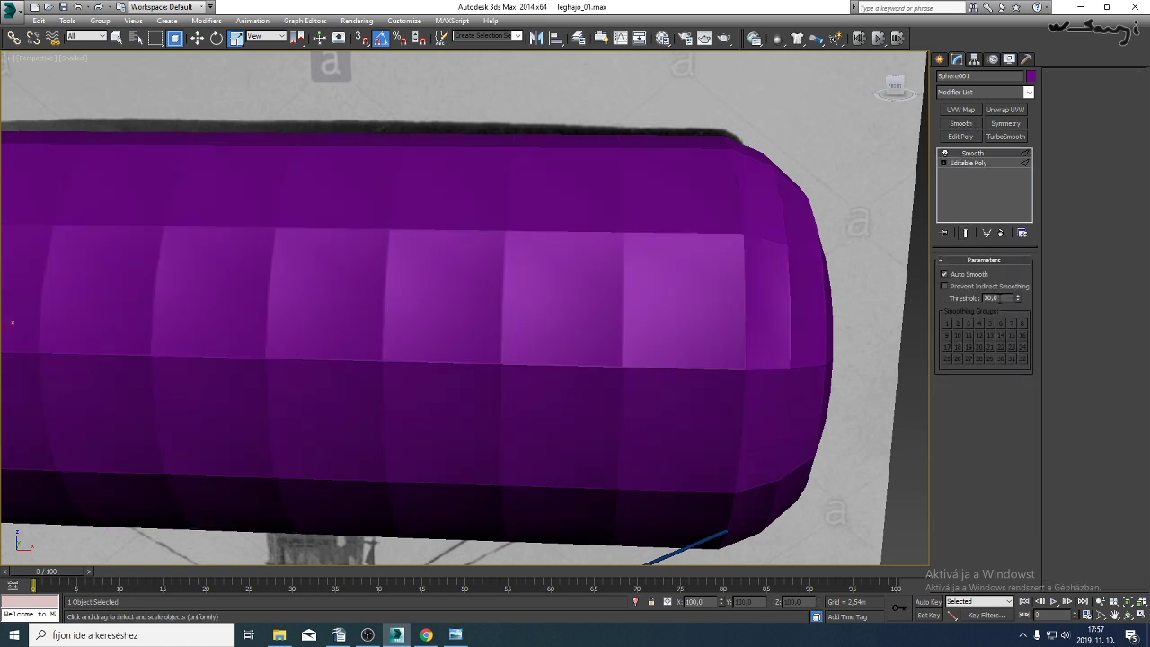
middle_click_drag(663, 354, 833, 390)
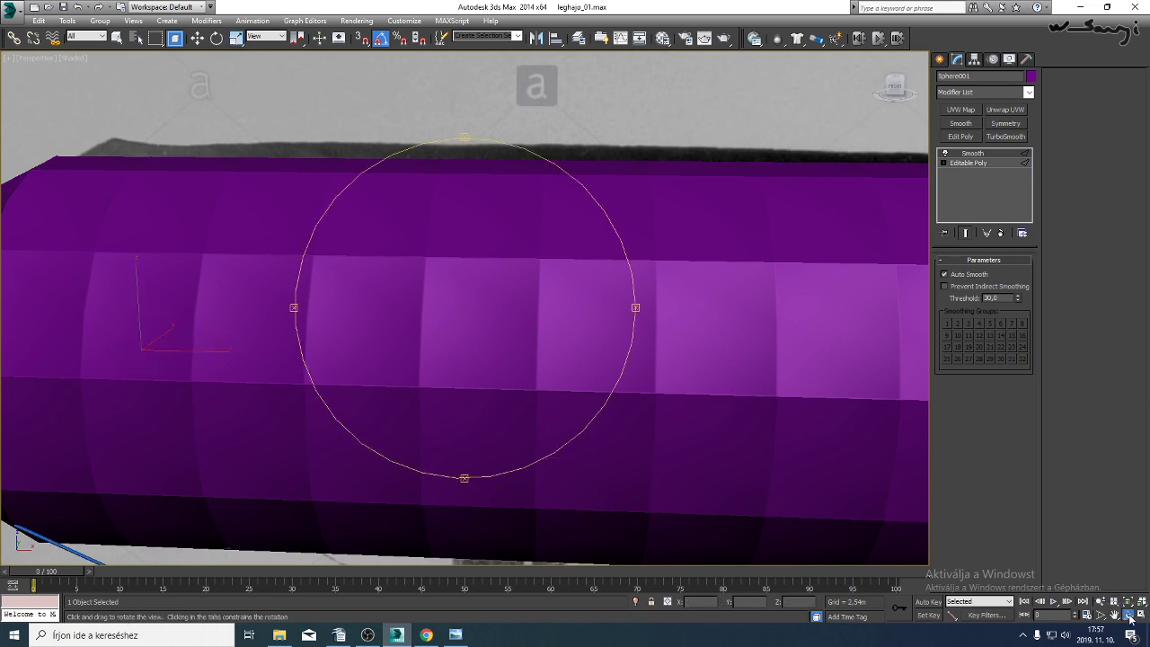
left_click_drag(503, 323, 865, 372)
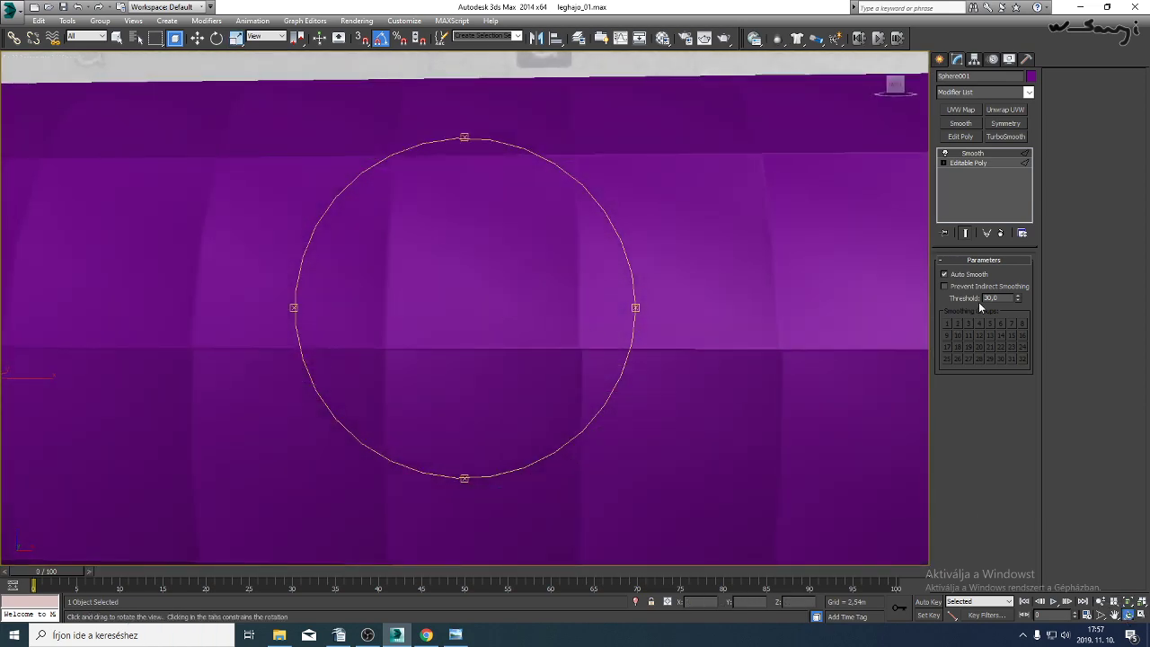
Turn off Auto Smooth and assign the hull to smoothing group 1.
left_click(958, 278)
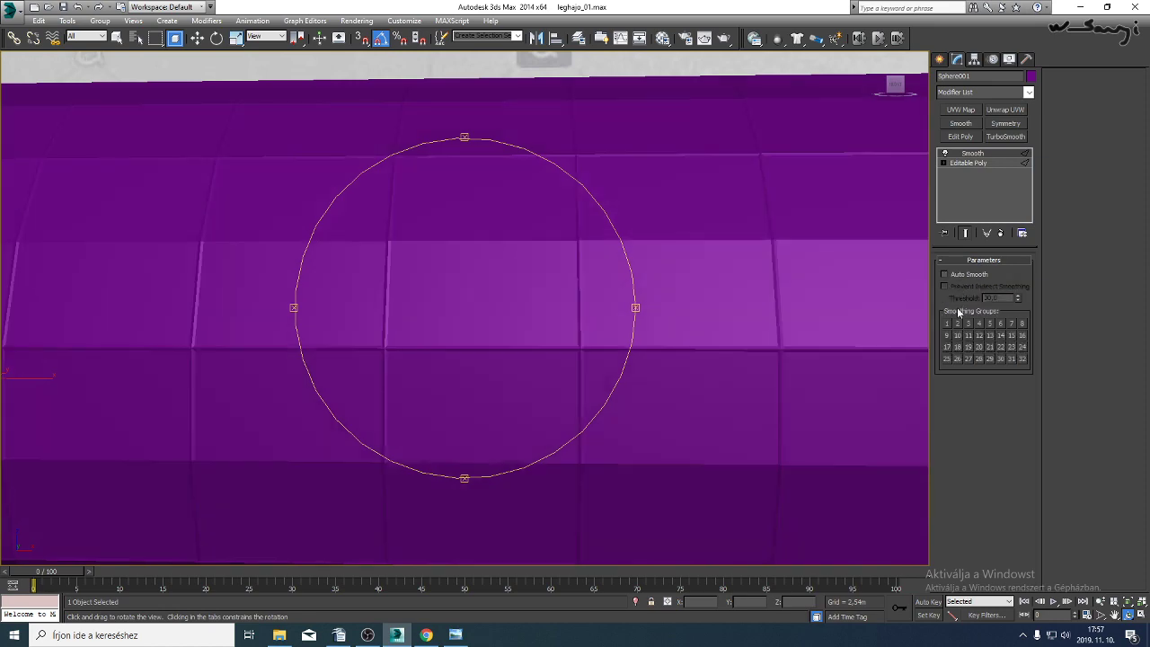
left_click(948, 324)
left_click_drag(492, 293, 433, 334)
Switch to Windows Photo Viewer and examine the hull seams around the nose cone in tortenelem-szarnyakon02.jpg up close.
left_click(456, 634)
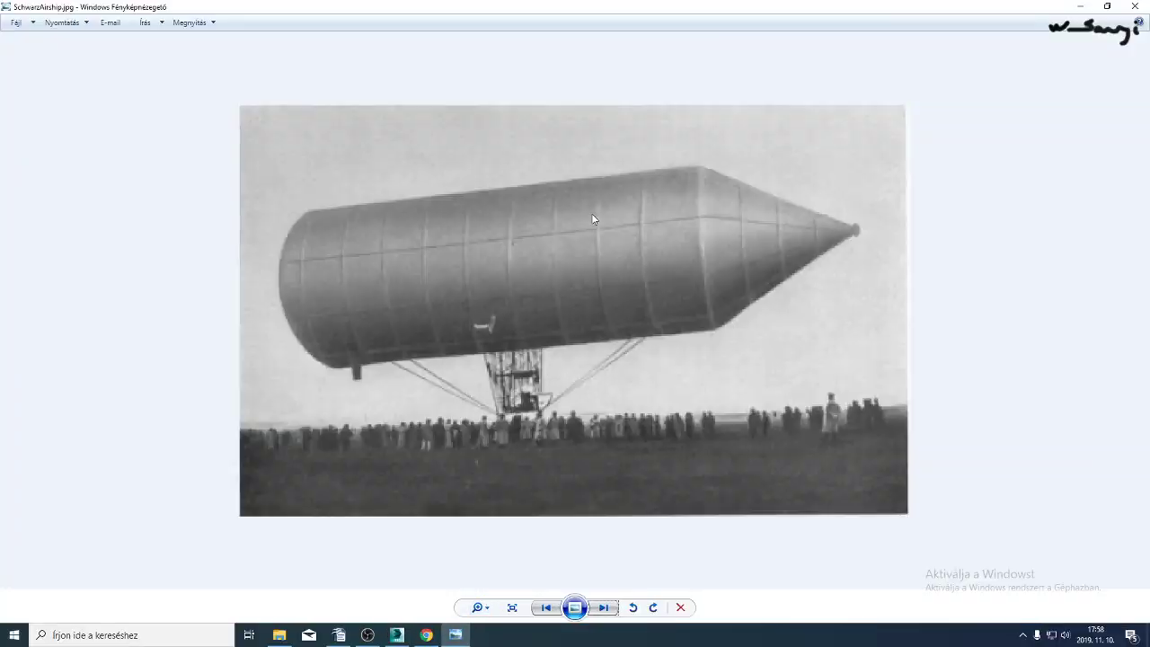
left_click(603, 609)
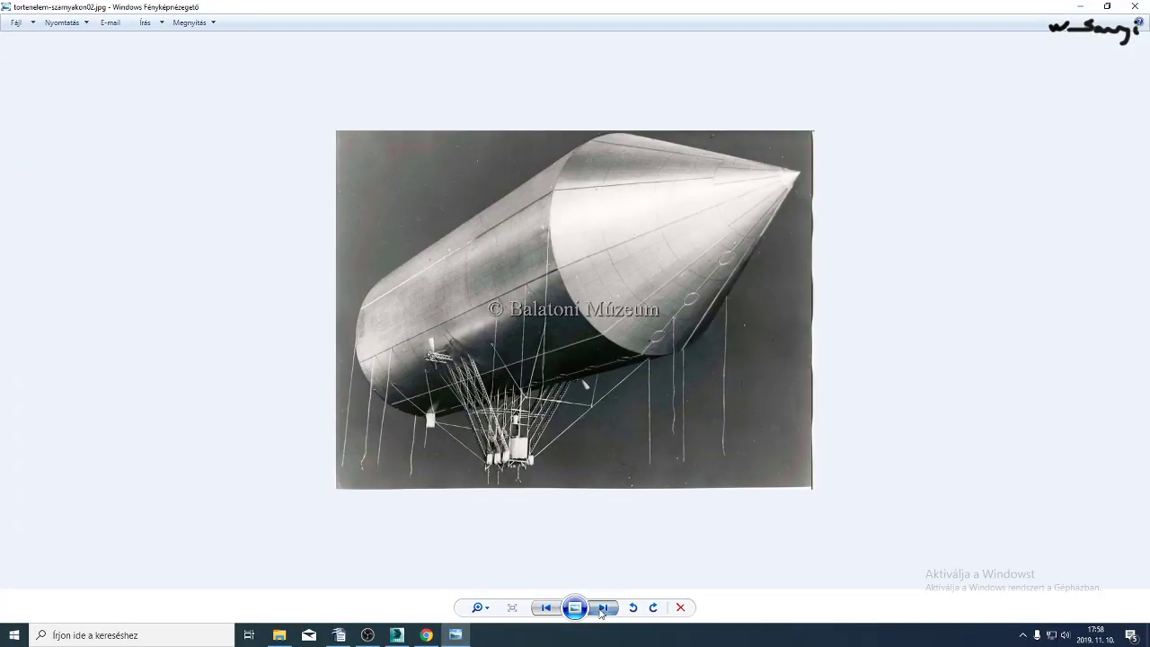
scroll(650, 329, "up", 5)
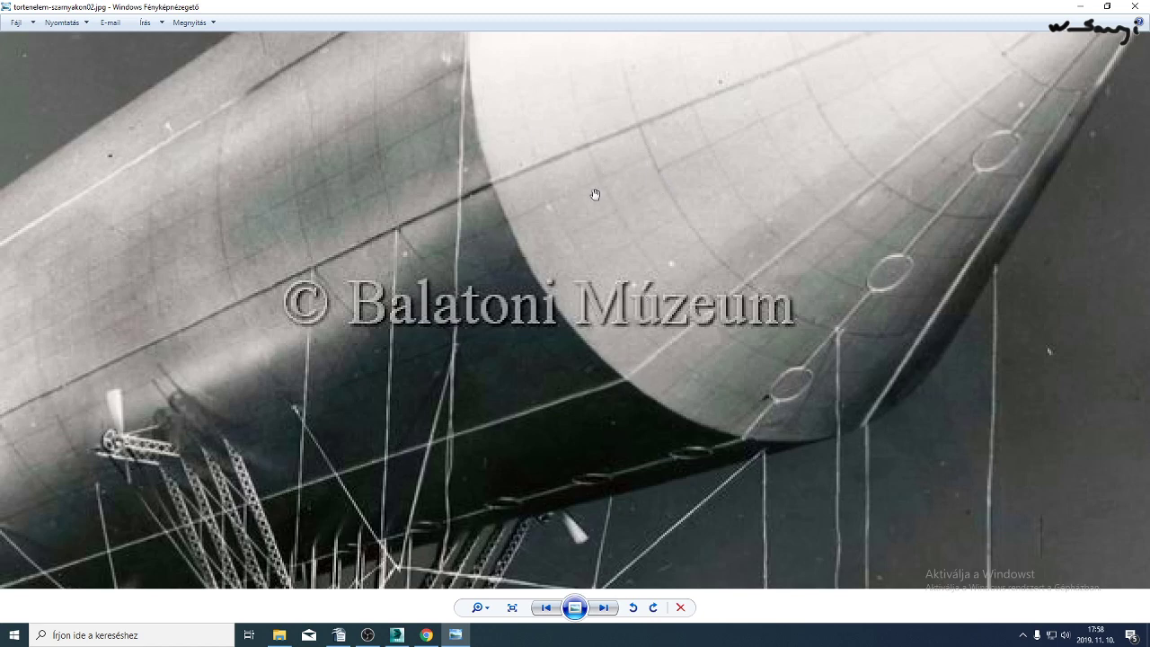
Browse the airship reference photos, examining the hull panels, the gondola and its lattice suspension framework.
scroll(710, 280, "down", 5)
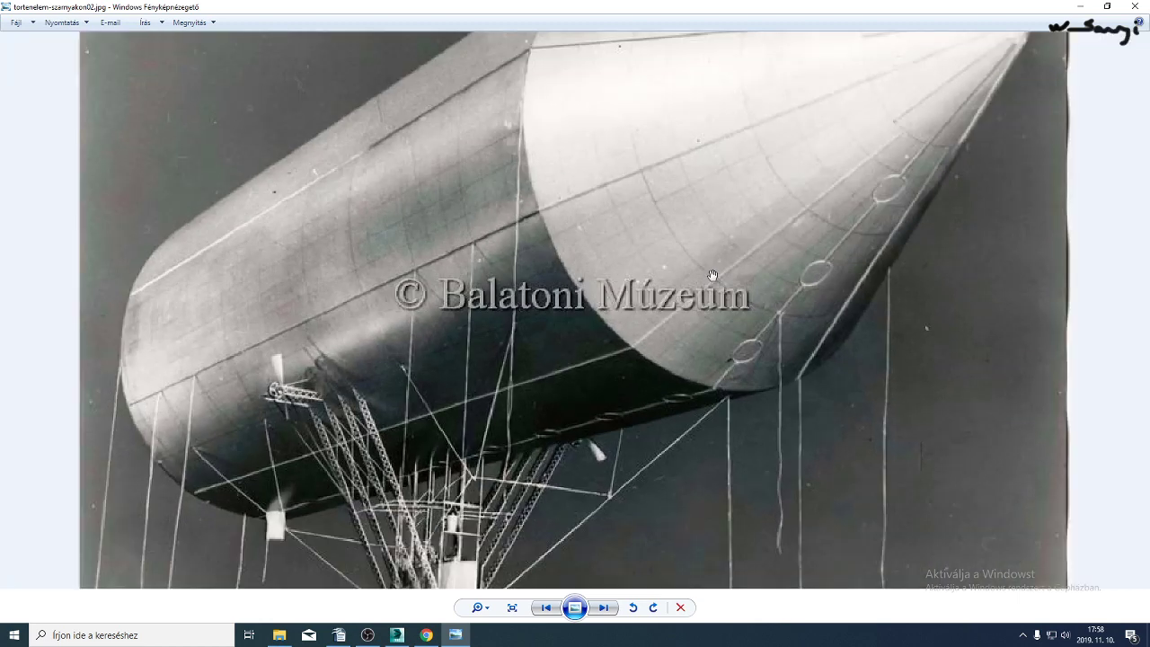
left_click(610, 610)
left_click(610, 609)
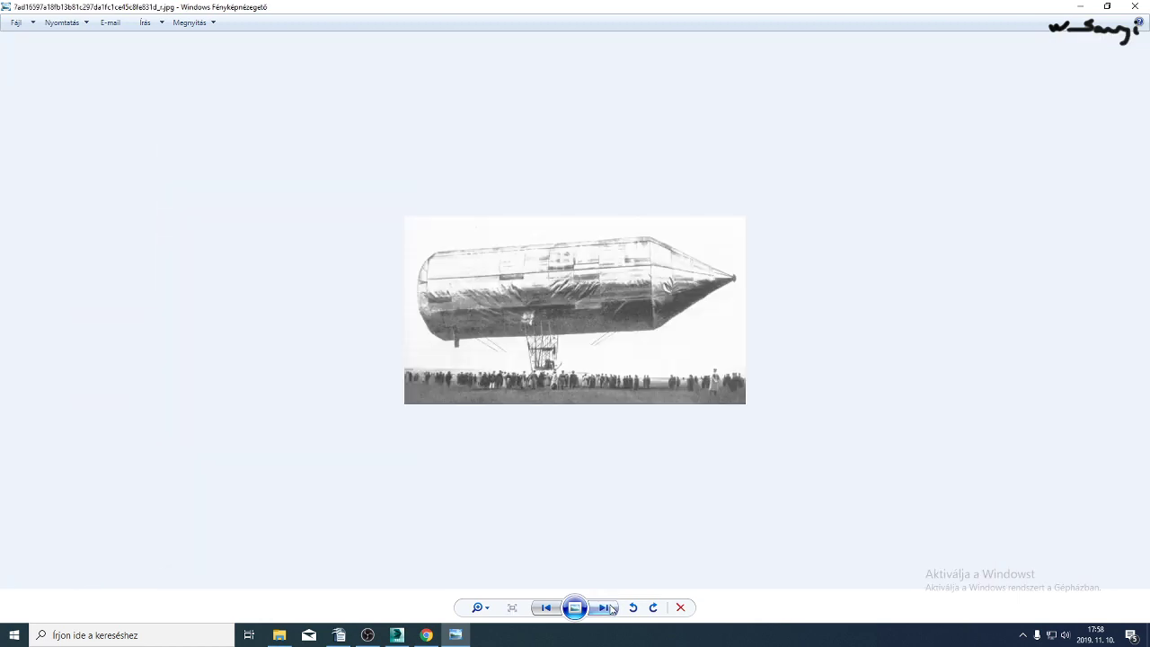
scroll(705, 306, "up", 2)
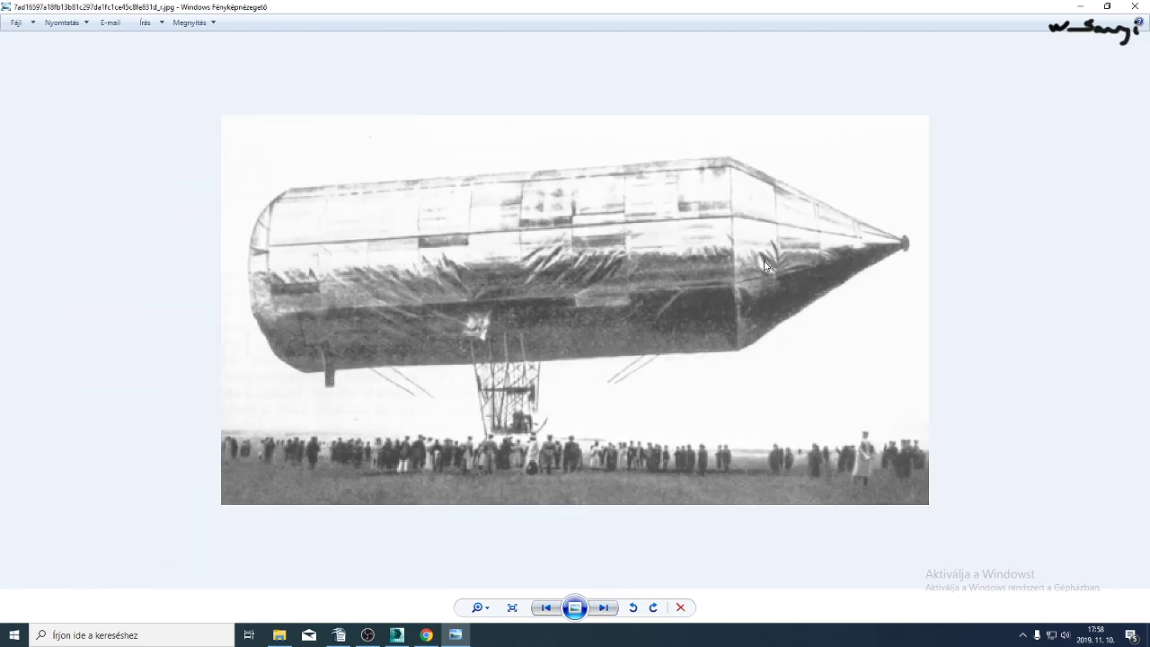
left_click(593, 610)
left_click(599, 609)
left_click(599, 610)
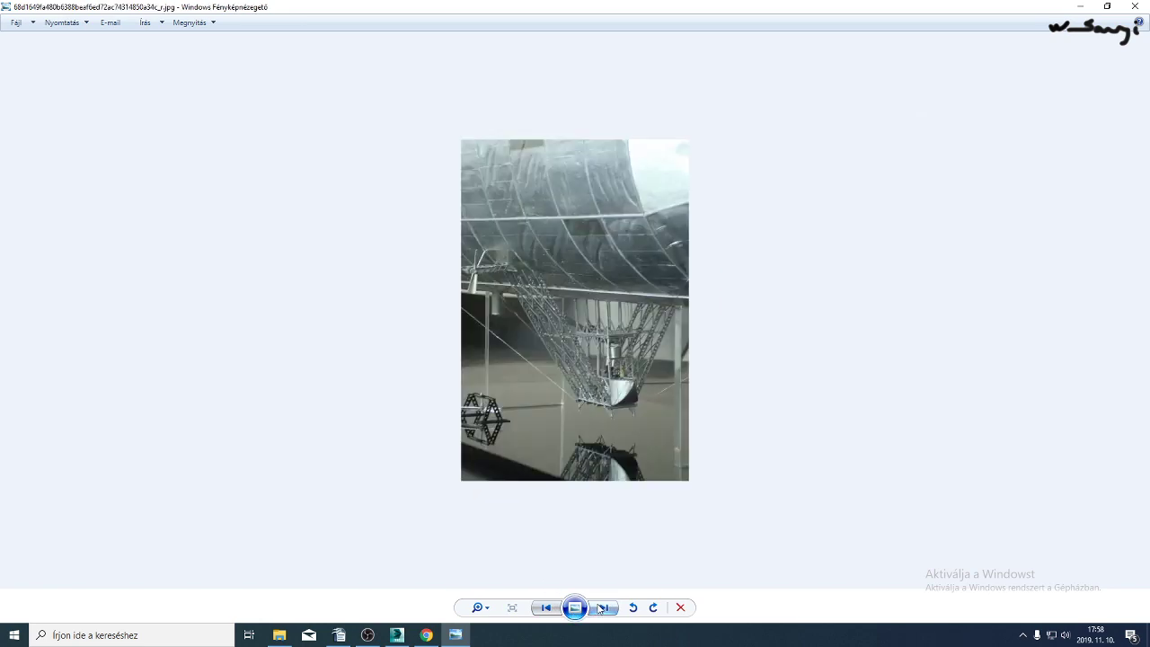
left_click(599, 609)
left_click(599, 609)
left_click(600, 609)
left_click(600, 610)
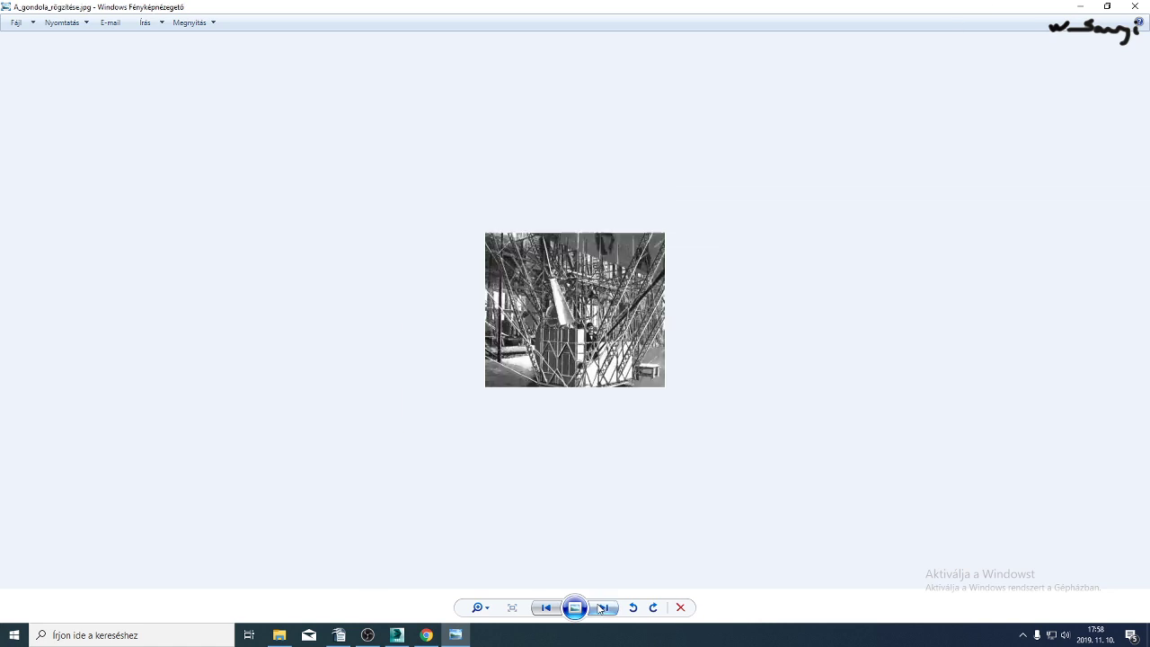
left_click(600, 609)
left_click(599, 609)
left_click(546, 609)
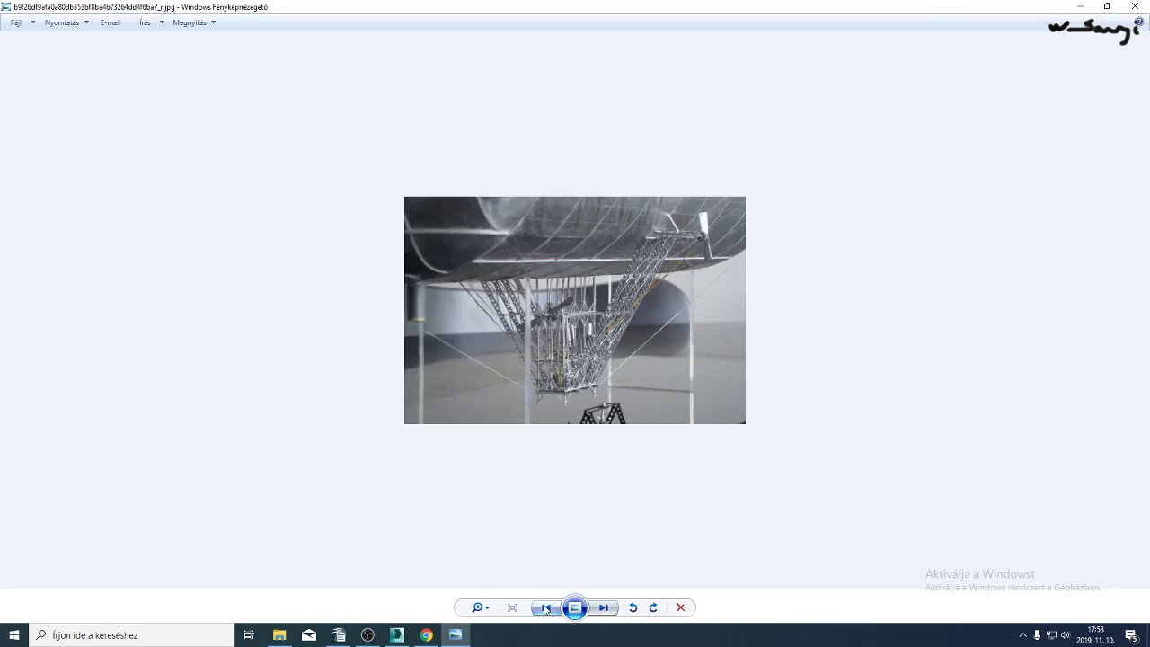
left_click(655, 608)
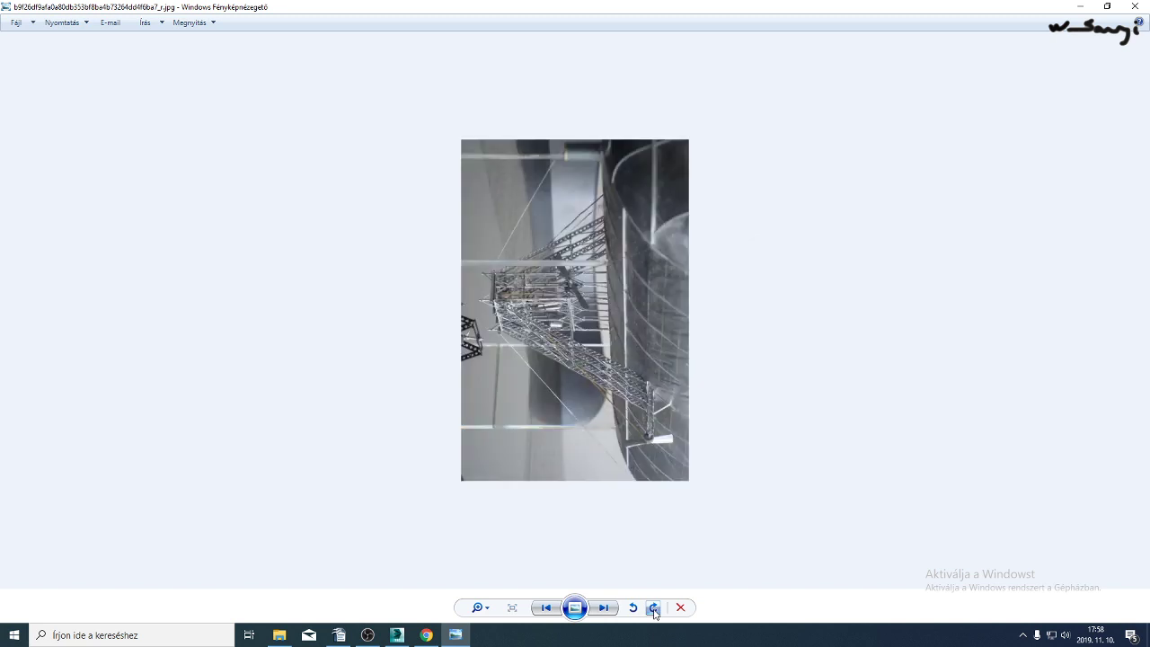
left_click(655, 609)
left_click(654, 609)
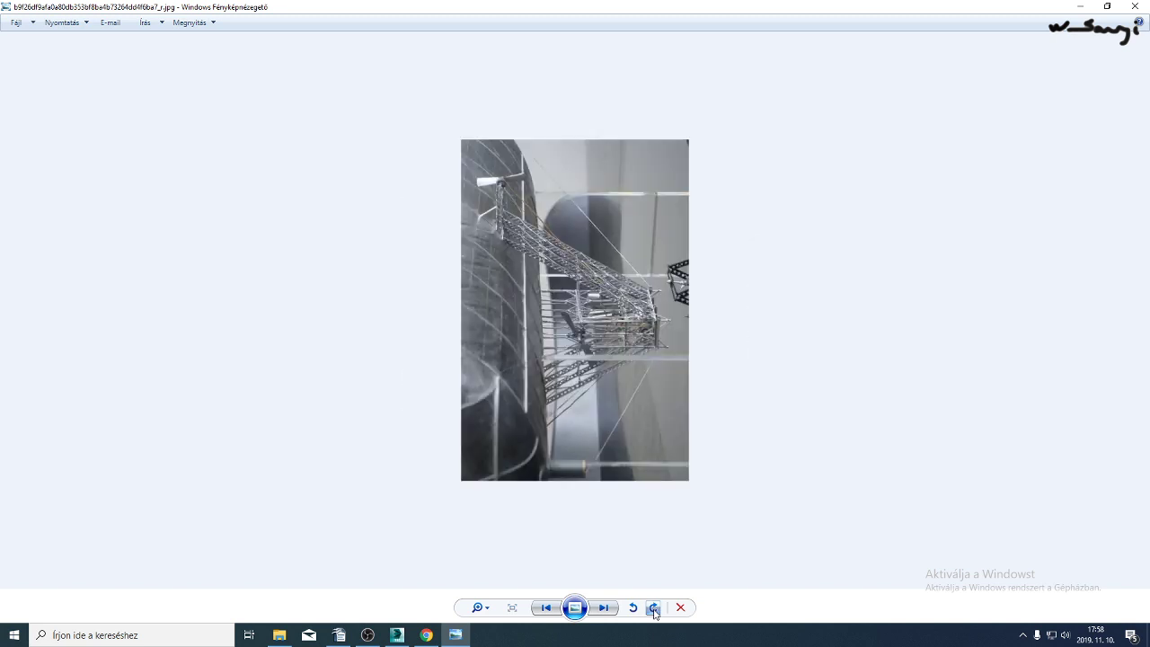
left_click(655, 609)
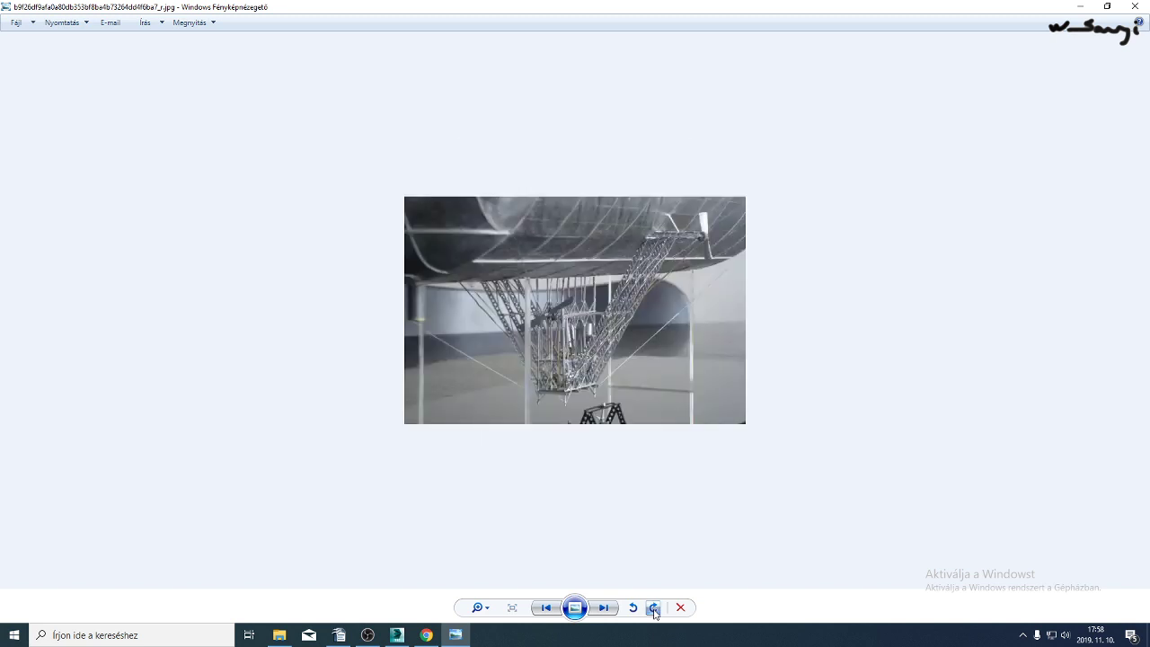
Examine the remaining airship photos through tortenelem-szarnyakon02.jpg and switch back to 3ds Max.
left_click(598, 609)
left_click(597, 608)
left_click(598, 609)
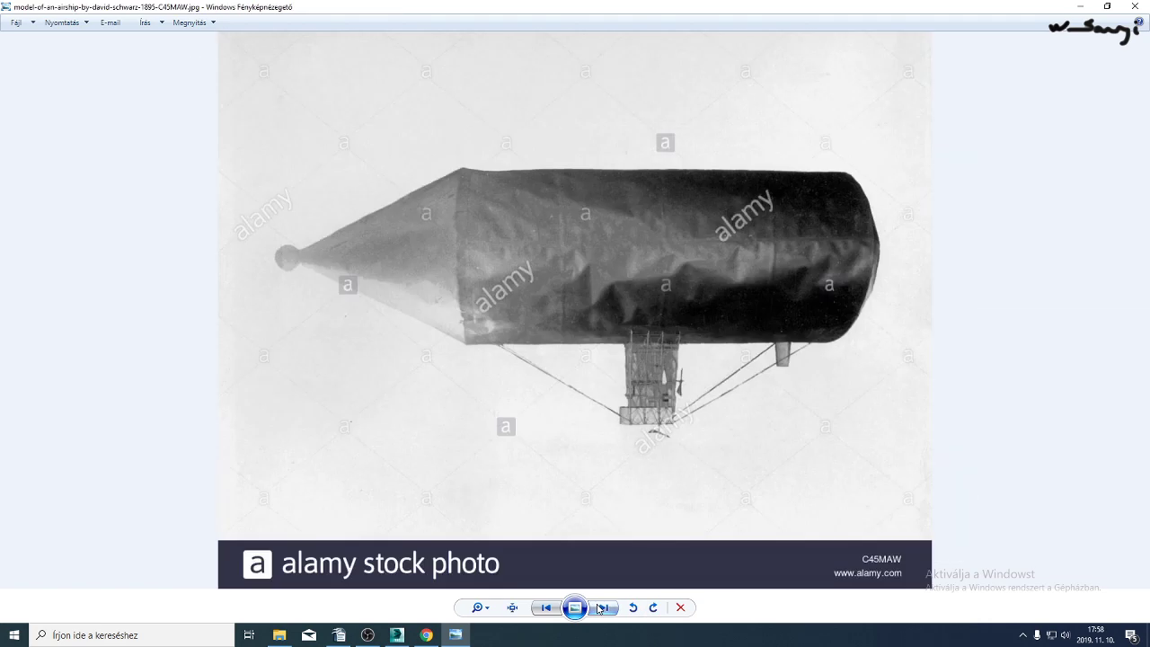
left_click(599, 608)
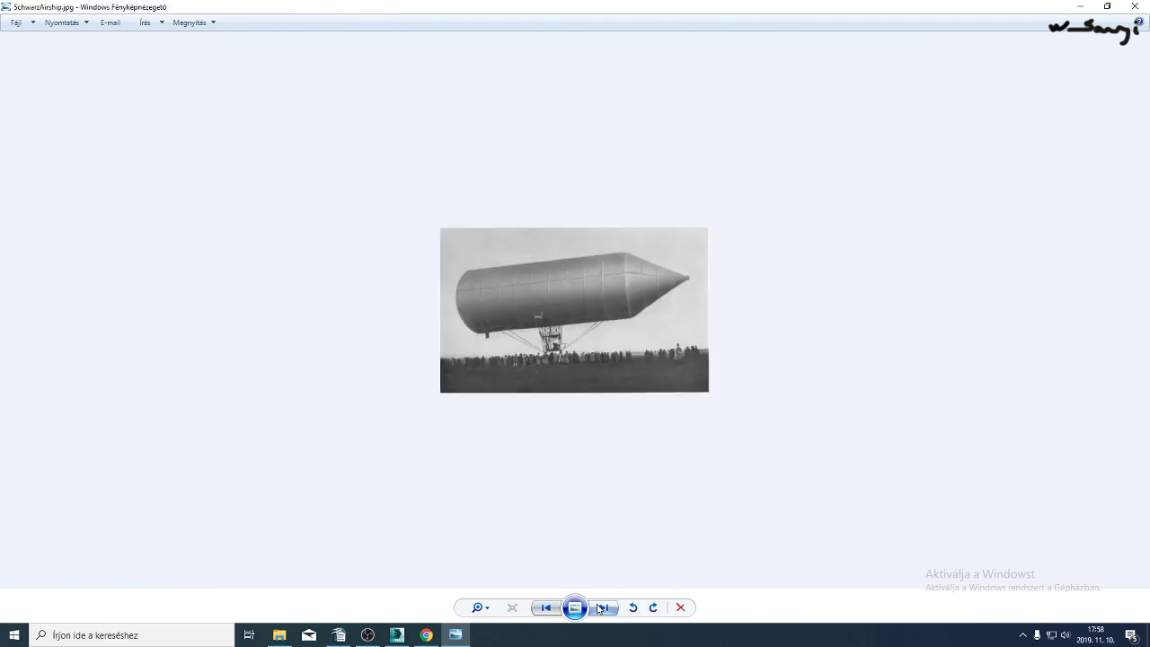
left_click(600, 609)
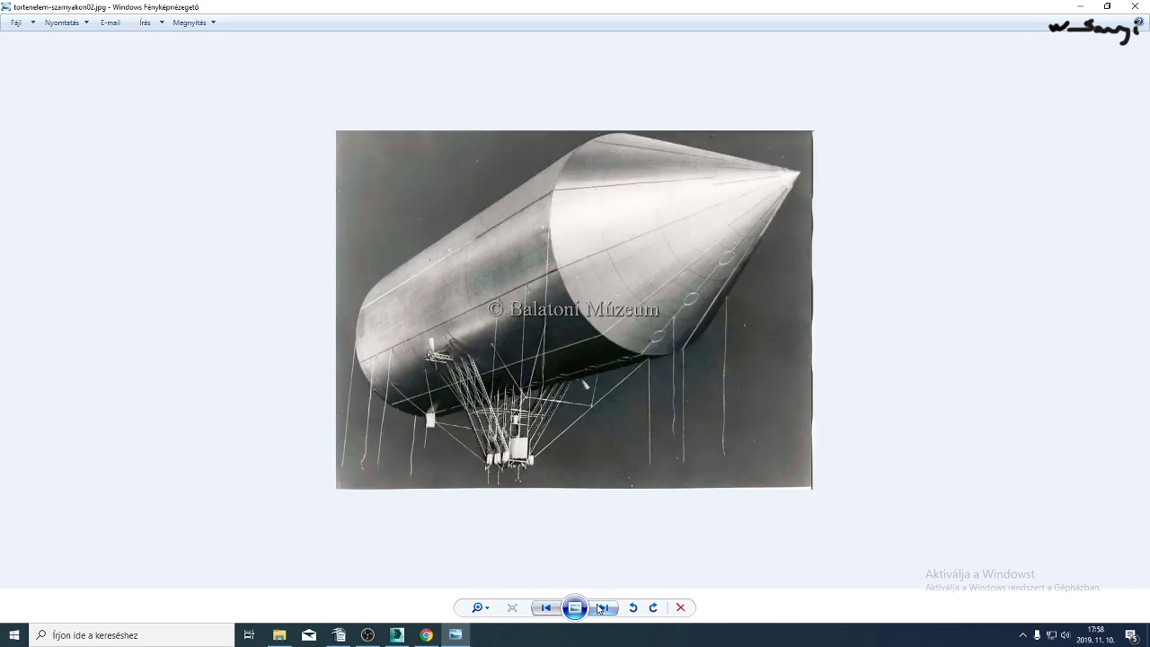
left_click(1088, 6)
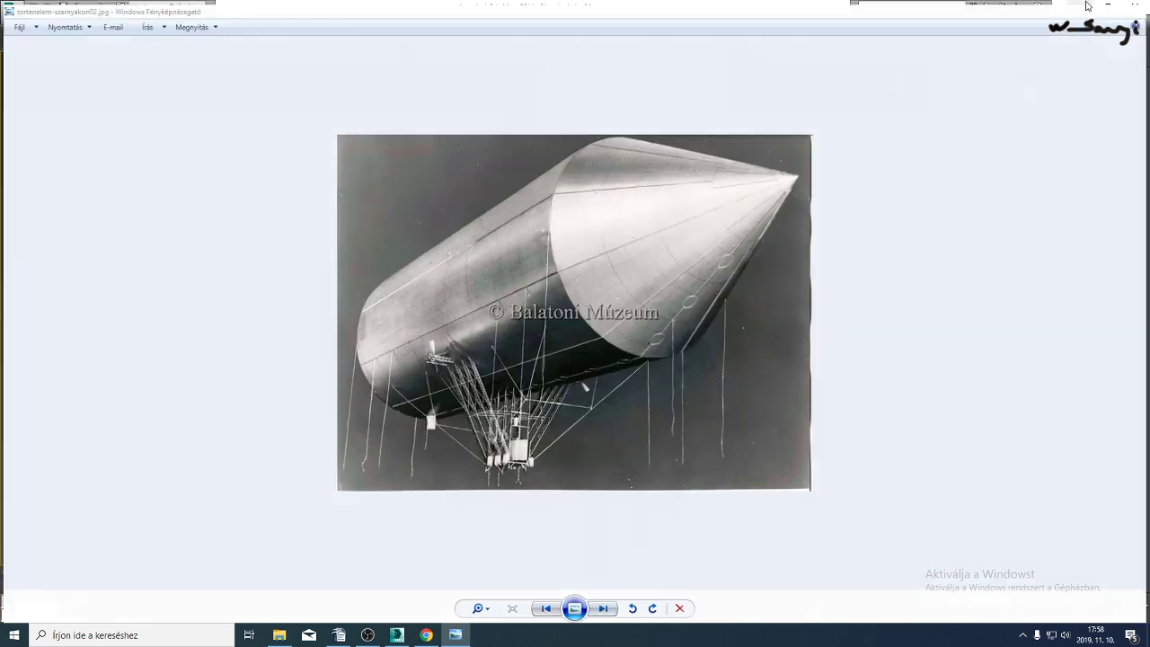
Save the scene as a new incremental version named leghajo_02.max.
mouse_move(540, 293)
left_mouse_down()
mouse_move(476, 297)
mouse_move(541, 308)
left_mouse_up()
middle_click_drag(541, 308, 479, 340, "alt")
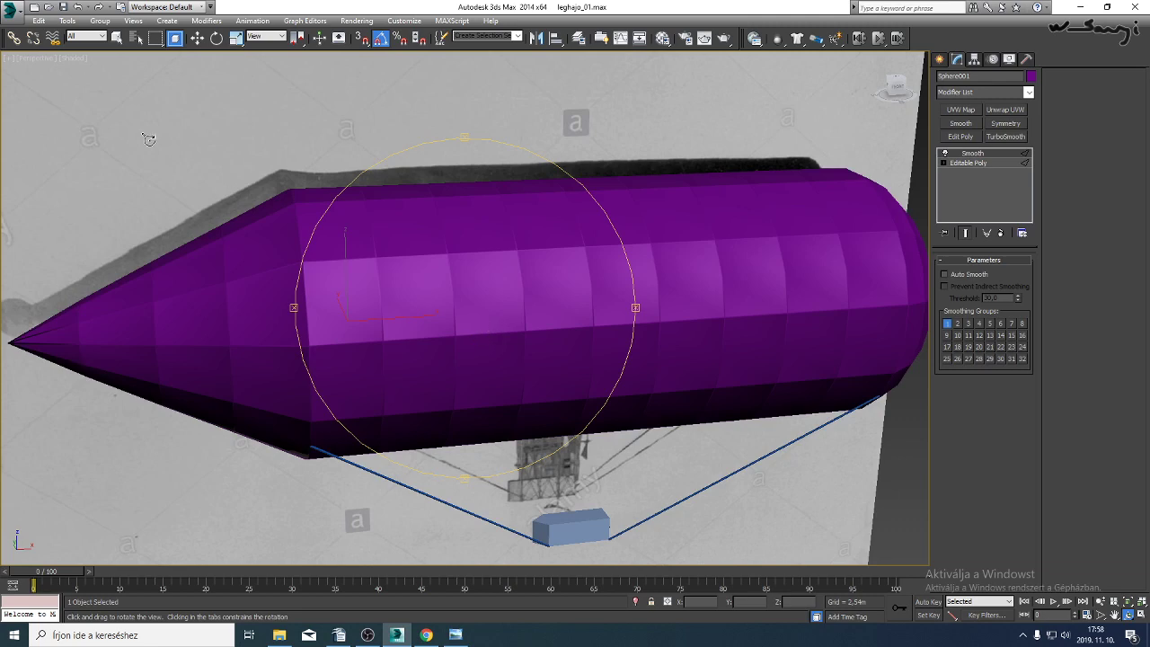
left_click(12, 13)
left_click(54, 151)
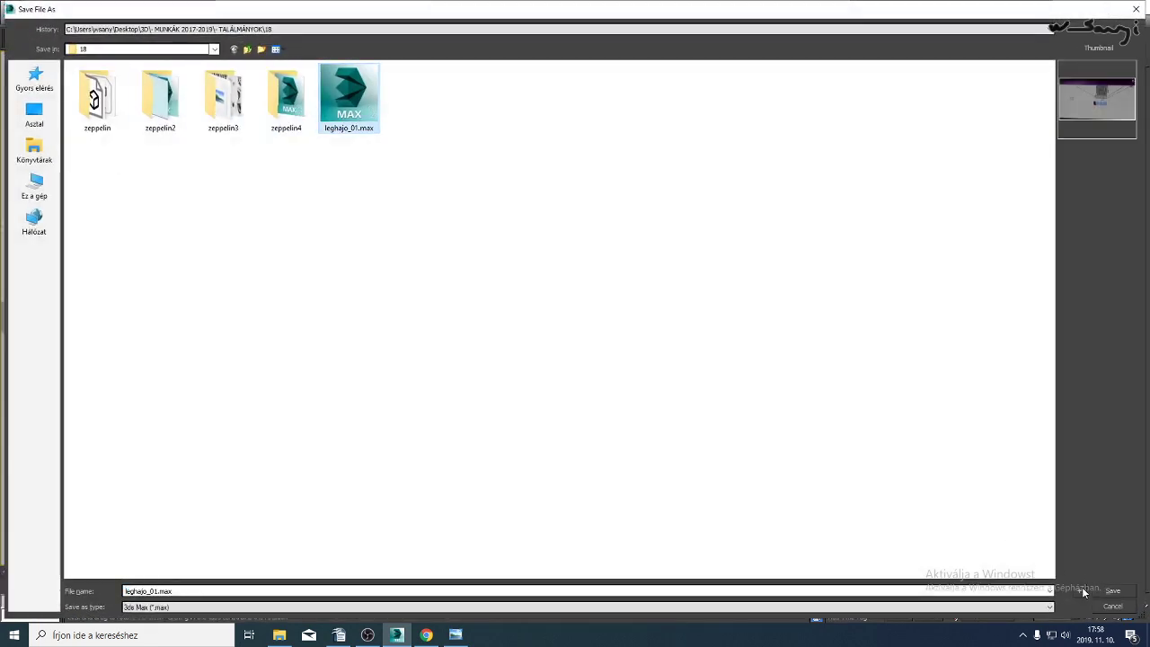
left_click(1105, 590)
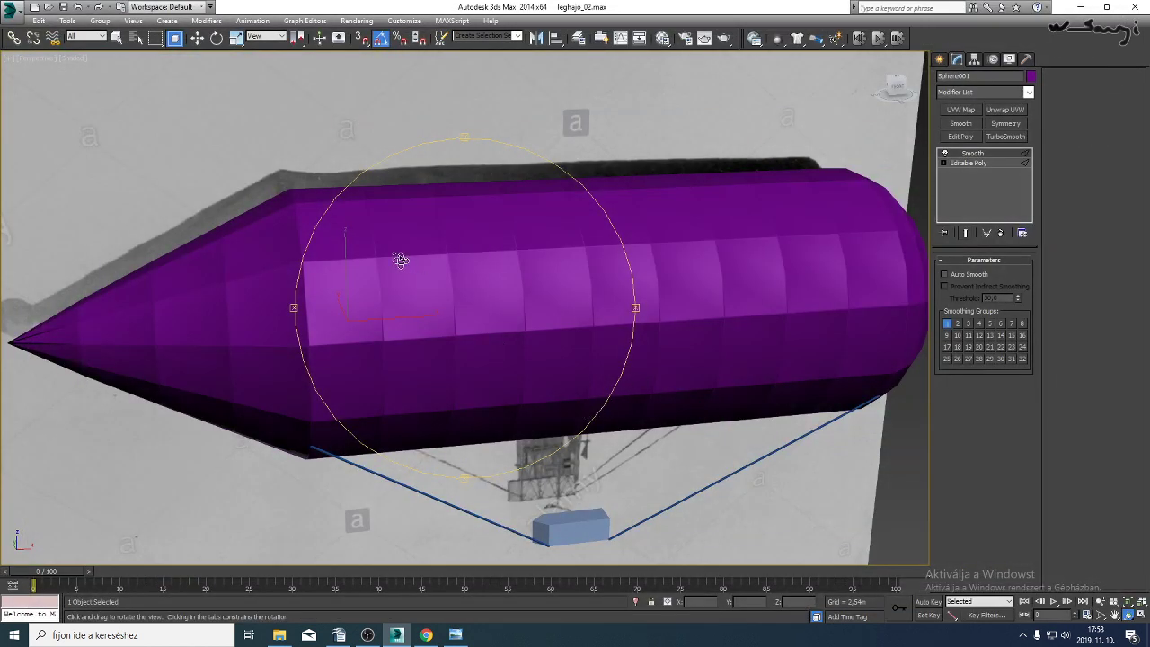
Convert the smoothed hull to an Editable Poly, collapsing its Smooth modifier.
left_click_drag(579, 266, 567, 262)
right_click(690, 352)
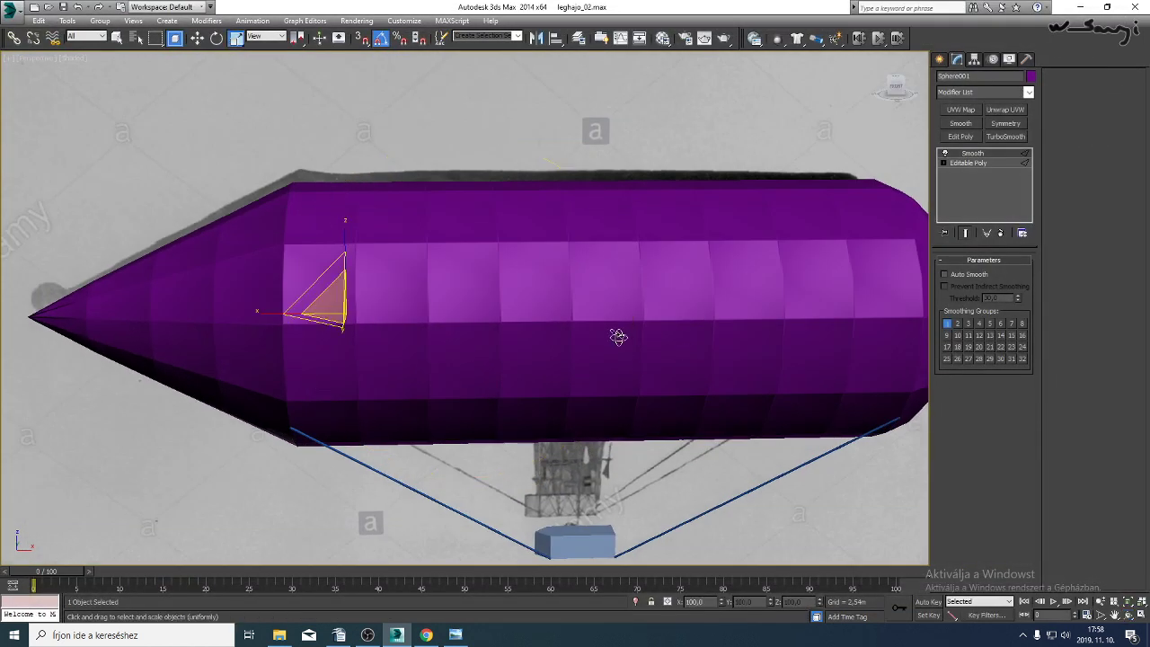
right_click(597, 318)
left_click(755, 439)
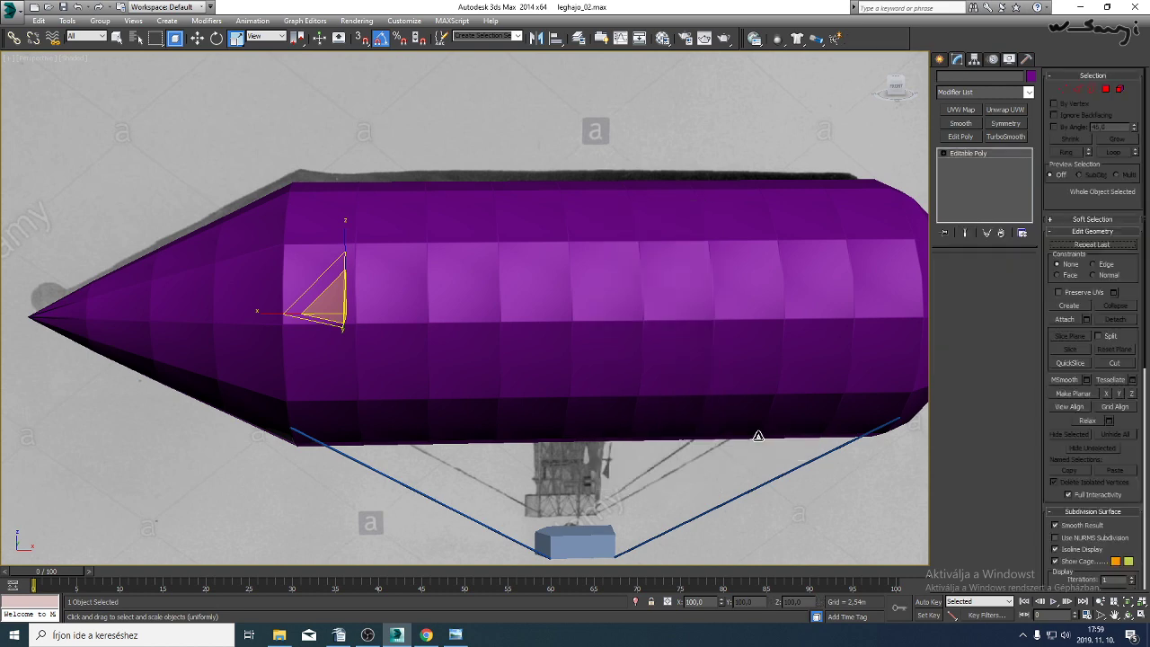
Assign the 02 - Default material from the Material Editor to the hull.
key("m")
left_click(60, 229)
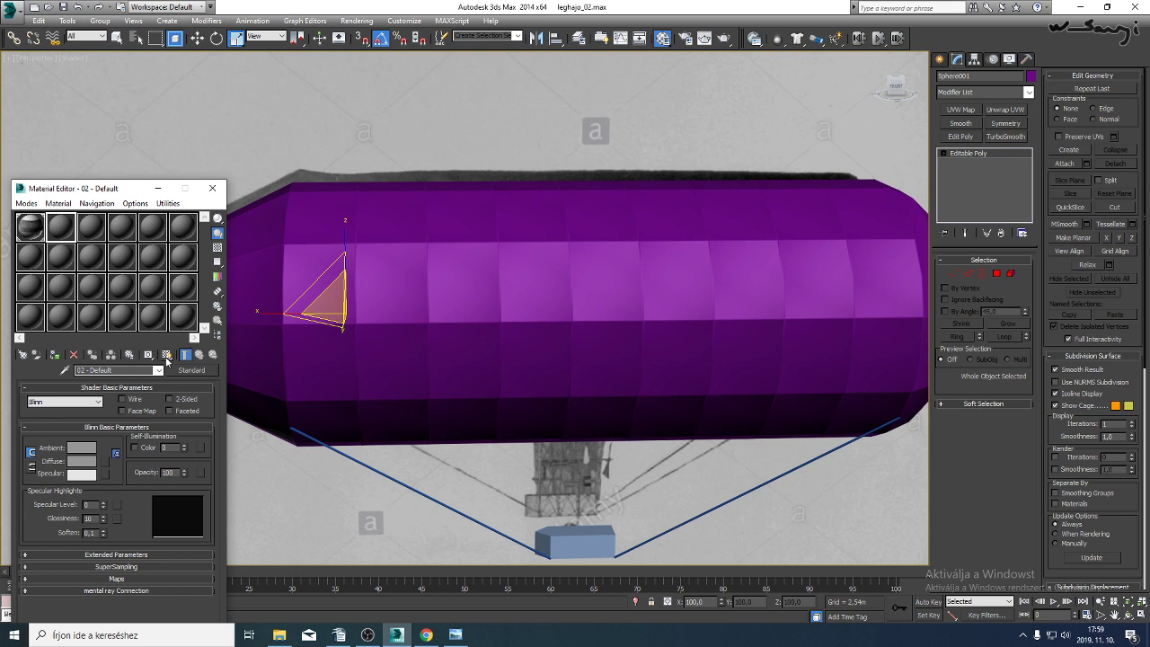
left_click(55, 355)
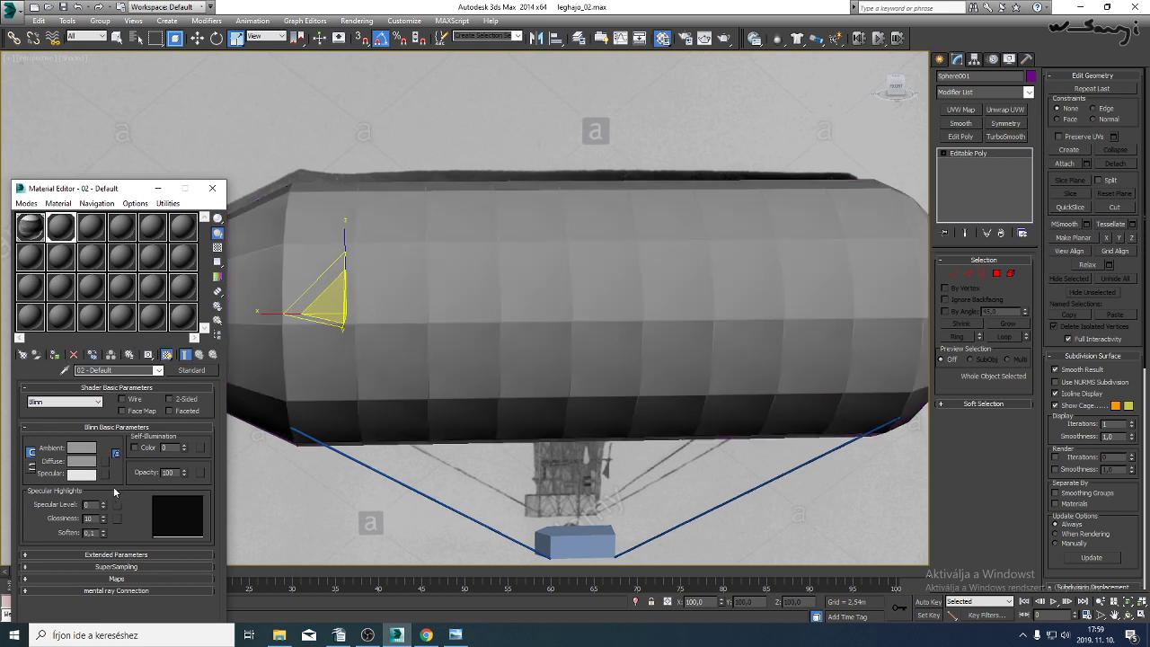
Set the hull material's Specular Level to 76 and Glossiness to 19, checking the highlights on the panels.
left_click_drag(104, 502, 103, 490)
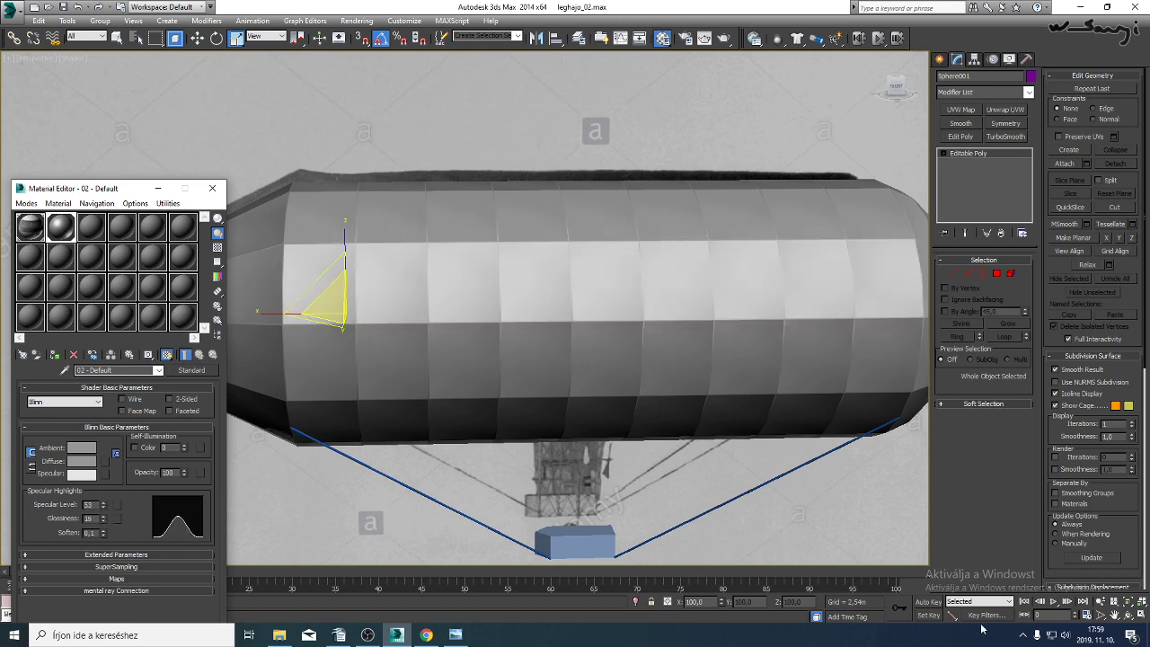
left_click(1130, 633)
left_click_drag(539, 378, 550, 408)
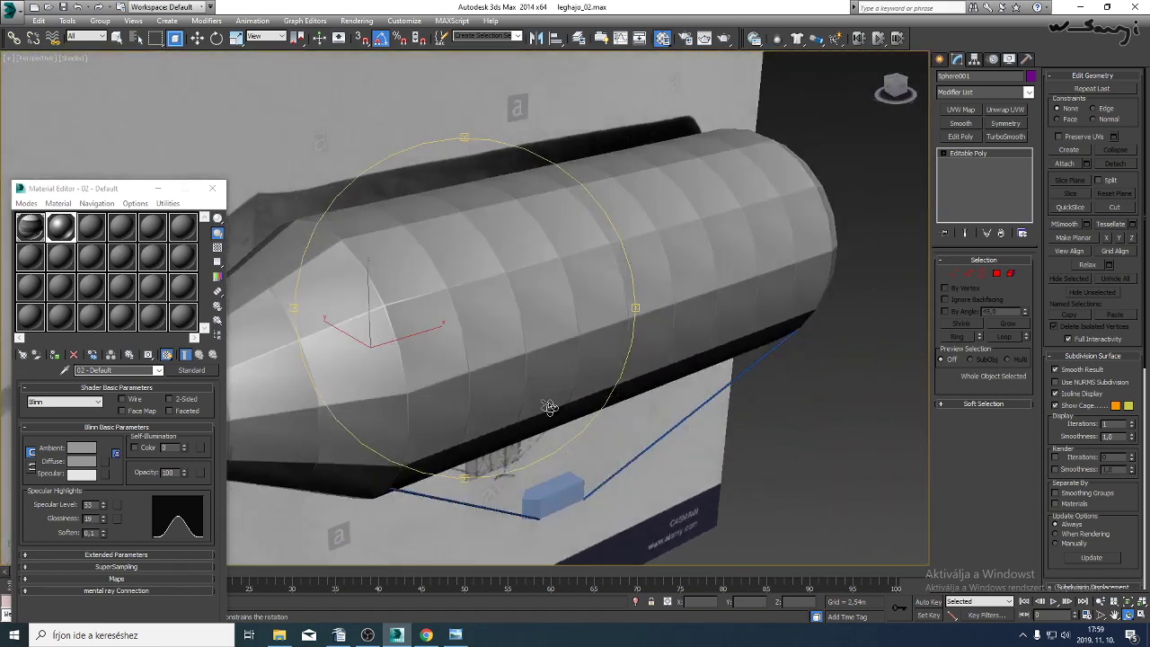
left_click_drag(102, 509, 104, 496)
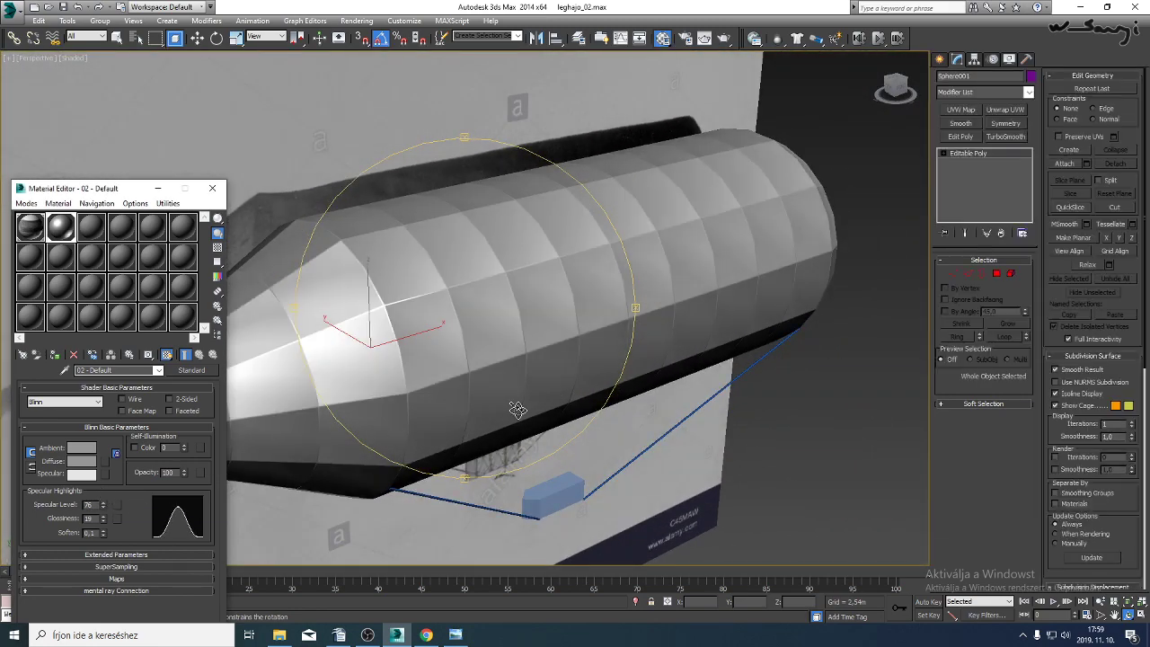
left_click_drag(518, 410, 315, 350)
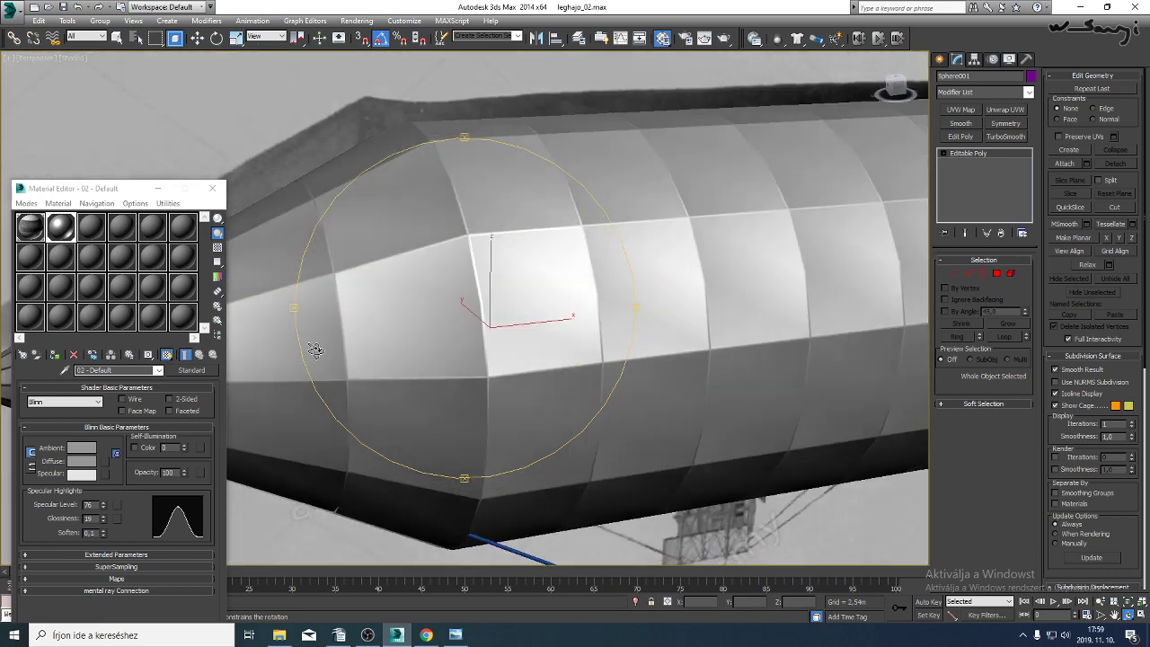
Load ALUM_2.JPG from the TEXTURES subfolder "fém, rozsda, rács" as the hull material's diffuse bitmap.
left_click(115, 464)
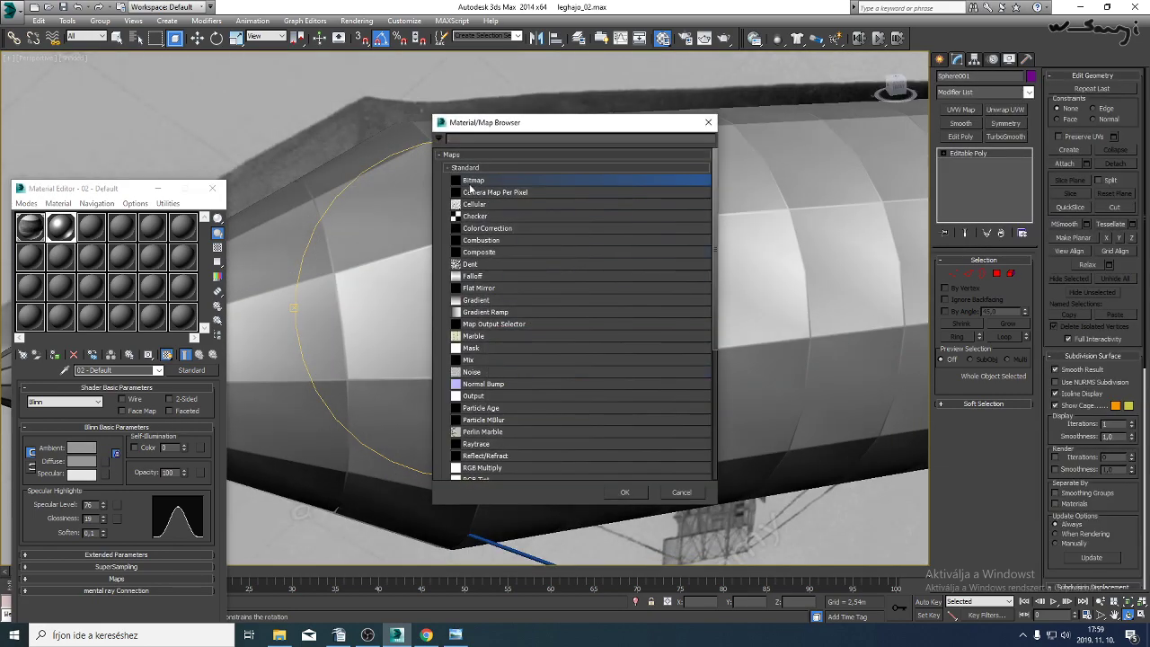
double_click(471, 181)
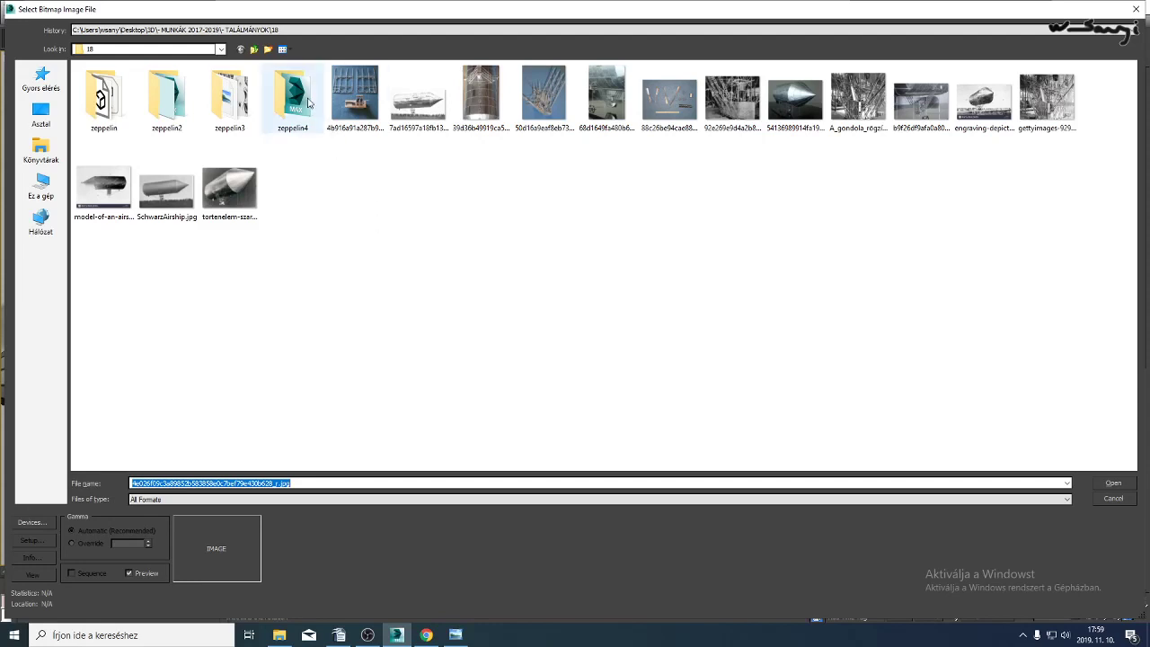
left_click(254, 49)
left_click(254, 49)
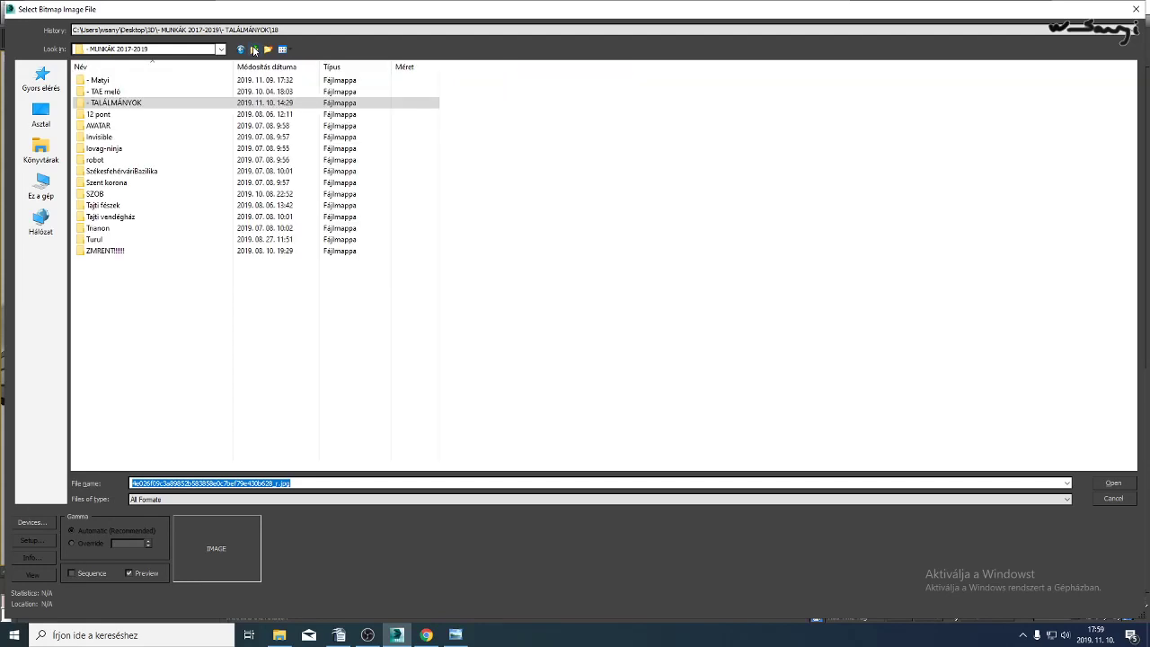
left_click(255, 49)
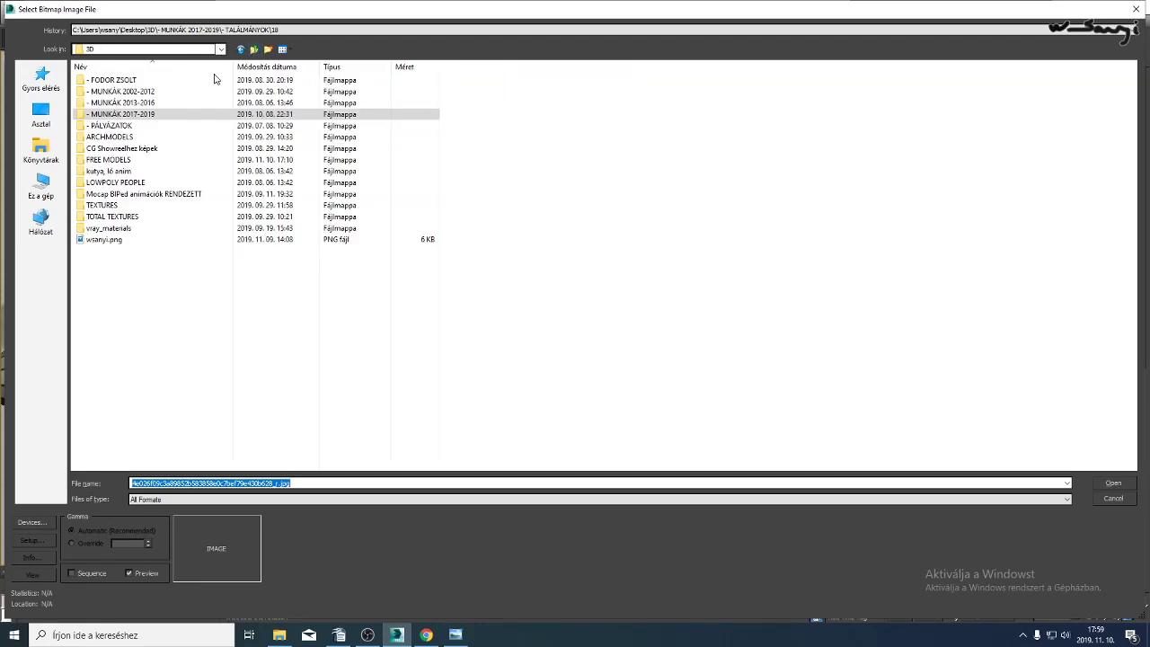
double_click(115, 205)
double_click(119, 182)
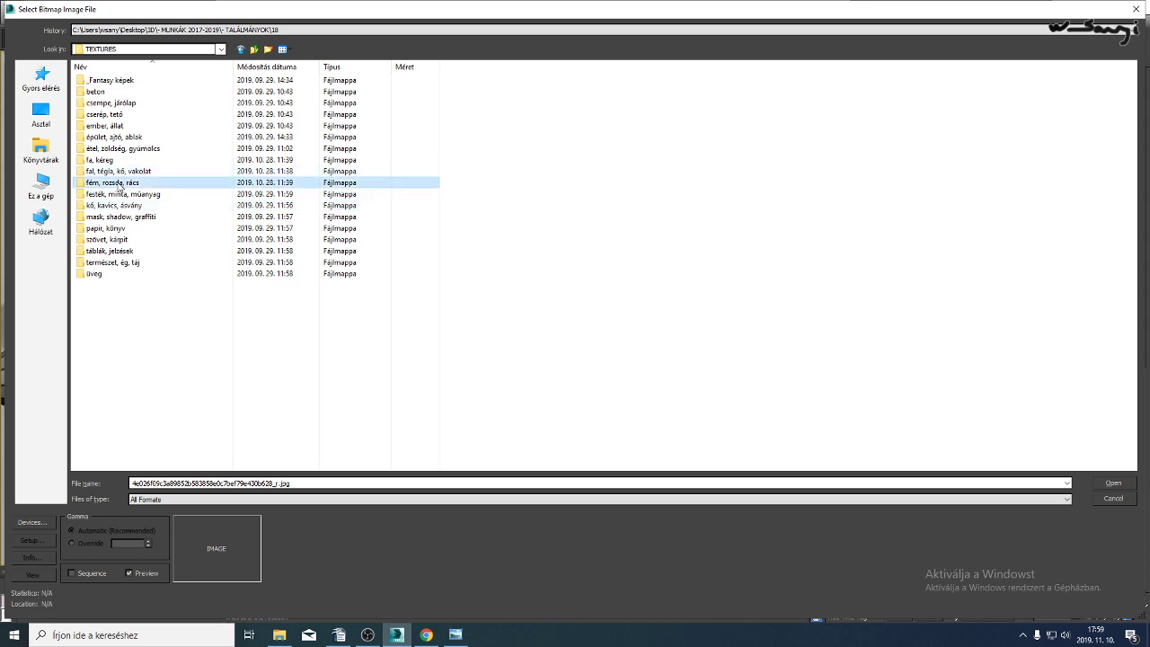
left_click(229, 201)
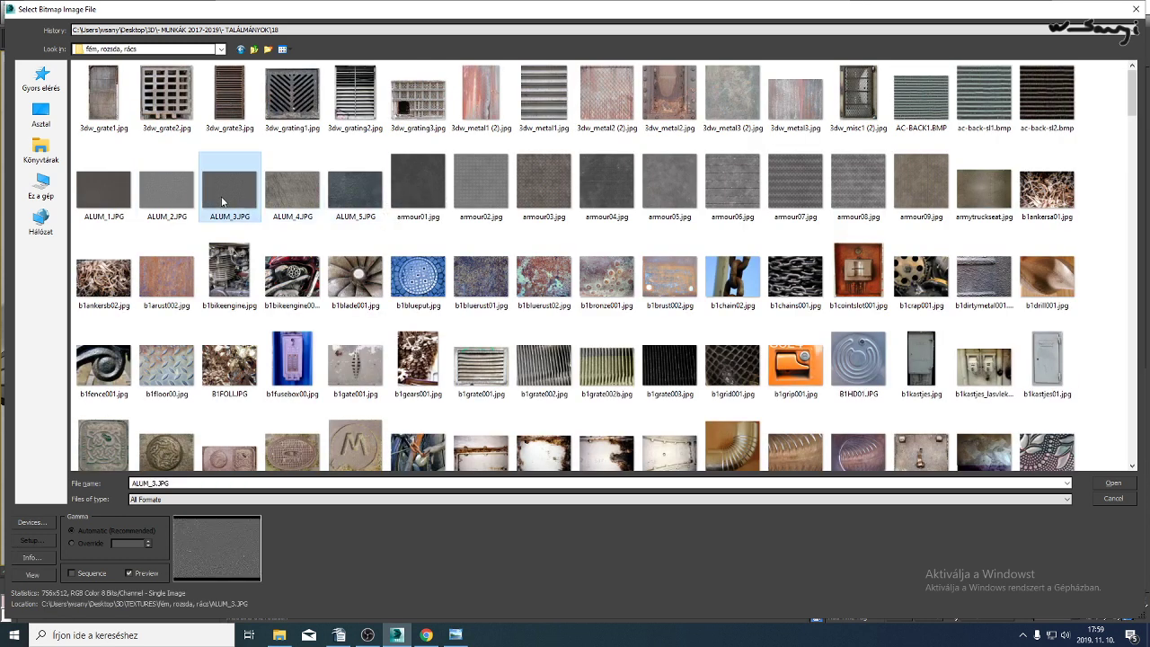
left_click(190, 199)
double_click(190, 200)
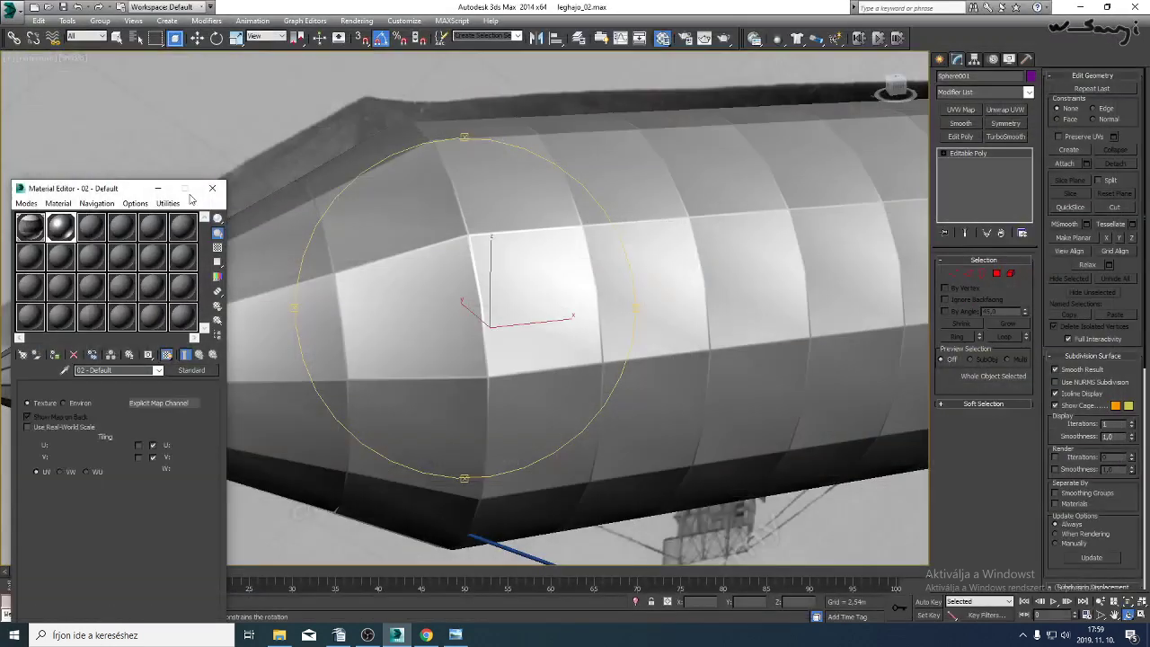
Display the aluminium texture on the hull in the viewport and inspect how it covers the panels.
left_click(169, 356)
left_click_drag(449, 335, 535, 314)
scroll(462, 351, "down", 4)
middle_click_drag(535, 314, 506, 350, "alt")
scroll(489, 346, "up", 5)
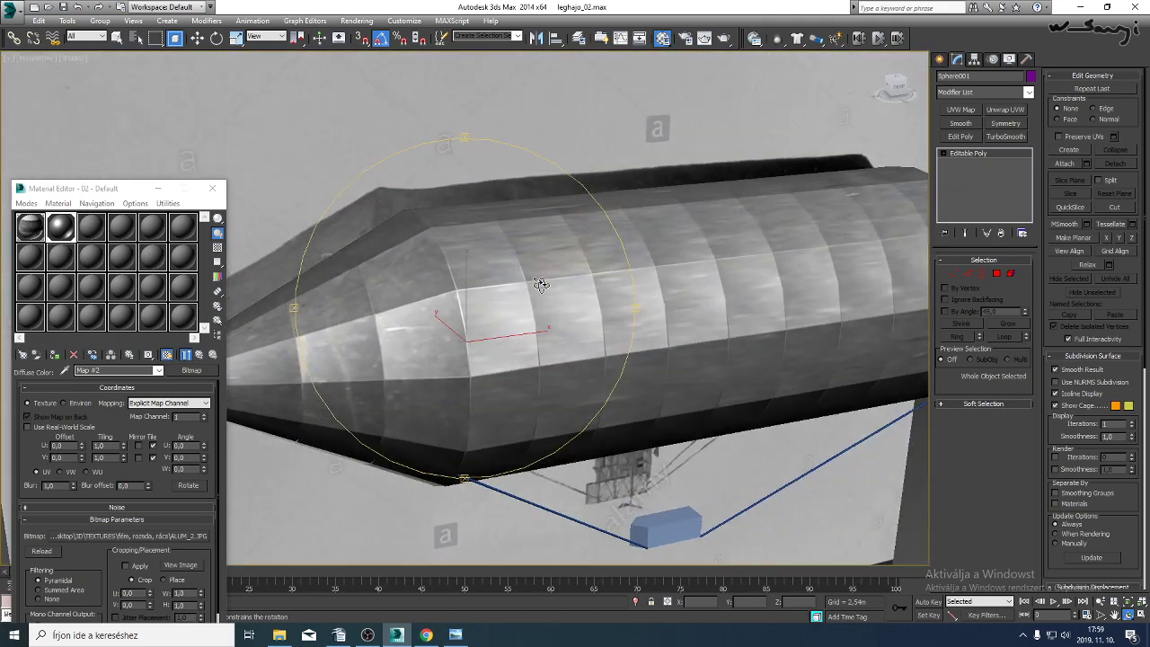
Check the texture along the nose and hull sides and add an Unwrap UVW modifier to the hull.
middle_click_drag(540, 284, 616, 270, "alt")
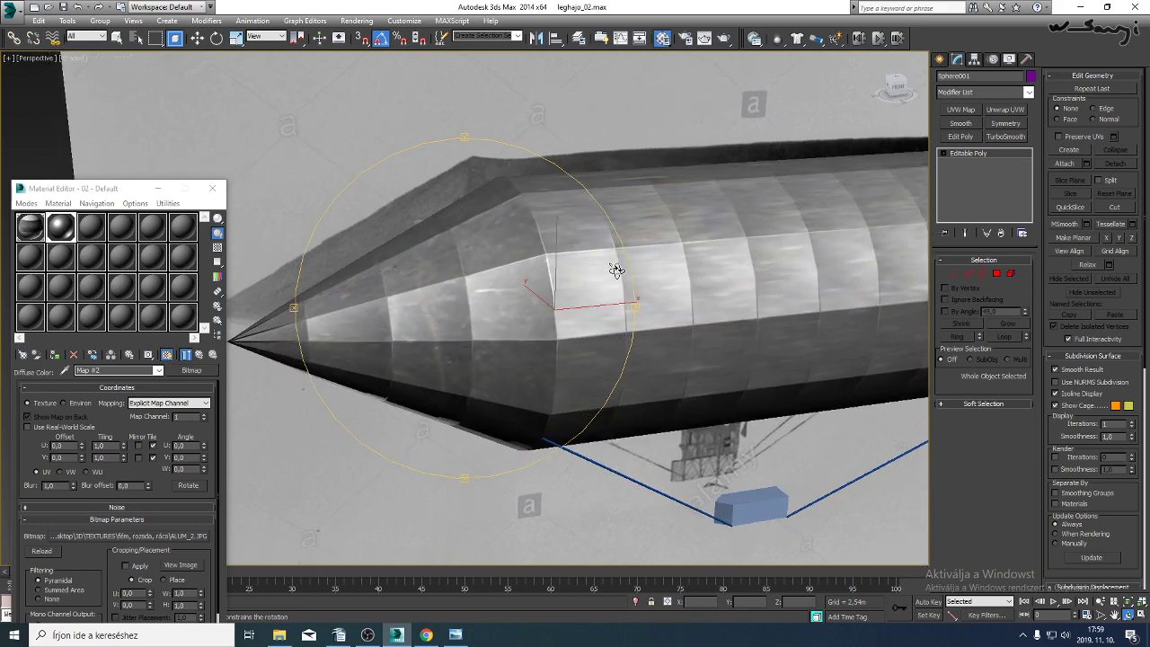
left_click_drag(617, 271, 746, 260)
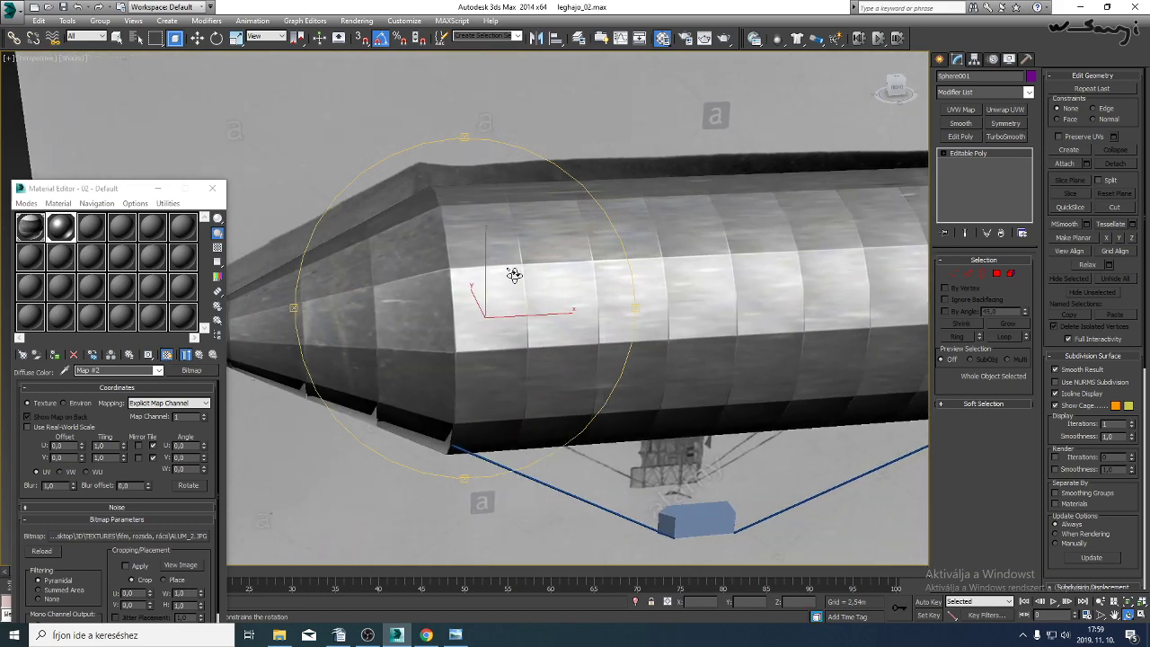
middle_click_drag(513, 274, 769, 300, "alt")
left_click(1003, 110)
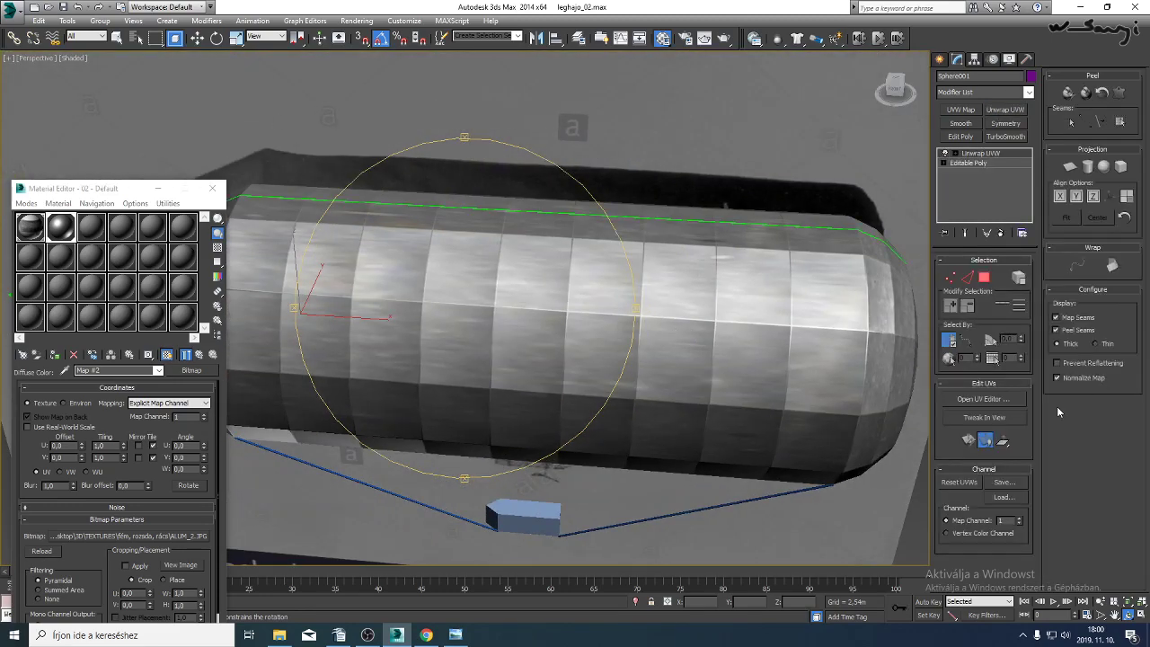
Open the hull's UV layout for editing and show Map #2 (ALUM_2.JPG) as its background.
middle_click_drag(569, 313, 547, 340, "alt")
left_click_drag(547, 340, 611, 334)
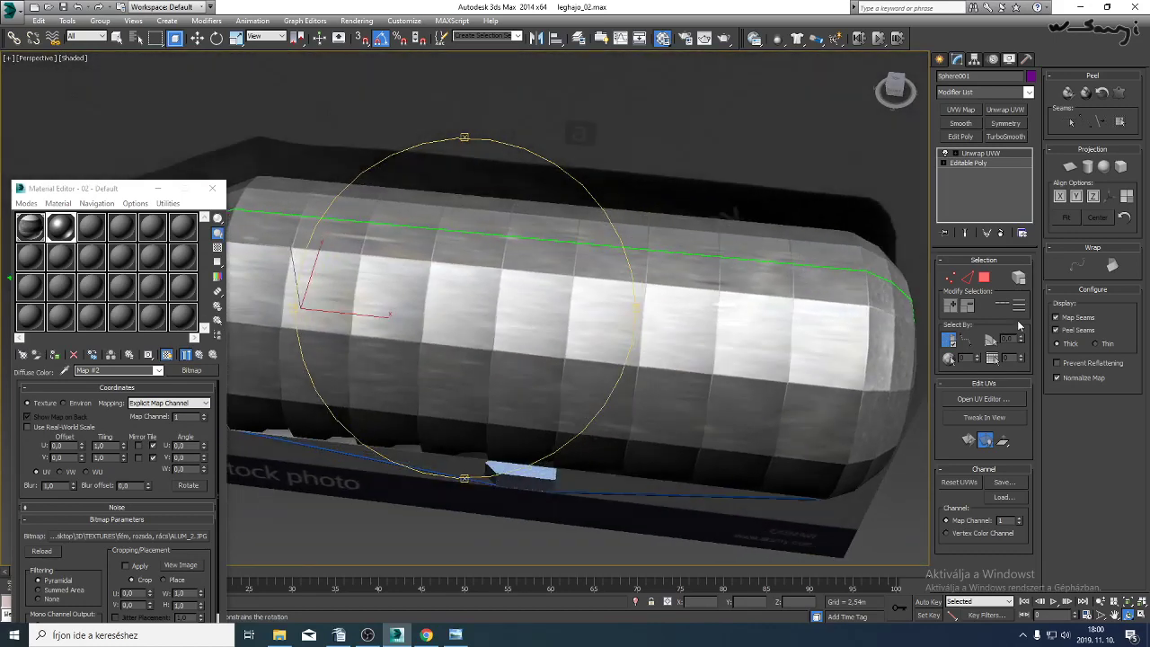
left_click(1010, 404)
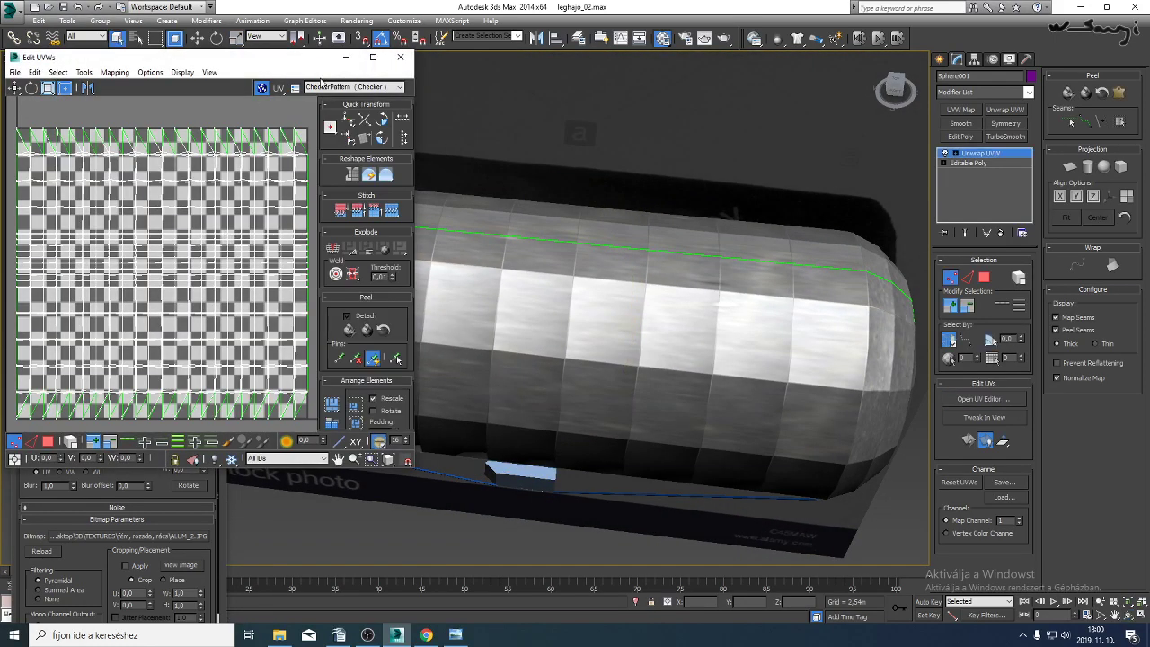
left_click(322, 87)
left_click(346, 107)
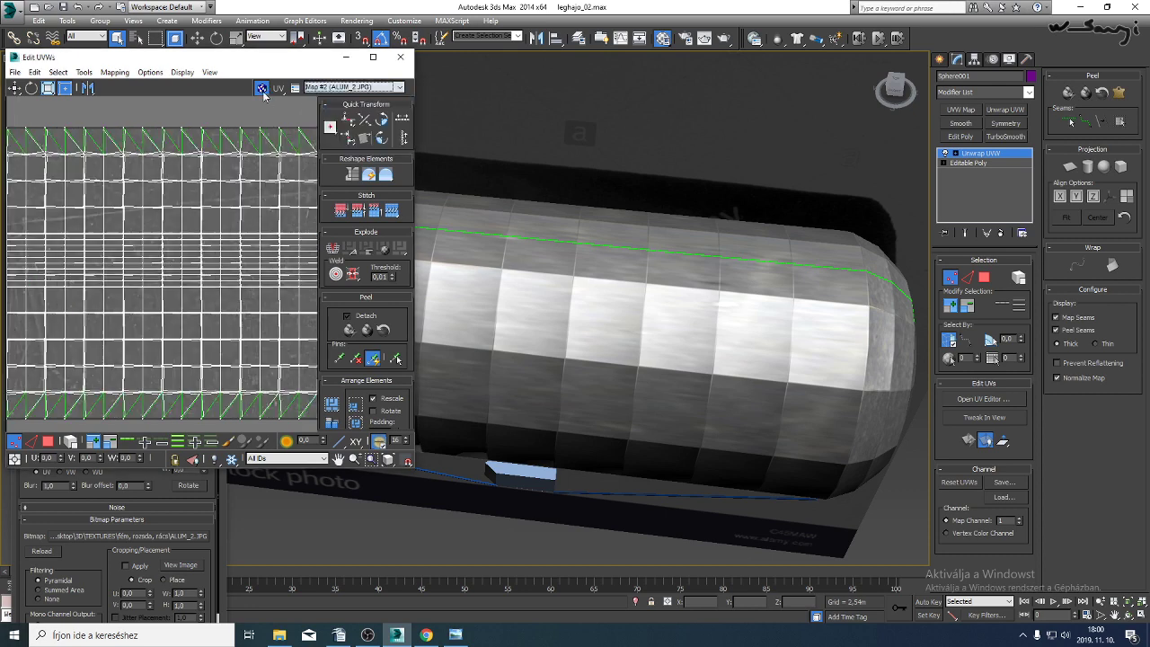
Select all of the hull's UVs and scale them up so the aluminium texture repeats more finely, checking the panels and rounded end.
scroll(270, 143, "down", 5)
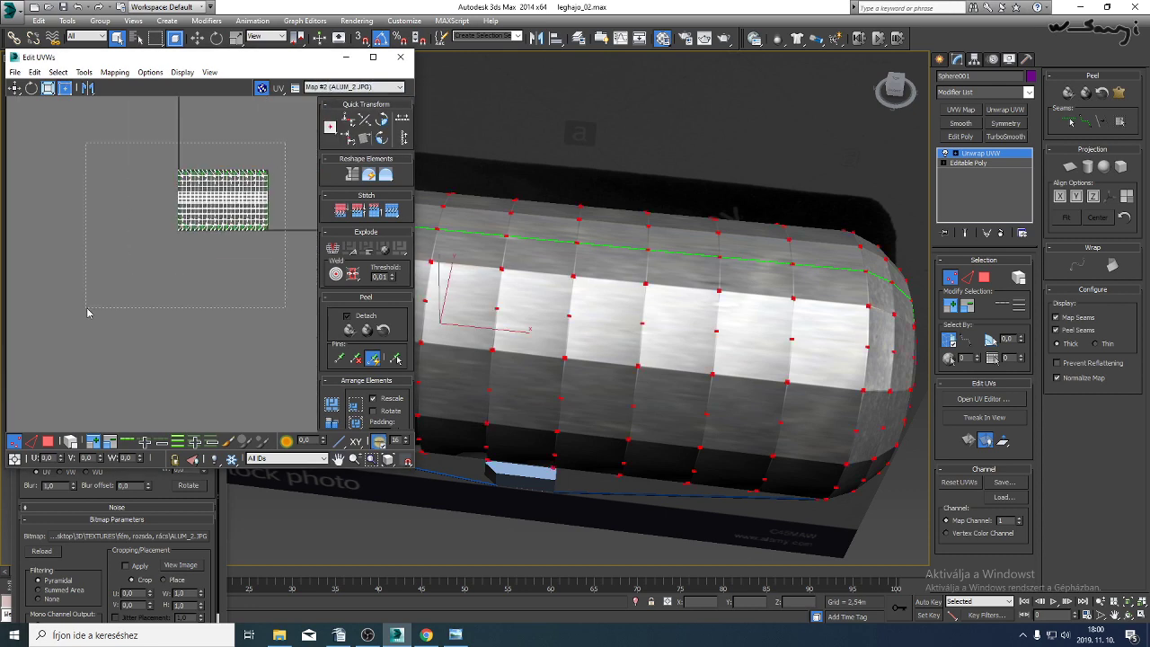
left_click_drag(88, 313, 87, 313)
middle_click_drag(288, 164, 233, 233)
left_click_drag(214, 238, 359, 66, "ctrl")
middle_click_drag(154, 257, 87, 288)
scroll(87, 289, "down", 2)
middle_click_drag(153, 258, 25, 317)
middle_click_drag(127, 282, 217, 256)
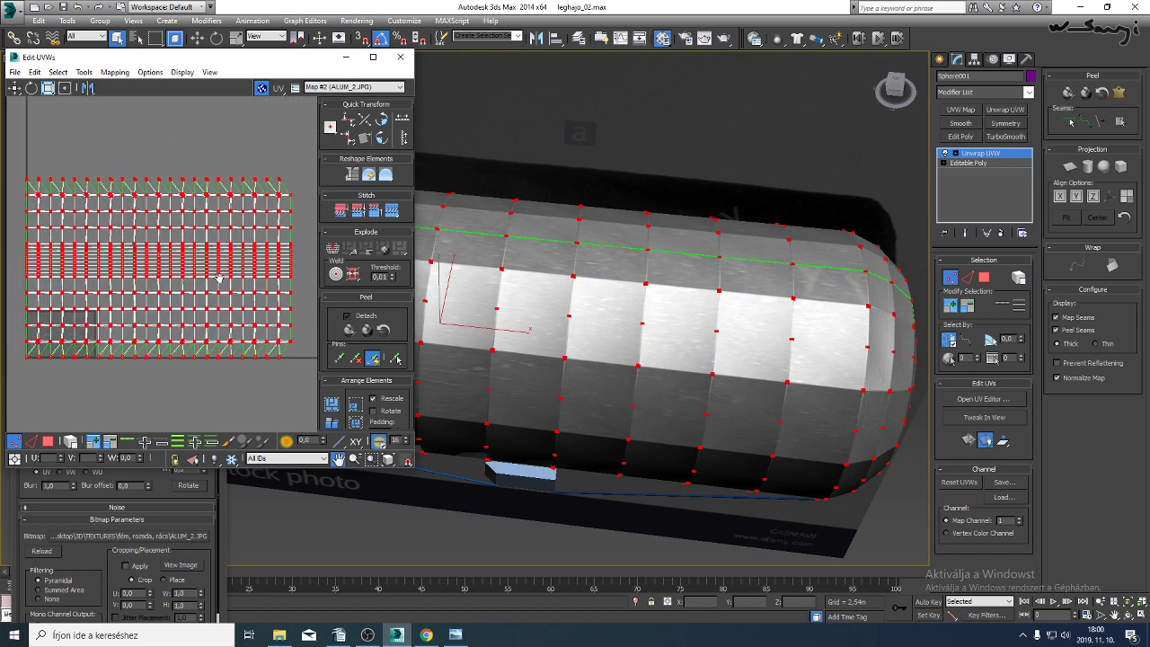
left_click(1130, 613)
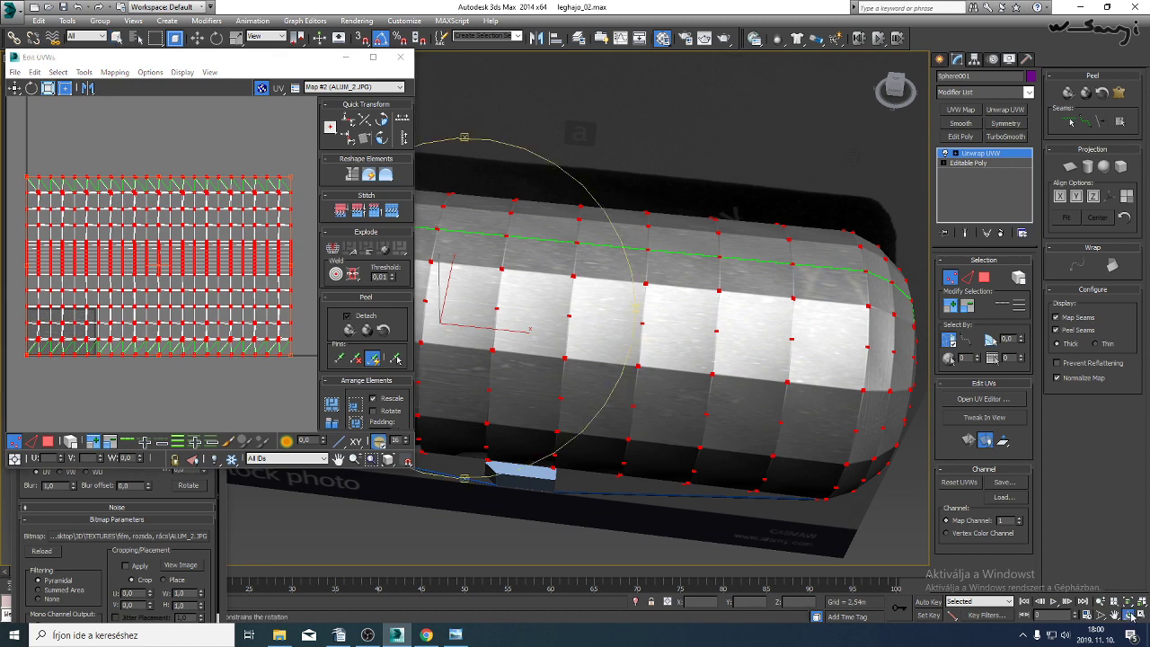
left_click_drag(659, 375, 516, 294)
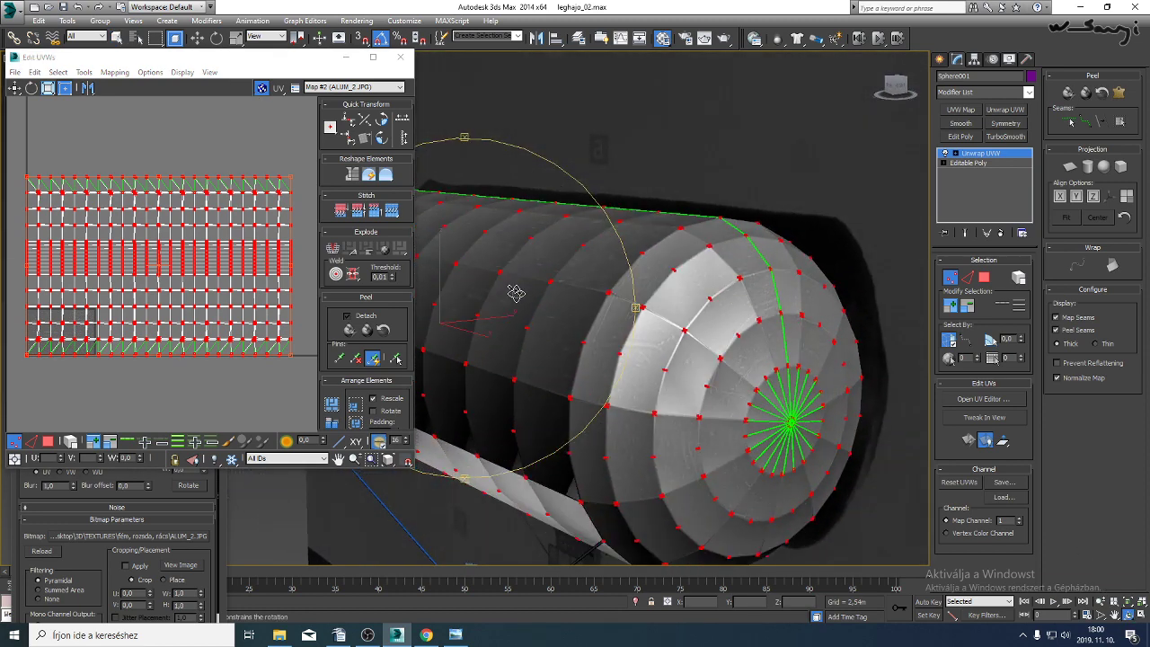
Rotate all of the hull's UVs by 90 degrees and enlarge them further, checking the grain direction on the panels.
scroll(247, 229, "down", 2)
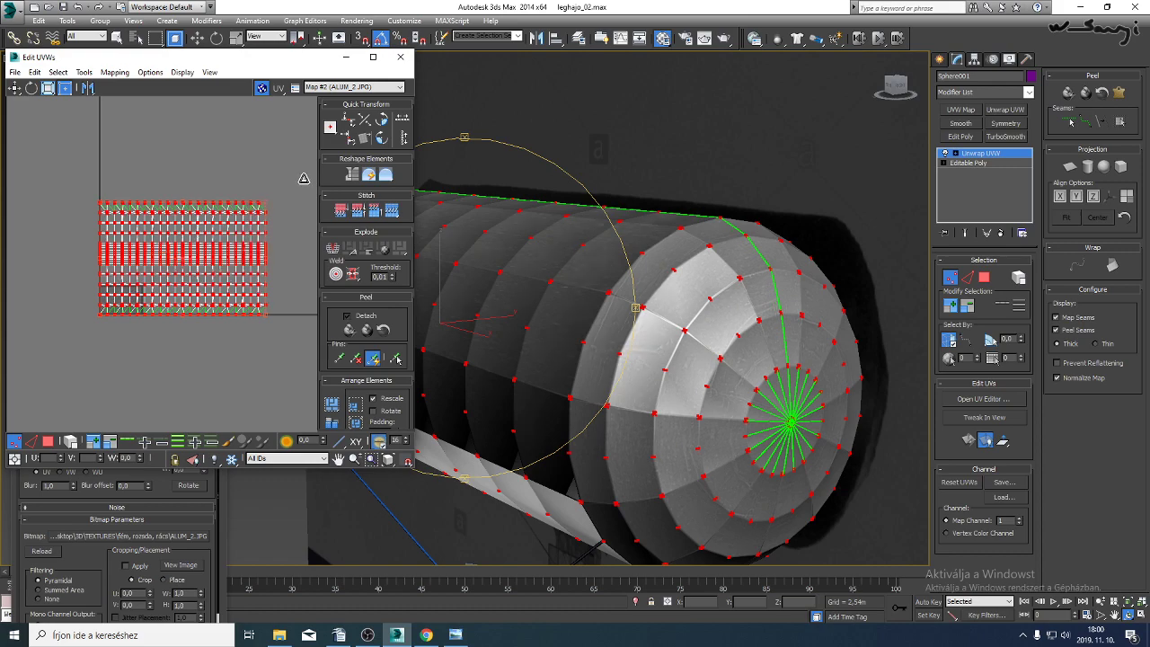
scroll(300, 179, "up", 3)
left_click_drag(397, 132, 452, 84, "ctrl")
left_click_drag(524, 301, 573, 303)
left_click(383, 125)
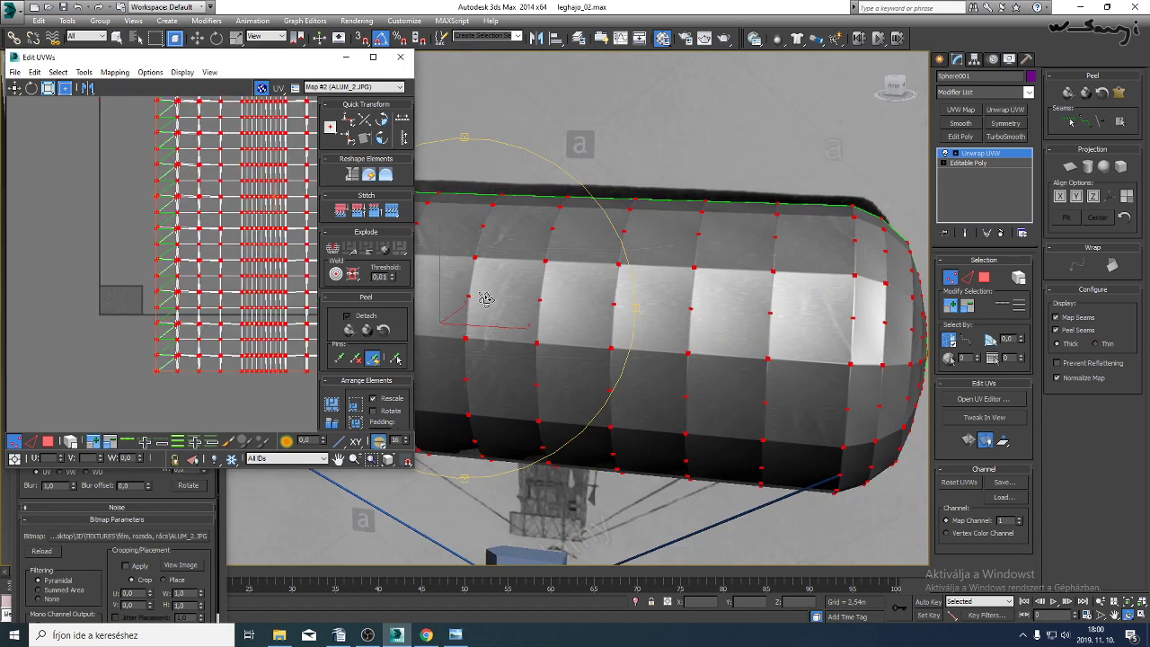
middle_click_drag(488, 300, 578, 306)
middle_click_drag(223, 272, 188, 285)
scroll(190, 286, "down", 3)
middle_click_drag(278, 196, 212, 237)
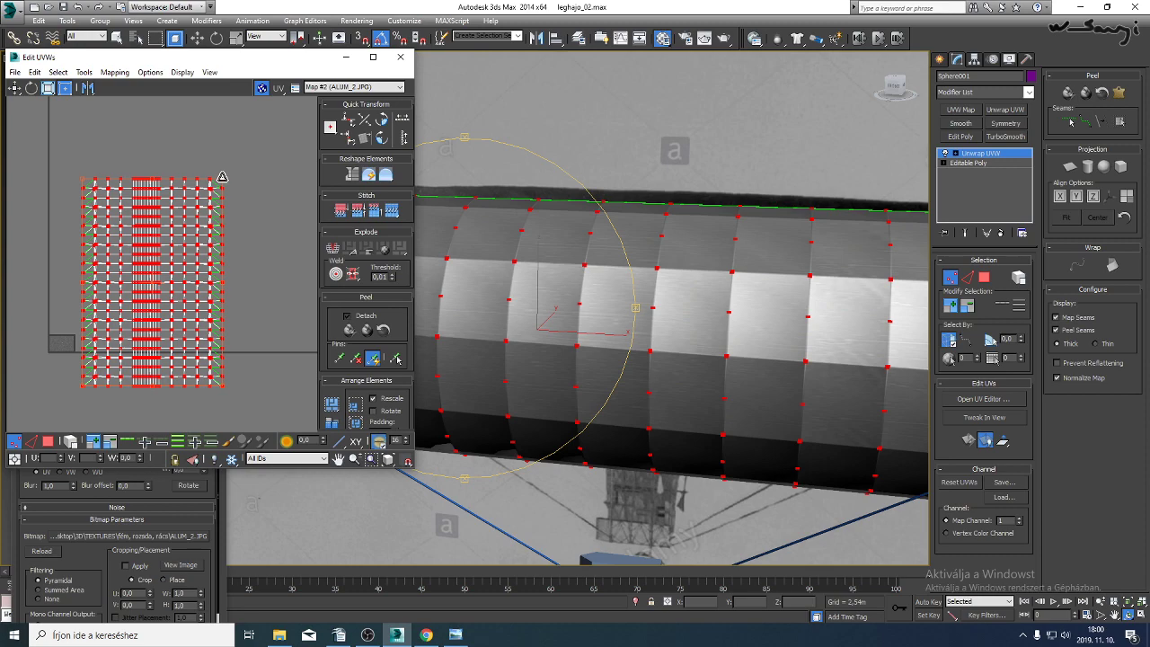
middle_click_drag(514, 298, 521, 363, "alt")
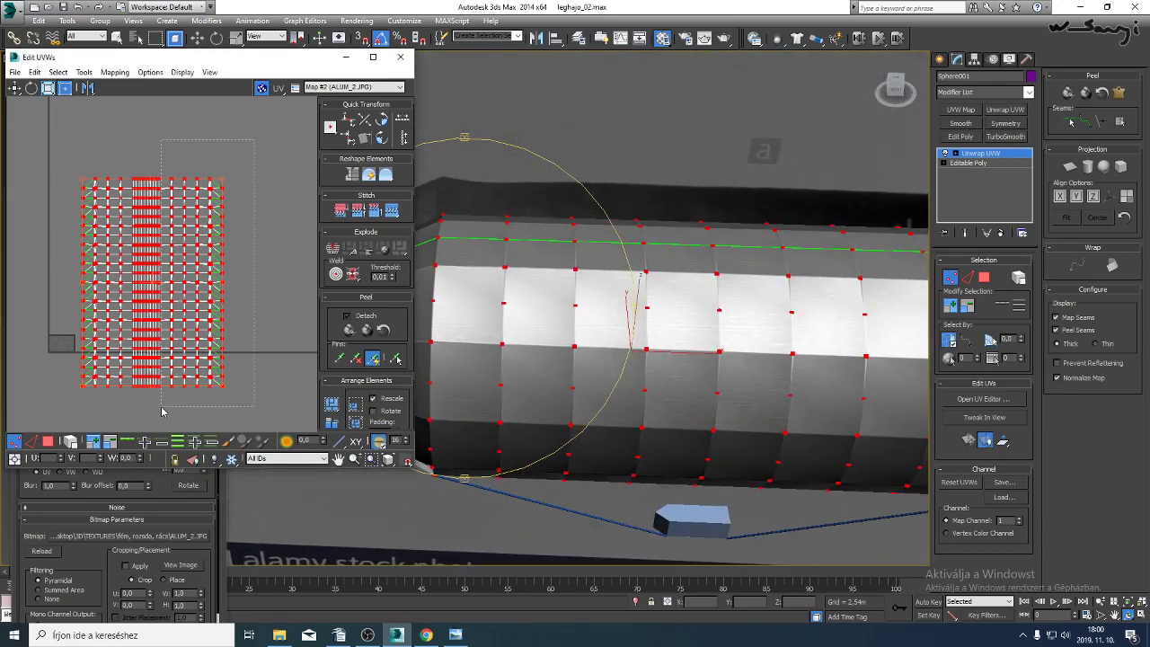
Shift the UV columns of the hull's rounded end outward and stretch the compressed middle columns evenly across the gap.
left_click_drag(160, 412, 158, 410)
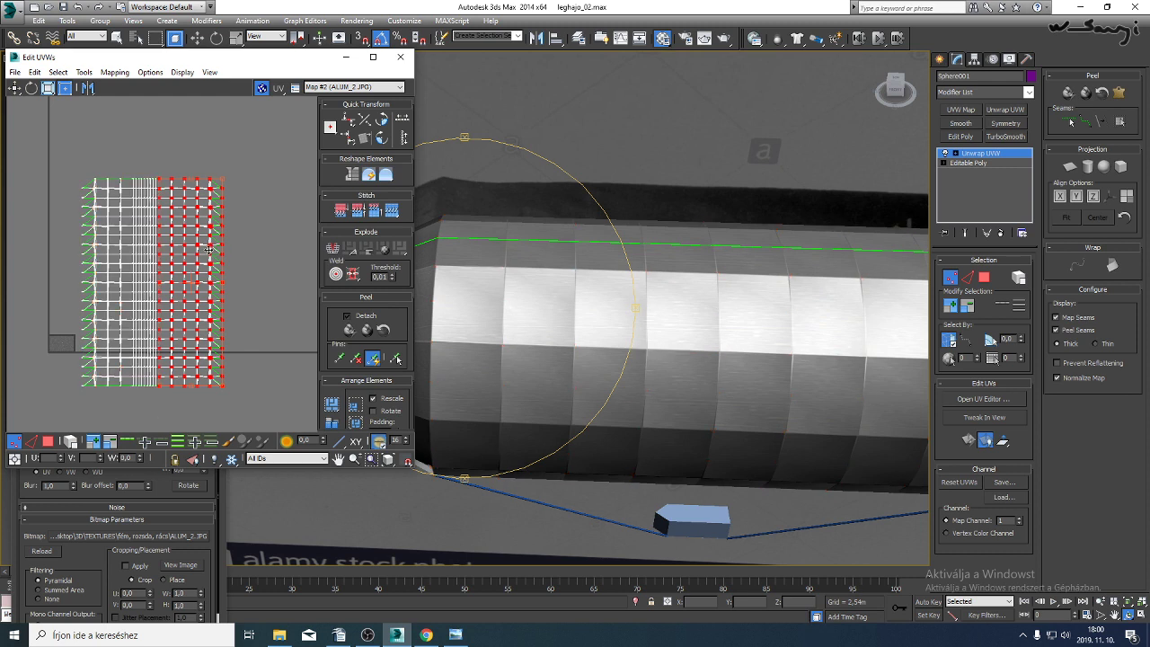
left_click_drag(205, 251, 288, 251)
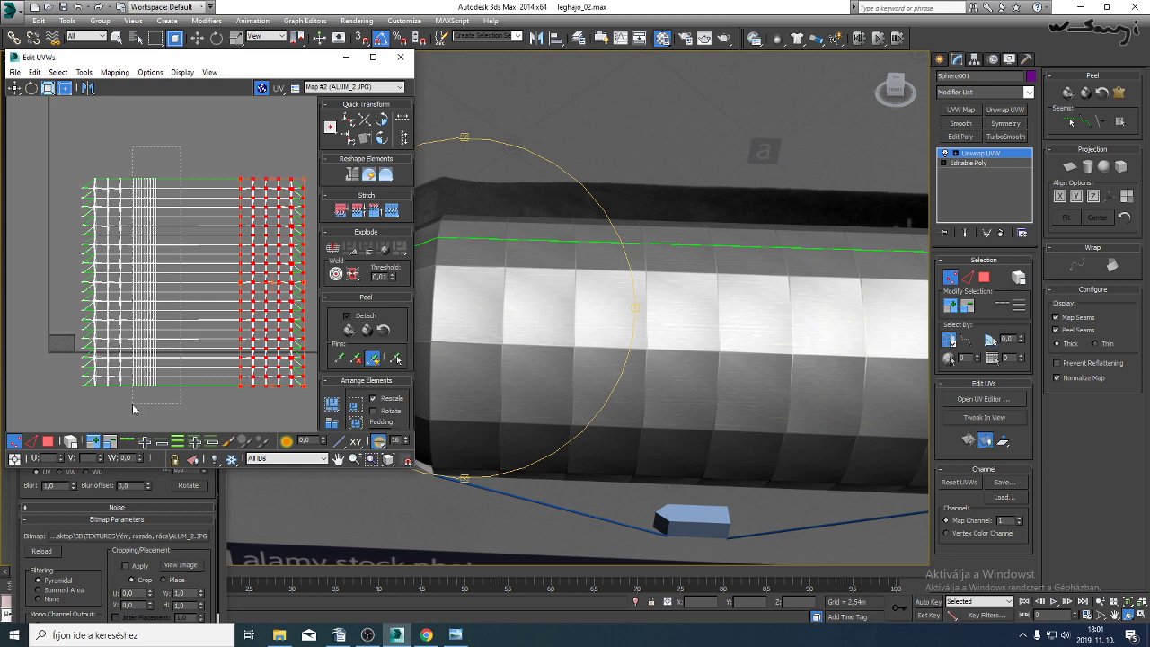
left_click_drag(132, 406, 132, 405)
scroll(531, 302, "down", 2)
middle_click_drag(531, 302, 505, 273)
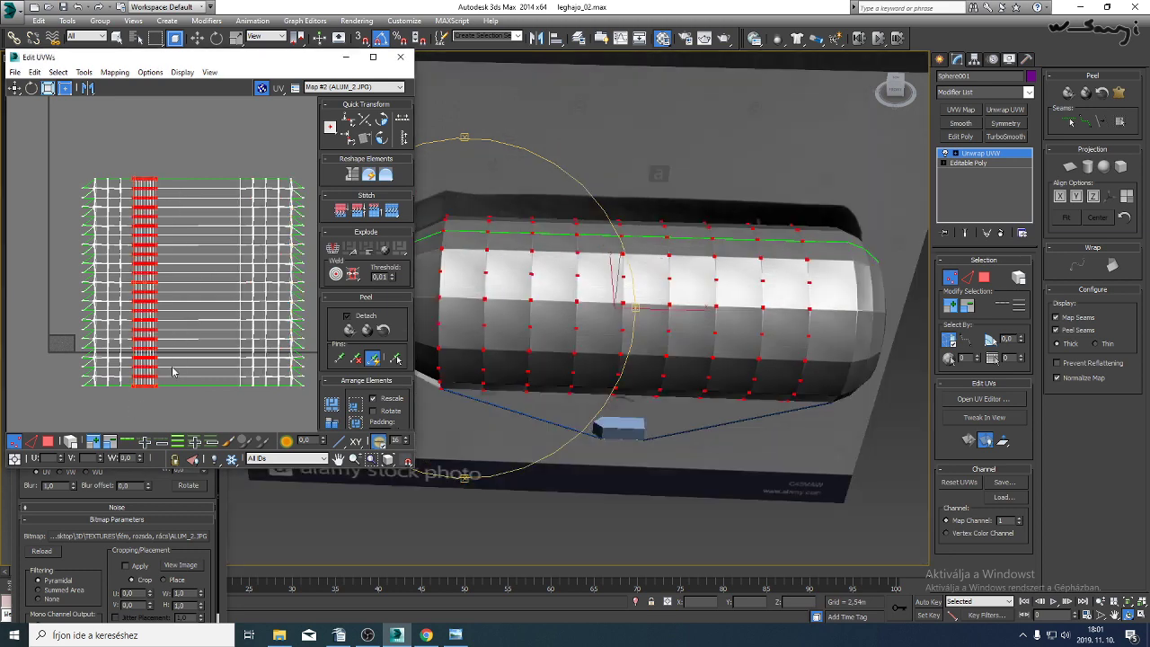
left_click_drag(155, 385, 234, 384)
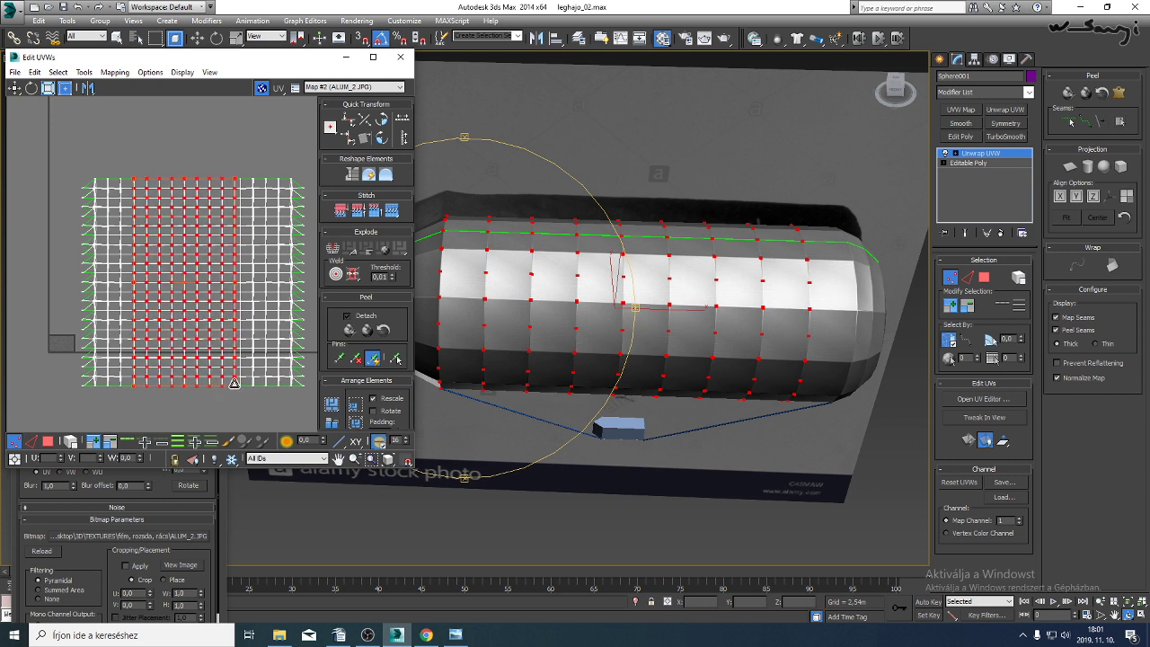
middle_click_drag(264, 278, 200, 273)
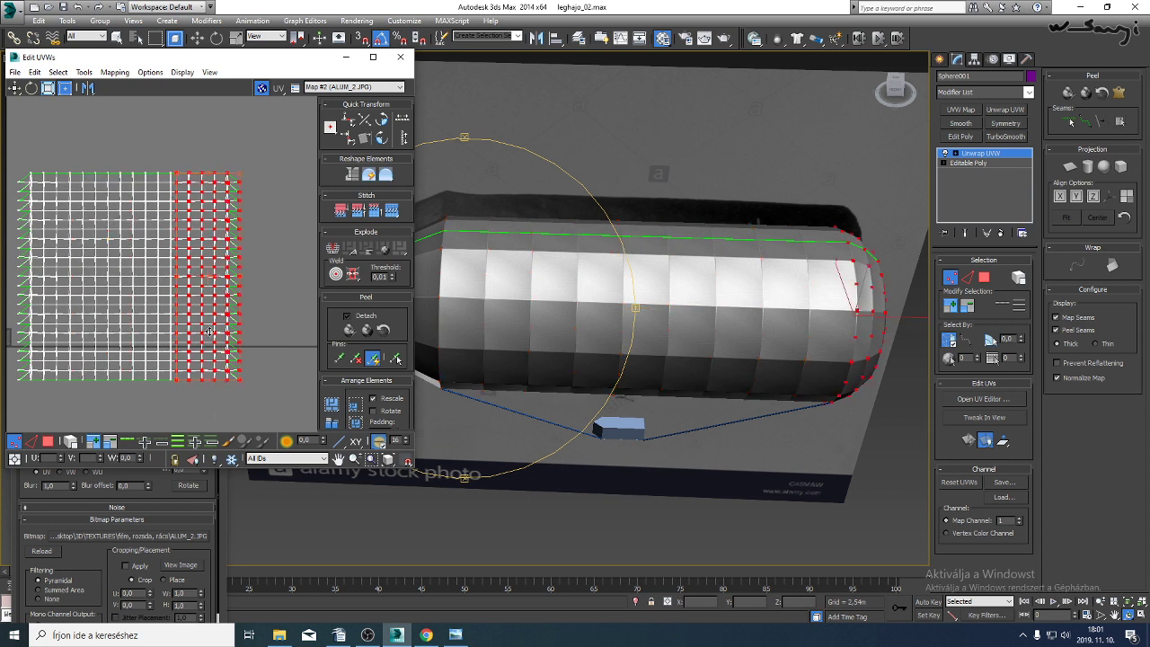
left_click_drag(210, 332, 216, 331)
Display the CheckerPattern on the hull and widen the whole UV layout until the checks look square.
left_click(343, 87)
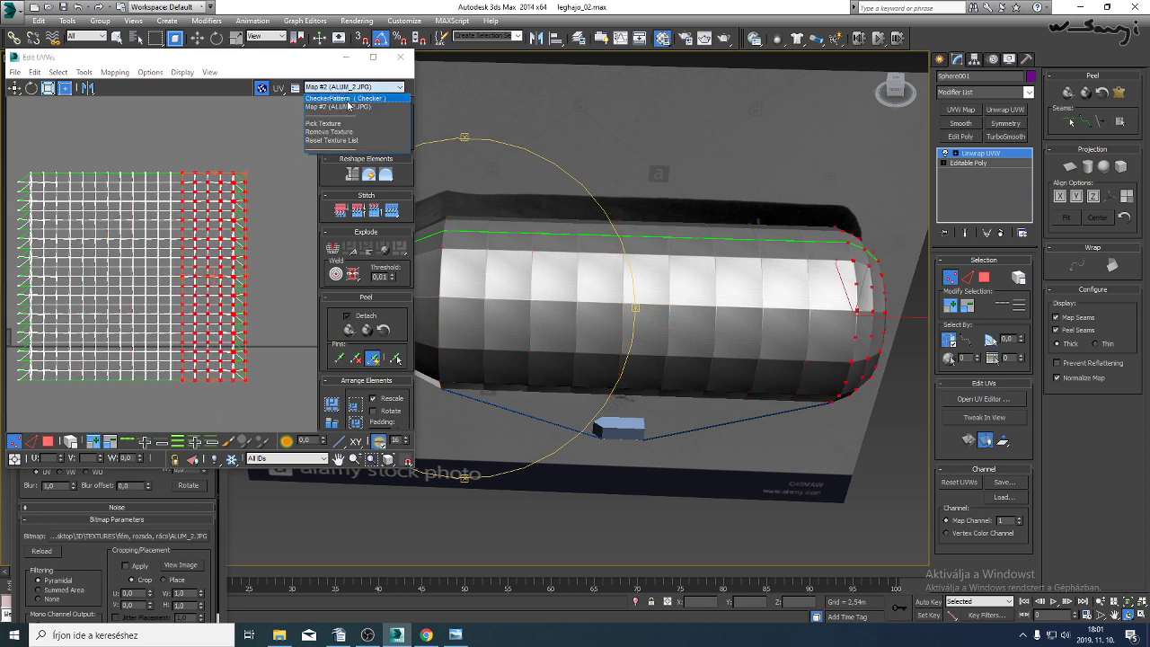
left_click(347, 98)
middle_click_drag(477, 282, 507, 282)
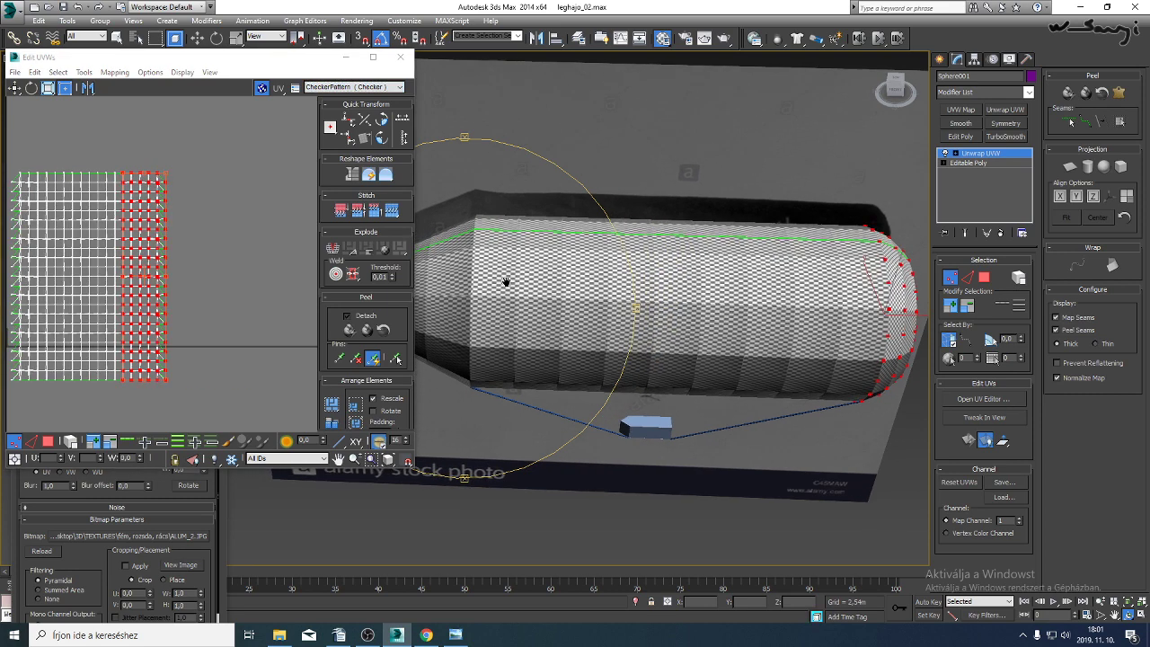
left_click_drag(490, 309, 522, 324)
middle_click_drag(132, 236, 199, 225)
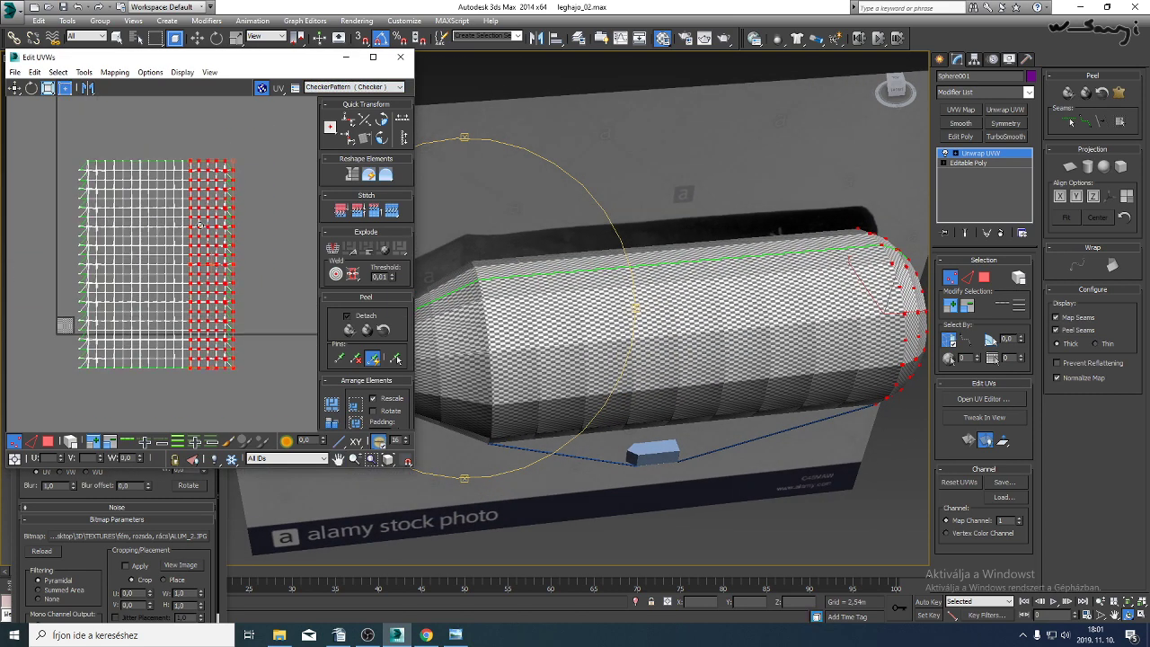
scroll(481, 336, "up", 4)
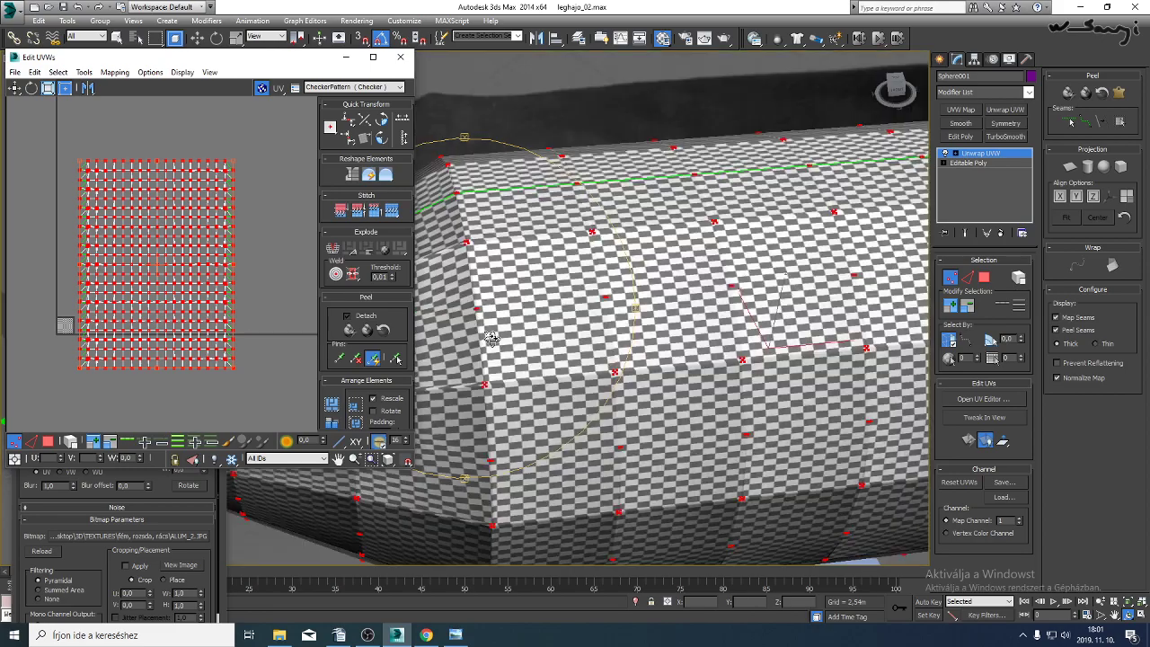
left_click_drag(232, 162, 357, 151)
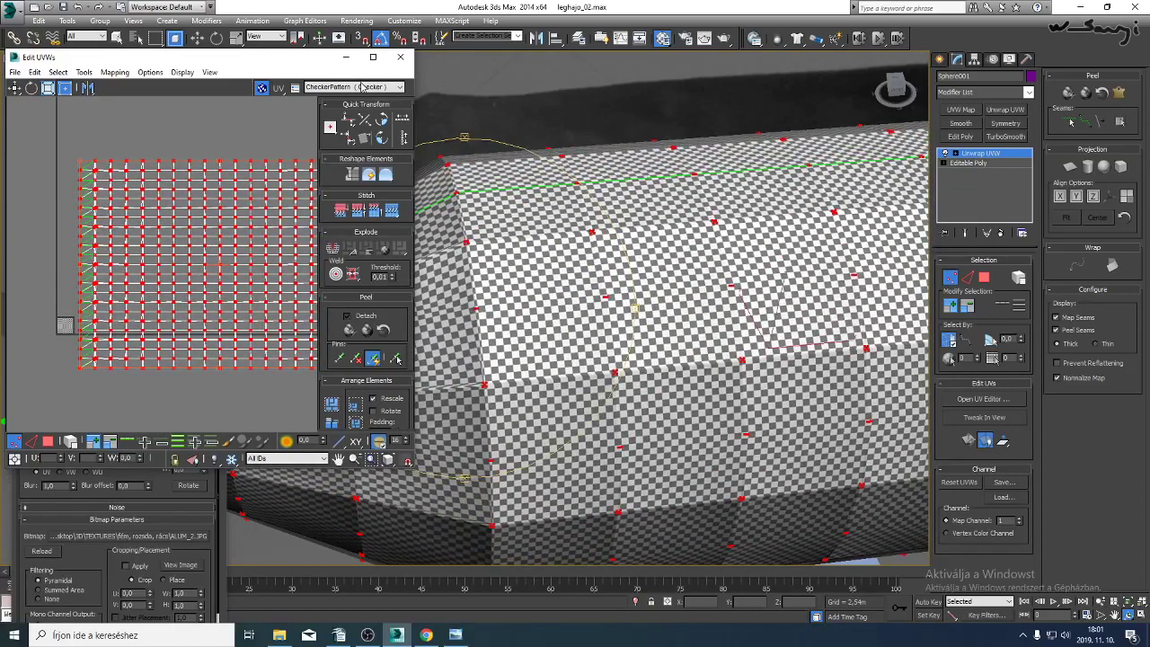
Switch the hull's display back to Map #2 (ALUM_2.JPG) and inspect the texture along the panels.
left_click(361, 87)
left_click(361, 104)
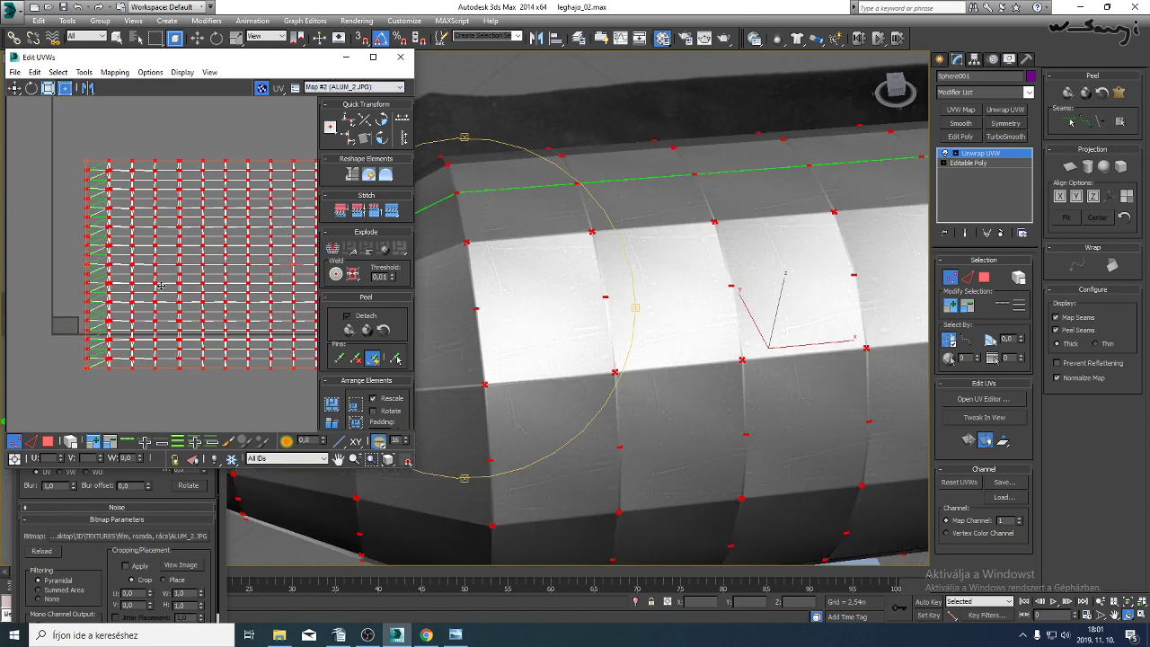
middle_click_drag(182, 276, 154, 264)
middle_click_drag(470, 346, 442, 333, "alt")
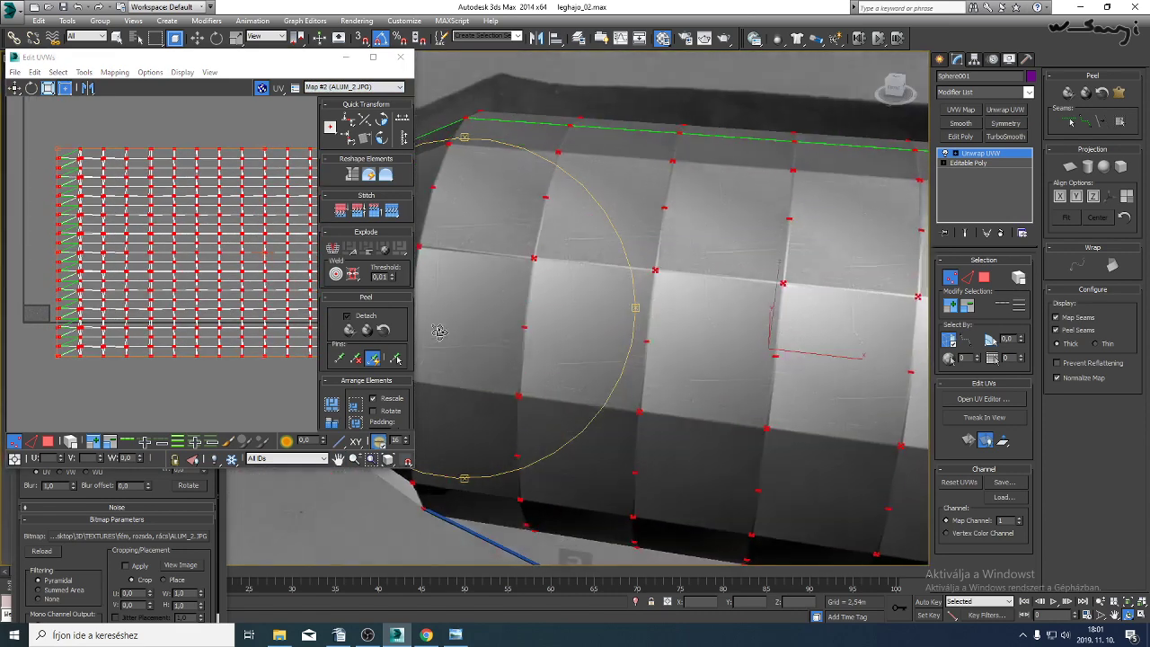
middle_click_drag(574, 347, 565, 349)
scroll(575, 350, "down", 4)
left_click_drag(578, 349, 568, 379)
scroll(568, 379, "up", 4)
middle_click_drag(568, 379, 519, 378)
middle_click_drag(307, 247, 203, 244)
Scale all of the hull's UVs down and narrow them slightly so the aluminium scratches appear larger.
scroll(217, 239, "down", 2)
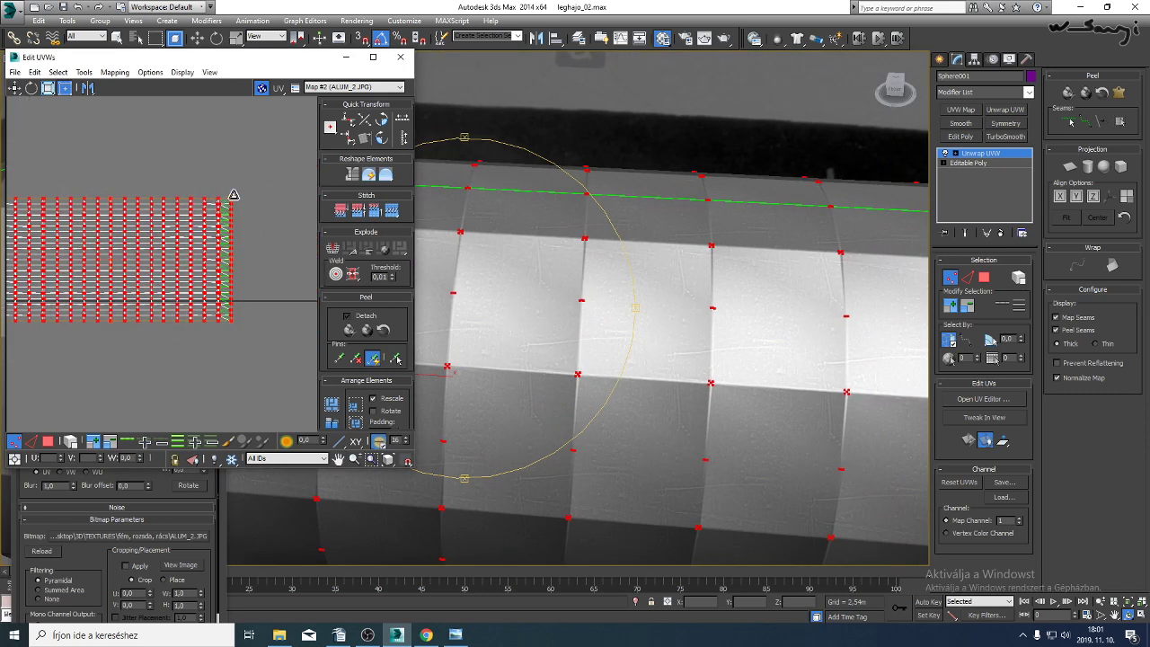
left_click_drag(233, 195, 168, 241)
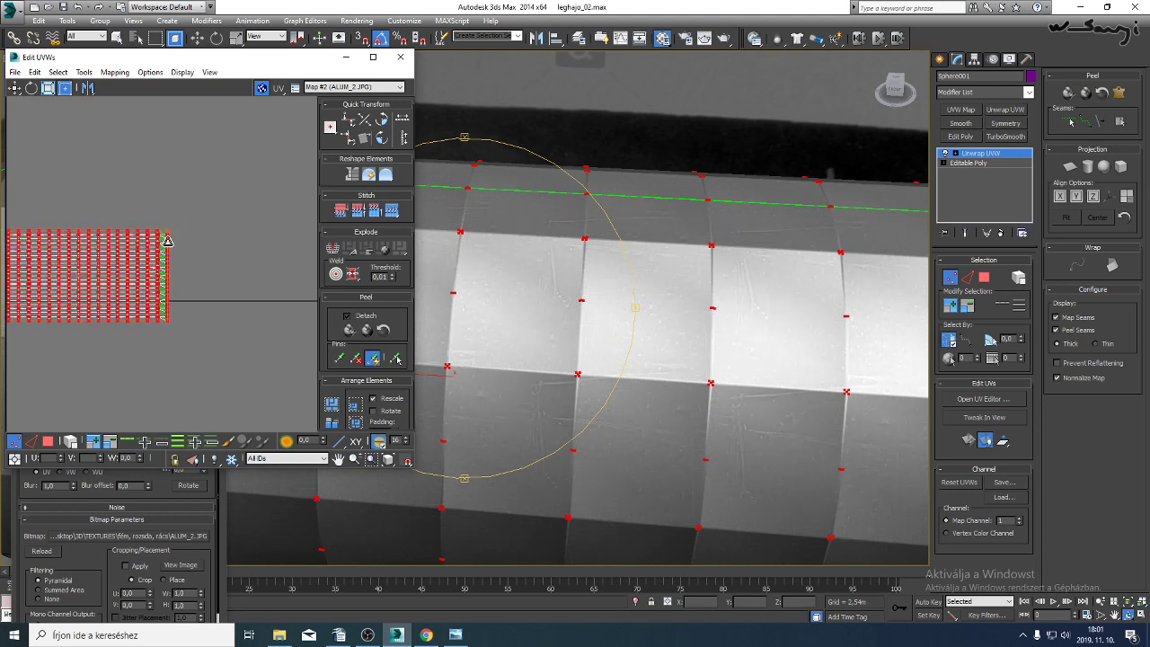
scroll(167, 241, "down", 2)
scroll(162, 247, "down", 2)
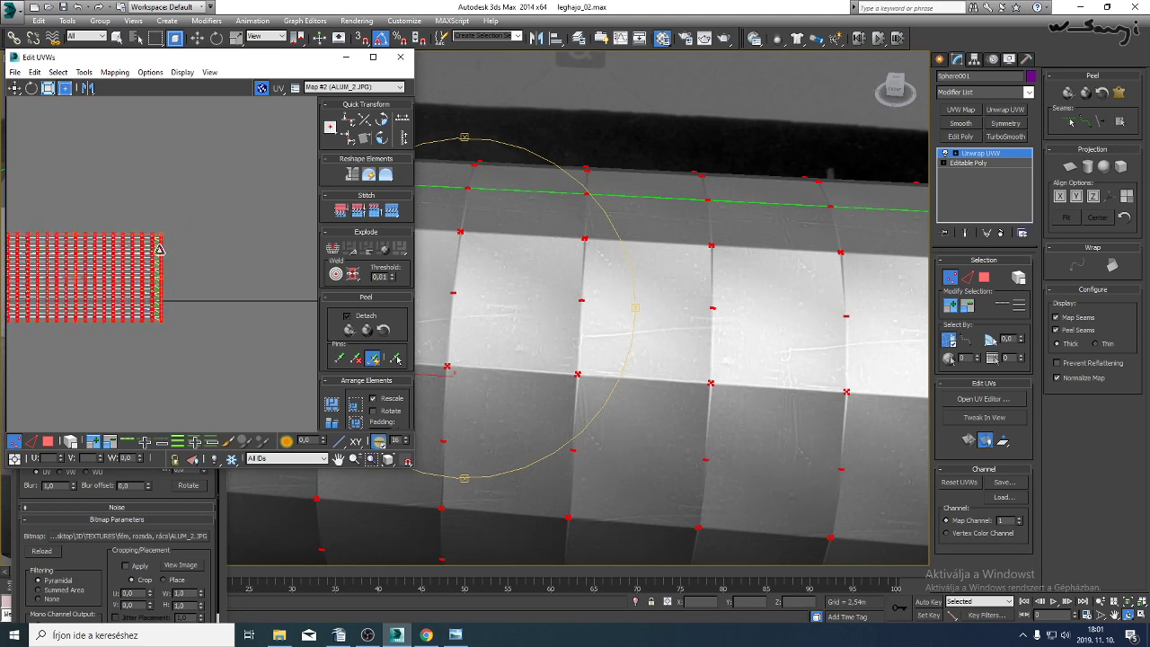
left_click_drag(158, 237, 125, 240)
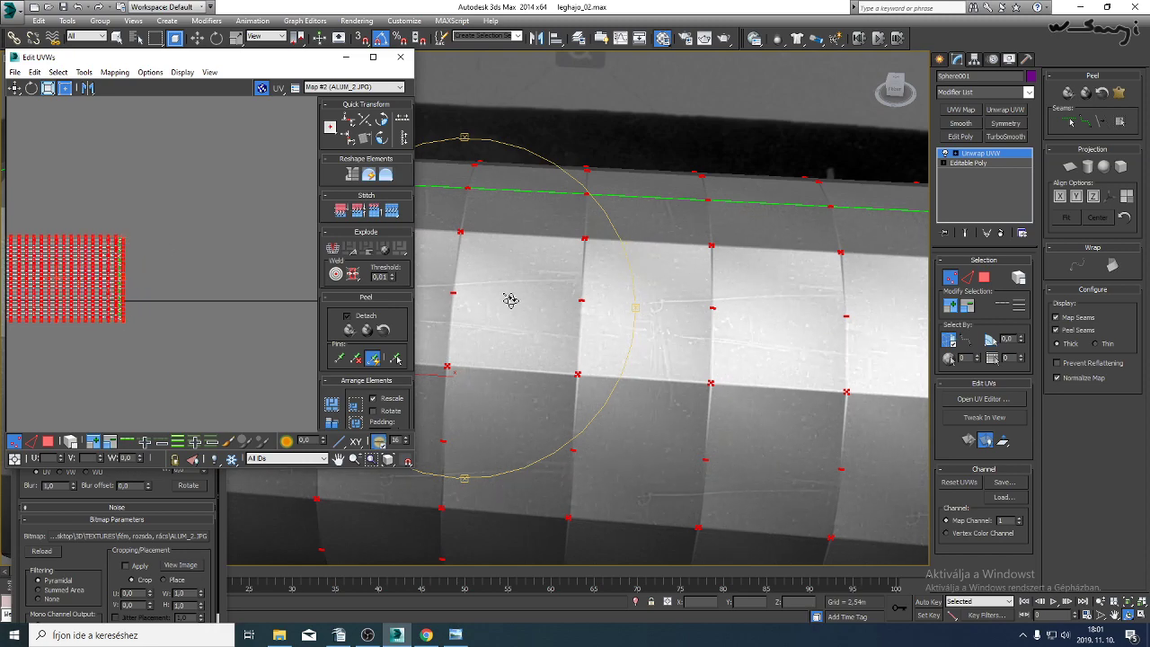
Examine the size and direction of the aluminium scratches on the hull from both sides, close up and at a distance.
middle_click_drag(510, 300, 655, 282)
scroll(655, 282, "down", 5)
left_click_drag(585, 280, 612, 288)
scroll(586, 312, "up", 5)
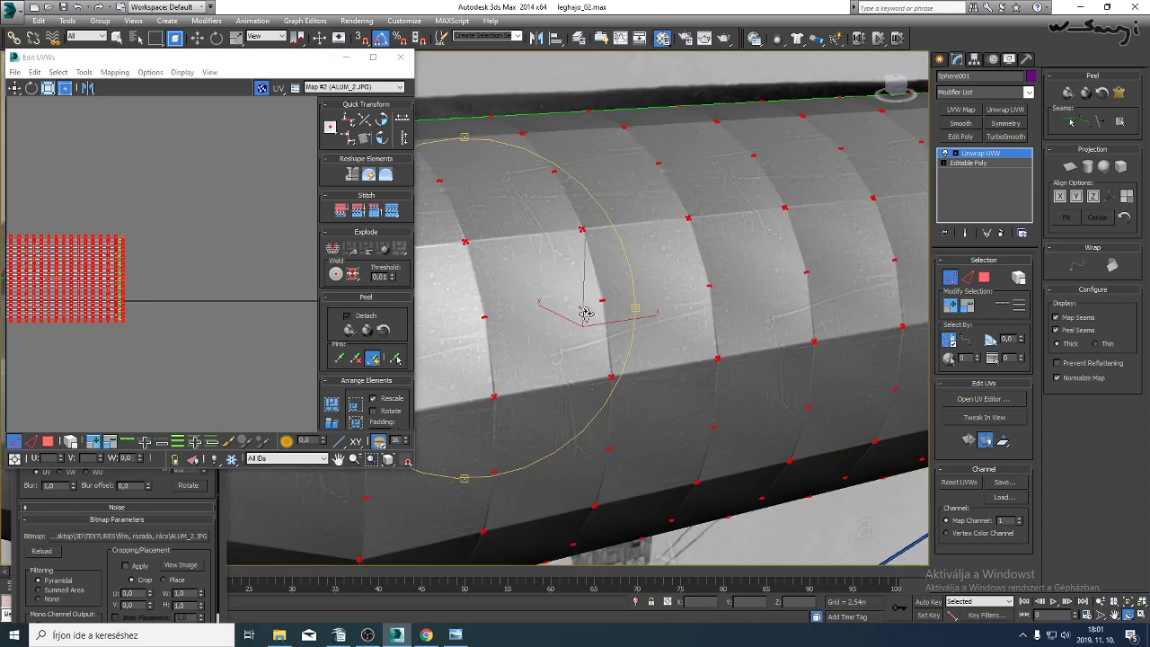
middle_click_drag(585, 313, 593, 336, "alt")
scroll(583, 334, "down", 5)
left_click_drag(570, 338, 527, 355)
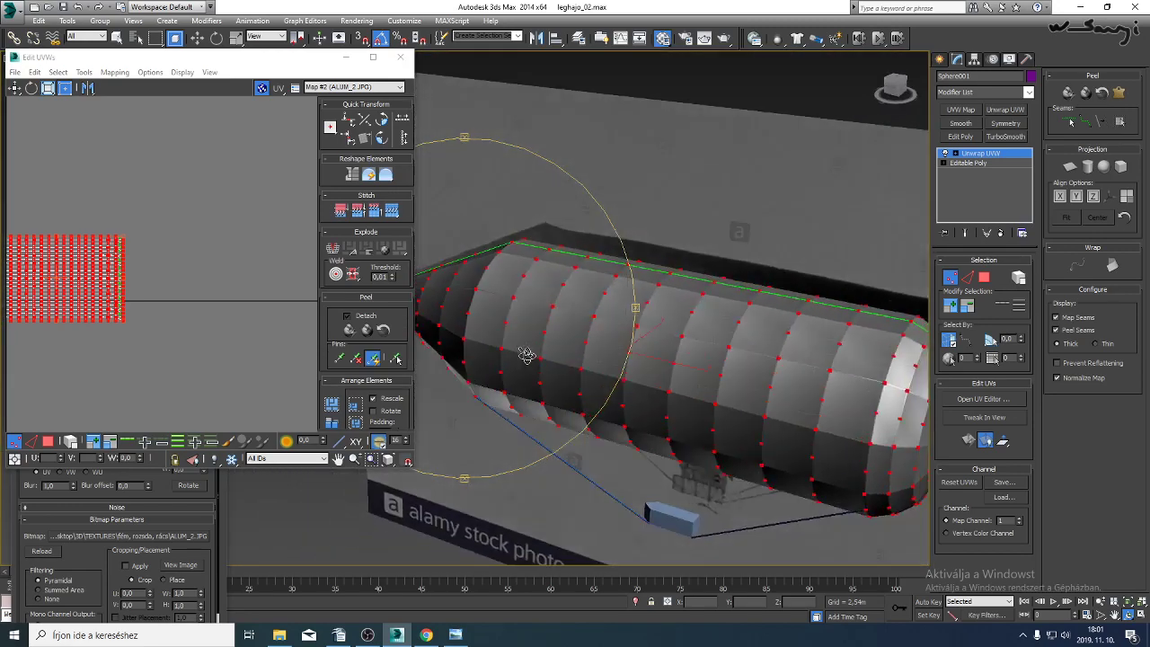
scroll(527, 355, "down", 8)
middle_click_drag(565, 357, 539, 339, "alt")
scroll(559, 329, "up", 8)
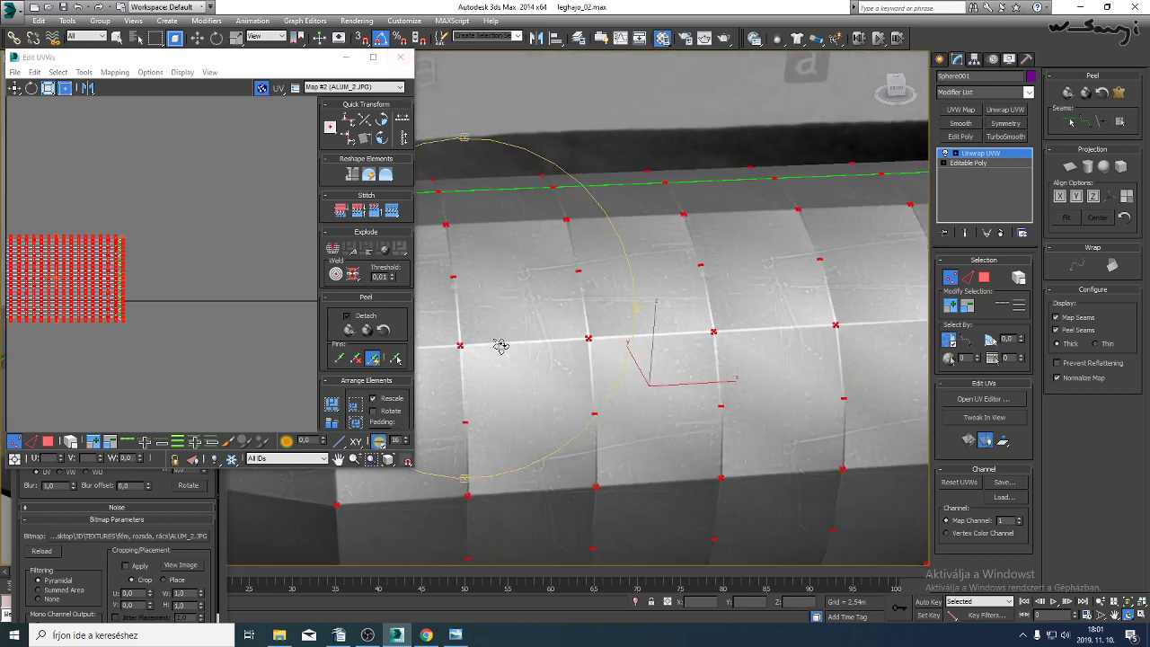
scroll(512, 344, "down", 8)
middle_click_drag(527, 334, 523, 362, "alt")
scroll(523, 360, "up", 8)
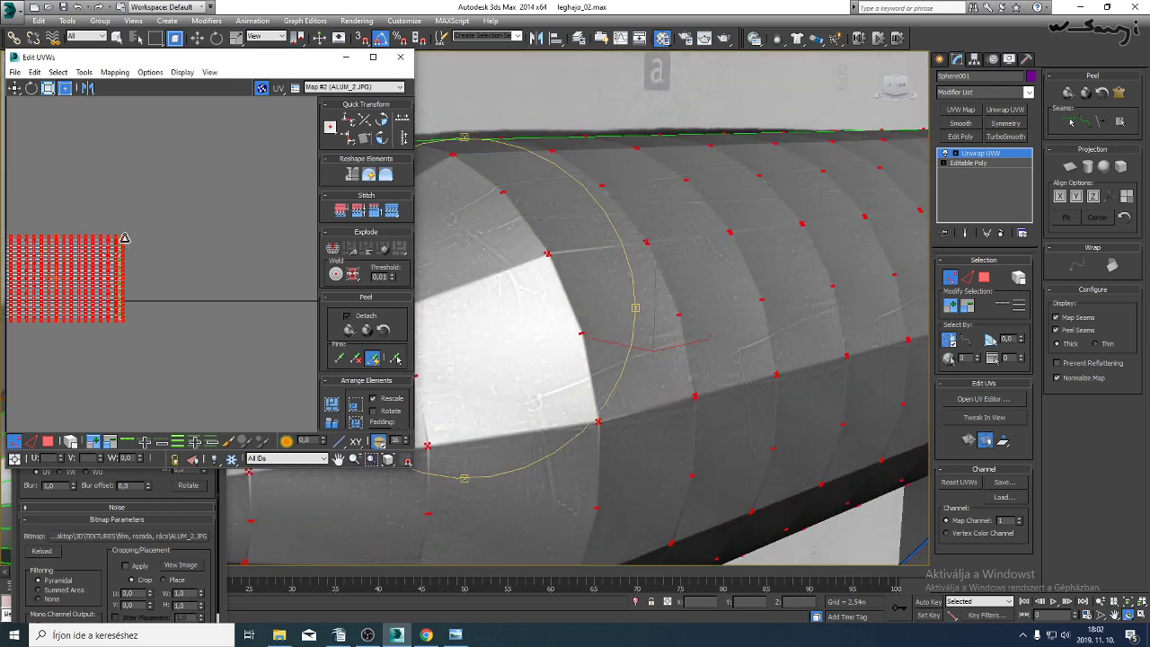
Try a larger UV scale on the hull, reduce it to a smaller one, and close the UV editor.
left_click_drag(125, 238, 267, 175)
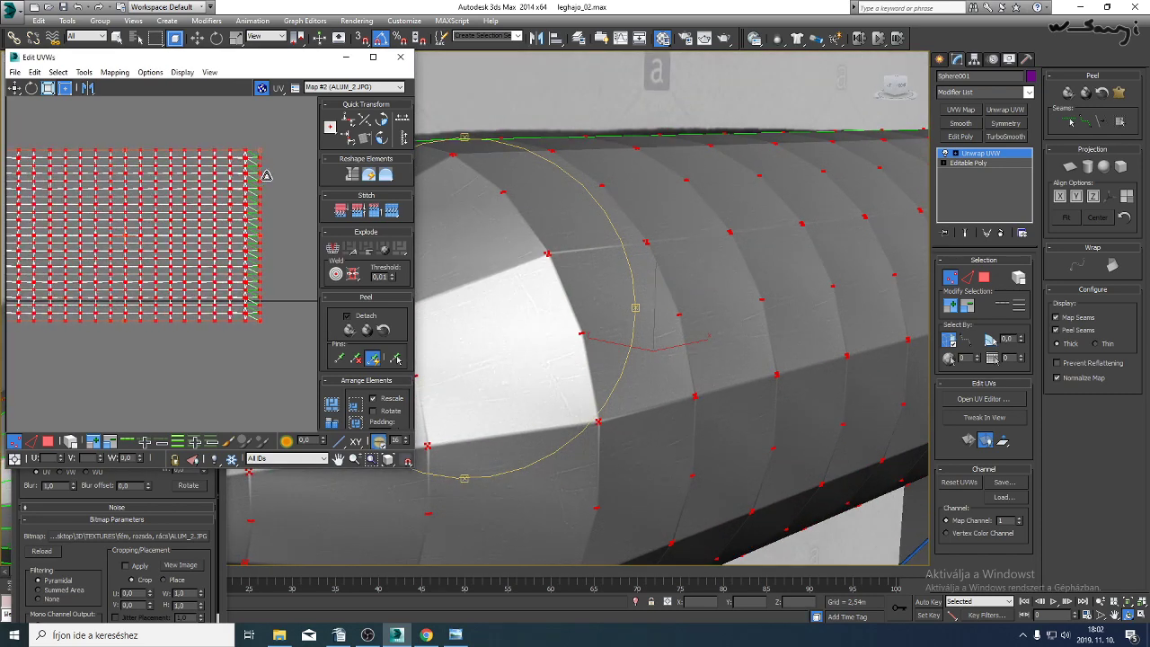
middle_click_drag(266, 175, 59, 247, "ctrl+alt")
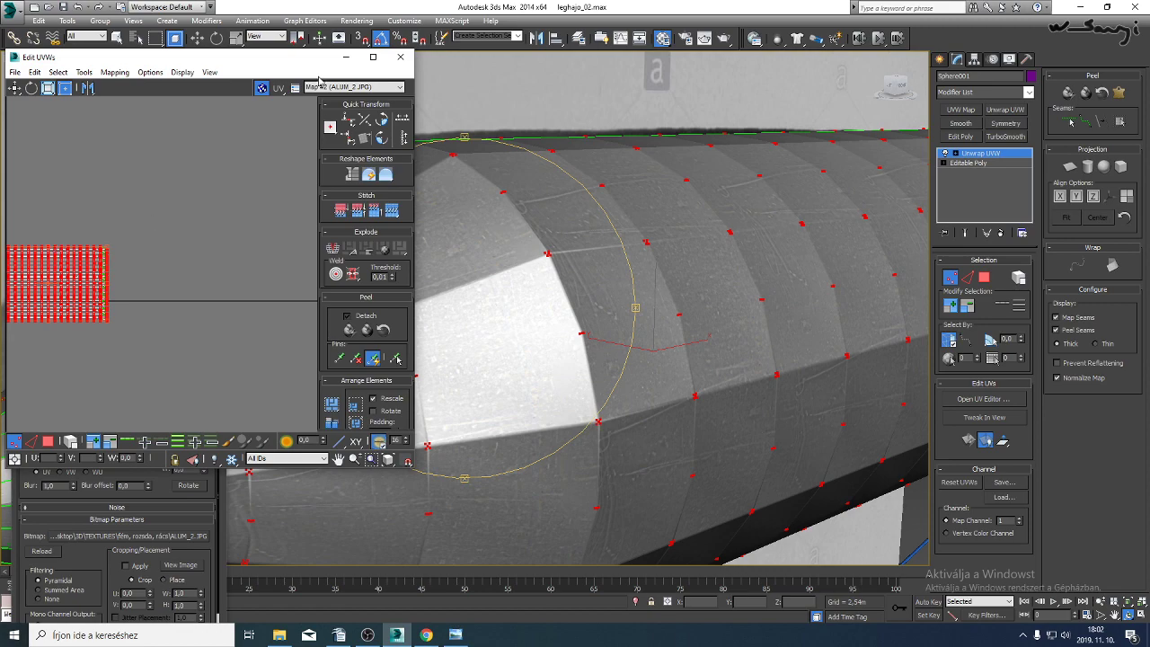
left_click(400, 58)
Replace the hull material's diffuse bitmap with ALUM_1.JPG from the "fém, rozsda, rács" folder.
left_click_drag(570, 318, 511, 297)
scroll(514, 298, "down", 6)
middle_click_drag(534, 318, 434, 331)
mouse_move(434, 330)
left_mouse_down()
mouse_move(468, 351)
mouse_move(439, 329)
left_mouse_up()
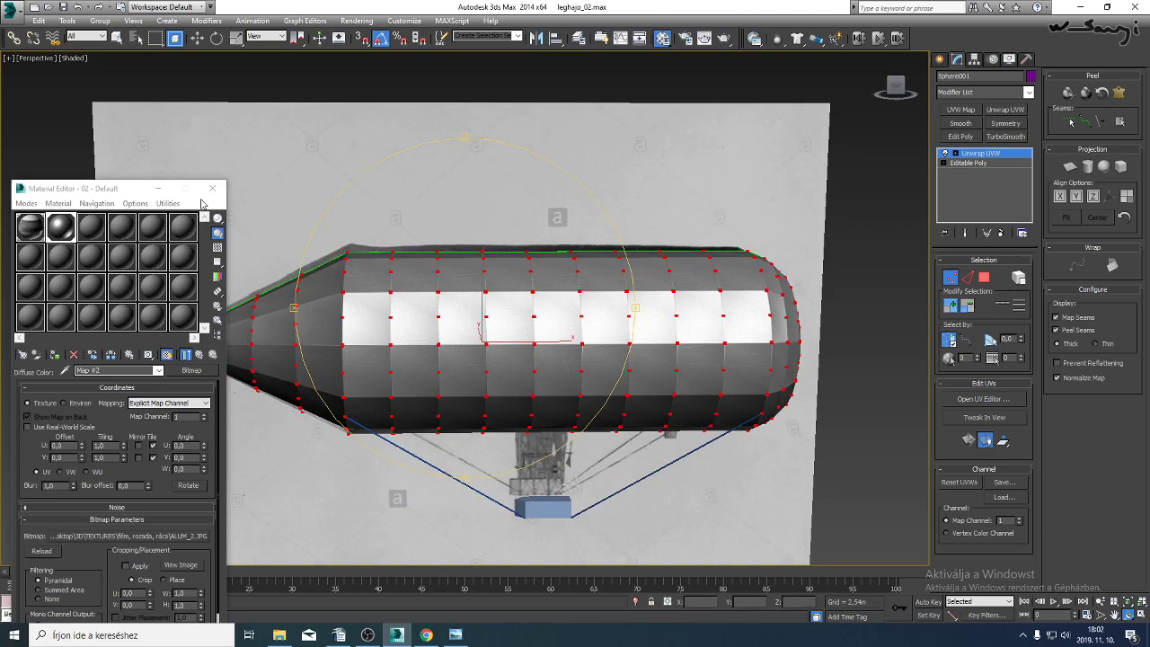
left_click(139, 535)
double_click(118, 191)
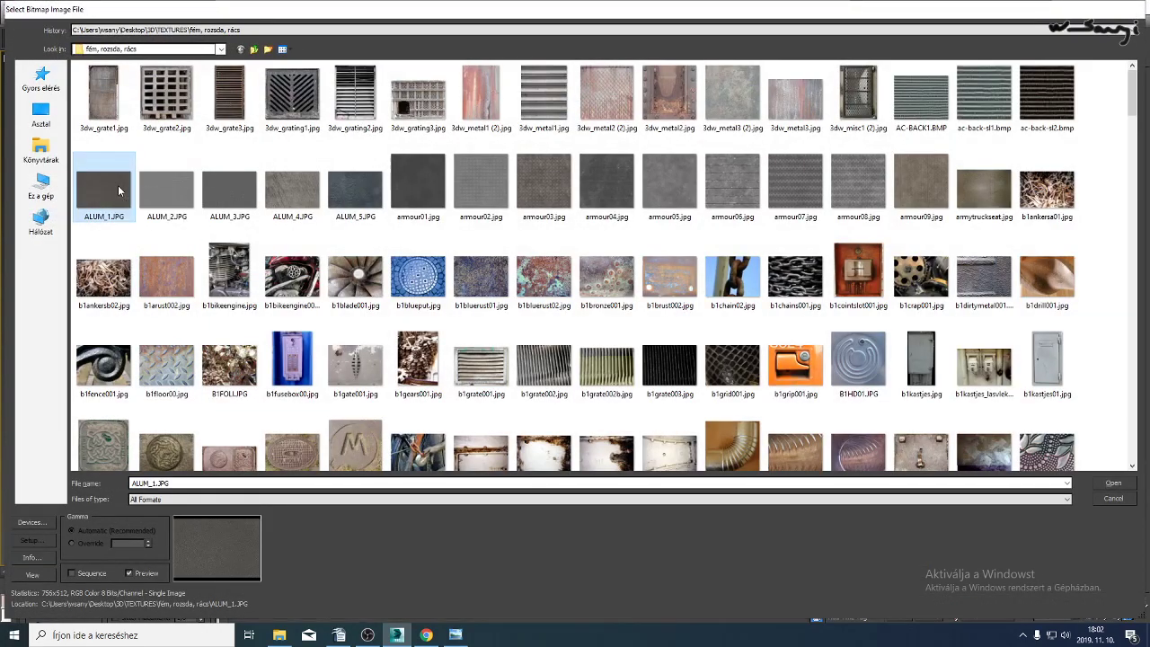
Check ALUM_1.JPG on the hull up close, and try ALUM_3.JPG as the material's diffuse bitmap instead.
scroll(445, 357, "up", 5)
scroll(445, 358, "up", 5)
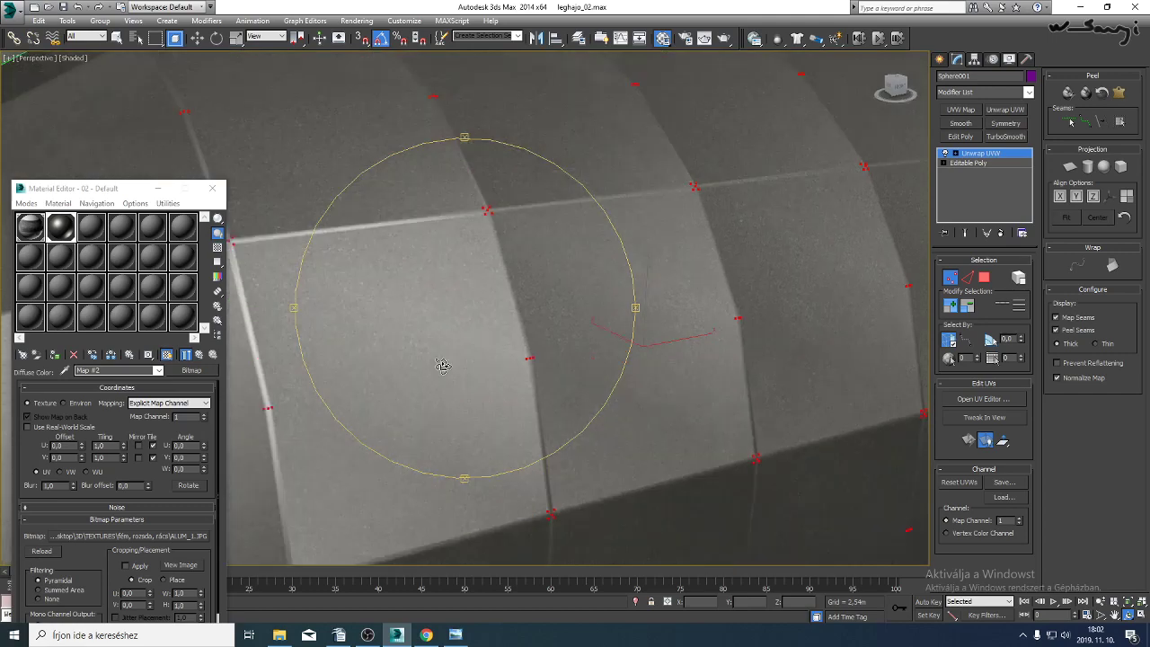
left_click_drag(441, 364, 378, 387)
scroll(527, 375, "down", 5)
middle_click_drag(526, 374, 415, 358, "alt")
left_click(122, 537)
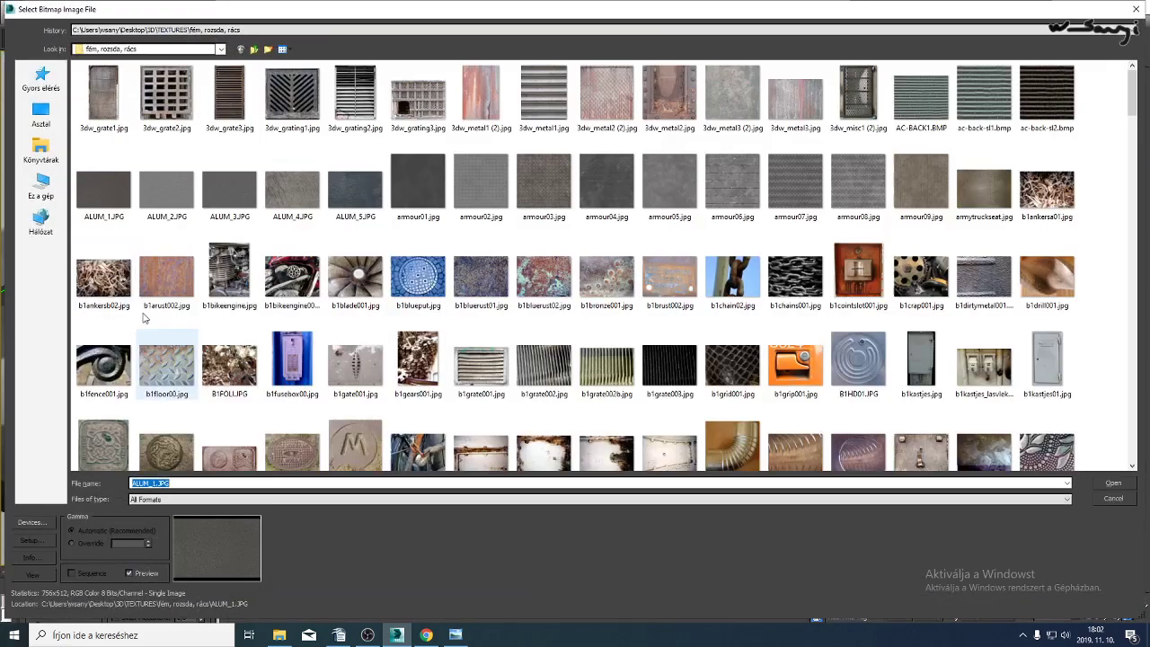
double_click(230, 192)
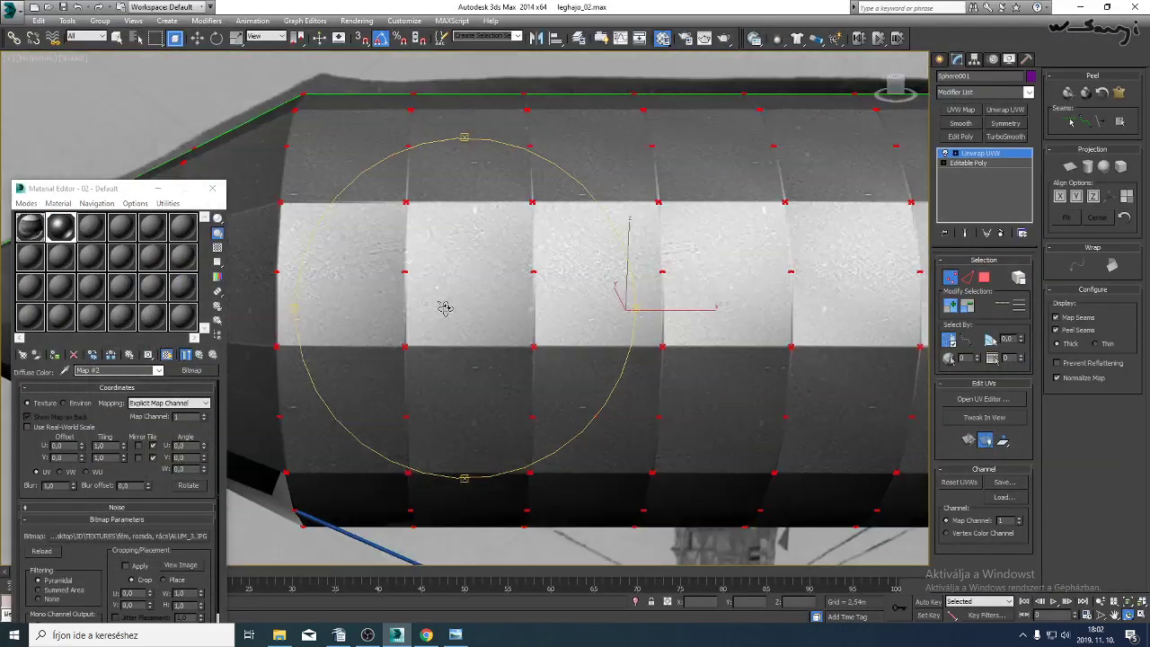
mouse_move(445, 307)
middle_mouse_down("alt")
mouse_move(416, 313)
mouse_move(437, 329)
mouse_move(462, 316)
middle_mouse_up("alt")
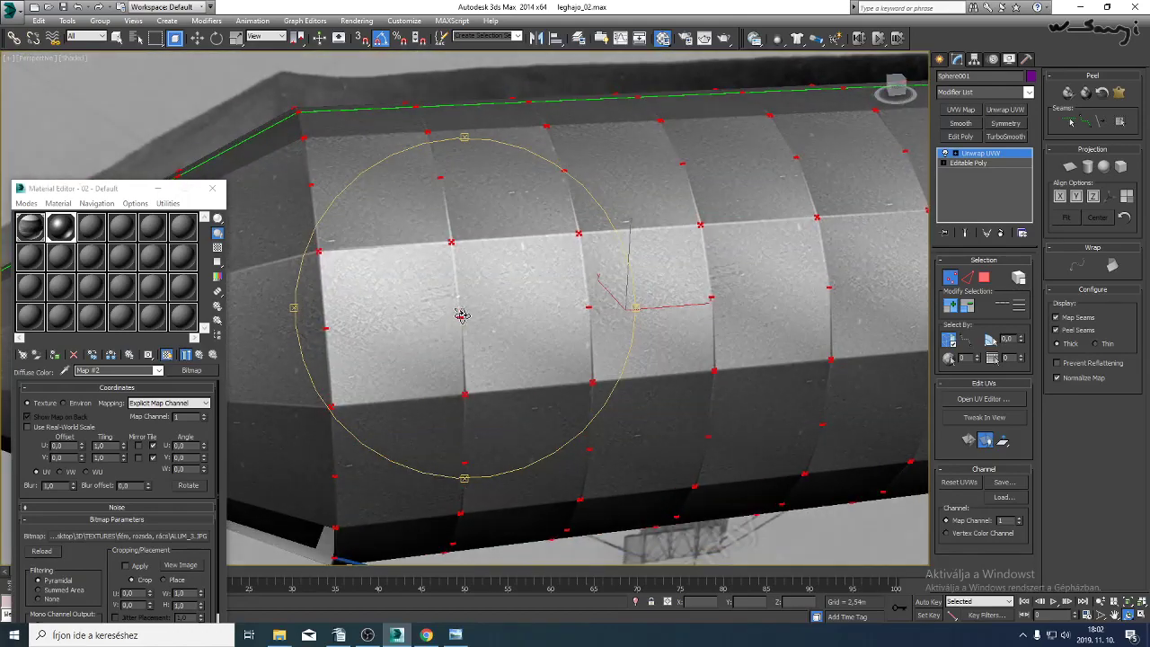
Try ALUM_5.JPG as the hull material's diffuse bitmap and inspect it up close and from a distance.
left_click(148, 537)
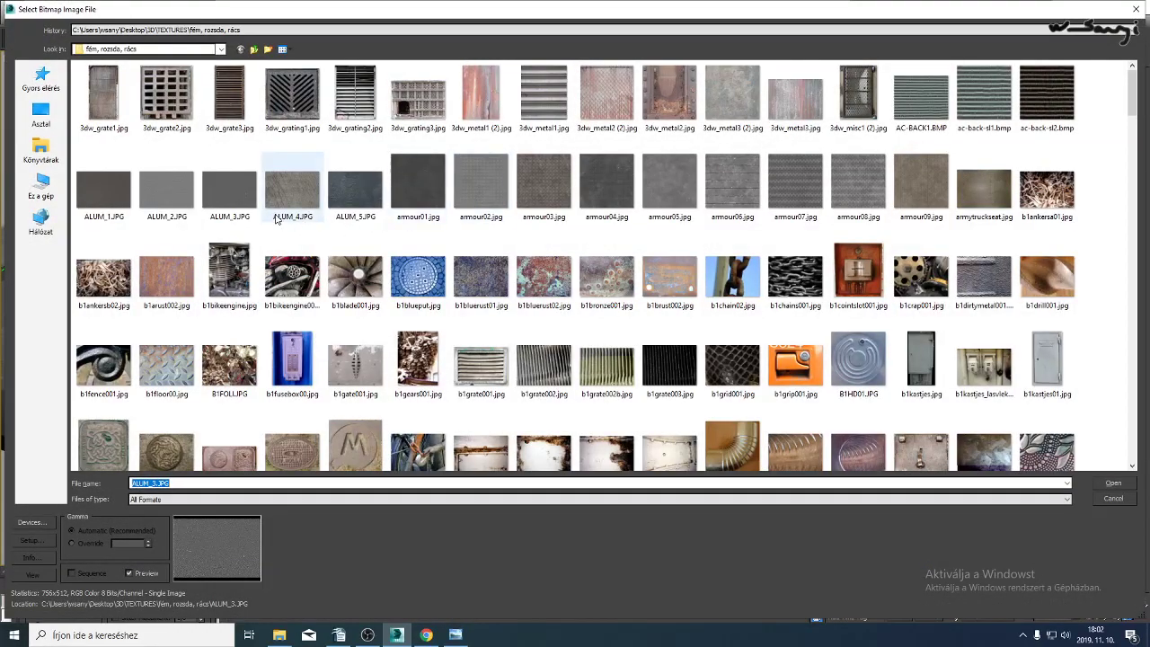
double_click(358, 190)
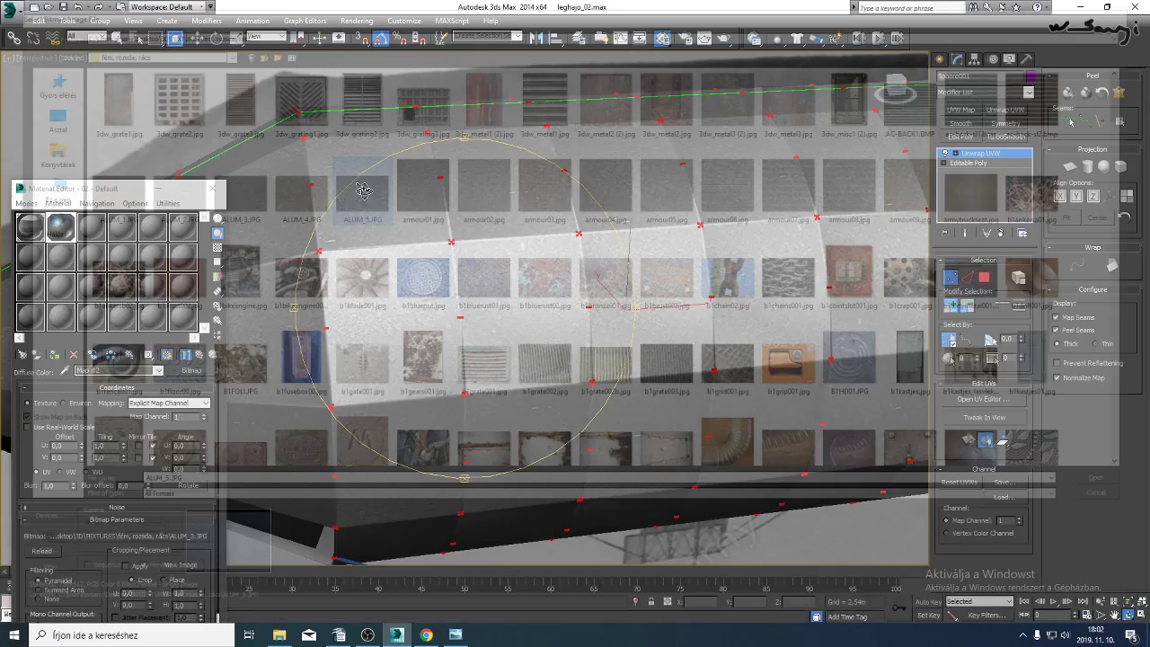
scroll(502, 287, "down", 4)
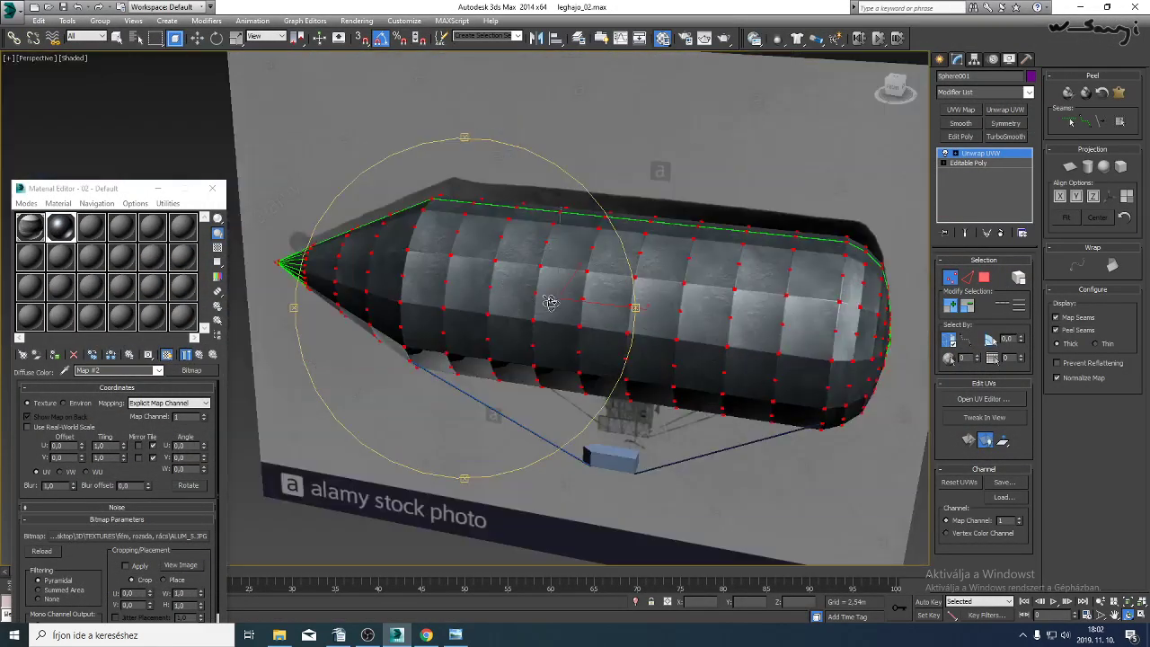
left_click_drag(549, 303, 611, 293)
scroll(531, 311, "up", 4)
left_click_drag(516, 315, 534, 323)
scroll(533, 322, "up", 4)
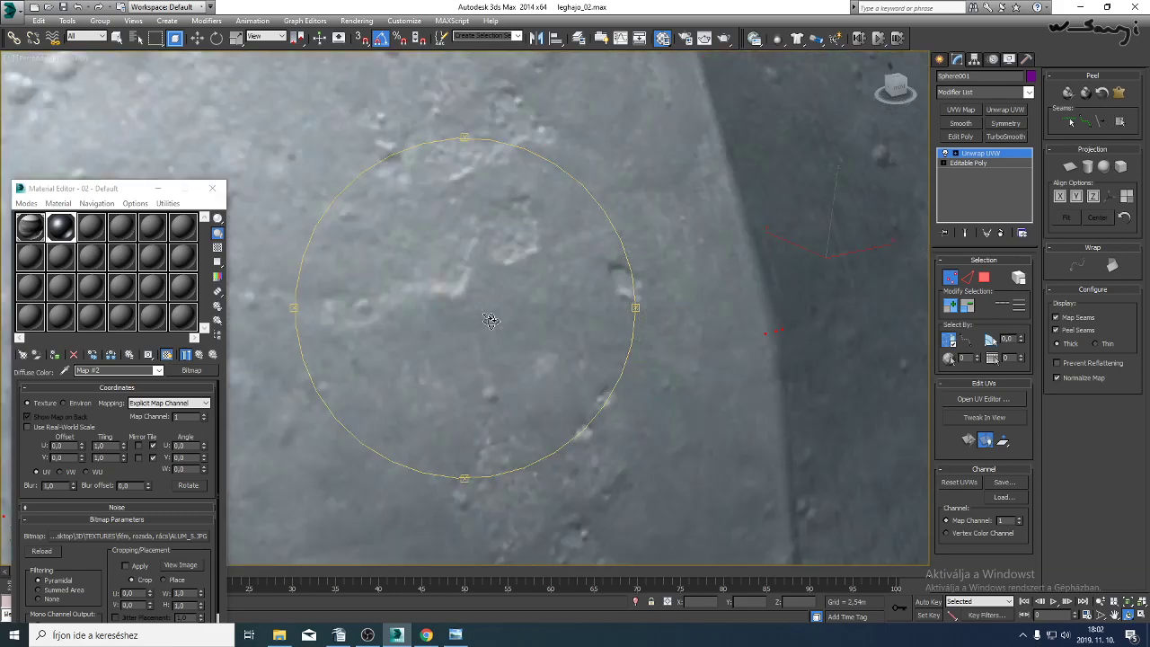
scroll(521, 316, "down", 6)
middle_click_drag(509, 313, 339, 357, "alt")
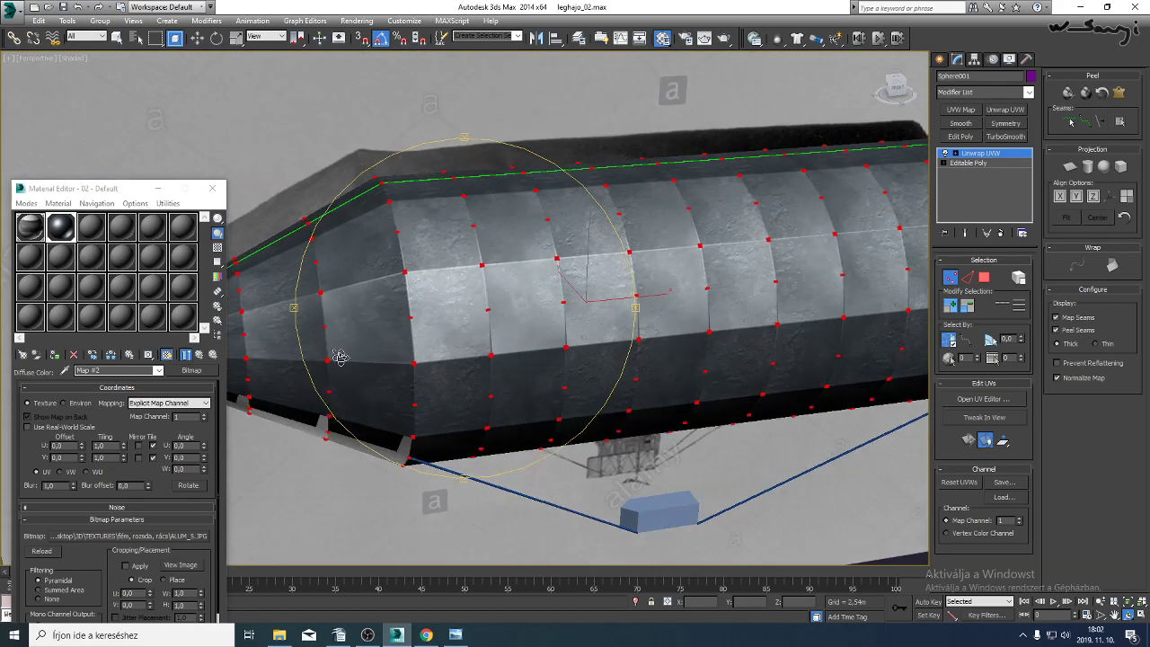
Replace the hull material's diffuse bitmap with ALUM_4.JPG and compare the source image's scratch direction with the hull.
left_click(171, 540)
double_click(290, 194)
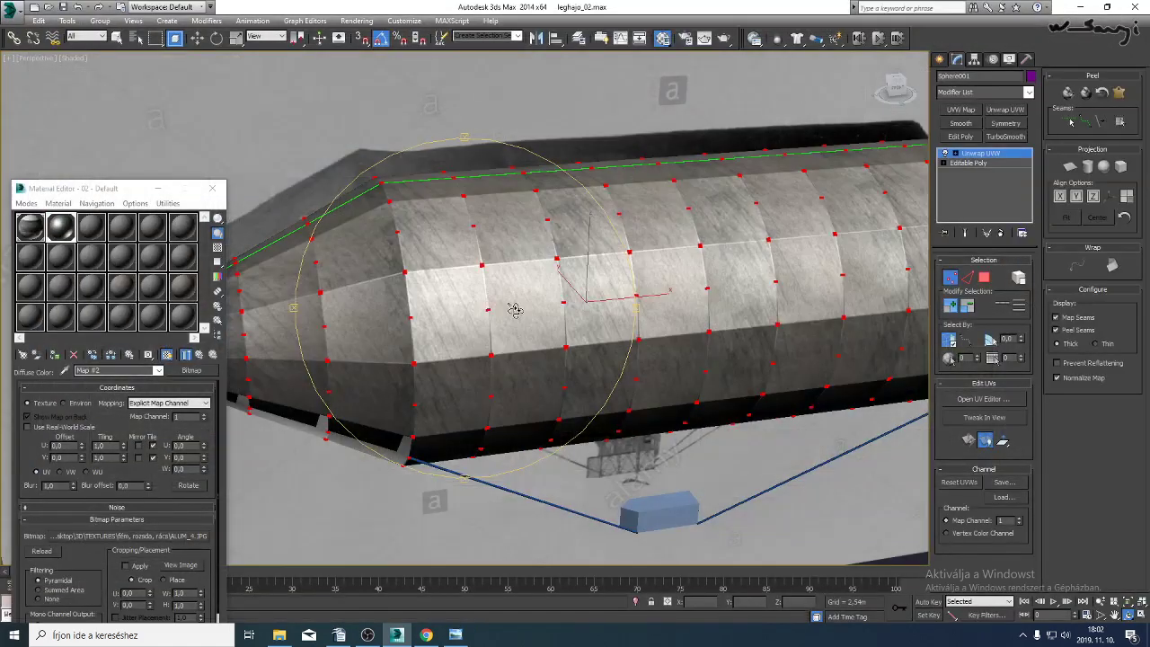
scroll(495, 311, "up", 6)
middle_click_drag(495, 315, 511, 360)
left_click(195, 567)
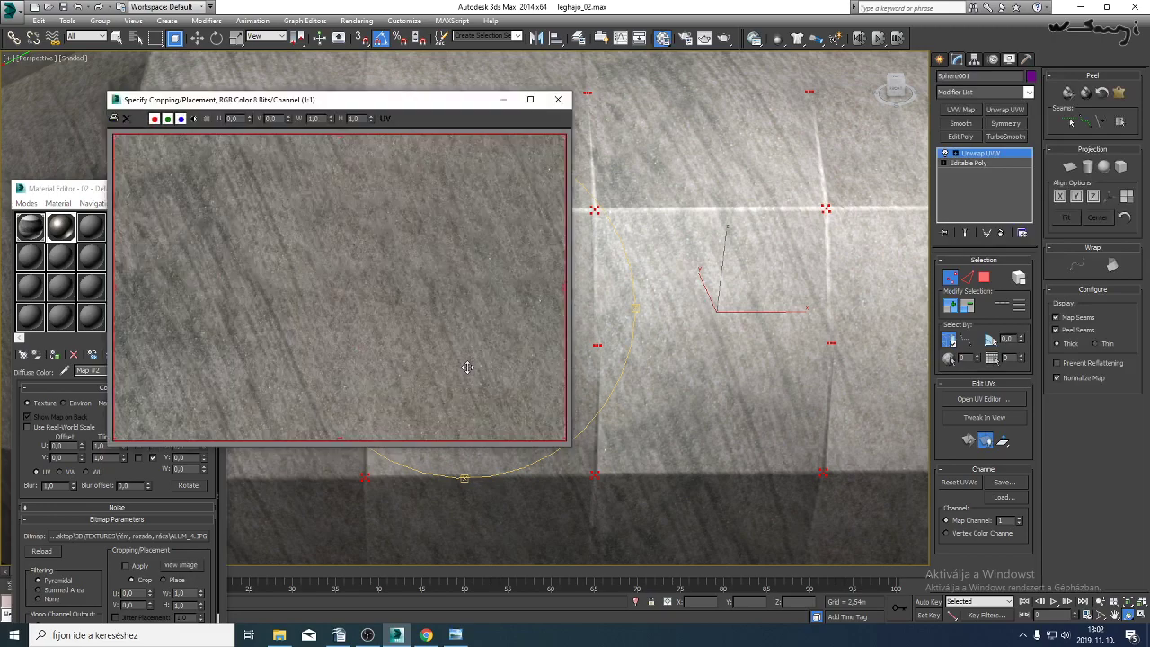
left_click(559, 100)
scroll(541, 292, "down", 6)
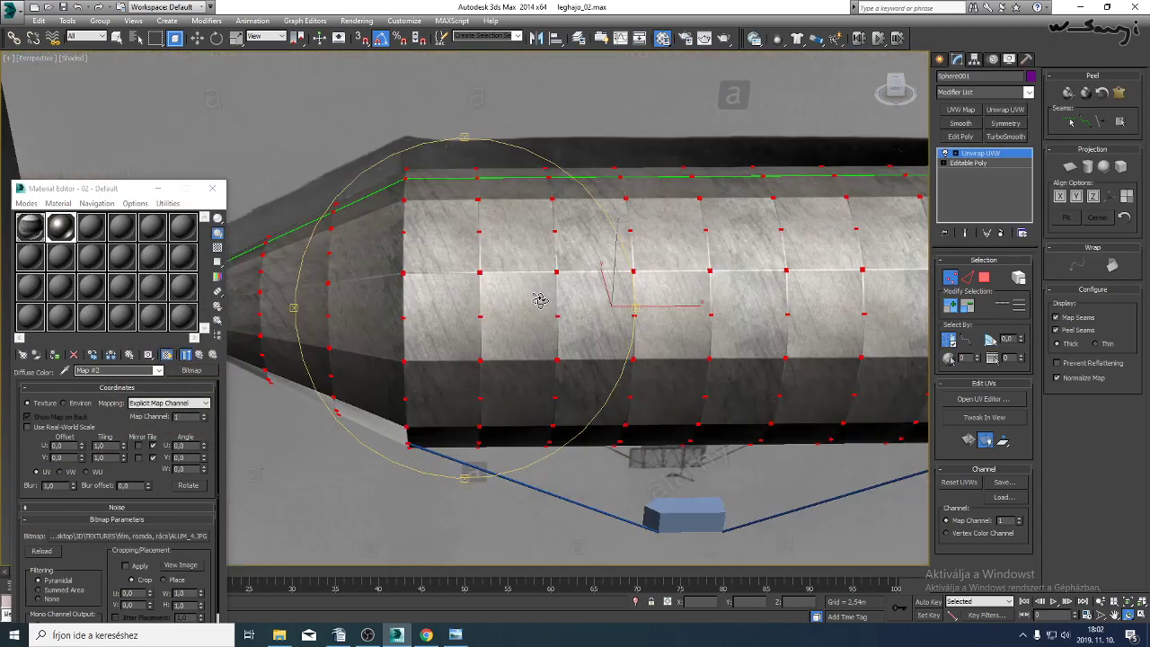
mouse_move(564, 300)
middle_mouse_down("alt")
mouse_move(548, 278)
mouse_move(552, 297)
middle_mouse_up("alt")
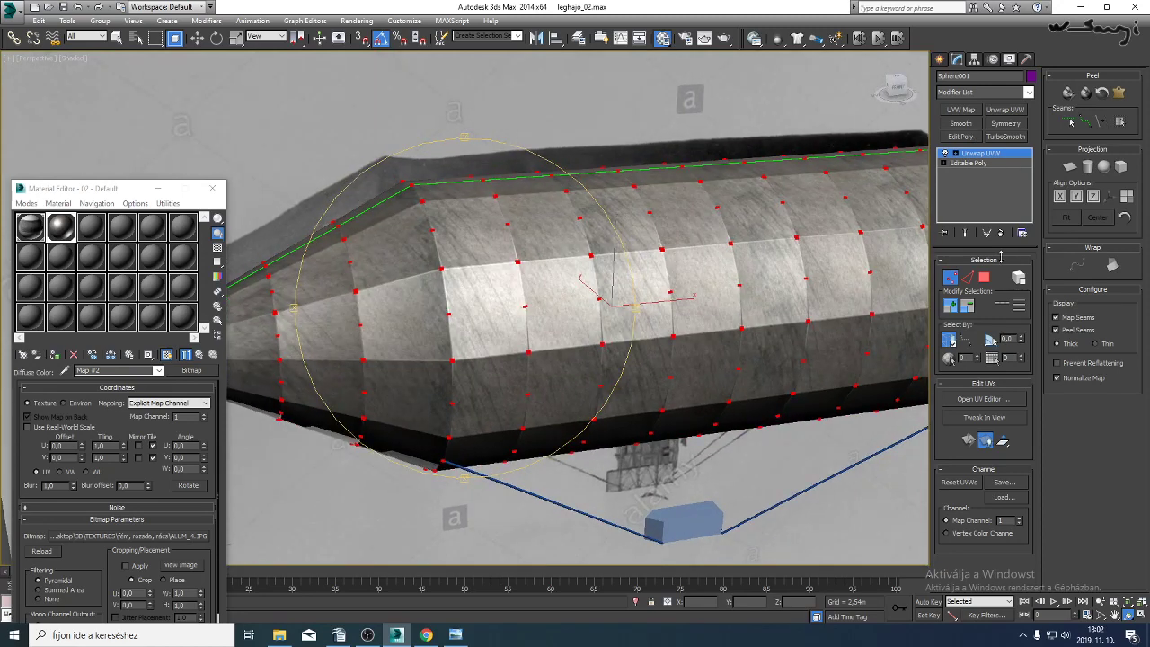
Rotate all of the hull's UVs in the UV editor so the ALUM_4.JPG scratches run along the hull's length.
left_click(997, 401)
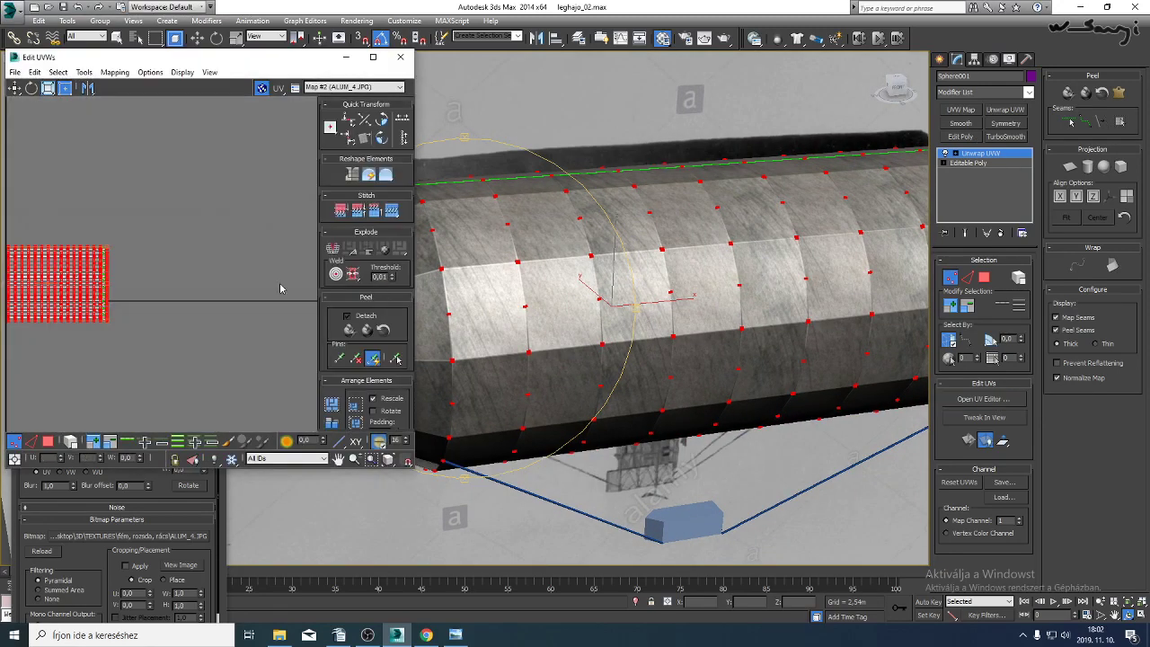
middle_click_drag(166, 268, 67, 277)
scroll(65, 278, "up", 5)
scroll(66, 278, "down", 6)
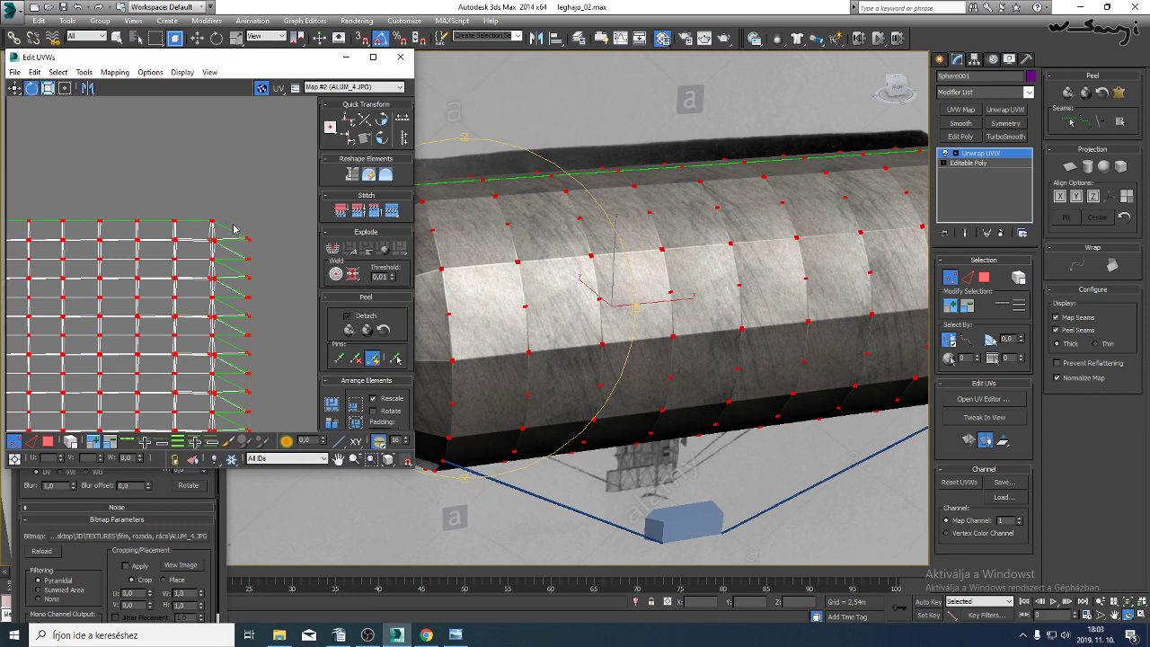
left_click_drag(210, 216, 271, 422)
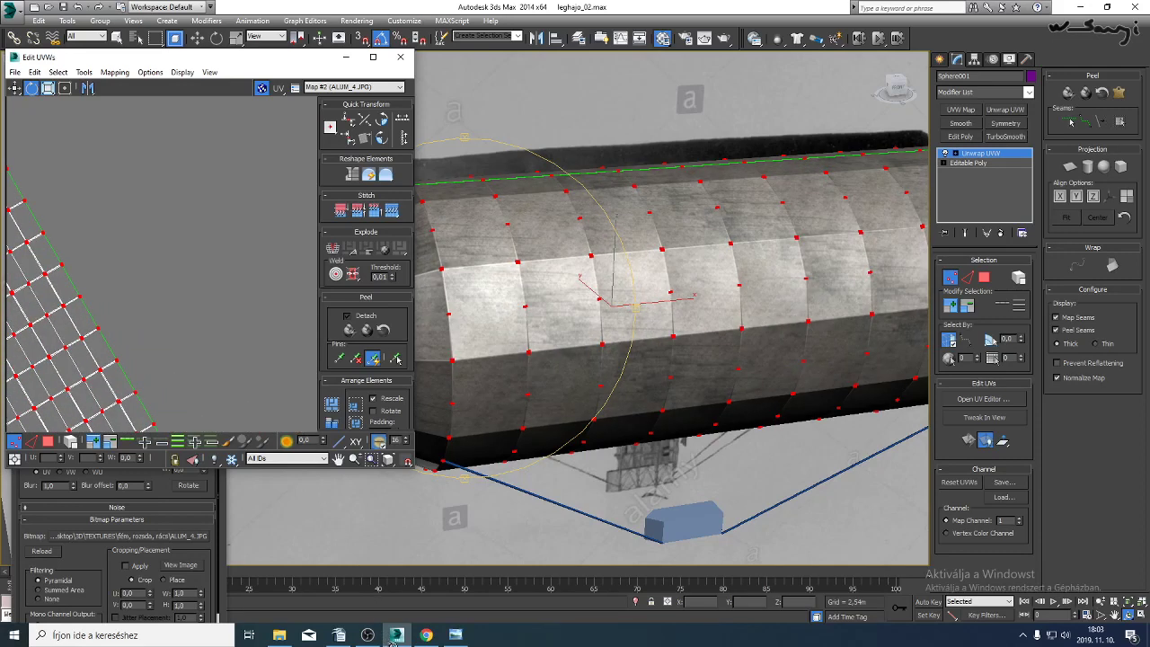
middle_click_drag(221, 427, 210, 350)
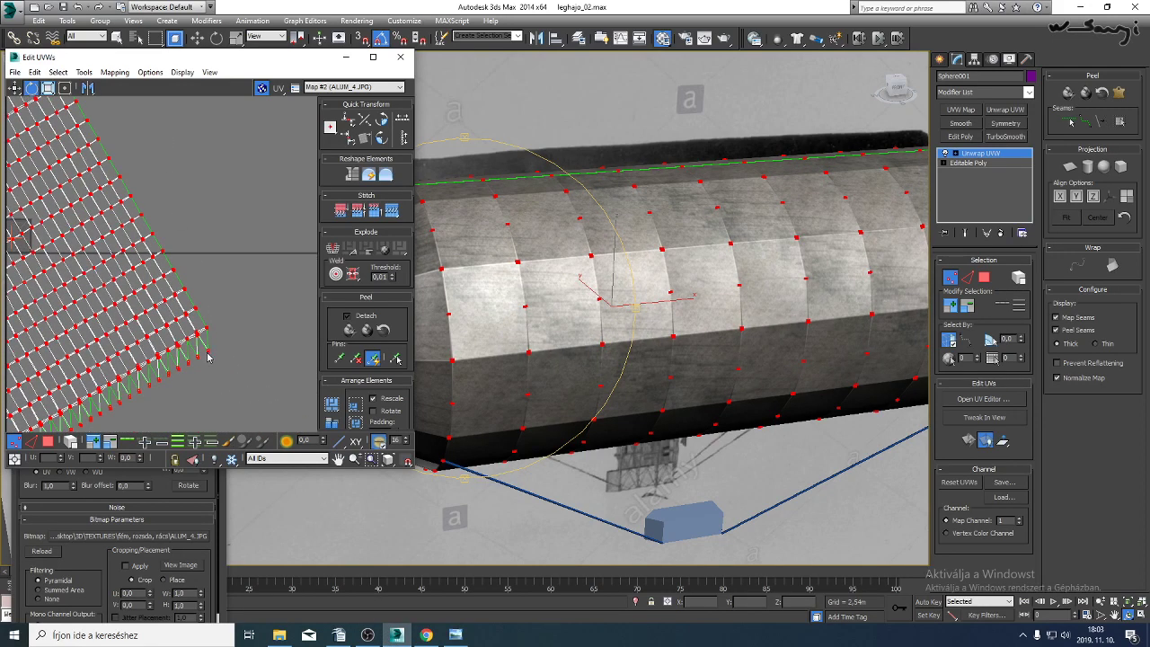
left_click_drag(208, 356, 192, 360)
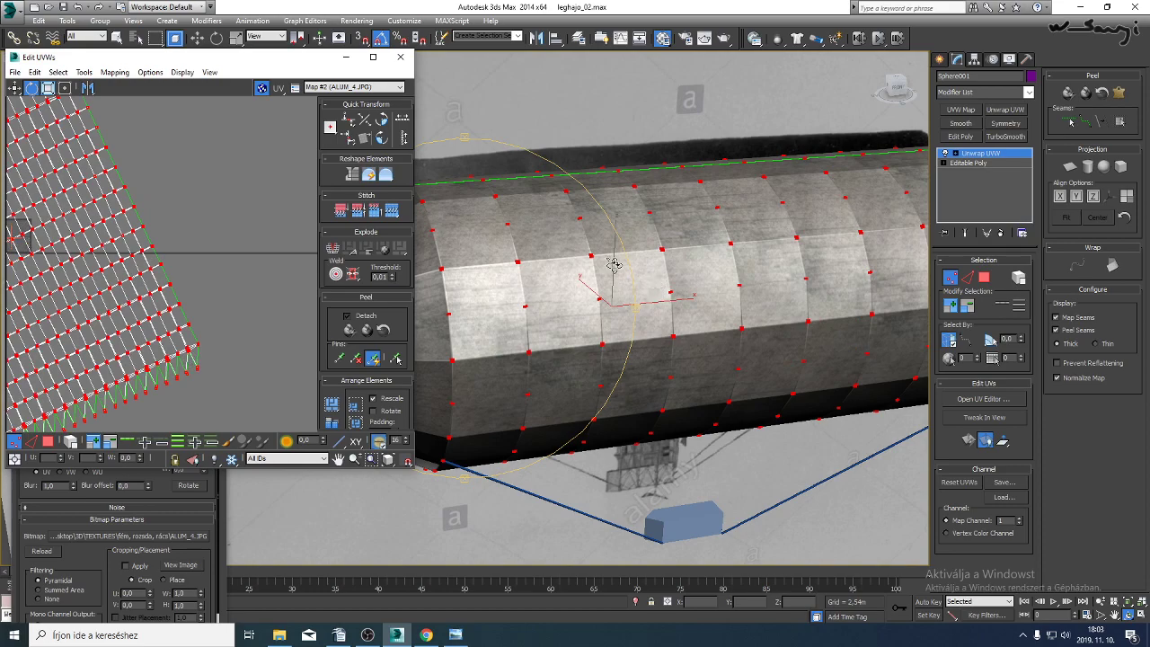
Examine the rotated scratches along the hull up close and from a distance, and close the UV editor.
middle_click_drag(614, 264, 542, 345, "alt")
scroll(561, 286, "up", 10)
scroll(559, 307, "down", 10)
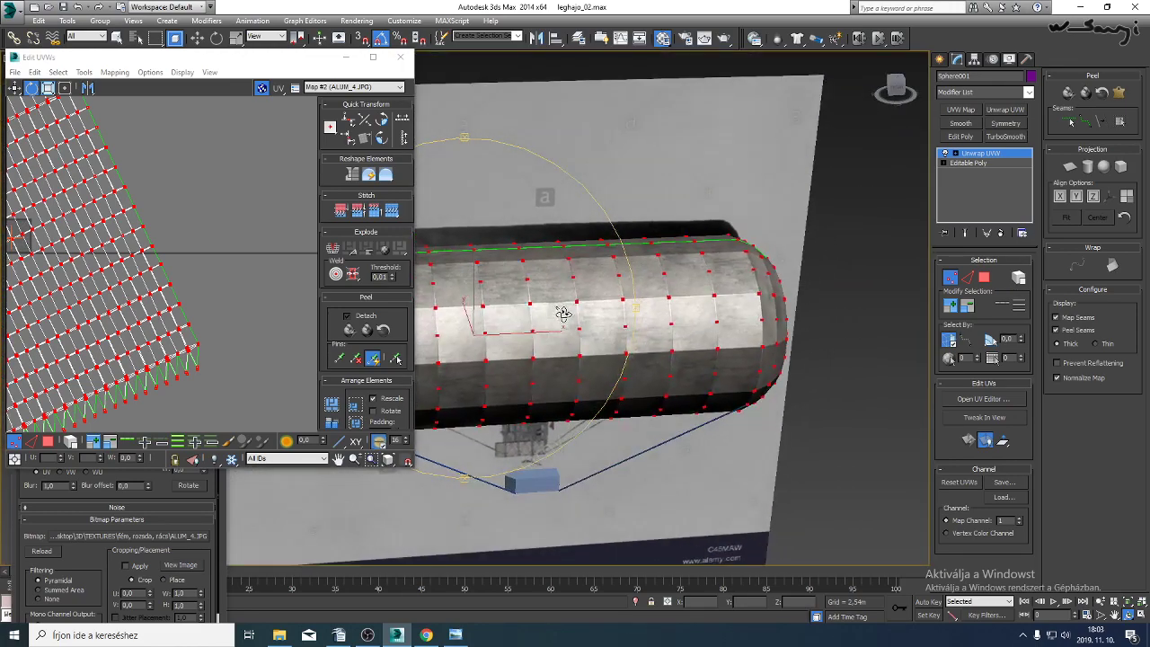
middle_click_drag(594, 307, 555, 313, "alt")
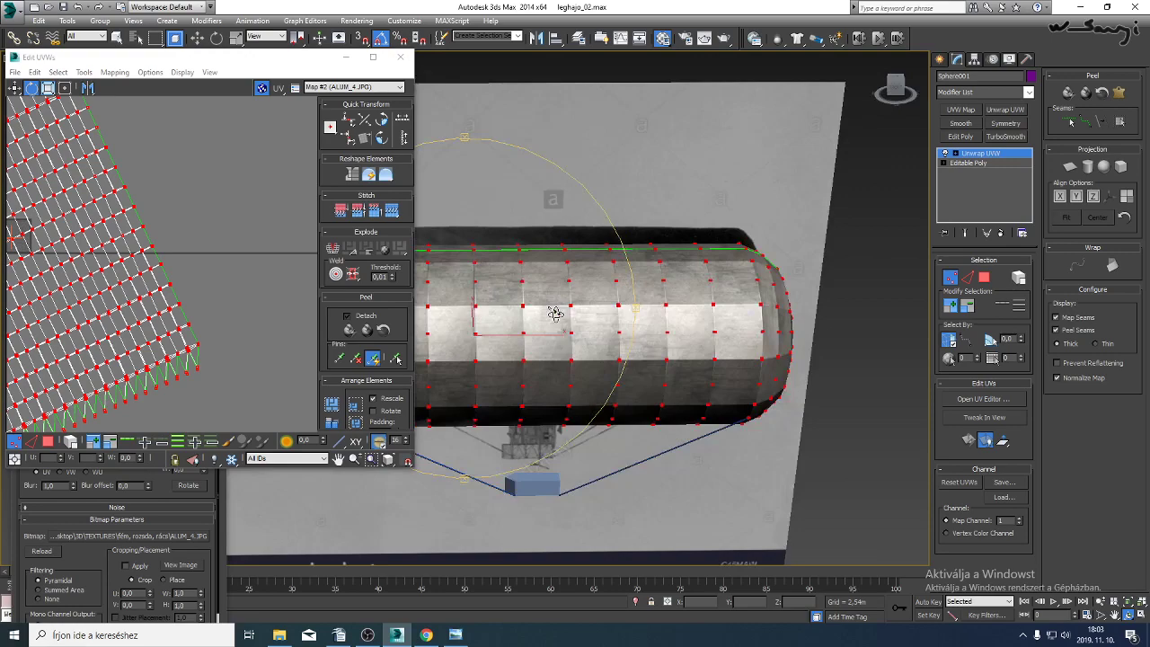
scroll(555, 313, "up", 6)
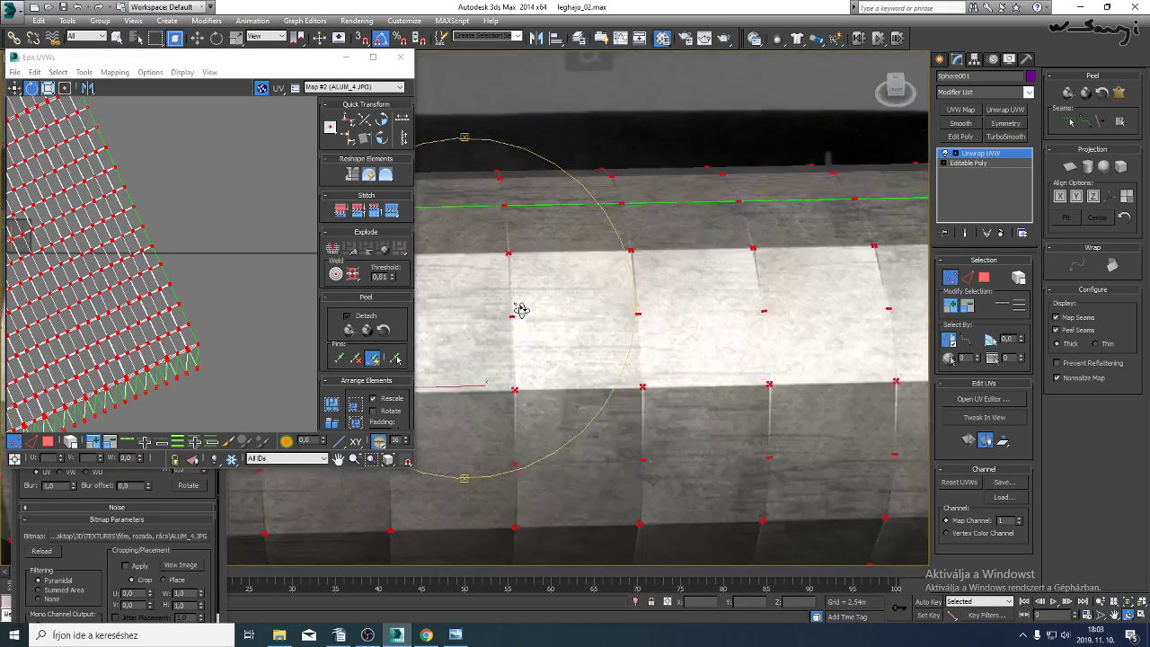
left_click_drag(522, 310, 509, 280)
left_click(400, 56)
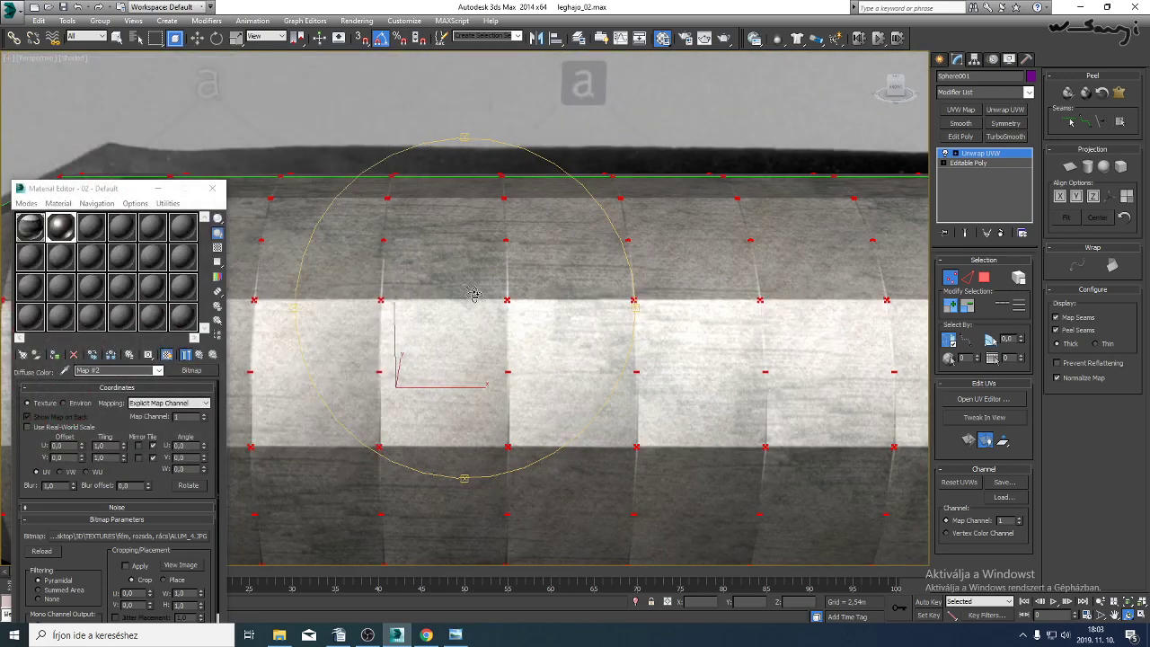
Preview armour01.jpg at full size as a candidate diffuse bitmap and compare it with ALUM_1.JPG.
left_click(162, 538)
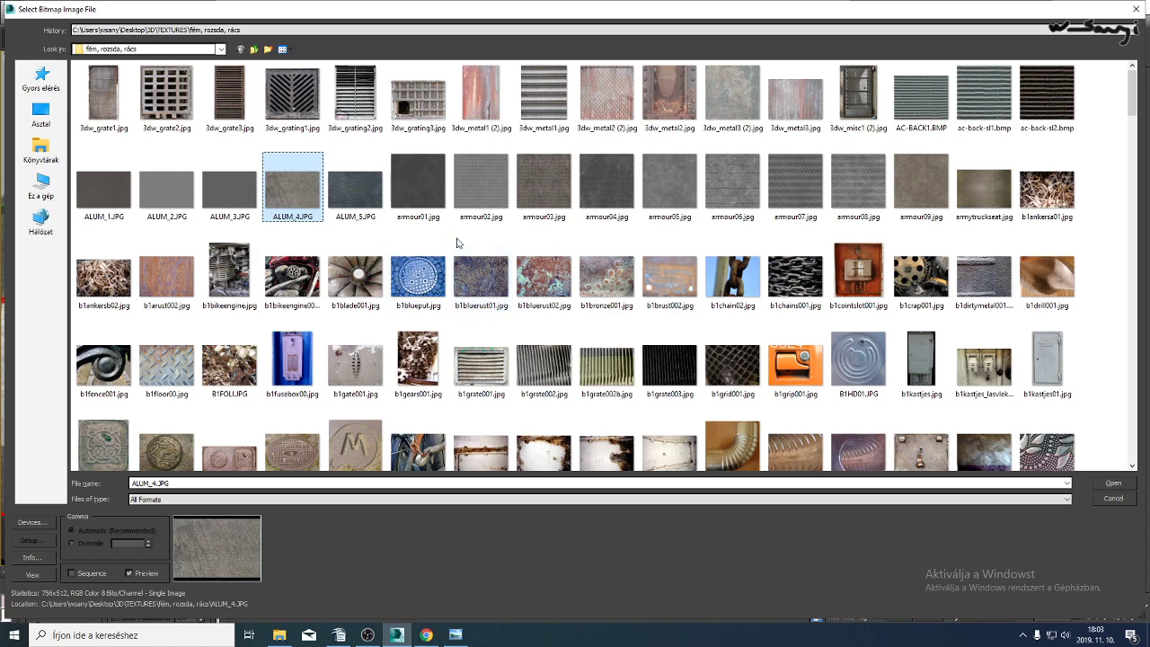
right_click(414, 201)
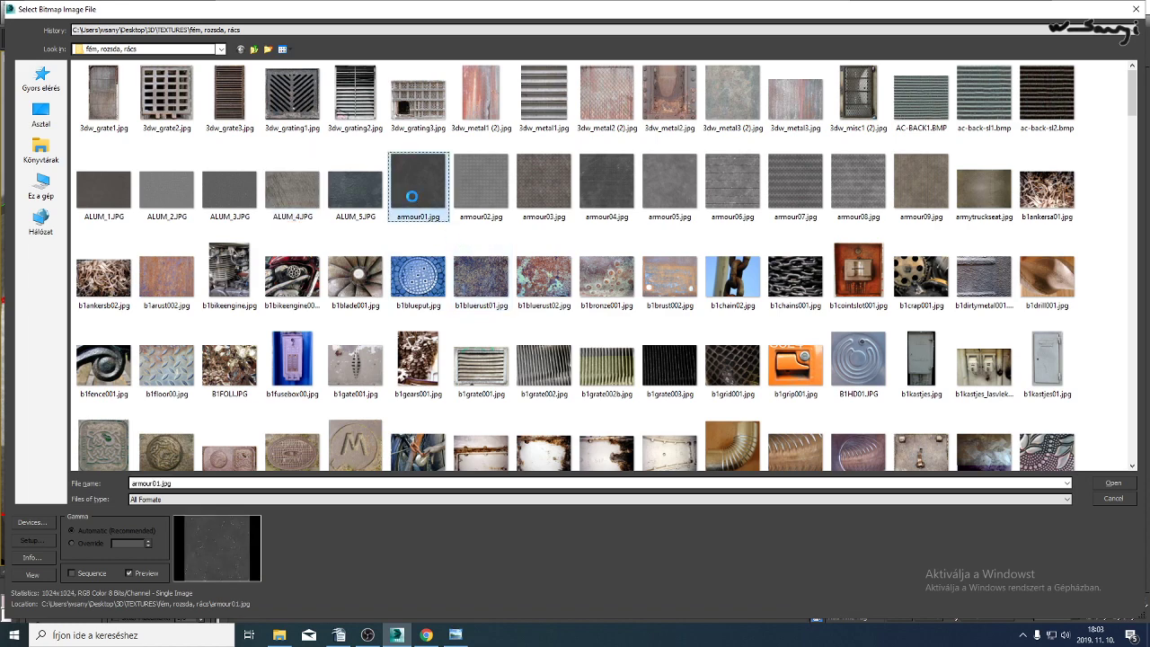
left_click(456, 224)
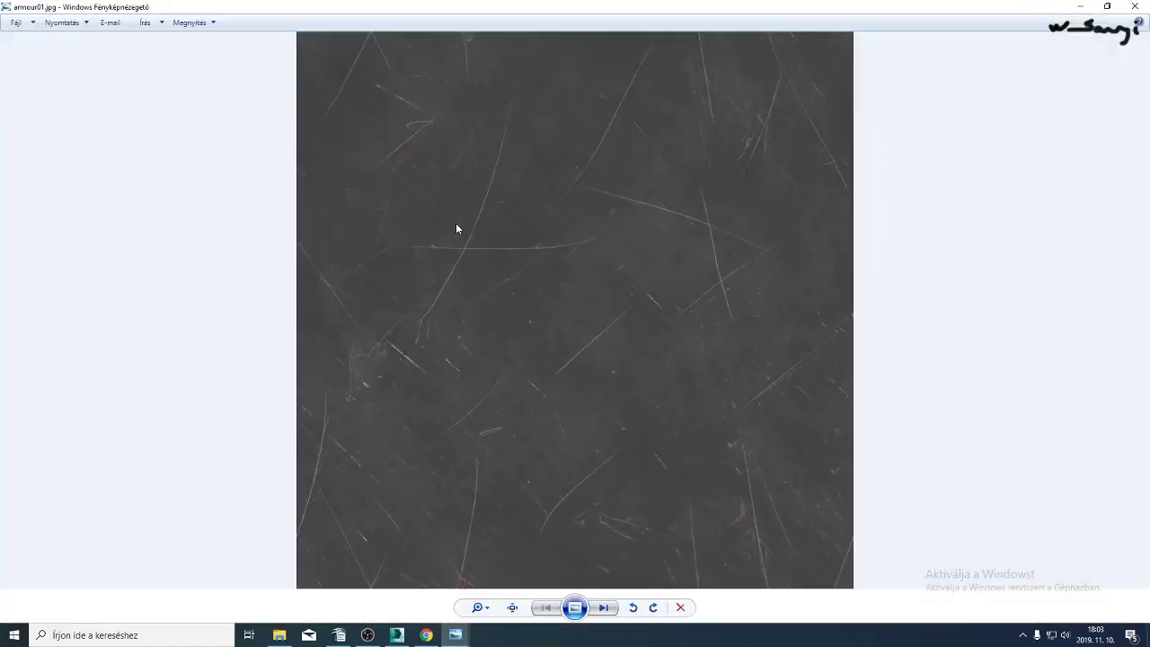
left_click(1136, 7)
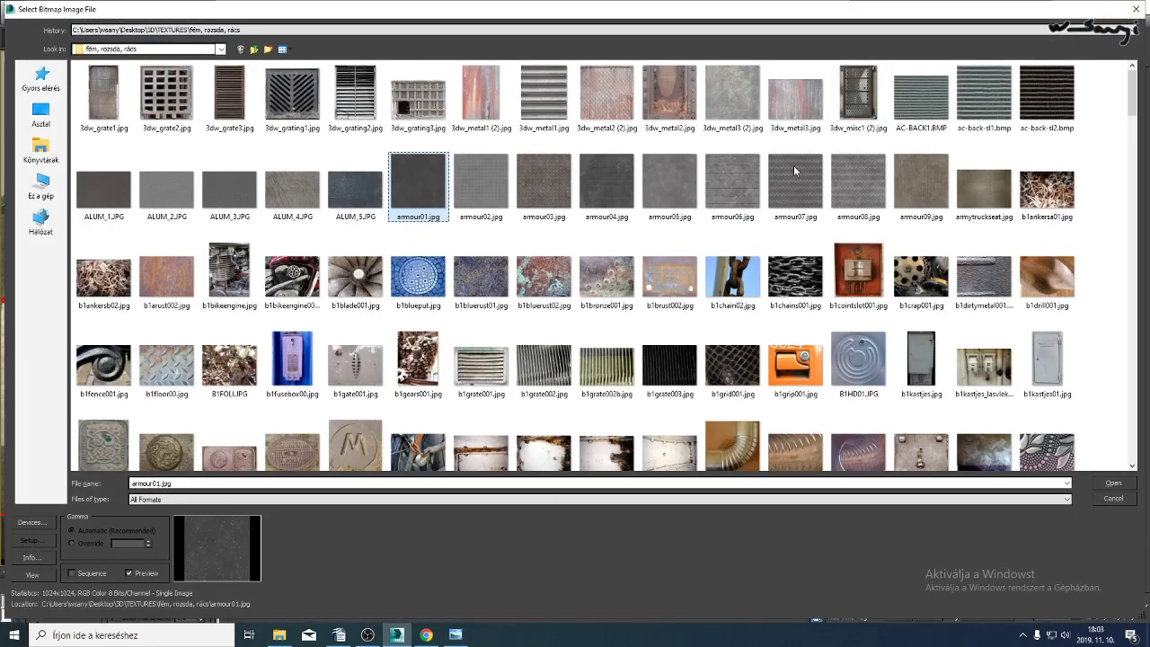
left_click(100, 197)
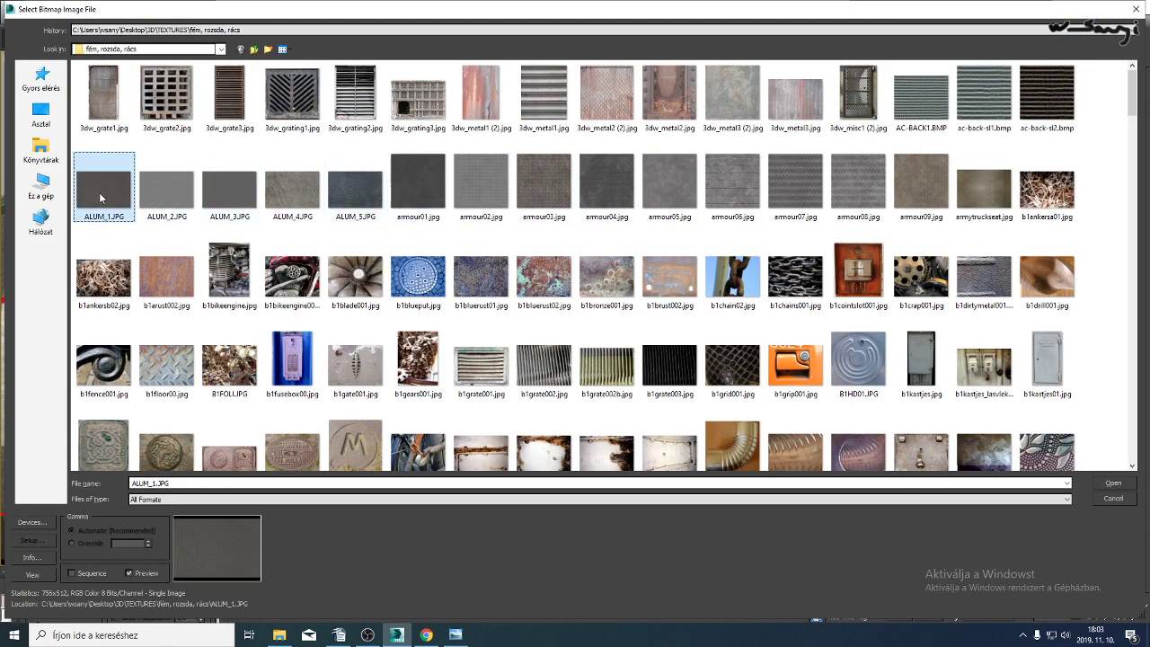
left_click(417, 186)
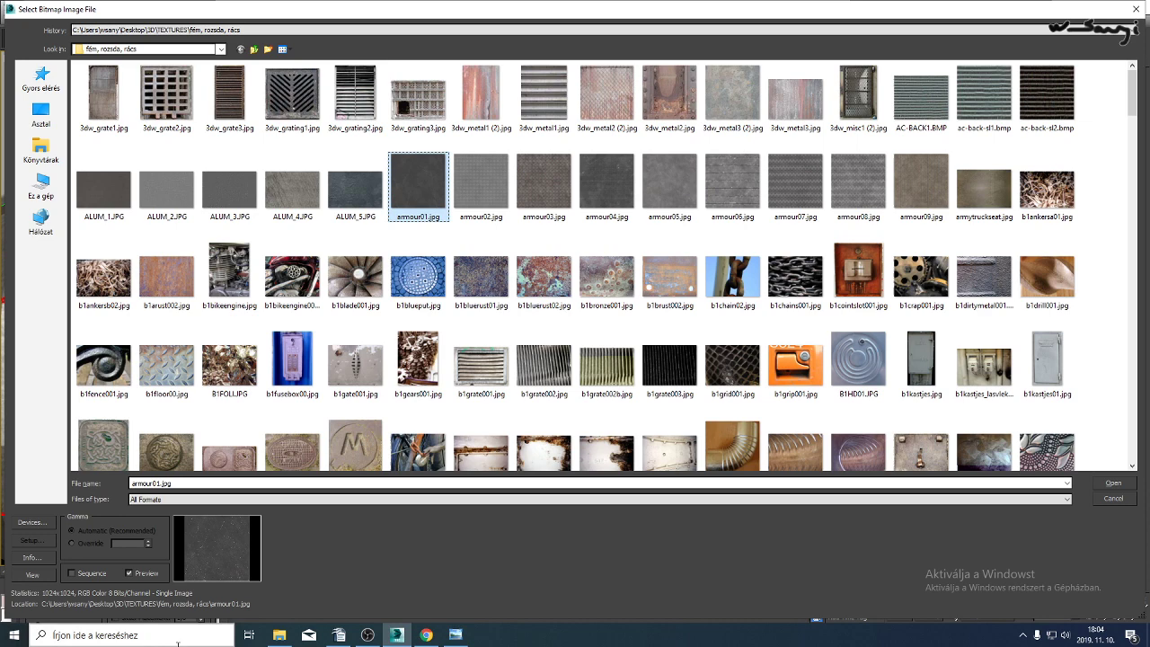
Switch to File Explorer and move the folders zeppelin to zeppelin4 from folder 18 into 3D\FREE MODELS, skipping files that already exist there.
left_click(280, 634)
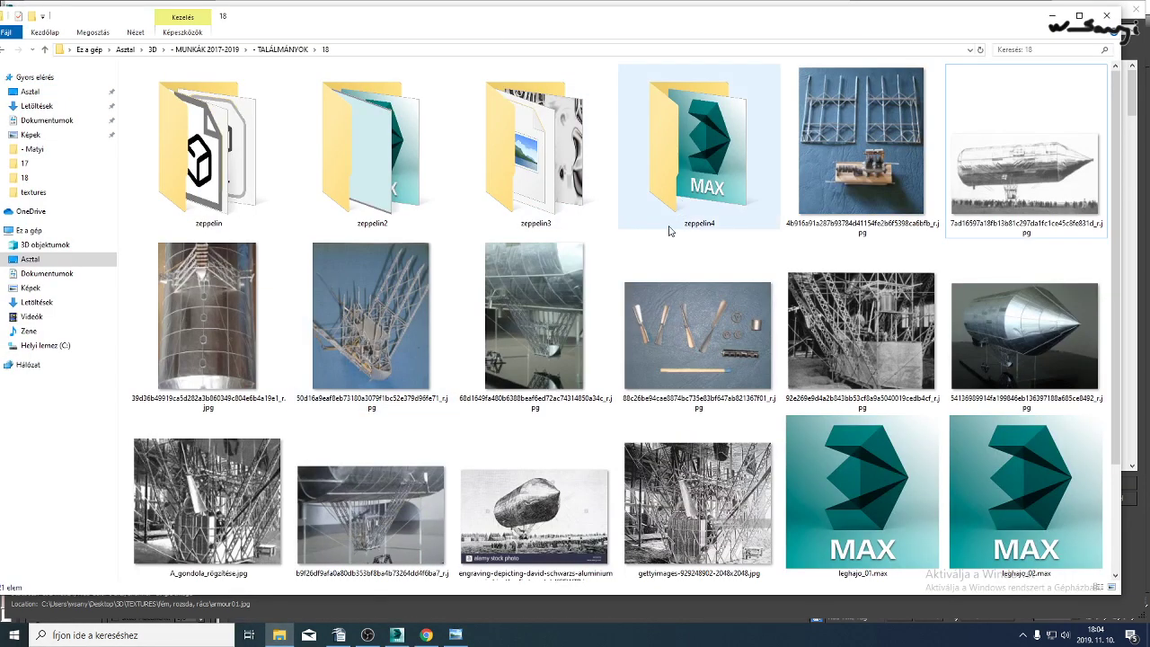
left_click(229, 180)
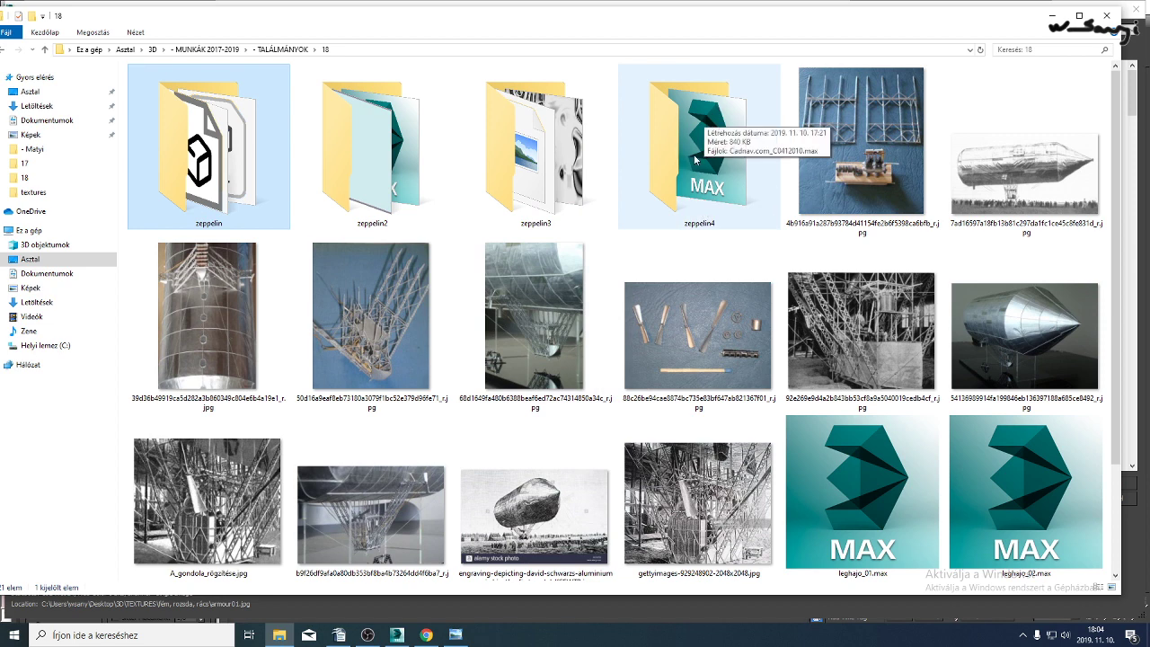
left_click(709, 166, "shift")
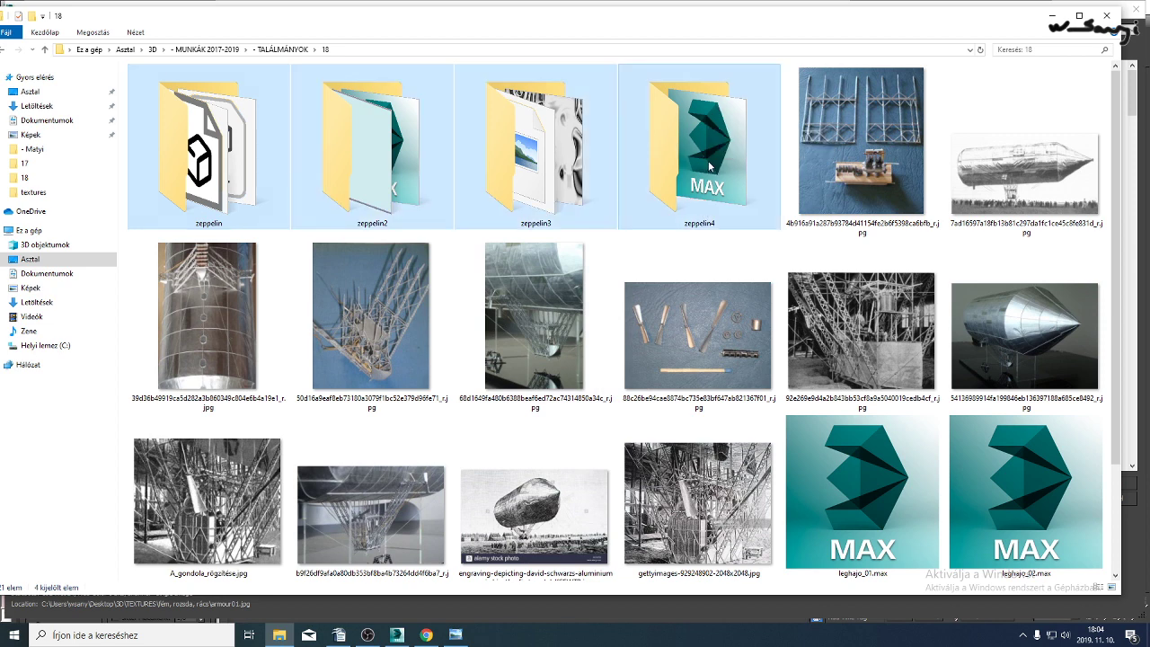
key("ctrl+x")
left_click(205, 51)
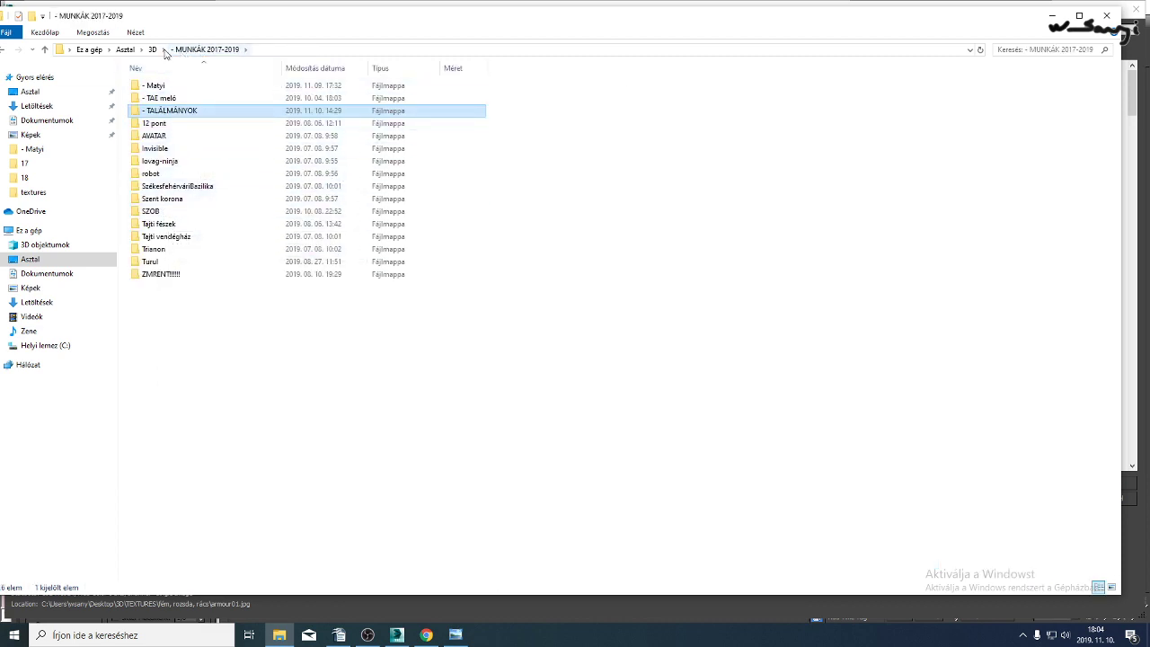
left_click(159, 50)
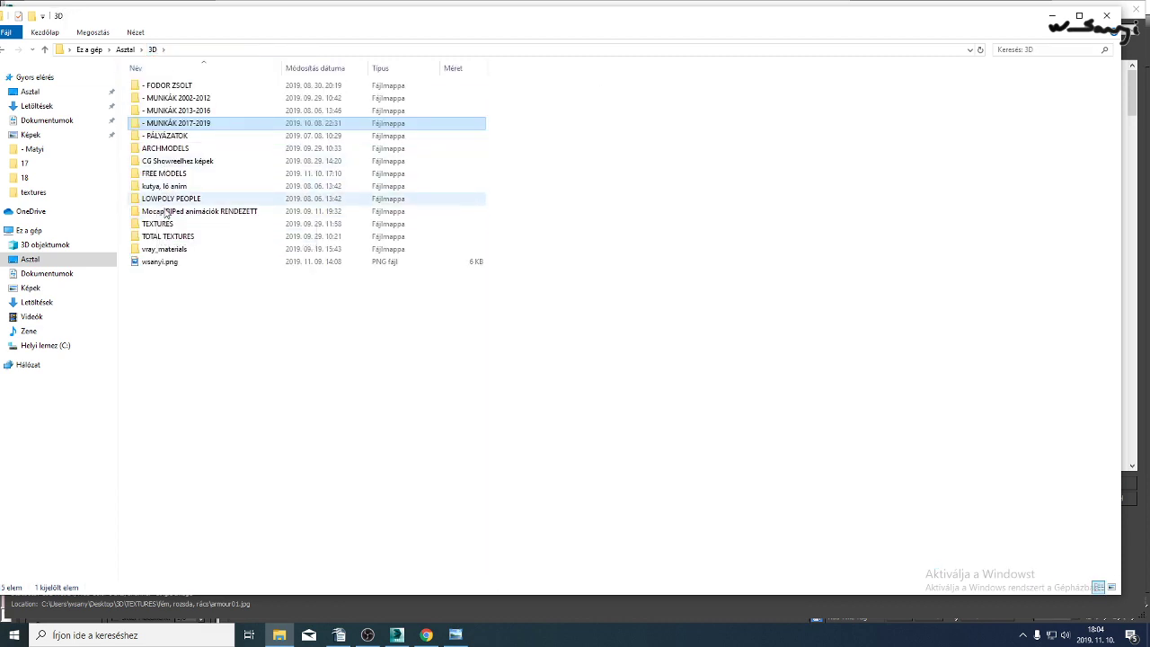
double_click(158, 174)
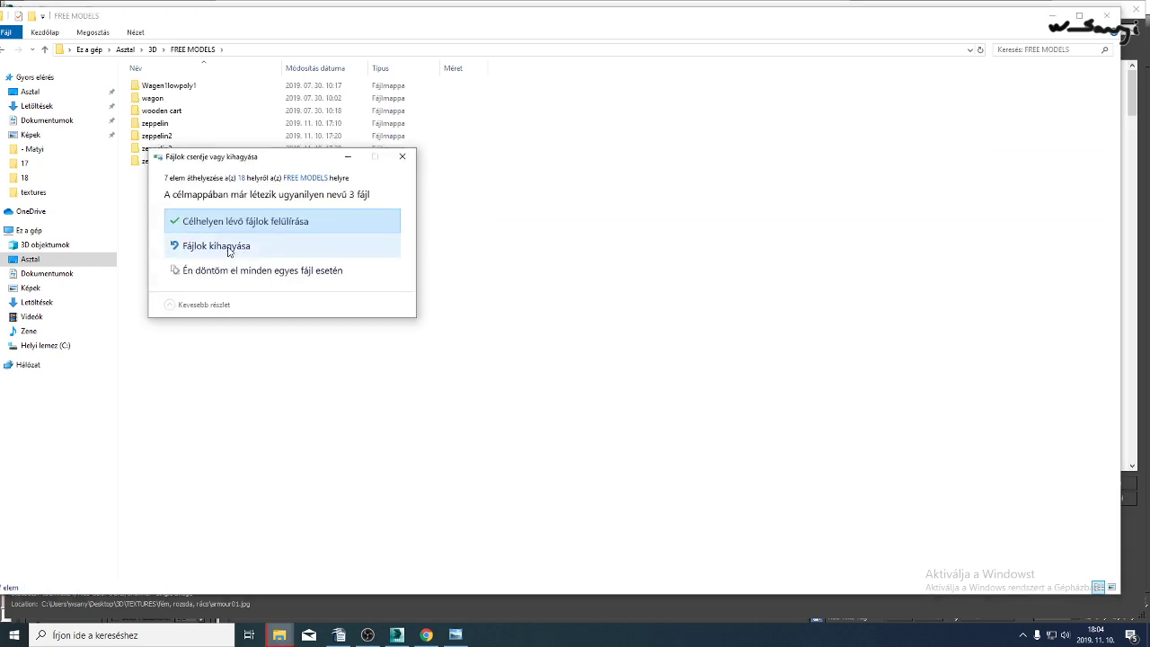
left_click(228, 248)
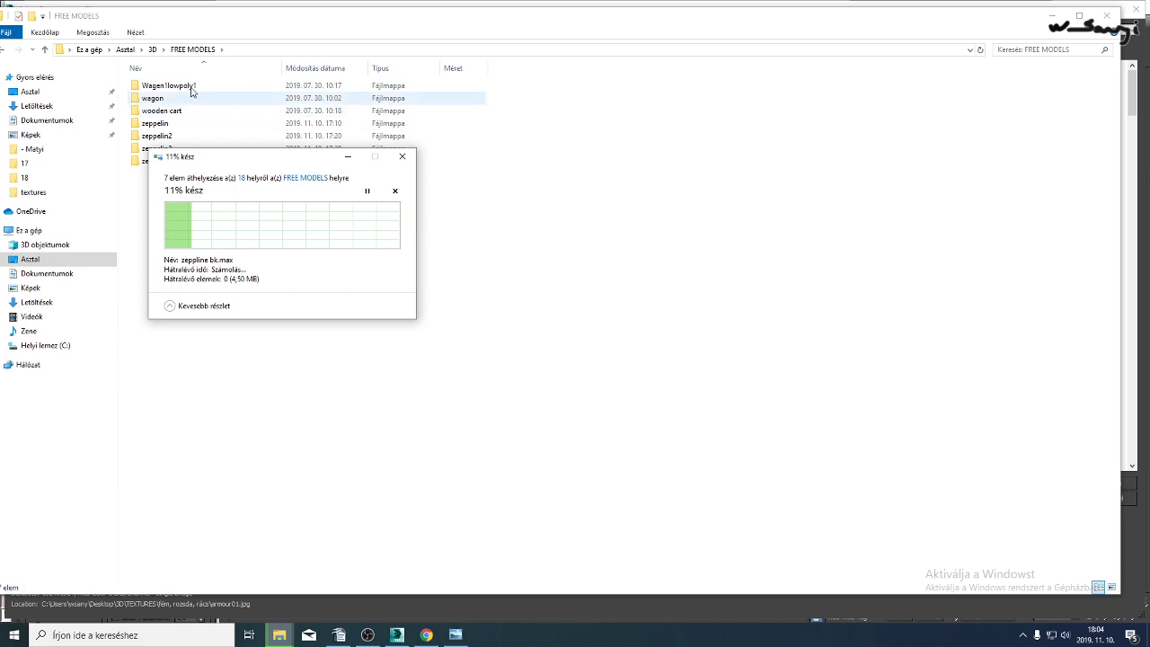
Go back to folder 18 under 3D\- MUNKÁK 2017-2019\- TALÁLMÁNYOK and delete the leftover zeppelin folder from it.
left_click_drag(216, 115, 301, 190)
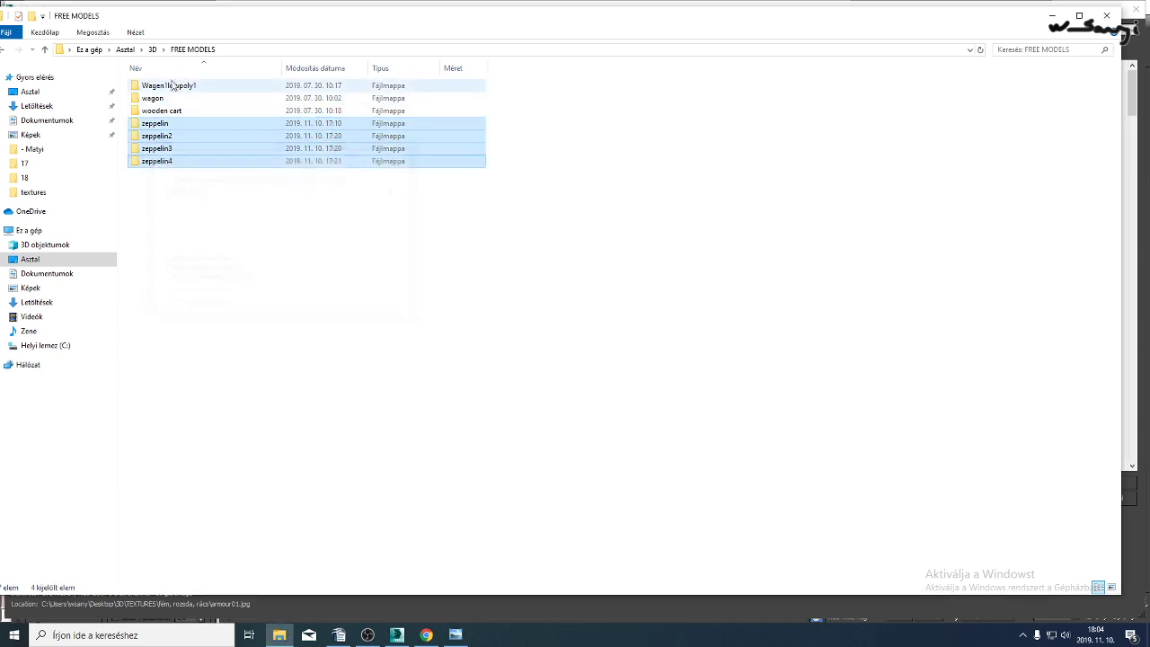
left_click(152, 49)
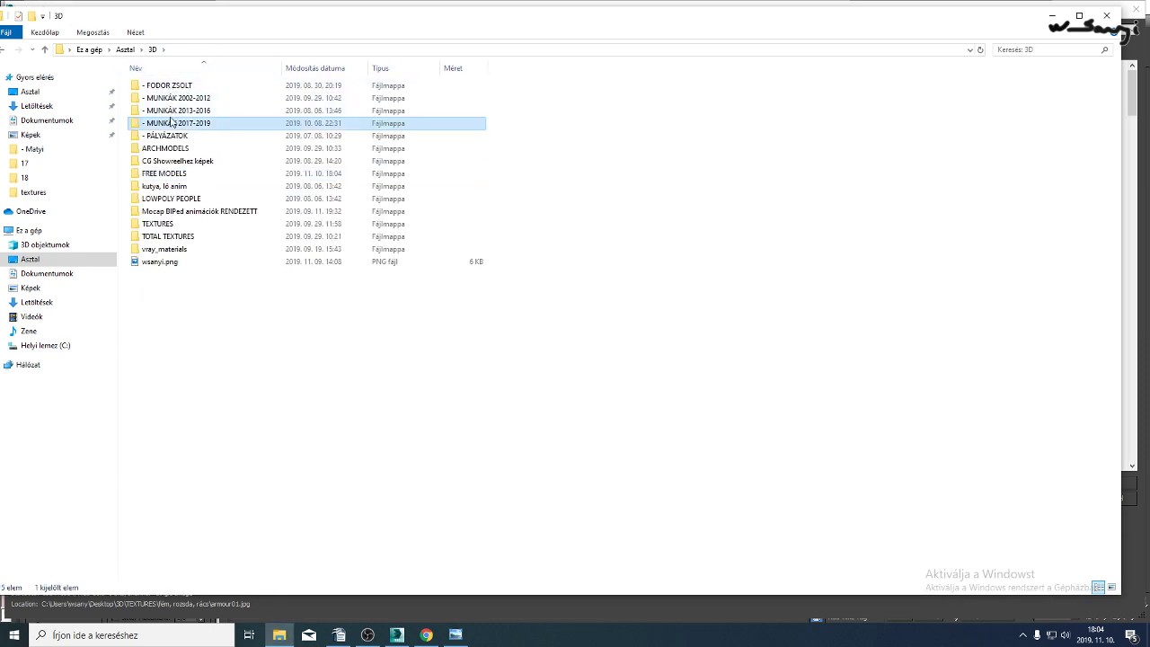
double_click(173, 123)
double_click(171, 123)
double_click(146, 262)
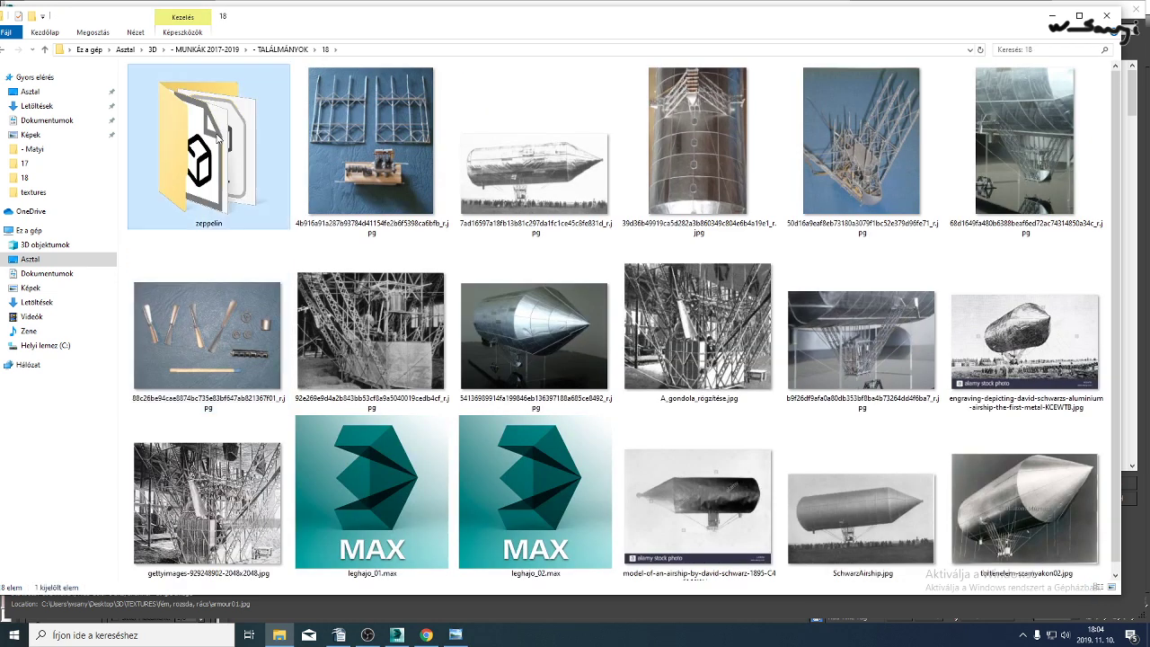
key("Delete")
Create a new folder named textures inside folder 18.
right_click(1047, 468)
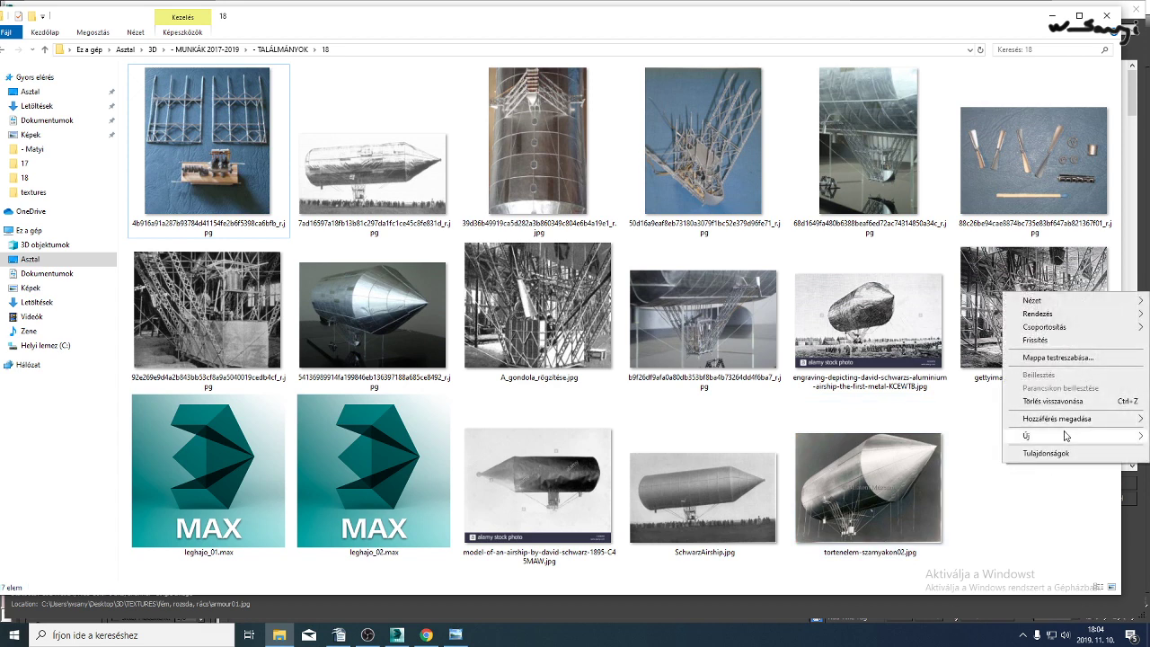
mouse_move(1066, 436)
left_click(931, 440)
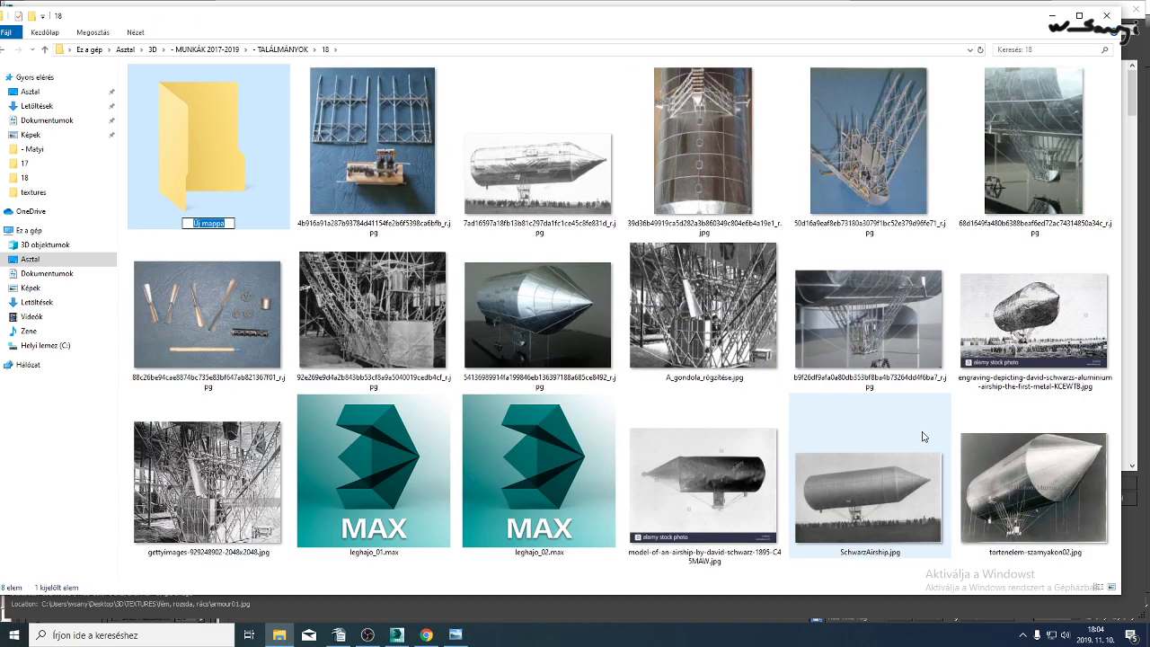
type("textures")
key("Return")
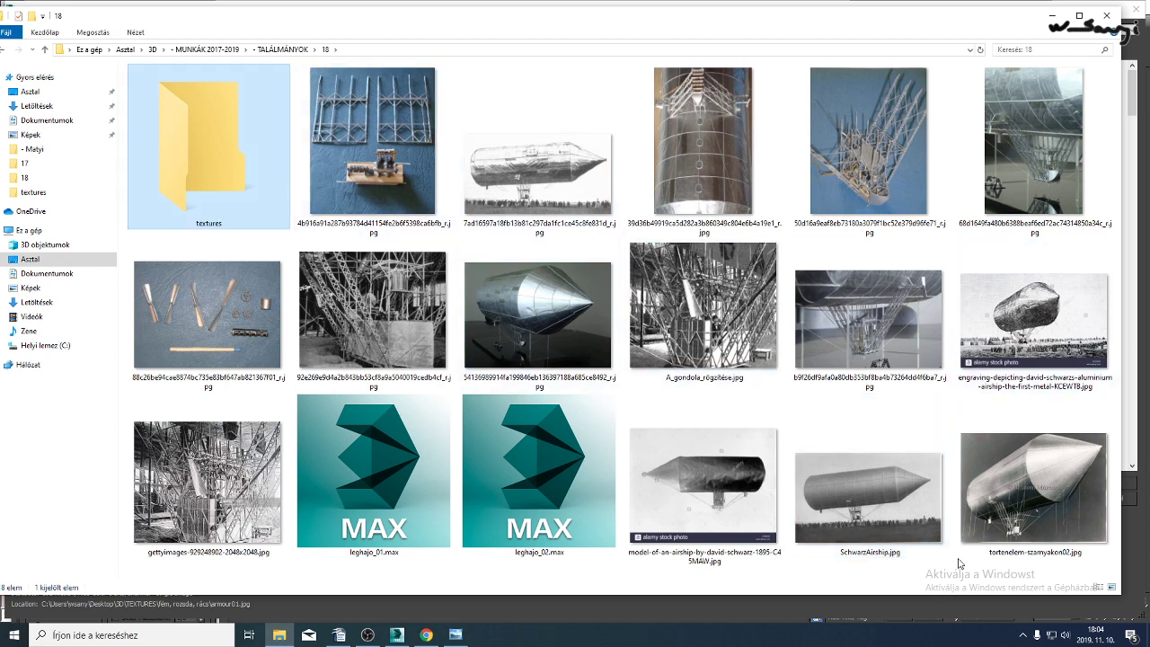
Show folder 18's contents with smaller icons and create another new folder named refs in it.
left_click_drag(1124, 549, 1141, 549)
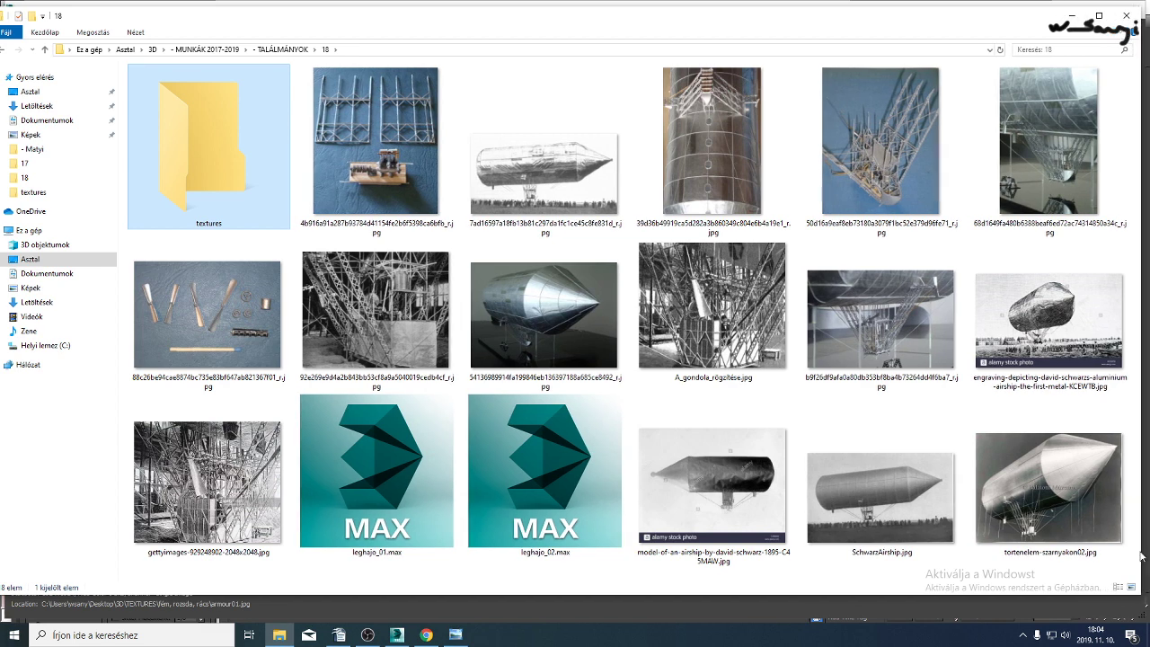
right_click(950, 416)
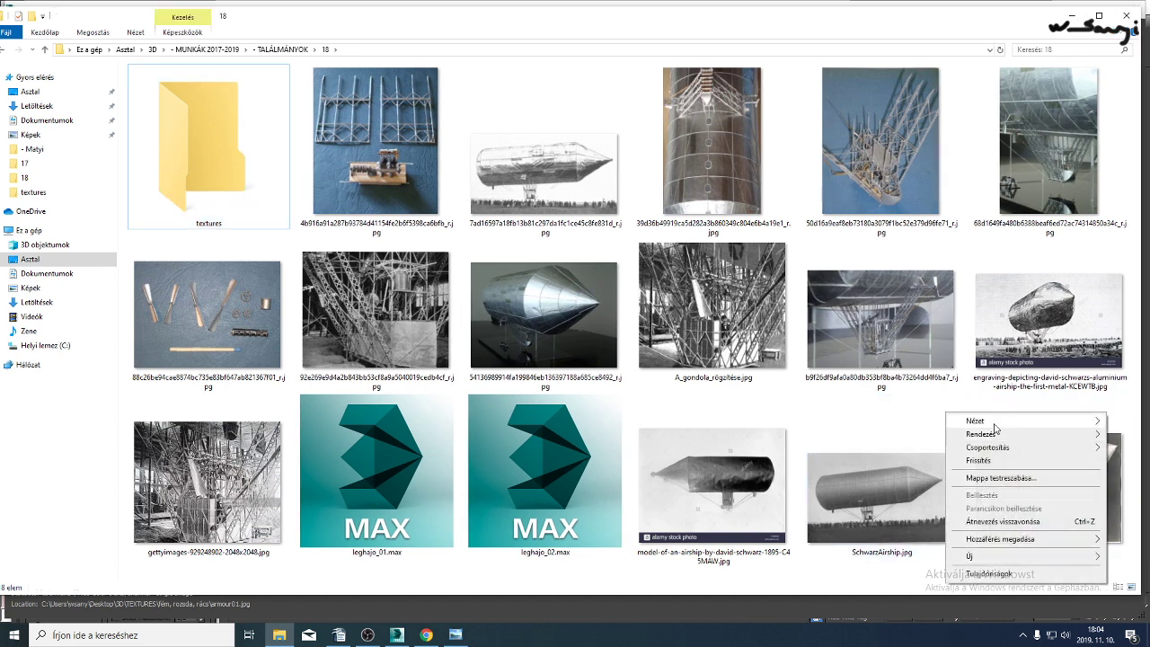
mouse_move(993, 424)
left_click(895, 435)
right_click(770, 326)
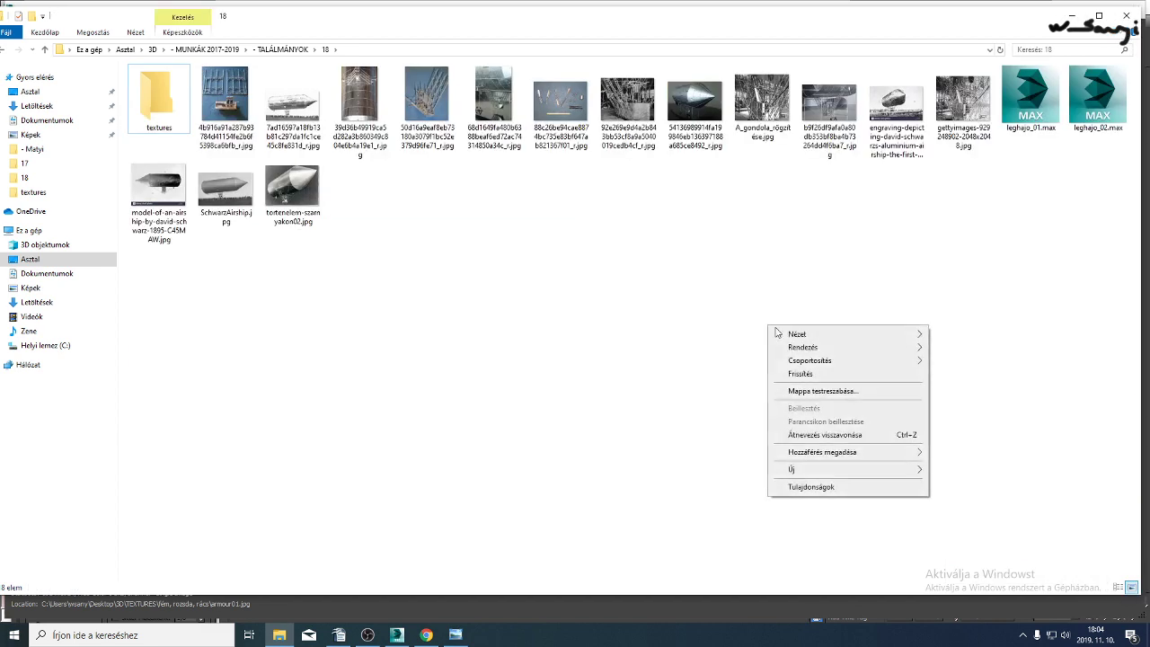
mouse_move(853, 469)
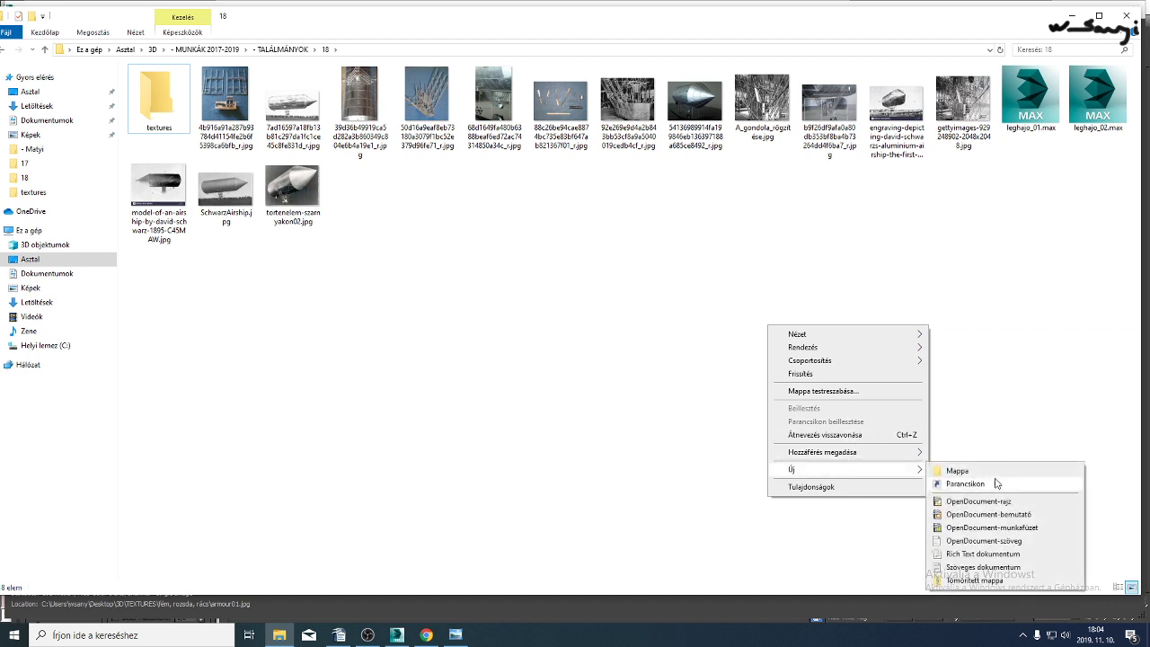
left_click(996, 471)
type("r")
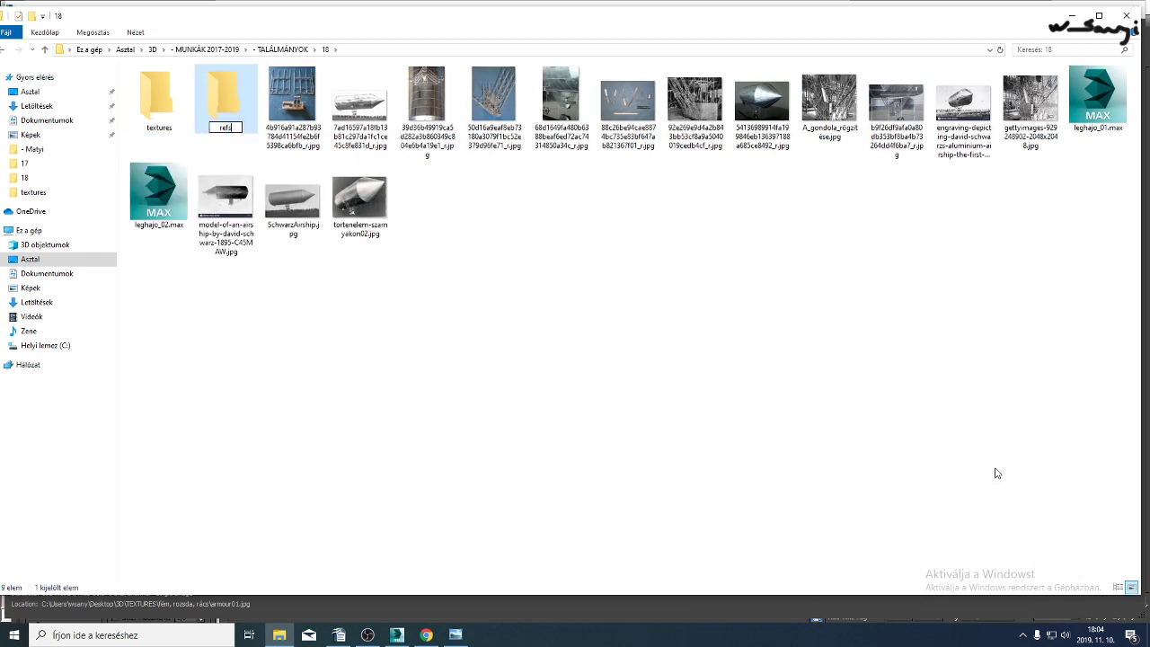
type("efs")
key("Return")
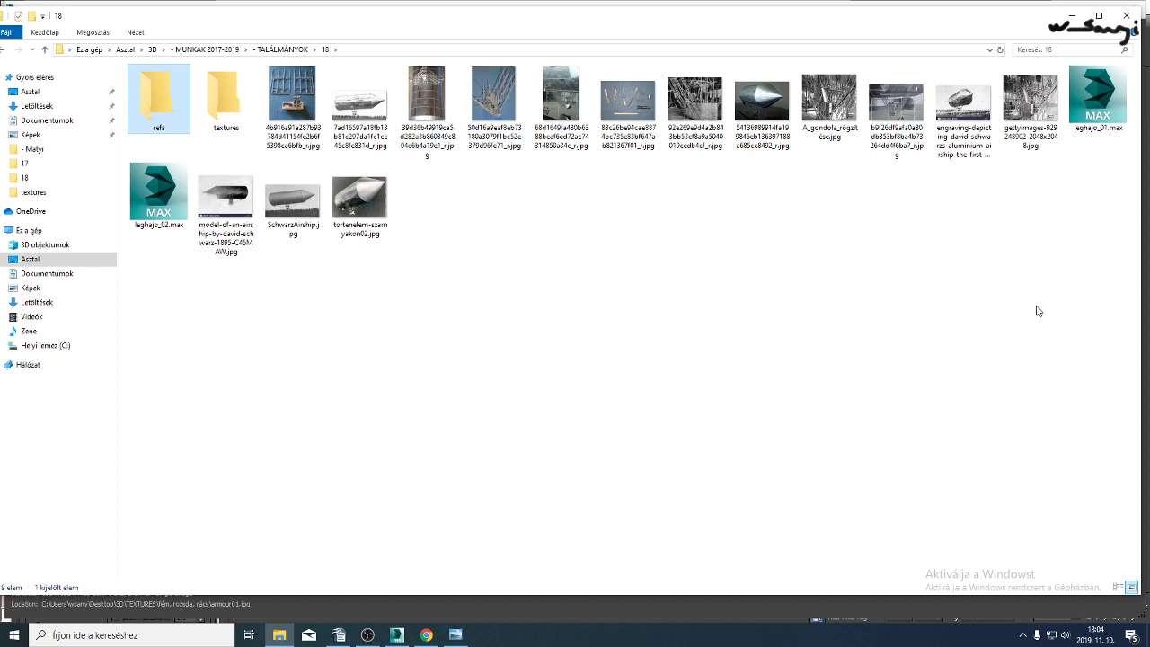
Move all the airship reference images from folder 18 into the refs folder, leaving the MAX files in place.
left_click_drag(1038, 311, 274, 65)
left_click_drag(286, 90, 140, 101)
left_click_drag(429, 108, 158, 103)
Open the empty textures folder beside the bitmap browser and copy armour01.jpg into it from the fém, rozsda, rács folder.
double_click(217, 111)
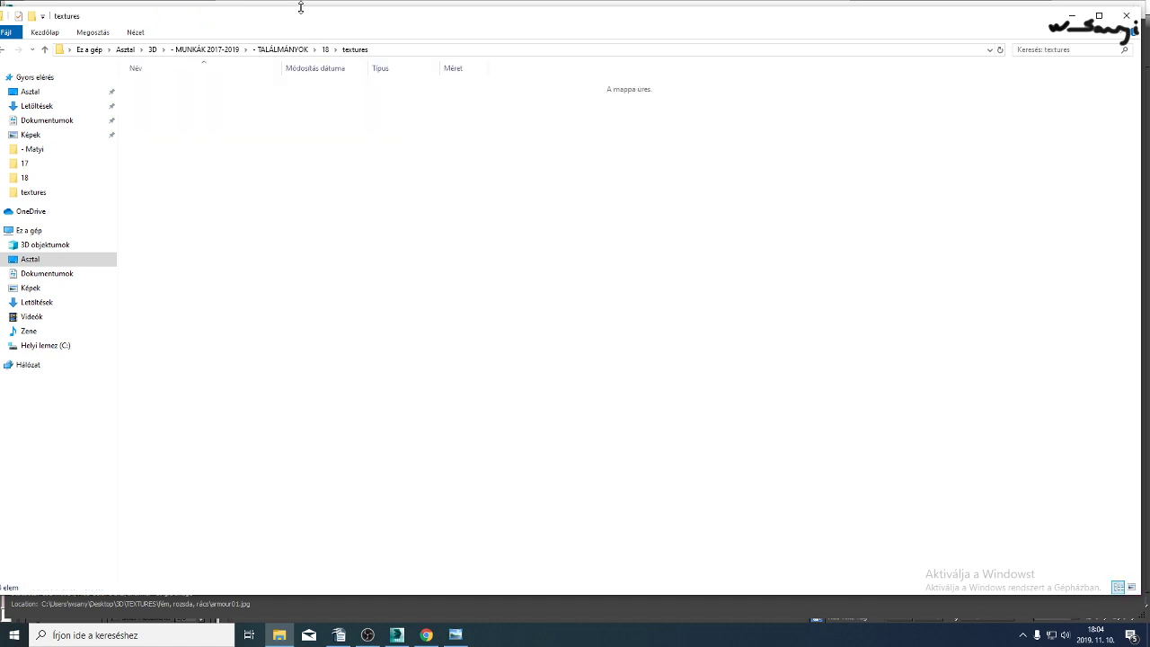
left_click_drag(291, 17, 308, 32)
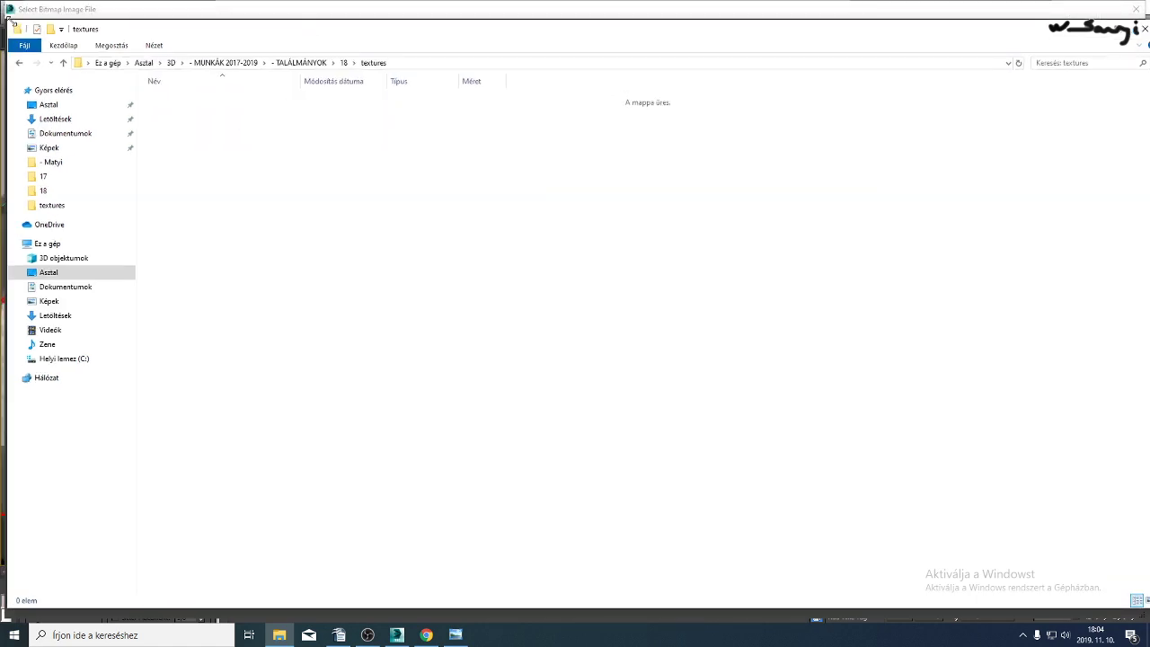
left_click_drag(10, 20, 555, 231)
left_click(414, 179)
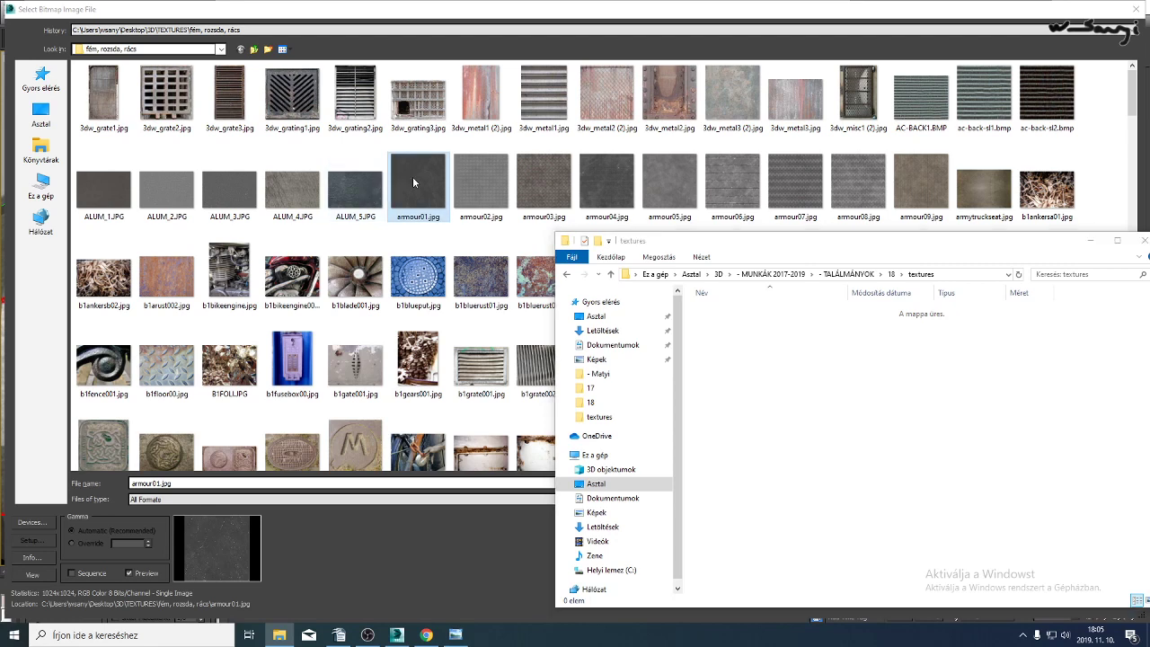
right_click(410, 183)
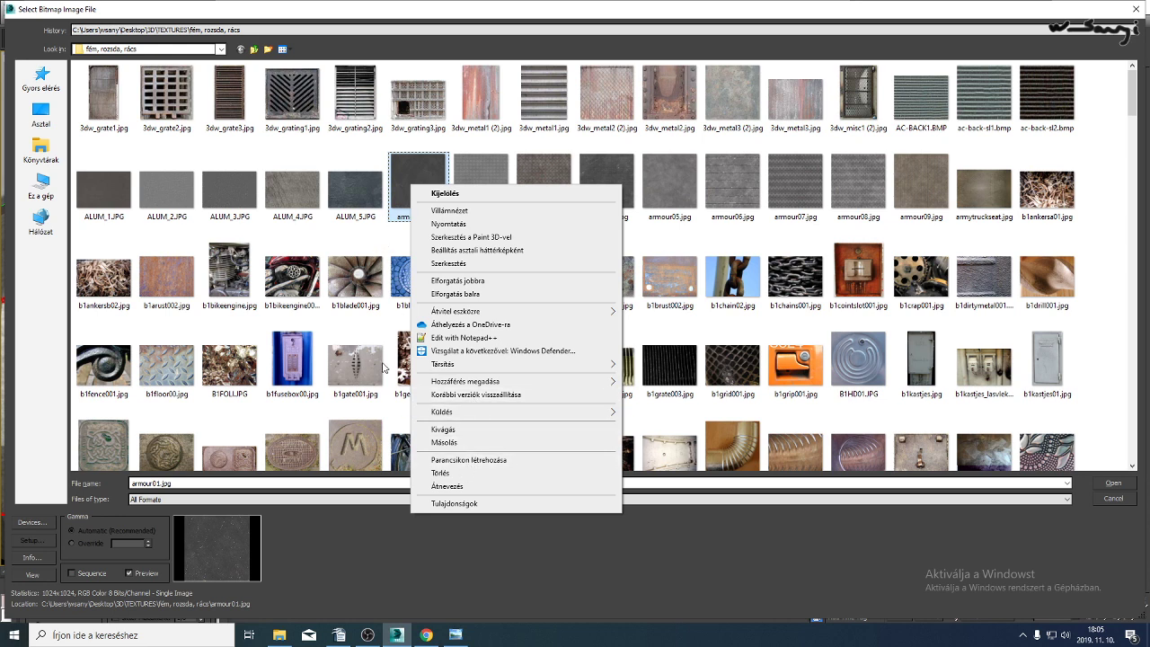
left_click(280, 634)
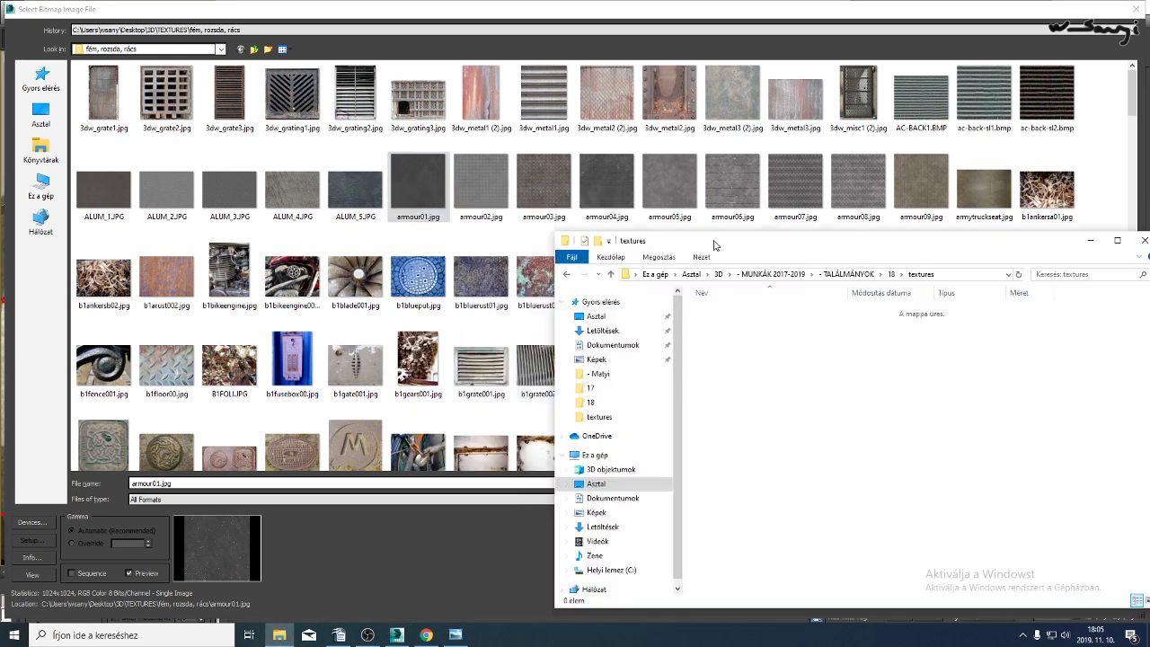
left_click_drag(715, 245, 1149, 207)
left_click(410, 177)
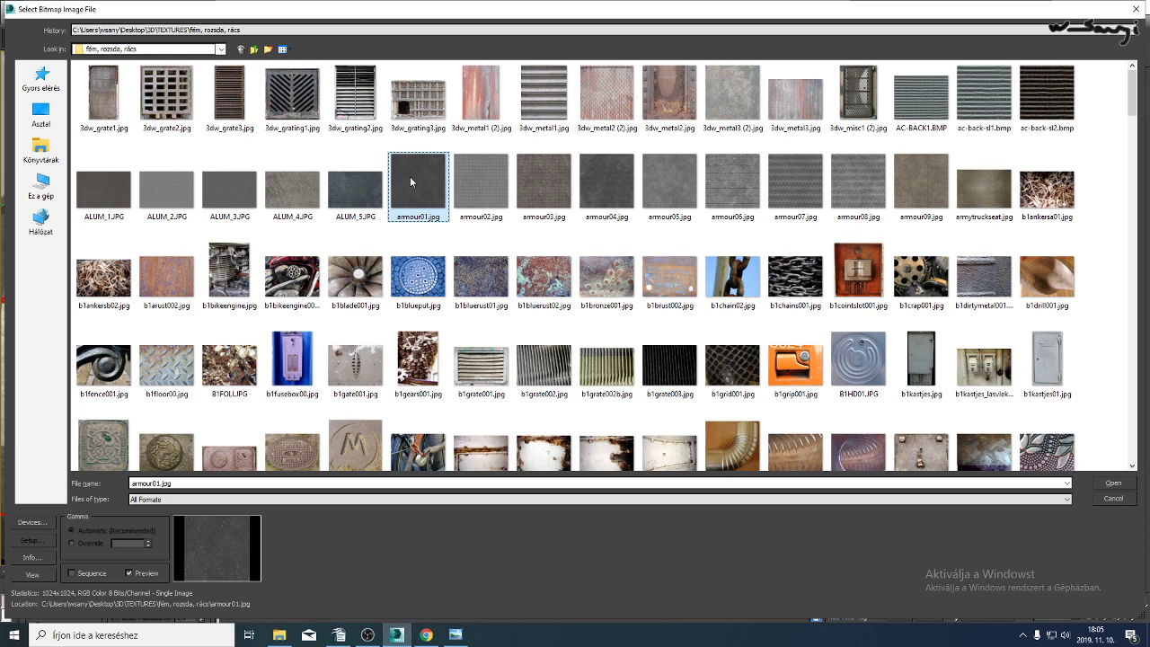
key("alt+Tab")
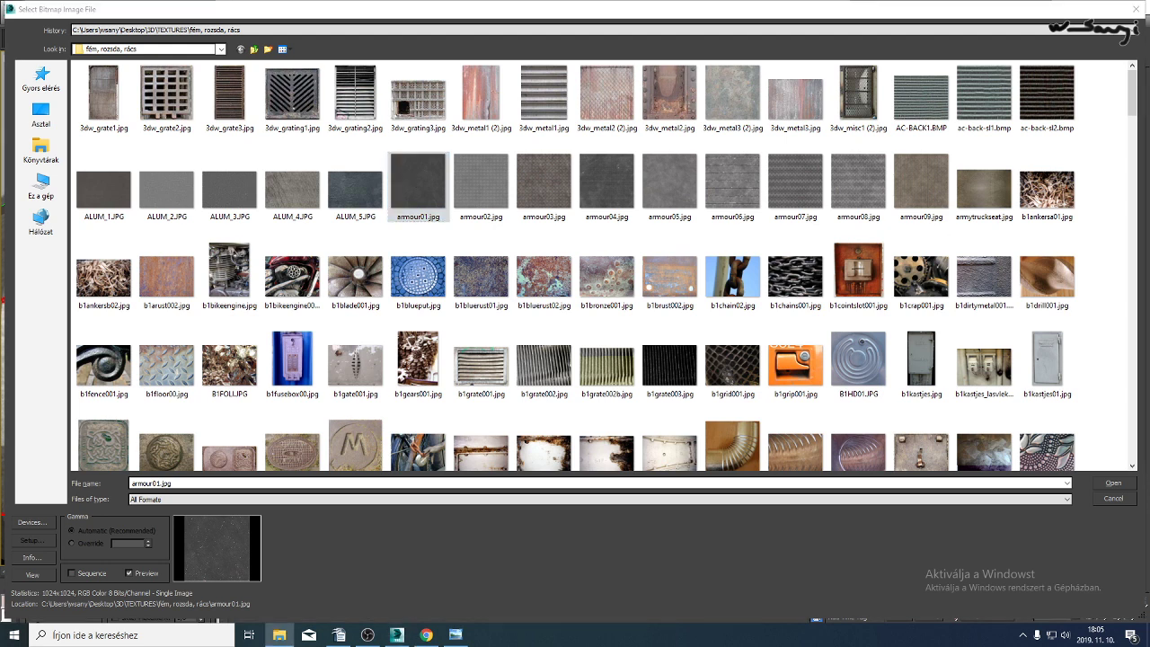
Copy ALUM_5.JPG through ALUM_1.JPG one by one into the textures folder as well, and close the File Explorer window.
left_click(355, 187)
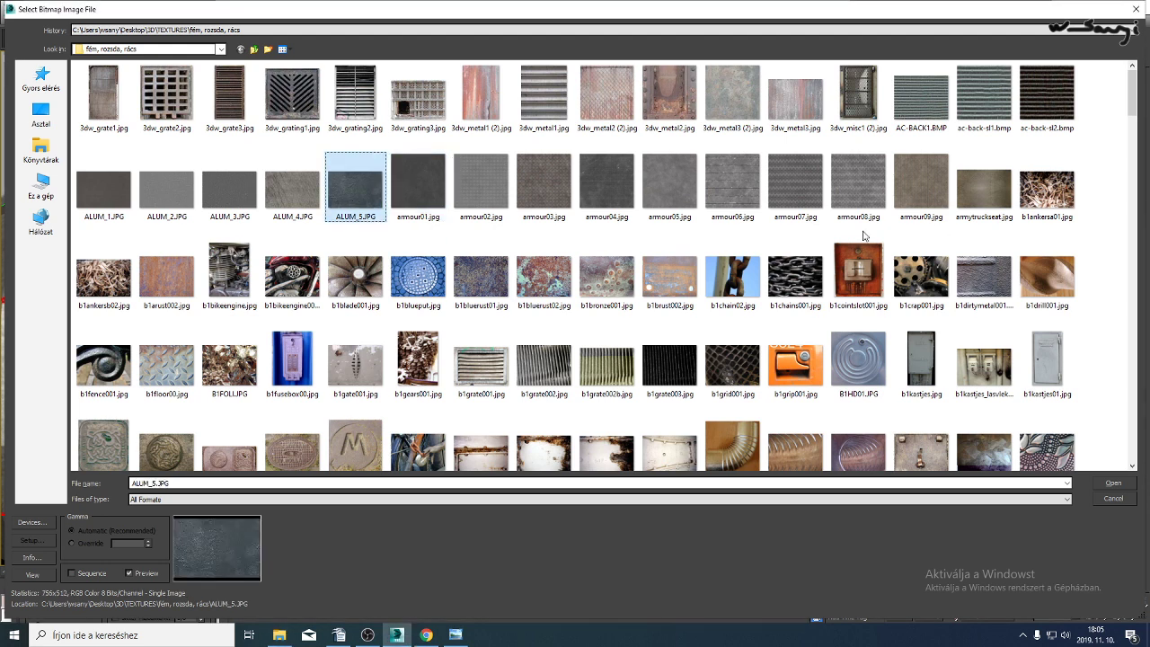
left_click(290, 204)
key("alt+Tab")
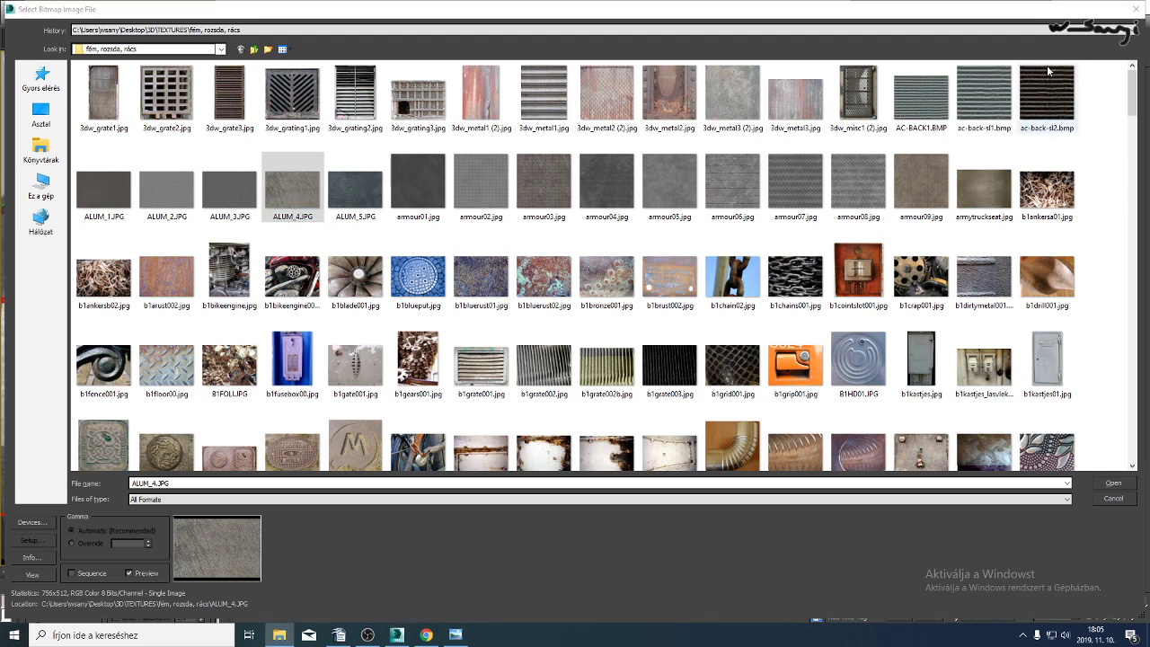
left_click(240, 189)
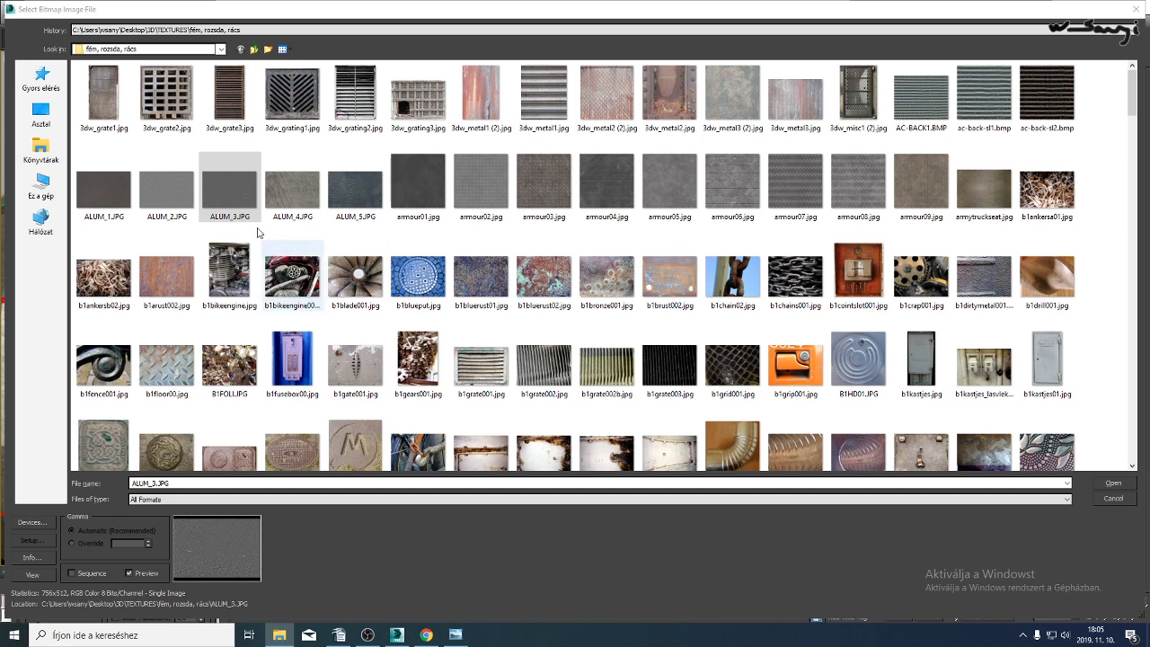
left_click(180, 194)
key("alt+Tab")
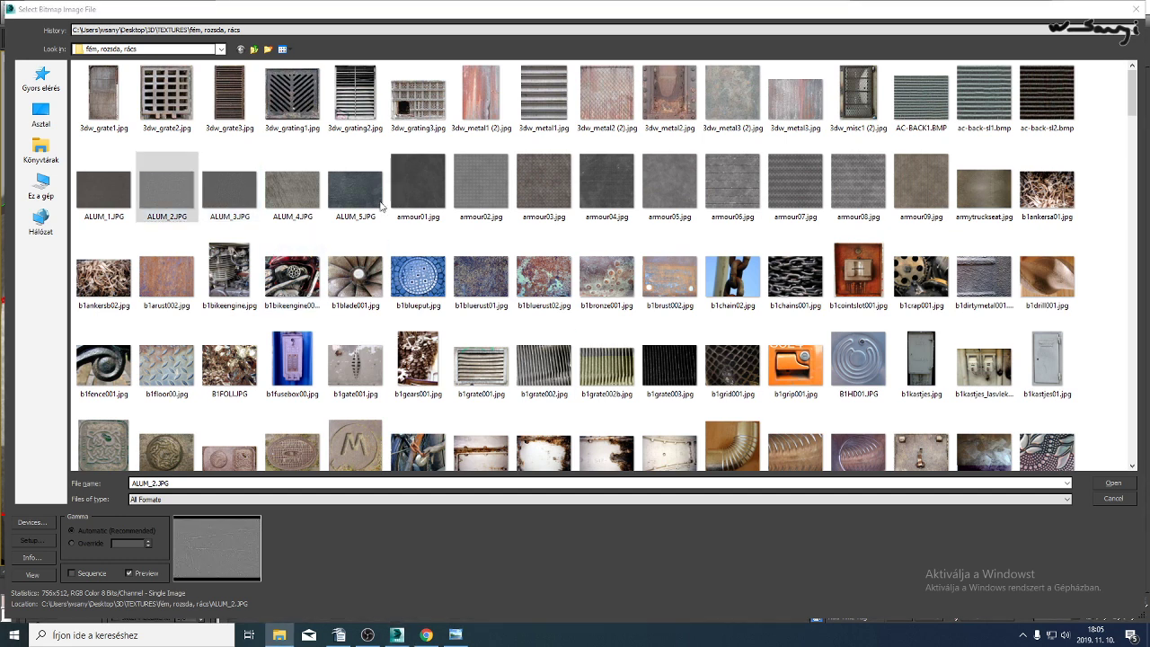
left_click(99, 187)
key("alt+Tab")
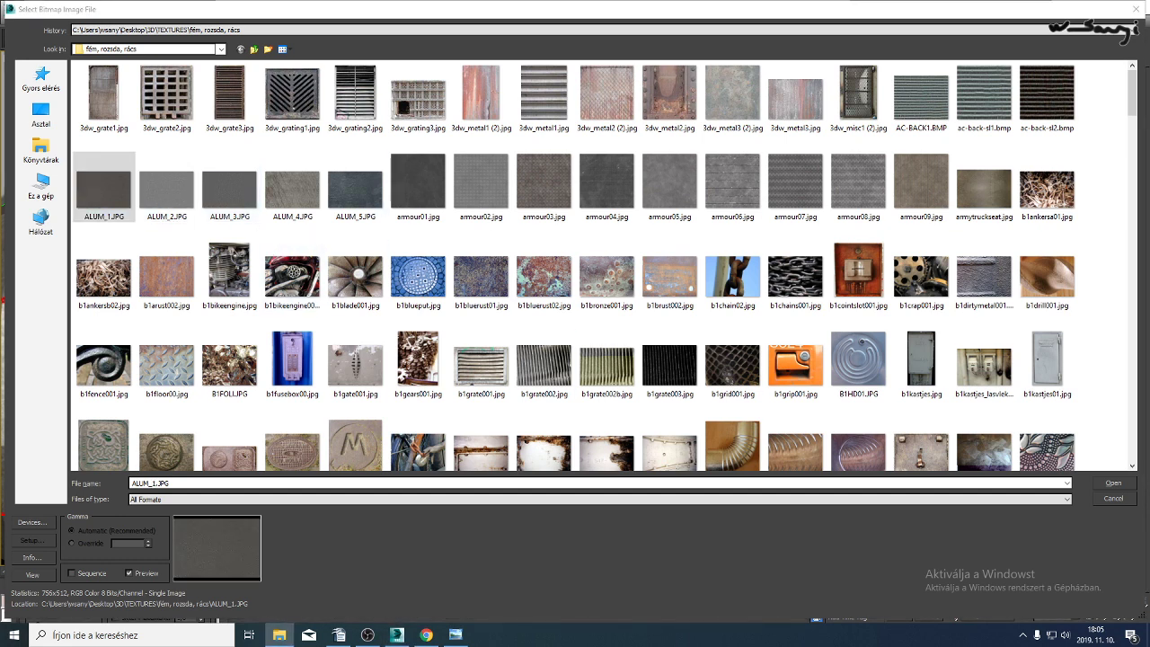
left_click_drag(1149, 172, 442, 226)
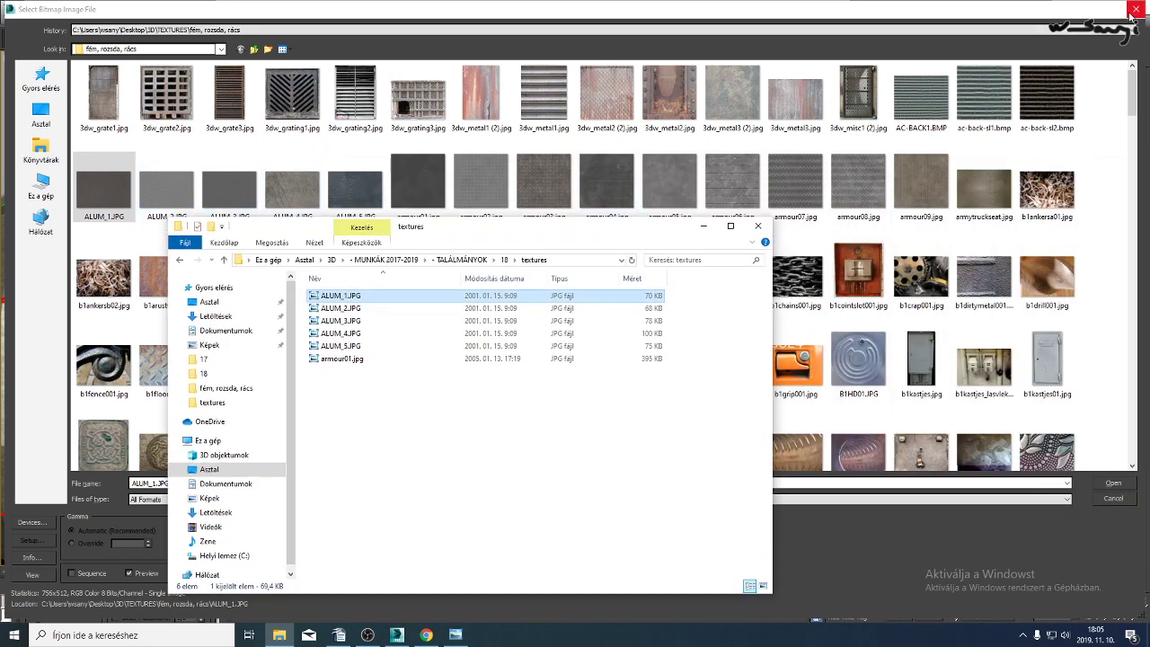
left_click(757, 226)
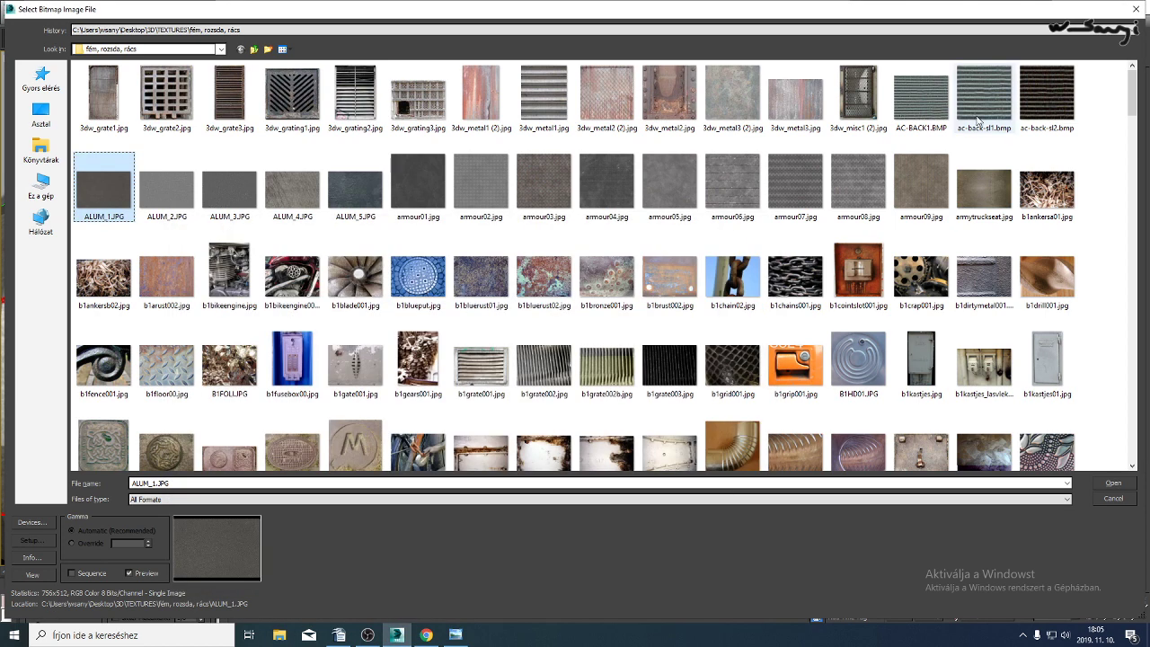
Try armour01.jpg from folder 18's textures subfolder as the hull material's diffuse bitmap.
left_click(201, 32)
left_click(196, 53)
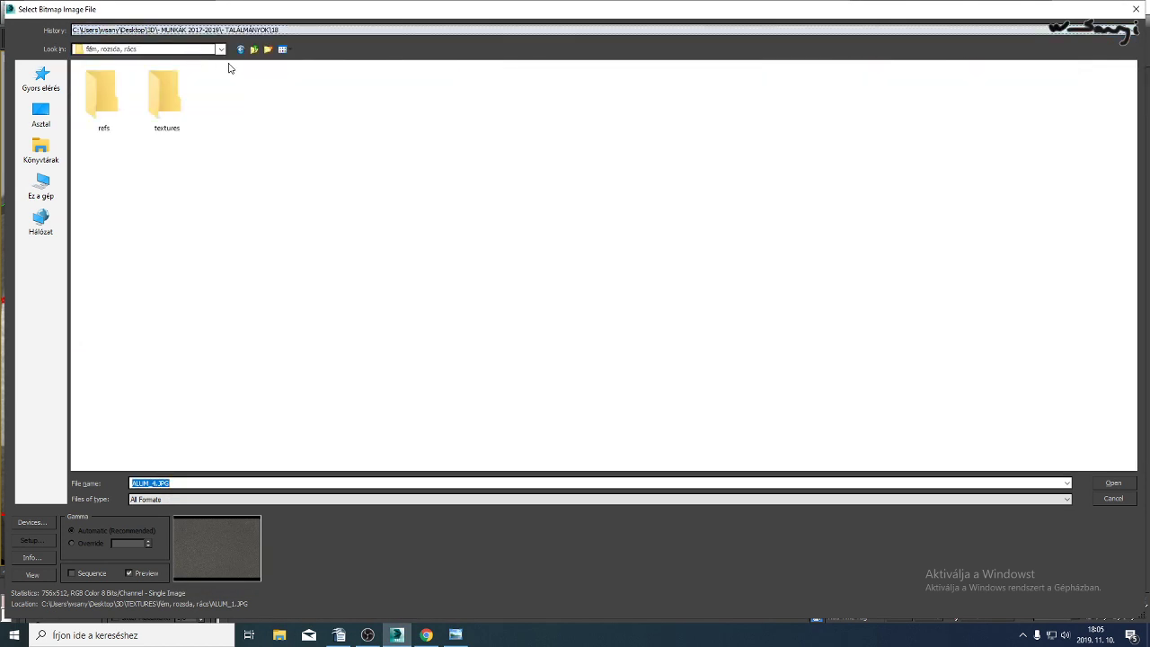
double_click(140, 89)
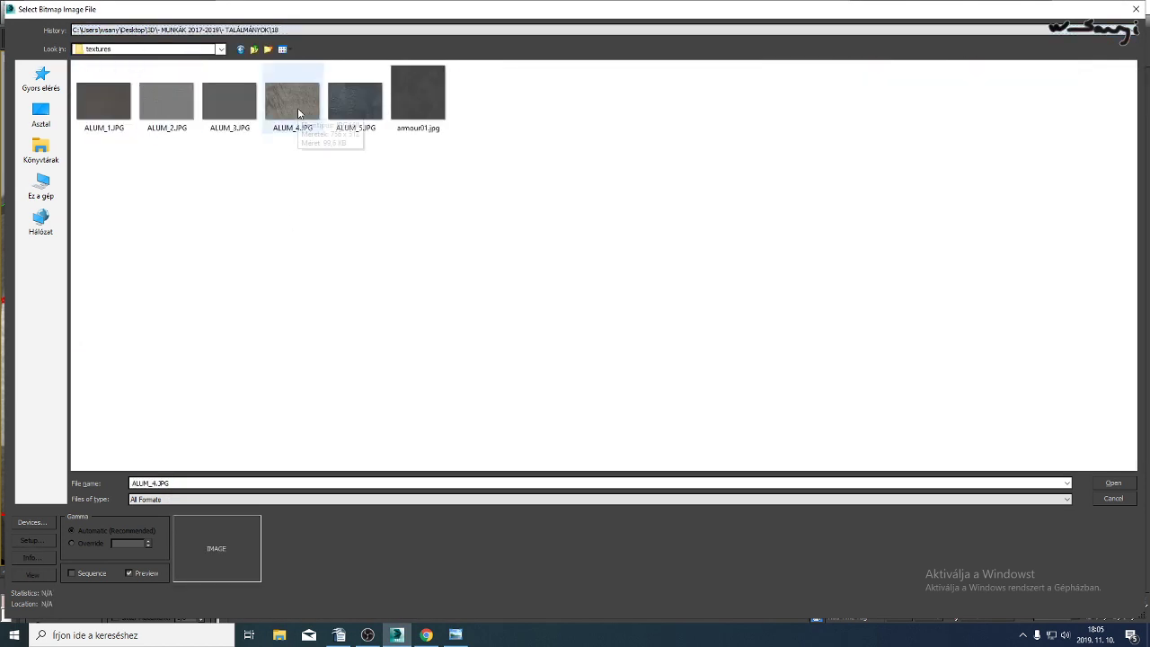
left_click(429, 94)
double_click(429, 93)
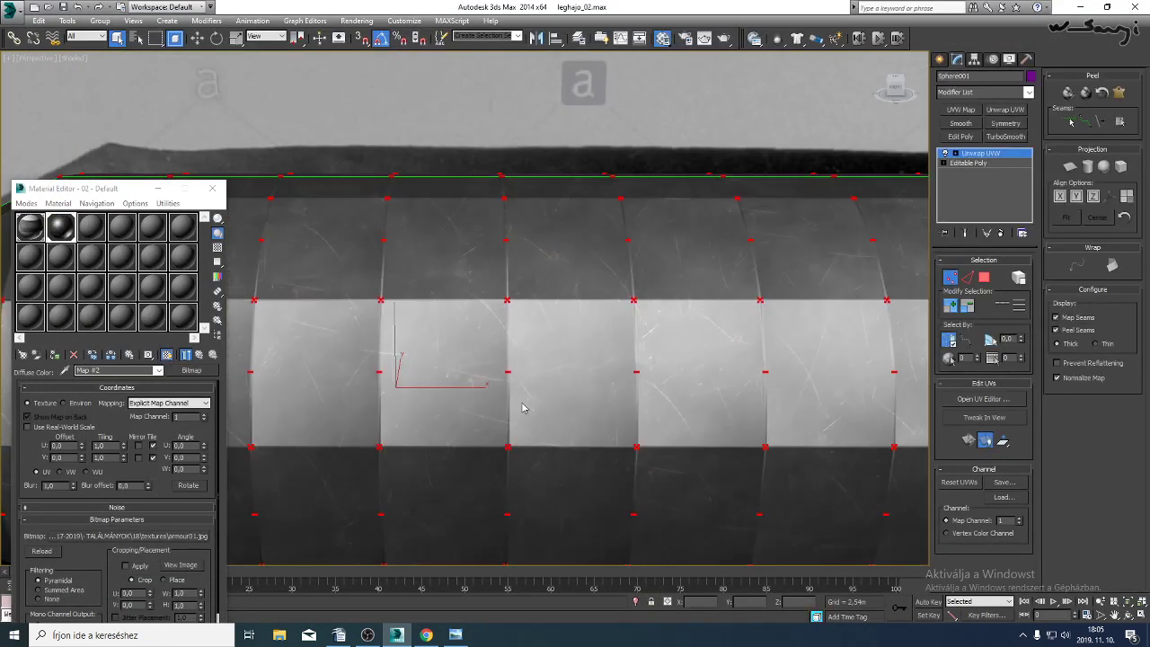
Examine the armour01.jpg scratches on the hull panels up close, from a distance and from another angle.
middle_click_drag(522, 409, 809, 386)
scroll(509, 348, "up", 5)
middle_click_drag(508, 348, 569, 408)
scroll(663, 404, "down", 5)
scroll(569, 409, "up", 3)
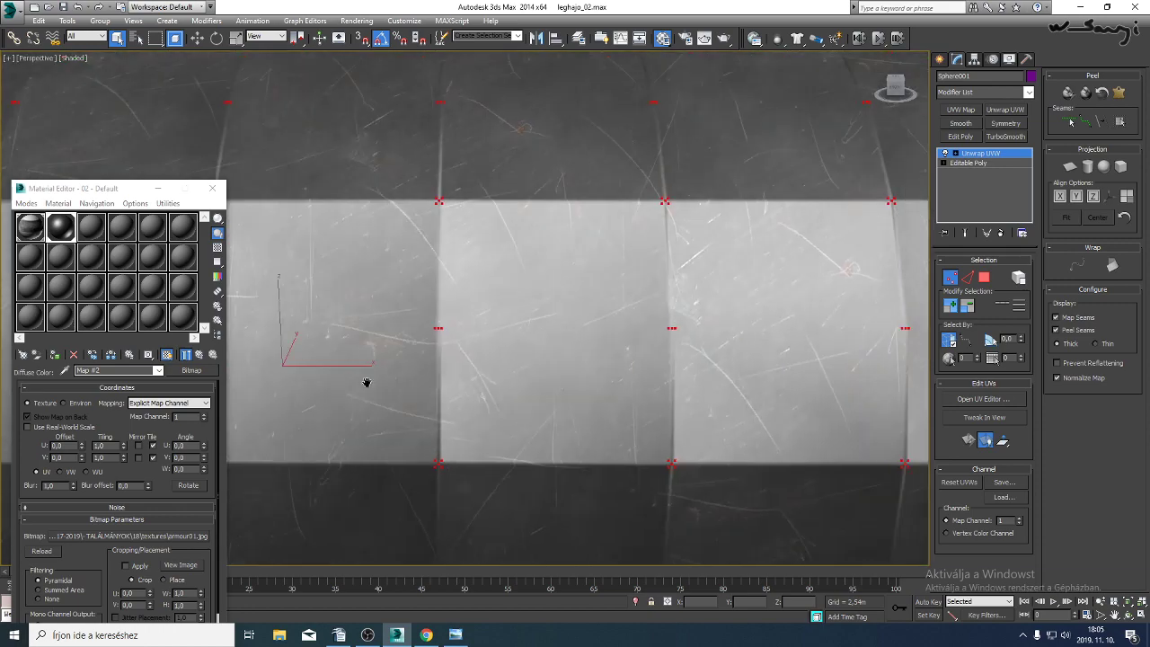
scroll(367, 385, "down", 6)
scroll(468, 423, "up", 6)
scroll(518, 421, "down", 2)
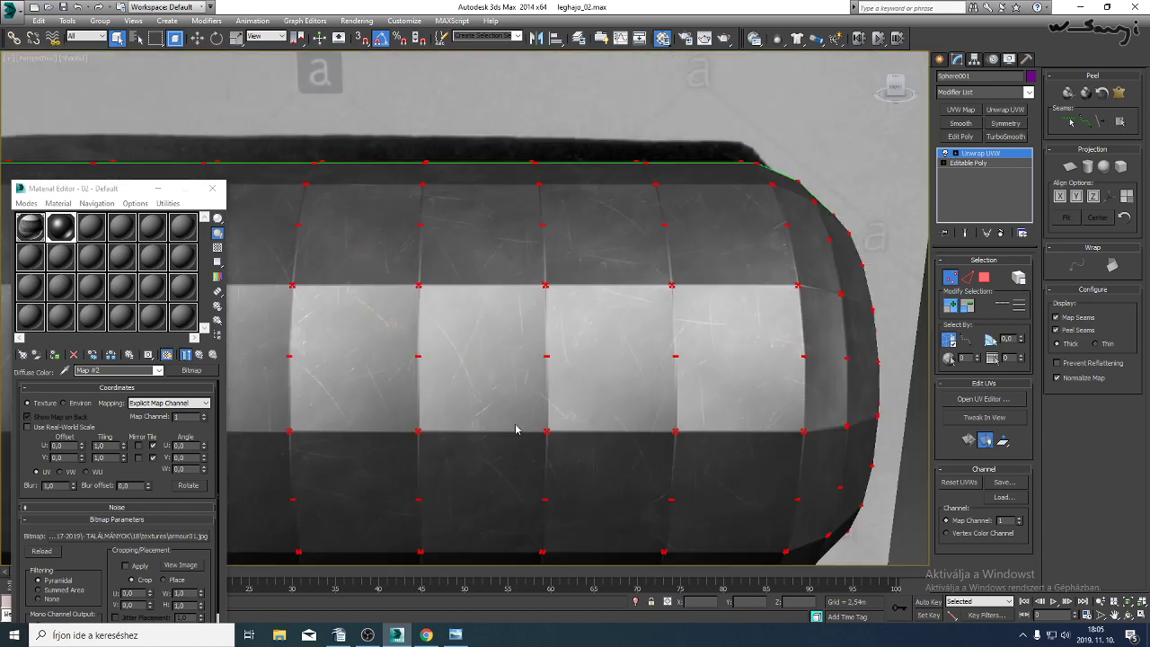
left_click(1129, 615)
mouse_move(490, 369)
left_mouse_down()
mouse_move(483, 357)
mouse_move(506, 308)
mouse_move(476, 364)
left_mouse_up()
Replace the hull's diffuse bitmap with ALUM_4.JPG from the textures folder and close the Material Editor.
left_click(160, 535)
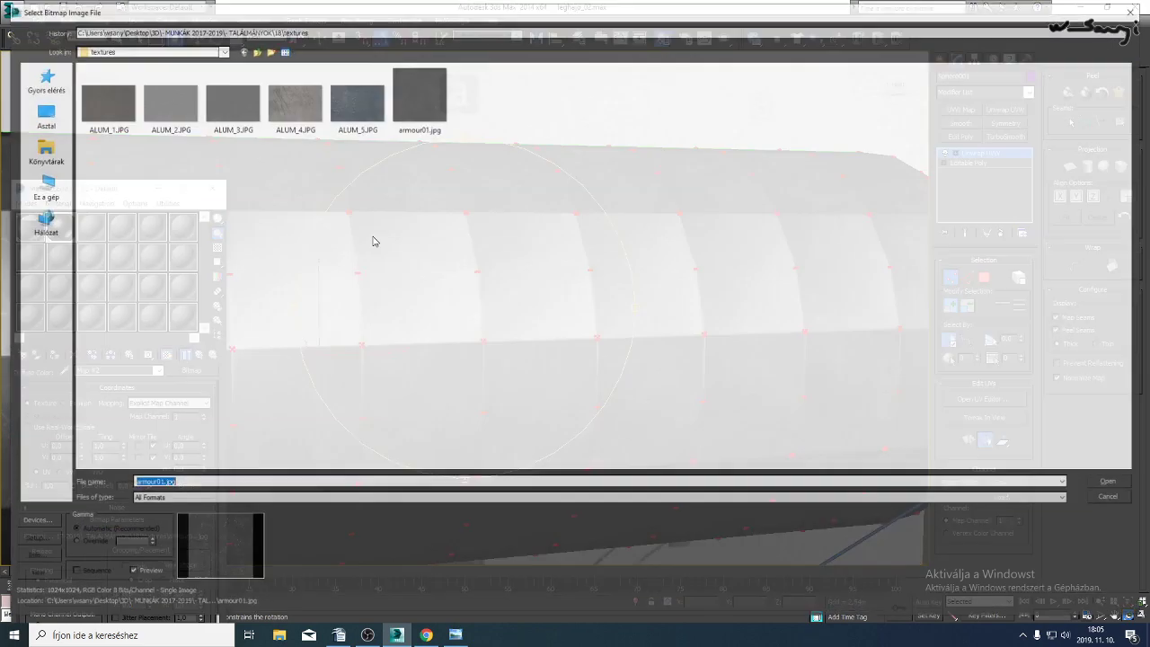
left_click(291, 106)
double_click(291, 106)
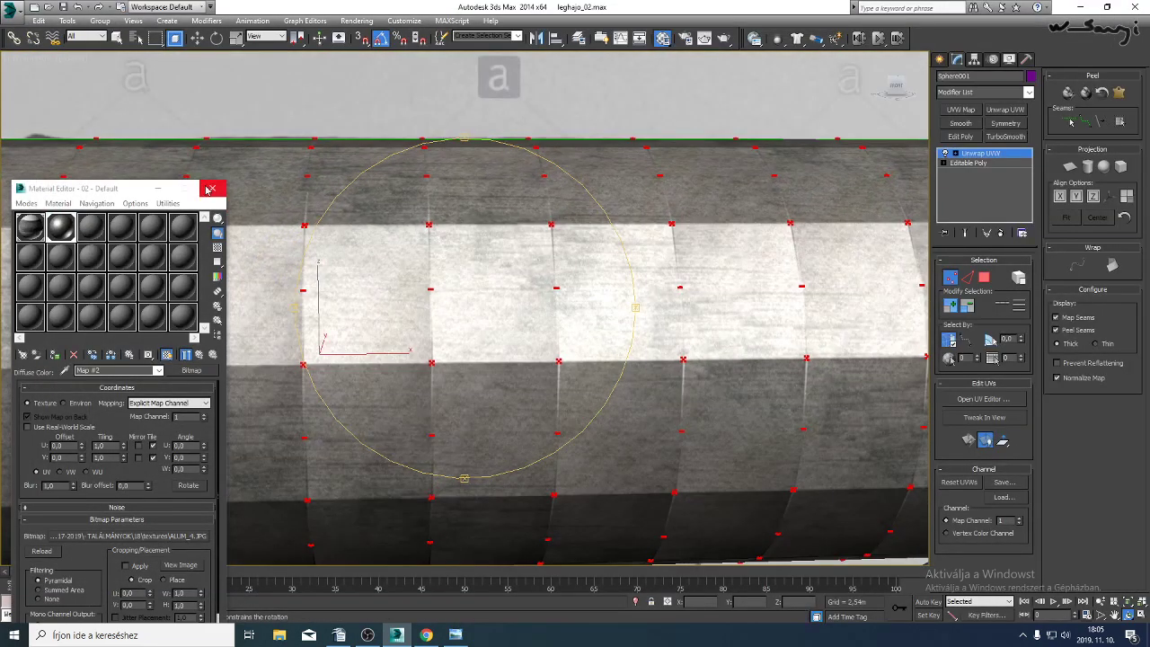
left_click(211, 188)
Examine the ALUM_4.JPG texture on the whole hull and close up on its panels.
scroll(416, 365, "down", 5)
left_click_drag(416, 365, 437, 351)
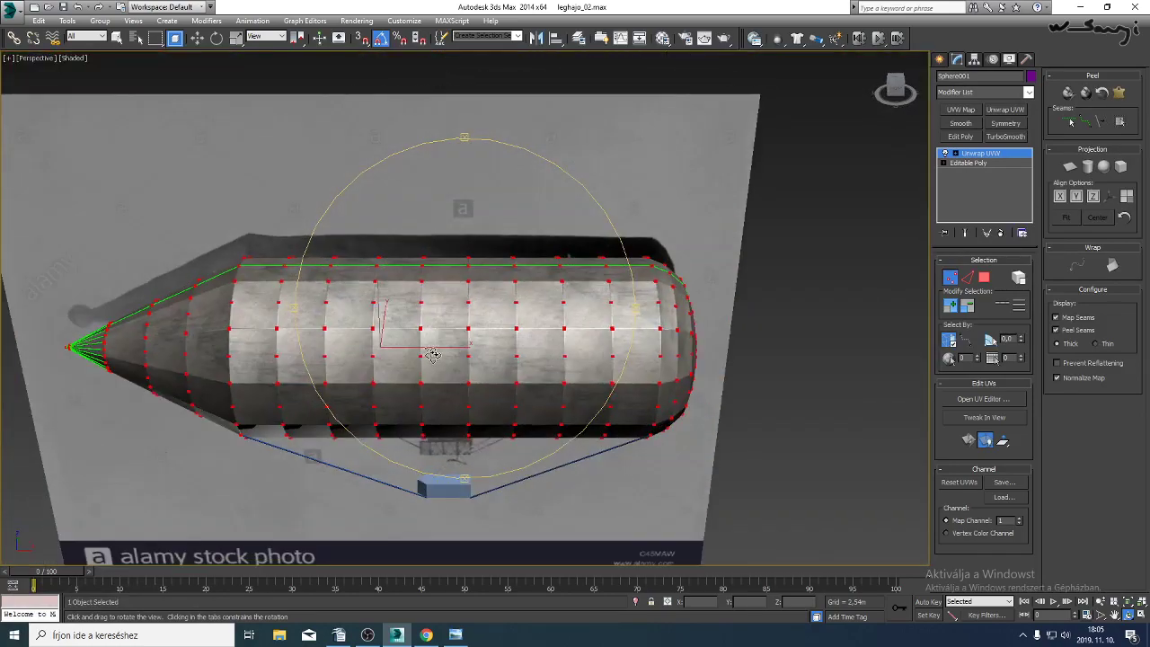
scroll(434, 360, "up", 8)
scroll(441, 357, "up", 3)
scroll(442, 357, "down", 8)
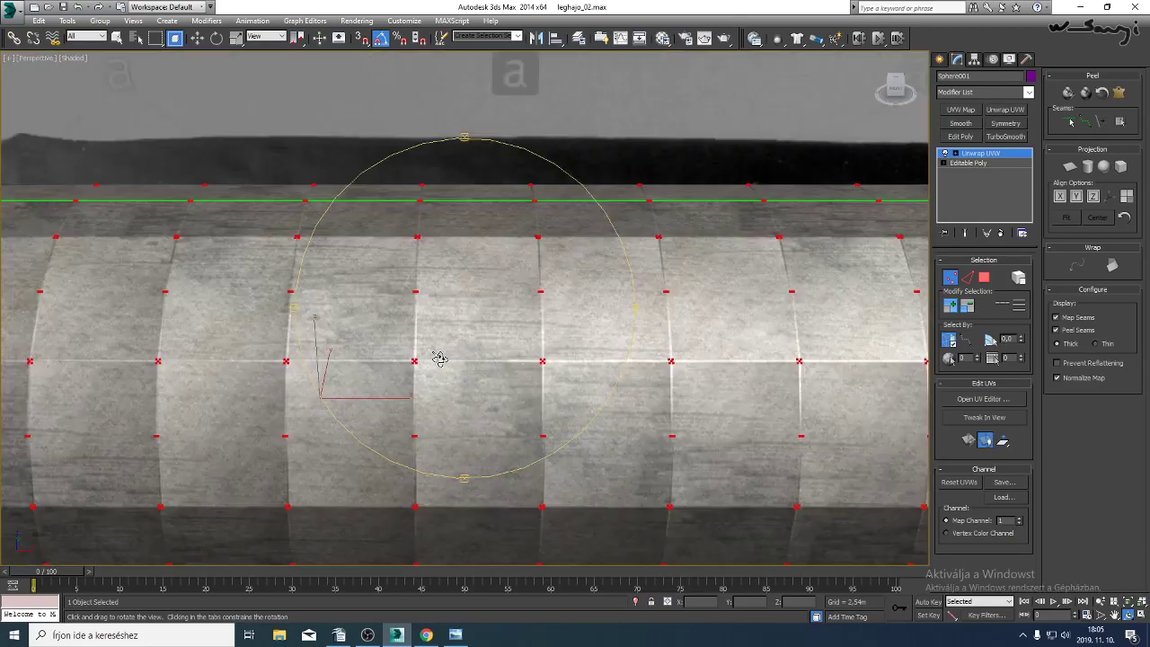
Examine the gondola block and cables beneath the hull, and close the photo viewer window that is still loading.
left_click_drag(431, 356, 504, 354)
scroll(395, 411, "up", 5)
left_click_drag(380, 410, 469, 305)
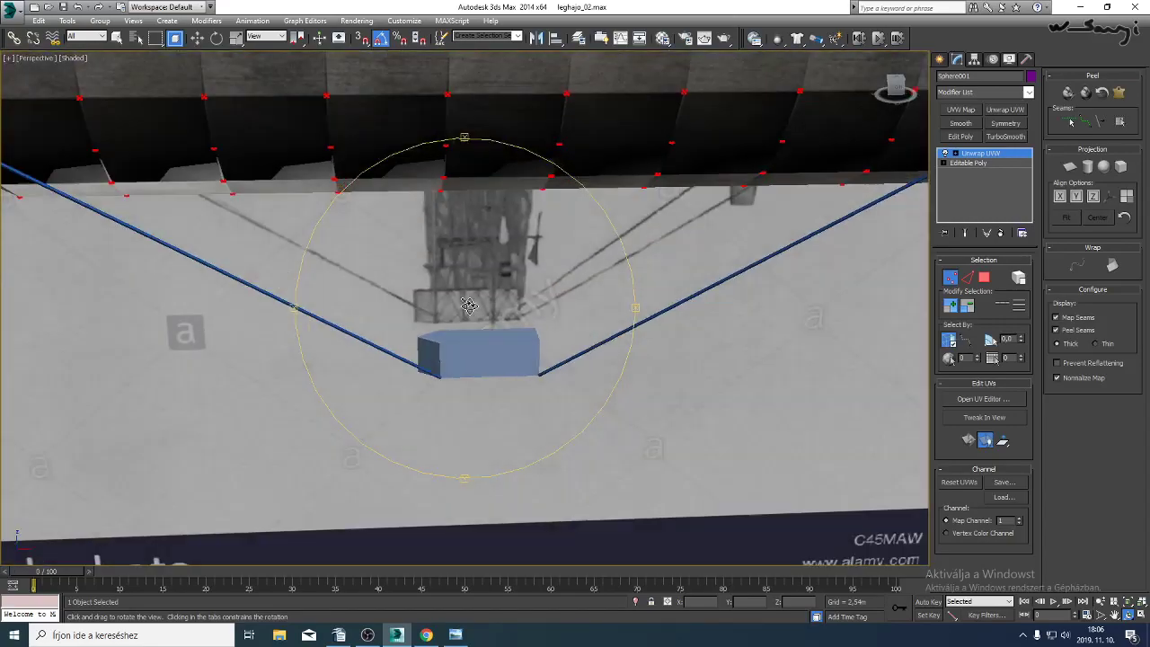
left_click(457, 635)
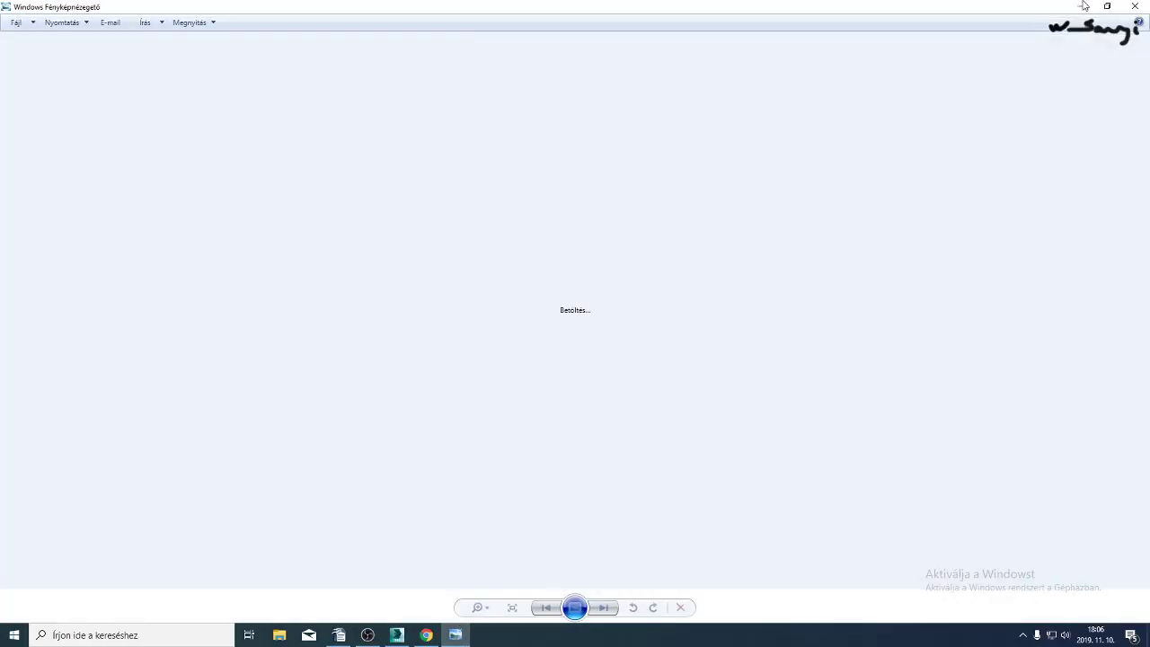
left_click(1135, 6)
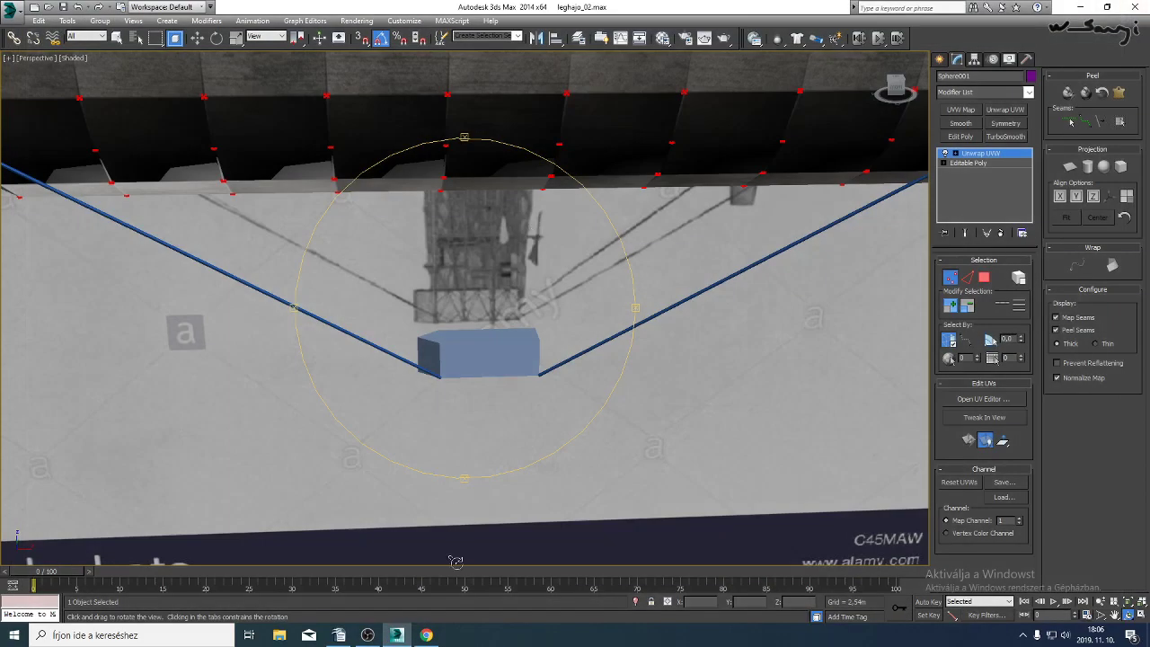
Open a reference photo from folder 18's refs subfolder in Windows Photo Viewer and examine the gondola's frame parts and engine up close.
left_click(279, 636)
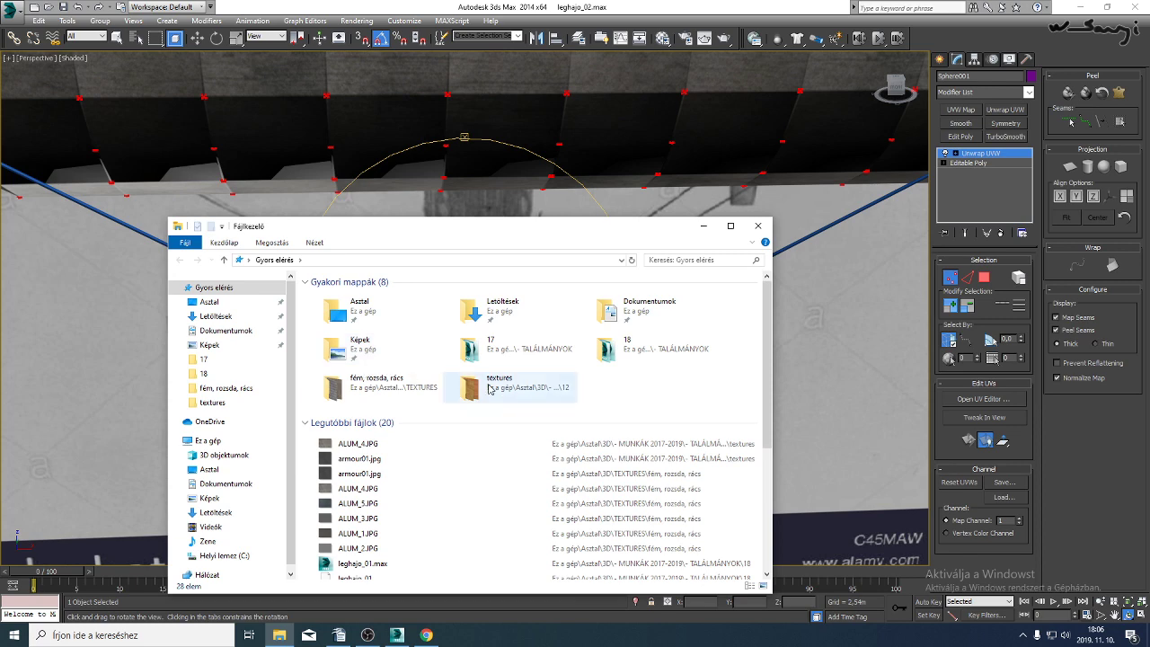
double_click(611, 348)
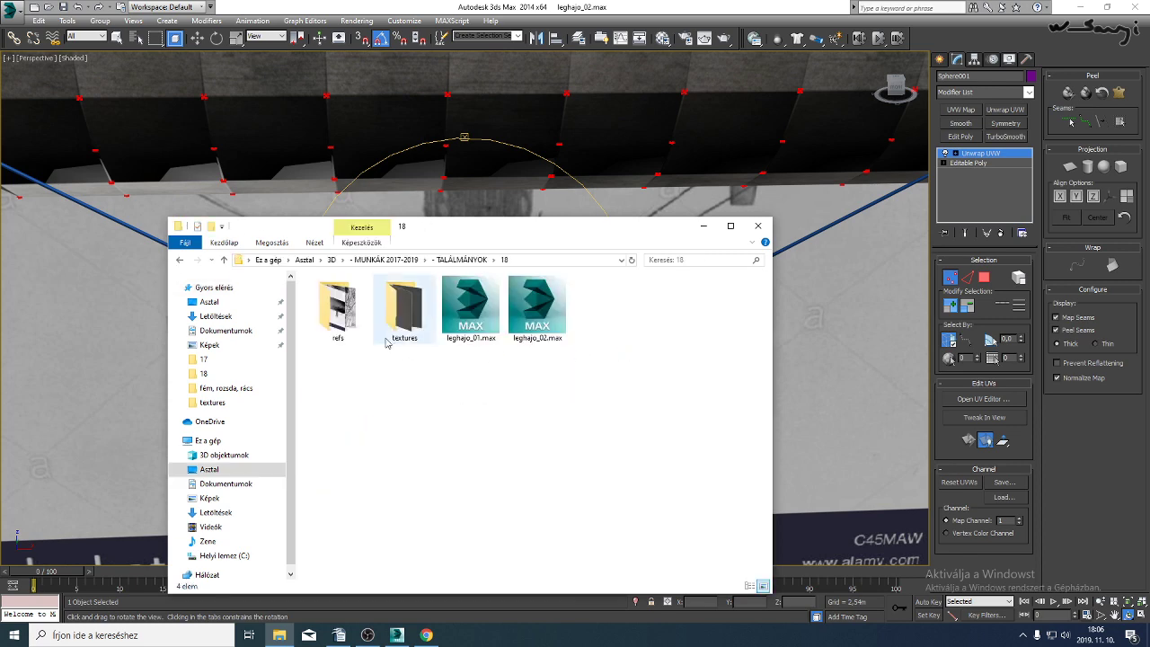
double_click(337, 310)
double_click(346, 323)
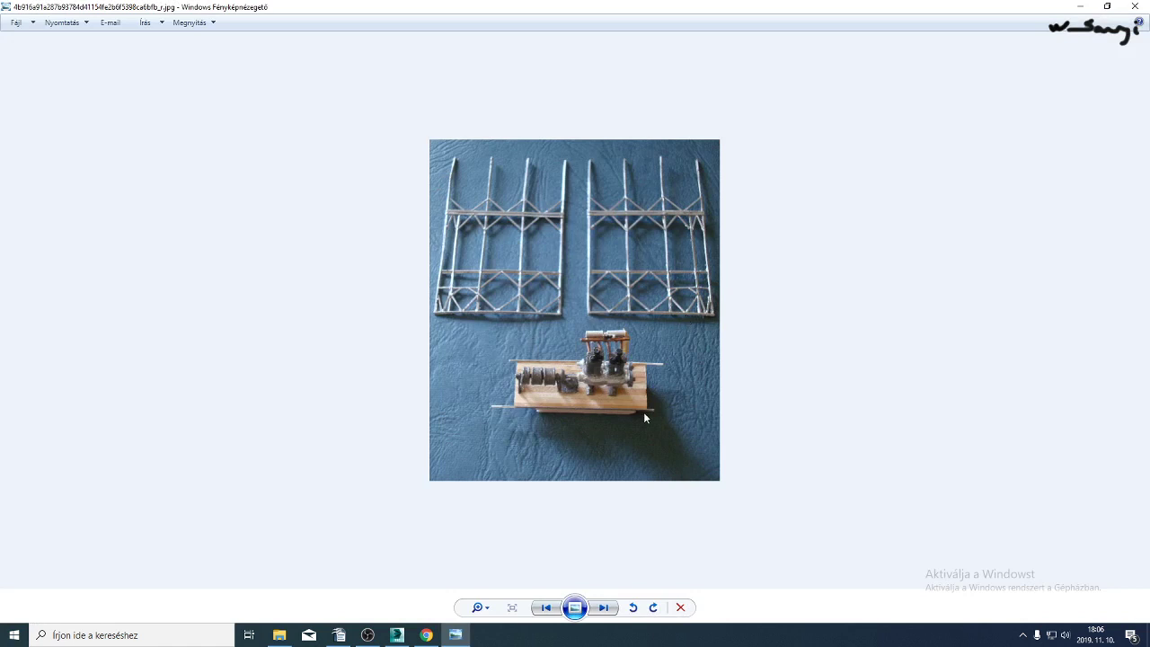
left_click(554, 609)
left_click(555, 609)
left_click_drag(609, 241, 600, 321)
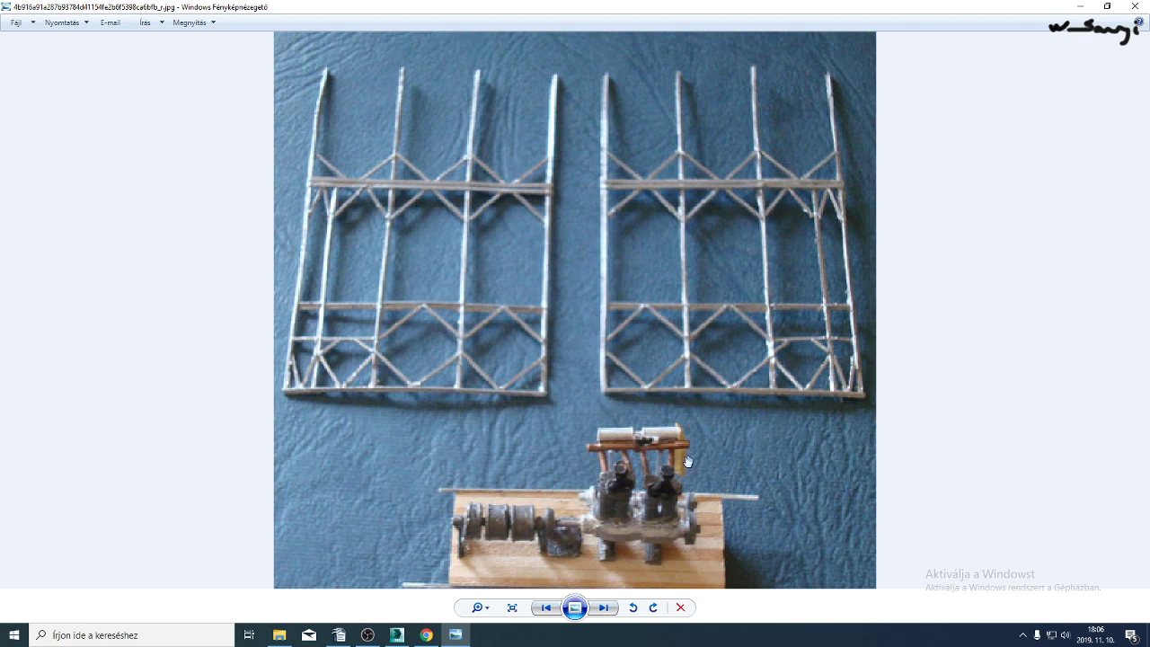
Browse the following reference photos and examine the lattice struts between the hull and gondola on the scale model and historic photo.
left_click(604, 608)
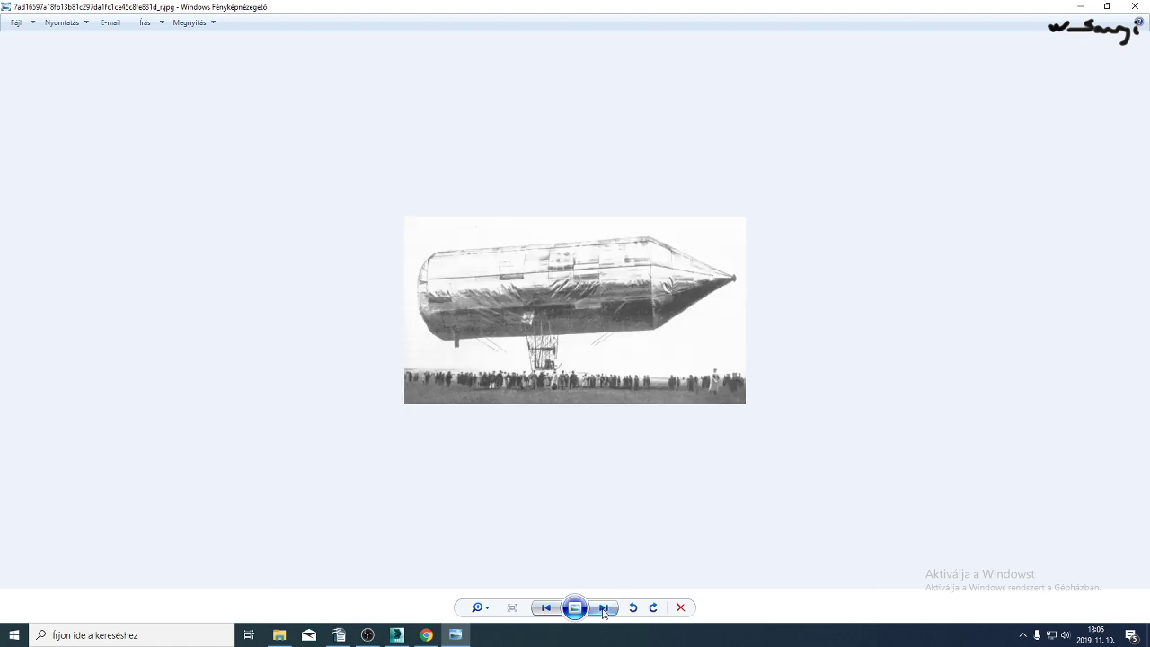
left_click(604, 608)
left_click(604, 608)
left_click(604, 608)
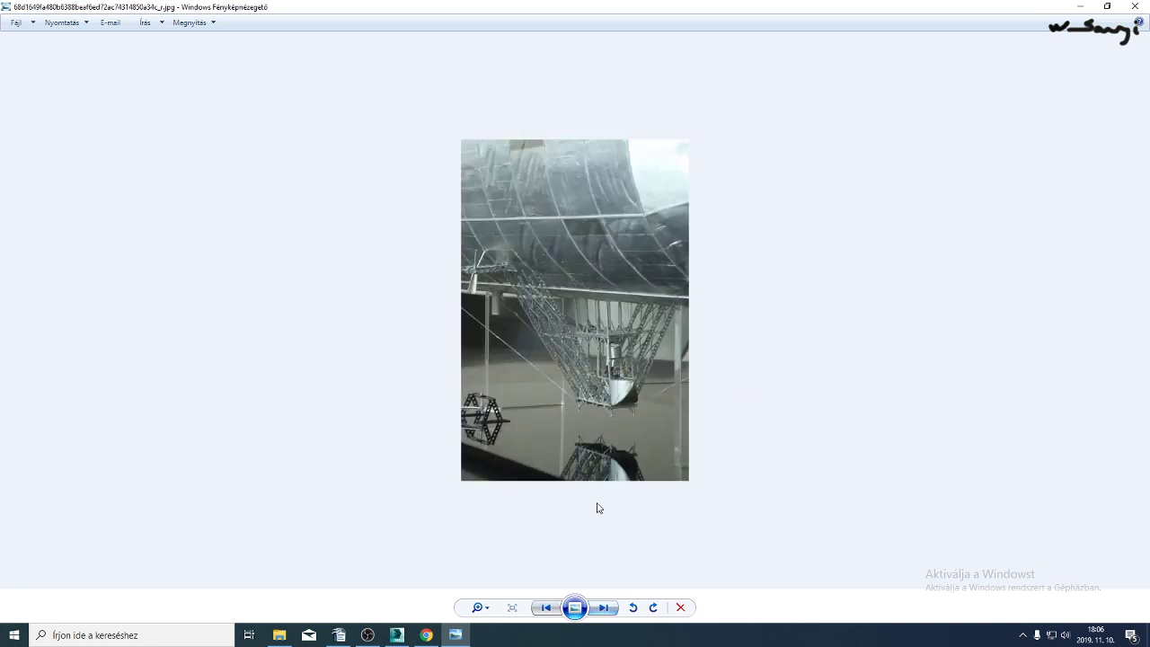
scroll(604, 389, "up", 2)
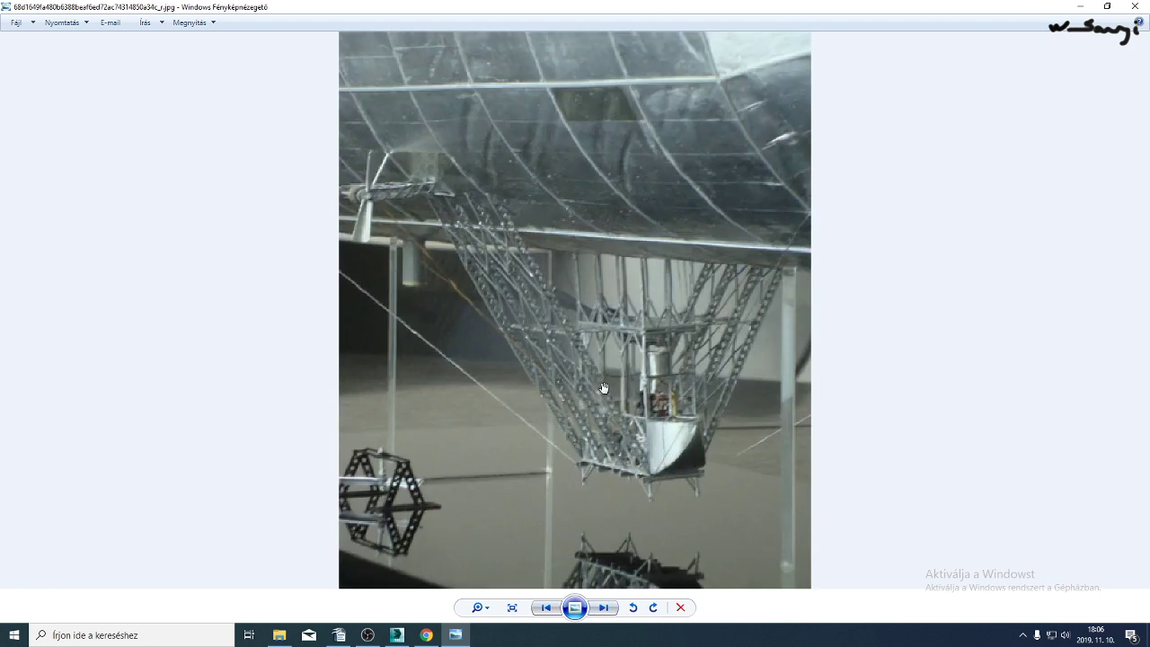
left_click(613, 611)
left_click(613, 613)
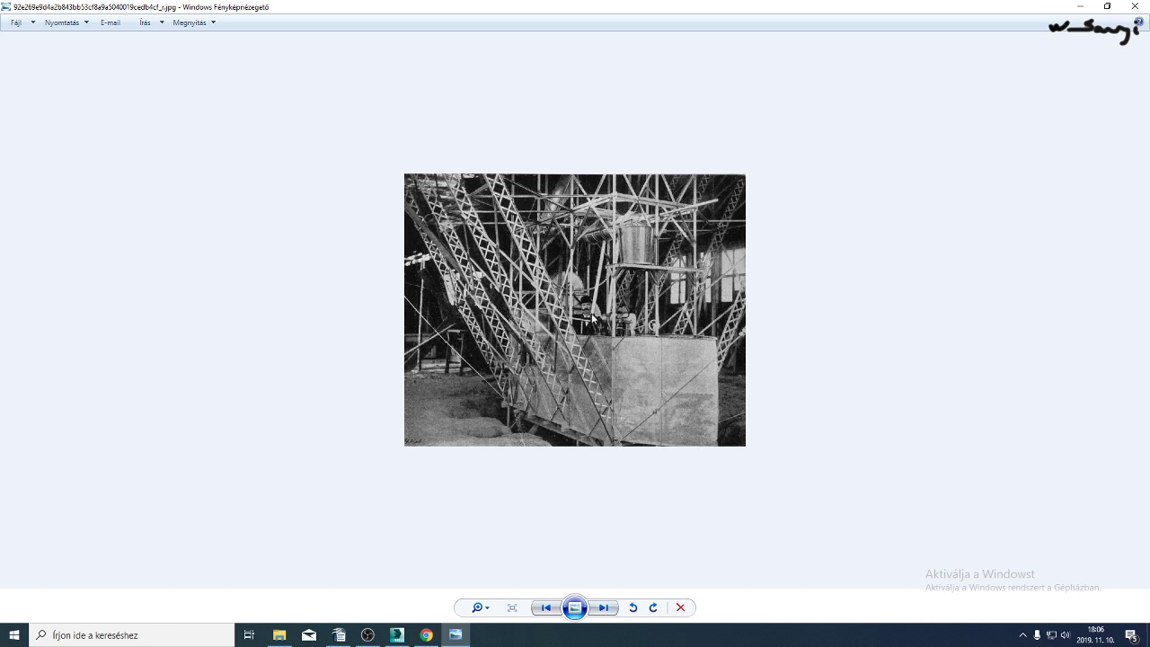
Examine the whole-airship photos, the two engravings and the C45MAW side view for the gondola's suspension.
left_click(607, 609)
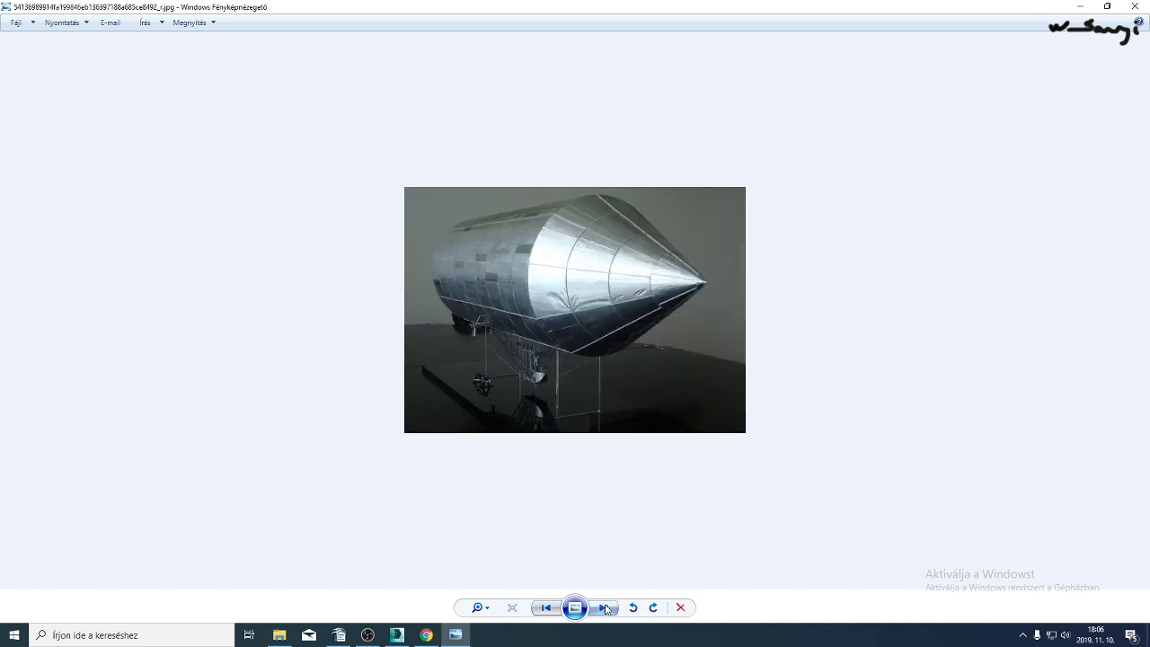
left_click(606, 609)
left_click(607, 609)
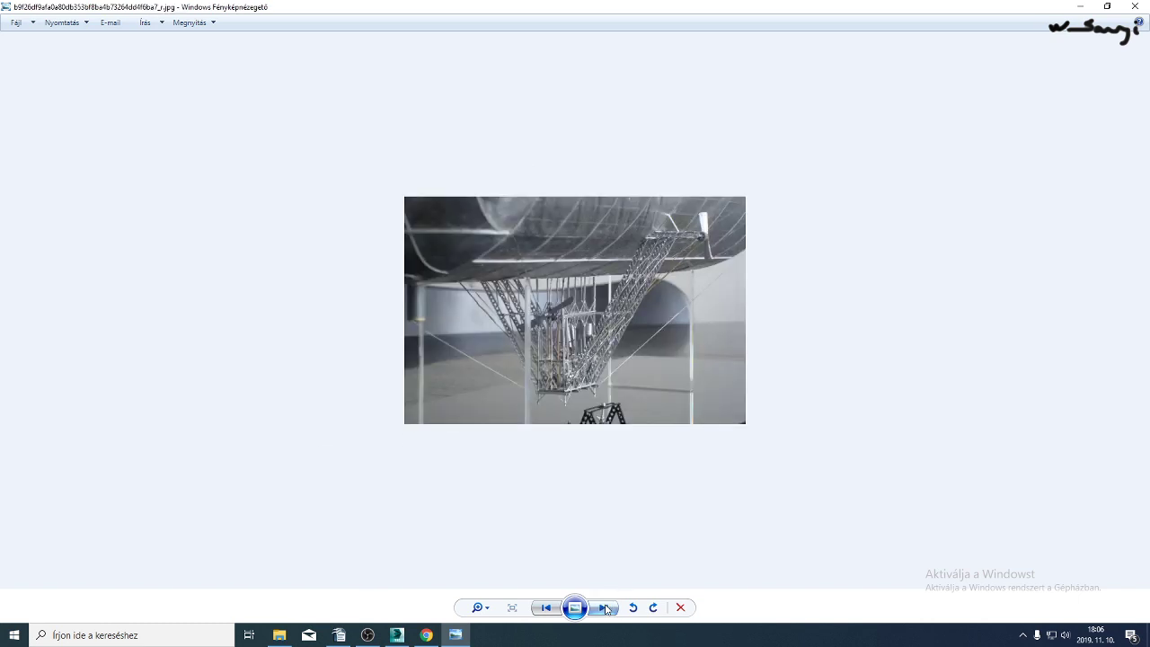
left_click(608, 610)
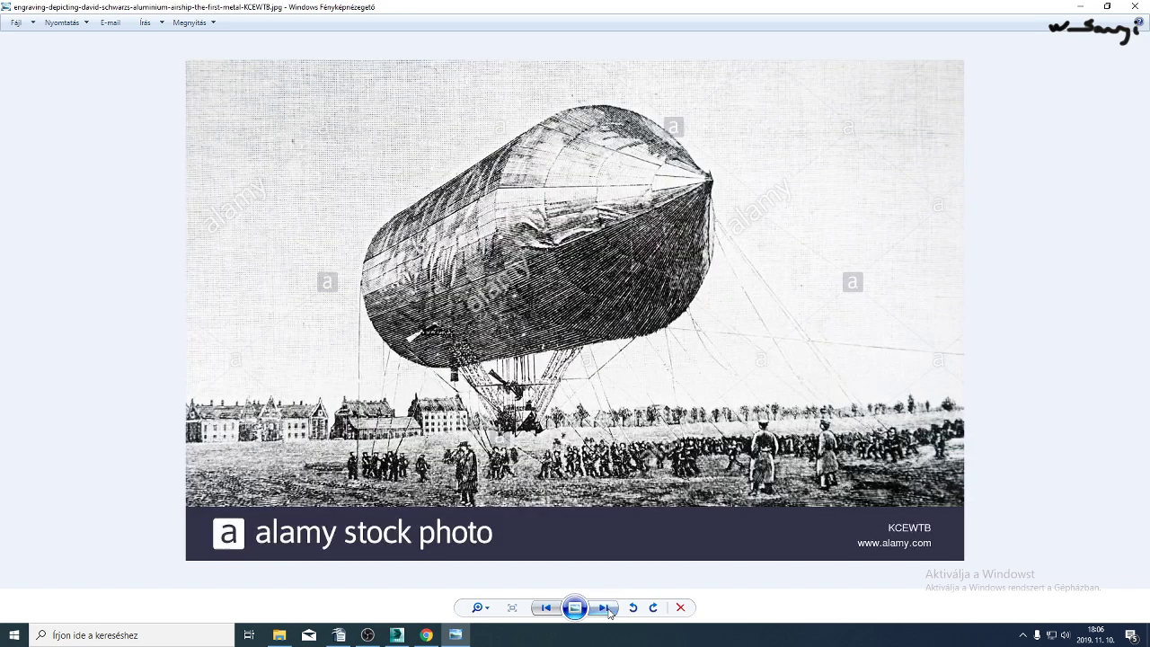
left_click(608, 611)
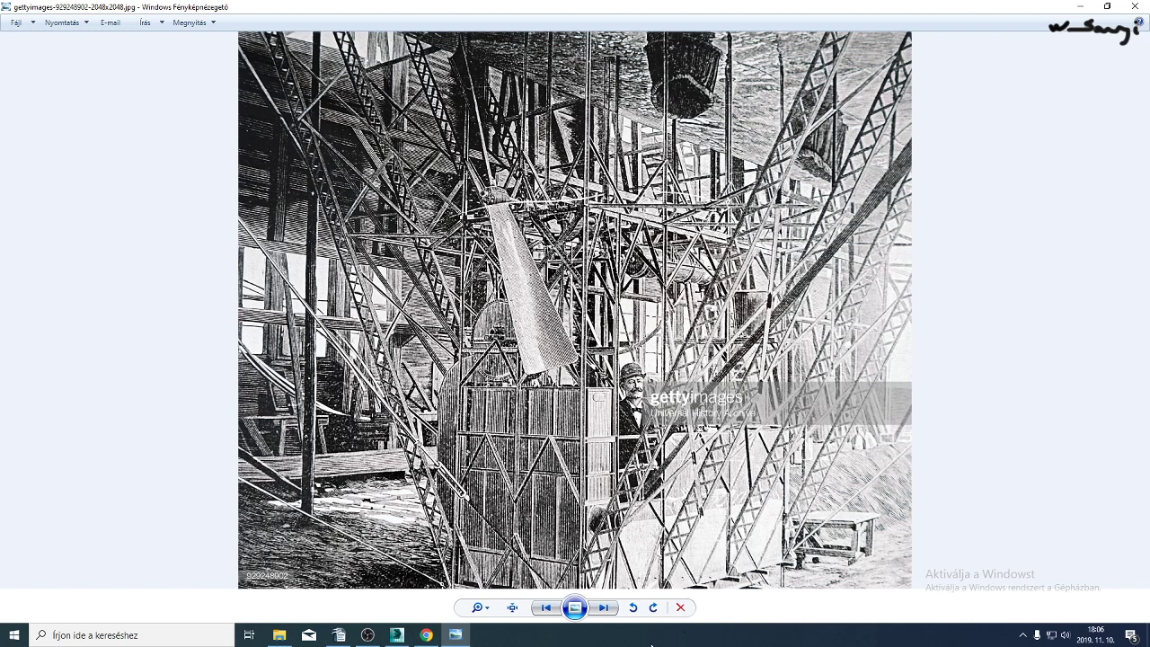
left_click(603, 610)
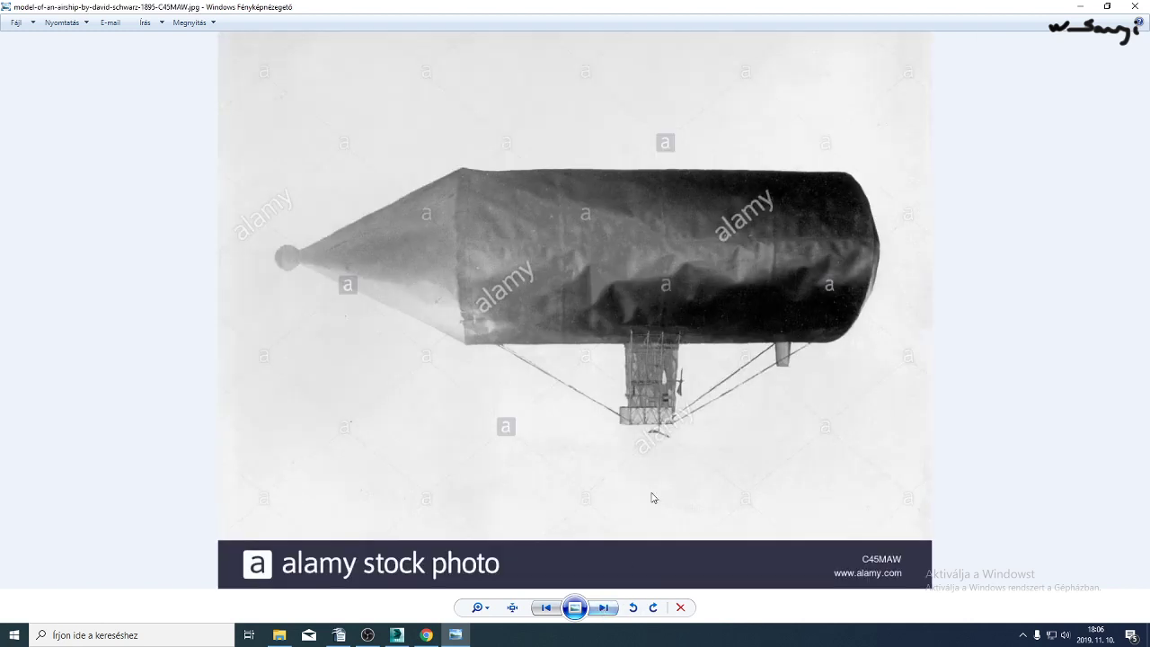
scroll(656, 462, "up", 3)
Examine tortenelem-szarnyakon02.jpg and return to the enlarged photo of the gondola's side frames and engine.
left_click(594, 602)
left_click(594, 601)
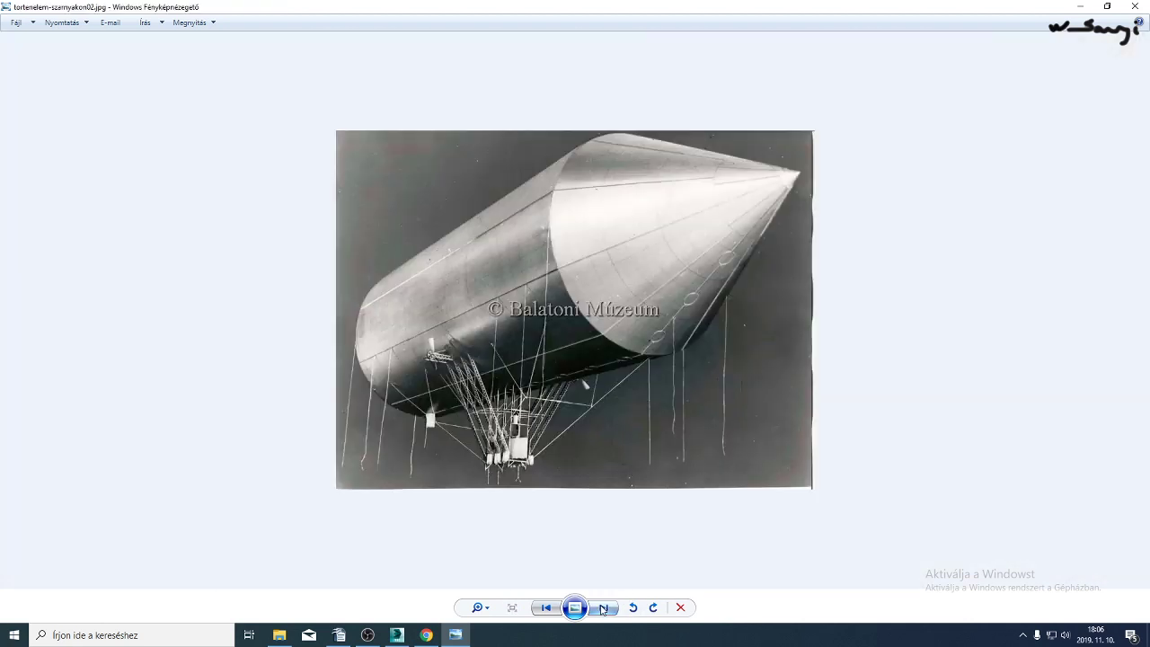
left_click(594, 602)
scroll(636, 362, "up", 2)
left_click_drag(620, 264, 575, 387)
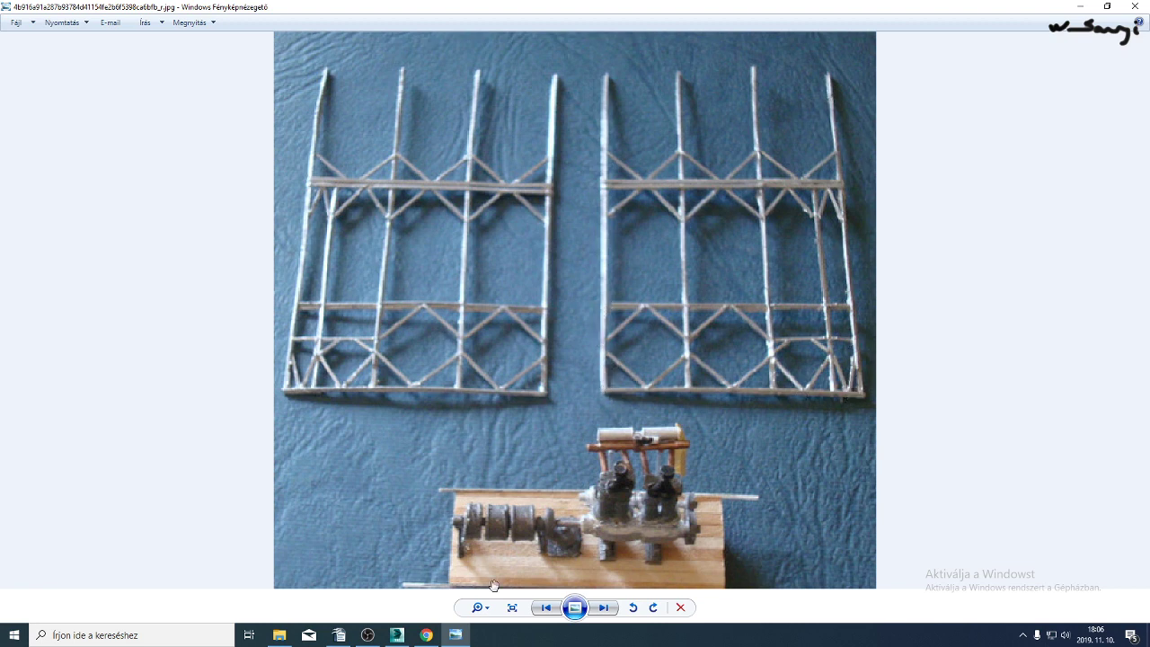
Compare the reference photos of the detached lattice frame, the propellers and the historic gondola.
left_click(607, 609)
left_click(607, 609)
left_click(607, 608)
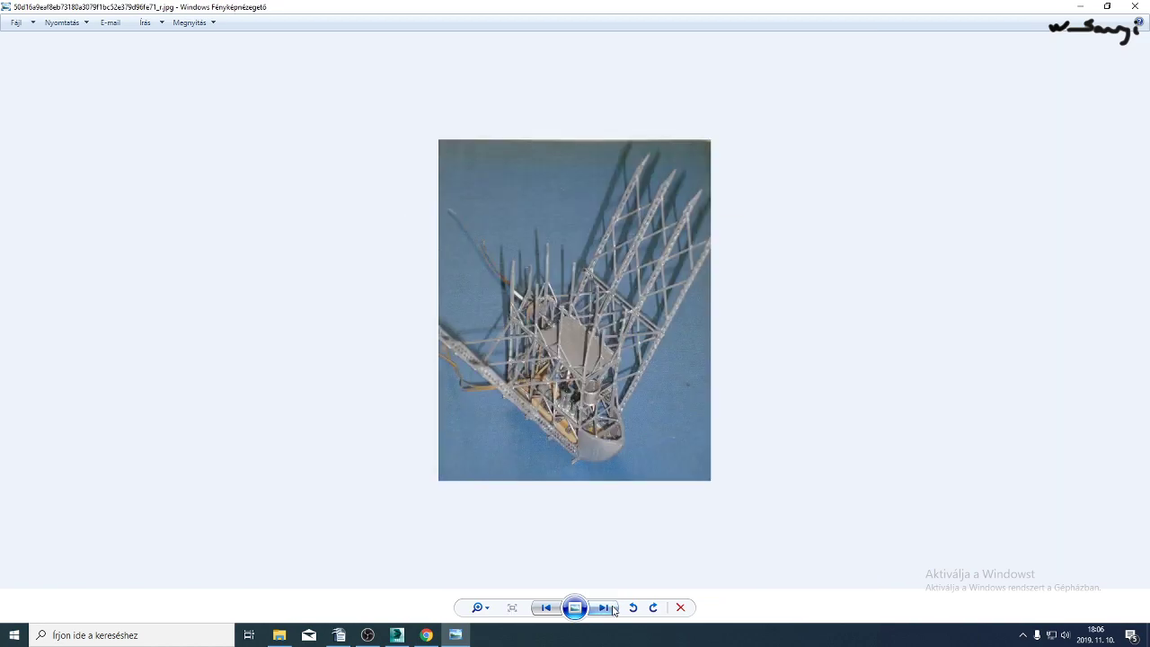
left_click(604, 609)
left_click(604, 609)
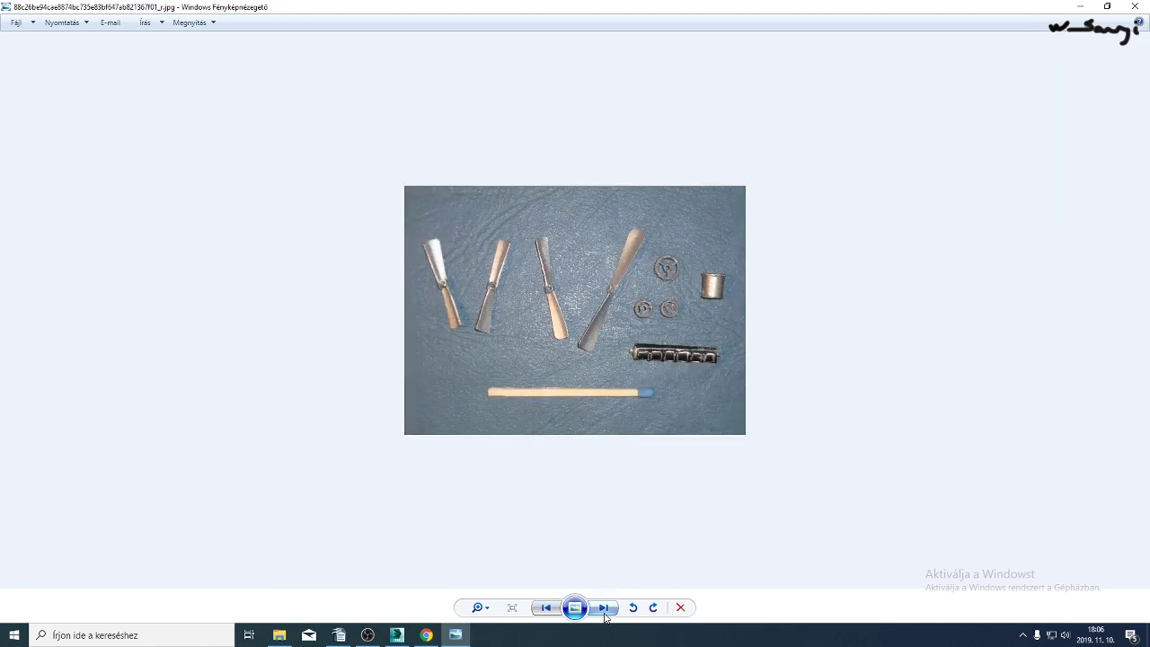
left_click(604, 608)
scroll(622, 351, "up", 1)
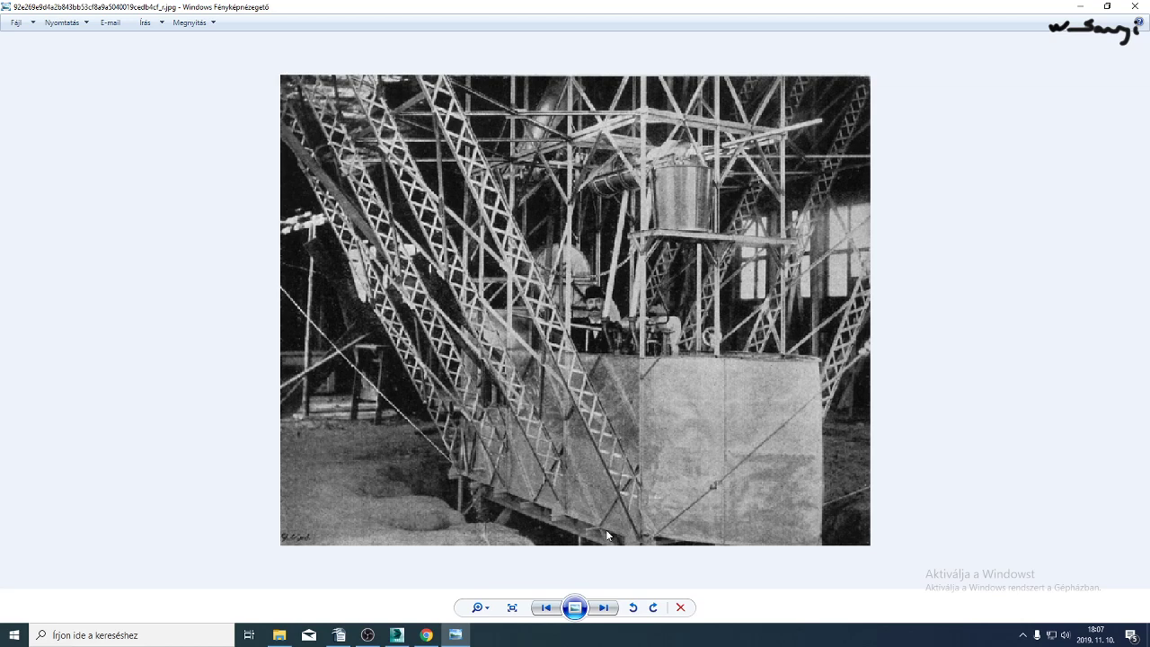
left_click(604, 609)
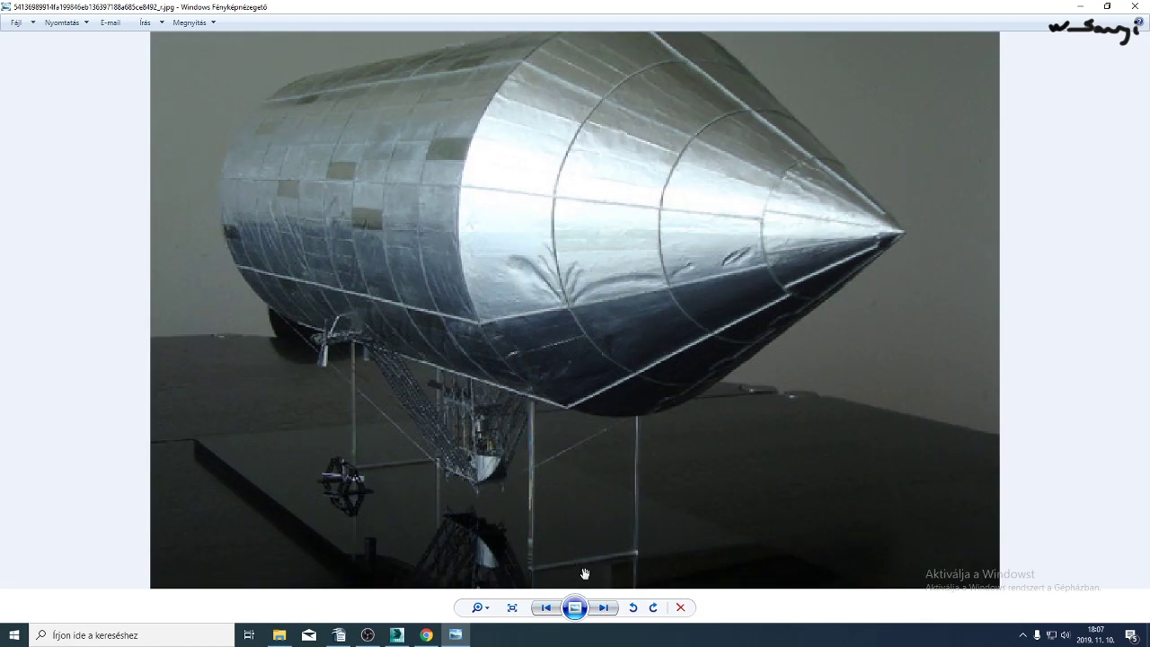
left_click(604, 609)
left_click(608, 610)
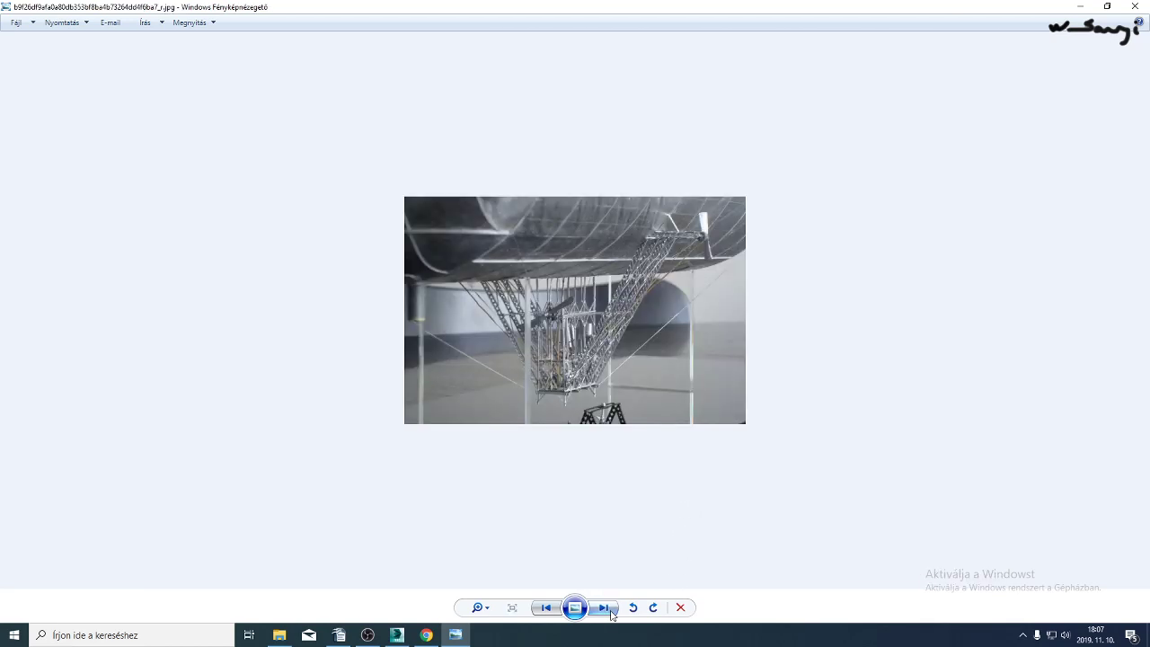
left_click(608, 610)
left_click(610, 611)
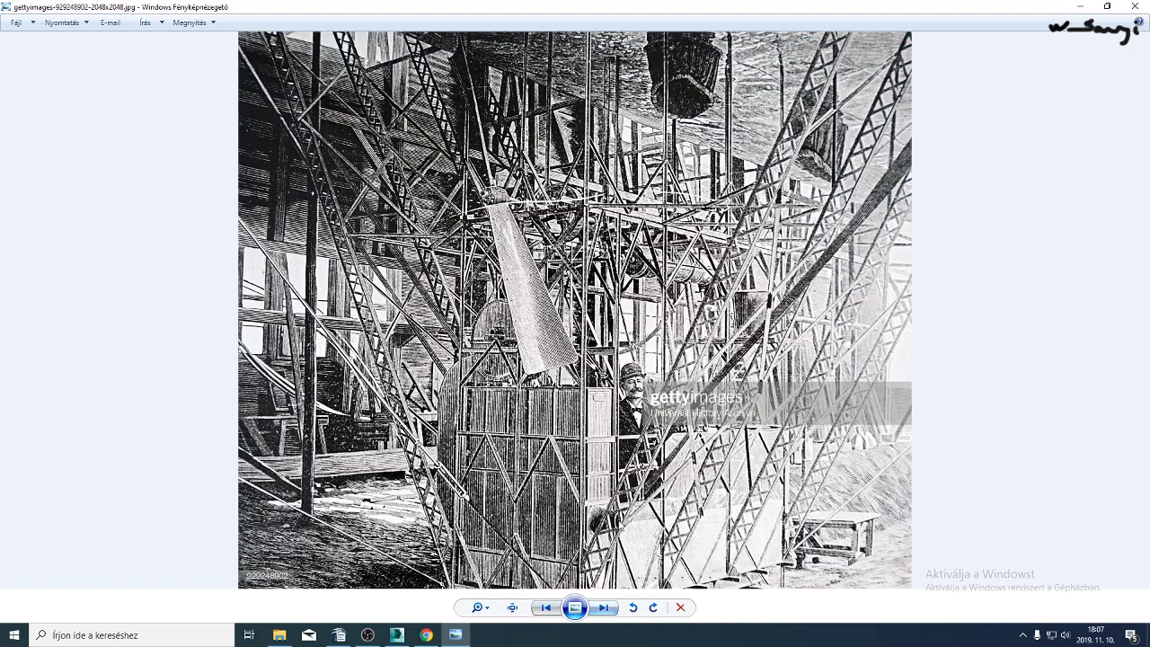
scroll(624, 270, "up", 3)
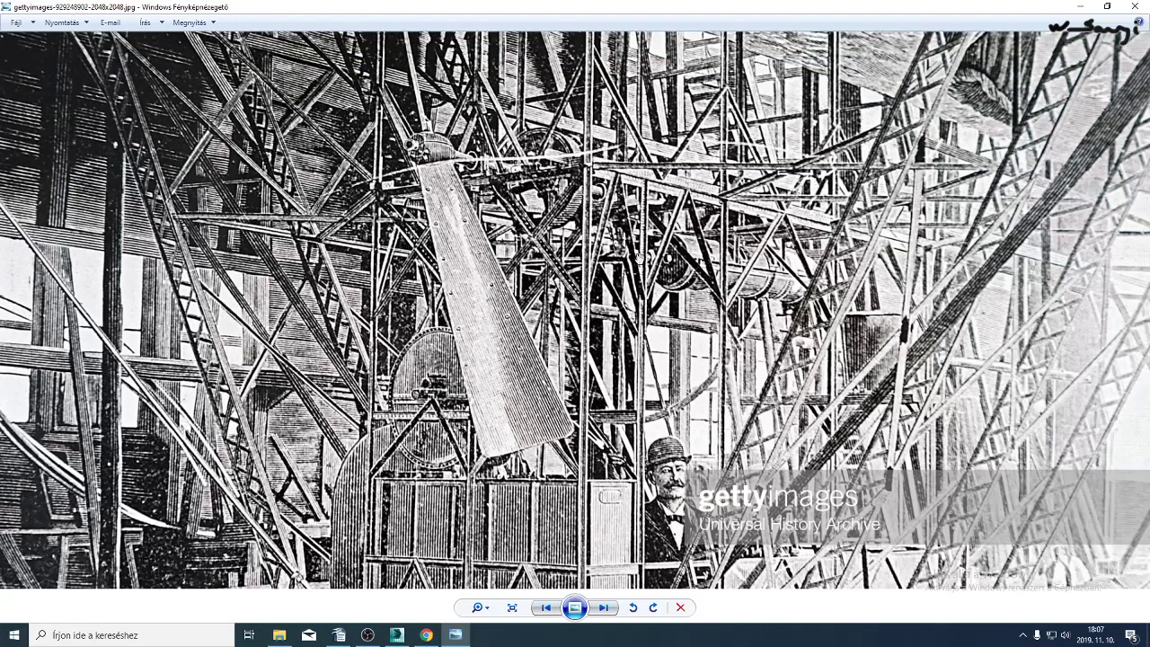
left_click_drag(679, 219, 645, 394)
scroll(642, 385, "down", 5)
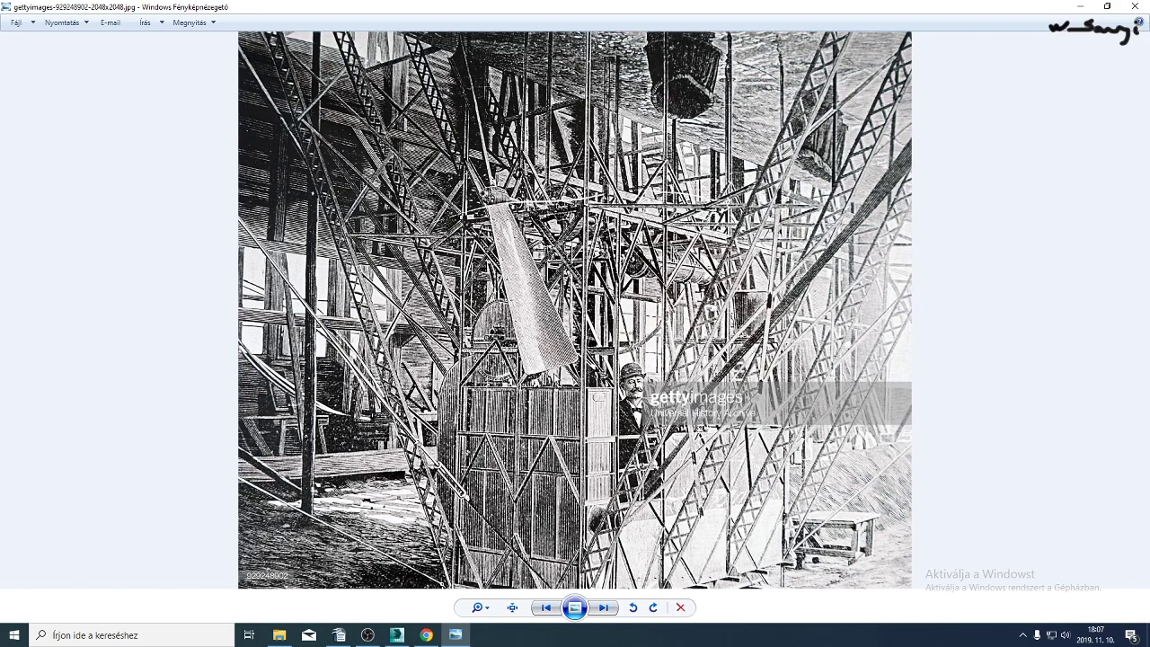
Switch to 3ds Max and convert the unwrapped airship hull to an Editable Poly, collapsing its Unwrap UVW modifier.
left_click(396, 635)
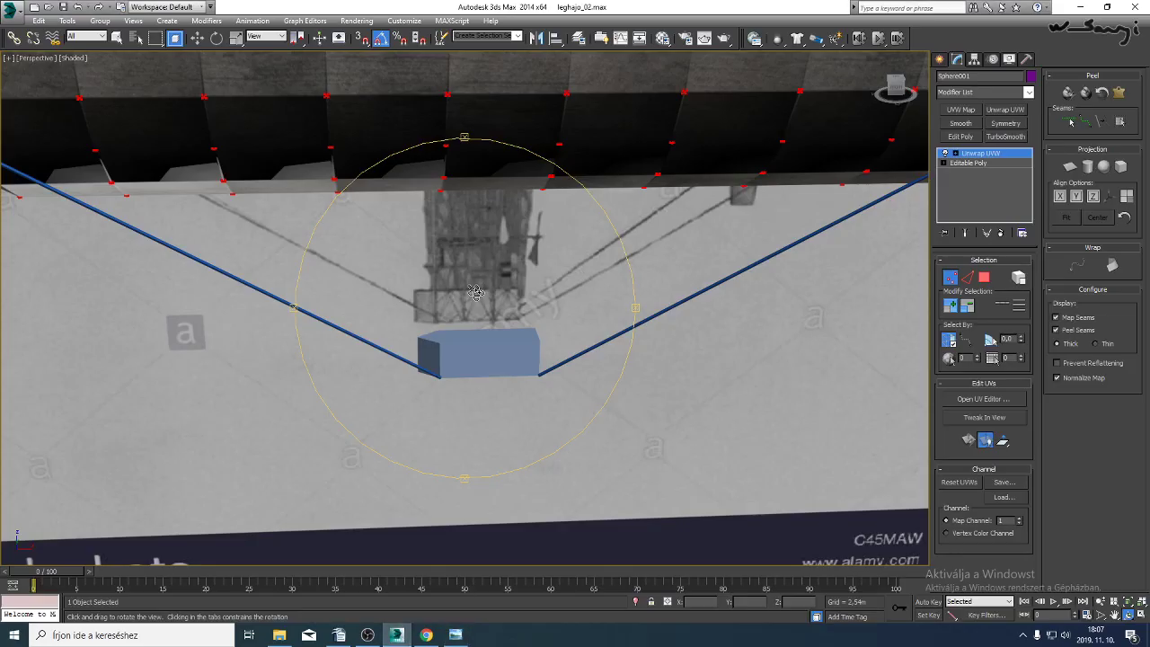
mouse_move(473, 294)
left_mouse_down()
mouse_move(468, 283)
mouse_move(503, 297)
mouse_move(452, 267)
mouse_move(473, 272)
mouse_move(483, 298)
left_mouse_up()
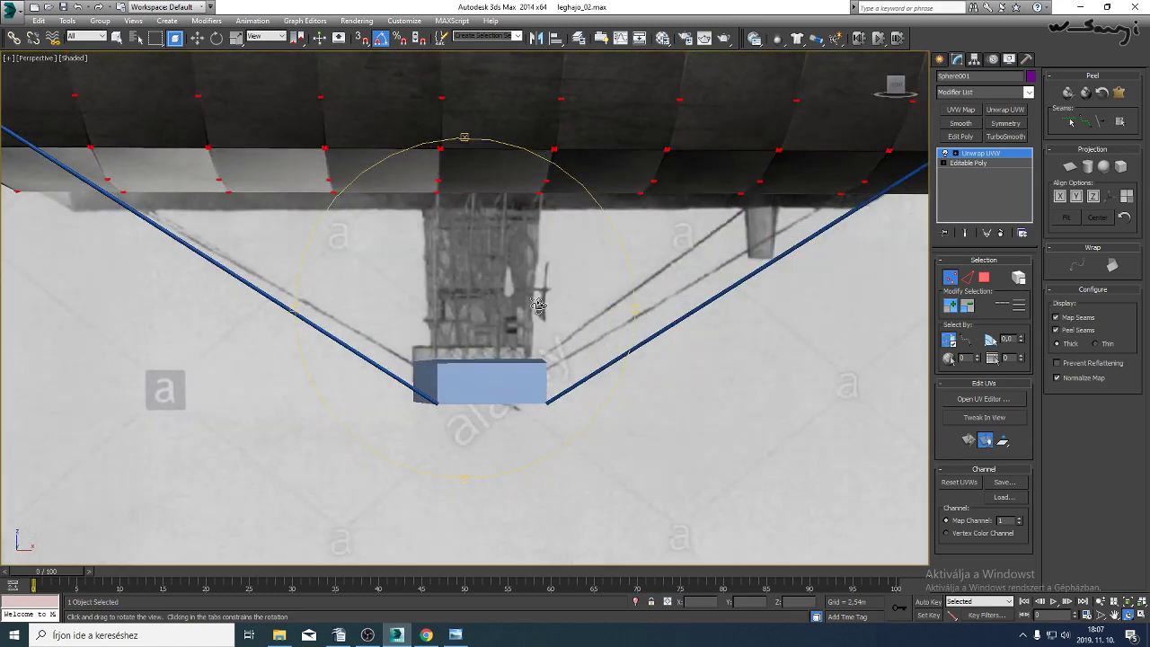
key("f")
middle_click_drag(530, 383, 615, 76)
scroll(465, 296, "up", 8)
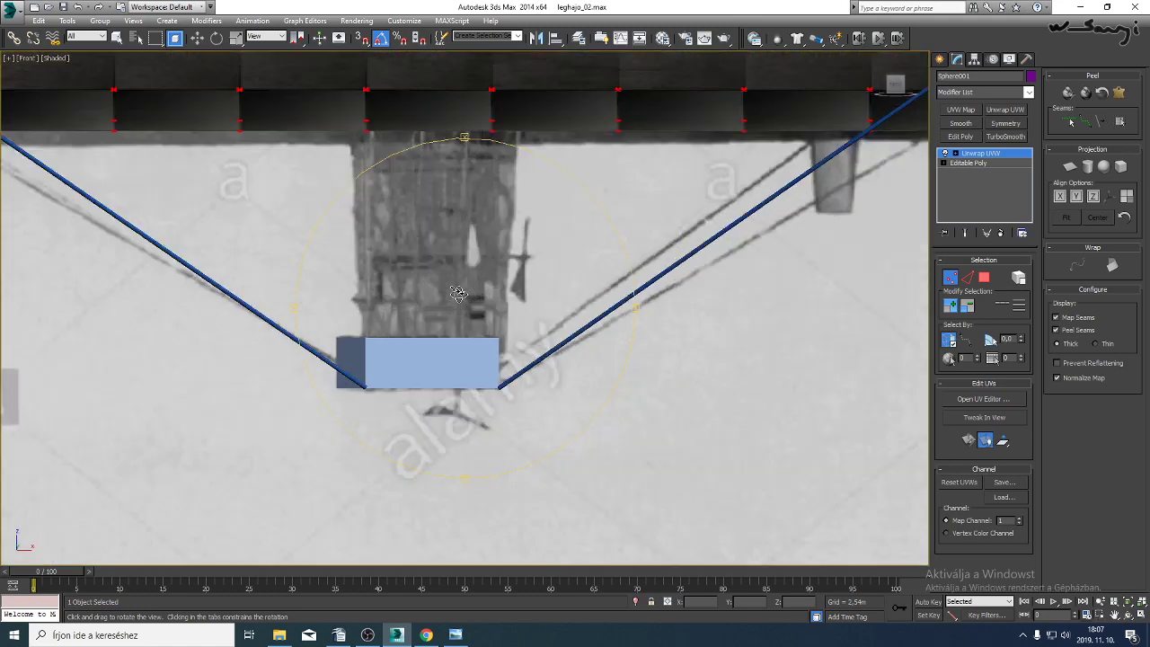
middle_click_drag(507, 261, 532, 375)
right_click(504, 170)
middle_click_drag(508, 187, 487, 342)
scroll(487, 342, "down", 4)
right_click(503, 218)
mouse_move(565, 333)
left_click(670, 339)
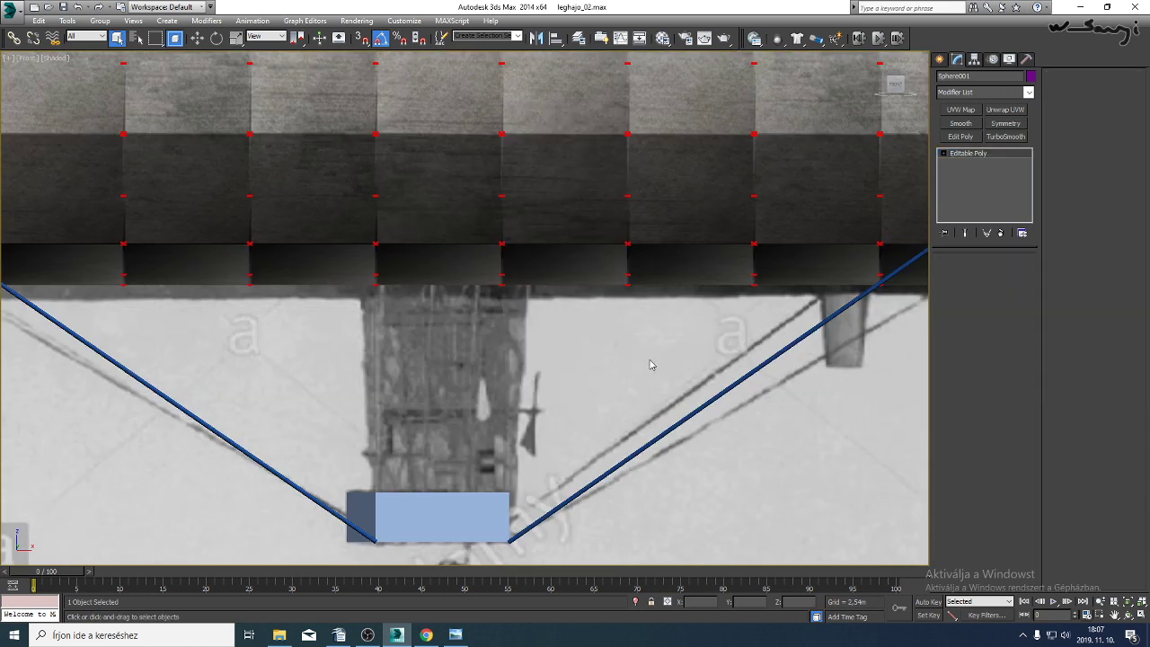
Save the scene as a new incremental version named leghajo_03.max.
left_click(7, 14)
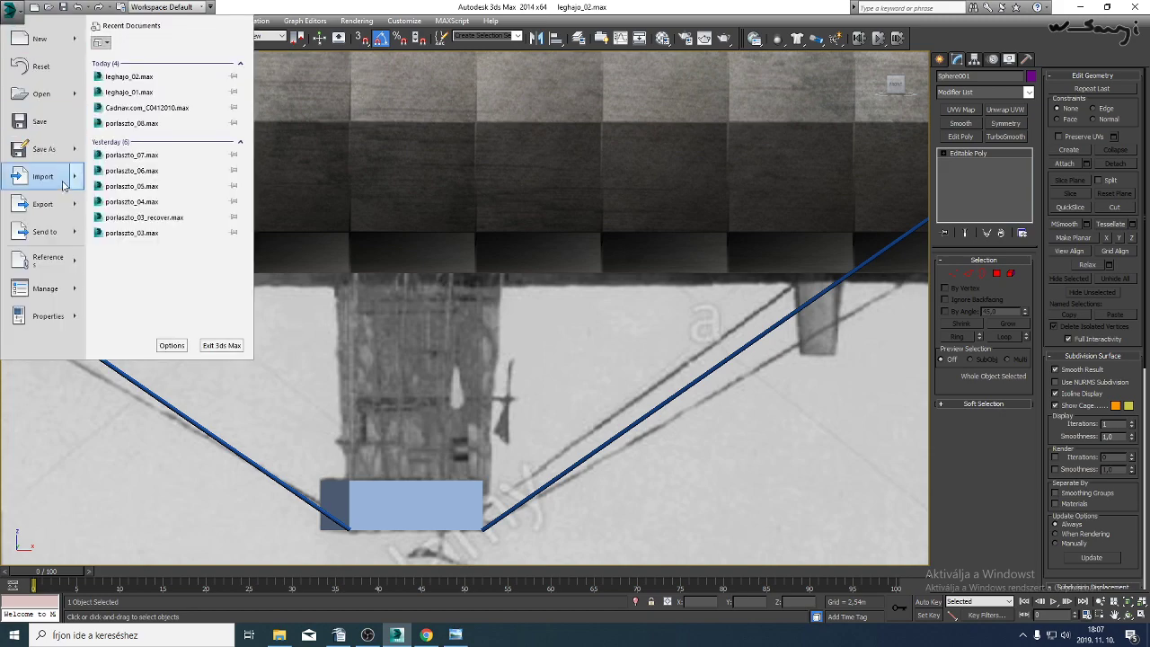
left_click(59, 155)
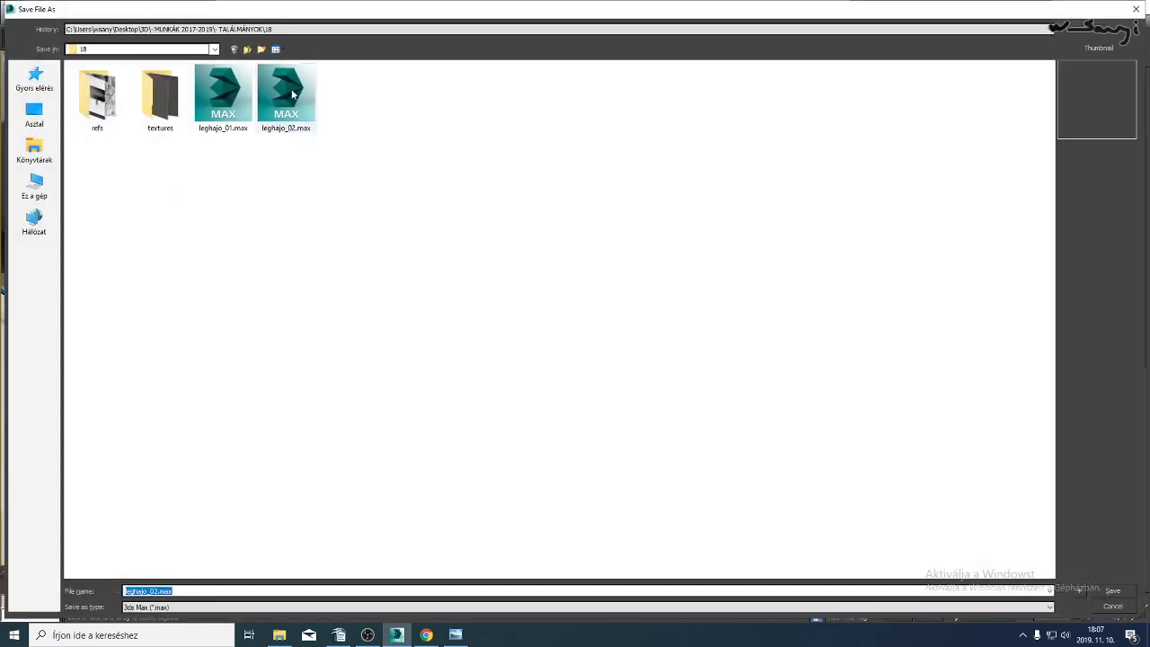
left_click(1081, 591)
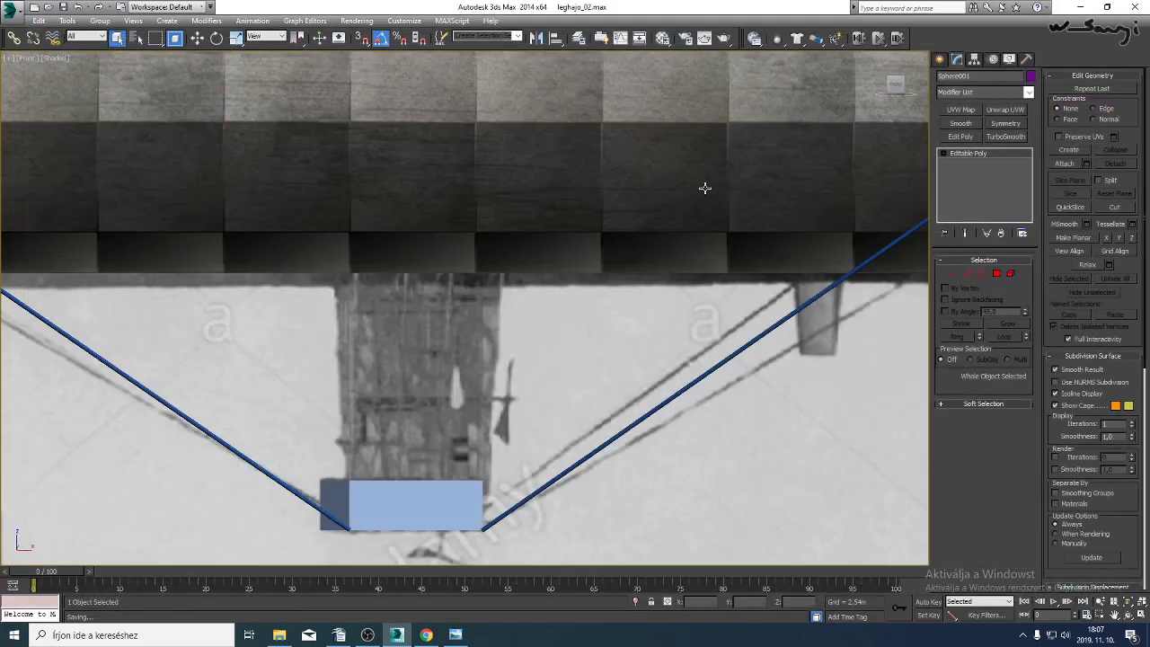
Consult the gondola reference photo and draw a thin upright box about 4.65 m long from the gondola's top edge to the hull.
scroll(531, 367, "down", 5)
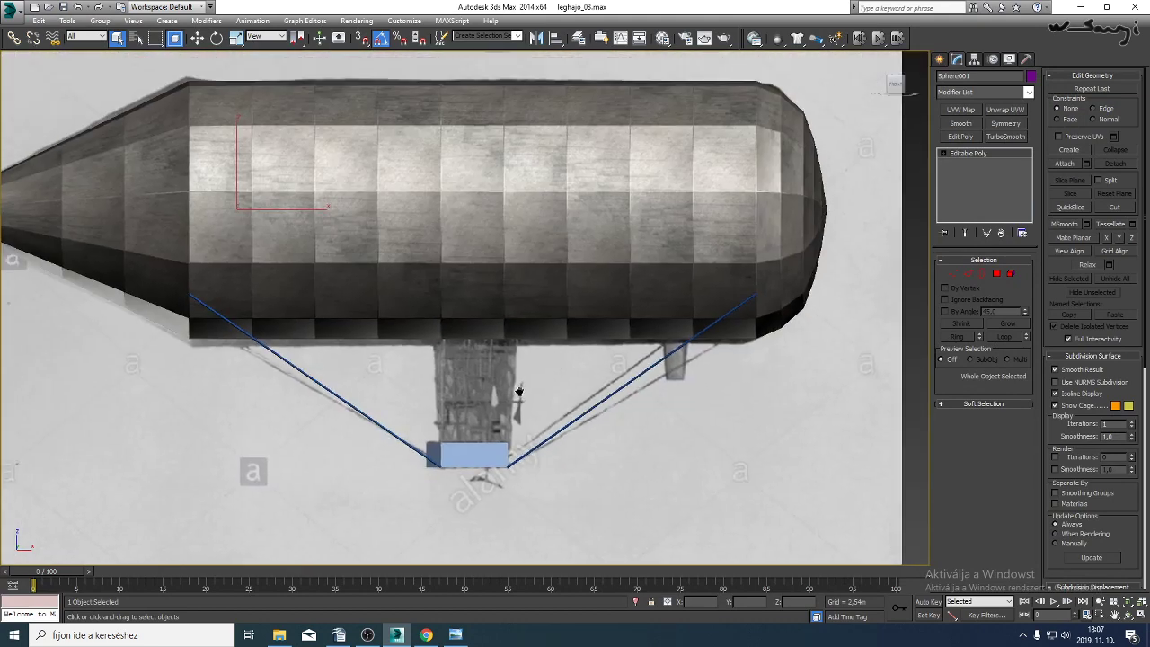
scroll(475, 332, "up", 6)
scroll(484, 339, "up", 2)
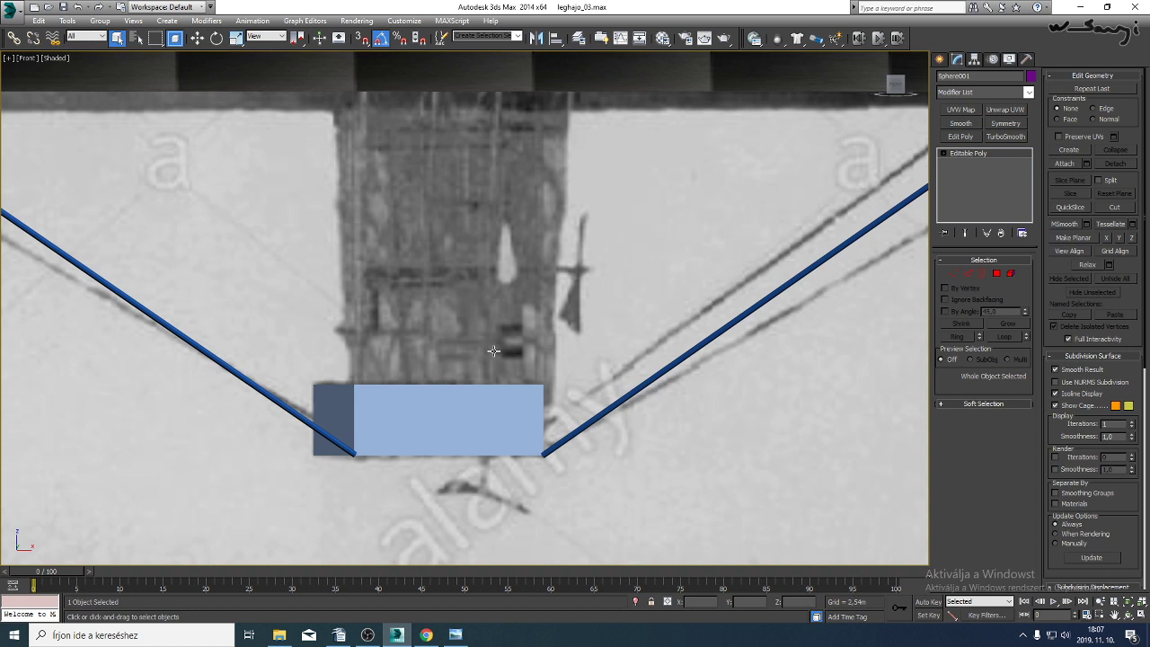
left_click(456, 635)
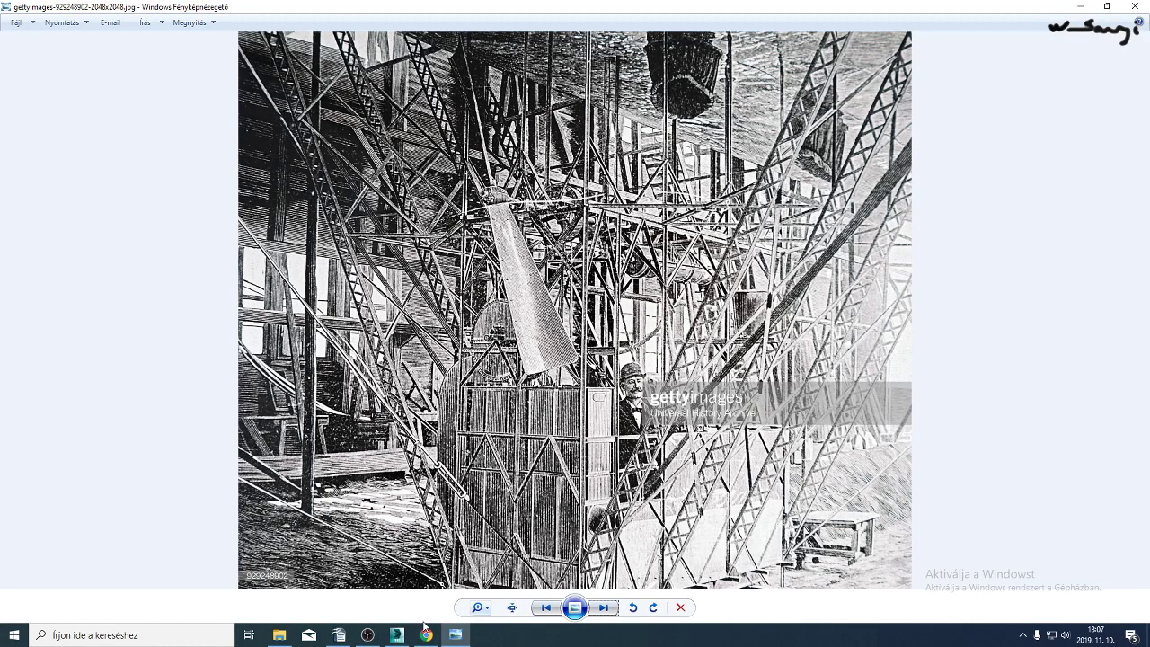
left_click(397, 635)
middle_click_drag(423, 417, 401, 428)
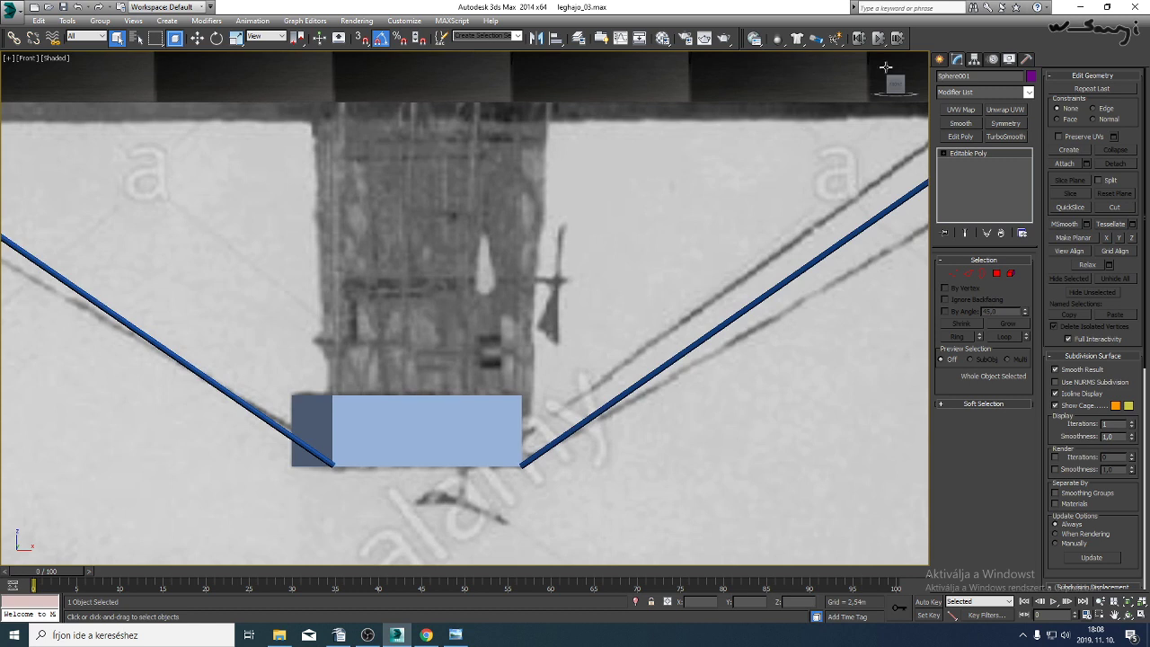
left_click(940, 59)
left_click(960, 134)
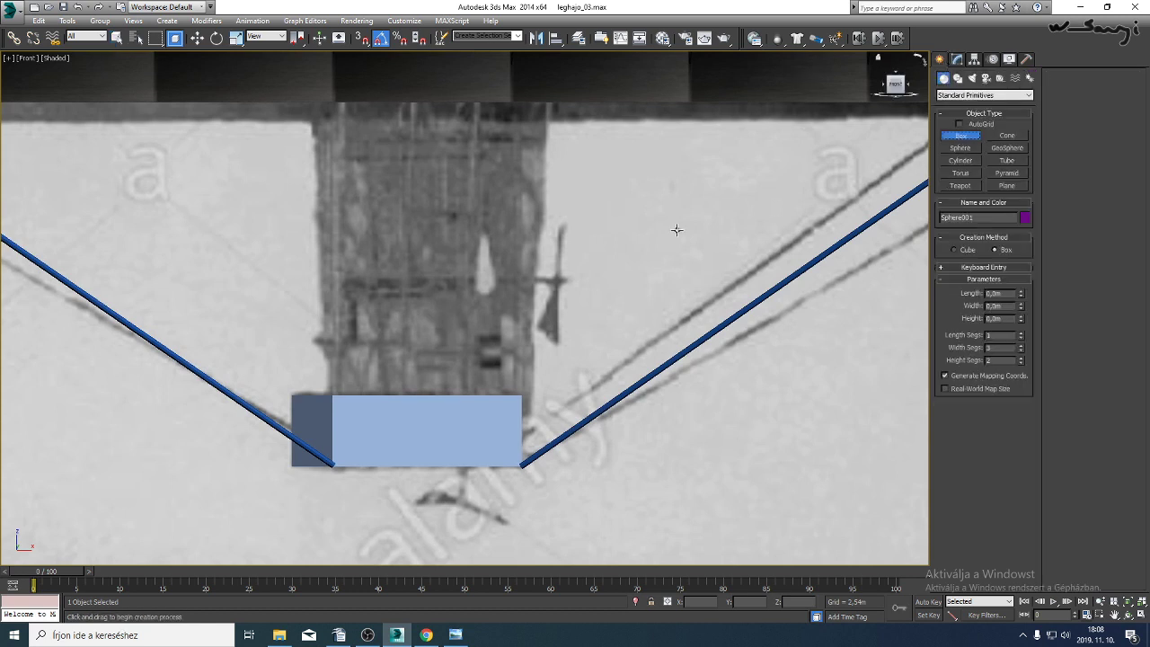
middle_click_drag(675, 228, 673, 268)
left_click_drag(519, 436, 512, 135)
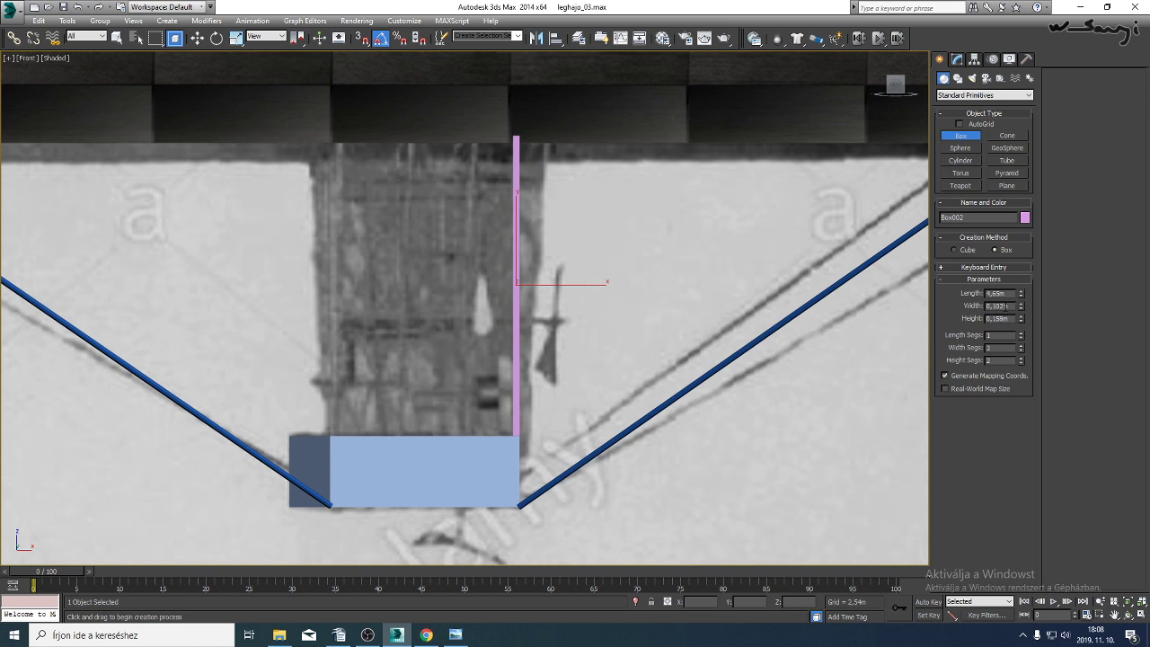
Set the upright box's width and height to 0.05 m to make it a slim post.
left_click(1004, 348)
middle_click_drag(547, 442, 549, 455)
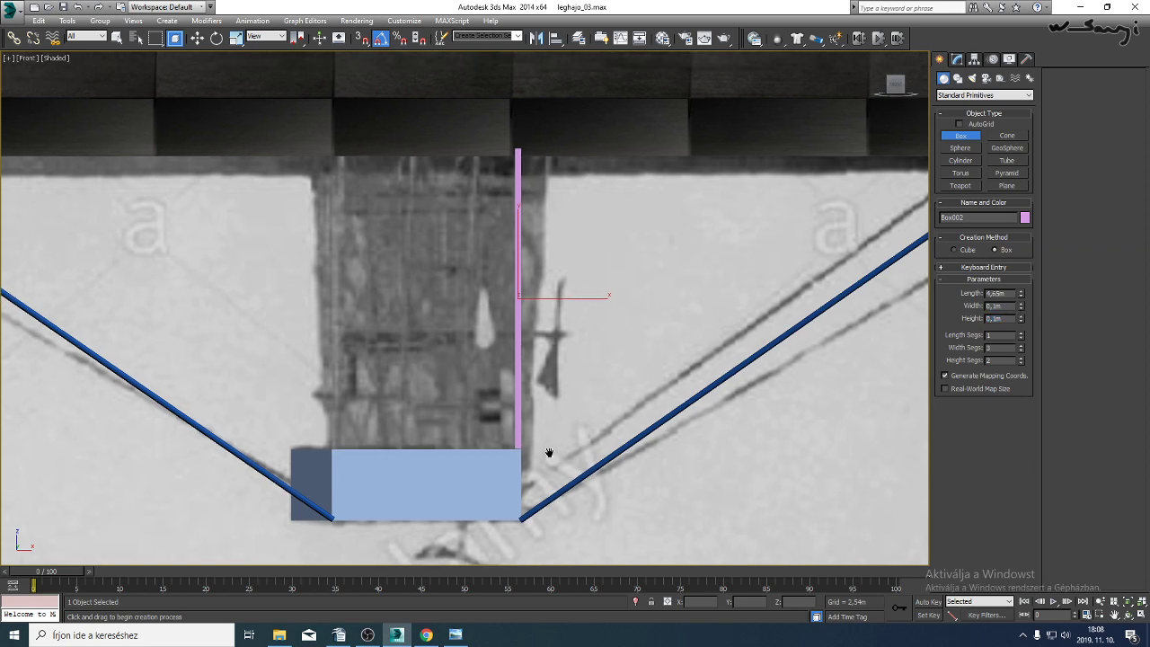
left_click(467, 633)
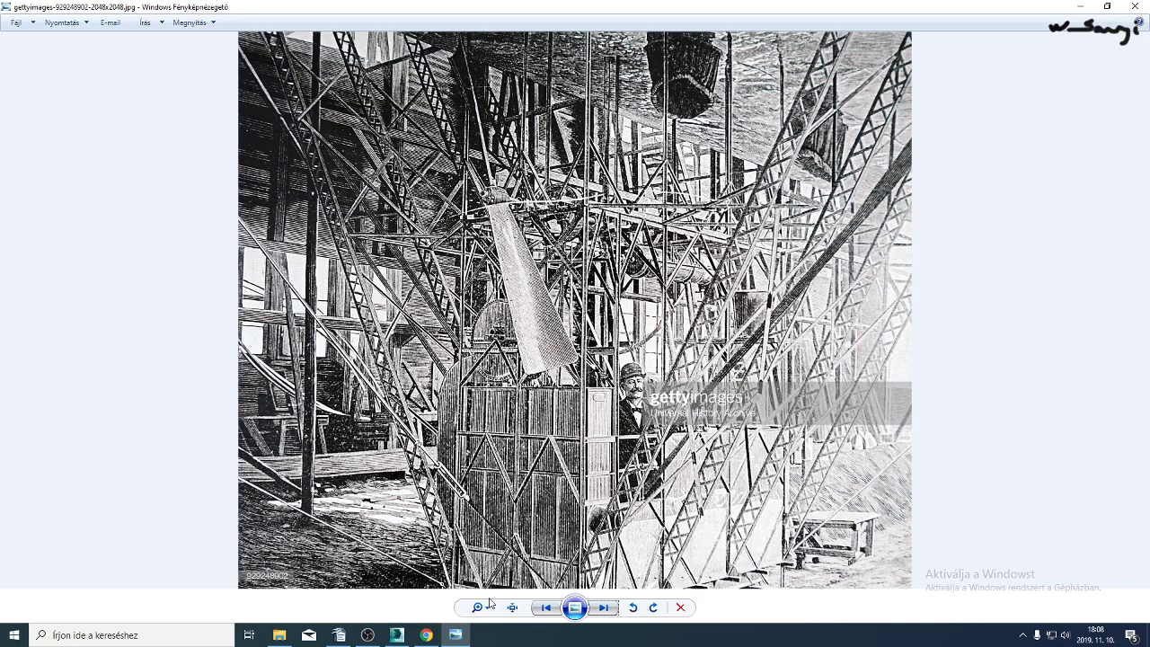
left_click(400, 633)
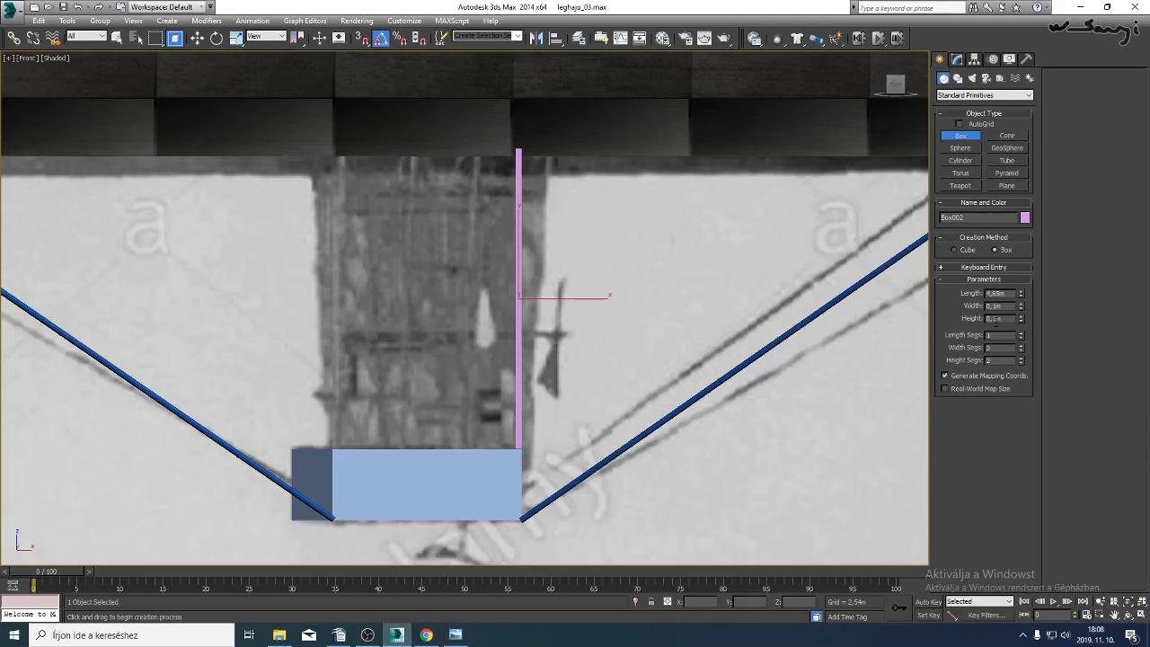
left_click(1020, 320)
key("Return")
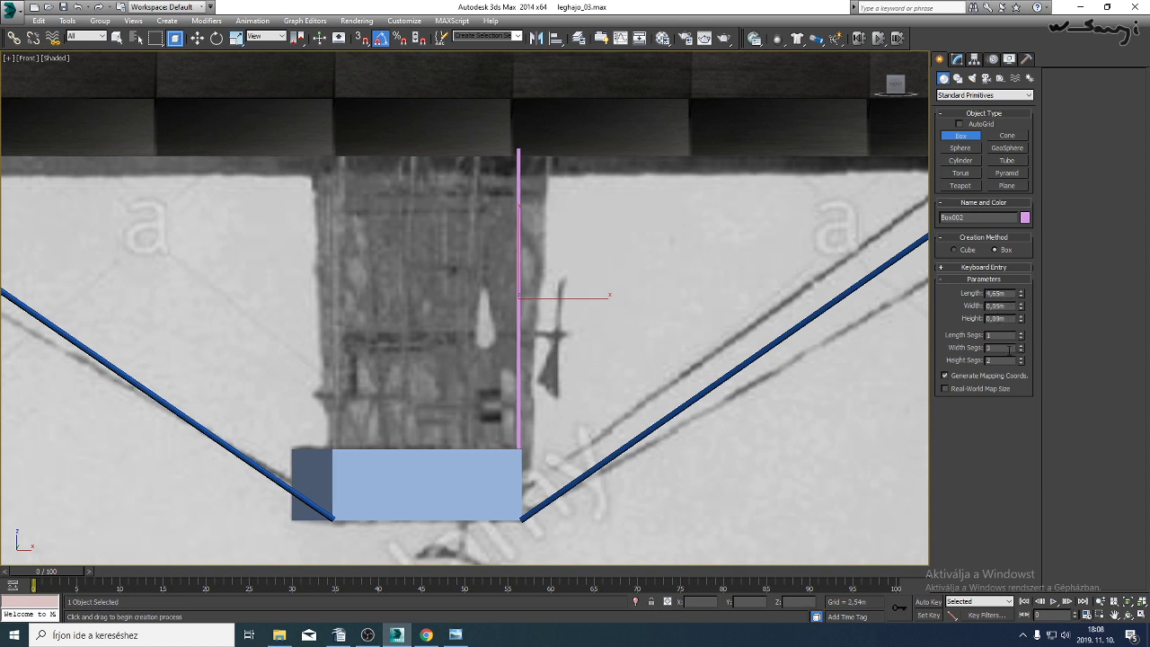
middle_click_drag(732, 329, 732, 318)
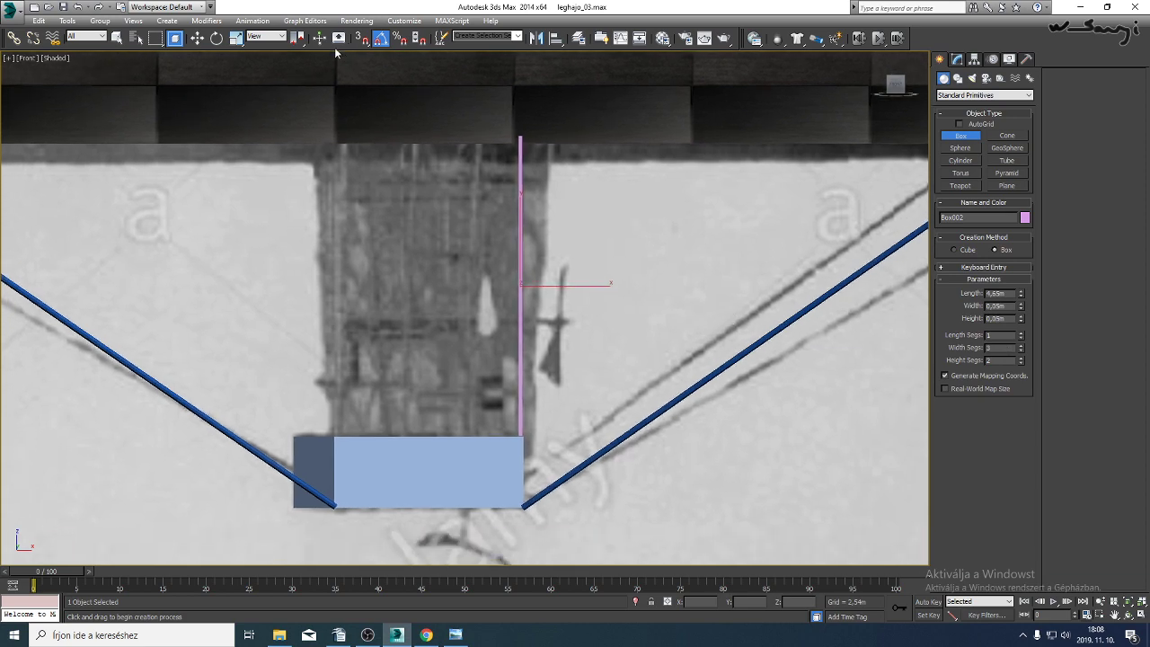
Lengthen the post to about 6.045 m and move it down to end at the gondola's lower corner.
left_click(198, 38)
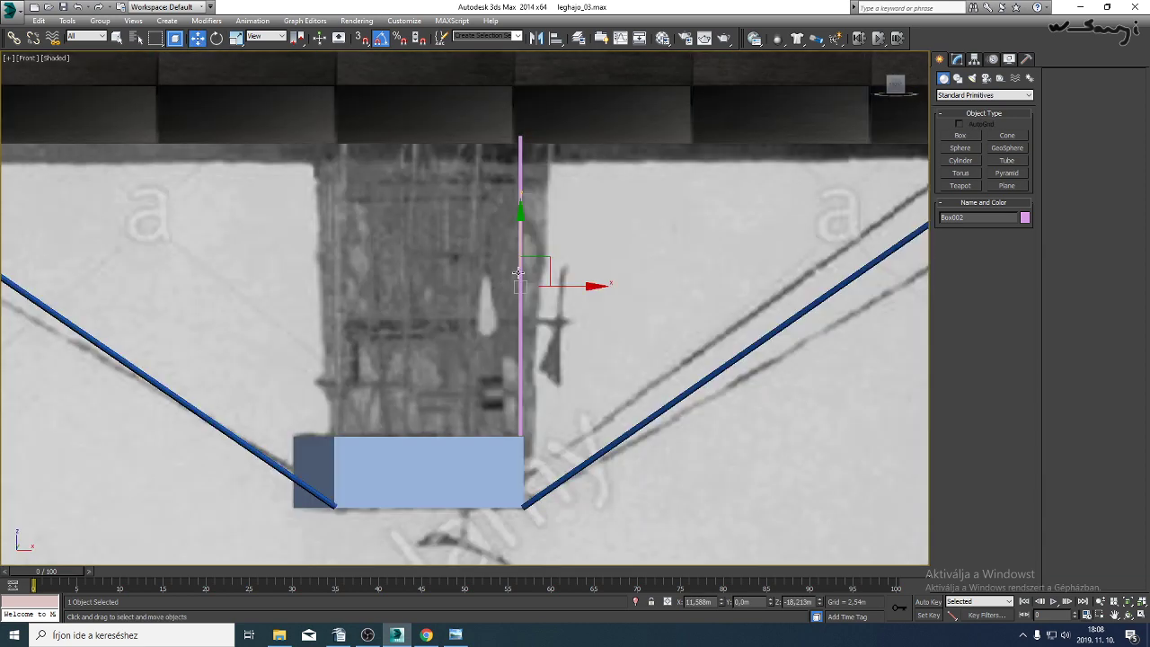
left_click(960, 60)
key("F3")
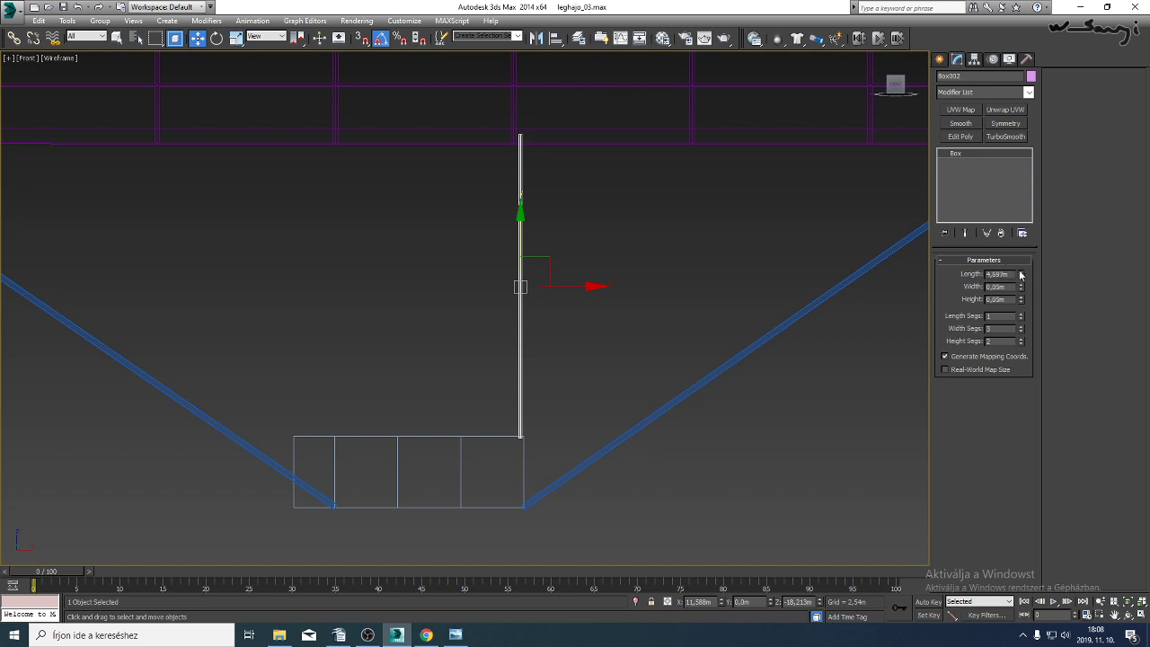
left_click_drag(1021, 274, 1019, 258)
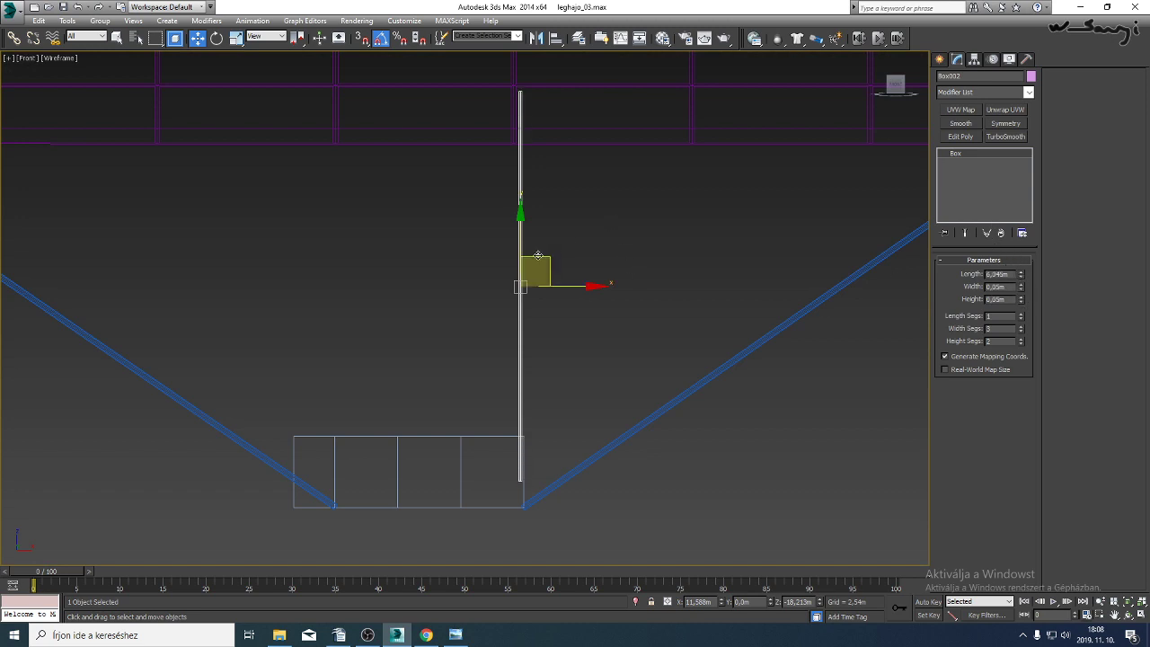
key("F3")
left_click_drag(537, 257, 539, 281)
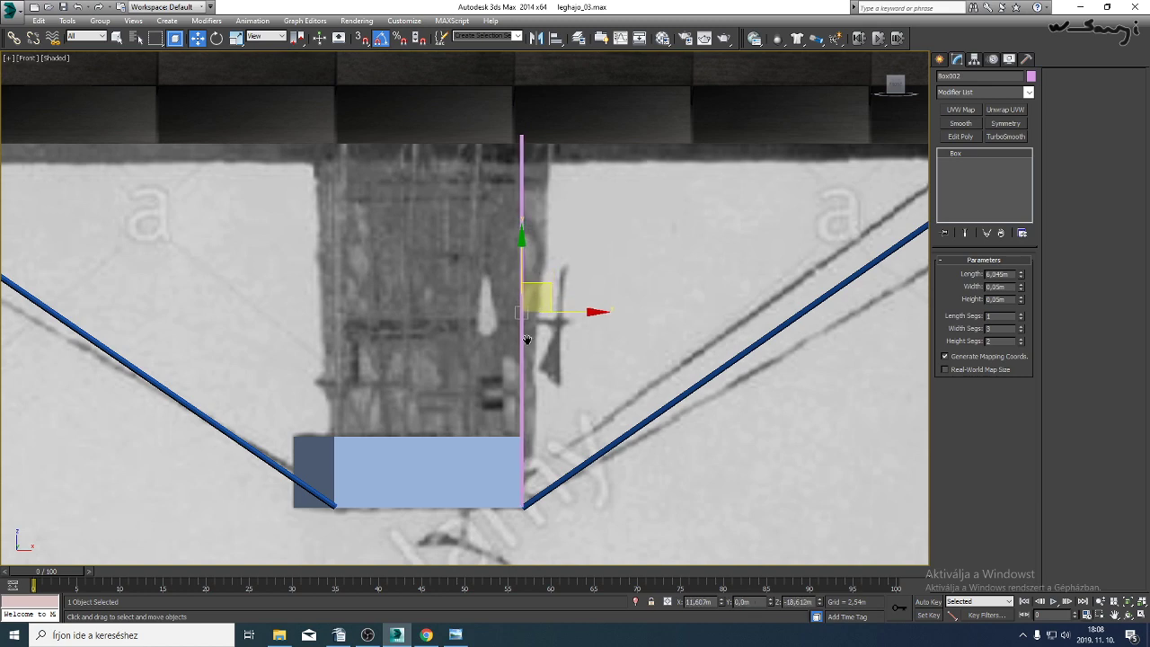
Reduce the post's width and height segments to 1 and move it in top view onto the gondola corner where the rope attaches.
key("p")
middle_click_drag(527, 340, 504, 193)
scroll(575, 287, "up", 5)
middle_click_drag(611, 292, 567, 252)
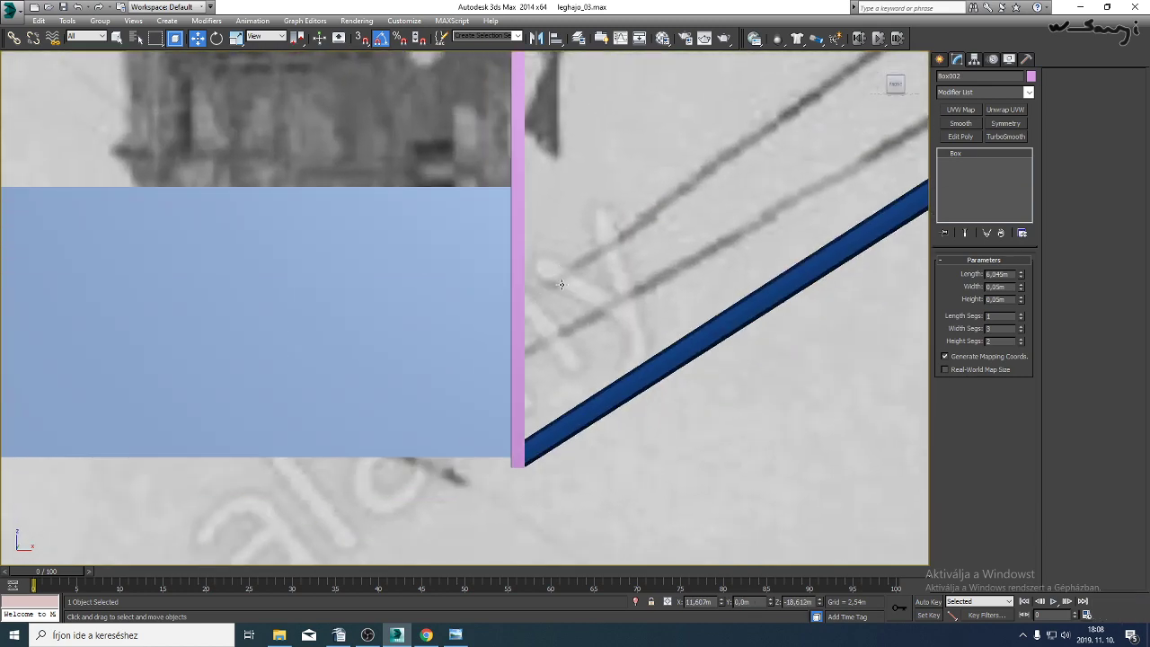
key("t")
scroll(552, 314, "down", 7)
key("F3")
scroll(552, 314, "down", 2)
middle_click_drag(552, 316, 533, 318)
scroll(531, 318, "down", 2)
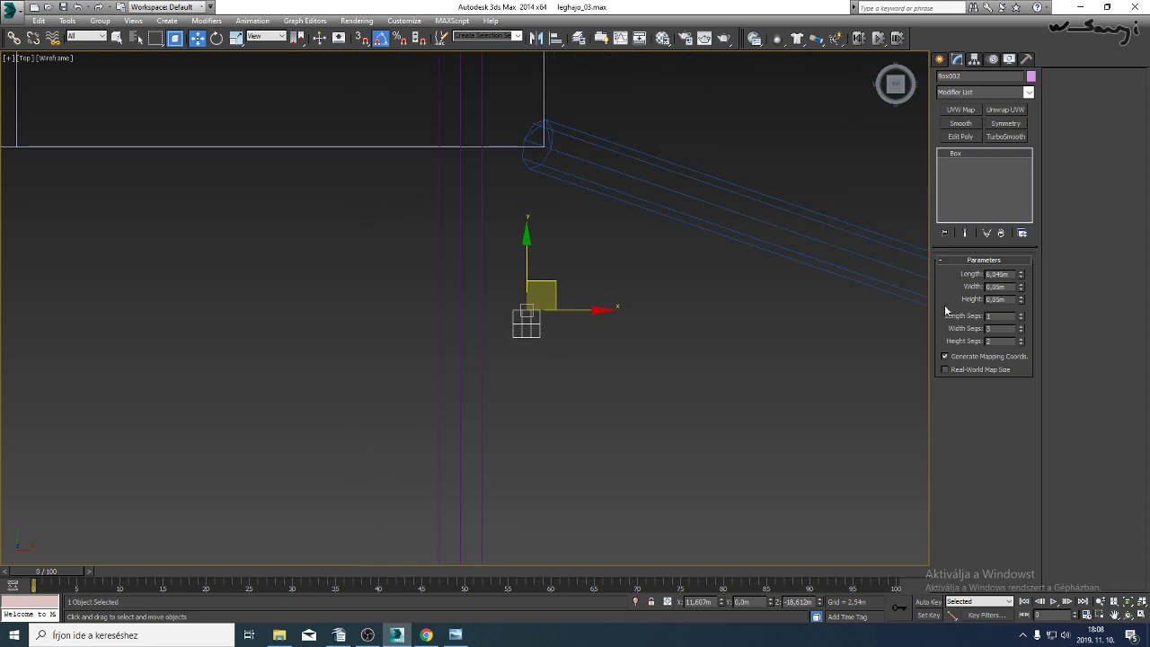
double_click(1021, 330)
middle_click_drag(621, 266, 619, 318)
left_click_drag(559, 361, 565, 171)
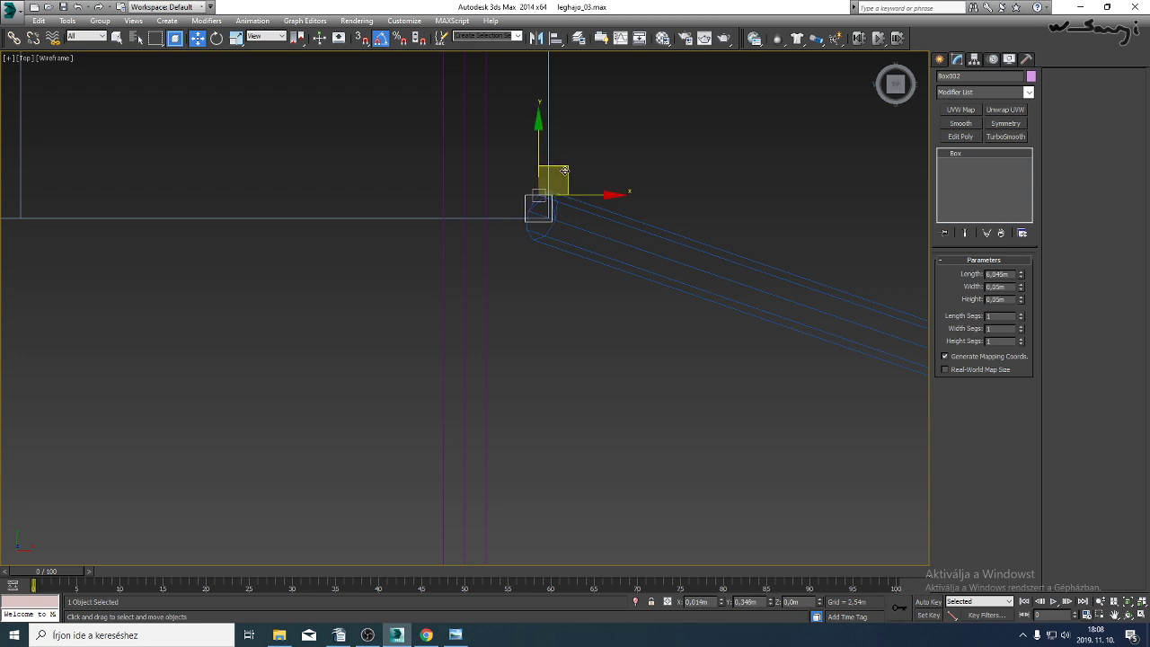
Clone the post as three copies evenly spaced along the gondola's side, aligned with its vertical edges.
key("p")
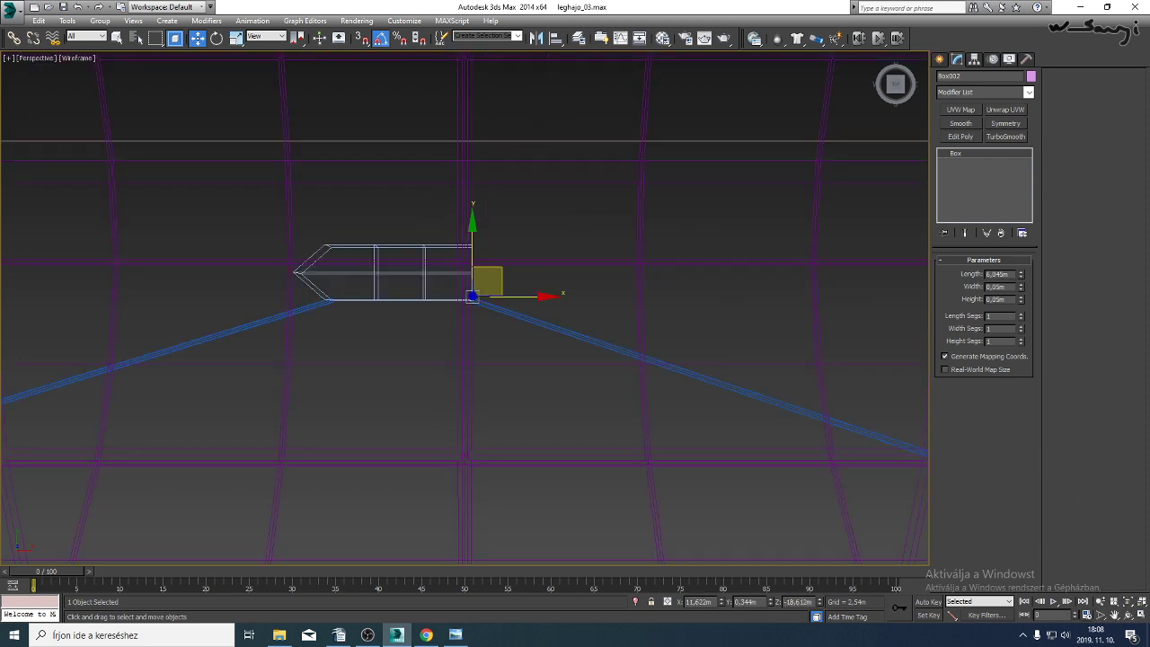
left_click(1129, 602)
left_click(1128, 615)
mouse_move(465, 478)
left_mouse_down()
mouse_move(464, 228)
mouse_move(495, 354)
mouse_move(495, 297)
mouse_move(520, 308)
mouse_move(462, 323)
mouse_move(486, 329)
mouse_move(476, 334)
left_mouse_up()
key("F3")
key("f")
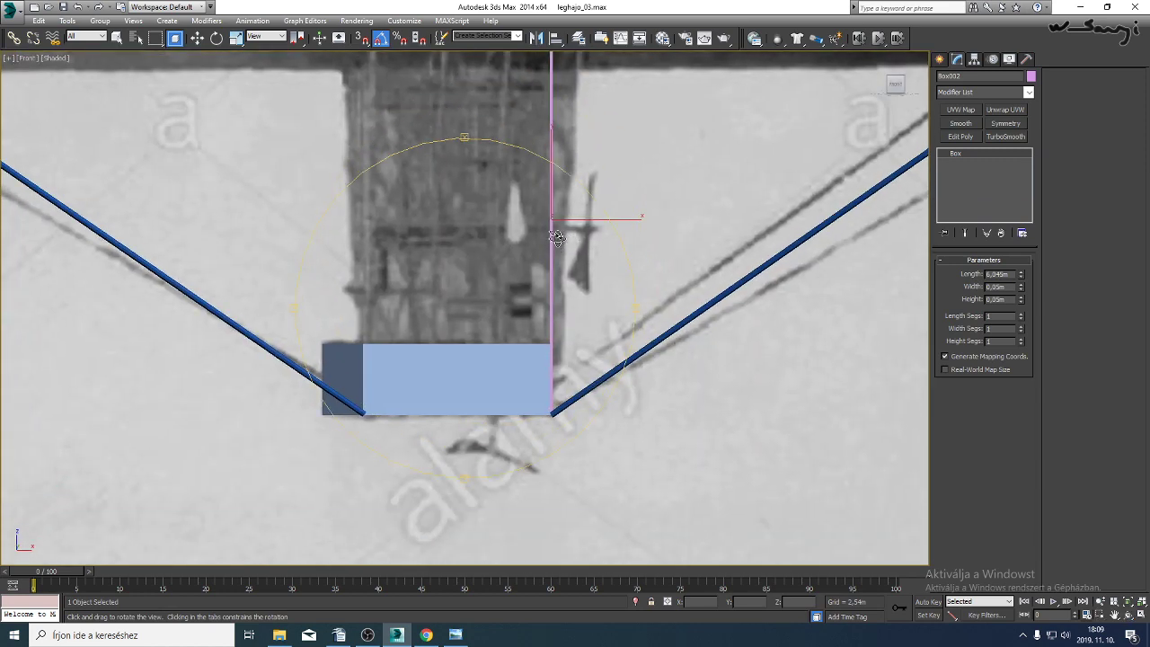
scroll(557, 236, "up", 2)
key("w")
mouse_move(596, 213)
left_mouse_down("shift")
mouse_move(498, 210)
mouse_move(578, 210)
left_mouse_up("shift")
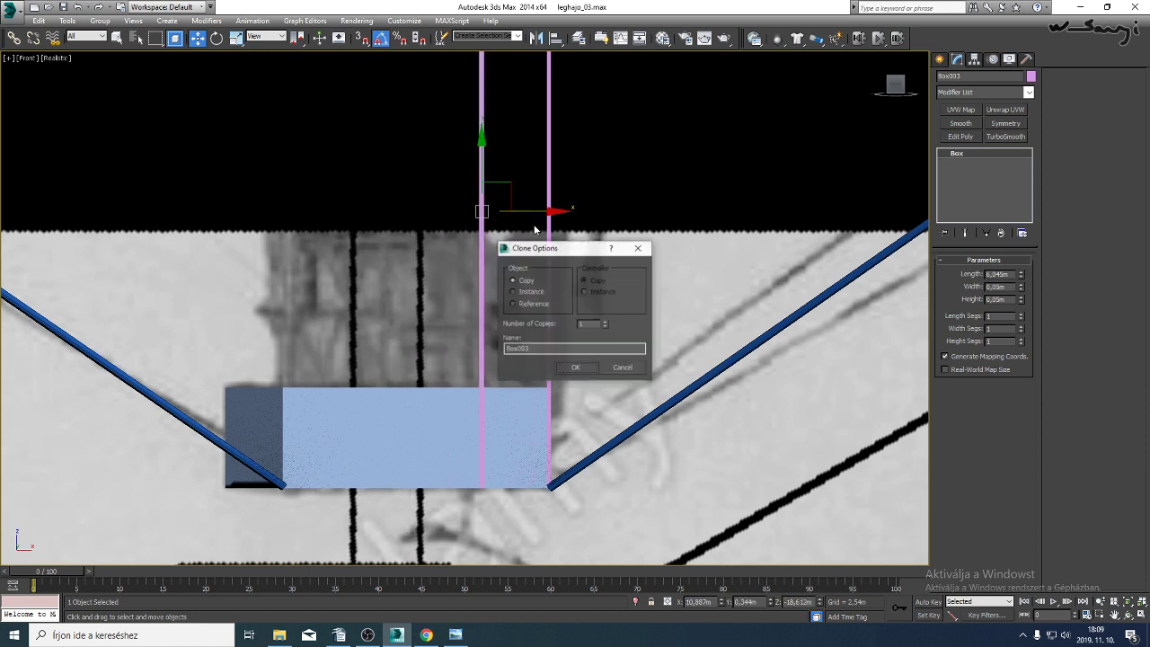
left_click(634, 371)
key("F3")
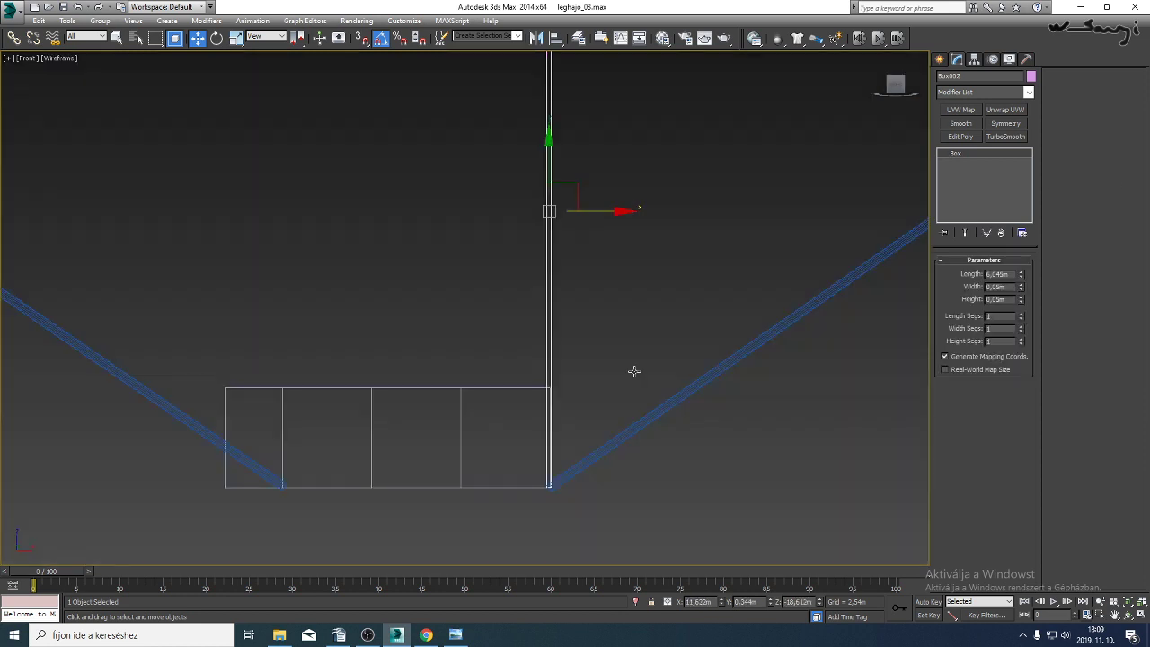
left_click_drag(607, 220, 519, 220, "shift")
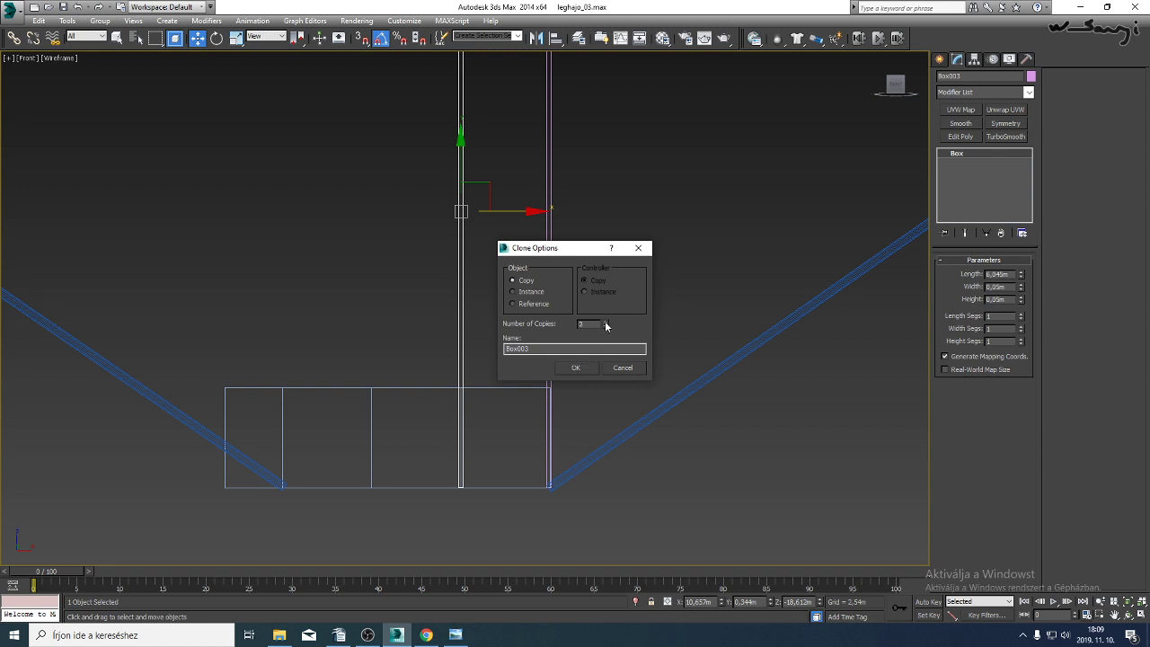
left_click(606, 321)
left_click(576, 368)
middle_click_drag(454, 383, 552, 376)
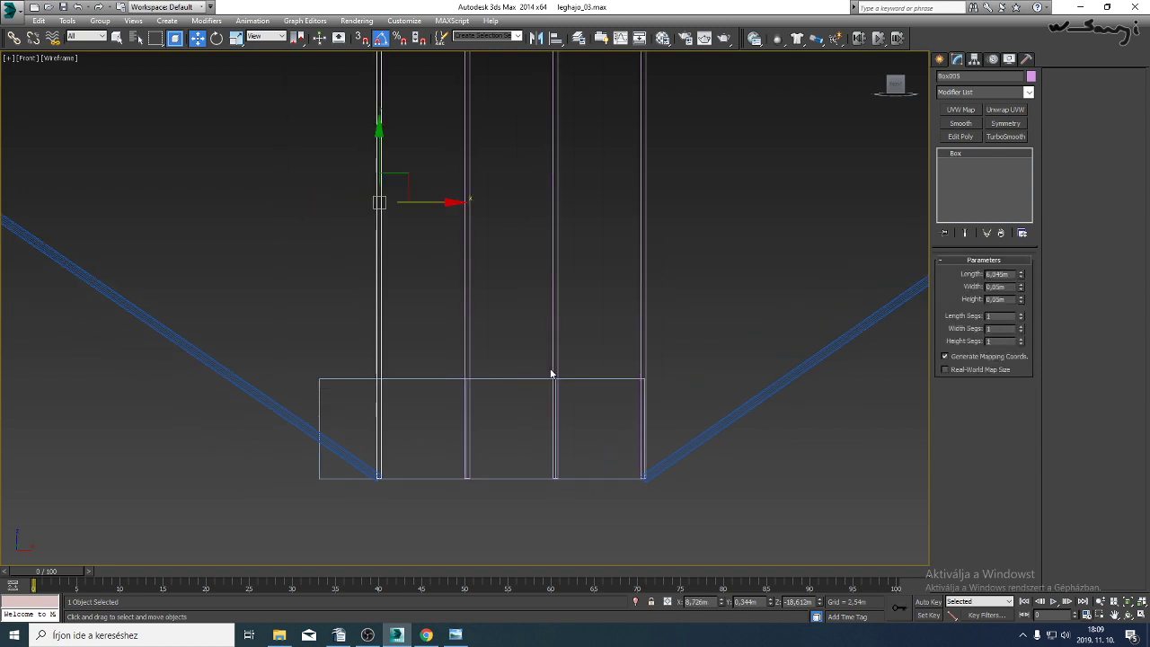
Set the front viewport's display to Shaded and examine the four posts around the gondola in perspective.
key("F3")
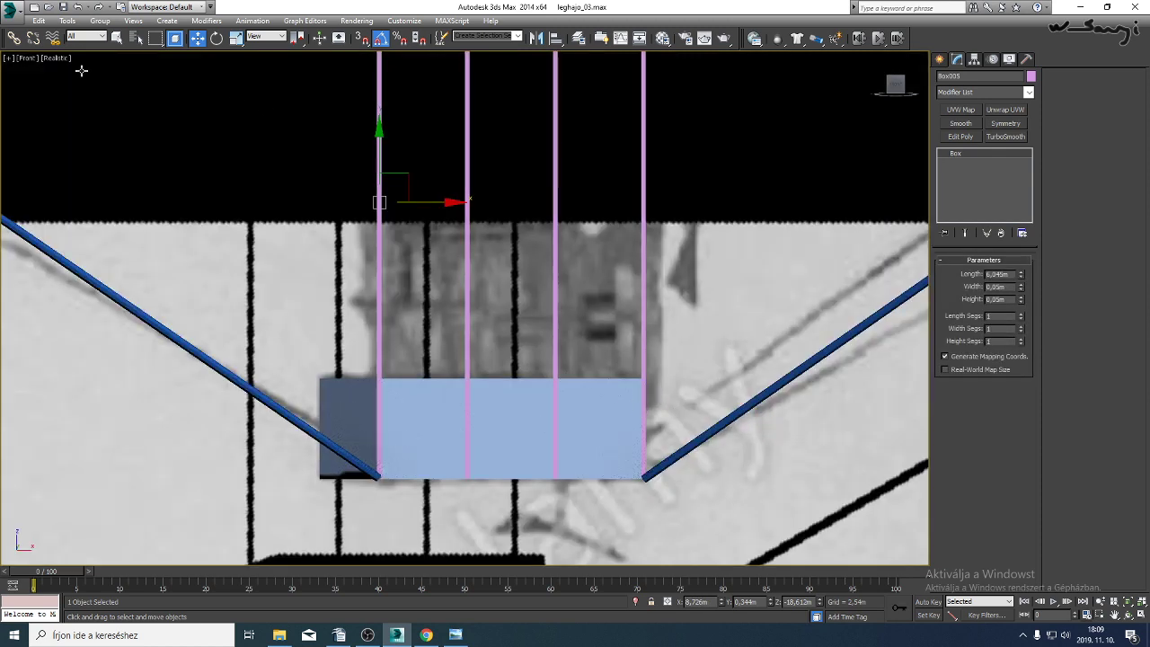
left_click(57, 57)
left_click(79, 84)
middle_click_drag(450, 288, 415, 288)
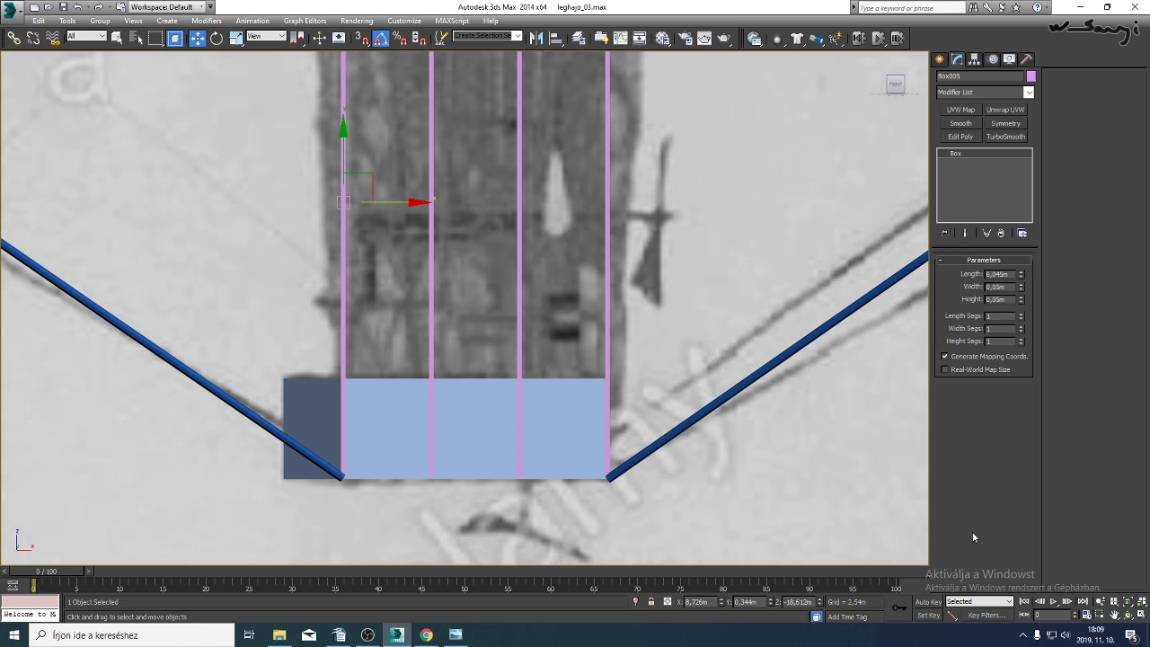
key("ctrl+r")
middle_click_drag(501, 305, 548, 406)
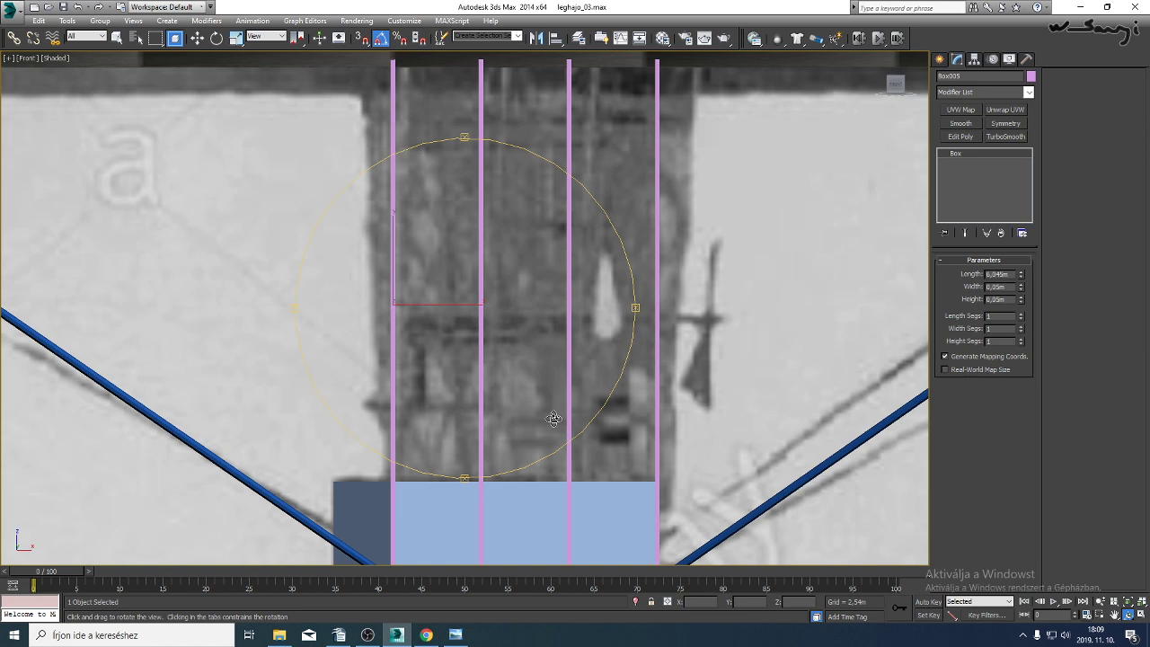
left_click_drag(553, 419, 476, 411)
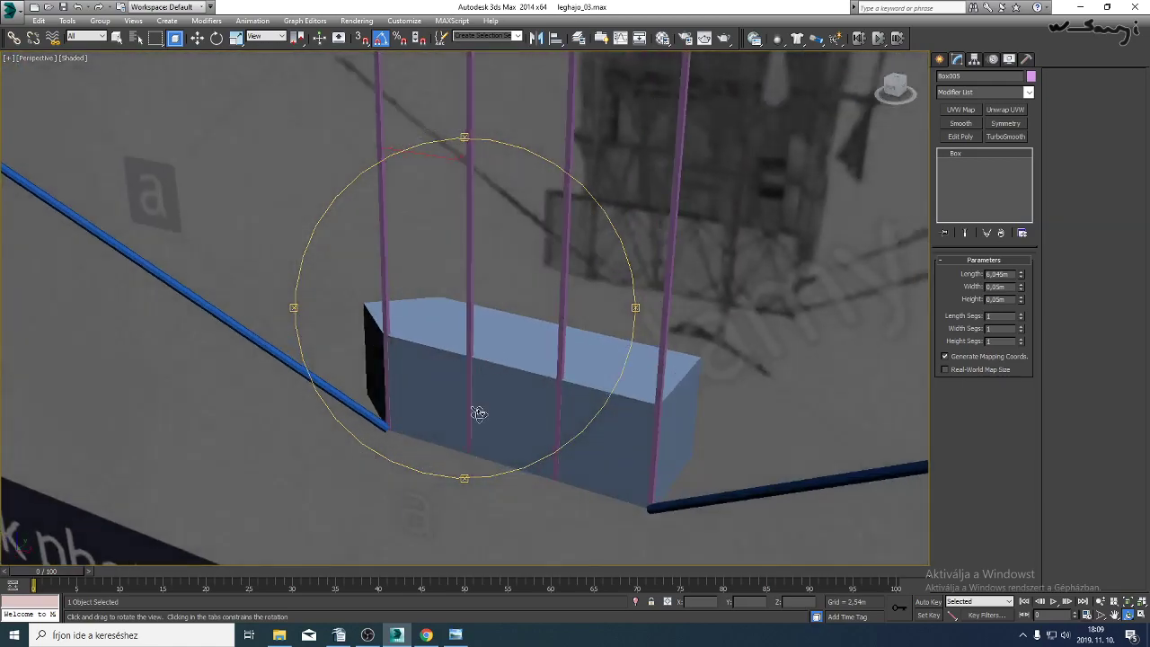
Using the gondola engraving as reference, clone a corner post, rotate the copy horizontal and place it along the gondola's bottom edge.
left_click(458, 635)
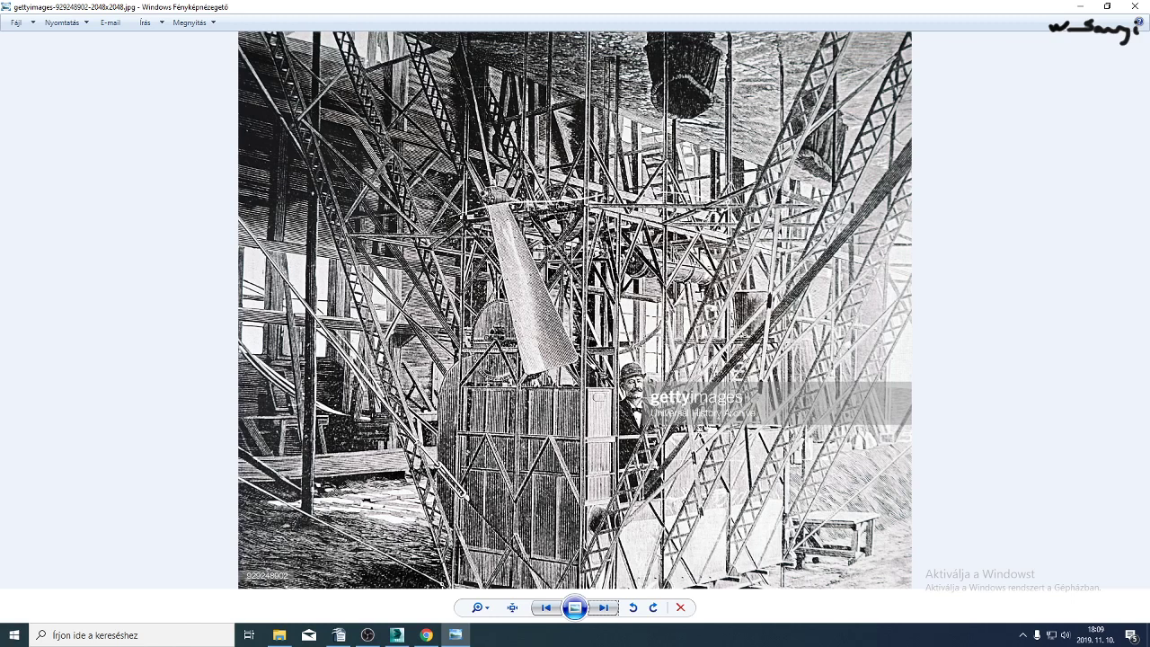
left_click(455, 636)
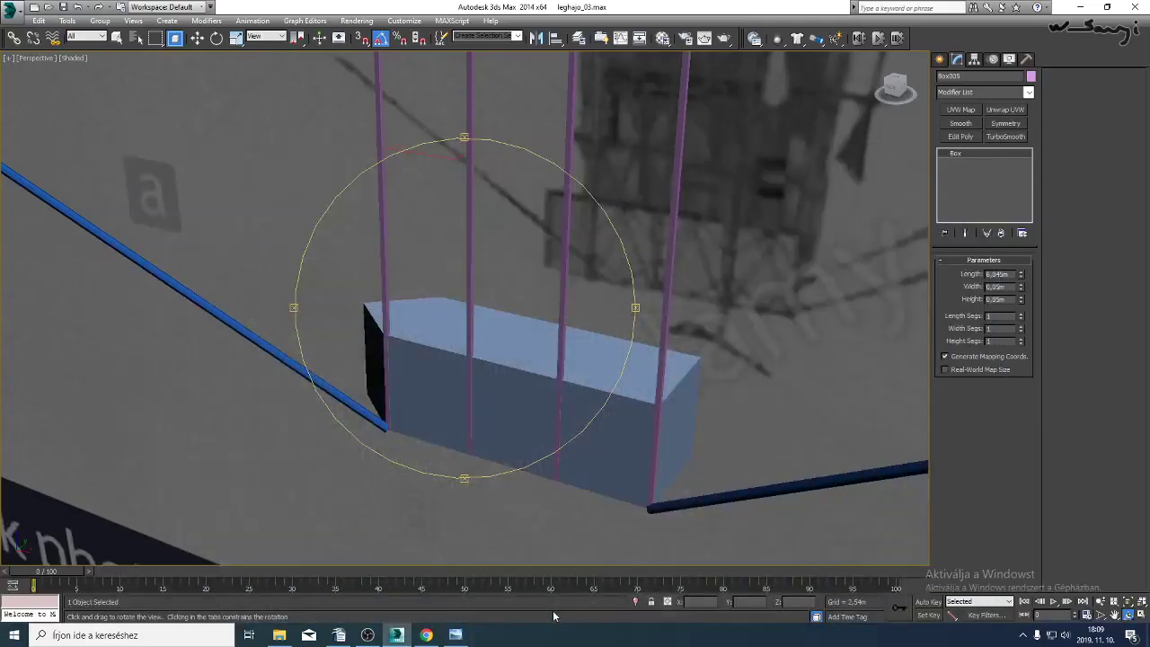
left_click(455, 637)
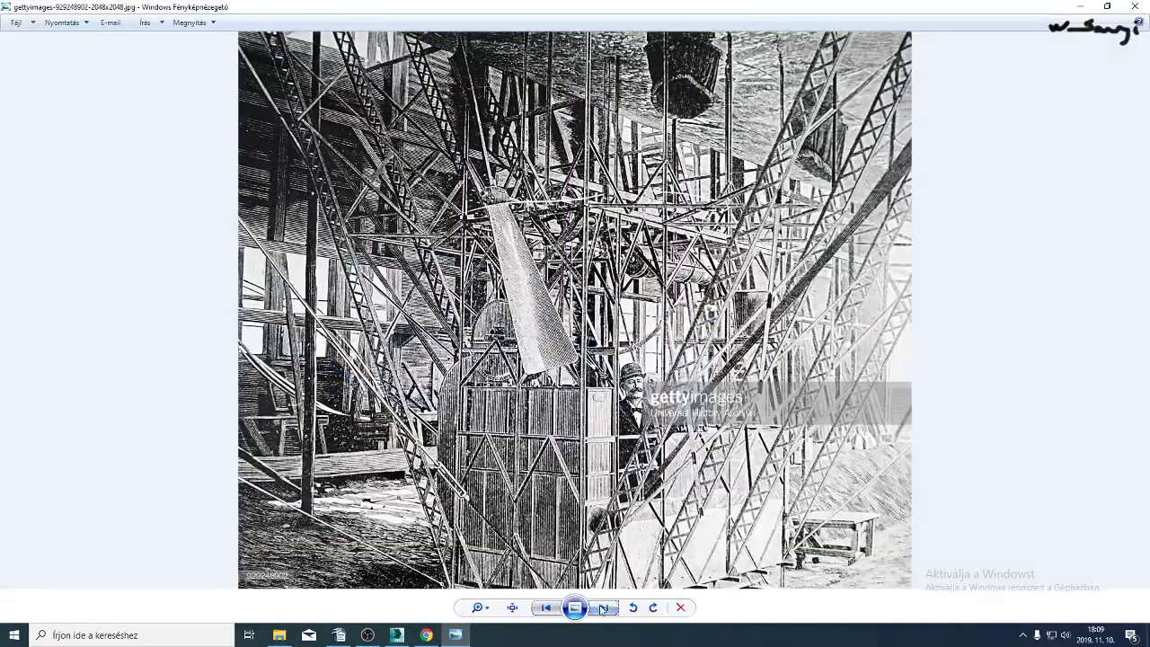
left_click(404, 639)
key("w")
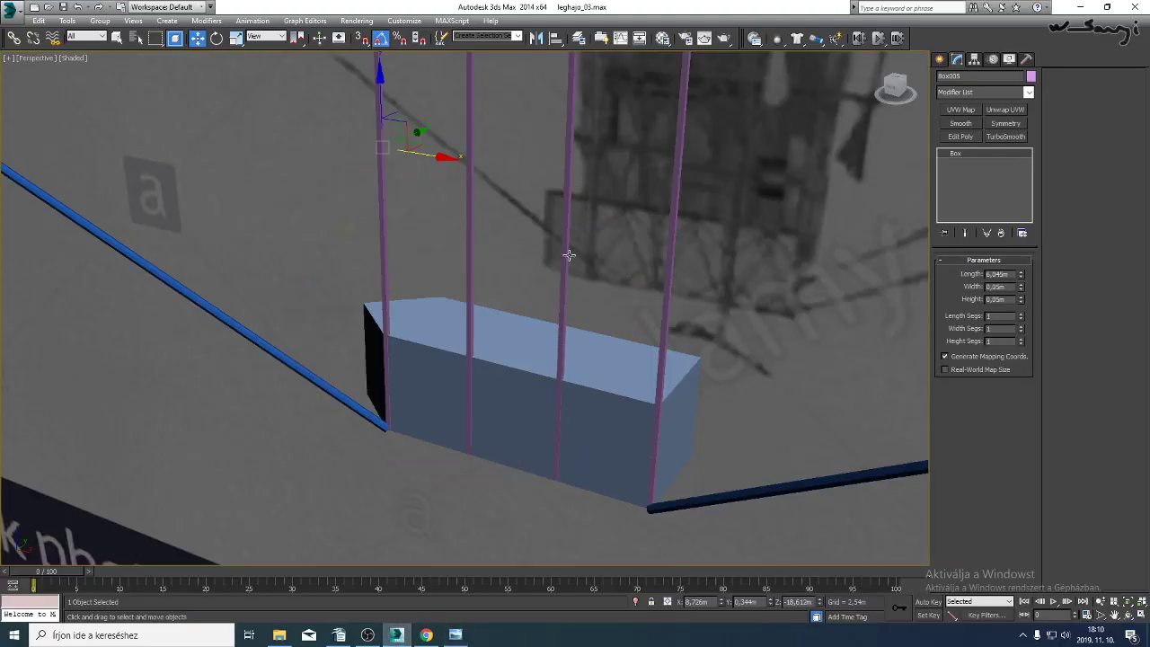
mouse_move(381, 92)
left_mouse_down("shift")
mouse_move(388, 396)
mouse_move(427, 395)
mouse_move(415, 363)
left_mouse_up("shift")
left_click(576, 368)
key("e")
key("w")
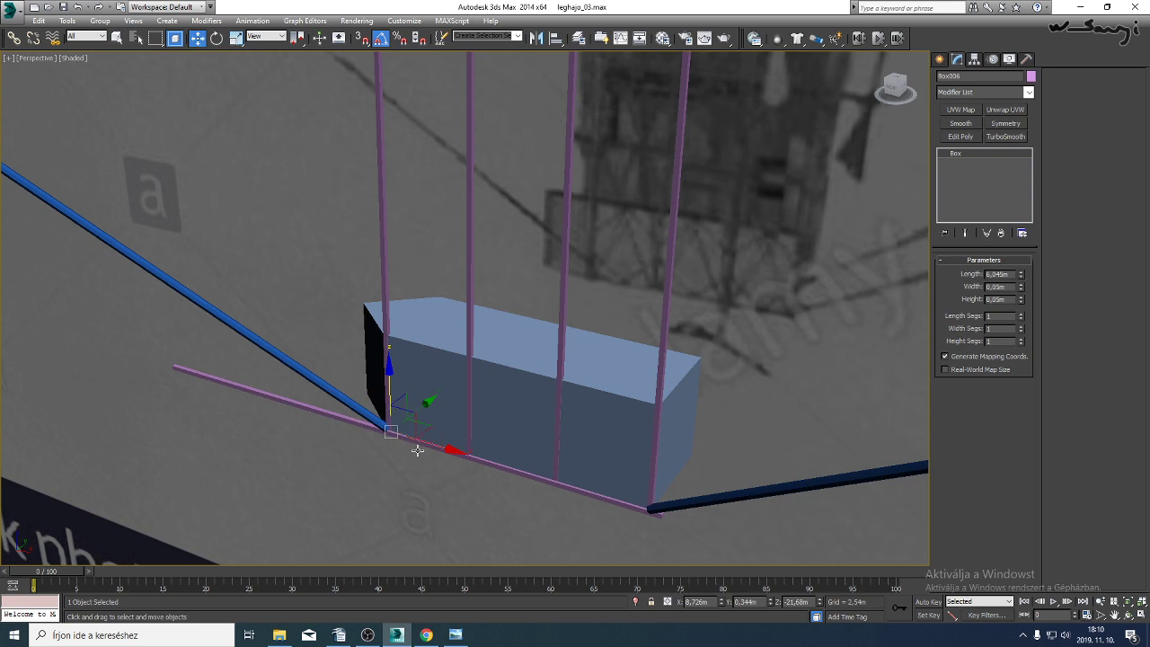
left_click_drag(433, 446, 534, 475)
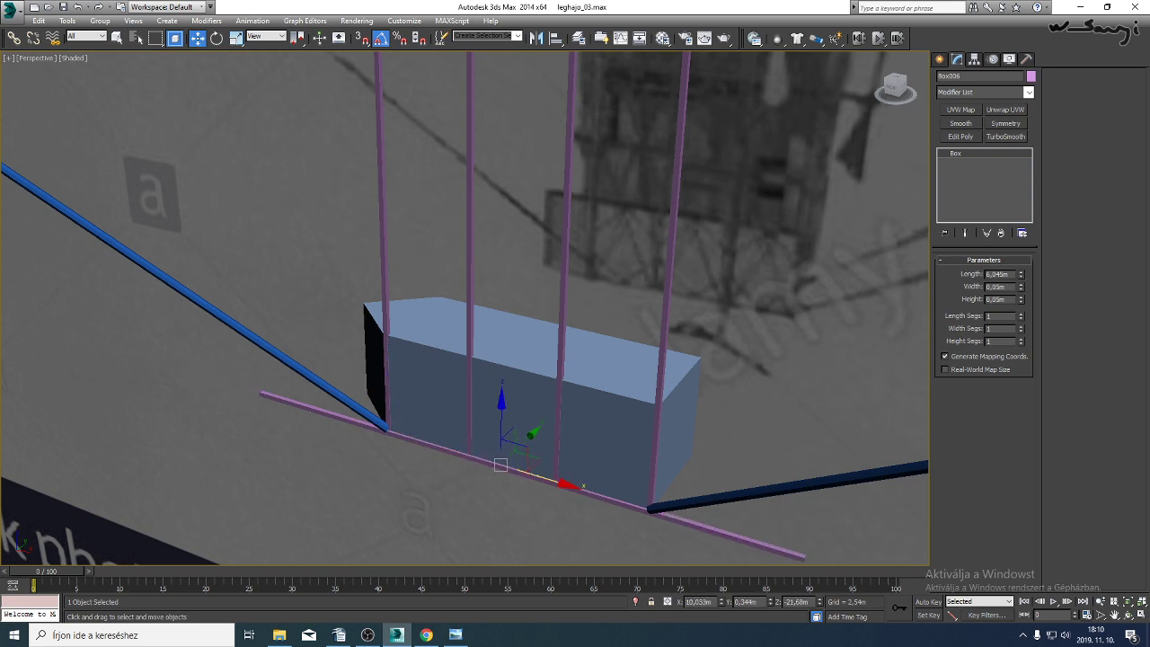
Shorten the horizontal beam to about 2.841 m to approximate the gondola's side length.
key("alt+Tab")
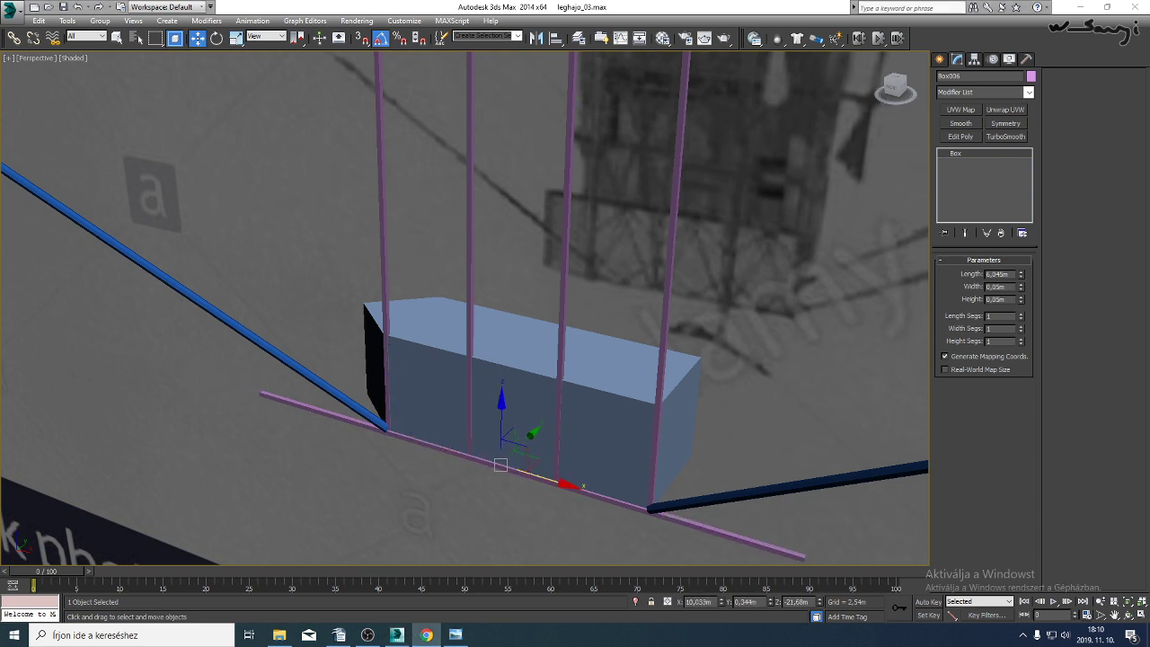
middle_click_drag(555, 421, 571, 330)
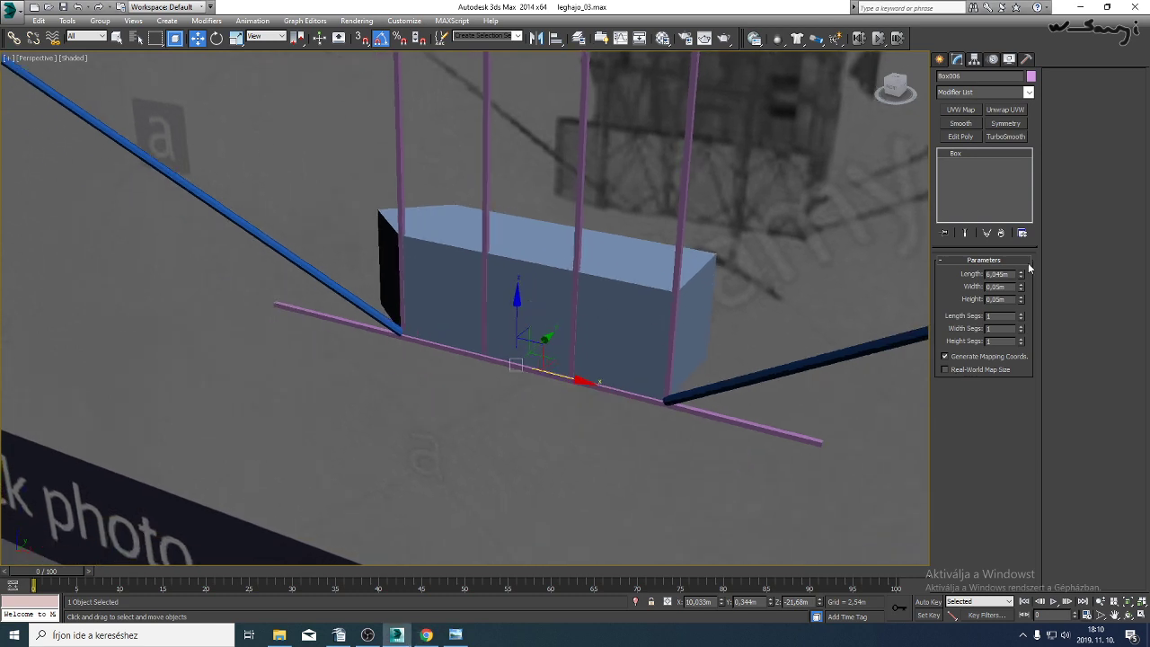
left_click_drag(1021, 274, 1022, 313)
scroll(544, 374, "up", 5)
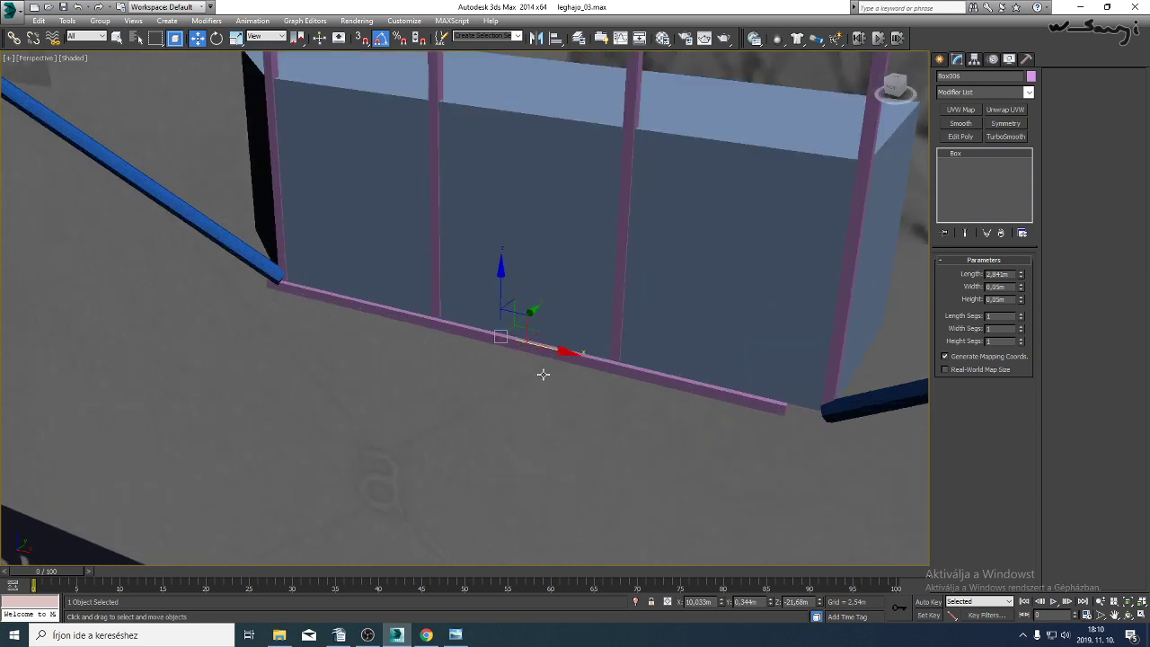
scroll(543, 374, "up", 6)
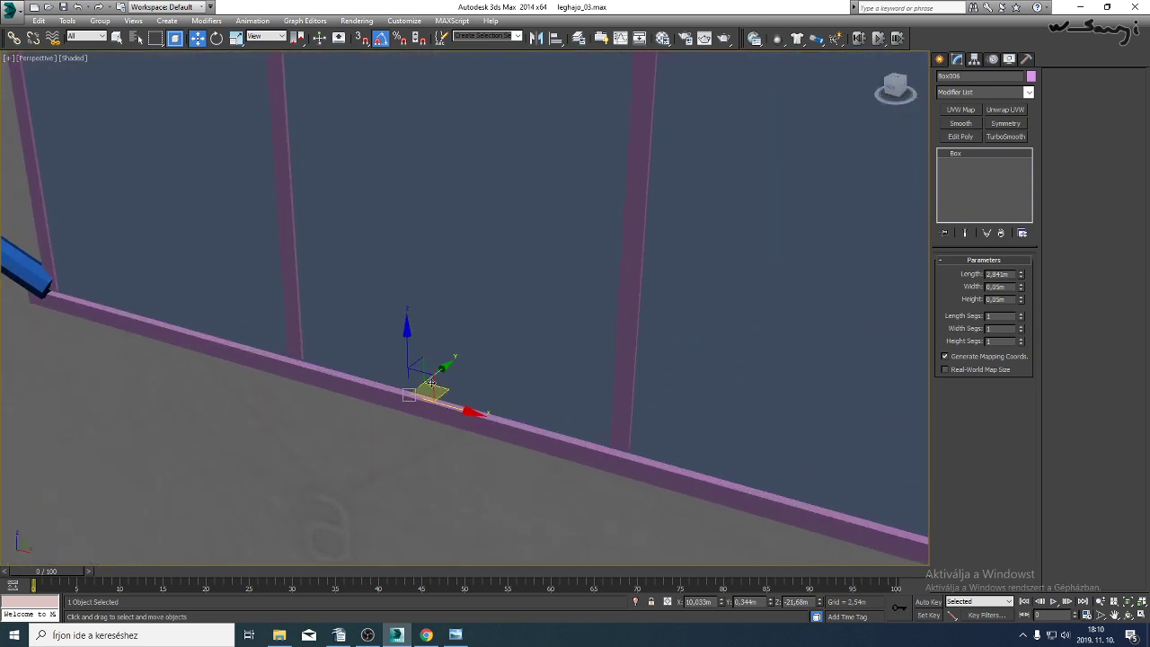
Raise the beam slightly, using the left view in wireframe to bring it closer to the posts' lower ends.
mouse_move(405, 351)
left_mouse_down()
mouse_move(396, 311)
mouse_move(403, 332)
left_mouse_up()
key("l")
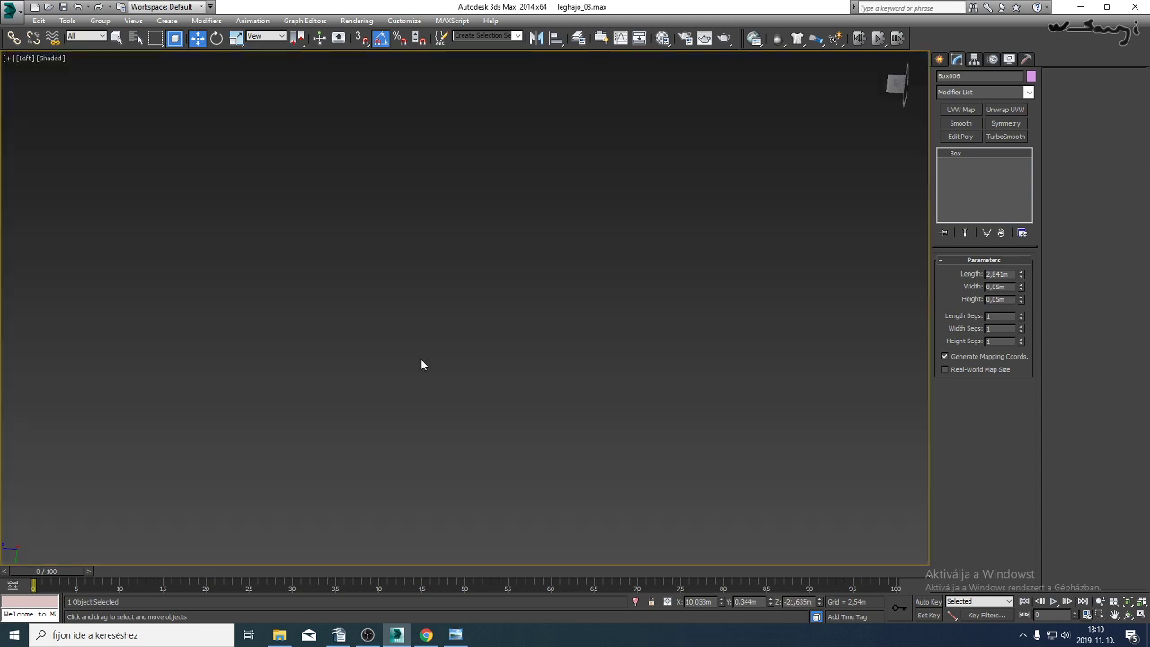
key("z")
scroll(478, 390, "down", 3)
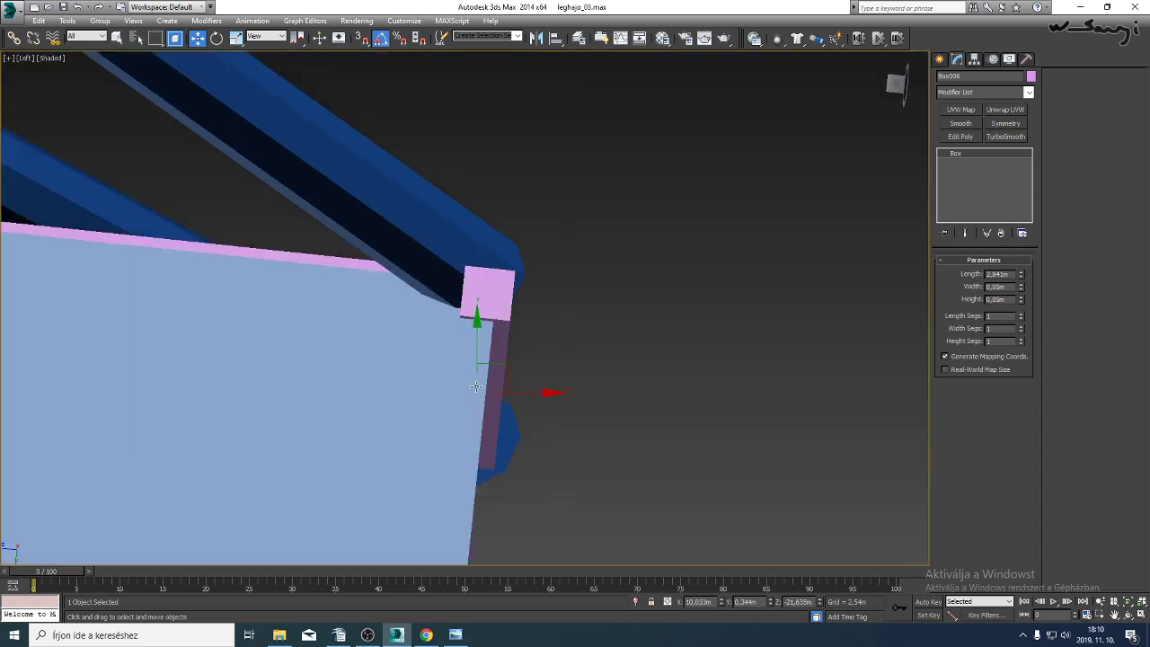
left_click(896, 84)
key("z")
scroll(364, 391, "down", 6)
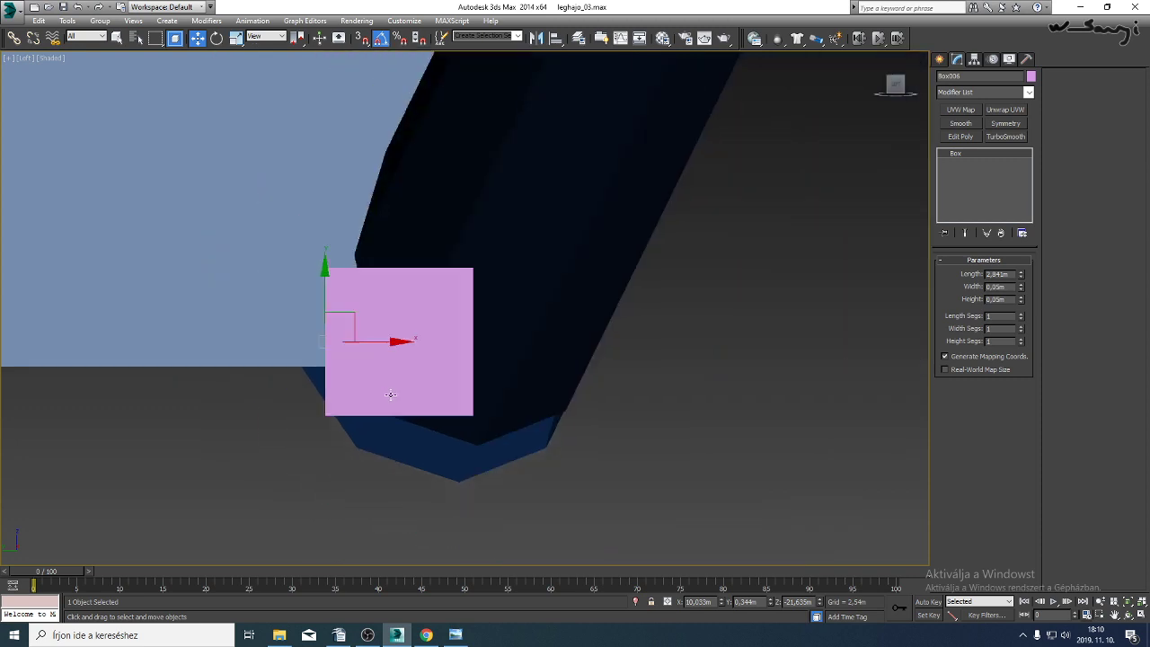
key("F3")
scroll(389, 370, "up", 3)
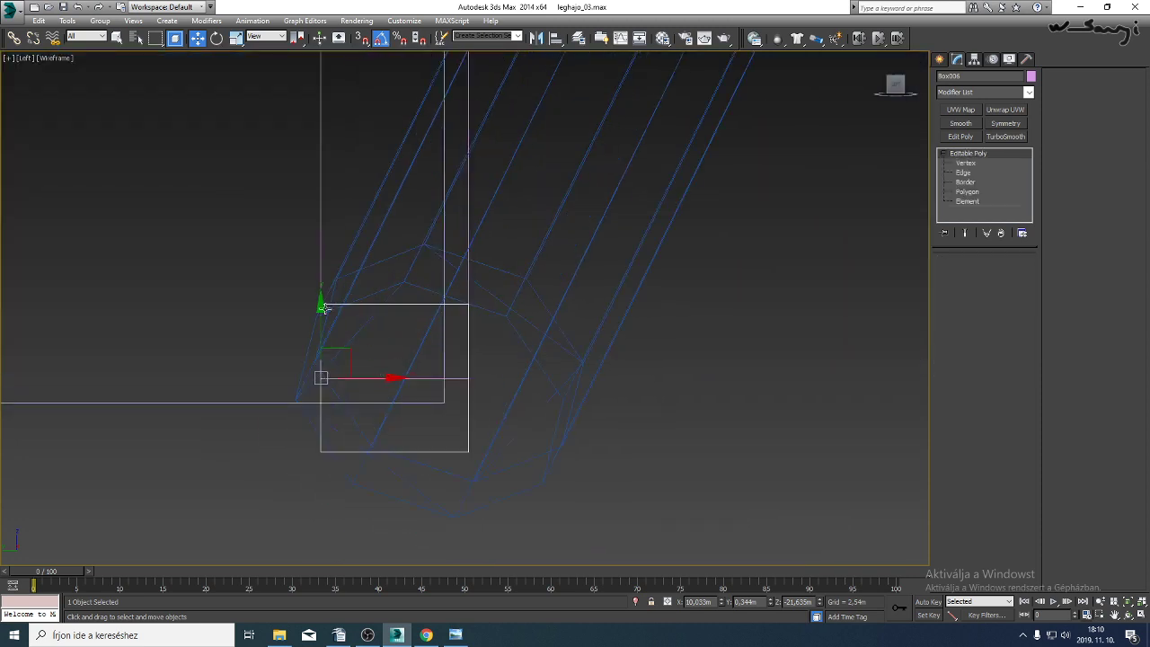
left_click(351, 454)
left_click(338, 452)
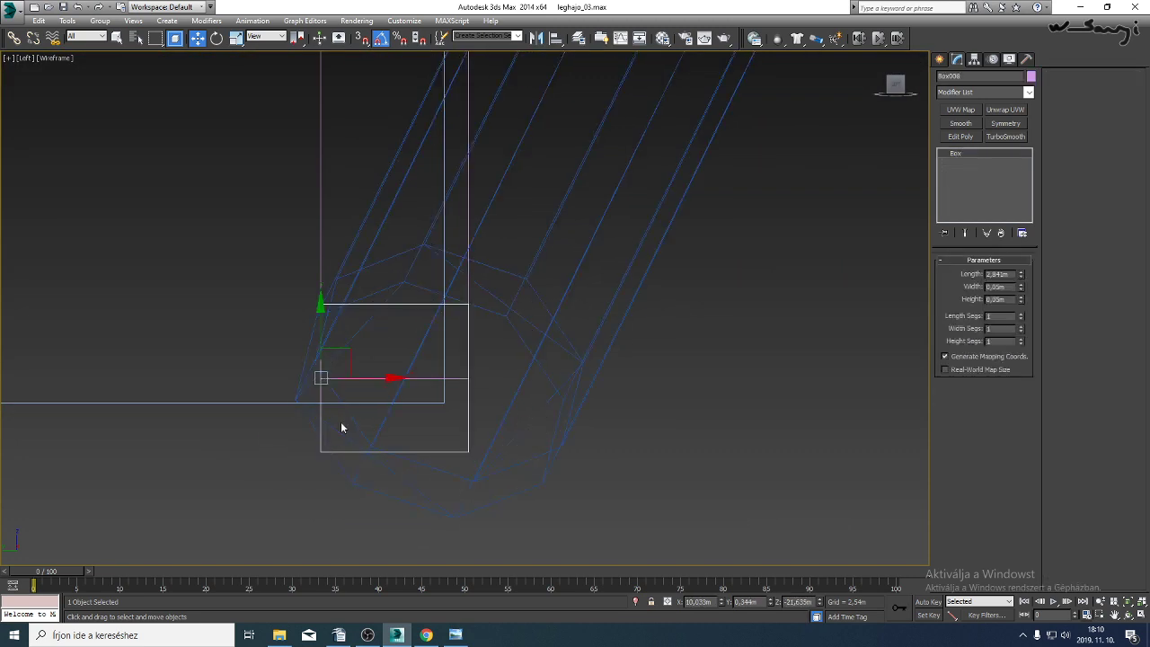
left_click_drag(320, 342, 318, 304)
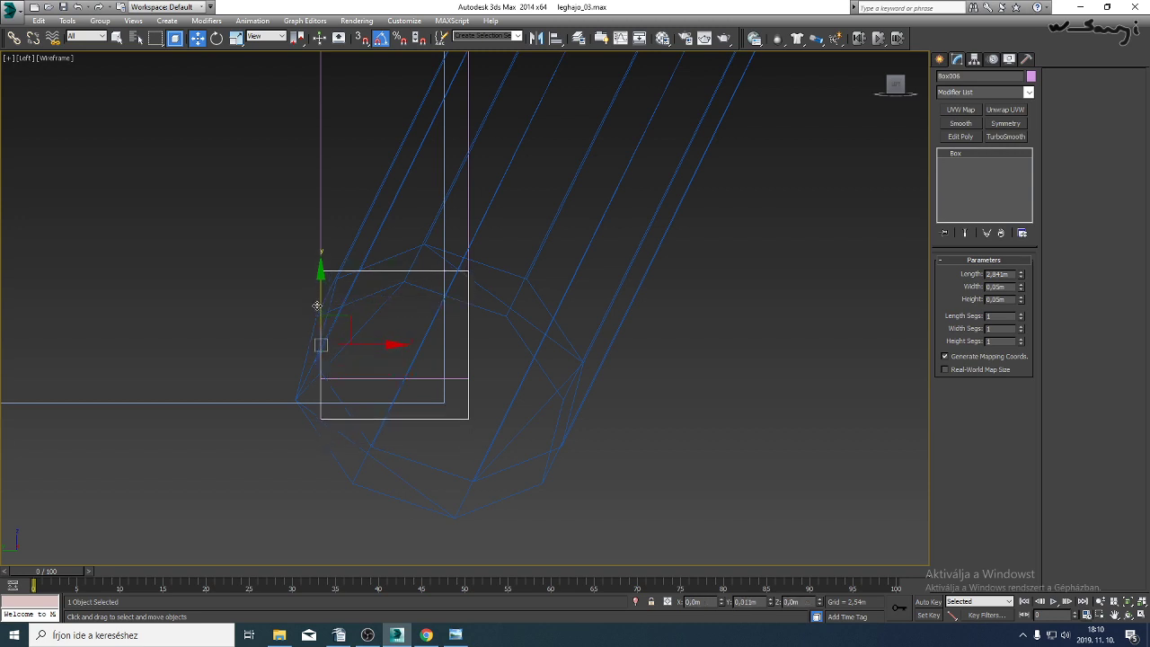
Centre the beam between the outer posts in perspective at X 10.176 m and lengthen it to about 2.927 m.
key("p")
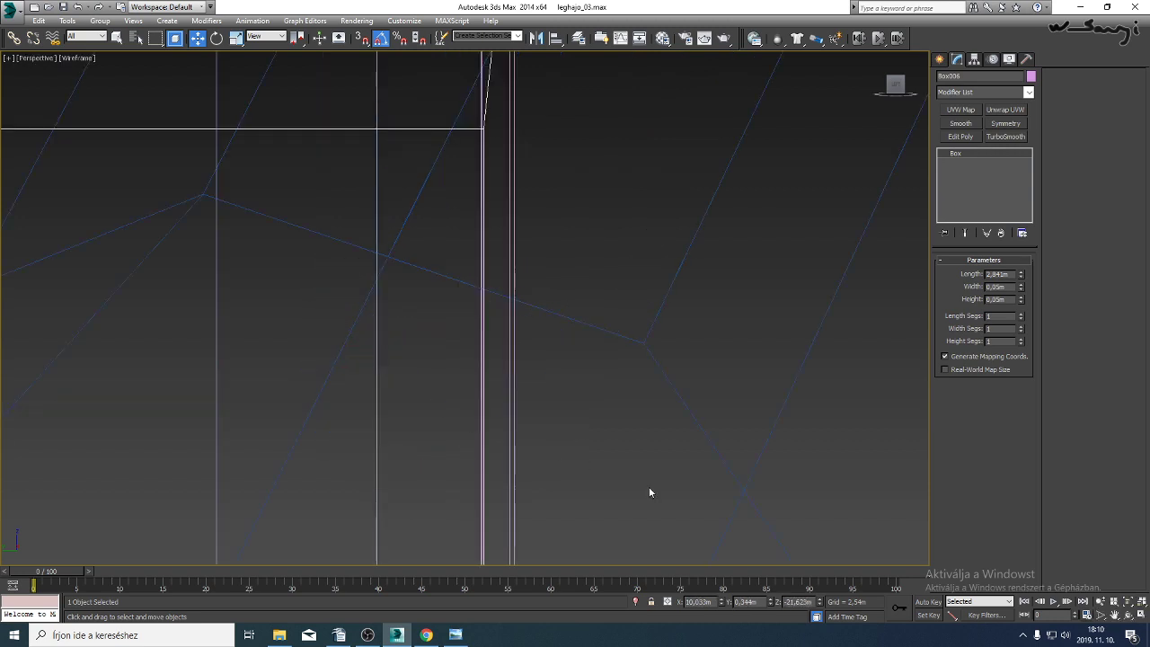
left_click(1128, 601)
left_click(1128, 614)
key("F3")
mouse_move(670, 398)
left_mouse_down()
mouse_move(367, 370)
mouse_move(471, 348)
left_mouse_up()
scroll(367, 370, "down", 5)
right_click(448, 355)
left_click_drag(1021, 281, 1023, 280)
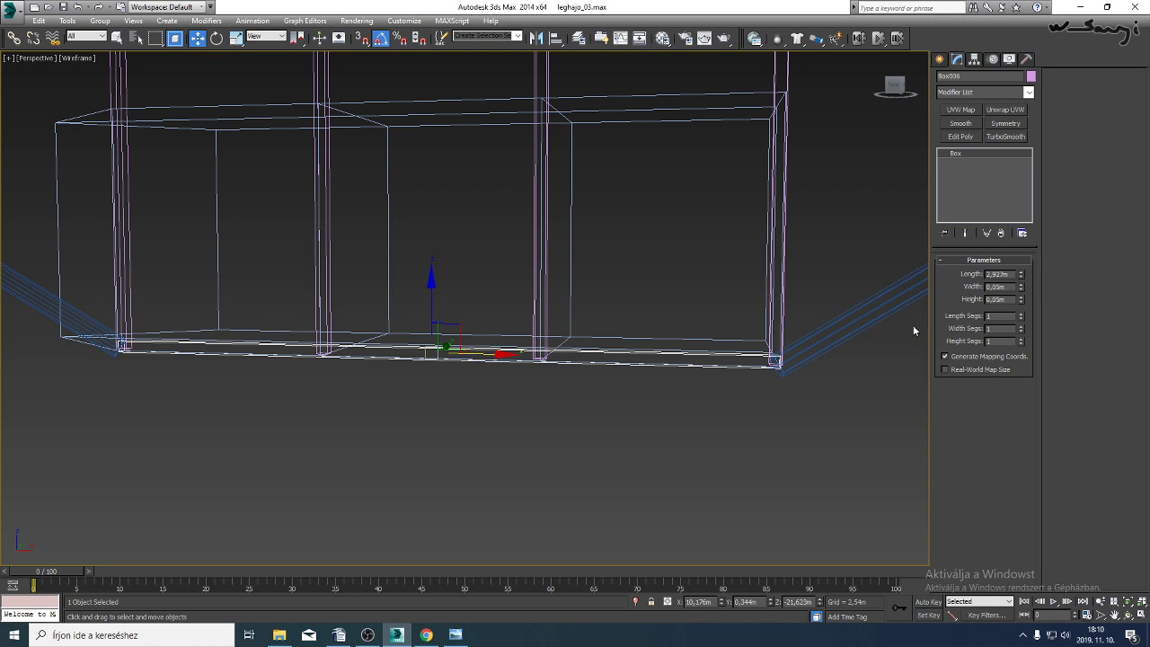
Fine-tune the beam's length to 2.94 m against both outer corner posts and return the viewport to shaded display.
middle_click_drag(800, 333, 848, 336)
scroll(403, 372, "up", 5)
scroll(410, 362, "down", 4)
scroll(249, 343, "up", 4)
middle_click_drag(250, 347, 885, 346, "alt")
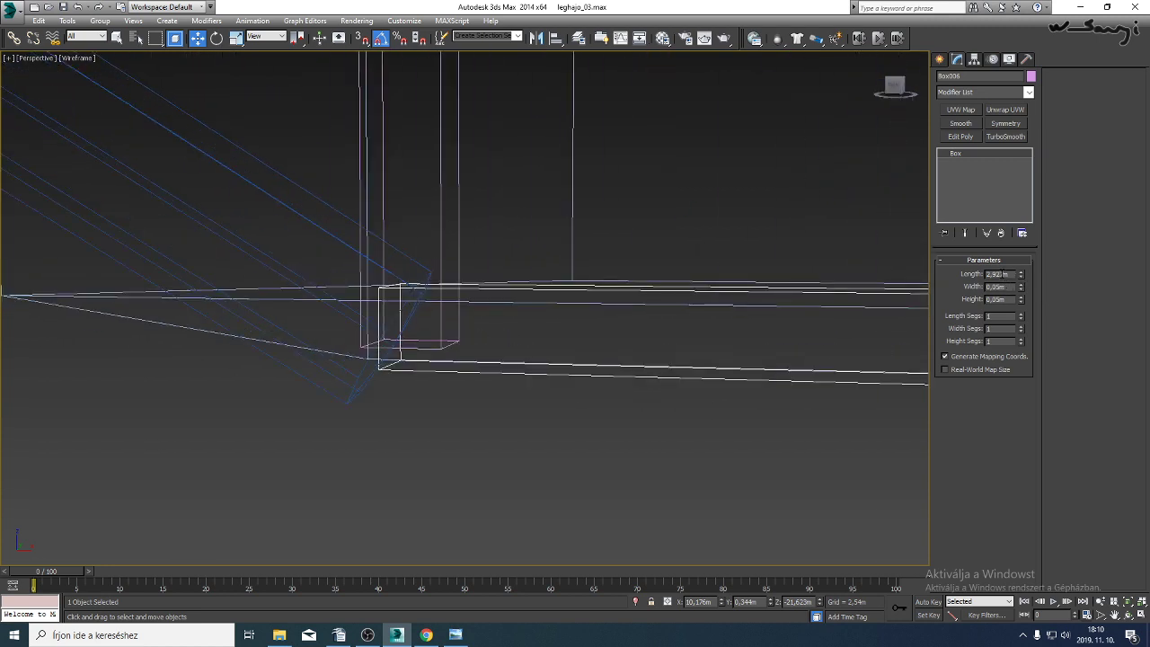
middle_click_drag(703, 345, 611, 376, "alt")
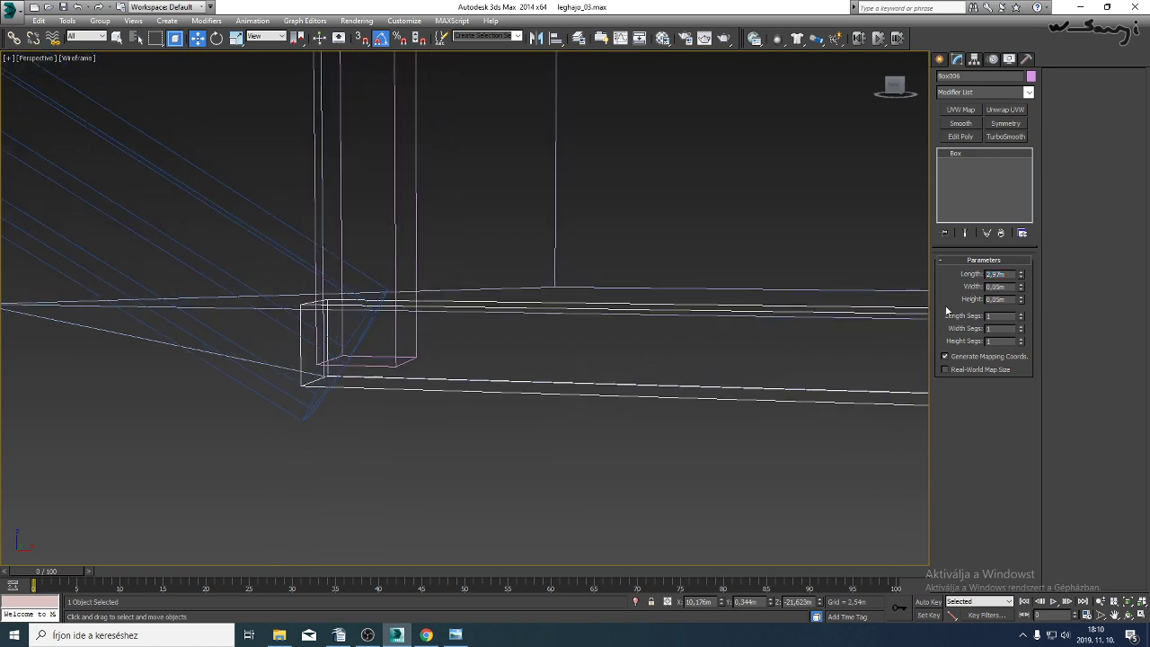
left_click(1129, 615)
left_click_drag(522, 315, 483, 335)
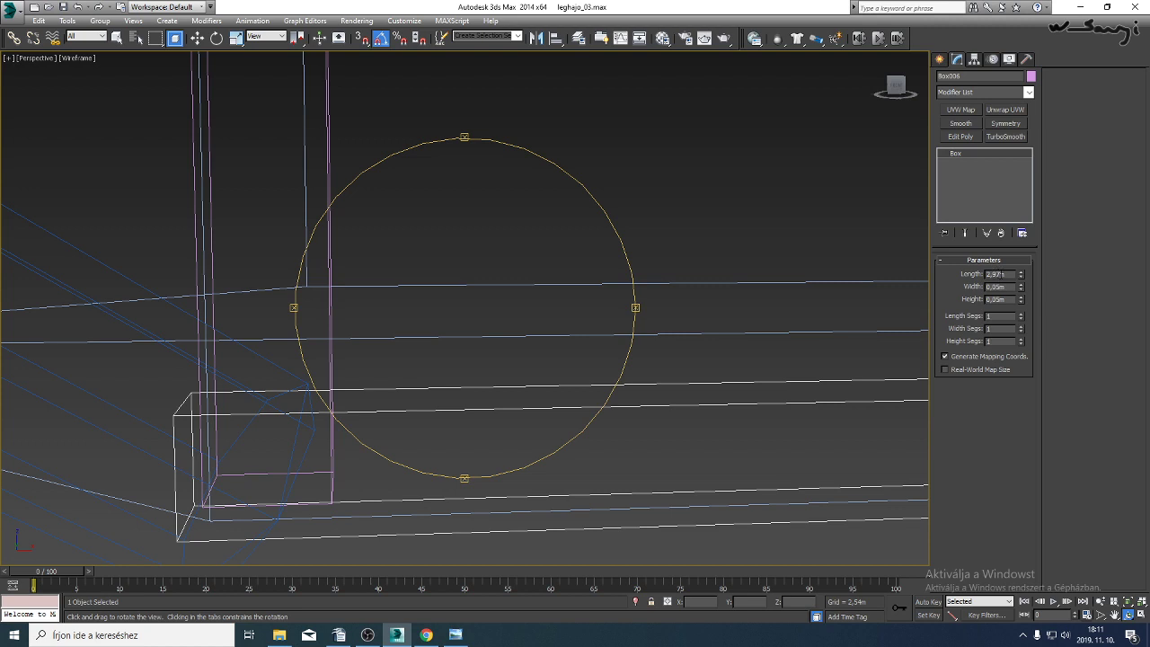
left_click_drag(648, 268, 675, 344)
left_click_drag(1020, 300, 1027, 311)
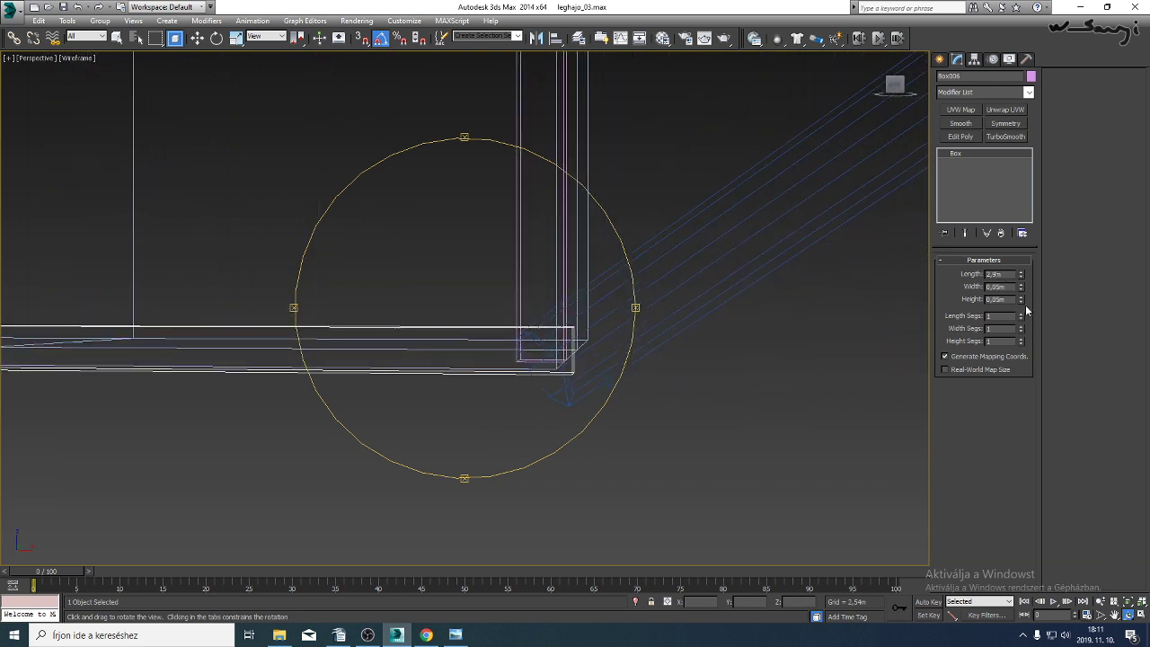
mouse_move(683, 324)
left_mouse_down()
mouse_move(531, 336)
mouse_move(462, 326)
left_mouse_up()
key("F3")
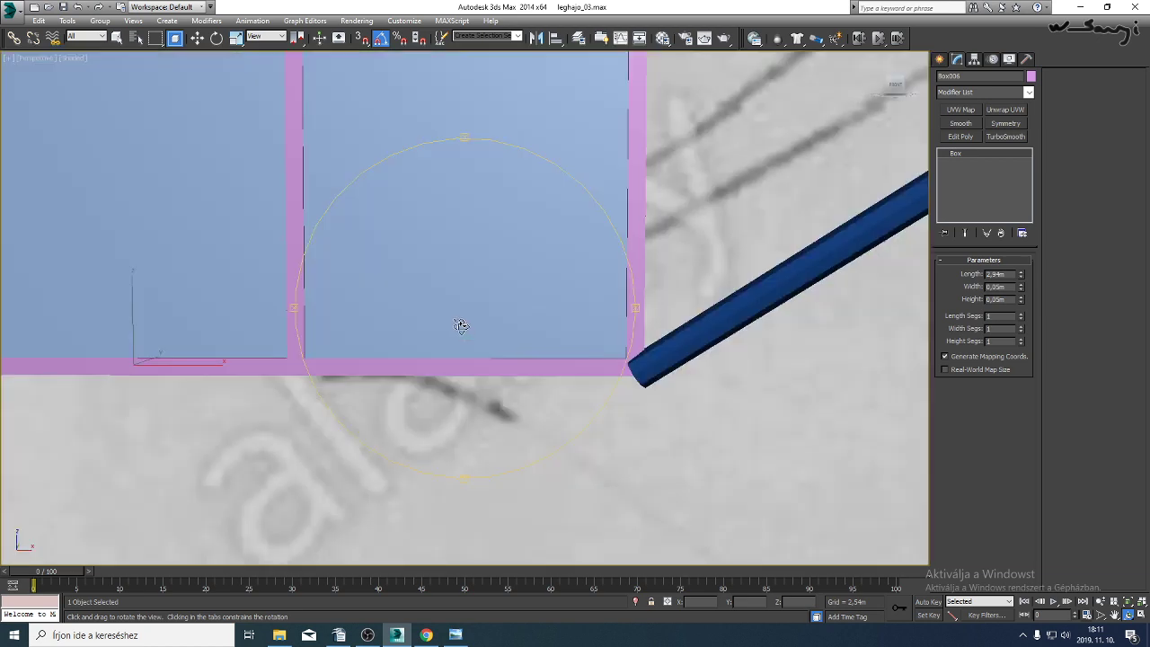
Clone the bottom beam twice, placing one copy along the gondola's top edge and one at mid-height of its side.
scroll(462, 327, "down", 4)
middle_click_drag(454, 312, 534, 362)
key("w")
middle_click_drag(401, 328, 486, 306)
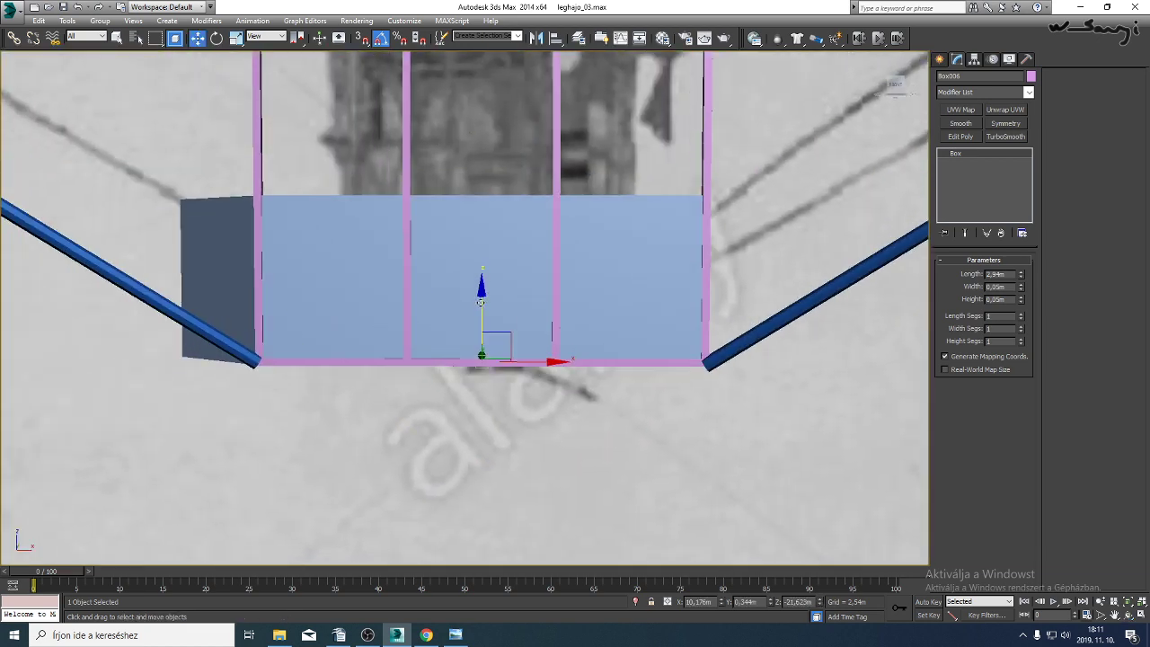
mouse_move(484, 308)
left_mouse_down("shift")
mouse_move(472, 145)
mouse_move(466, 229)
left_mouse_up("shift")
left_click(568, 367)
left_click(579, 368)
Clone the beam twice more above the gondola, placing one copy midway up the posts and one nearer the hull.
mouse_move(474, 203)
middle_mouse_down()
mouse_move(475, 500)
mouse_move(462, 431)
middle_mouse_up()
scroll(473, 462, "down", 2)
scroll(476, 501, "down", 2)
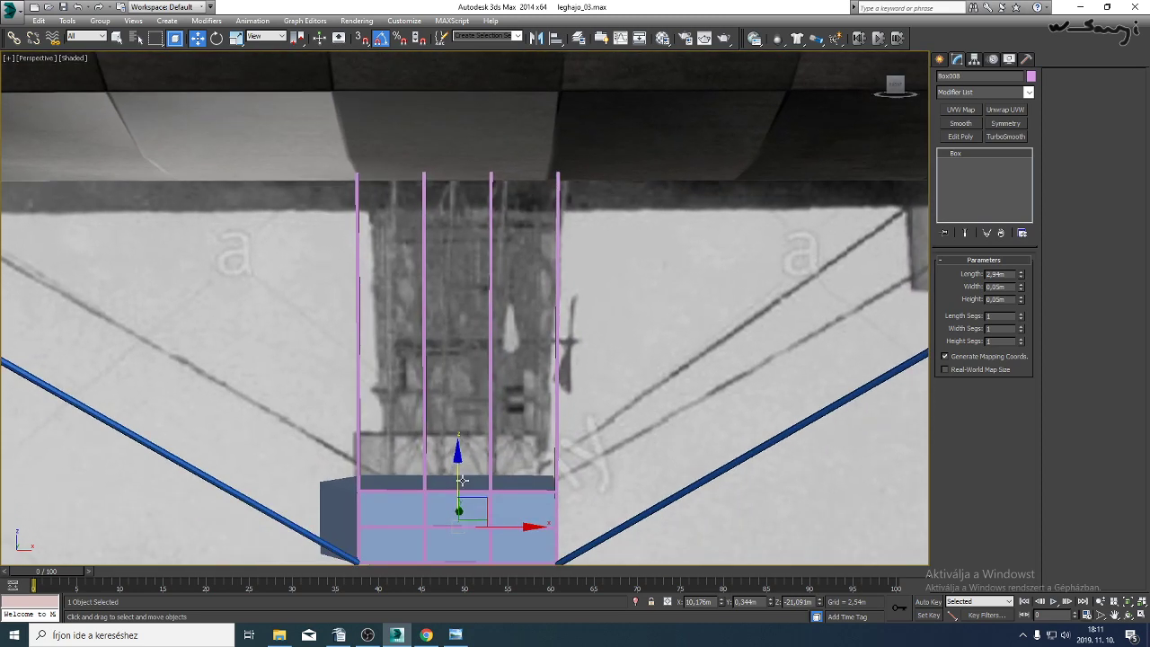
mouse_move(462, 481)
left_mouse_down("shift")
mouse_move(470, 205)
mouse_move(452, 372)
mouse_move(450, 325)
left_mouse_up("shift")
left_click(585, 367)
left_click(568, 368)
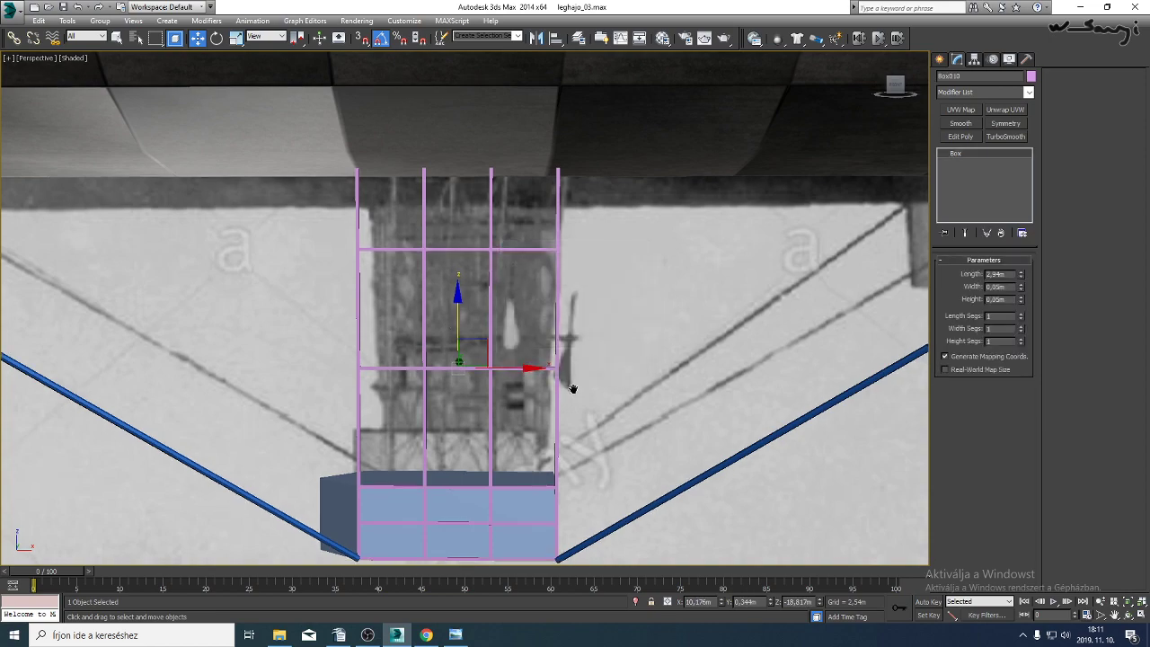
Browse the airship reference photos and examine the beam and brace layout in the close-up of the scale model's side frames.
middle_click_drag(573, 389, 573, 308)
left_click(1128, 616)
mouse_move(496, 386)
left_mouse_down()
mouse_move(531, 380)
mouse_move(496, 390)
left_mouse_up()
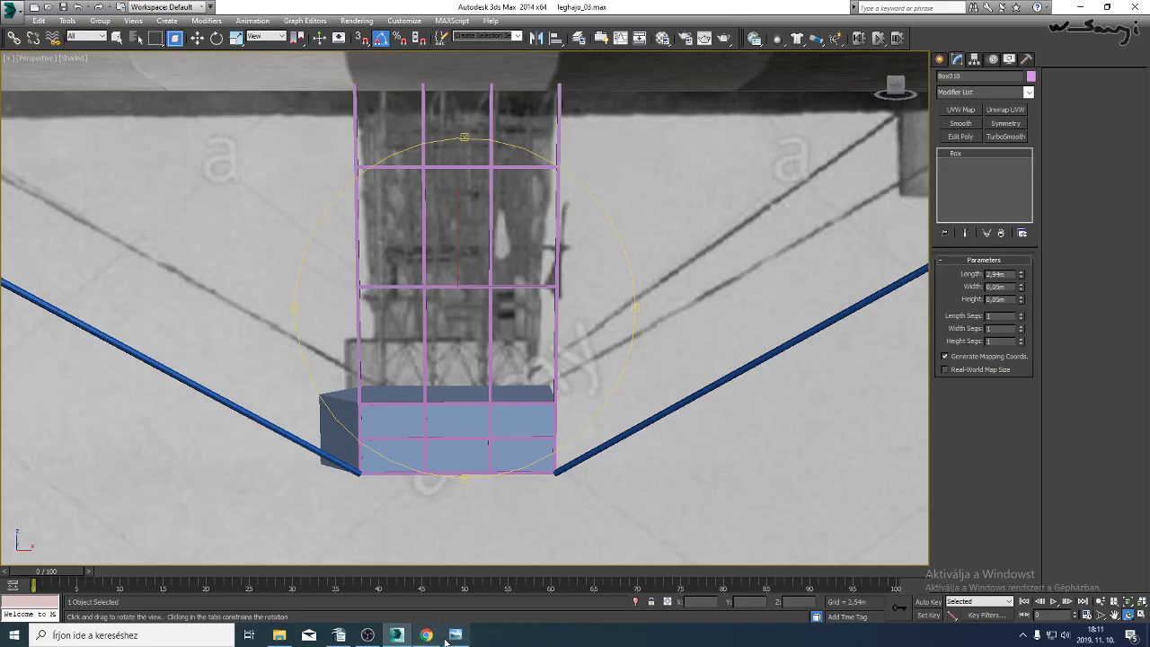
left_click(454, 639)
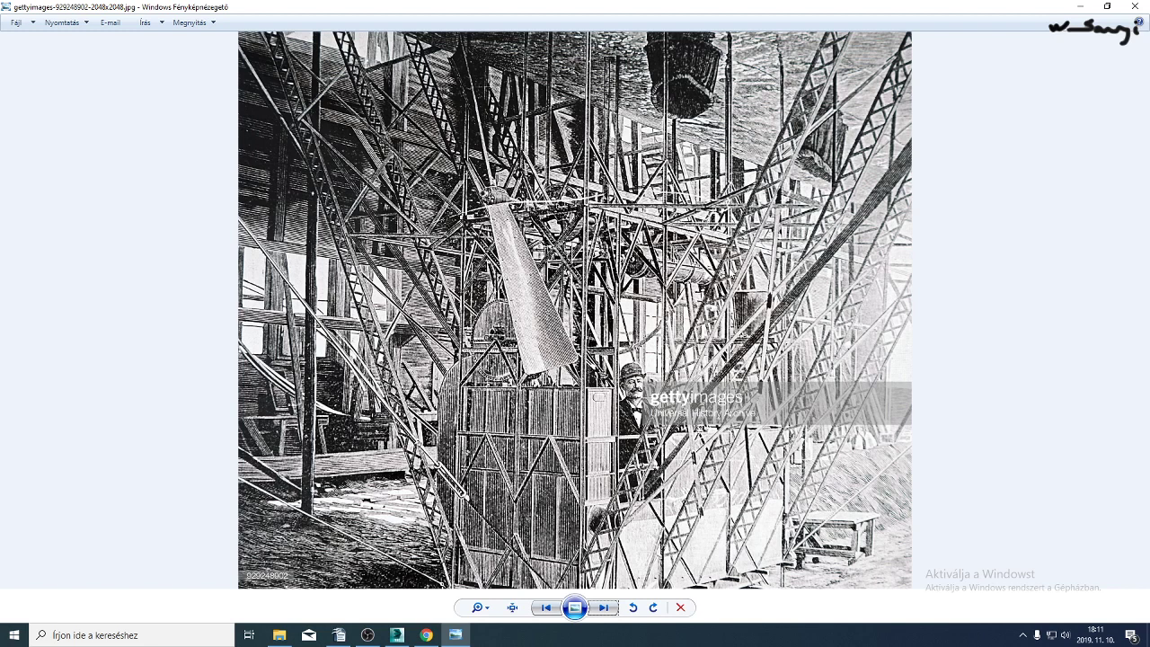
left_click(604, 608)
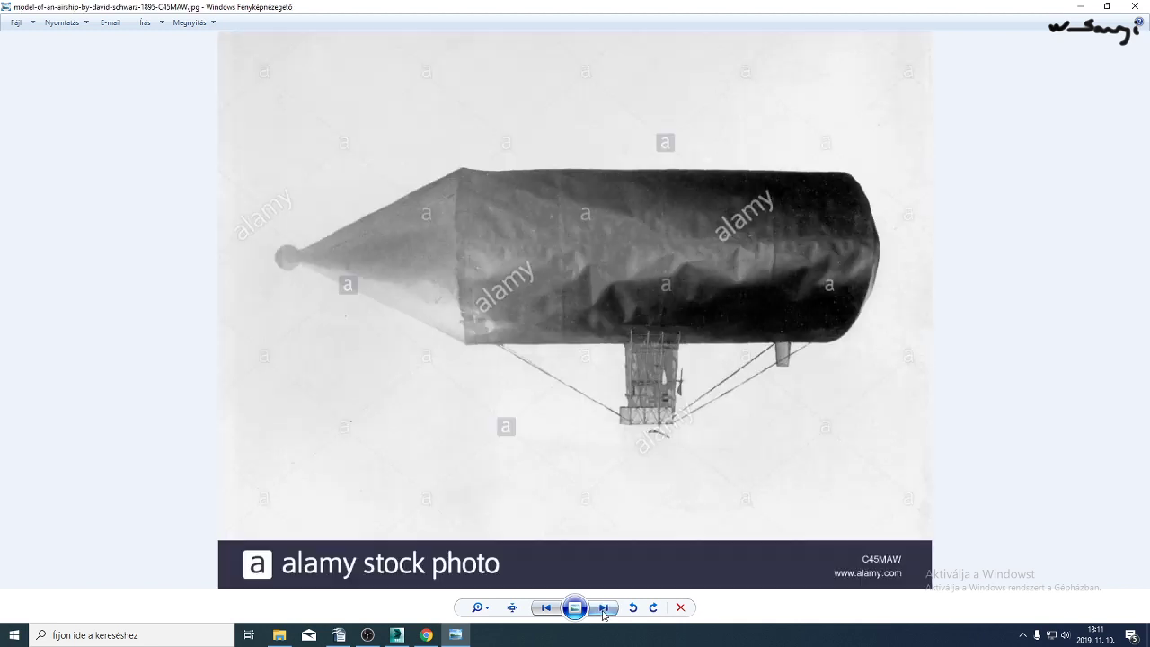
left_click(603, 611)
left_click(603, 612)
left_click(603, 612)
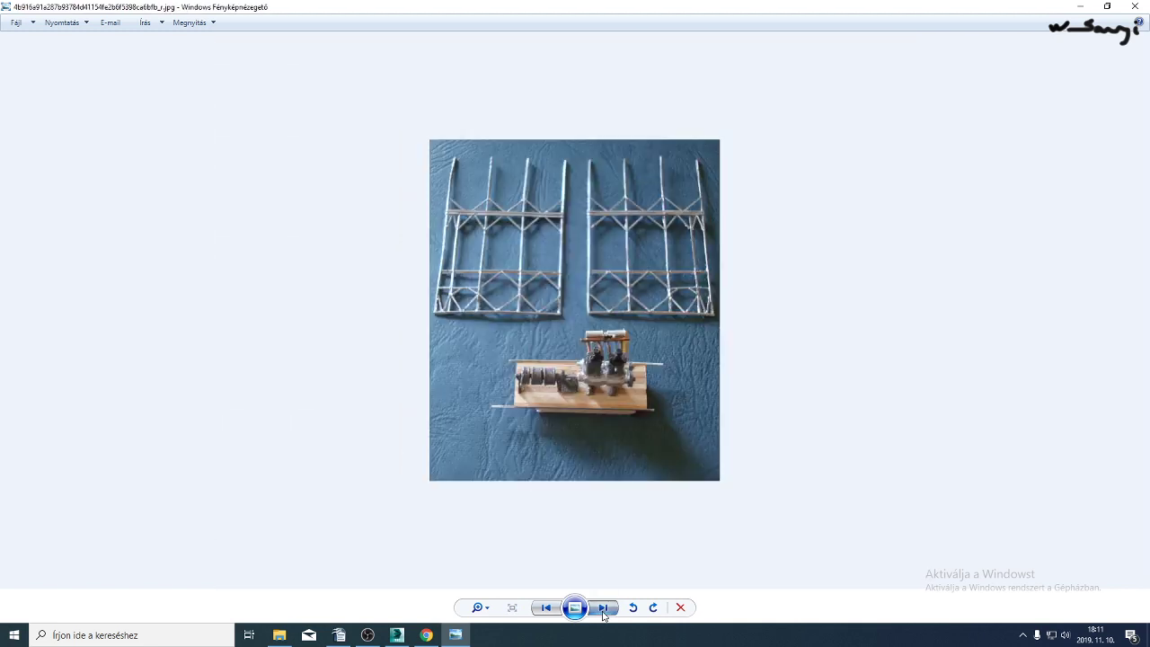
scroll(599, 179, "up", 4)
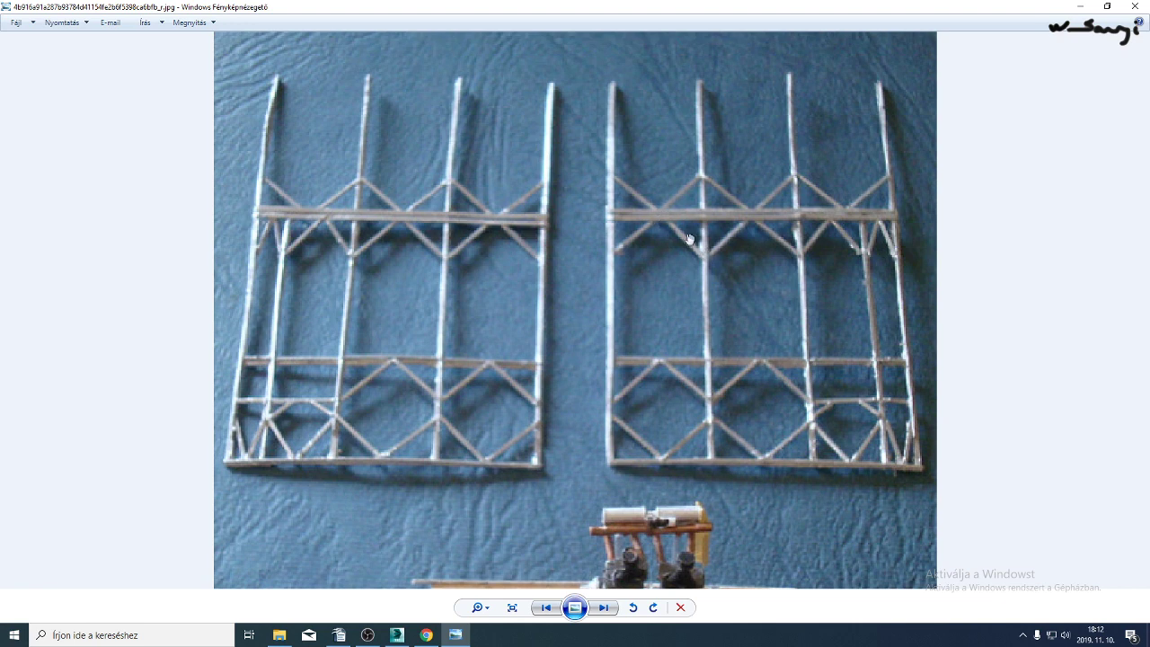
left_click(398, 635)
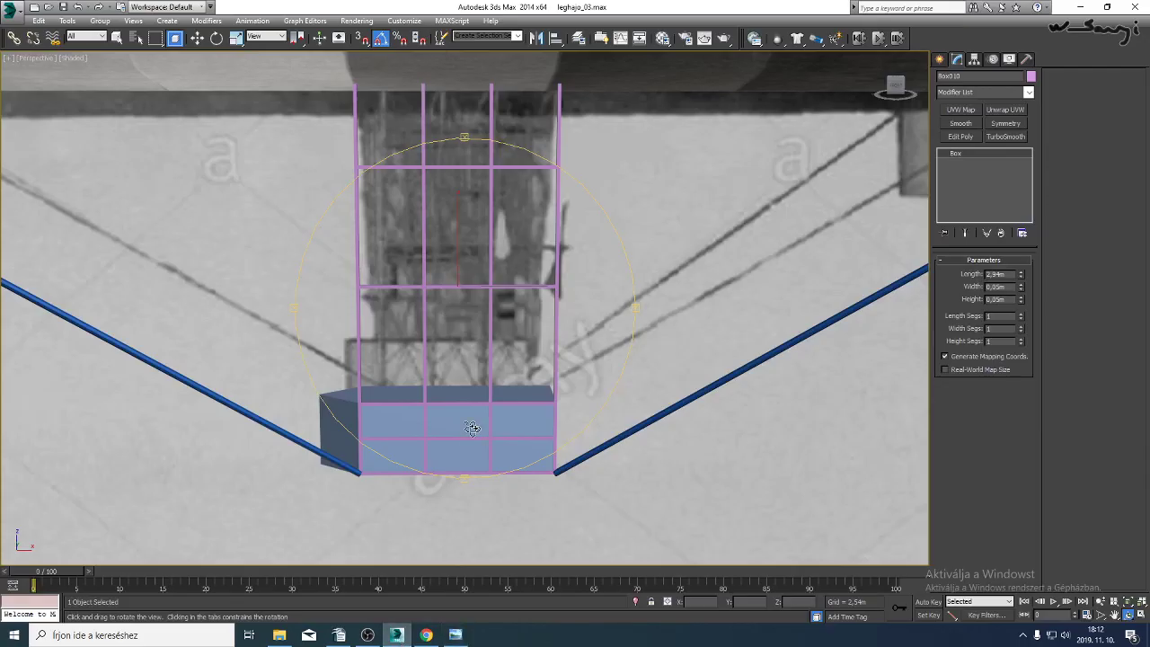
Clone the middle beam upward to sit between the two upper beams and compare the layout with the side-frame photo.
left_click(461, 256)
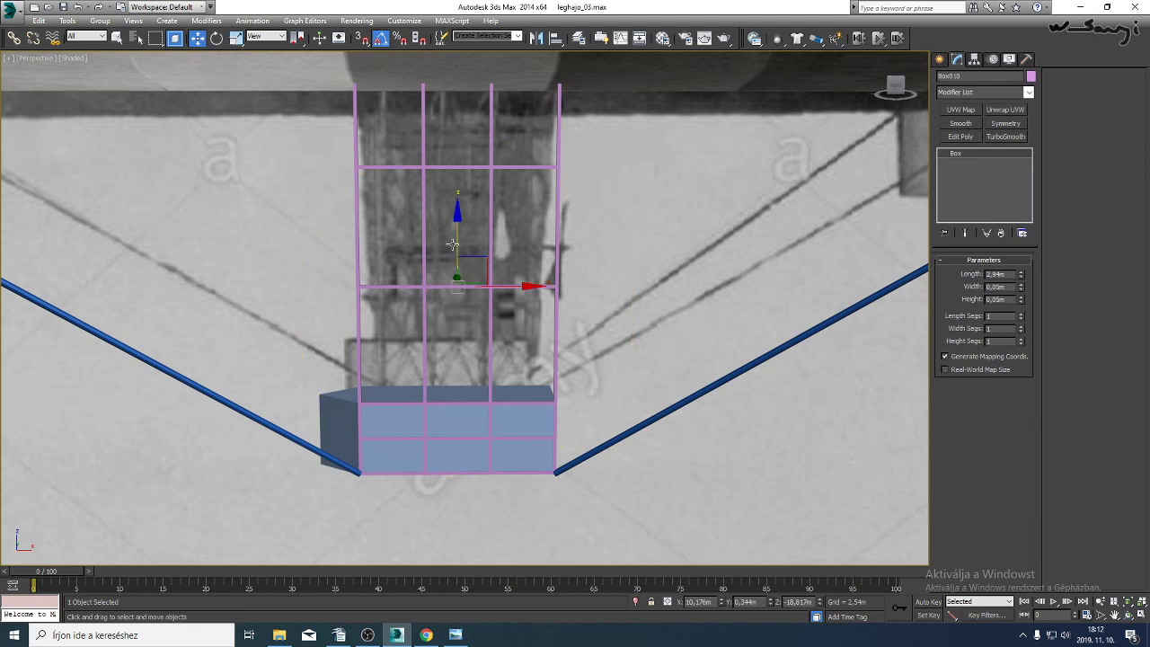
left_click_drag(457, 242, 455, 195, "shift")
left_click(576, 370)
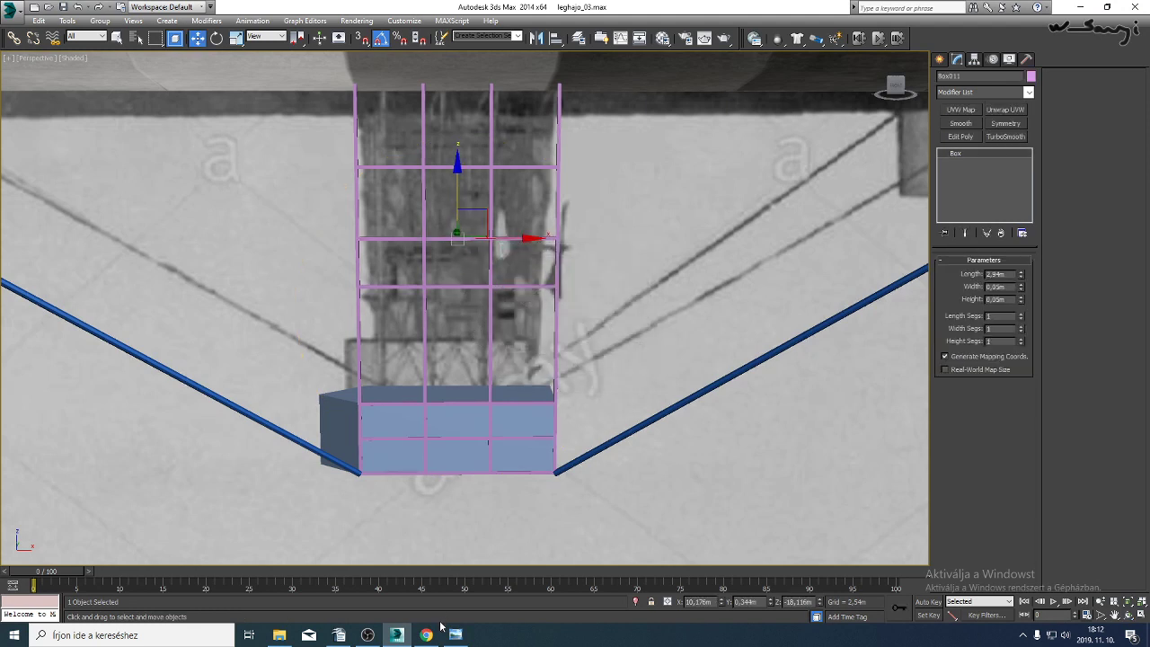
left_click(455, 635)
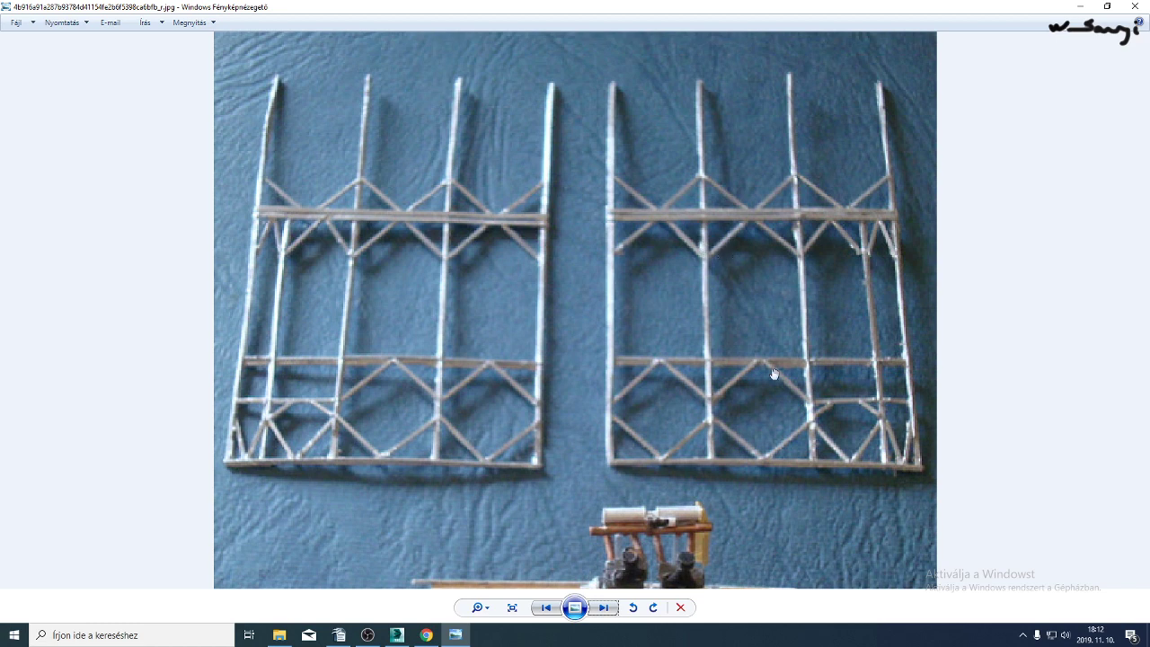
Return to 3ds Max, raise the selected beam onto the upper crossbeam, and rotate it 45° into a diagonal.
left_click(437, 635)
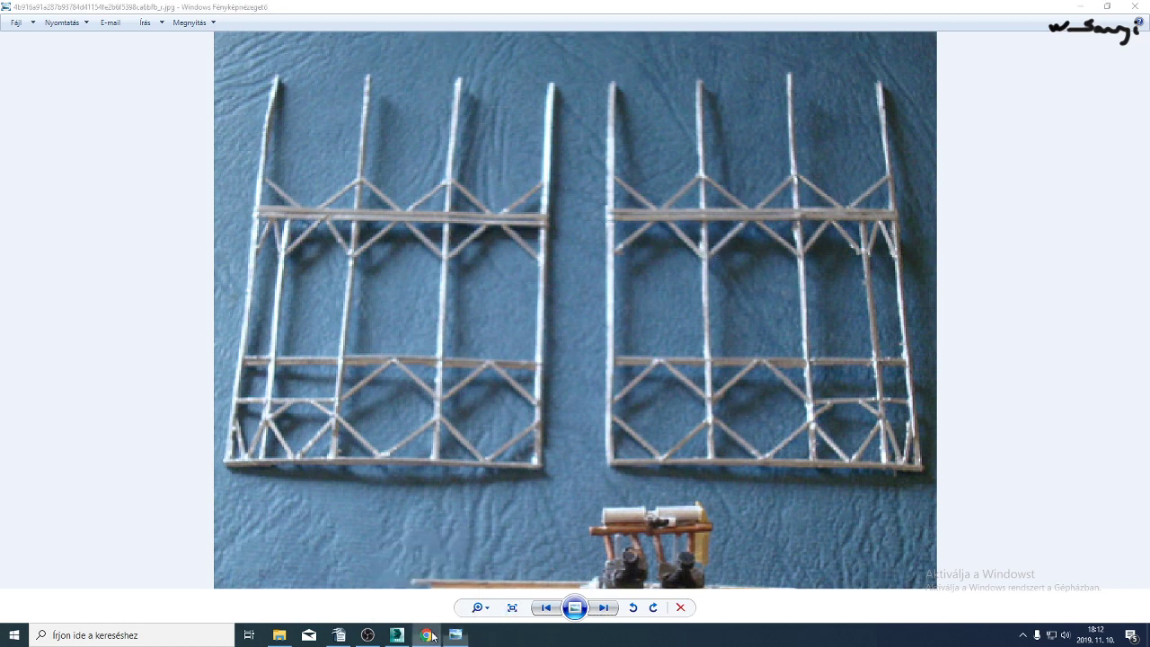
left_click(452, 633)
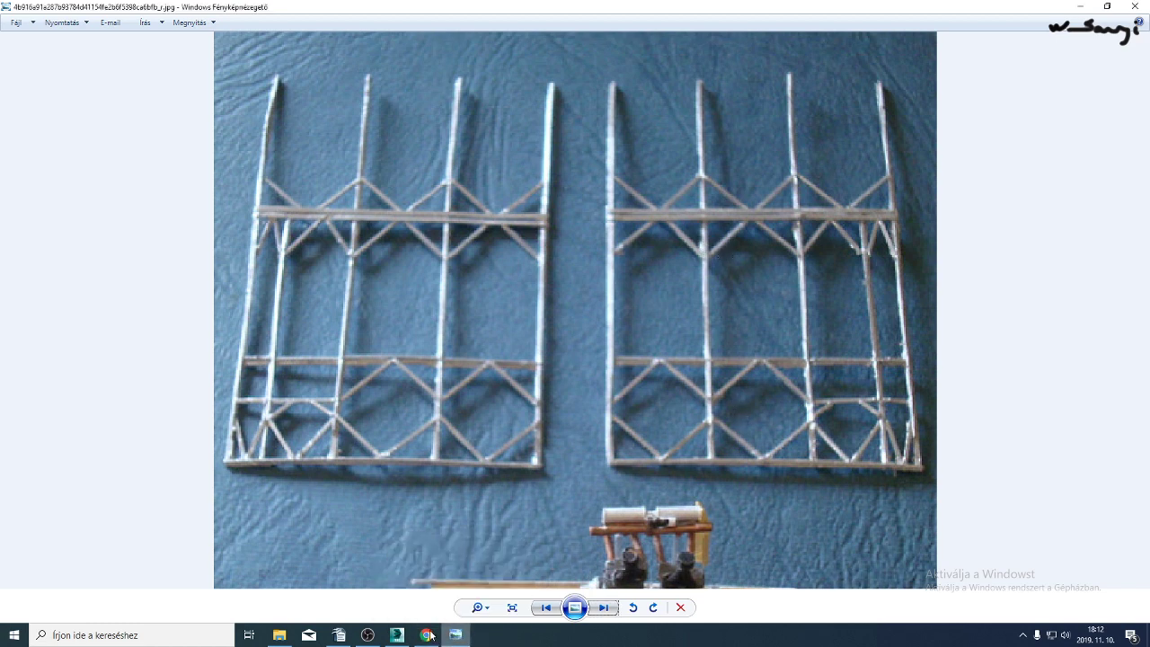
left_click(399, 631)
left_click(399, 636)
scroll(445, 270, "up", 3)
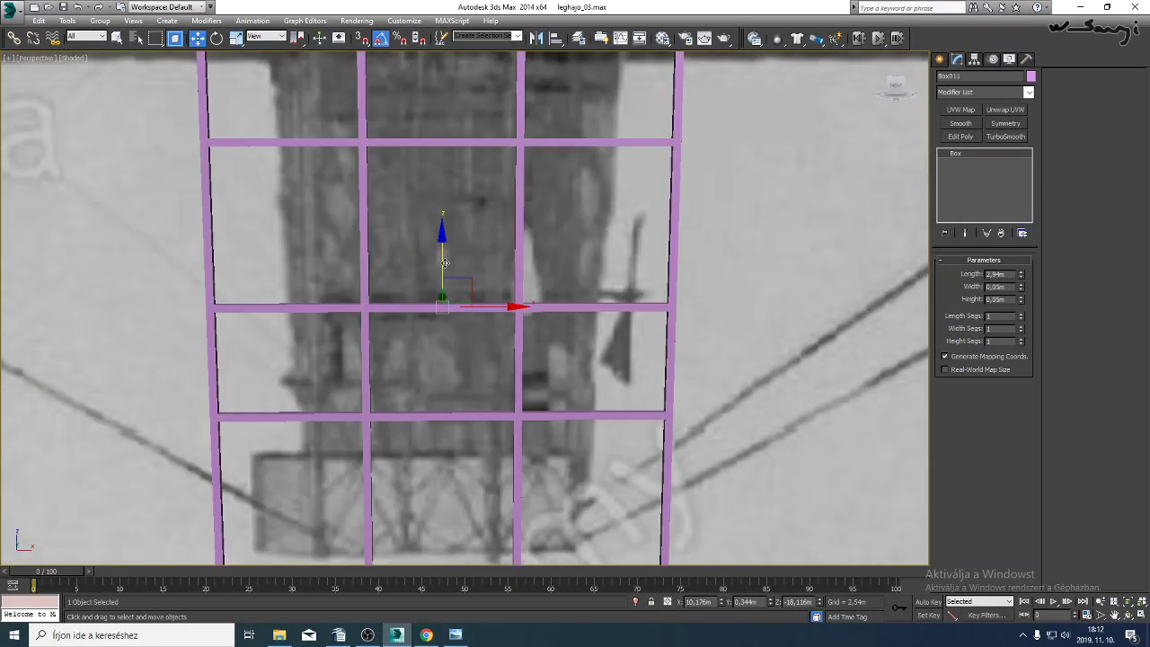
left_click_drag(443, 261, 506, 110)
key("e")
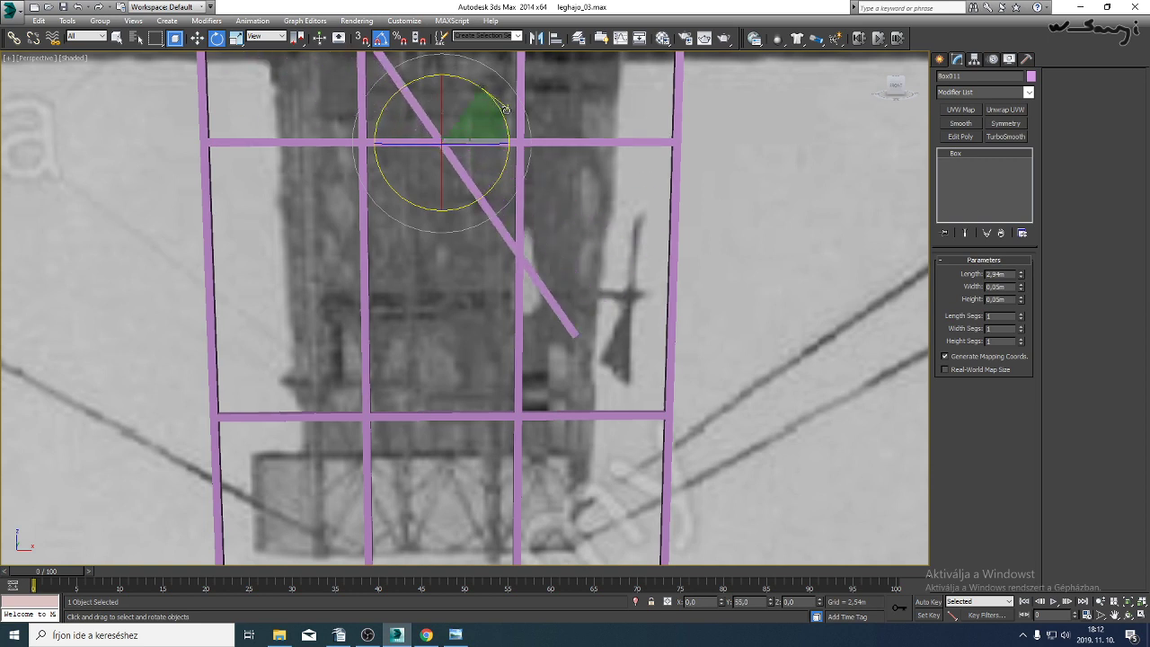
left_click_drag(506, 108, 502, 106)
Shorten the diagonal to 1.382 m to span the middle bay and clone it rotated 90° to form an X brace.
middle_click_drag(502, 105, 474, 227)
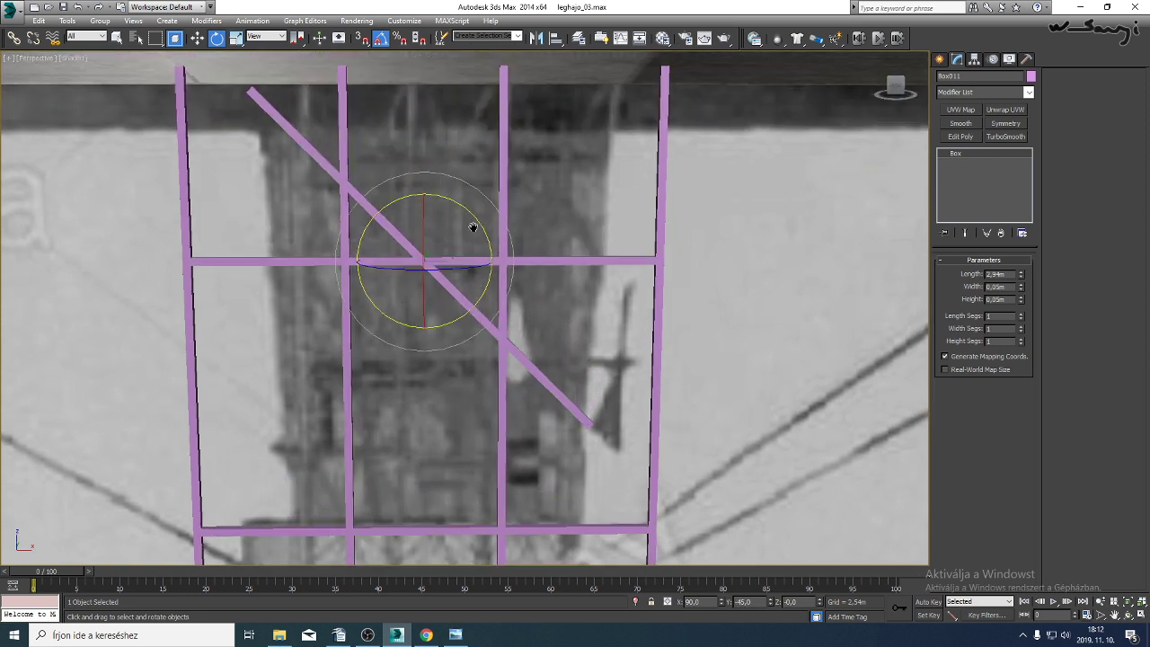
left_click_drag(1020, 279, 1021, 304)
key("F4")
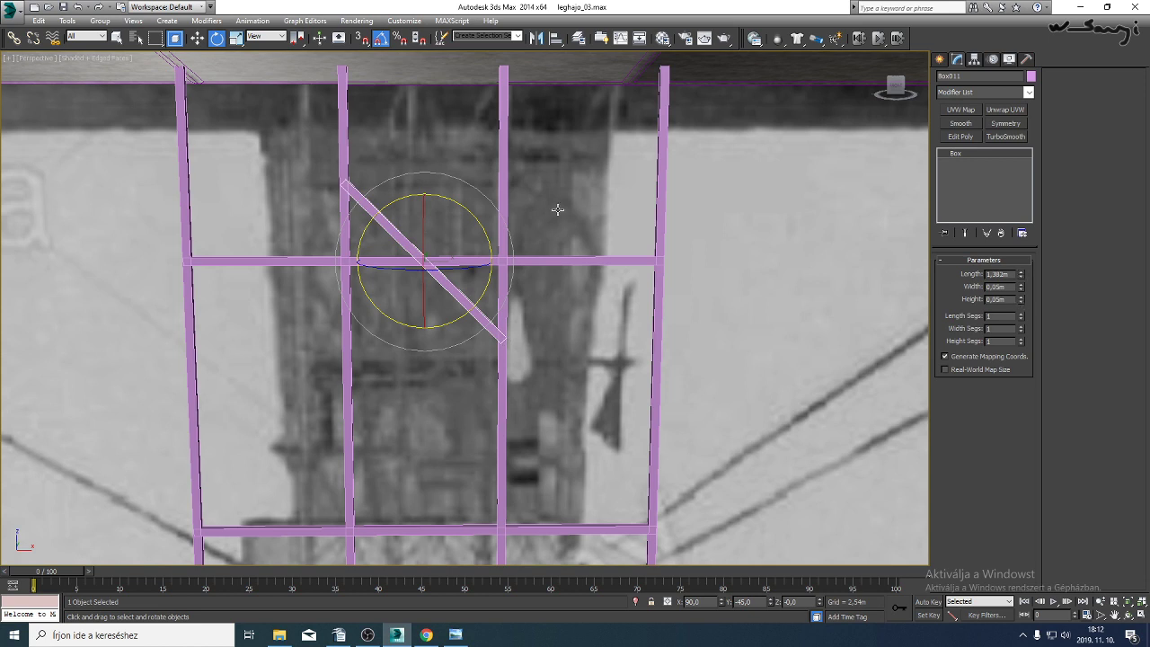
left_click_drag(470, 209, 442, 160, "shift")
left_click(580, 366)
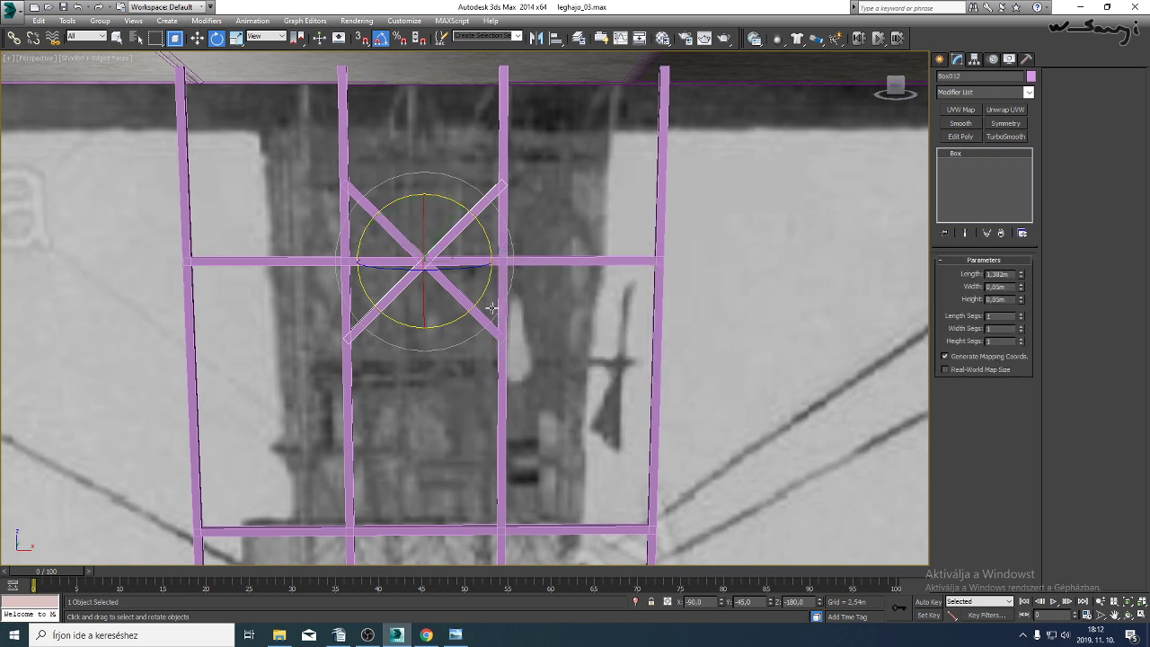
Select both diagonals and clone the X brace into the bays on either side along the upper crossbeam.
left_click(482, 321, "ctrl")
left_click(197, 38)
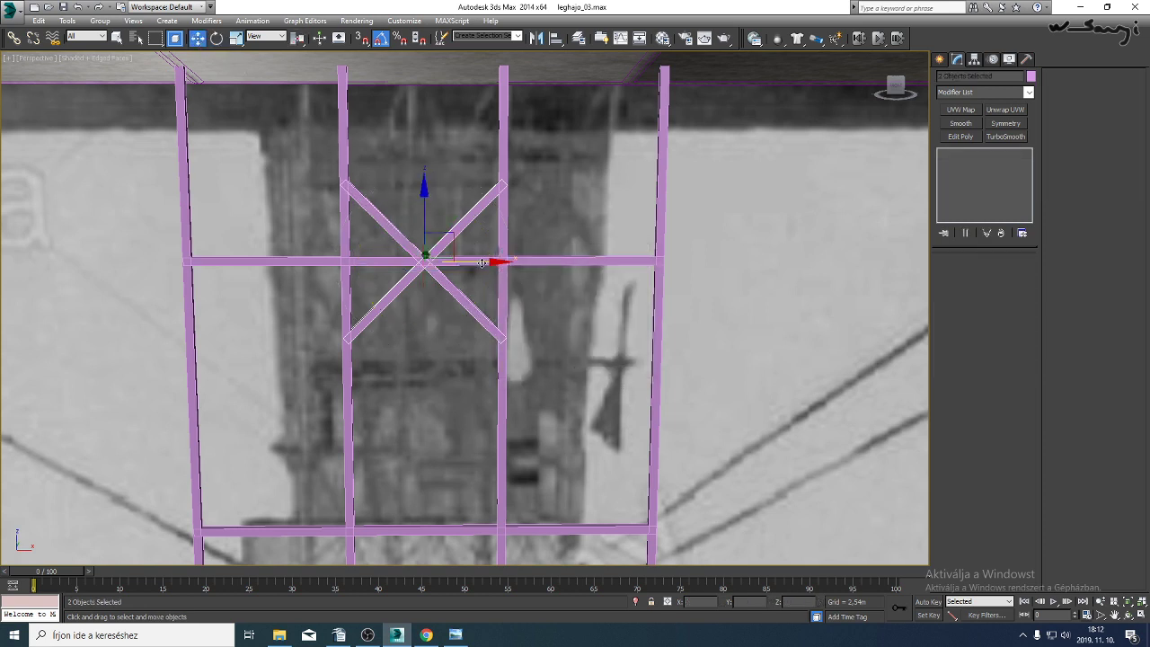
mouse_move(474, 261)
left_mouse_down("shift")
mouse_move(630, 259)
mouse_move(307, 269)
left_mouse_up("shift")
left_click(578, 366)
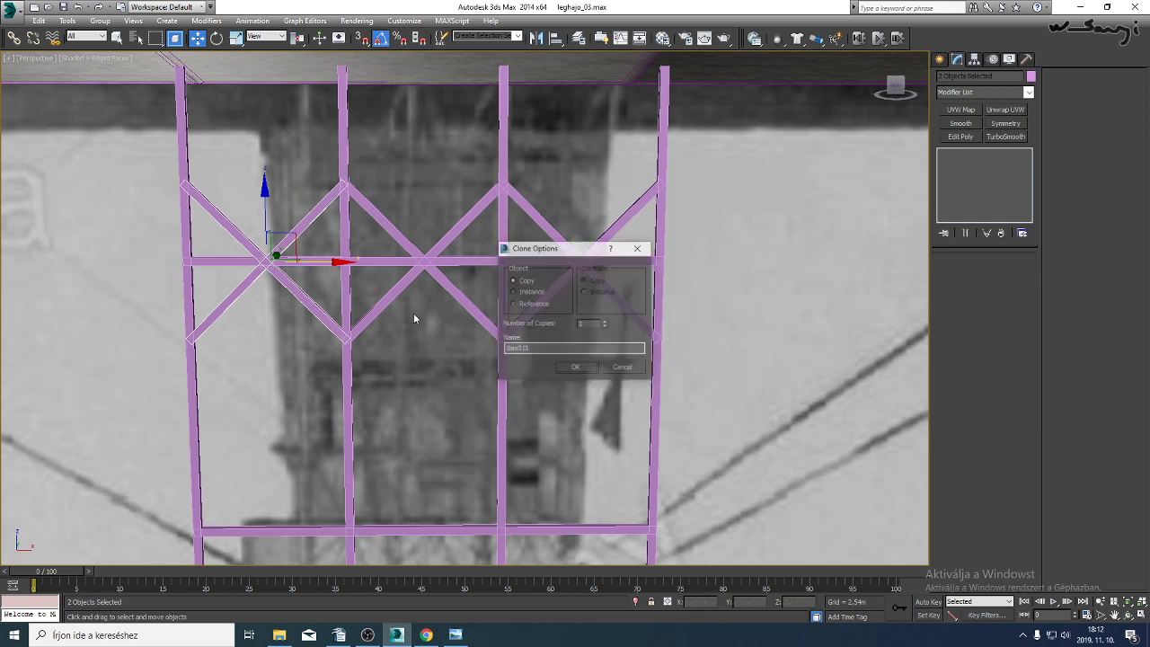
left_click(584, 366)
Select all six diagonals and clone the row of X braces down onto the next crossbeam above the gondola.
mouse_move(547, 344)
middle_mouse_down()
mouse_move(543, 128)
mouse_move(553, 138)
middle_mouse_up()
scroll(553, 139, "down", 4)
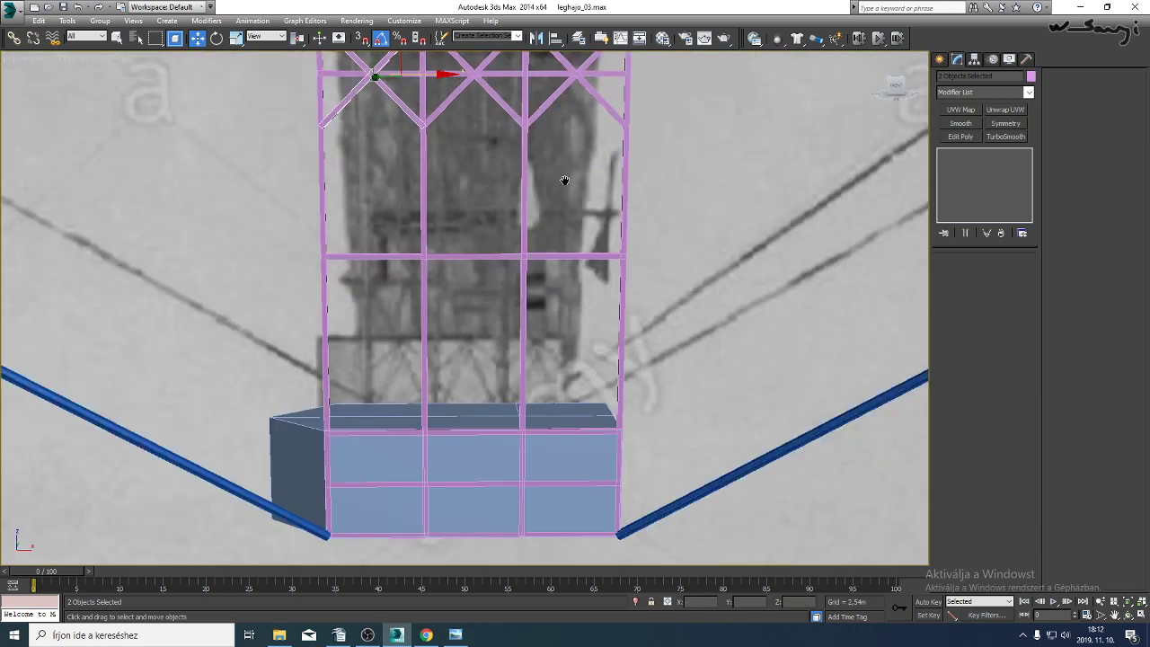
middle_click_drag(564, 180, 557, 273)
left_click(457, 185, "ctrl")
left_click(553, 194, "ctrl")
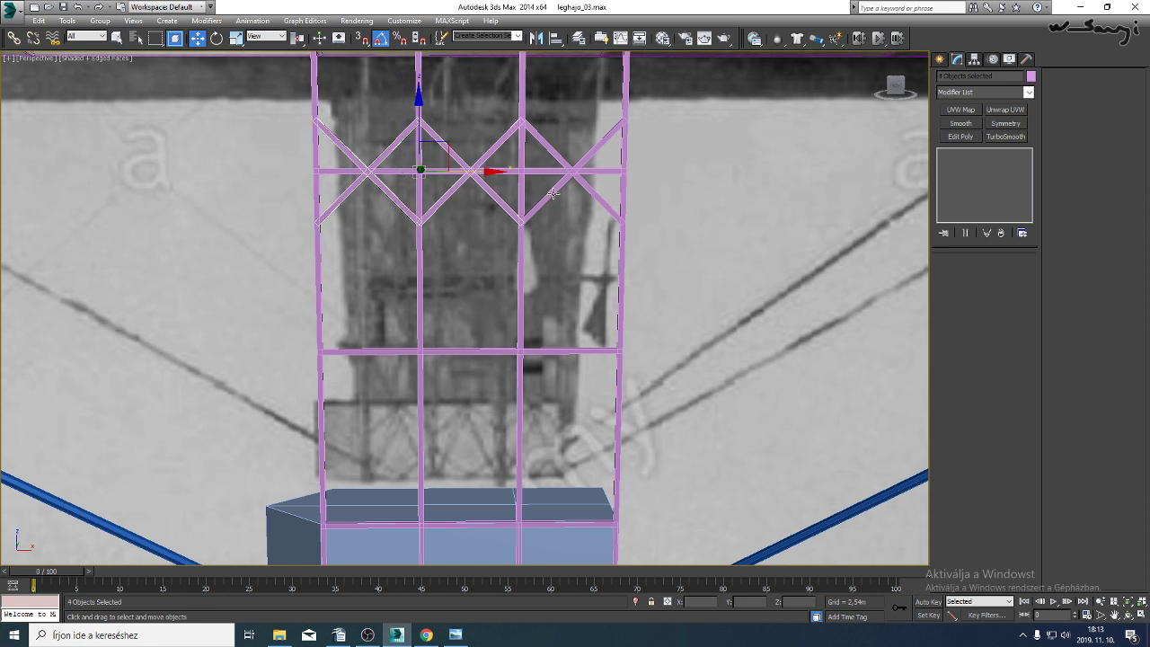
left_click(558, 183, "ctrl")
left_click(589, 191, "ctrl")
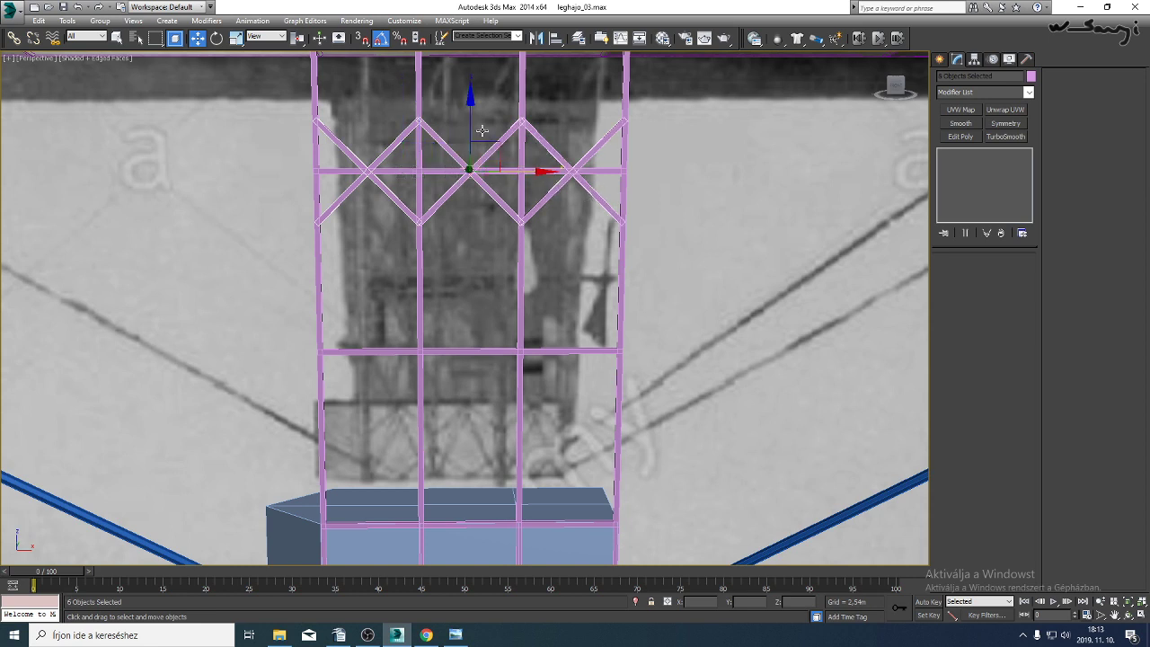
left_click_drag(482, 132, 480, 299, "shift")
left_click(580, 369)
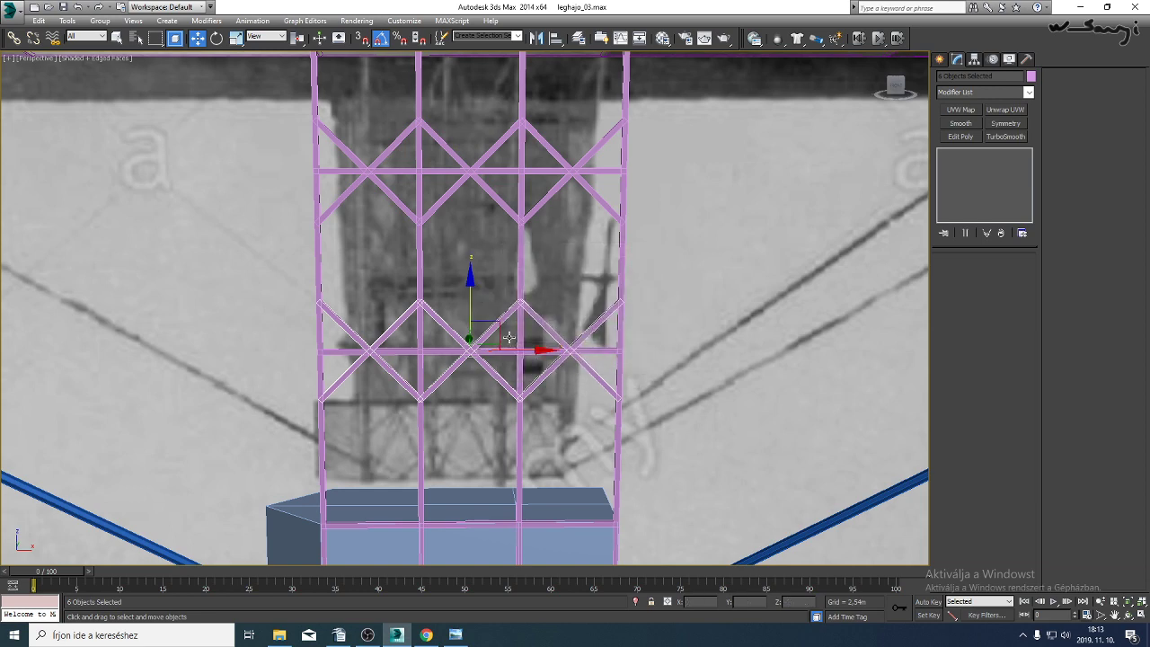
Clone the row of X braces down once more onto the middle beam of the gondola's side.
middle_click_drag(509, 337, 434, 124)
left_click_drag(436, 106, 424, 335, "shift")
left_click(577, 366)
Check the side-frame photo and raise the gondola's row of X braces about 0.52 m onto its top-edge beam.
left_click(456, 634)
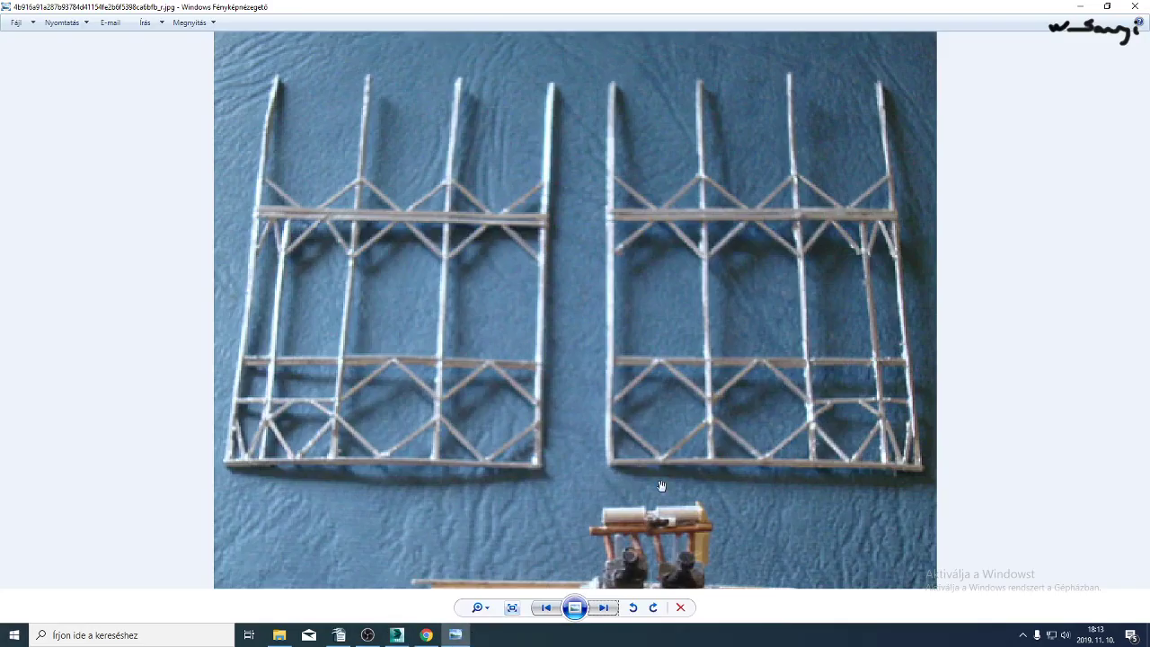
left_click(397, 635)
scroll(490, 403, "up", 5)
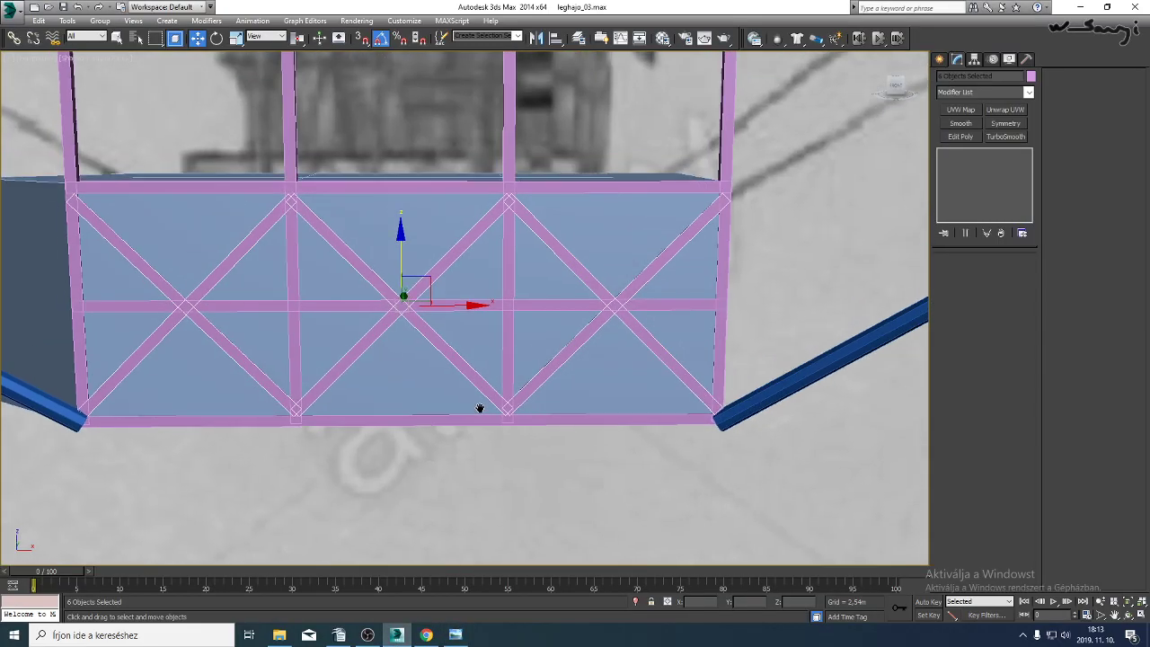
left_click_drag(416, 271, 407, 157)
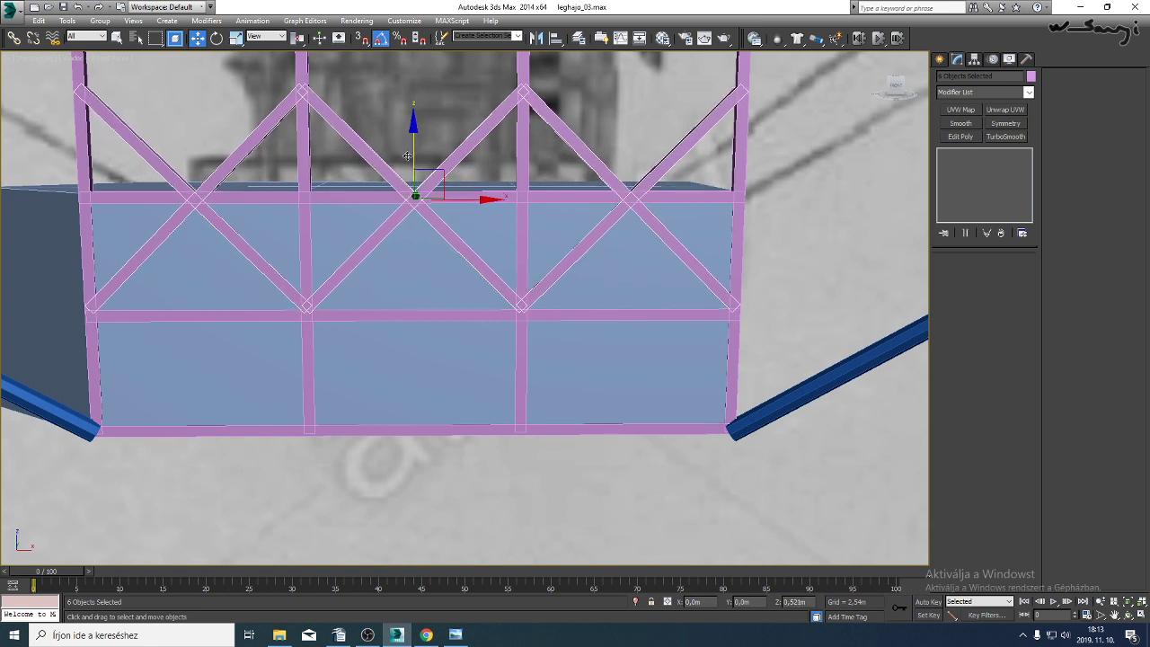
left_click(426, 634)
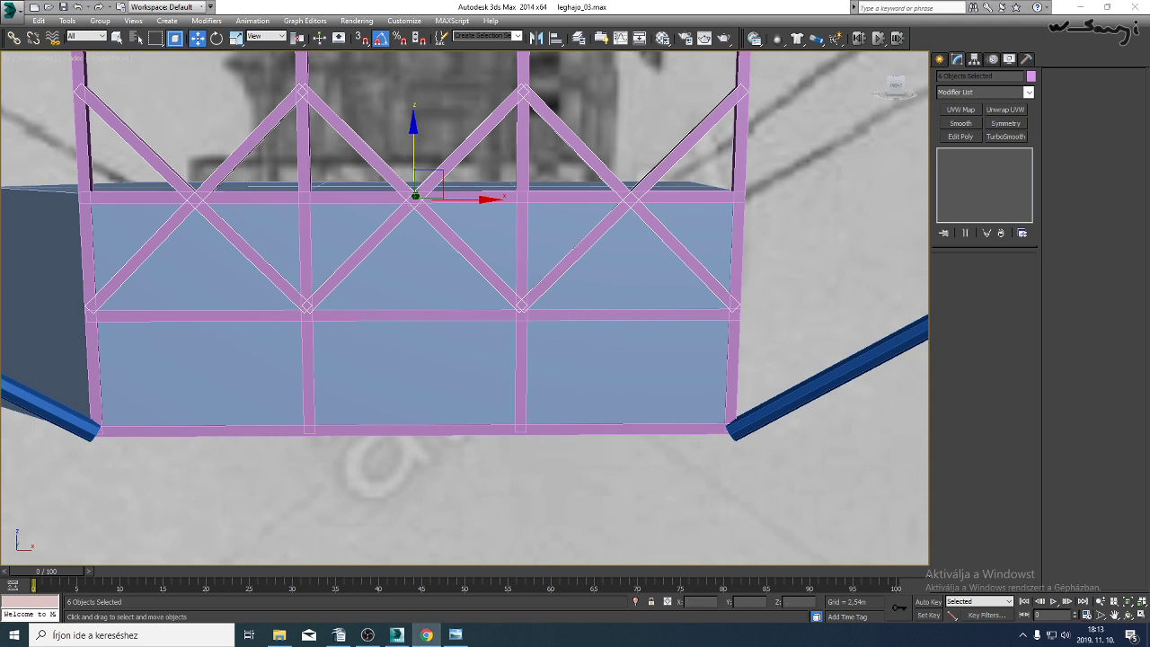
middle_click_drag(522, 308, 537, 339)
middle_click_drag(531, 285, 541, 236)
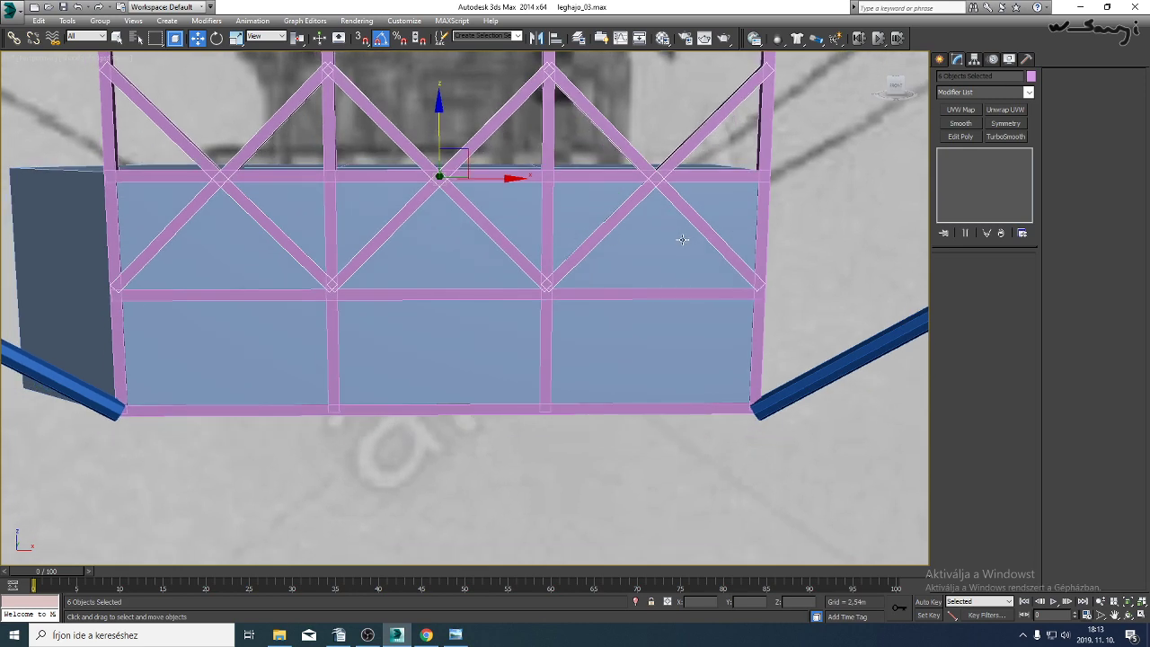
middle_click_drag(653, 244, 642, 259)
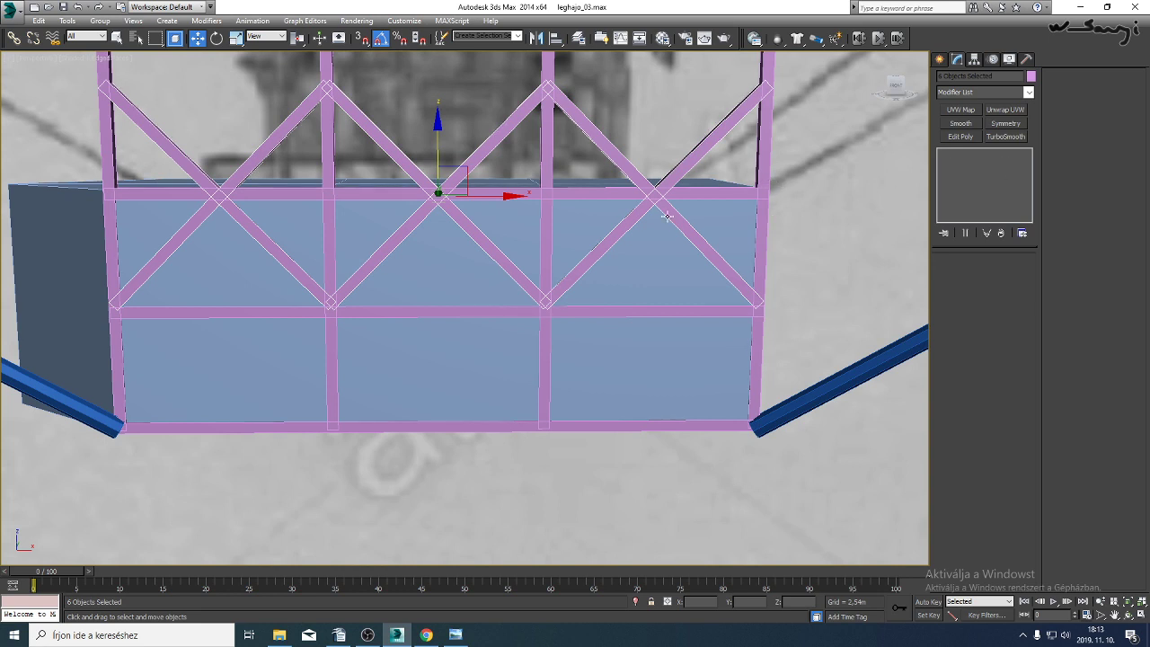
Set the length segments to 2 on the individual diagonals of the gondola's row of X braces.
left_click(226, 171)
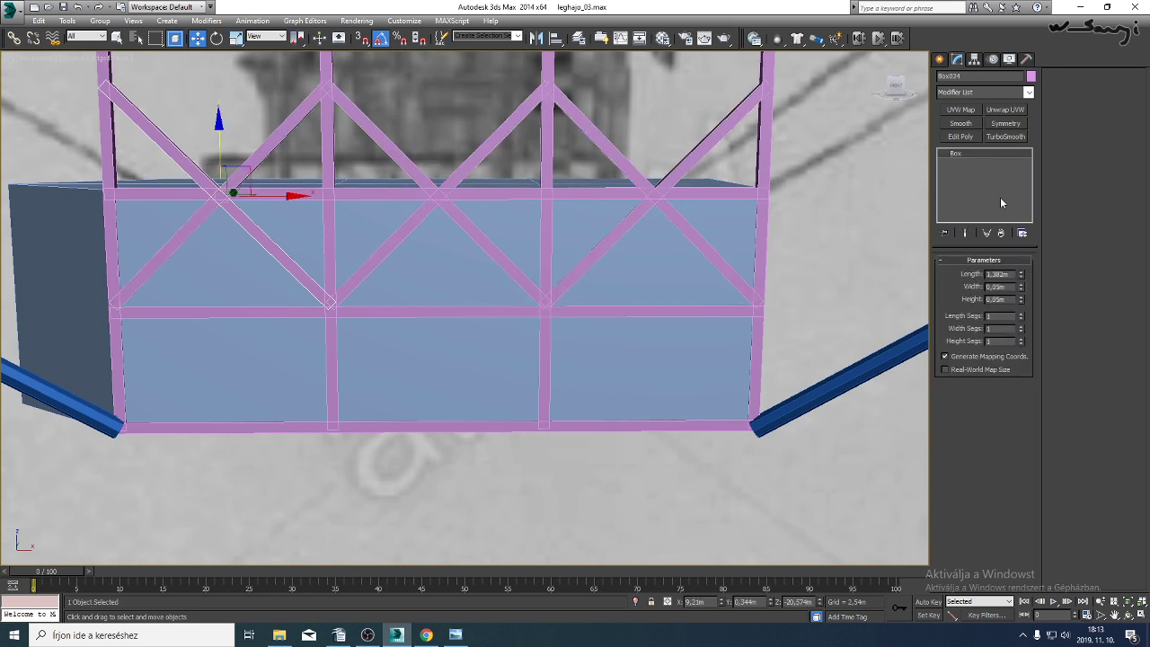
right_click(964, 152)
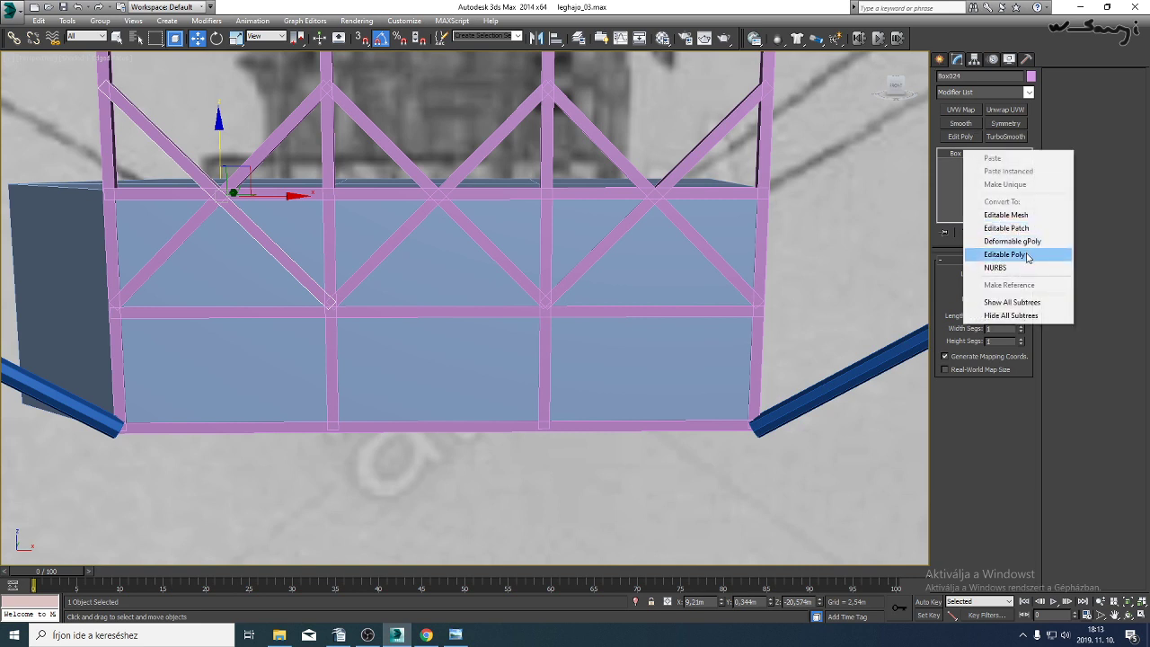
left_click(943, 269)
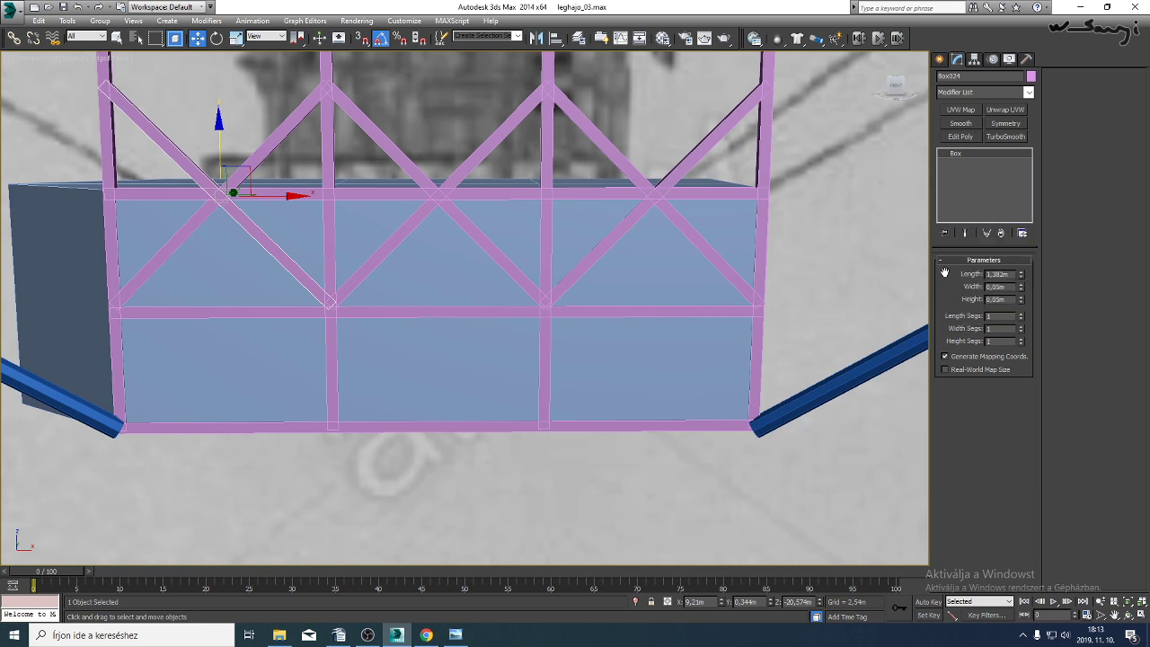
left_click(1022, 331)
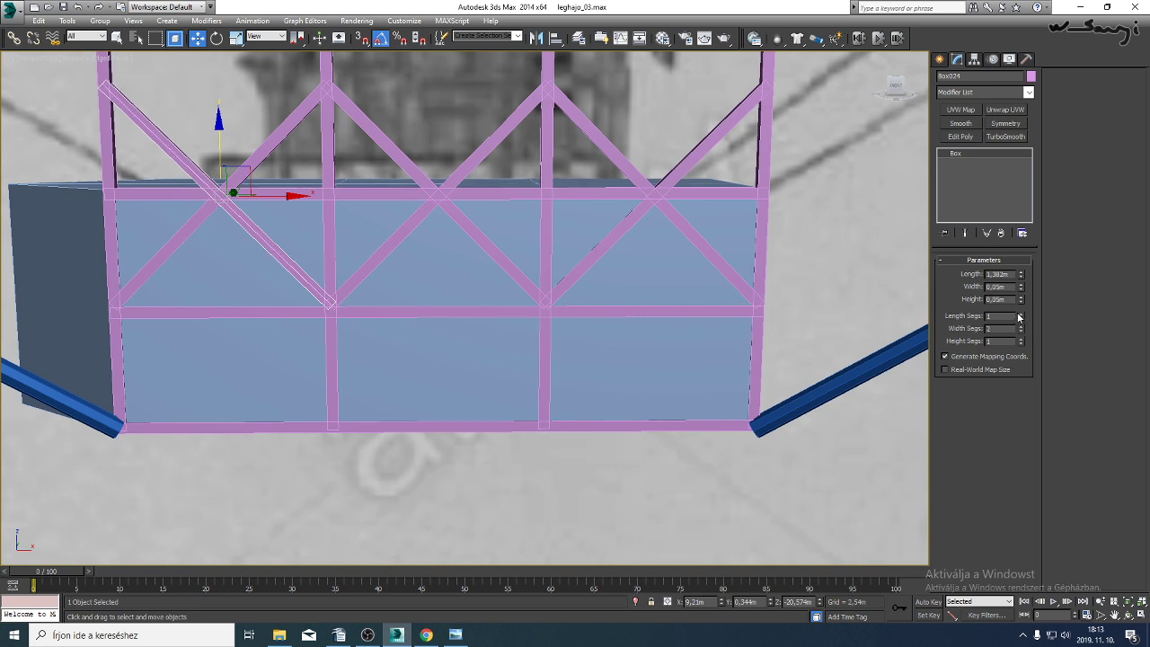
left_click(1022, 333)
left_click(274, 135)
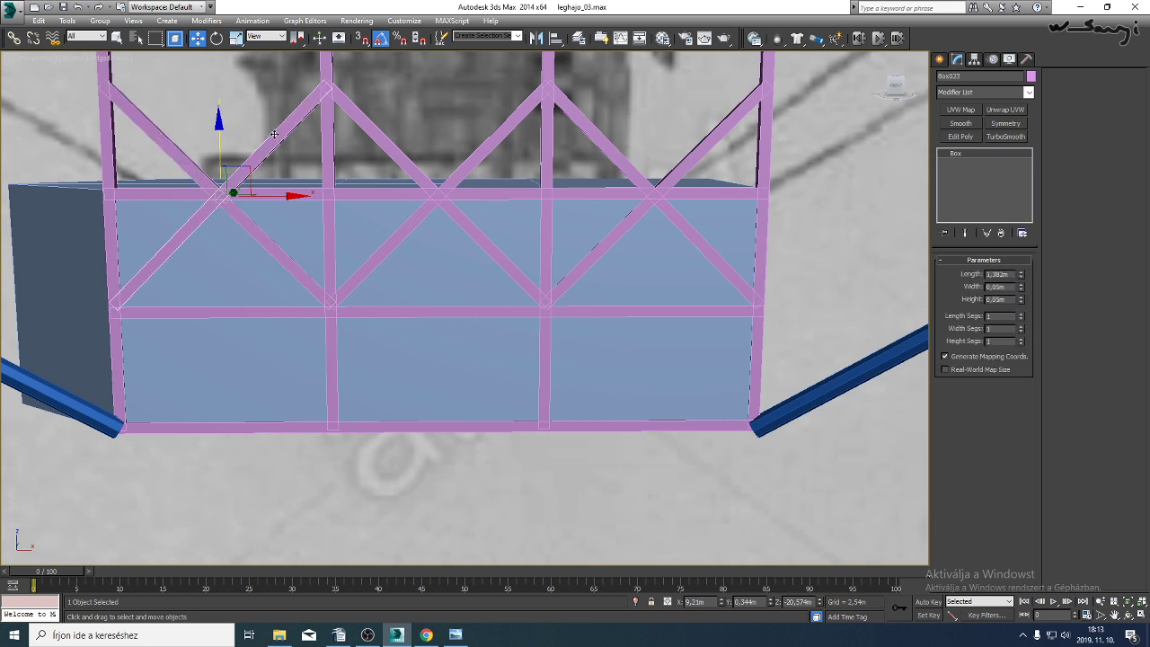
left_click(399, 160)
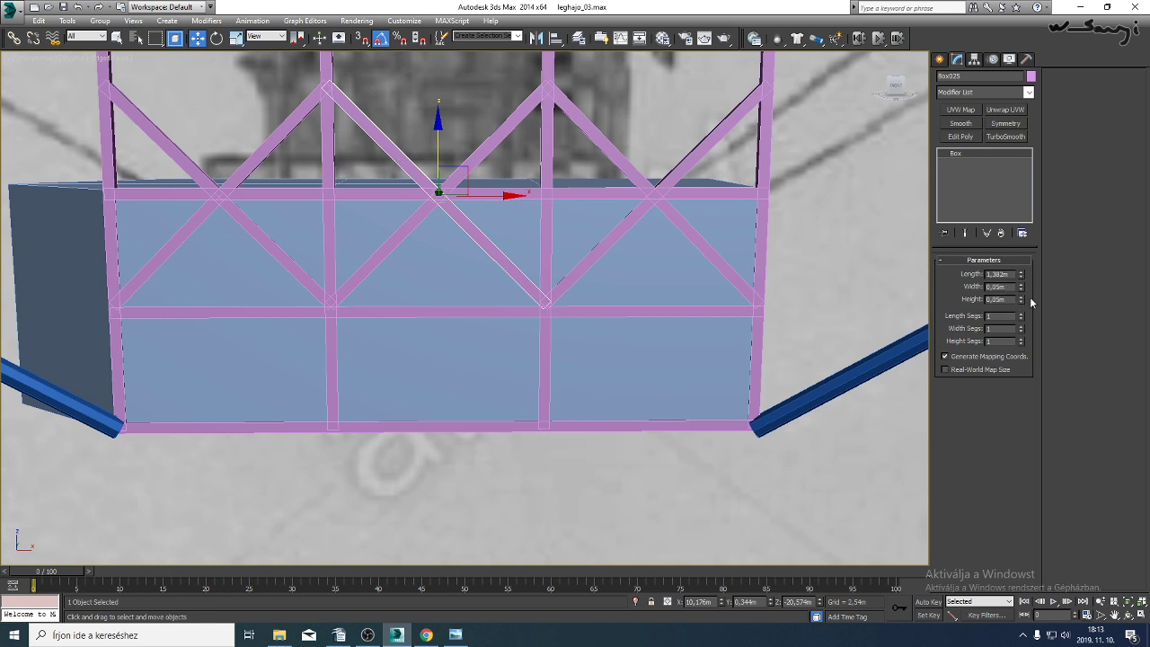
left_click(497, 138)
left_click(697, 157)
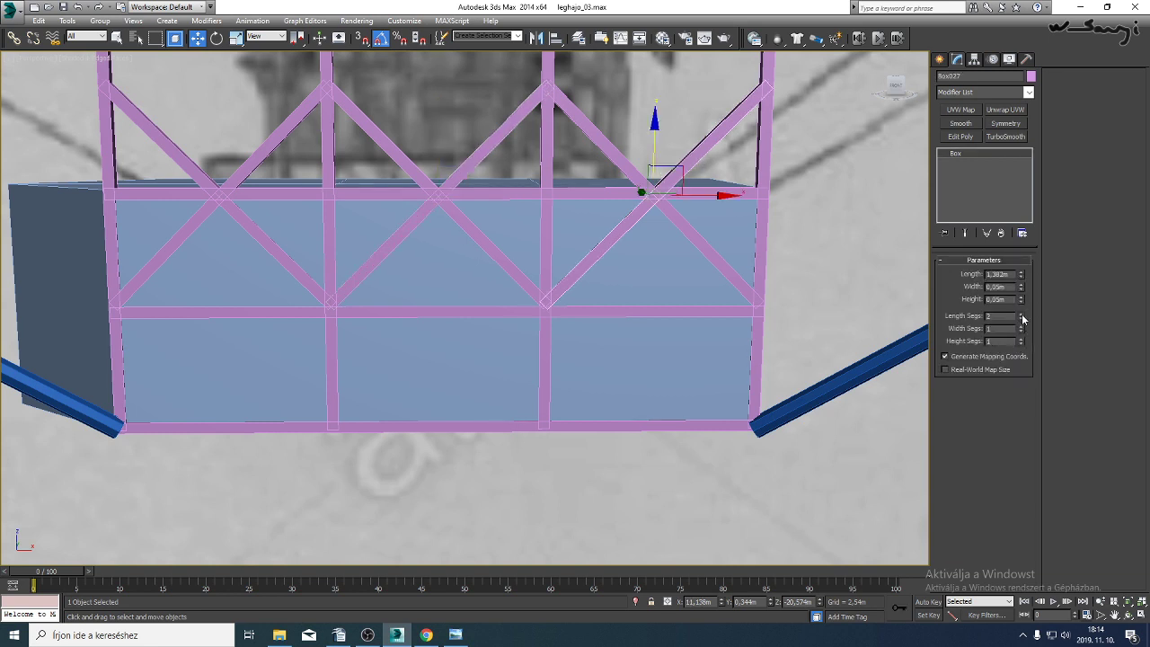
left_click(634, 174)
Hide the reference image plane behind the airship.
scroll(710, 297, "down", 5)
left_click(728, 408)
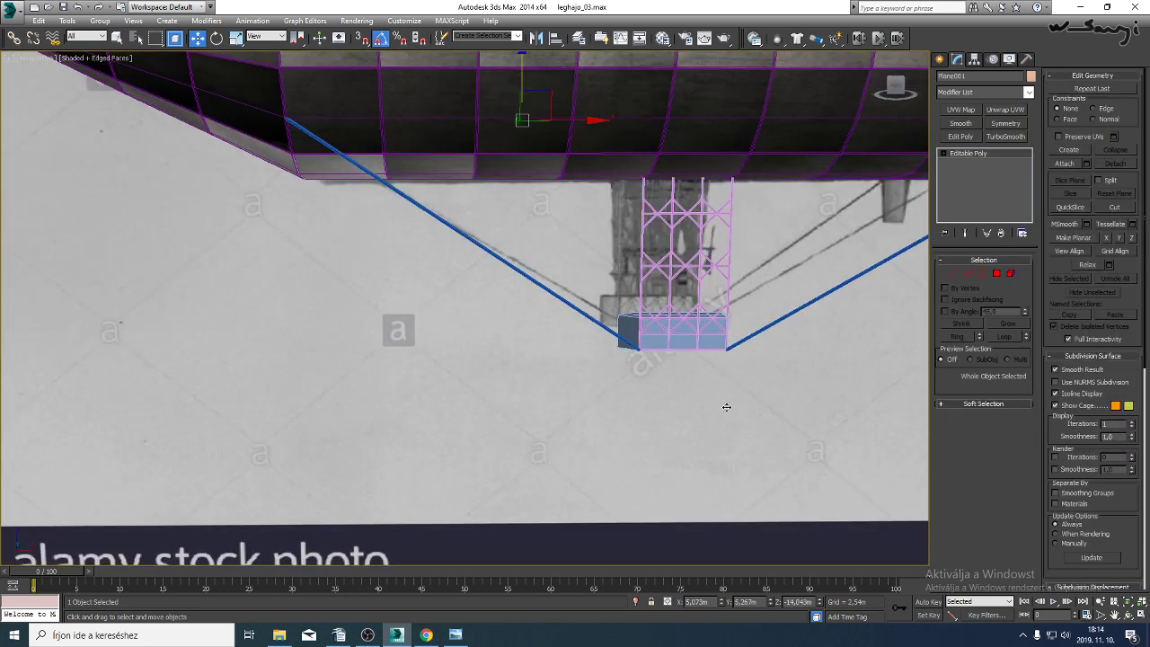
middle_click_drag(727, 408, 345, 393)
right_click(553, 333)
left_click(597, 301)
middle_click_drag(450, 303, 616, 293)
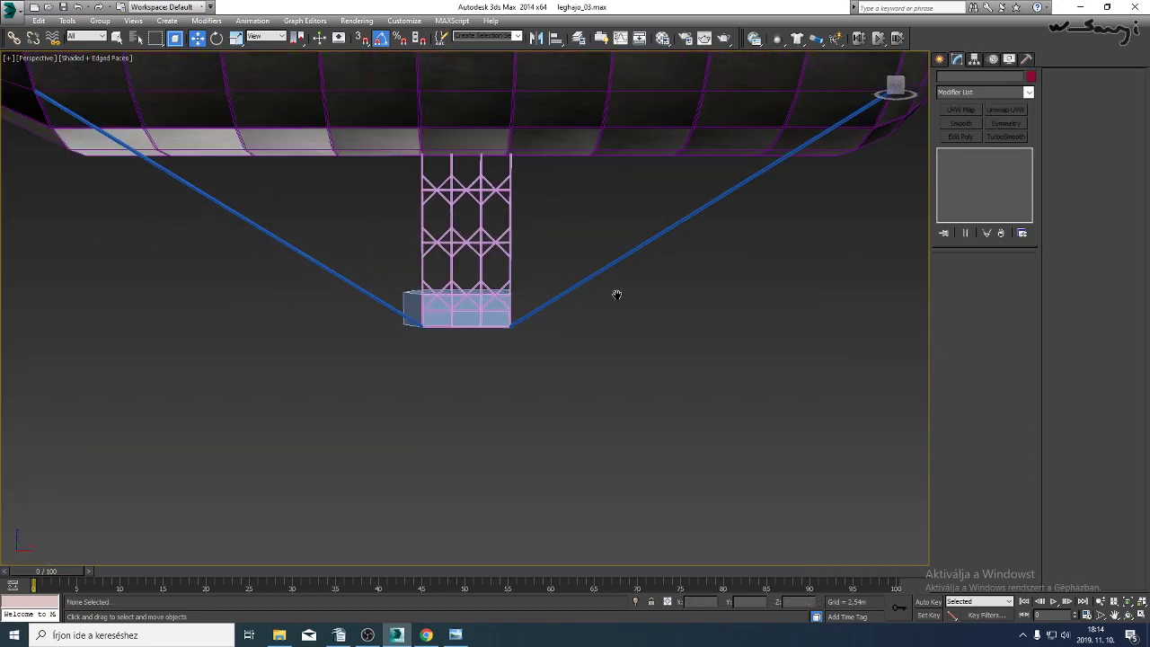
scroll(492, 297, "up", 4)
middle_click_drag(493, 297, 467, 311)
Convert a diagonal of the X brace at the end of the gondola's top-edge row to an Editable Poly.
left_click(603, 381)
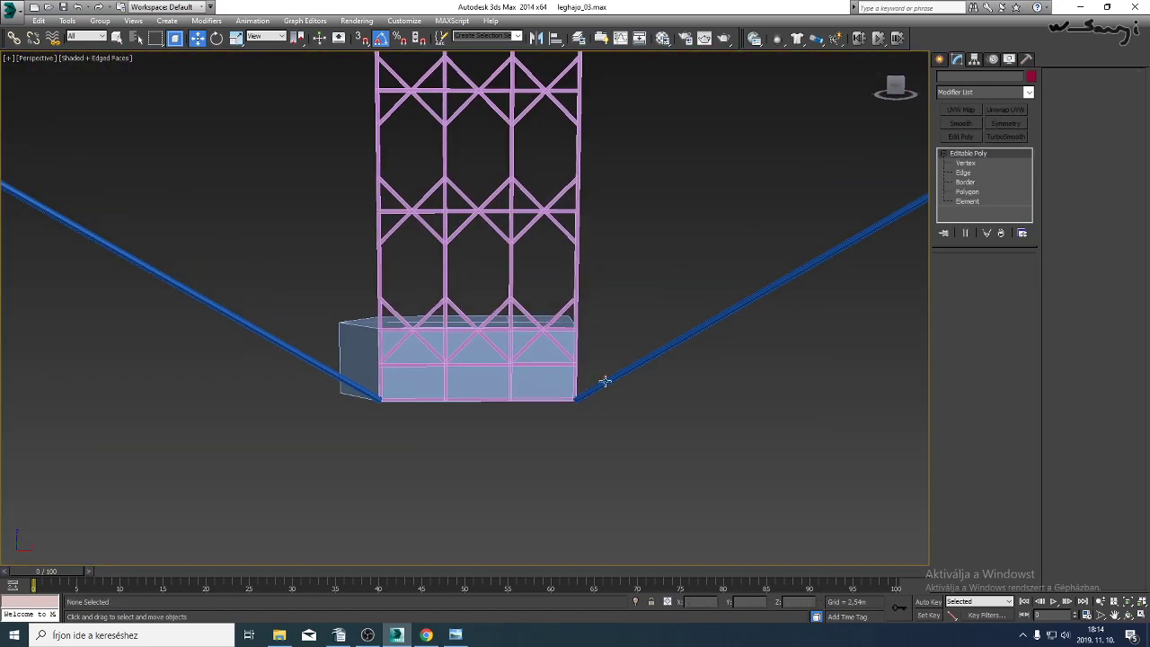
left_click(527, 386)
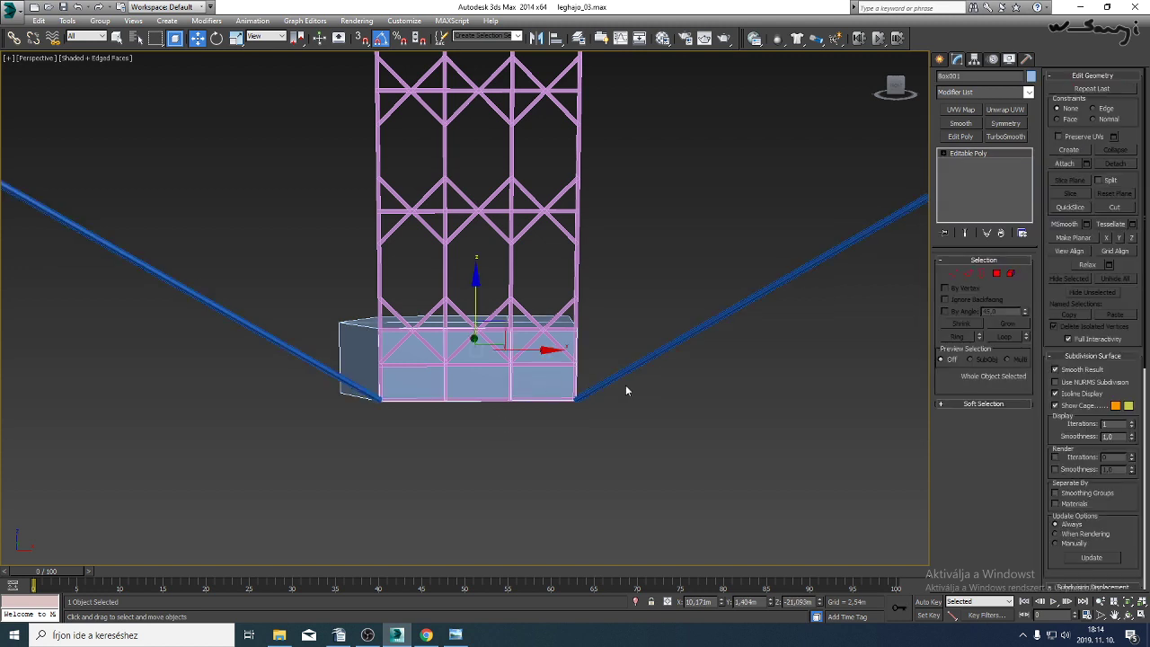
mouse_move(608, 335)
middle_mouse_down()
mouse_move(587, 334)
mouse_move(590, 347)
middle_mouse_up()
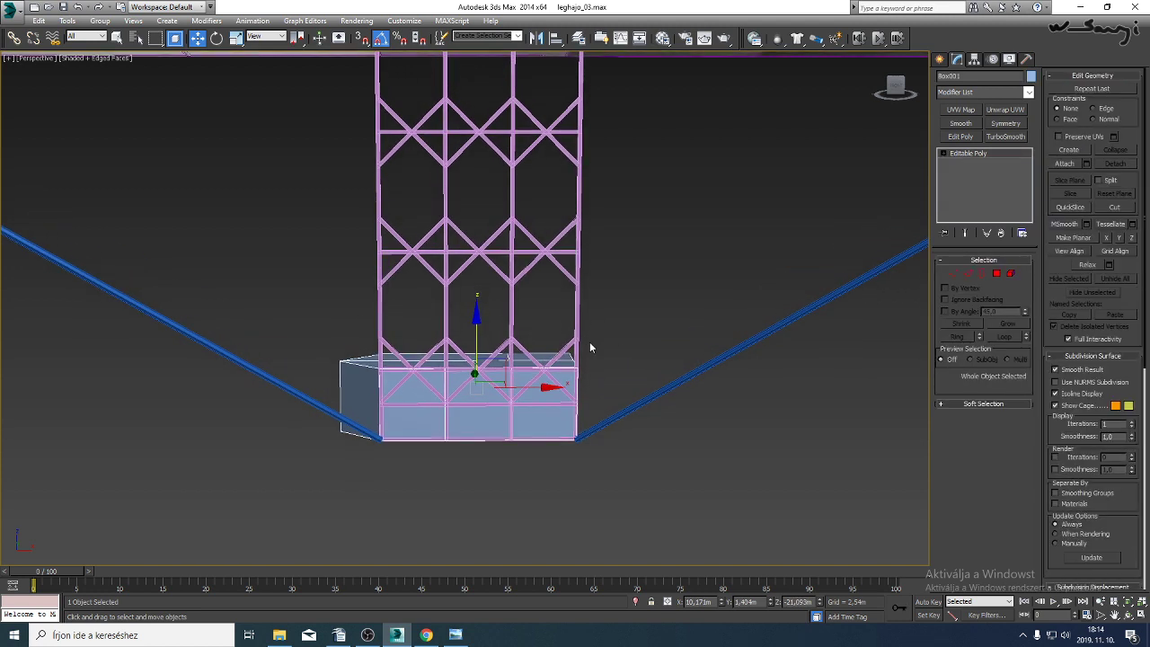
left_click(574, 266)
left_click(537, 423)
left_click(572, 344)
middle_click_drag(536, 383, 596, 333)
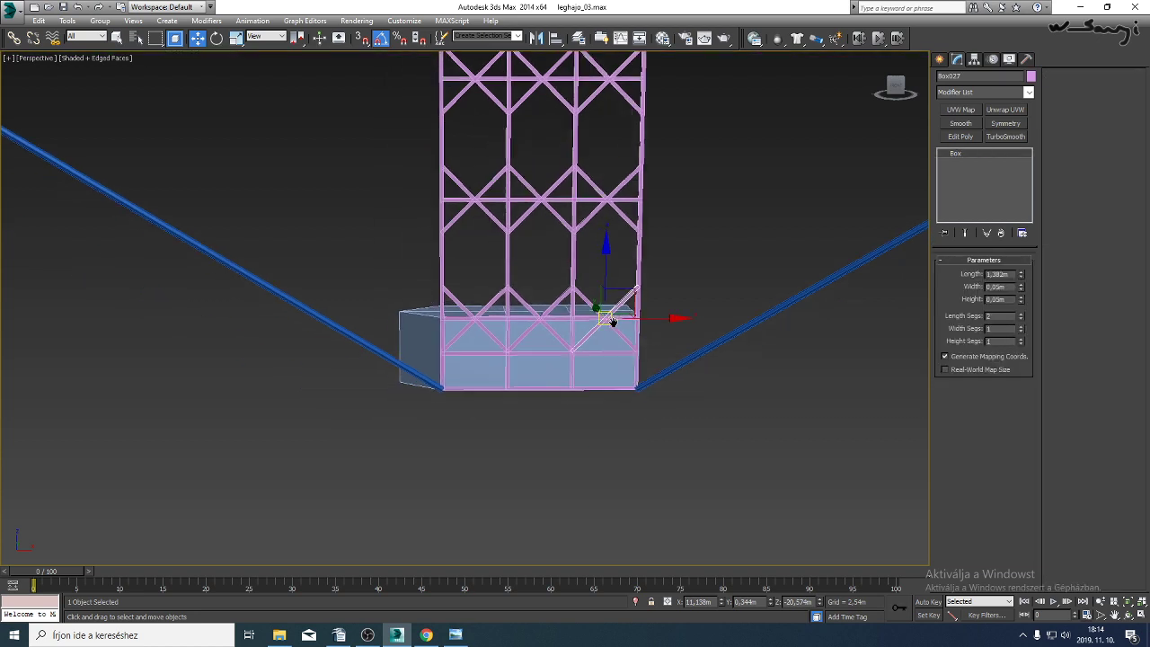
scroll(597, 333, "up", 3)
right_click(961, 156)
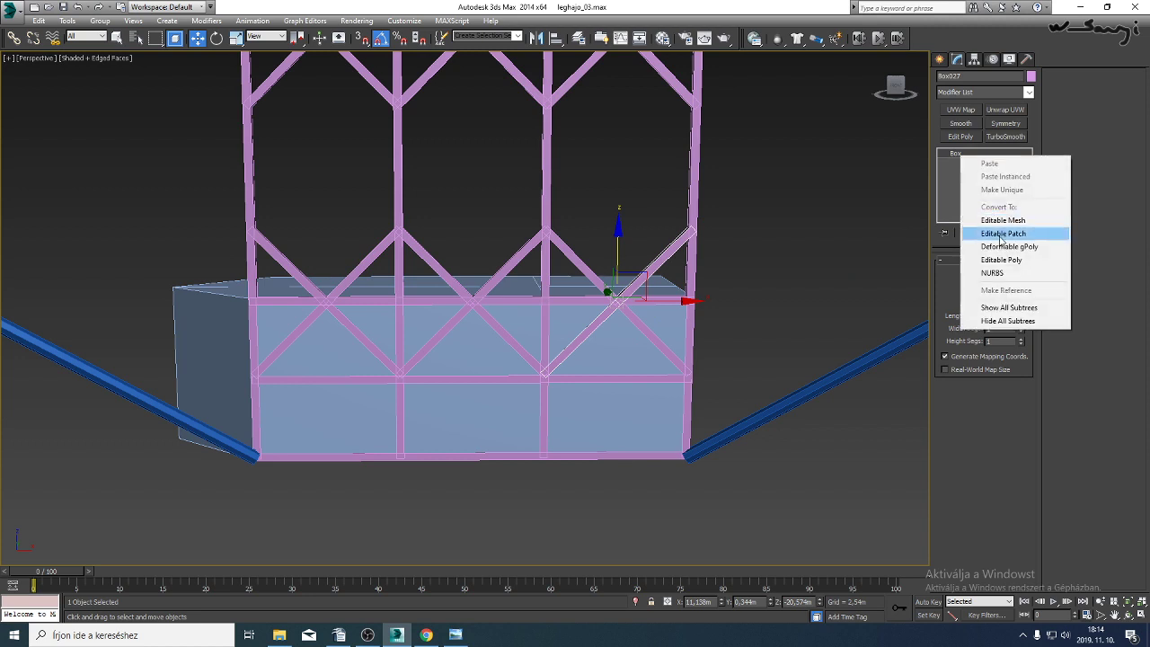
left_click(984, 259)
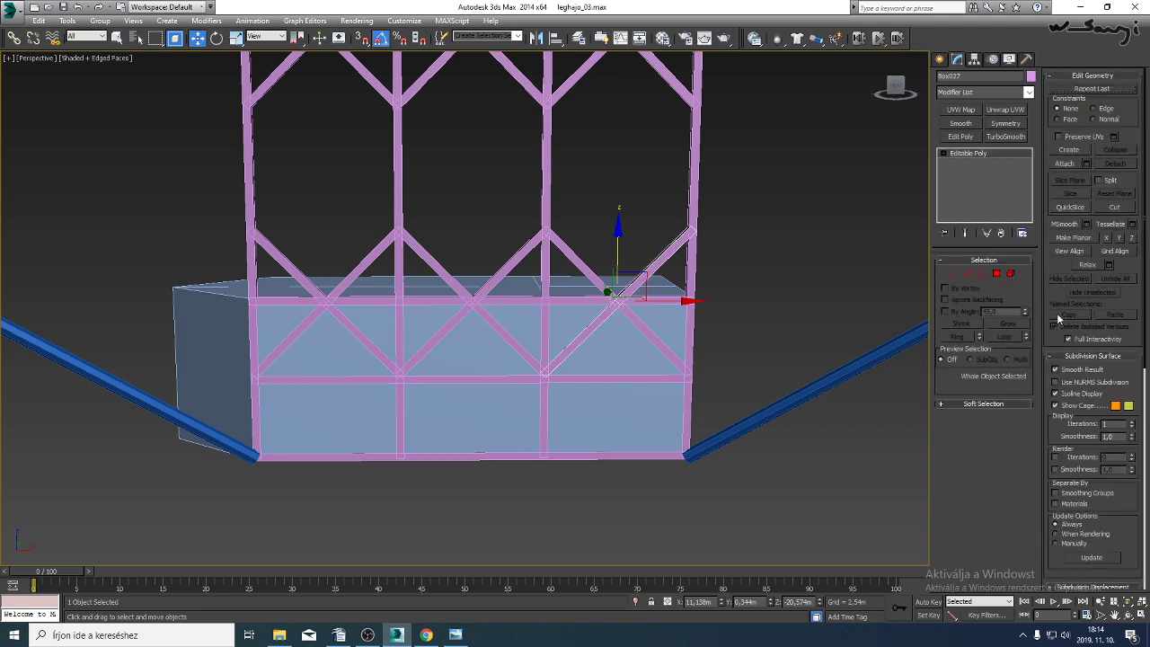
Attach the other diagonals of the gondola's X brace row to the converted diagonal.
left_click(1065, 164)
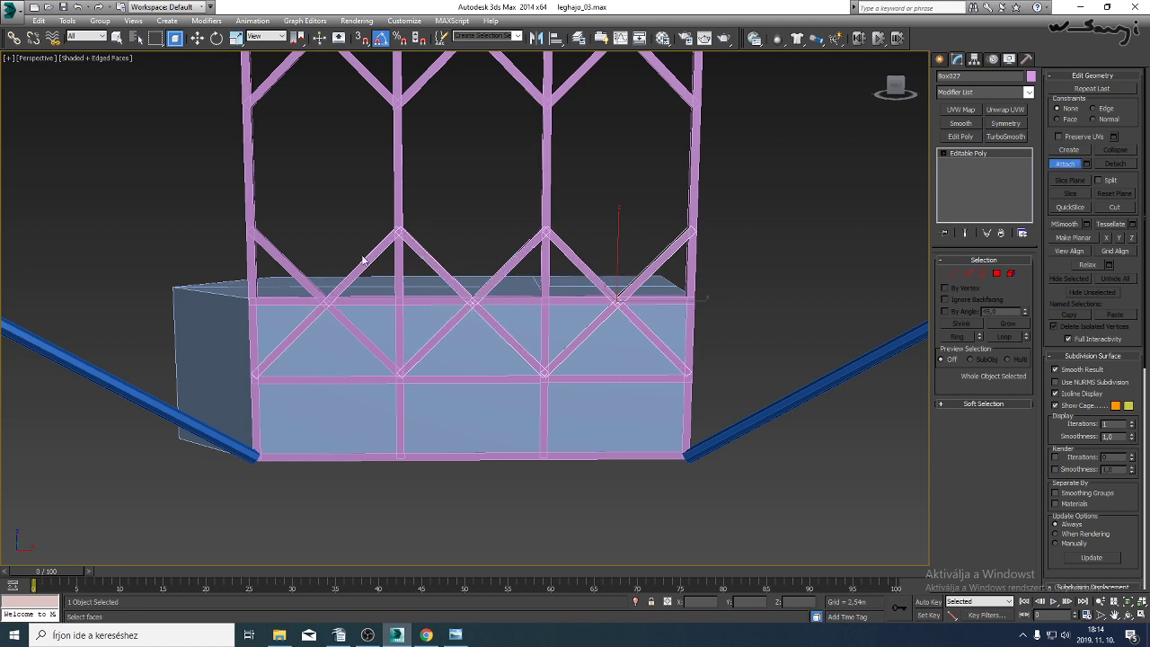
left_click(274, 257)
right_click(326, 247)
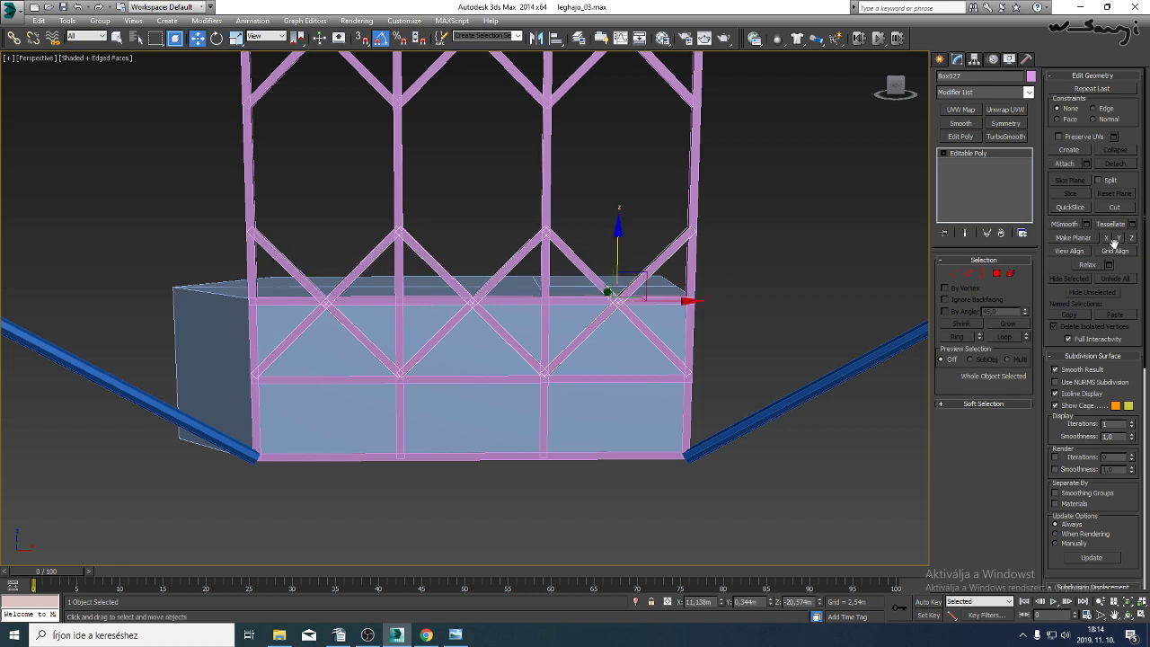
Move the polygons of the gondola braces' upper halves down into the bays between its middle and bottom beams.
left_click(997, 273)
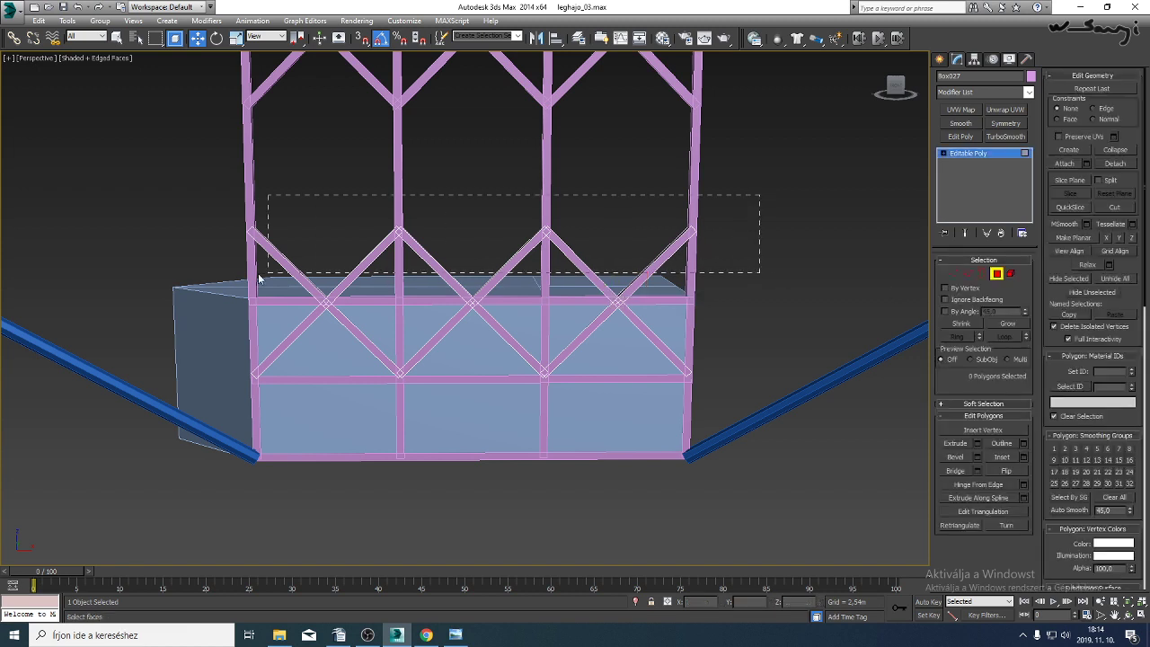
left_click_drag(258, 273, 197, 285)
left_click(199, 40)
left_click_drag(871, 256, 870, 257)
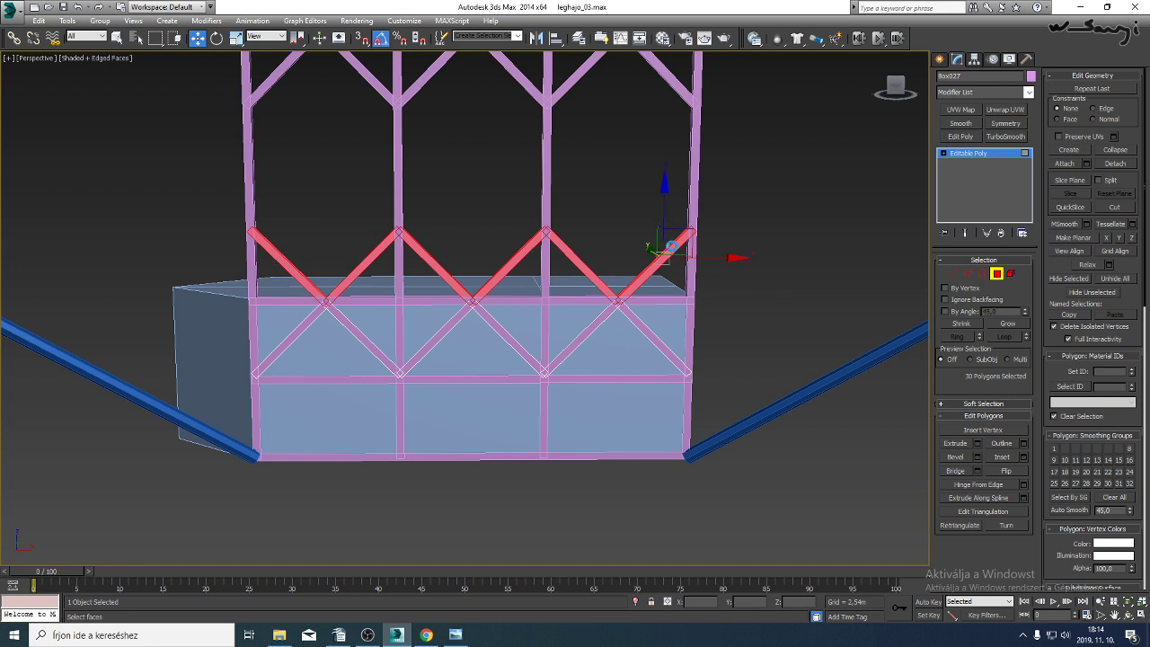
left_click(673, 245, "shift")
left_click(526, 320)
left_click(609, 326)
left_click_drag(664, 203, 655, 360)
left_click(796, 302)
mouse_move(755, 314)
middle_mouse_down()
mouse_move(697, 430)
mouse_move(745, 327)
mouse_move(743, 390)
mouse_move(722, 395)
mouse_move(707, 475)
mouse_move(699, 425)
middle_mouse_up()
scroll(759, 330, "down", 3)
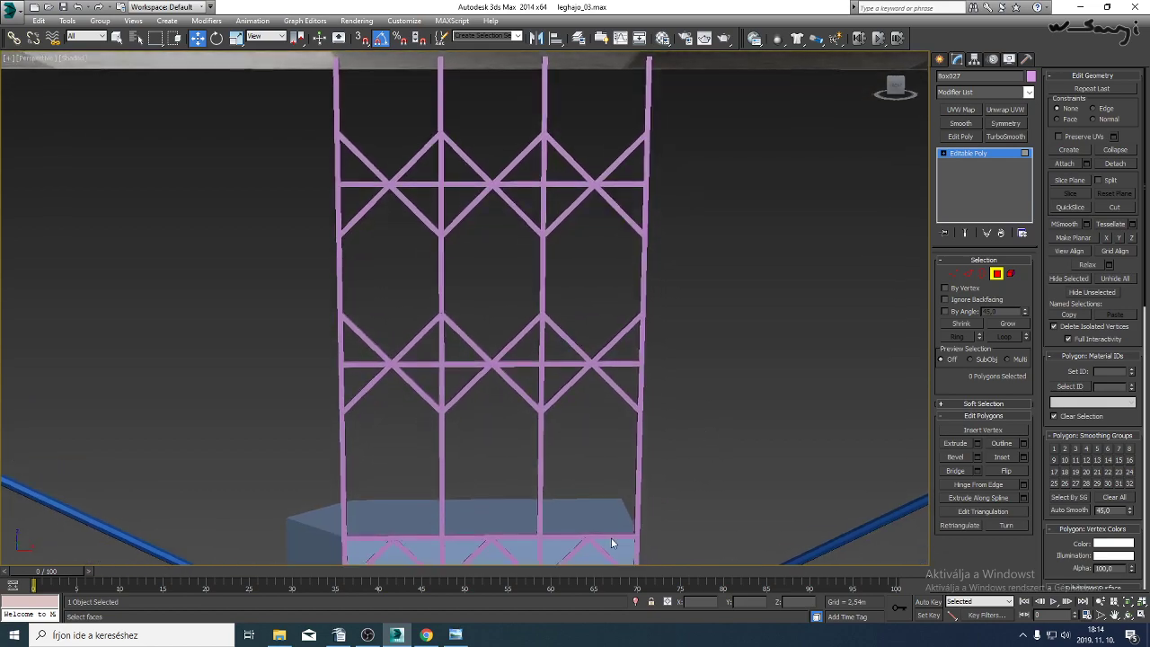
Switch to Windows Photo Viewer and examine how the braces, posts and crossbeams are arranged around the gondola in the reference photos.
left_click(456, 634)
left_click(603, 608)
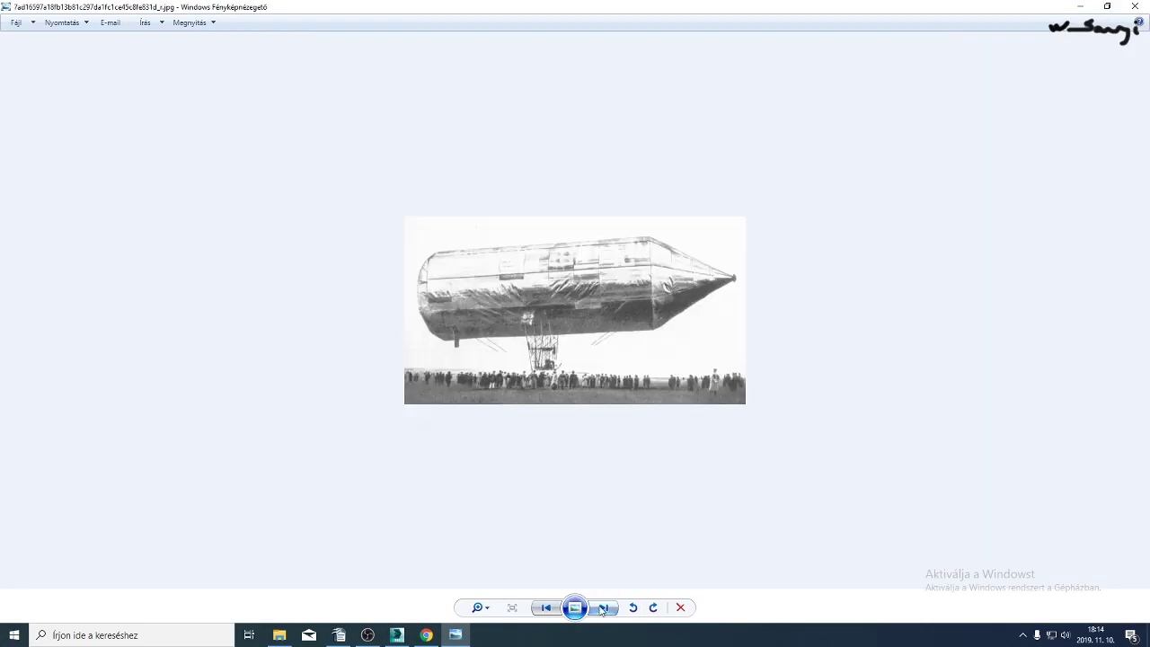
scroll(539, 414, "up", 6)
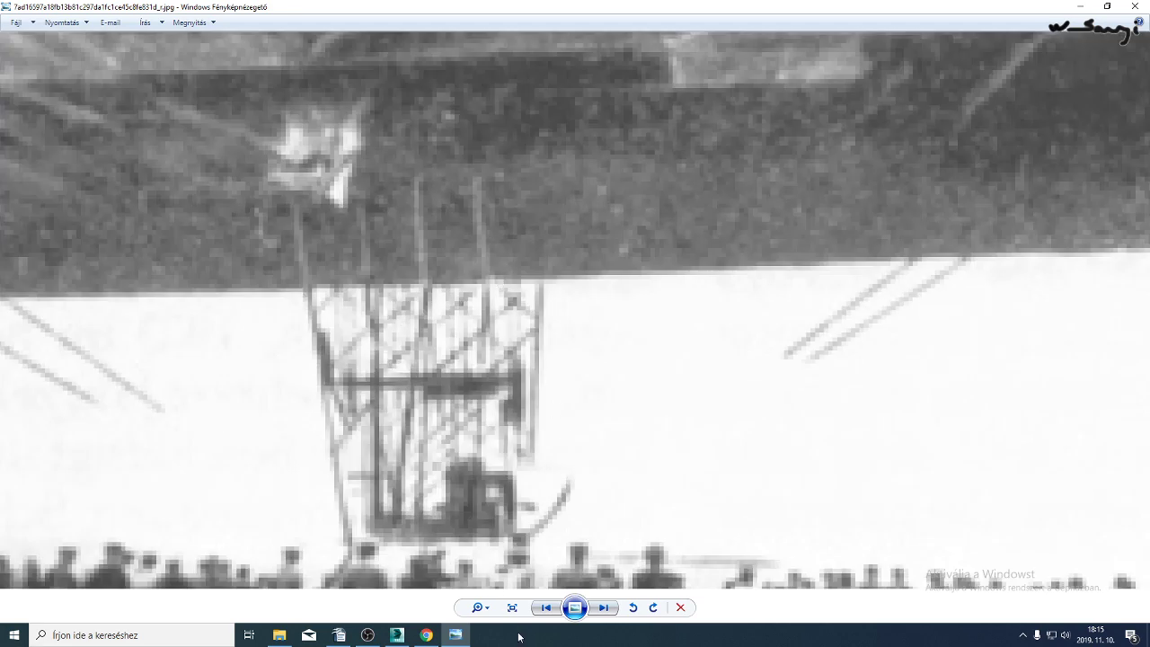
left_click(603, 608)
left_click(603, 608)
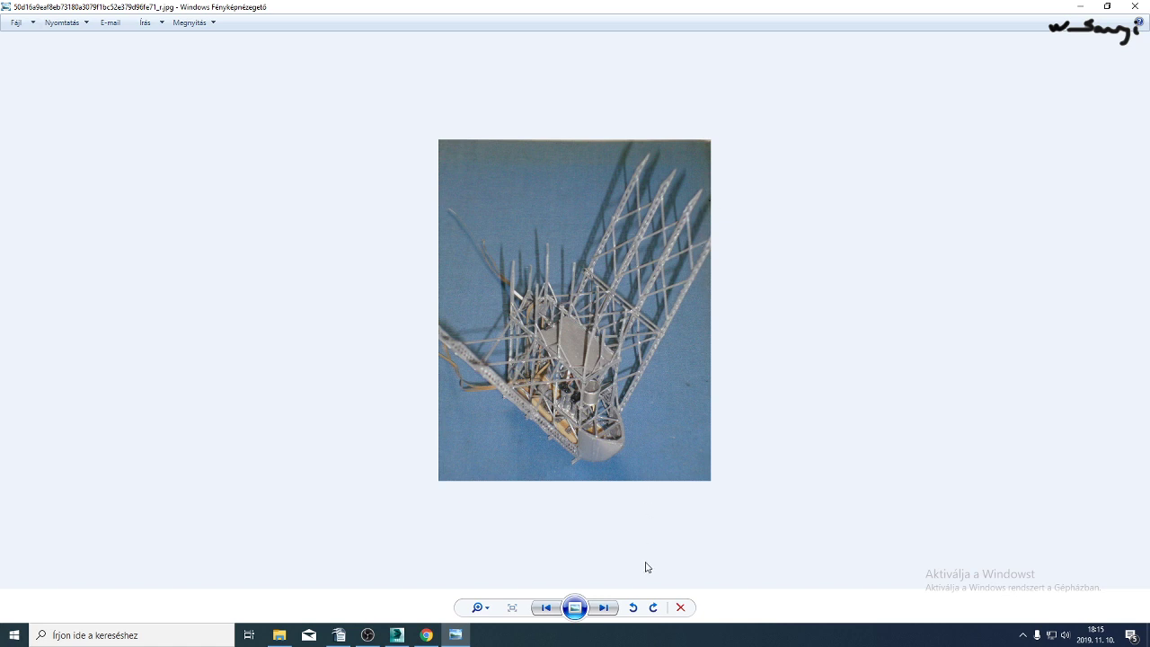
left_click(603, 611)
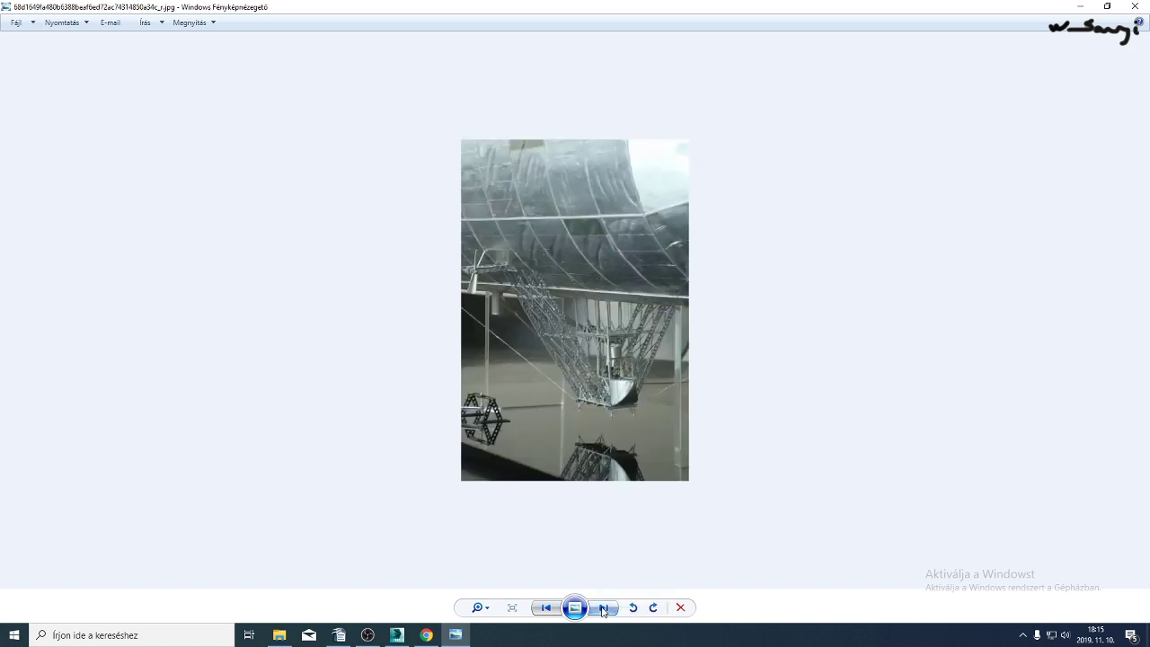
scroll(591, 366, "up", 2)
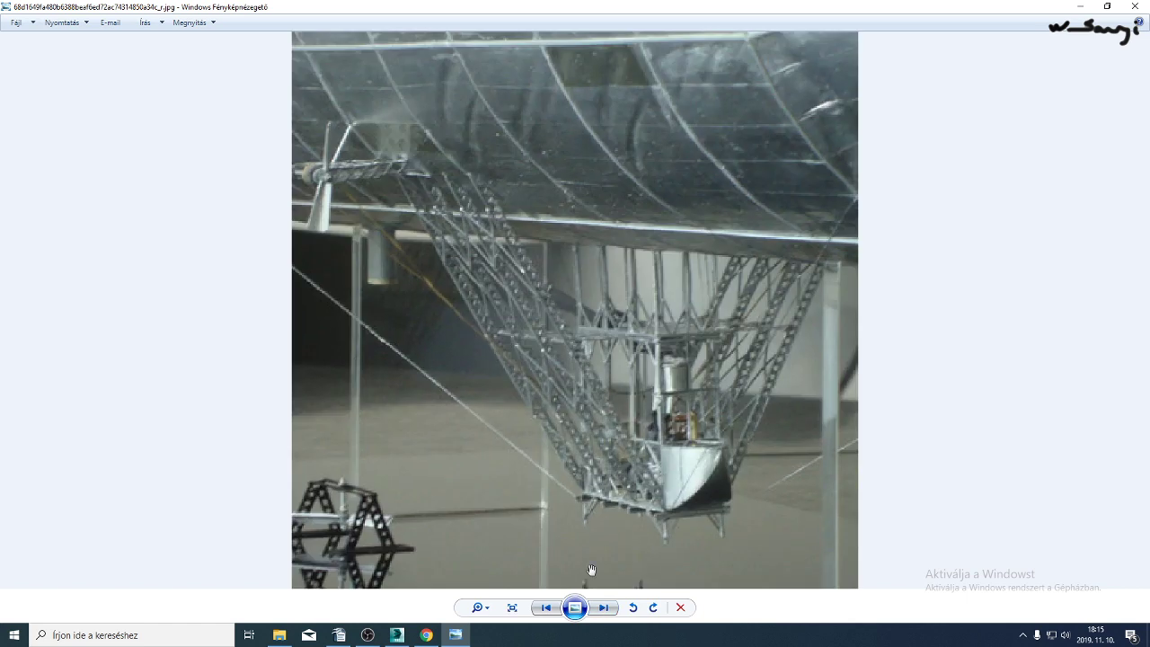
left_click(608, 610)
left_click(609, 611)
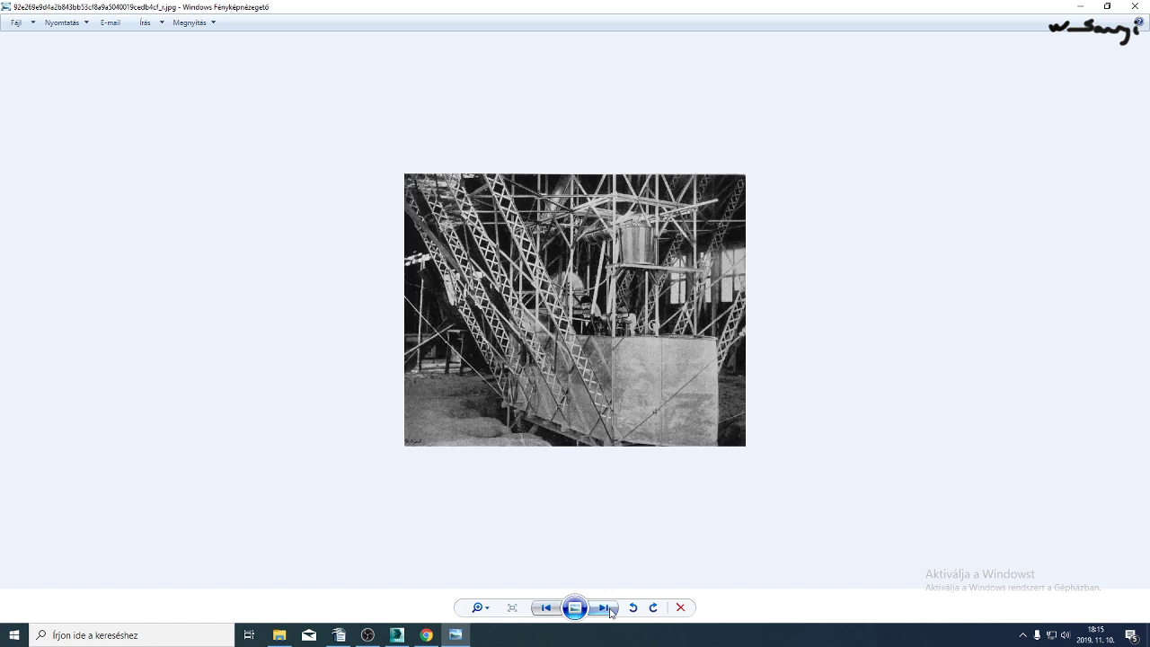
left_click(608, 610)
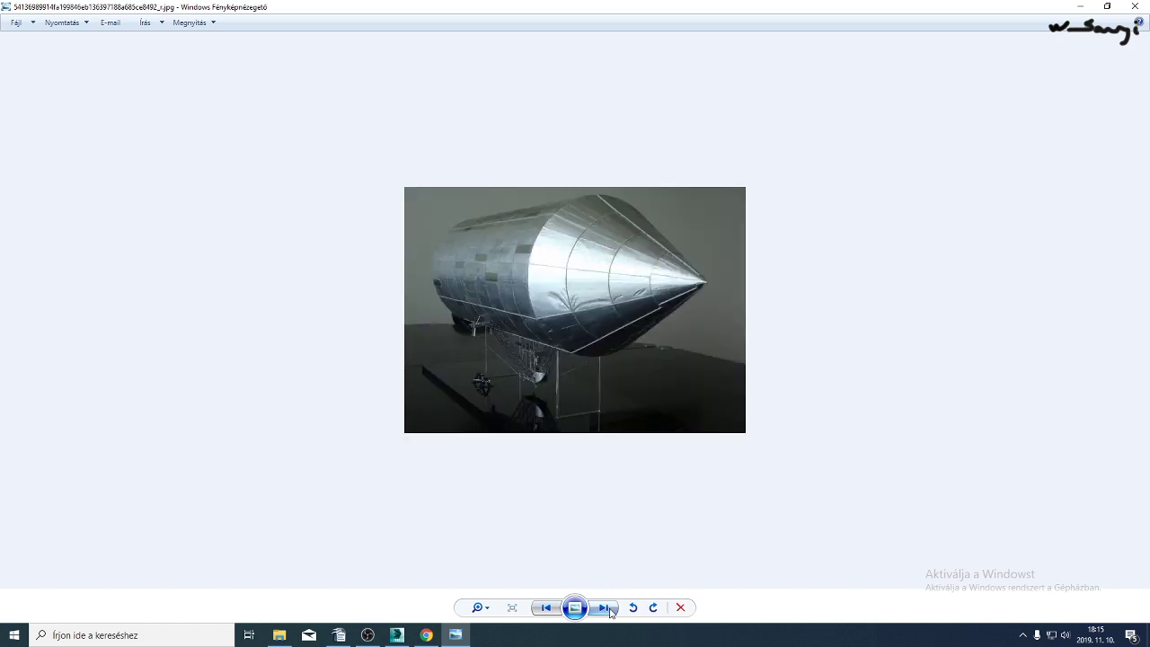
left_click(609, 610)
left_click(606, 611)
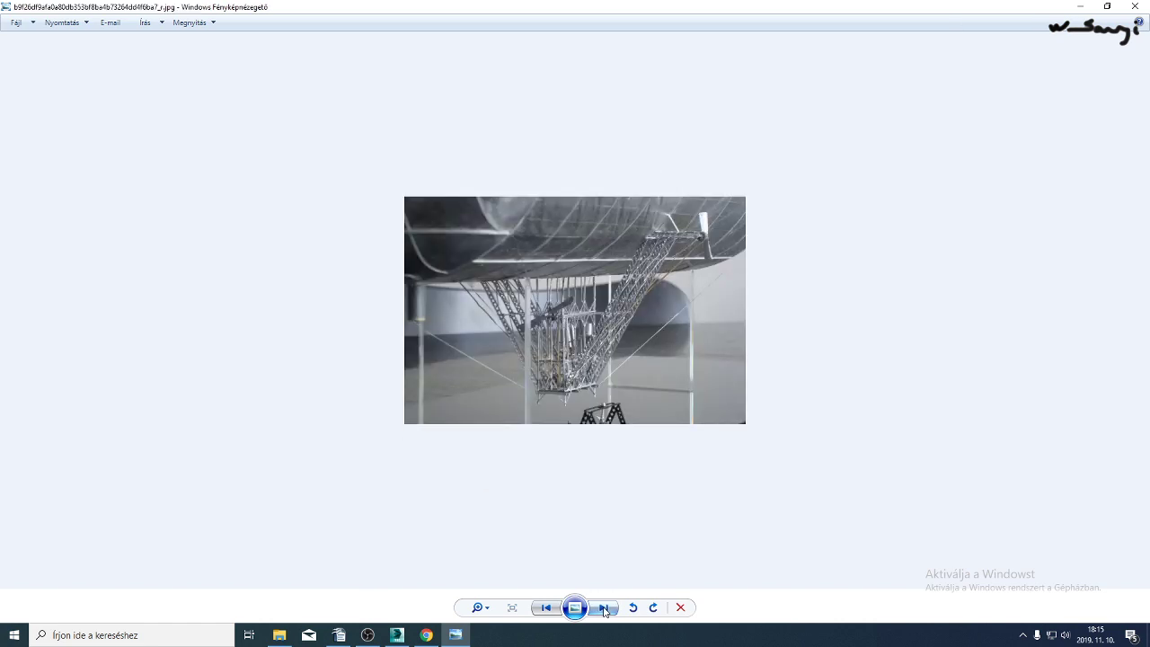
scroll(591, 429, "up", 3)
mouse_move(598, 410)
left_mouse_down()
mouse_move(598, 329)
mouse_move(601, 388)
left_mouse_up()
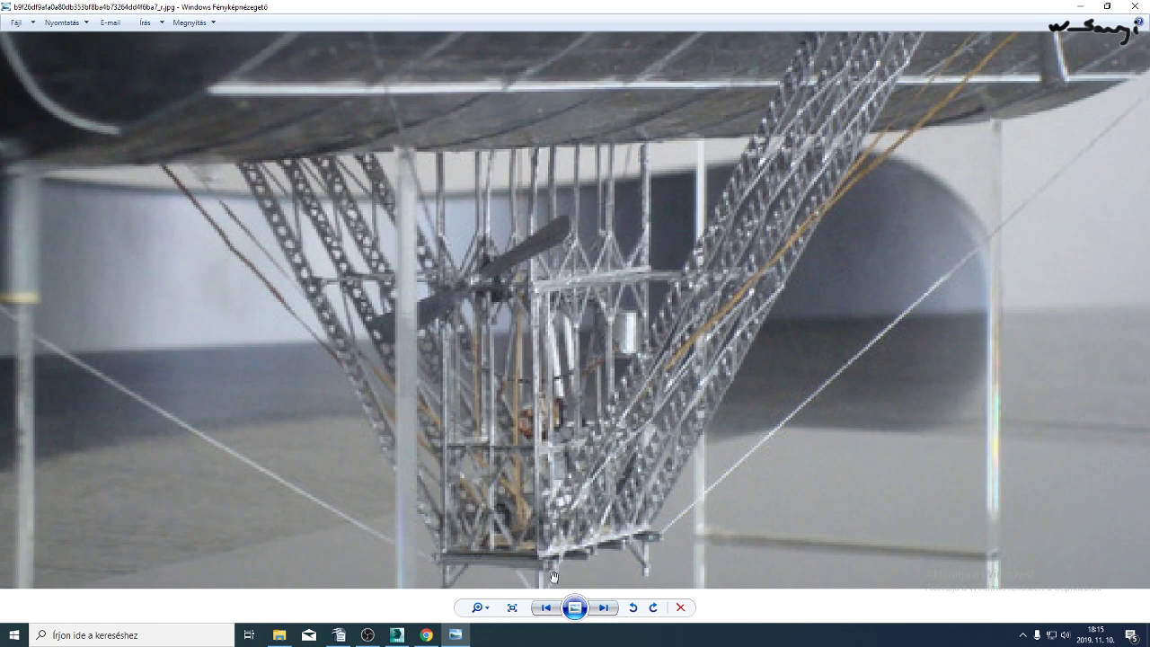
left_click(605, 609)
left_click(606, 611)
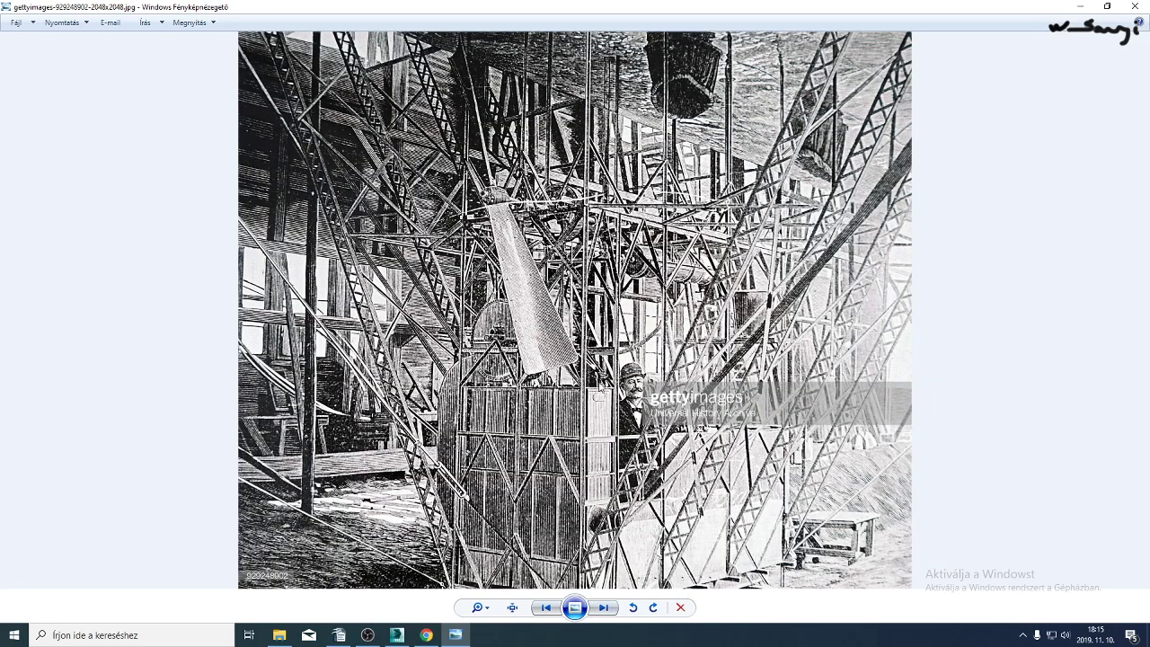
Return to 3ds Max and attach the outer posts, one inner post and the lower crossbeam above the gondola to the brace mesh.
left_click(397, 634)
key("F3")
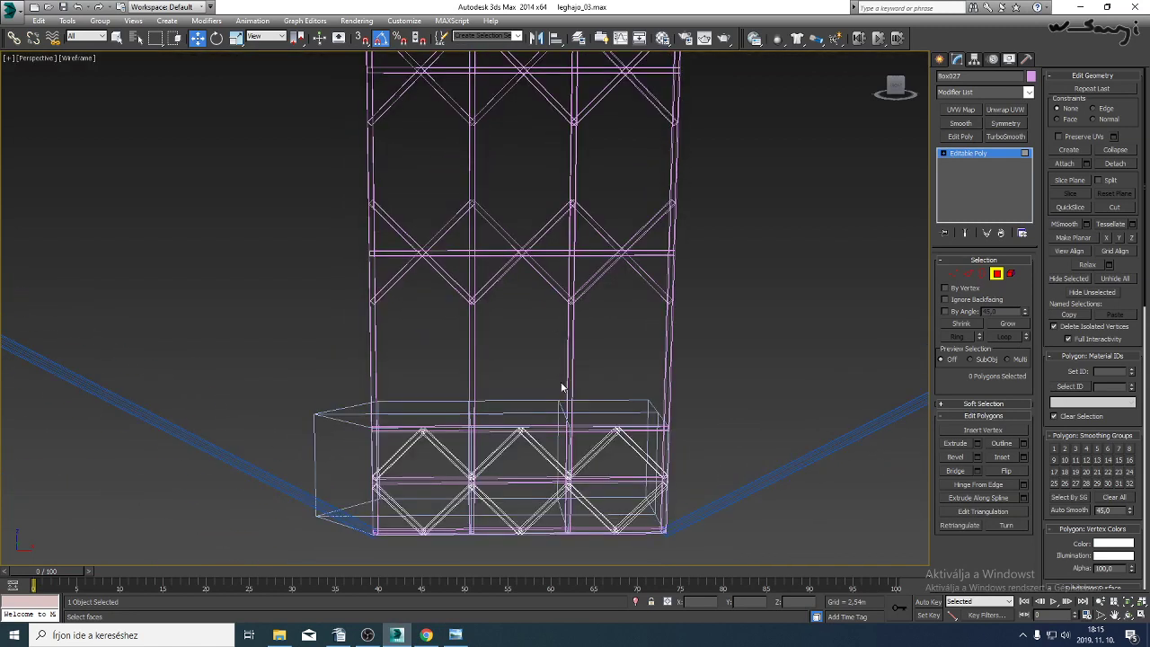
left_click(1064, 165)
left_click(668, 306)
left_click(617, 253)
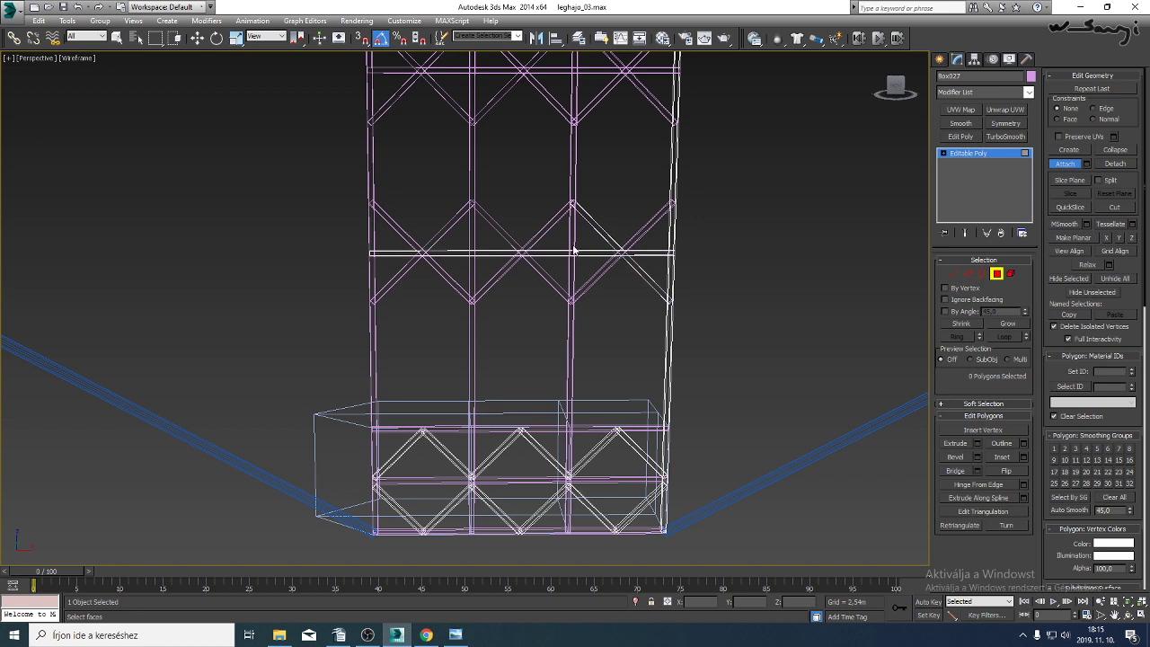
left_click(576, 250)
left_click(371, 212)
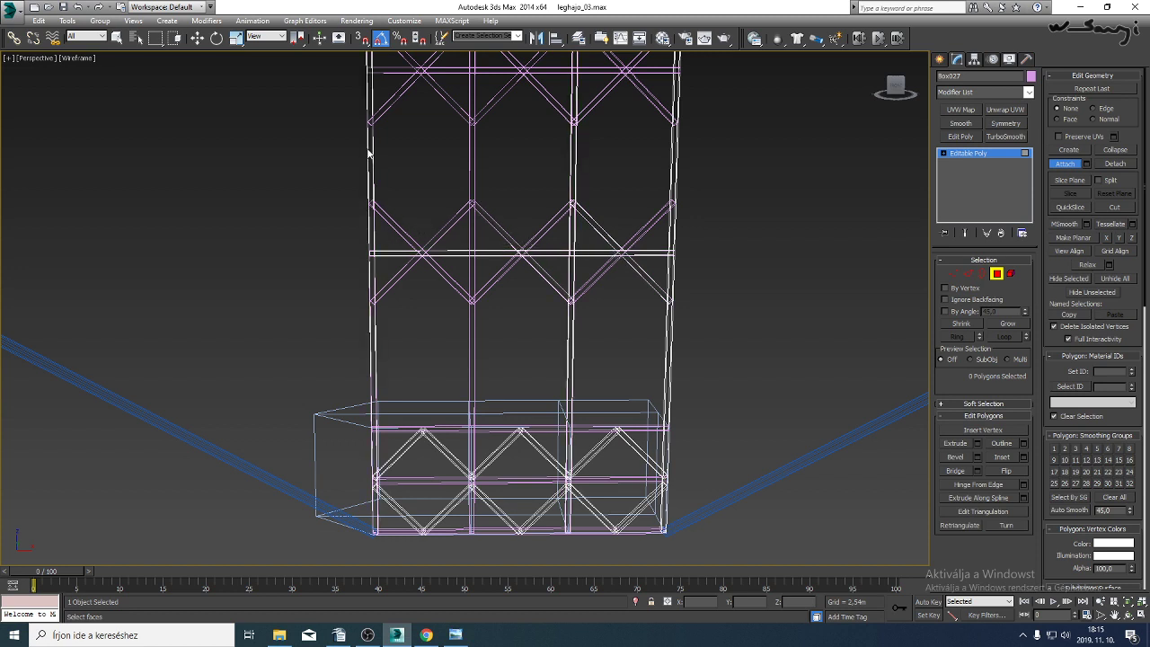
Attach the upper crossbeam, the remaining inner post and diagonals of both X rows above the gondola to the brace mesh.
left_click(400, 74)
left_click(431, 74)
left_click(529, 71)
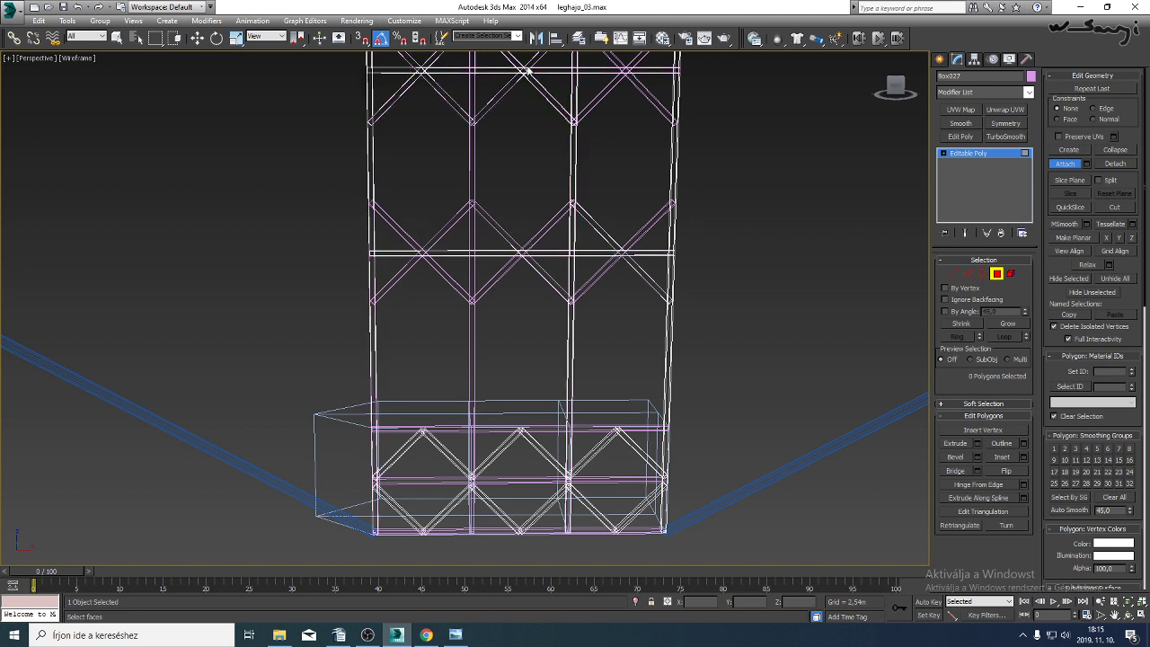
left_click(472, 81)
left_click(629, 66)
left_click(637, 75)
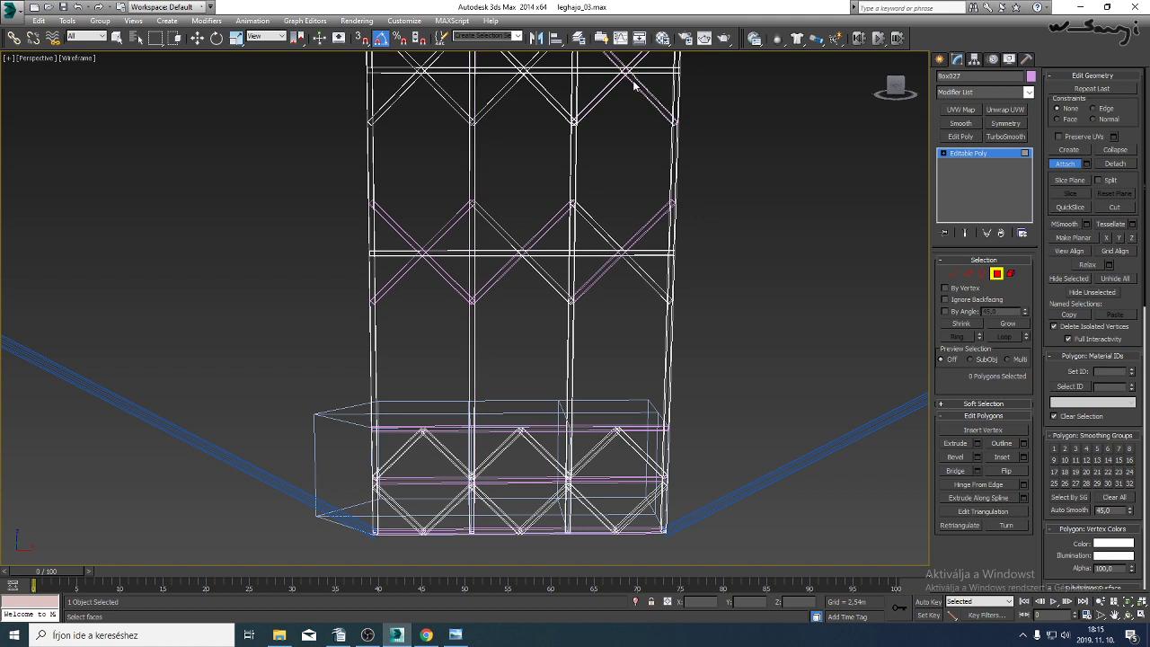
left_click(525, 249)
left_click(420, 252)
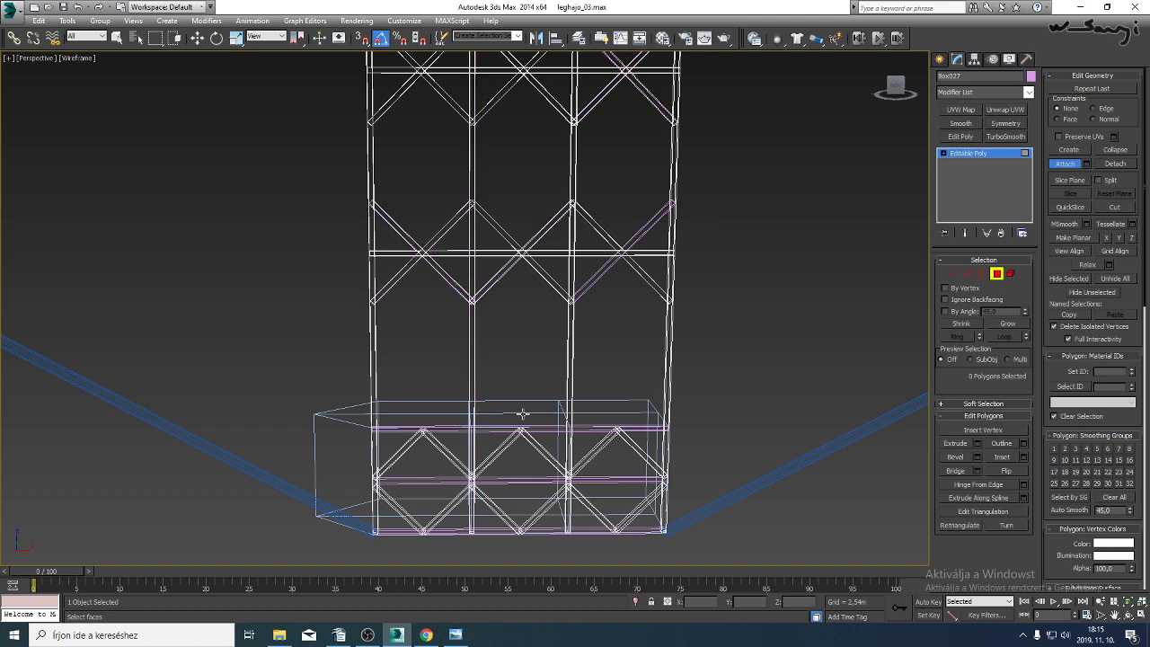
Attach the gondola's middle, top and bottom beams to the frame mesh and finish attaching.
left_click(529, 486)
left_click(546, 430)
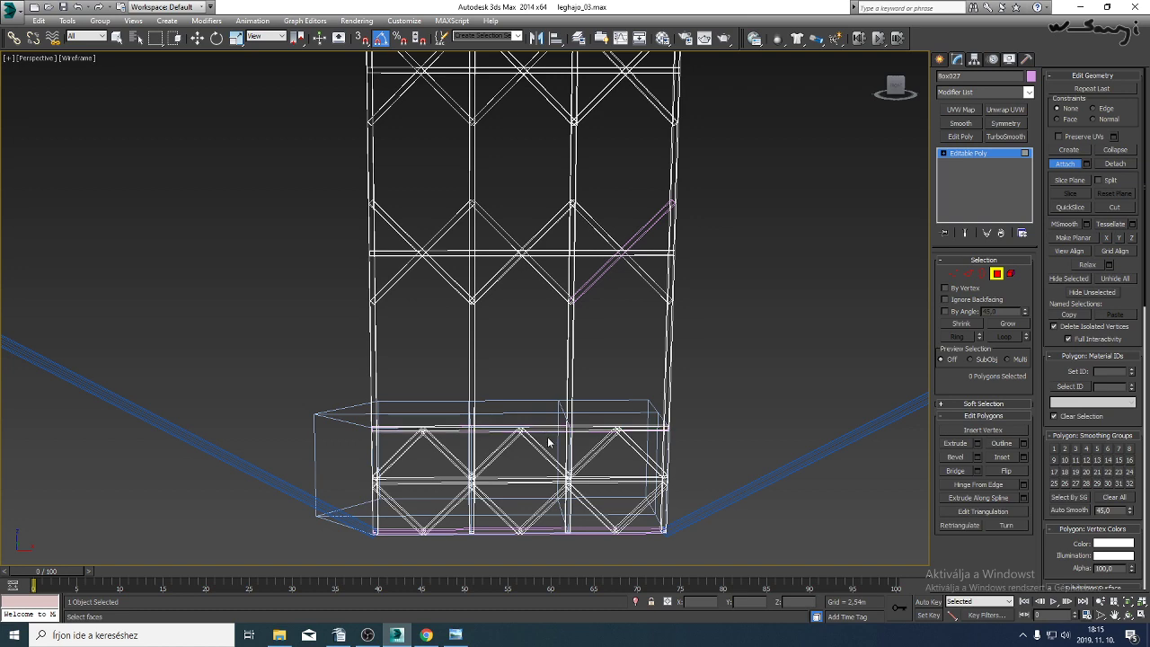
left_click(498, 529)
scroll(684, 471, "down", 3)
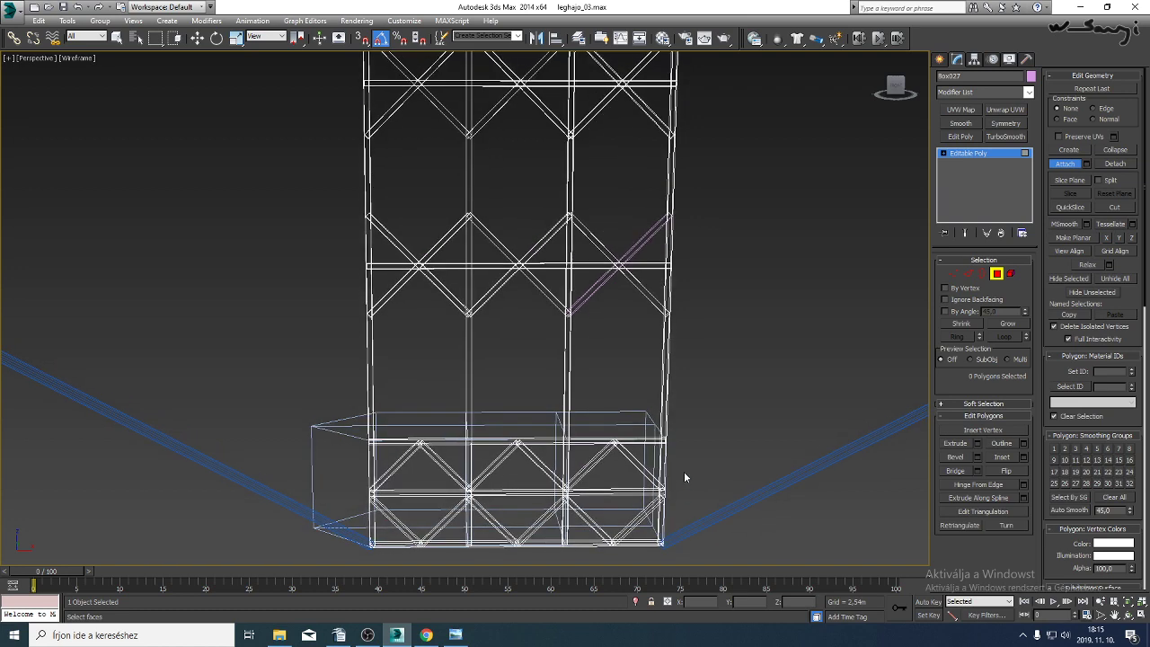
key("F3")
key("F3")
middle_click_drag(651, 394, 641, 354)
key("F3")
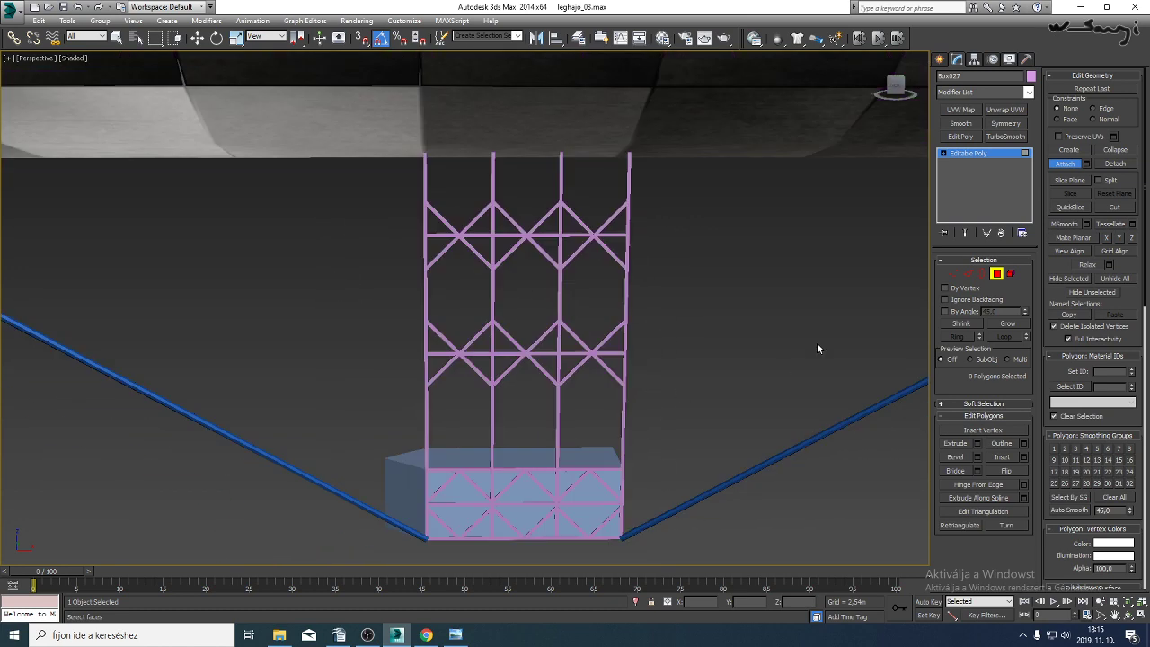
left_click(1067, 166)
Assign the 02 - Default material with the ALUM_4.JPG bitmap to the joined side frame.
scroll(597, 333, "up", 3)
key("m")
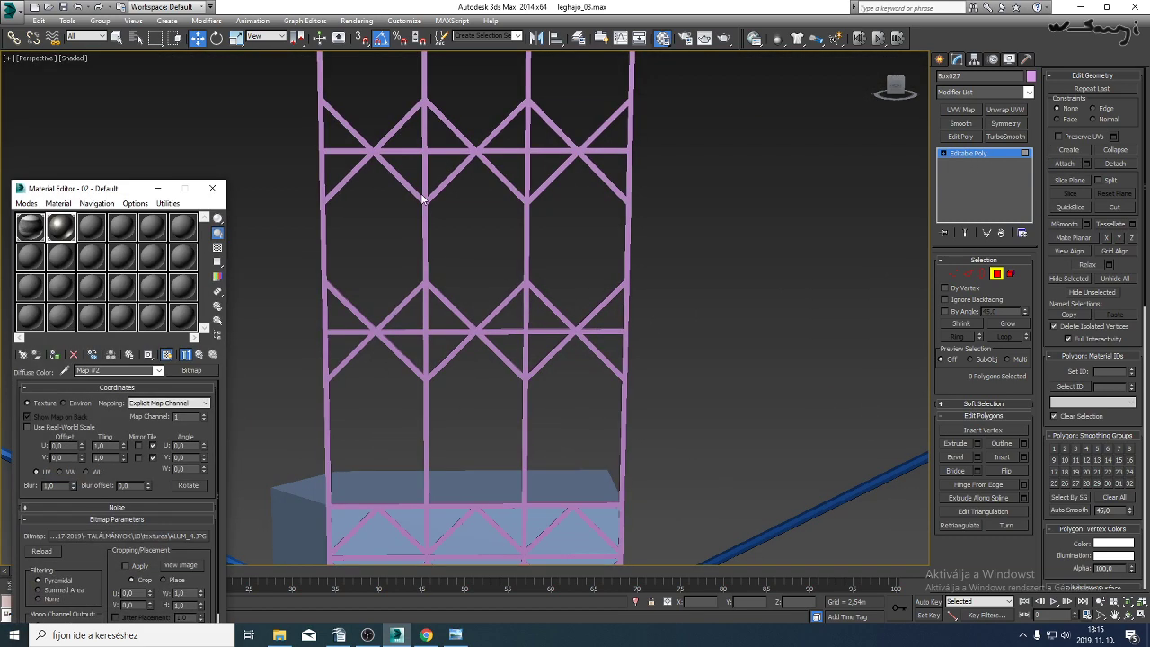
left_click(55, 355)
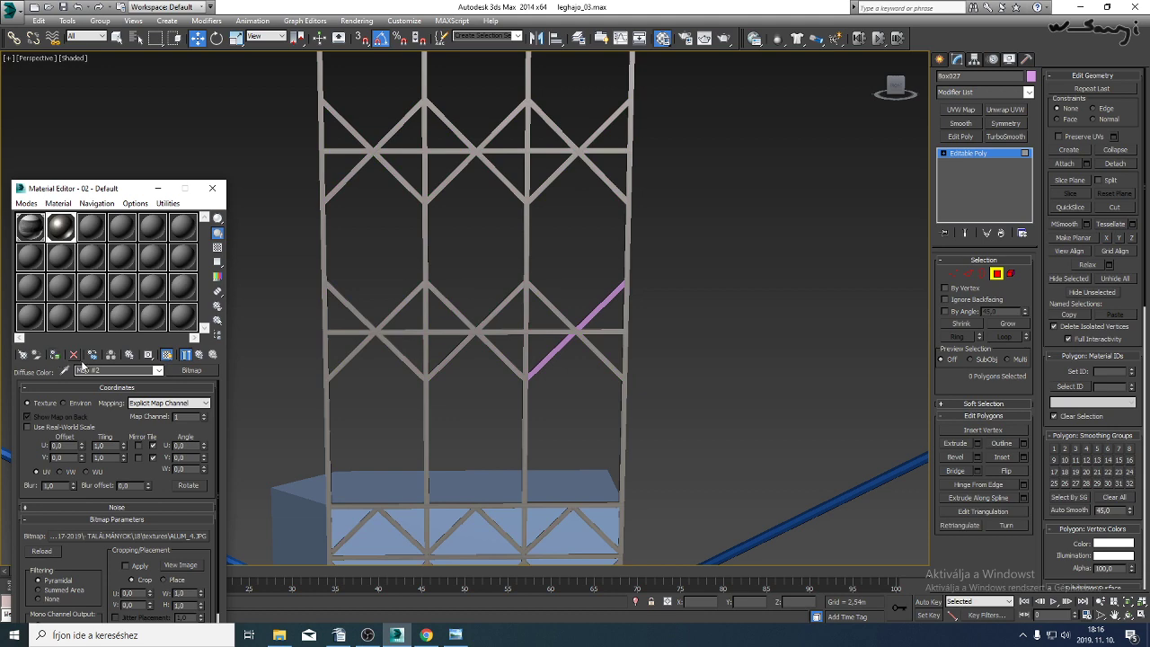
scroll(466, 245, "up", 10)
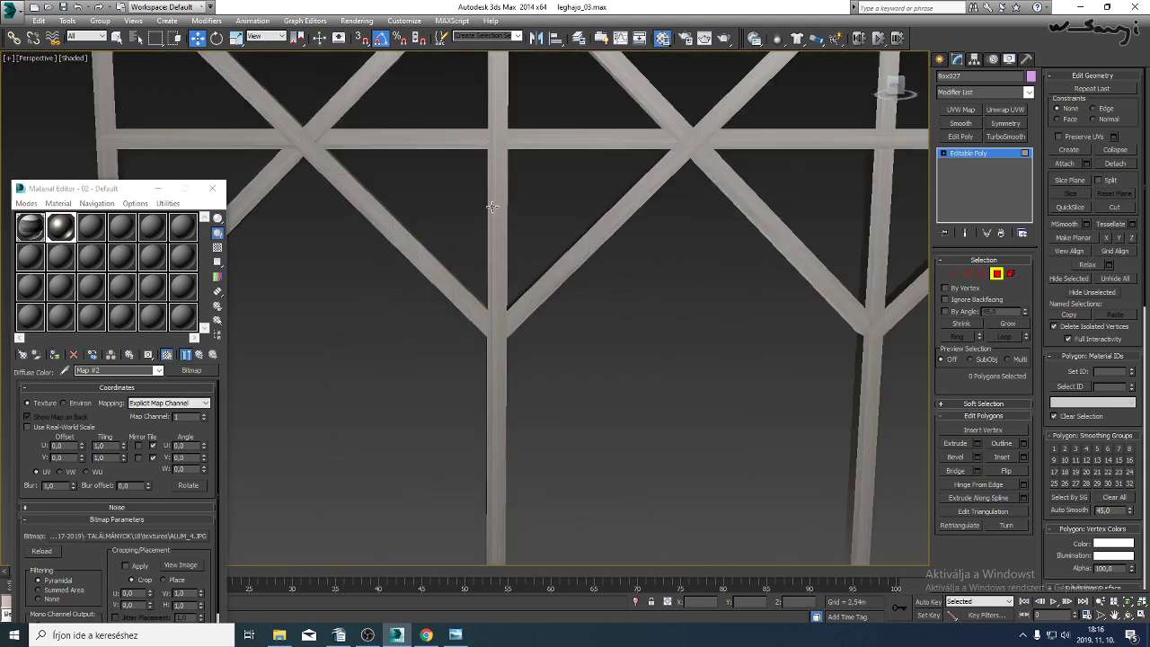
scroll(465, 245, "down", 10)
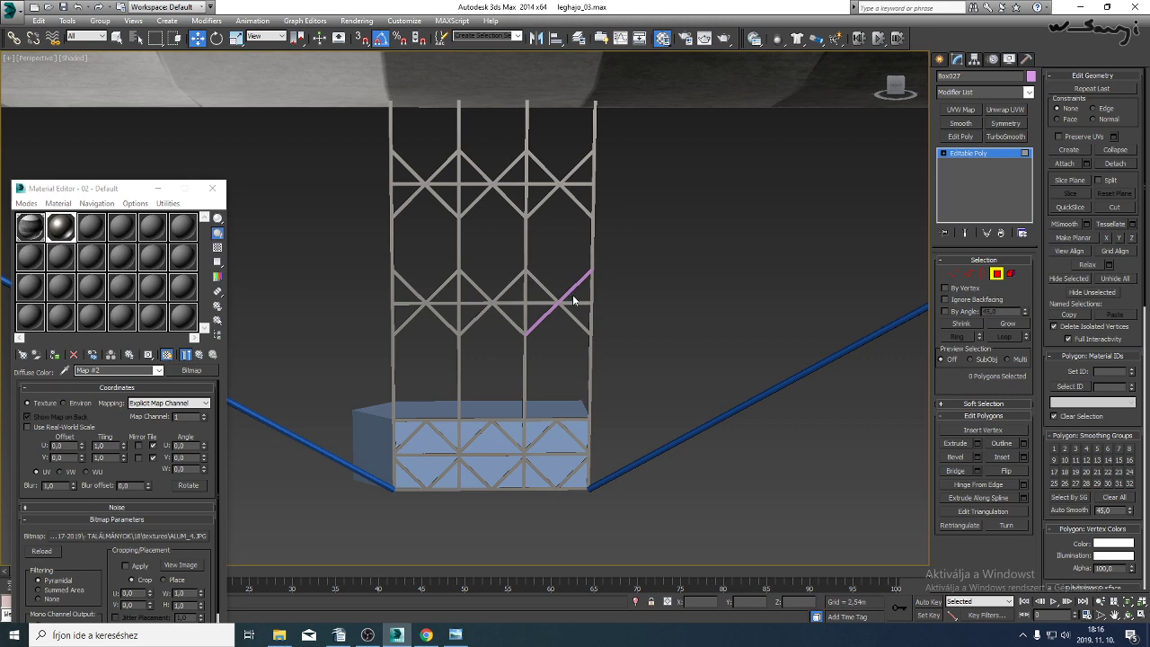
Attach the remaining loose diagonal of the lower X row above the gondola to the frame mesh and finish attaching.
scroll(573, 294, "up", 2)
left_click(1065, 165)
key("F3")
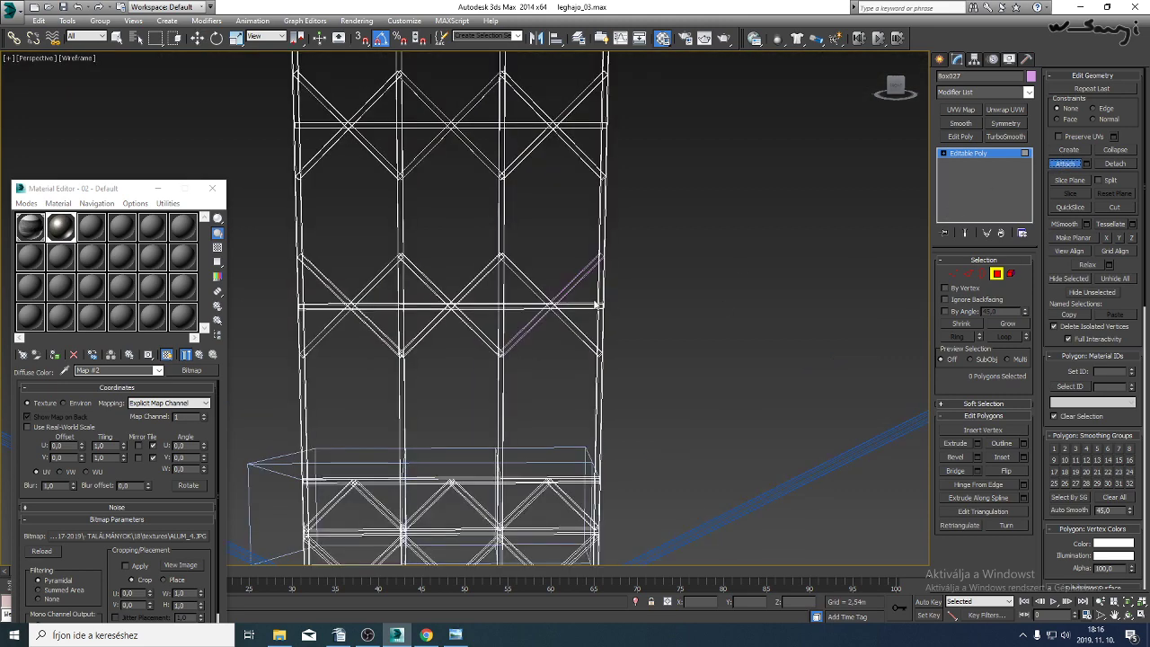
key("F3")
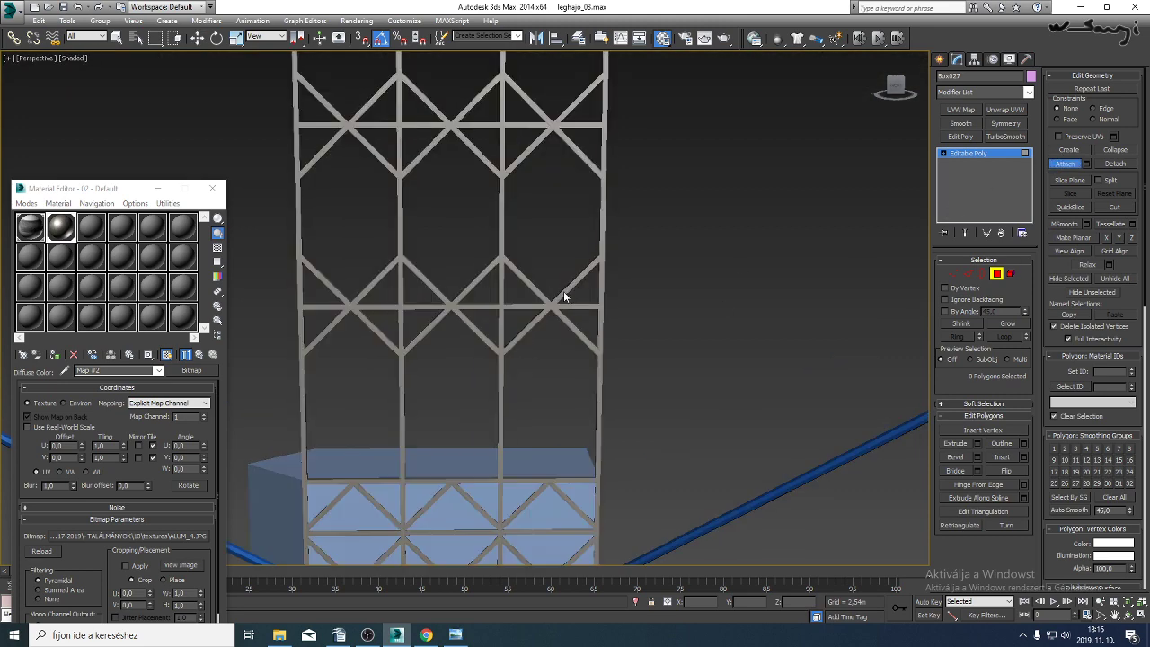
left_click(1071, 167)
middle_click_drag(372, 261, 460, 287, "alt")
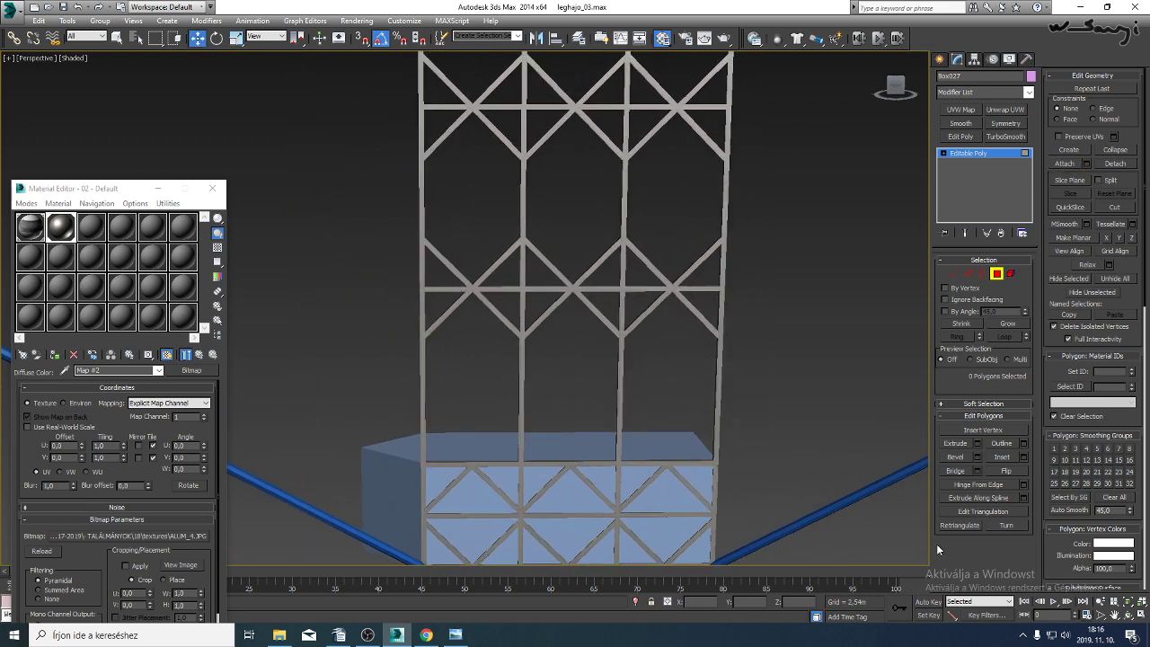
Apply a UVW Map modifier with Box mapping to the side frame and fit its proportions to the ALUM_4.JPG bitmap.
left_click(1129, 614)
left_click_drag(437, 292, 262, 212)
left_click(212, 188)
left_click_drag(530, 316, 897, 289)
left_click(961, 110)
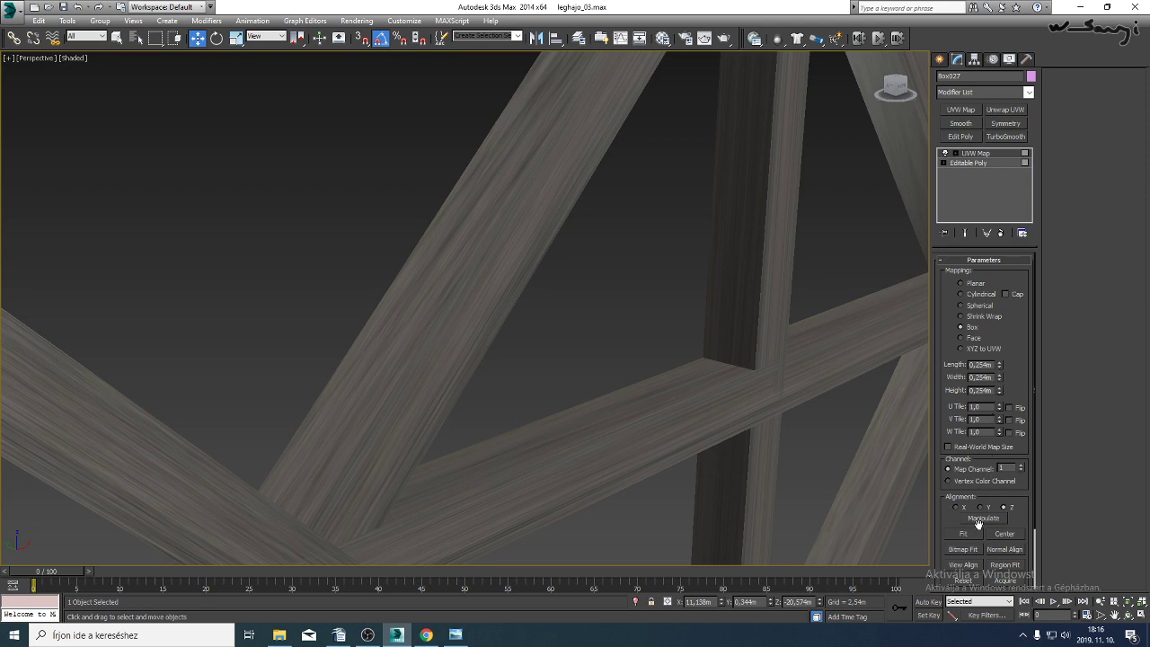
left_click(964, 549)
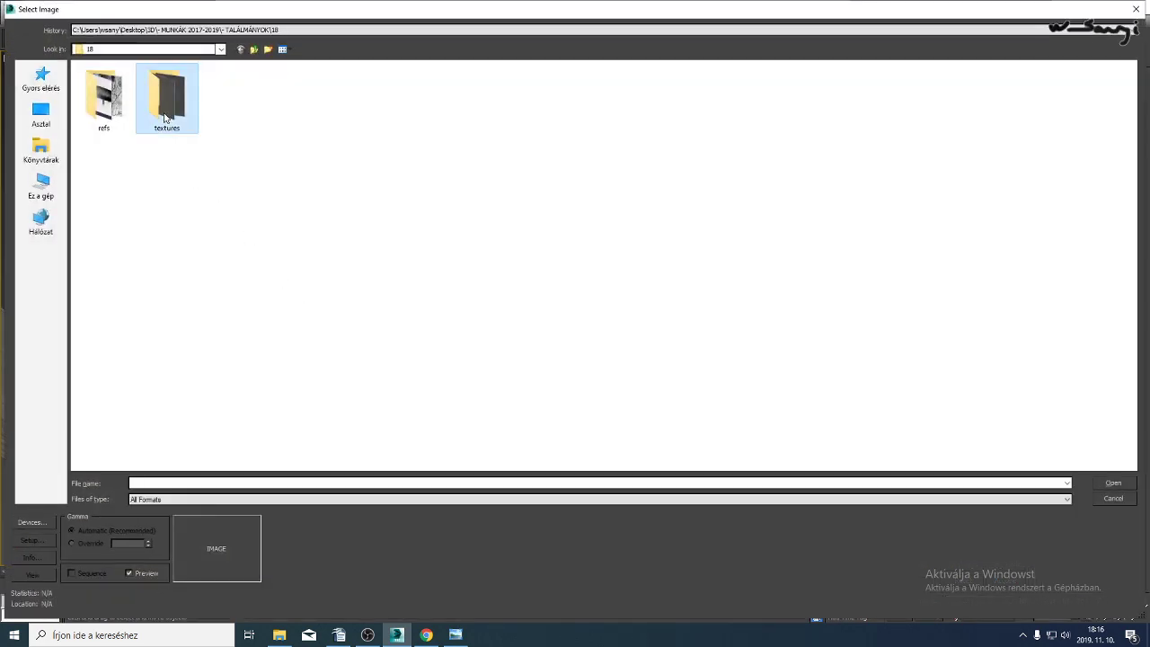
double_click(166, 103)
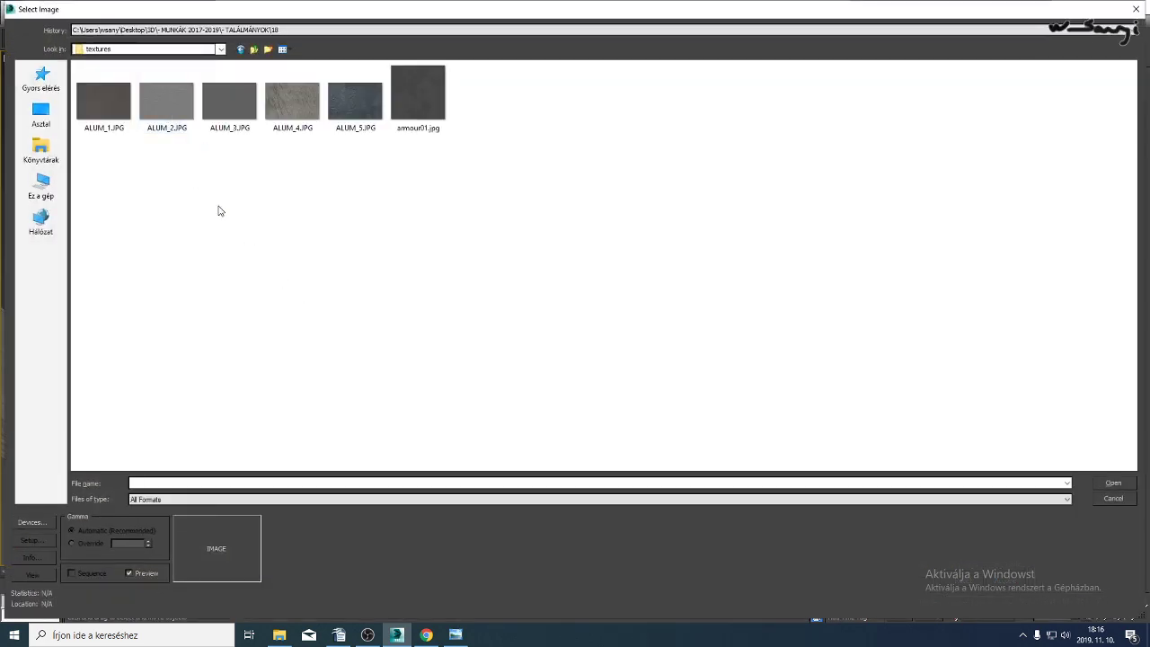
double_click(279, 110)
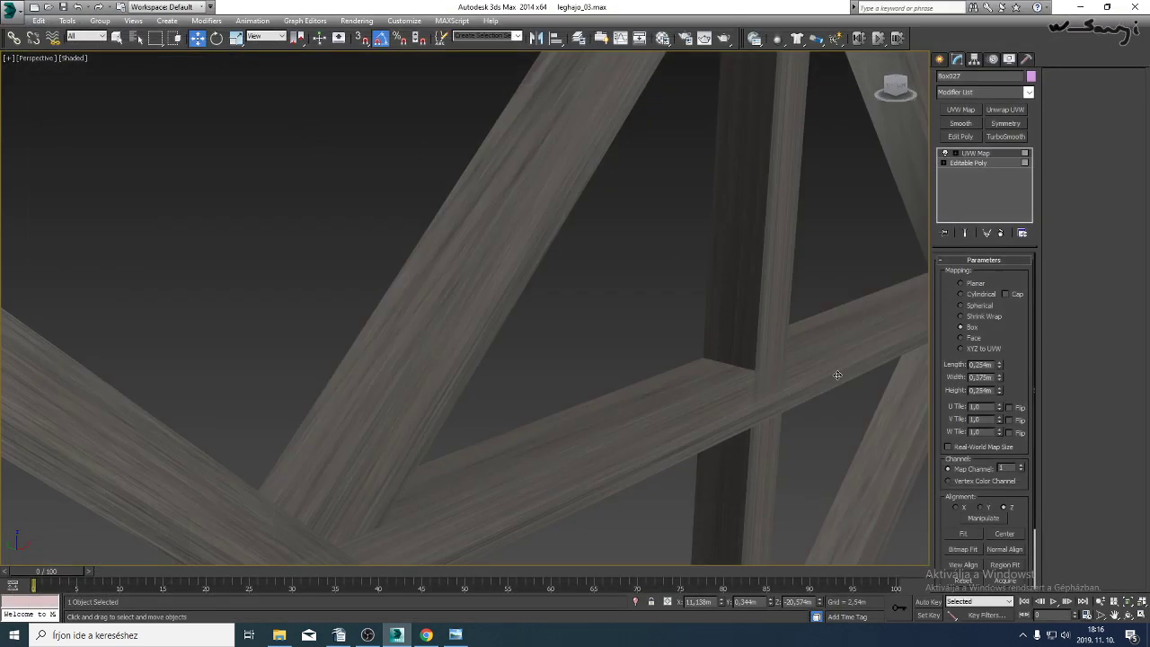
Rotate the tilted UVW Map gizmo until it stands square to the side frame, and leave gizmo editing.
scroll(683, 373, "down", 10)
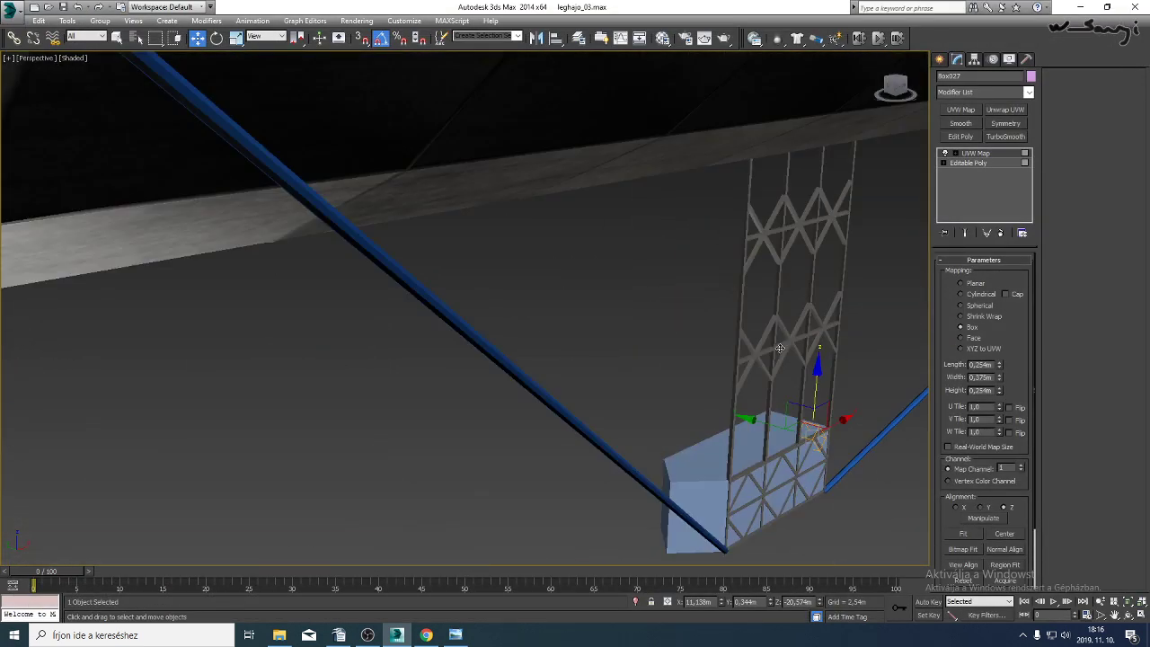
scroll(674, 378, "up", 4)
scroll(673, 378, "up", 8)
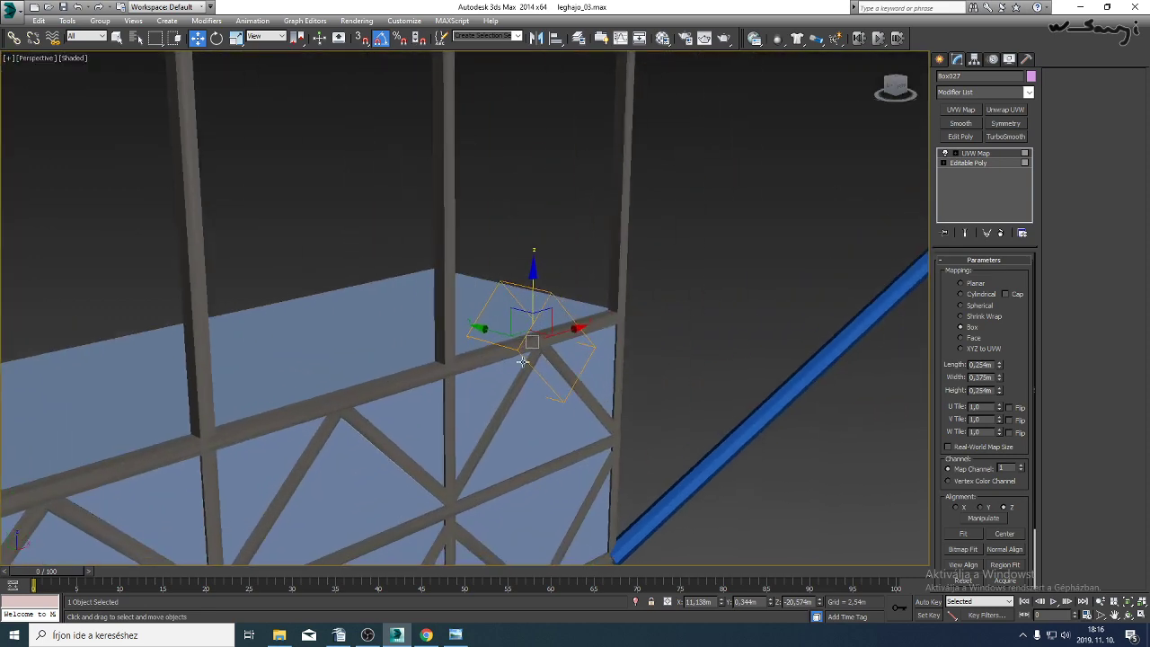
scroll(501, 338, "up", 2)
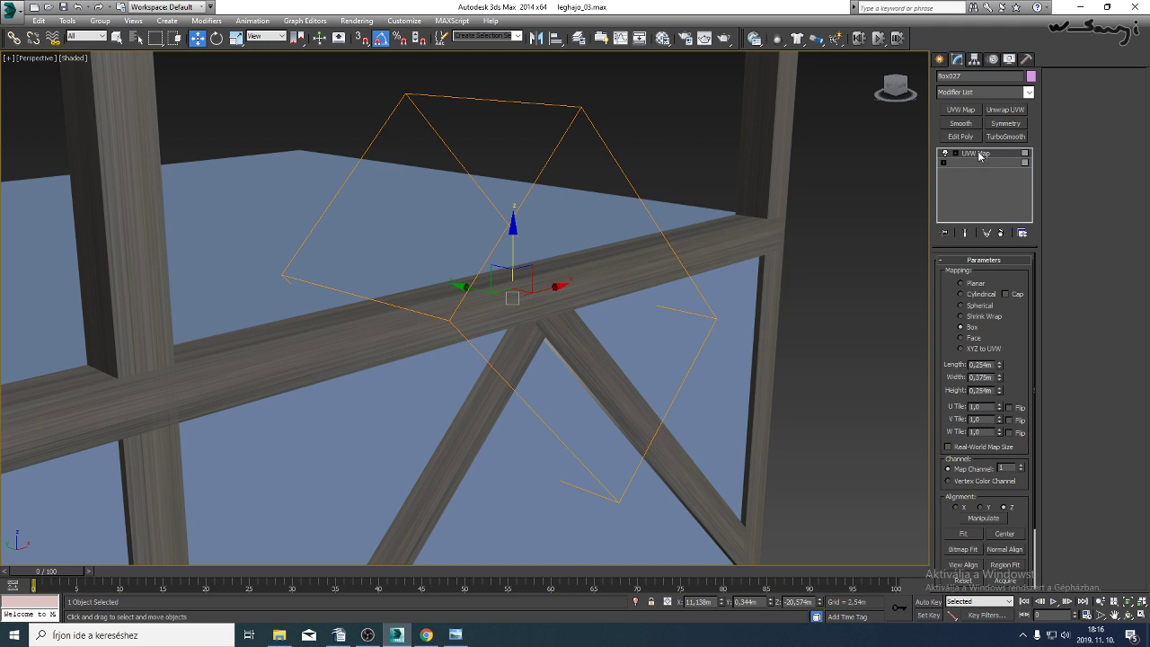
left_click(981, 154)
left_click(217, 38)
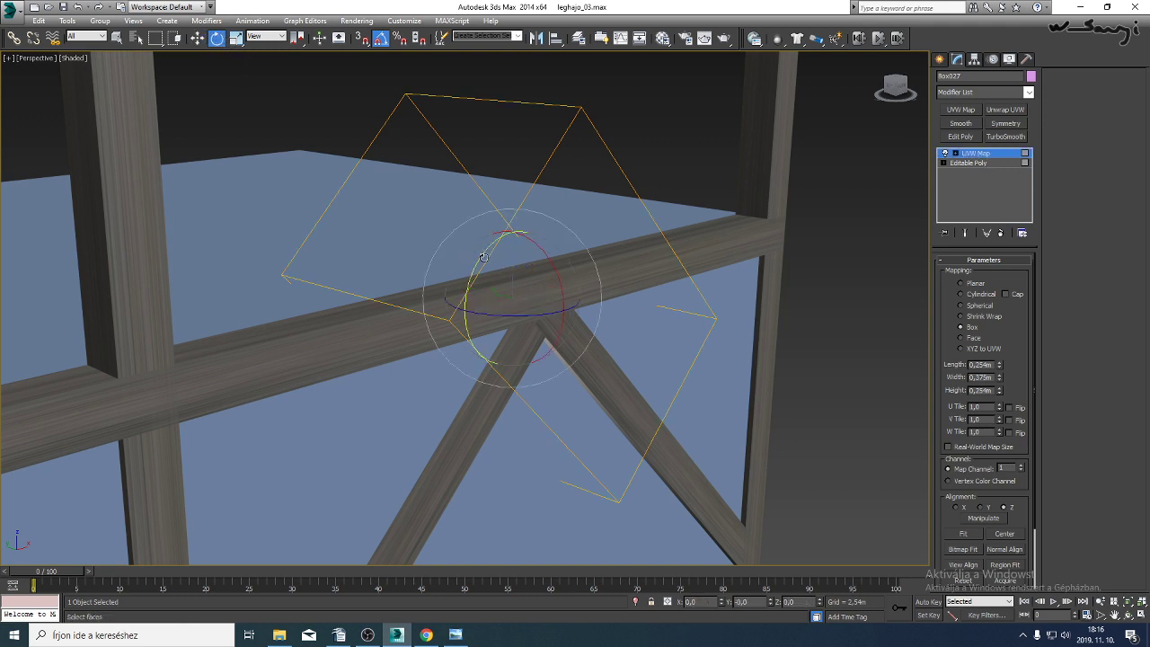
left_click_drag(482, 259, 472, 280)
middle_click_drag(438, 354, 560, 371)
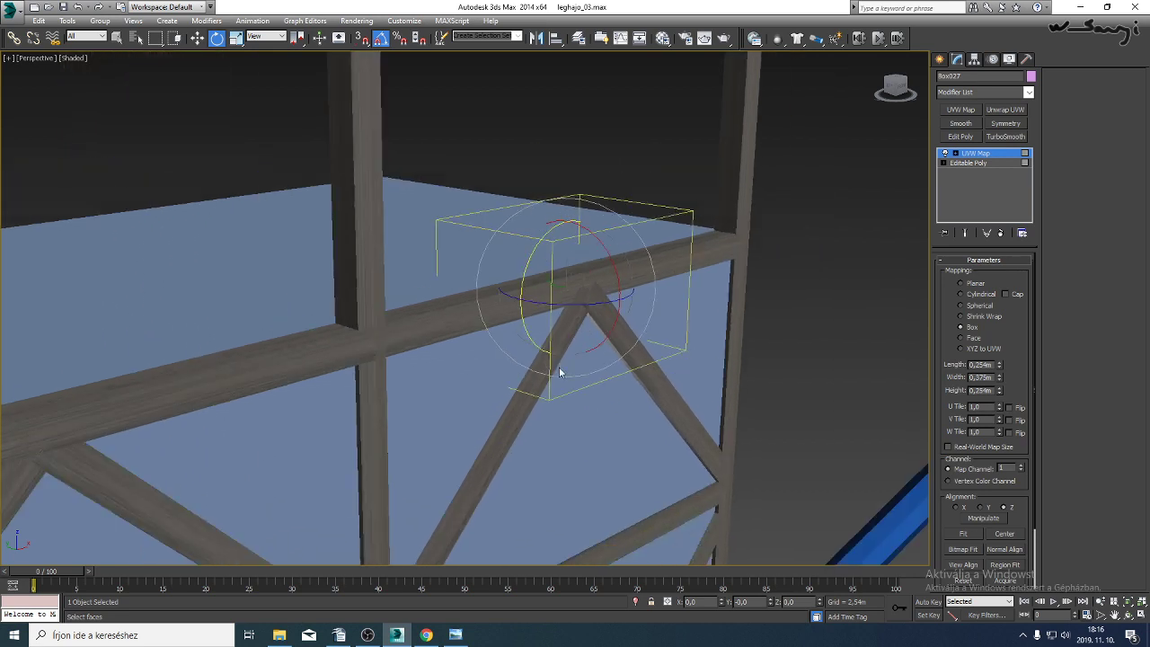
left_click(1129, 616)
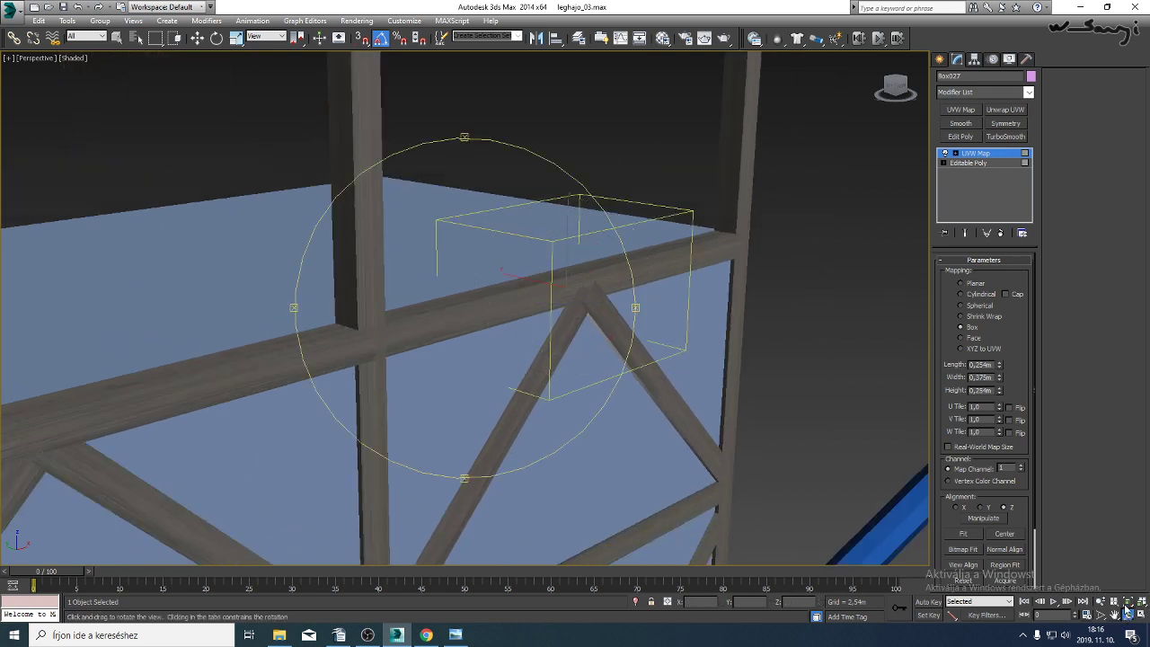
left_click_drag(519, 388, 923, 210)
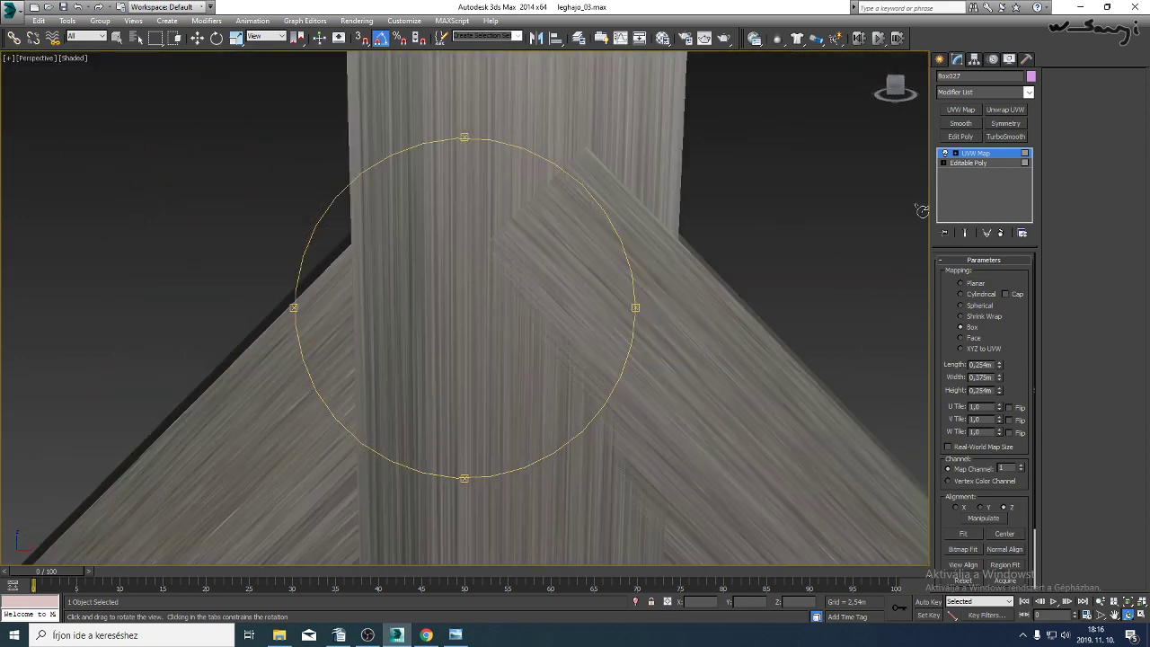
left_click(963, 165)
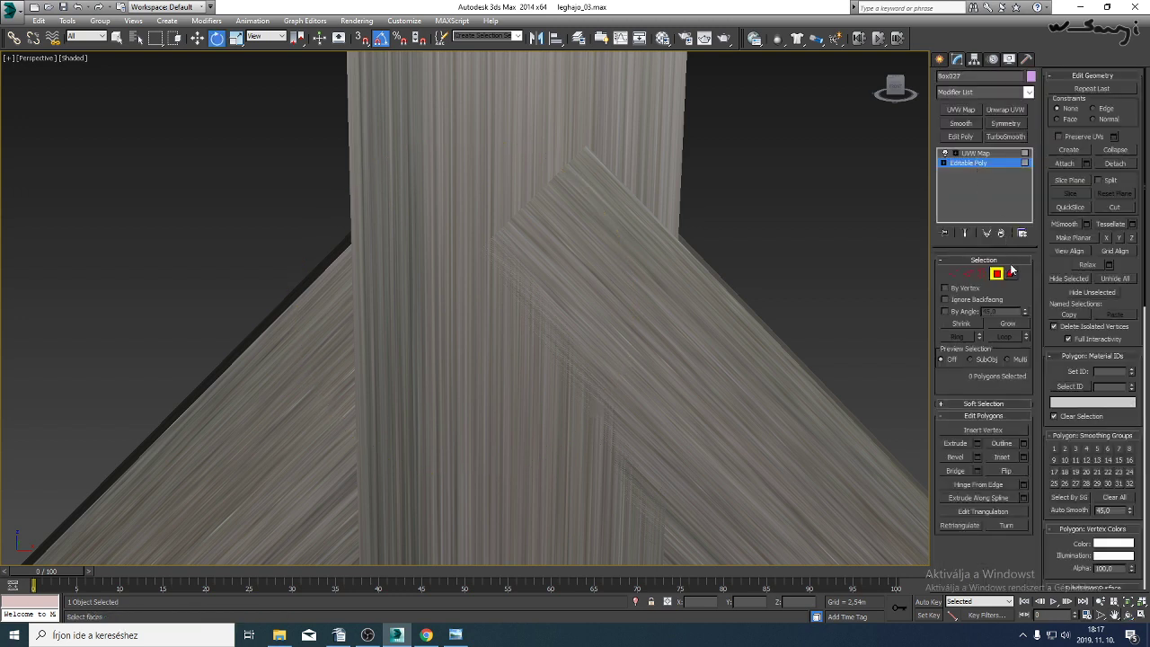
left_click(975, 154)
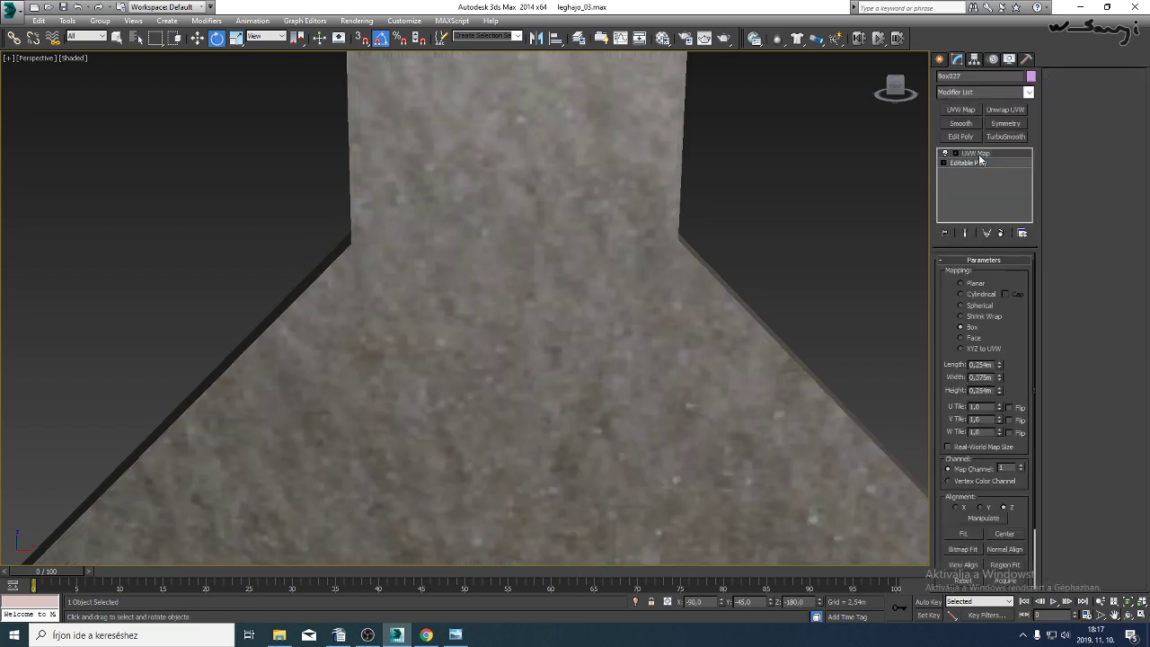
Examine the aluminium texture along the side frame's posts, beams and diagonals.
scroll(626, 301, "down", 8)
middle_click_drag(637, 456, 673, 169)
scroll(637, 327, "down", 2)
scroll(629, 249, "down", 2)
scroll(672, 169, "down", 4)
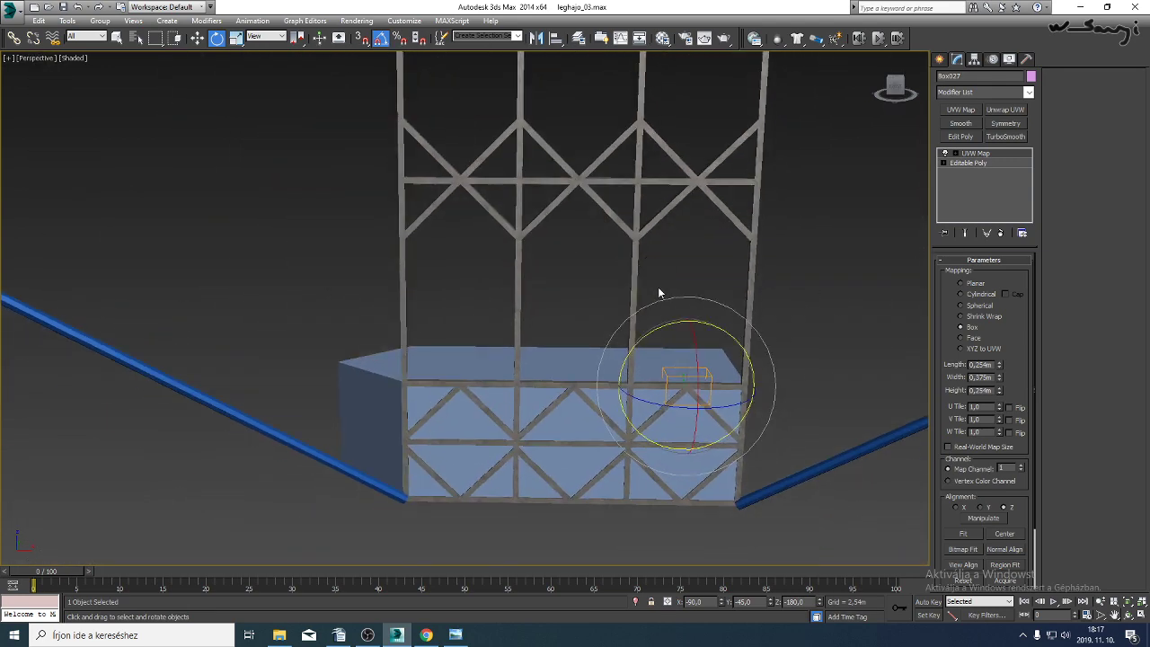
right_click(726, 457)
left_click(660, 461)
middle_click_drag(659, 458, 632, 483)
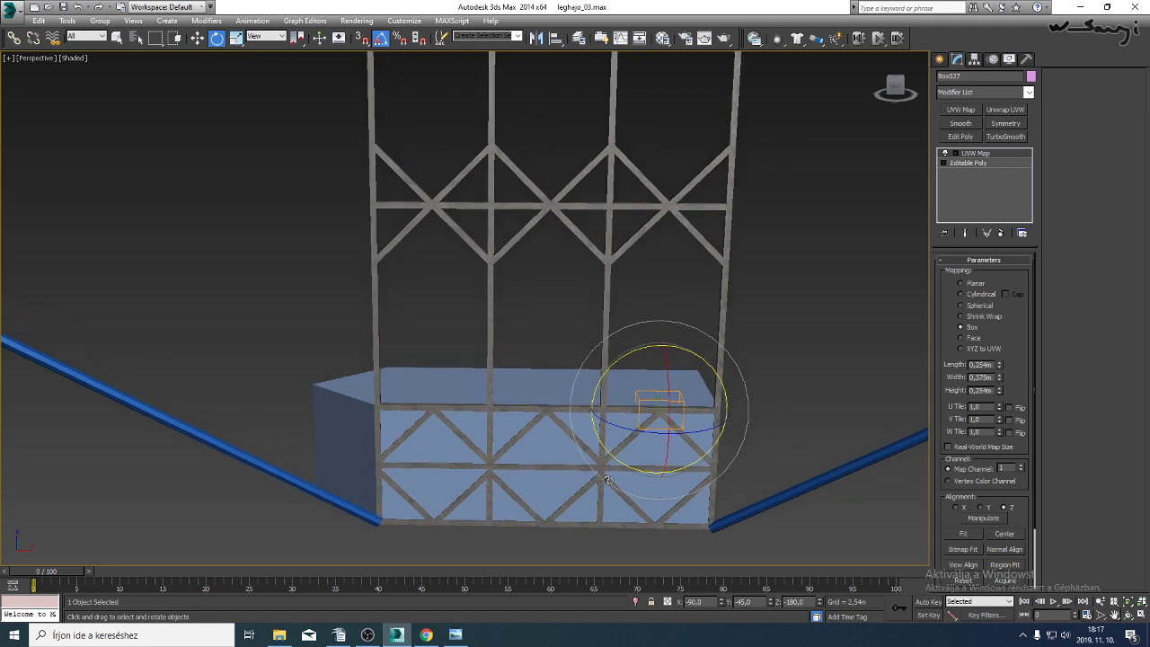
scroll(609, 437, "up", 6)
scroll(614, 405, "up", 3)
scroll(617, 405, "down", 6)
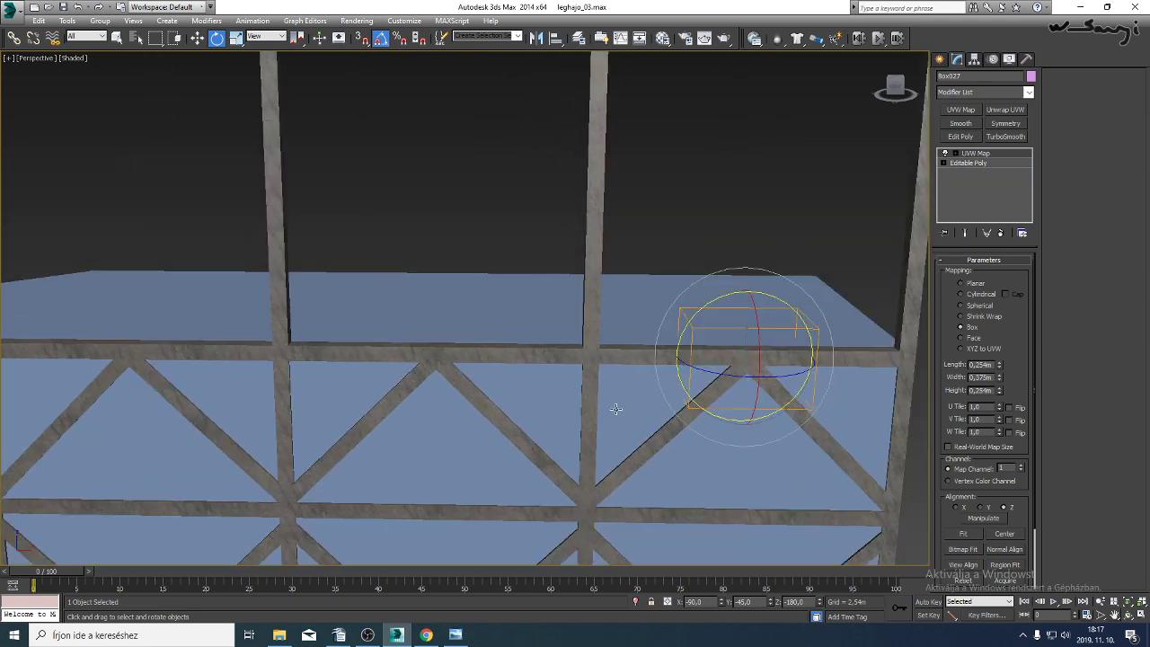
Convert the mapped side frame to an Editable Poly.
right_click(683, 386)
mouse_move(744, 491)
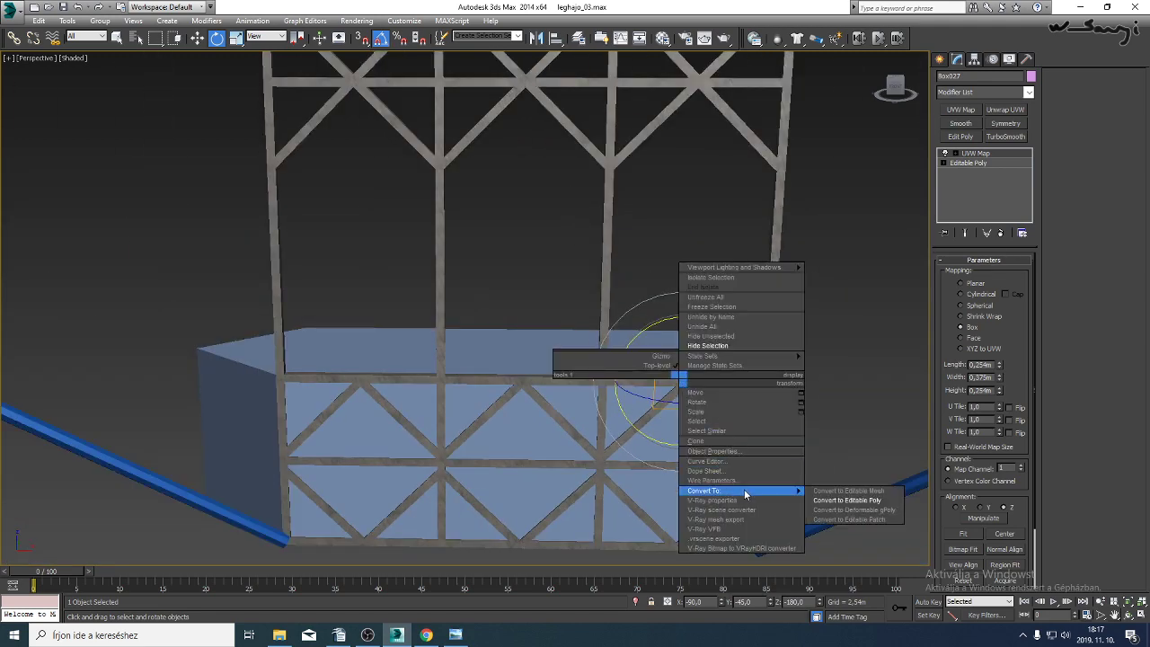
left_click(831, 499)
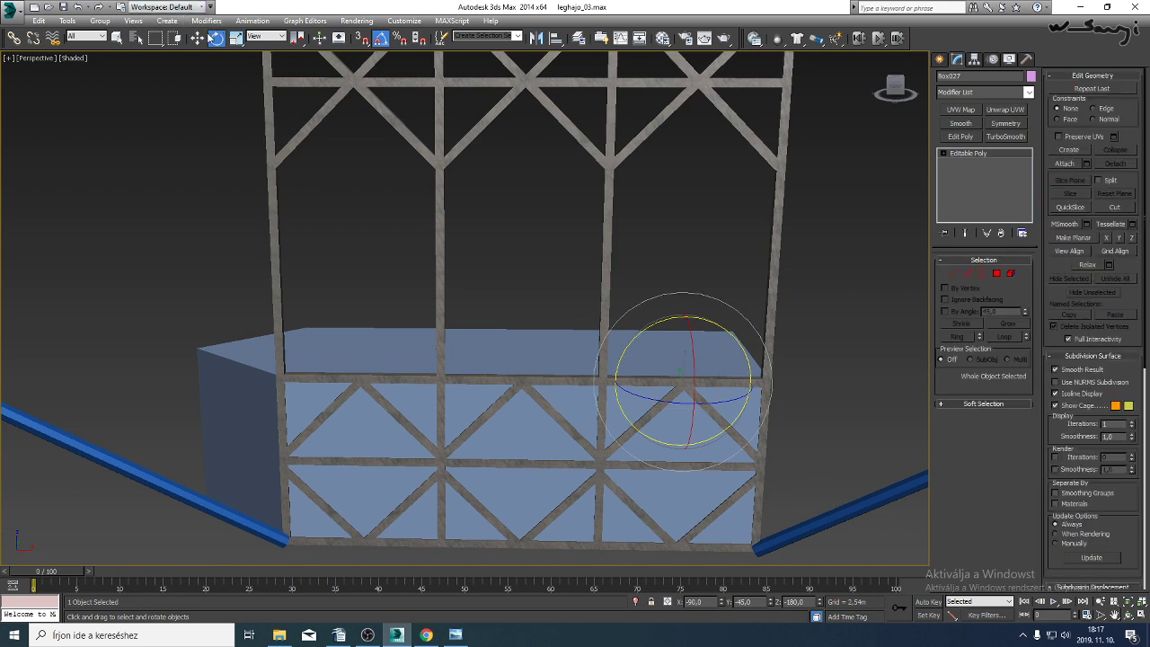
Copy the side frame along the Y axis to the opposite side of the gondola.
left_click(197, 38)
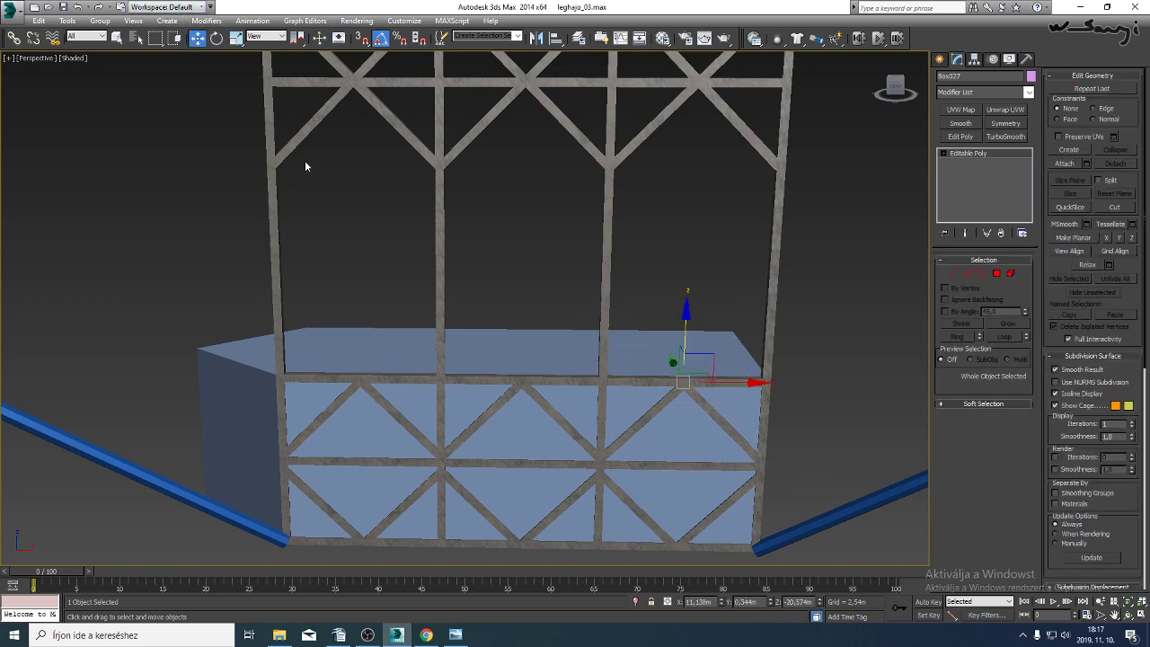
left_click(1129, 615)
left_click_drag(608, 338, 374, 299)
right_click(551, 393)
middle_click_drag(552, 392, 352, 355)
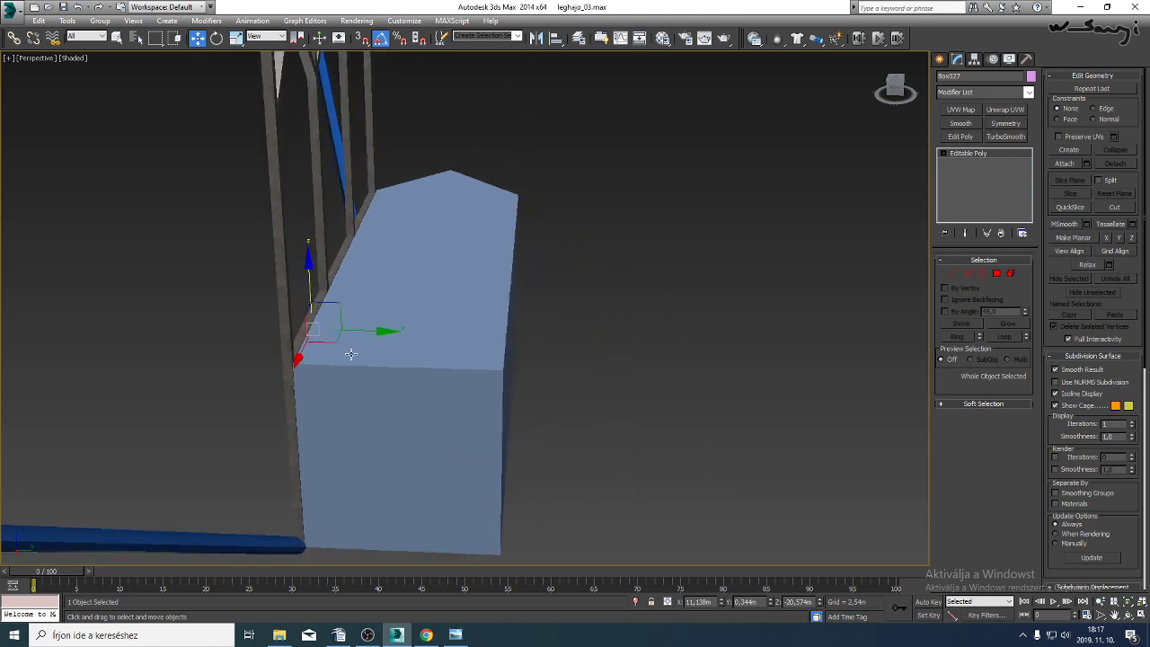
left_click_drag(348, 330, 544, 358, "shift")
left_click(578, 368)
Shift the copied frame along Y to about 1.408 m, against the gondola's side face.
mouse_move(538, 390)
middle_mouse_down()
mouse_move(287, 297)
mouse_move(398, 288)
middle_mouse_up()
scroll(398, 288, "up", 5)
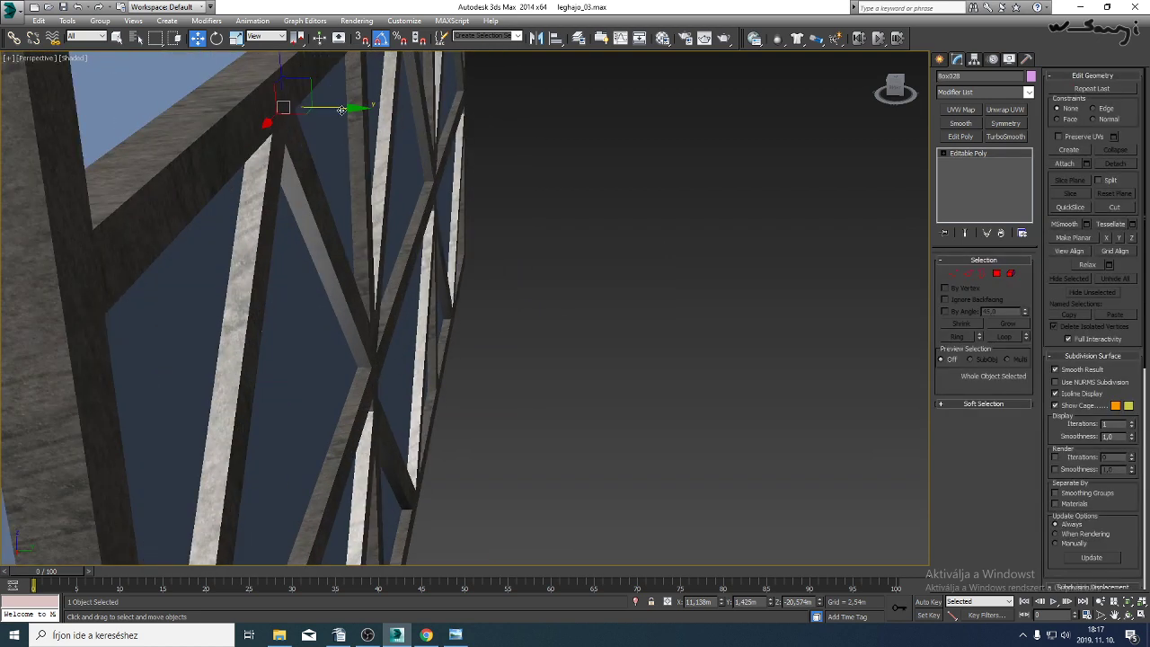
left_click_drag(342, 110, 323, 108)
middle_click_drag(380, 245, 642, 270)
middle_click_drag(513, 318, 169, 310)
scroll(169, 310, "down", 4)
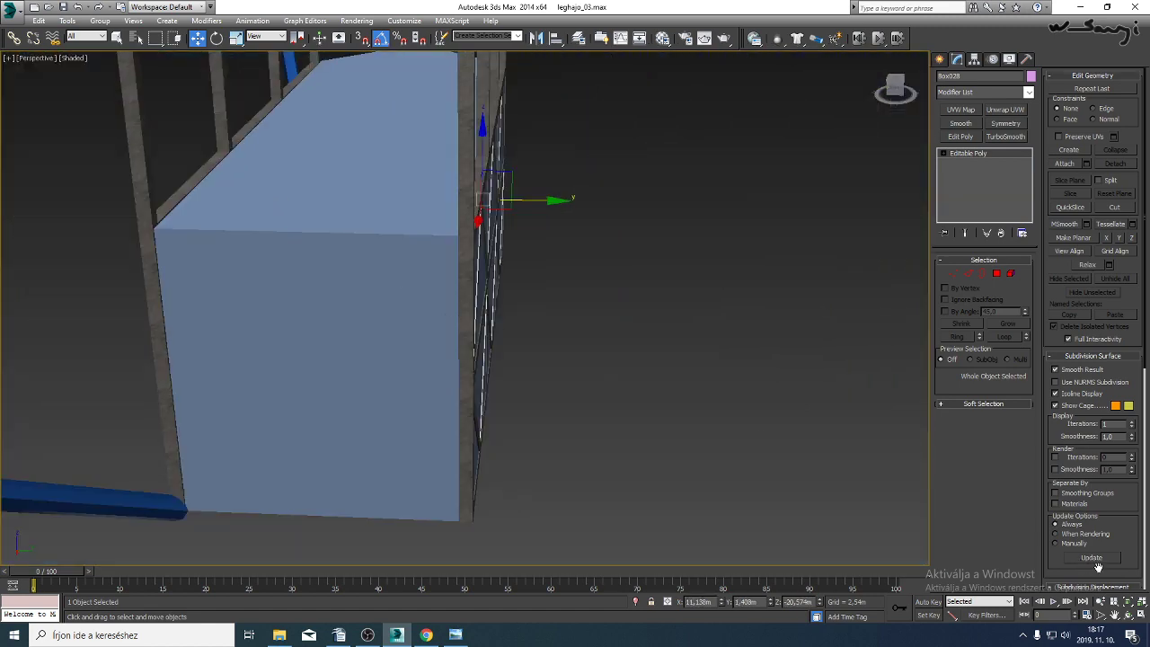
Make another copy of the side frame rotated -90° about Z and move it clear of the gondola.
left_click(1129, 617)
mouse_move(539, 306)
left_mouse_down()
mouse_move(473, 324)
mouse_move(526, 314)
mouse_move(578, 354)
mouse_move(500, 387)
left_mouse_up()
right_click(579, 354)
key("e")
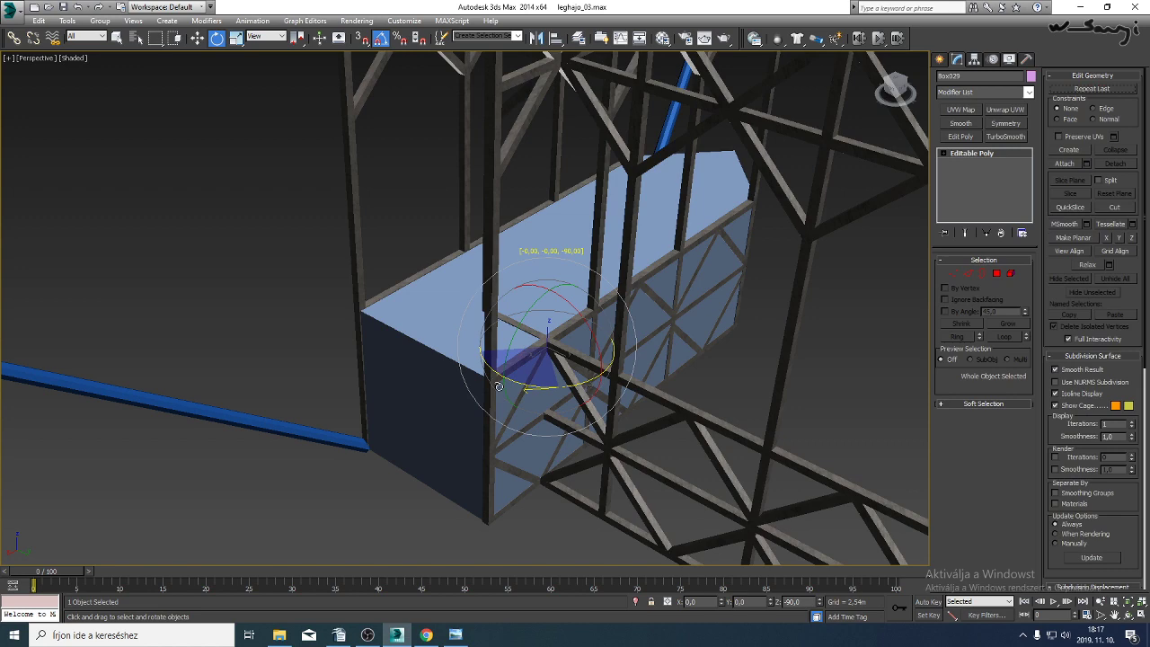
left_click_drag(499, 385, 500, 387, "shift")
left_click(581, 373)
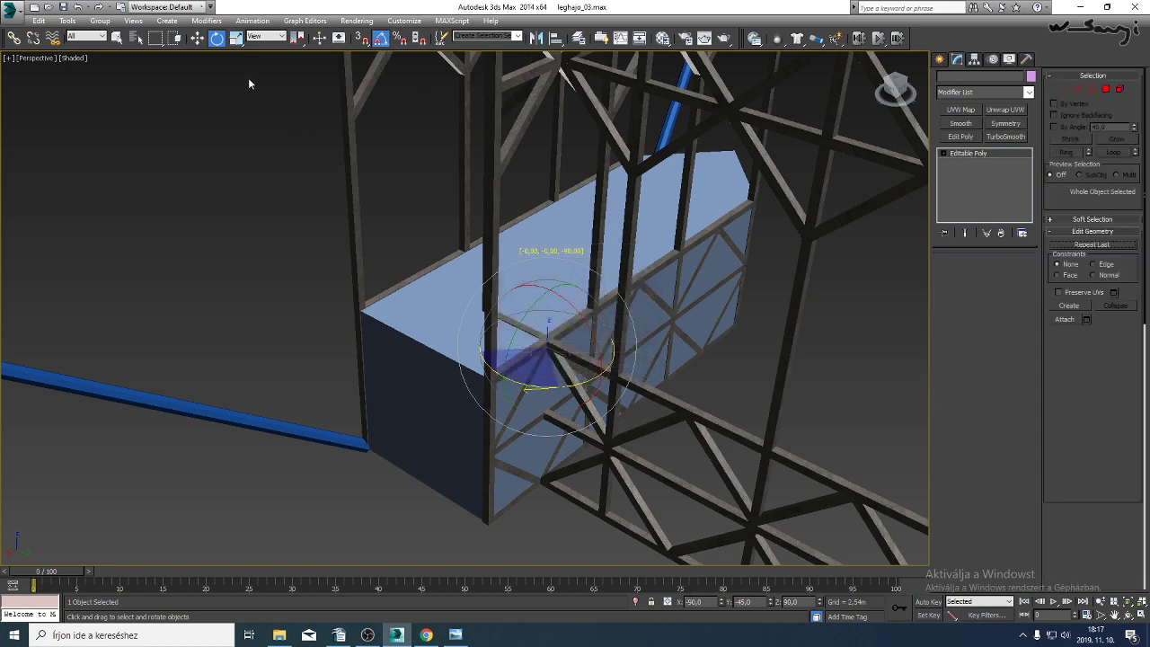
left_click(197, 38)
mouse_move(550, 368)
left_mouse_down()
mouse_move(387, 369)
mouse_move(417, 371)
mouse_move(406, 386)
mouse_move(643, 468)
mouse_move(571, 449)
mouse_move(586, 460)
left_mouse_up()
middle_click_drag(586, 461, 654, 492)
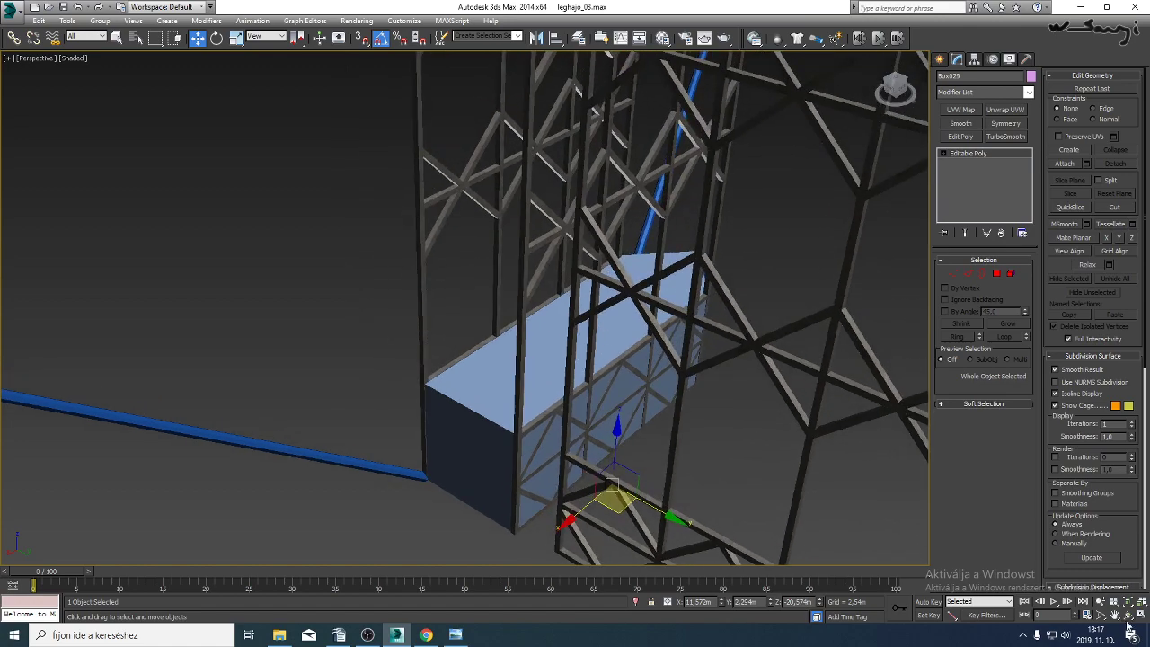
In the rotated frame copy, delete the diagonal elements of the upper row's middle X brace.
left_click(1130, 617)
left_click_drag(485, 359, 486, 310)
left_click(1012, 273)
right_click(771, 305)
middle_click_drag(704, 306, 645, 328)
scroll(691, 300, "up", 4)
scroll(678, 351, "down", 5)
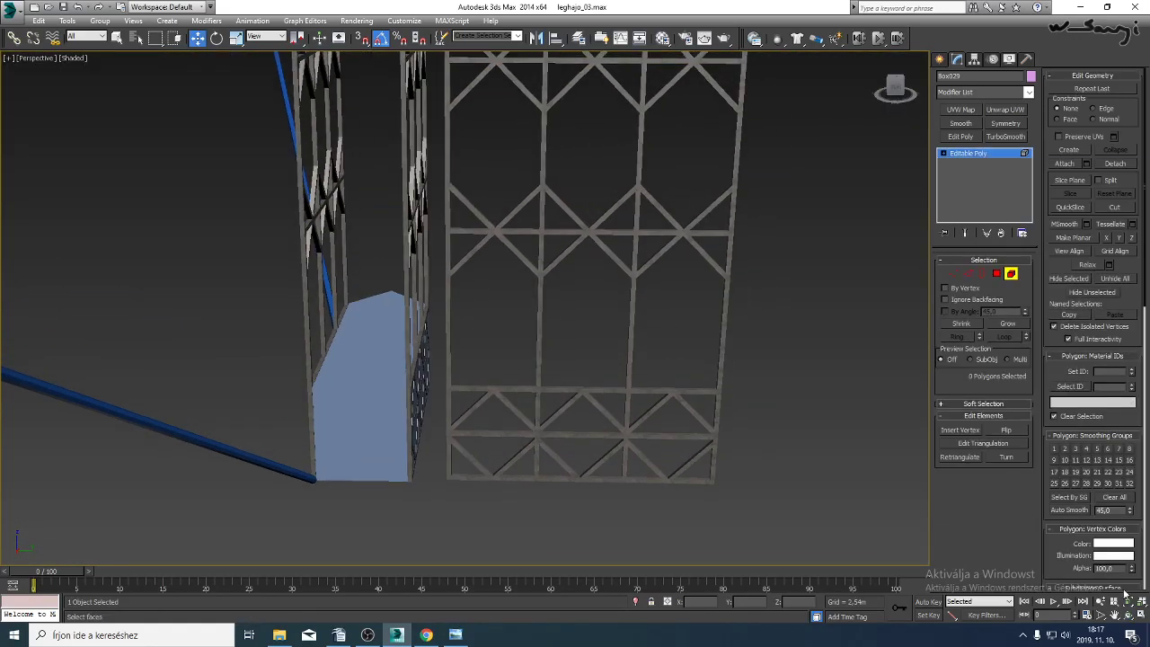
left_click(1131, 620)
left_click_drag(467, 296, 570, 306)
right_click(570, 306)
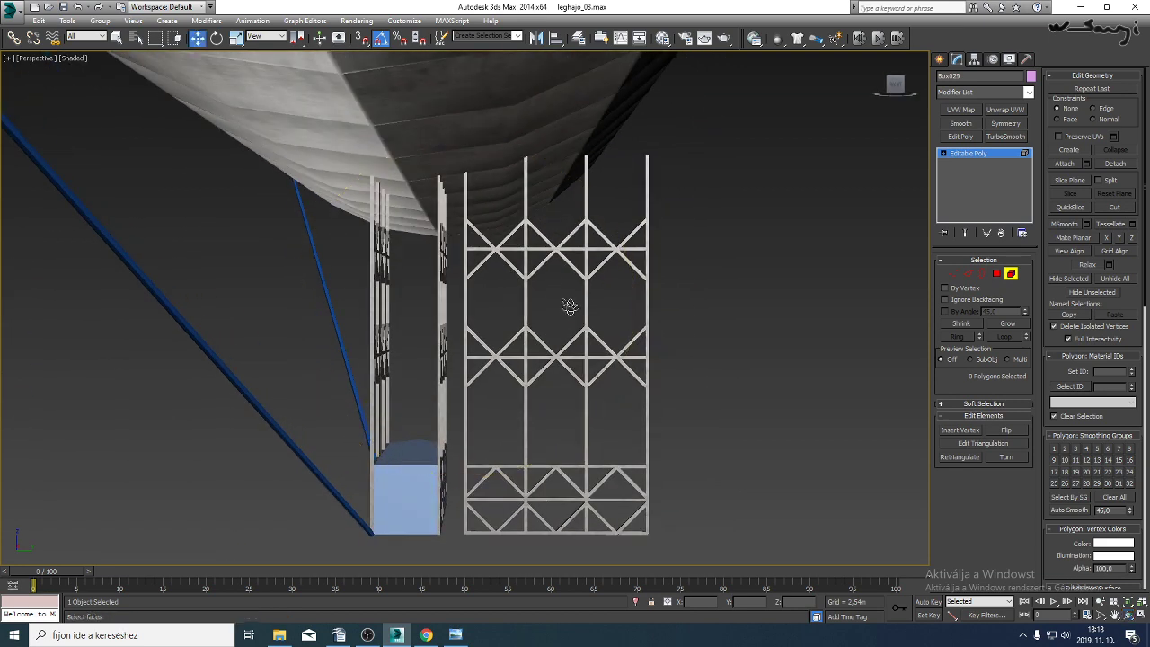
left_click(547, 257)
key("Delete")
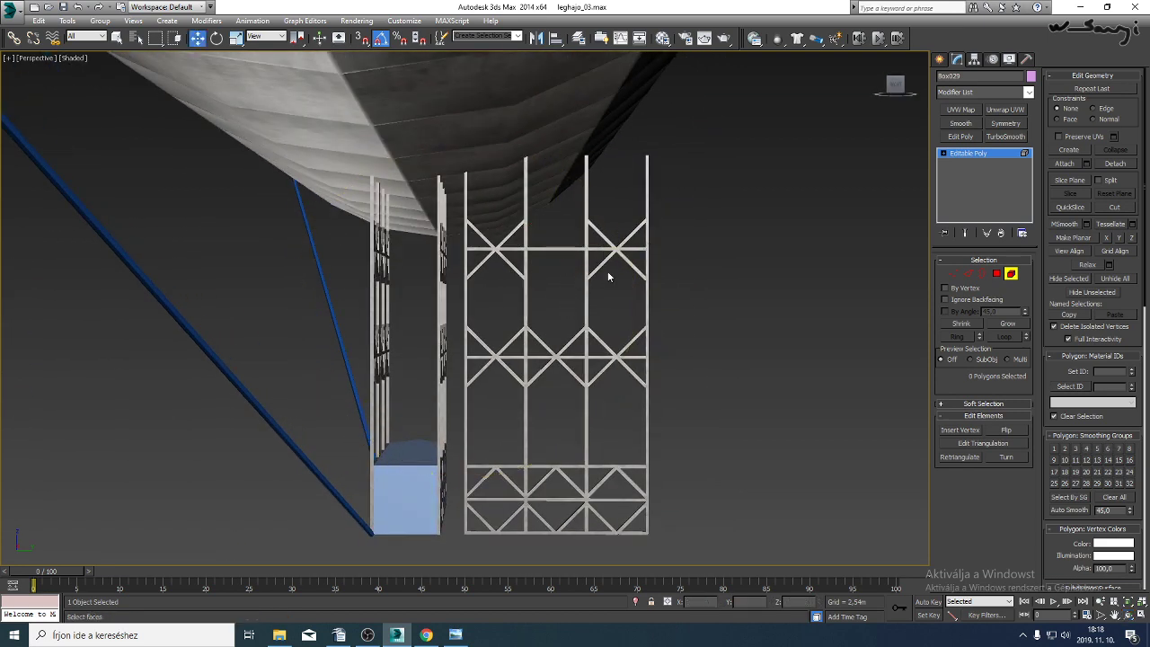
Delete the upper row's X brace farthest from the gondola, both inner posts and the outer post nearest the gondola.
left_click(633, 267)
left_click(587, 270)
key("Delete")
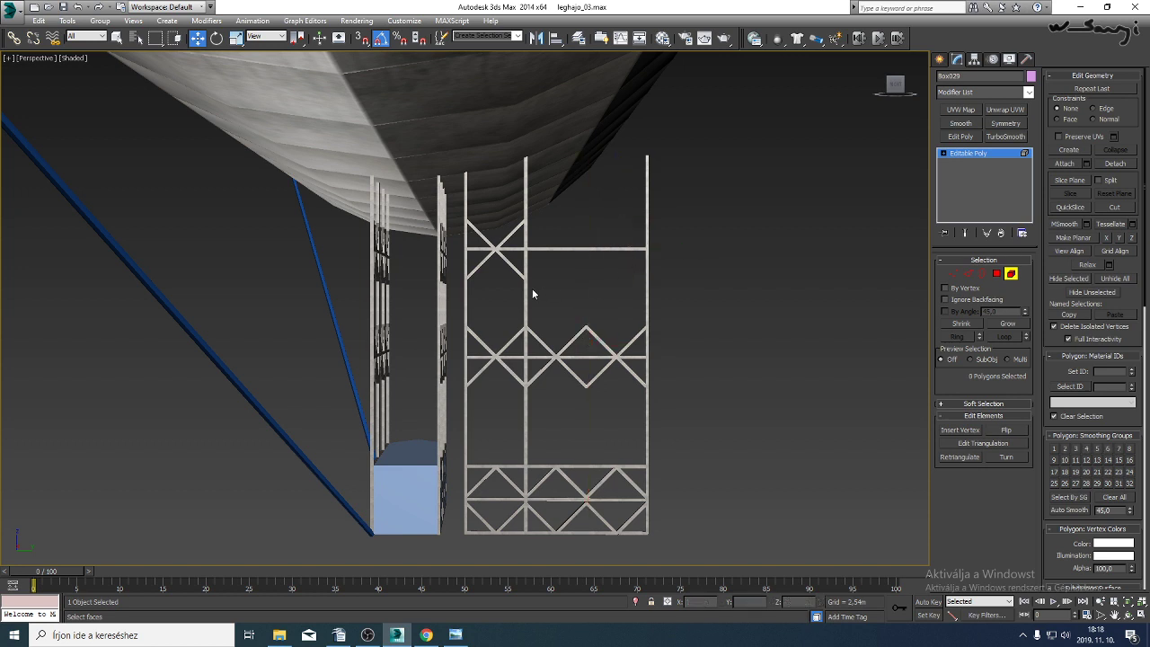
left_click(526, 289)
key("Delete")
left_click(467, 297)
key("Delete")
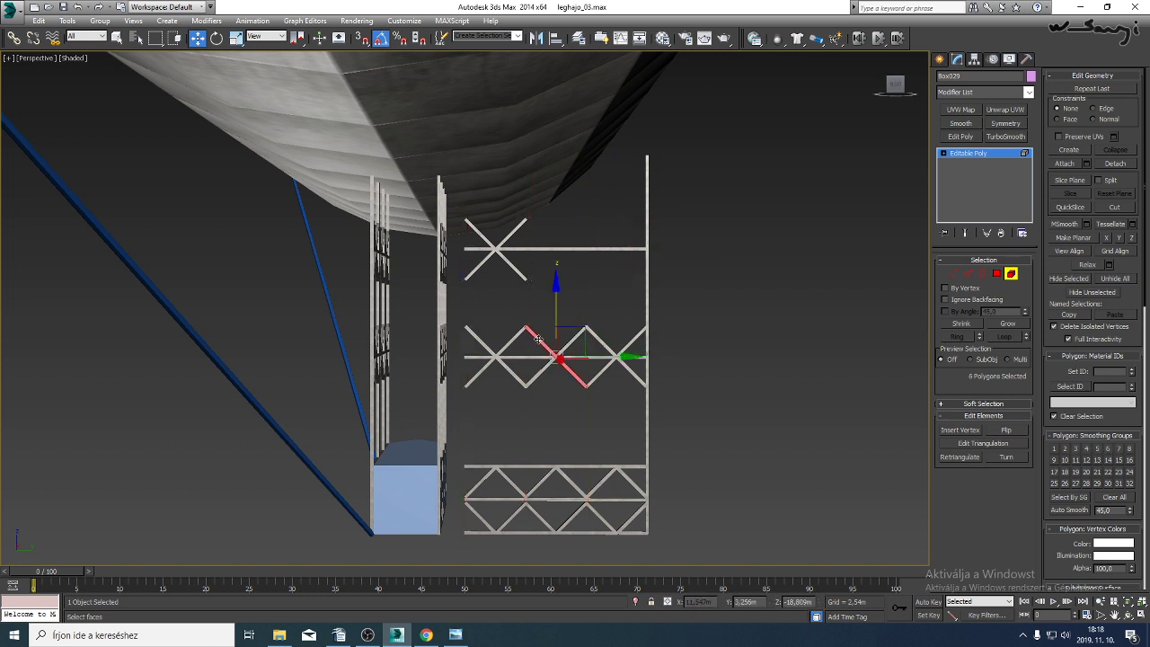
Delete the diagonals of the lower row's middle X brace and the one farthest from the gondola.
left_click(582, 338)
key("Delete")
left_click(616, 360)
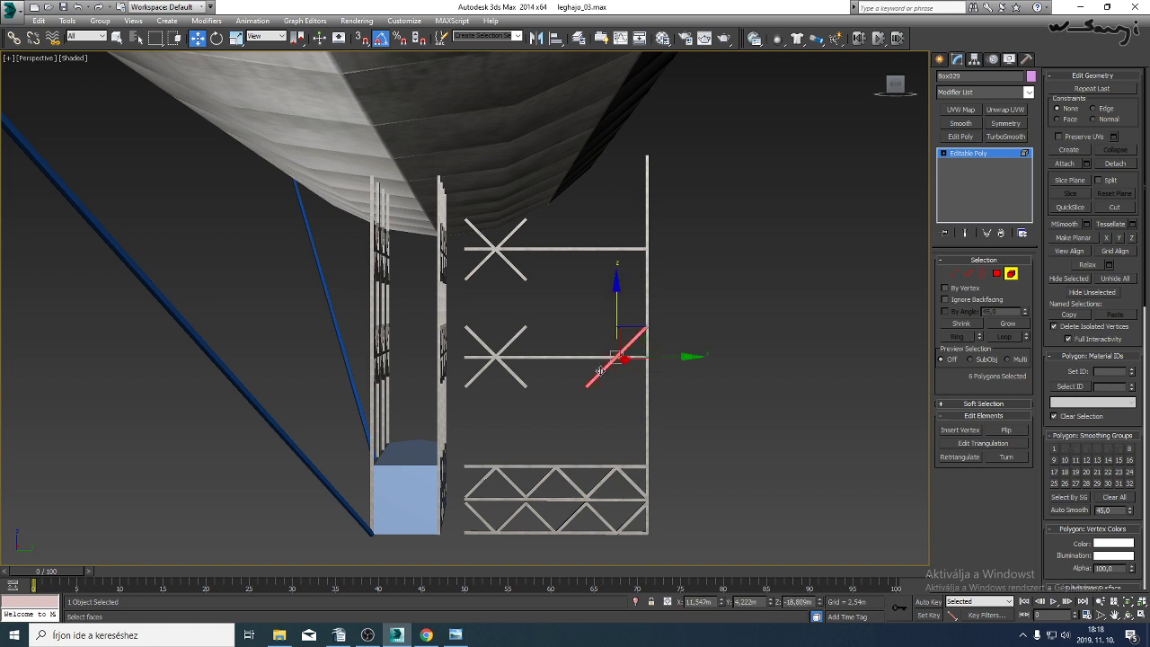
key("Delete")
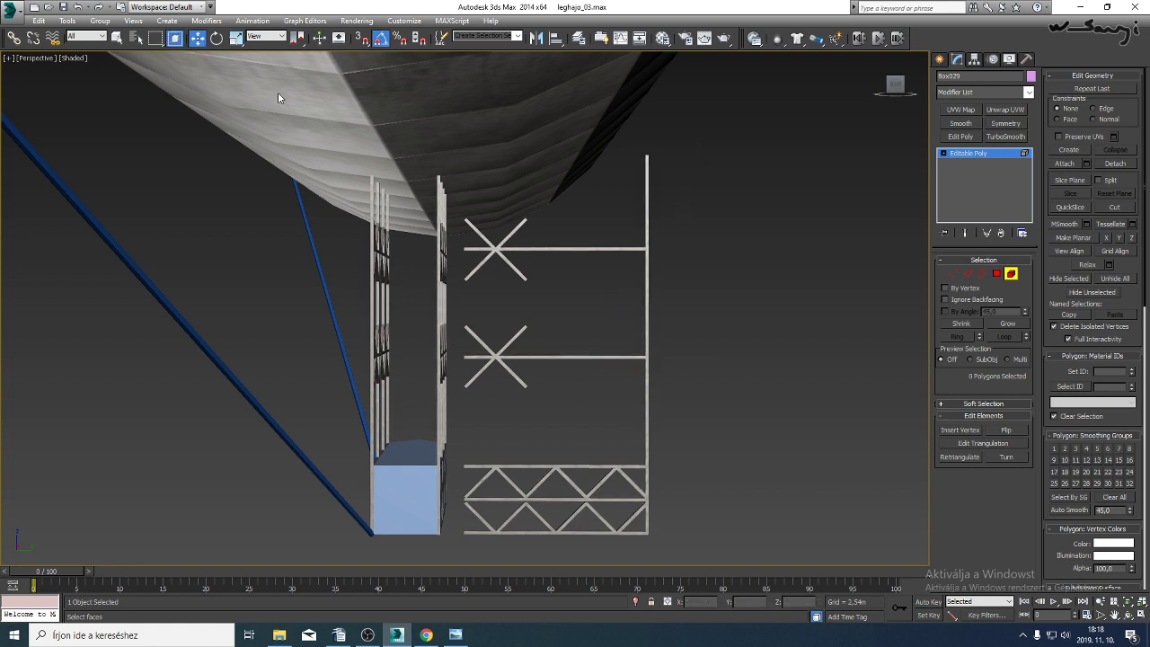
Delete the rotated frame's remaining outer post and the bottom lattice's diagonals in the two bays farthest from the gondola.
left_click_drag(525, 622, 525, 620)
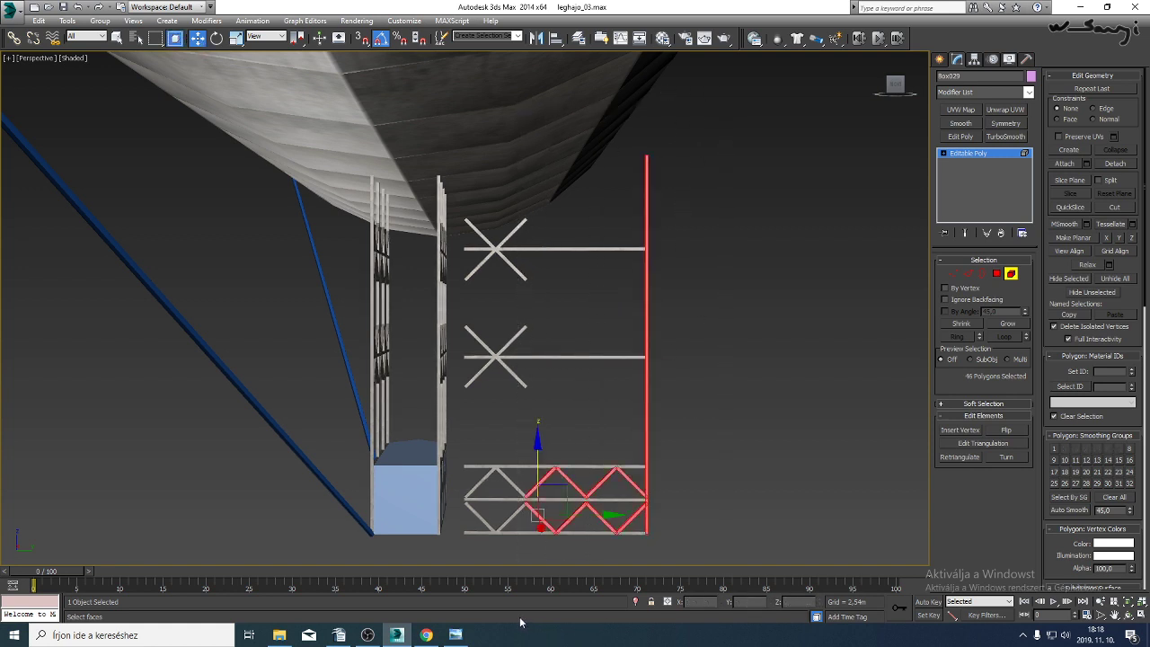
key("Delete")
middle_click_drag(642, 457, 652, 439)
With Preserve UVs on, move the horizontal beams' far end vertices about 1.88 m inward so the beams span a single bay.
left_click(954, 274)
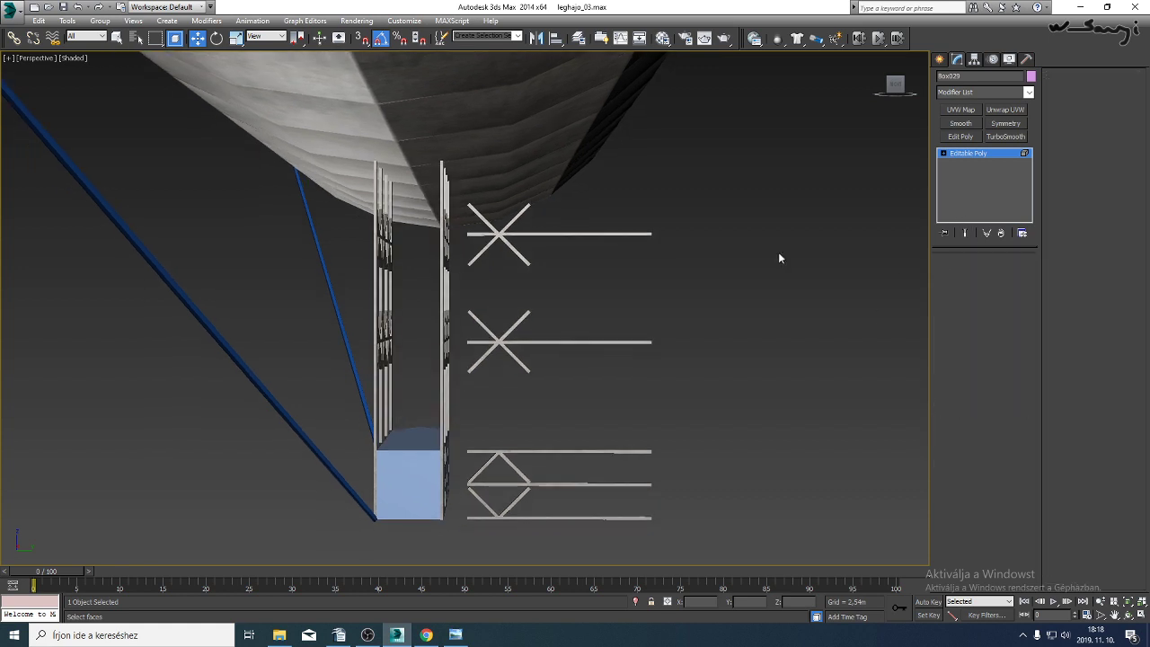
left_click_drag(708, 187, 604, 538)
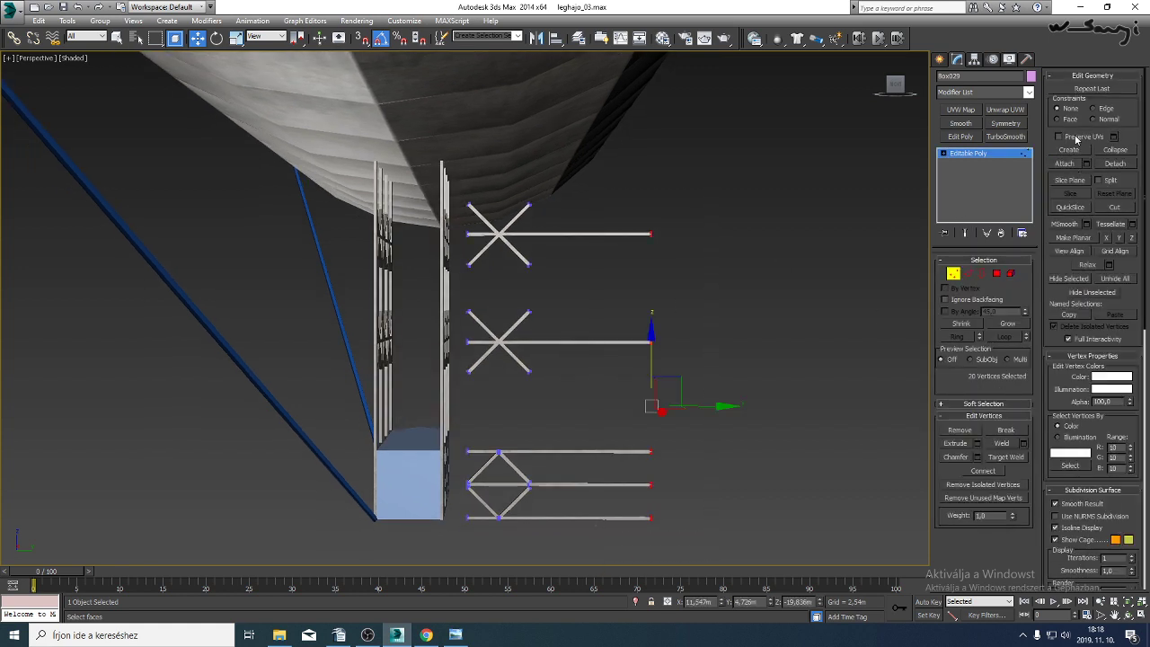
left_click_drag(696, 409, 575, 419)
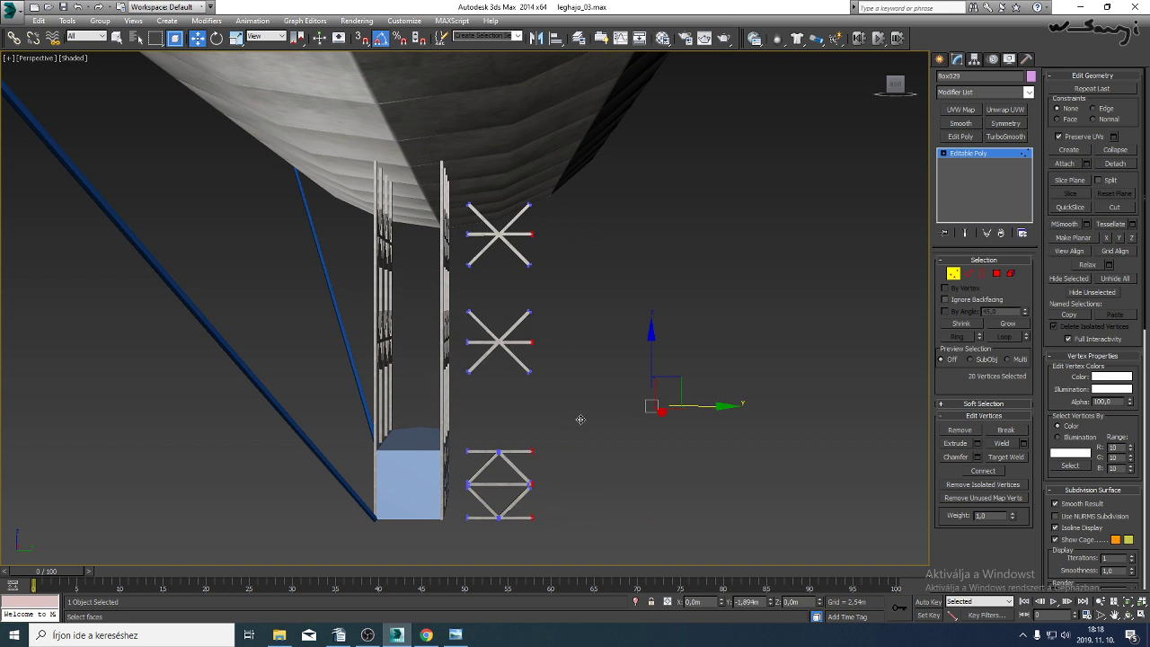
left_click_drag(581, 419, 583, 421)
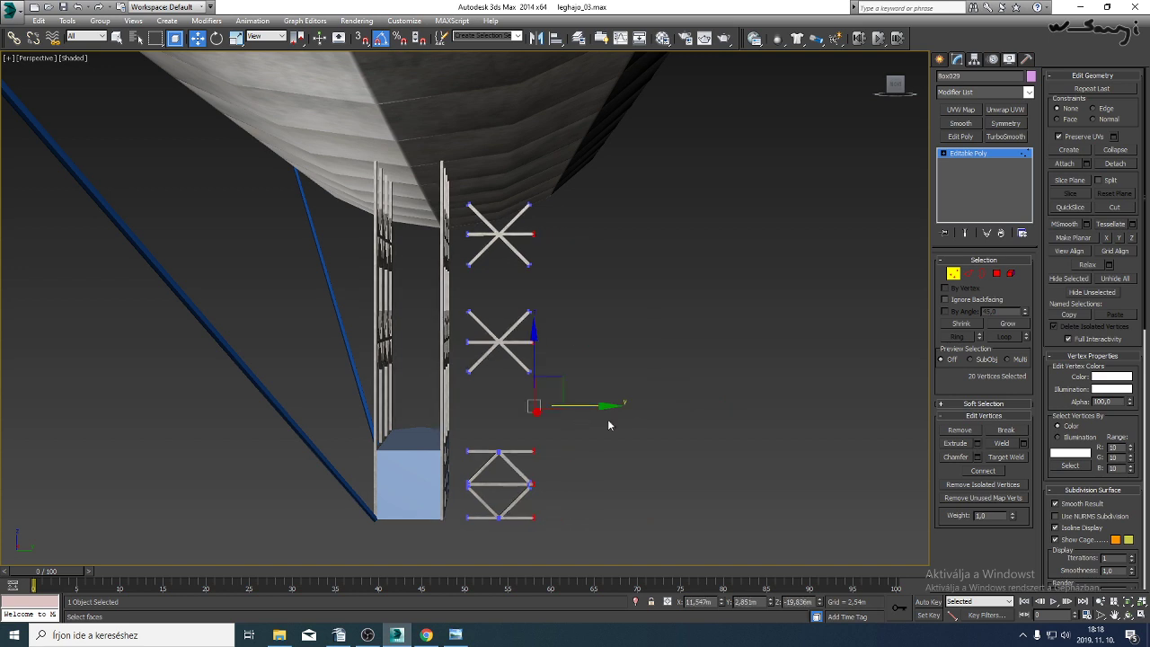
left_click(953, 274)
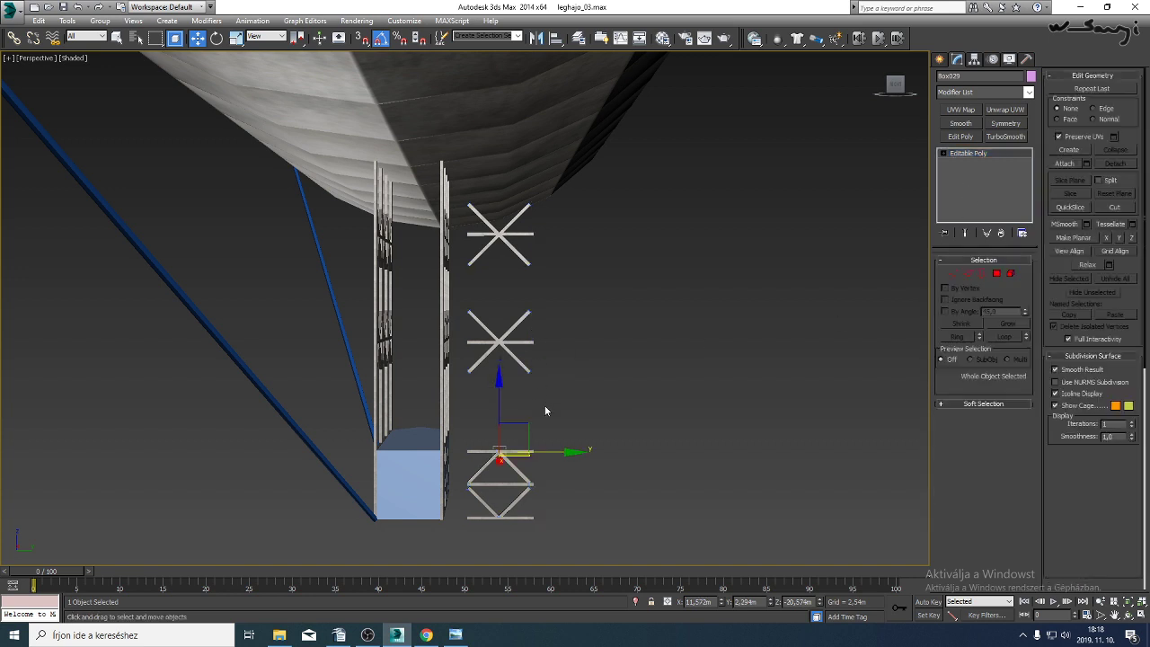
Move the trimmed frame about -1.42 m along Y between the side frames and about 0.08 m along X to the gondola's end.
left_click_drag(543, 451, 454, 456)
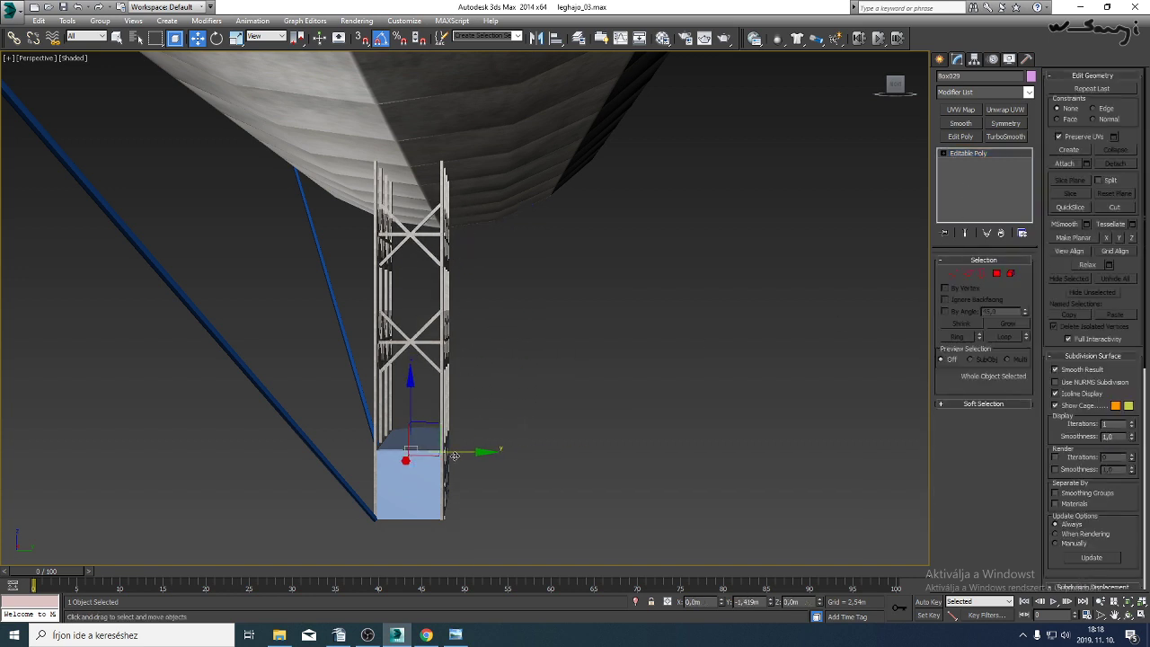
left_click(1127, 601)
left_click(1128, 615)
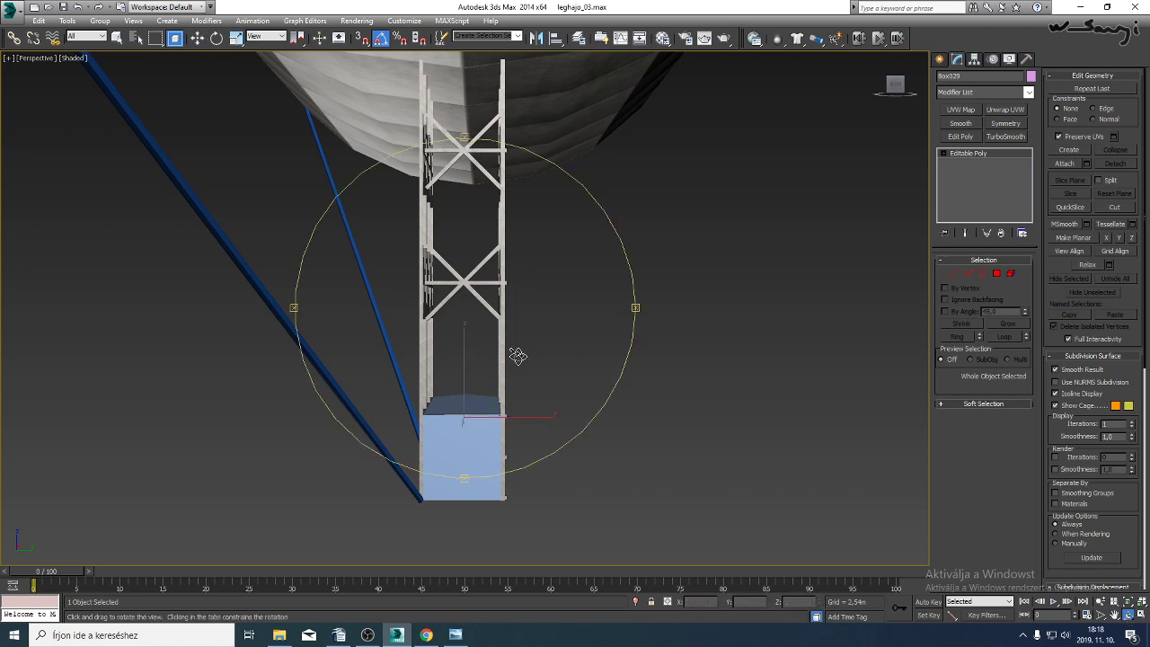
left_click_drag(515, 354, 449, 390)
scroll(441, 380, "up", 5)
scroll(432, 371, "up", 3, "alt")
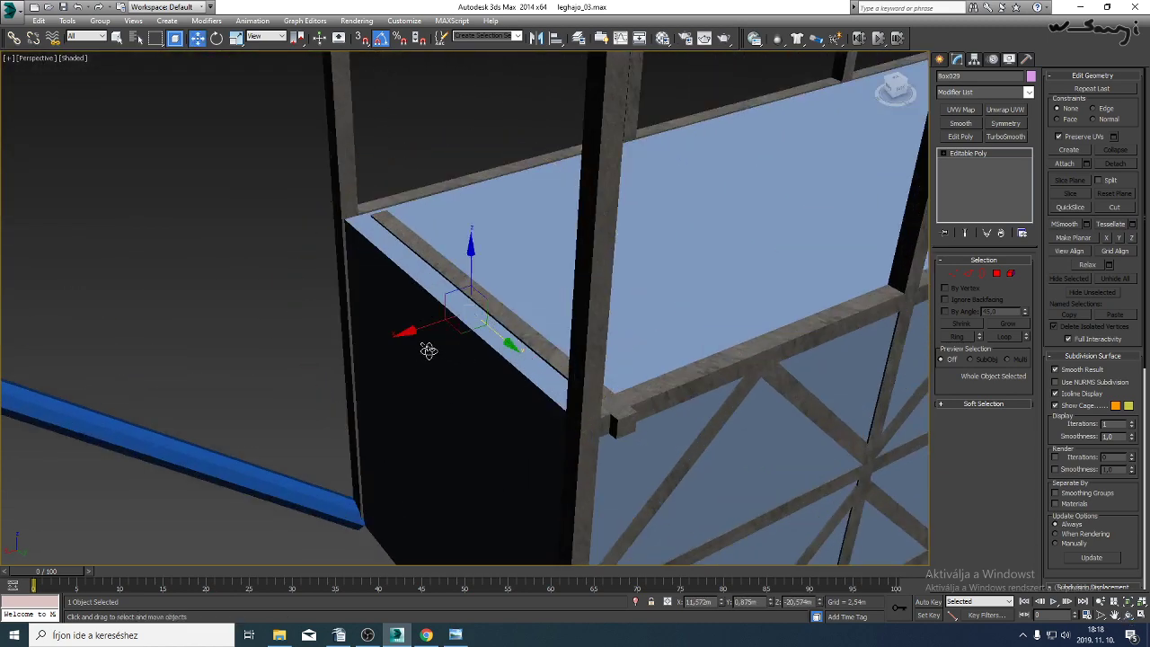
left_click_drag(430, 324, 401, 334)
Show edged faces and fine-tune the end frame's position along X and Y so it sits centred against the corner posts.
key("F4")
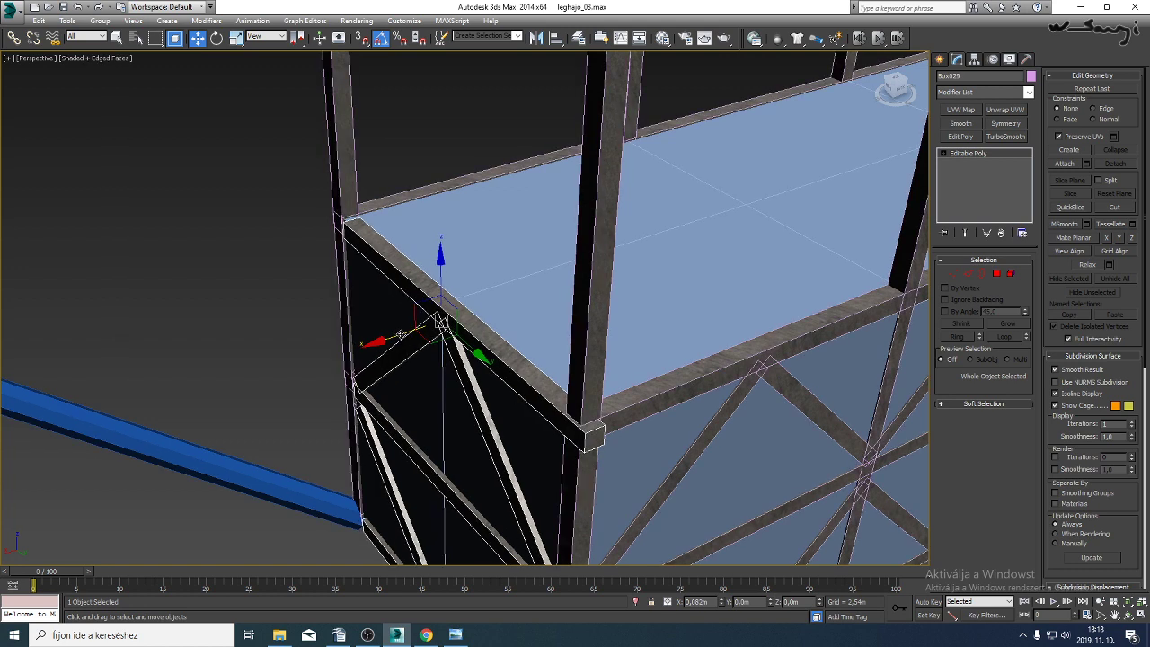
left_click_drag(467, 346, 459, 342)
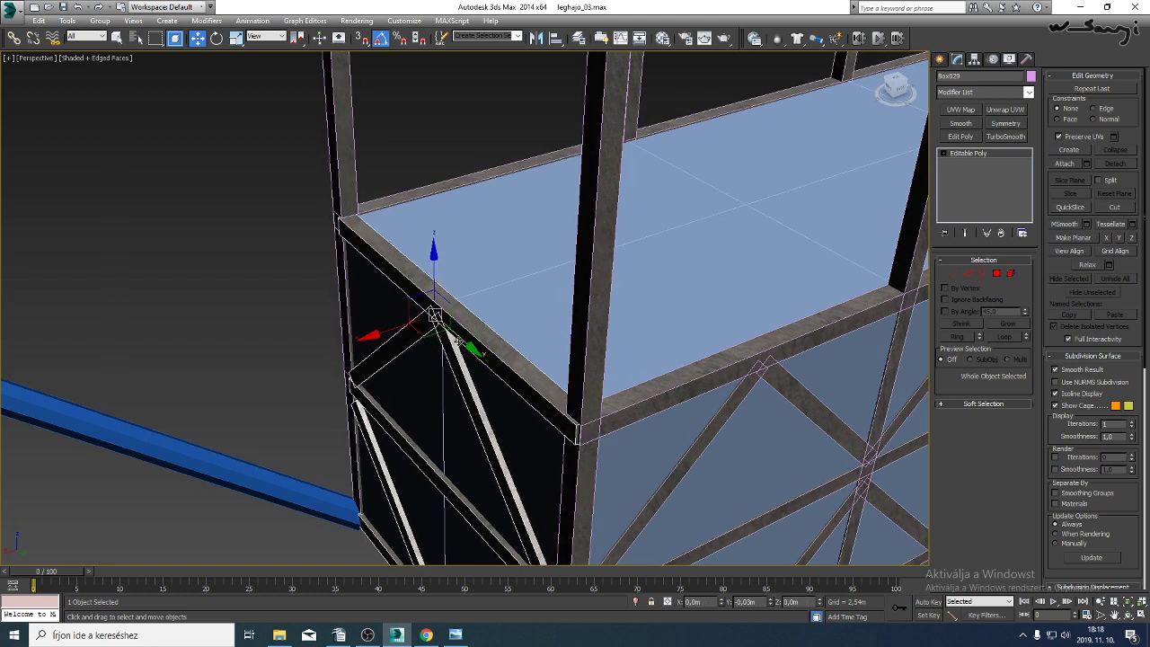
left_click_drag(390, 326, 465, 327)
left_click(1128, 615)
middle_click_drag(465, 327, 446, 210)
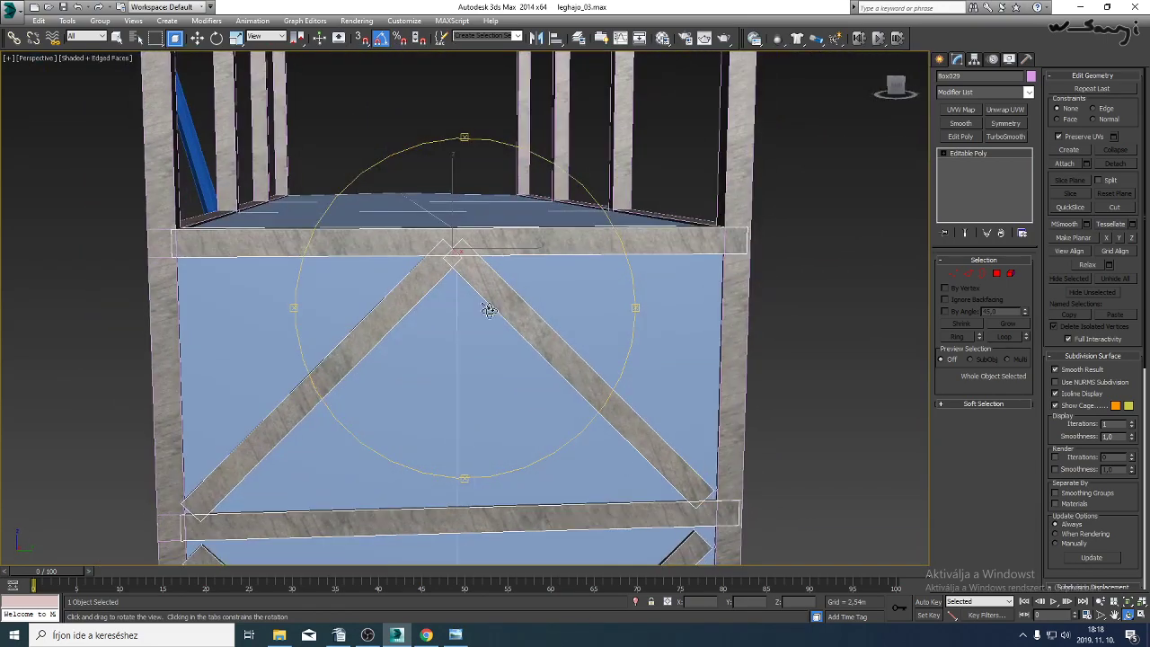
right_click(481, 307)
left_click_drag(489, 253, 496, 249)
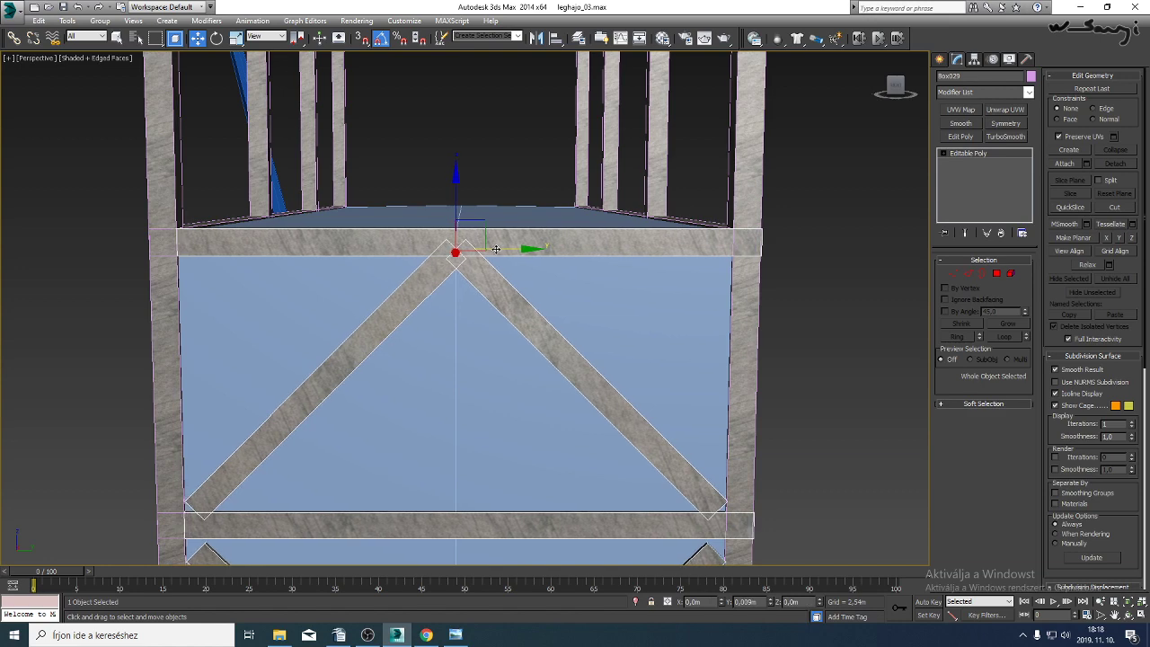
Move the two diagonal elements of the end frame's lower lattice row outward so their ends overlap the corner posts.
middle_click_drag(489, 297, 497, 228)
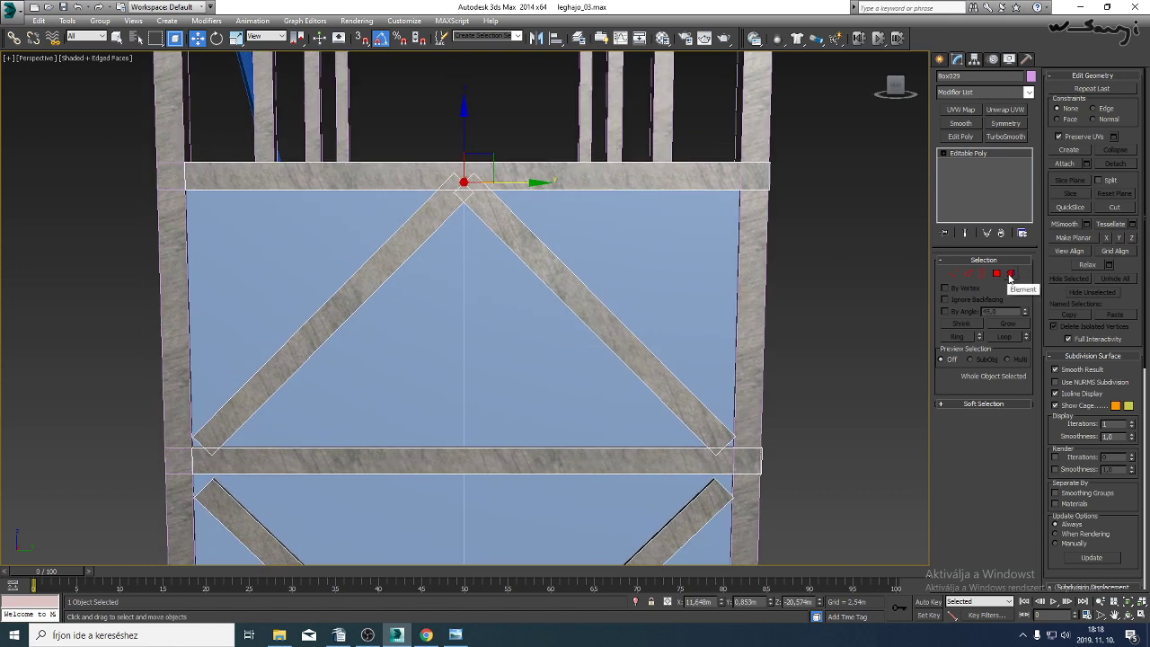
left_click(957, 279)
middle_click_drag(680, 365, 701, 299)
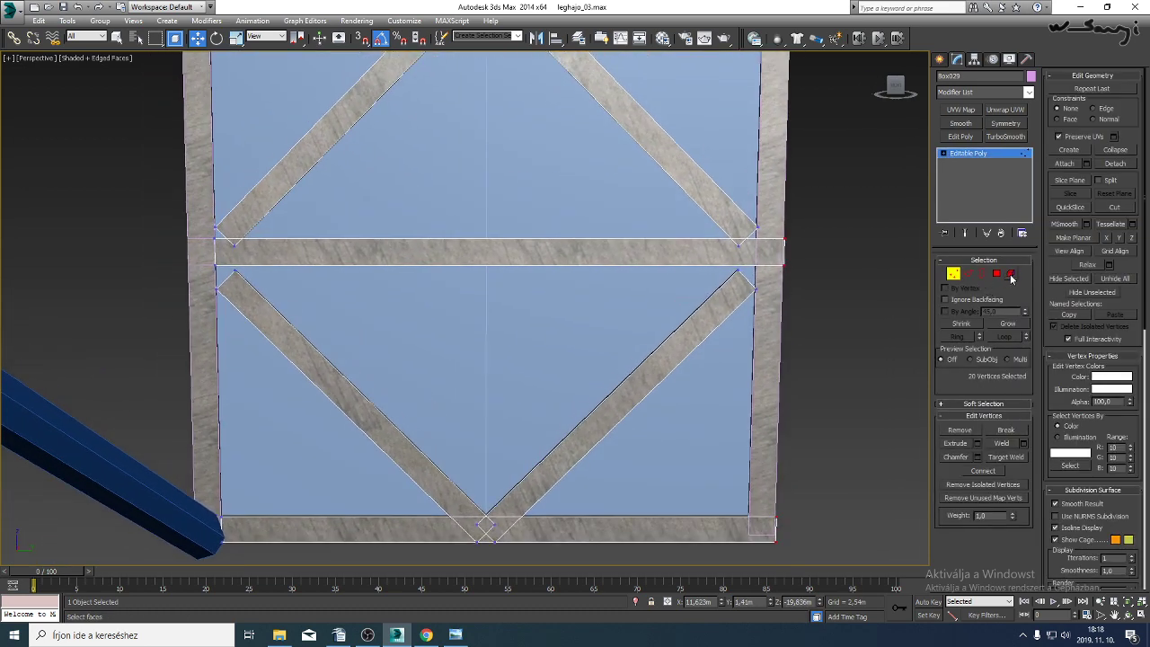
left_click(1011, 276)
left_click(689, 329)
left_click_drag(700, 381, 714, 392)
left_click_drag(358, 400, 335, 402)
Move the upper lattice row's two diagonals outward along Y and raise them about 0.016 m to meet the corner posts and top beam.
left_click(279, 185)
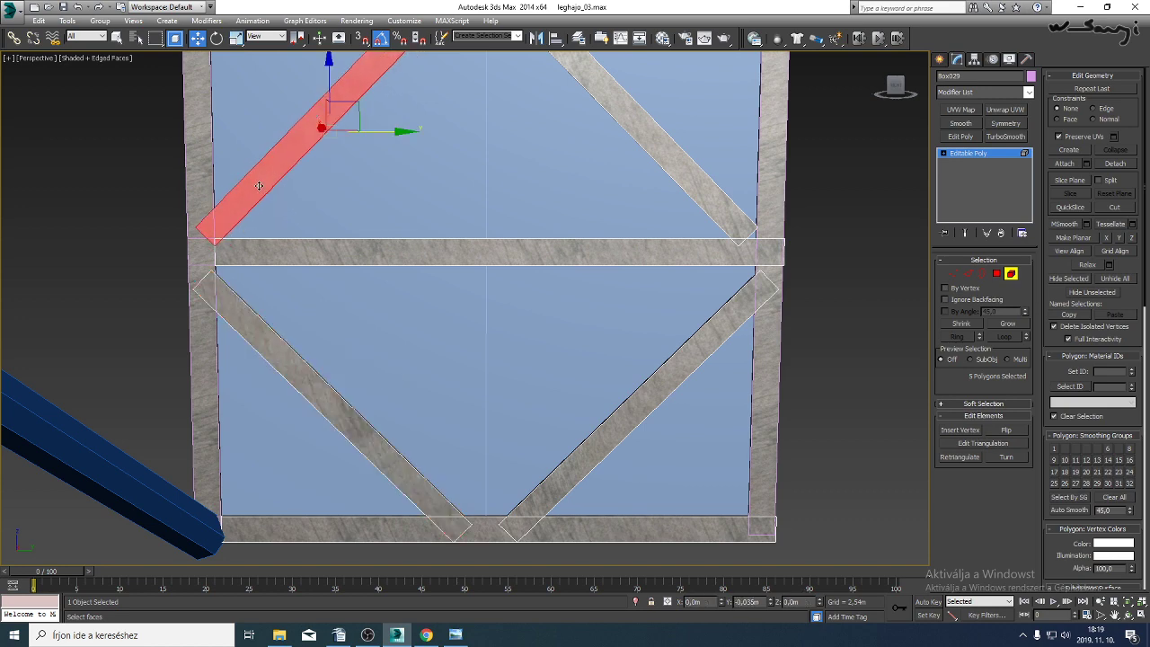
middle_click_drag(279, 186, 296, 352)
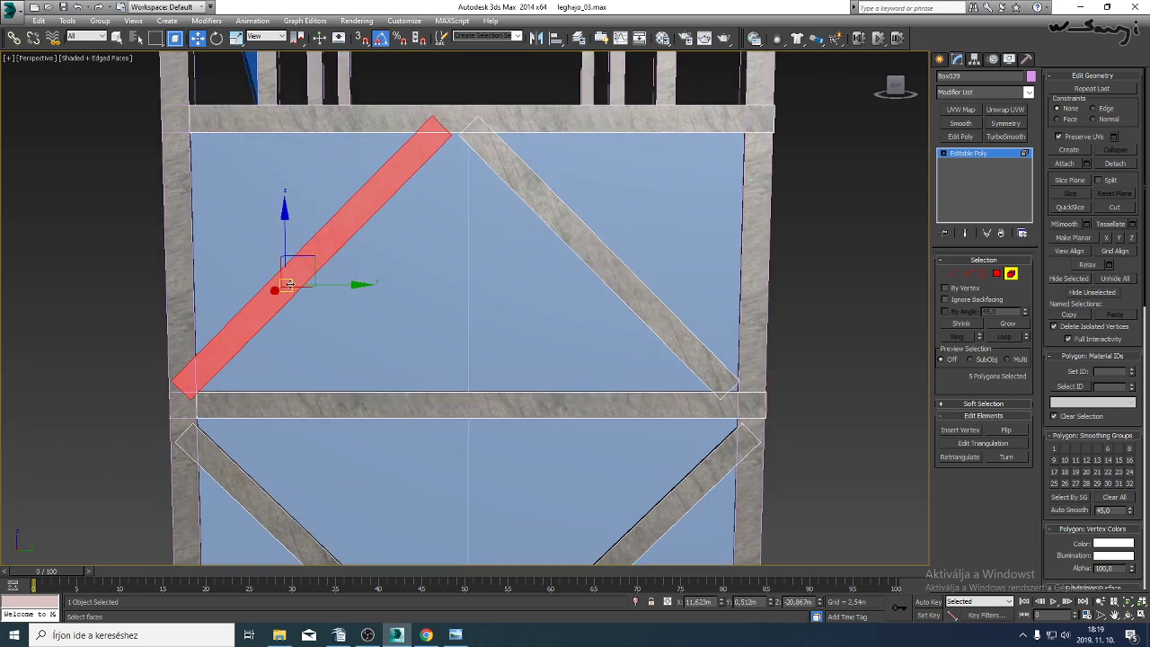
left_click(642, 294)
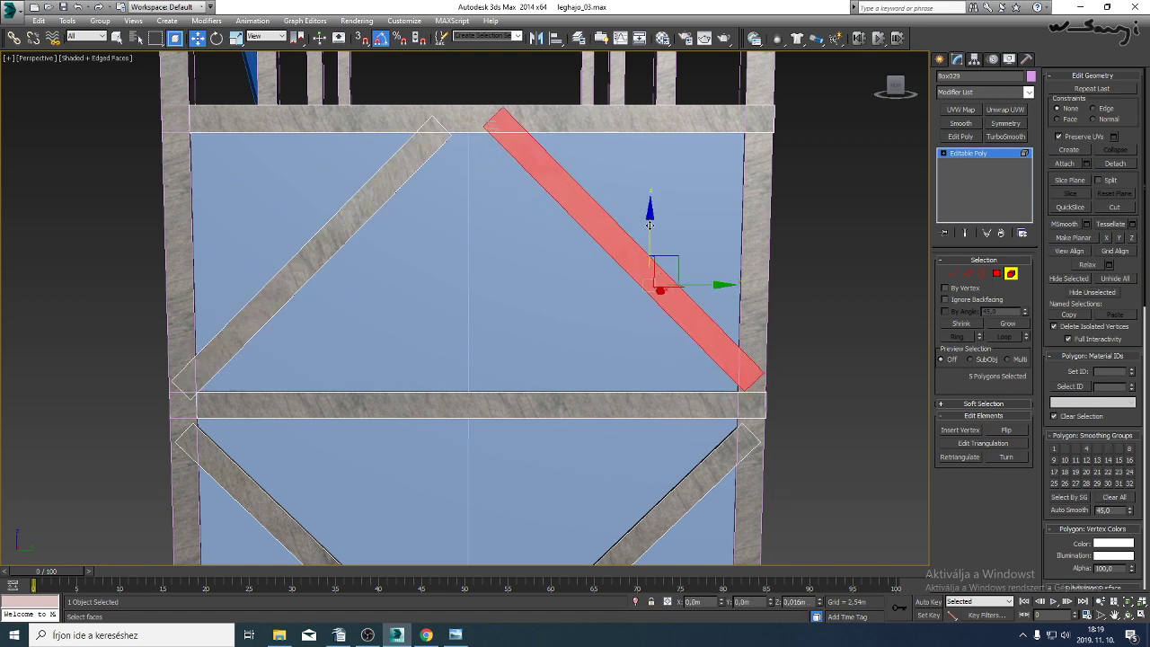
left_click(394, 174)
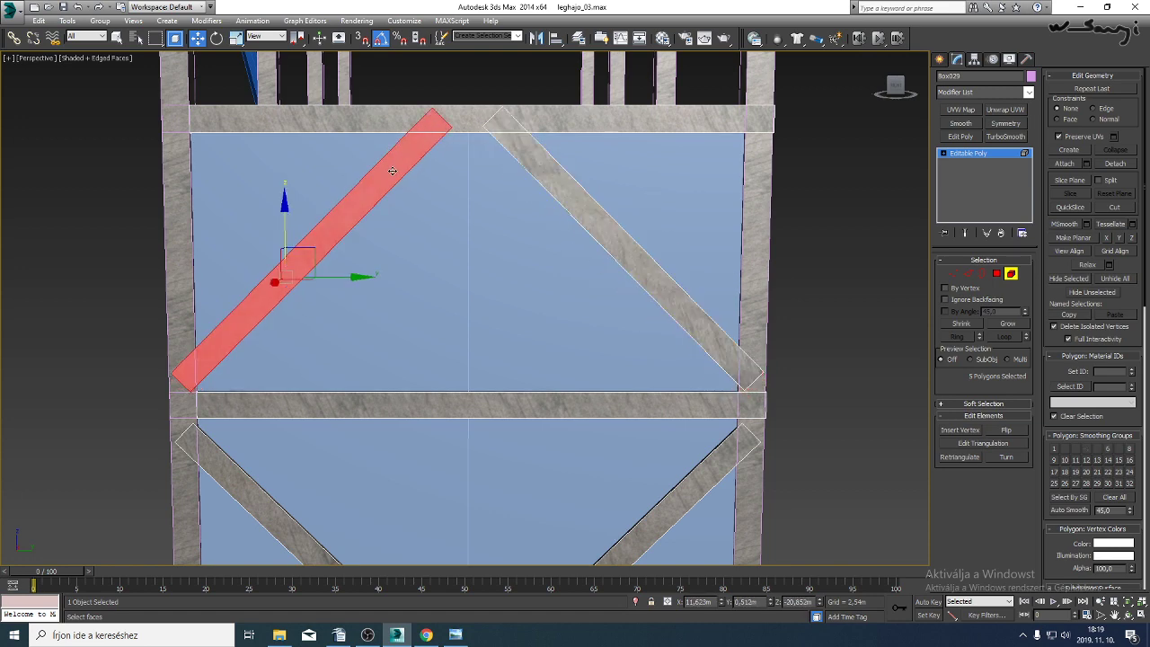
middle_click_drag(488, 288, 455, 198)
scroll(504, 301, "down", 5)
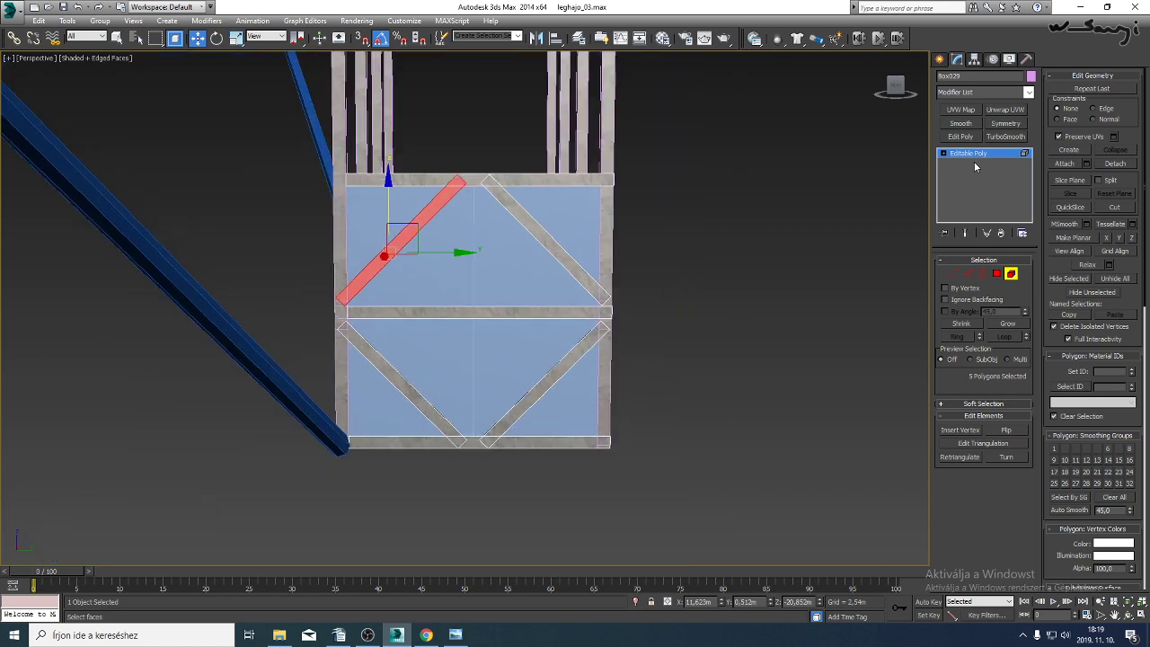
left_click(974, 155)
Scale the four diagonal elements of the end frame's two X braces to 108% along Y so they reach the corner posts.
middle_click_drag(803, 302, 791, 319)
key("F4")
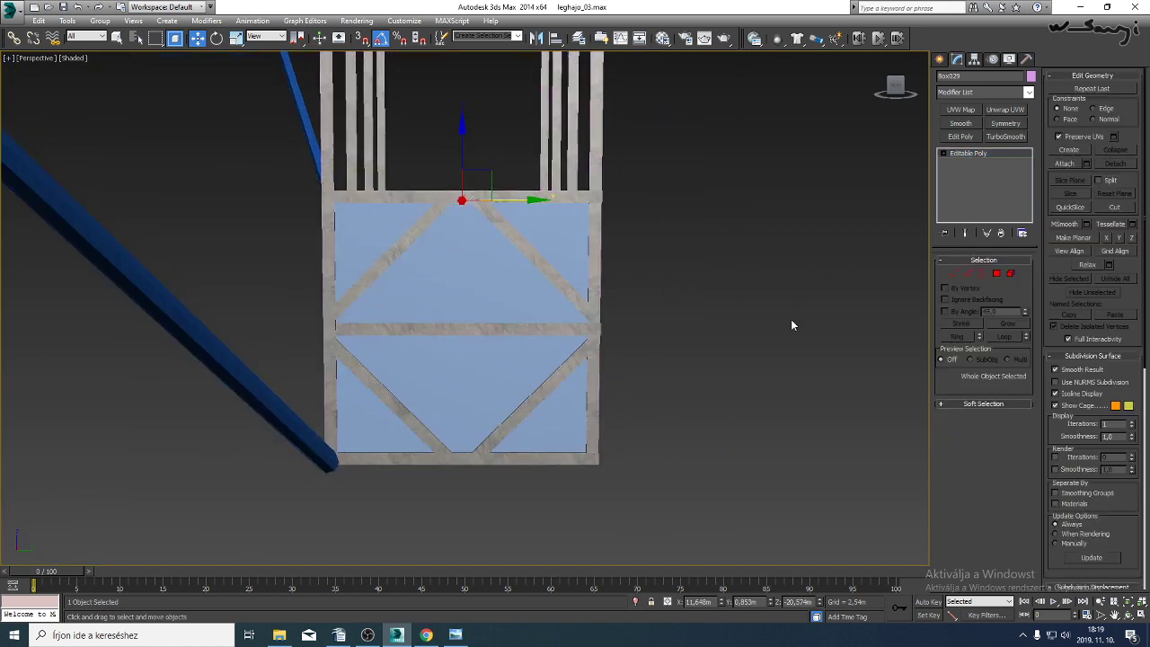
left_click(1129, 616)
mouse_move(763, 336)
left_mouse_down()
mouse_move(540, 369)
mouse_move(511, 348)
mouse_move(516, 394)
mouse_move(580, 382)
mouse_move(570, 327)
mouse_move(576, 357)
mouse_move(554, 348)
left_mouse_up()
key("F4")
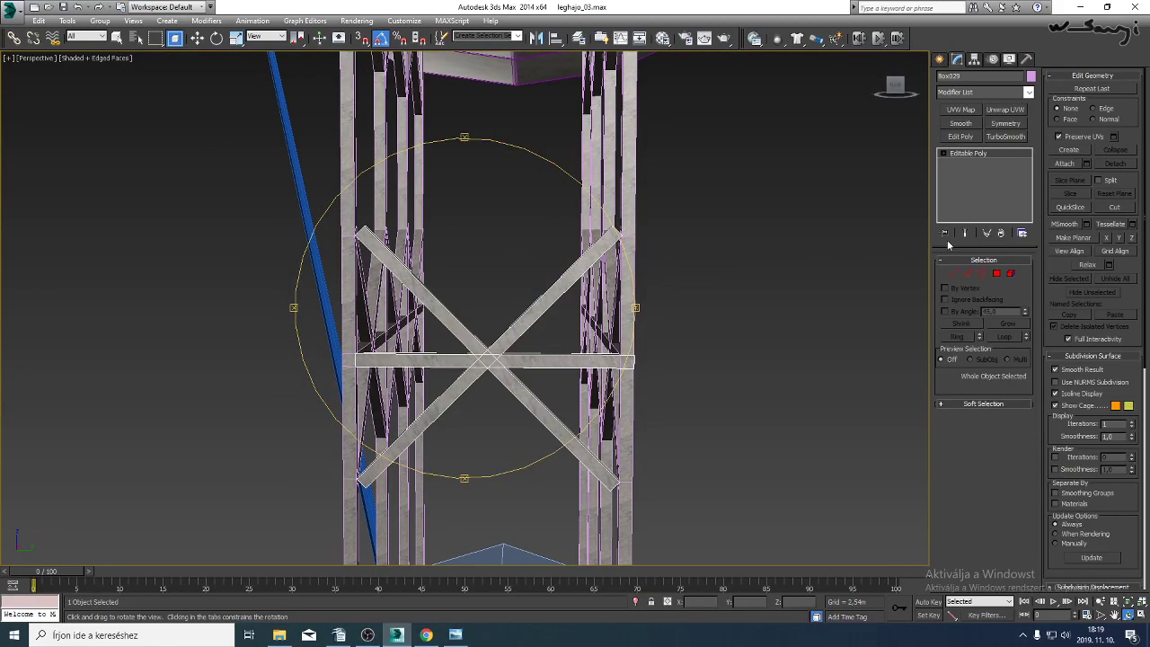
left_click(1005, 273)
left_click(462, 315)
key("w")
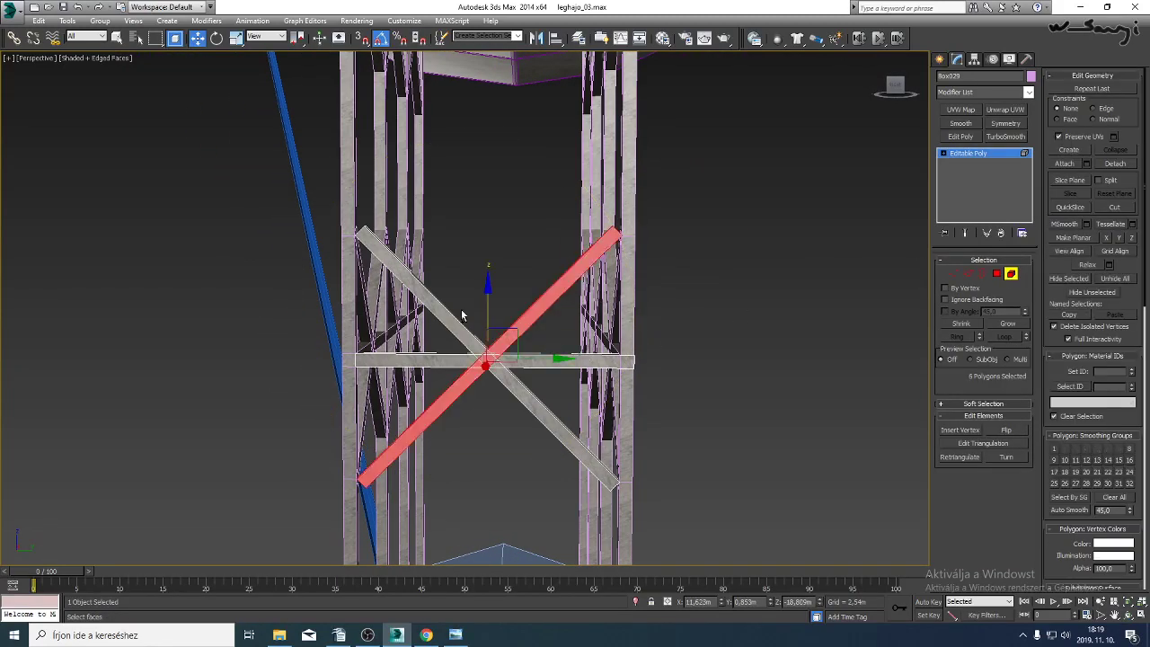
middle_click_drag(530, 237, 526, 422)
left_click(539, 178, "ctrl")
left_click(426, 137, "ctrl")
mouse_move(451, 158)
middle_mouse_down()
mouse_move(446, 293)
mouse_move(450, 169)
middle_mouse_up()
scroll(447, 293, "down", 3)
left_click(237, 39)
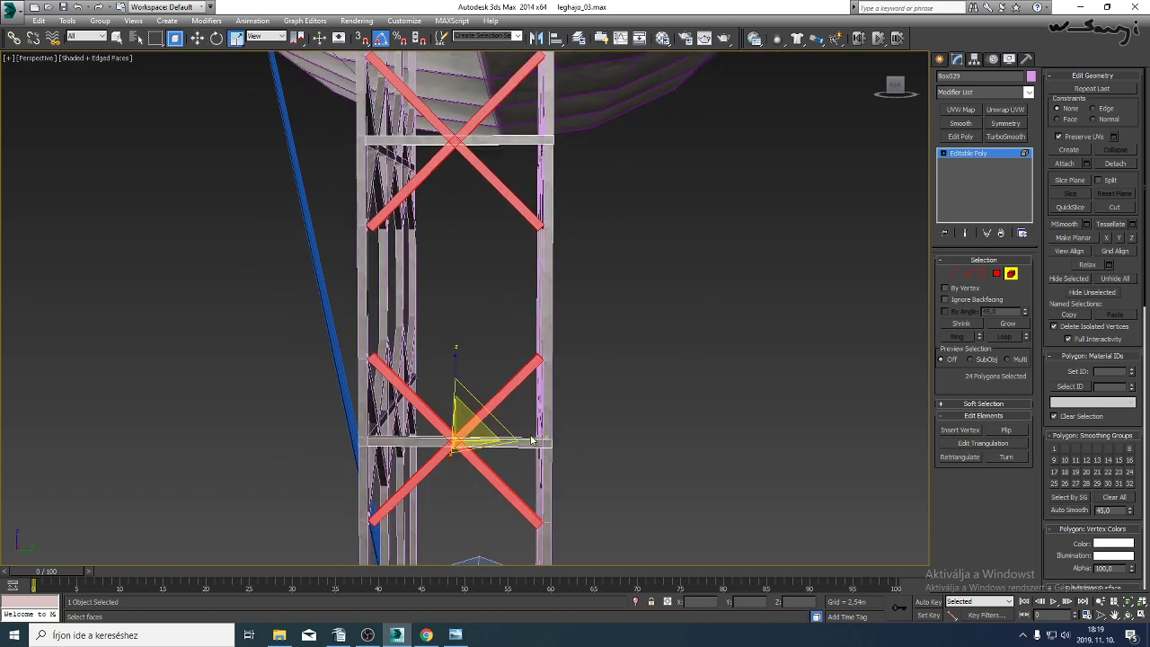
left_click_drag(537, 443, 540, 445)
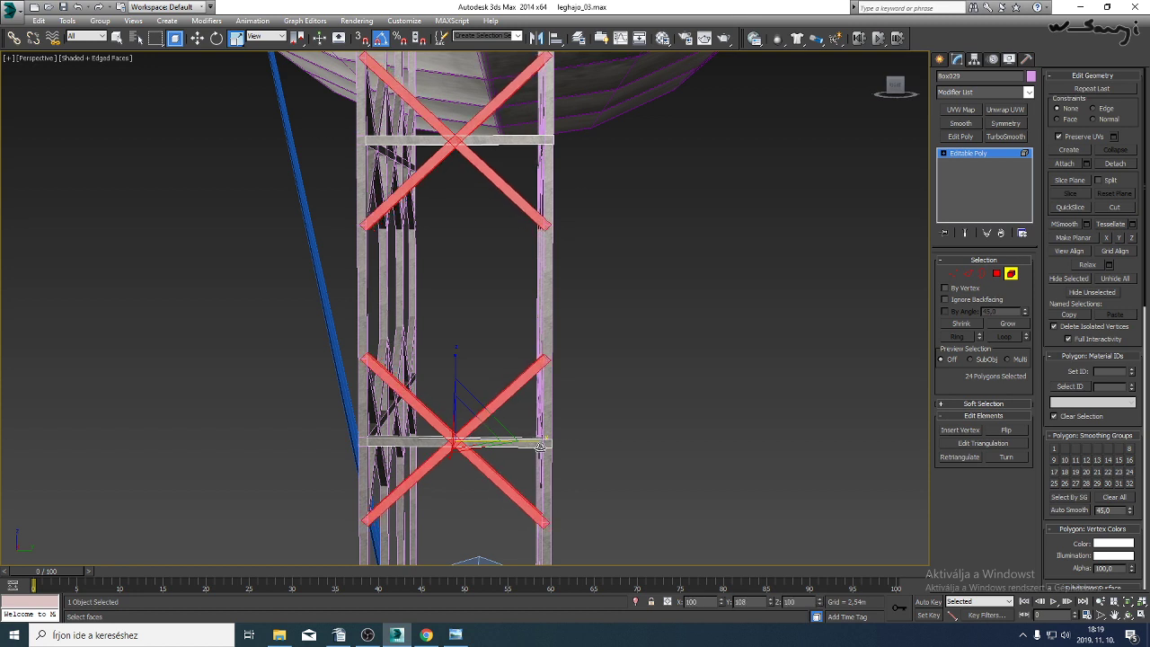
left_click(985, 154)
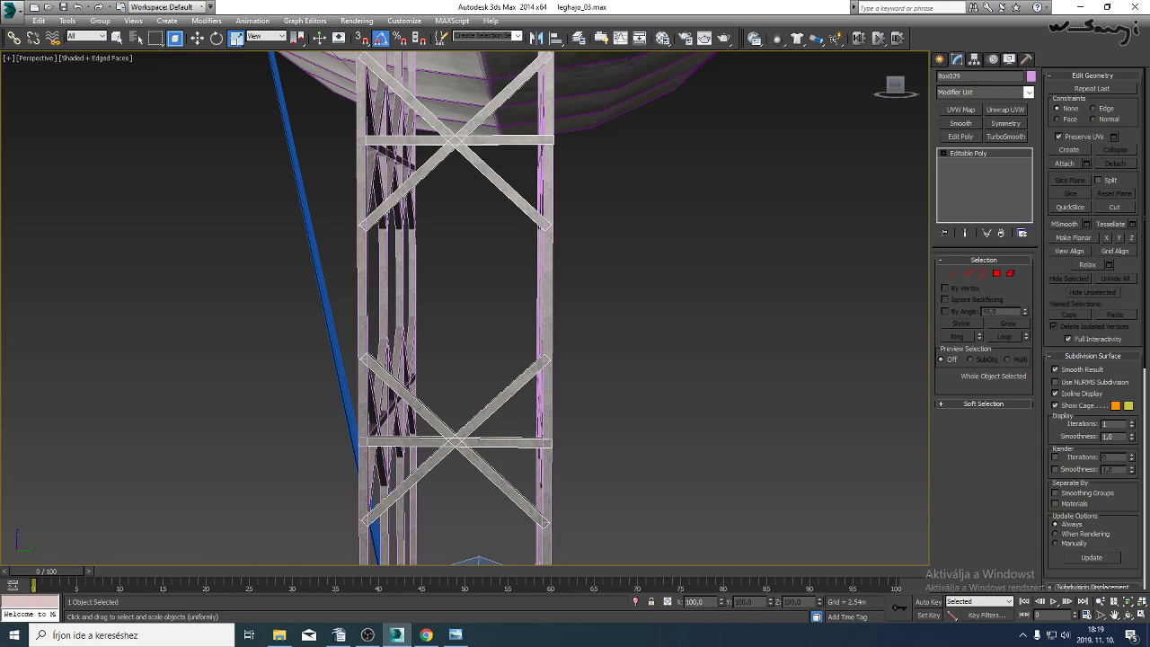
Switch the viewport to wireframe display and apply Reset XForm to the nearer long side frame.
left_click(1128, 615)
left_click_drag(576, 315, 364, 328)
scroll(449, 296, "down", 4)
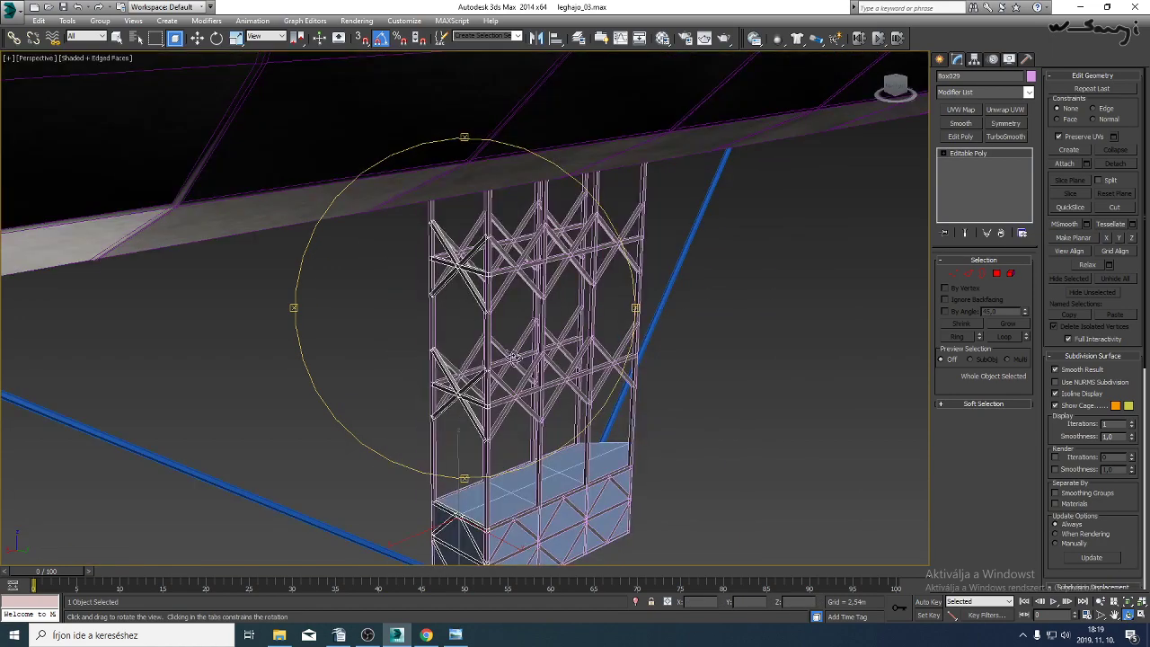
left_click_drag(513, 279, 521, 328)
left_click(1012, 274)
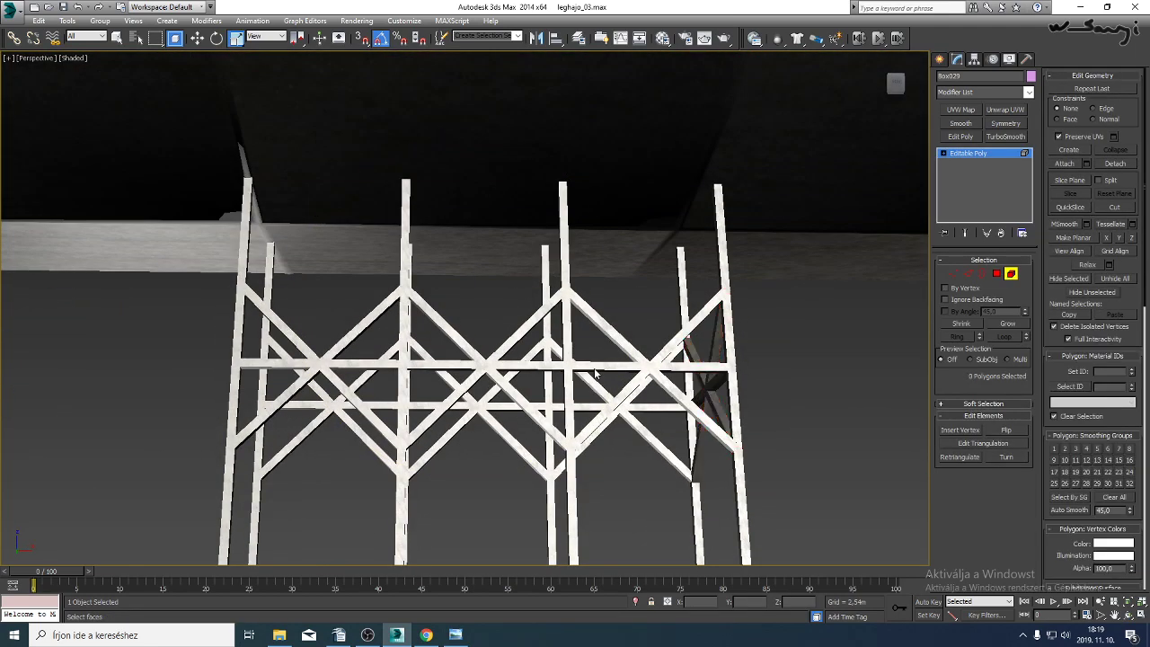
key("F3")
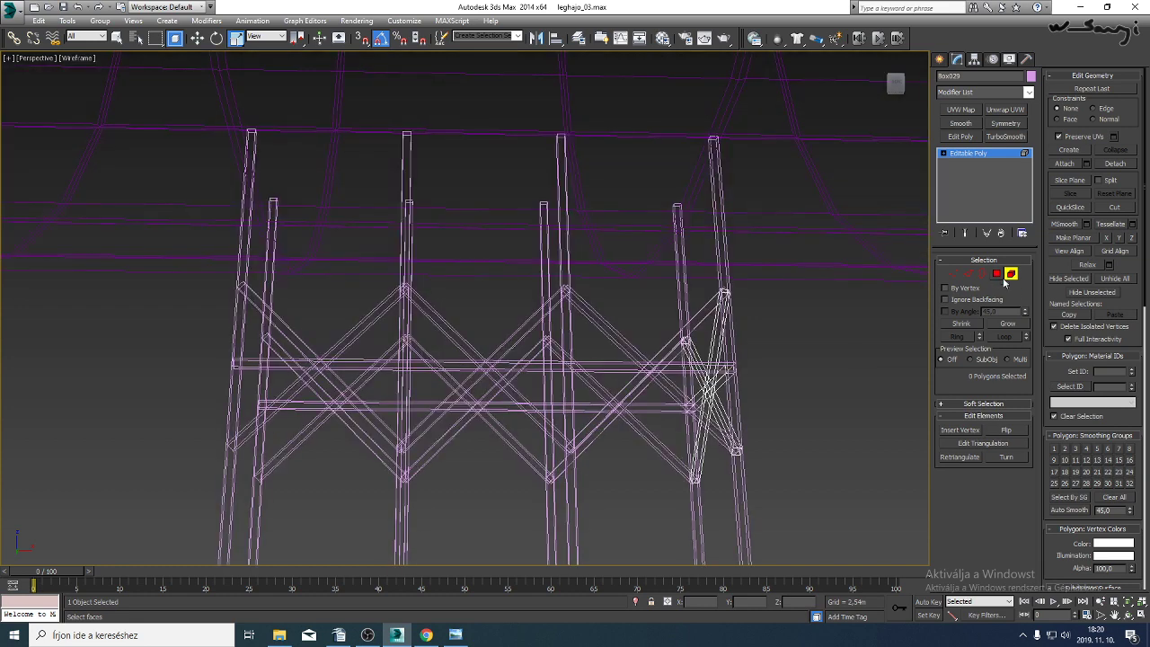
left_click(1012, 274)
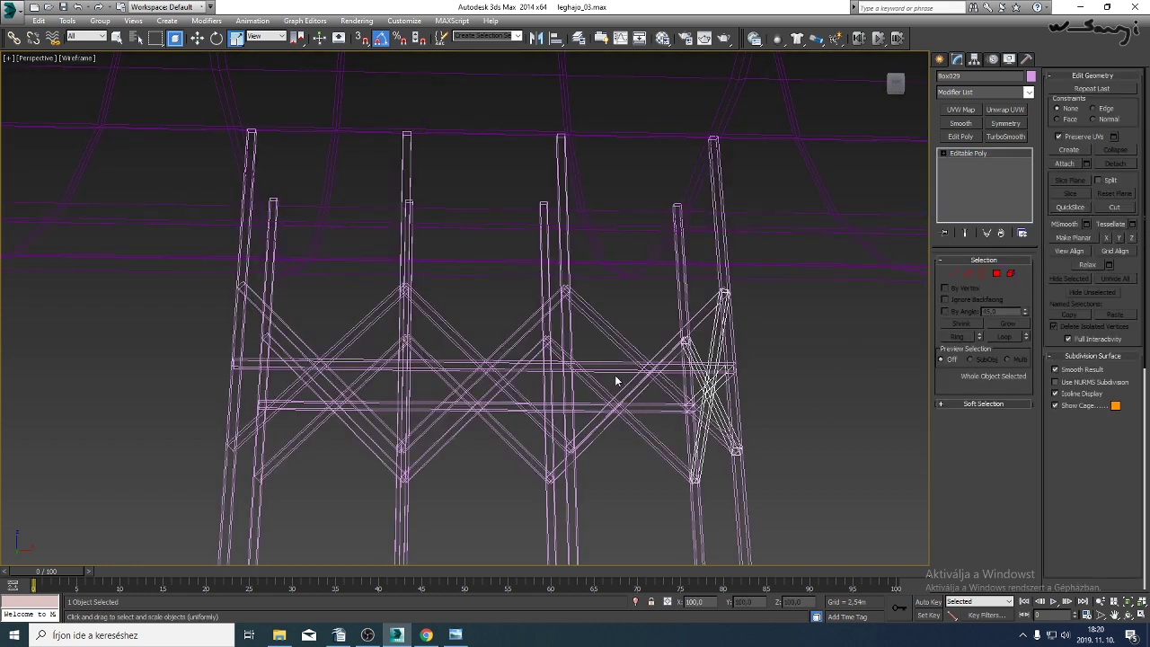
left_click(618, 370)
left_click(1027, 59)
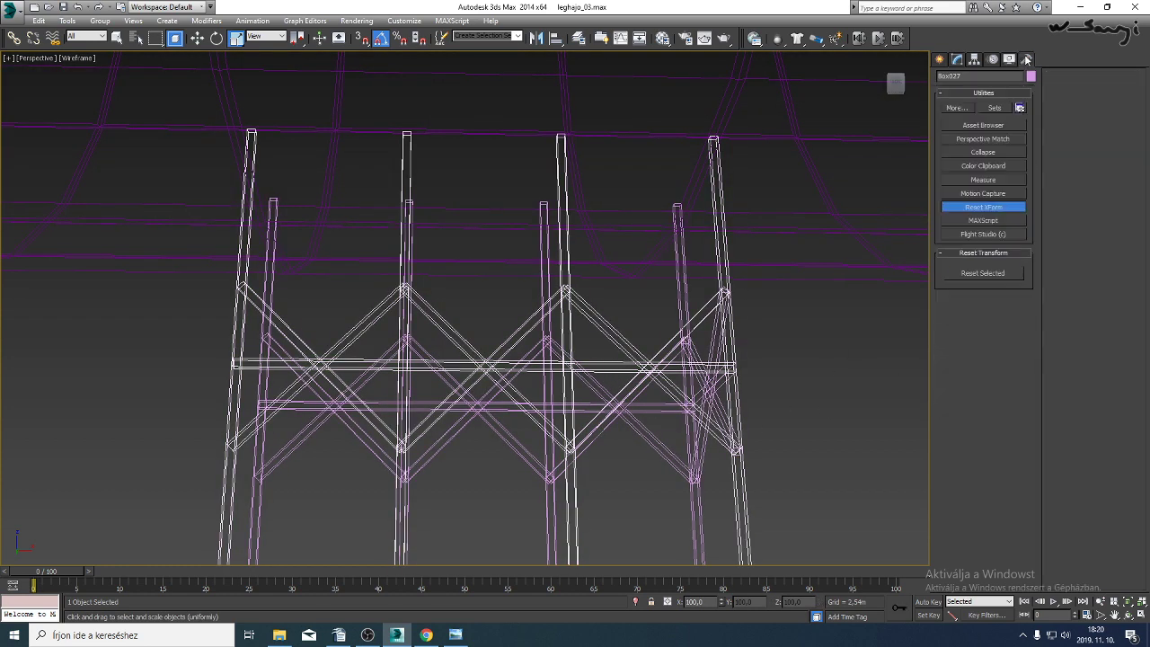
left_click(983, 273)
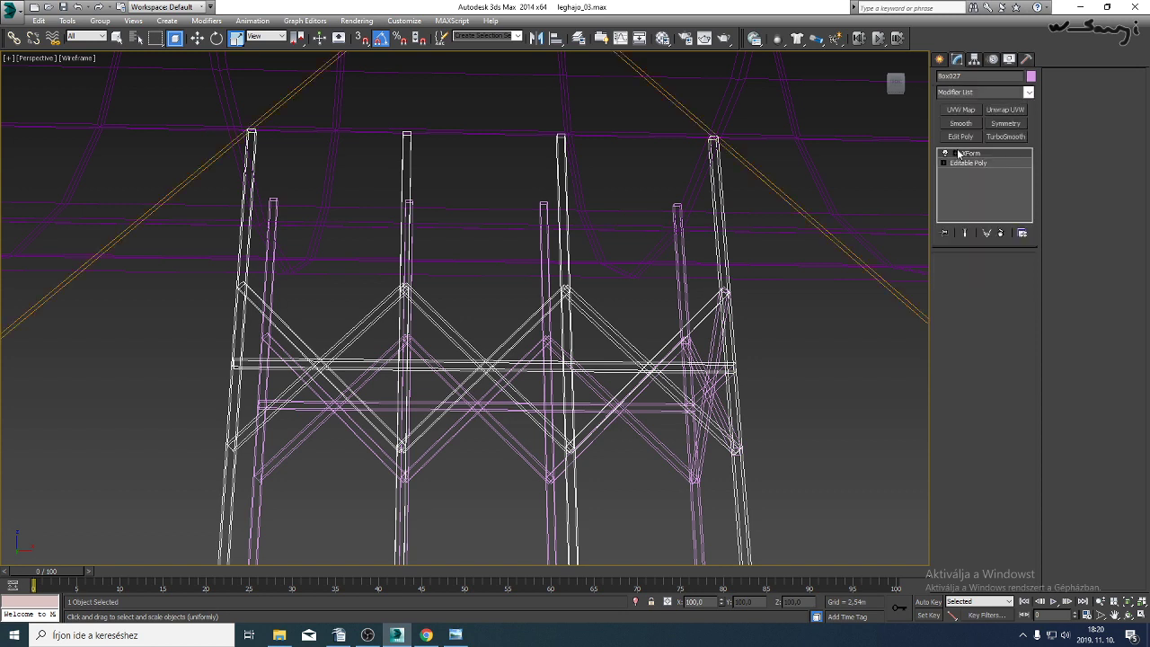
Convert the side frame to an Editable Poly and attach the opposite side frame and the end frame to it.
left_click(961, 136)
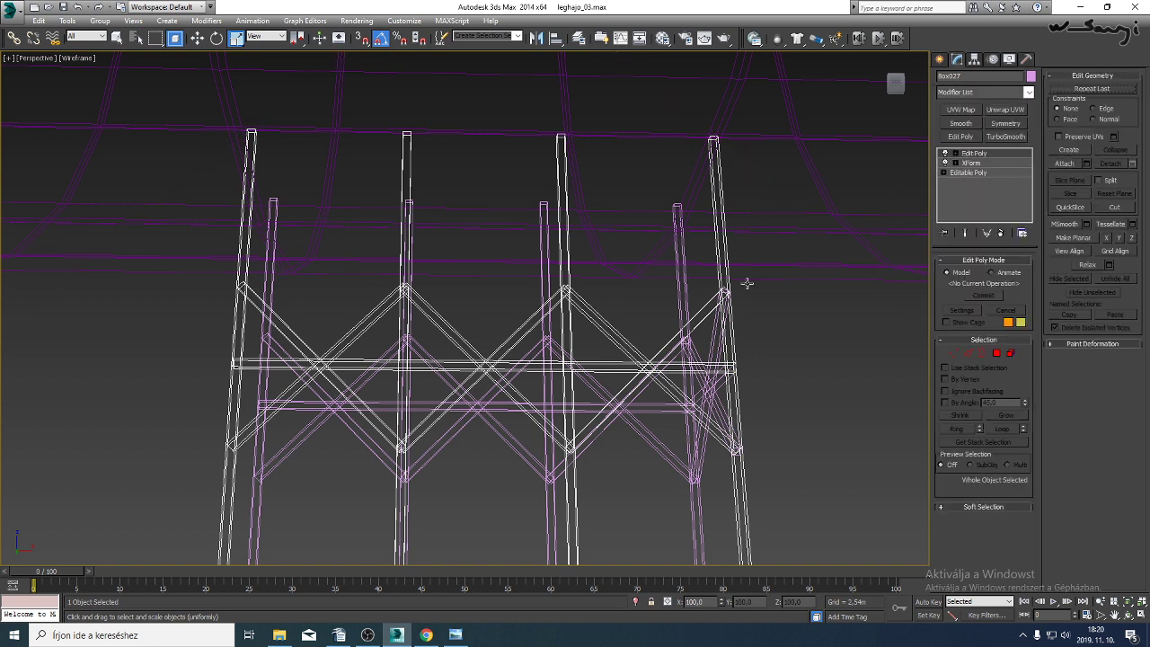
right_click(690, 296)
mouse_move(760, 410)
left_click(859, 418)
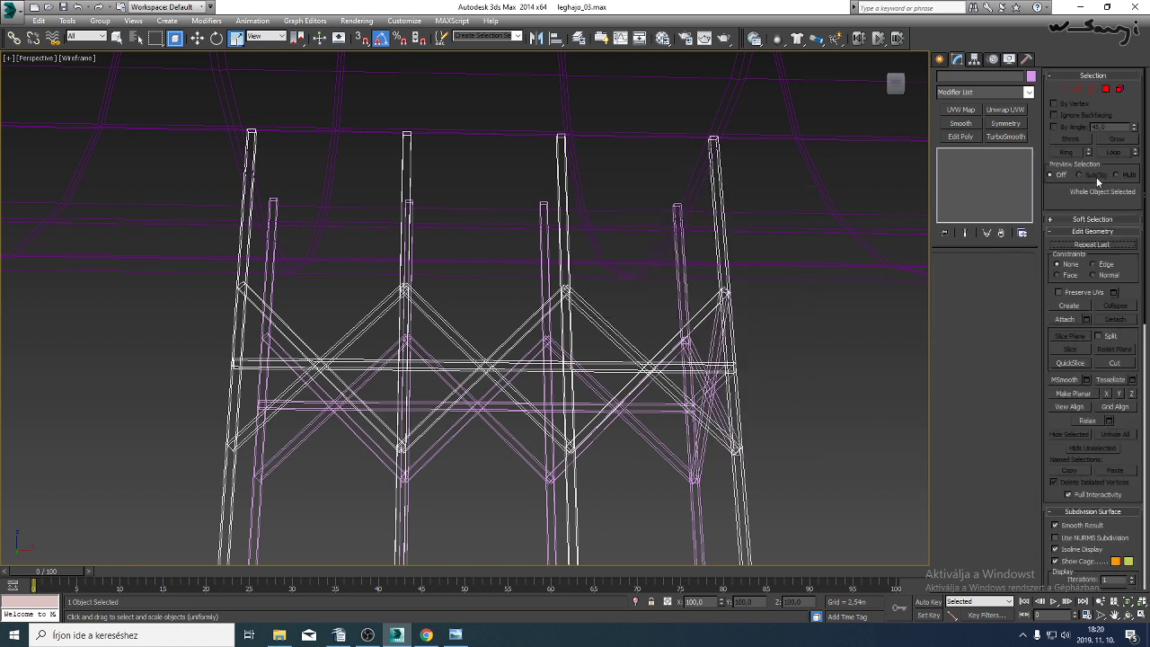
left_click(689, 386)
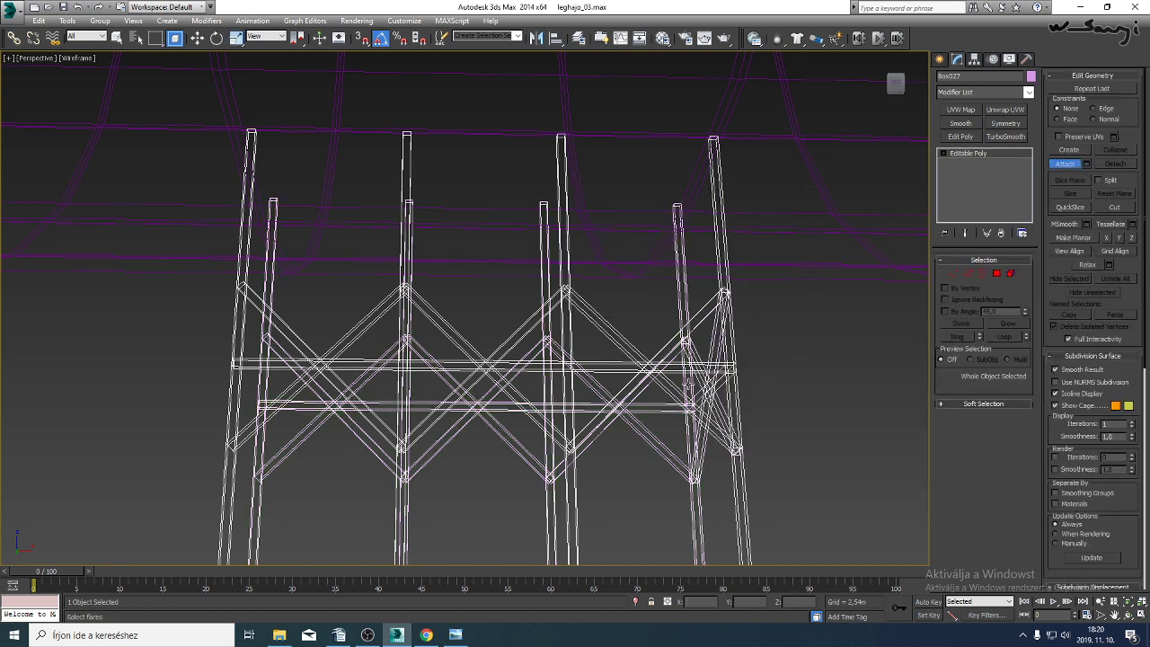
Clone the upper horizontal beams of both side frames and the end frame as elements, raised along Z to the post tops.
left_click(1011, 274)
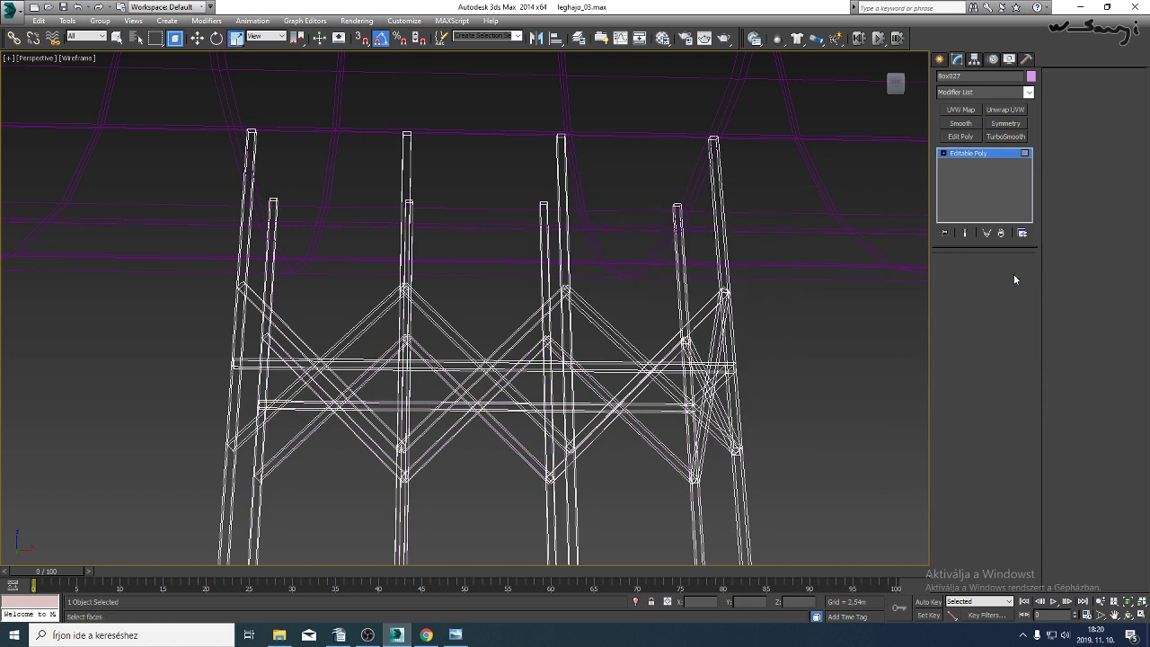
left_click(657, 408)
left_click(605, 372, "ctrl")
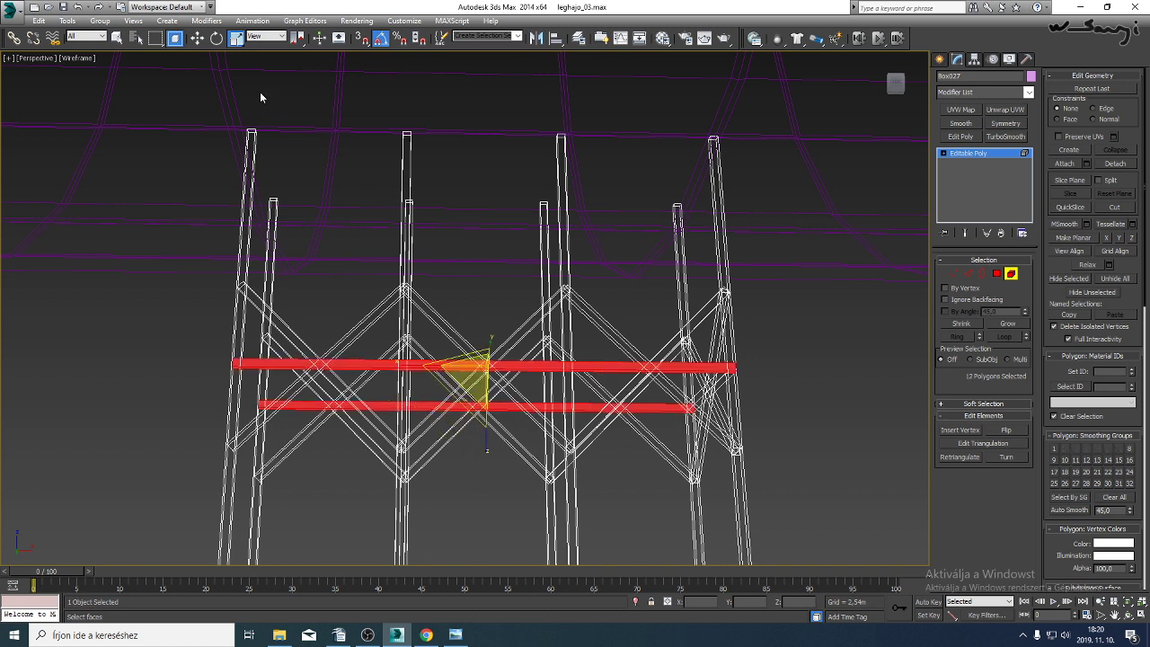
key("F3")
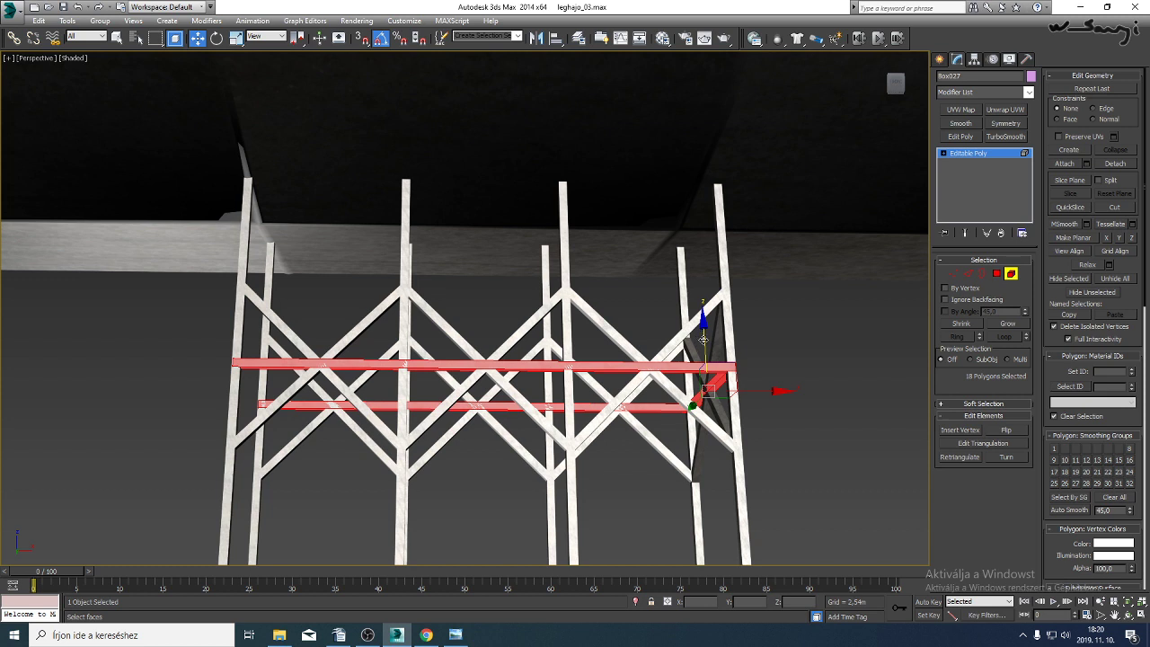
left_click_drag(704, 340, 696, 160)
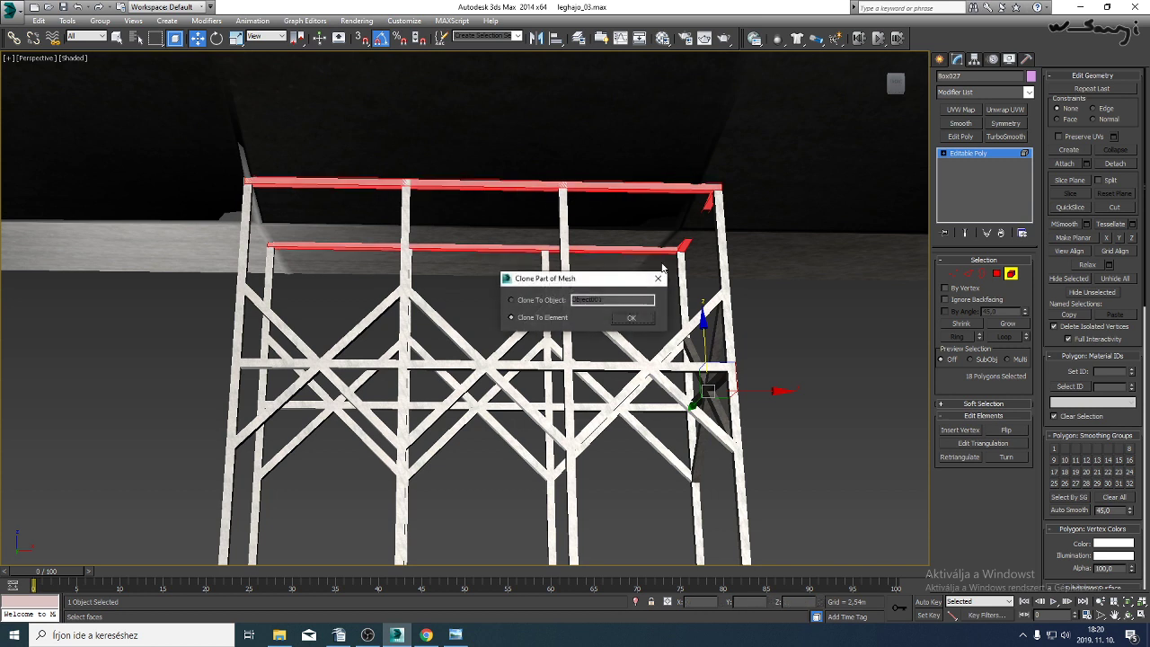
left_click(630, 320)
Lower the new top end beam slightly and clone it as an element to the opposite end, about 2.9 m along X.
left_click(683, 243)
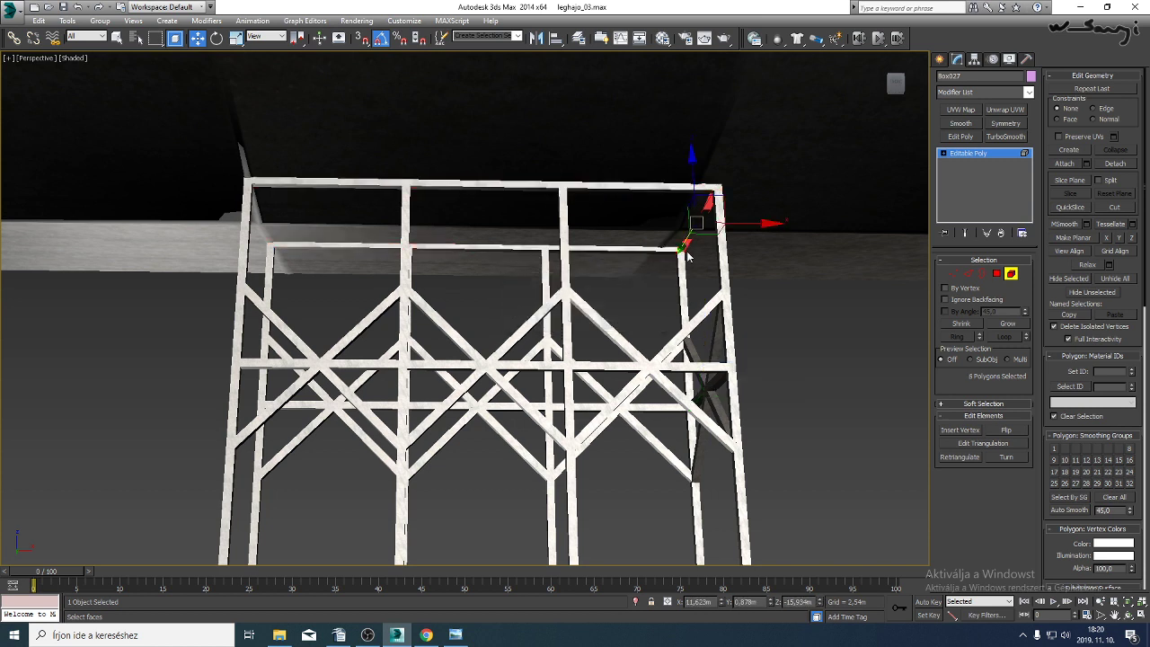
left_click_drag(692, 177, 694, 180)
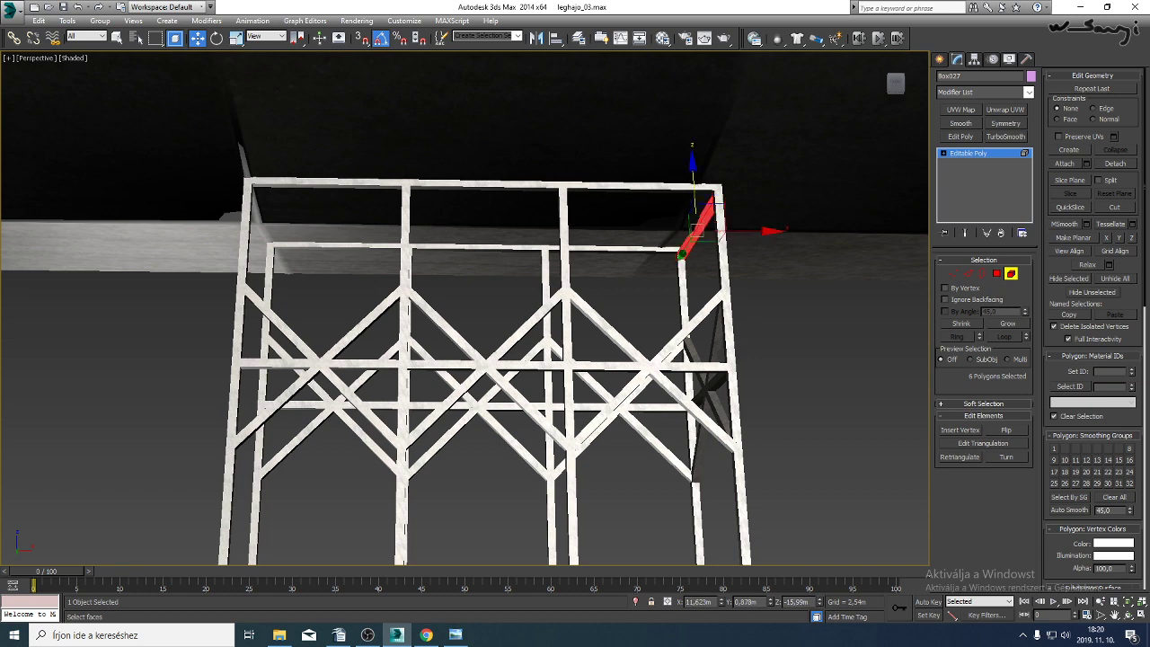
left_click(1129, 616)
mouse_move(404, 269)
left_mouse_down()
mouse_move(359, 272)
mouse_move(410, 267)
left_mouse_up()
left_click_drag(480, 281, 641, 274)
key("w")
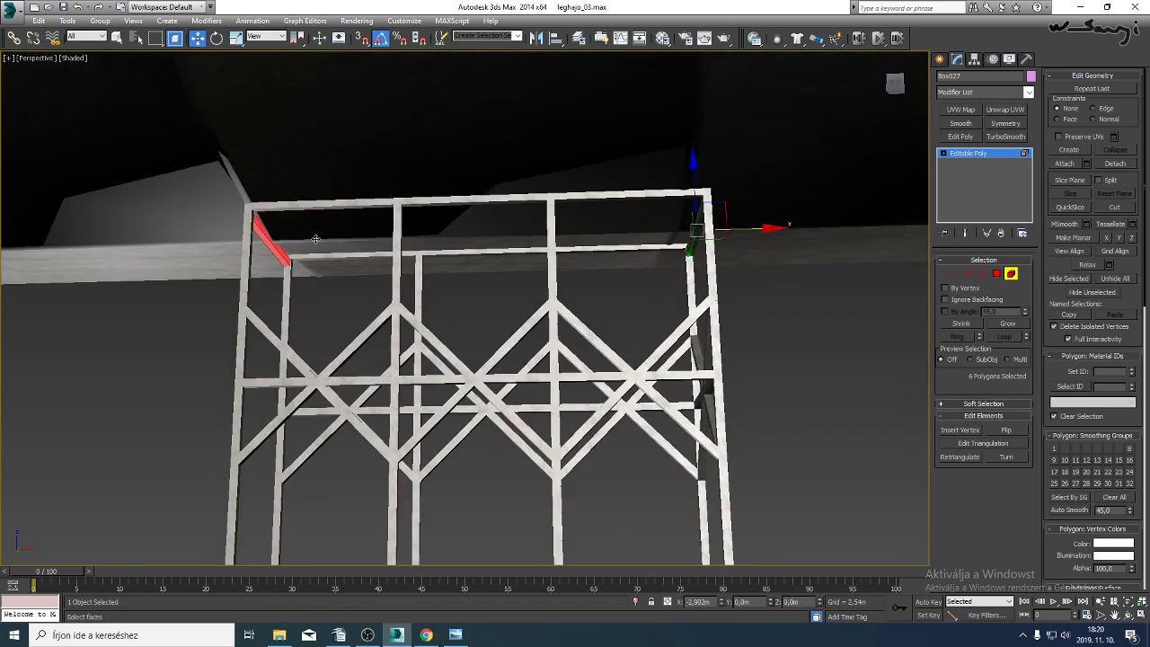
left_click_drag(316, 239, 317, 239, "shift")
left_click(625, 319)
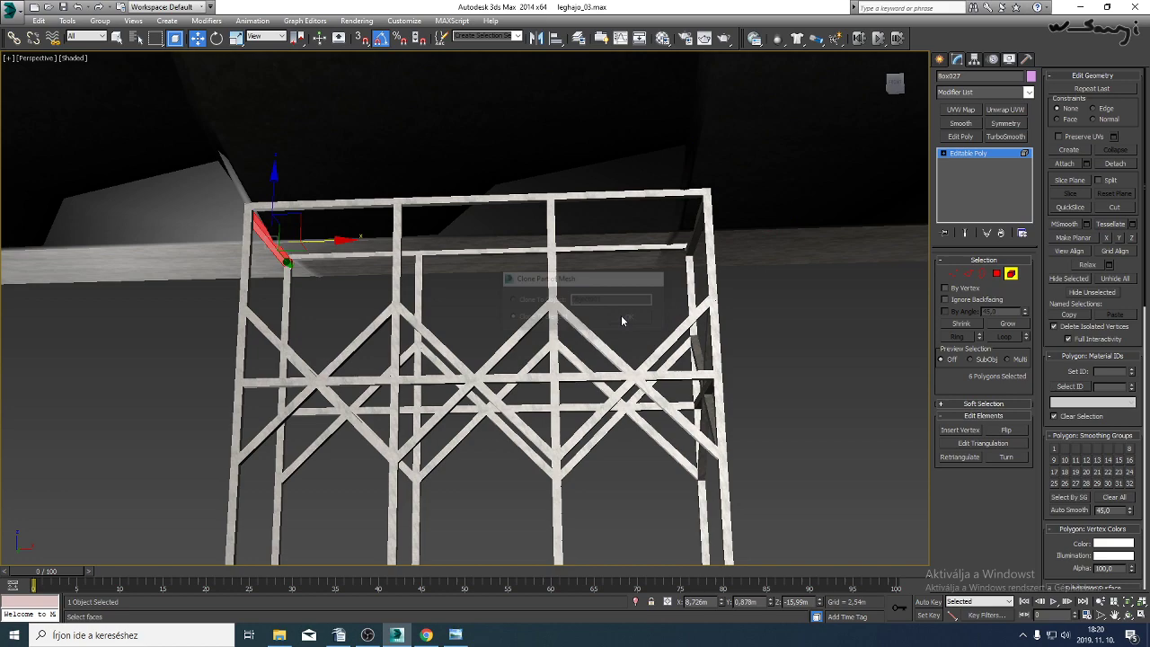
Select the side frame's end post, first-bay braces and horizontal rails, and clone them as elements outward along X.
left_click(1128, 616)
left_click_drag(457, 324, 489, 283)
key("w")
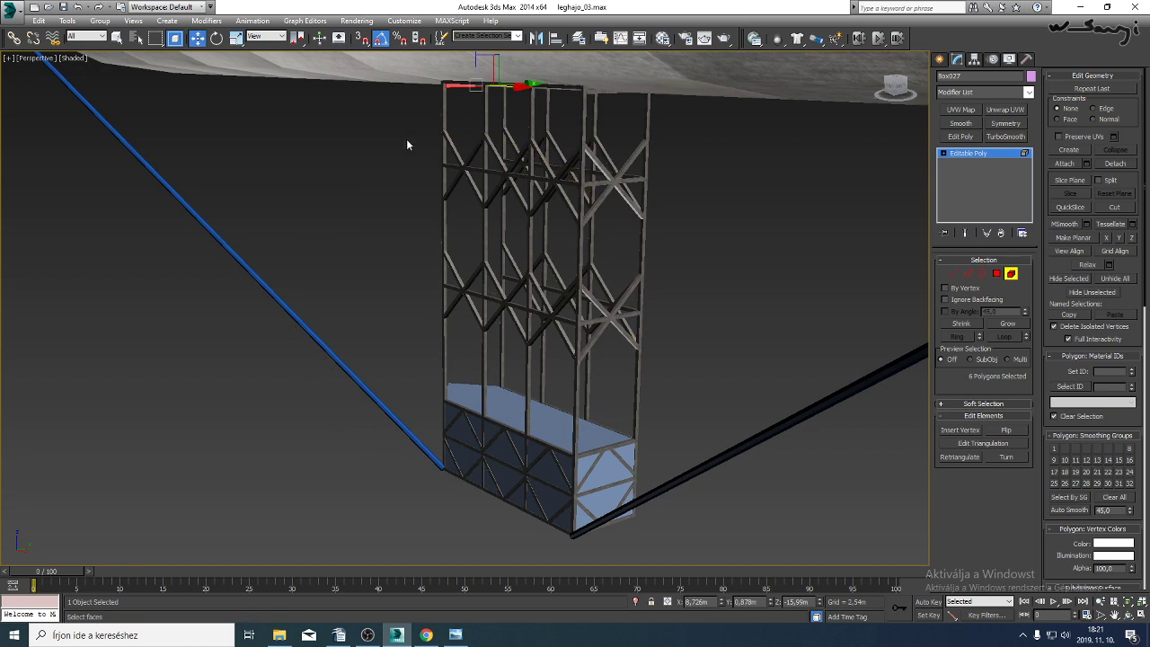
left_click_drag(470, 506, 471, 508)
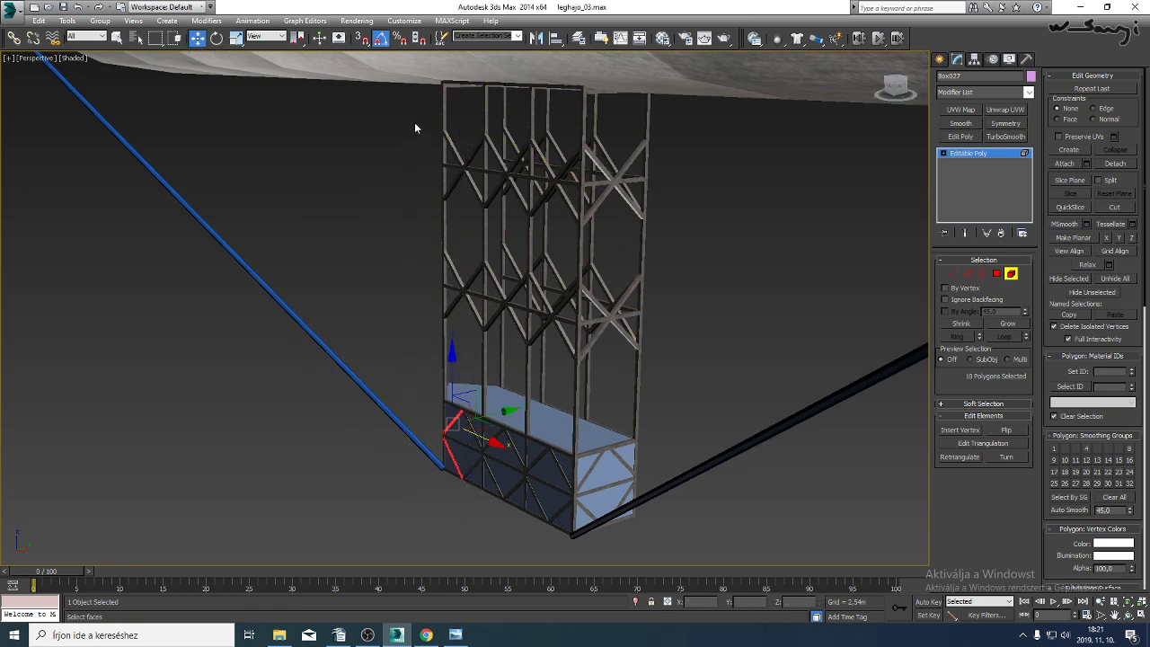
left_click_drag(476, 459, 474, 503)
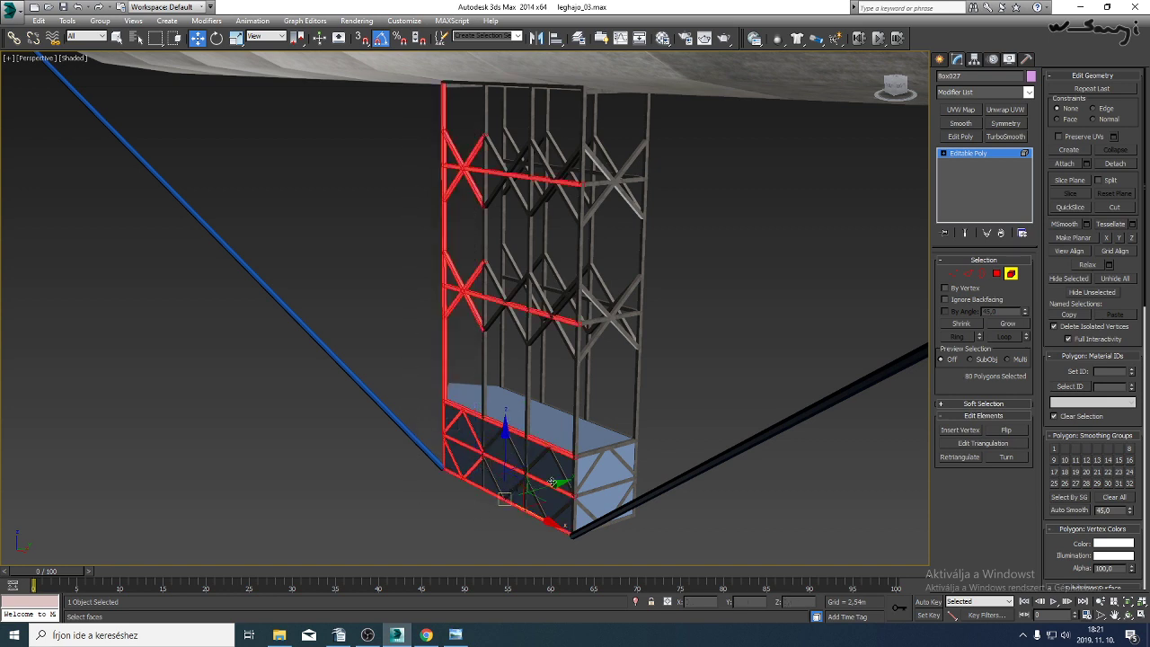
left_click(444, 226, "alt")
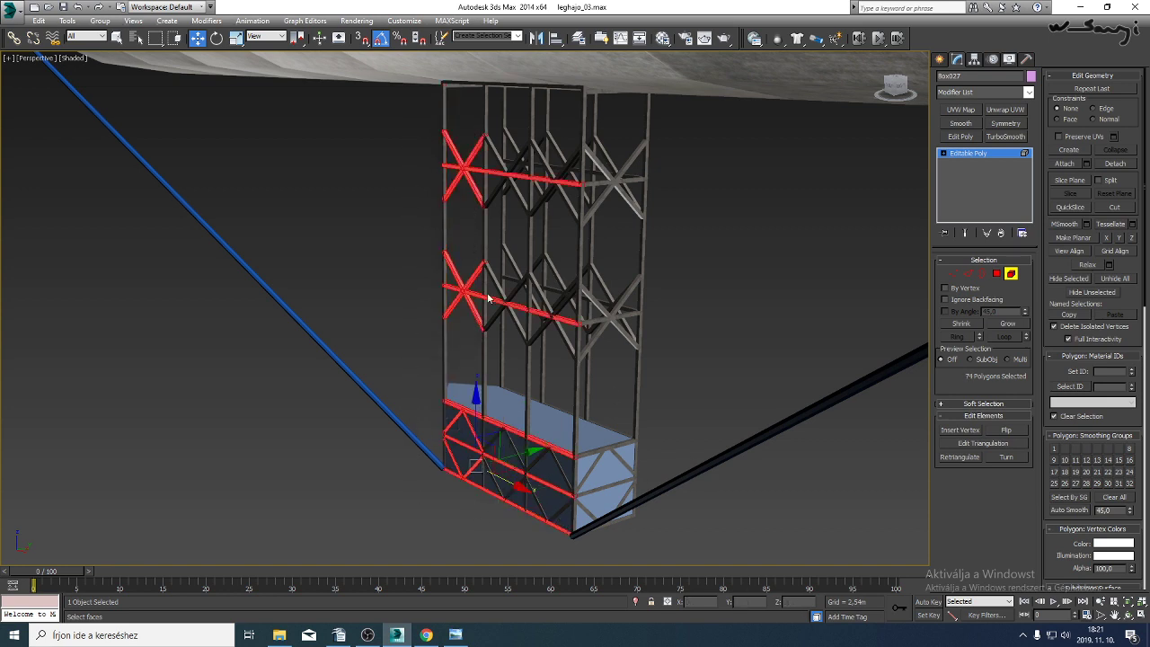
key("ctrl+z")
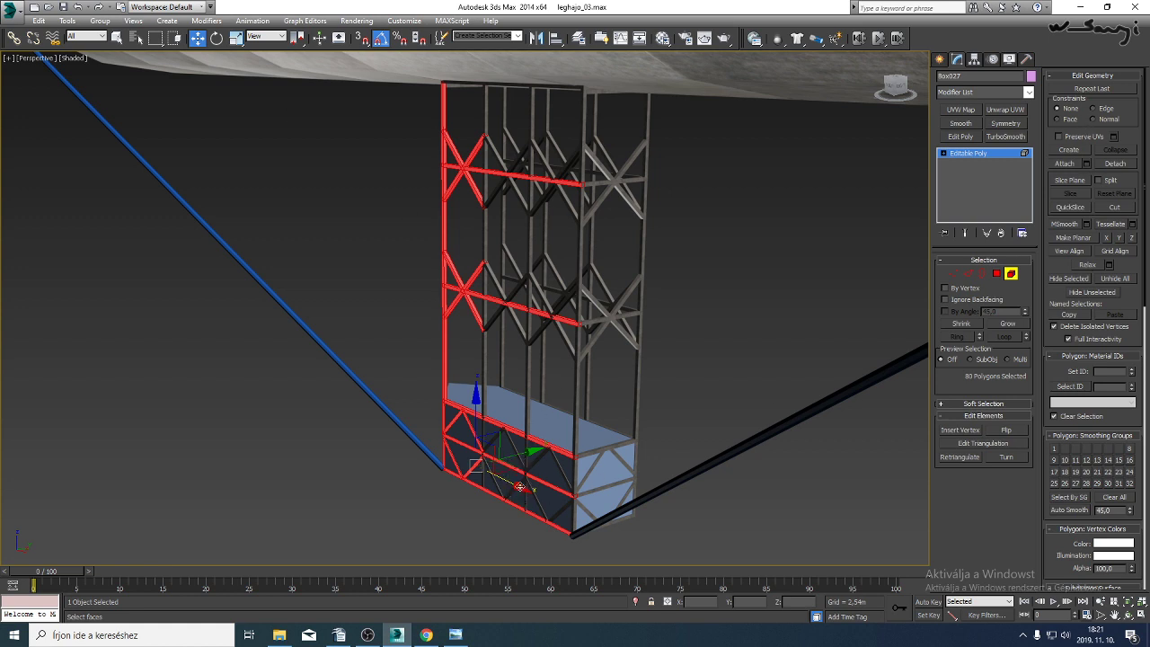
left_click_drag(519, 486, 480, 486, "shift")
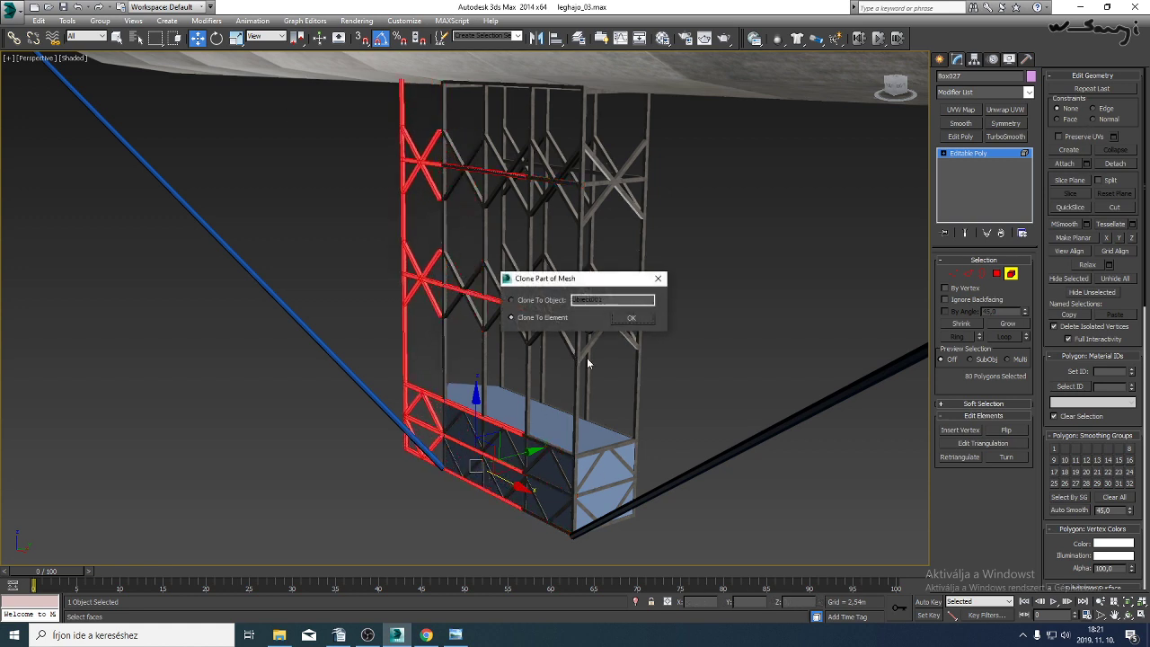
left_click(629, 320)
Try to rotate the cloned lattice bay about Z with a different transform centre and move it toward the angled nose panel.
left_click(1130, 617)
left_click_drag(486, 359, 516, 395)
left_click(216, 37)
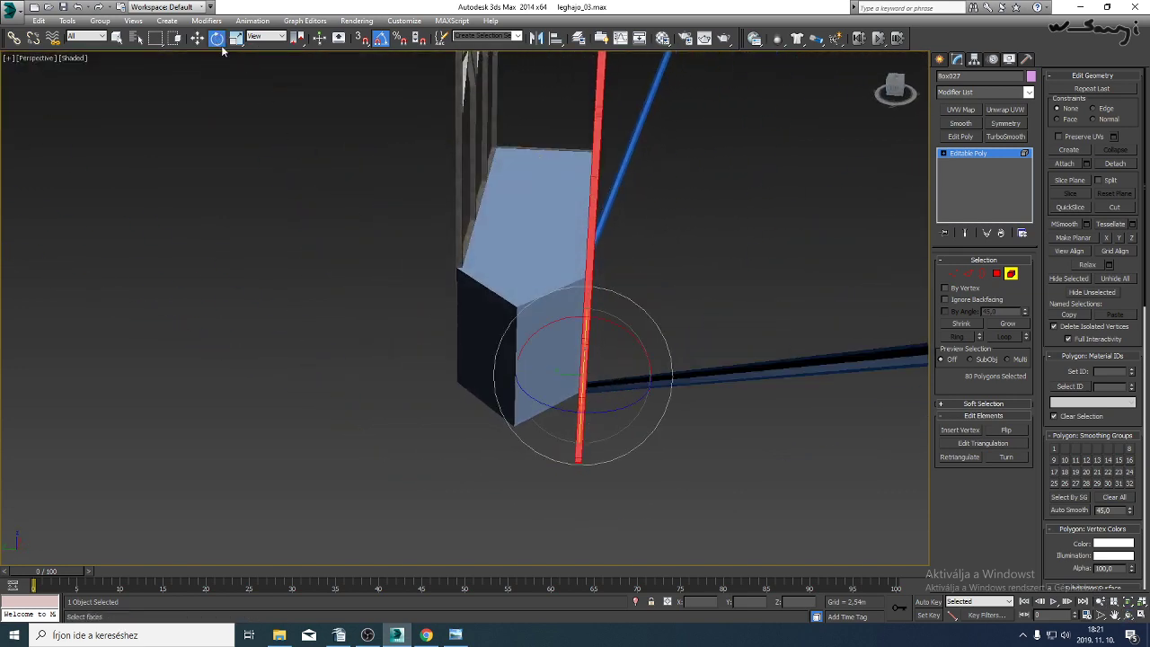
left_click_drag(609, 344, 570, 342)
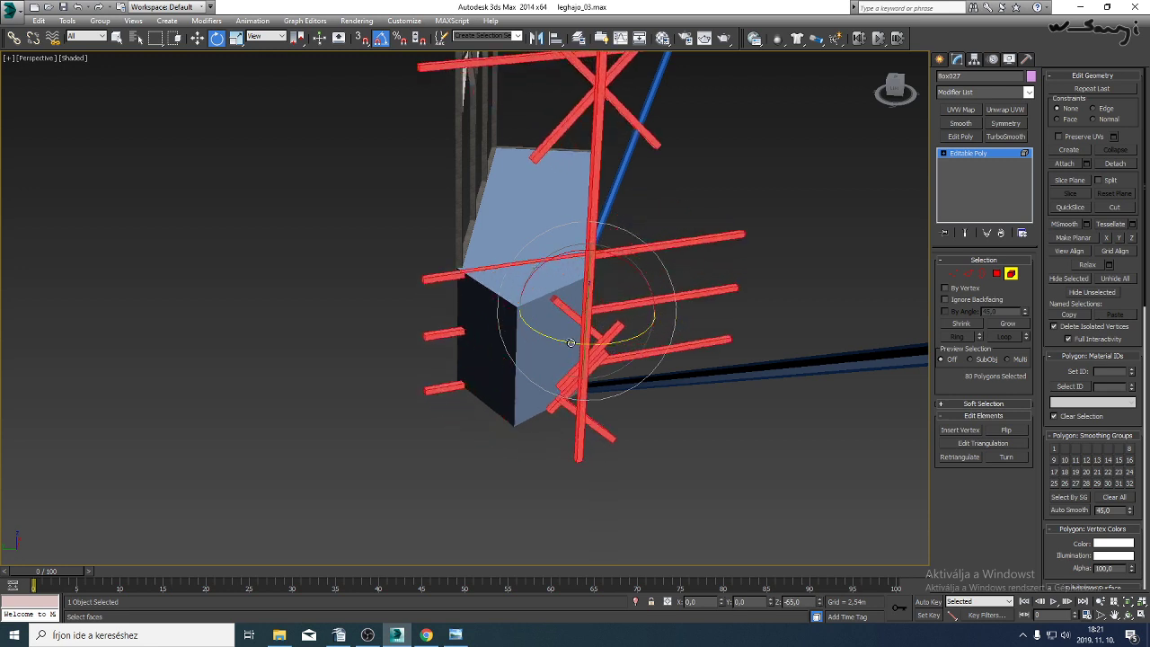
right_click(569, 342)
left_click_drag(306, 40, 301, 78)
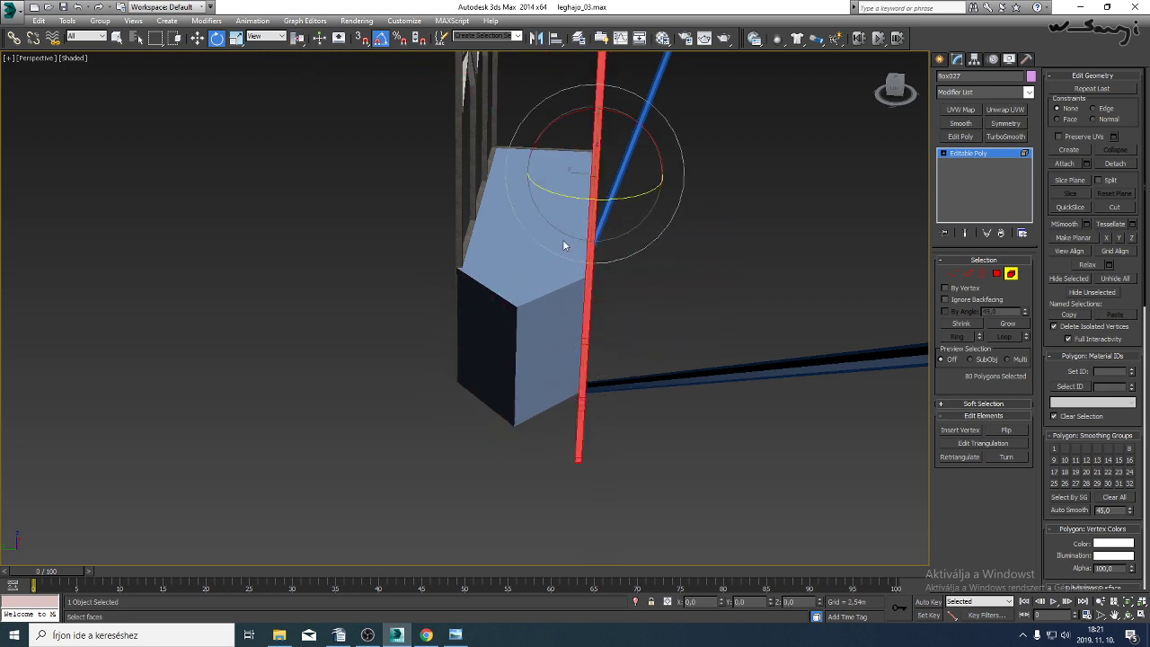
left_click_drag(634, 194, 609, 201)
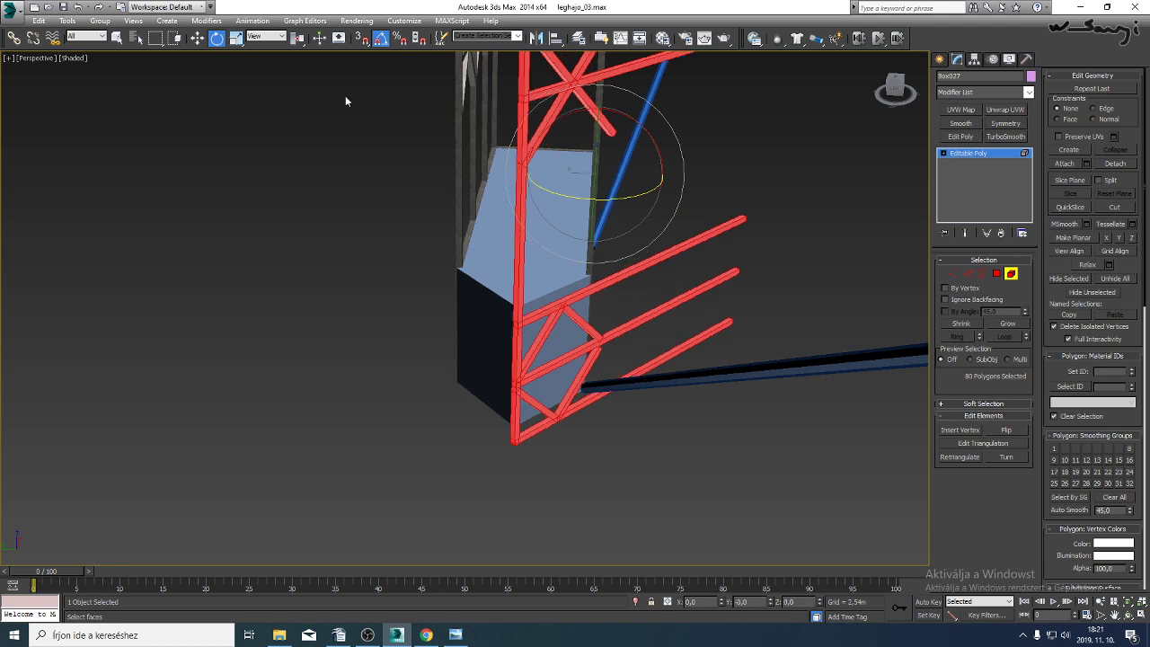
key("w")
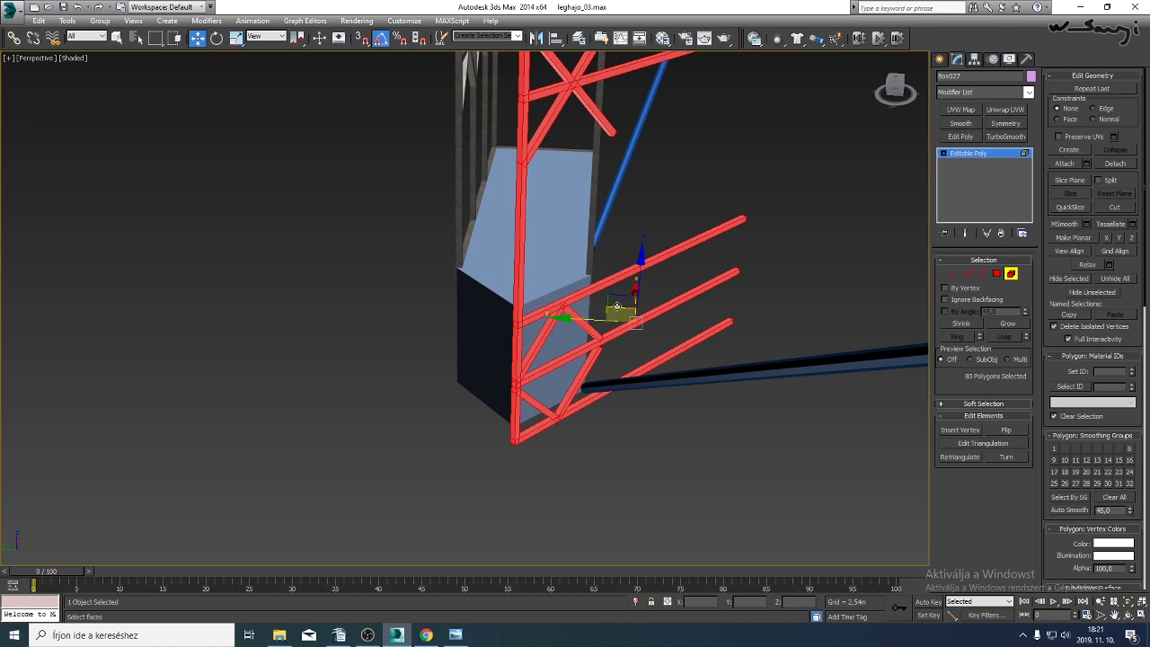
left_click_drag(617, 308, 612, 279)
Undo the last rotation and move of the cloned lattice bay.
left_click(1114, 615)
left_click_drag(449, 306, 547, 300)
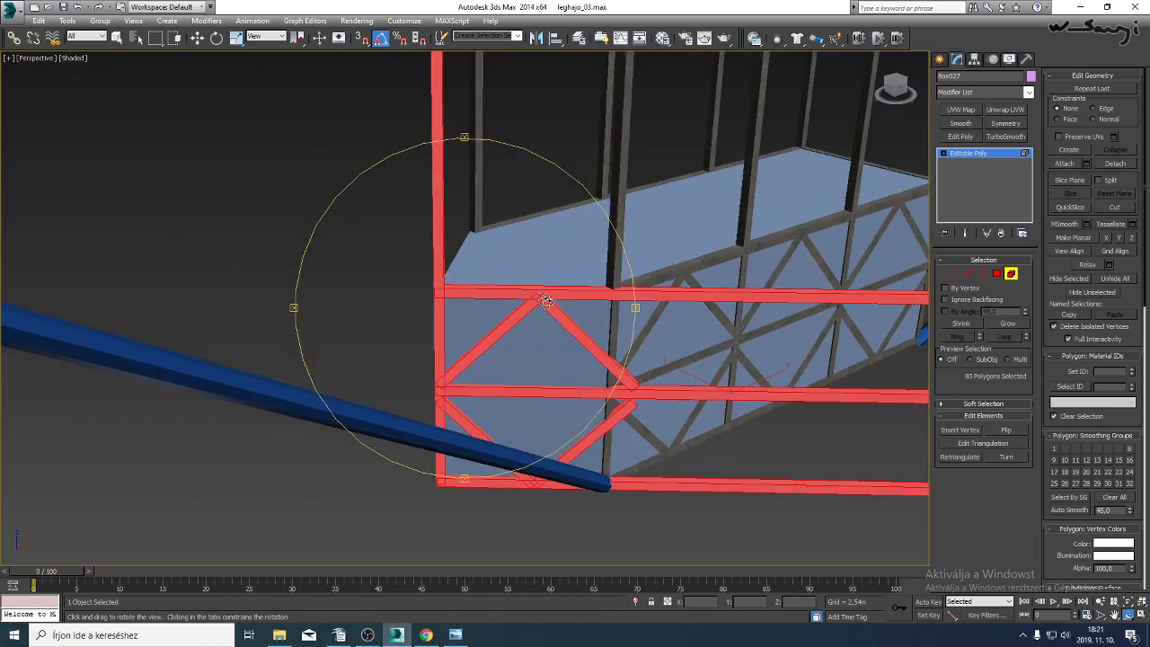
left_click(266, 36)
left_click(235, 38)
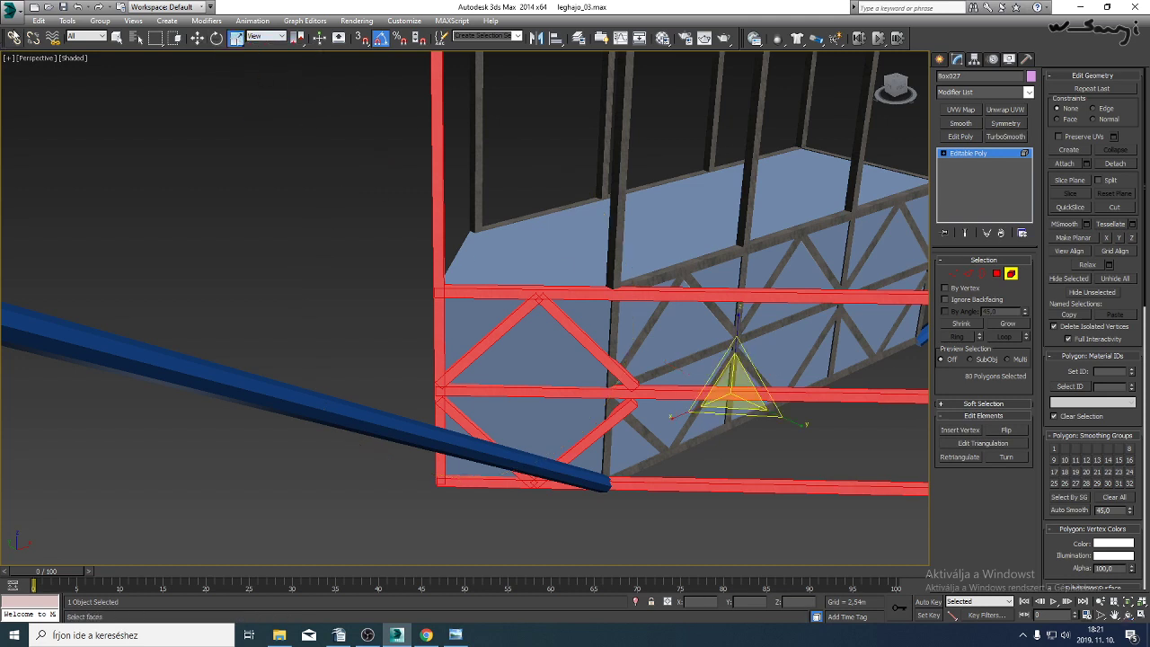
left_click(78, 7)
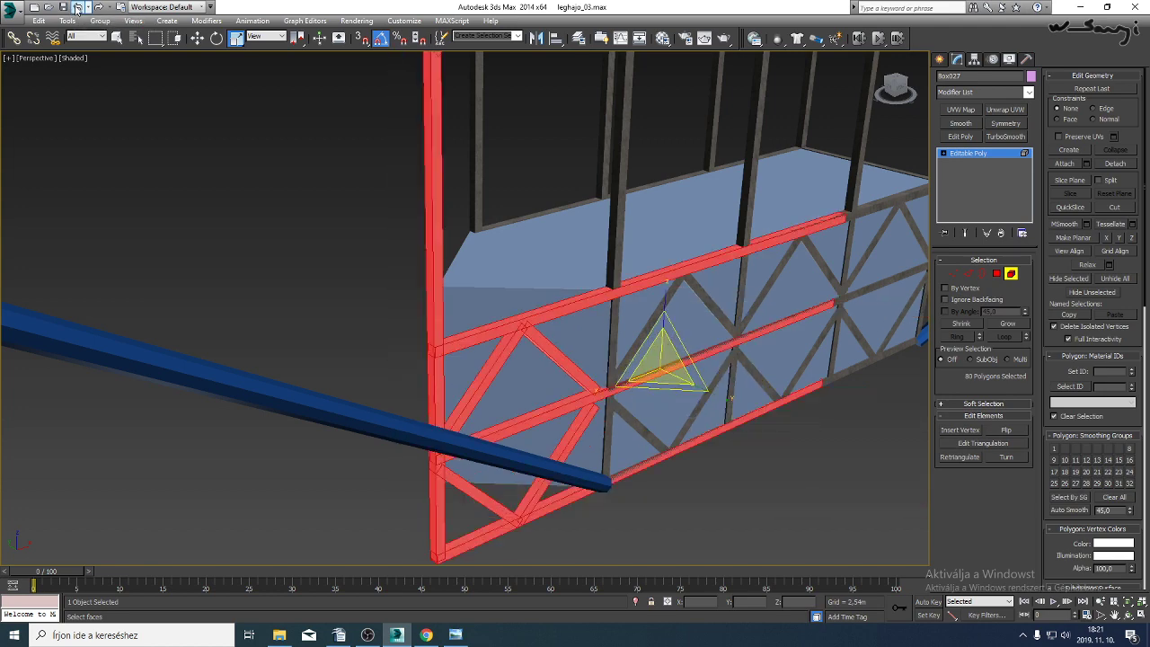
Change the transform centre and scale the cloned lattice bay down slightly along X.
middle_click_drag(288, 135, 326, 290, "alt")
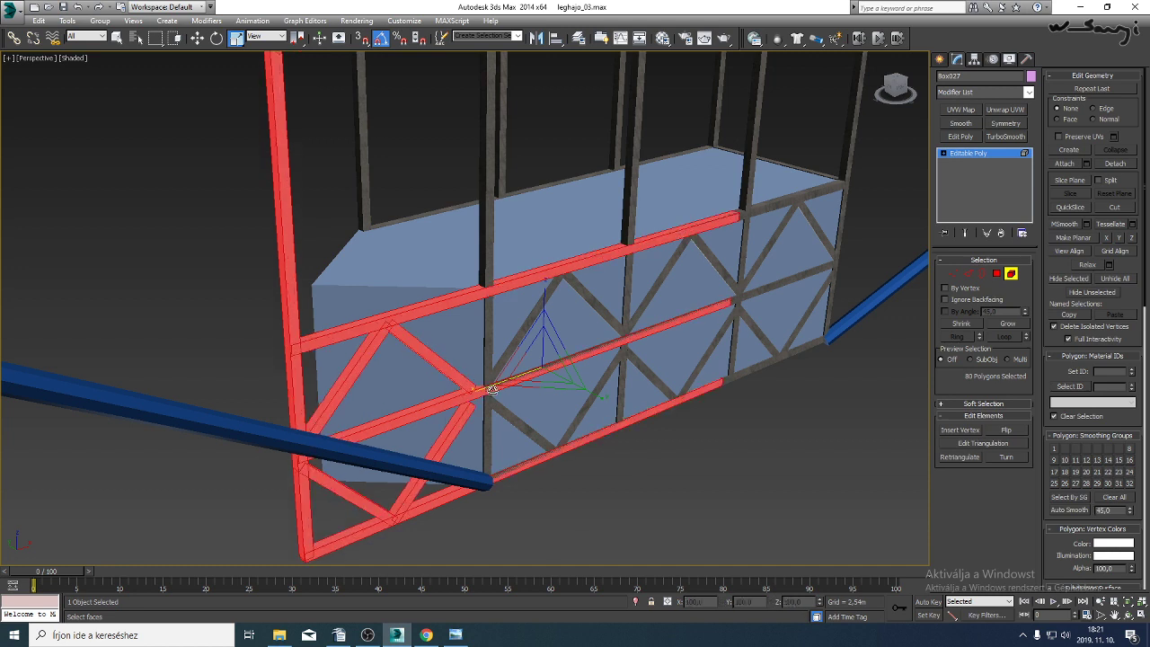
left_click_drag(297, 38, 298, 81)
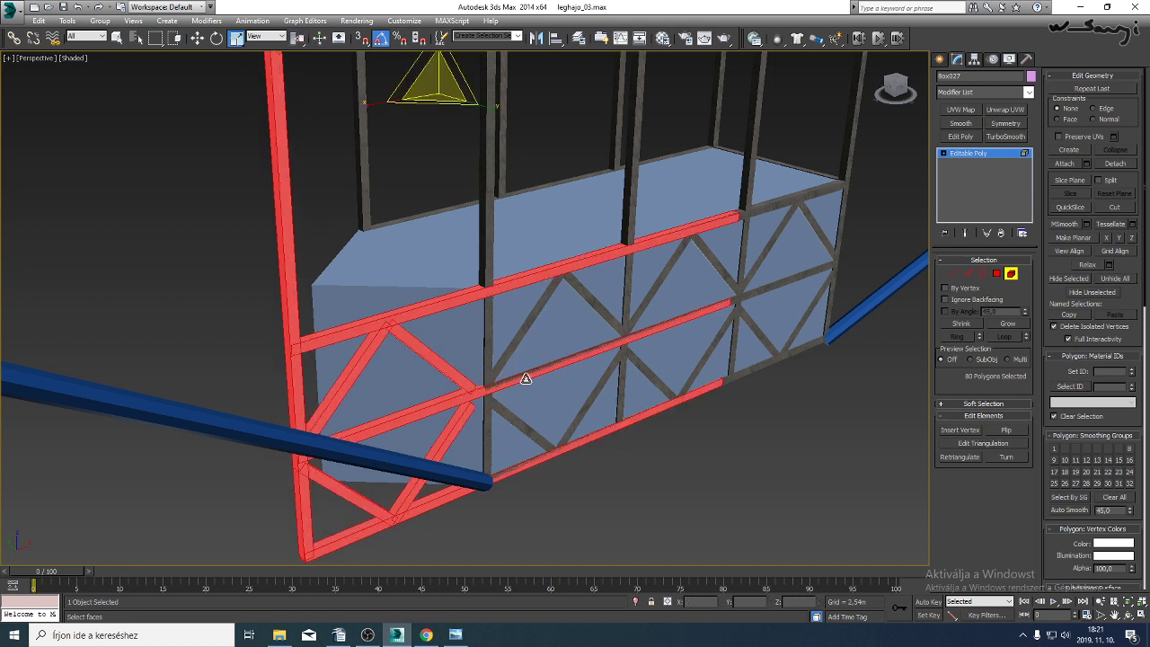
left_click_drag(372, 105, 379, 105)
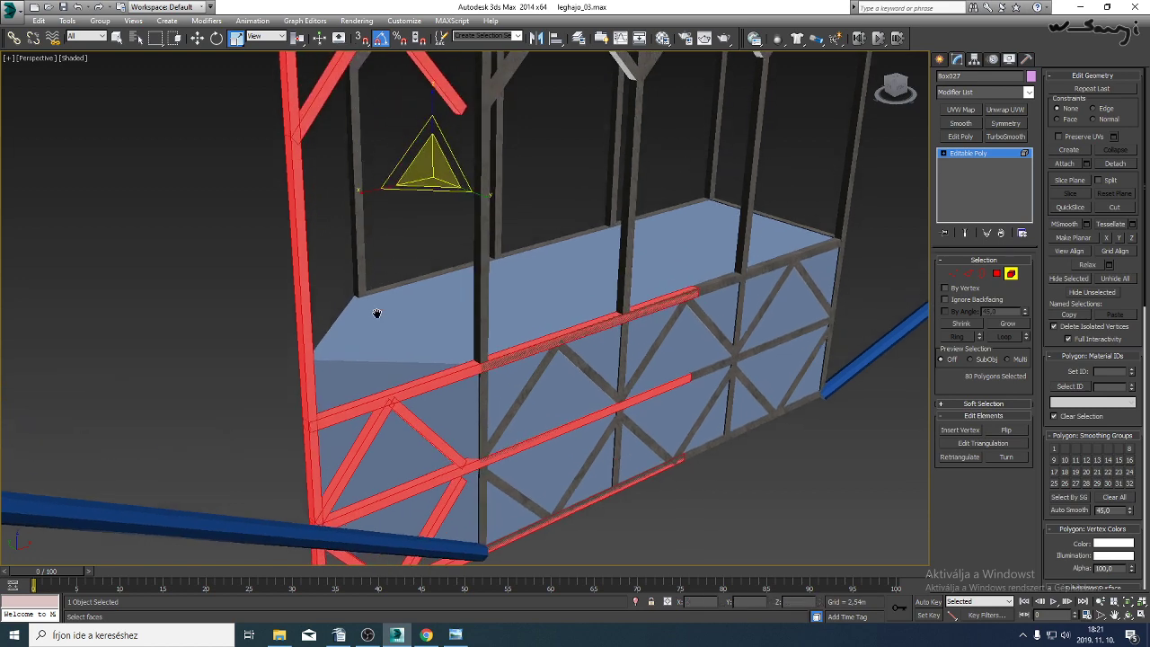
Rotate the cloned bay about Z to follow the angled nose panel and move it in the XY plane onto that panel.
key("e")
left_click_drag(423, 203, 395, 203)
key("w")
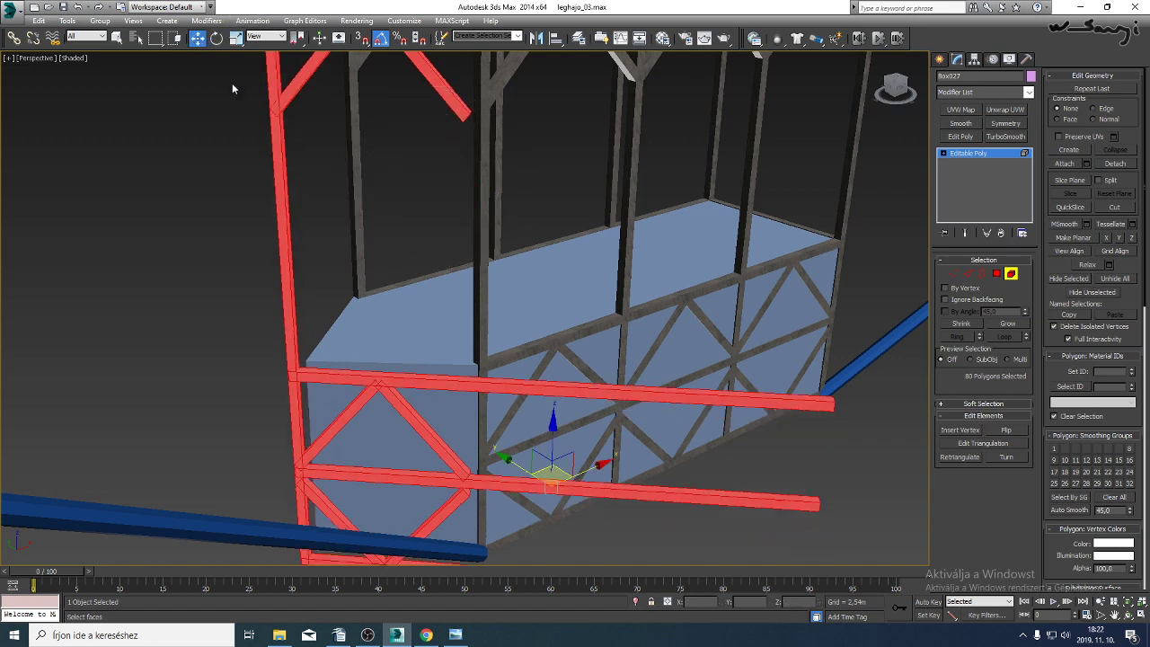
middle_click_drag(444, 262, 444, 275)
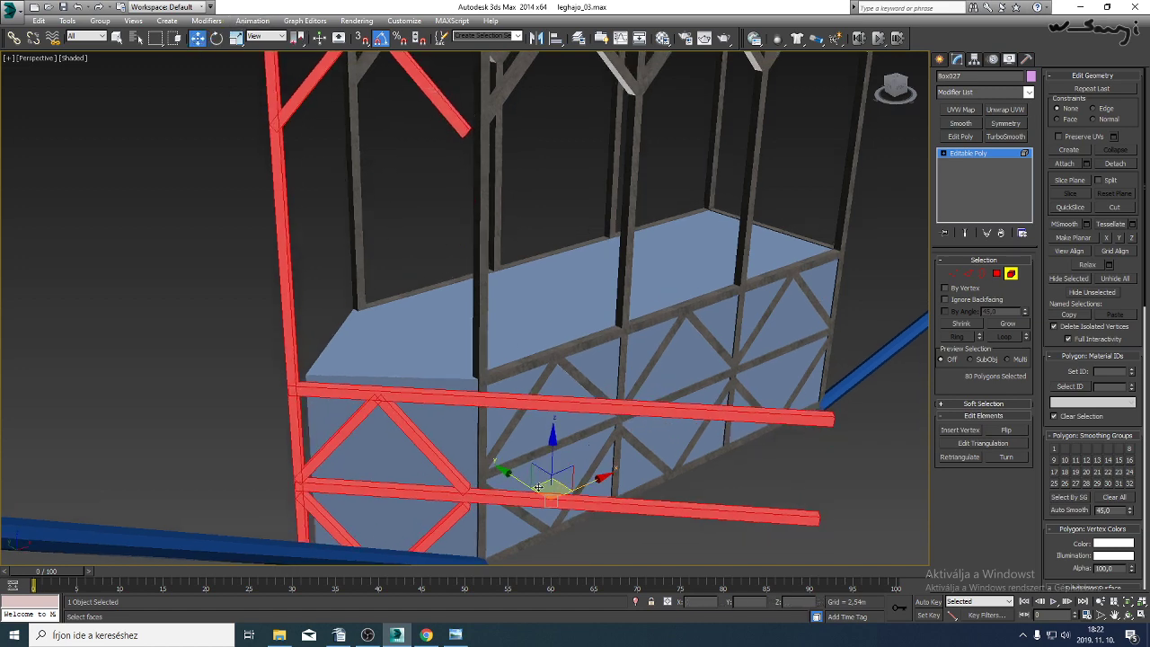
mouse_move(559, 487)
left_mouse_down()
mouse_move(550, 464)
mouse_move(549, 477)
mouse_move(560, 469)
left_mouse_up()
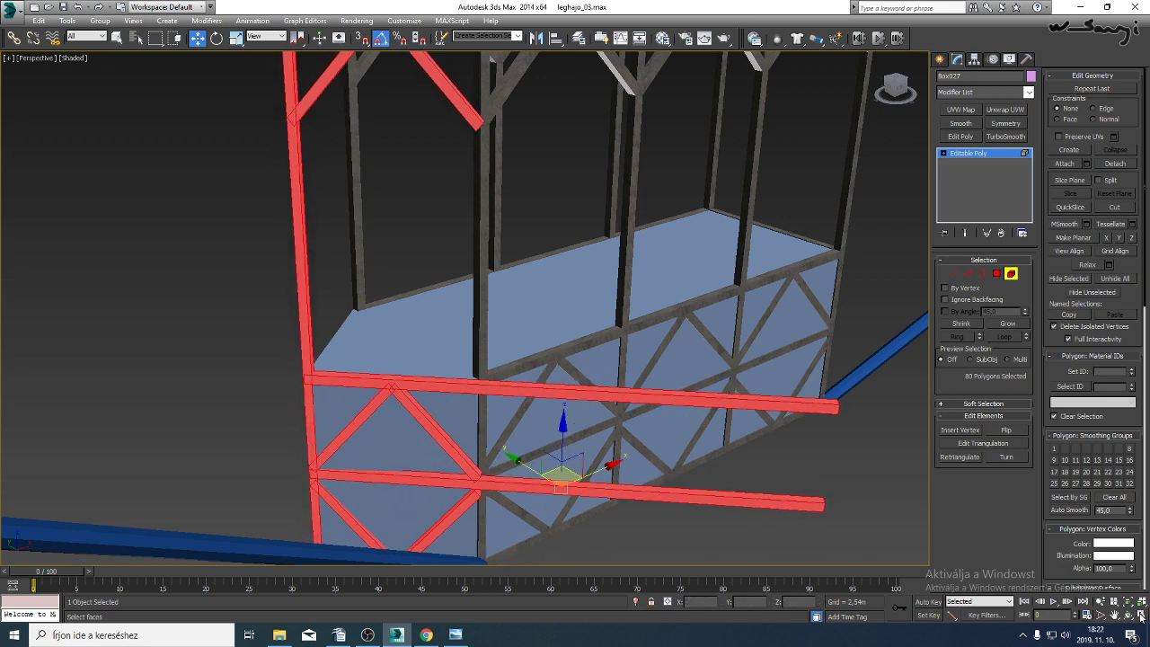
Refine the cloned bay's Z rotation and XY position so it lies flush along the nose panel between tip and corner post.
left_click(1141, 616)
left_click_drag(467, 336, 361, 322)
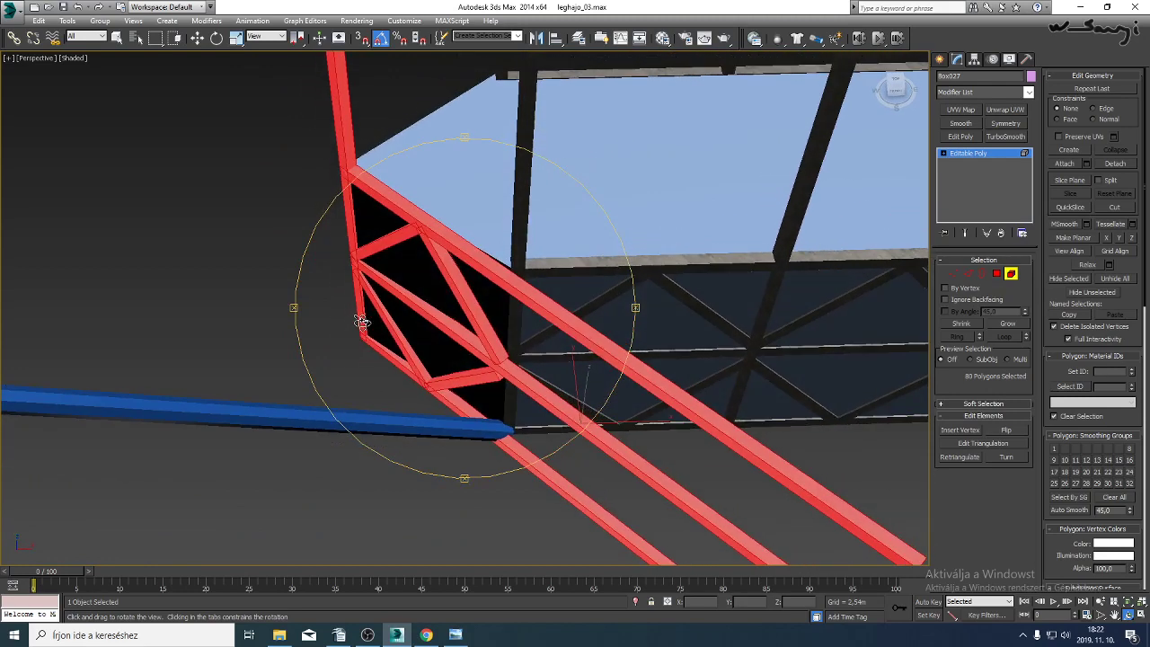
left_click(216, 39)
left_click_drag(450, 79, 453, 79)
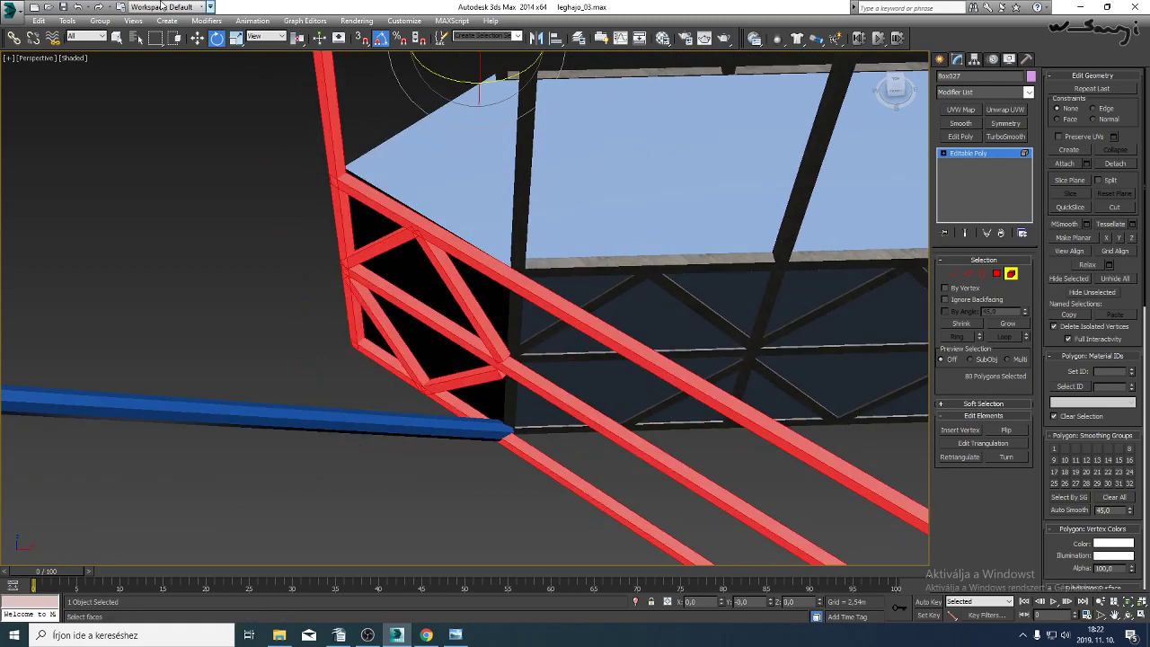
left_click(194, 38)
middle_click_drag(414, 161, 398, 186)
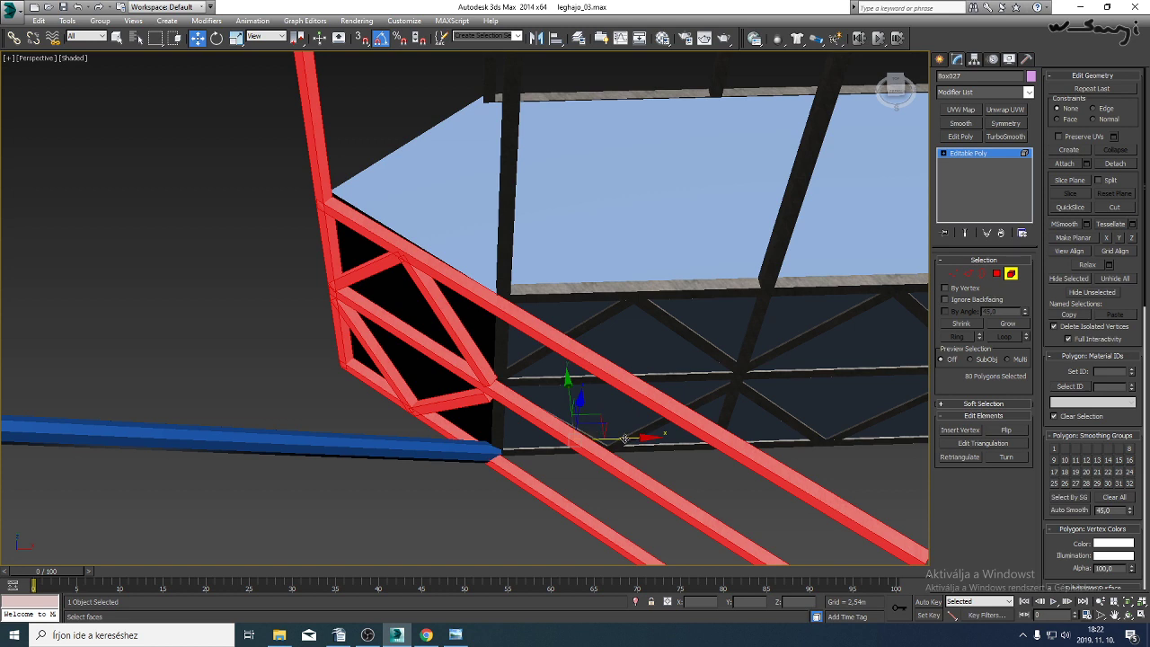
left_click_drag(589, 416, 527, 303)
left_click(1127, 614)
right_click(526, 303)
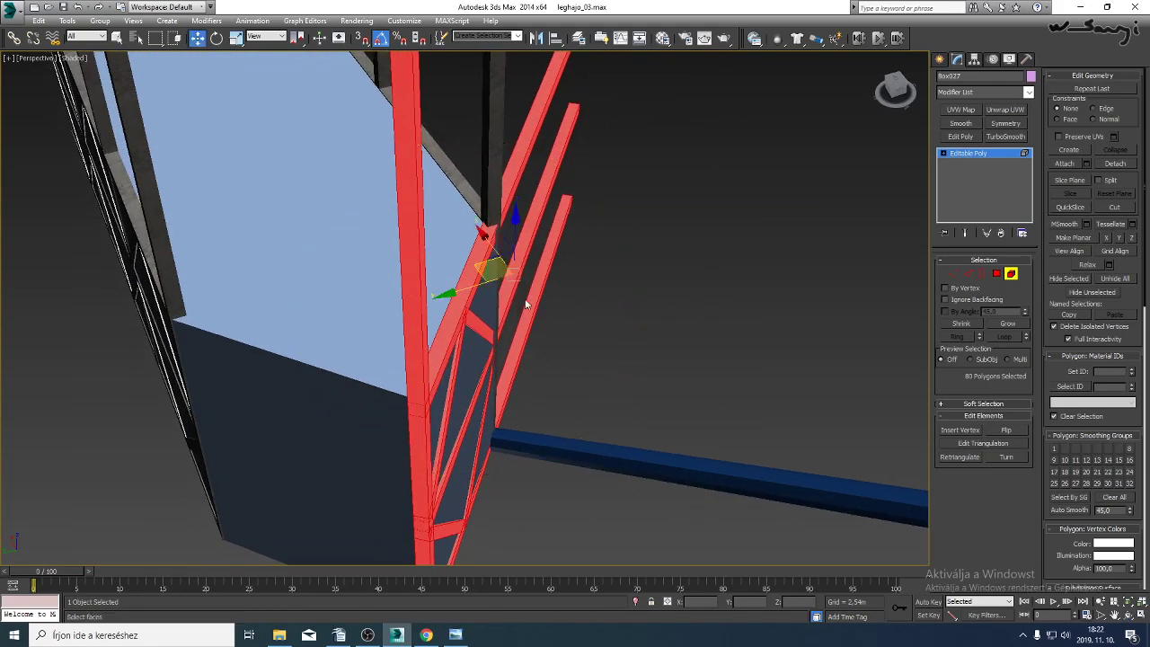
key("ctrl+z")
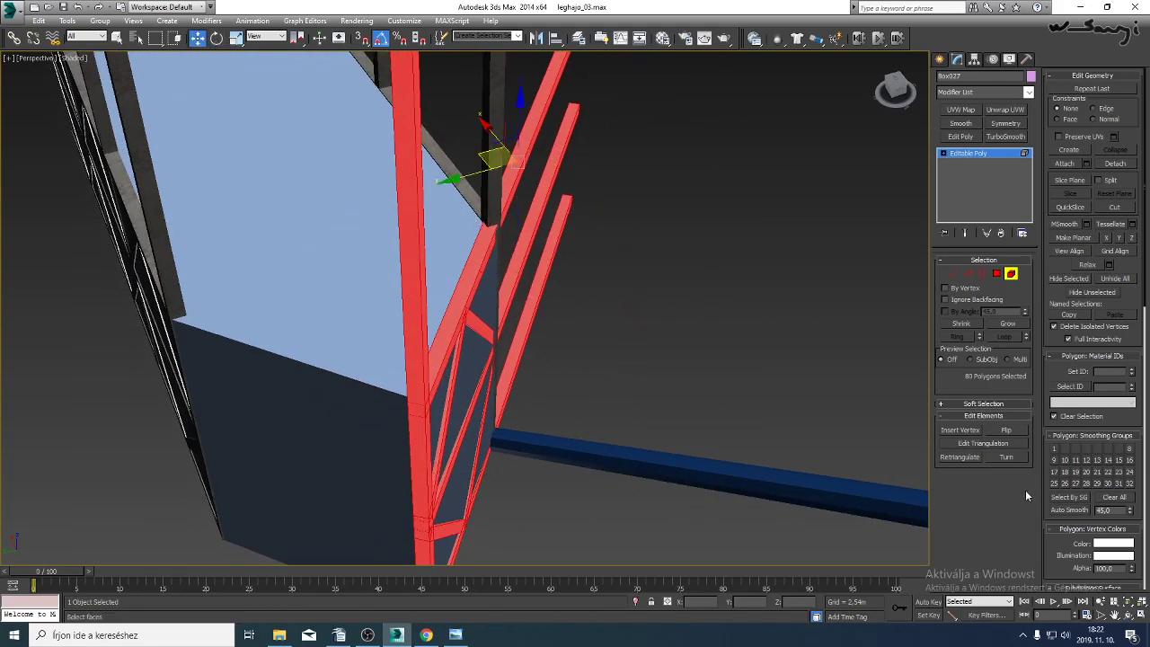
In the top view, move the nose lattice bay's overhanging end vertices in XY back to the corner post, shortening its horizontal bars.
key("t")
key("F3")
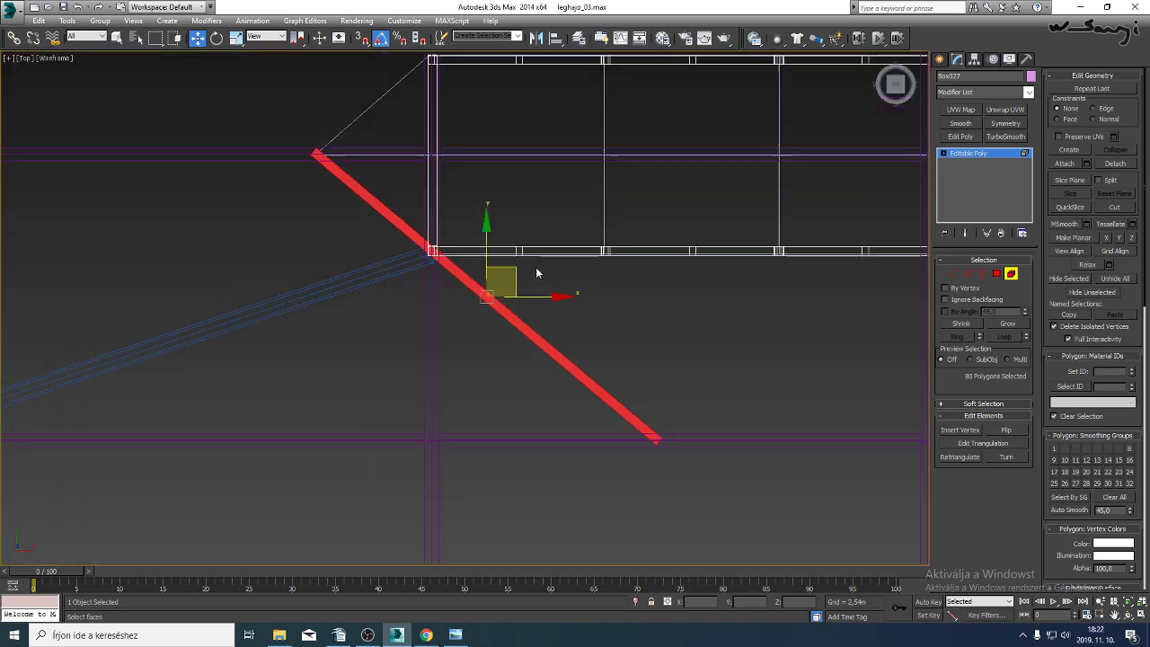
left_click(942, 153)
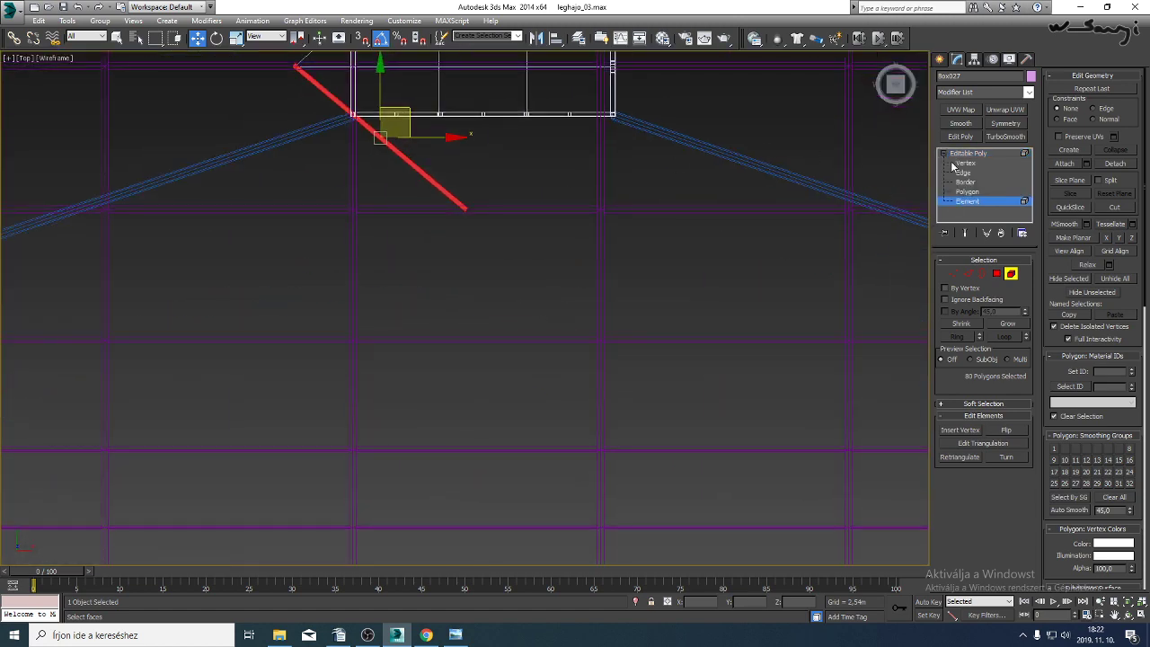
left_click(967, 163)
scroll(549, 250, "up", 3)
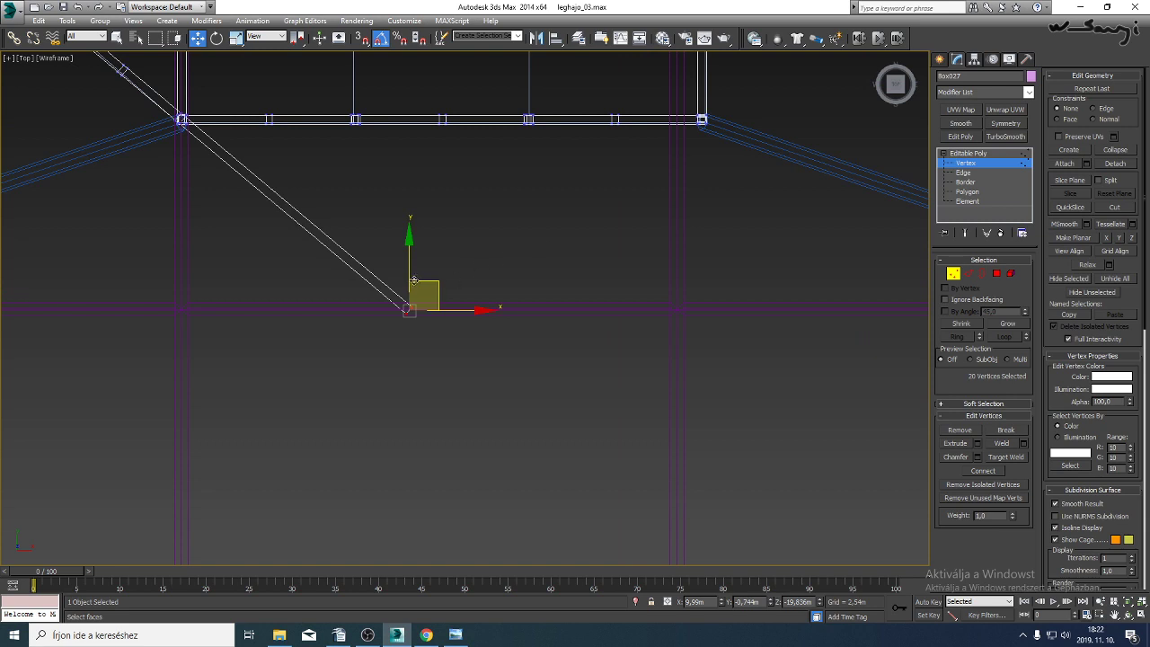
left_click_drag(433, 284, 206, 93)
middle_click_drag(206, 93, 472, 319)
scroll(329, 197, "up", 3)
scroll(377, 235, "up", 2)
scroll(461, 345, "up", 3)
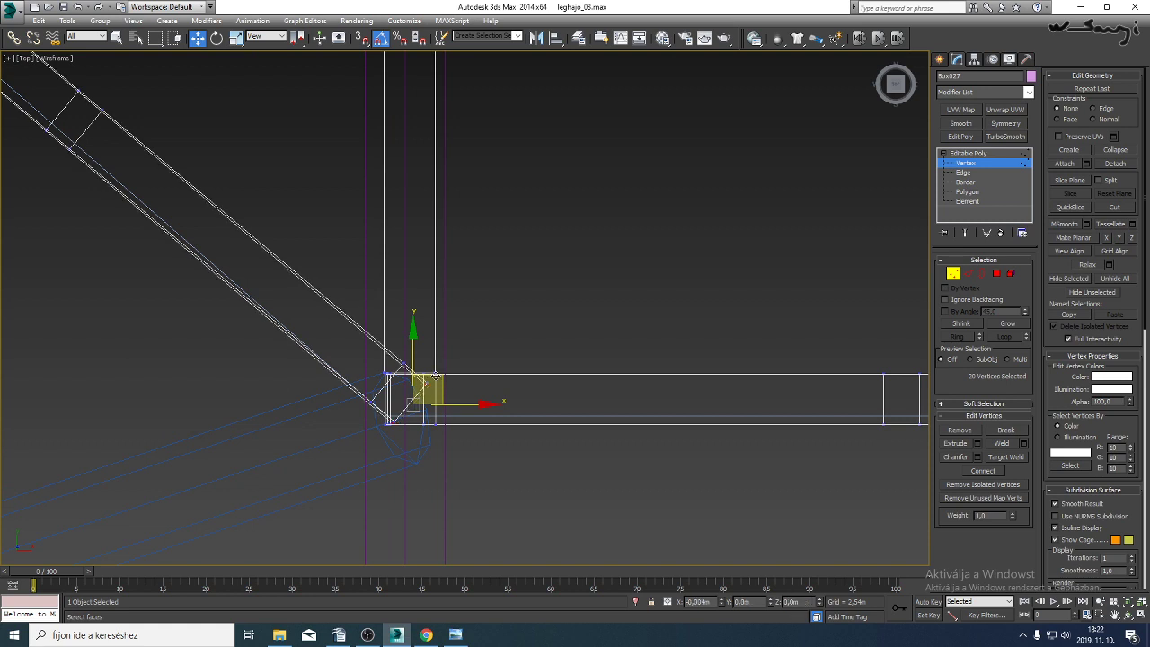
scroll(341, 282, "down", 3)
middle_click_drag(342, 282, 460, 381)
scroll(460, 381, "down", 2)
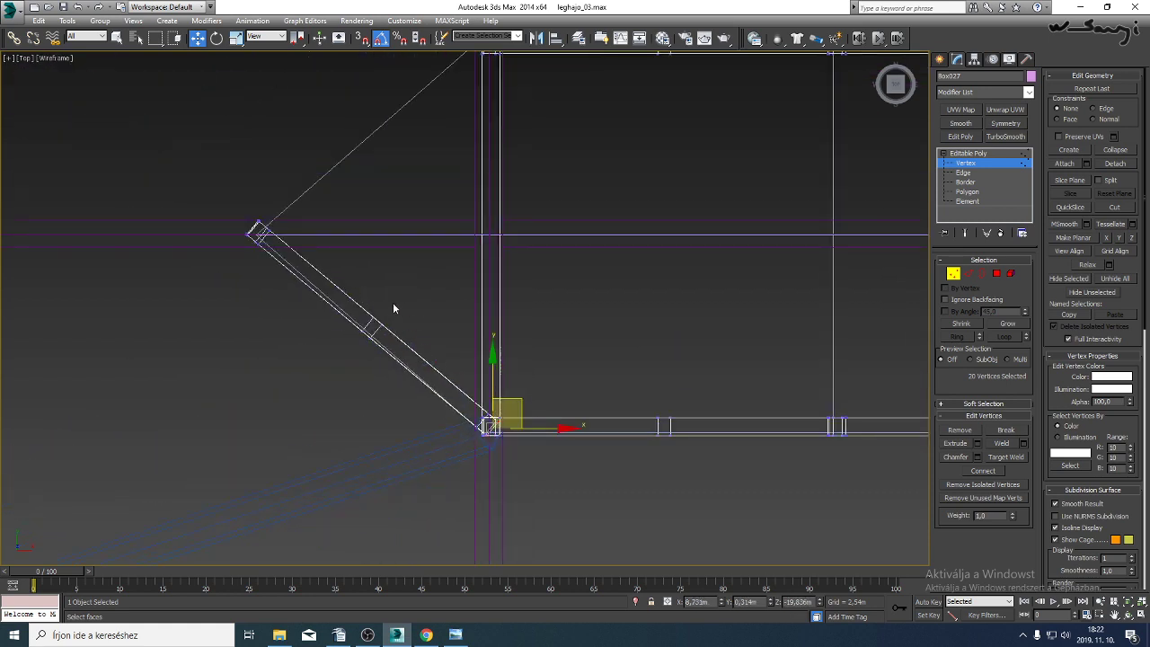
Clone the fitted nose lattice bay to an element, offset toward the opposite side of the nose.
left_click(967, 203)
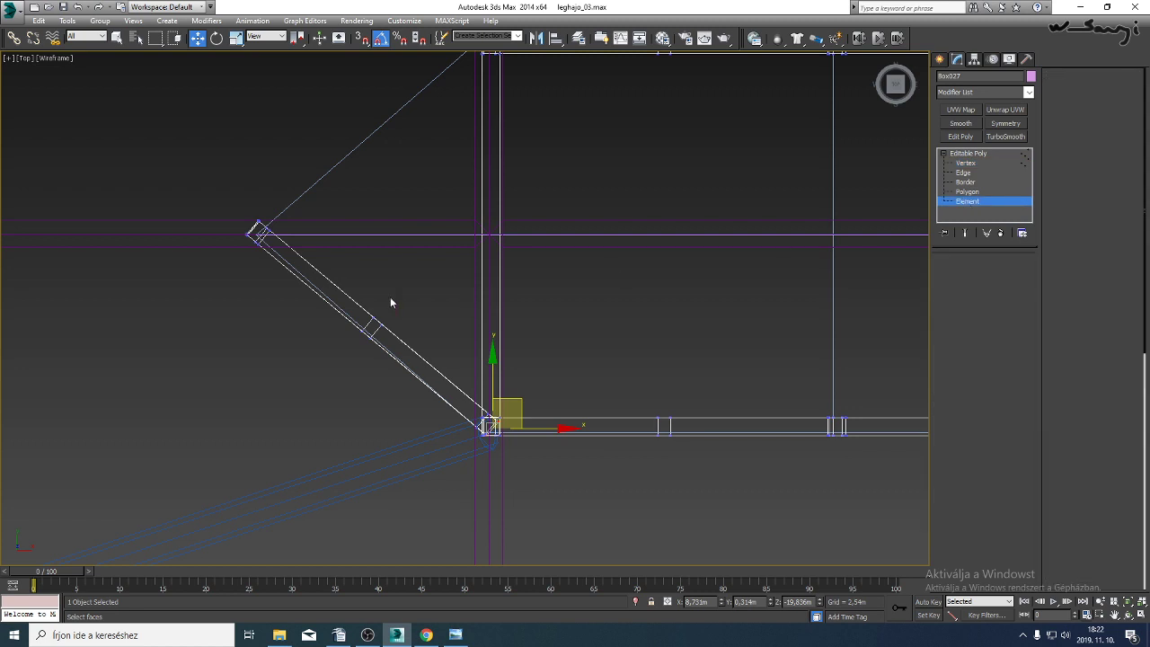
left_click(377, 334)
left_click_drag(456, 370, 457, 261, "shift")
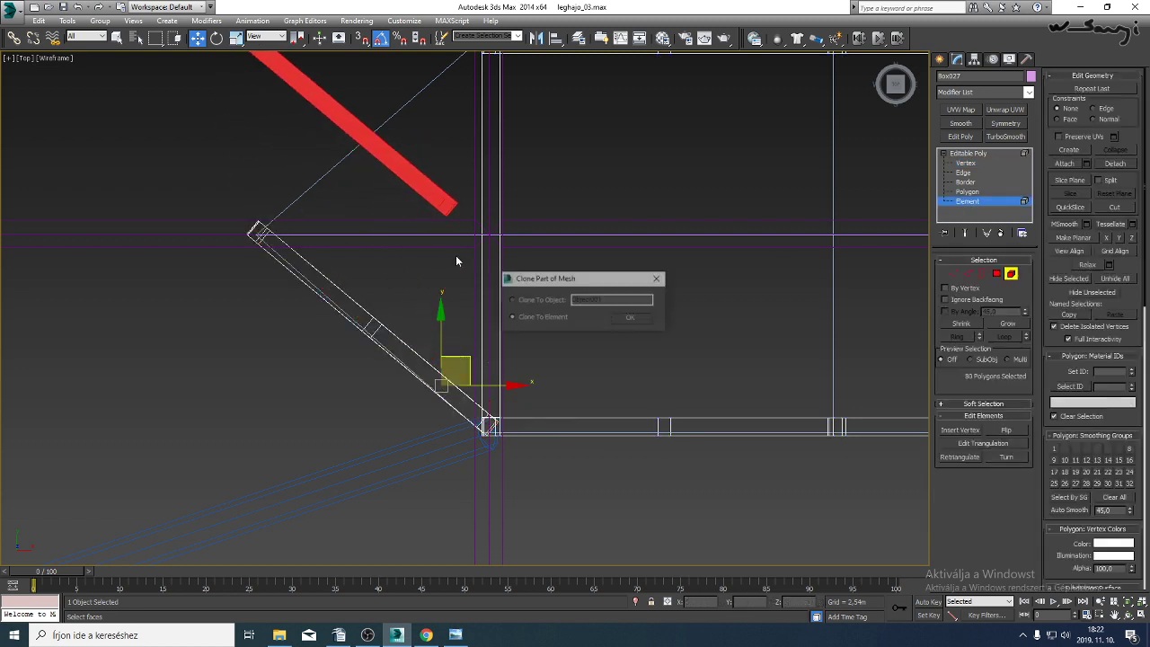
left_click(630, 317)
key("alt+Tab")
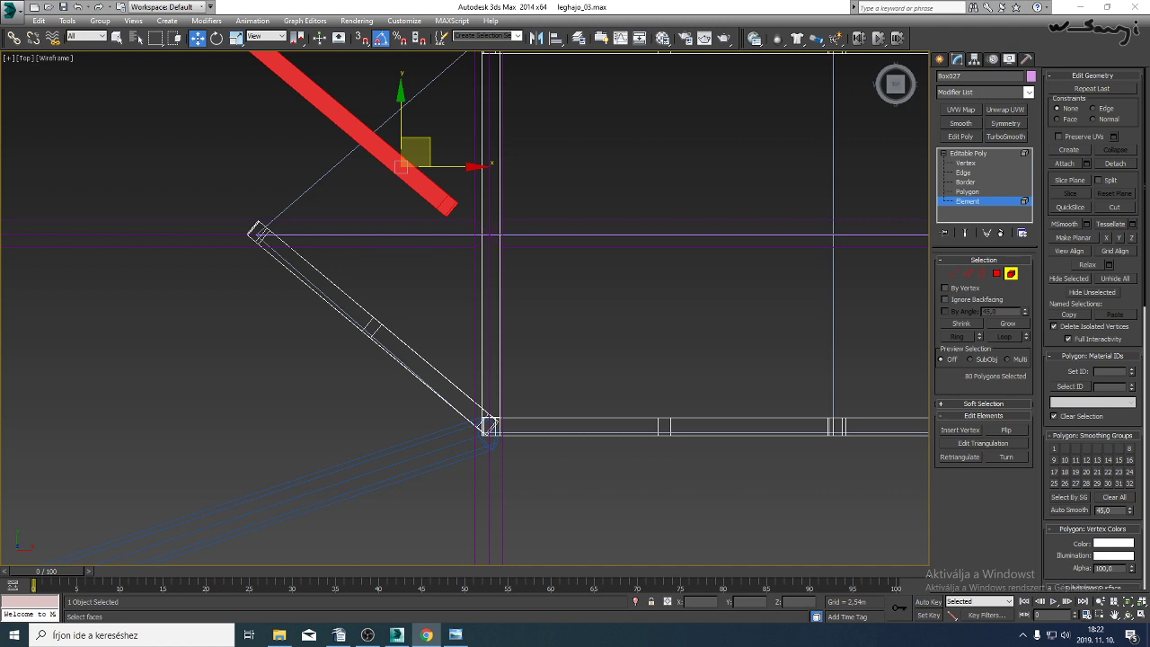
middle_click_drag(345, 72, 345, 125)
Rotate the cloned bay about Z to mirror the first one and move it onto the opposite nose panel, and clear the selection.
left_click(222, 36)
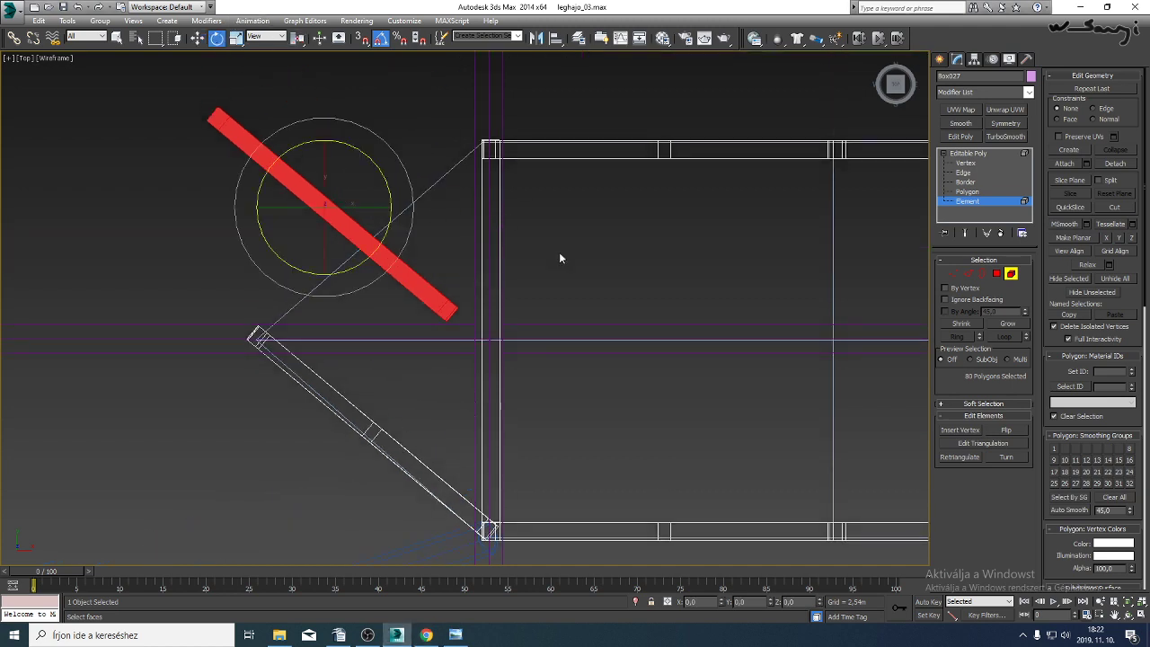
left_click_drag(380, 170, 367, 116)
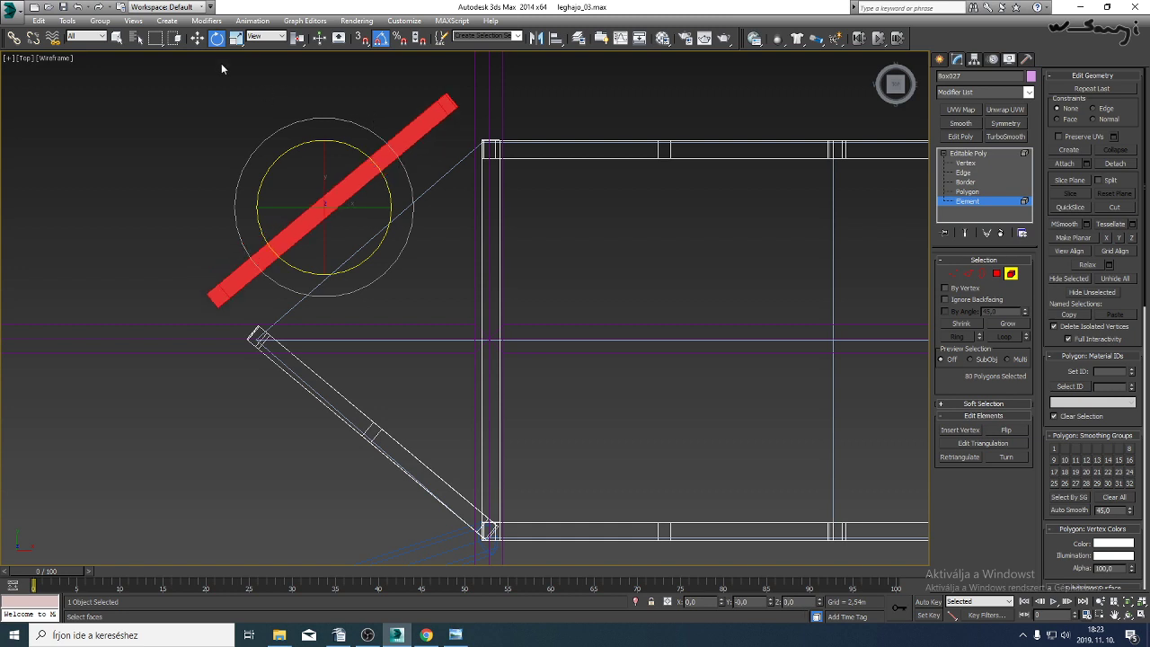
left_click(197, 37)
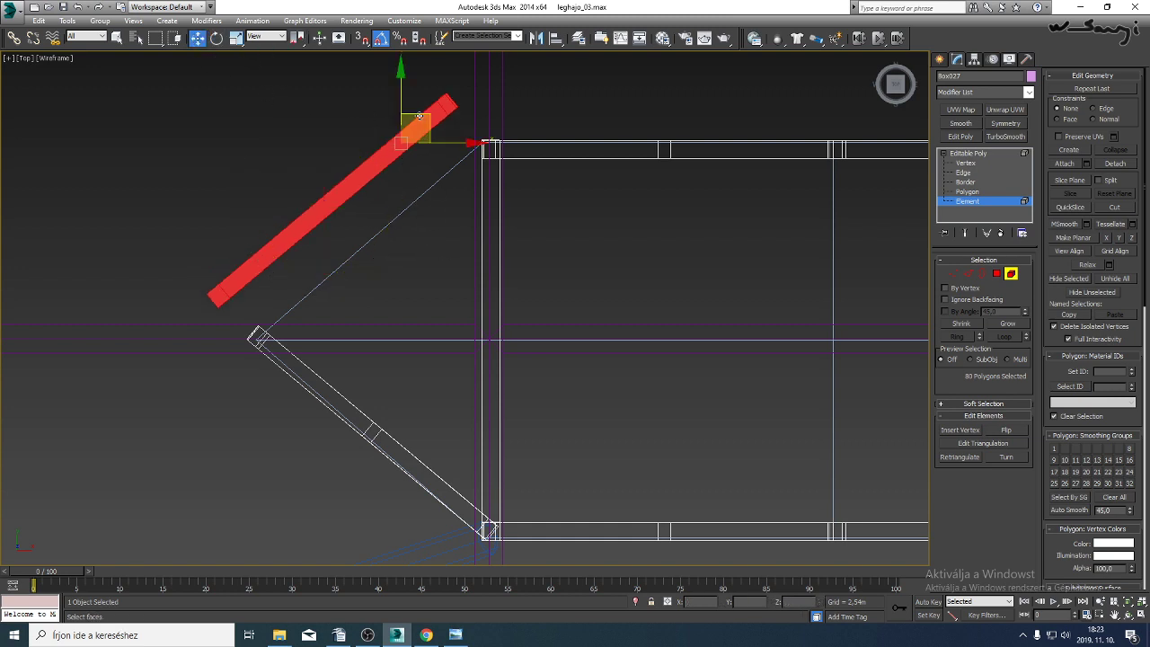
left_click_drag(418, 115, 460, 159)
left_click_drag(515, 205, 438, 136, "alt")
left_click_drag(395, 288, 236, 205, "alt")
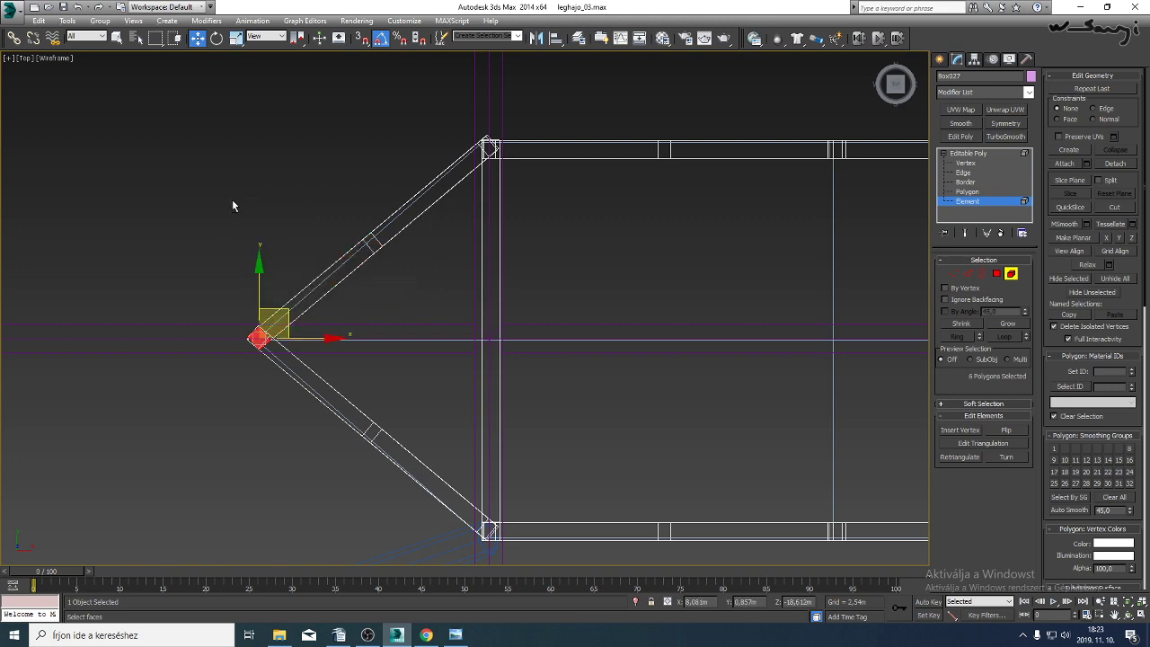
left_click(412, 317)
Examine in shaded perspective how the nose lattice bays meet the corner posts and the body panels.
key("p")
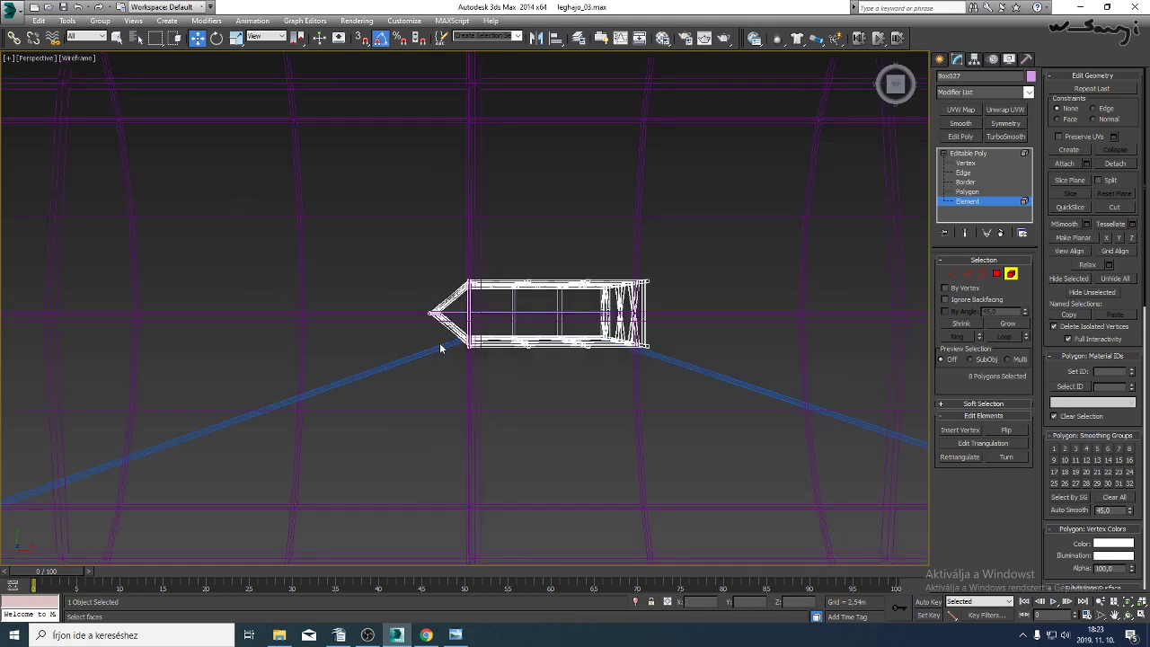
left_click(1129, 601)
left_click(1128, 615)
key("F3")
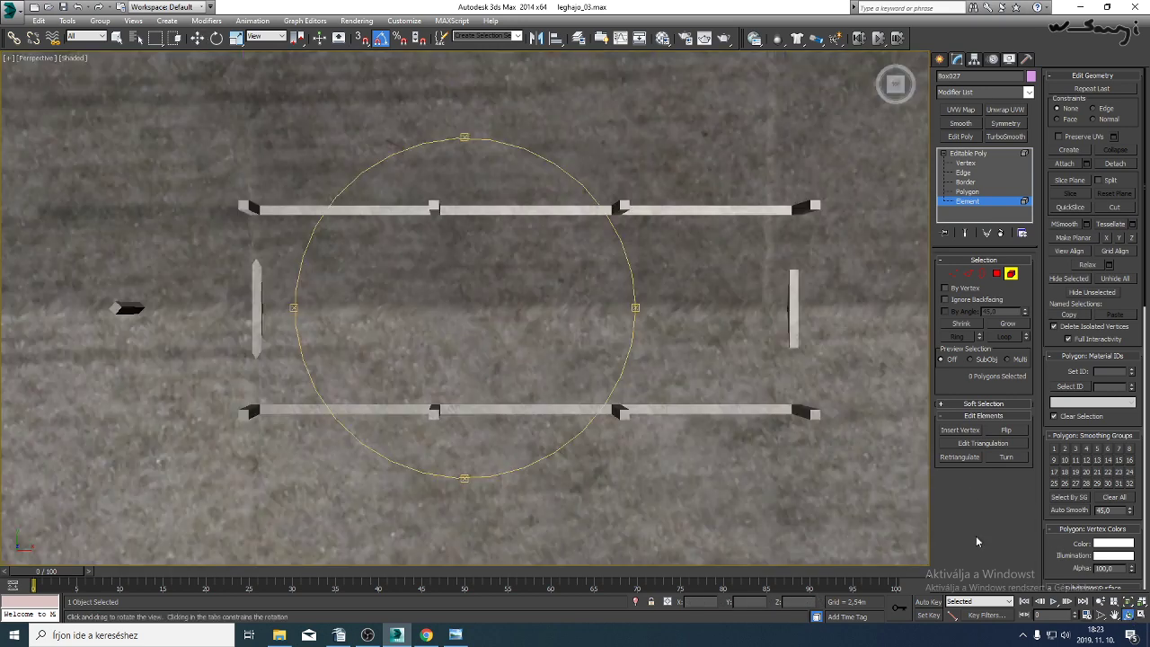
mouse_move(396, 332)
left_mouse_down()
mouse_move(455, 216)
mouse_move(438, 223)
mouse_move(454, 314)
left_mouse_up()
middle_click_drag(454, 313, 548, 255)
scroll(447, 265, "up", 4)
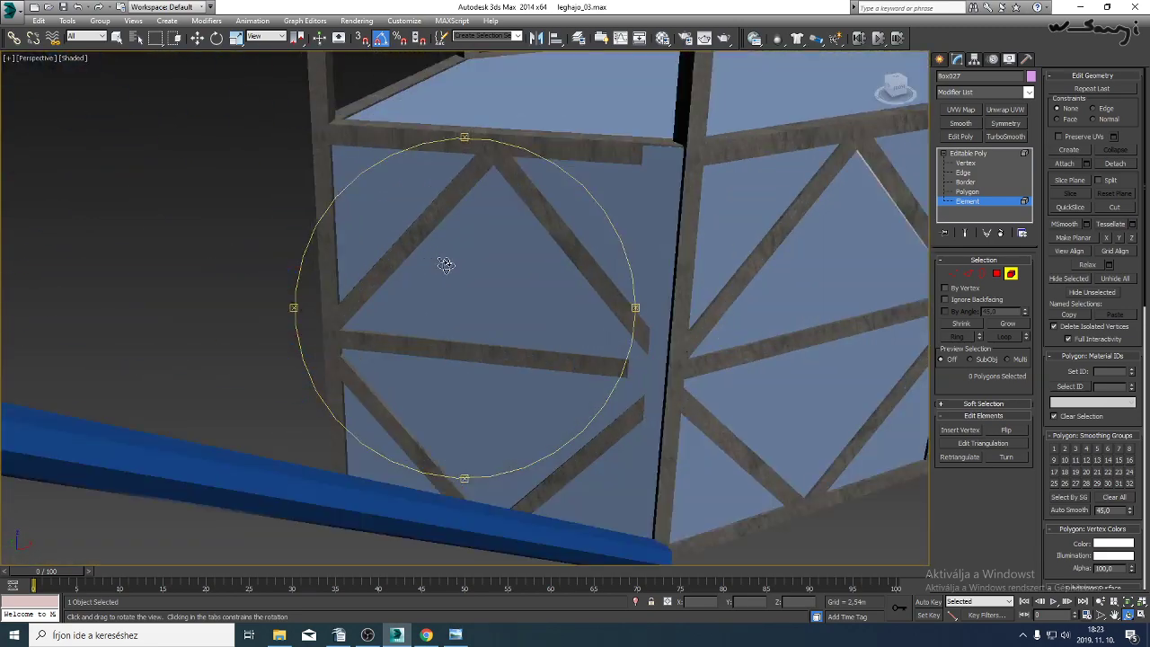
left_click_drag(447, 265, 423, 297)
Select the two vertical front corner edges of the blue gondola body and move them inward along X, clear of the nose lattice bars.
left_click(963, 153)
right_click(491, 303)
left_click(576, 280)
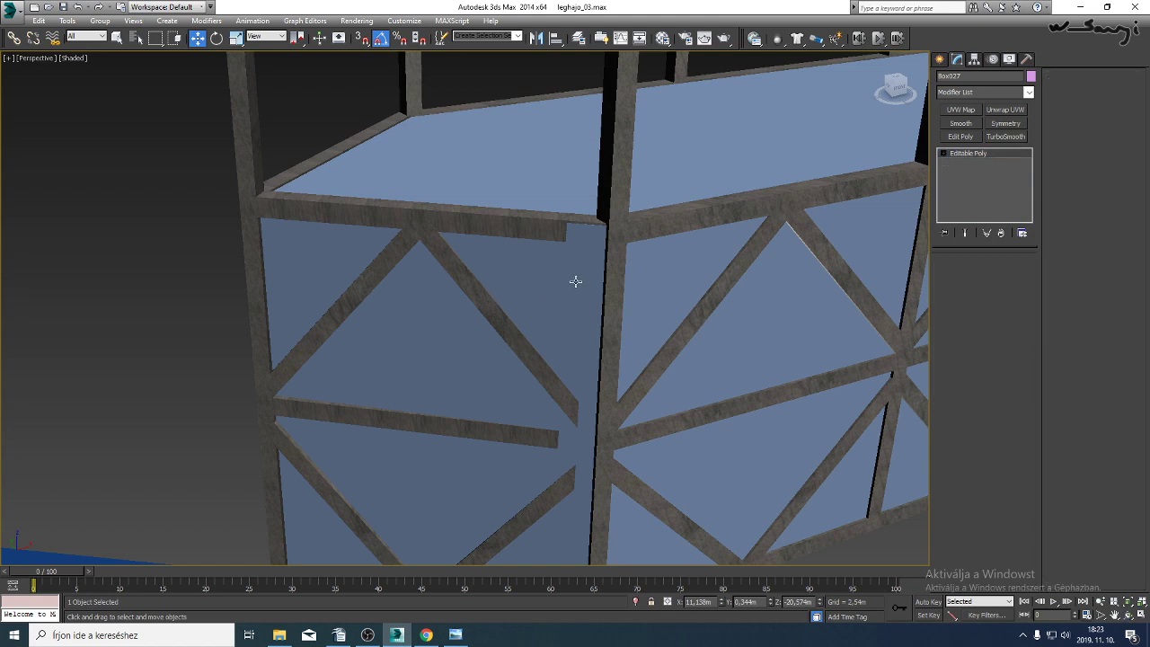
key("F3")
left_click(968, 274)
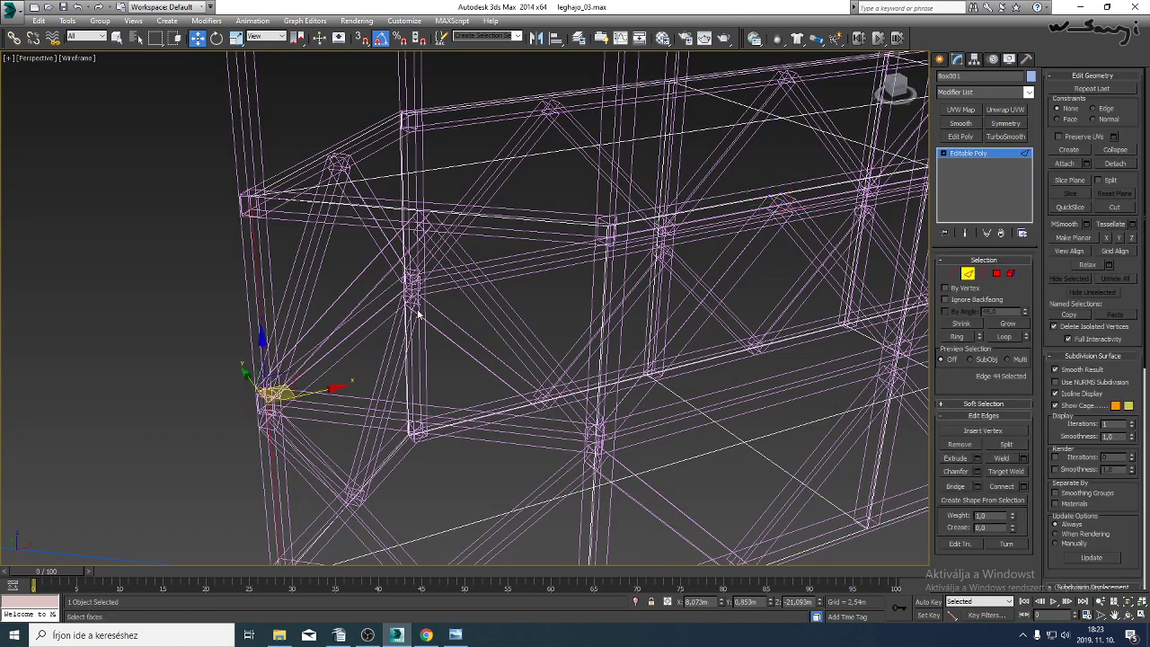
left_click_drag(425, 286, 387, 327)
left_click_drag(683, 359, 524, 391, "ctrl")
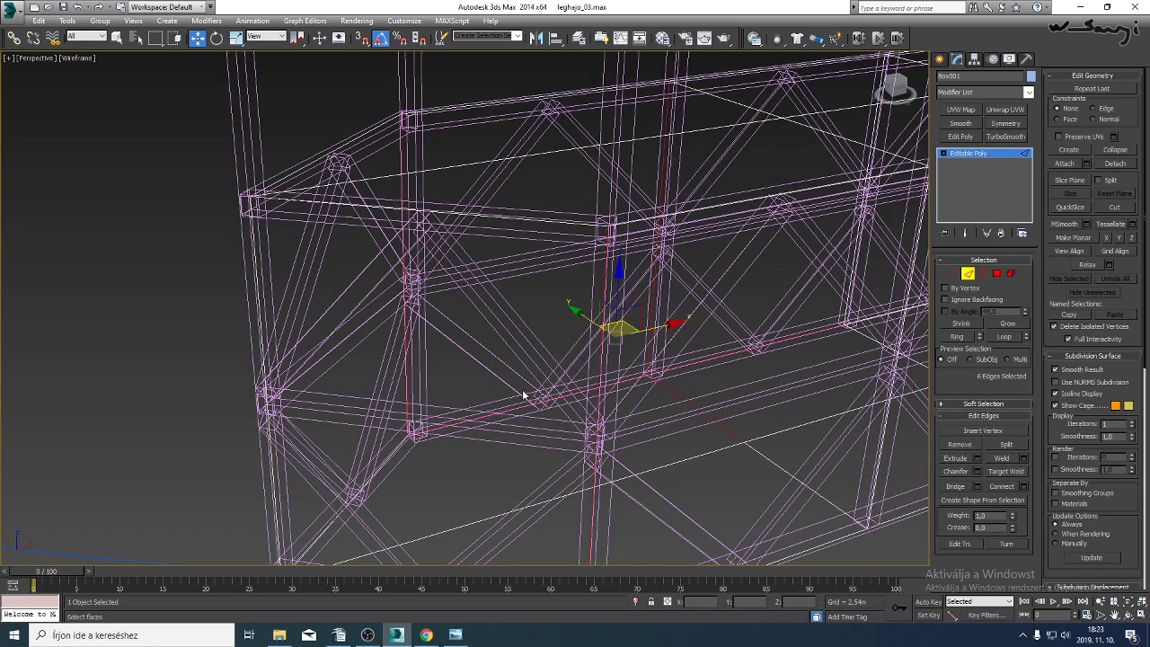
left_click(599, 421)
left_click(389, 338)
key("F3")
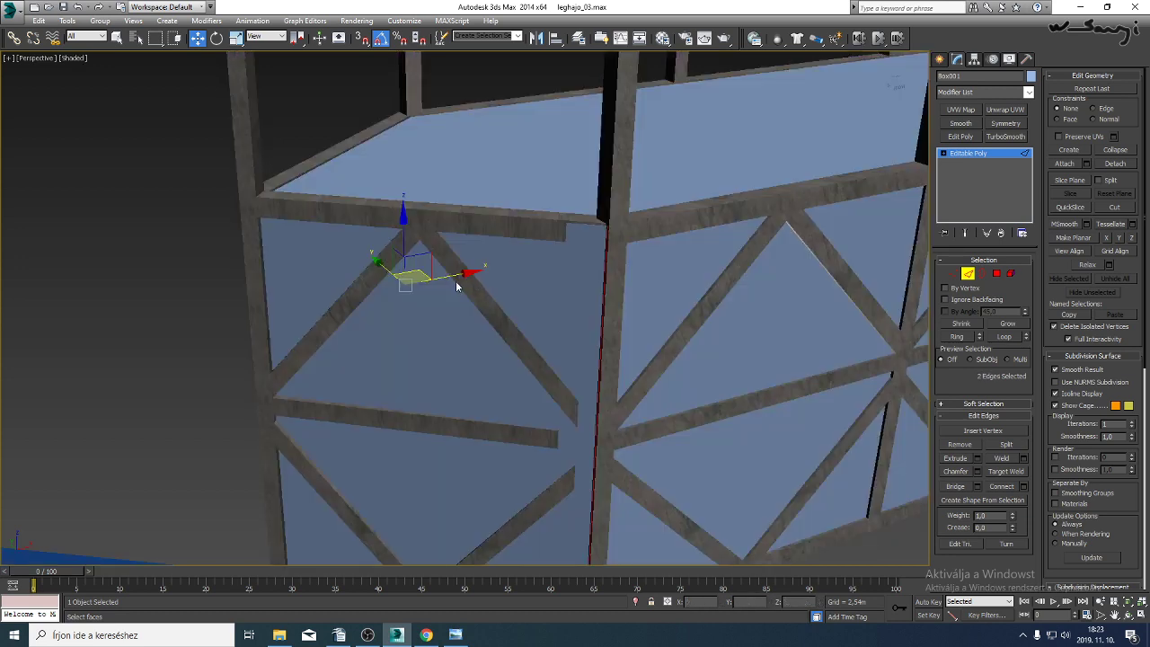
scroll(457, 272, "down", 8)
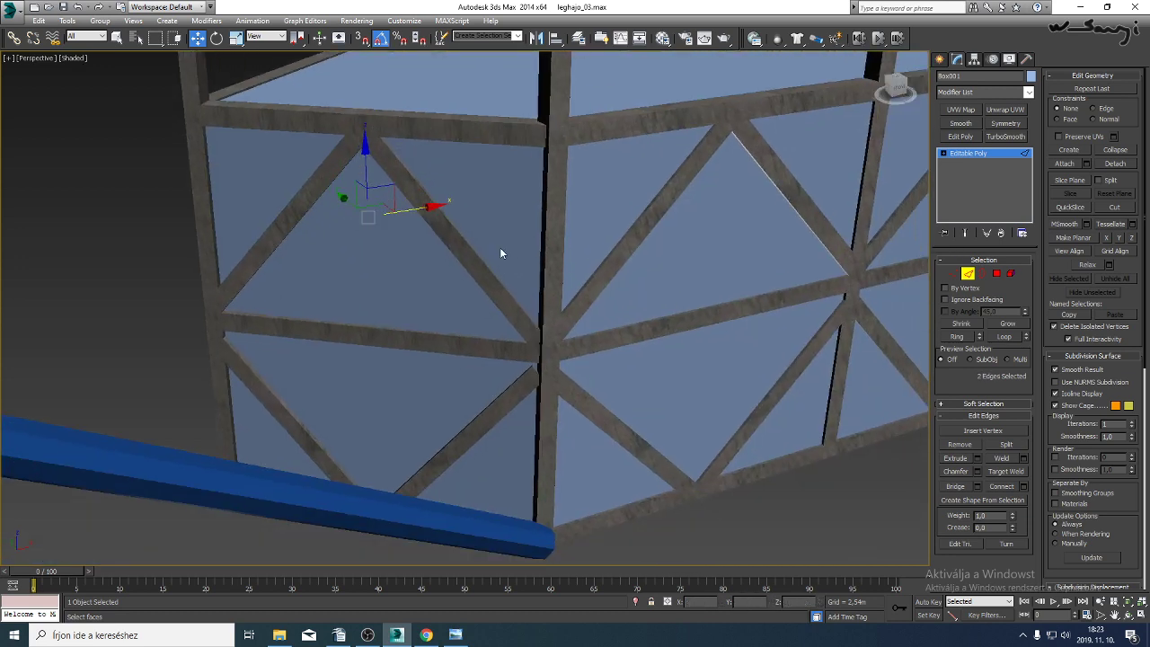
Check the reference engraving of the gondola in Windows Photo Viewer against the framework, and return to 3ds Max.
left_click(1127, 604)
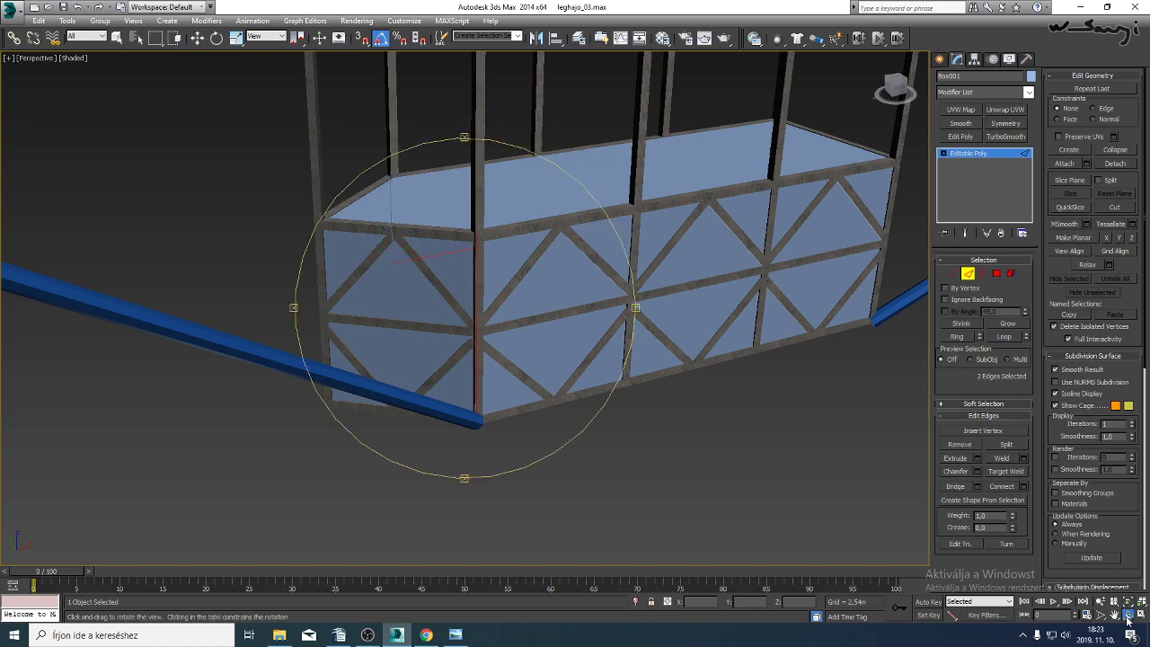
left_click_drag(486, 269, 498, 317)
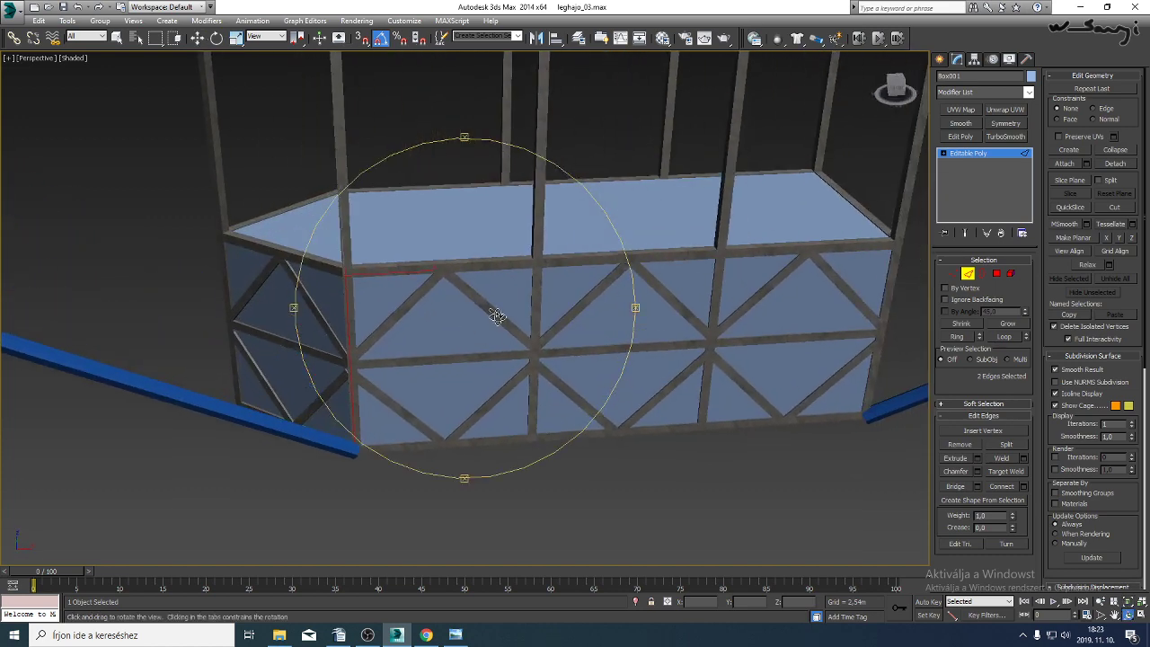
left_click(456, 634)
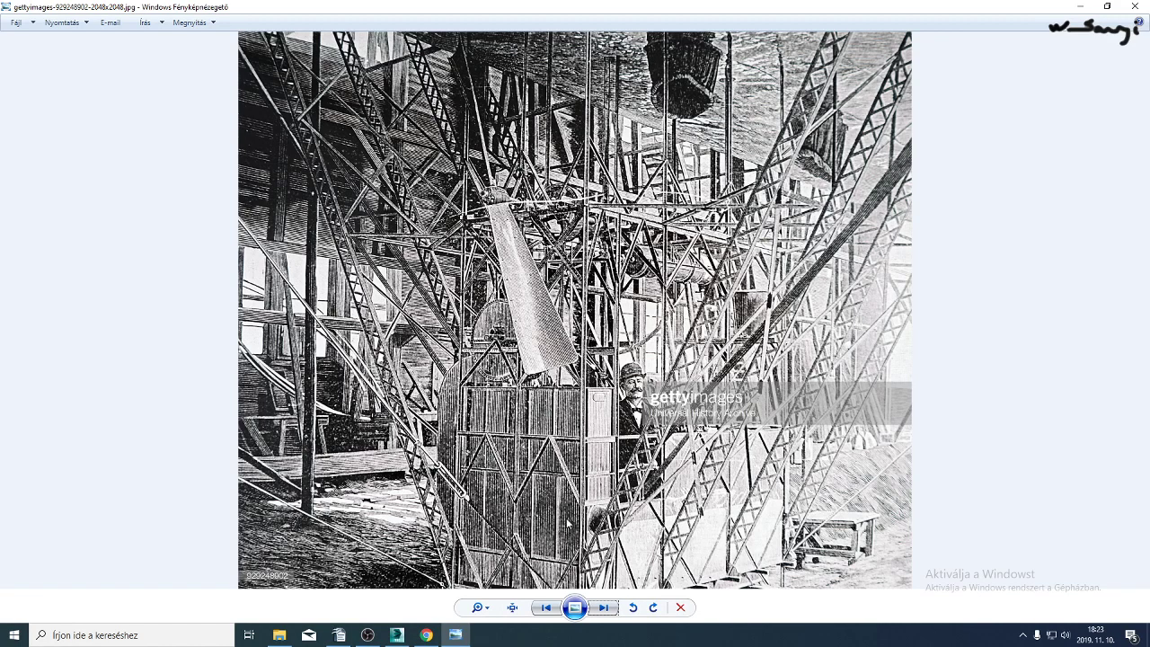
mouse_move(423, 638)
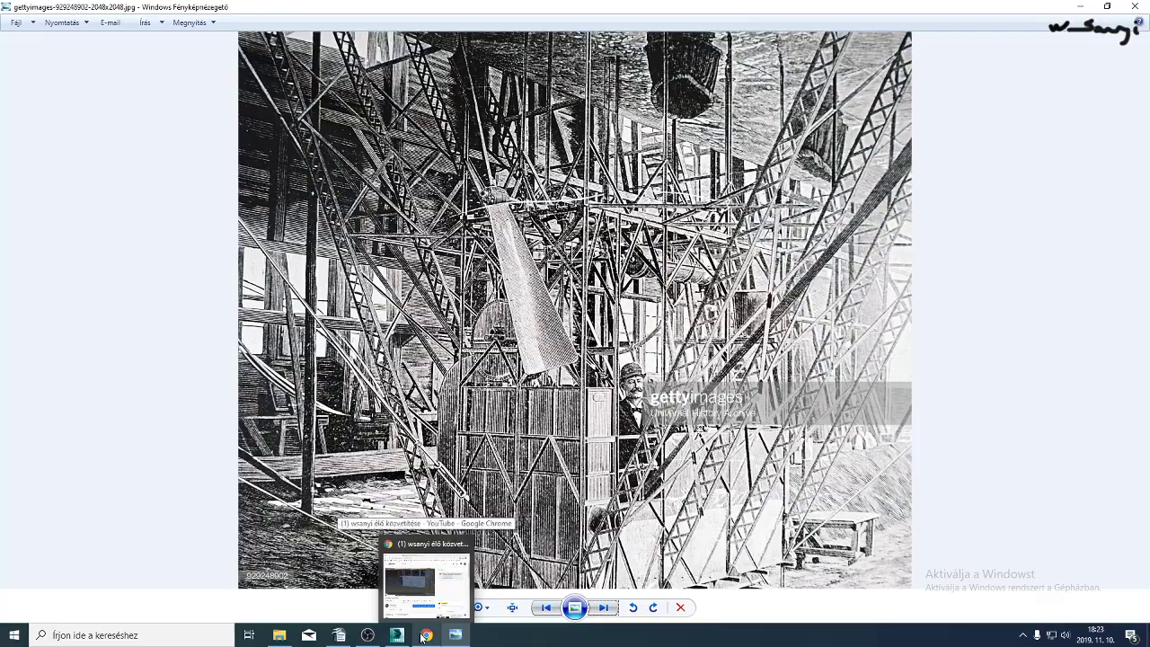
left_click(397, 635)
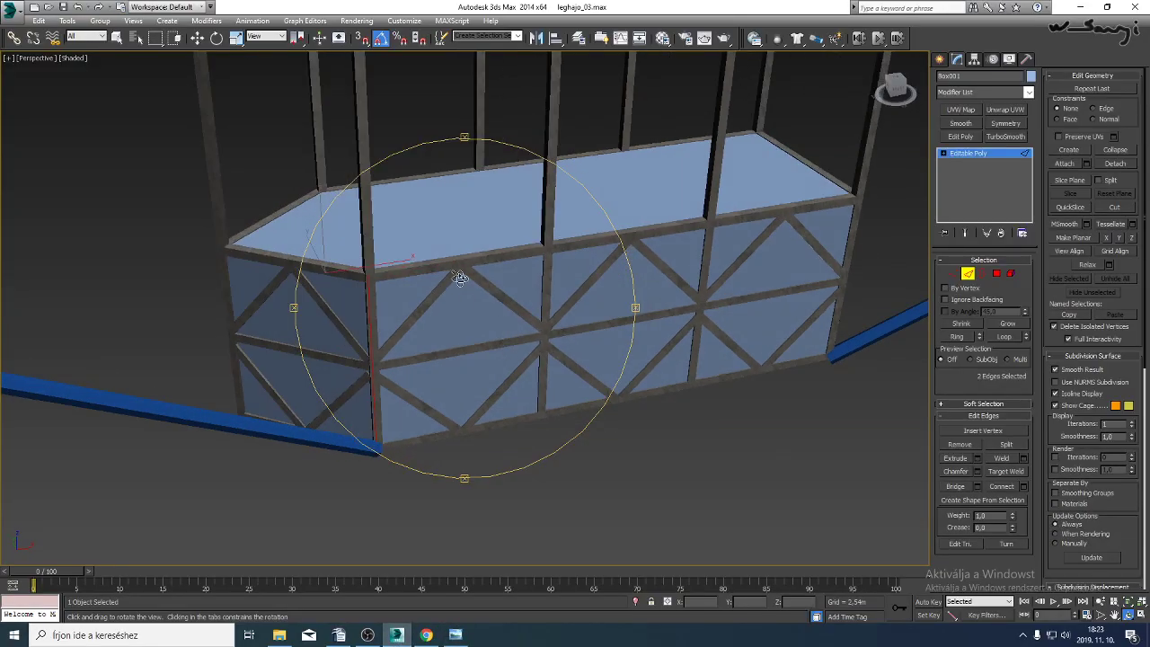
Delete all the top polygons of the blue gondola body, including the nose section, to leave it open above.
mouse_move(485, 275)
left_mouse_down()
mouse_move(456, 275)
mouse_move(514, 270)
mouse_move(542, 305)
mouse_move(457, 300)
left_mouse_up()
key("F4")
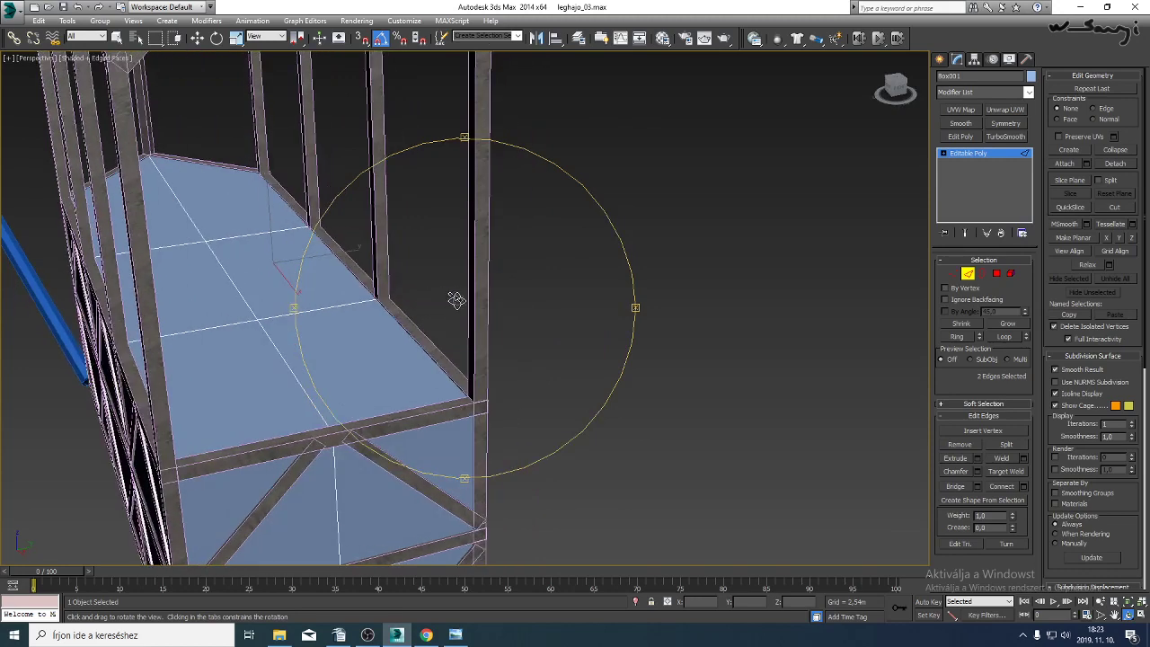
left_click(996, 274)
left_click(314, 338)
key("Delete")
left_click(232, 368)
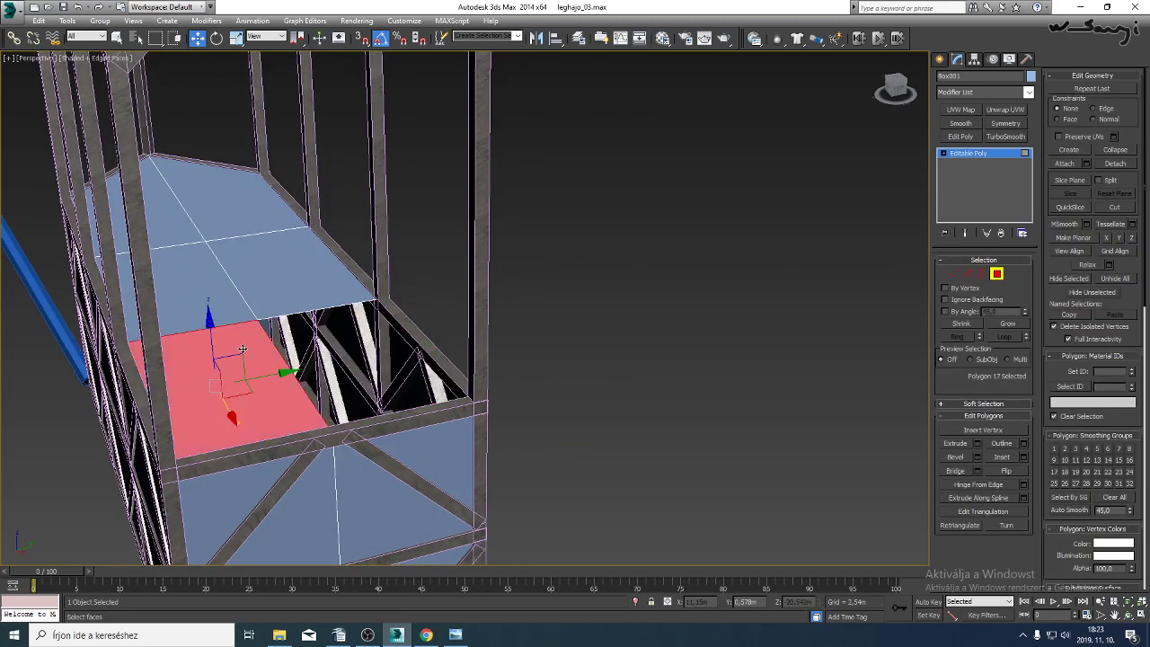
key("Delete")
left_click(214, 290)
key("Delete")
left_click(265, 290)
key("Delete")
left_click(235, 203)
key("Delete")
left_click(172, 220)
key("Delete")
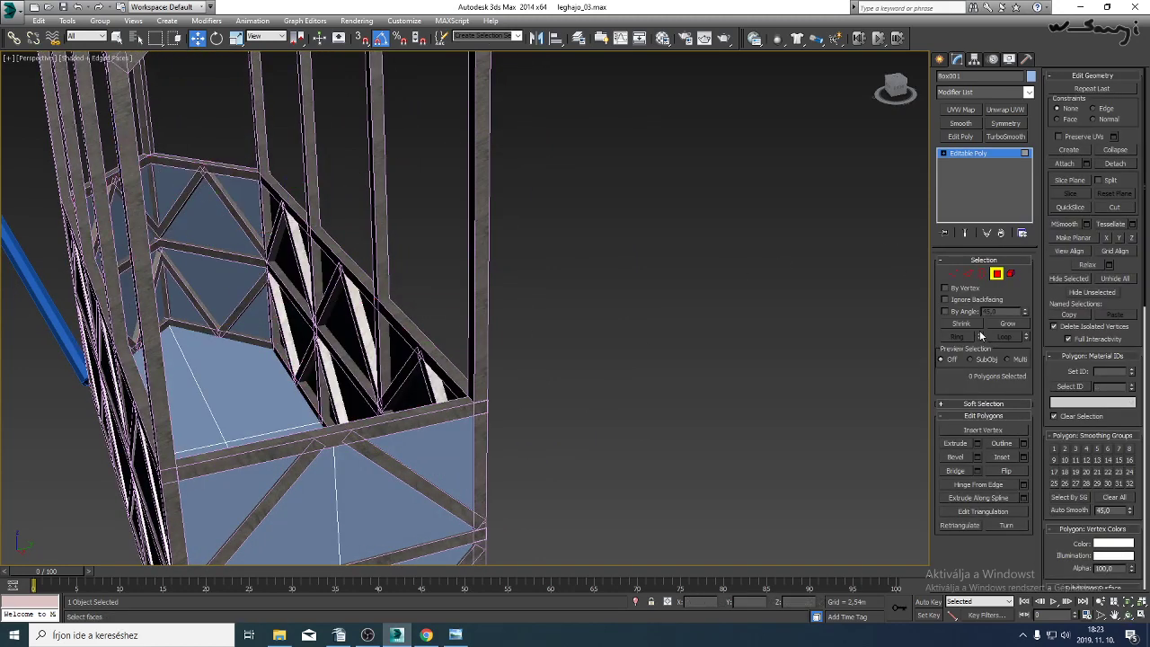
left_click(997, 273)
Add a Shell modifier to the gondola body with an outer amount of 0,0m and an inner amount of 0,035m.
left_click(1029, 92)
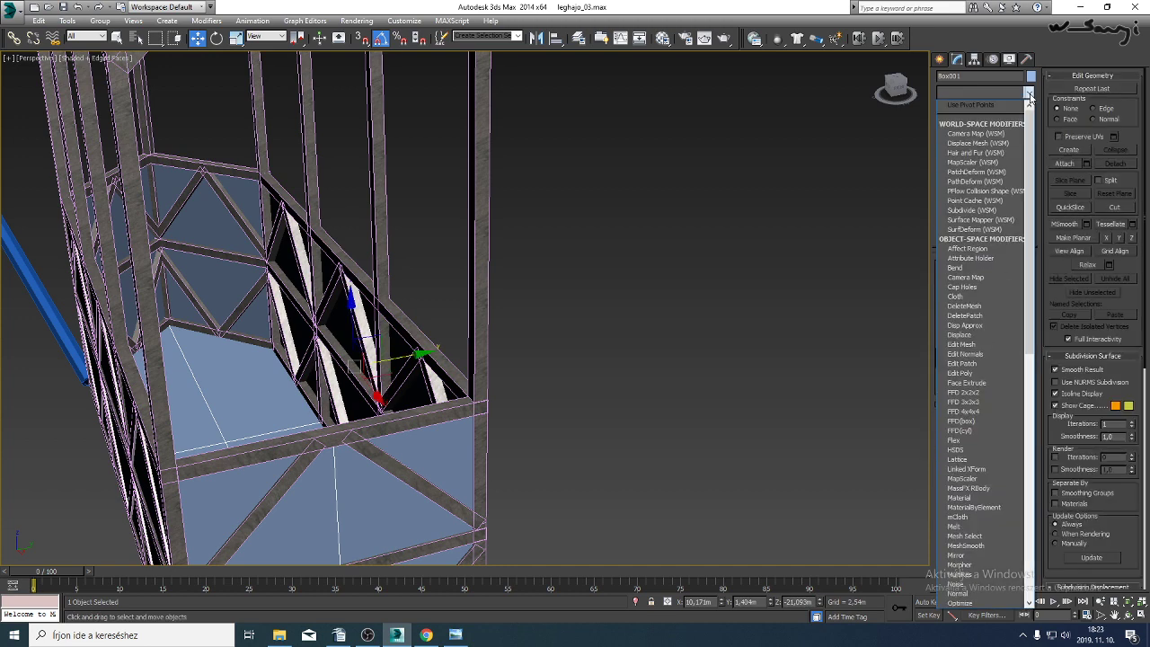
left_click(1031, 369)
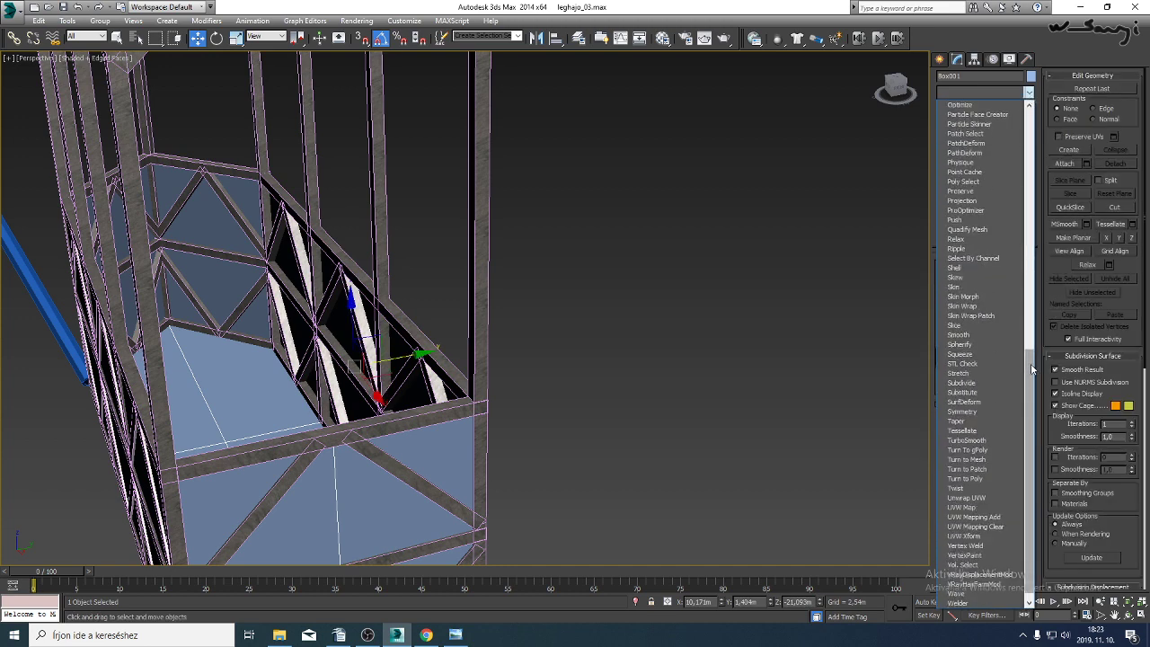
left_click(966, 267)
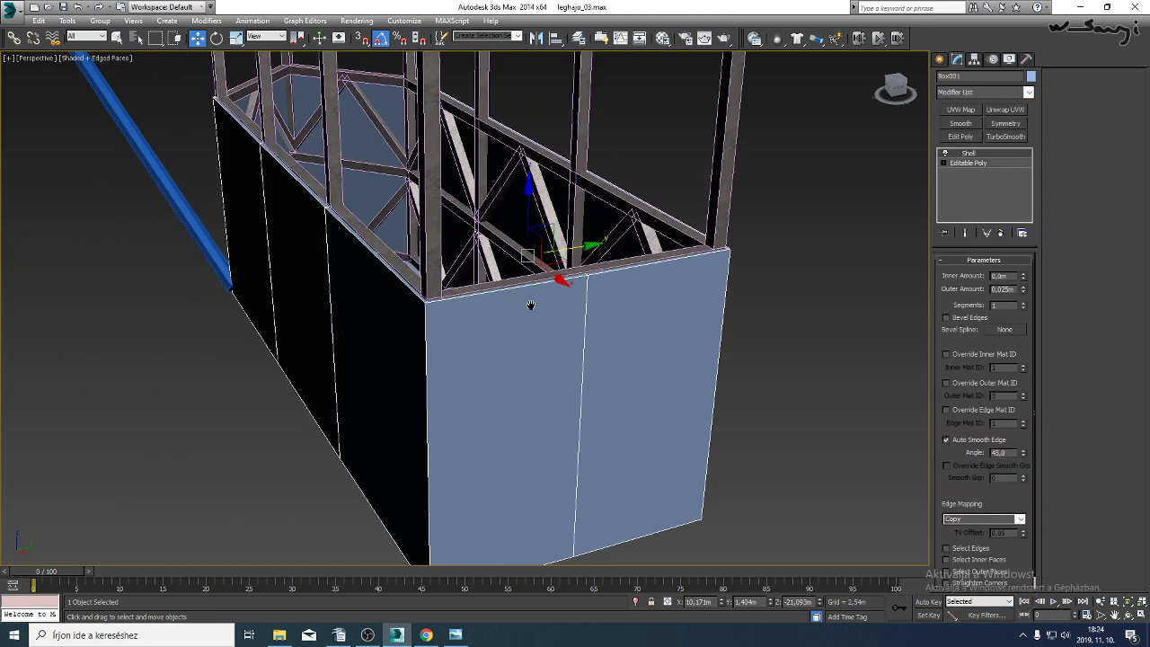
scroll(539, 308, "up", 5)
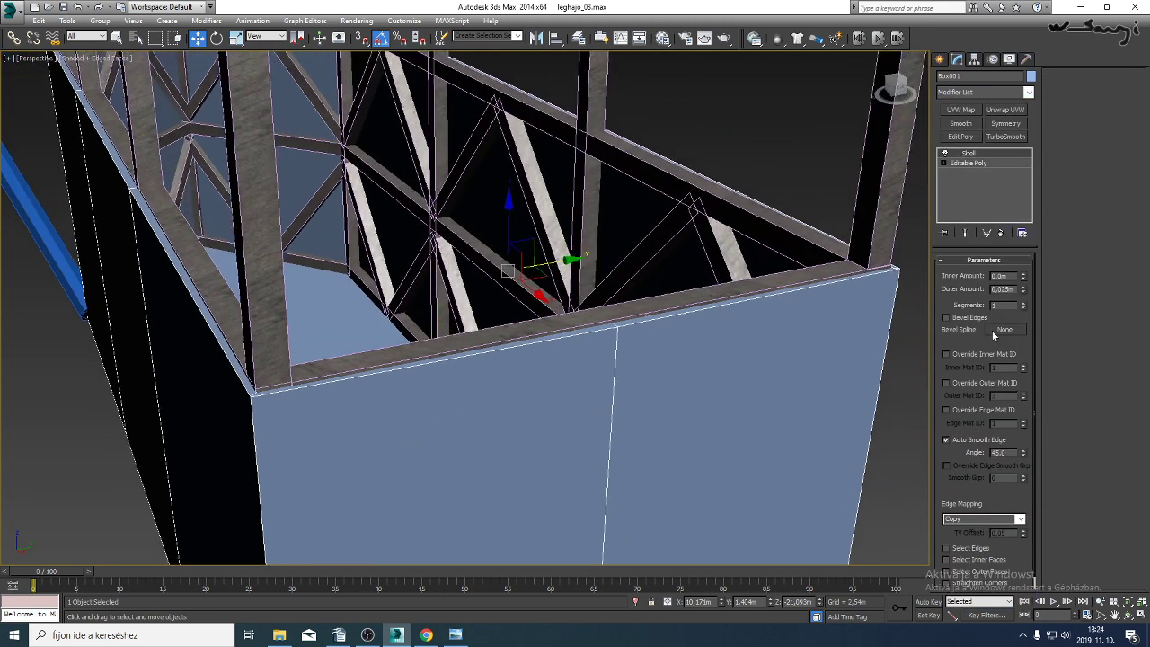
right_click(1023, 291)
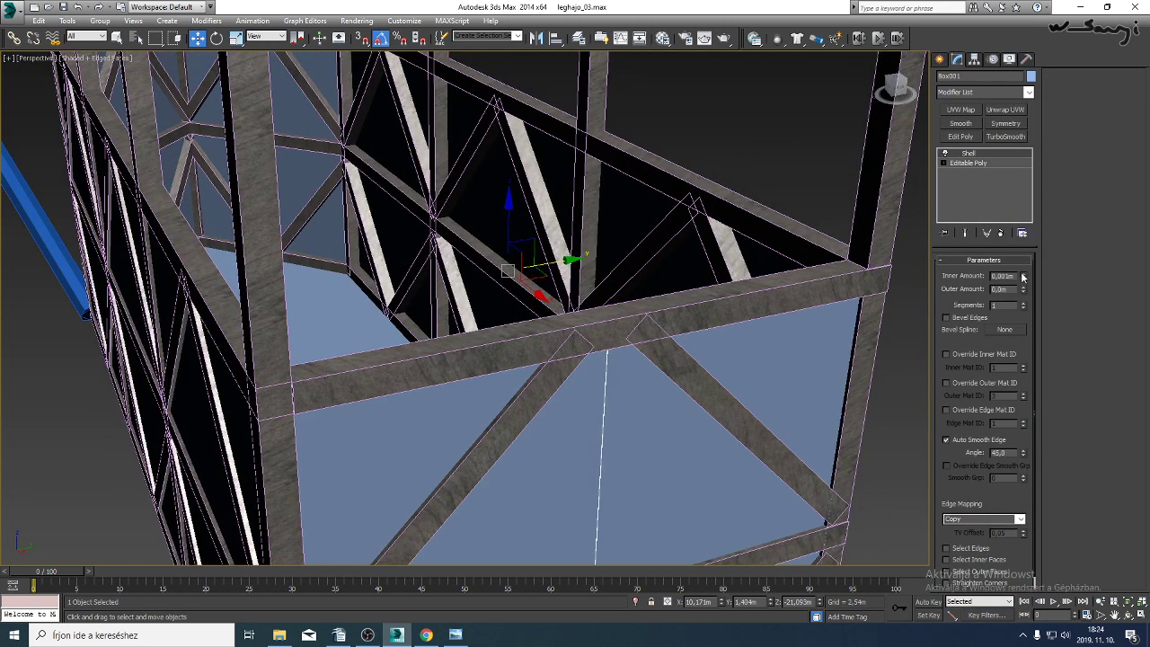
left_click_drag(1023, 278, 998, 191)
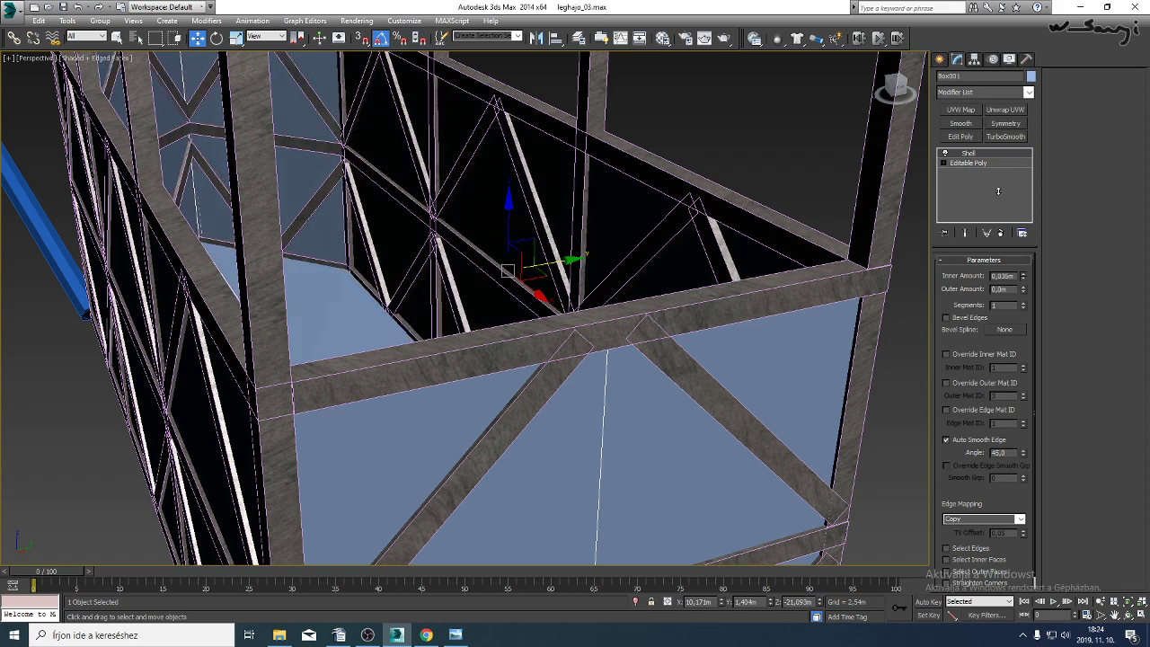
Load ALUM_2.JPG from the project's textures folder as the 03 - Default material's diffuse bitmap, show it in the viewport and assign it to the gondola body.
left_click(1129, 614)
left_click_drag(333, 321, 506, 338)
key("m")
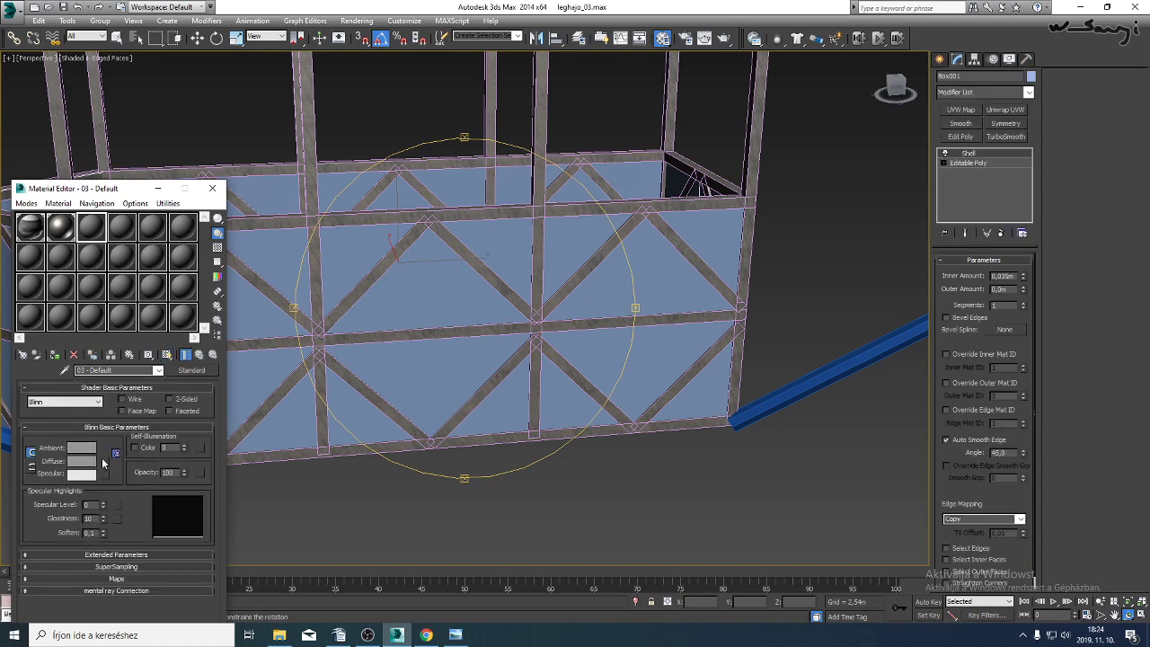
left_click(104, 461)
double_click(474, 180)
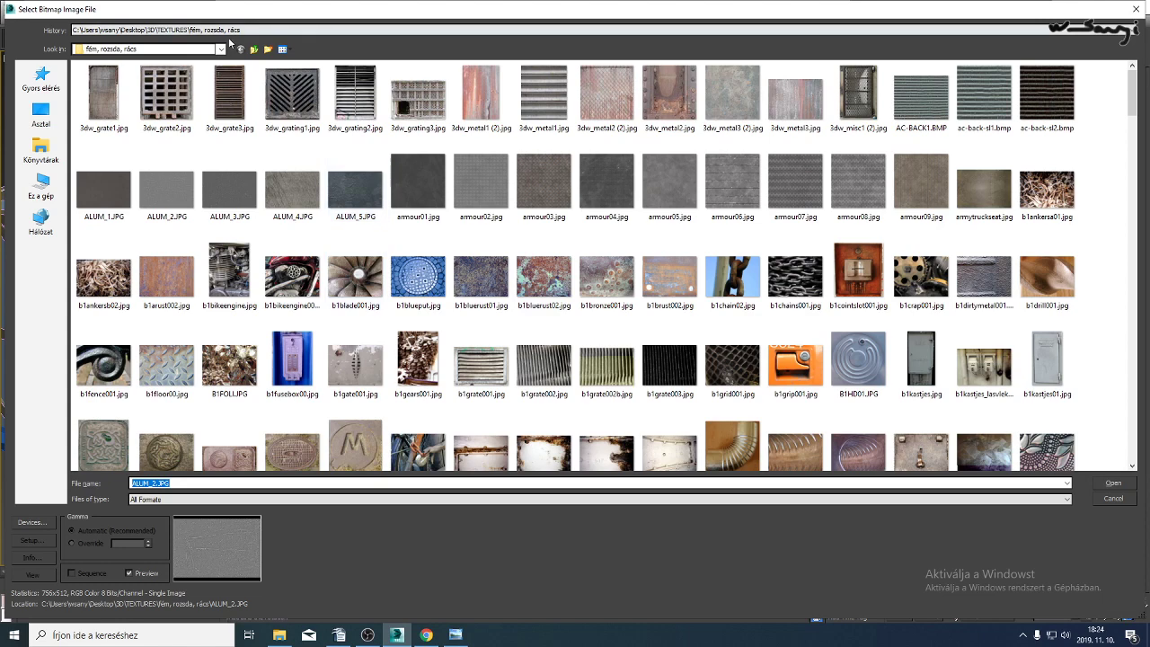
left_click(306, 30)
left_click(306, 40)
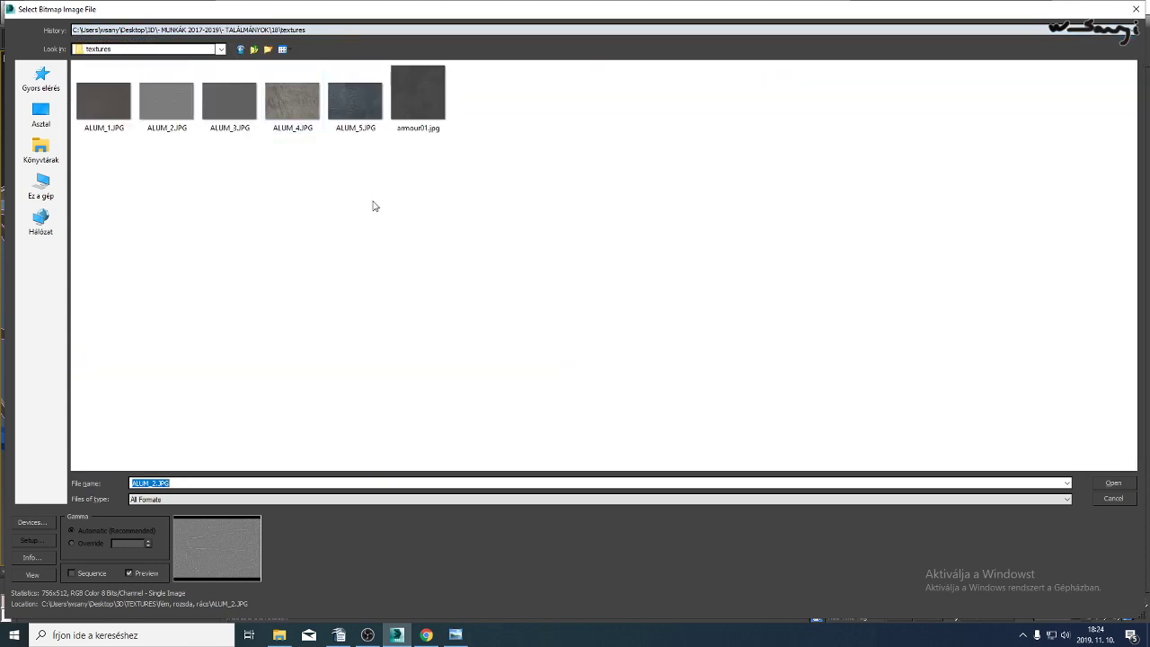
double_click(175, 104)
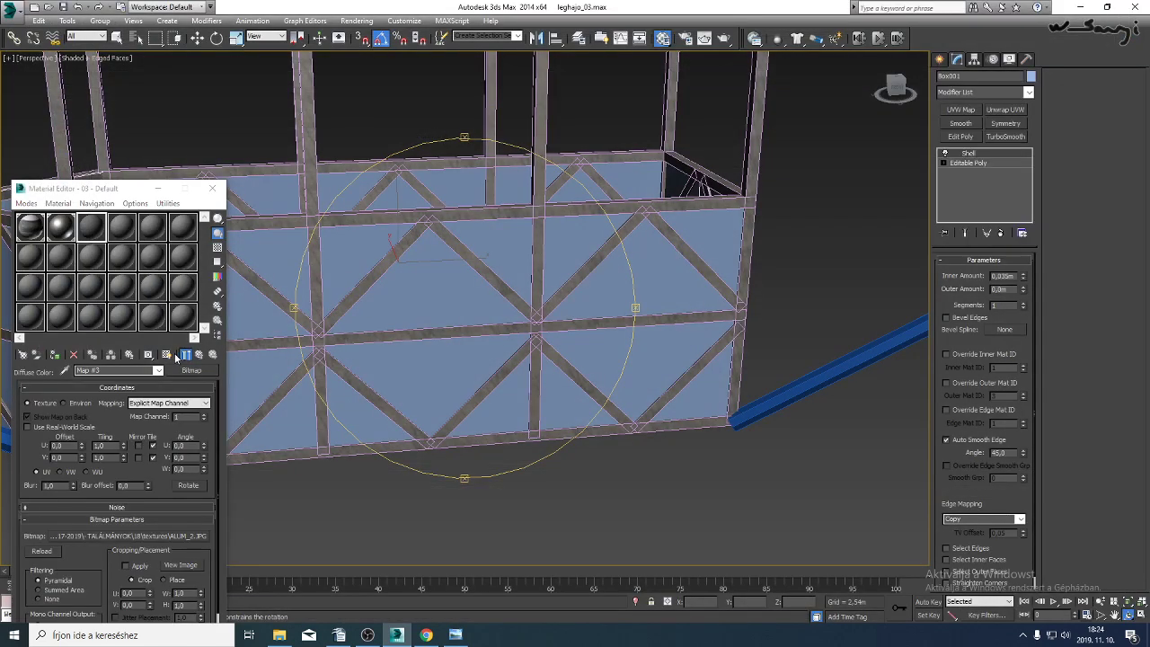
left_click(167, 355)
left_click(56, 356)
Turn off the edged-faces display and replace the material's diffuse bitmap with ALUM_5.JPG.
left_click_drag(421, 347, 514, 311)
scroll(514, 311, "up", 5)
scroll(513, 311, "down", 5)
mouse_move(513, 311)
middle_mouse_down("alt")
mouse_move(539, 318)
mouse_move(480, 294)
middle_mouse_up("alt")
key("F4")
left_click_drag(480, 294, 456, 348)
left_click(157, 535)
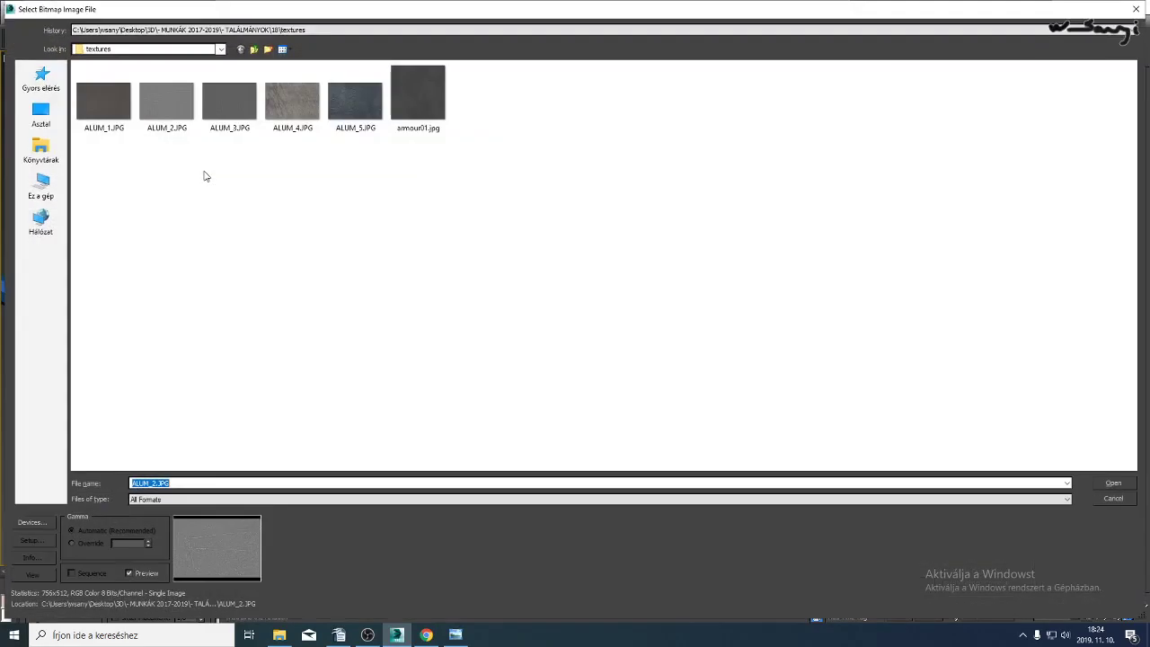
left_click(350, 100)
double_click(350, 100)
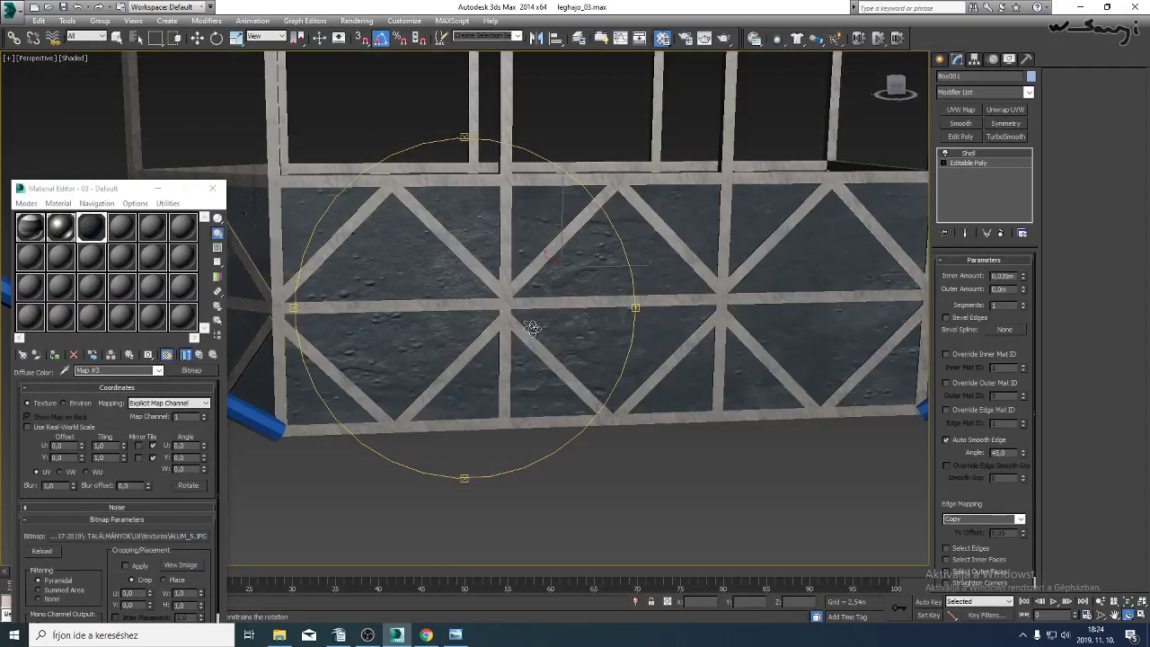
Try armour01.jpg, ALUM_3.JPG and ALUM_4.JPG as the material's diffuse bitmap, and return to ALUM_5.JPG.
left_click_drag(530, 328, 506, 337)
scroll(565, 325, "down", 5)
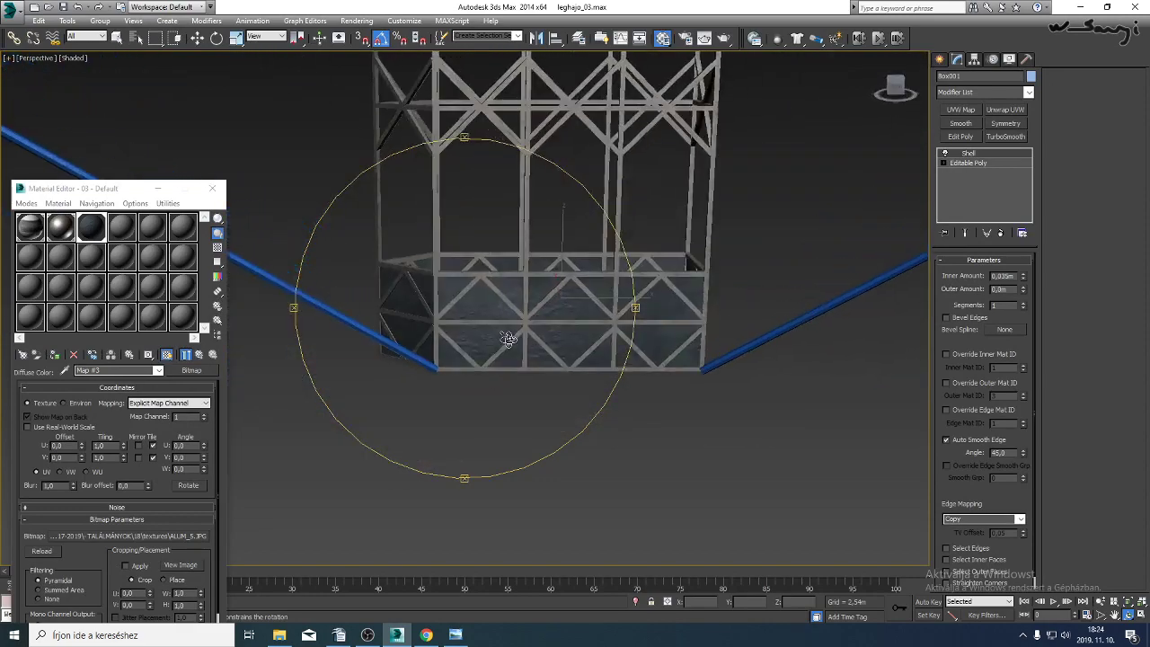
left_click(160, 536)
left_click(128, 536)
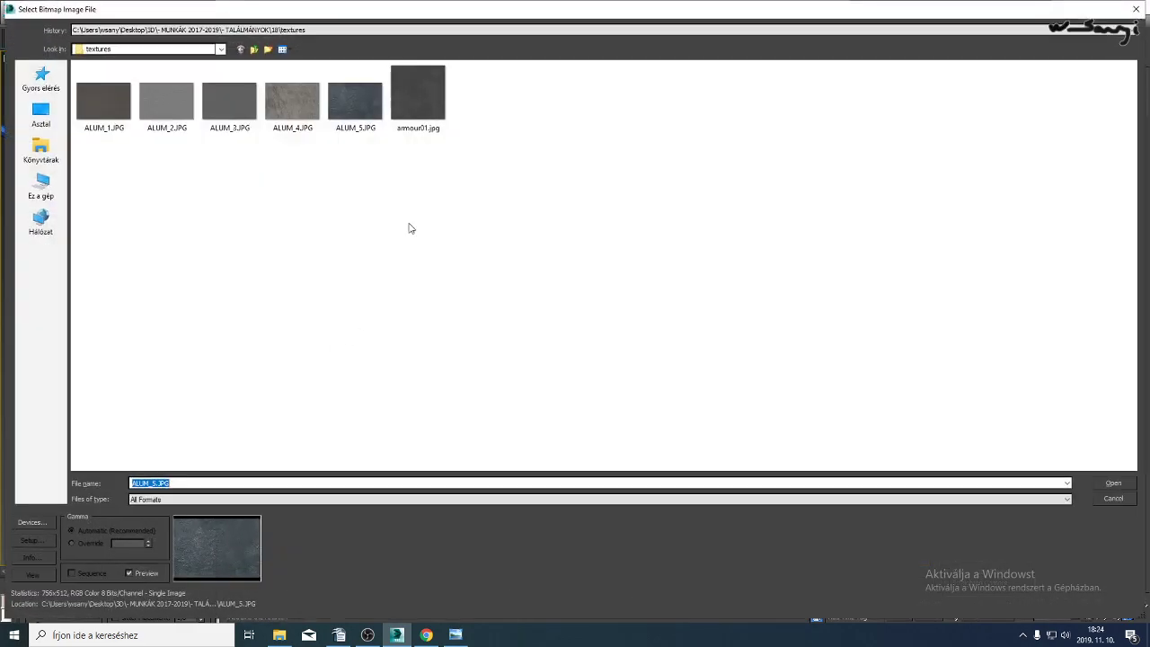
double_click(432, 114)
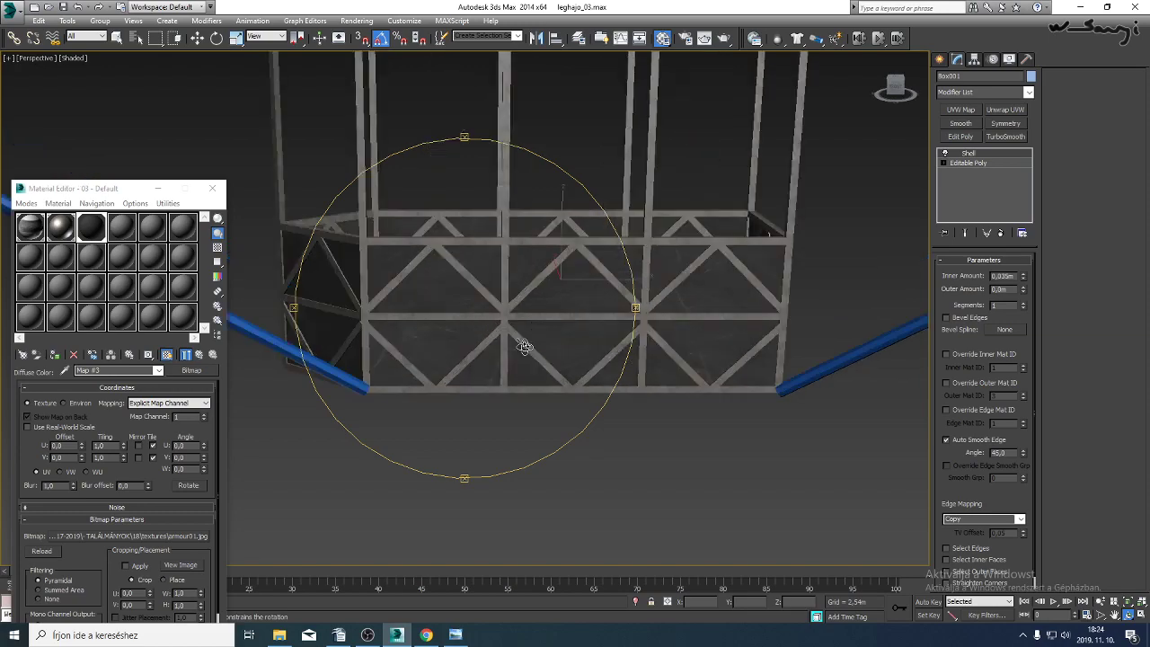
left_click(170, 536)
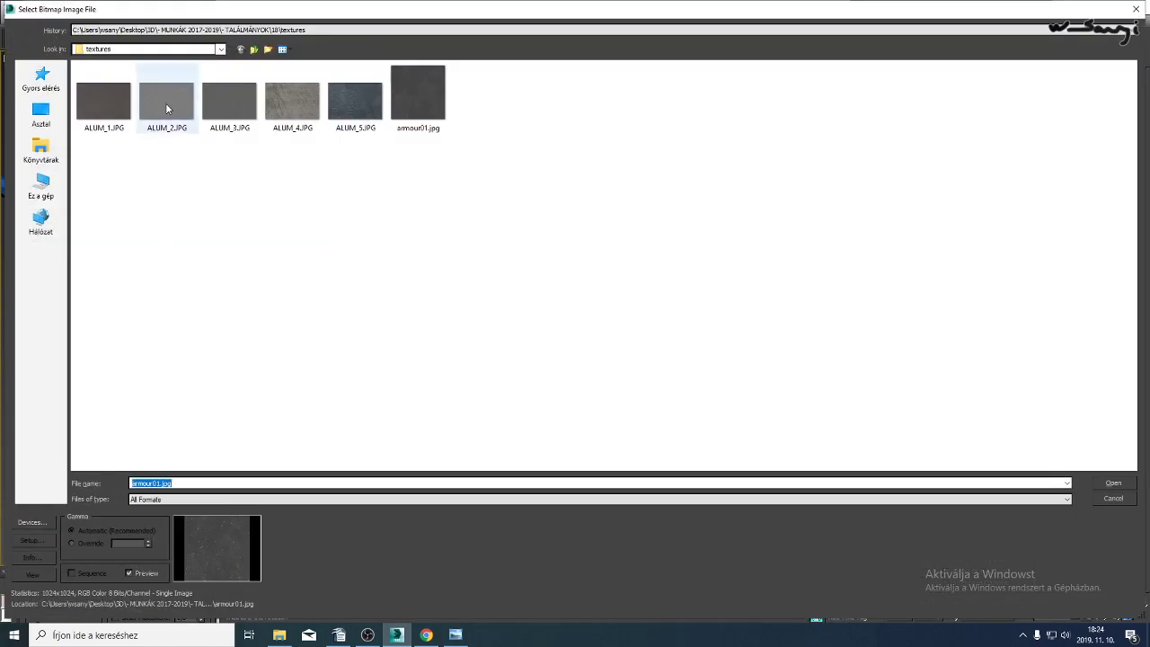
double_click(217, 101)
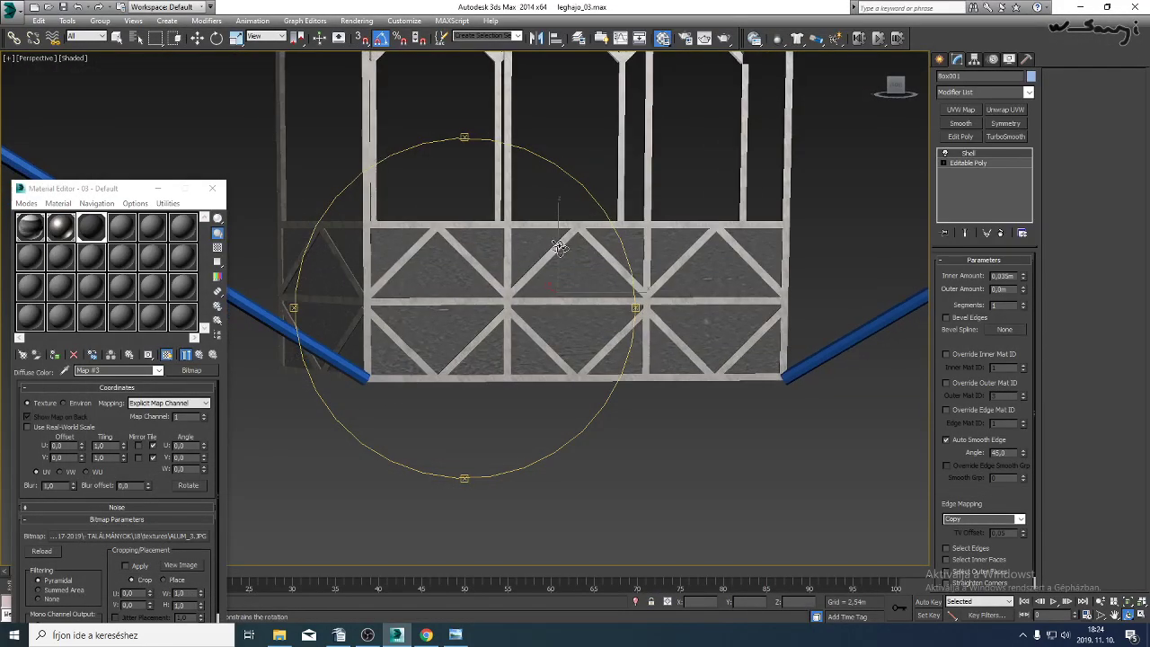
left_click(162, 536)
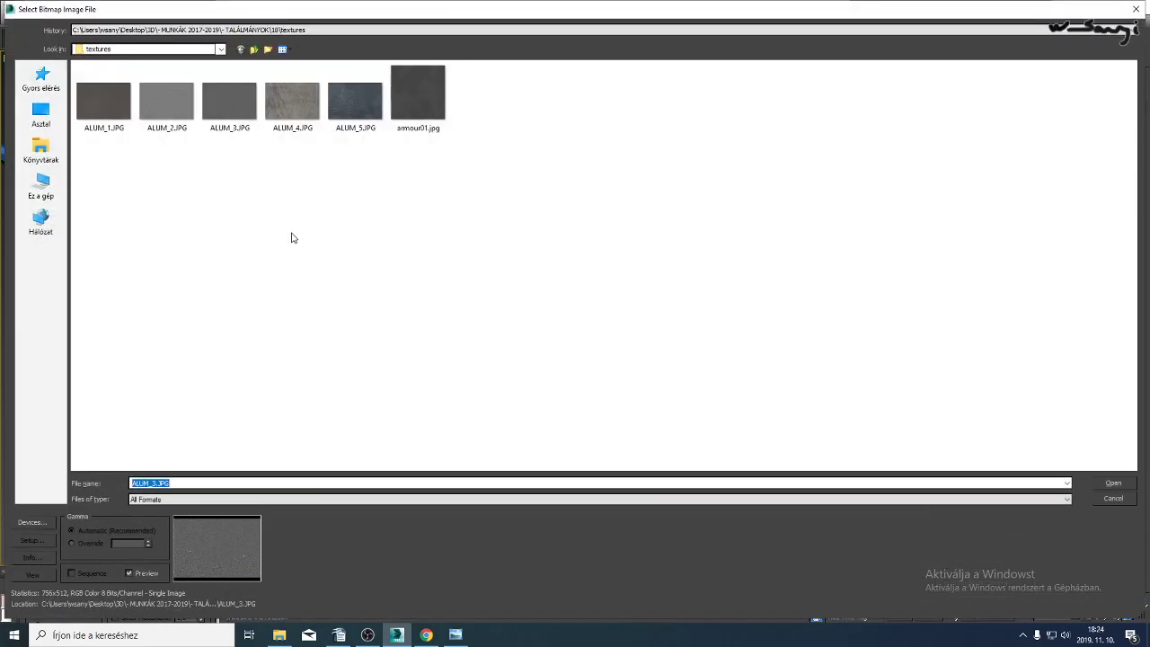
double_click(301, 111)
left_click_drag(578, 297, 556, 335)
scroll(557, 335, "up", 3)
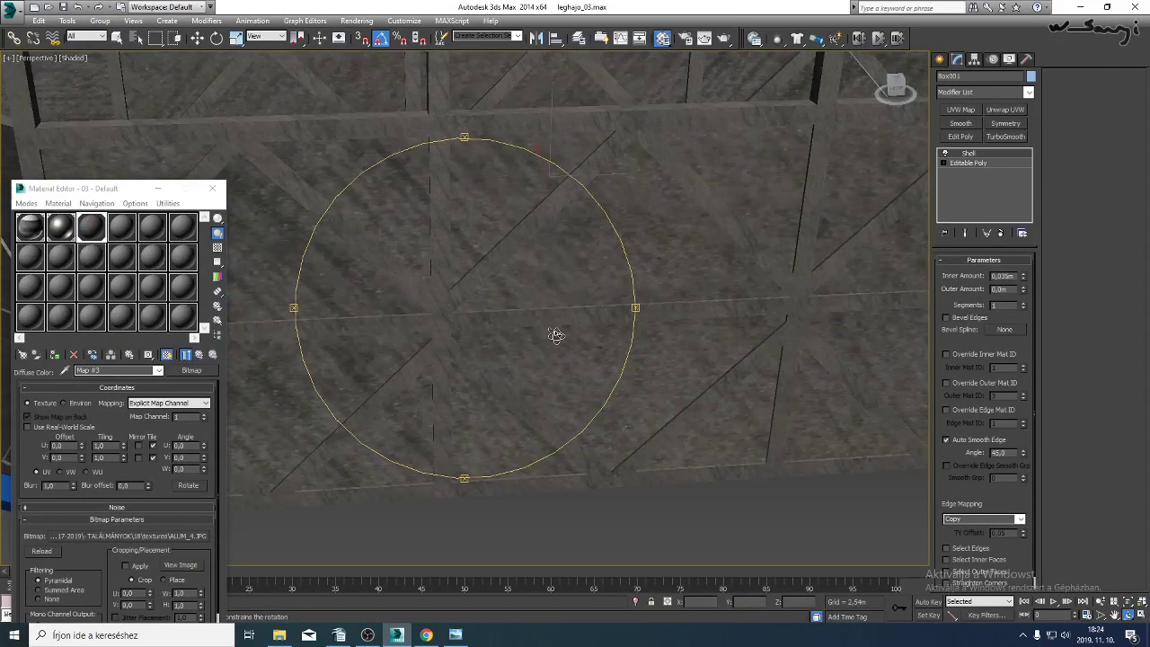
left_click(188, 538)
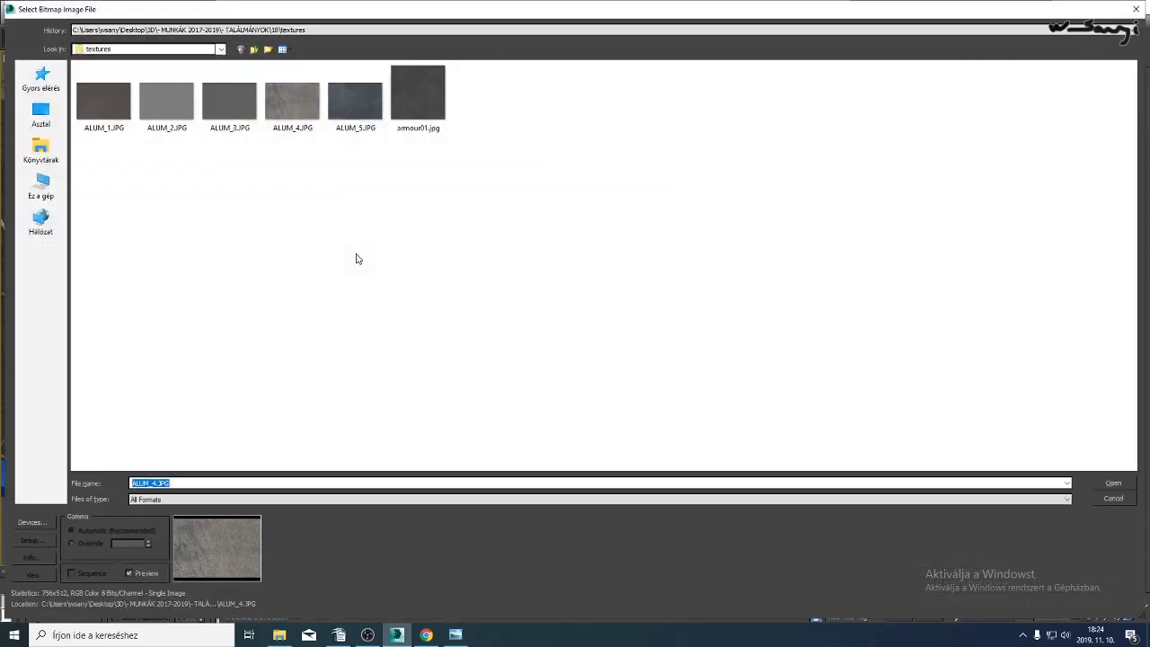
double_click(355, 101)
Examine the gondola in the reference engraving and the airship photo in Windows Photo Viewer, and return to 3ds Max.
middle_click_drag(444, 177, 555, 235, "alt")
left_click(455, 633)
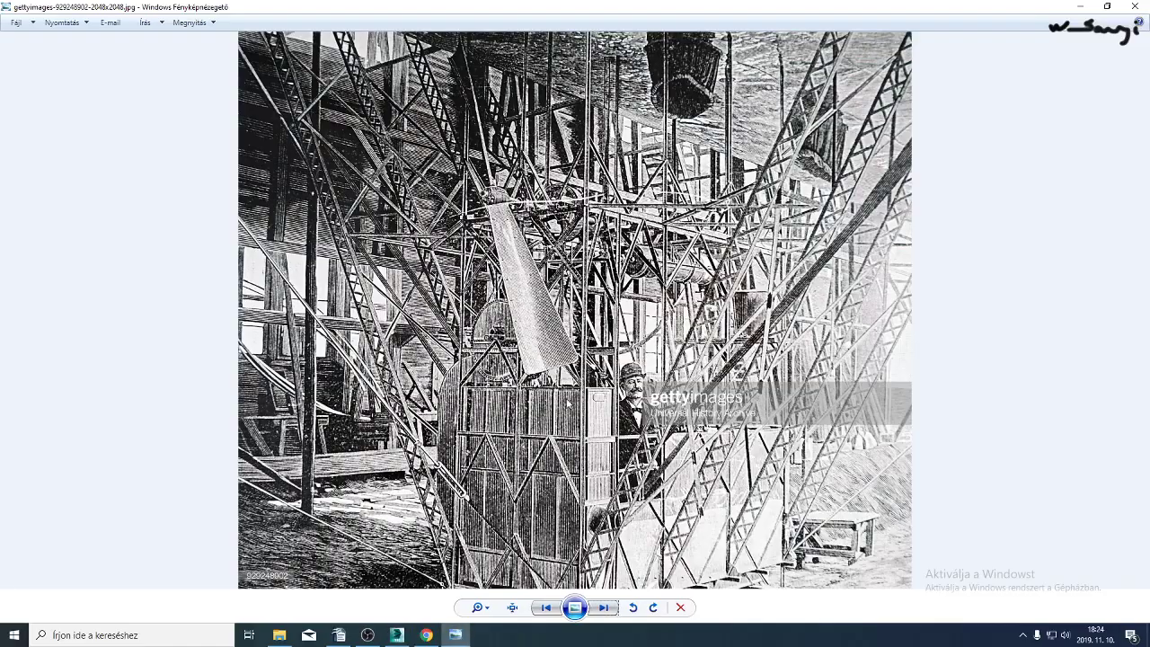
left_click(604, 607)
left_click(604, 611)
left_click(604, 612)
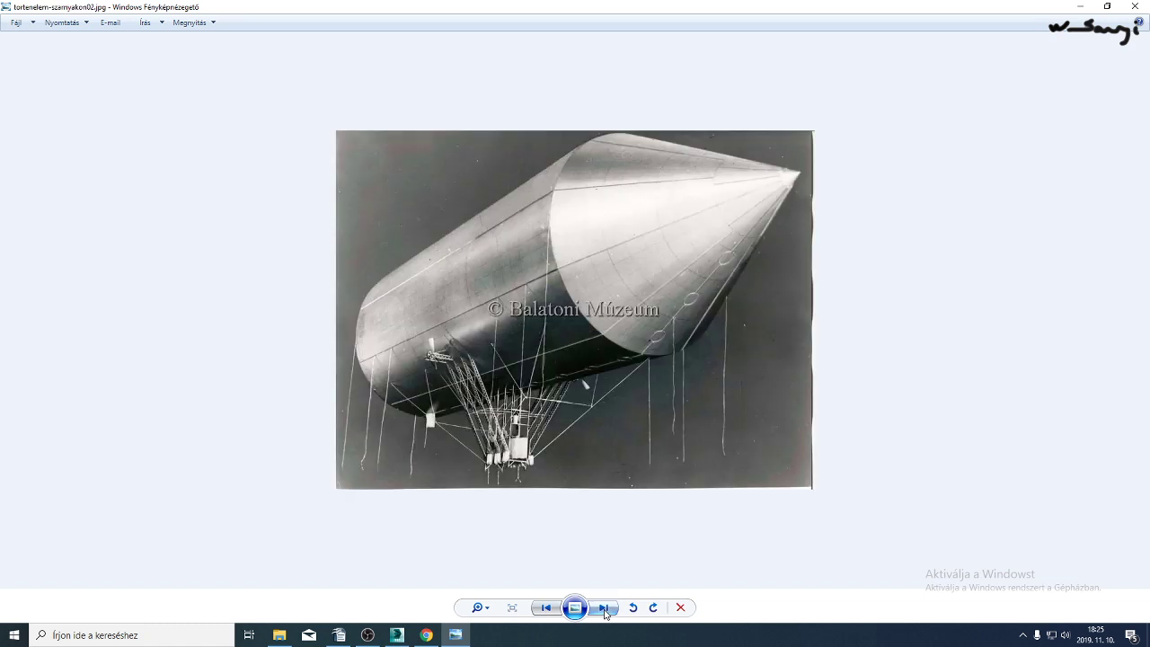
scroll(539, 503, "up", 5)
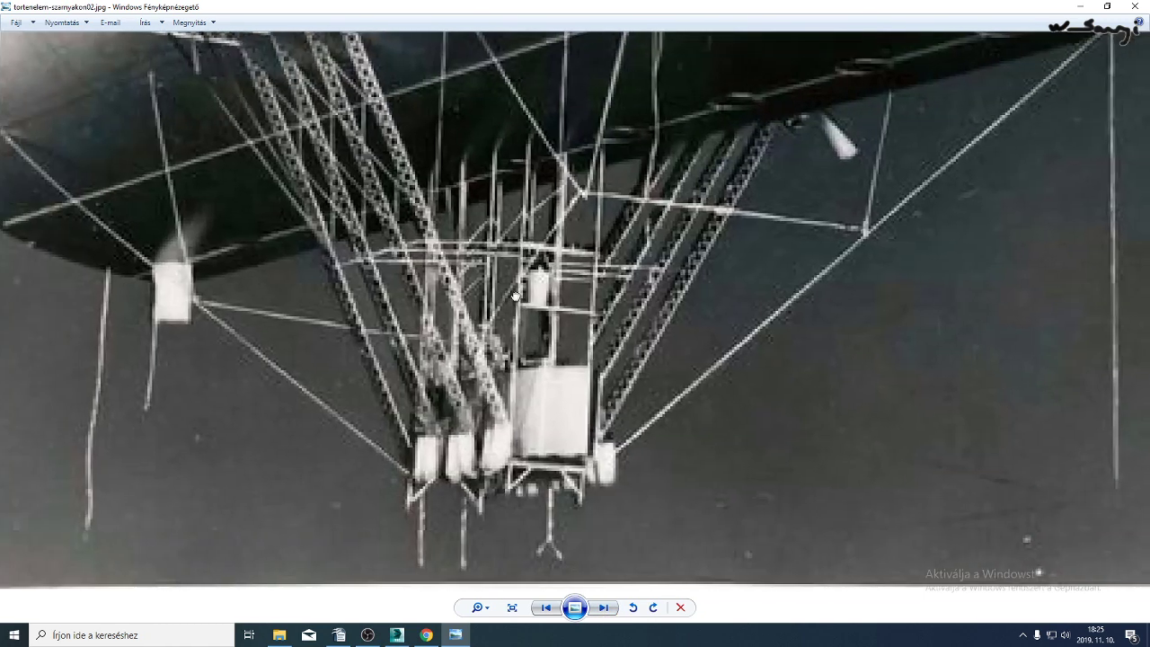
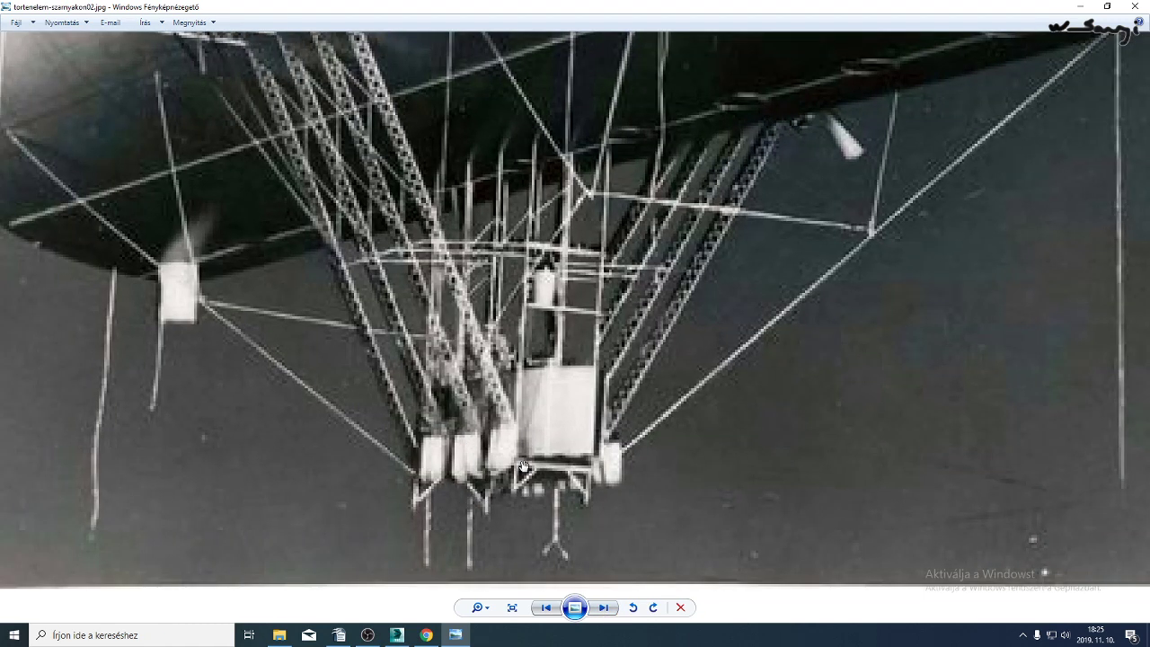
left_click(396, 635)
Add a UVW Map modifier to the gondola body and fit its mapping proportions to the ALUM_5.JPG bitmap.
left_click_drag(546, 309, 662, 296)
mouse_move(530, 253)
left_mouse_down()
mouse_move(511, 270)
mouse_move(512, 252)
left_mouse_up()
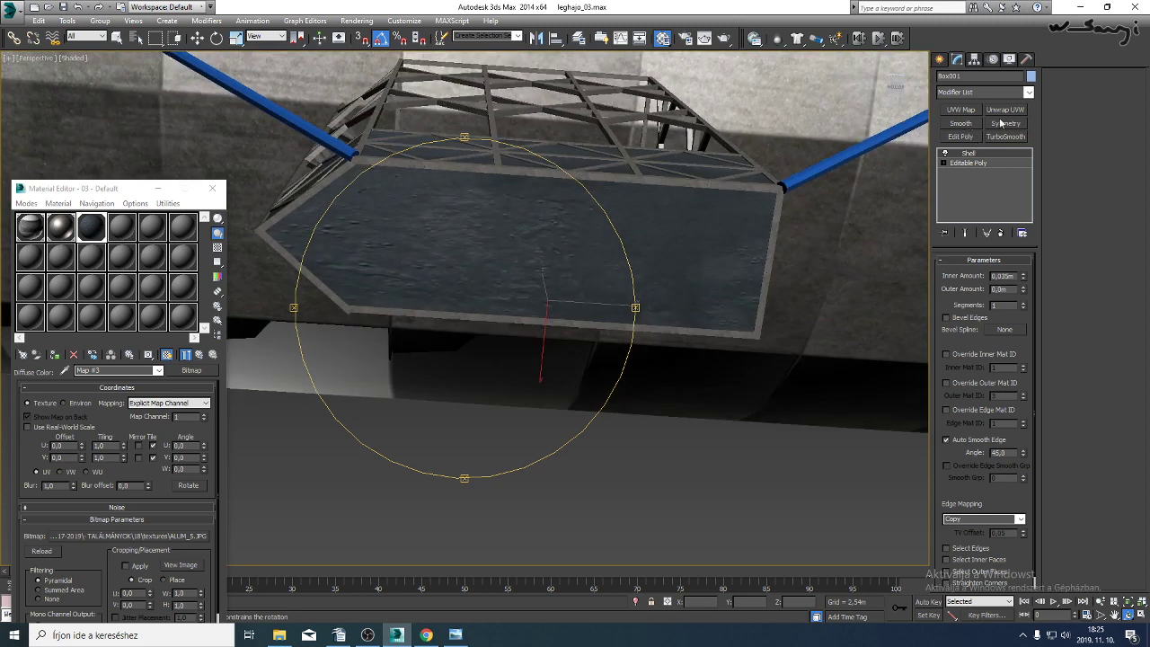
left_click(961, 110)
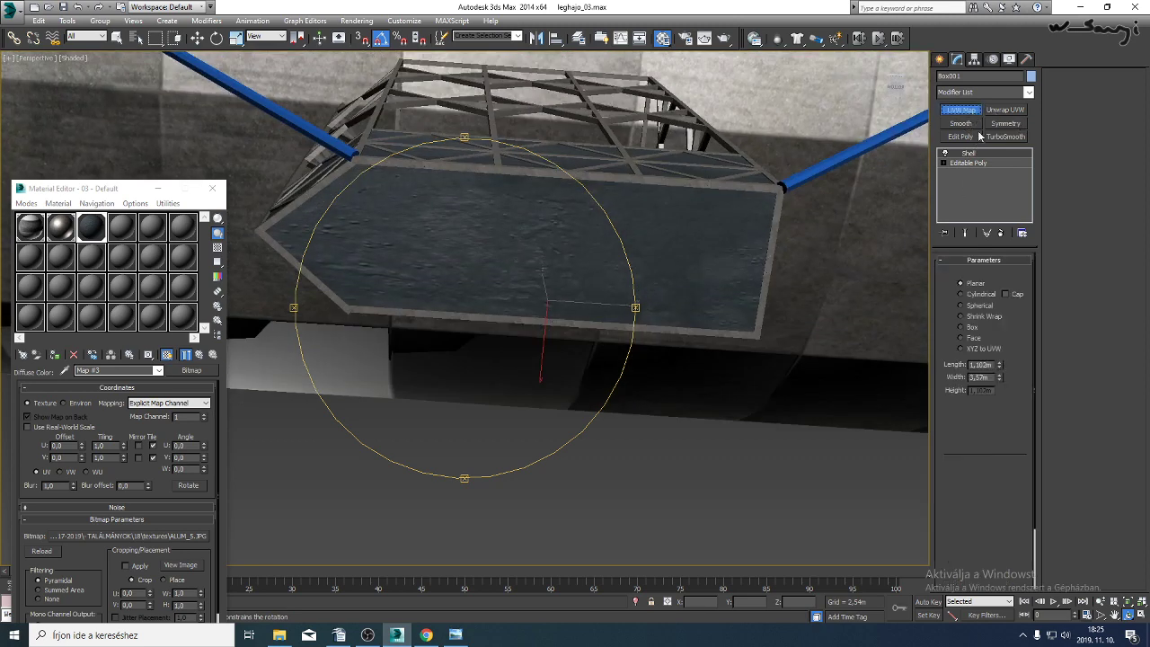
left_click(964, 550)
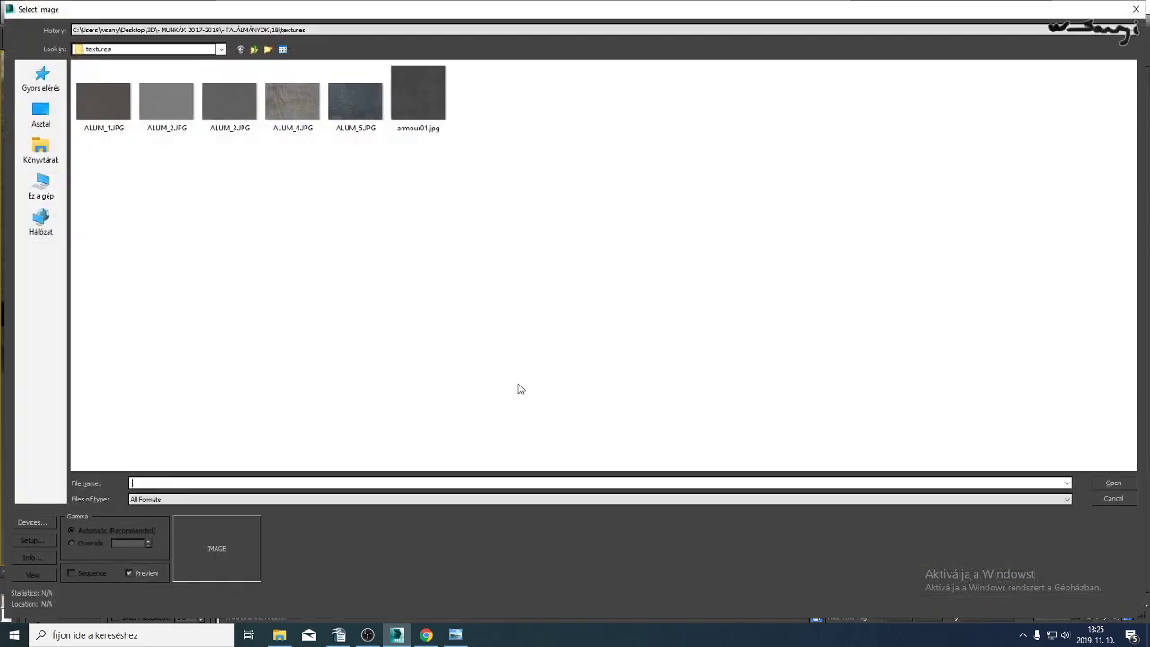
double_click(355, 104)
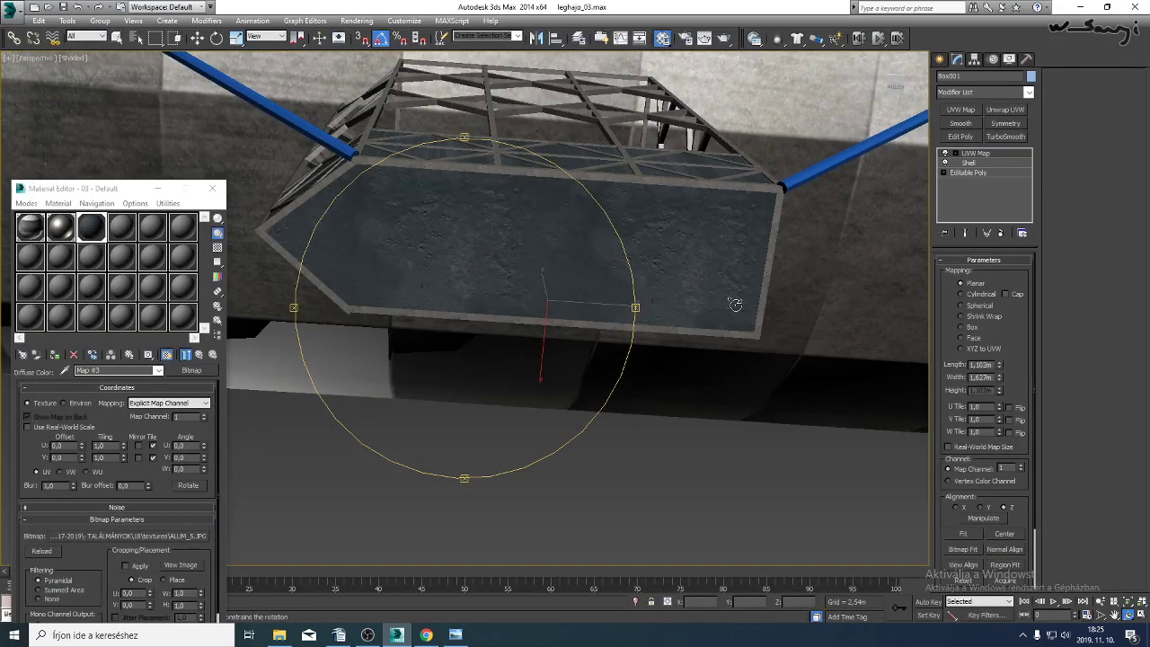
Try to rotate the UVW Map gizmo of the gondola body, using the wireframe display to see it.
left_click(975, 154)
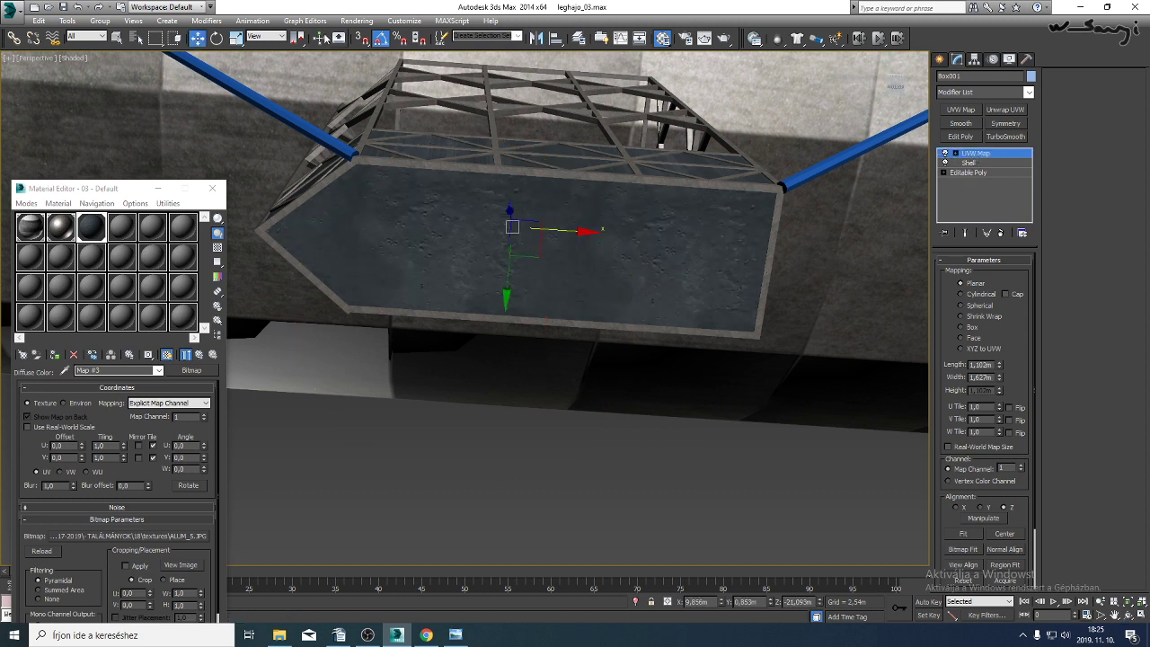
left_click(216, 38)
key("F3")
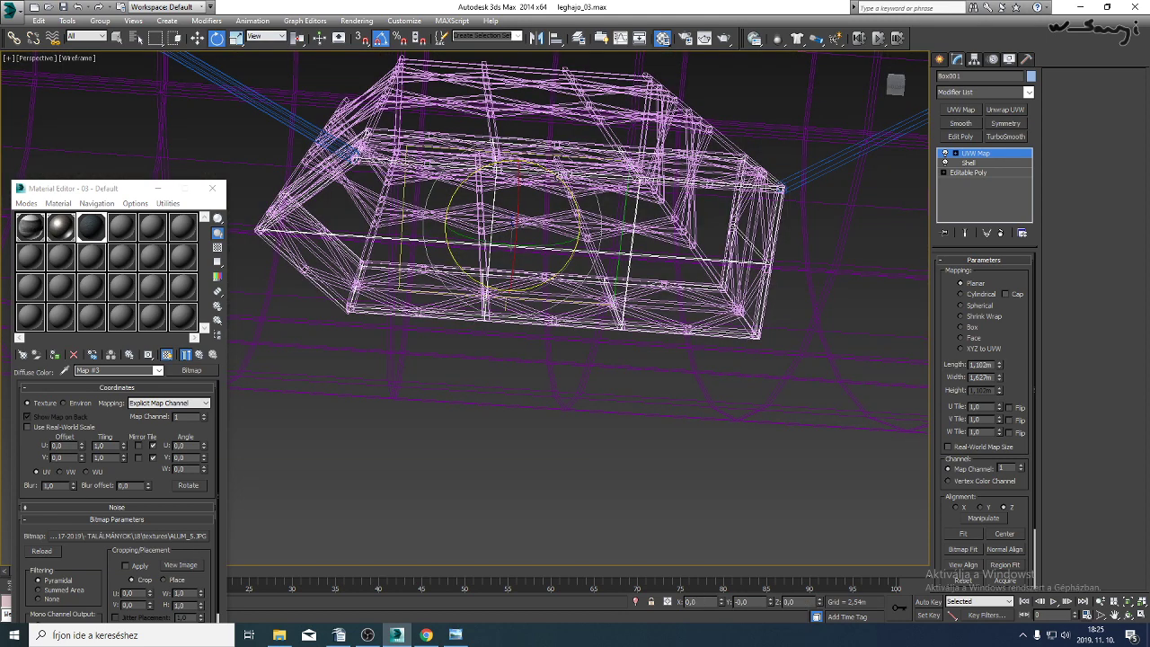
left_click_drag(552, 172, 521, 144)
key("F3")
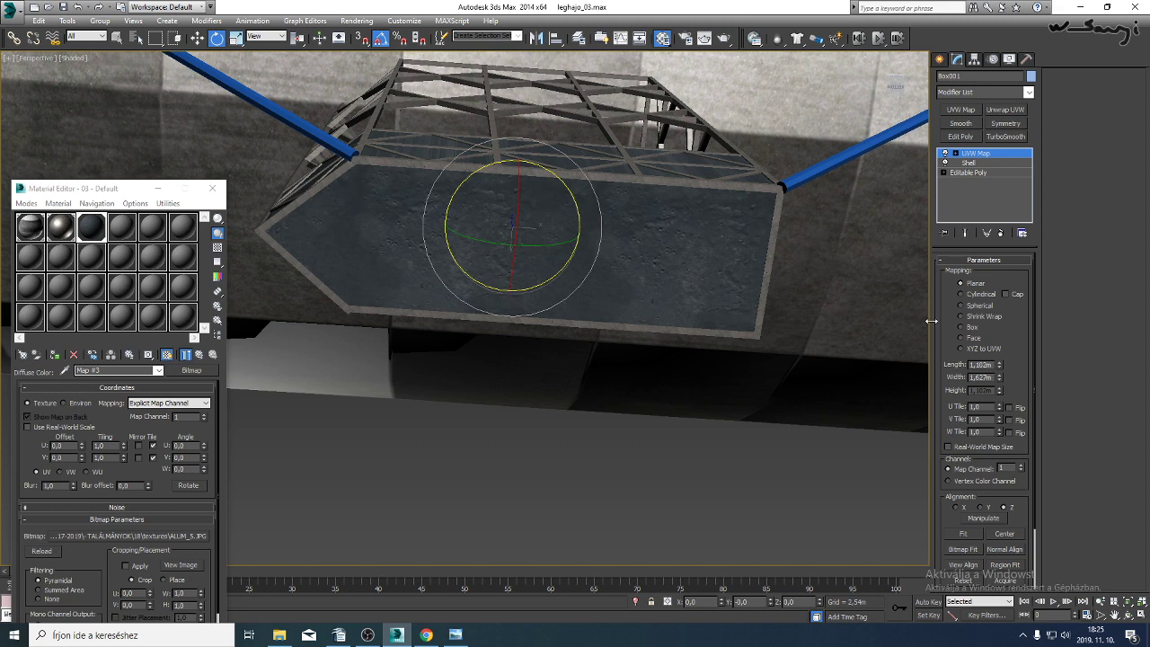
Switch the UVW Map to Box mapping and uniformly scale down its gizmo so the texture repeats more finely on the gondola body.
left_click(962, 328)
scroll(561, 314, "up", 3)
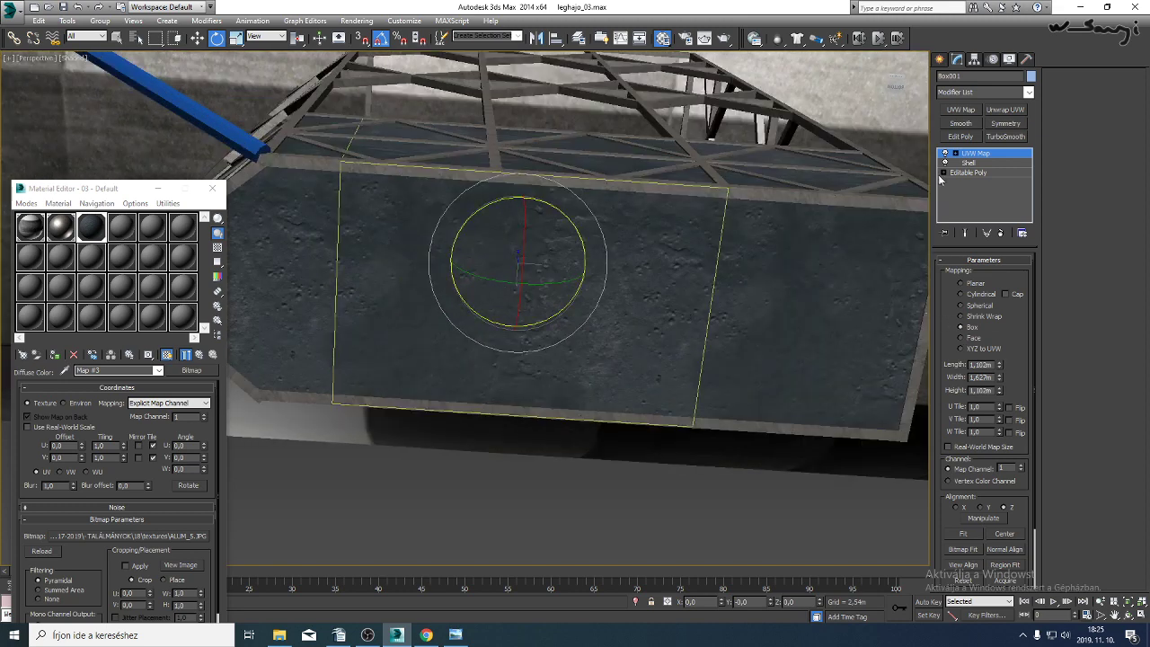
left_click(972, 155)
left_click(235, 37)
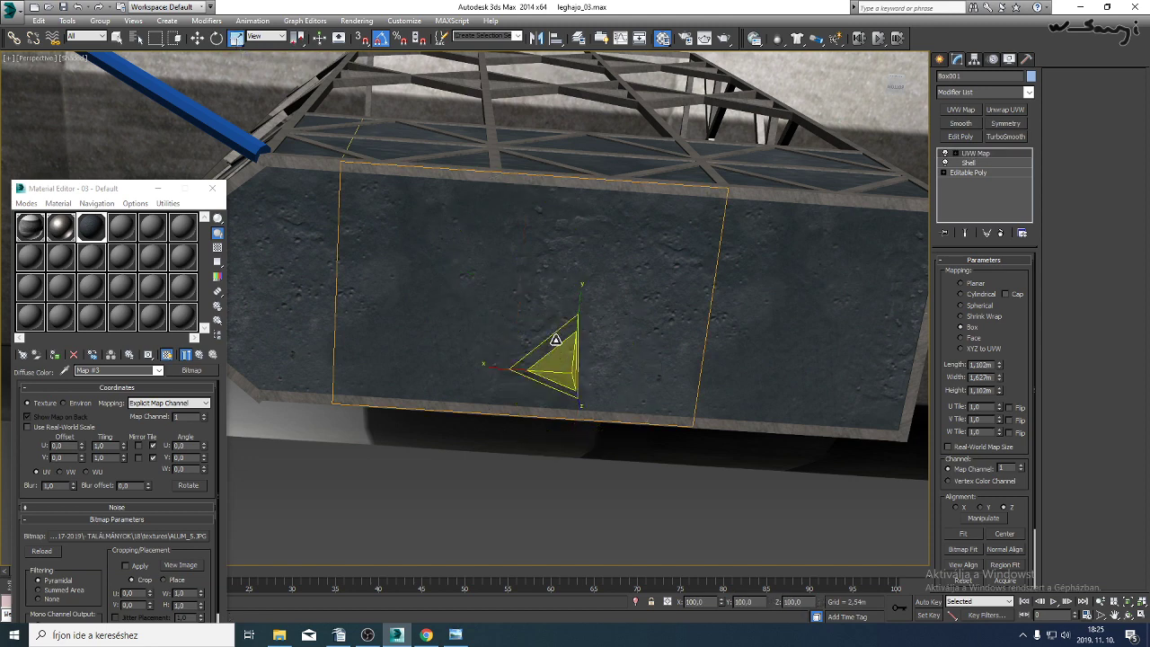
left_click_drag(563, 362, 554, 408)
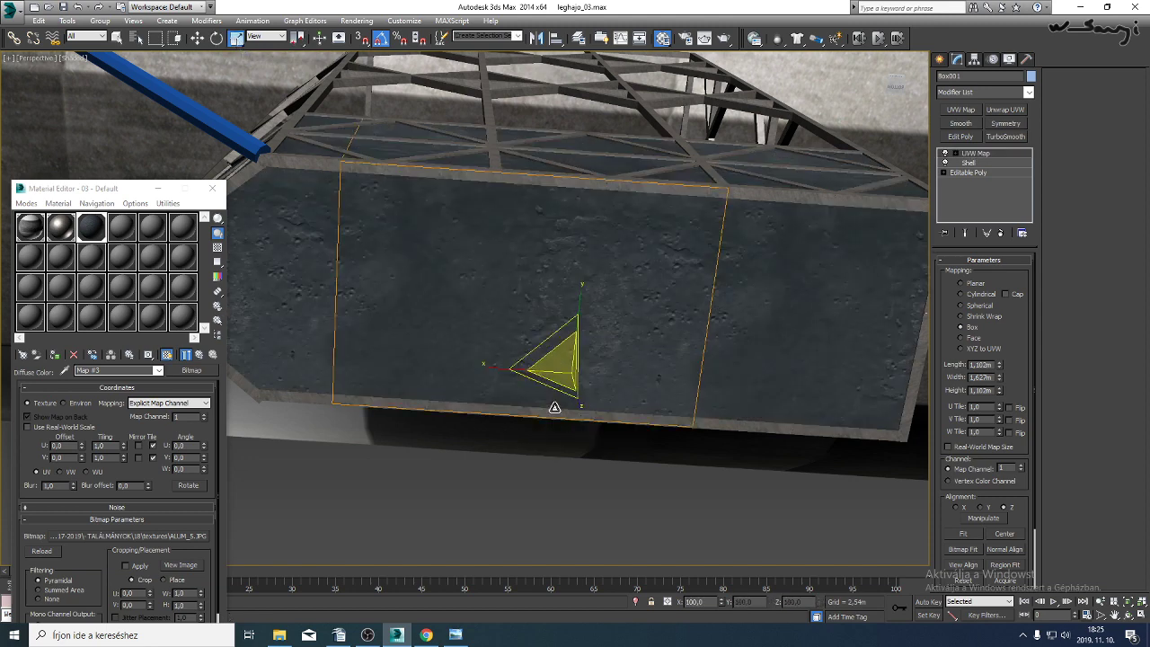
left_click(975, 154)
left_click_drag(524, 278, 515, 322)
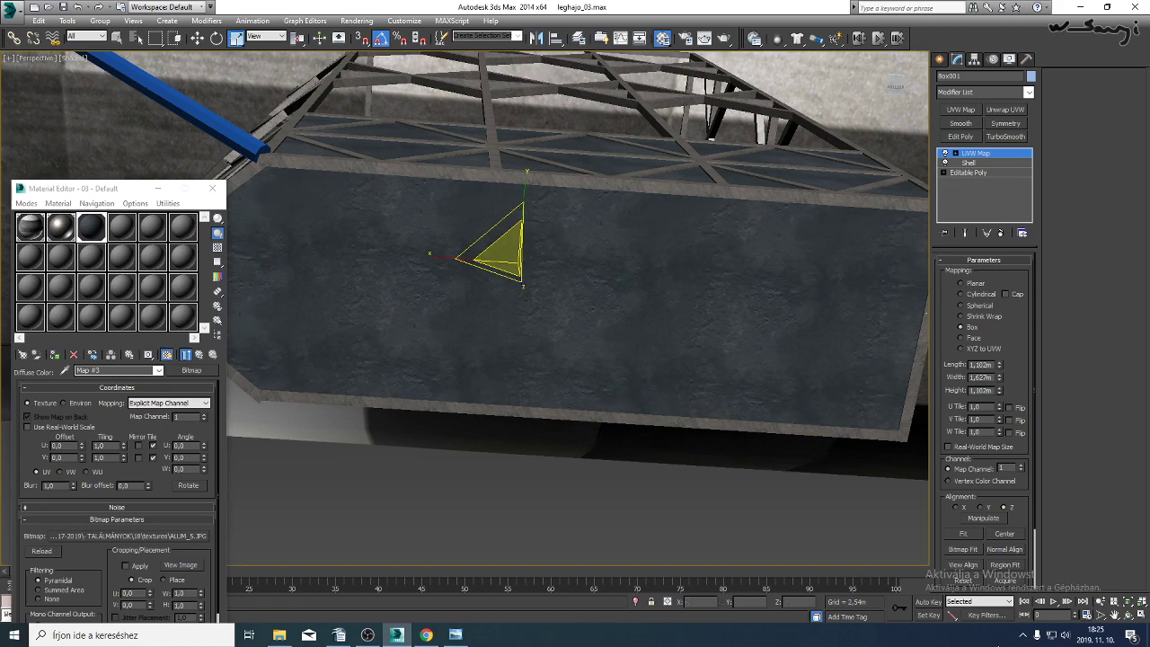
Check the texture on the gondola's underside, convert the body to Editable Poly and close the Material Editor.
left_click(1129, 616)
left_click_drag(434, 261, 542, 350)
middle_click_drag(542, 351, 571, 207, "alt")
right_click(570, 193)
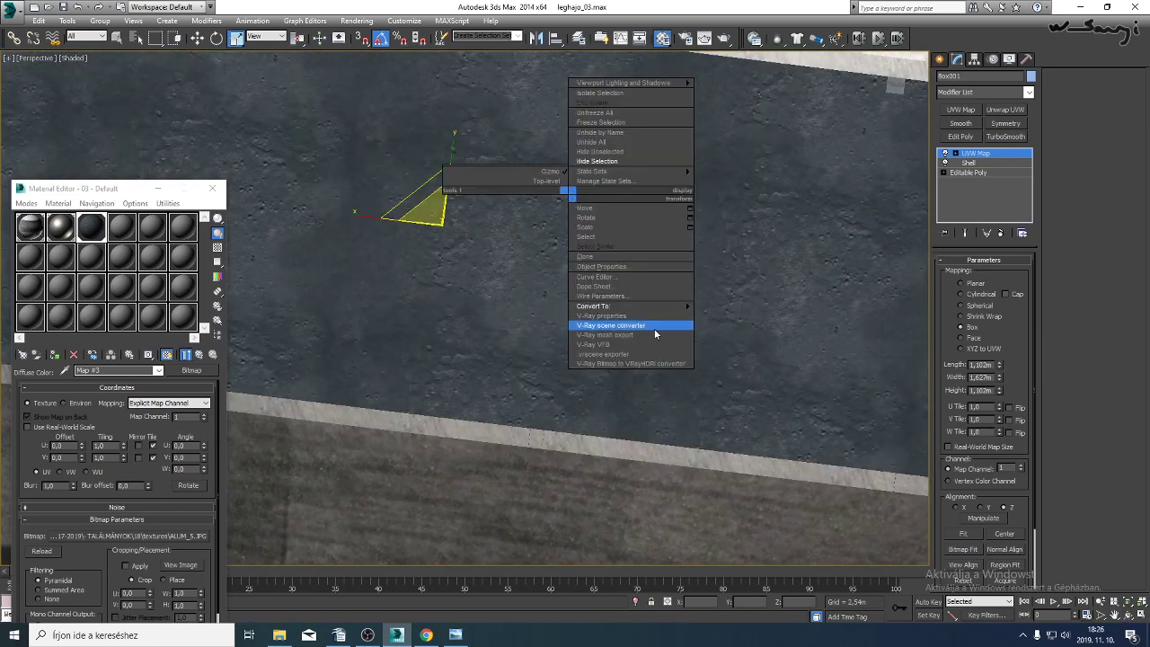
mouse_move(658, 308)
left_click(711, 316)
middle_click_drag(717, 326, 632, 339, "alt")
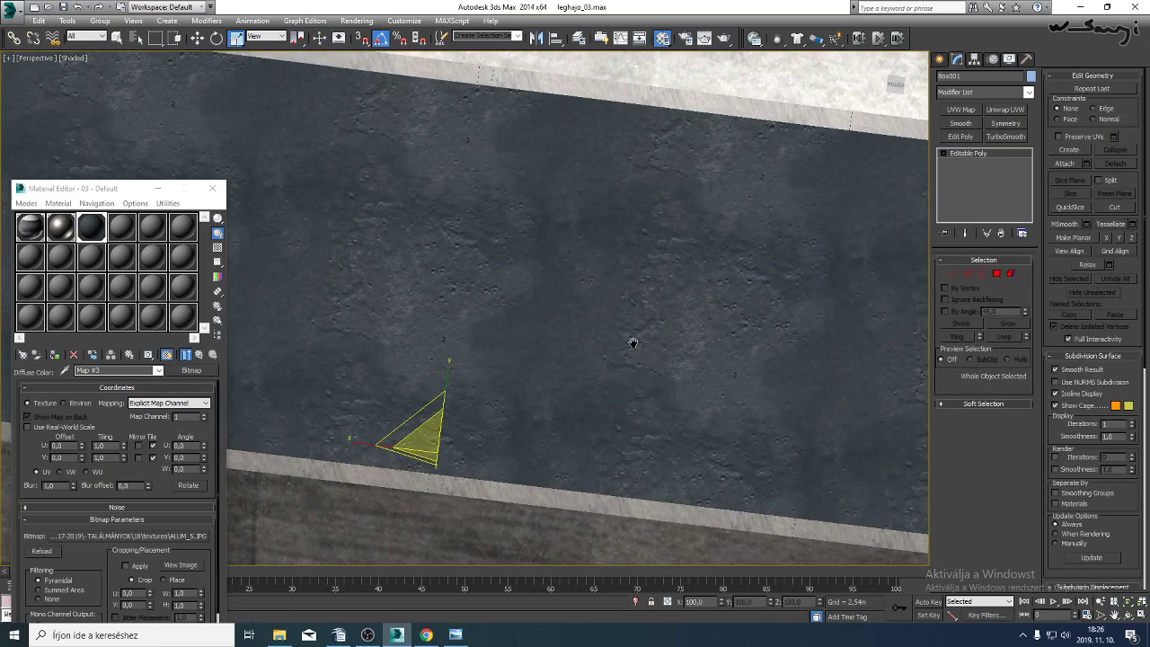
left_click(221, 198)
middle_click_drag(442, 257, 347, 275, "alt")
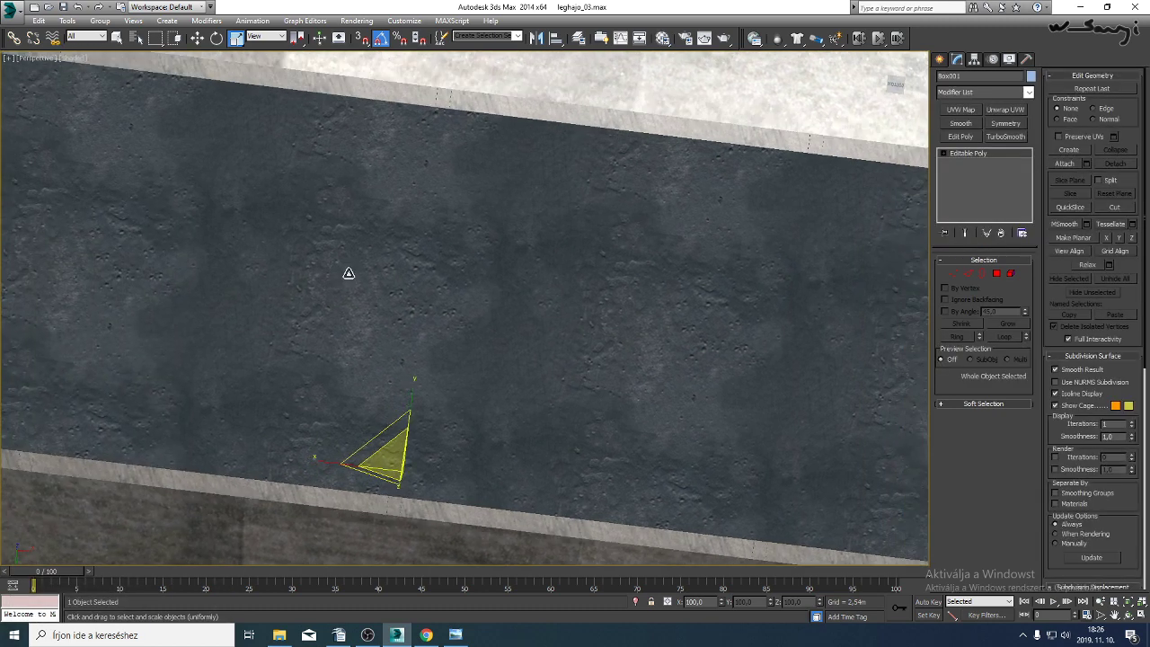
scroll(467, 297, "down", 5)
middle_click_drag(589, 287, 581, 283, "alt")
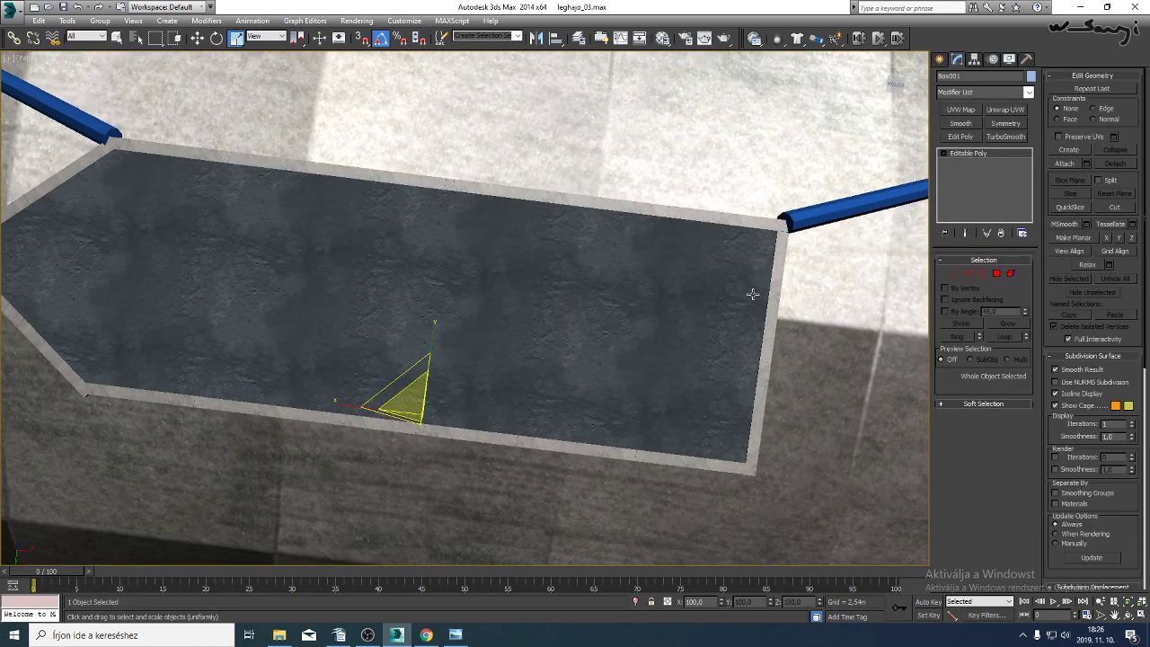
left_click(1012, 273)
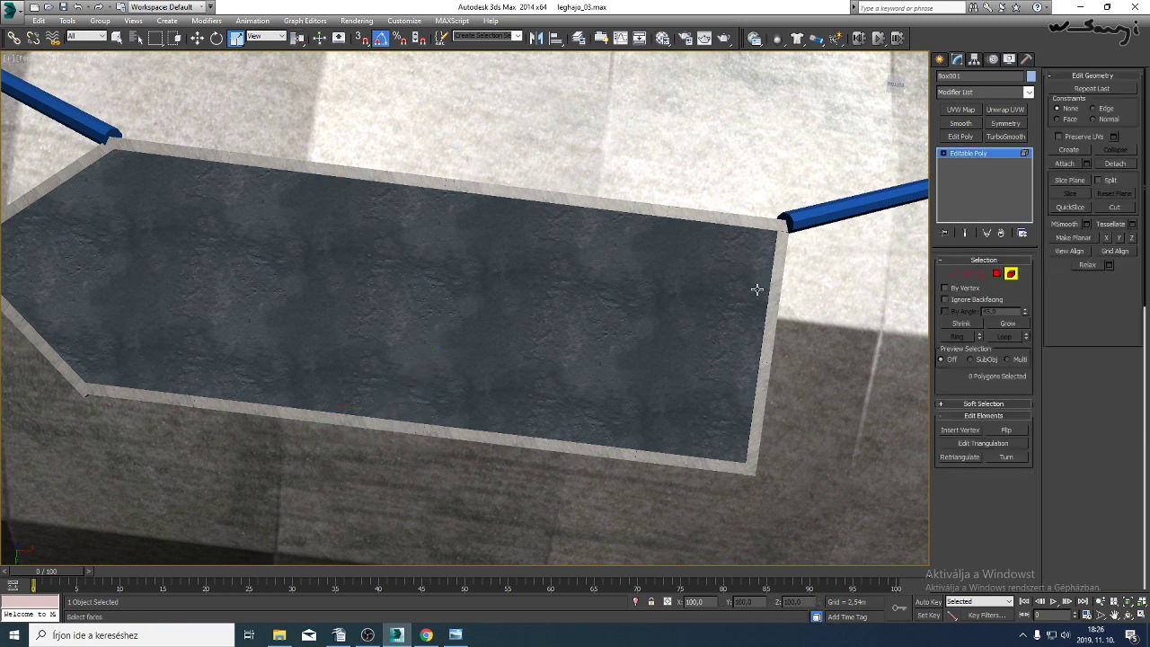
left_click(778, 295)
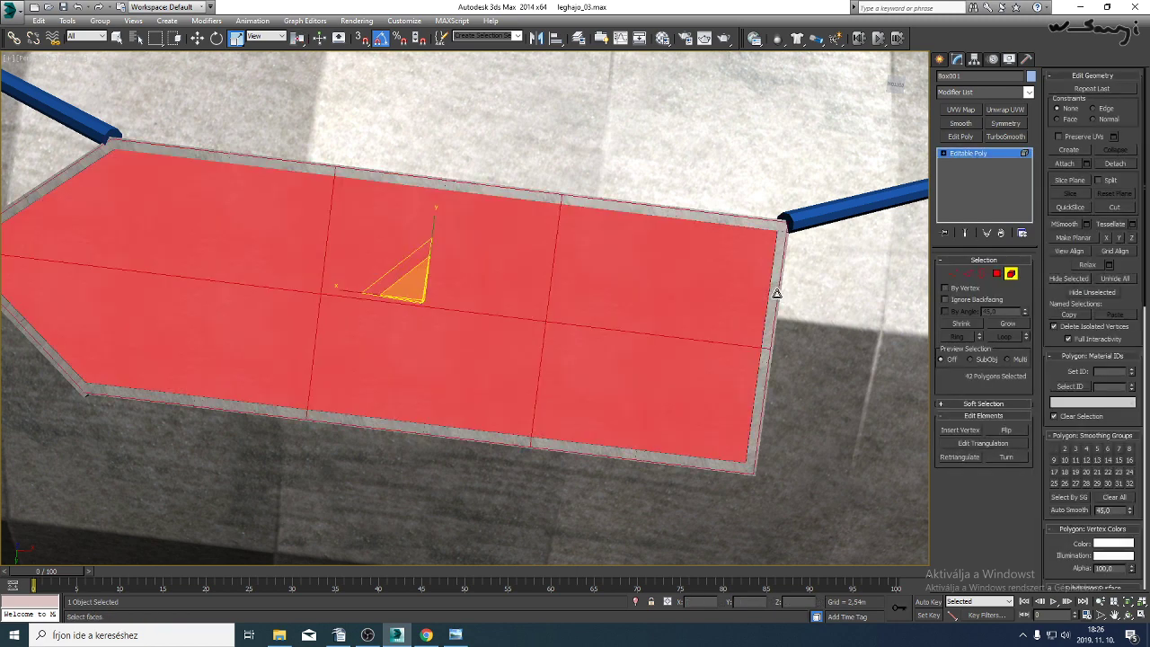
left_click(976, 156)
Select the bar at the end of the gondola's underside in the framework and clone it as elements to three further positions across the floor.
left_click(780, 259)
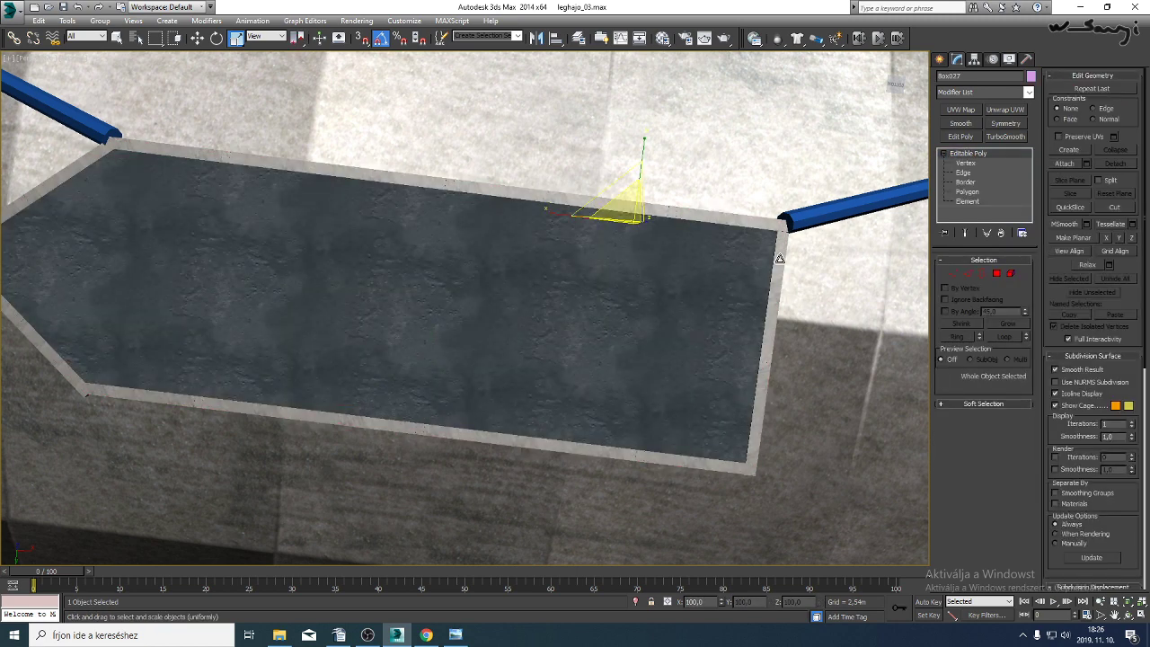
left_click(1012, 272)
left_click(766, 300)
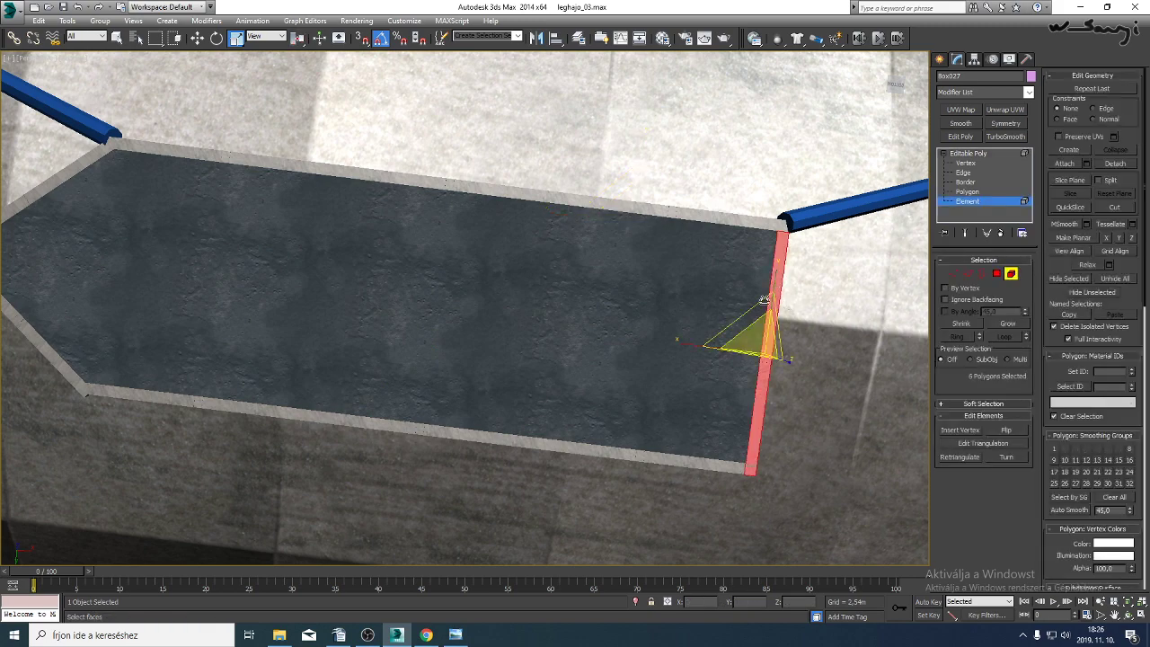
left_click(197, 38)
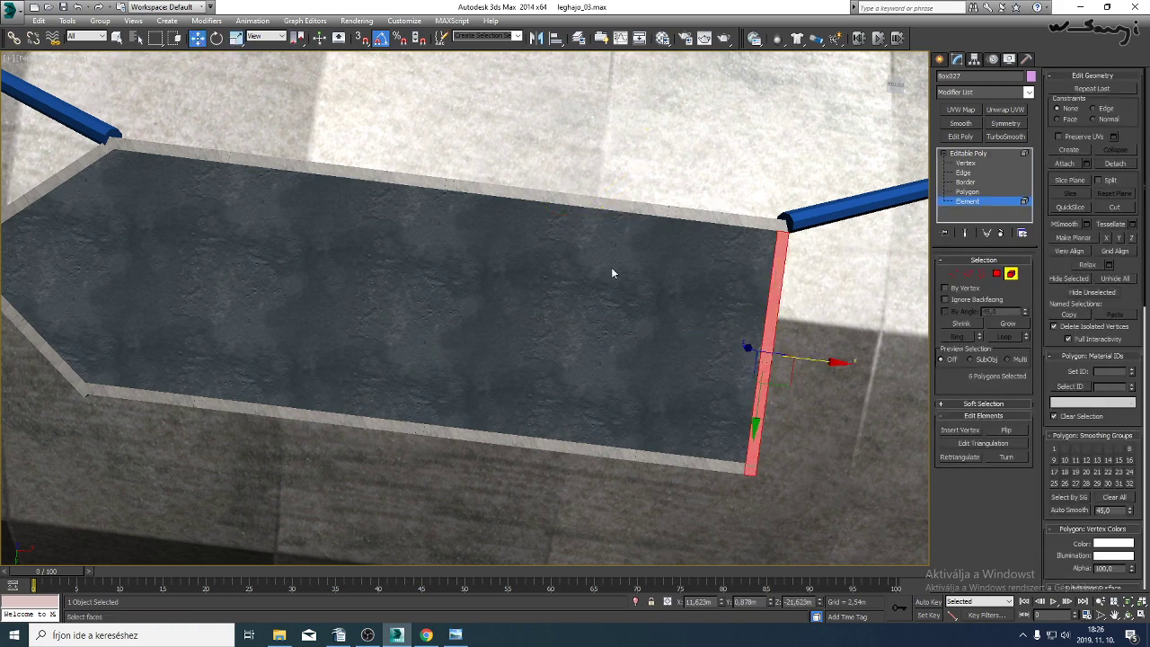
left_click(1128, 618)
left_click_drag(519, 313, 519, 341)
right_click(518, 341)
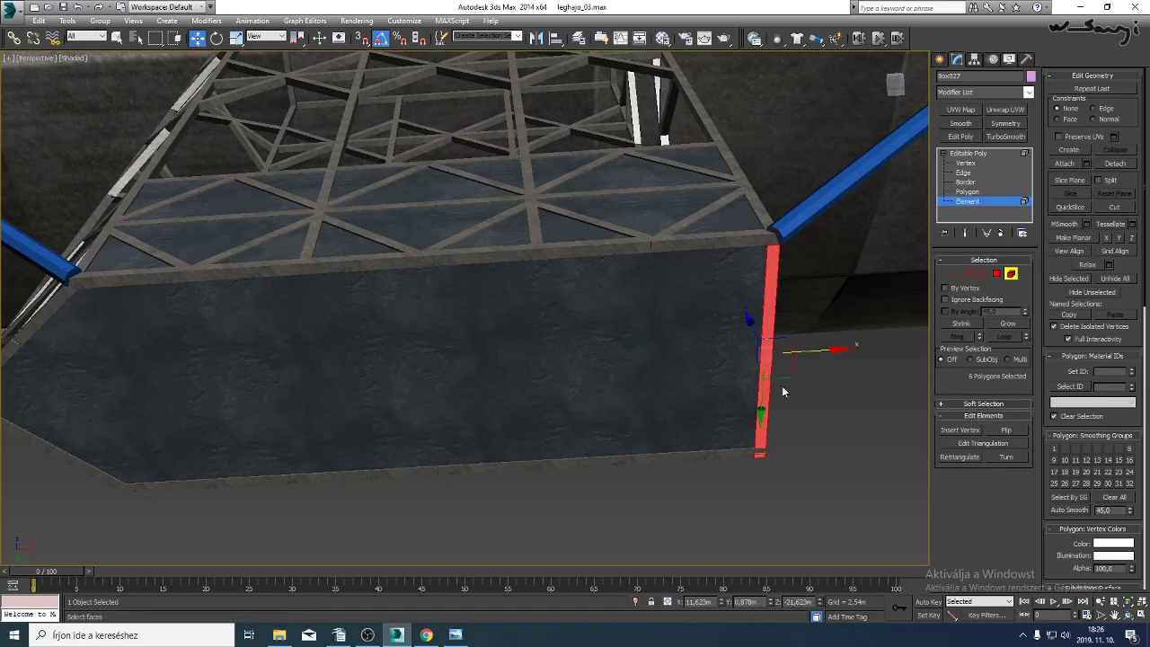
left_click_drag(811, 352, 164, 384)
left_click(627, 320)
left_click(642, 318)
left_click(640, 318)
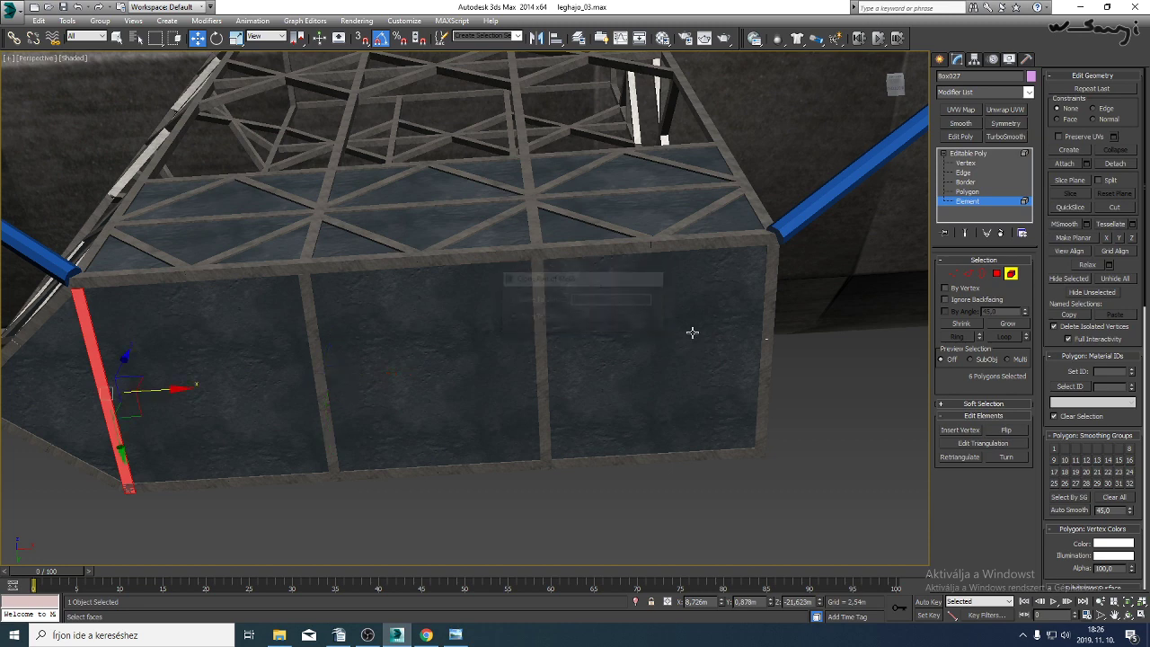
Select the four vertical corner post elements of the main lattice and convert the selection to vertices.
middle_click_drag(822, 281, 840, 326)
left_click(774, 243)
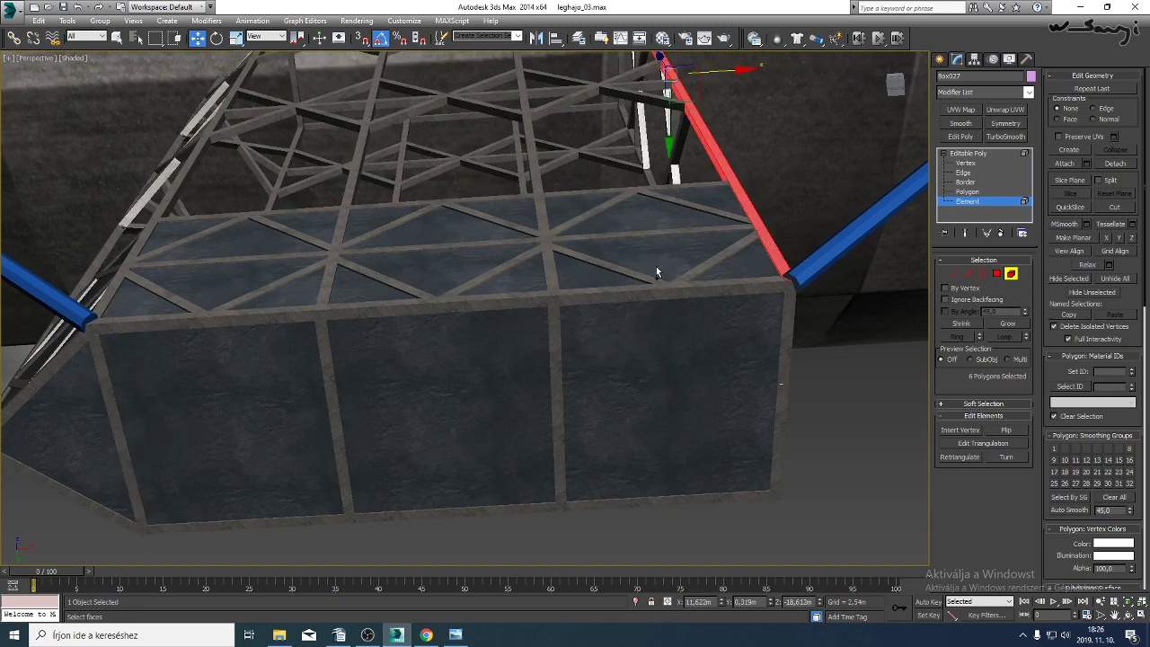
left_click(120, 284, "ctrl")
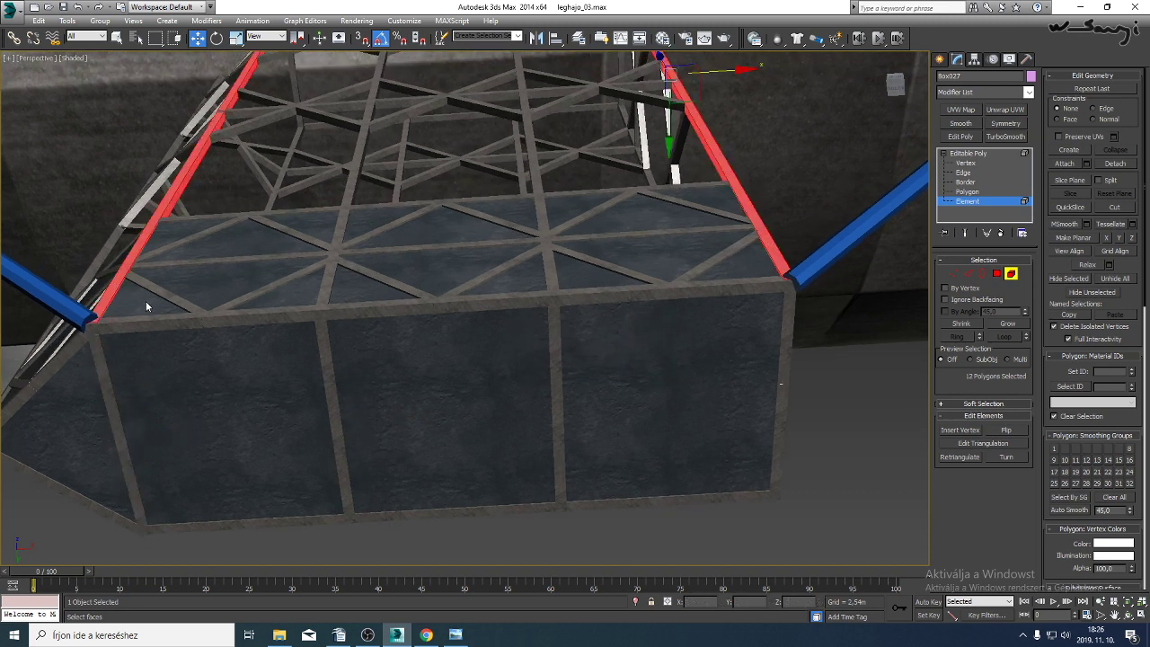
left_click(1117, 613)
left_click_drag(521, 354, 226, 276)
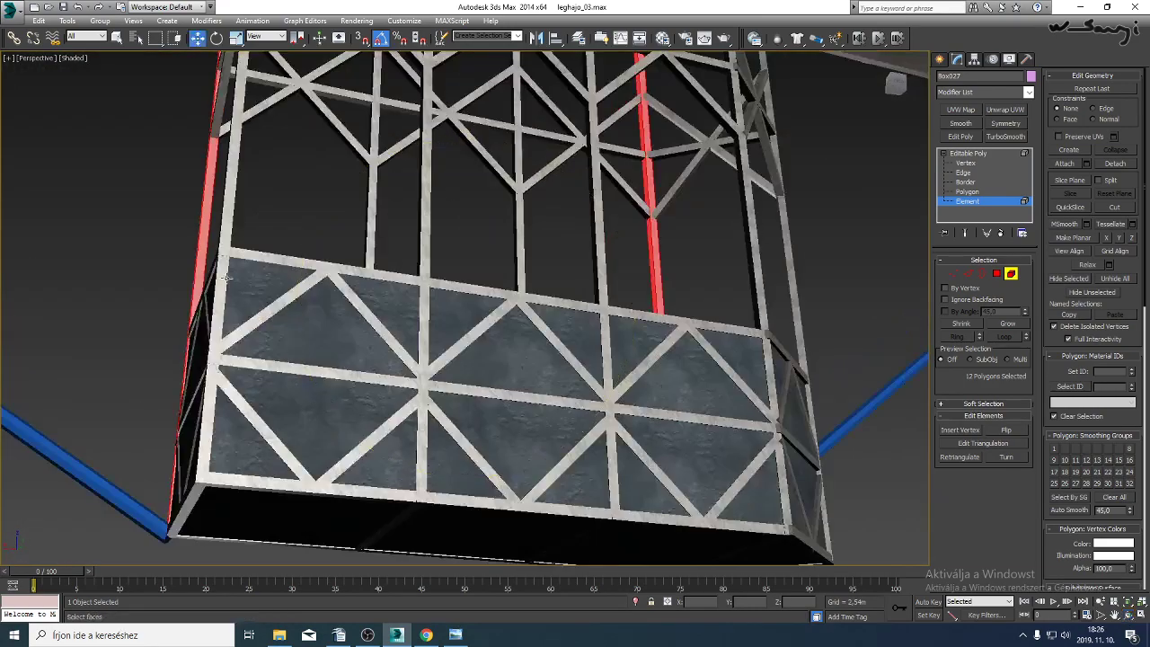
left_click(224, 221, "ctrl")
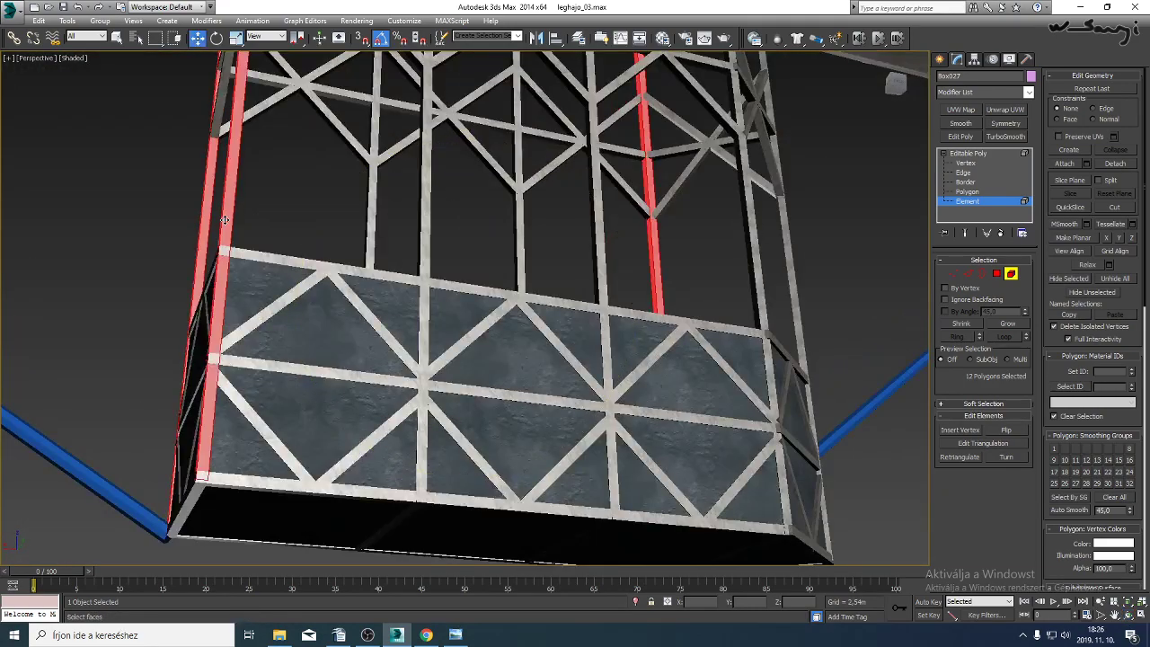
left_click(762, 257, "ctrl")
middle_click_drag(840, 417, 830, 347)
scroll(851, 338, "down", 3)
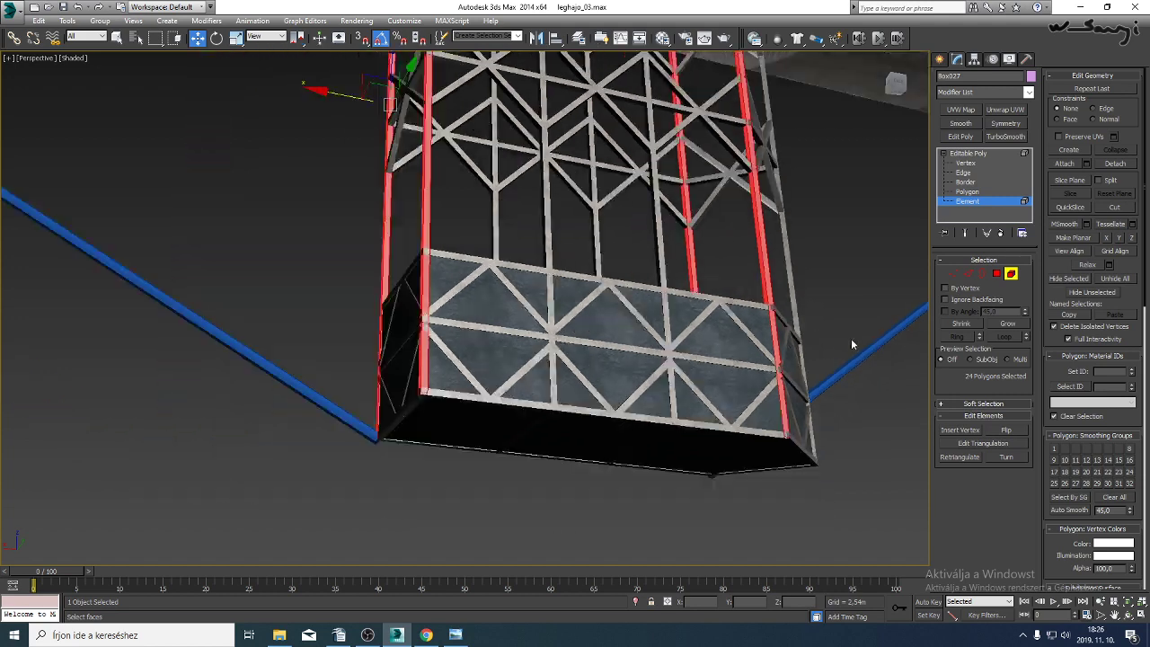
left_click(953, 275, "ctrl")
Deselect the posts' upper vertices and move the lower ones down so the posts extend below the gondola as four legs.
scroll(679, 244, "down", 5)
middle_click_drag(683, 240, 661, 350)
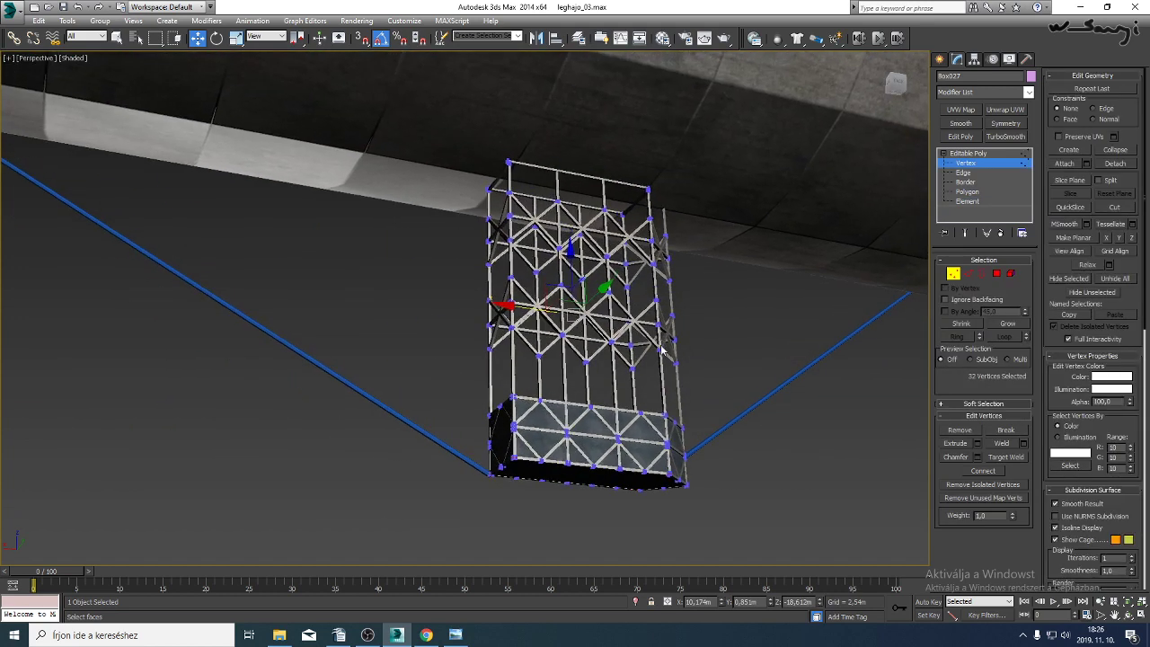
left_click_drag(364, 43, 344, 31, "alt")
middle_click_drag(583, 284, 556, 192)
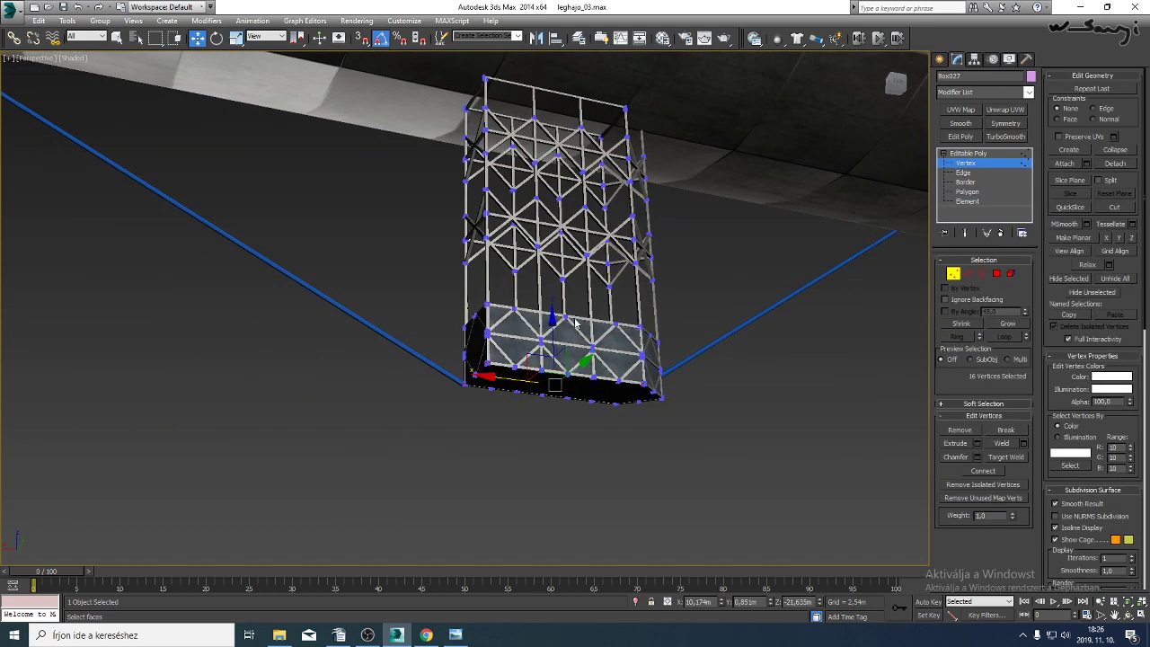
left_click_drag(553, 330, 554, 372)
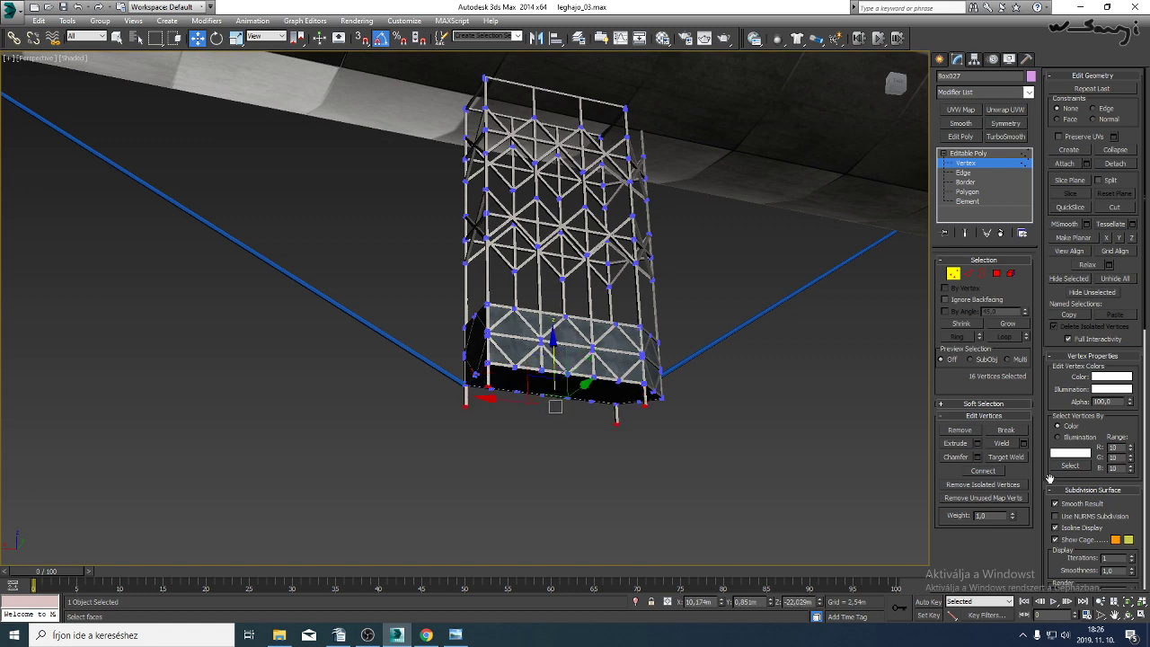
Compare the gondola's legs with the airship reference photo in the image viewer and return to 3ds Max.
left_click(1129, 615)
left_click_drag(620, 361, 546, 355)
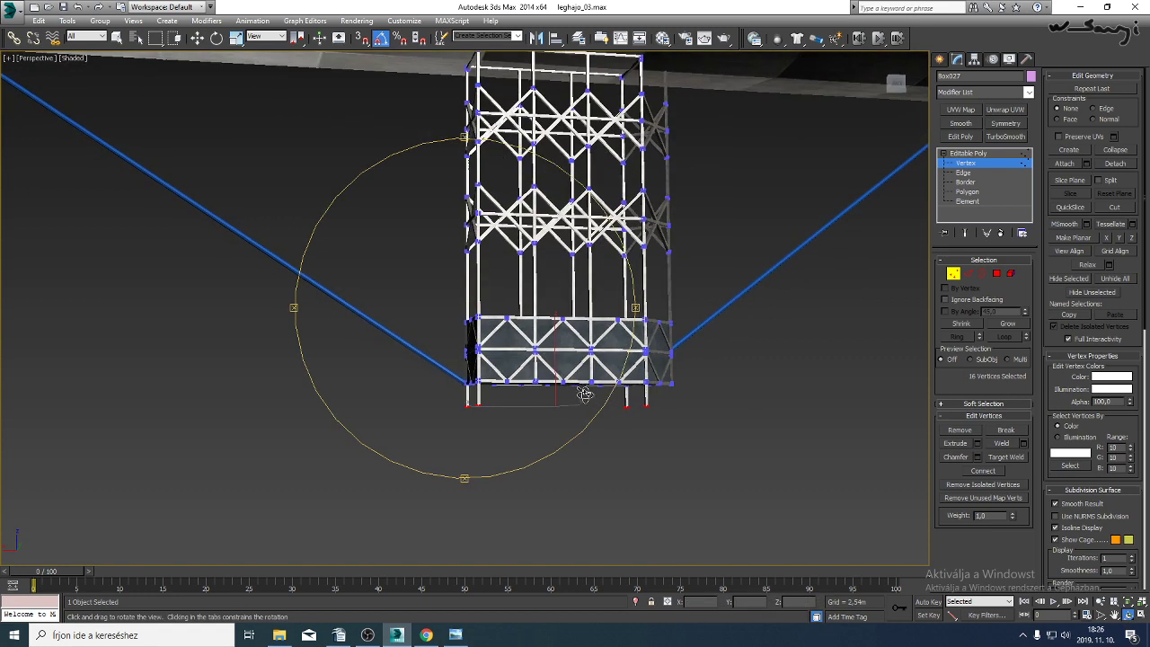
left_click_drag(583, 394, 683, 336)
left_click(458, 636)
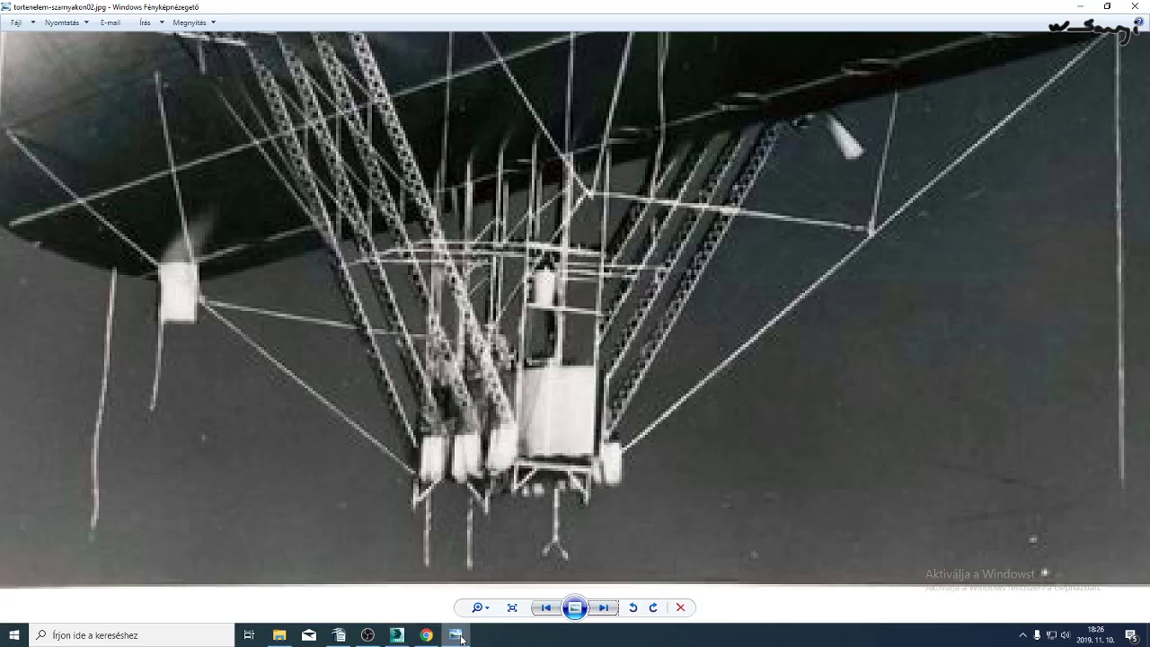
left_click(458, 635)
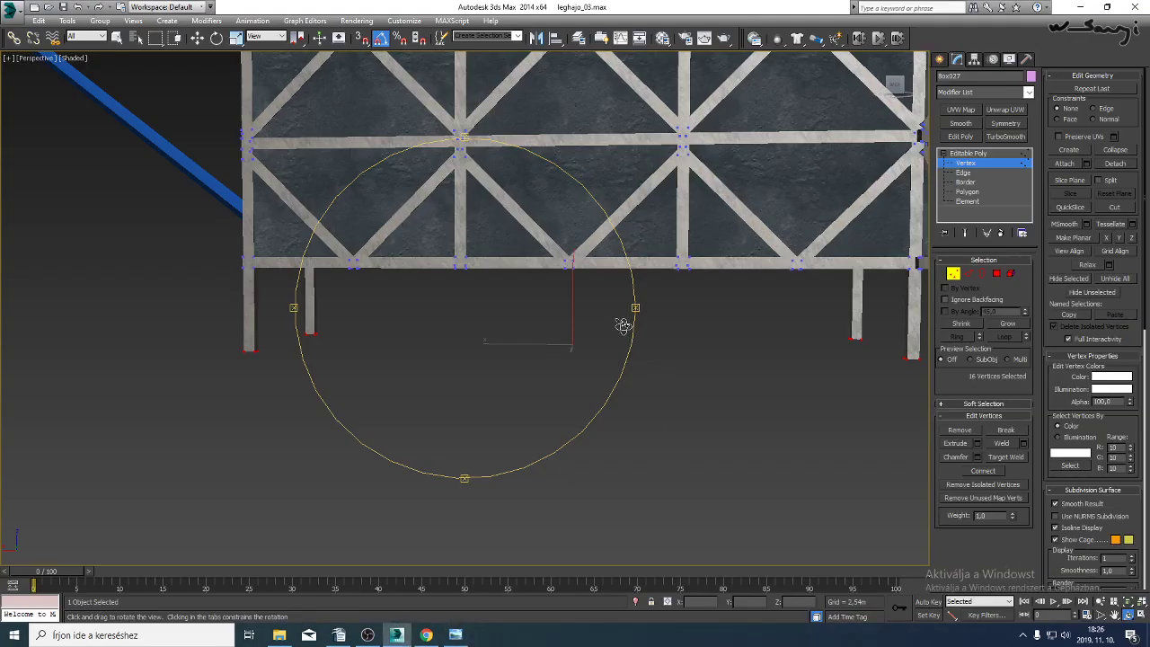
Clone the lower corner diagonal as an element rotated to the opposite slope, and lower it so its end meets the leg.
left_click_drag(623, 326, 817, 286)
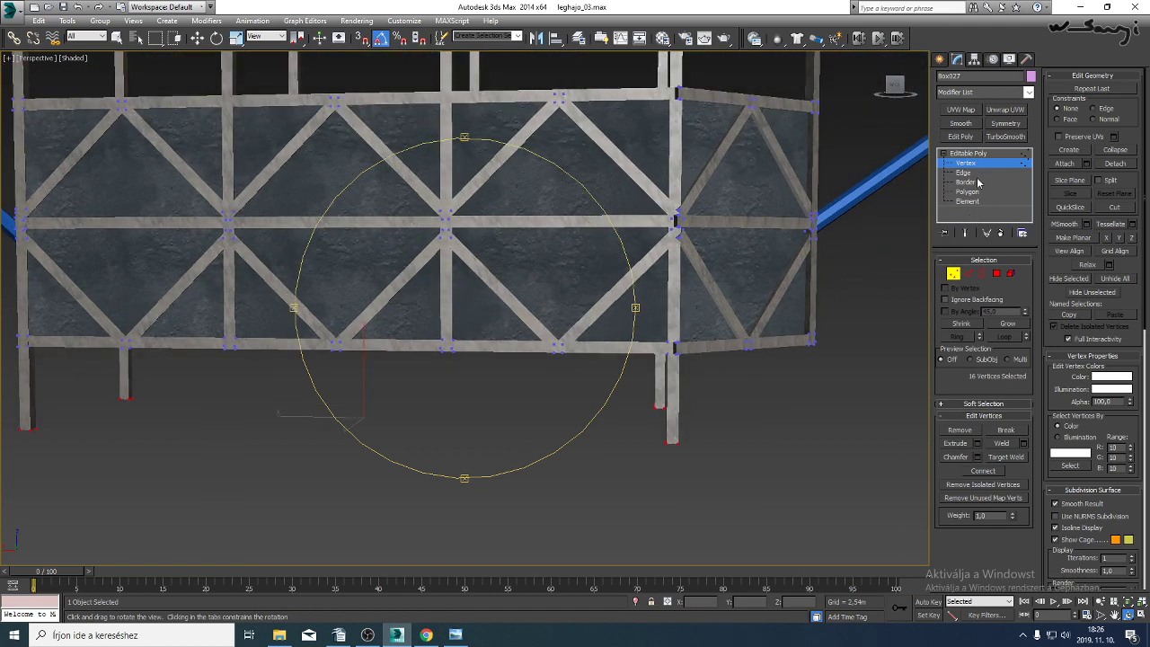
left_click(973, 203)
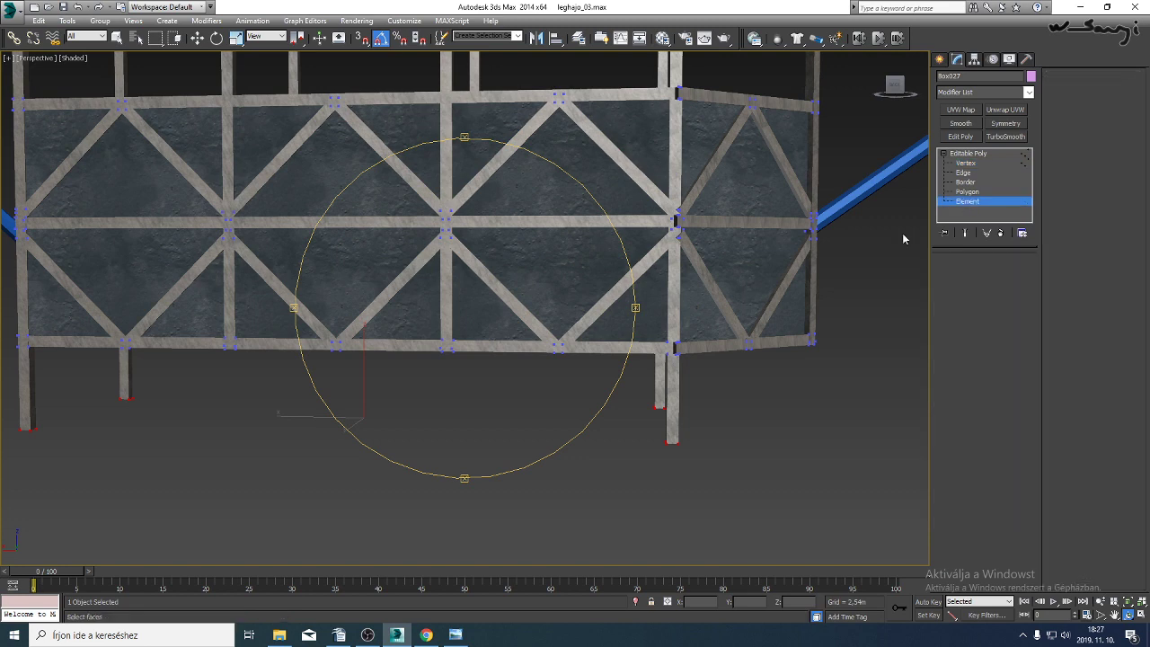
key("w")
left_click(622, 288)
middle_click_drag(440, 350, 503, 340)
left_click(216, 39)
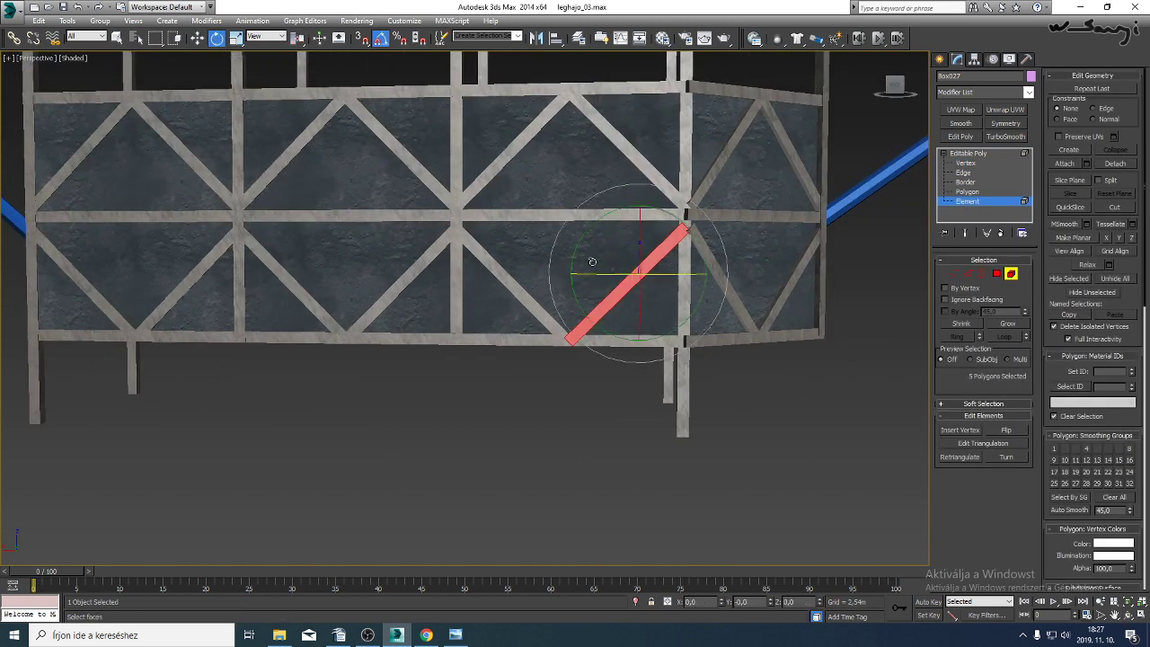
left_click_drag(656, 215, 709, 248)
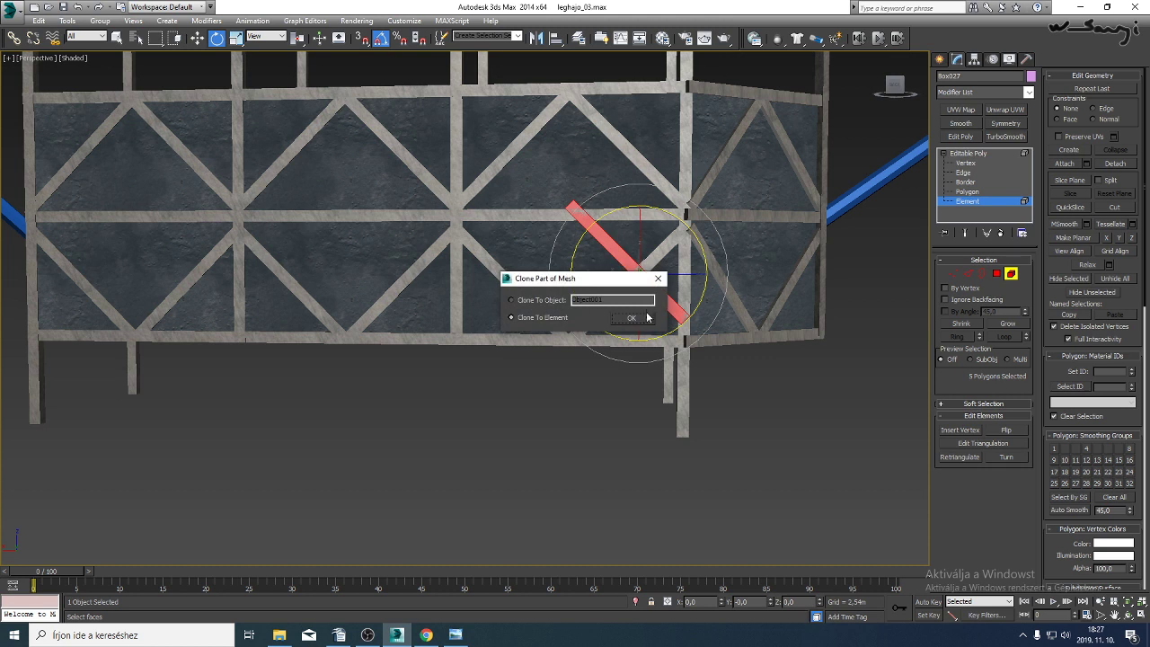
left_click(631, 318)
left_click(197, 38)
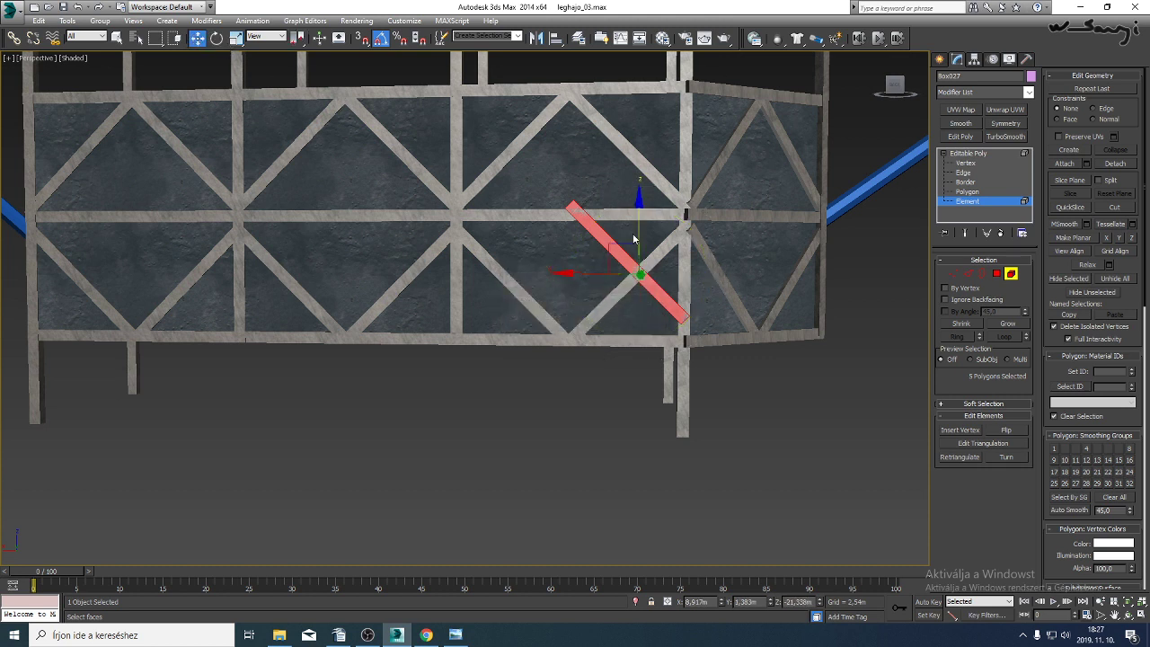
left_click_drag(636, 223, 652, 307)
scroll(560, 294, "up", 8)
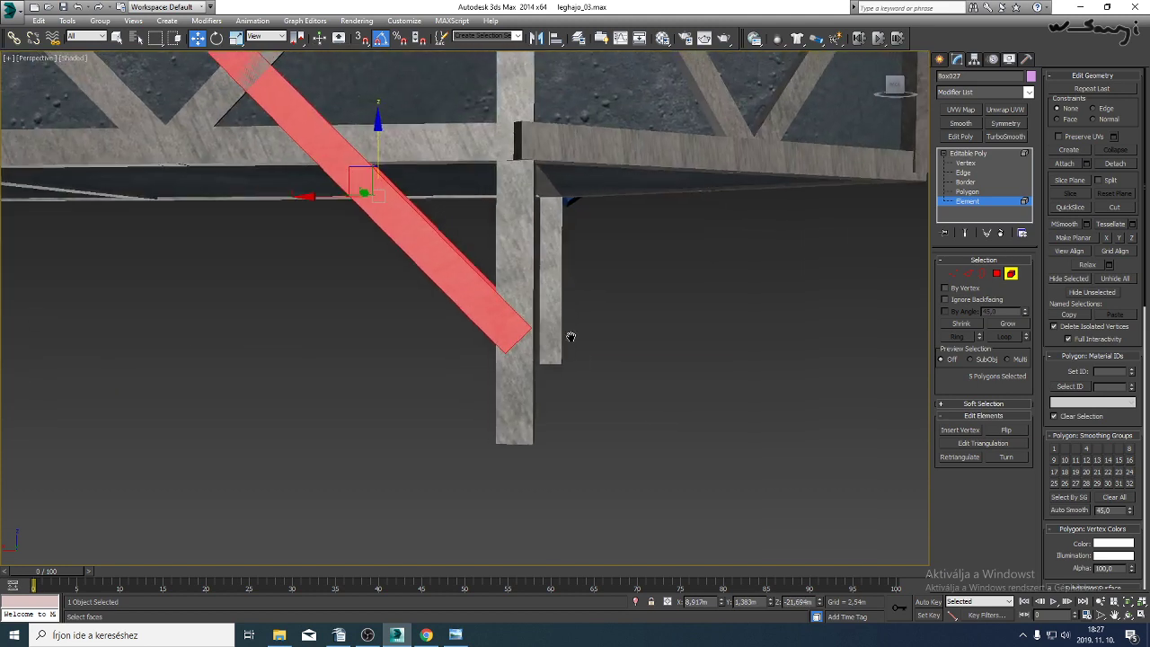
Shorten the cloned diagonal by moving its upper end vertices down along its slope to the gondola's bottom rail.
left_click(970, 162)
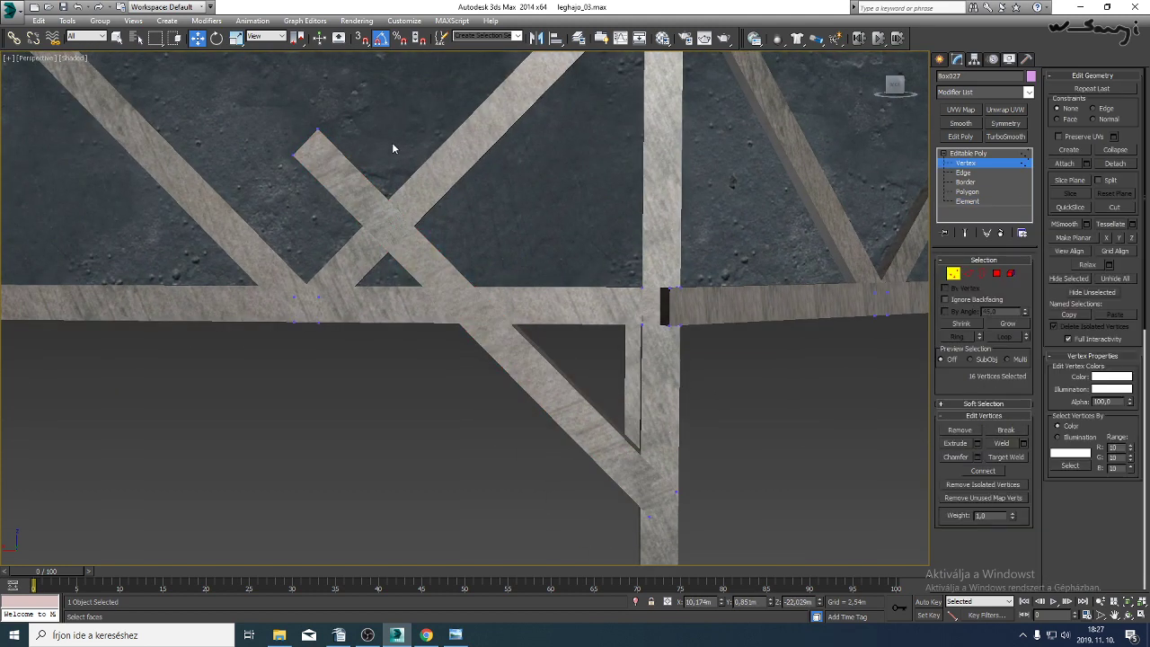
key("F3")
left_click_drag(287, 168, 288, 168)
key("F3")
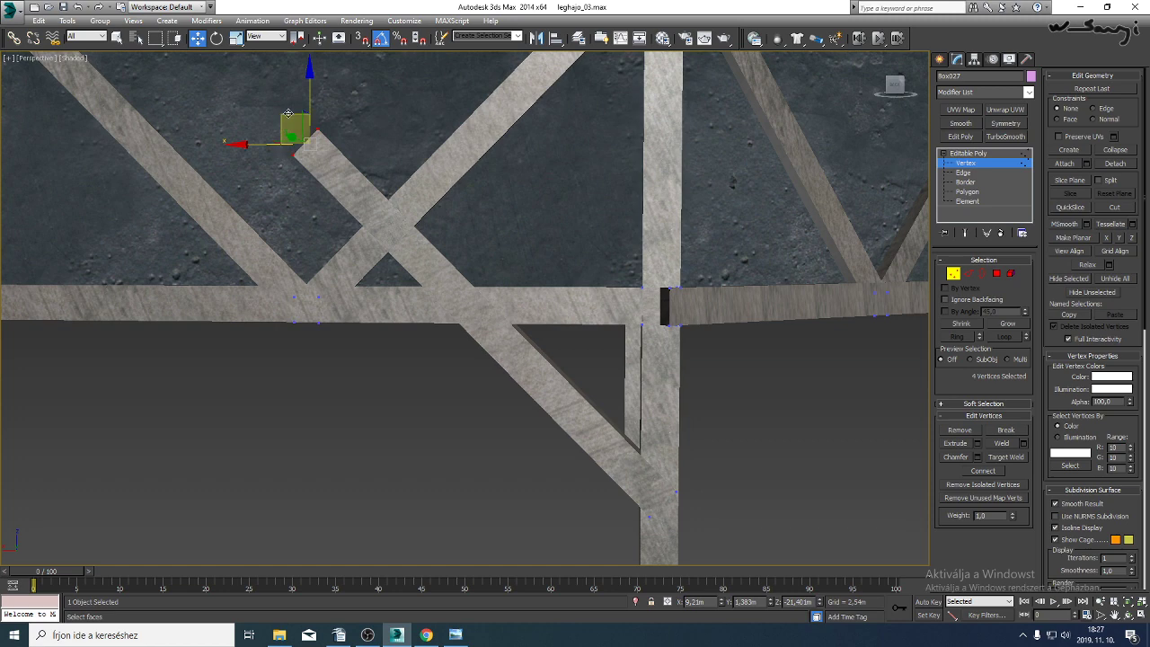
left_click(1130, 617)
left_click_drag(413, 234, 511, 307)
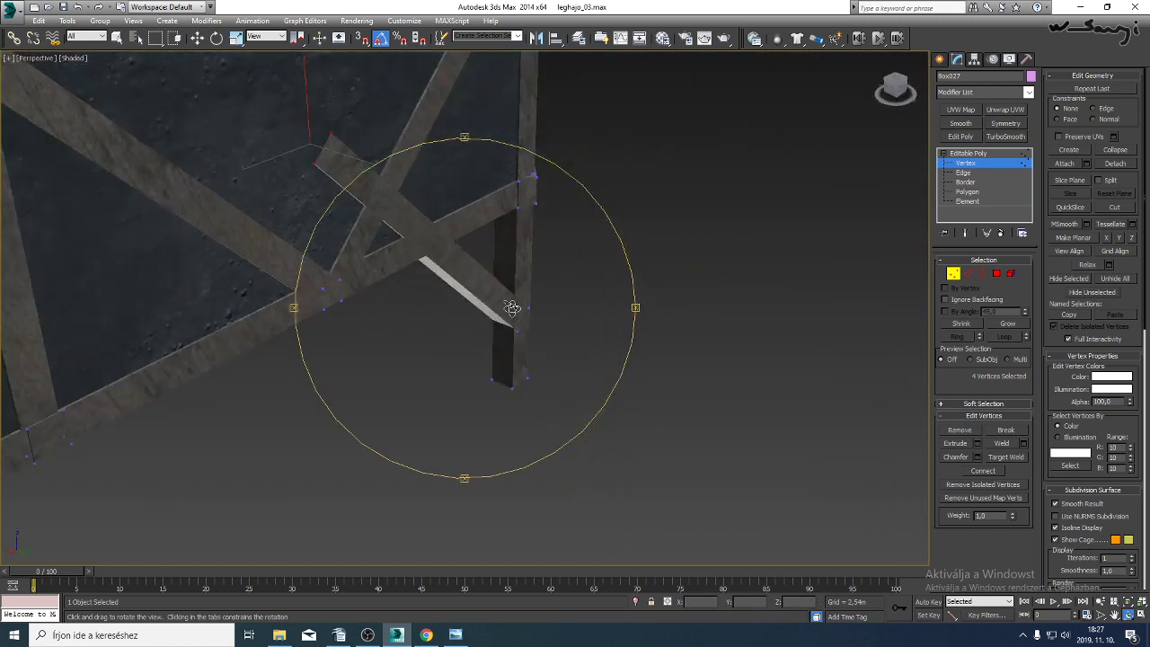
right_click(511, 307)
left_click_drag(297, 135, 319, 175)
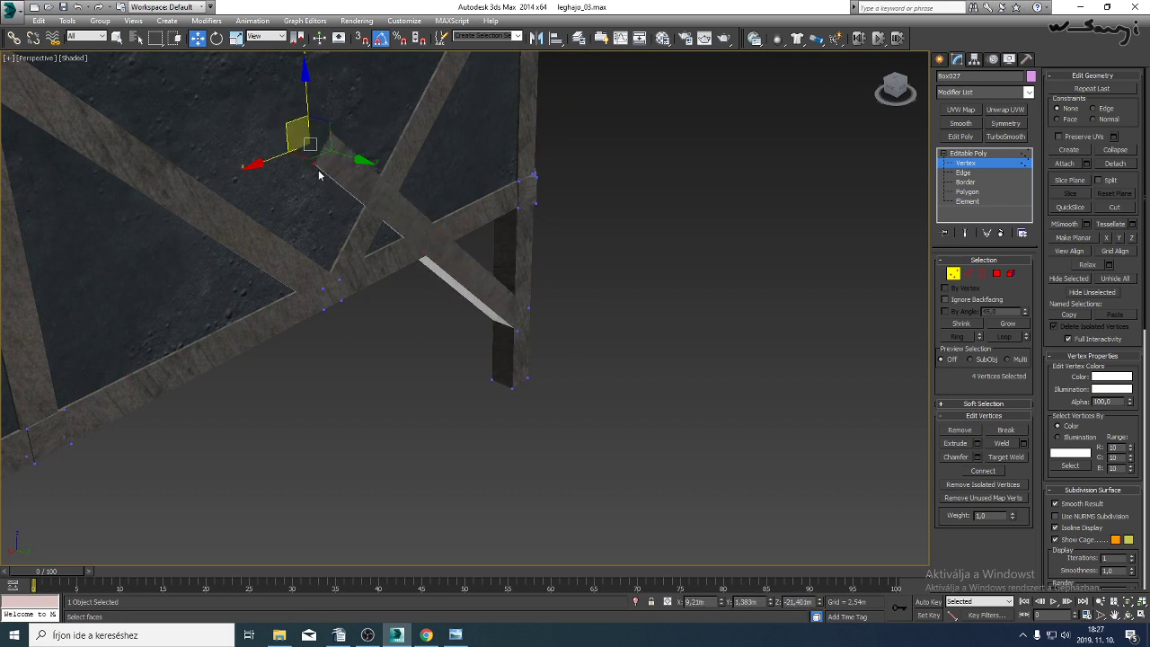
left_click_drag(284, 123, 392, 212)
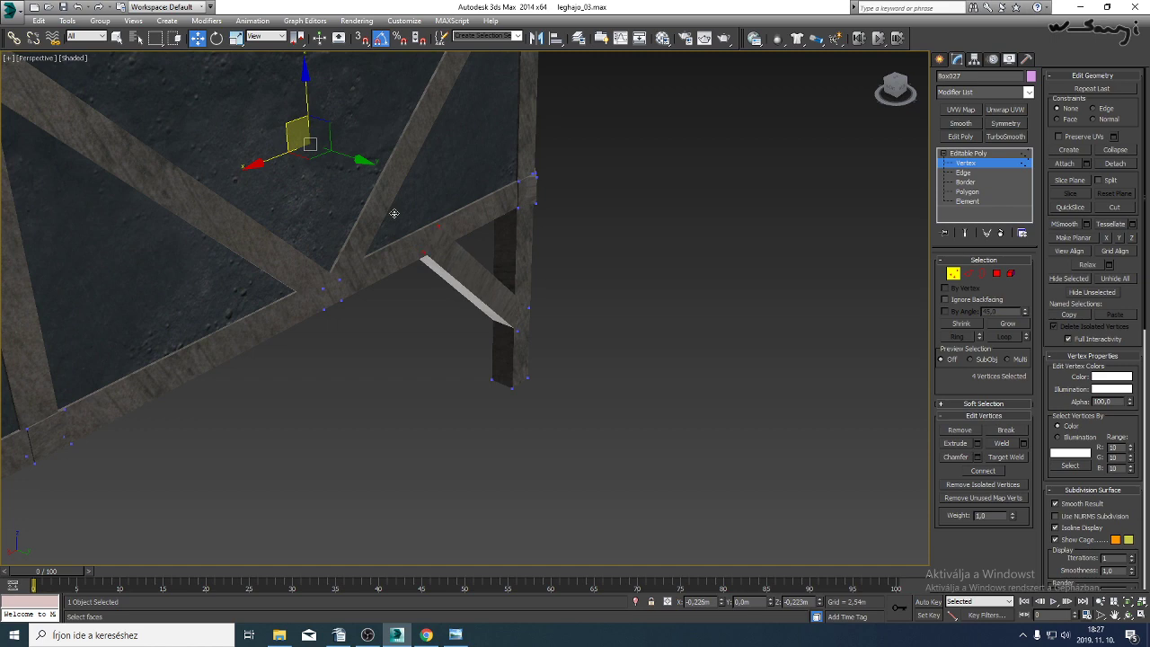
Uniformly scale the leg brace element to 95% and nudge it slightly up so its faces no longer overlap the rail and leg.
left_click(1127, 614)
left_click_drag(518, 232, 449, 236)
middle_click_drag(493, 274, 494, 230)
left_click_drag(492, 228, 504, 324)
left_click(968, 201)
key("w")
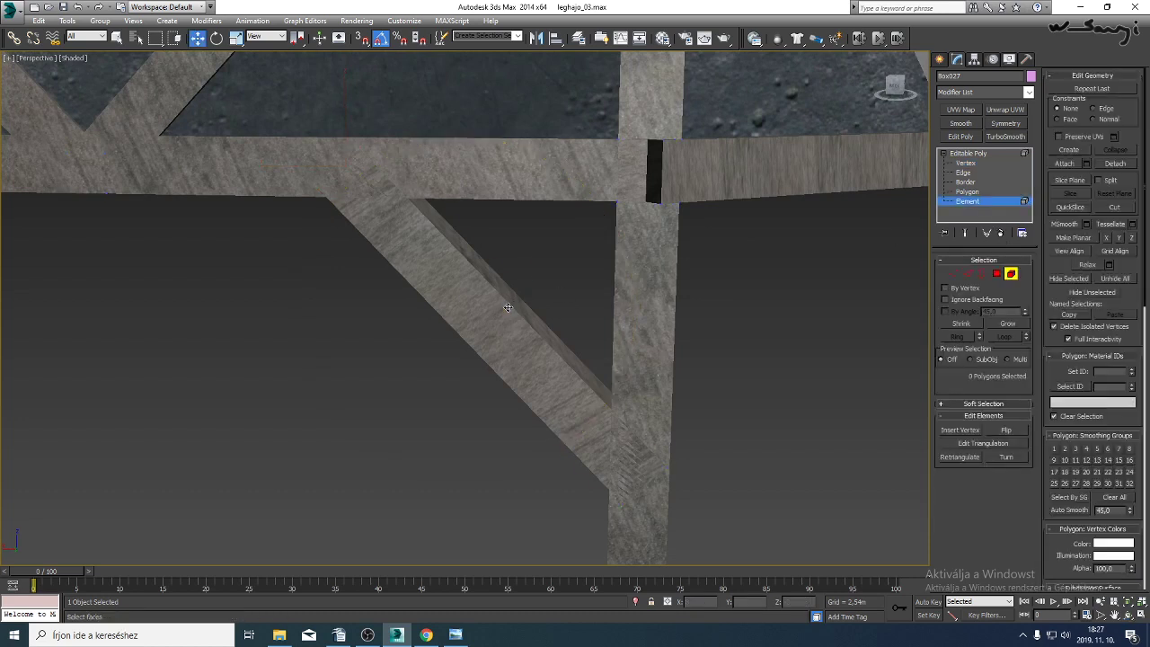
left_click(522, 298)
left_click(235, 36)
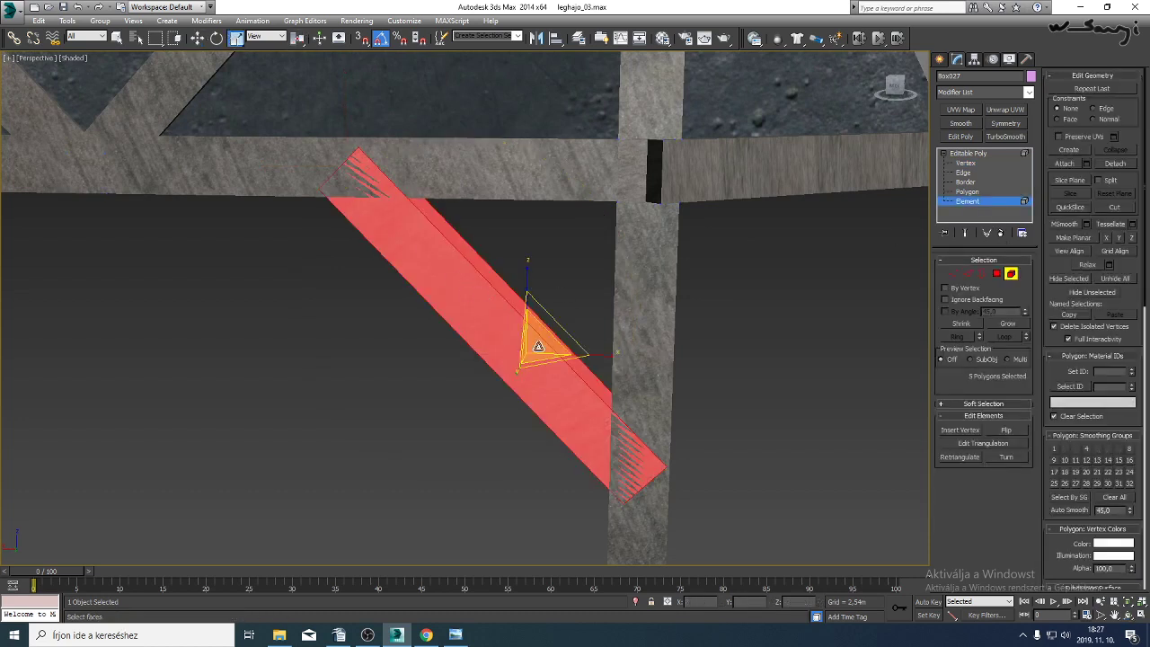
left_click_drag(539, 347, 538, 351)
left_click_drag(536, 350, 534, 349)
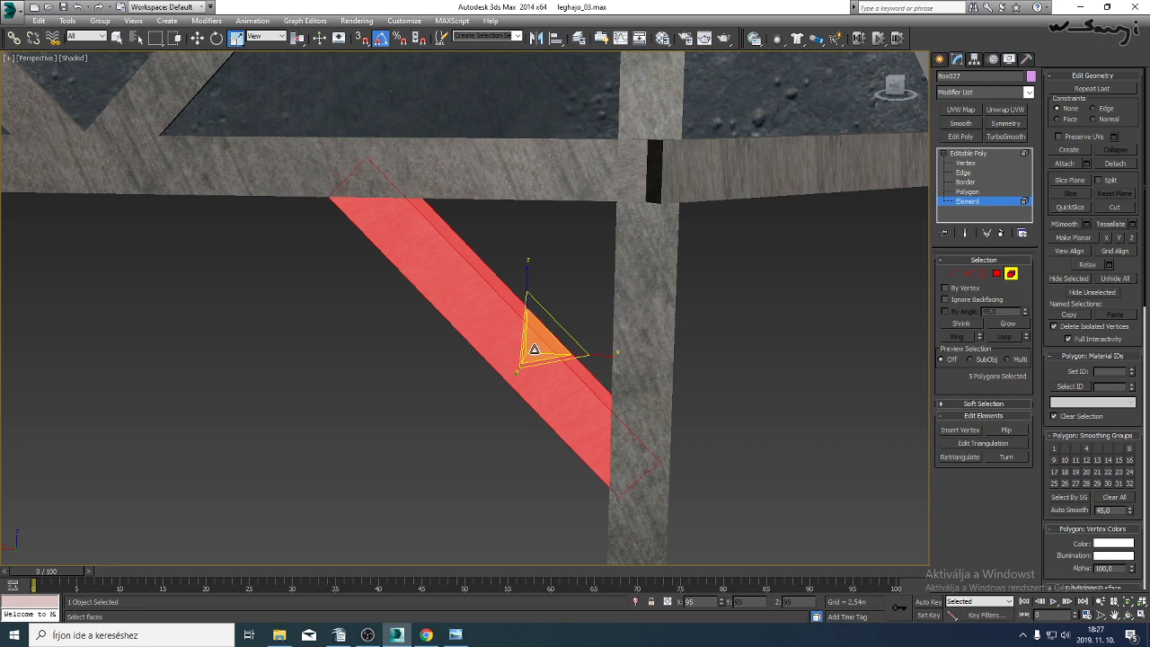
key("w")
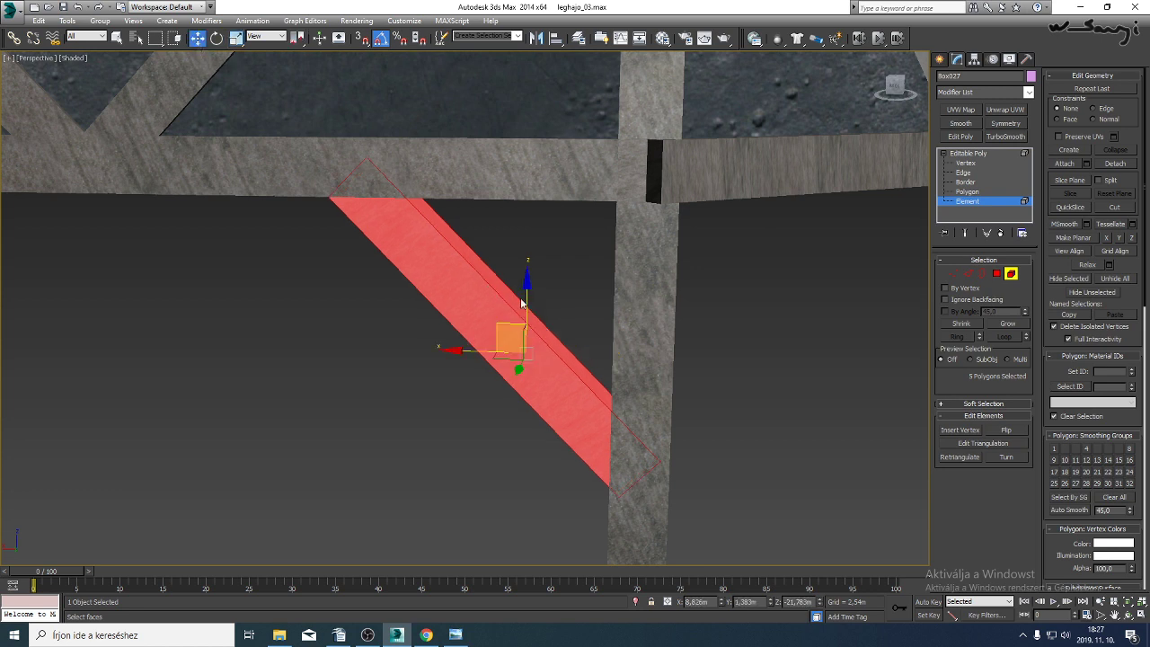
left_click_drag(523, 302, 525, 297)
left_click(979, 152)
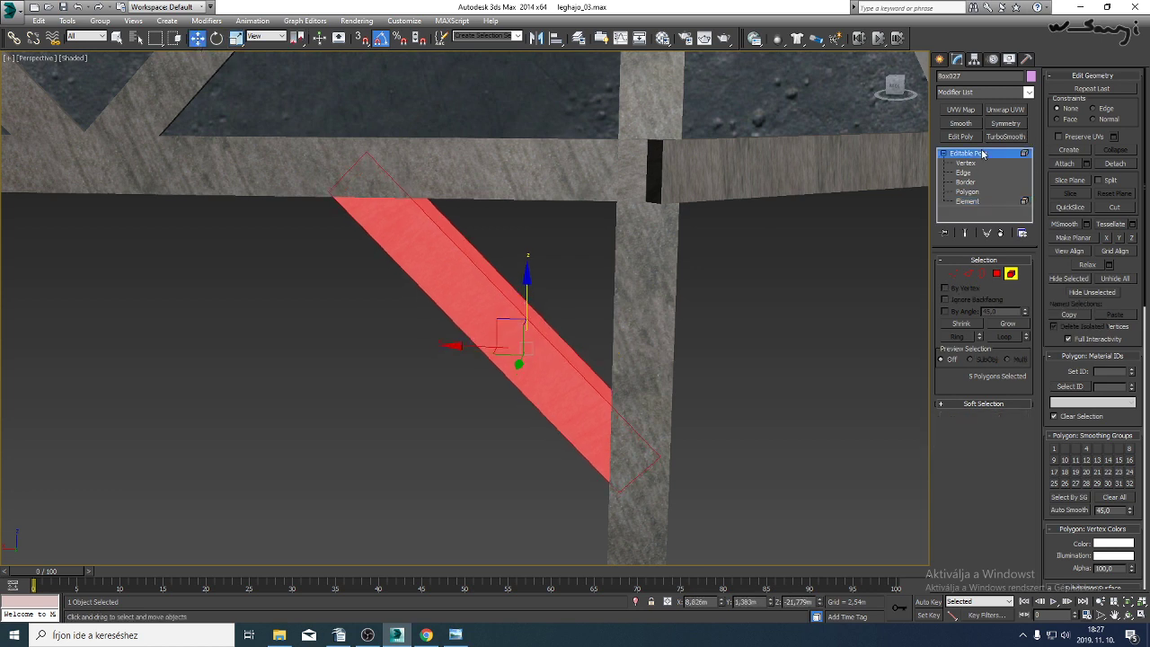
Select the new leg brace element and ready it for moving, with the gondola's other legs in view.
key("shift+z")
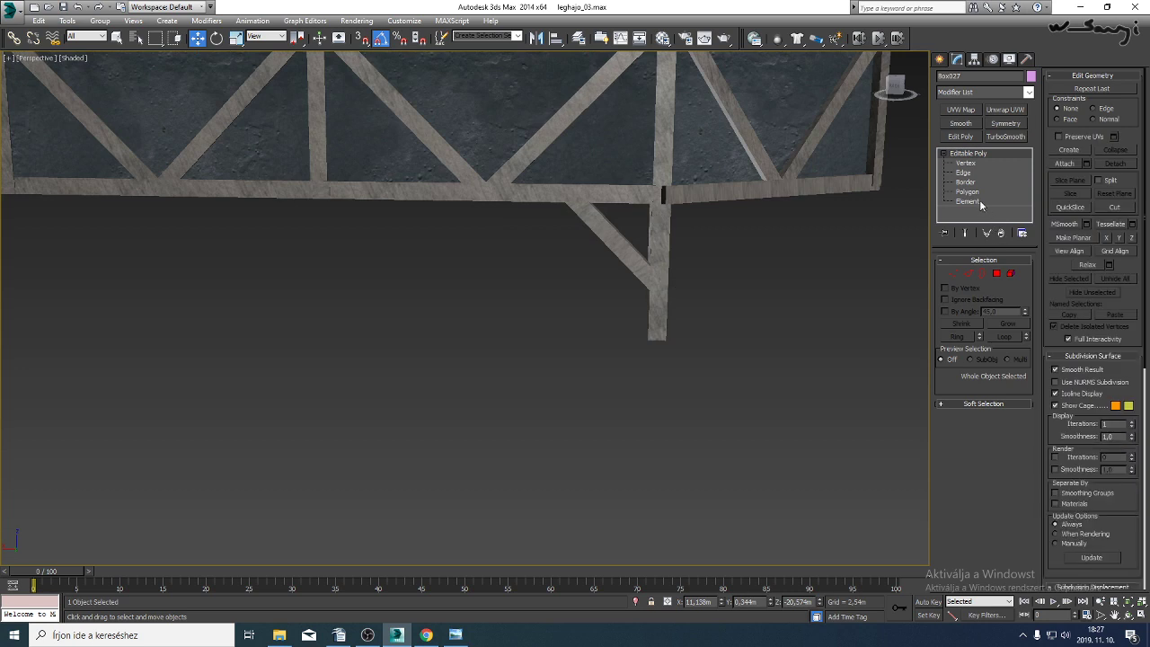
left_click(979, 200)
left_click(620, 256)
middle_click_drag(608, 293, 701, 314, "alt")
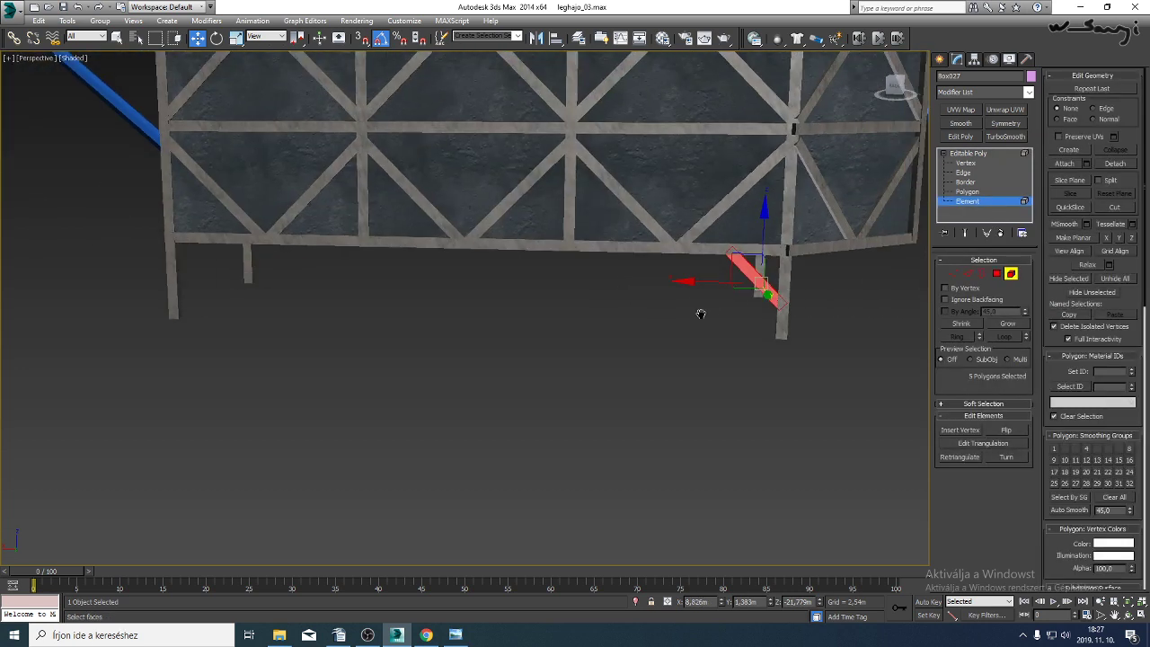
left_click(1130, 615)
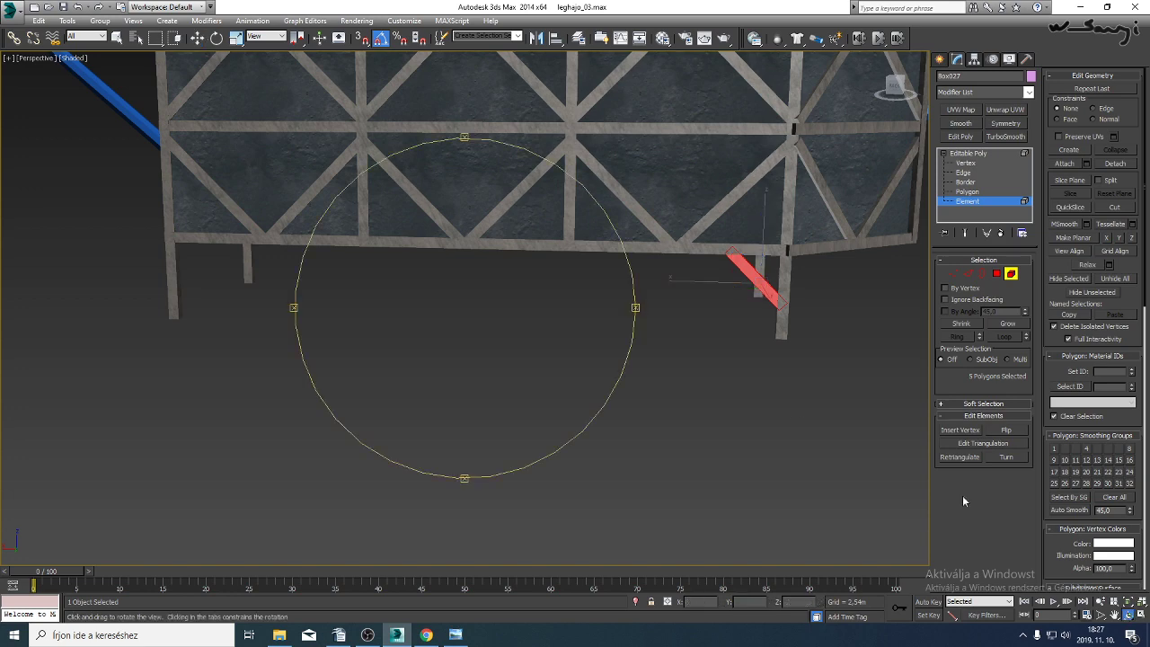
left_click_drag(378, 278, 492, 301)
key("w")
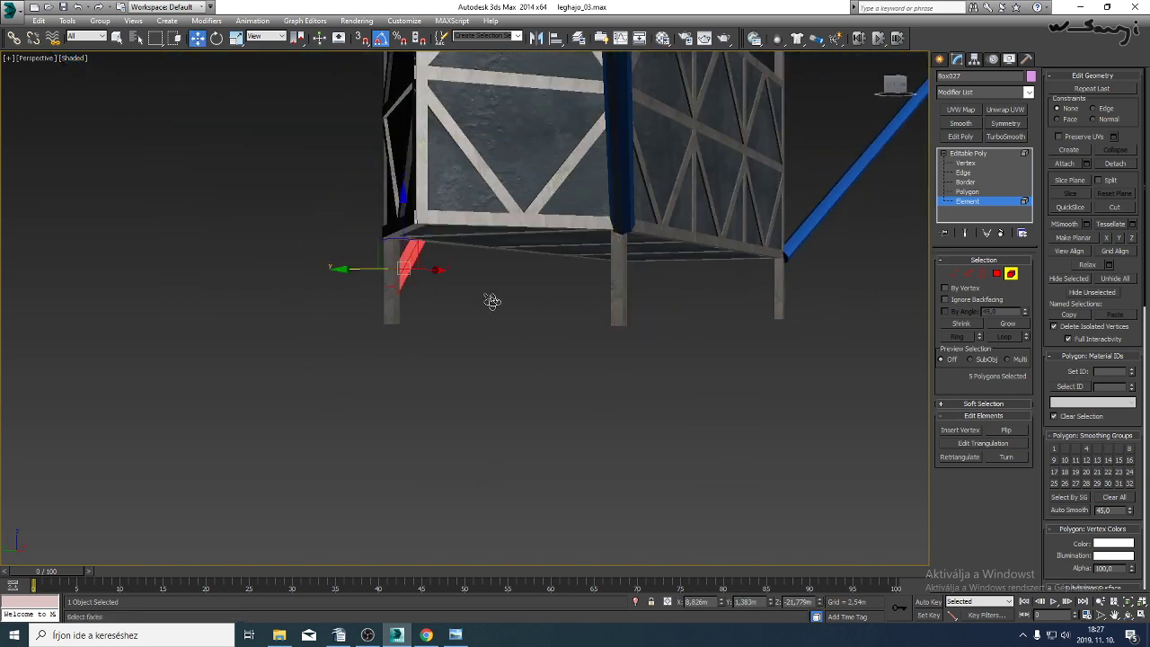
Clone the diagonal leg brace as an element across to the adjacent corner leg and align it with that leg.
left_click_drag(368, 269, 582, 294)
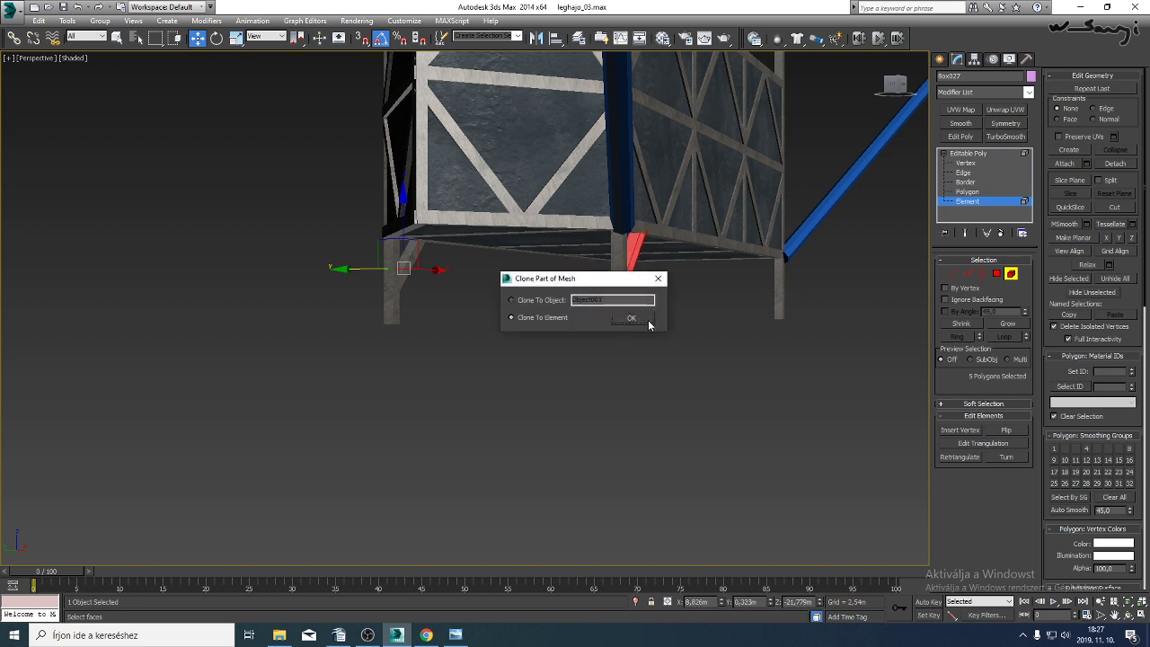
left_click(646, 320)
left_click(1128, 602)
left_click(1128, 615)
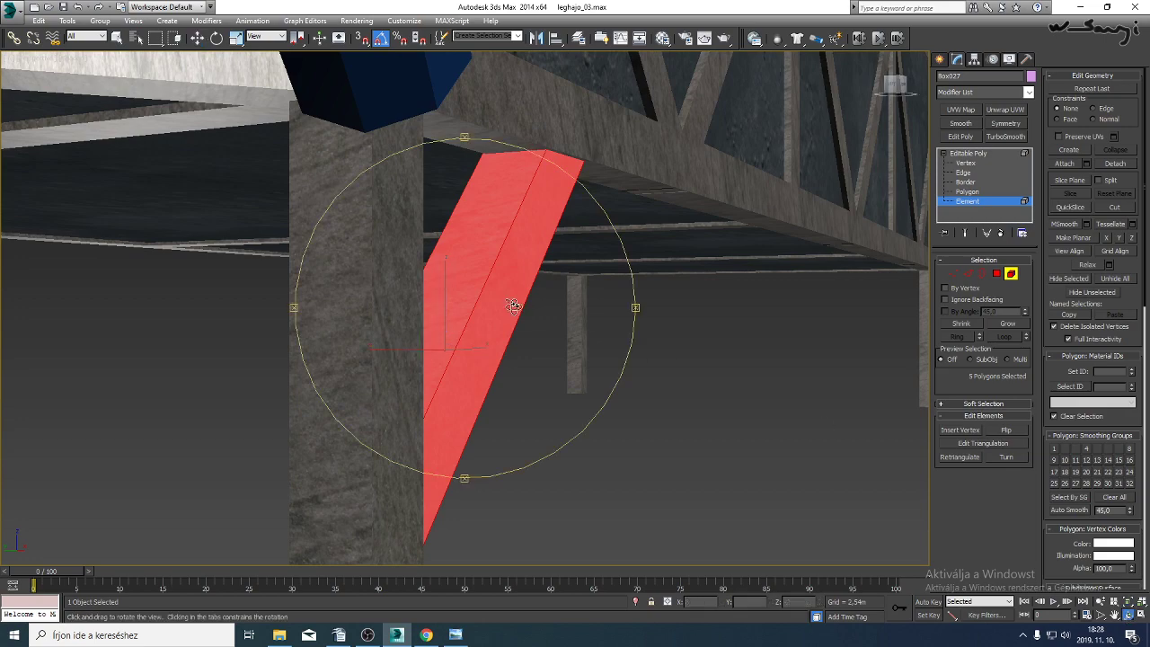
left_click_drag(515, 307, 340, 303)
key("w")
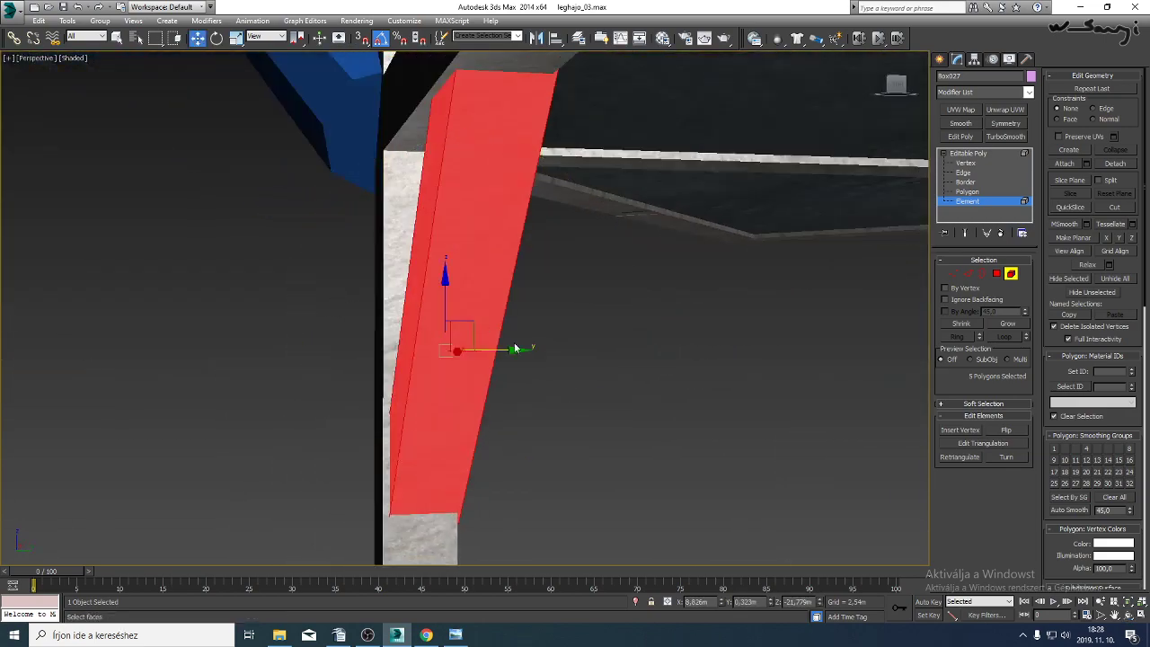
scroll(682, 346, "down", 5)
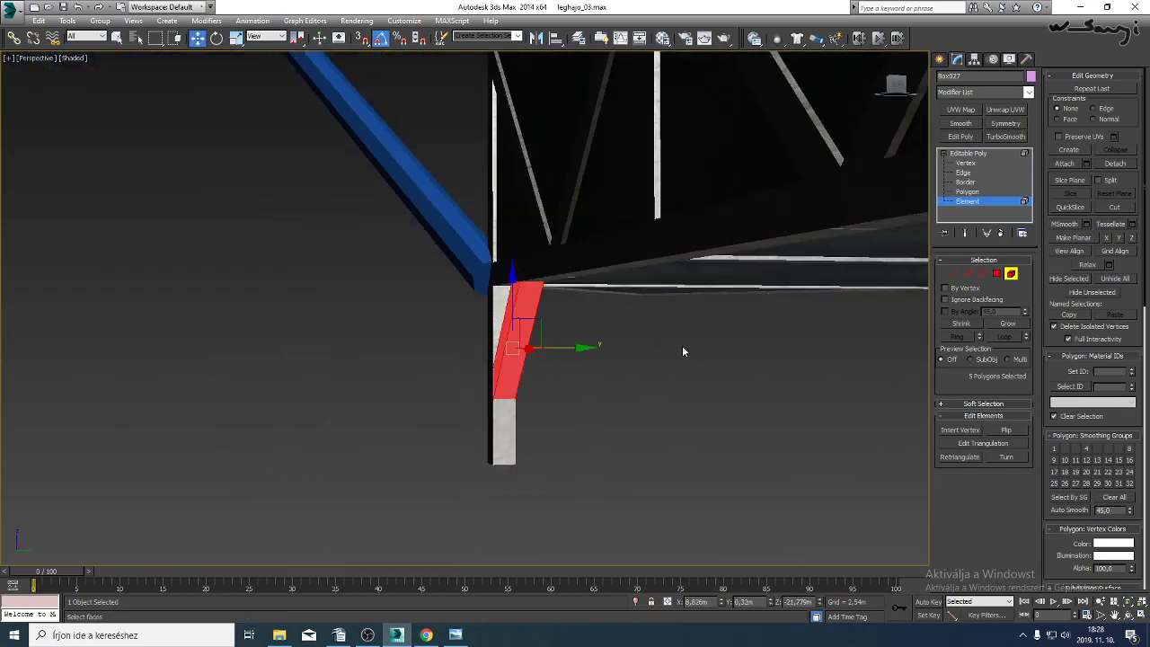
Select both diagonal braces and clone them as elements to the legs at the other end of the gondola.
left_click(645, 299, "ctrl")
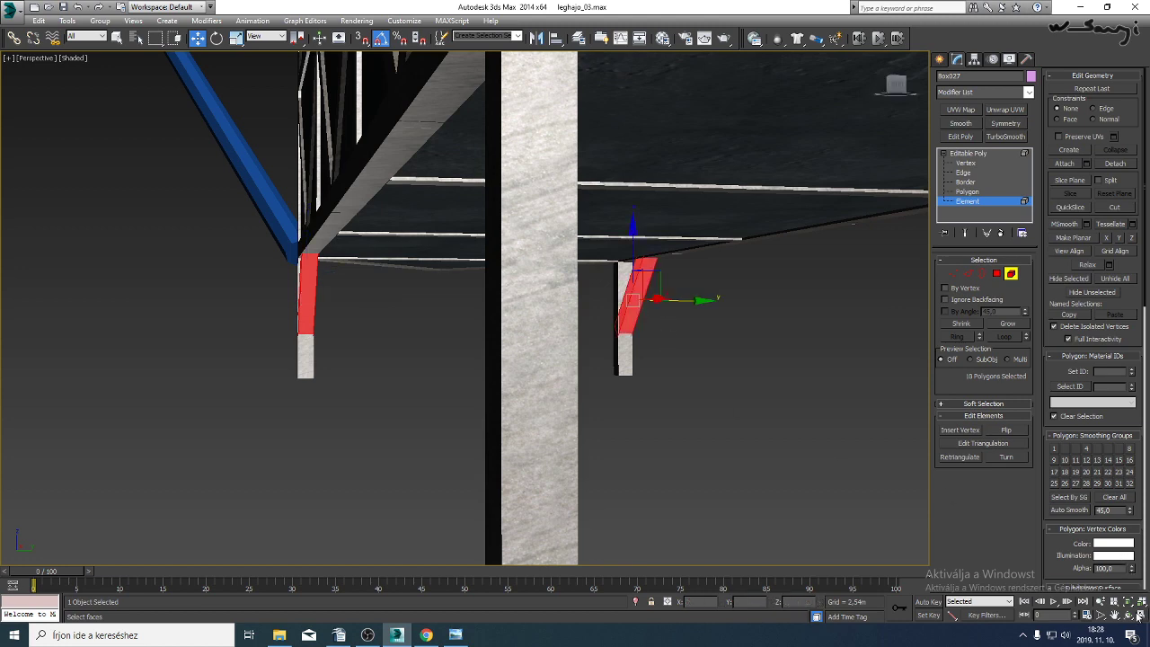
left_click(1139, 616)
mouse_move(498, 299)
left_mouse_down()
mouse_move(422, 285)
mouse_move(462, 307)
mouse_move(784, 300)
mouse_move(755, 336)
left_mouse_up()
right_click(462, 308)
left_click(630, 317)
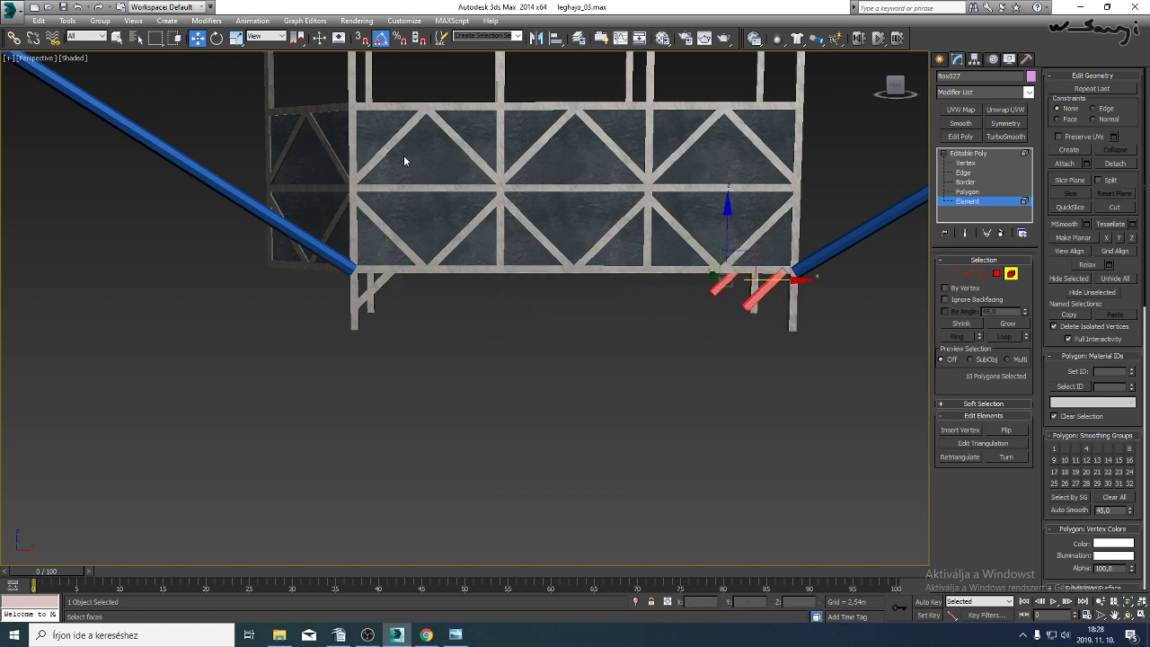
Rotate the cloned braces to the opposite slope and move them against the end legs under the gondola.
key("e")
mouse_move(726, 293)
left_mouse_down()
mouse_move(831, 299)
mouse_move(818, 305)
left_mouse_up()
key("w")
scroll(659, 290, "up", 10)
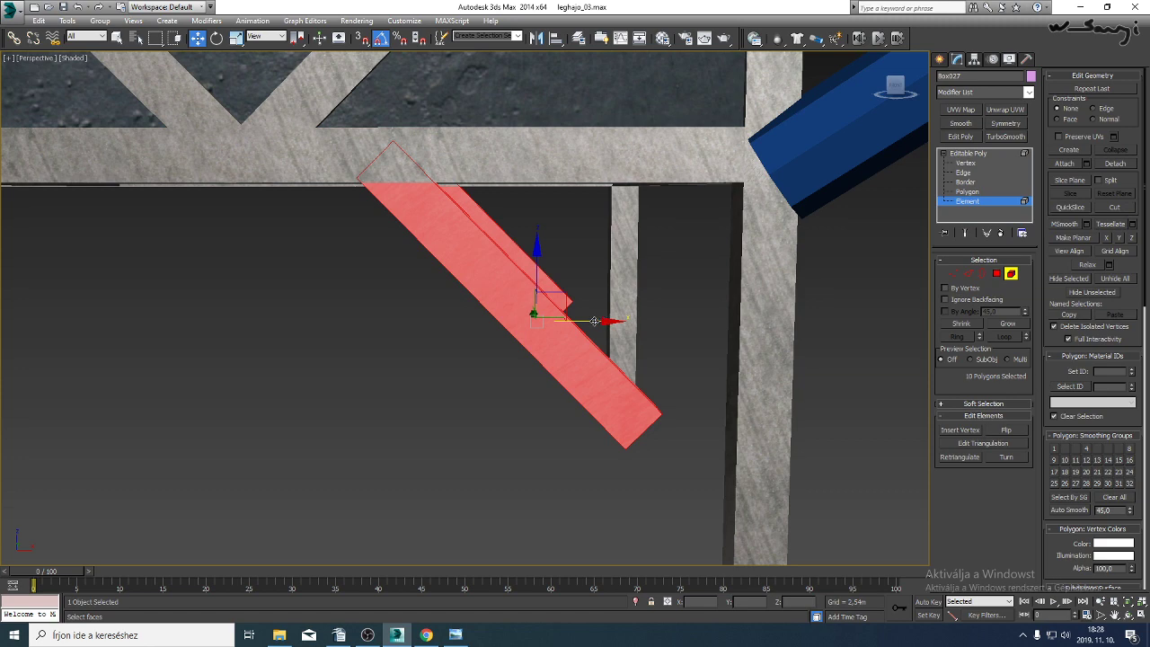
left_click_drag(594, 321, 708, 341)
scroll(694, 336, "down", 5)
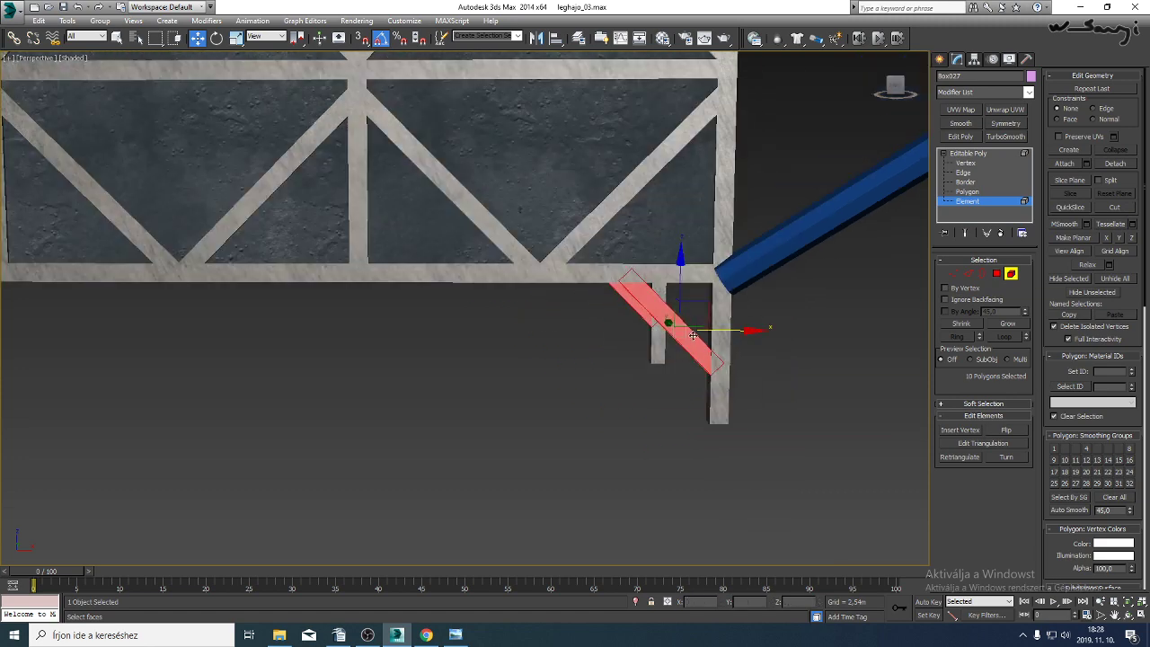
scroll(570, 362, "down", 8)
left_click(958, 156)
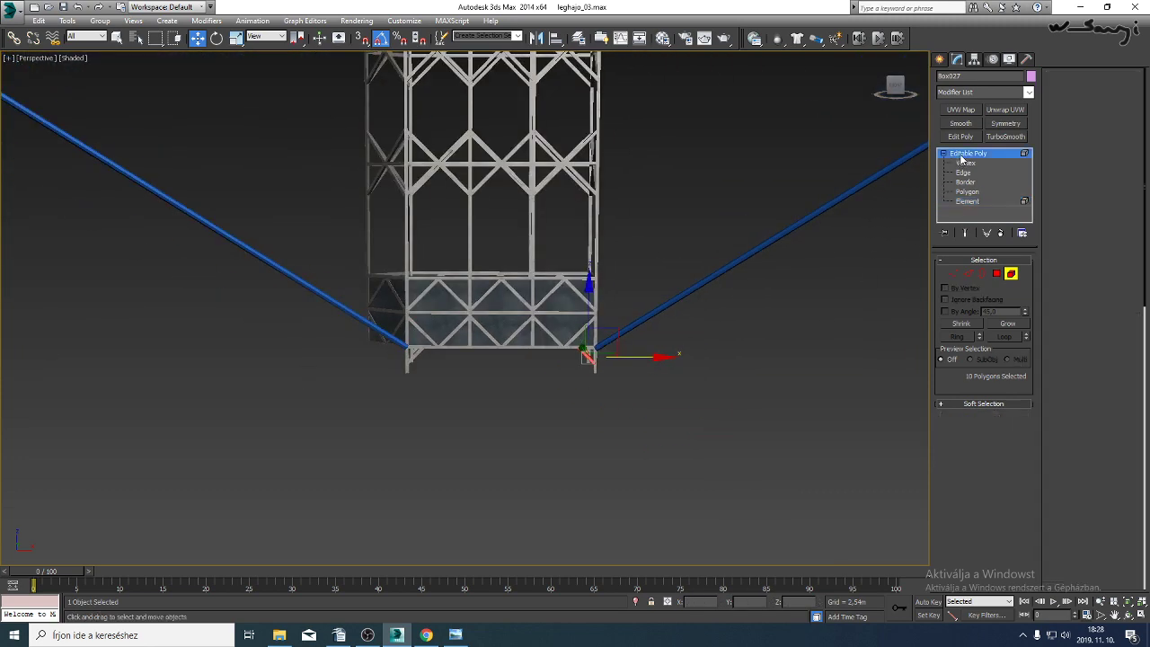
Assign the 02 - Default aluminium material with the ALUM_5.JPG texture to the blue support cables.
left_click(706, 280)
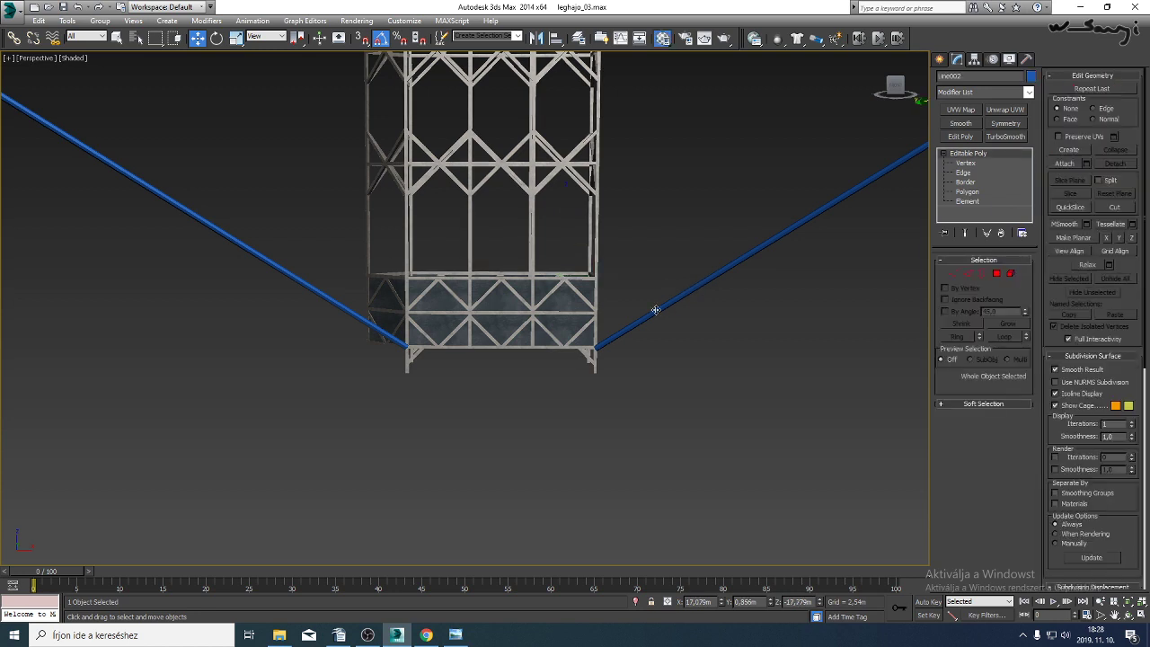
key("m")
left_click(56, 230)
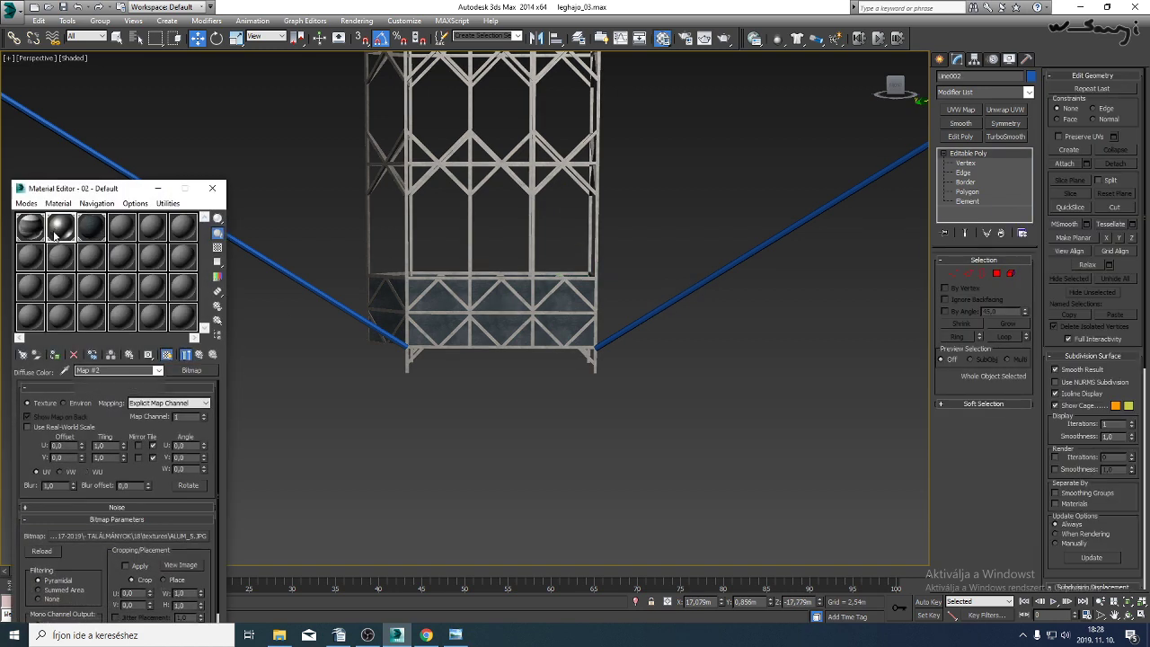
left_click(55, 355)
left_click(212, 188)
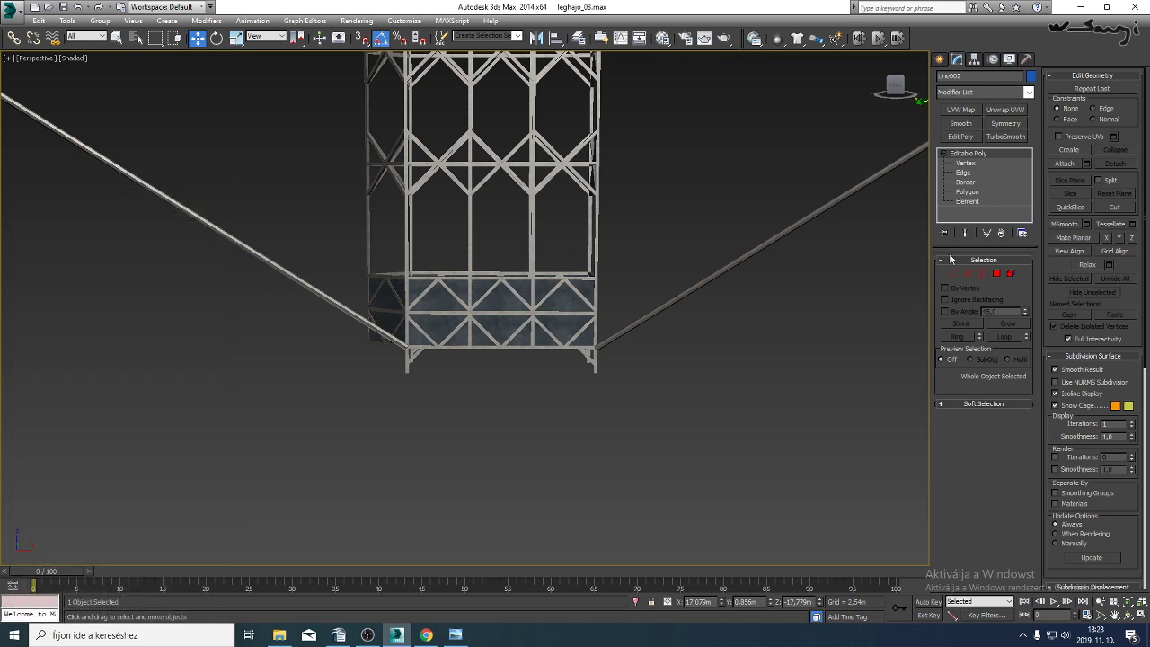
Add a Smooth modifier to the support cables and assign smoothing group 1.
left_click(961, 125)
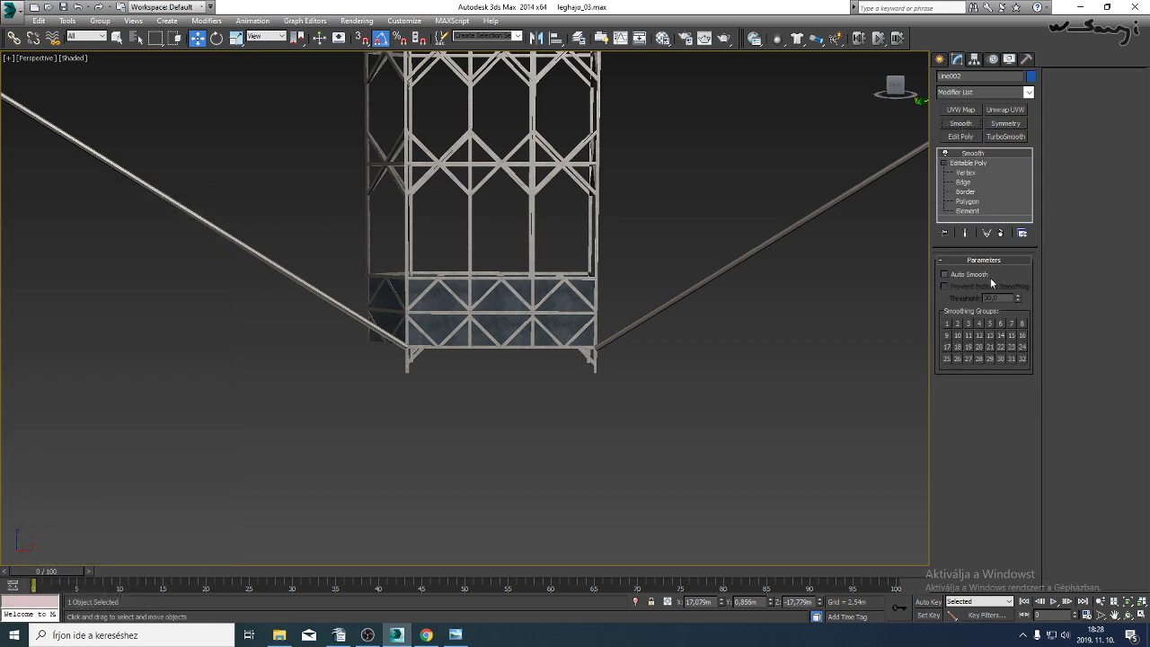
left_click(948, 324)
middle_click_drag(698, 299, 602, 301)
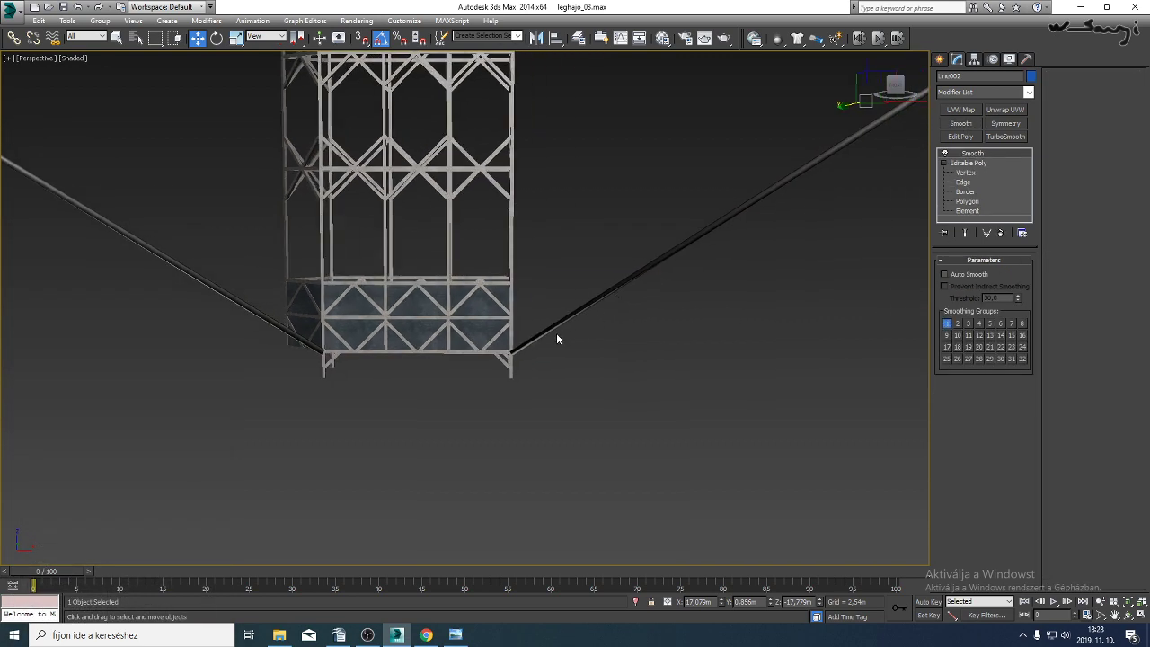
scroll(557, 334, "up", 4)
key("Delete")
scroll(566, 341, "down", 5)
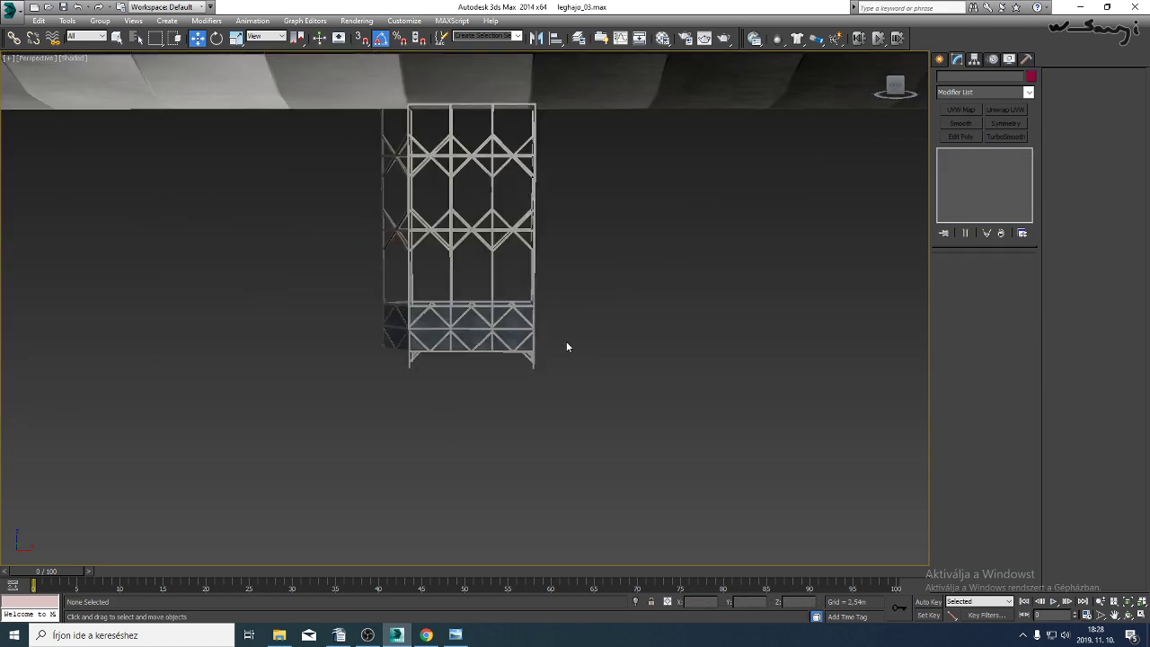
middle_click_drag(518, 264, 646, 350)
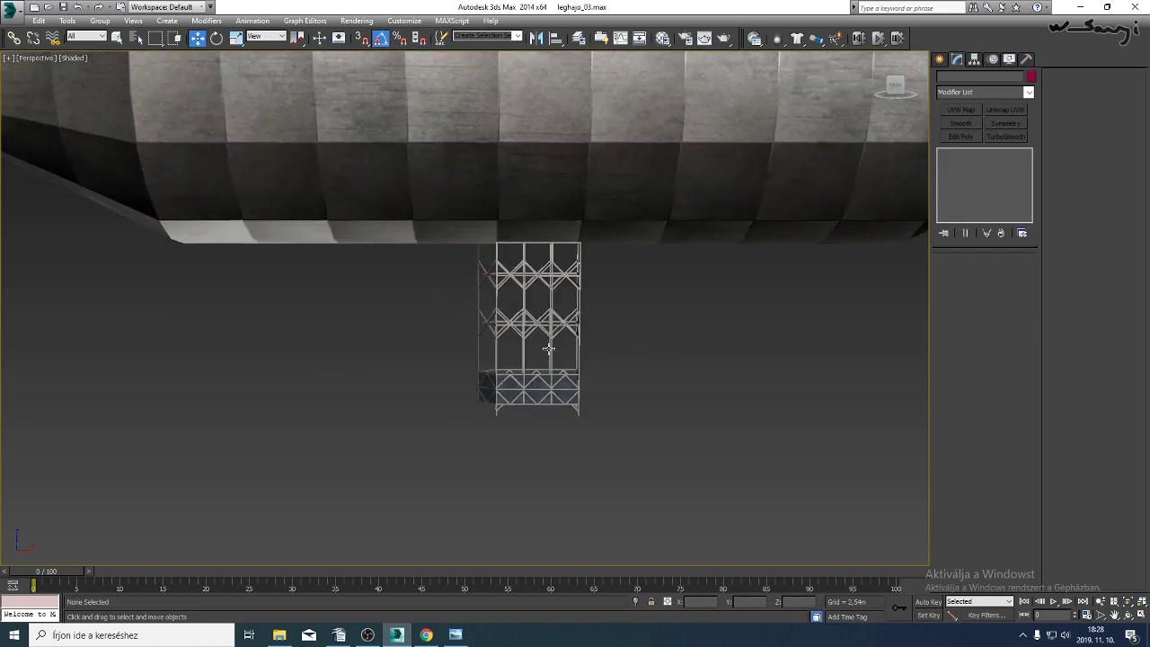
middle_click_drag(549, 349, 471, 302)
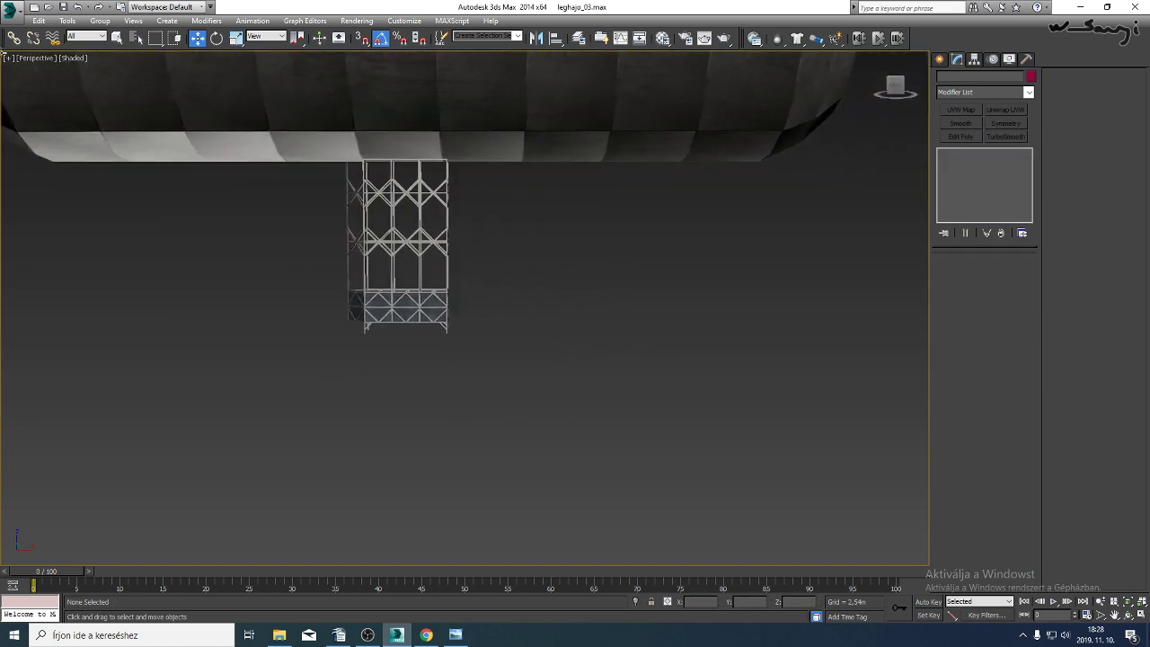
left_click(80, 7)
Convert the smoothed support cables to an Editable Poly.
scroll(509, 329, "up", 3)
right_click(478, 319)
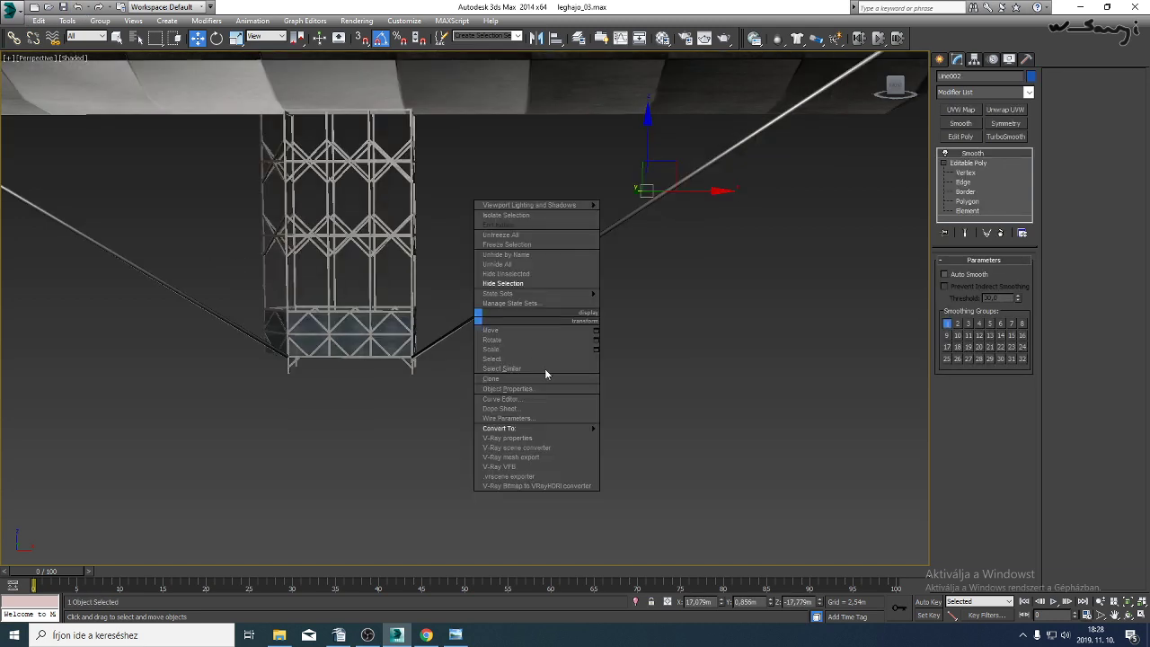
mouse_move(568, 430)
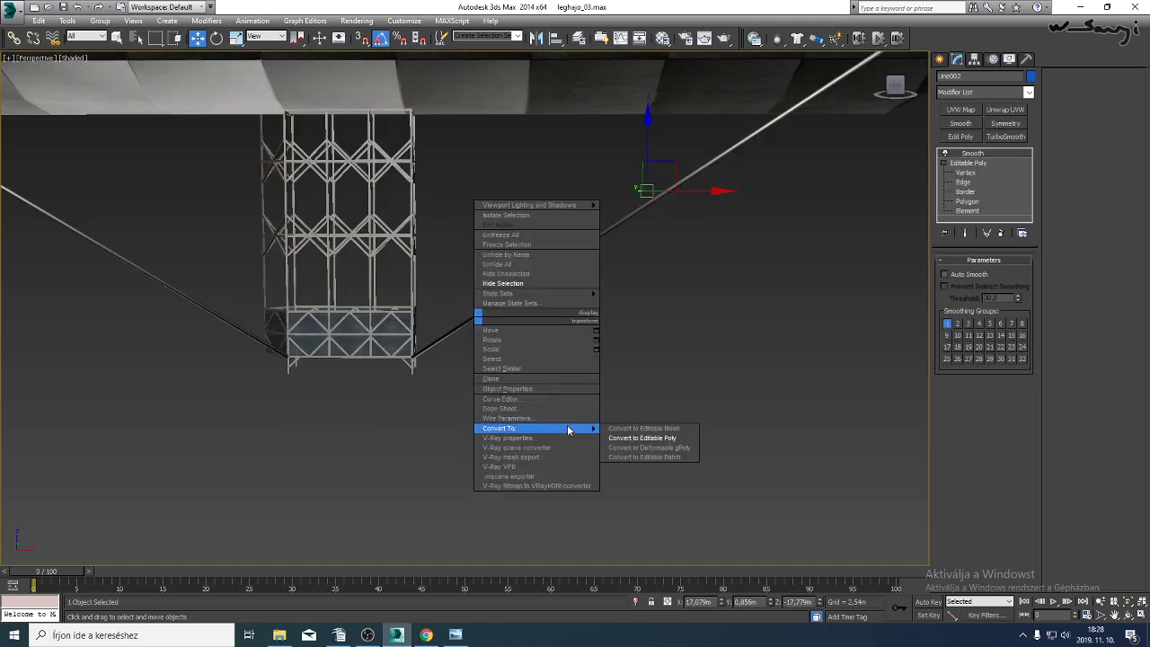
left_click(643, 438)
Turn on window selection and remove the cap polygons at the cables' lower ends beside the gondola.
scroll(584, 372, "up", 4)
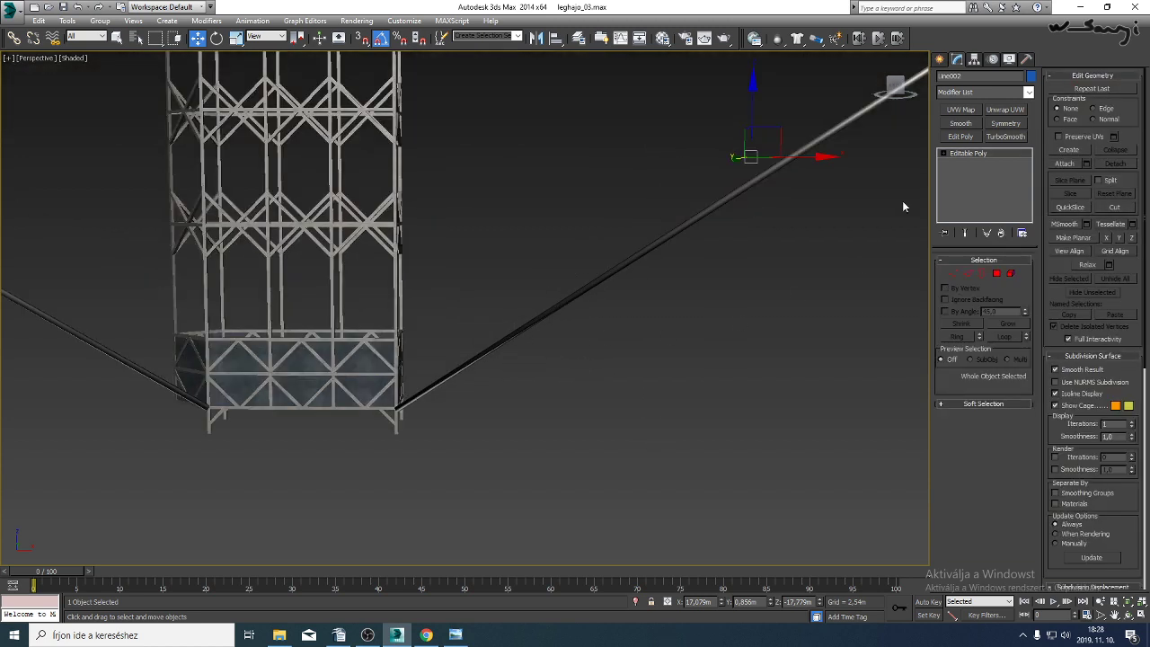
left_click(943, 155)
left_click(968, 192)
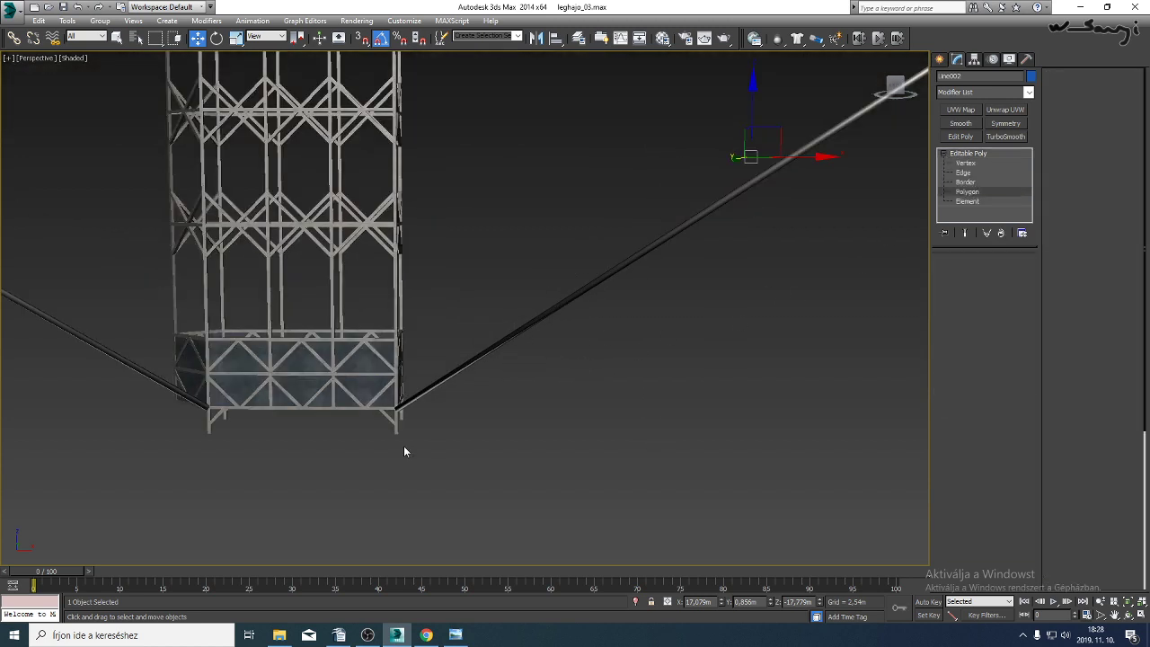
left_click_drag(477, 466, 135, 368)
left_click(175, 39)
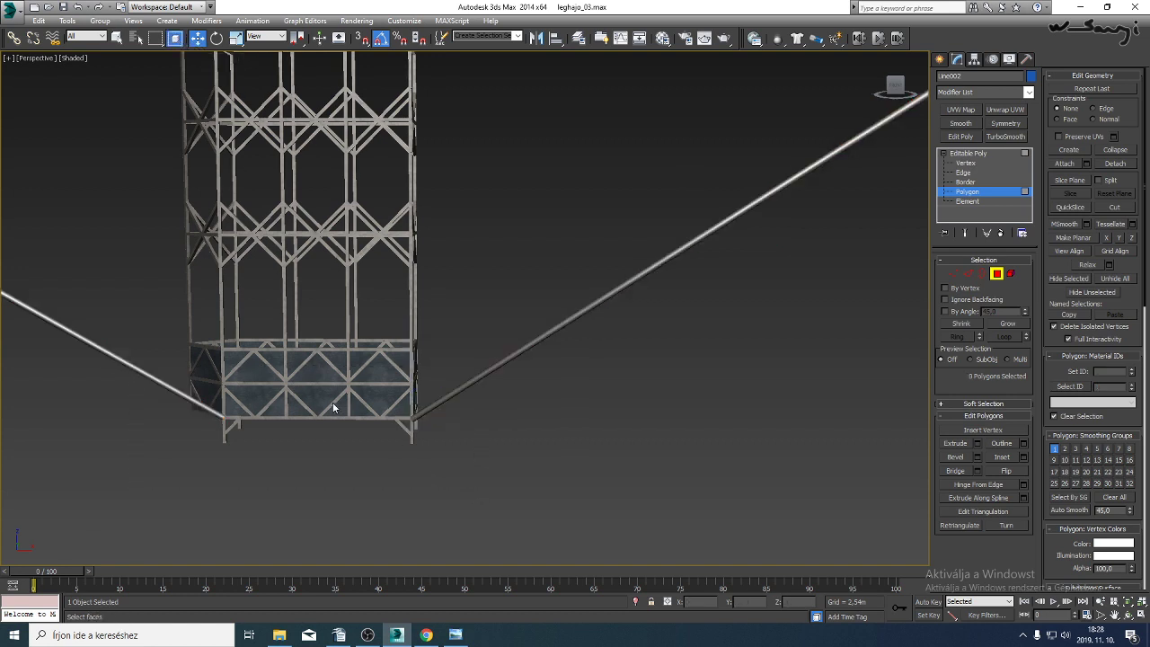
Delete the cap polygons at the cables' upper ends inside the airship hull and leave polygon editing.
scroll(359, 396, "down", 7)
middle_click_drag(486, 317, 387, 384)
key("F3")
left_click_drag(511, 326, 397, 357)
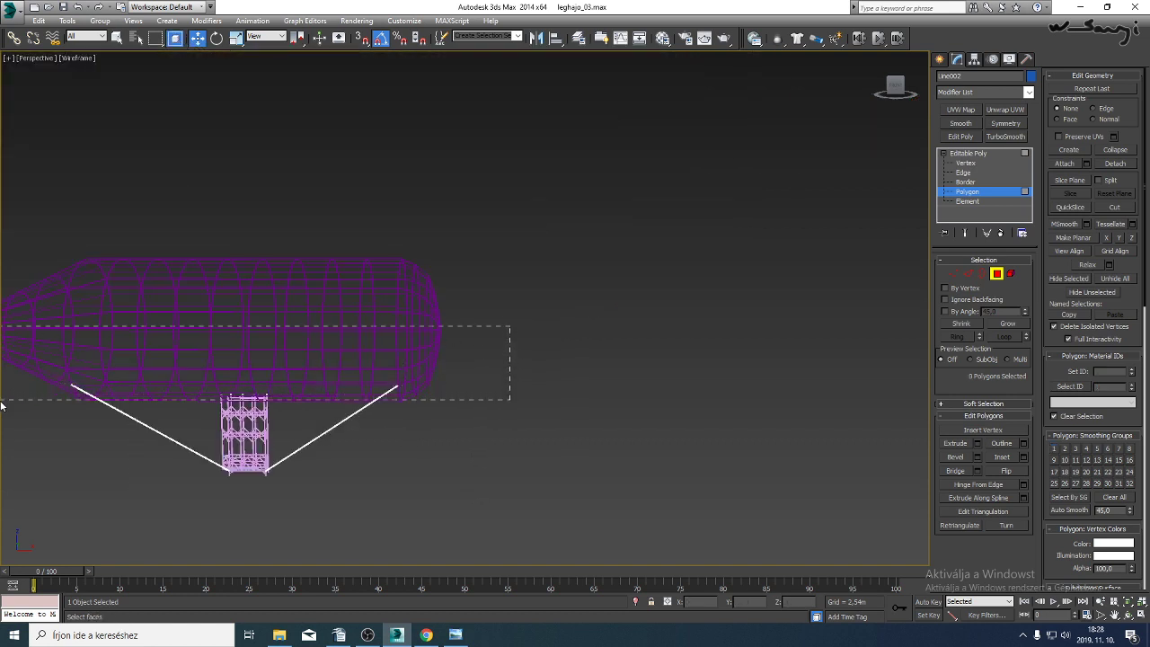
left_click_drag(1, 402, 0, 402)
key("Delete")
middle_click_drag(237, 408, 335, 362)
scroll(404, 378, "up", 4)
key("F3")
middle_click_drag(405, 401, 487, 281)
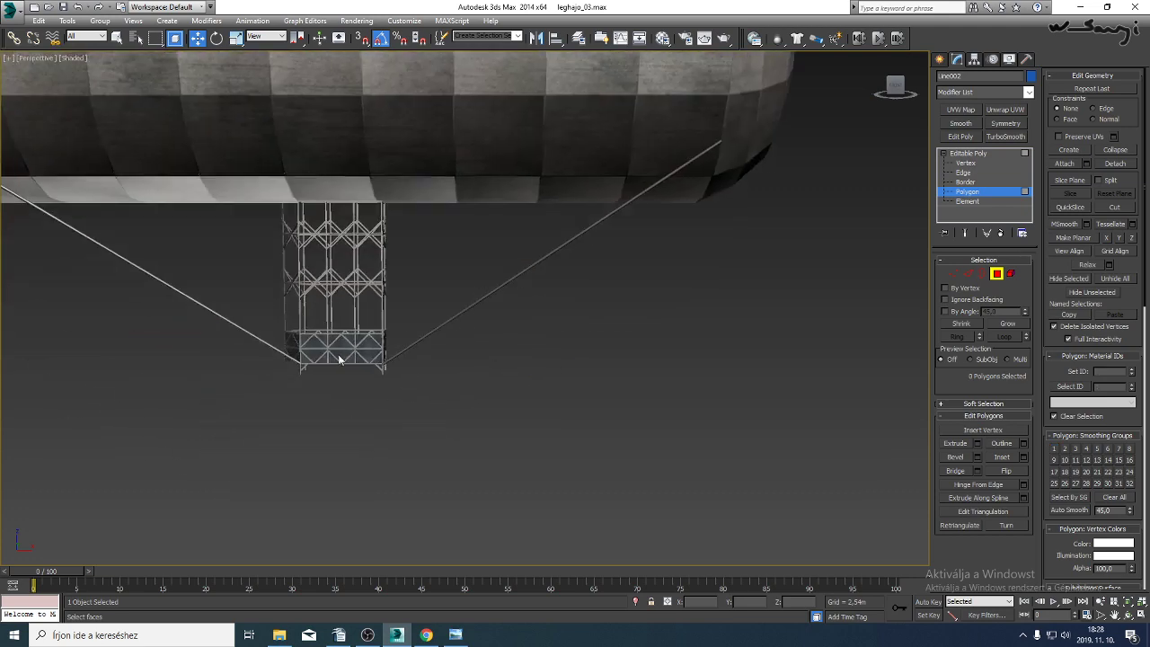
scroll(339, 359, "up", 4)
left_click(965, 153)
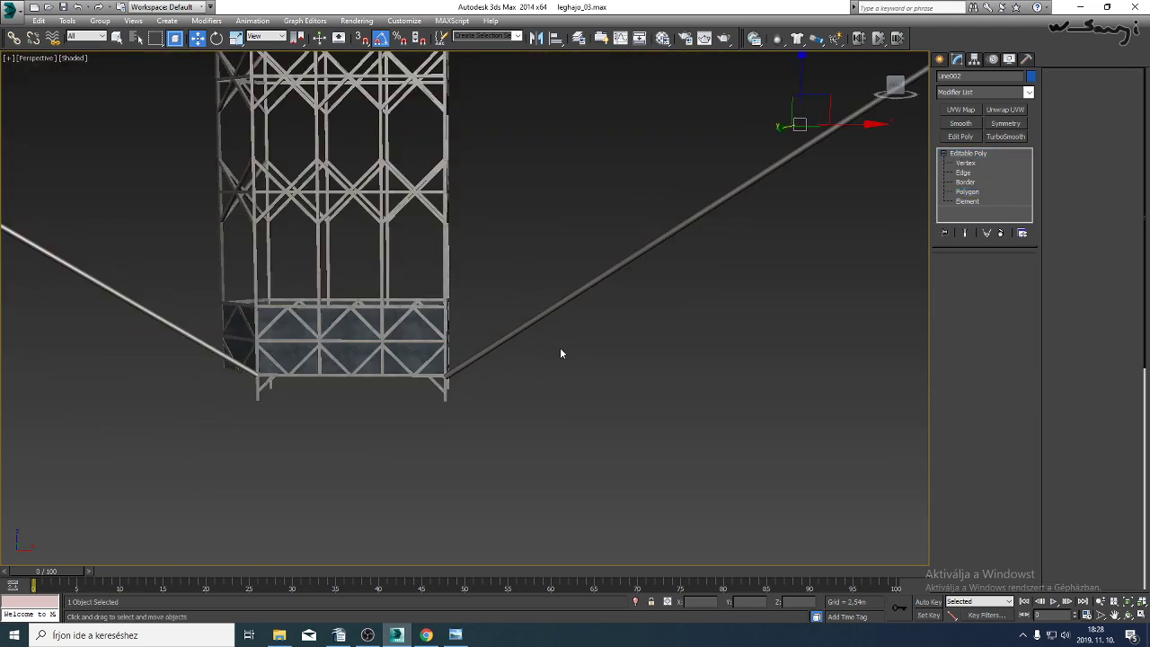
Mirror the cables to the gondola's other side with a Symmetry modifier on the Y axis with Flip enabled.
key("t")
key("F3")
middle_click_drag(604, 332, 589, 352)
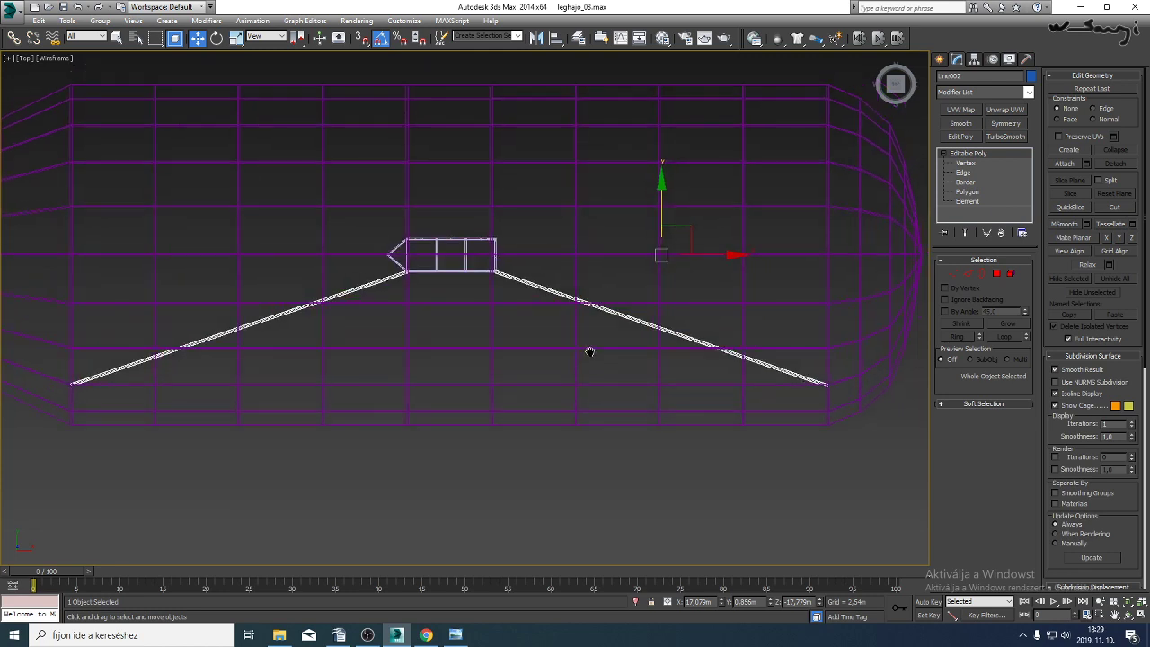
left_click(1005, 125)
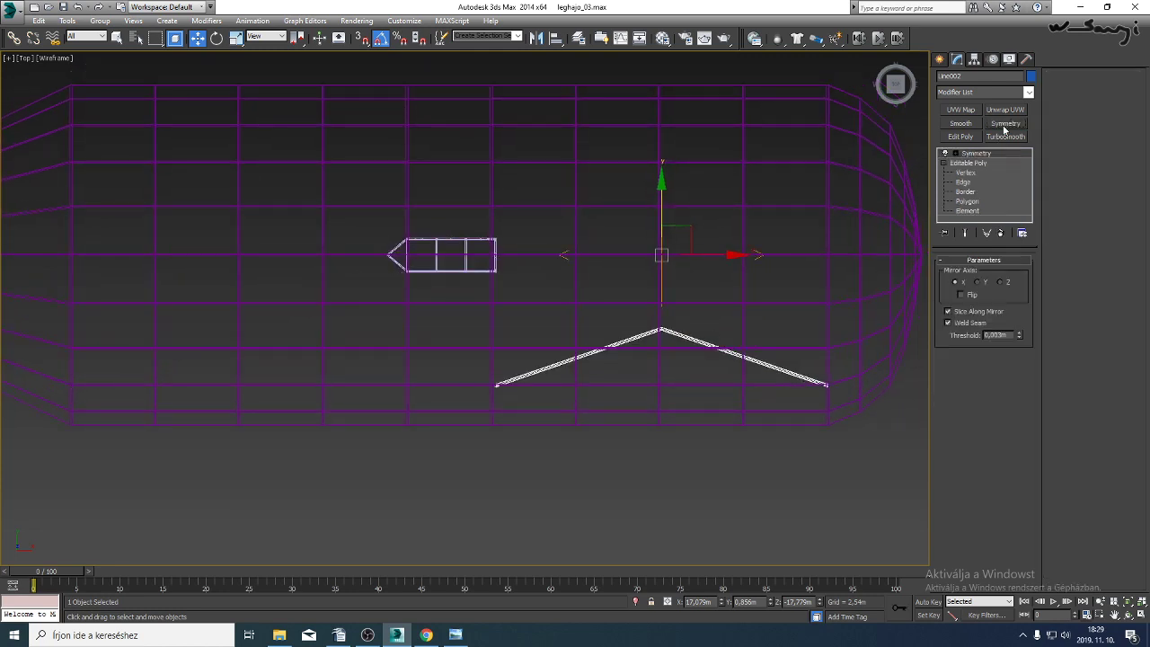
left_click(978, 282)
left_click(1000, 283)
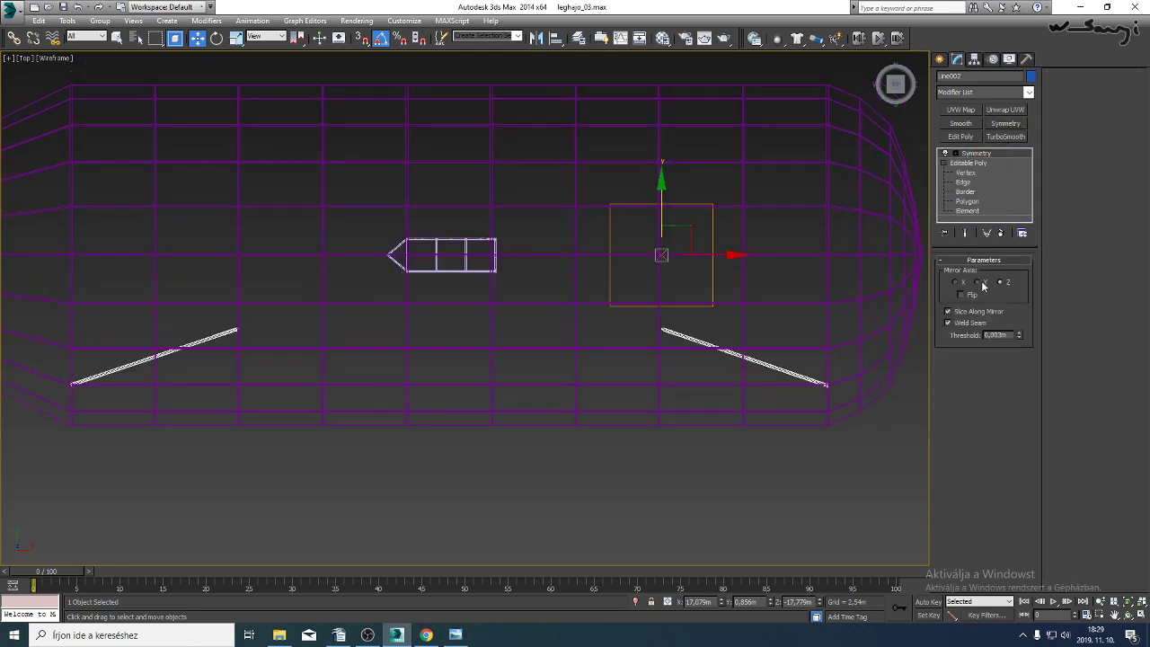
left_click(978, 282)
left_click(961, 294)
middle_click_drag(739, 300, 734, 303)
key("p")
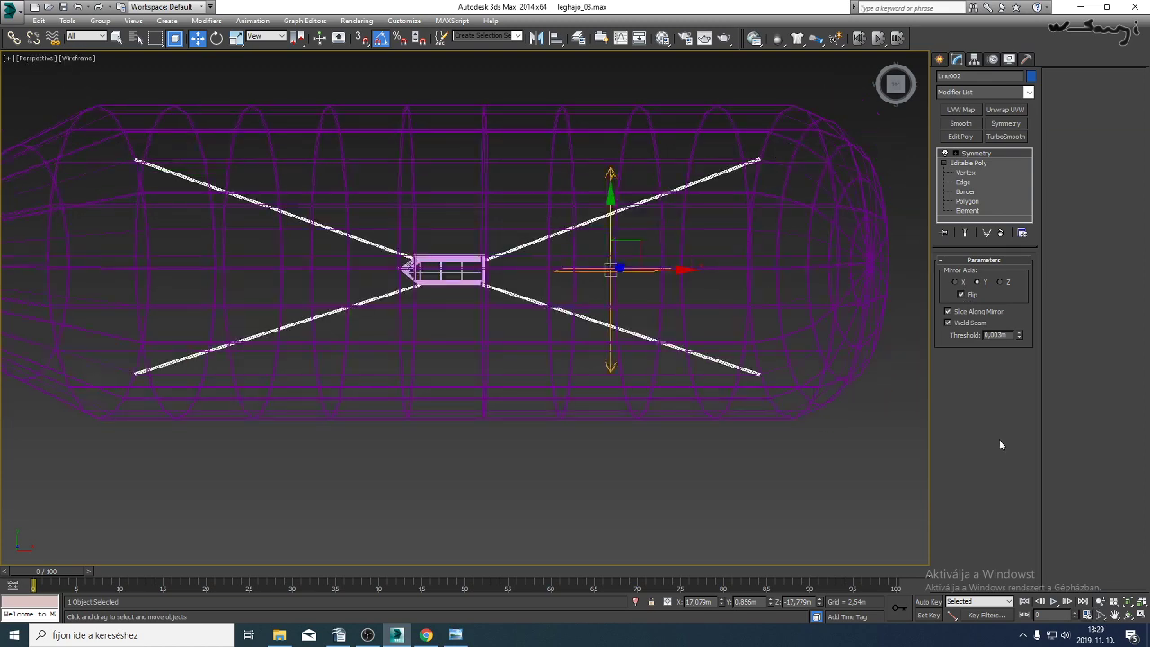
Convert the mirrored cables to an Editable Poly in the shaded perspective view and deselect them.
left_click(1128, 616)
mouse_move(480, 346)
left_mouse_down()
mouse_move(494, 297)
mouse_move(458, 308)
mouse_move(521, 277)
mouse_move(462, 321)
mouse_move(471, 338)
left_mouse_up()
key("F3")
right_click(467, 337)
right_click(458, 332)
mouse_move(533, 443)
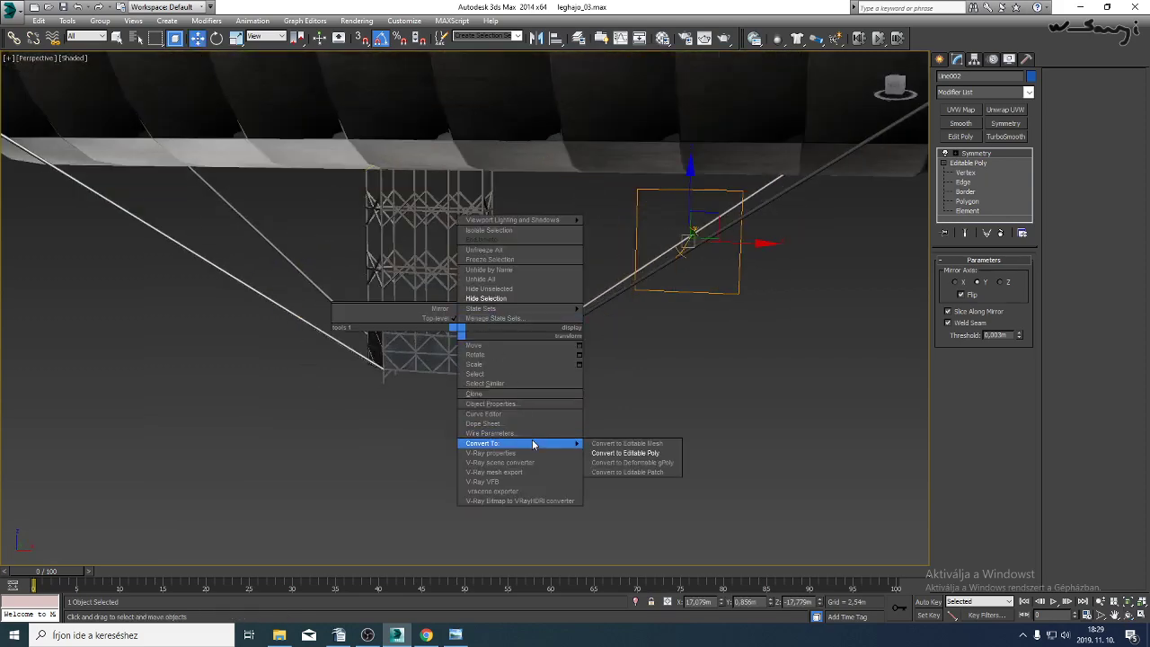
left_click(619, 454)
left_click(647, 405)
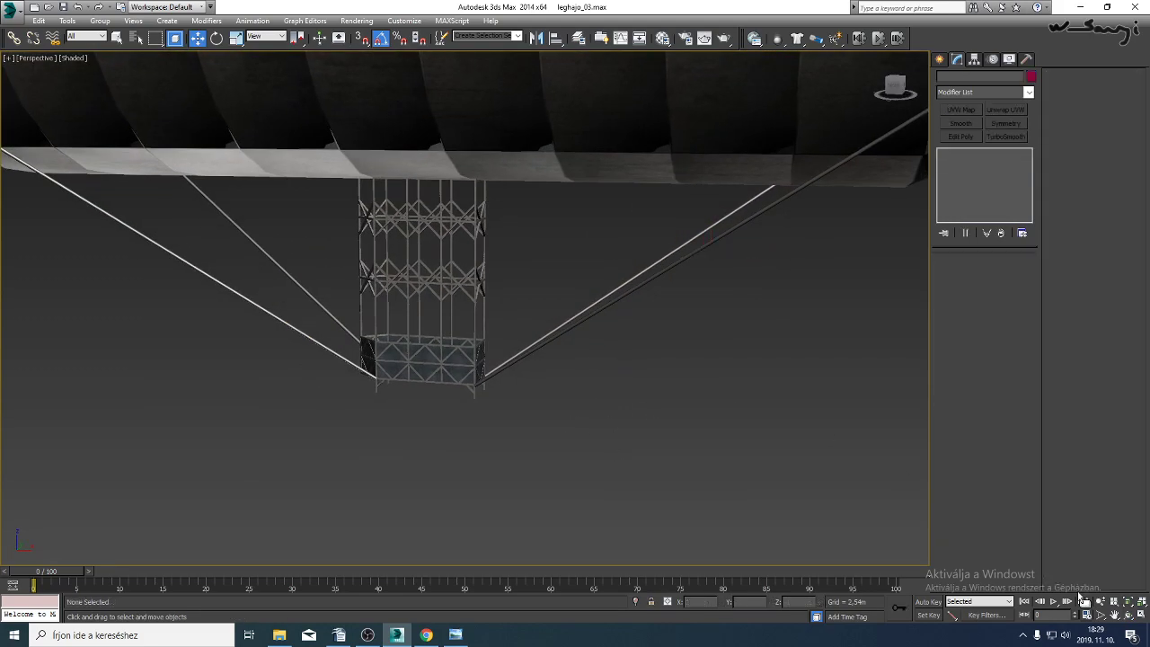
Attach the support cables to the gondola frame object, using edged faces to tell the objects apart.
left_click(1128, 616)
mouse_move(493, 321)
left_mouse_down()
mouse_move(419, 321)
mouse_move(480, 329)
mouse_move(494, 318)
left_mouse_up()
scroll(498, 305, "up", 2)
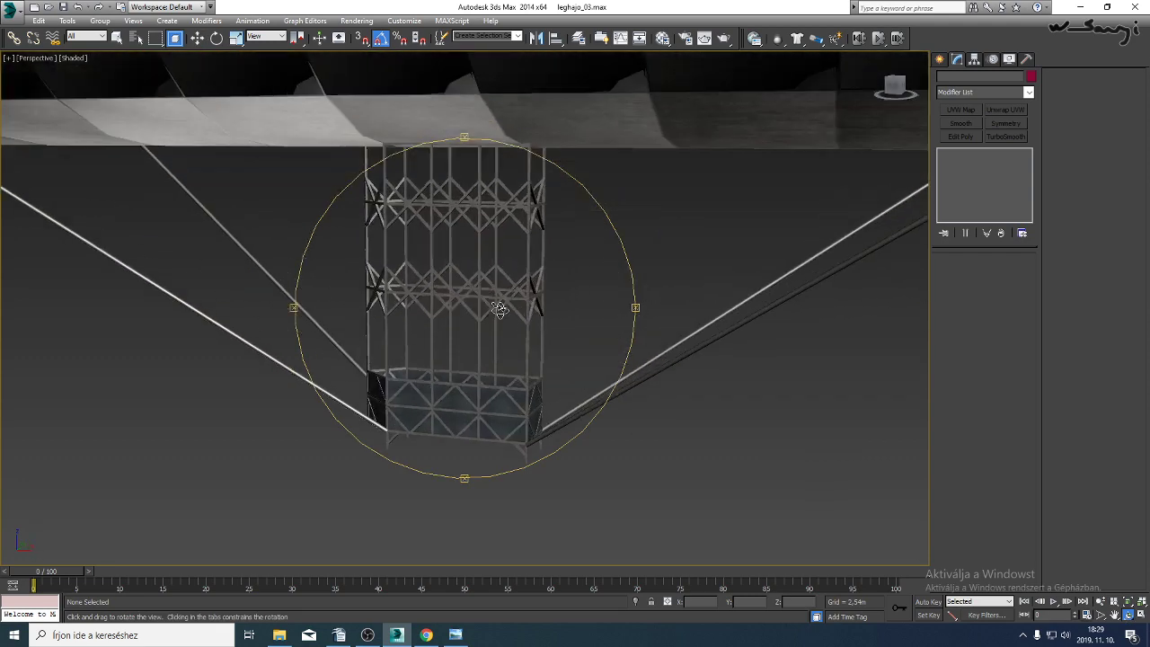
right_click(498, 306)
left_click(528, 282)
left_click(528, 281)
key("F4")
scroll(537, 336, "up", 1)
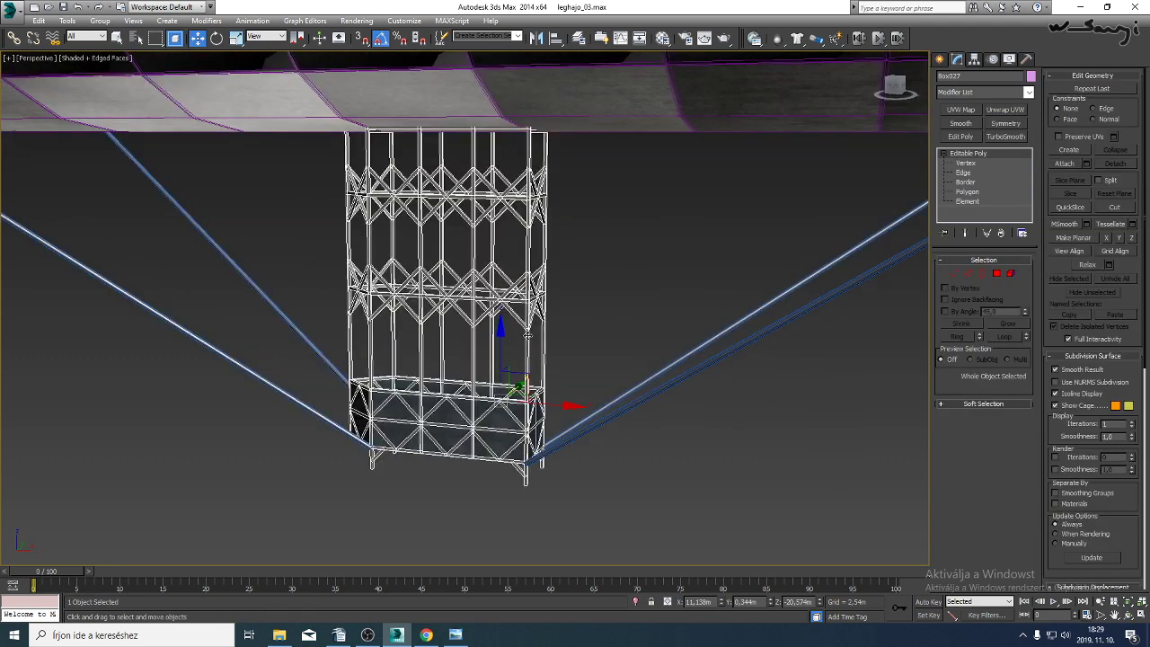
left_click(1066, 164)
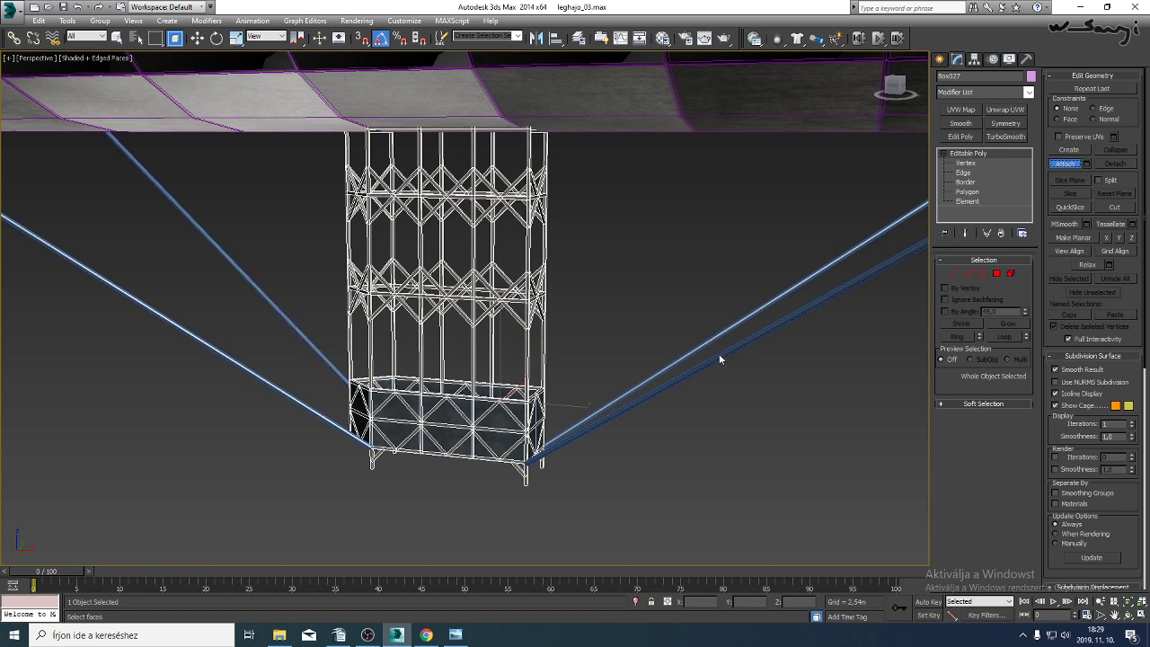
left_click(1065, 165)
key("F4")
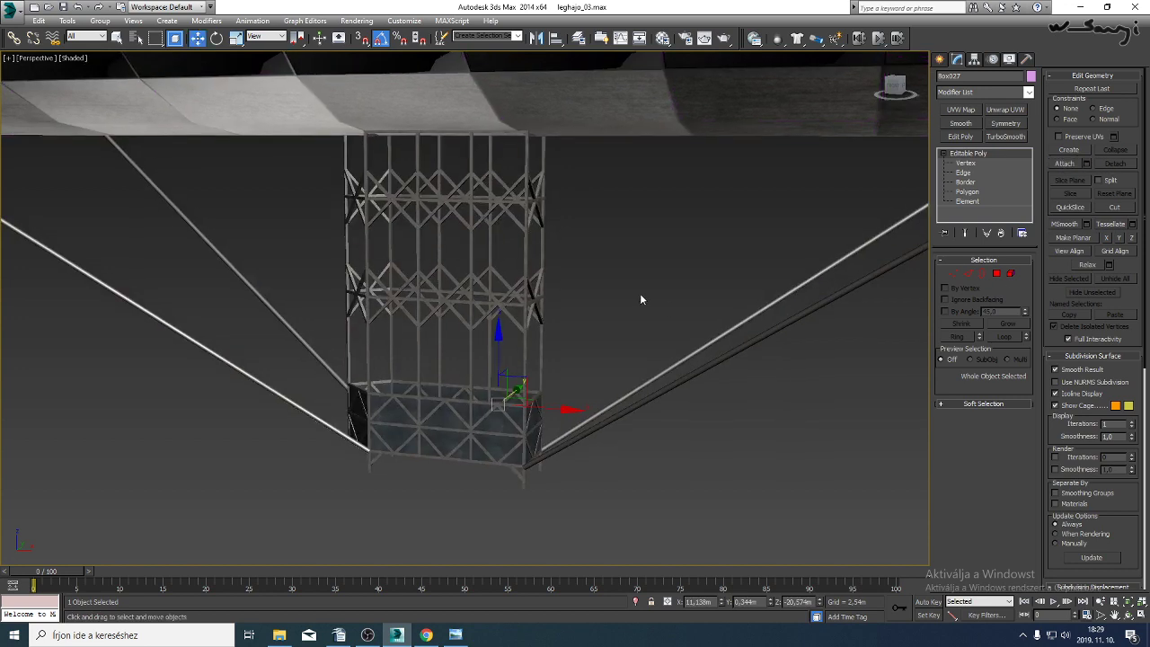
Examine the joined gondola frame and support cables from several angles in the perspective view.
middle_click_drag(640, 293, 617, 276, "alt")
key("F4")
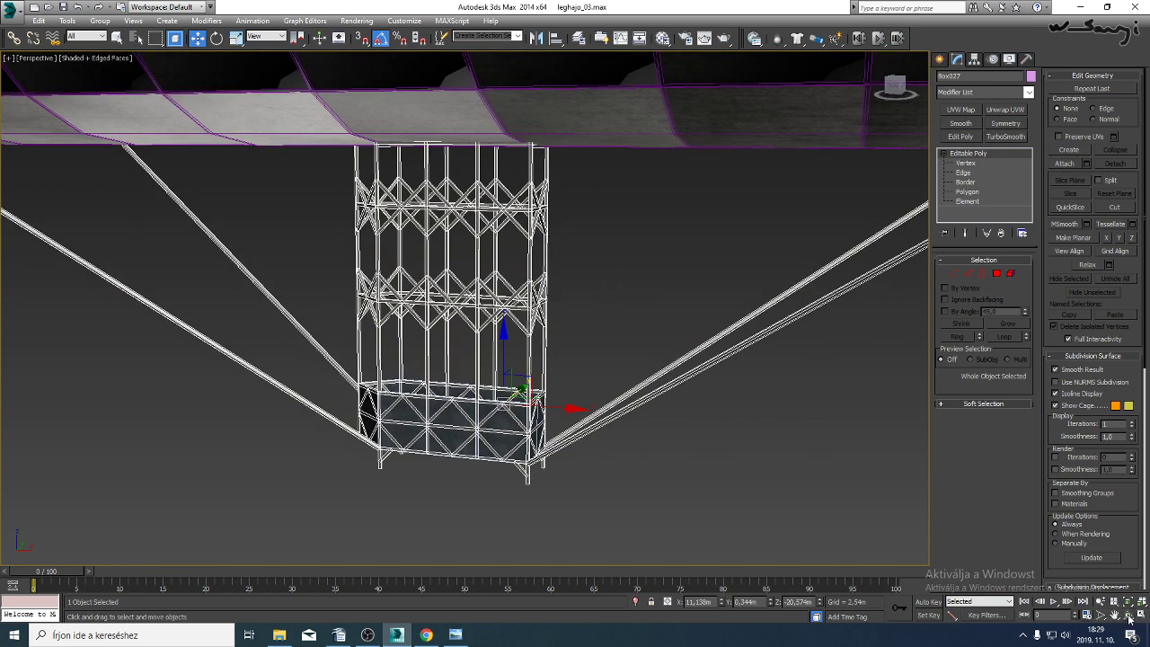
left_click(1129, 616)
left_click_drag(469, 318, 499, 322)
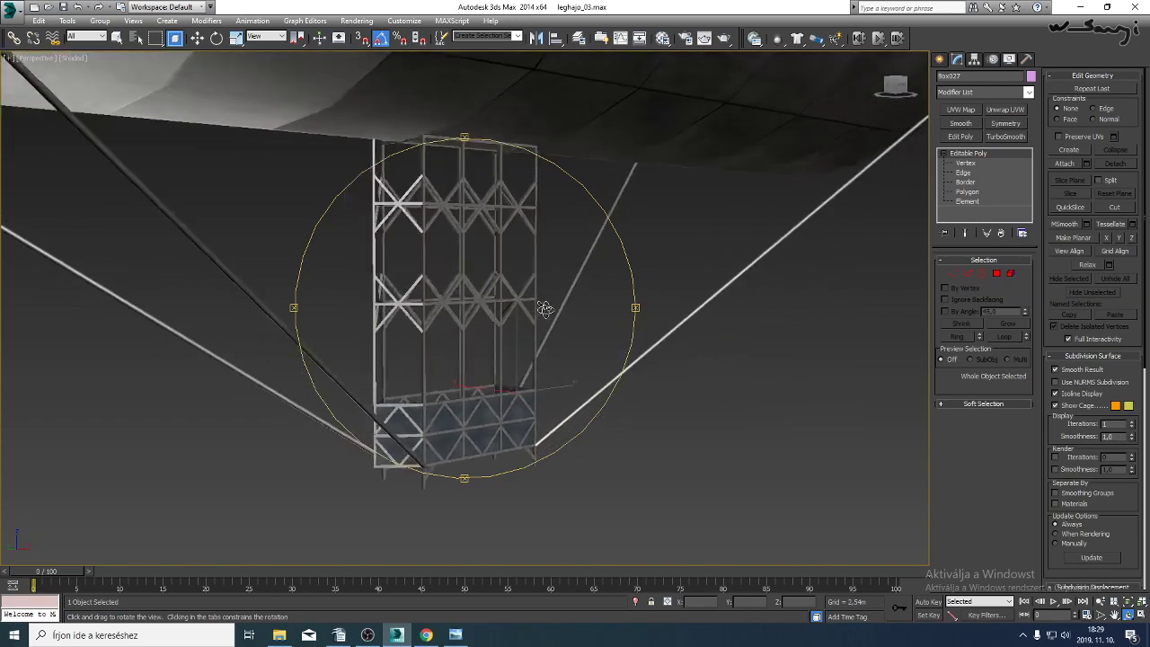
mouse_move(471, 296)
left_mouse_down()
mouse_move(500, 290)
mouse_move(474, 315)
left_mouse_up()
Switch to Windows Photo Viewer and browse the airship reference pictures to the engraving of the gondola's lattice struts.
left_click(455, 634)
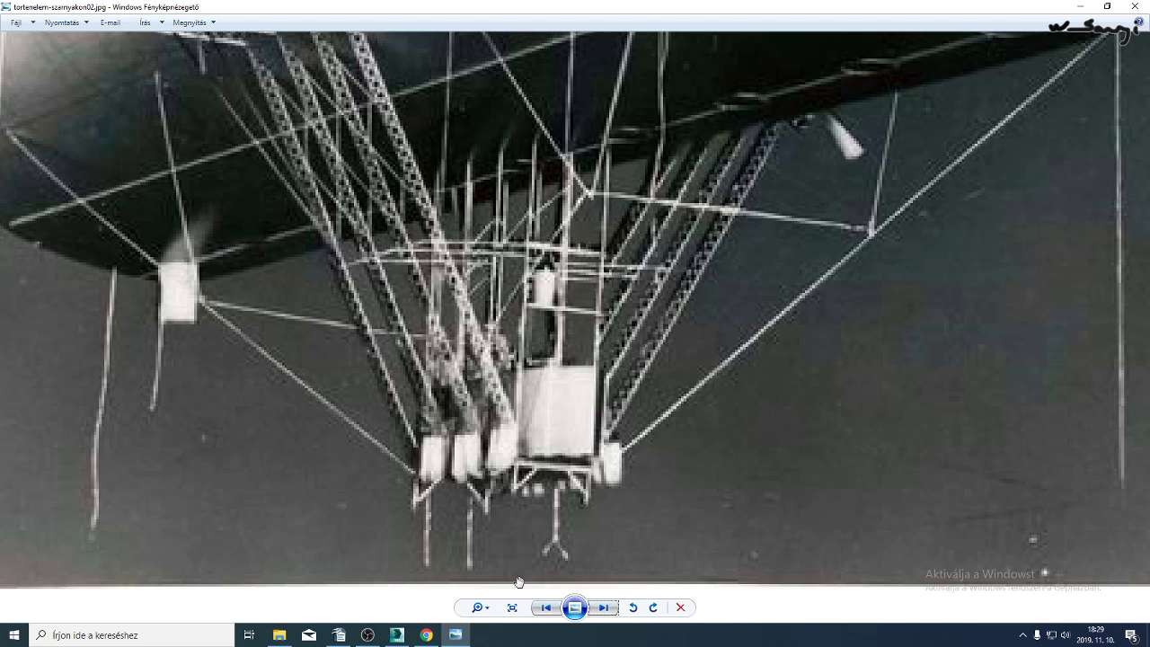
left_click(606, 608)
left_click(608, 610)
left_click(610, 612)
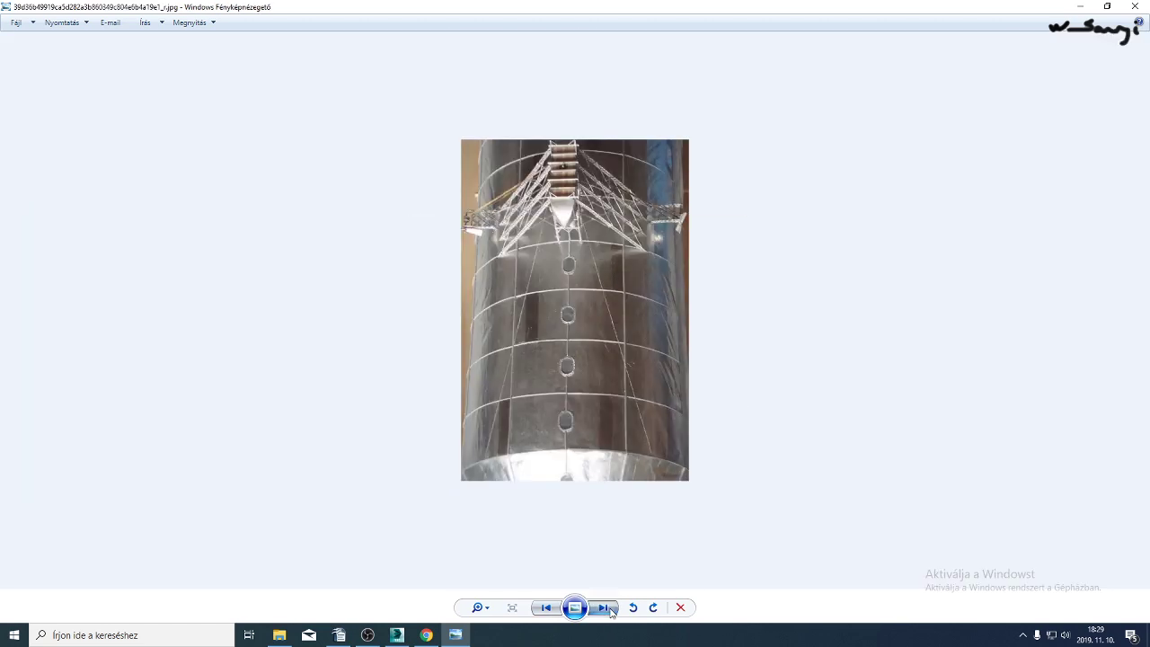
left_click(610, 611)
left_click(609, 611)
left_click(609, 612)
left_click(610, 611)
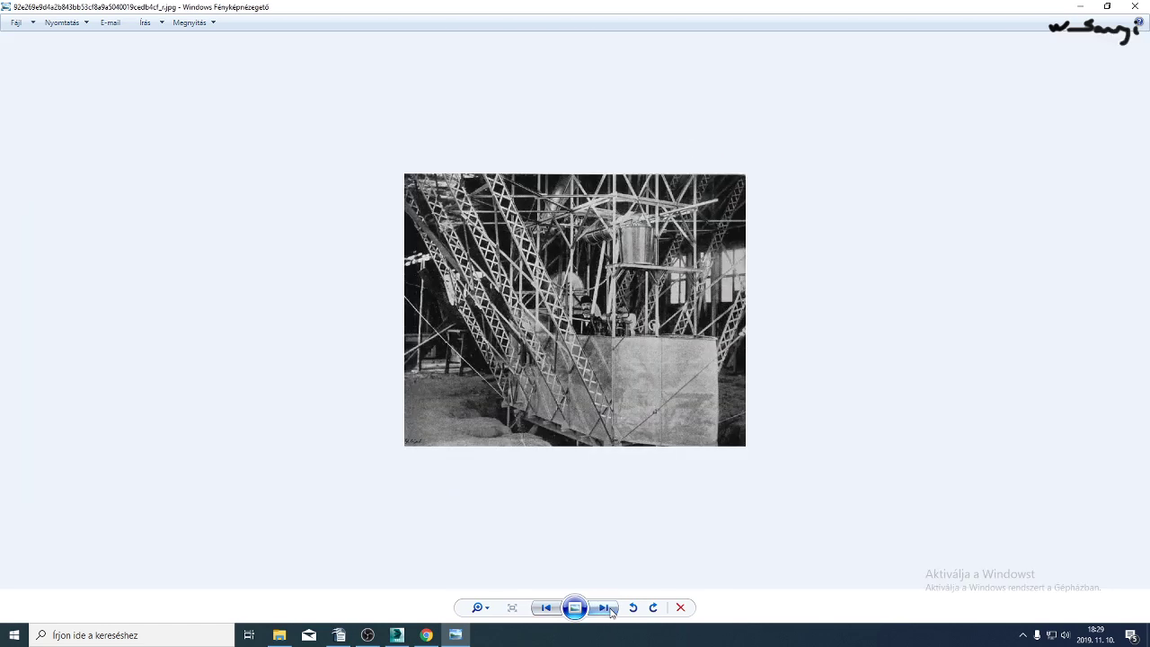
left_click(609, 611)
left_click(609, 611)
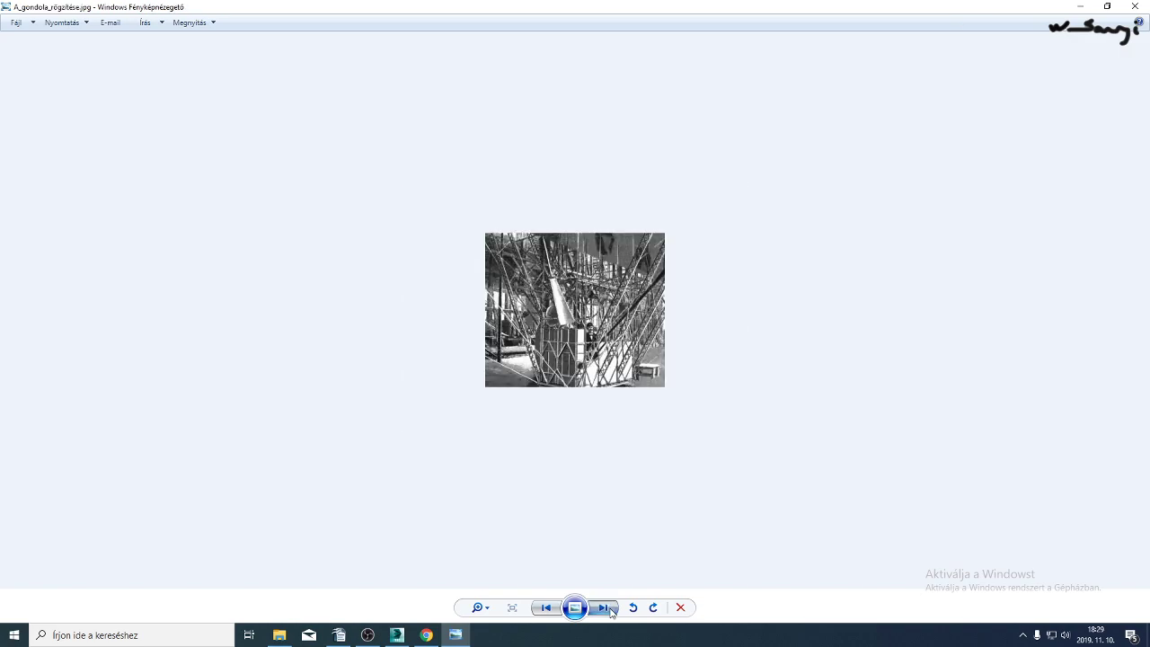
left_click(609, 611)
left_click(610, 611)
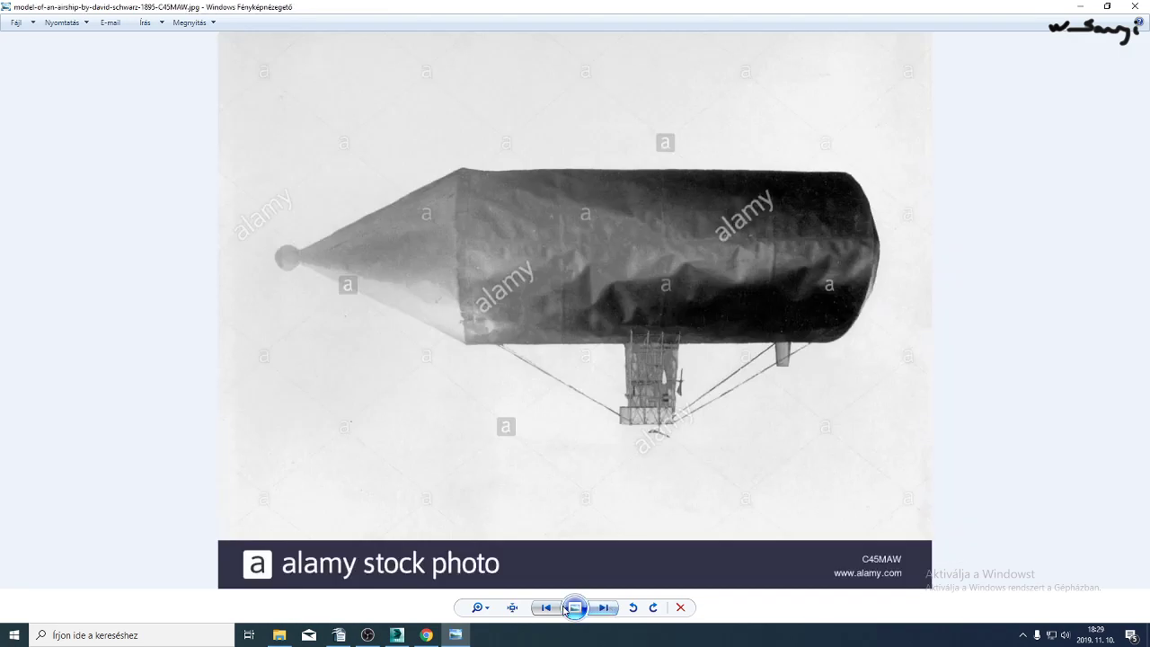
left_click(546, 609)
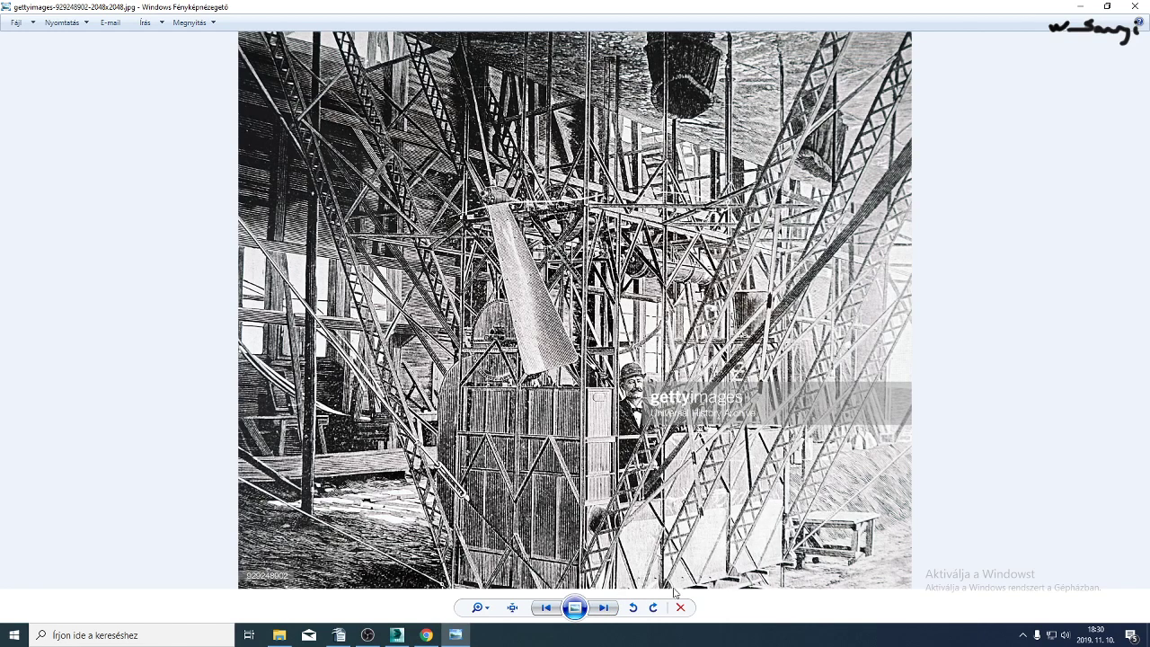
Go through the remaining reference pictures and enlarge the hangar photo showing the diagonal lattice struts beside the gondola.
left_click(605, 610)
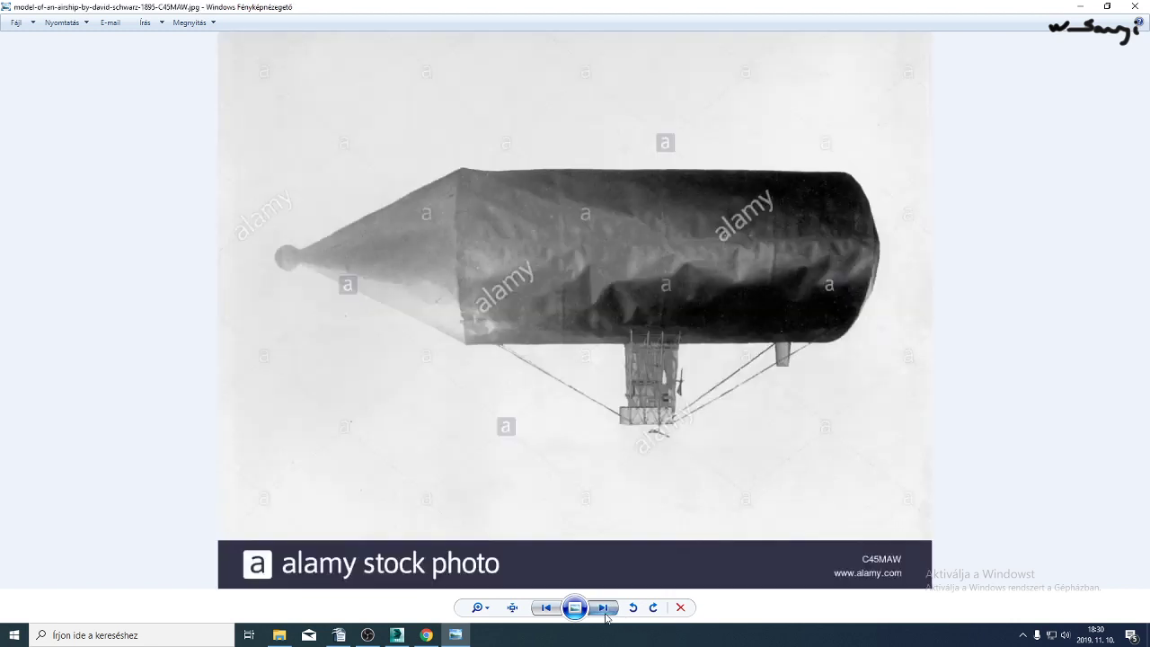
left_click(606, 610)
left_click(606, 613)
left_click(605, 610)
left_click(605, 610)
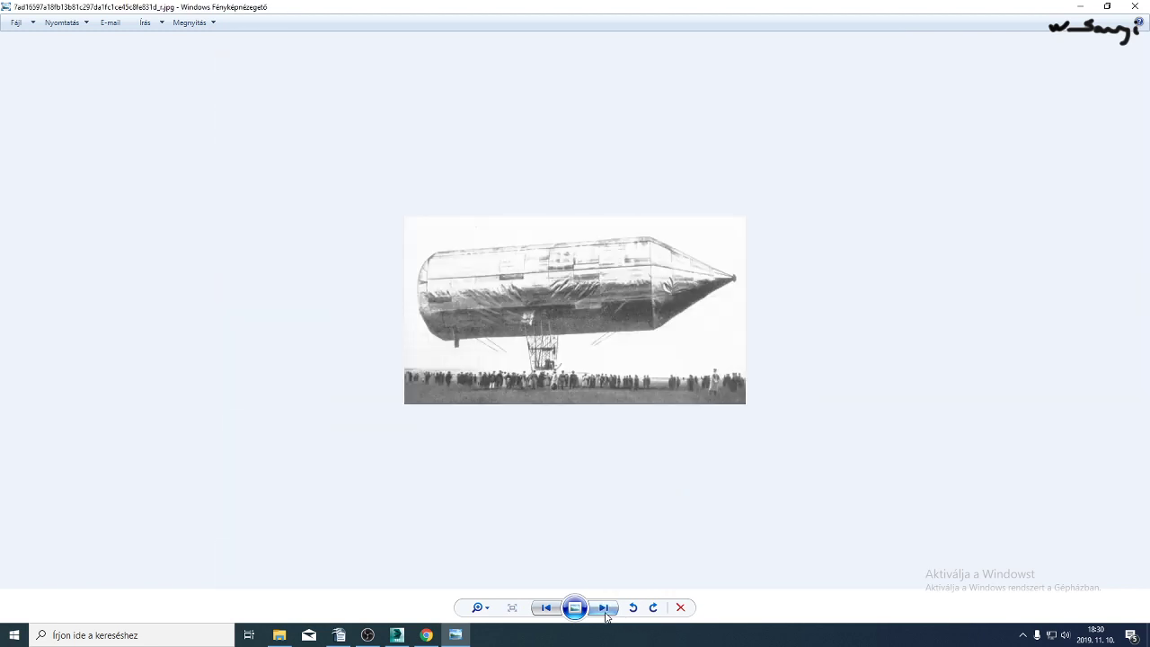
left_click(605, 611)
left_click(605, 610)
left_click(606, 611)
left_click(606, 611)
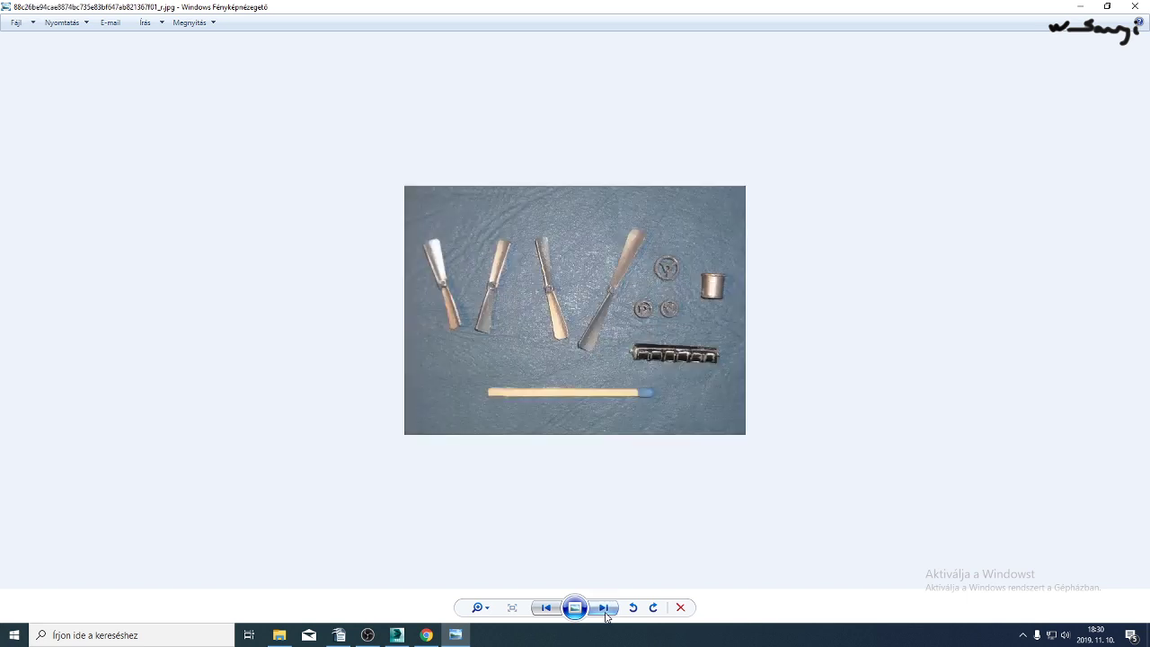
left_click(606, 611)
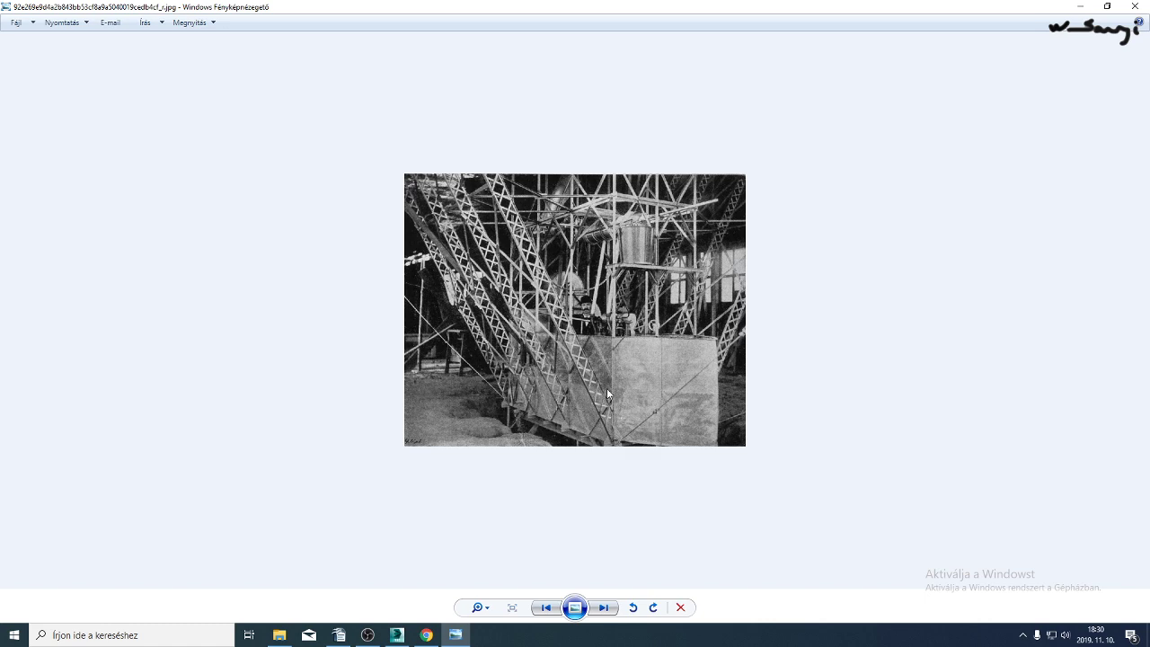
scroll(593, 368, "up", 2)
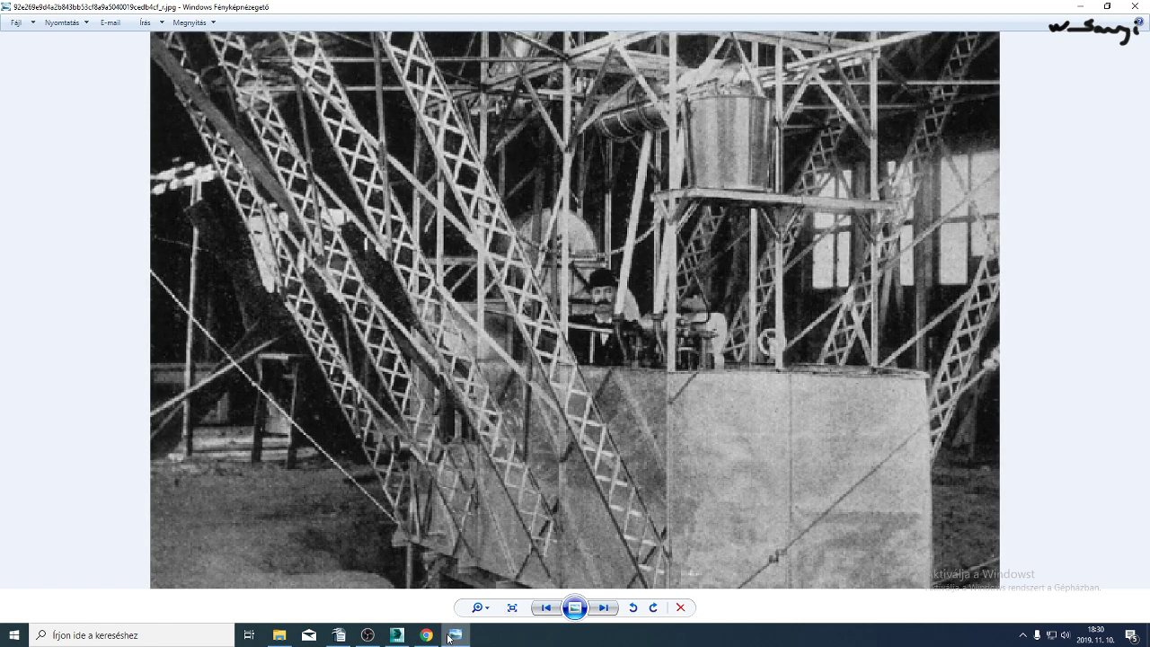
Switch back to 3ds Max and examine the gondola, cables and hull in the Left view.
left_click(396, 634)
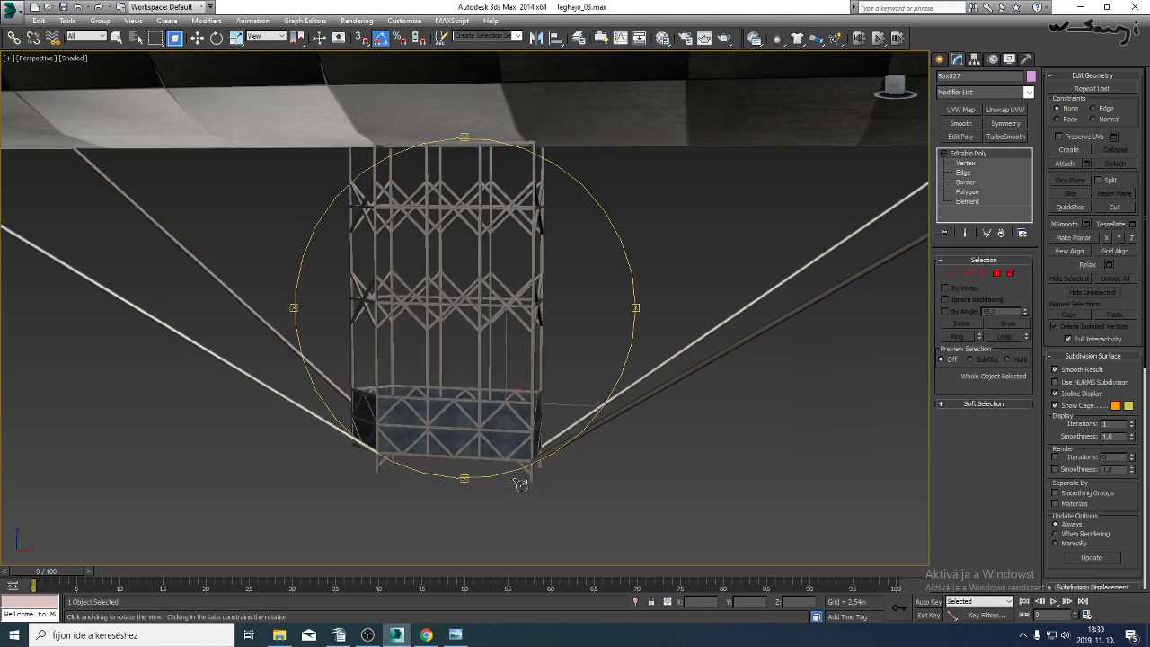
key("l")
scroll(504, 443, "down", 5)
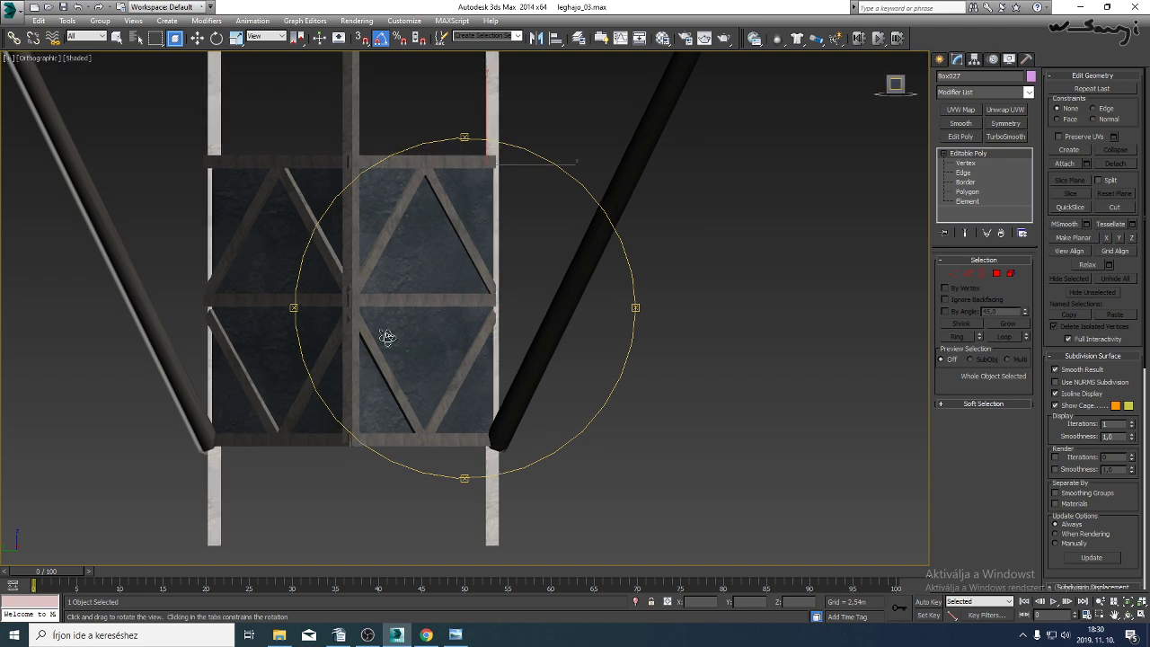
scroll(385, 334, "down", 8)
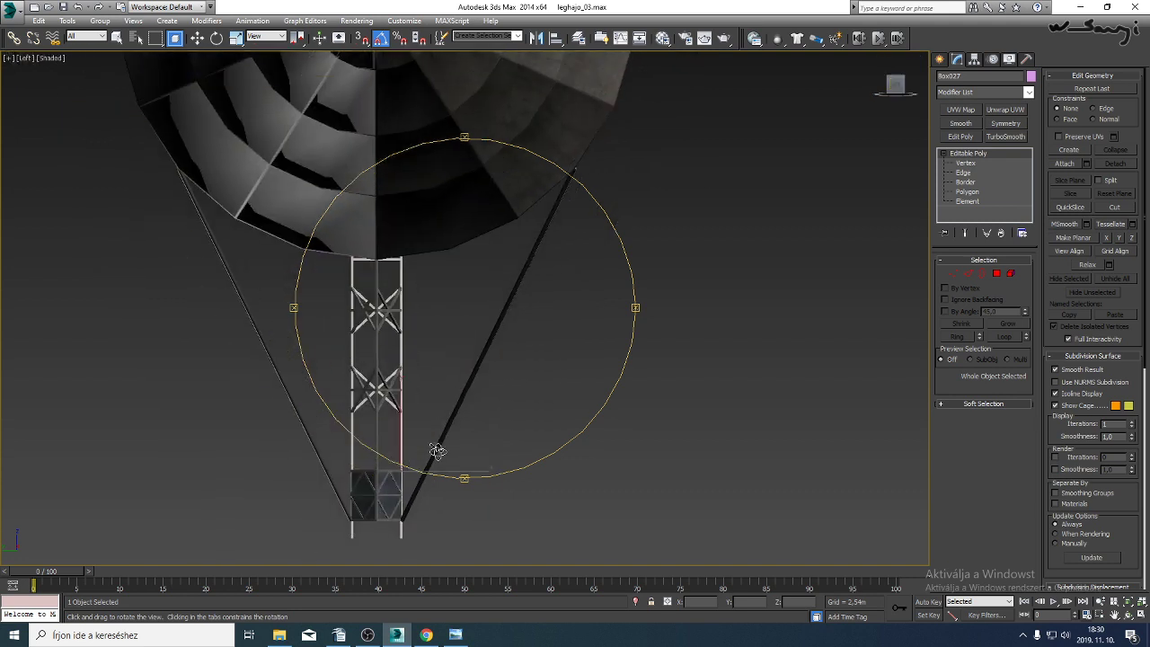
left_click_drag(436, 450, 482, 477)
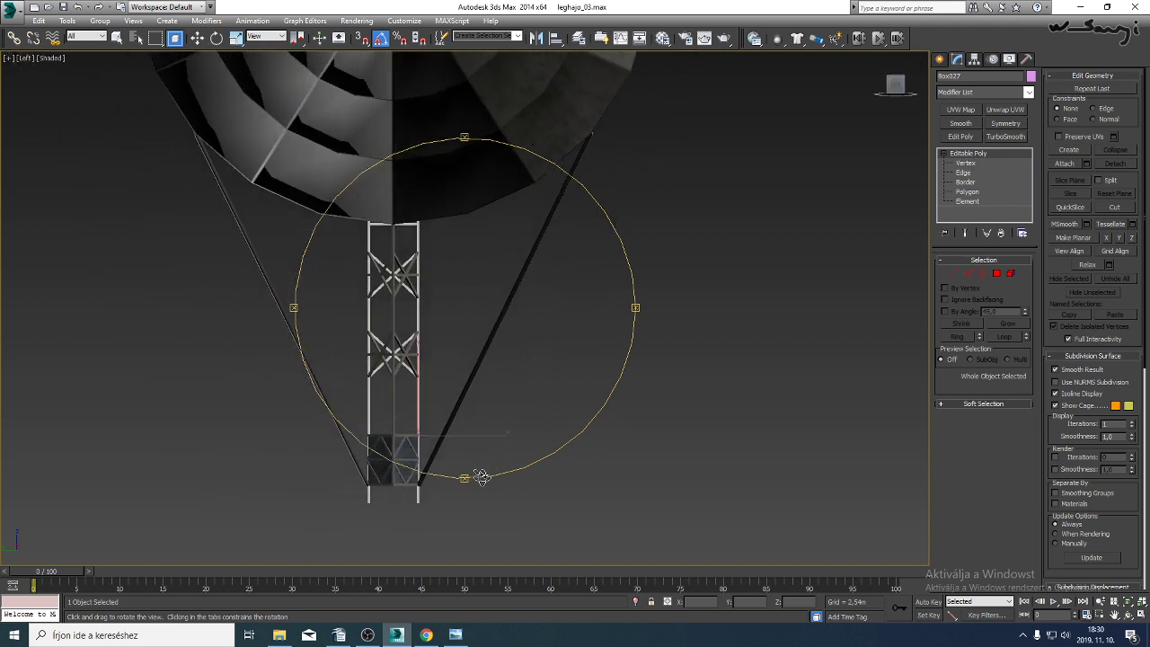
Return to the reference photos and study how the diagonal lattice struts run from the gondola to the hull.
left_click(454, 637)
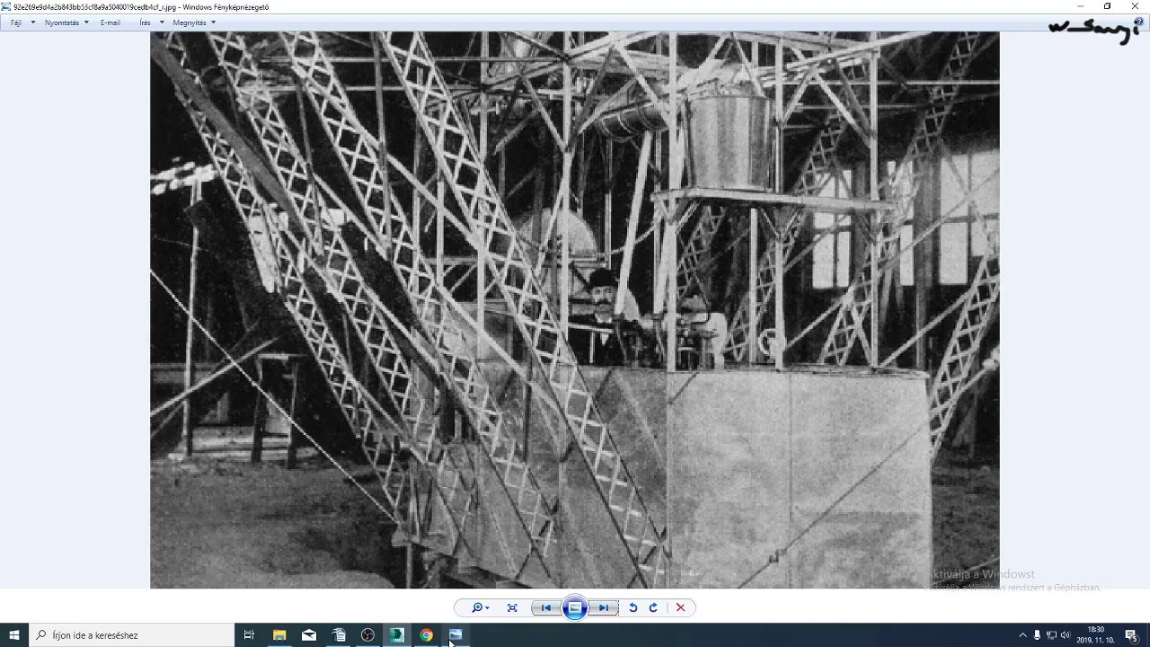
left_click(603, 609)
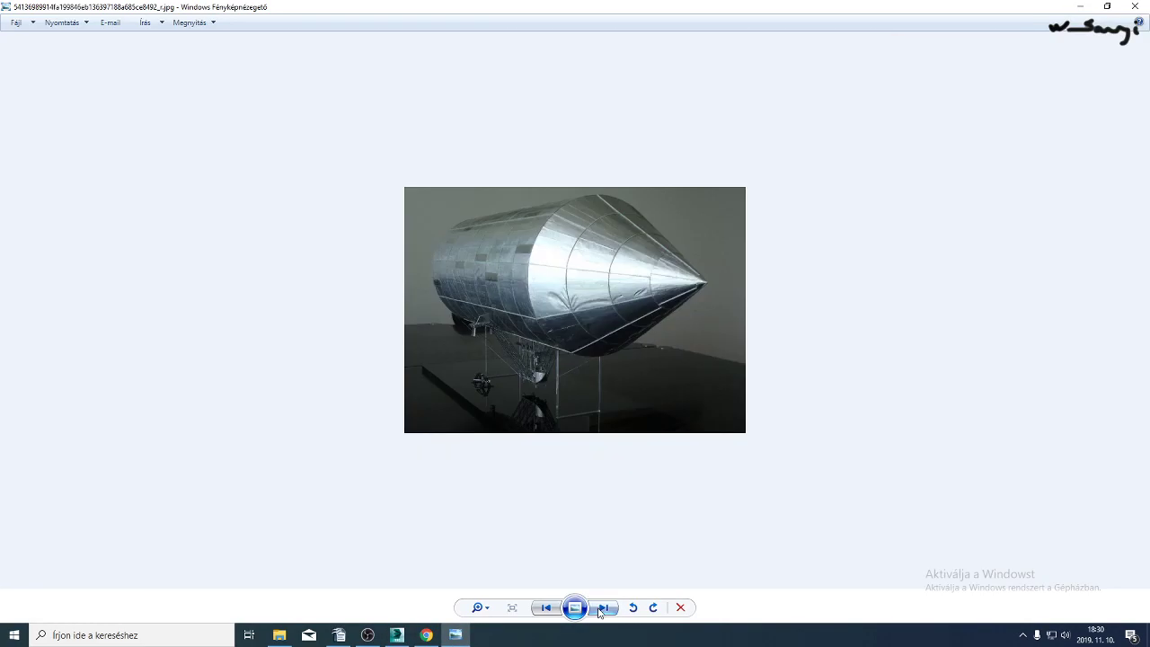
scroll(505, 364, "up", 3)
scroll(417, 397, "up", 3)
left_click_drag(433, 401, 434, 304)
left_click(599, 608)
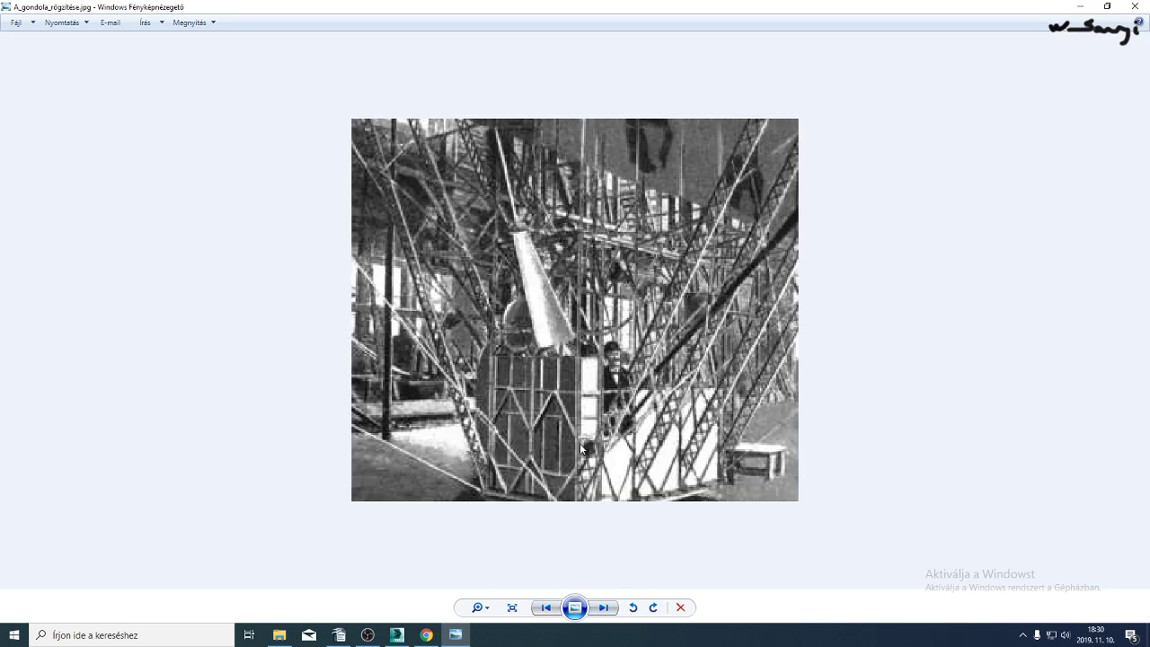
left_click(605, 609)
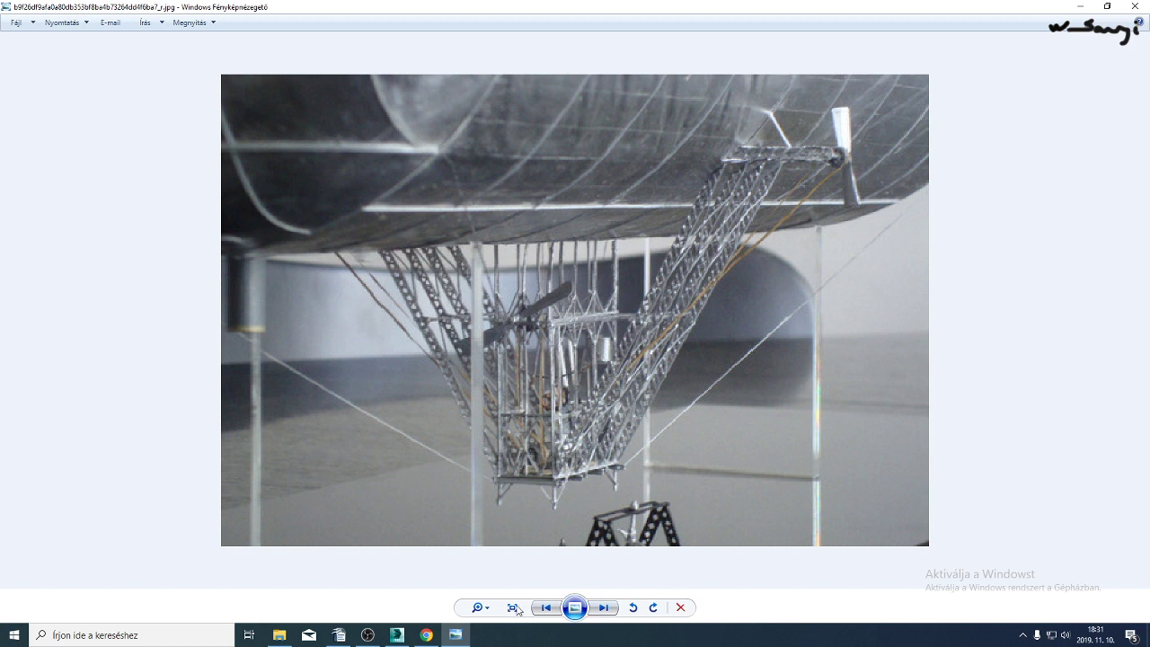
In 3ds Max's Left view, draw a straight Line spline about 9.89 m long from the gondola's lower corner to the hull's side.
left_click(399, 638)
left_click_drag(495, 329, 437, 403)
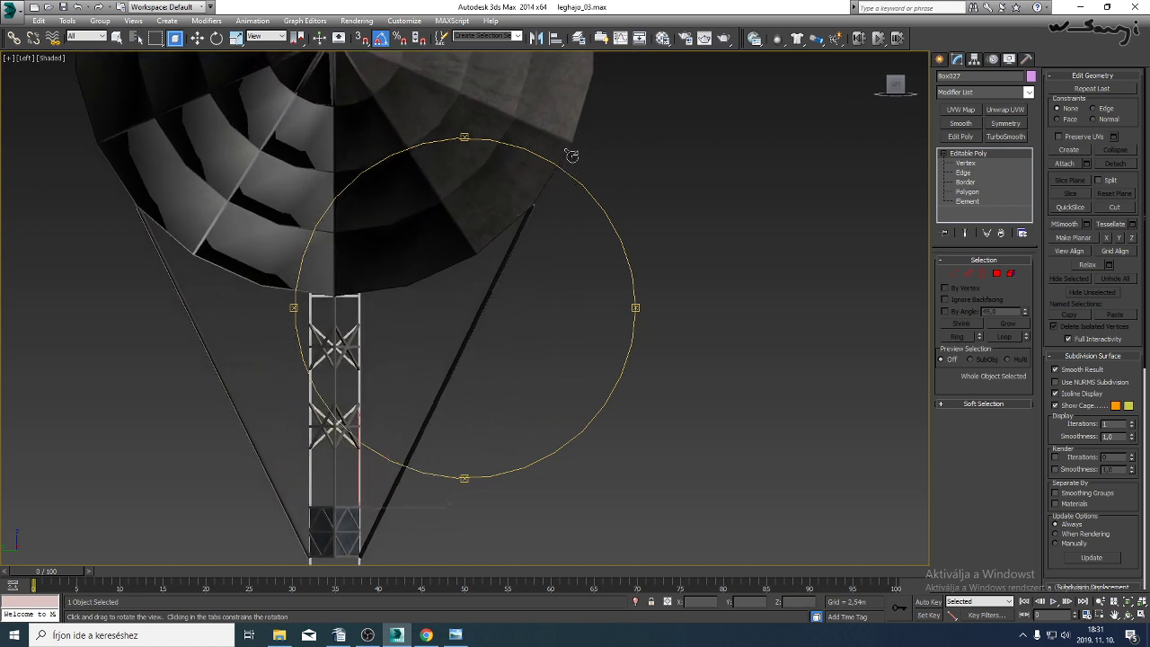
left_click_drag(563, 174, 498, 253)
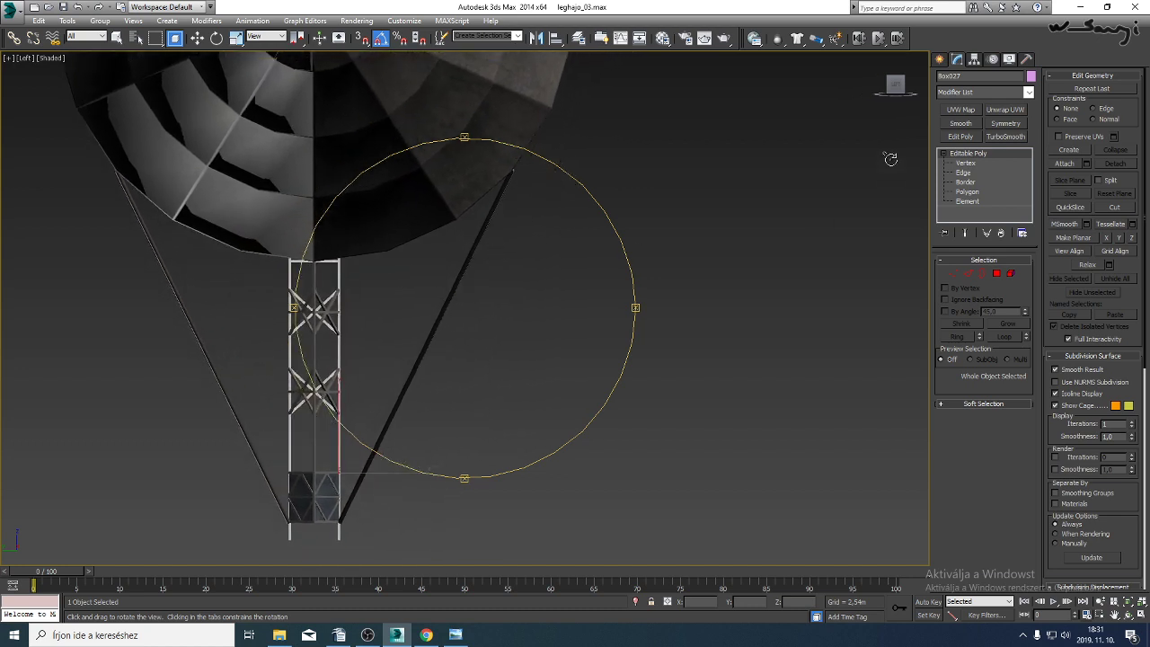
left_click(940, 59)
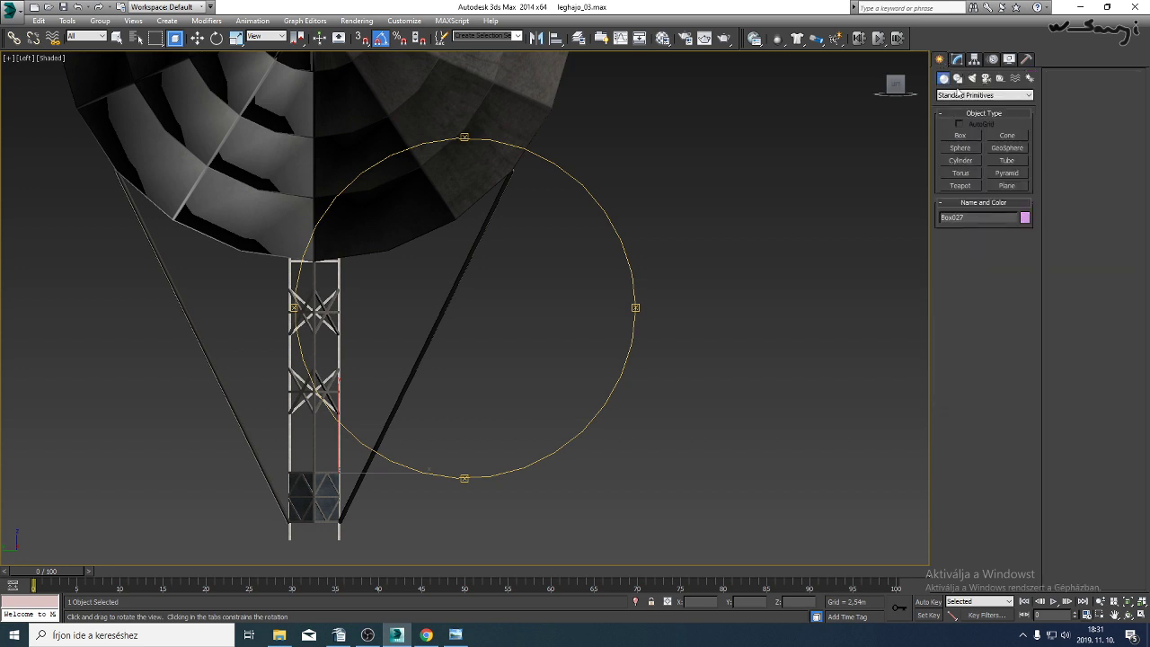
left_click(958, 79)
left_click(961, 145)
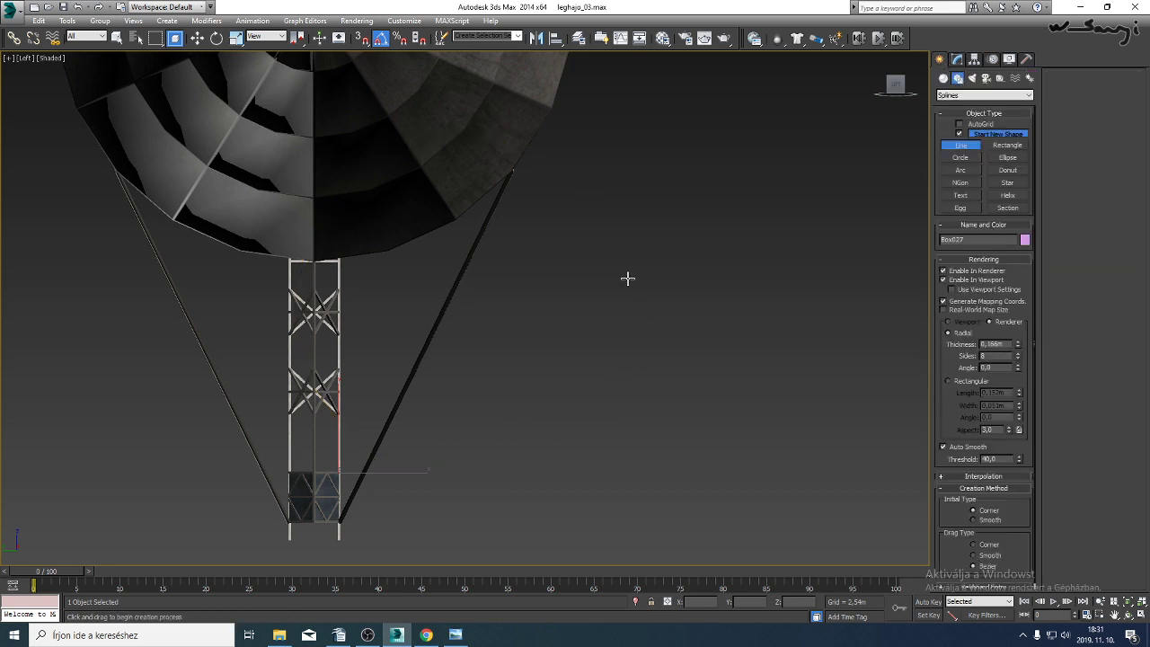
middle_click_drag(626, 277, 578, 269)
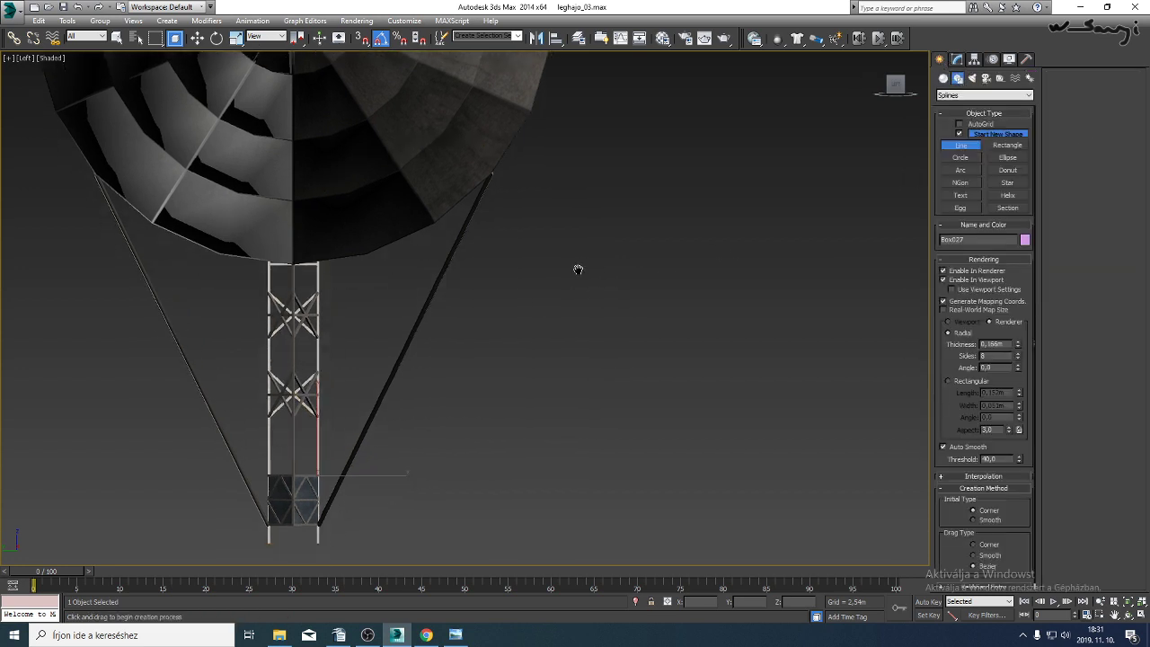
left_click(319, 520)
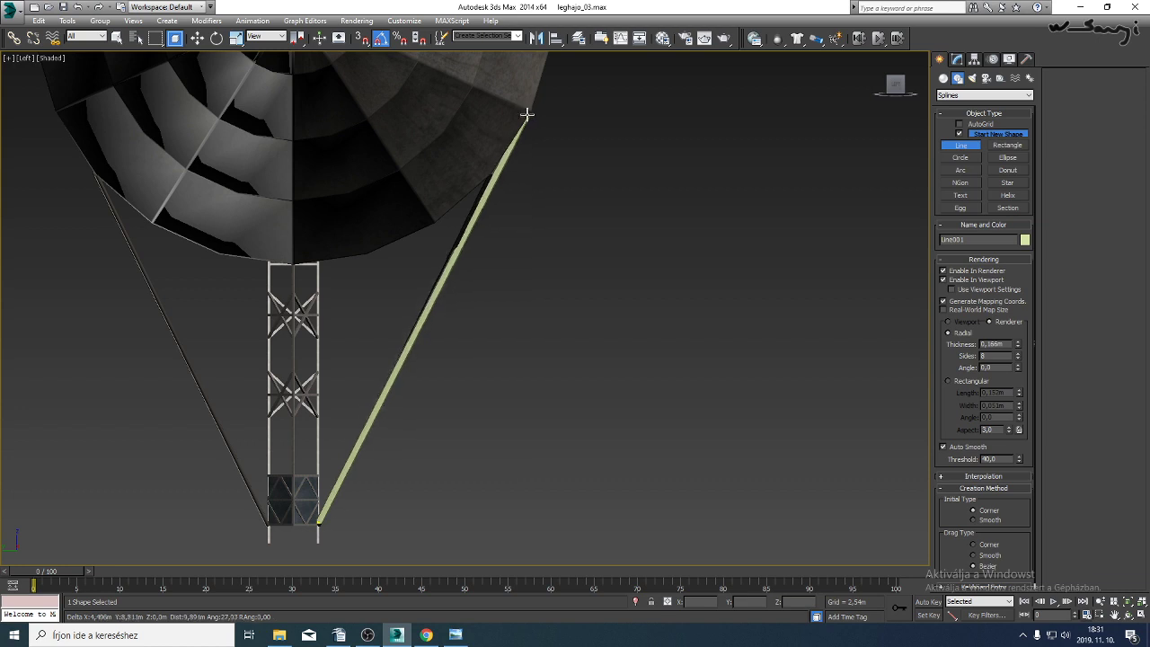
left_click(528, 113)
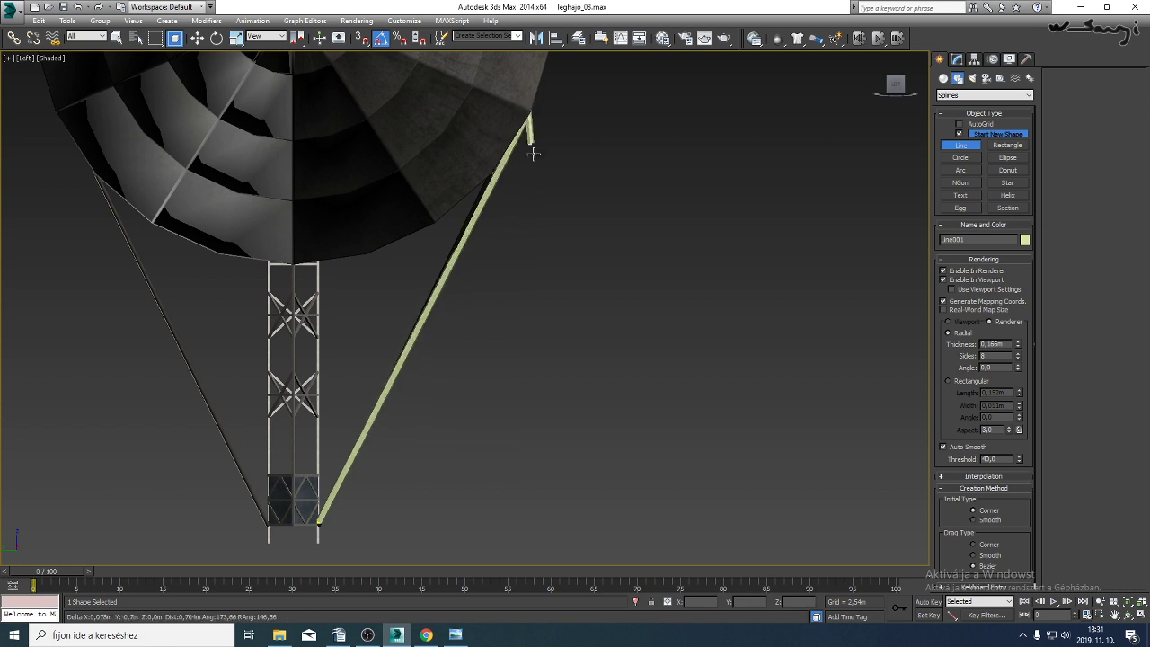
right_click(564, 223)
Move the new strut line along the X axis to the gondola in the perspective view.
key("p")
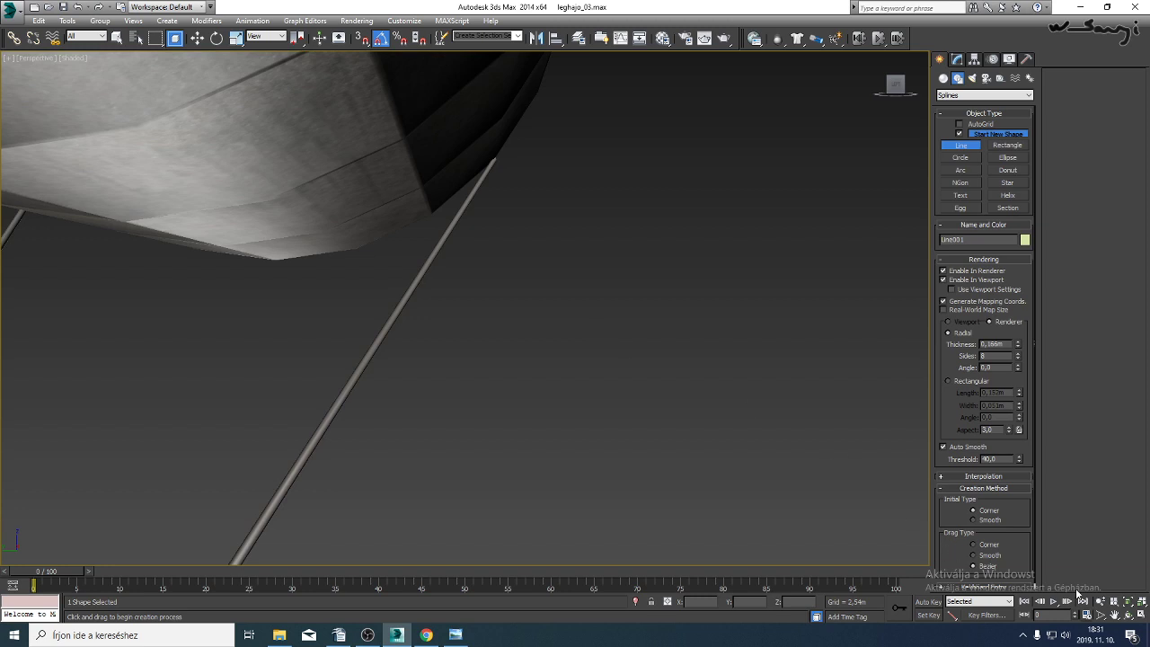
left_click(1128, 602)
left_click(1129, 615)
left_click_drag(467, 272, 411, 347)
right_click(409, 333)
left_click(198, 38)
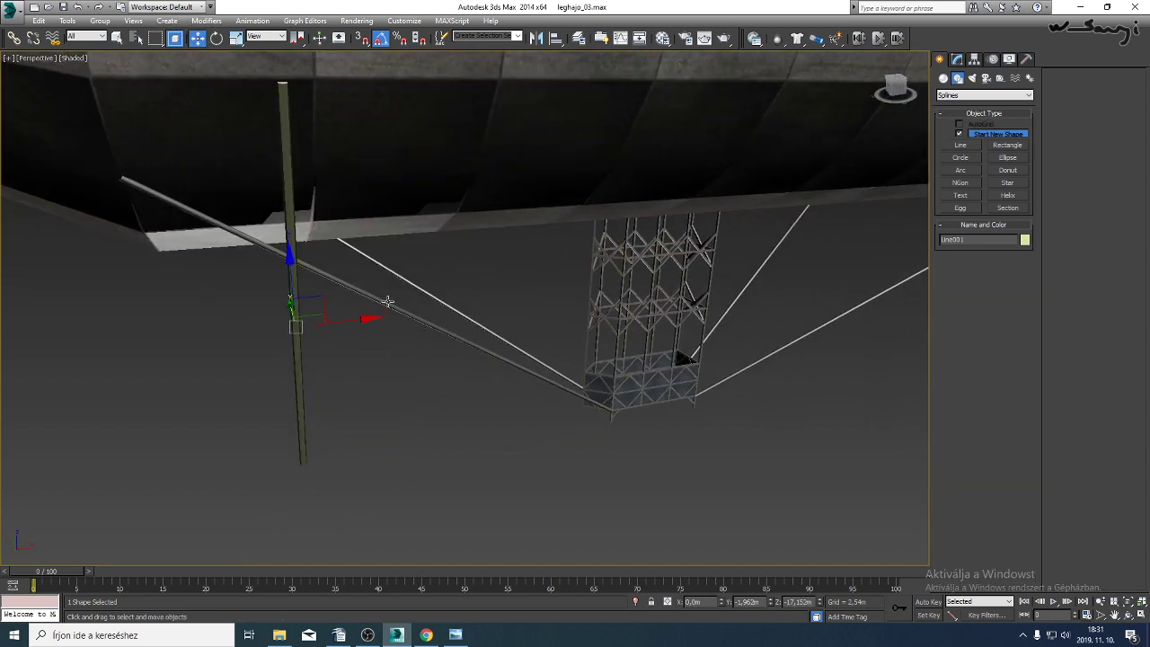
left_click_drag(334, 322, 707, 359)
Switch to the reference pictures and examine the enlarged engraving for the strut layout above the gondola and near the hull.
left_click(456, 635)
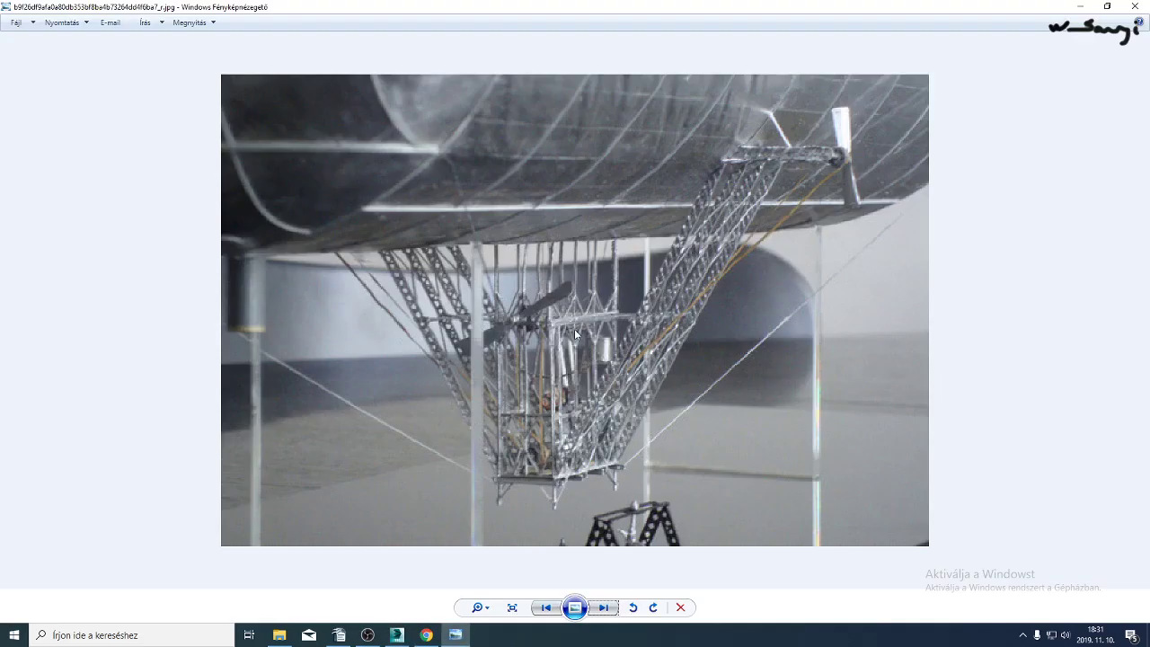
key("Right")
key("Right")
key("Right")
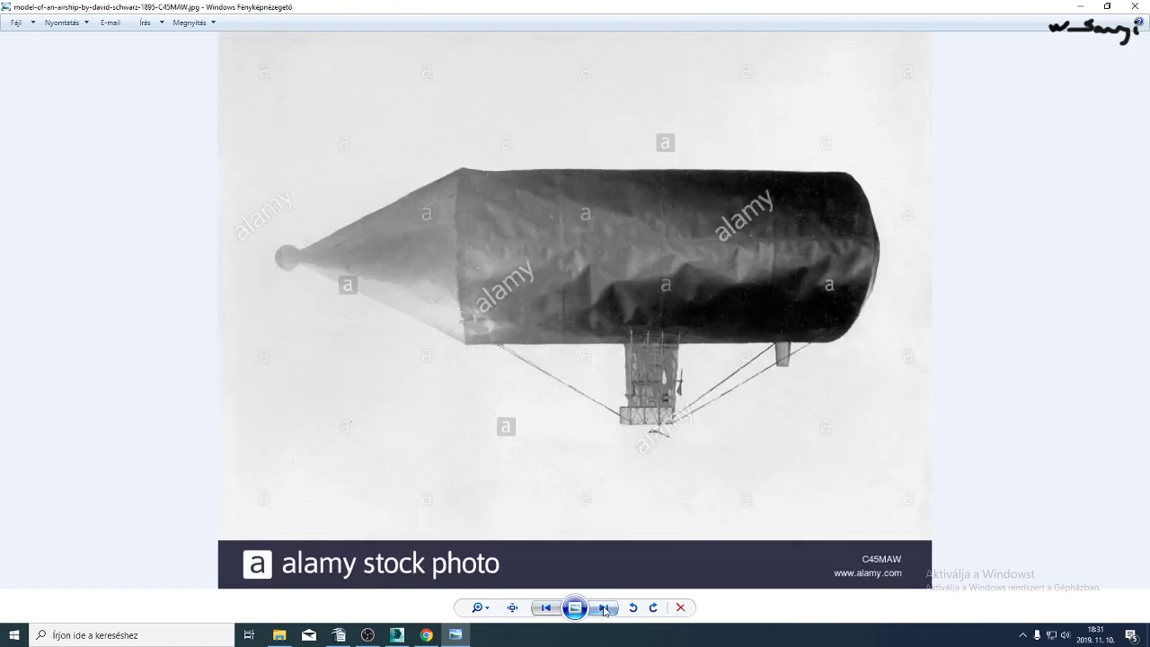
key("Right")
scroll(573, 612, "up", 3)
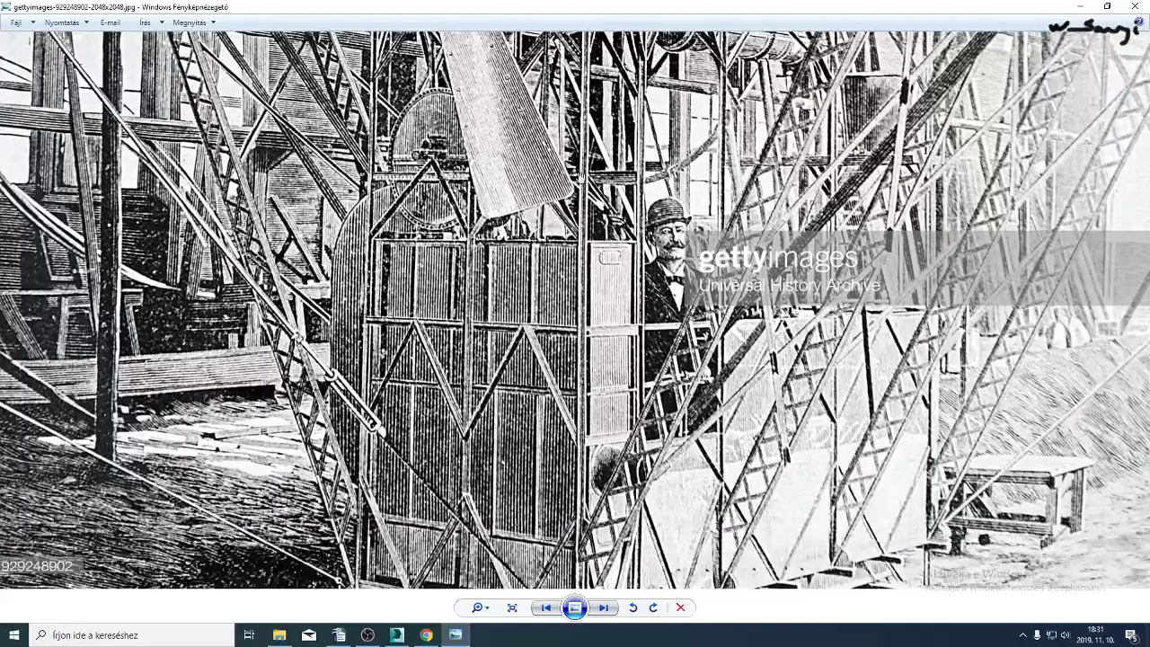
left_click_drag(749, 401, 698, 557)
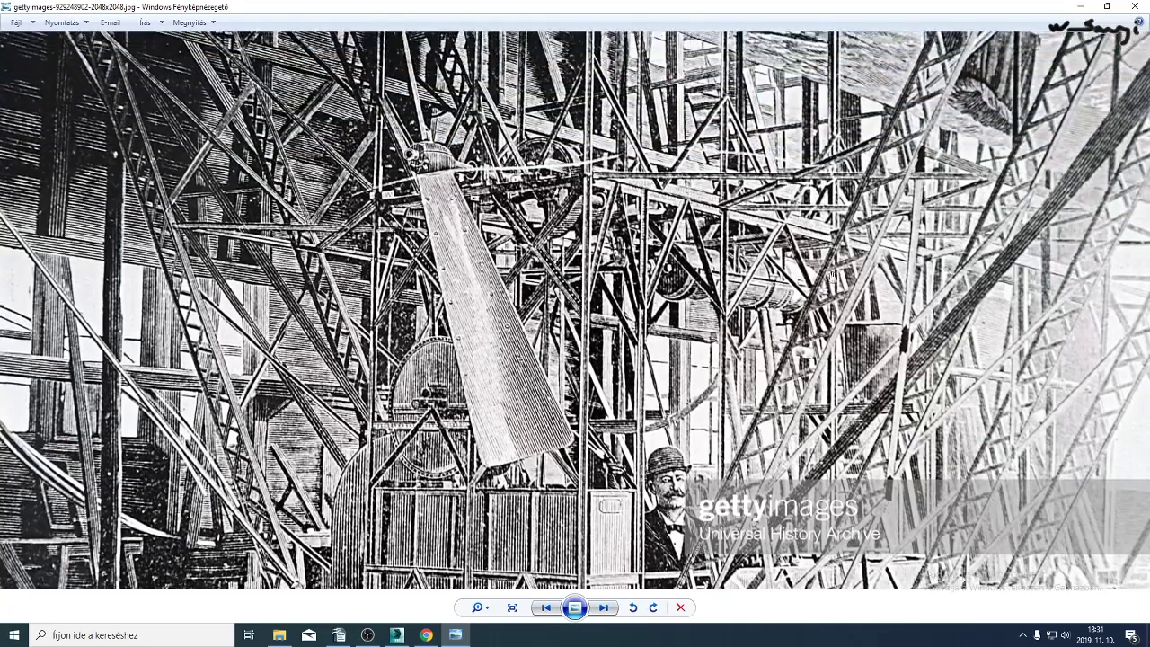
left_click_drag(820, 165, 780, 314)
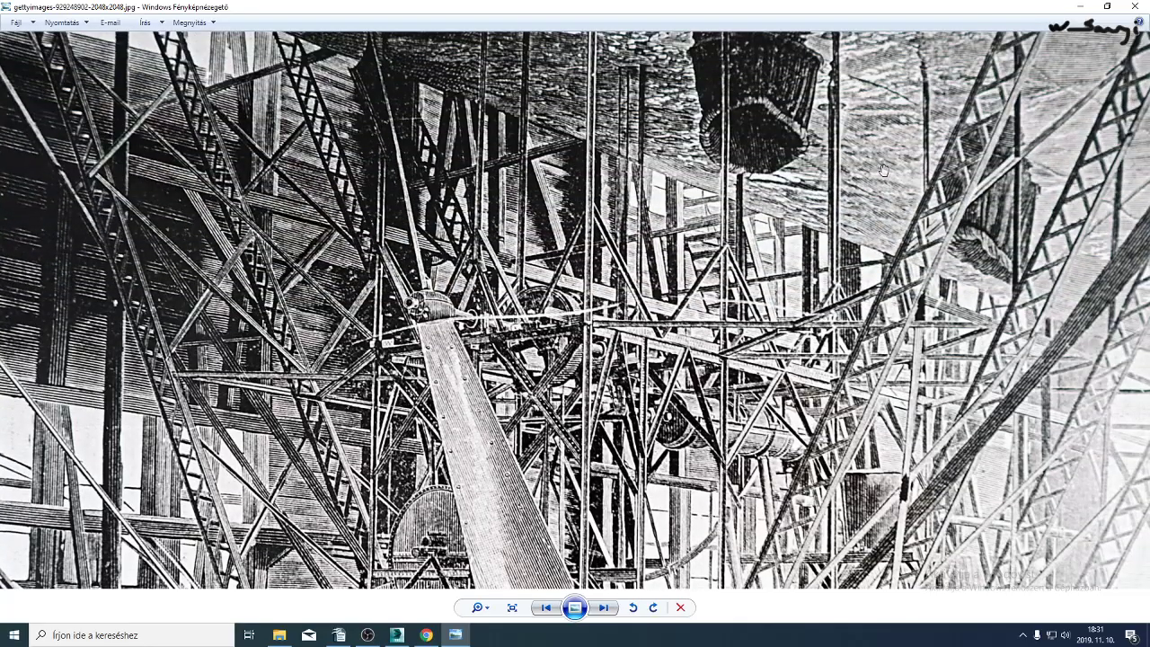
Switch back to 3ds Max and display edged faces in the perspective view around the new strut line.
scroll(881, 337, "down", 5)
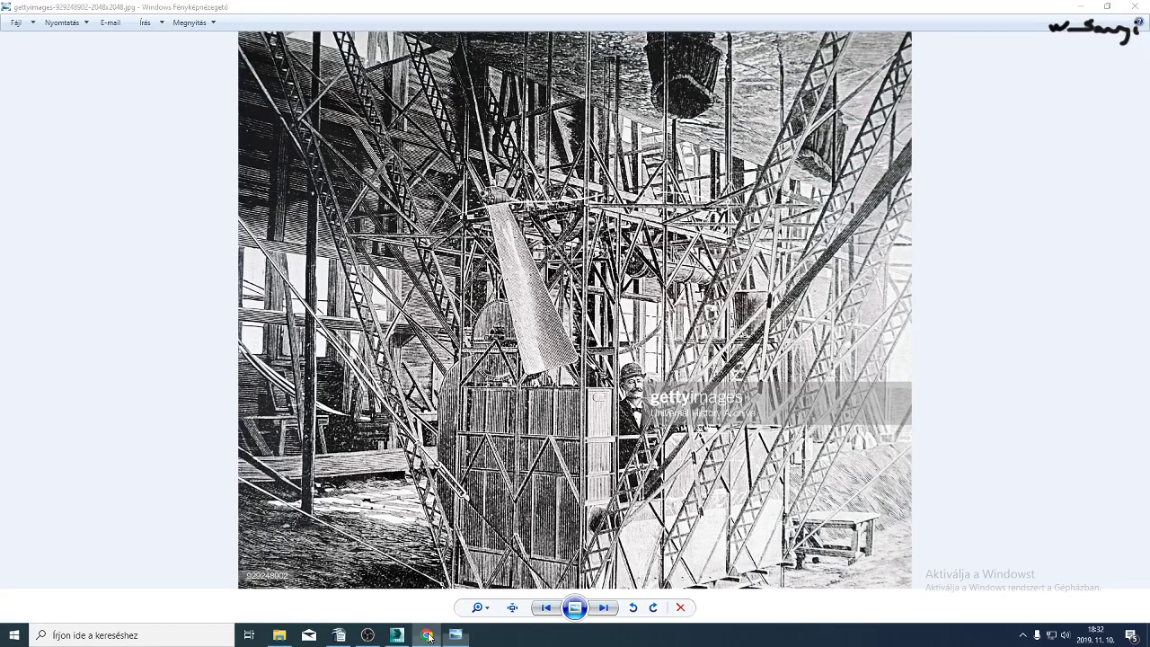
left_click(396, 635)
middle_click_drag(544, 264, 437, 339)
scroll(469, 266, "up", 3)
middle_click_drag(478, 304, 480, 264)
middle_click_drag(568, 236, 559, 285)
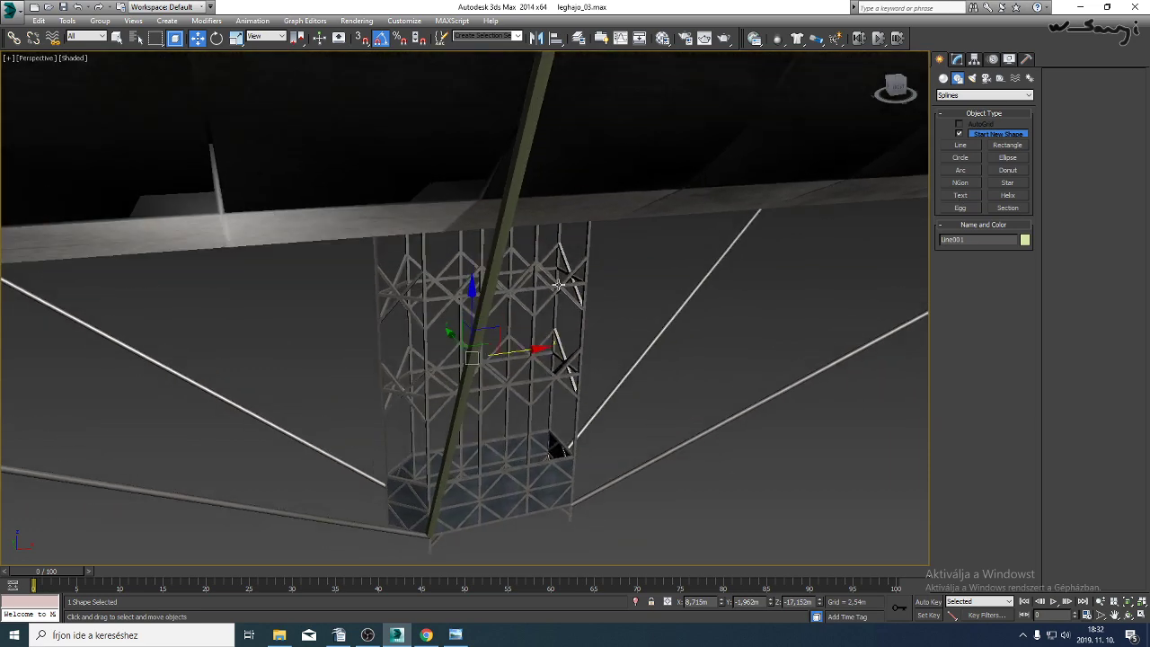
middle_click_drag(511, 162, 511, 282)
key("F4")
Set the strut line's rectangular rendering length to 0.05 m.
left_click(957, 59)
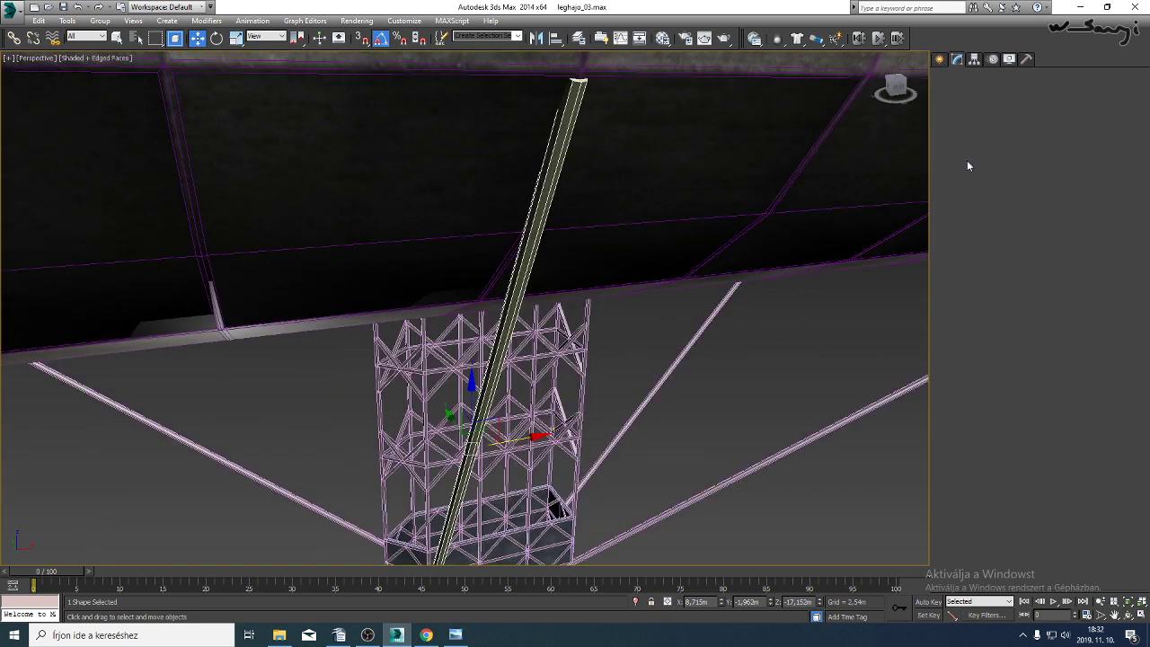
left_click(951, 382)
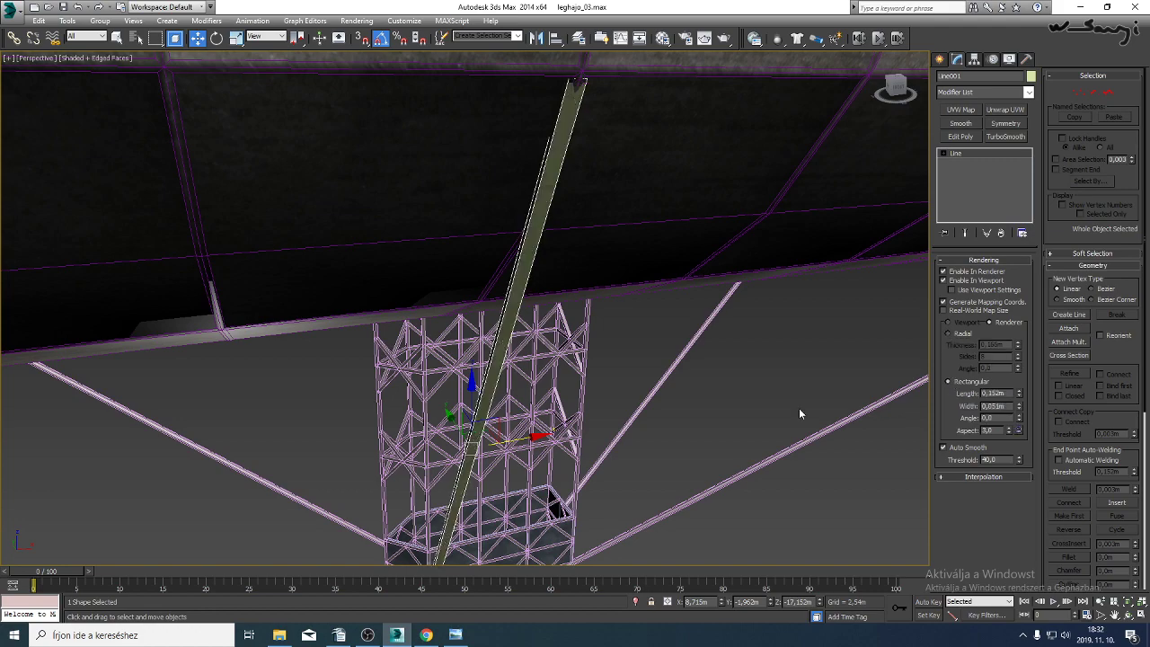
middle_click_drag(799, 411, 607, 259)
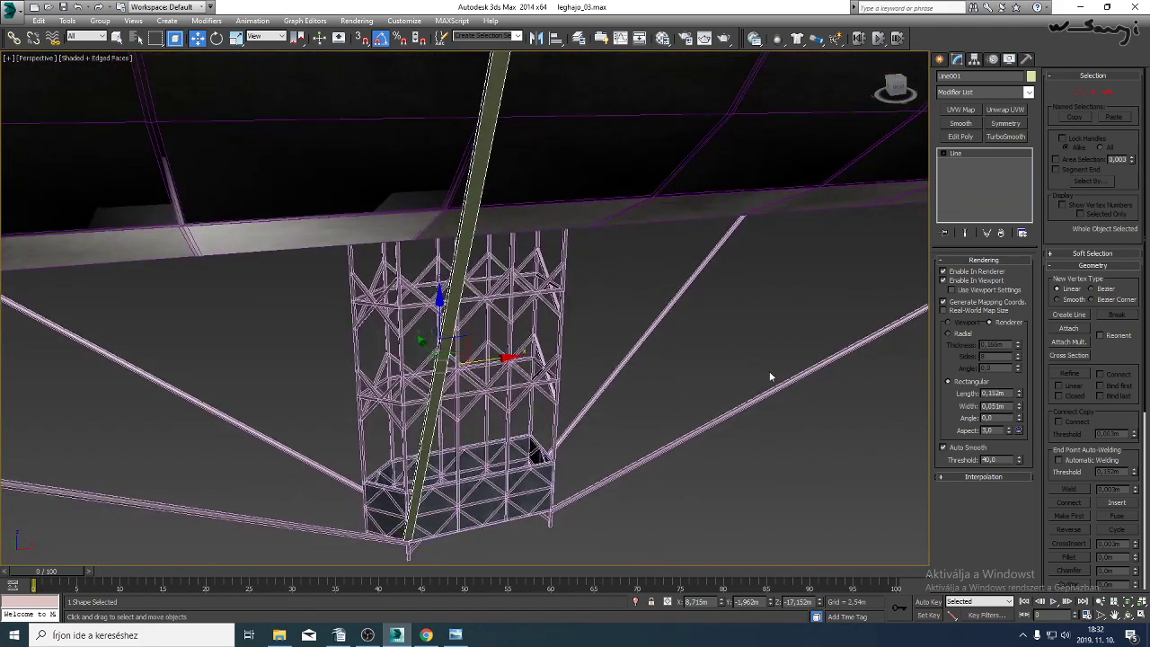
middle_click_drag(537, 455, 540, 310, "alt")
scroll(513, 223, "up", 3)
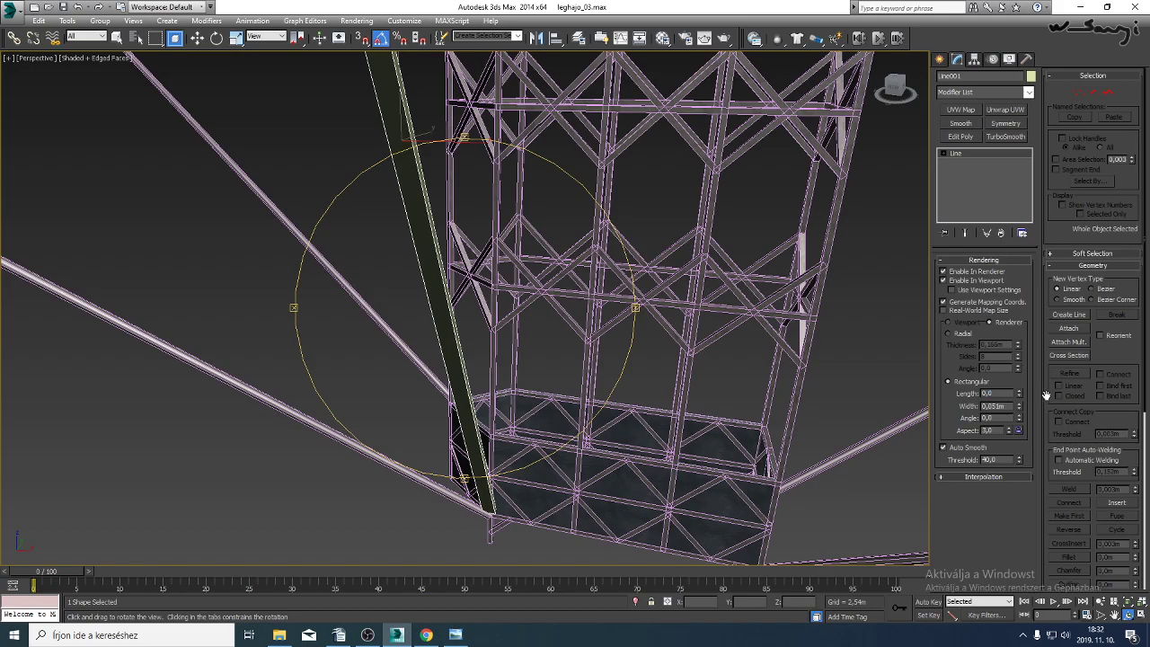
middle_click_drag(706, 375, 602, 341, "alt")
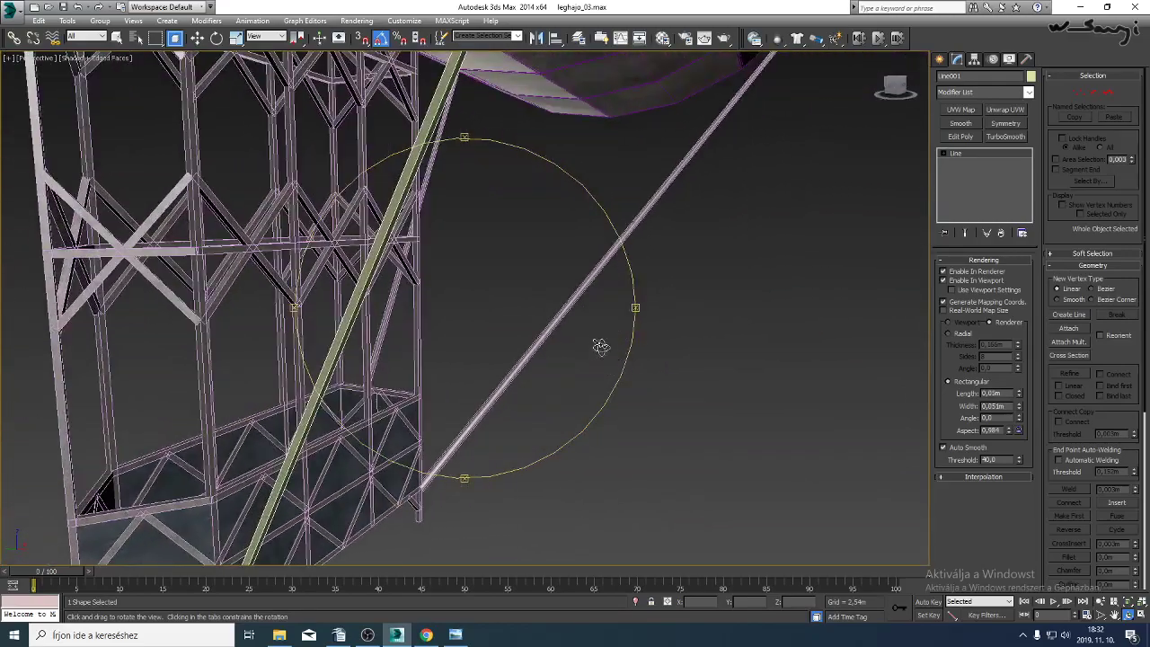
In the Left view, copy the strut line upward along the vertical axis as a second parallel rail.
key("l")
scroll(500, 288, "up", 4)
key("w")
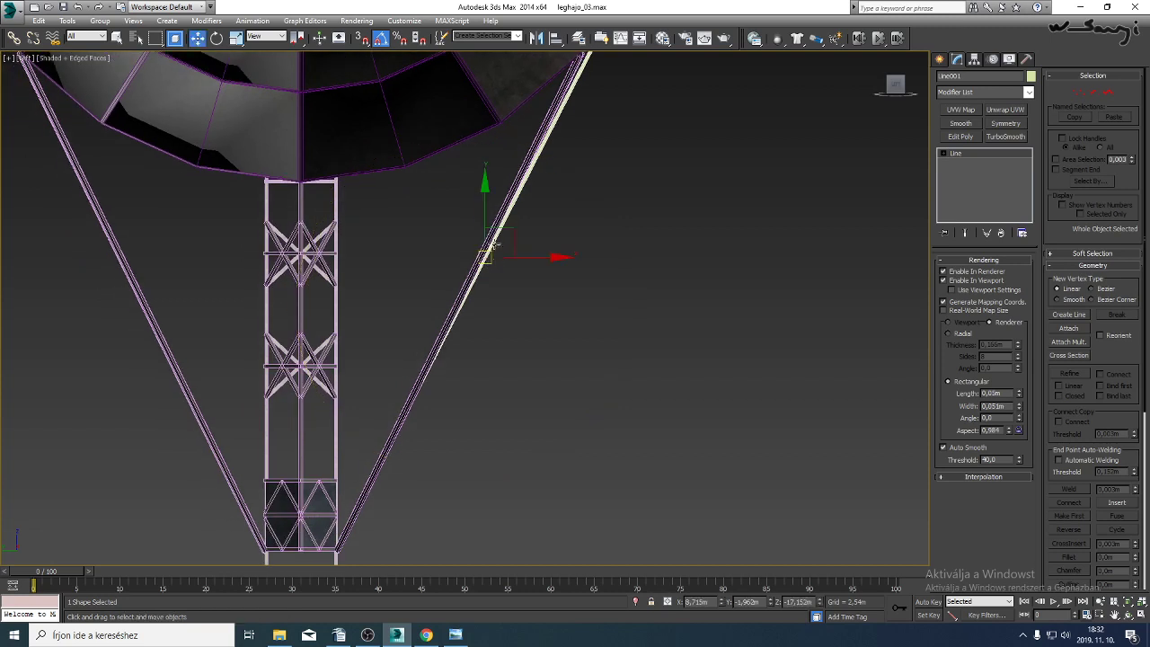
left_click_drag(484, 218, 477, 184, "shift")
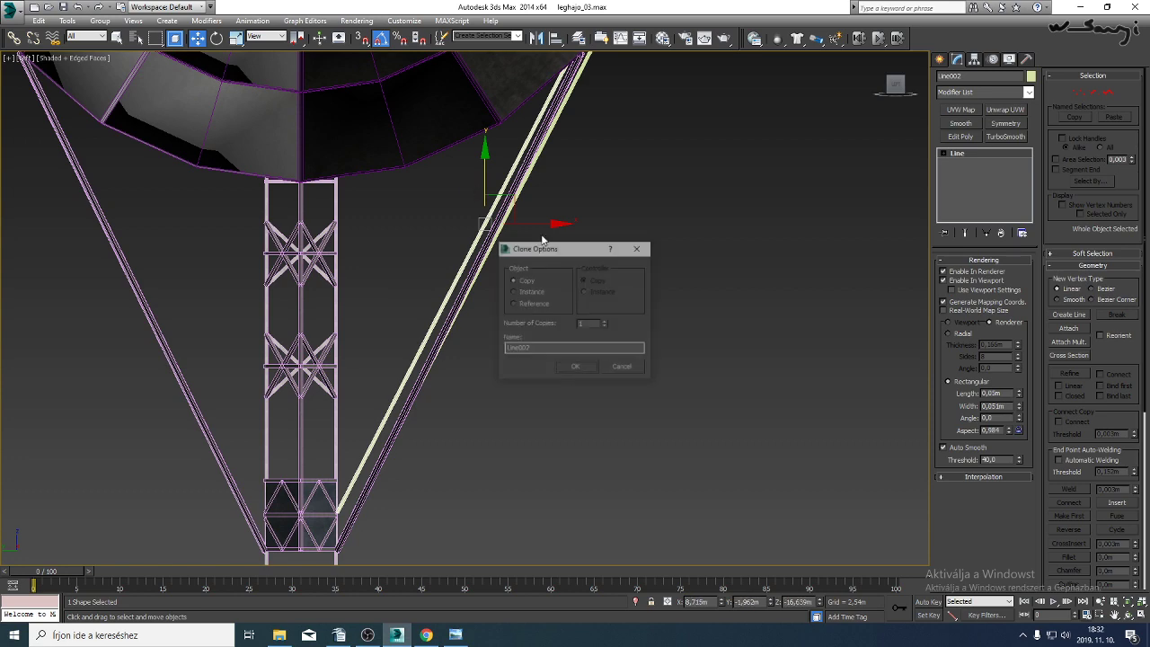
left_click(577, 366)
Compare the strut pair with the engraving and adjust the copied rail's height to Z about -16.545 m in the perspective view.
key("p")
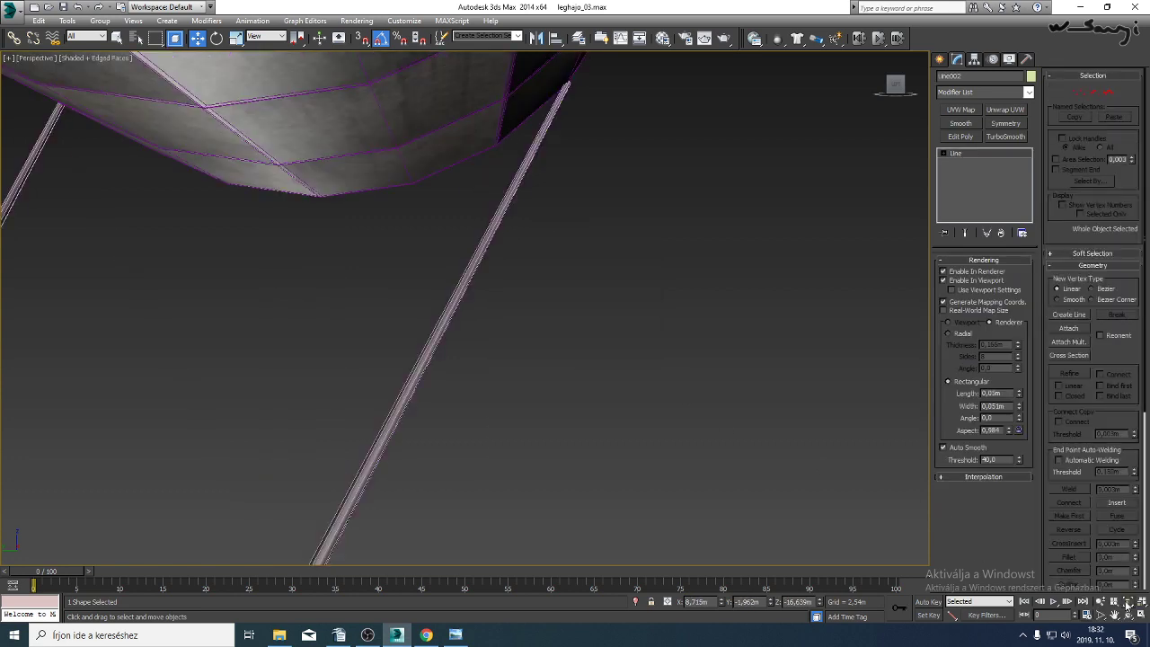
left_click(1128, 601)
middle_click_drag(377, 367, 520, 351, "alt")
left_click(449, 638)
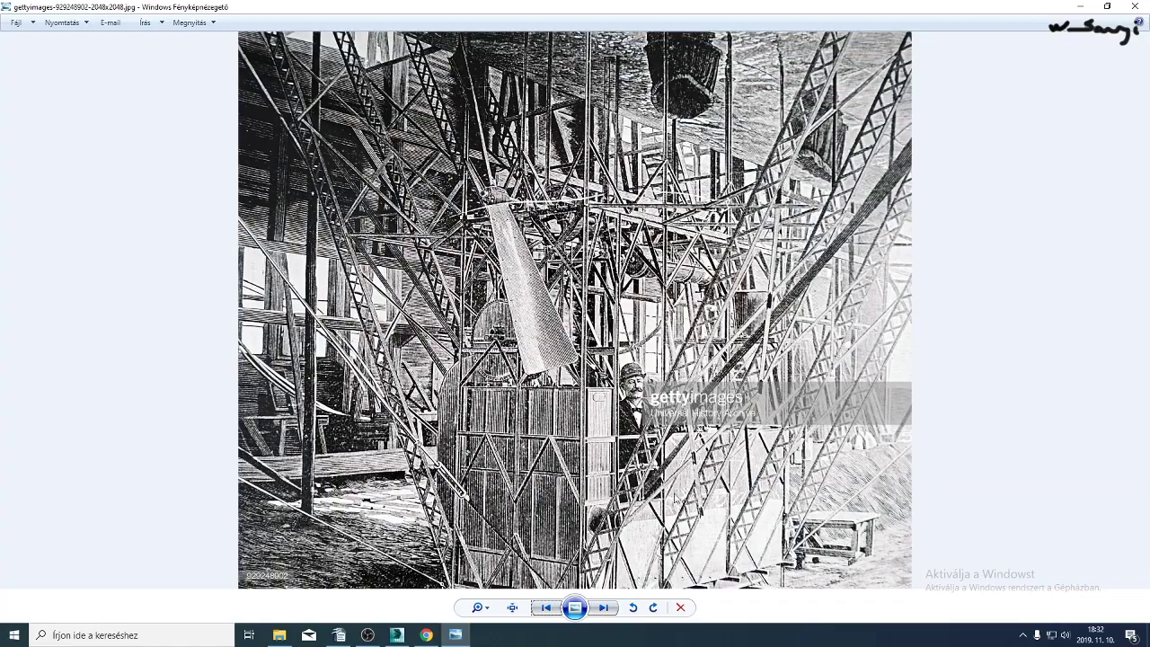
left_click(397, 634)
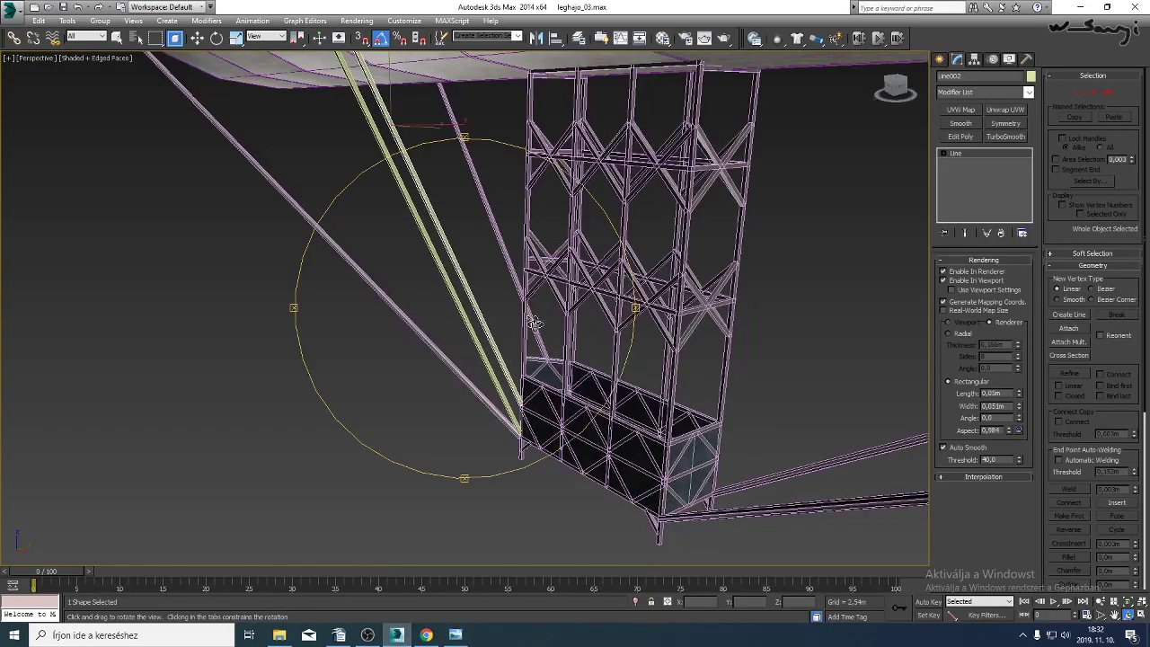
middle_click_drag(534, 323, 511, 321, "alt")
key("w")
left_click_drag(390, 72, 389, 153)
mouse_move(390, 153)
middle_mouse_down("alt")
mouse_move(375, 381)
mouse_move(315, 372)
mouse_move(405, 290)
mouse_move(375, 234)
mouse_move(342, 234)
mouse_move(342, 187)
mouse_move(382, 151)
middle_mouse_up("alt")
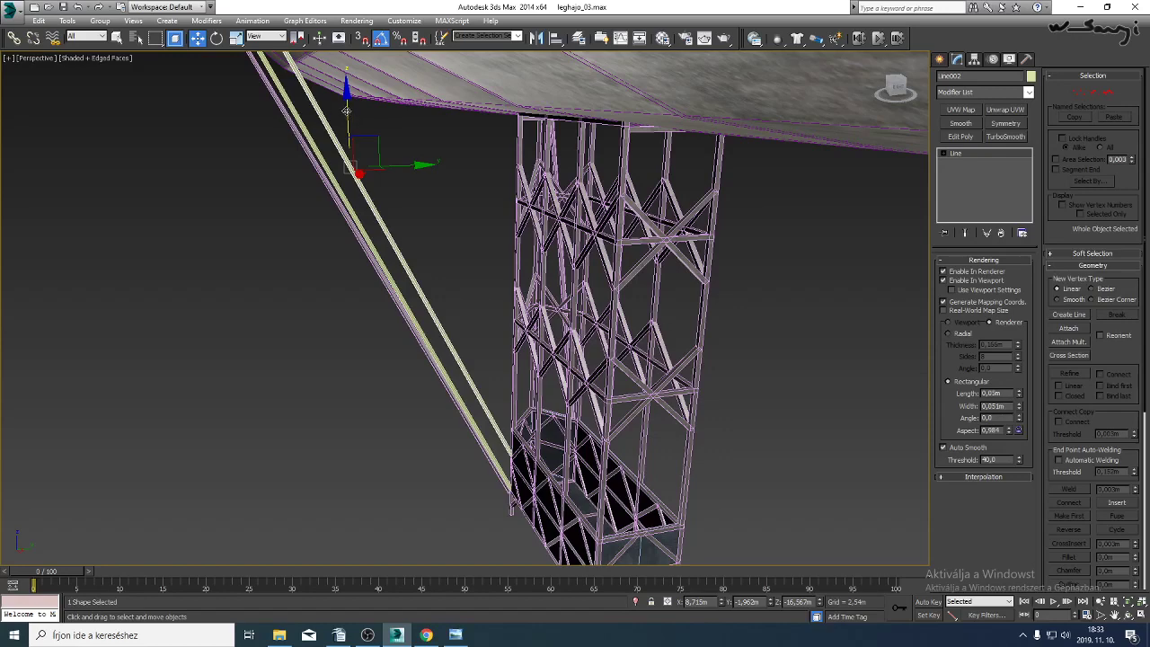
left_click_drag(346, 111, 346, 108)
In the Left view, make a copy of the upper rail rotated 90 degrees so it crosses the strut pair.
key("l")
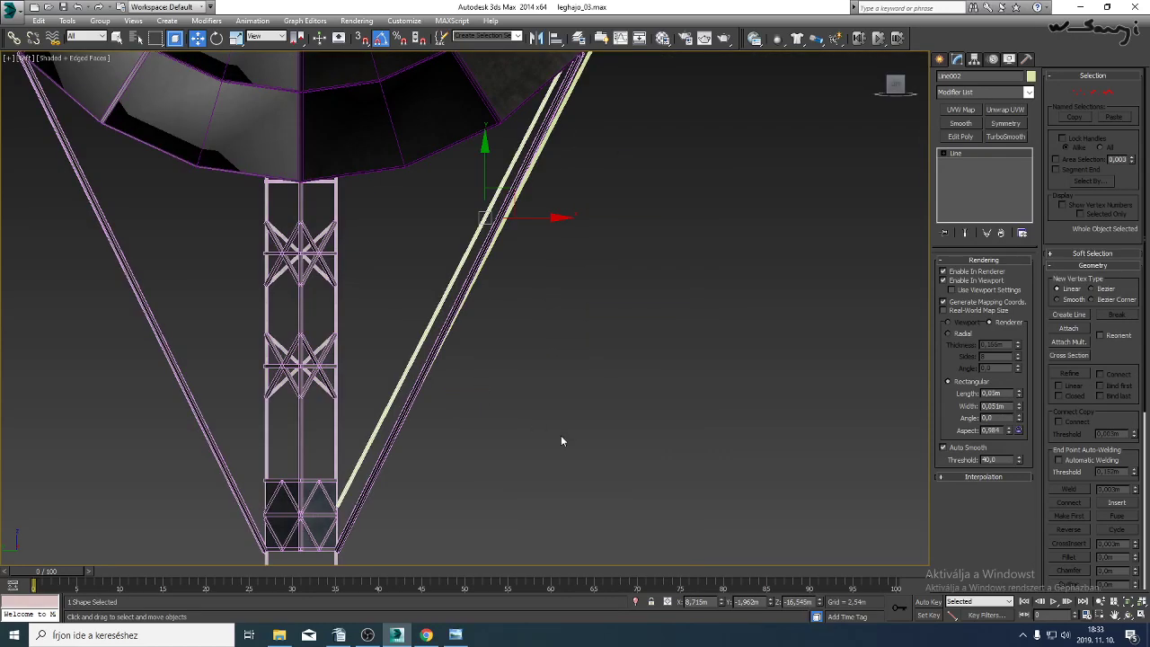
middle_click_drag(560, 435, 564, 422)
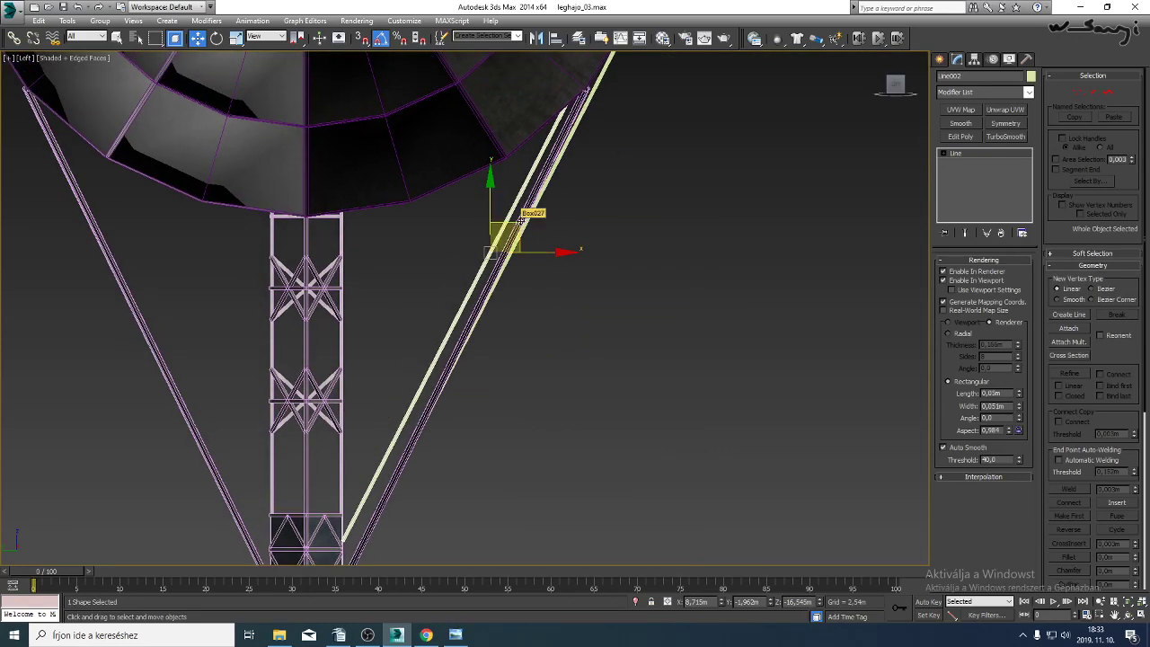
left_click(217, 40)
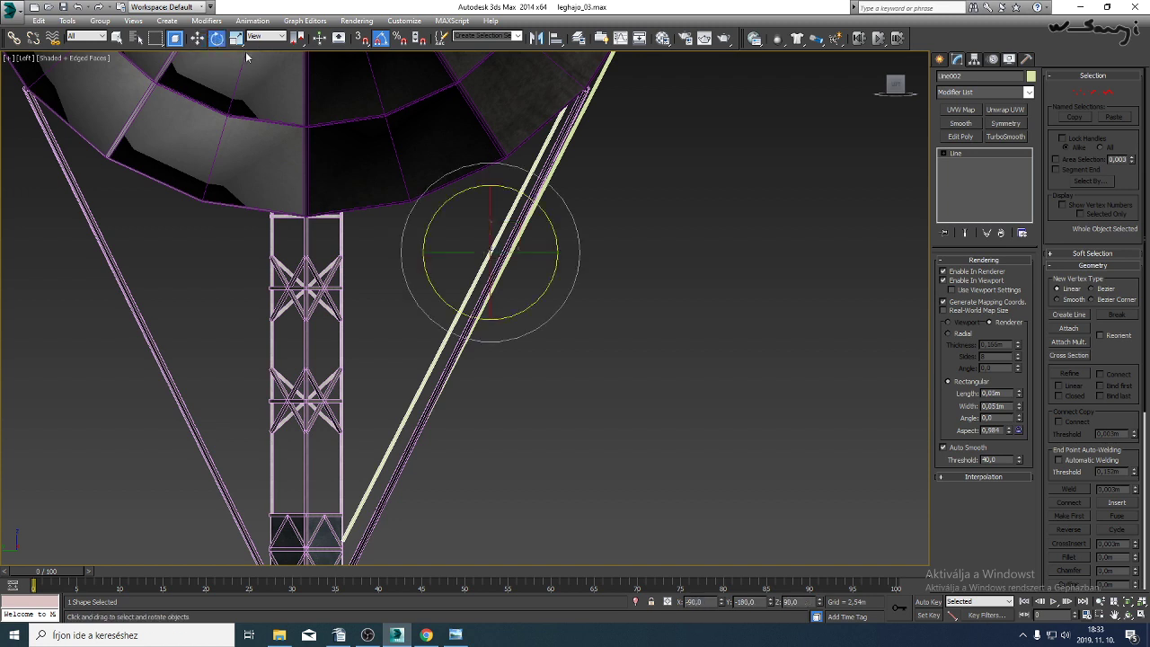
left_click_drag(537, 199, 580, 240, "shift")
left_click(580, 367)
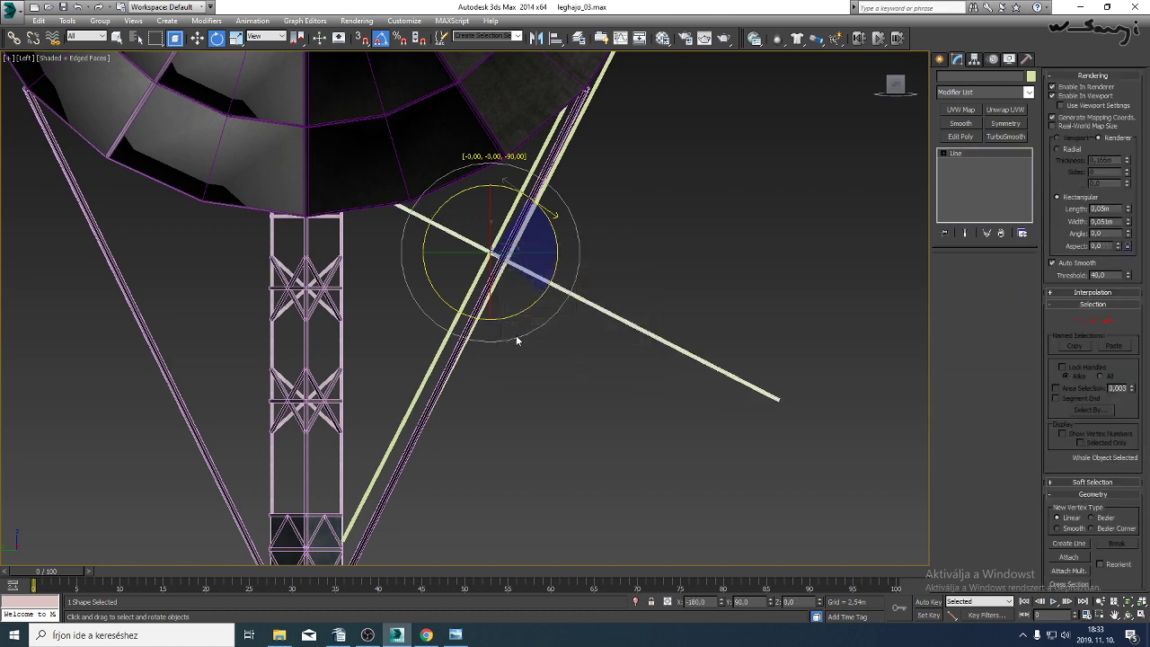
In the perspective view, rotate the crosswise line 45 degrees and copy it at 90 degrees to form an X over the rails, then deselect.
scroll(501, 310, "up", 4)
middle_click_drag(501, 310, 500, 437)
key("w")
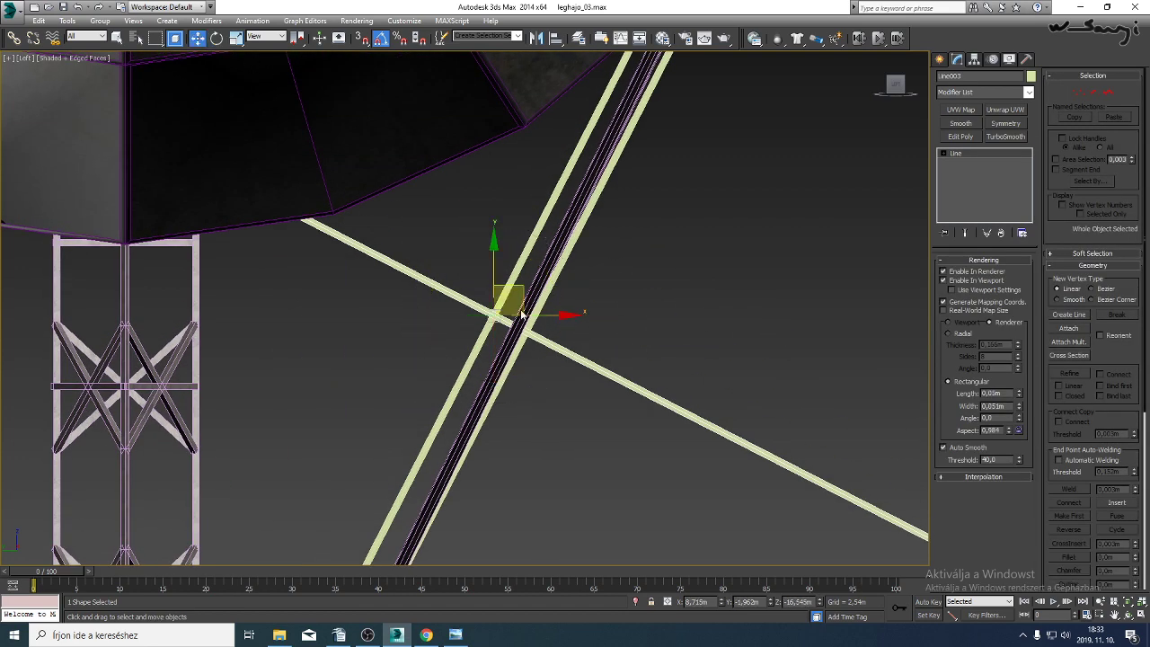
middle_click_drag(611, 374, 509, 306)
scroll(549, 355, "down", 5)
scroll(501, 333, "up", 6)
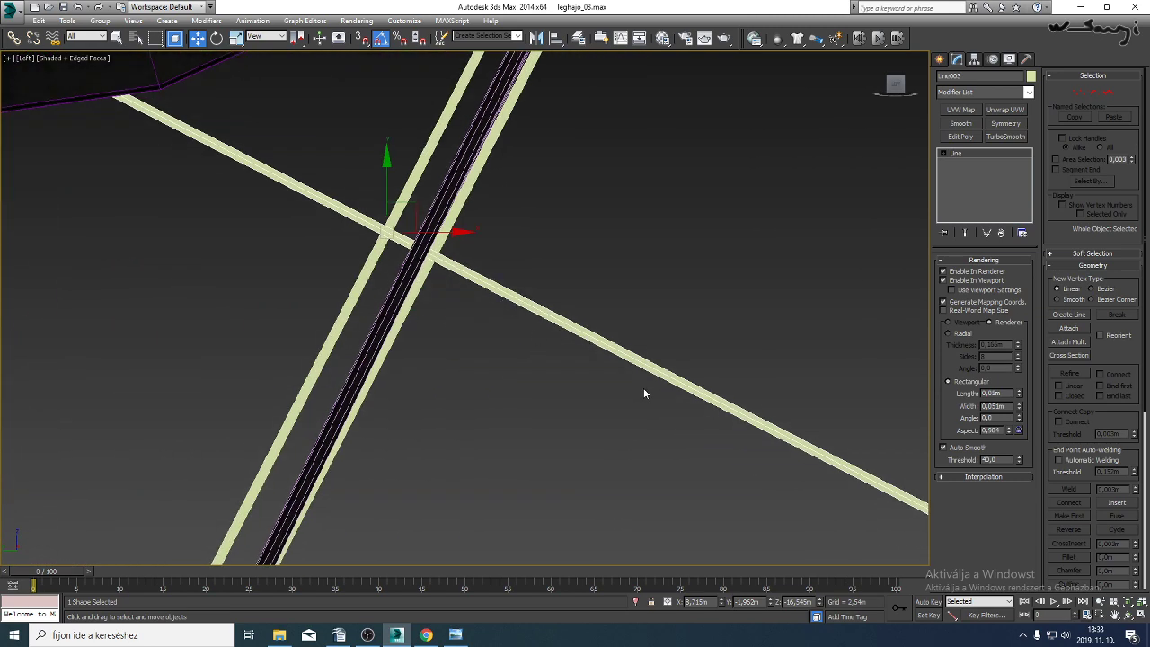
middle_click_drag(631, 385, 623, 431)
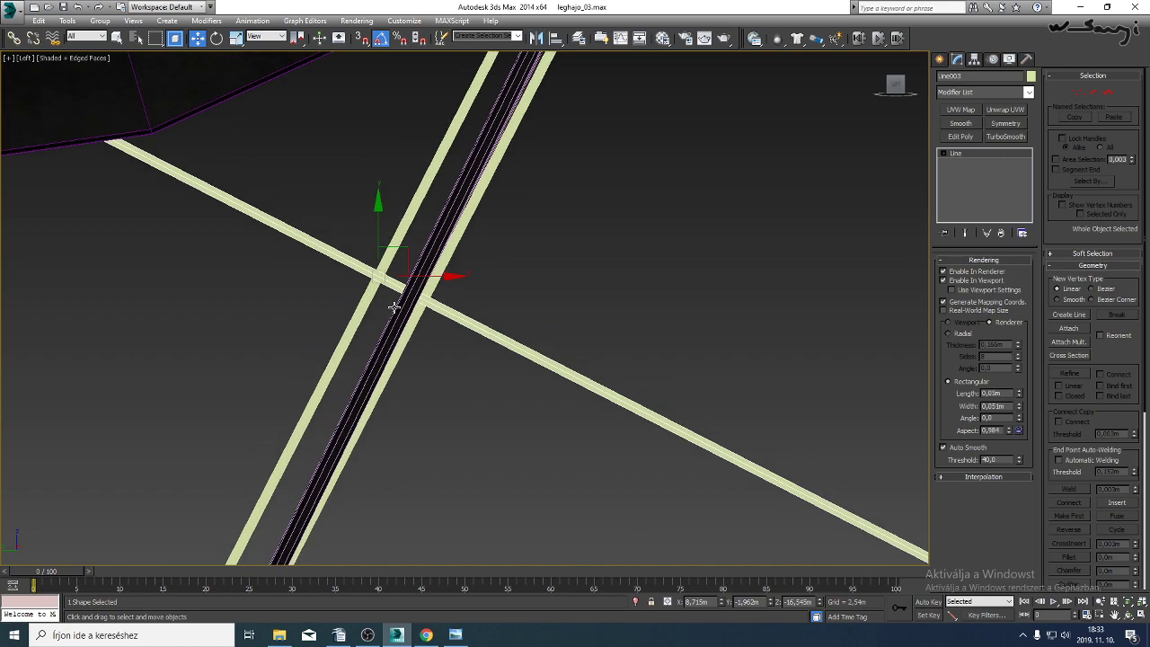
key("p")
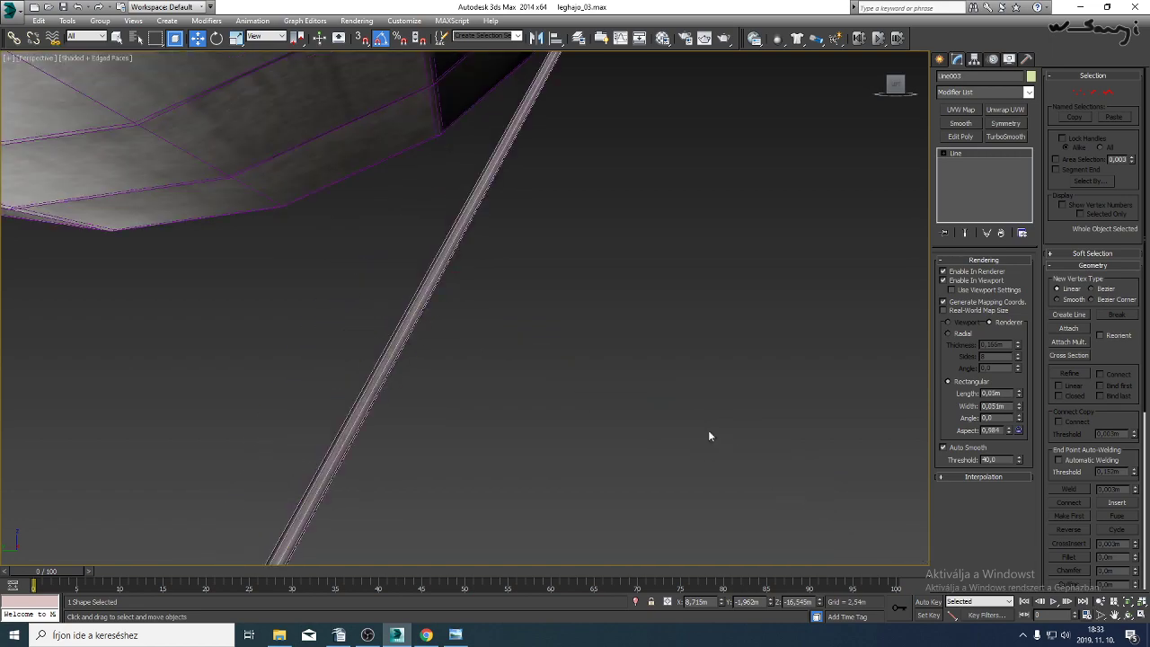
left_click(1128, 614)
left_click_drag(503, 342, 421, 331)
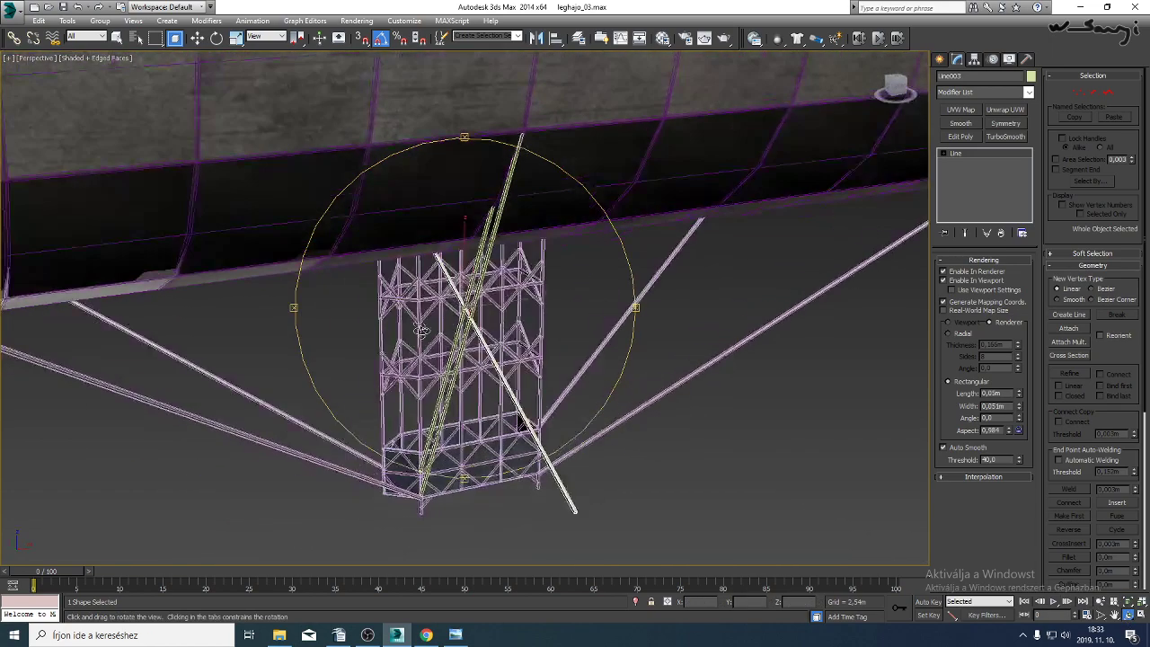
scroll(480, 296, "up", 5)
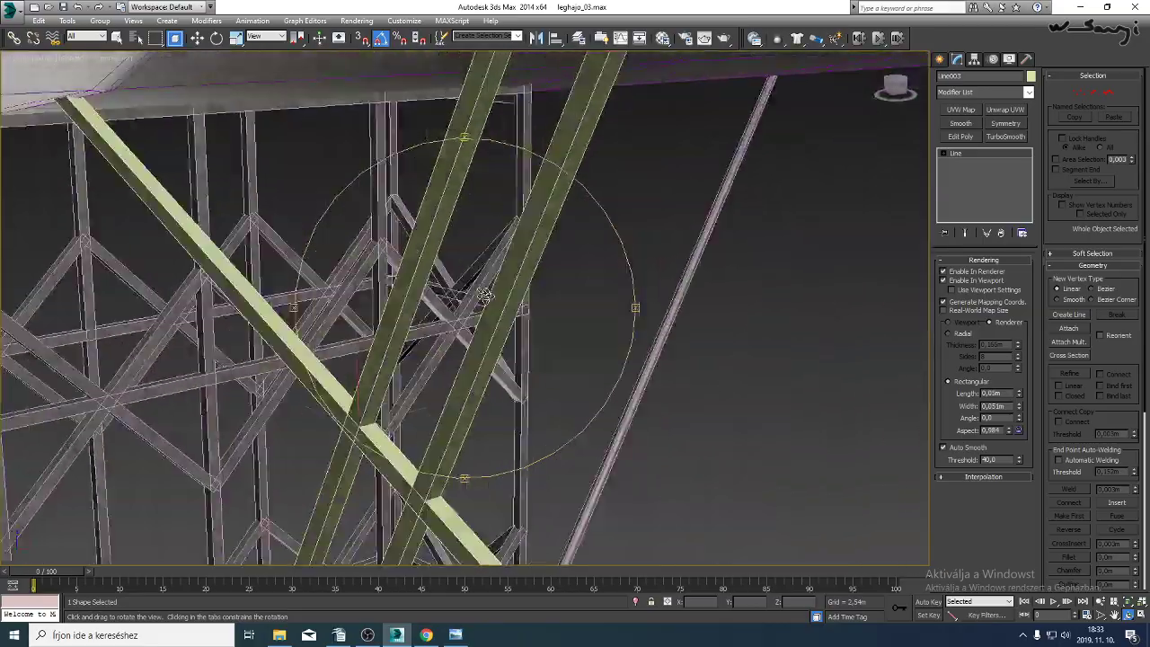
left_click_drag(483, 294, 577, 322)
key("e")
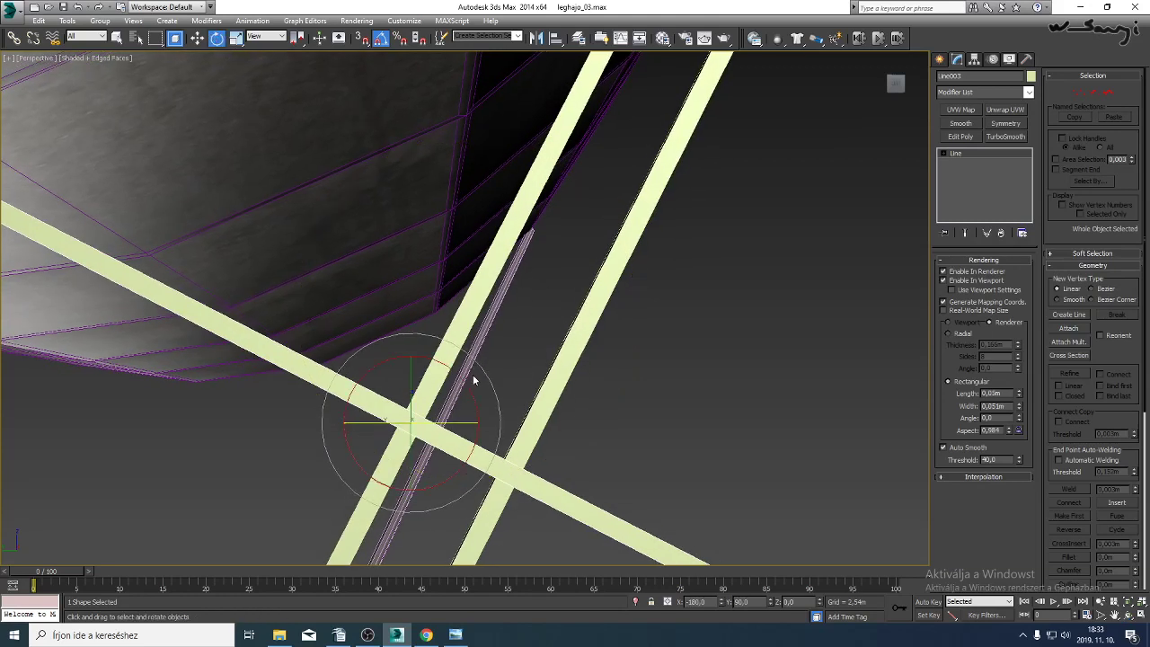
mouse_move(461, 378)
left_mouse_down()
mouse_move(447, 357)
mouse_move(485, 410)
left_mouse_up()
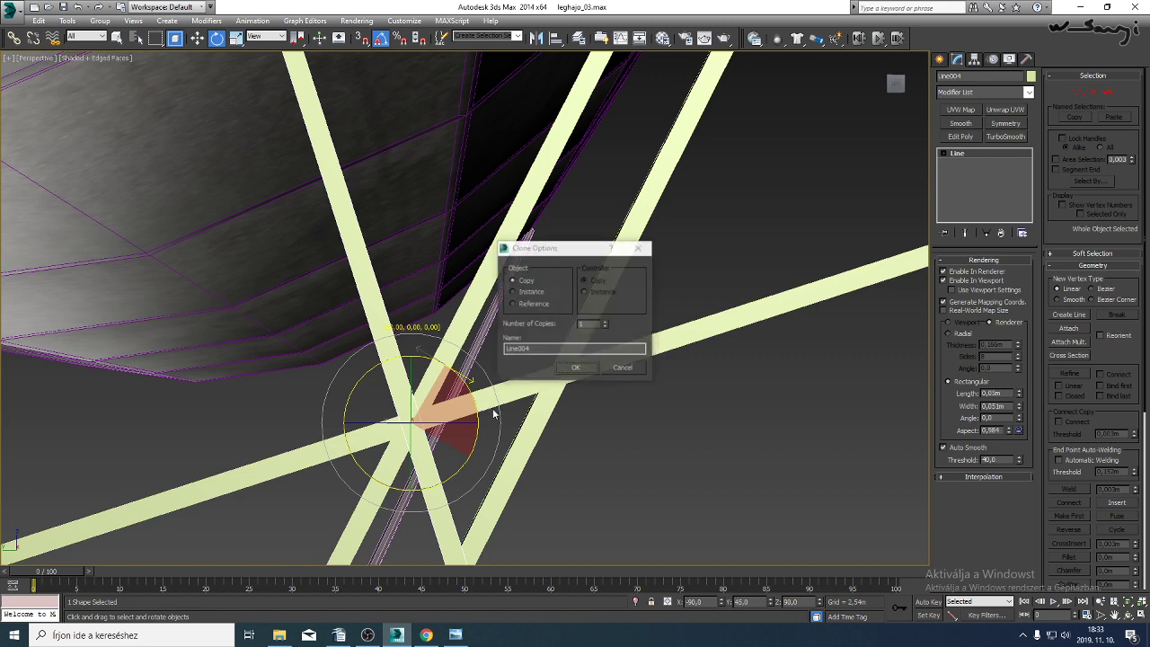
left_click(564, 368)
scroll(561, 390, "down", 4)
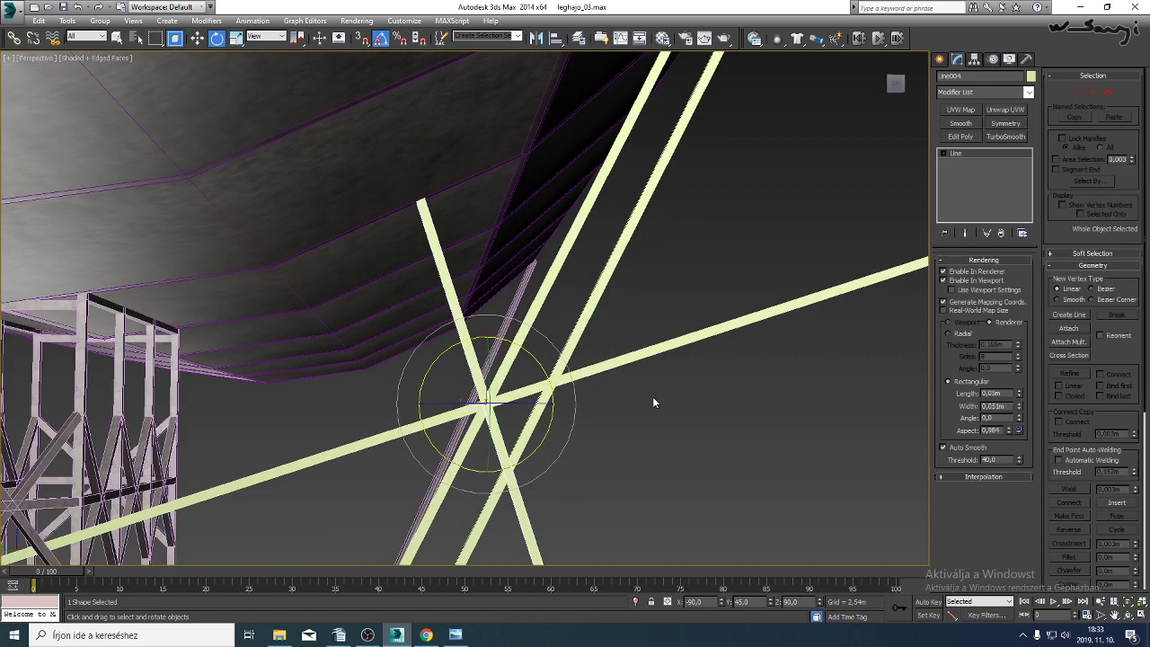
middle_click_drag(570, 436, 687, 371)
left_click(555, 438)
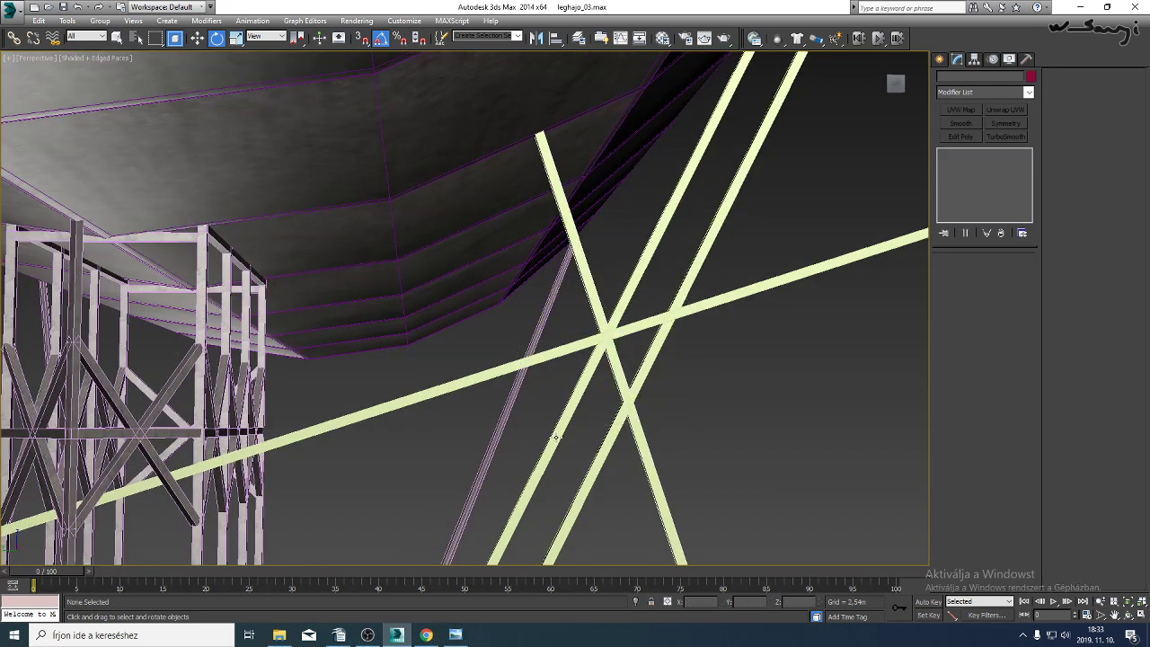
Switch to the reference engraving and examine the struts' lattice pattern beside the gondola and at its lower edge.
left_click(455, 634)
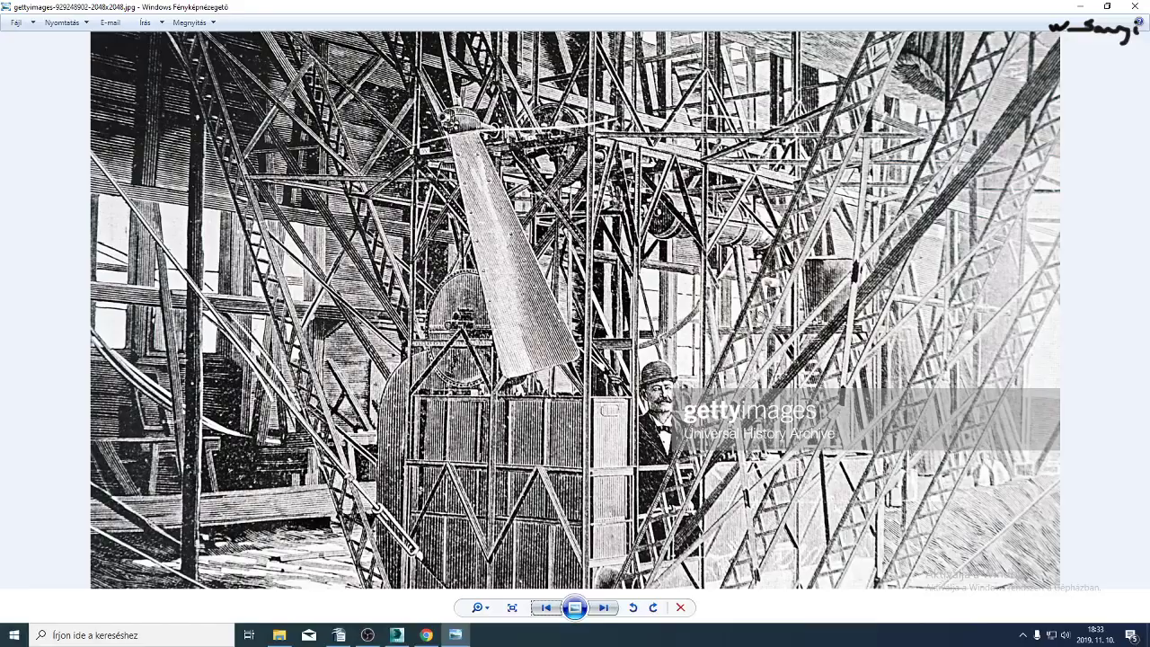
scroll(800, 418, "up", 5)
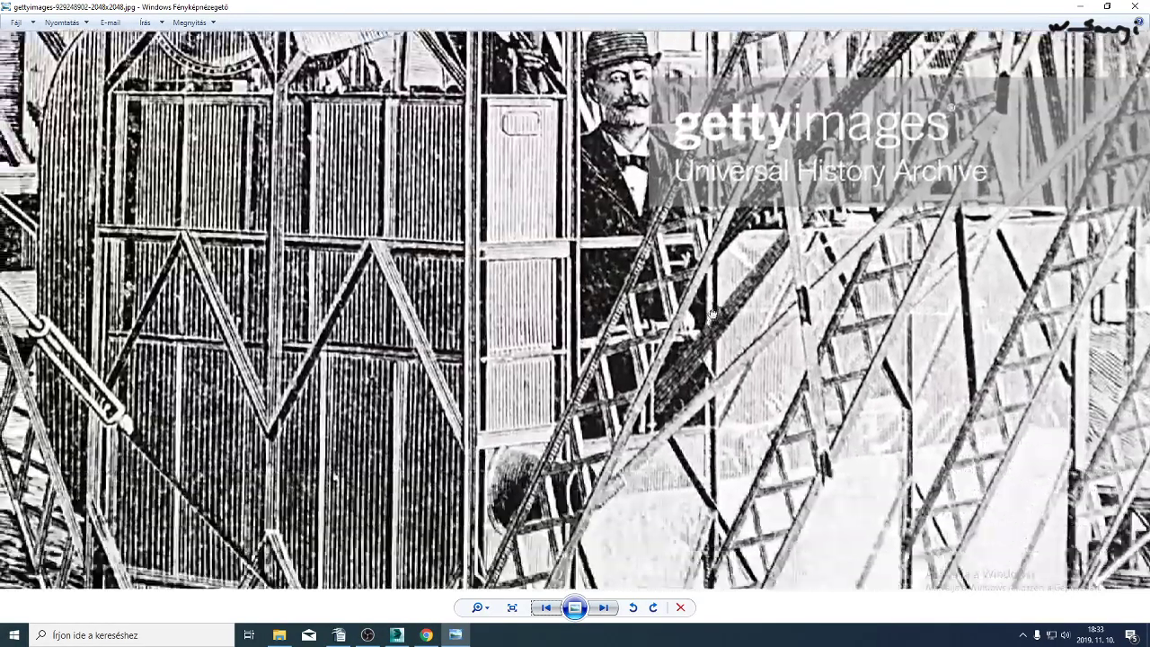
left_click_drag(713, 314, 754, 206)
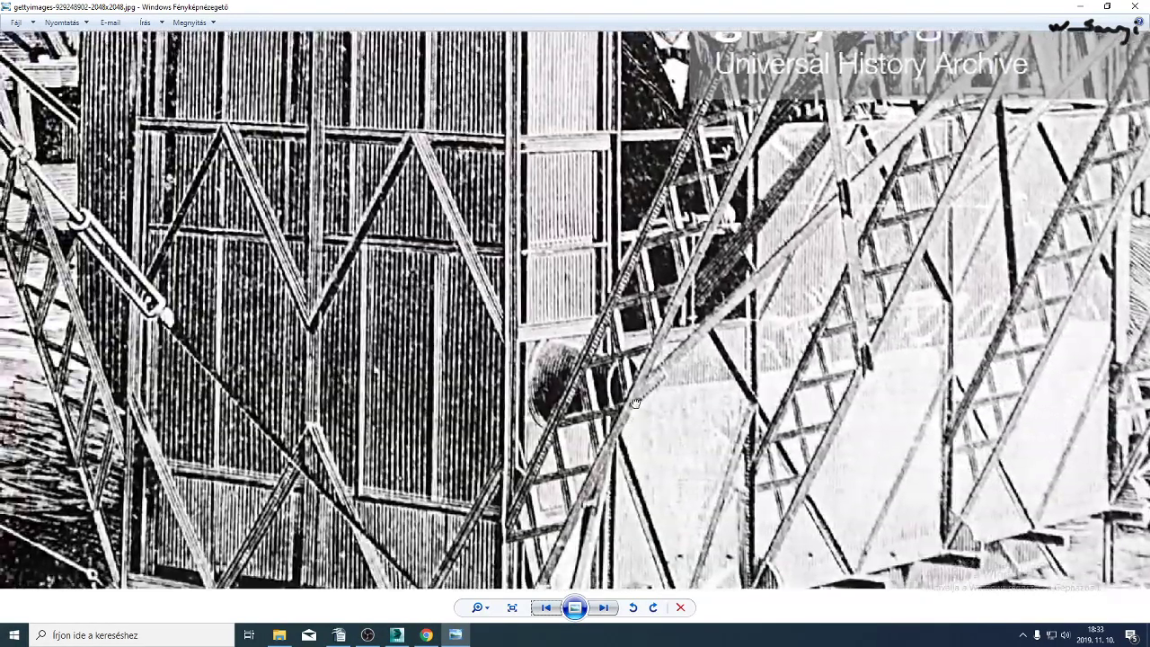
left_click_drag(635, 395, 680, 353)
left_click_drag(621, 473, 646, 455)
left_click_drag(157, 358, 418, 443)
scroll(417, 444, "up", 1)
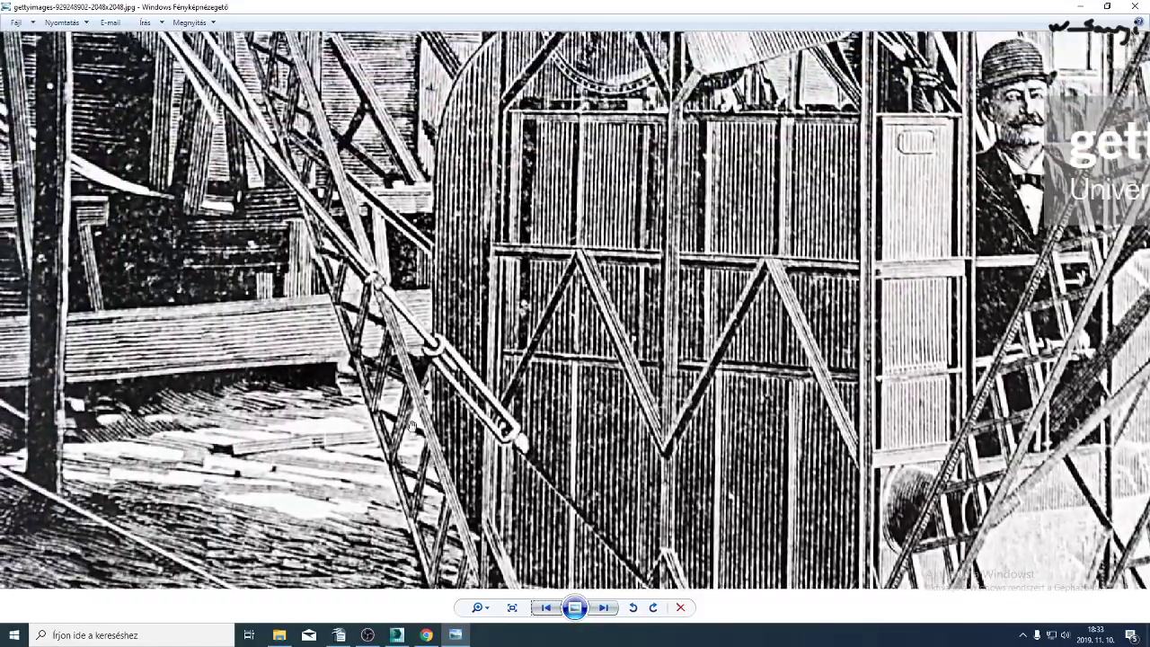
left_click_drag(277, 74, 410, 411)
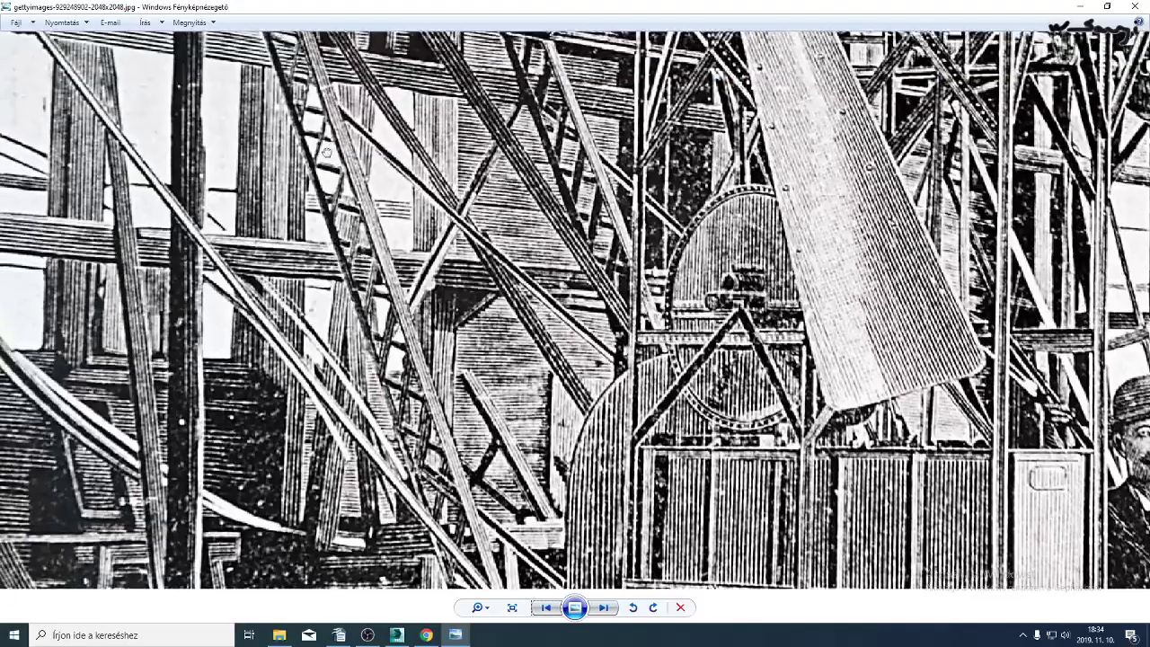
mouse_move(346, 163)
left_mouse_down()
mouse_move(380, 356)
mouse_move(350, 163)
left_mouse_up()
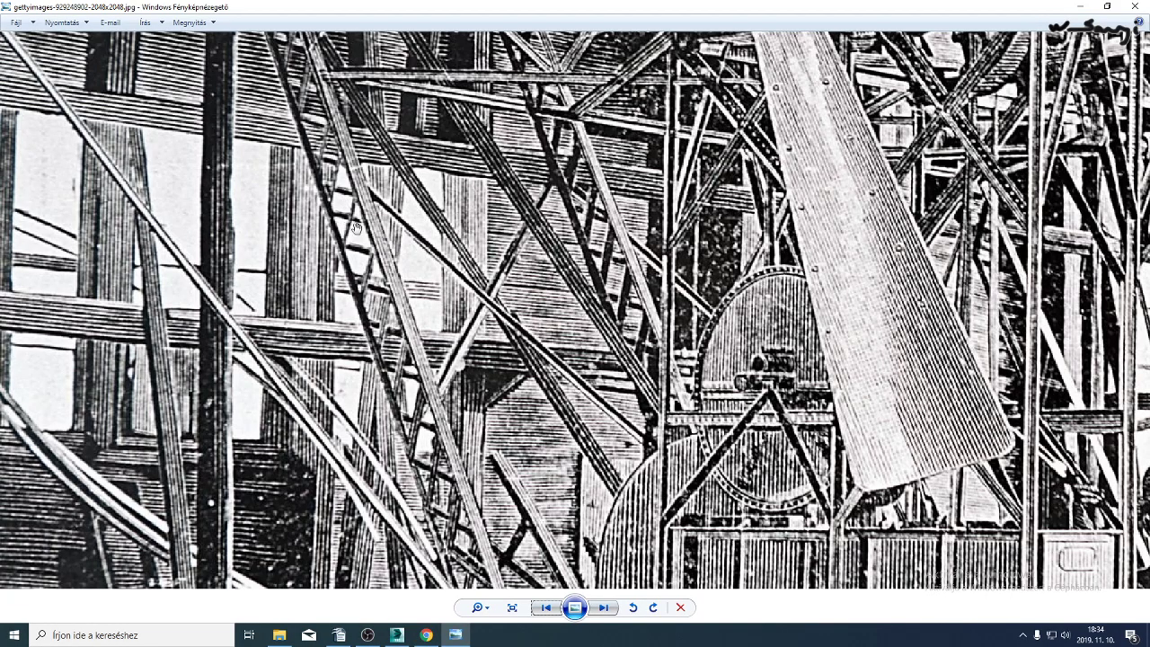
left_click_drag(773, 549, 349, 195)
left_click_drag(604, 523, 519, 381)
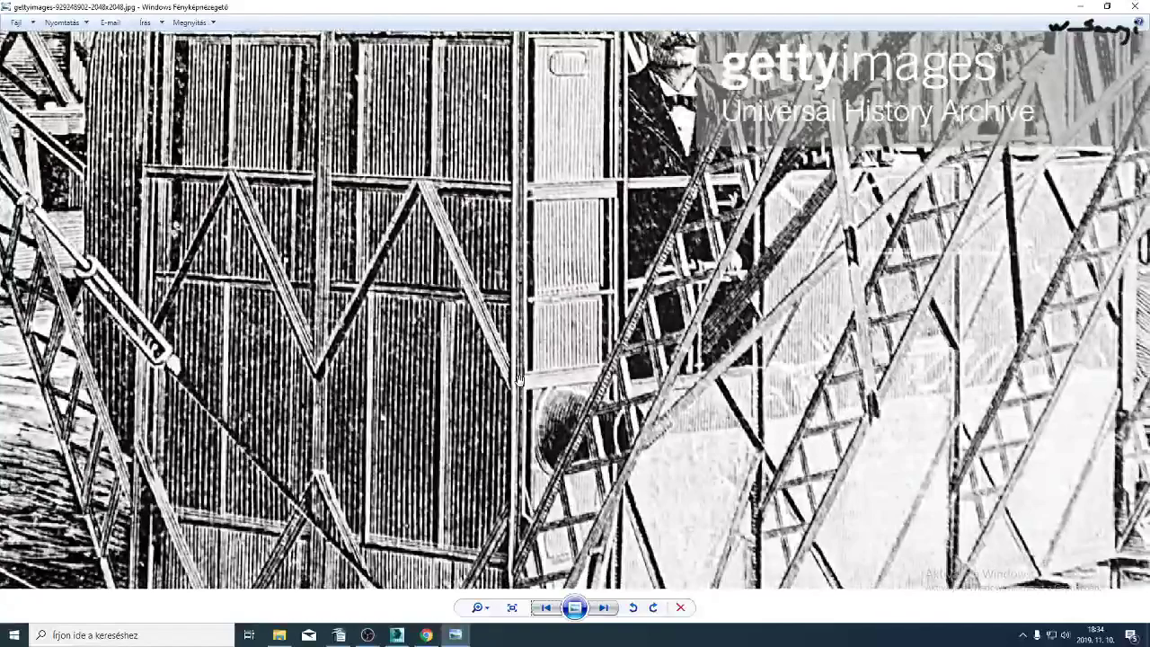
left_click_drag(340, 371, 364, 332)
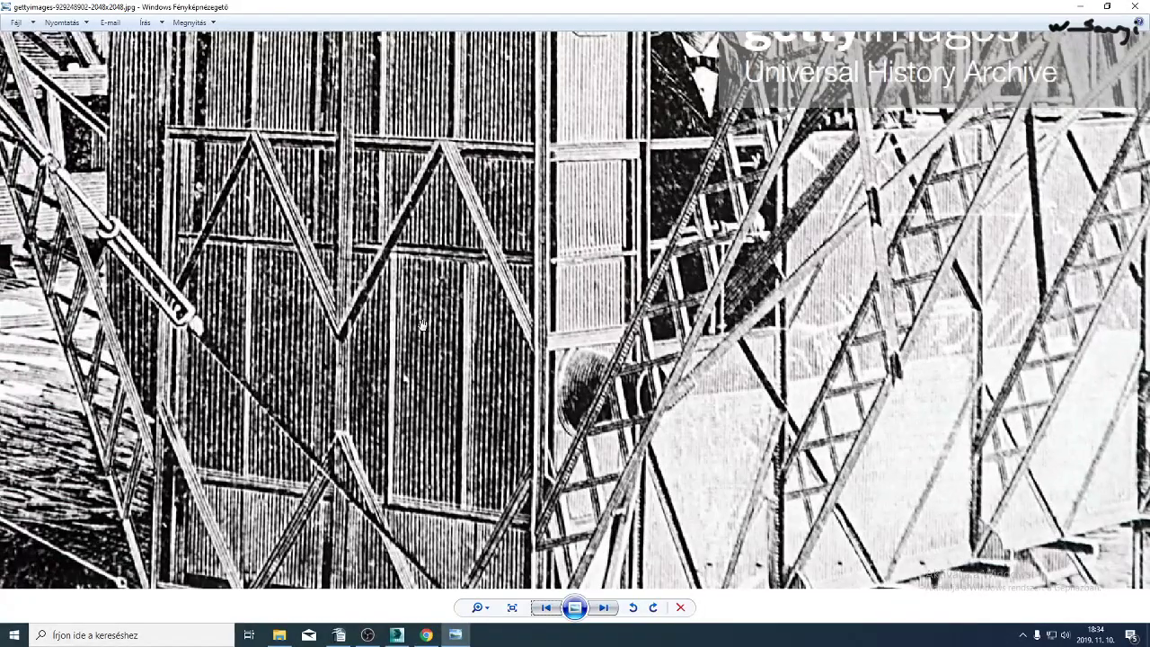
Examine the lattice struts farther along the gondola in the engraving, and return to the 3ds Max model.
left_click_drag(588, 299, 438, 399)
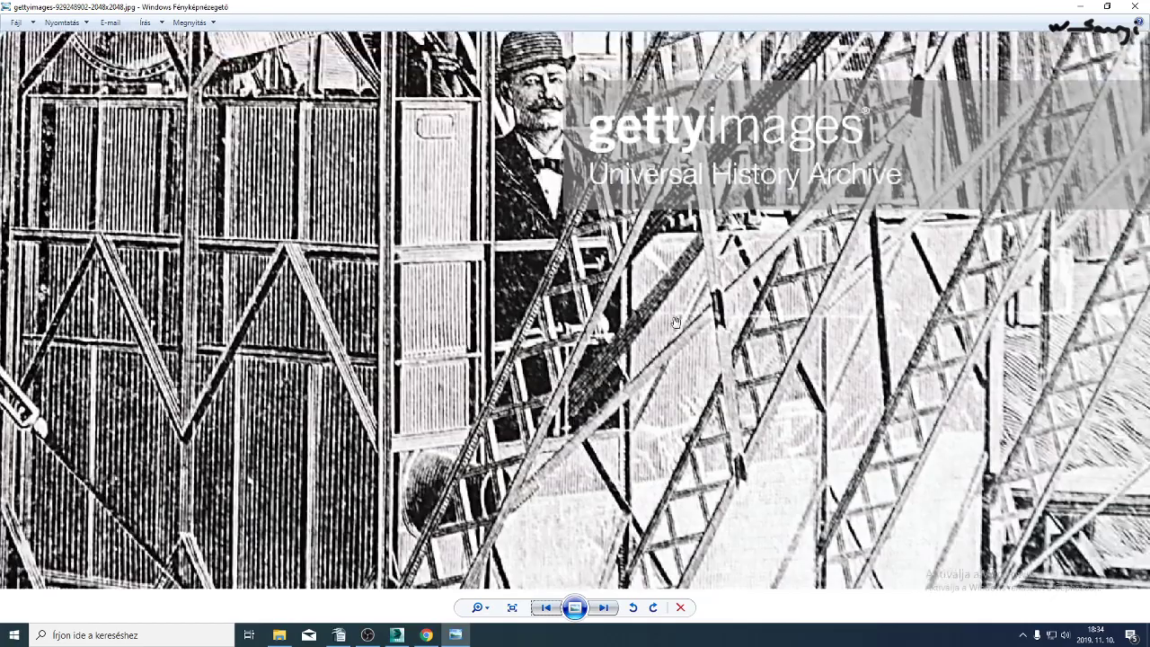
left_click(401, 633)
middle_click_drag(706, 390, 704, 422)
middle_click_drag(744, 430, 751, 433)
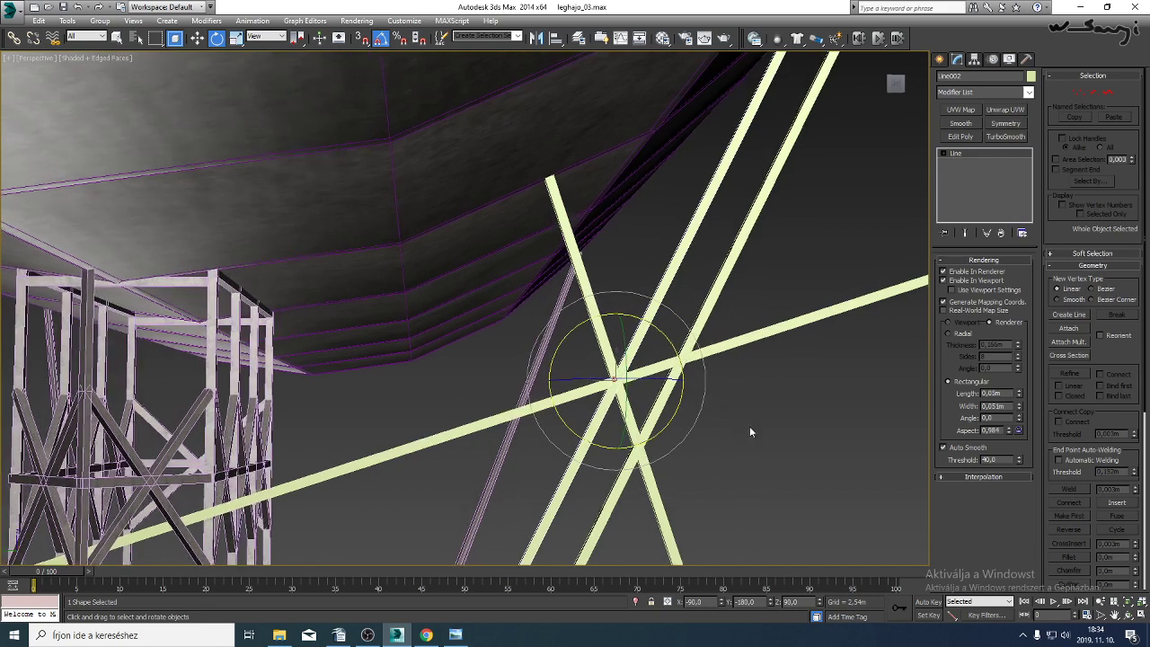
Convert the strut line to an Editable Poly and attach the other rail and both crossing members to it.
left_click(657, 288)
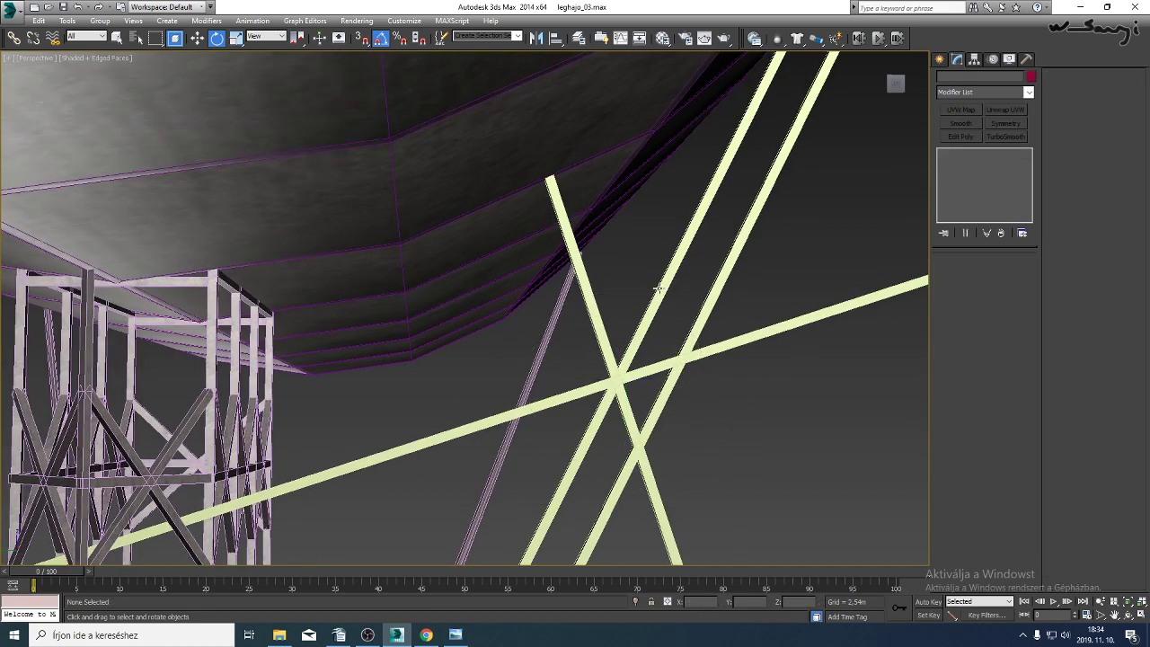
right_click(659, 288)
left_click(639, 340)
left_click(638, 340)
right_click(634, 335)
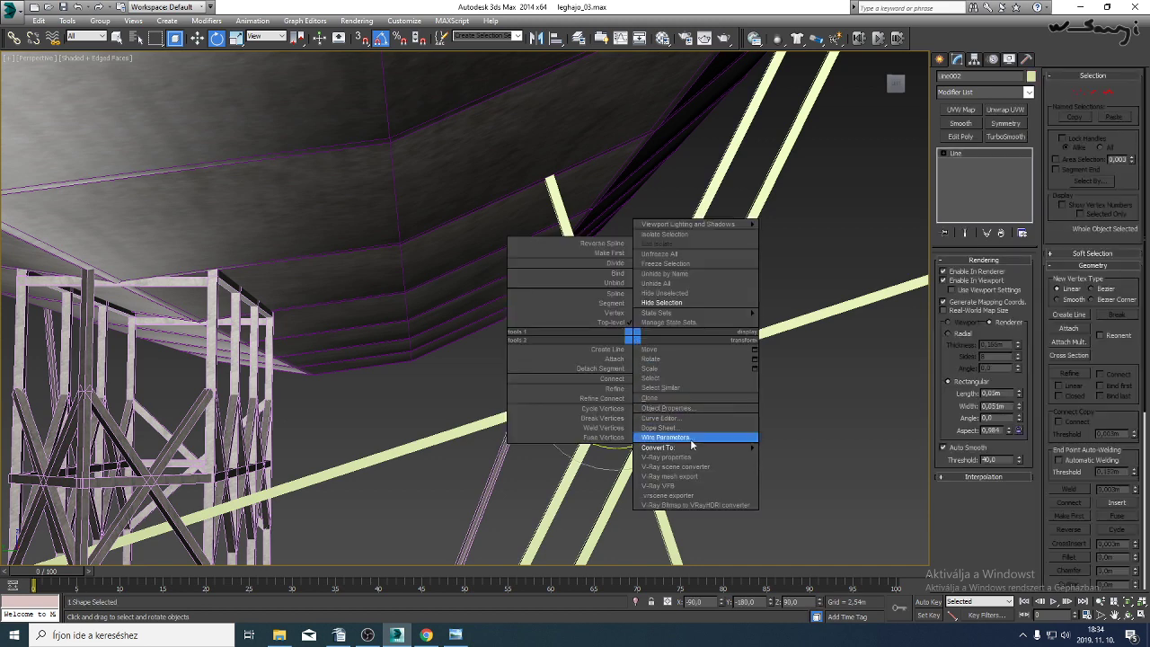
mouse_move(708, 447)
left_click(801, 466)
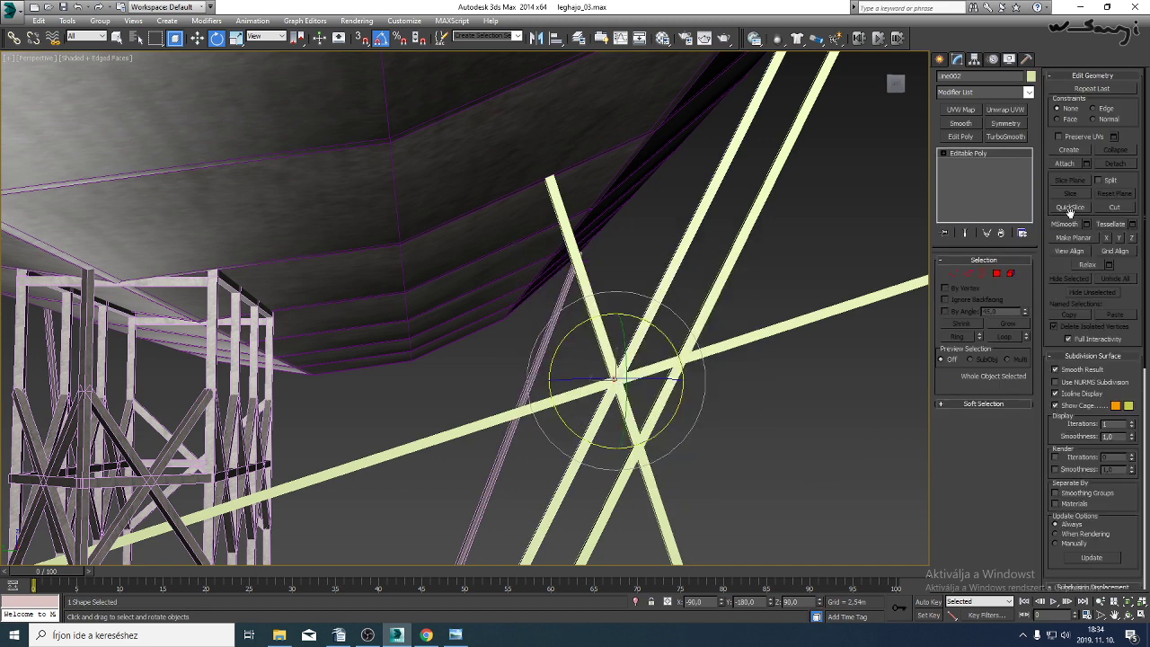
left_click(1066, 163)
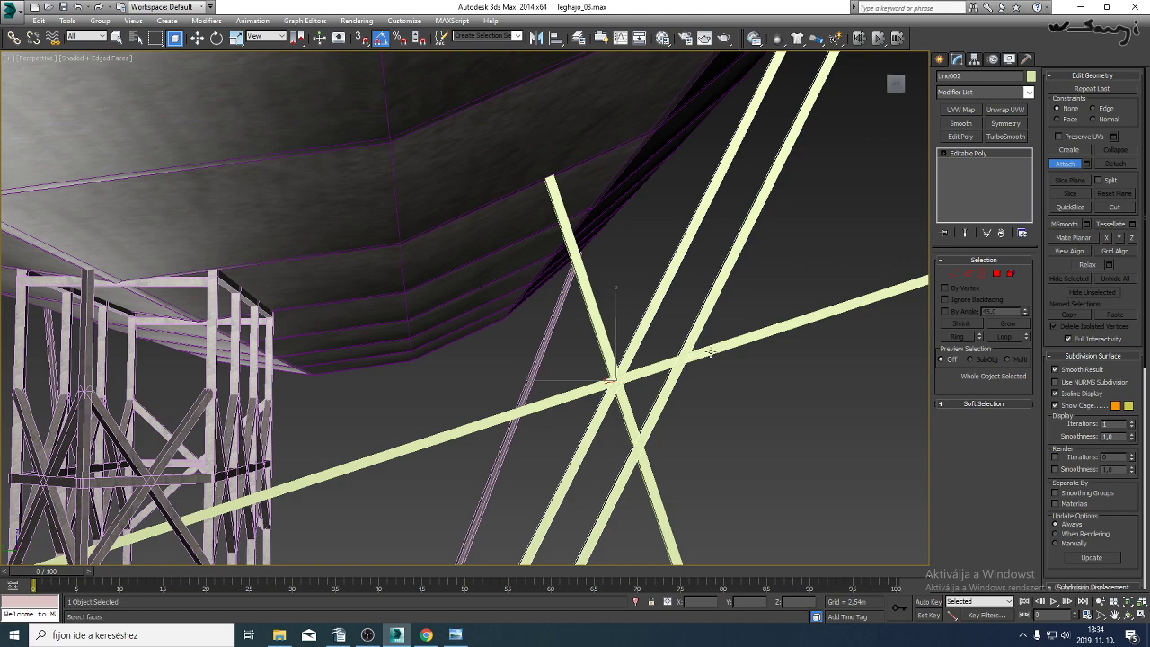
middle_click_drag(672, 396, 898, 301, "alt")
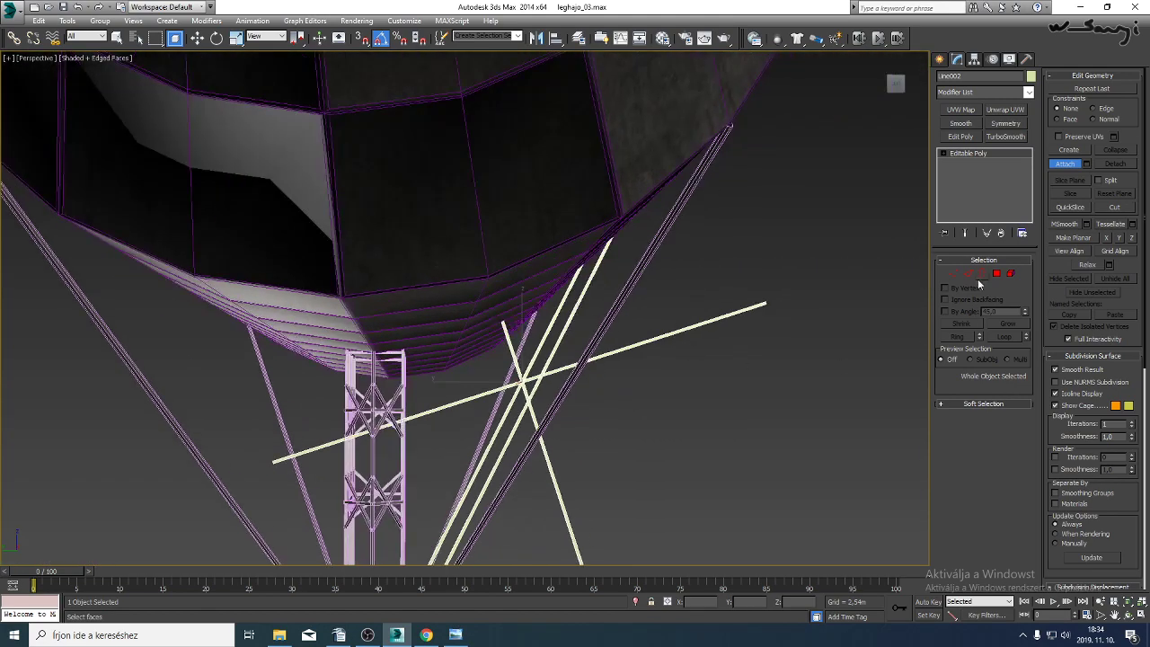
Shorten the shallow crossing member by moving its two end faces along the Local axis onto the rails.
key("e")
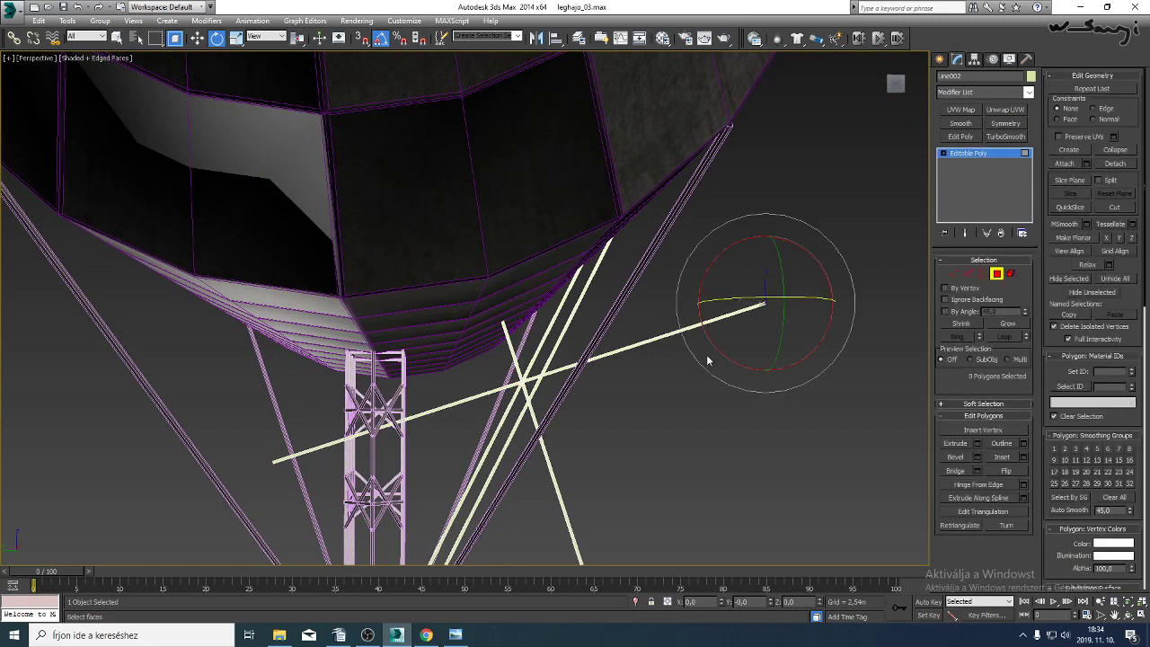
left_click(196, 38)
left_click(268, 38)
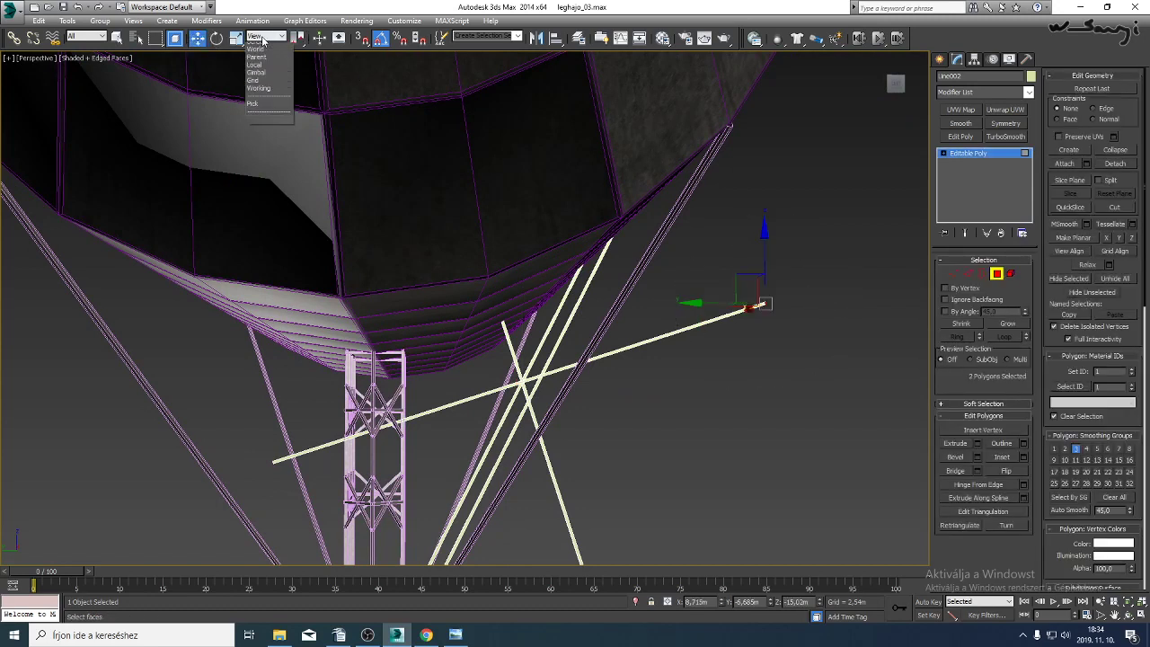
left_click(260, 83)
left_click_drag(825, 285, 596, 344)
left_click(287, 479)
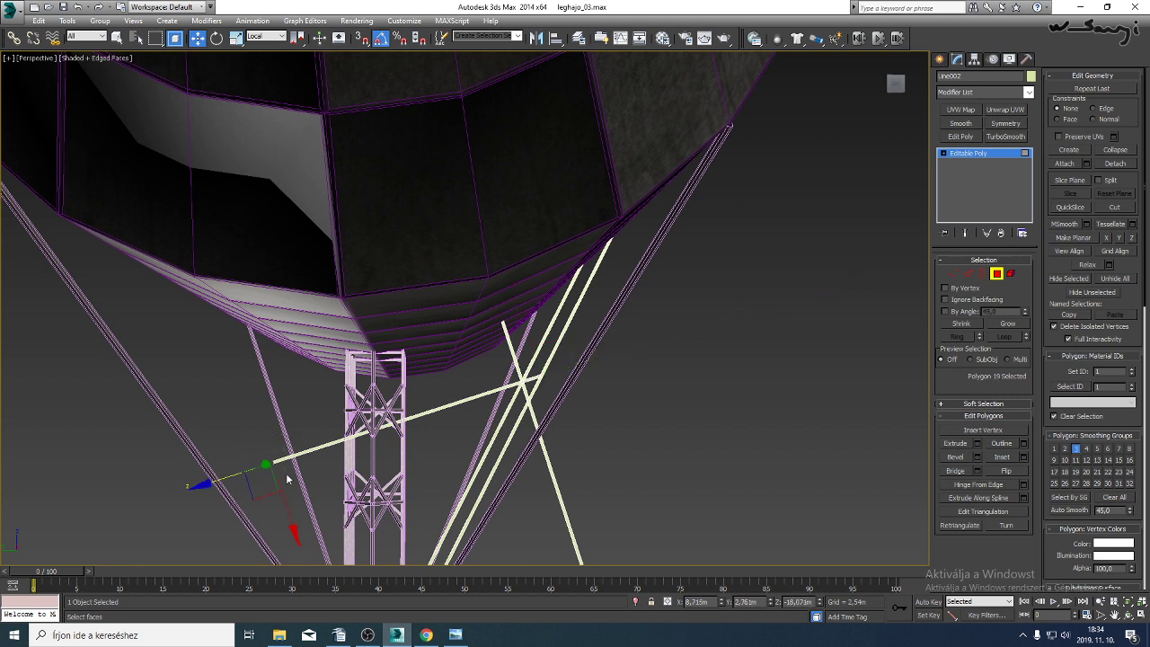
left_click_drag(220, 479, 471, 406)
Shorten the steep crossing member by moving its lower and upper end faces along the Local axis to the rails.
middle_click_drag(674, 539, 679, 493, "alt")
left_click_drag(679, 493, 582, 556)
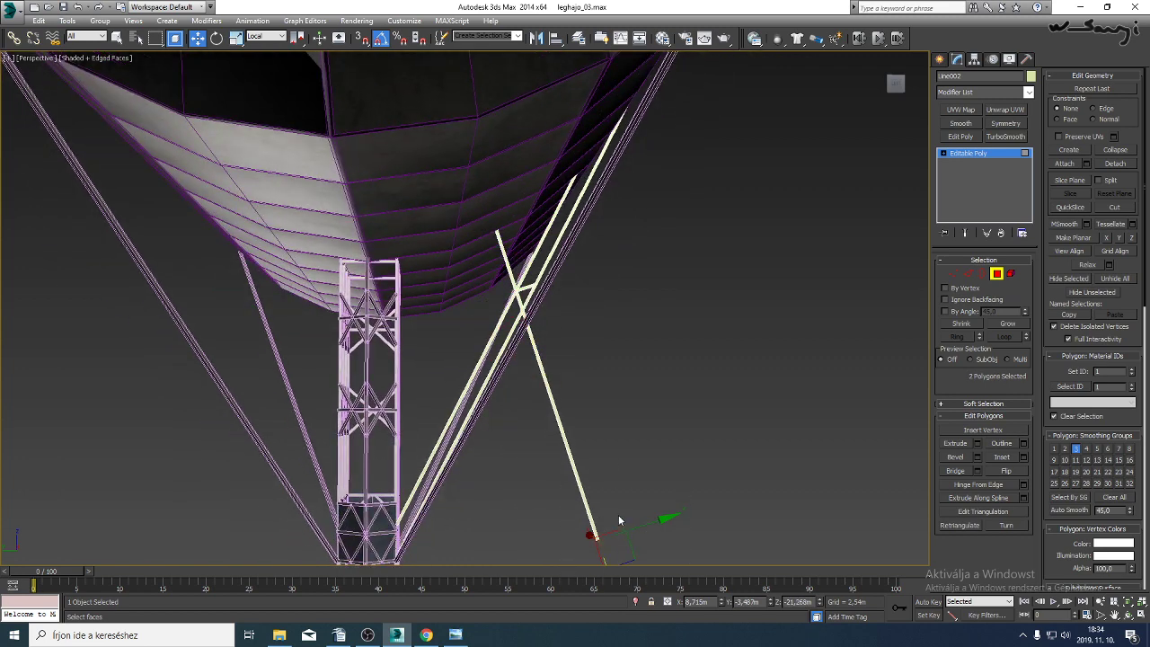
middle_click_drag(618, 515, 610, 549, "alt")
mouse_move(595, 512)
left_mouse_down()
mouse_move(518, 210)
mouse_move(521, 283)
left_mouse_up()
middle_click_drag(490, 120, 480, 241)
key("F3")
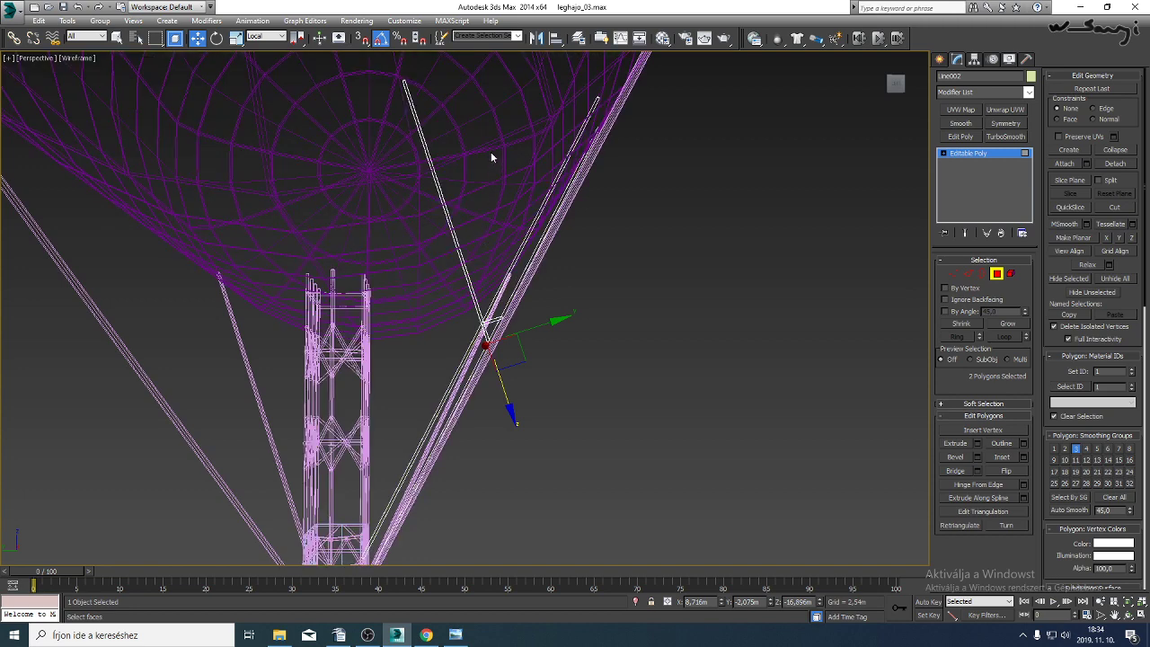
left_click(423, 81)
middle_click_drag(431, 79, 393, 218, "alt")
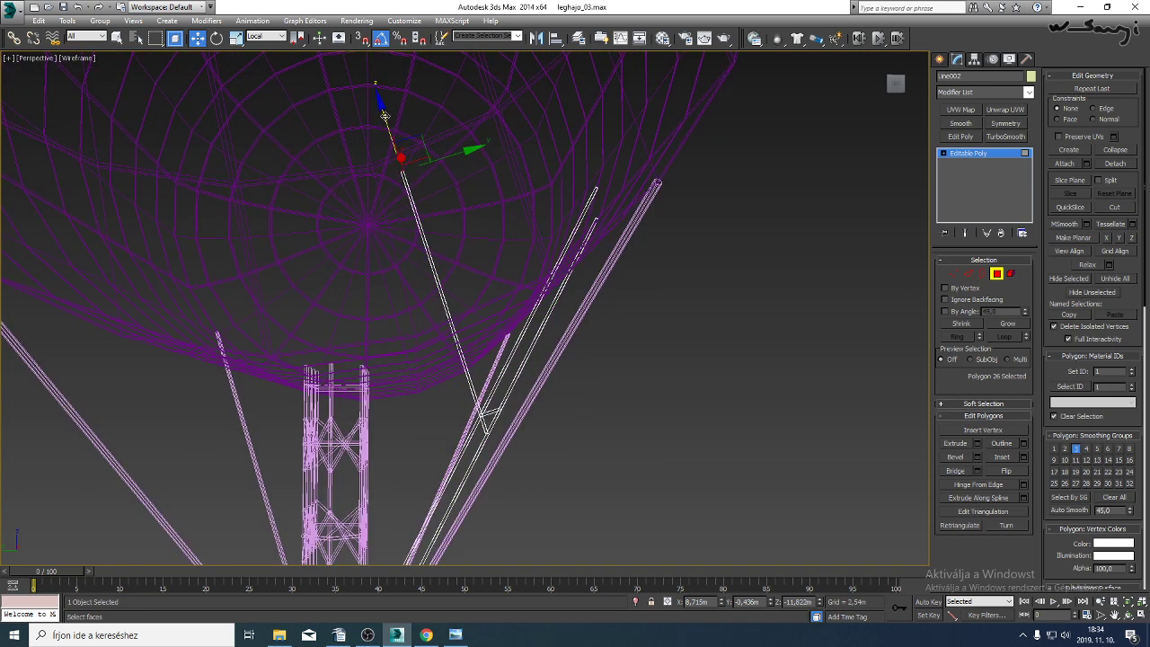
left_click_drag(384, 117, 467, 359)
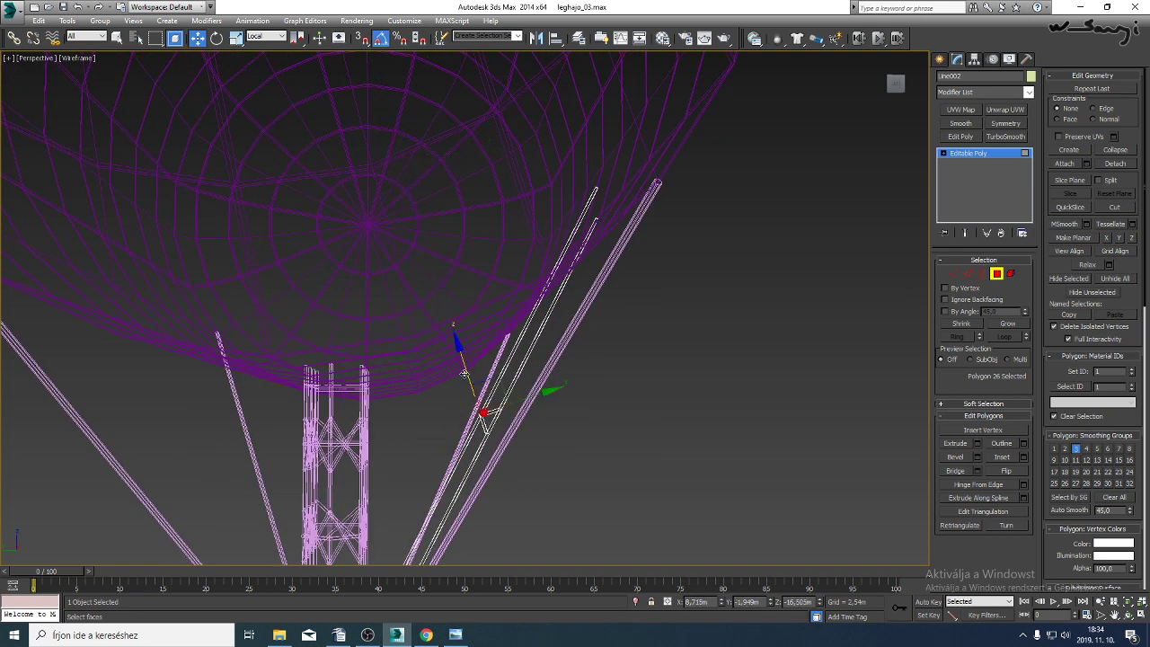
Fine-tune the steep crossing member's upper end so it sits within the rail at the shared joint.
key("z")
scroll(430, 378, "down", 3)
key("F3")
scroll(429, 367, "down", 4)
mouse_move(423, 341)
middle_mouse_down()
mouse_move(523, 361)
mouse_move(508, 262)
middle_mouse_up()
middle_click_drag(549, 318, 549, 334)
left_click_drag(407, 132, 422, 184)
Try to extend the steep crossing member's lower end by moving a single end polygon about 0.028 m along its Local Z axis.
key("F3")
left_click(509, 494)
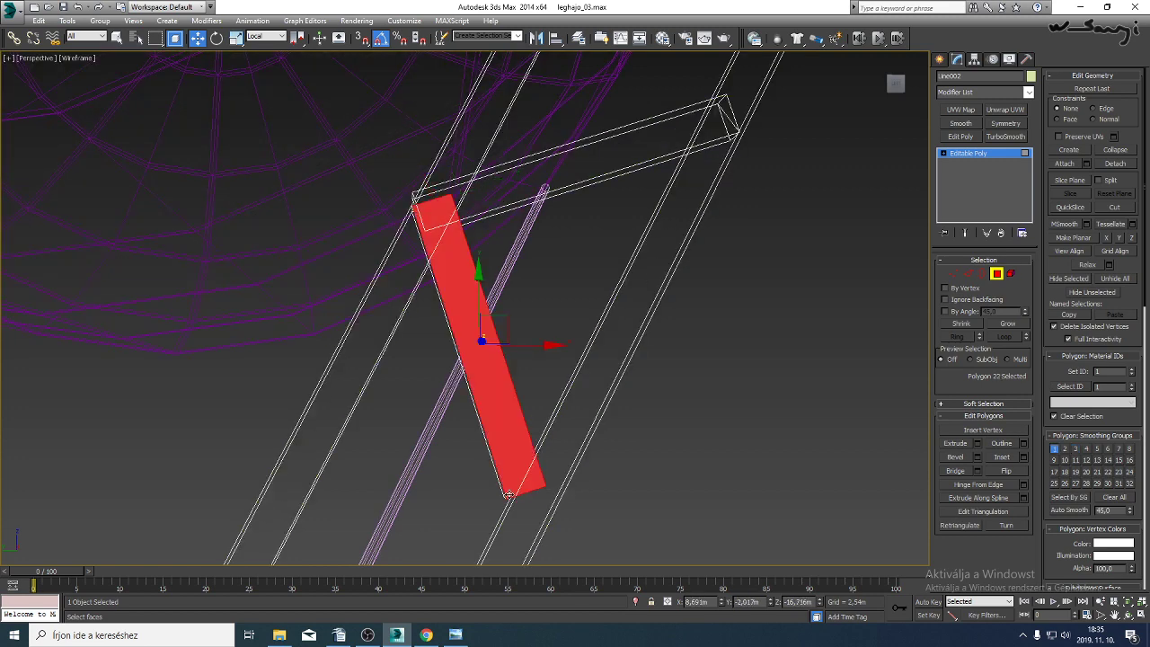
left_click(508, 493)
left_click(532, 487)
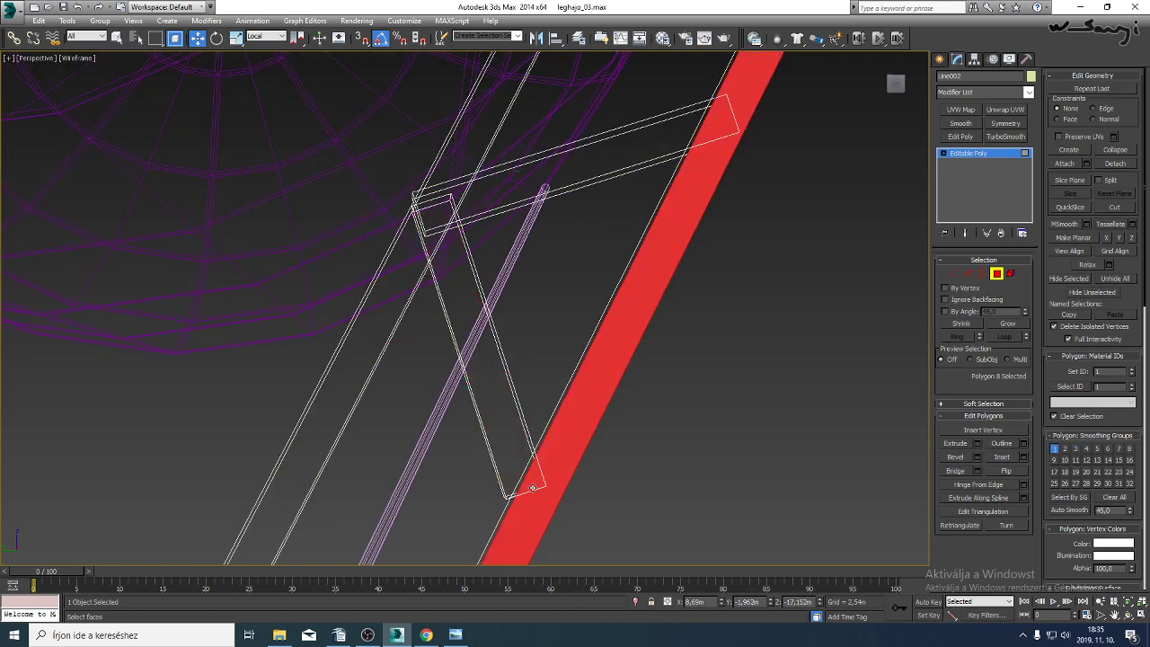
left_click(532, 487)
left_click(532, 487)
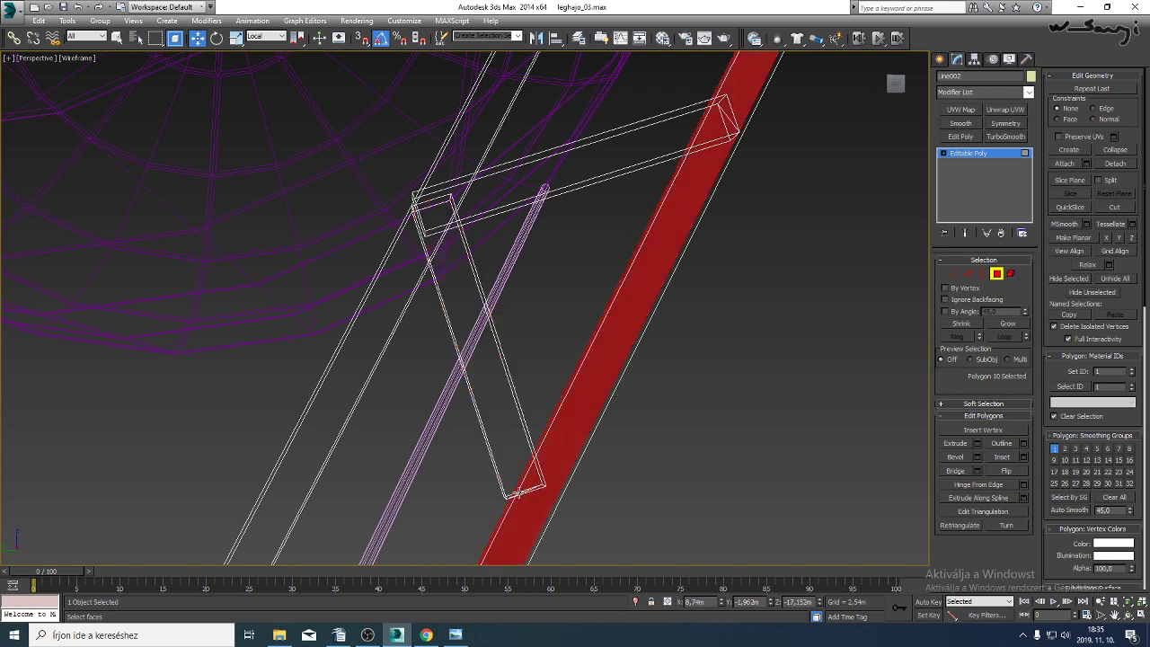
left_click(513, 494)
left_click(512, 494)
left_click(513, 494)
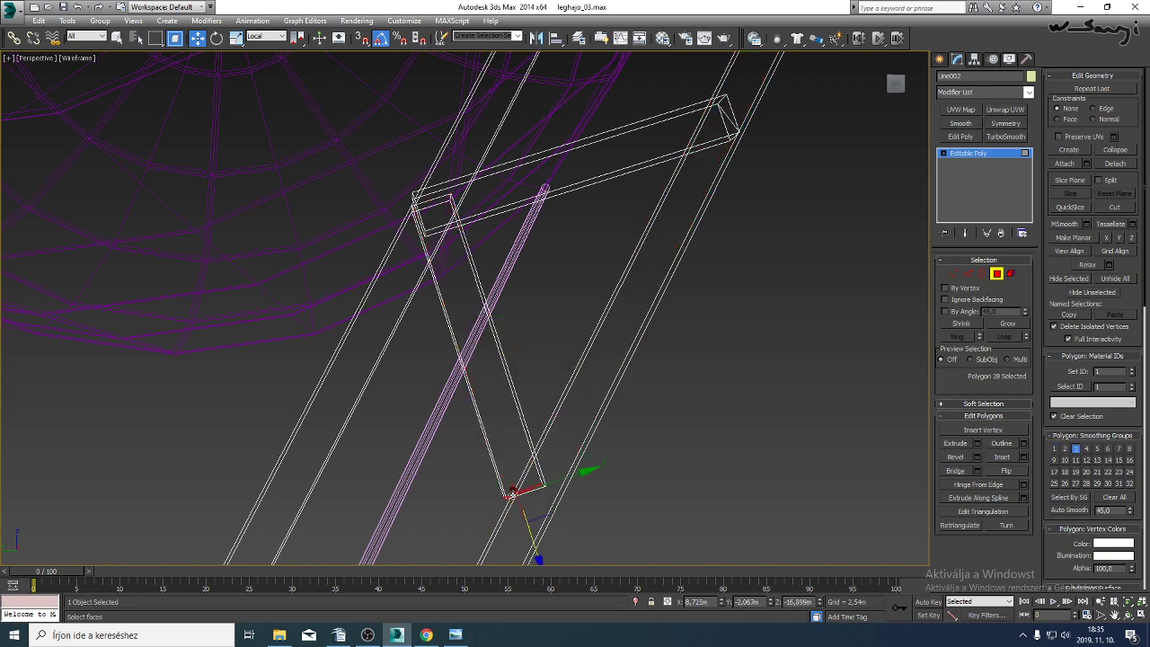
key("F3")
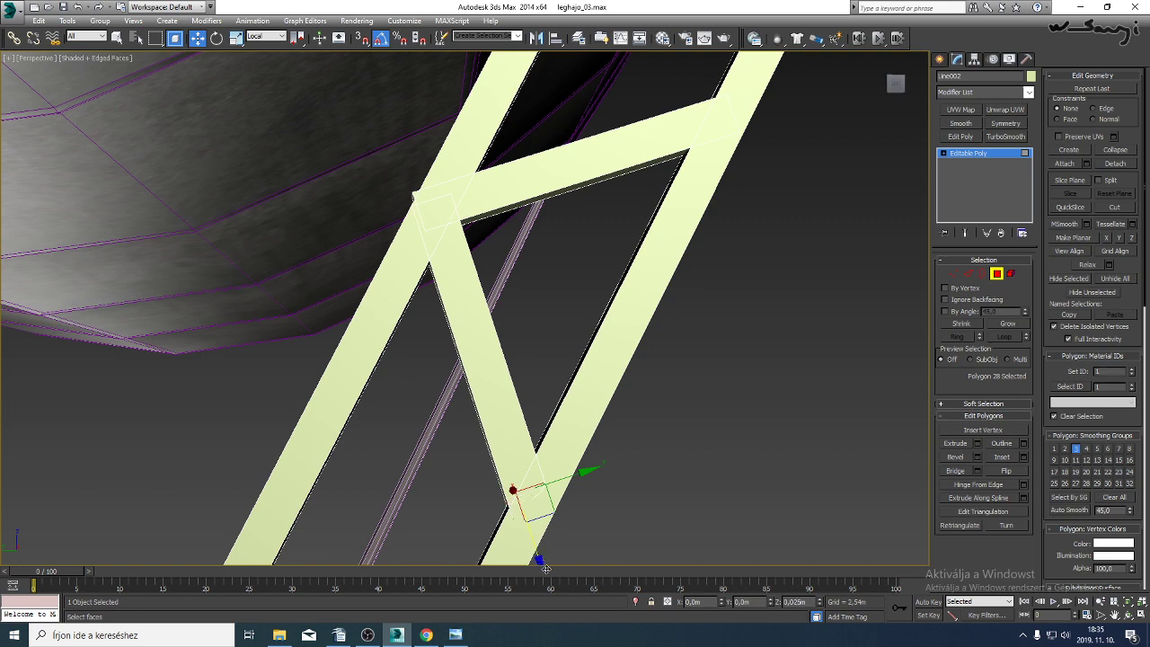
key("F3")
middle_click_drag(557, 520, 518, 478)
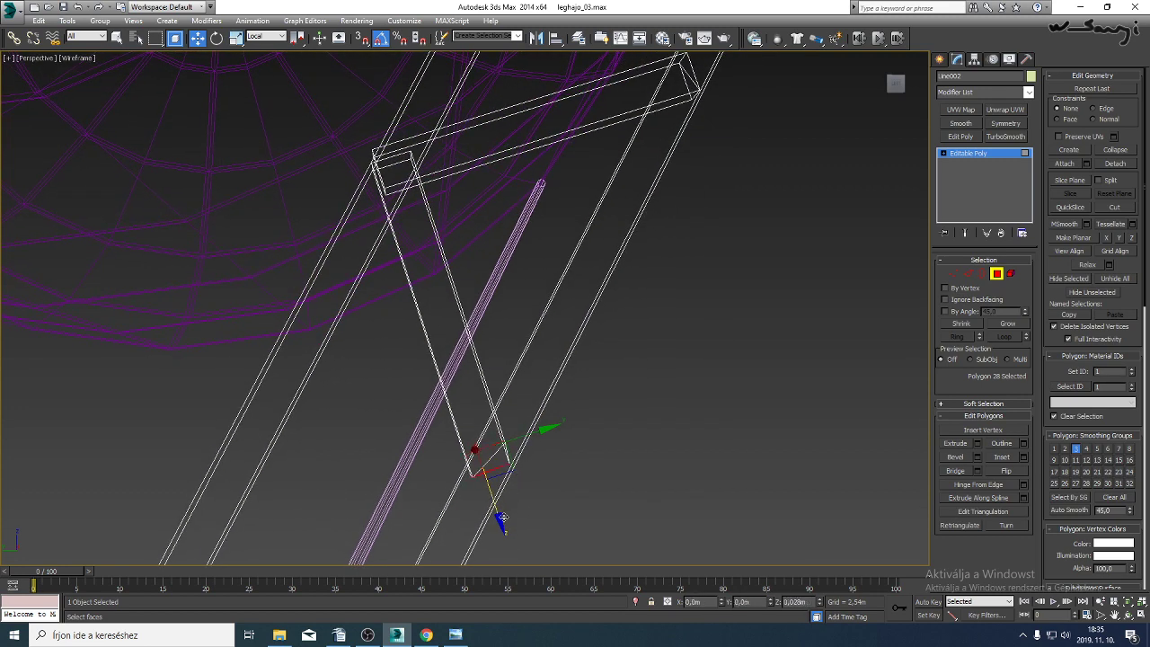
Extend the steep crossing member's lower end into the rail by moving both end polygons to Z about -16.918 m.
left_click(384, 507, "ctrl")
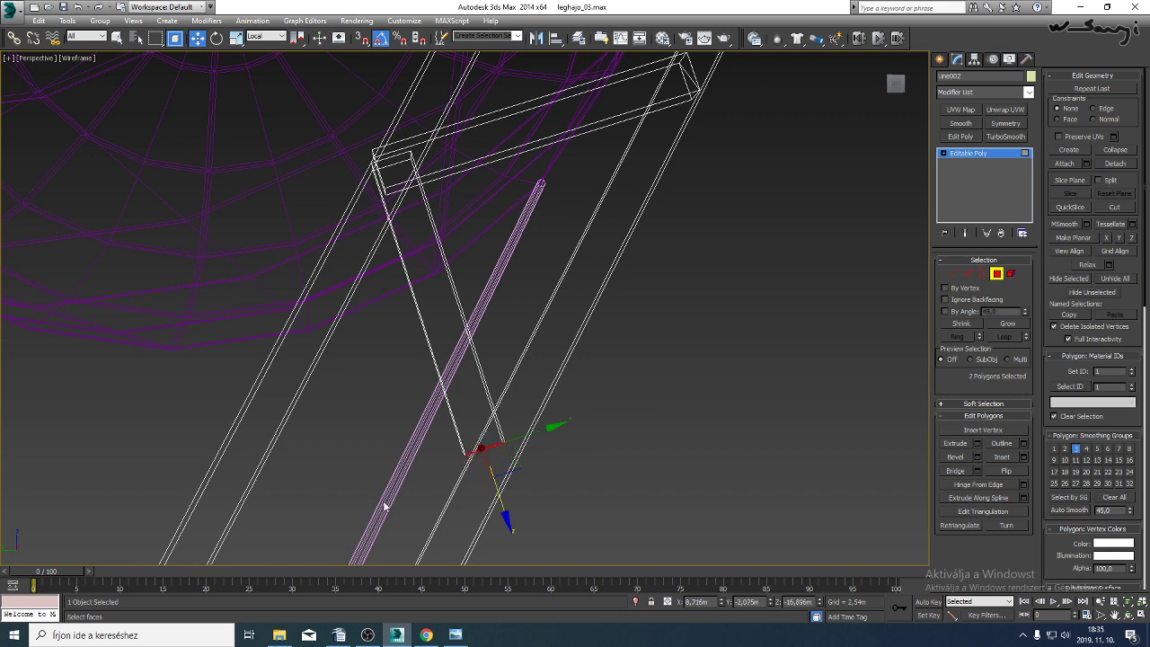
left_click_drag(500, 490, 512, 527)
key("F3")
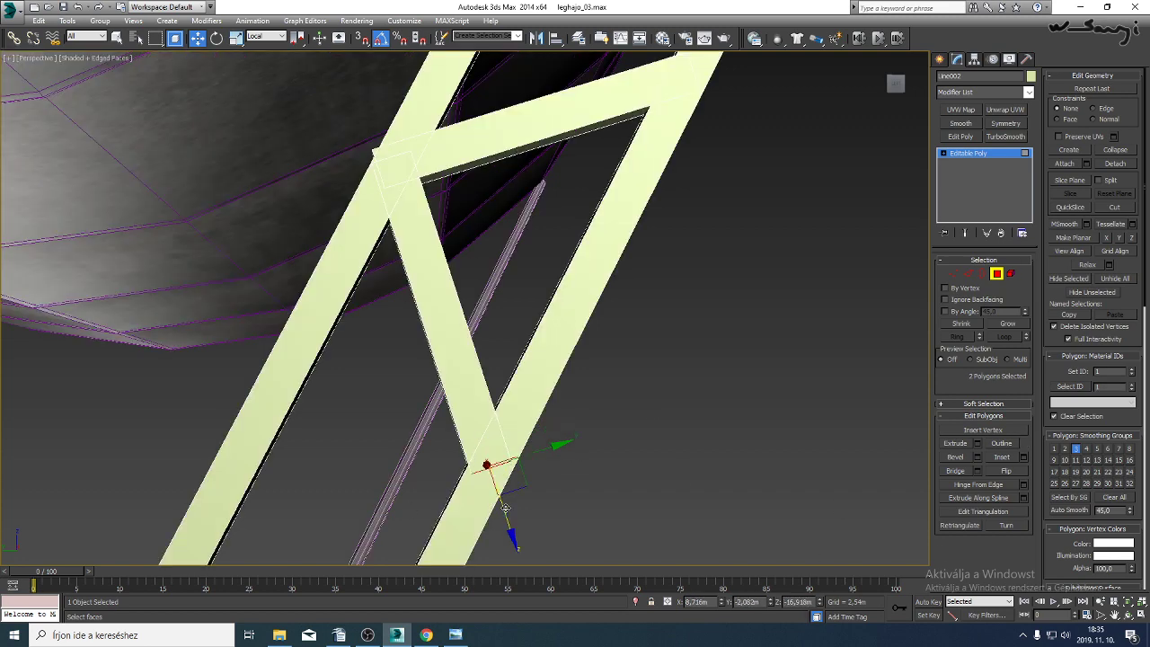
Pull the shallow crossing member's inner end face back into the rail, to Y about -1.959 m and Z about -16.546 m.
middle_click_drag(623, 336, 574, 462)
mouse_move(502, 346)
middle_mouse_down()
mouse_move(467, 397)
mouse_move(624, 354)
middle_mouse_up()
key("F3")
key("F3")
left_click_drag(512, 437, 511, 436)
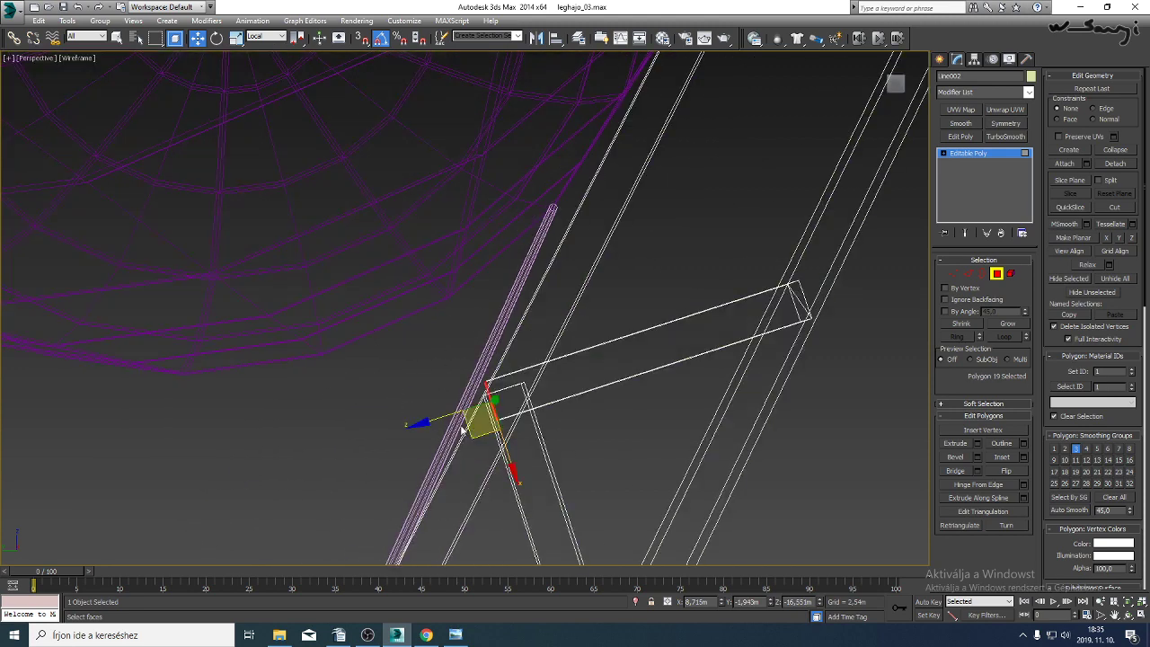
left_click_drag(444, 415, 462, 410)
middle_click_drag(639, 411, 512, 380)
scroll(568, 321, "down", 3)
middle_click_drag(554, 329, 540, 315)
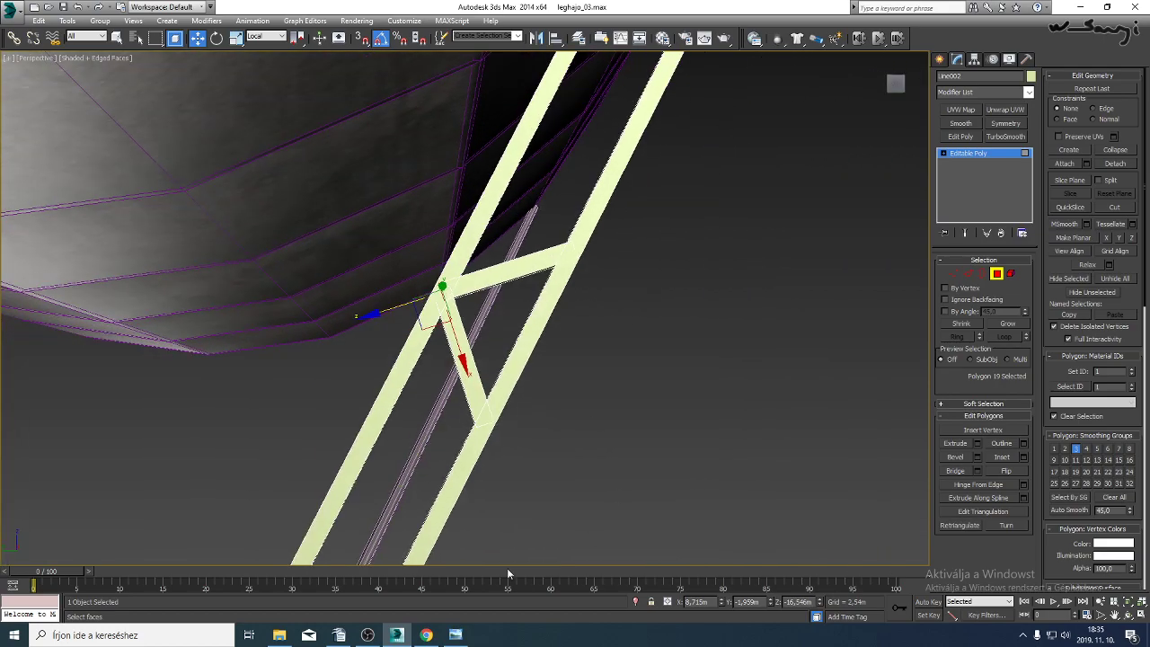
Compare the trimmed crossing members with the lattice struts in the engraving.
left_click(455, 635)
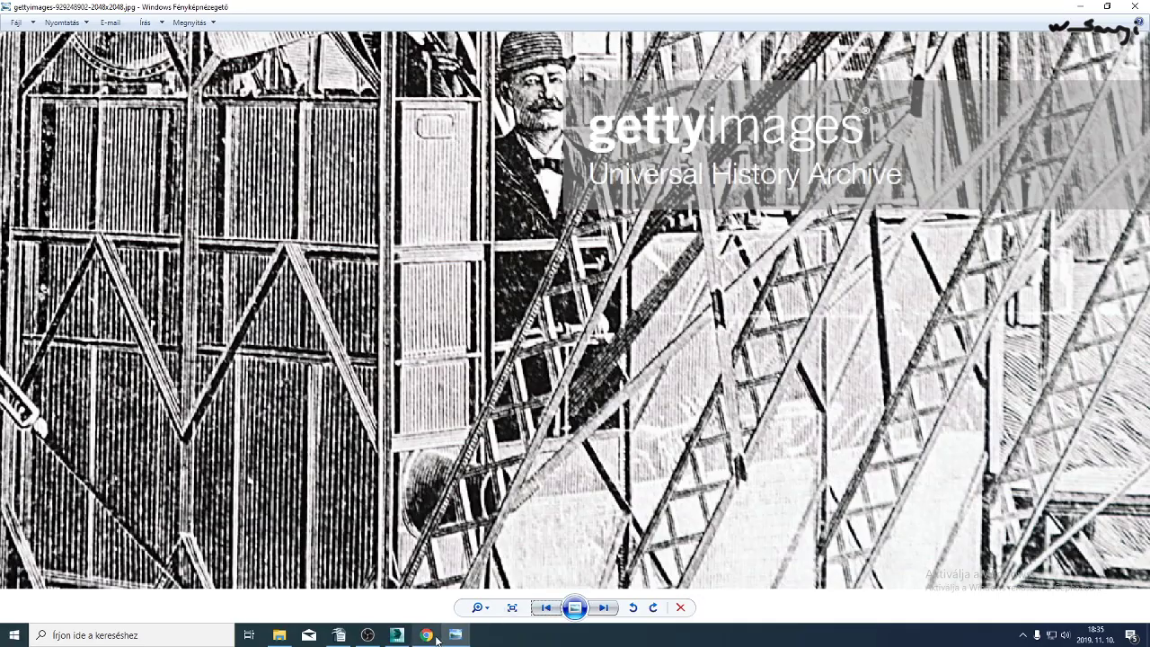
left_click(396, 635)
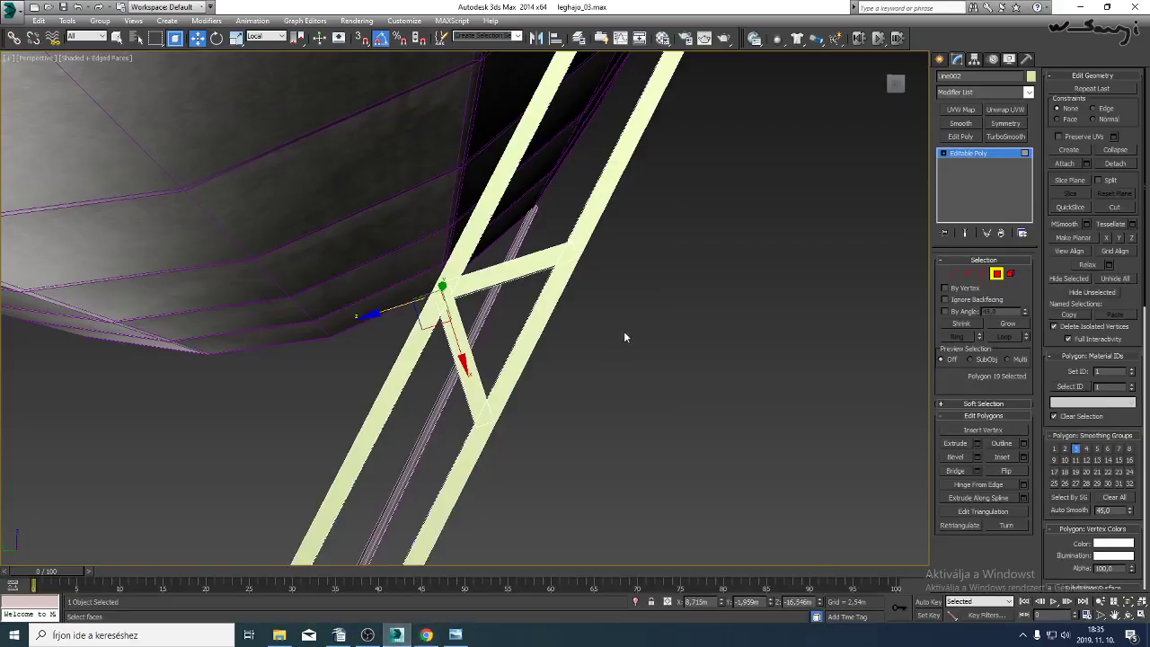
middle_click_drag(624, 331, 686, 345, "alt")
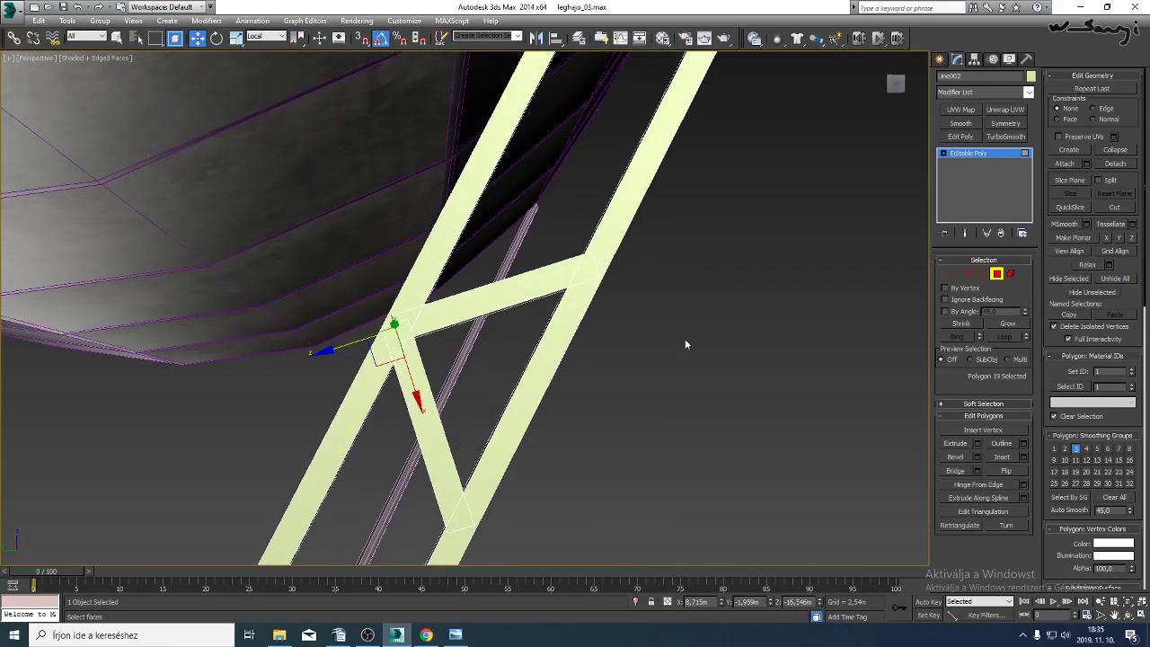
In the Left view, hide the dark strut that overlaps the new lattice rails.
left_click(1011, 273)
left_click(498, 304)
key("l")
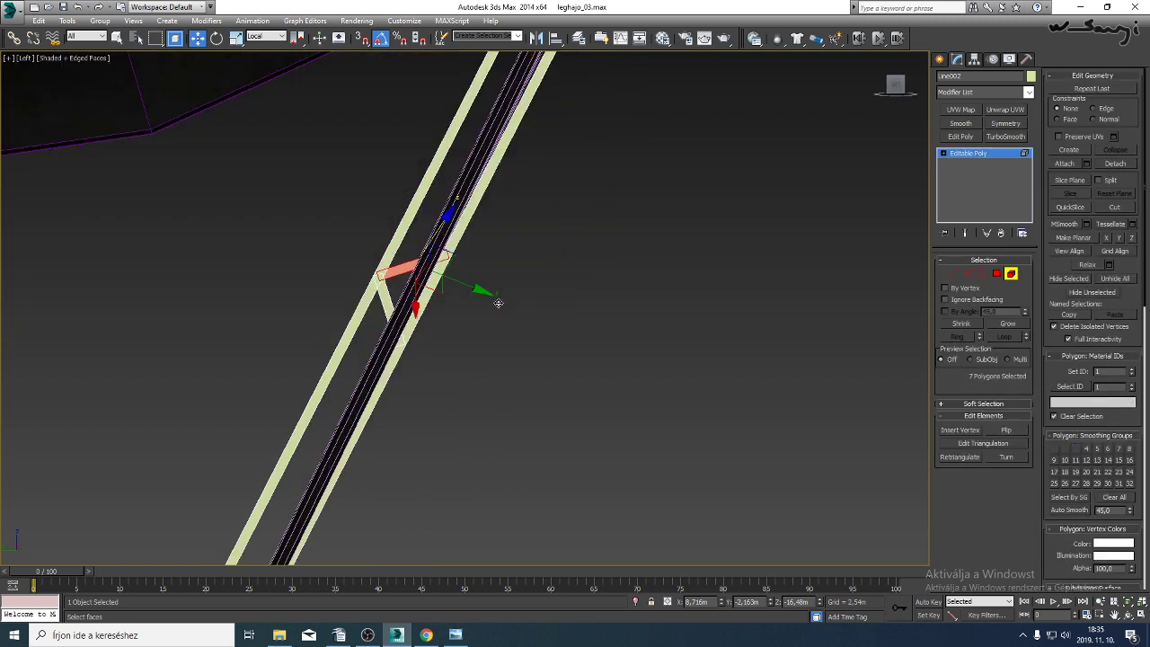
scroll(431, 297, "up", 4)
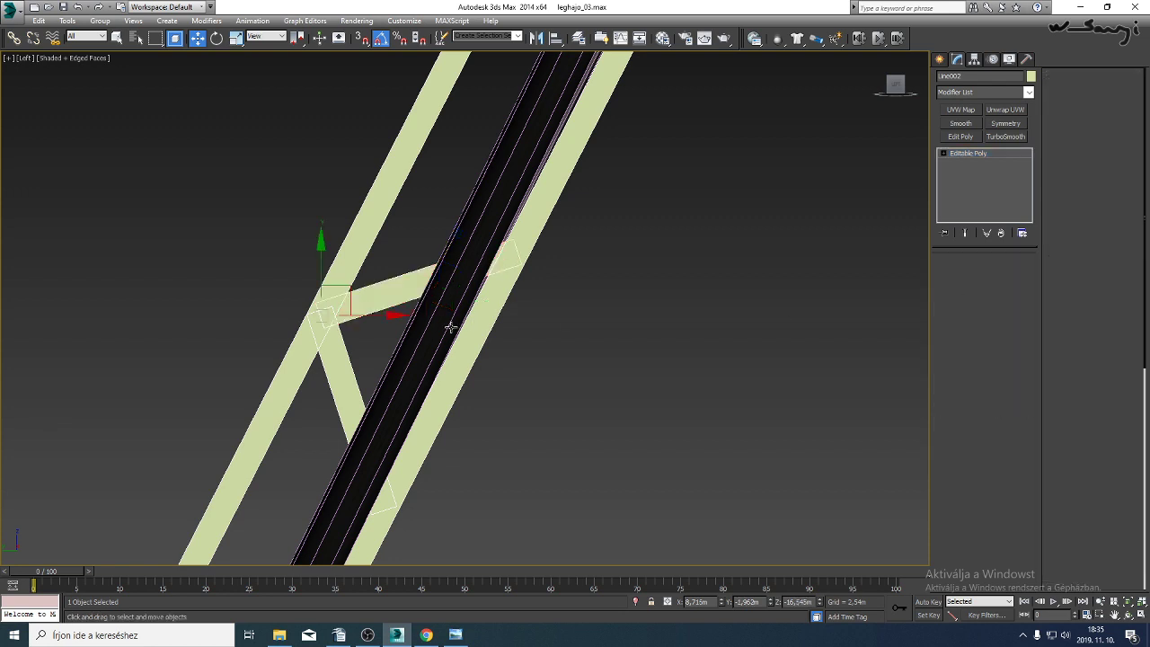
right_click(417, 342)
left_click(465, 309)
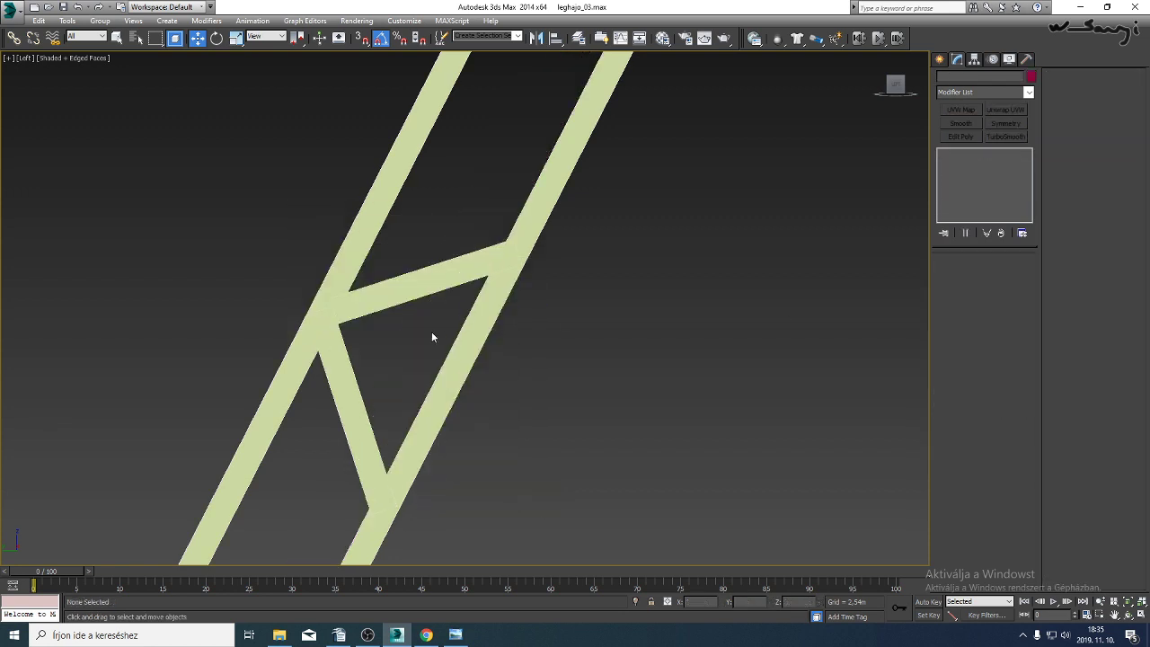
Select both crossing members as elements of the lattice object and set the reference coordinate system to View.
left_click(416, 286)
scroll(411, 274, "down", 8)
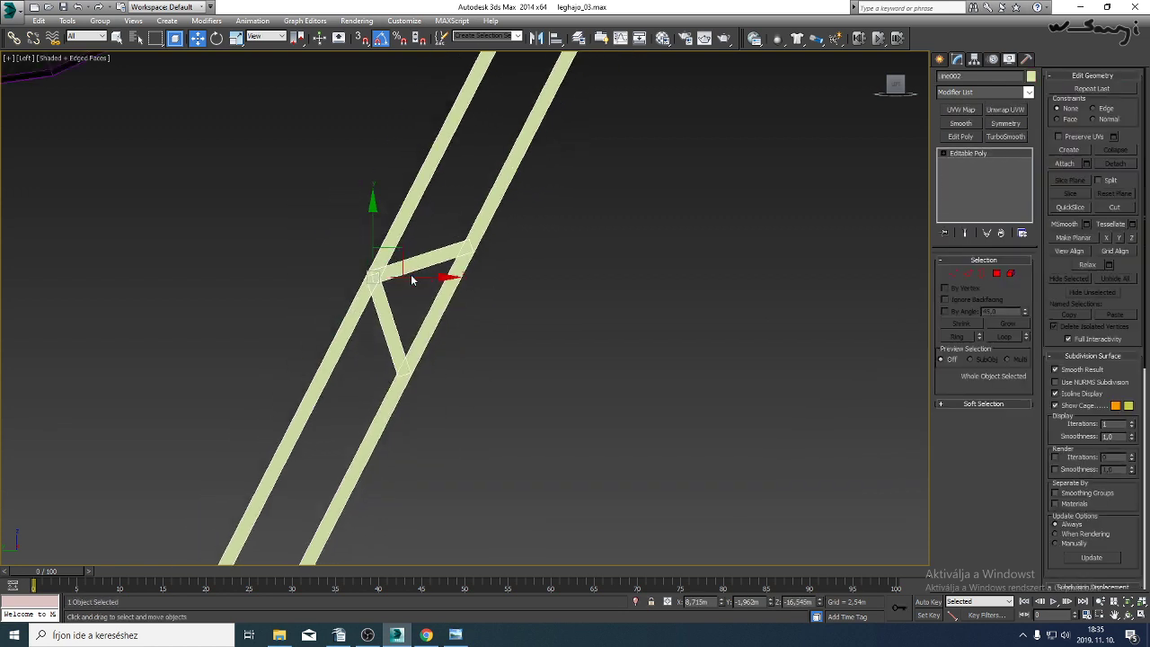
scroll(411, 274, "up", 8)
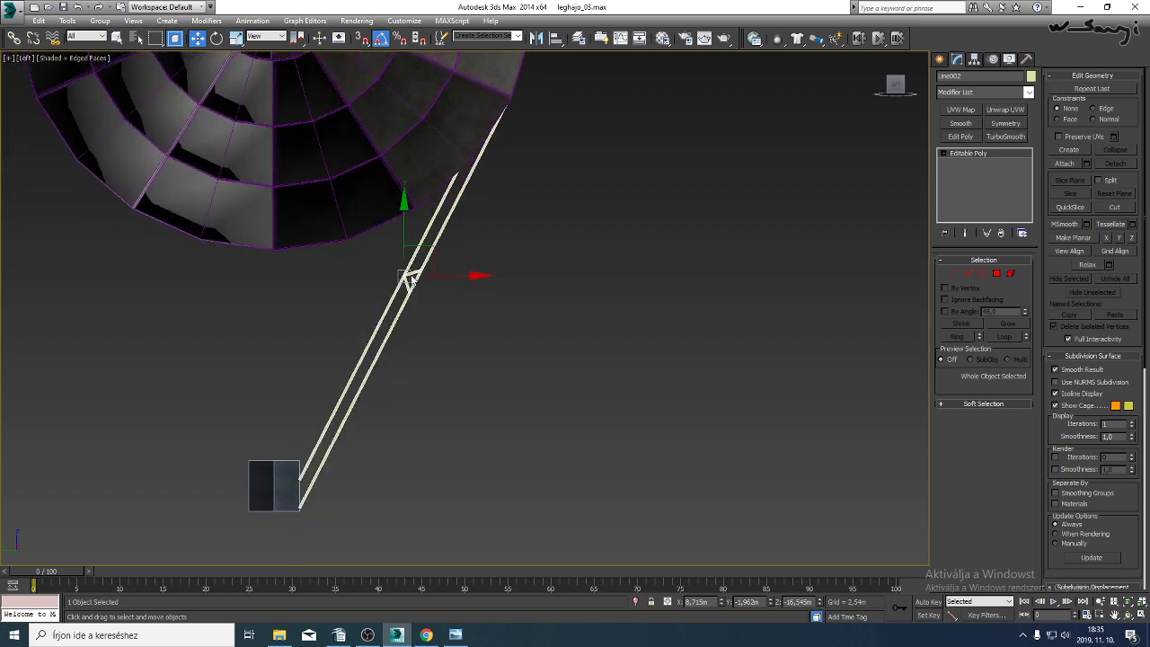
scroll(350, 319, "down", 3)
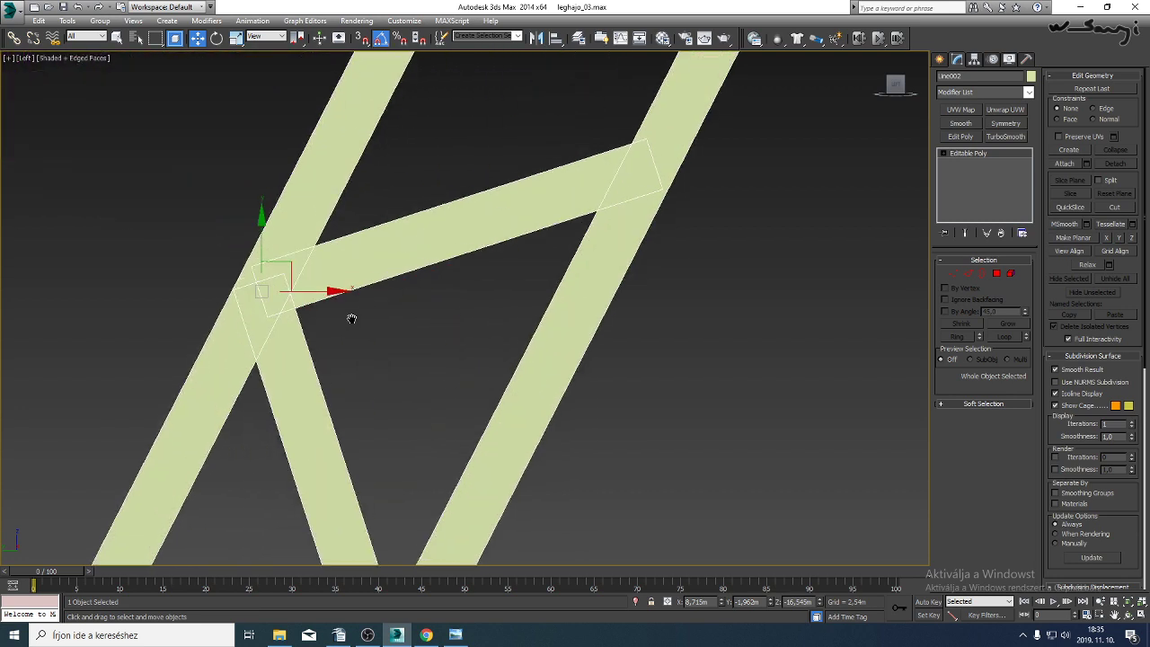
left_click(1010, 273)
left_click(429, 251)
left_click(308, 383, "ctrl")
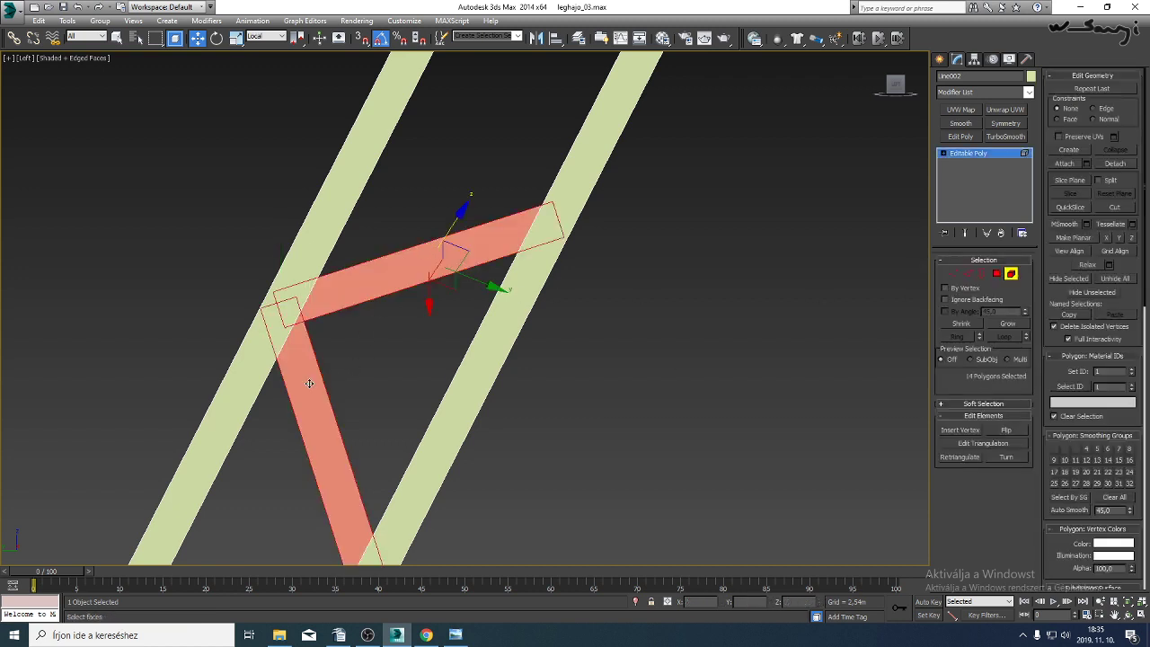
left_click(266, 36)
left_click(263, 48)
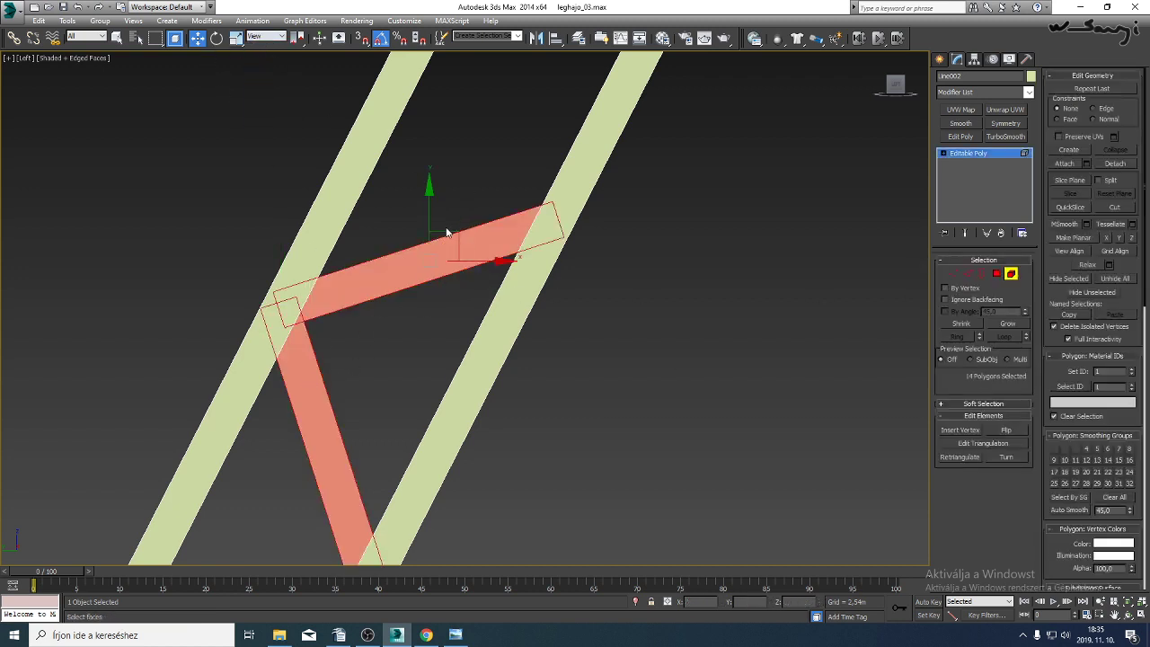
Try to clone both crossing members to an element, offset up the rails by about X 0.123 m and Y 0.245 m.
mouse_move(446, 232)
left_mouse_down("shift")
mouse_move(550, 37)
mouse_move(536, 50)
left_mouse_up("shift")
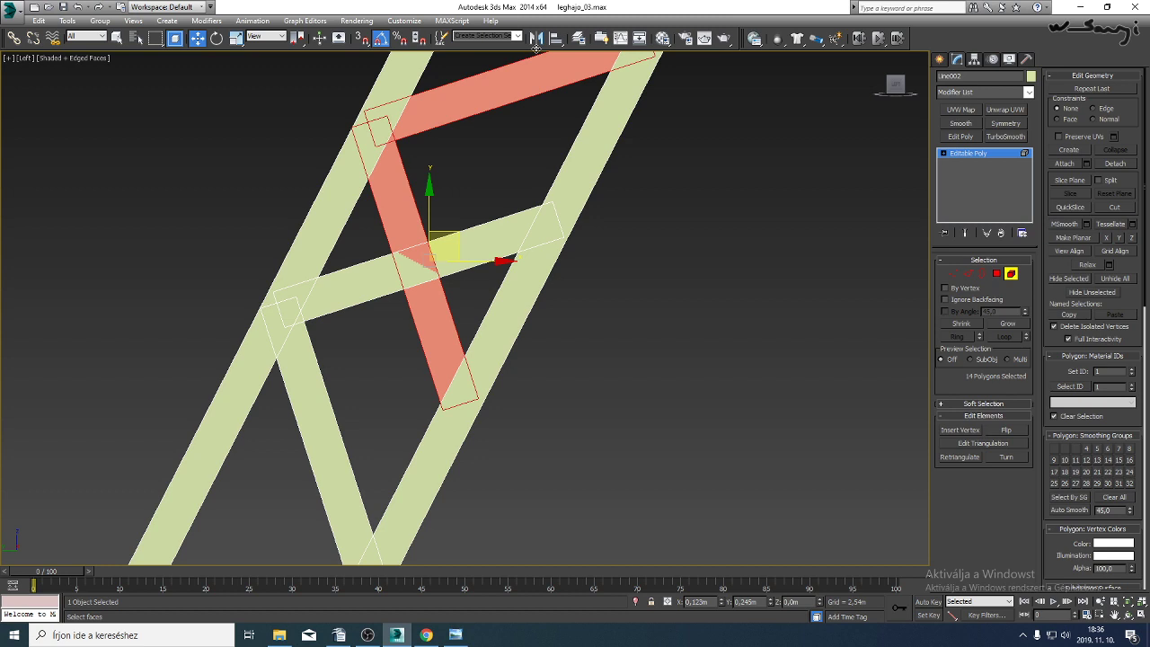
left_click_drag(537, 50, 537, 51, "shift")
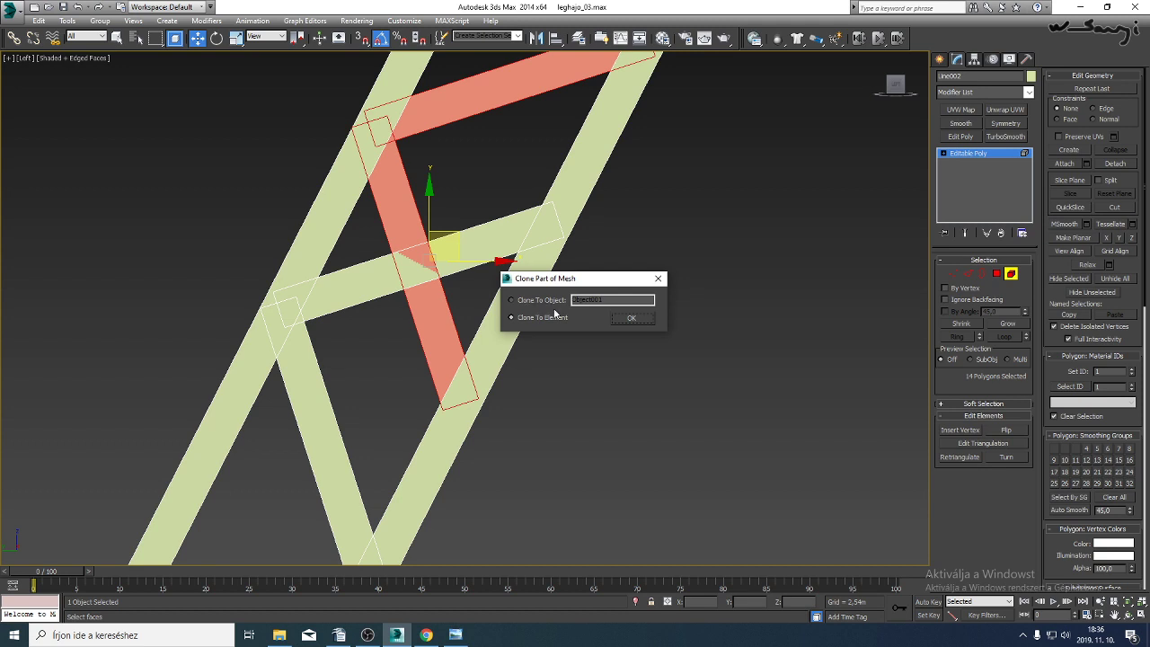
left_click(629, 320)
scroll(593, 351, "down", 2)
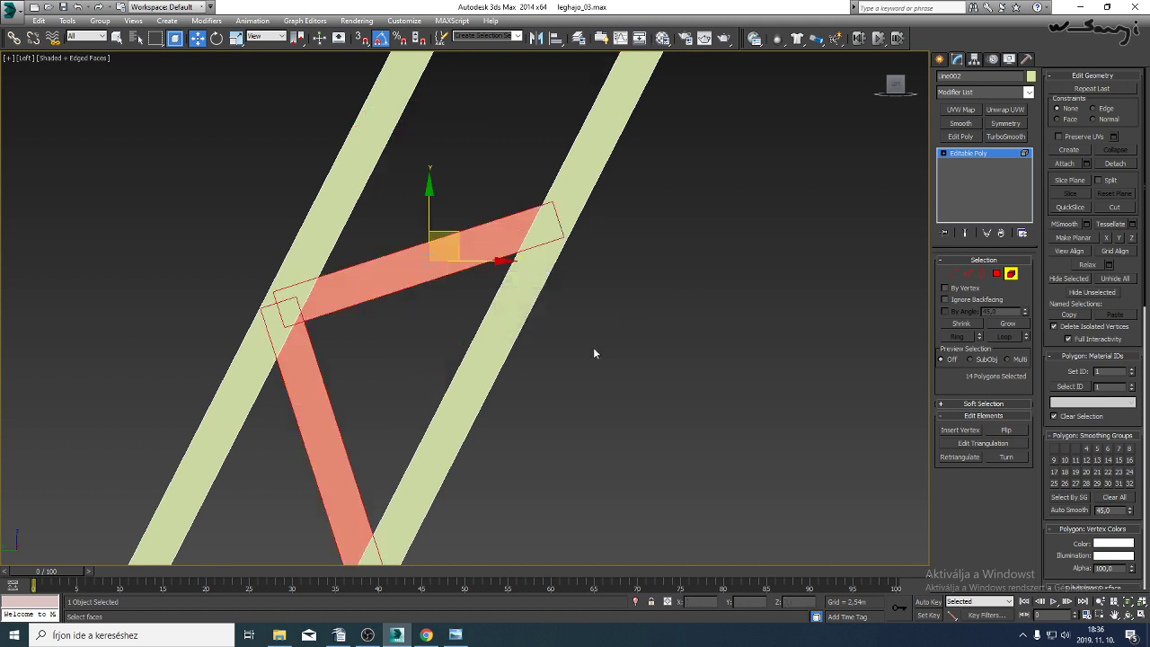
Move the pair of crossing members down to the lower end of the rails, beside the gondola wall.
scroll(486, 277, "down", 3)
scroll(434, 357, "down", 3)
middle_click_drag(435, 357, 493, 192)
middle_click_drag(473, 240, 499, 198)
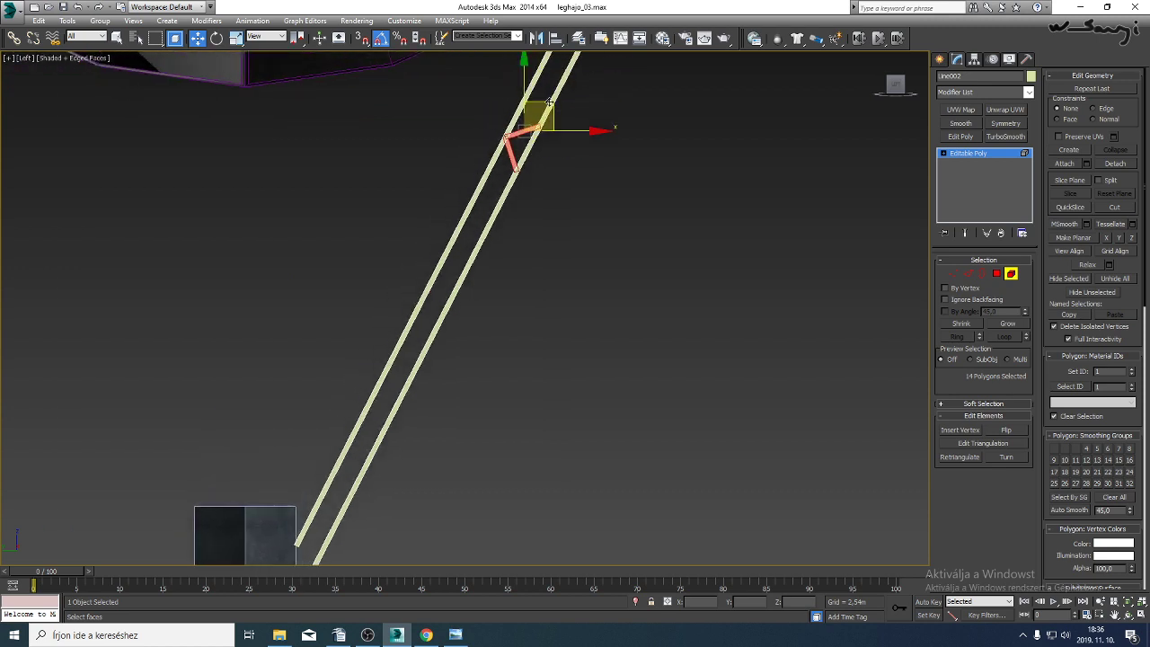
left_click_drag(549, 102, 334, 517)
middle_click_drag(334, 517, 449, 293)
scroll(412, 356, "up", 5)
middle_click_drag(489, 334, 429, 408)
scroll(411, 315, "up", 3)
middle_click_drag(411, 315, 355, 372)
left_click_drag(319, 458, 396, 361)
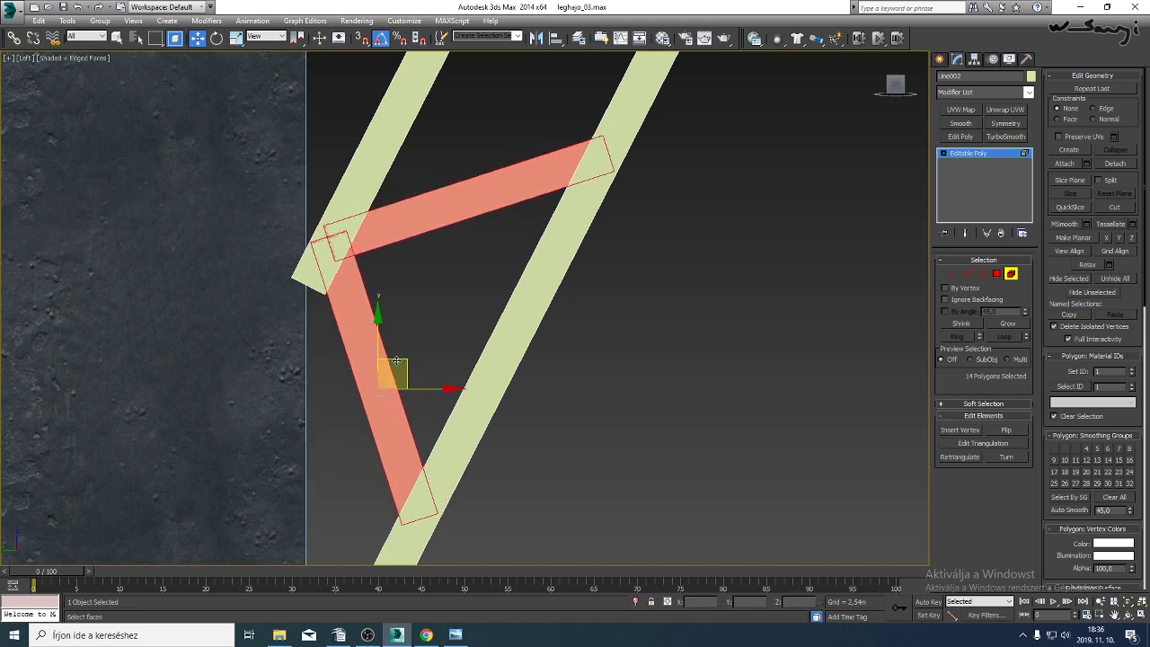
Detach the two crossing members from the rails as the separate object Object001.
key("ctrl+d")
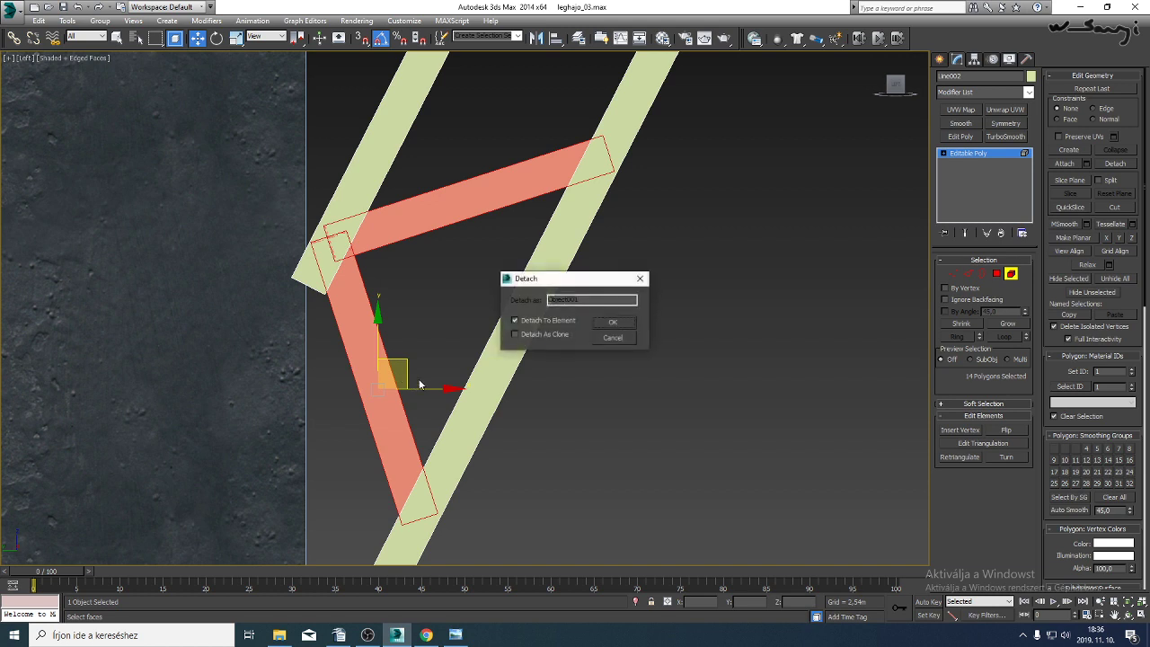
left_click(546, 321)
left_click(612, 329)
left_click(982, 153)
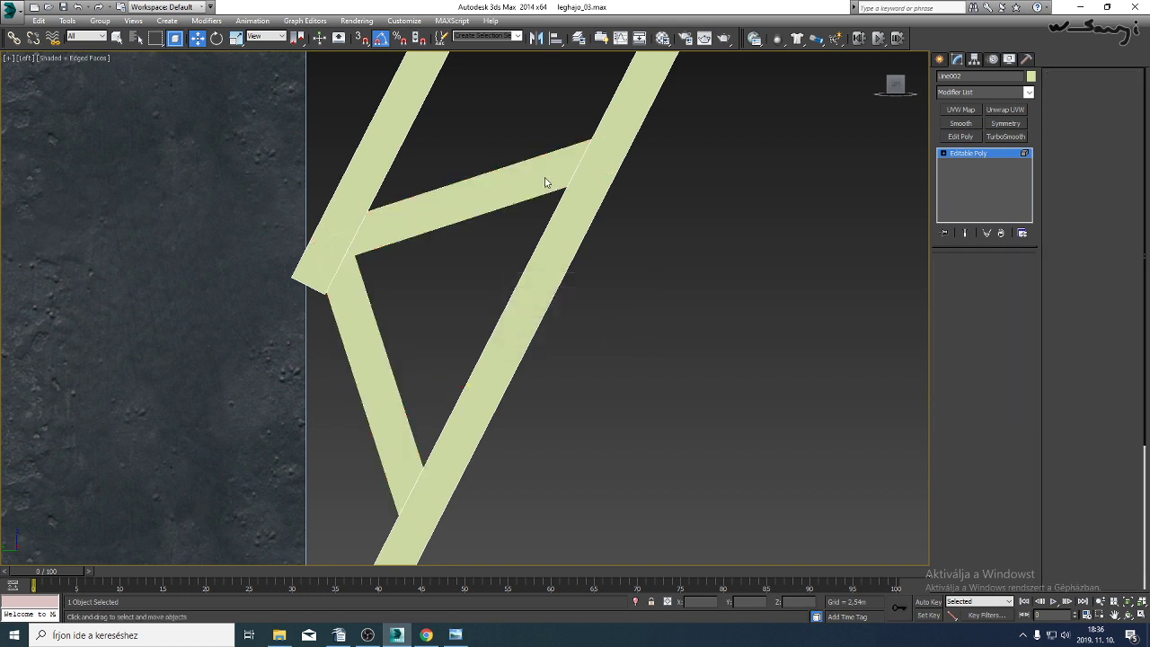
Connect the long edges of each detached crossing member to add a cross edge at mid-length, using crossing selection.
left_click(503, 176)
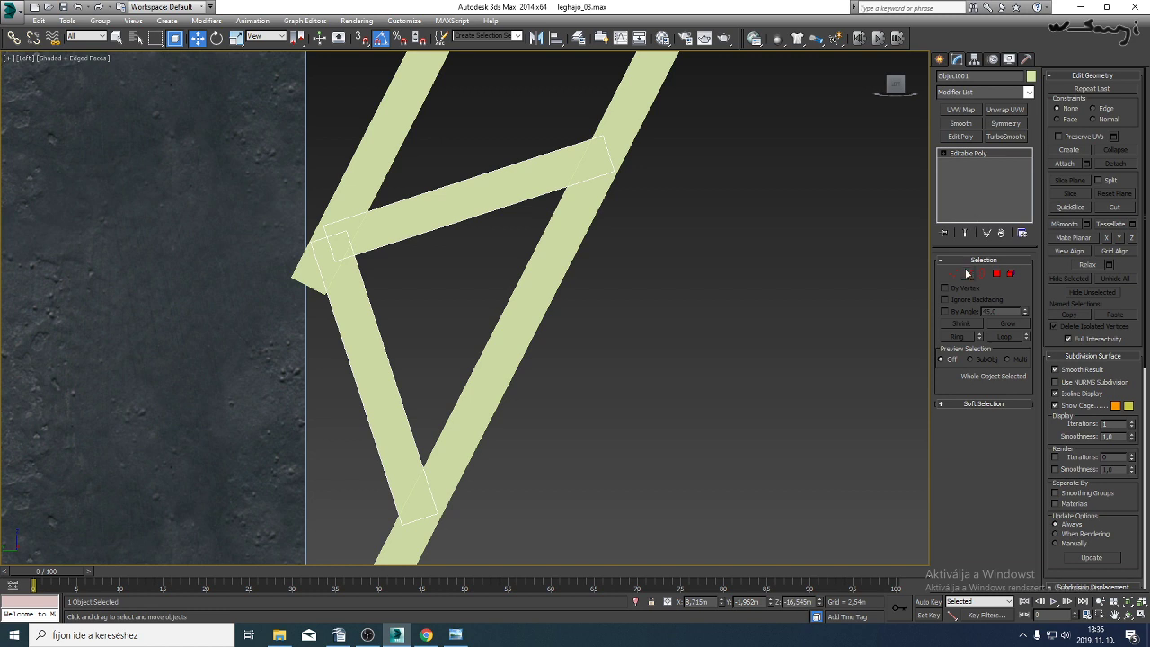
left_click(967, 273)
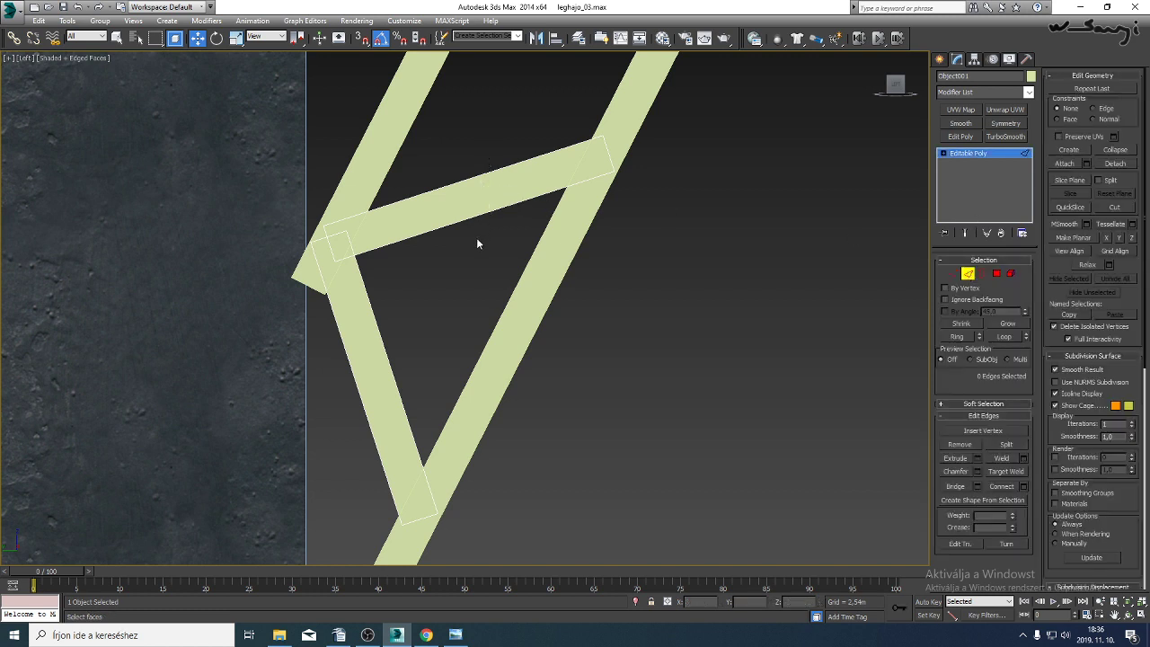
left_click(178, 39)
left_click_drag(485, 143, 457, 264)
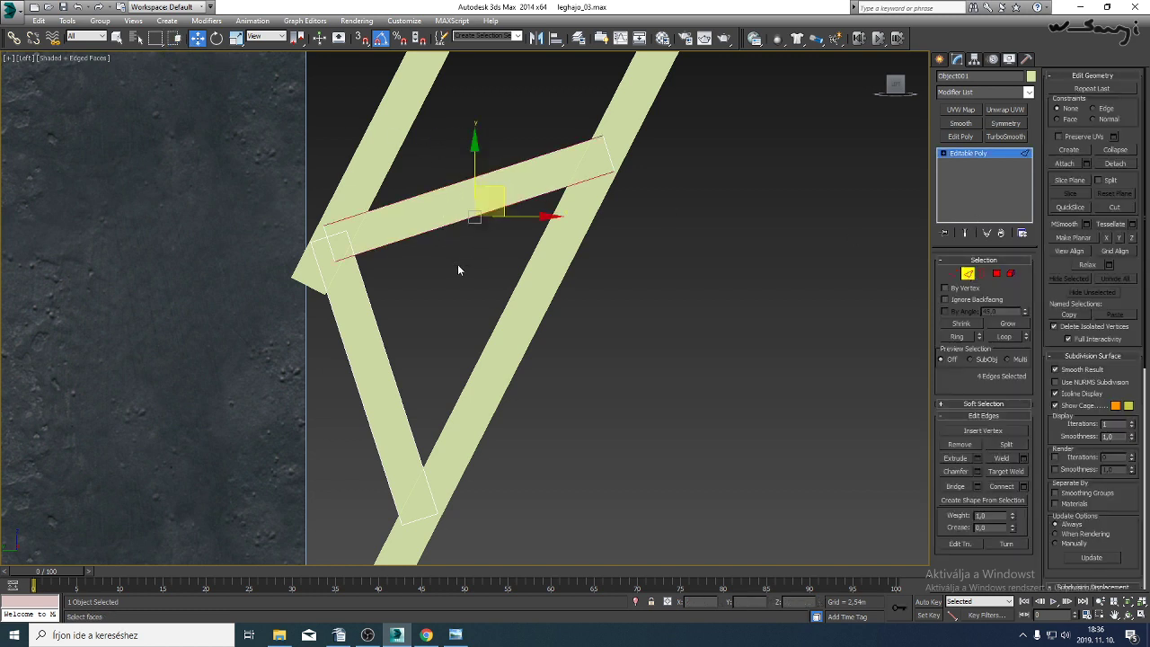
key("ctrl+shift+e")
left_click_drag(345, 381, 345, 381)
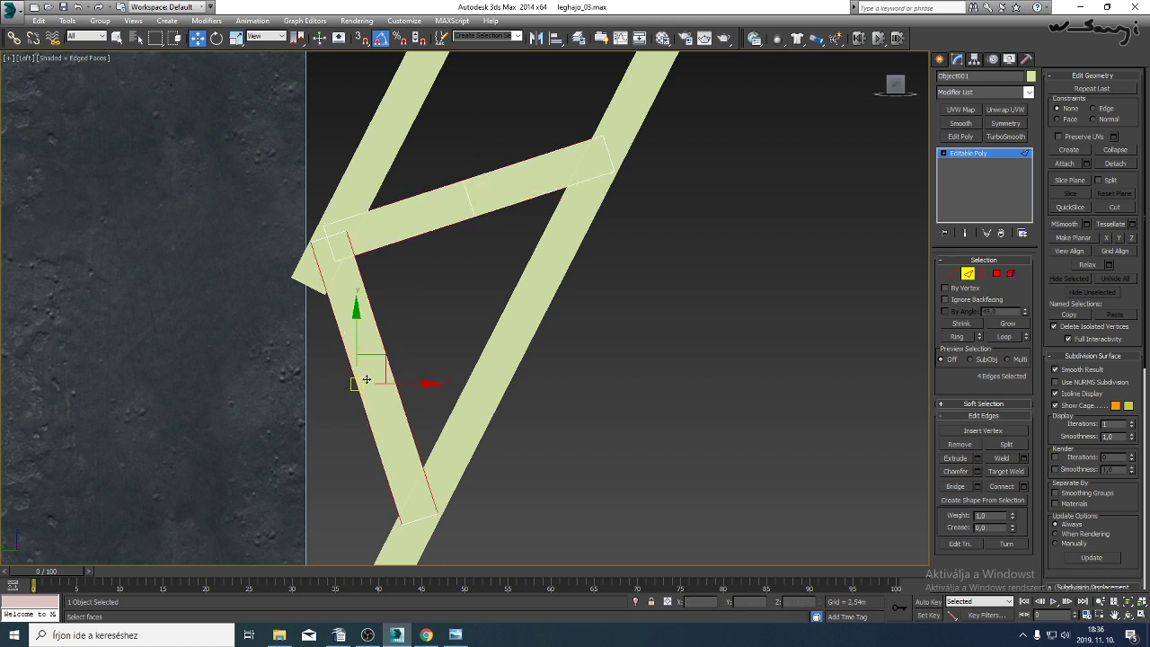
key("ctrl+shift+e")
middle_click_drag(436, 348, 396, 410)
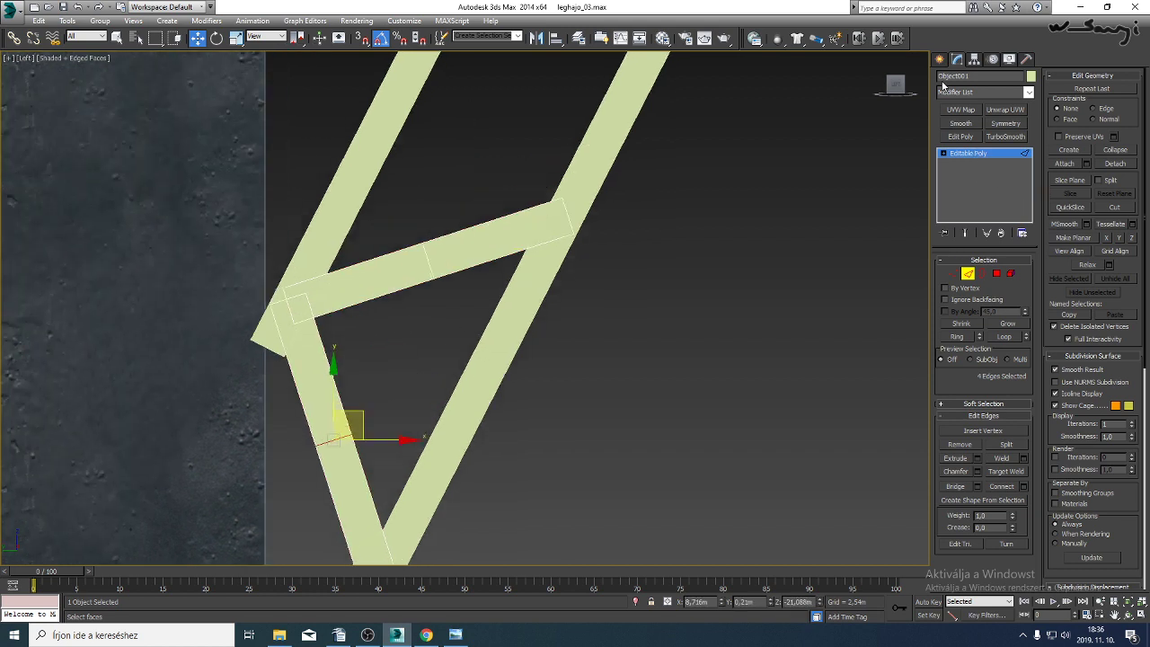
Center the detached crossing pair's pivot on the object.
left_click(975, 60)
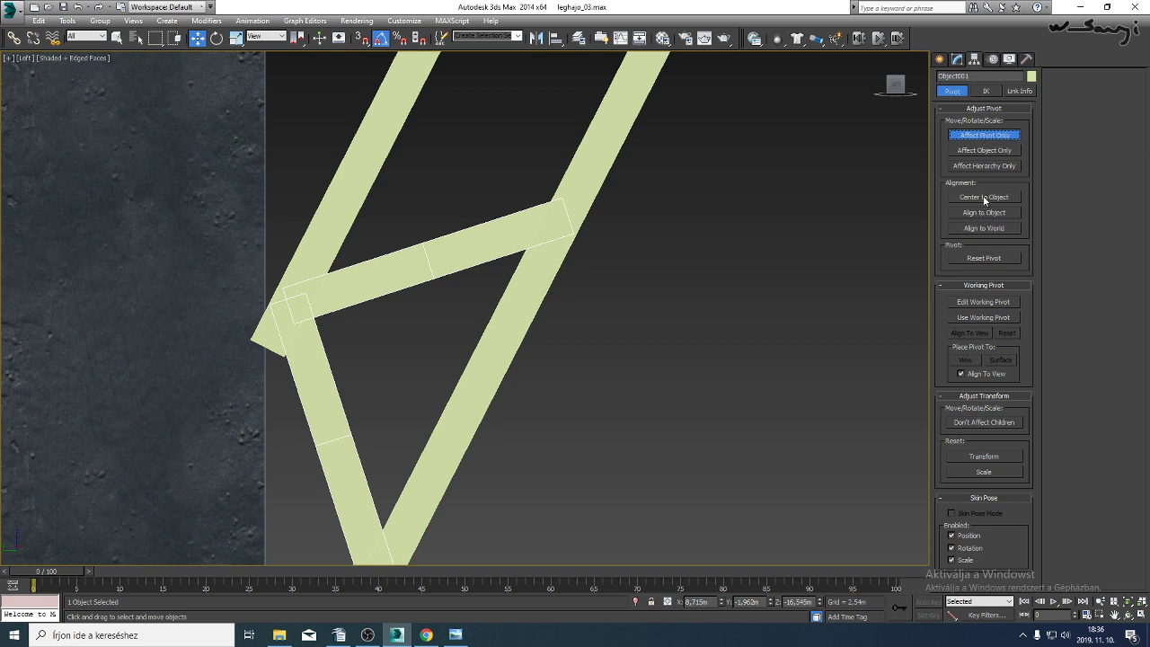
left_click(985, 141)
key("alt+Tab")
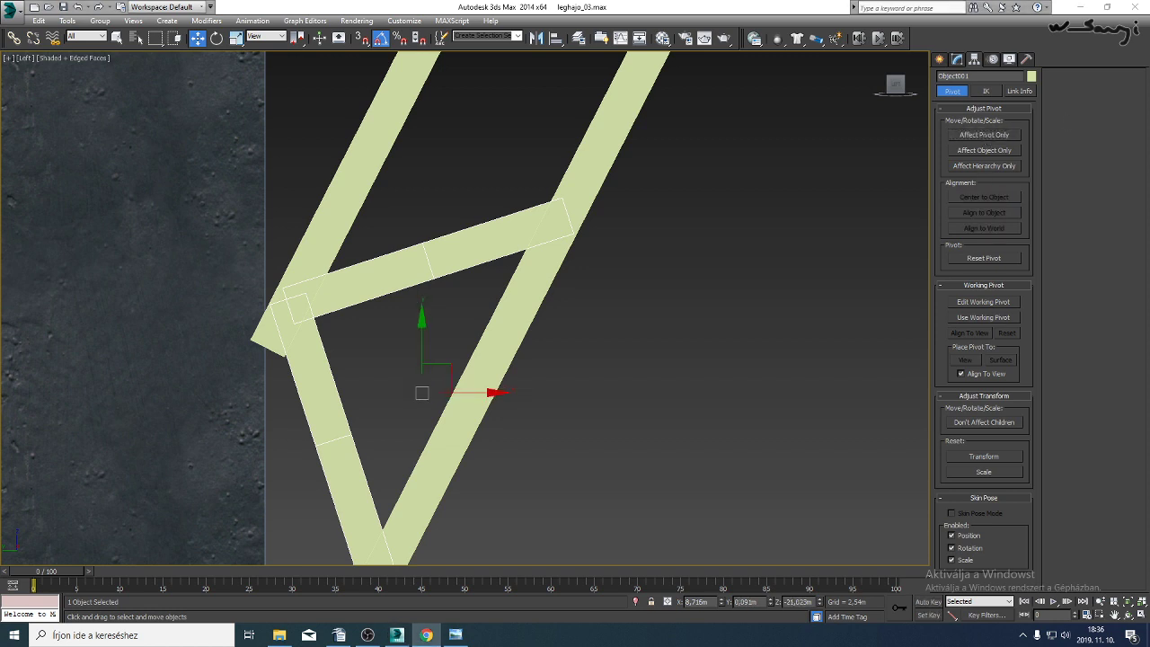
middle_click_drag(424, 325, 437, 323)
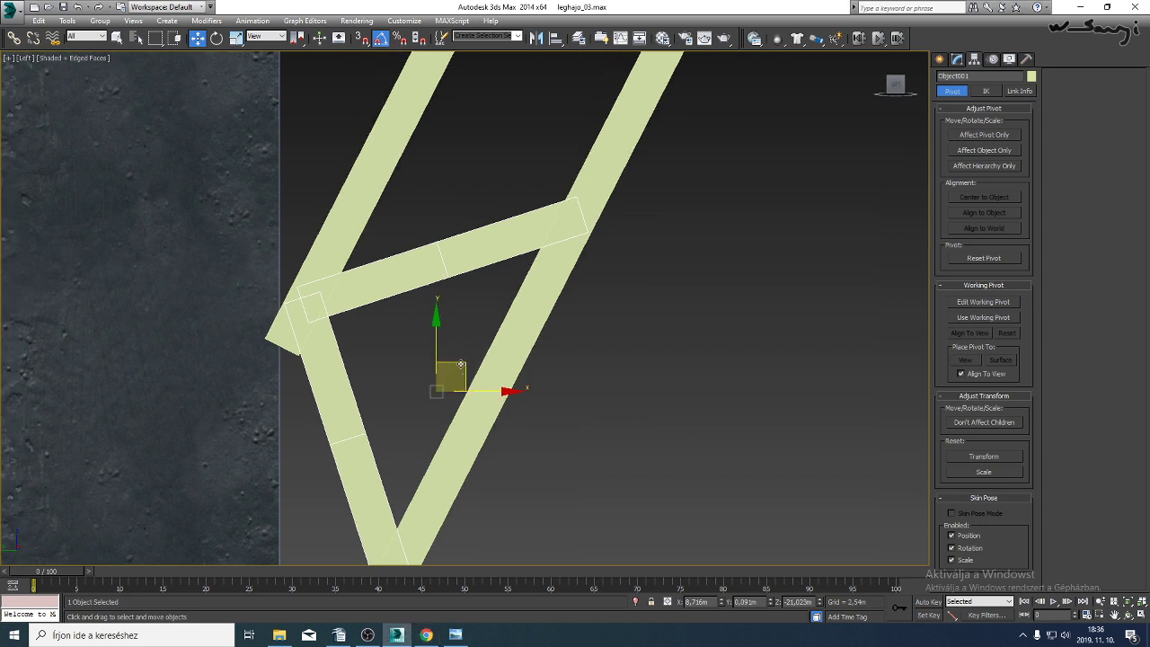
Try to clone the crossing pair up the rails as 10 copies, check their alignment along the rails, and undo the cloning.
left_click_drag(463, 359, 554, 185, "shift")
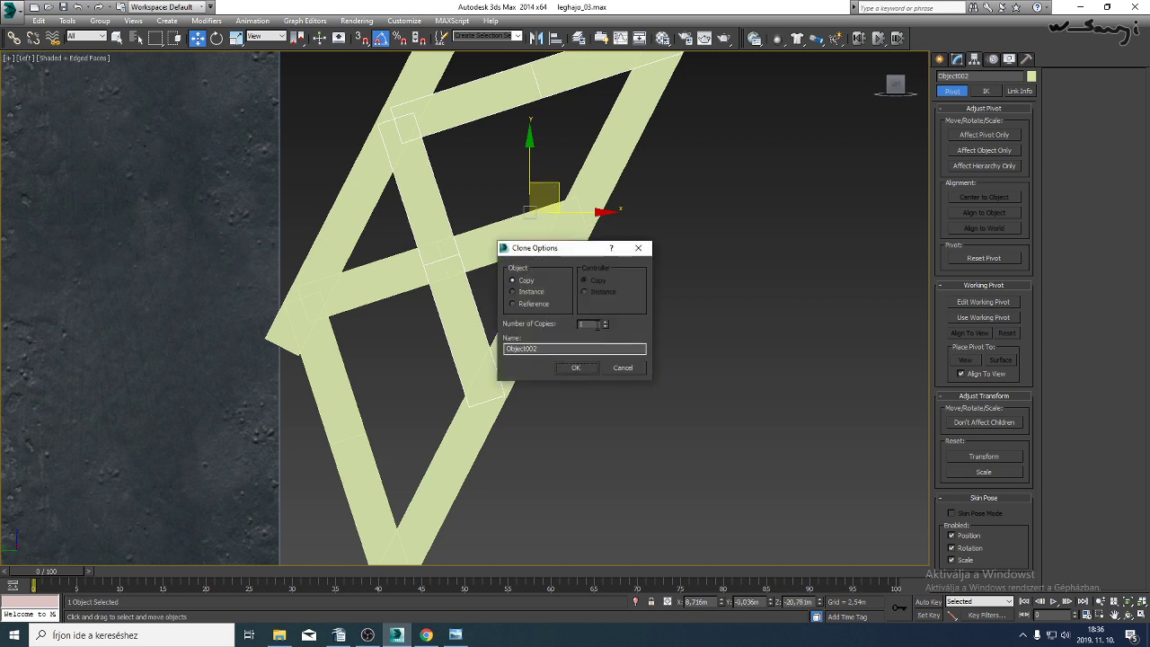
left_click(577, 368)
scroll(604, 292, "down", 6)
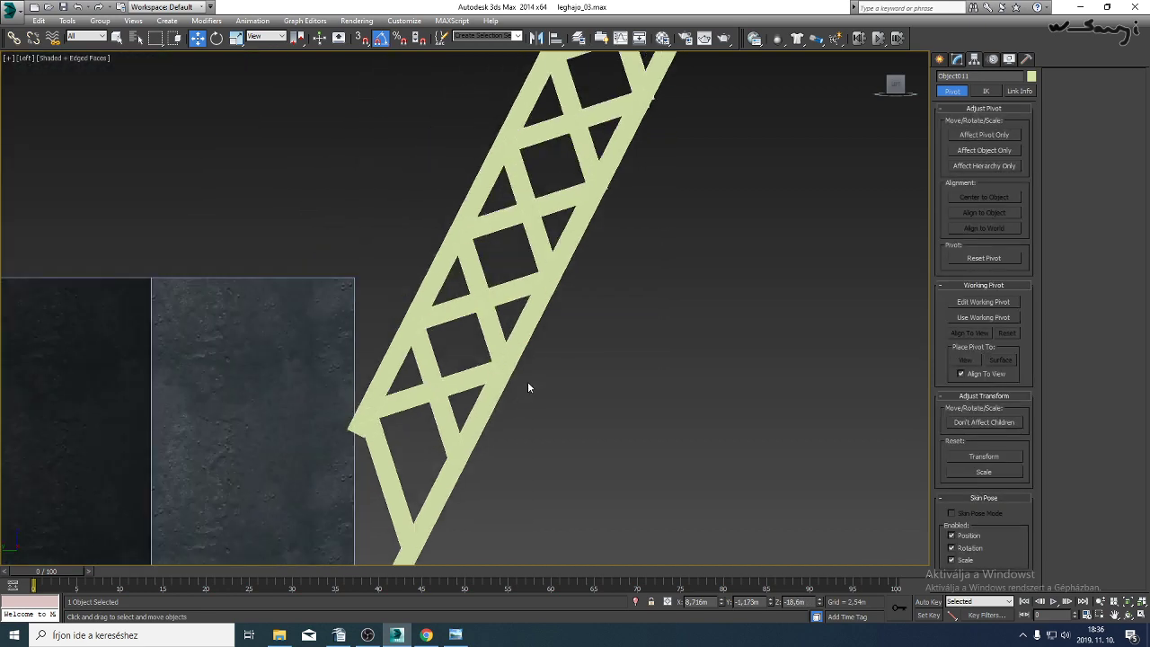
middle_click_drag(539, 341, 538, 358)
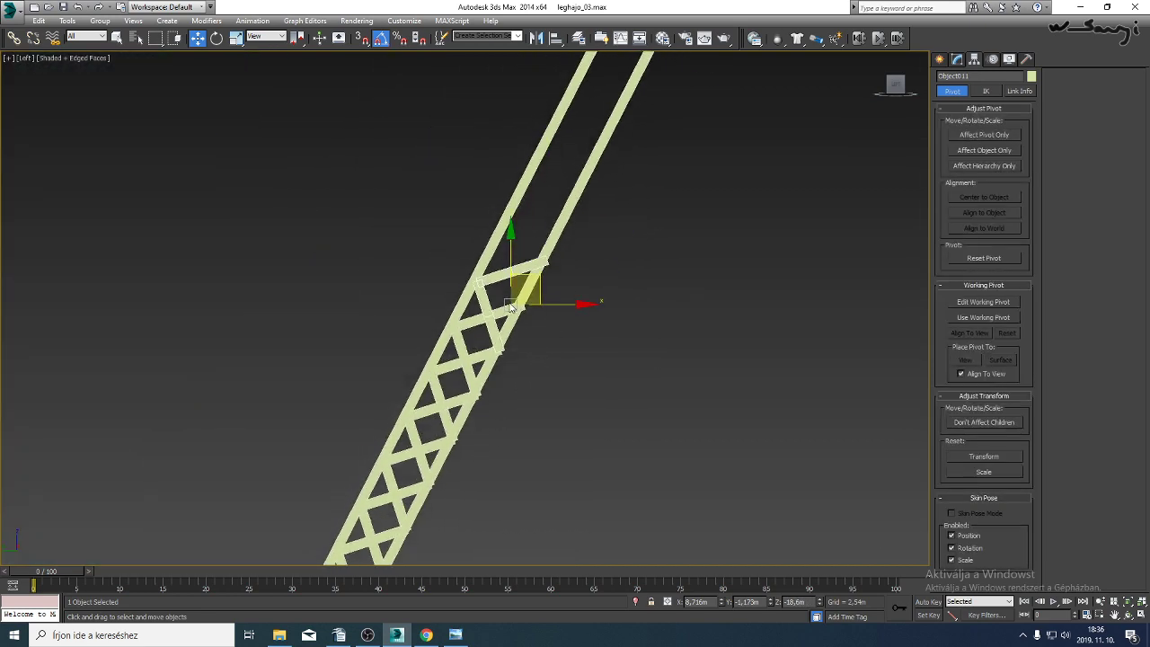
scroll(511, 307, "up", 10)
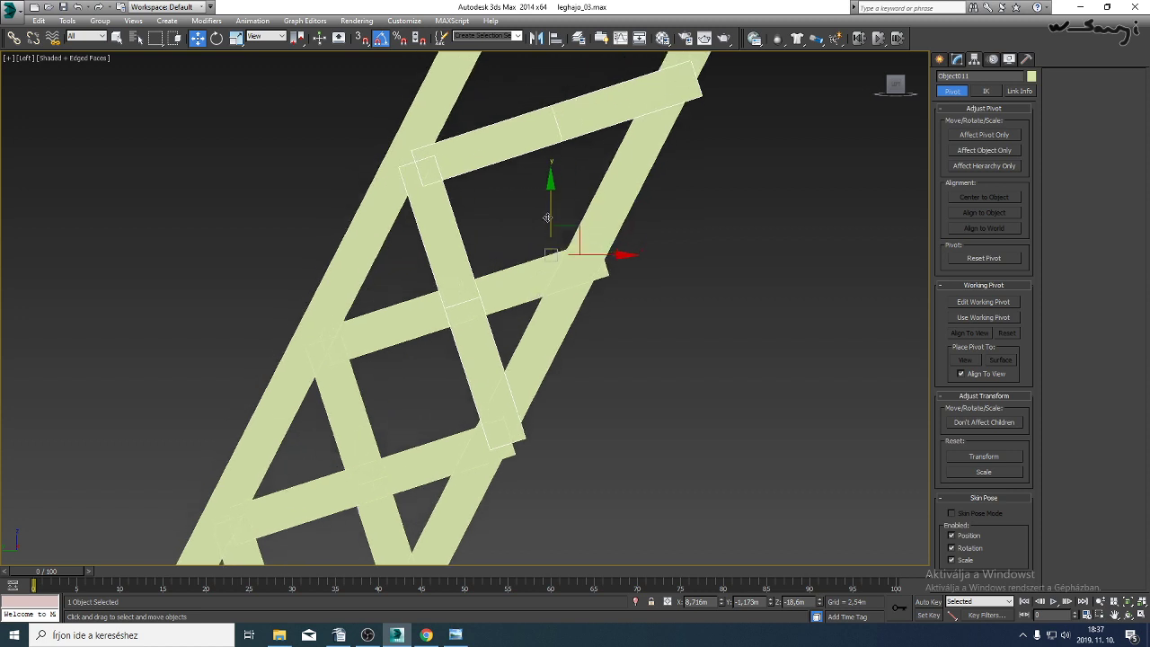
left_click_drag(550, 214, 550, 215)
middle_click_drag(558, 337, 612, 184)
scroll(594, 243, "down", 5)
middle_click_drag(492, 369, 631, 131)
scroll(457, 286, "up", 5)
middle_click_drag(496, 280, 470, 351)
key("ctrl+z")
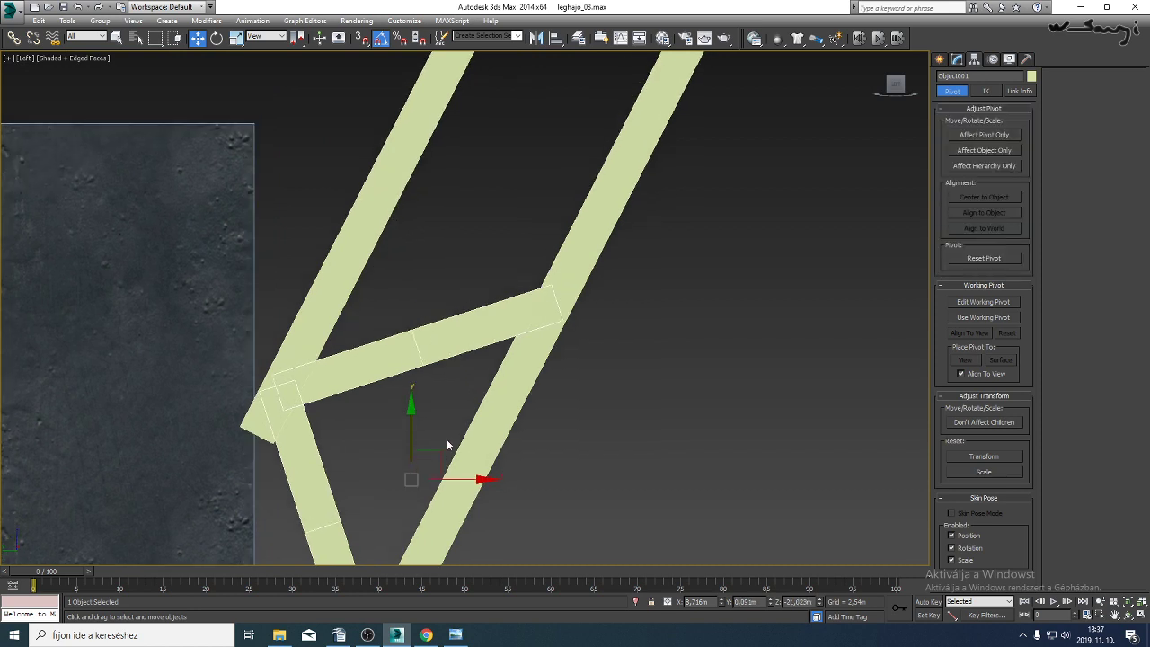
Clone the crossing pair up the rails as 20 copies, spaced about X 0.126 m and Y 0.243 m apart.
mouse_move(432, 453)
left_mouse_down("shift")
mouse_move(491, 257)
mouse_move(517, 257)
mouse_move(522, 270)
left_mouse_up("shift")
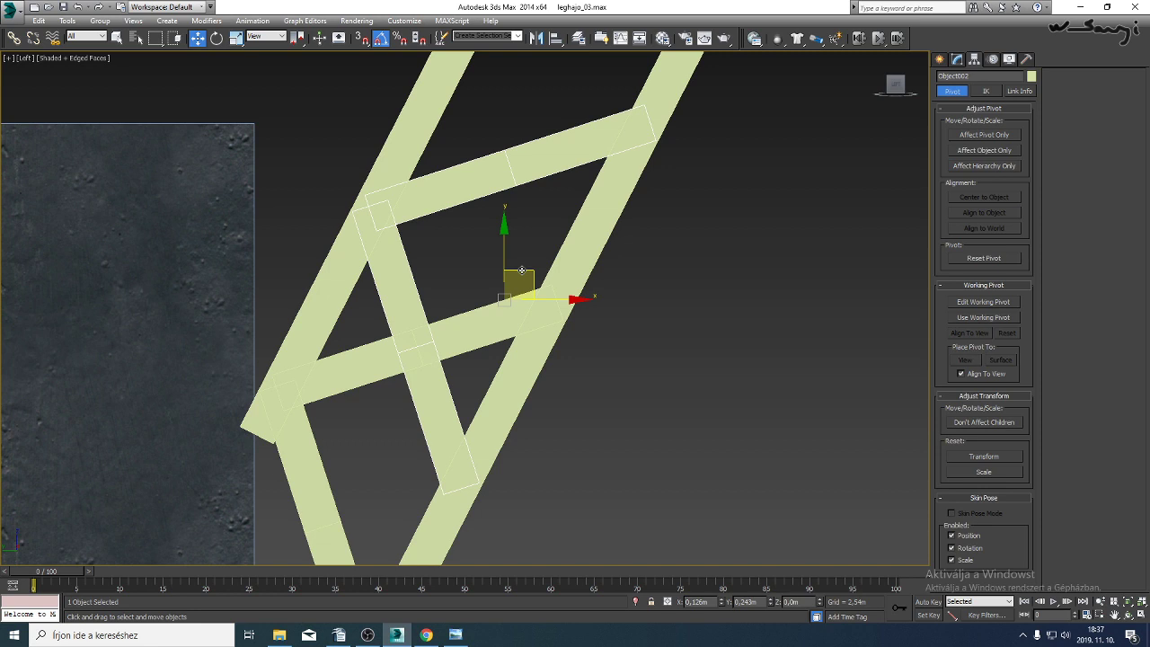
left_click_drag(522, 269, 522, 269, "shift")
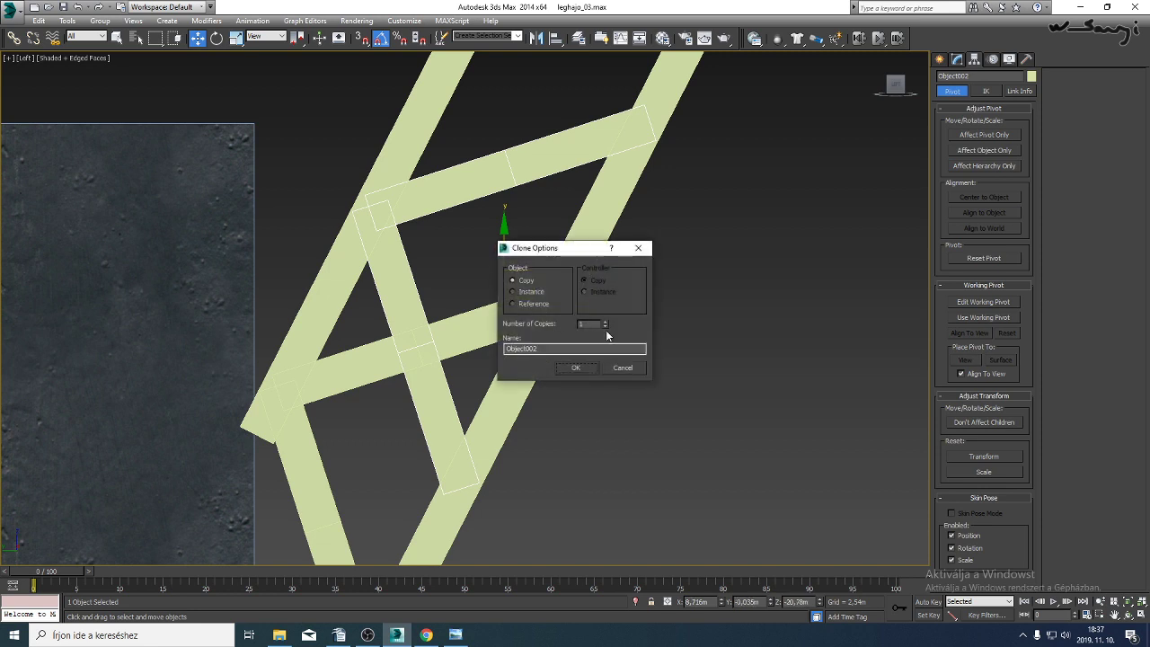
type("20")
left_click(580, 370)
scroll(580, 370, "down", 8)
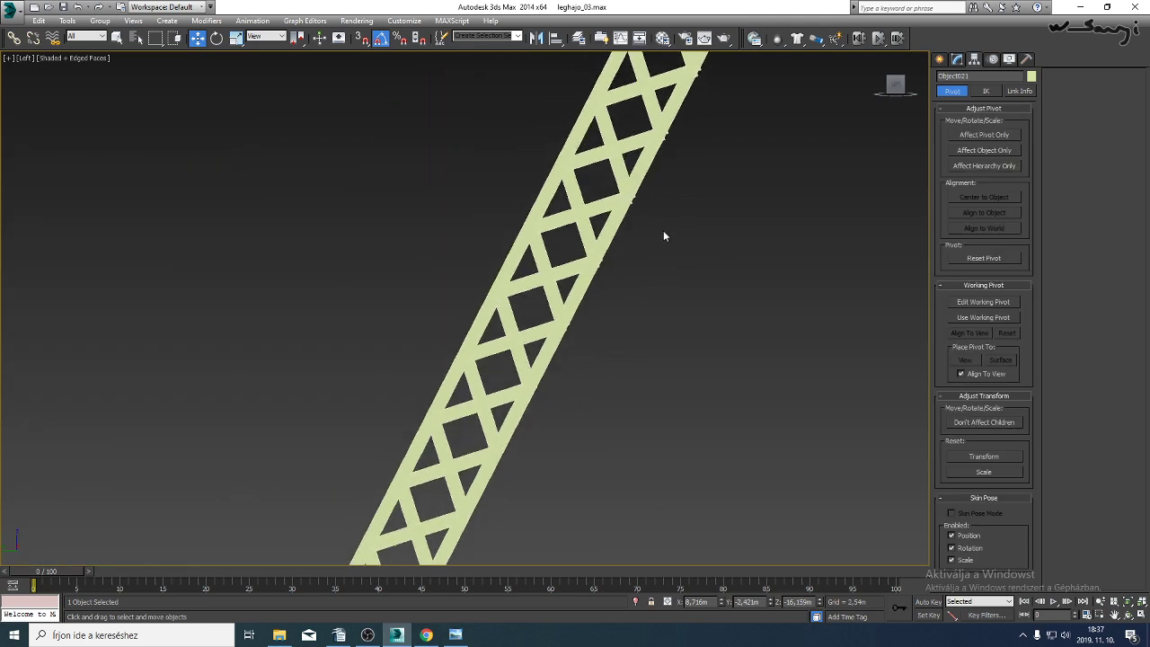
Clone the uppermost crossing pair as 10 more copies toward the hull, spaced about X 0.126 m and Y 0.246 m apart.
scroll(642, 359, "up", 5)
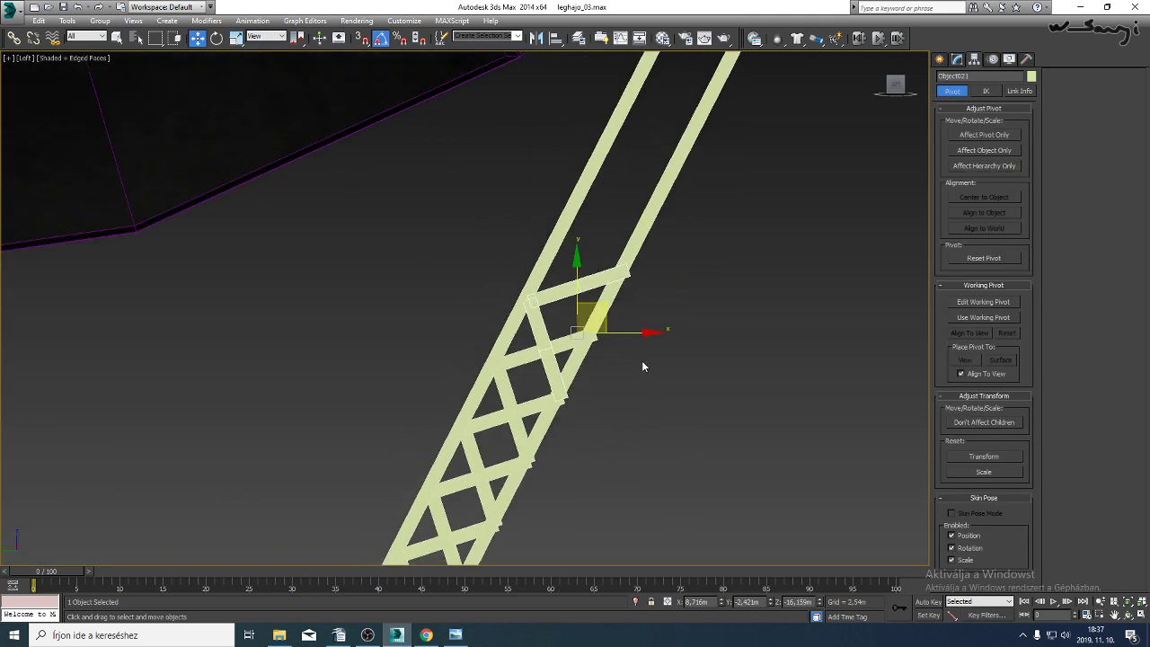
middle_click_drag(611, 308, 597, 390)
scroll(597, 390, "up", 5)
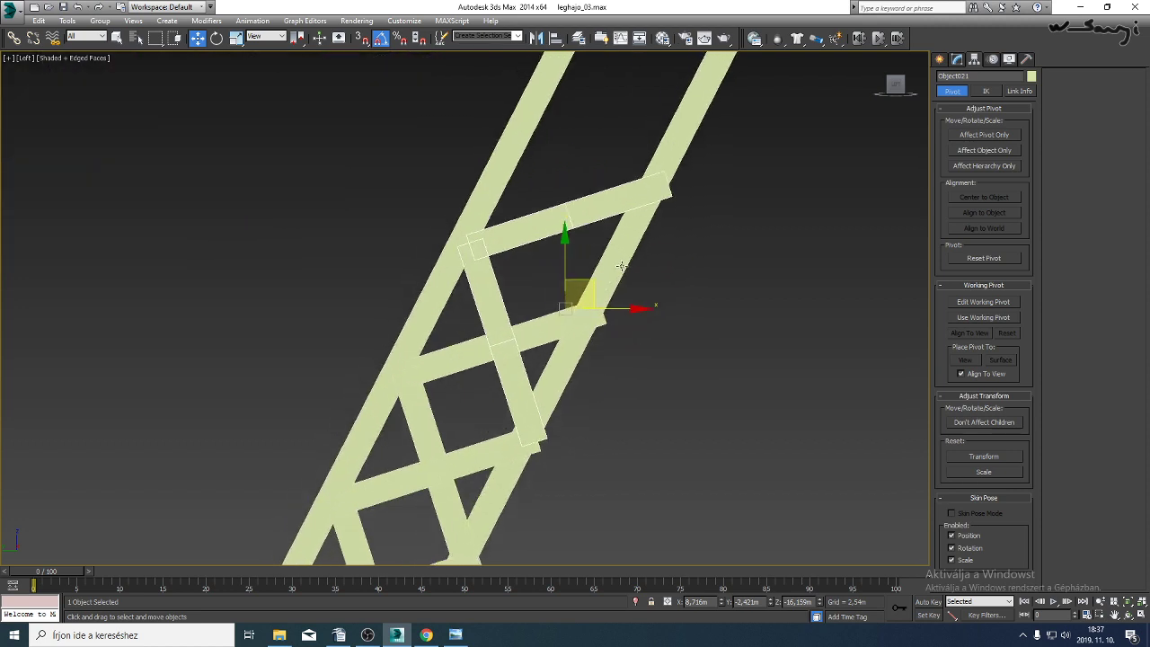
left_click_drag(537, 359, 633, 178, "shift")
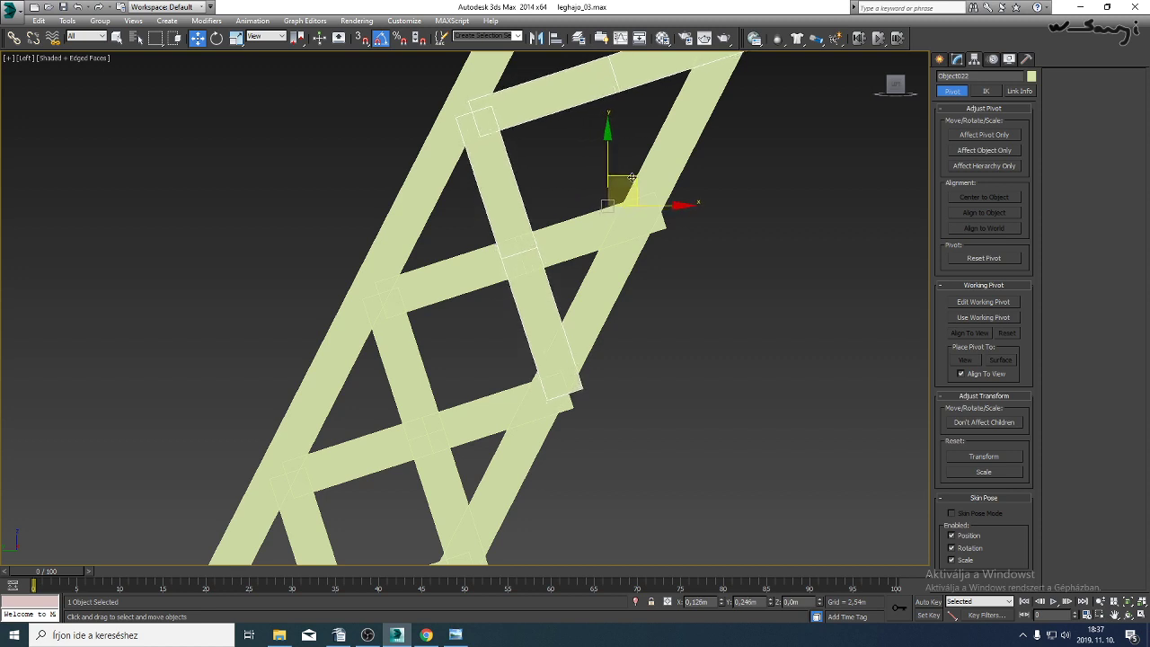
left_click_drag(632, 177, 632, 178, "shift")
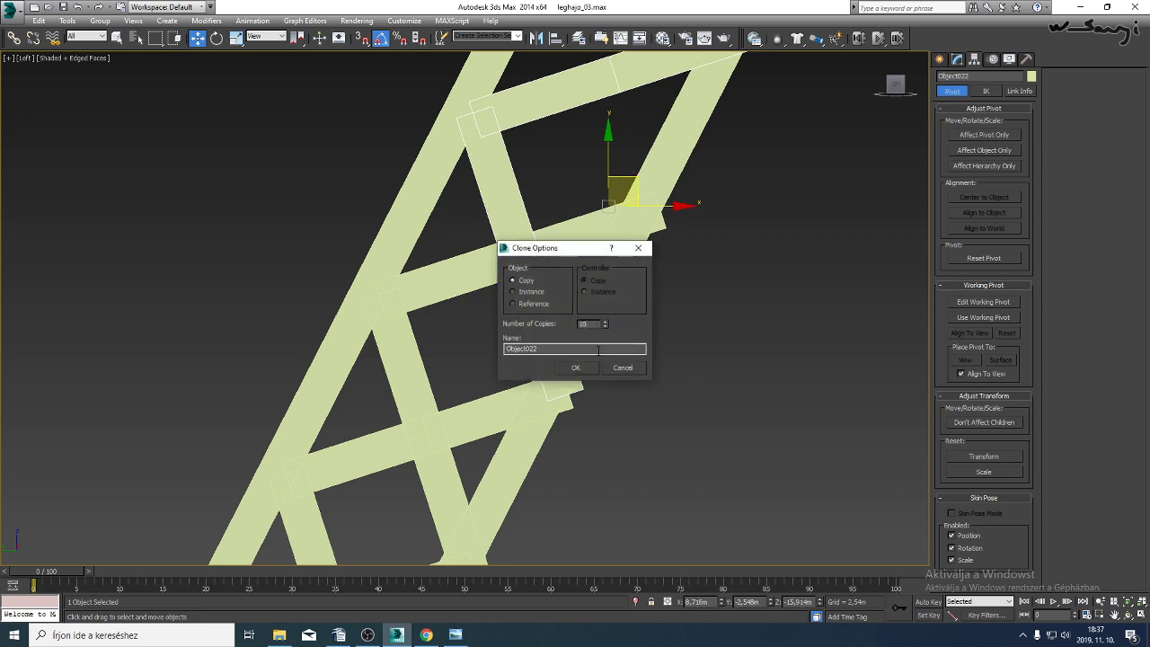
left_click(583, 368)
scroll(679, 287, "down", 5)
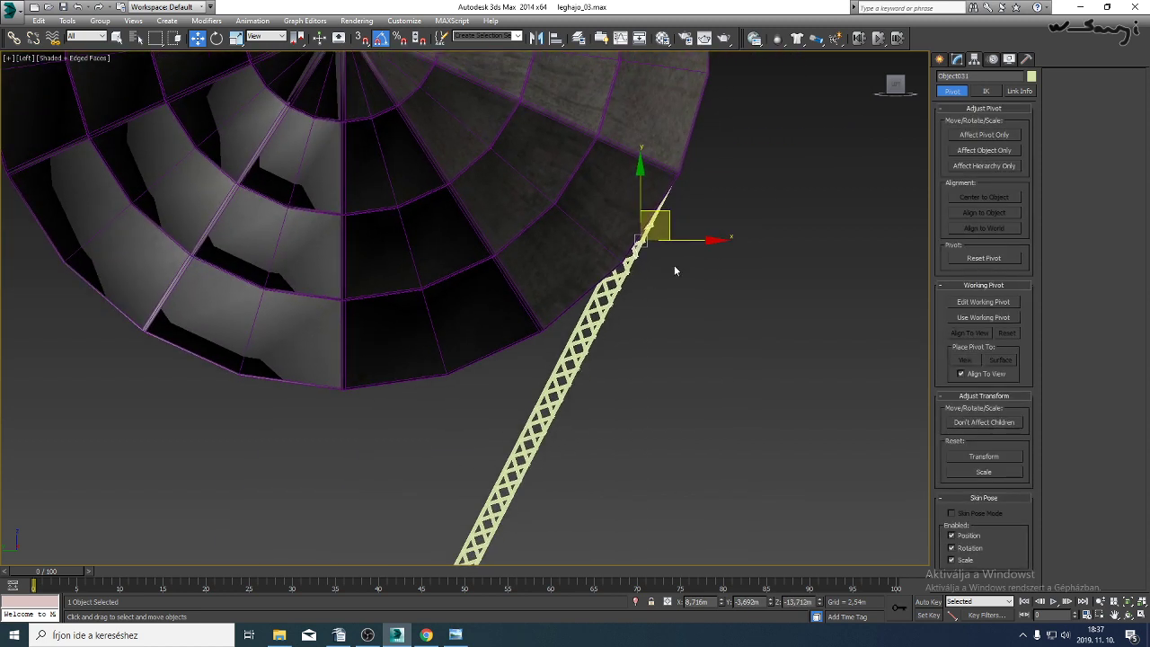
Clone the uppermost crossing pair as 3 more copies along the rails, spaced about X 0.126 m and Y 0.244 m apart.
scroll(586, 236, "up", 6)
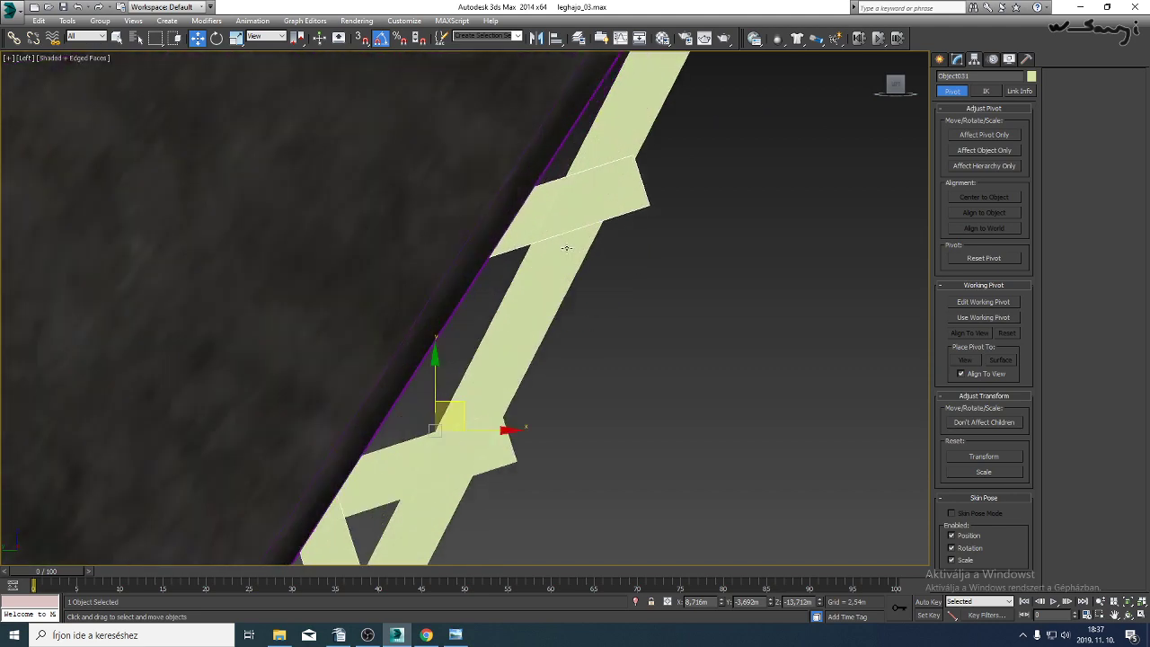
key("F3")
mouse_move(456, 401)
left_mouse_down("shift")
mouse_move(503, 146)
mouse_move(589, 147)
left_mouse_up("shift")
left_click(588, 146, "shift")
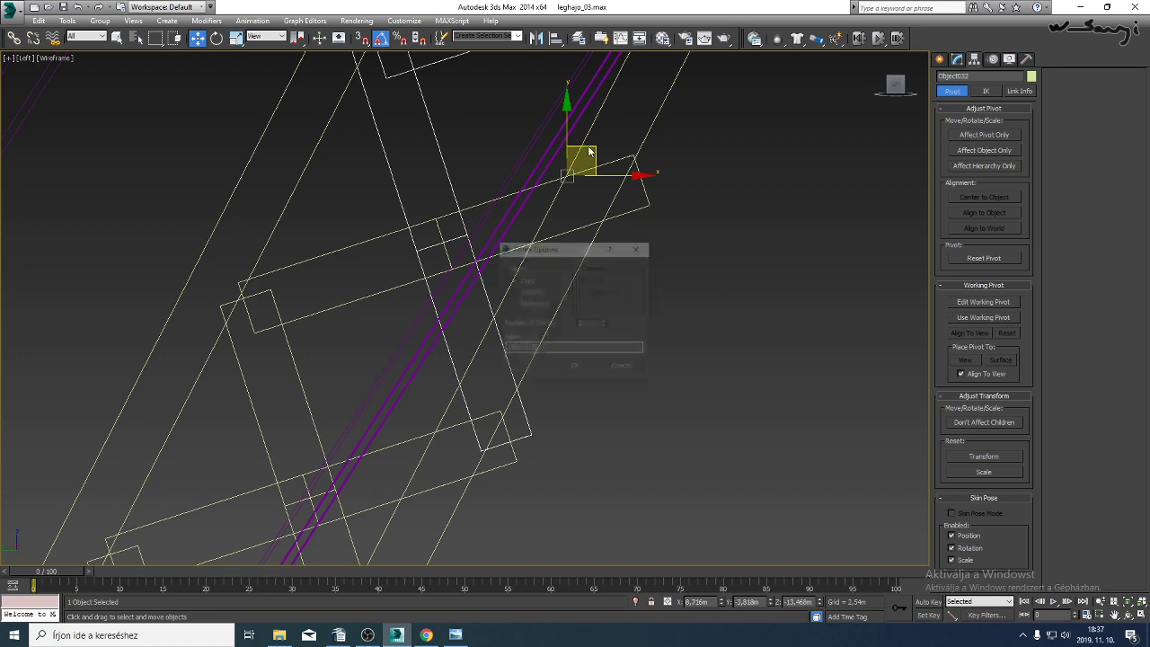
left_click(578, 367)
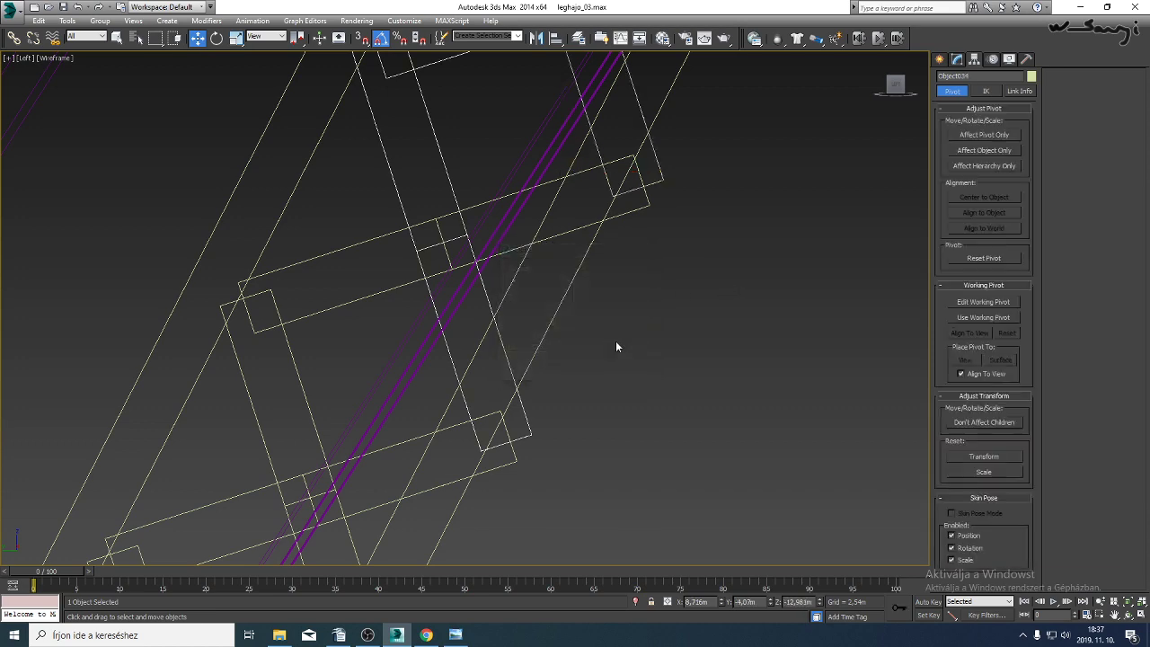
Attach Object002 through Object034 to the lowest crossing pair, making one lattice object.
scroll(620, 338, "down", 5)
scroll(577, 344, "up", 3)
middle_click_drag(578, 309, 622, 229)
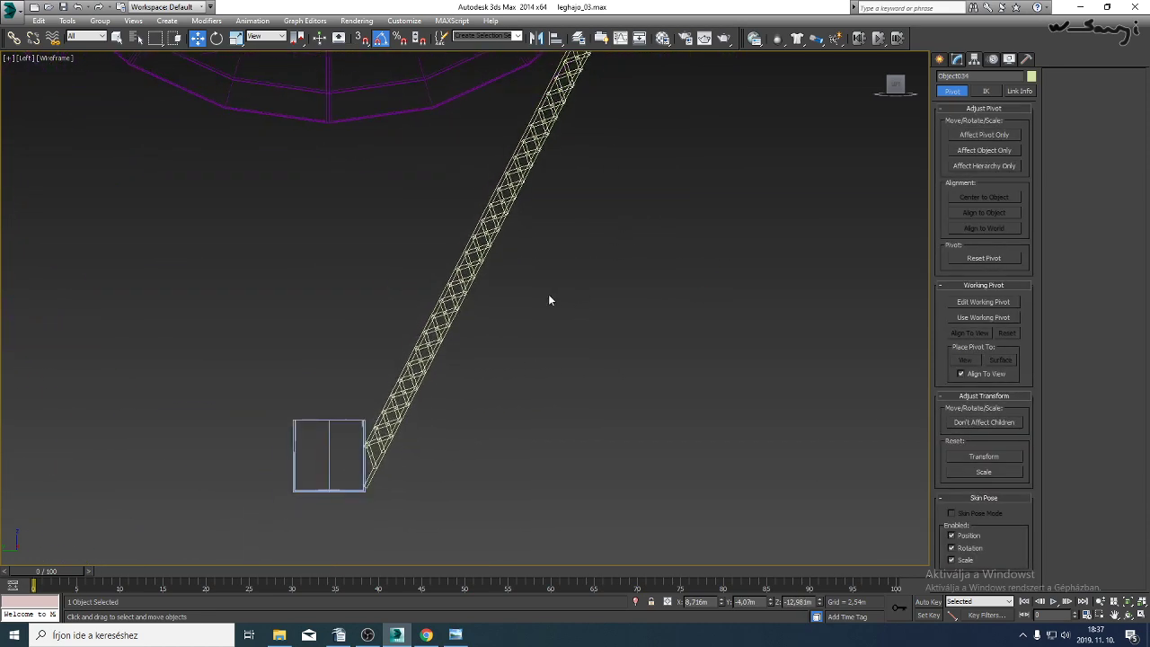
middle_click_drag(548, 297, 538, 356)
middle_click_drag(443, 396, 474, 410)
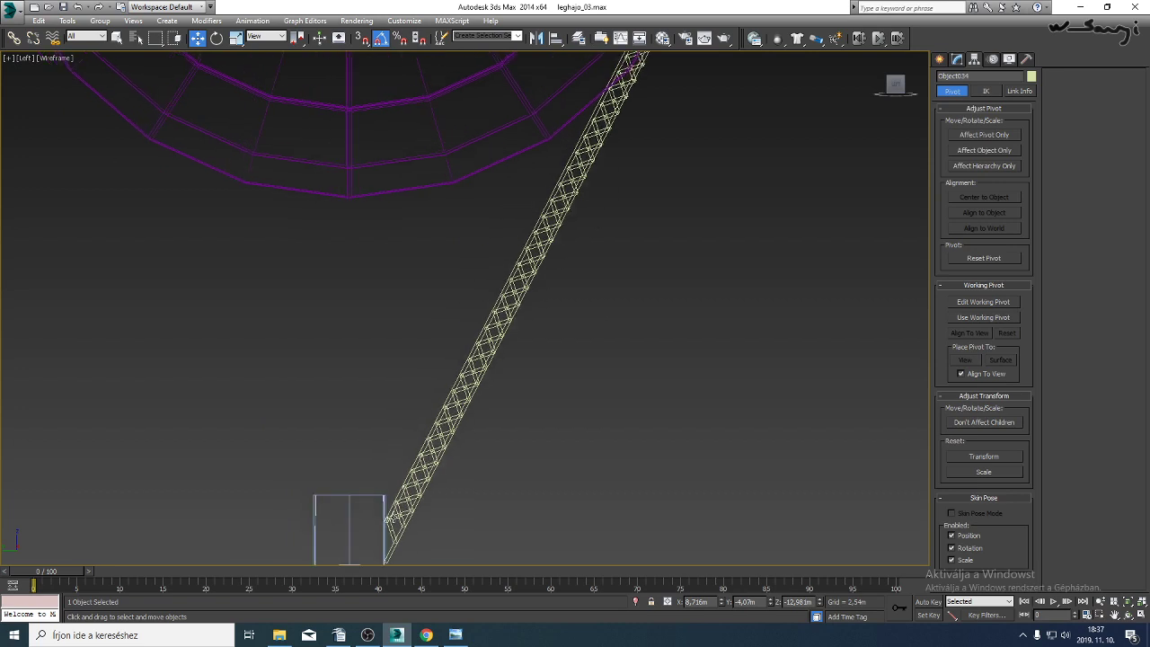
left_click(394, 520)
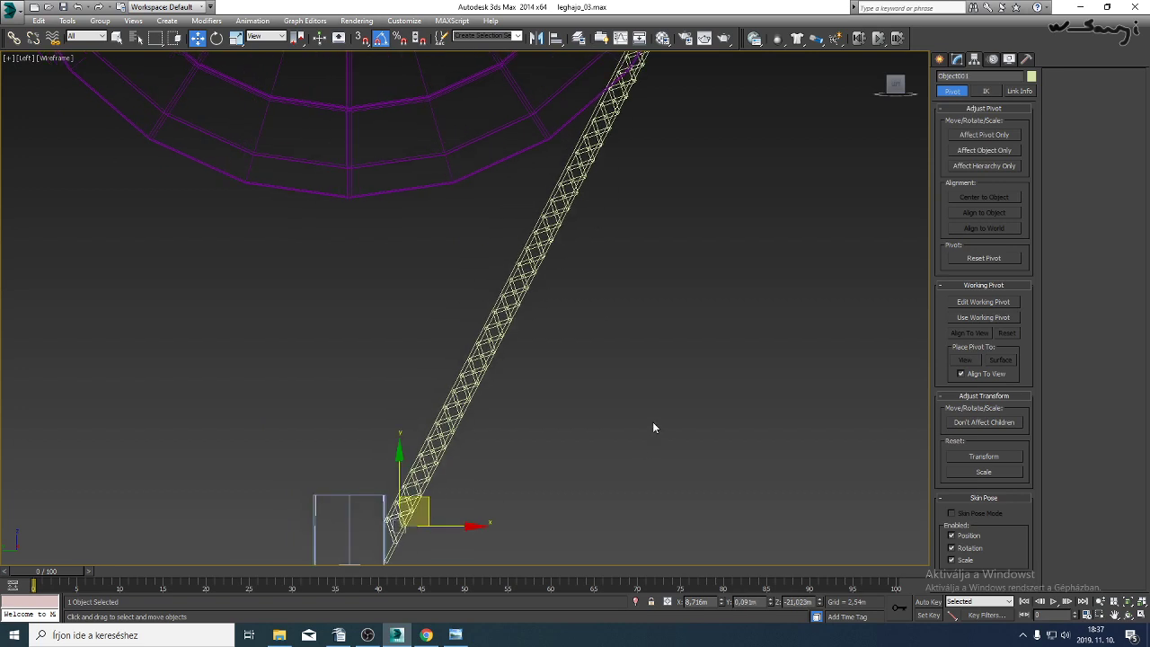
left_click(957, 59)
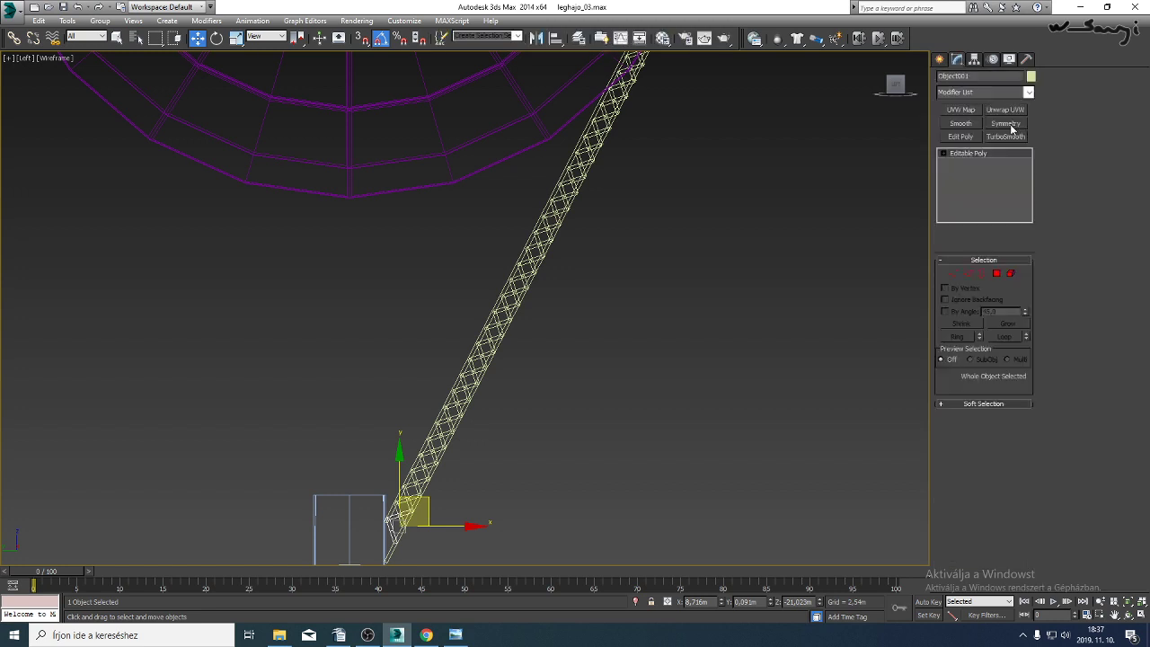
left_click(1087, 163)
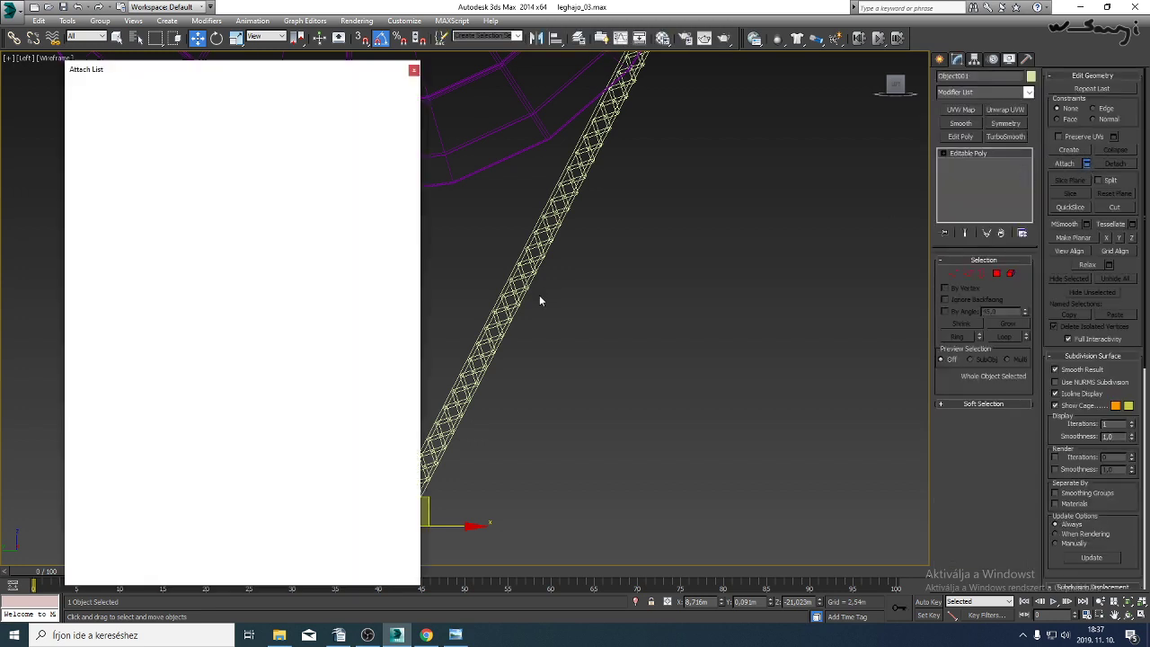
left_click_drag(96, 505, 114, 150)
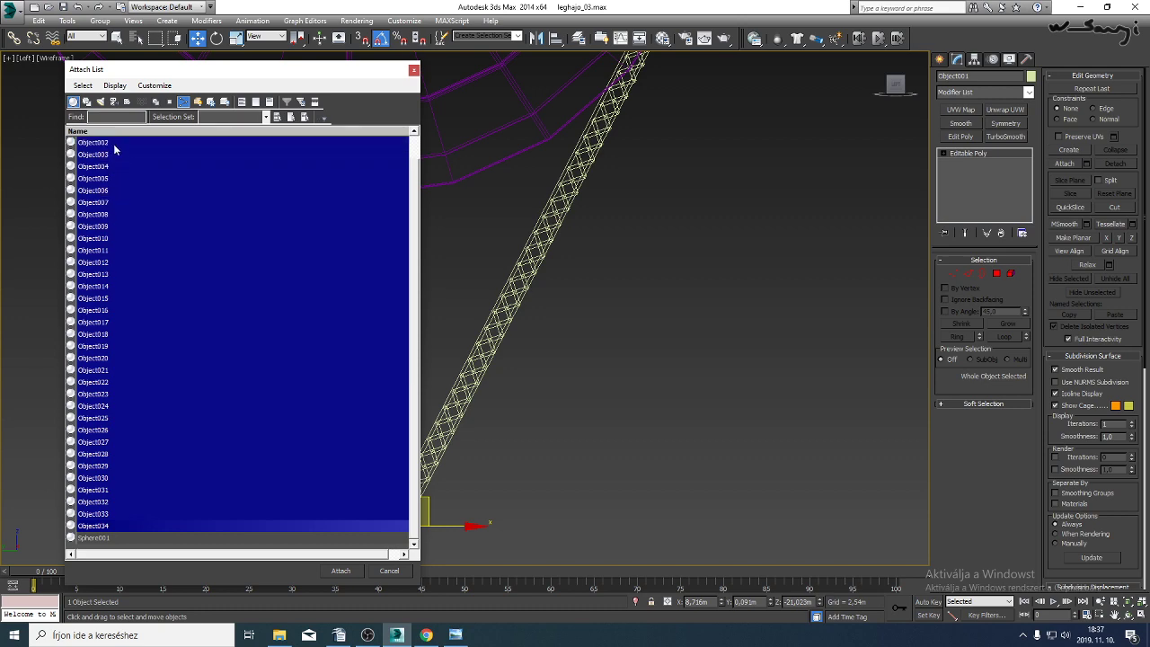
left_click(341, 572)
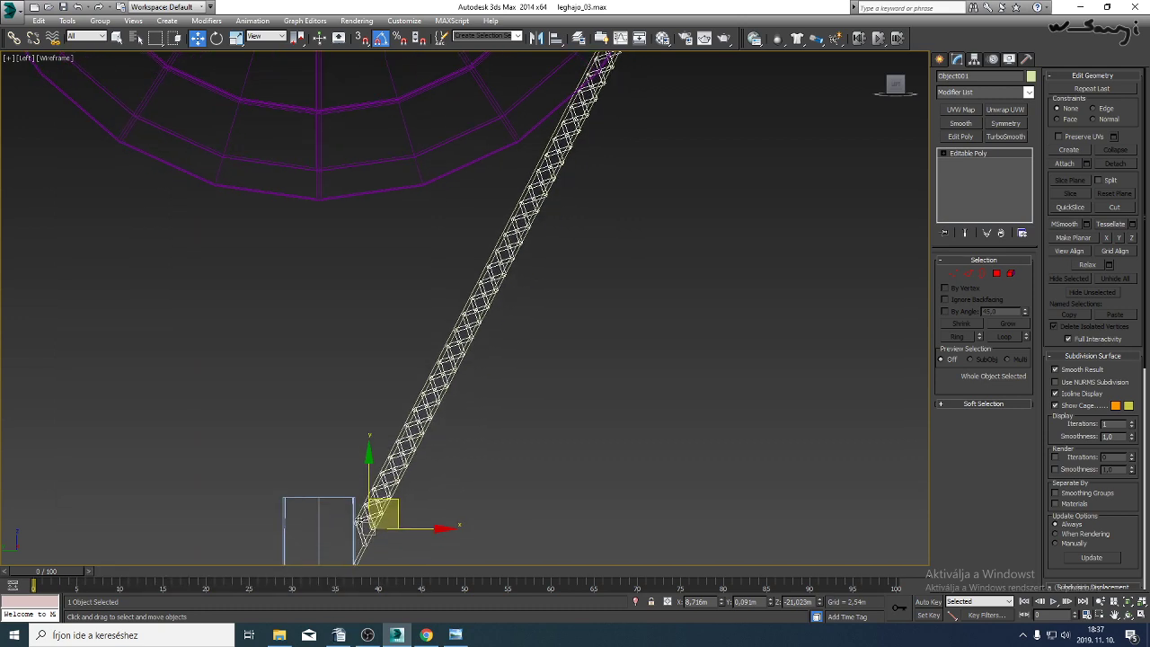
left_click_drag(400, 500, 434, 475)
right_click(433, 475)
Shift the lattice's upper end into line with the rails using an FFD 2x2x2 modifier, and convert the result to Editable Poly.
middle_click_drag(775, 224, 698, 411)
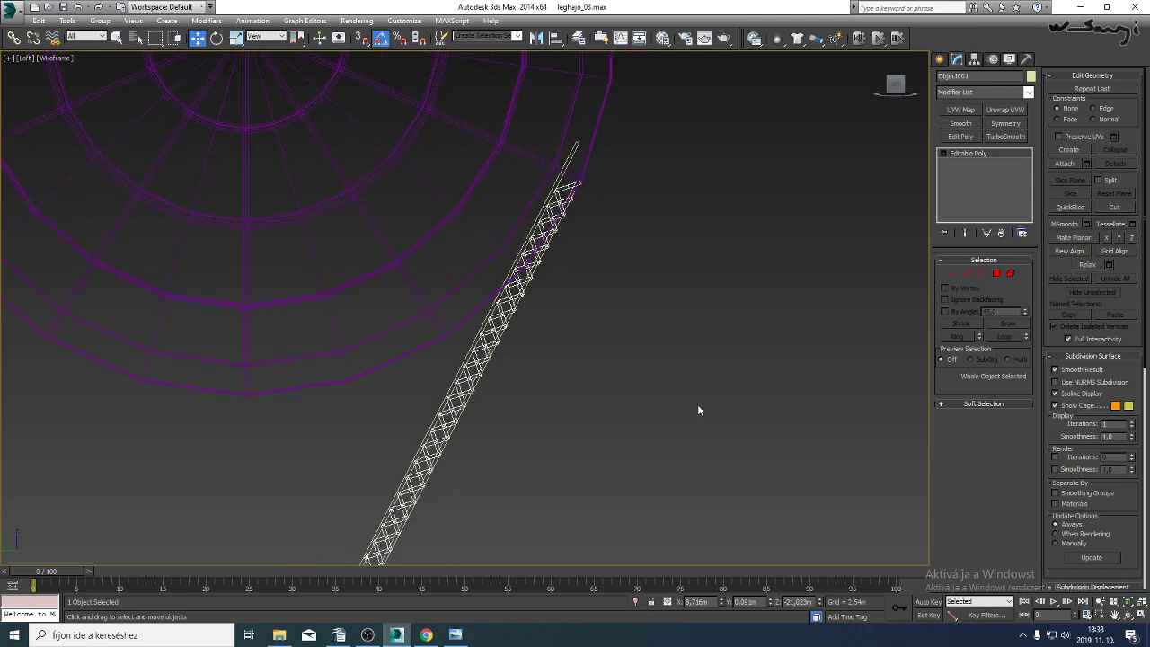
scroll(580, 131, "up", 3)
scroll(632, 272, "up", 4)
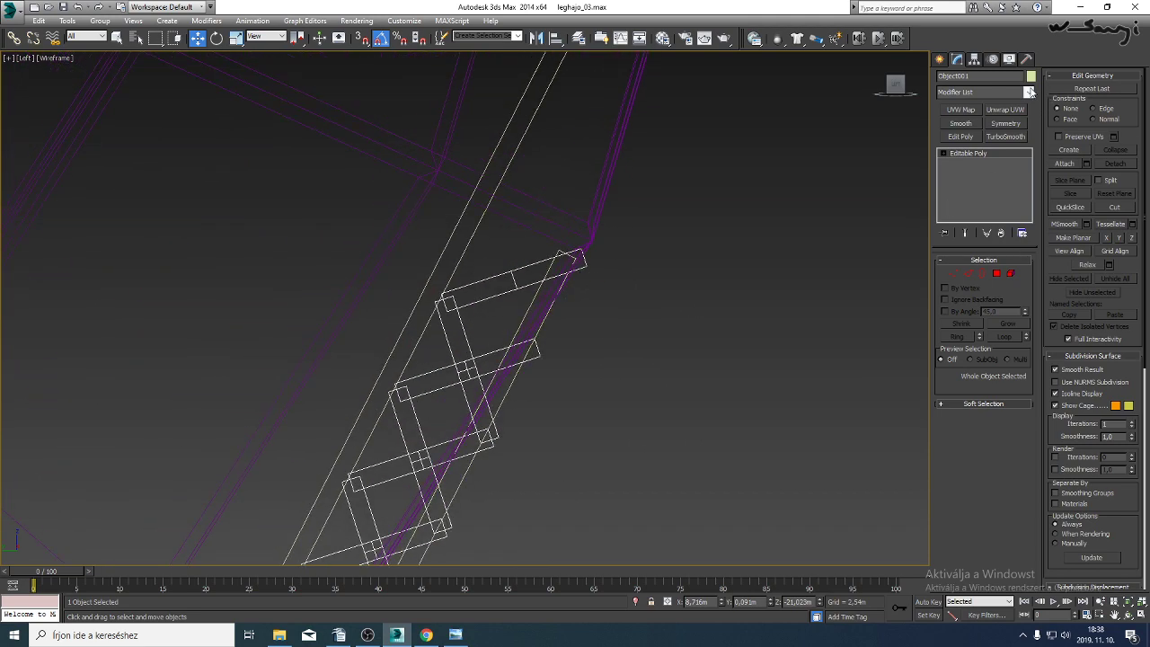
left_click(1029, 92)
left_click(980, 391)
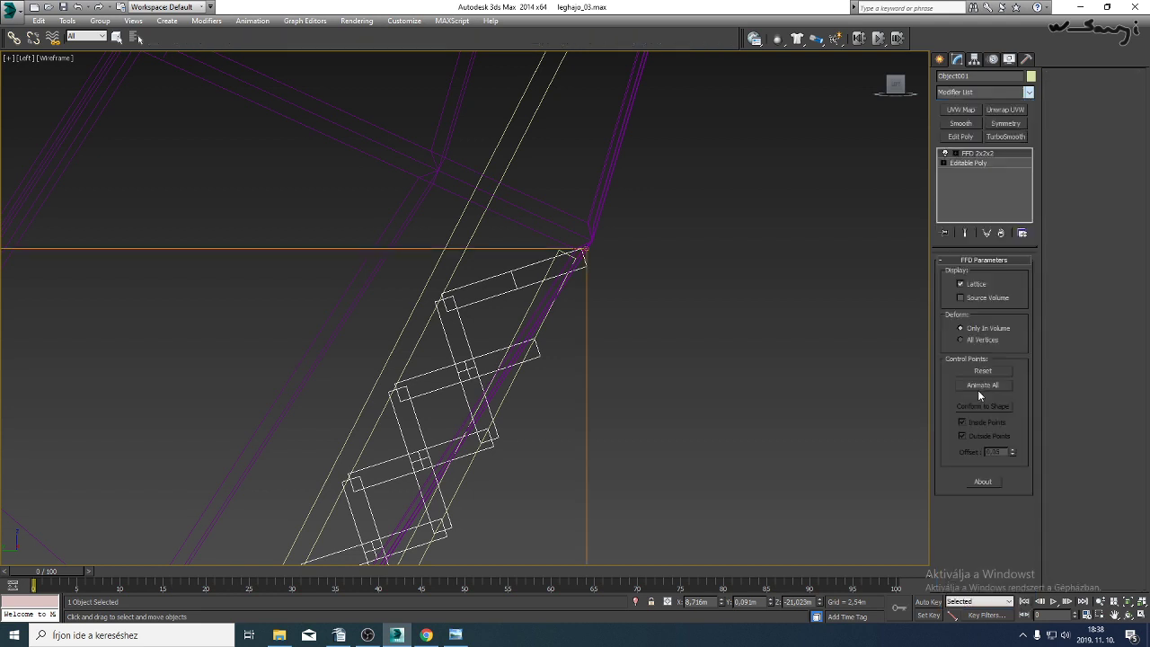
left_click(980, 153)
left_click_drag(707, 181, 585, 212)
right_click(476, 396)
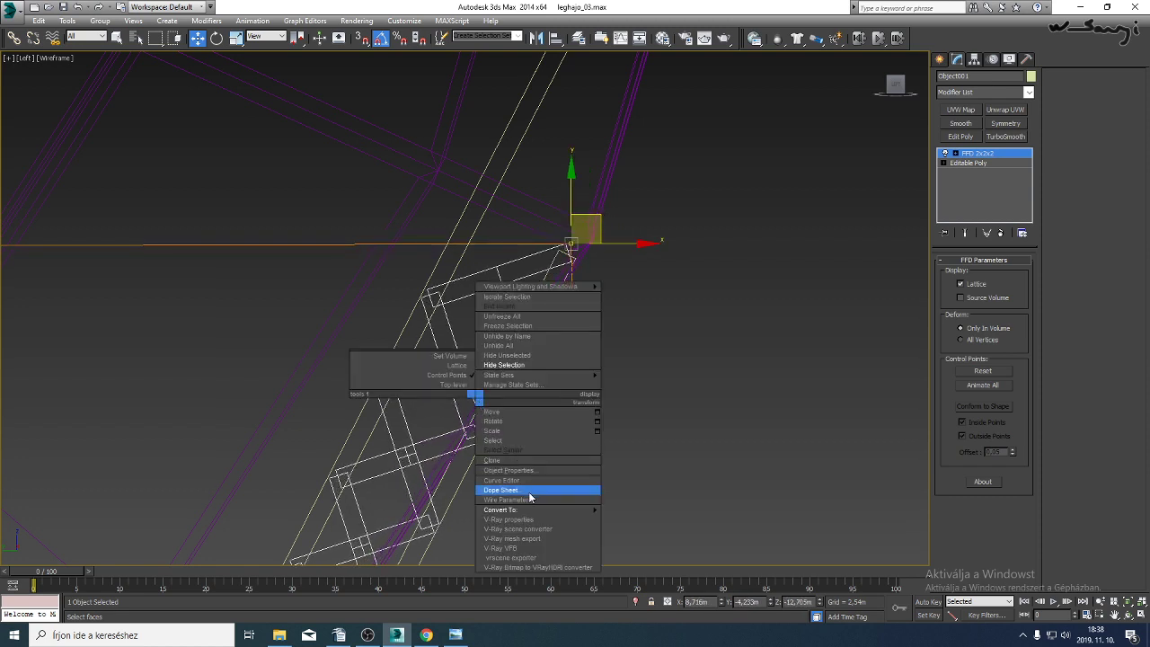
mouse_move(589, 509)
left_click(633, 521)
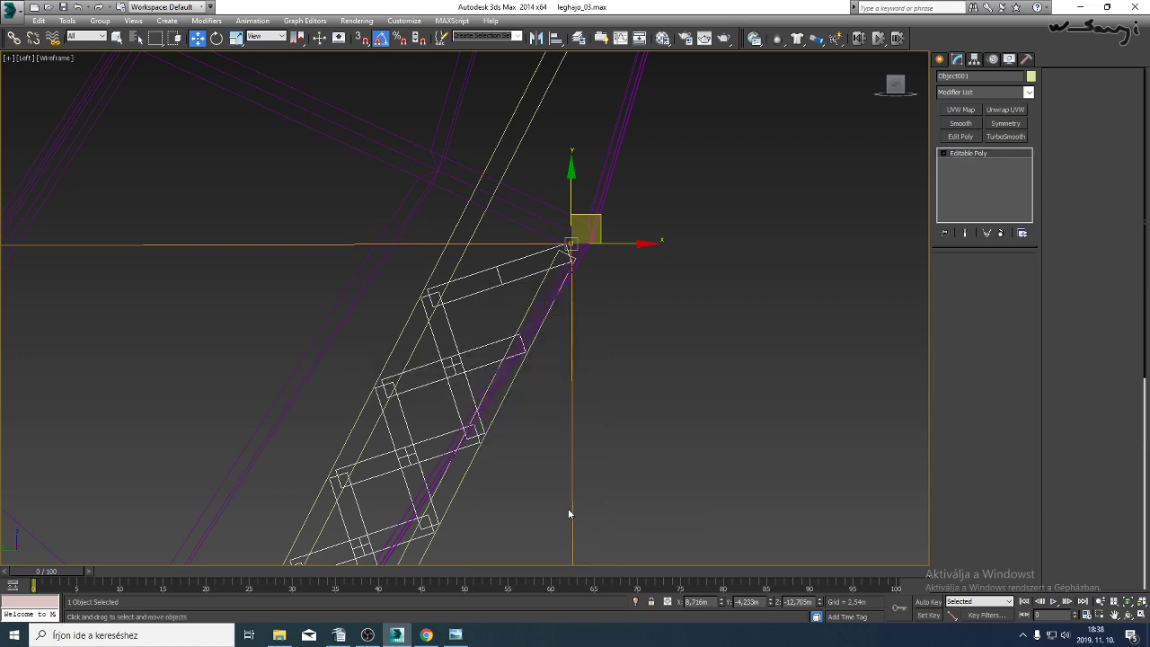
Examine the joined lattice strut between the gondola and hull in a shaded perspective view.
key("p")
scroll(570, 500, "down", 4)
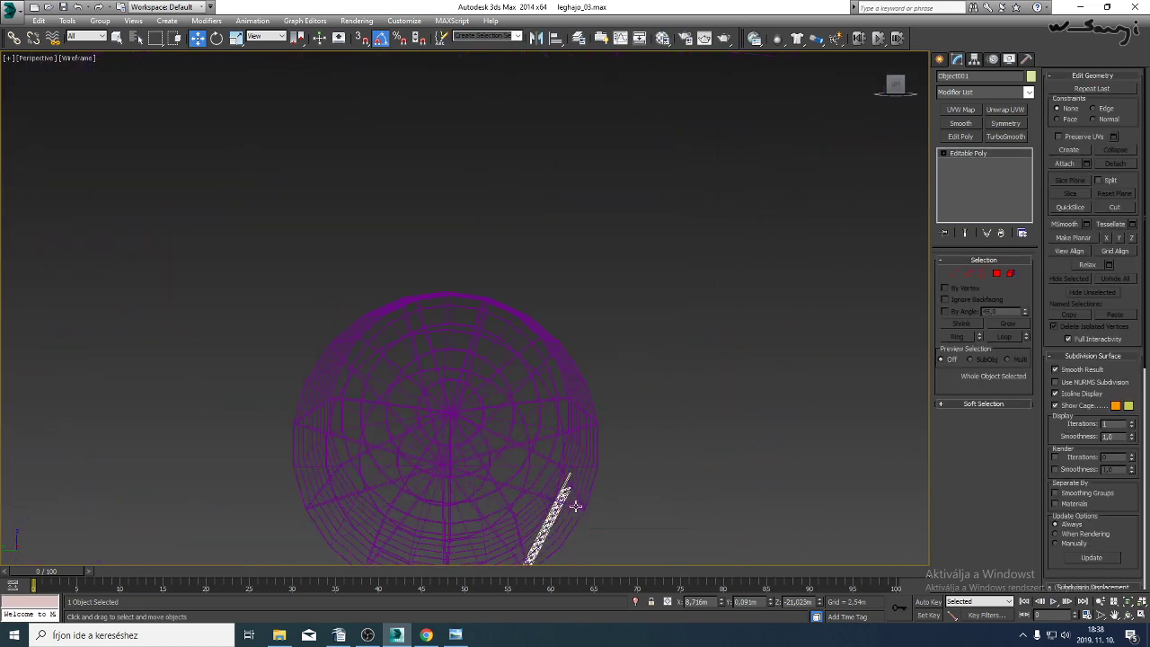
key("F3")
middle_click_drag(574, 504, 599, 321)
scroll(516, 478, "up", 4)
middle_click_drag(516, 478, 543, 349)
key("F4")
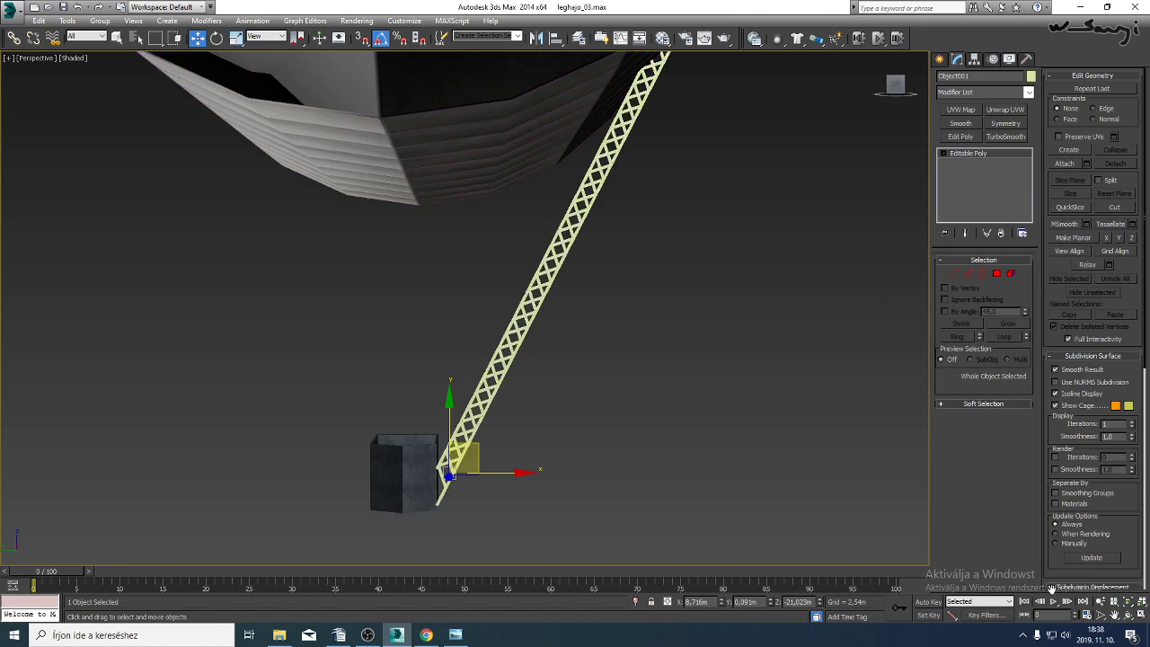
left_click(1132, 617)
left_click_drag(524, 366, 448, 387)
Scale all the lattice's crossing elements down along X in the top view so they are narrower than the rails.
key("t")
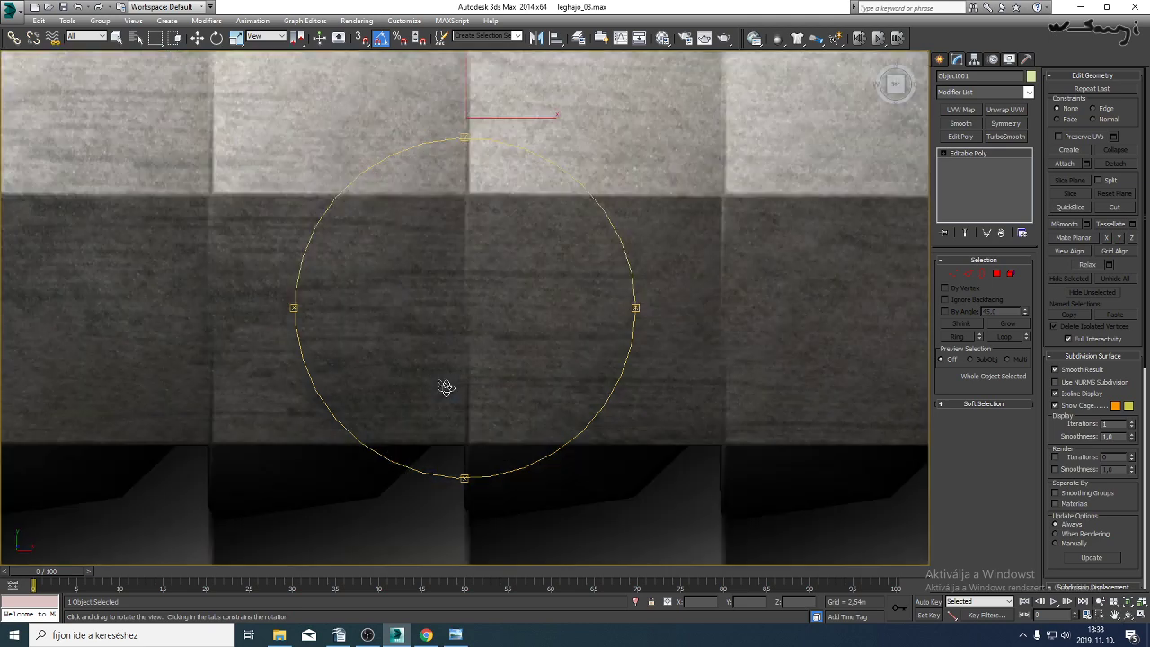
key("F3")
left_click_drag(476, 282, 873, 271)
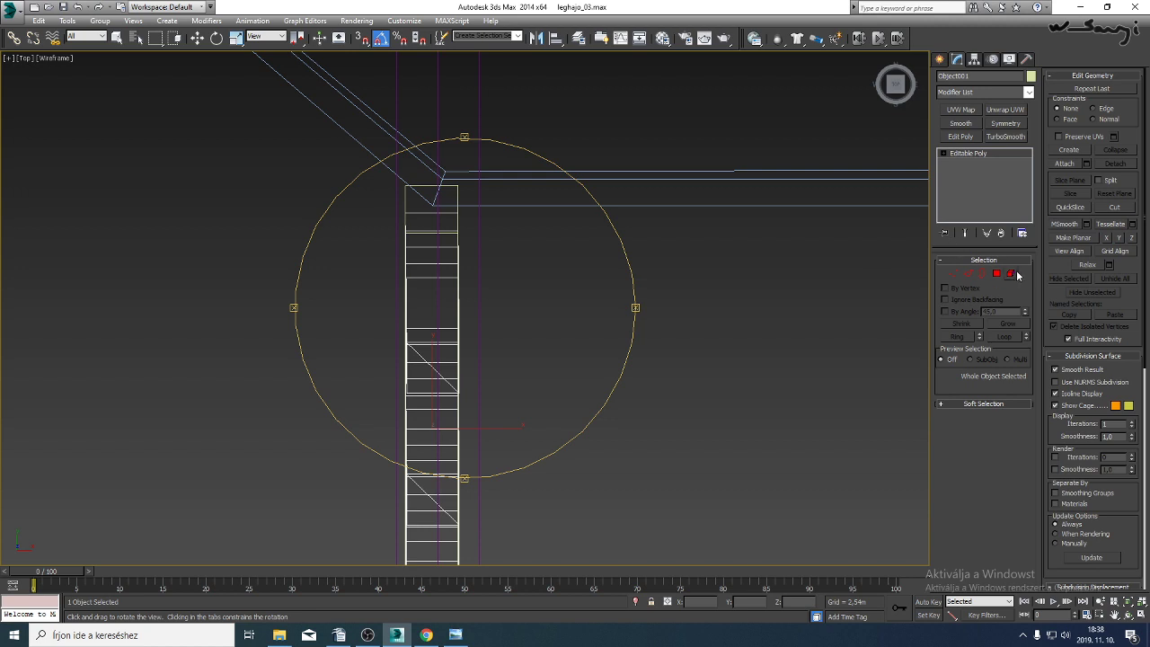
left_click(1016, 274)
key("w")
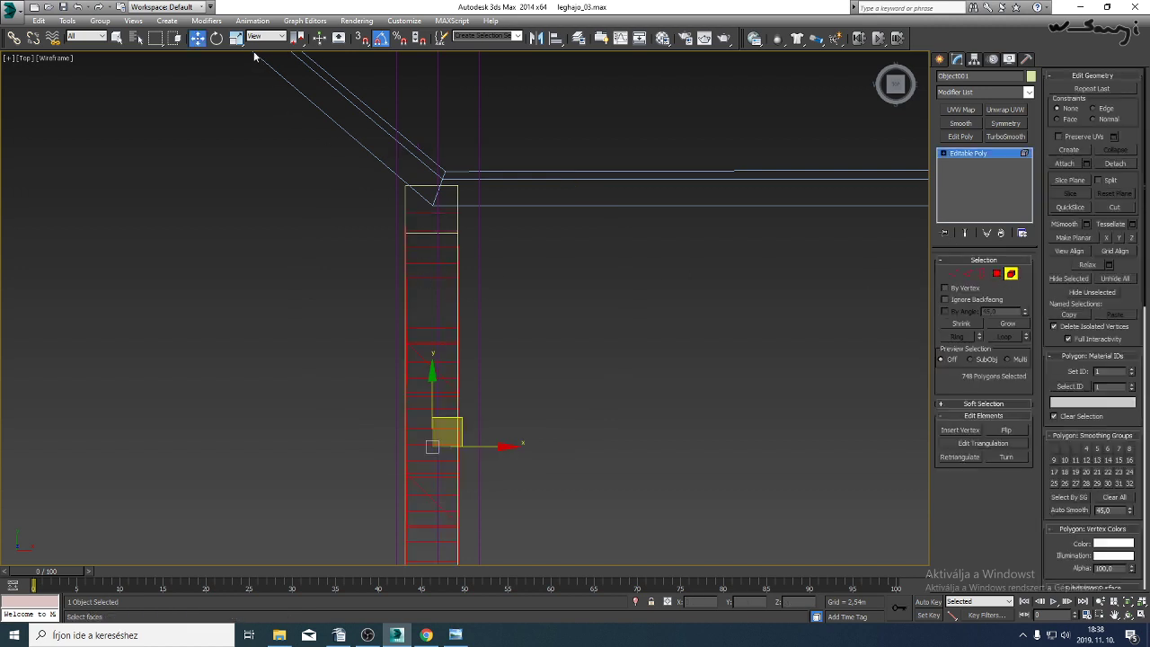
key("r")
scroll(414, 318, "down", 10)
middle_click_drag(443, 469, 447, 114)
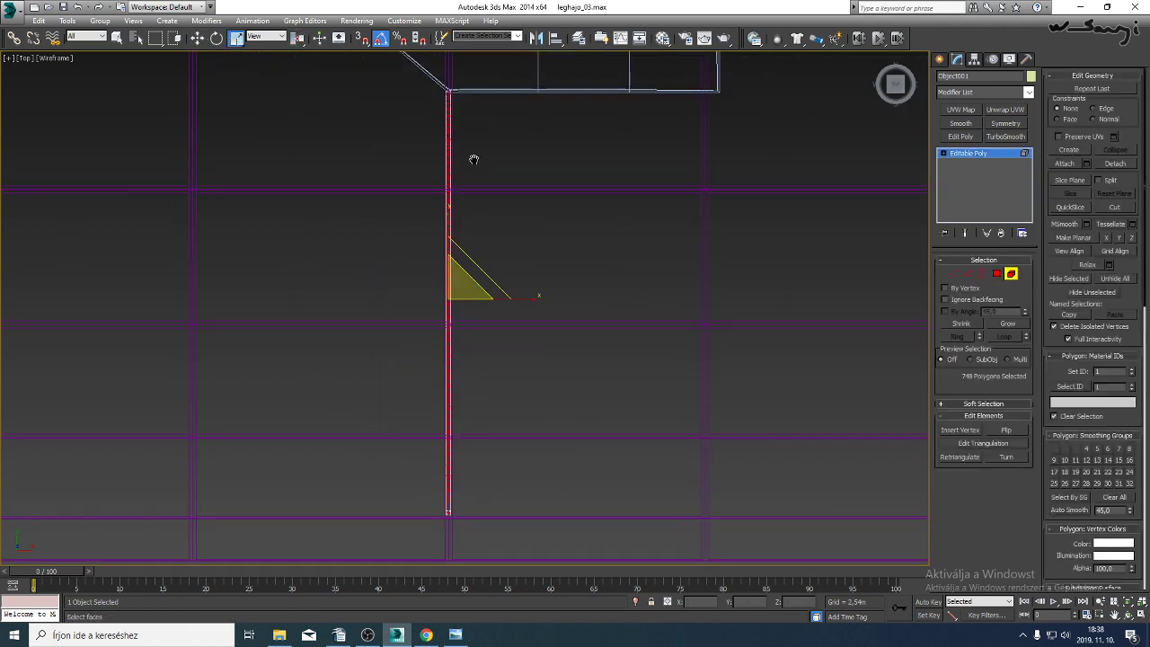
scroll(480, 303, "up", 8)
scroll(400, 274, "up", 10)
middle_click_drag(406, 275, 484, 344)
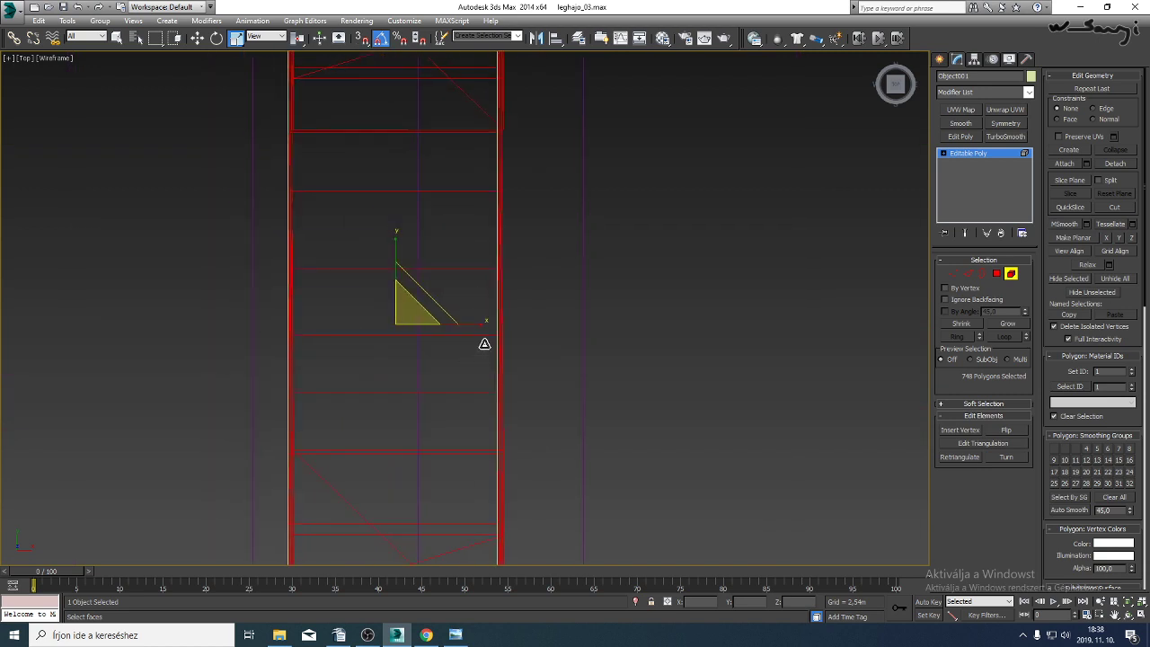
left_click_drag(478, 329, 327, 342)
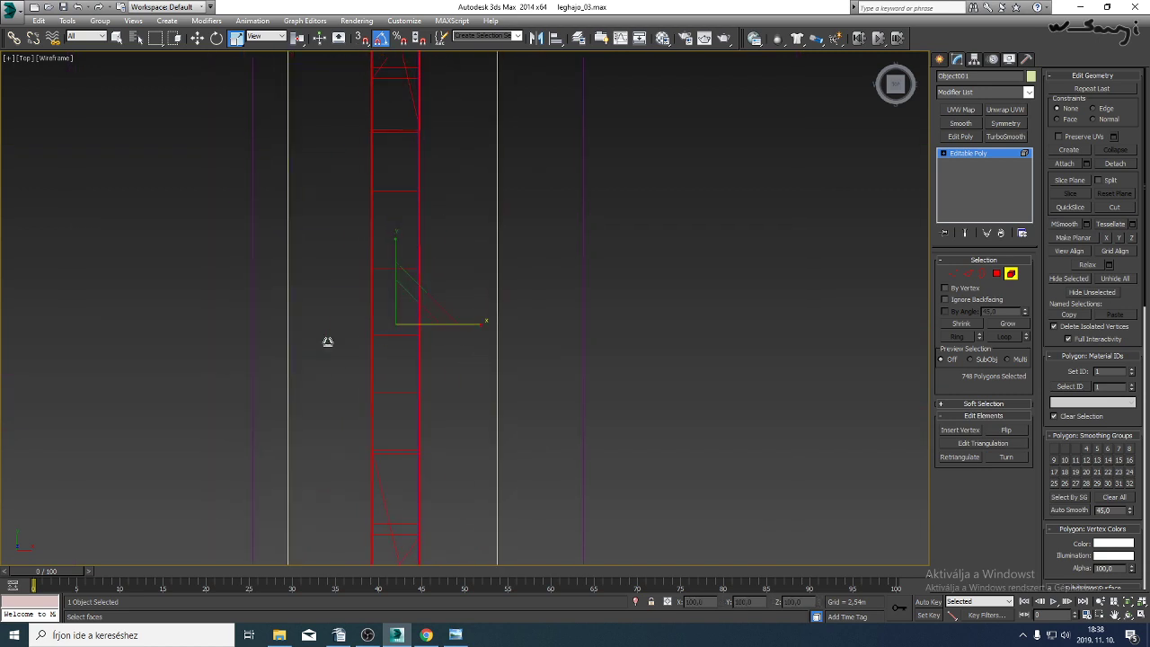
Inspect the crossing members' thickness between the rails in shaded perspective and leave element editing.
key("p")
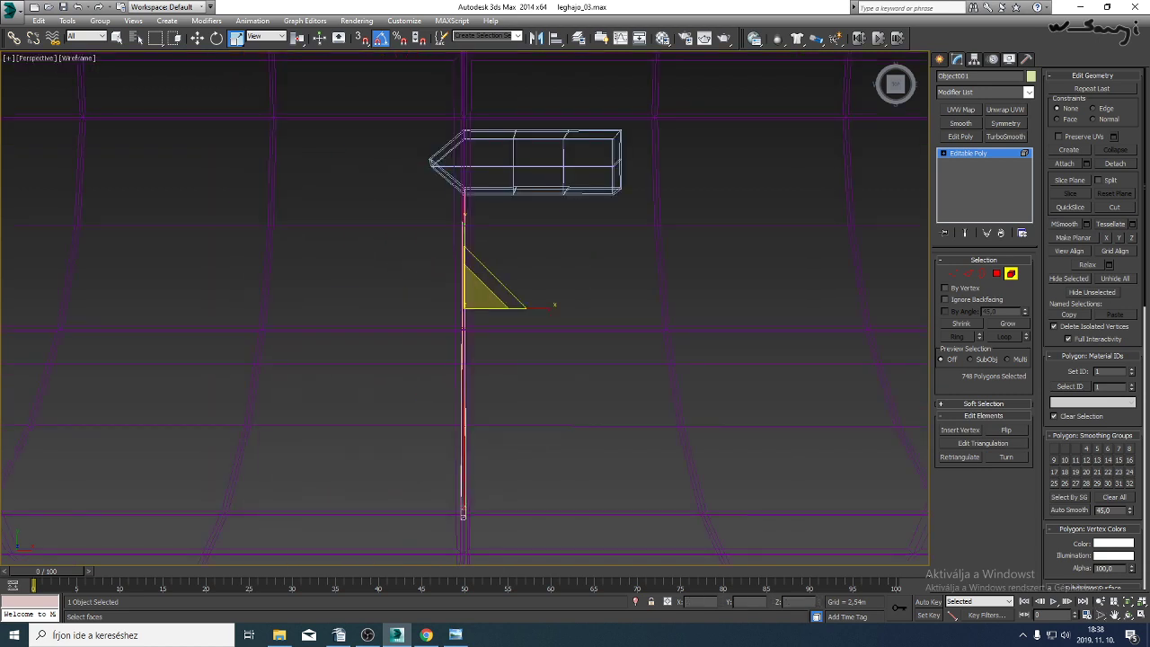
left_click(1129, 615)
key("F3")
mouse_move(547, 403)
left_mouse_down()
mouse_move(668, 278)
mouse_move(488, 367)
mouse_move(647, 357)
mouse_move(485, 356)
mouse_move(470, 380)
mouse_move(490, 368)
mouse_move(480, 378)
mouse_move(500, 381)
mouse_move(470, 368)
mouse_move(458, 378)
mouse_move(490, 378)
mouse_move(579, 328)
mouse_move(563, 315)
left_mouse_up()
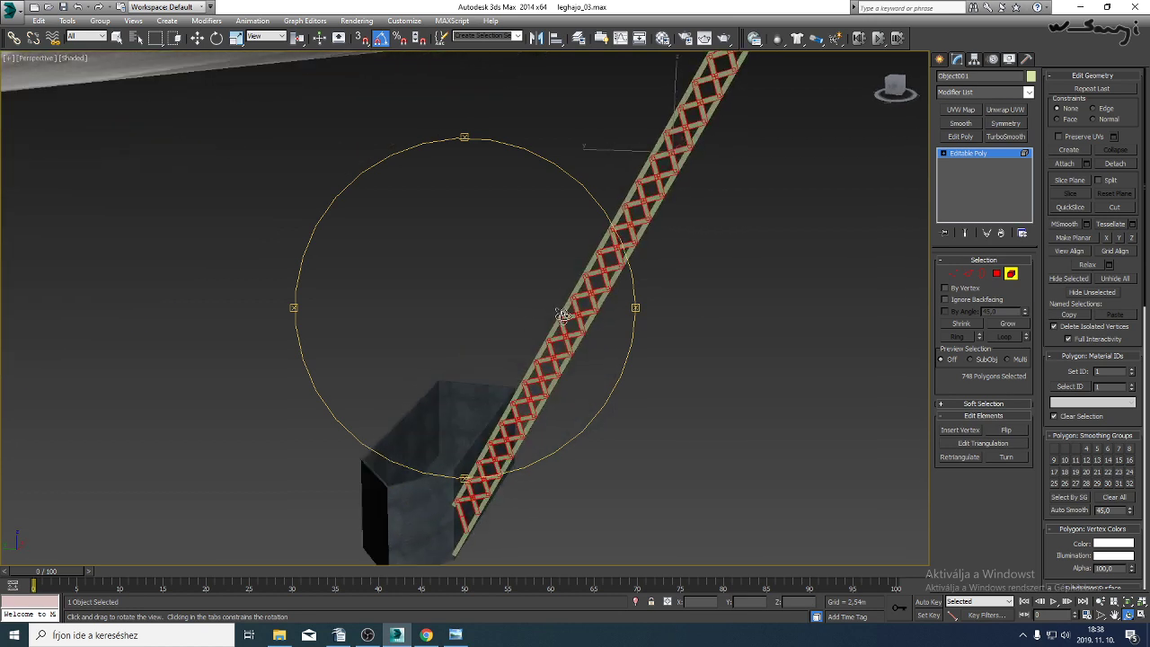
left_click_drag(537, 368, 561, 355)
left_click(984, 154)
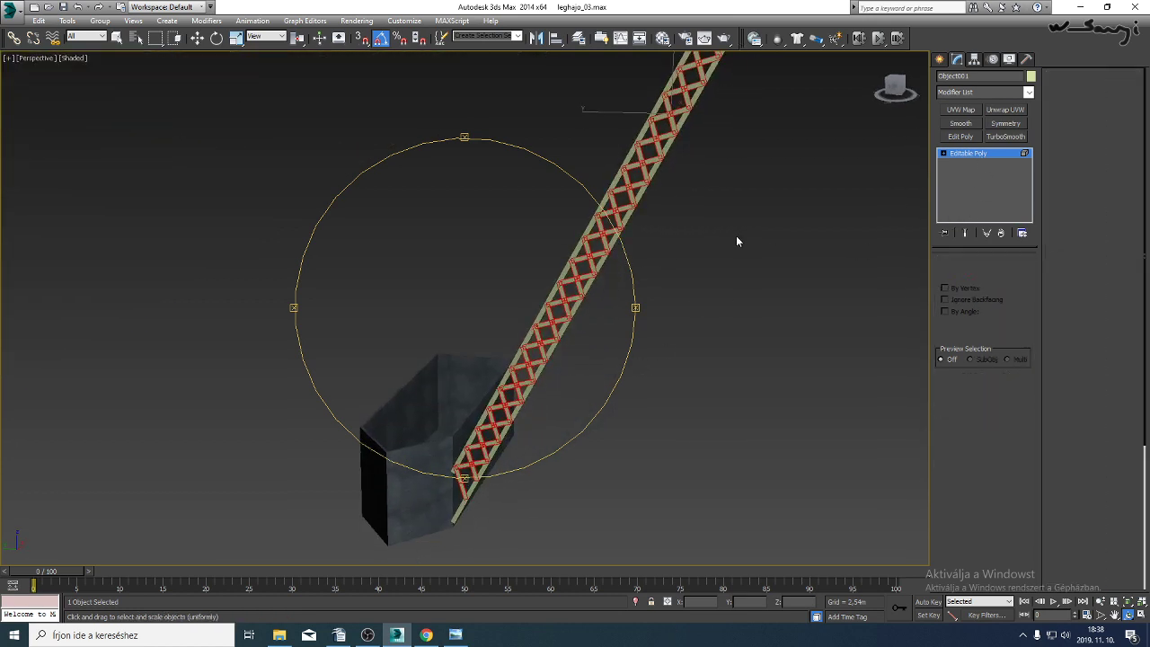
key("r")
Assign the 02 - Default material with the ALUM_4.JPG texture to the crossing lattice and the rails.
scroll(577, 402, "up", 4)
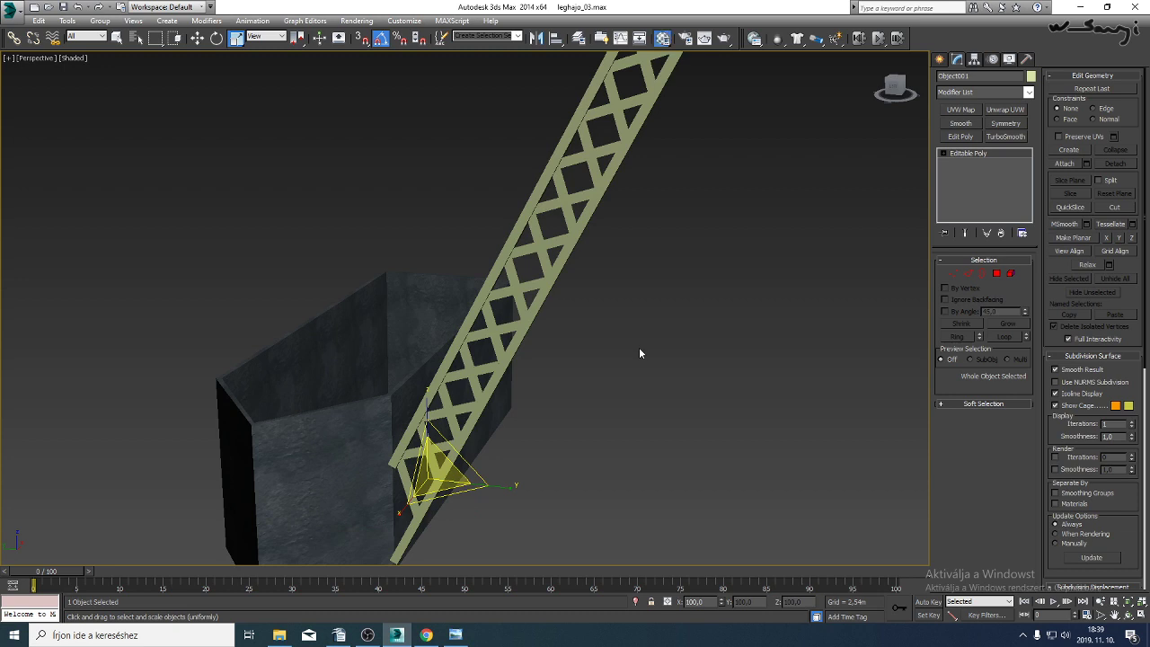
key("m")
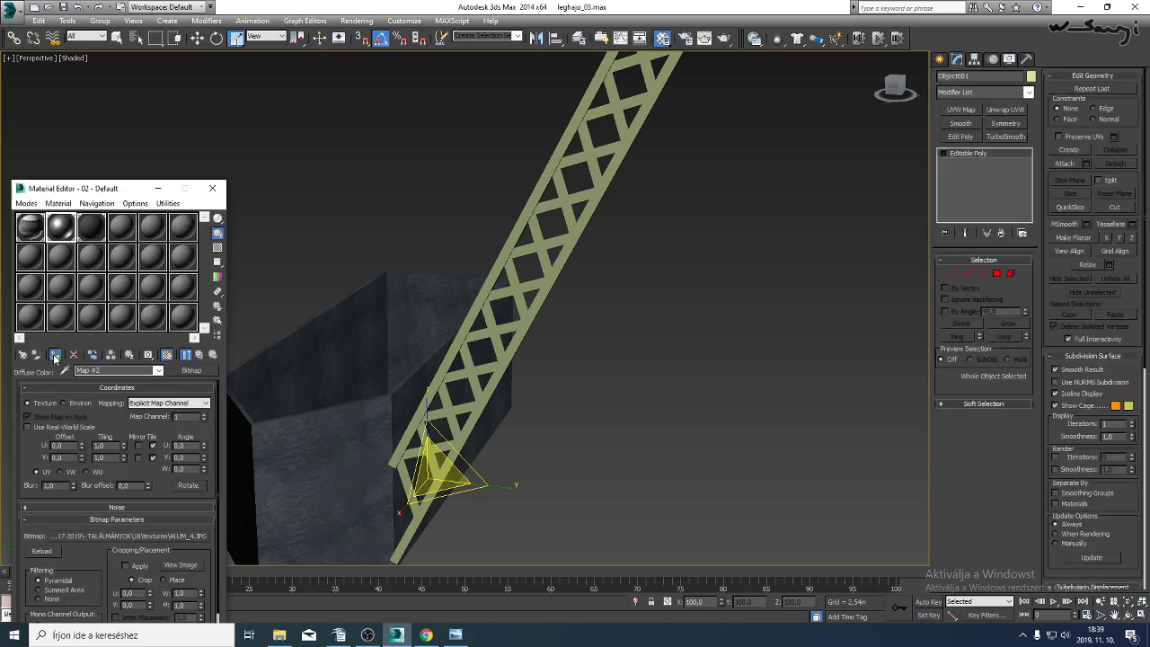
left_click(54, 355)
scroll(575, 288, "up", 6)
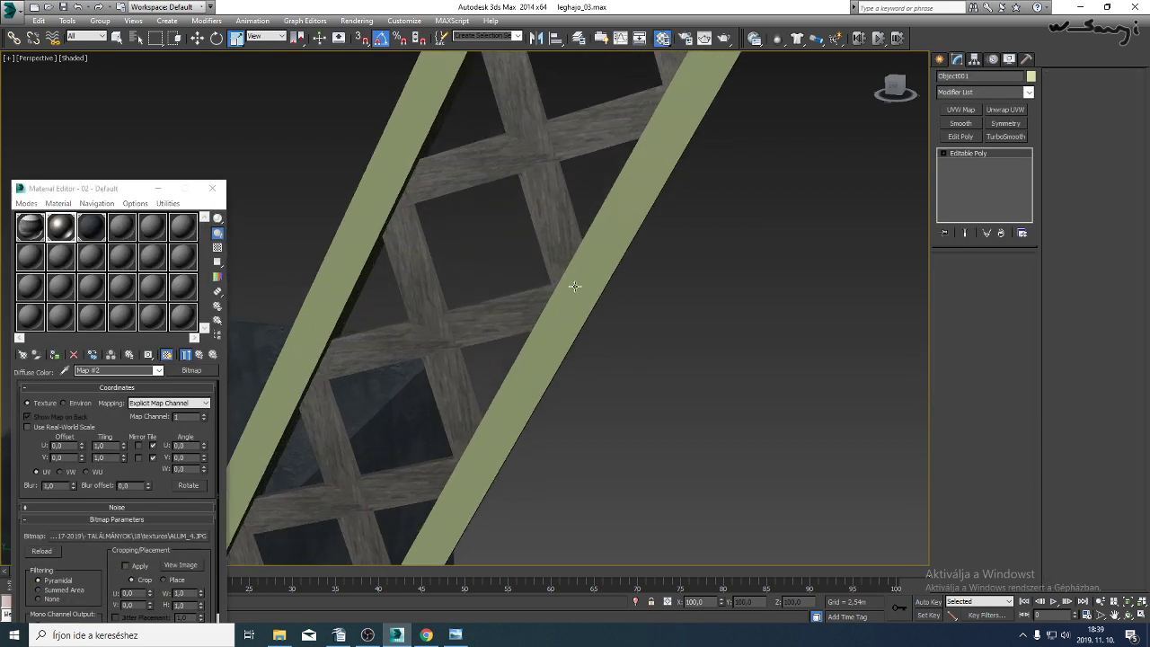
left_click(575, 286)
left_click(54, 355)
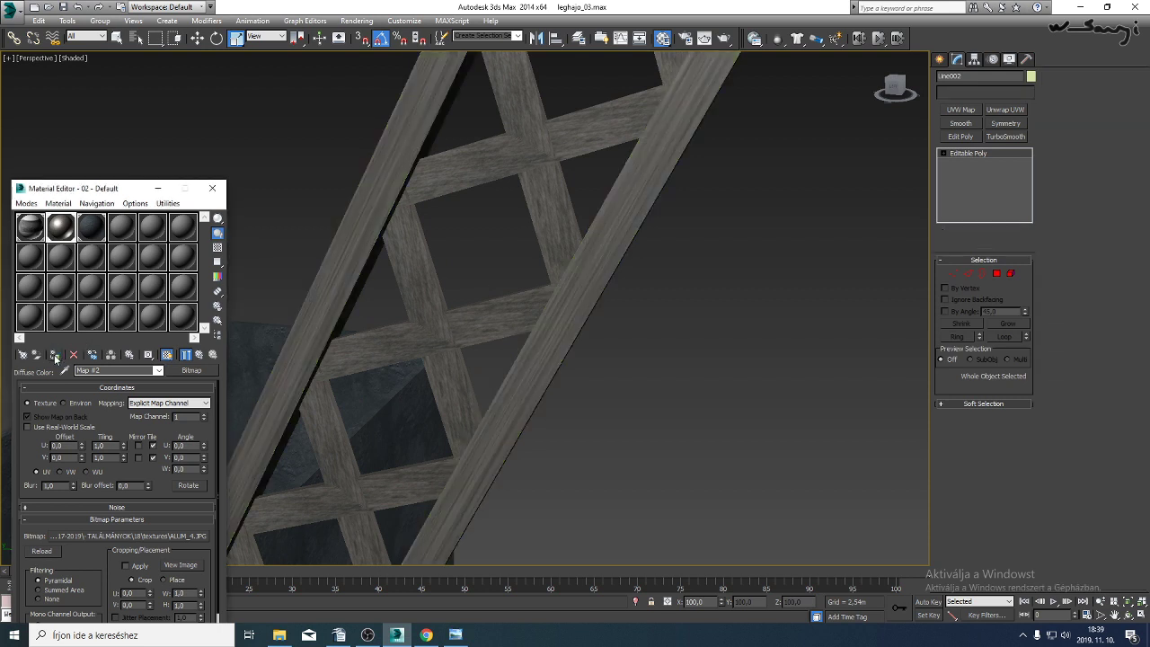
Examine how the metal texture maps along the rails and crossing members up toward the hull.
scroll(653, 281, "down", 3)
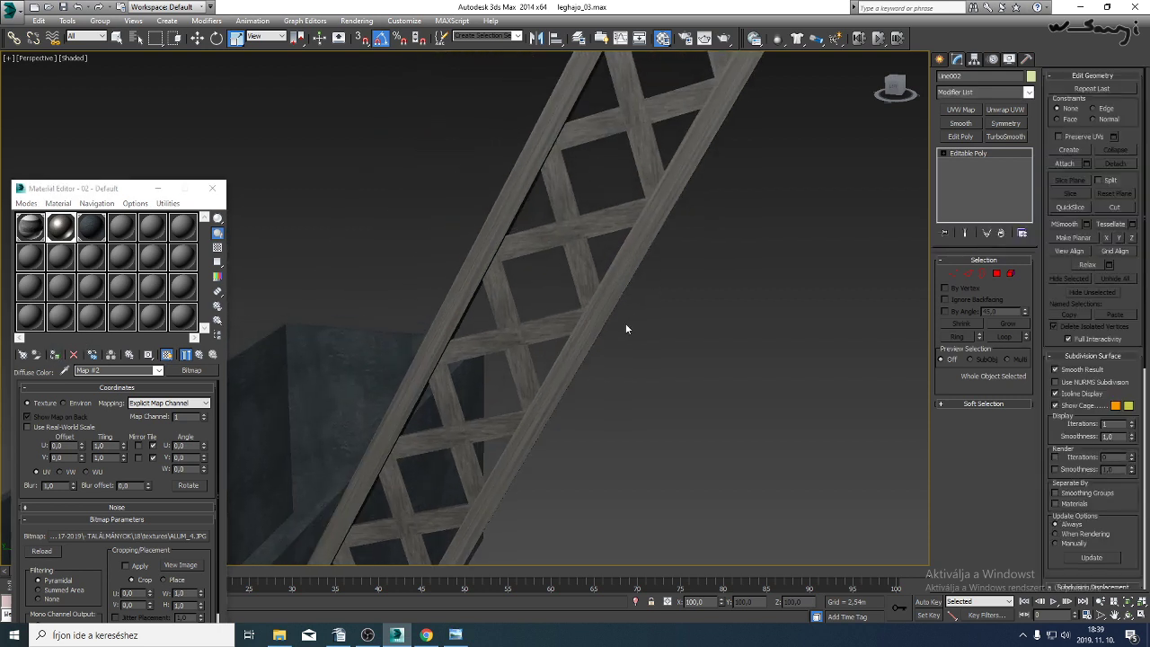
middle_click_drag(580, 271, 591, 250)
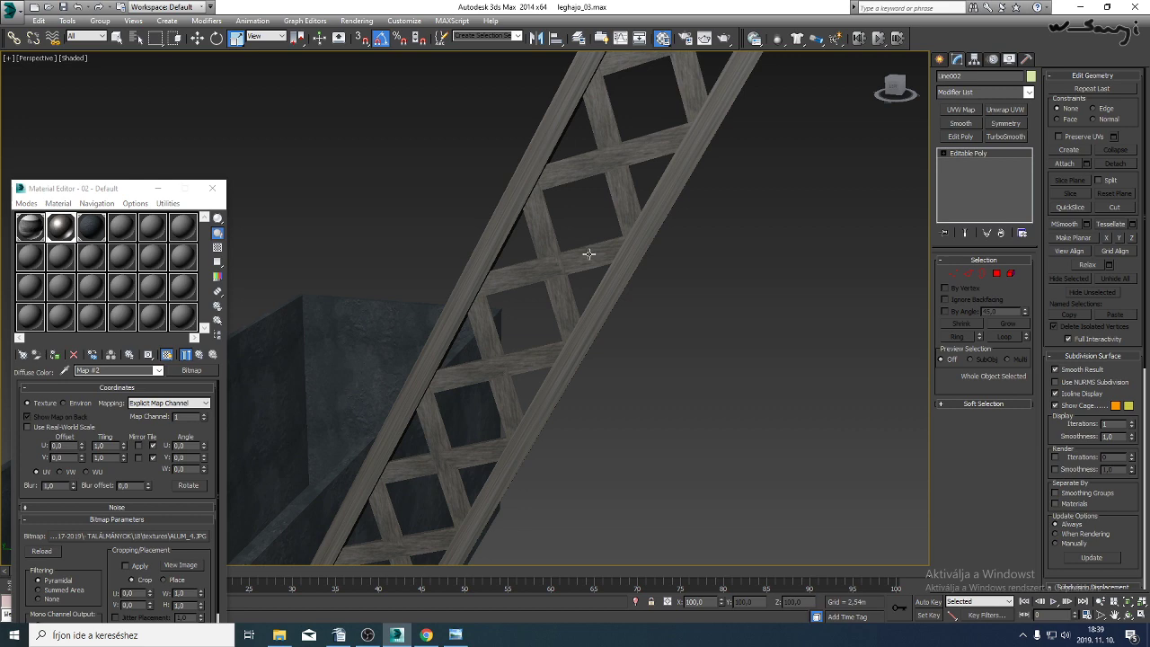
scroll(603, 298, "down", 4)
middle_click_drag(715, 78, 612, 354)
scroll(665, 165, "up", 4)
scroll(736, 267, "down", 5)
middle_click_drag(736, 267, 629, 418)
middle_click_drag(764, 202, 629, 405)
scroll(701, 231, "up", 3)
middle_click_drag(701, 231, 681, 417)
Unwrap the rails' UVs and move the top row of UV vertices up to about V 24 so the metal texture tiles along their length.
left_click(1023, 110)
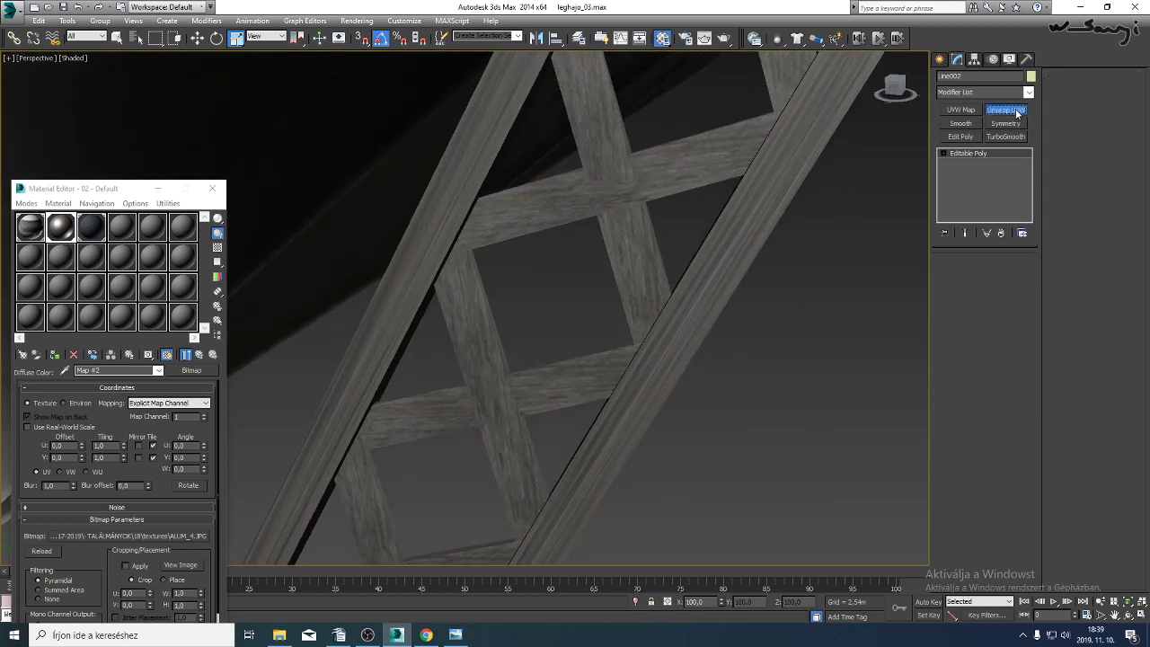
left_click(980, 404)
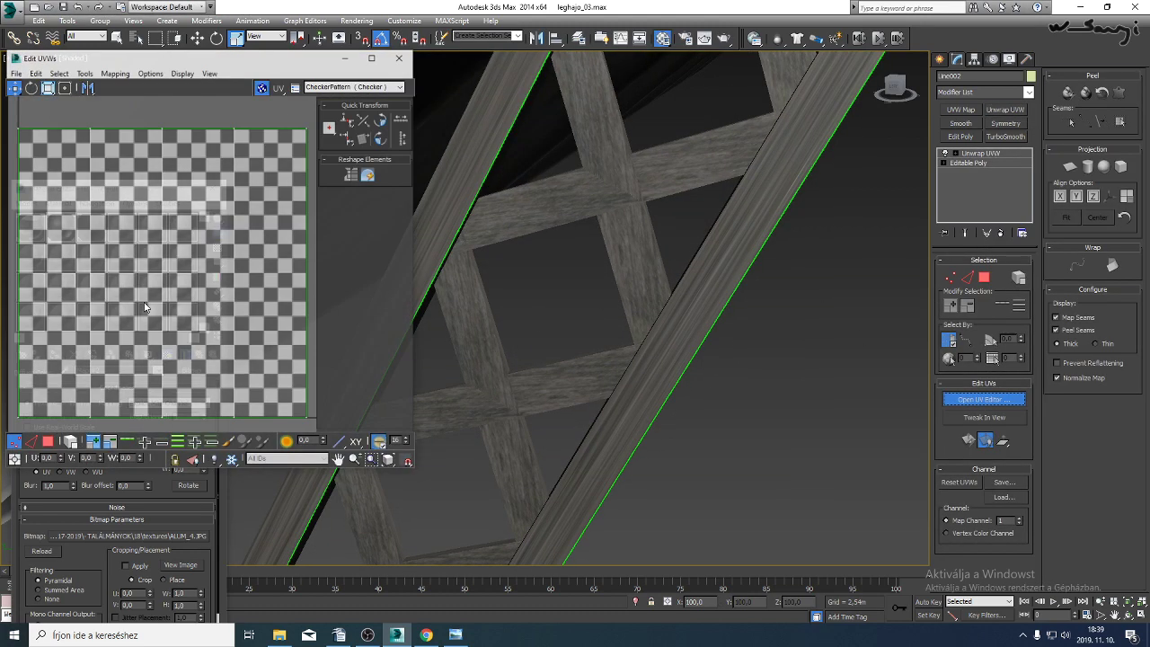
scroll(149, 288, "down", 3)
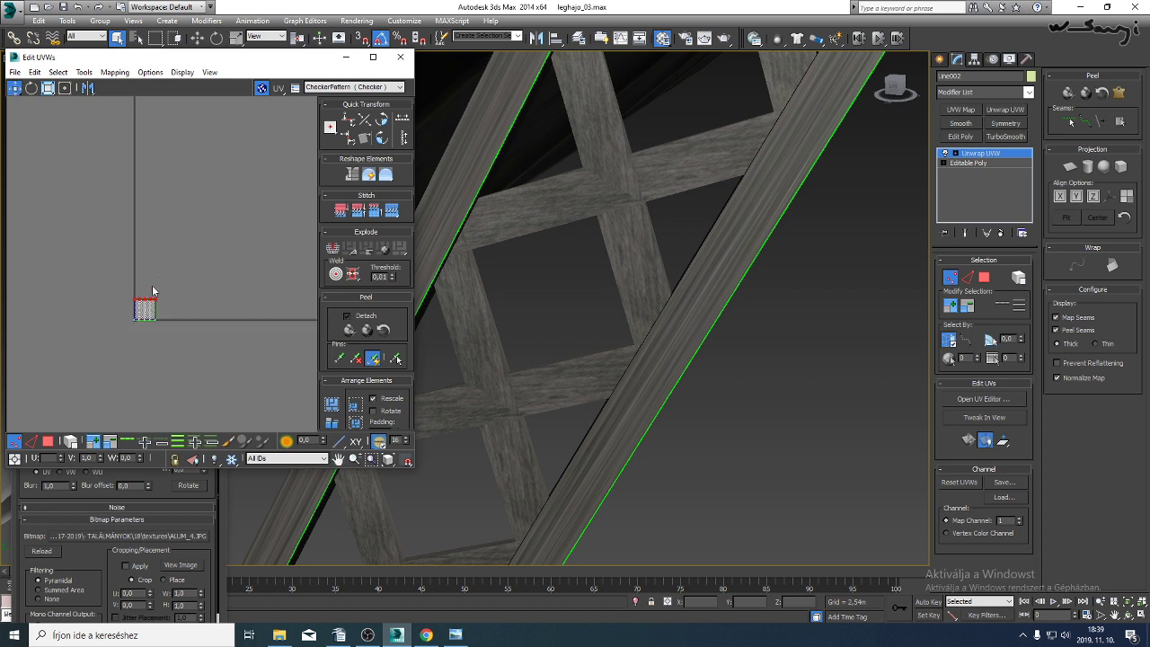
scroll(157, 284, "down", 2)
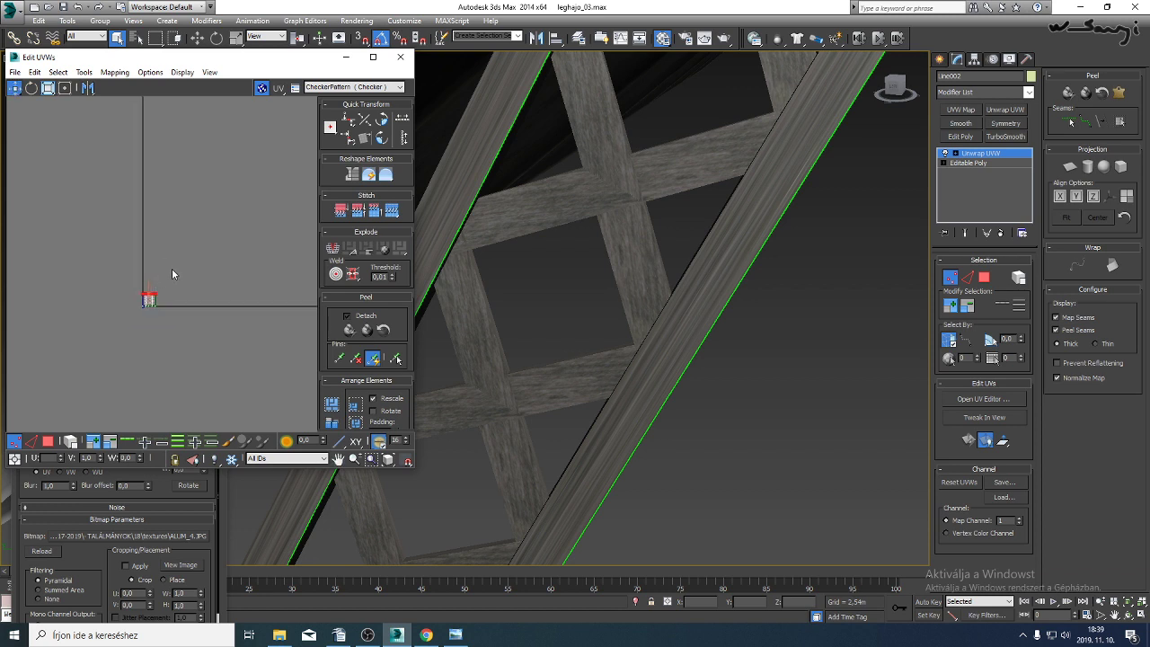
middle_click_drag(171, 268, 179, 312)
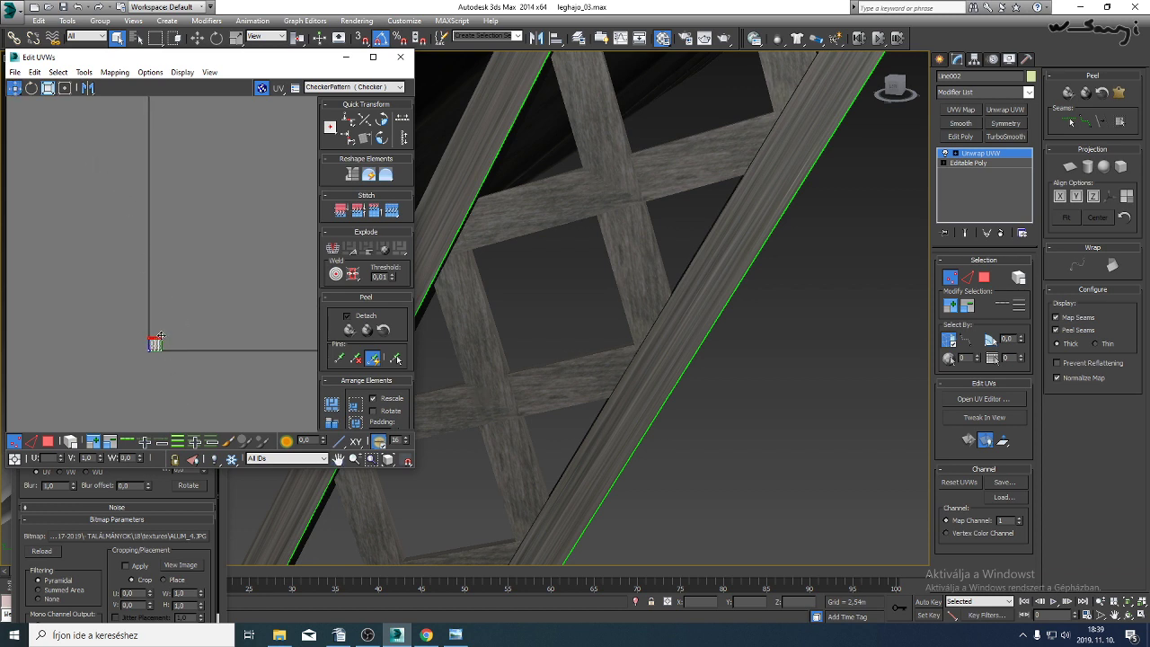
left_click_drag(156, 343, 153, 97)
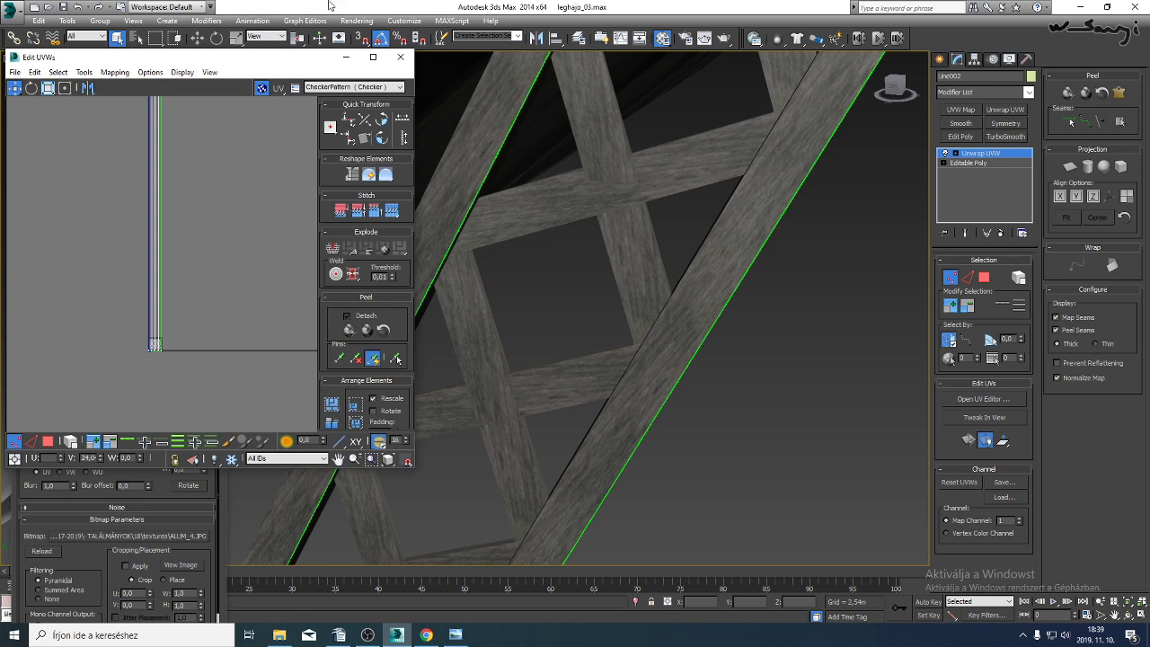
middle_click_drag(212, 258, 208, 268)
scroll(191, 322, "down", 2)
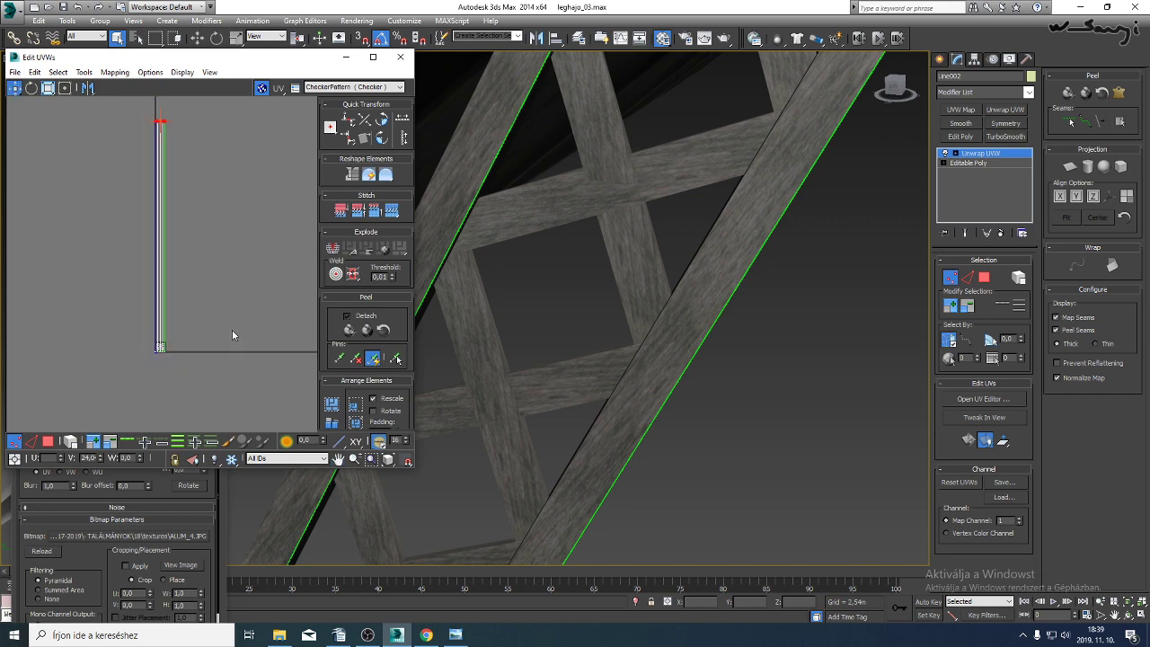
Convert the unwrapped rails to an editable poly and unhide all the airship parts.
mouse_move(594, 377)
middle_mouse_down("alt")
mouse_move(688, 264)
mouse_move(614, 439)
mouse_move(579, 482)
mouse_move(590, 380)
middle_mouse_up("alt")
scroll(662, 115, "down", 5)
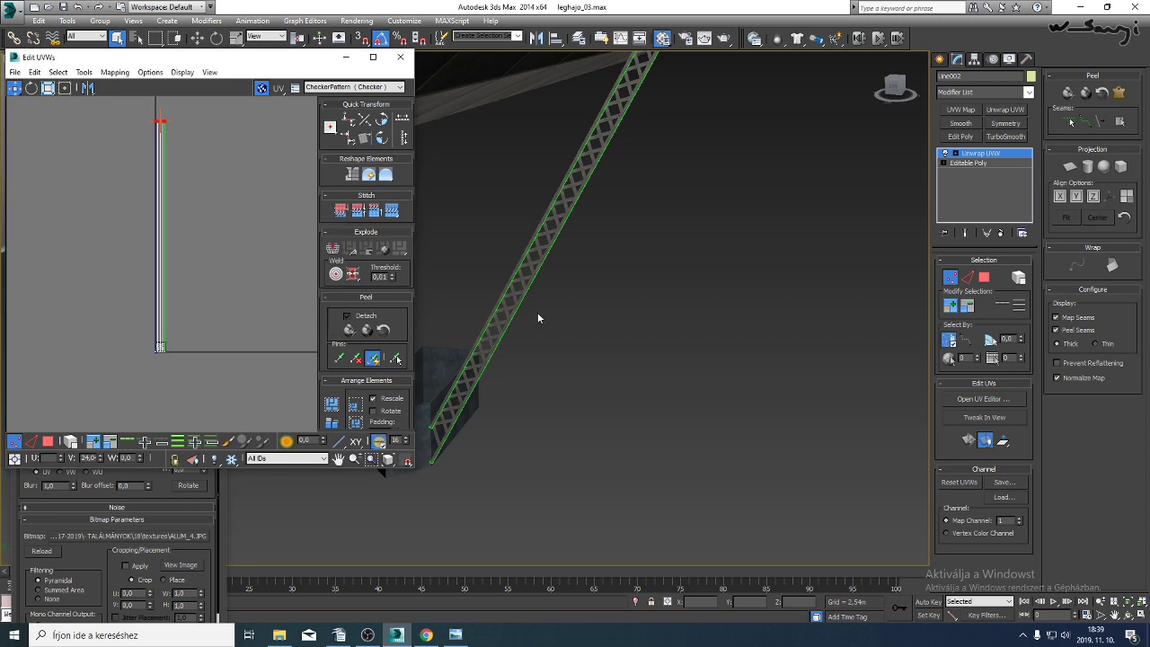
right_click(509, 270)
mouse_move(620, 383)
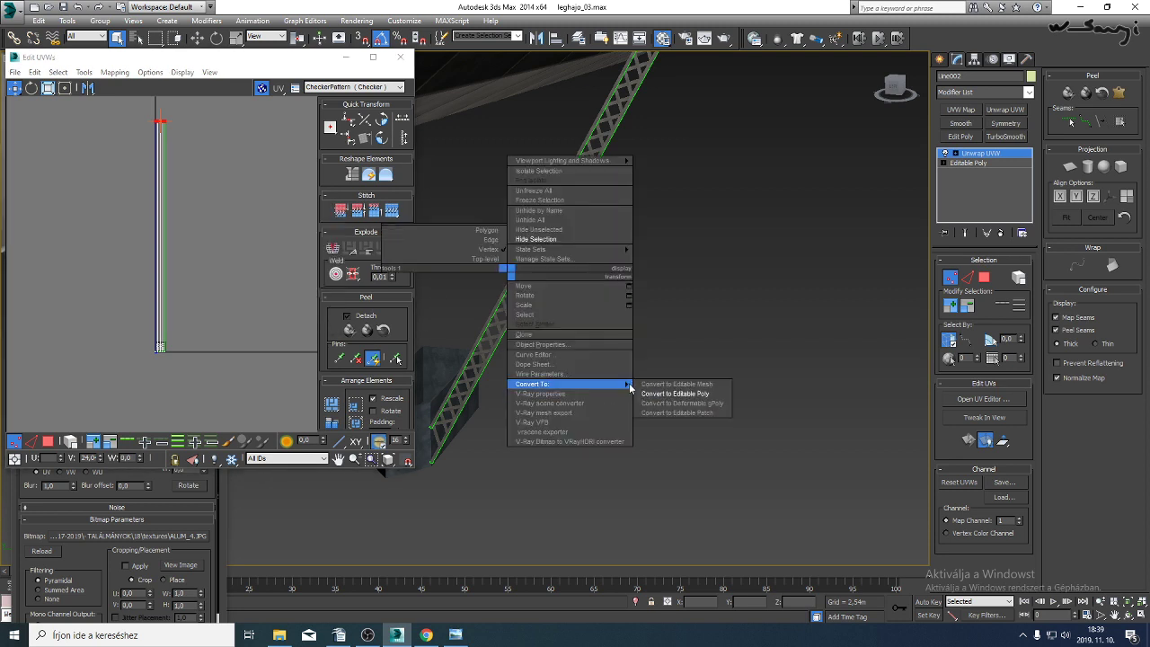
left_click(652, 393)
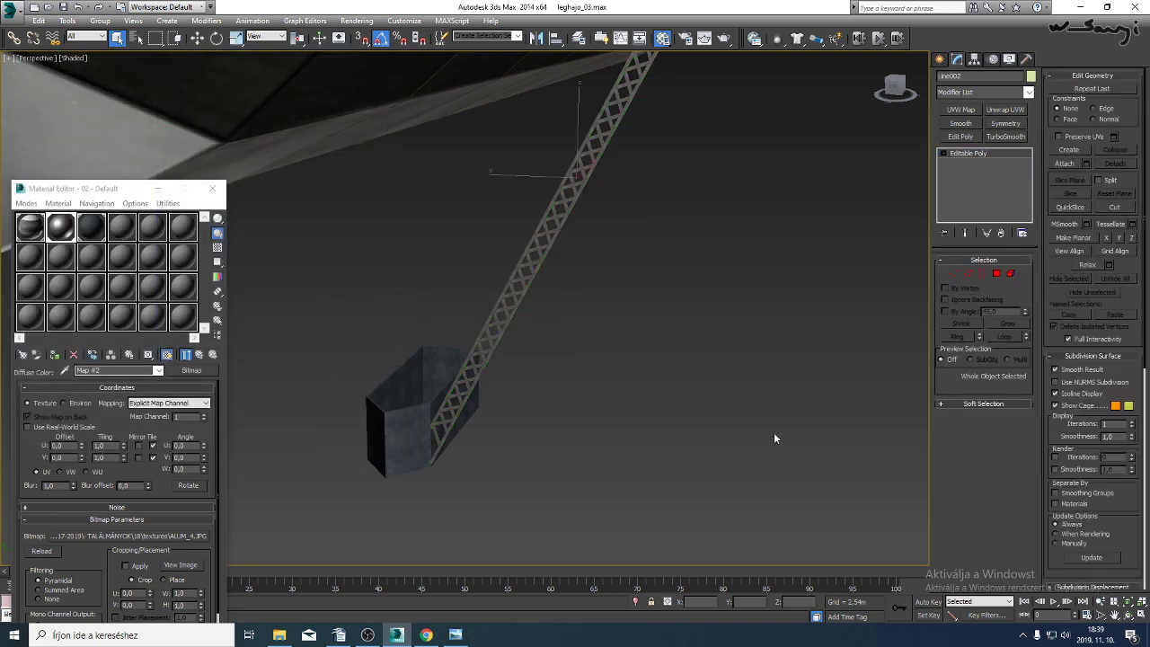
right_click(699, 380)
left_click(746, 329)
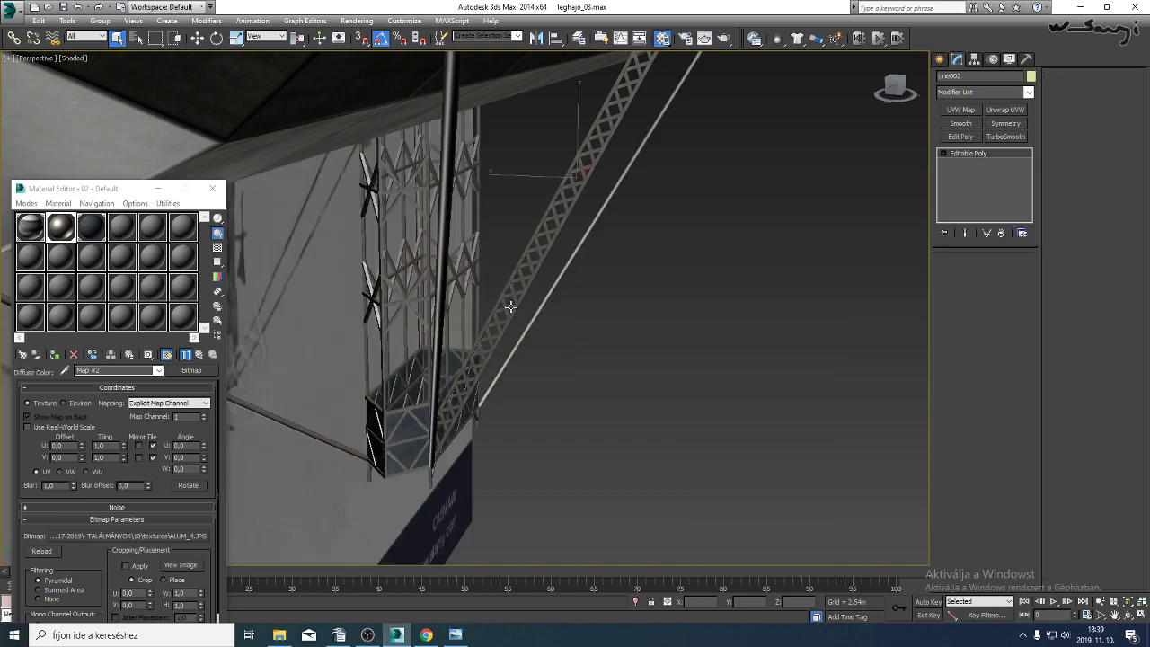
Examine the lattice strut's position against the gondola frame in the front view and in wireframe.
left_click(510, 307)
key("f")
scroll(643, 442, "down", 3)
middle_click_drag(625, 439, 624, 213)
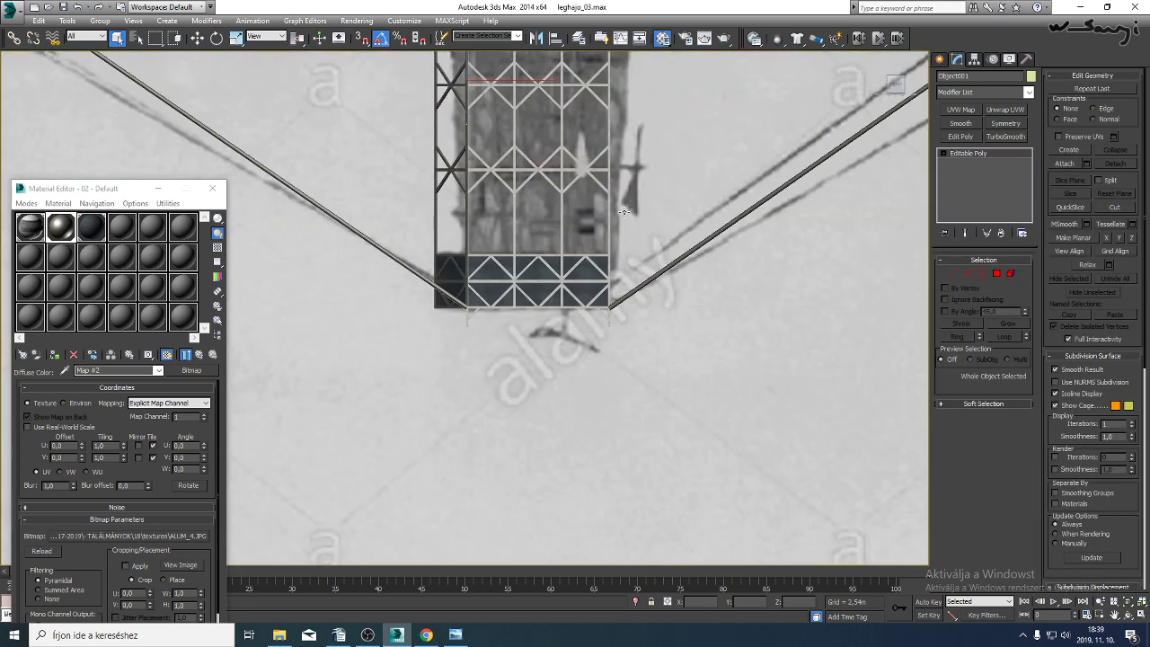
scroll(505, 249, "up", 5)
middle_click_drag(432, 275, 439, 311)
scroll(415, 339, "up", 5)
key("F3")
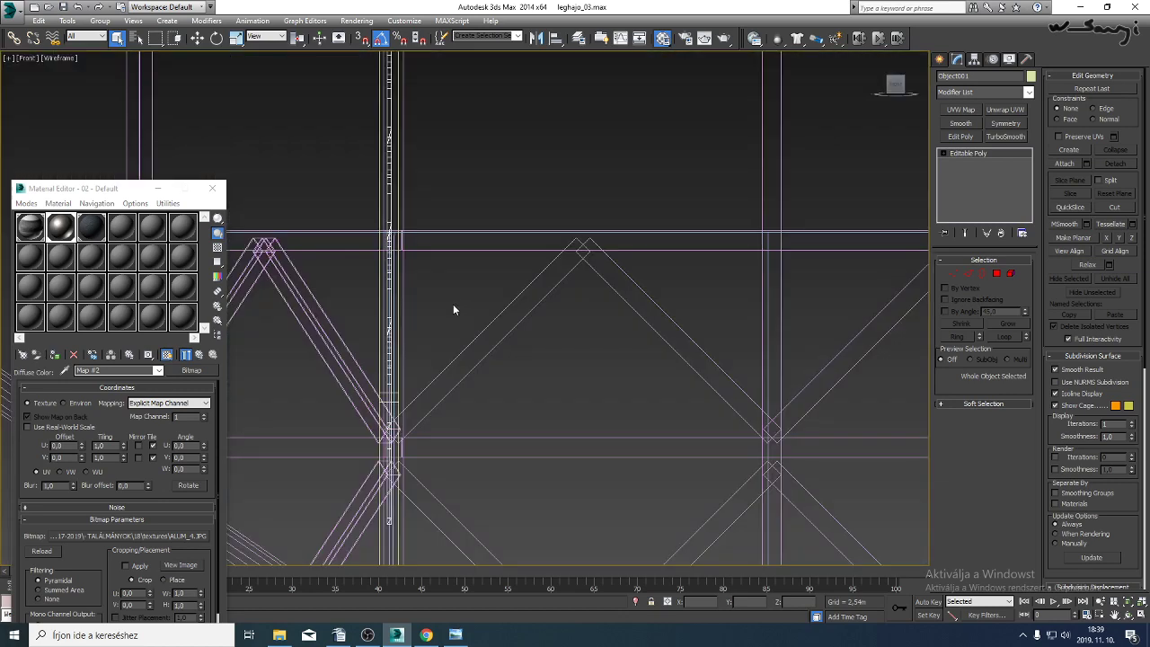
key("F3")
key("F3")
key("p")
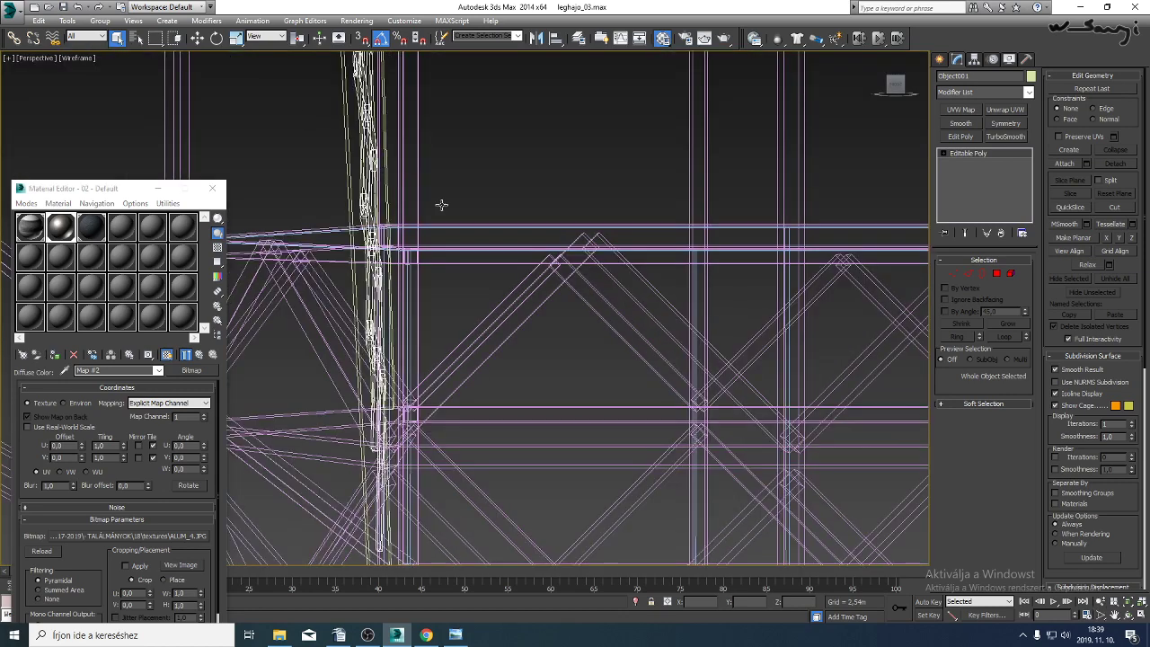
Attach the crossing lattice to the rails so the strut forms a single object.
left_click(1131, 615)
key("F3")
mouse_move(608, 360)
left_mouse_down()
mouse_move(522, 349)
mouse_move(576, 351)
mouse_move(392, 376)
left_mouse_up()
key("Escape")
left_click(431, 252)
key("F3")
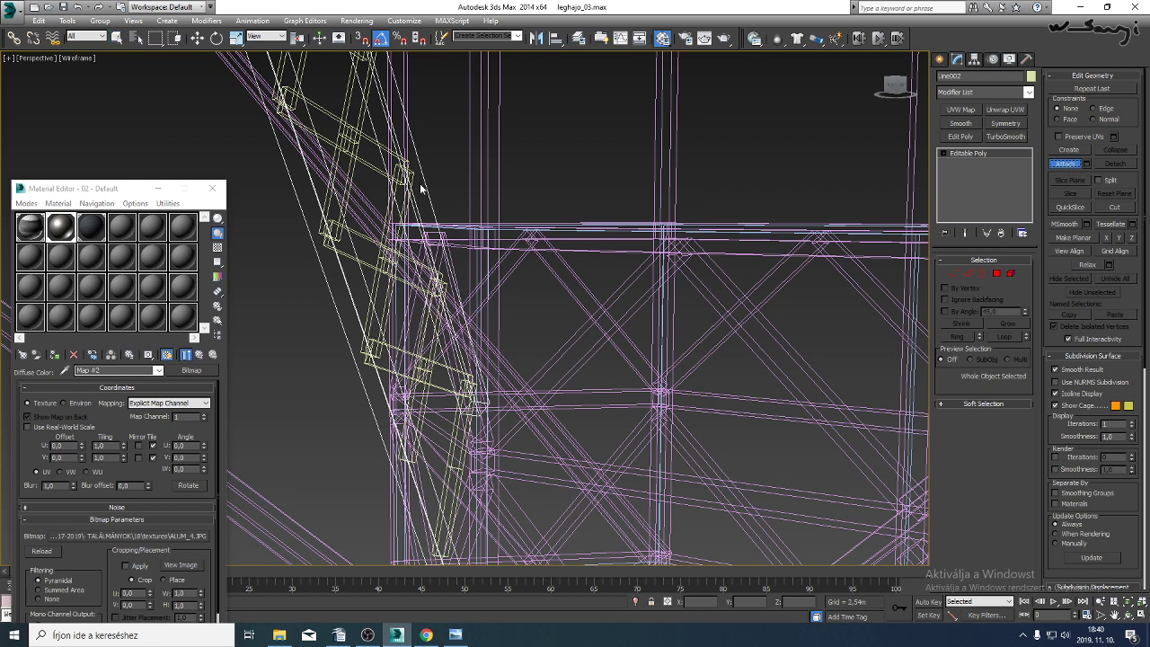
left_click(1066, 164)
key("F3")
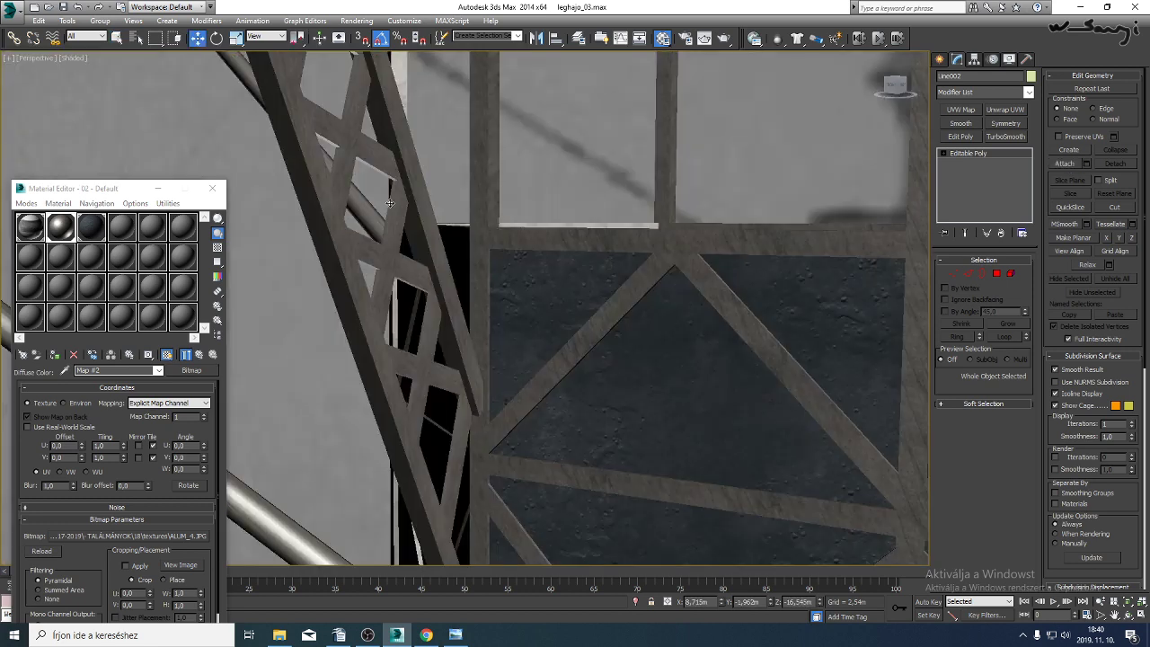
Clone the strut along X in the front view as three copies spaced about 0.97 m apart, matching the gondola frame's posts.
key("f")
scroll(417, 232, "down", 8)
middle_click_drag(441, 75, 399, 188)
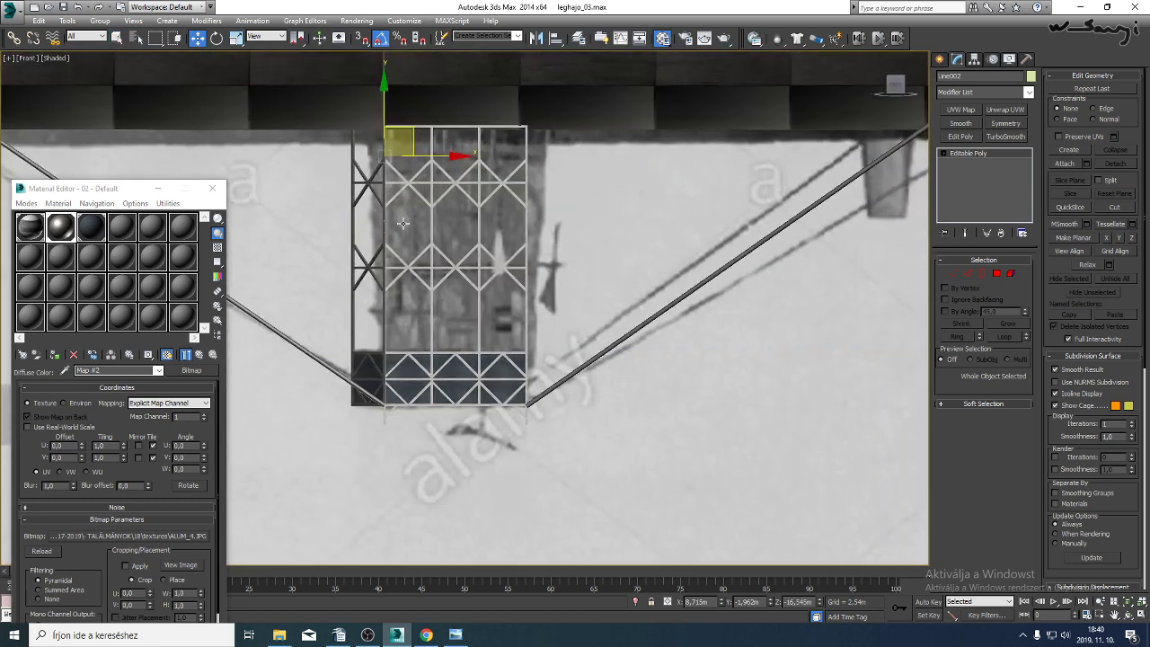
scroll(396, 185, "up", 4)
scroll(378, 279, "up", 4)
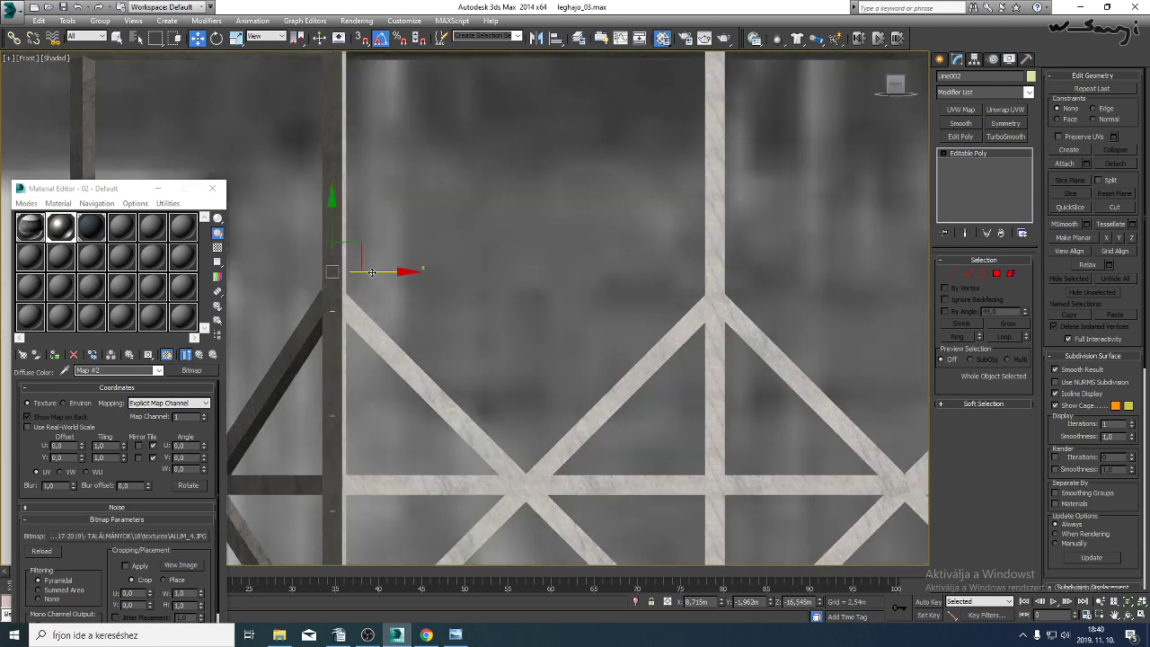
left_click_drag(371, 272, 754, 272)
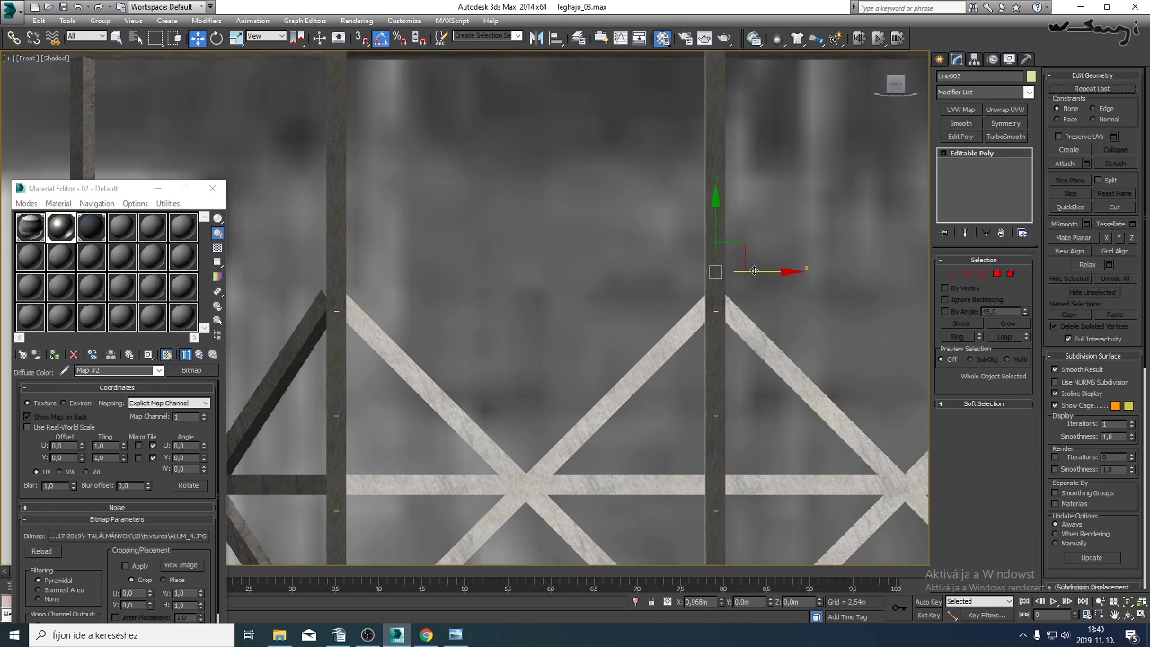
left_click_drag(755, 274, 755, 275, "shift")
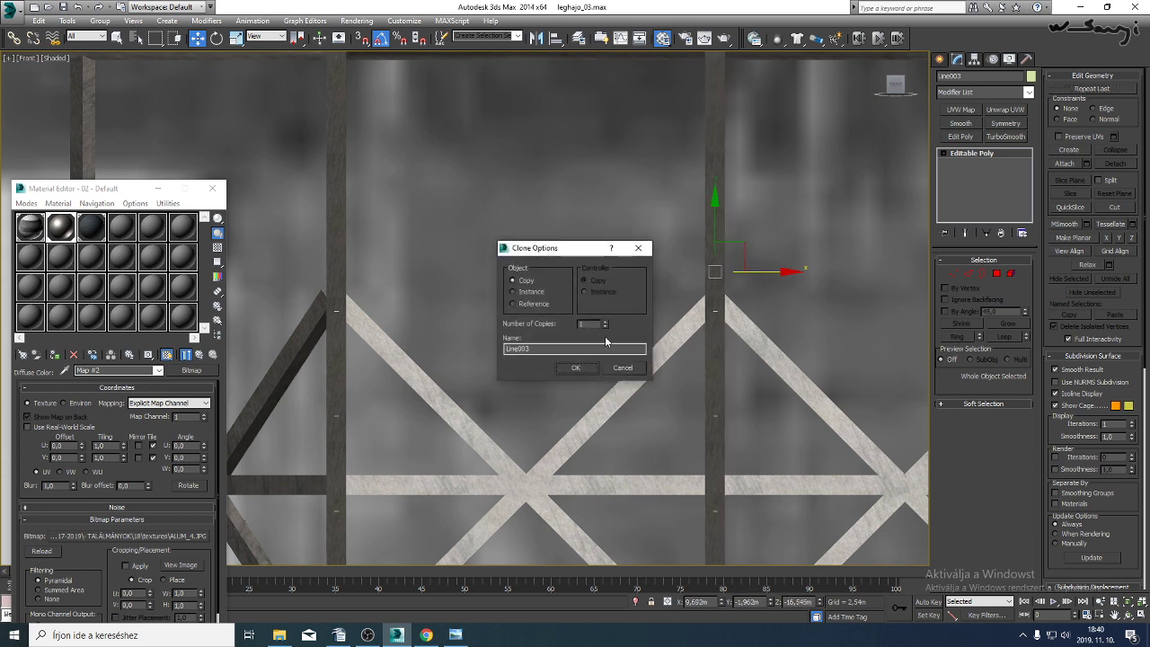
left_click(577, 368)
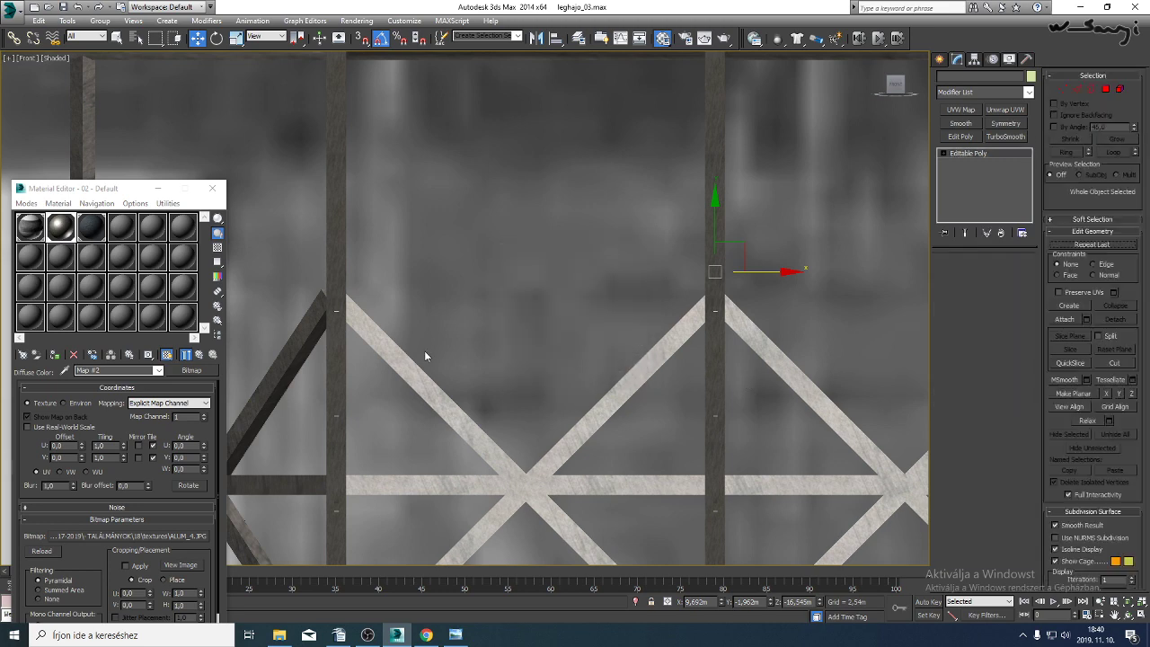
Nudge the last strut copy along X into line with the frame's end post.
scroll(547, 327, "down", 5)
scroll(669, 338, "up", 6)
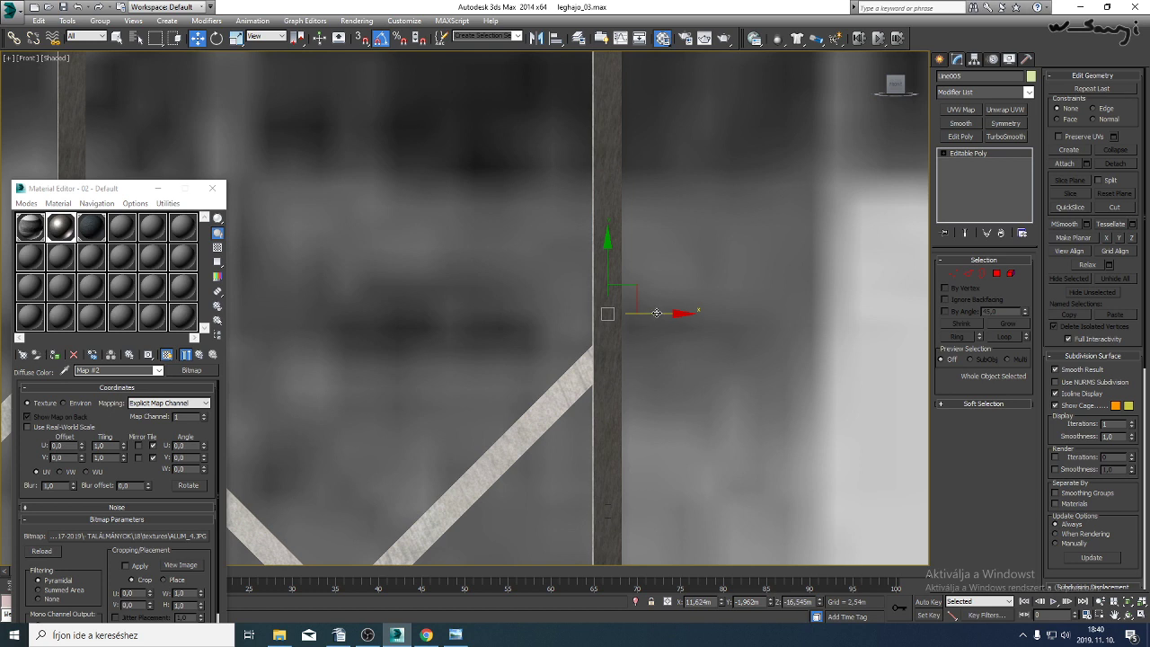
left_click_drag(657, 313, 658, 313)
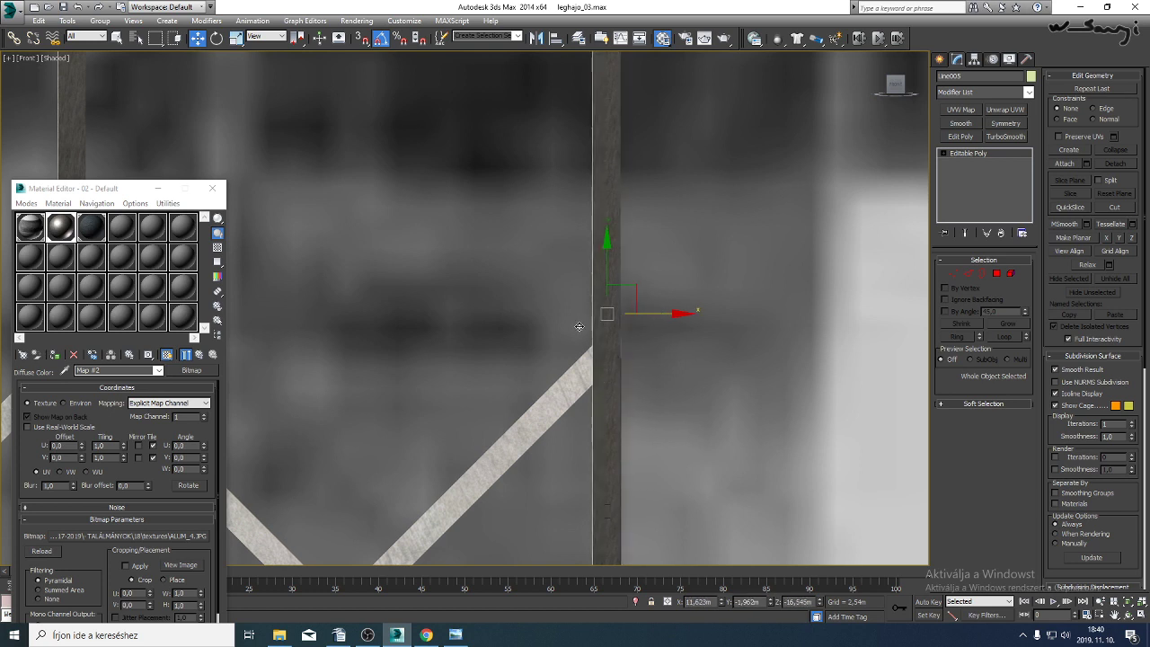
Attach the other lattice struts to the last copy so all four form one object.
middle_click_drag(580, 327, 928, 378)
key("p")
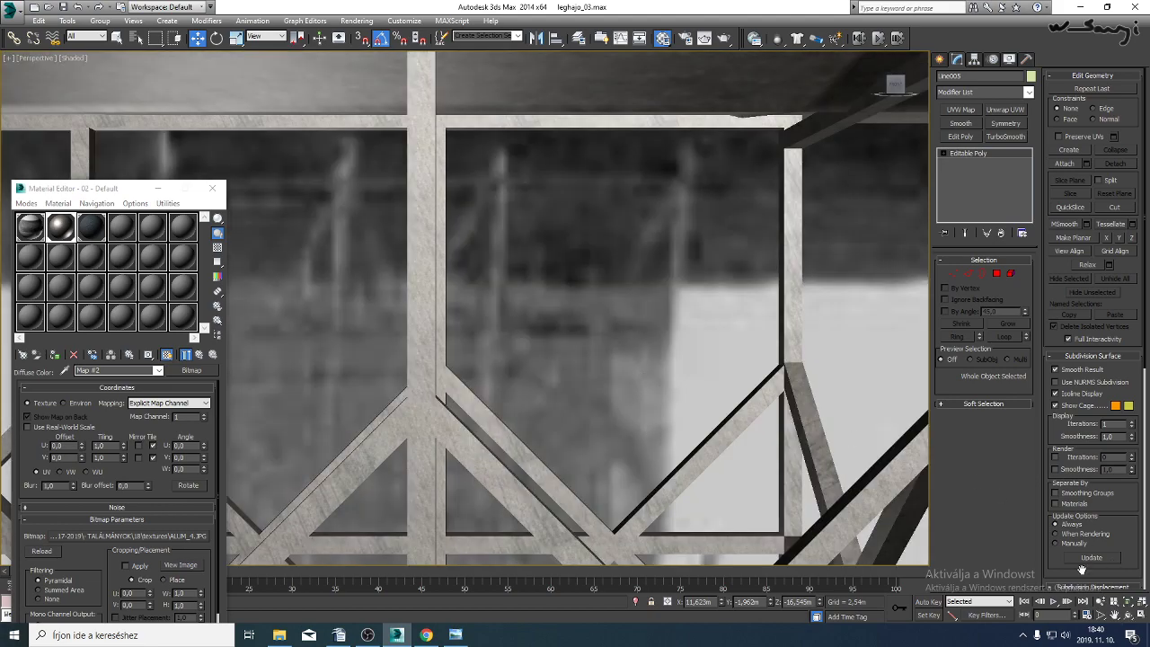
left_click(1128, 601)
left_click(1129, 615)
left_click_drag(617, 385, 688, 54)
key("l")
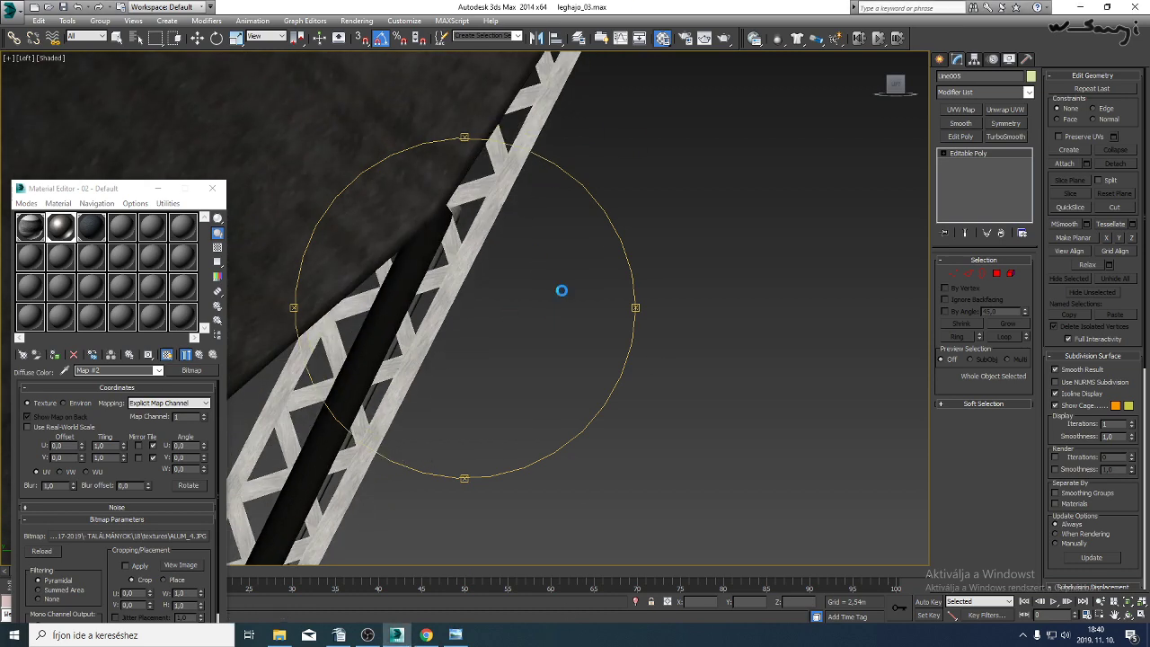
left_click_drag(561, 290, 470, 310)
middle_click_drag(469, 320, 481, 338)
key("F3")
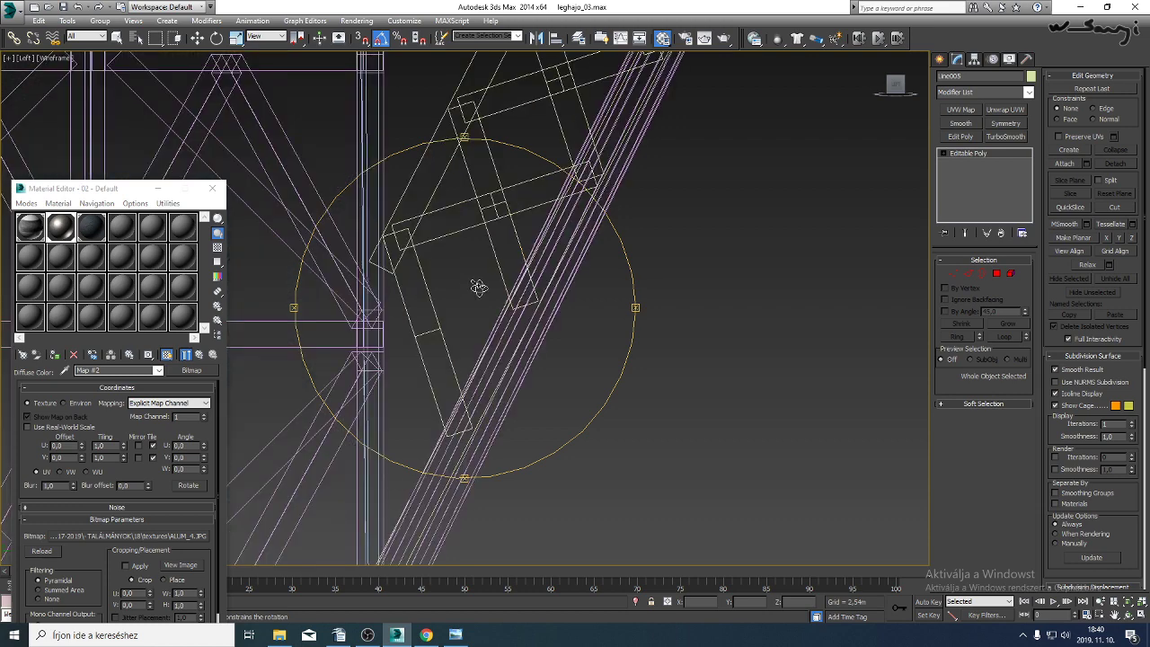
middle_click_drag(478, 288, 515, 344)
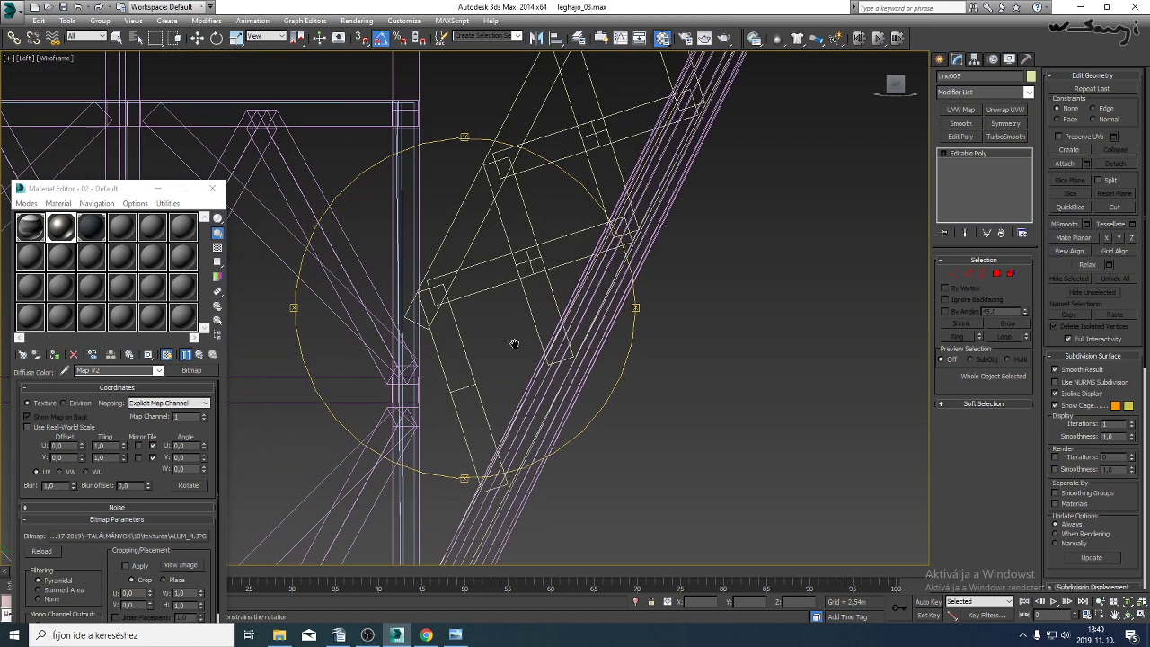
left_click(1067, 165)
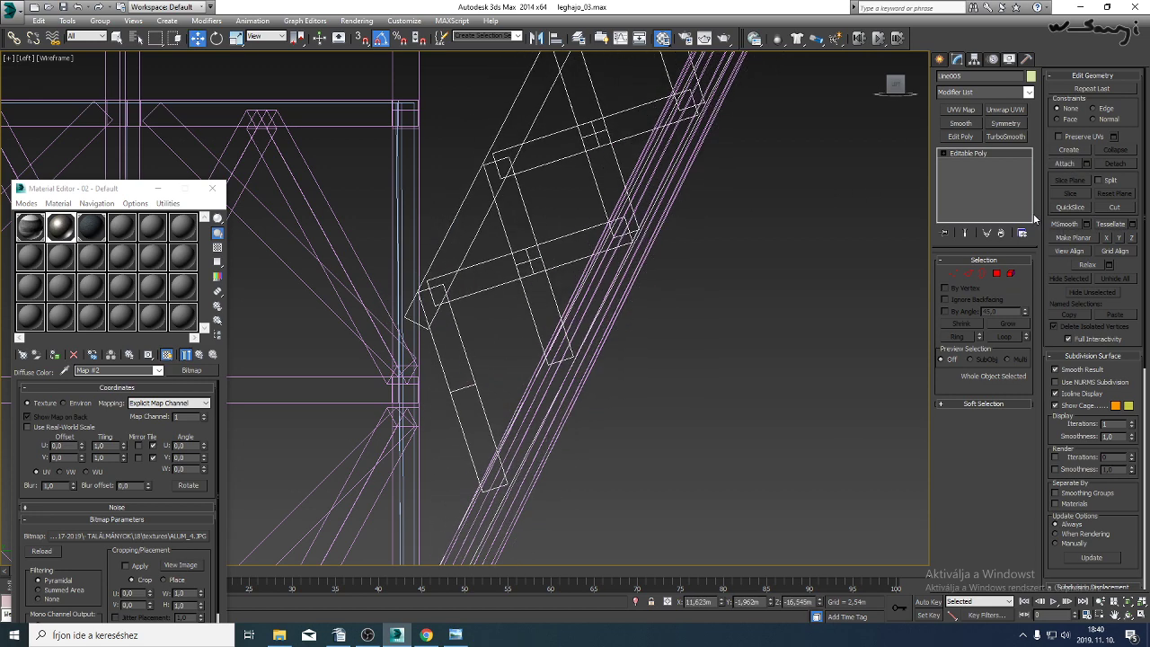
Copy the lowest slanted crossing element about 0.12 m inward and 0.25 m down to fill the lattice gap beside the gondola.
key("5")
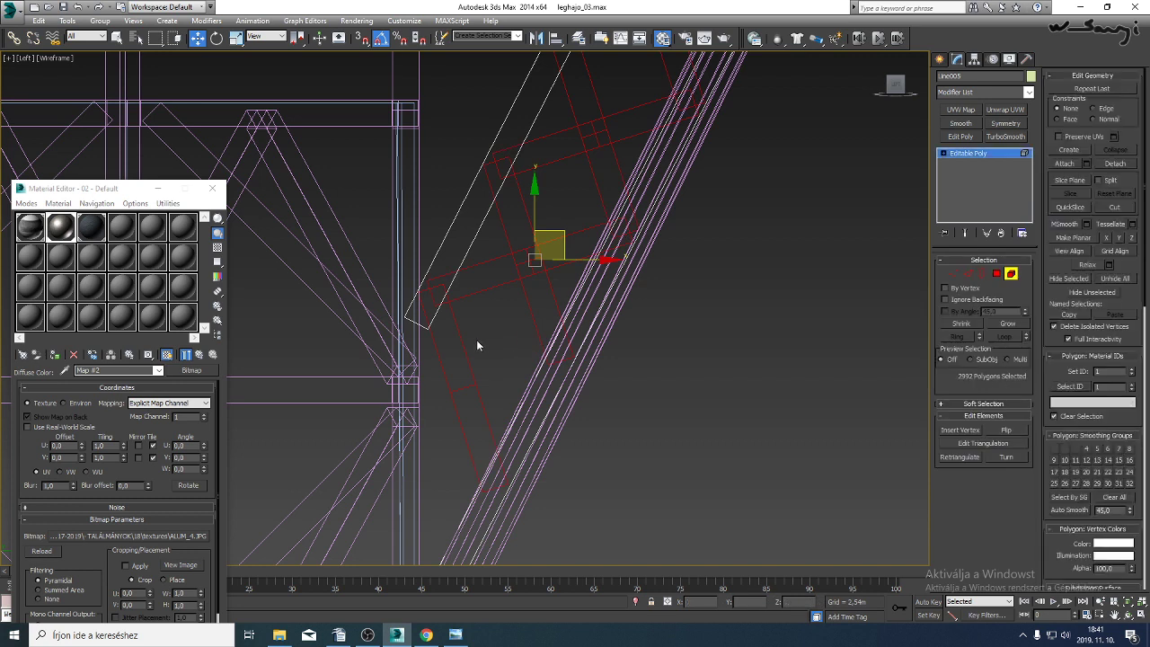
left_click(497, 284)
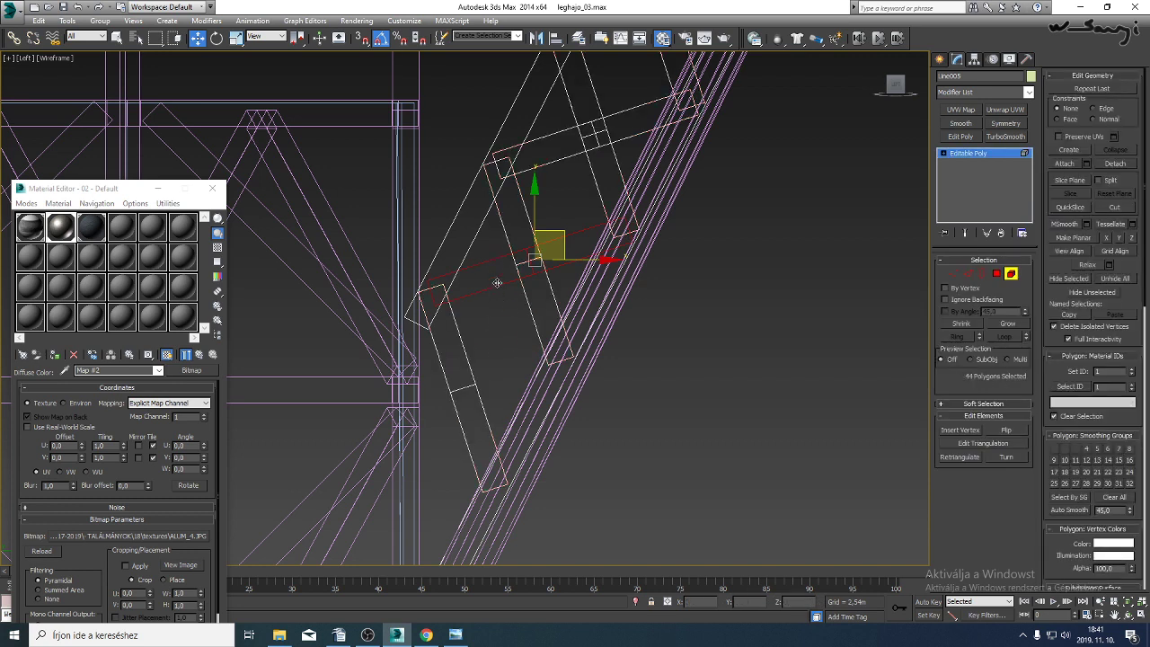
left_click_drag(560, 231, 507, 372)
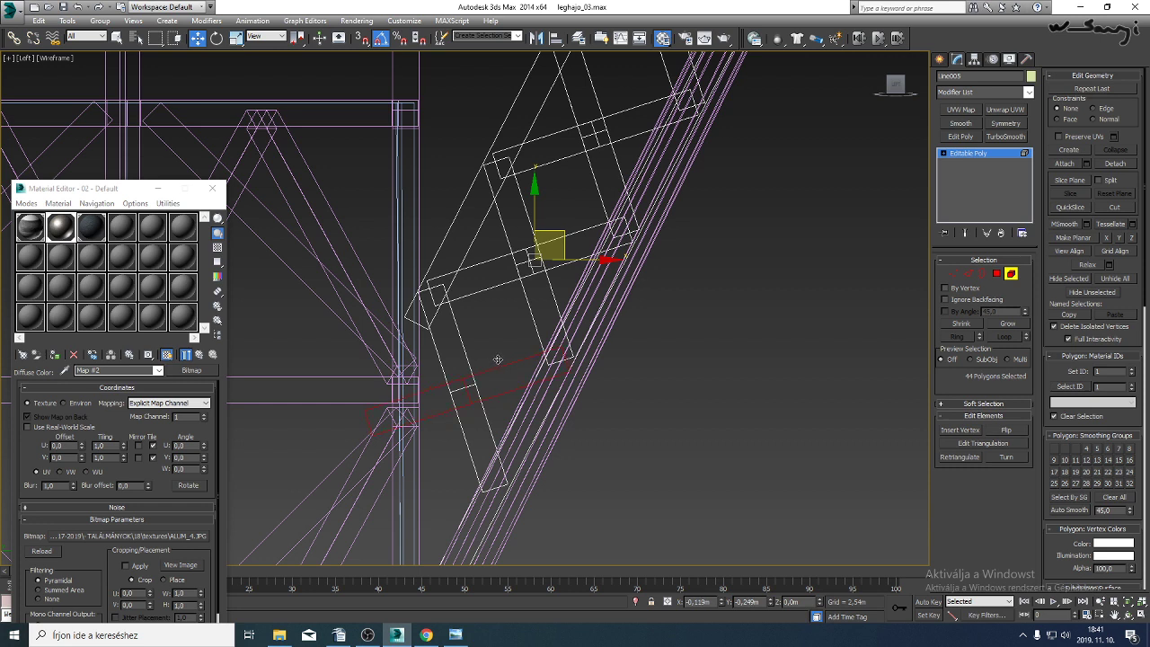
left_click_drag(496, 358, 494, 358, "shift")
left_click(626, 320)
key("F3")
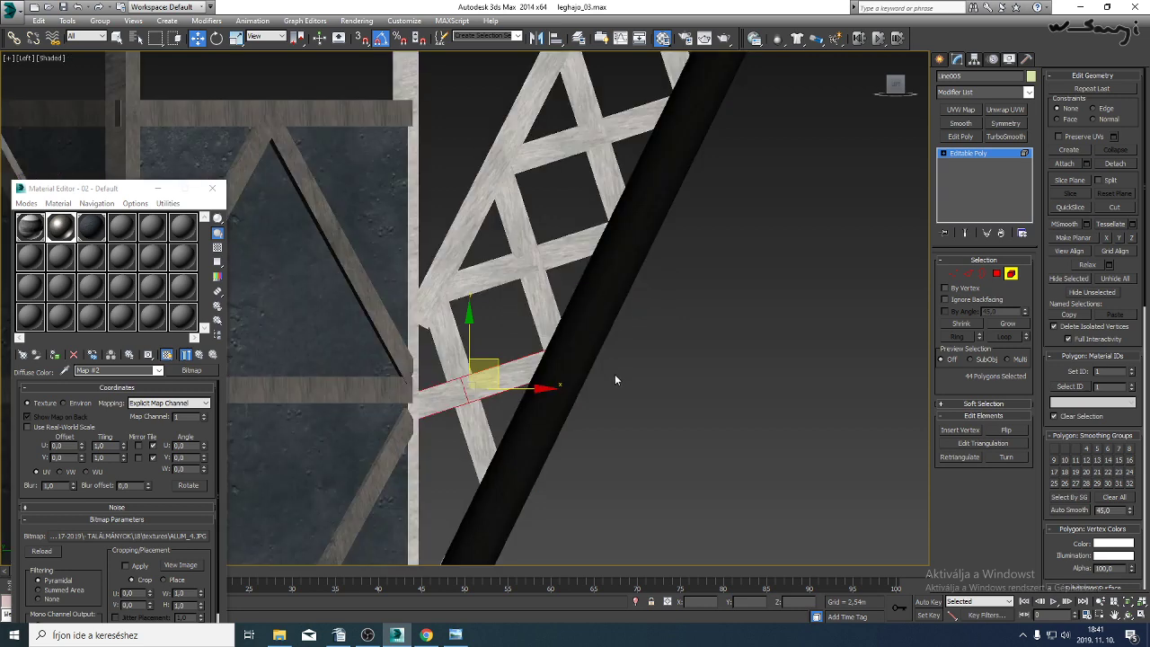
middle_click_drag(615, 374, 618, 412)
scroll(619, 413, "down", 4)
scroll(681, 435, "down", 3)
middle_click_drag(750, 333, 644, 427)
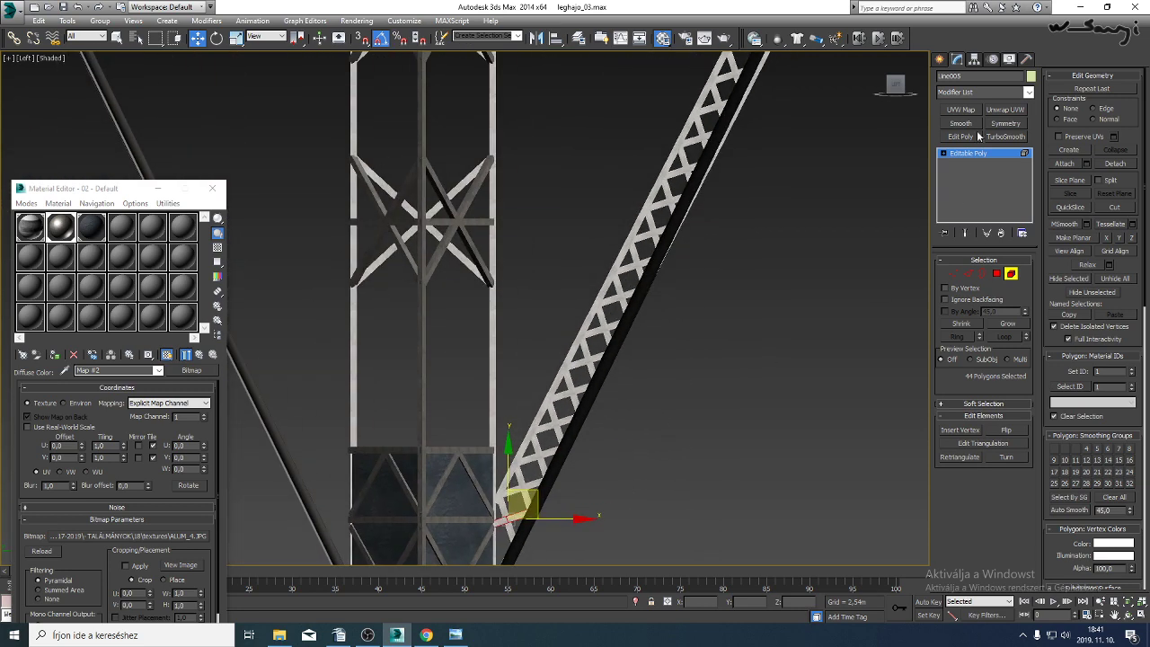
left_click(967, 154)
Center the joined lattice struts' pivot on the object in the top wireframe view.
mouse_move(758, 292)
middle_mouse_down()
mouse_move(752, 319)
mouse_move(609, 382)
middle_mouse_up()
key("t")
scroll(745, 325, "down", 3)
scroll(728, 336, "down", 3)
key("F3")
scroll(631, 367, "down", 3)
scroll(577, 353, "up", 3)
middle_click_drag(695, 372, 635, 367)
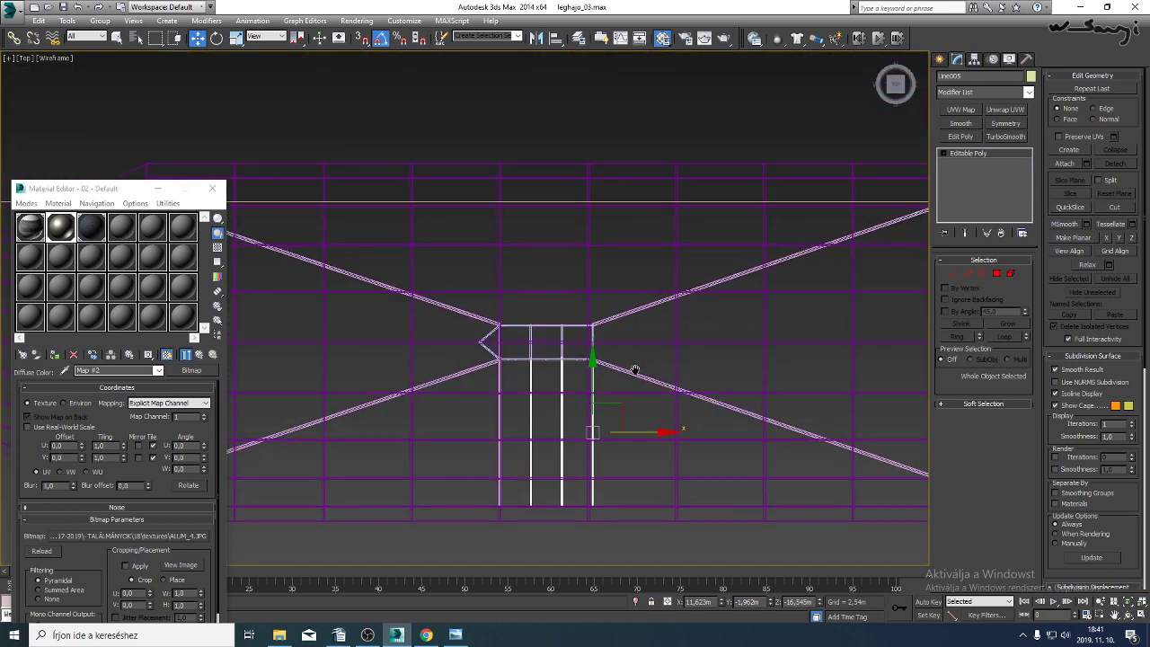
left_click(974, 60)
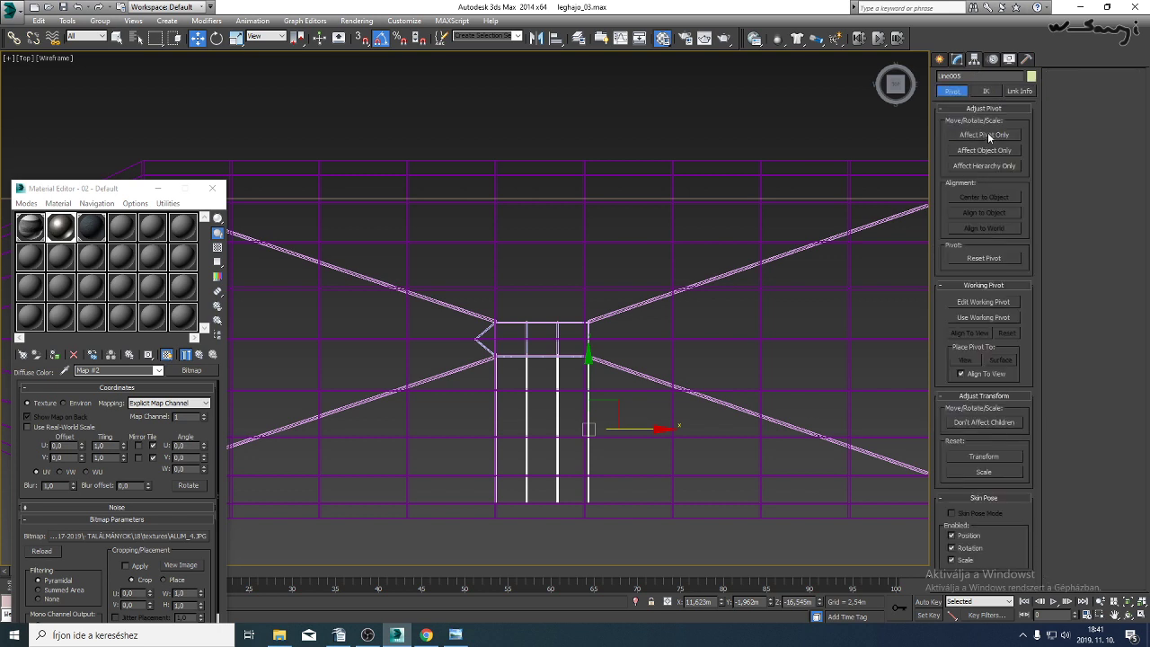
left_click(988, 135)
left_click(987, 198)
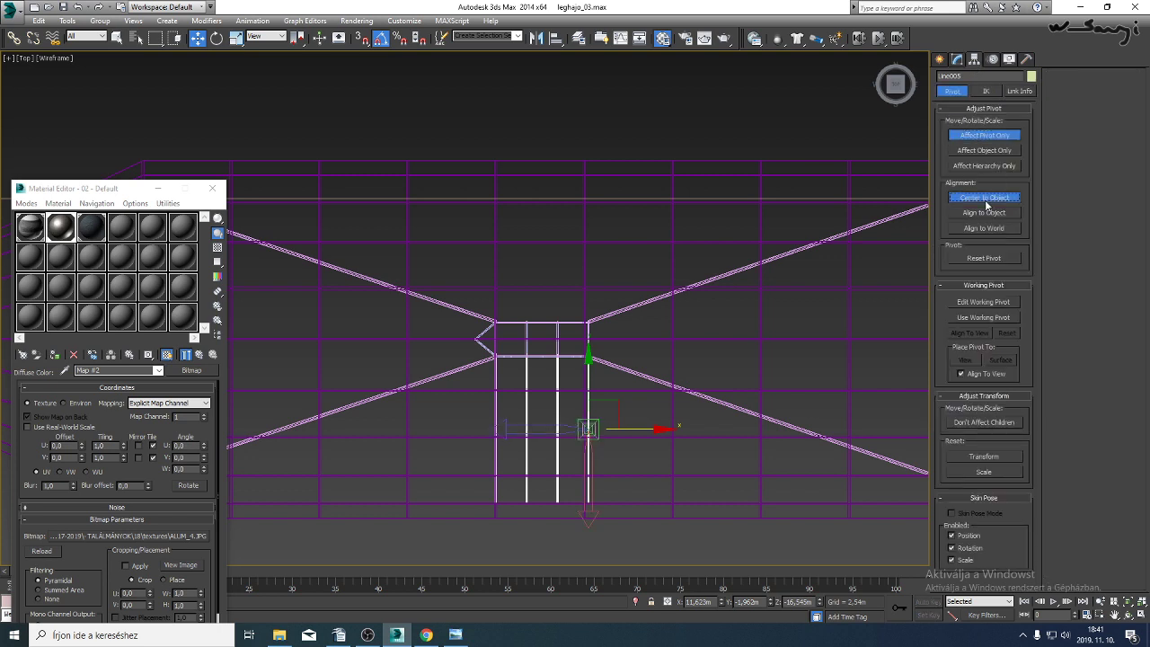
left_click(989, 136)
Apply a Symmetry modifier about X to the struts and move its mirror plane along Y to about 0.88 m, onto the gondola's centreline.
left_click(940, 59)
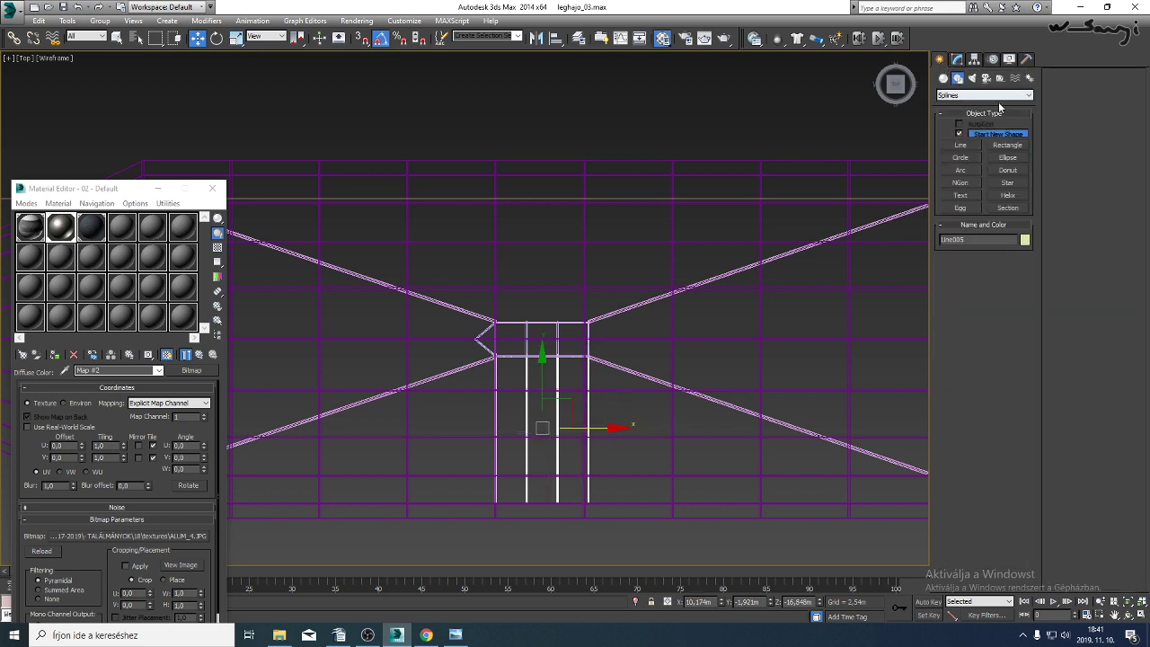
left_click(957, 60)
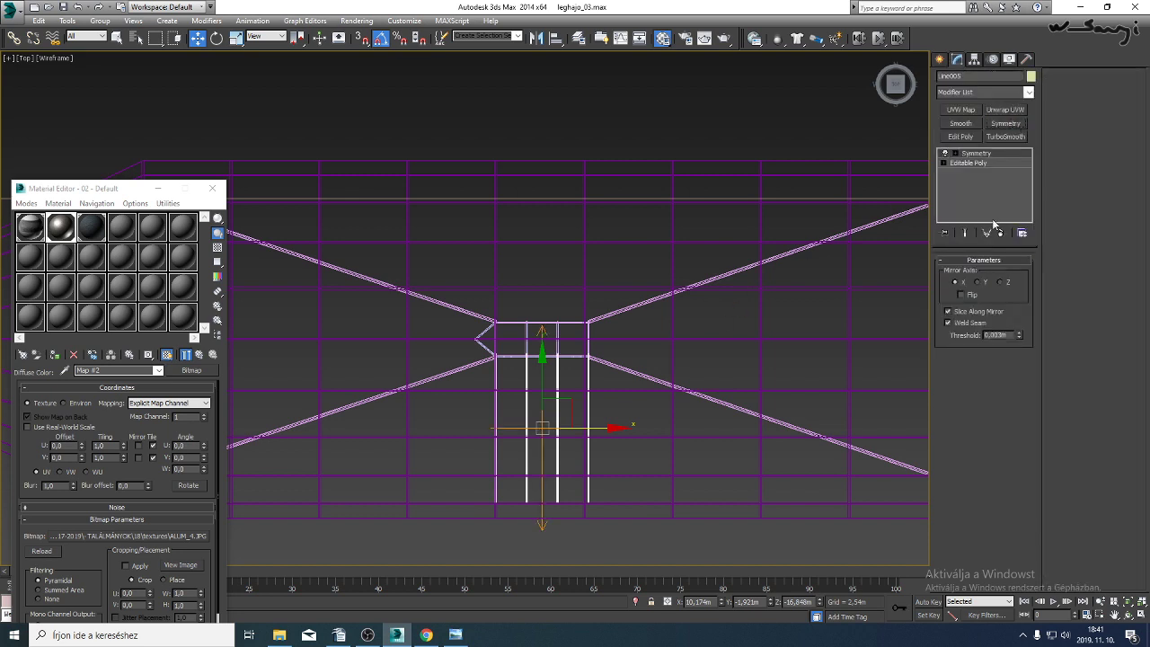
left_click(988, 155)
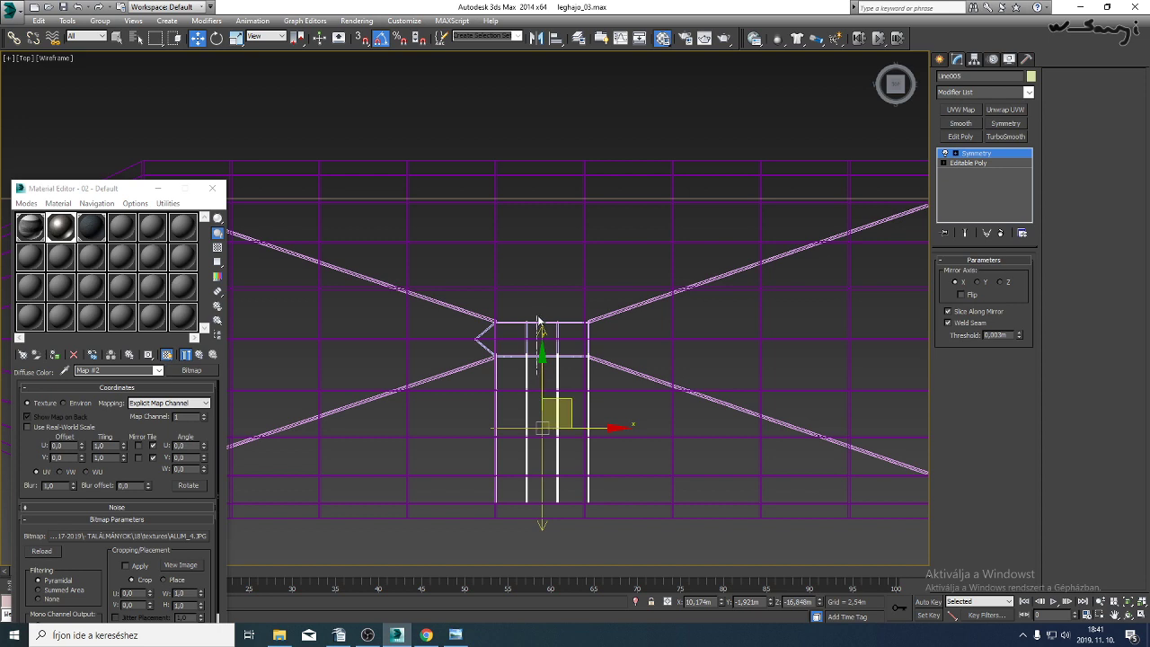
left_click_drag(543, 384, 542, 294)
Fine-tune the symmetry mirror's Y position to 0.841 m so the mirrored struts meet the gondola's other side.
key("p")
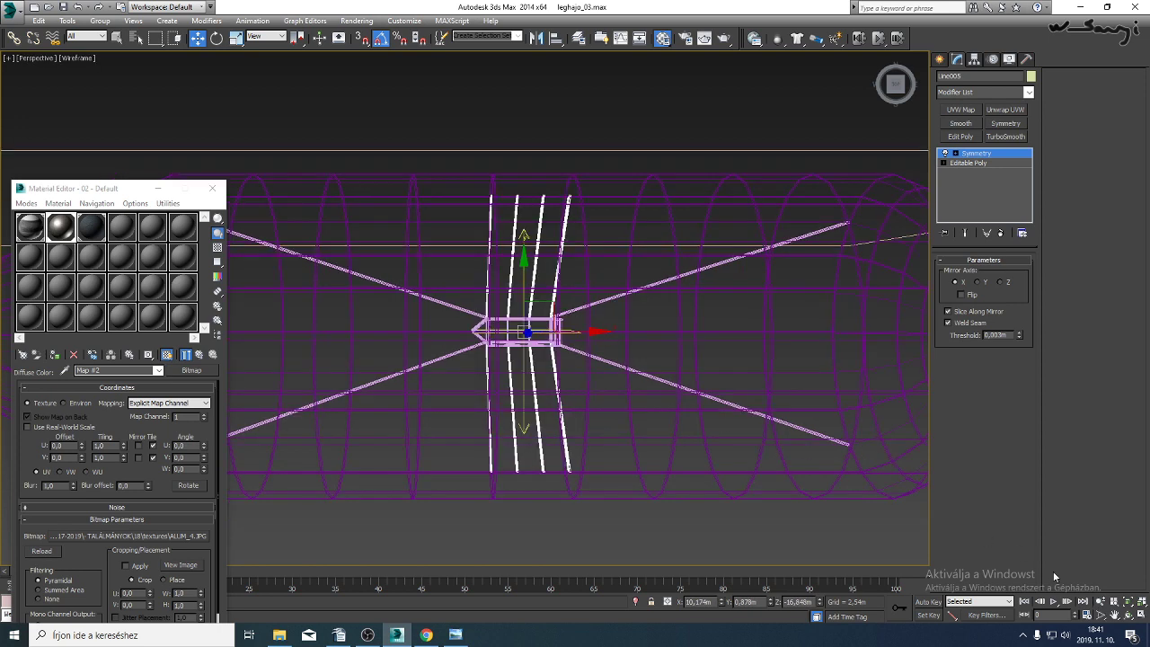
left_click(1115, 616)
left_click_drag(512, 382, 474, 310)
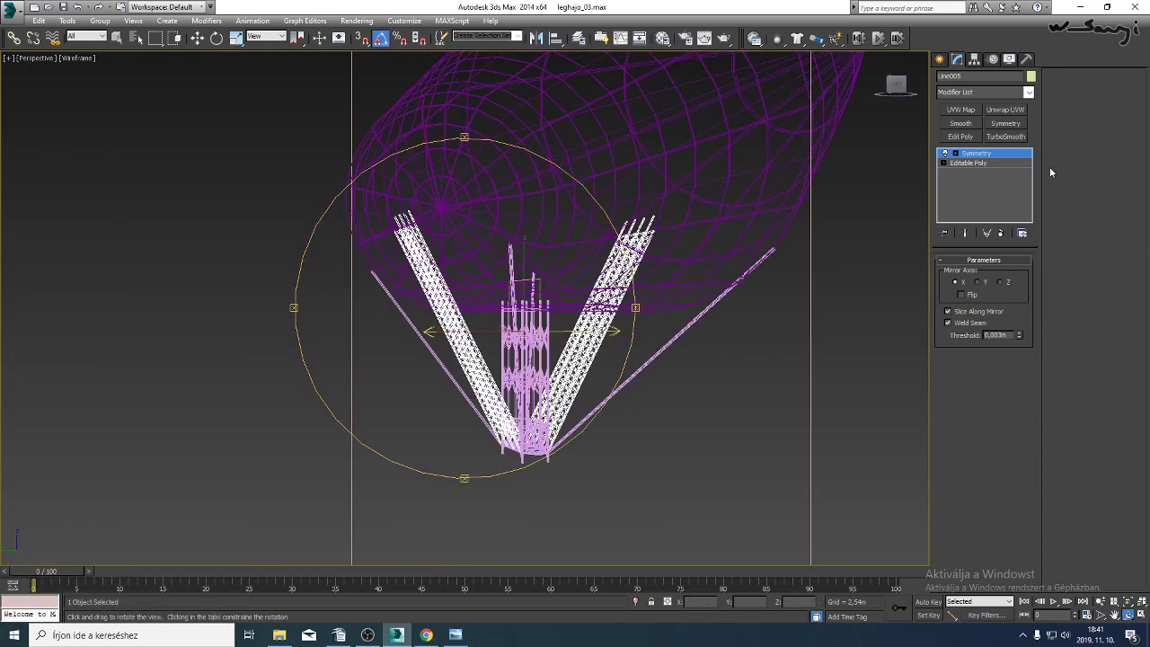
mouse_move(668, 309)
left_mouse_down()
mouse_move(608, 300)
mouse_move(580, 332)
mouse_move(296, 354)
mouse_move(533, 366)
mouse_move(513, 335)
left_mouse_up()
key("F3")
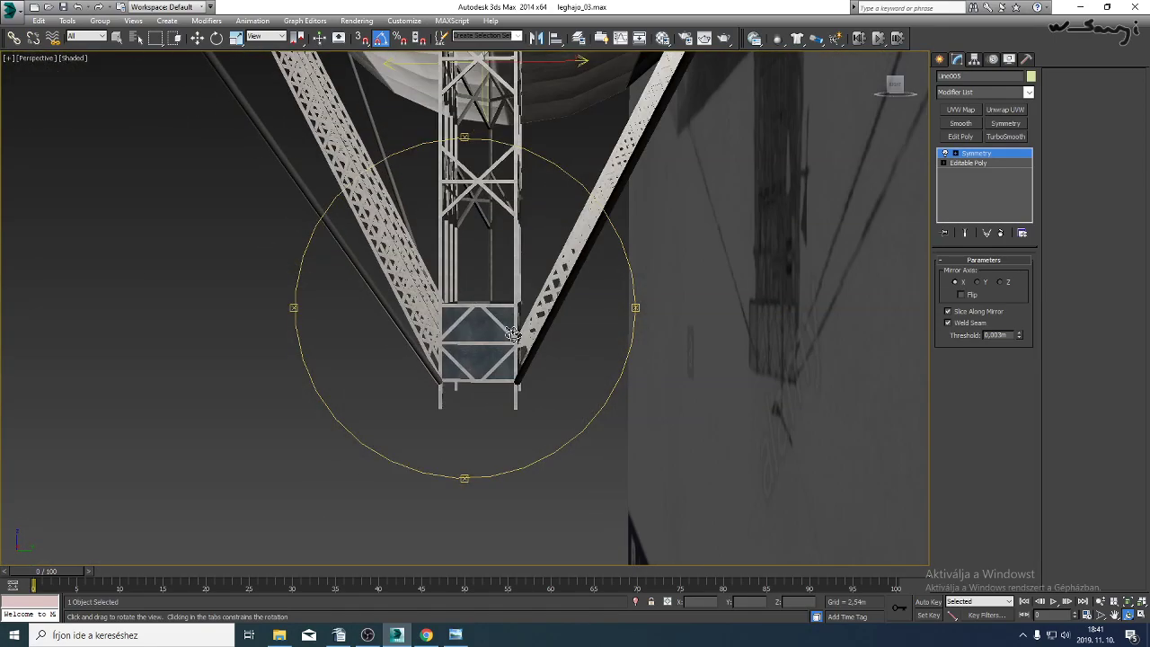
key("z")
middle_click_drag(509, 358, 530, 221)
scroll(495, 297, "up", 5)
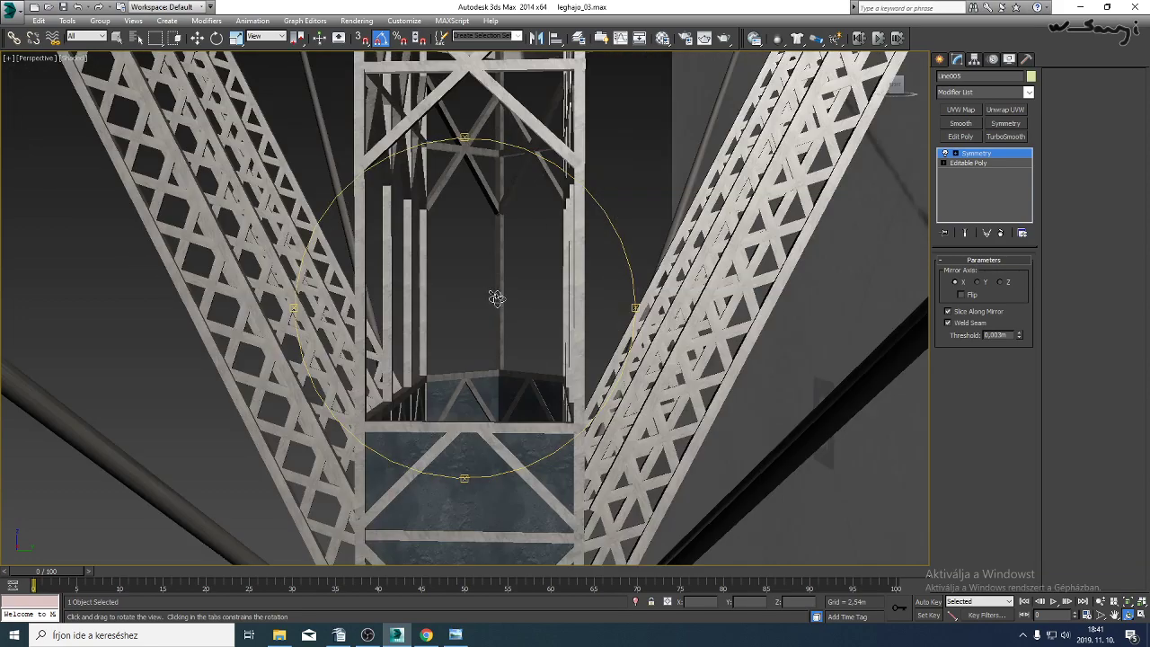
middle_click_drag(495, 297, 491, 270)
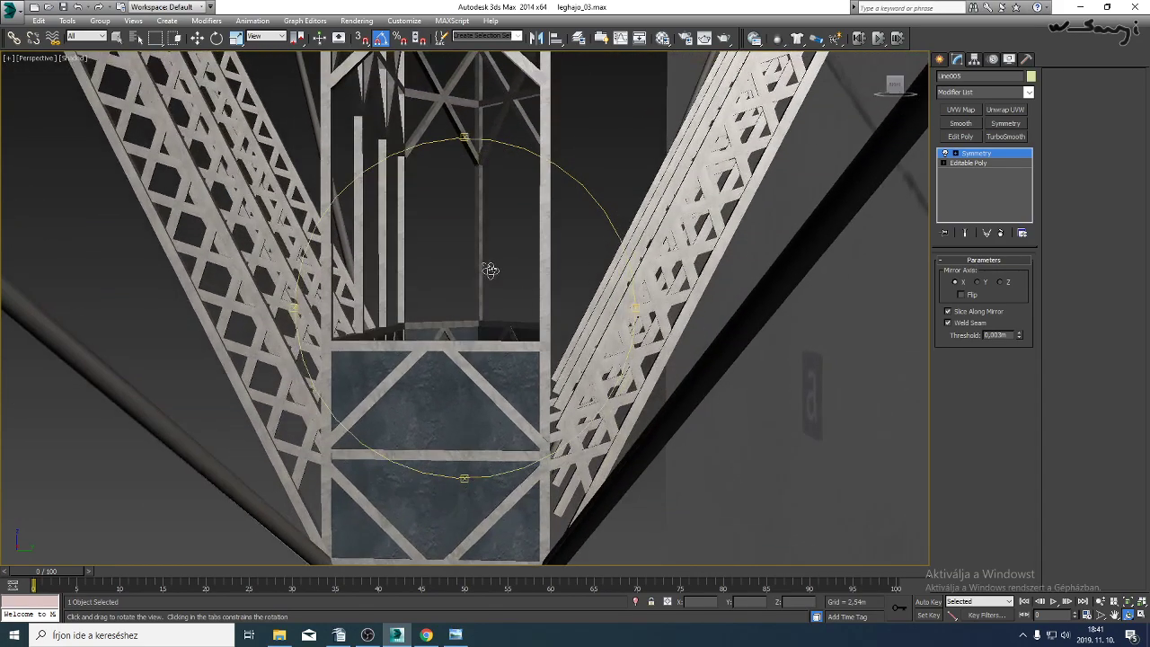
right_click(491, 270)
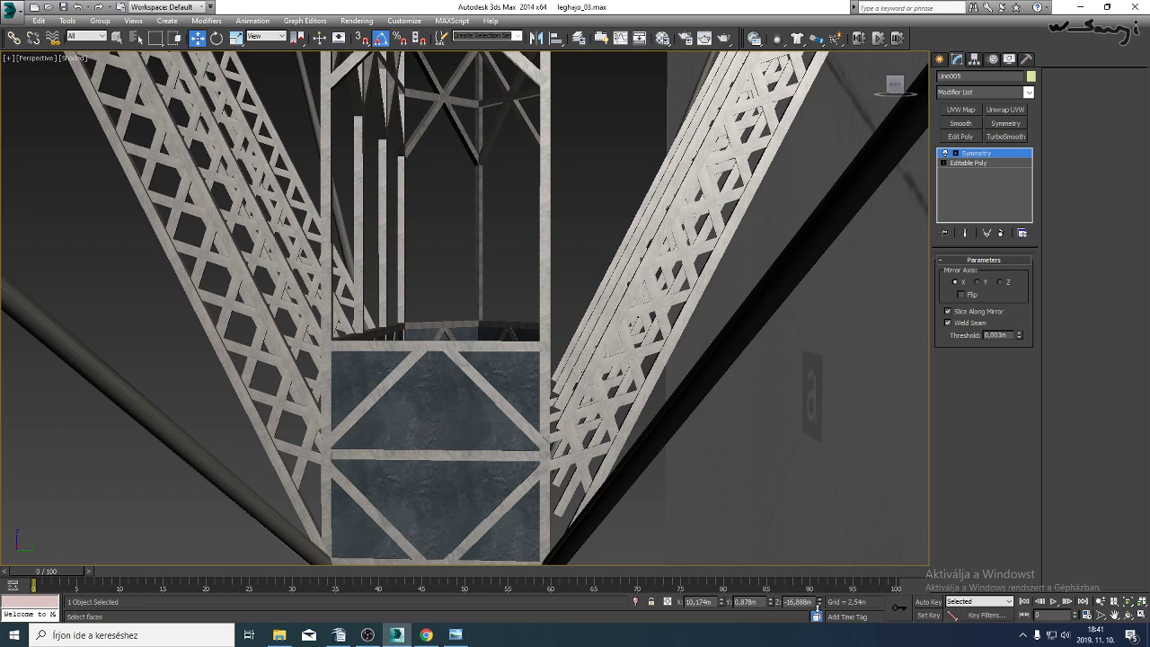
left_click_drag(772, 603, 763, 604)
Examine the whole airship from the side and compare its gondola struts with the reference engraving.
scroll(667, 358, "down", 6)
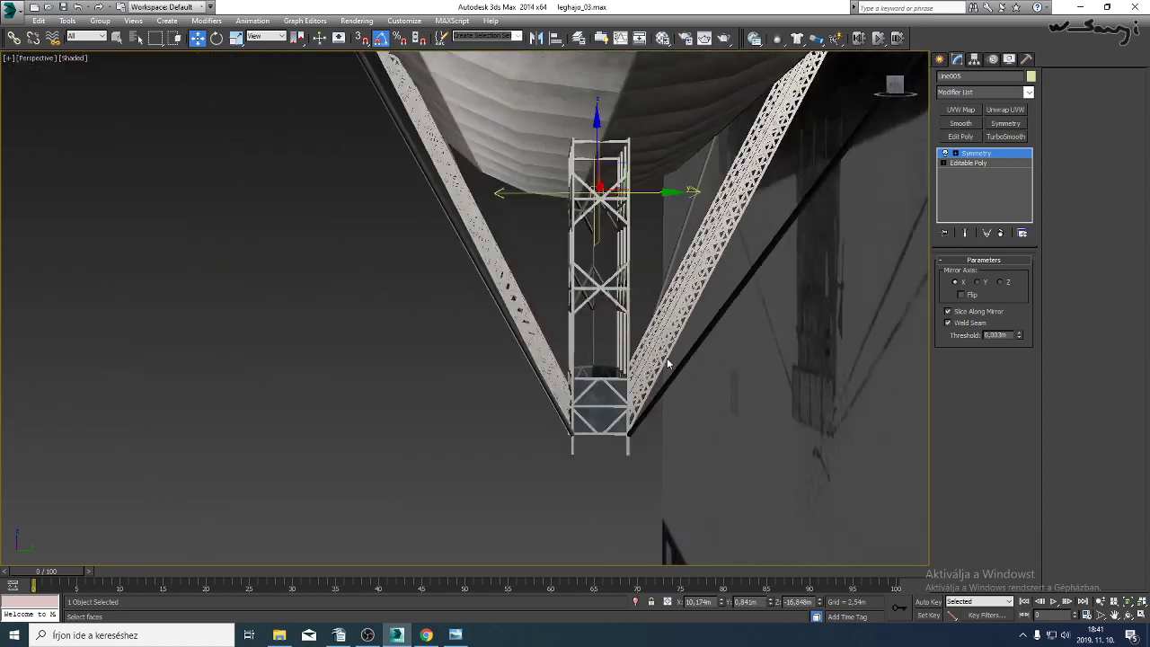
left_click(1128, 614)
left_click_drag(440, 360, 673, 306)
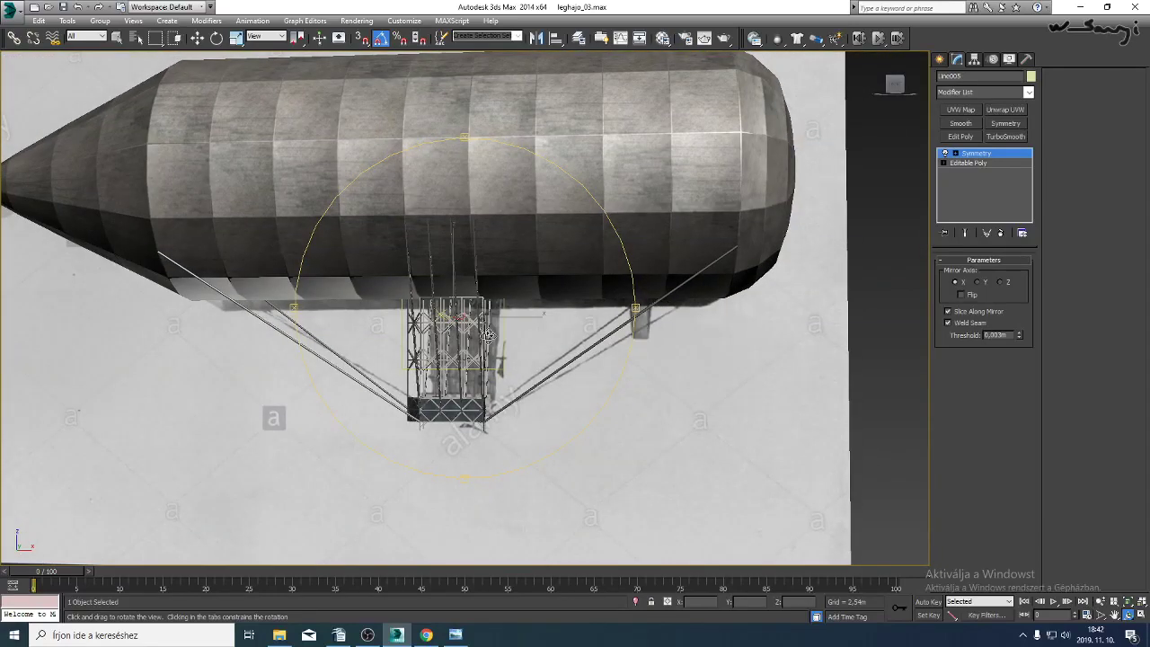
left_click_drag(487, 335, 565, 405)
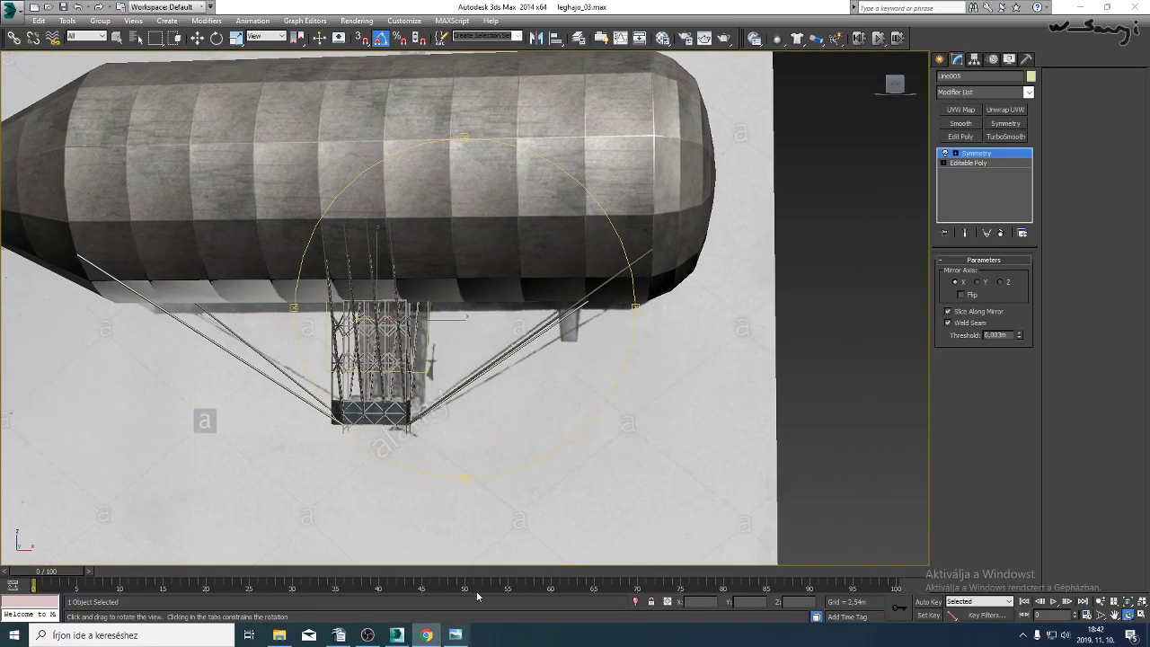
left_click(456, 635)
scroll(658, 314, "down", 5)
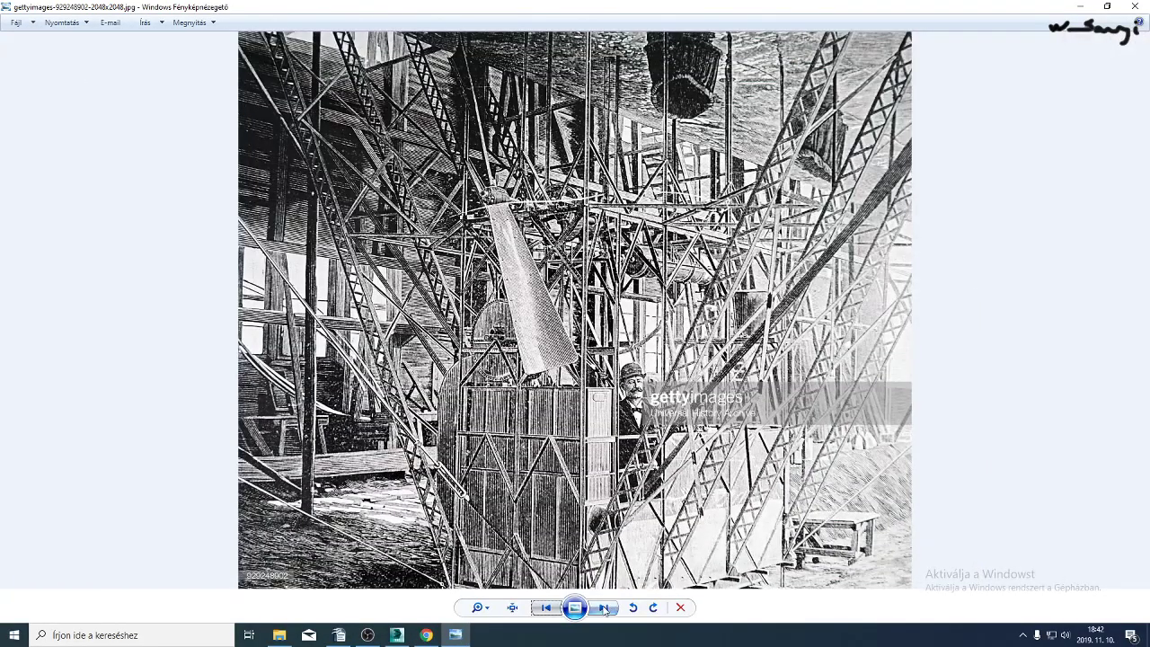
left_click(397, 635)
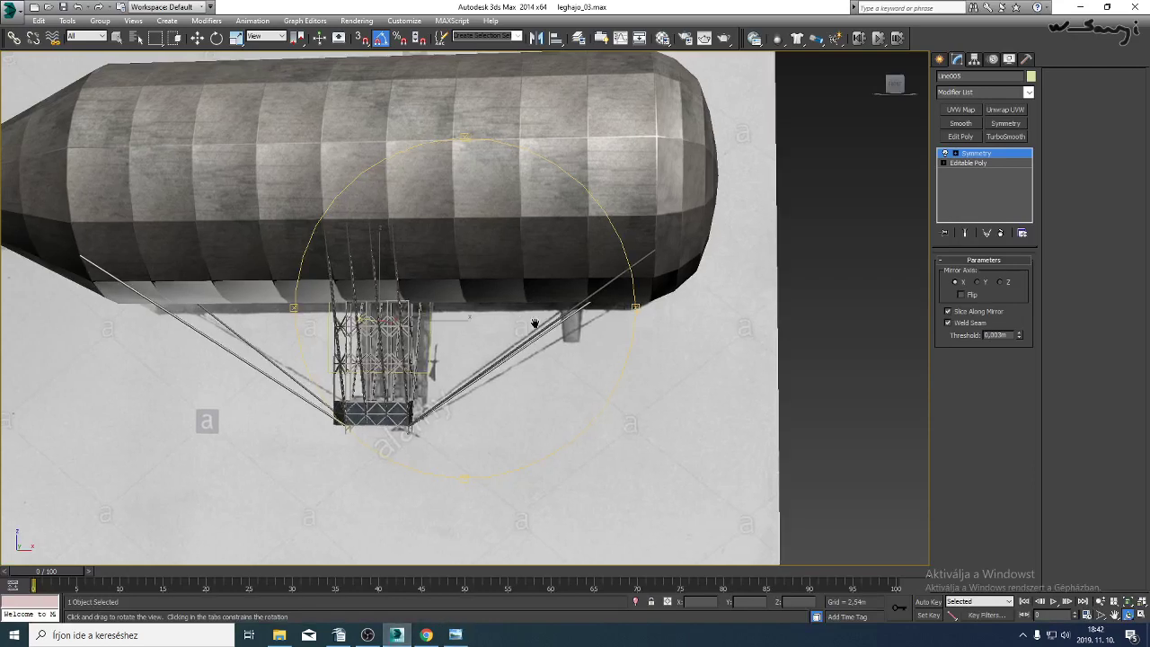
left_click_drag(535, 324, 490, 241)
Start merging a scene file and browse up from the project's textures folder to the 3D folder.
left_click(11, 11)
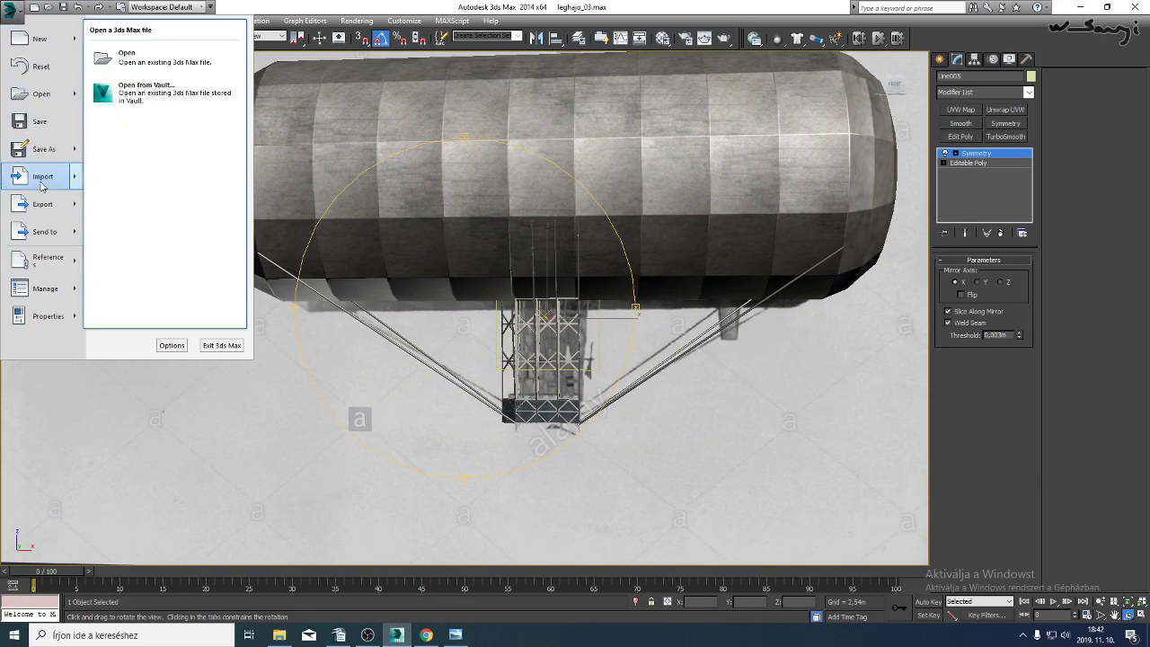
mouse_move(42, 186)
left_click(130, 95)
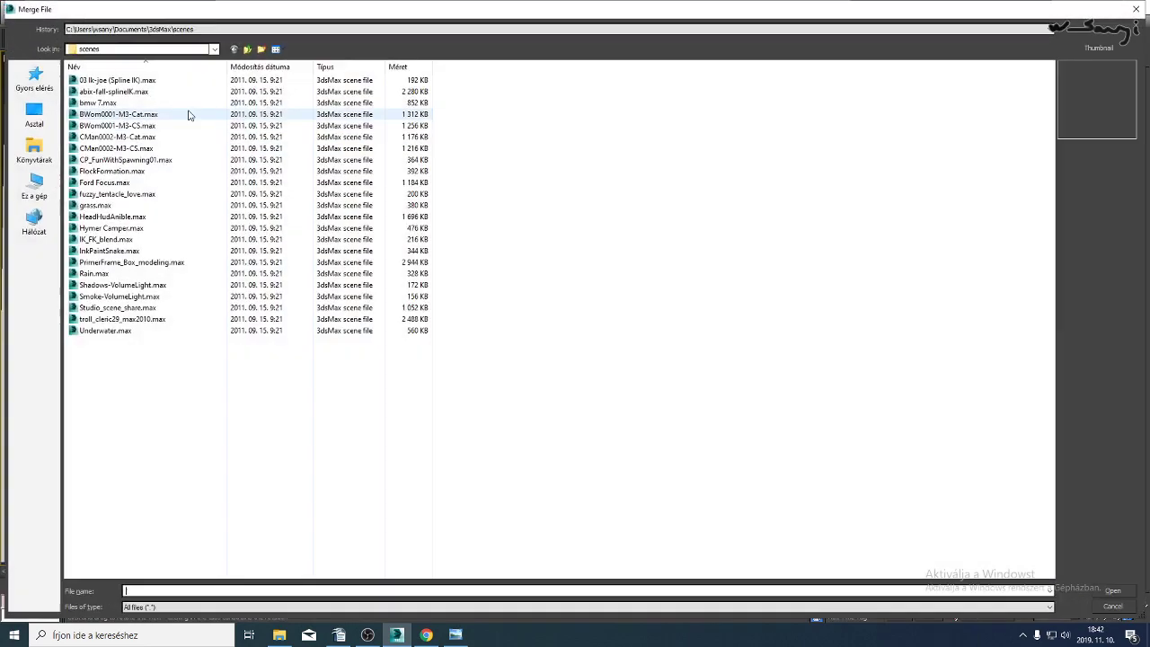
left_click(195, 28)
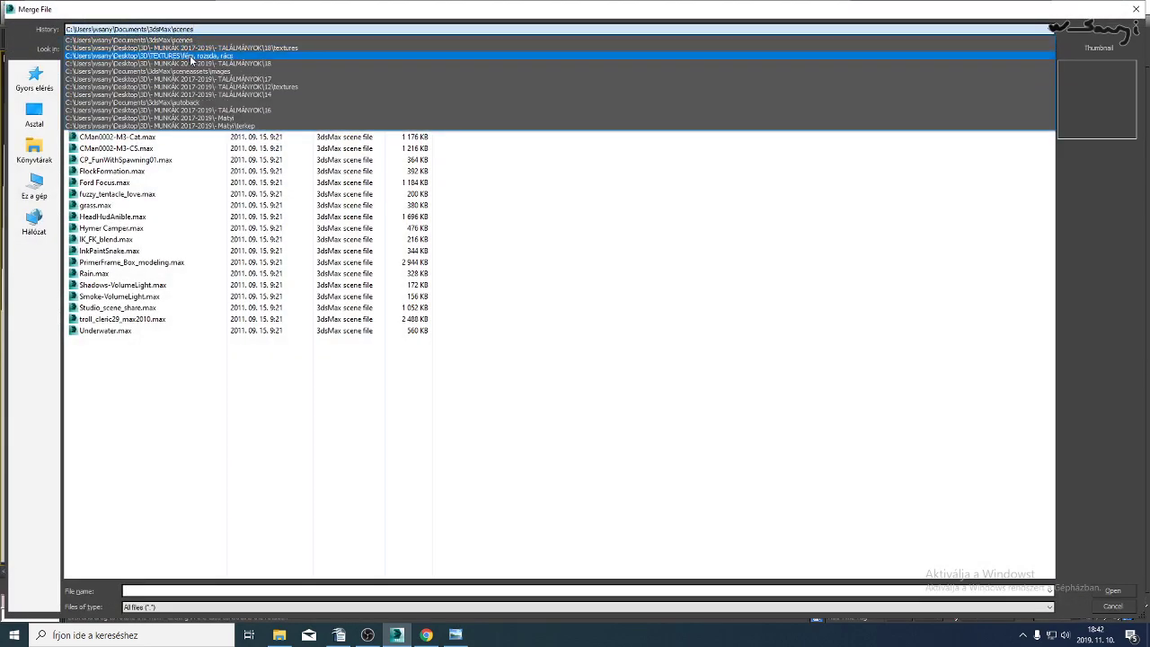
left_click(199, 54)
left_click(234, 49)
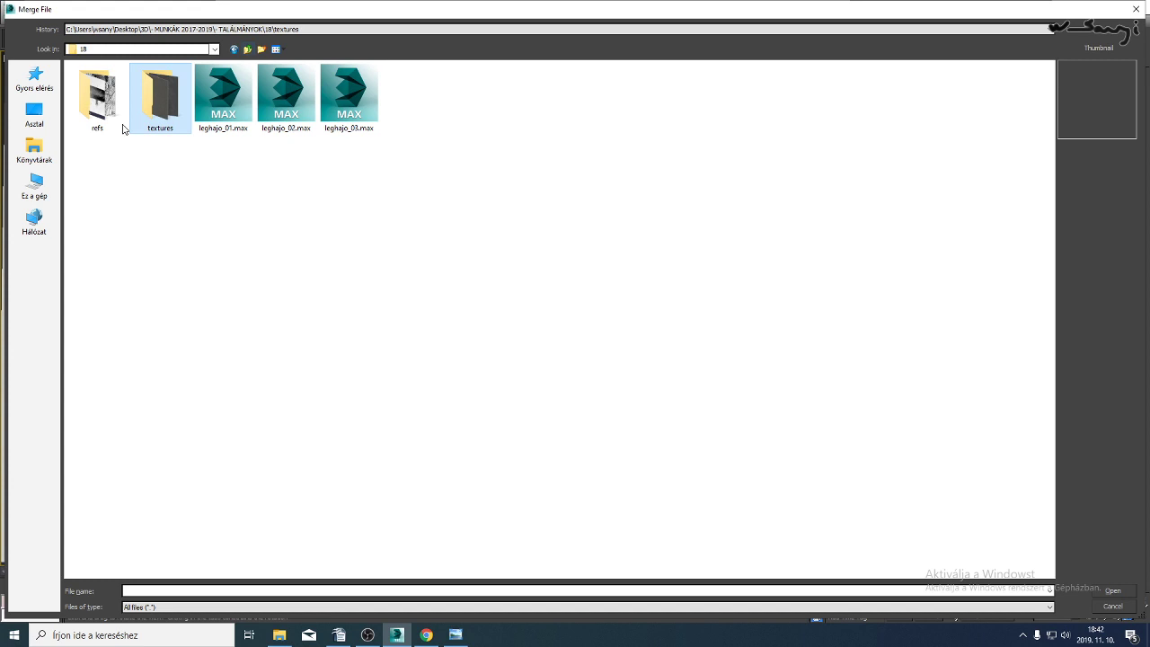
left_click(247, 50)
left_click(247, 49)
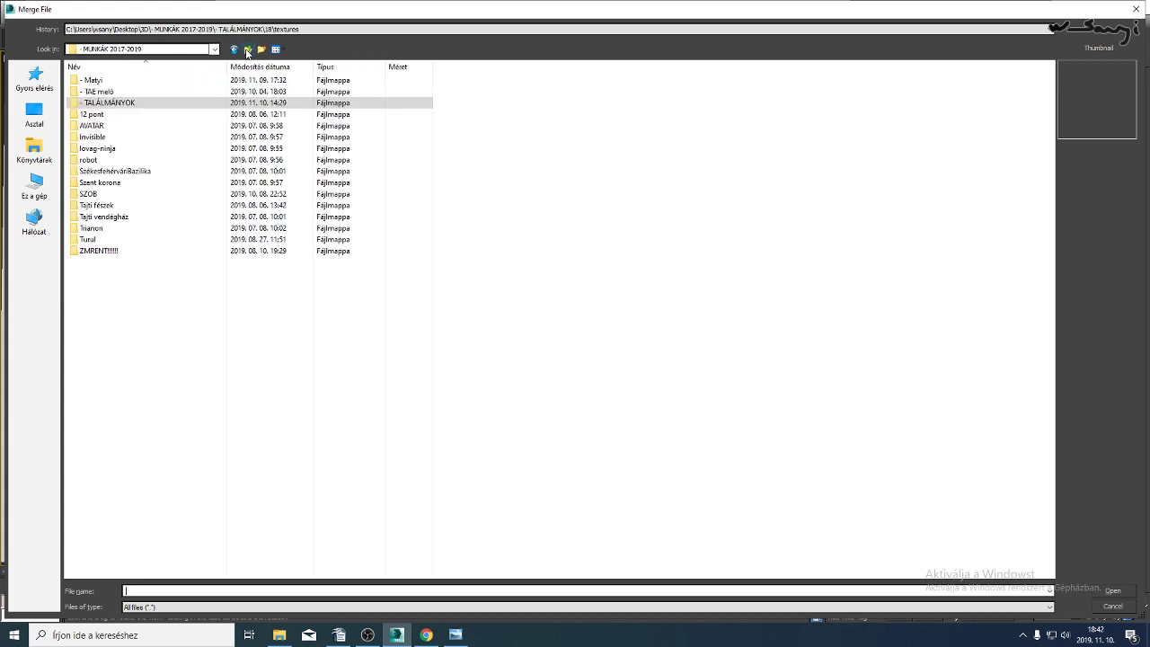
left_click(247, 50)
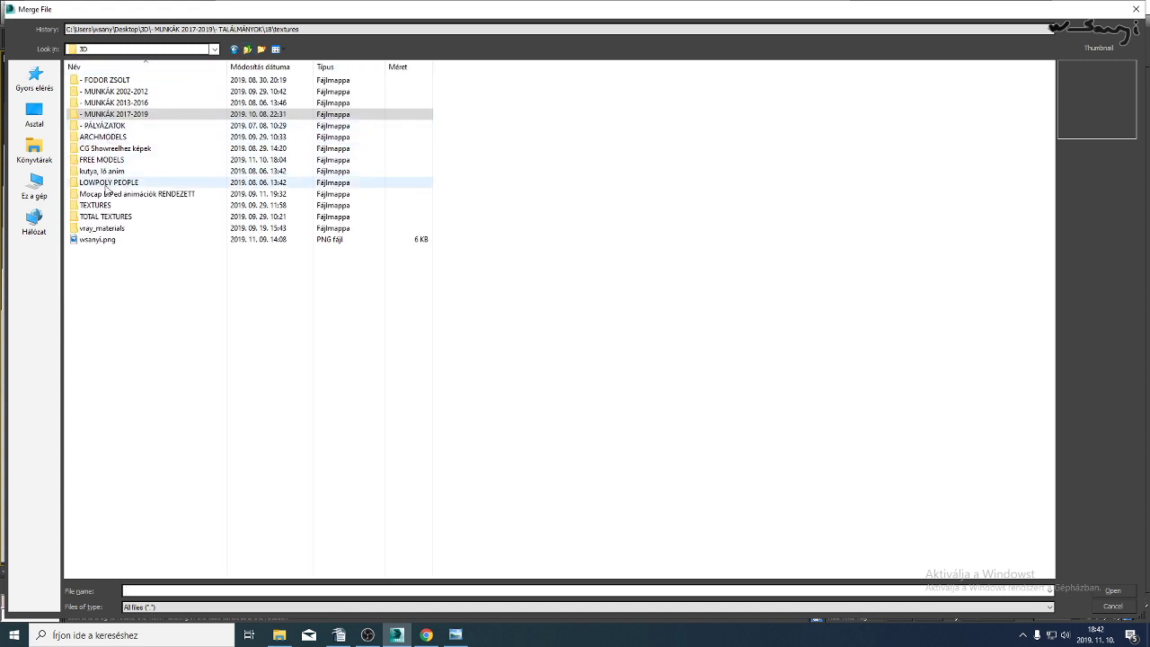
Merge the L9 ZEPP group from Zepp-l9.max in the zeppelin3 folder under FREE MODELS, accepting the obsolete file notice.
double_click(102, 160)
double_click(109, 147)
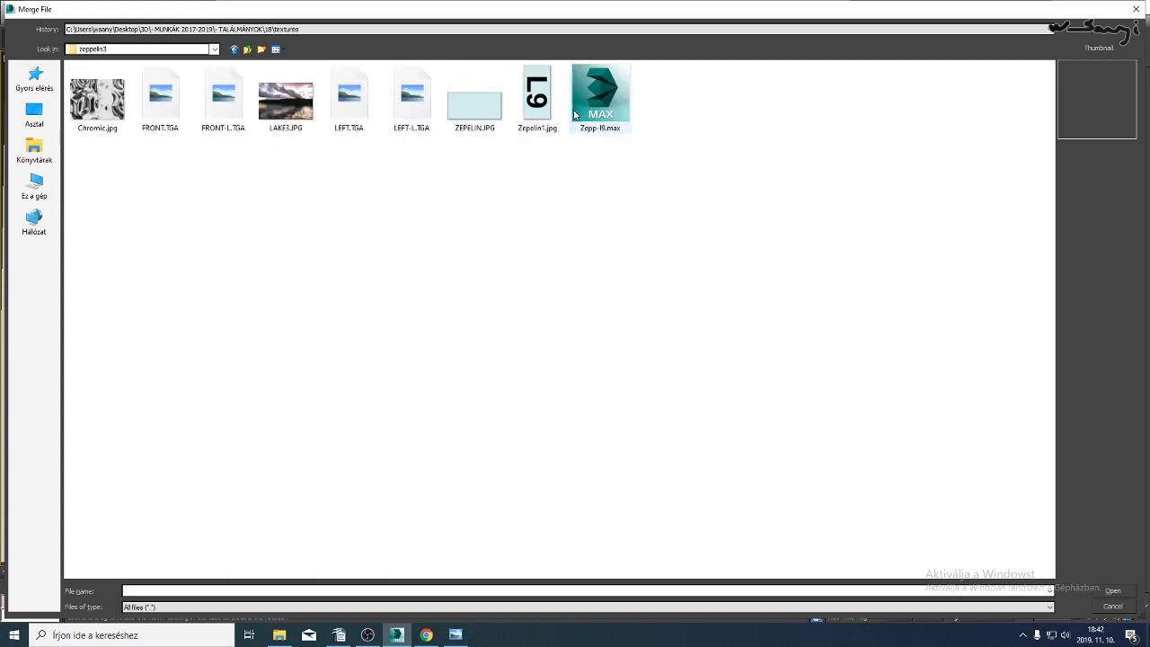
double_click(595, 97)
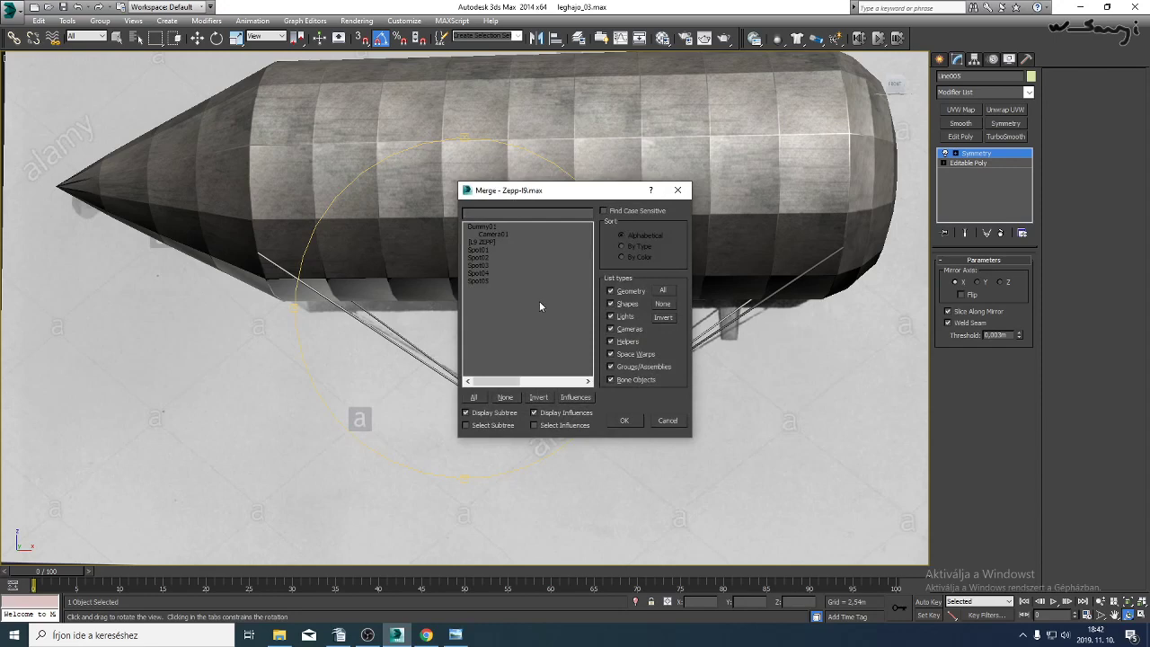
double_click(496, 243)
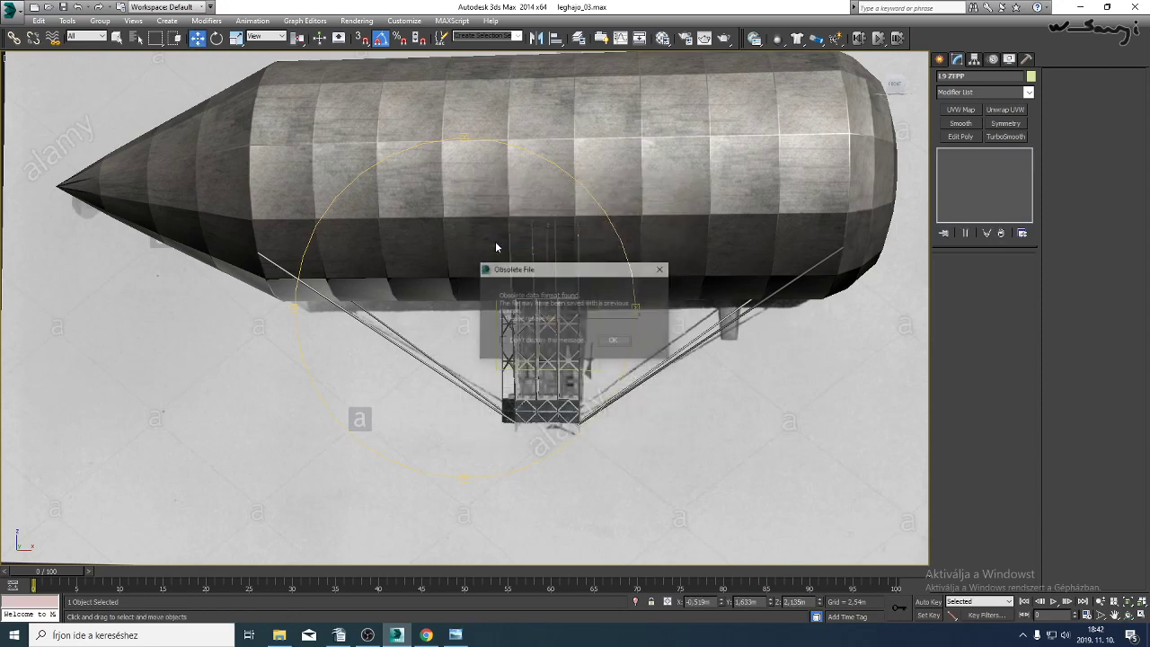
left_click(614, 343)
Rotate the merged zeppelin -90° about Z so it lies parallel to the airship hull.
scroll(494, 321, "down", 5)
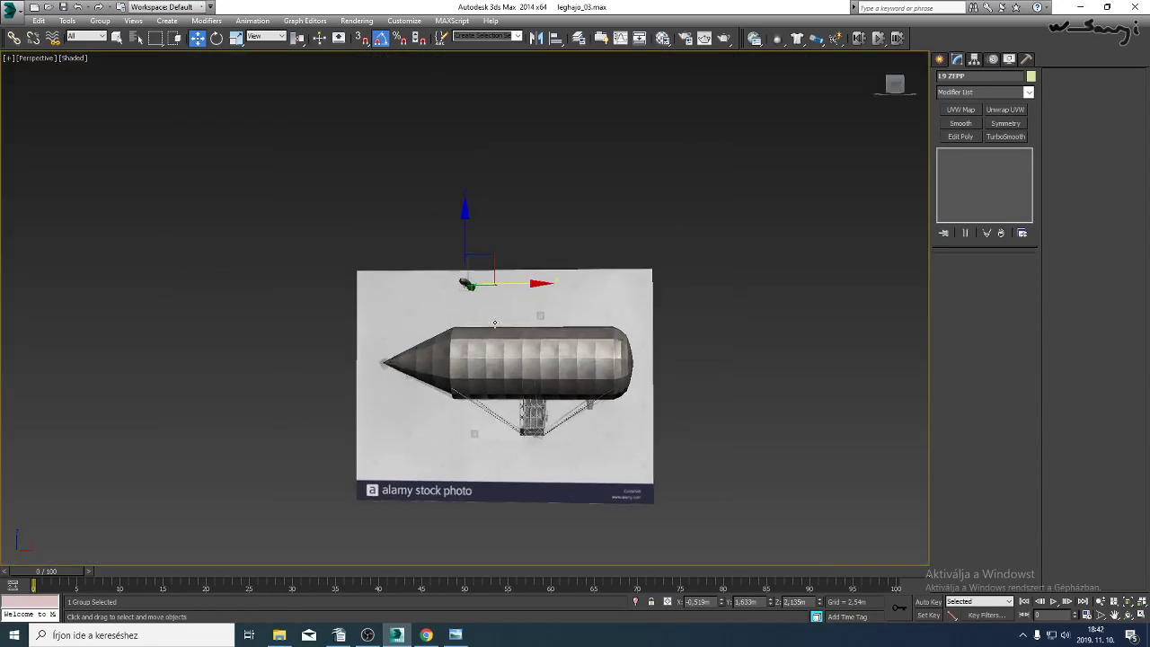
scroll(467, 297, "up", 5)
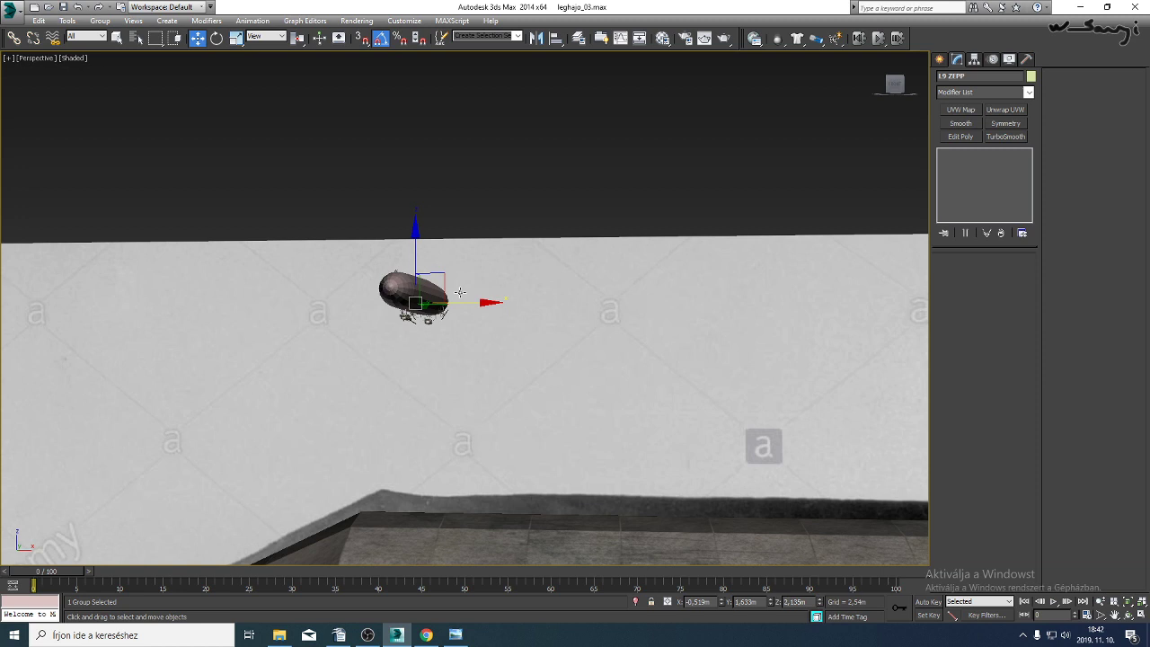
left_click(217, 38)
left_click_drag(419, 297, 582, 319)
key("t")
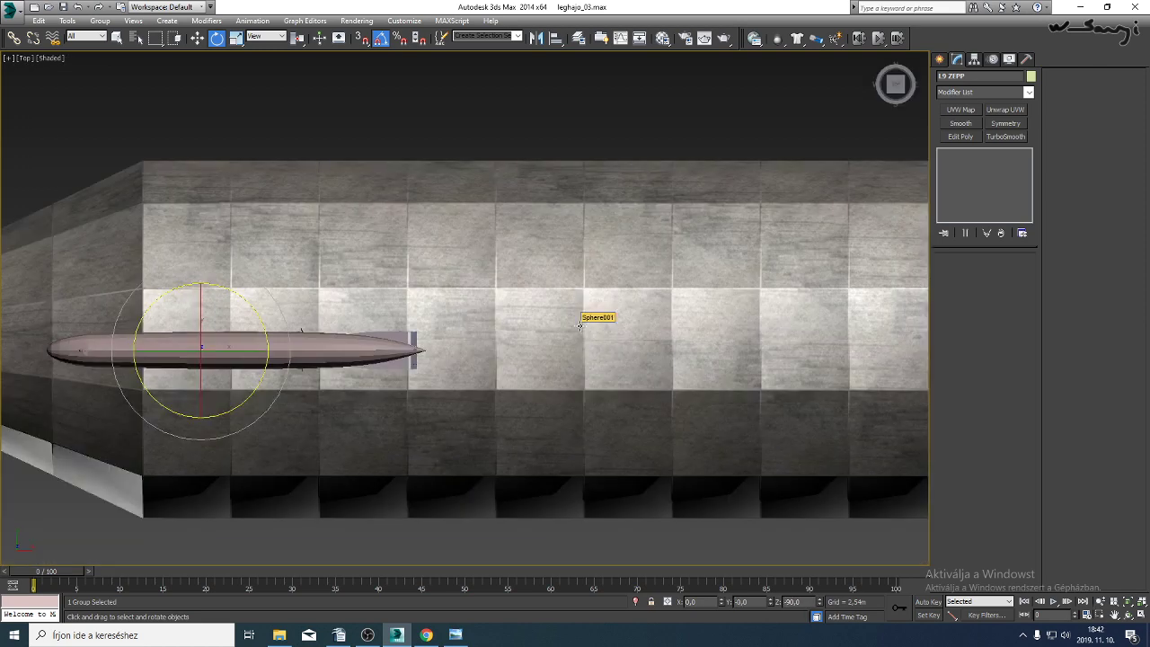
Scale the merged zeppelin uniformly to about 902% in the top view.
scroll(365, 284, "down", 2)
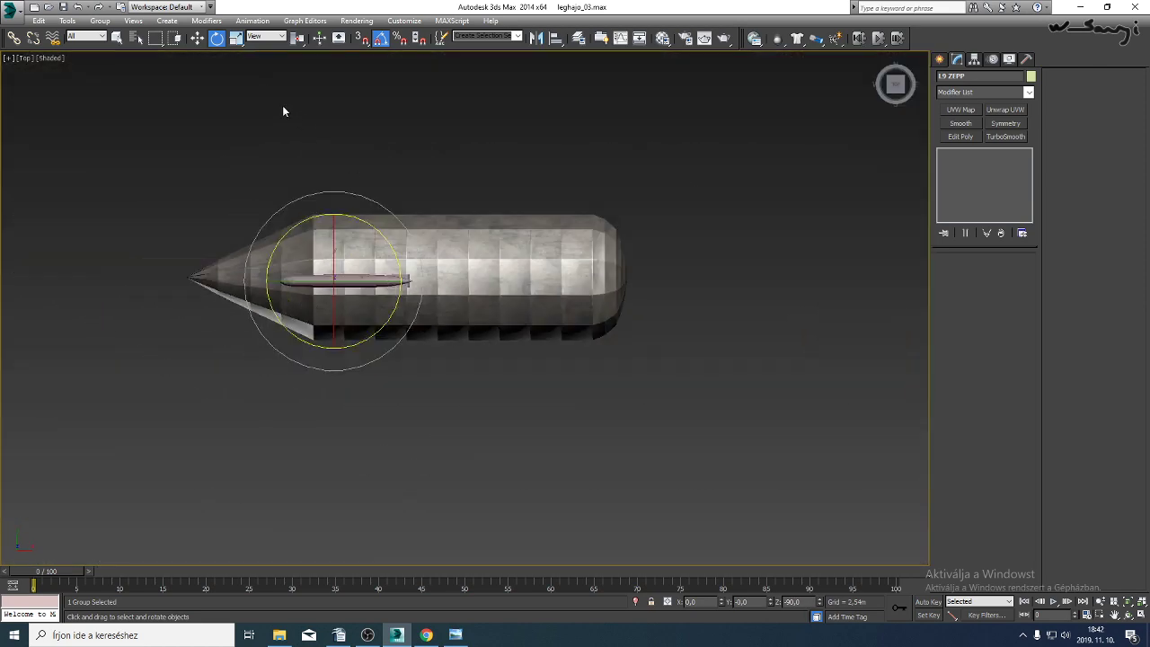
left_click(237, 38)
left_click_drag(337, 261, 475, 413)
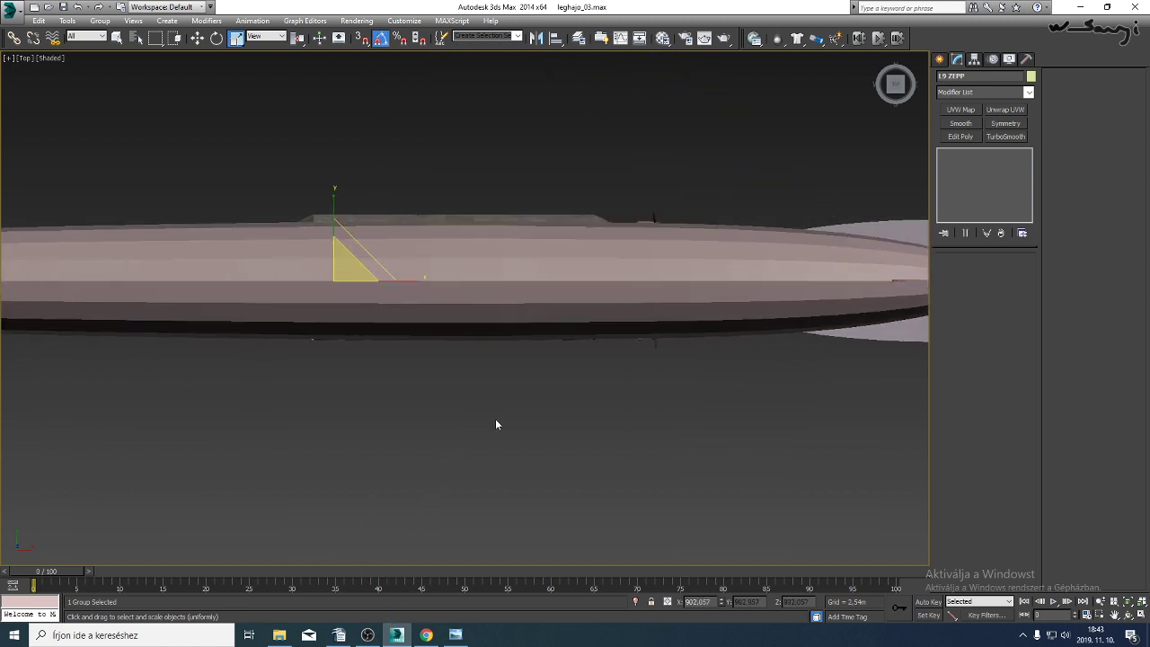
Examine the enlarged zeppelin's gondola, struts and tail fins against the airship model from the front.
key("f")
scroll(481, 351, "up", 5)
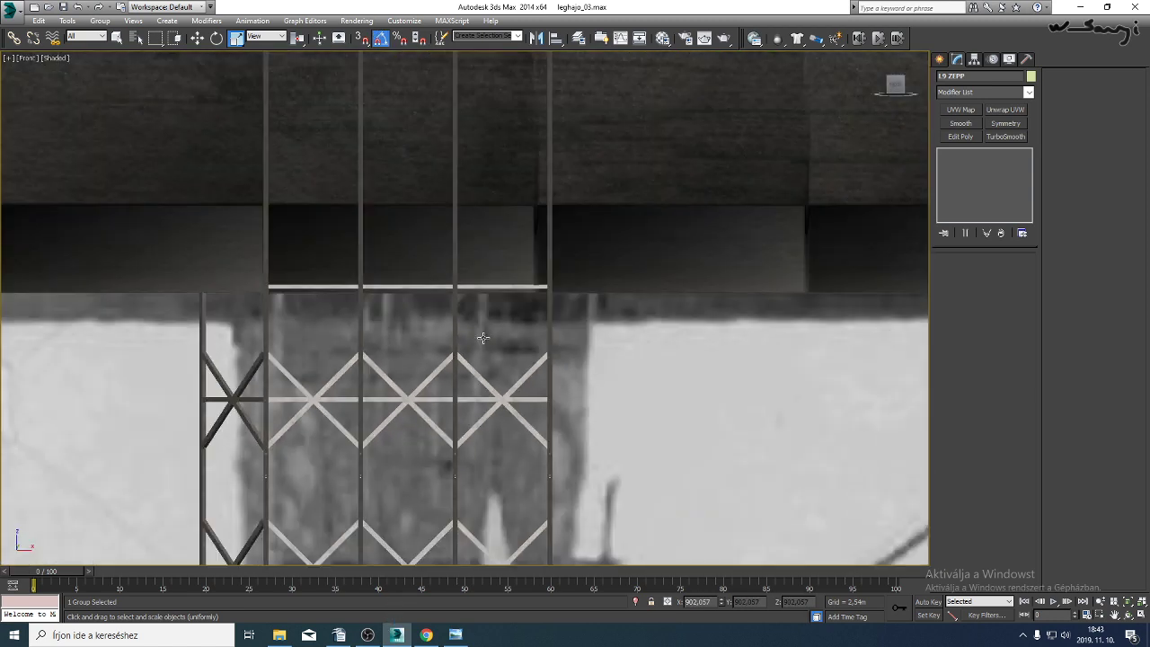
scroll(483, 338, "down", 8)
middle_click_drag(501, 302, 472, 477)
scroll(501, 324, "up", 3)
middle_click_drag(501, 323, 404, 374)
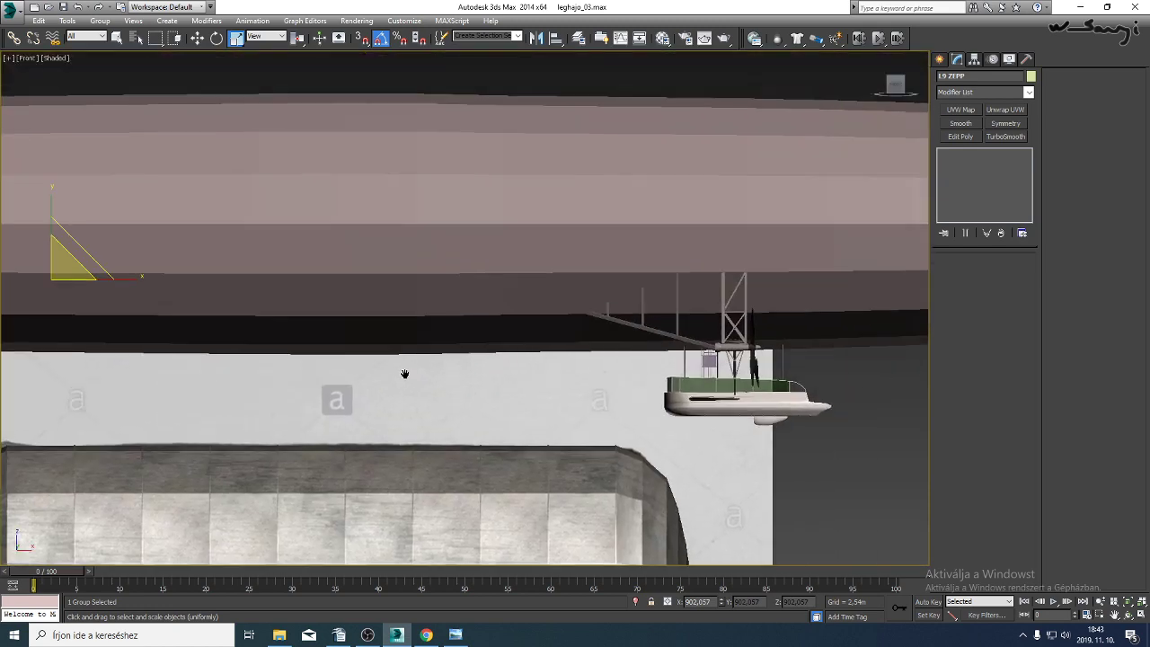
scroll(404, 374, "down", 3)
middle_click_drag(588, 381, 421, 381)
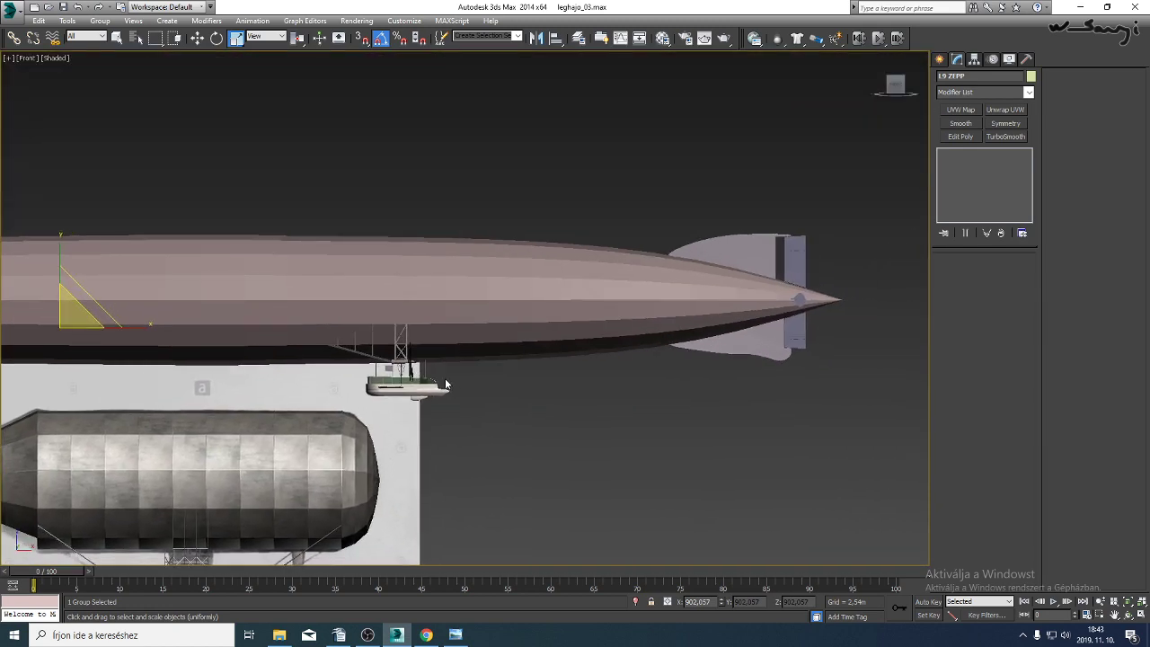
key("p")
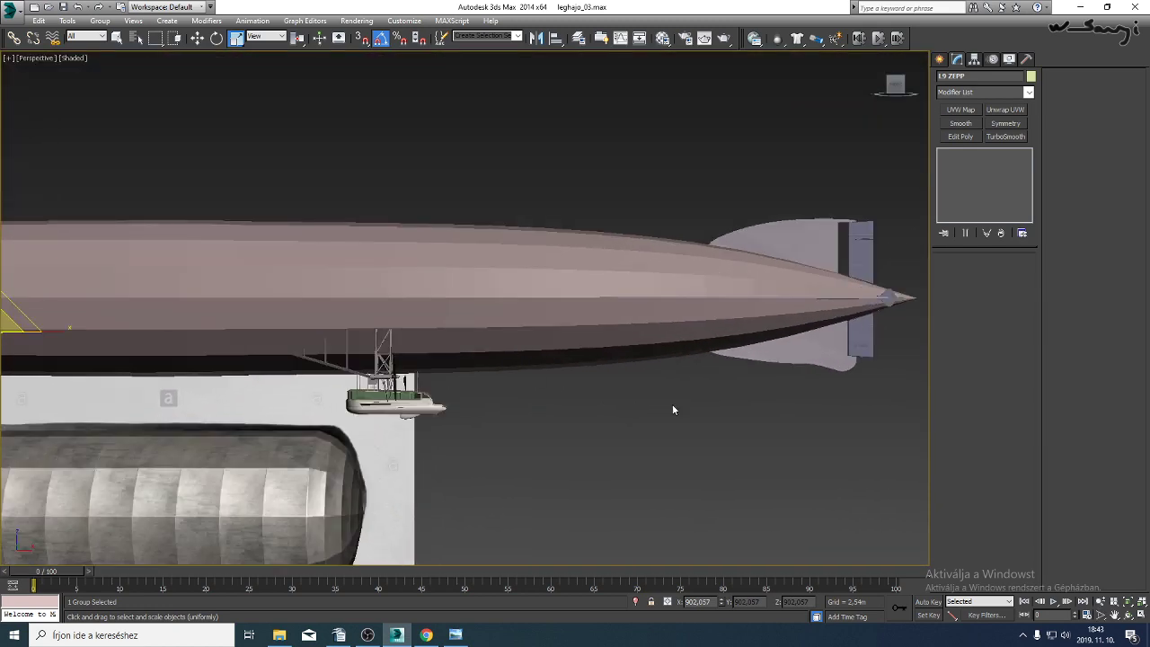
Turn on edged faces in the perspective view and inspect the zeppelin's tail fins beside the airship's rounded hull end.
left_click(1140, 616)
left_click(1140, 616)
left_click(1129, 616)
mouse_move(422, 288)
left_mouse_down()
mouse_move(351, 235)
mouse_move(449, 268)
mouse_move(419, 252)
mouse_move(444, 219)
mouse_move(457, 308)
left_mouse_up()
key("F4")
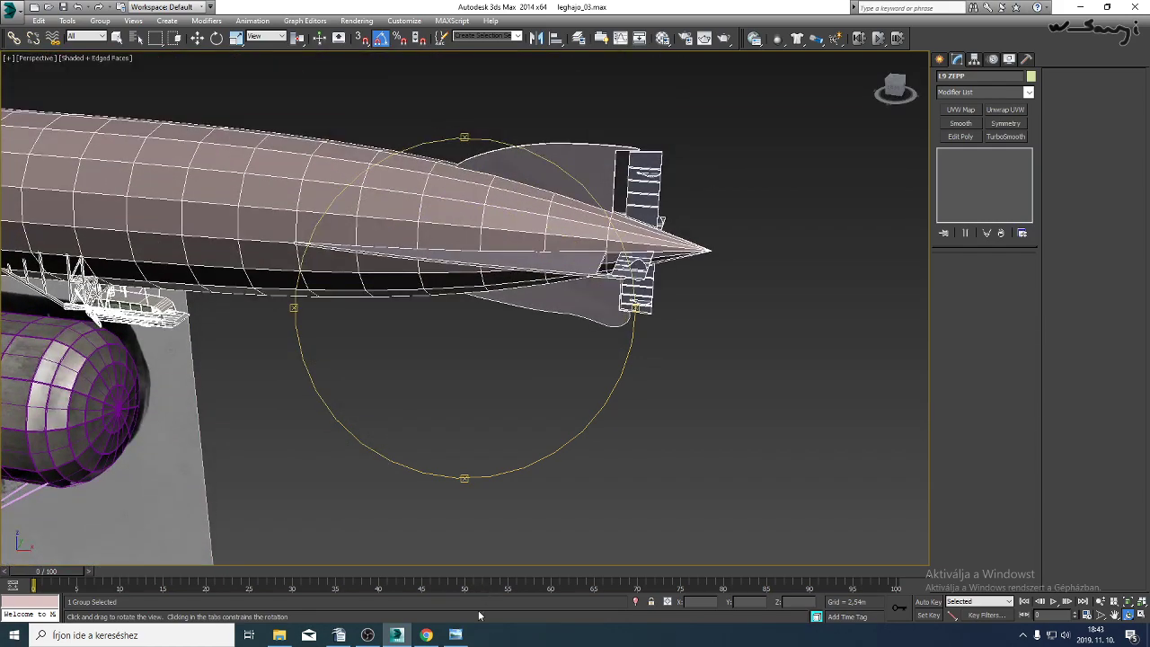
Switch to Windows Photo Viewer and study the Schwarz airship reference photos, examining the struts, propellers and the gondola's lattice framework.
left_click(455, 635)
left_click(604, 608)
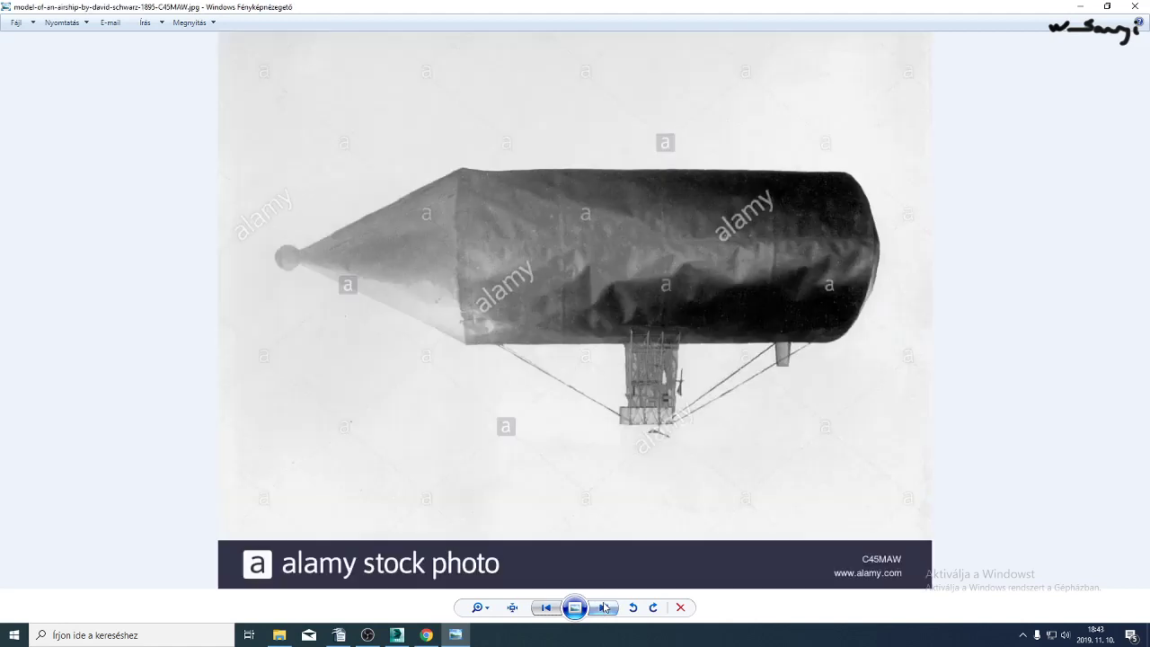
left_click(604, 608)
left_click(604, 607)
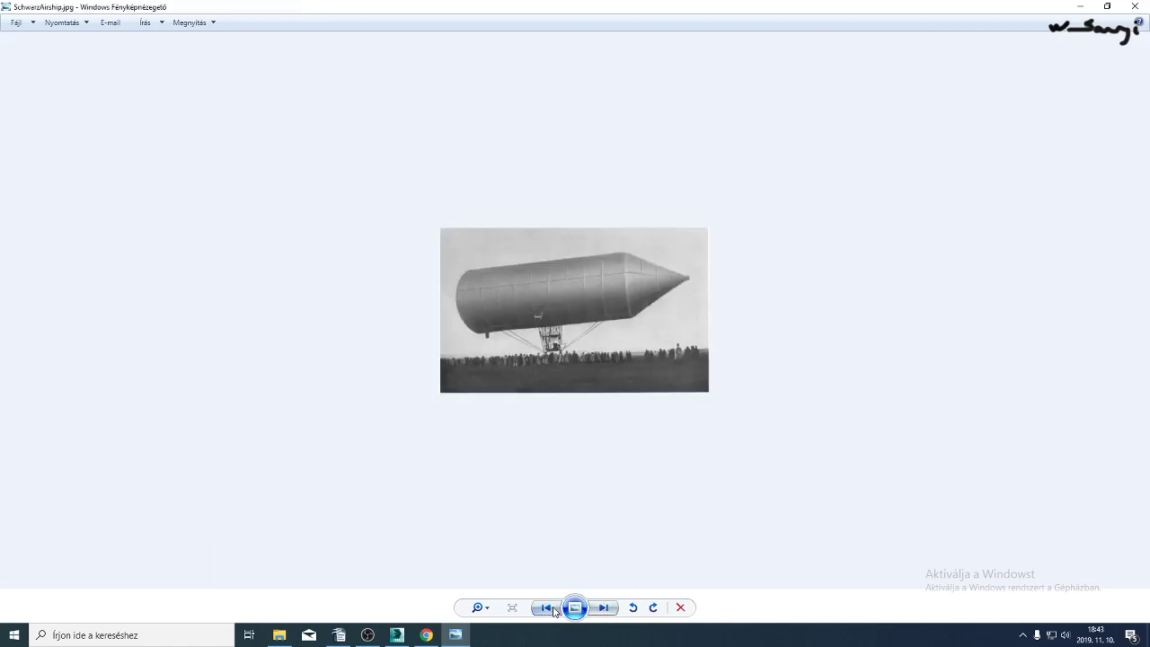
left_click(604, 607)
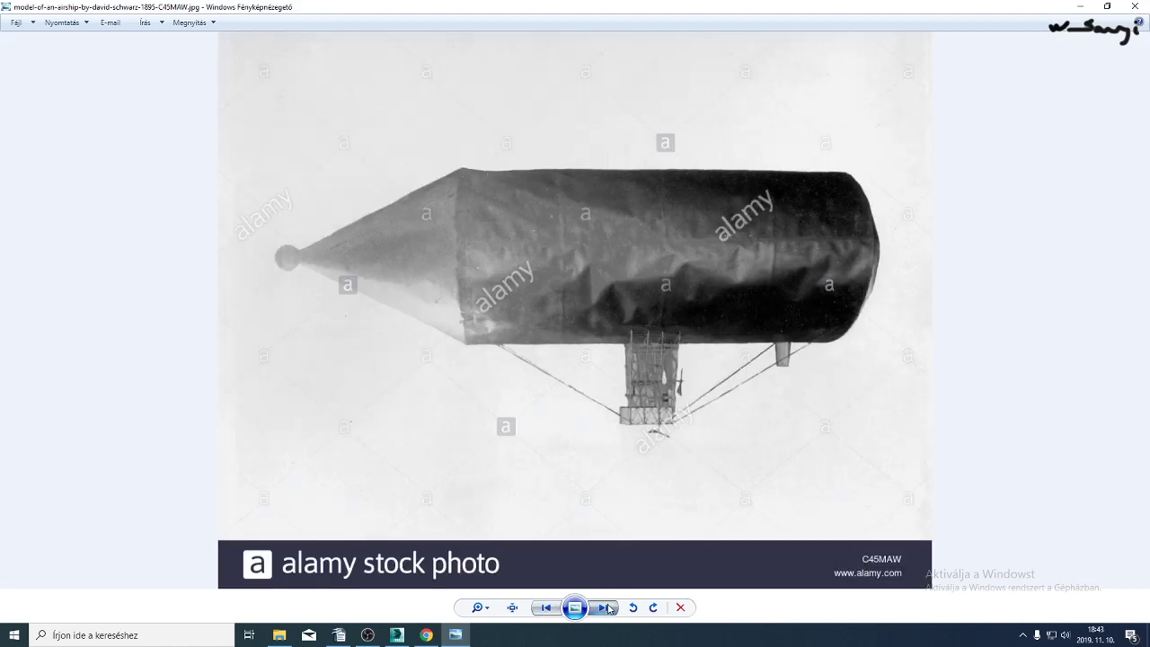
left_click(603, 608)
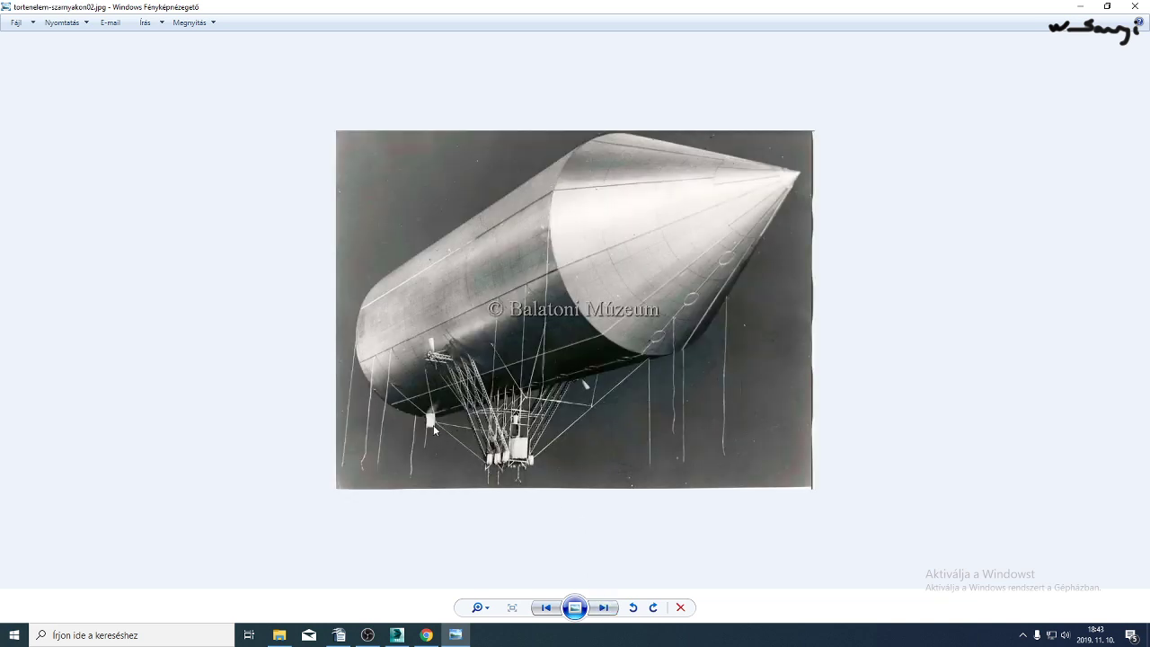
scroll(433, 438, "up", 3)
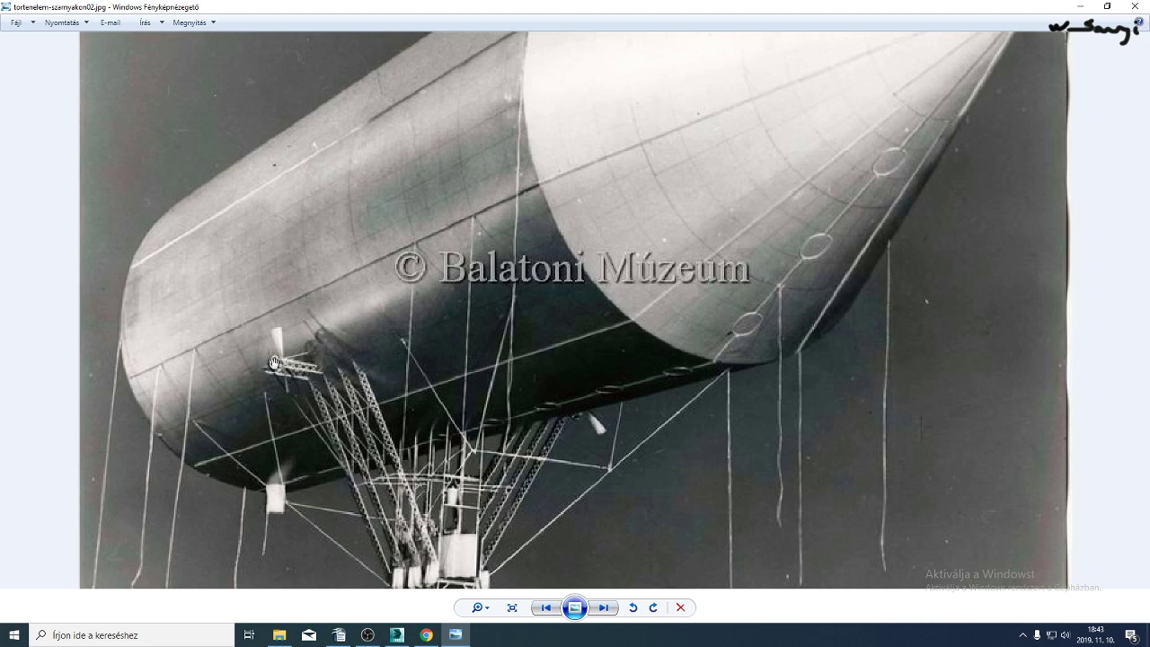
left_click(605, 609)
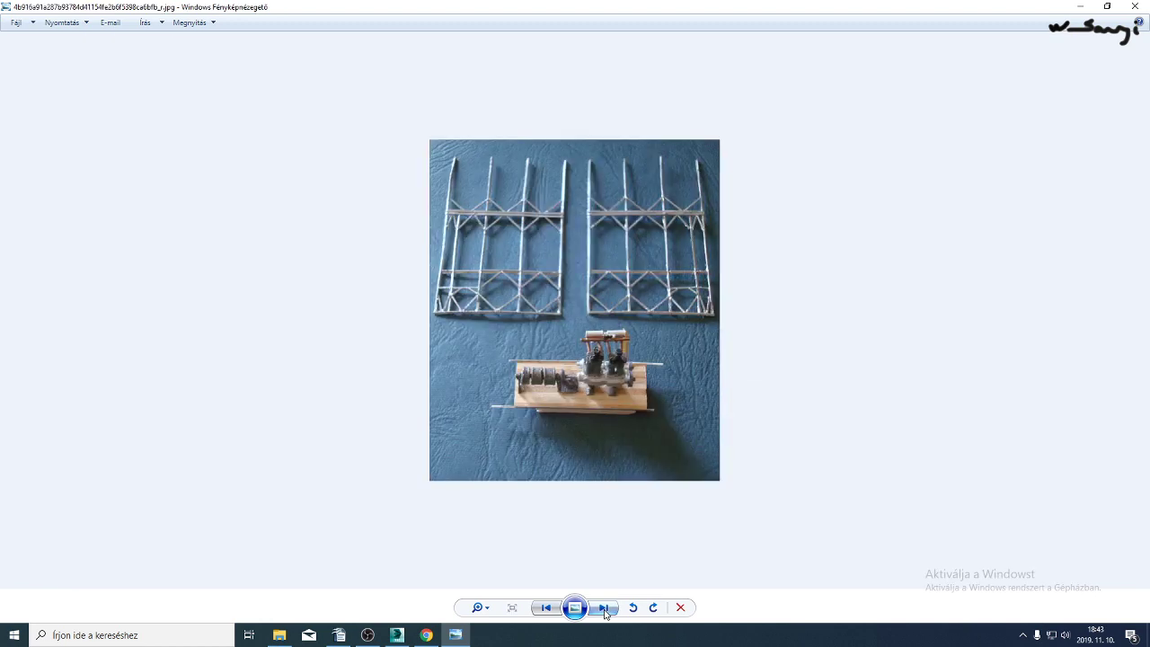
left_click(605, 609)
left_click(605, 609)
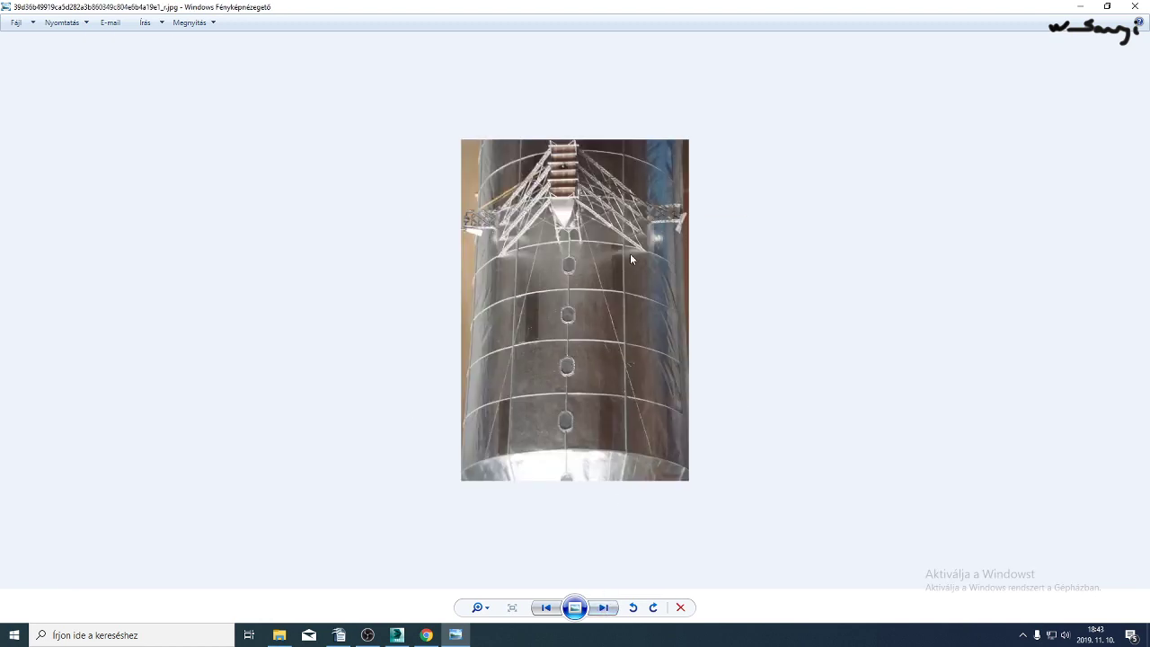
scroll(630, 259, "up", 3)
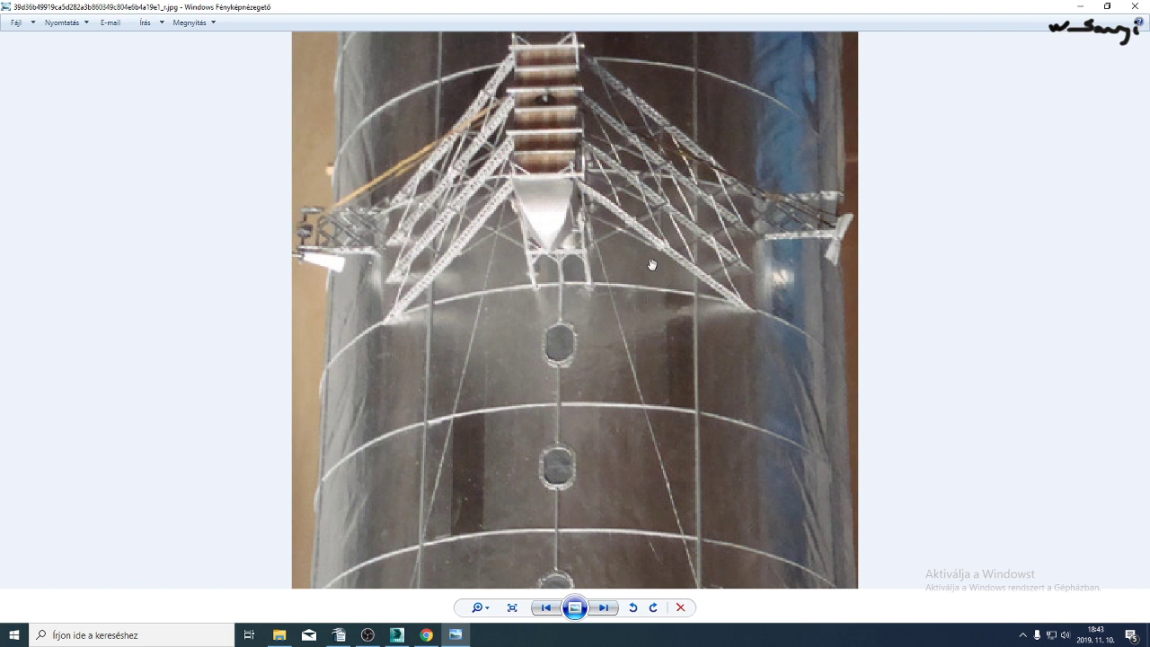
left_click(603, 608)
scroll(683, 265, "up", 2)
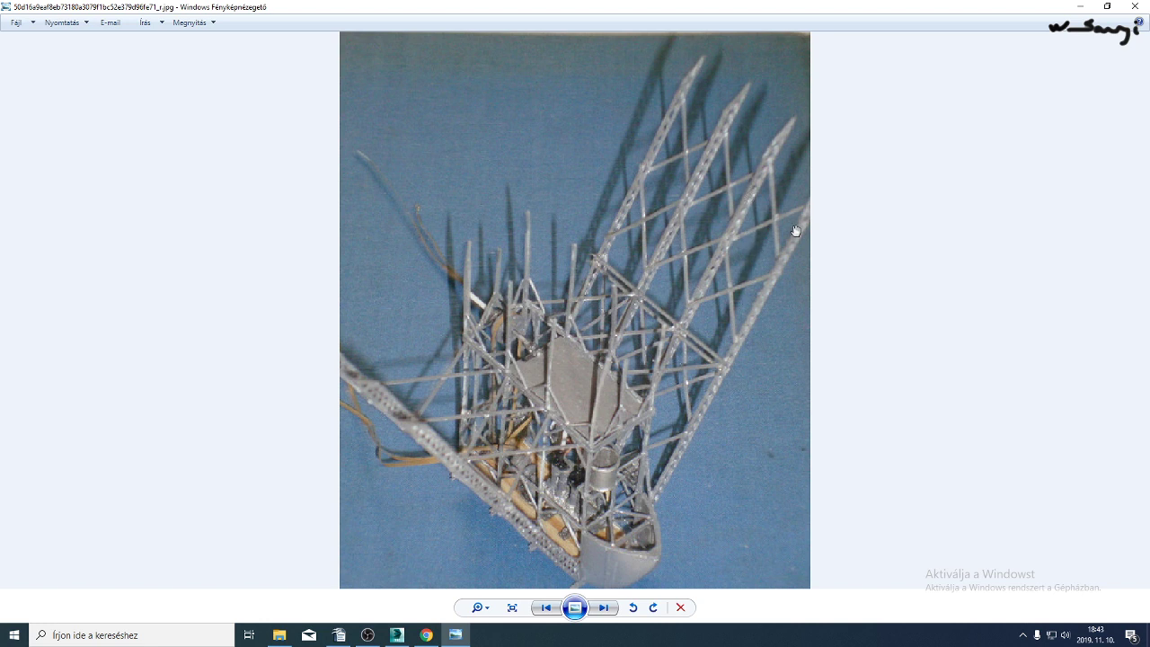
Switch to 3ds Max and compare the modelled gondola tower and lattice struts with the strut framework photo.
left_click(399, 638)
left_click_drag(473, 339, 479, 292)
scroll(479, 293, "up", 3)
middle_click_drag(479, 292, 467, 369)
scroll(386, 278, "up", 3)
middle_click_drag(387, 279, 568, 364)
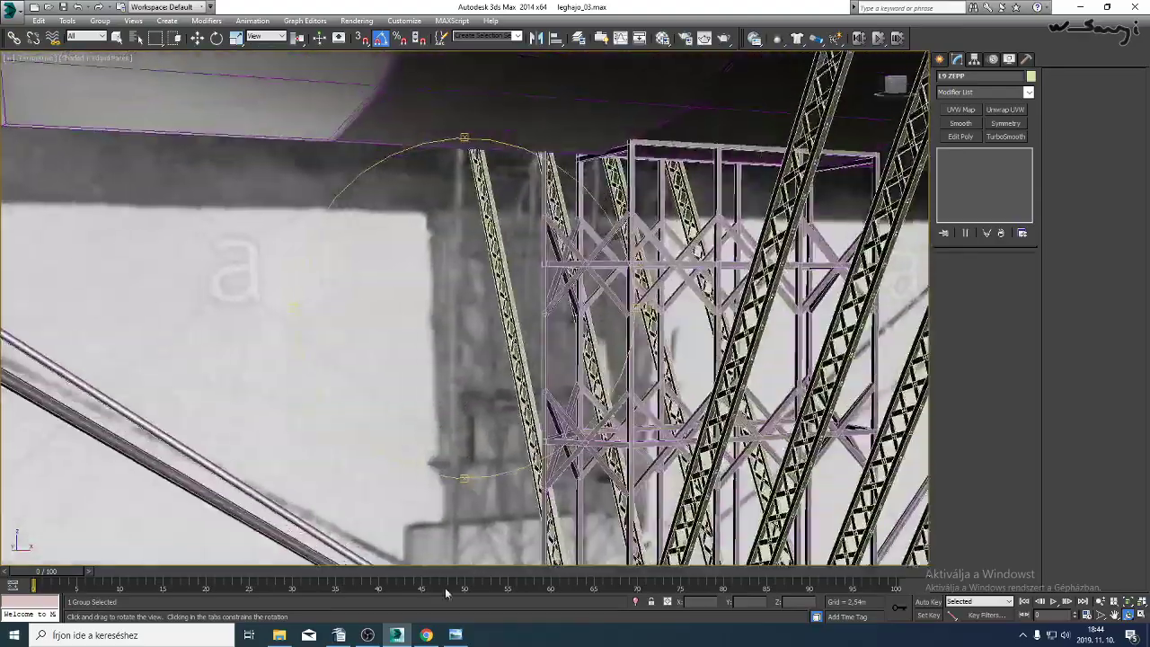
left_click_drag(568, 364, 456, 442)
left_click(456, 634)
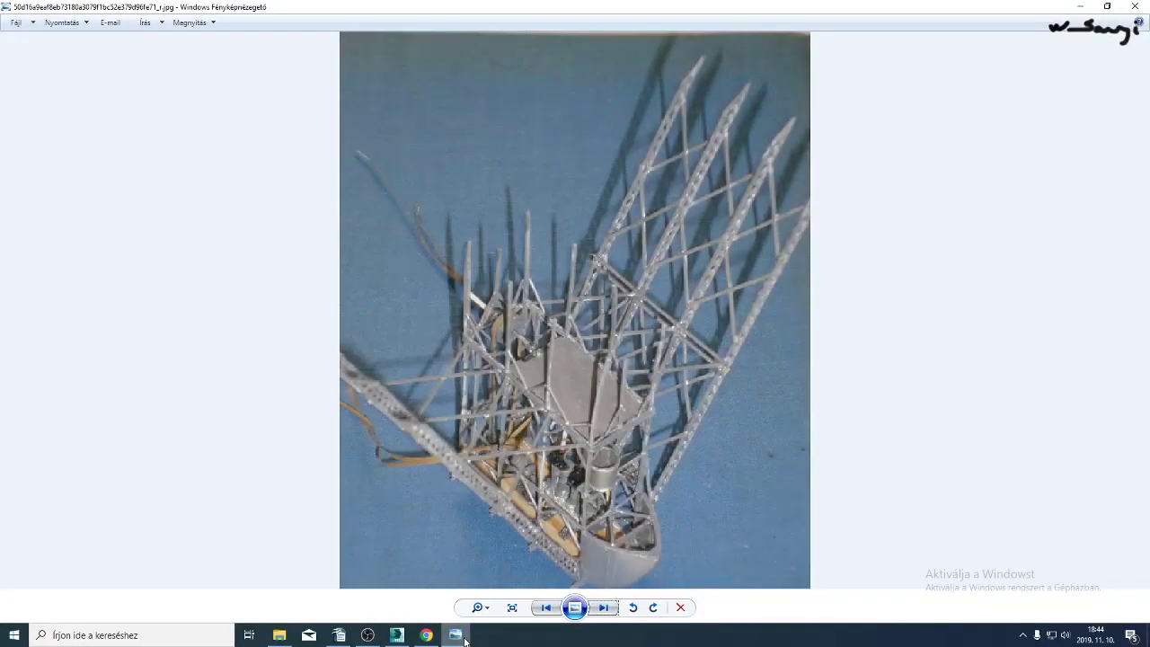
left_click(396, 635)
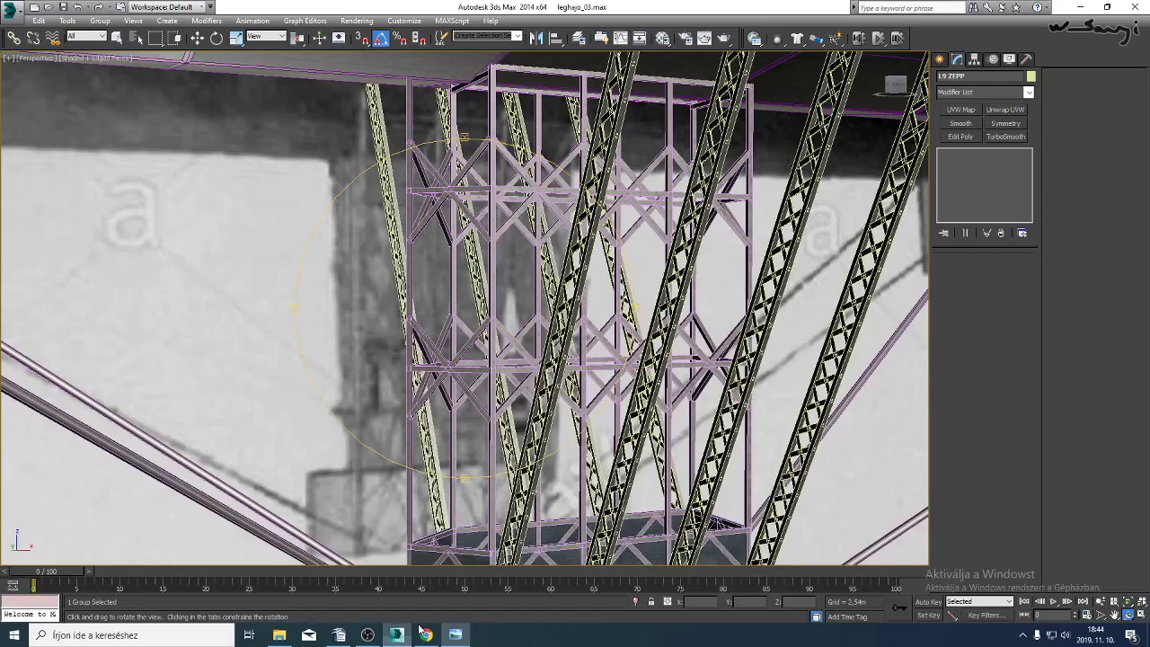
Enter element level on the gondola tower frame and select three lower diagonal braces on its long side.
left_click(680, 350)
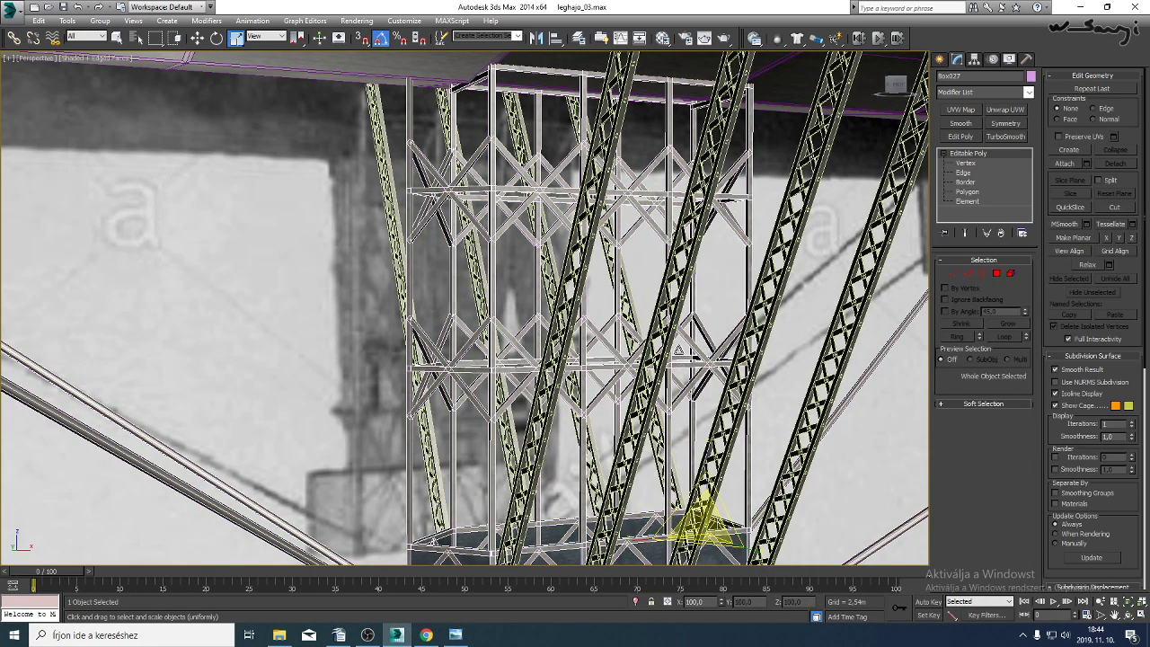
left_click(968, 191)
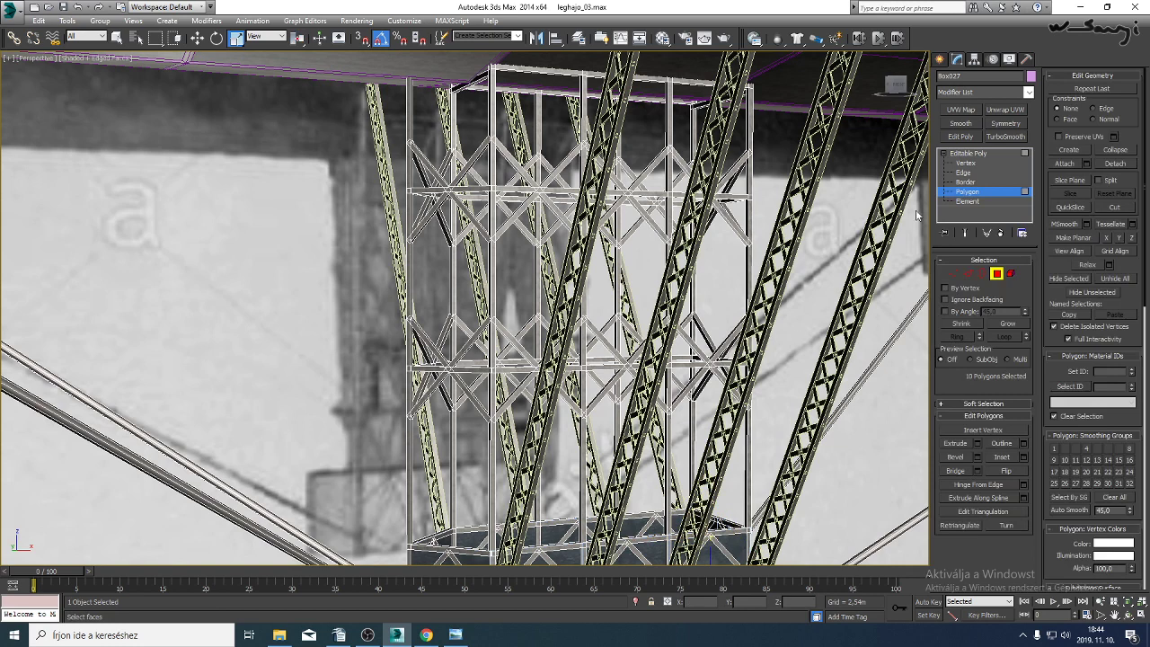
left_click(967, 201)
left_click(726, 340)
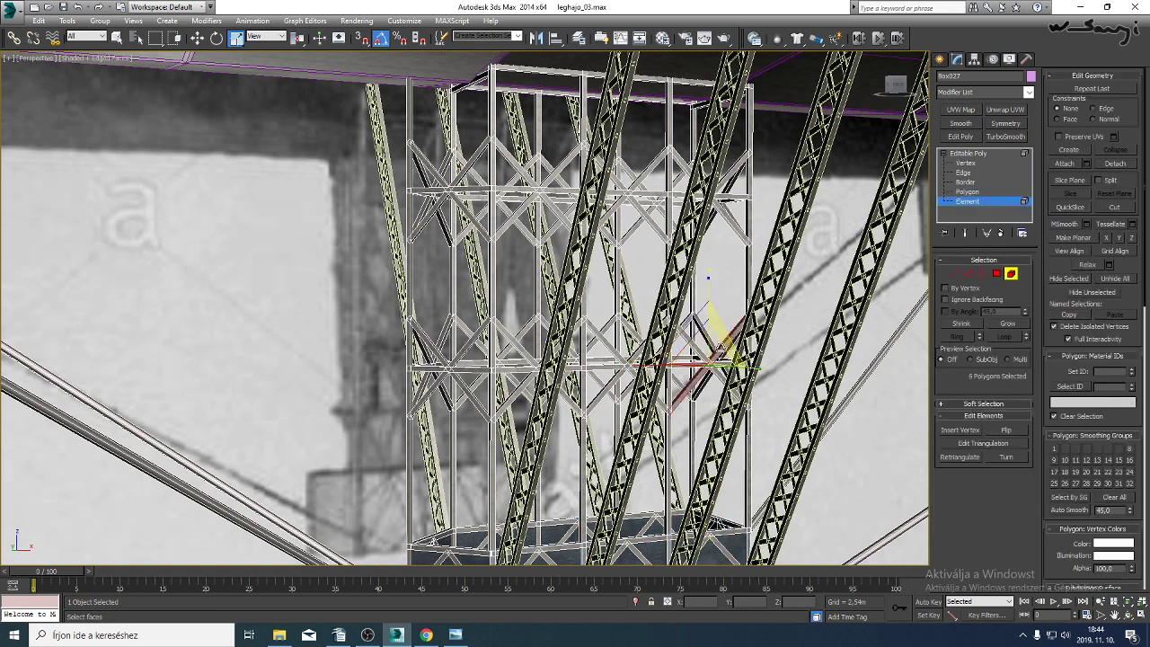
left_click(692, 349, "ctrl")
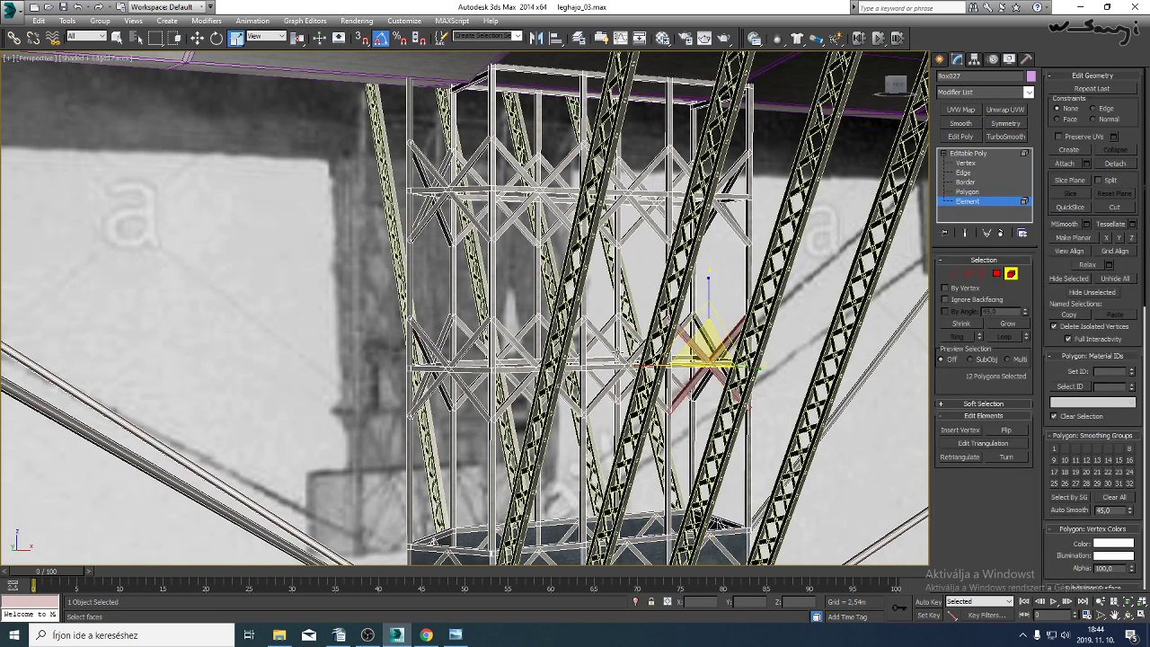
left_click(616, 350, "ctrl")
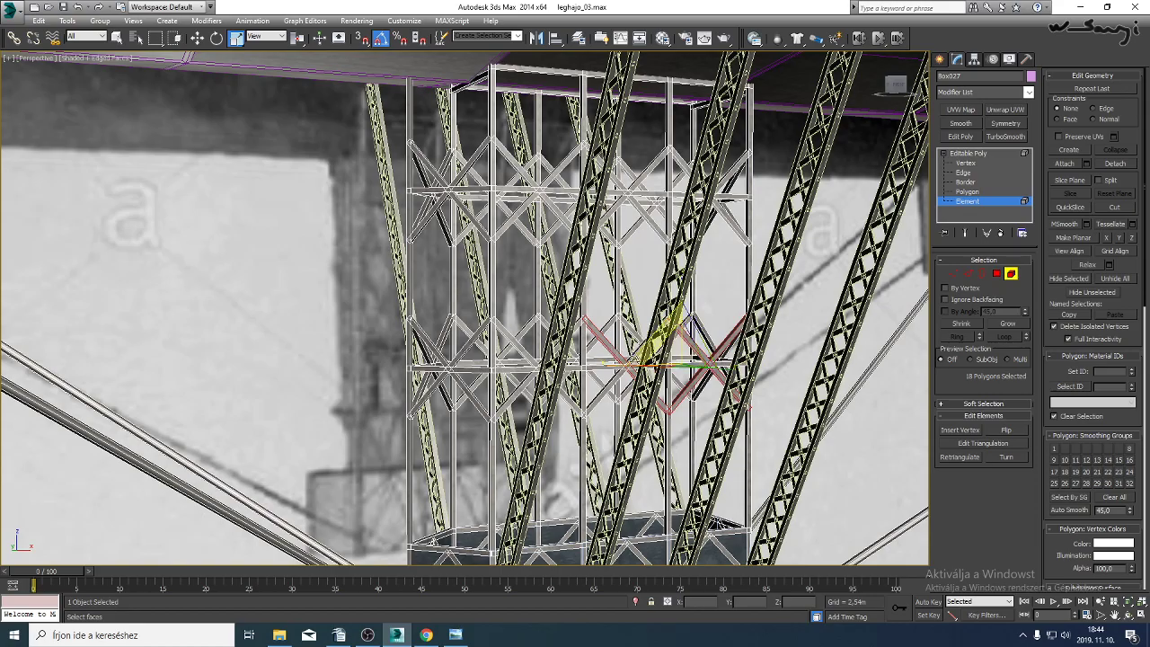
Reselect both cross-brace rows on the tower's long side using window selection, and clone them as elements outward toward the inclined struts.
left_click(1127, 617)
left_click_drag(474, 278, 593, 298)
left_click_drag(492, 316, 514, 289)
right_click(648, 258)
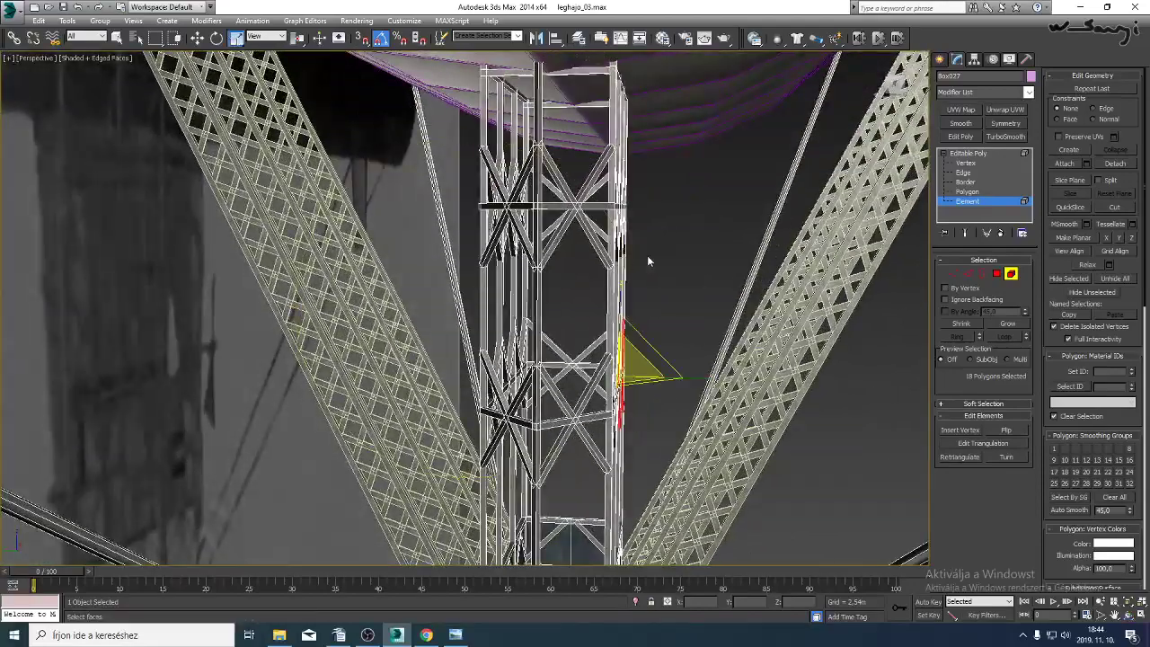
left_click_drag(586, 297, 589, 306)
left_click(181, 38)
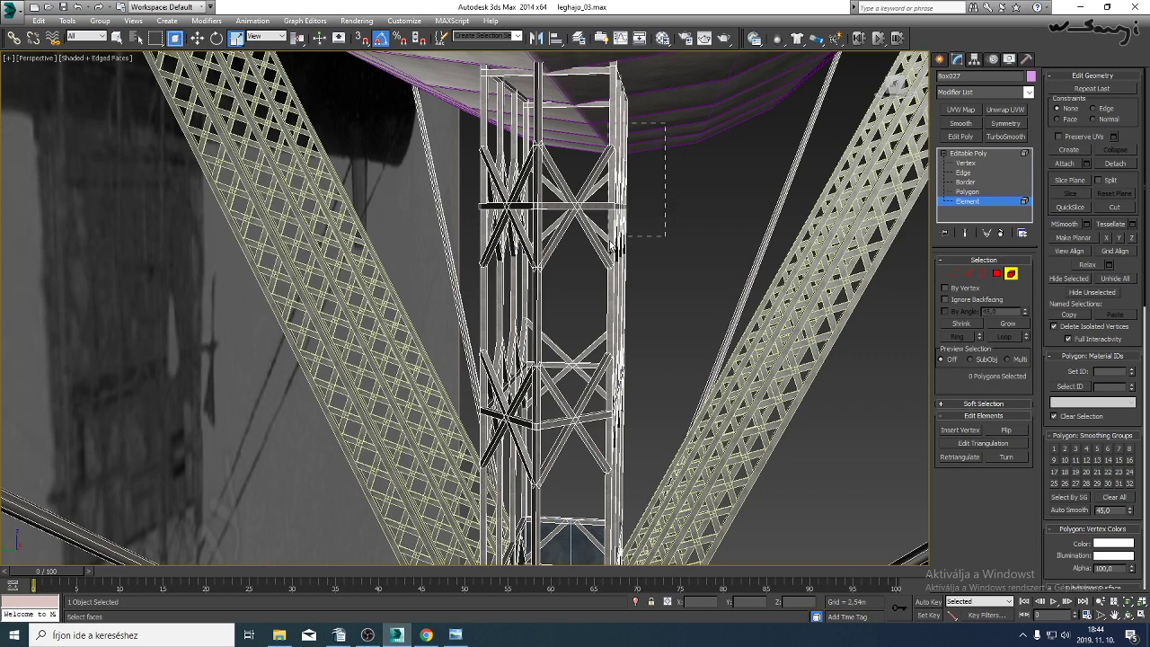
left_click_drag(612, 243, 598, 289)
left_click_drag(676, 315, 602, 506)
left_click(198, 39)
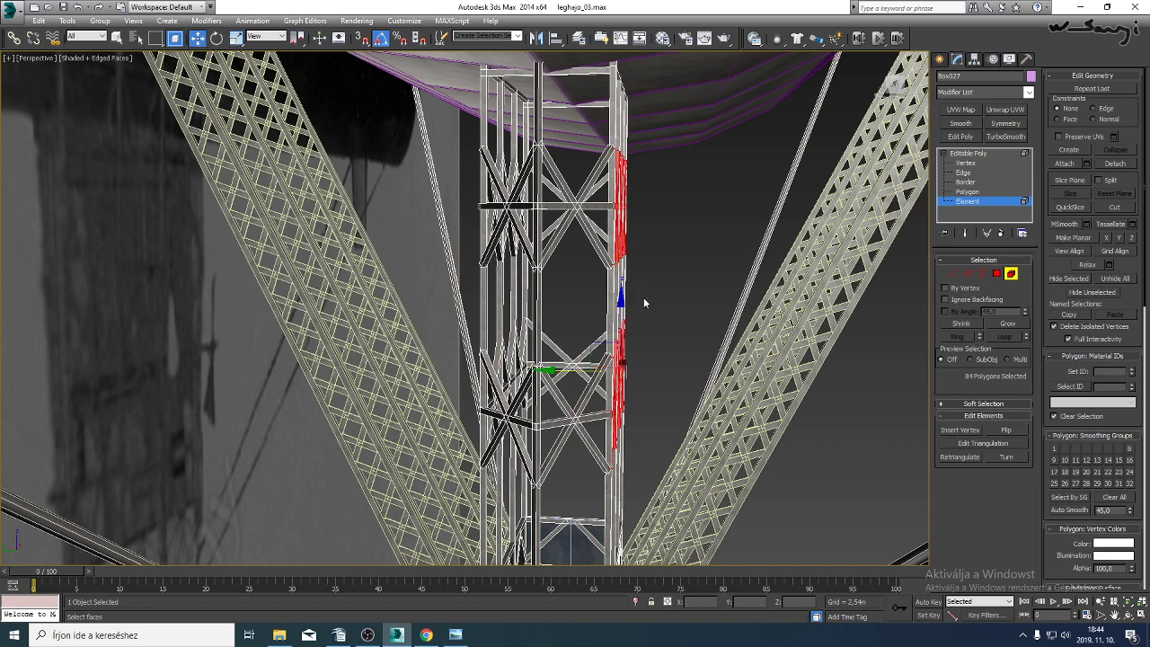
left_click_drag(559, 398, 693, 410, "shift")
left_click(627, 320)
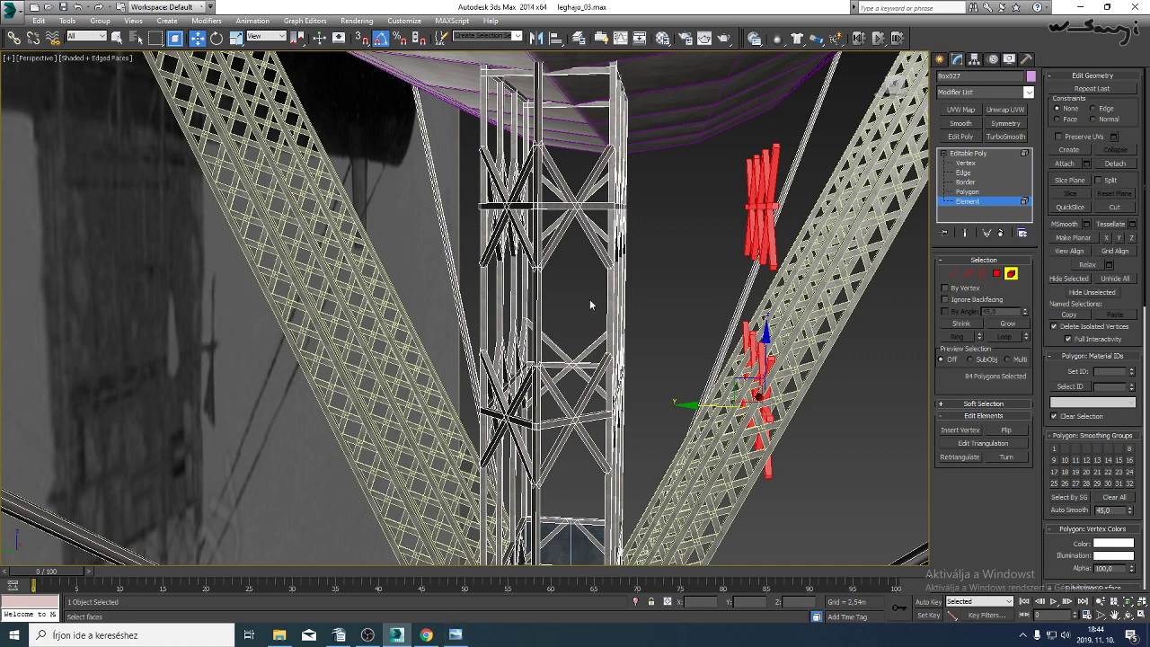
key("l")
middle_click_drag(601, 297, 506, 465)
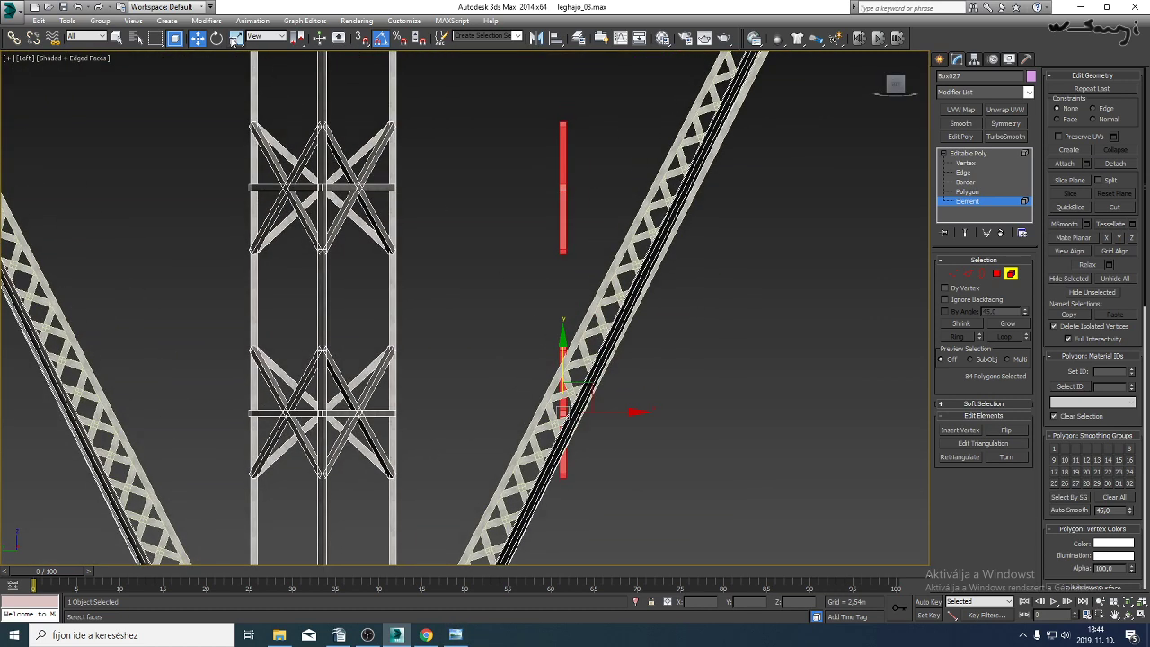
Check the reference photos in Windows Photo Viewer for how braces connect the inclined lattice struts, then return to 3ds Max.
left_click(456, 635)
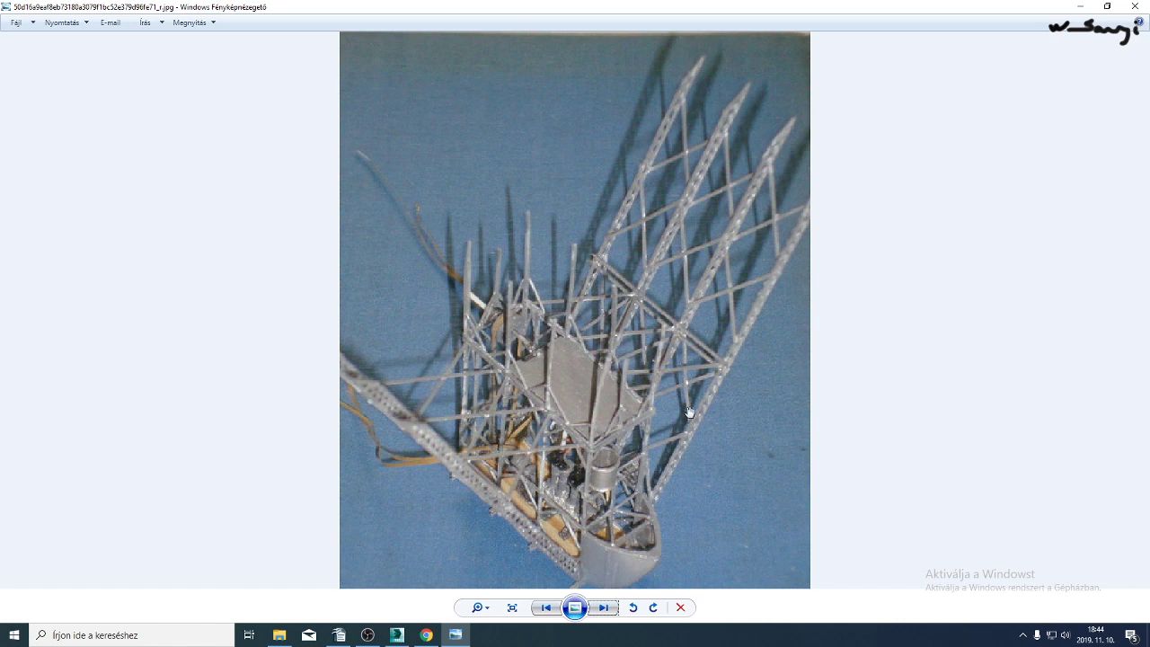
left_click(604, 607)
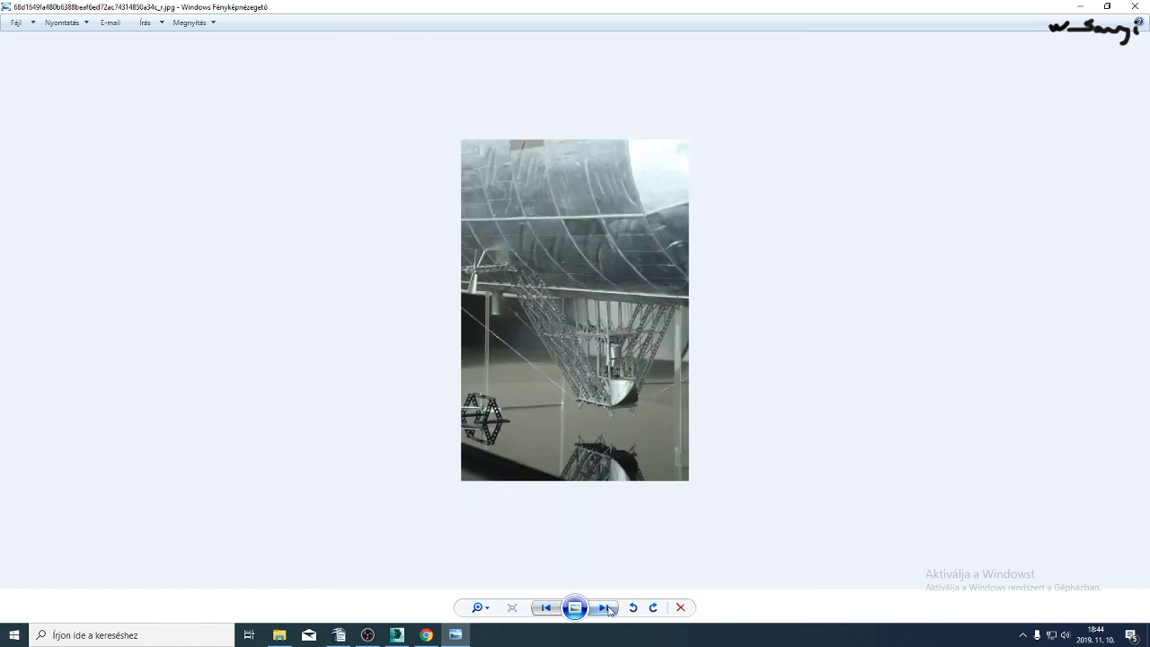
left_click(605, 608)
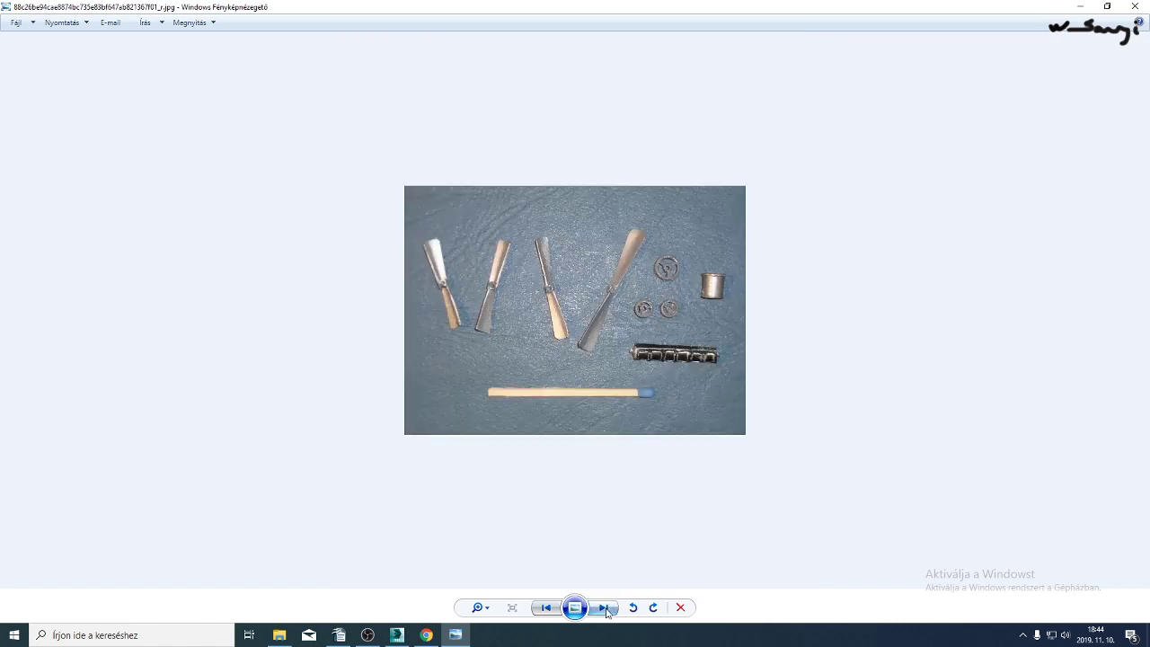
left_click(605, 608)
scroll(746, 396, "up", 3)
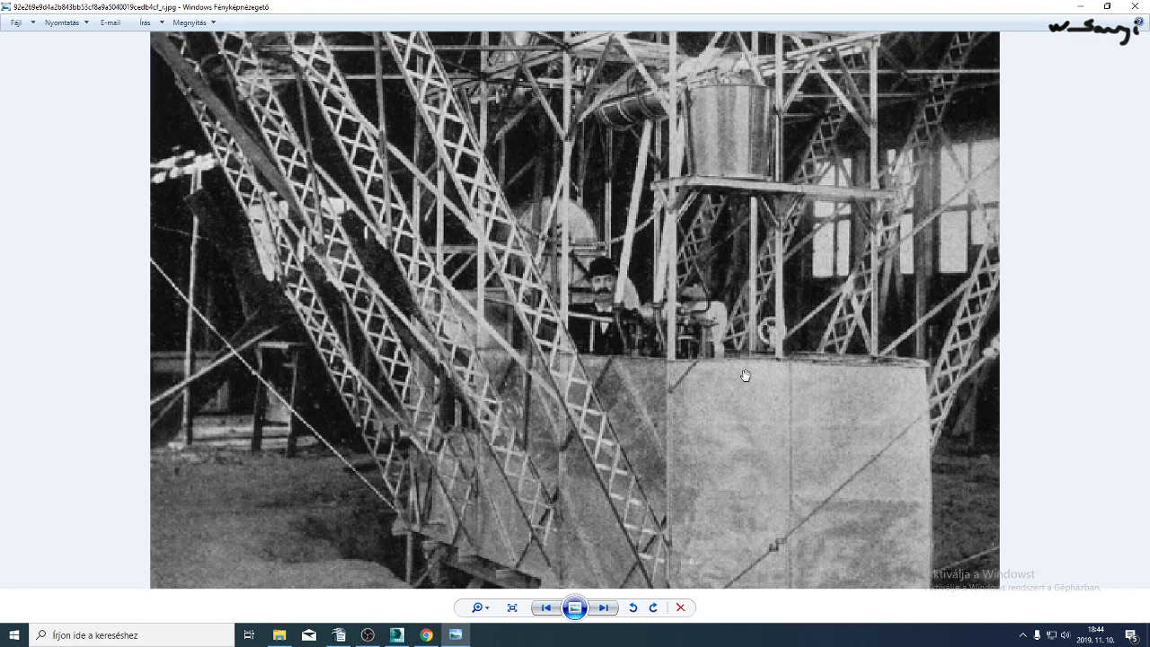
left_click_drag(756, 315, 623, 420)
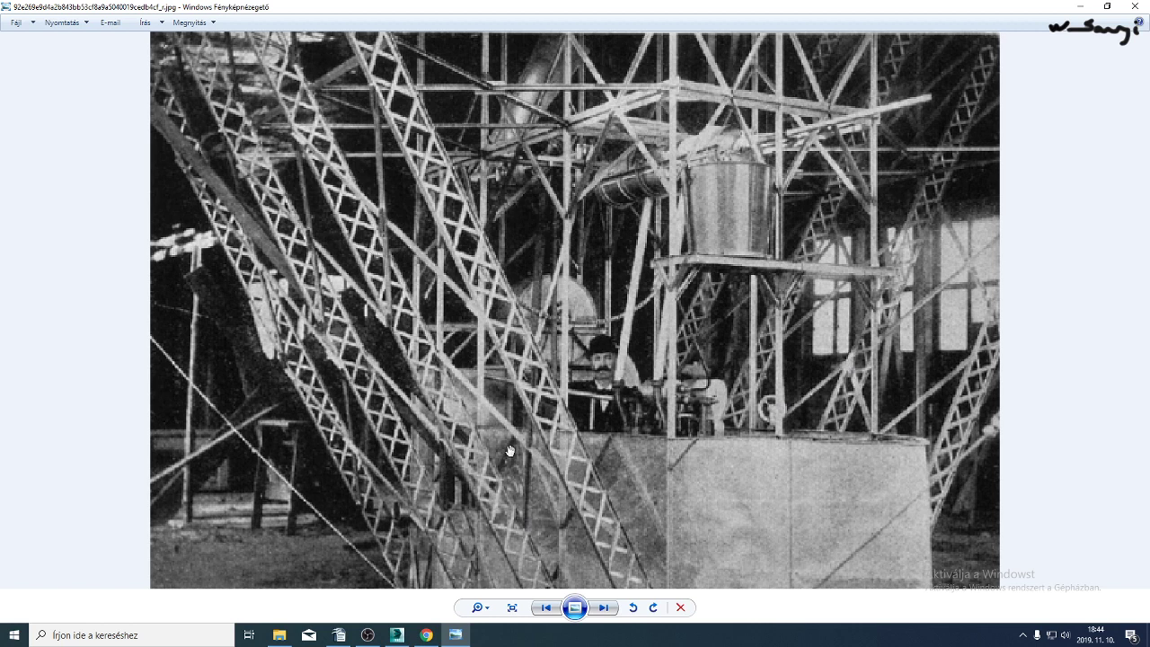
left_click(396, 635)
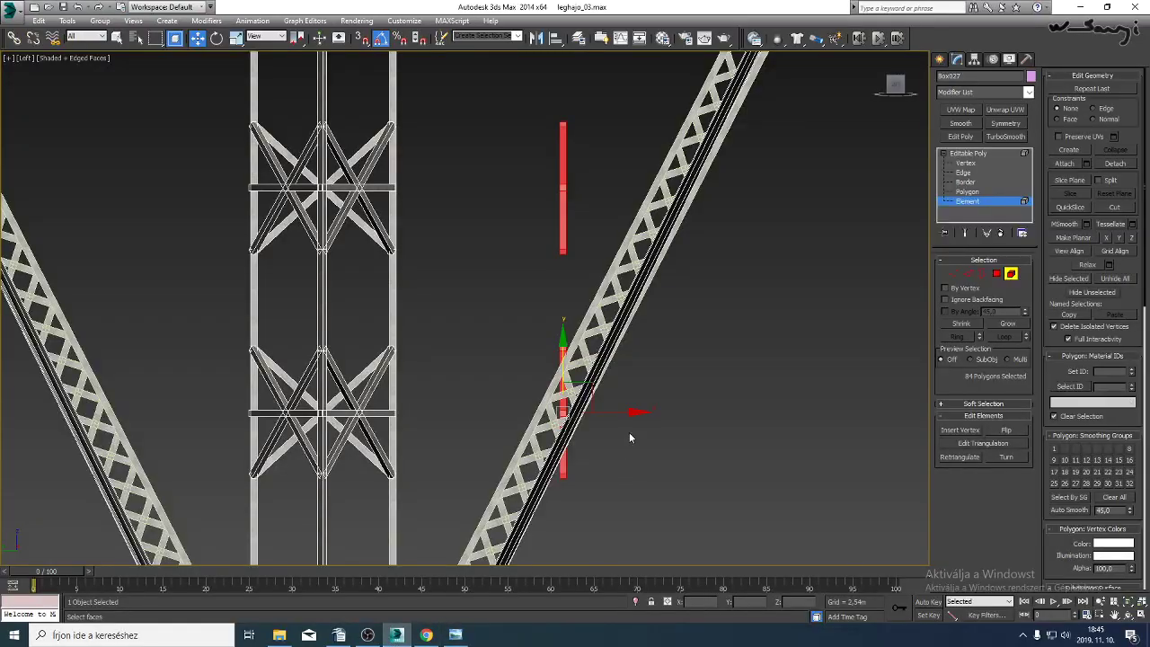
Rotate the copied braces in the left view to match the inclined lattice strut's slope and move them onto the strut.
left_click(216, 38)
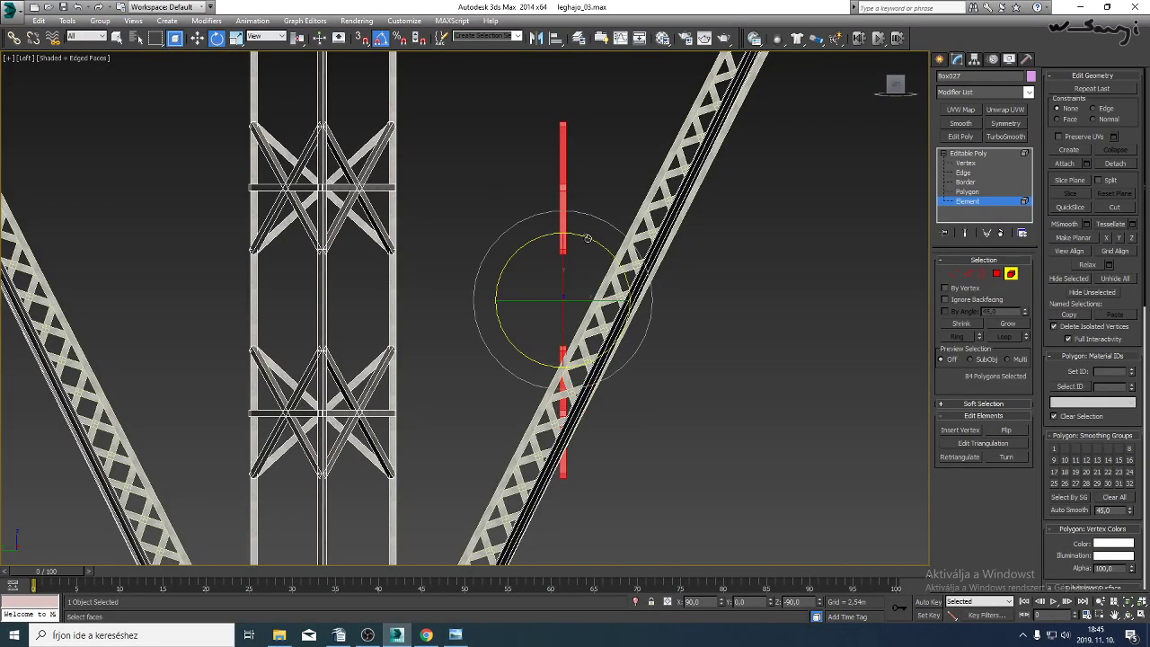
left_click_drag(586, 238, 602, 244)
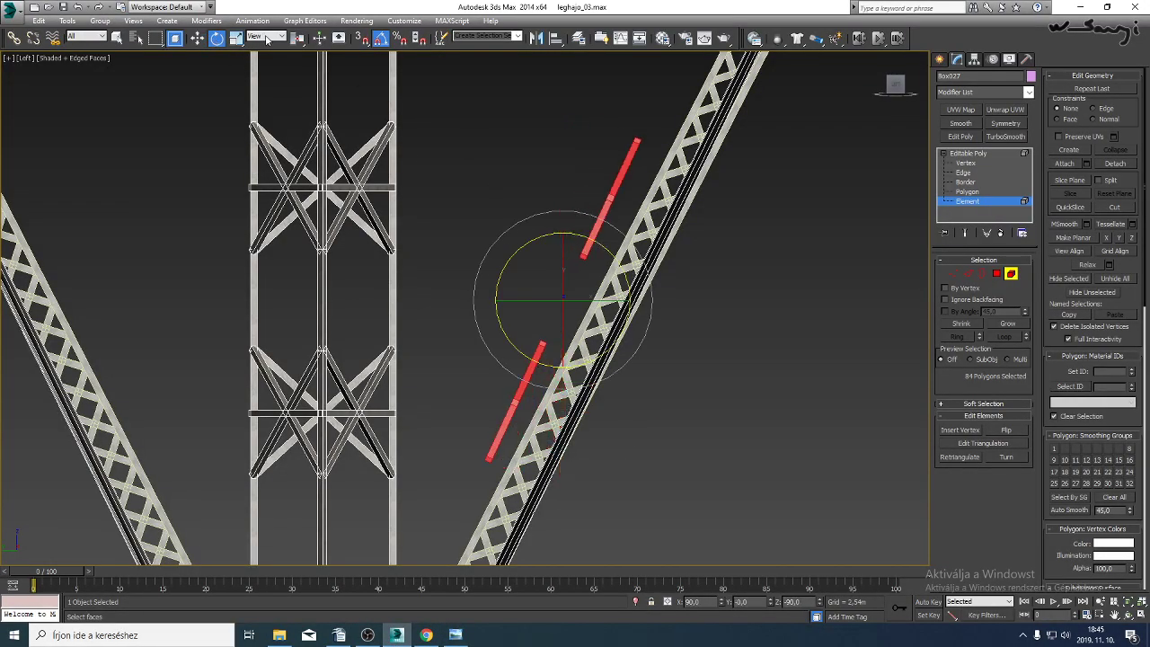
left_click(197, 38)
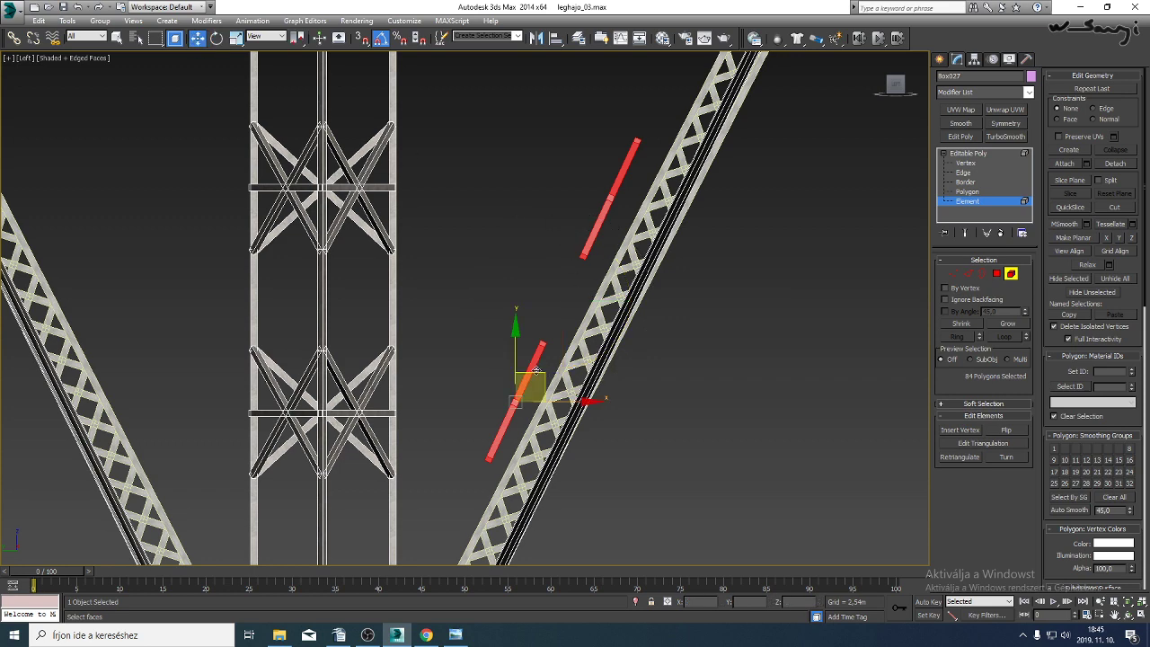
left_click_drag(548, 369, 595, 403)
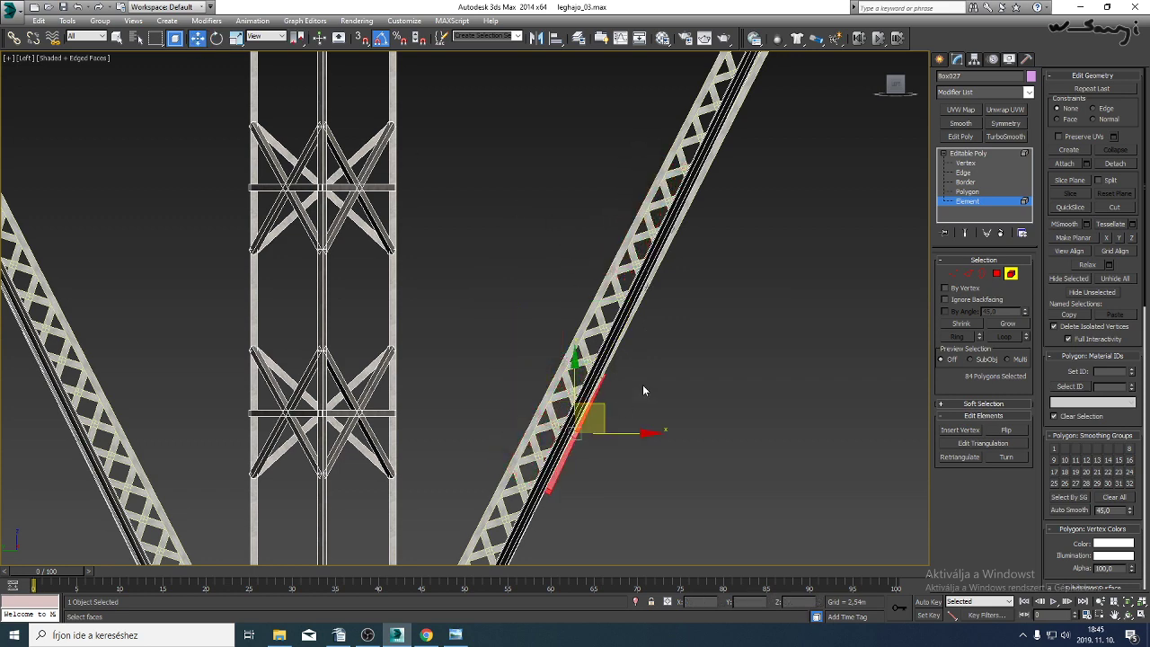
Remove the lower row of copied braces from the element selection in the perspective view, keeping only the upper row selected.
key("p")
left_click(1129, 601)
middle_click_drag(629, 359, 485, 329, "alt")
left_click_drag(294, 308, 453, 337)
right_click(453, 336)
left_click_drag(405, 307, 412, 303)
scroll(411, 305, "down", 2)
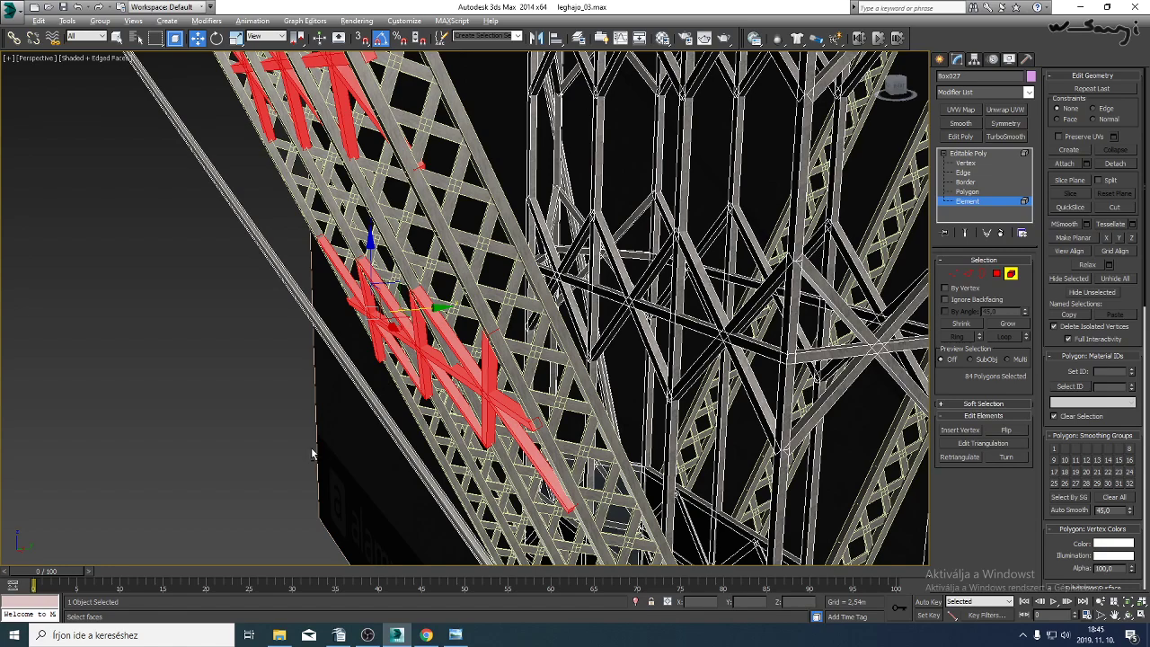
left_click_drag(312, 448, 578, 246, "alt")
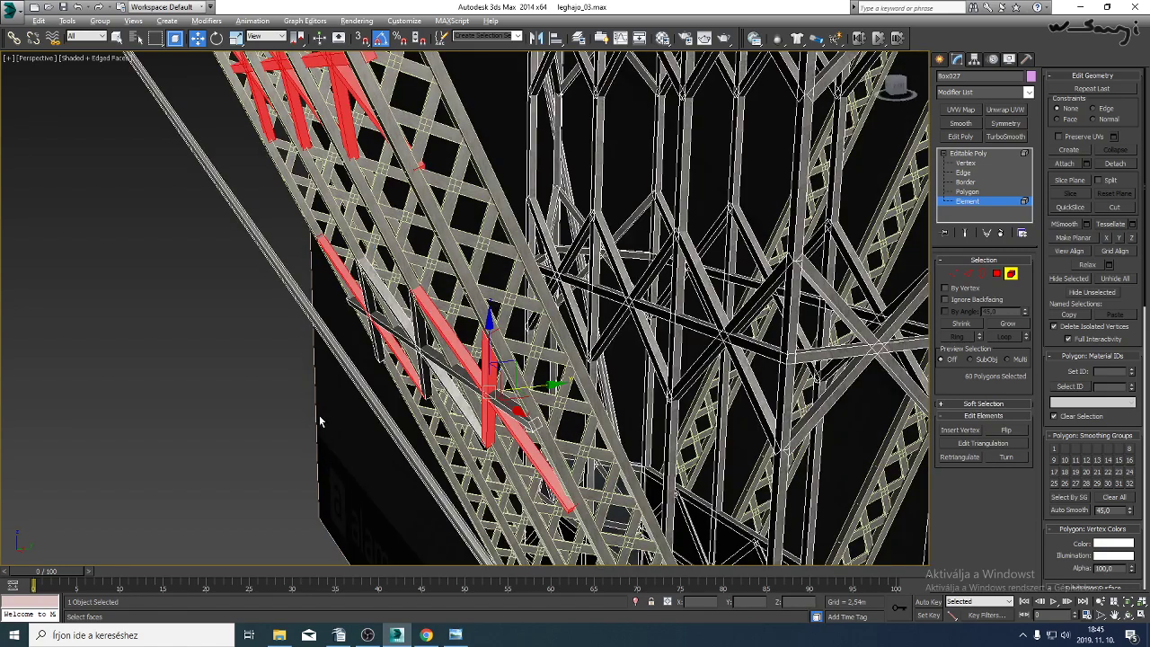
left_click_drag(267, 218, 774, 562, "alt")
middle_click_drag(585, 320, 604, 498)
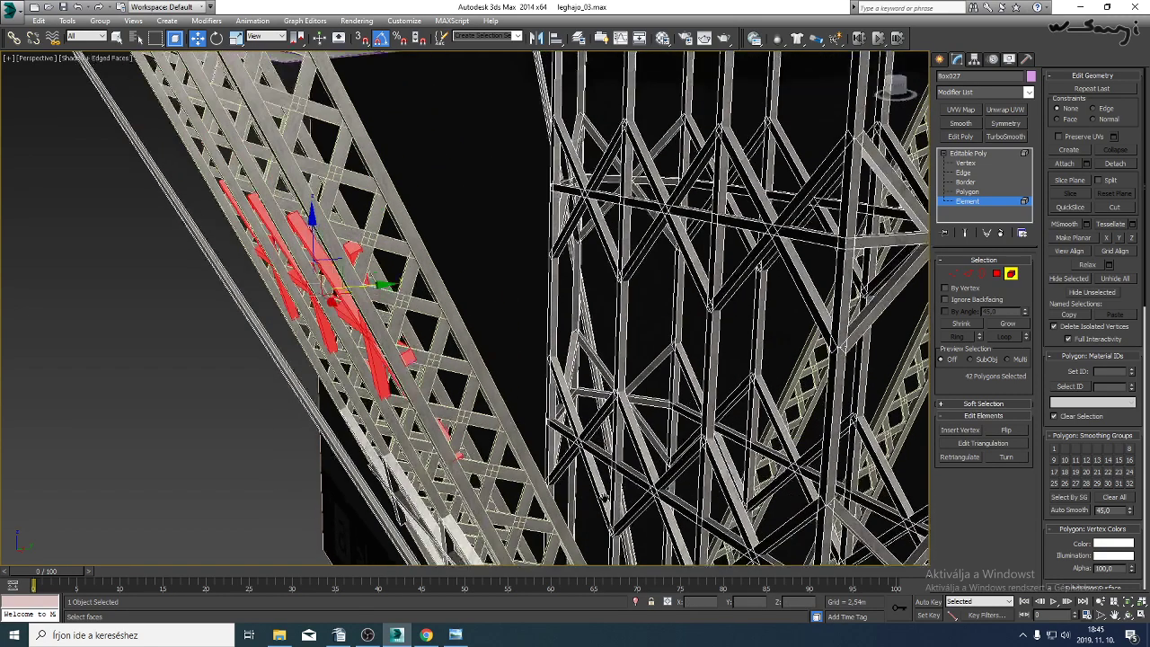
Move the upper row of copied braces along Y on the inclined lattice struts and clear the element selection.
middle_click_drag(382, 268, 422, 212)
left_click_drag(410, 231, 510, 229)
left_click(1129, 617)
left_click_drag(562, 280, 396, 287)
left_click(349, 257)
left_click(356, 268)
middle_click_drag(356, 268, 345, 346, "alt")
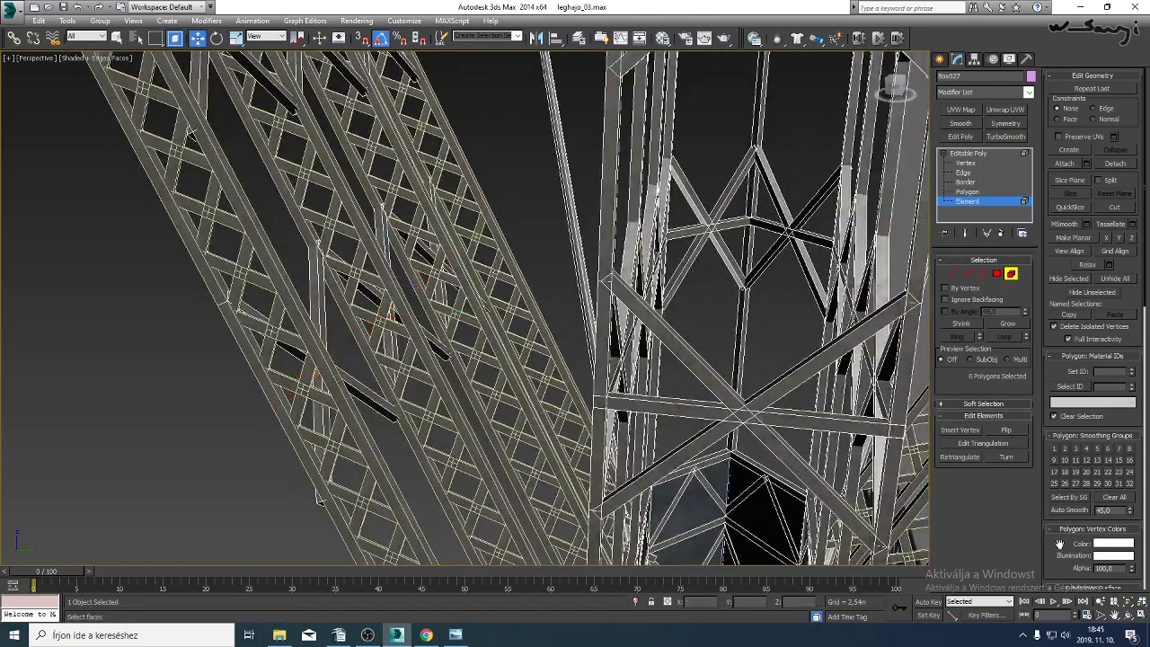
Compare the brace placement with the airship reference photos in Windows Photo Viewer, examining the gondola struts, and return to 3ds Max.
left_click(1128, 616)
left_click_drag(423, 180, 633, 342)
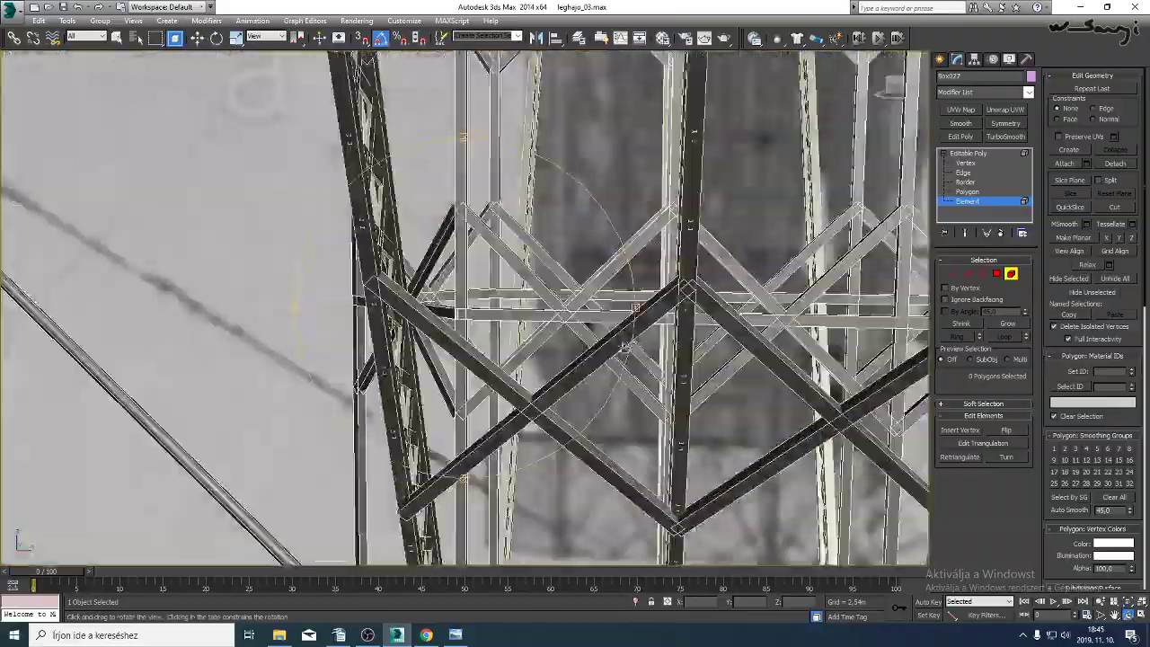
scroll(633, 342, "down", 4)
left_click_drag(306, 414, 345, 428)
left_click_drag(377, 252, 517, 540)
left_click(456, 635)
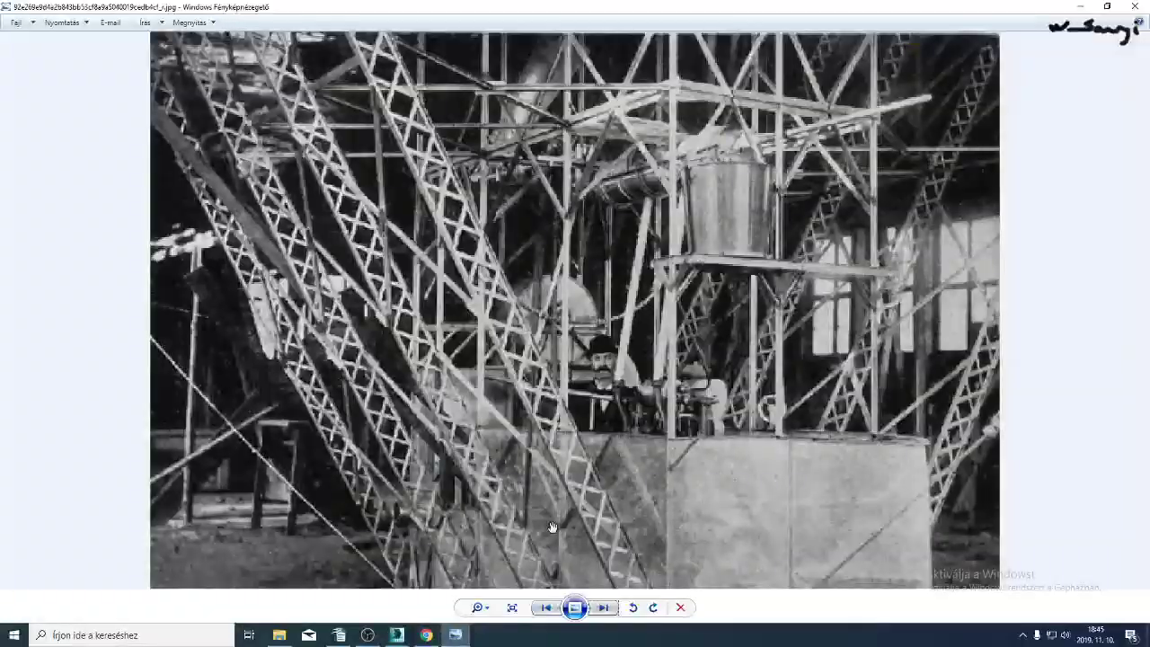
scroll(745, 470, "down", 2)
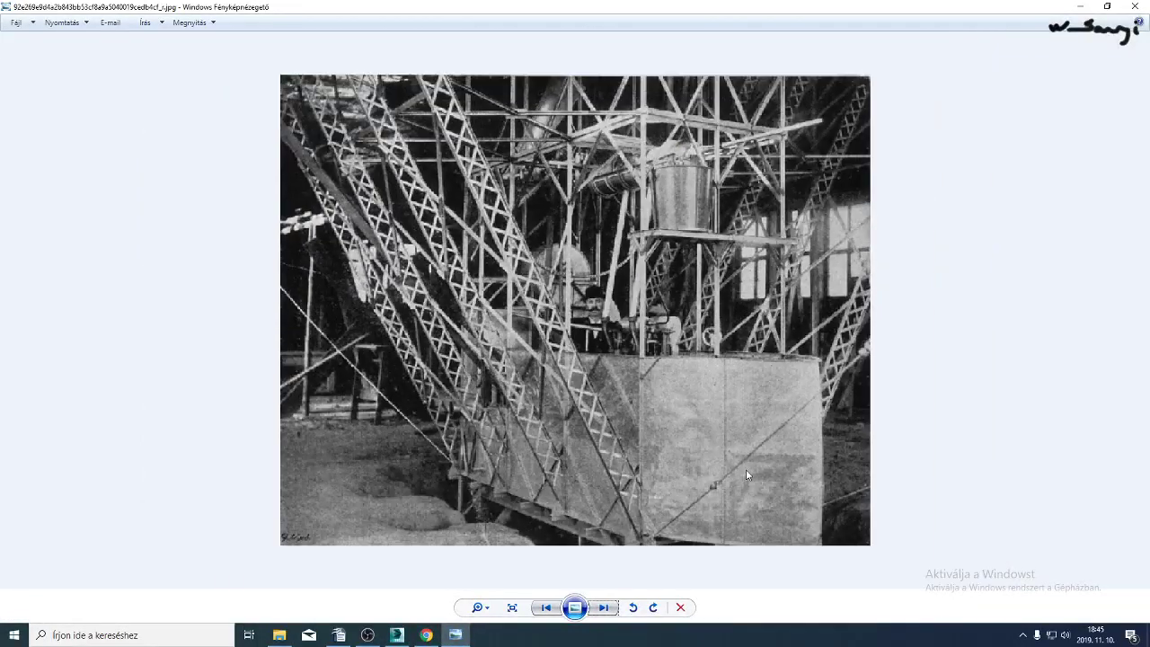
left_click(607, 608)
left_click(607, 608)
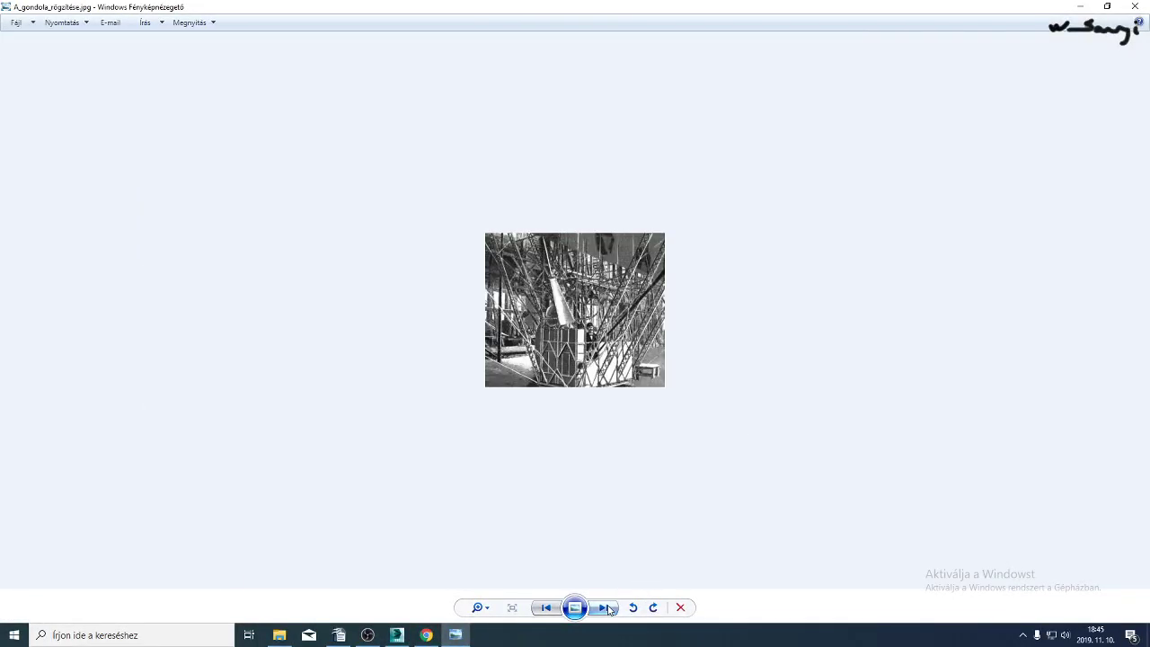
left_click(607, 608)
left_click(608, 608)
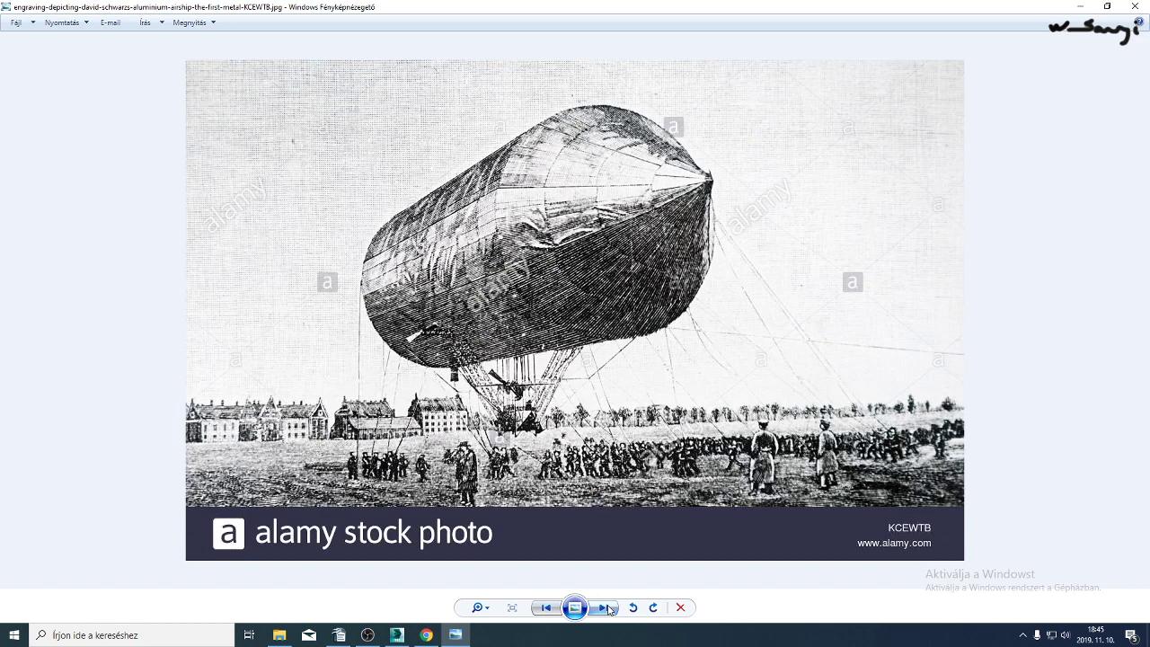
left_click(608, 608)
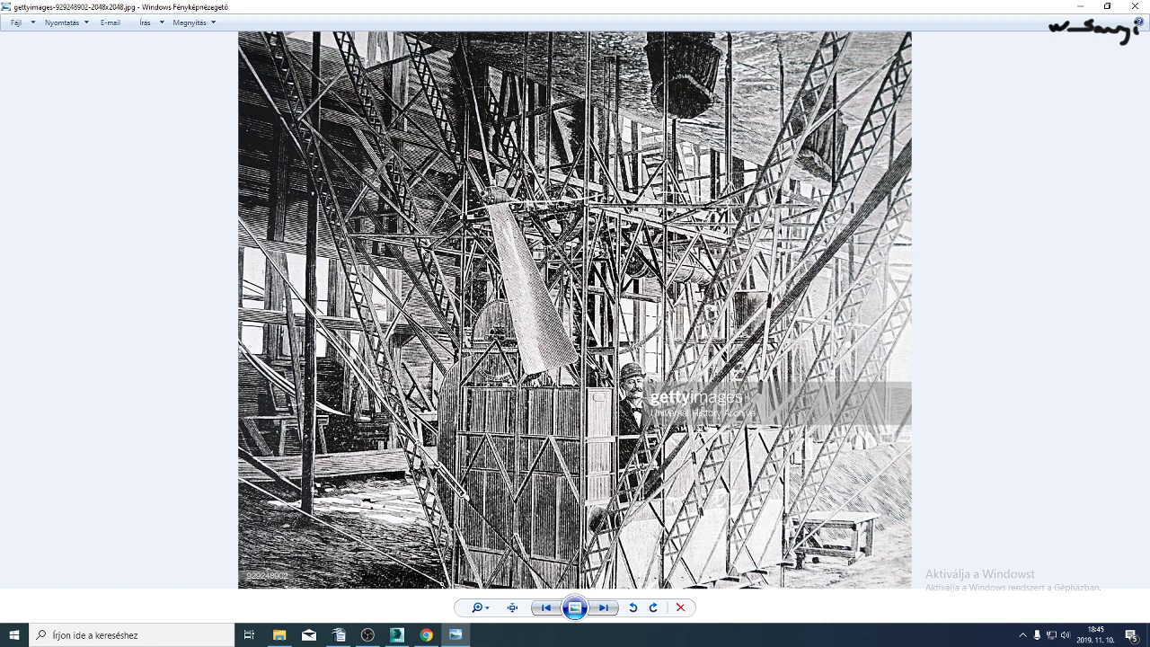
left_click(604, 609)
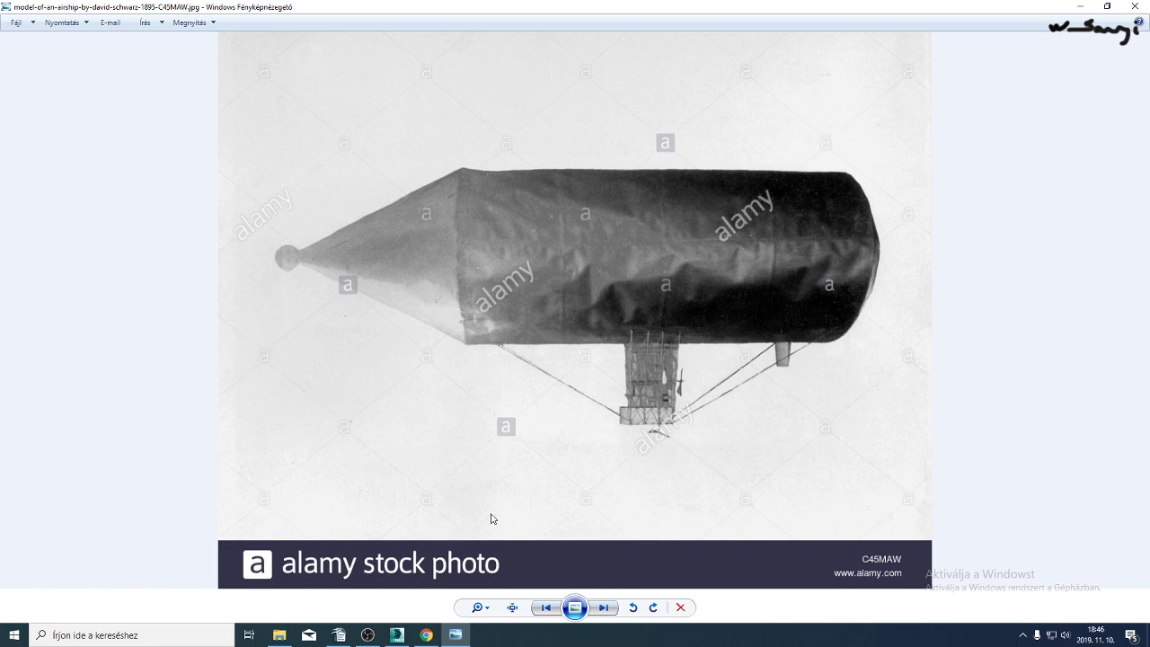
scroll(643, 381, "up", 5)
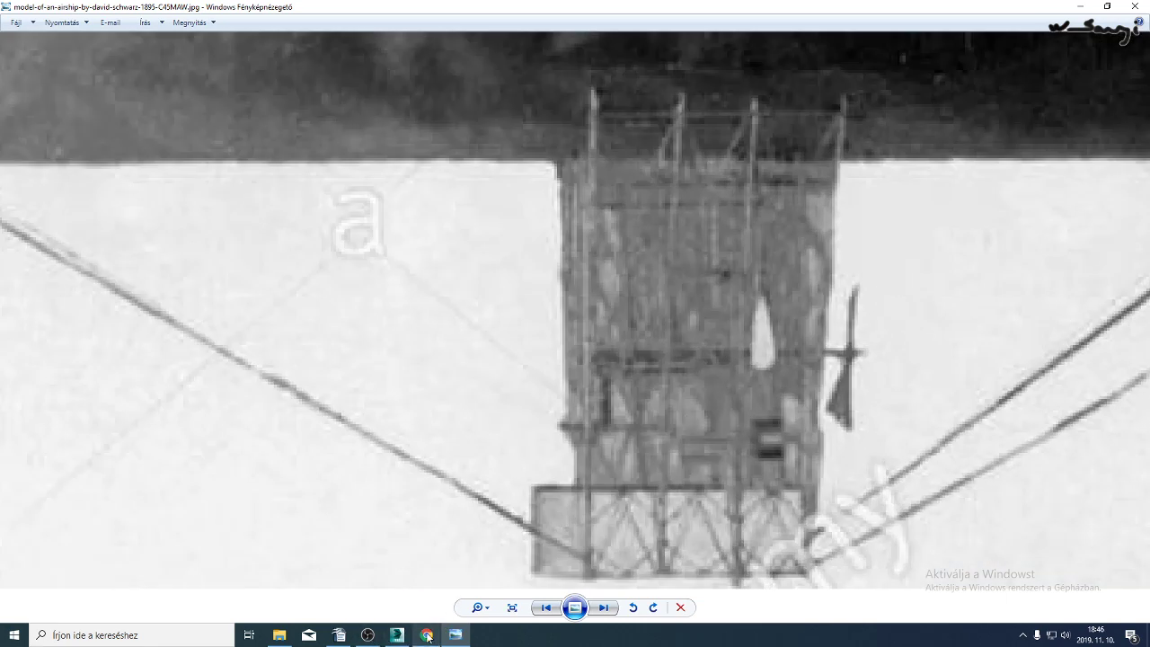
mouse_move(397, 636)
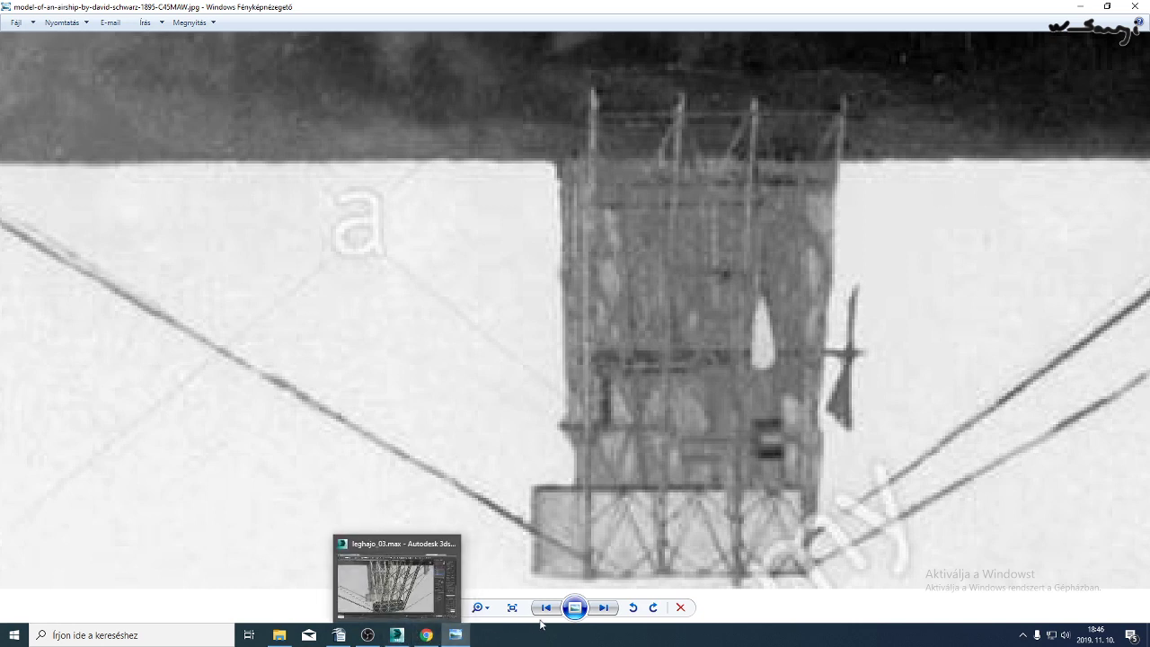
left_click(605, 608)
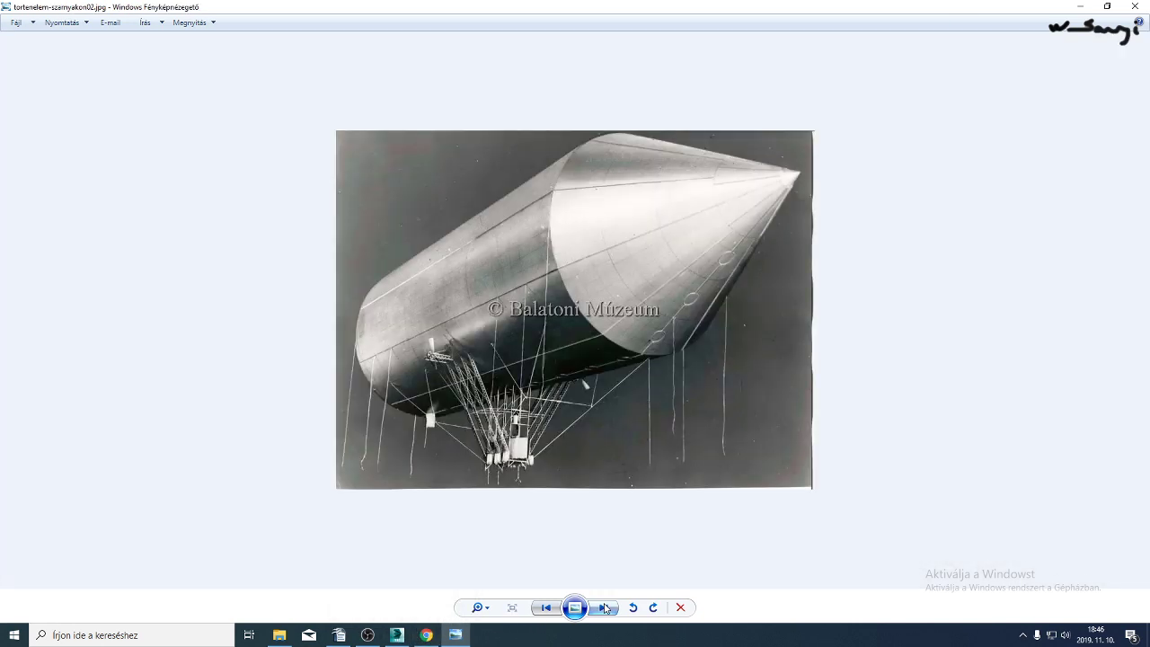
scroll(546, 395, "up", 4)
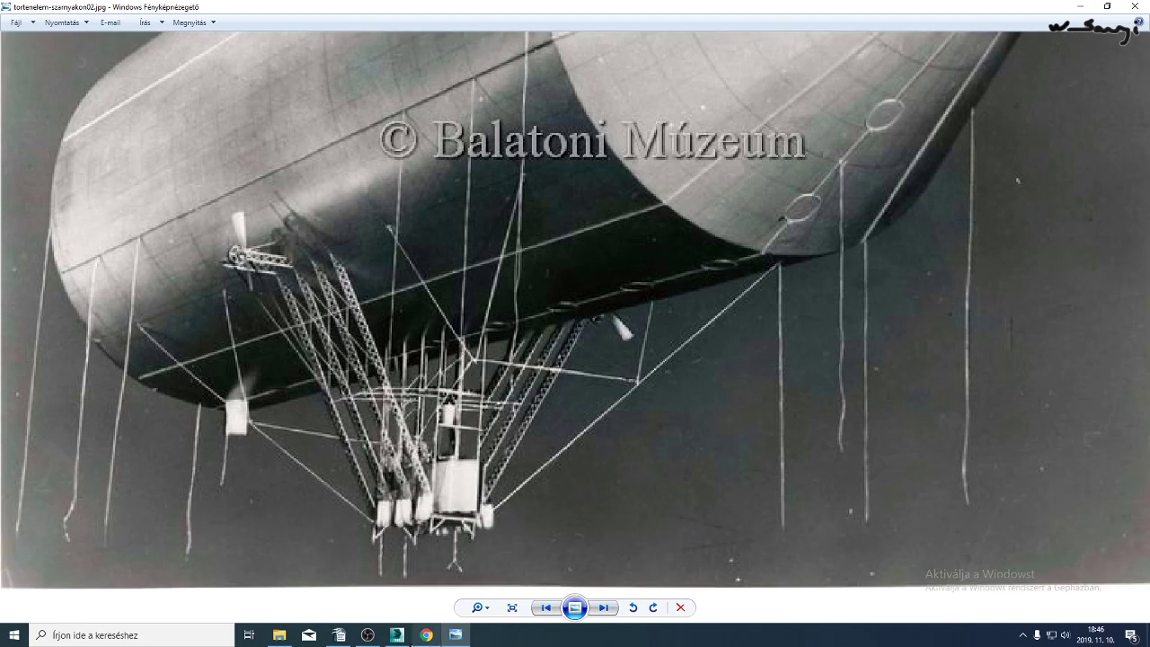
left_click(397, 635)
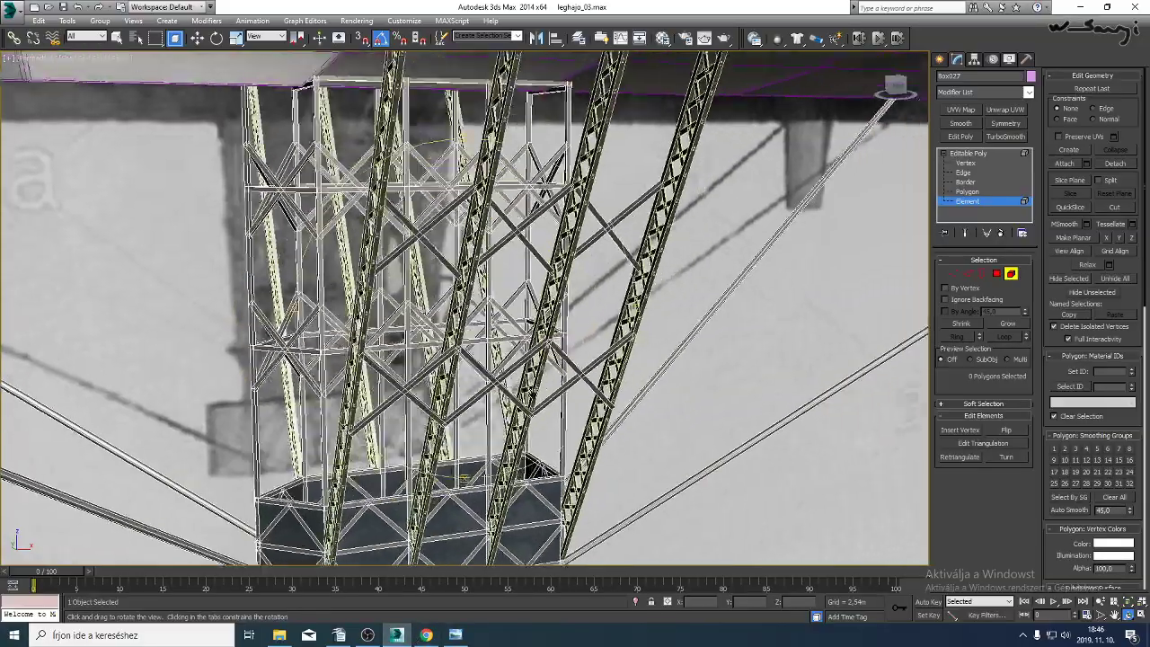
Display the inclined lattice strut and its copied braces in the left view as wireframe.
left_click_drag(531, 392, 512, 405)
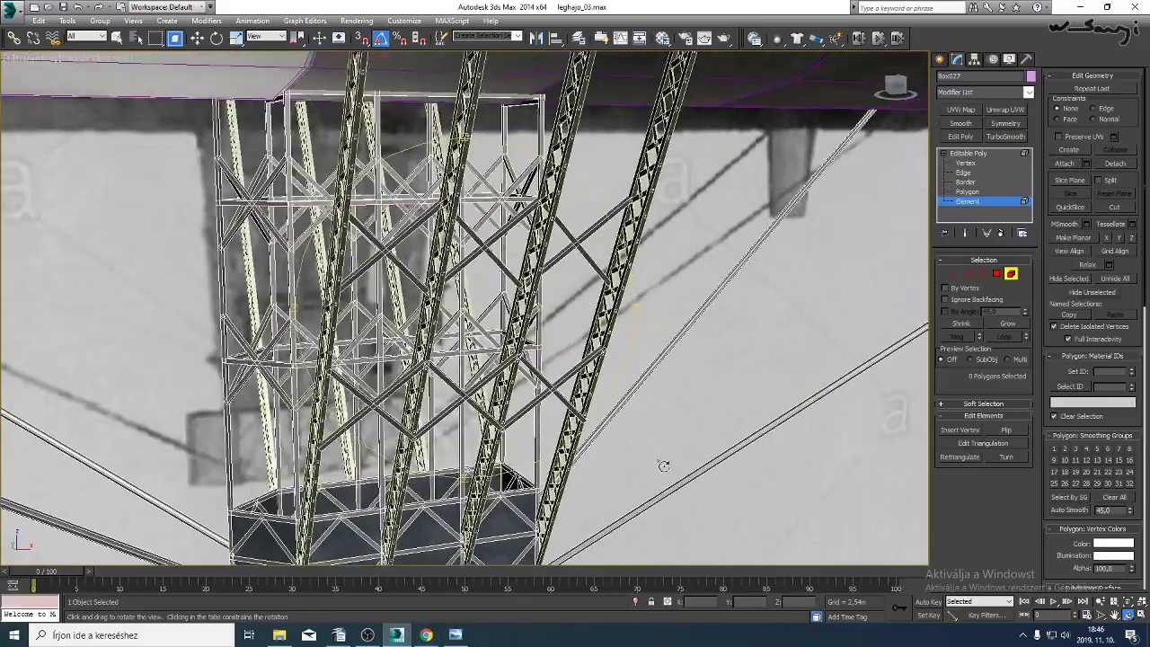
left_click_drag(629, 364, 608, 347)
scroll(448, 412, "up", 6)
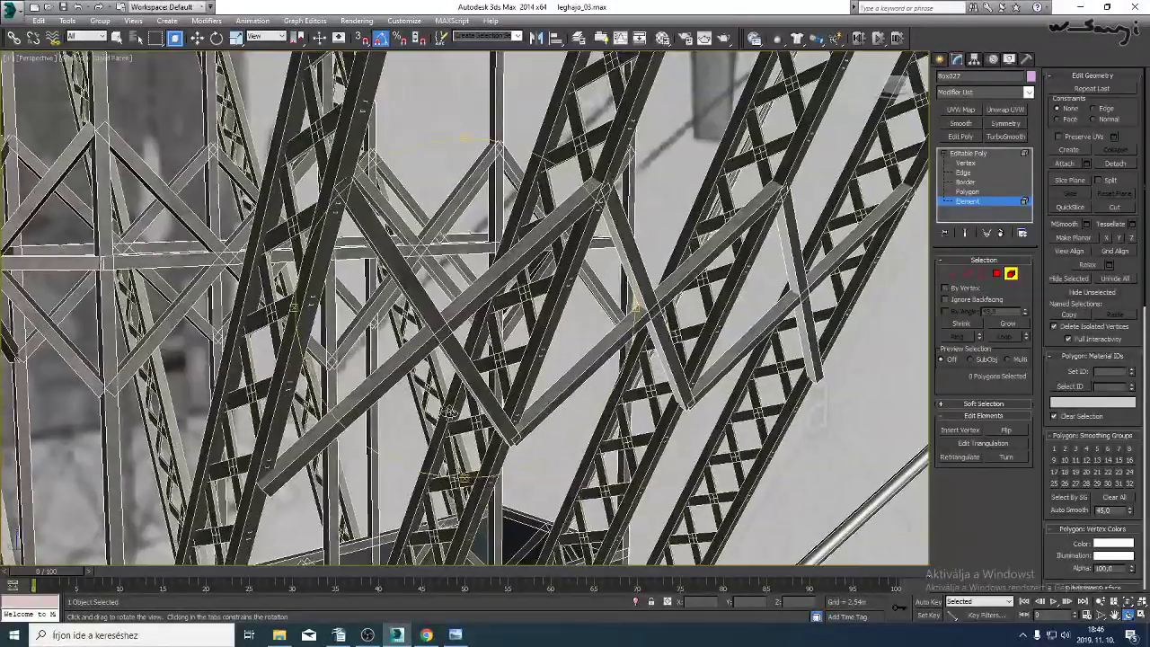
key("l")
scroll(455, 377, "up", 8)
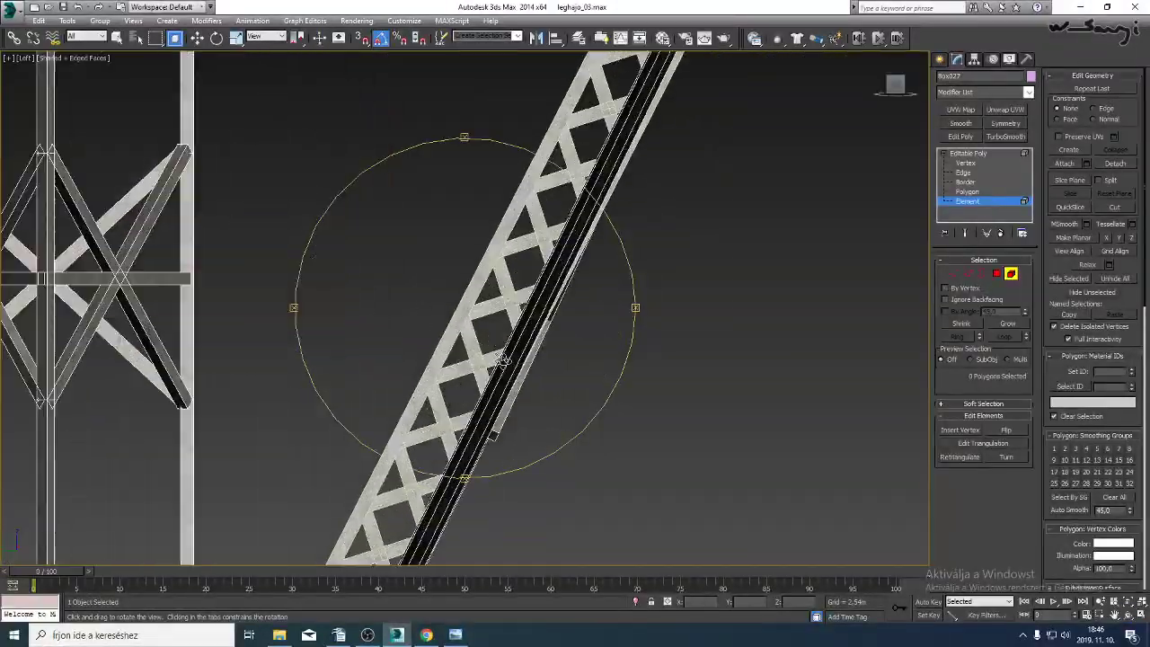
key("F3")
middle_click_drag(523, 365, 390, 488)
scroll(469, 378, "down", 2)
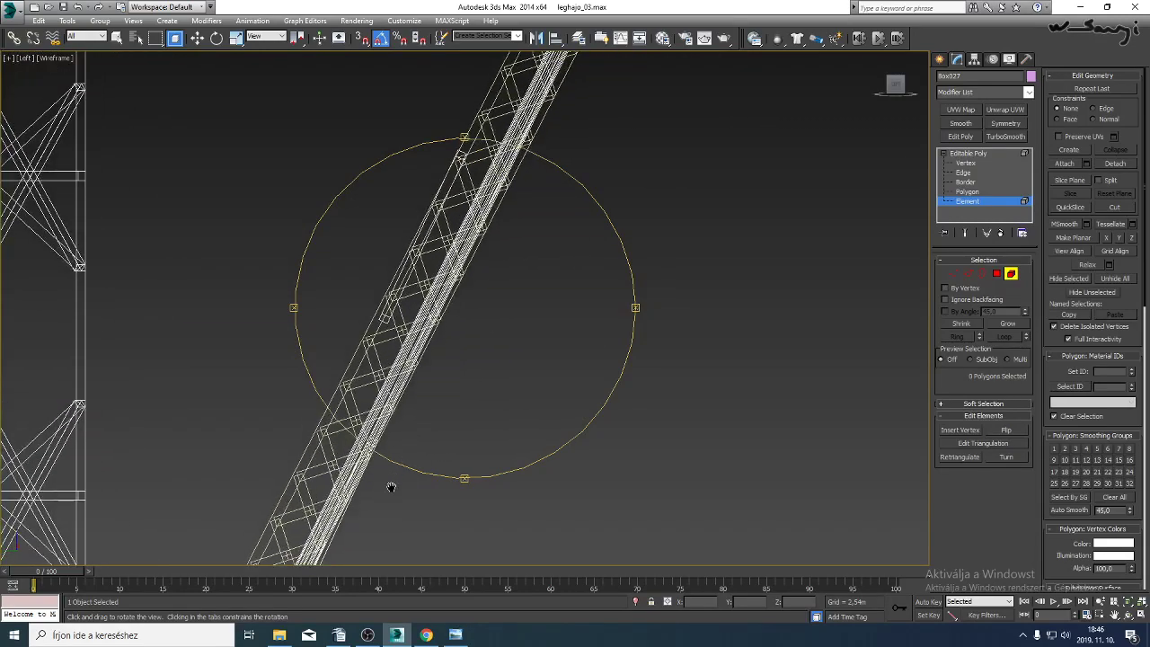
scroll(446, 402, "down", 2)
middle_click_drag(447, 402, 409, 454)
left_click_drag(408, 454, 429, 369)
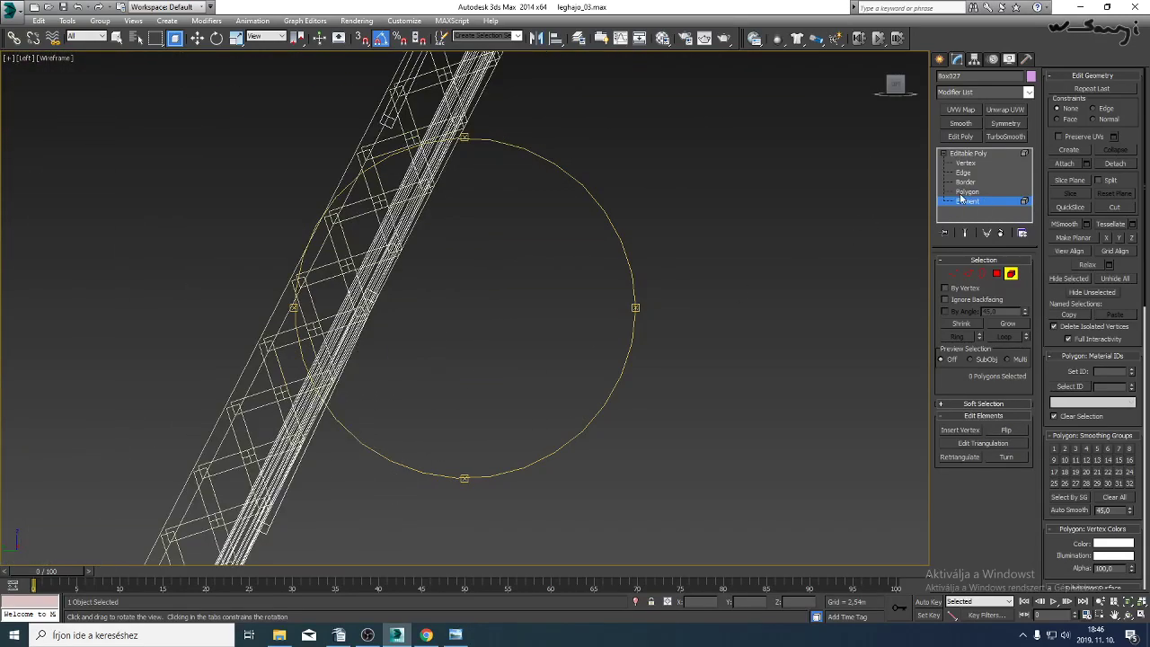
Switch to crossing selection and select the upper row of copied braces along the strut's inner edge at element level.
right_click(476, 450)
left_click(175, 38)
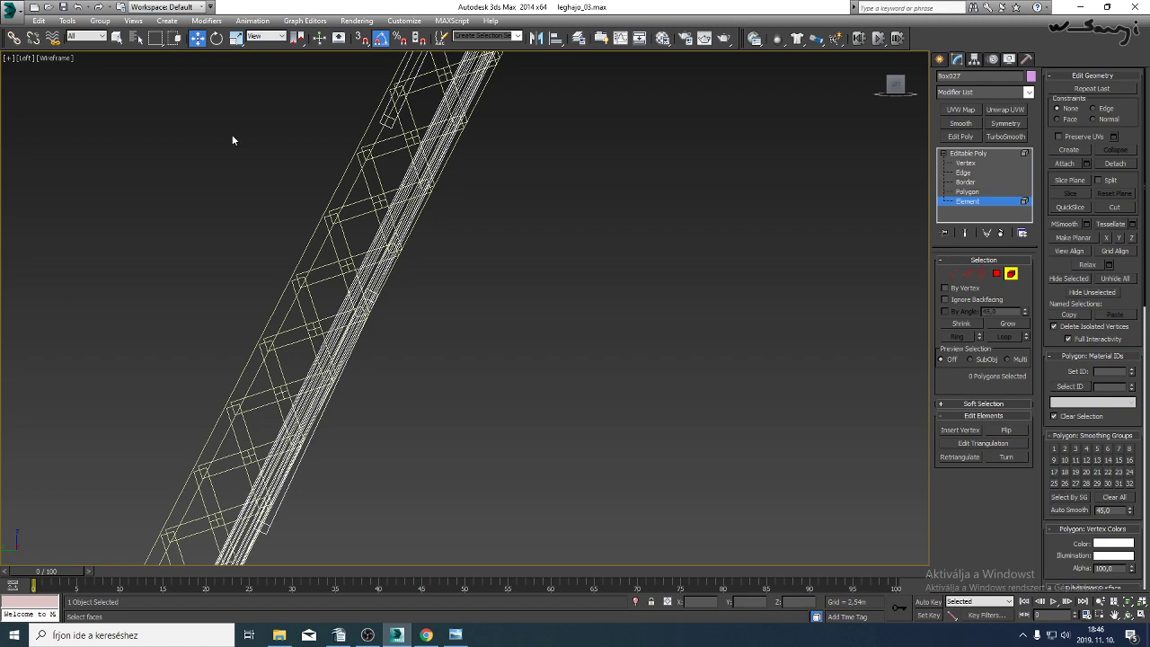
key("ctrl+a")
middle_click_drag(422, 240, 460, 254)
scroll(409, 269, "down", 6)
scroll(411, 273, "up", 5)
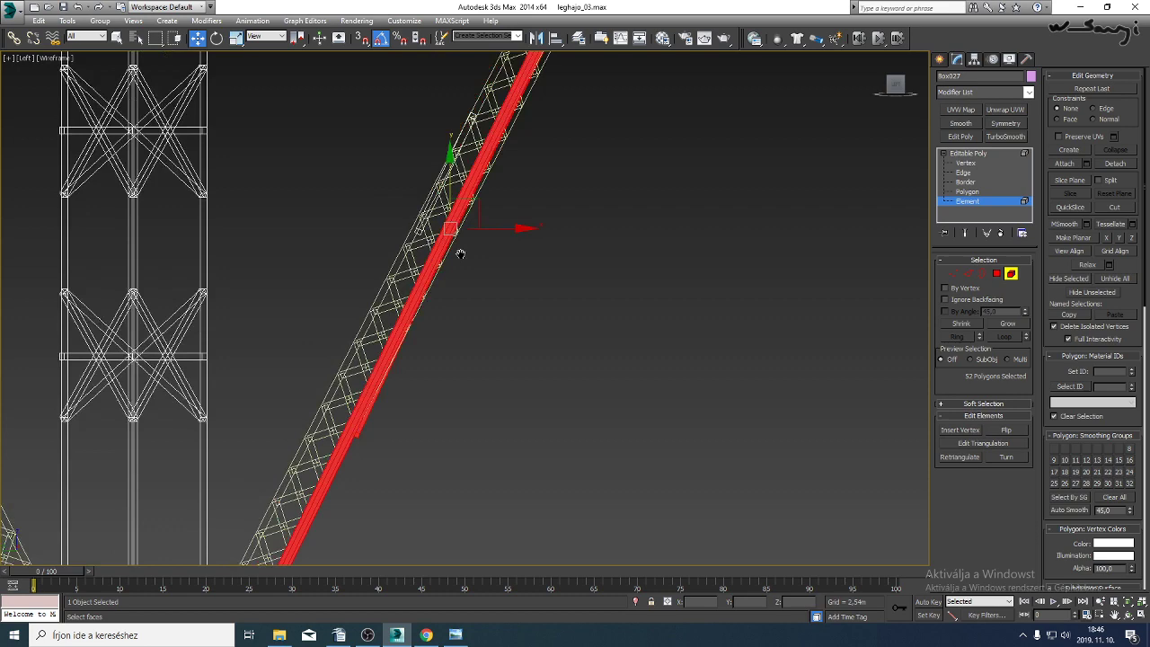
left_click(966, 156)
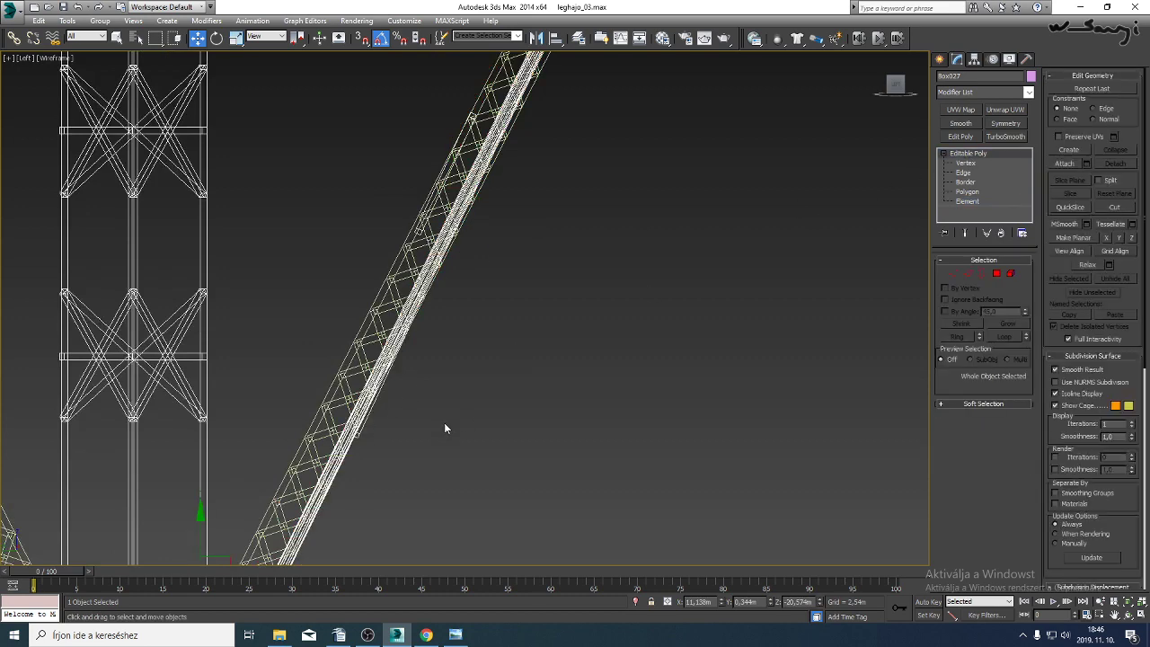
scroll(444, 429, "down", 3)
mouse_move(361, 369)
left_mouse_down()
mouse_move(297, 370)
mouse_move(377, 370)
mouse_move(368, 372)
left_mouse_up()
right_click(368, 371)
scroll(395, 308, "up", 10)
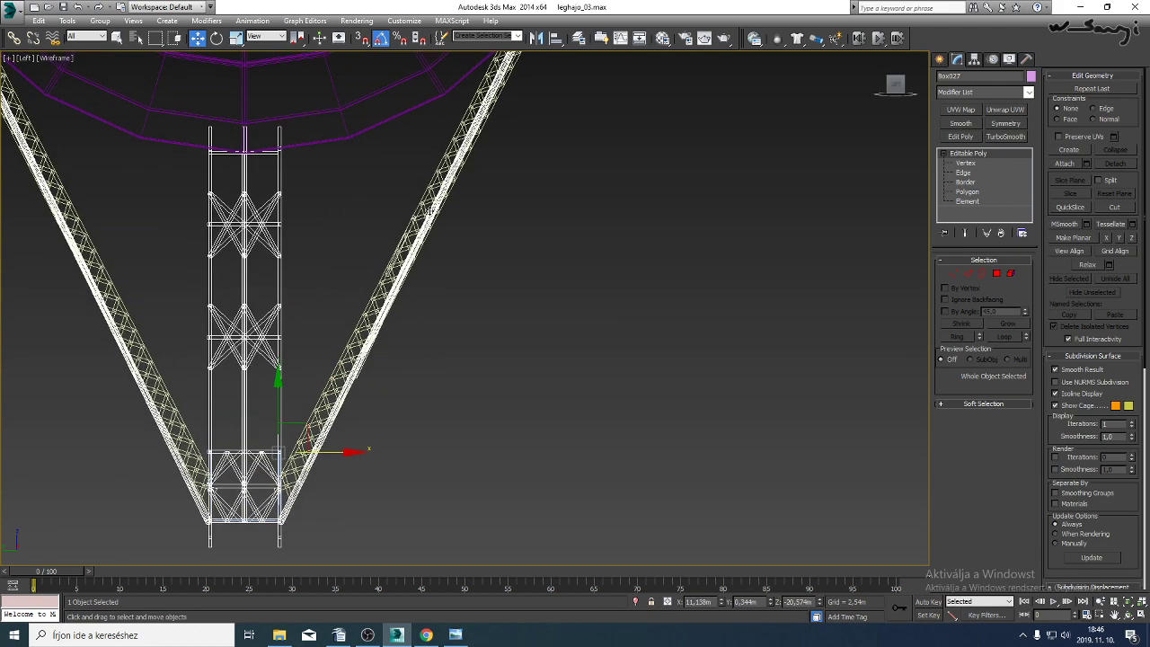
scroll(347, 352, "down", 2)
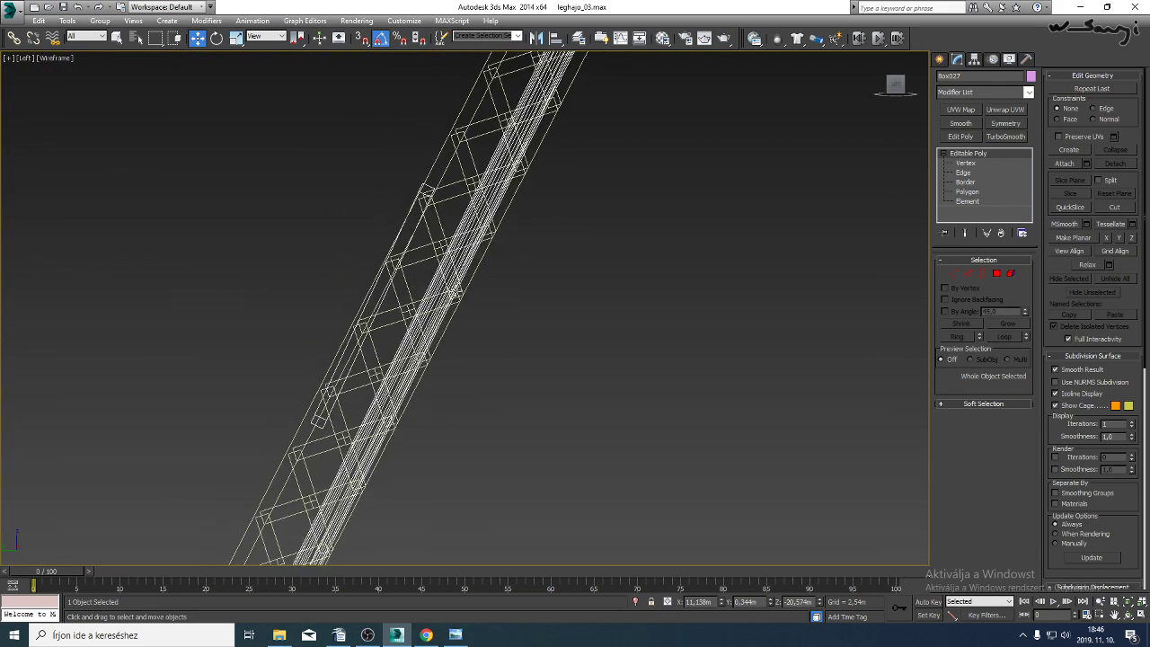
left_click(968, 201)
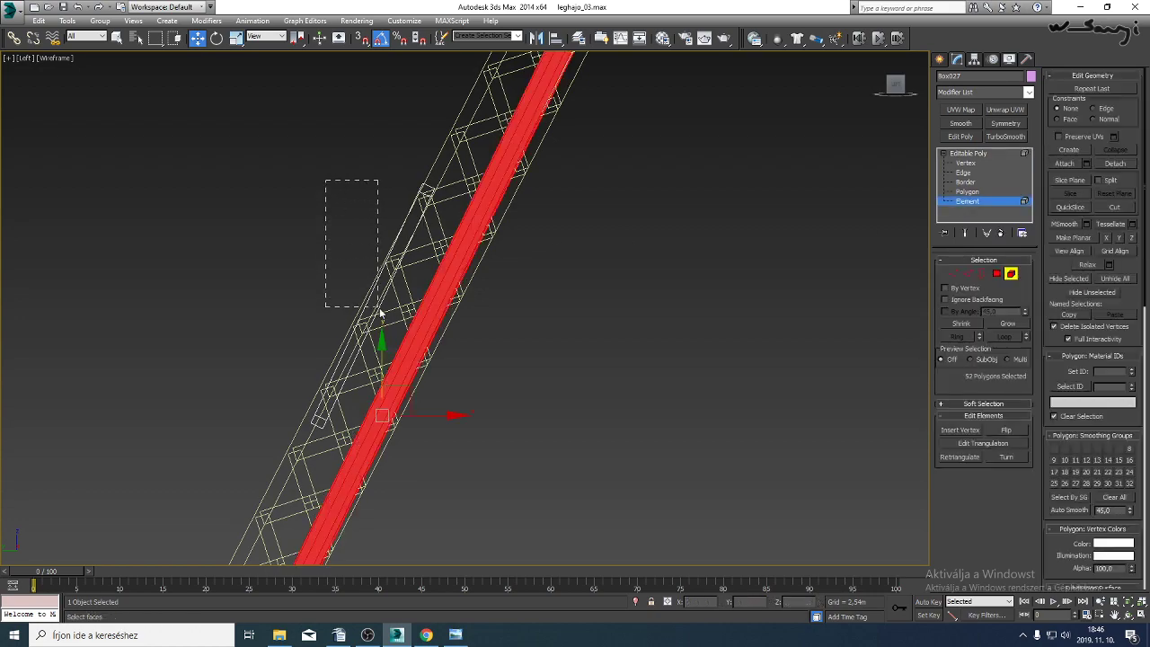
left_click_drag(380, 313, 382, 314)
scroll(399, 280, "up", 2)
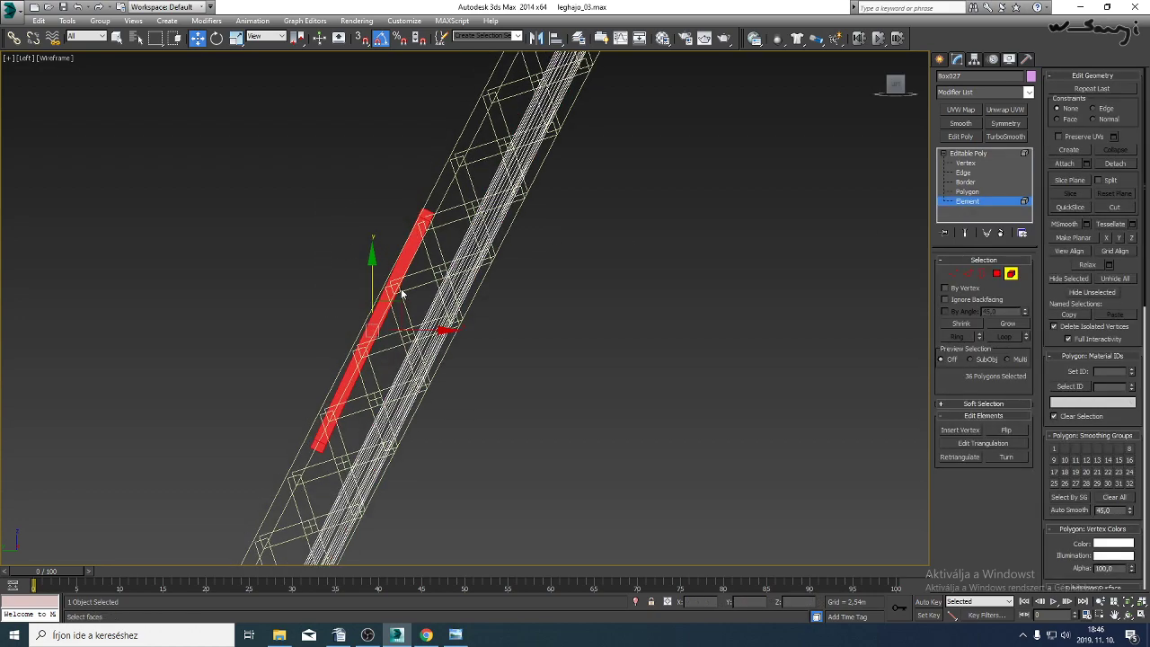
Rotate the upper brace row slightly to match the lattice strut's slope and shift it about -0.013 m along X.
key("p")
middle_click_drag(426, 309, 707, 345)
scroll(765, 360, "down", 5)
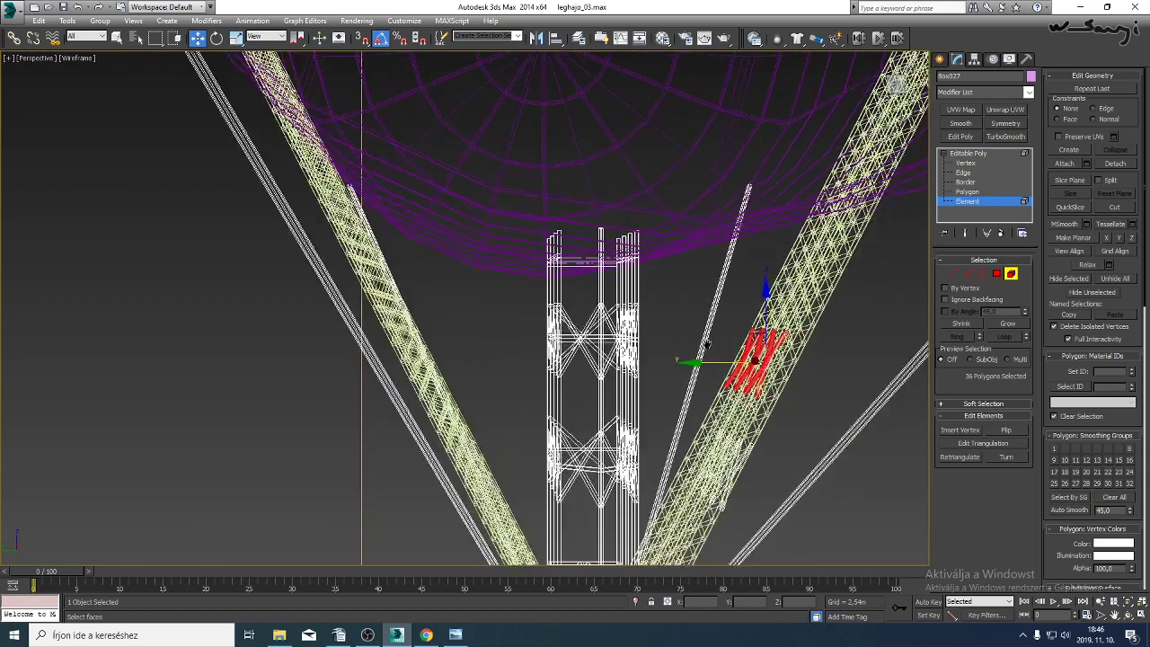
key("l")
scroll(424, 306, "up", 3)
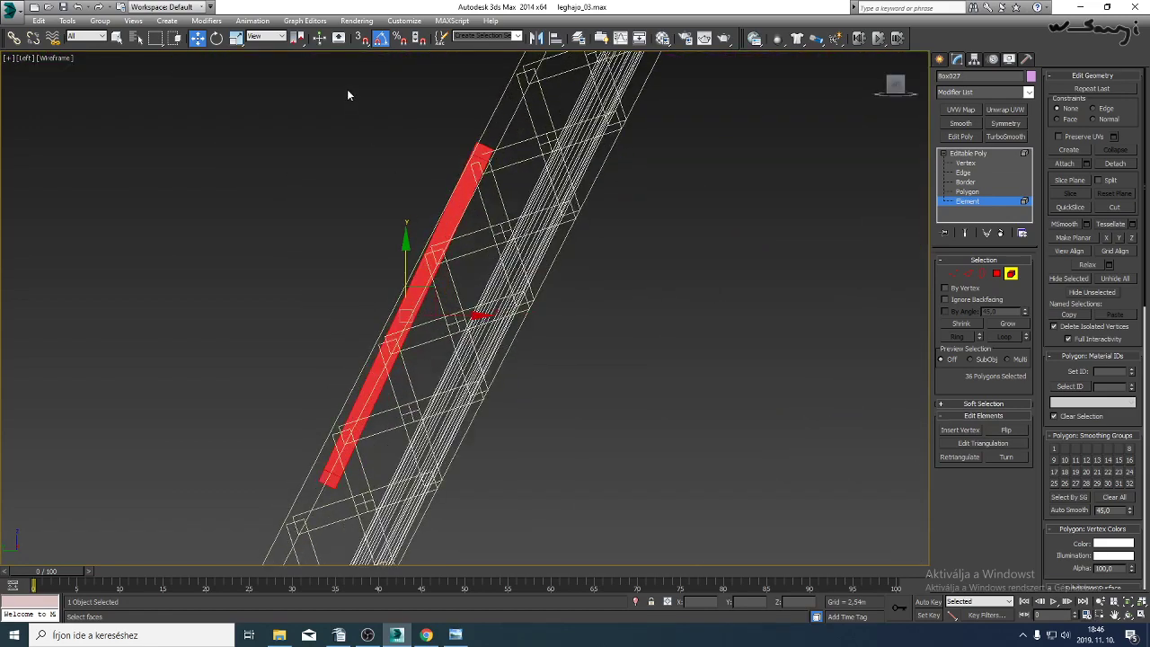
left_click(216, 38)
mouse_move(437, 258)
left_mouse_down()
mouse_move(441, 232)
mouse_move(454, 259)
left_mouse_up()
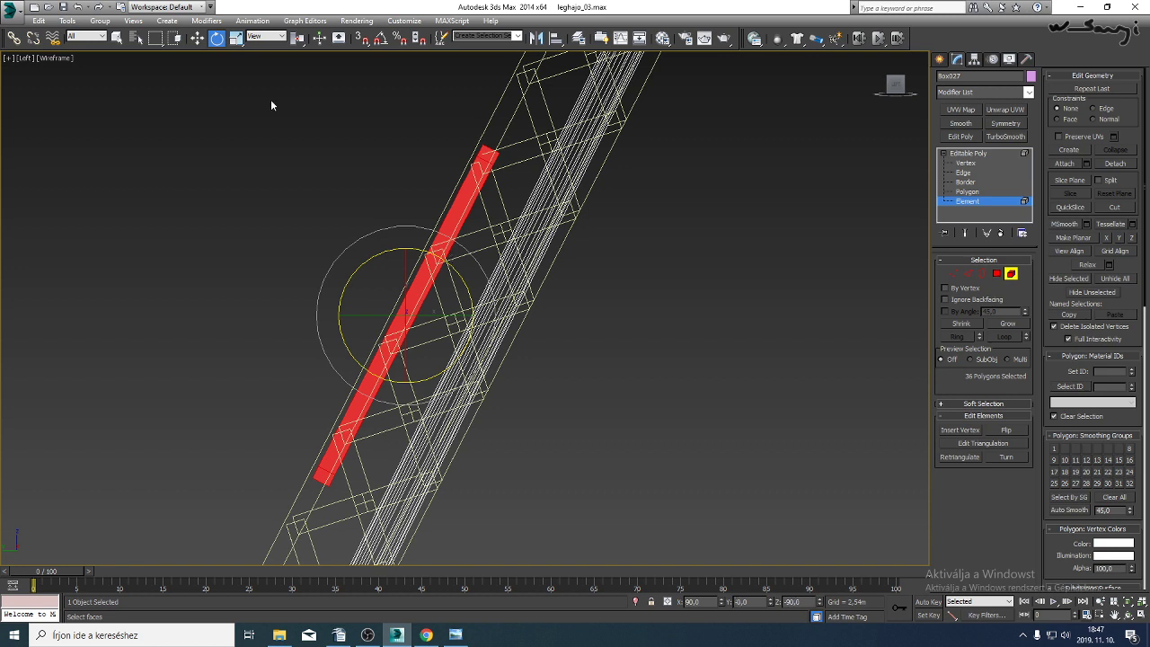
left_click(197, 38)
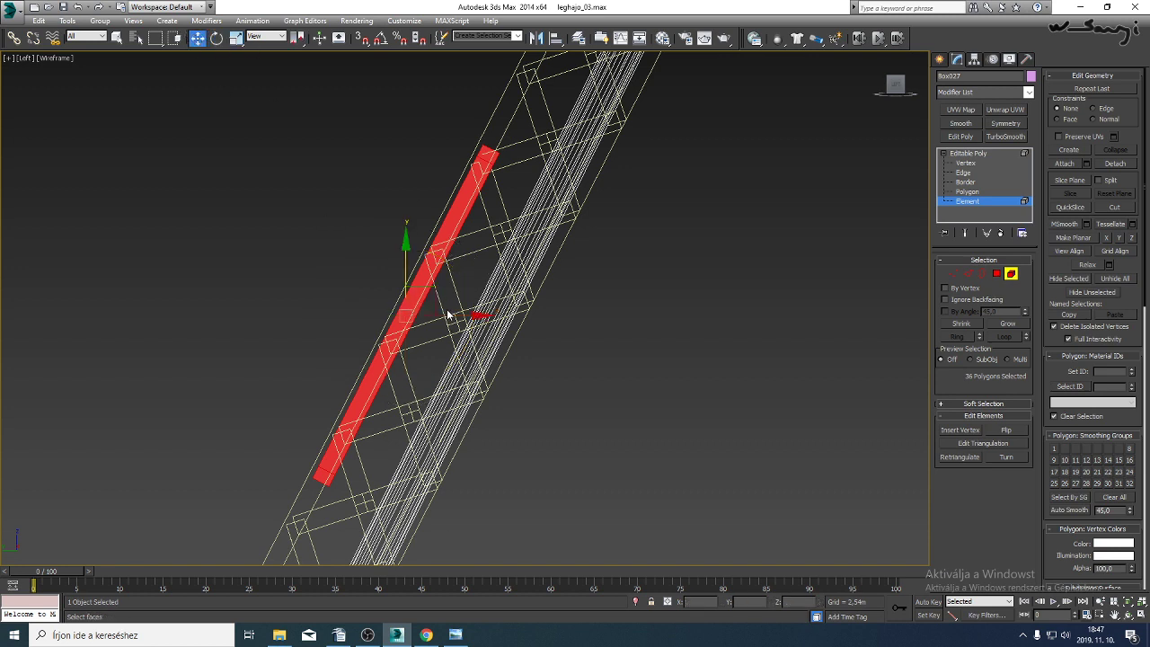
left_click_drag(447, 316, 443, 314)
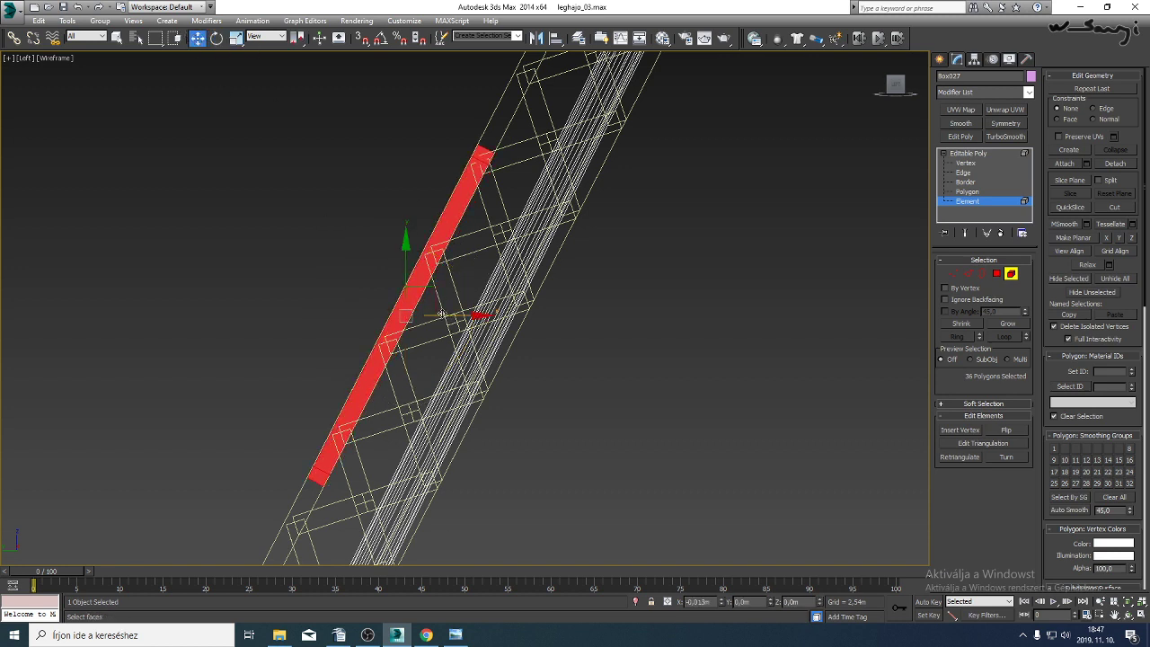
Select the lower row of copied braces along the strut's outer edge as elements.
middle_click_drag(442, 366, 510, 63)
middle_click_drag(492, 287, 531, 84)
middle_click_drag(449, 375, 521, 146)
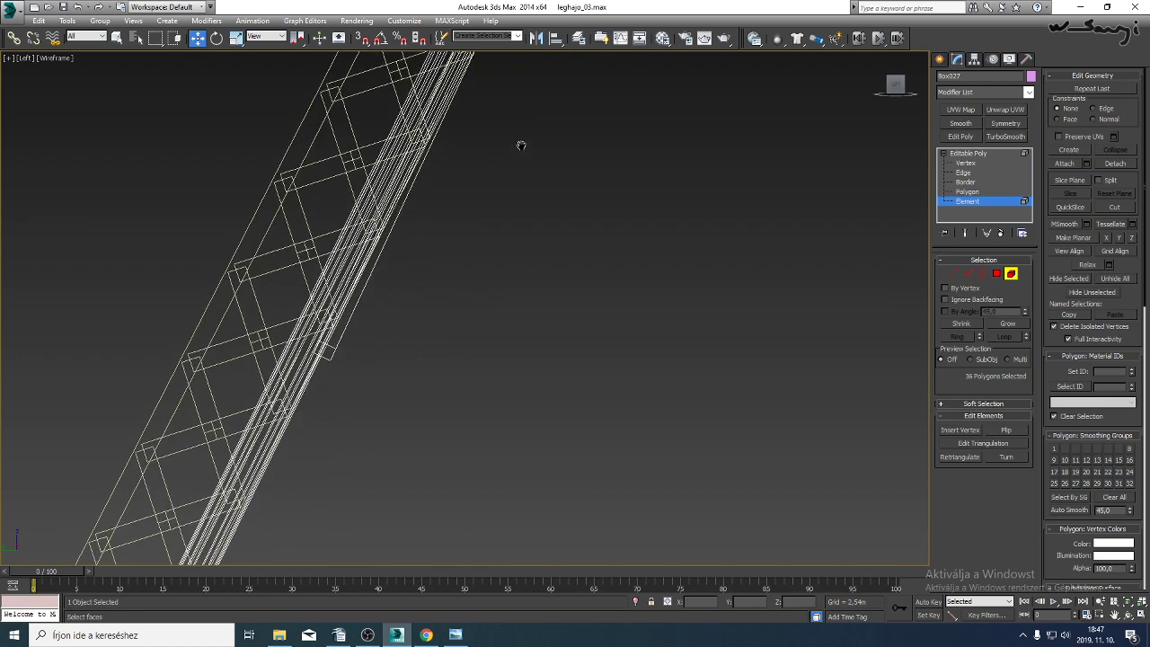
scroll(345, 370, "up", 3)
middle_click_drag(342, 276, 376, 446)
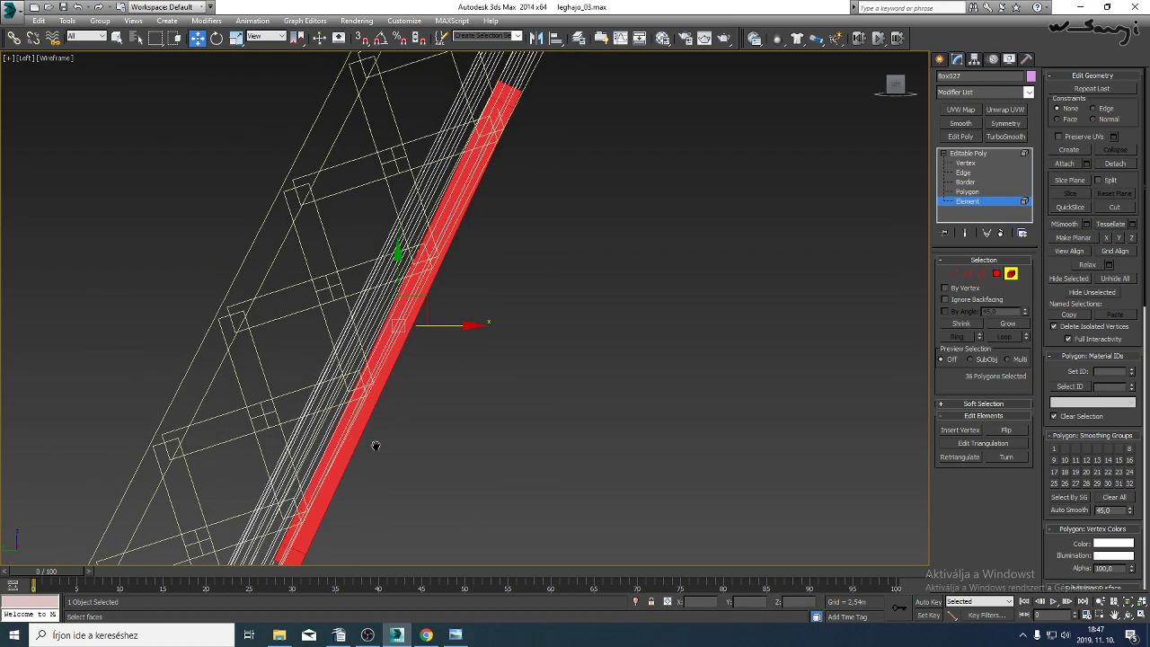
left_click(78, 7)
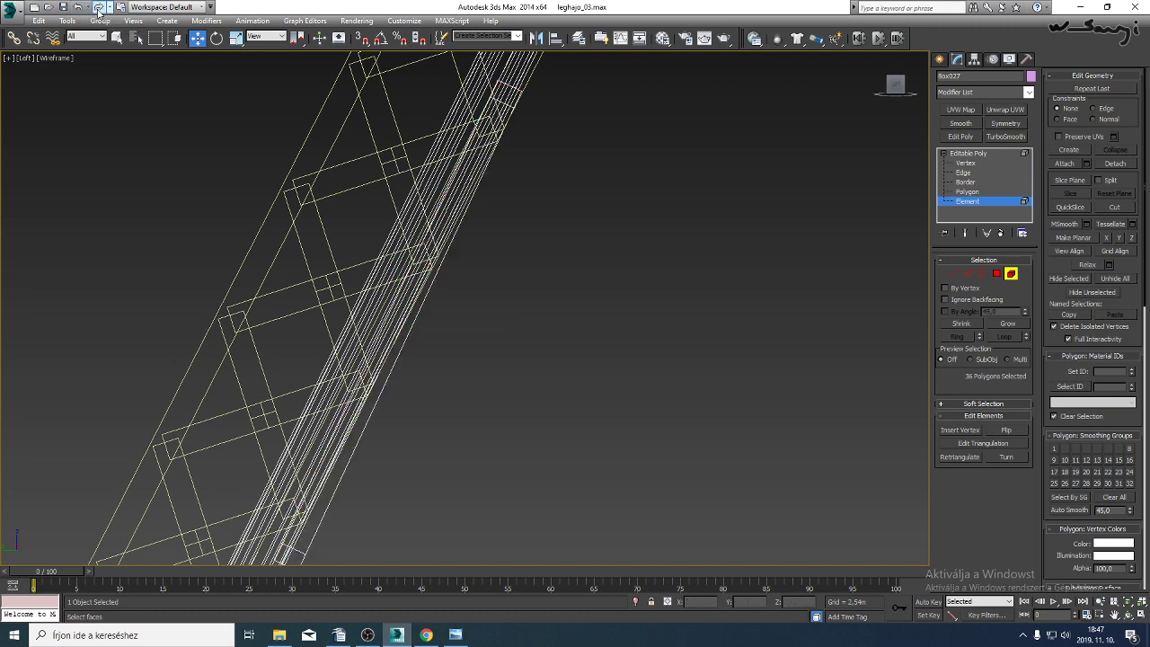
left_click(98, 7)
Rotate the lower brace row about -1.32 degrees around Z to match the lattice strut's slope.
middle_click_drag(314, 130, 258, 84)
key("e")
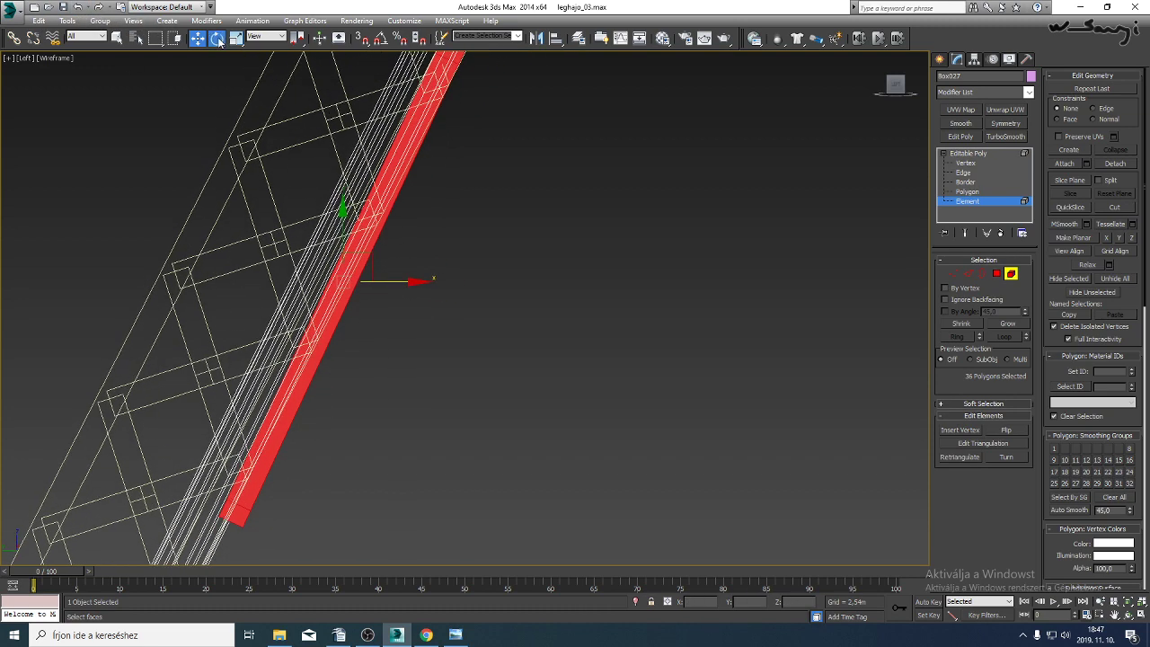
left_click_drag(390, 235, 392, 234)
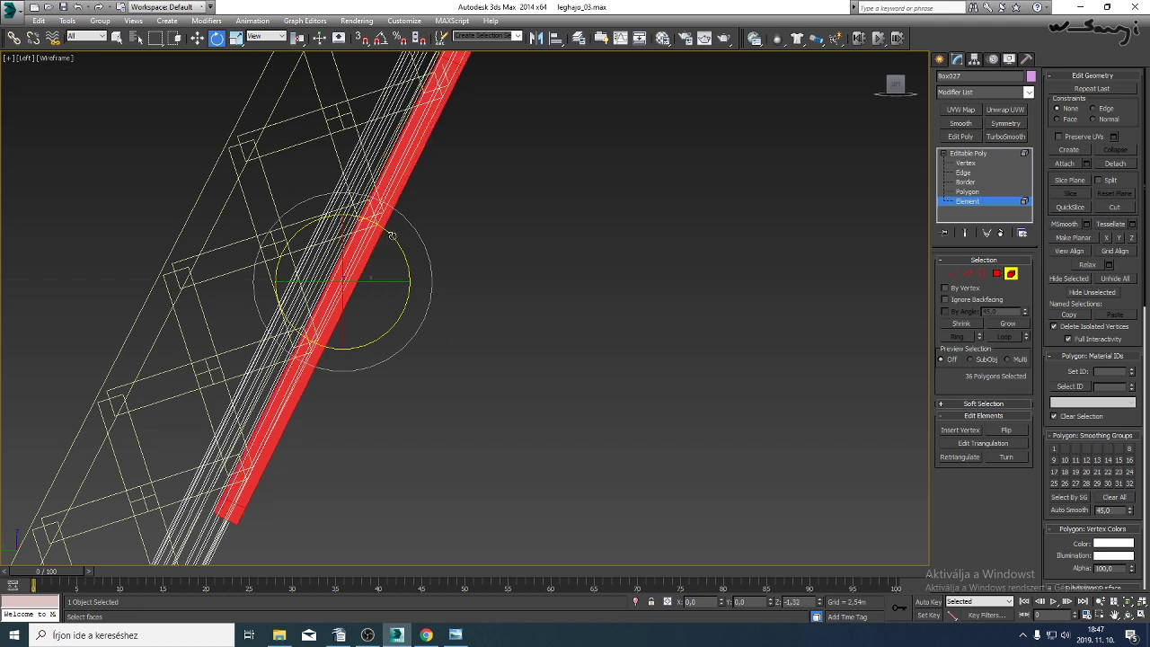
key("w")
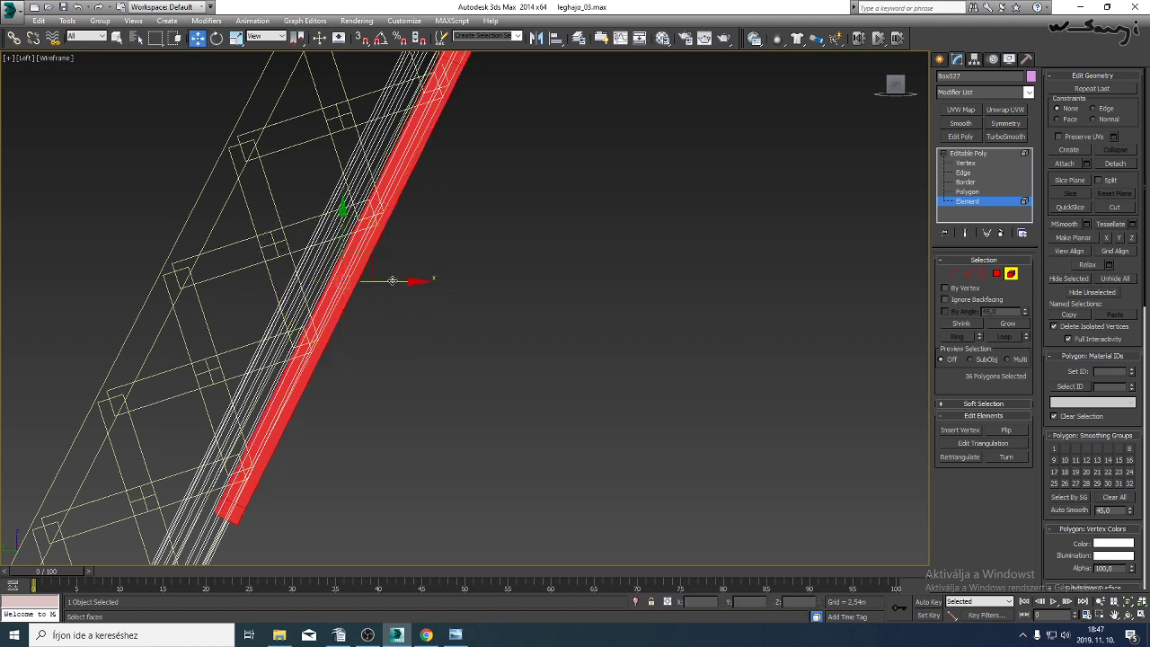
Clone the selected bar element up along the slanted truss as part of the same mesh.
middle_click_drag(392, 281, 392, 476)
scroll(392, 475, "down", 6)
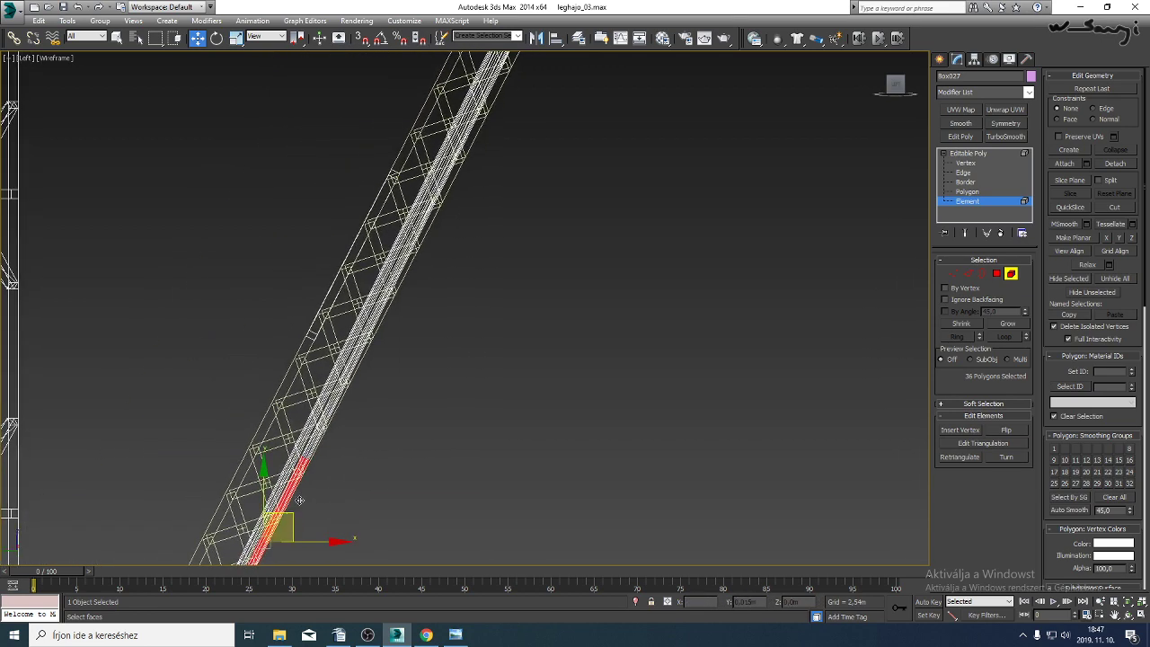
left_click_drag(279, 526, 539, 34)
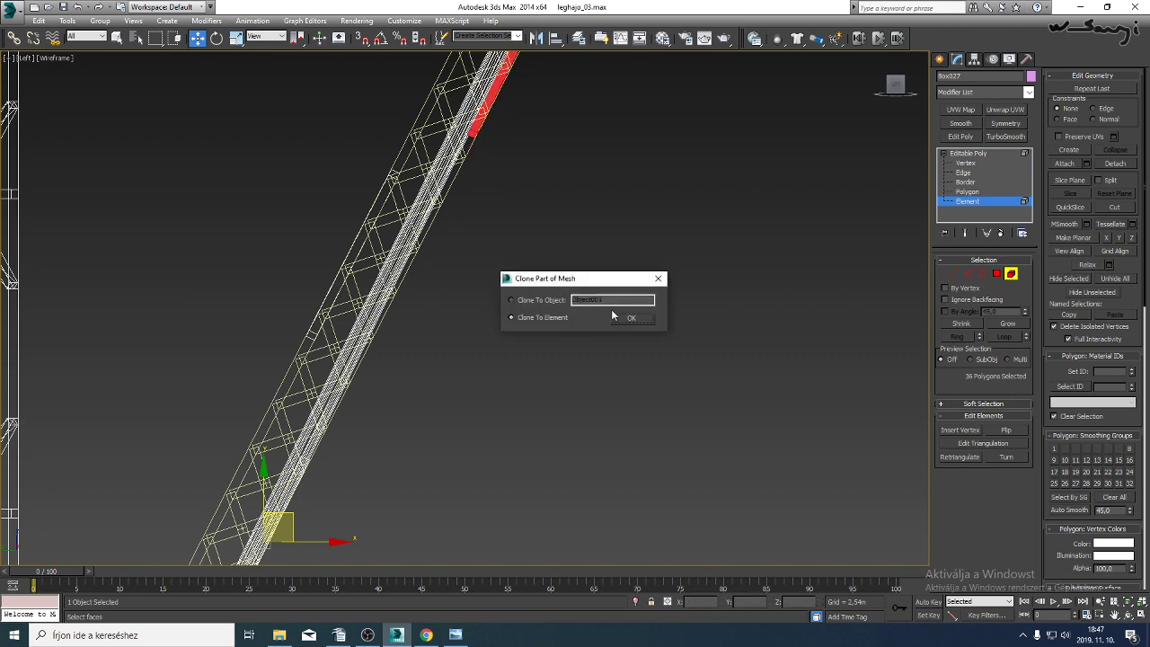
left_click(622, 317)
Fine-tune the cloned bar's position along the slanted truss and leave element editing in a shaded perspective view.
middle_click_drag(567, 290, 440, 536)
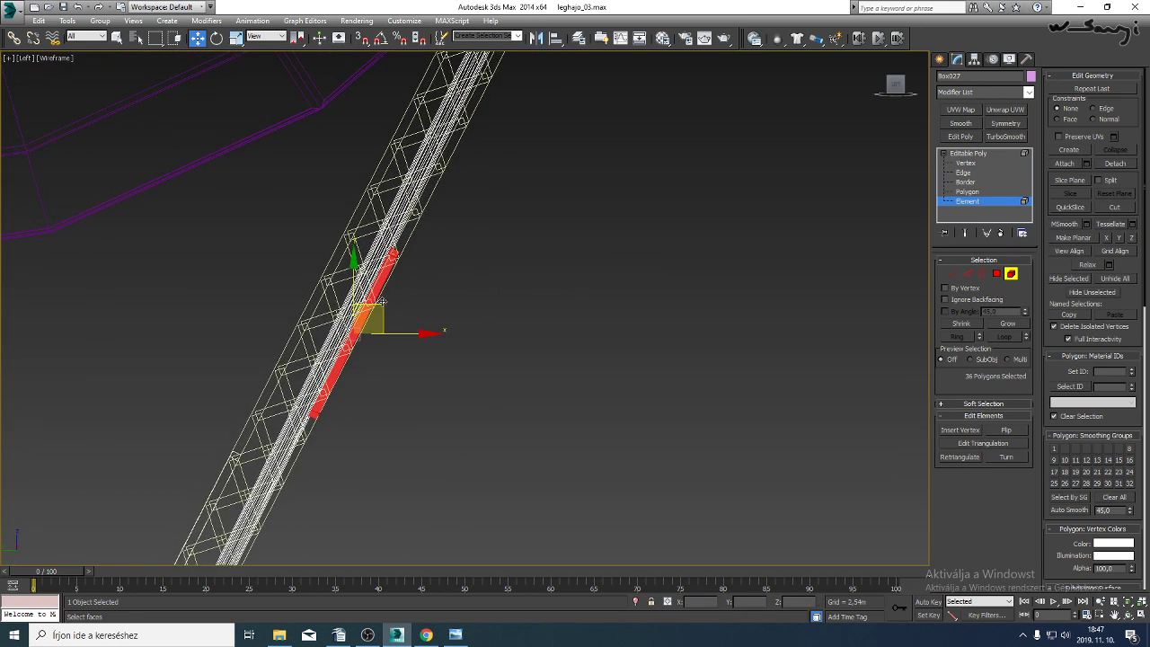
left_click_drag(382, 301, 395, 268)
middle_click_drag(394, 269, 496, 223)
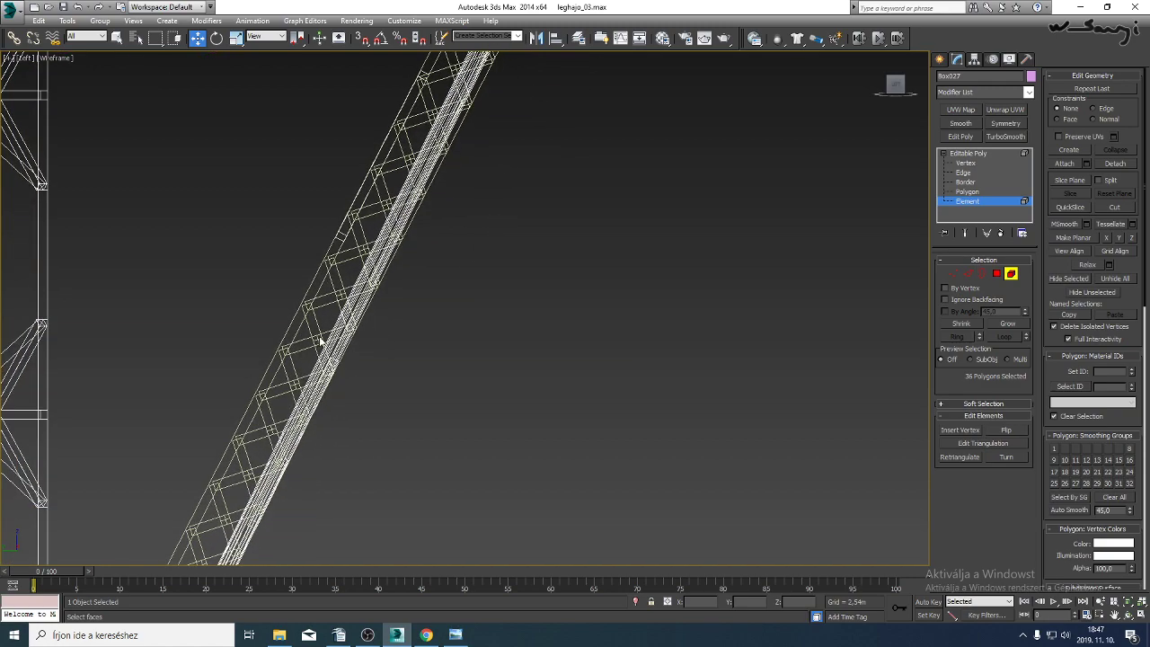
middle_click_drag(407, 233, 367, 443)
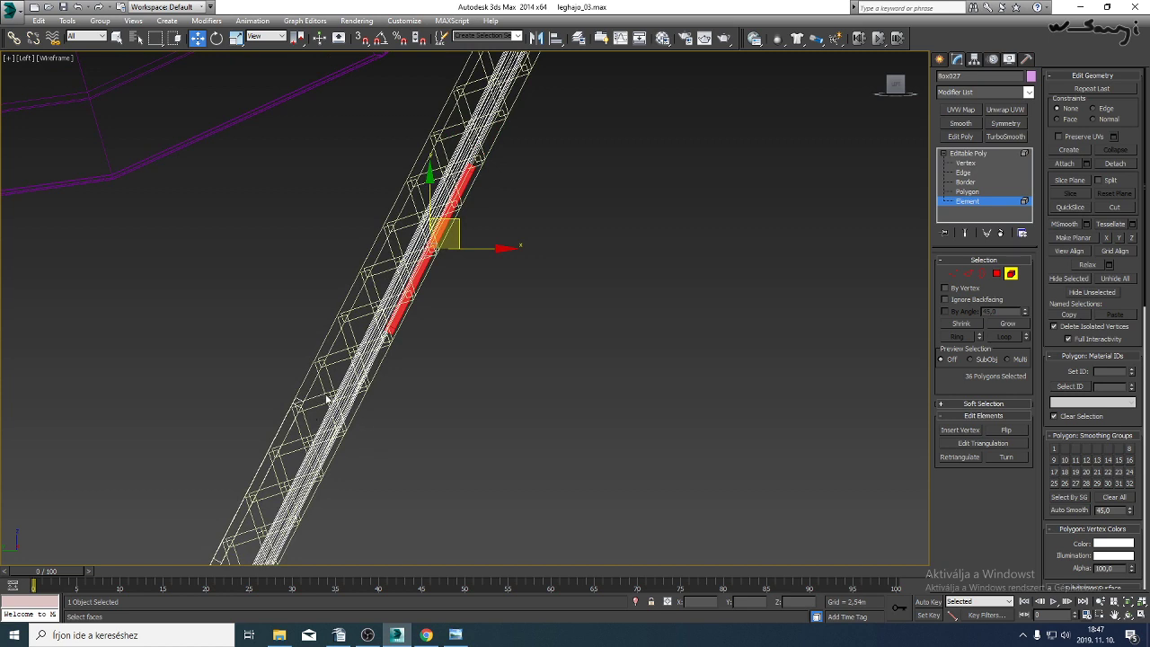
left_click_drag(457, 216, 465, 211)
key("p")
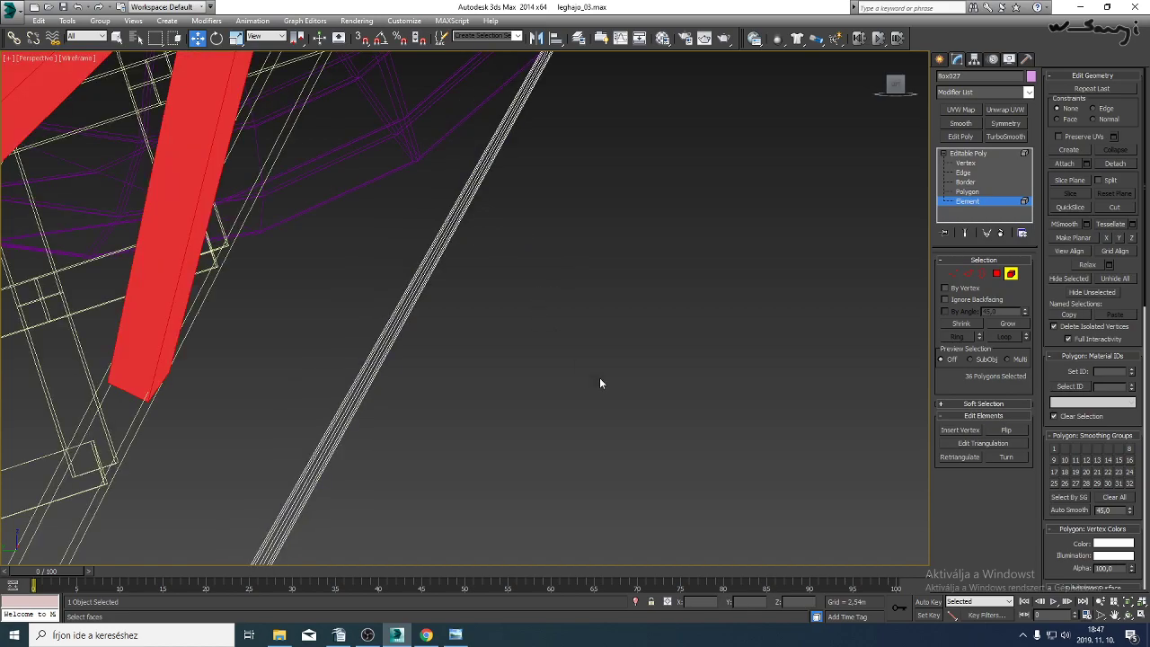
key("ctrl+r")
key("F3")
left_click_drag(539, 366, 426, 372)
left_click(977, 153)
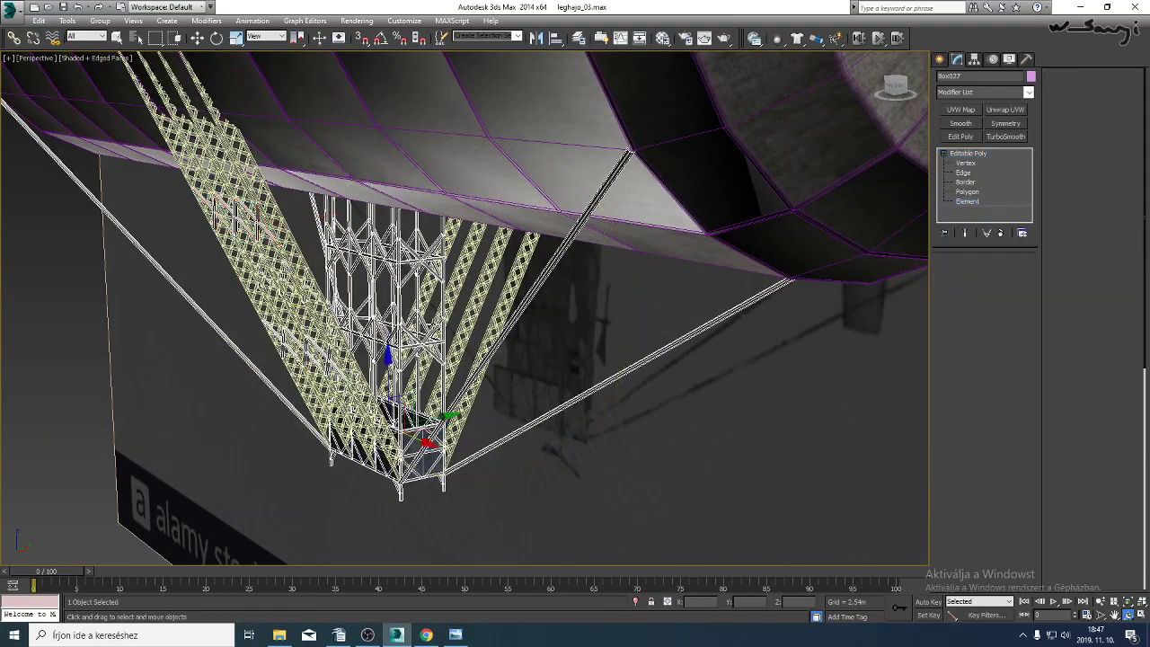
Attach the Box027 frame to the slanted lattice trusses at the Editable Poly level beneath their Symmetry modifier.
left_click(350, 410)
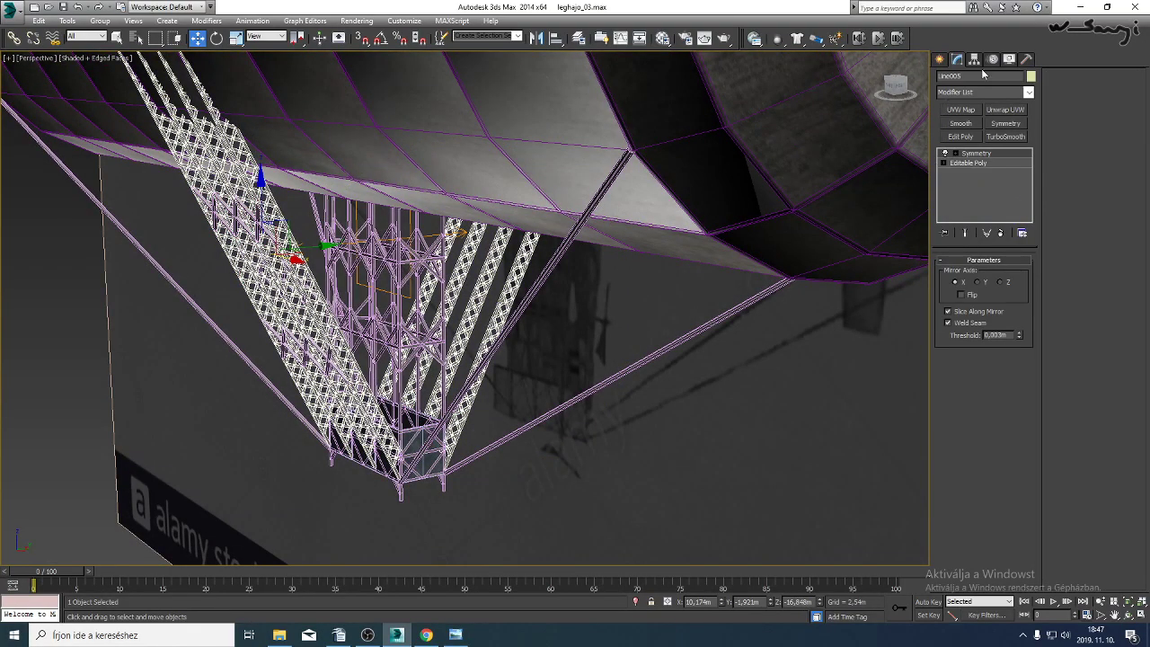
right_click(436, 296)
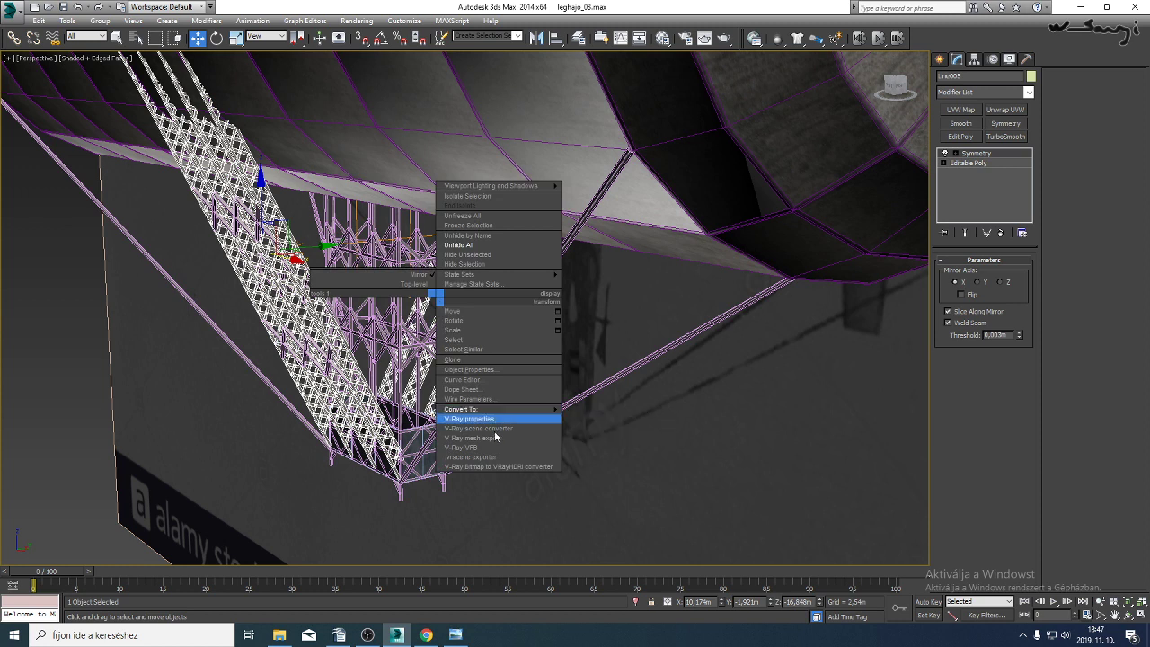
mouse_move(527, 409)
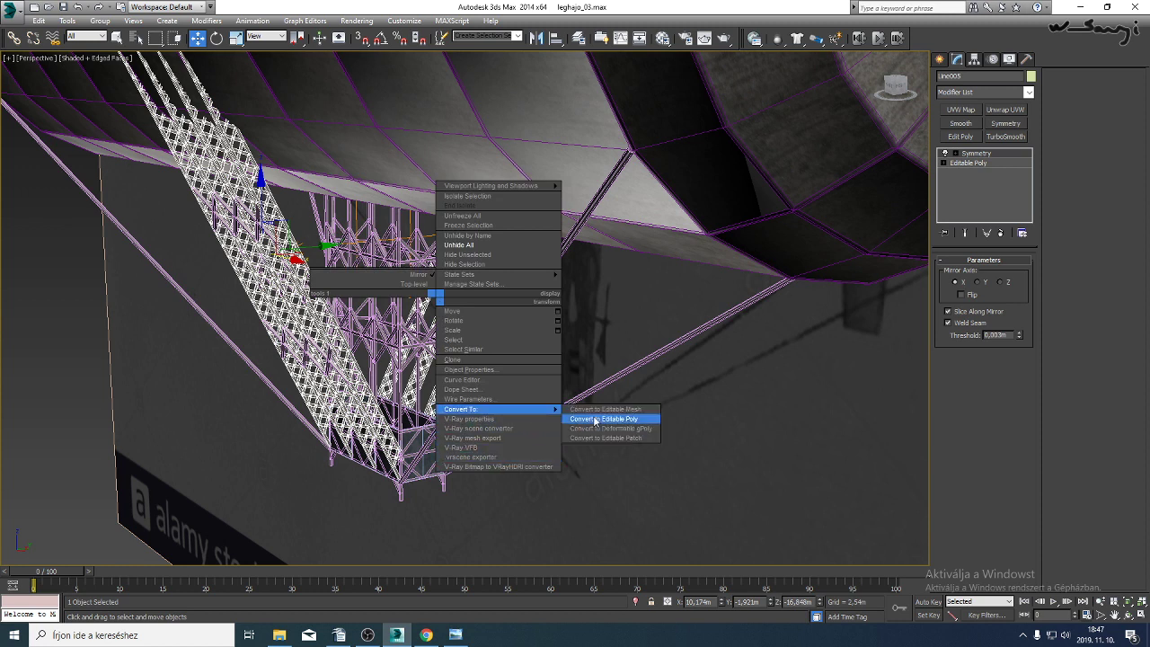
left_click(975, 155)
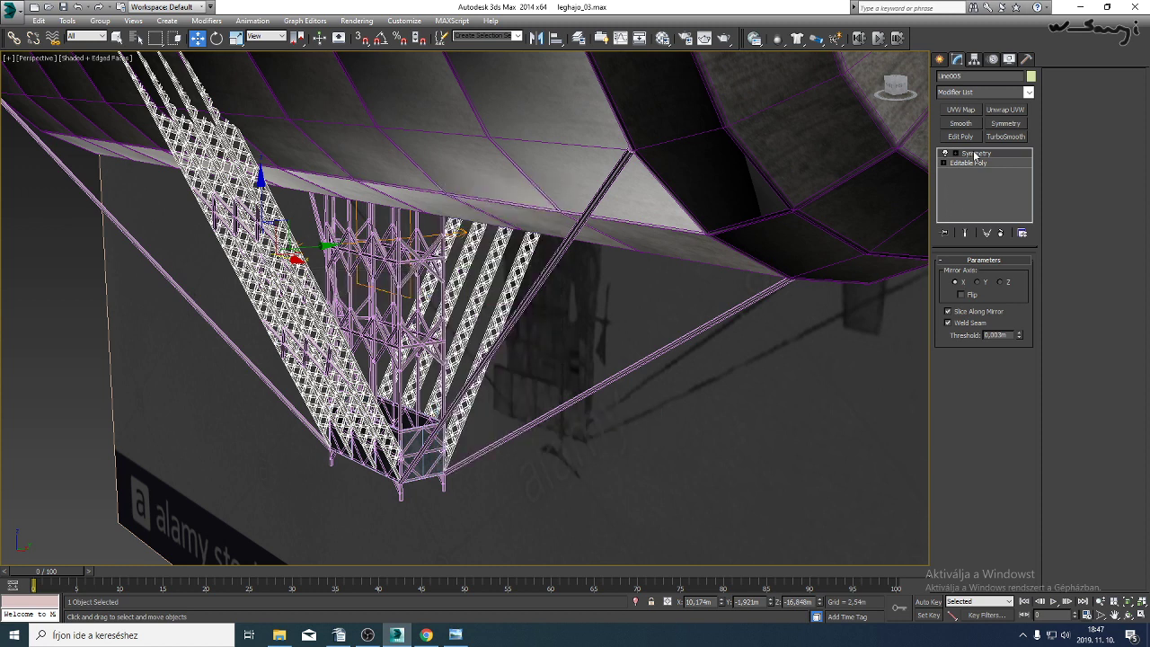
left_click(970, 163)
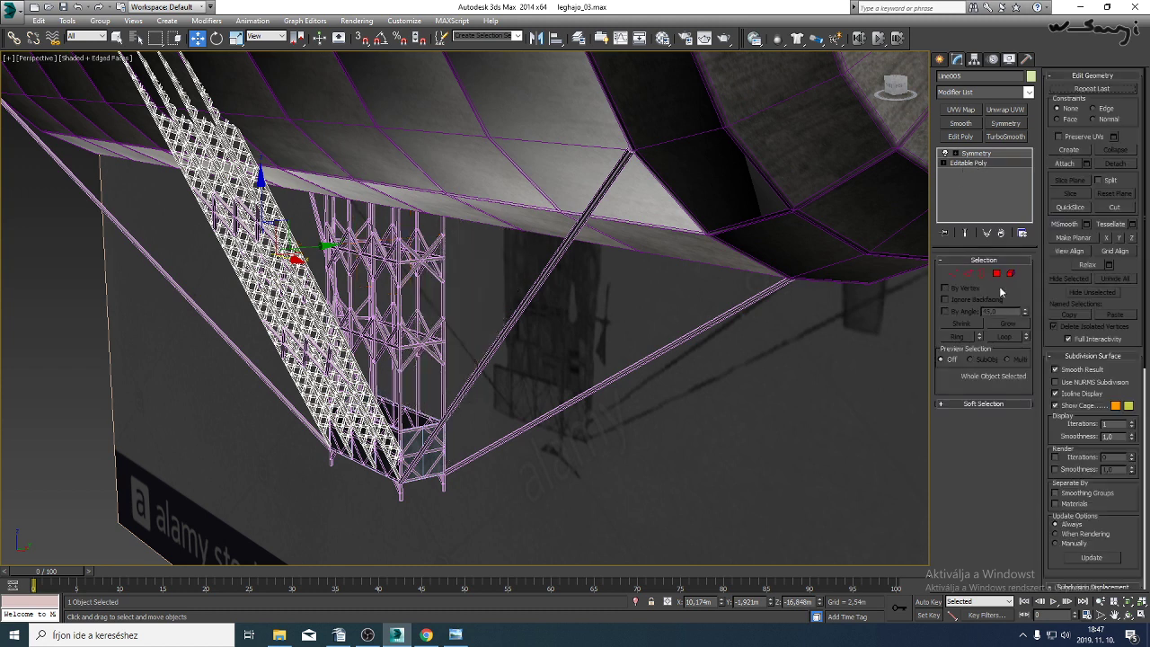
left_click(1065, 164)
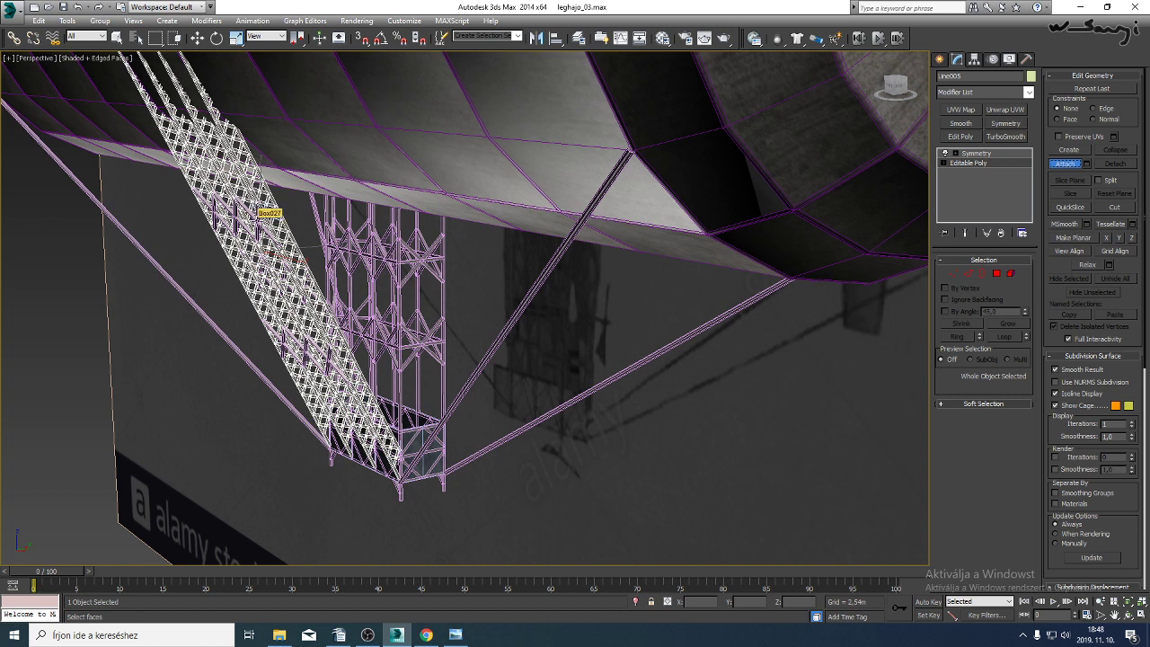
left_click(236, 209)
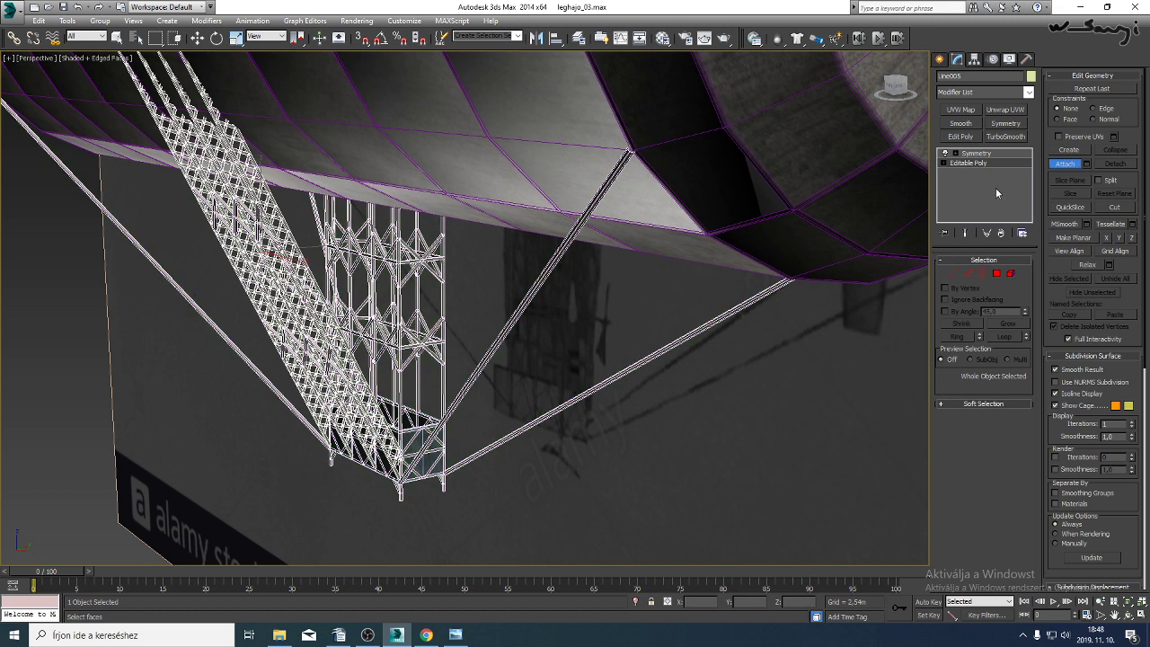
left_click(1076, 168)
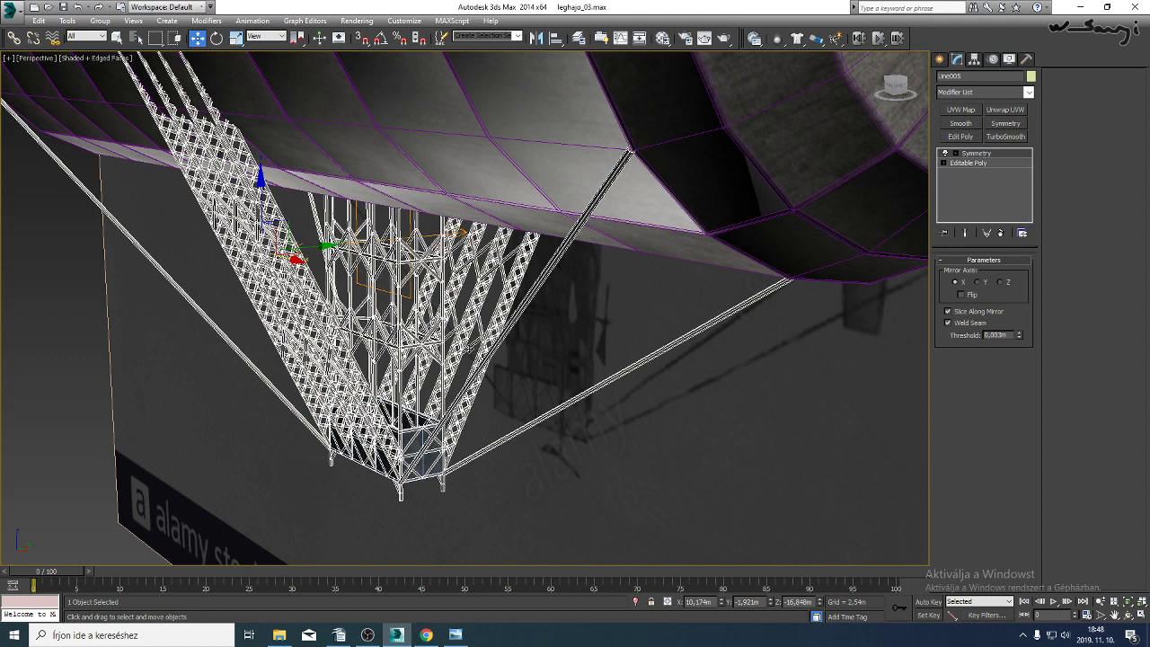
Toggle the Symmetry modifier off and on to compare the combined frame with and without its mirrored half.
scroll(439, 369, "up", 5)
left_click(946, 155)
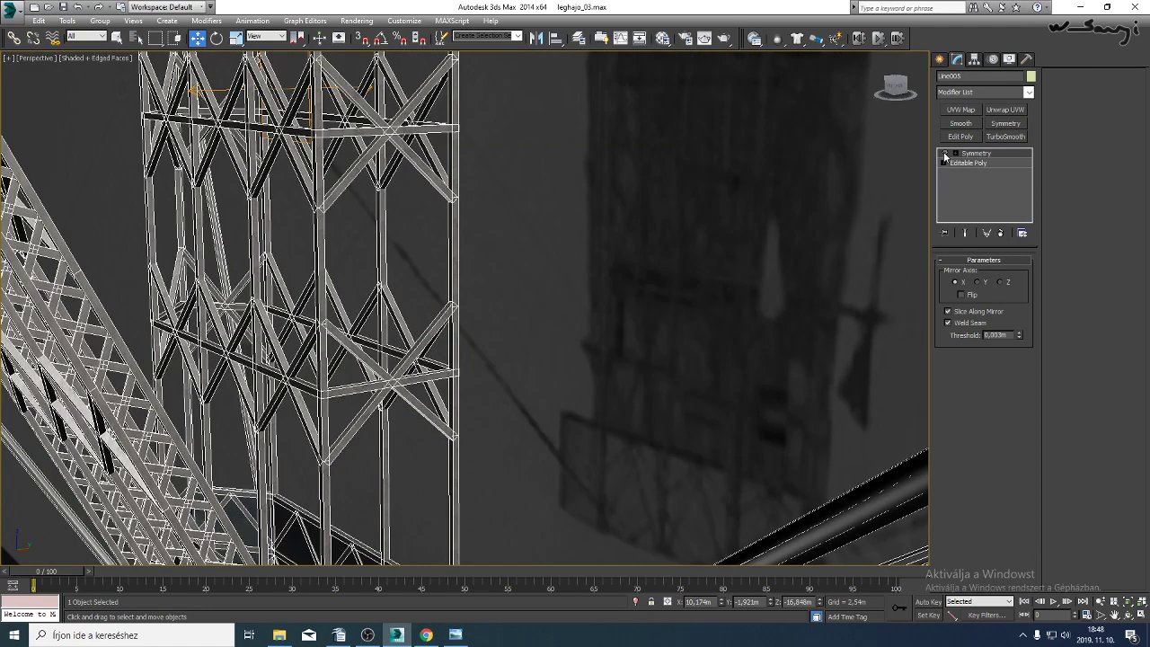
left_click(946, 154)
left_click(946, 154)
left_click(945, 154)
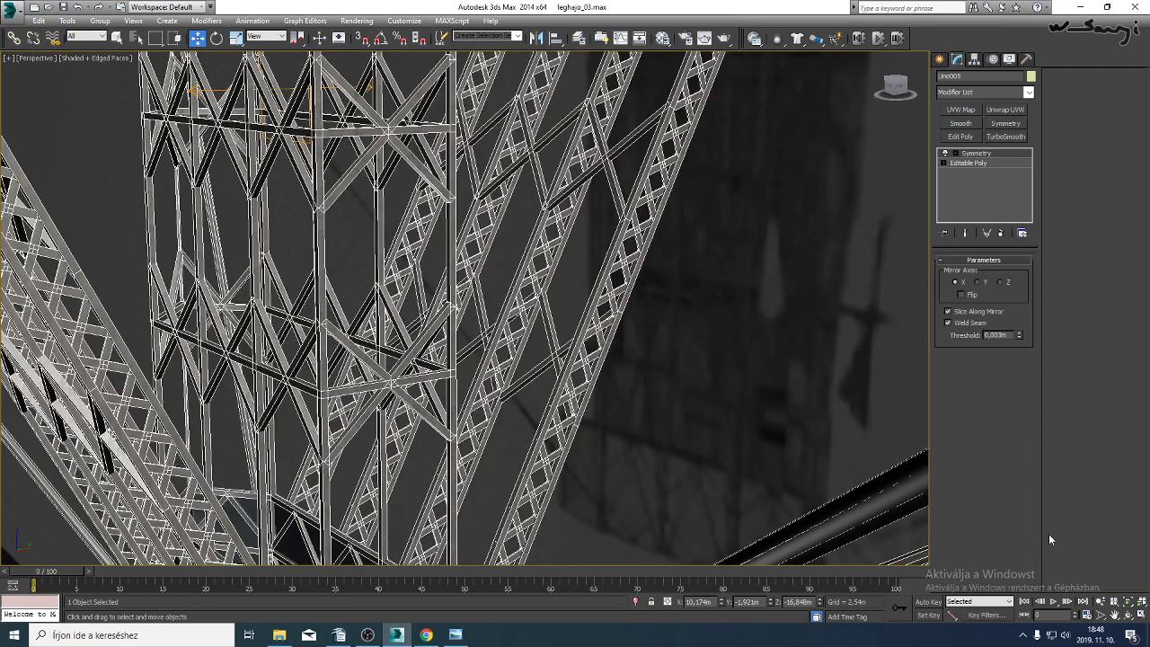
In the top view, move the Symmetry mirror gizmo about 0.012 m along Y onto the airship's centre line.
left_click(1129, 614)
left_click_drag(576, 378, 460, 335)
key("t")
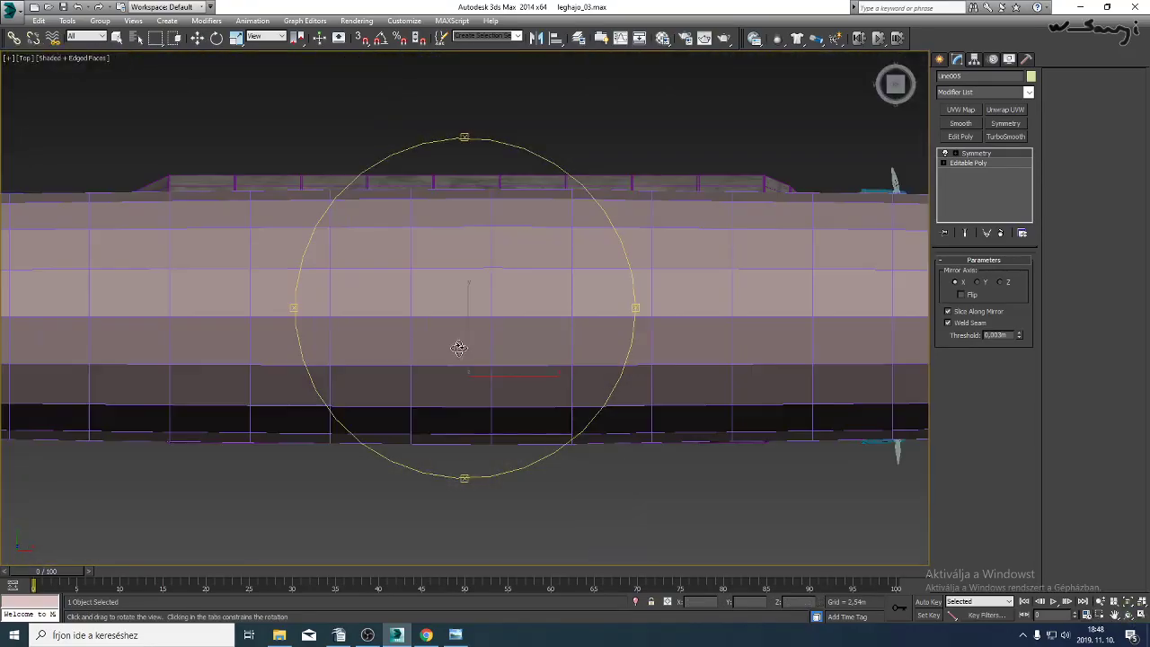
key("F3")
middle_click_drag(513, 368, 507, 296)
scroll(508, 295, "up", 15)
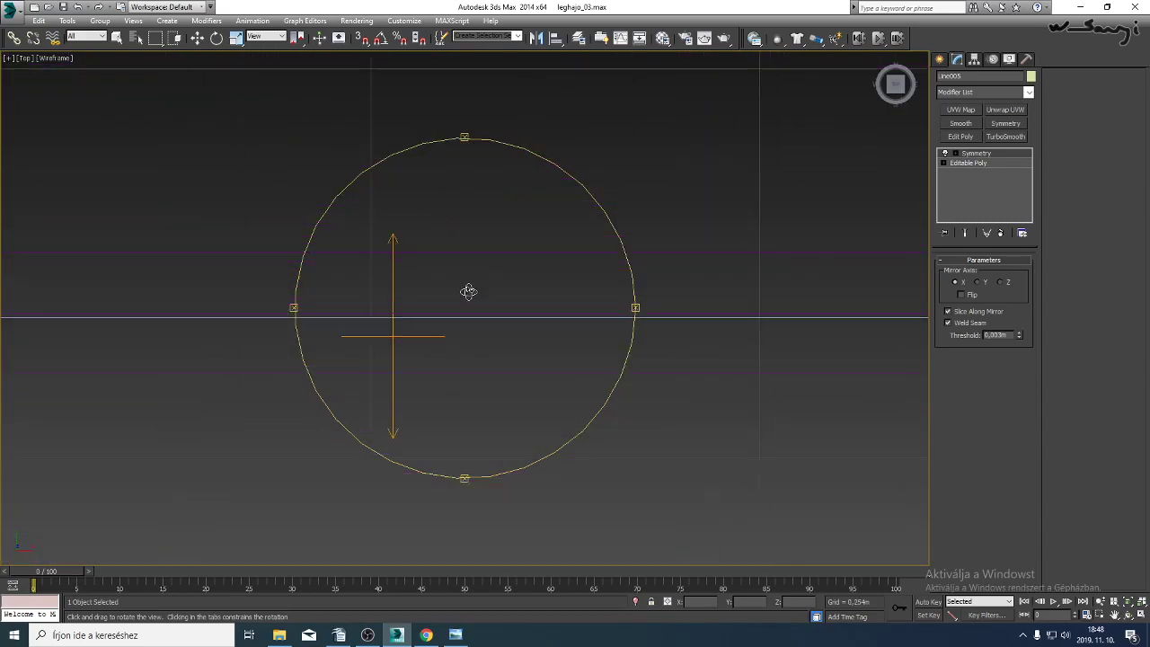
left_click_drag(468, 291, 485, 314)
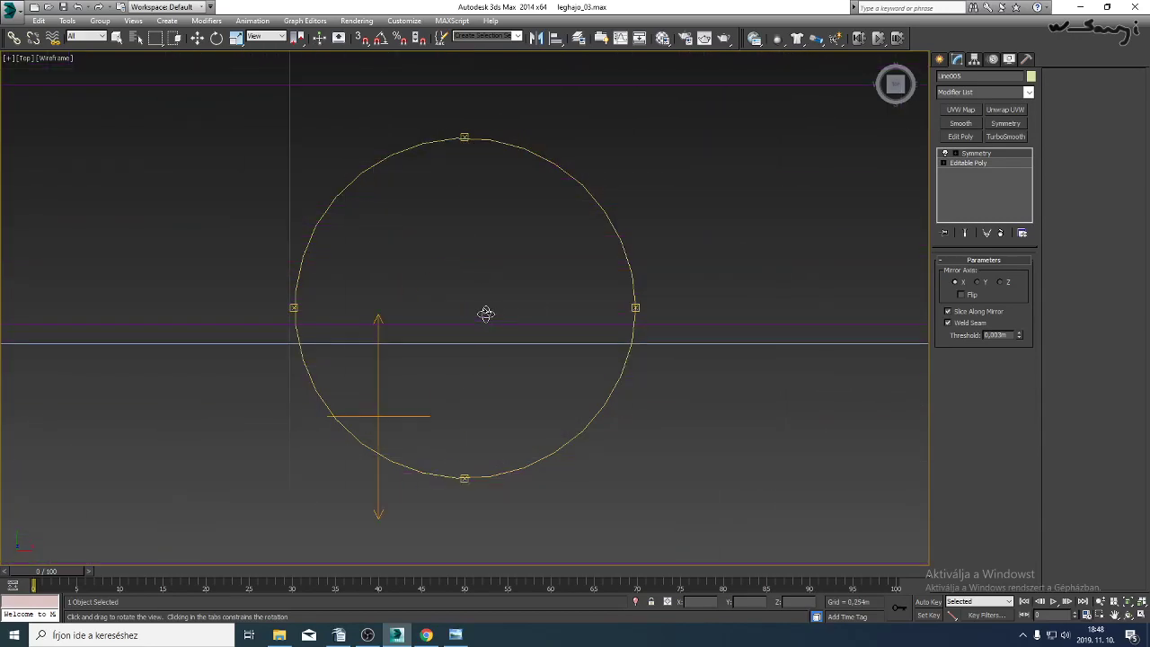
left_click(969, 154)
left_click_drag(380, 364, 379, 292)
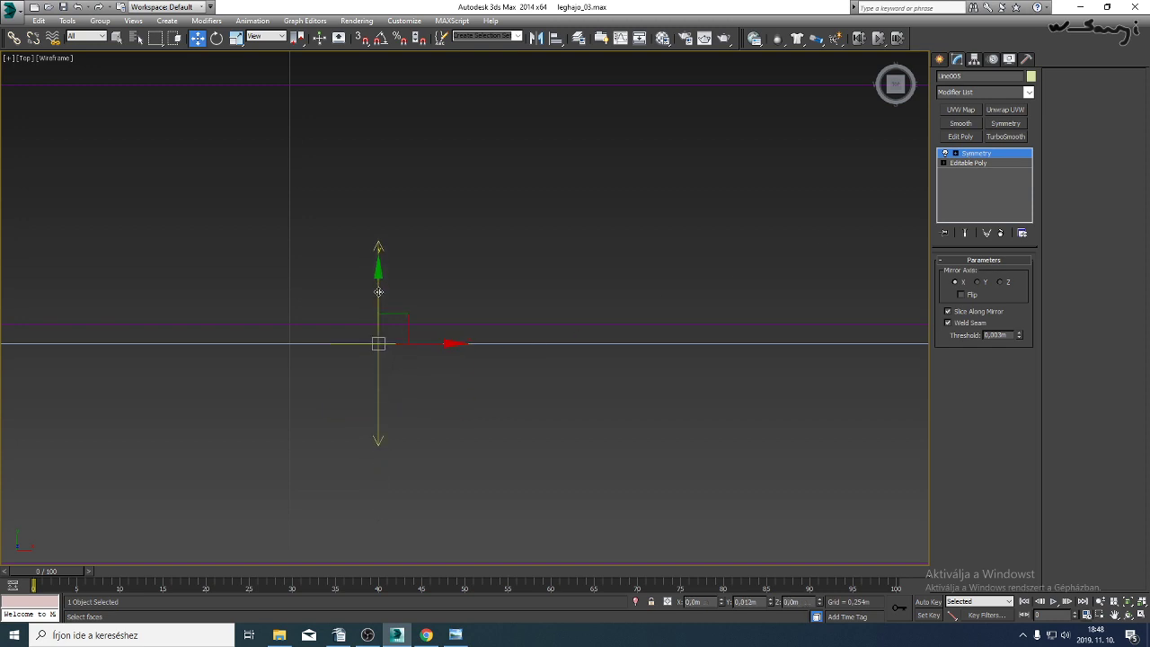
scroll(413, 390, "down", 5)
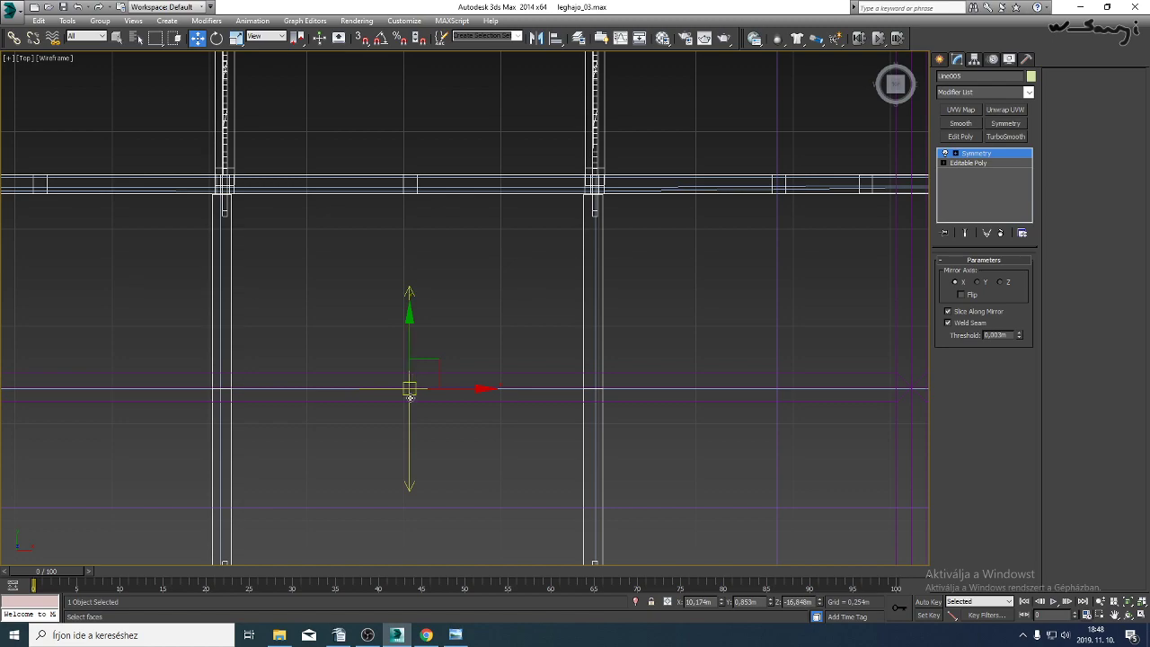
scroll(410, 396, "up", 3)
key("p")
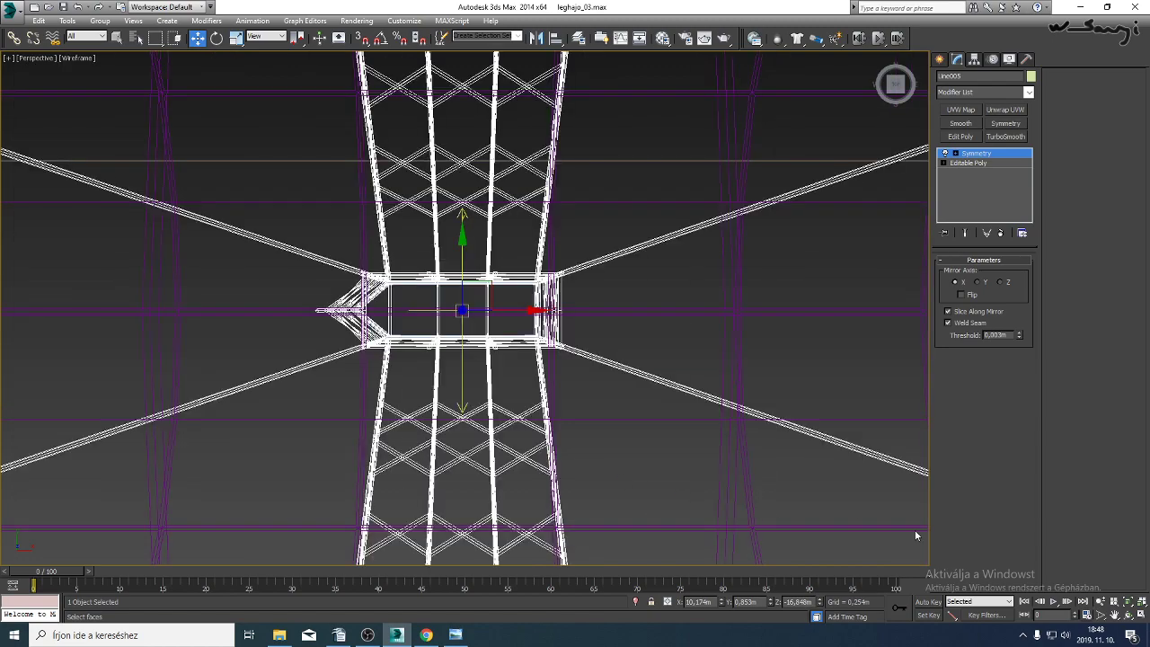
Examine the mirrored frame in shaded perspective, checking the truss joints around the lower cage from both sides.
left_click(1129, 602)
left_click(1129, 616)
mouse_move(569, 408)
left_mouse_down()
mouse_move(530, 386)
mouse_move(431, 367)
mouse_move(447, 358)
left_mouse_up()
key("F3")
scroll(475, 374, "up", 6)
scroll(449, 386, "up", 5)
middle_click_drag(449, 386, 442, 131)
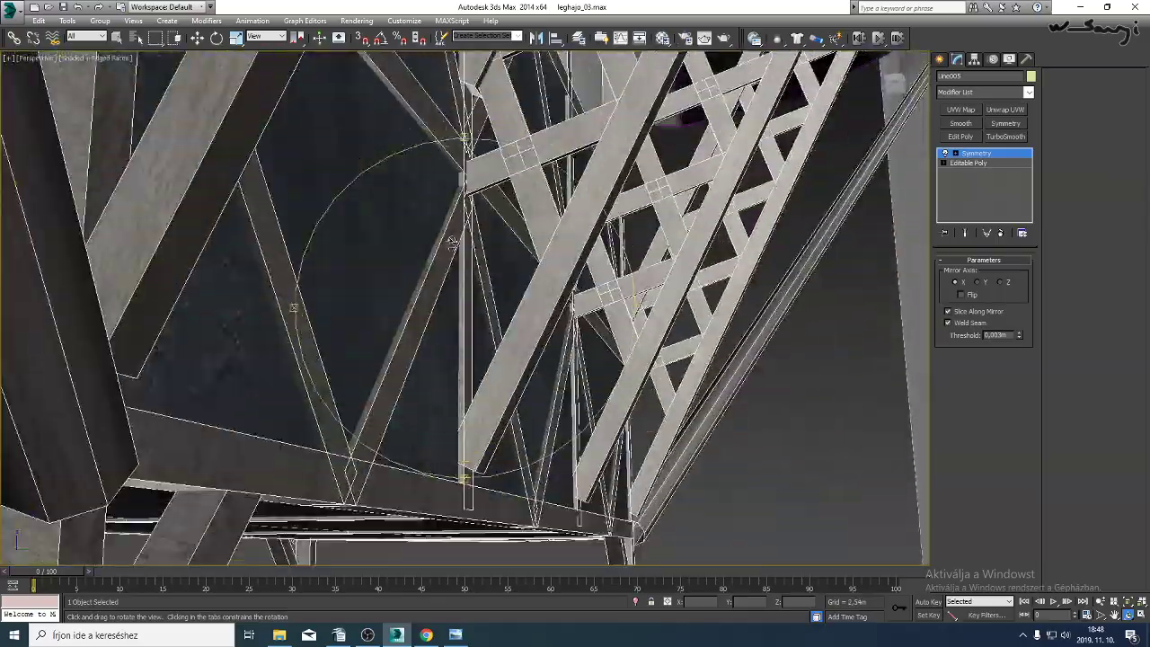
left_click_drag(443, 273, 550, 267)
scroll(474, 291, "down", 5)
scroll(540, 279, "down", 5)
scroll(530, 253, "up", 5)
Convert the mirrored frame to an Editable Poly.
right_click(476, 314)
mouse_move(513, 436)
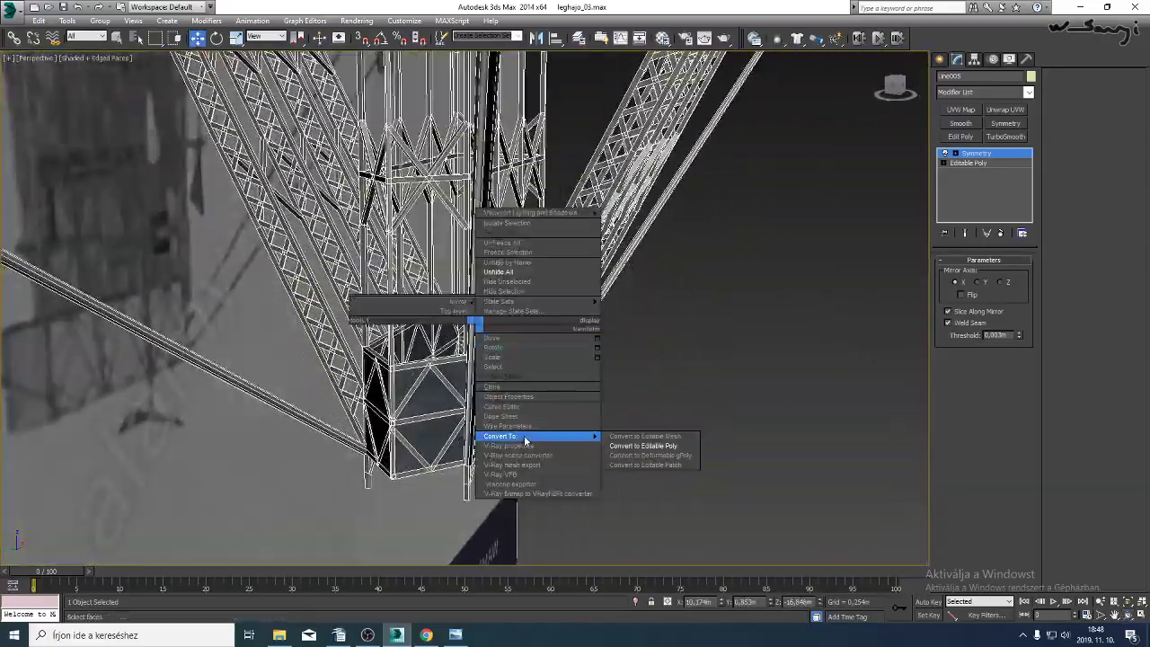
left_click(654, 444)
scroll(571, 380, "down", 4)
mouse_move(570, 380)
middle_mouse_down()
mouse_move(574, 423)
mouse_move(557, 384)
middle_mouse_up()
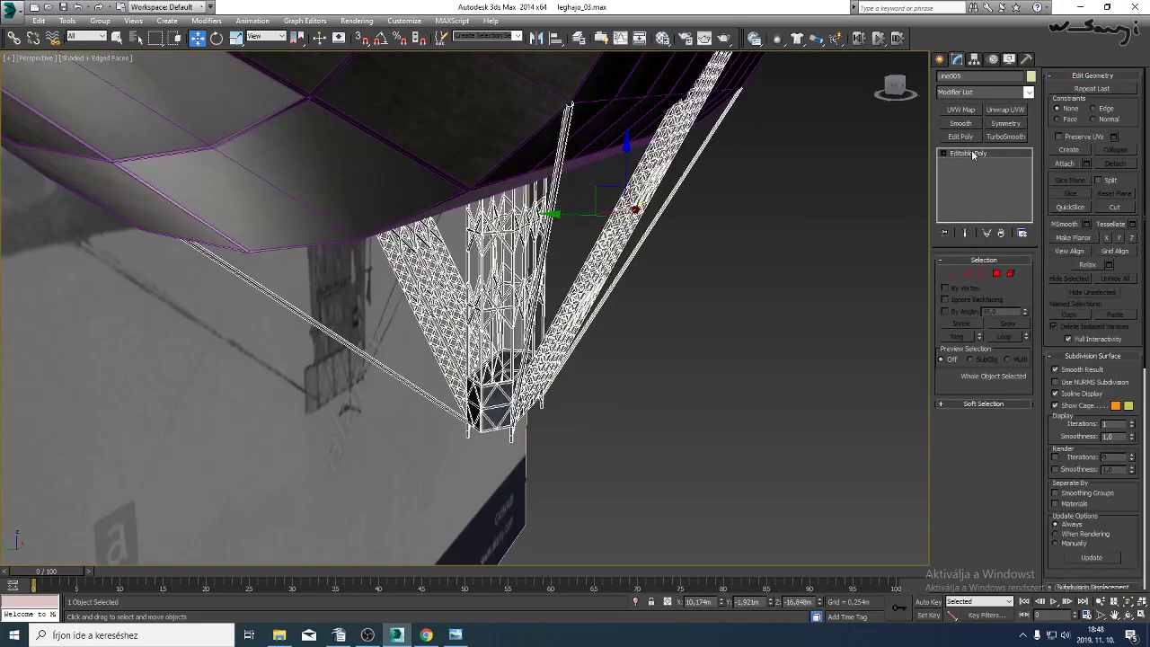
Center the converted frame's pivot to the object.
left_click(975, 59)
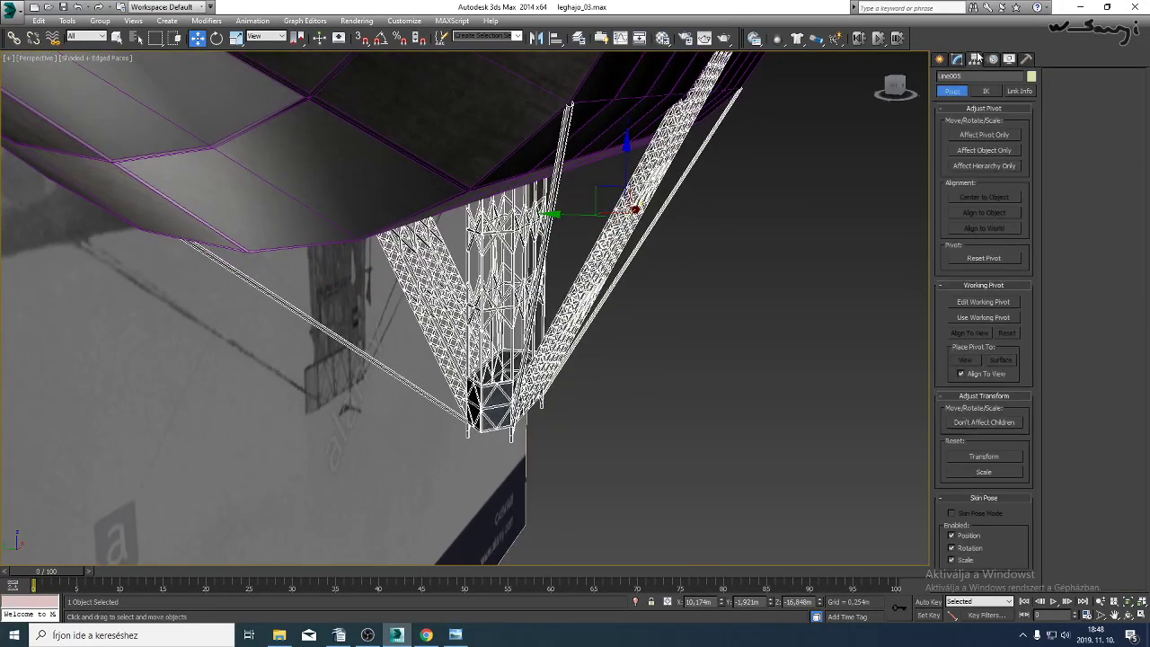
left_click(984, 135)
left_click(984, 197)
left_click(995, 137)
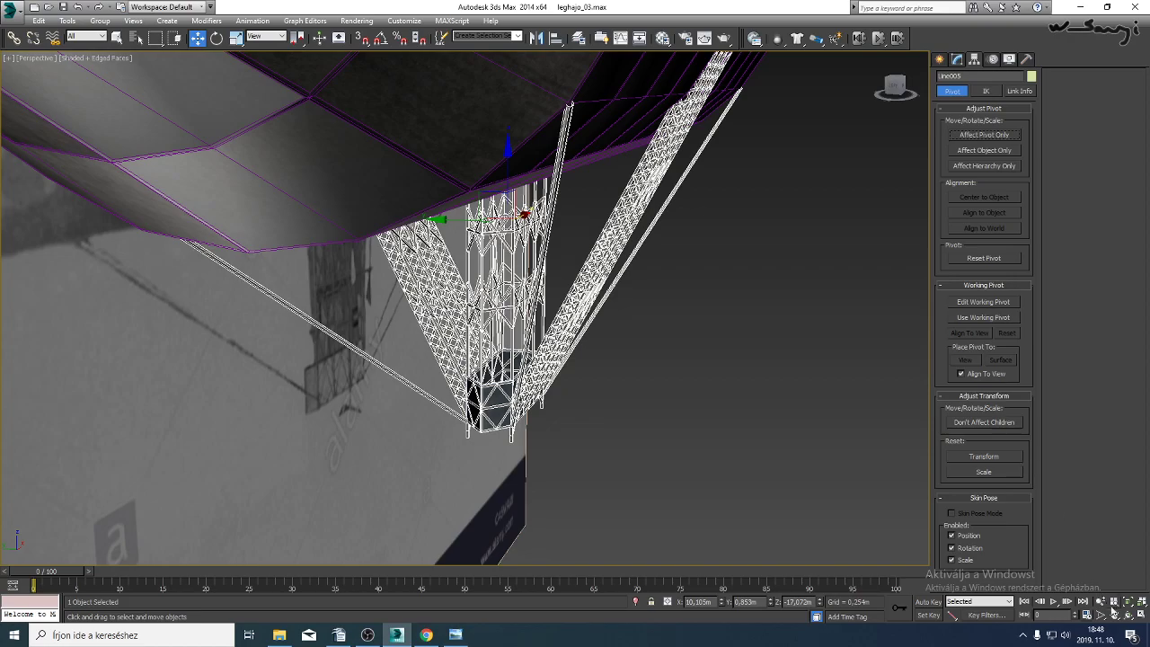
Inspect the finished suspension frame, the propeller and the gondola beneath the hull without edged faces.
left_click(1129, 615)
left_click_drag(588, 272, 455, 334)
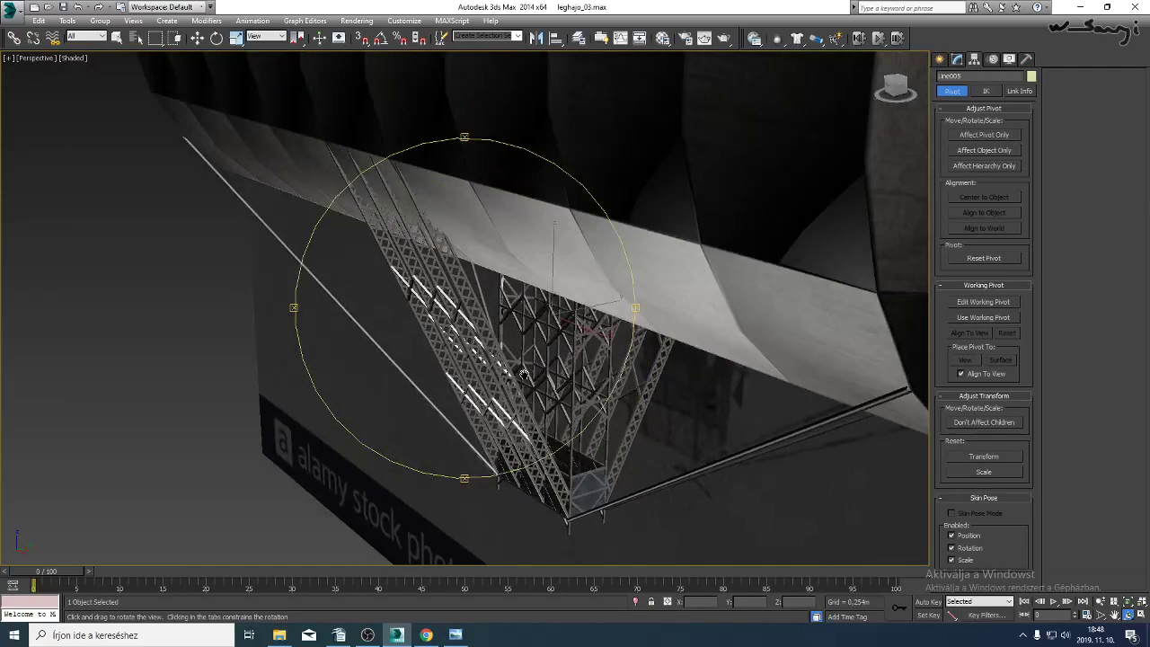
left_click_drag(470, 281, 543, 376)
scroll(568, 331, "up", 4)
middle_click_drag(578, 332, 504, 360)
scroll(570, 345, "up", 2)
key("w")
left_click(431, 299)
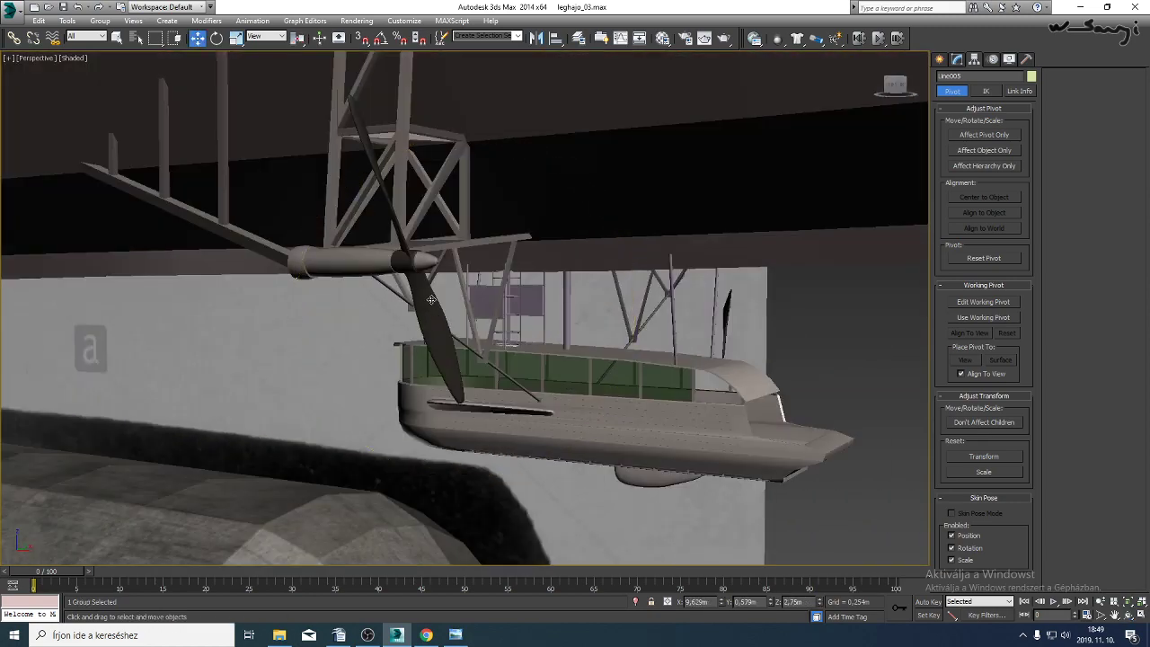
Switch to Windows Photo Viewer and examine the airship photo's propeller and trusses, plus the photo of the engine and frame model.
left_click(455, 634)
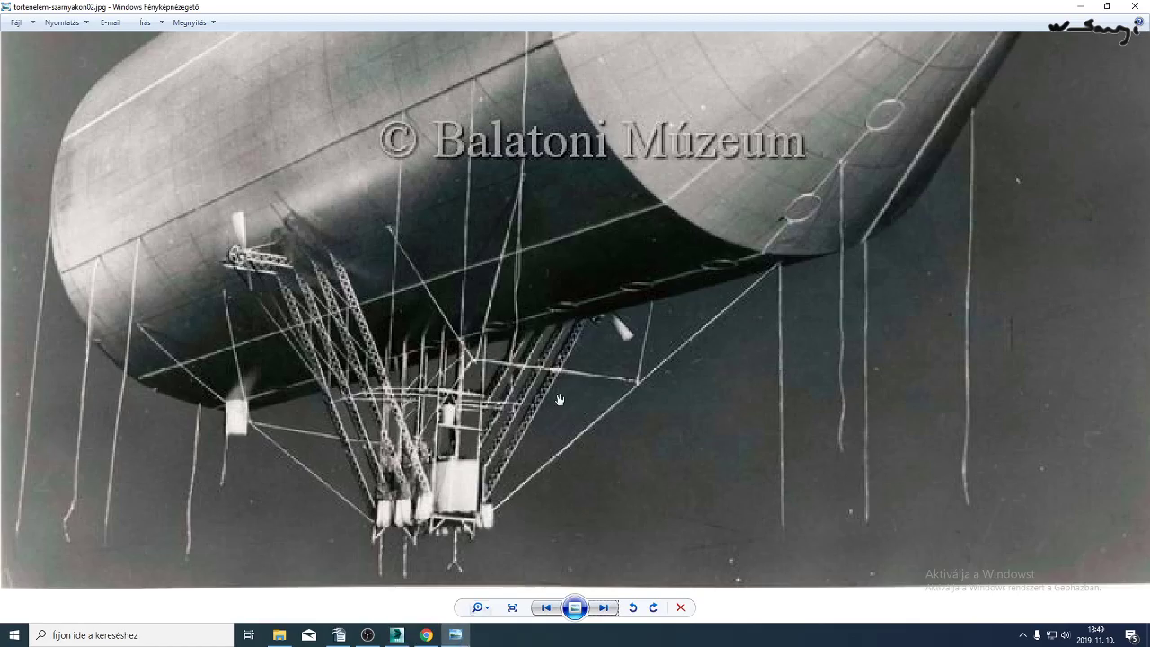
left_click(604, 608)
left_click(545, 607)
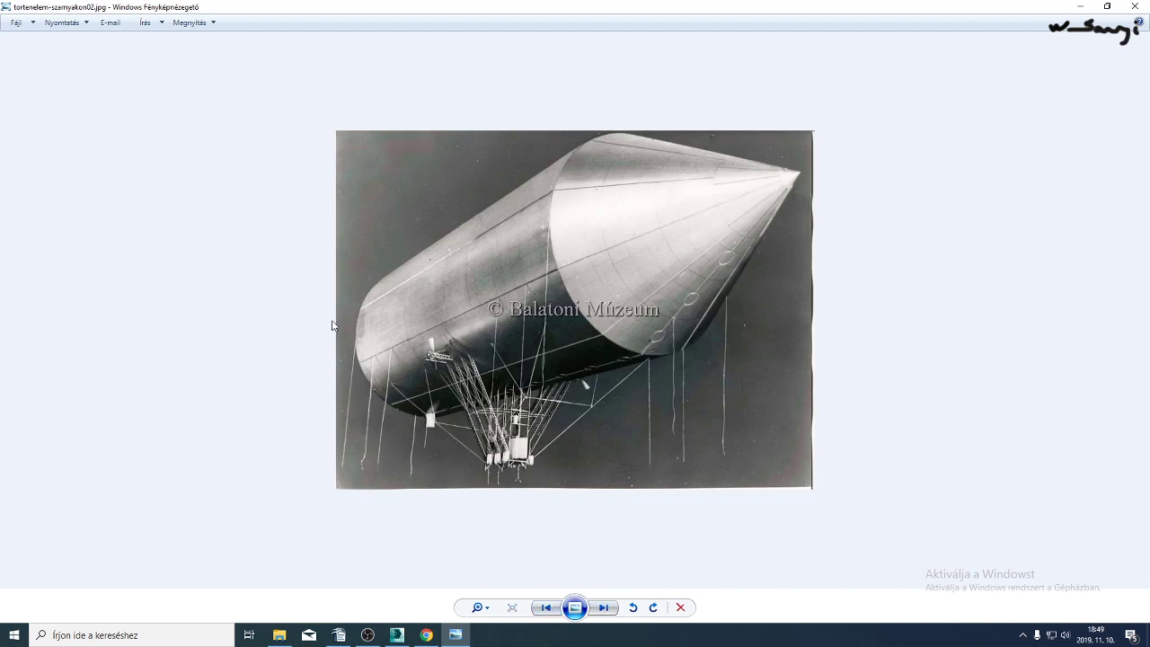
scroll(482, 376, "up", 3)
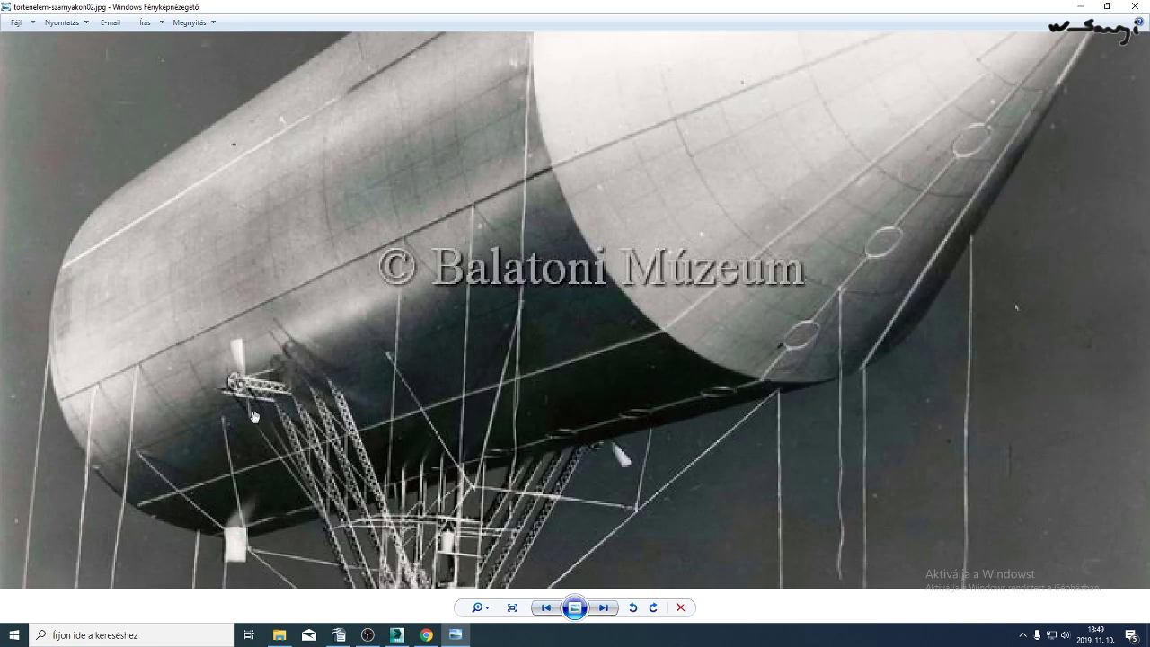
scroll(254, 416, "up", 3)
left_click_drag(292, 419, 280, 294)
left_click(604, 608)
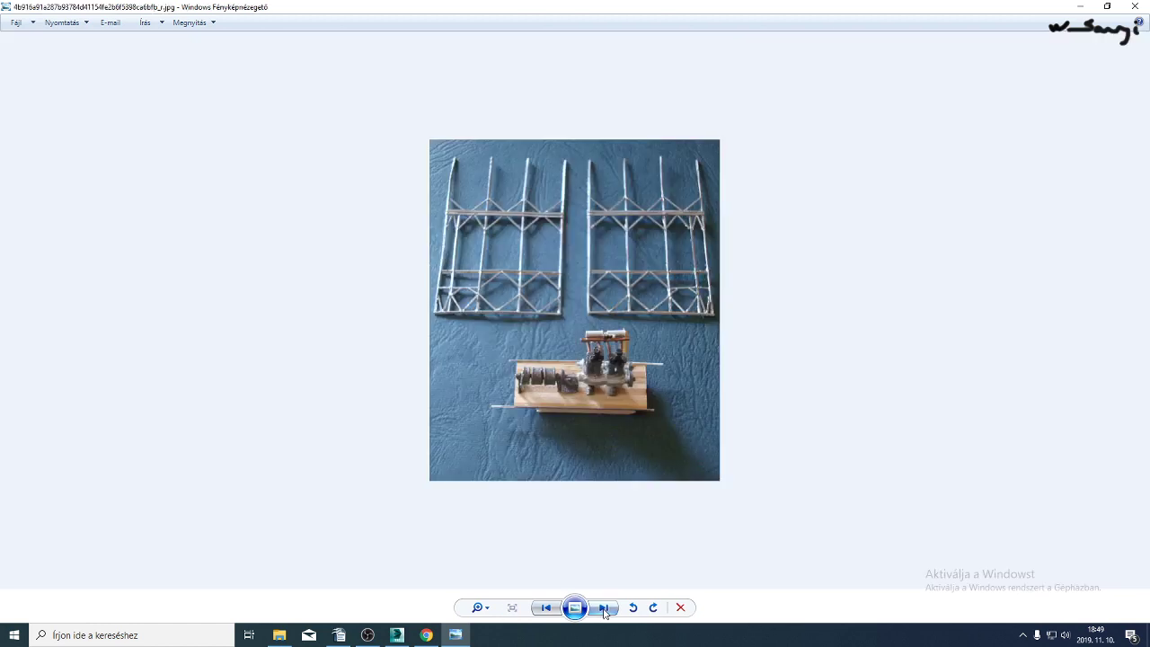
scroll(672, 427, "up", 2)
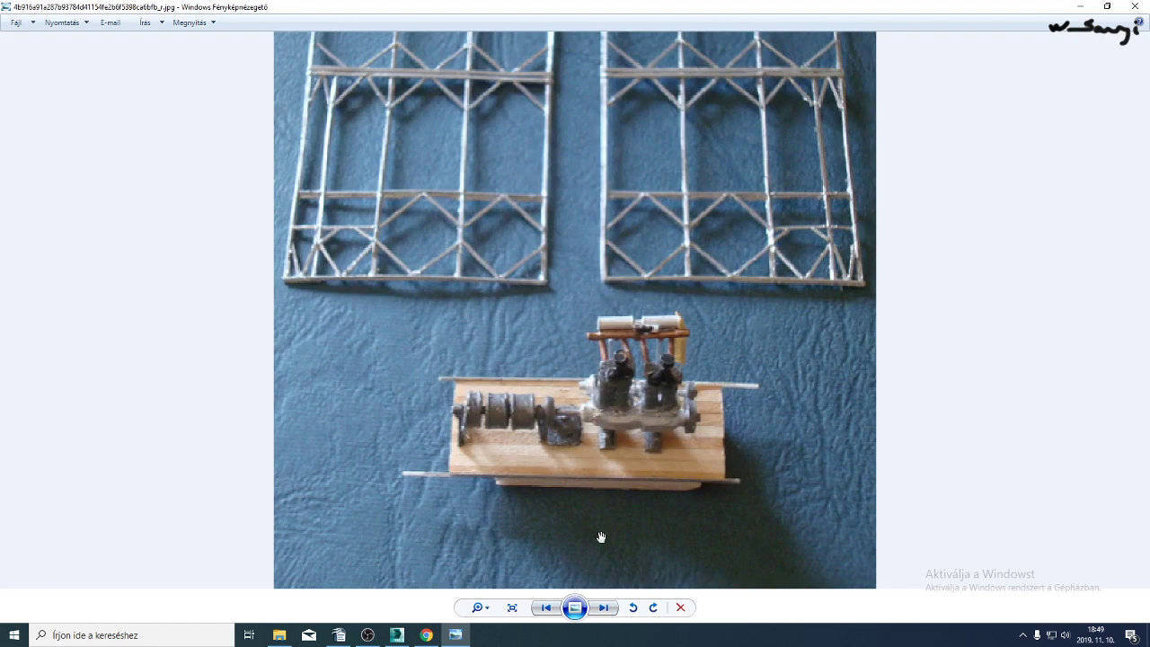
Examine the photos of the airship above the crowd, the hull underside trusses, the detached gondola frame model and the suspended gondola up close.
left_click(604, 609)
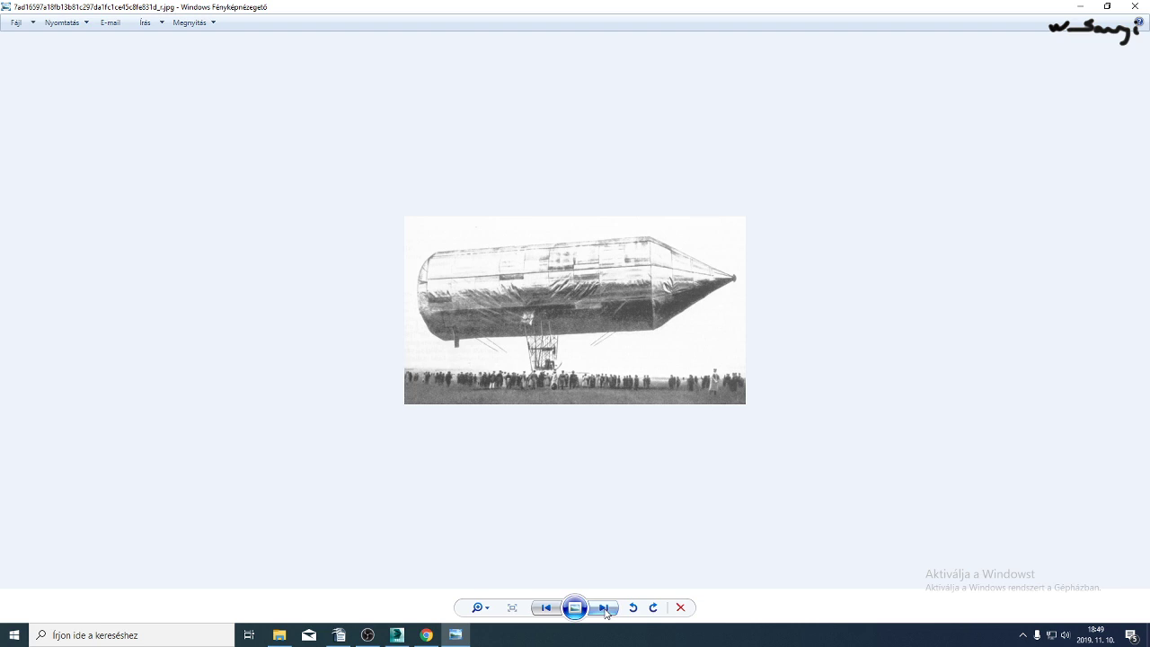
left_click(604, 609)
scroll(660, 264, "up", 3)
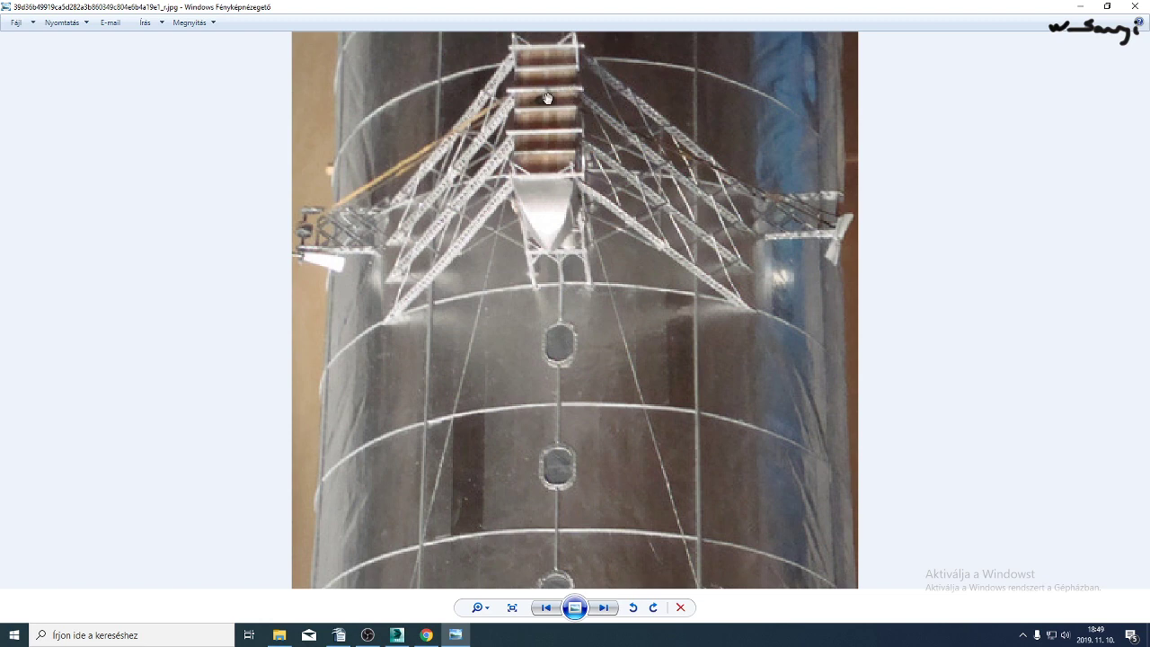
left_click(605, 609)
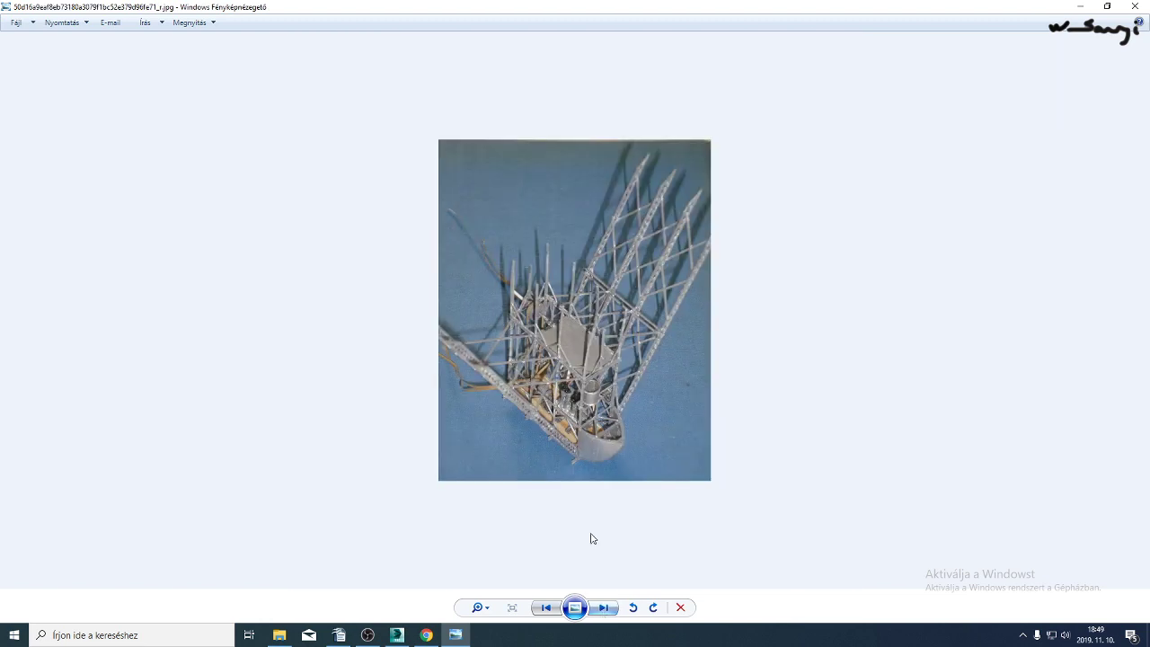
scroll(534, 424, "up", 2)
scroll(527, 315, "up", 1)
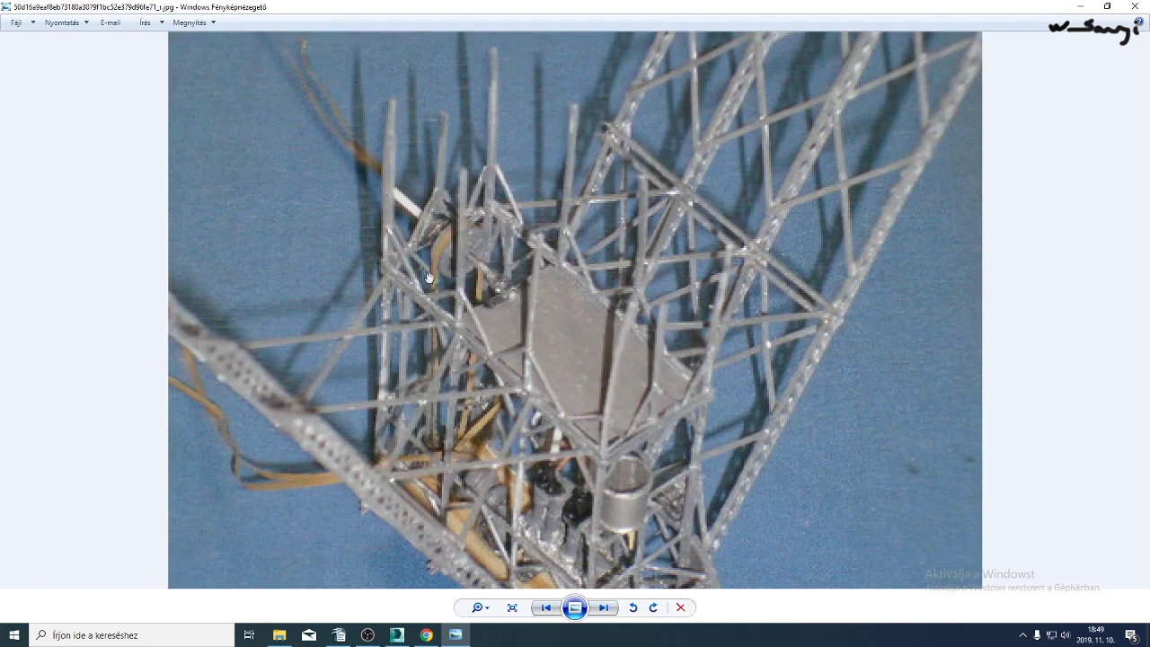
left_click(605, 609)
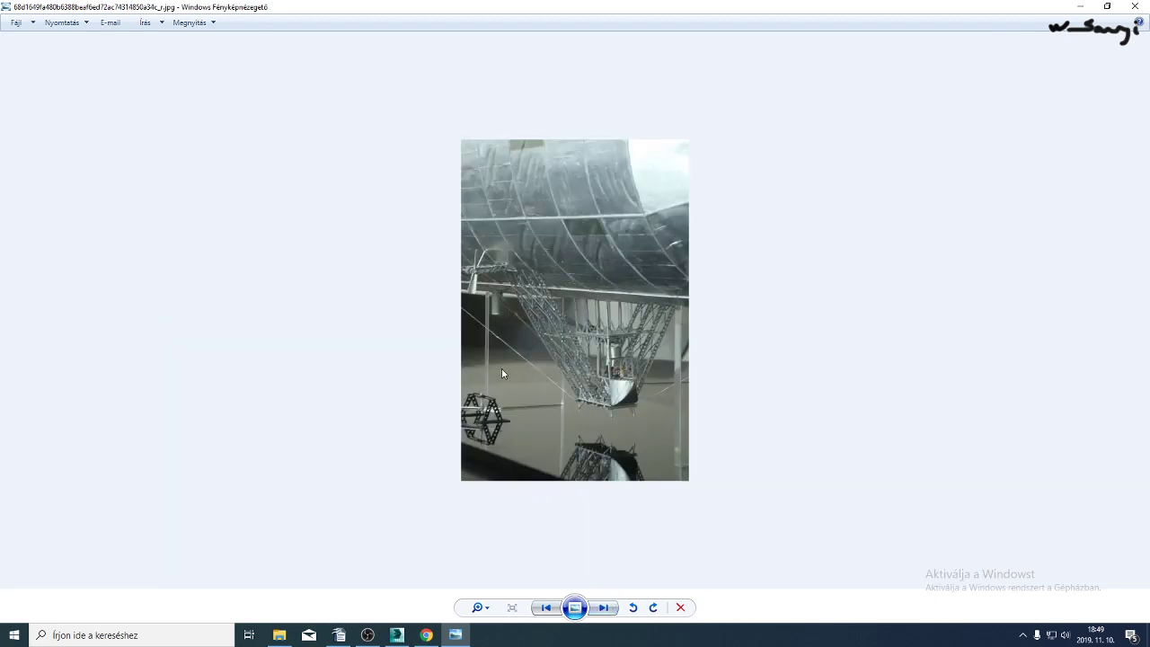
scroll(501, 369, "up", 2)
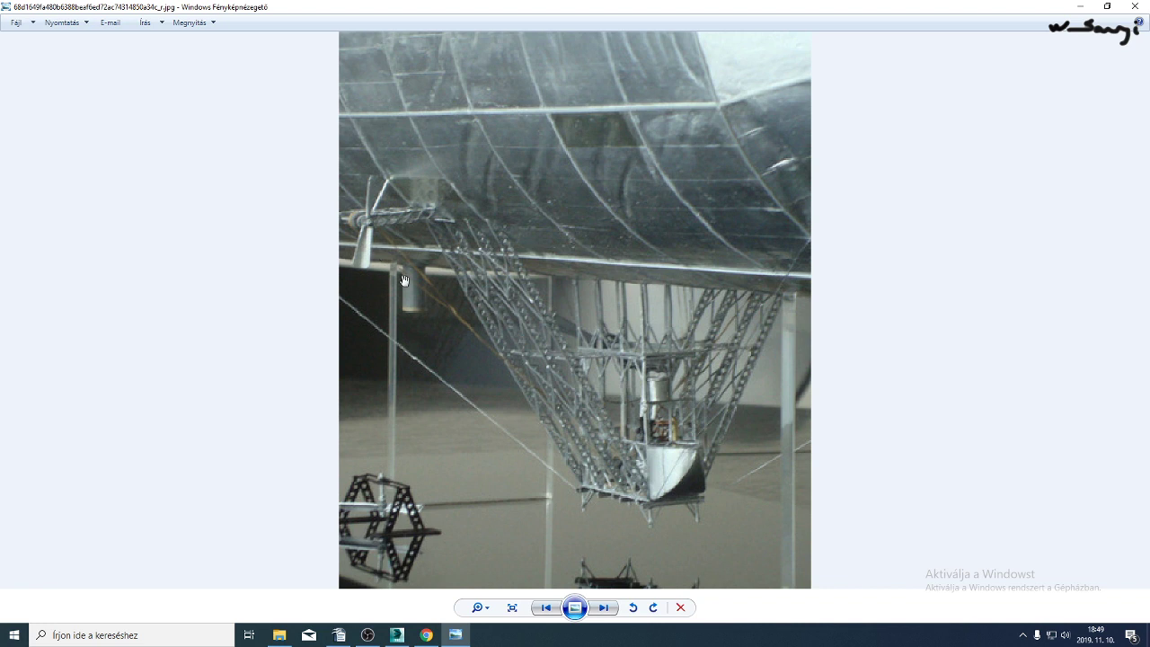
Examine the photos of the propeller parts, the historic gondola, the silver airship model, A_gondola_rögzítése.jpg and the gondola's propeller side.
left_click(604, 609)
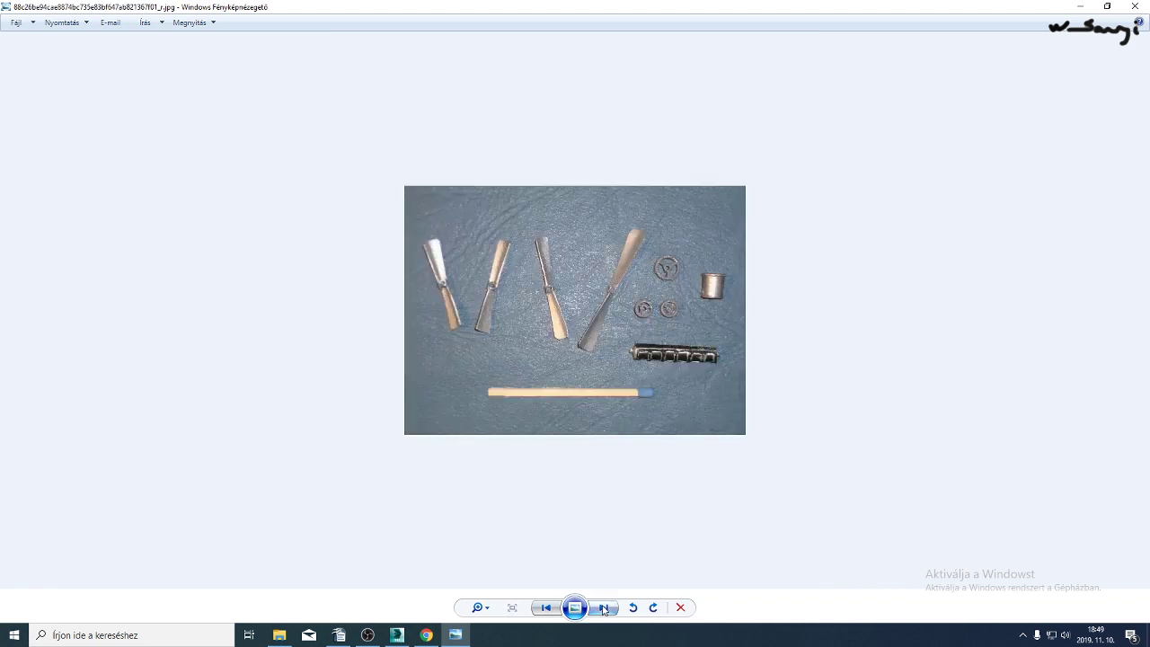
left_click(604, 609)
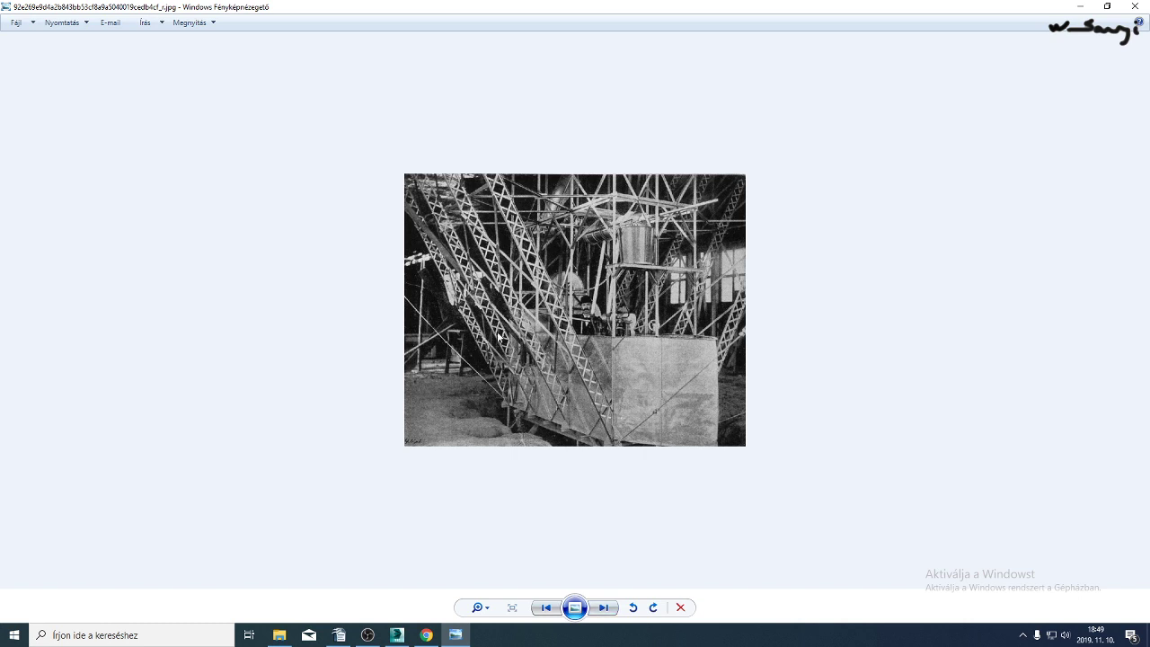
left_click(601, 610)
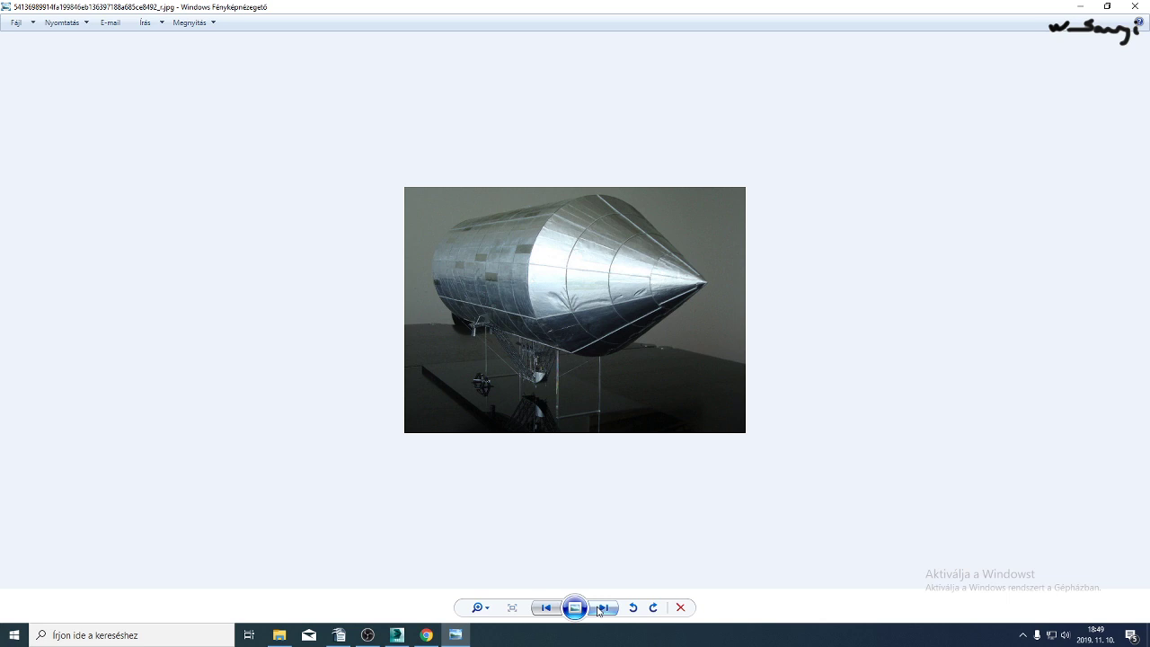
scroll(480, 354, "up", 5)
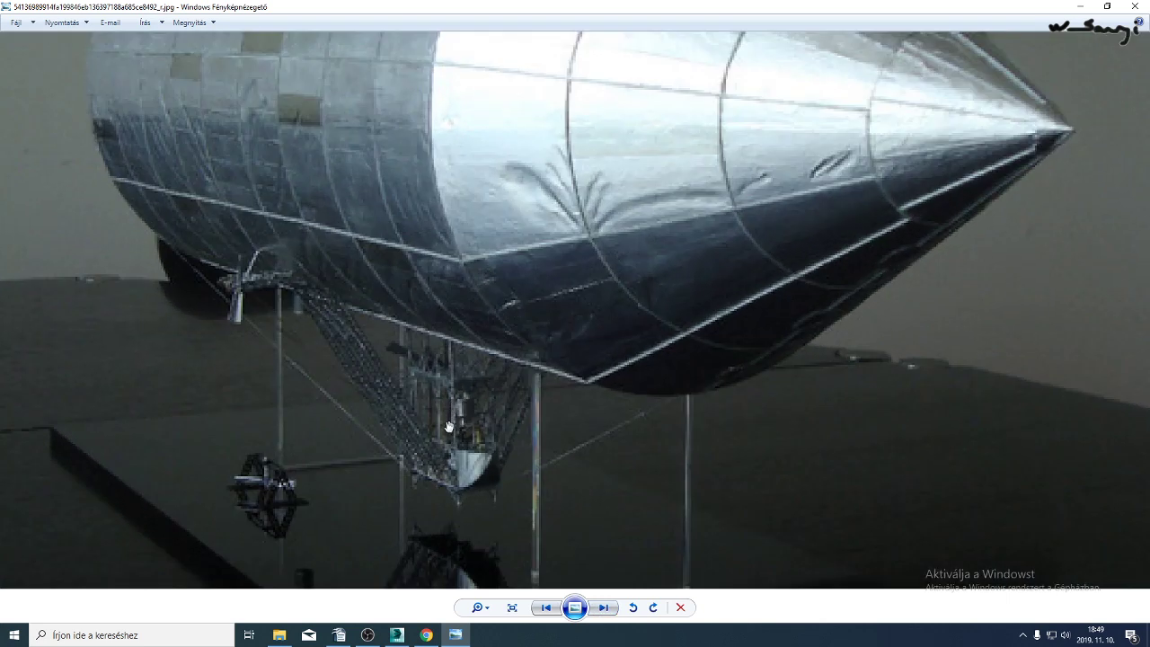
left_click(609, 610)
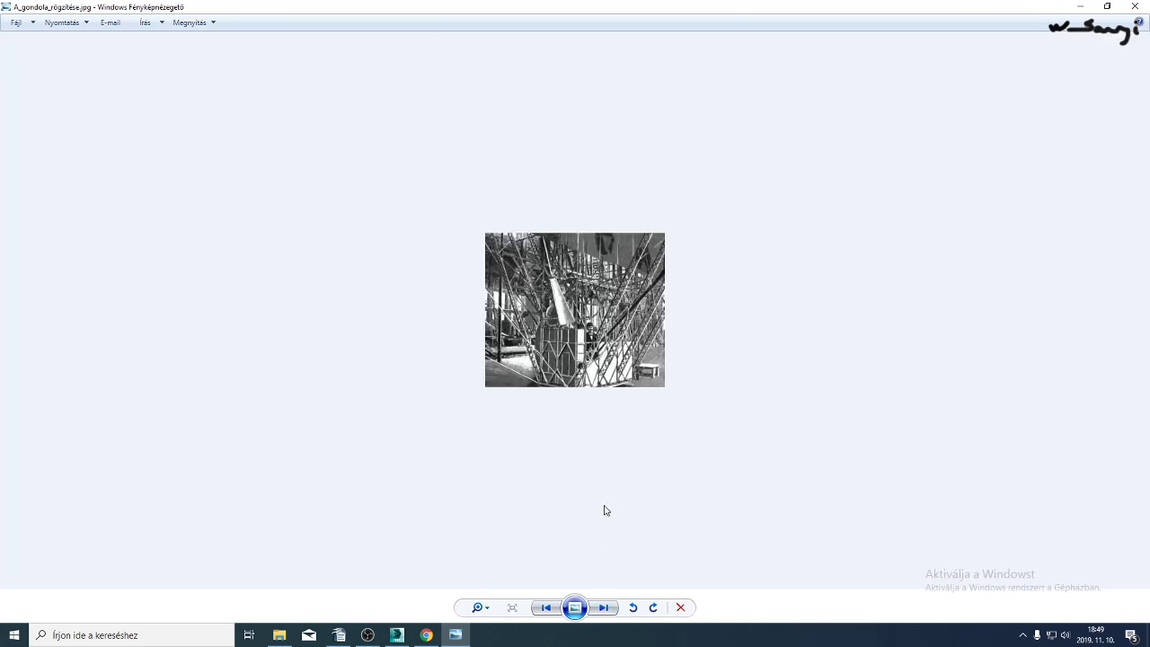
scroll(555, 319, "up", 3)
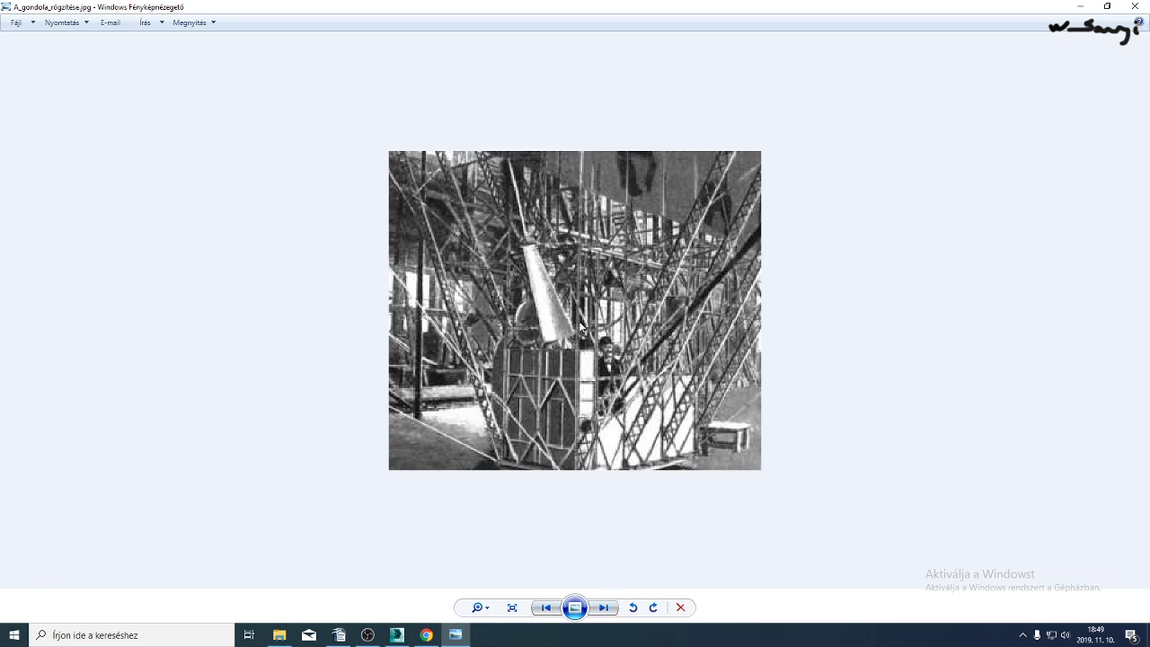
left_click(608, 610)
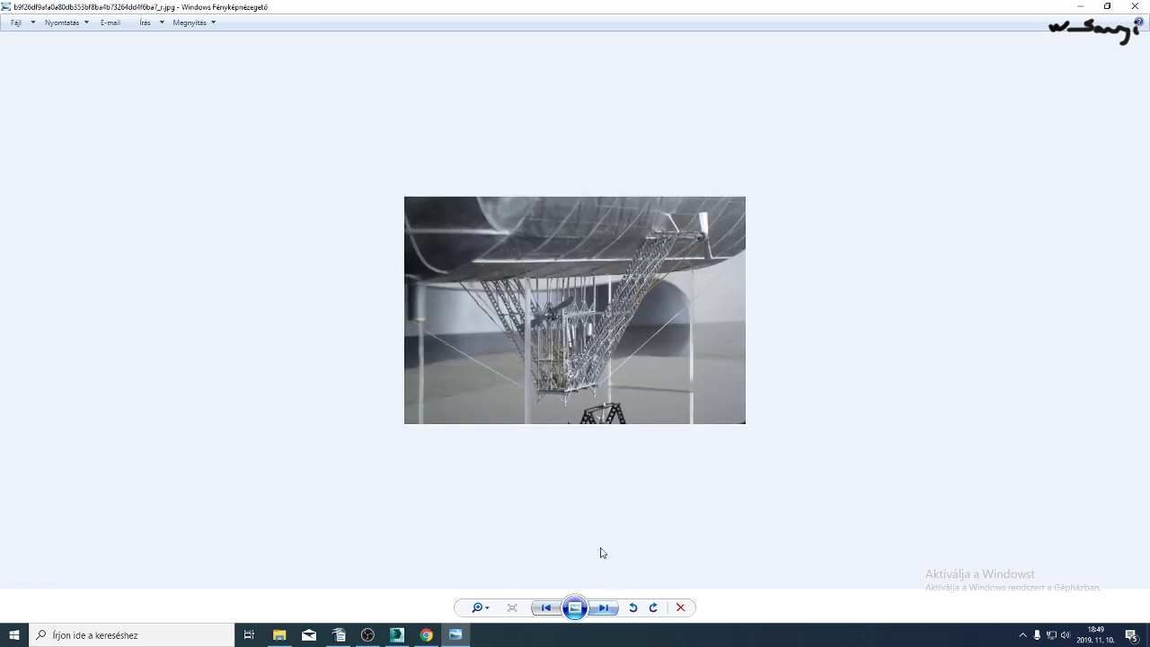
scroll(556, 327, "up", 2)
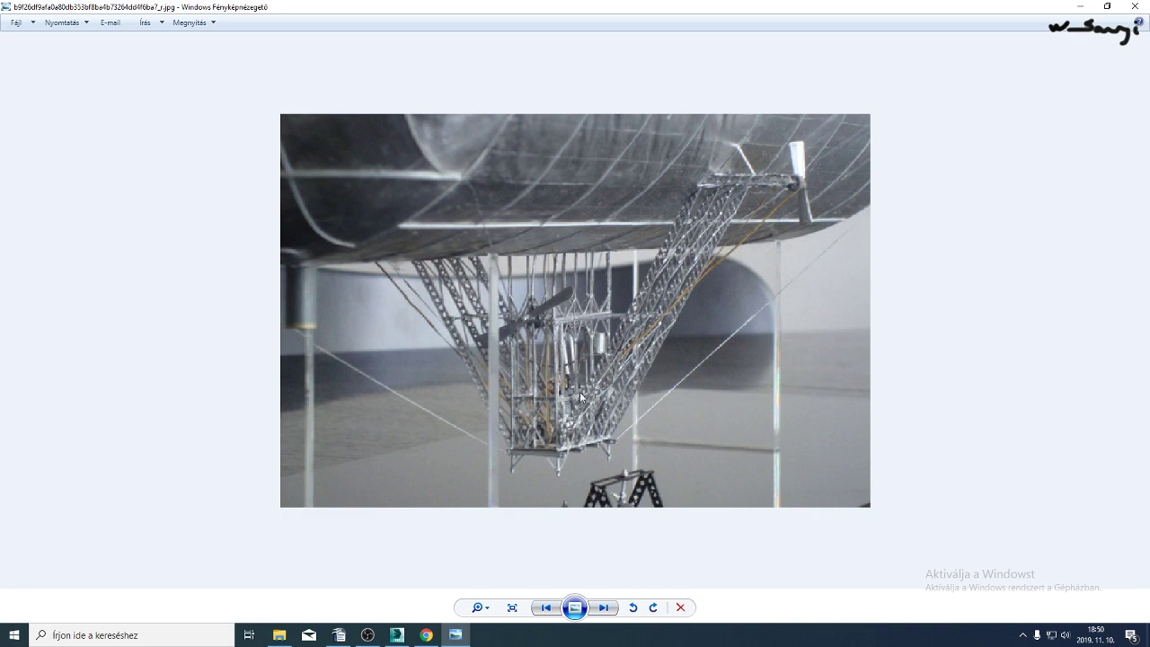
Study the engraving of the flying airship and the lattice girders in the gondola engraving, plus the remaining full-airship pictures.
left_click(606, 611)
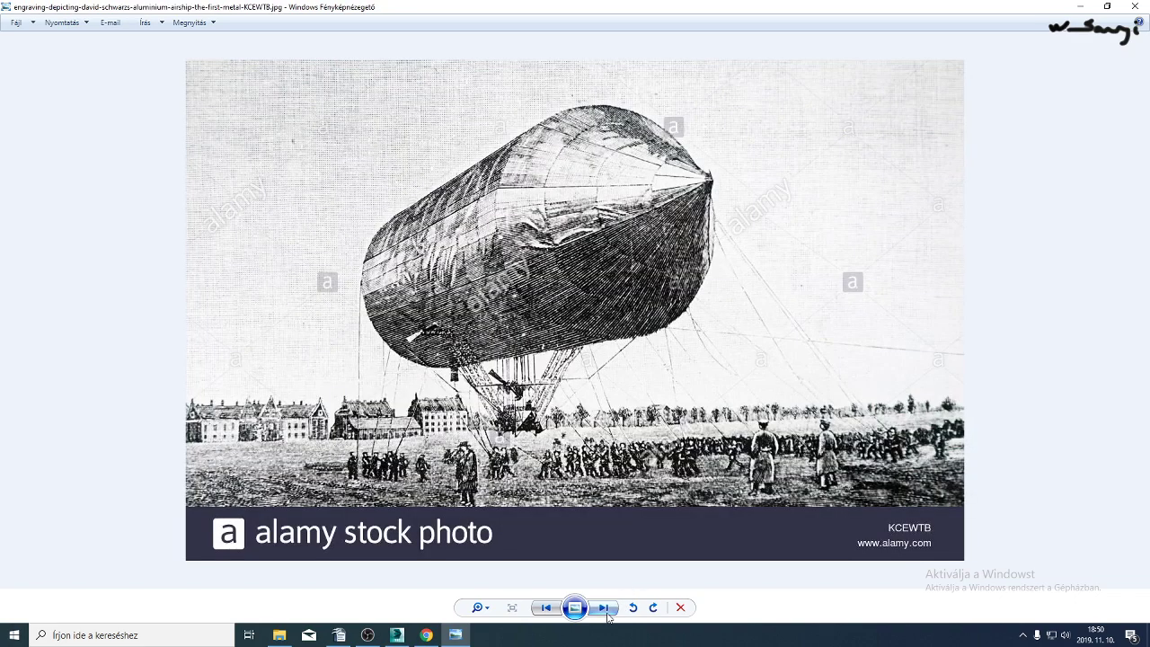
scroll(525, 459, "up", 2)
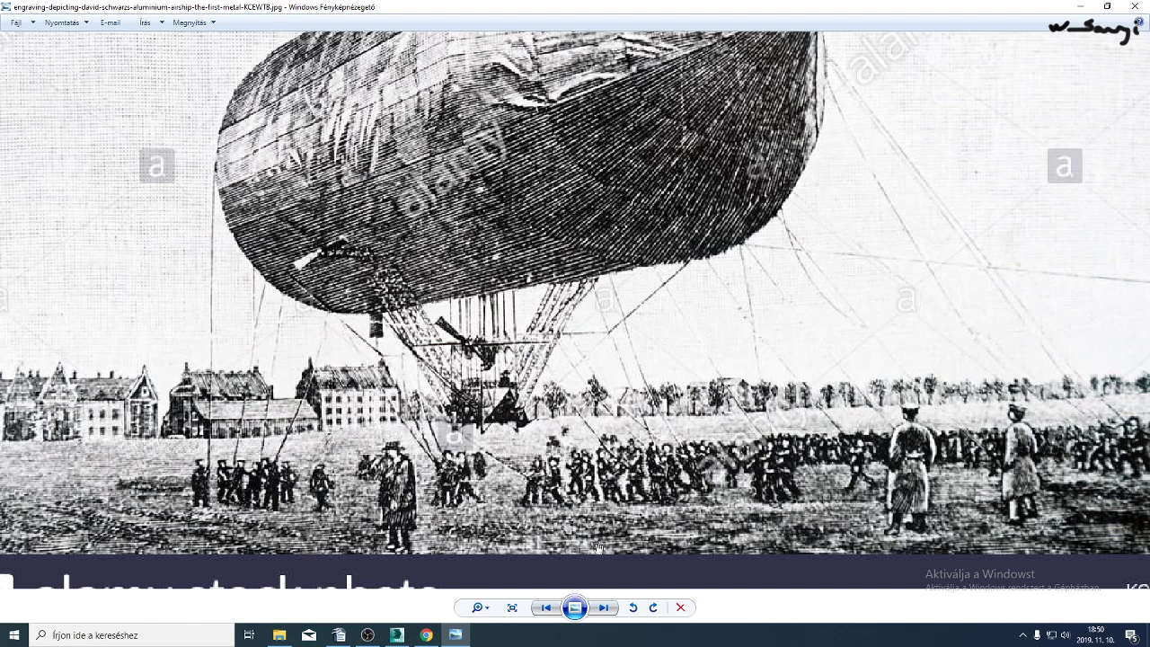
left_click(611, 608)
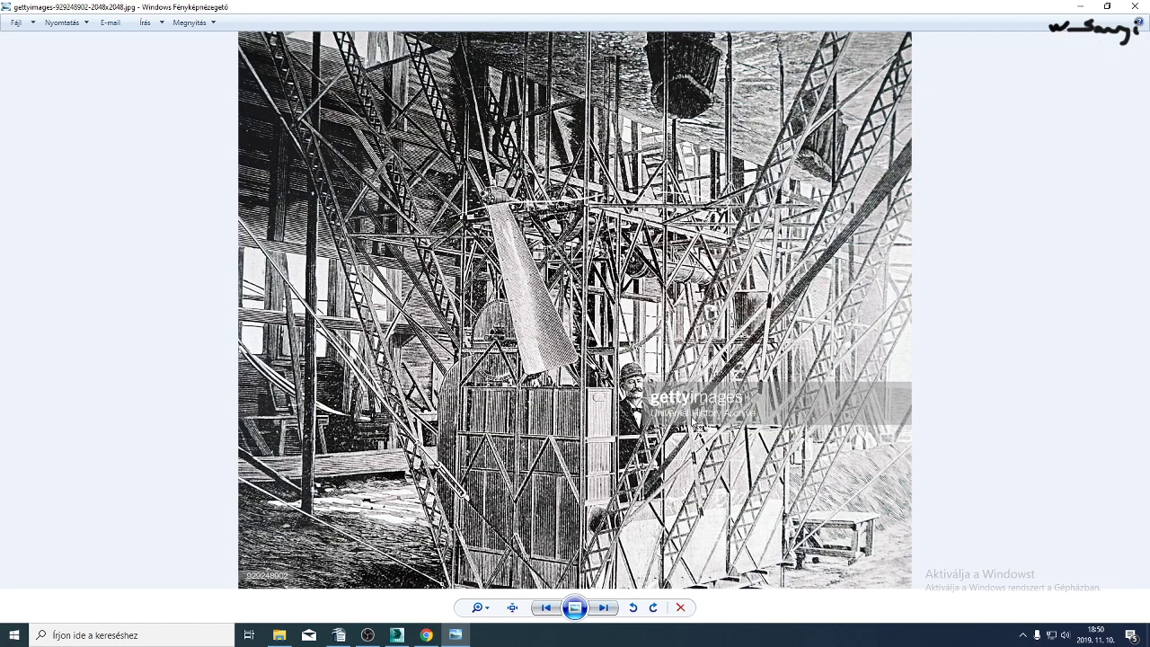
scroll(620, 537, "up", 6)
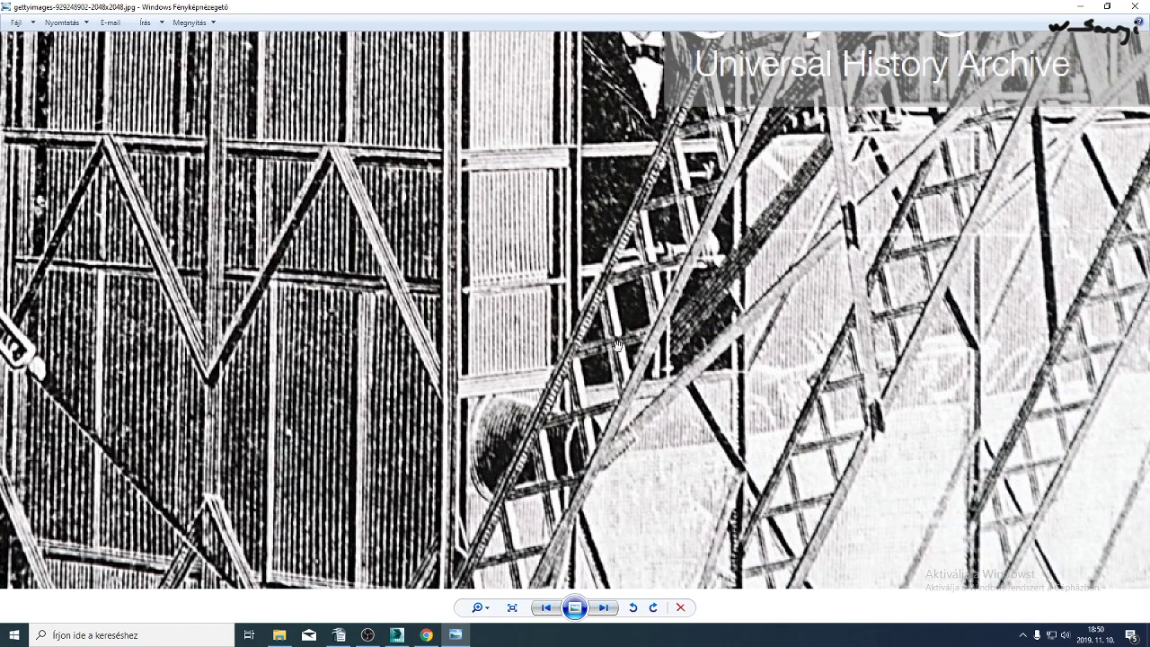
scroll(613, 518, "down", 6)
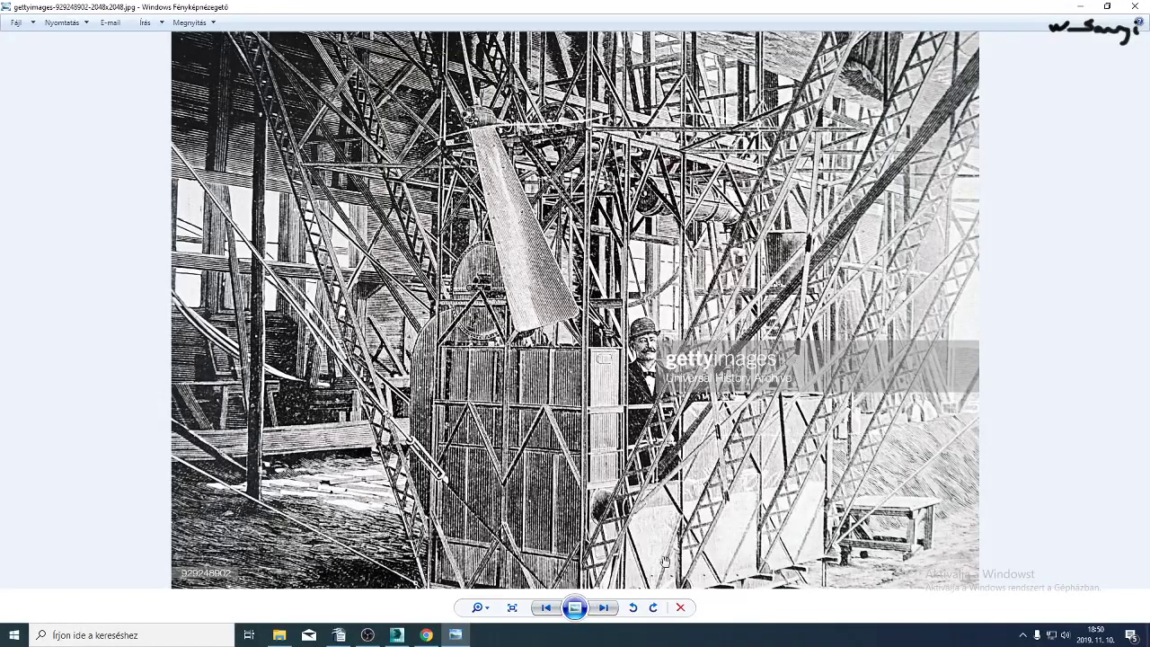
left_click(605, 609)
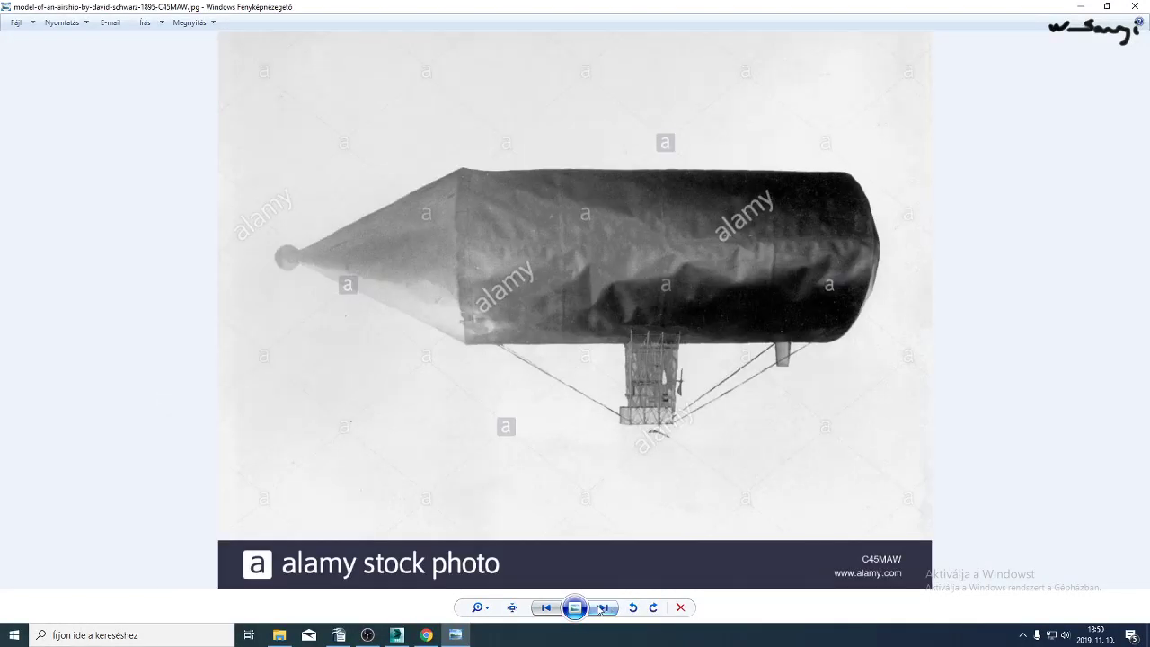
left_click(605, 608)
left_click(605, 608)
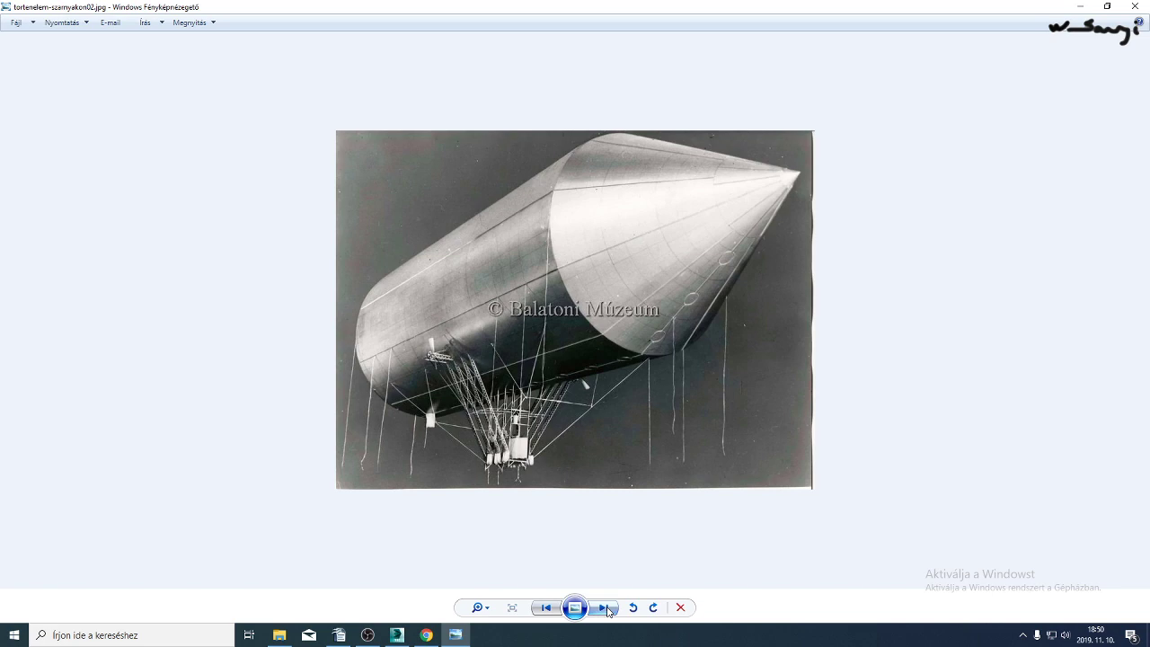
Go through the reference photos again, checking the gondola above the crowd, the detached frame model's platform and the suspended gondola.
left_click(605, 608)
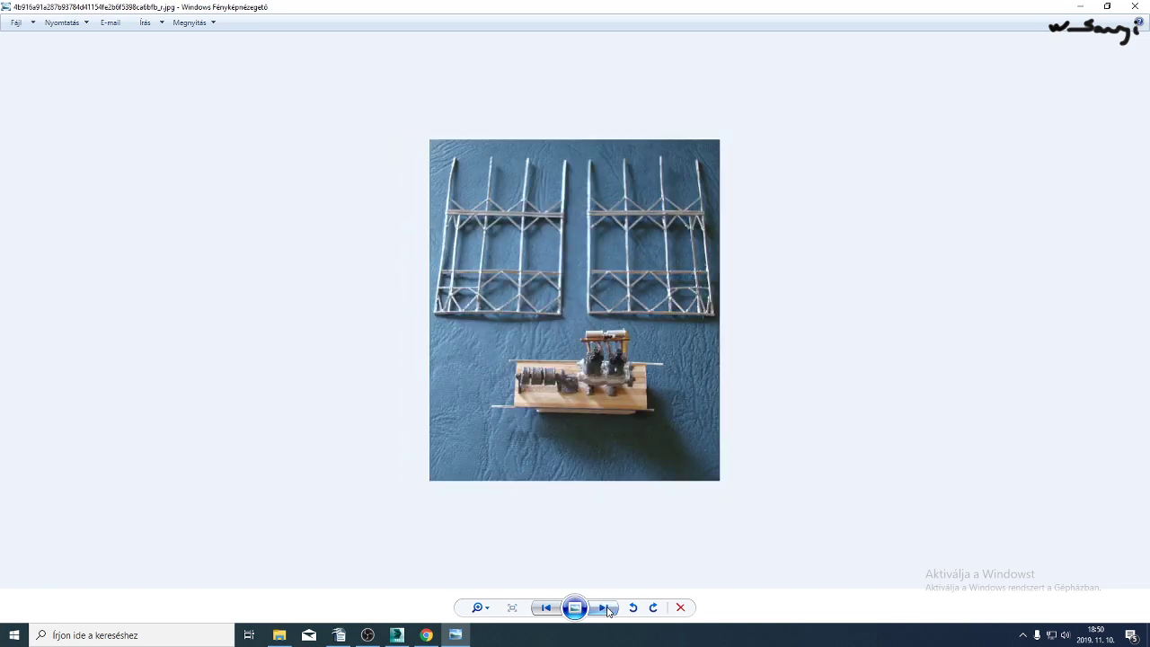
left_click(605, 609)
scroll(557, 465, "up", 5)
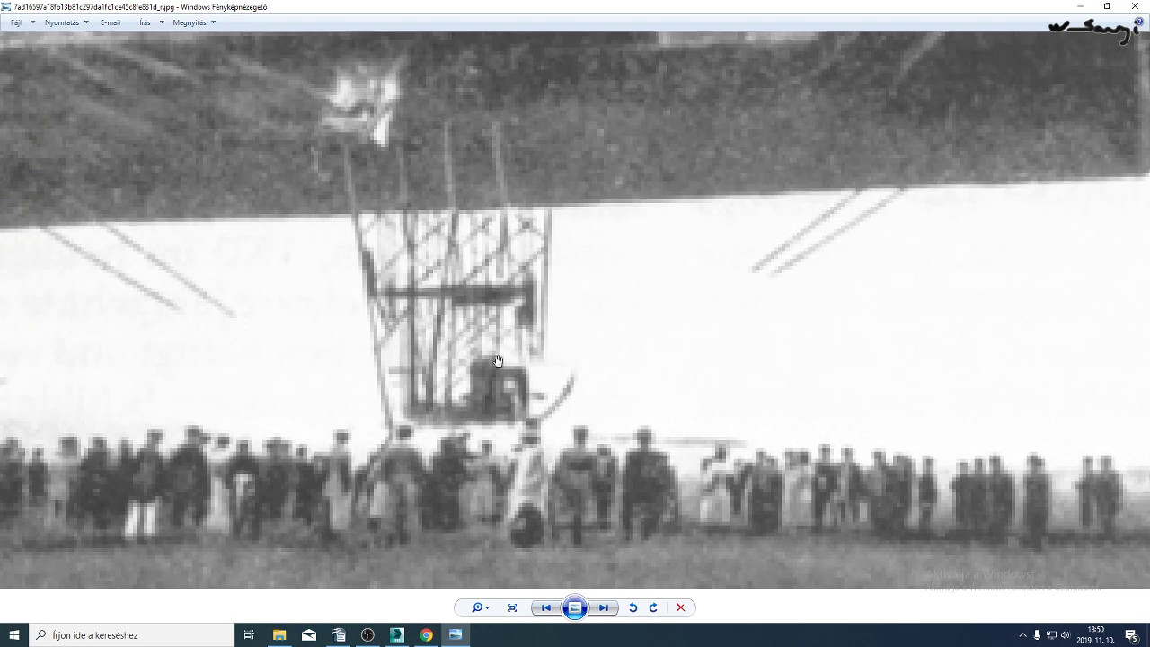
left_click(607, 611)
left_click(605, 608)
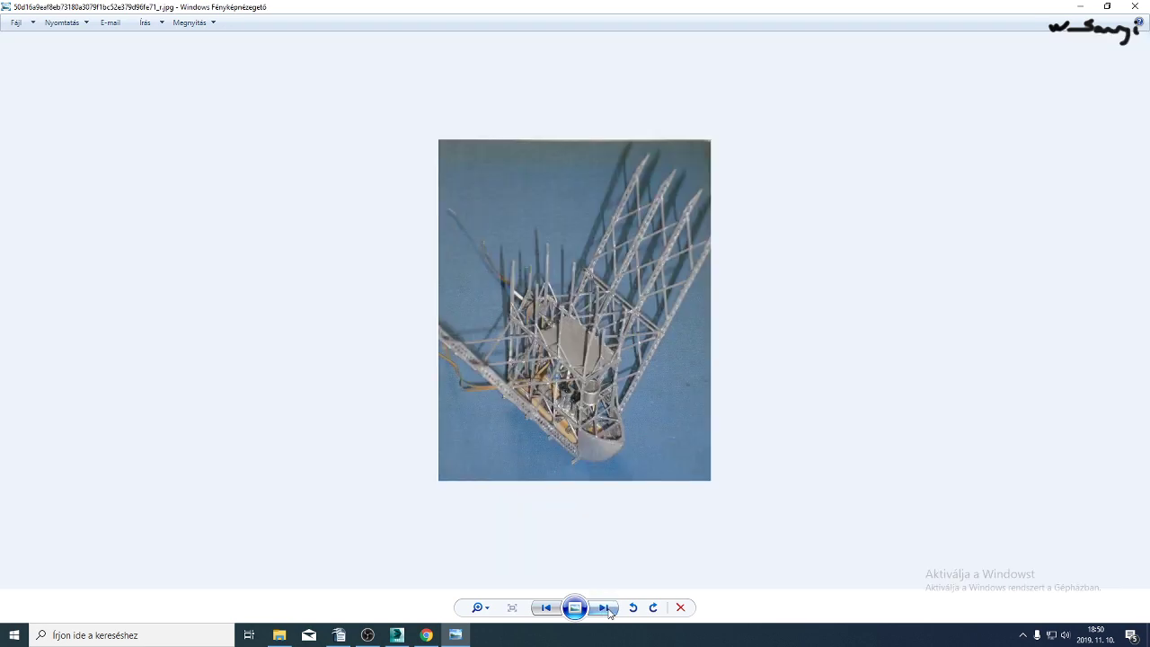
scroll(564, 489, "up", 2)
scroll(557, 465, "up", 2)
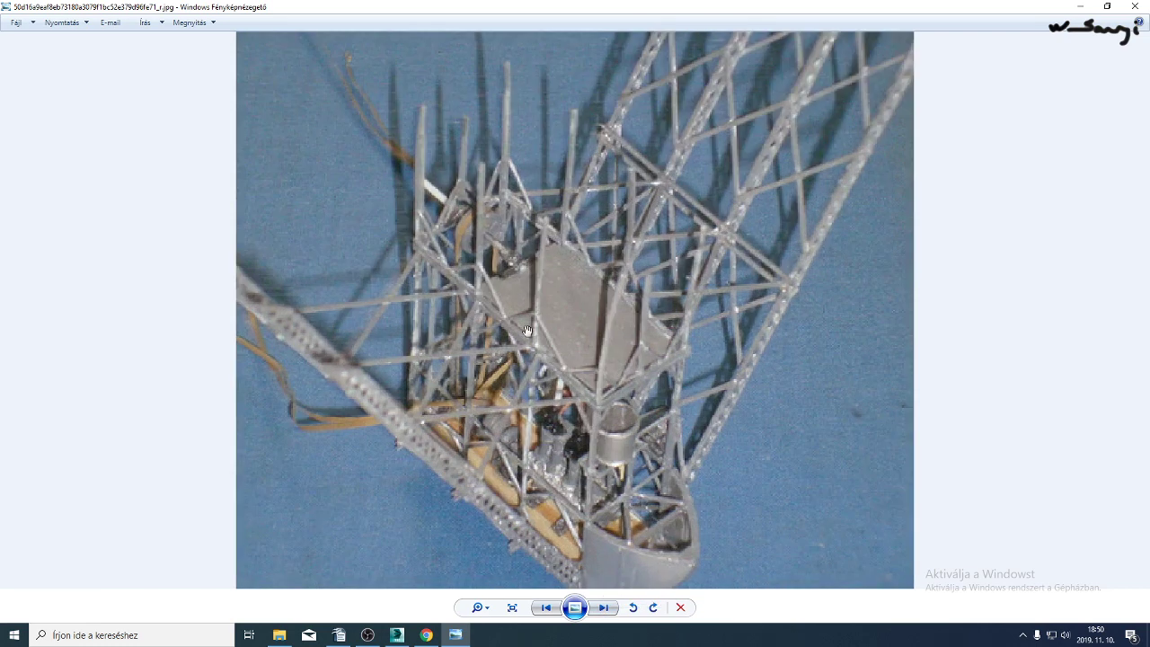
left_click(603, 610)
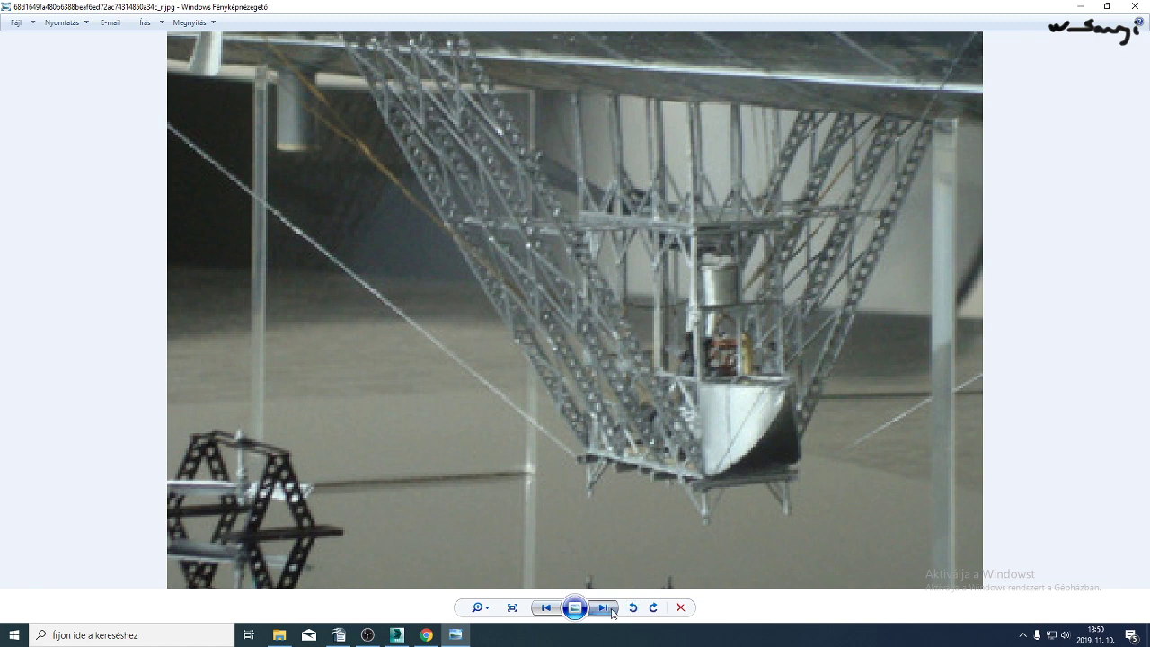
Review the historic gondola photo's lattice girders and water tank, and the truss arm carrying the side propeller on the silver model.
left_click(610, 612)
left_click(612, 612)
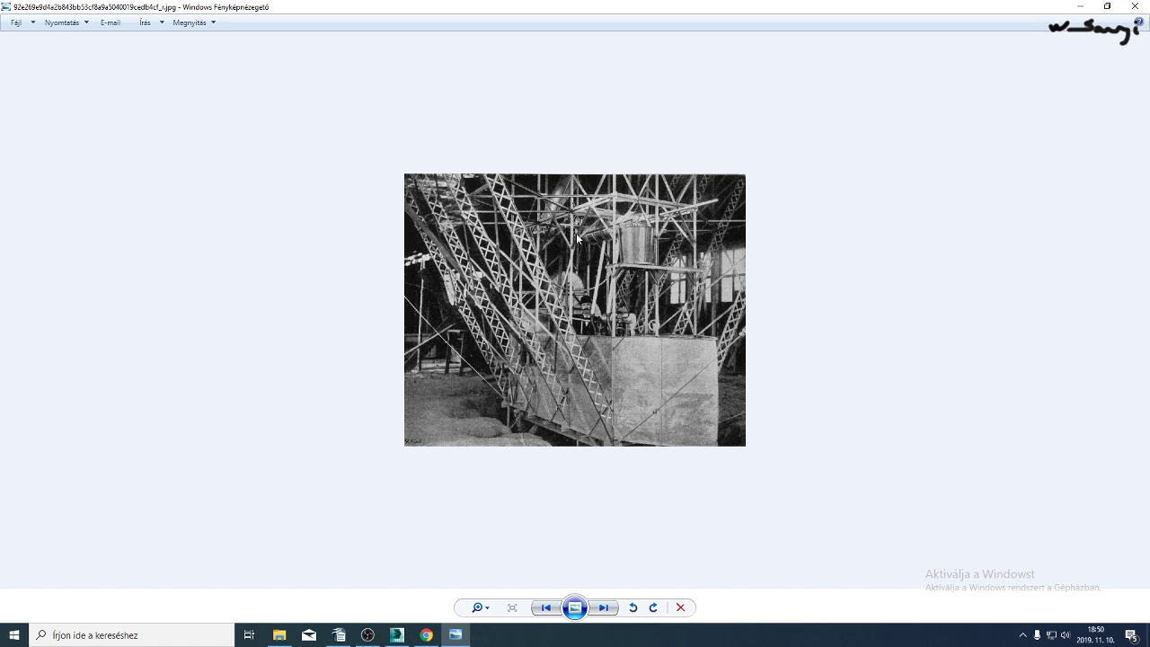
scroll(639, 363, "up", 3)
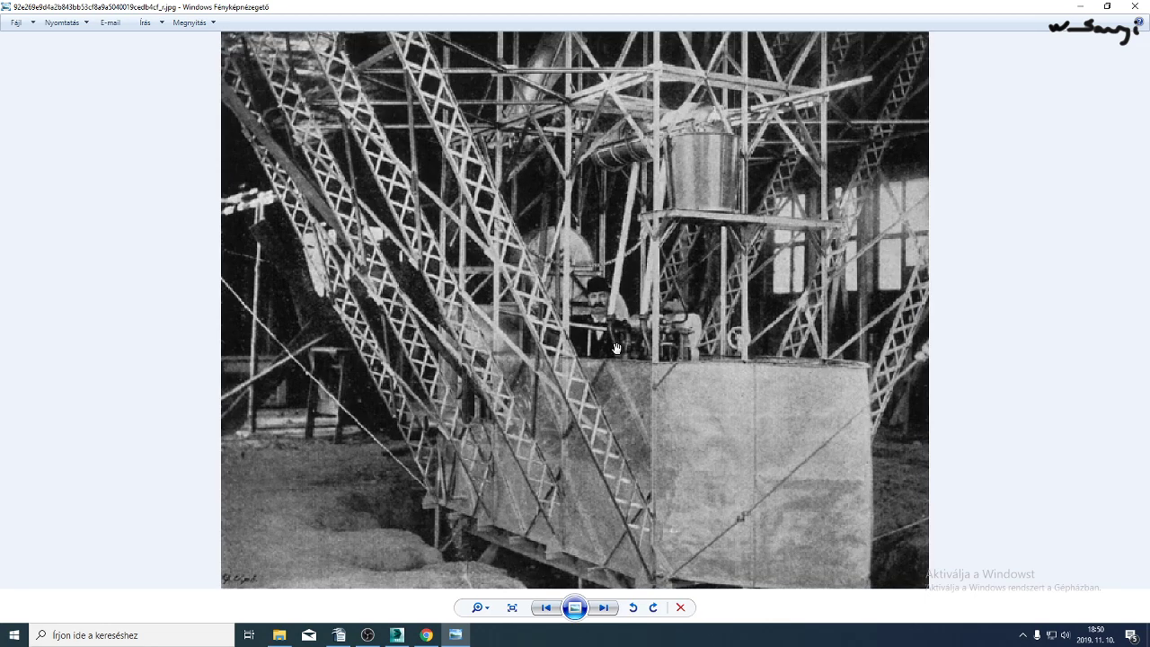
scroll(580, 356, "down", 1)
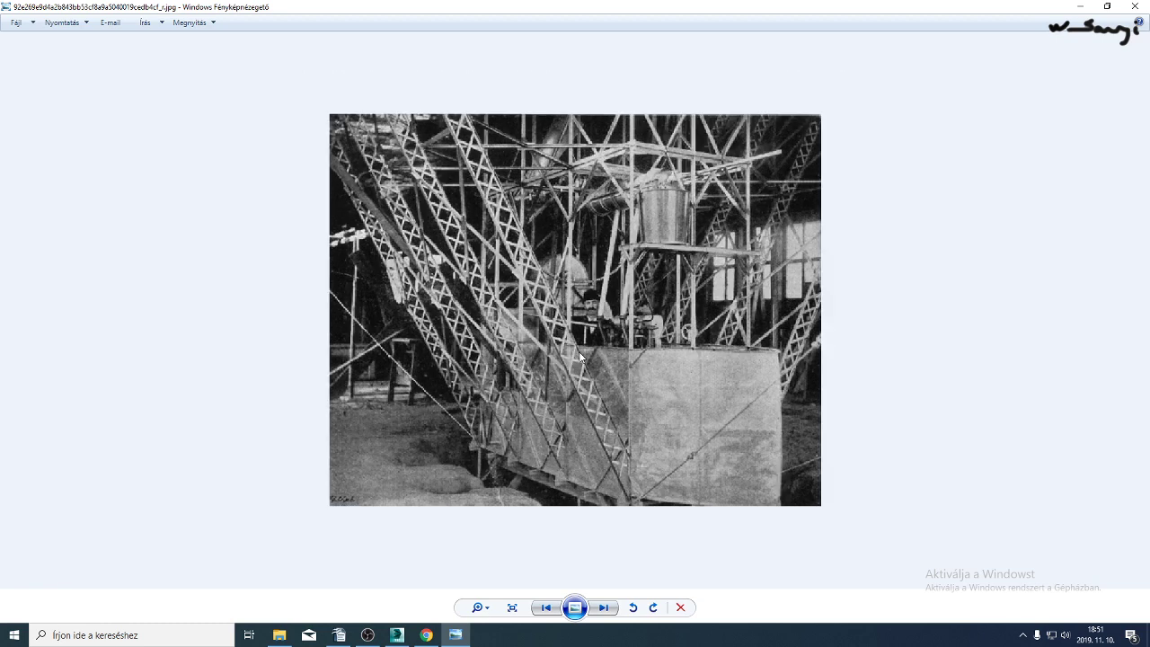
mouse_move(427, 635)
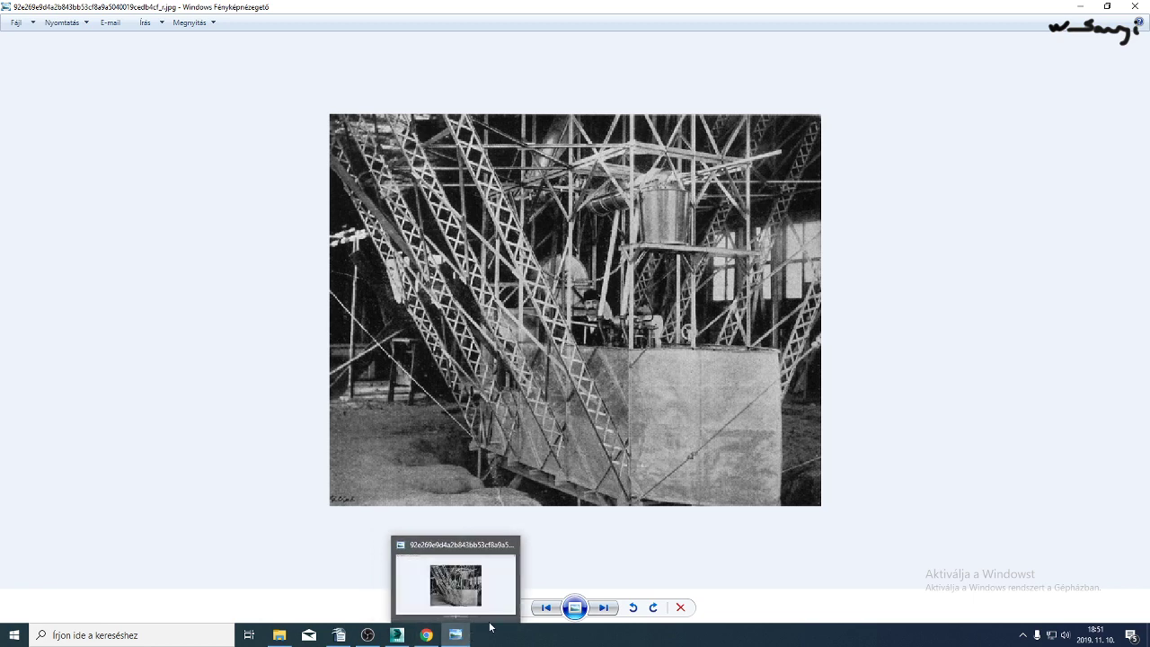
left_click(606, 608)
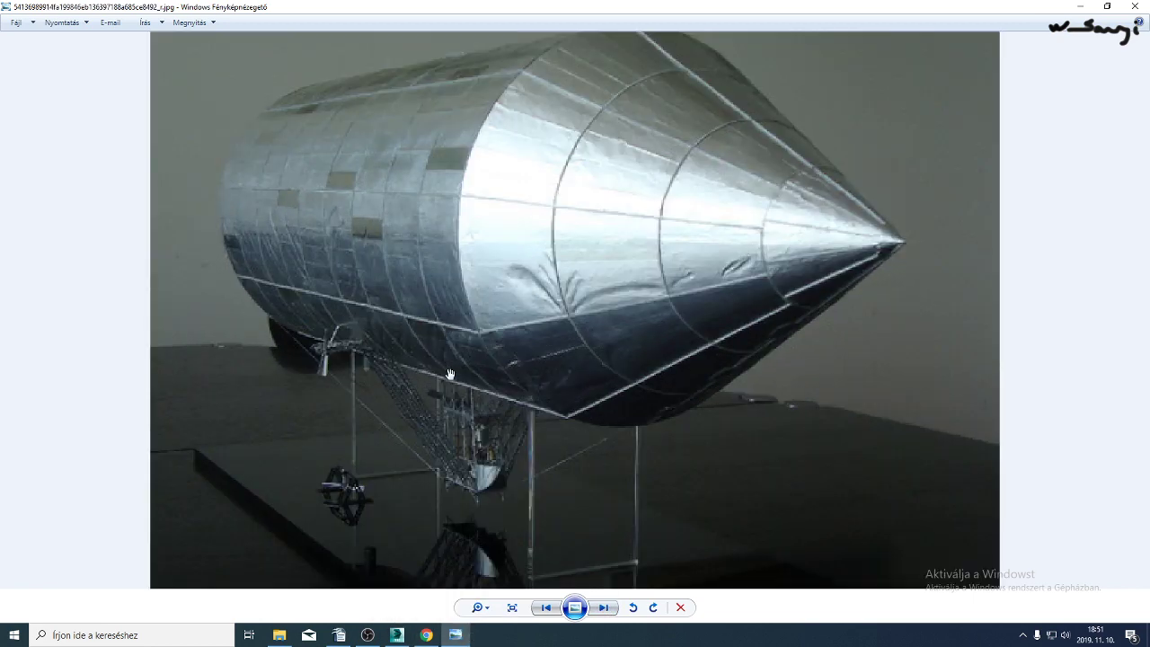
left_click(607, 609)
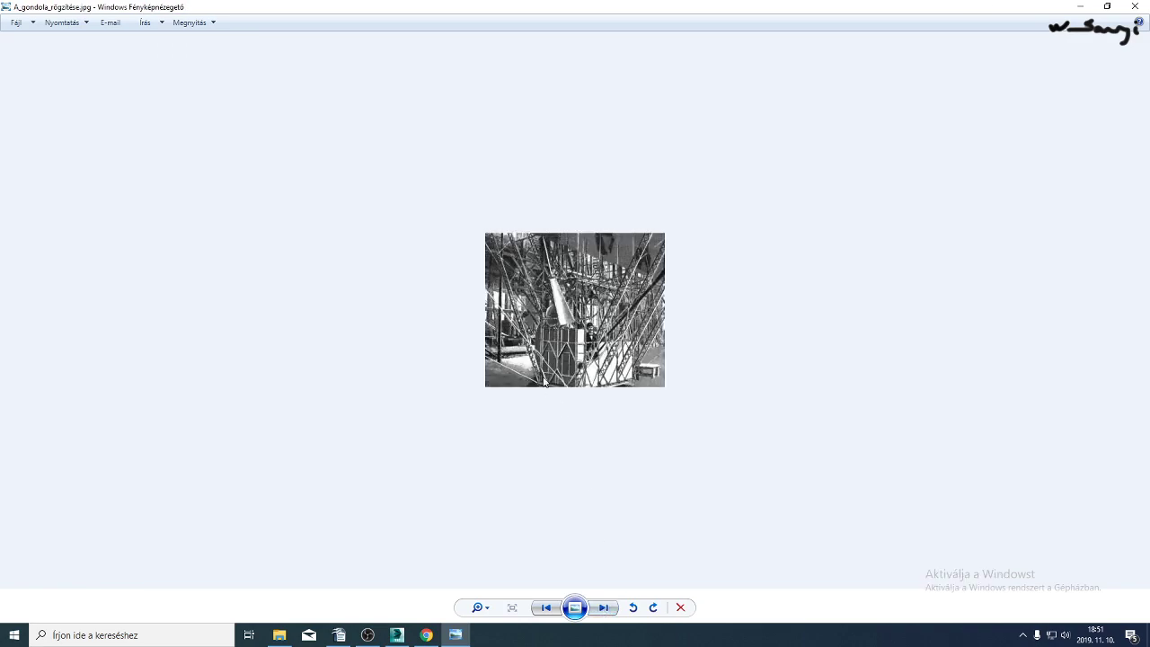
left_click(605, 609)
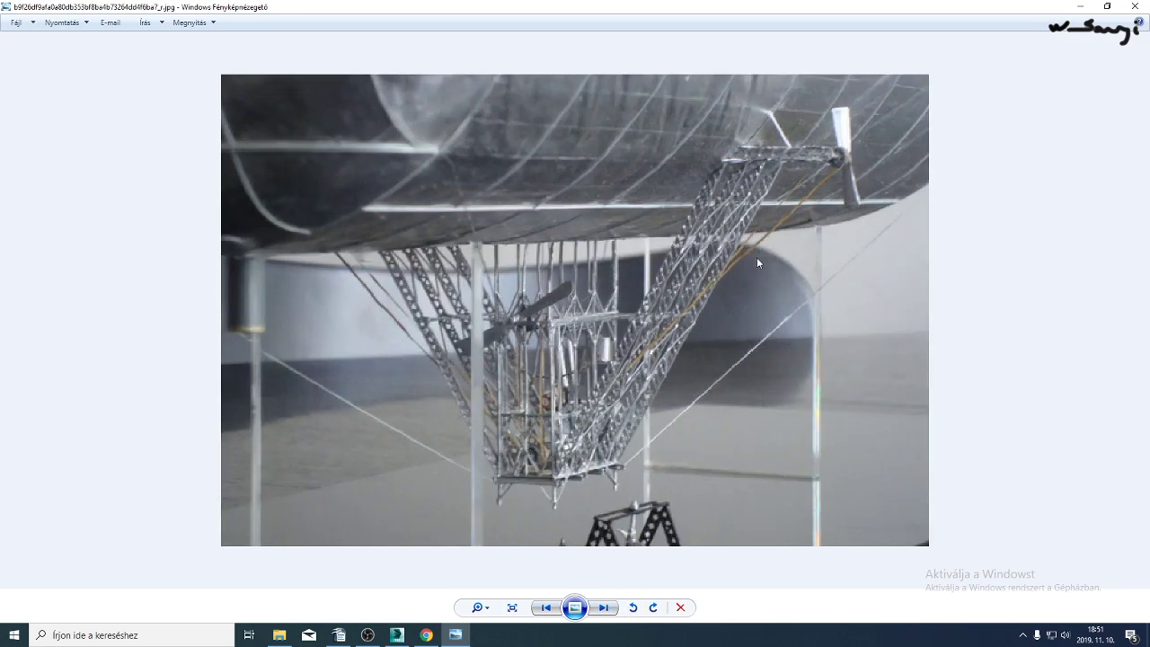
scroll(757, 257, "up", 2)
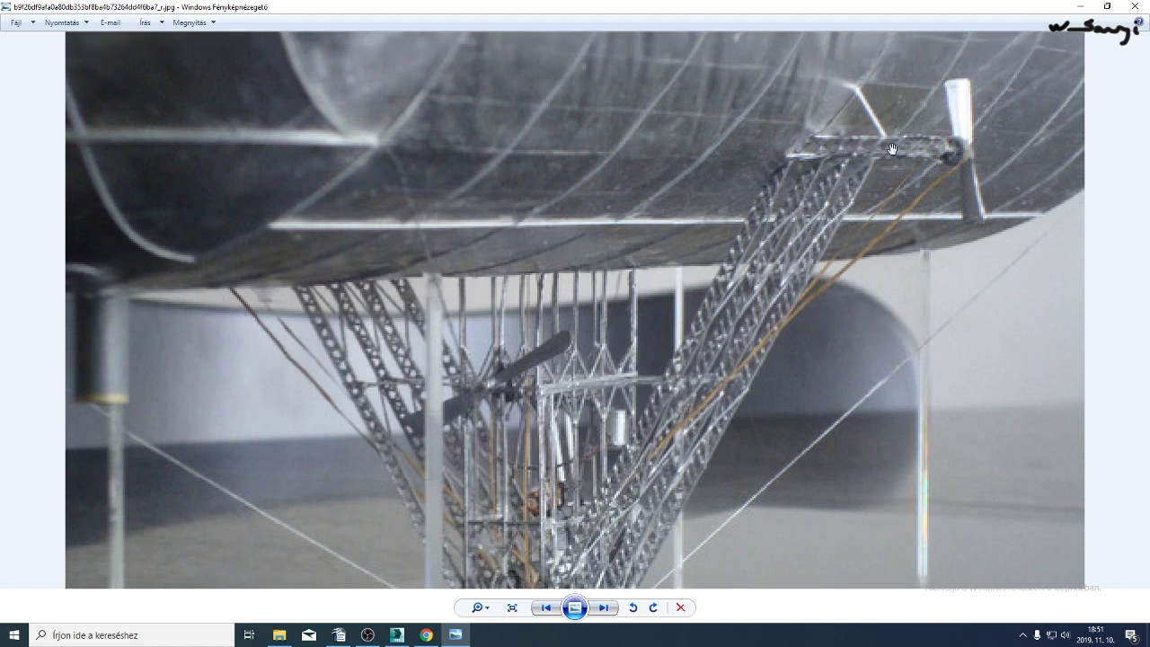
left_click(604, 608)
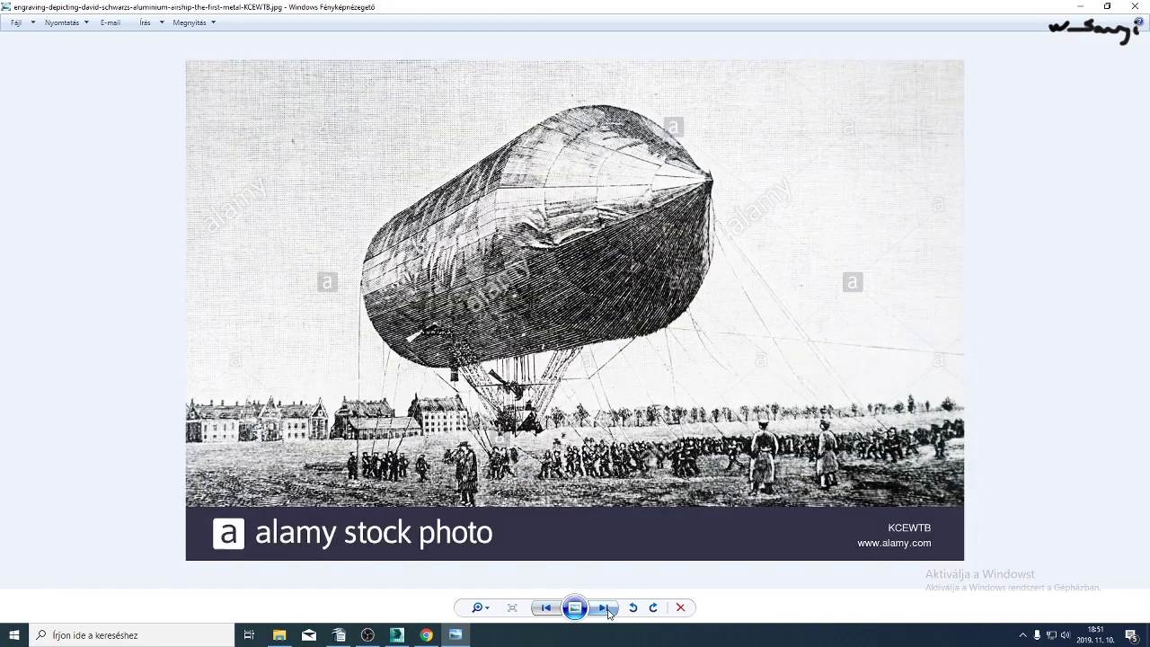
Study the gondola engraving and the remaining airship photos, examining the side propellers and lattice trusses in tortenelem-szarnyakon02.jpg.
left_click(604, 608)
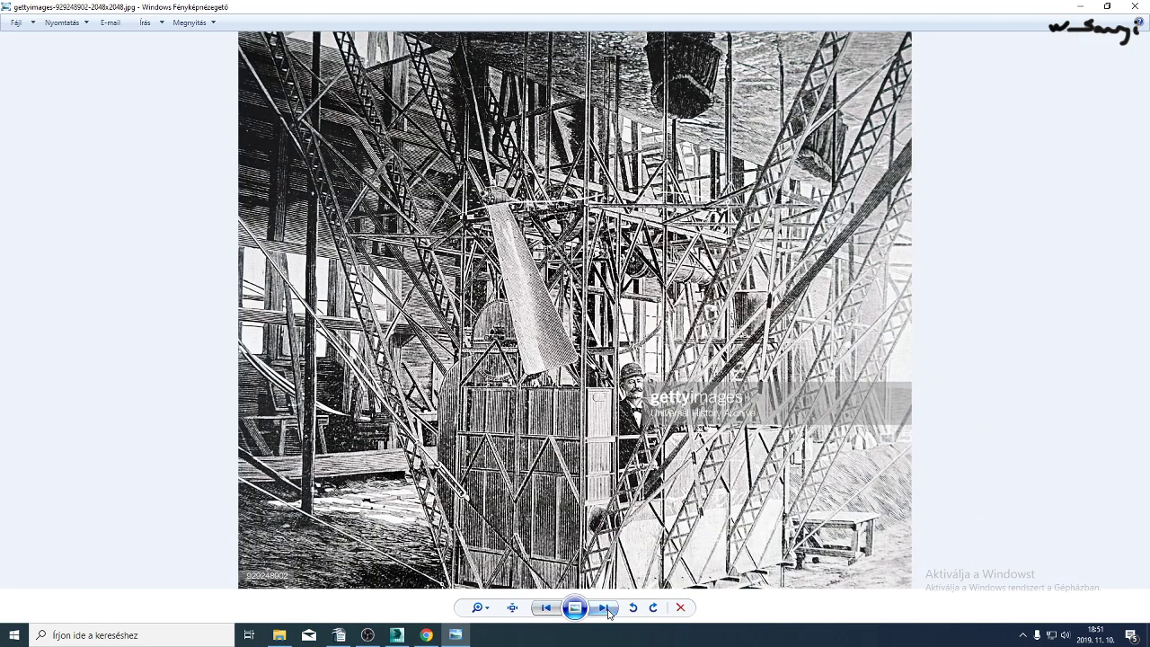
left_click(607, 610)
left_click(607, 610)
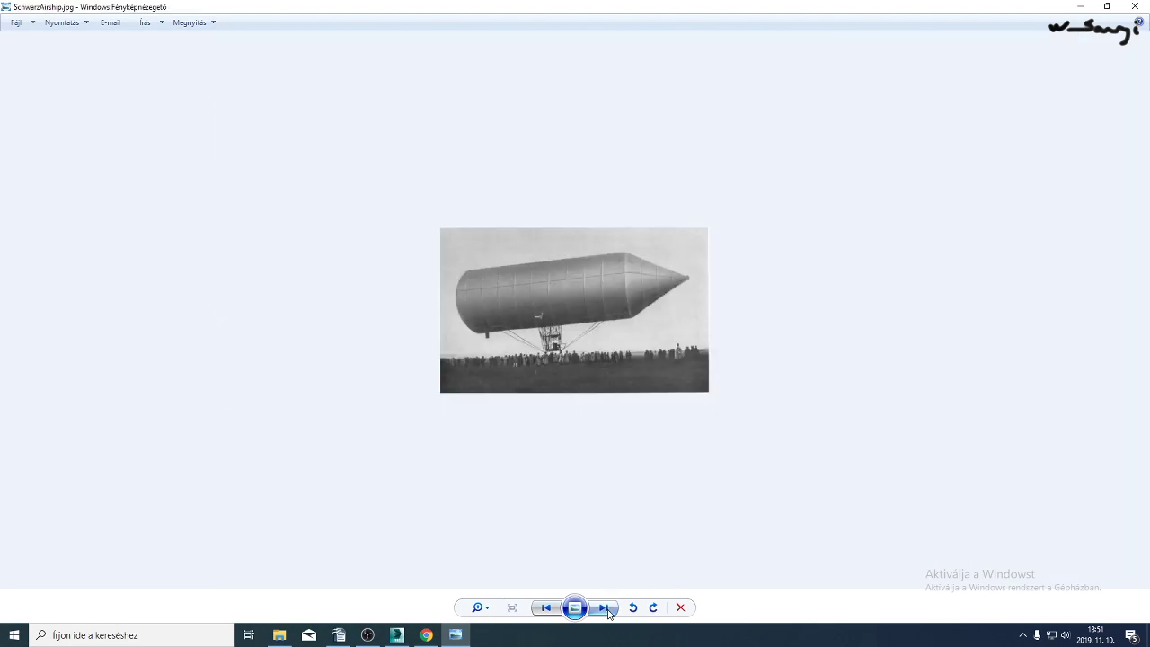
left_click(605, 610)
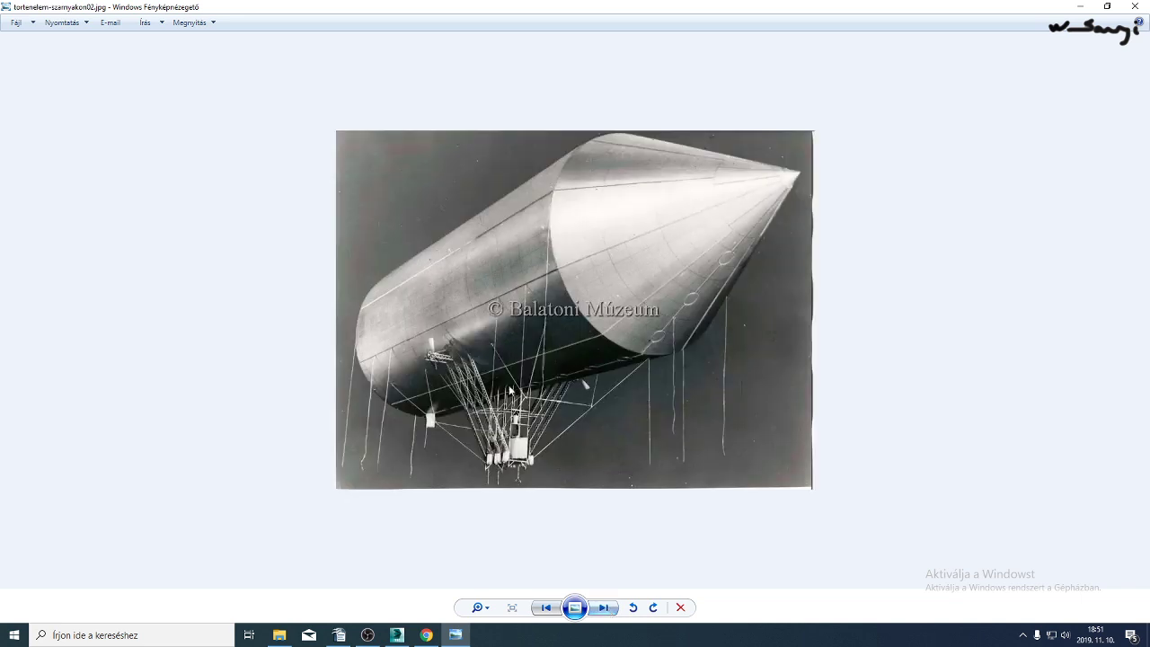
scroll(510, 391, "up", 9)
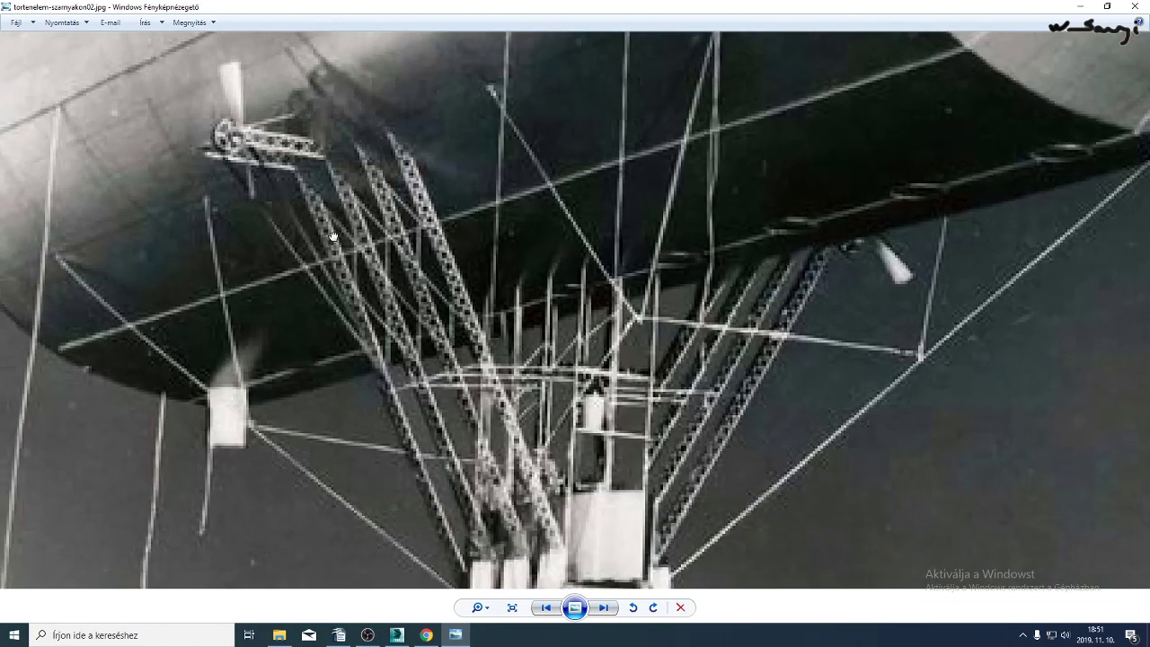
left_click_drag(333, 236, 348, 231)
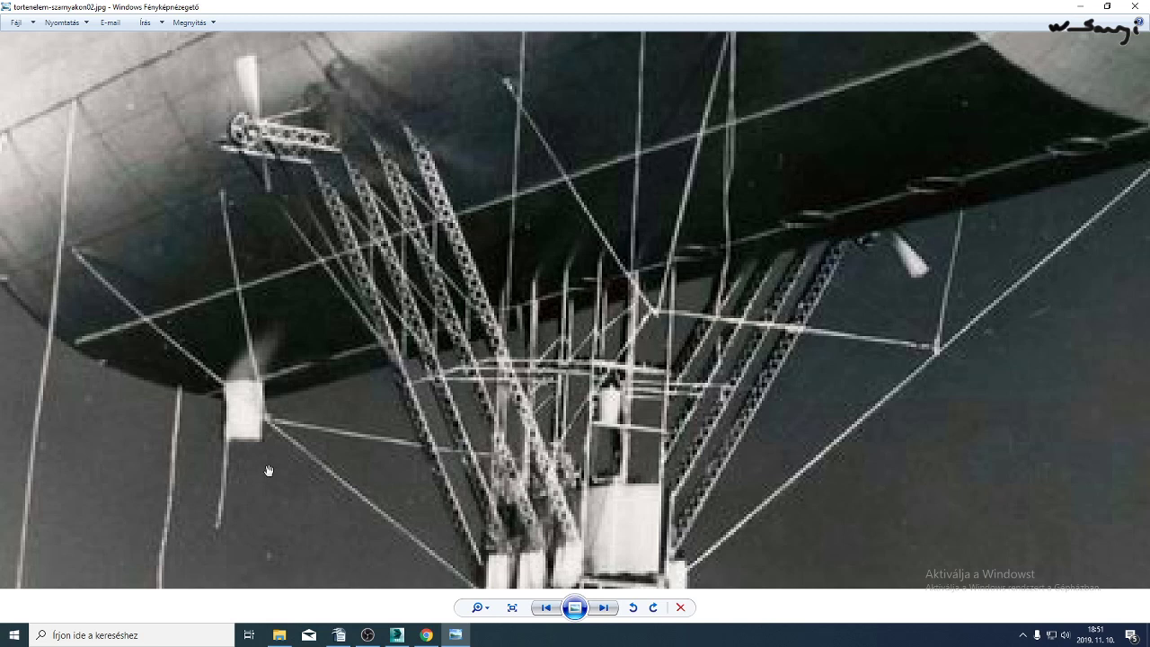
mouse_move(349, 642)
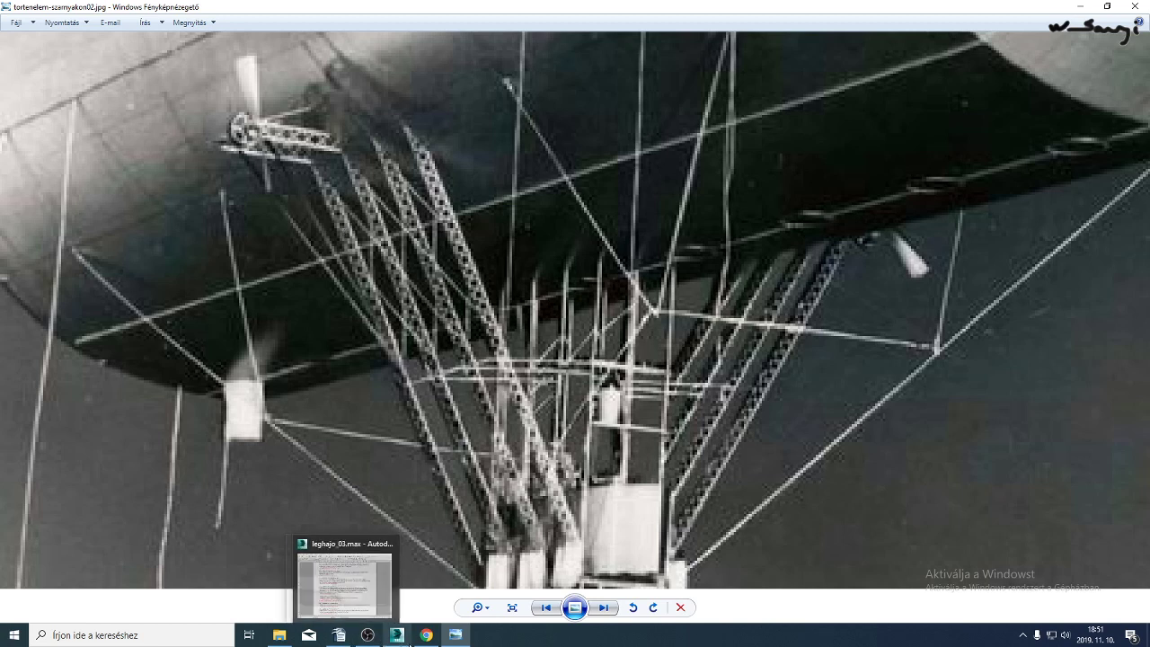
Switch to 3ds Max and inspect the zeppelin model's gondola and propeller, comparing plain shading with edged faces.
left_click(397, 637)
middle_click_drag(477, 353, 640, 360)
scroll(390, 349, "down", 5)
scroll(639, 359, "up", 10)
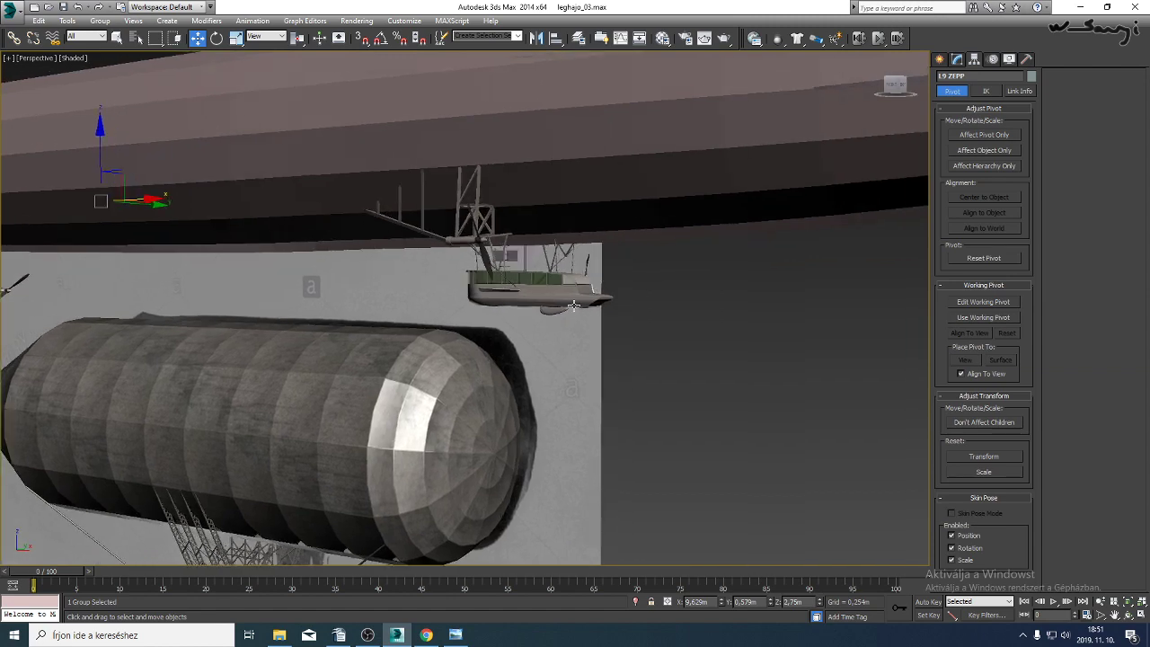
key("F4")
key("F4")
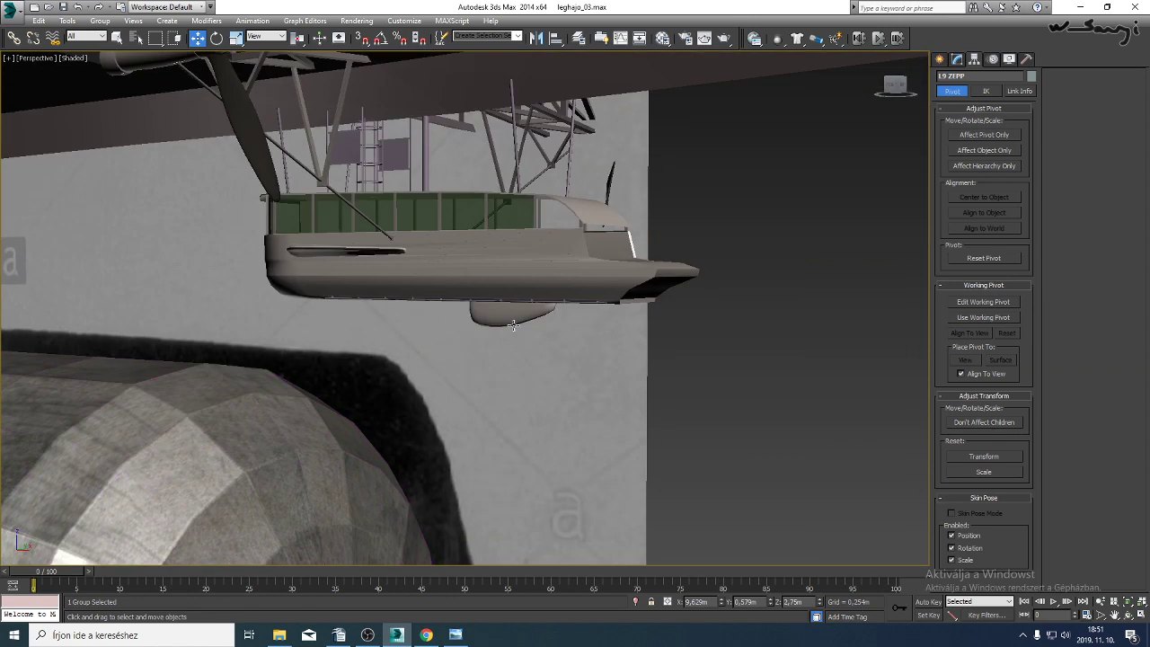
left_click(1114, 616)
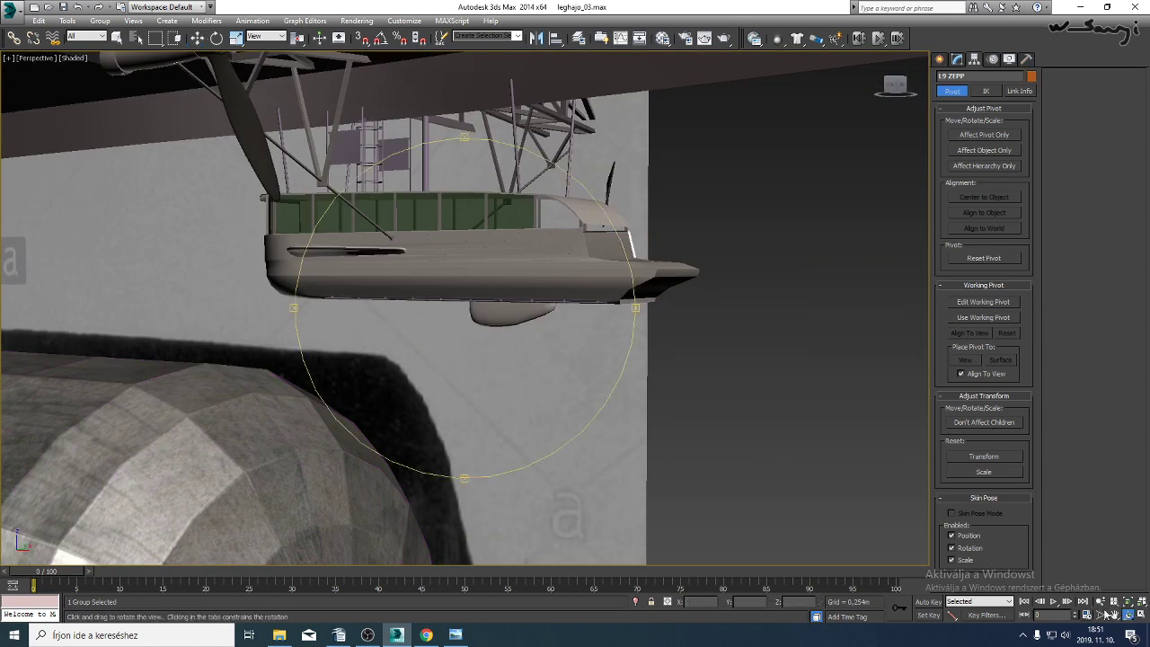
mouse_move(575, 405)
left_mouse_down()
mouse_move(563, 233)
mouse_move(564, 261)
mouse_move(521, 275)
mouse_move(572, 324)
mouse_move(450, 383)
mouse_move(490, 340)
mouse_move(637, 383)
mouse_move(463, 362)
mouse_move(470, 306)
mouse_move(511, 293)
left_mouse_up()
key("F4")
scroll(509, 294, "up", 5)
key("F4")
scroll(420, 367, "up", 3)
key("F4")
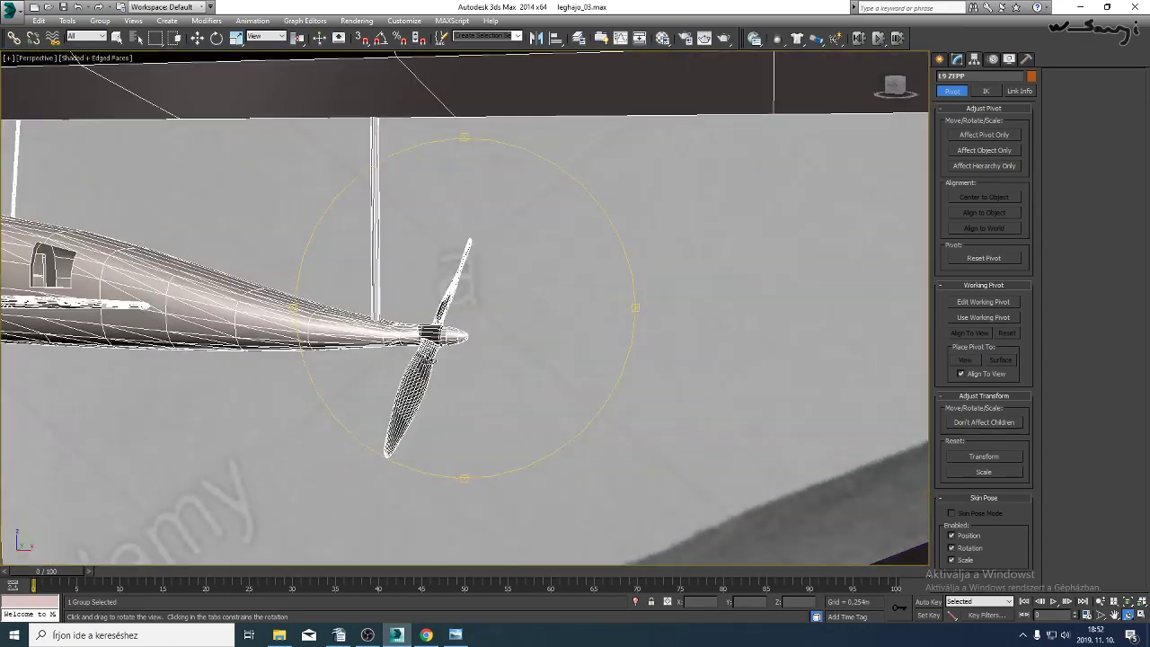
Examine the zeppelin's side propeller, its engine nacelle and the struts above the gondola.
scroll(425, 361, "down", 5)
middle_click_drag(669, 315, 86, 308)
middle_click_drag(746, 320, 288, 320)
middle_click_drag(490, 329, 299, 346)
scroll(299, 346, "up", 5)
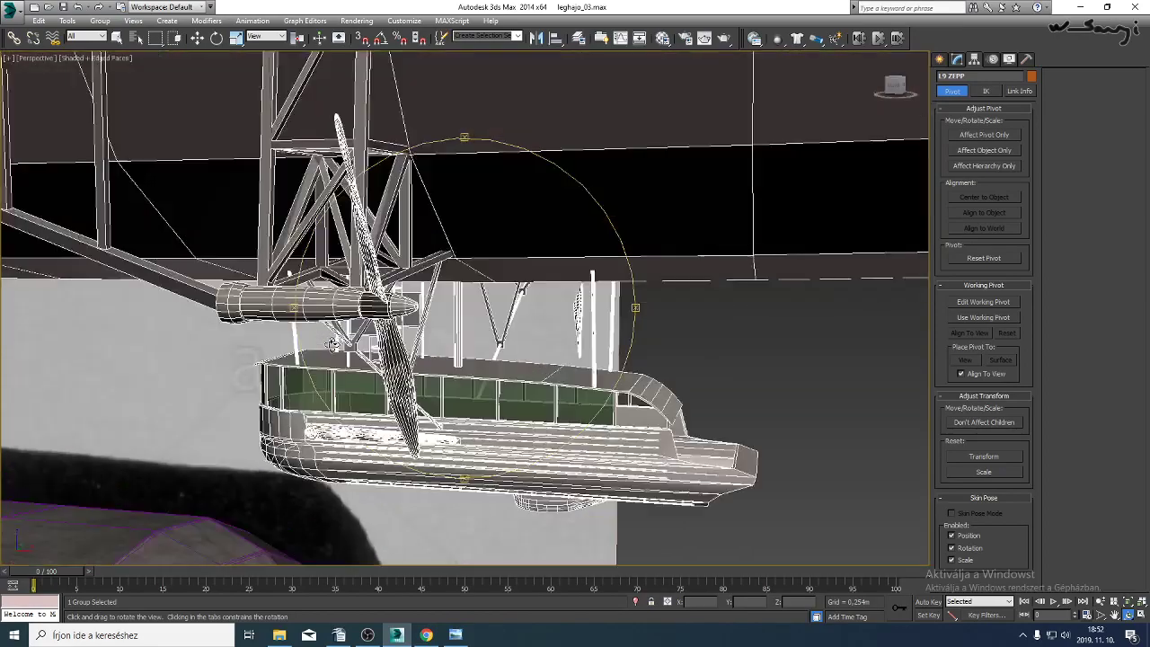
middle_click_drag(381, 321, 347, 376)
left_click_drag(346, 376, 358, 419)
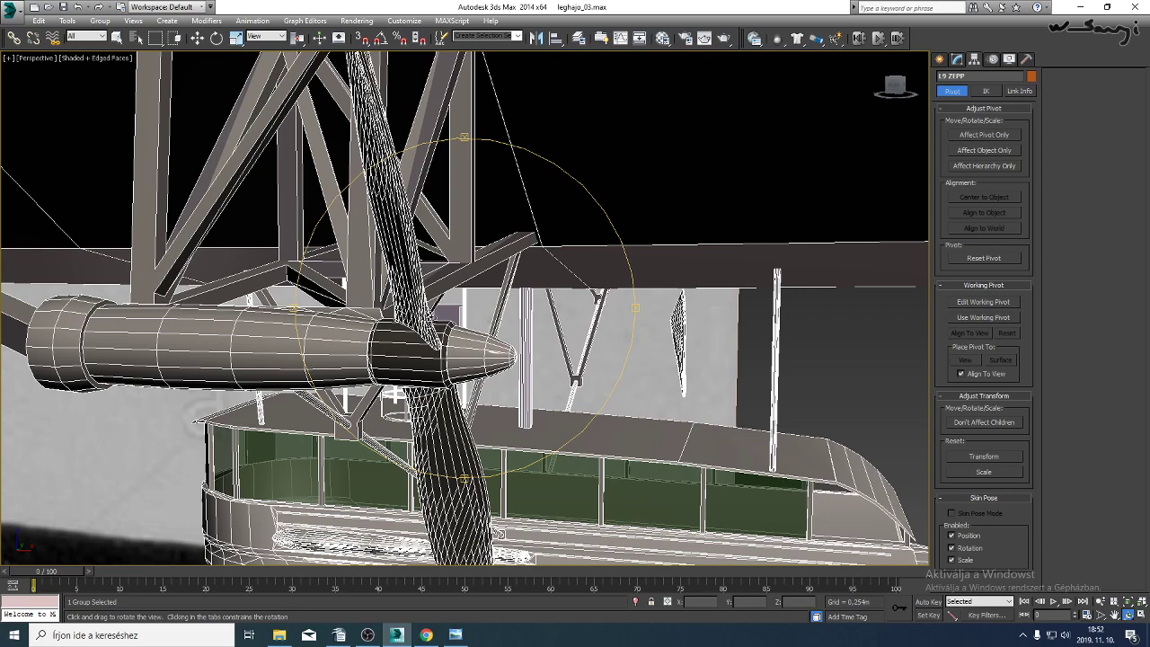
scroll(428, 321, "down", 3)
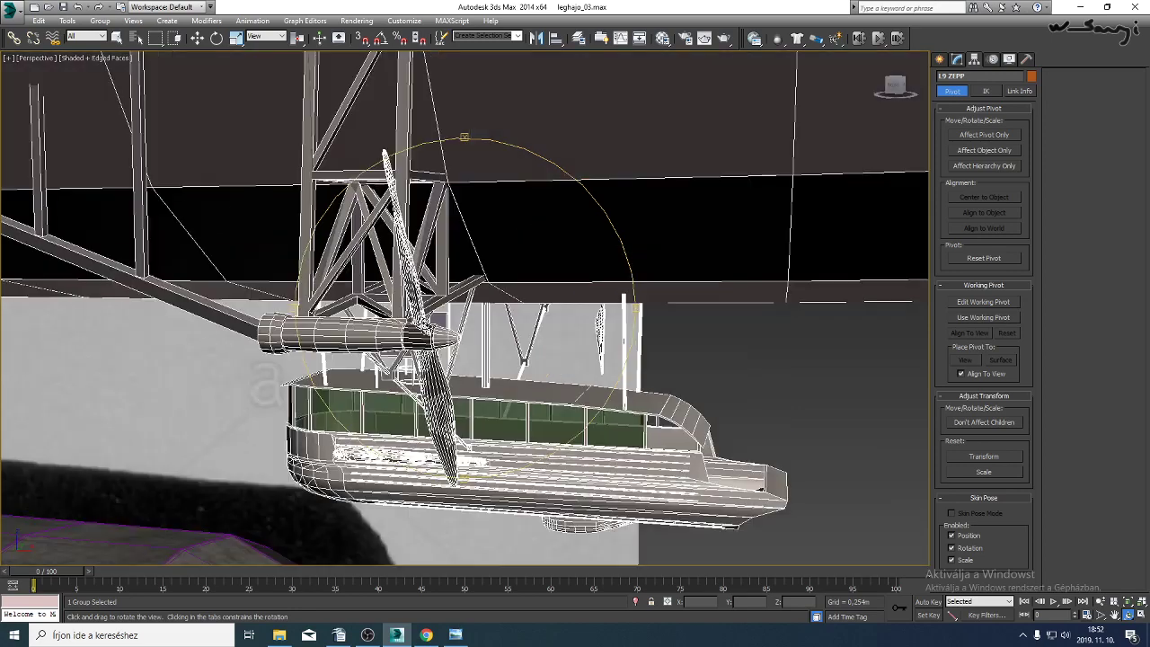
scroll(421, 317, "up", 4)
scroll(403, 332, "down", 5)
middle_click_drag(403, 332, 610, 256)
scroll(610, 256, "up", 3)
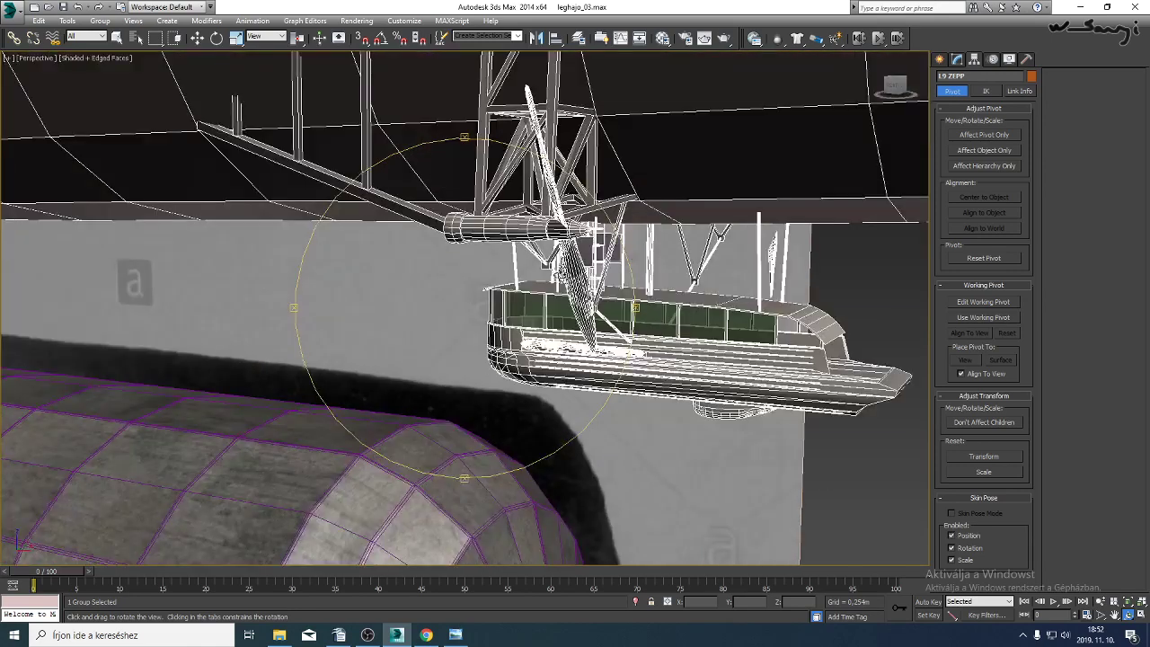
Open the L9 ZEPP group and select the mesh that contains its side propellers.
left_click(958, 60)
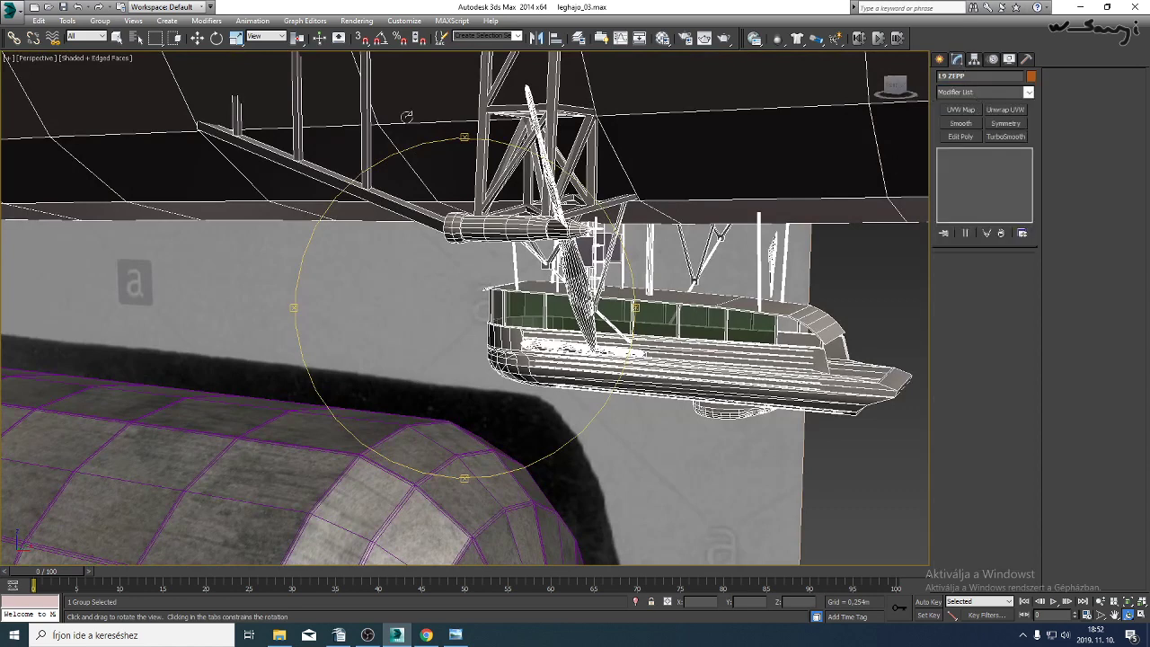
left_click(103, 21)
left_click(114, 65)
right_click(580, 250)
left_click(564, 256)
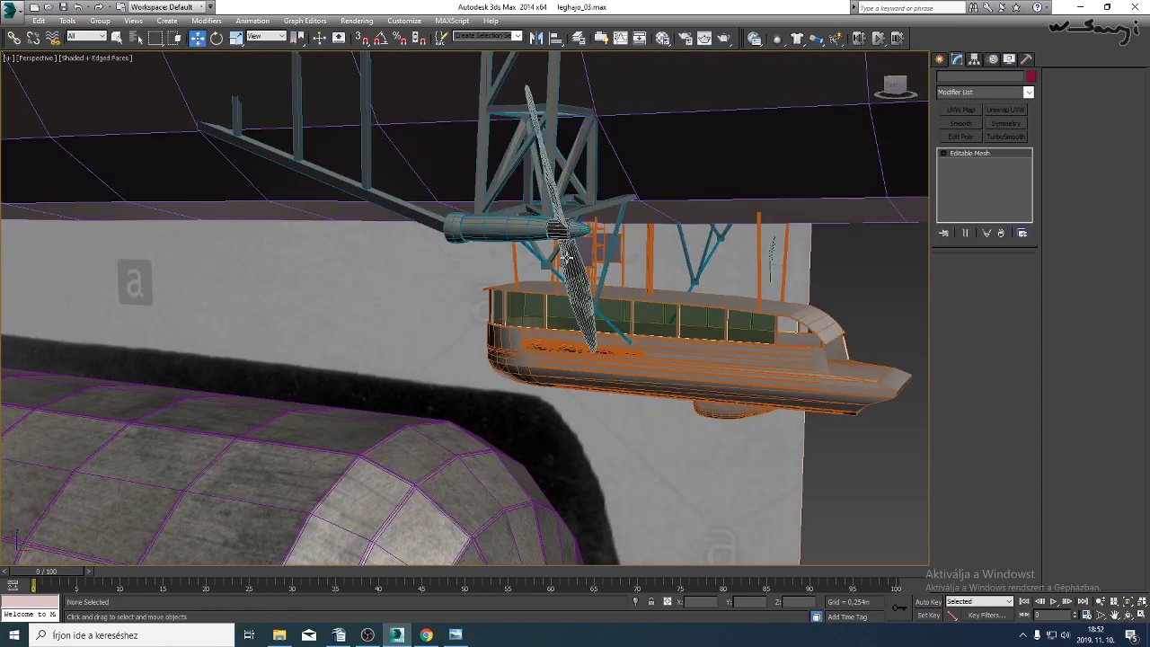
Detach the propeller beside the zeppelin gondola's rounded end as a separate object named rotor, using element selection in wireframe.
scroll(412, 238, "down", 3)
scroll(412, 238, "down", 3)
middle_click_drag(501, 286, 206, 249)
middle_click_drag(360, 275, 483, 302)
key("F3")
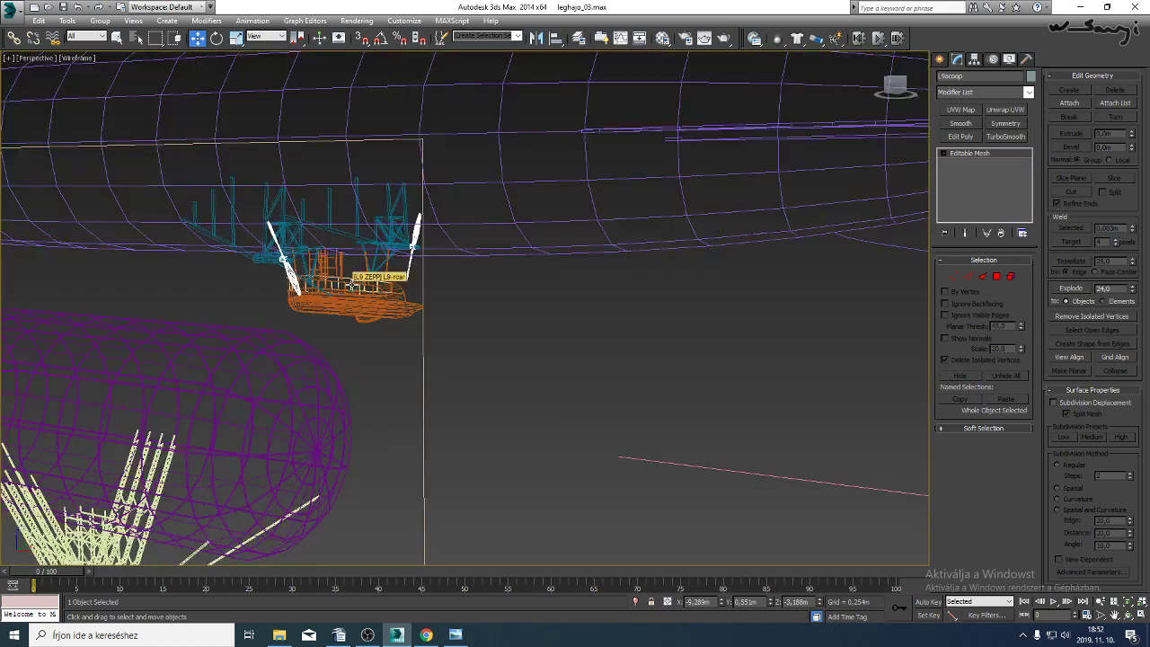
middle_click_drag(352, 284, 453, 299)
key("1")
scroll(425, 296, "up", 2)
key("2")
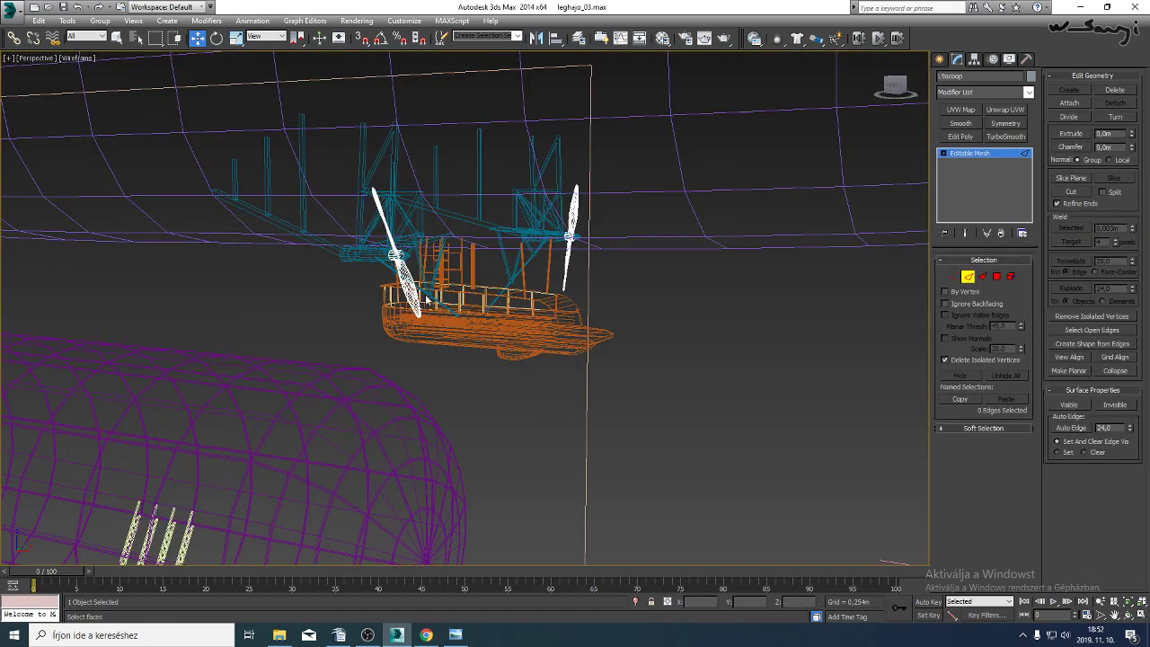
left_click(1011, 277)
left_click_drag(465, 356, 338, 144)
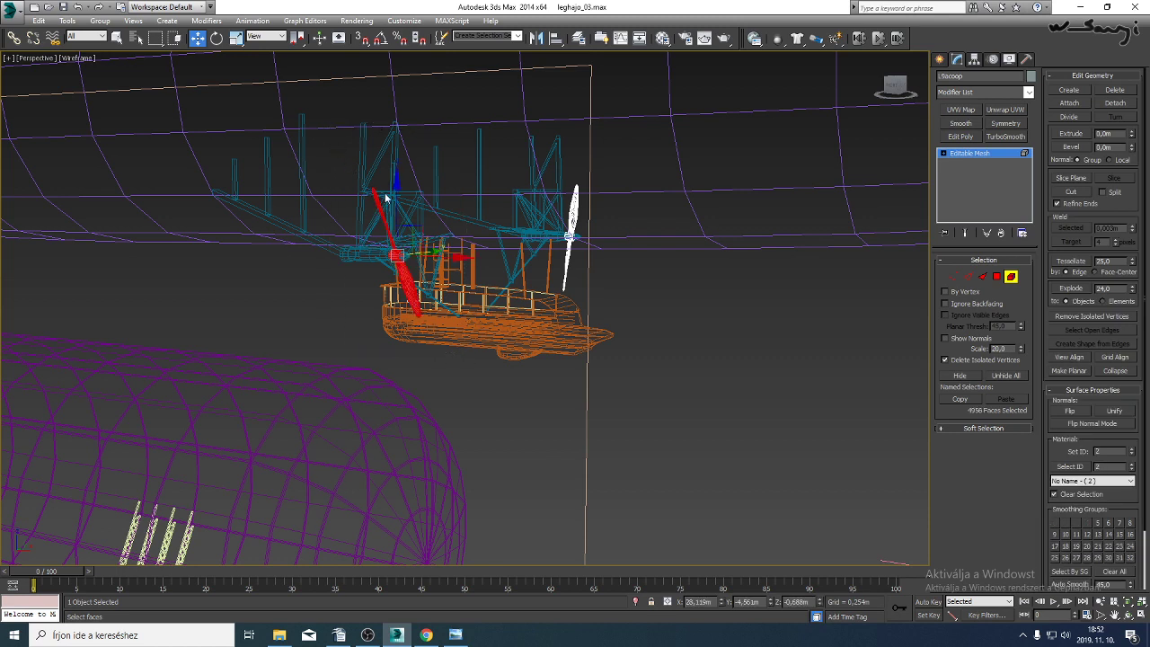
left_click(1011, 276)
left_click(1011, 277)
left_click(1117, 105)
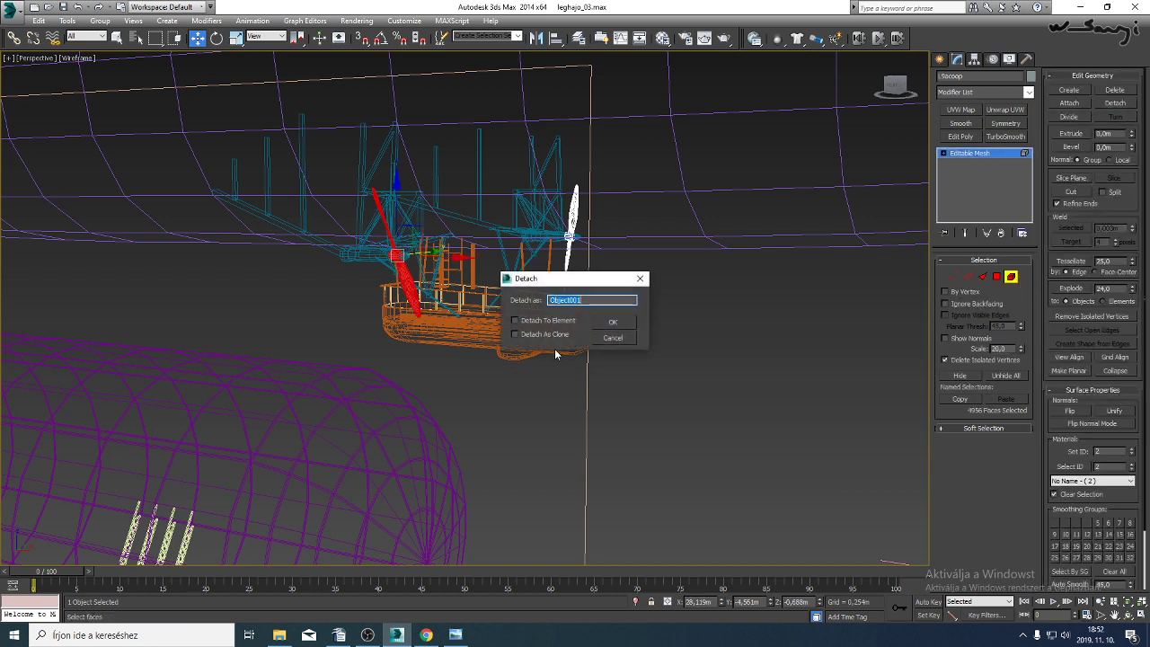
type("p")
type("otor")
key("Return")
left_click(426, 634)
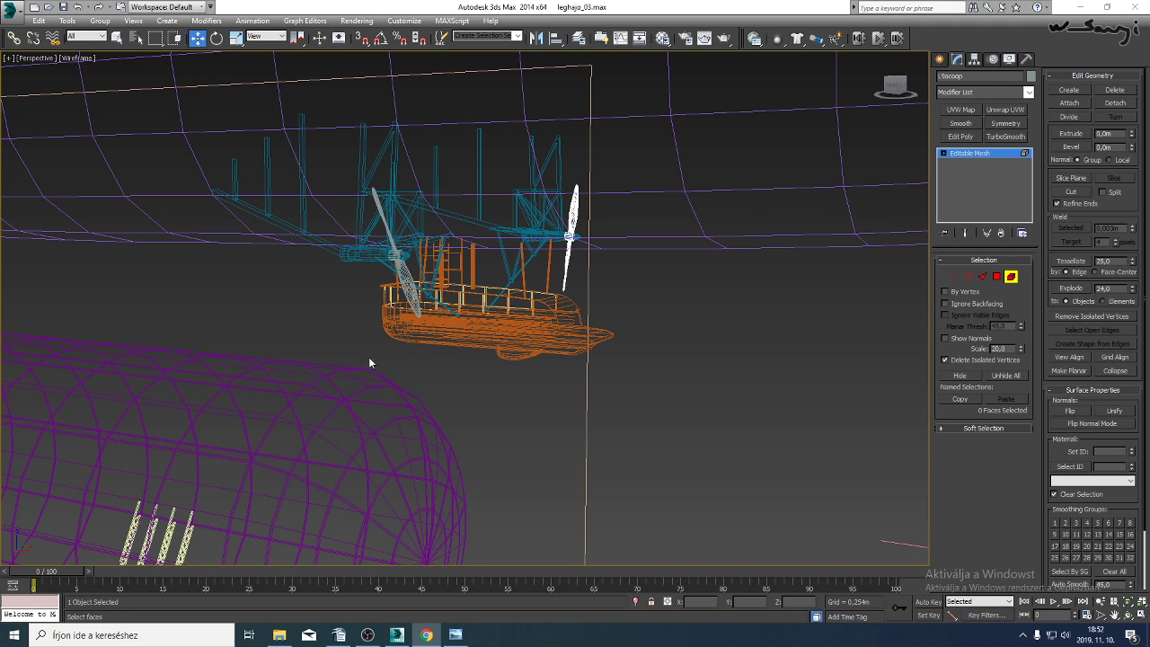
left_click(965, 157)
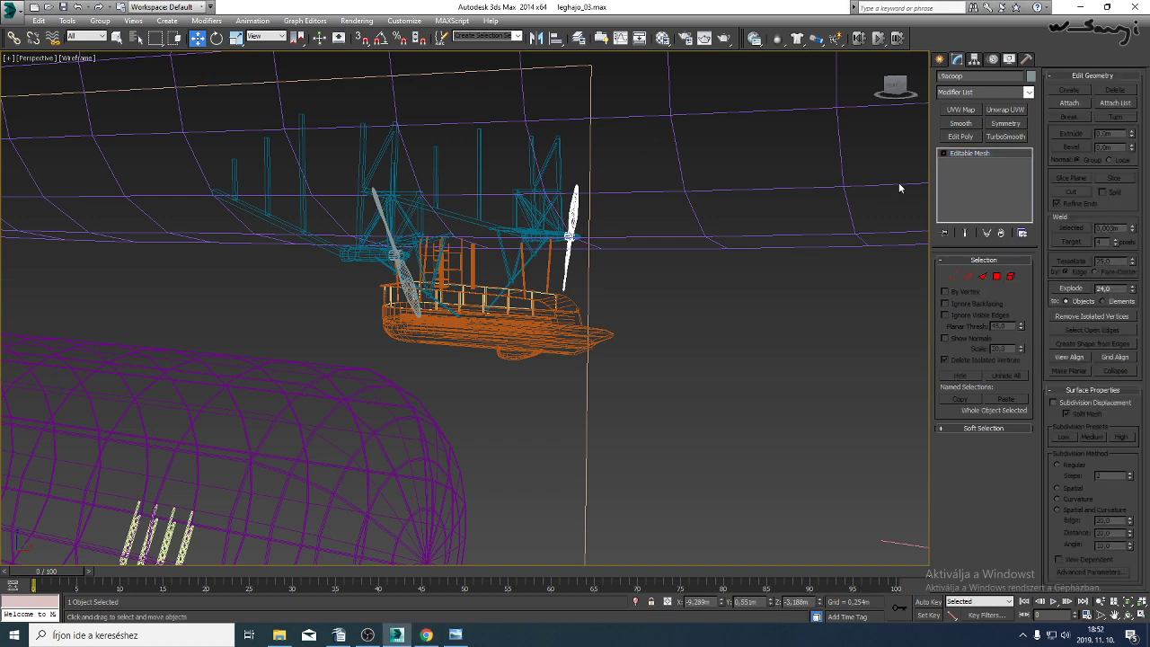
Close the zeppelin group in shaded view and clear it from the scene, keeping the detached propeller.
key("F3")
left_click(522, 331)
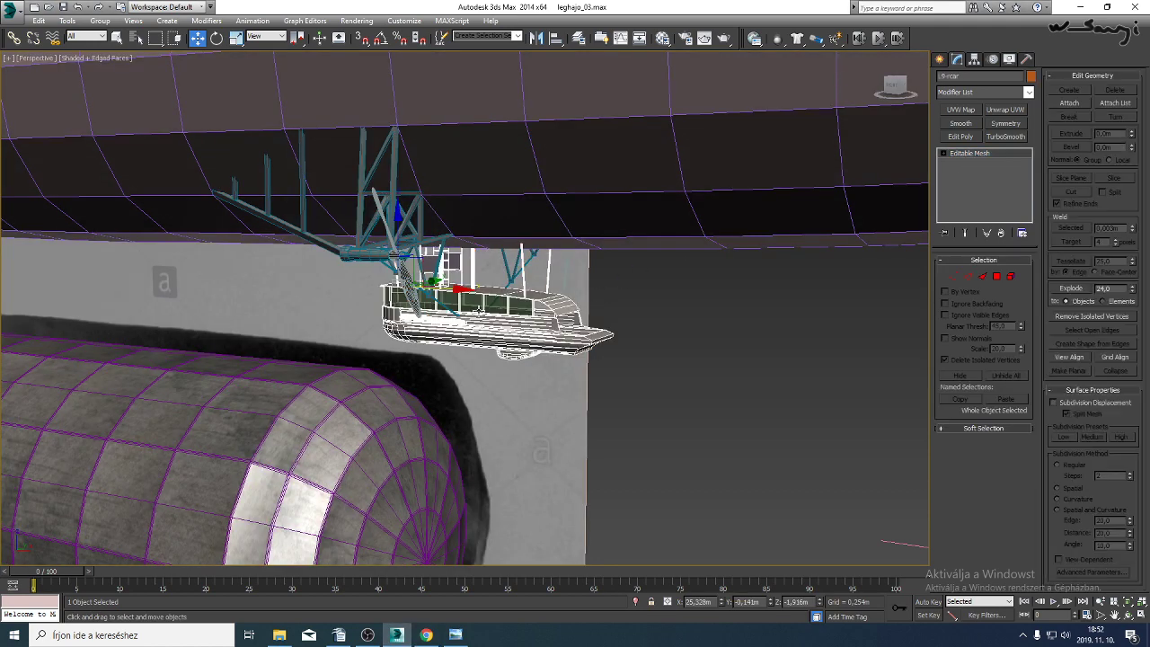
left_click(100, 20)
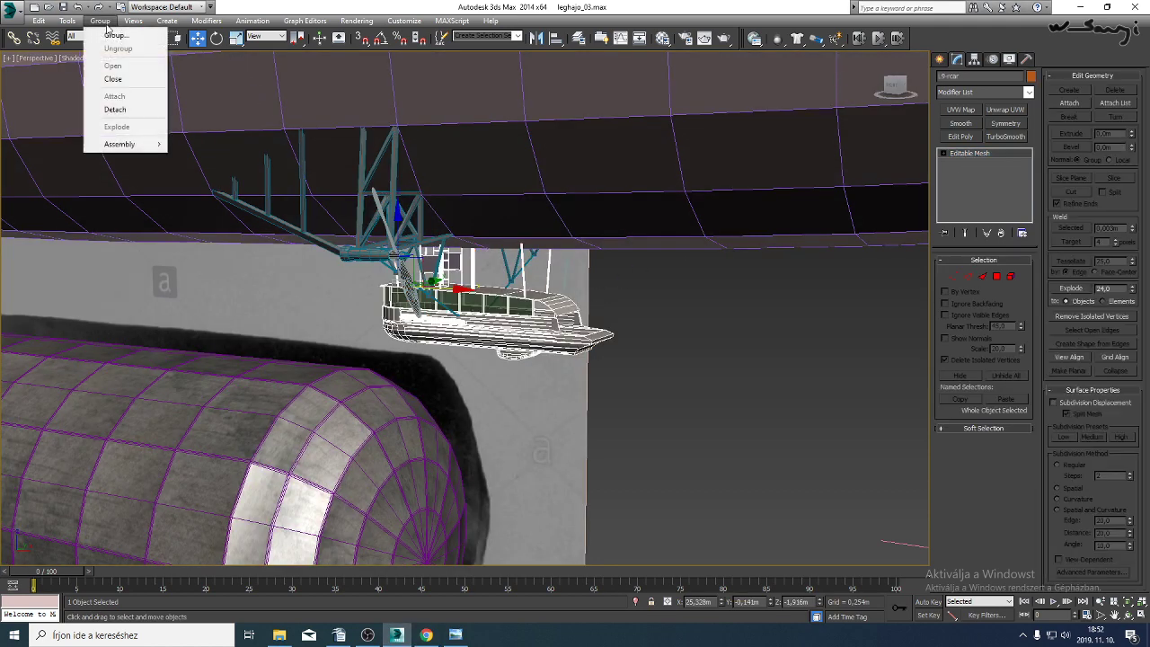
left_click(121, 84)
Center the detached propeller's pivot to the object.
left_click(399, 257)
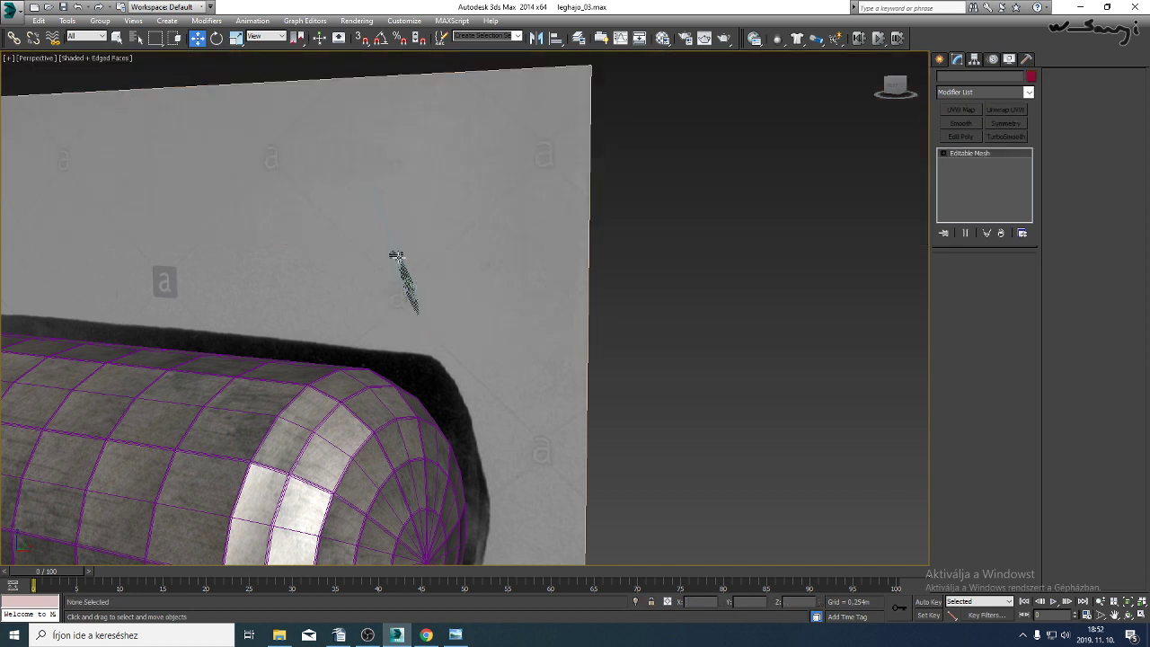
left_click(994, 61)
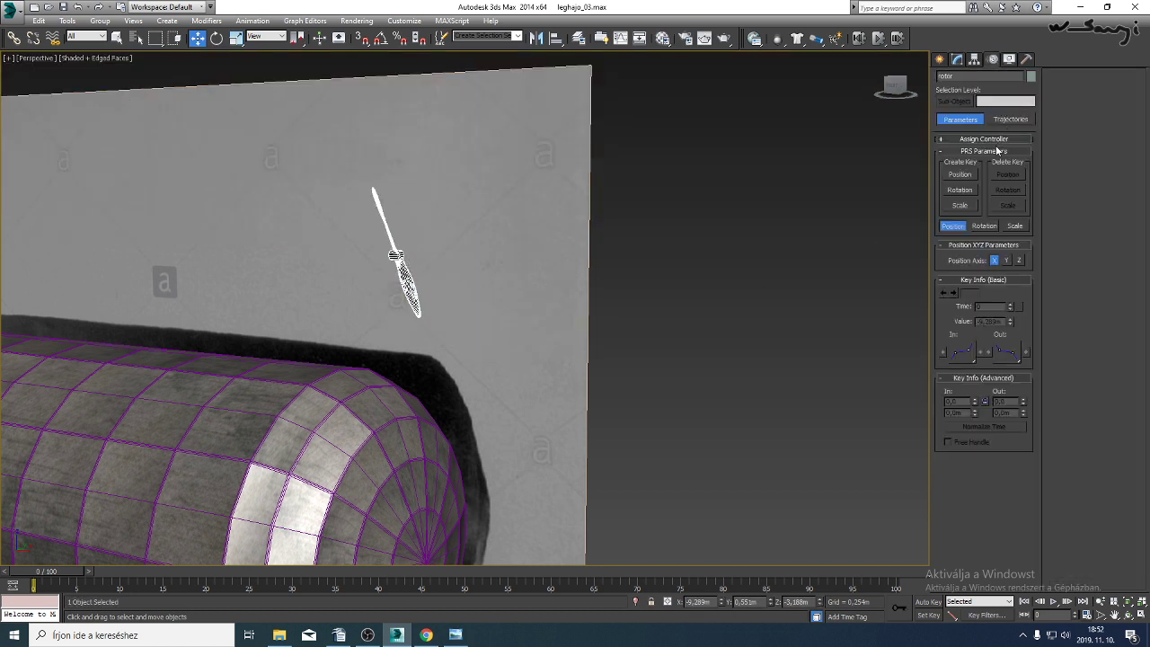
left_click(975, 59)
left_click(972, 136)
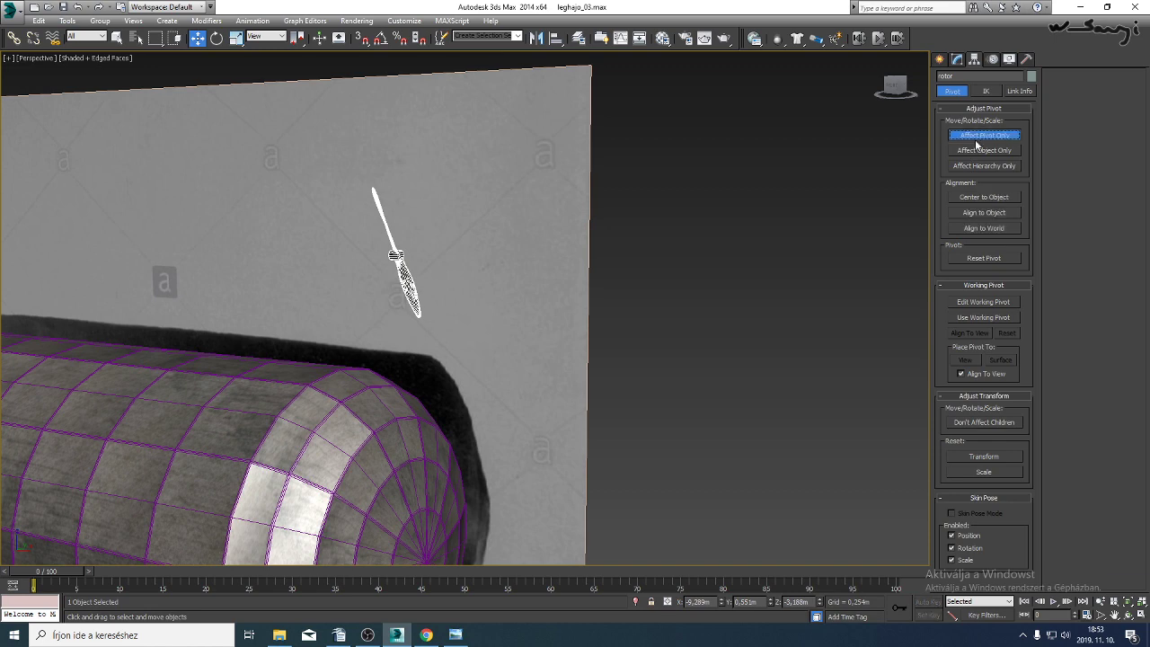
left_click(975, 196)
left_click(974, 136)
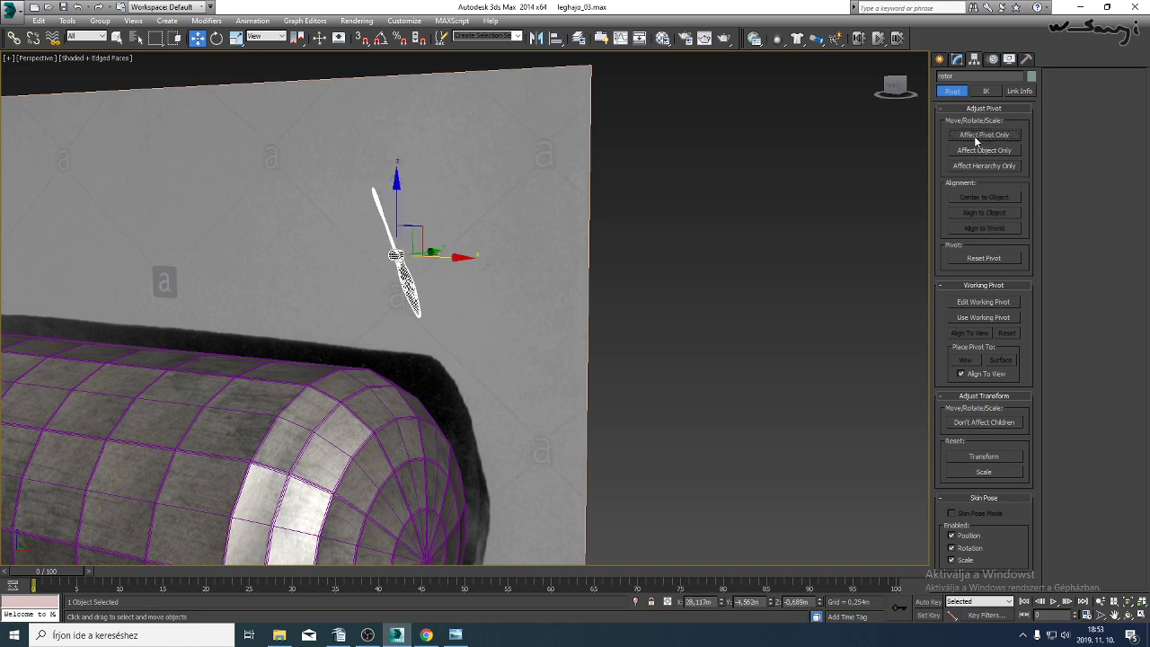
Move the propeller down to the lattice suspension frame and place it just outside one end, above the gondola.
middle_click_drag(377, 252, 637, 159)
scroll(534, 167, "down", 3)
left_click_drag(667, 108, 371, 456)
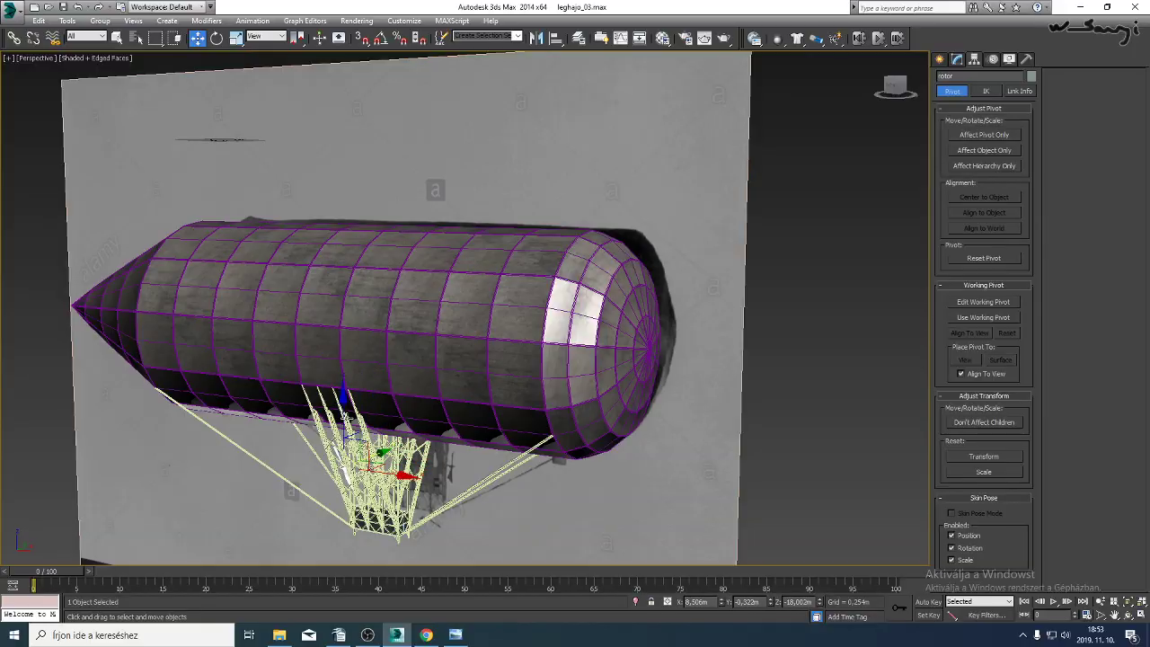
left_click(1128, 615)
left_click(1128, 615)
left_click_drag(382, 335, 423, 332)
right_click(493, 326)
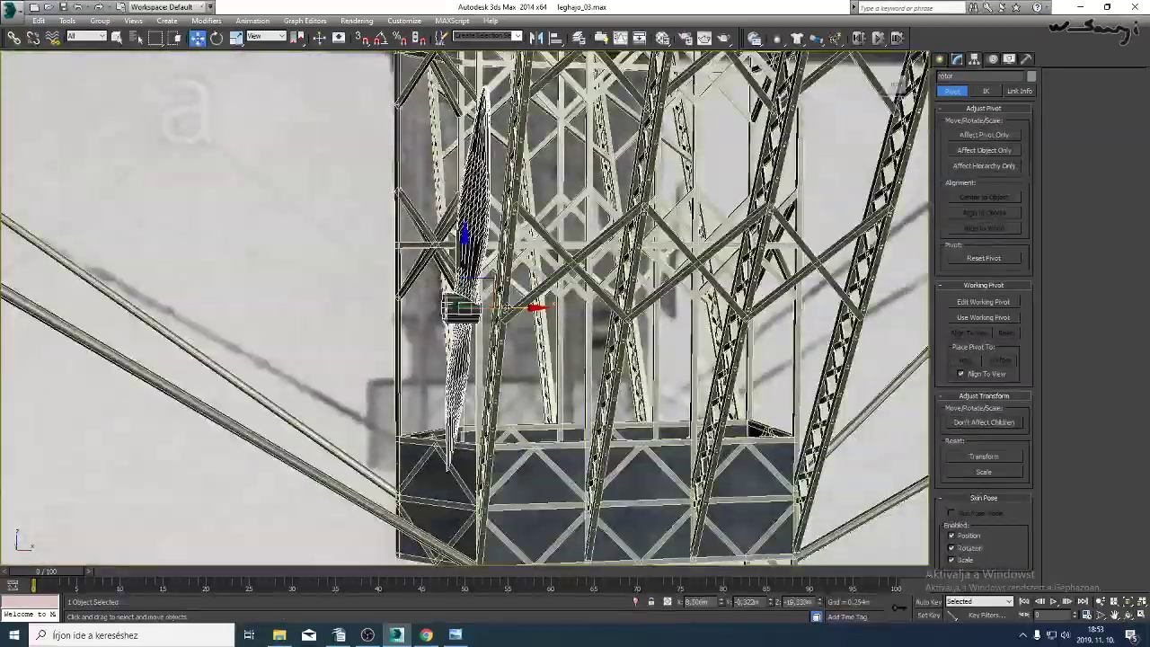
left_click_drag(503, 309, 422, 313)
Move the propeller lengthwise along X to the opposite end of the suspension frame.
left_click(1129, 615)
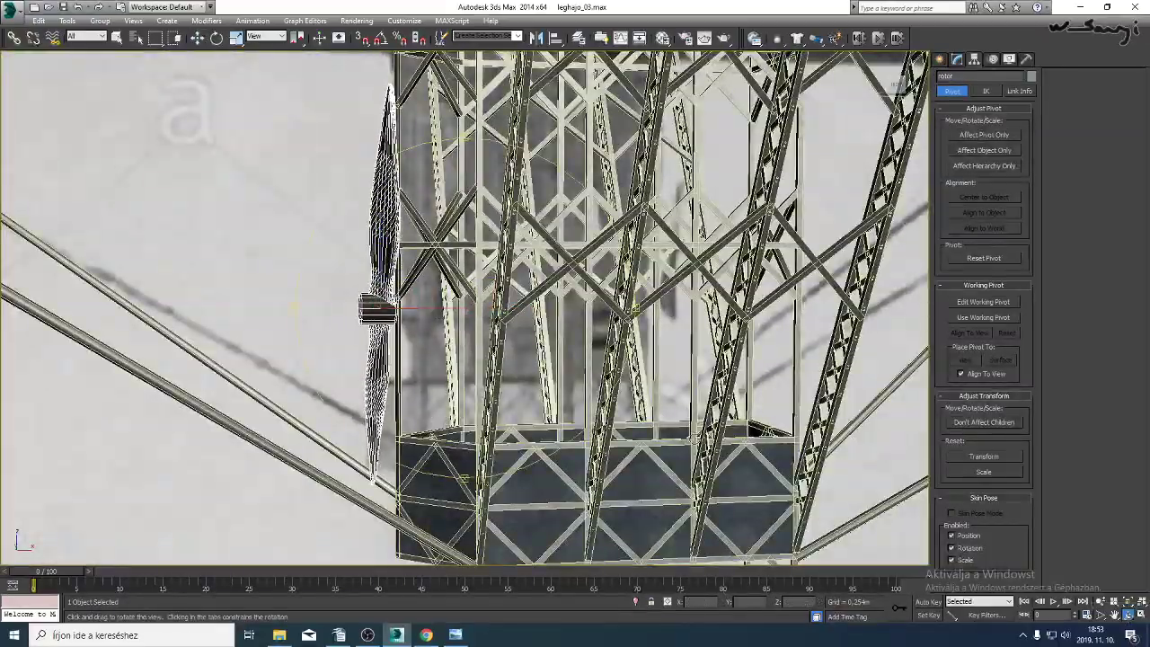
left_click_drag(694, 438, 585, 261)
key("w")
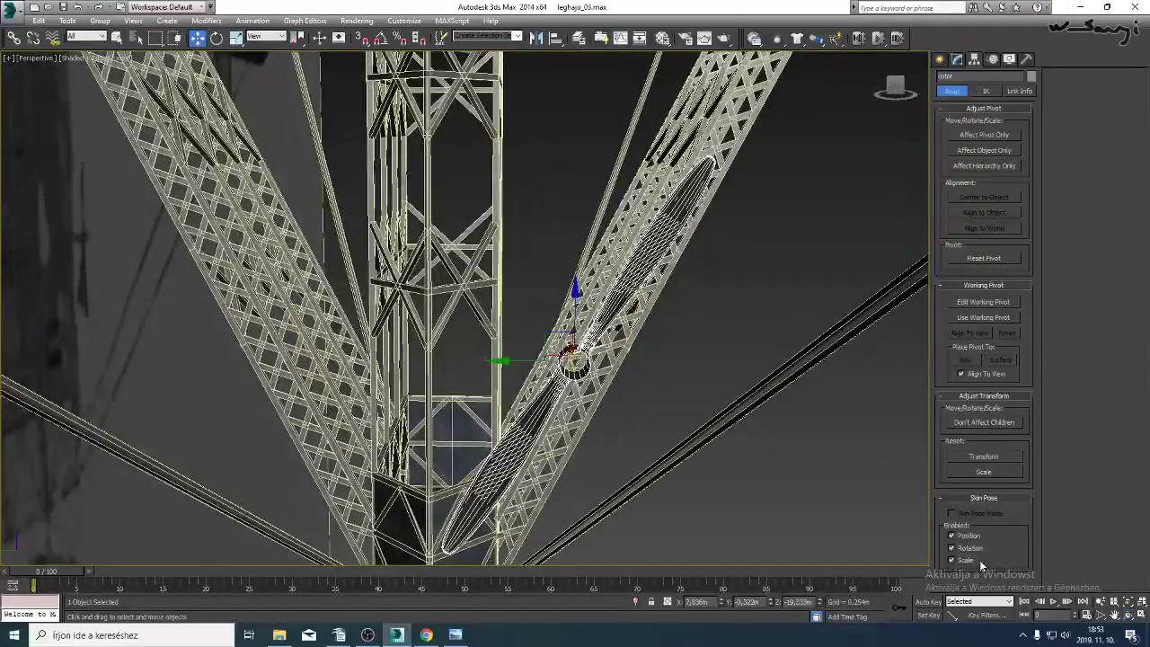
left_click(1128, 615)
left_click_drag(468, 324, 359, 344)
key("w")
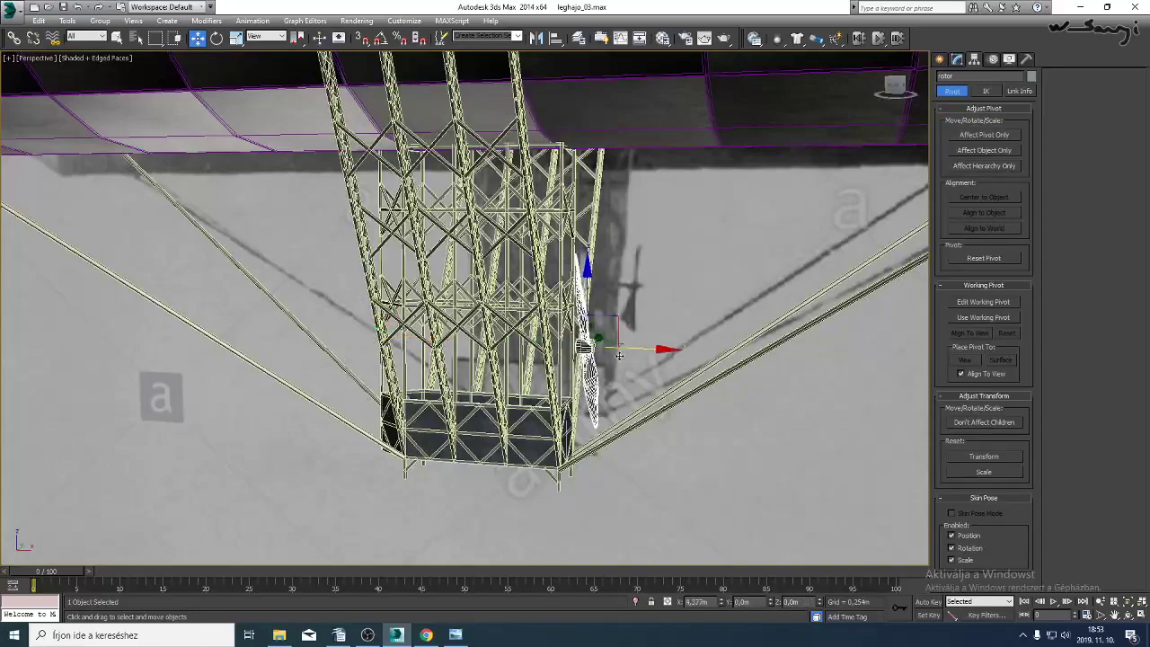
Raise the propeller slightly in the front view, keeping it just outside the frame's end beside the propeller in the reference photo.
key("f")
middle_click_drag(548, 356, 716, 613)
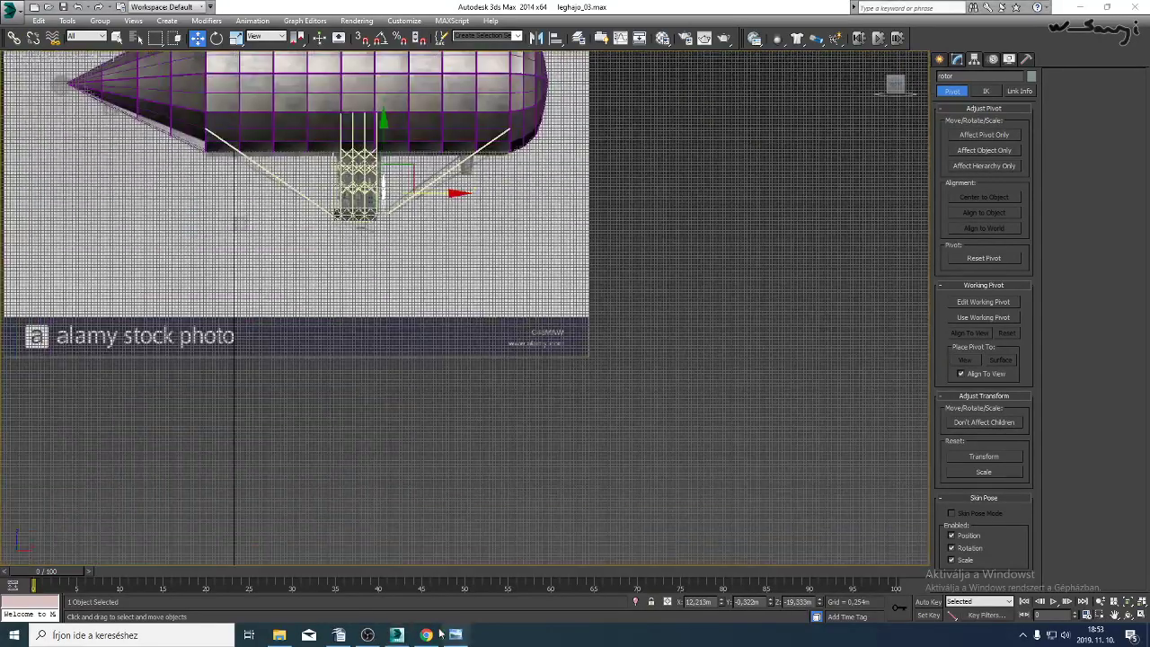
scroll(351, 175, "up", 10)
middle_click_drag(663, 334, 618, 366)
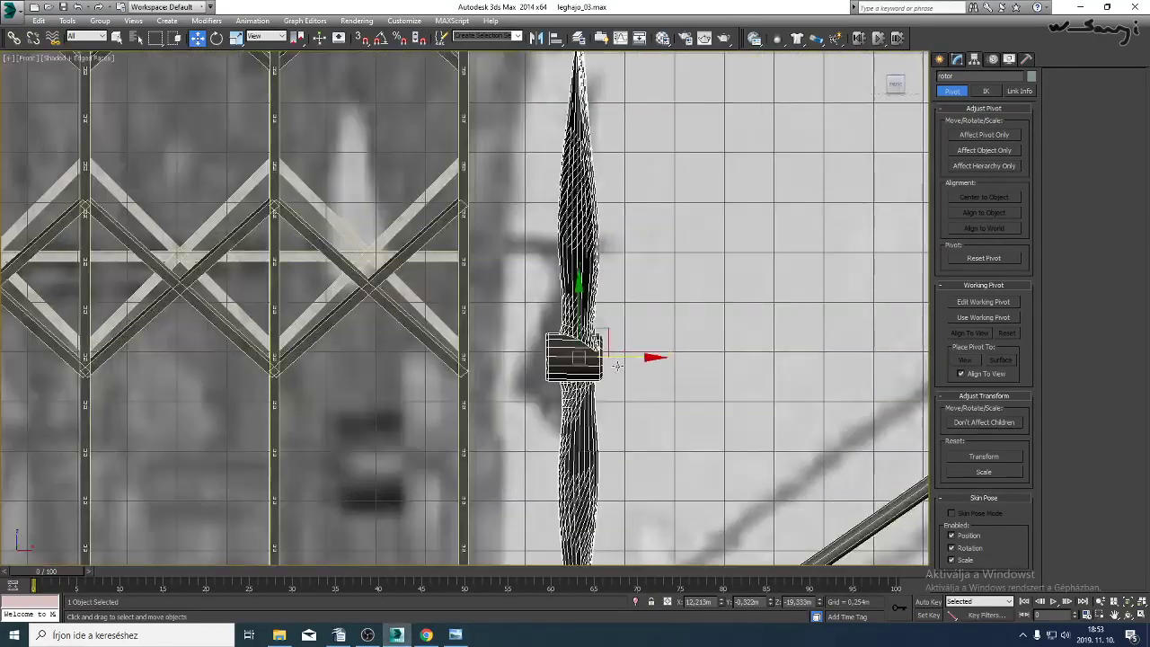
left_click_drag(605, 334, 596, 221)
scroll(543, 305, "down", 3)
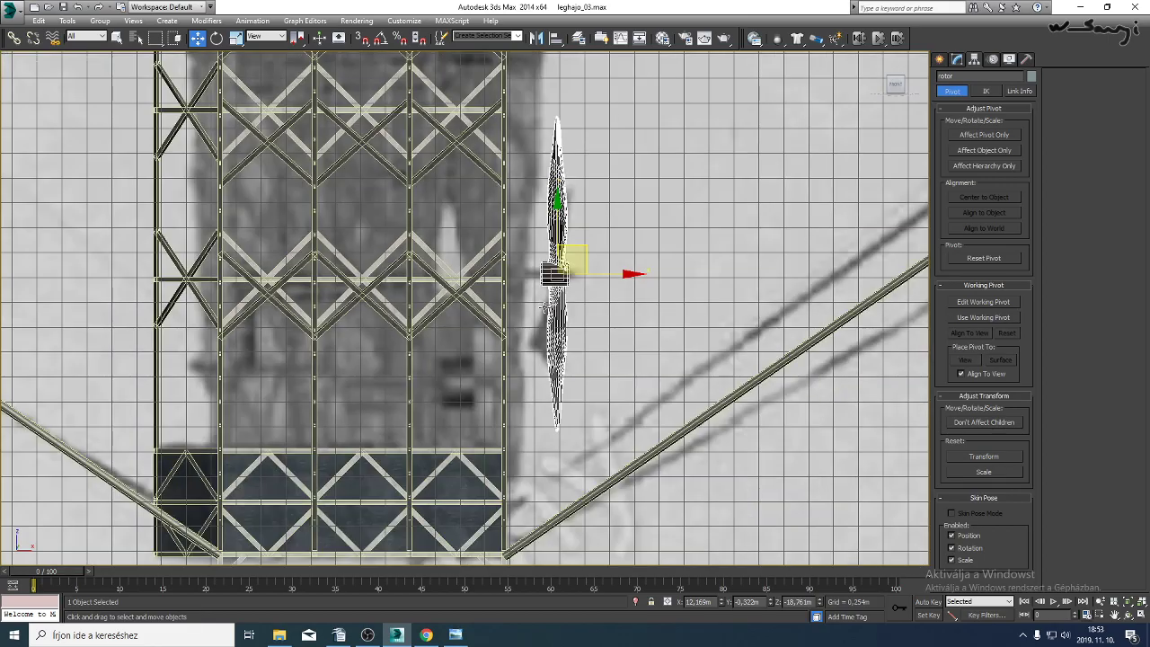
middle_click_drag(544, 312, 506, 366)
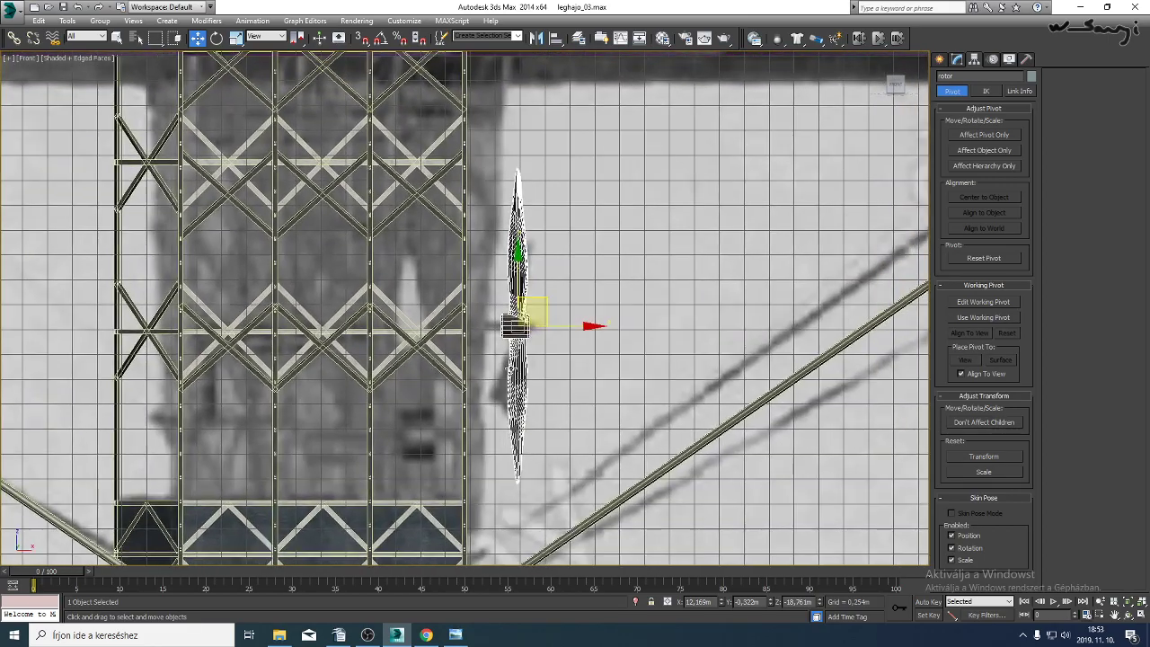
Move the propeller sideways along Y toward the frame's centre and set its Y position to 0 m.
key("p")
left_click(1128, 615)
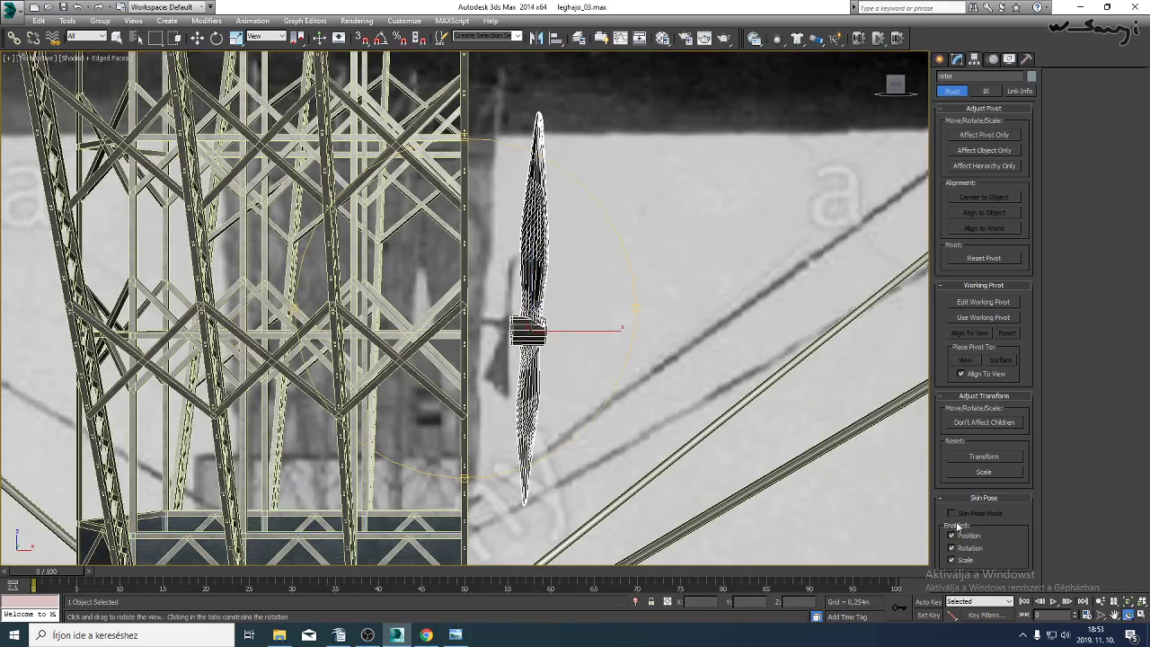
left_click_drag(575, 360, 306, 305)
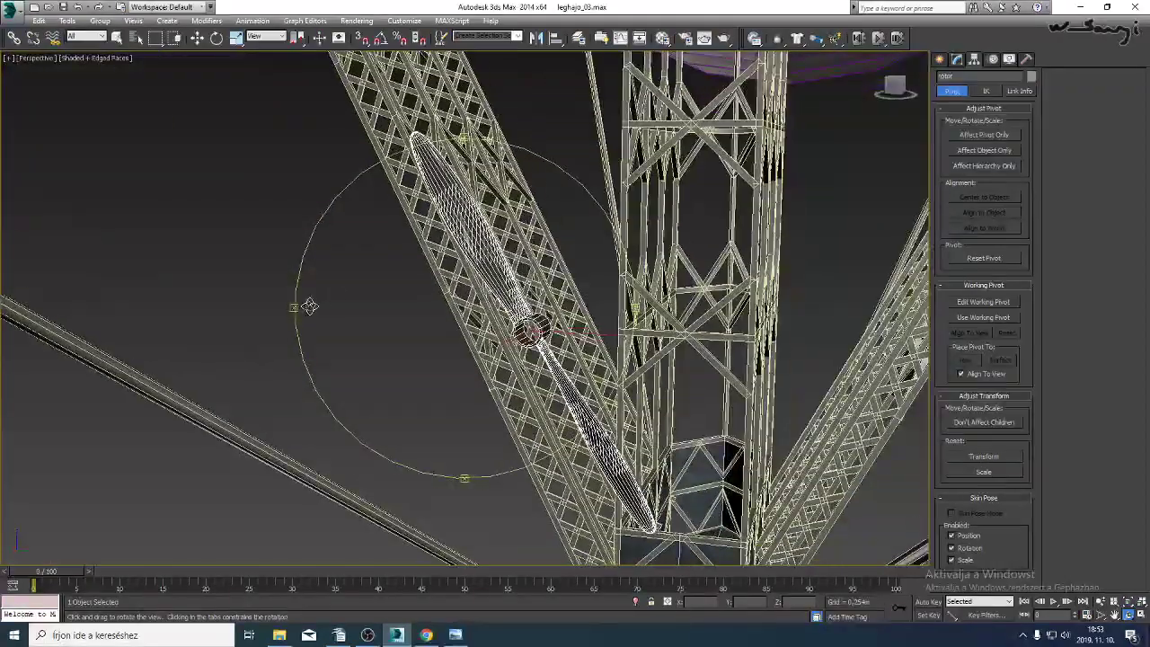
middle_click_drag(451, 326, 365, 296)
right_click(485, 329)
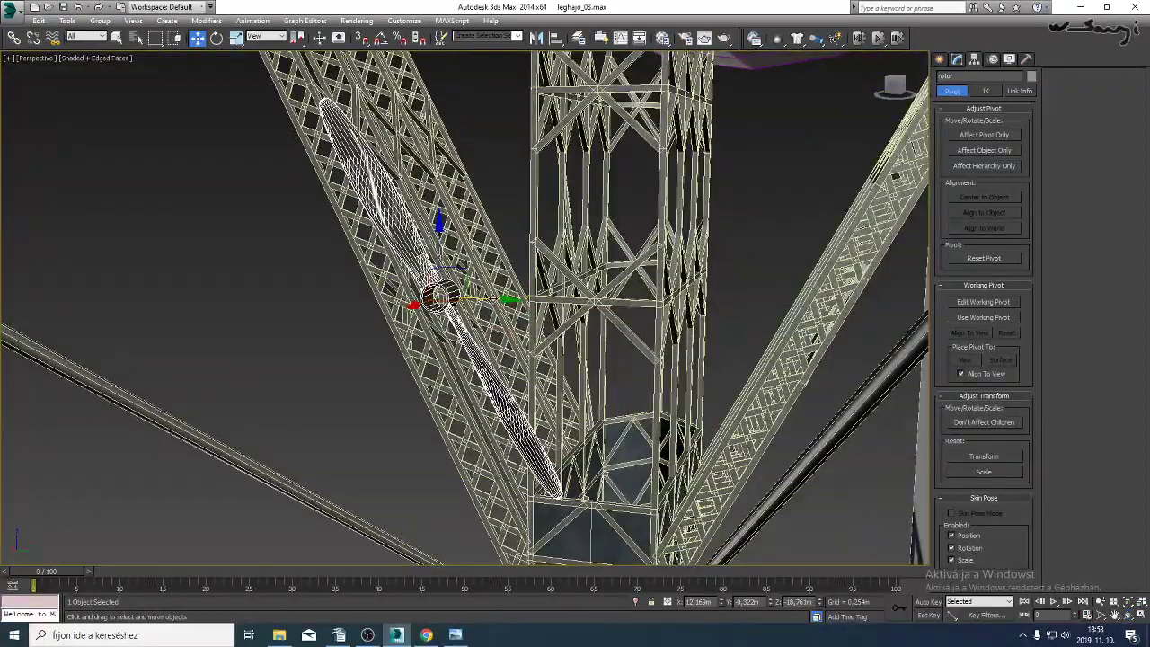
left_click_drag(492, 303, 614, 312)
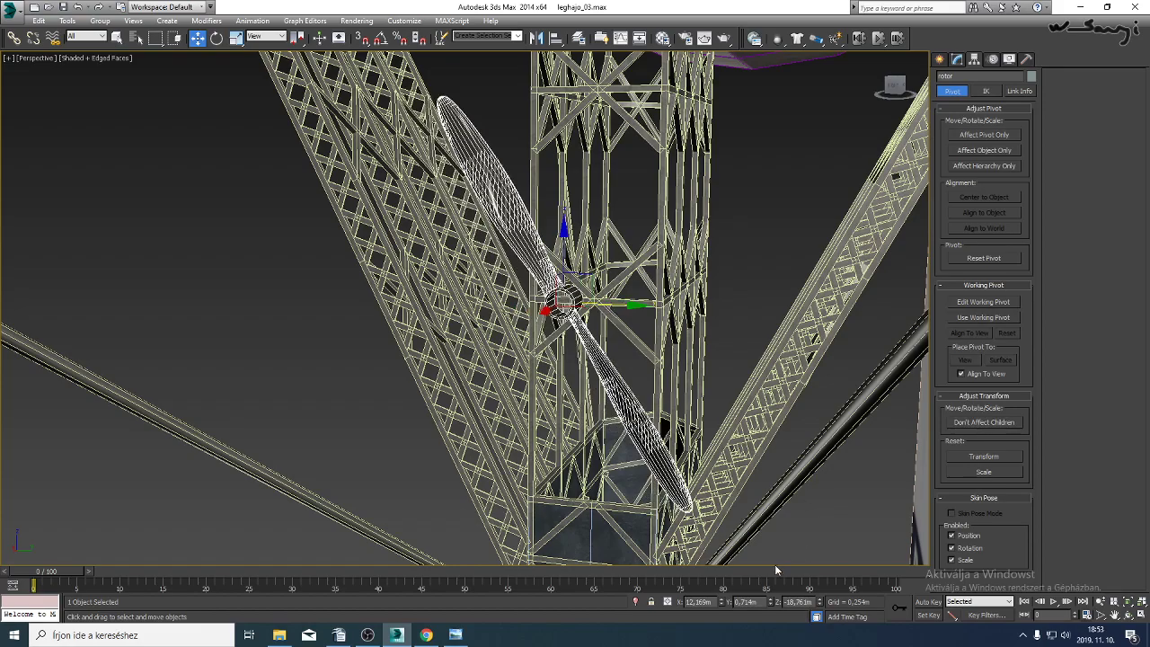
right_click(772, 602)
middle_click_drag(641, 394, 730, 386)
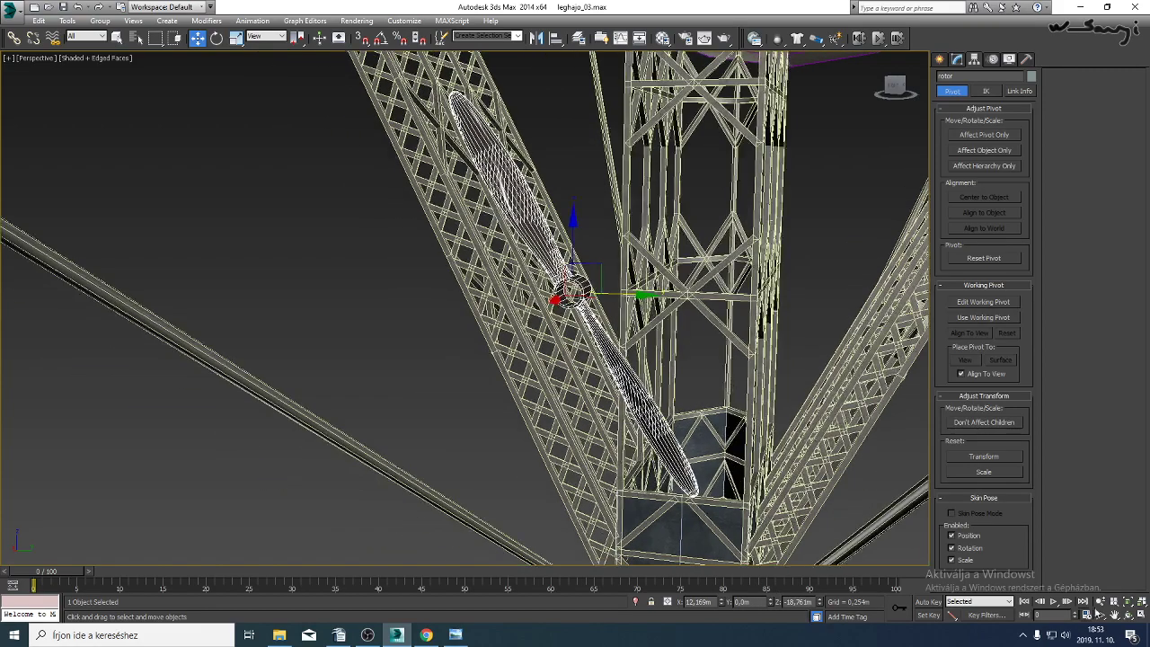
left_click(1129, 615)
left_click_drag(593, 296, 609, 310)
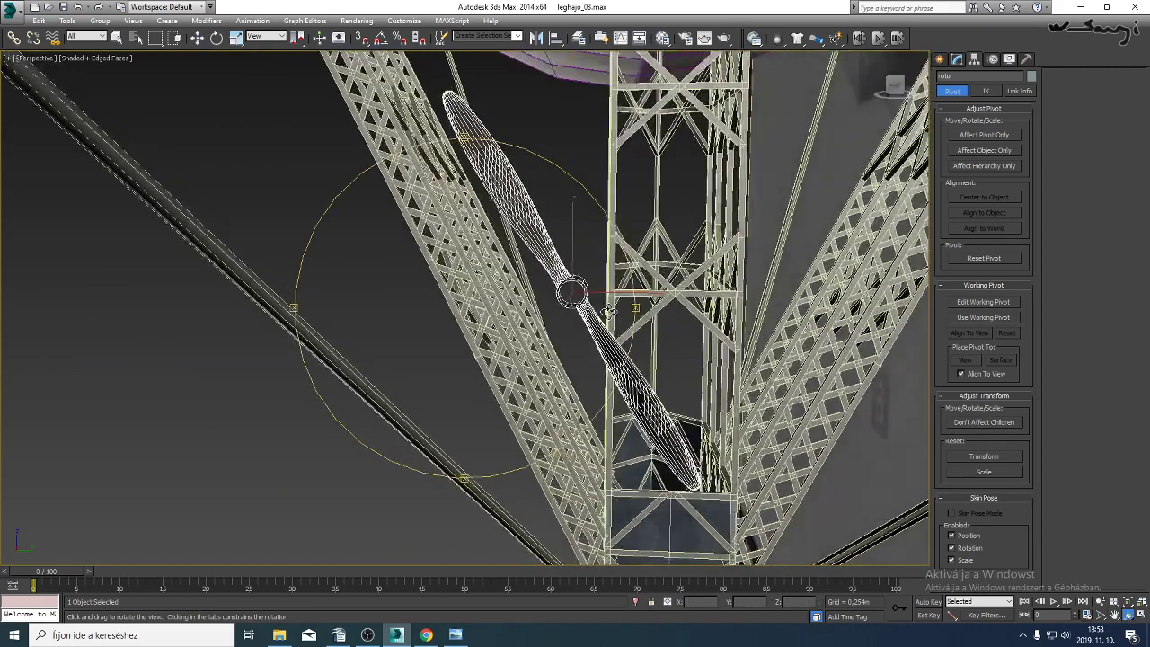
key("w")
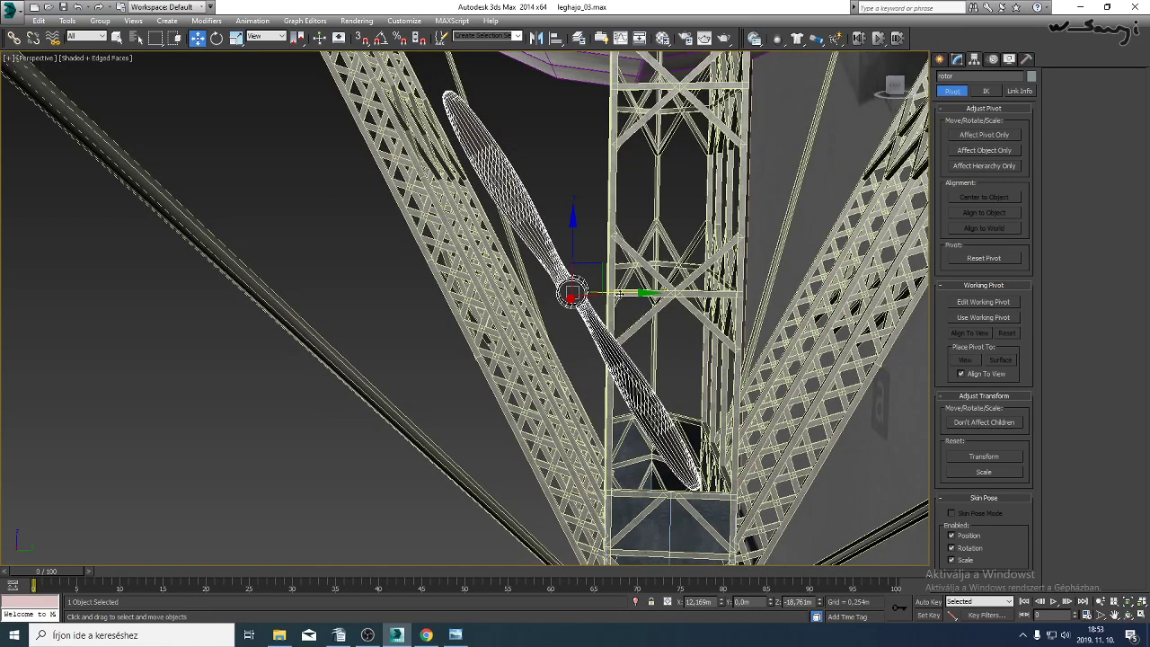
Select the airship envelope on its own in the top view and set its Y position to 0 m.
scroll(621, 295, "down", 10)
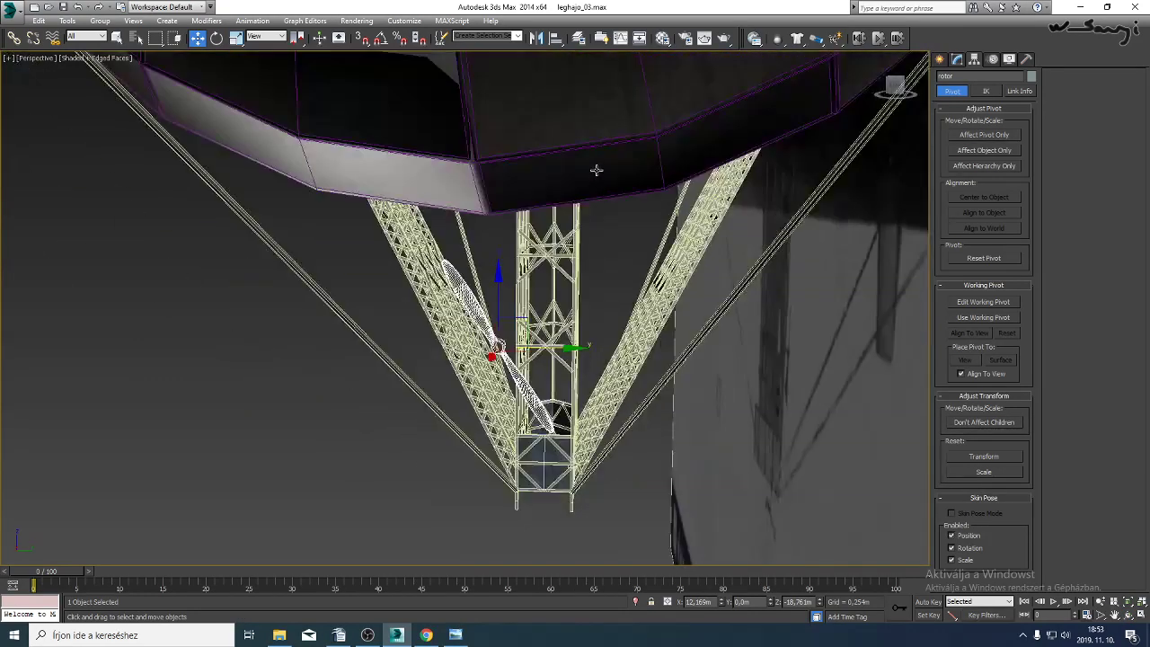
left_click(597, 170)
left_click(569, 271, "ctrl")
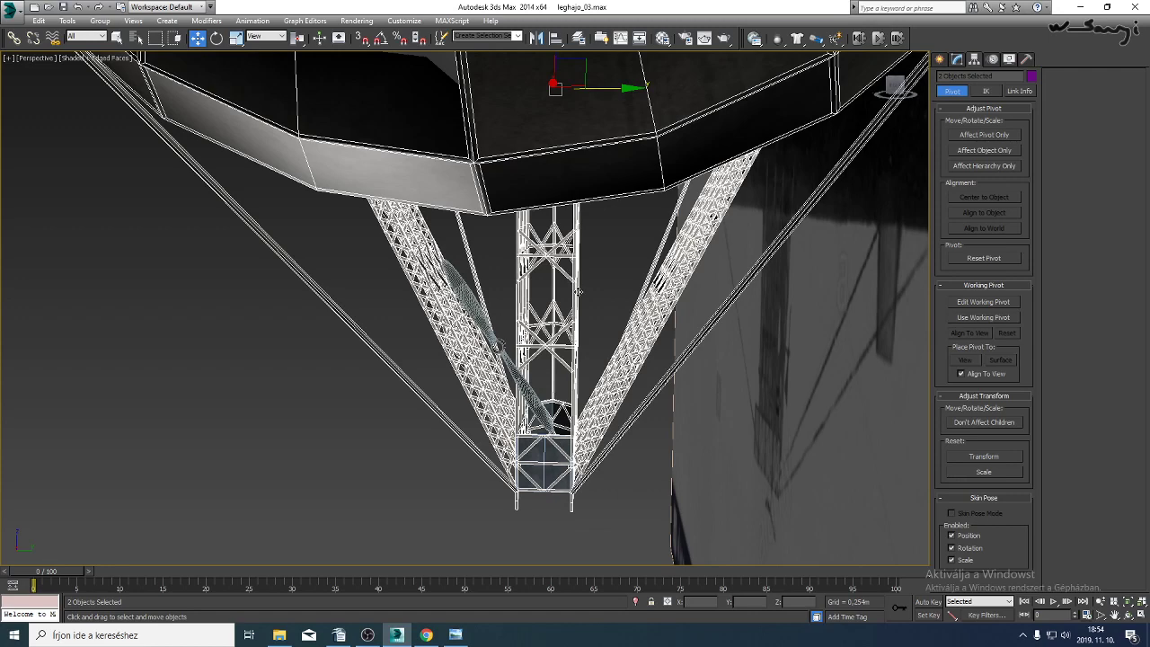
key("t")
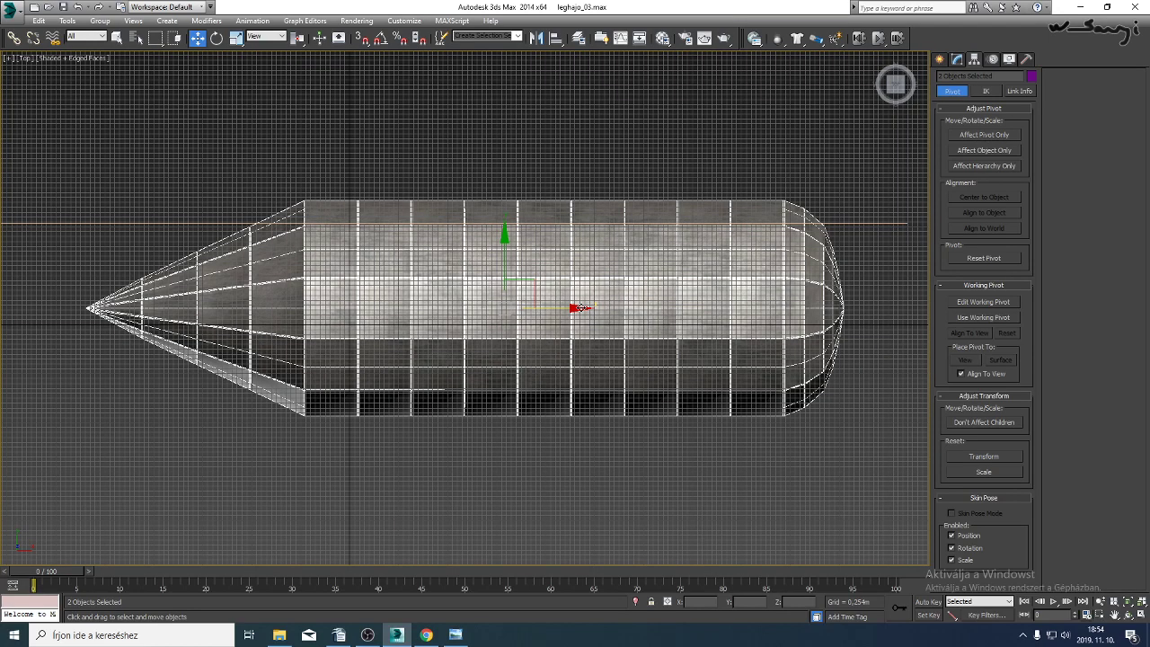
left_click(618, 310)
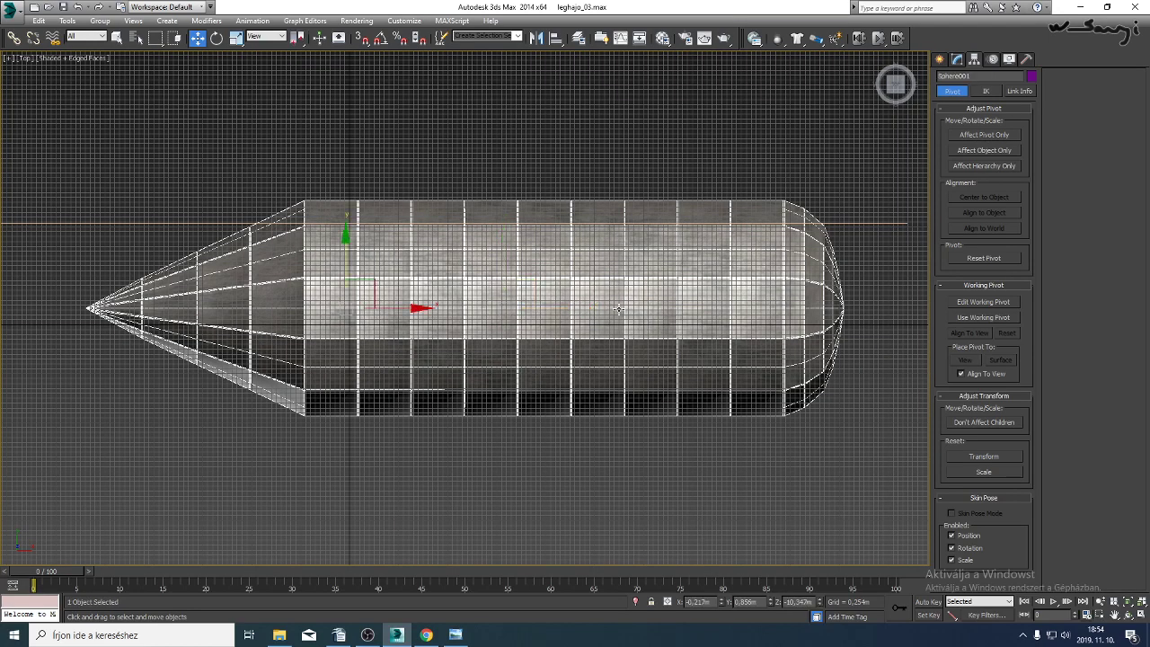
right_click(771, 605)
Show the top view in wireframe, select the lattice suspension frame and set its Y position to 0 m.
key("F3")
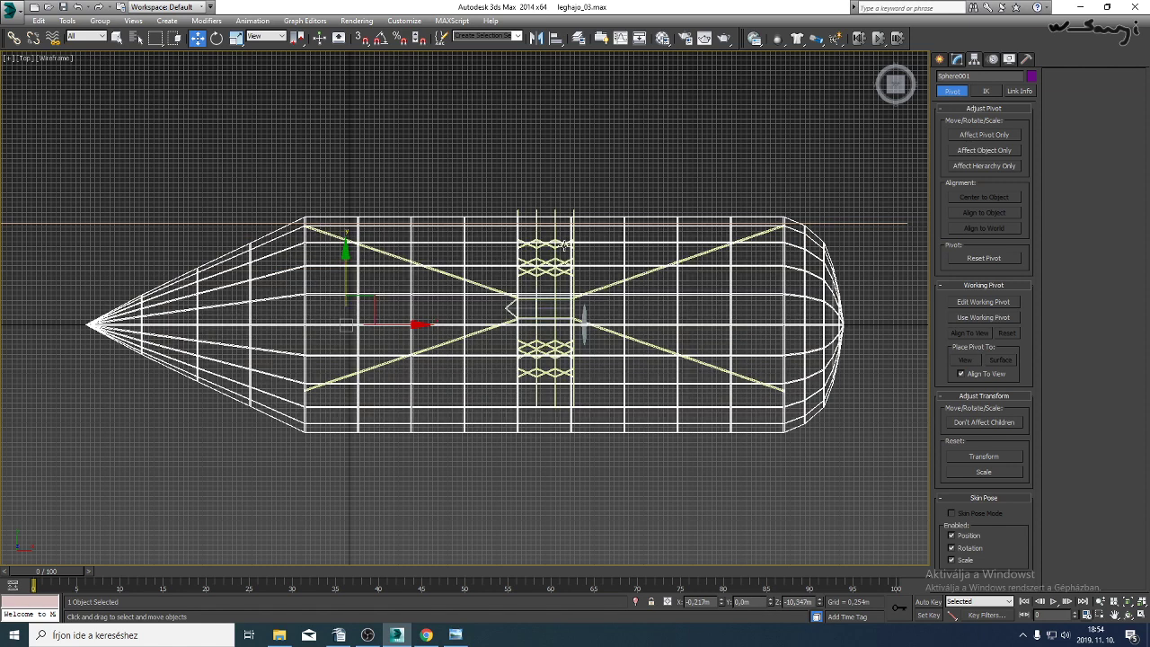
left_click(558, 246)
left_click(410, 305)
left_click(554, 275)
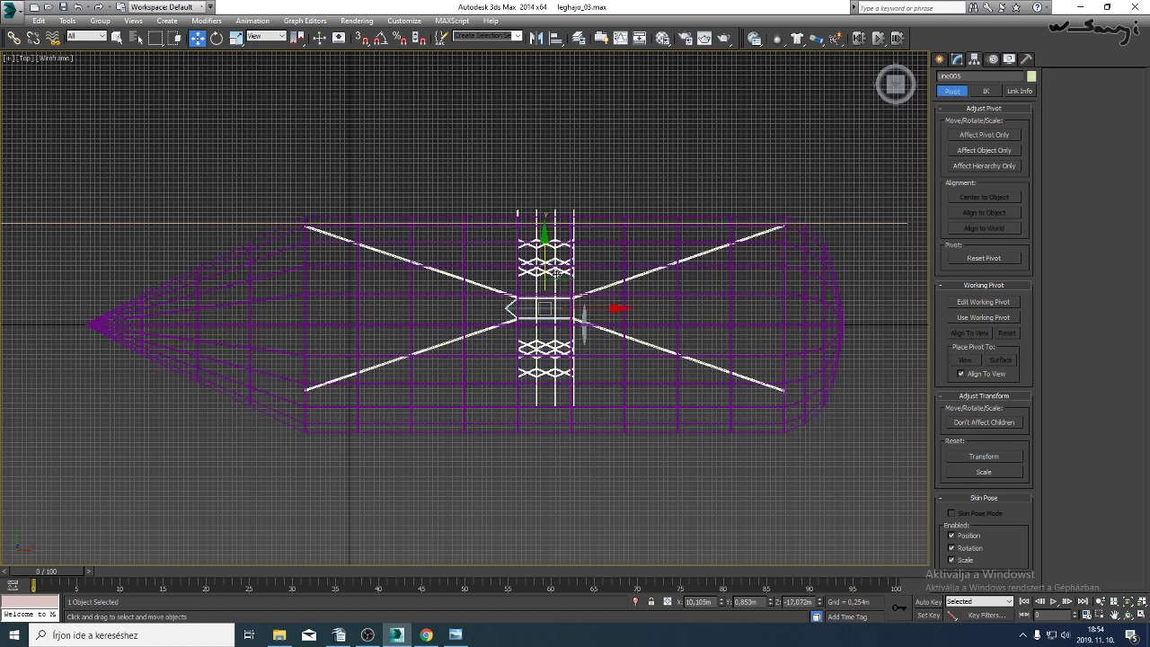
right_click(771, 602)
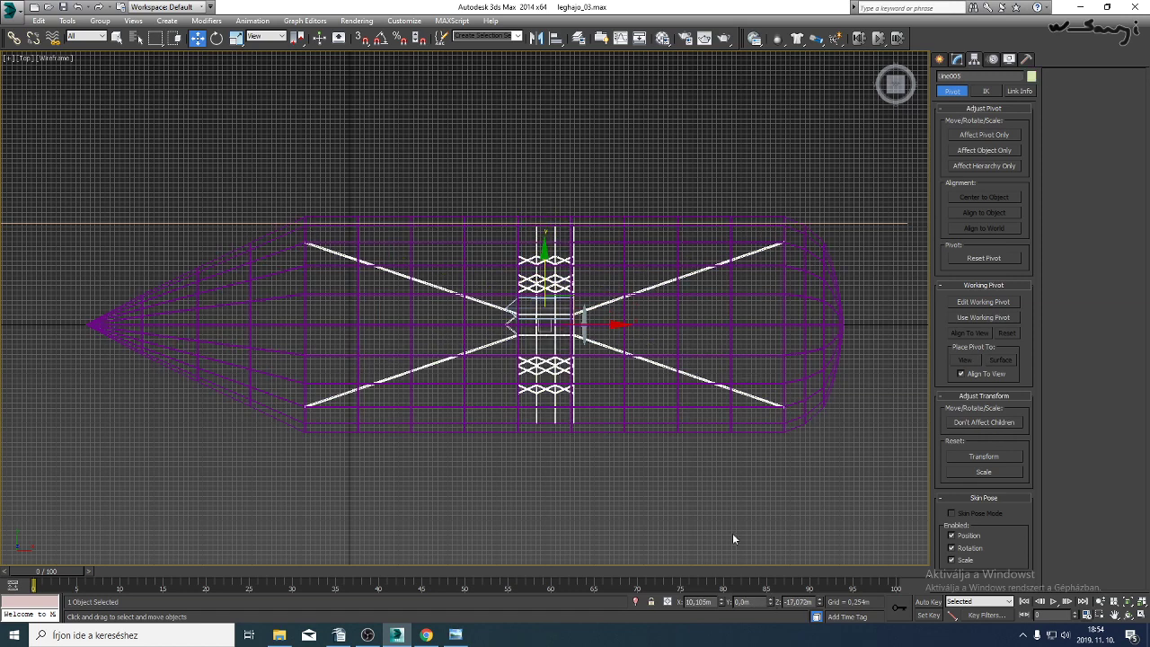
Center the gondola box's pivot to the object and set its Y position to 0 m.
left_click(526, 299)
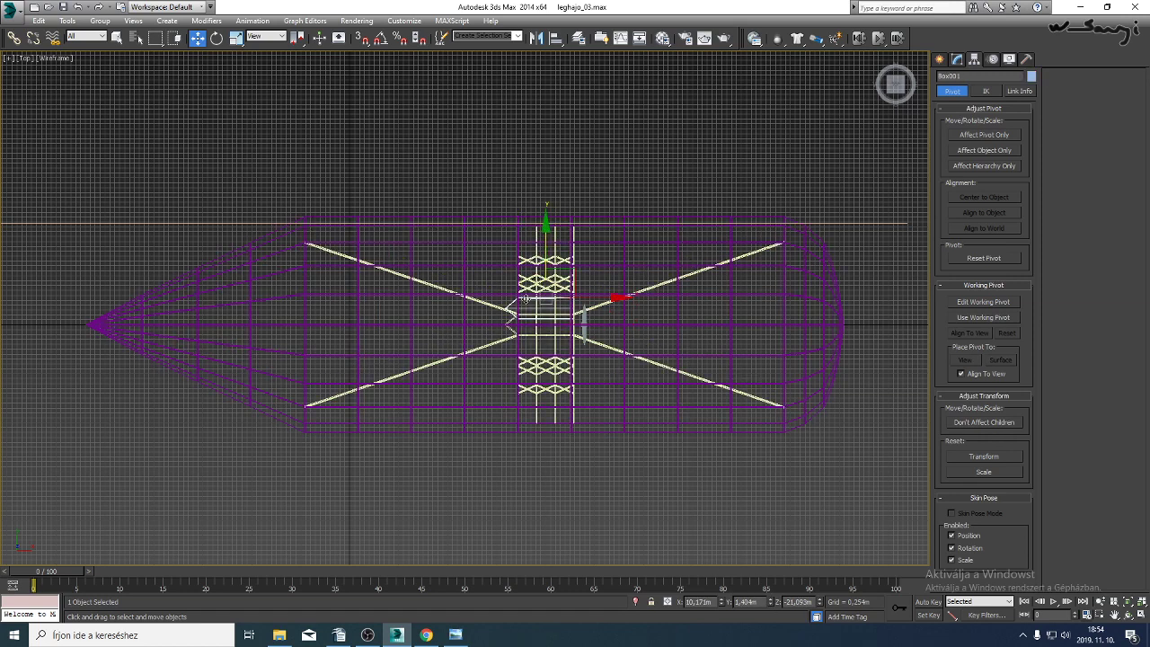
scroll(707, 436, "up", 5)
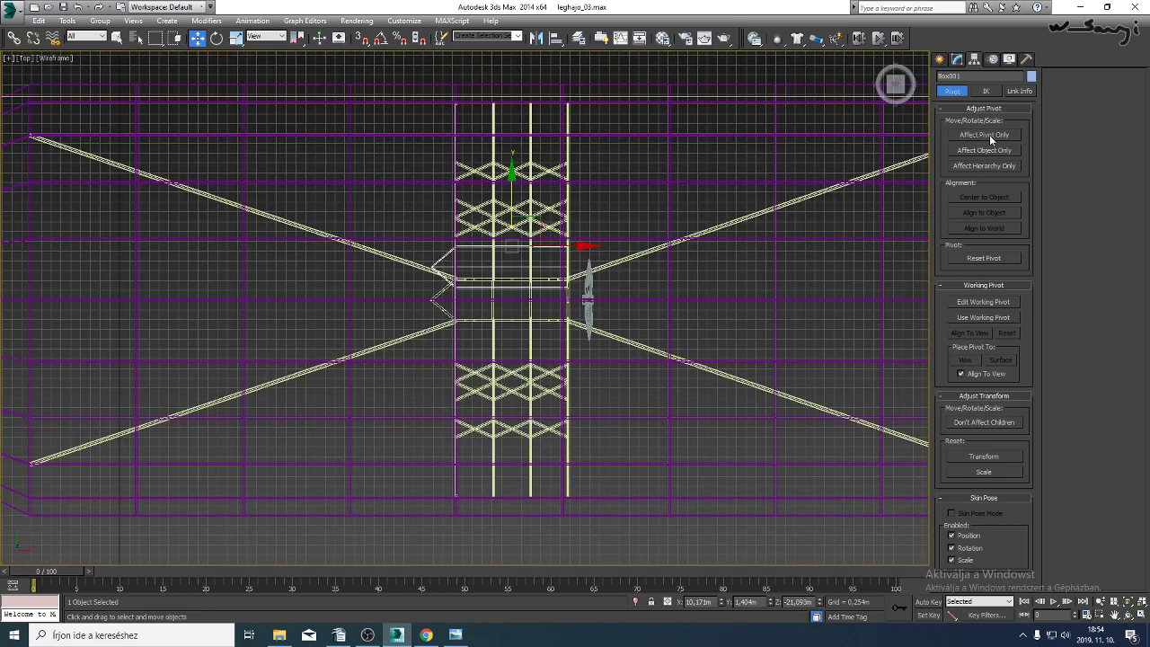
left_click(990, 135)
left_click(983, 196)
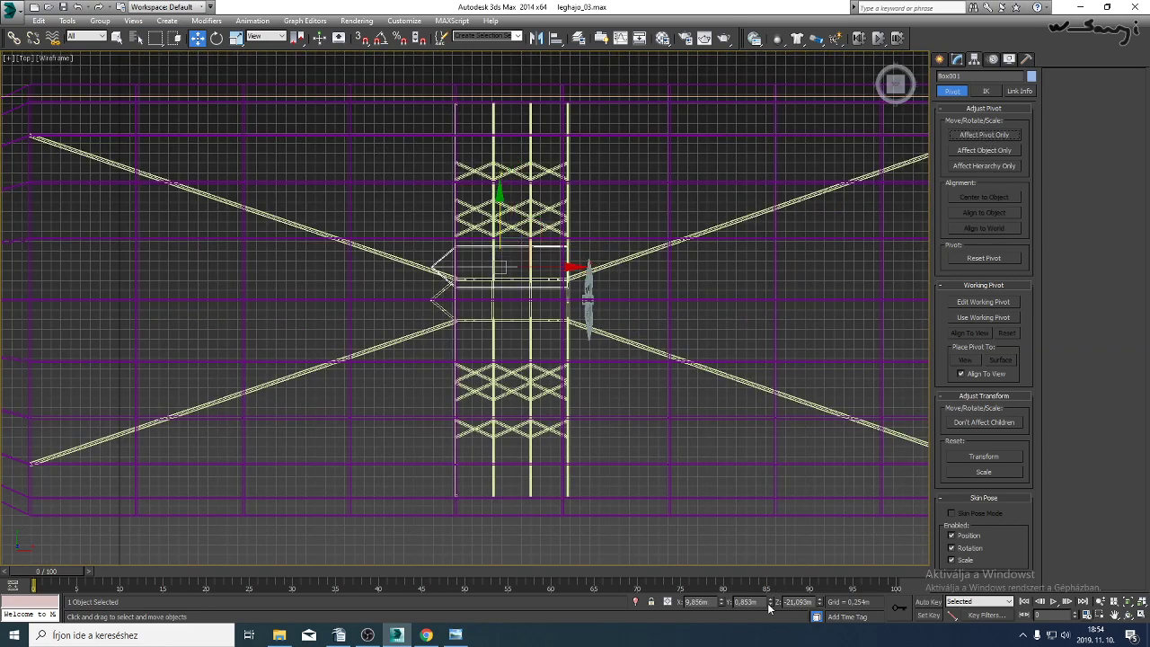
right_click(769, 604)
middle_click_drag(711, 500, 701, 501)
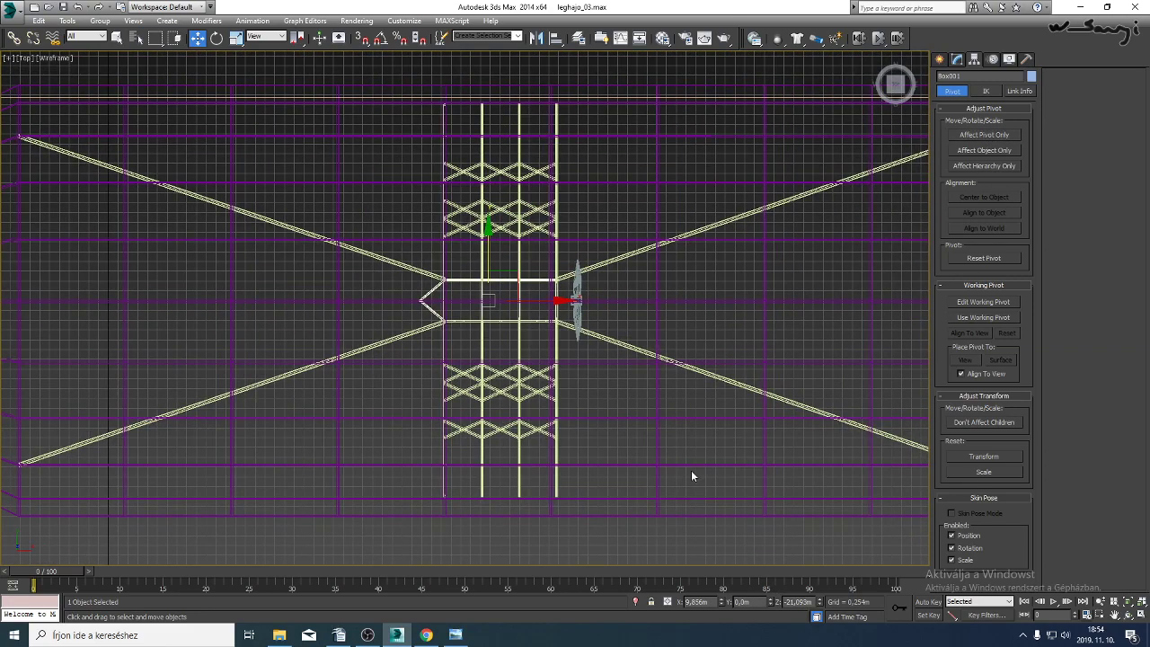
Examine the alignment of the propeller hub, lattice frame and gondola from several angles in shaded perspective.
left_click(1128, 615)
key("F3")
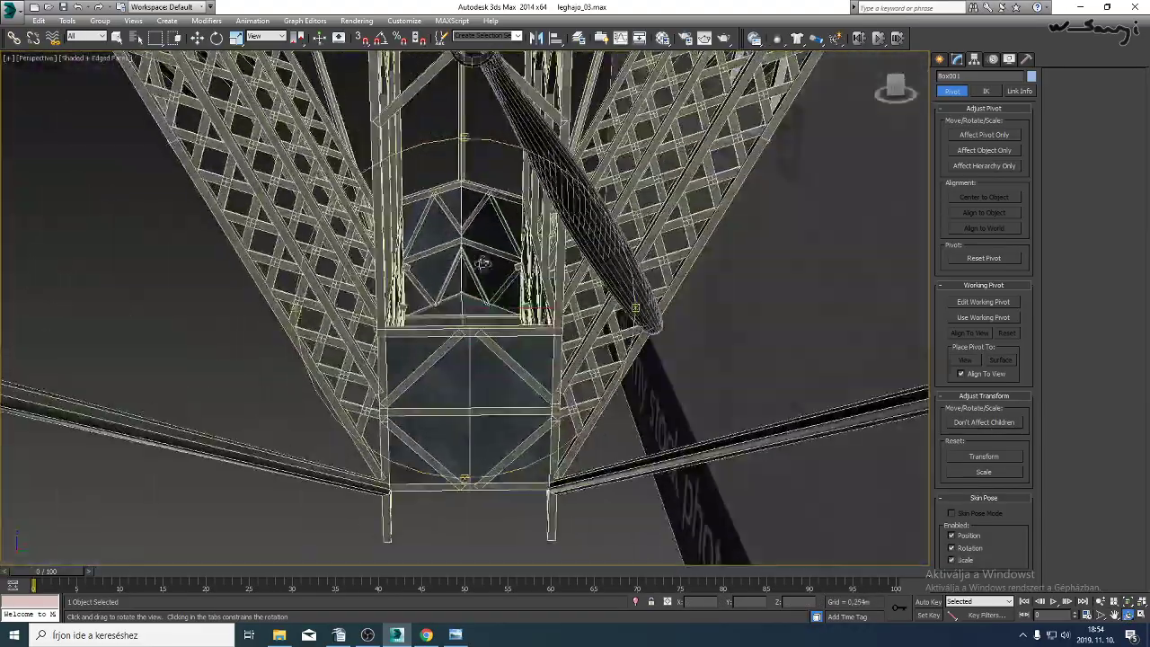
left_click_drag(482, 262, 487, 212)
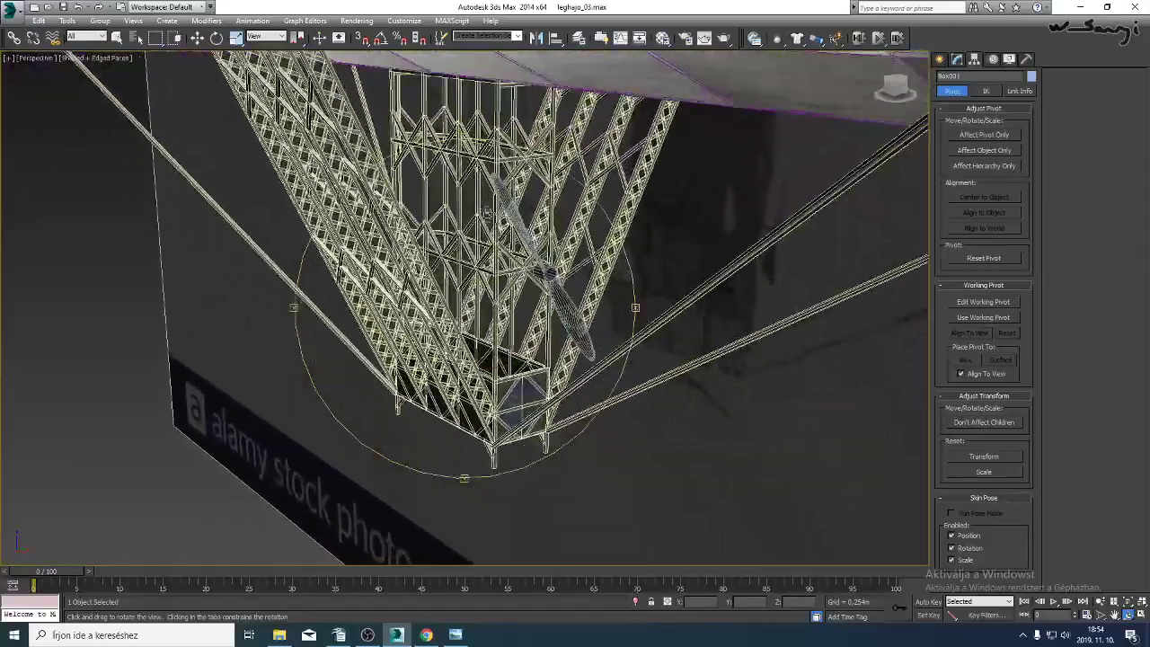
left_click_drag(520, 283, 493, 300)
scroll(484, 310, "up", 5)
scroll(449, 270, "up", 3)
middle_click_drag(421, 243, 468, 299)
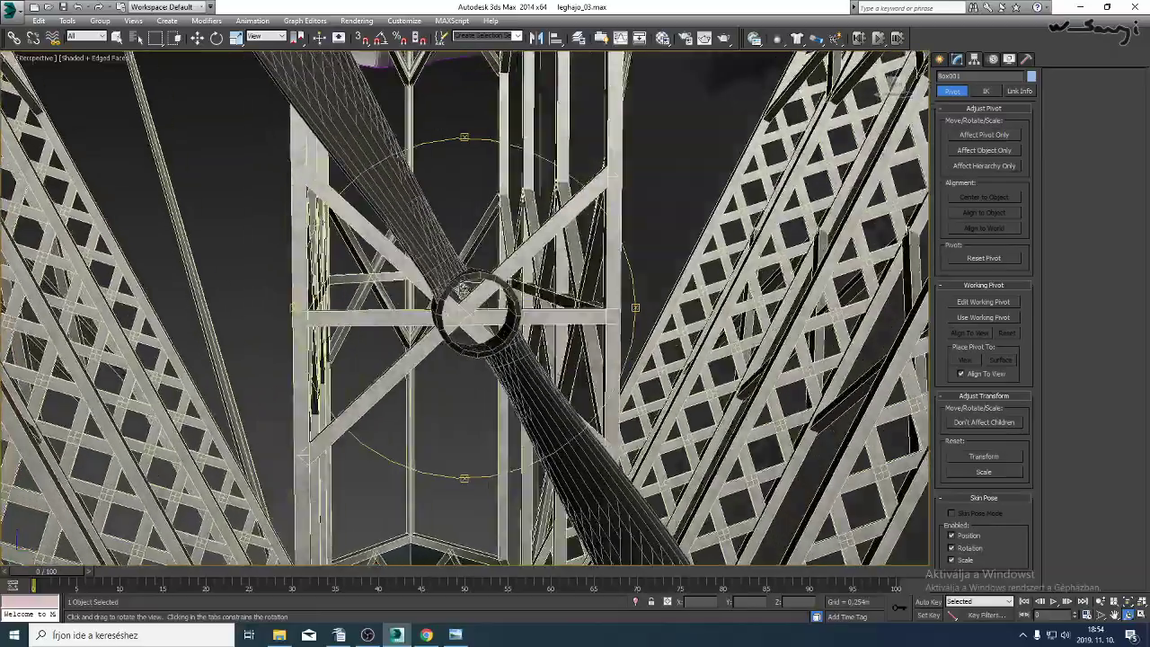
left_click_drag(431, 293, 589, 310)
Apply Edit Poly to the propeller and convert it to an Editable Poly.
key("w")
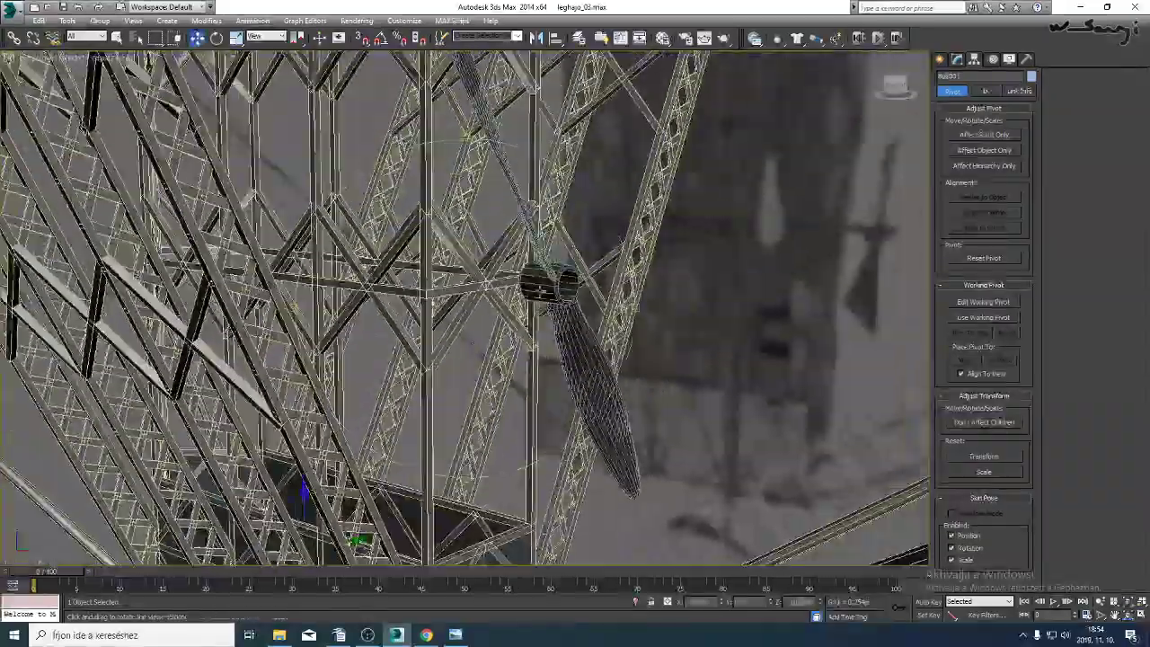
left_click(586, 360)
left_click(957, 58)
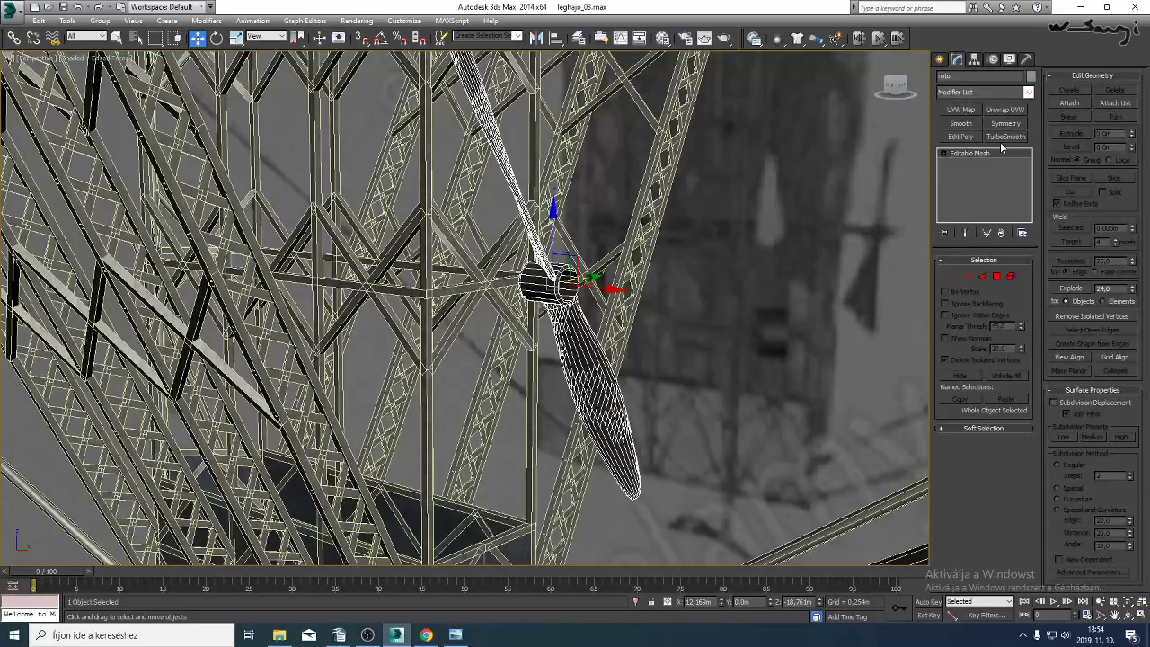
left_click(960, 137)
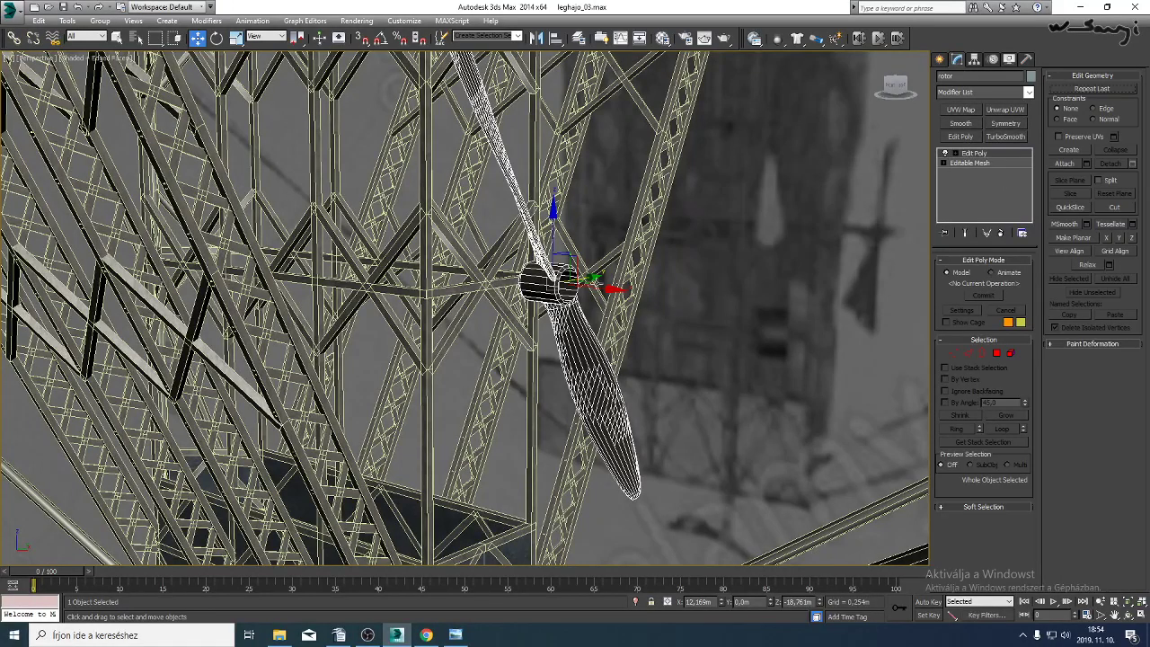
right_click(543, 288)
left_click(701, 409)
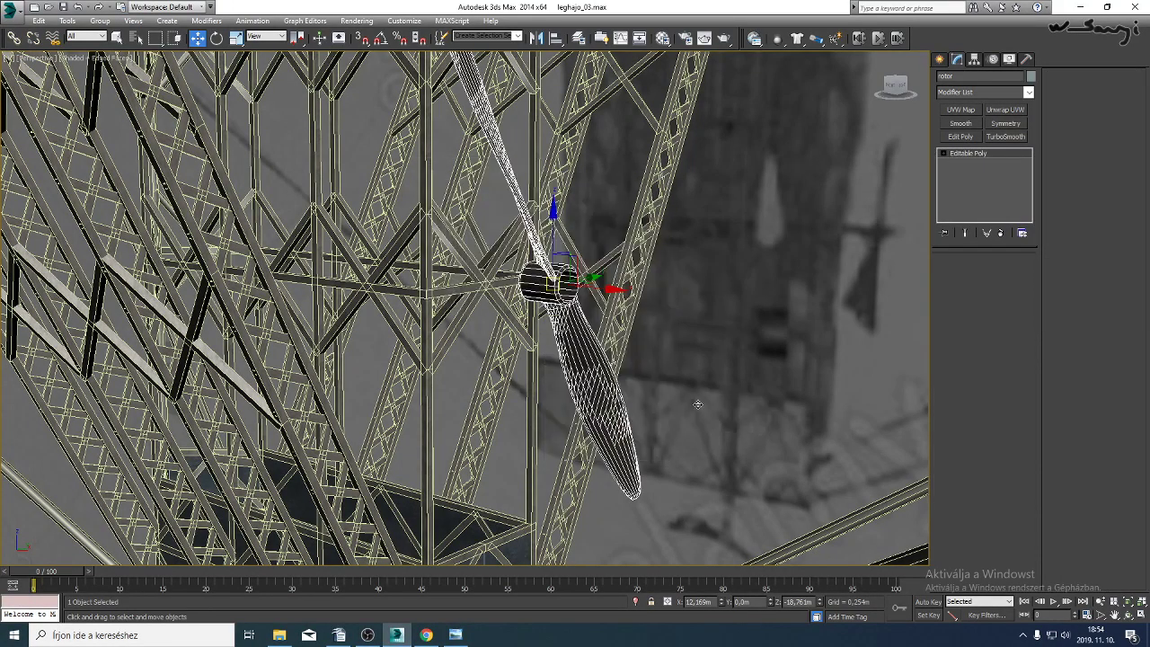
Scale the propeller thinner along its local X axis to 30,759 percent.
right_click(238, 40)
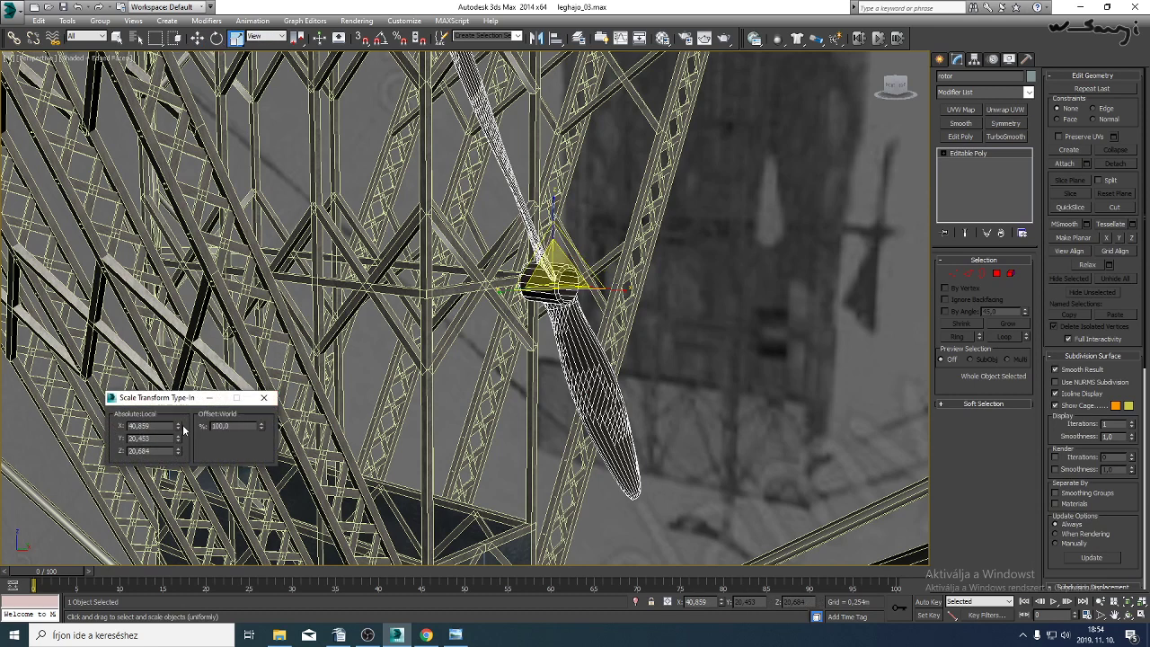
left_click_drag(178, 428, 178, 473)
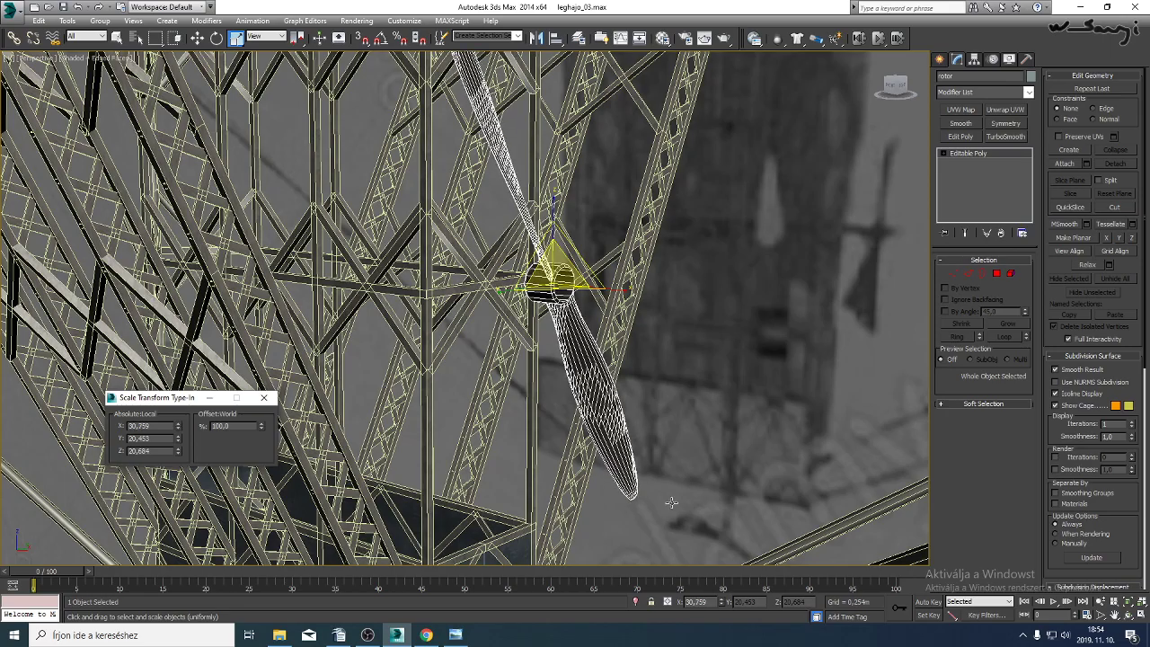
left_click(1128, 616)
left_click_drag(395, 337, 482, 329)
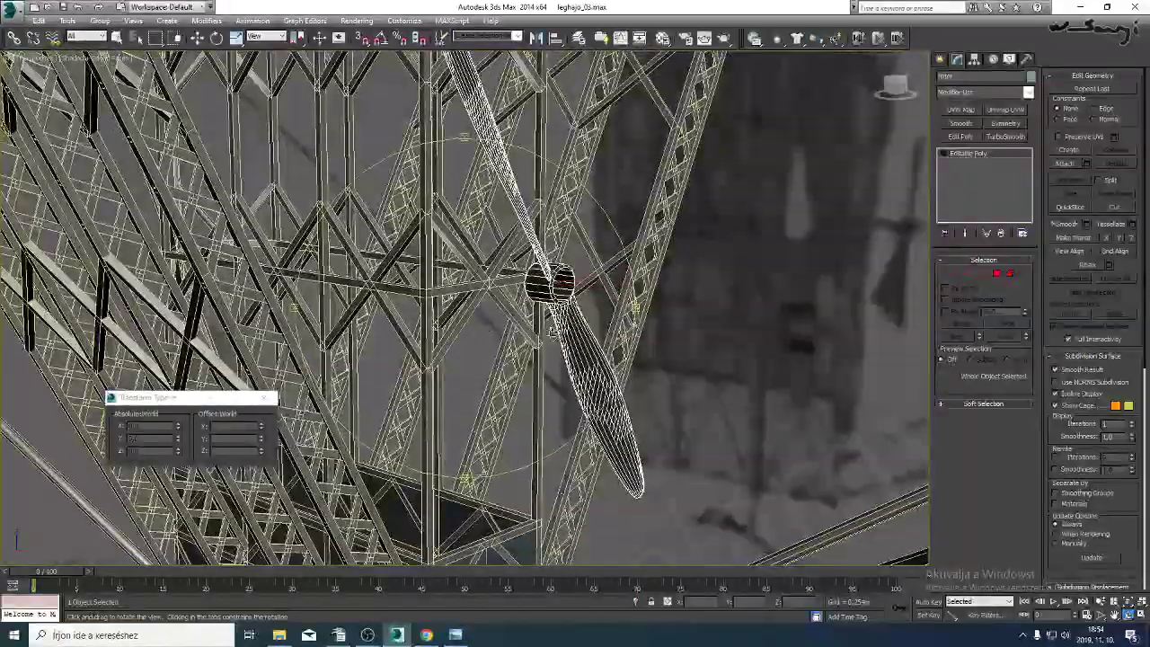
Rotate the propeller upright until its blades stand vertical along the lattice frame's centre line.
left_click(221, 39)
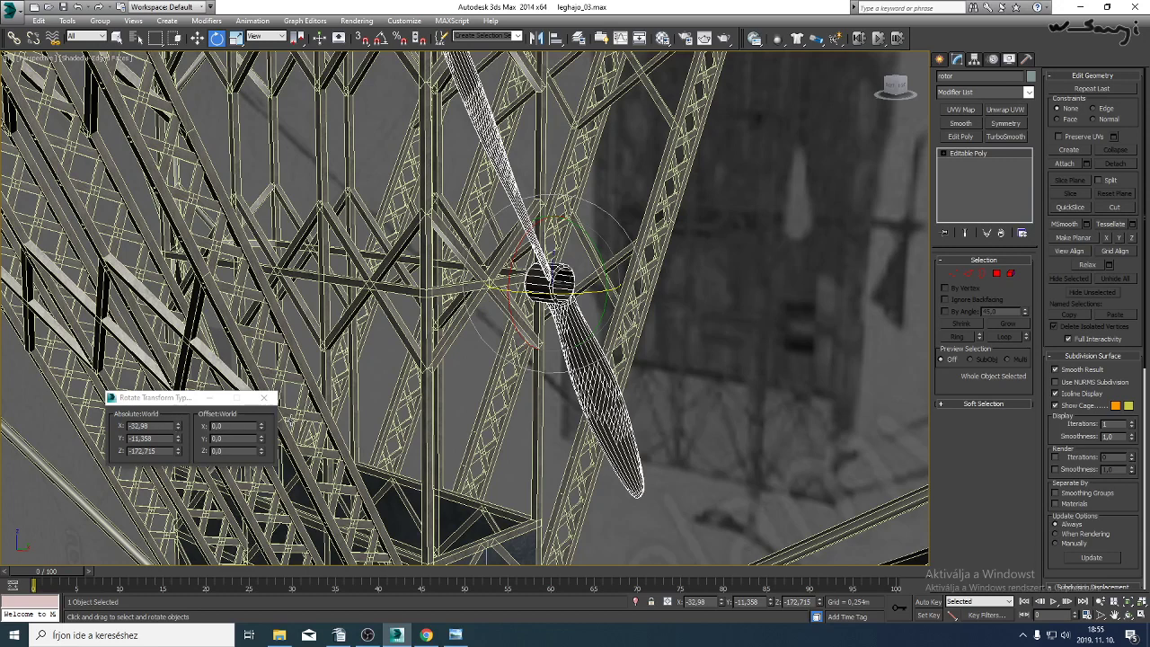
left_click_drag(523, 261, 529, 224)
key("f")
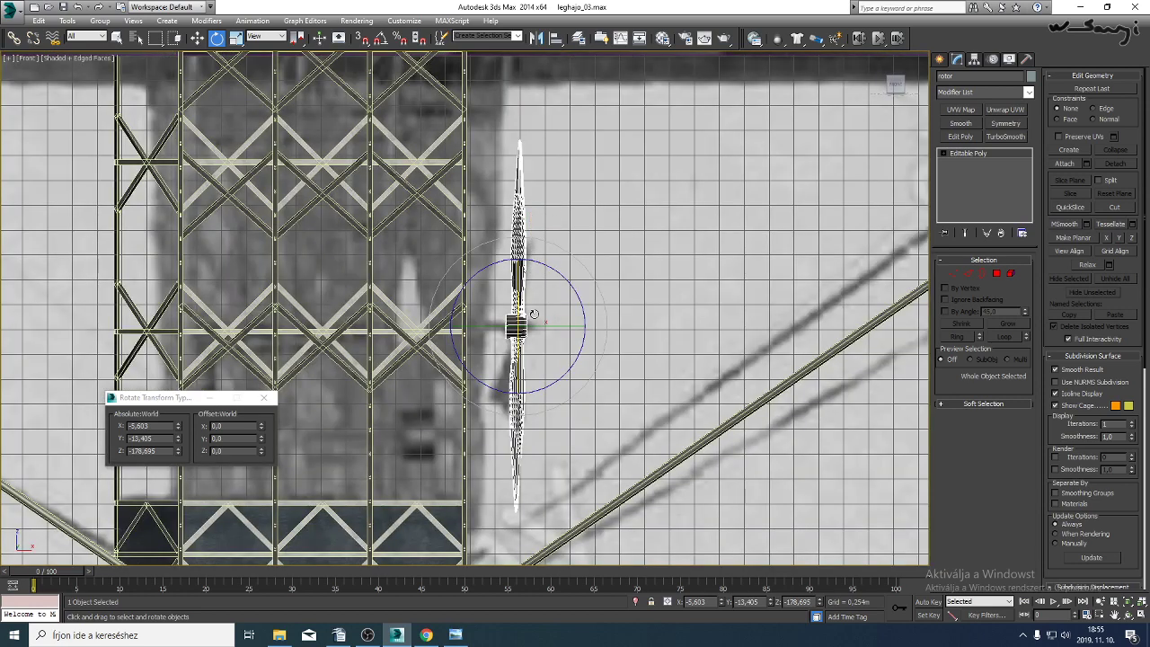
key("l")
scroll(517, 305, "up", 3)
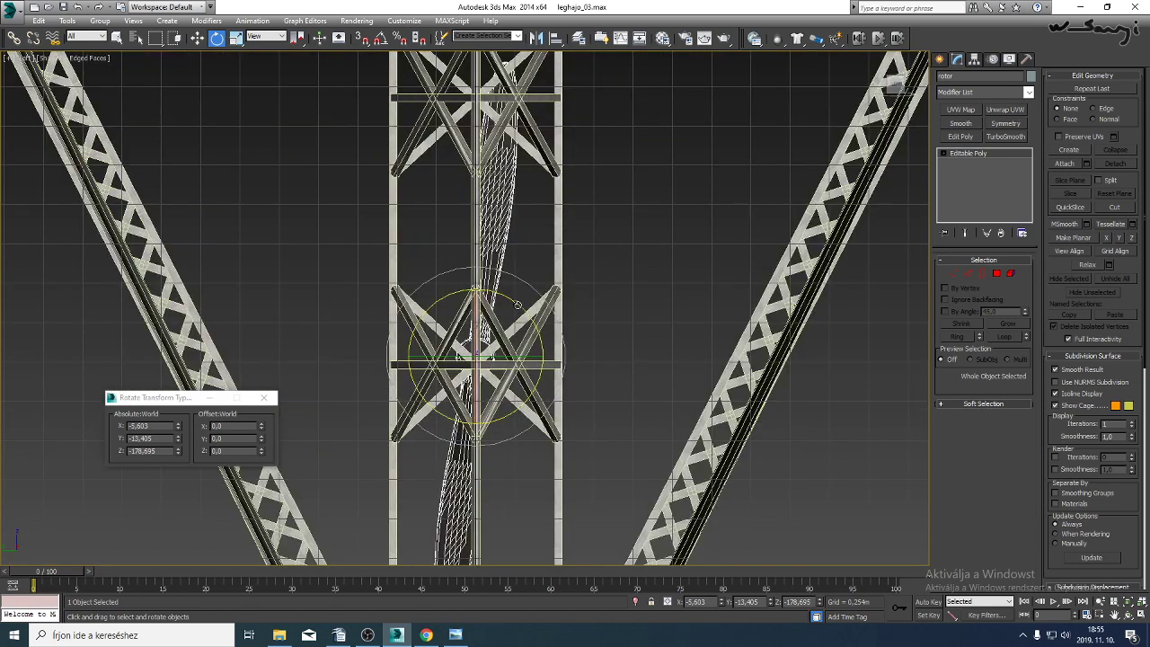
left_click_drag(518, 306, 513, 298)
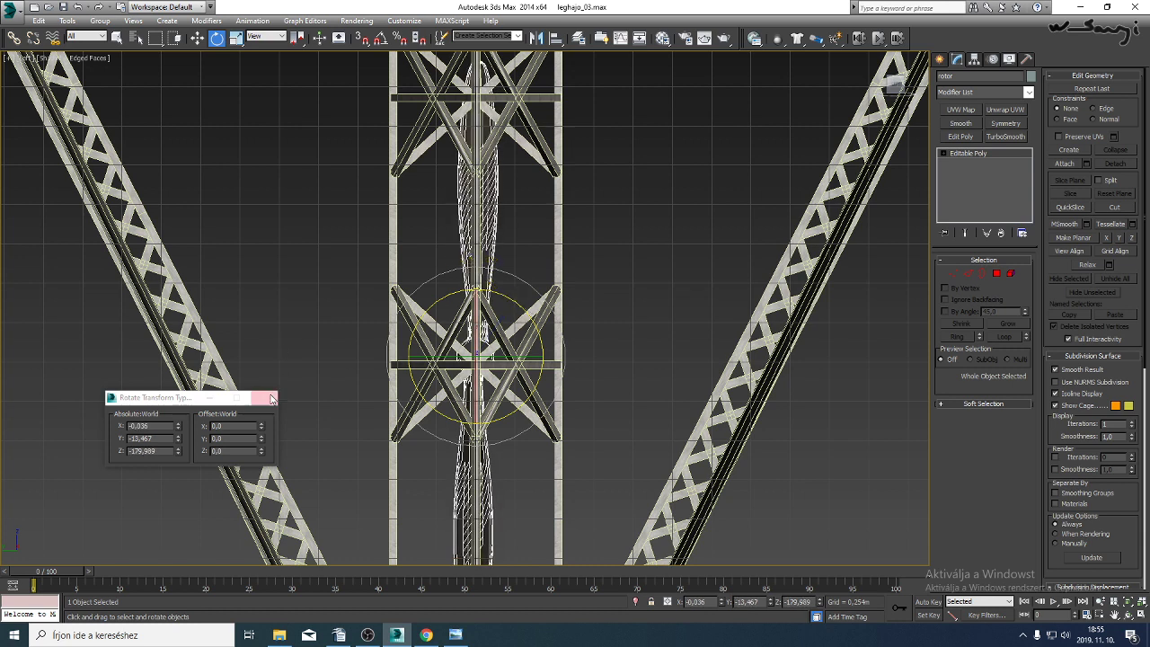
Reset the upright propeller's transform with Reset XForm.
left_click(272, 398)
left_click(1027, 59)
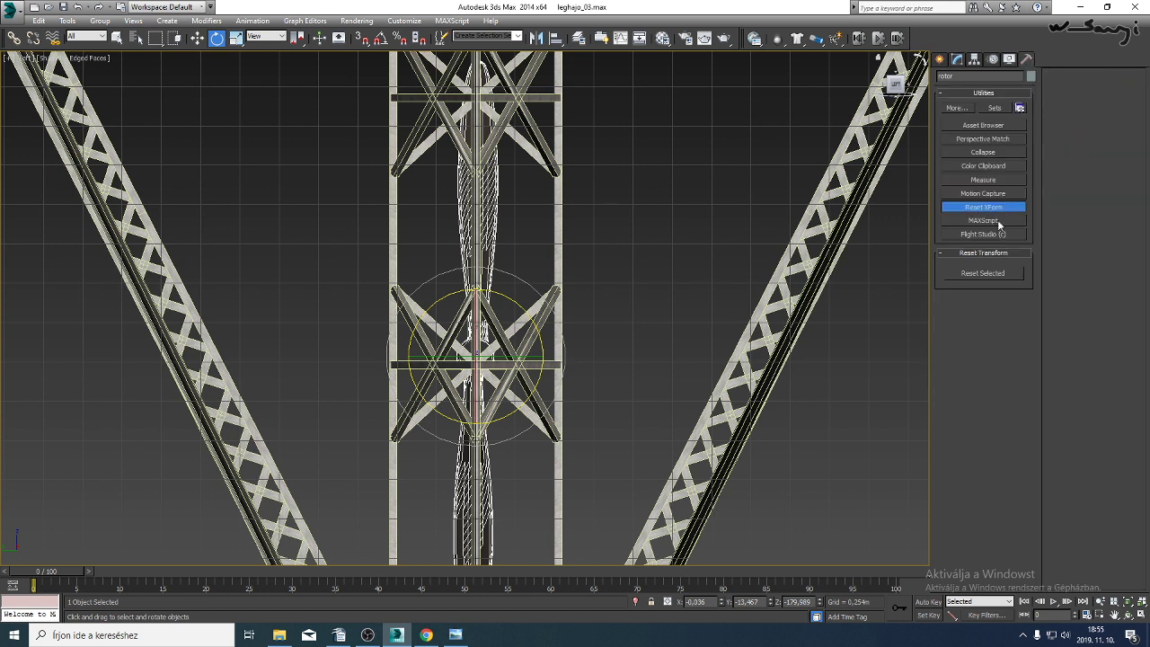
left_click(971, 274)
left_click(958, 59)
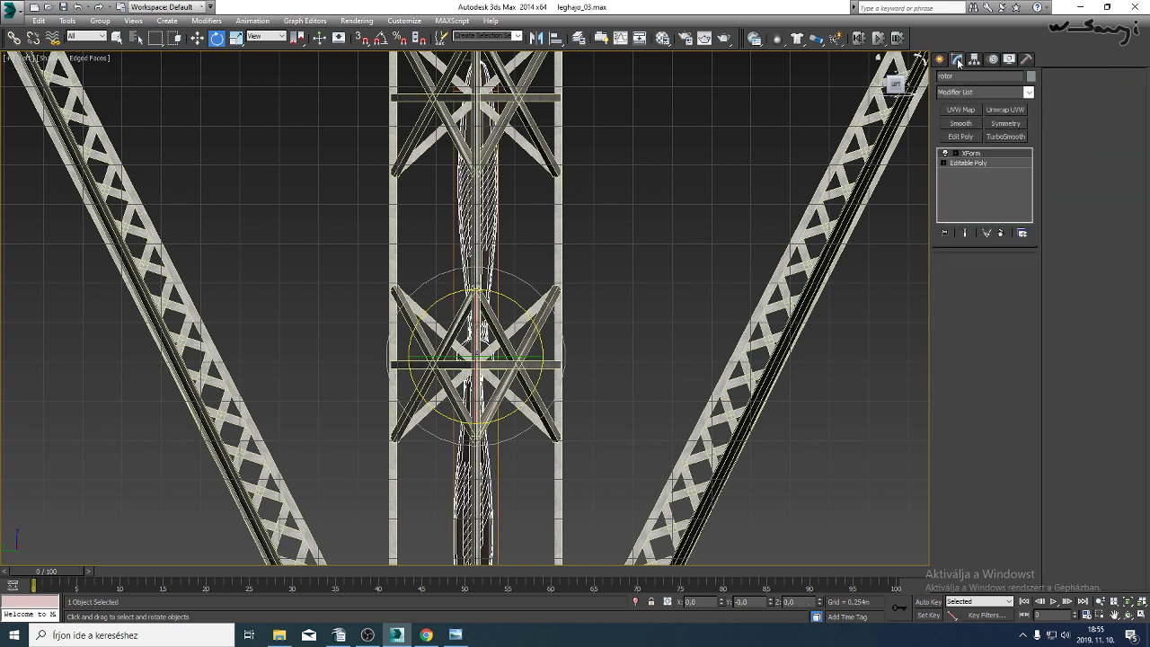
Apply Edit Poly on top of the propeller's XForm and convert it to an Editable Poly.
left_click(968, 139)
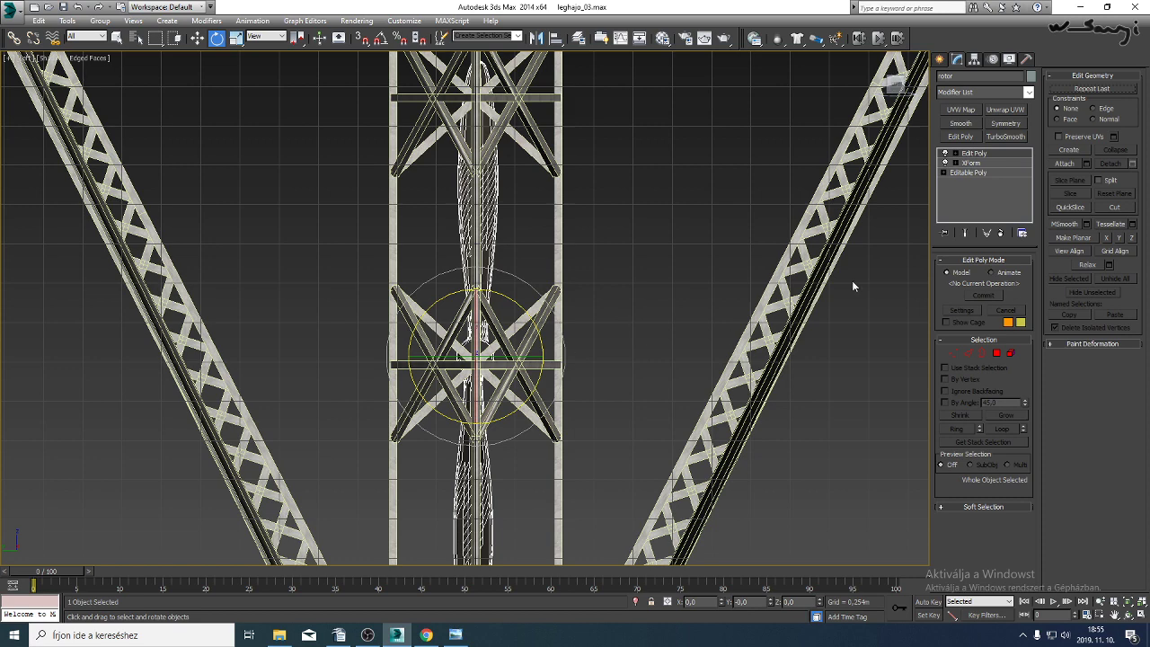
right_click(478, 258)
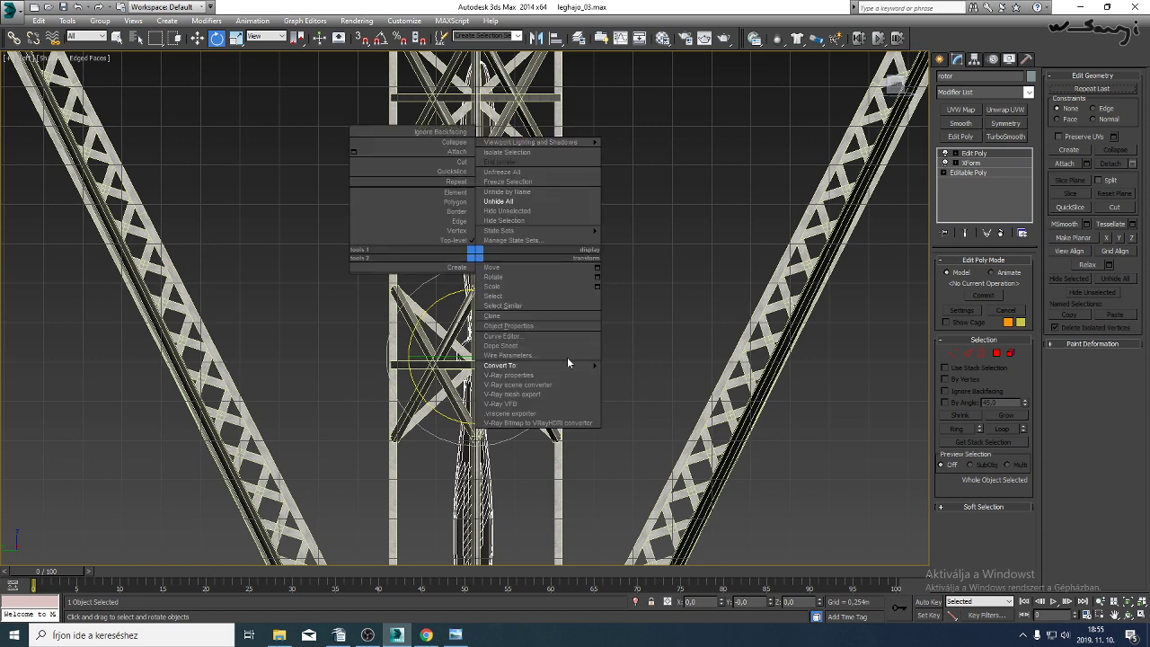
mouse_move(570, 368)
left_click(629, 377)
Select all objects in the scene and apply the display settings in their Object Properties.
left_click(678, 342)
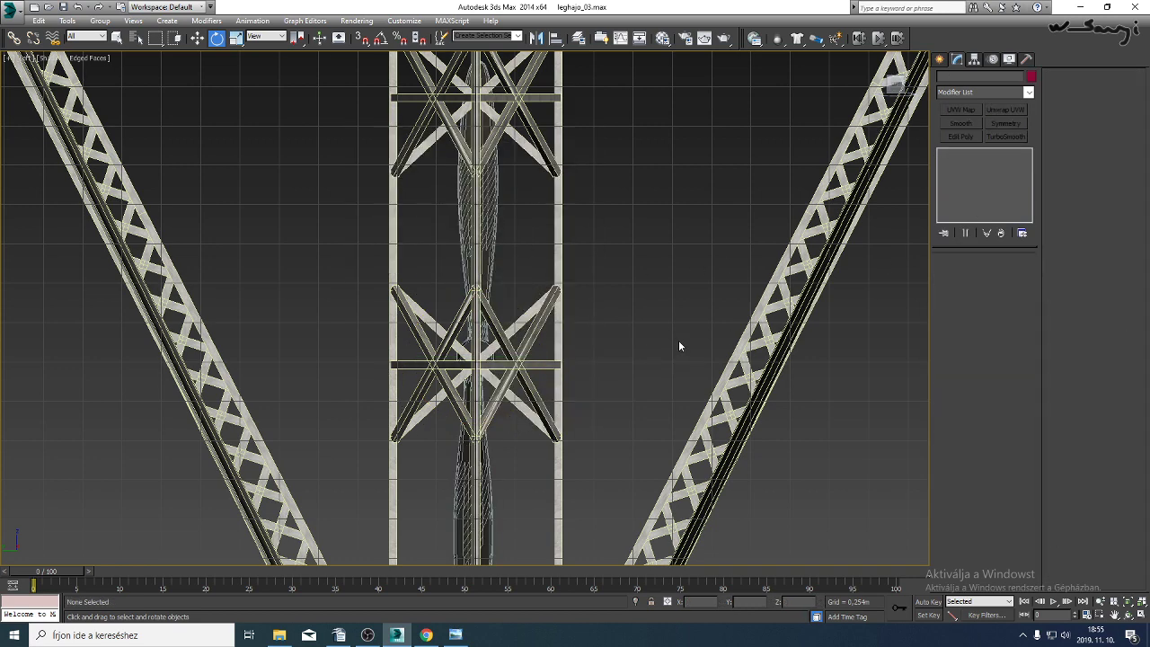
key("ctrl+a")
right_click(475, 257)
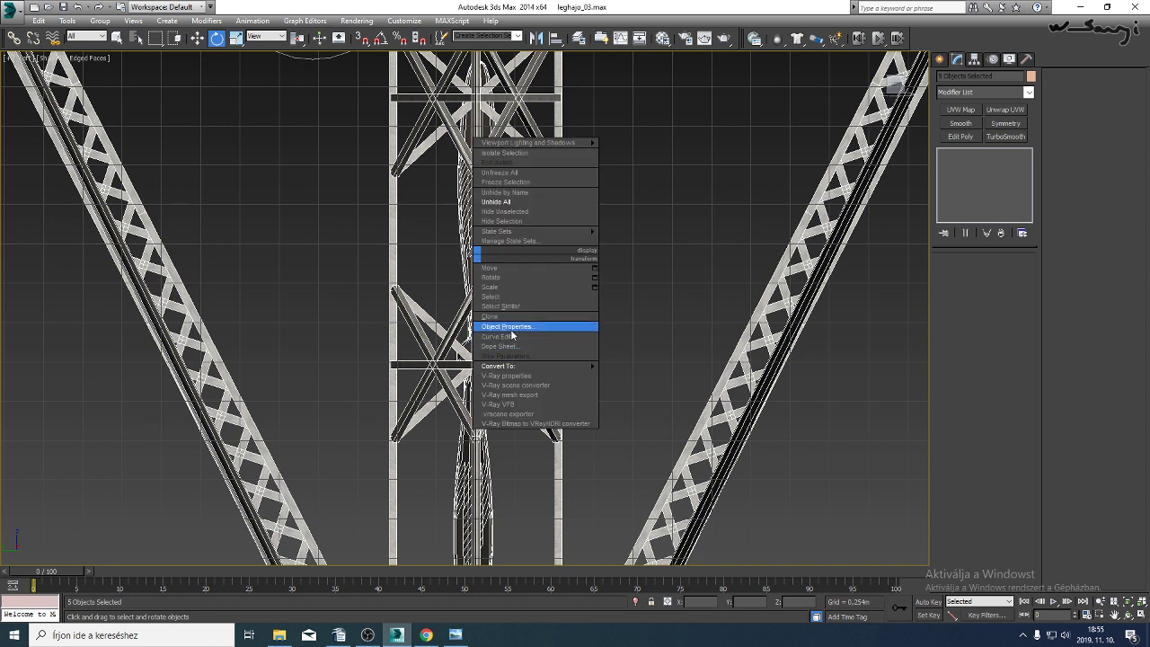
left_click(509, 326)
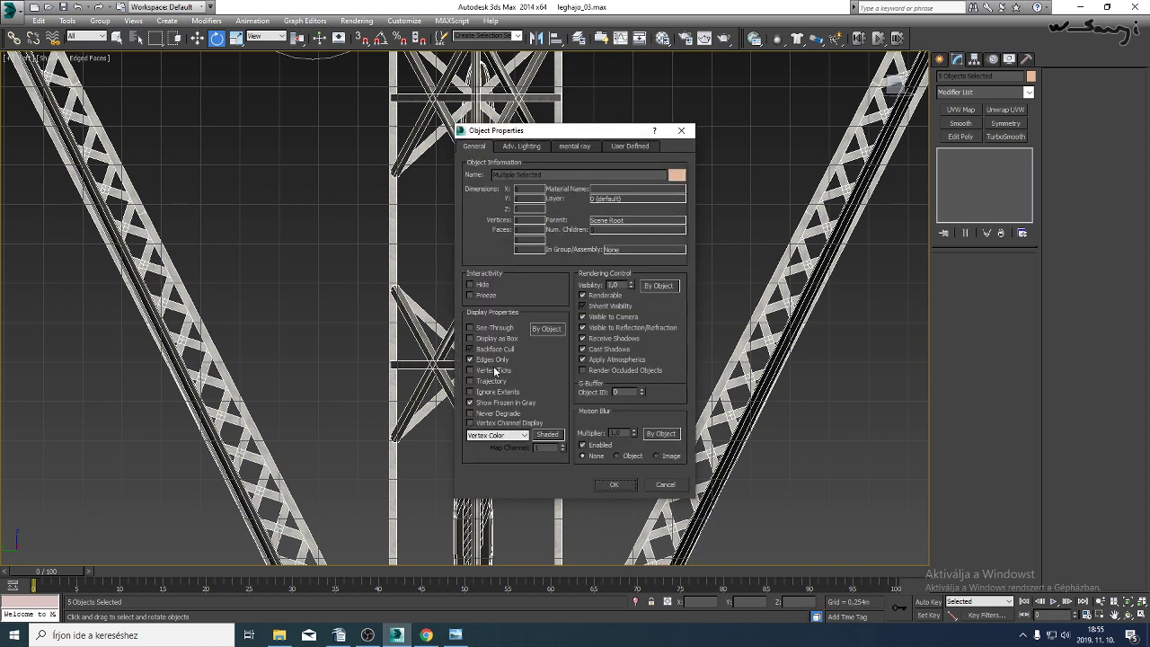
left_click(614, 485)
Hide the edged faces and examine the propeller's fit on the lattice frame in shaded perspective.
left_click(1129, 602)
left_click(1128, 615)
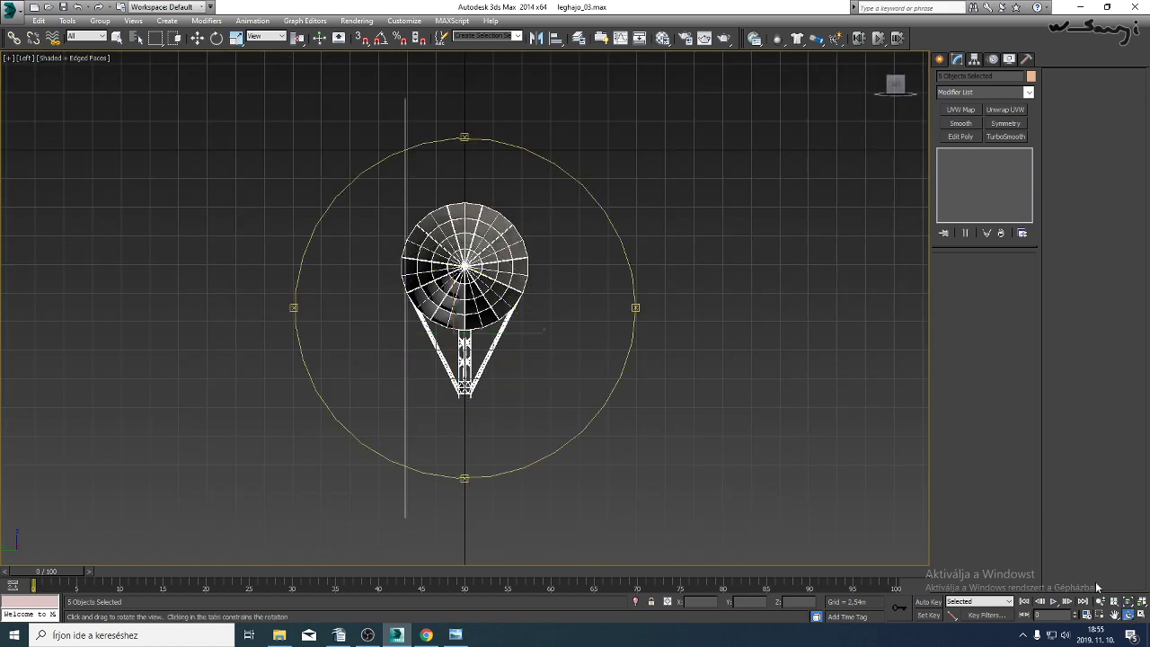
left_click_drag(524, 345, 437, 363)
scroll(441, 364, "up", 4)
key("F4")
key("p")
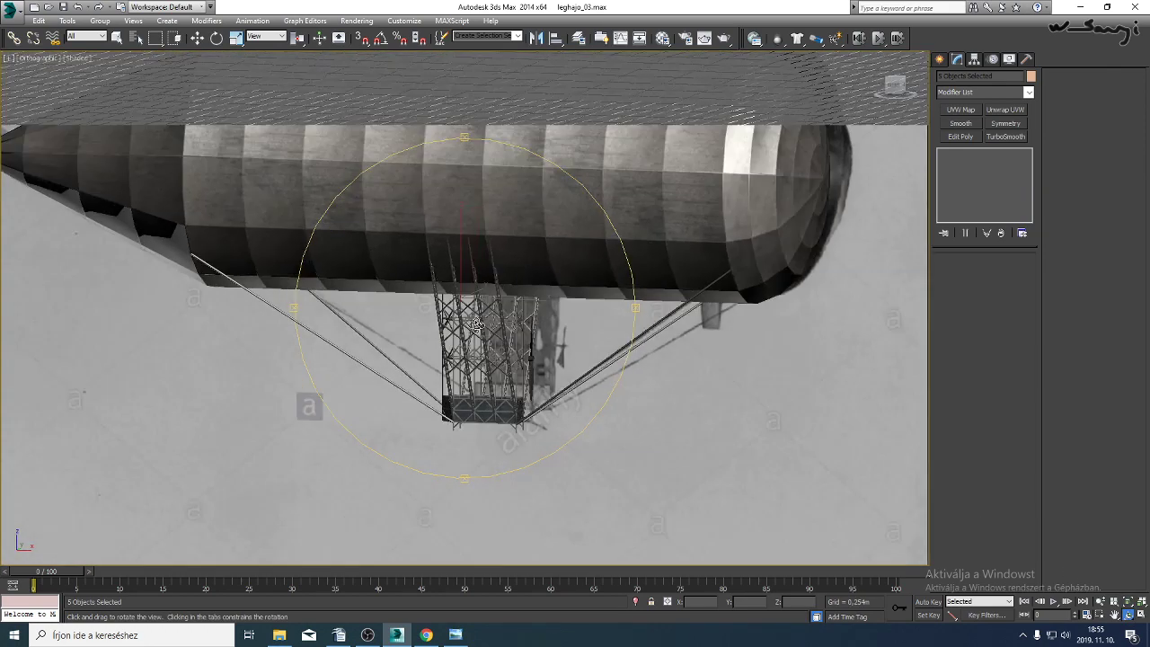
scroll(476, 326, "up", 5)
left_click_drag(476, 326, 551, 262)
scroll(479, 340, "down", 3)
scroll(479, 339, "down", 10)
scroll(479, 338, "up", 3)
scroll(452, 353, "up", 3)
scroll(465, 332, "up", 6)
scroll(477, 331, "down", 5)
right_click(551, 262)
middle_click_drag(551, 261, 503, 296)
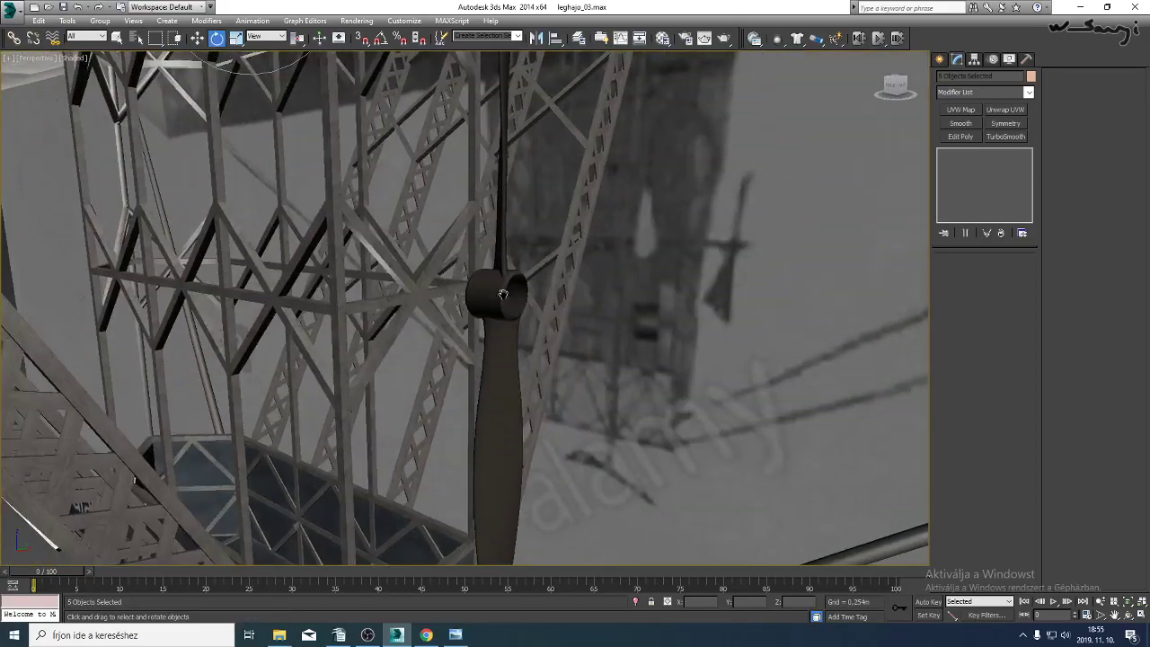
Rotate the propeller about its hub axis to about -47.4 degrees and consult the reference photo tortenelem-szarnyakon02.jpg.
left_click(500, 287)
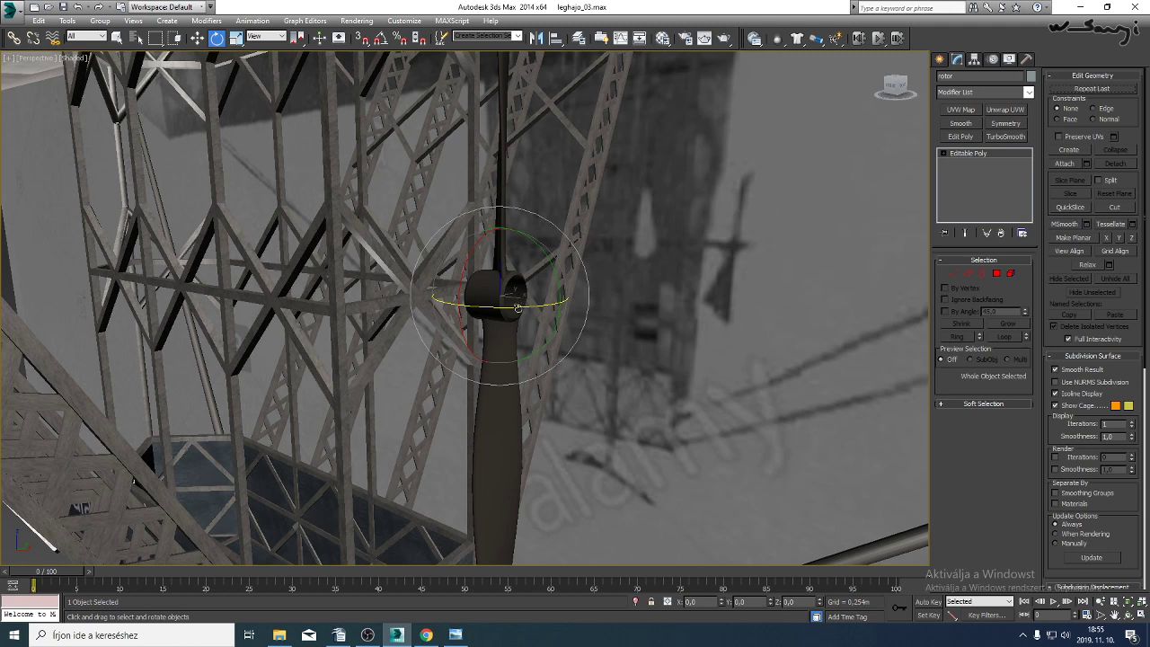
left_click_drag(518, 309, 463, 293)
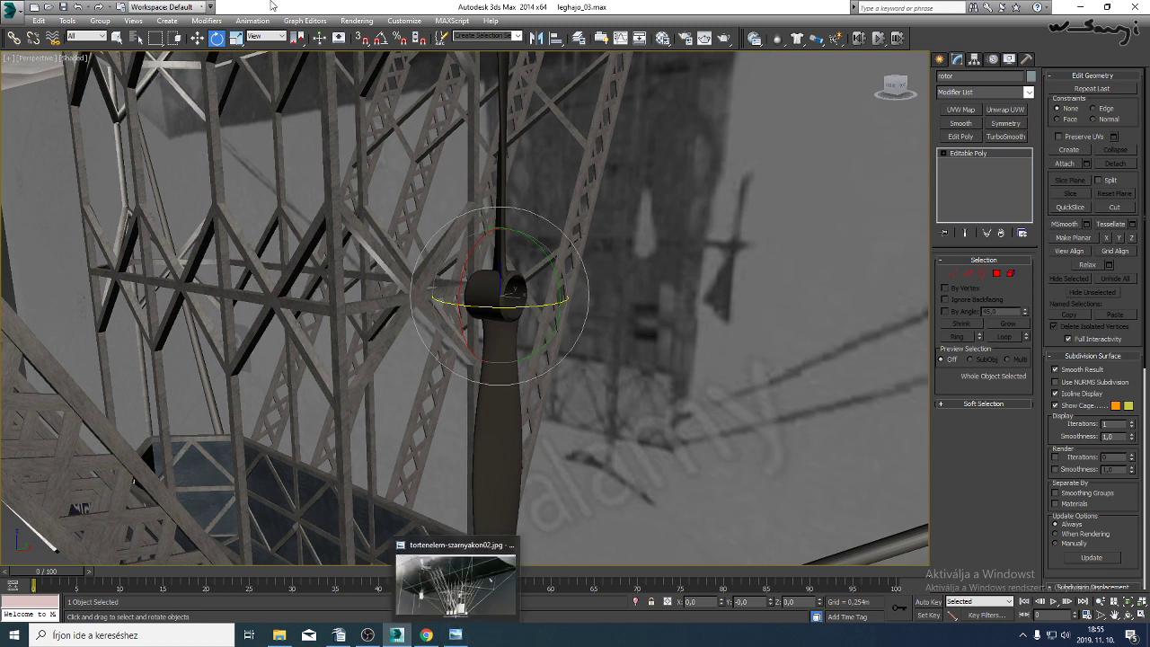
left_click_drag(489, 271, 495, 214)
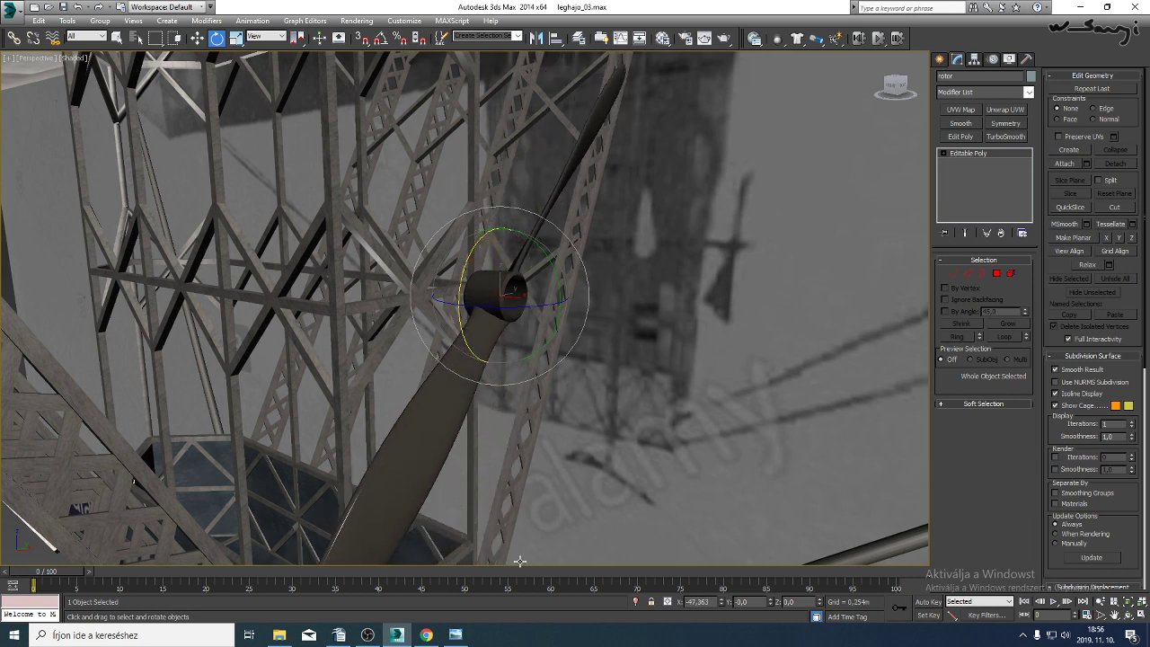
left_click(465, 639)
scroll(588, 529, "down", 2)
left_click_drag(589, 528, 589, 429)
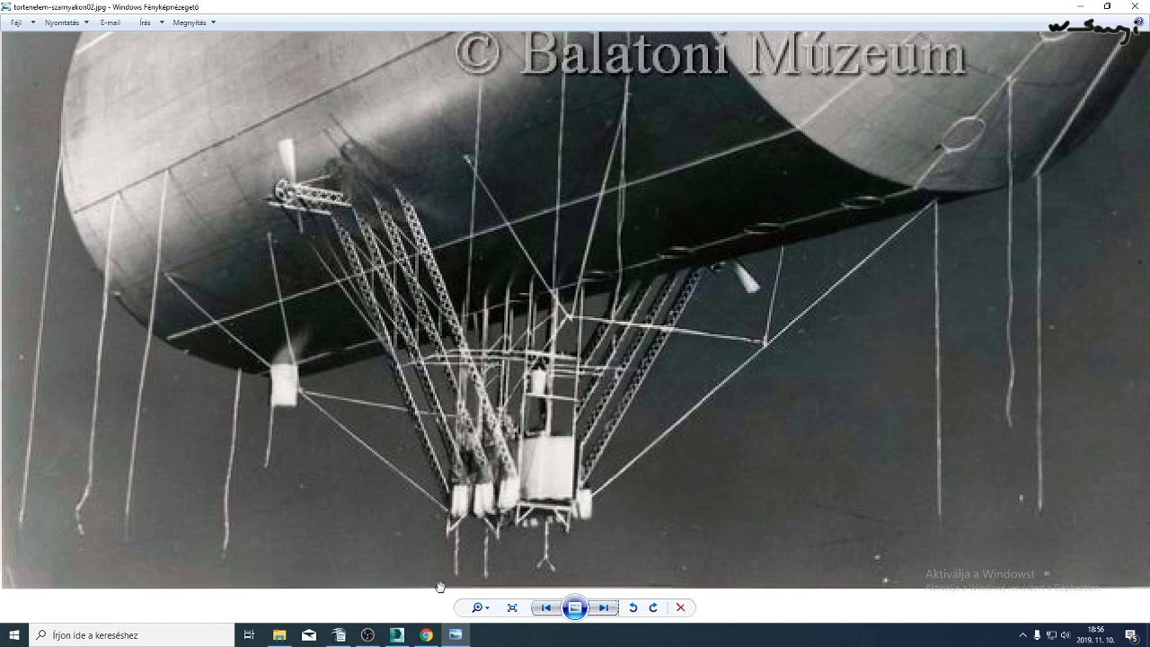
left_click(396, 636)
Lower the propeller about 0.049 m in the left view to centre its hub on the frame's horizontal beam.
middle_click_drag(531, 393, 536, 403, "alt")
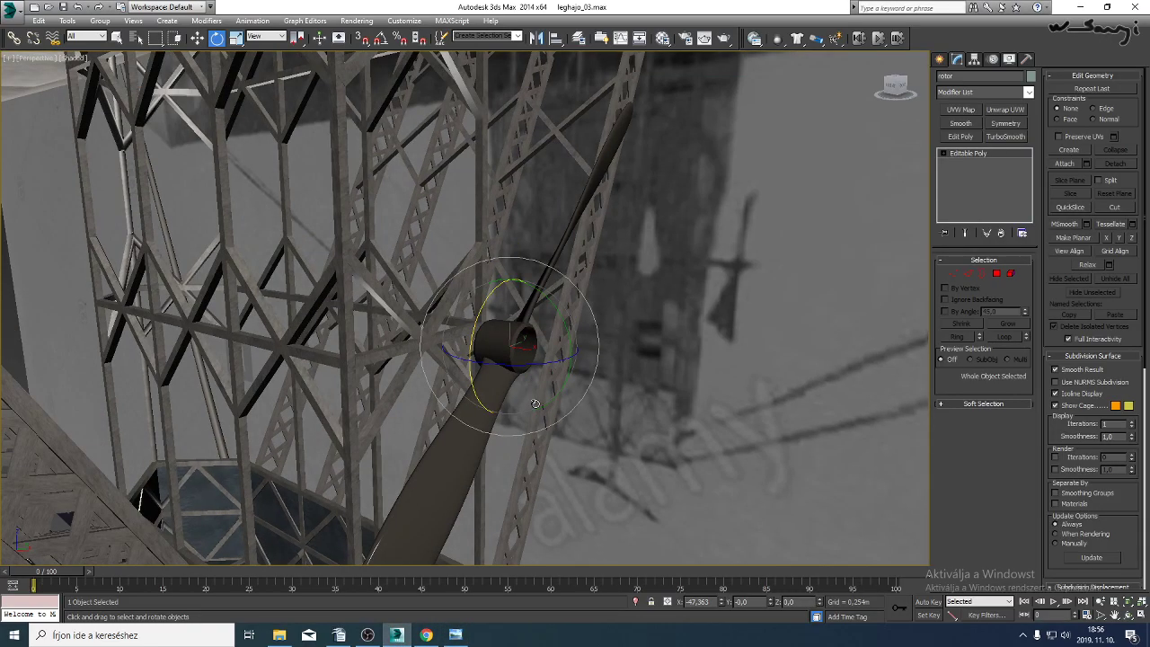
key("l")
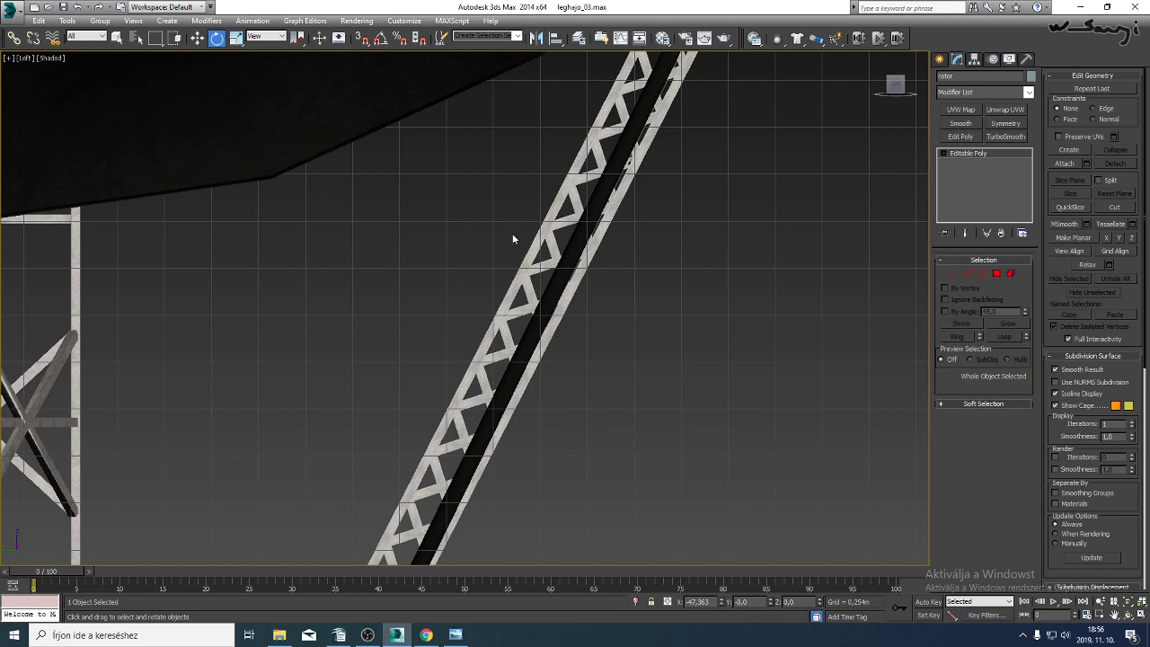
scroll(677, 256, "down", 6)
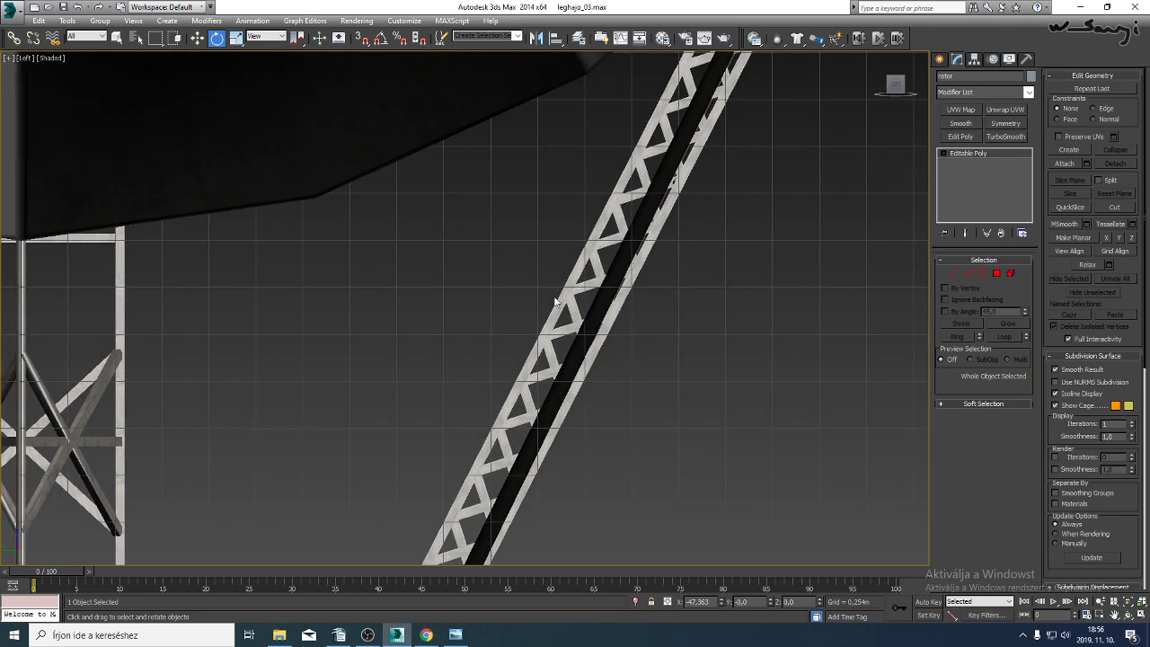
middle_click_drag(467, 357, 478, 247)
scroll(527, 313, "up", 6)
middle_click_drag(524, 368, 532, 301)
scroll(532, 301, "up", 3)
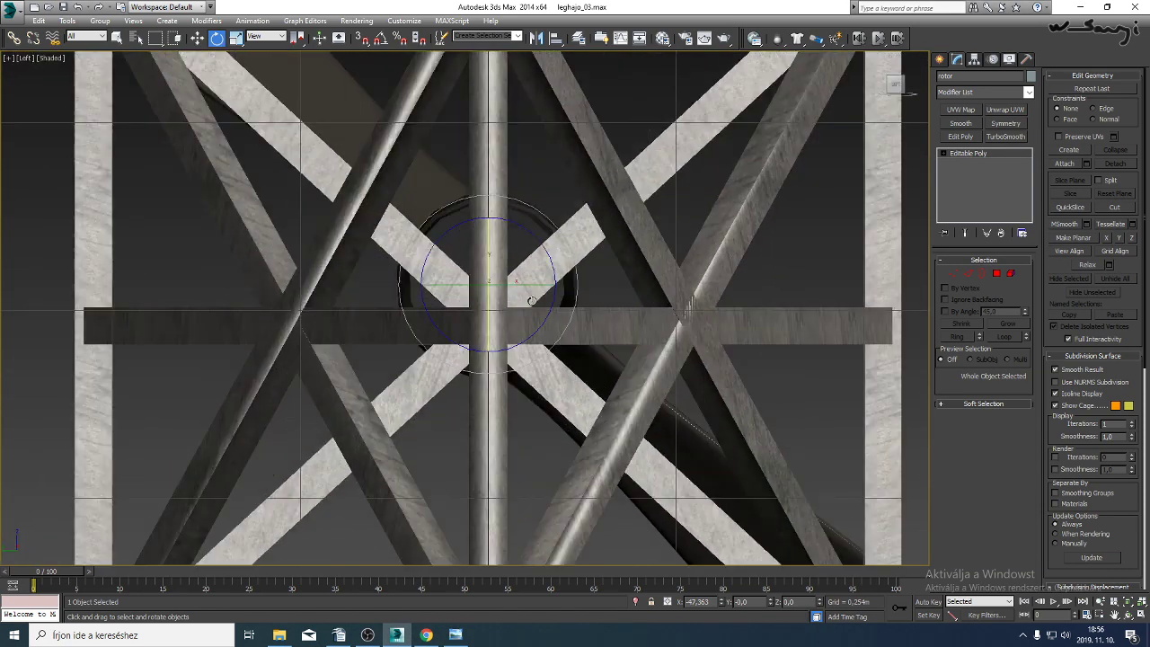
left_click(201, 39)
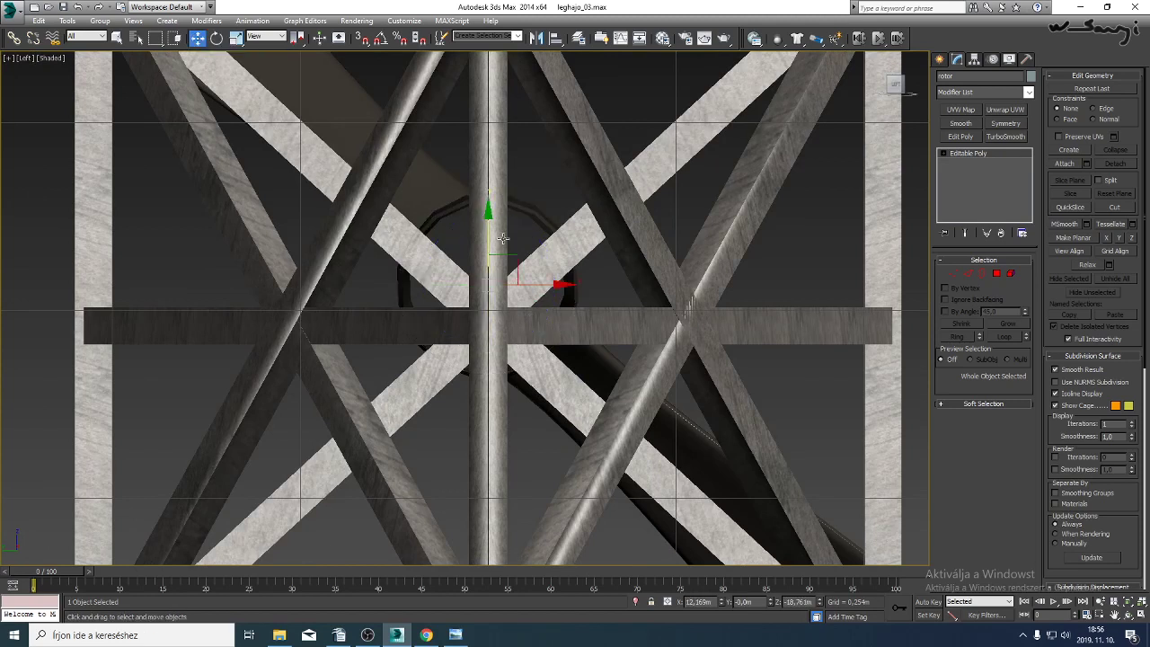
left_click_drag(487, 238, 482, 274)
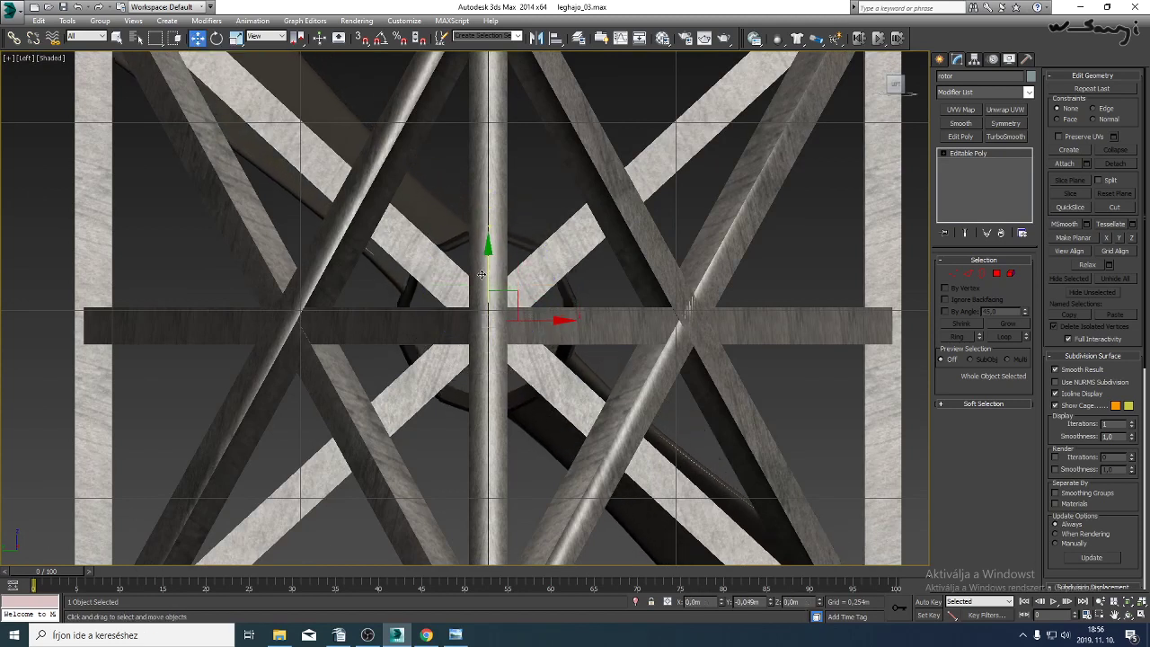
Draw a cylinder about 0.104 m in radius and 0.225 m high, centred inside the propeller hub in the wireframe left view.
left_click(940, 59)
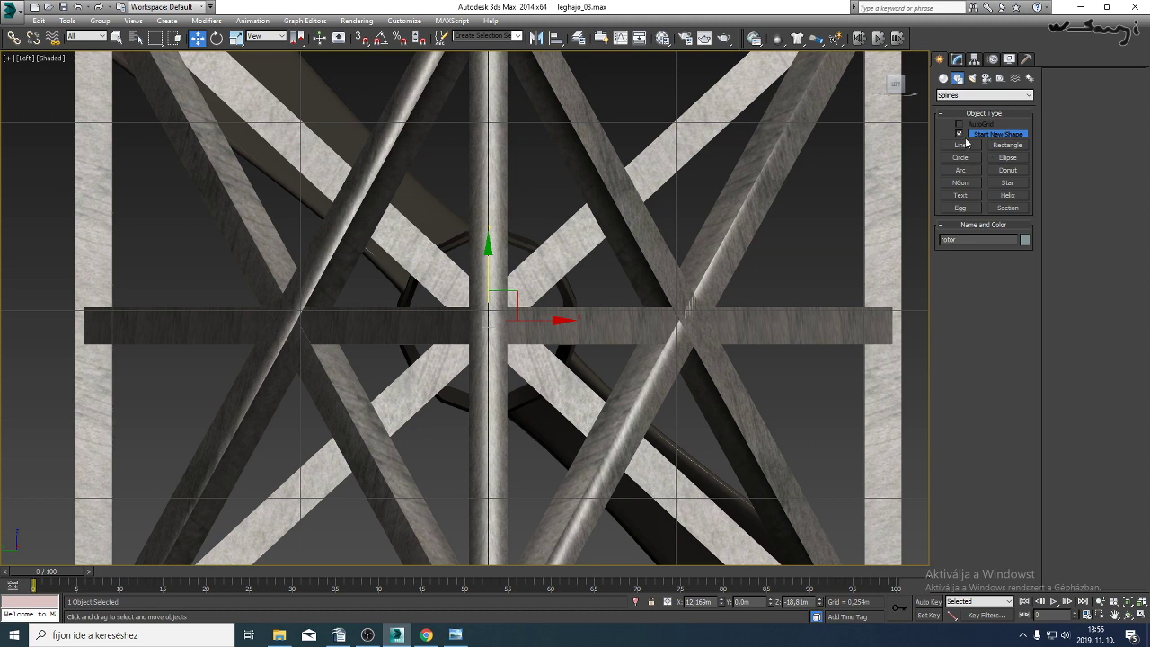
left_click(944, 78)
left_click(961, 160)
middle_click_drag(460, 268, 480, 252)
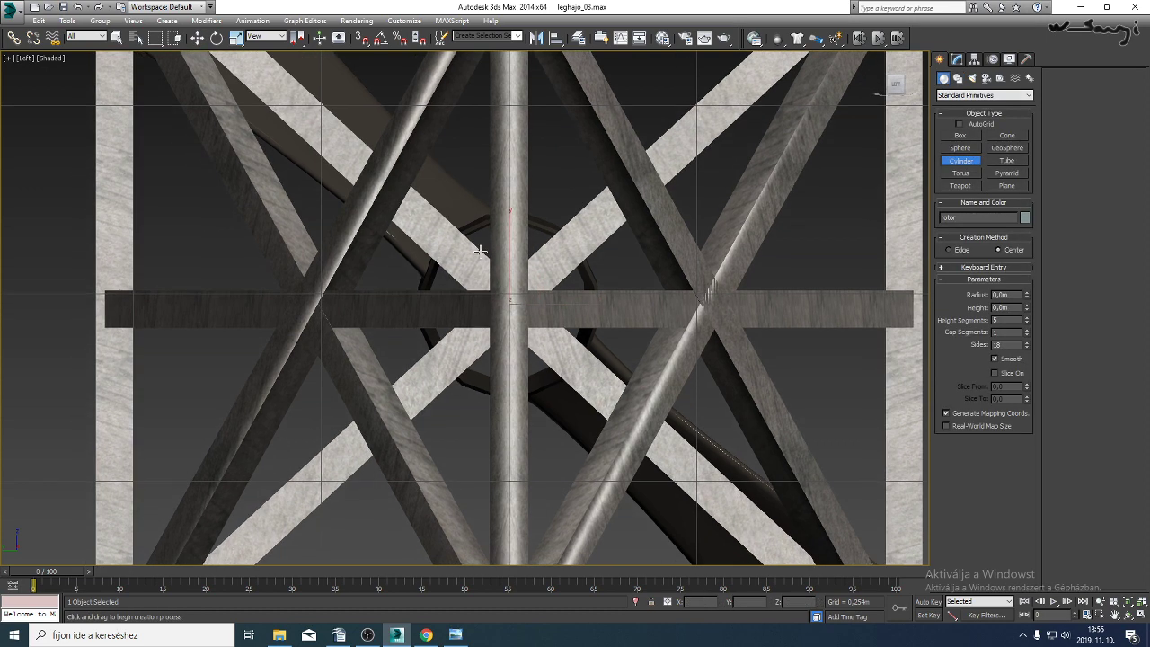
key("F3")
scroll(509, 311, "up", 2)
left_click_drag(509, 306, 599, 369)
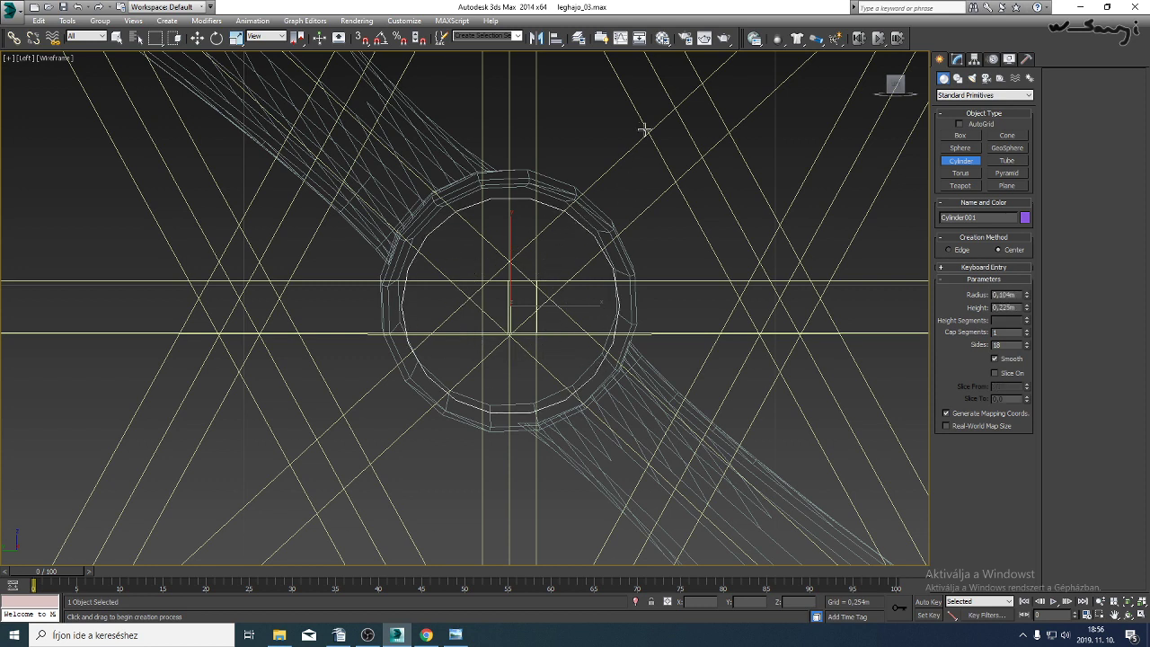
right_click(644, 248)
Tilt the propeller slightly, to about 1.7 degrees in Y, to align its hub ring with the cylinder.
key("w")
left_click(625, 261)
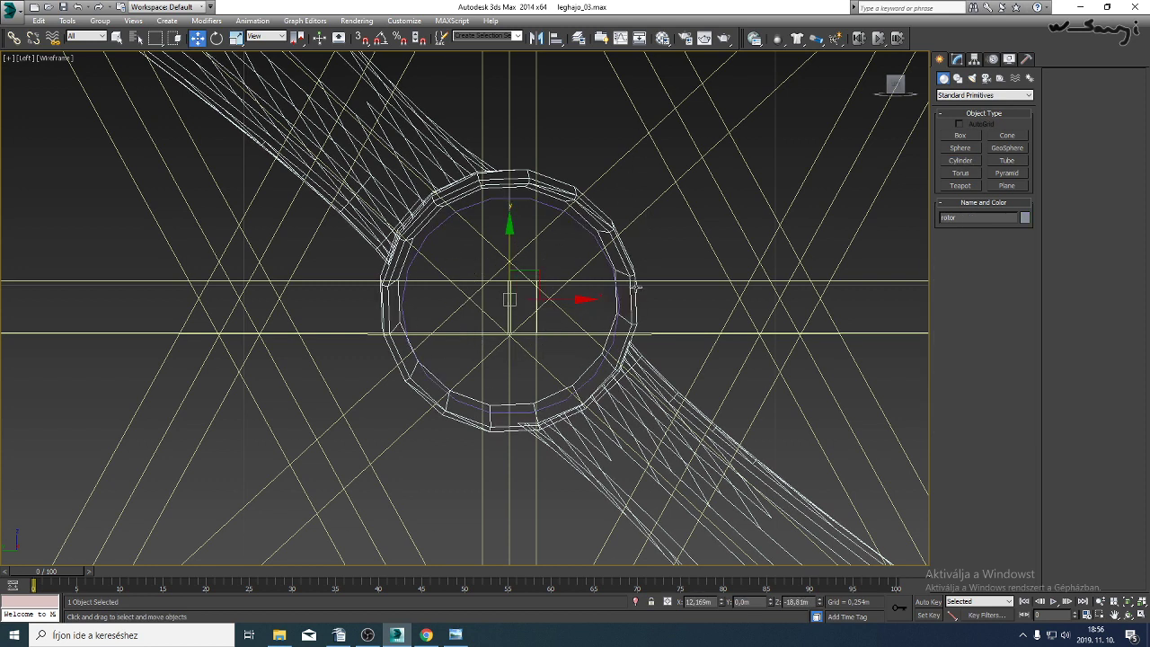
key("e")
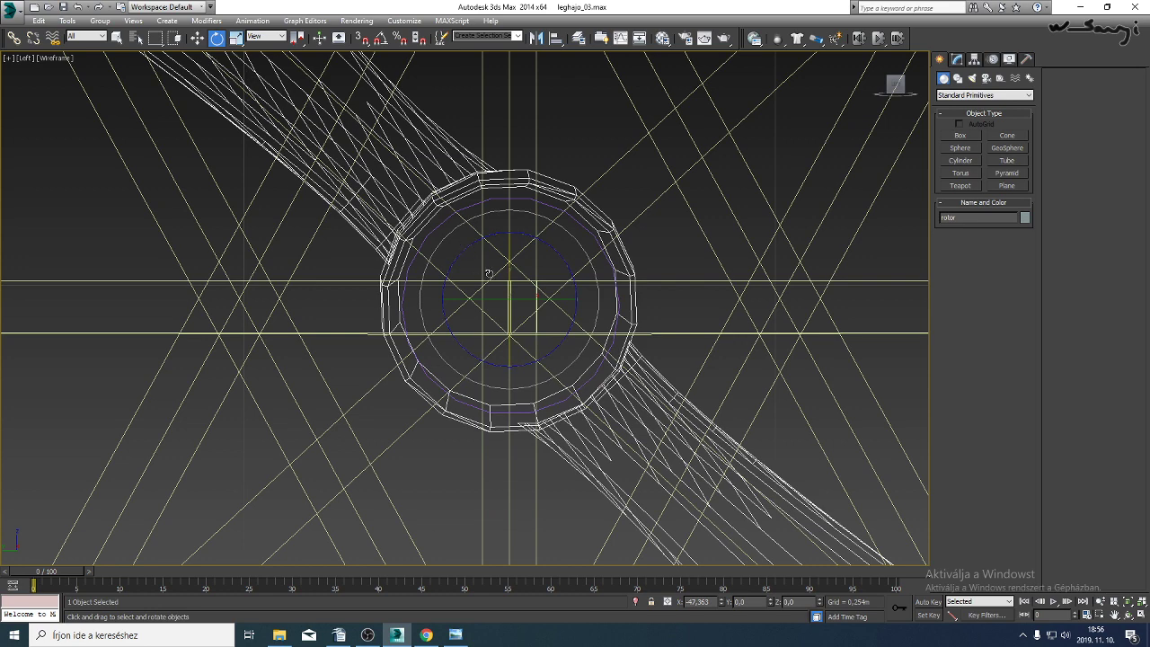
left_click_drag(489, 273, 499, 276)
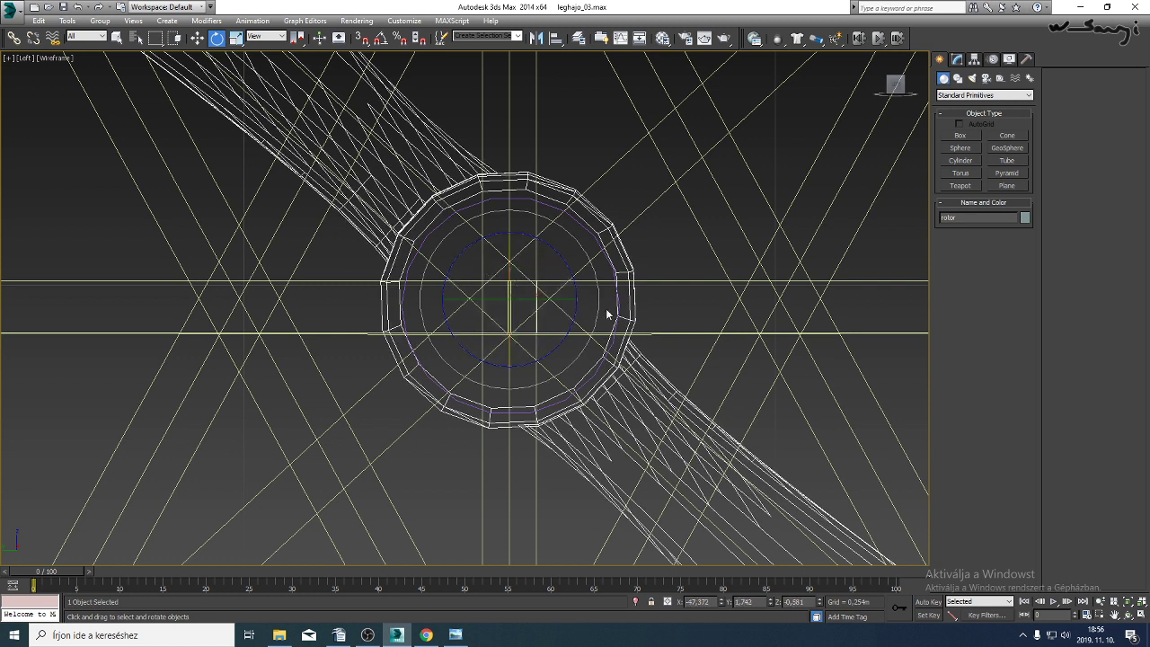
Move the new cylinder along the X axis into the propeller hub, leaving its front end protruding.
left_click(607, 258)
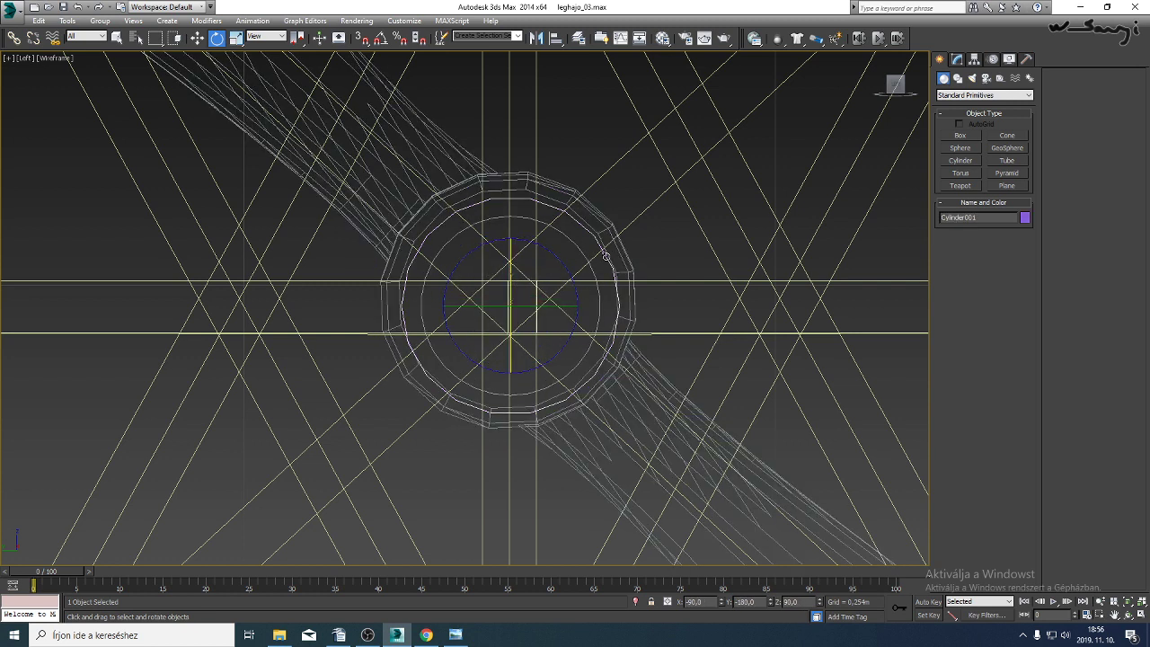
key("p")
left_click(1128, 602)
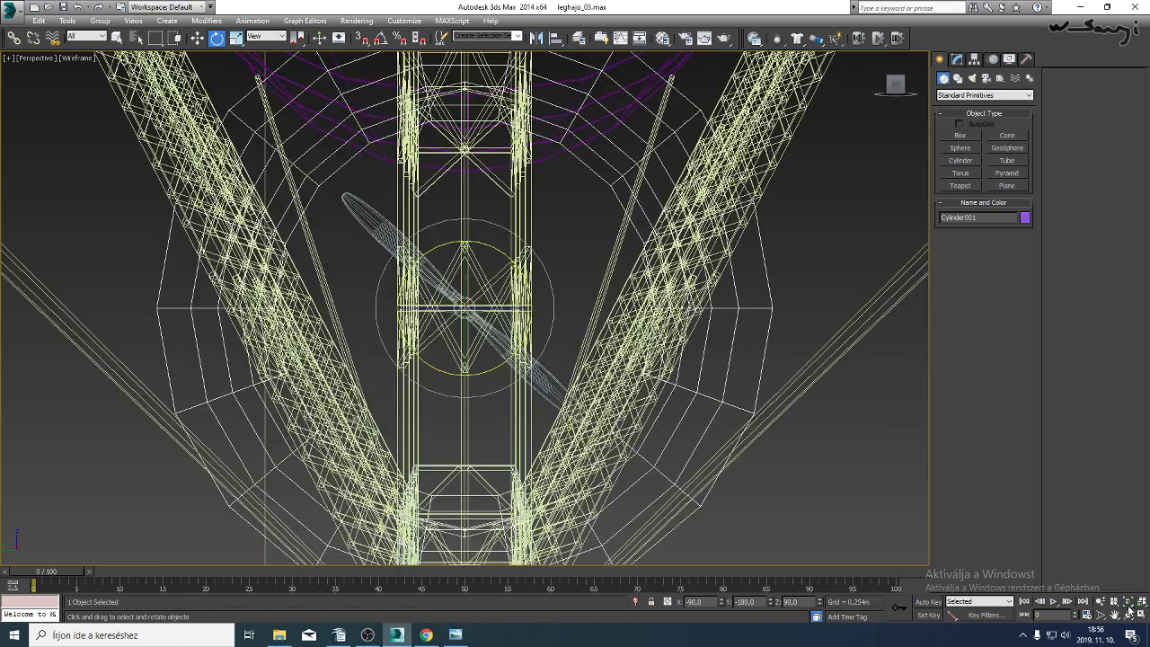
left_click(1129, 615)
key("F3")
left_click_drag(607, 320, 503, 320)
scroll(605, 354, "down", 4)
scroll(611, 358, "down", 8)
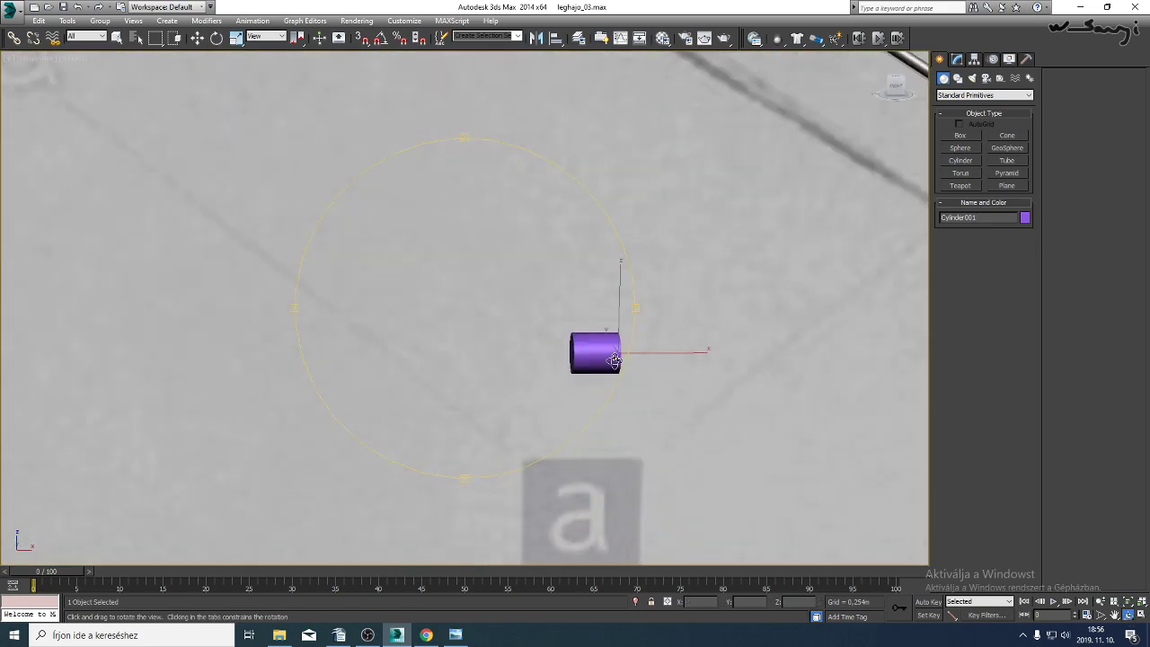
middle_click_drag(617, 359, 442, 315)
right_click(384, 317)
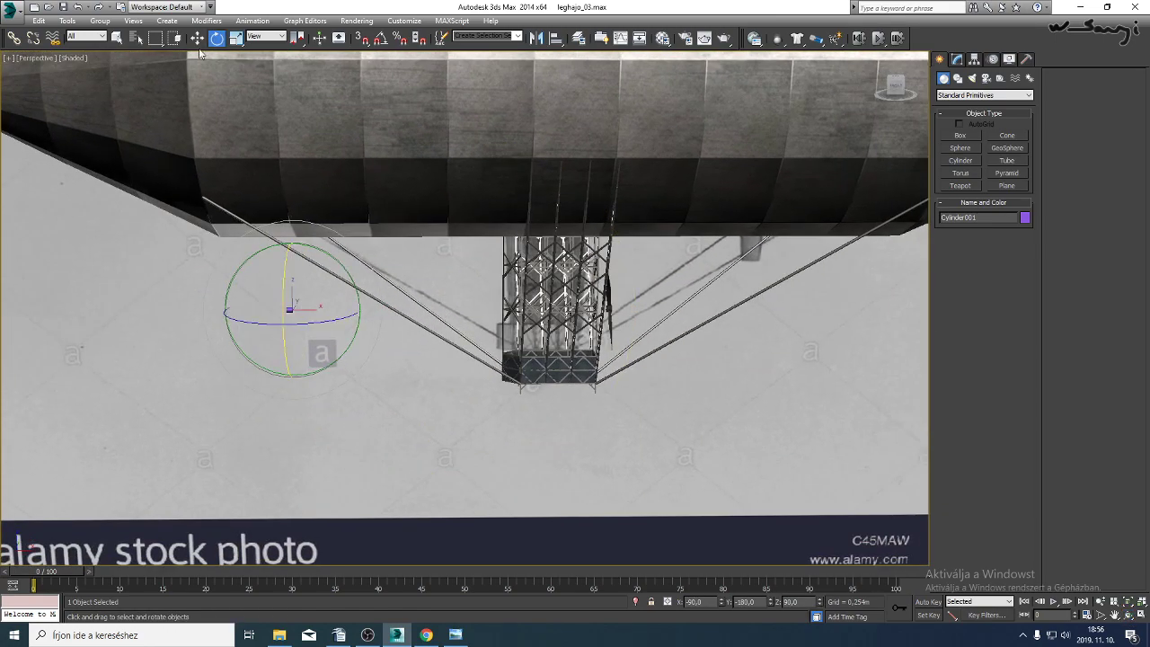
key("w")
left_click_drag(336, 314, 522, 362)
key("z")
key("ctrl+r")
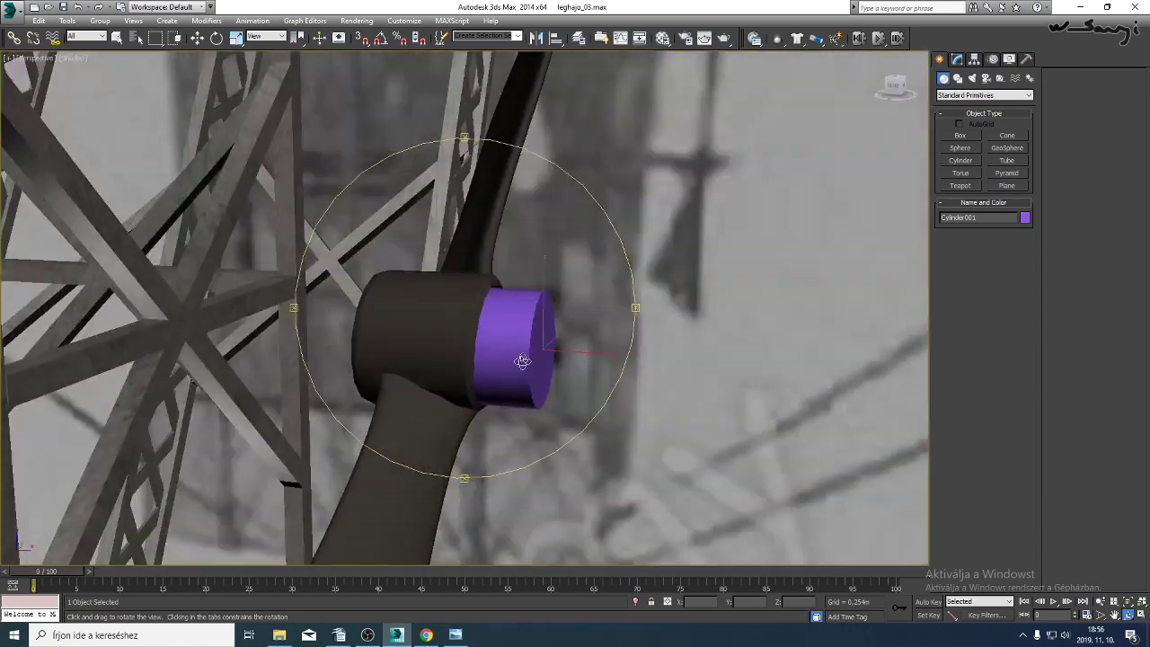
Lengthen the hub shaft cylinder to a height of 1.271 m with 13 sides, extending it back into the frame.
left_click(957, 58)
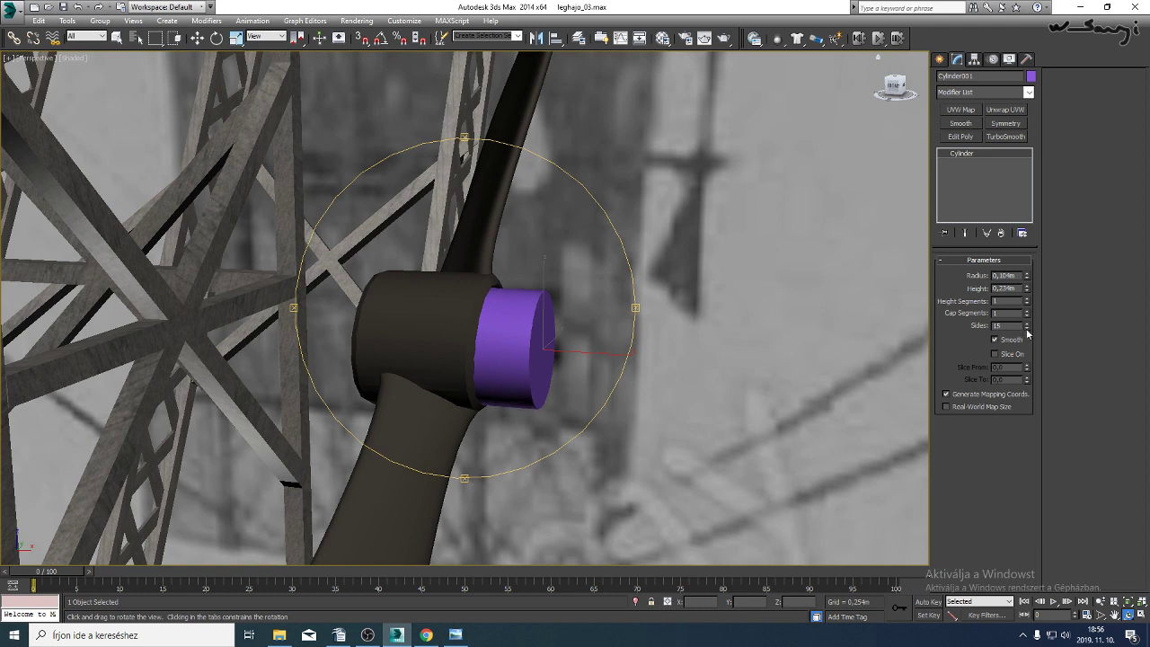
left_click_drag(1030, 288, 1005, 18)
left_click_drag(505, 227, 490, 326)
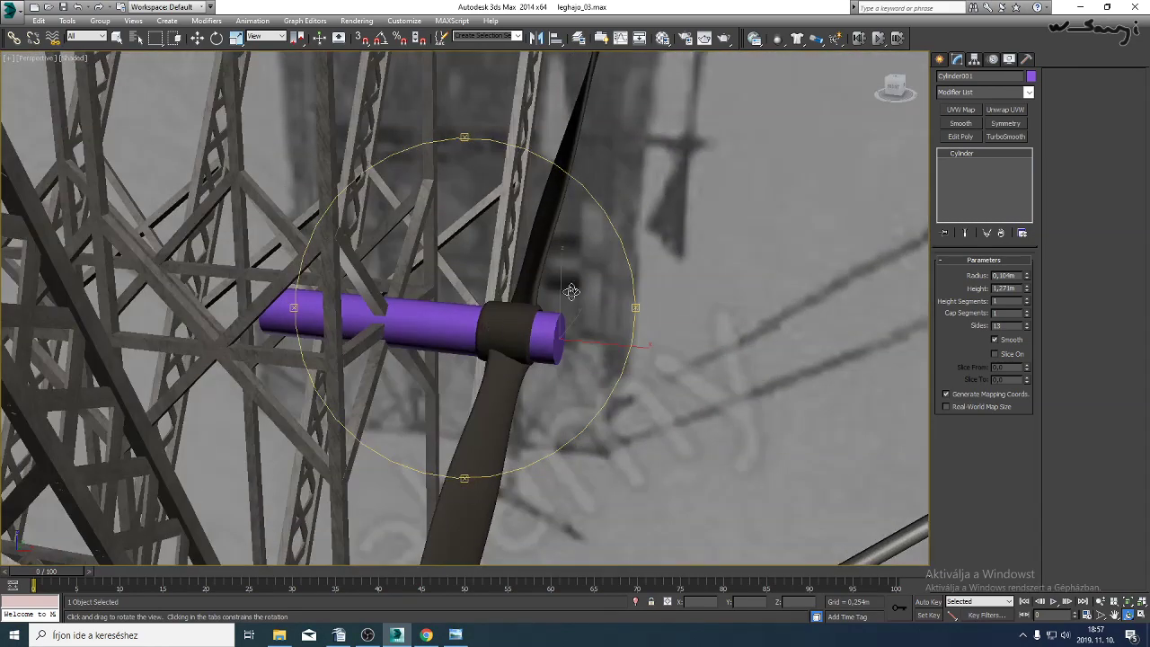
Assign the metal material 02 - Default, with the ALUM_4.JPG bitmap, to the hub shaft.
key("m")
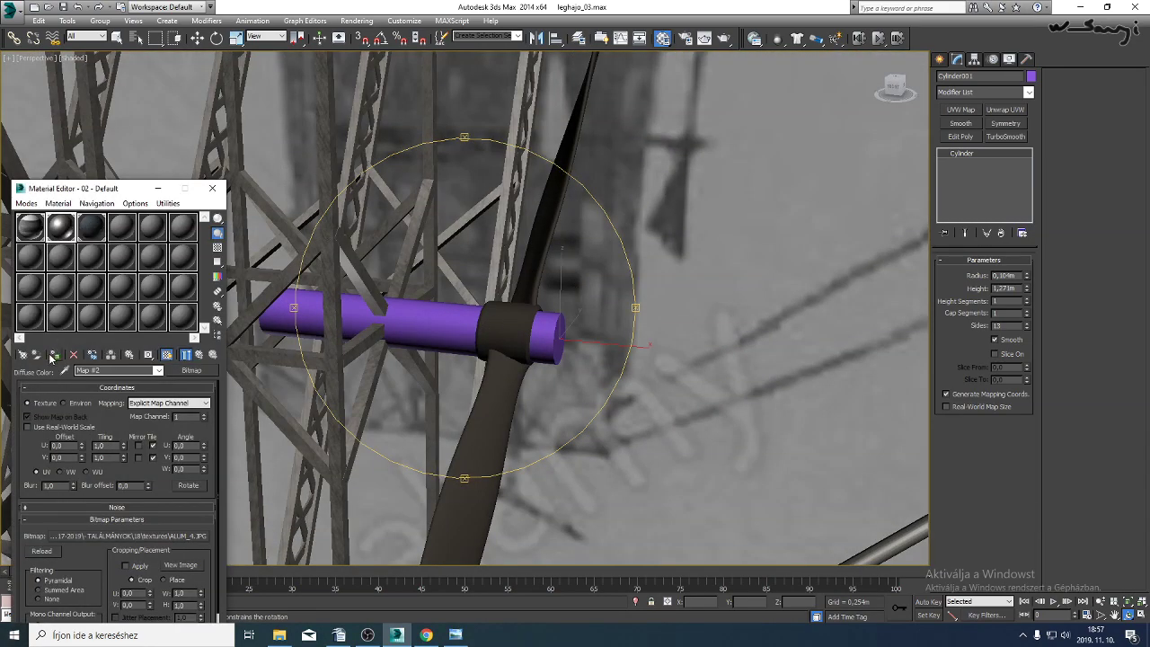
left_click(54, 355)
right_click(463, 342)
Assign the dark metal material 03 - Default, with the ALUM_5.JPG bitmap, to the propeller and close the Material Editor.
left_click(489, 380)
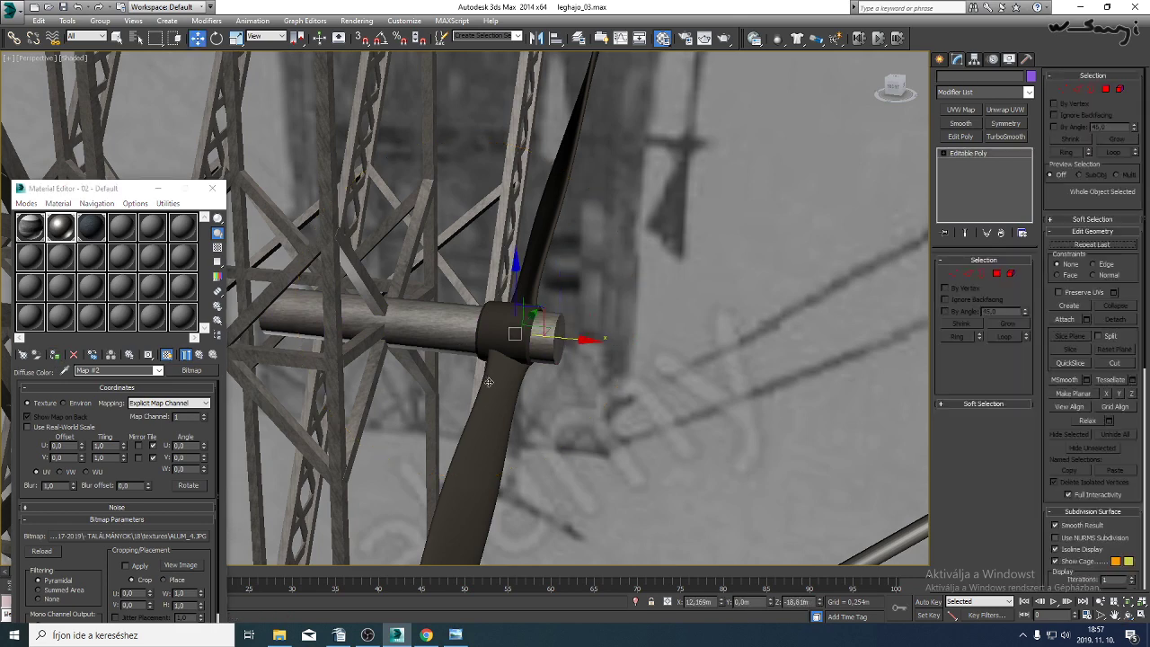
left_click(91, 228)
left_click(54, 356)
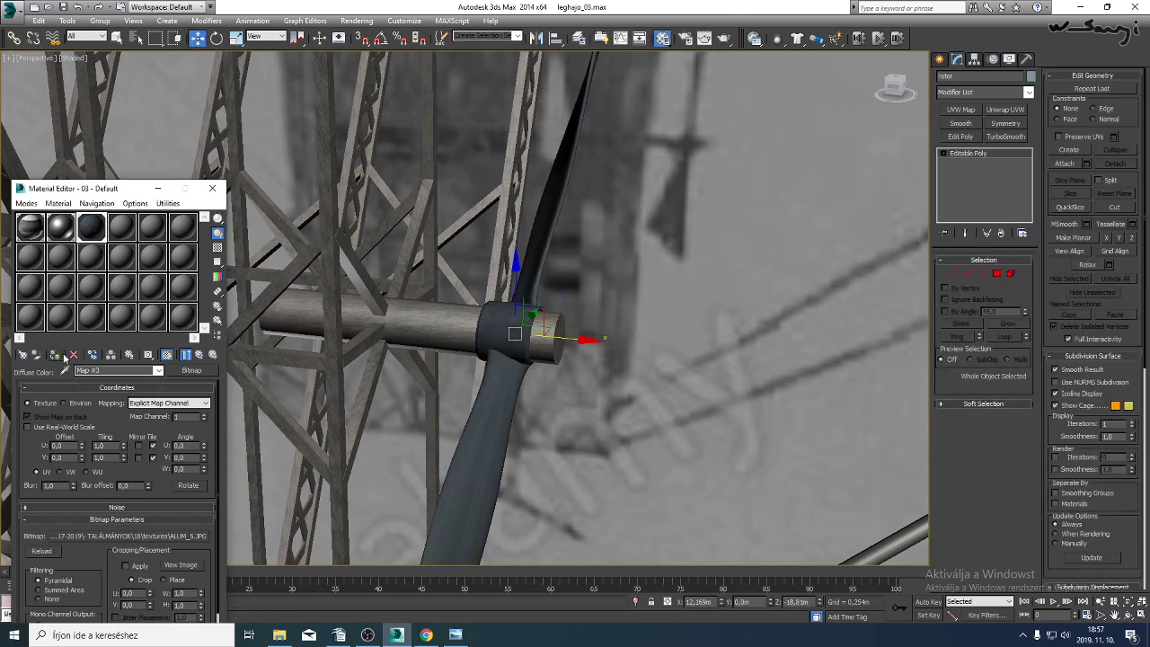
scroll(435, 365, "down", 4)
middle_click_drag(434, 365, 487, 338)
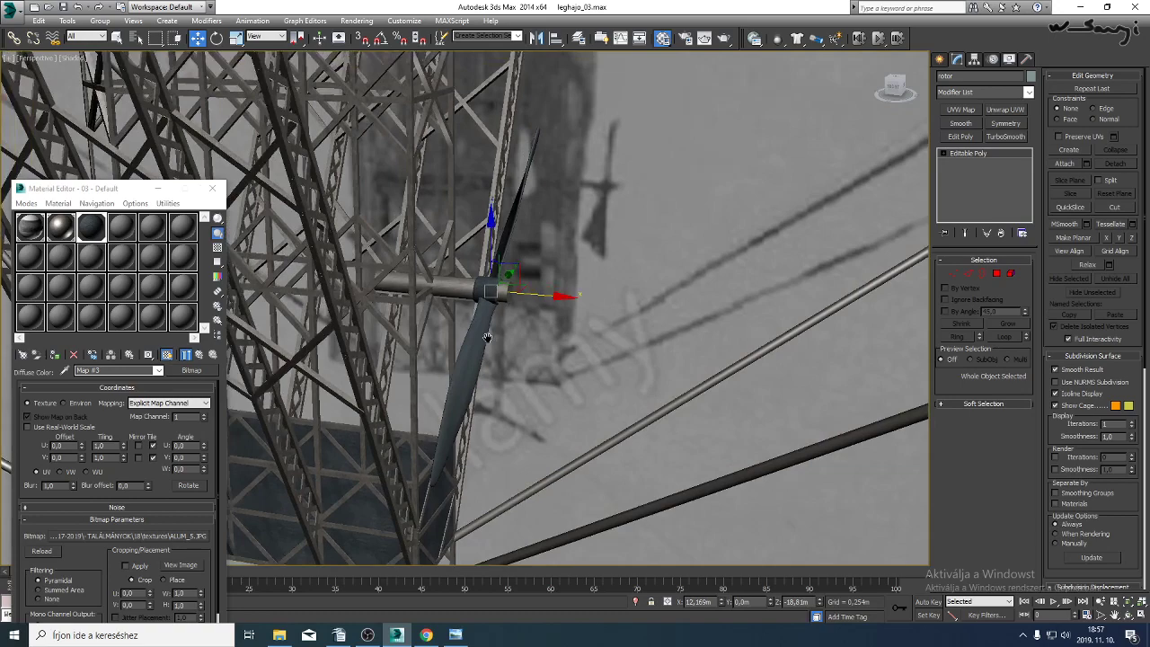
scroll(488, 338, "up", 5)
scroll(483, 377, "down", 4)
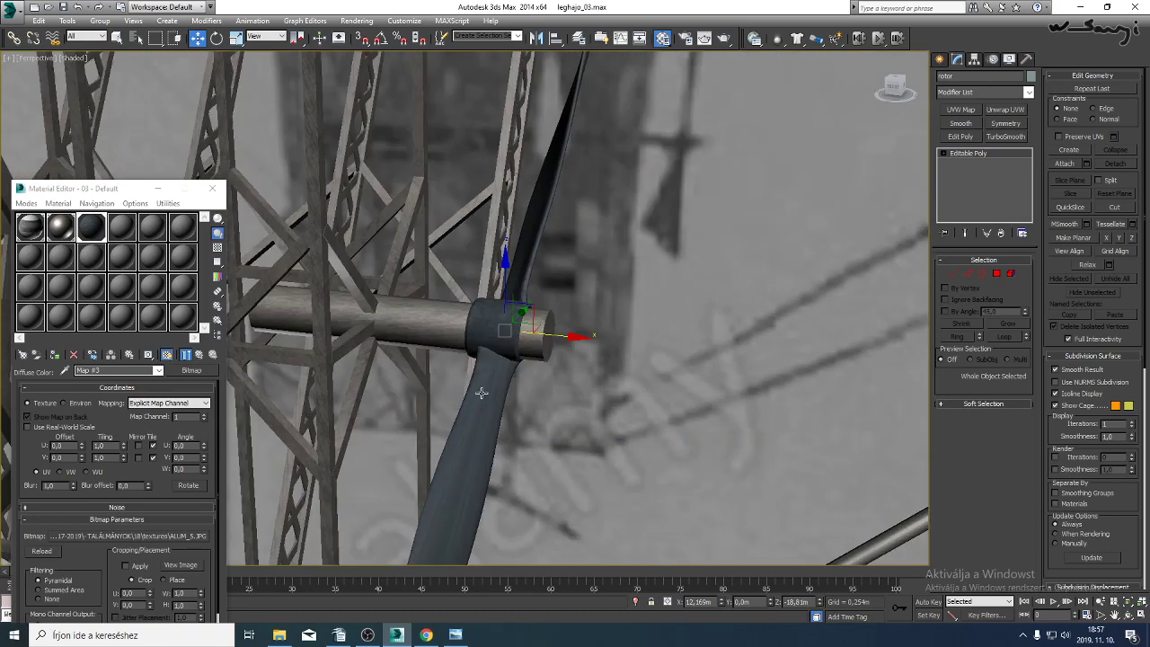
middle_click_drag(481, 393, 598, 331, "alt")
left_click(598, 331)
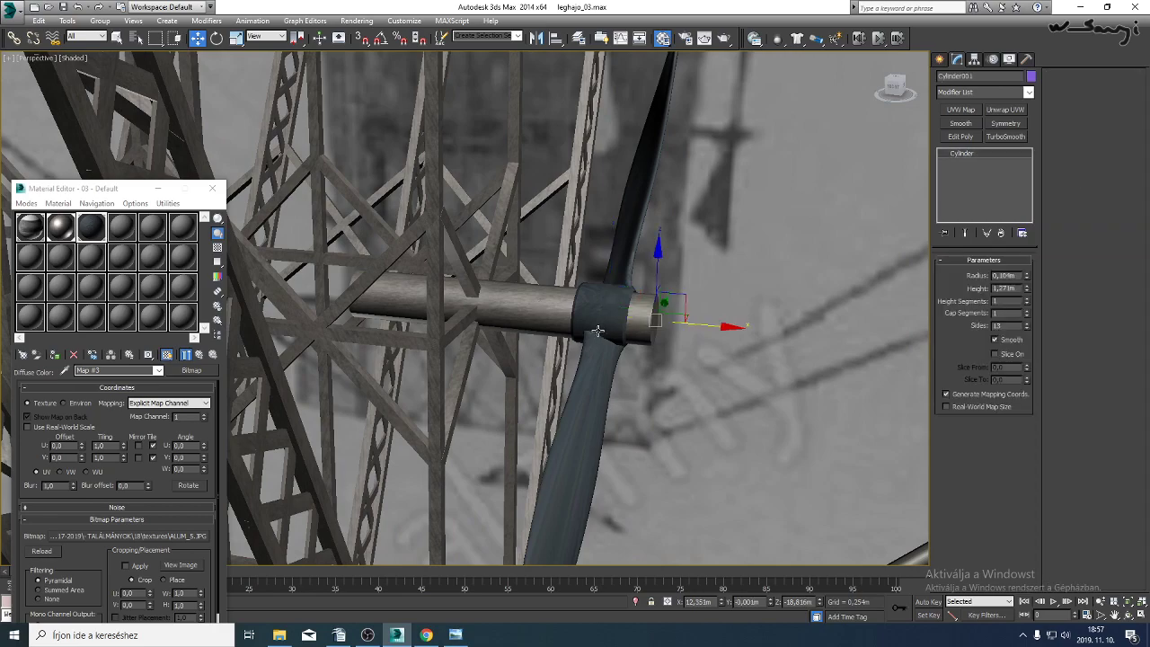
left_click(213, 190)
Clone the shaft about 0.9 m back along X and turn the copy into a disc of 0.241 m radius and 0.103 m height.
left_click(1115, 616)
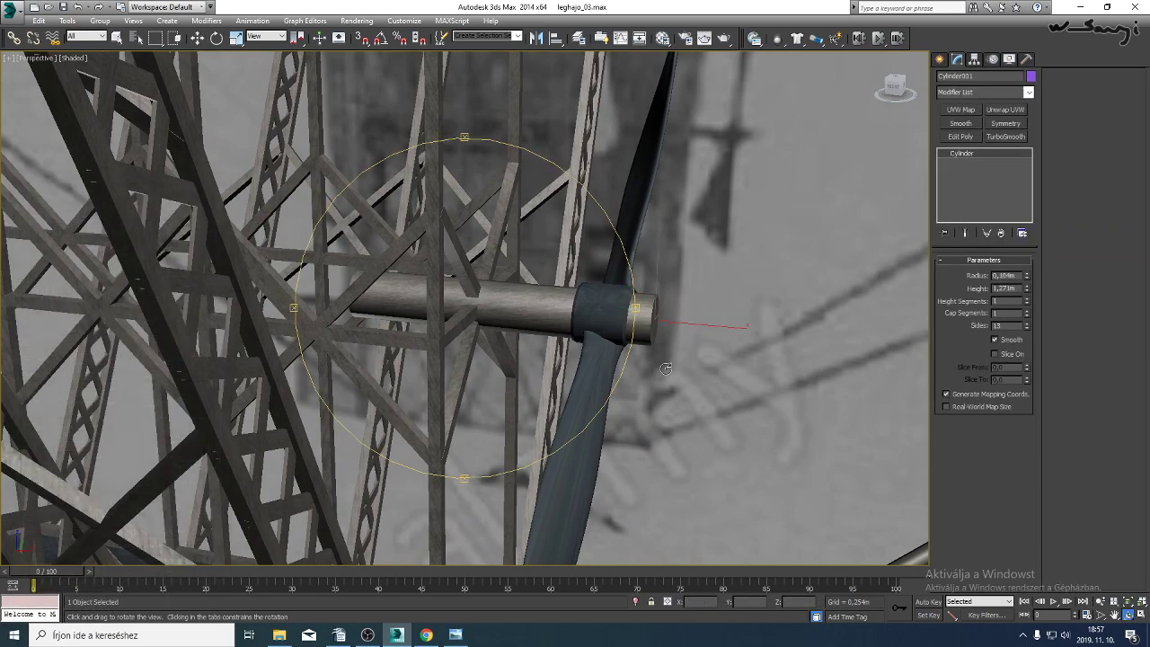
left_click_drag(666, 368, 450, 312)
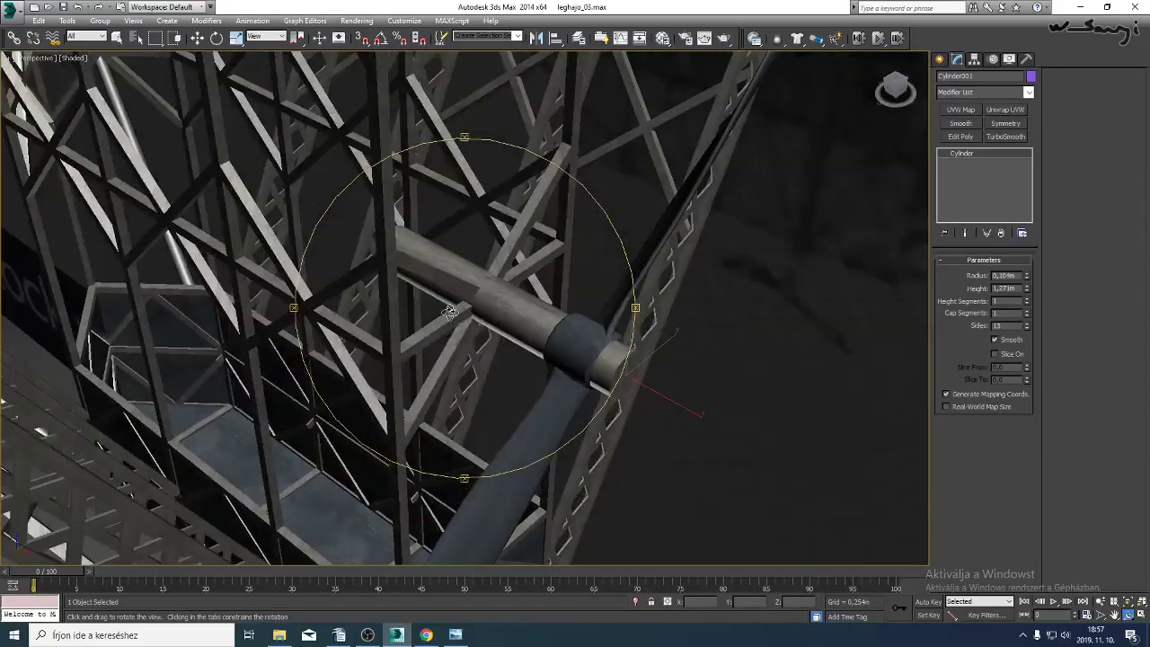
key("w")
middle_click_drag(622, 378, 554, 409)
left_click_drag(606, 435, 413, 339)
left_click(576, 369)
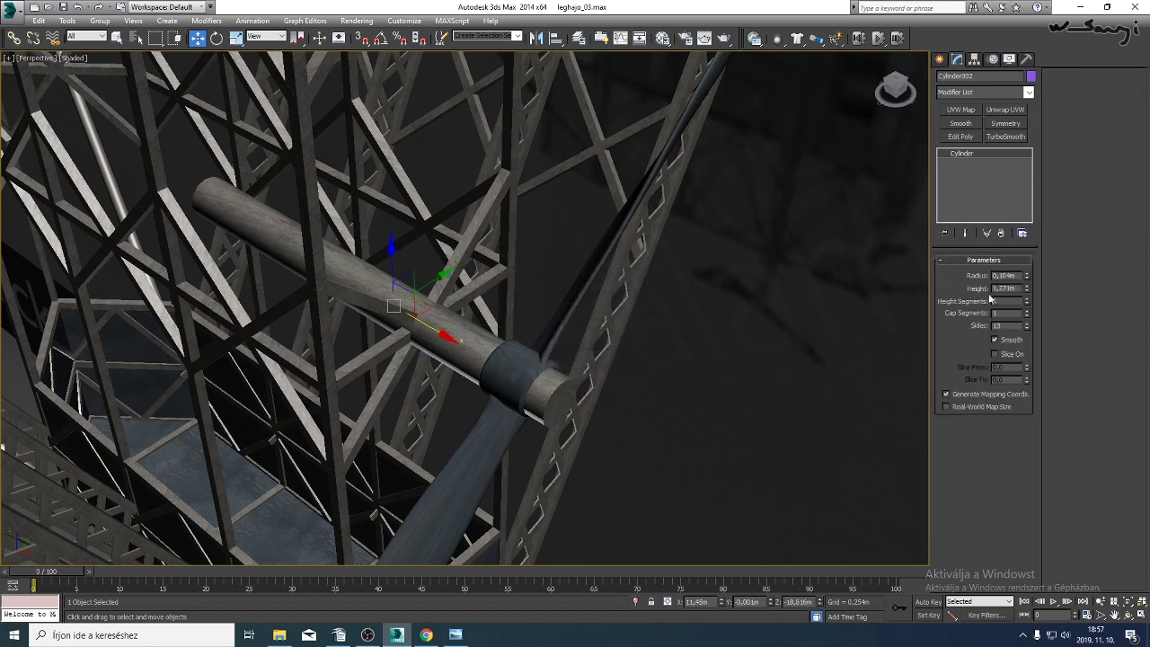
left_click_drag(1025, 279, 1019, 195)
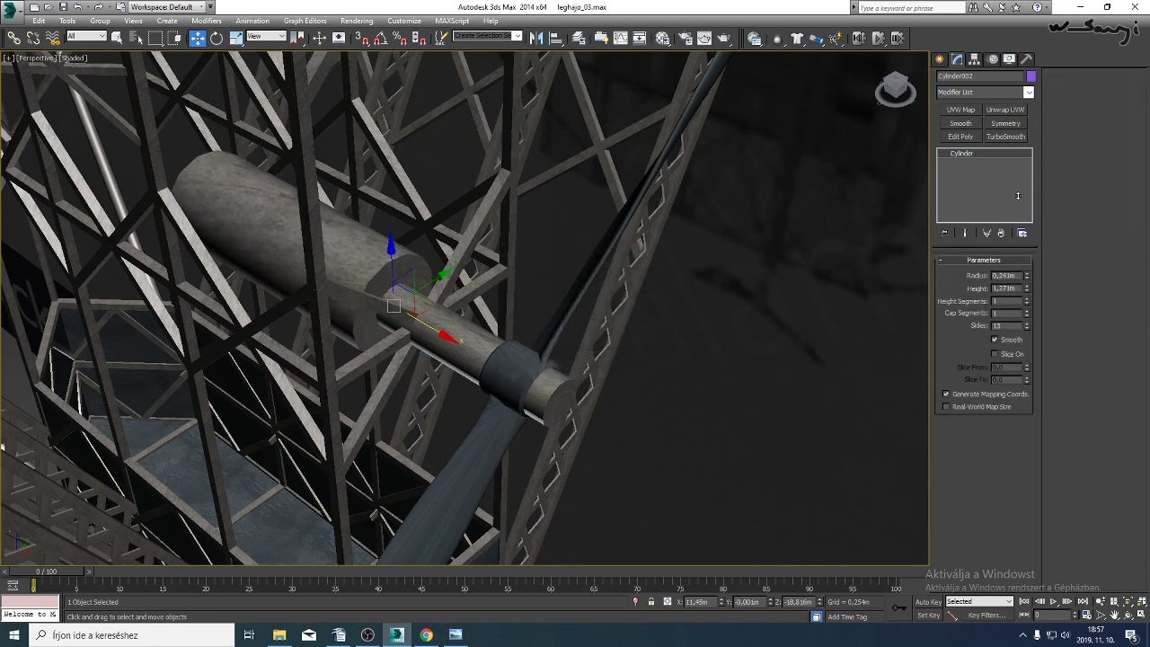
left_click_drag(1029, 288, 1021, 336)
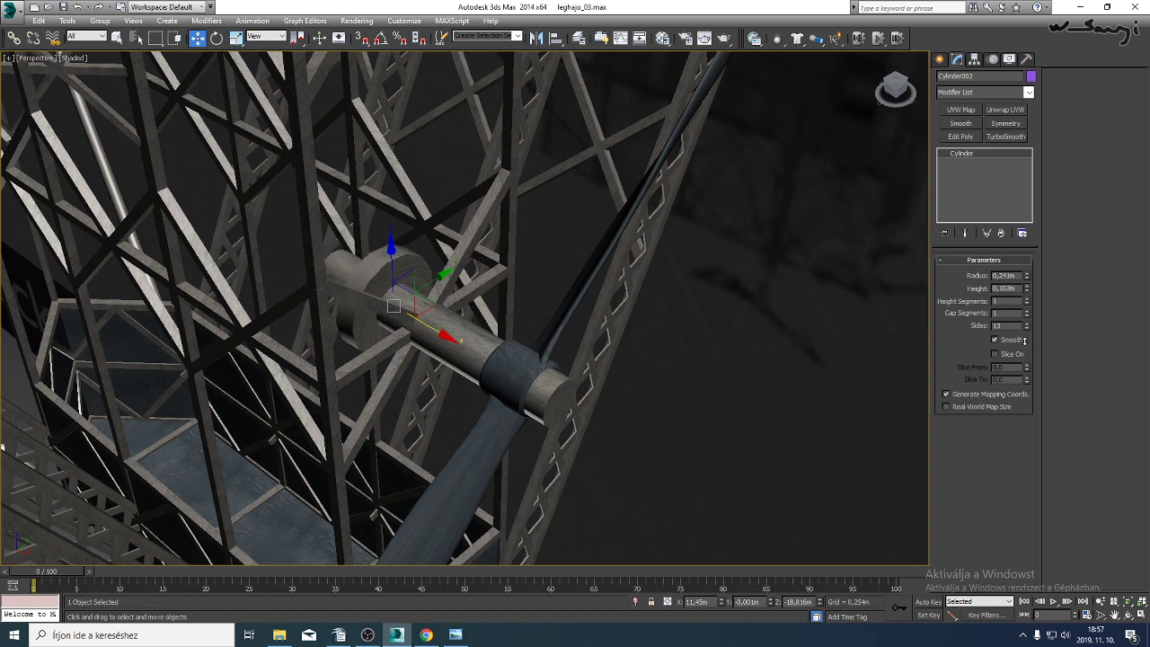
Apply a UVW Map to the disc with capped cylindrical mapping and a gizmo height of about 0.647 m.
left_click(968, 111)
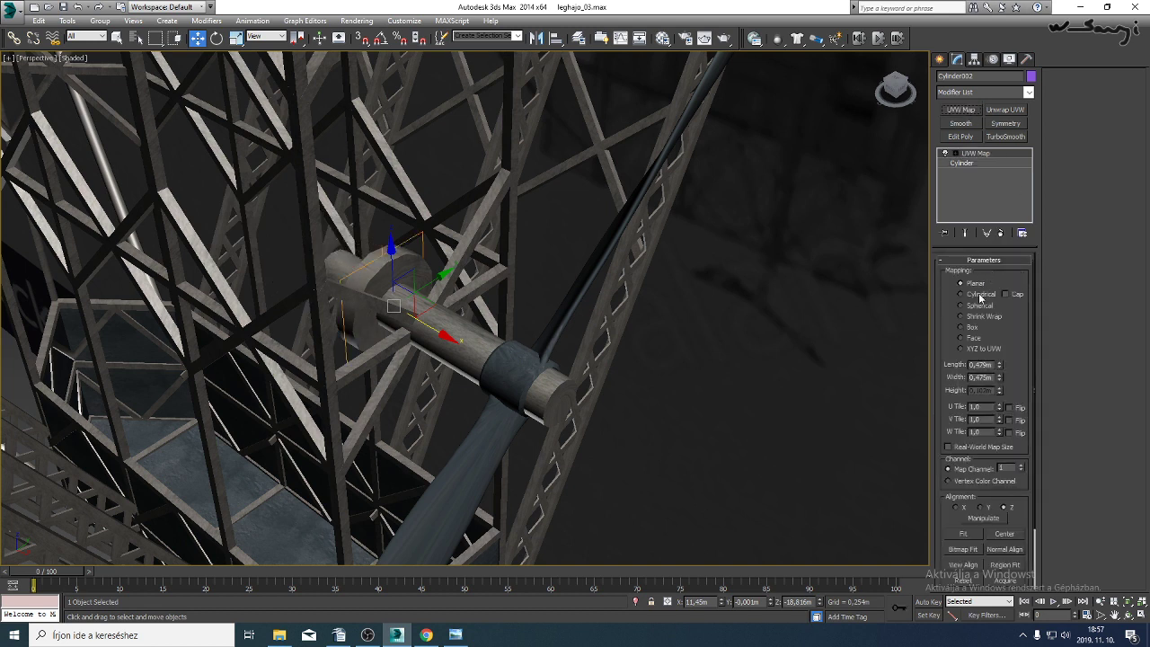
left_click(962, 294)
right_click(384, 272)
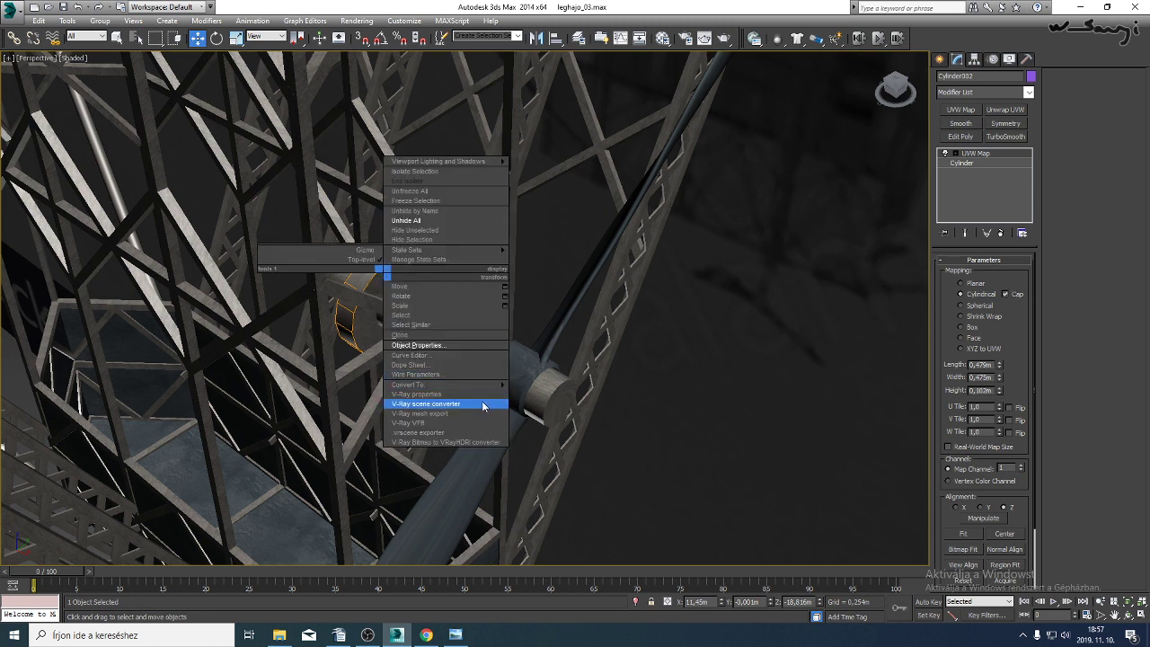
mouse_move(499, 385)
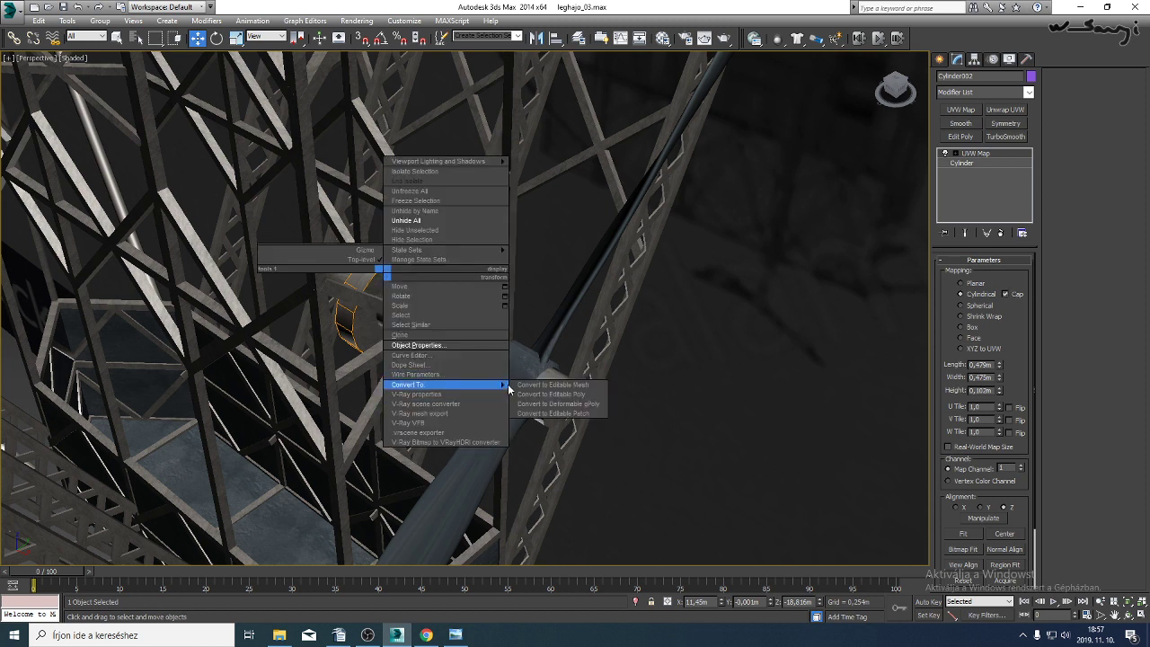
left_click(1001, 391)
left_click_drag(1000, 391, 986, 288)
left_click_drag(978, 168, 974, 70)
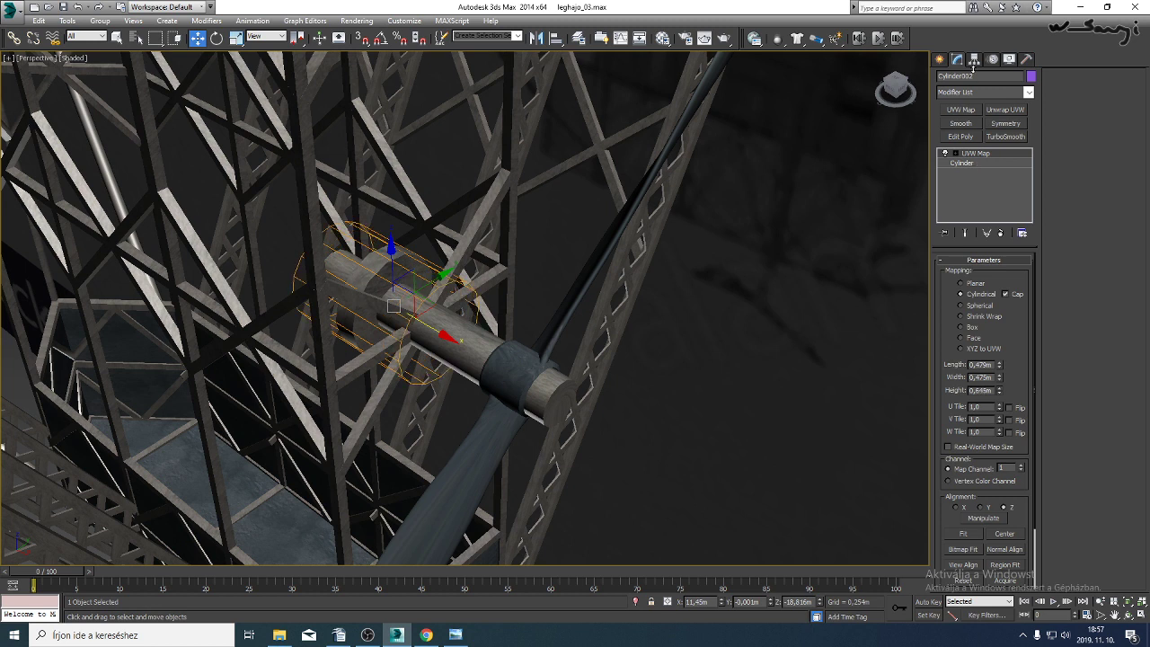
Convert the disc to an Editable Poly and attach the shaft to it.
right_click(408, 288)
mouse_move(477, 401)
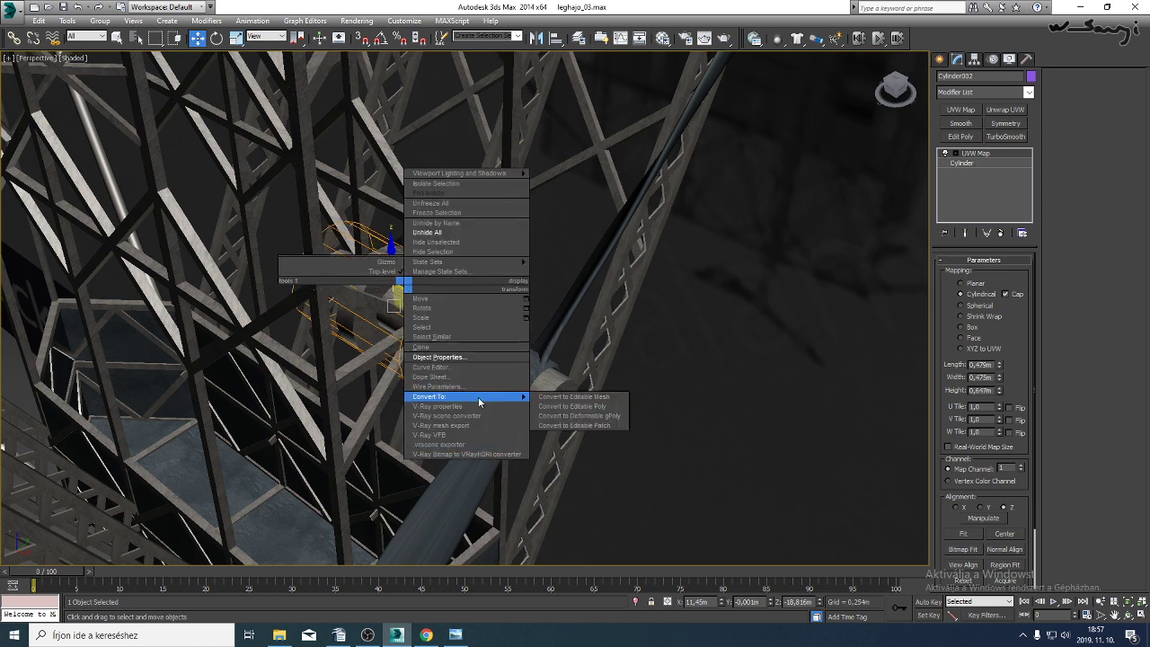
left_click(584, 412)
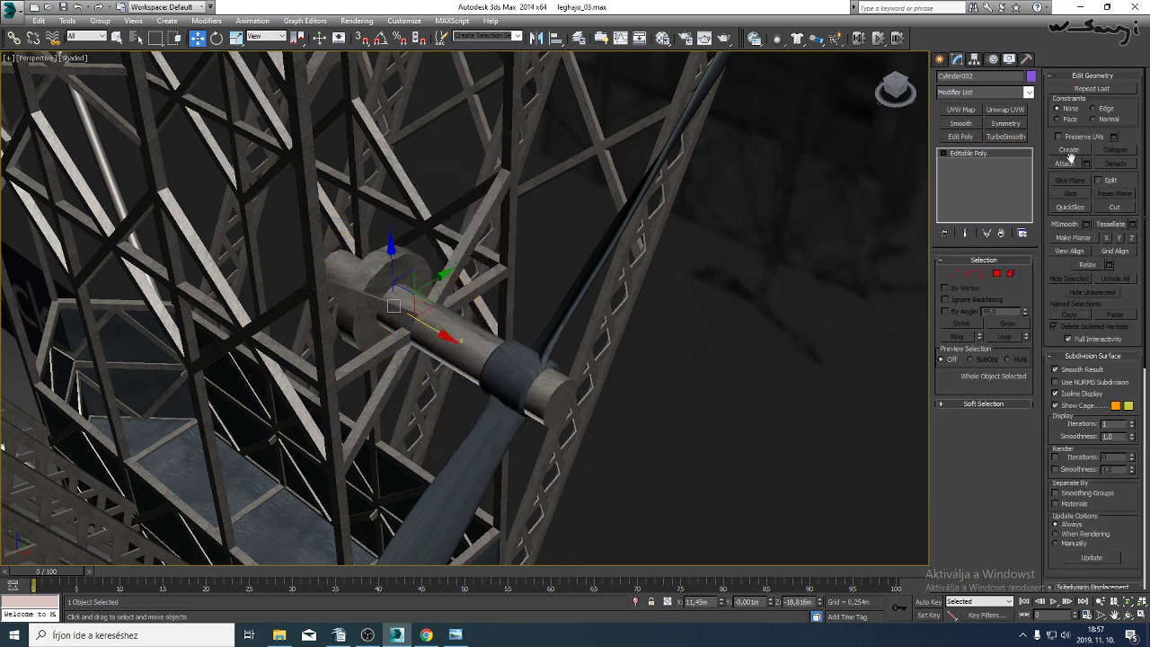
left_click(1066, 163)
right_click(529, 363)
Switch to Windows Photo Viewer and examine the airship reference photos for the engine, gondola and propeller drive details.
left_click(1129, 619)
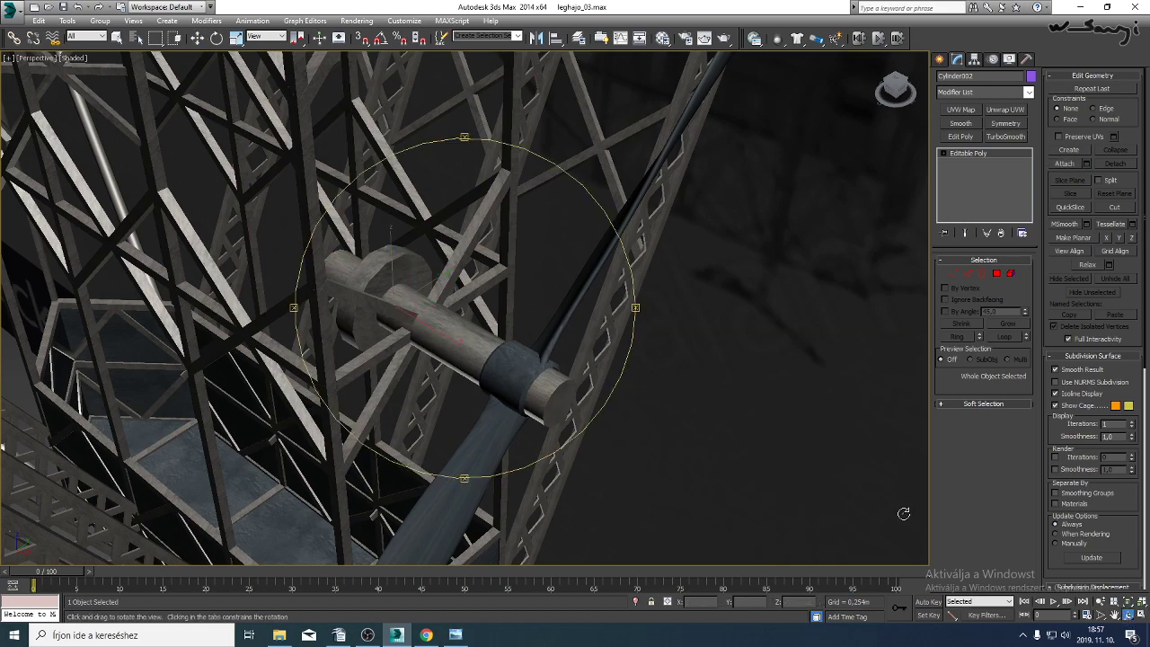
left_click_drag(437, 336, 470, 310)
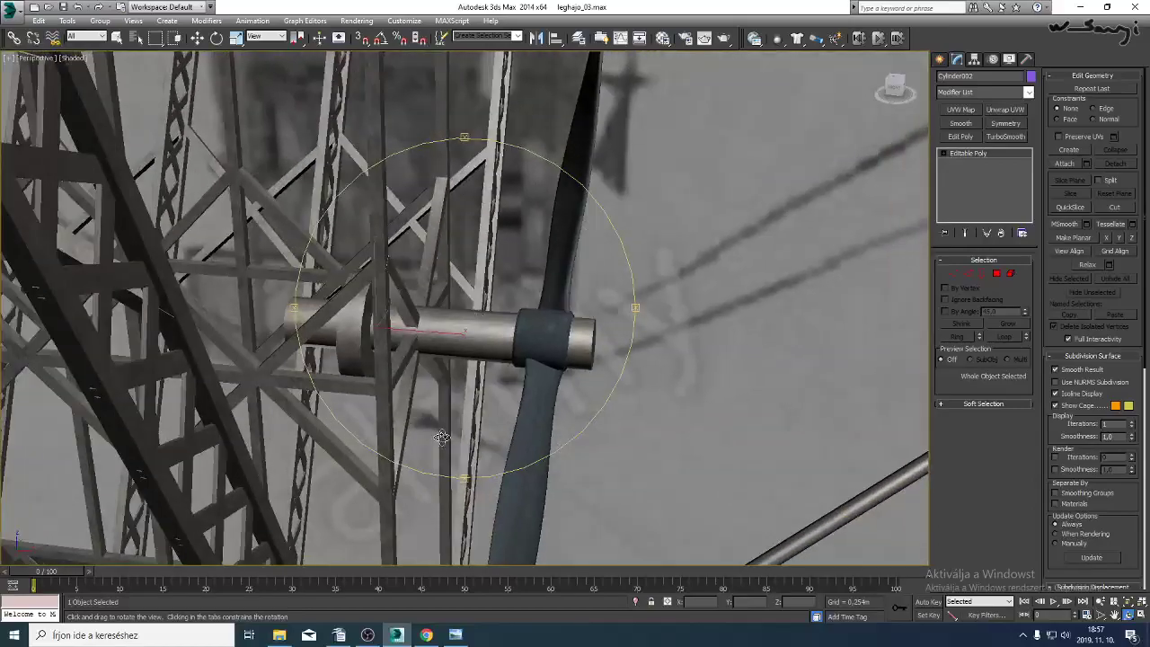
left_click(455, 634)
left_click(455, 634)
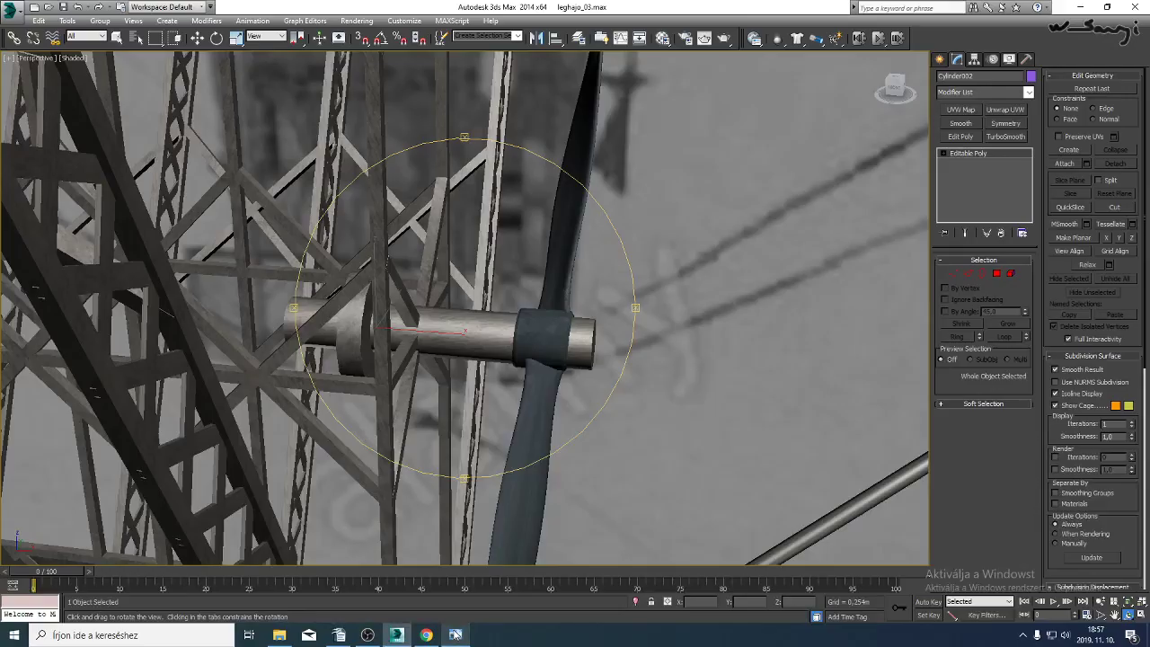
left_click(456, 634)
left_click(610, 610)
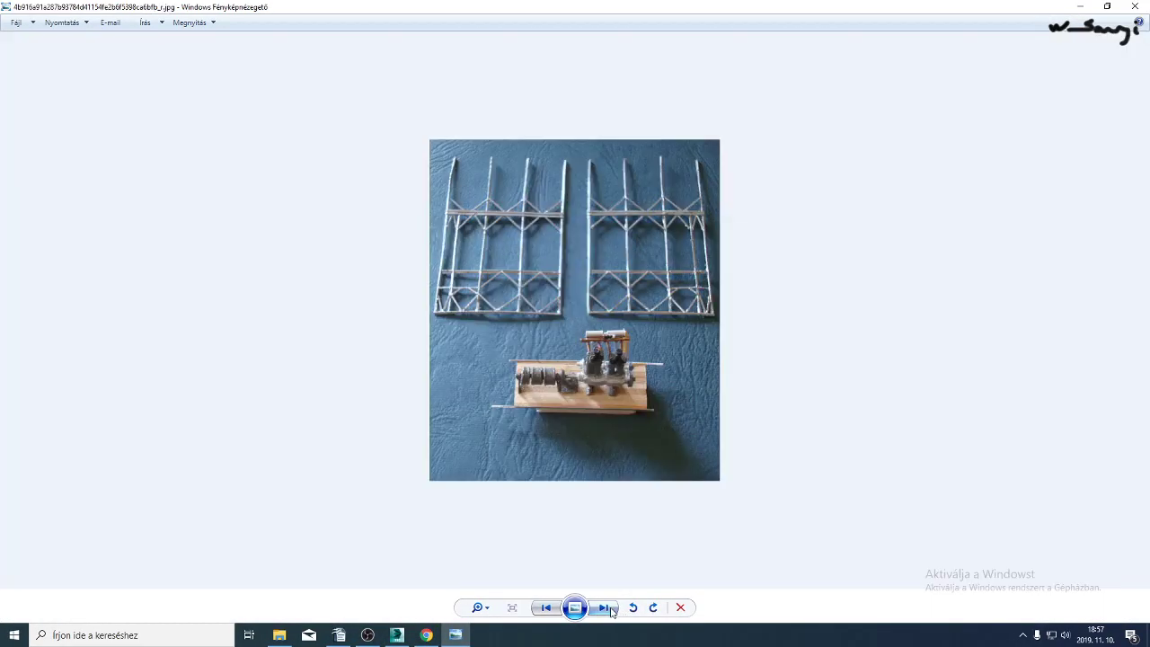
left_click(609, 610)
left_click(609, 609)
left_click(609, 610)
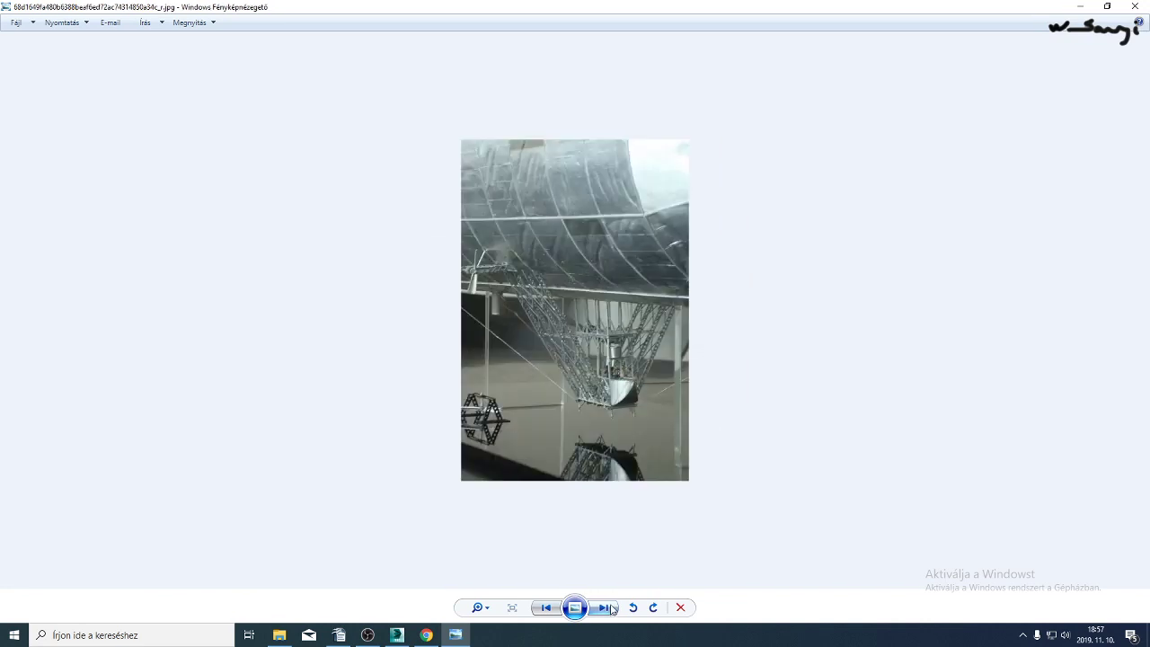
left_click(610, 610)
left_click(610, 609)
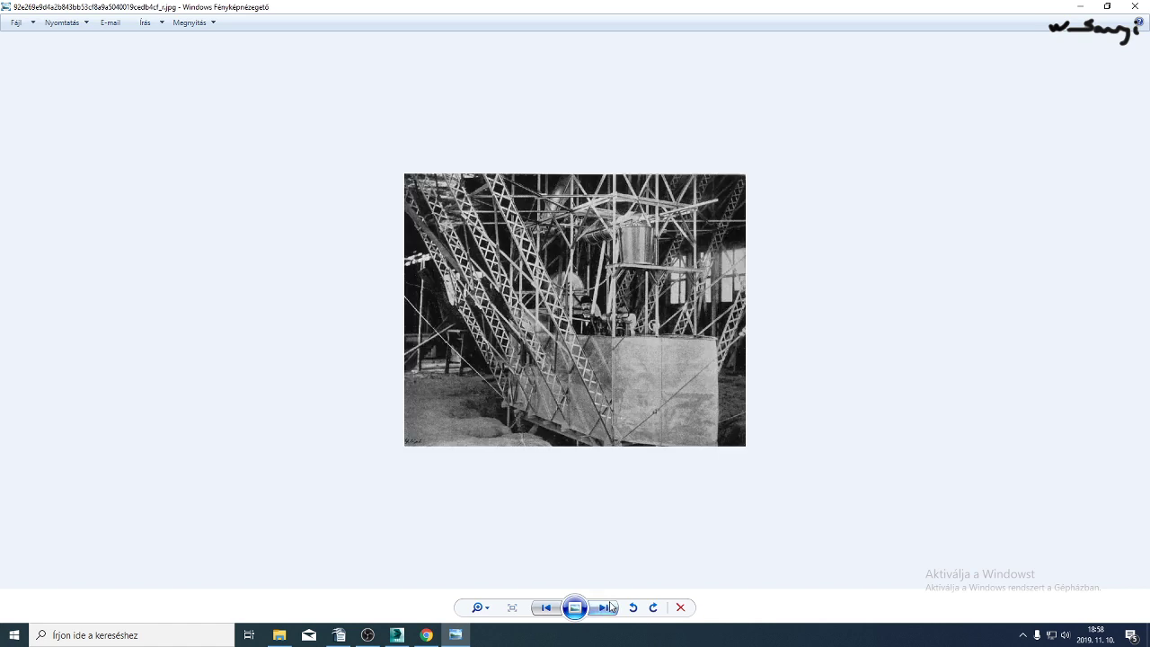
scroll(573, 274, "up", 2)
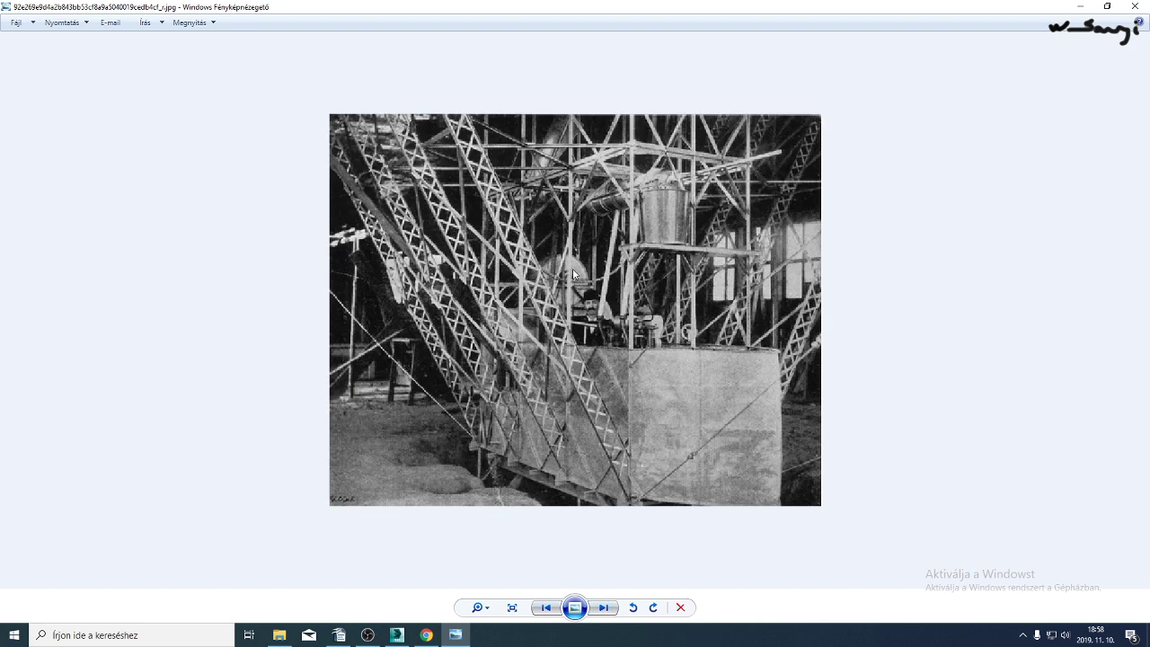
Examine the gondola close-ups, the model photo and the engraving for how the propeller shaft is mounted in the frame.
left_click(604, 610)
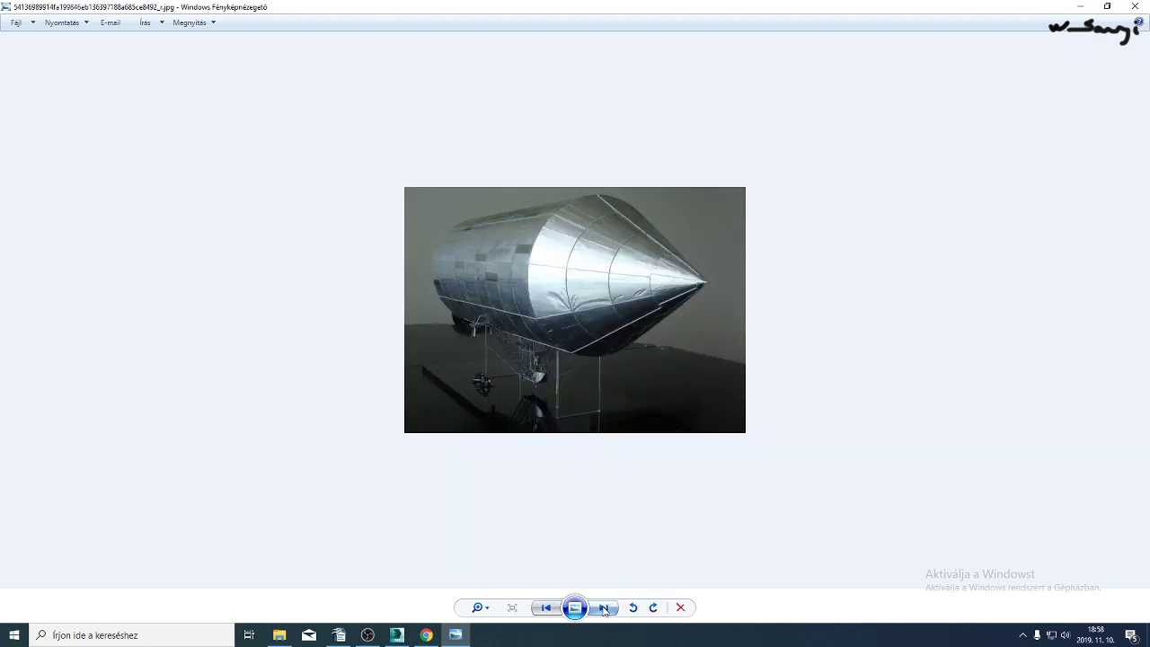
left_click(604, 610)
left_click(604, 610)
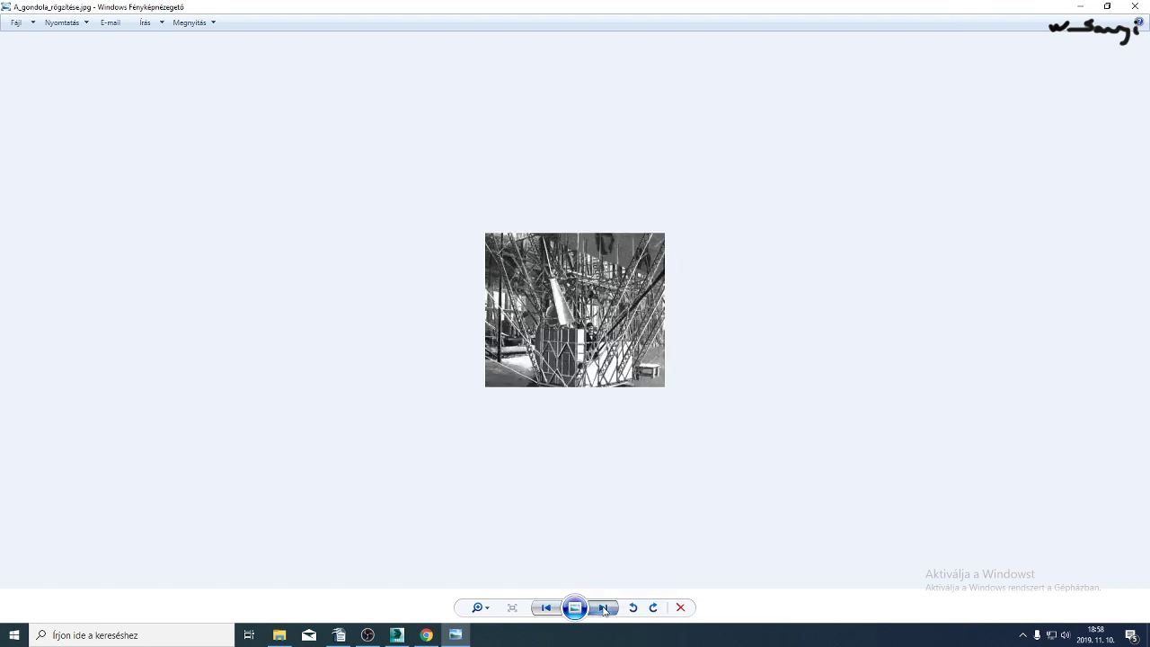
scroll(533, 341, "up", 2)
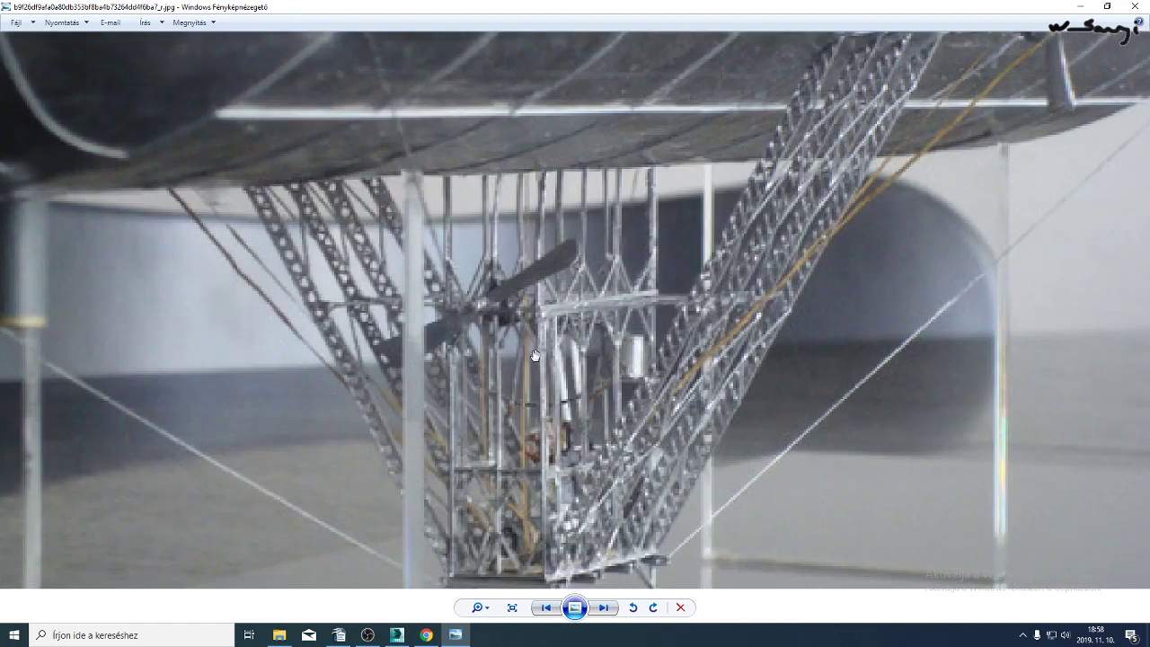
left_click(546, 608)
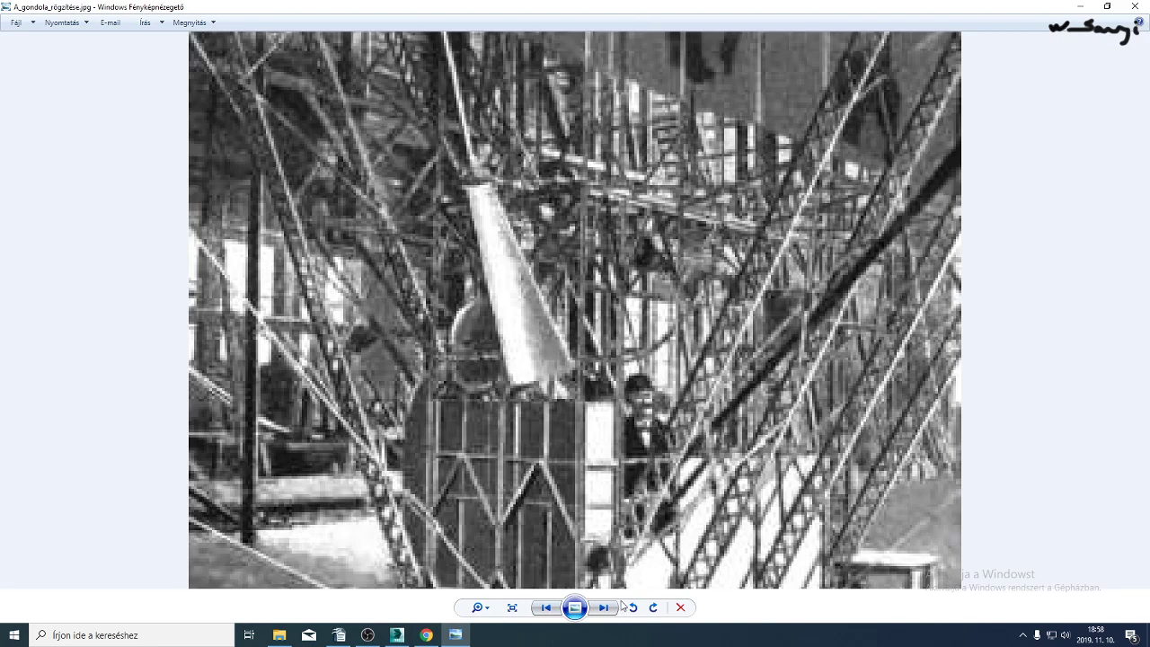
left_click(604, 608)
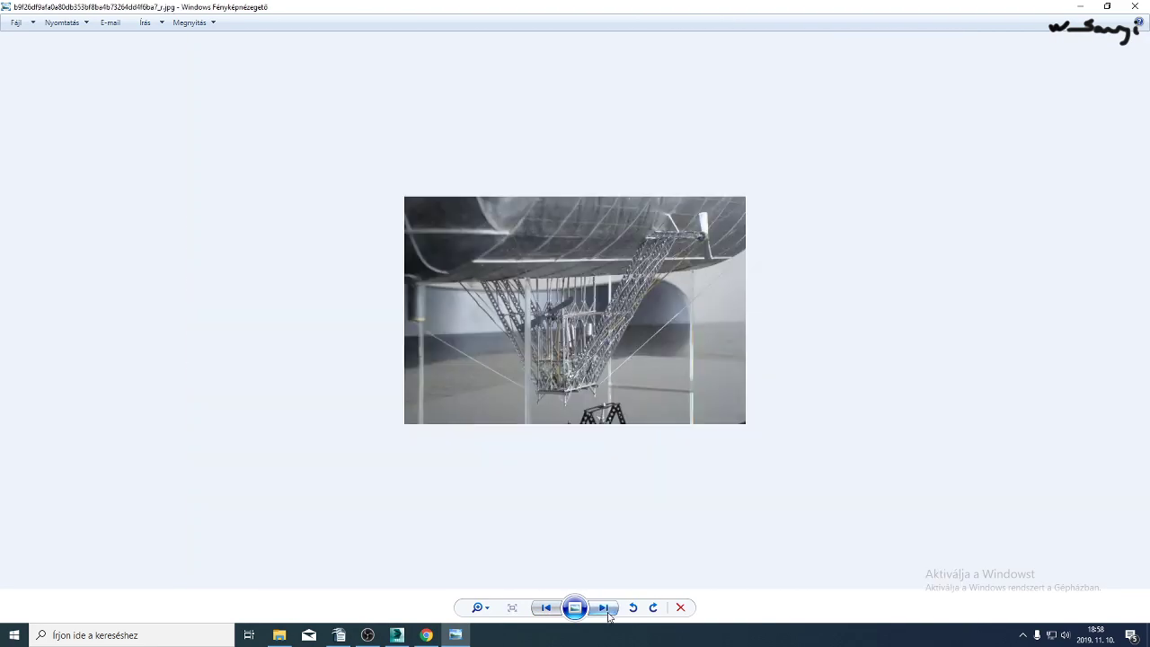
scroll(548, 390, "up", 2)
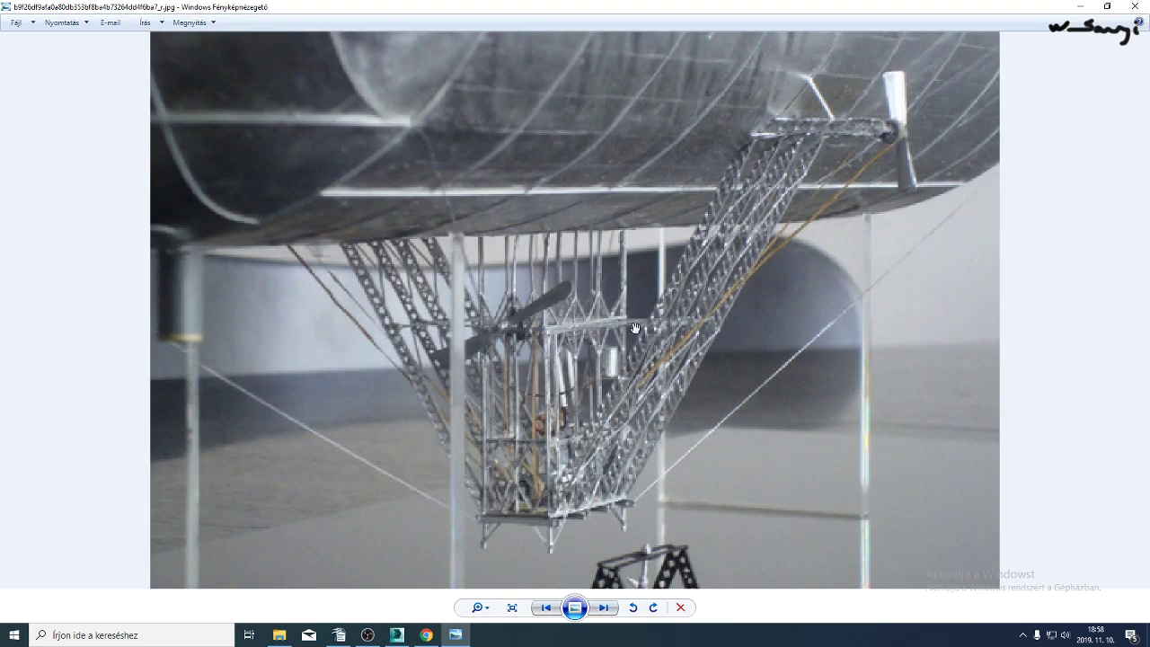
left_click(605, 609)
left_click(608, 610)
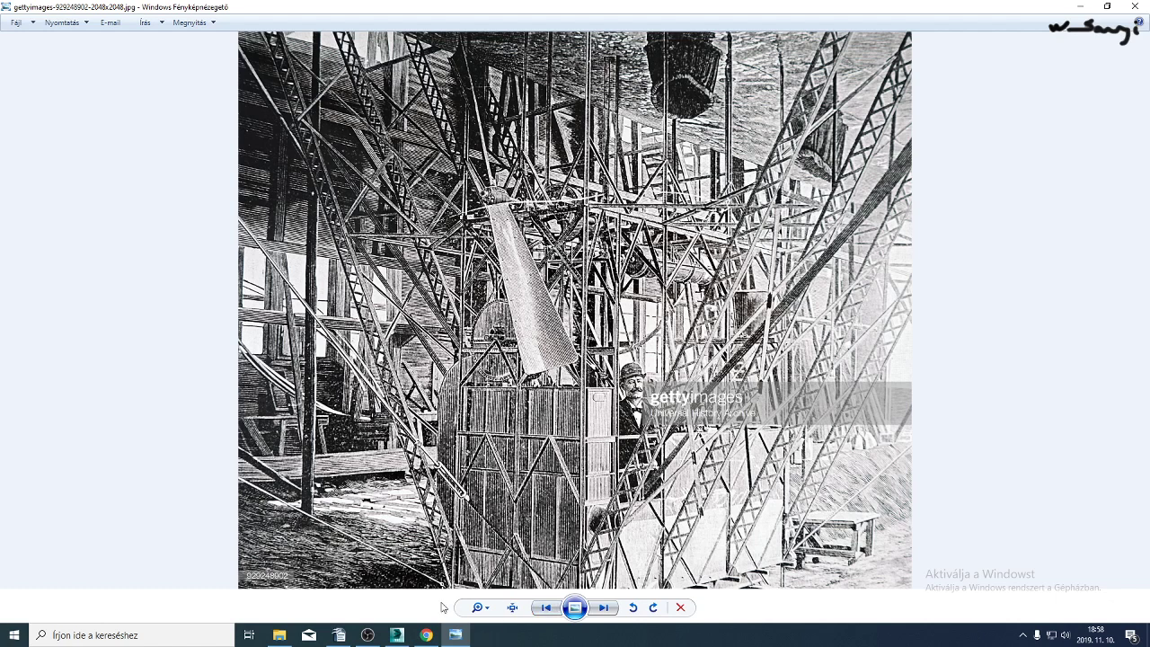
Switch back to 3ds Max and show the model's edged faces with the propeller hub and shaft seen nearly end-on.
left_click(397, 635)
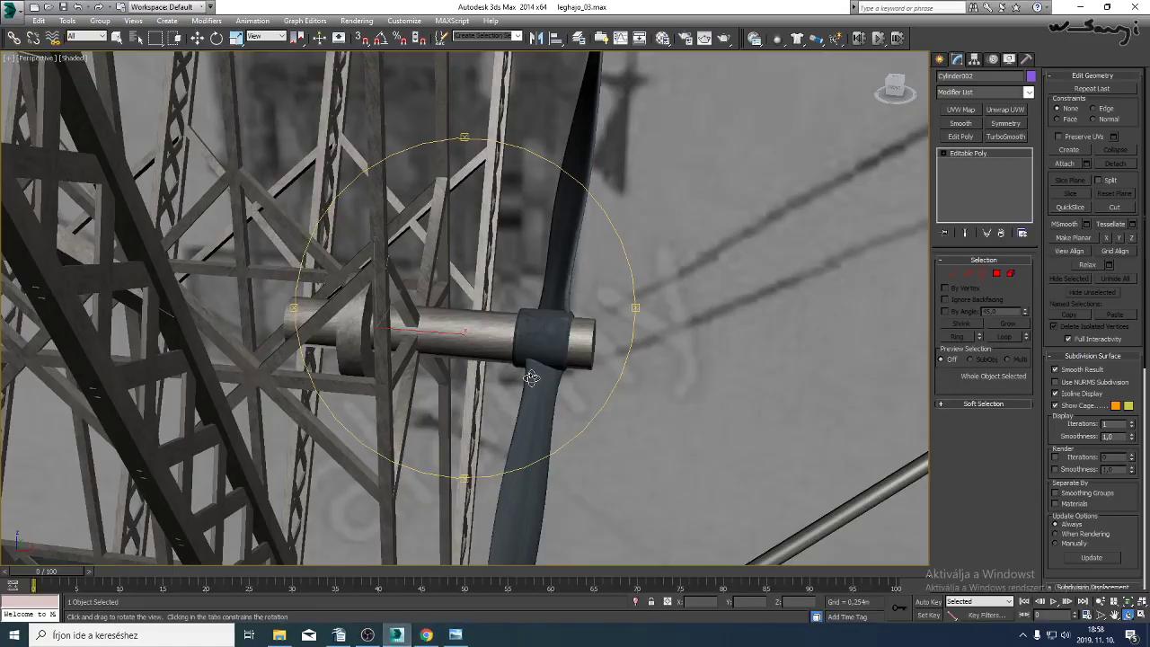
left_click_drag(531, 378, 445, 361)
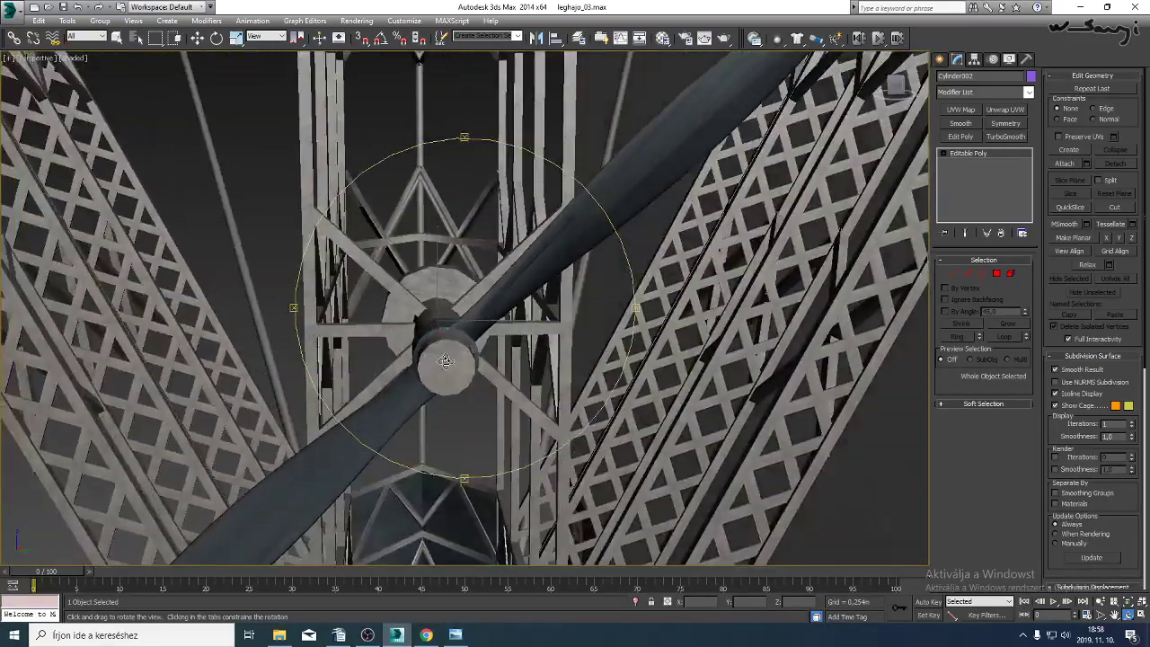
scroll(445, 361, "up", 4)
key("w")
key("F4")
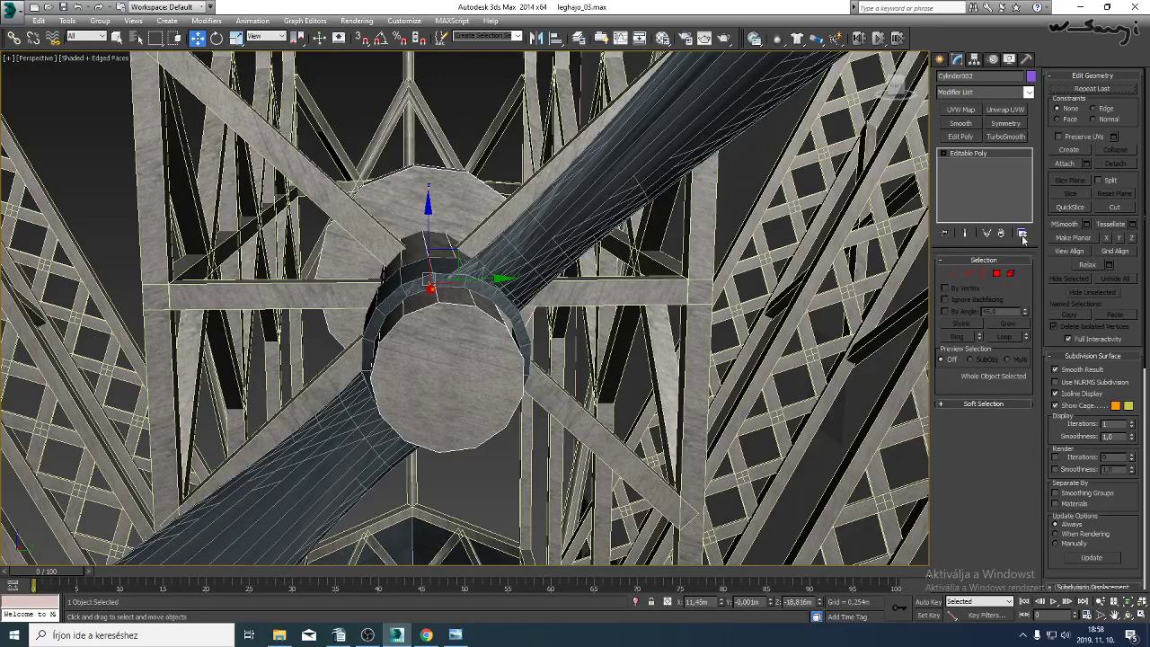
Scale down the shaft's two end-cap polygons together so the shaft is thinner than the propeller hub's opening.
left_click(997, 274)
left_click(446, 378)
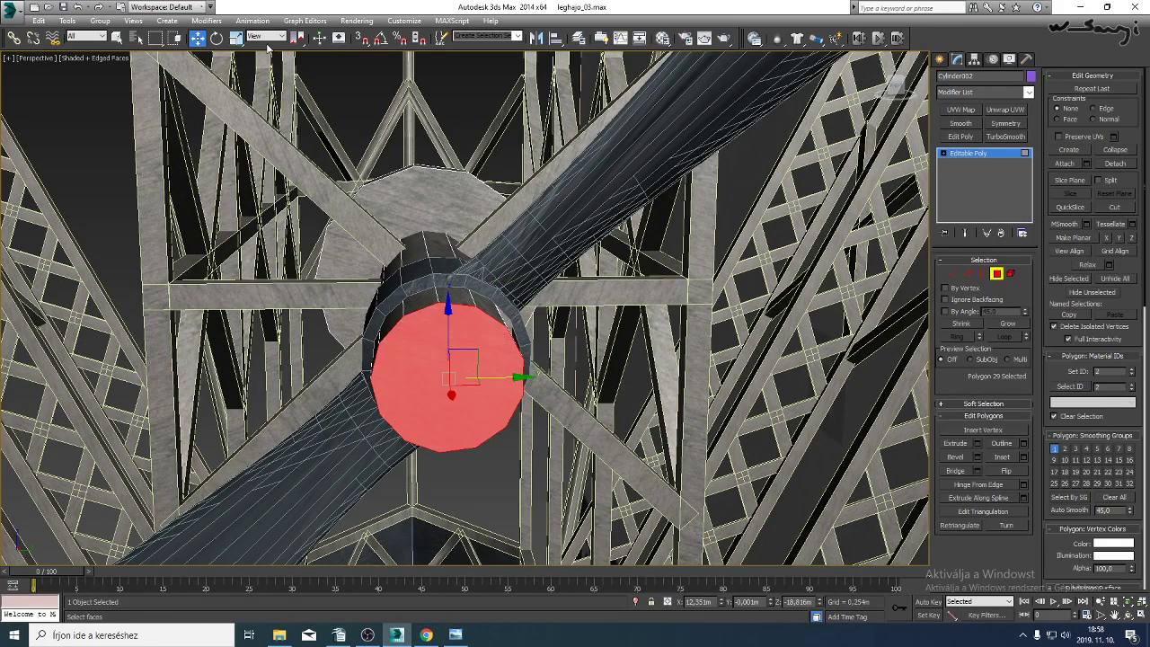
left_click(235, 38)
key("F3")
left_click(418, 221)
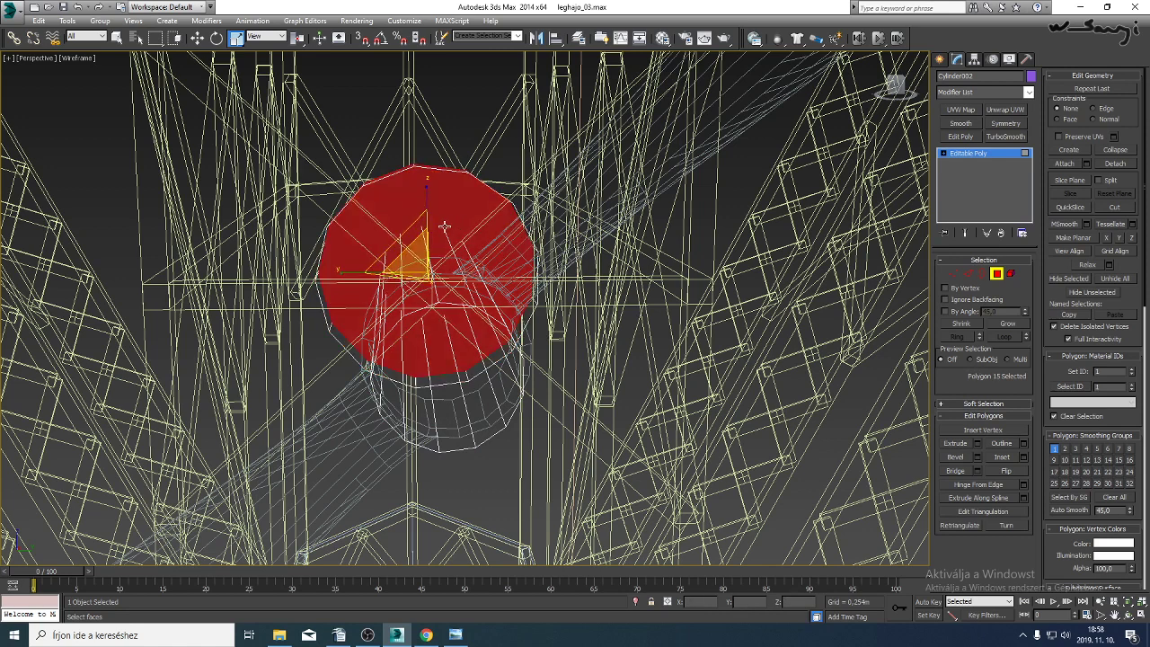
left_click(435, 228)
left_click(435, 228)
left_click(435, 228)
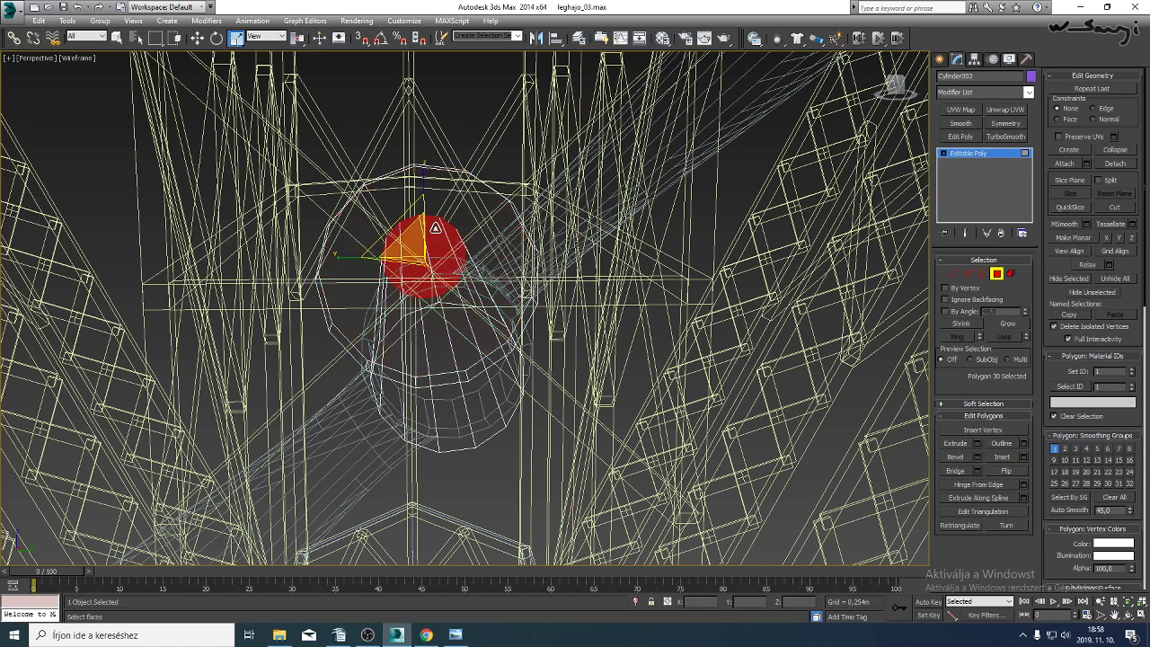
left_click(467, 389)
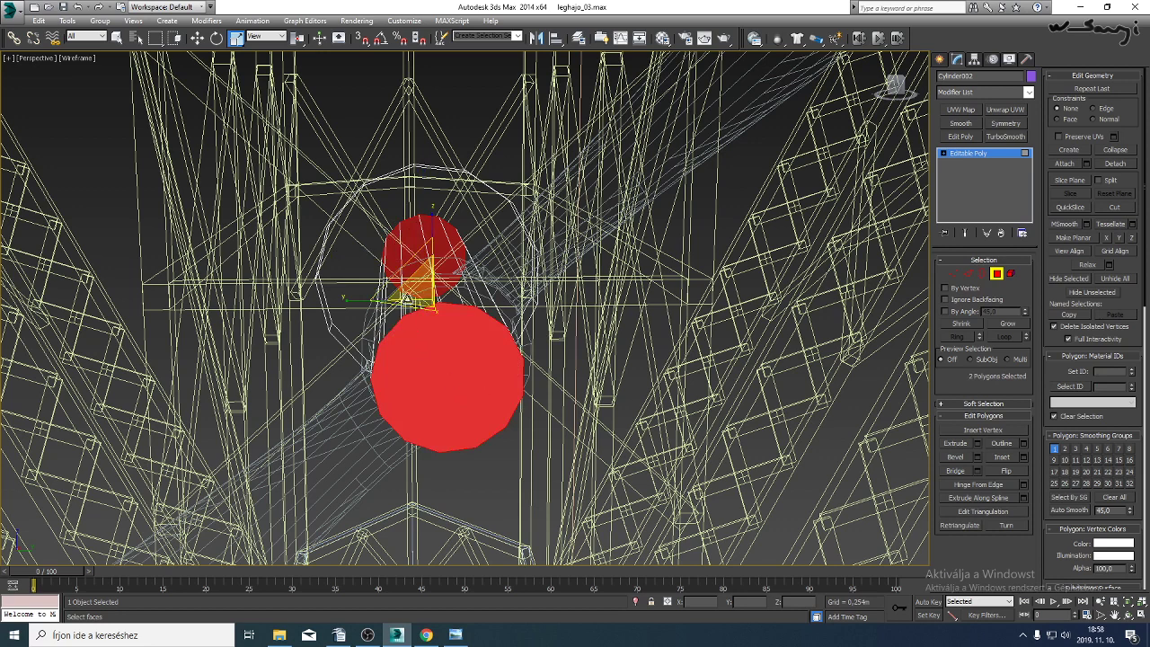
key("F3")
left_click(410, 268)
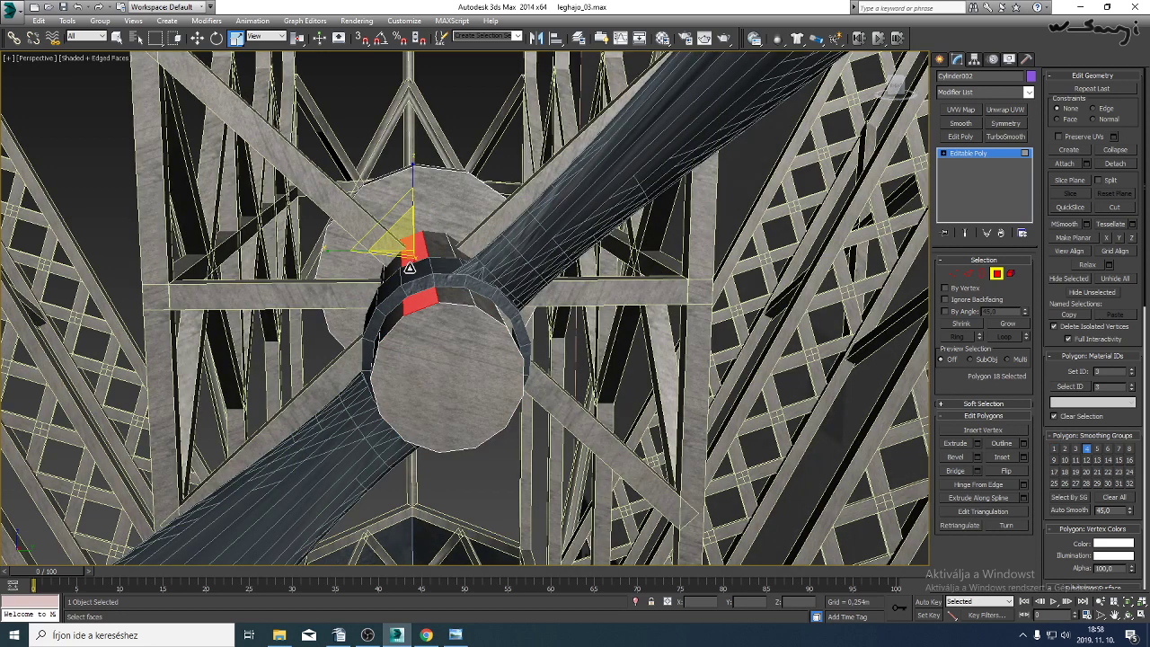
left_click(421, 314, "ctrl")
left_click_drag(401, 271, 404, 329)
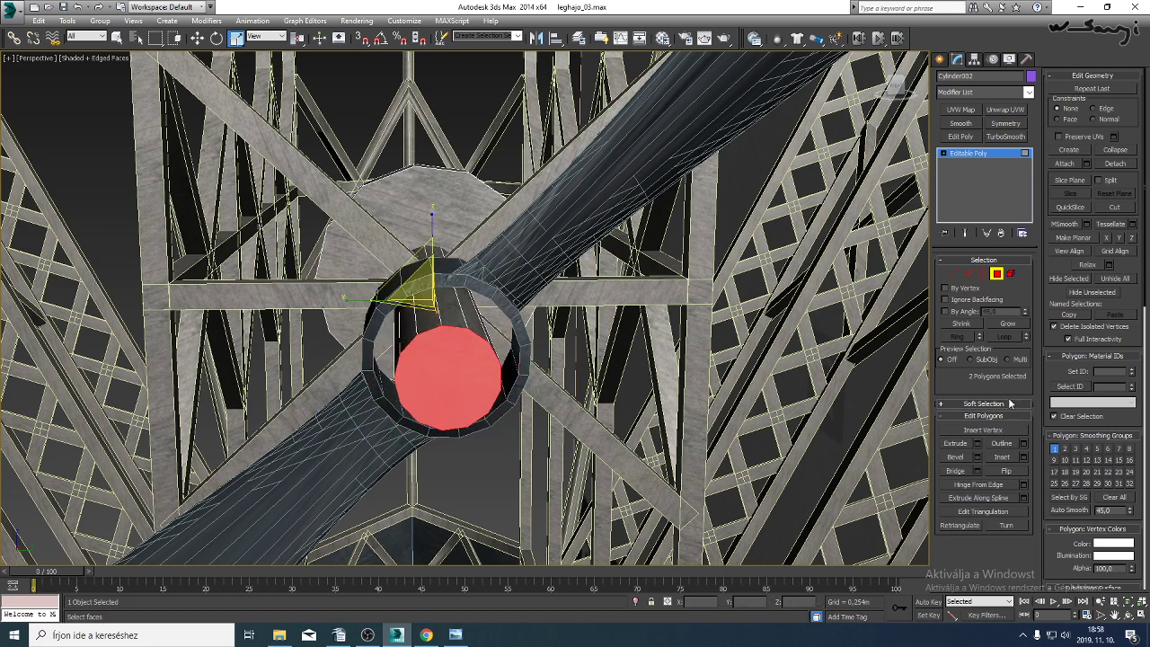
left_click(974, 153)
Select the rotor for edge editing and try scaling the hub opening's inner edge loops to 67% in Y and Z.
left_click(501, 298)
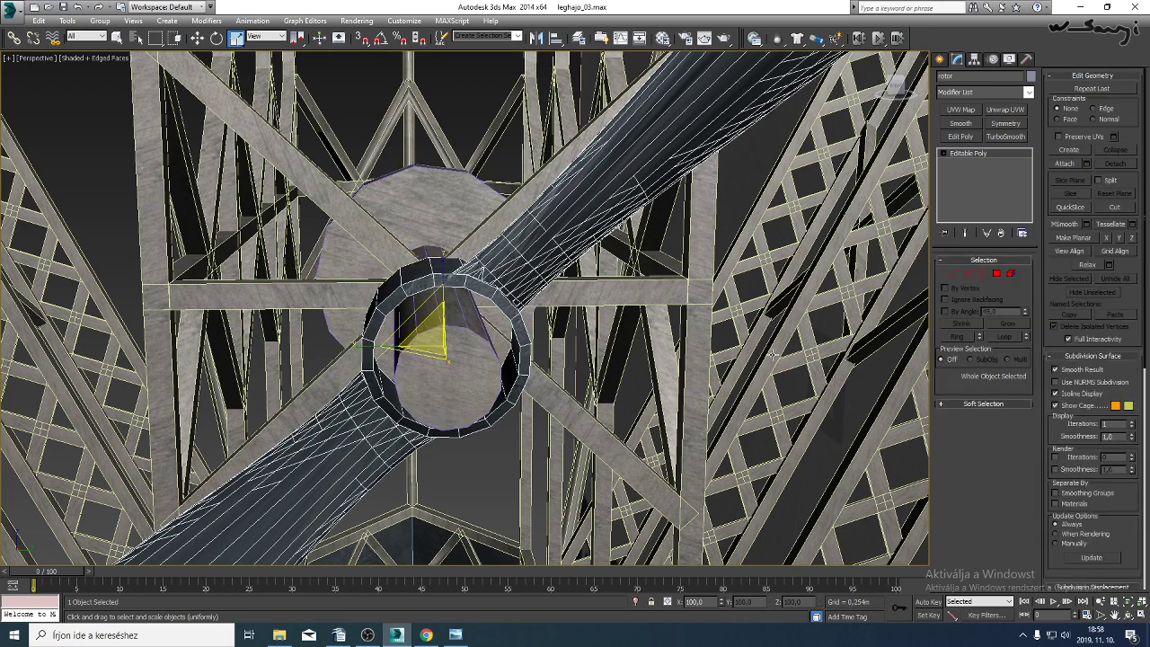
left_click(968, 273)
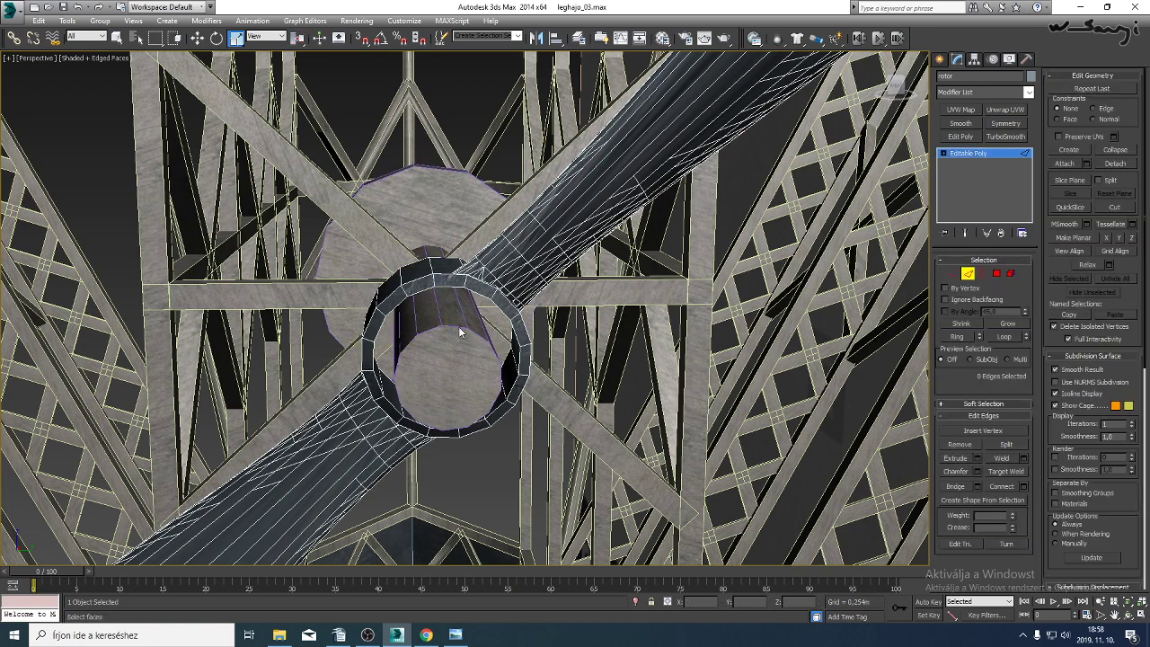
middle_click_drag(526, 364, 518, 317)
double_click(501, 308)
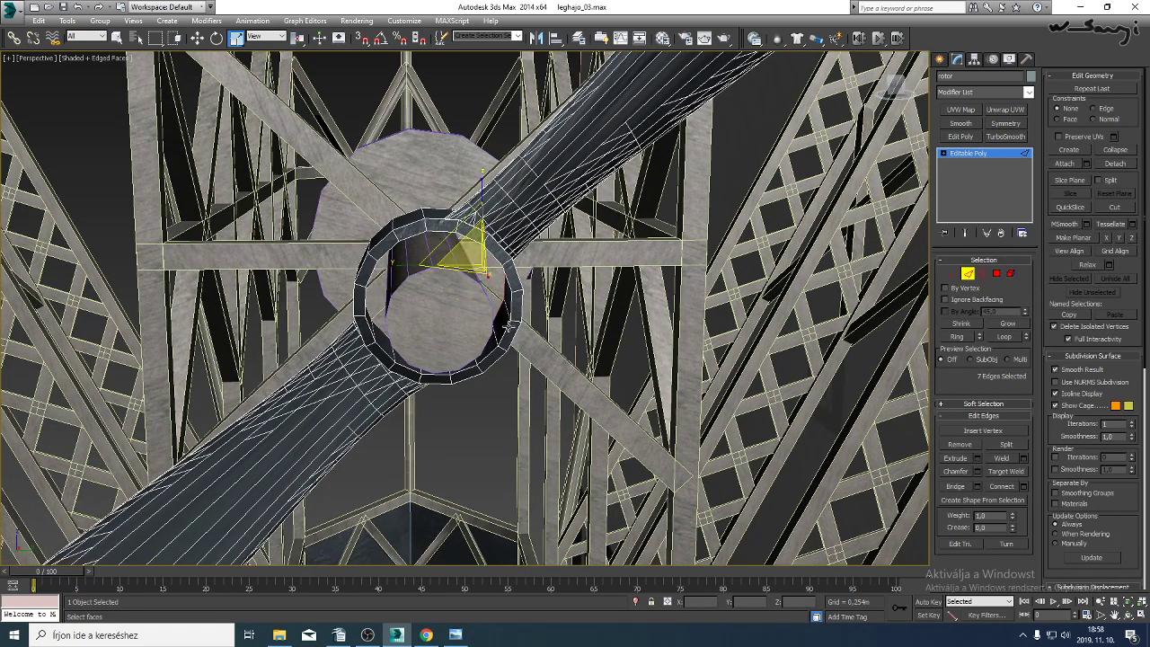
double_click(509, 327, "ctrl")
mouse_move(452, 261)
left_mouse_down()
mouse_move(439, 322)
mouse_move(438, 280)
mouse_move(436, 421)
mouse_move(434, 253)
mouse_move(437, 405)
left_mouse_up()
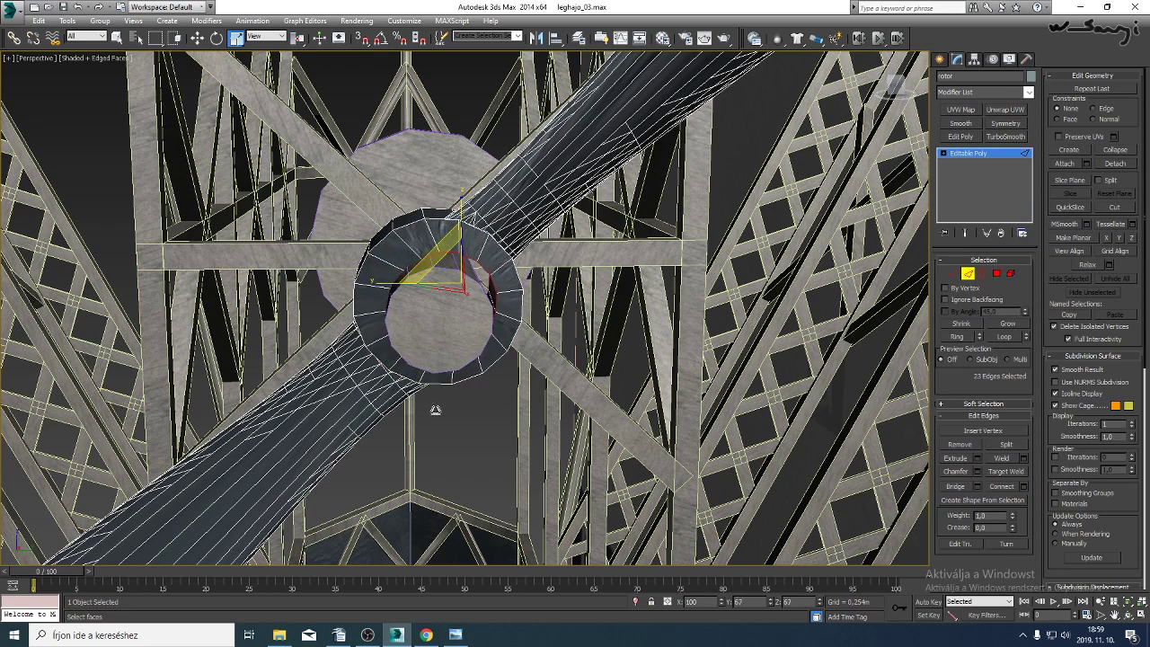
Scale both complete edge loops of the rotor hub's opening to about 83% in Y and Z to fit the shaft.
key("F3")
mouse_move(448, 306)
left_mouse_down()
mouse_move(434, 236)
mouse_move(429, 270)
mouse_move(434, 256)
left_mouse_up()
key("F3")
key("F3")
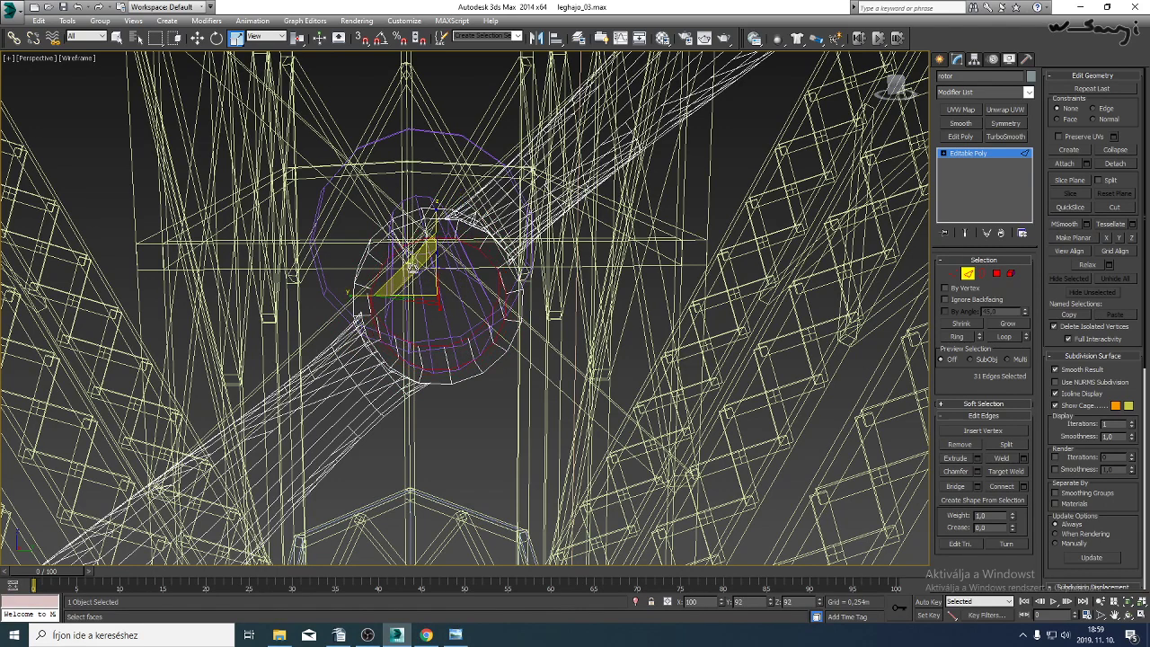
key("F3")
key("F3")
left_click_drag(412, 283, 408, 289)
key("F3")
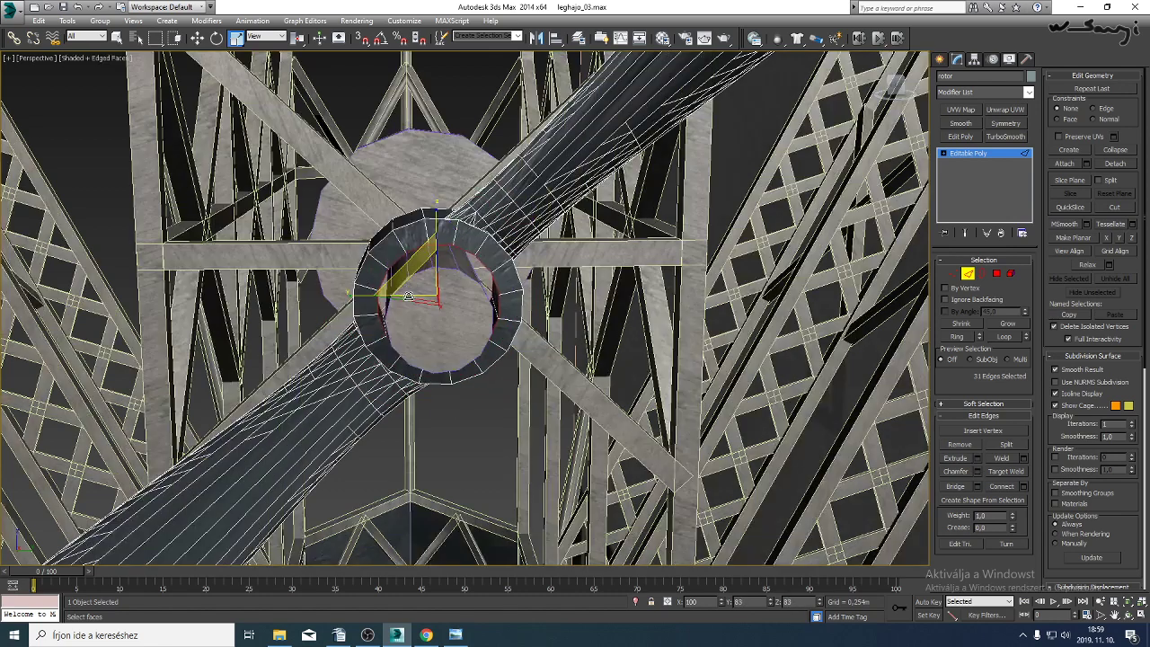
left_click(966, 153)
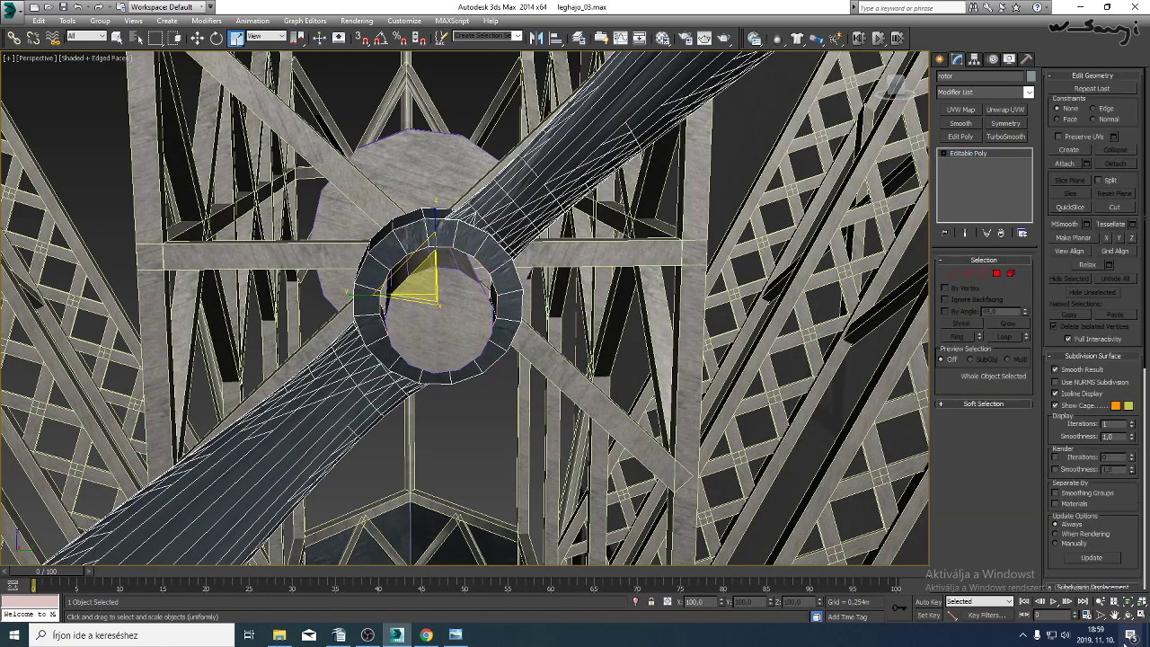
Shorten the shaft by moving its inner-end vertices along X to about 11.328 m, ending it at the disc.
key("F4")
scroll(498, 347, "down", 3)
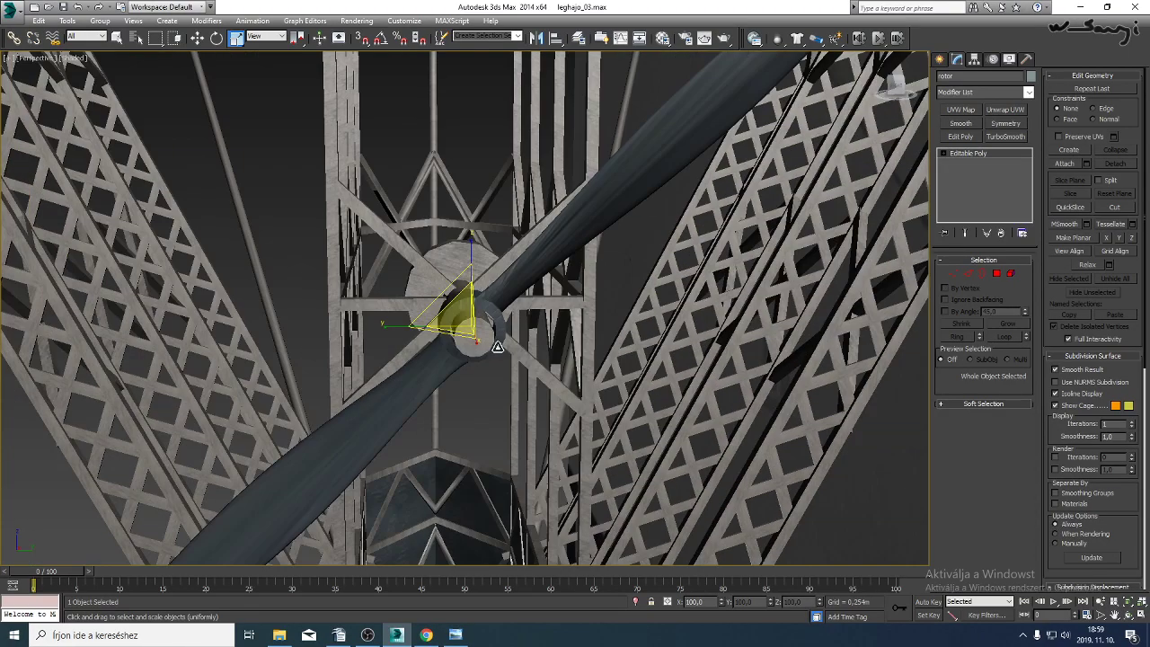
left_click(1128, 614)
left_click_drag(388, 300, 516, 269)
scroll(516, 269, "up", 3)
right_click(516, 269)
left_click(492, 240)
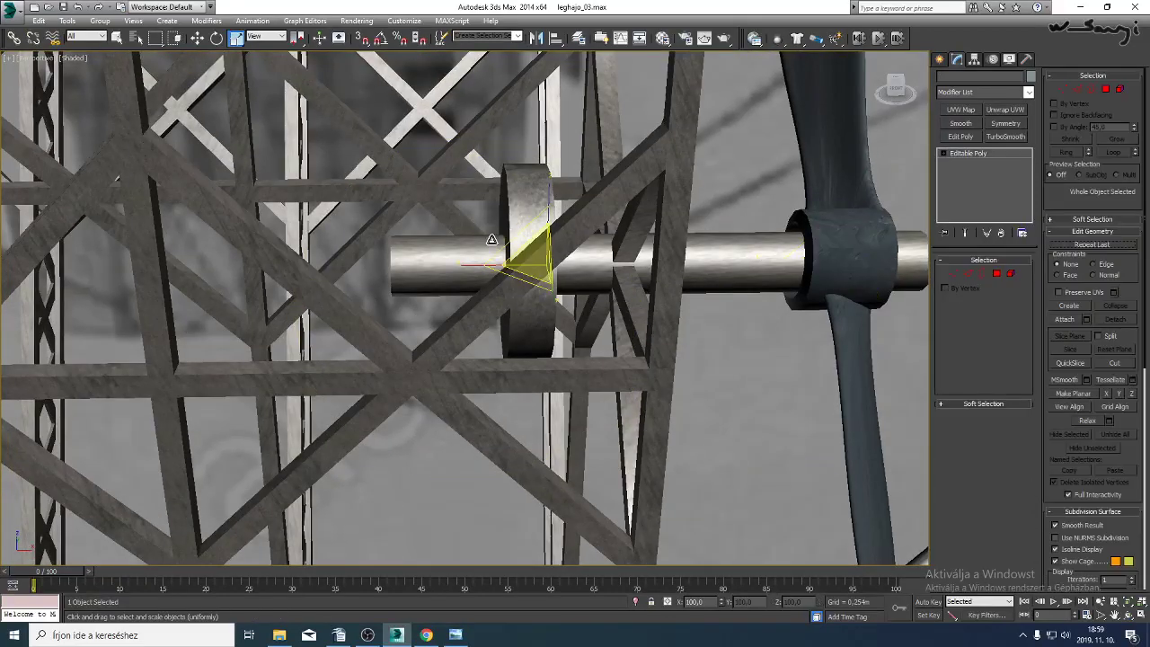
key("1")
key("F3")
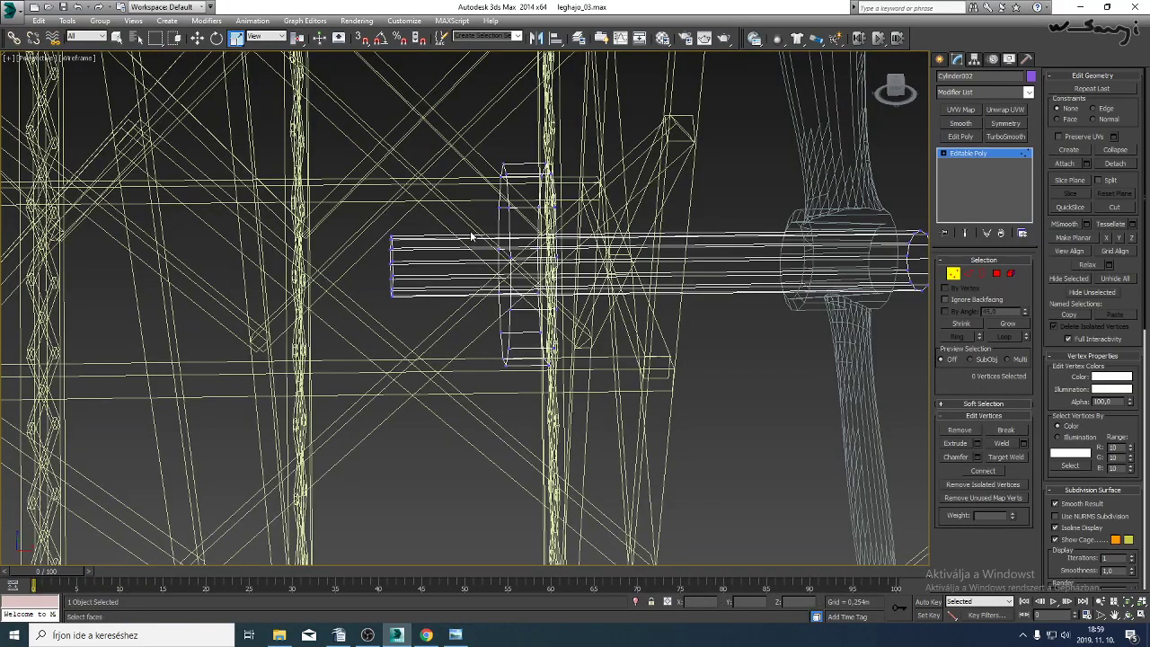
left_click_drag(471, 236, 377, 327)
key("e")
key("F3")
key("w")
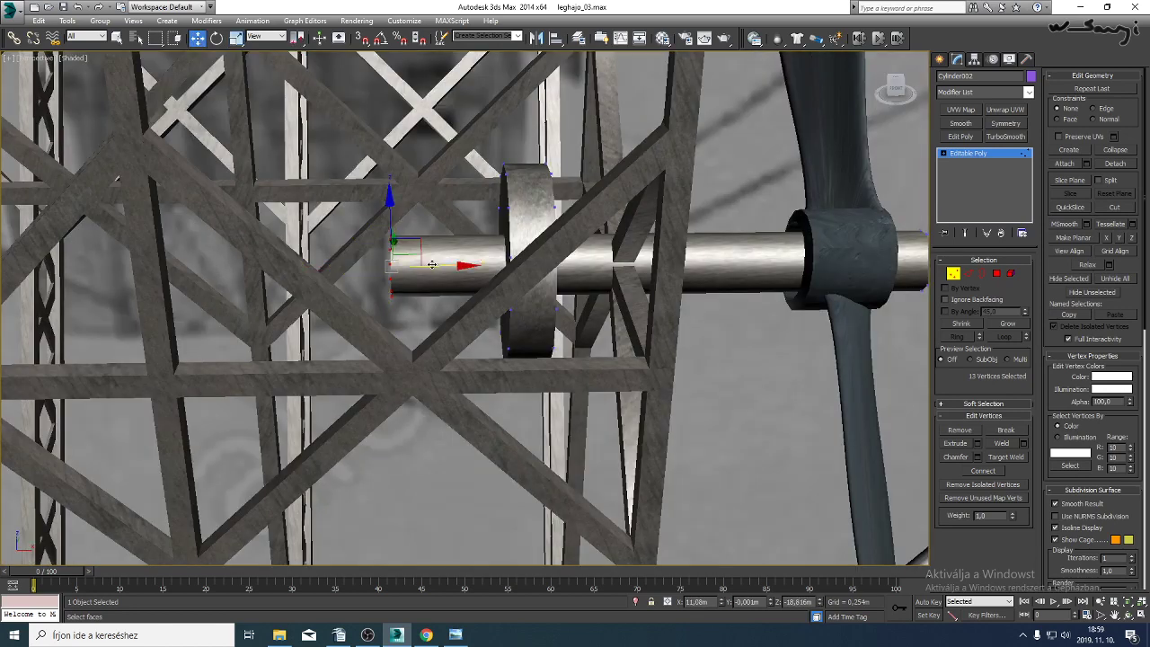
left_click_drag(432, 265, 538, 263)
Finish the vertex editing and examine the shaft, propeller and gondola frame against the whole airship from several angles.
scroll(512, 264, "down", 5)
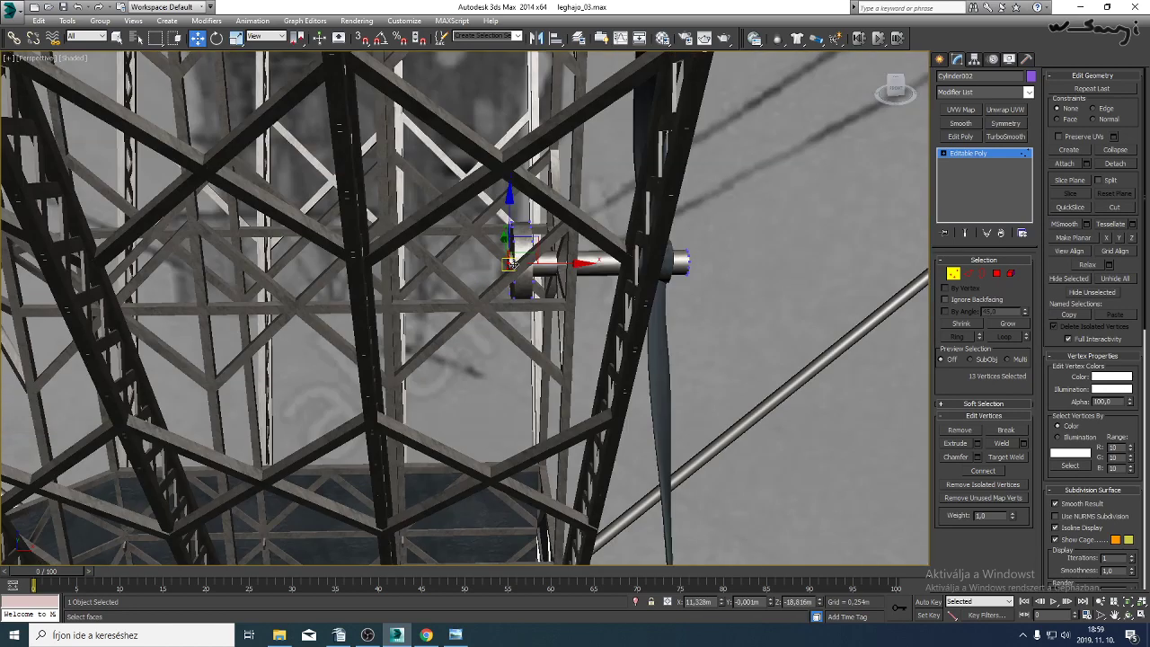
scroll(509, 262, "down", 5)
left_click(1131, 614)
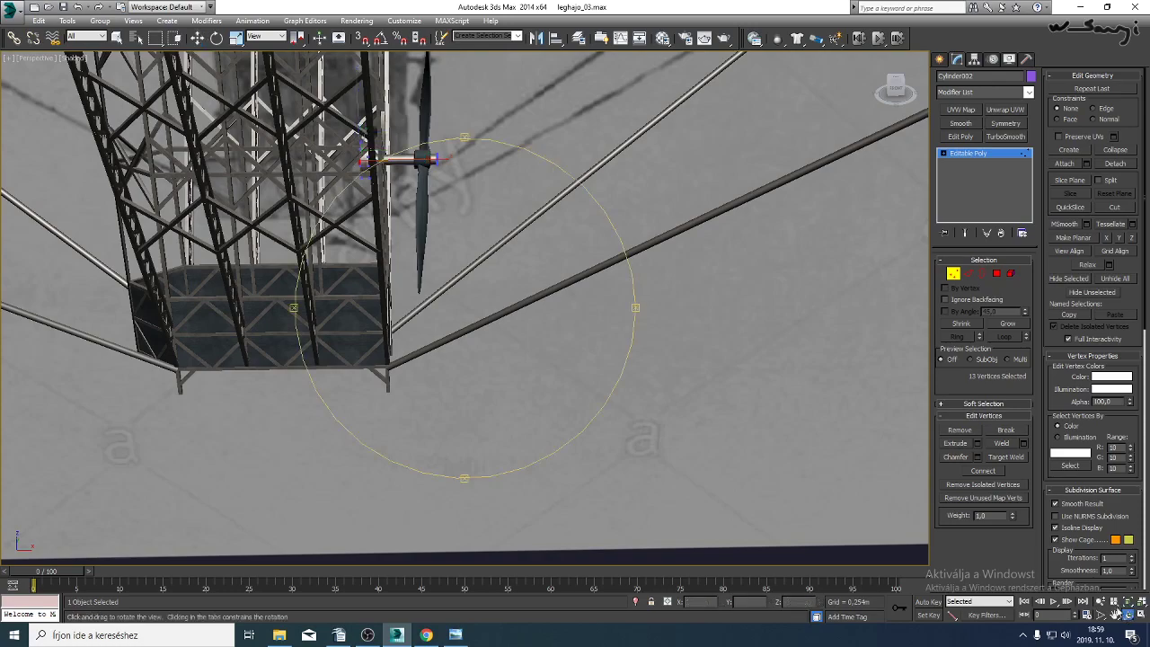
left_click_drag(520, 314, 445, 217)
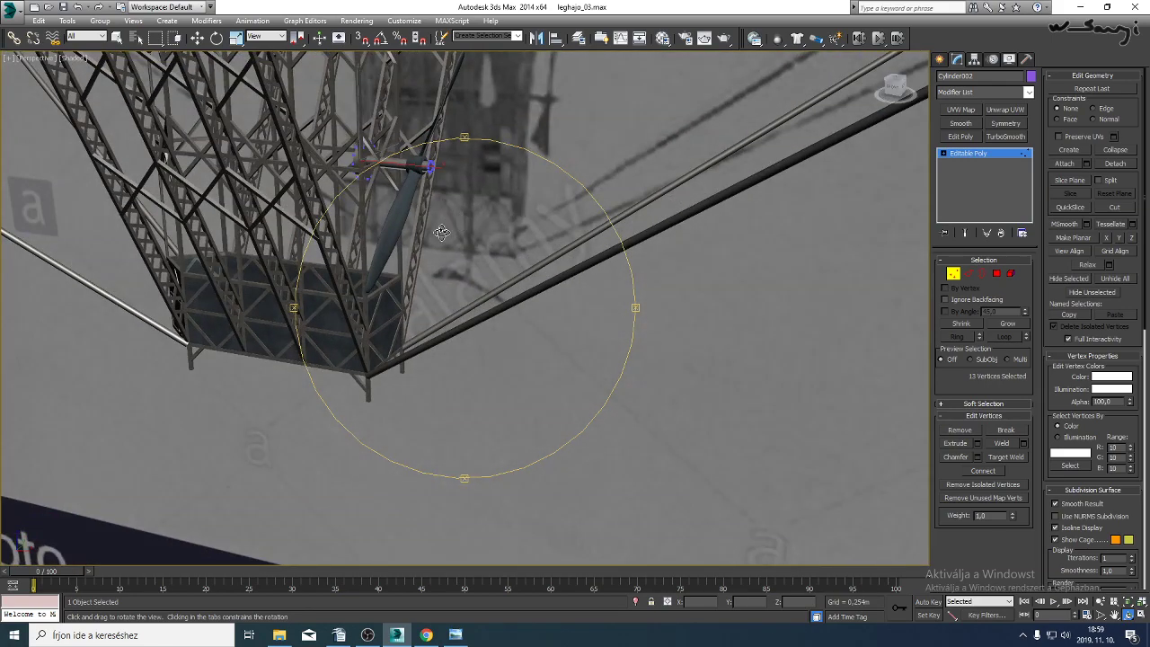
left_click_drag(442, 233, 478, 299)
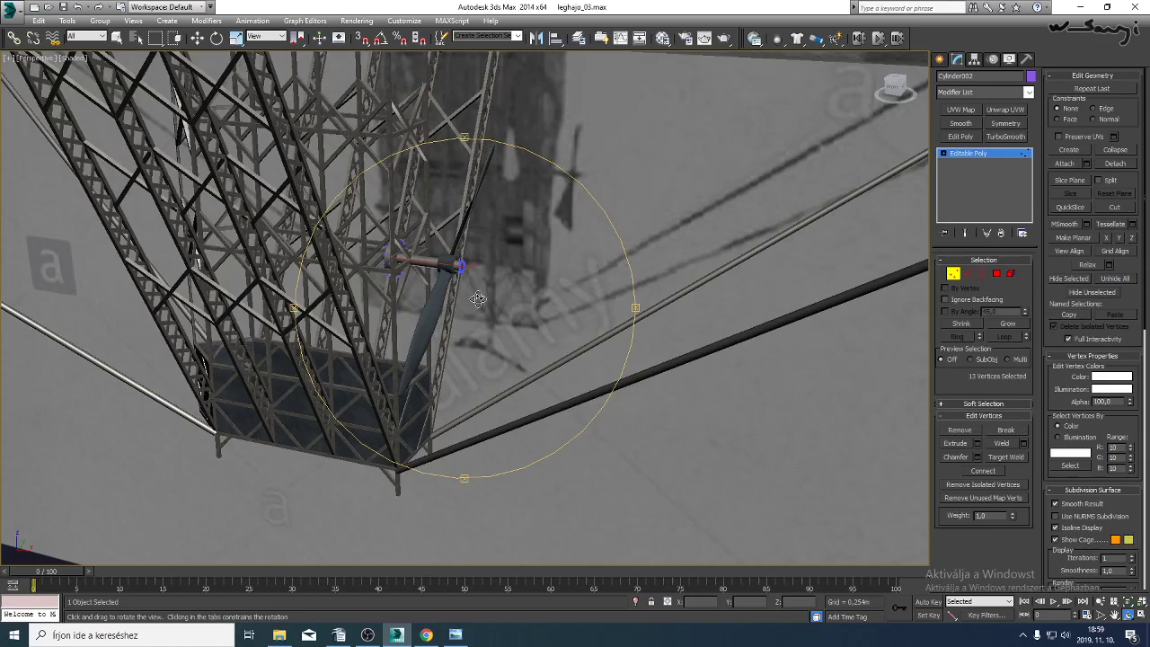
left_click(965, 158)
middle_click_drag(527, 276, 528, 332)
scroll(527, 296, "down", 4)
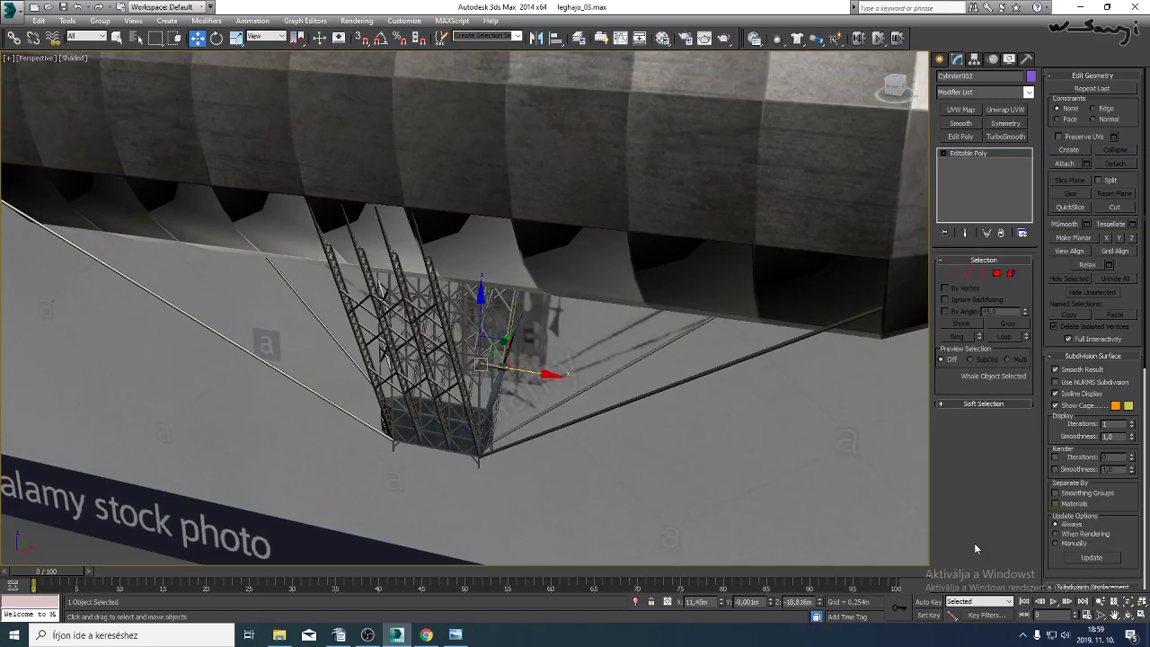
left_click(1128, 617)
left_click_drag(406, 270, 490, 567)
Switch to Windows Photo Viewer and compare the airship photos with the model, examining the parts suspended beneath the hull.
left_click(455, 634)
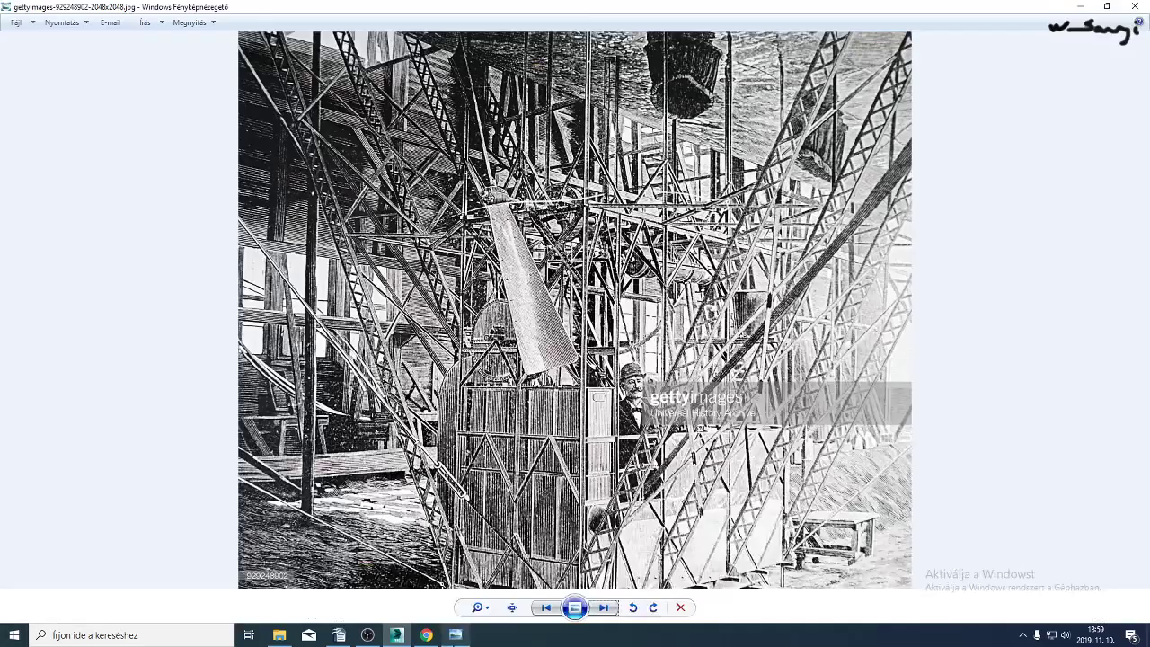
left_click(602, 614)
left_click(602, 614)
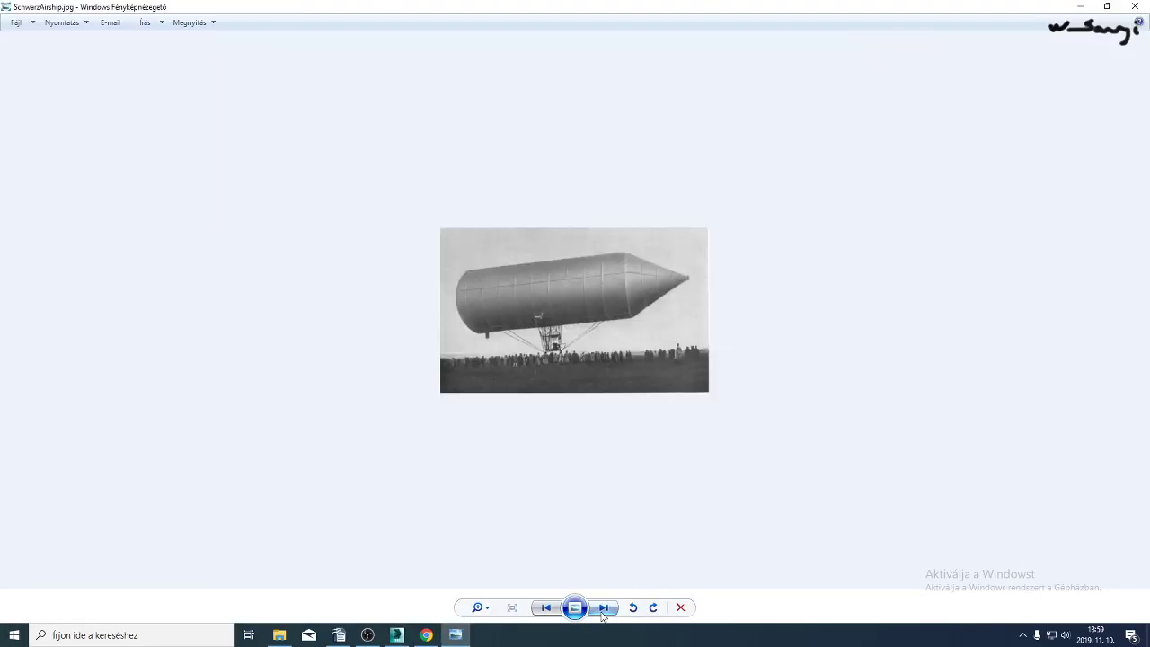
left_click(602, 614)
scroll(422, 374, "up", 2)
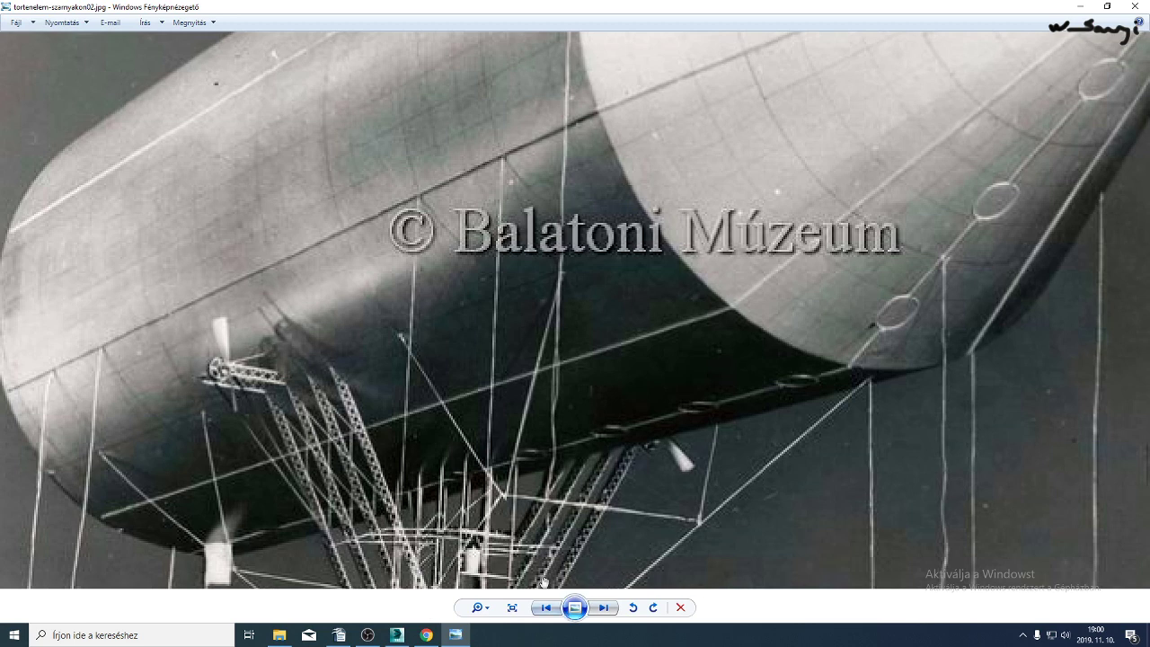
left_click(396, 636)
left_click_drag(496, 387, 494, 332)
left_click(456, 636)
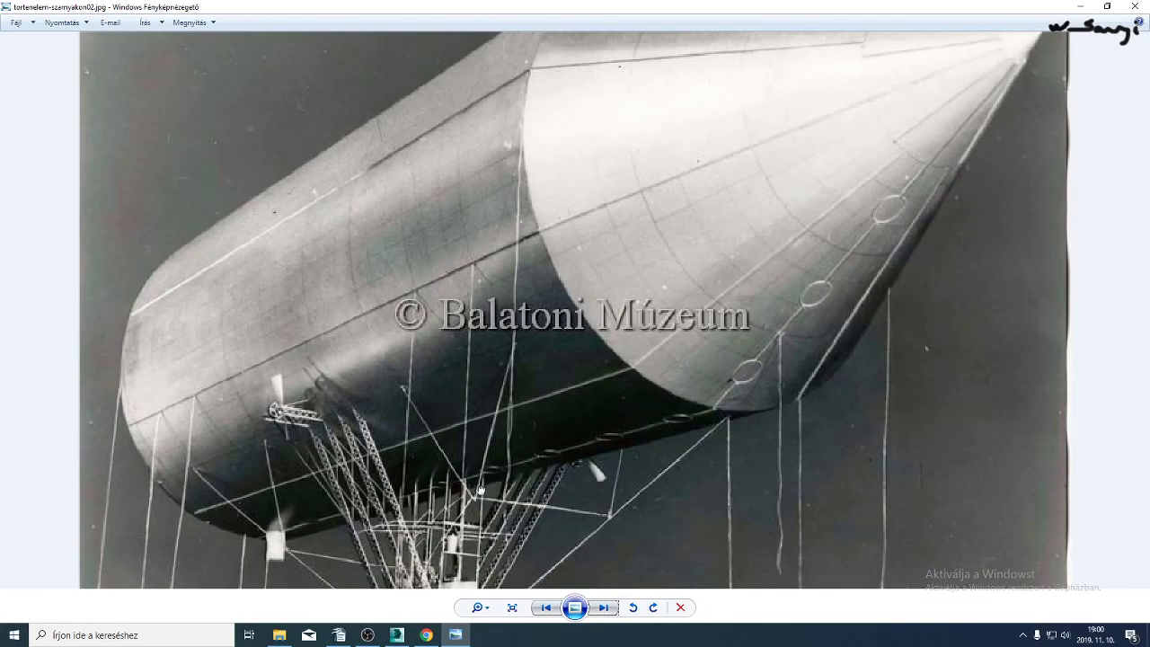
left_click_drag(481, 488, 484, 350)
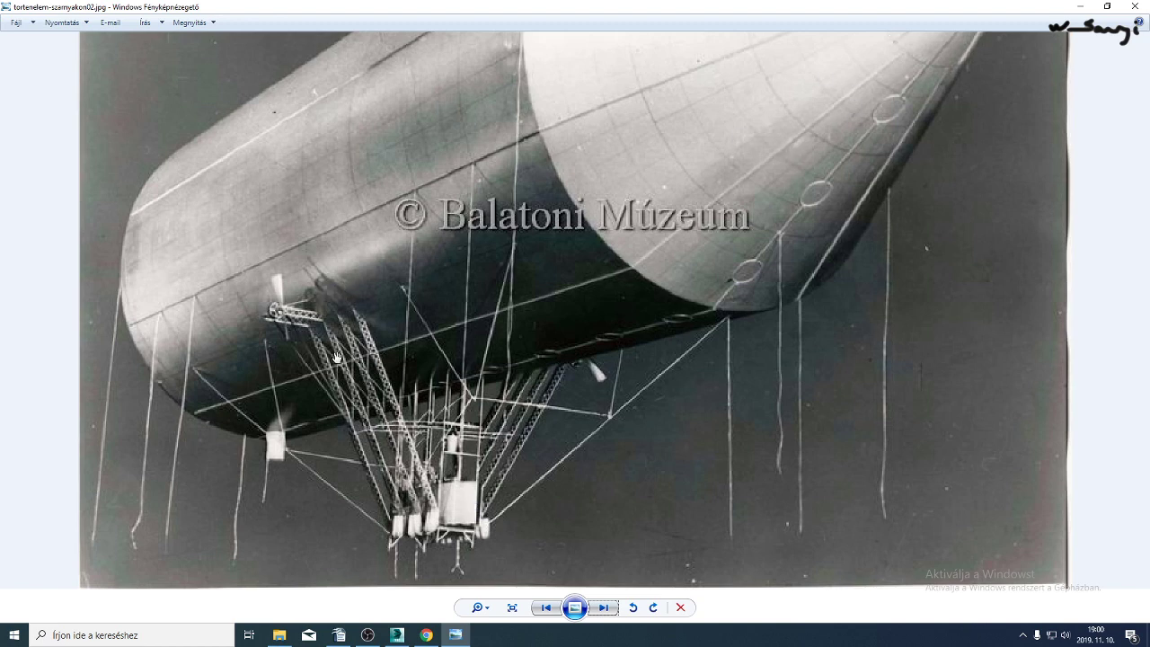
Switch back to 3ds Max and examine the container hanging under the hull on the front reference image.
left_click(397, 635)
left_click_drag(477, 451, 541, 440)
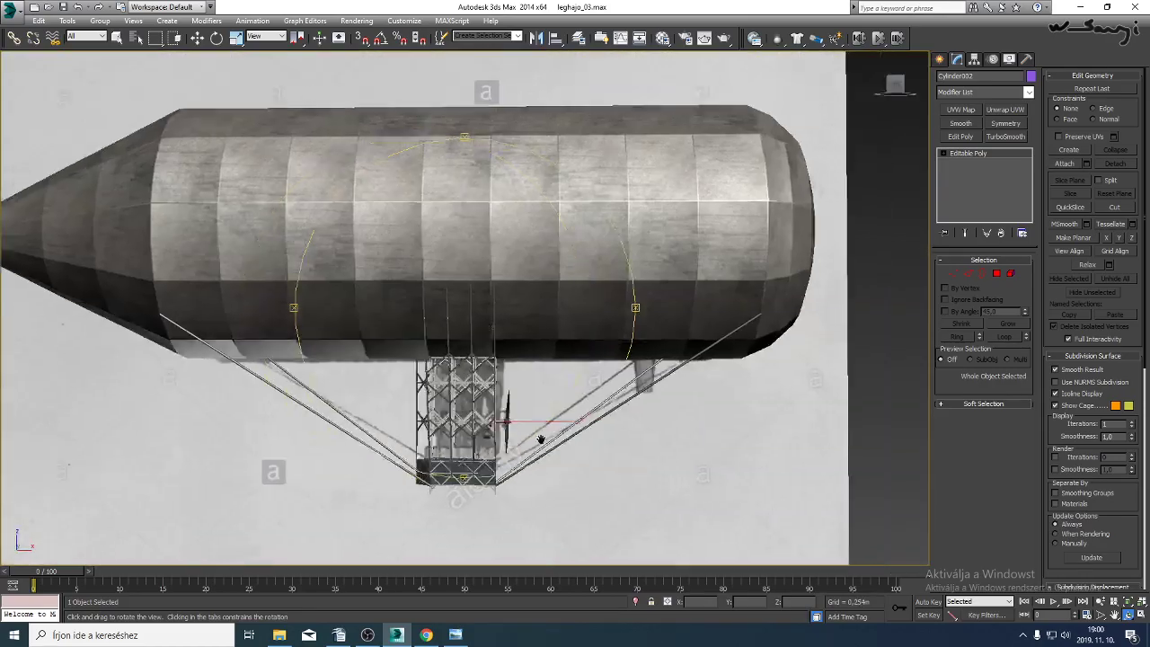
middle_click_drag(541, 440, 417, 421)
middle_click_drag(450, 337, 437, 241)
key("w")
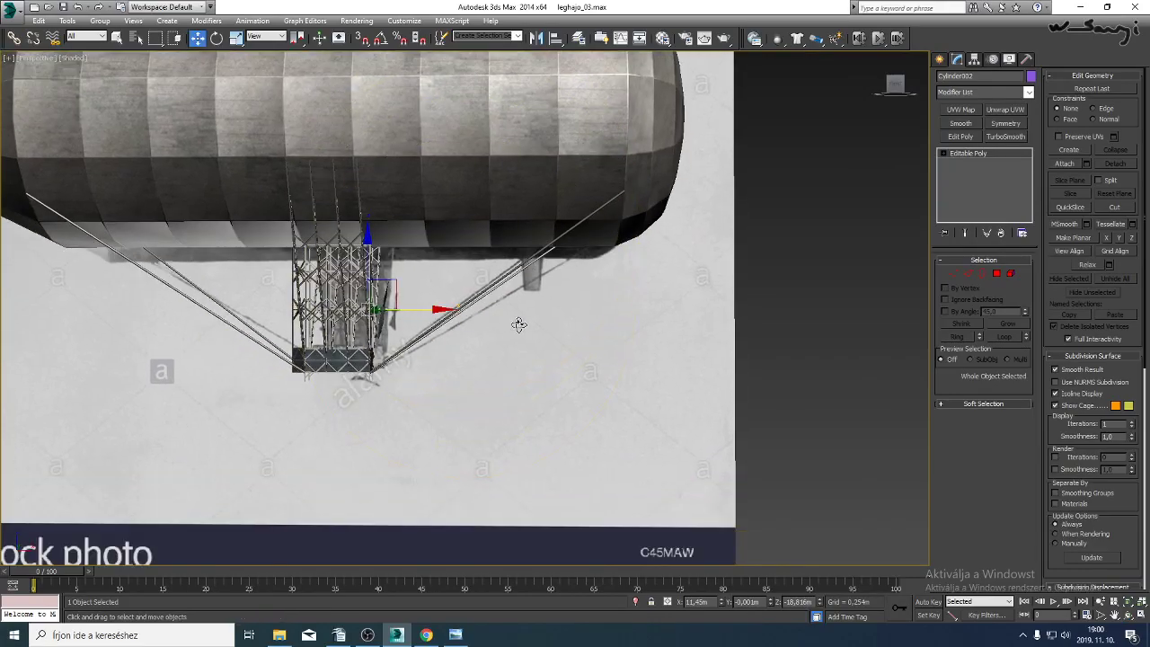
key("z")
key("l")
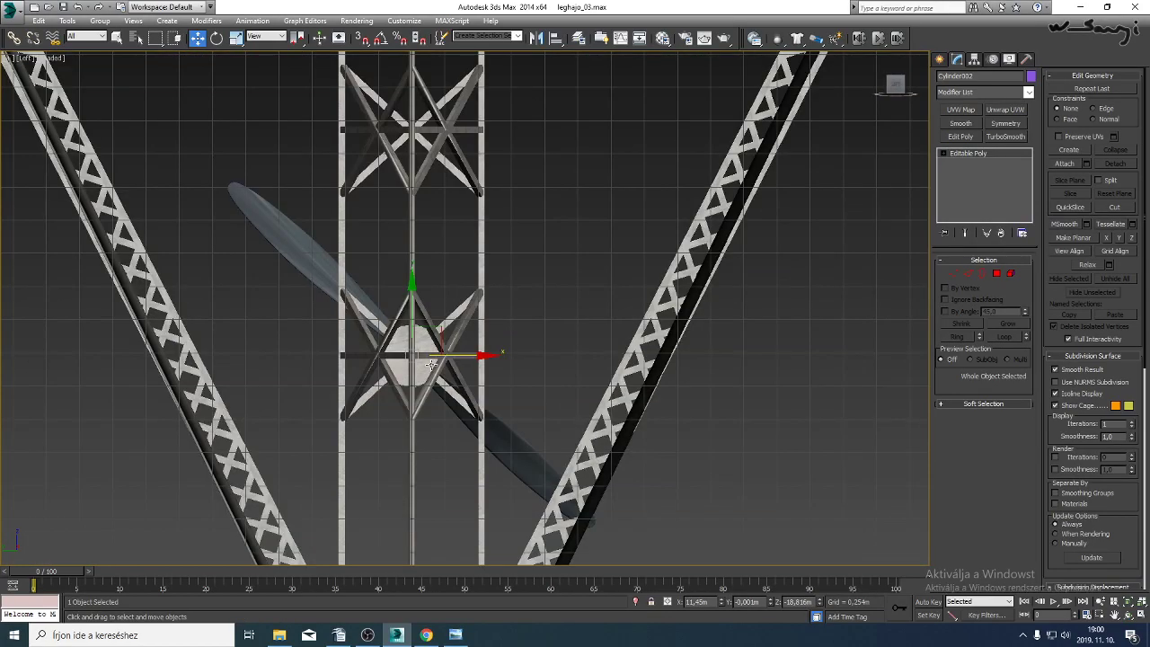
key("f")
scroll(431, 364, "down", 5)
scroll(522, 376, "up", 8)
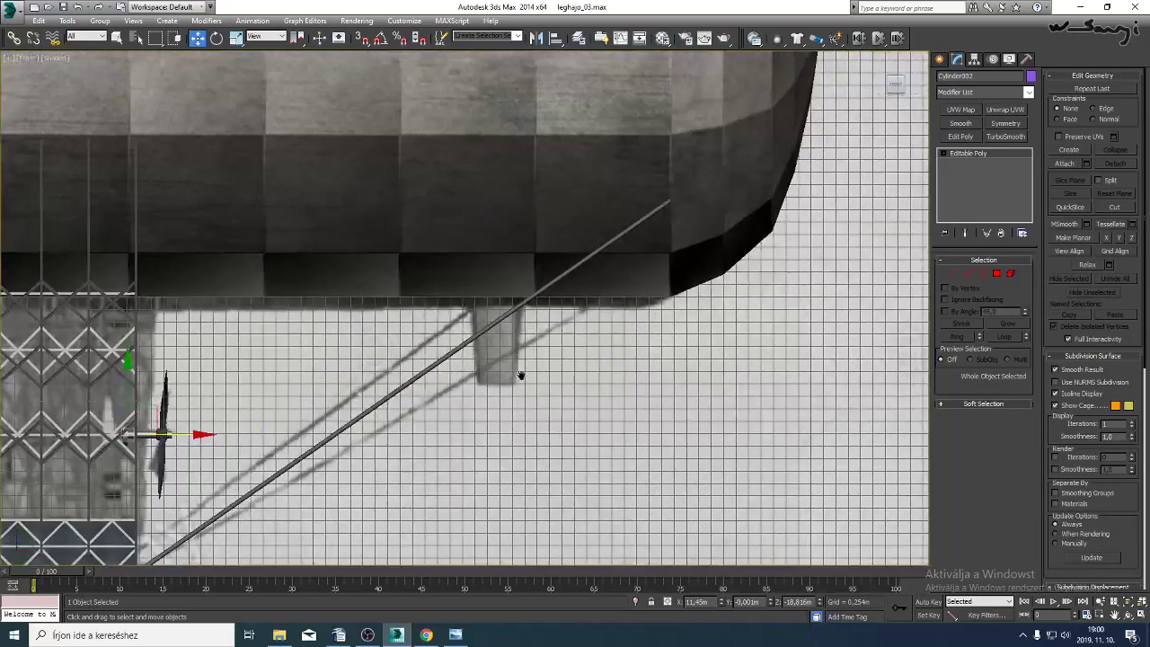
scroll(521, 376, "up", 4)
Trace the container's tapered four-corner outline as a closed Line spline over the reference image, with its upper corners inside the hull.
left_click(944, 60)
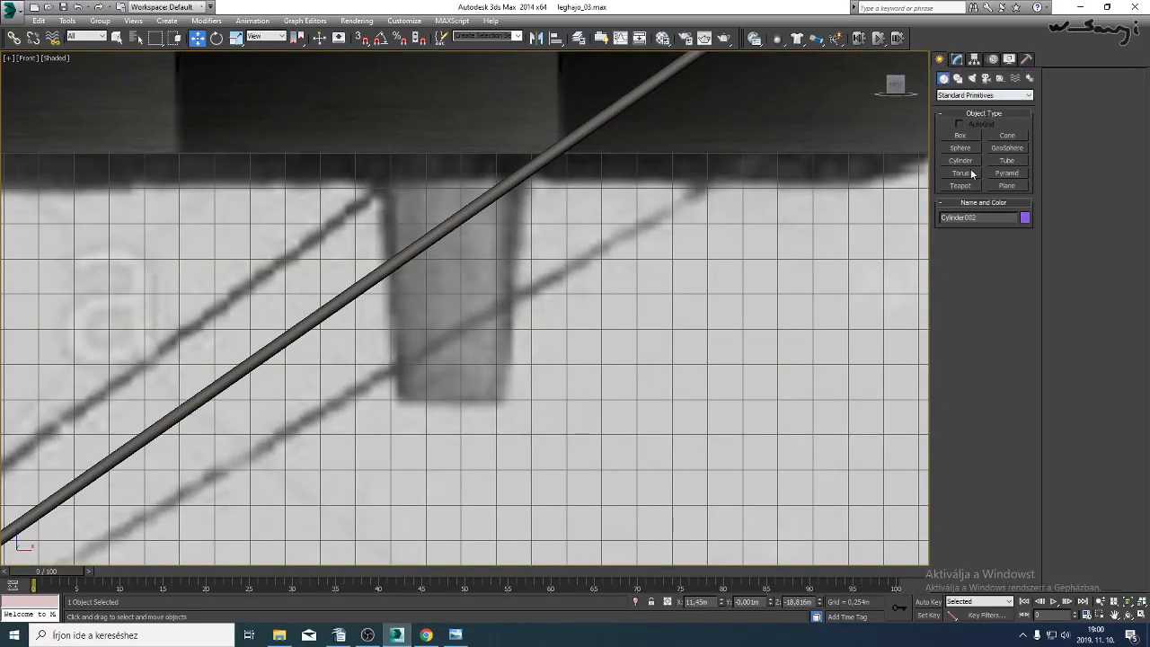
left_click(959, 80)
left_click(973, 145)
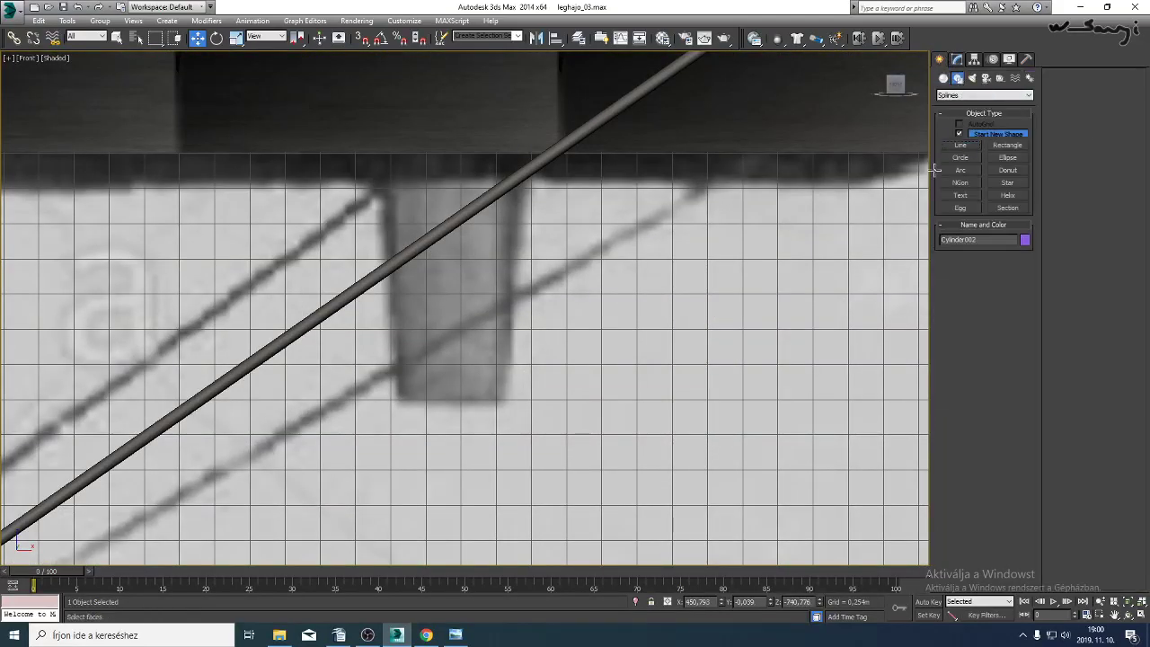
scroll(543, 279, "down", 1)
left_click(521, 213)
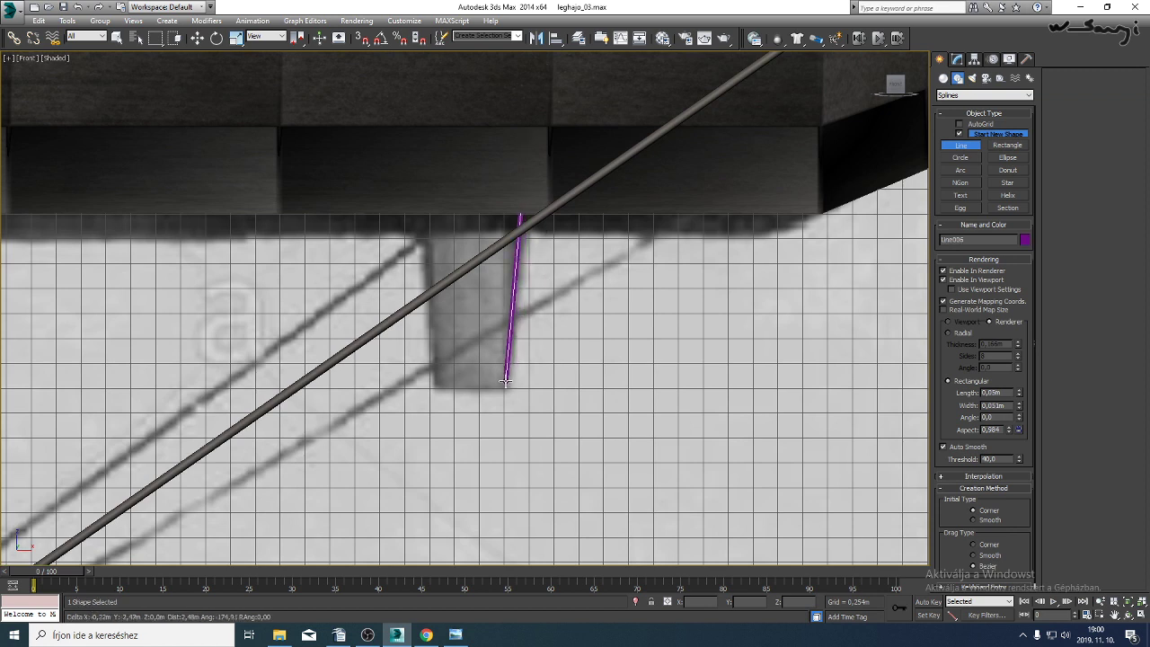
left_click(506, 389)
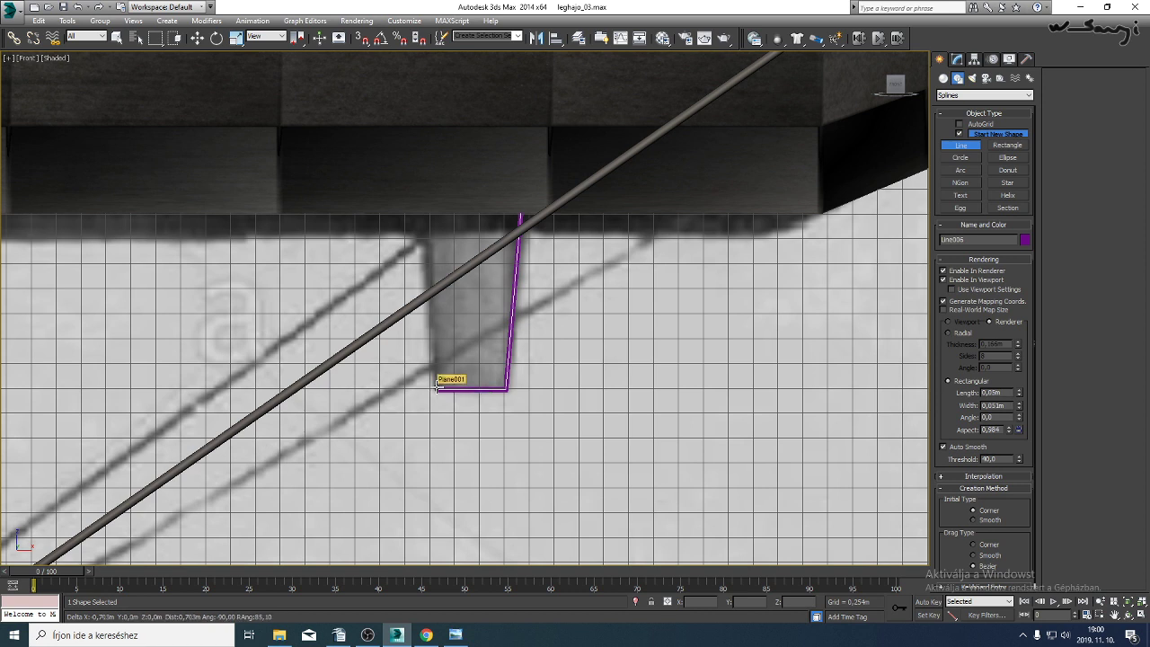
left_click(436, 389)
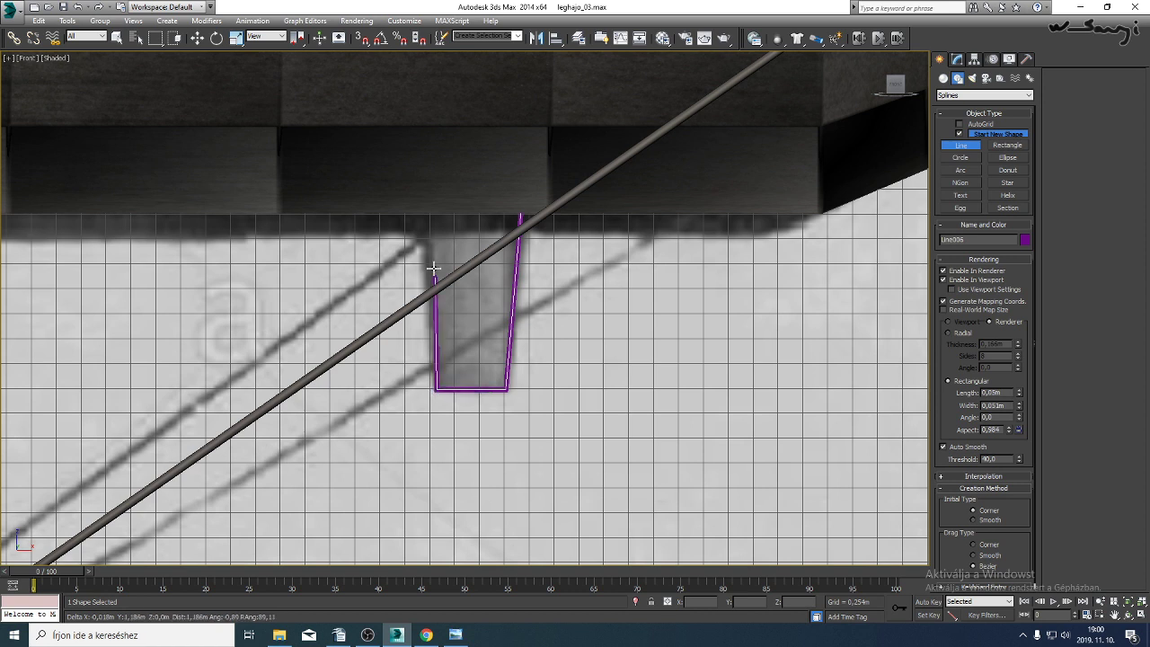
left_click(423, 172)
key("F3")
left_click(528, 139)
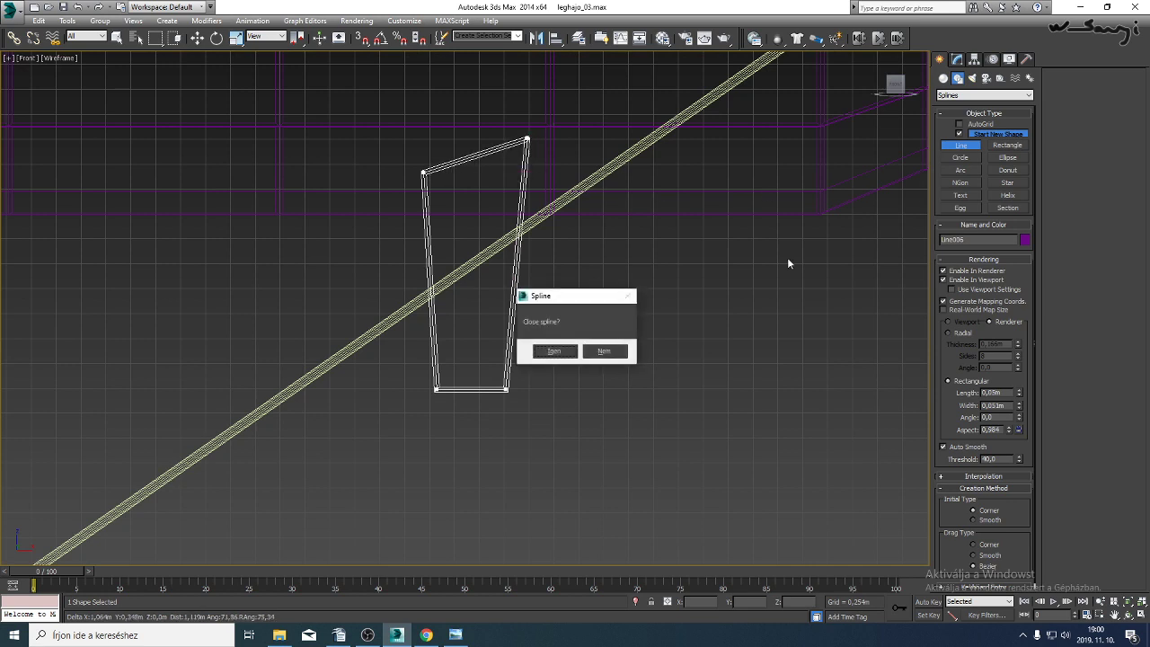
left_click(554, 352)
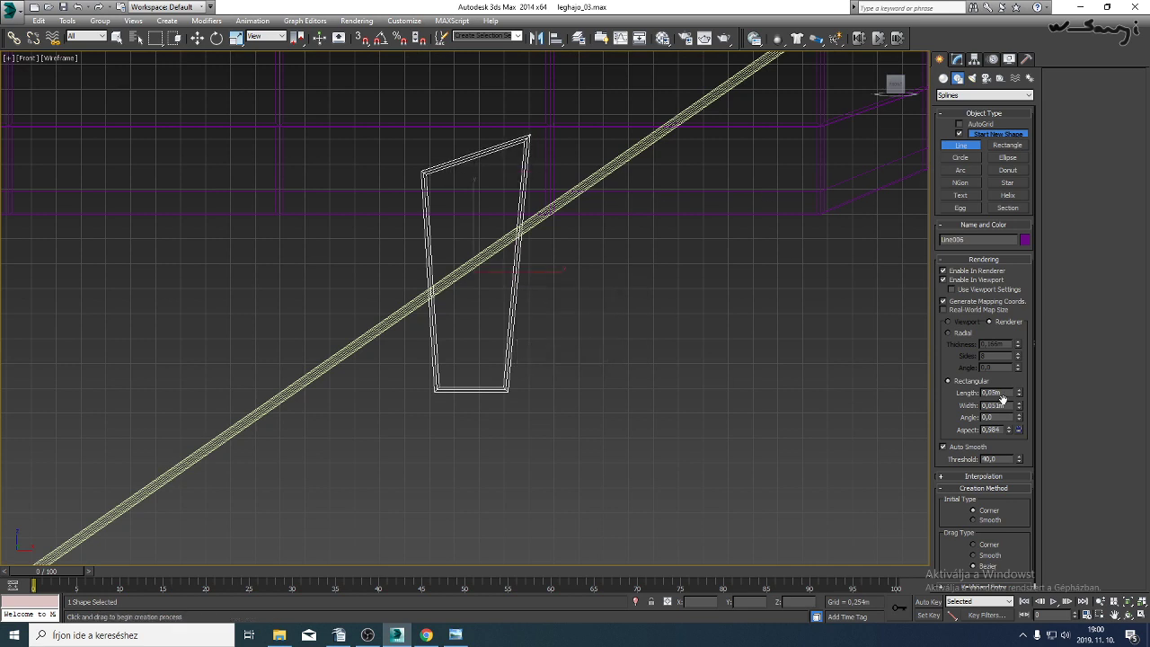
Turn off the outline's renderer display, viewport display and generated mapping coordinates, leaving a plain spline.
left_click(944, 302)
left_click(944, 279)
left_click(944, 270)
key("F3")
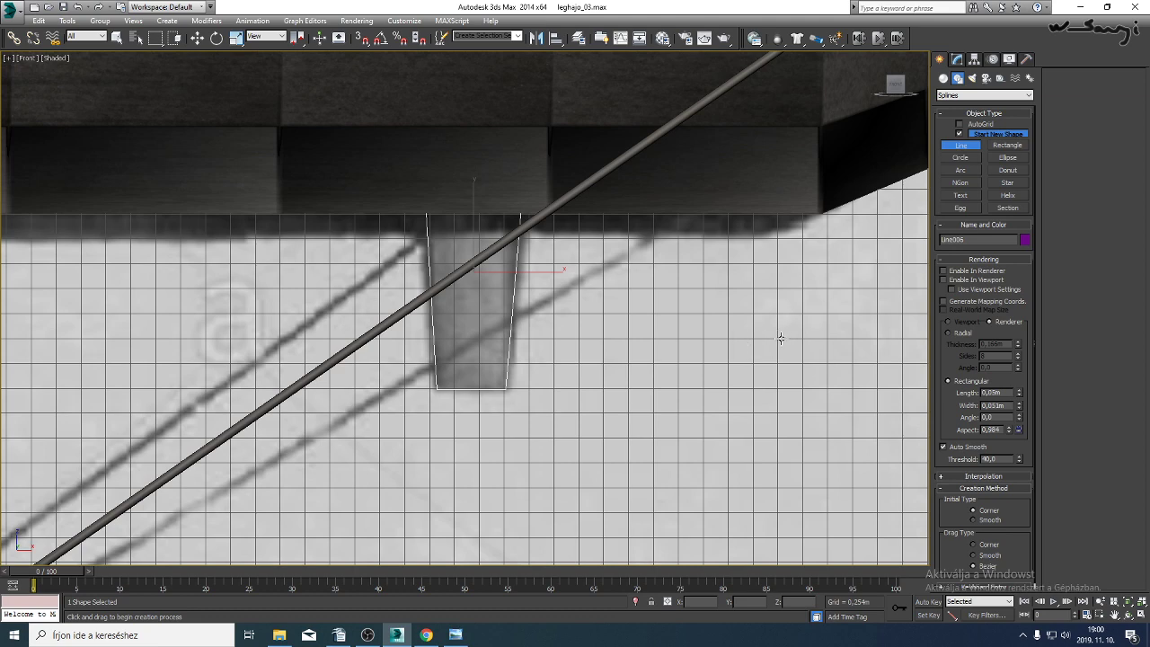
Lower the outline's higher upper vertex to about the level of the neighbouring upper vertex and finish the vertex editing.
left_click(957, 58)
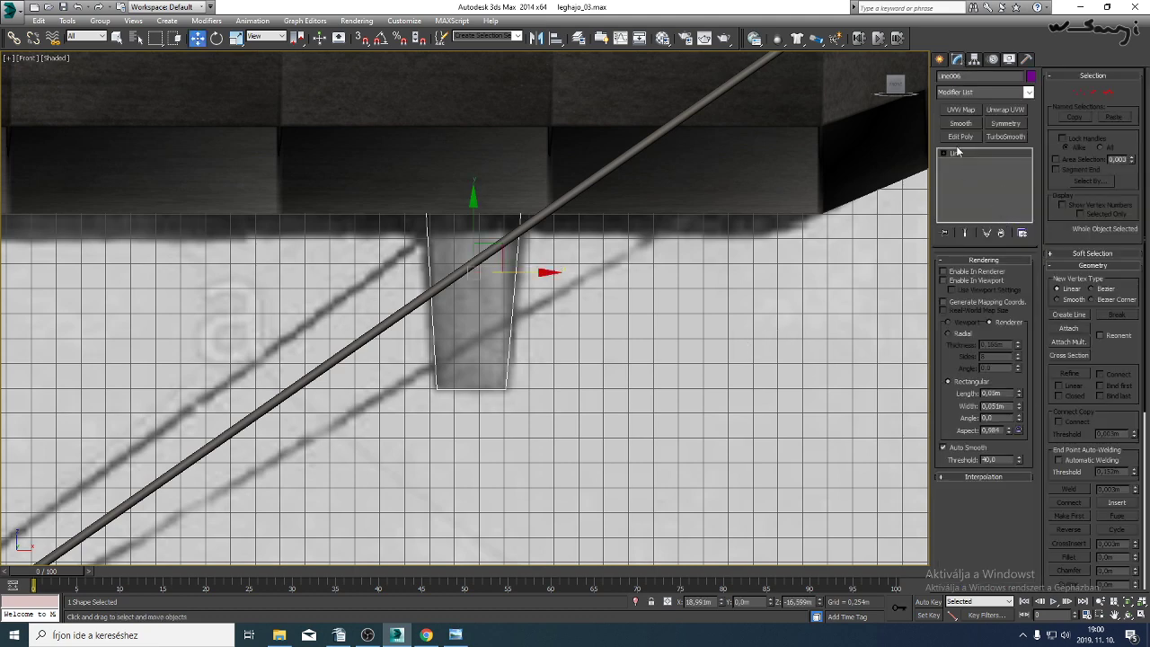
left_click(946, 153)
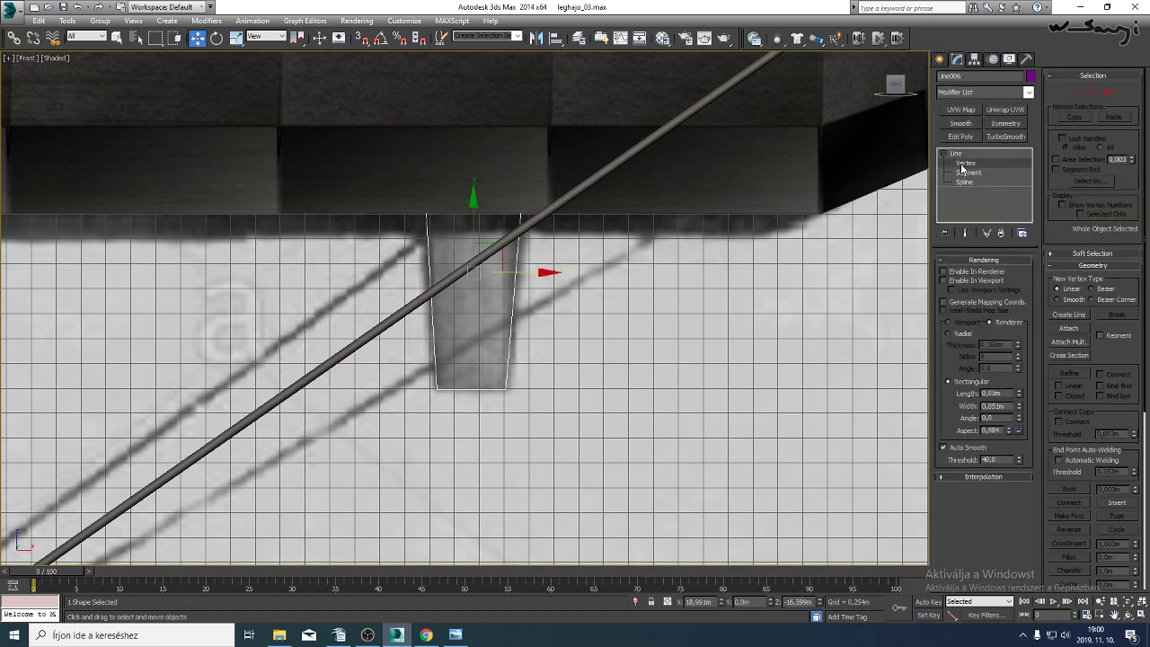
left_click(966, 163)
key("F3")
left_click(527, 138)
key("F3")
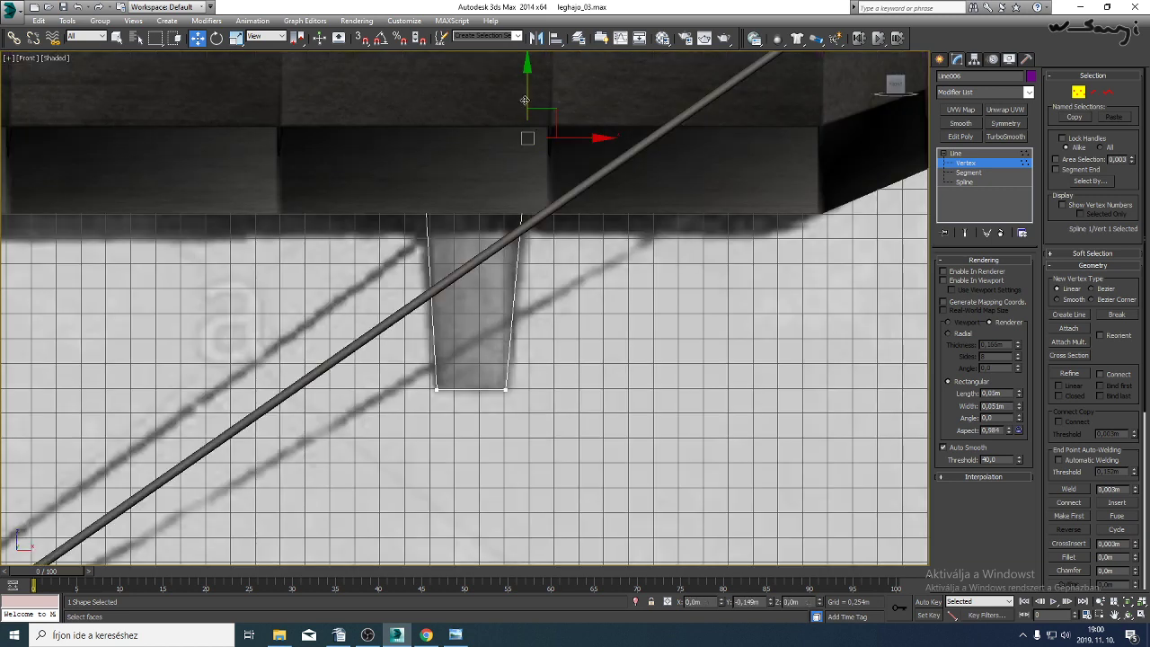
key("F3")
left_click_drag(522, 121, 522, 120)
key("F3")
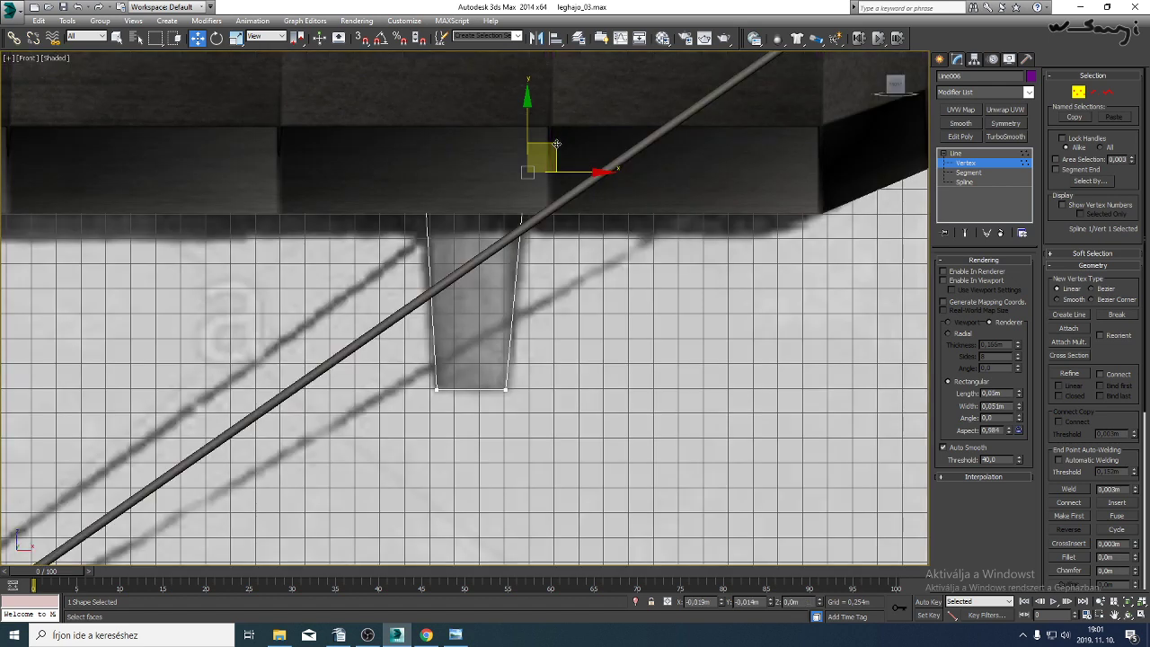
left_click_drag(554, 144, 551, 146)
left_click(960, 154)
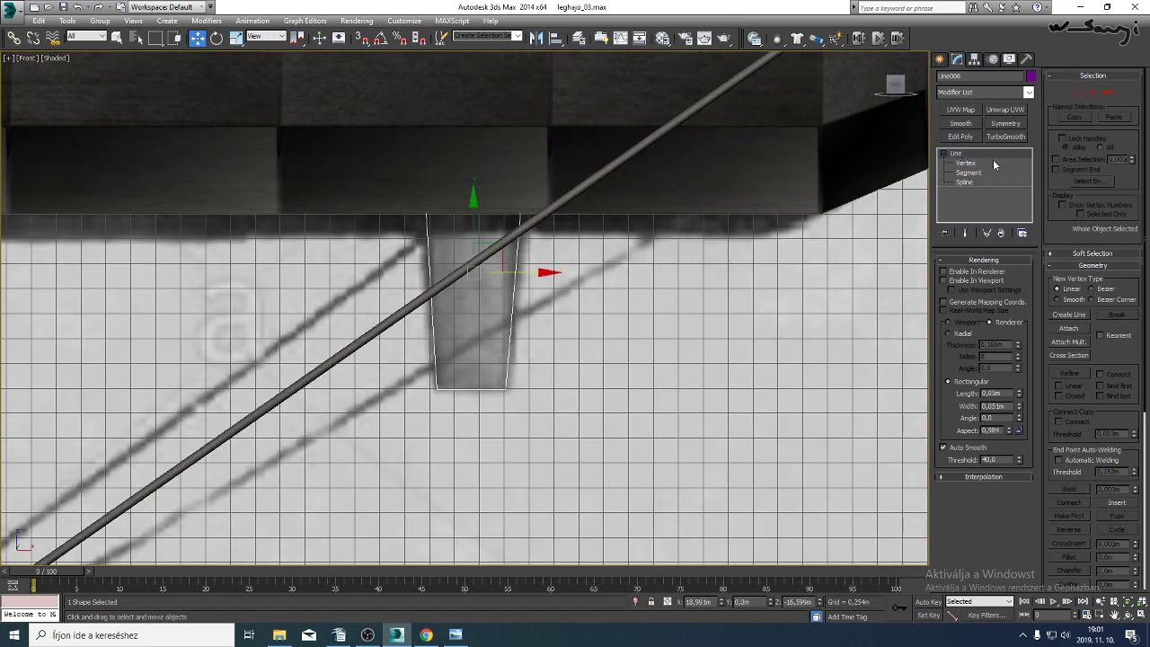
Apply a Face Extrude of 2,27 to the container outline and convert it to an Editable Poly.
left_click(1029, 92)
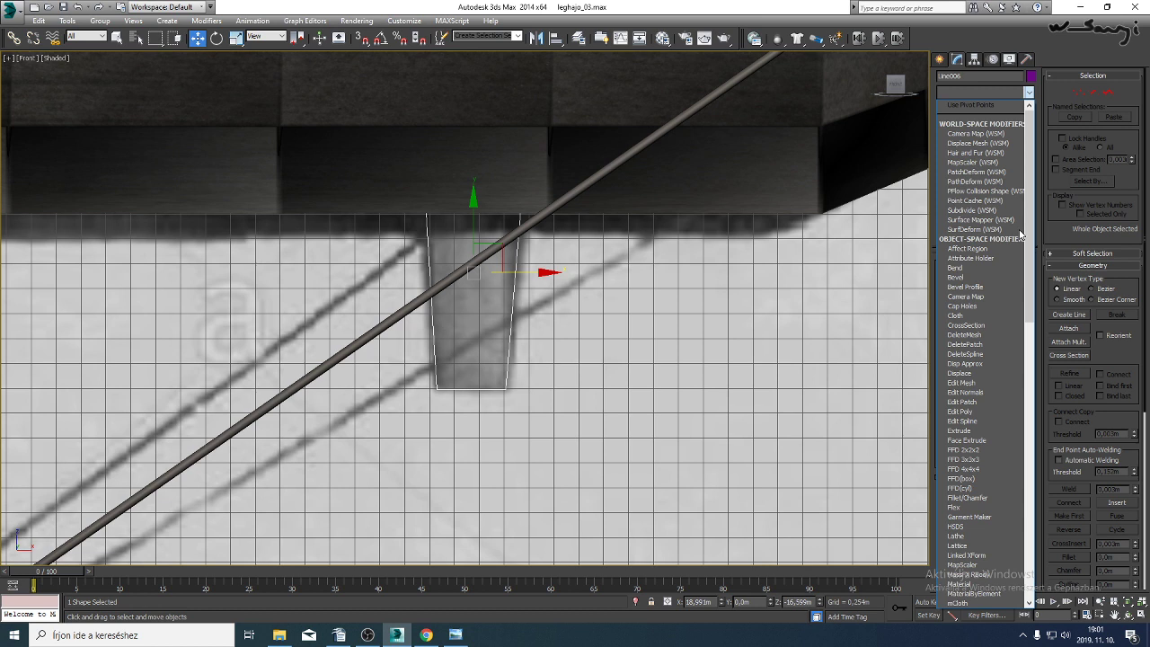
left_click(976, 440)
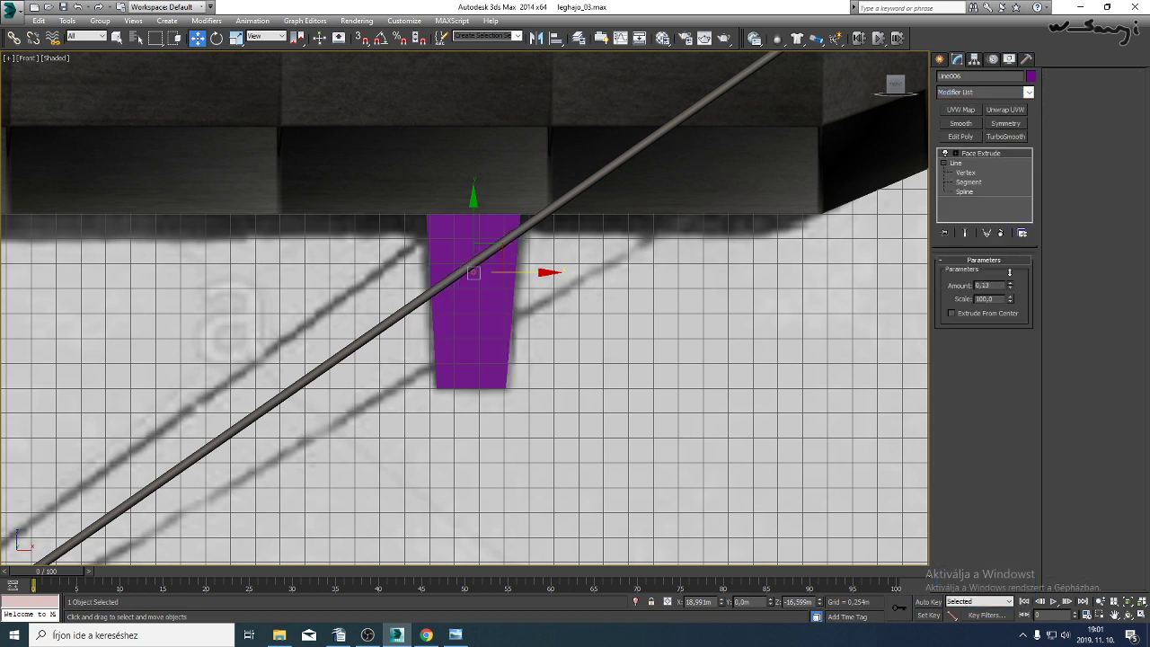
right_click(439, 287)
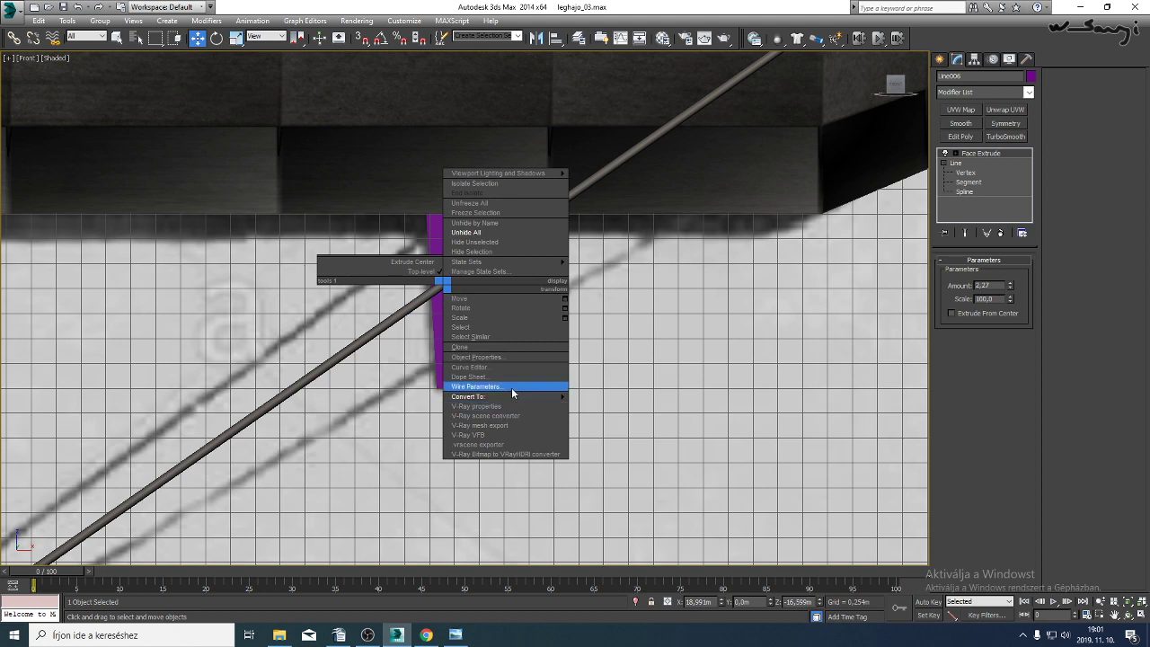
mouse_move(561, 397)
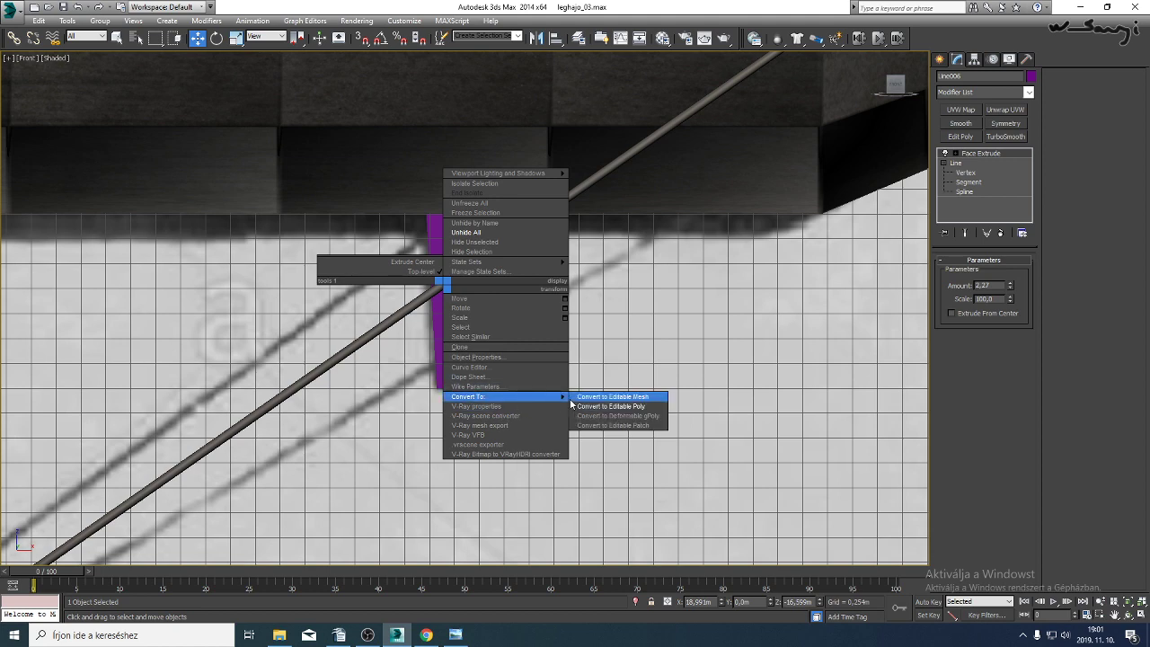
left_click(621, 406)
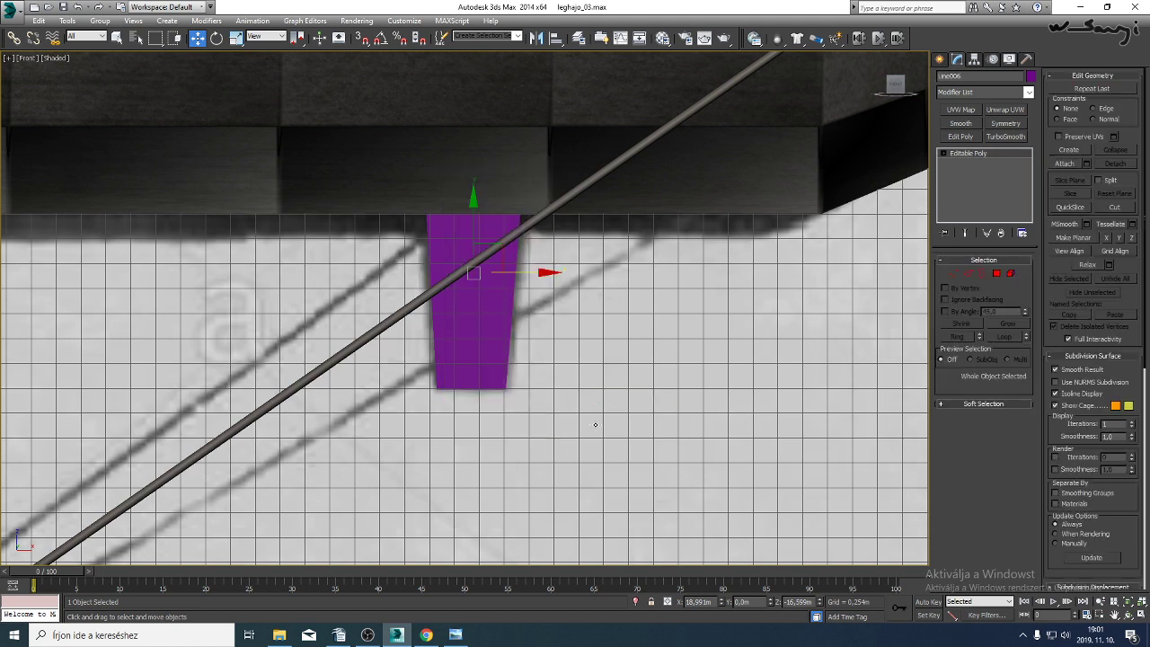
Select the container's flat polygon in the perspective view and try to move it along Y.
key("t")
key("F3")
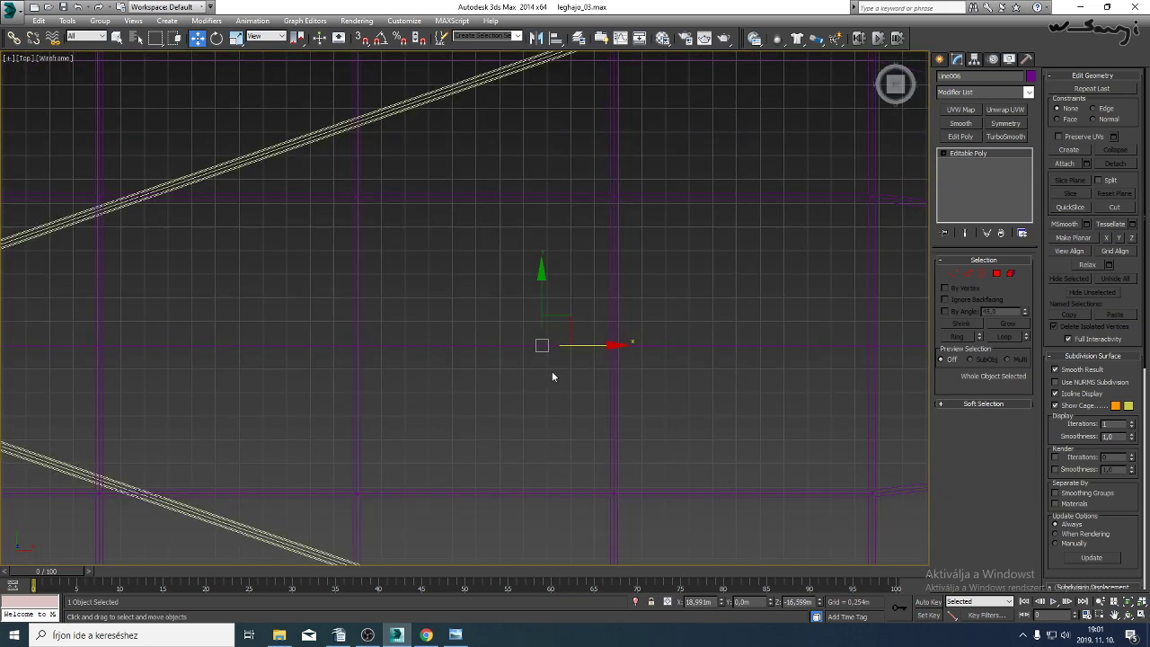
key("p")
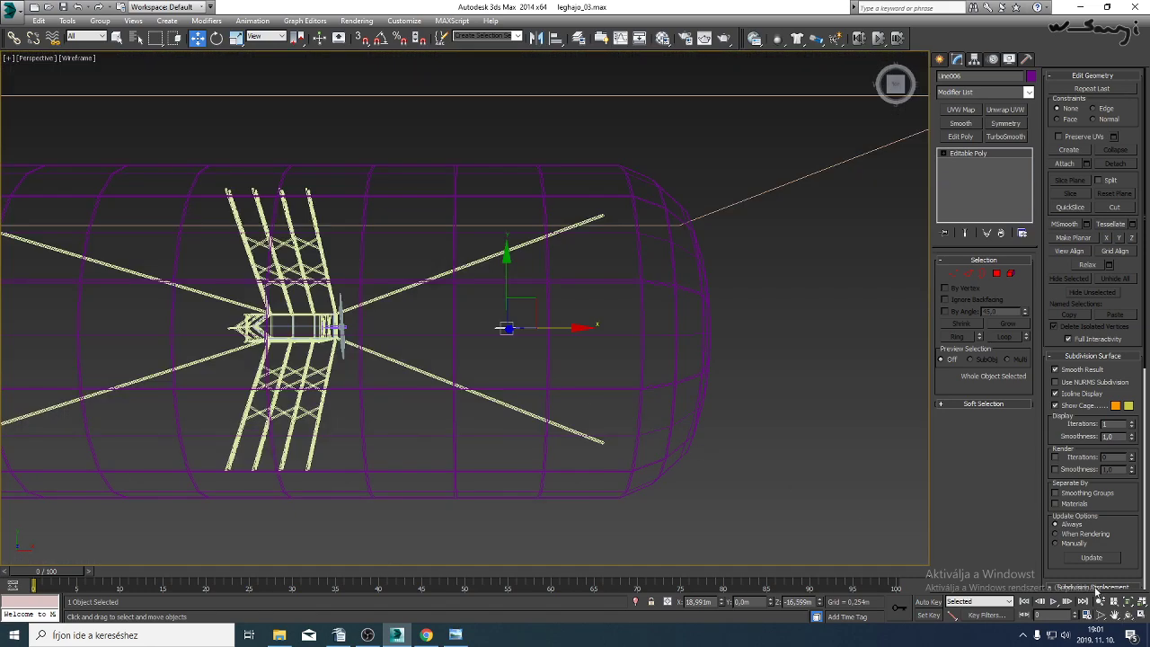
left_click(1128, 603)
left_click(1128, 614)
key("F3")
mouse_move(539, 387)
left_mouse_down()
mouse_move(515, 324)
mouse_move(547, 339)
mouse_move(501, 297)
mouse_move(503, 334)
mouse_move(527, 336)
left_mouse_up()
key("F3")
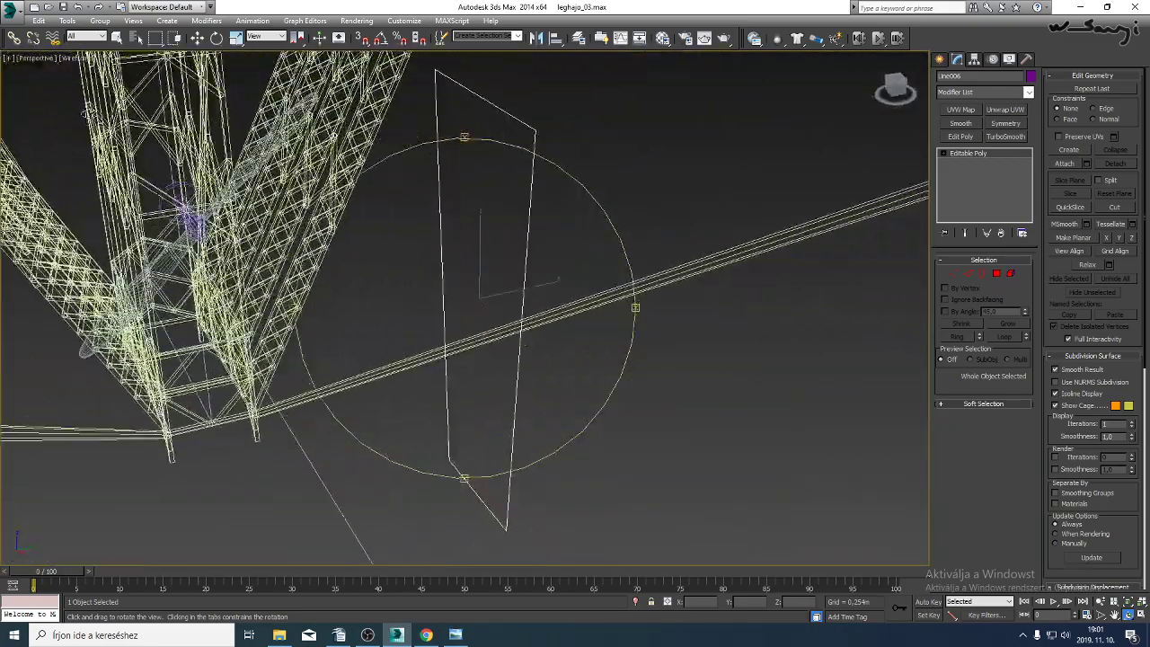
left_click(995, 274)
key("w")
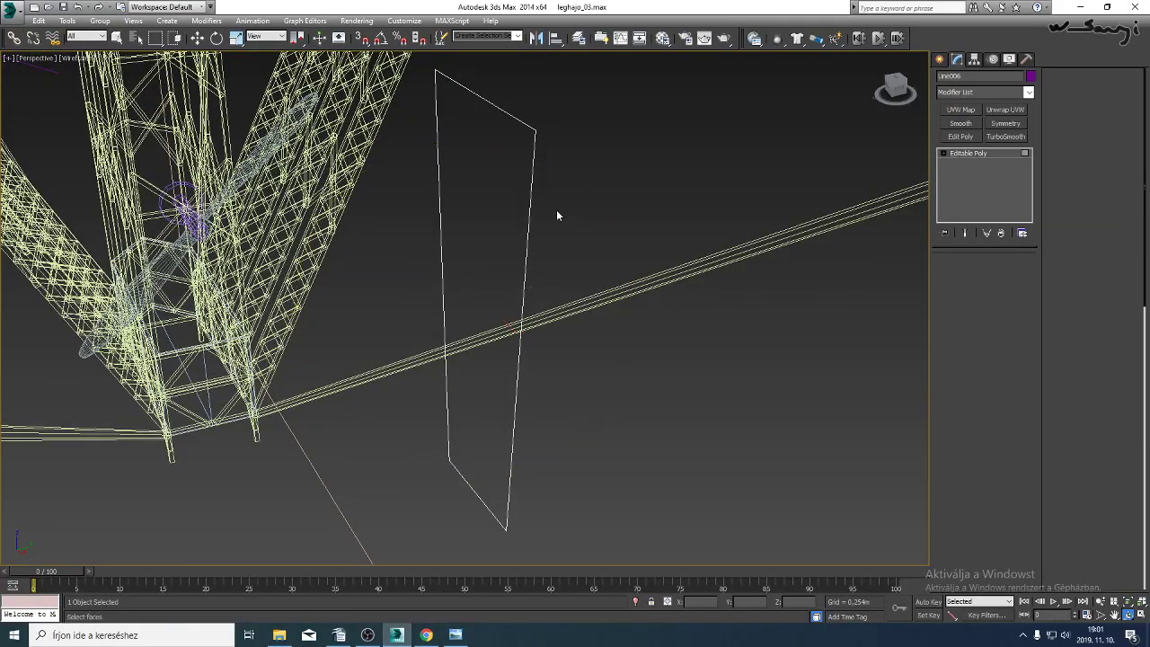
left_click(513, 338)
left_click_drag(508, 307, 550, 306)
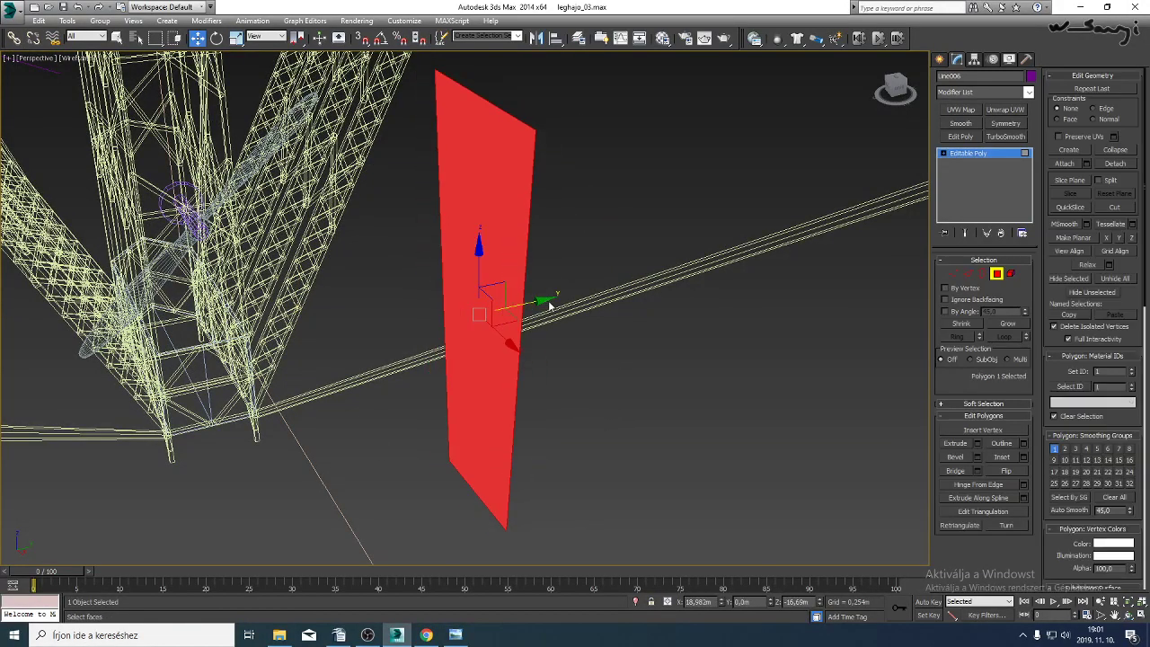
Undo the polygon editing and poly conversion, and remove the Face Extrude modifier from the outline.
left_click(77, 8)
left_click(77, 7)
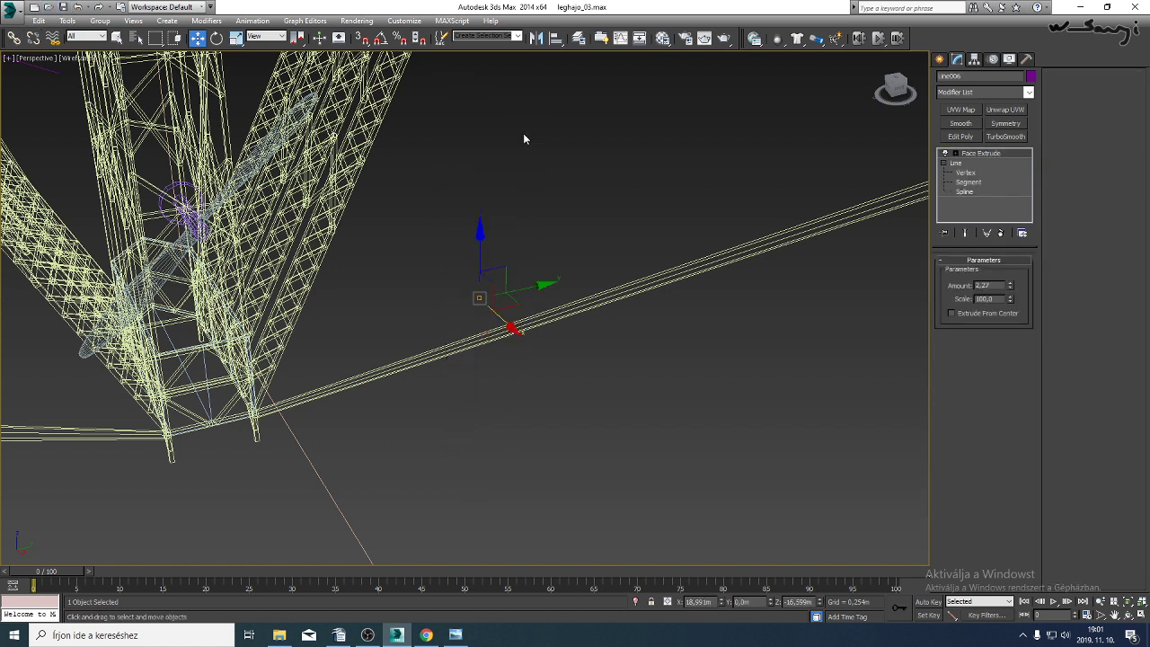
left_click(1001, 233)
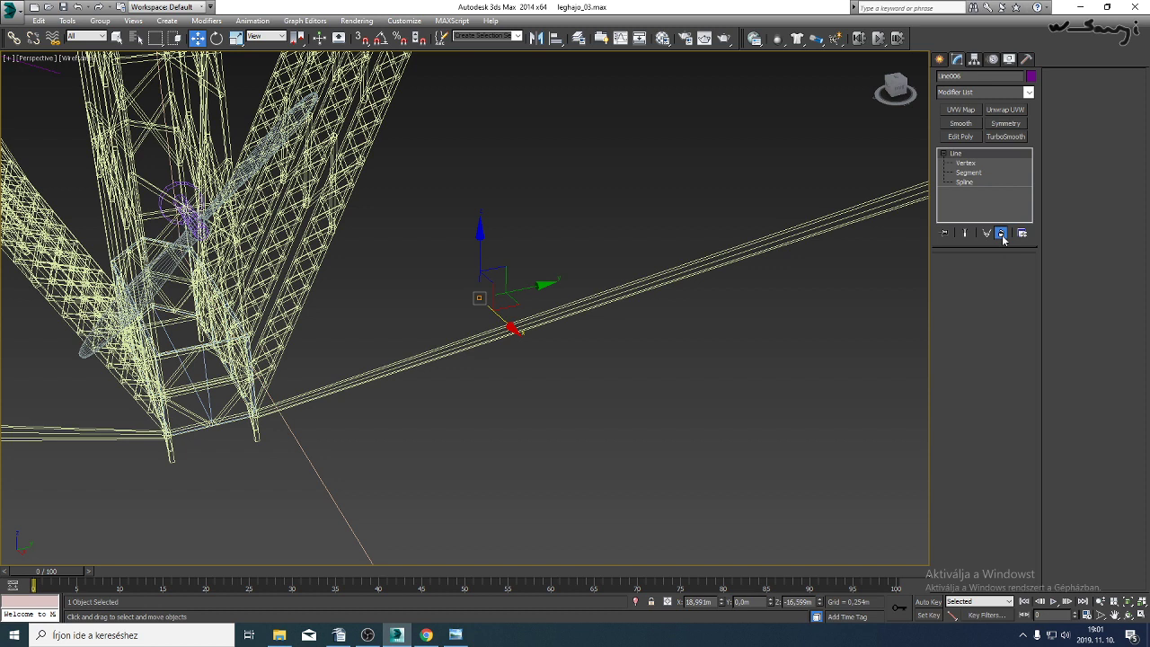
Apply an Extrude modifier to the container outline with an amount of 17,704 m and compare it with the base spline.
left_click(1029, 93)
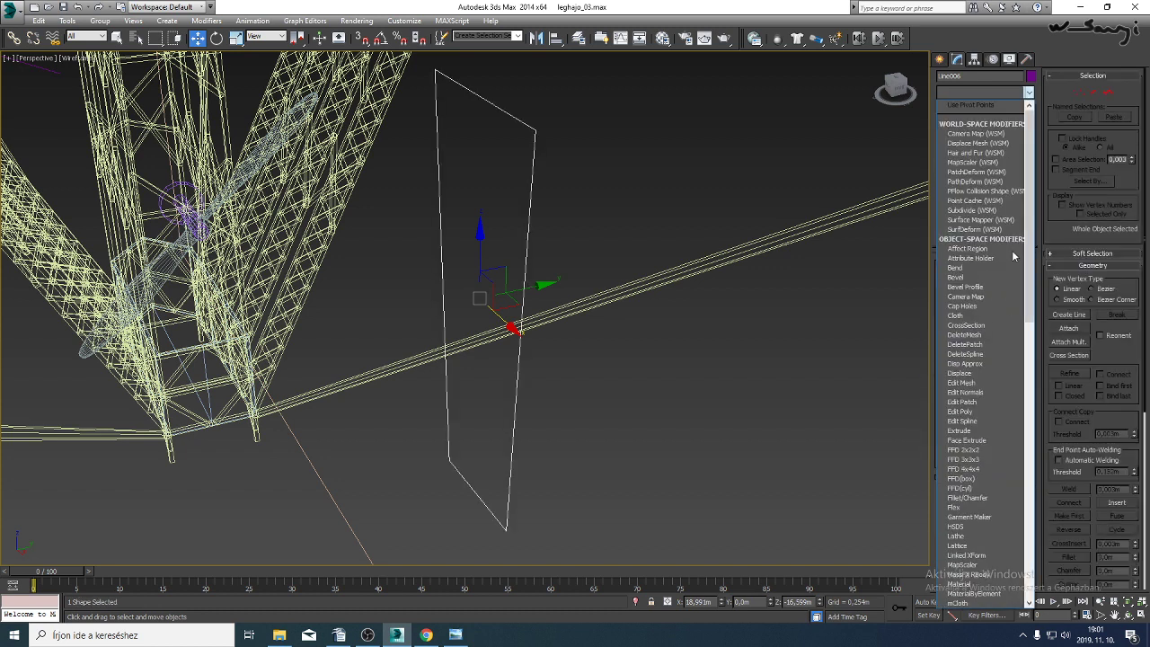
left_click(971, 432)
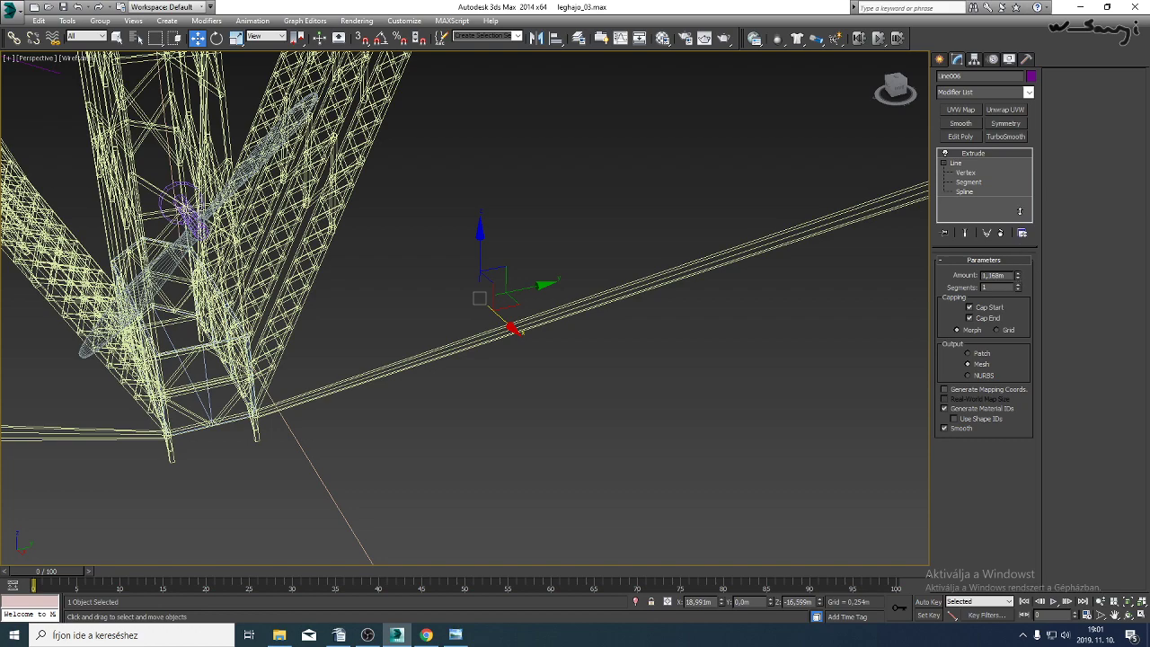
scroll(528, 375, "down", 4)
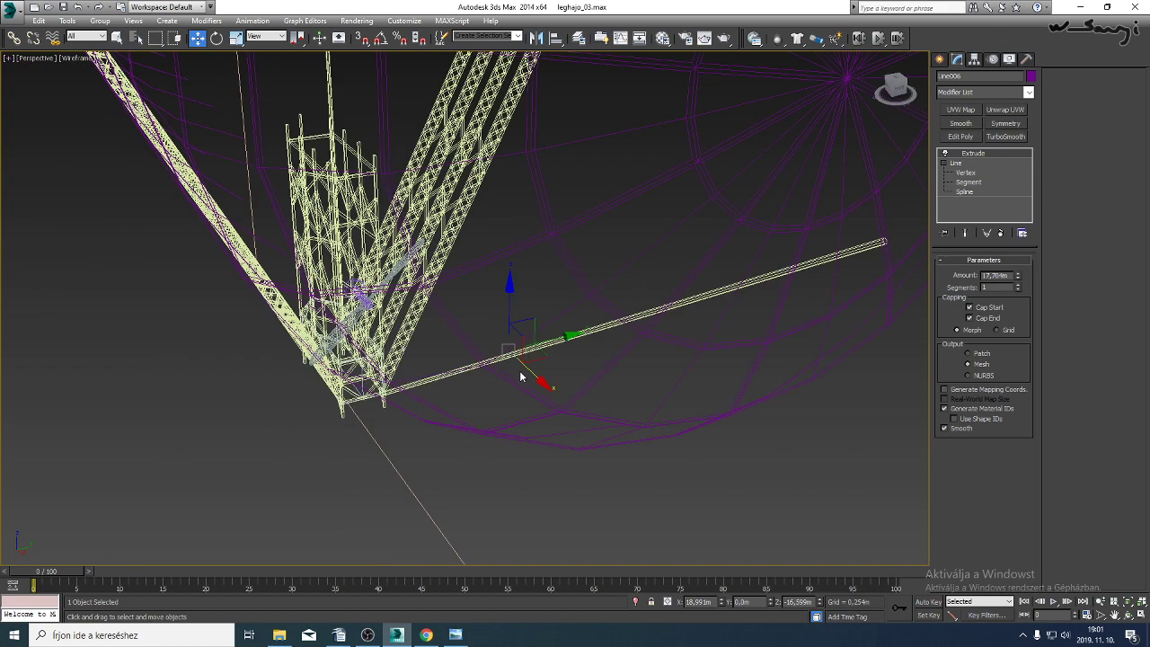
middle_click_drag(522, 374, 476, 262)
scroll(476, 262, "up", 3)
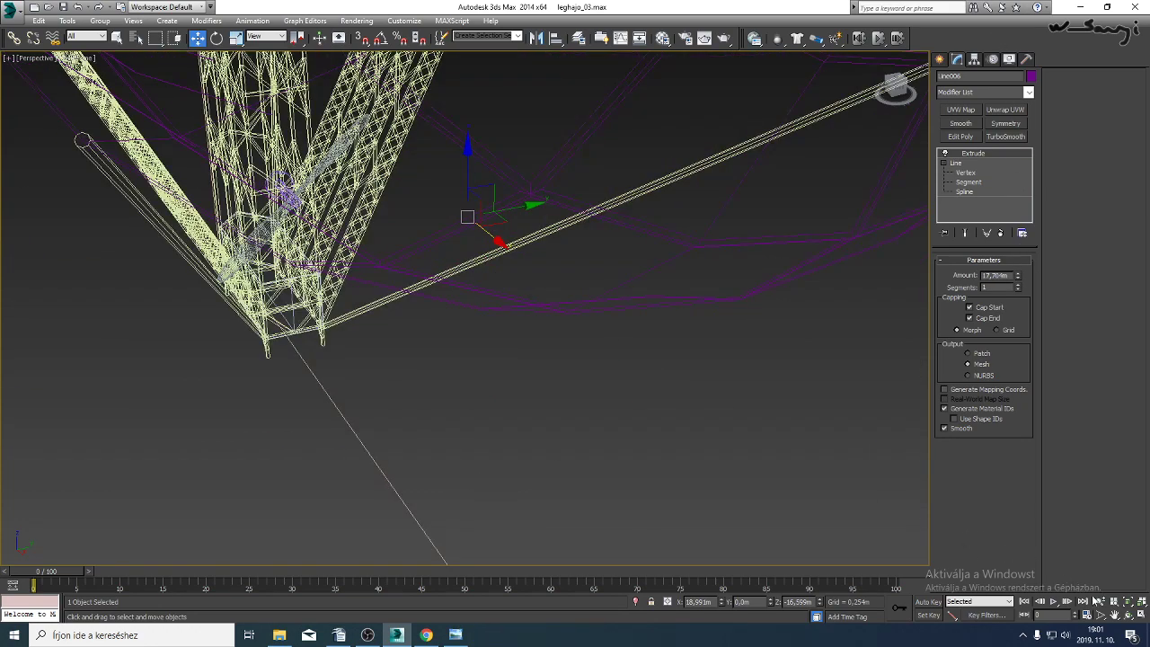
left_click(1115, 614)
left_click_drag(734, 426, 534, 266)
left_click(960, 163)
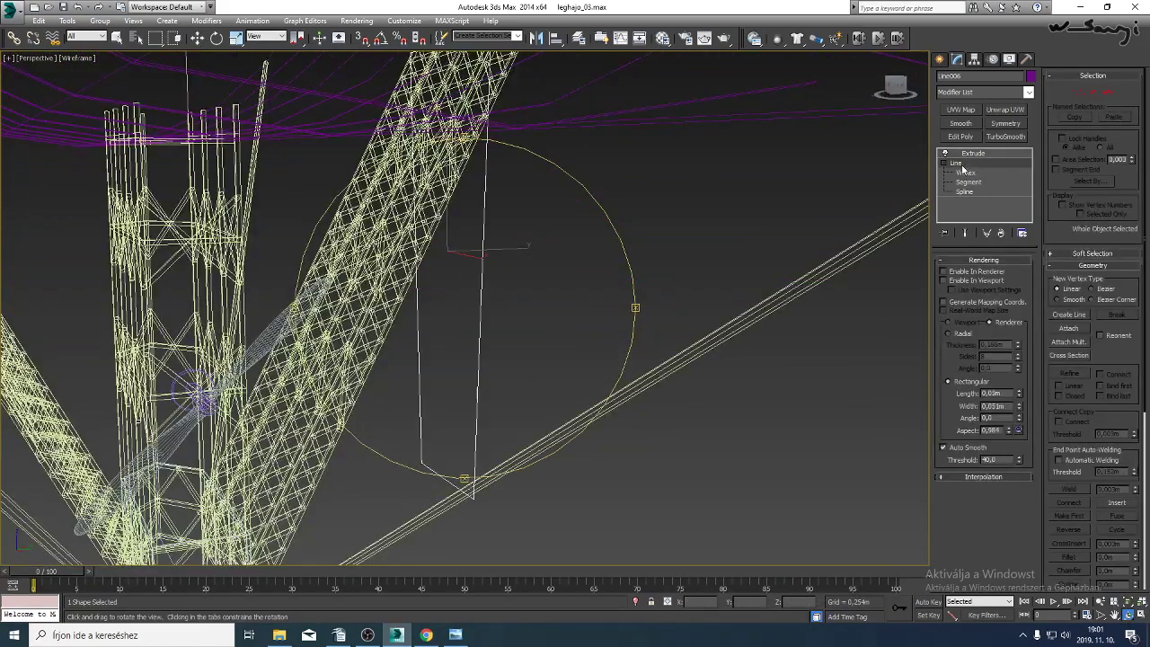
left_click(974, 154)
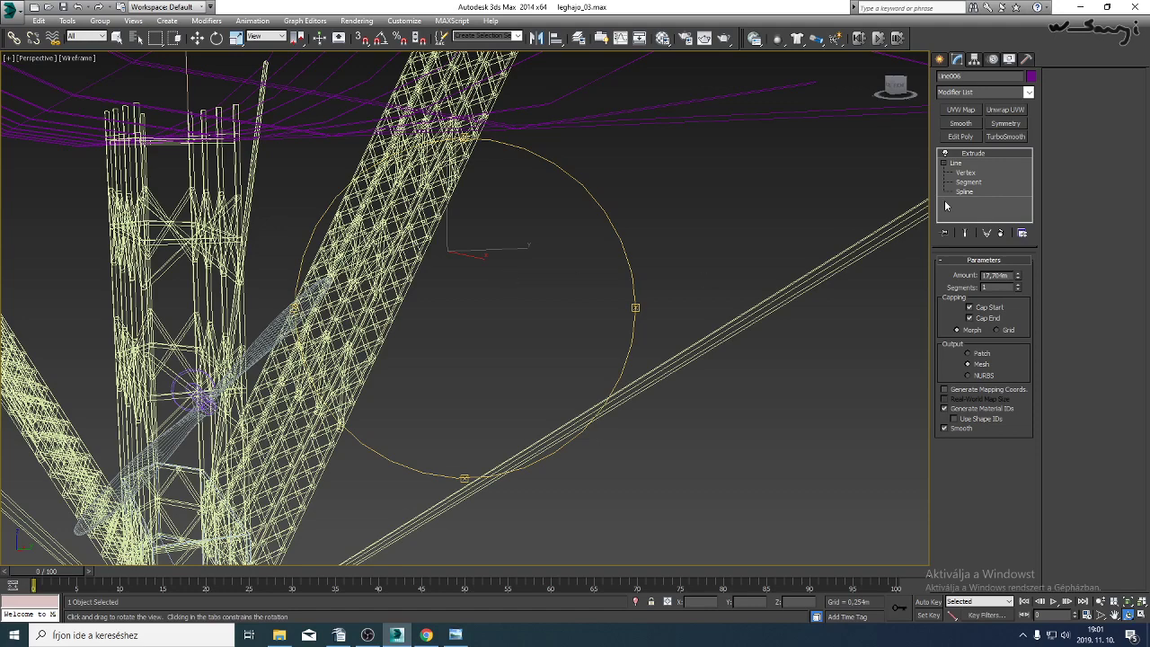
Remove the Extrude modifier from the container outline and switch the perspective view to shaded display.
left_click(1004, 233)
left_click_drag(460, 279, 477, 305)
left_click(77, 59)
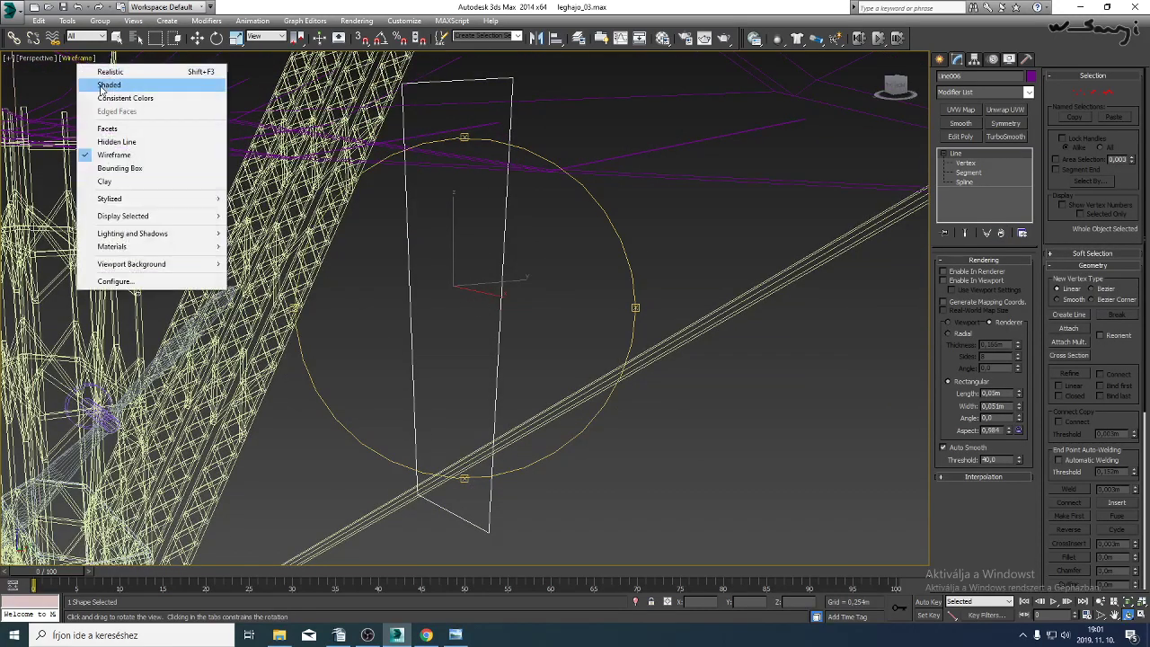
left_click(103, 72)
Save the scene as a new incremented version, leghajo_04.max.
left_click(11, 11)
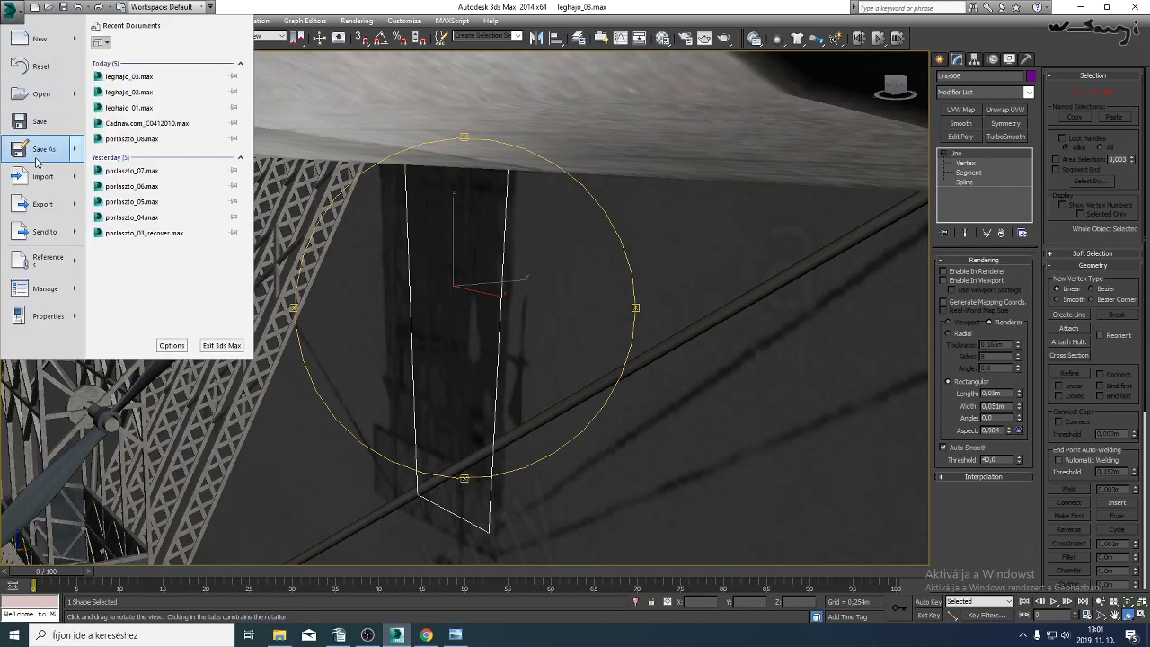
left_click(40, 149)
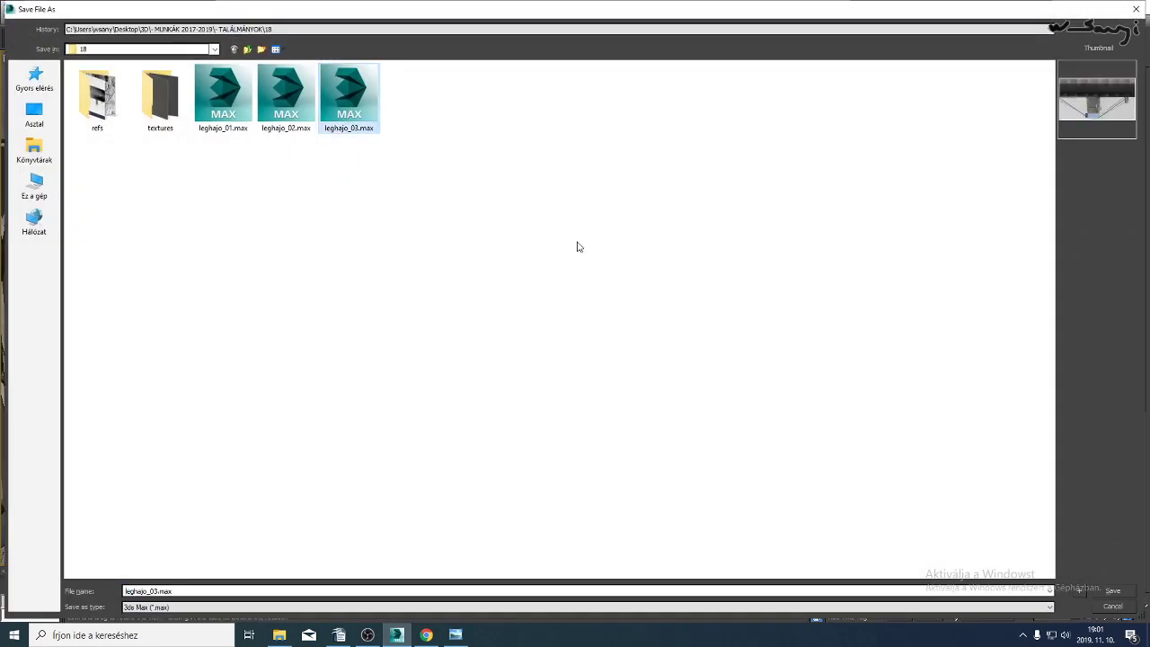
left_click(1075, 588)
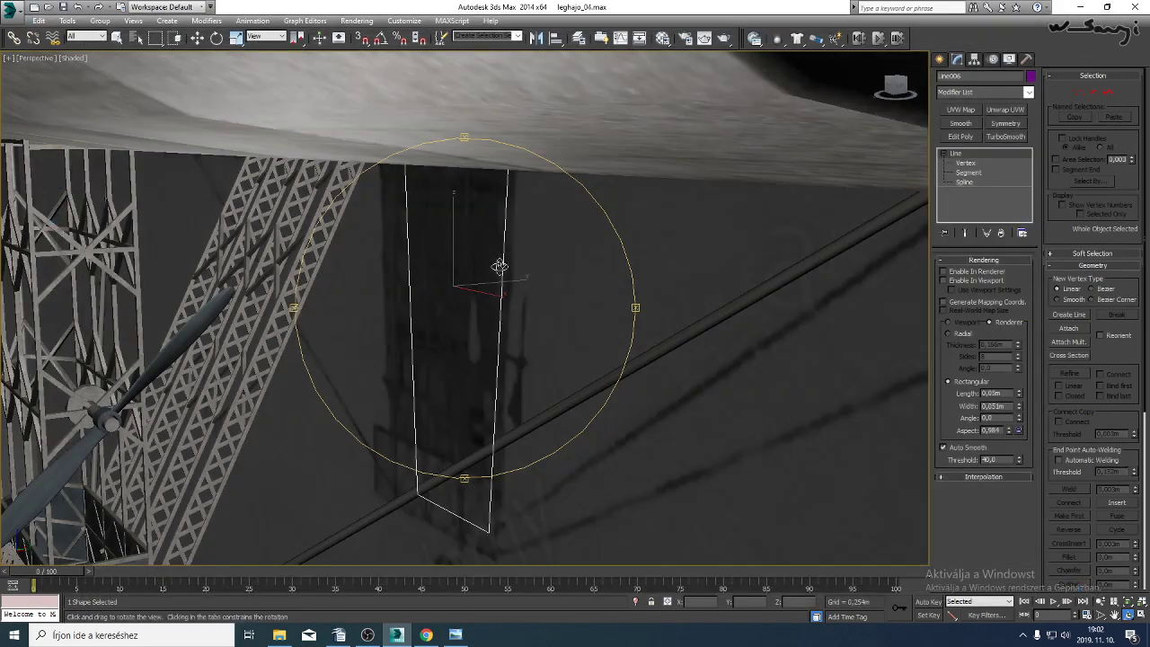
mouse_move(473, 273)
left_mouse_down()
mouse_move(477, 262)
mouse_move(468, 282)
mouse_move(870, 228)
left_mouse_up()
left_click(967, 163)
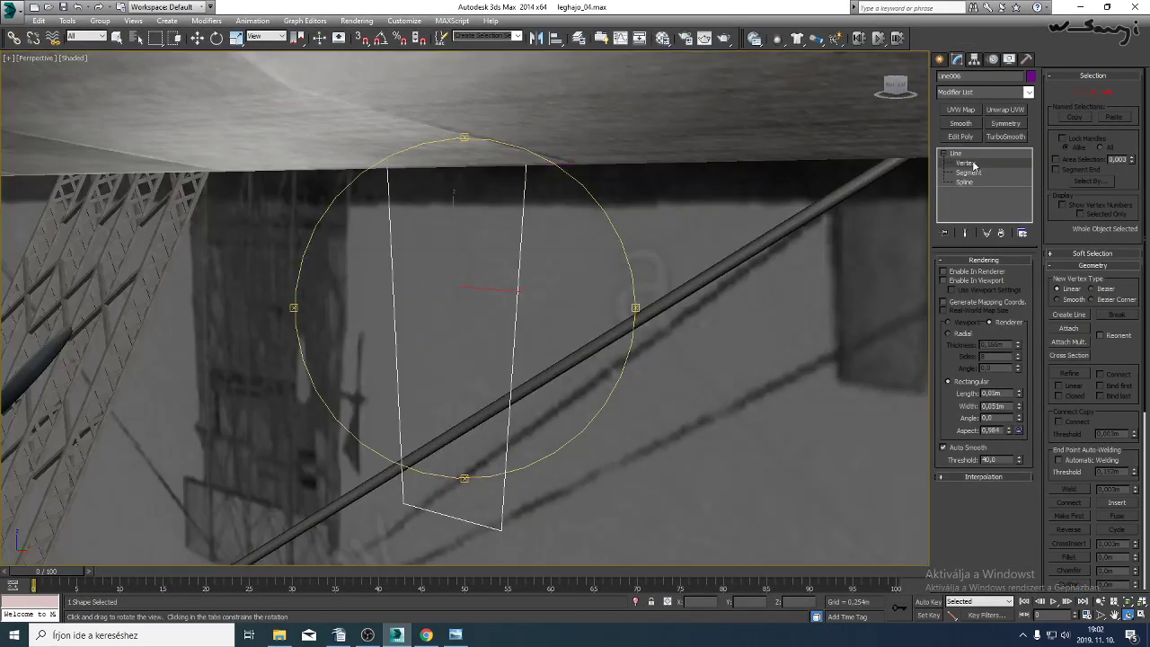
key("F3")
left_click(628, 428)
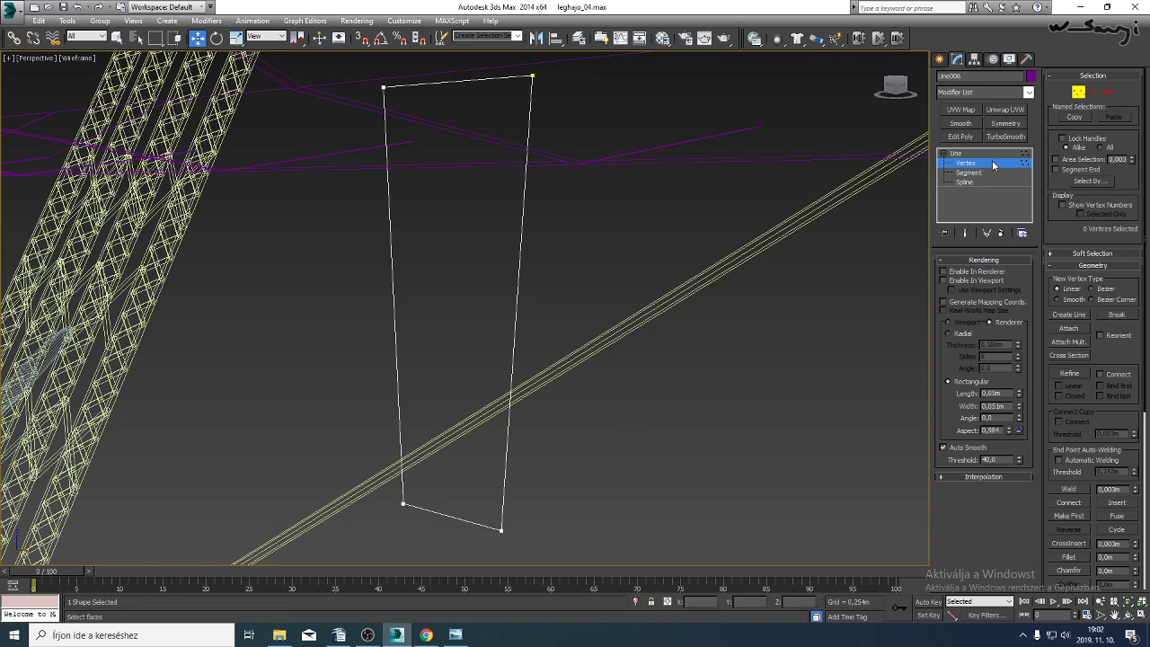
left_click(966, 163)
Extrude the container outline by -0,153 m and convert it to an Editable Poly.
left_click(1029, 93)
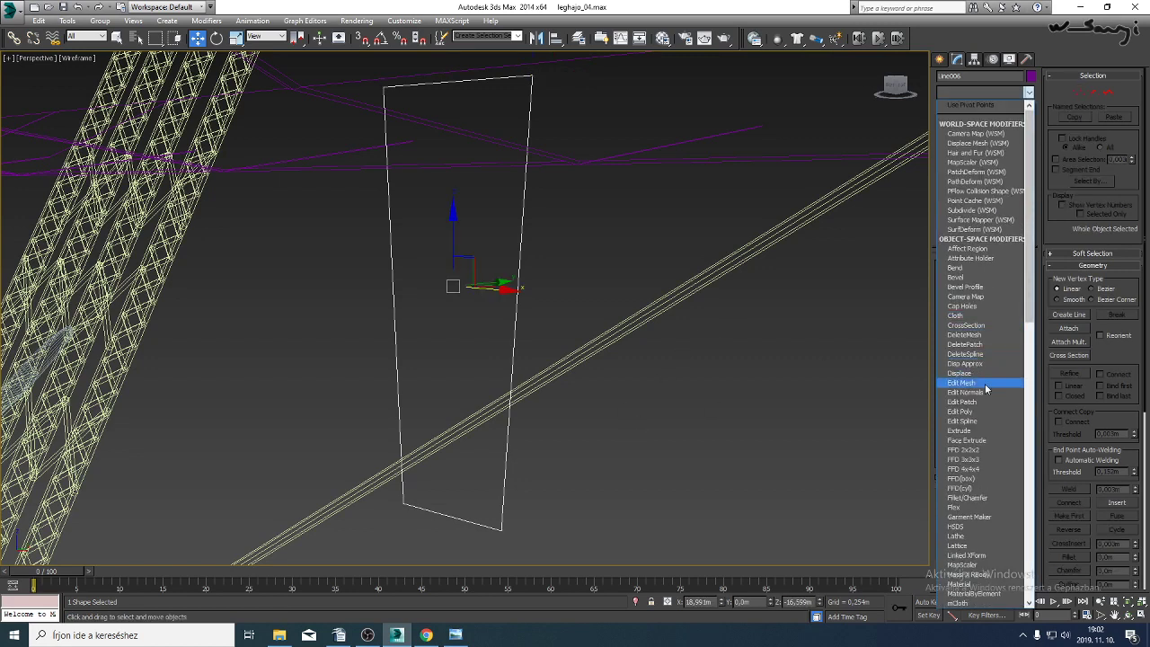
left_click(978, 432)
key("F3")
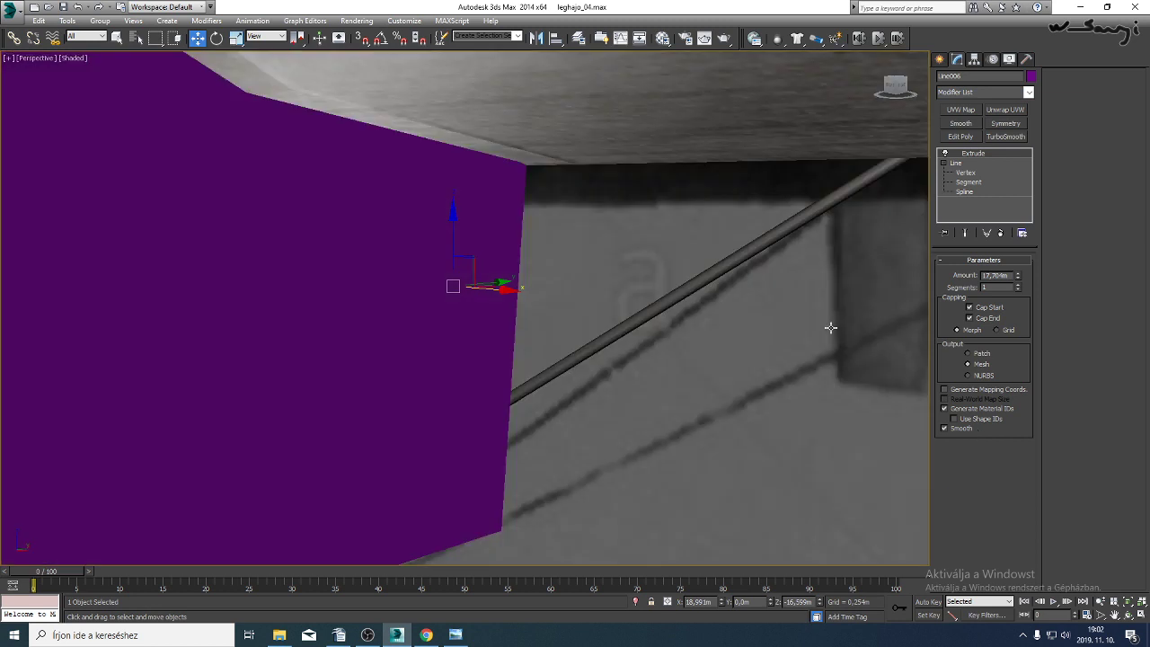
right_click(1018, 278)
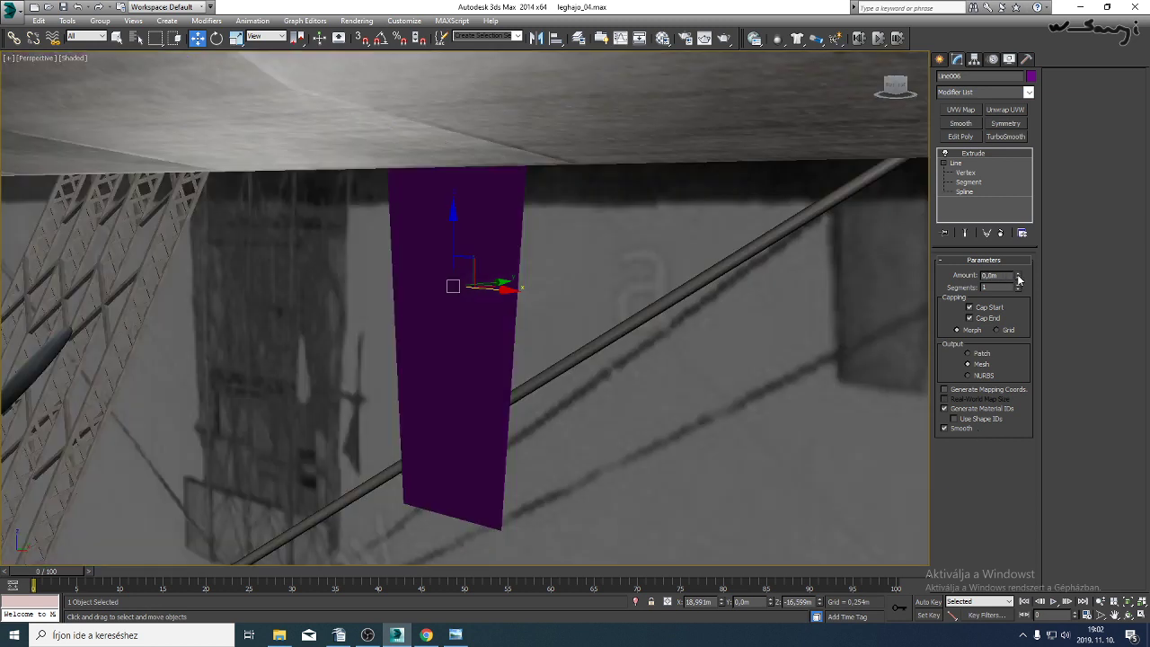
left_click_drag(1018, 278, 1017, 284)
right_click(504, 352)
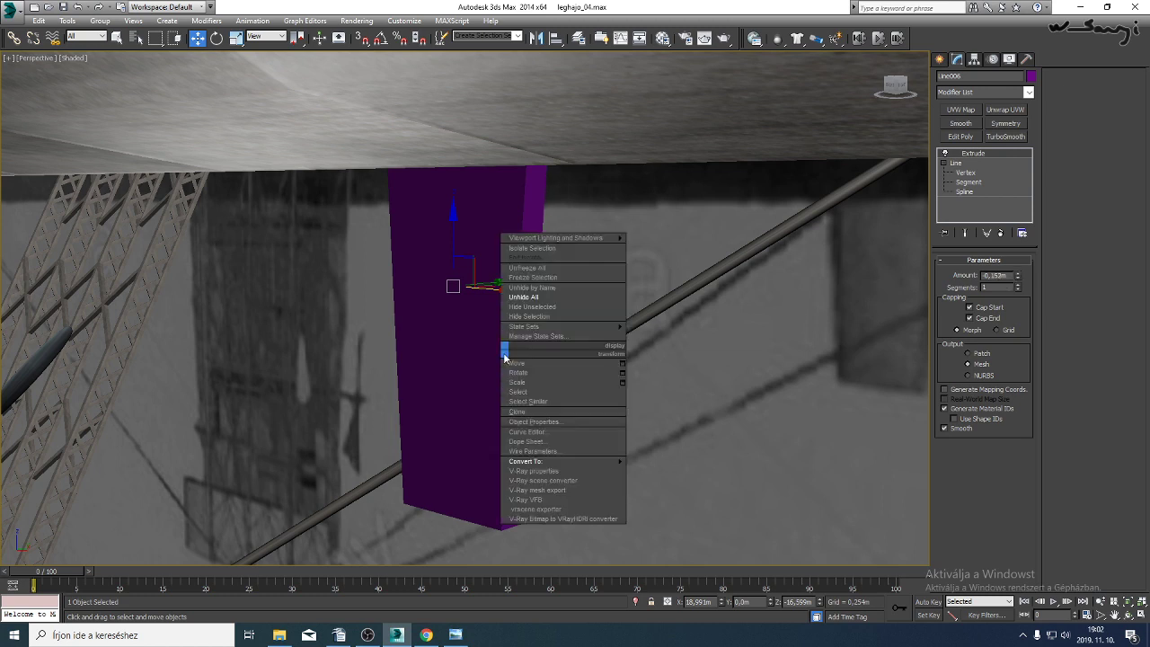
mouse_move(611, 461)
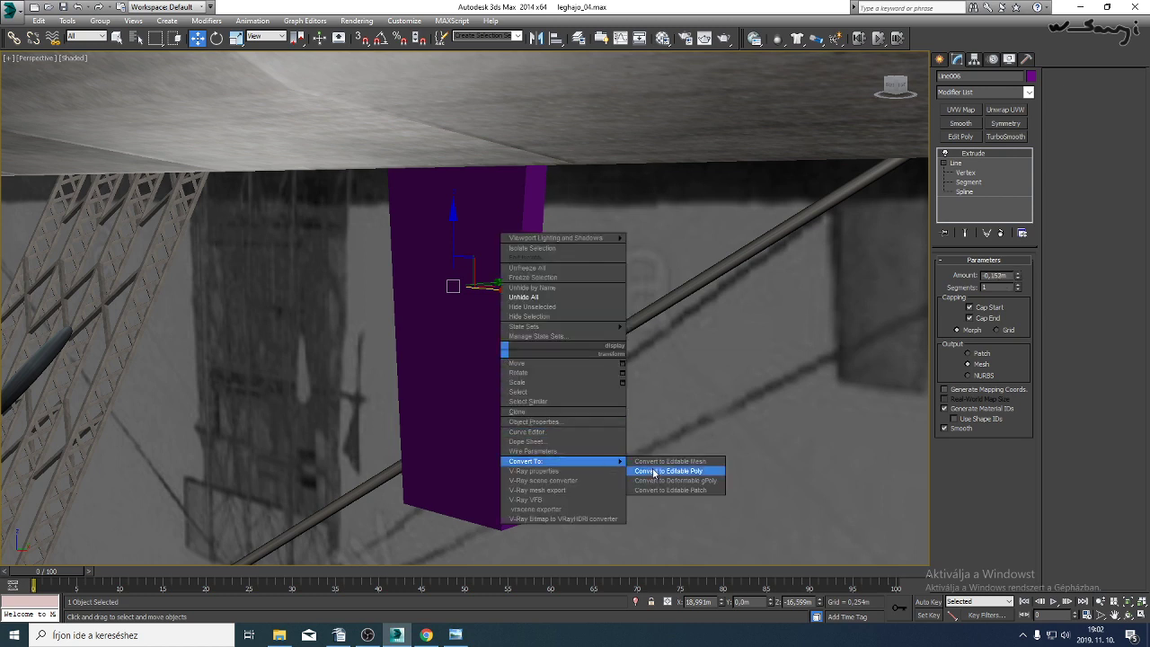
left_click(653, 471)
Centre the container's pivot on the object and set the container's Y position to 0,0 m.
key("t")
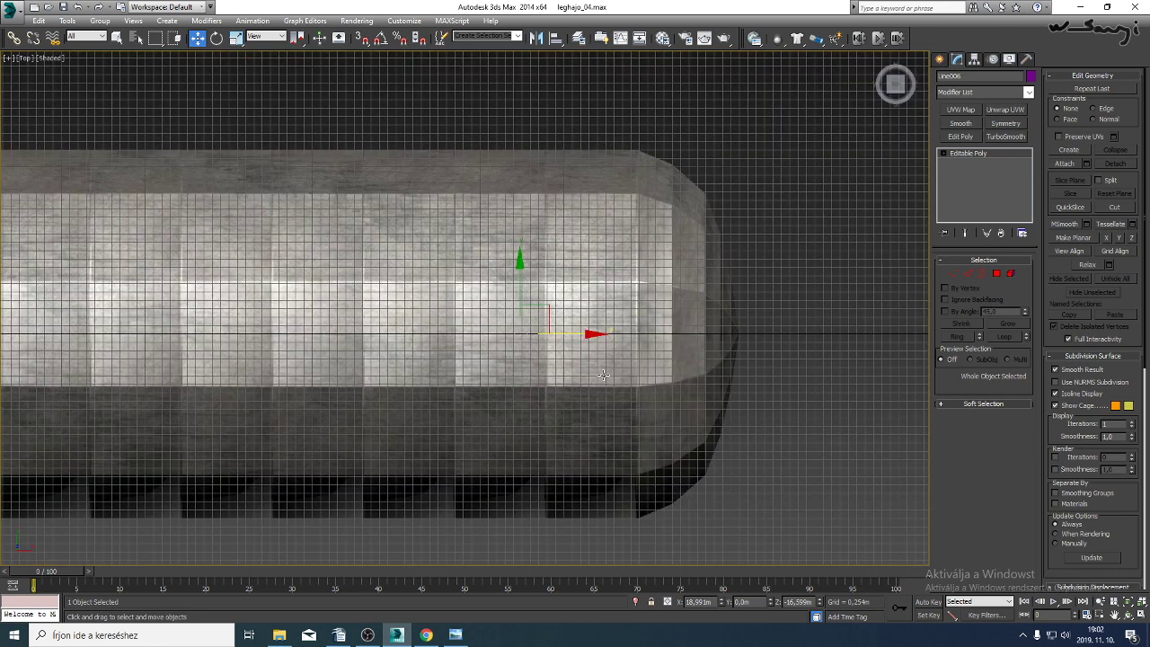
key("z")
middle_click_drag(594, 368, 604, 270)
key("F3")
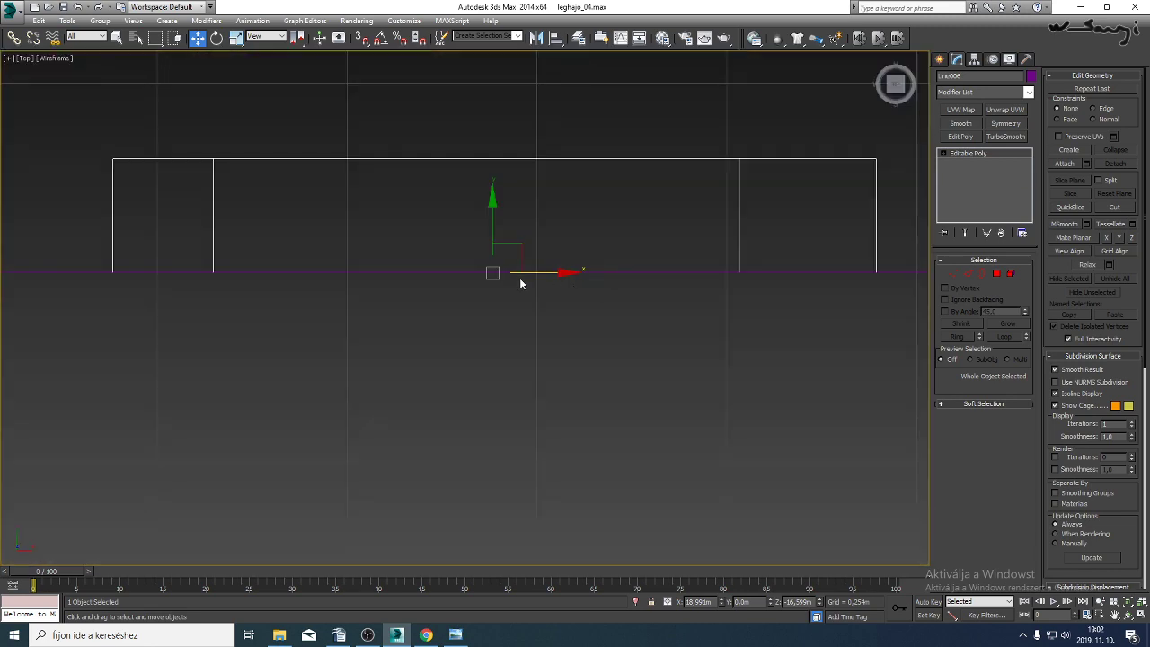
left_click(975, 59)
left_click(984, 134)
left_click(985, 197)
left_click(984, 135)
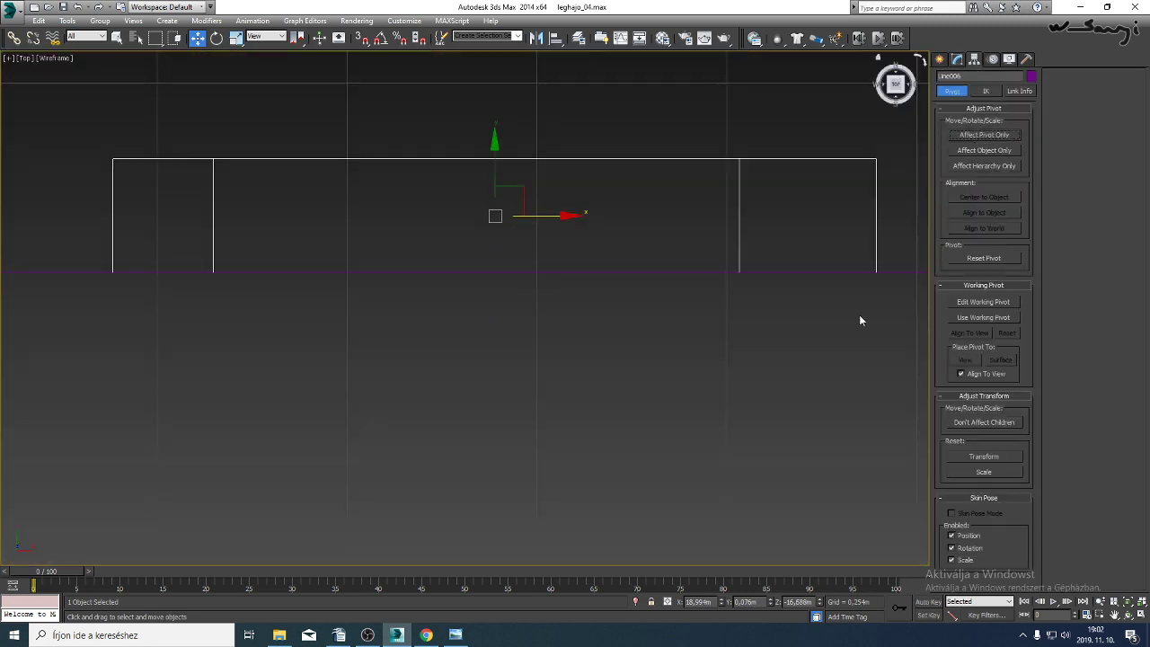
right_click(771, 601)
key("F3")
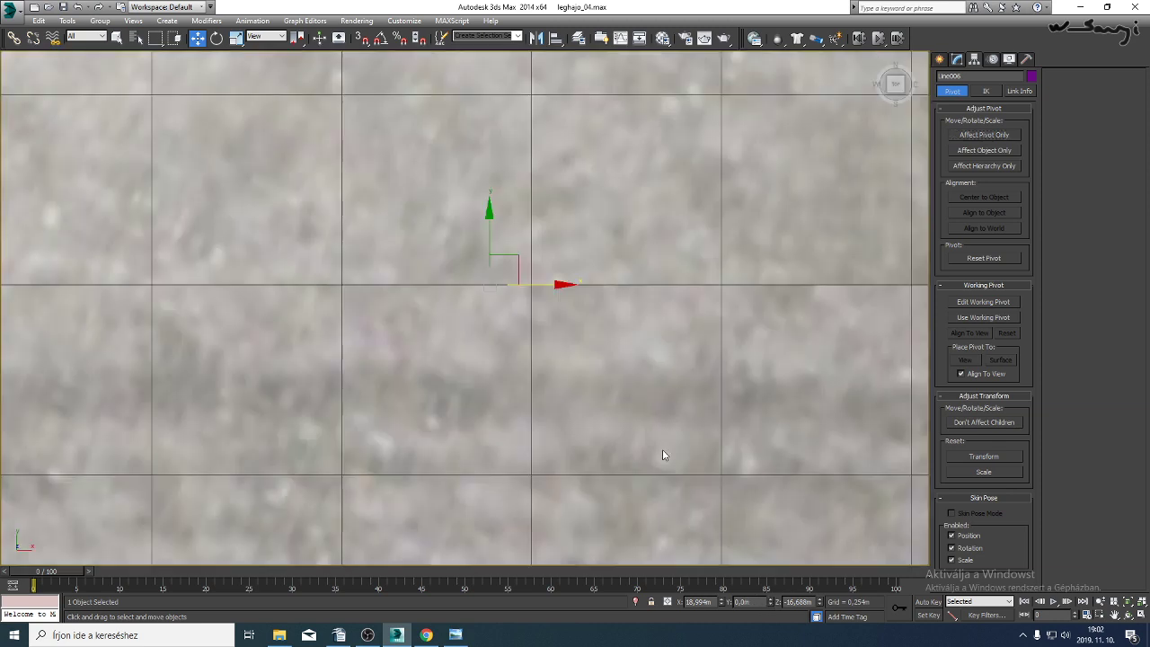
Select the container's four long upright edges at edge level in the perspective view.
key("p")
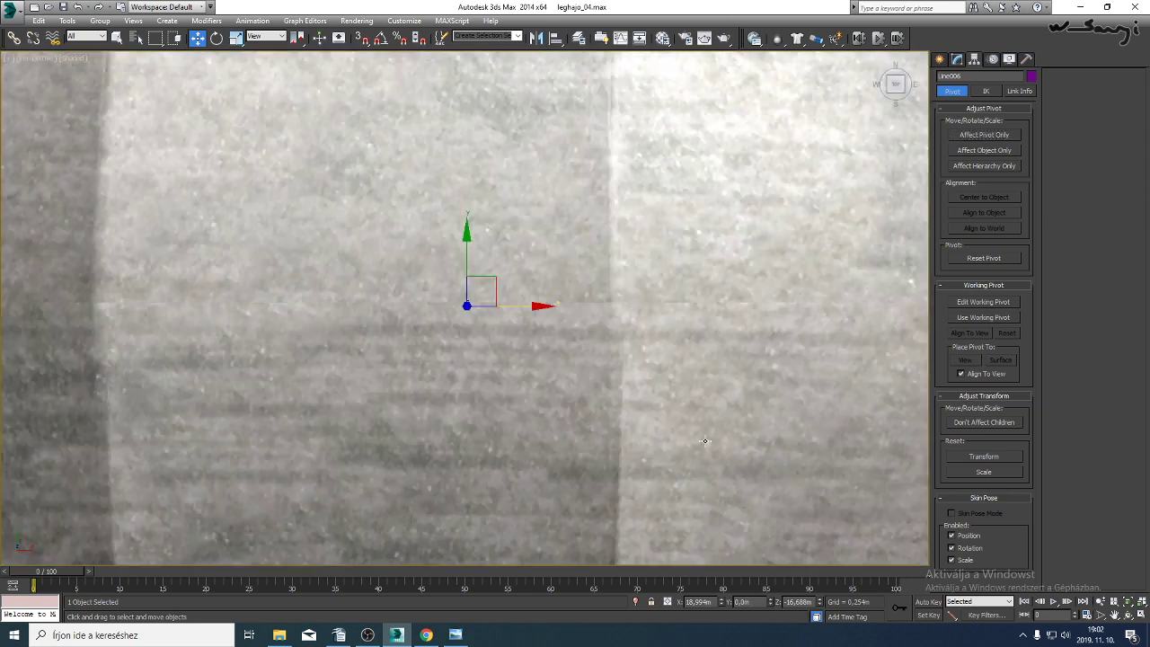
left_click(1129, 603)
left_click(1128, 614)
mouse_move(449, 306)
left_mouse_down()
mouse_move(437, 272)
mouse_move(449, 192)
mouse_move(503, 264)
mouse_move(601, 295)
mouse_move(513, 303)
mouse_move(567, 293)
mouse_move(545, 264)
mouse_move(602, 342)
mouse_move(521, 291)
left_mouse_up()
key("F3")
key("F3")
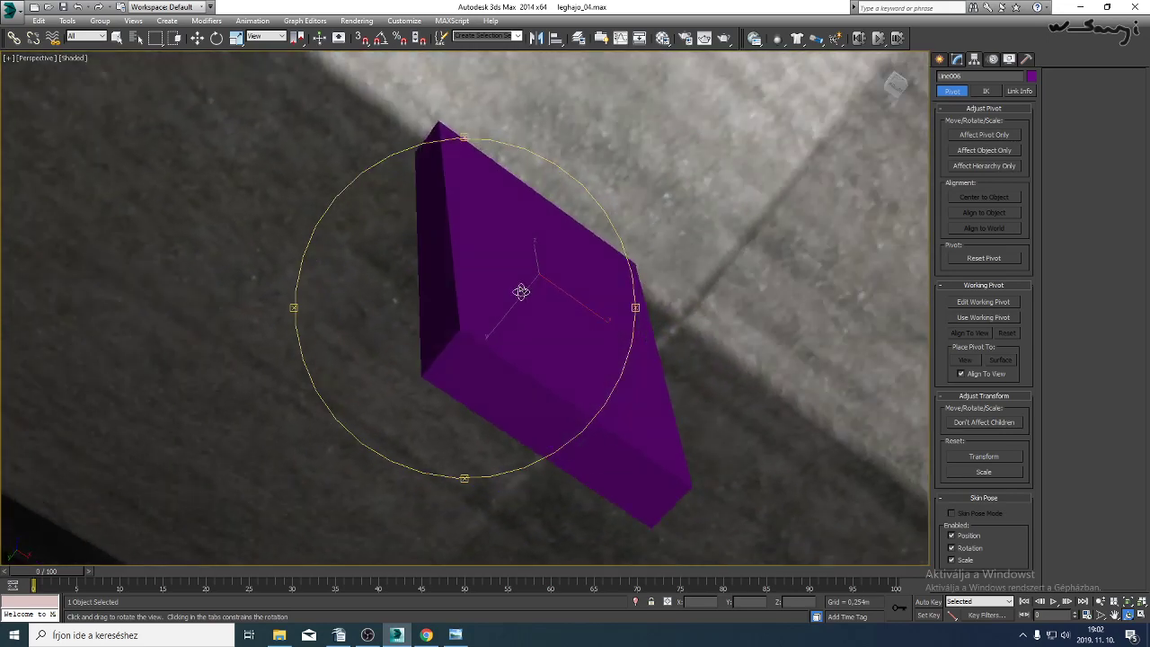
left_click(958, 59)
left_click(946, 154)
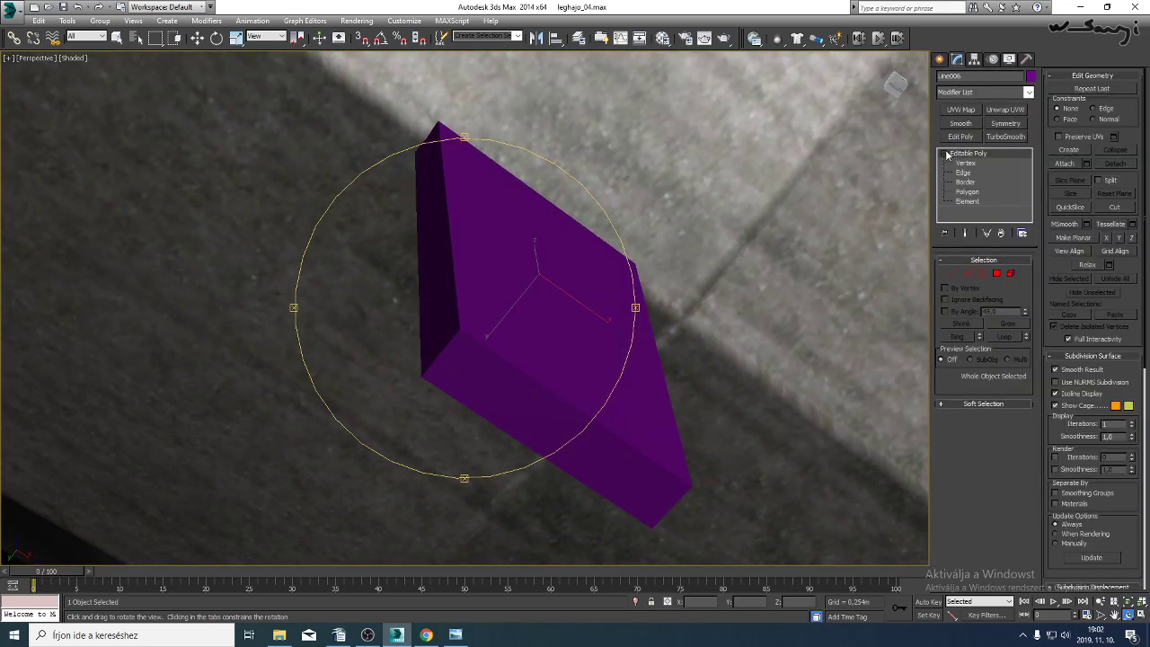
left_click(963, 173)
key("F3")
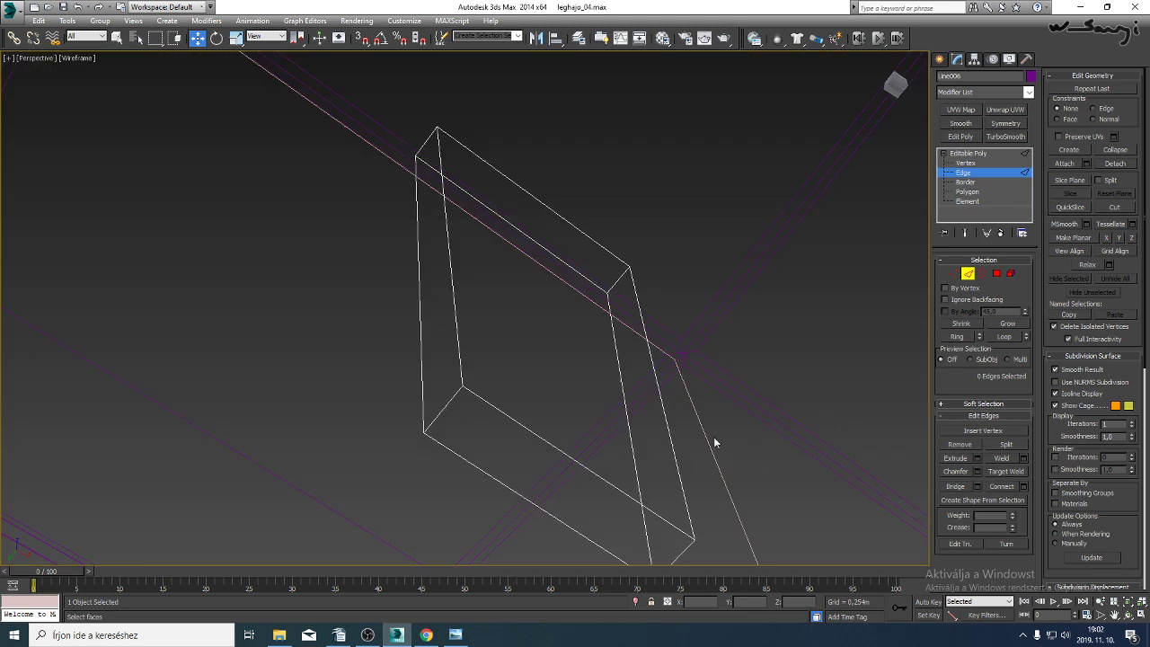
left_click_drag(423, 334, 538, 355)
left_click_drag(482, 314, 414, 330, "ctrl")
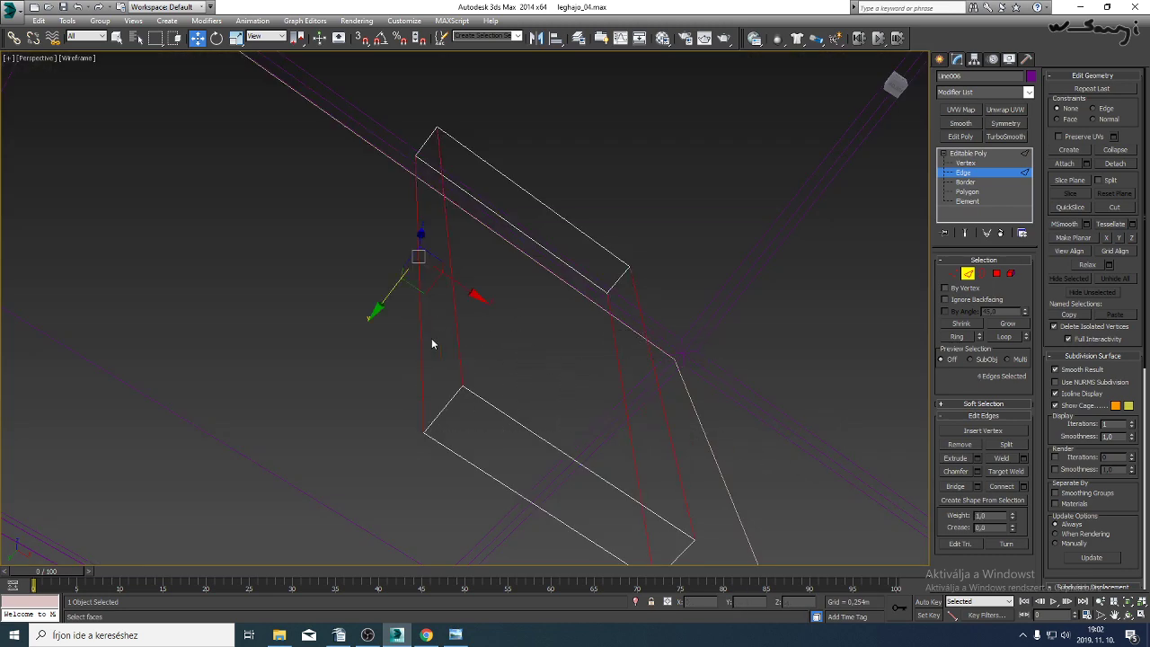
Chamfer the four selected container edges by 0,055 m with one segment.
key("F3")
left_click(978, 471)
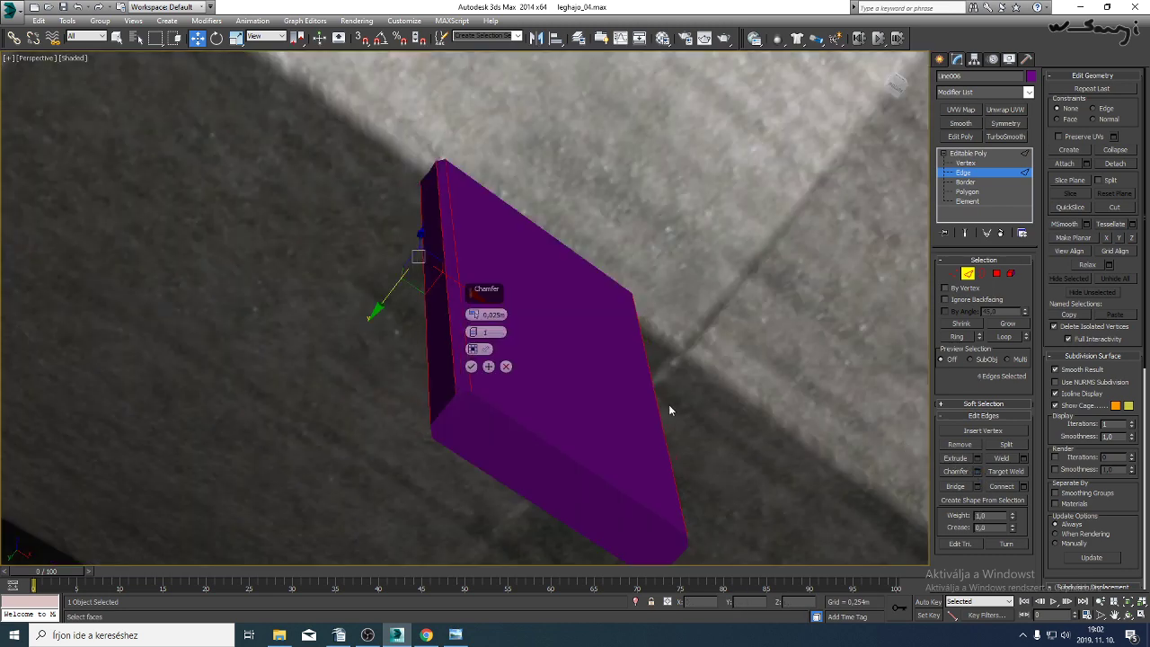
left_click_drag(472, 314, 470, 309)
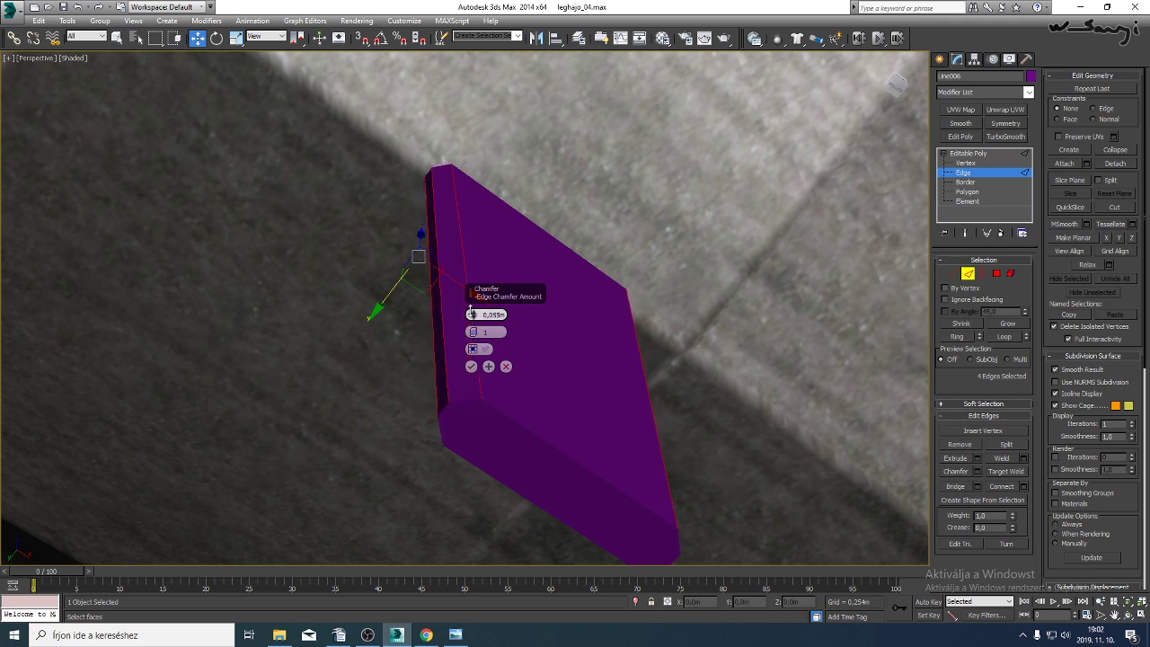
left_click(471, 366)
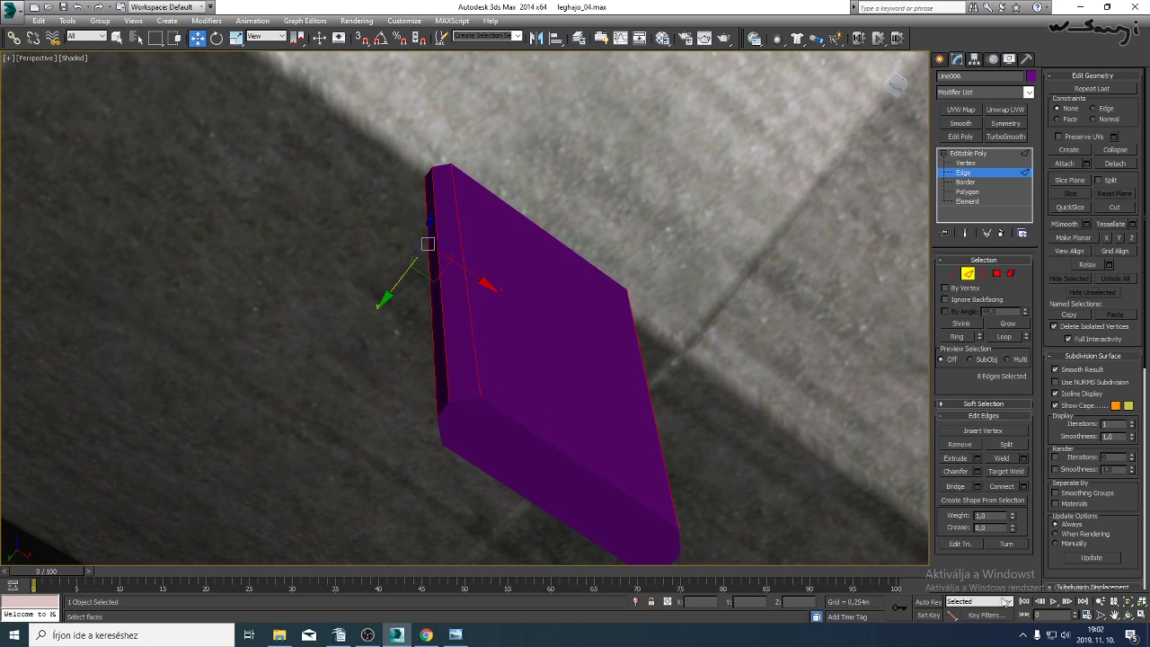
Apply a Smooth modifier with Auto Smooth at a threshold of about 49 to the container and convert it to an Editable Poly.
left_click(1119, 615)
mouse_move(512, 308)
left_mouse_down()
mouse_move(547, 327)
mouse_move(539, 344)
mouse_move(471, 321)
mouse_move(529, 316)
left_mouse_up()
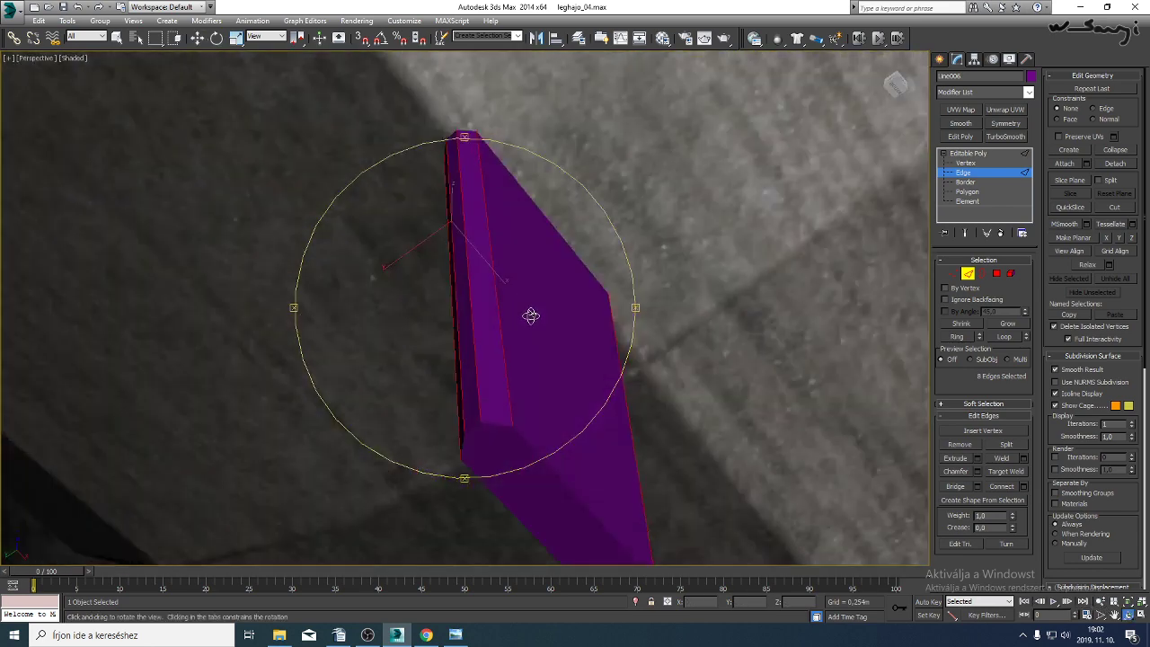
left_click(968, 154)
left_click(961, 123)
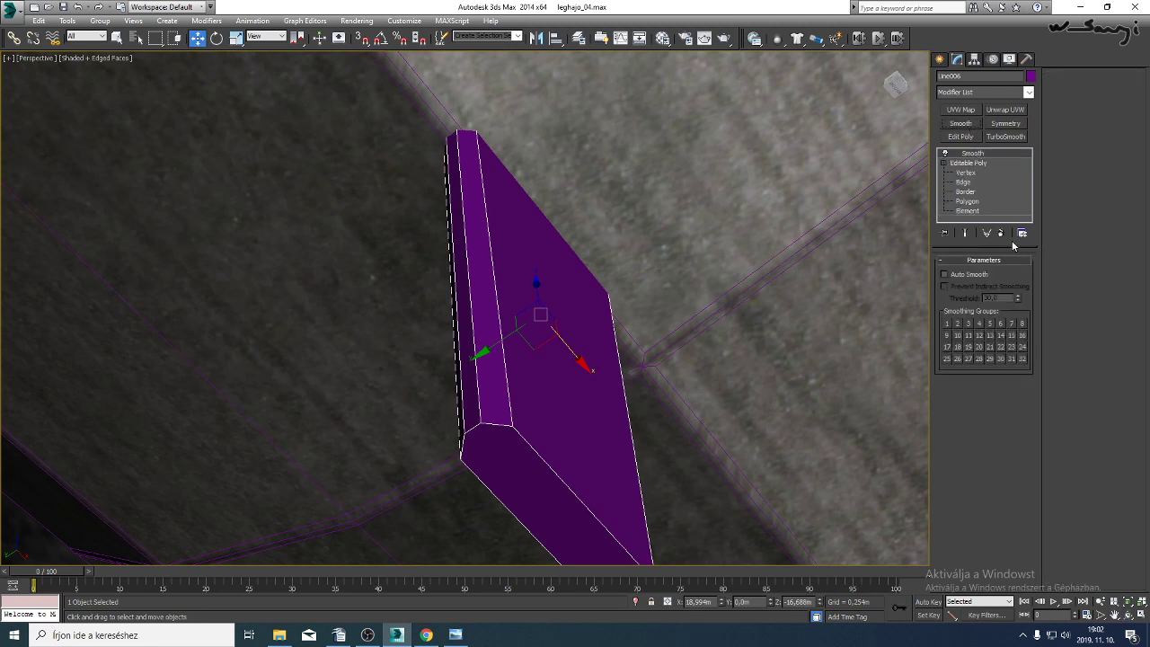
left_click(944, 274)
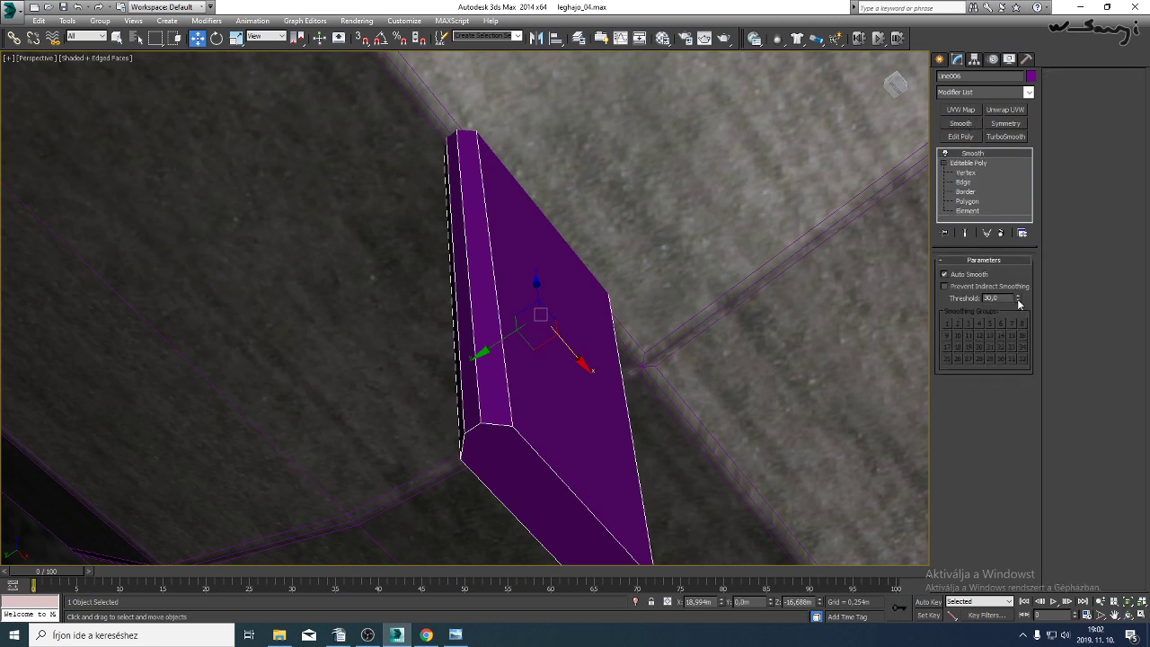
left_click_drag(1018, 299, 1003, 188)
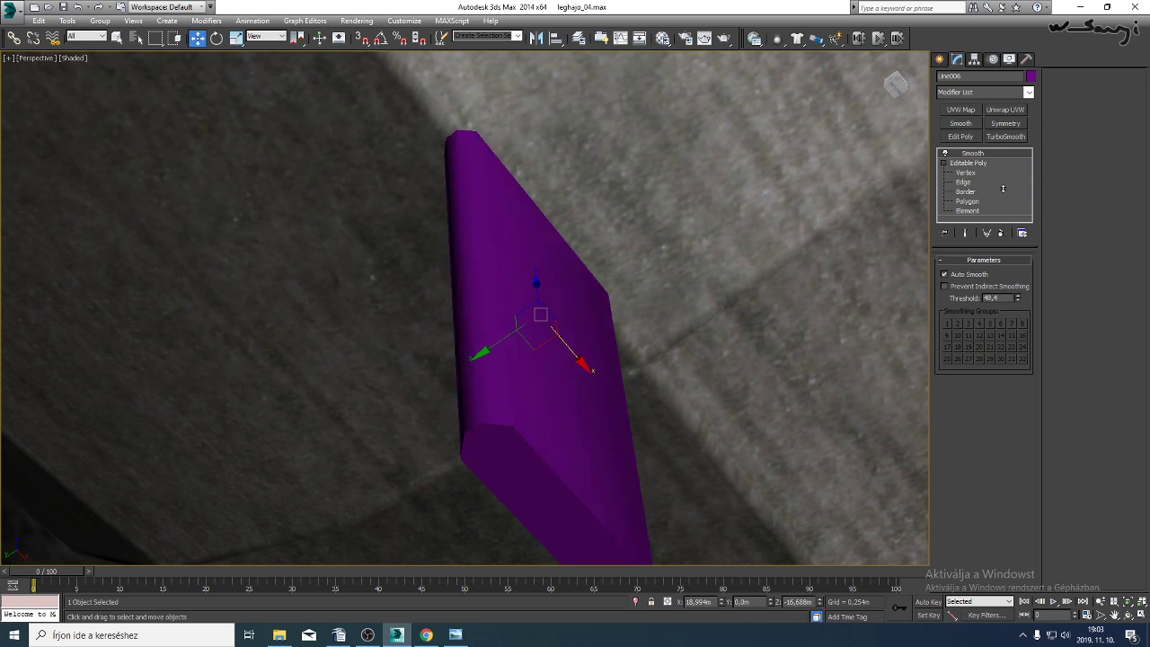
right_click(437, 360)
mouse_move(543, 471)
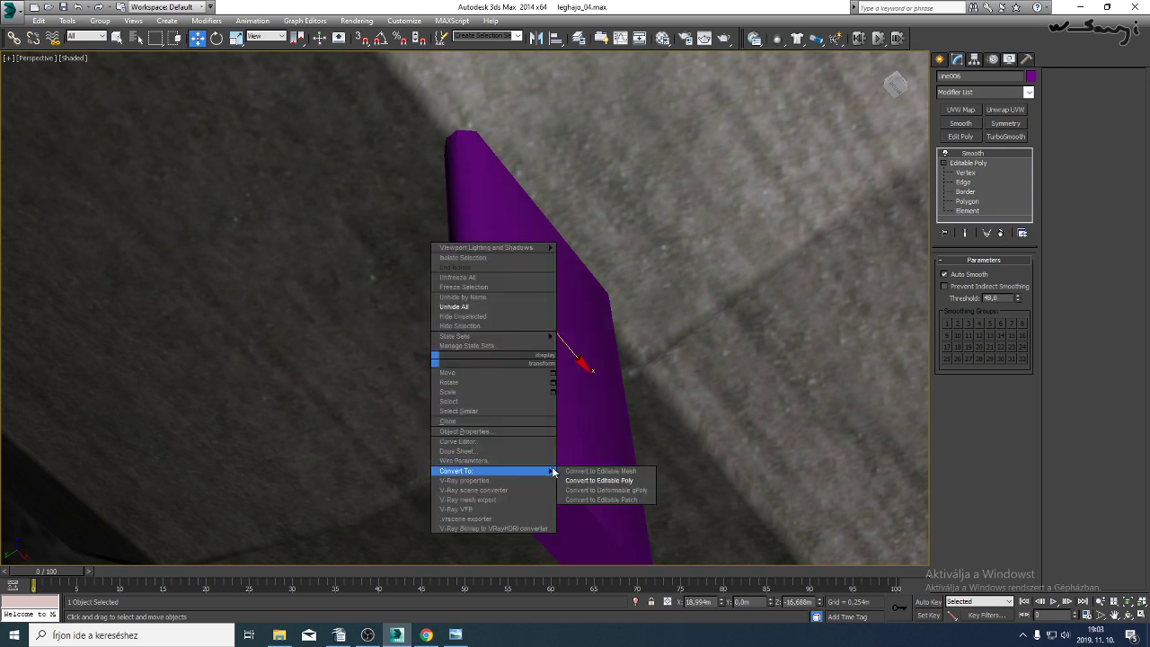
left_click(577, 481)
Assign the 02 - Default material with the ALUM_4.JPG texture to the container.
left_click(663, 37)
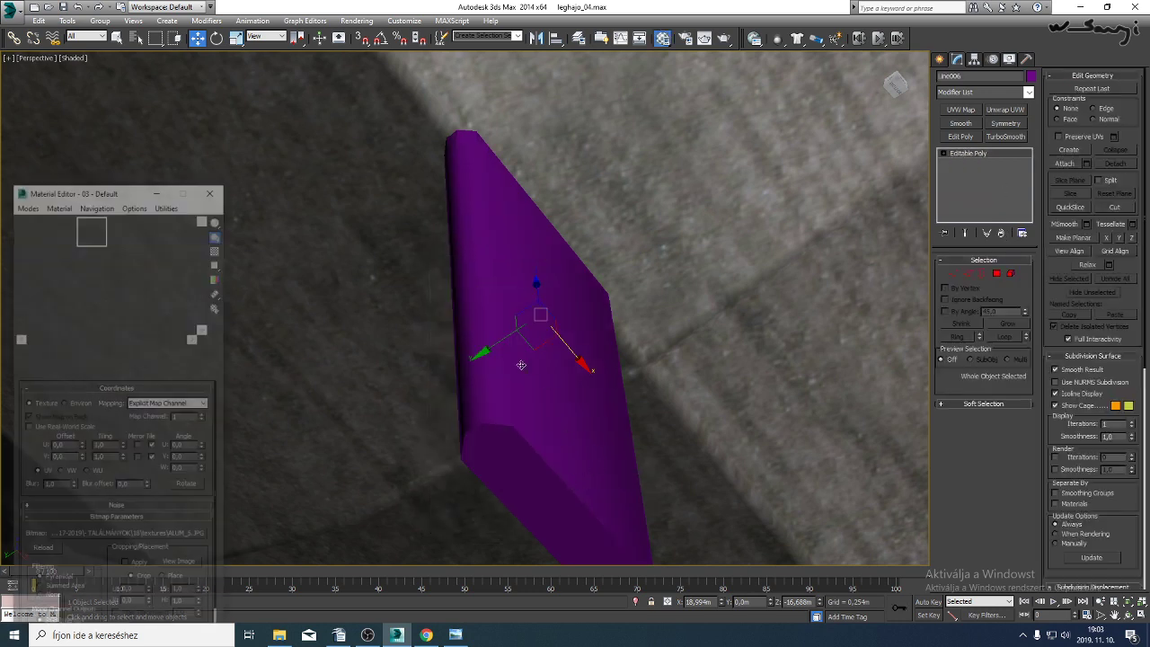
left_click(60, 228)
left_click(55, 355)
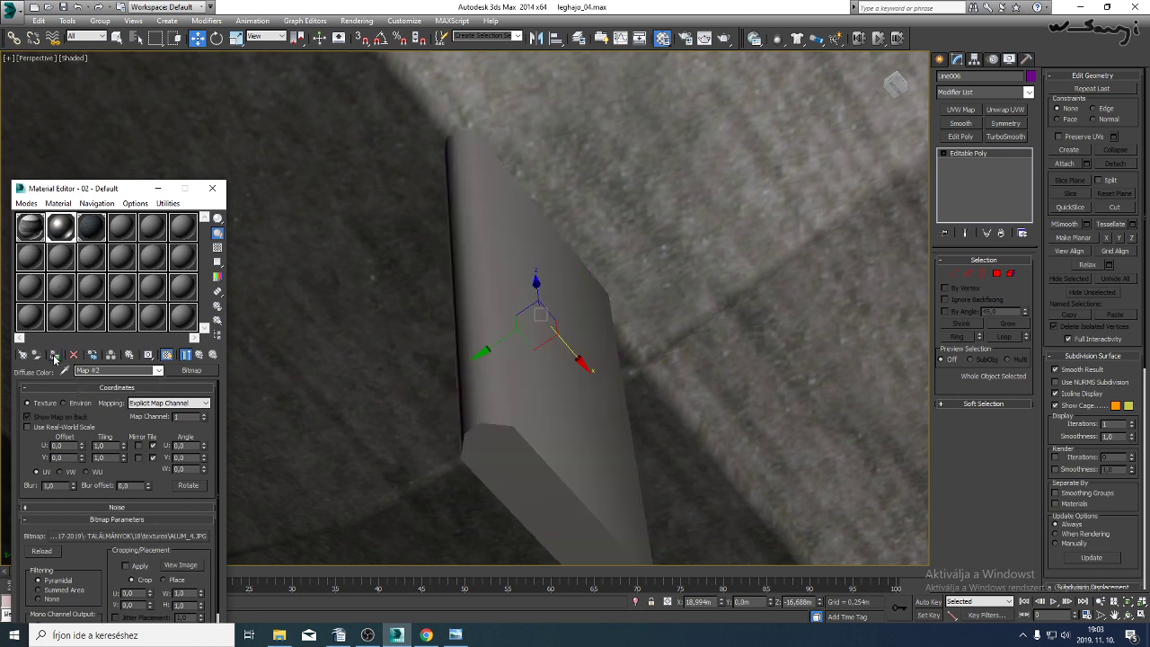
left_click(212, 188)
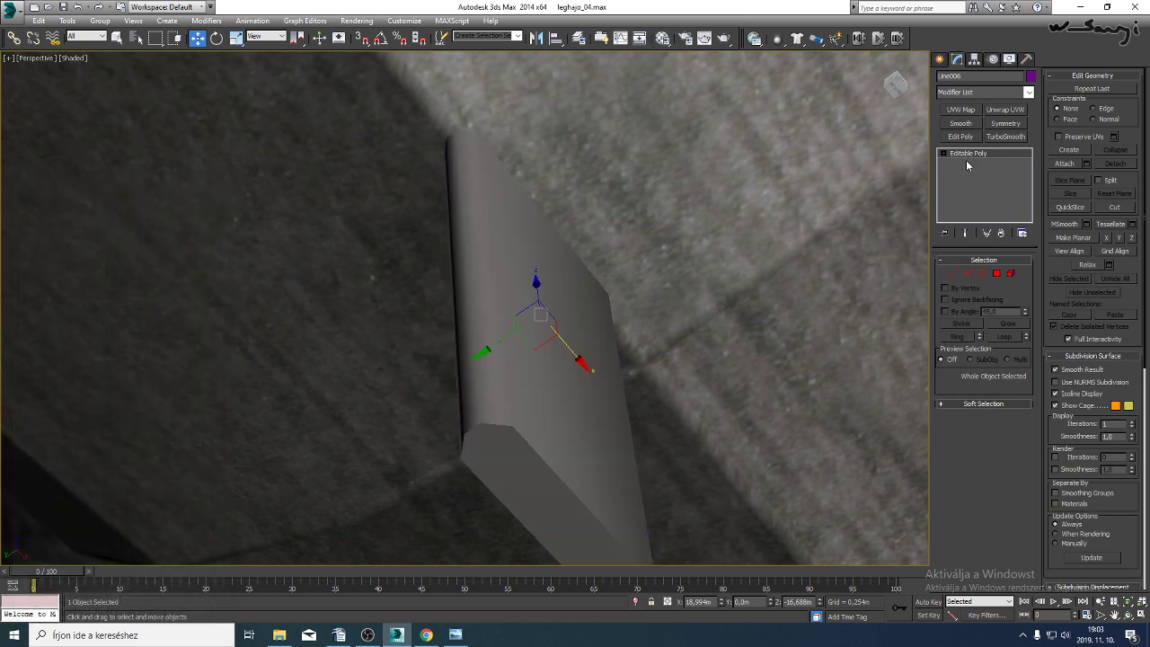
Apply a UVW Map with Box mapping to the container and bitmap-fit it to ALUM_4.JPG from the textures folder.
left_click(963, 109)
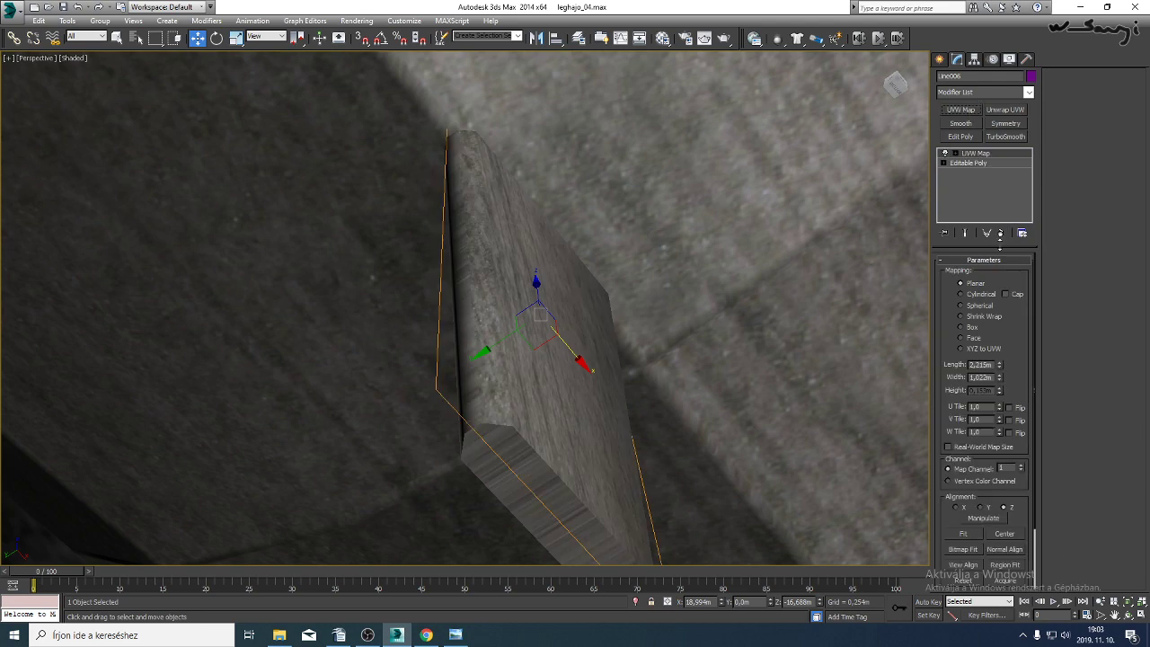
left_click(961, 327)
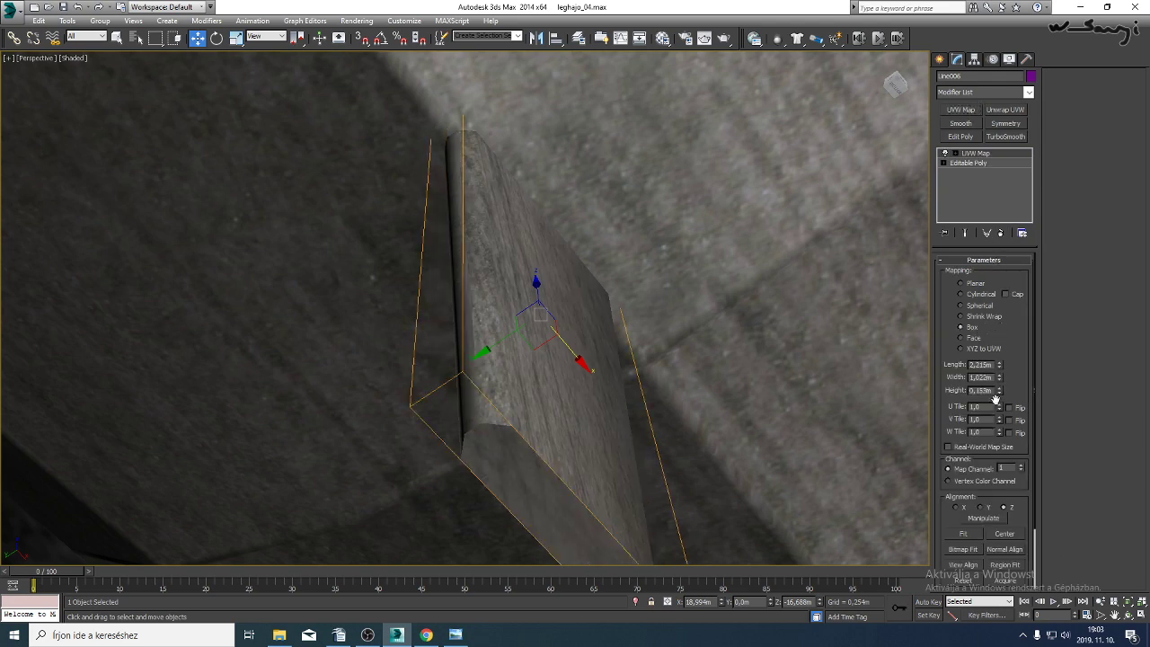
left_click(963, 550)
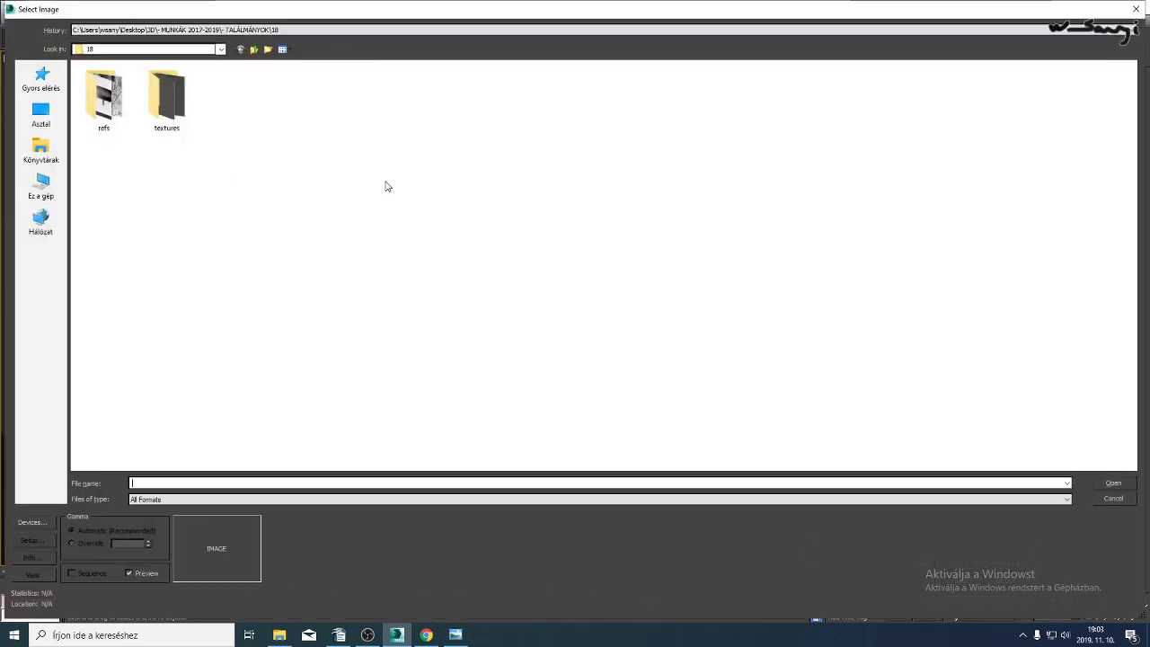
double_click(168, 95)
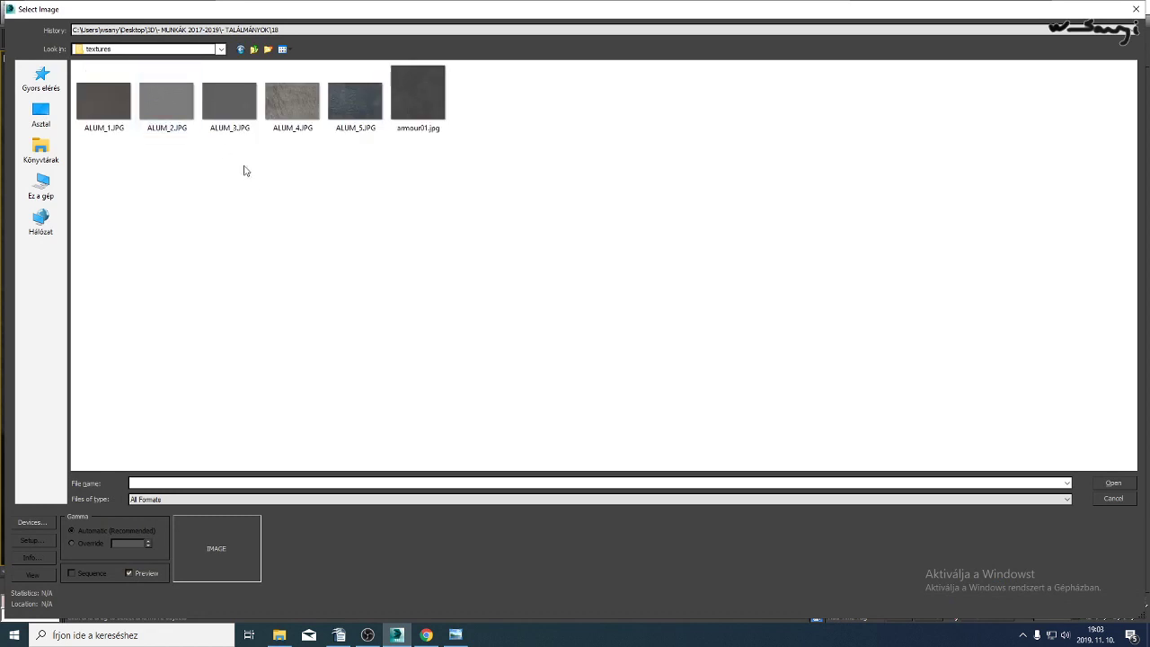
left_click(290, 106)
double_click(290, 106)
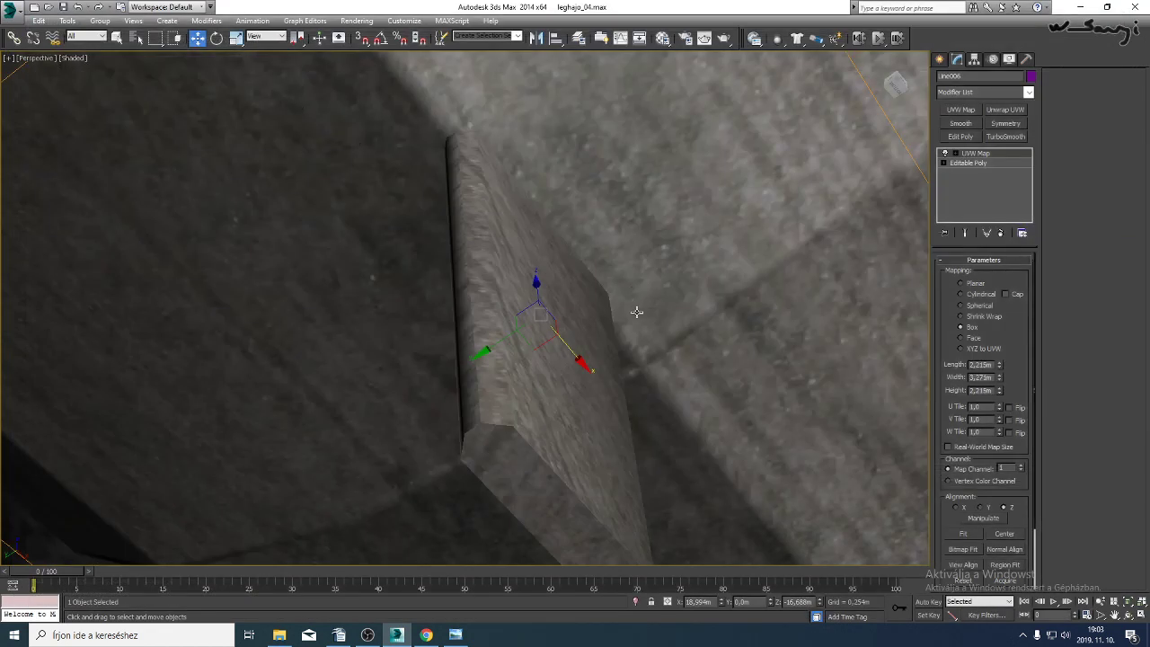
Examine the textured container under the hull from several angles.
left_click(1128, 618)
left_click_drag(572, 335, 523, 394)
scroll(508, 381, "down", 4)
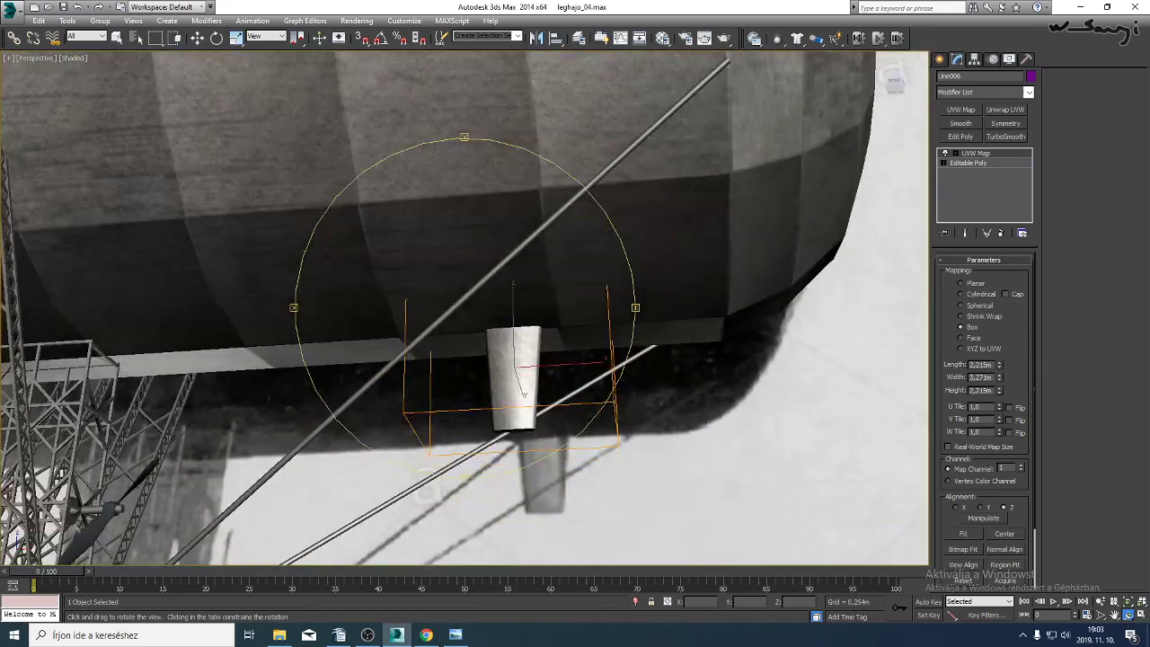
left_click(426, 635)
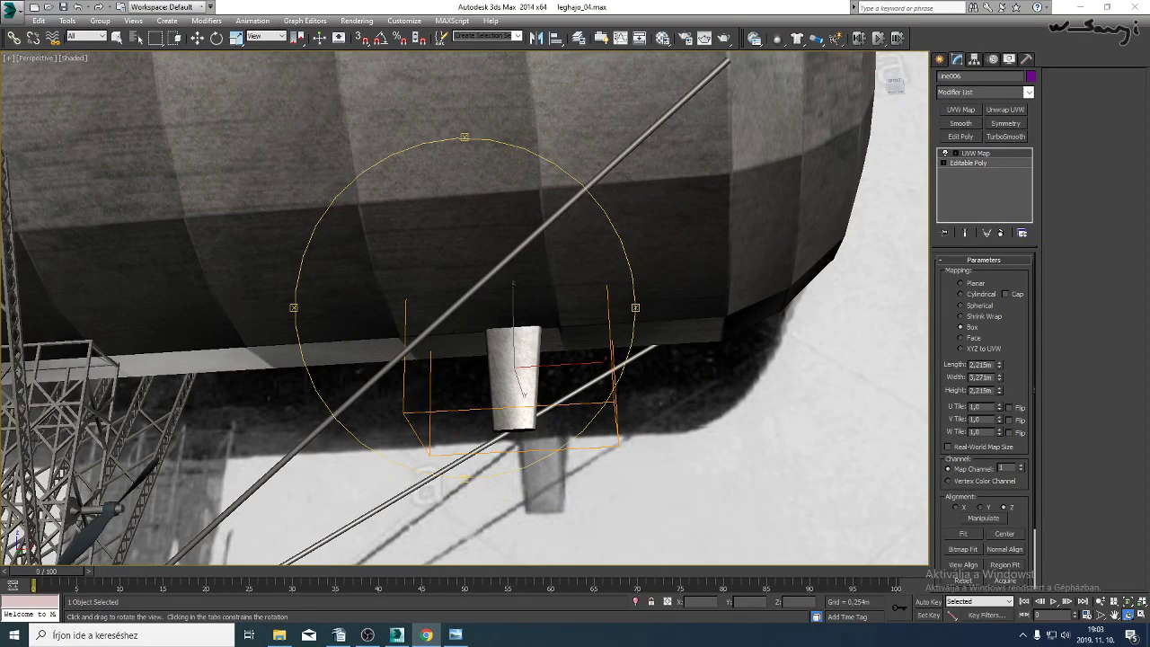
left_click_drag(571, 373, 565, 326)
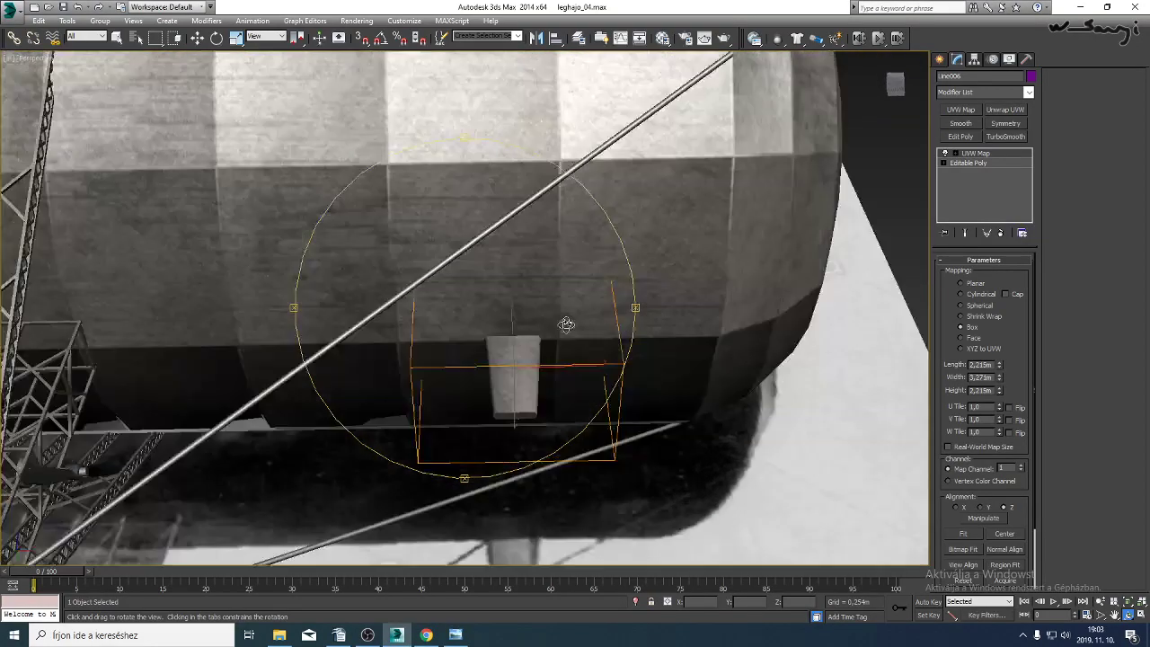
scroll(543, 386, "up", 4)
middle_click_drag(542, 387, 549, 263)
left_click_drag(551, 263, 516, 324)
right_click(518, 322)
Collapse the container to an Editable Mesh and convert it to an Editable Poly.
right_click(542, 241)
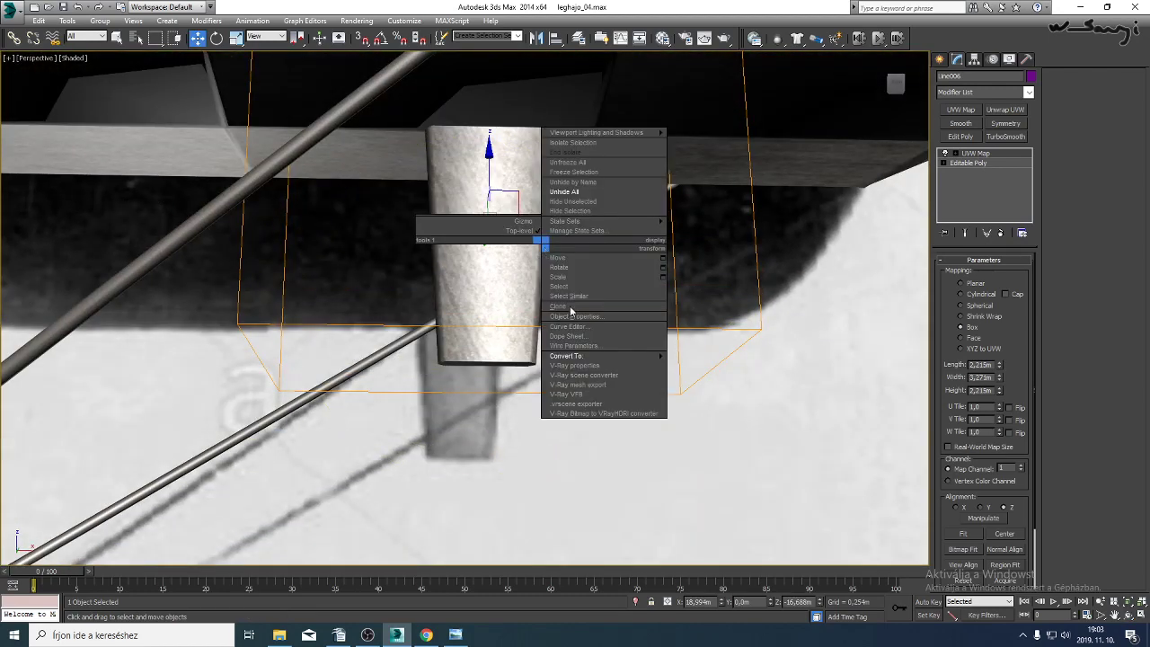
mouse_move(617, 357)
left_click(681, 357)
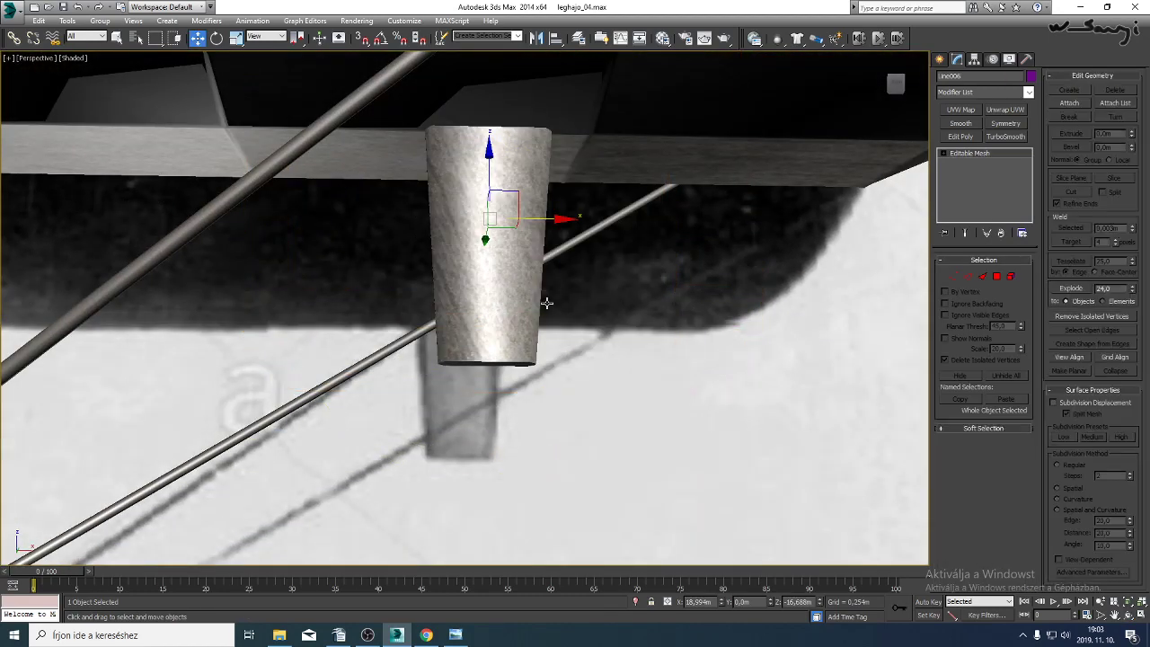
right_click(514, 263)
mouse_move(610, 371)
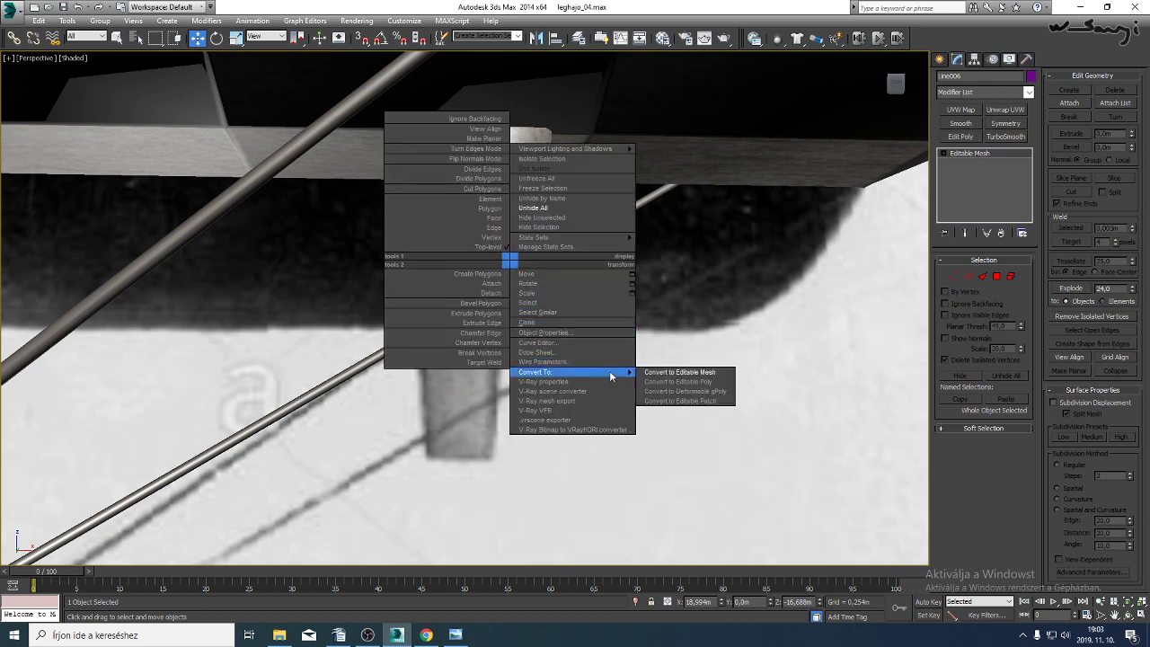
left_click(683, 375)
Delete the reference photo plane behind the airship.
scroll(634, 412, "down", 5)
scroll(593, 377, "up", 7)
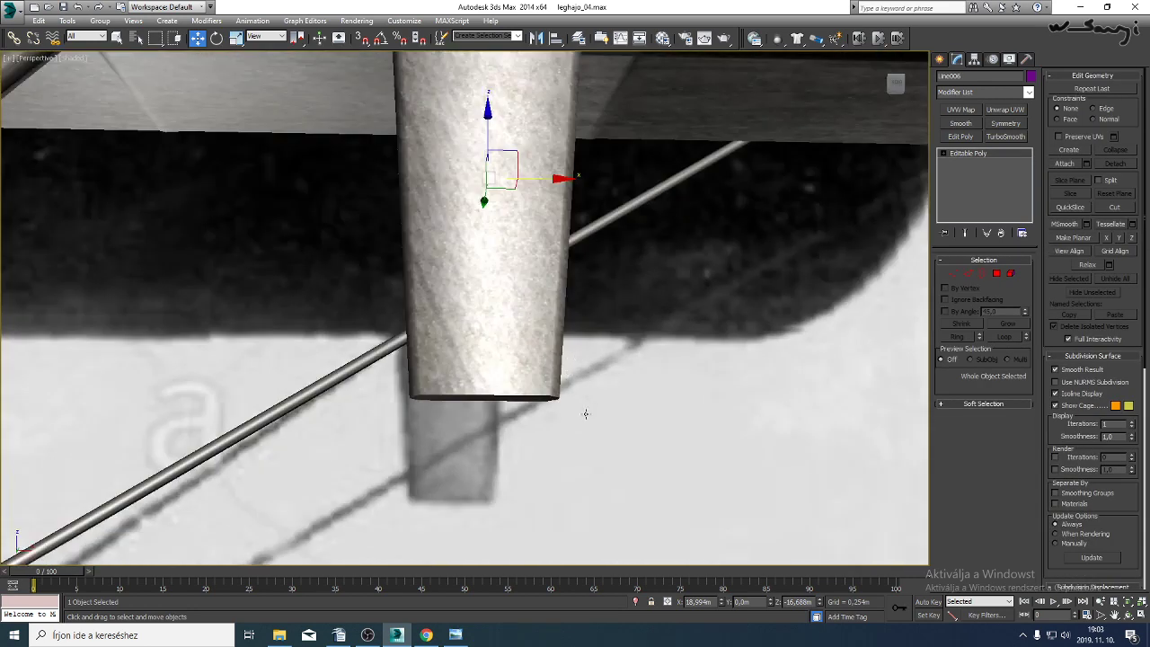
left_click(1128, 615)
left_click_drag(553, 331, 438, 337)
key("F4")
middle_click_drag(438, 336, 593, 192, "alt")
scroll(488, 306, "down", 3)
right_click(488, 305)
left_click(563, 352)
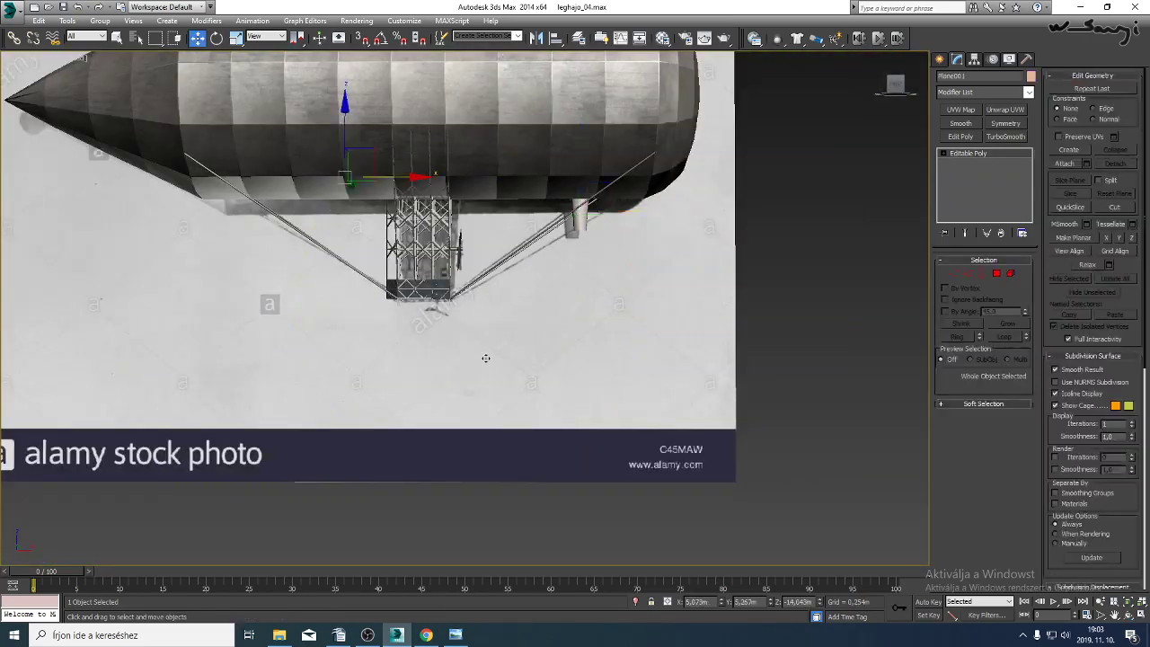
middle_click_drag(485, 357, 602, 364)
key("Delete")
Examine the lattice frame, gondola and bracing cables beneath the hull from the opposite side.
middle_click_drag(470, 323, 412, 401)
scroll(548, 406, "up", 4)
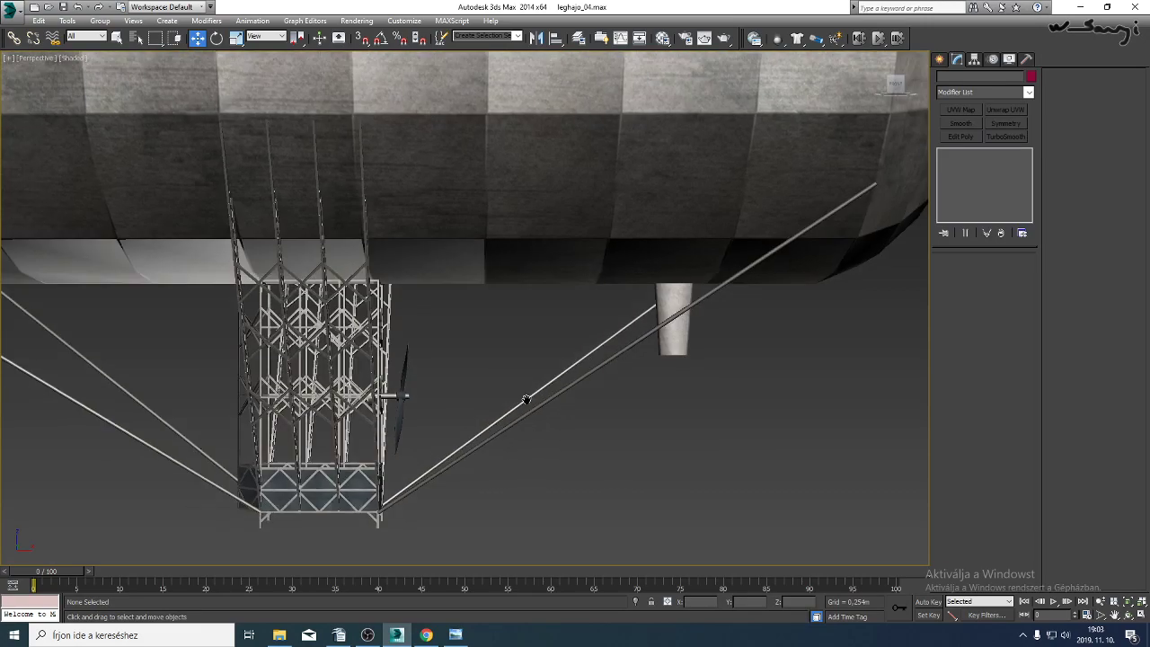
middle_click_drag(526, 401, 551, 392)
left_click(1130, 615)
left_click_drag(431, 290, 532, 261)
scroll(476, 311, "up", 4)
left_click_drag(443, 316, 439, 303)
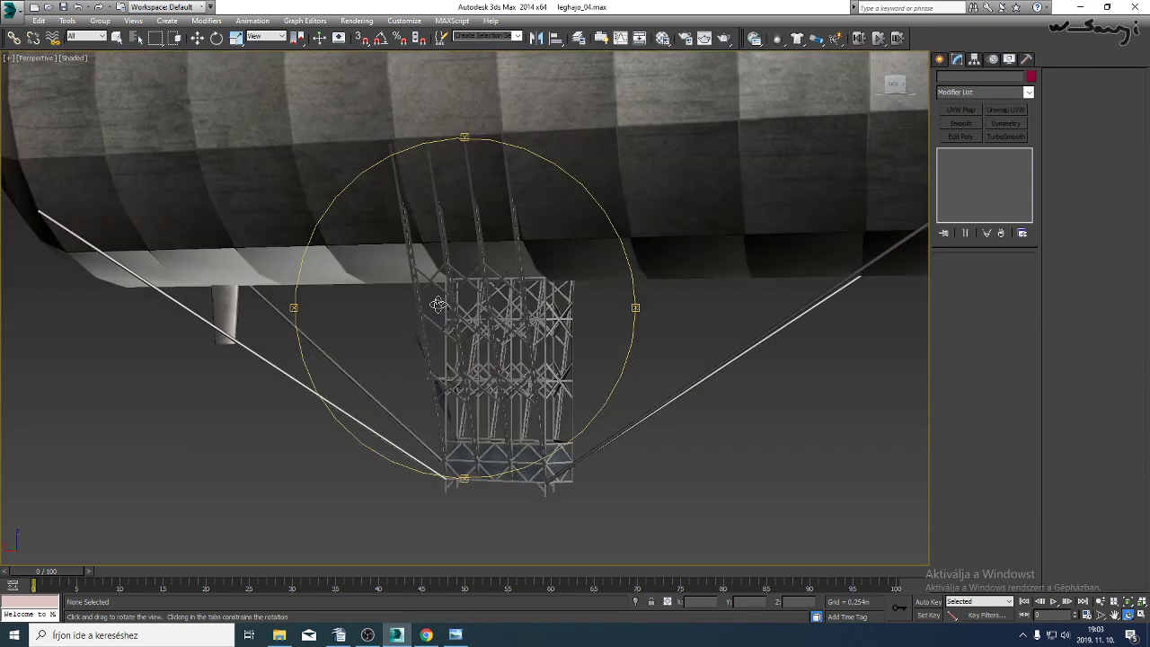
scroll(444, 290, "up", 5)
left_click_drag(446, 253, 444, 273)
Select the lattice frame and open it for element-level editing in wireframe display.
key("w")
left_click(459, 192)
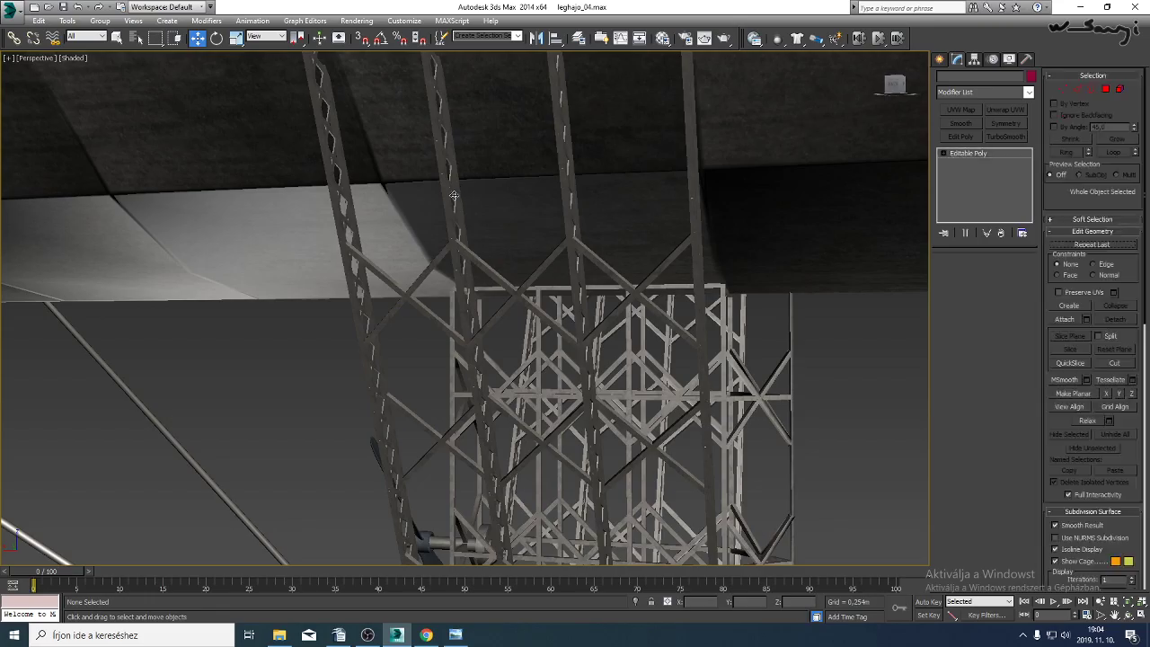
key("F3")
left_click(1007, 276)
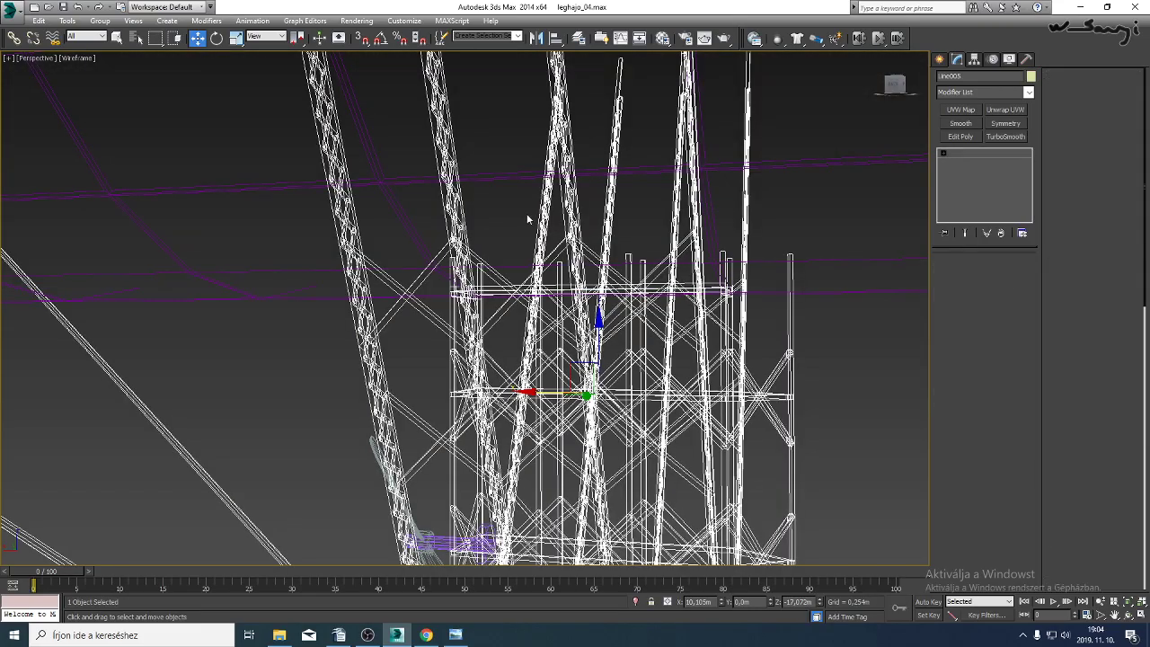
middle_click_drag(527, 213, 331, 287)
scroll(431, 267, "down", 2)
key("F3")
key("F3")
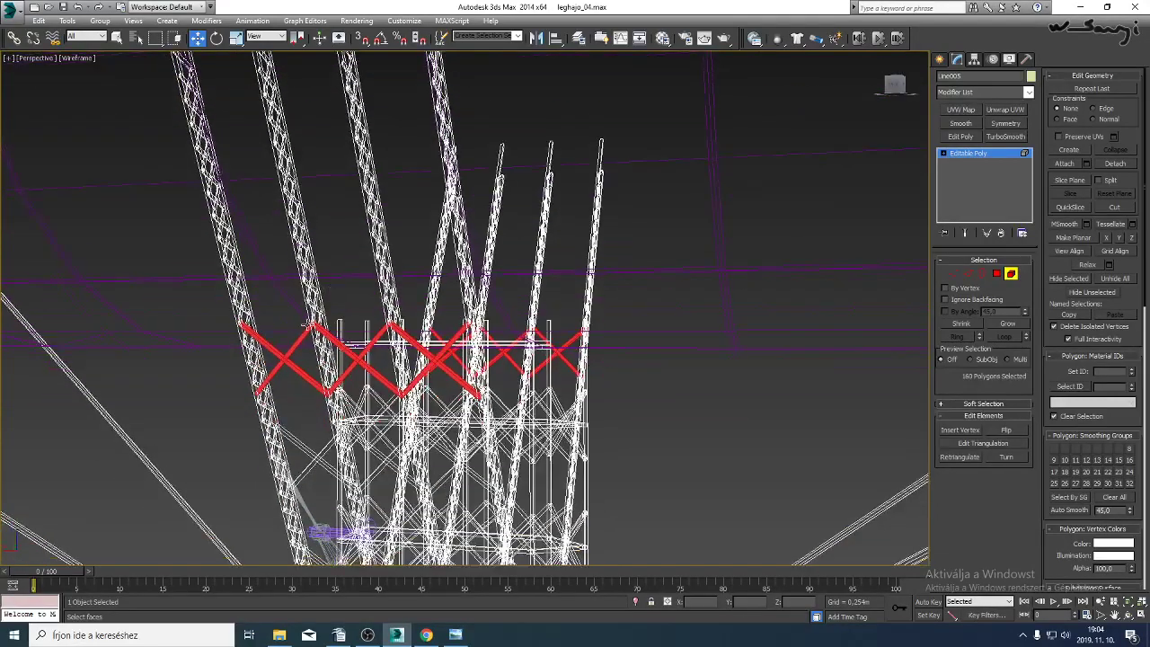
Select all elements of the two slanted lattice girders nearest the propeller, including the upper cross braces joining them.
middle_click_drag(187, 249, 219, 366, "alt")
left_click_drag(206, 332, 245, 394)
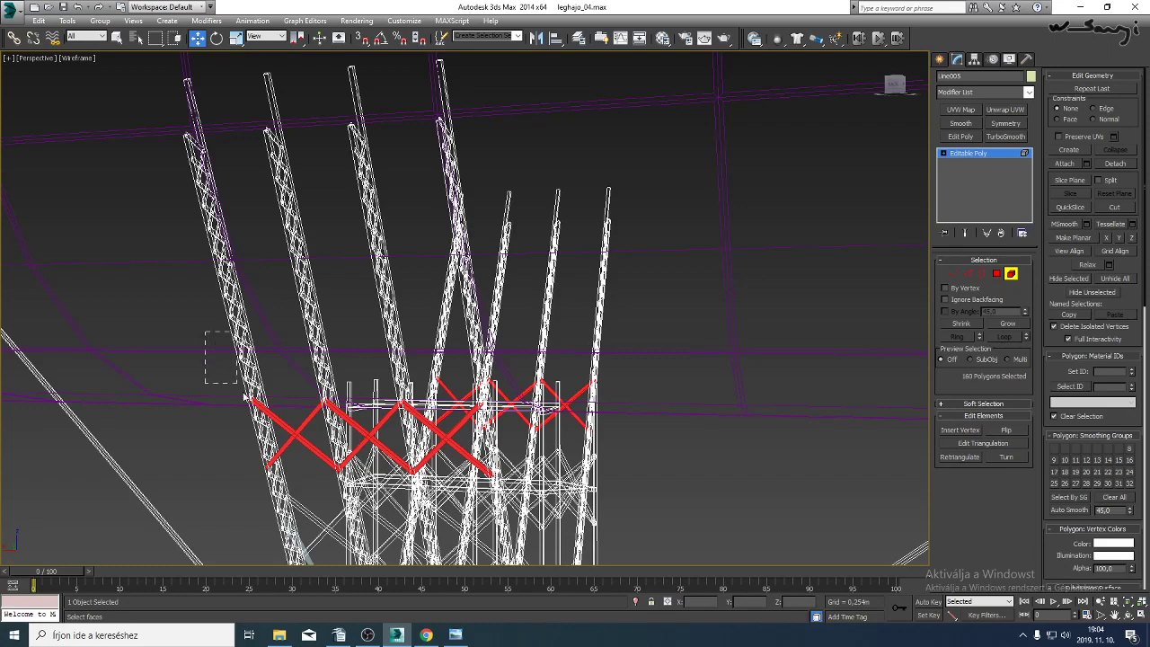
left_click_drag(325, 477, 326, 476, "ctrl")
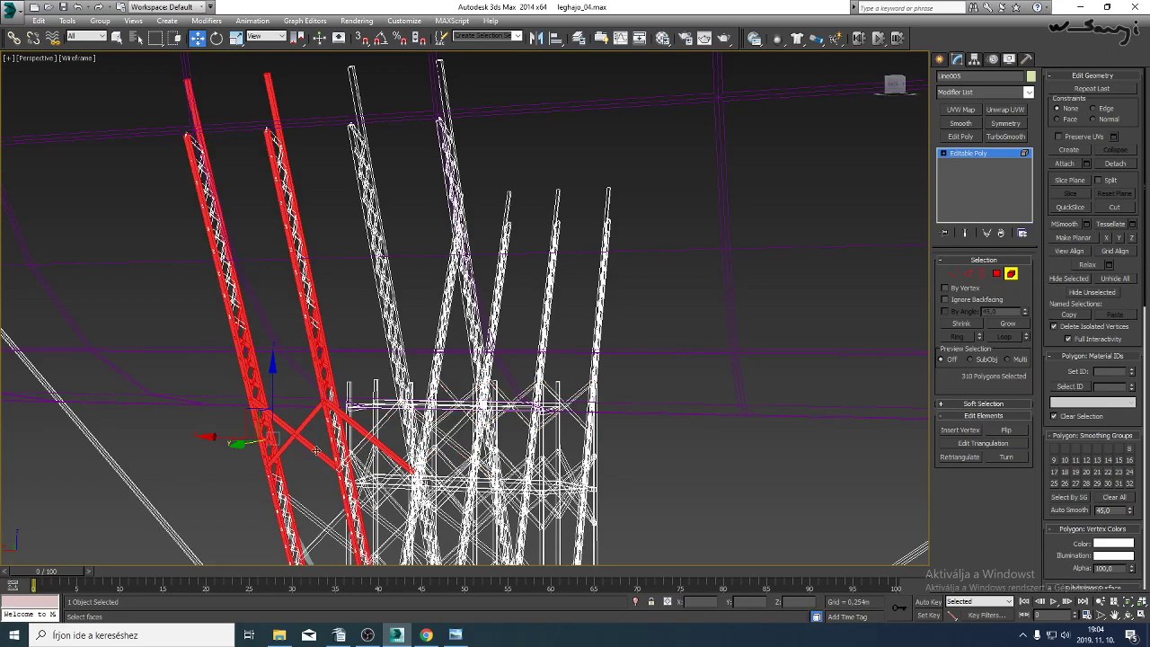
middle_click_drag(316, 450, 186, 353)
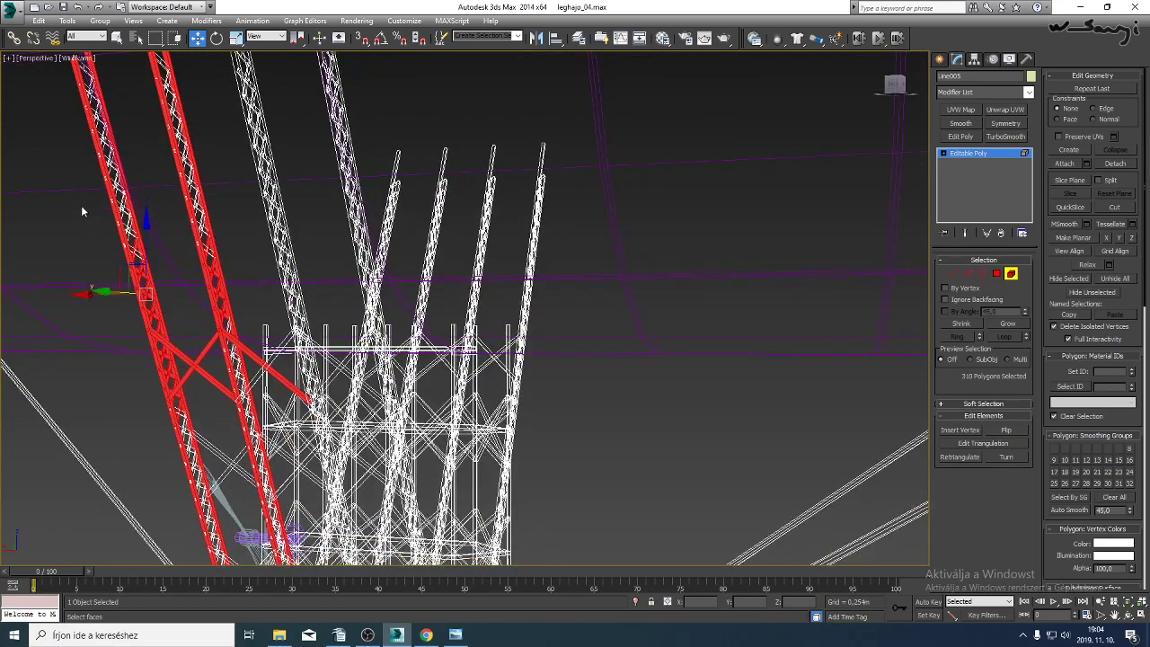
mouse_move(77, 193)
left_mouse_down()
mouse_move(246, 412)
mouse_move(258, 417)
mouse_move(264, 402)
left_mouse_up()
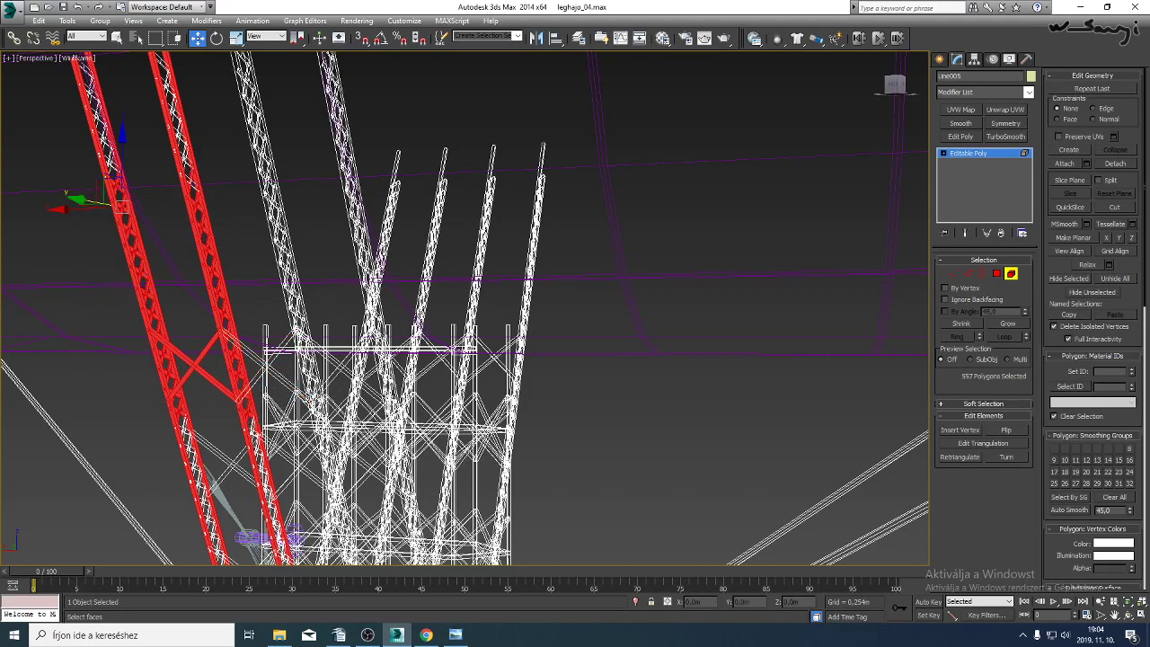
scroll(324, 415, "down", 2)
key("F3")
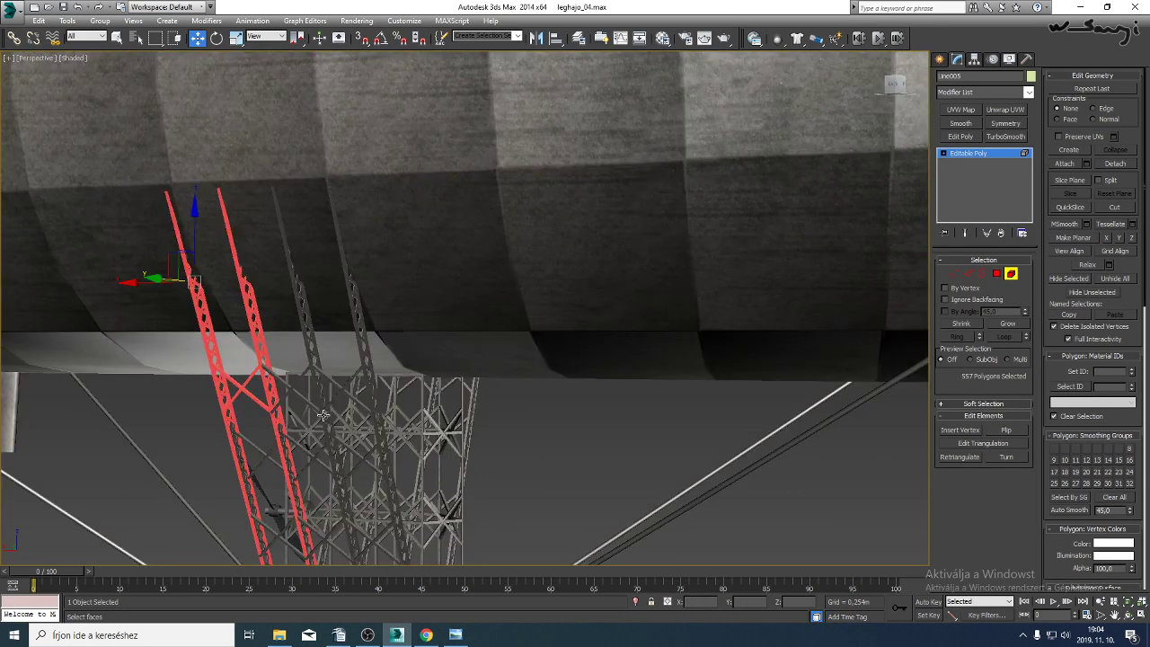
Examine how the side propeller's lattice arms meet the slanted girders in the reference photo tortenelem-szarnyakon02.jpg in Windows Photo Viewer, and return to 3ds Max.
left_click(217, 38)
left_click(455, 634)
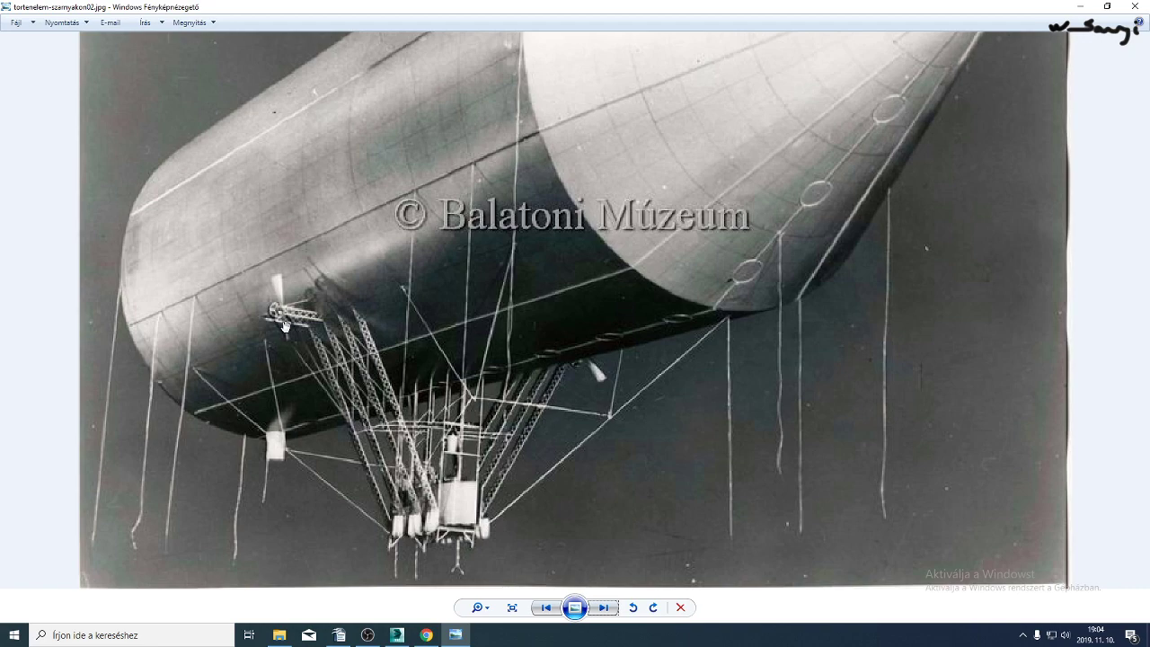
scroll(310, 326, "up", 4)
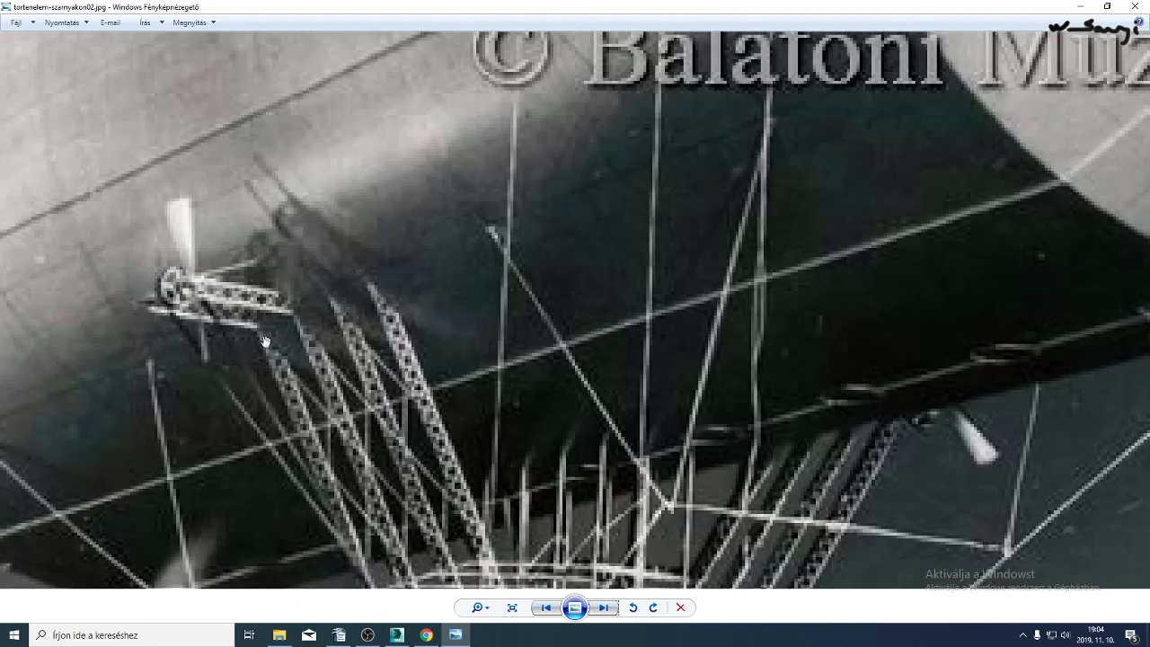
scroll(303, 381, "down", 4)
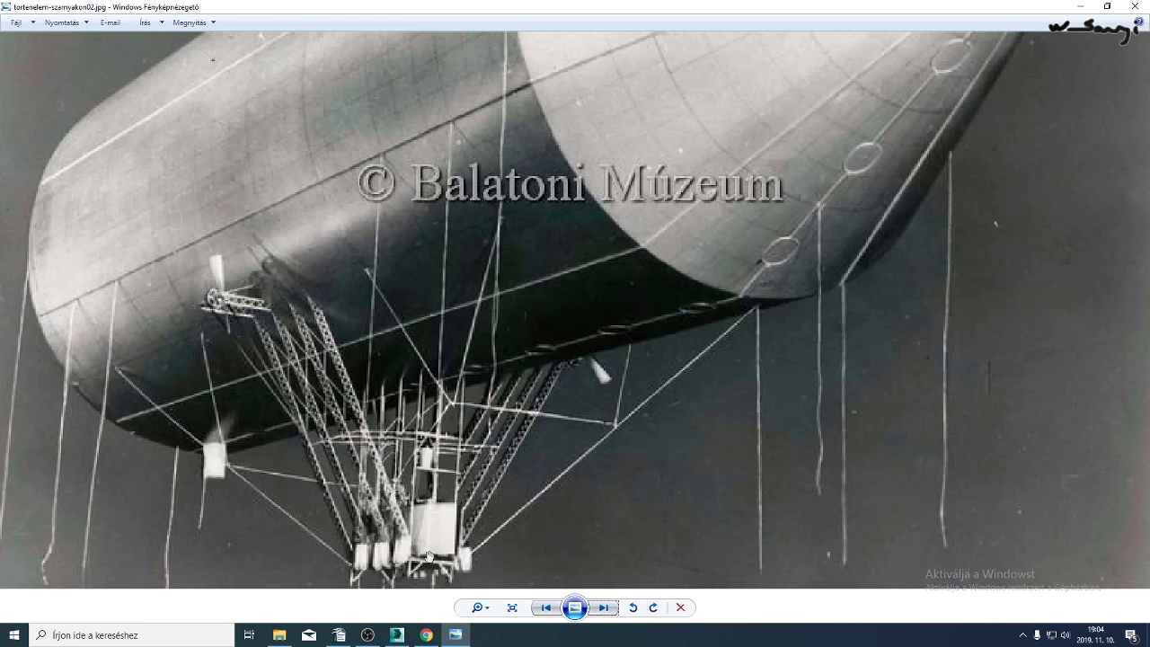
left_click(398, 636)
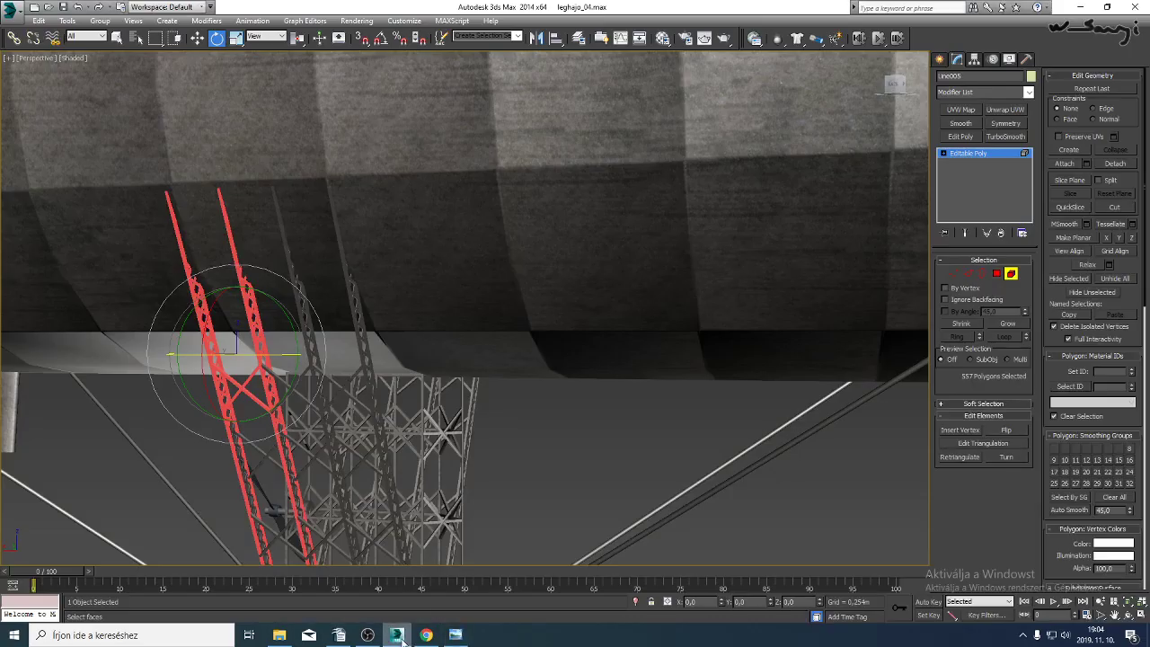
Clone the selected girders within the frame object by rotating a copy to horizontal in the Left view.
middle_click_drag(334, 393, 355, 225)
key("l")
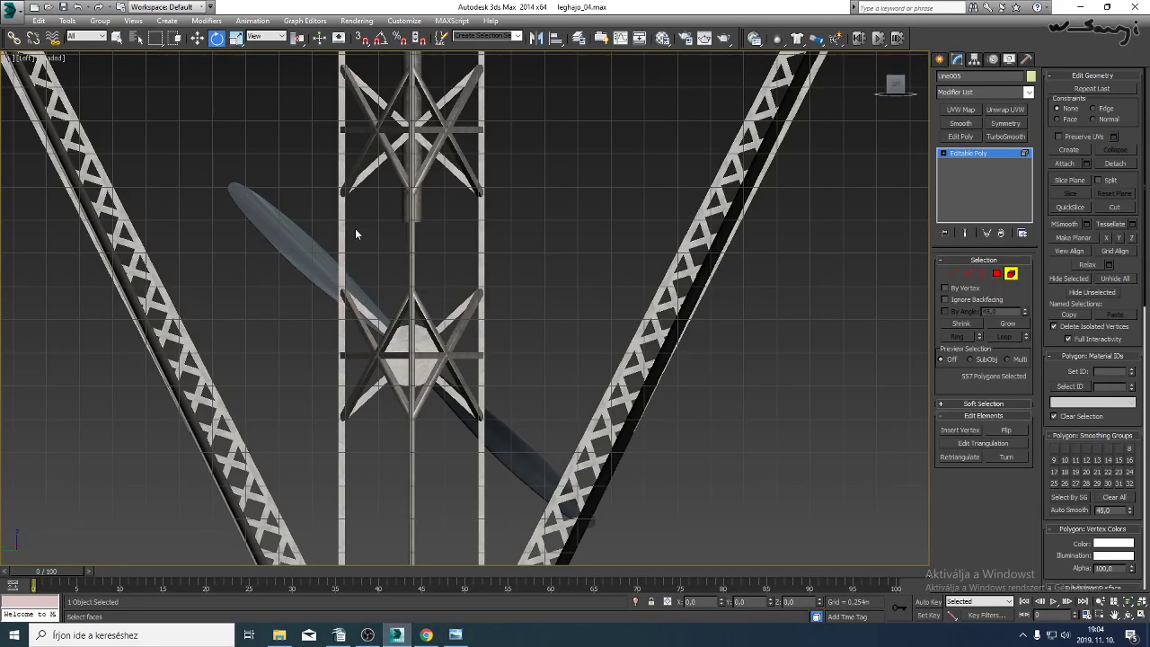
scroll(400, 202, "down", 5)
middle_click_drag(444, 238, 514, 367)
middle_click_drag(372, 202, 476, 260)
key("F3")
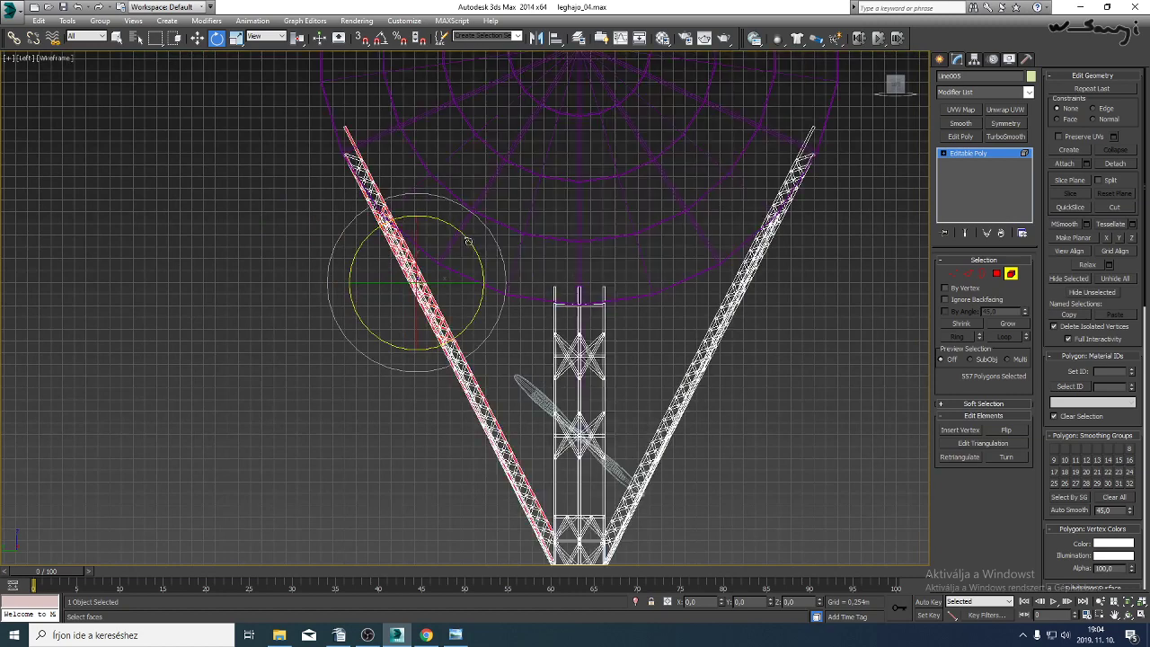
left_click_drag(469, 240, 427, 176, "shift")
left_click(630, 320)
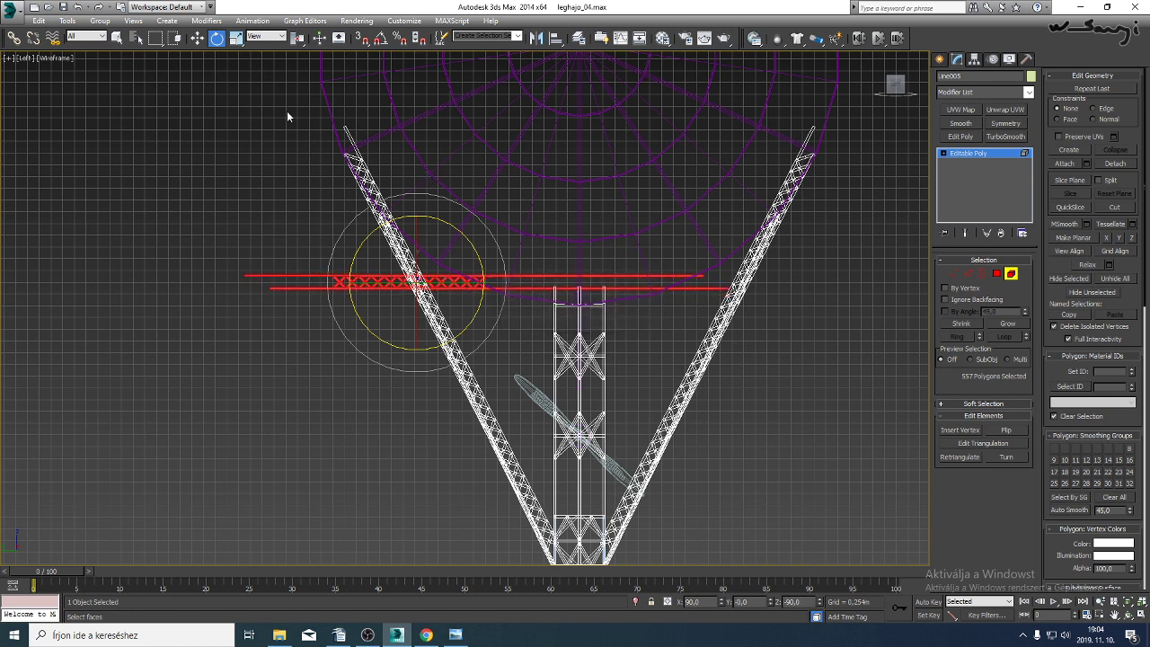
Move the horizontal girder copy up and outward so its lattice section projects sideways near the tops of the slanted girders.
left_click(197, 37)
mouse_move(454, 267)
left_mouse_down()
mouse_move(371, 141)
mouse_move(326, 123)
mouse_move(324, 135)
left_mouse_up()
key("p")
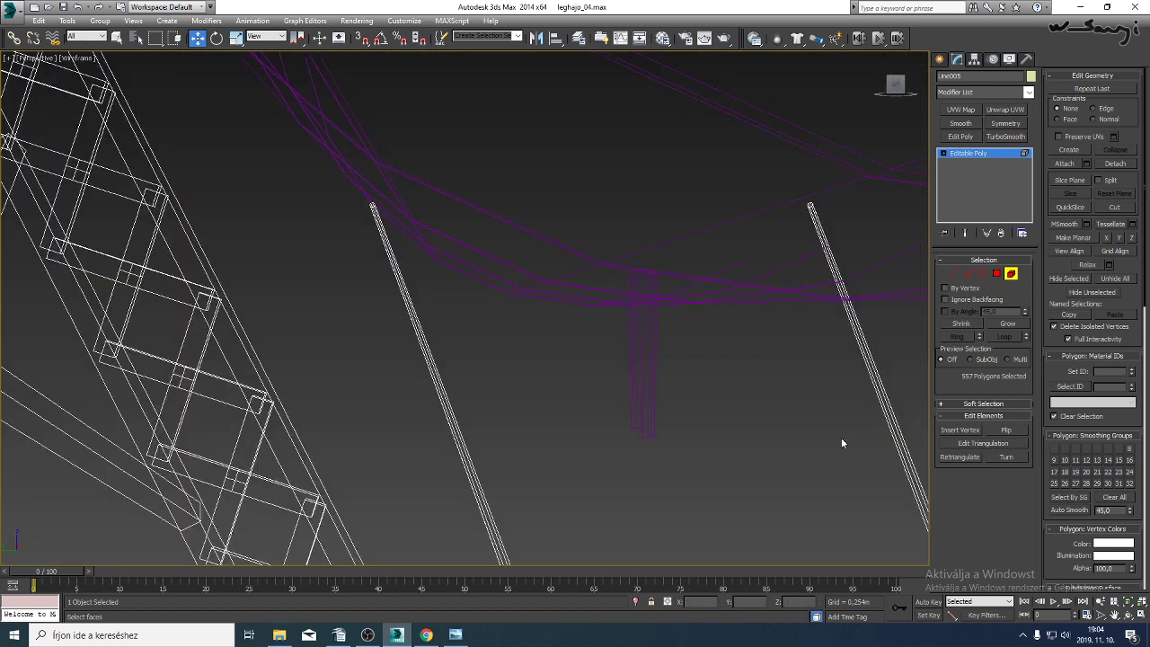
left_click(1128, 601)
left_click(1128, 615)
mouse_move(529, 329)
left_mouse_down()
mouse_move(452, 310)
mouse_move(500, 328)
mouse_move(470, 275)
mouse_move(449, 323)
mouse_move(413, 350)
left_mouse_up()
key("F3")
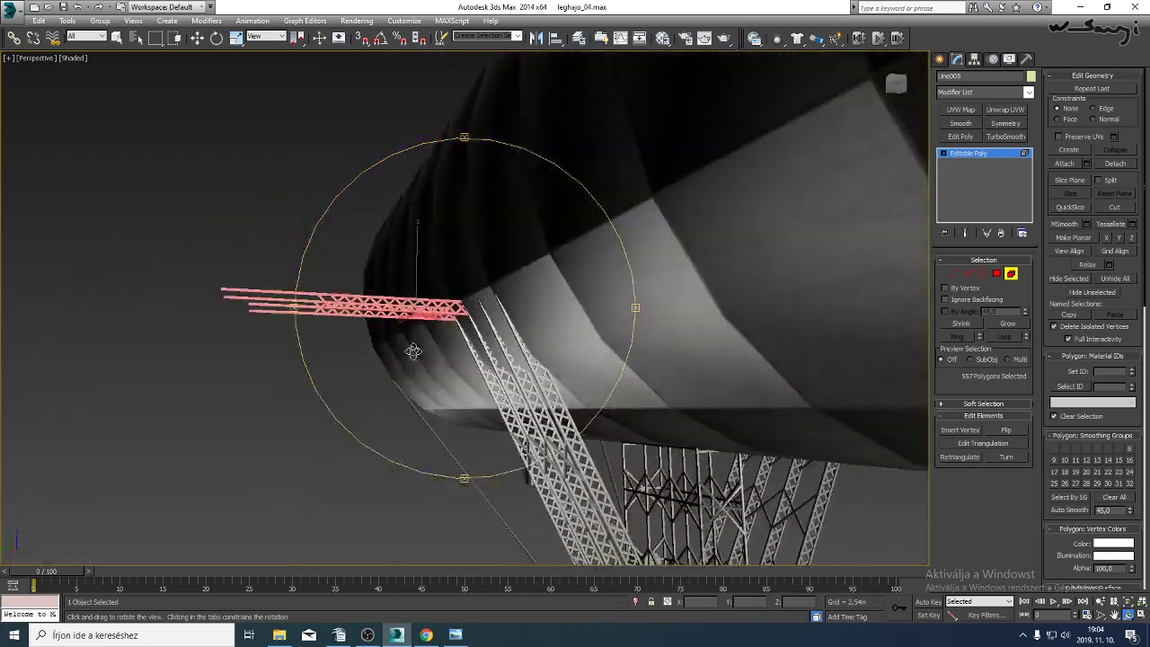
scroll(413, 350, "up", 4)
left_click_drag(433, 311, 464, 303)
right_click(465, 304)
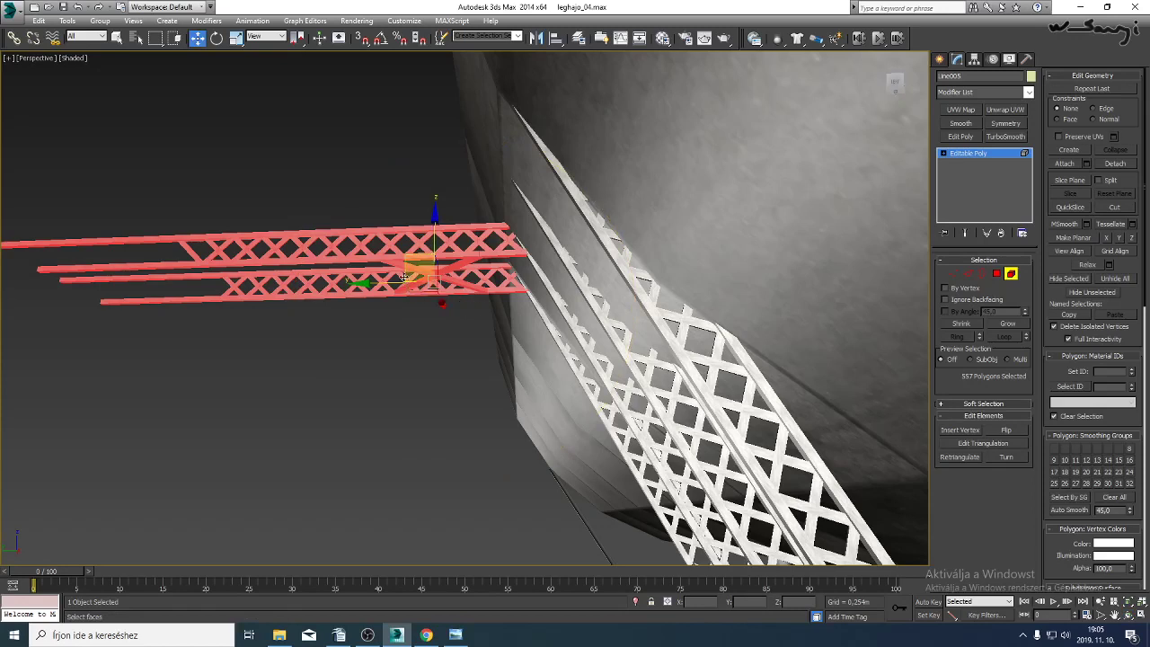
left_click_drag(406, 277, 325, 287)
scroll(428, 184, "down", 3)
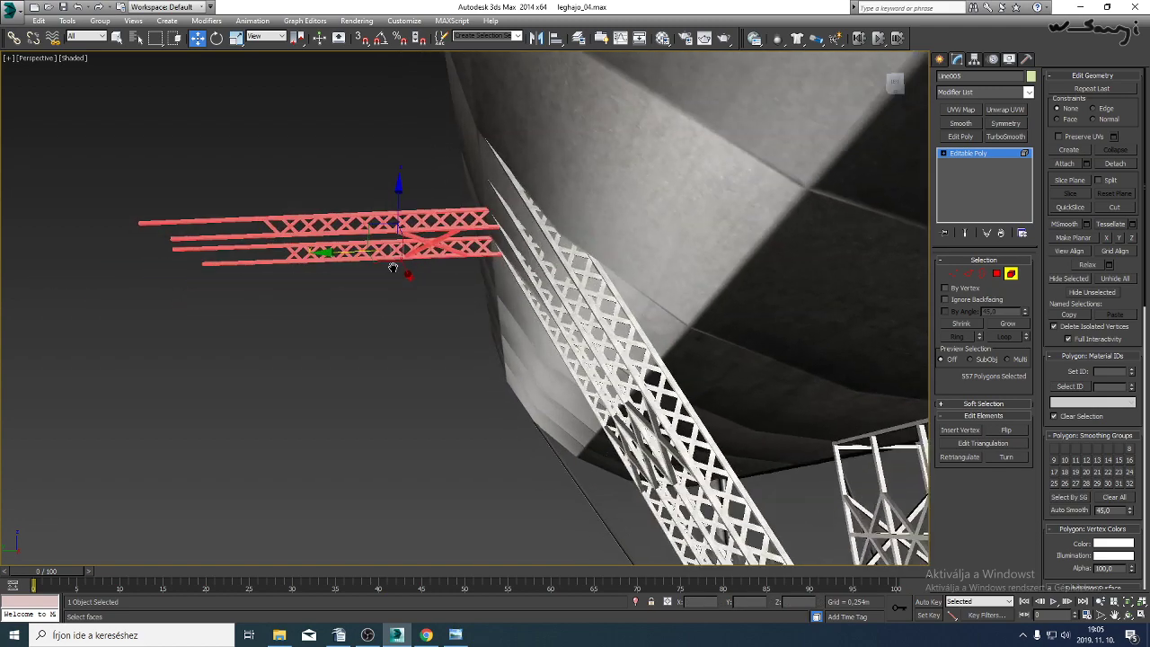
Move the inner end vertices of the horizontal girders outward to shorten the bars running through the hull.
key("F3")
middle_click_drag(704, 406, 737, 433, "alt")
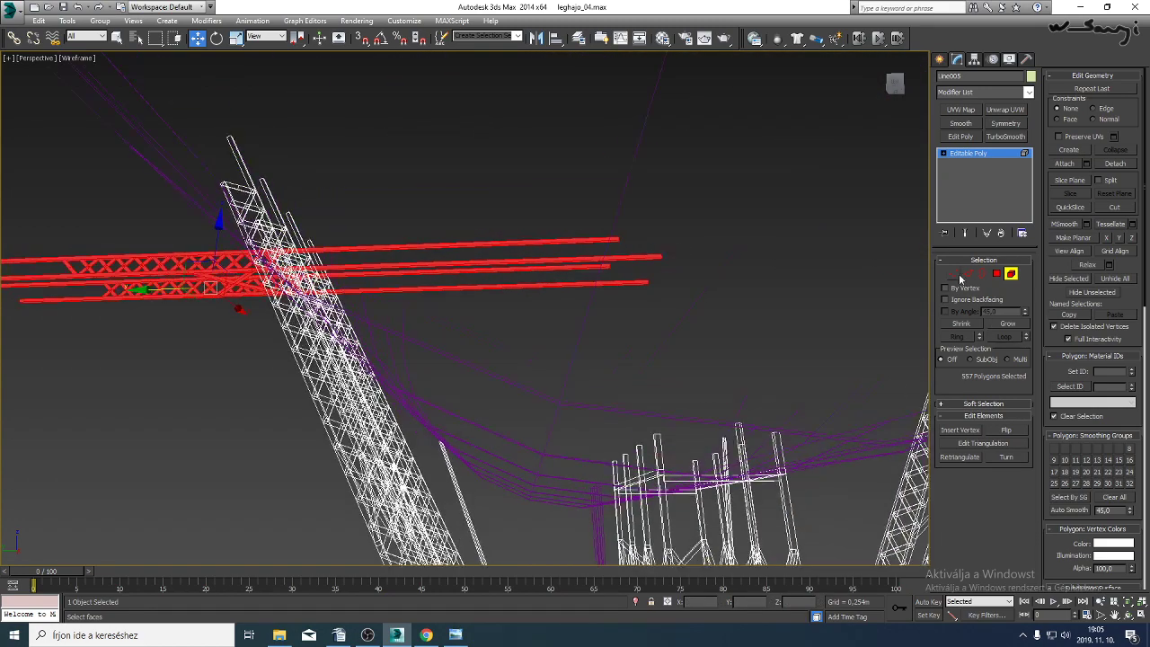
left_click(955, 272)
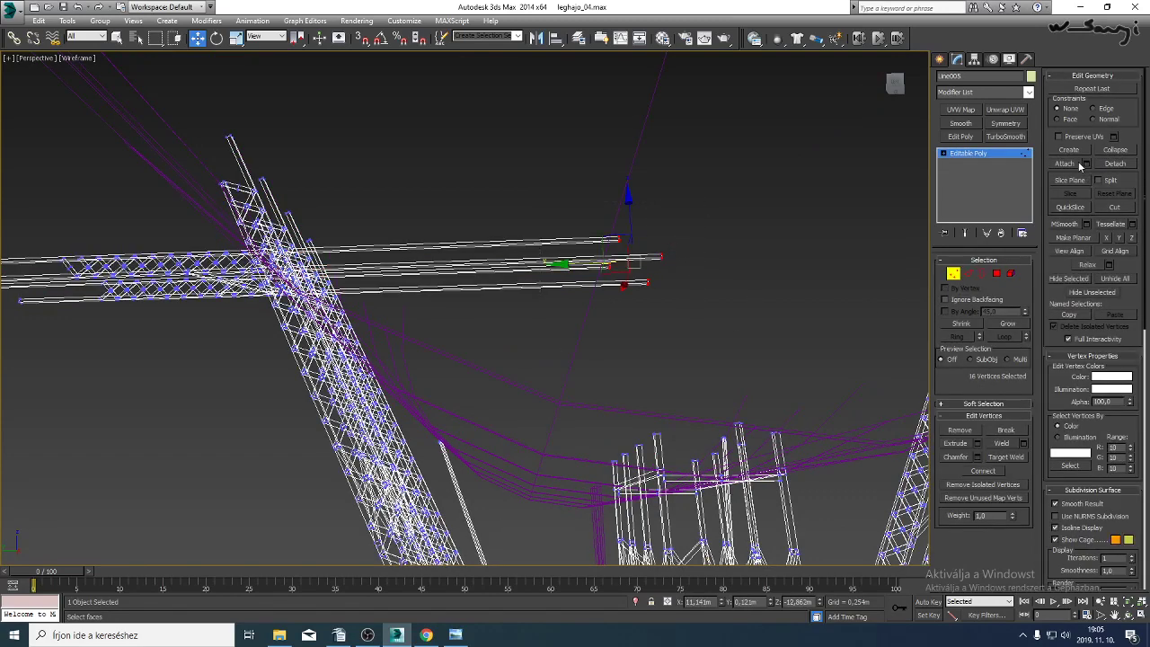
left_click_drag(585, 263, 272, 267)
mouse_move(274, 267)
middle_mouse_down("alt")
mouse_move(310, 278)
mouse_move(354, 325)
mouse_move(322, 262)
middle_mouse_up("alt")
key("F3")
Turn on Preserve UVs and try to move the horizontal girders' outer end vertices inward.
left_click_drag(242, 365, 241, 365)
scroll(242, 364, "down", 3)
middle_click_drag(336, 344, 343, 298)
scroll(310, 203, "down", 3)
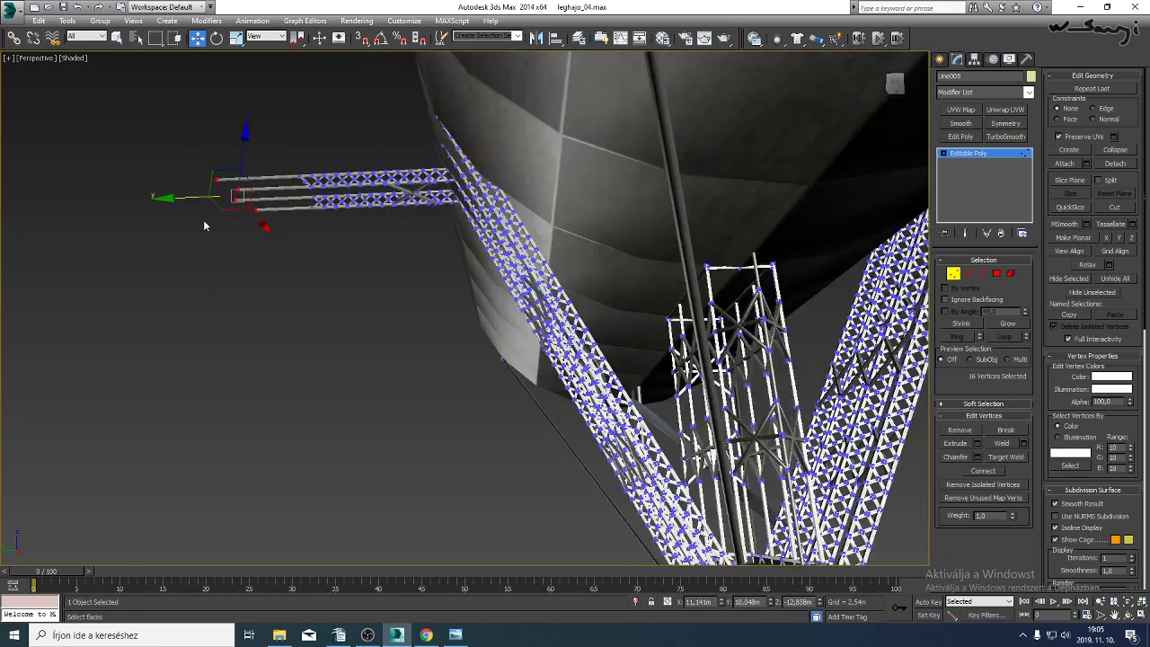
left_click_drag(187, 197, 258, 200)
right_click(274, 201)
Leave vertex level on the frame and select the propeller together with its shaft cylinder.
left_click(969, 154)
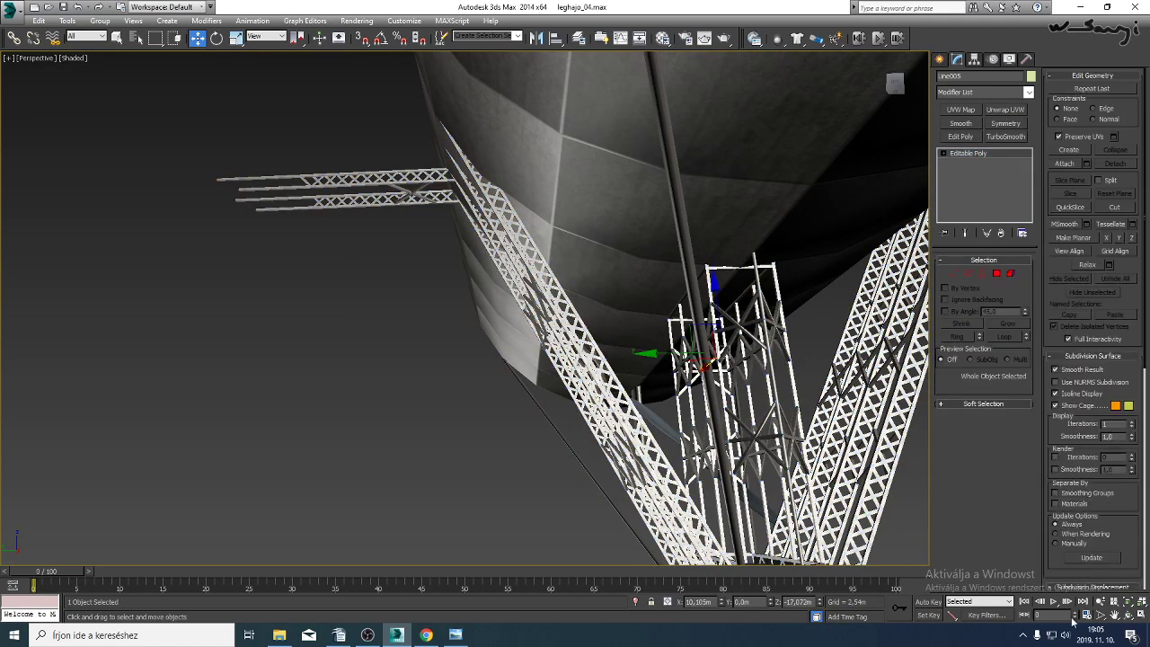
left_click(1131, 614)
left_click_drag(386, 270, 472, 439)
right_click(472, 439)
left_click(419, 451)
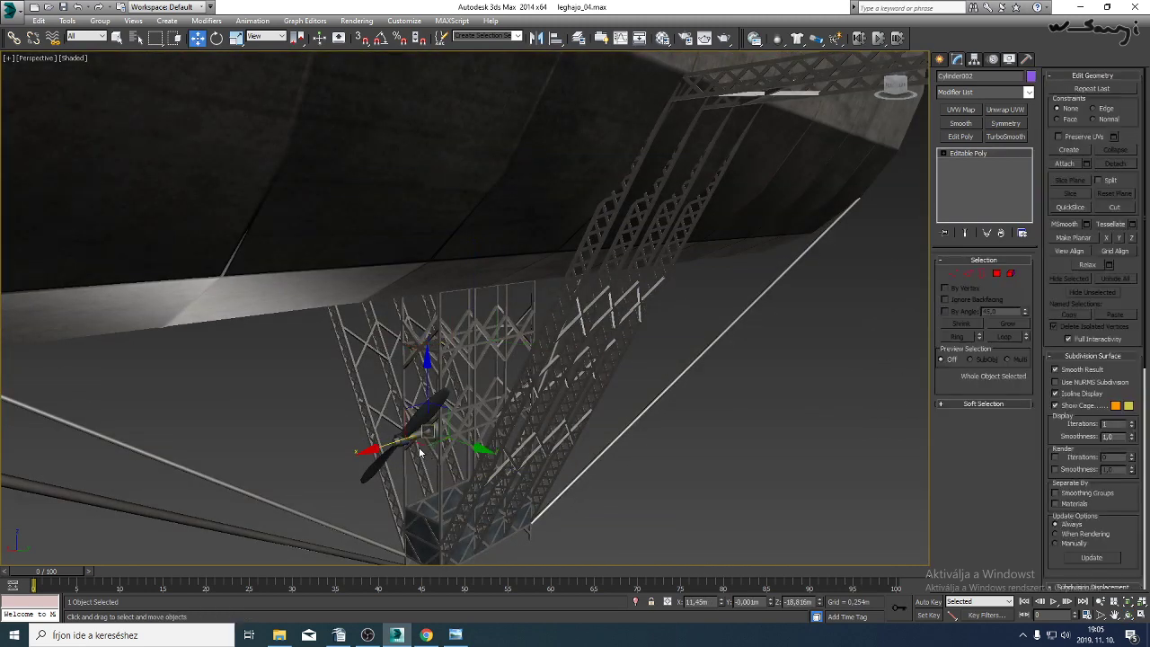
left_click(411, 421, "ctrl")
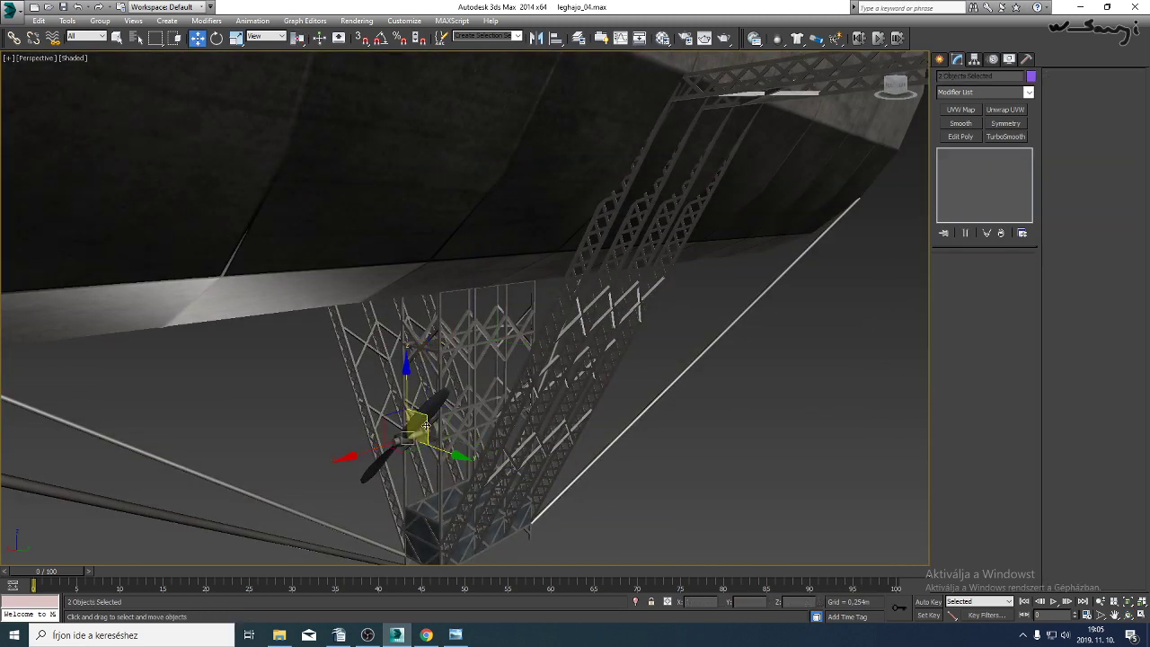
Make one independent copy of the selected propeller and its shaft, placing it towards the outer lattice arms.
mouse_move(431, 444)
left_mouse_down("shift")
mouse_move(583, 395)
mouse_move(815, 258)
left_mouse_up("shift")
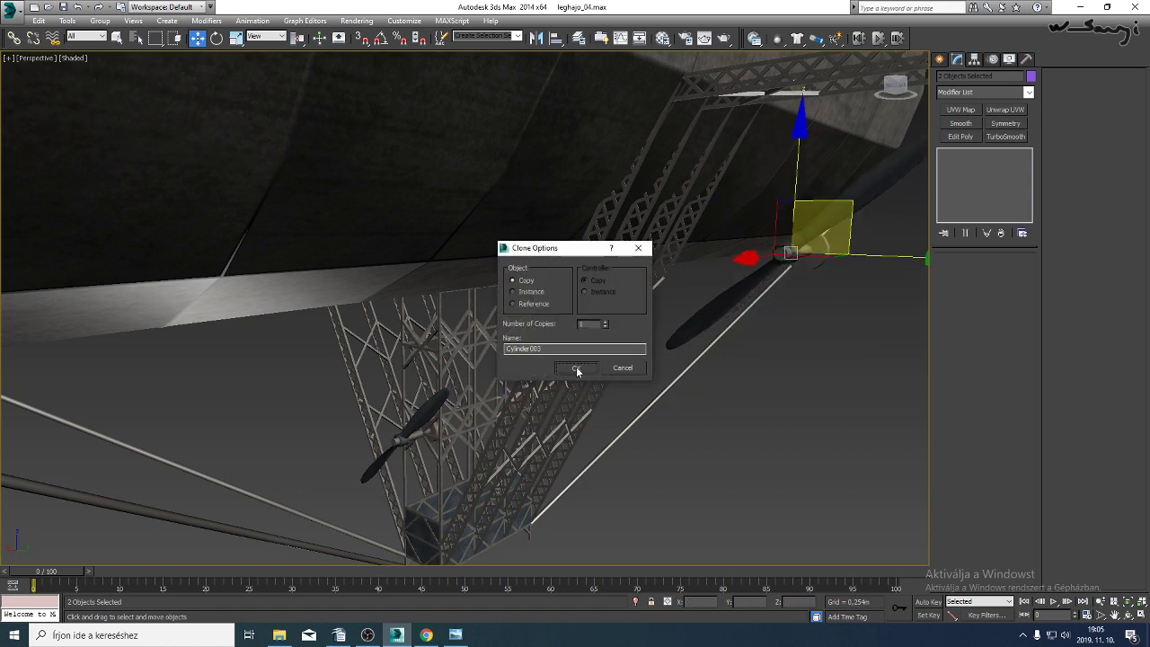
left_click(576, 368)
left_click(1129, 616)
left_click_drag(467, 310, 512, 339)
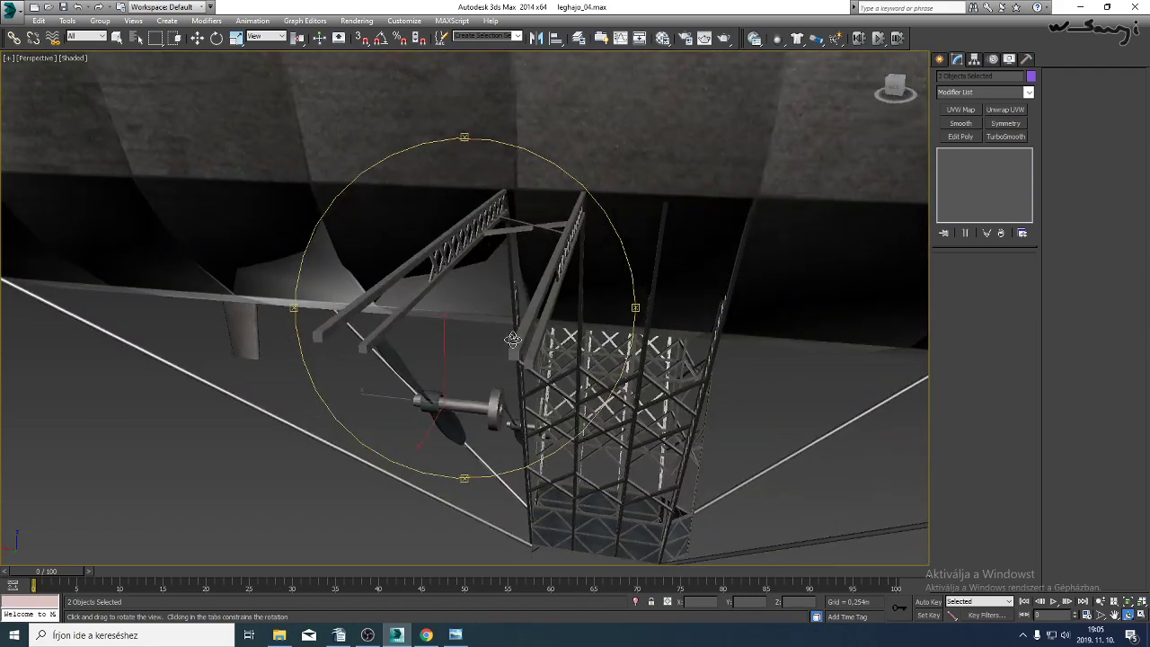
Switch to Windows Photo Viewer and study the airship reference photos for how the side propeller sits on its lattice arms.
left_click(456, 635)
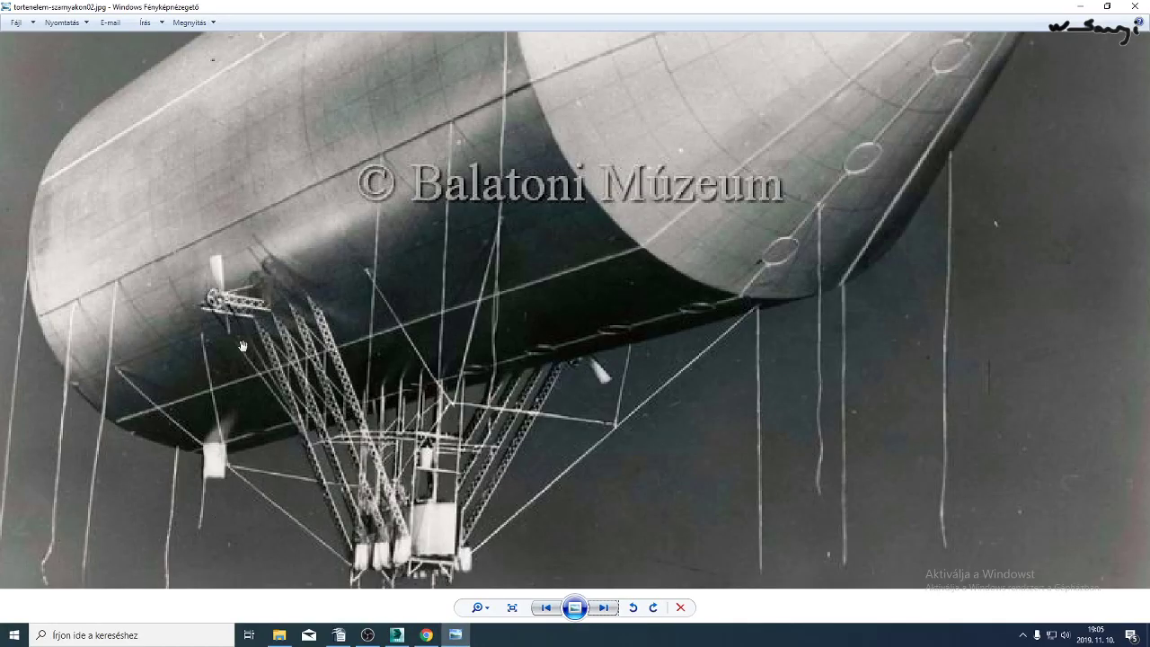
left_click(609, 609)
left_click(608, 608)
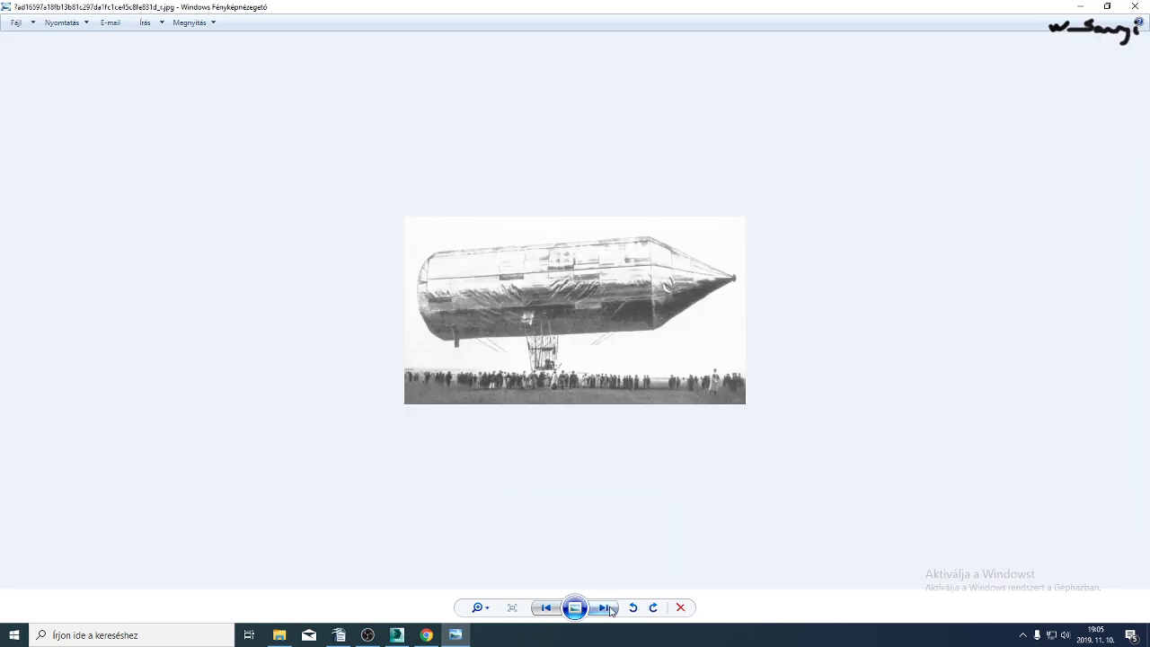
left_click(610, 610)
scroll(604, 230, "up", 5)
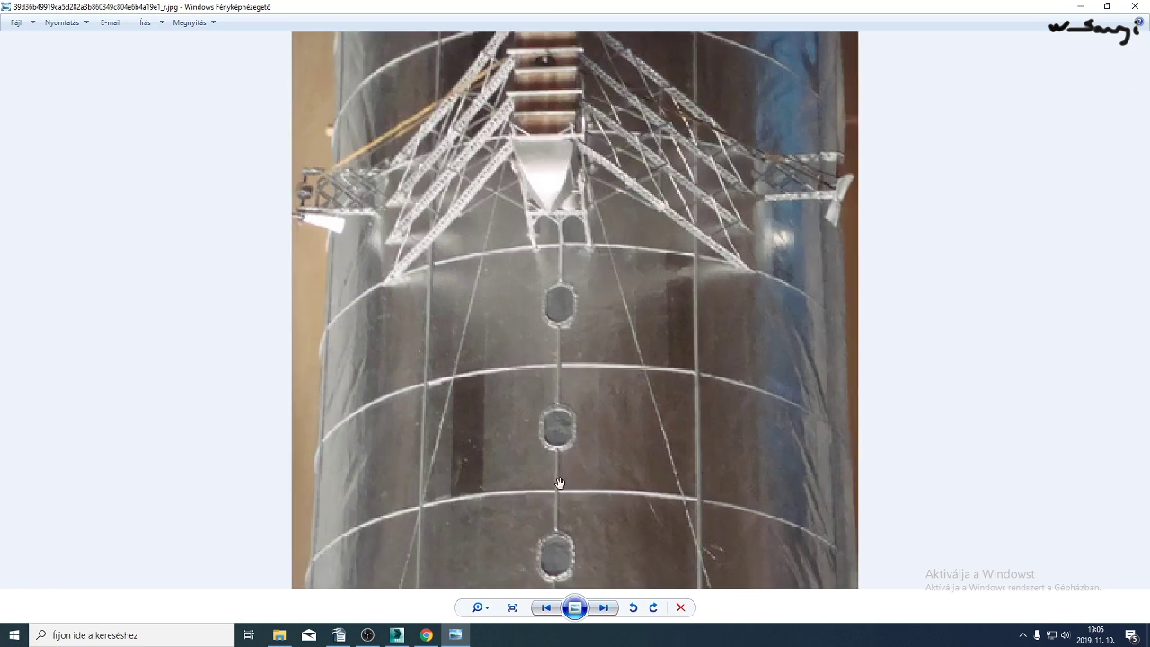
left_click(615, 616)
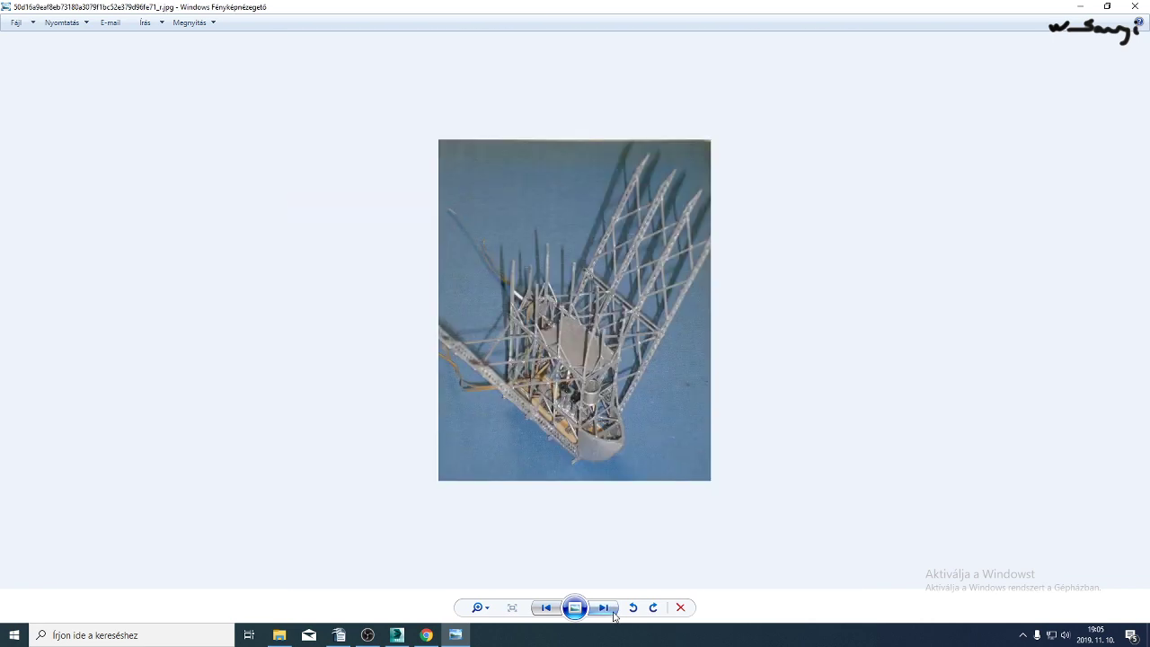
left_click(547, 609)
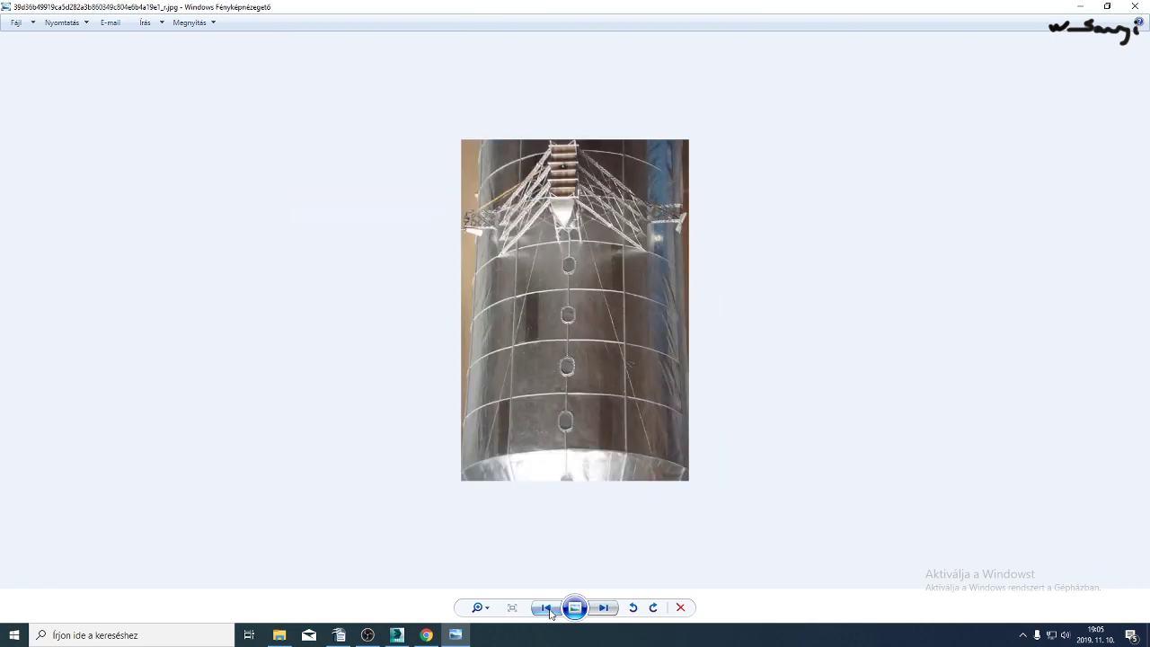
left_click(604, 609)
left_click(604, 609)
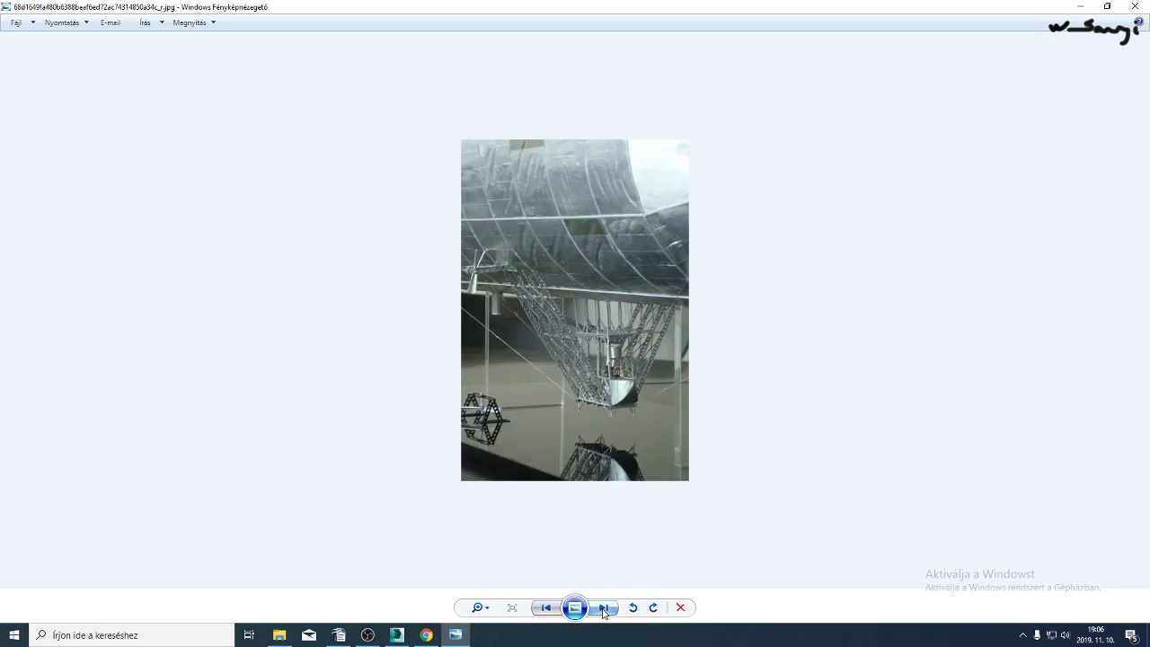
scroll(473, 305, "up", 5)
left_click(605, 608)
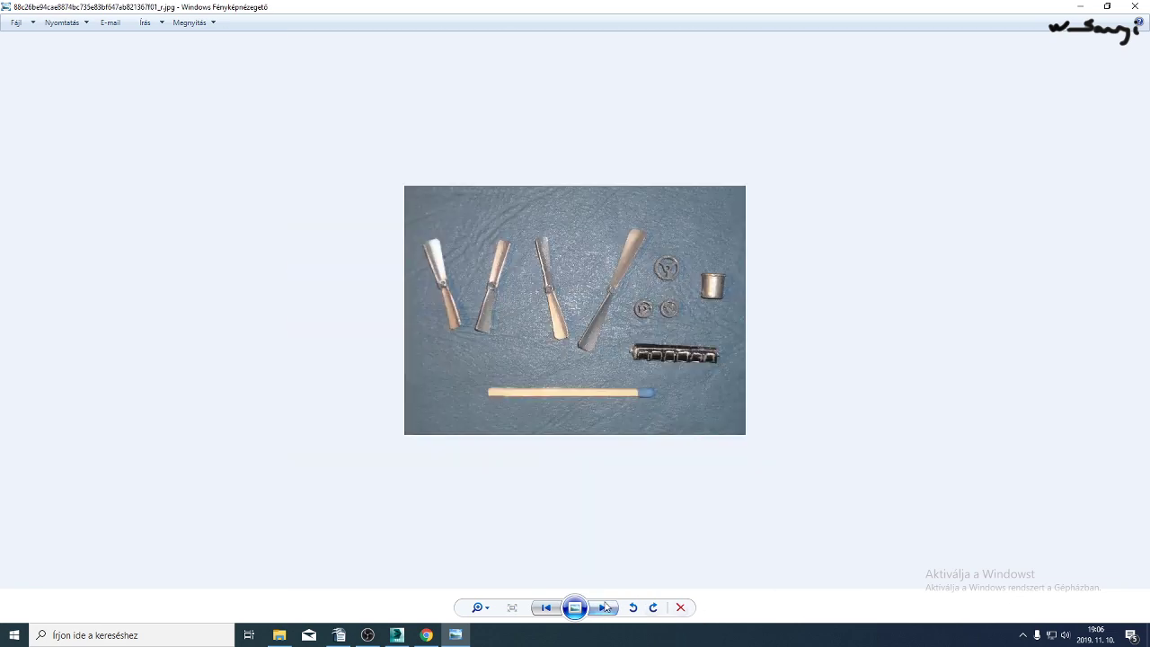
left_click(605, 608)
left_click(605, 608)
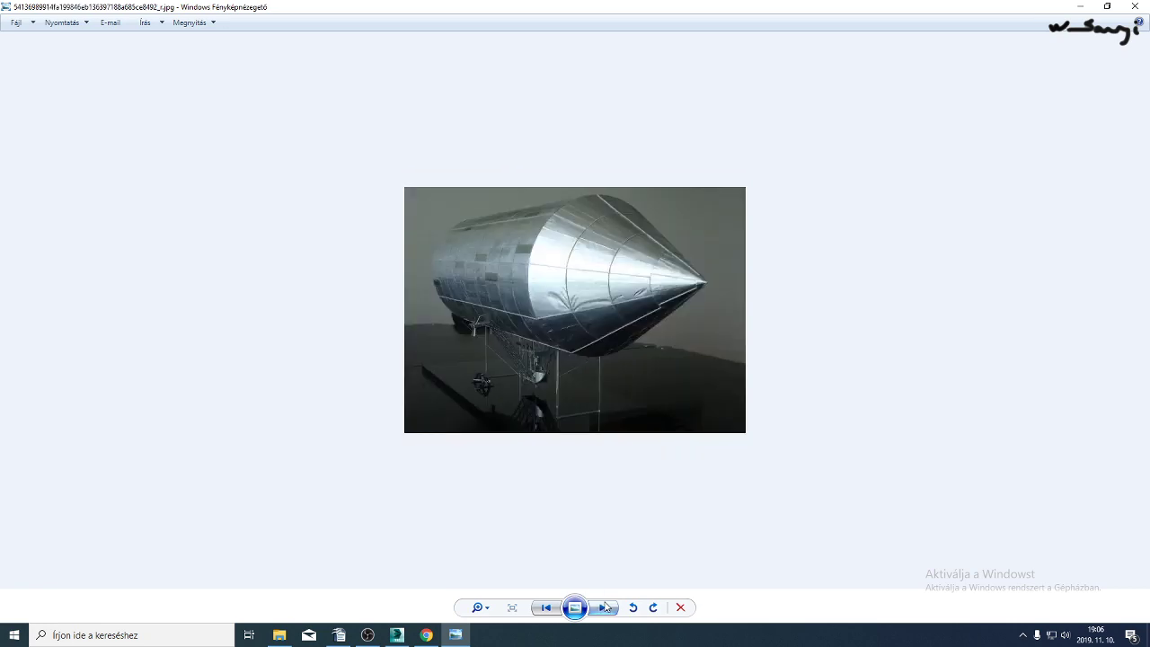
left_click(605, 608)
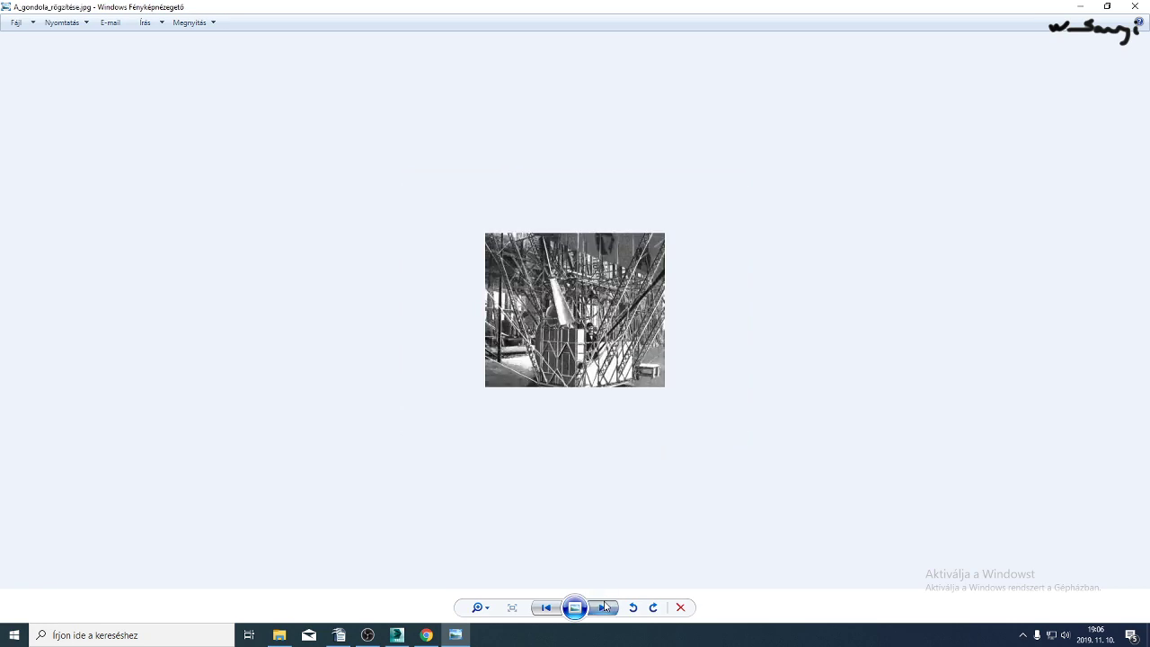
left_click(605, 608)
left_click(605, 609)
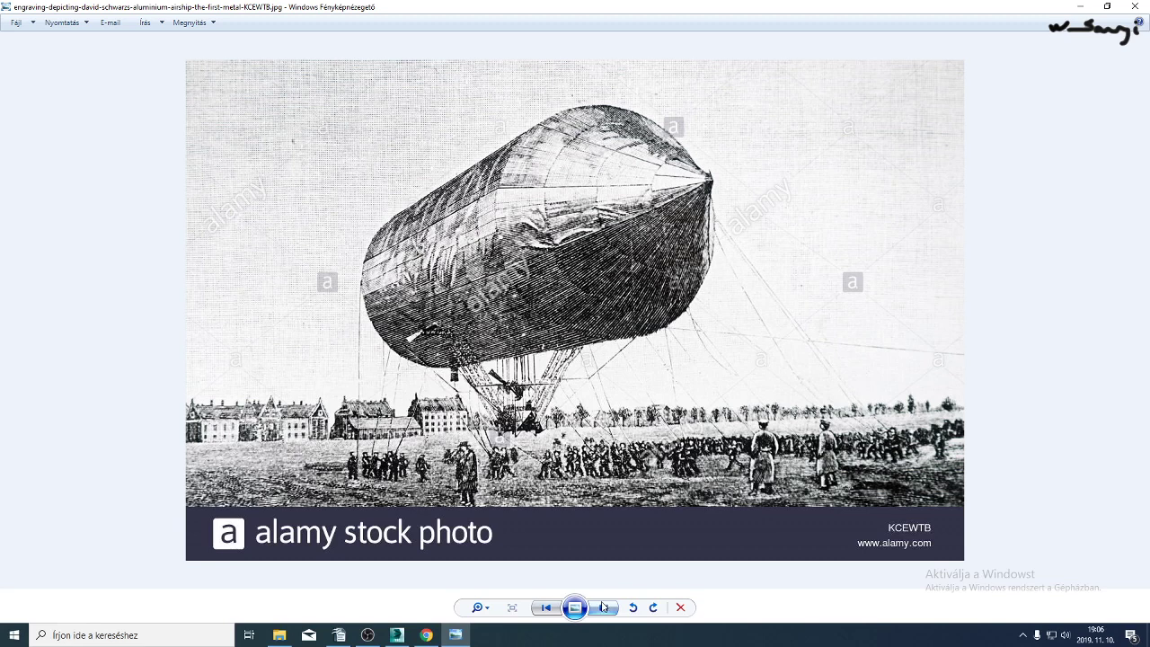
left_click(605, 607)
left_click(605, 607)
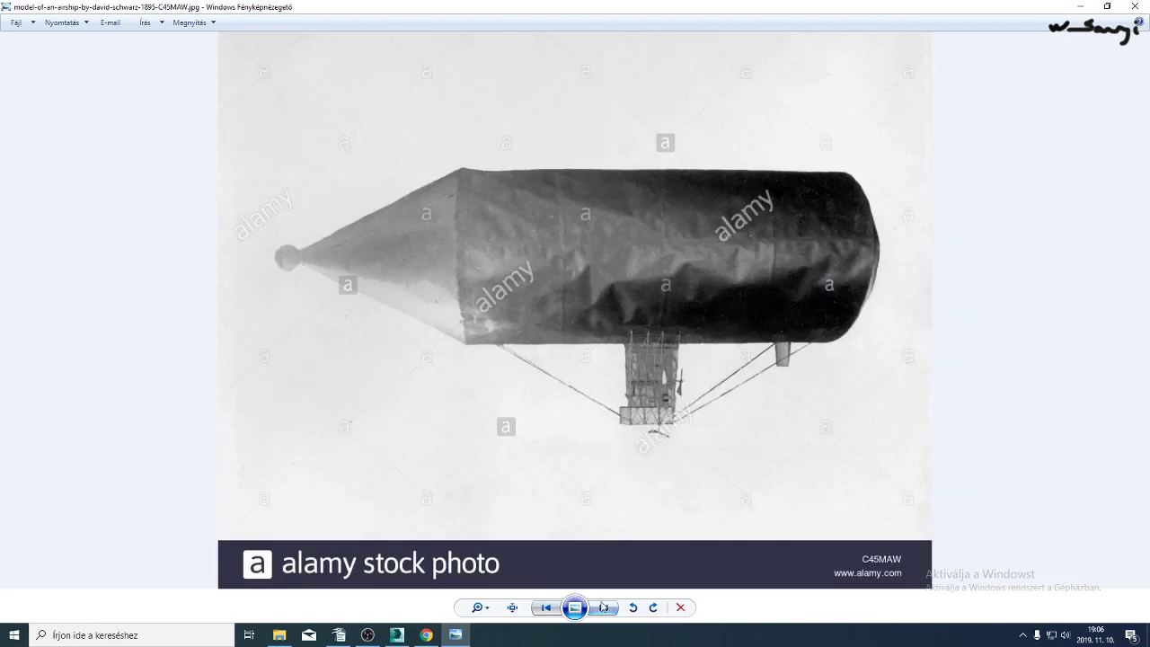
left_click(603, 608)
left_click(603, 608)
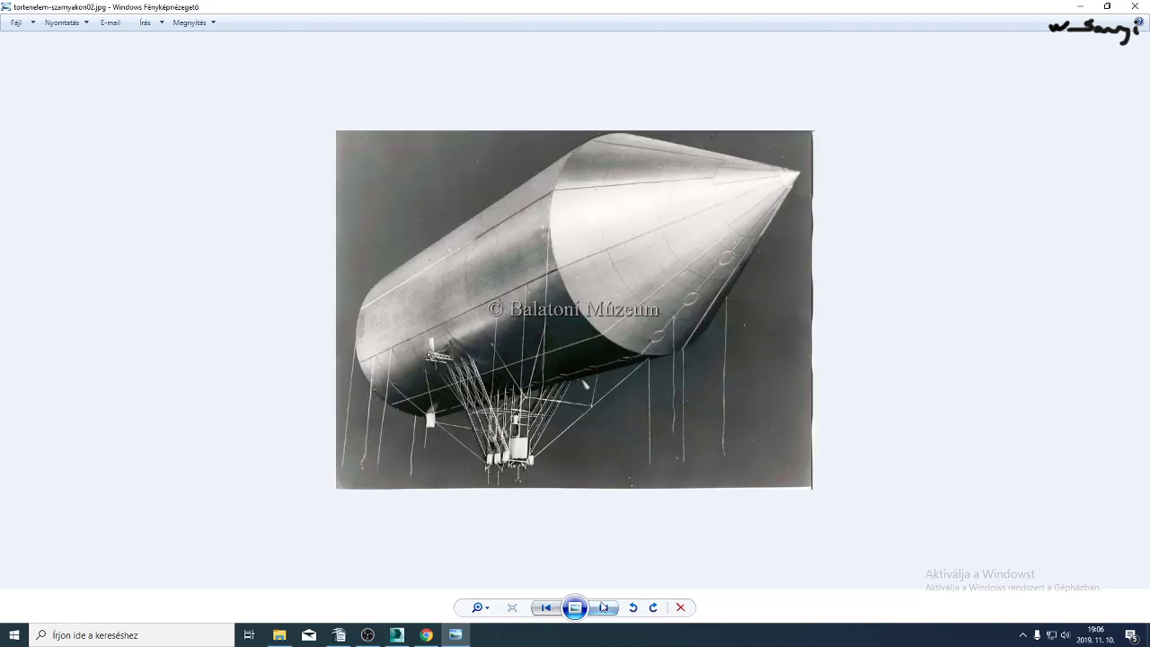
scroll(485, 360, "up", 3)
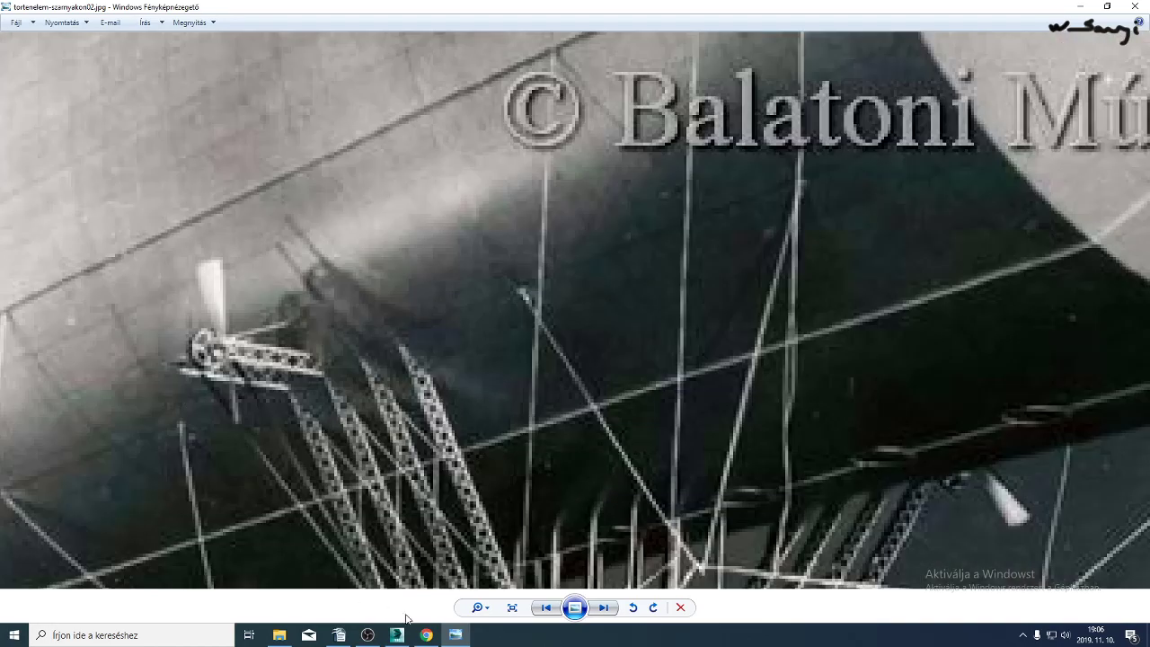
Return to 3ds Max and rotate the copied propeller assembly about its vertical axis so its disc end faces the opposite way.
left_click(396, 635)
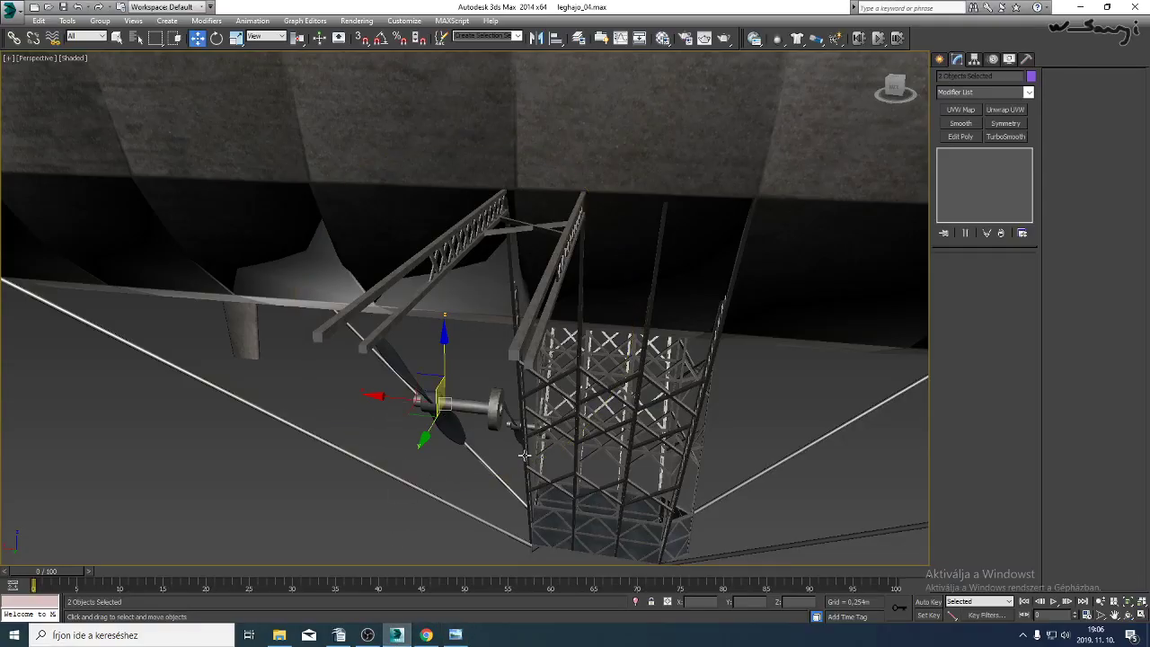
middle_click_drag(524, 456, 483, 430, "alt")
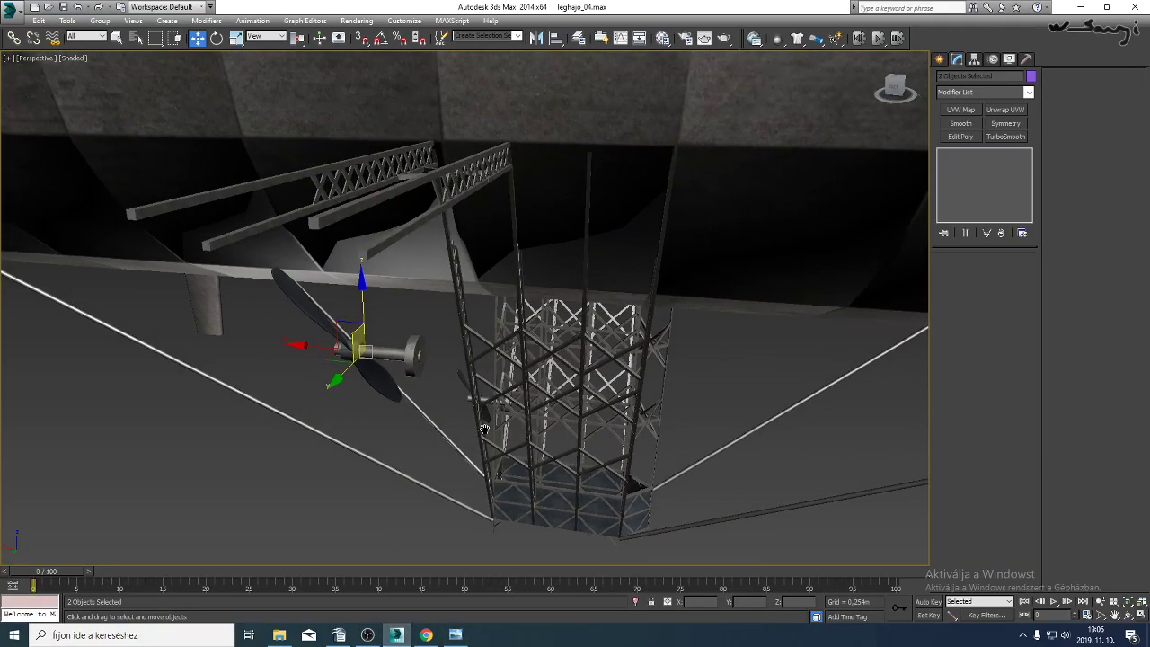
left_click(217, 38)
left_click_drag(423, 368, 629, 362)
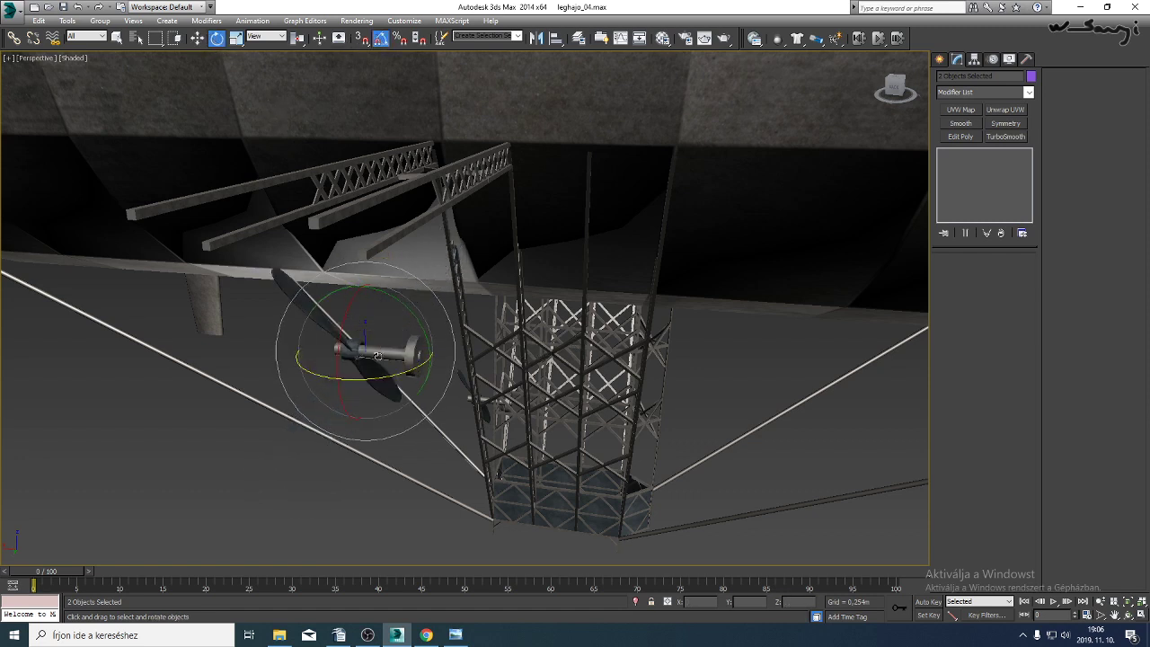
left_click_drag(376, 379, 485, 368)
Raise the copied propeller to the height of the lattice arms and shift it about 0.27 m along X between them.
left_click(197, 38)
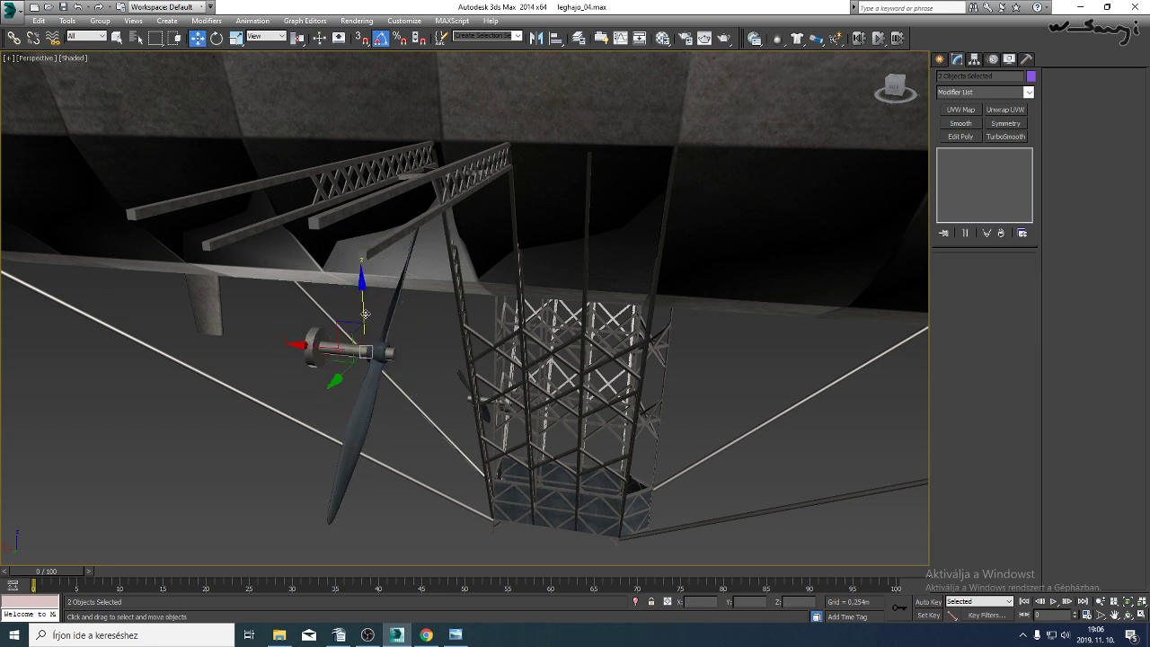
left_click_drag(366, 314, 385, 233)
left_click(1130, 617)
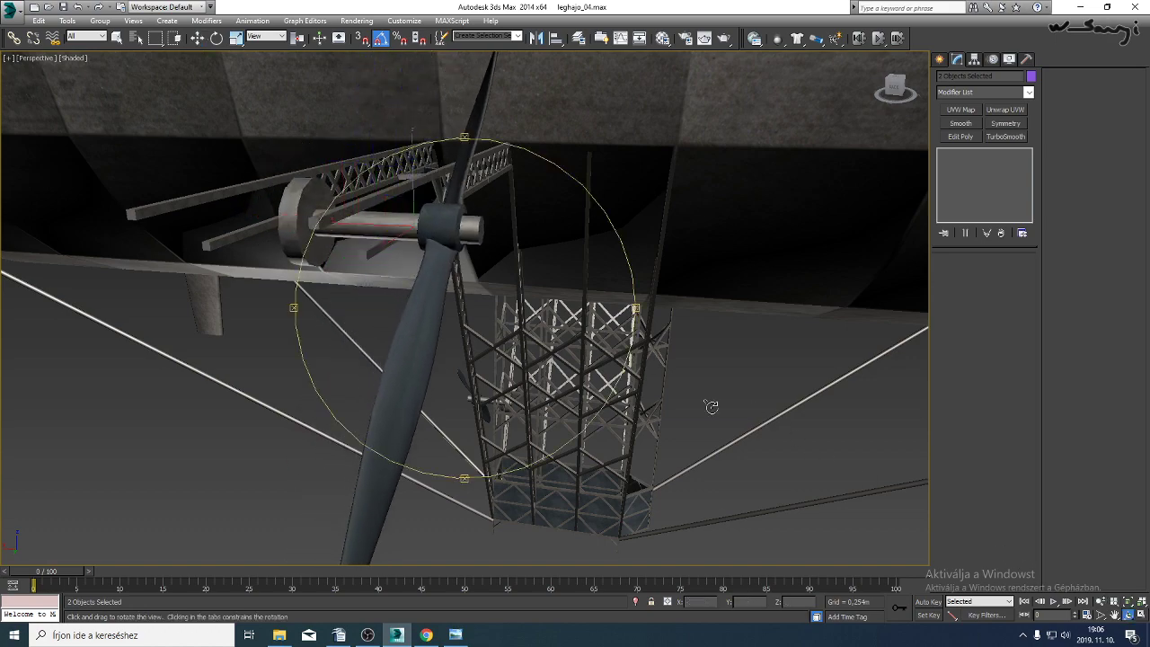
left_click_drag(707, 404, 432, 345)
right_click(446, 364)
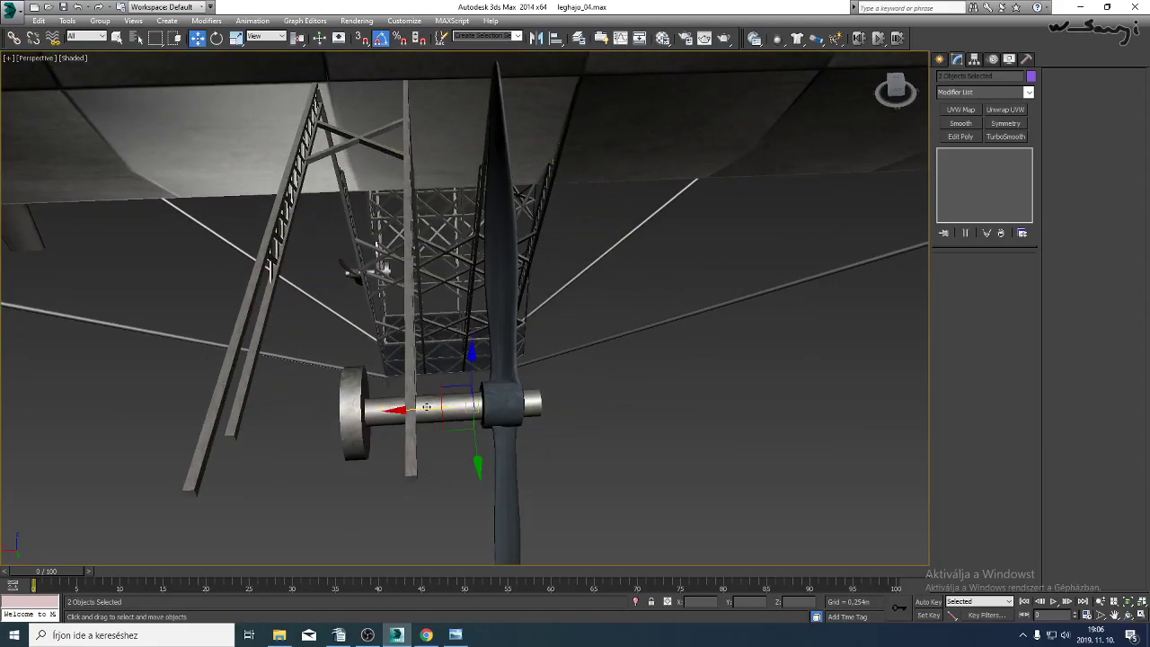
left_click_drag(444, 403, 374, 413)
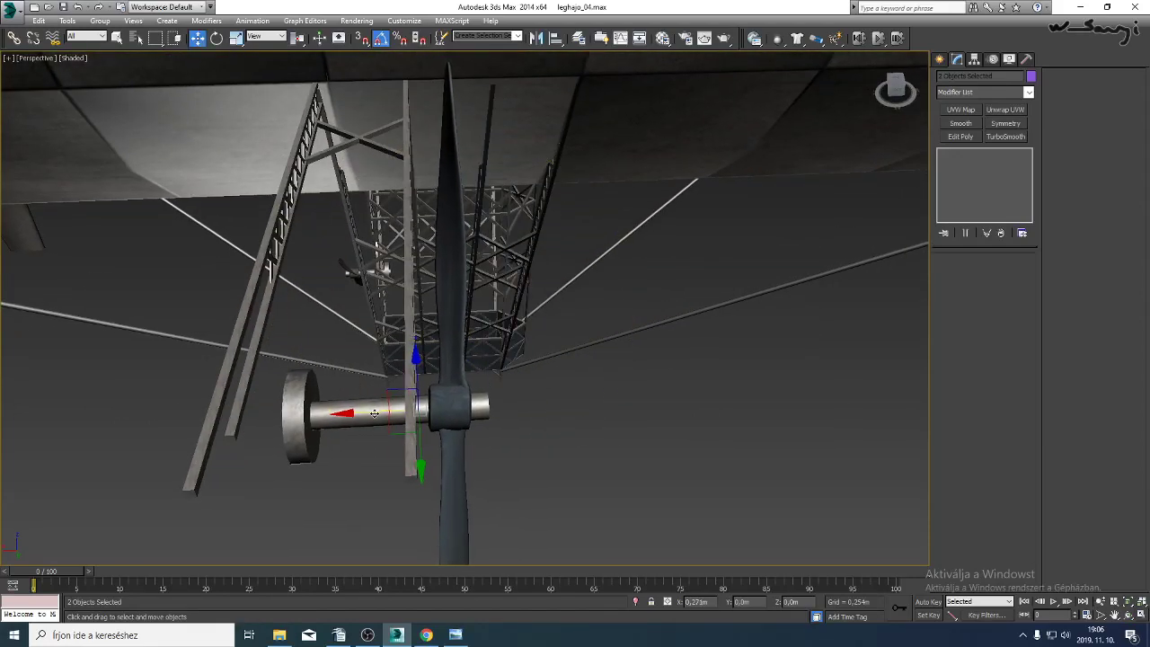
Slide the propeller assembly about 2.3 m along Y inward over the lattice part of the arms.
left_click(1128, 615)
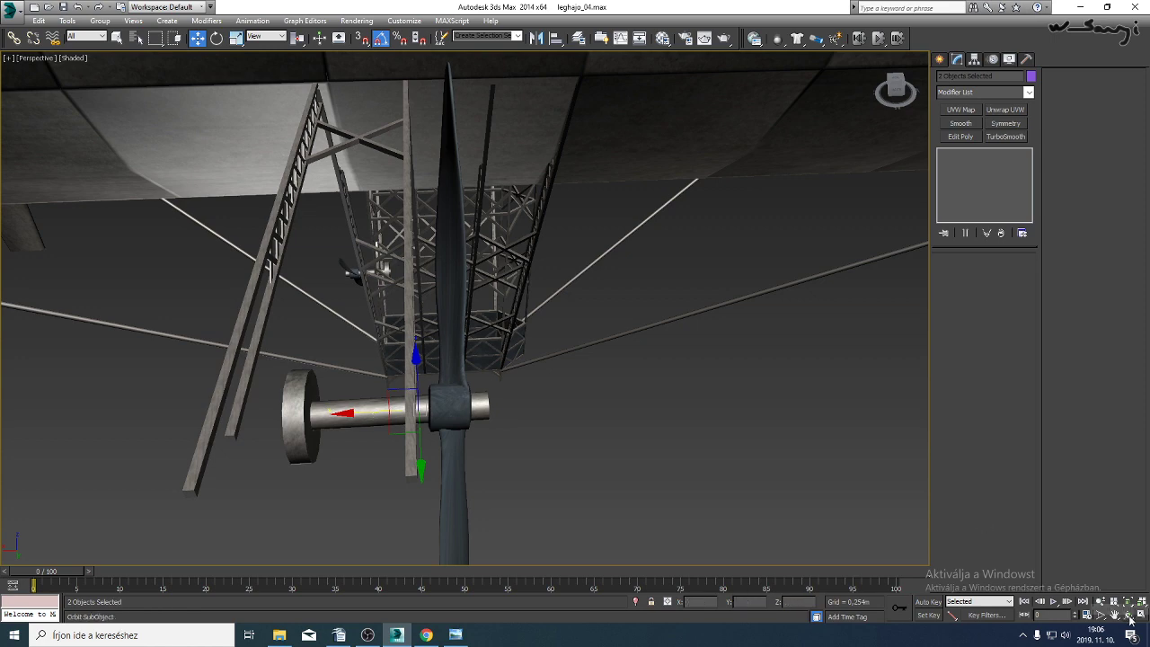
left_click_drag(668, 362, 467, 333)
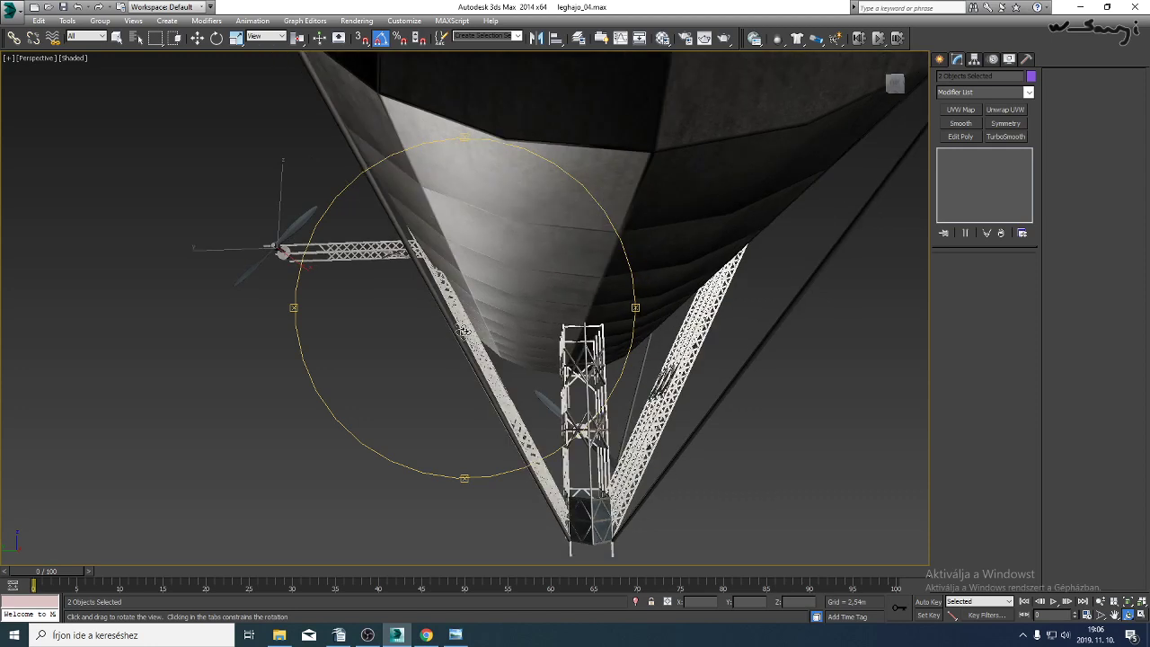
key("w")
left_click_drag(226, 249, 294, 259)
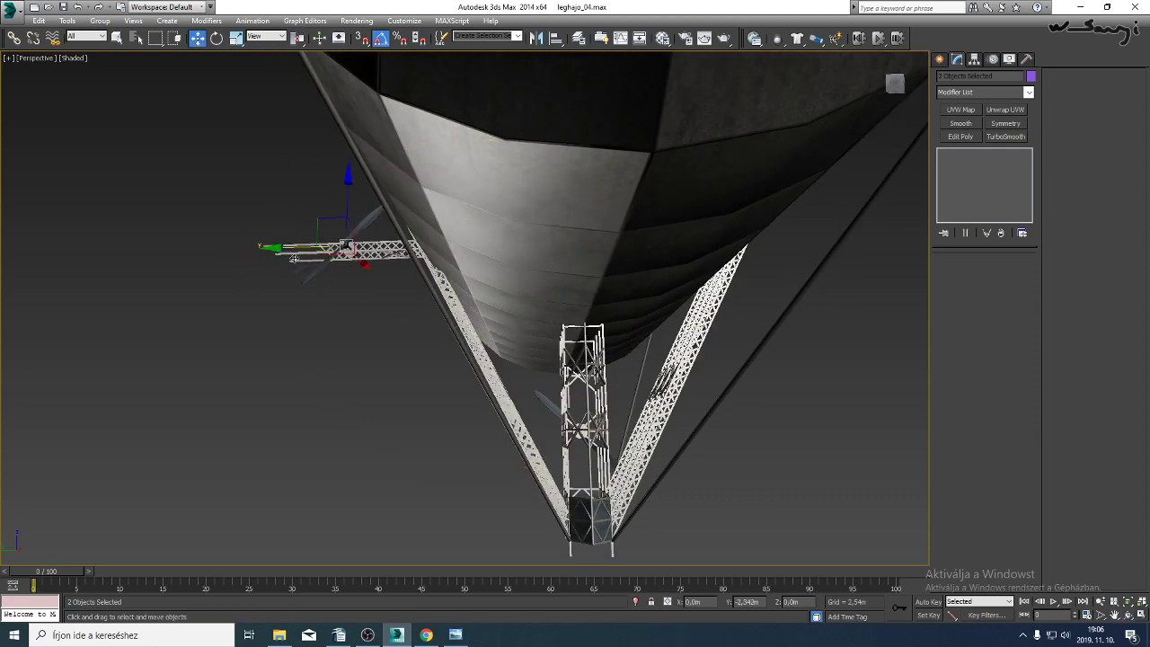
Fine-tune the propeller's position along Y and Z so its shaft is centred between the upper and lower rails of the arms.
left_click(1129, 614)
left_click_drag(557, 322, 469, 346)
middle_click_drag(470, 346, 508, 357)
right_click(444, 293)
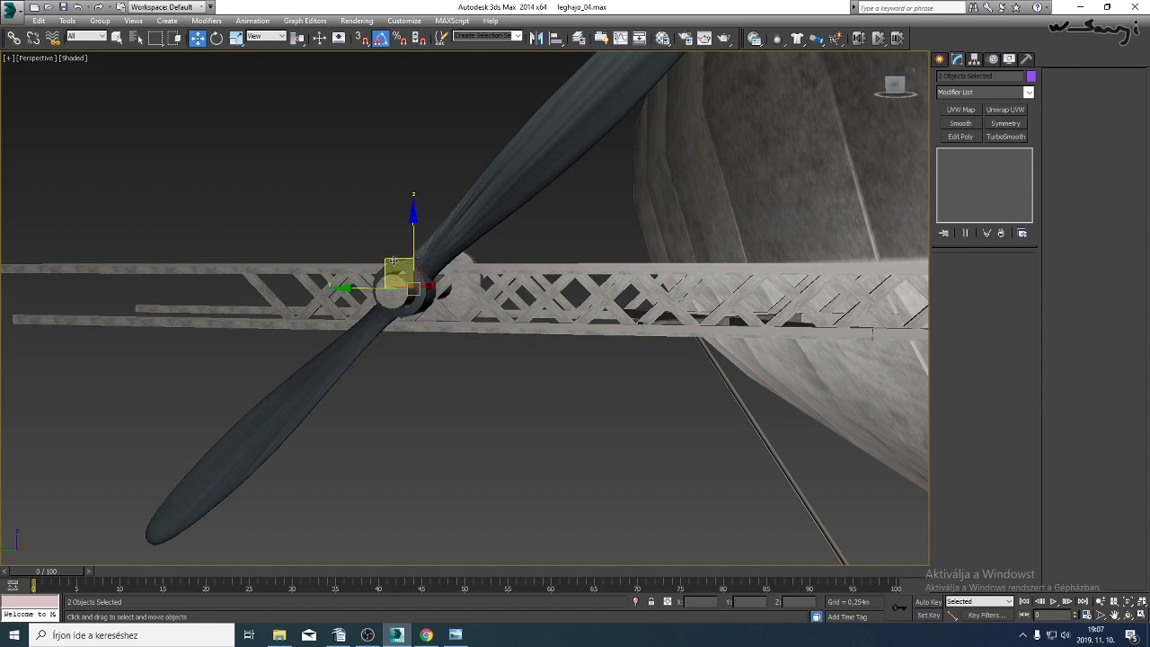
left_click_drag(396, 259, 424, 271)
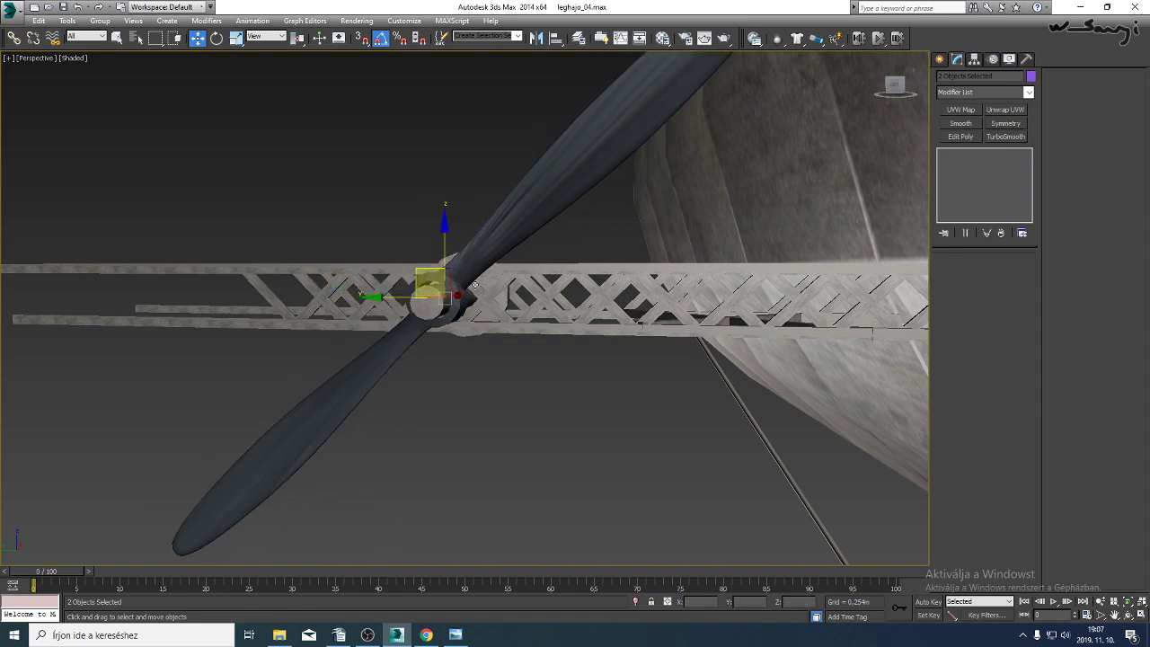
middle_click_drag(474, 285, 369, 294, "alt")
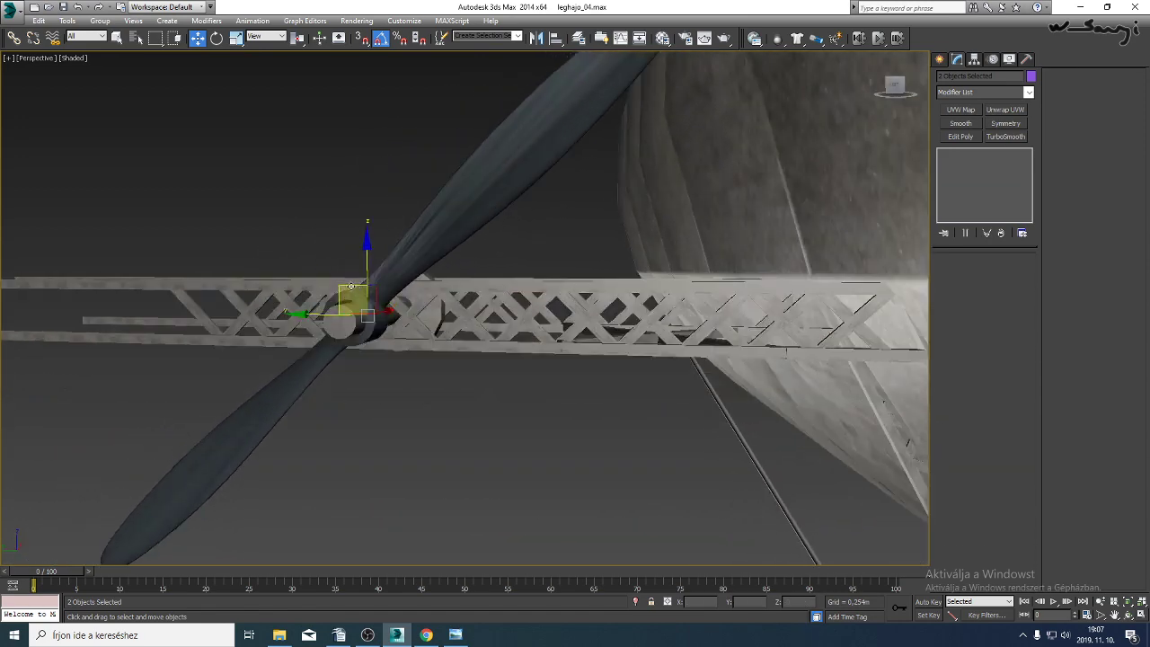
left_click_drag(350, 286, 356, 285)
Show edged faces, select the lattice arm frame and enter vertex editing on its Editable Poly.
scroll(449, 368, "down", 5)
middle_click_drag(449, 367, 461, 314)
mouse_move(272, 427)
left_mouse_down()
mouse_move(383, 446)
mouse_move(269, 447)
left_mouse_up()
key("F4")
middle_click_drag(269, 446, 387, 431)
left_click(445, 329)
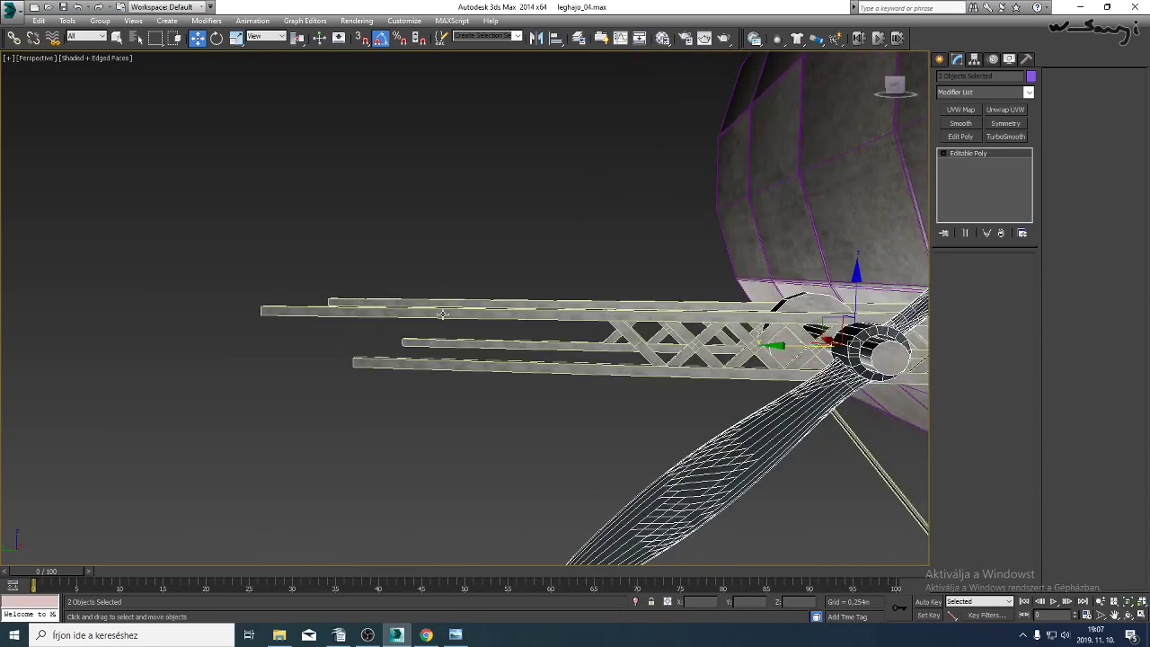
left_click(943, 154)
left_click(966, 162)
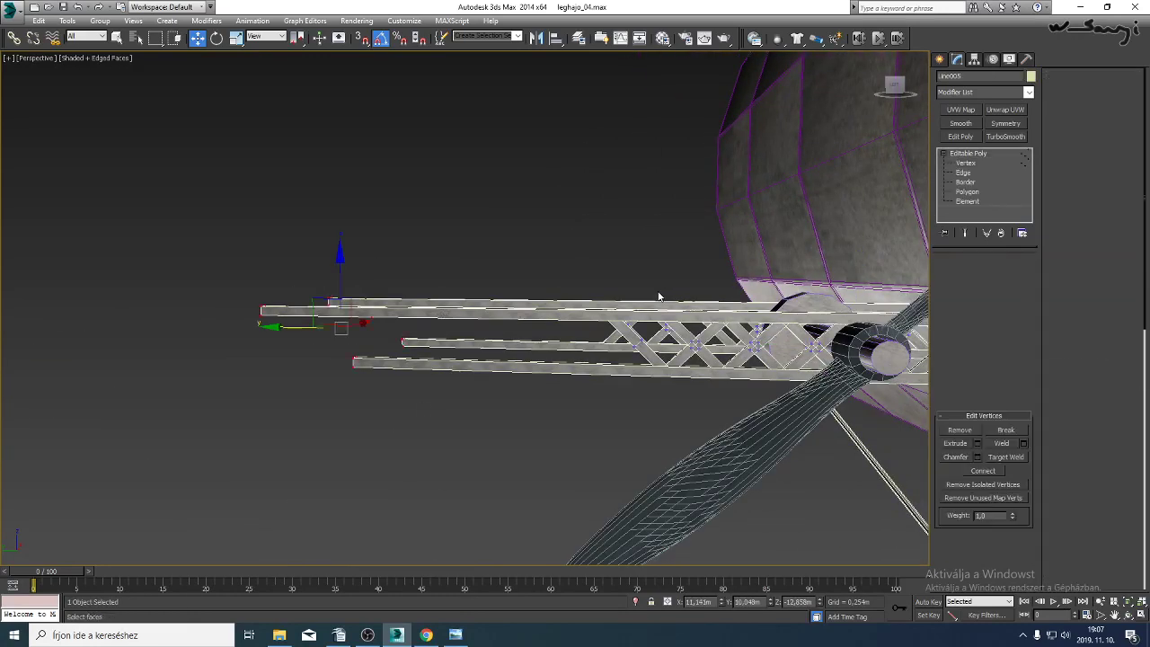
In the Left wireframe view, move the outer end vertices of the upper rails inward to line up with the lower rails' ends.
key("l")
scroll(284, 246, "up", 4)
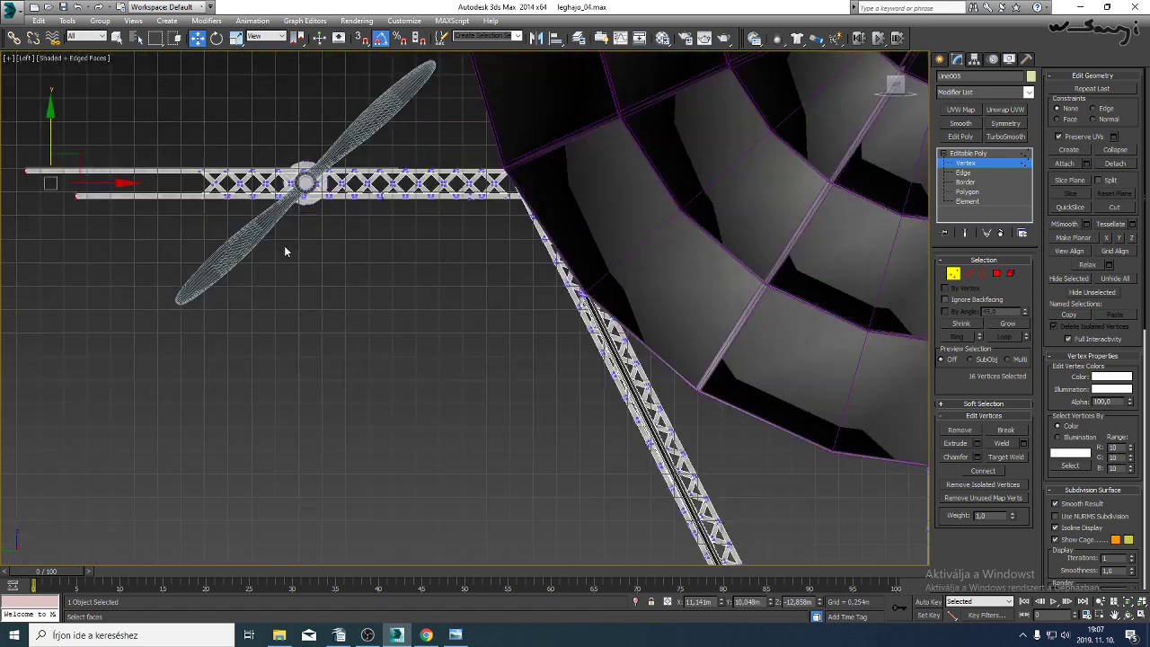
middle_click_drag(284, 245, 380, 412)
scroll(270, 351, "up", 6)
middle_click_drag(244, 349, 461, 350)
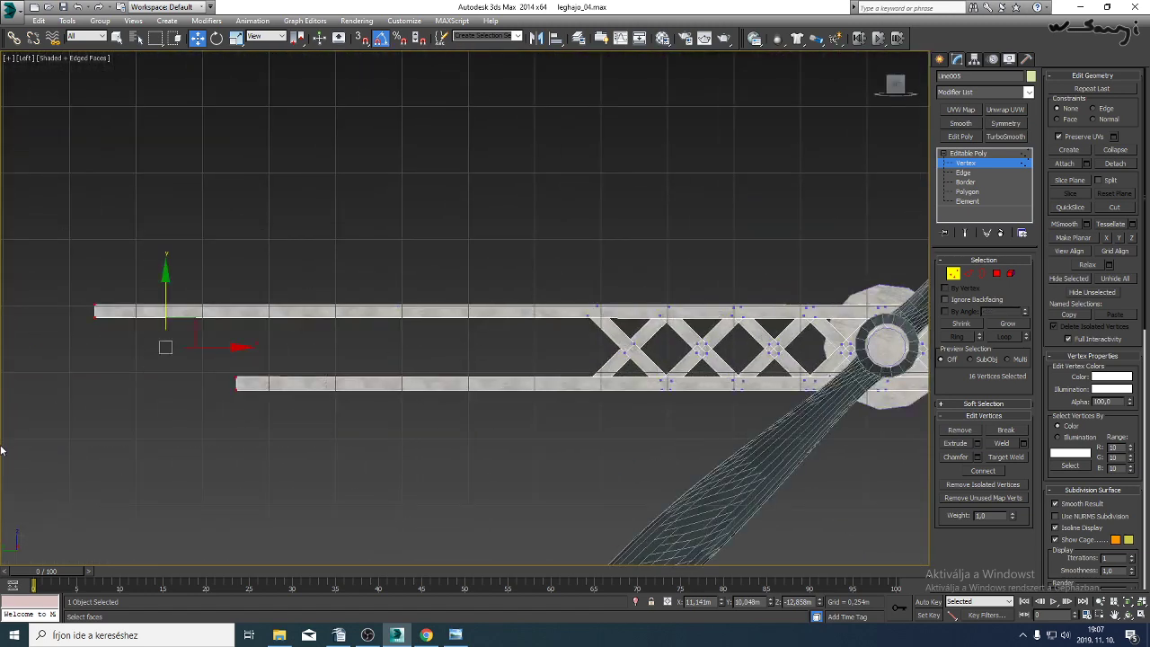
key("F3")
left_click_drag(213, 222, 15, 357)
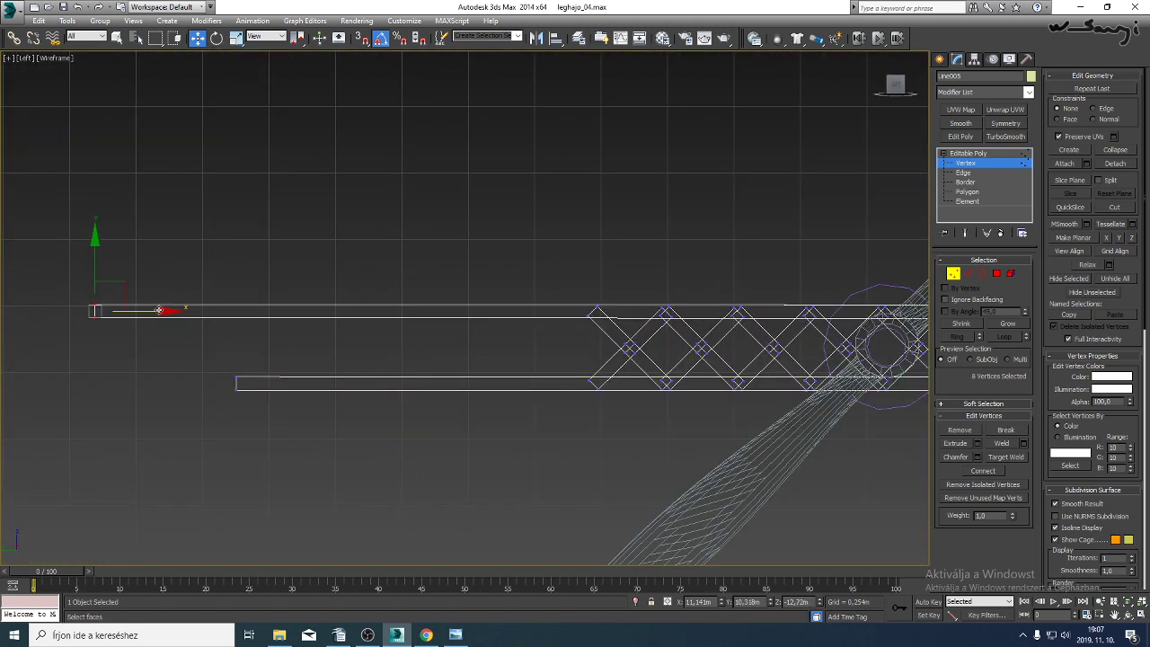
left_click_drag(215, 311, 295, 311)
Select the outer end vertices of all the rails and move them about 2.3 m inward along X to the propeller hub.
left_click_drag(265, 270, 200, 438)
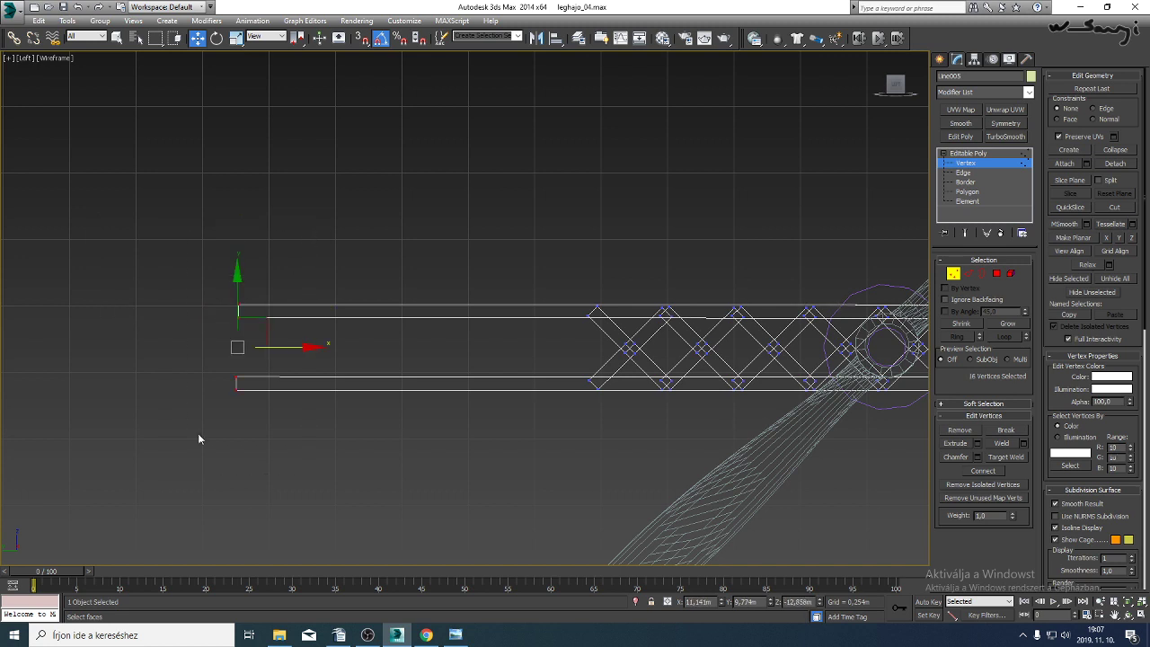
left_click_drag(284, 359, 869, 359)
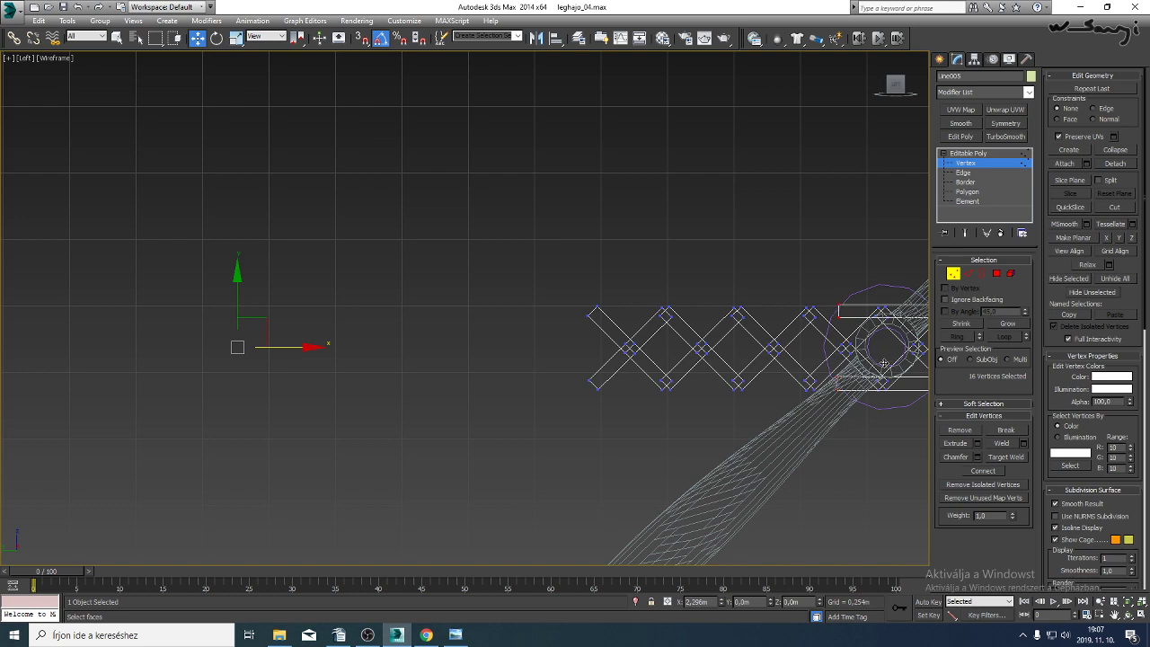
Select the diagonal lattice elements that extend beyond the shortened rail ends at the propeller hub and delete them.
middle_click_drag(883, 364, 618, 368)
left_click(968, 201)
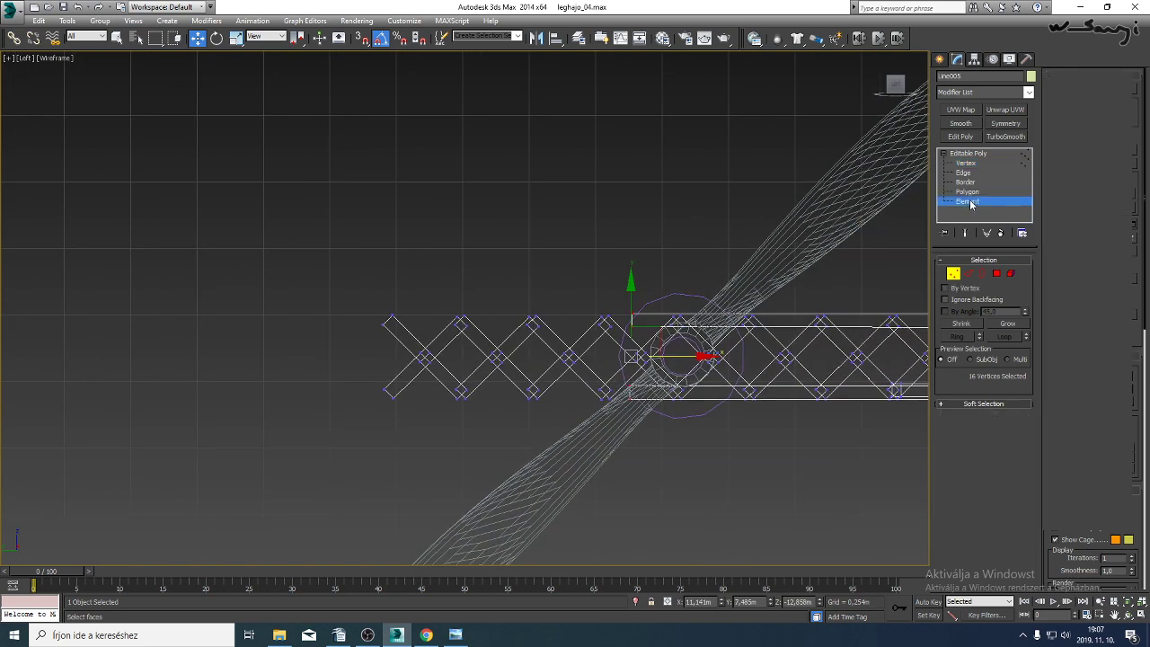
middle_click_drag(521, 323, 510, 319)
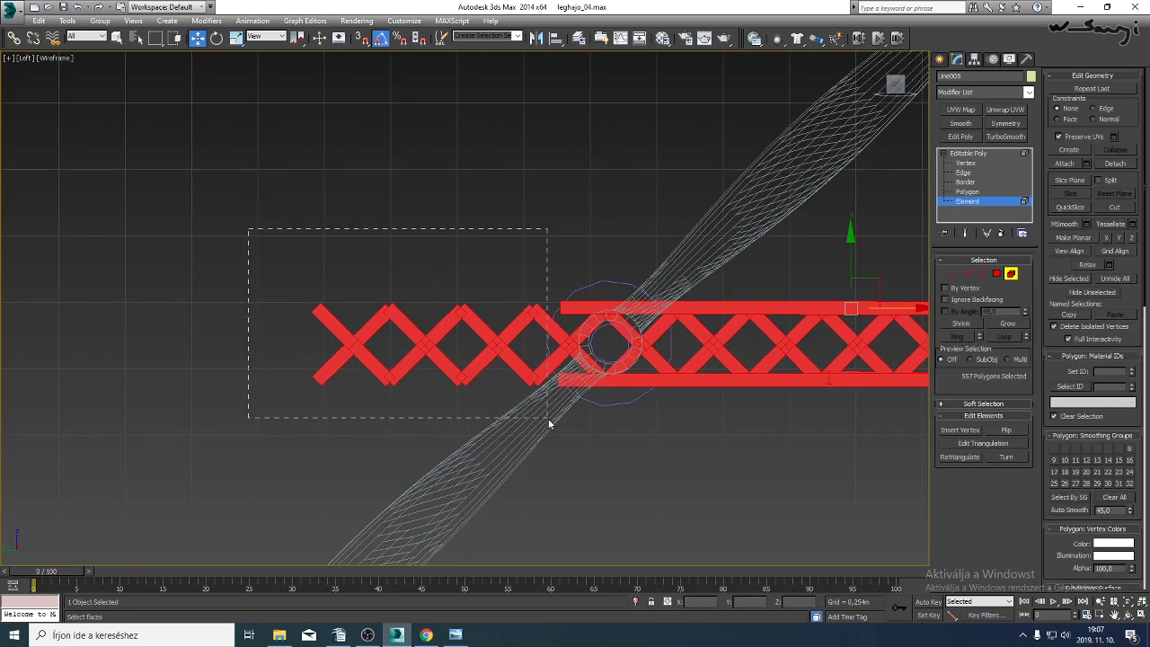
left_click_drag(550, 423, 586, 403)
middle_click_drag(586, 403, 508, 380)
Switch to Windows Photo Viewer and look through the airship reference photos for the side propeller mounts.
left_click(456, 636)
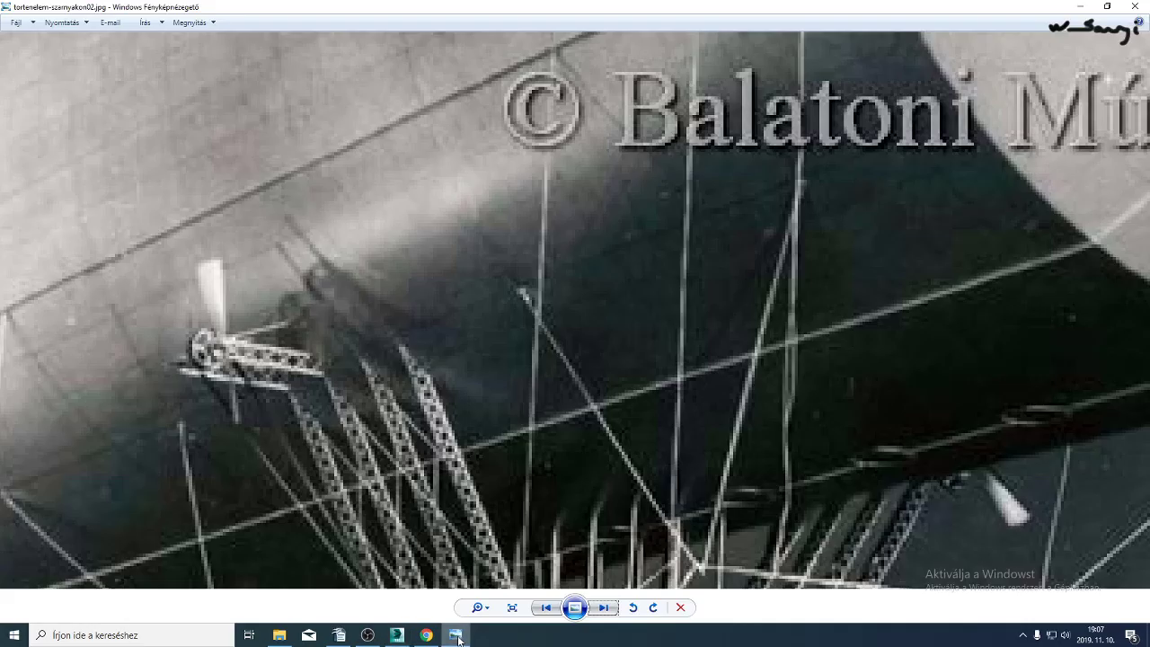
left_click(602, 607)
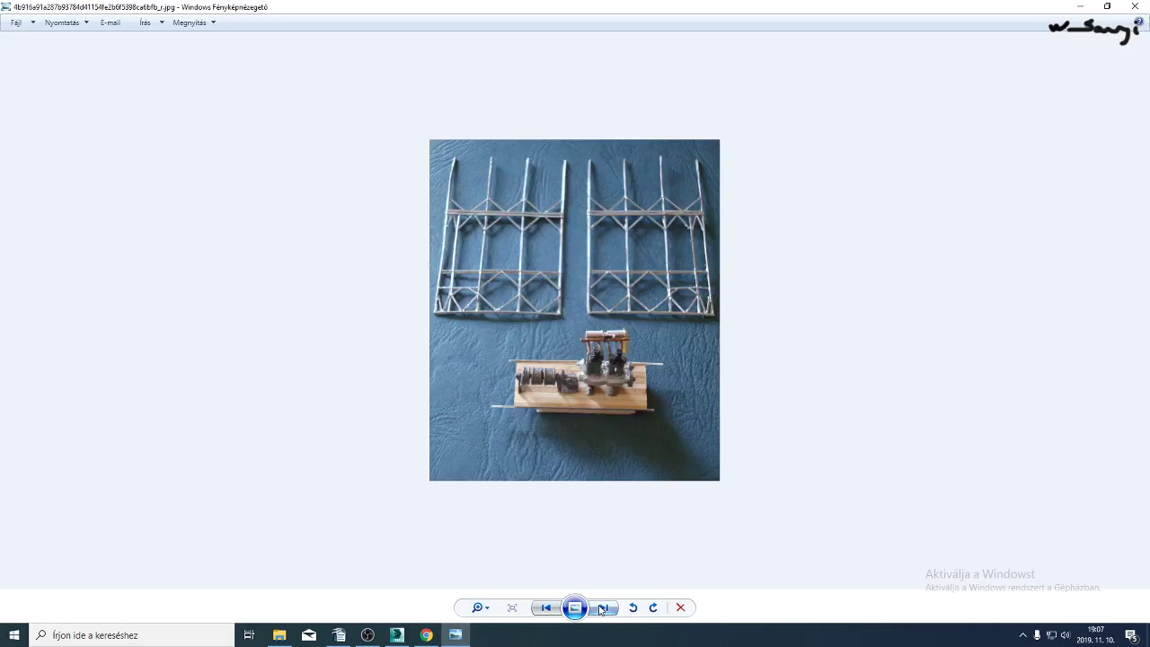
left_click(602, 608)
left_click(601, 609)
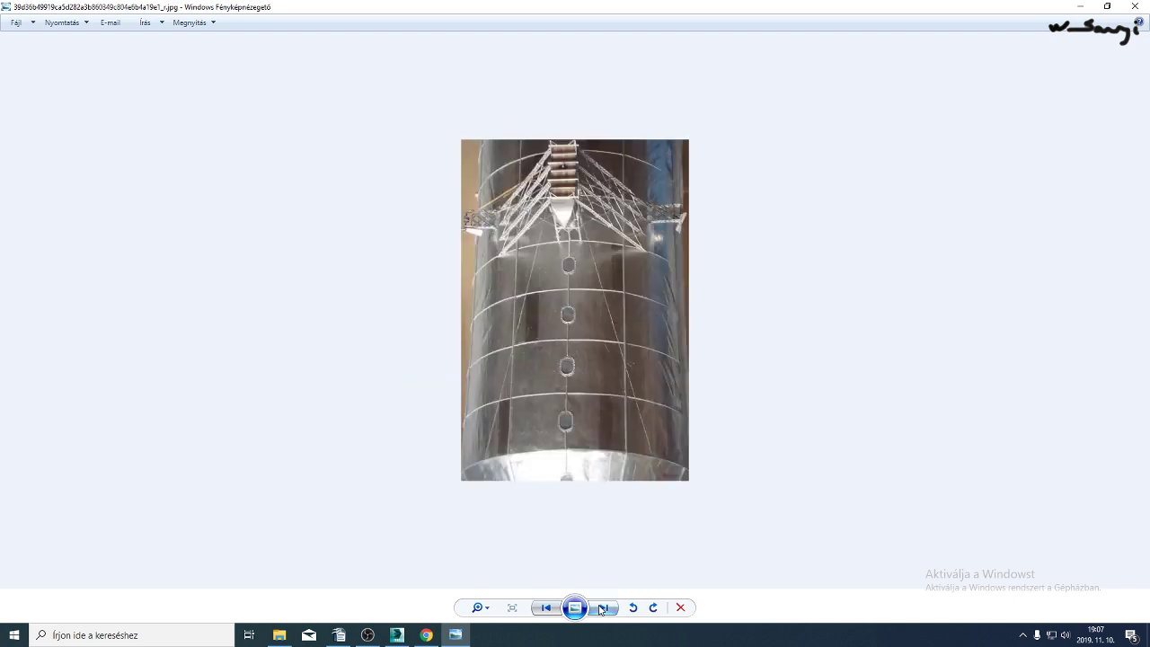
left_click(601, 609)
left_click(601, 610)
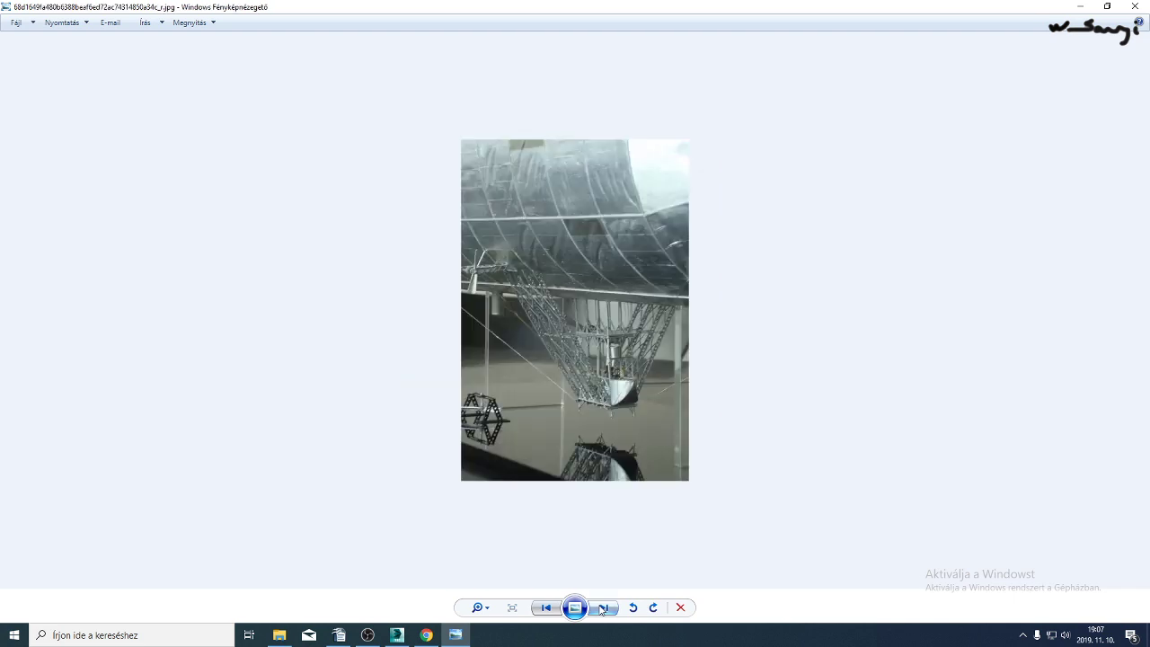
left_click(601, 609)
left_click(601, 610)
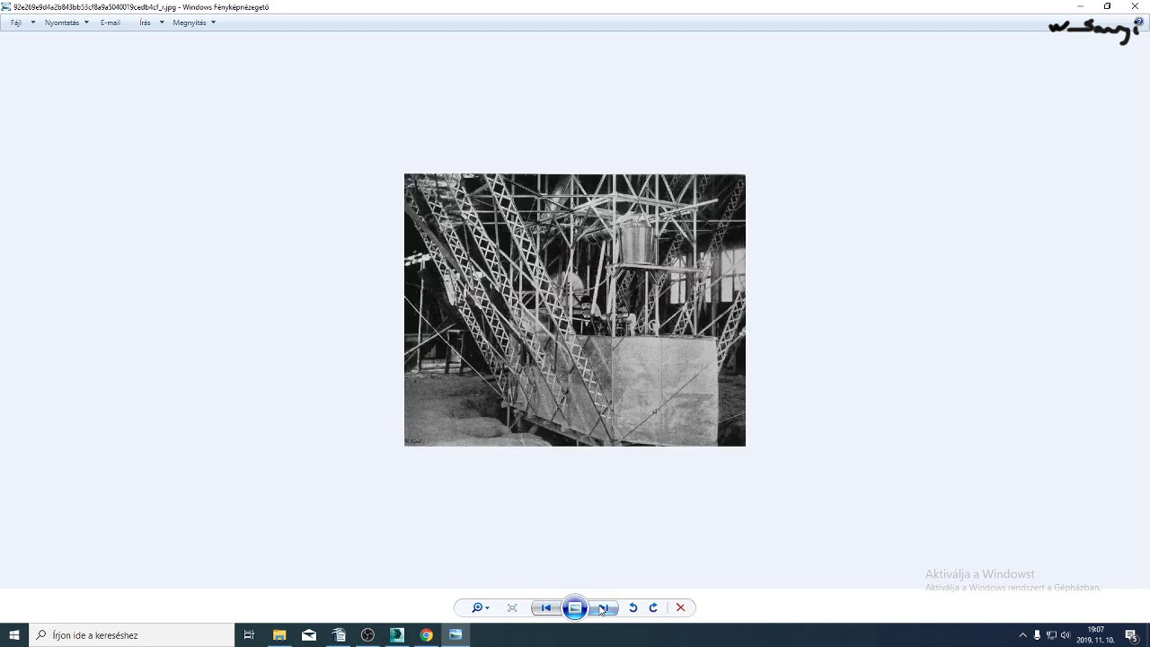
left_click(601, 609)
left_click(601, 609)
left_click(601, 609)
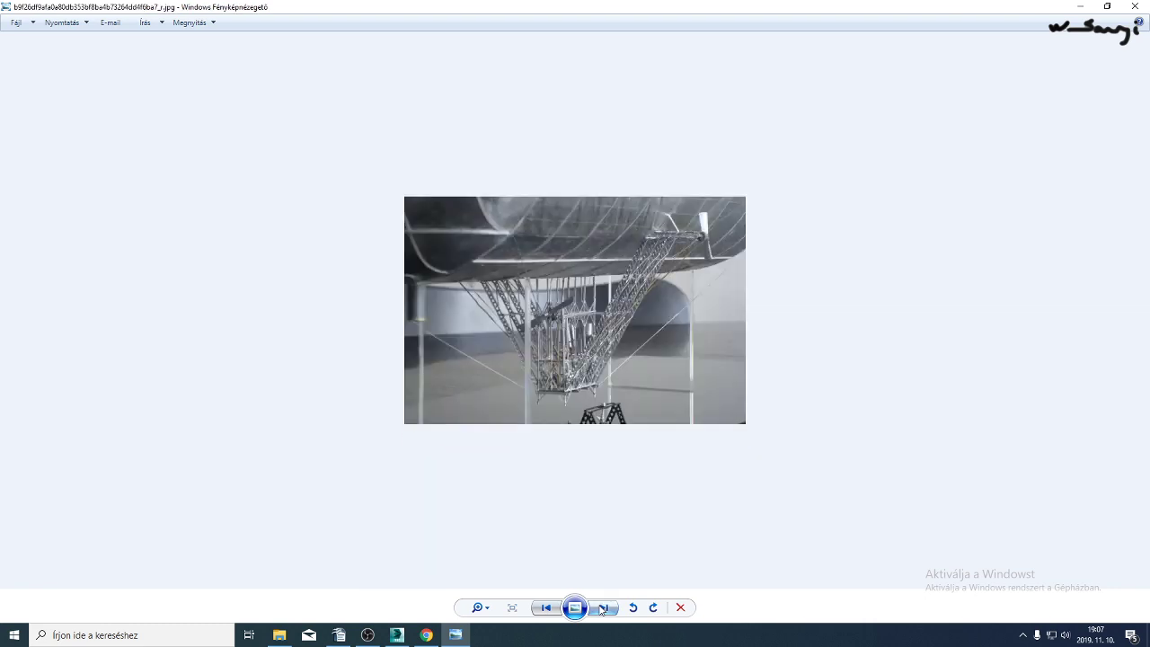
left_click(601, 610)
left_click(601, 610)
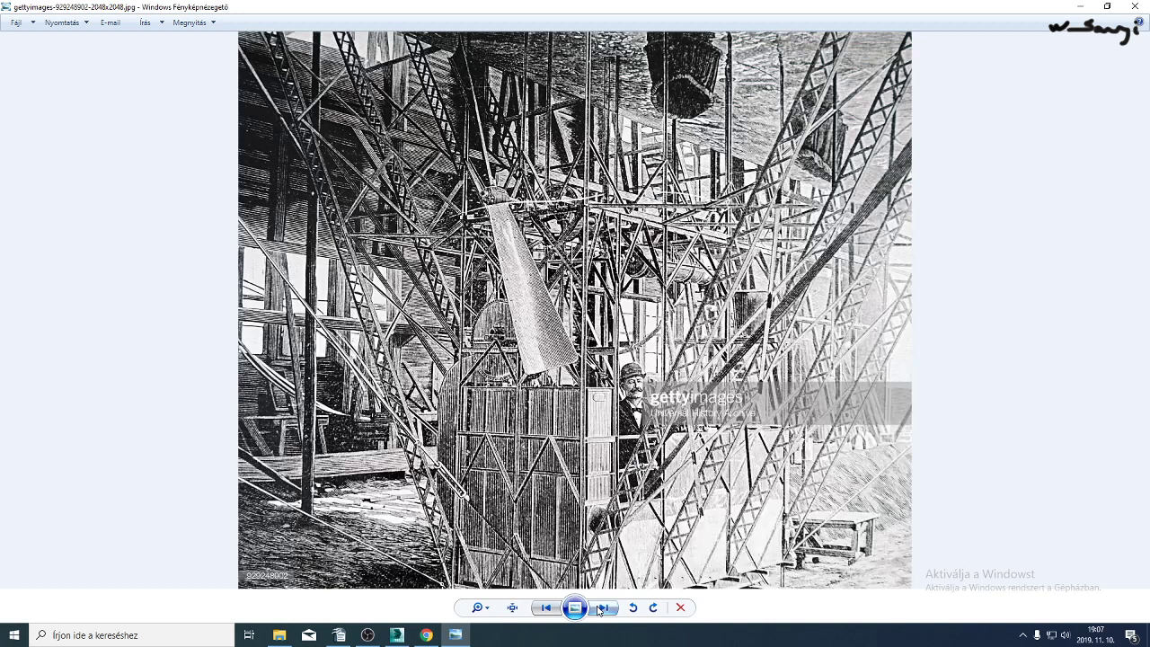
left_click(601, 610)
left_click(601, 609)
left_click(602, 610)
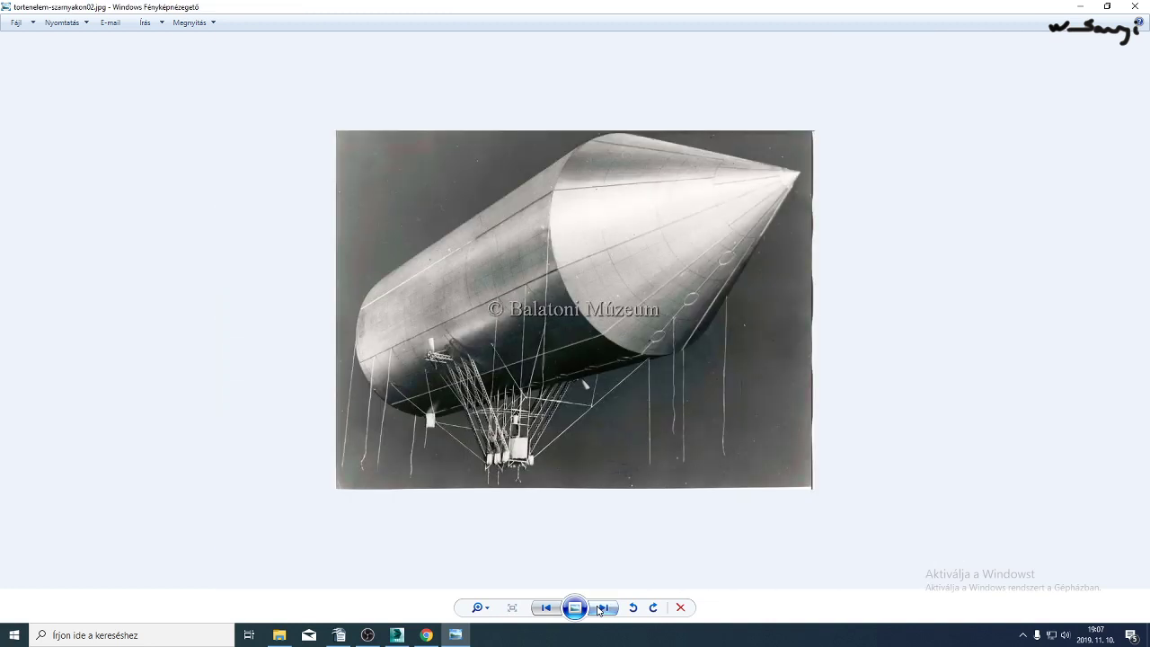
left_click(602, 609)
left_click(601, 610)
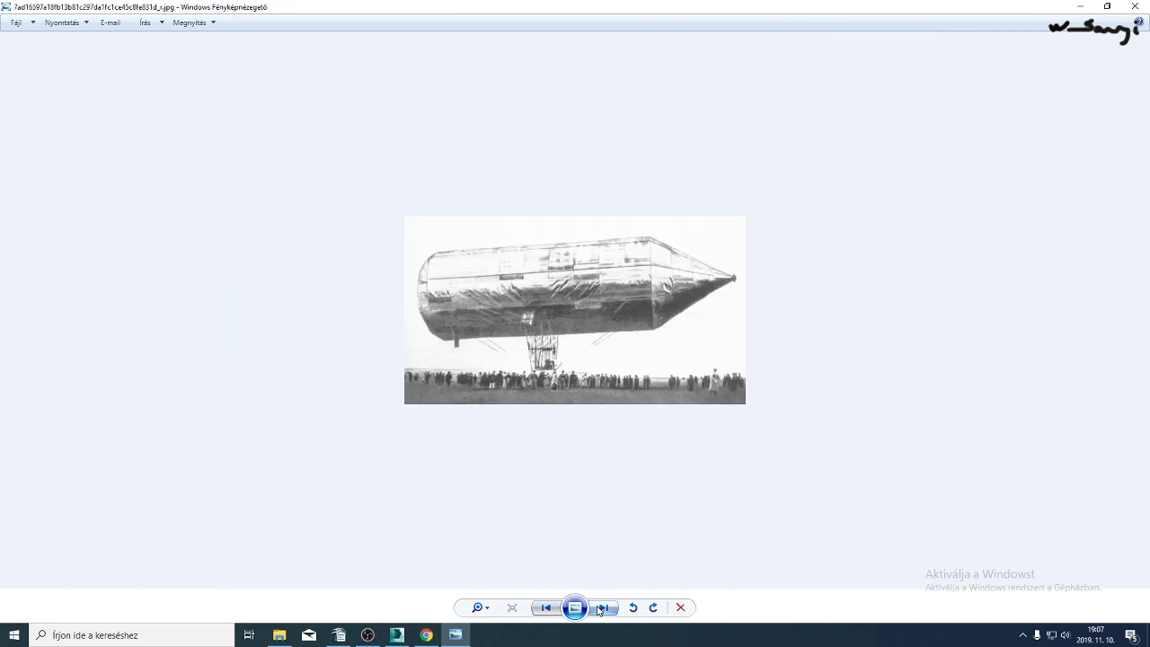
Enlarge the underside photo of the airship model and examine how the side propellers, shafts and lattice arms are built.
left_click(601, 609)
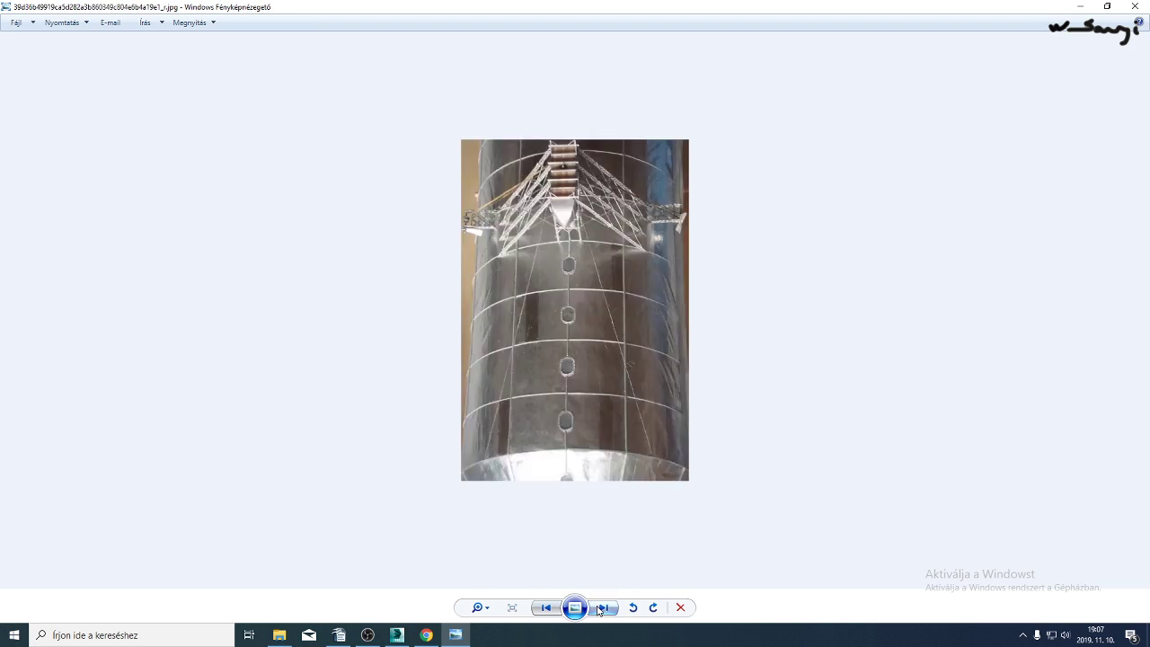
scroll(442, 293, "up", 2)
left_click_drag(467, 136, 527, 336)
scroll(318, 258, "up", 2)
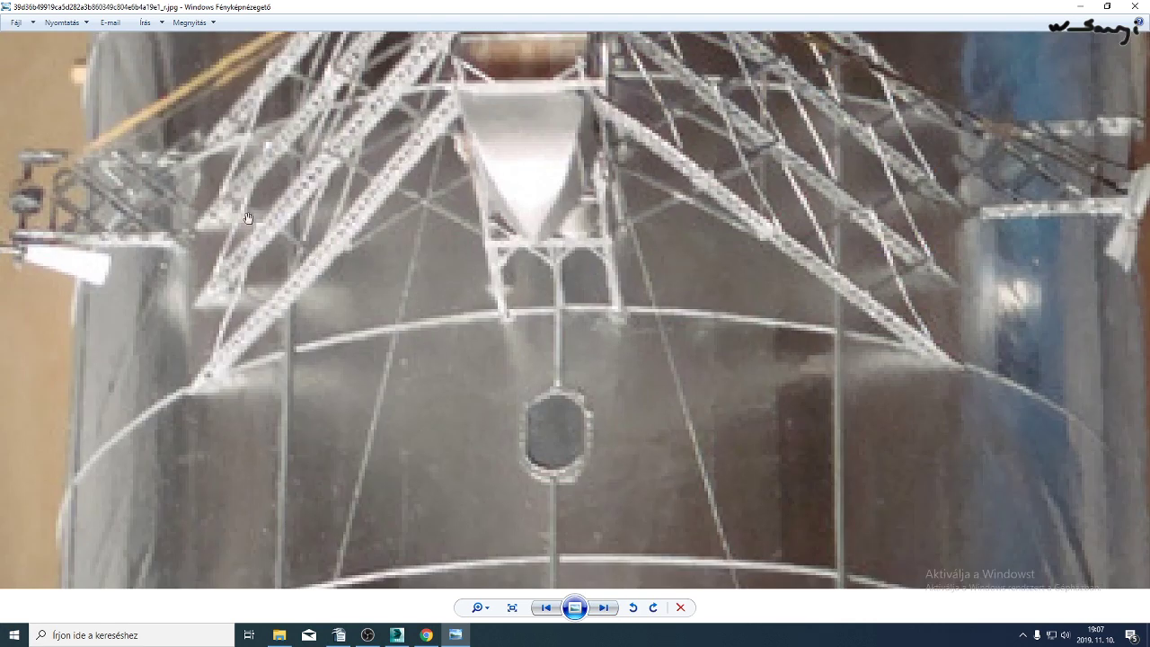
left_click_drag(222, 236, 279, 288)
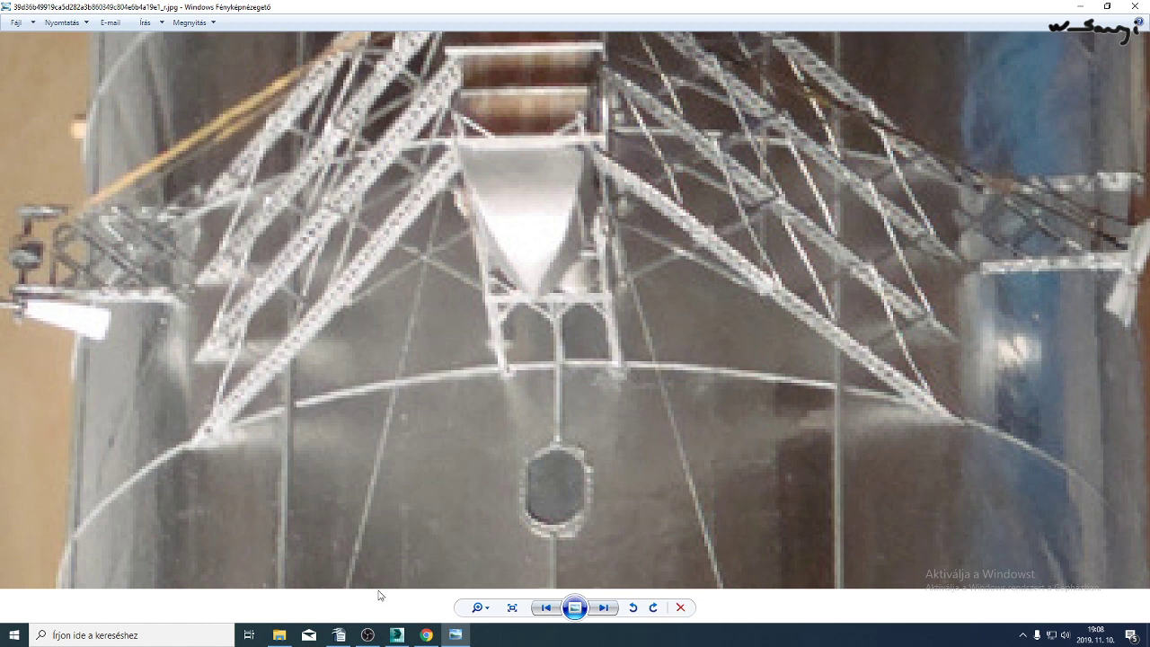
Back in 3ds Max, clone the X-brace element between the two arms in the Perspective view and space both braces along the arms.
left_click(396, 635)
key("p")
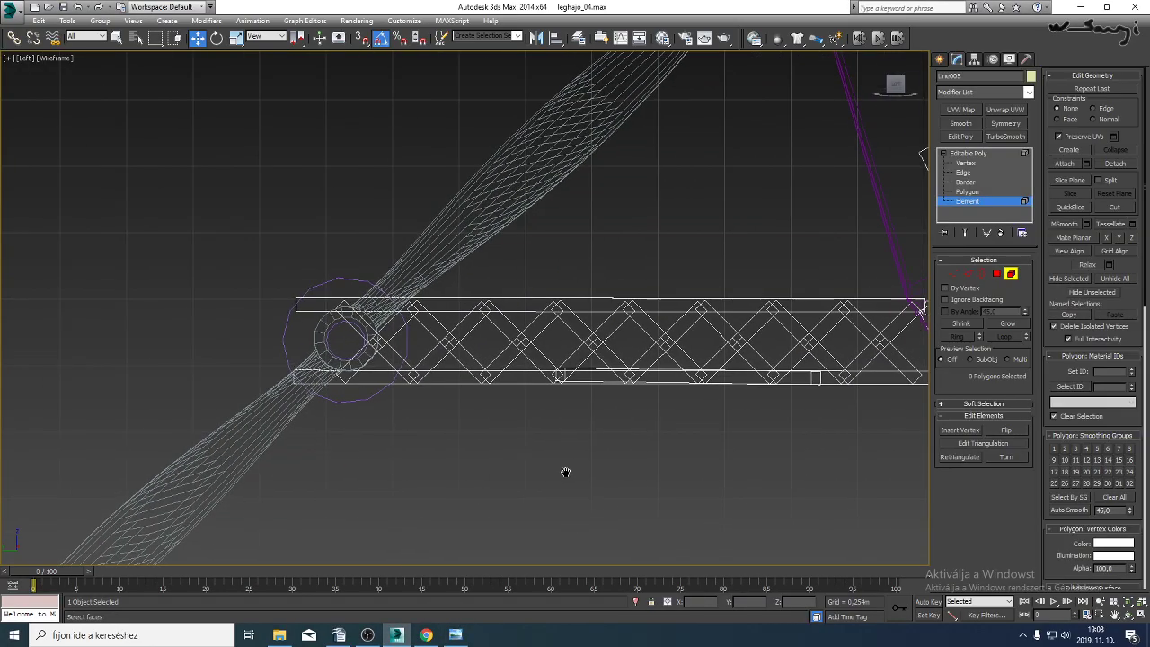
scroll(565, 471, "up", 5)
left_click(1128, 616)
key("F3")
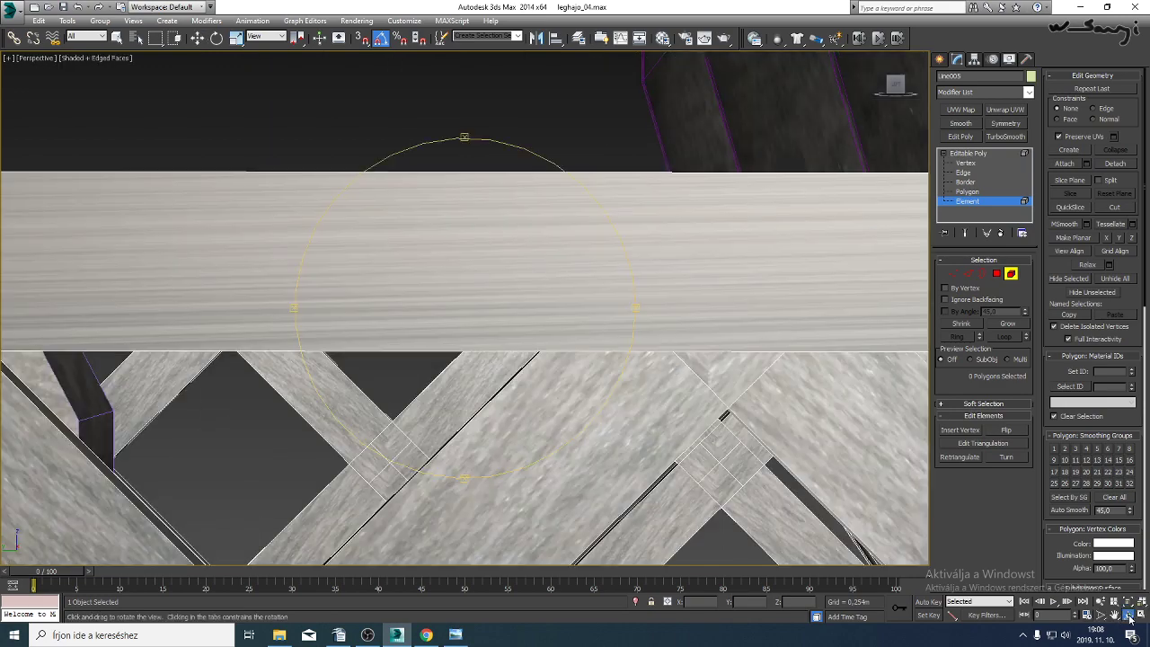
left_click_drag(517, 300, 521, 335)
scroll(522, 336, "down", 4)
middle_click_drag(528, 331, 556, 373)
left_click_drag(556, 372, 546, 309)
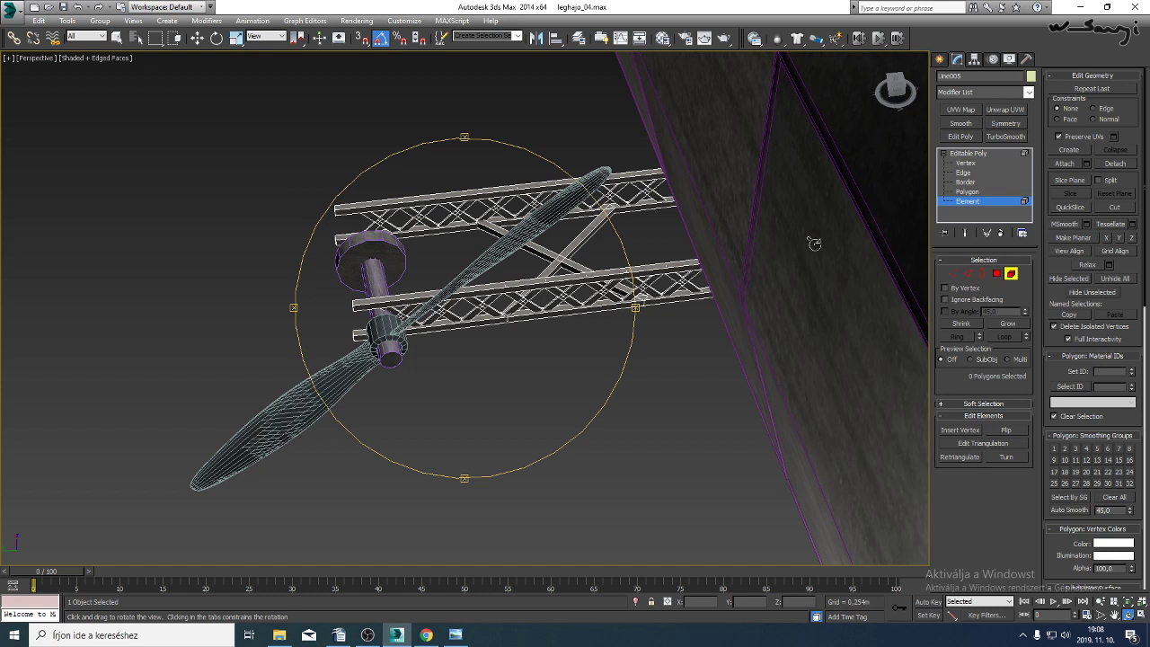
key("w")
left_click(582, 269)
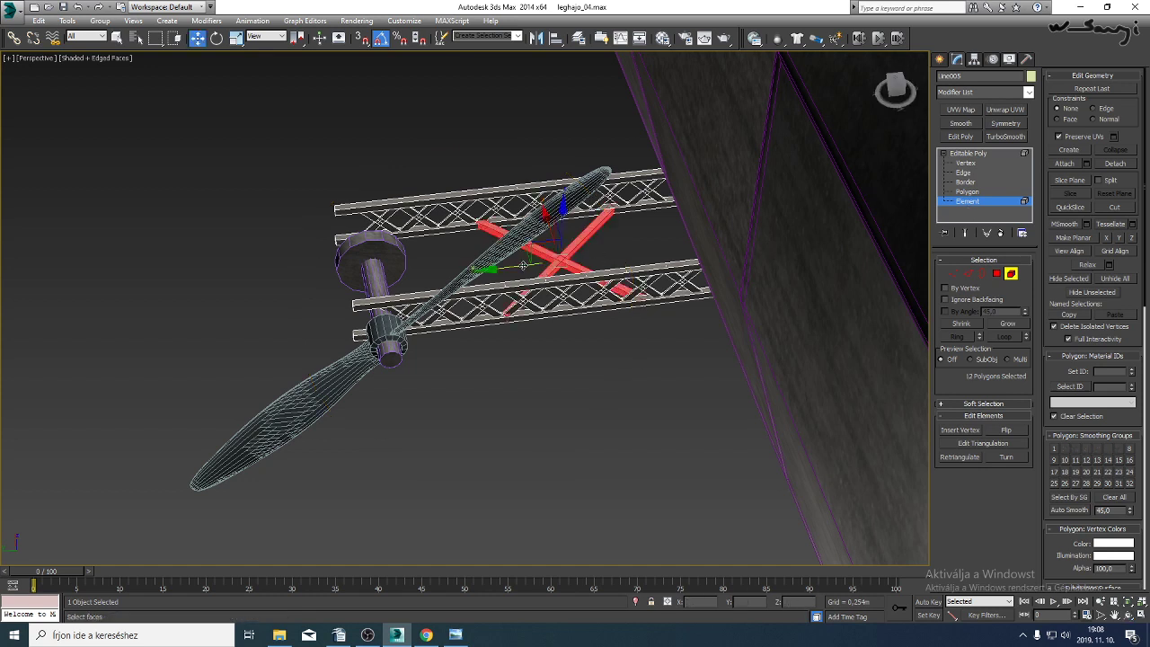
mouse_move(524, 266)
left_mouse_down()
mouse_move(449, 286)
mouse_move(588, 262)
left_mouse_up()
left_click(550, 321)
left_click(629, 317)
middle_click_drag(497, 270, 513, 327)
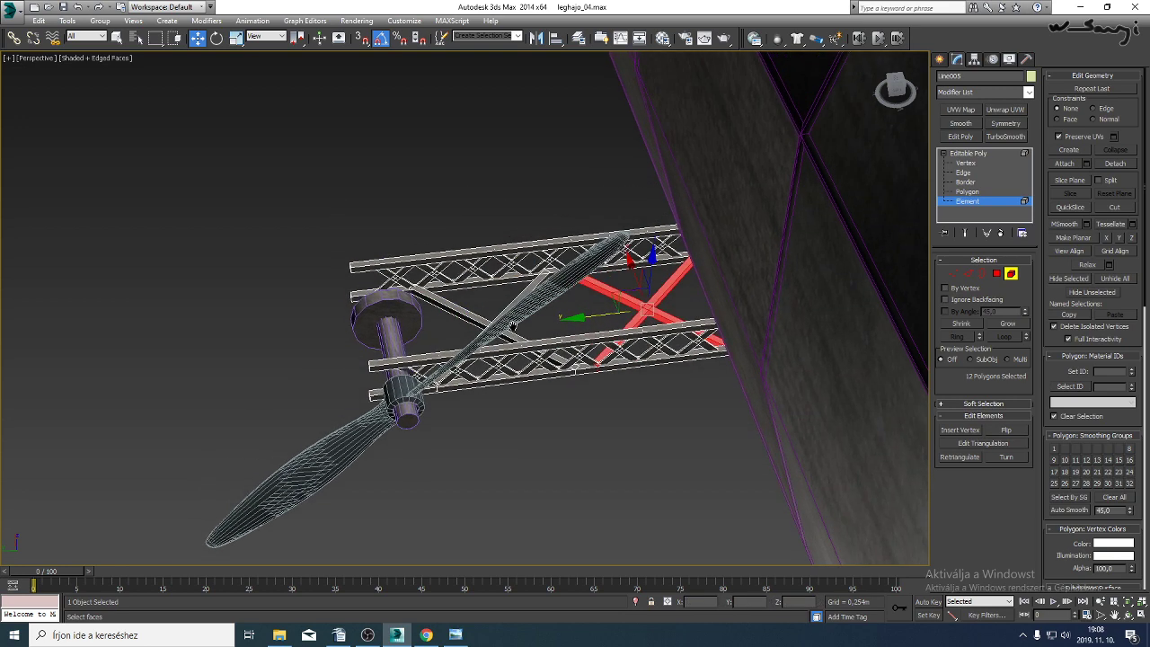
left_click(958, 153)
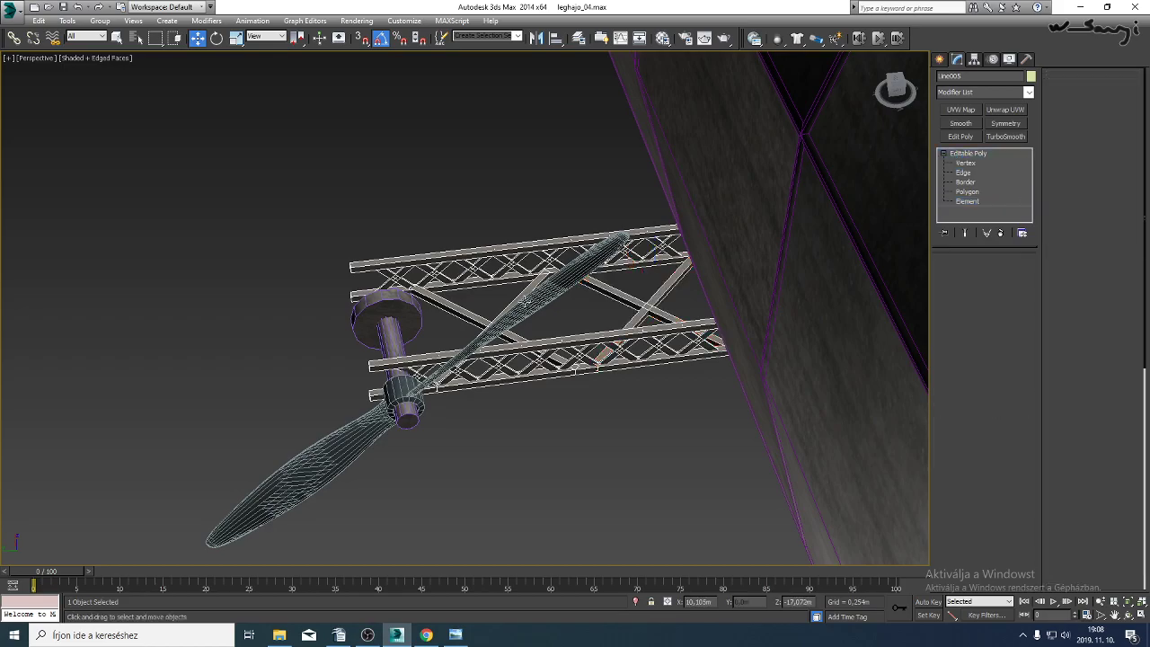
Extend the propeller shaft by moving its inner end vertices about 0.42 m along X, past the far arm.
left_click(390, 336)
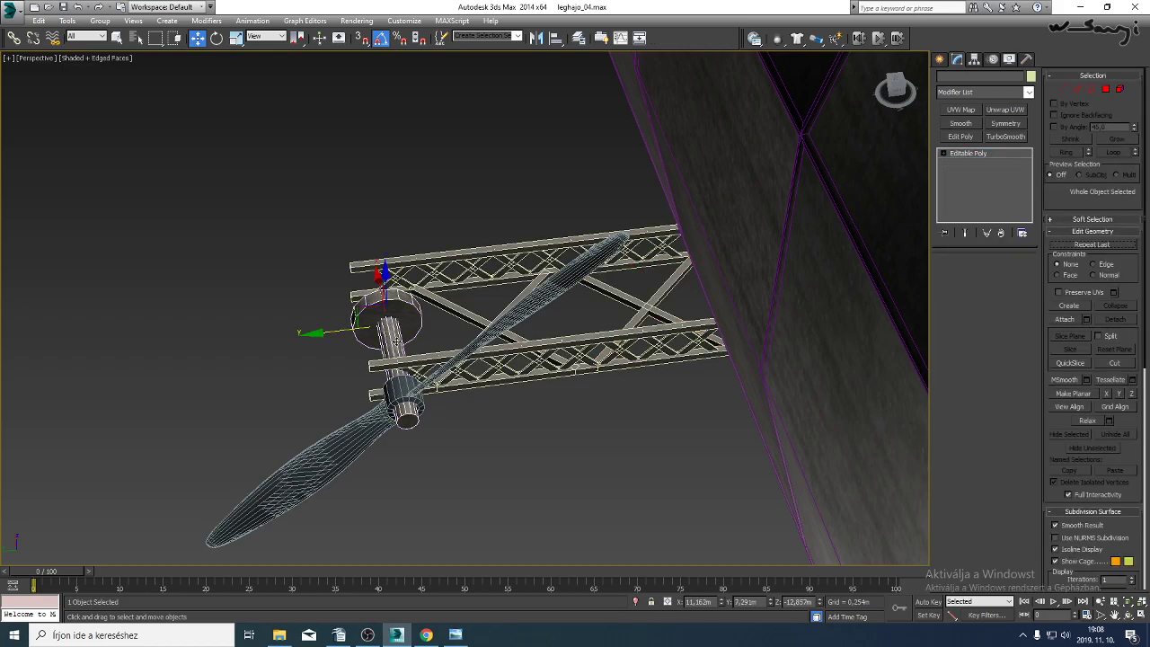
left_click(1129, 617)
left_click_drag(417, 319, 667, 345)
left_click(943, 154)
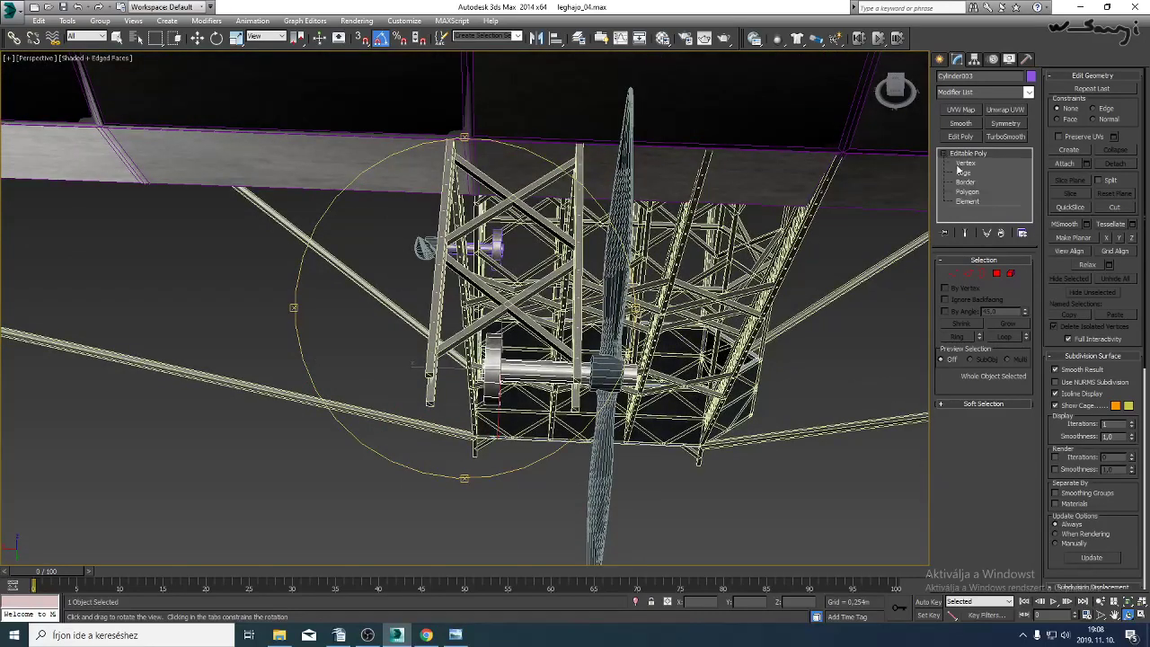
left_click(966, 162)
scroll(461, 398, "up", 5)
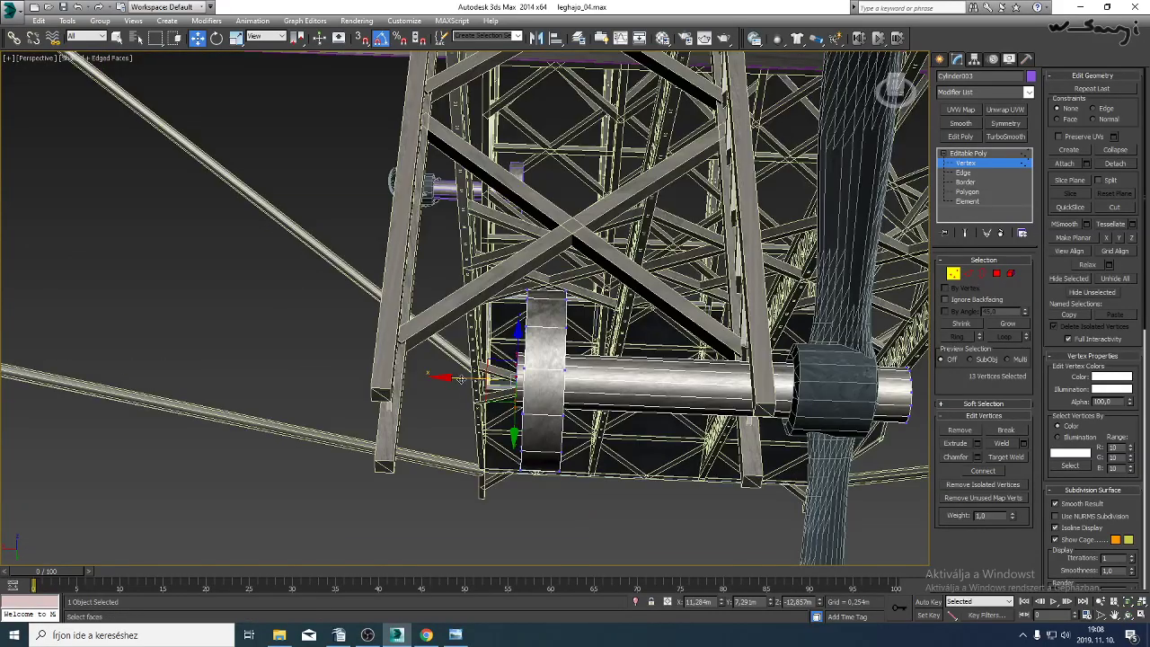
left_click_drag(460, 379, 297, 380)
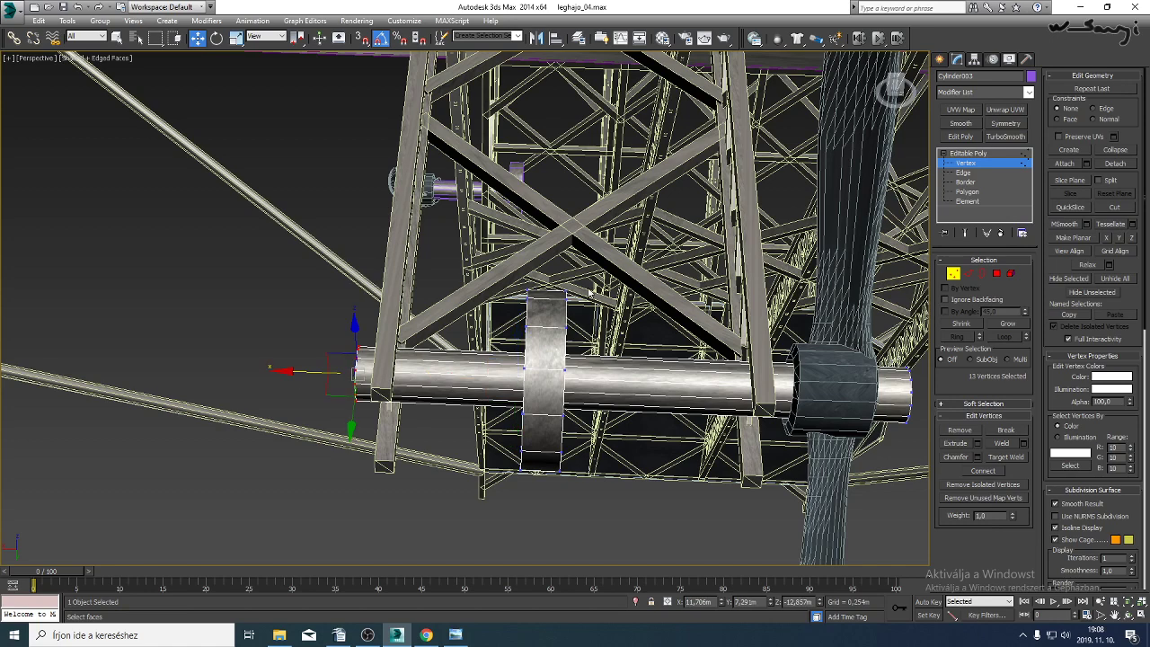
Move the disc's side vertices along X to make it a thicker wheel between the arms, then hide the edged faces.
left_click_drag(554, 512, 554, 509)
left_click_drag(550, 374, 562, 383)
middle_click_drag(562, 383, 534, 414, "alt")
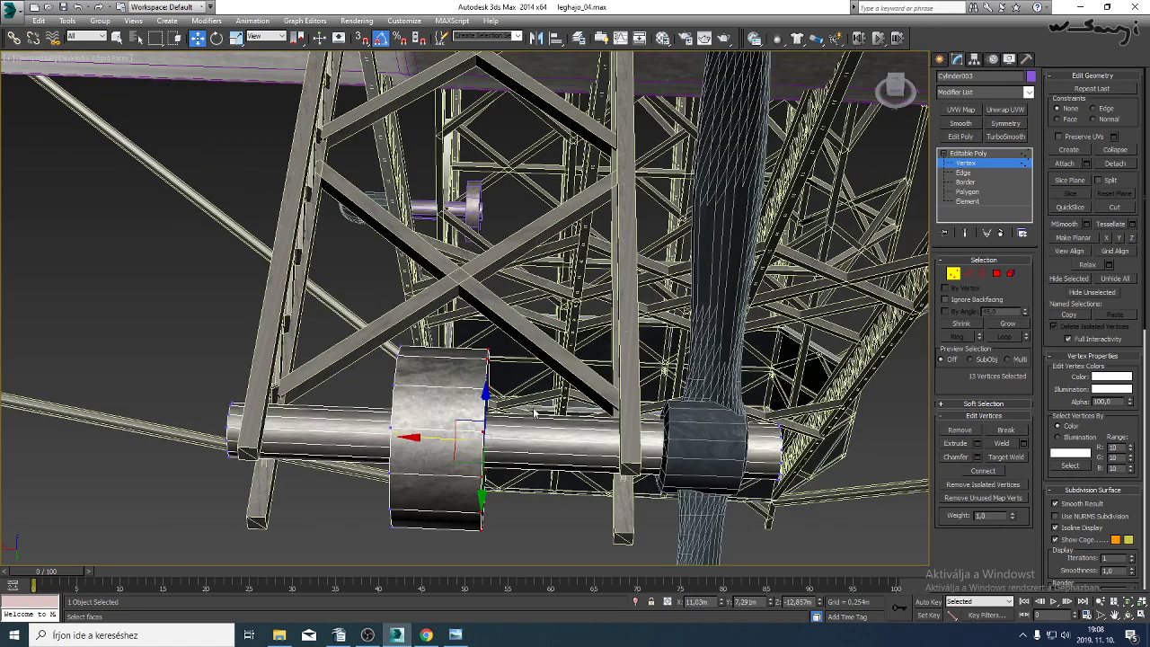
left_click(967, 155)
scroll(737, 329, "down", 6)
key("F4")
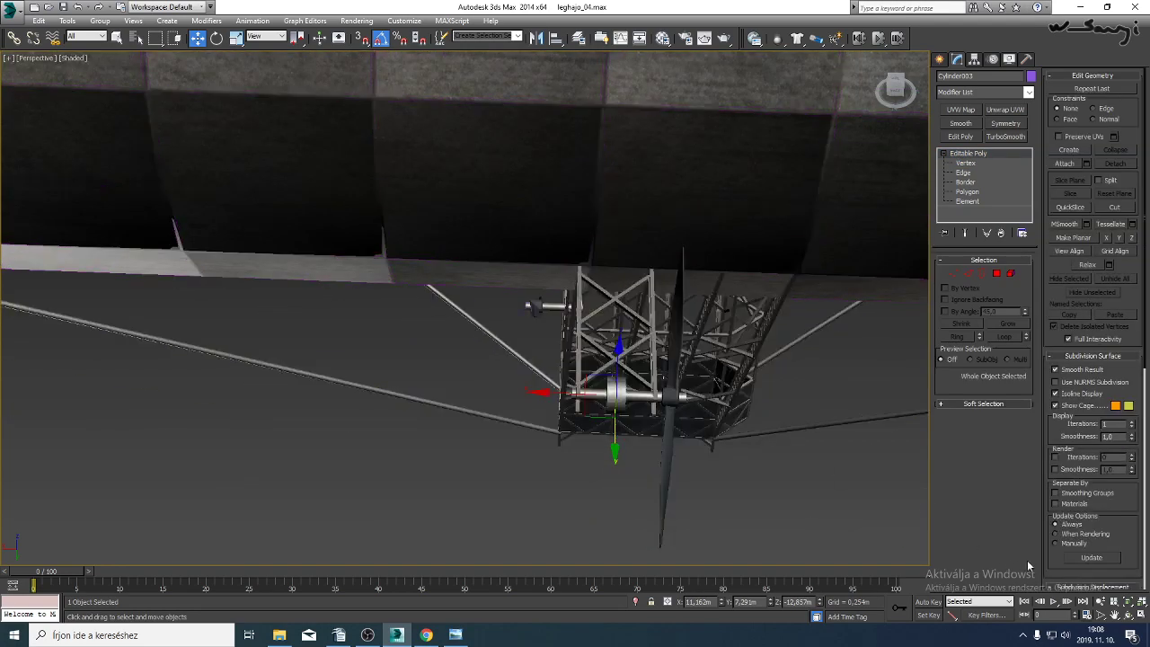
Select the wheel on the shaft as an element and scale it slightly narrower along X.
left_click(1131, 615)
left_click_drag(472, 301, 596, 374)
right_click(761, 392)
left_click(1011, 274)
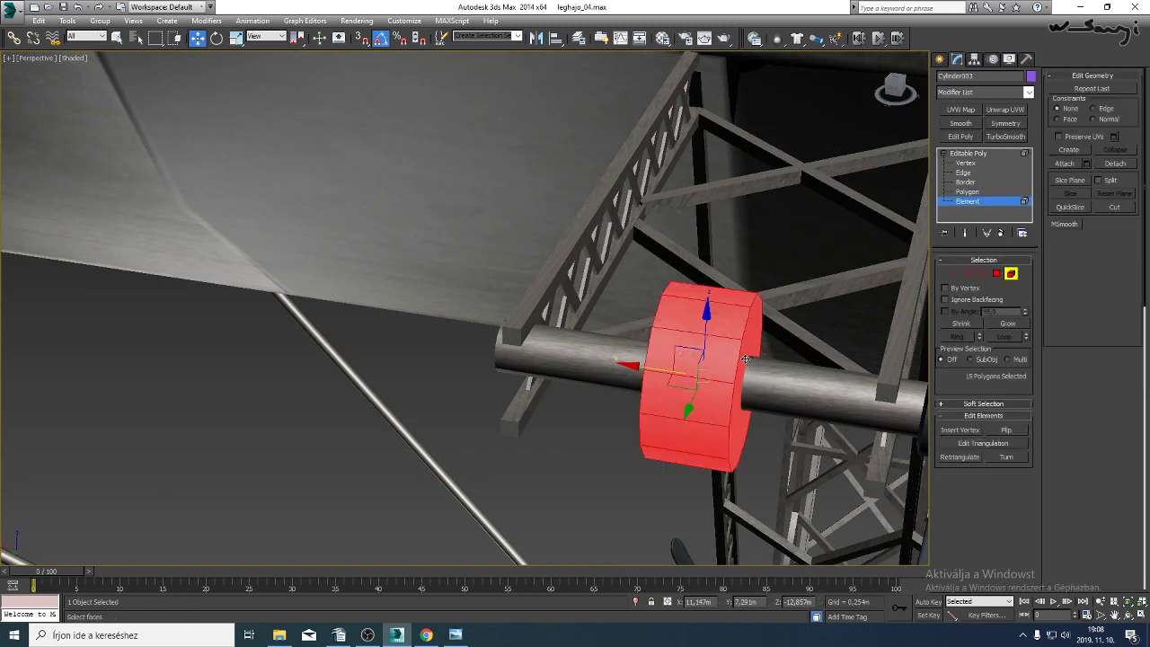
left_click(235, 38)
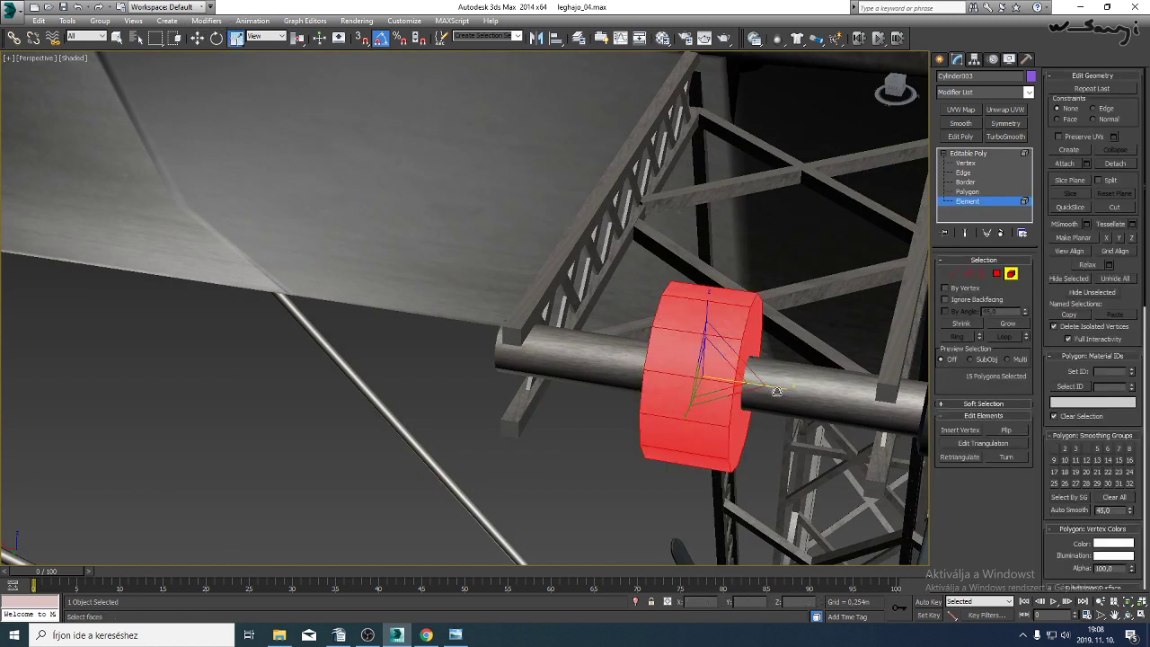
left_click_drag(778, 389, 762, 387)
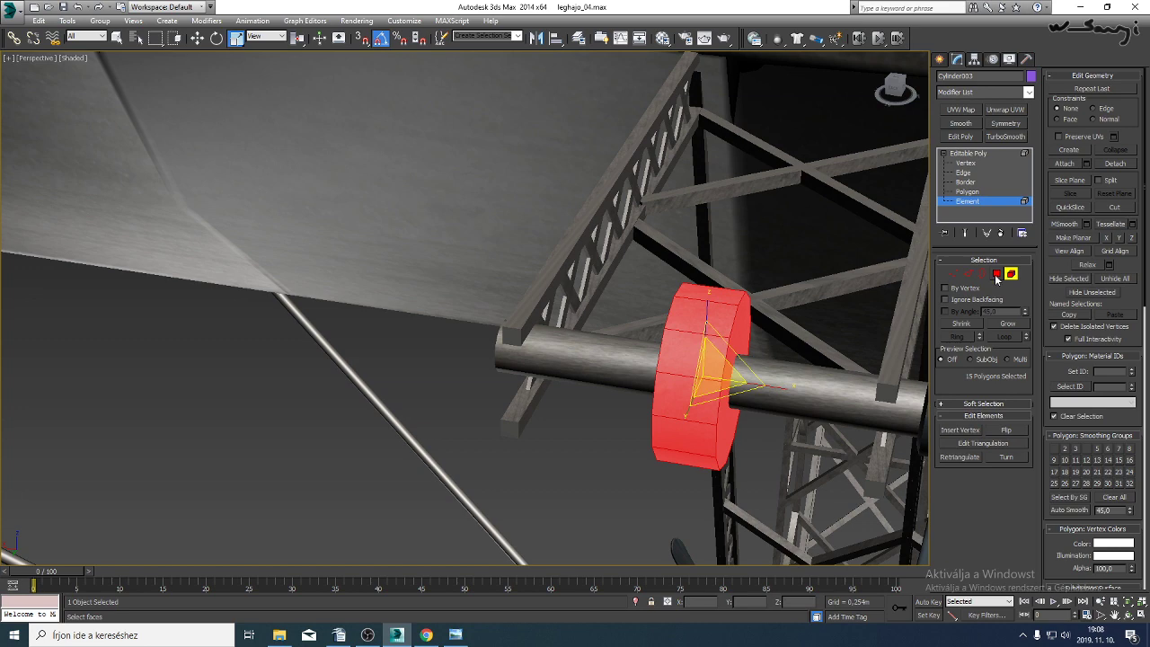
left_click(974, 156)
Clone the upper rail element of the lattice arm nearest the propeller and rotate the copy upright.
scroll(768, 280, "down", 3)
middle_click_drag(768, 317, 661, 328)
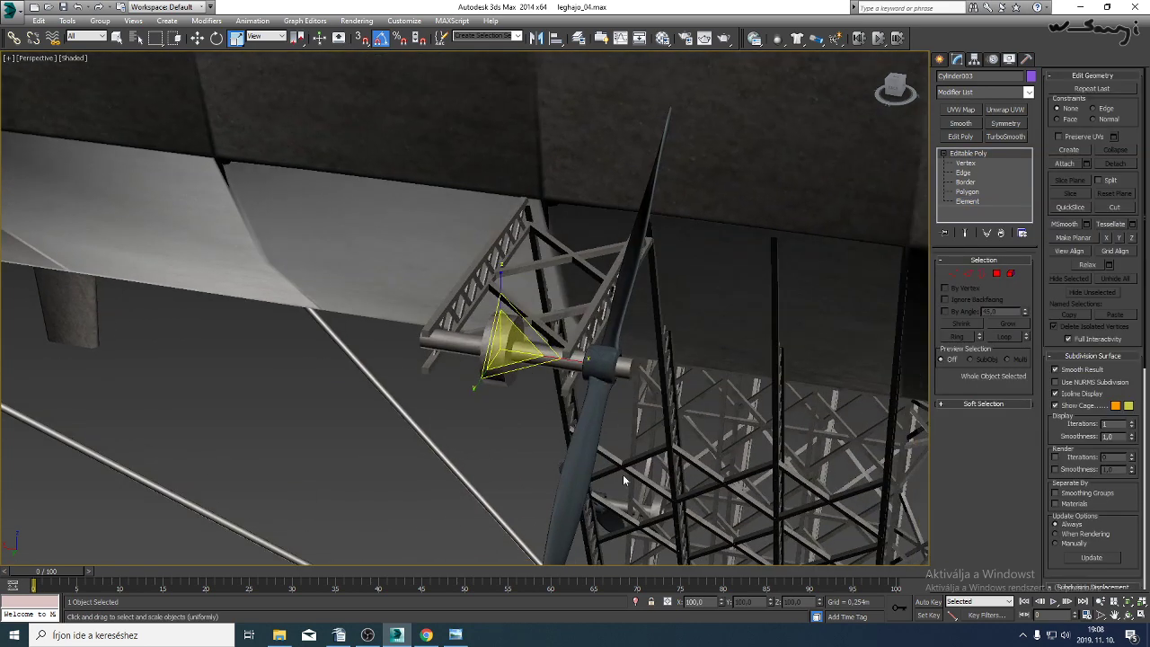
middle_click_drag(523, 349, 487, 398)
scroll(487, 399, "up", 4)
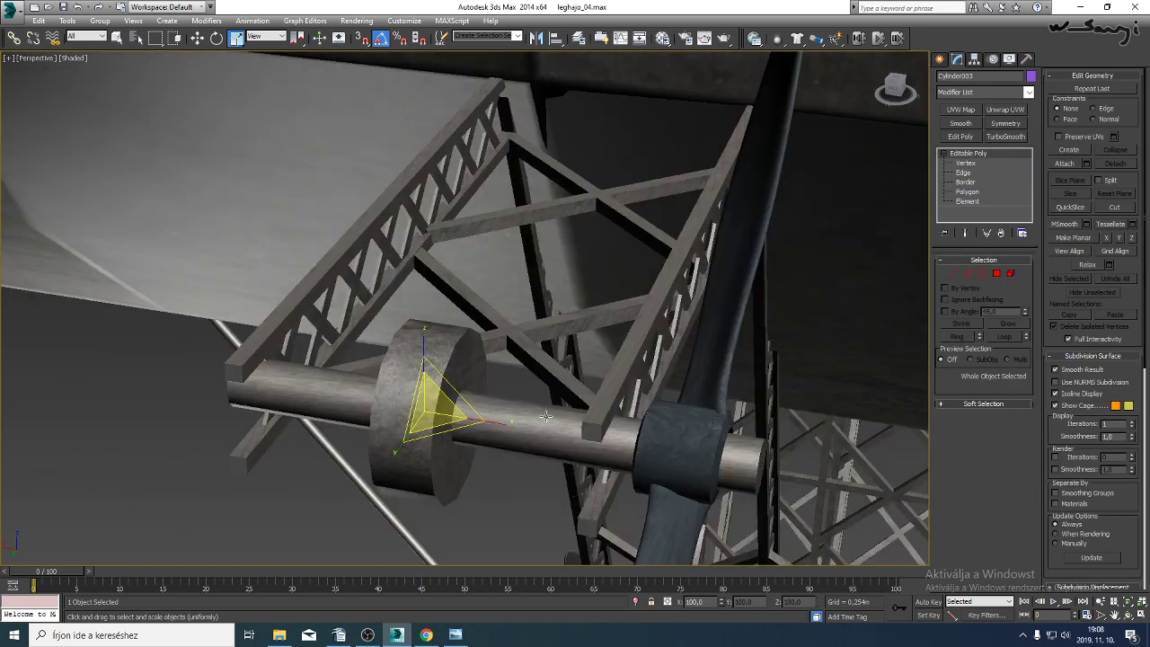
left_click(616, 400)
key("F4")
left_click(968, 201)
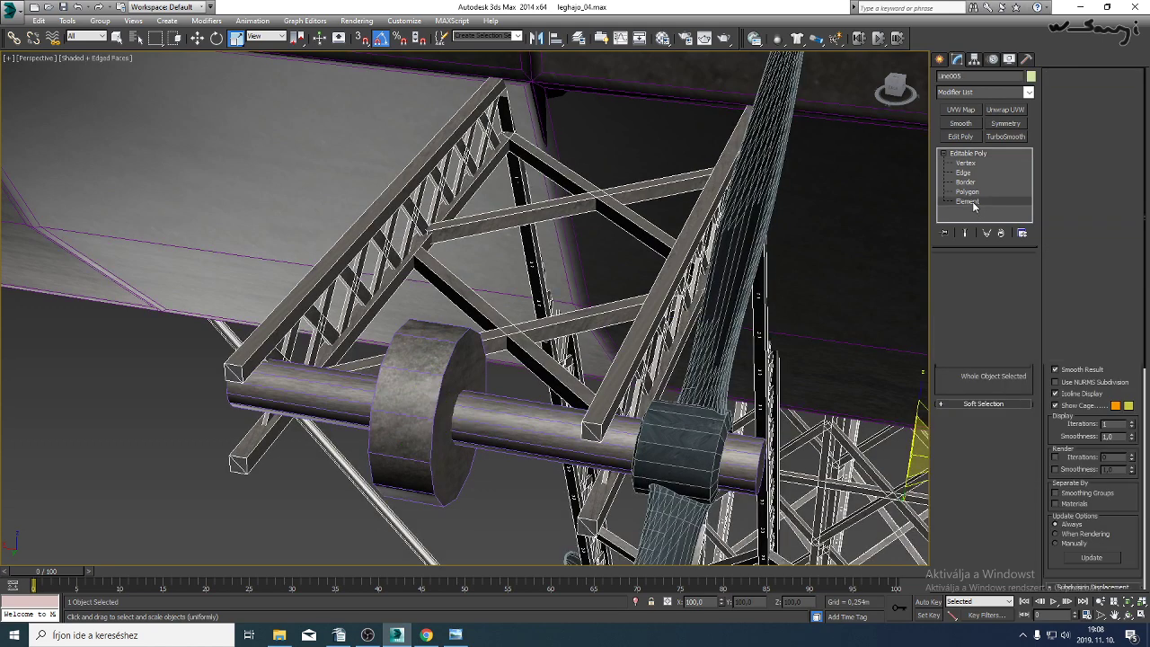
left_click(597, 202)
left_click(618, 407)
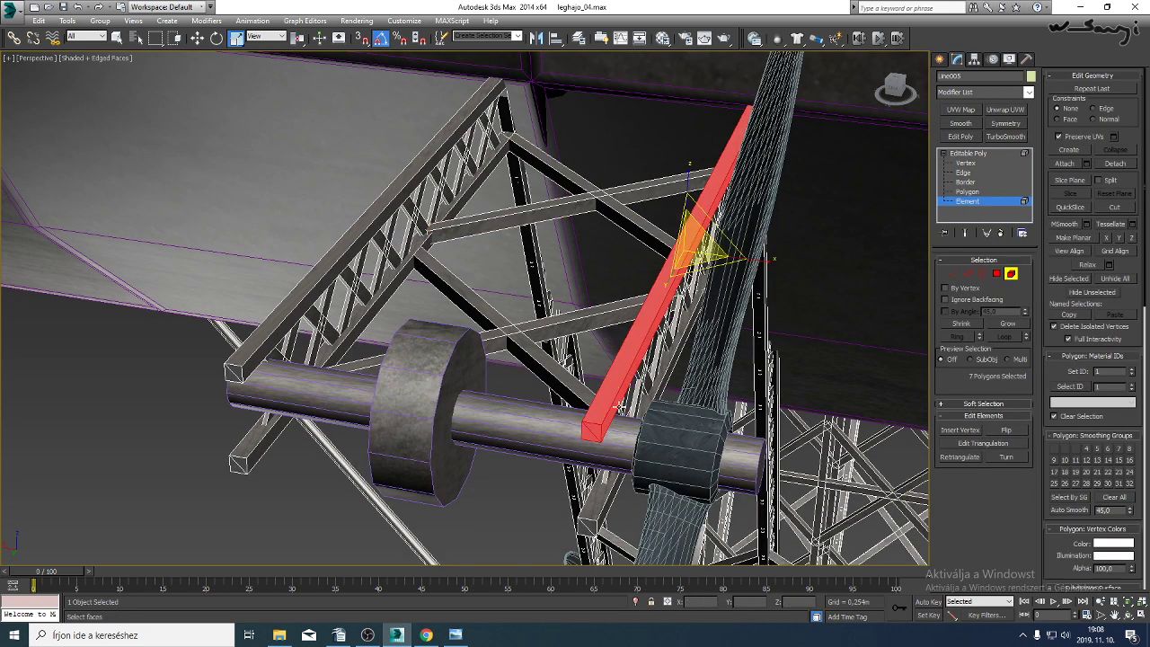
left_click(217, 37)
left_click_drag(679, 216, 674, 269)
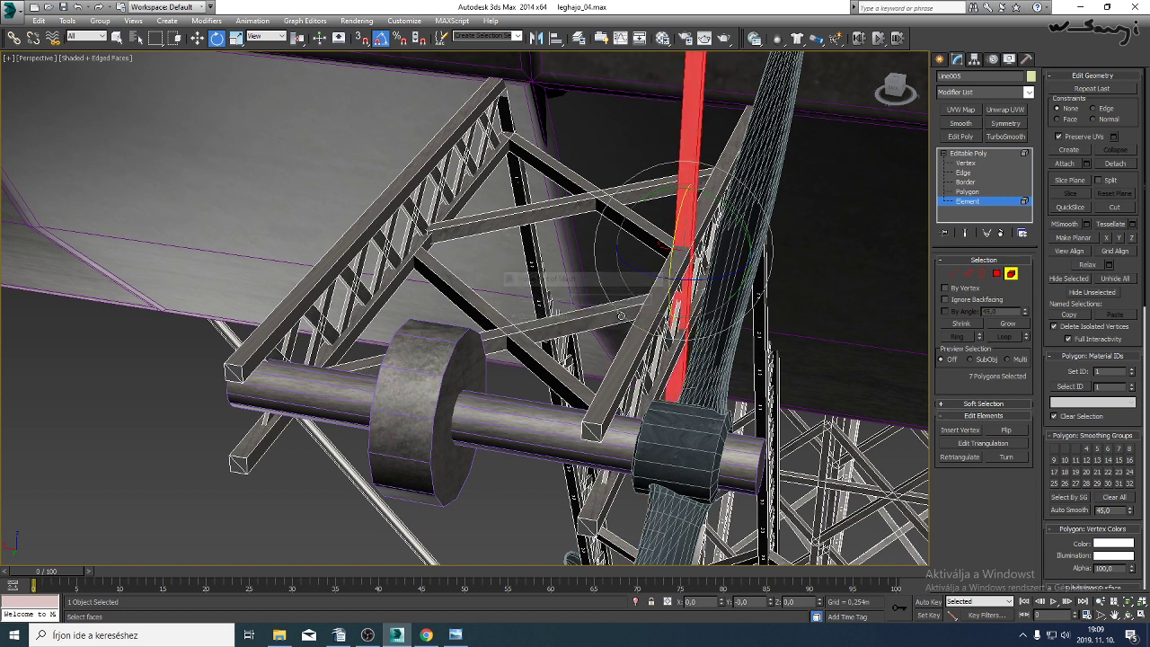
Scale the upright bar down uniformly and move it to close the end of the arm beside the propeller hub.
left_click(235, 39)
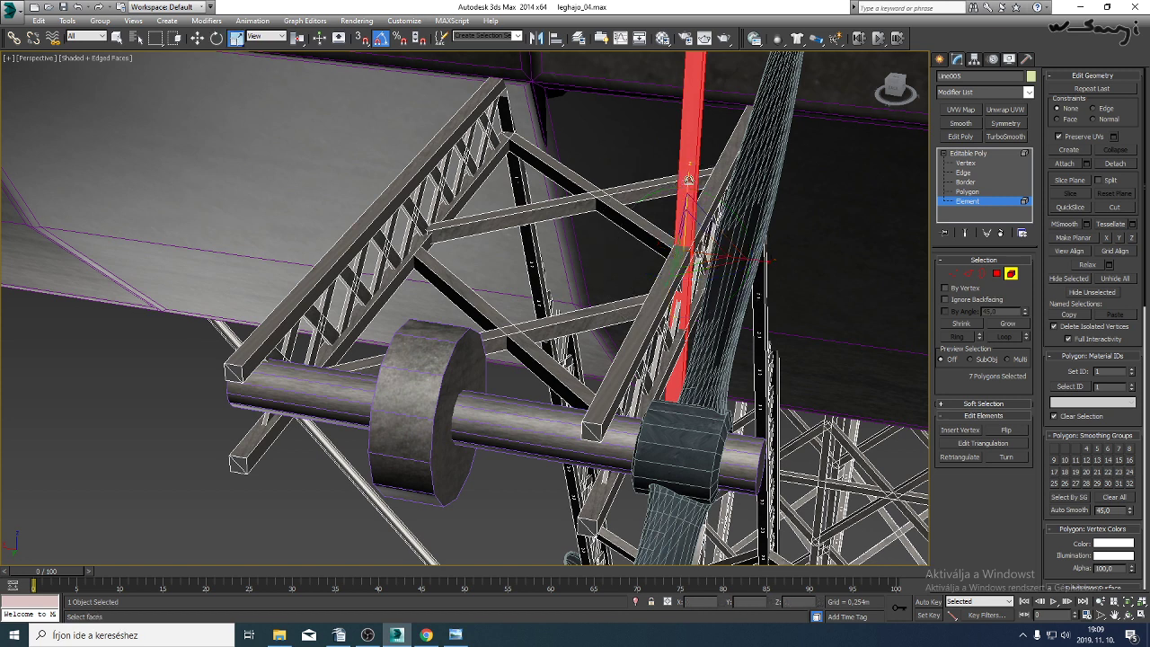
left_click_drag(685, 261, 695, 425)
key("w")
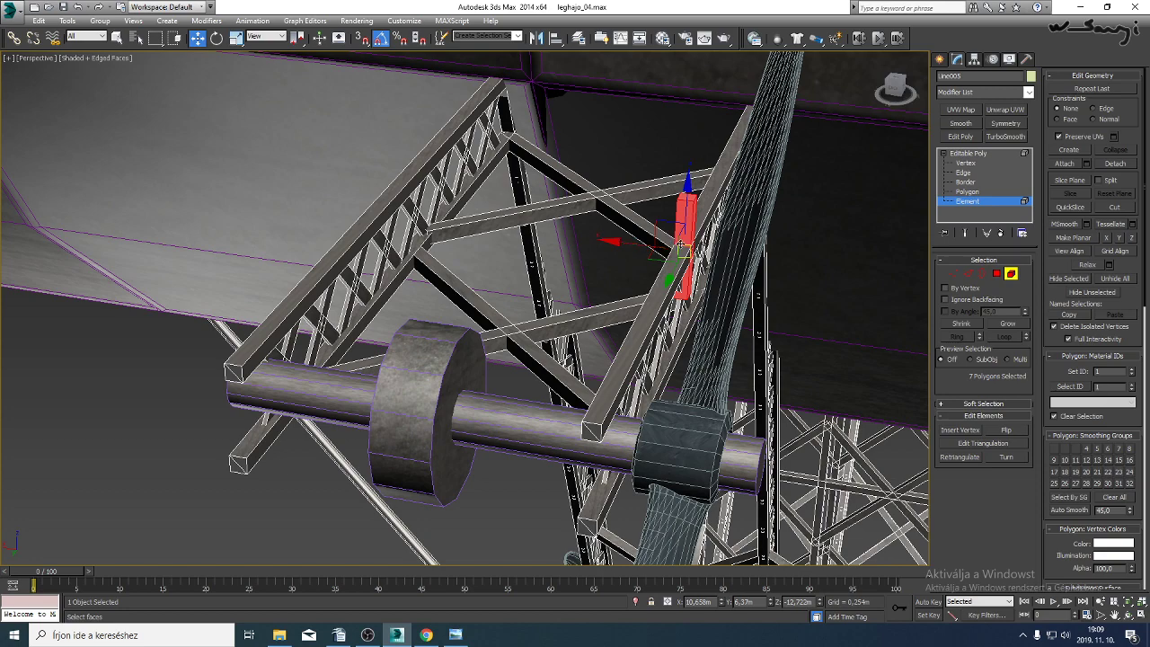
middle_click_drag(663, 245, 516, 221, "alt")
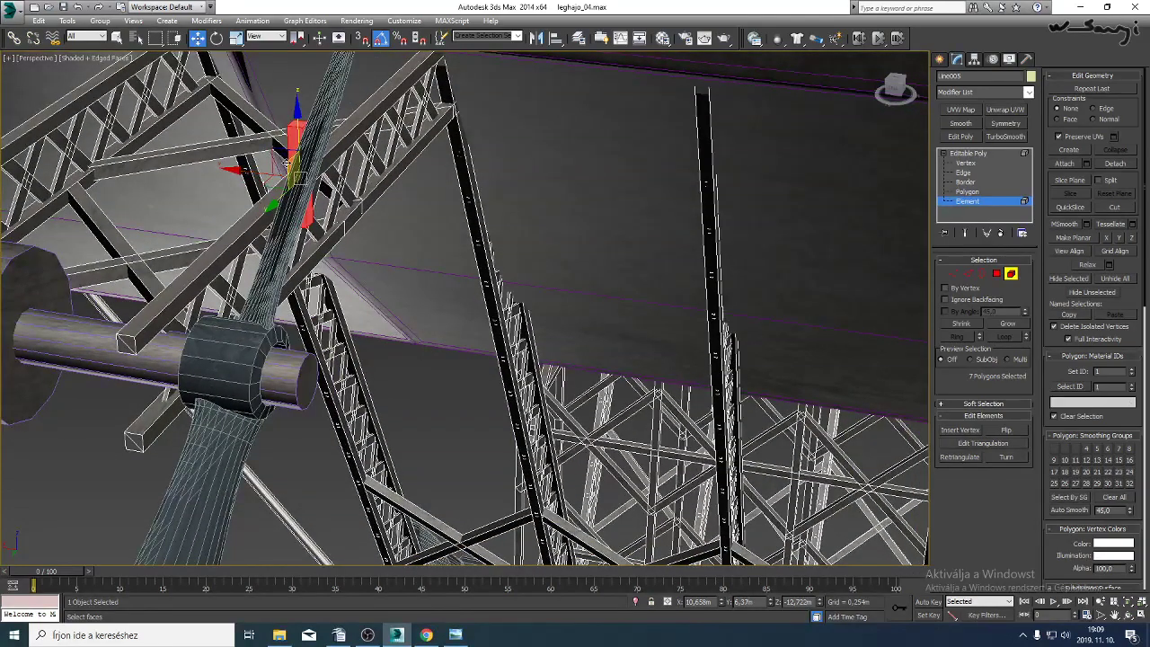
left_click_drag(243, 261, 119, 379)
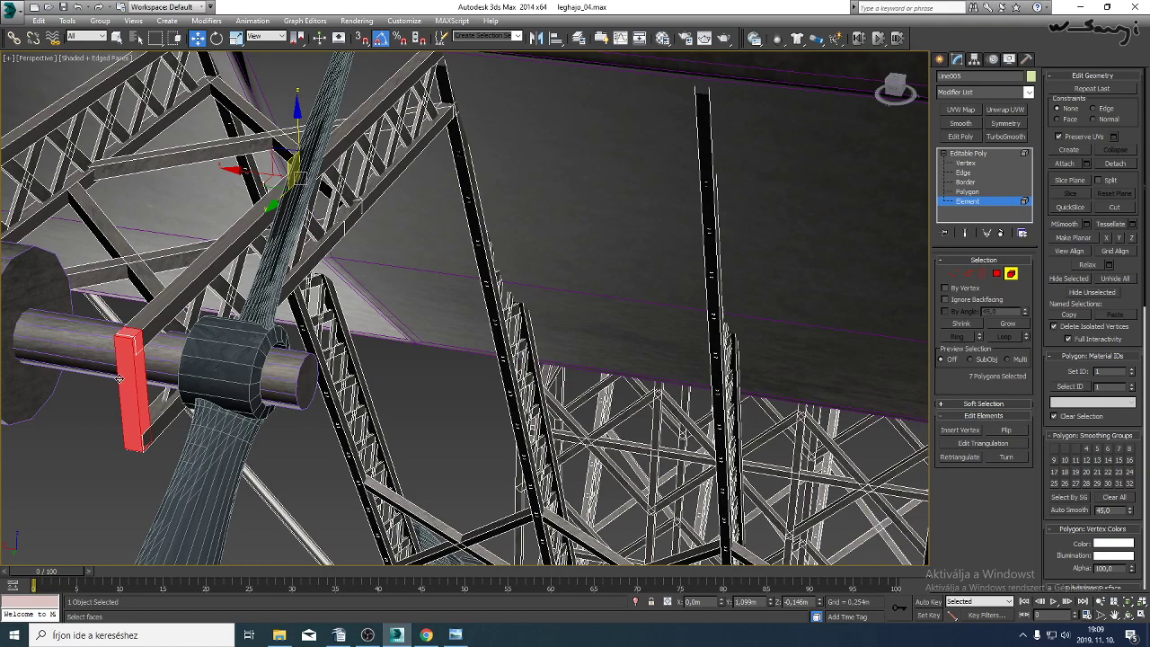
Clone the short end bar along X onto the end of the other arm, then leave element editing and hide the edged faces.
middle_click_drag(120, 379, 417, 392)
middle_click_drag(640, 385, 557, 379)
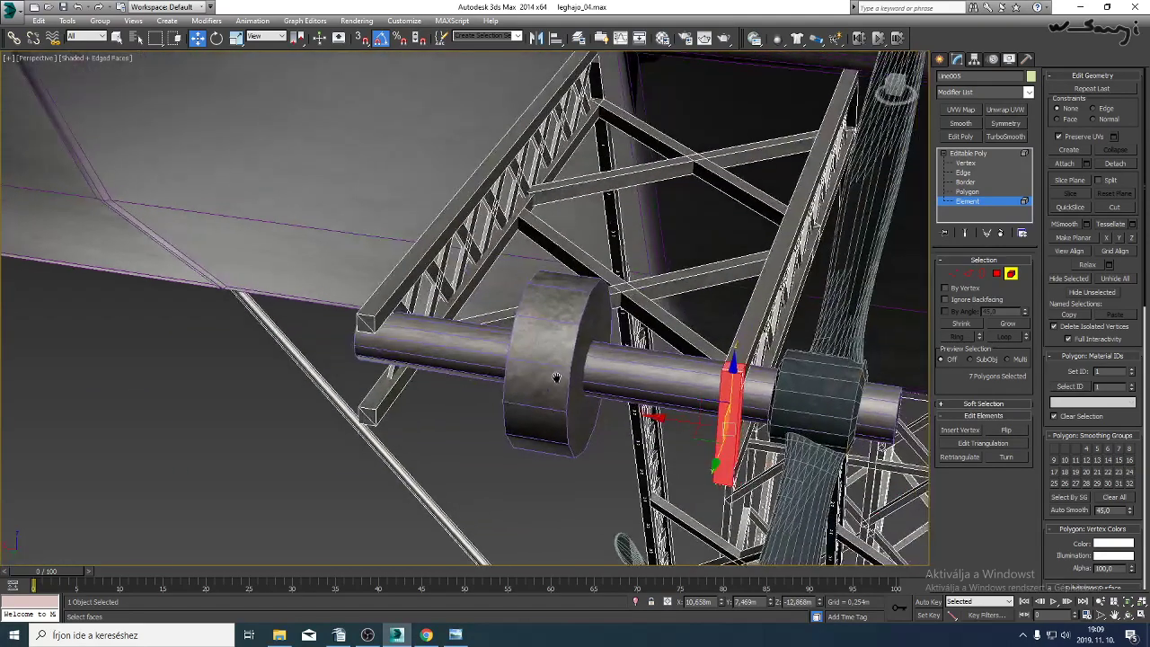
mouse_move(675, 420)
left_mouse_down()
mouse_move(314, 398)
mouse_move(321, 406)
left_mouse_up()
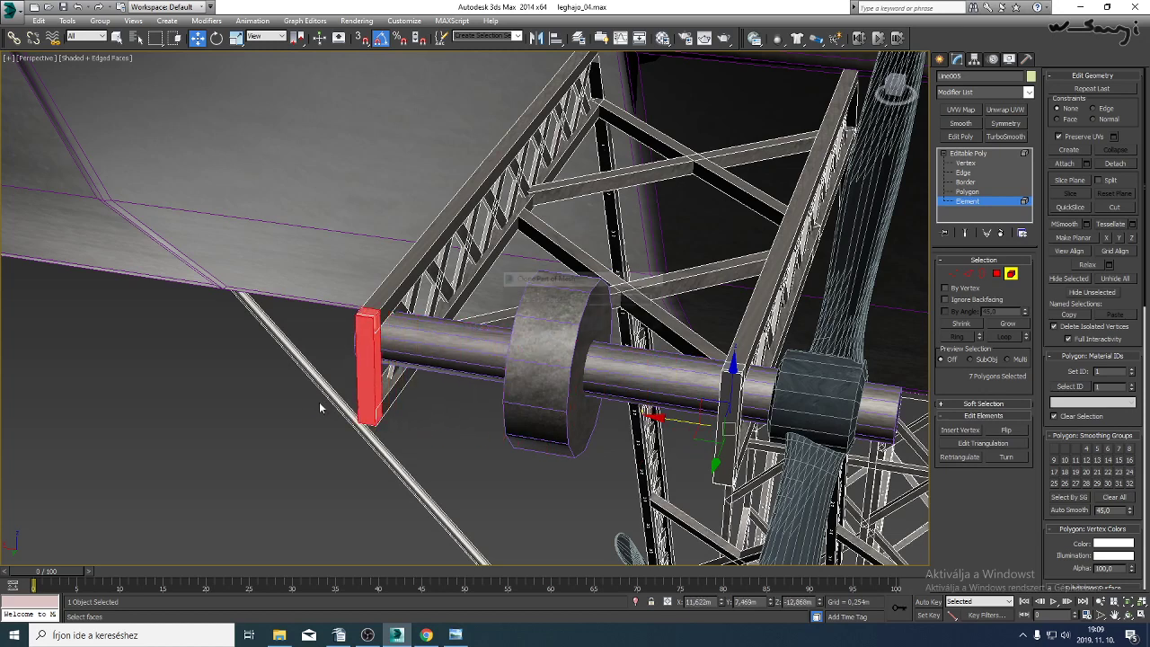
left_click(624, 317)
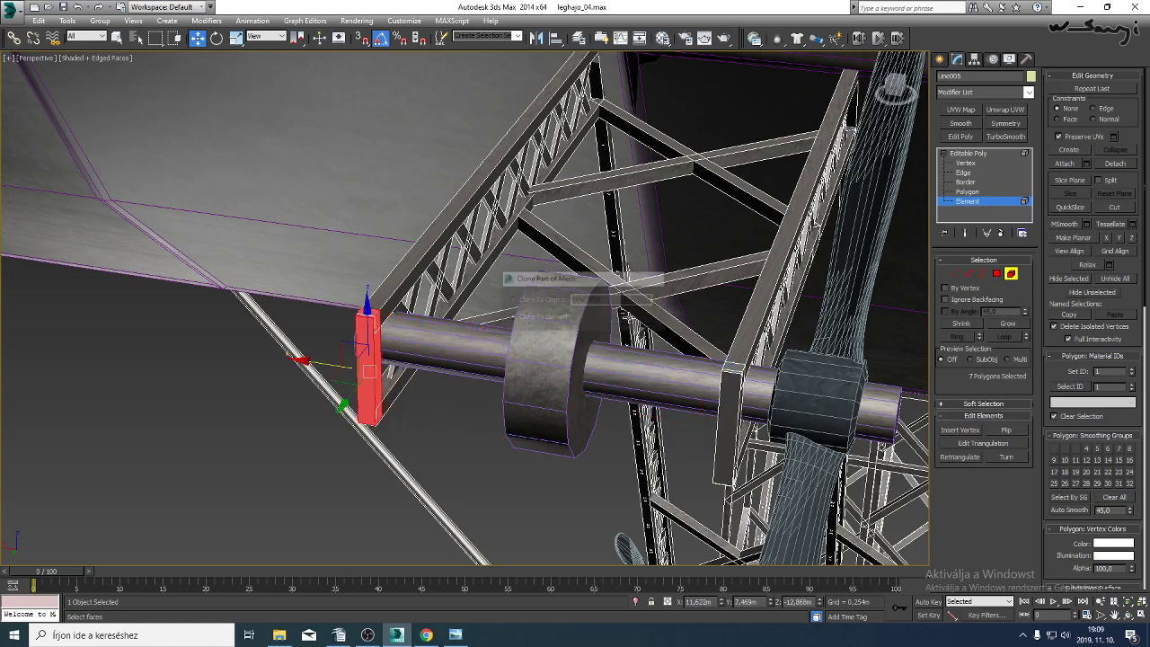
left_click(979, 155)
scroll(850, 275, "down", 5)
key("F4")
Add a Symmetry modifier to the lattice frame, mirroring on the X axis with Flip enabled.
middle_click_drag(780, 311, 638, 349, "alt")
scroll(638, 348, "down", 2)
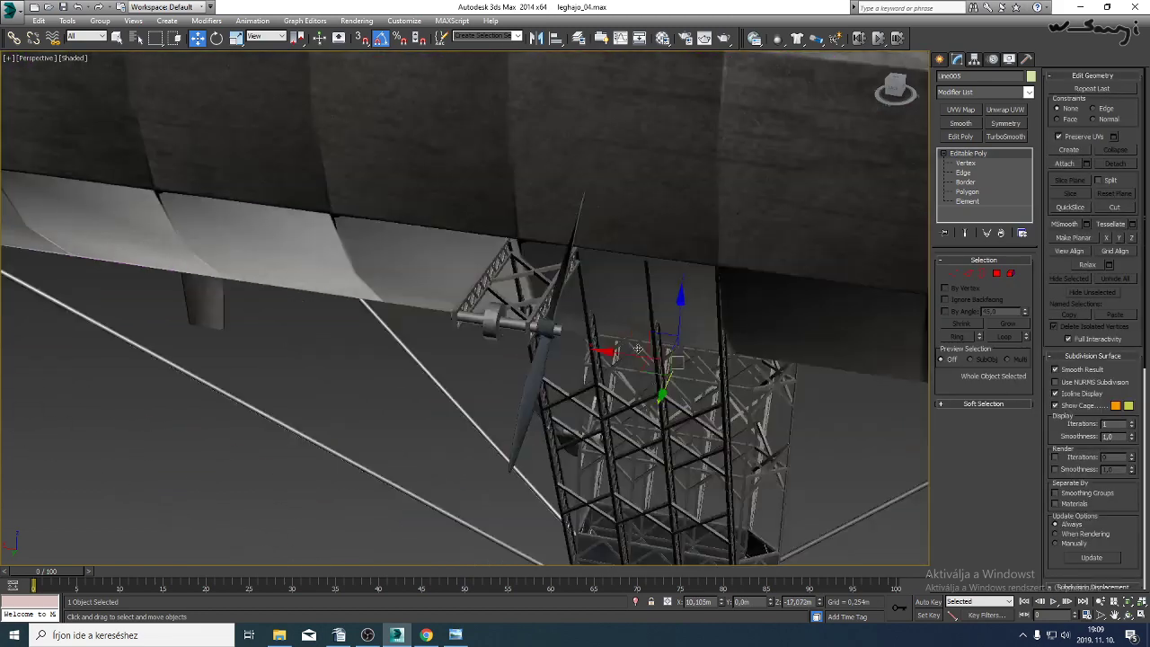
left_click(1115, 615)
left_click_drag(544, 288, 454, 256)
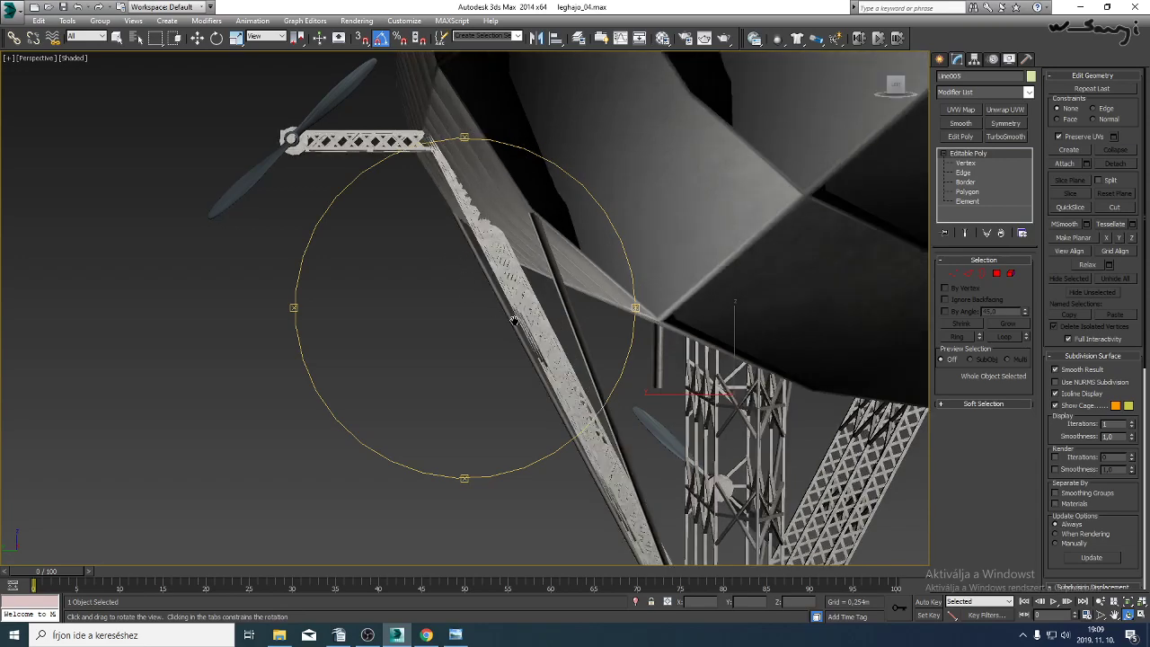
left_click_drag(516, 321, 516, 283)
right_click(537, 281)
left_click(540, 280)
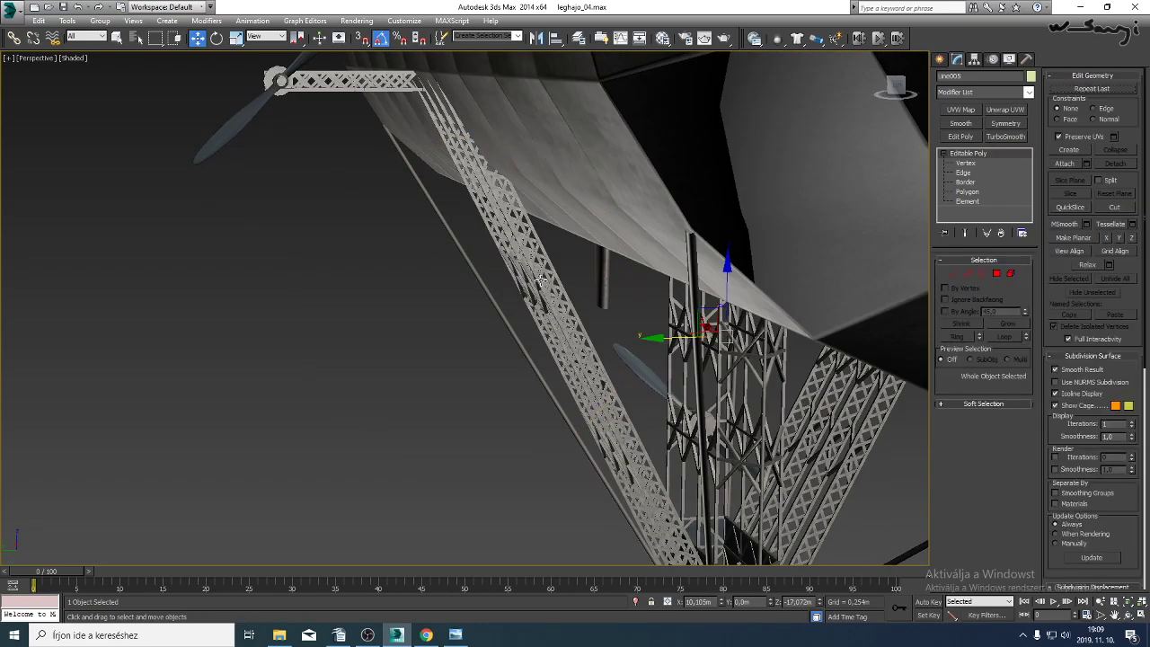
key("F4")
mouse_move(587, 293)
middle_mouse_down()
mouse_move(531, 228)
mouse_move(567, 293)
middle_mouse_up()
middle_click_drag(657, 298, 646, 315)
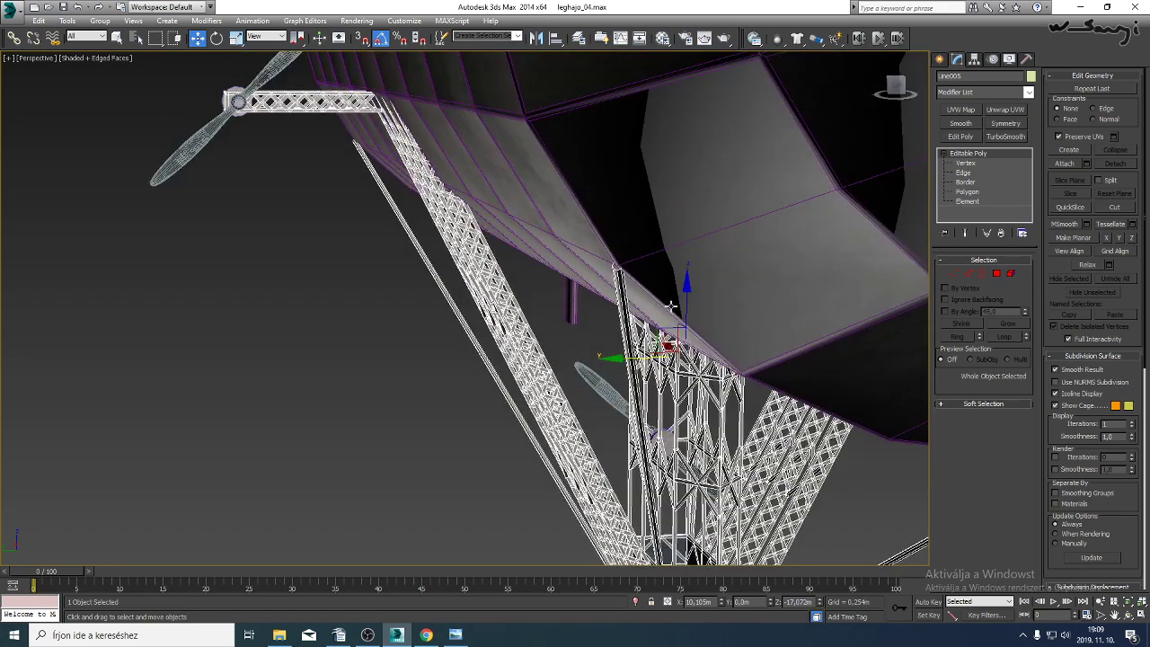
left_click(1006, 123)
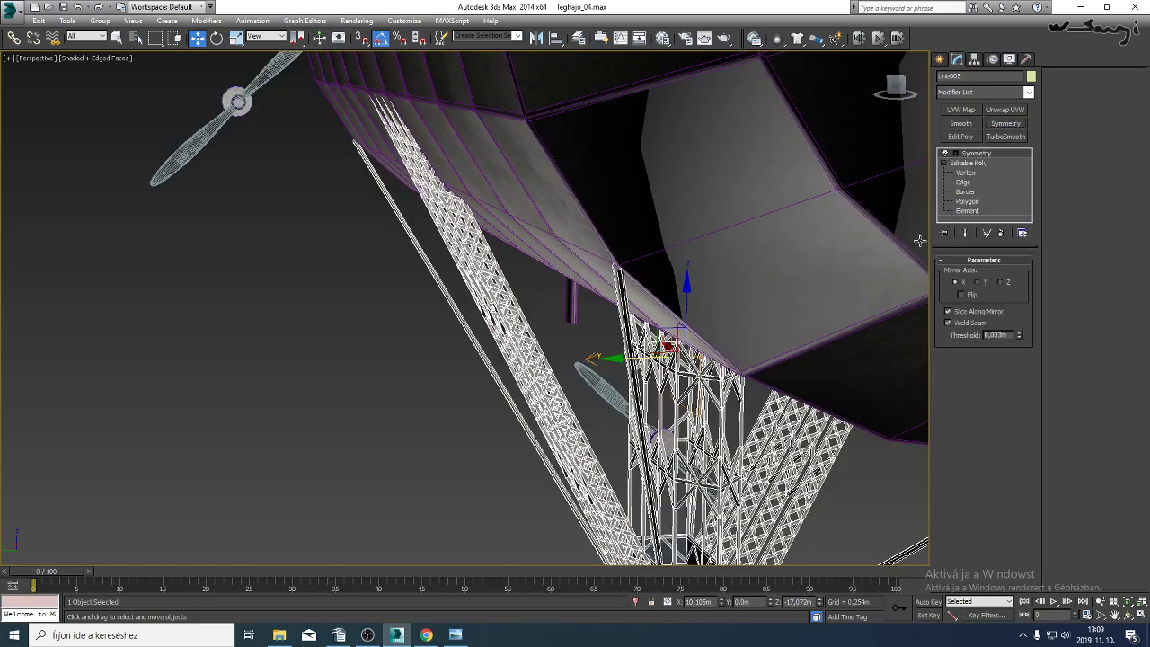
middle_click_drag(779, 236, 737, 250, "alt")
left_click(961, 294)
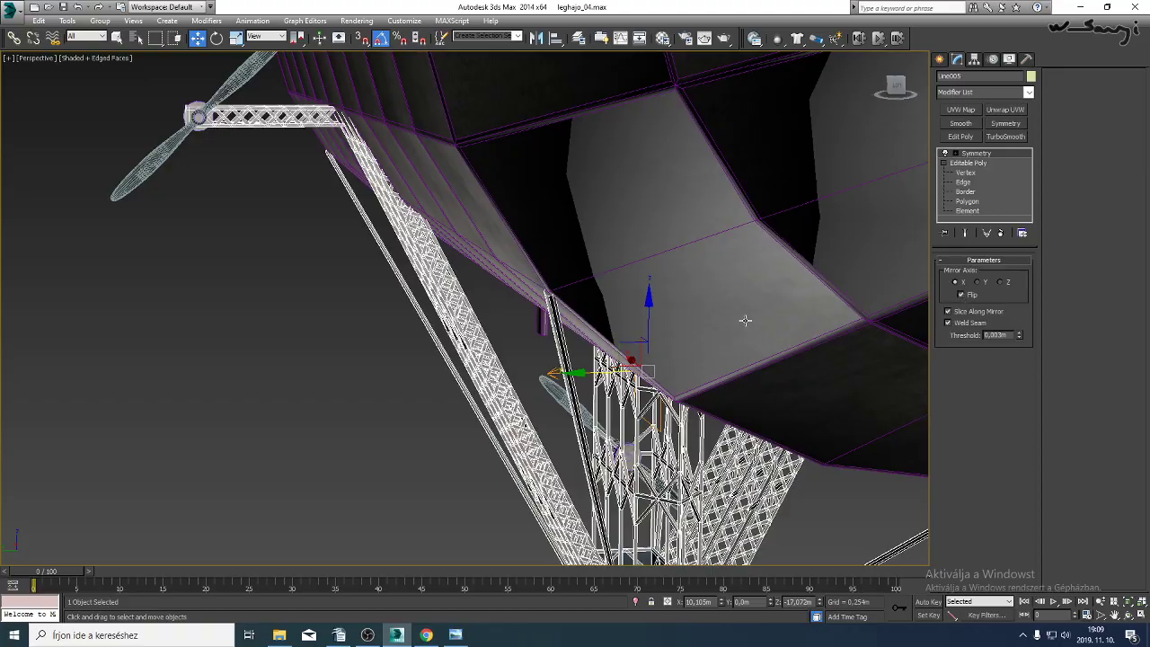
Show the scene in wireframe and convert the mirrored lattice frame to Editable Poly.
key("F3")
middle_click_drag(745, 320, 380, 180, "alt")
right_click(366, 184)
mouse_move(422, 298)
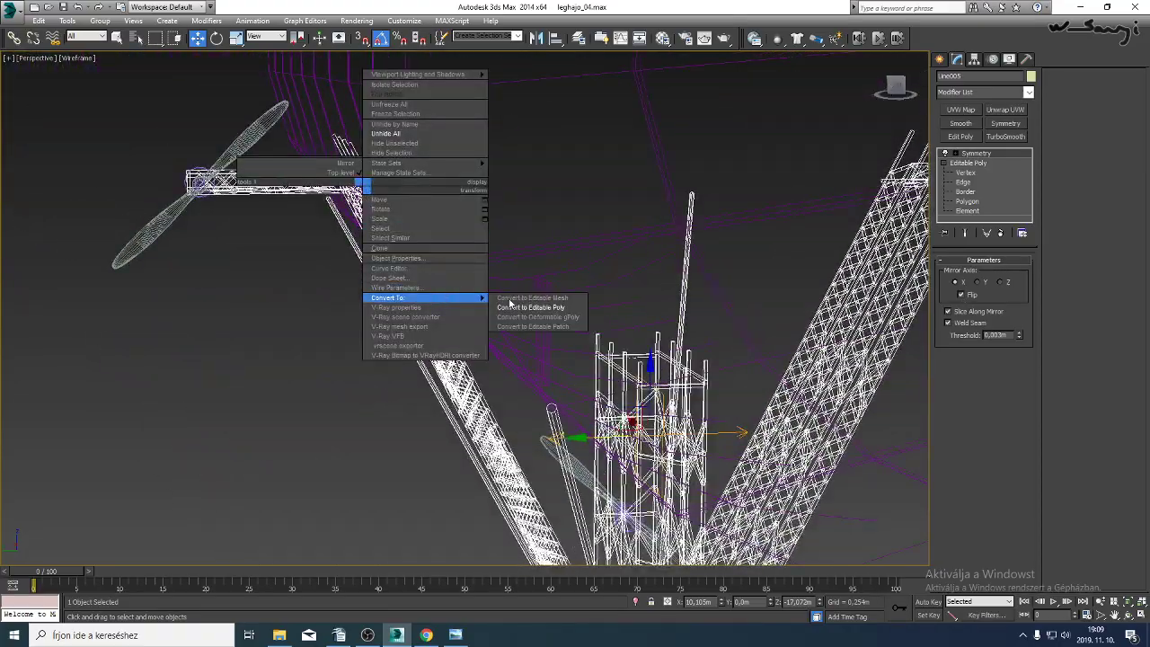
left_click(540, 307)
middle_click_drag(539, 307, 575, 324, "alt")
scroll(295, 214, "up", 5)
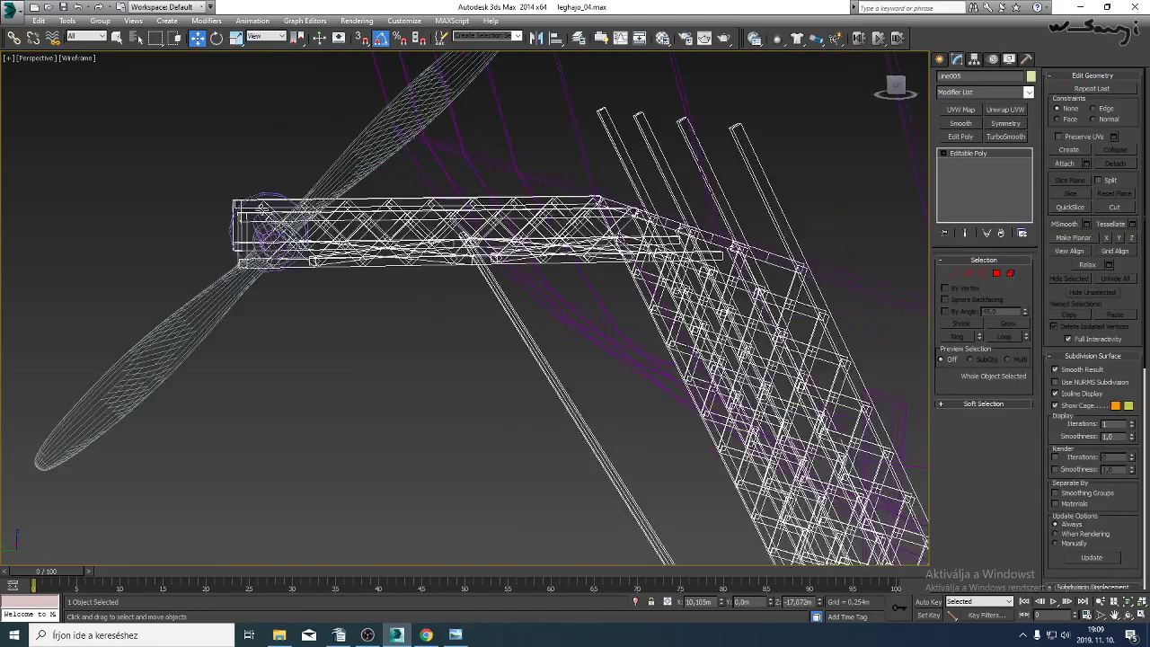
Select the side propeller together with its shaft and clone one independent copy along Y to the opposite arms.
left_click(259, 203)
left_click(325, 178, "ctrl")
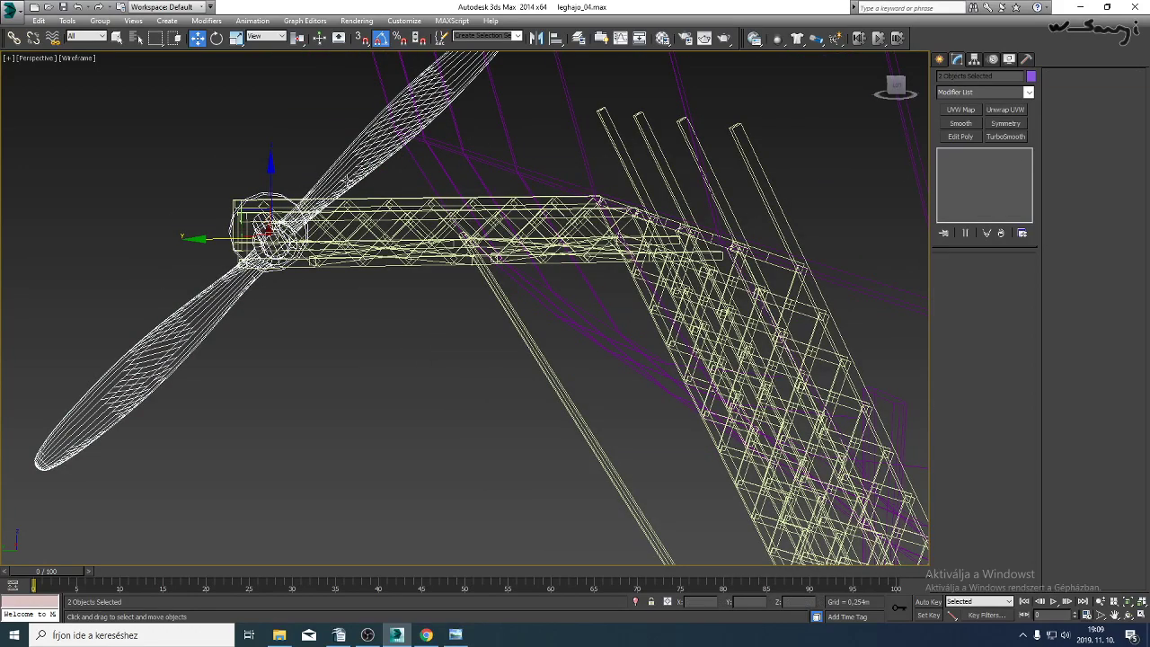
middle_click_drag(326, 178, 185, 169, "alt")
mouse_move(132, 169)
left_mouse_down("shift")
mouse_move(620, 169)
mouse_move(701, 186)
left_mouse_up("shift")
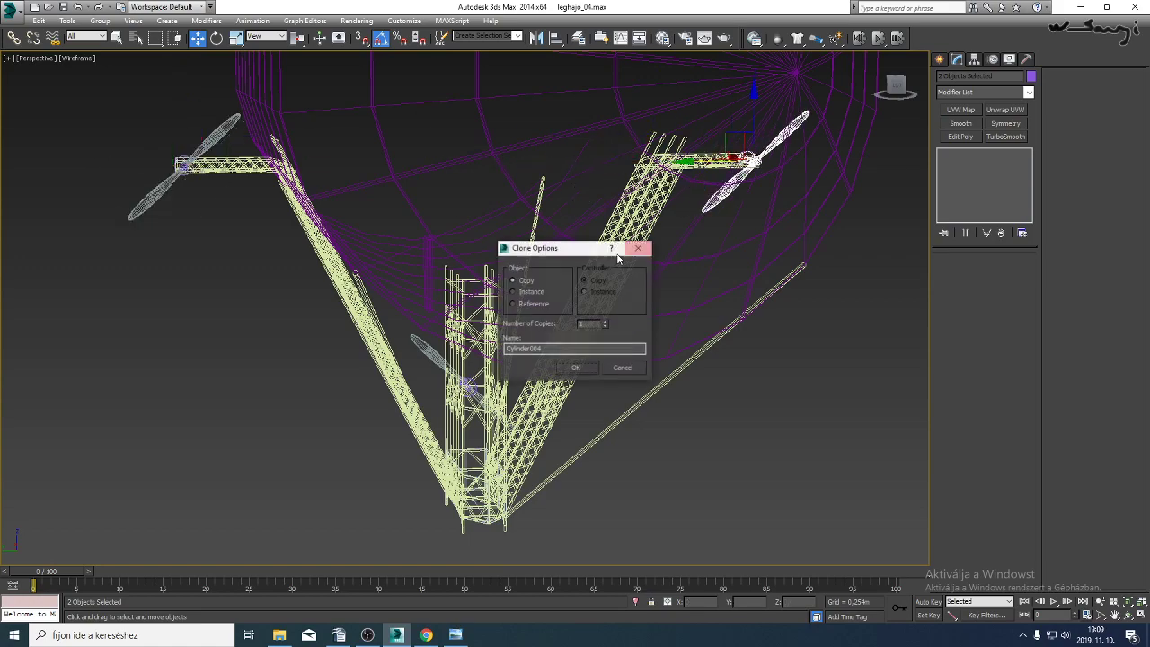
left_click(576, 367)
In shaded view, move the copied propeller and shaft about 0.127 m along Y to seat them in the mirrored arms.
left_click(1129, 601)
left_click(1129, 615)
mouse_move(576, 350)
left_mouse_down()
mouse_move(513, 359)
mouse_move(483, 306)
left_mouse_up()
scroll(490, 328, "up", 2)
key("F3")
scroll(483, 298, "up", 4)
right_click(484, 298)
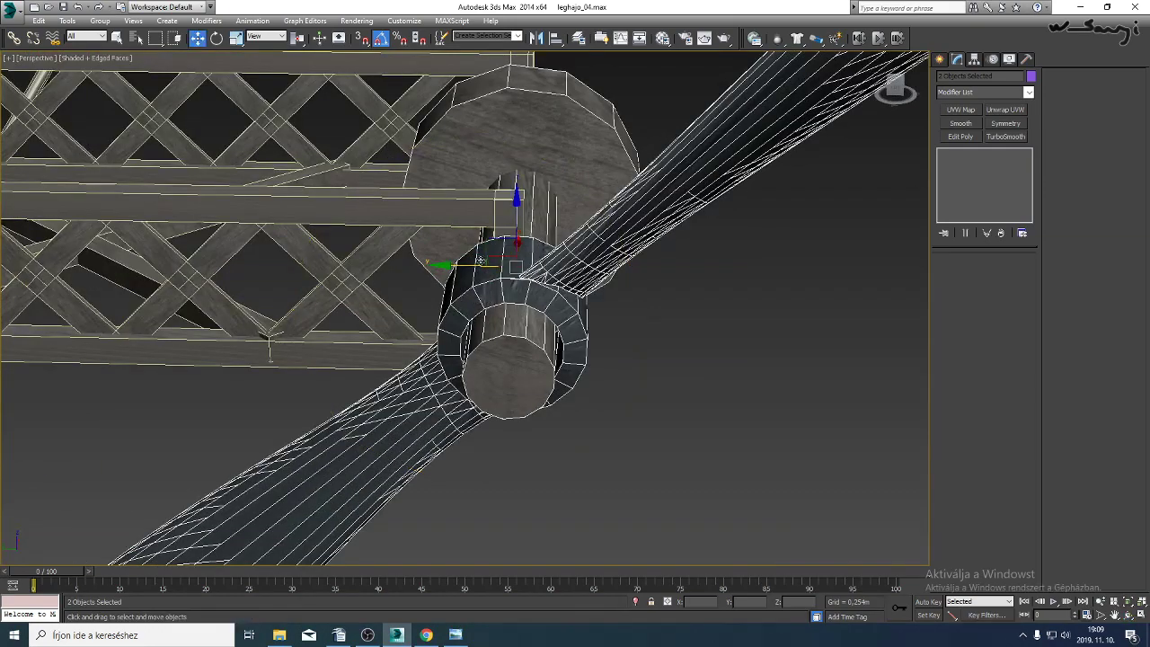
left_click_drag(482, 260, 408, 257)
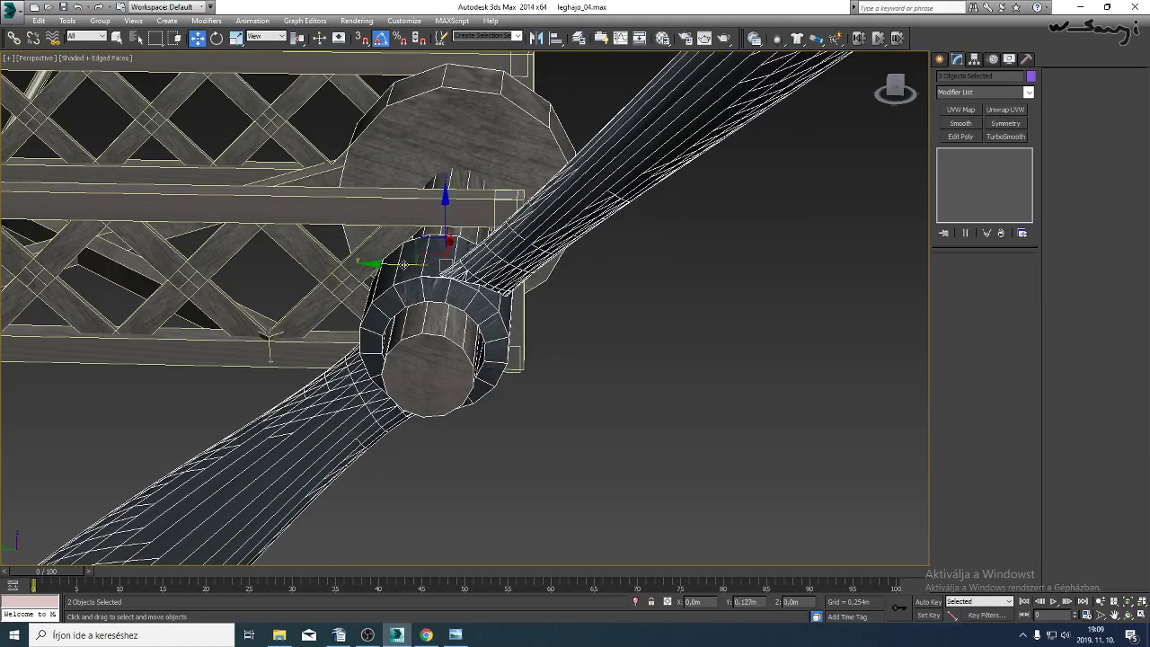
Review the whole airship frame and examine the reference photos of the hull underside and gondola lattice in Windows Photo Viewer.
left_click(216, 36)
scroll(243, 149, "down", 5)
left_click_drag(333, 135, 539, 298)
left_click(1129, 616)
mouse_move(540, 297)
middle_mouse_down()
mouse_move(521, 236)
mouse_move(526, 300)
middle_mouse_up()
scroll(521, 236, "up", 5)
left_click_drag(525, 299, 526, 452)
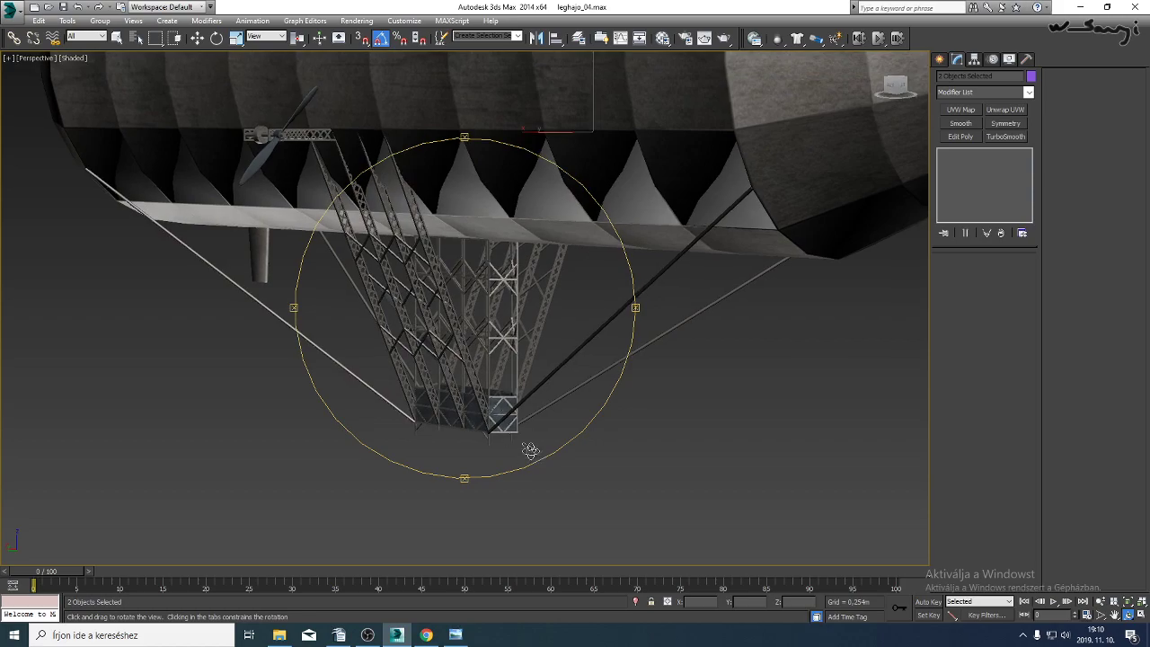
left_click(455, 634)
scroll(650, 390, "down", 5)
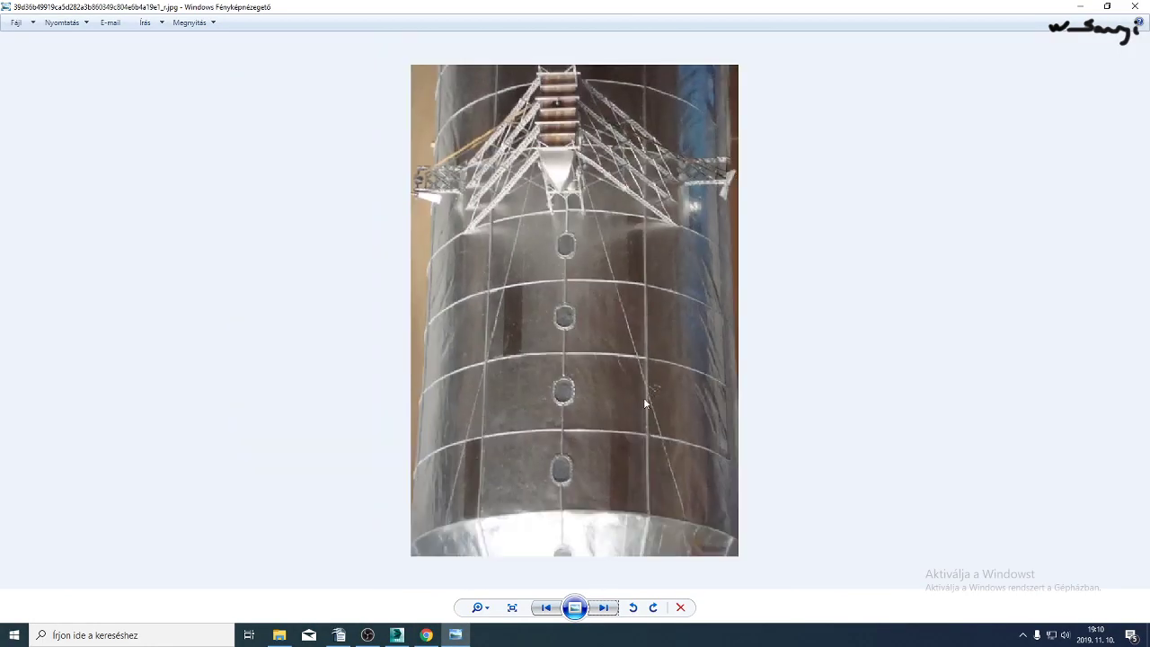
scroll(620, 423, "down", 1)
scroll(611, 431, "up", 6)
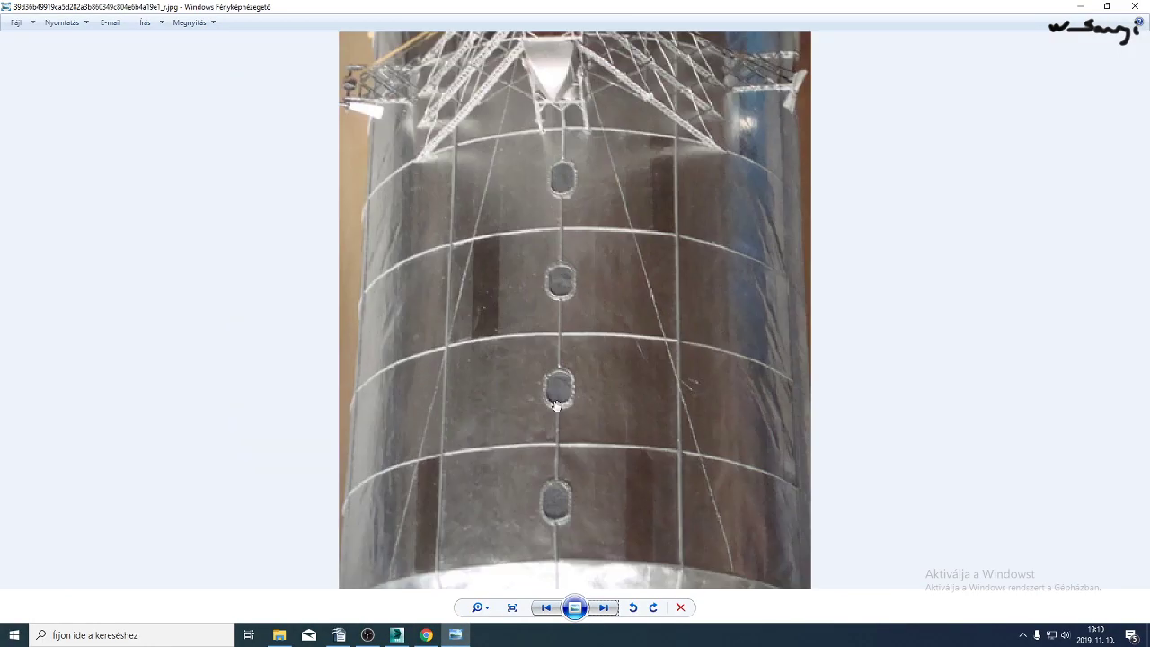
scroll(591, 392, "down", 3)
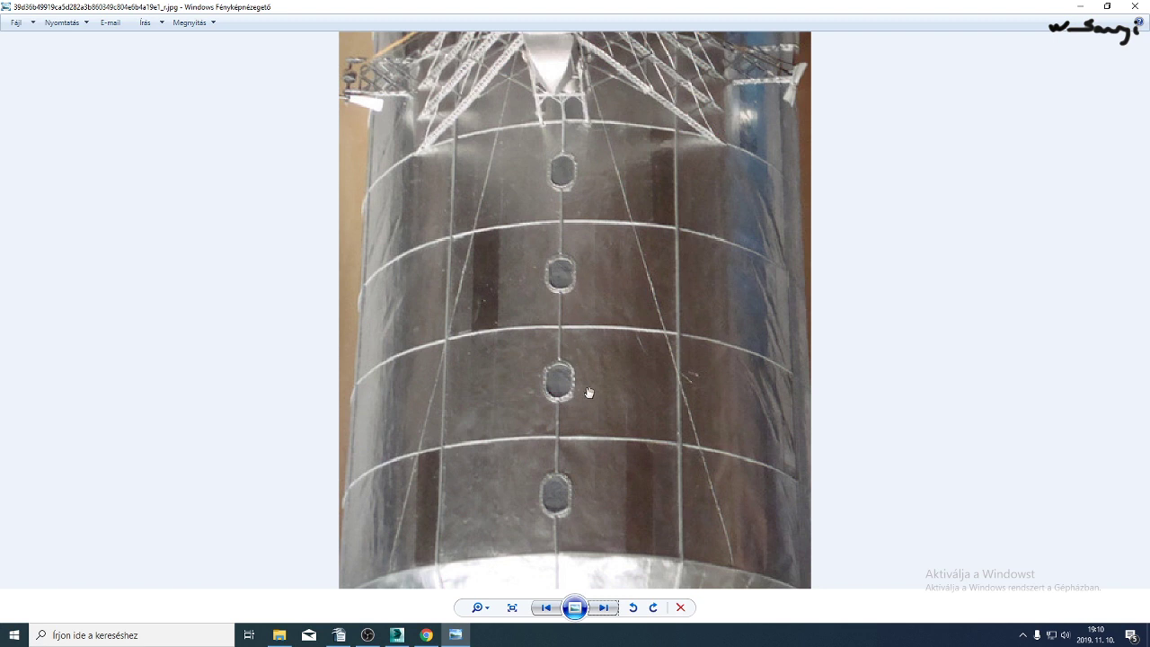
left_click(607, 608)
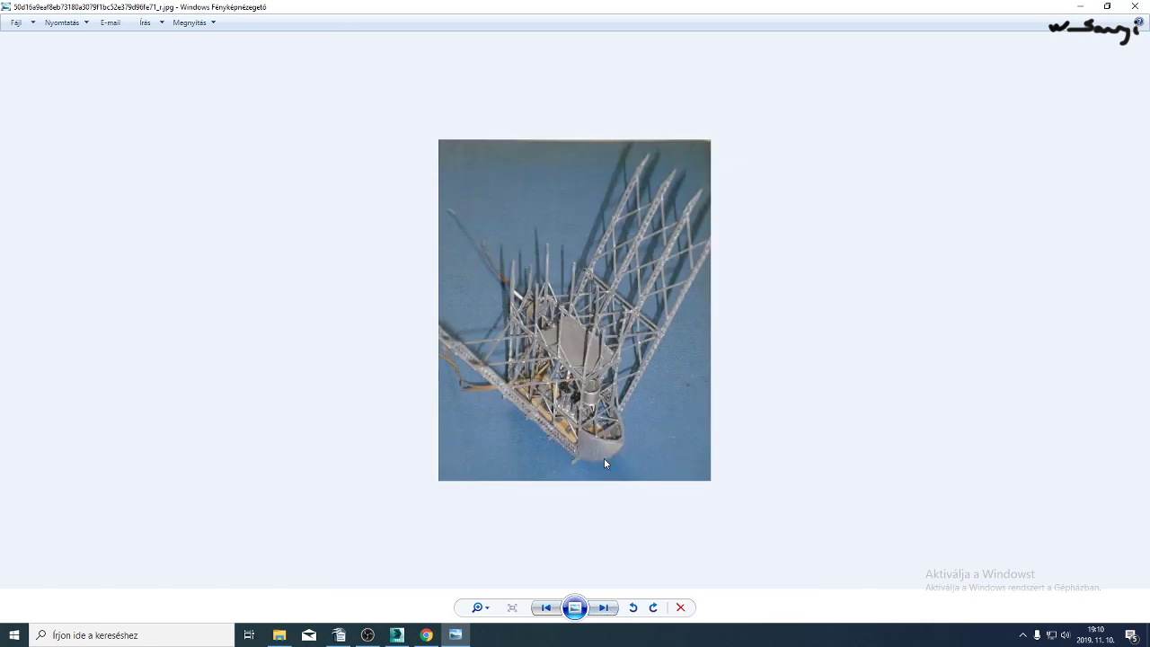
scroll(604, 463, "up", 5)
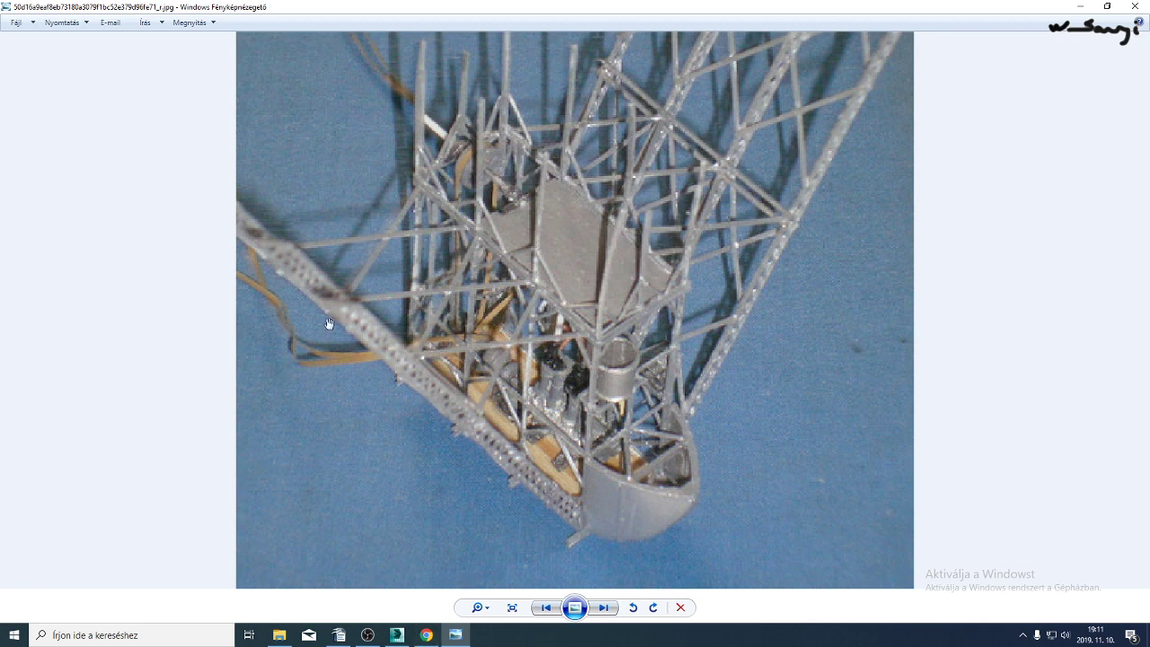
Switch back to 3ds Max, show edged faces, and select the central tower propeller's shaft at Element level.
left_click(402, 637)
left_click_drag(544, 286, 557, 367)
scroll(557, 366, "up", 10)
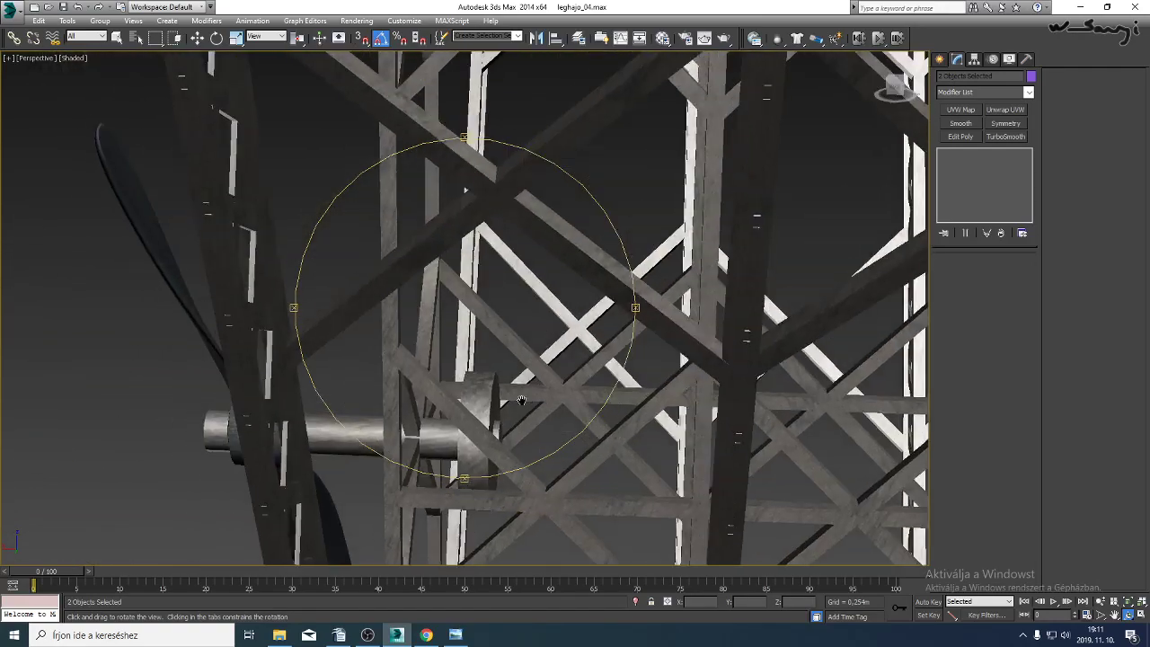
right_click(522, 400)
left_click(483, 397)
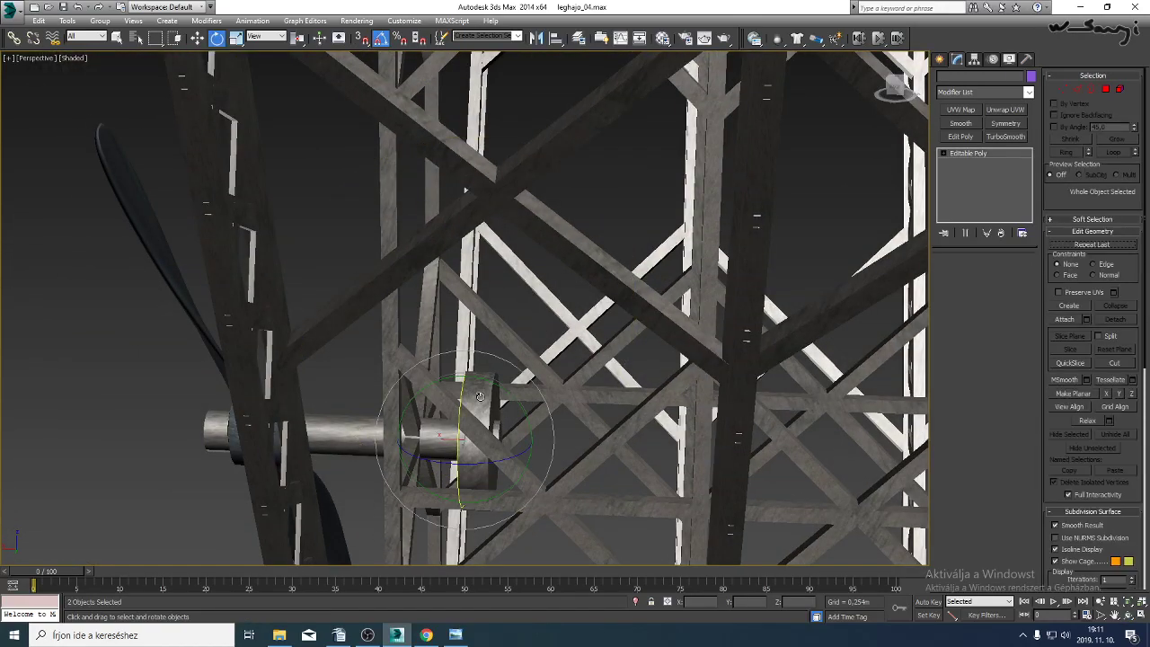
key("e")
key("F4")
left_click(236, 38)
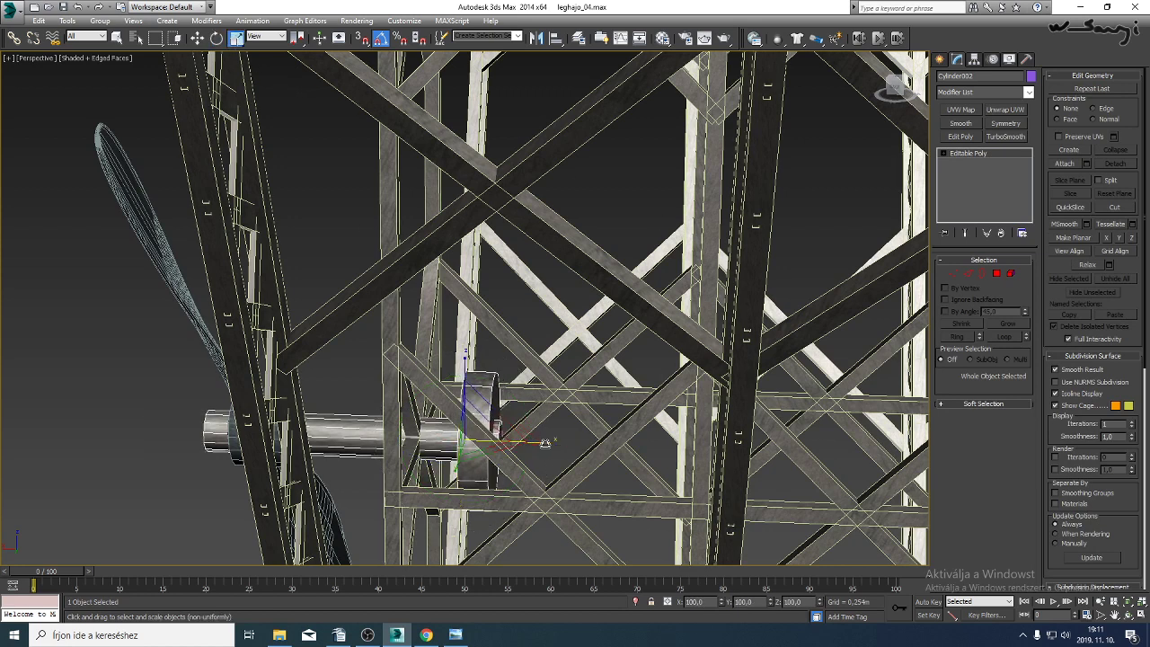
left_click(1012, 274)
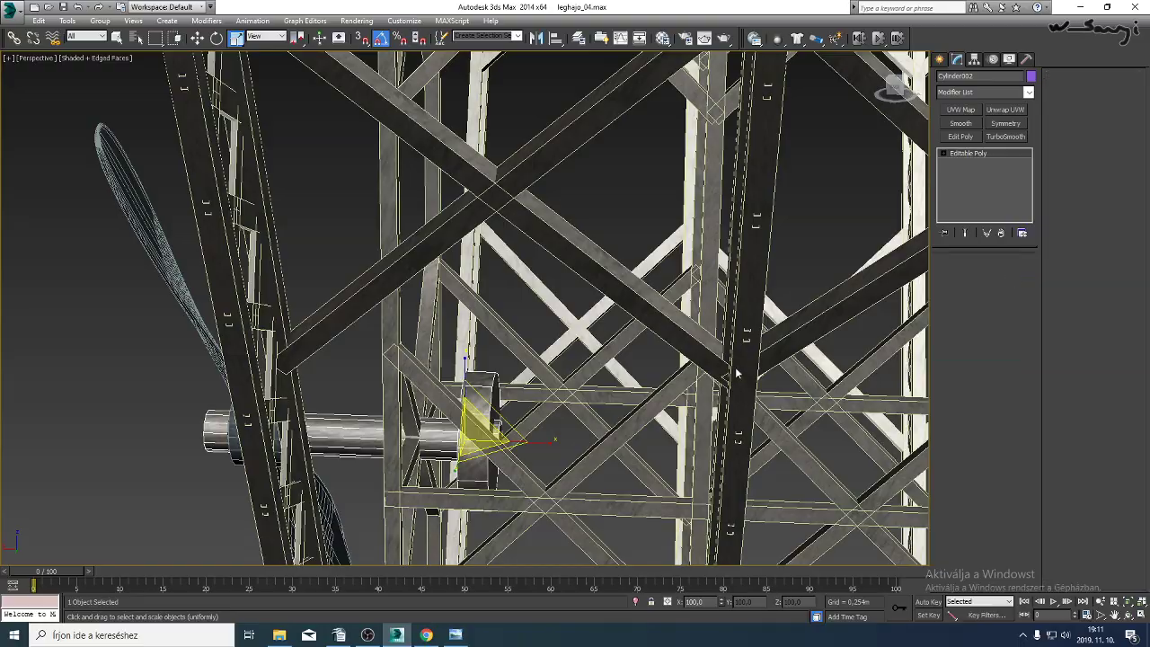
Compare the lattice tower and gondola with the gondola reference photo in Windows Photo Viewer.
middle_click_drag(514, 401, 511, 311)
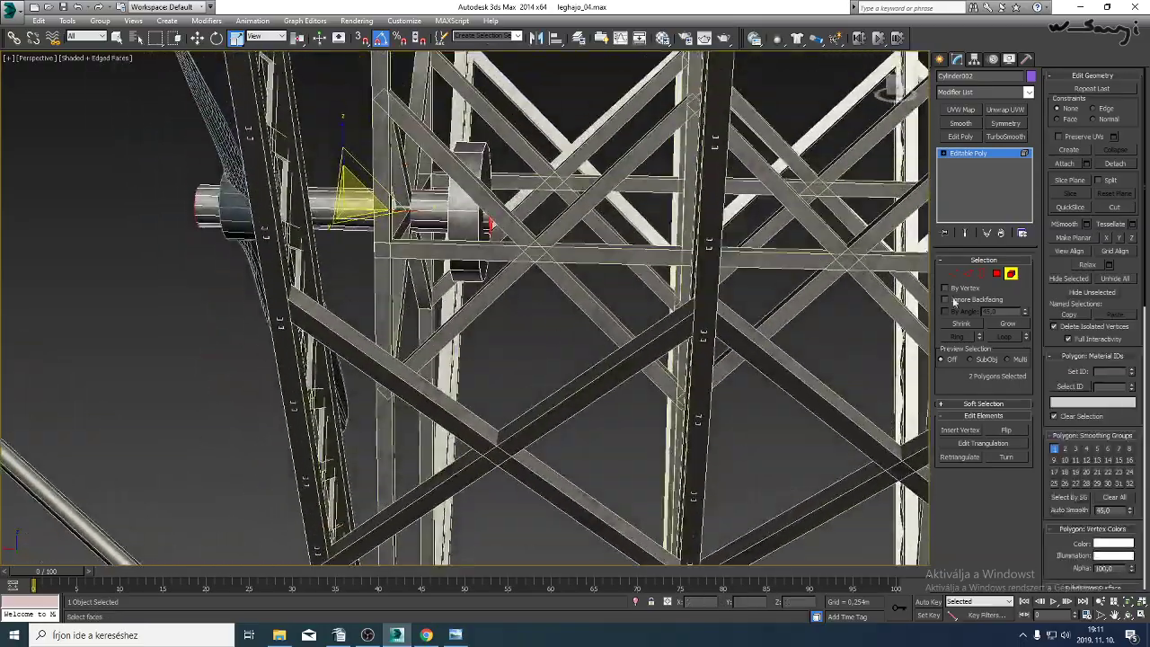
scroll(462, 366, "down", 5)
middle_click_drag(462, 367, 467, 417)
scroll(466, 412, "down", 3)
left_click(456, 635)
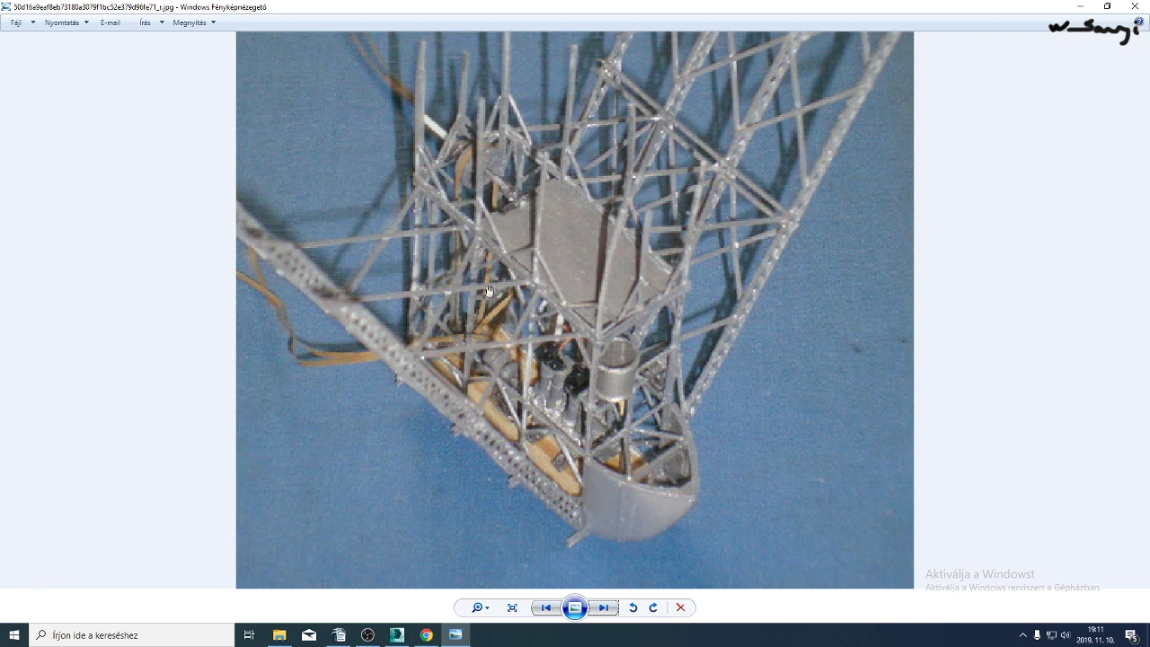
left_click(421, 642)
left_click(407, 640)
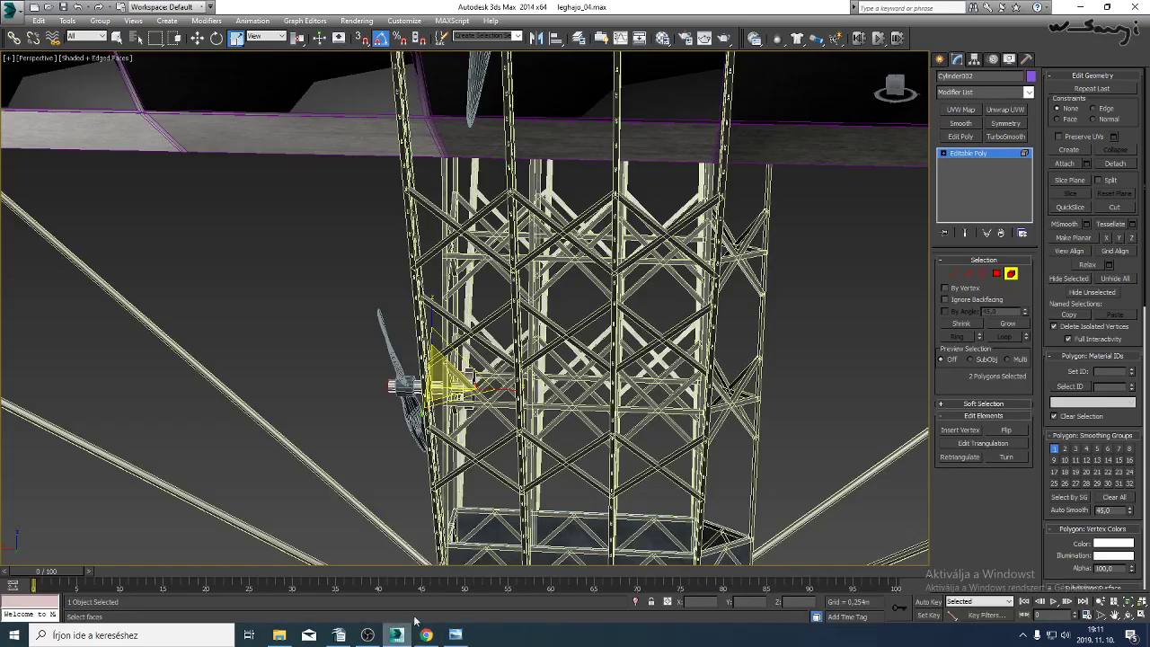
Leave Element level and clone one independent copy of the central propeller's shaft down toward the gondola.
middle_click_drag(466, 403, 480, 322)
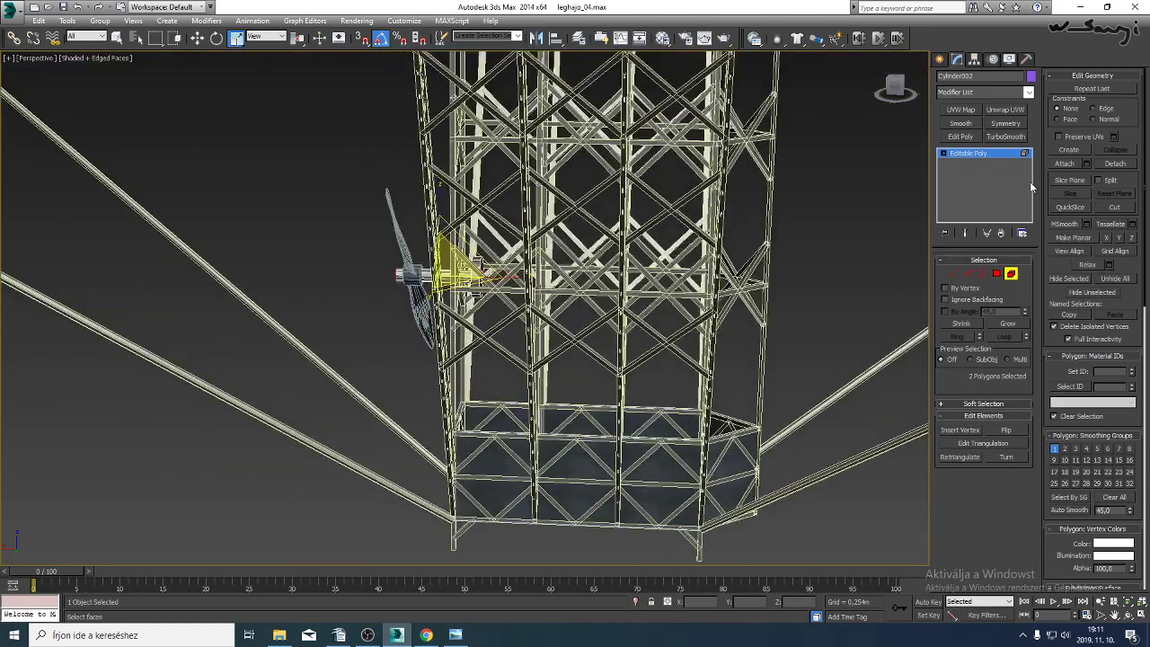
left_click(989, 153)
left_click(198, 39)
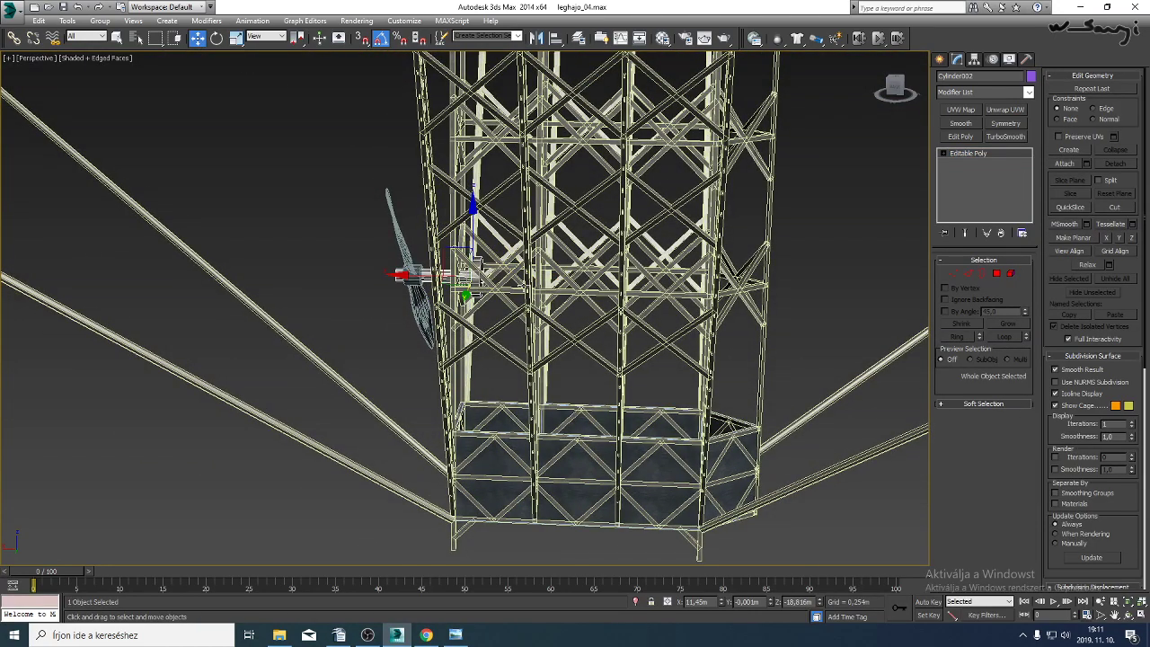
left_click_drag(460, 262, 476, 434, "shift")
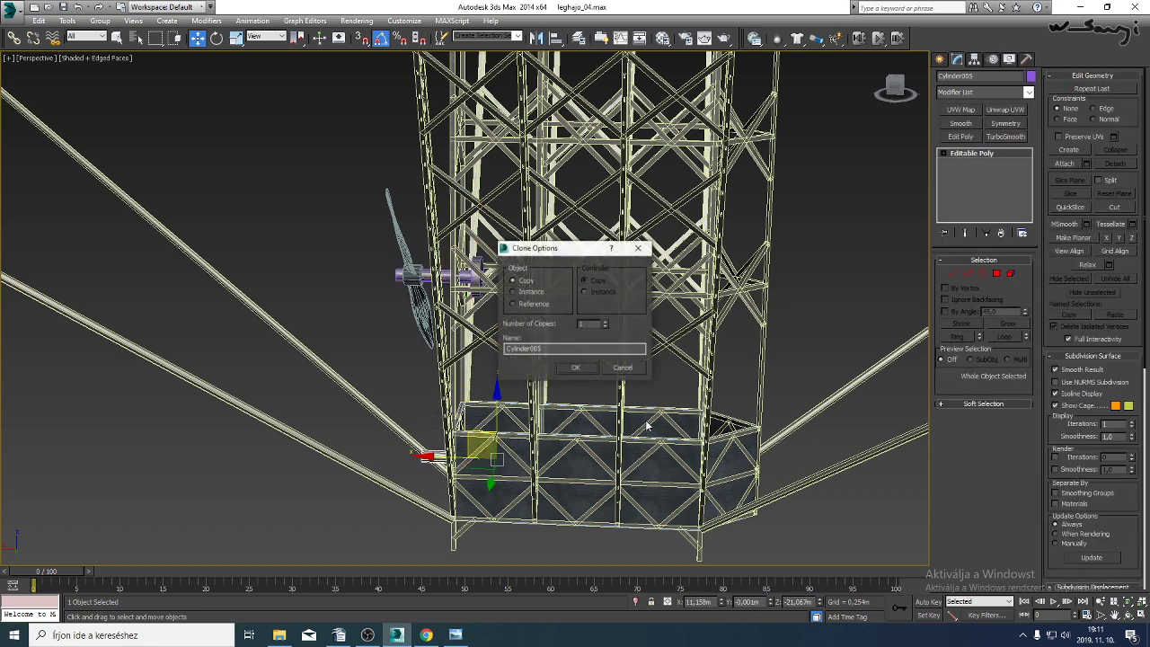
left_click(588, 369)
Move the copied shaft further inward and down so it sits inside the gondola frame above its floor.
left_click(1129, 617)
mouse_move(504, 377)
left_mouse_down()
mouse_move(395, 390)
mouse_move(458, 395)
mouse_move(440, 422)
mouse_move(423, 424)
mouse_move(415, 377)
mouse_move(405, 404)
mouse_move(433, 382)
left_mouse_up()
scroll(404, 373, "up", 4)
scroll(391, 370, "down", 4)
right_click(432, 382)
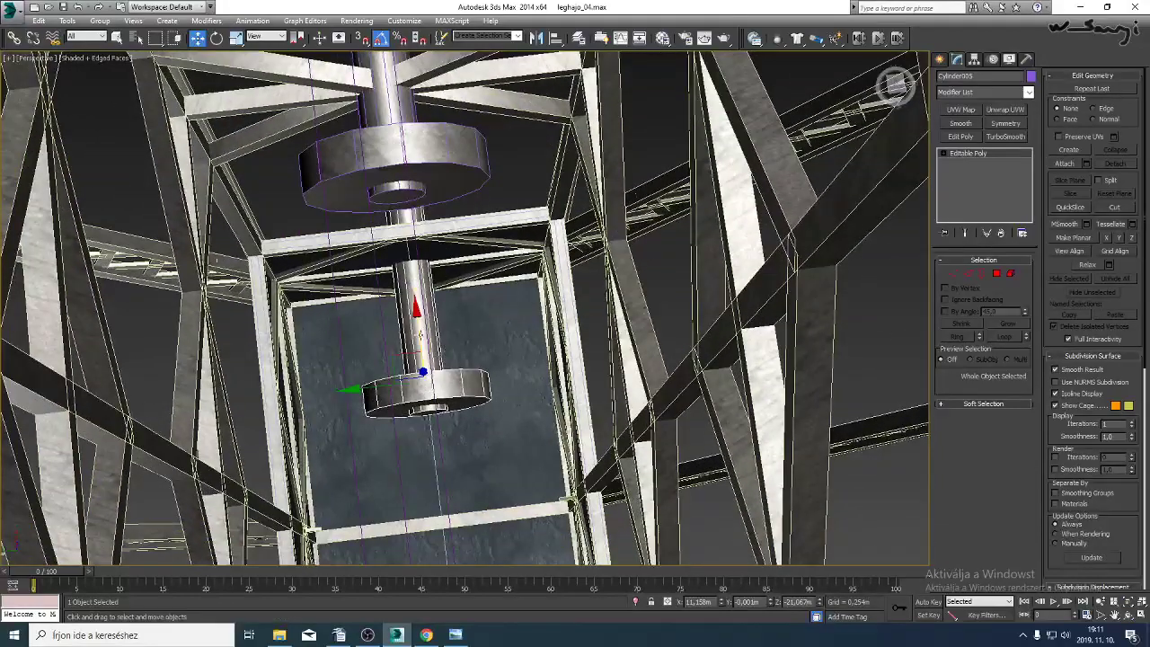
left_click_drag(413, 318, 442, 433)
middle_click_drag(442, 432, 431, 340)
left_click(1128, 615)
left_click_drag(435, 322, 404, 261)
right_click(403, 262)
left_click_drag(369, 222, 368, 274)
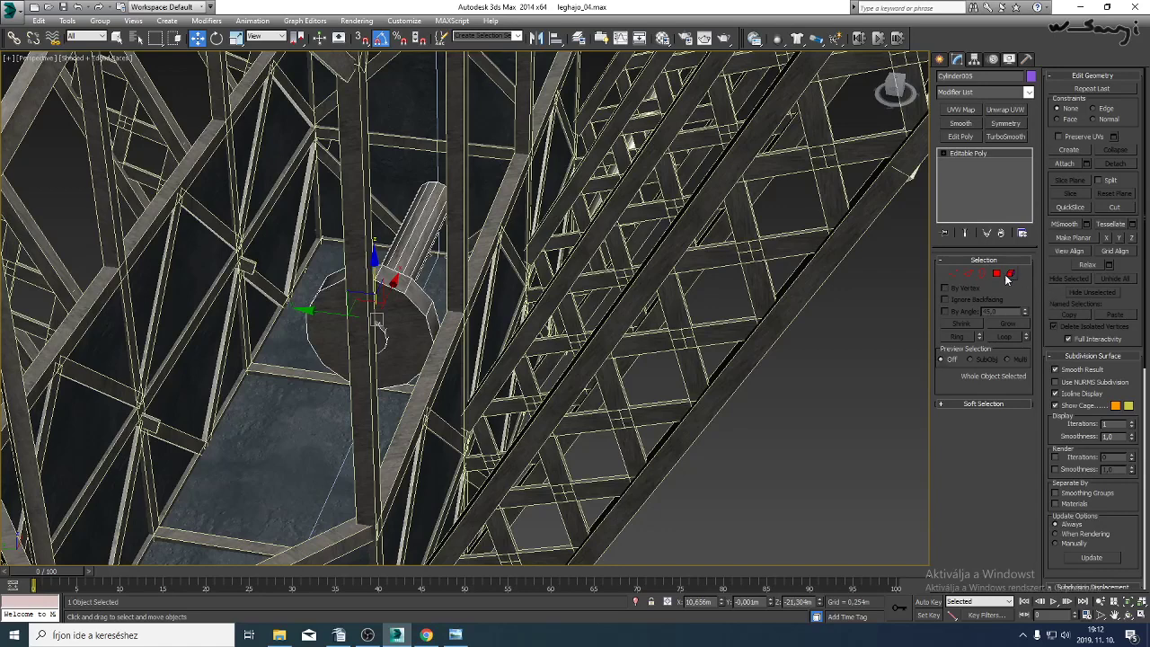
In wireframe top view, clone the copied shaft's disc to an element about 0.786 m along X toward the propeller end.
left_click(1011, 275)
left_click(397, 313)
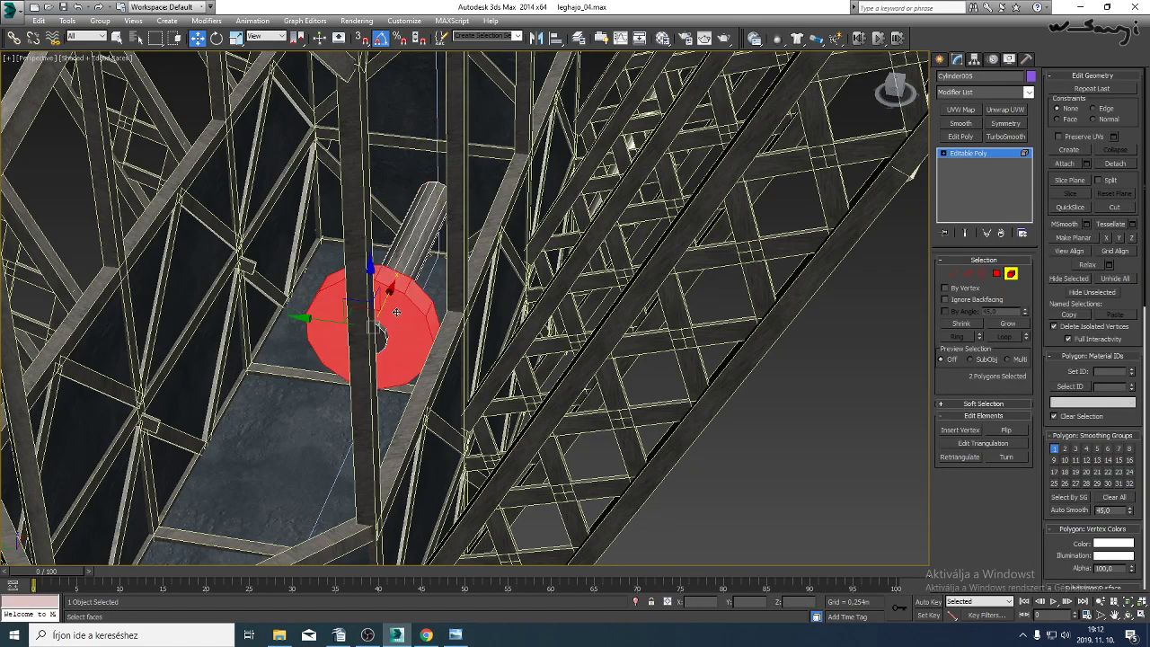
key("t")
key("z")
key("F3")
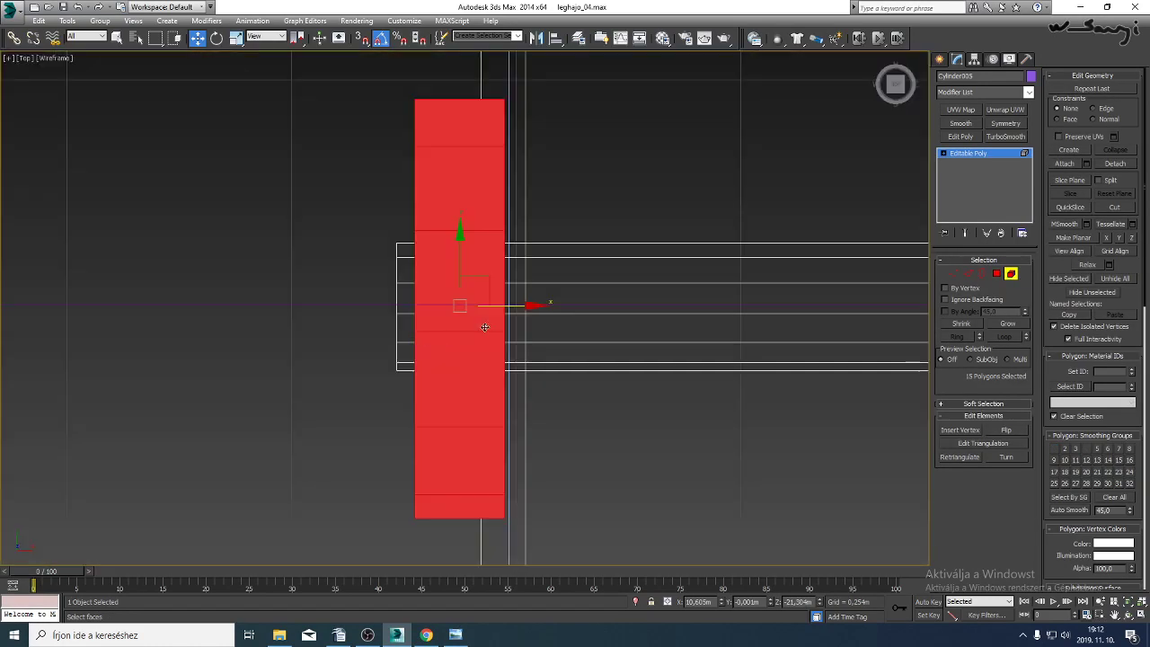
scroll(495, 334, "down", 6)
middle_click_drag(493, 332, 358, 352)
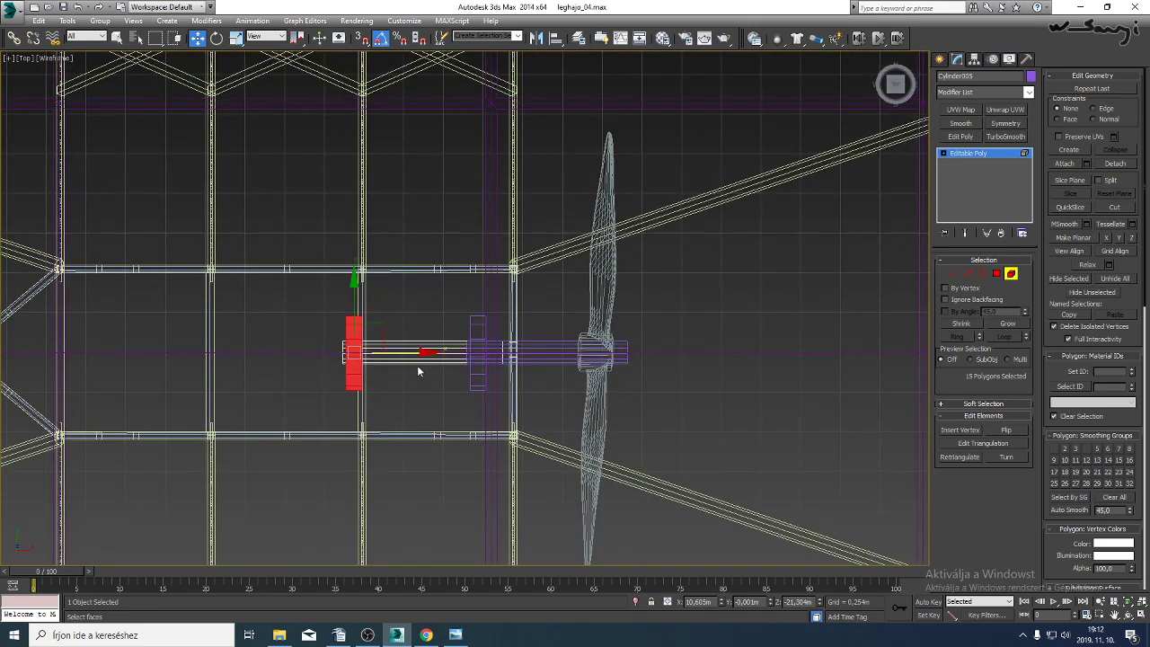
left_click_drag(403, 352, 522, 367)
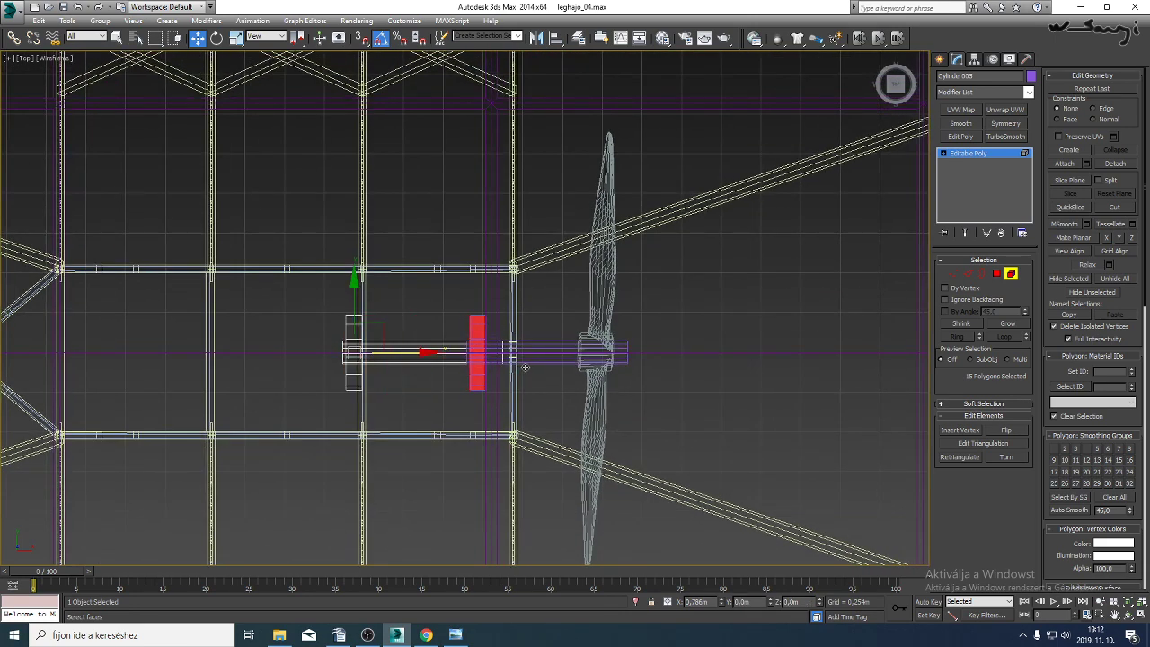
left_click(632, 322)
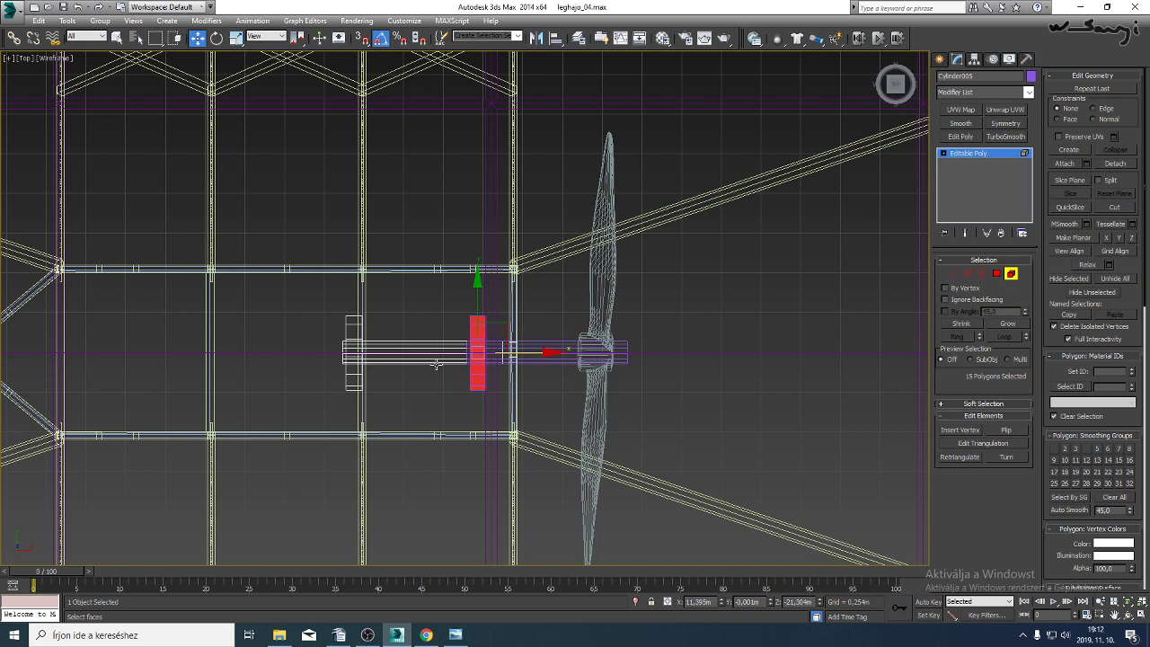
Clone the disc to two more elements along X, placing them between the shaft's two end discs.
left_click(349, 334)
left_click_drag(394, 355, 462, 359, "shift")
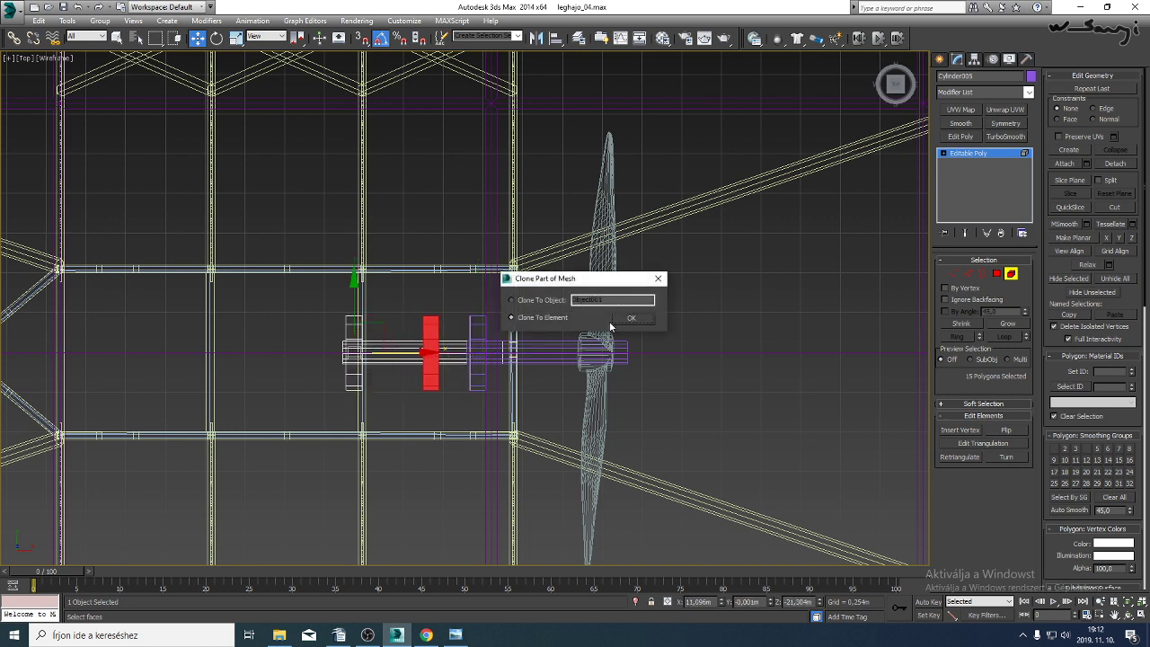
left_click(639, 320)
scroll(464, 393, "down", 5)
middle_click_drag(465, 392, 430, 343)
middle_click_drag(458, 144, 437, 318)
scroll(423, 309, "up", 10)
mouse_move(422, 320)
left_mouse_down()
mouse_move(433, 322)
mouse_move(385, 321)
left_mouse_up()
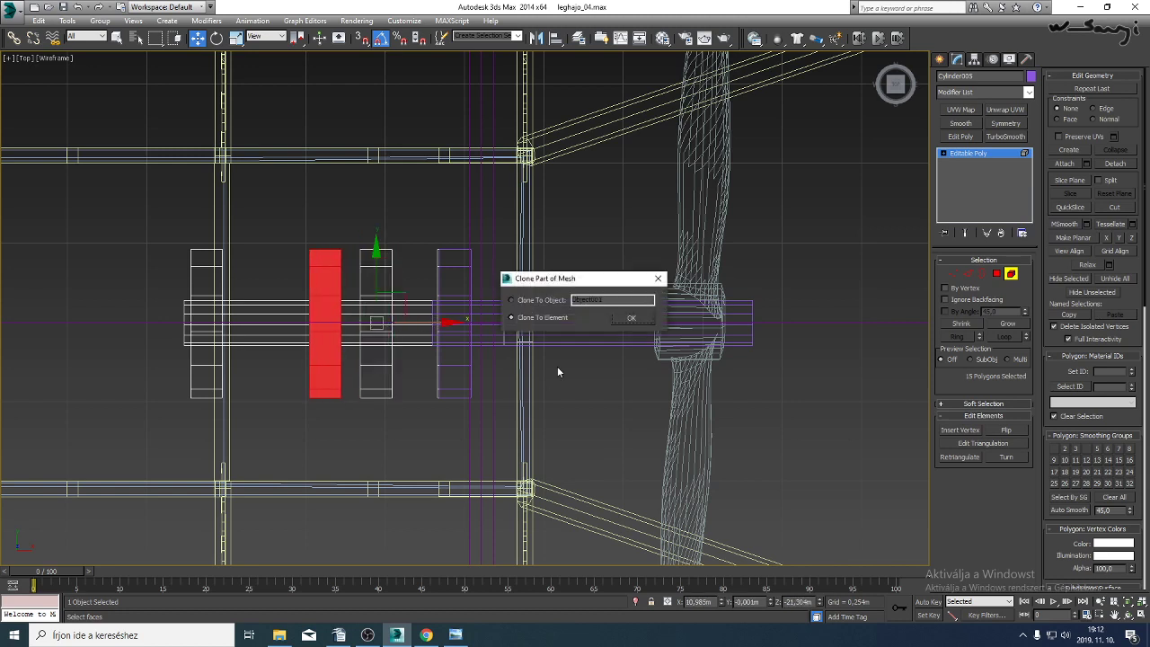
left_click(629, 318)
Shift the innermost disc along X and move its end vertices with the shaft end to stretch it into a long cylinder.
middle_click_drag(311, 346, 343, 363)
left_click(229, 295)
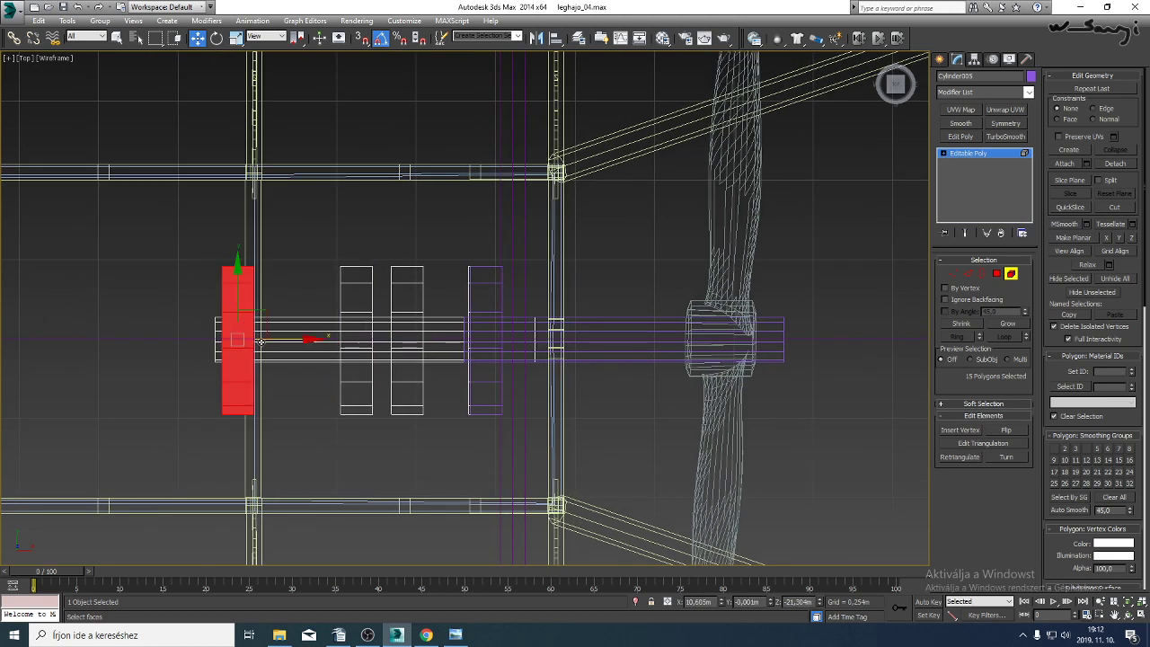
left_click_drag(285, 339, 335, 340)
key("1")
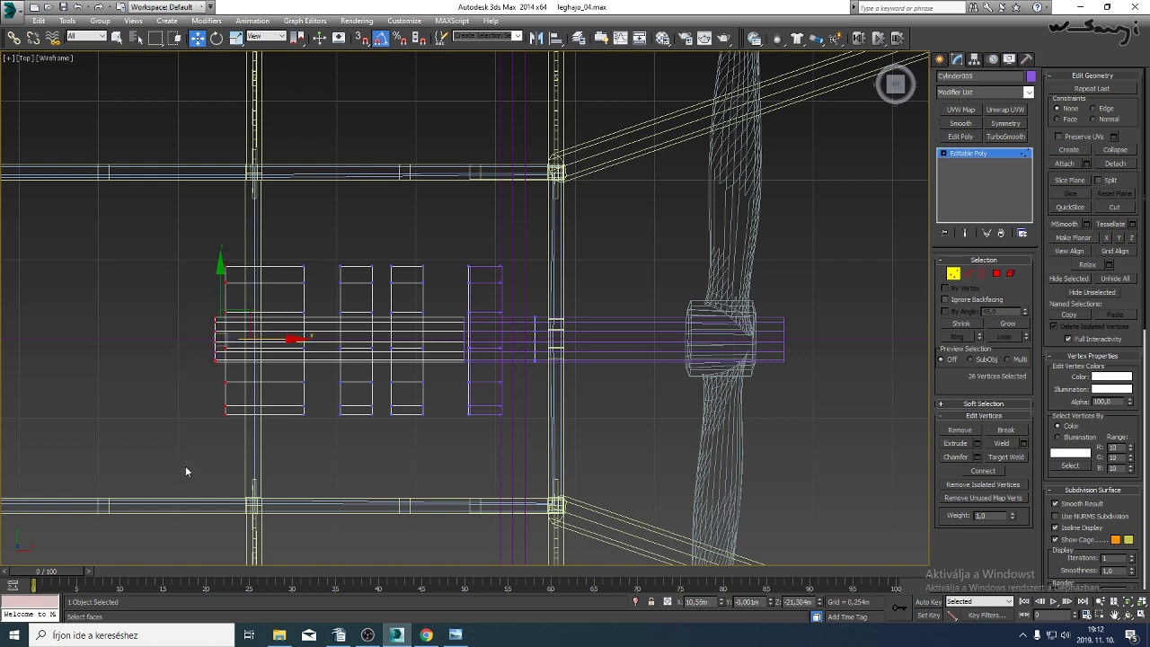
left_click_drag(266, 341, 194, 341)
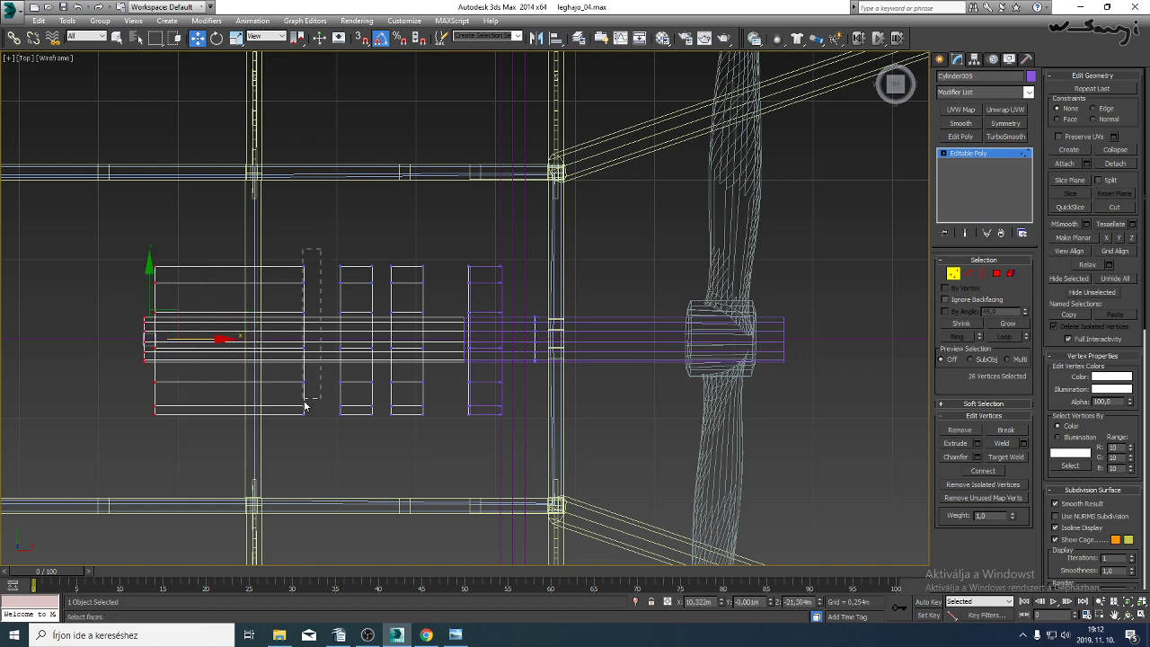
middle_click_drag(369, 339, 491, 367)
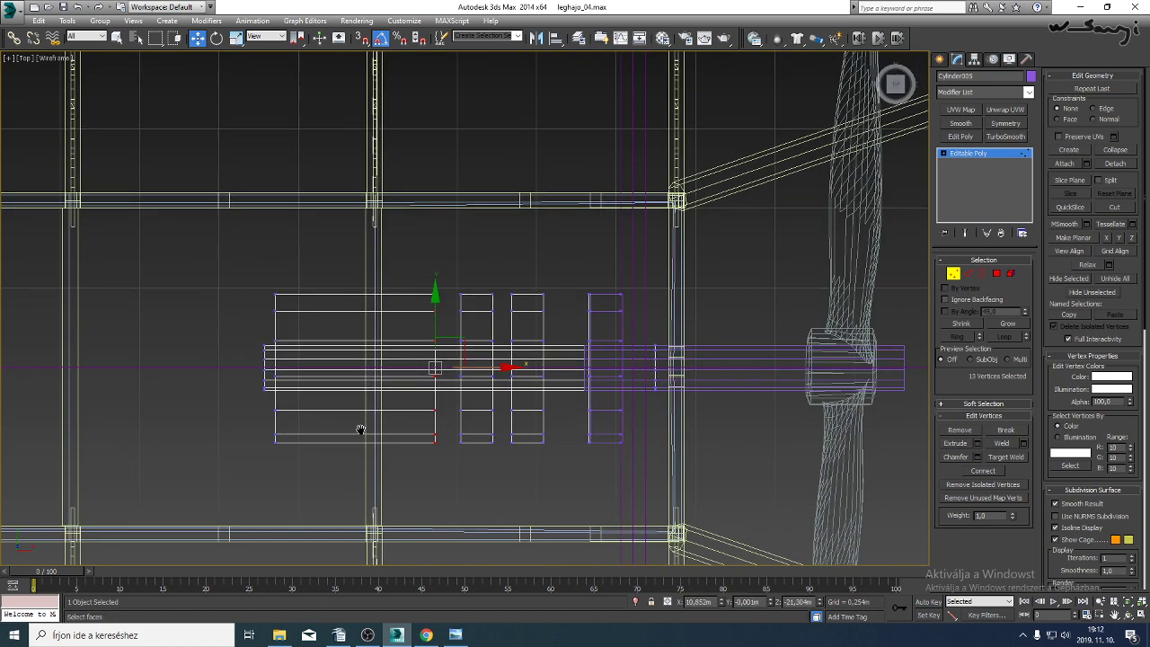
left_click_drag(326, 287, 216, 491)
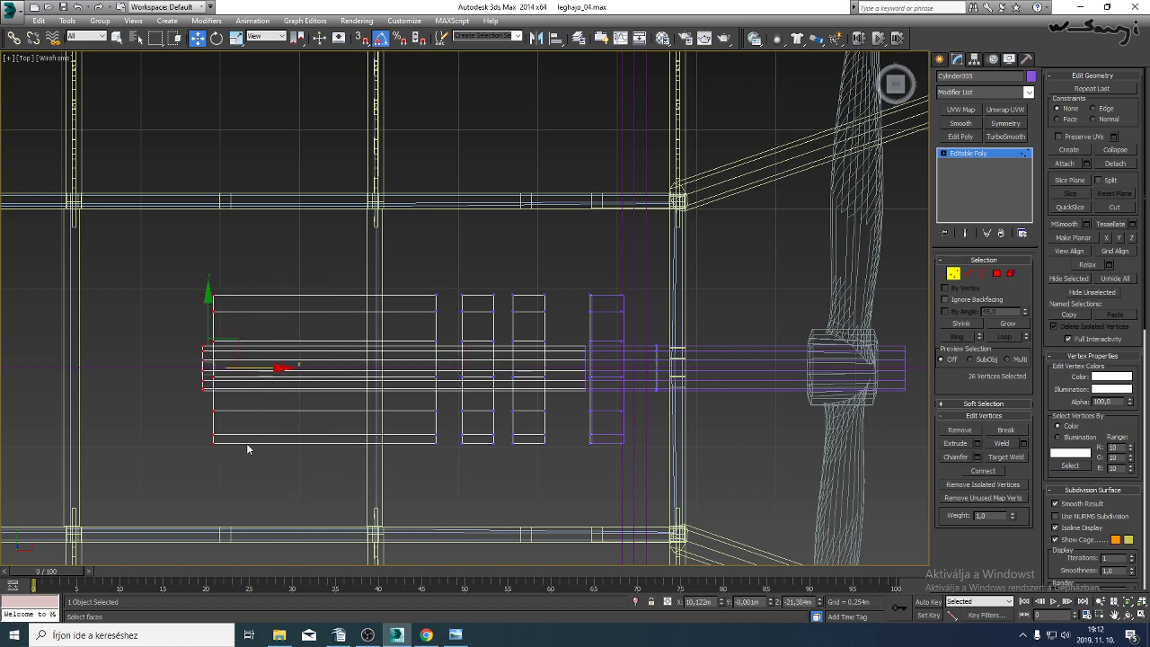
scroll(371, 438, "down", 4)
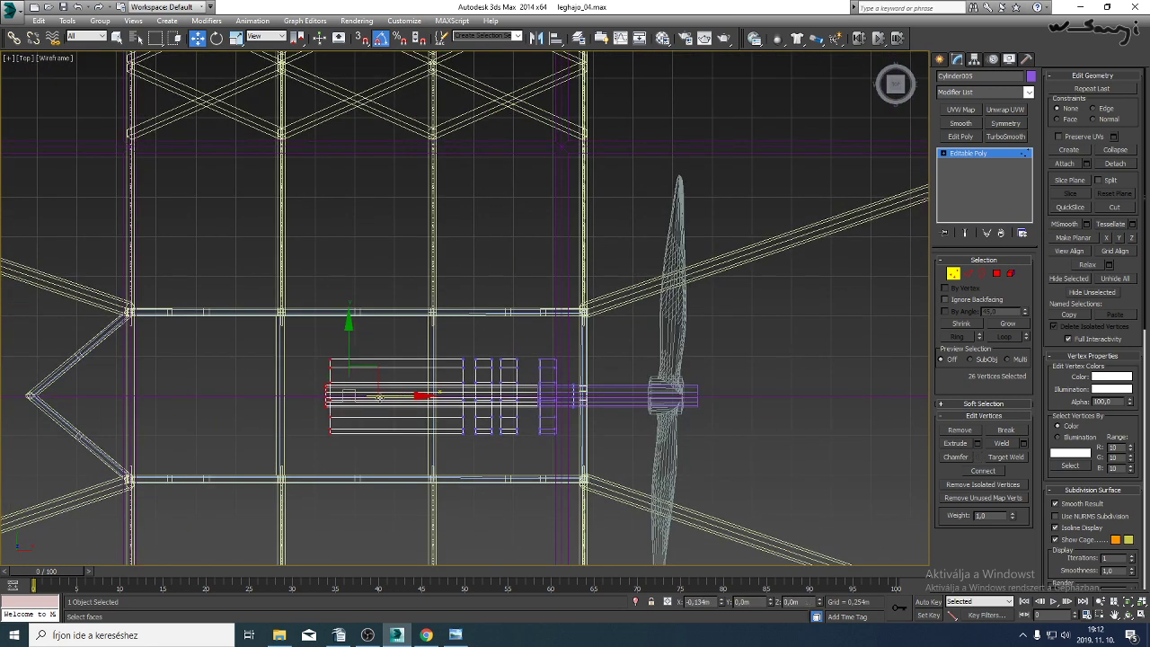
Review the gondola and its new engine cylinder from several angles in the shaded perspective view.
key("p")
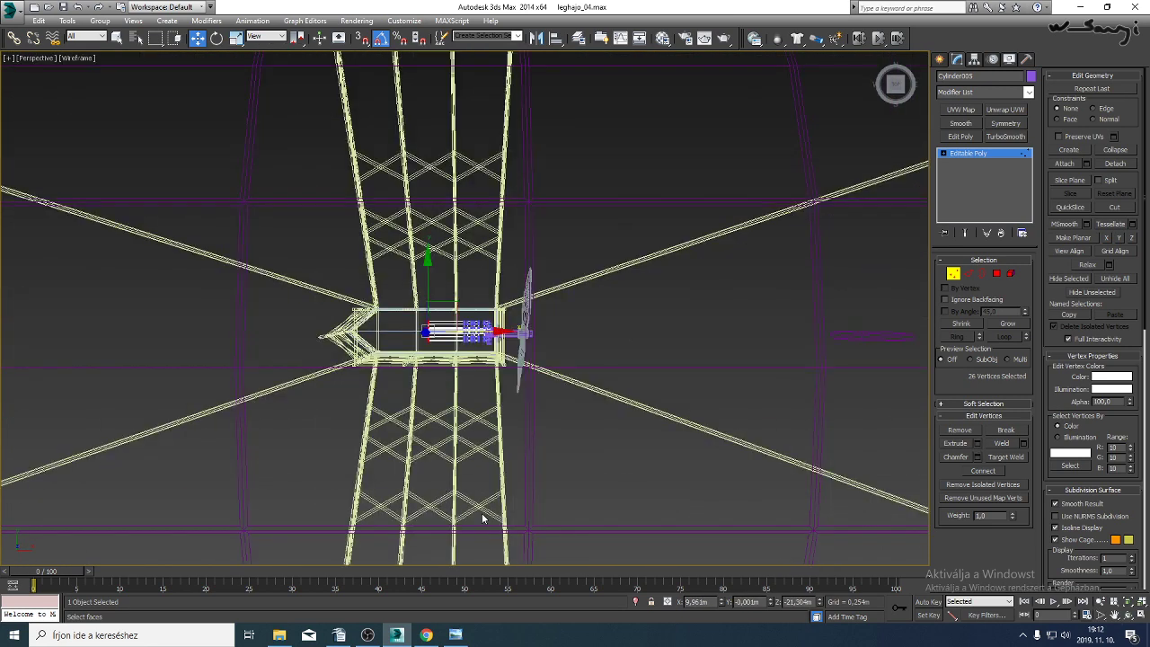
left_click(1128, 604)
key("F3")
mouse_move(377, 253)
middle_mouse_down("alt")
mouse_move(457, 265)
mouse_move(501, 237)
mouse_move(525, 259)
middle_mouse_up("alt")
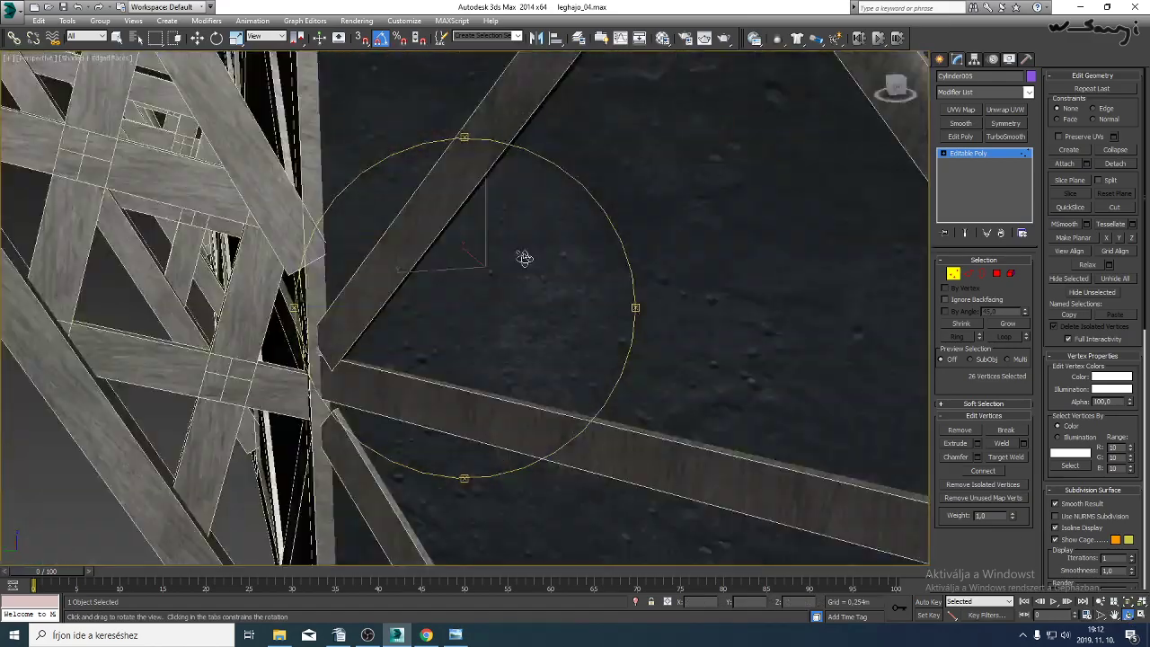
mouse_move(525, 258)
left_mouse_down()
mouse_move(504, 267)
mouse_move(529, 350)
mouse_move(534, 342)
mouse_move(490, 407)
mouse_move(483, 398)
mouse_move(495, 390)
mouse_move(537, 409)
mouse_move(517, 411)
mouse_move(516, 346)
mouse_move(621, 335)
left_mouse_up()
key("F4")
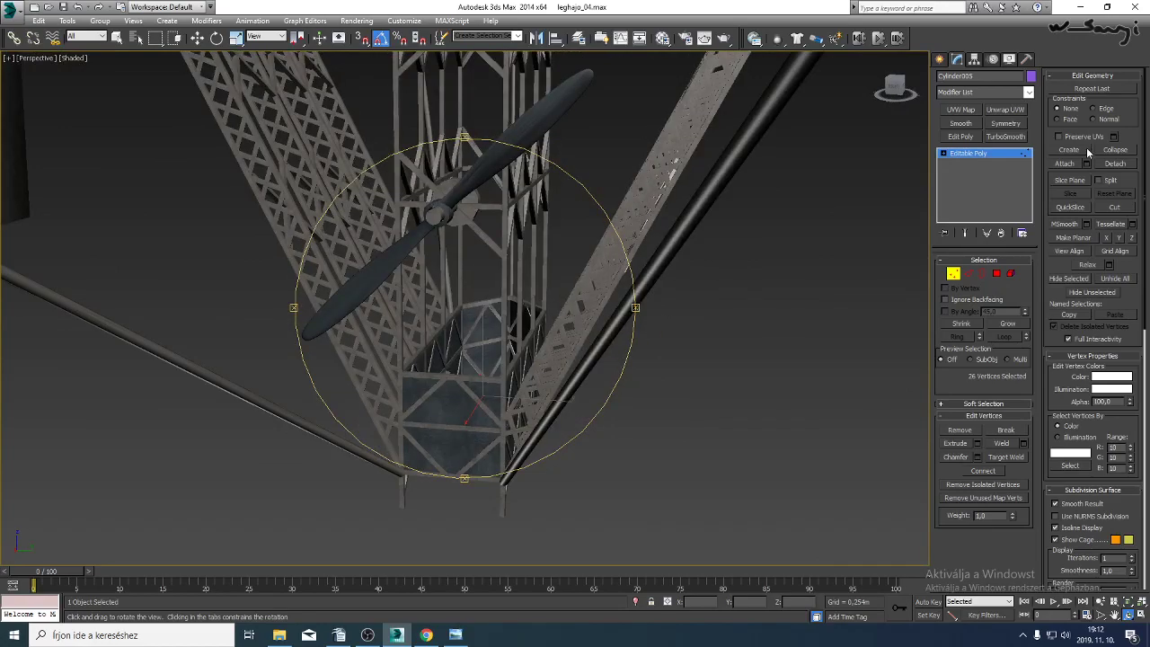
left_click_drag(456, 293, 500, 330)
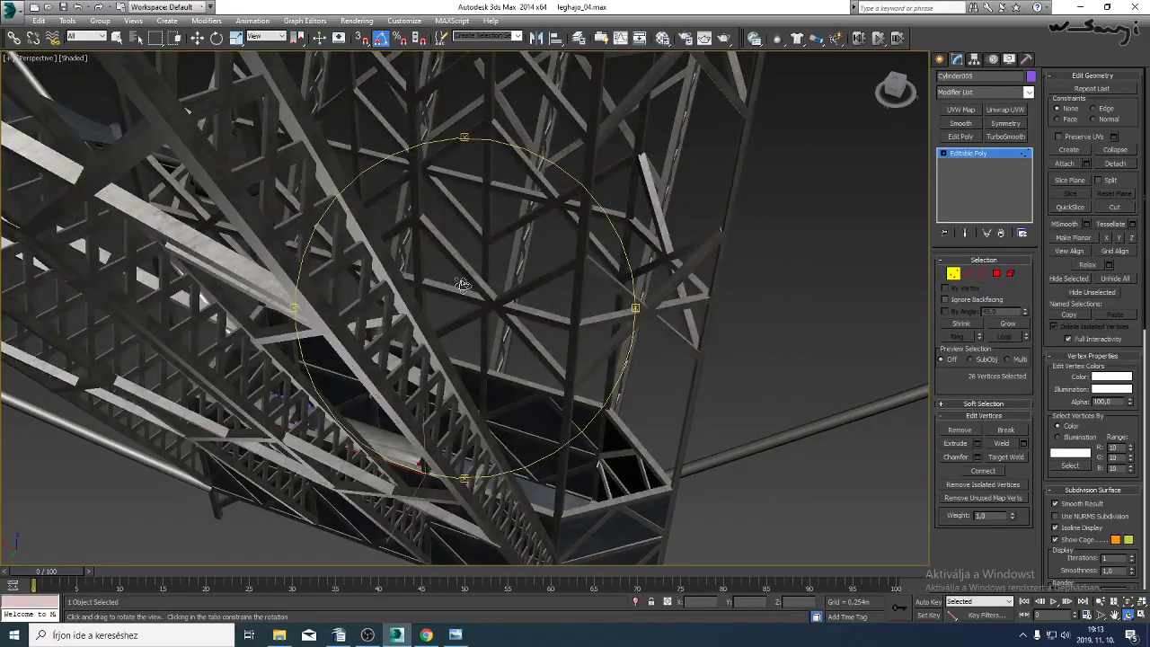
left_click_drag(462, 285, 464, 357)
Leave vertex editing, select the gondola's panel box, and clone one independent copy upward into the lattice tower.
left_click(963, 157)
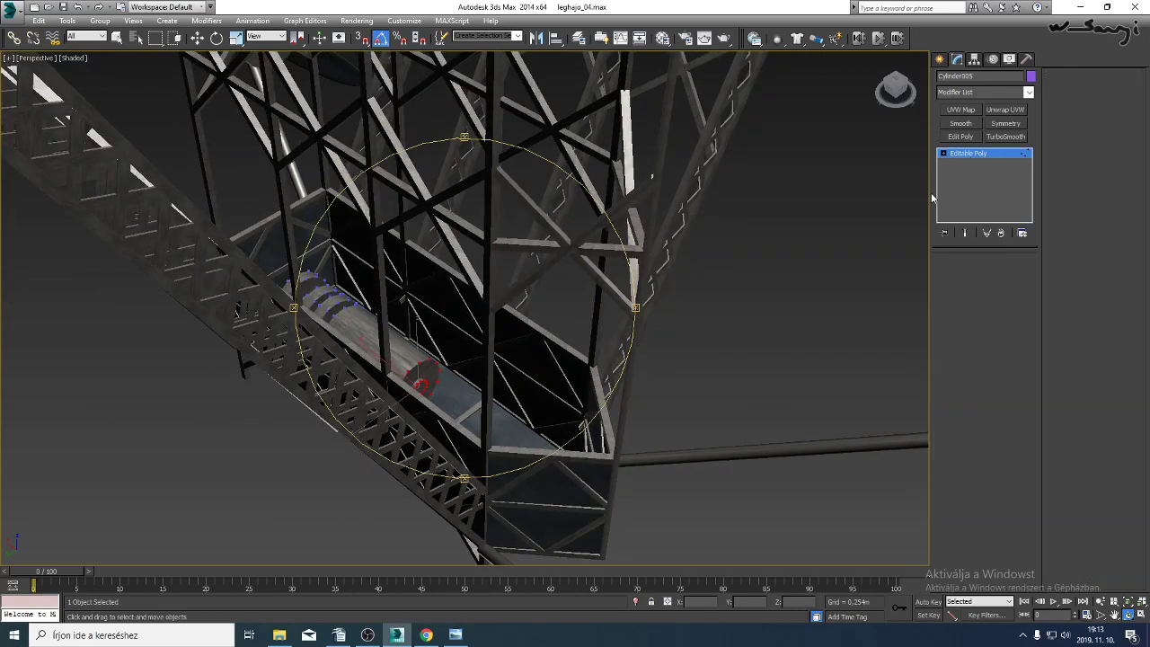
key("w")
left_click(513, 431)
mouse_move(431, 334)
left_mouse_down("shift")
mouse_move(411, 102)
mouse_move(382, 26)
mouse_move(565, 346)
left_mouse_up("shift")
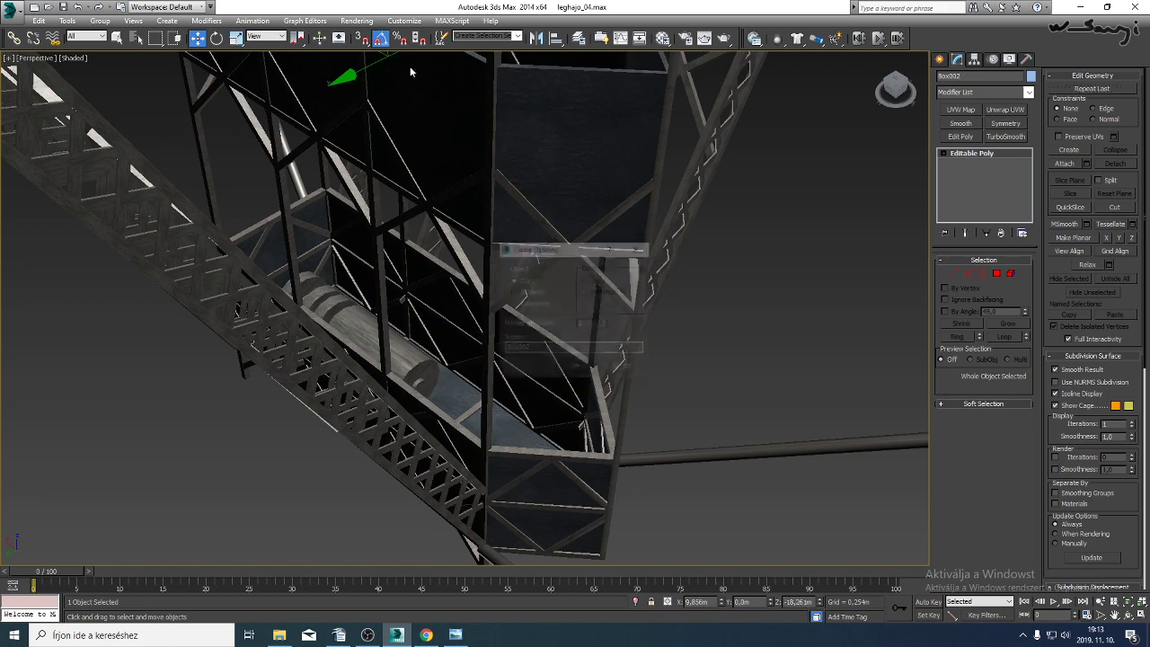
left_click(575, 367)
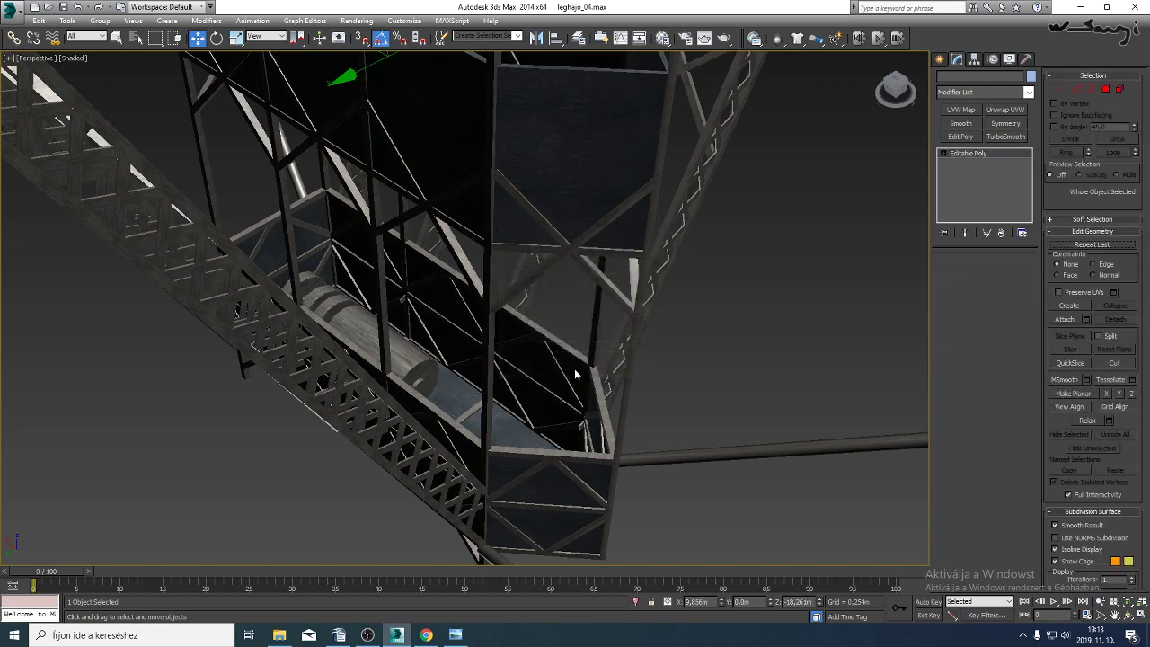
Lower the cloned panel box slightly in the front view to Z -18,278 m, lining its floor up with the tower's cross beams.
key("l")
key("F3")
key("f")
scroll(658, 373, "up", 10)
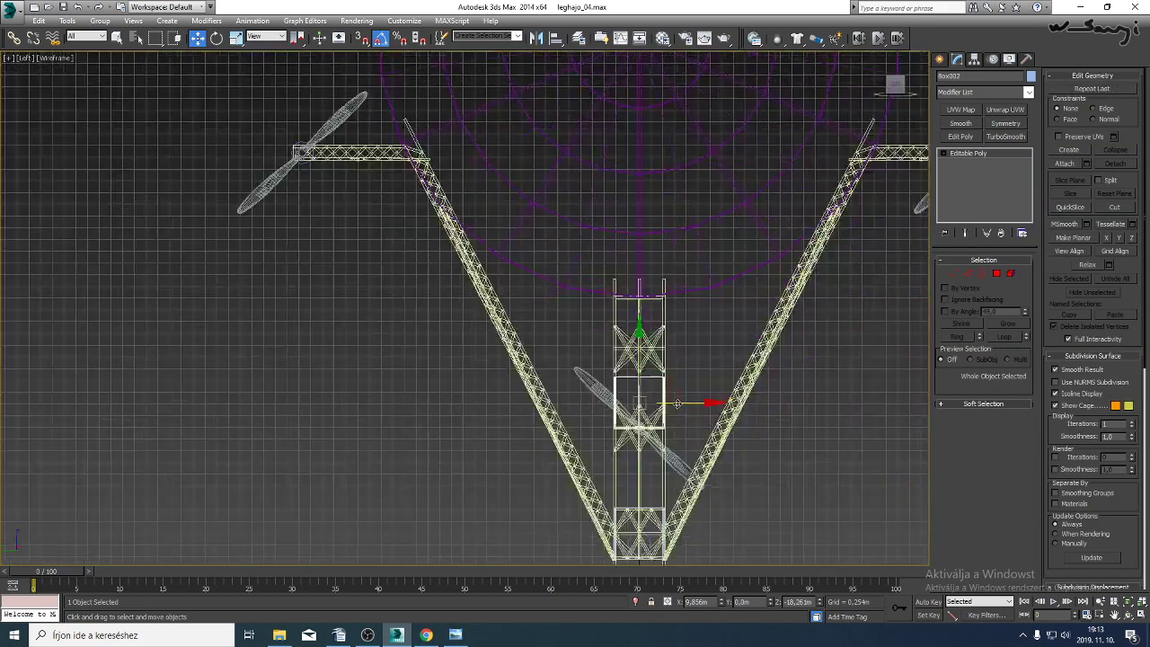
scroll(657, 393, "down", 8)
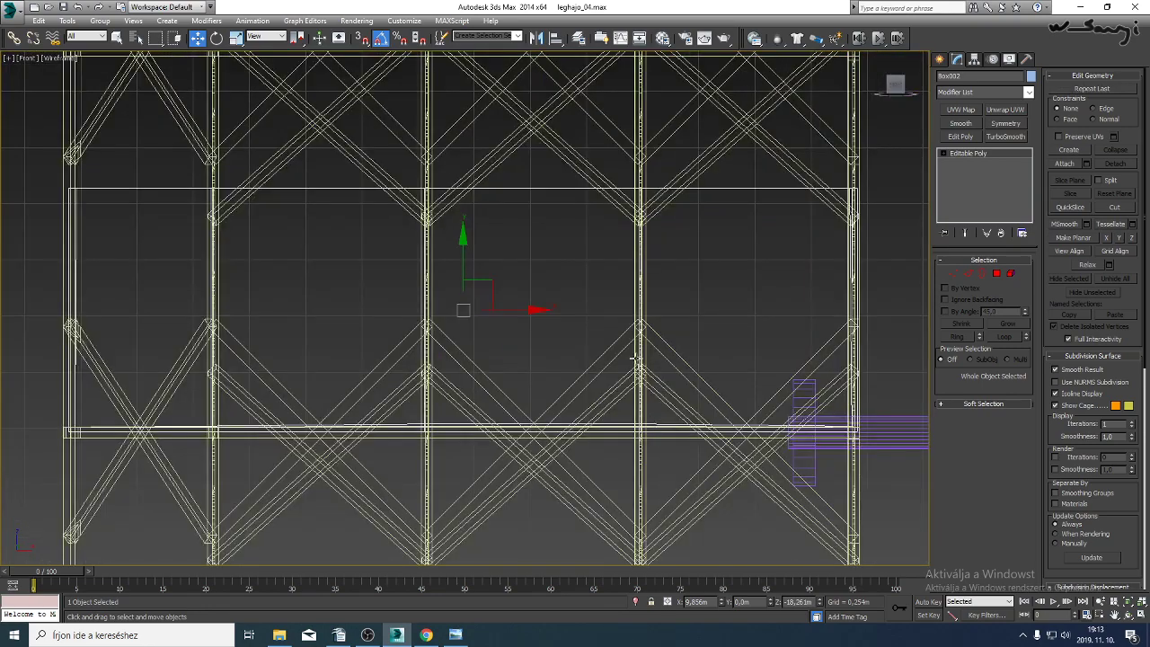
scroll(587, 347, "down", 2)
scroll(604, 372, "up", 3)
middle_click_drag(604, 371, 673, 402)
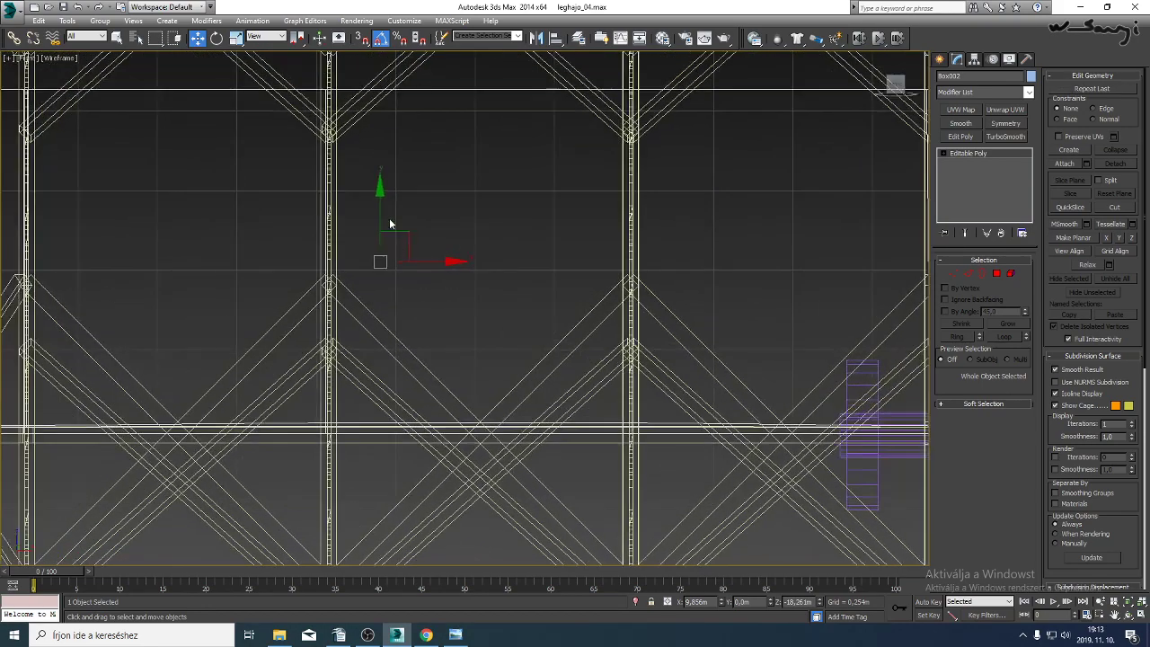
left_click_drag(381, 212, 380, 217)
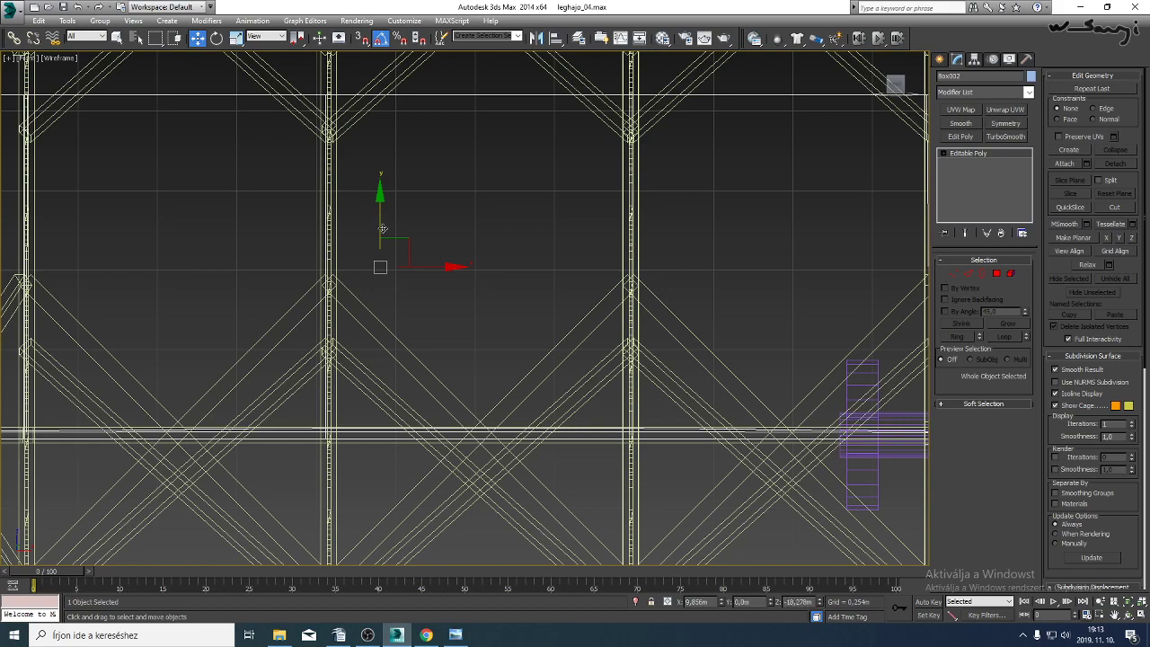
Delete the wall polygons of the cloned box in the lattice tower, keeping only its floor panel.
key("p")
scroll(558, 311, "down", 3)
left_click(1128, 601)
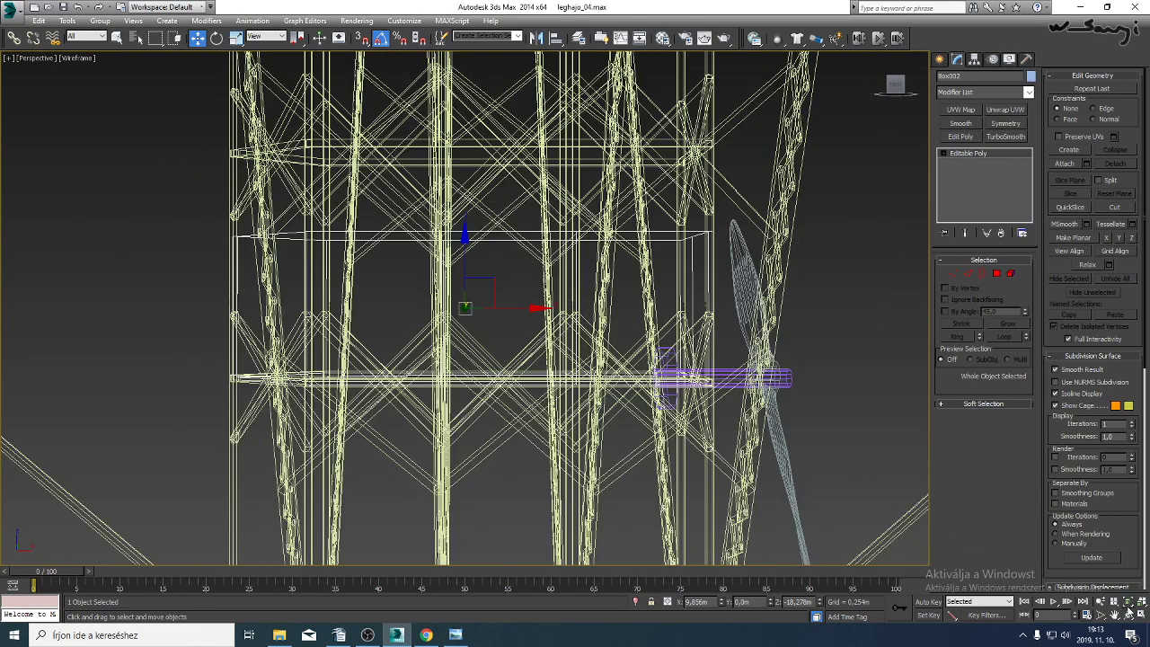
left_click(1128, 615)
key("F3")
mouse_move(550, 315)
left_mouse_down()
mouse_move(531, 314)
mouse_move(539, 319)
left_mouse_up()
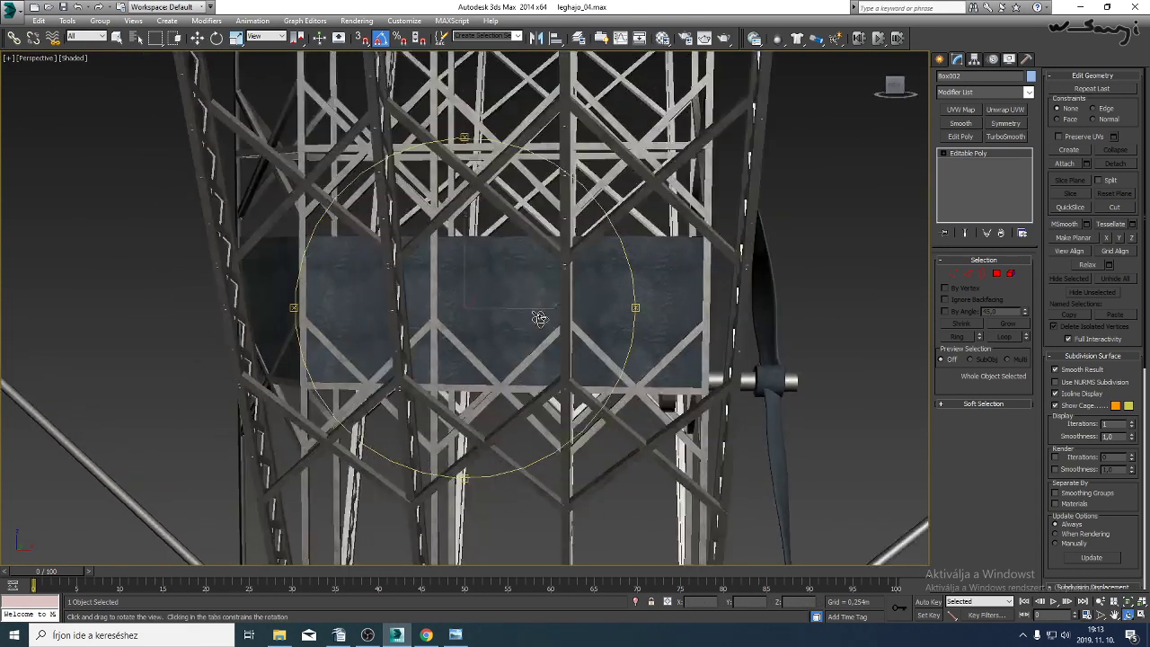
left_click(997, 273)
key("ctrl+a")
key("Delete")
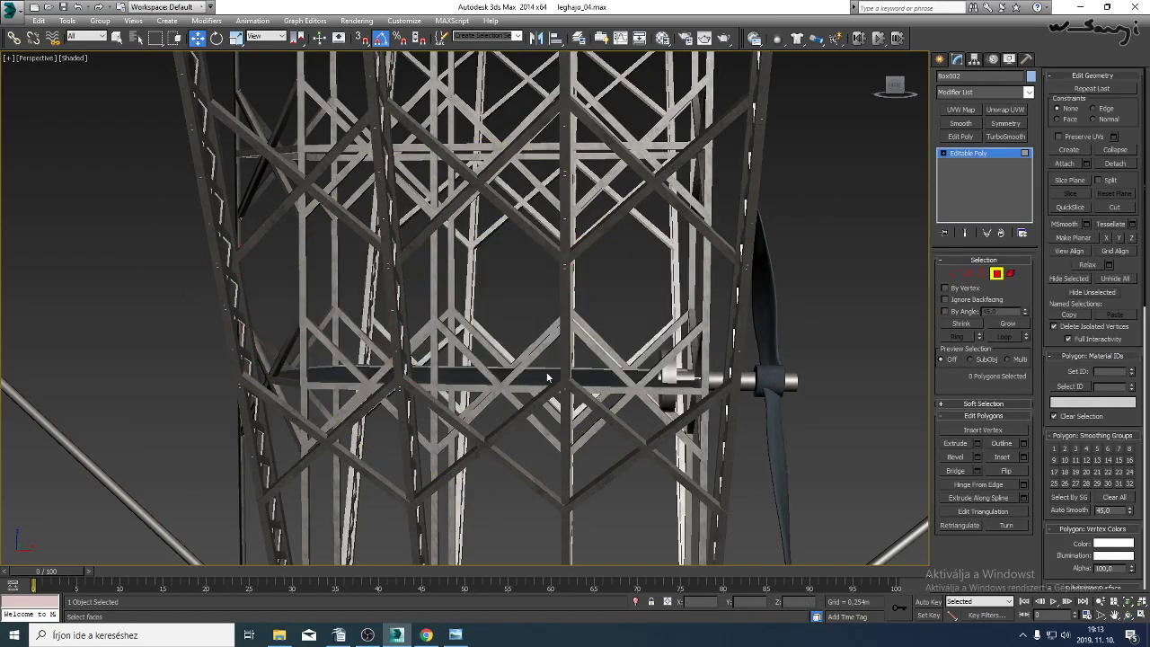
Delete the floor panel's end section next to the lower propeller shaft and its disc.
left_click(1129, 617)
left_click_drag(489, 311, 506, 378)
key("F3")
key("F3")
right_click(509, 378)
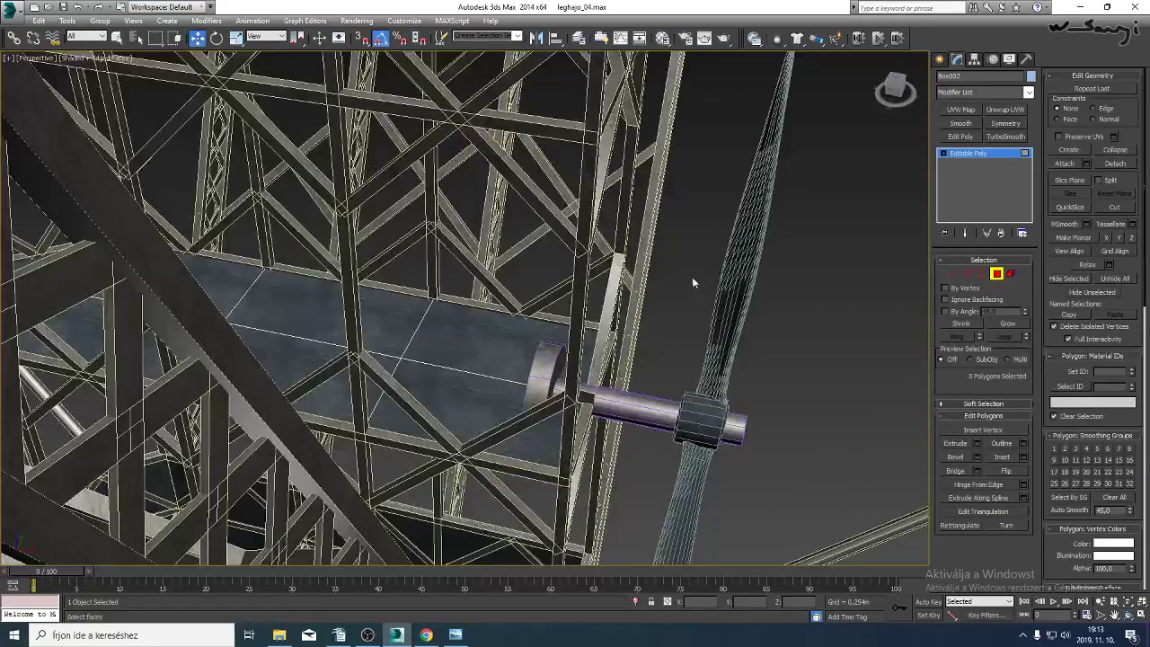
left_click_drag(466, 527, 466, 525)
key("Delete")
middle_click_drag(465, 459, 469, 469)
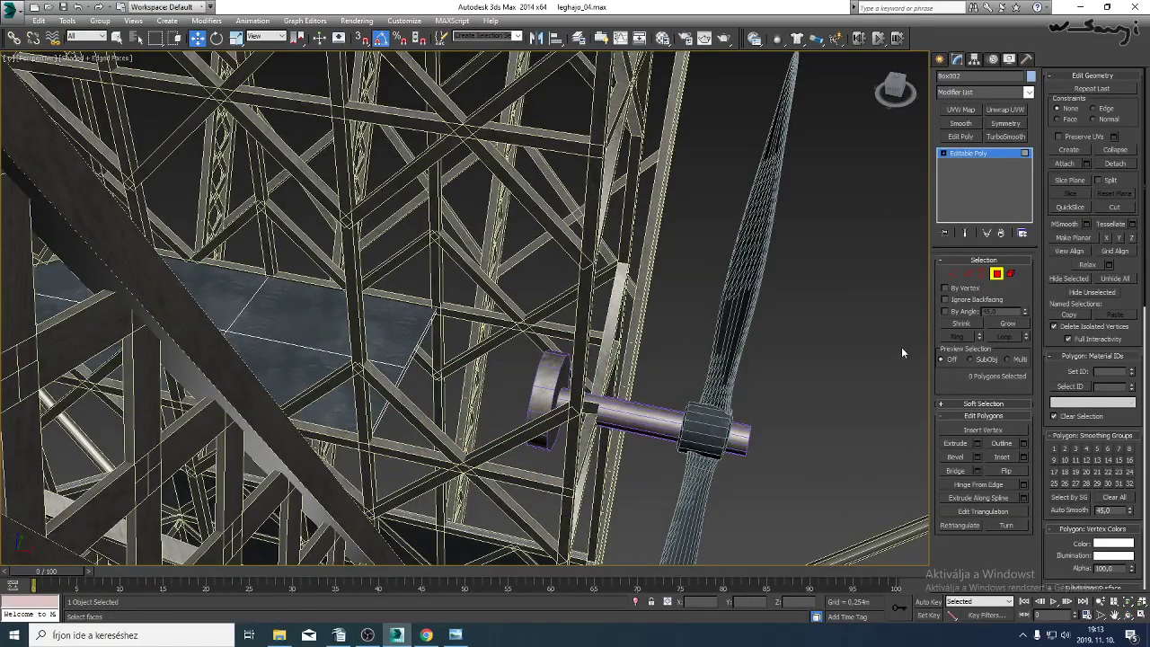
Select the shortened floor panel's open border, inspect the panel from the other side, and leave border editing.
left_click(981, 274)
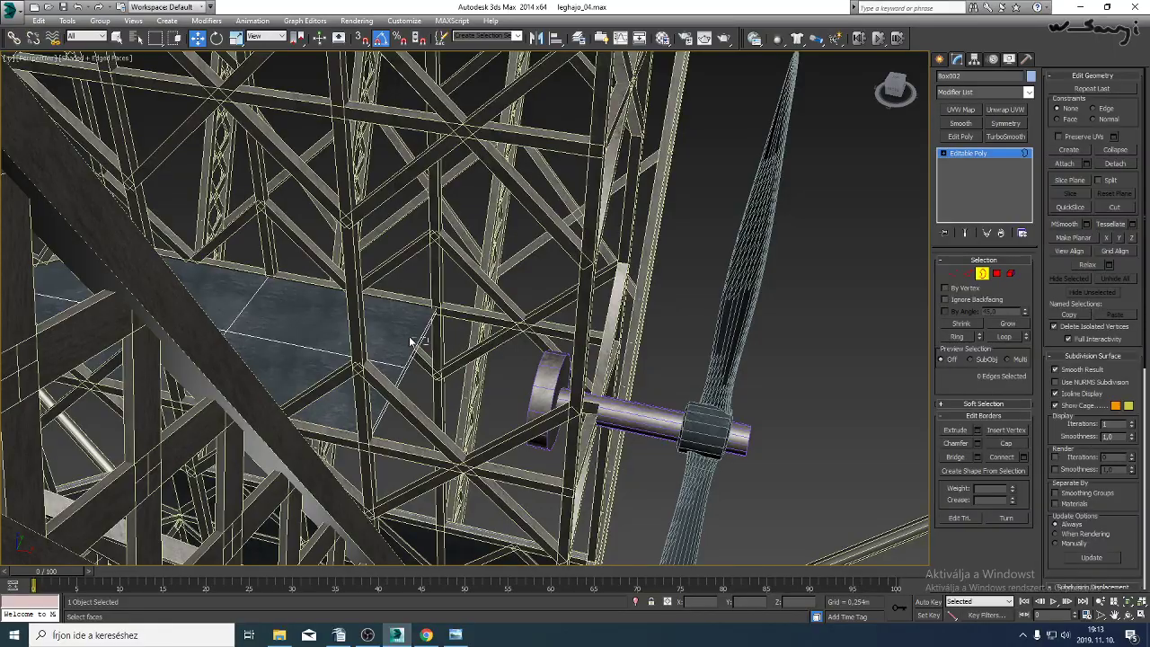
key("F3")
middle_click_drag(410, 371, 604, 358)
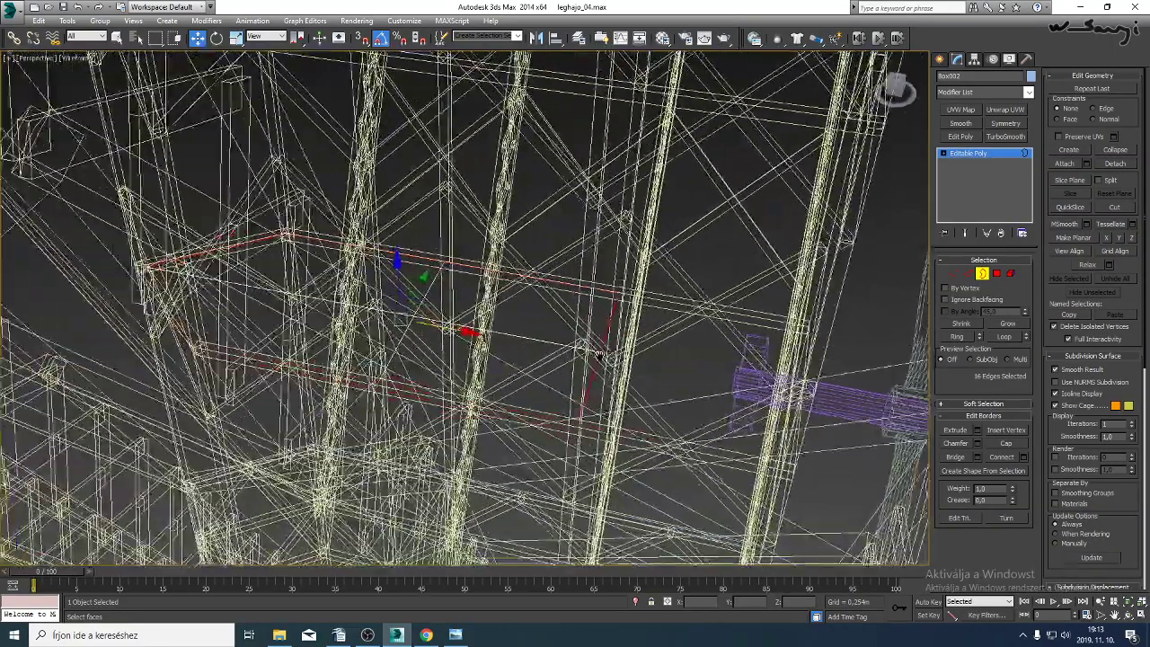
key("F3")
left_click(1127, 616)
left_click_drag(629, 389, 463, 331)
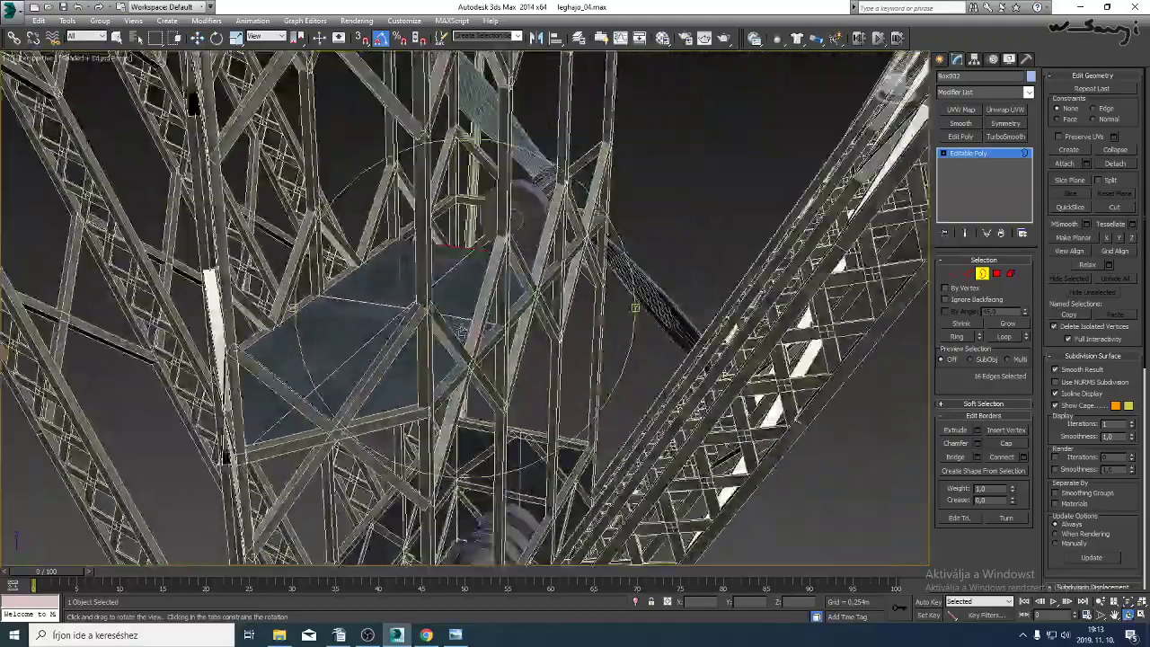
left_click(977, 158)
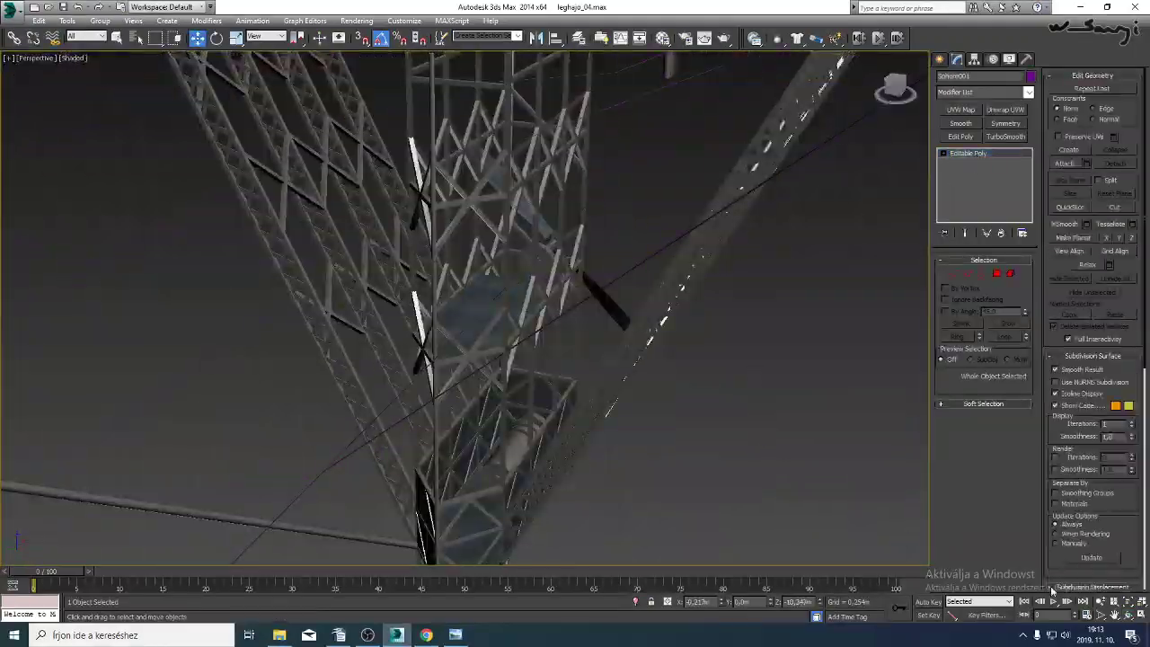
Examine the airship's gondola, lattice tower and propeller arms in the perspective, front and left views.
left_click(1129, 614)
left_click_drag(663, 390, 406, 315)
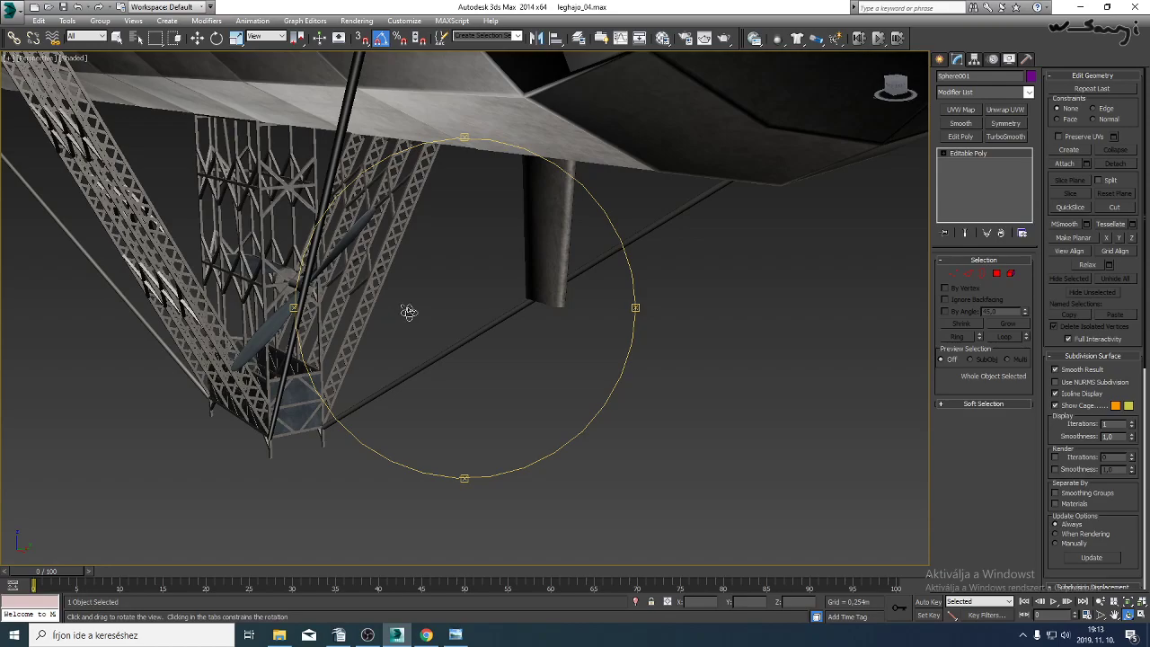
key("f")
scroll(400, 315, "down", 8)
middle_click_drag(468, 295, 453, 316)
scroll(452, 315, "down", 3)
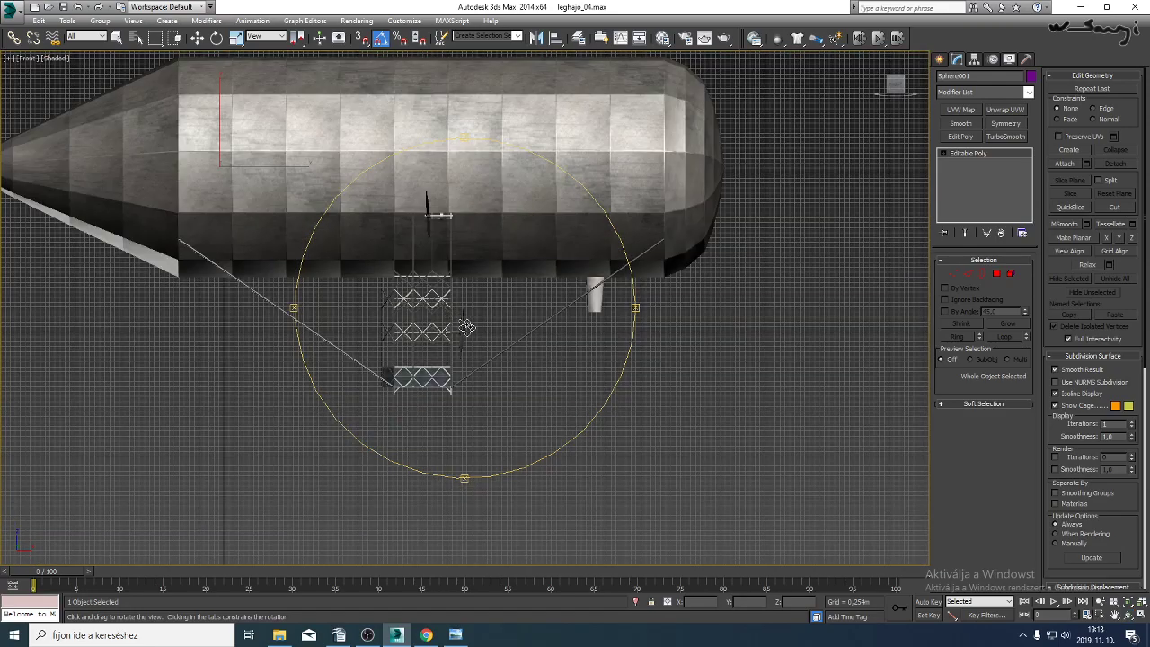
key("F3")
scroll(485, 324, "up", 5)
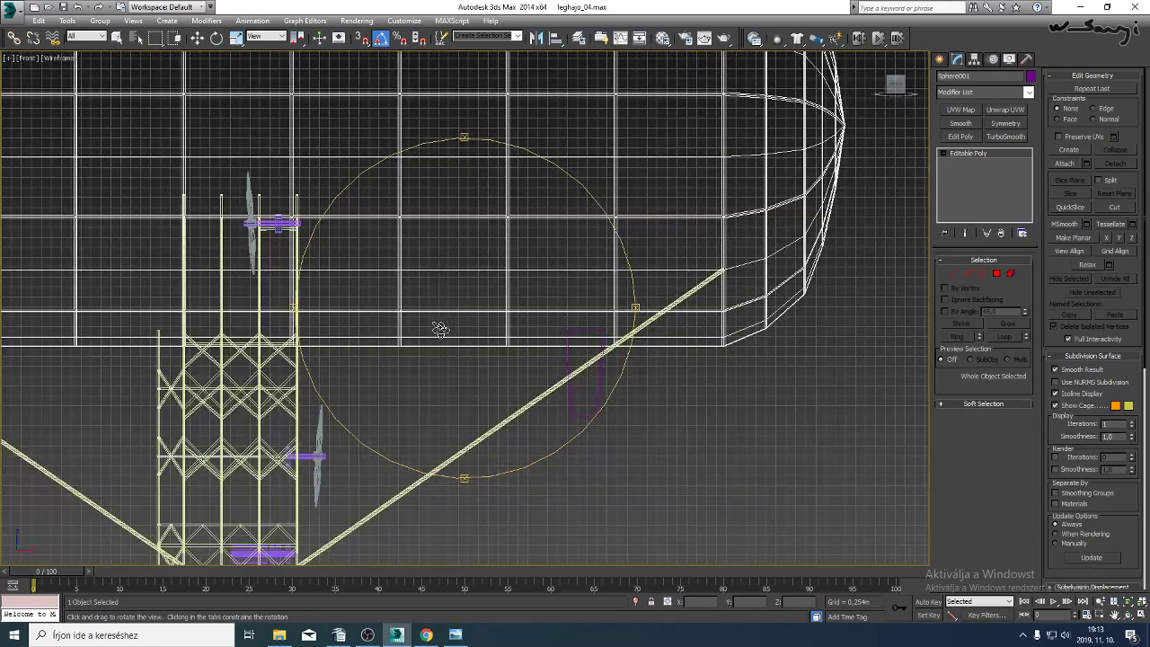
key("l")
scroll(438, 330, "down", 4)
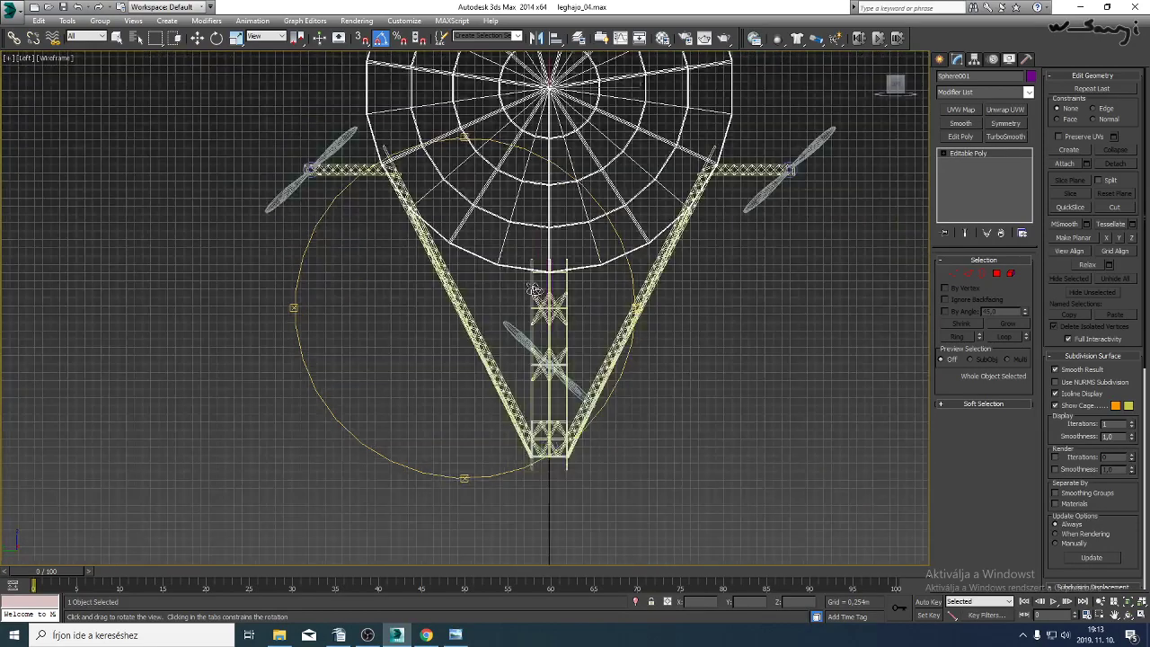
Select the disc behind the propeller hub at the end of the horizontal side arm in the left view.
mouse_move(556, 243)
middle_mouse_down()
mouse_move(491, 372)
mouse_move(533, 373)
middle_mouse_up()
key("F3")
scroll(663, 334, "up", 4)
middle_click_drag(663, 334, 611, 372)
scroll(731, 315, "up", 3)
middle_click_drag(732, 315, 506, 359)
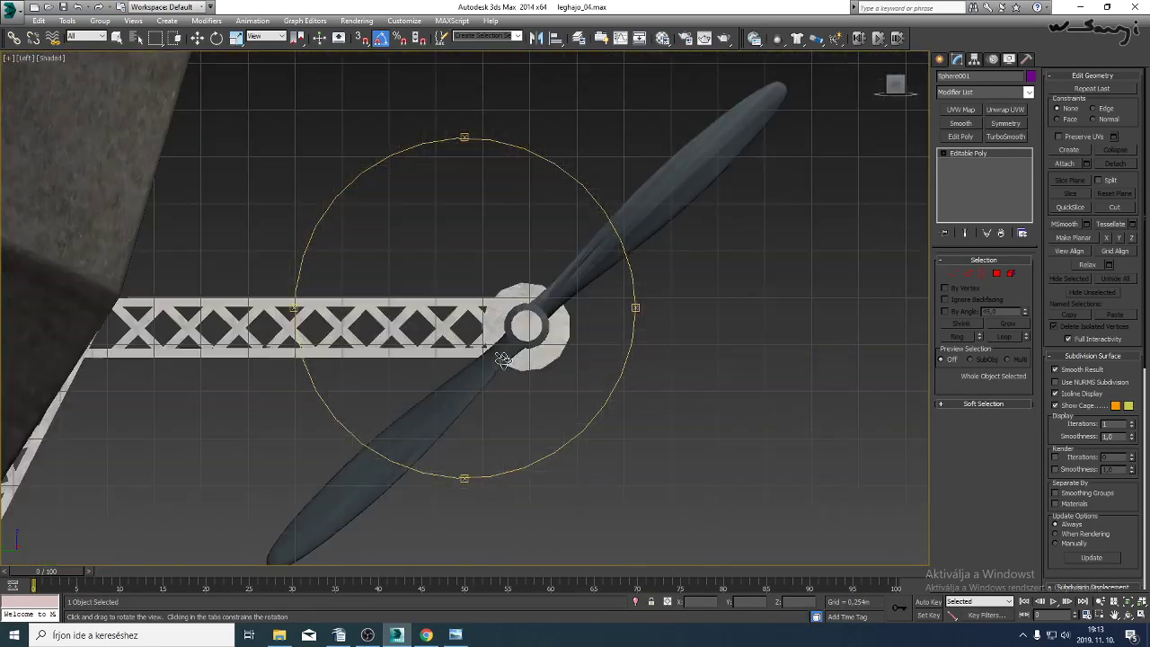
scroll(506, 358, "up", 2)
key("F3")
key("F3")
key("w")
left_click(592, 318)
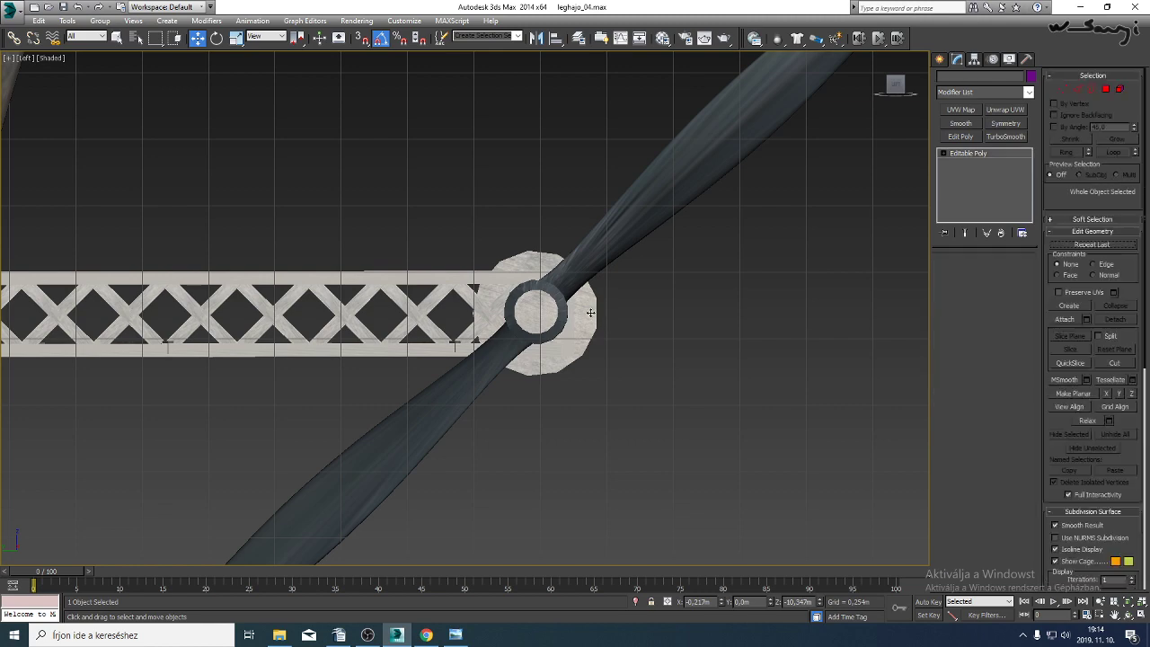
Select the disc's outer edge loop and create a separate linear shape named Shape001 from it.
key("F3")
scroll(592, 318, "up", 2)
middle_click_drag(593, 314, 558, 338)
scroll(559, 337, "up", 2)
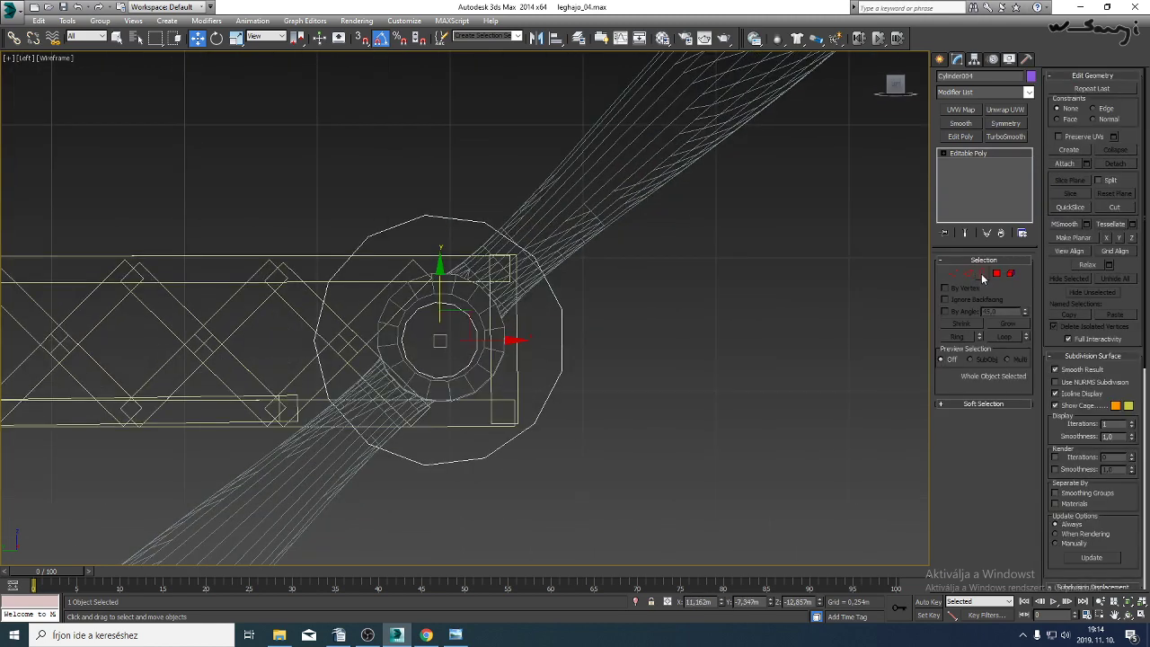
left_click(996, 274)
left_click(544, 326)
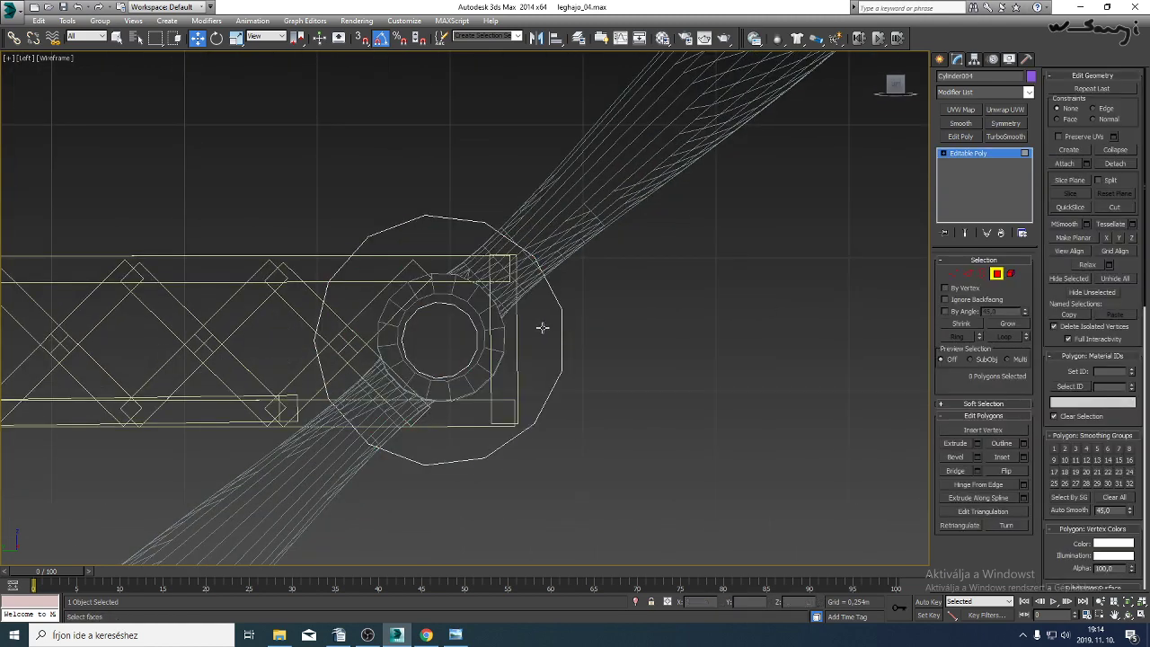
left_click(968, 272)
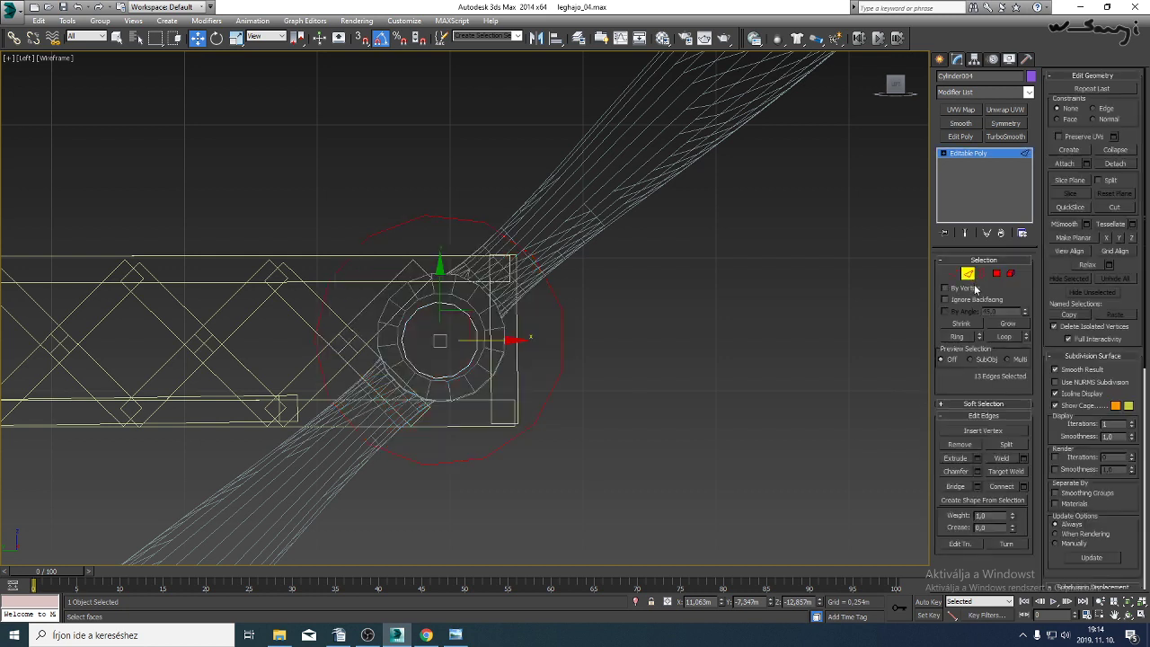
left_click(973, 500)
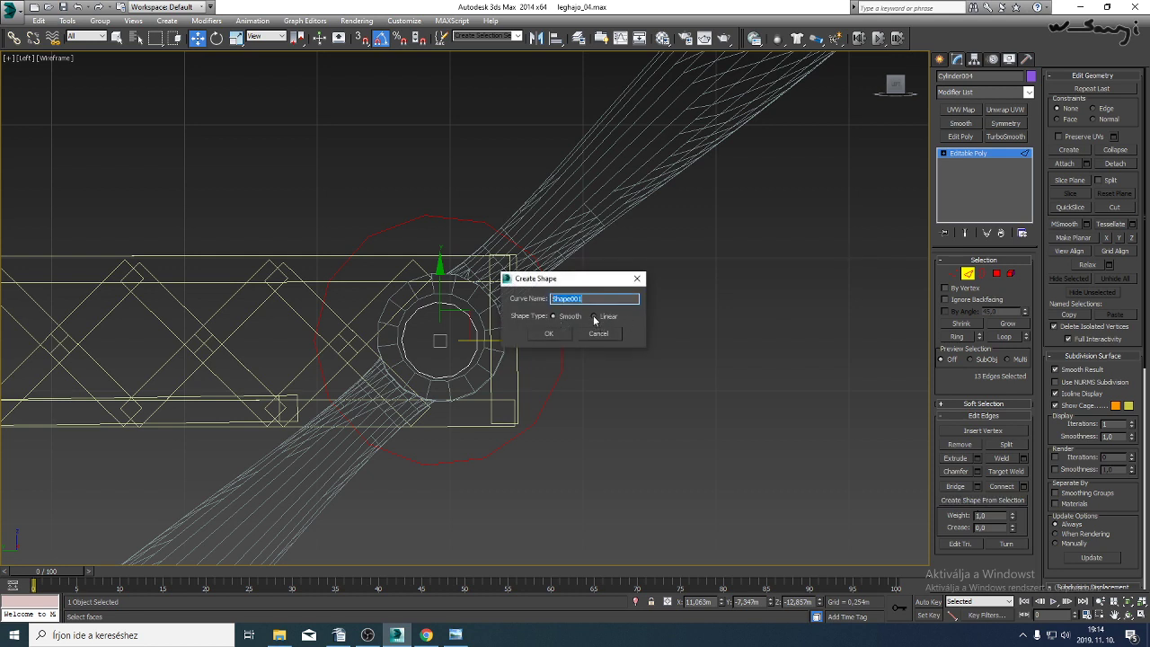
left_click(550, 334)
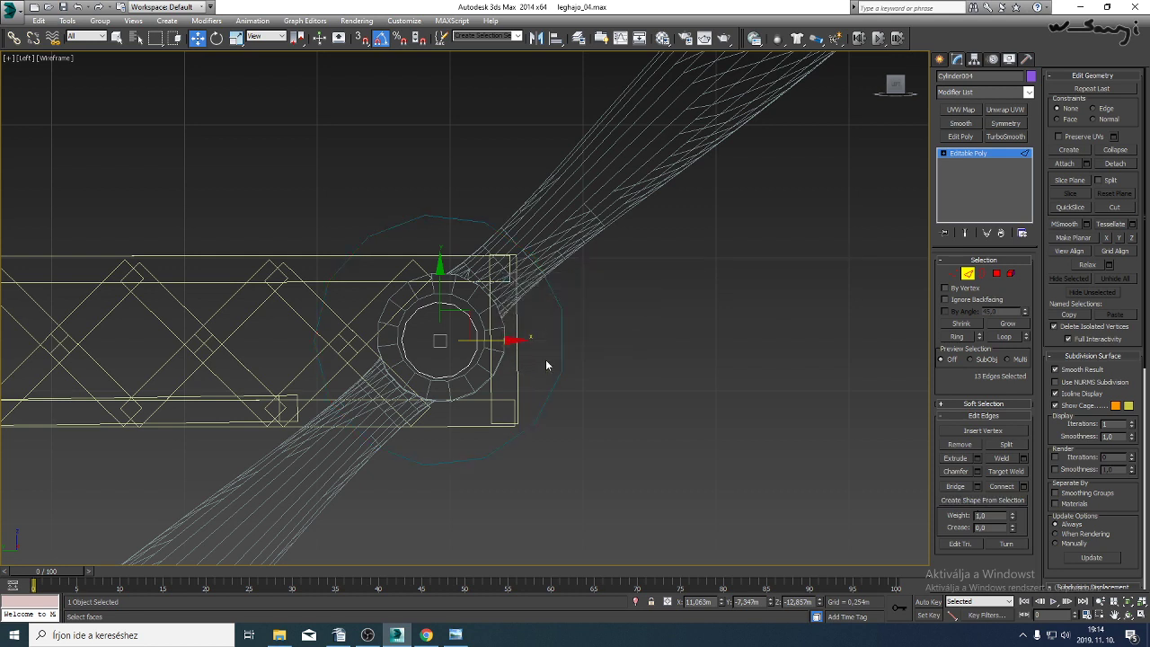
Leave edge editing, select the new outline shape, and move it along X to 11,249 m, around the middle of the disc's width.
left_click(975, 154)
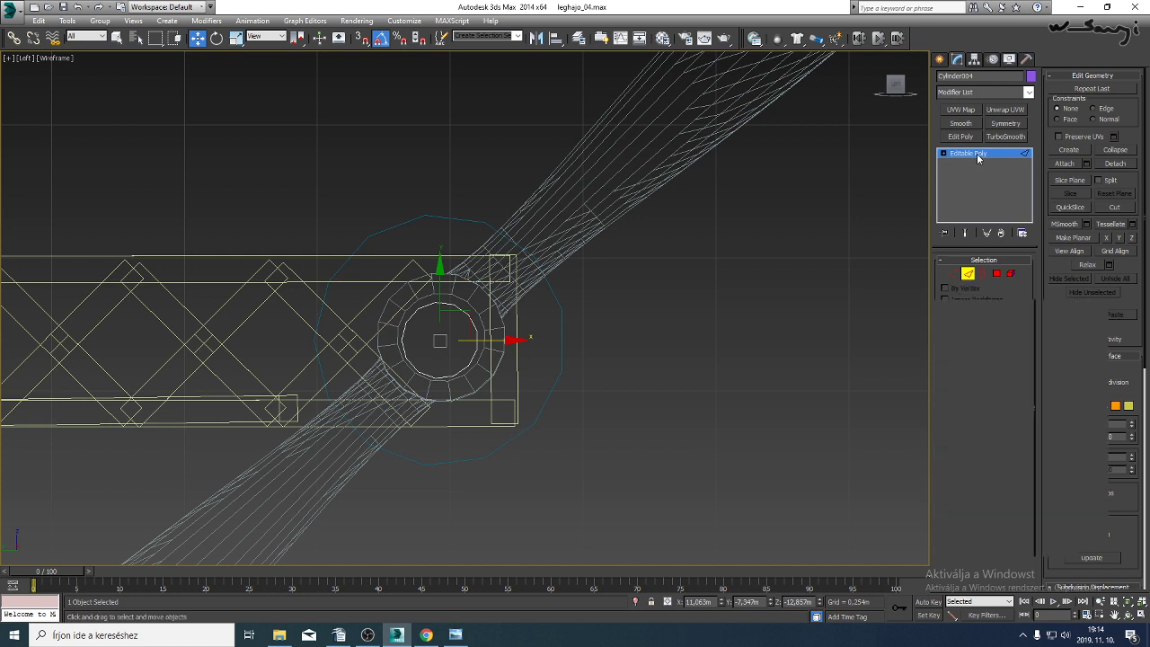
left_click(559, 300)
key("t")
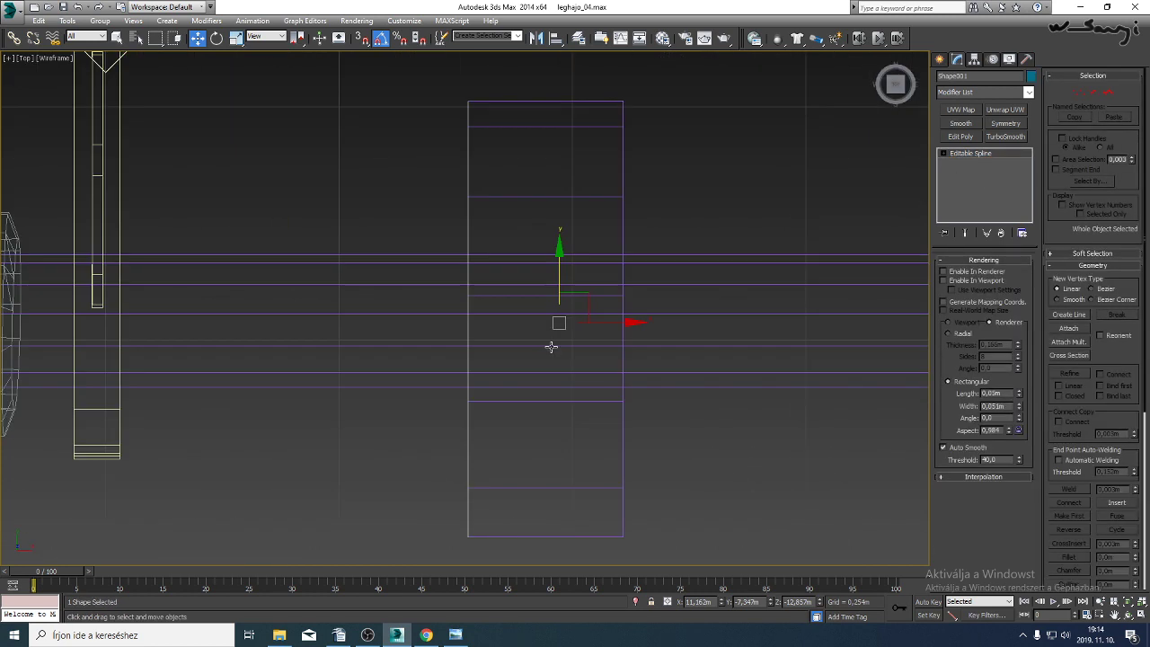
middle_click_drag(547, 349, 513, 363)
left_click_drag(570, 337, 651, 337)
key("p")
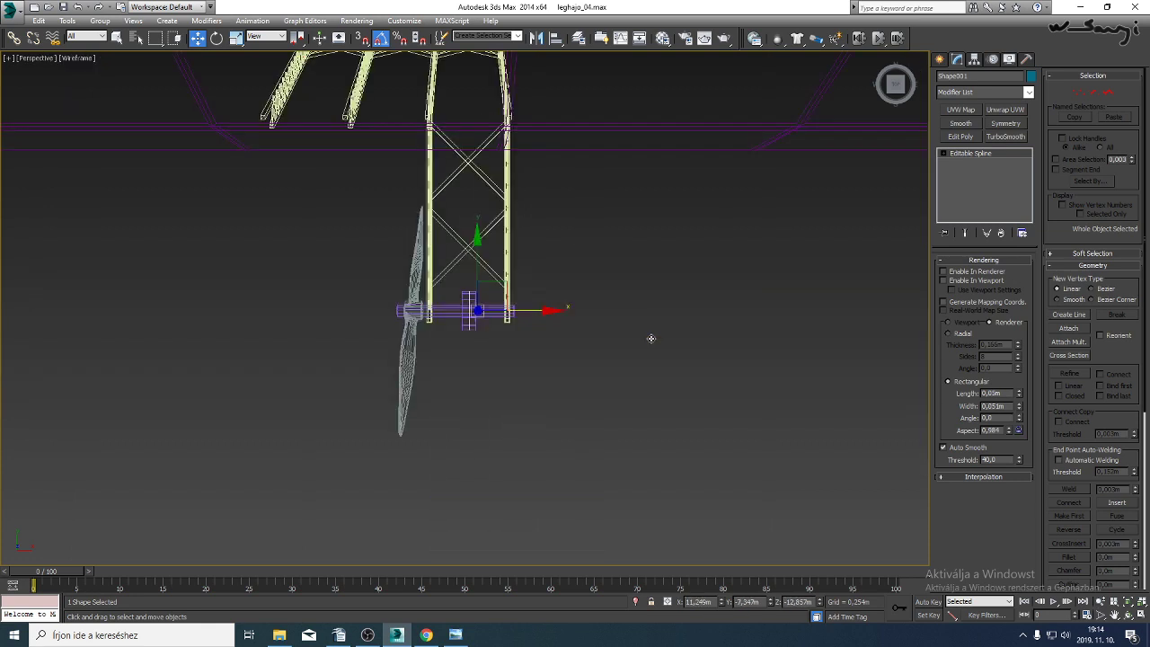
scroll(474, 328, "up", 2)
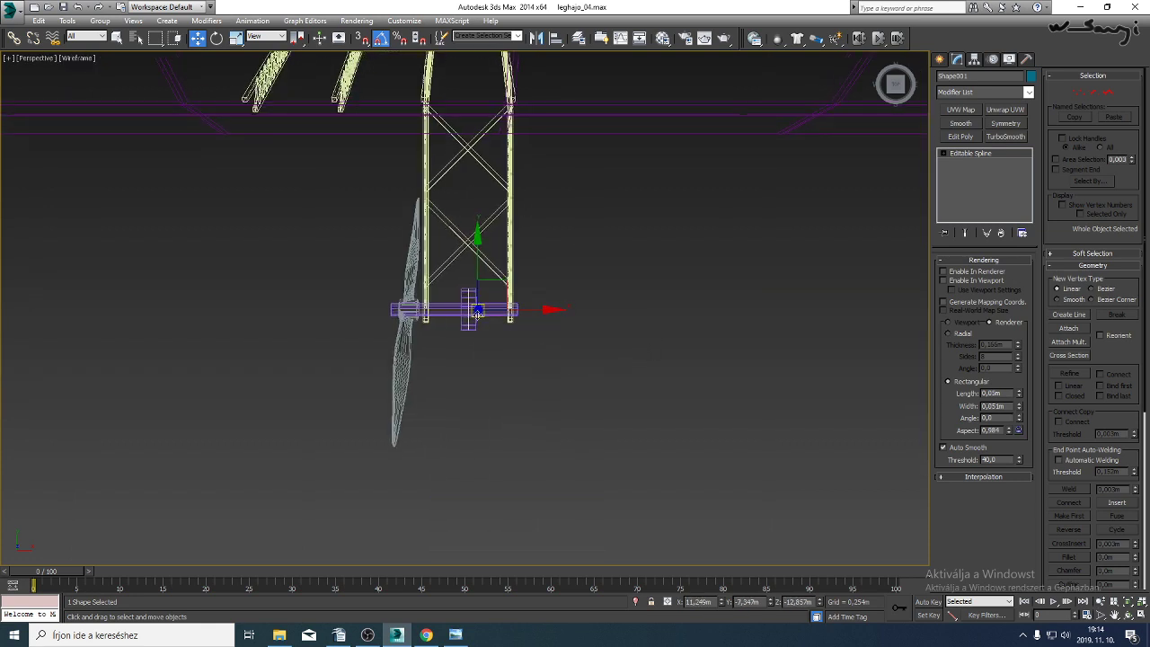
scroll(477, 314, "up", 5)
key("F3")
scroll(459, 351, "down", 3)
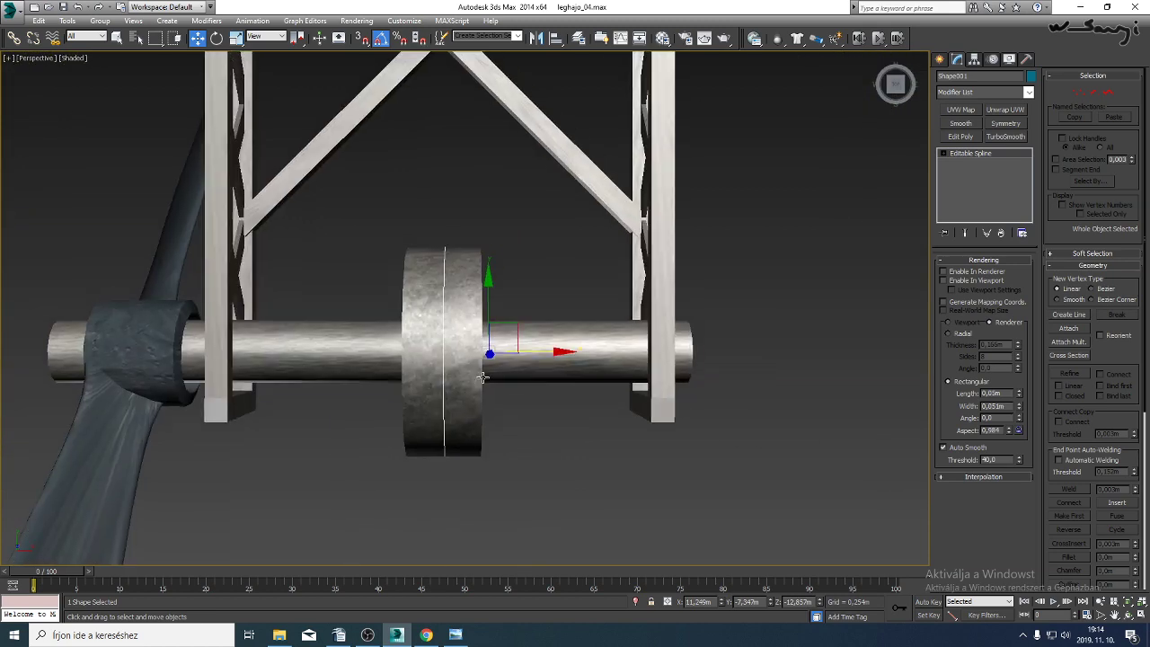
scroll(482, 378, "up", 4)
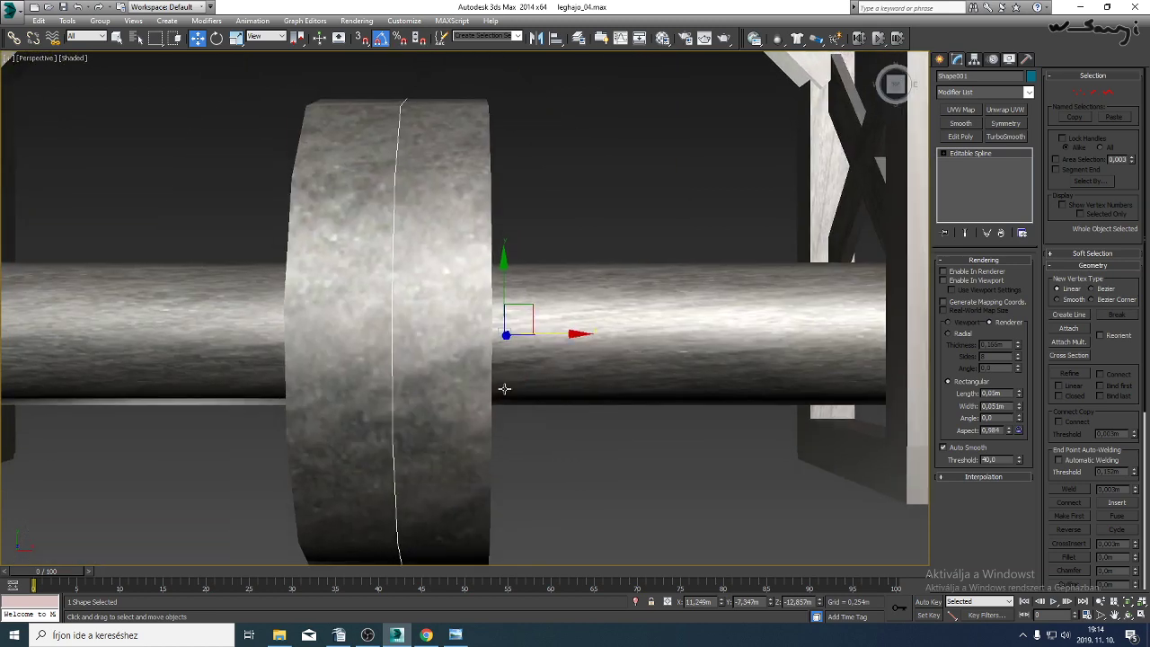
middle_click_drag(587, 369, 584, 394)
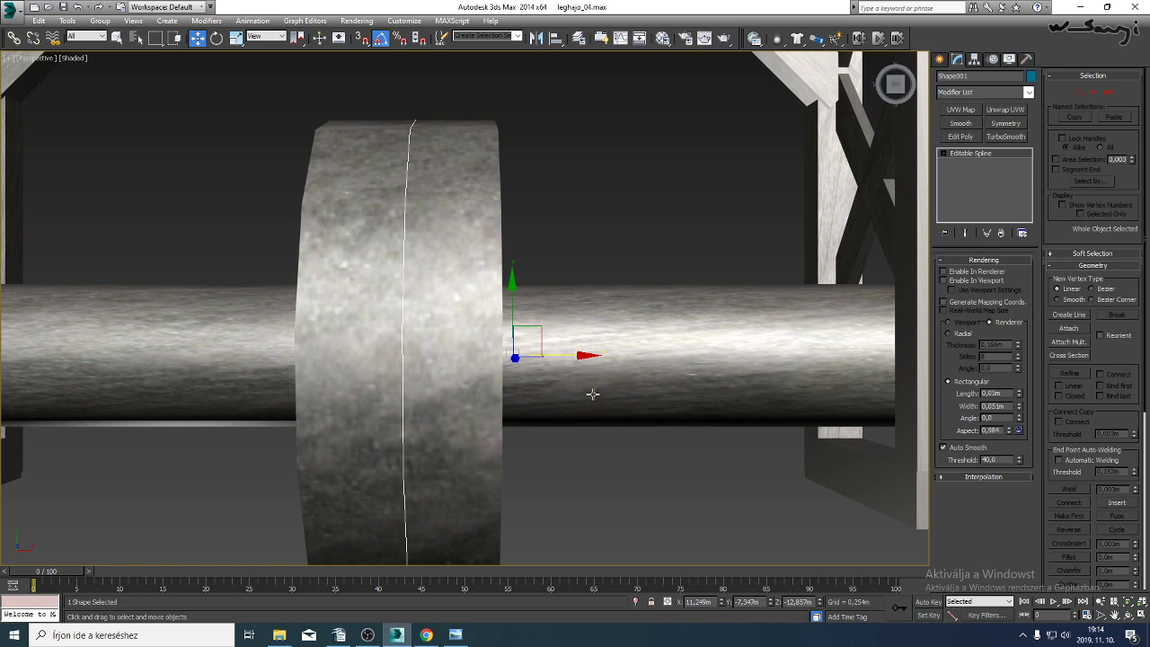
Open the outline shape for vertex editing in the wireframe left view and examine the strut down to the gondola.
key("l")
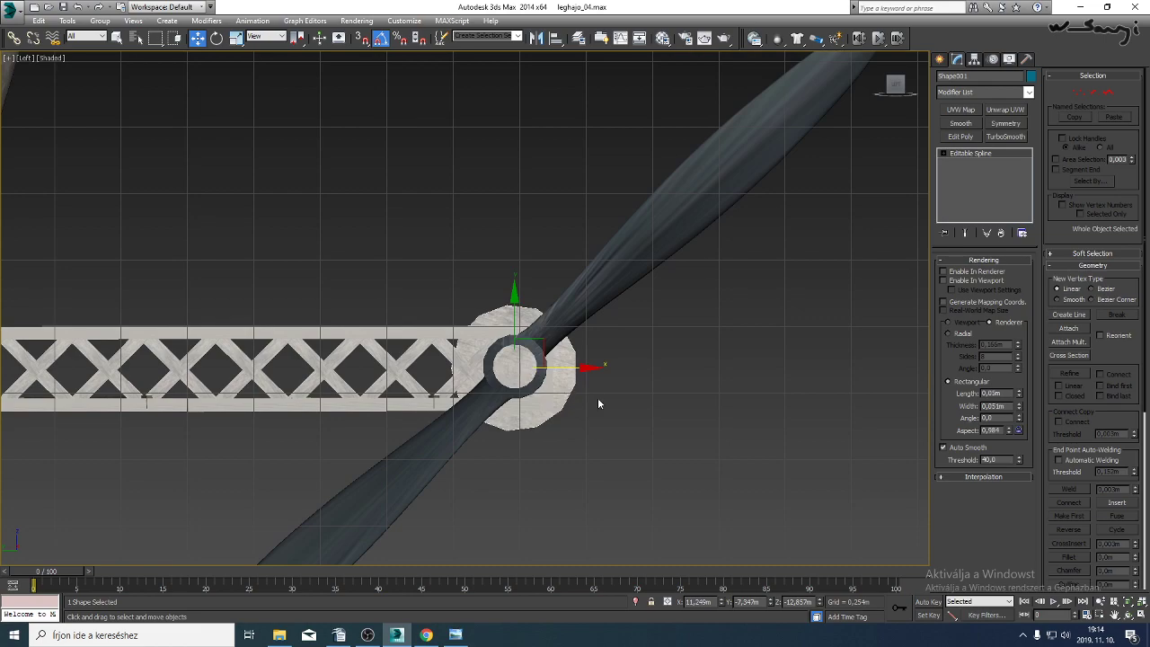
key("F3")
left_click(966, 163)
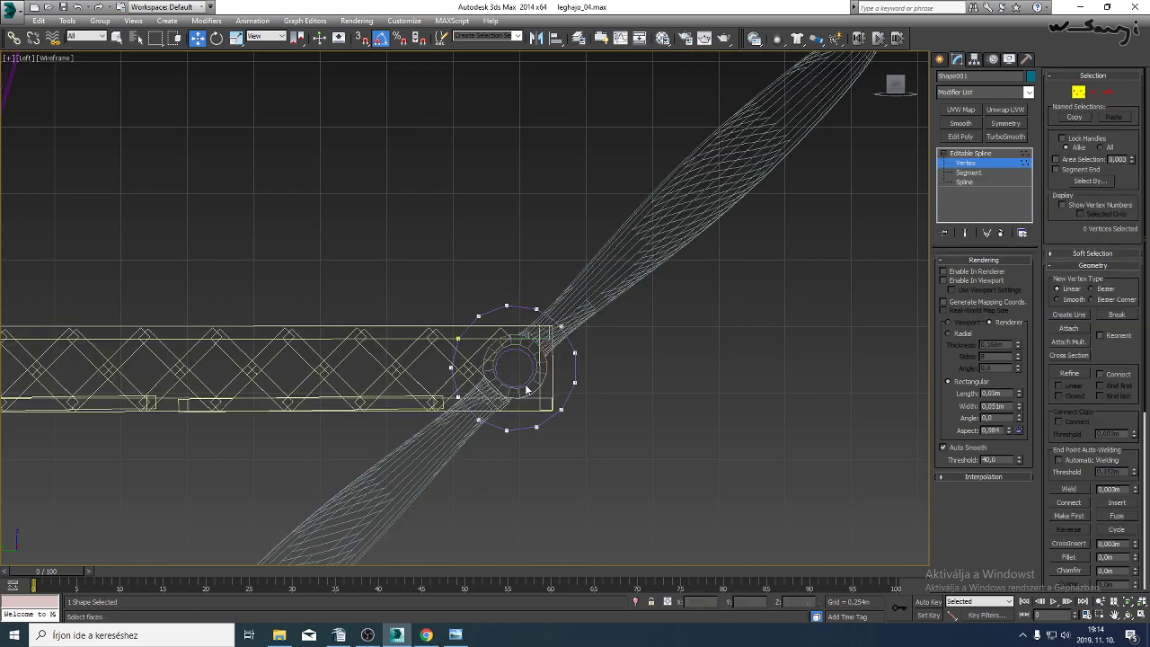
scroll(511, 256, "down", 6)
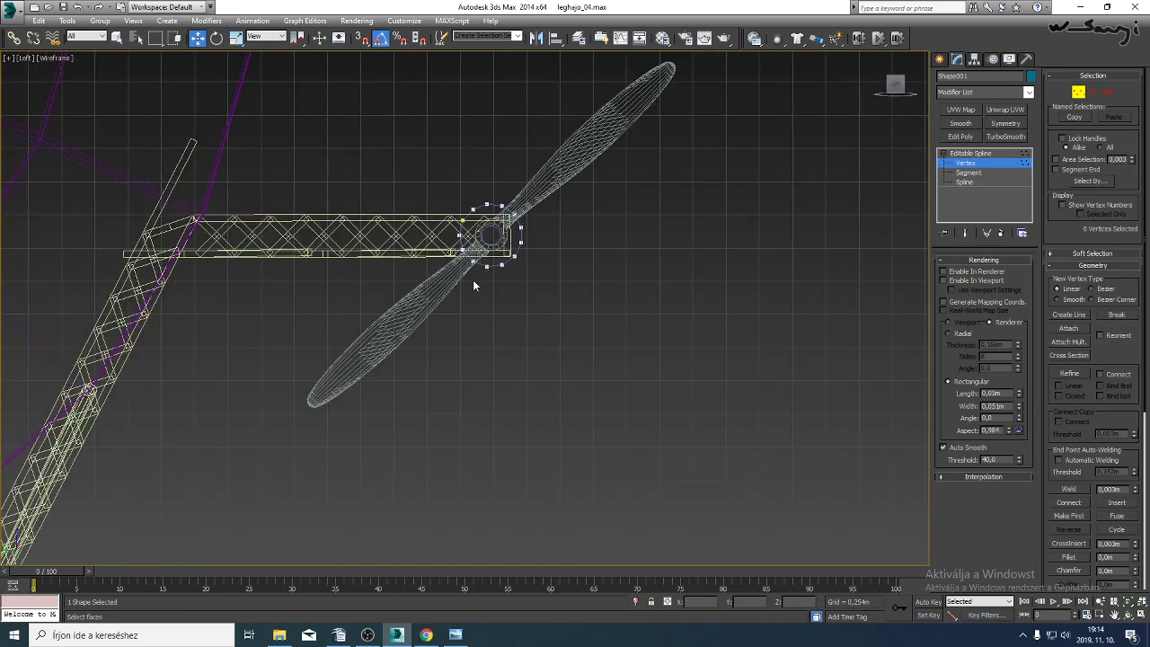
middle_click_drag(472, 312, 578, 99)
scroll(515, 272, "down", 4)
middle_click_drag(513, 276, 579, 113)
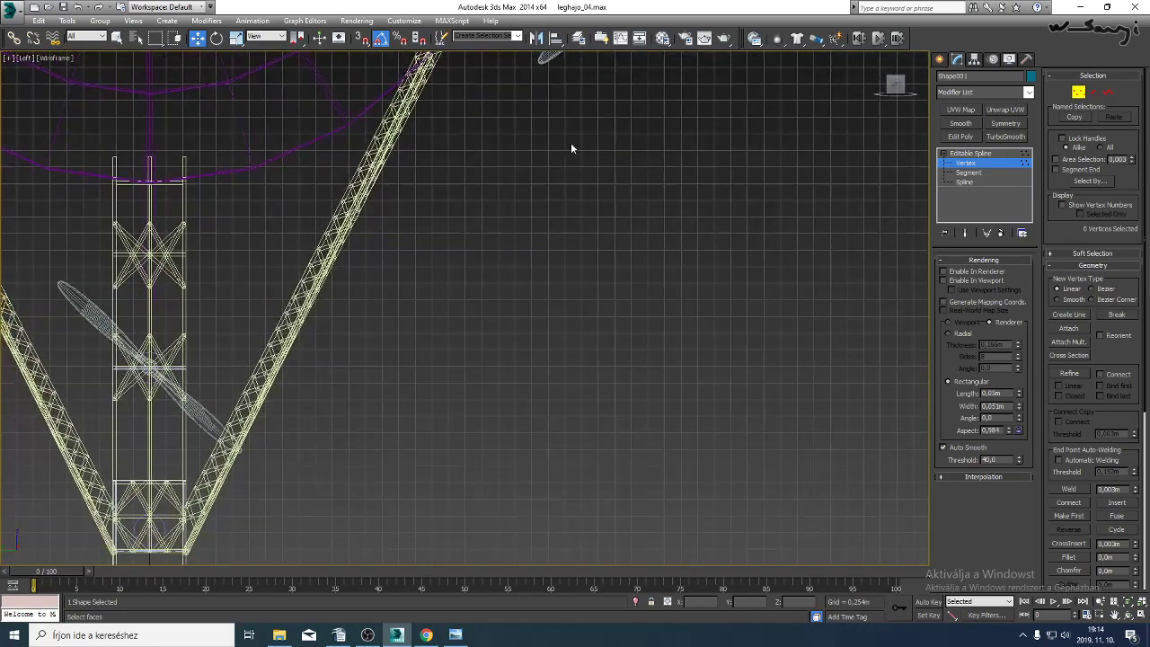
middle_click_drag(172, 525, 200, 388)
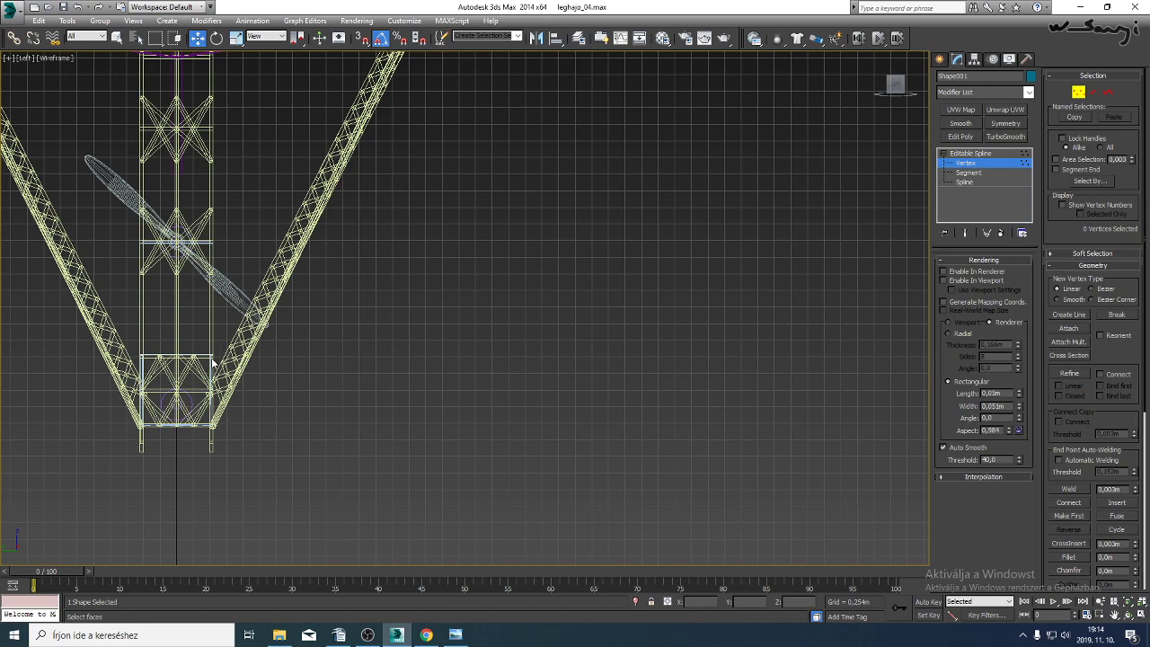
middle_click_drag(213, 362, 208, 464)
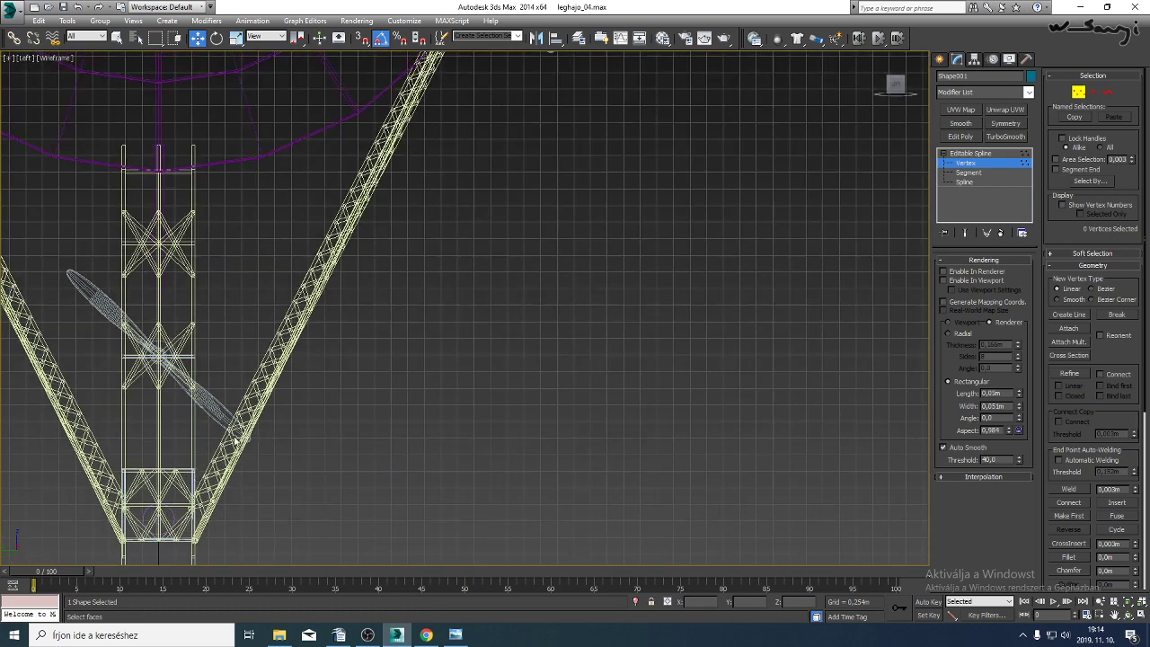
Switch to Windows Photo Viewer and examine the reference photos of the airship's gondola, struts and drive parts.
left_click(455, 636)
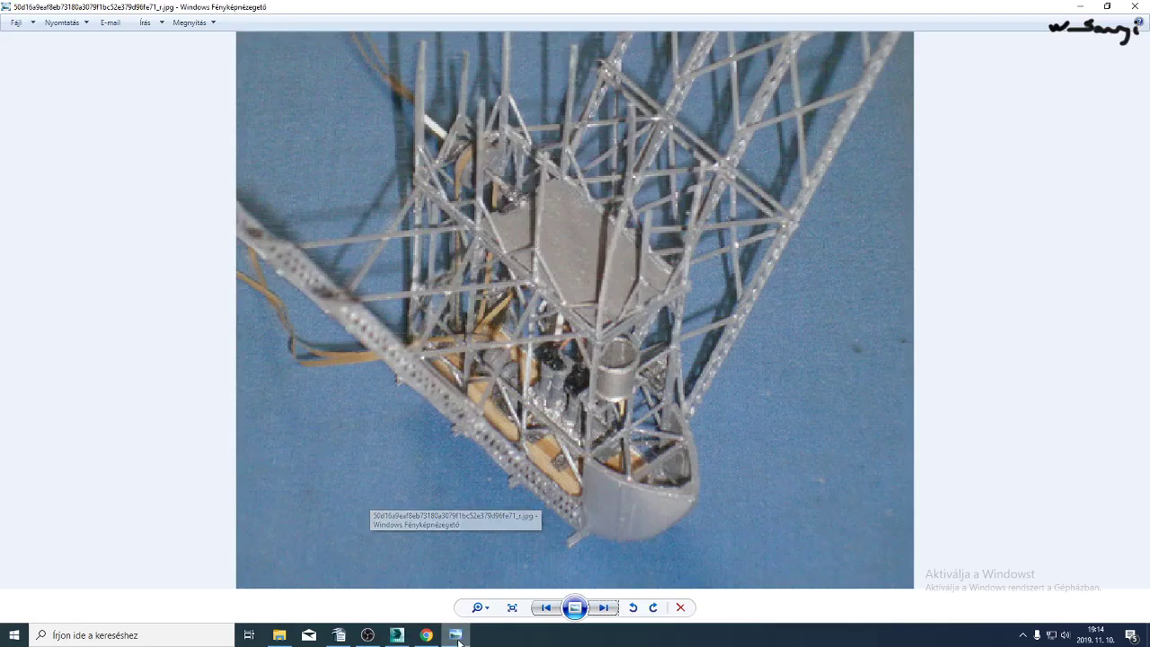
left_click(605, 608)
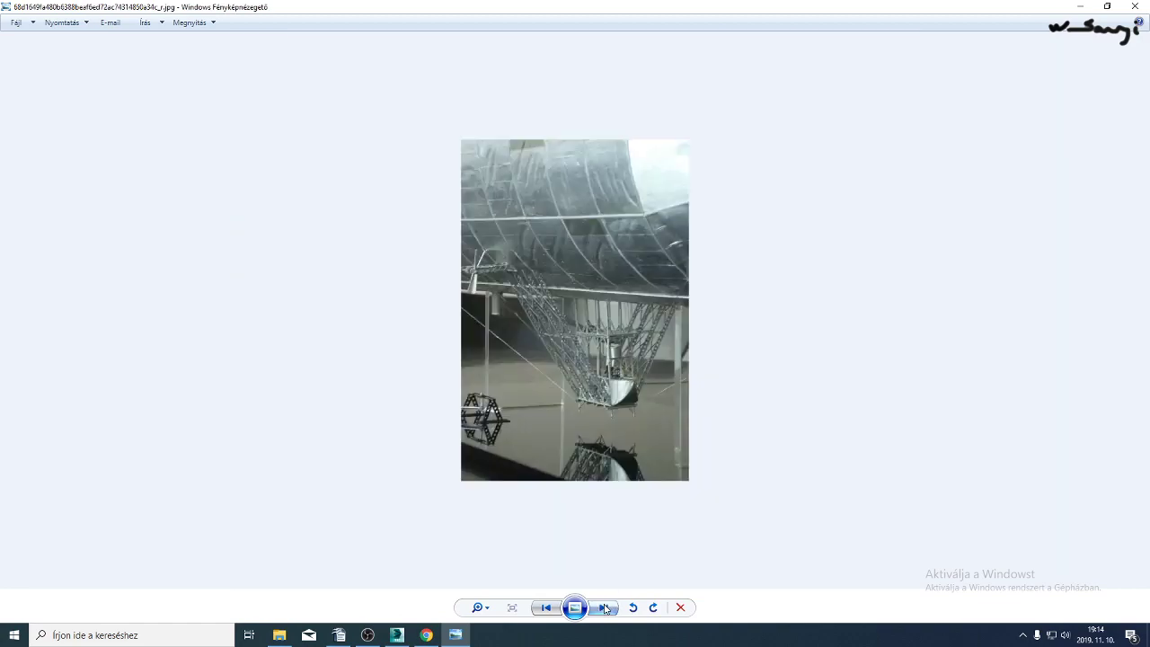
left_click(605, 608)
left_click(605, 608)
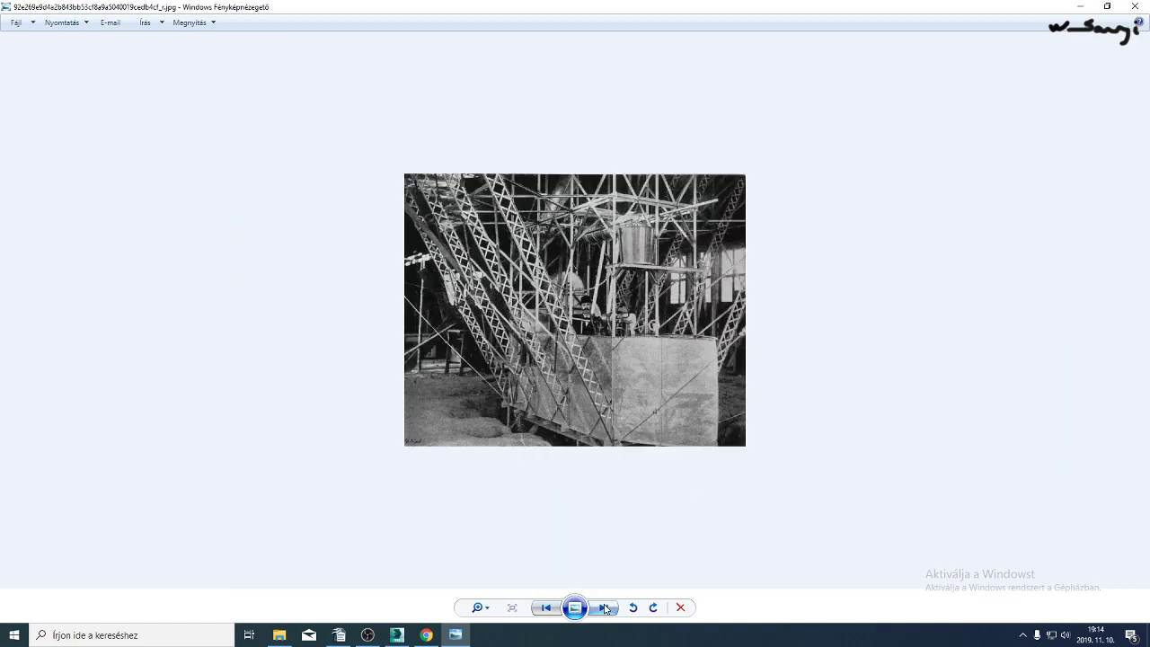
left_click(605, 607)
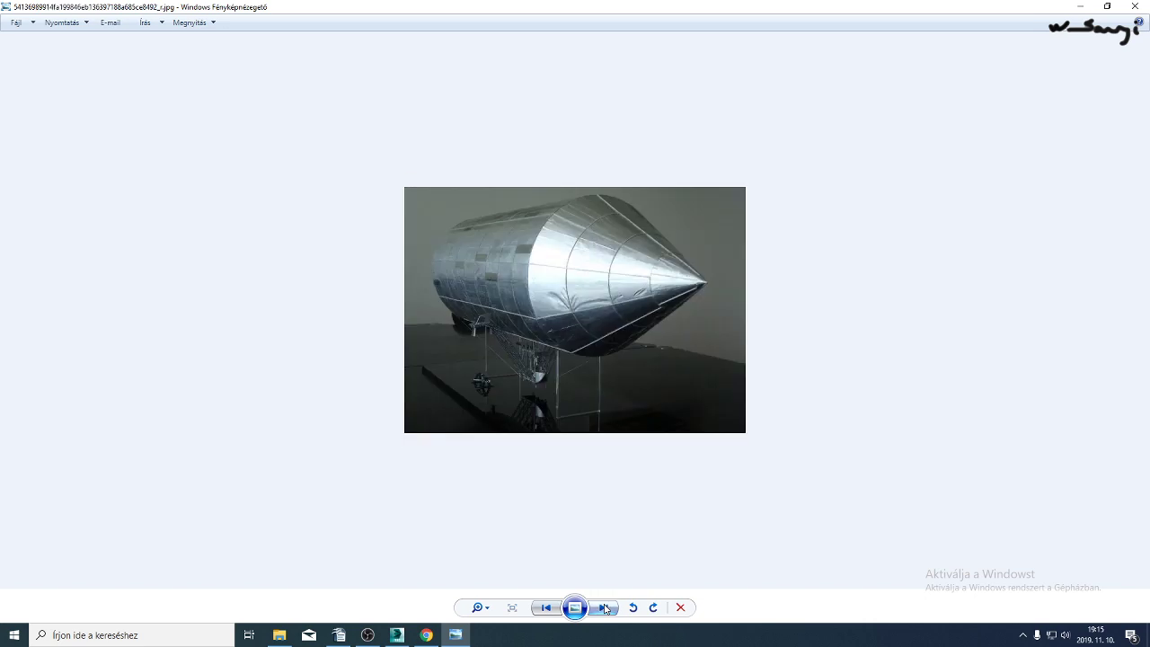
left_click(605, 608)
scroll(605, 449, "up", 8)
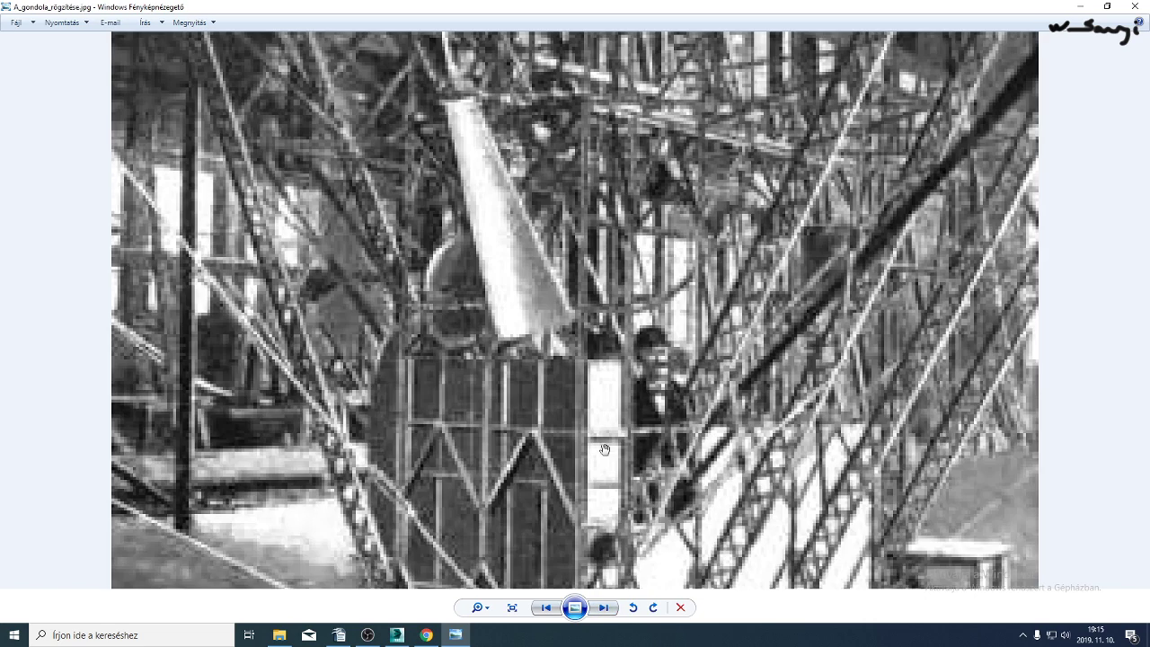
left_click_drag(660, 447, 610, 385)
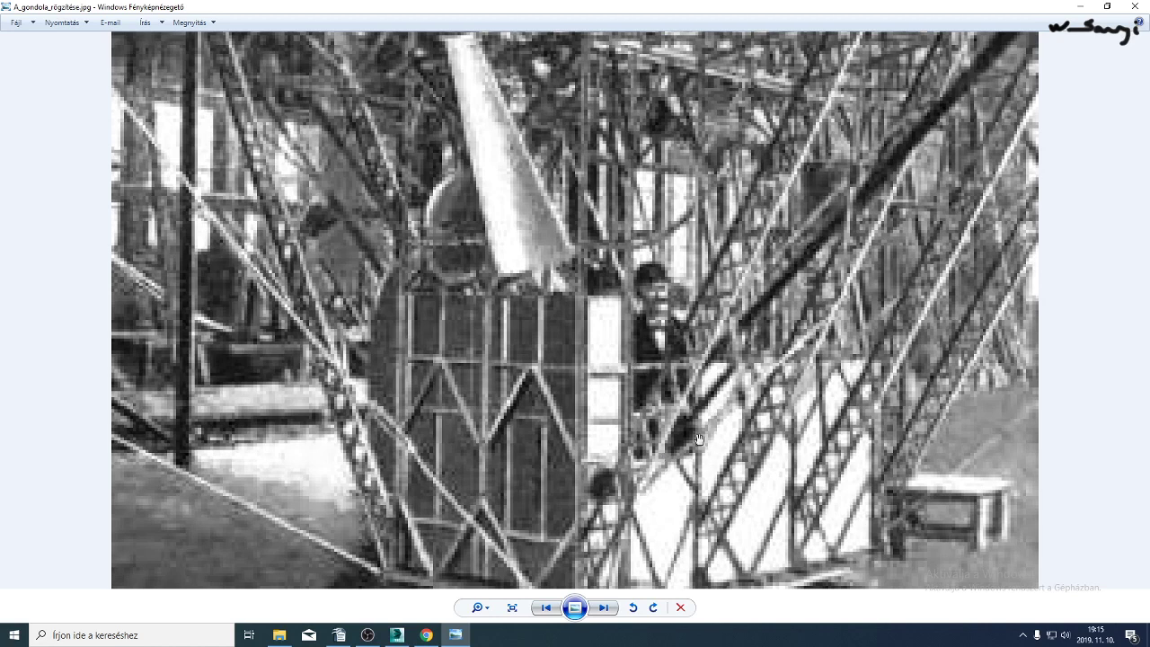
Return to 3ds Max and select the six vertices on the side of the propeller-arm outline facing the gondola.
left_click(396, 635)
middle_click_drag(352, 405, 318, 549)
middle_click_drag(580, 161, 568, 180)
scroll(503, 236, "up", 5)
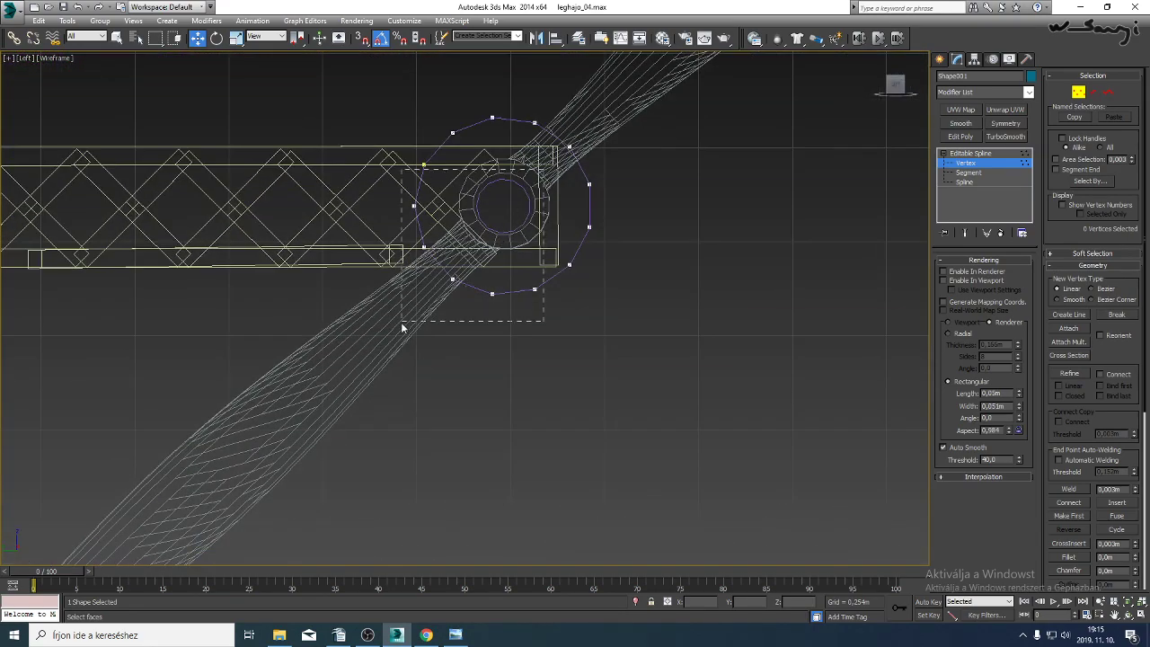
left_click_drag(402, 326, 372, 359)
left_click(423, 165, "ctrl")
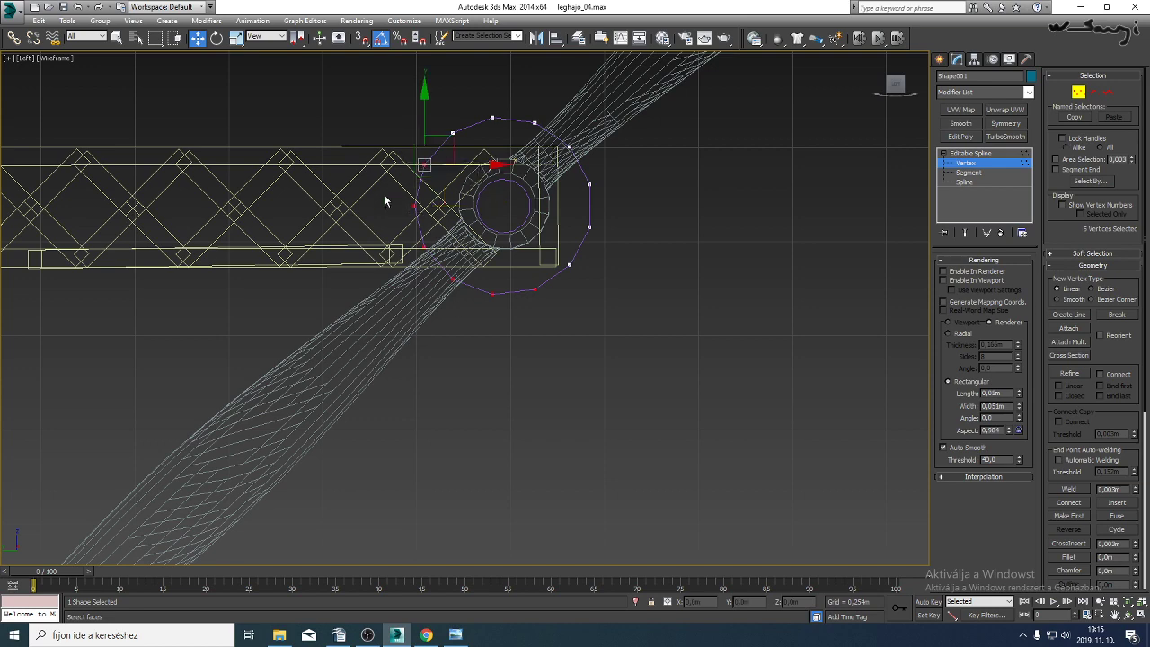
Move the six selected vertices down to the gondola's disc, stretching the outline into a belt between the two discs.
left_click_drag(452, 137, 224, 370)
scroll(228, 364, "down", 7)
middle_click_drag(229, 364, 461, 158)
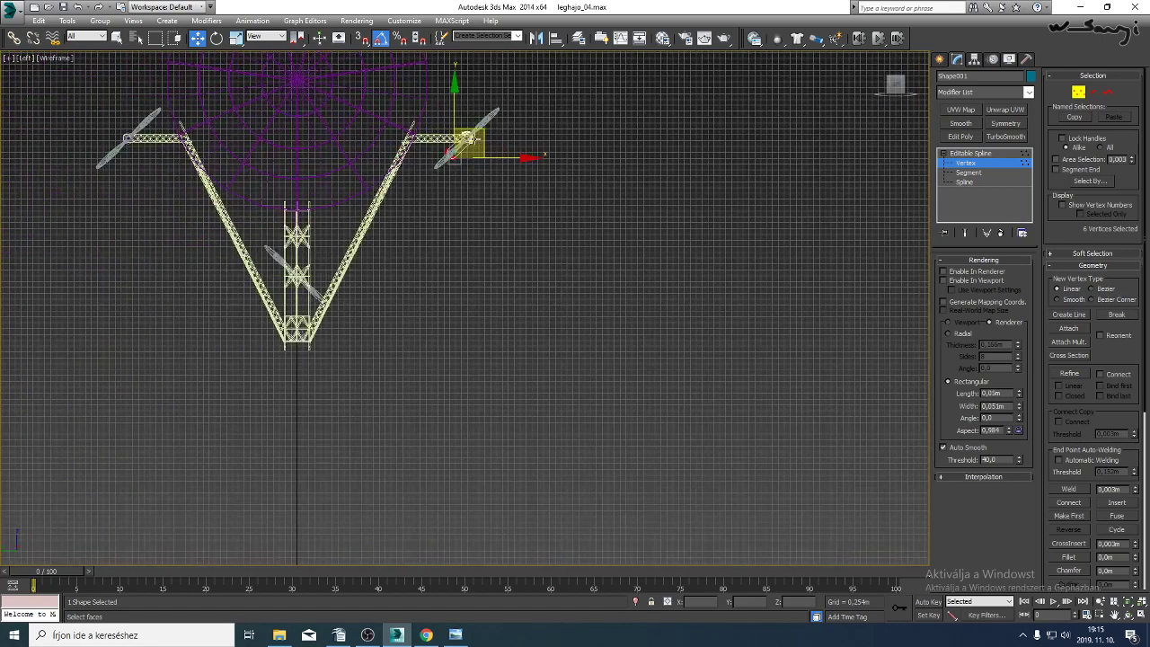
left_click_drag(476, 128, 318, 313)
middle_click_drag(301, 334, 341, 258)
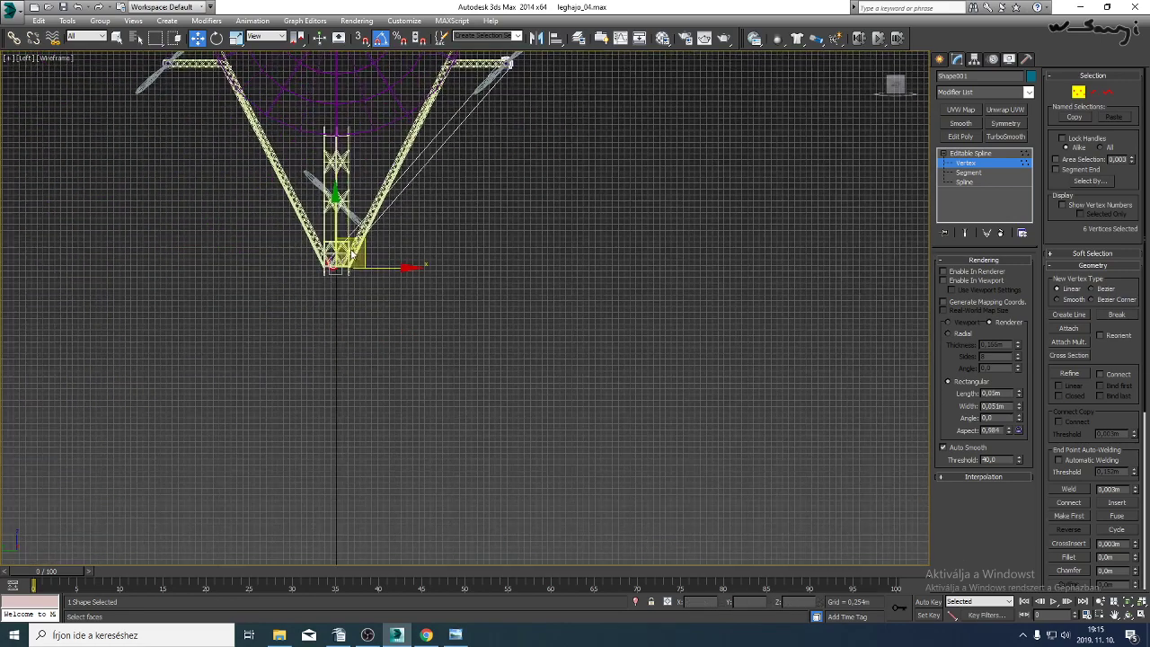
scroll(341, 257, "up", 7)
scroll(298, 312, "up", 3)
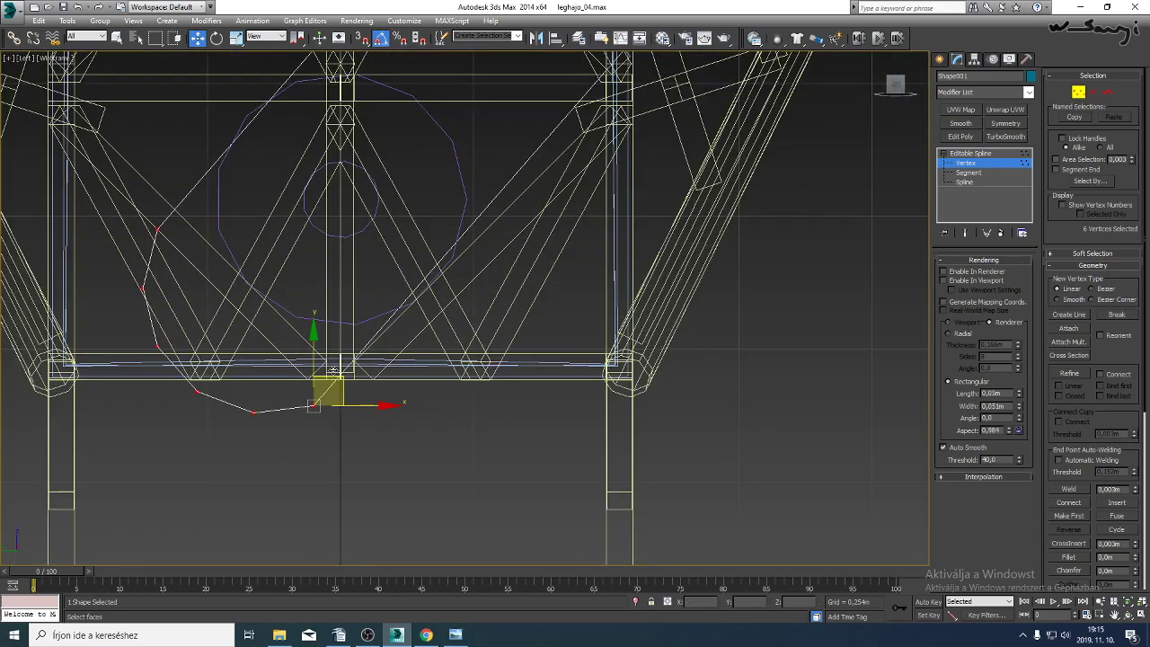
left_click_drag(333, 371, 419, 265)
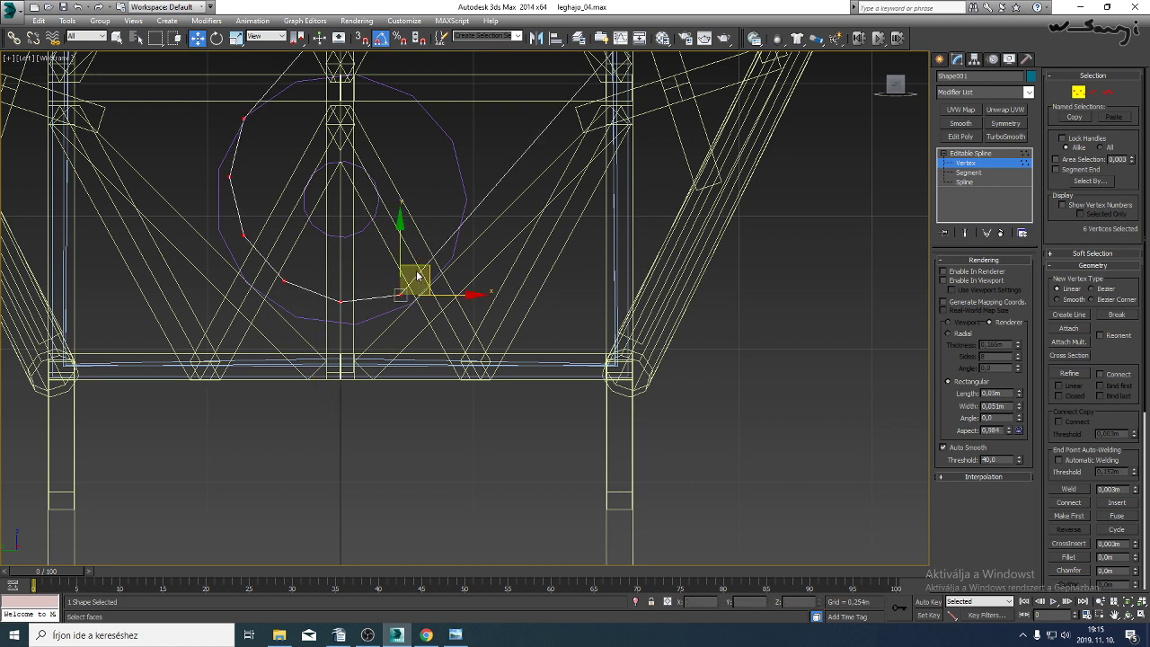
Fit the moved vertices one after another onto the far and lower edge of the gondola disc's outline.
left_click(243, 118, "alt")
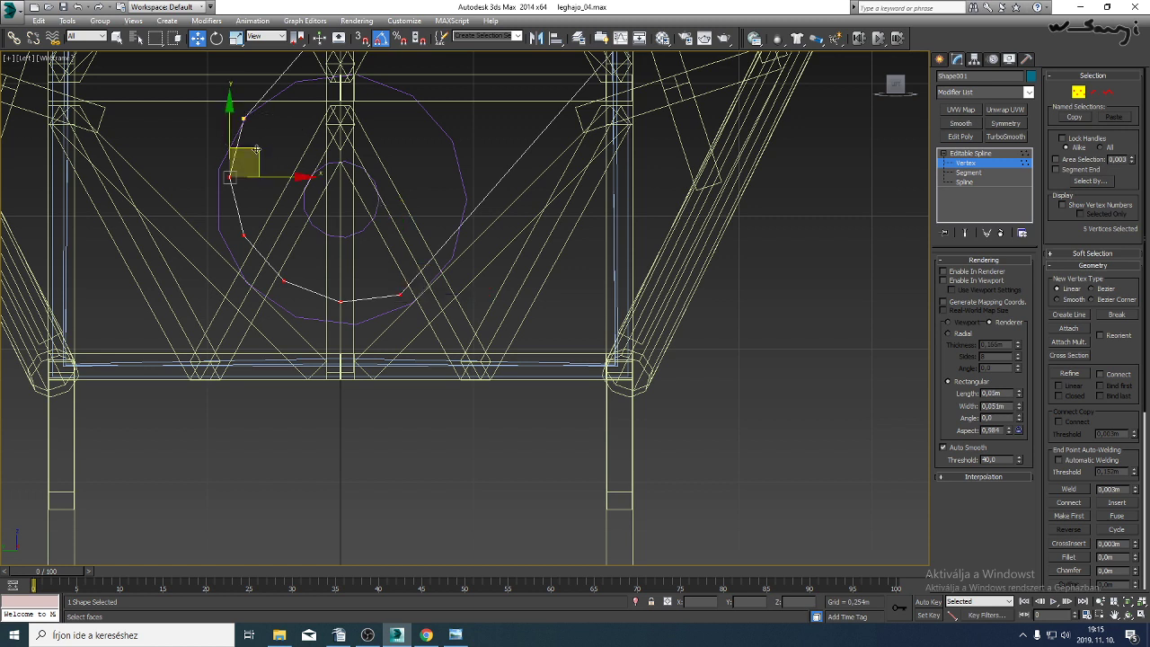
left_click_drag(257, 149, 244, 142)
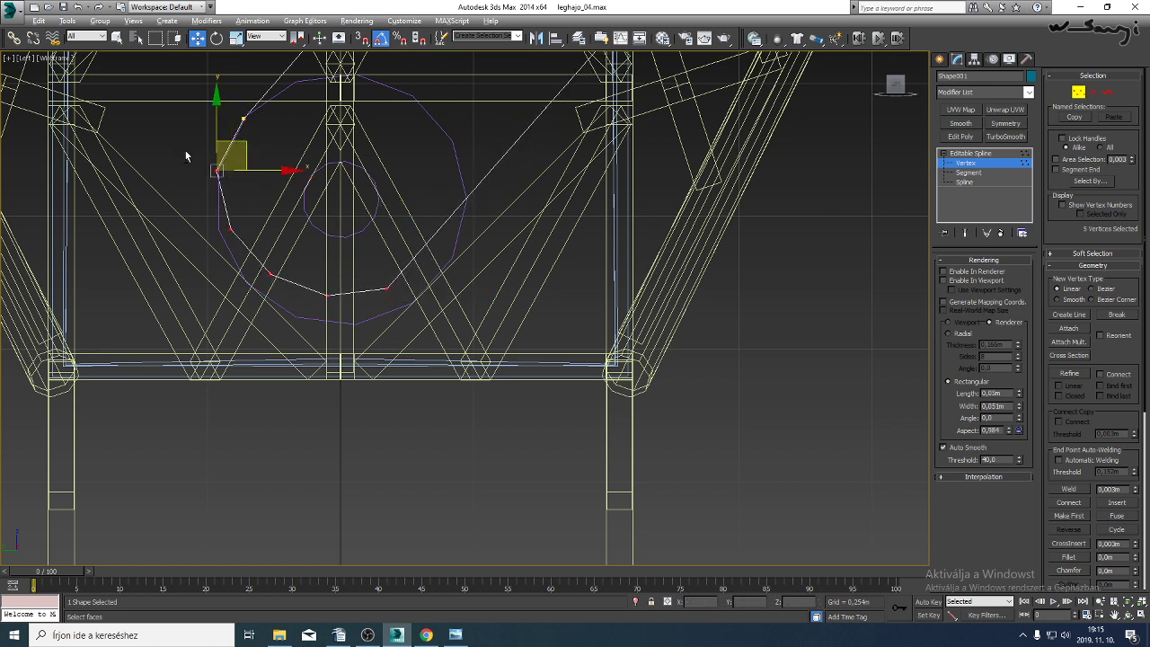
left_click(217, 170, "alt")
left_click_drag(253, 201, 239, 203)
left_click(216, 231, "alt")
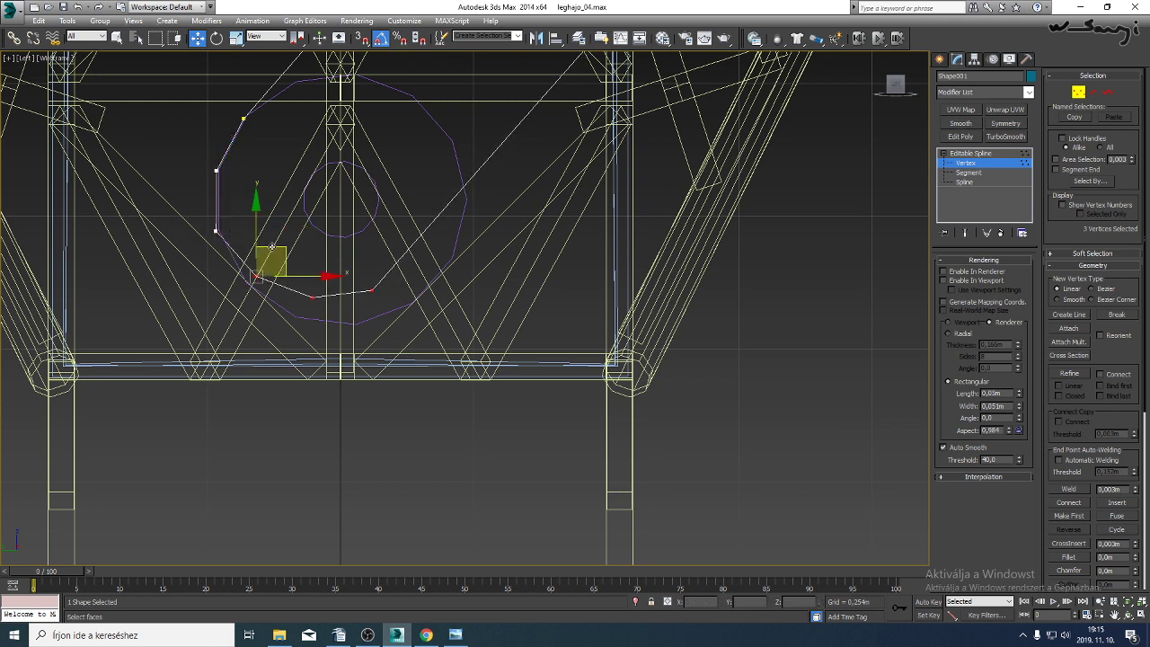
left_click_drag(272, 247, 313, 265)
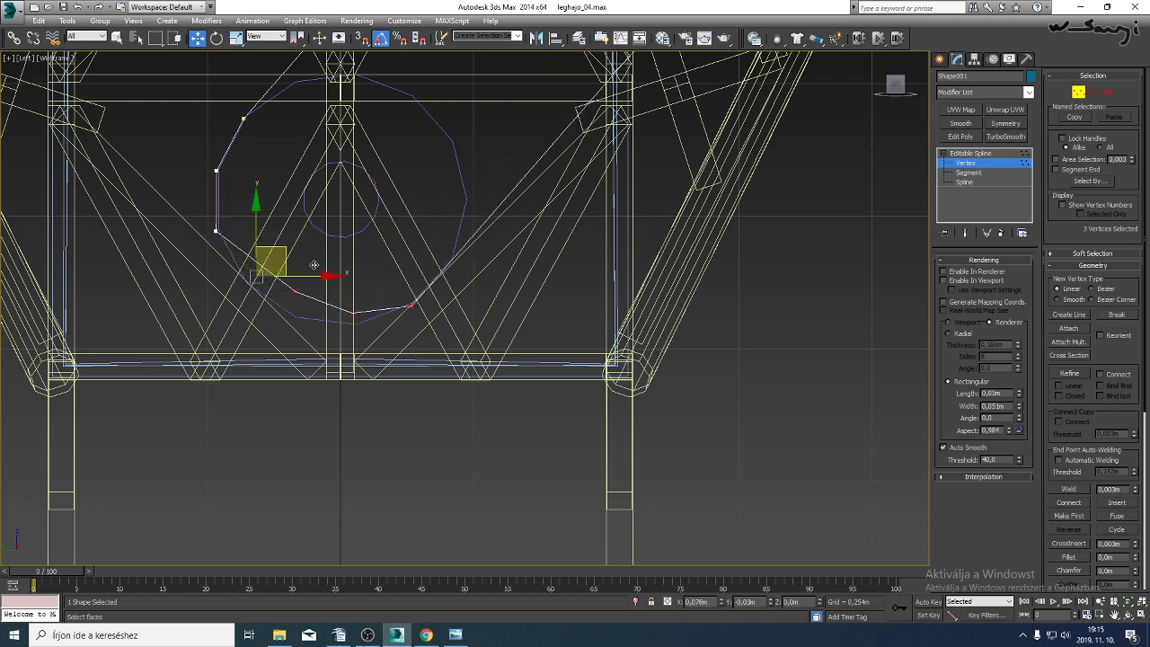
left_click(412, 305, "alt")
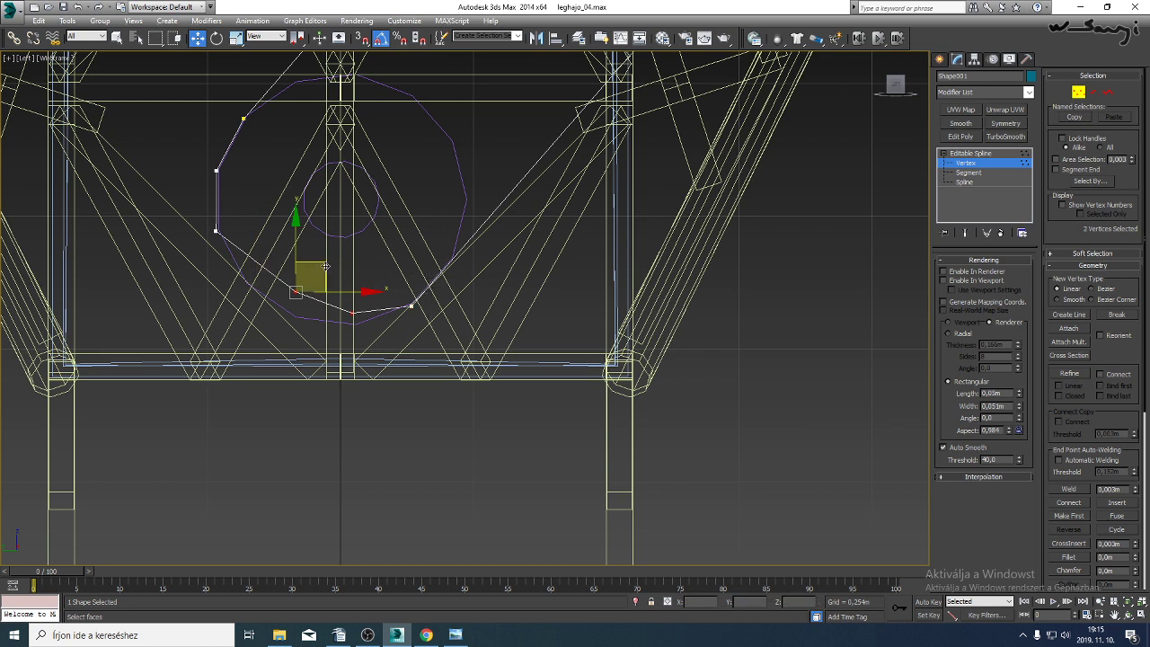
left_click_drag(293, 286, 241, 277)
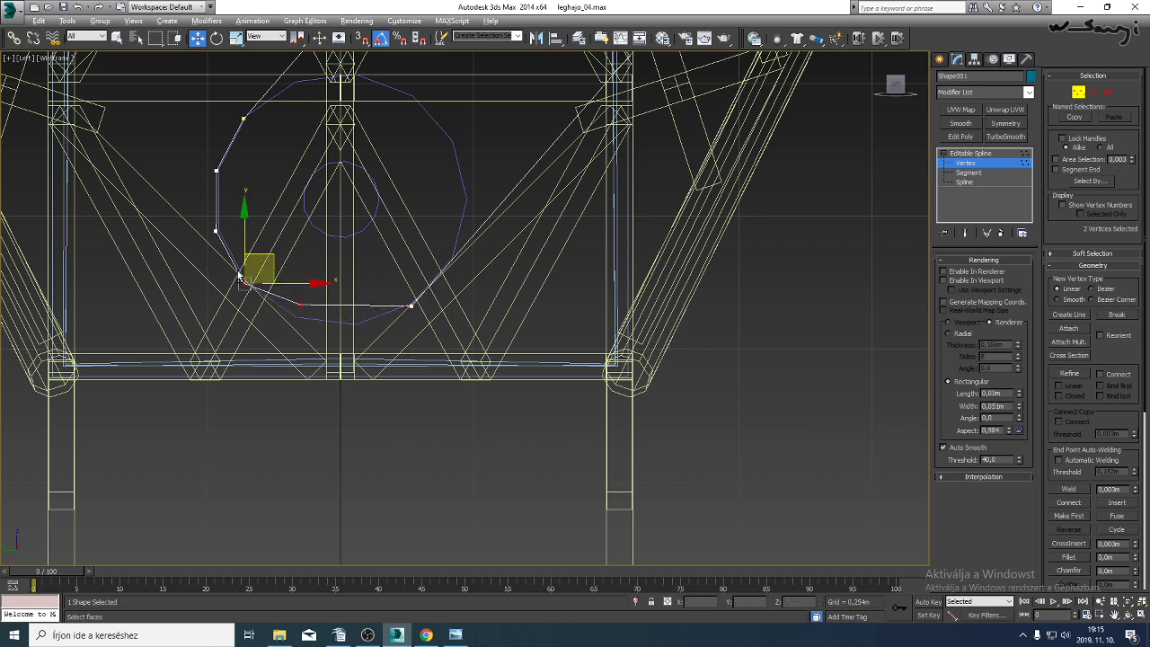
left_click(243, 283, "alt")
left_click_drag(320, 275, 373, 298)
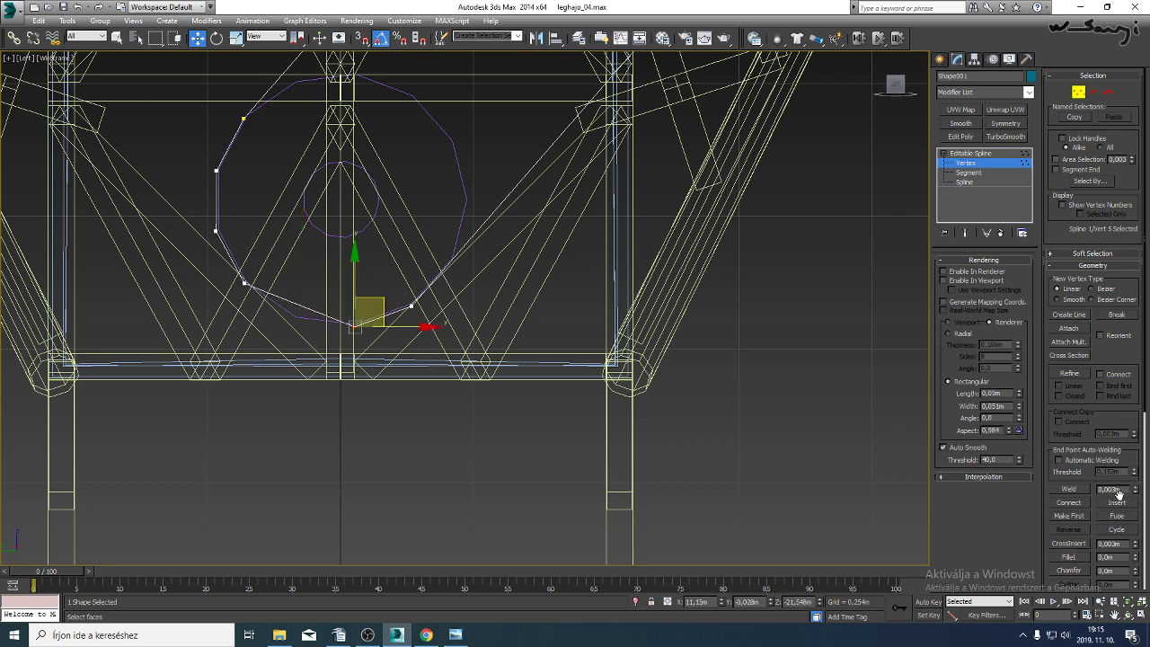
Refine the belt outline with an extra vertex beneath the gondola disc and move it onto the disc's edge.
left_click(1071, 374)
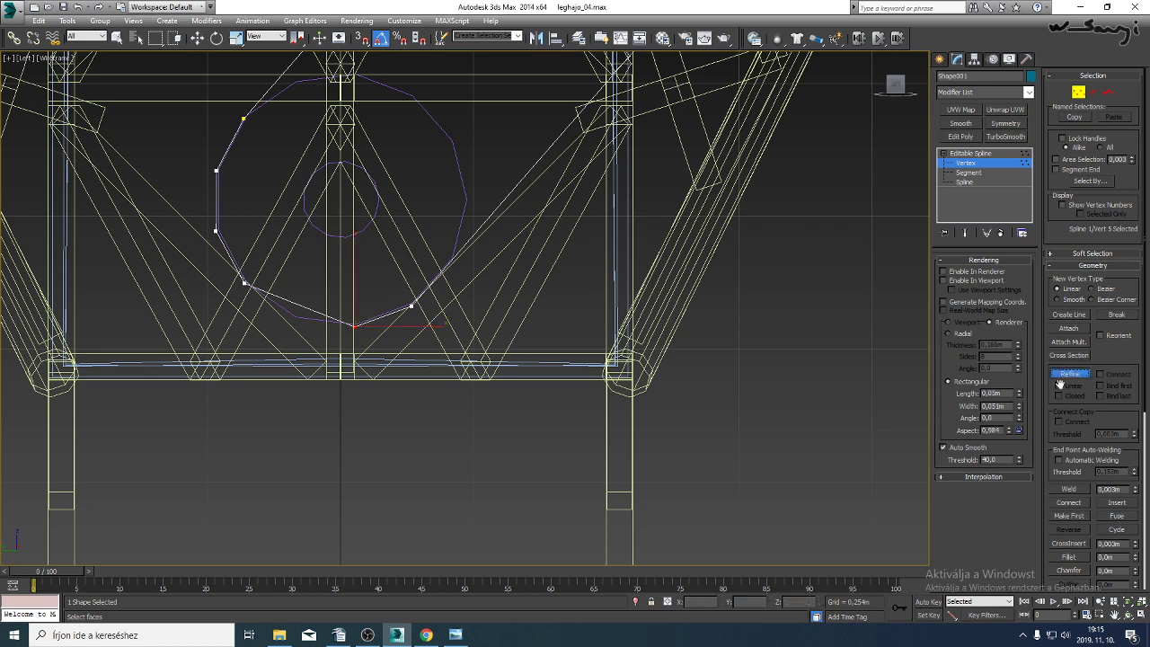
left_click(308, 308)
right_click(307, 307)
left_click(302, 306)
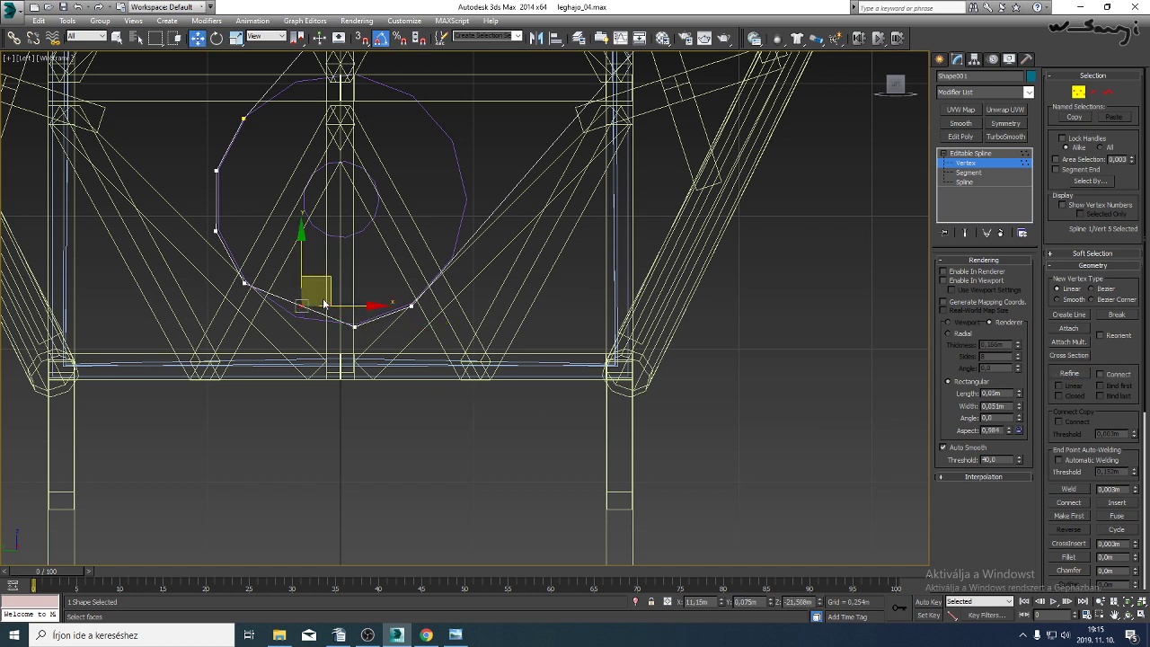
left_click_drag(325, 277, 319, 290)
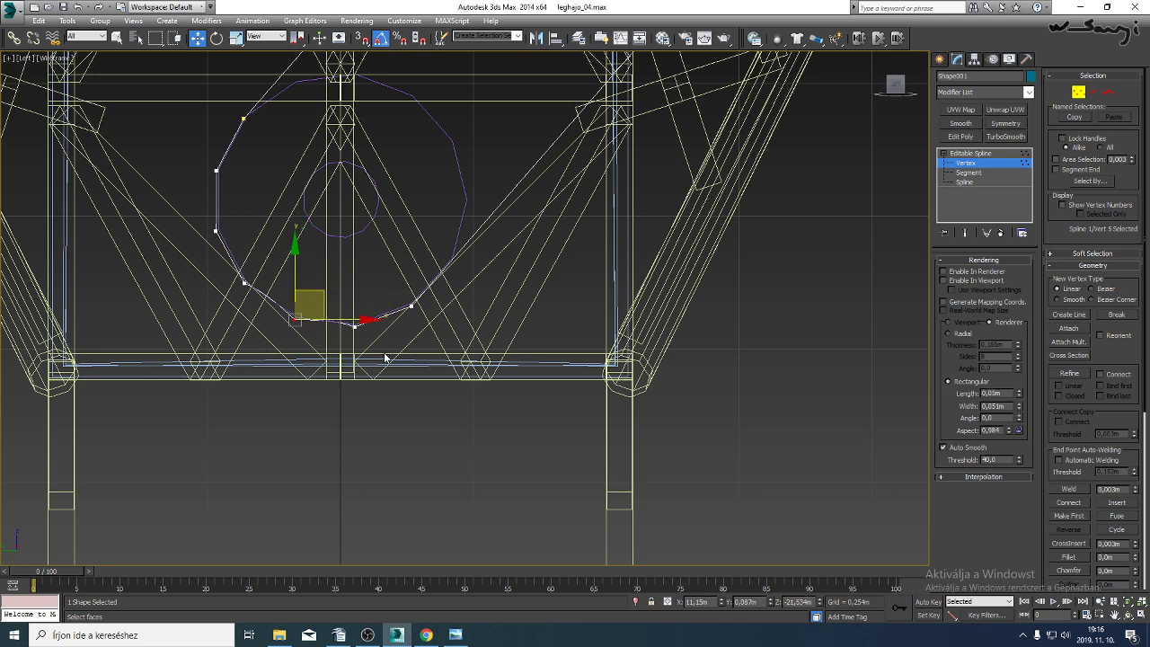
Convert the three vertices around the gondola disc's lower edge to Corner and show the shape's interpolation settings.
left_click_drag(384, 356, 238, 277)
right_click(337, 324)
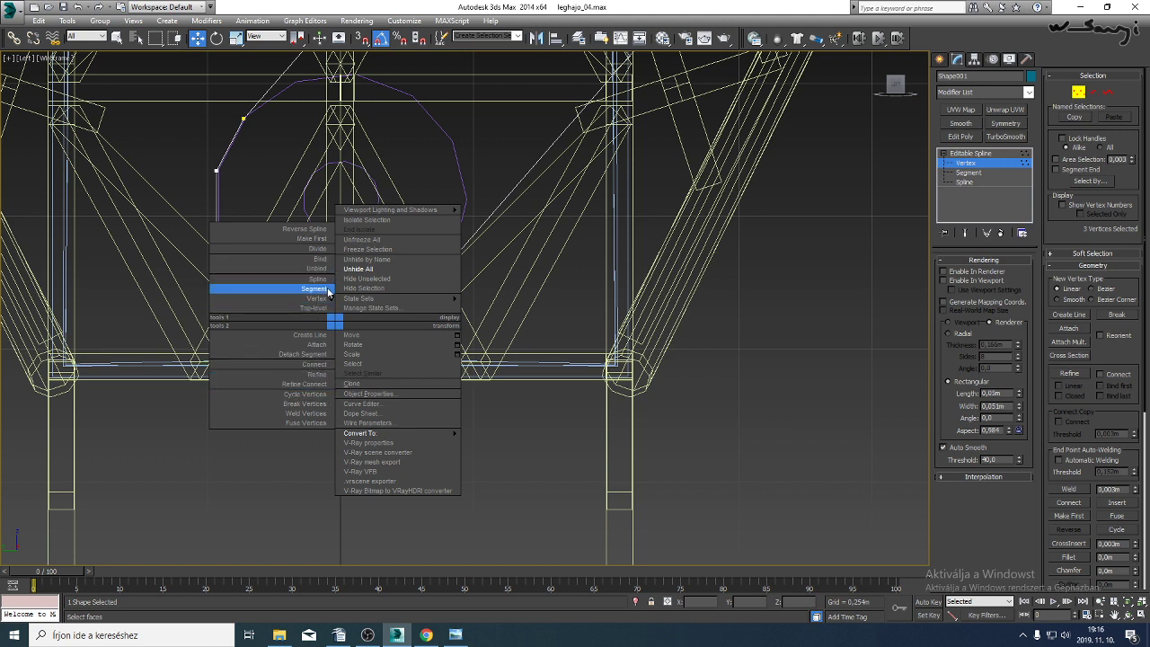
mouse_move(346, 303)
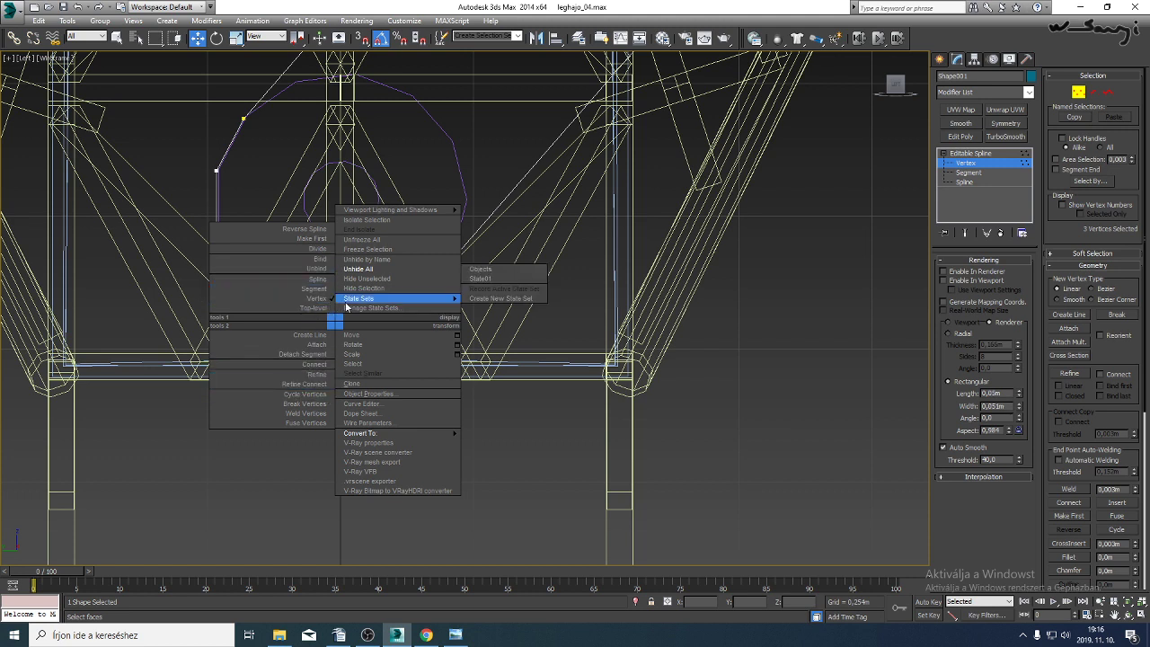
left_click(158, 454)
scroll(251, 443, "up", 5)
right_click(302, 384)
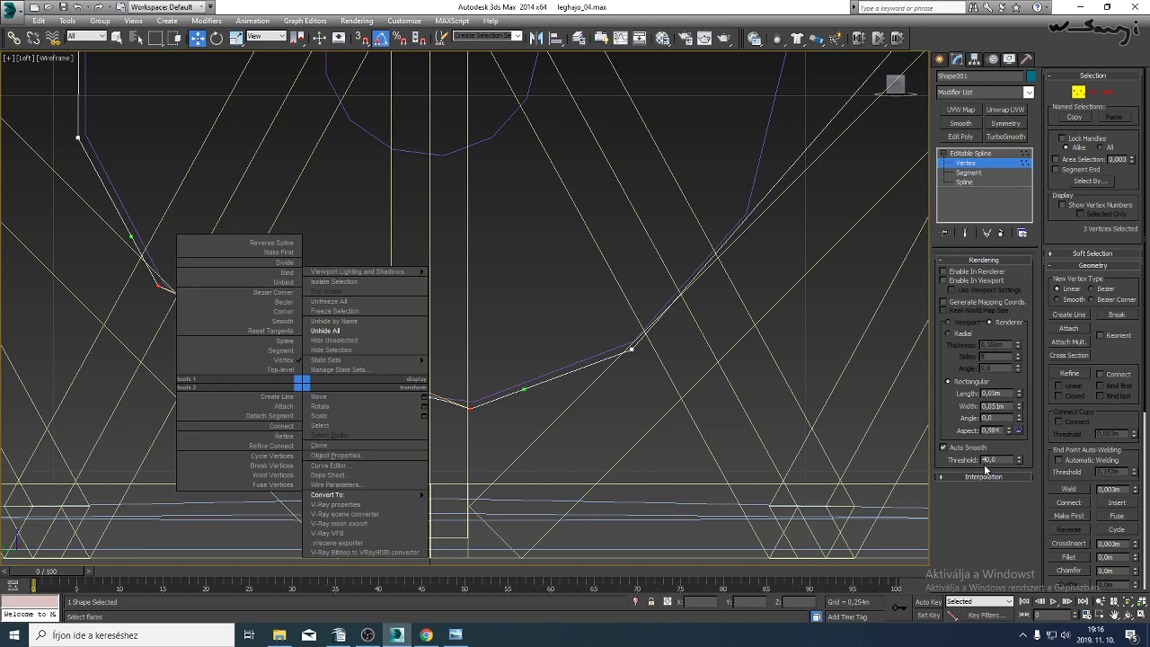
left_click(281, 312)
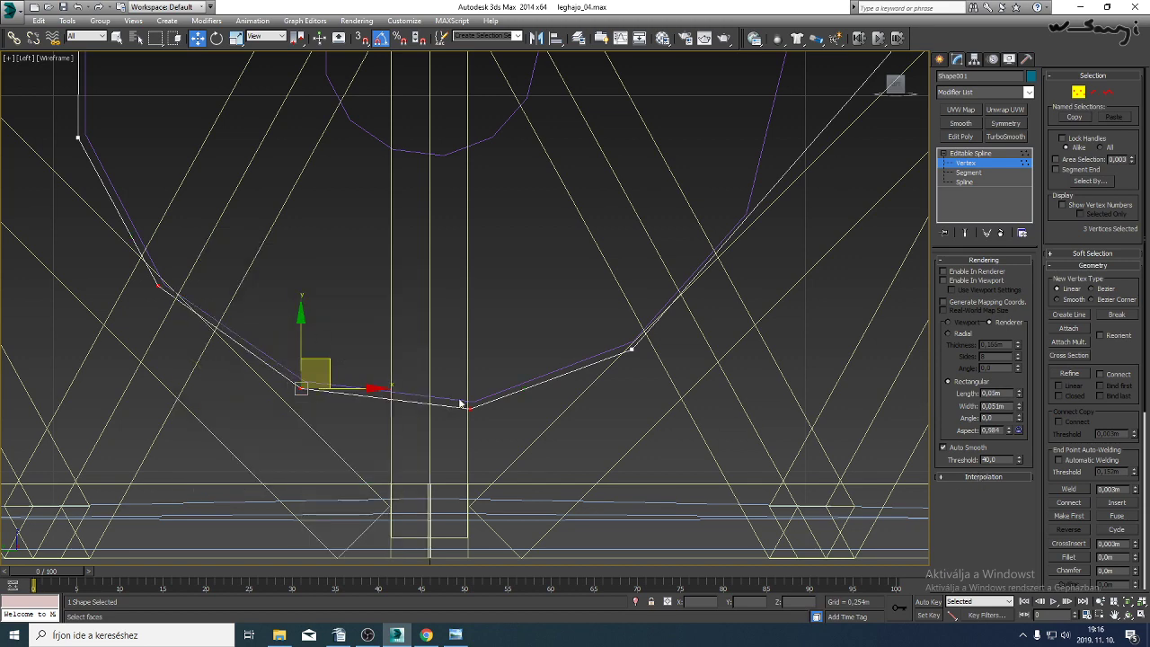
left_click(990, 475)
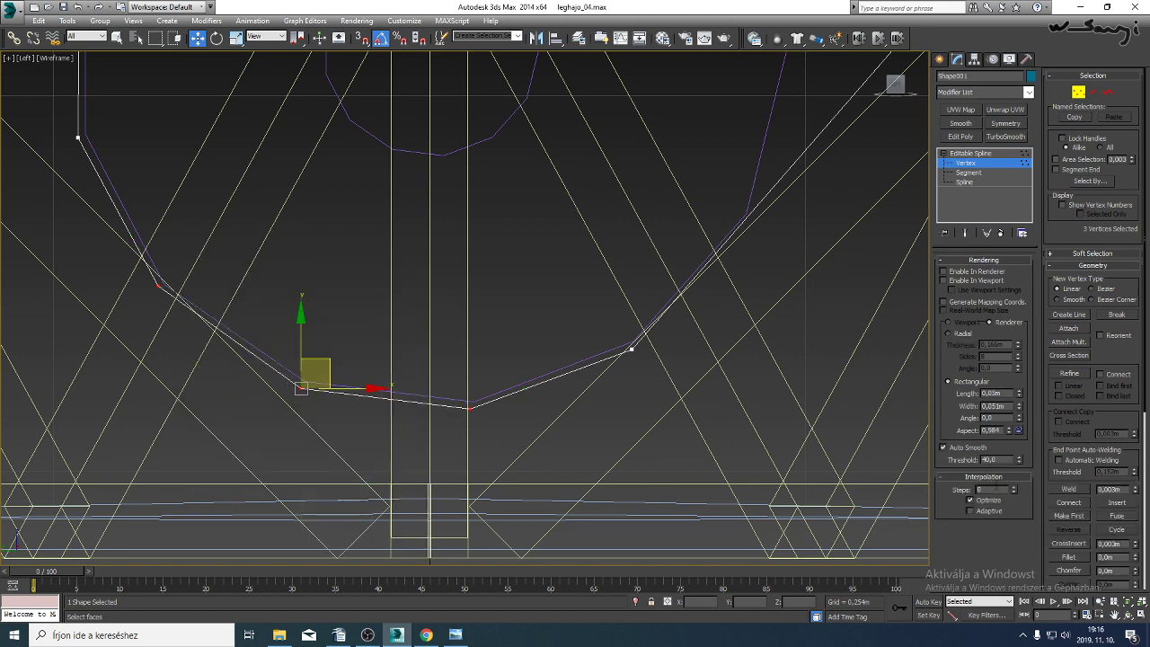
Examine the stretched belt outline around the gondola and lattice struts in the shaded perspective view.
scroll(611, 360, "down", 3)
scroll(611, 362, "down", 5)
mouse_move(607, 353)
middle_mouse_down()
mouse_move(550, 401)
mouse_move(493, 418)
mouse_move(1060, 575)
middle_mouse_up()
key("p")
scroll(550, 399, "down", 4)
scroll(493, 419, "down", 4)
key("F3")
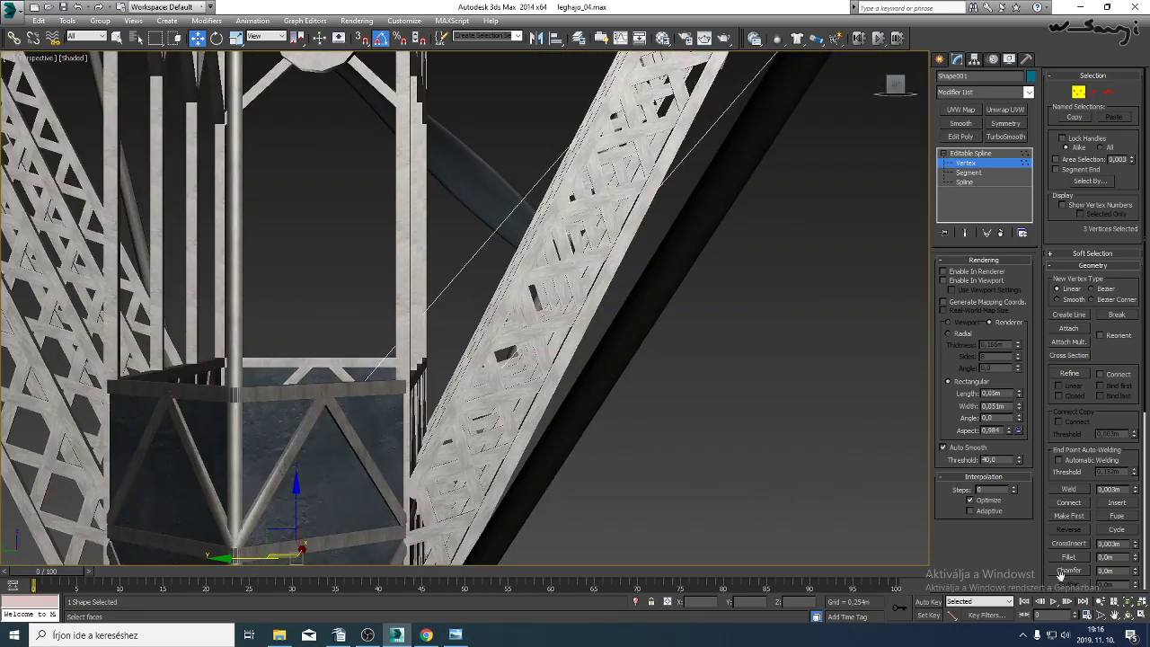
left_click(1130, 616)
left_click_drag(686, 364, 455, 326)
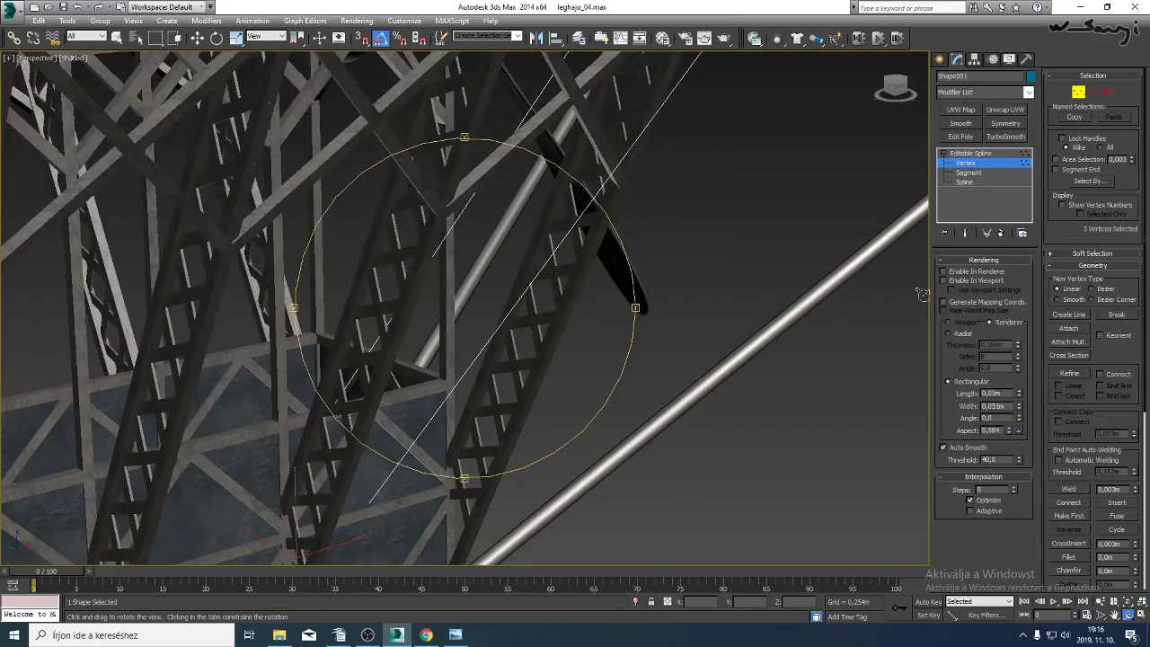
Enable the belt spline in the renderer and viewport, and generate its mapping coordinates.
left_click(944, 270)
left_click(944, 280)
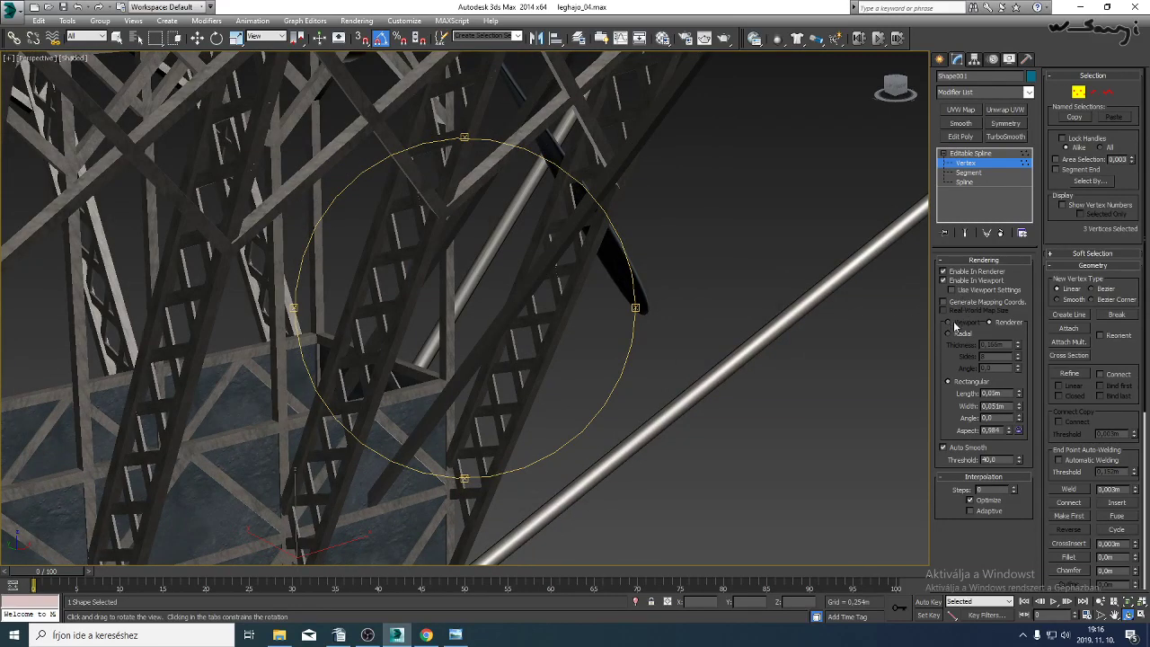
left_click(957, 304)
mouse_move(652, 331)
left_mouse_down()
mouse_move(555, 347)
mouse_move(551, 395)
mouse_move(506, 365)
mouse_move(494, 378)
left_mouse_up()
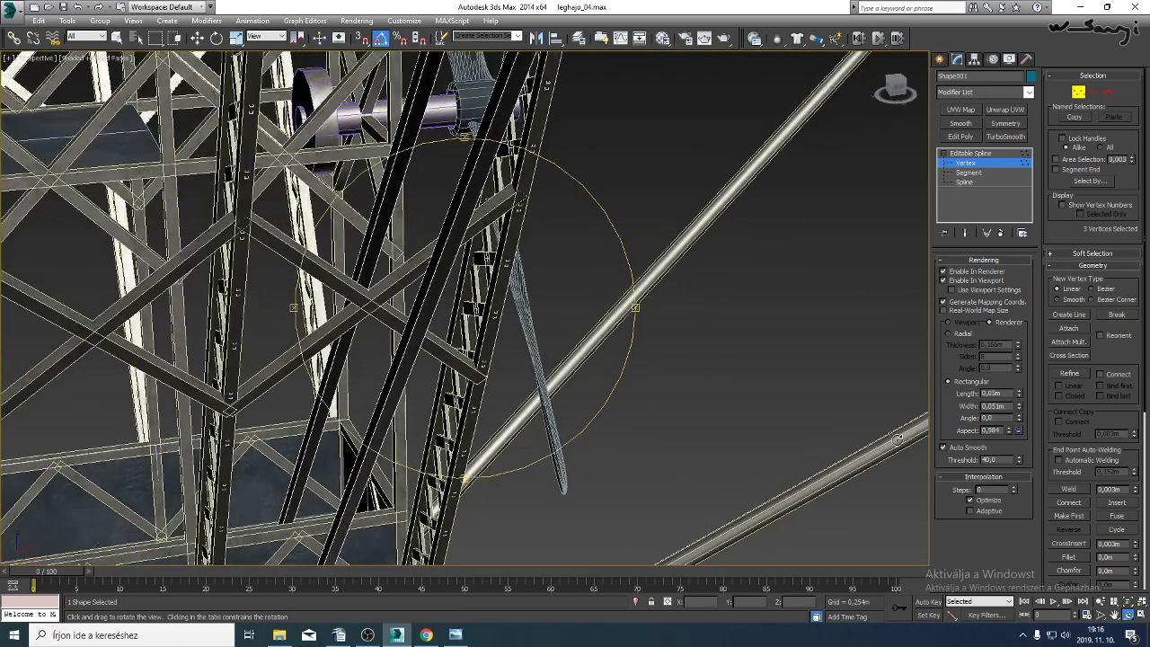
Set the belt's rectangular cross-section to 0.103 m length and 0.007 m width so it fits the discs.
left_click_drag(1019, 409, 1018, 456)
left_click_drag(560, 333, 358, 339)
left_click_drag(1018, 398, 1022, 330)
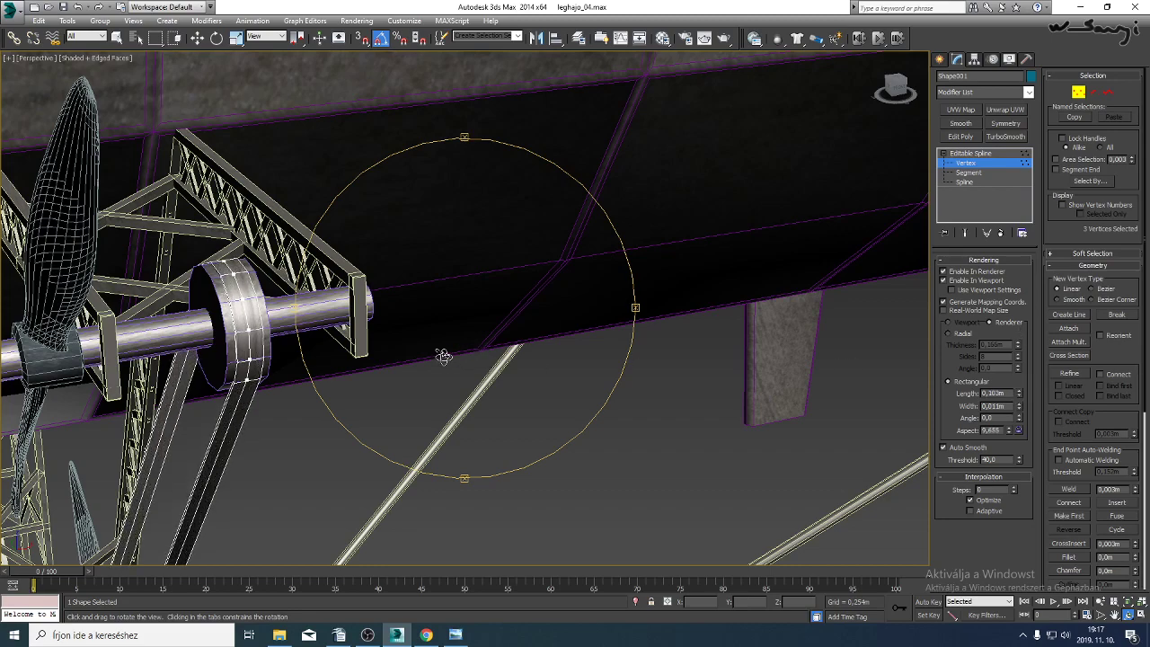
left_click_drag(409, 361, 580, 335)
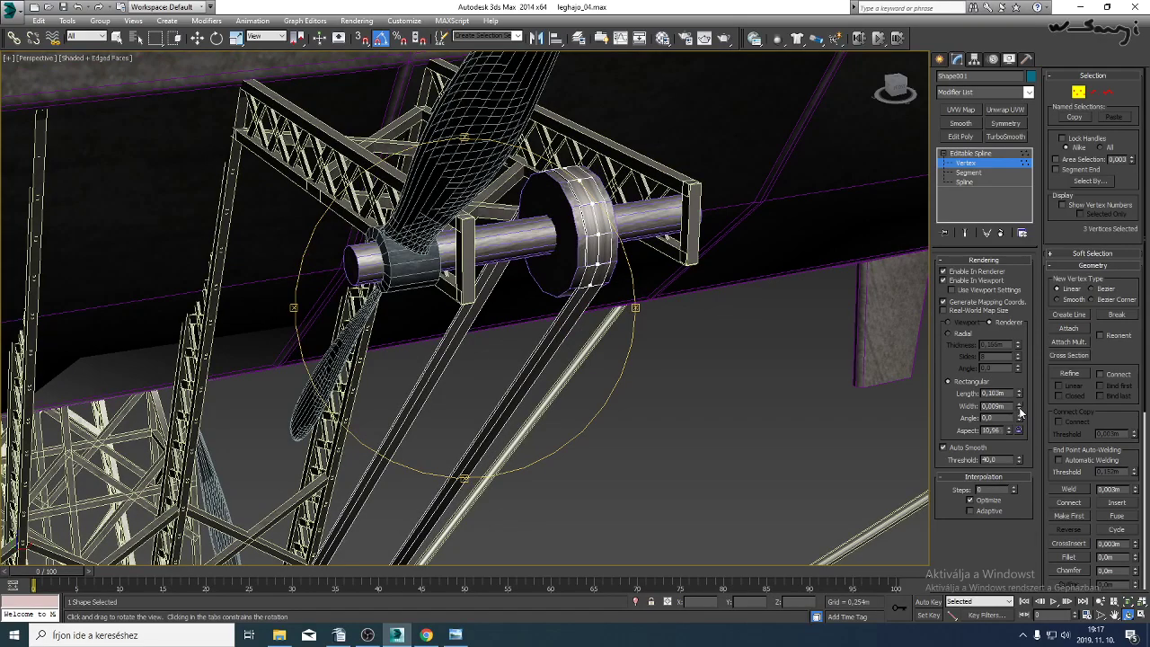
left_click_drag(1021, 411, 1020, 414)
left_click_drag(417, 277, 371, 275)
scroll(460, 305, "down", 4)
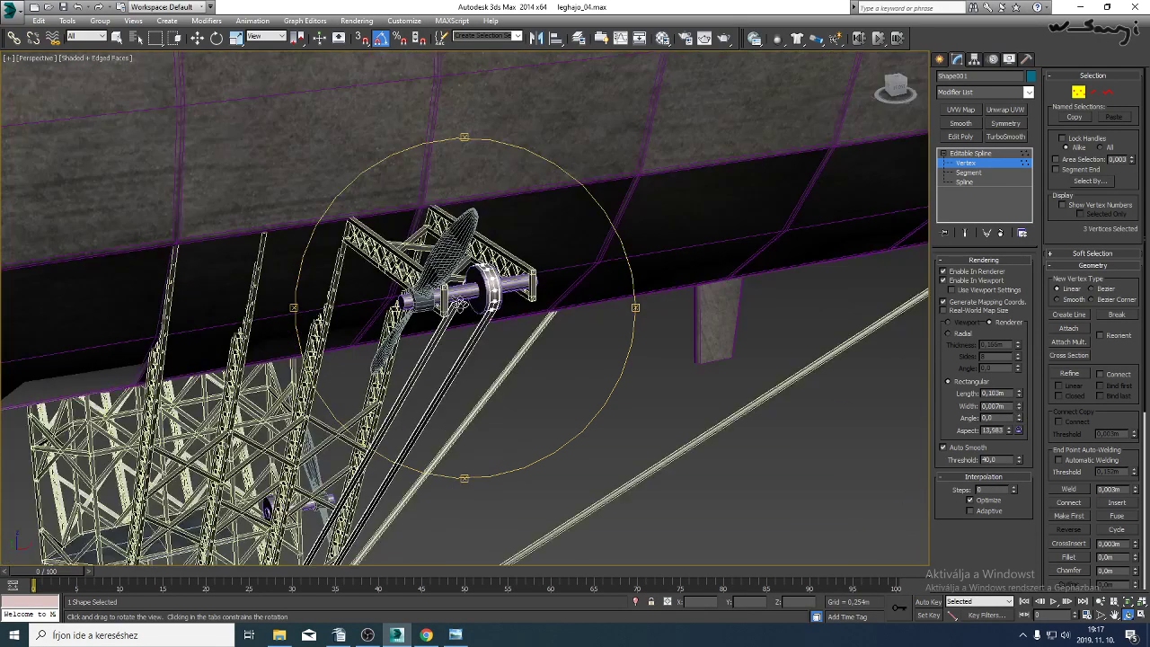
mouse_move(486, 320)
left_mouse_down()
mouse_move(557, 302)
mouse_move(493, 312)
left_mouse_up()
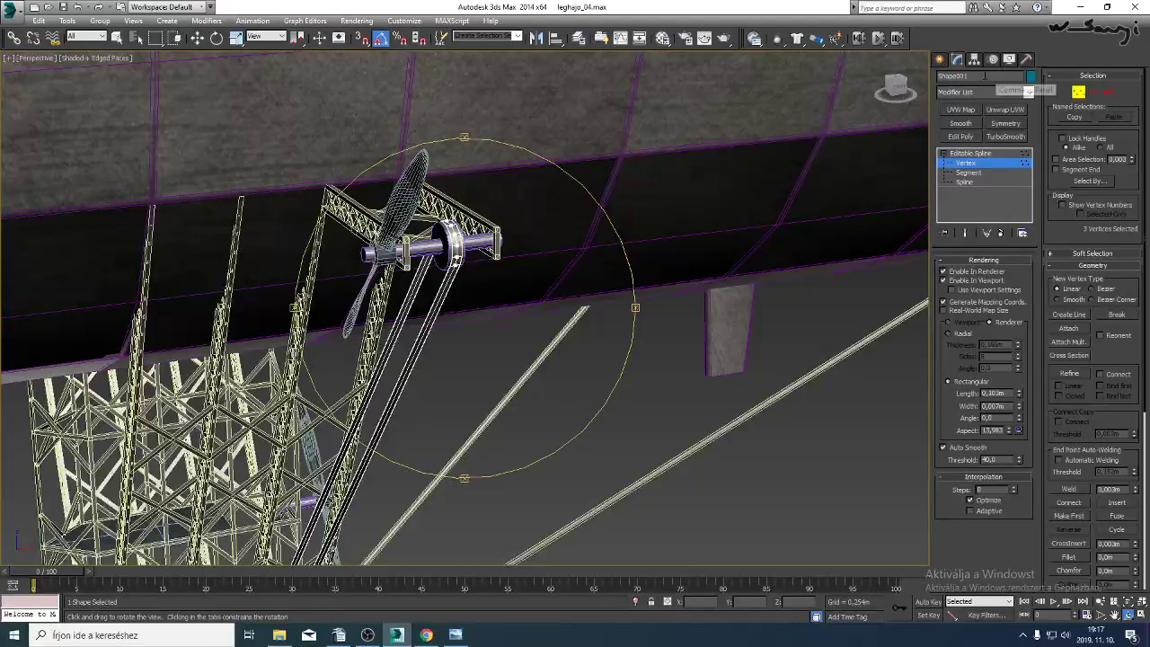
Rename the belt shape as ekszij and convert it to an Editable Poly.
type("szij")
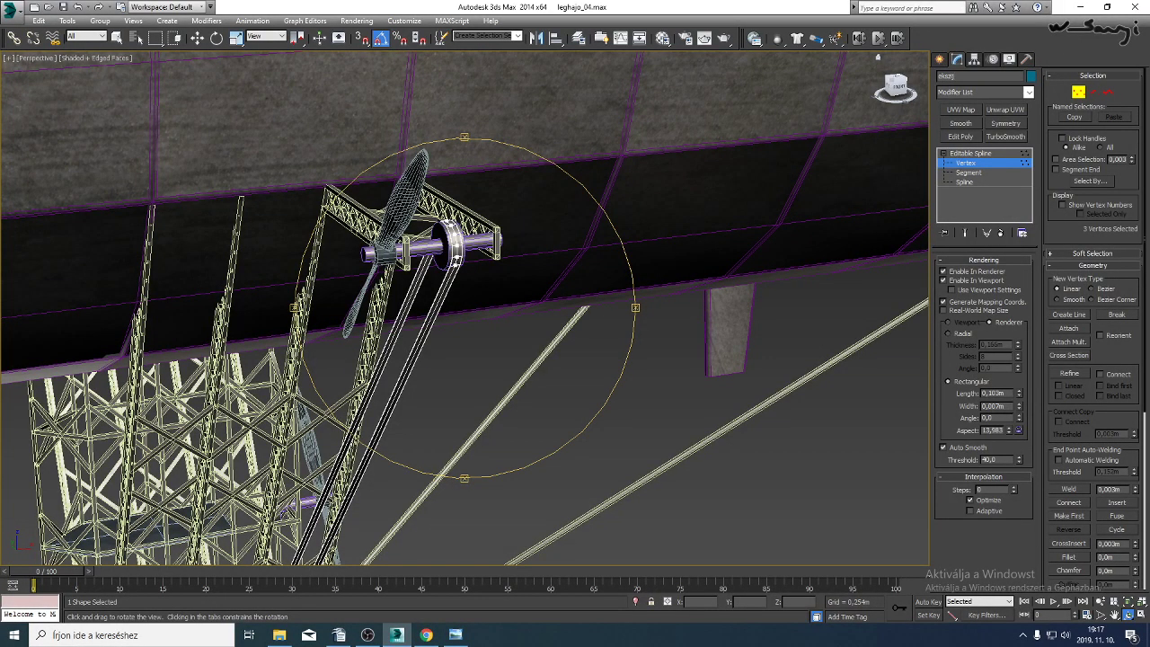
scroll(530, 290, "up", 3)
scroll(455, 323, "down", 1)
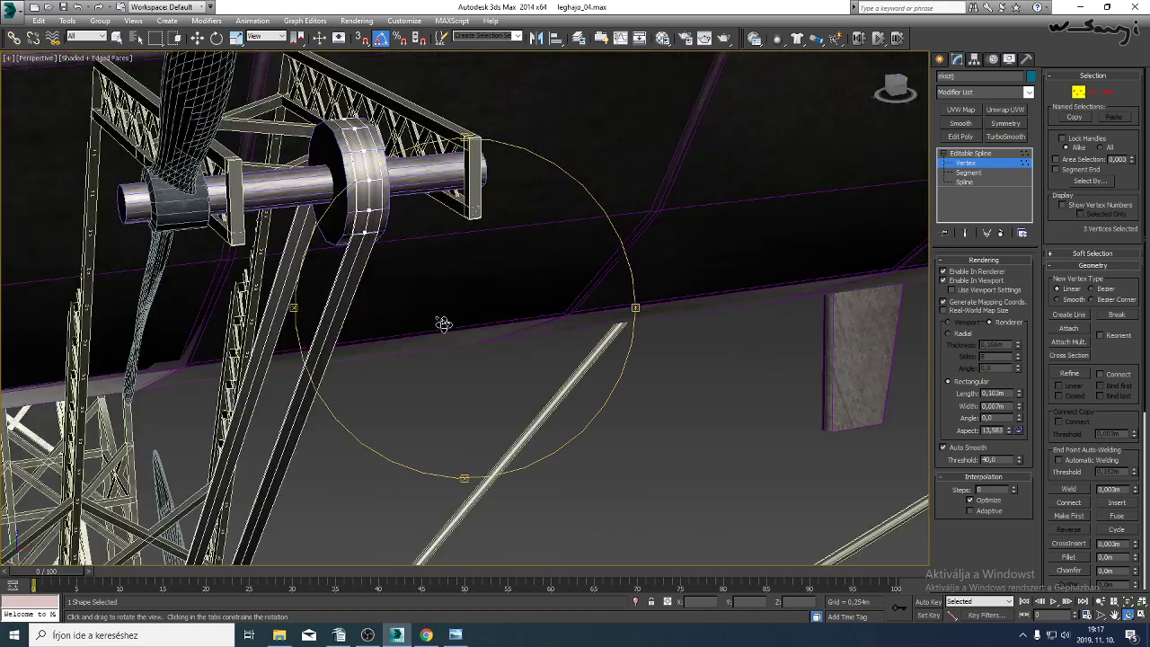
right_click(357, 289)
mouse_move(405, 385)
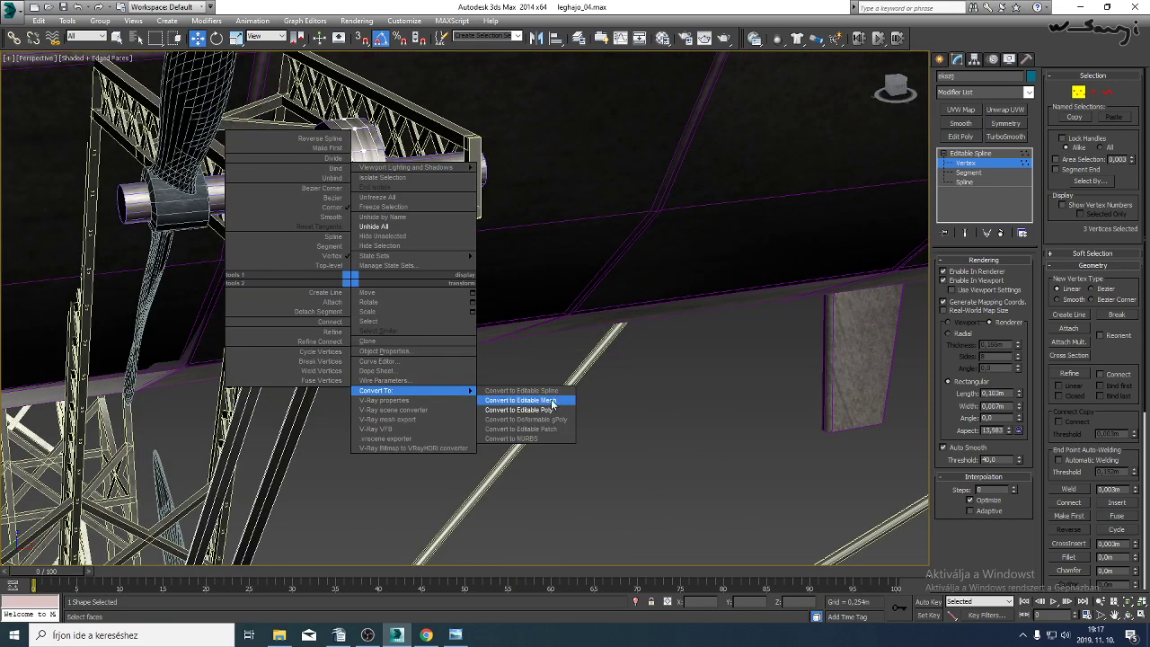
left_click(557, 407)
Apply the dark 03 - Default material with the ALUM_5.JPG texture to the belt.
key("F4")
middle_click_drag(408, 399, 478, 336)
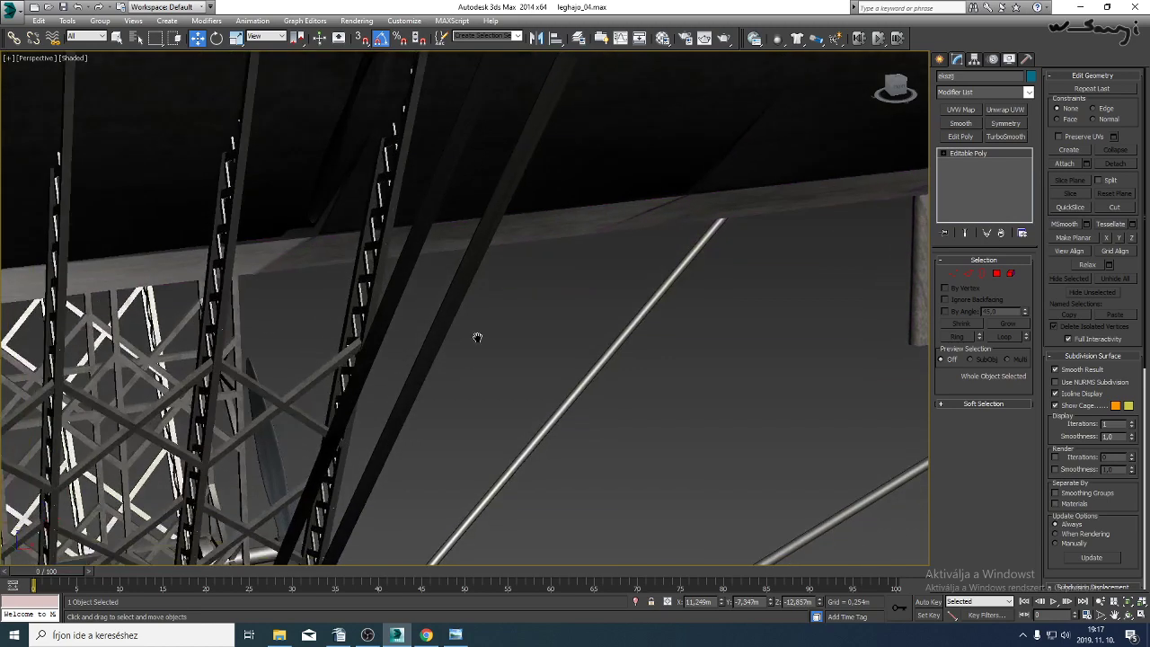
scroll(475, 338, "down", 3)
key("F4")
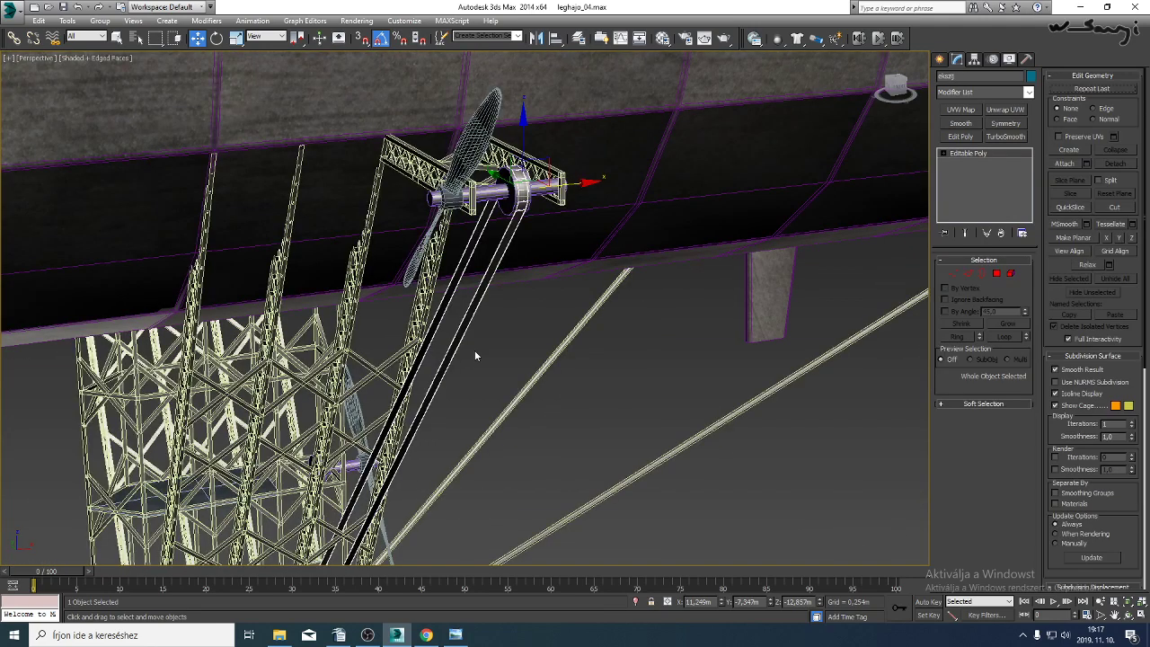
key("m")
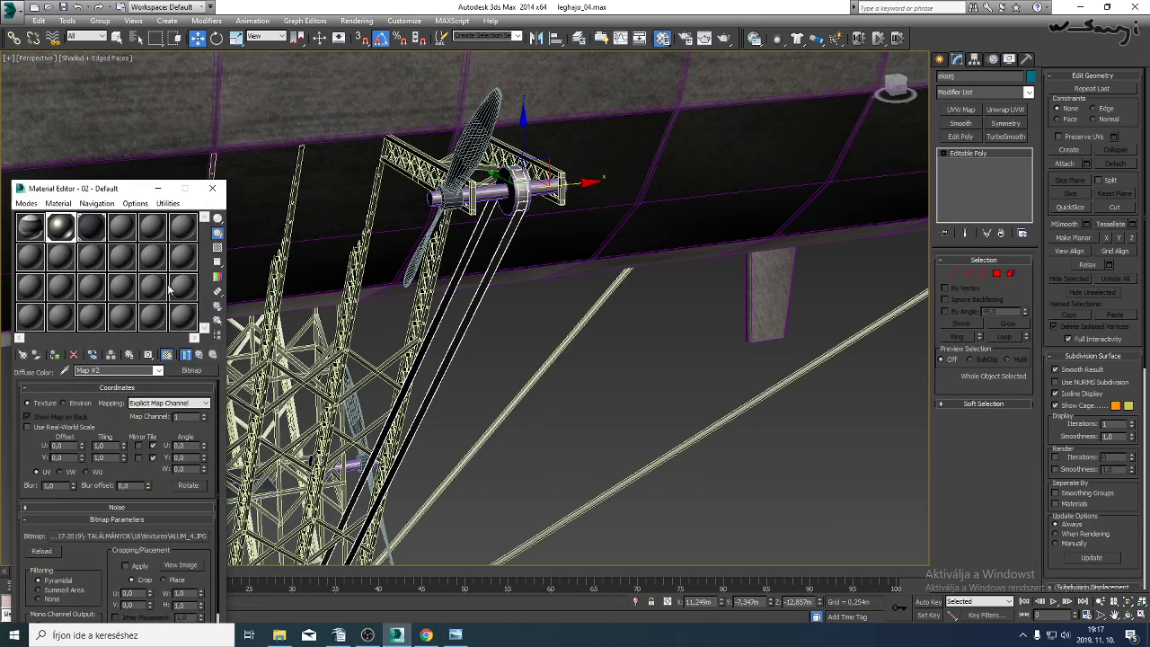
left_click(95, 230)
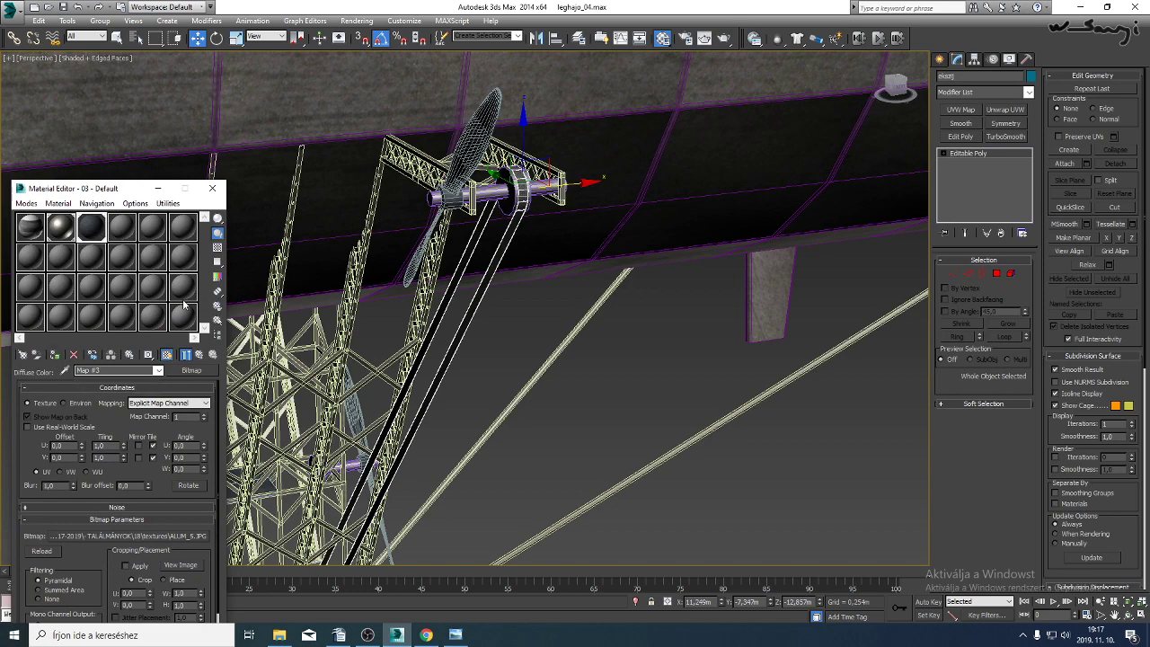
left_click(217, 188)
middle_click_drag(449, 354, 497, 362)
key("F4")
middle_click_drag(493, 291, 570, 295, "alt")
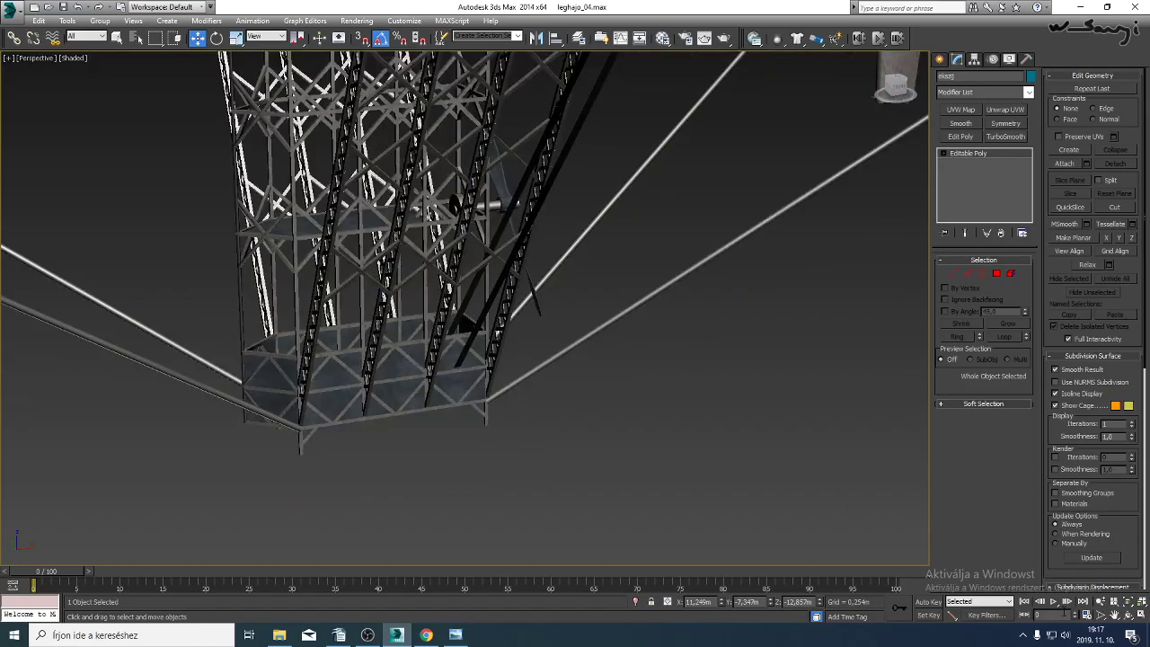
Delete the diagonal brace element of the lattice frame where the belt crosses the gondola's end wall panel.
left_click(1129, 615)
left_click_drag(779, 449, 437, 341)
scroll(439, 342, "up", 3)
right_click(381, 305)
left_click(375, 231)
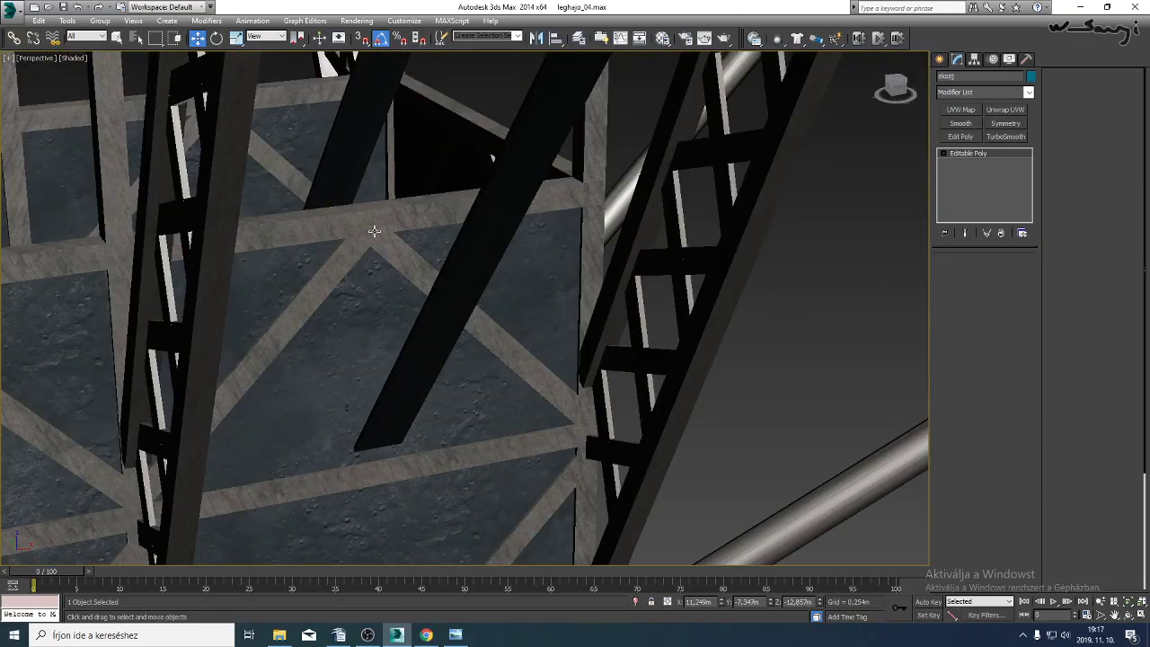
key("F4")
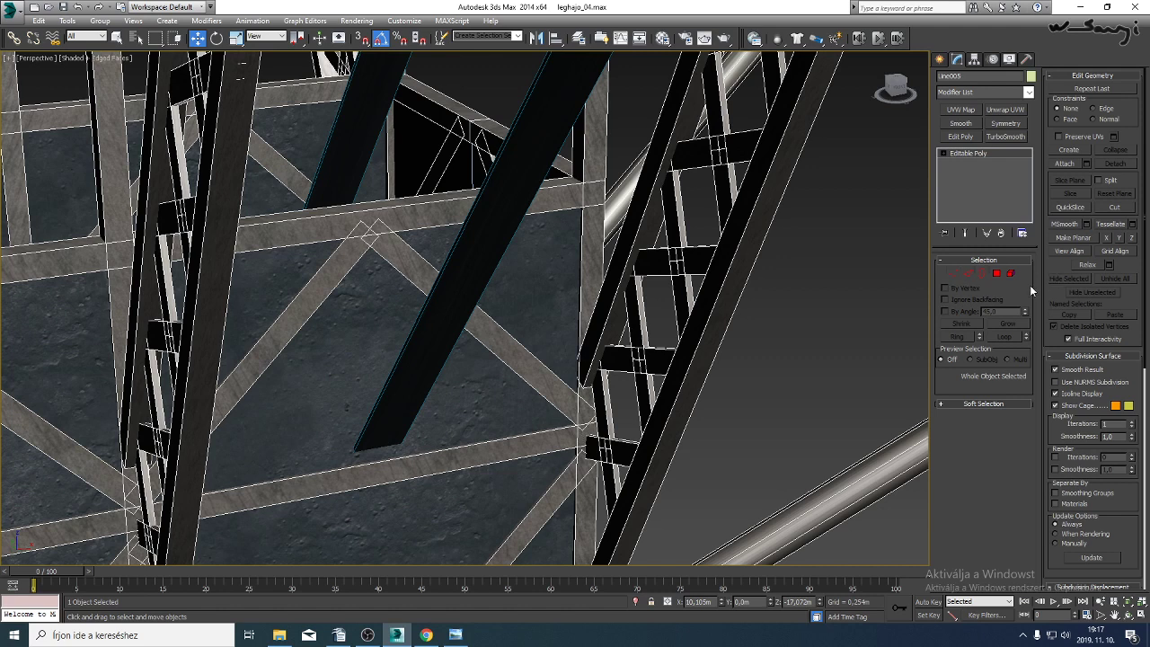
left_click(1011, 273)
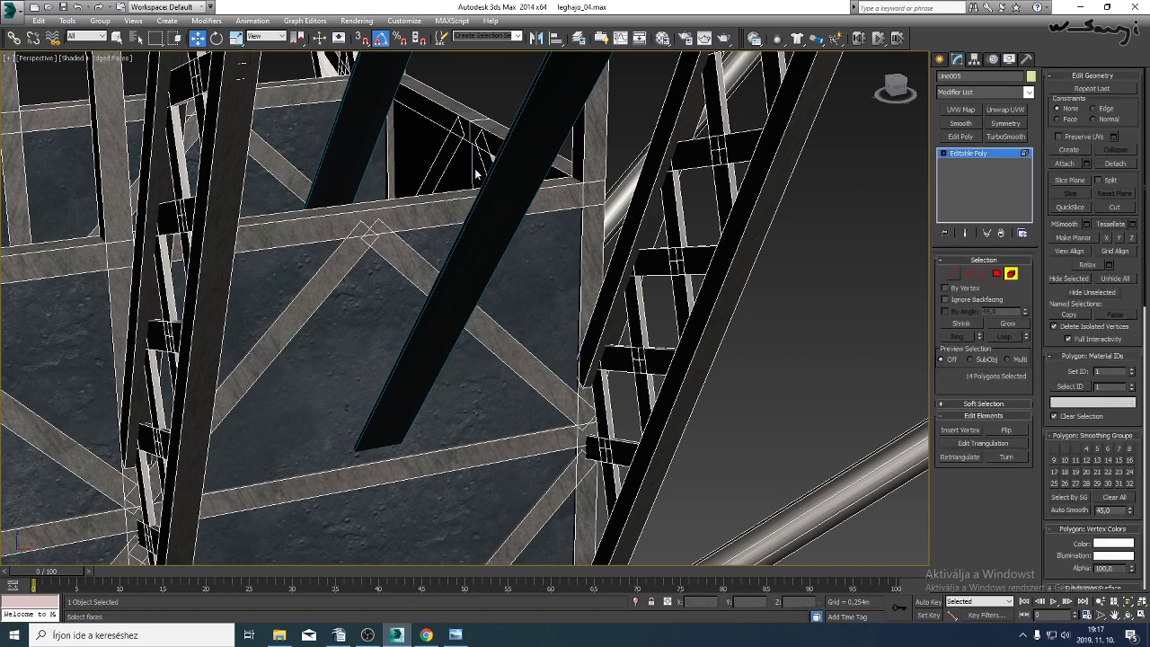
left_click(395, 252)
key("Delete")
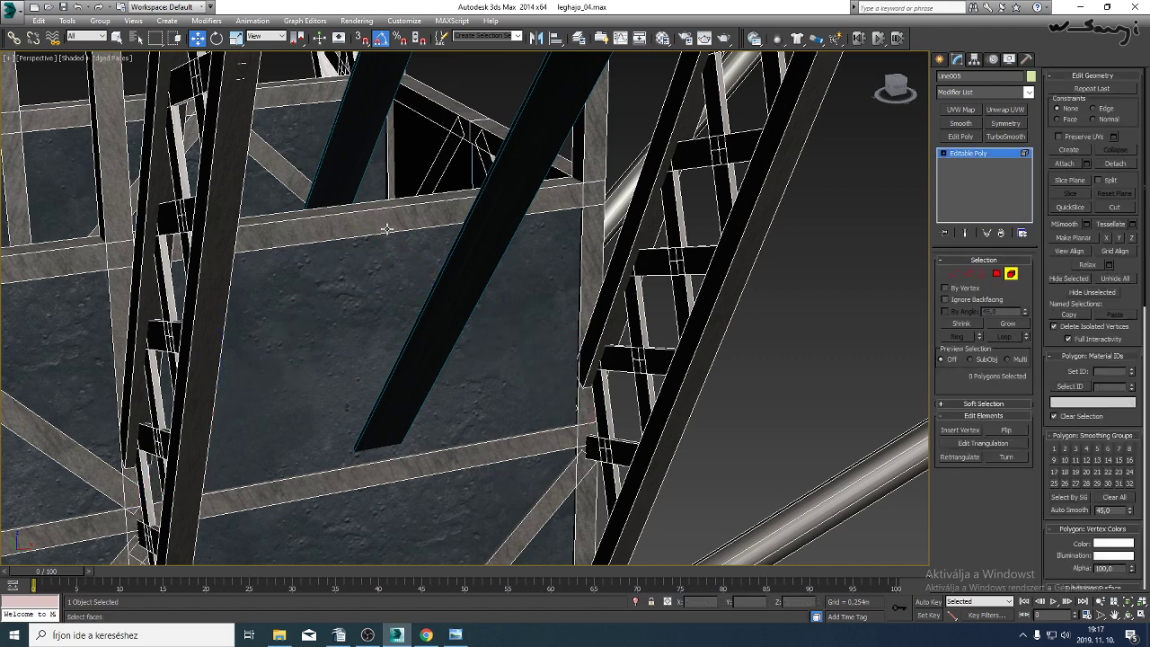
Shorten the gondola's upper horizontal rail by moving its four end vertices back to the upright before the belt's panel.
left_click(404, 222)
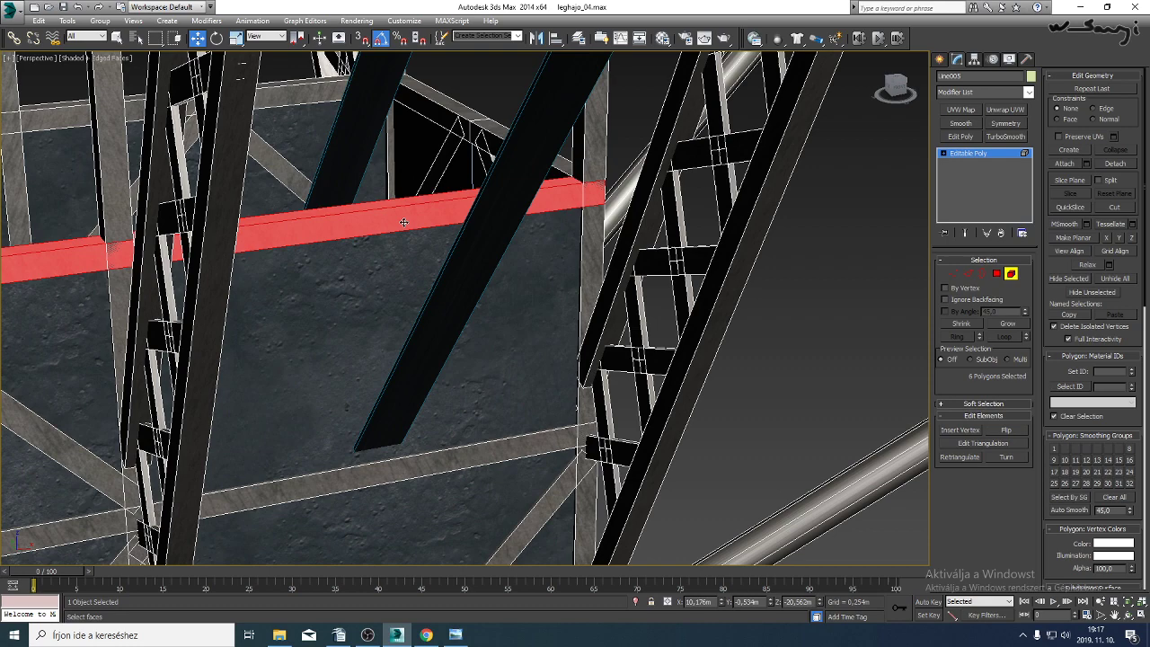
left_click(954, 275)
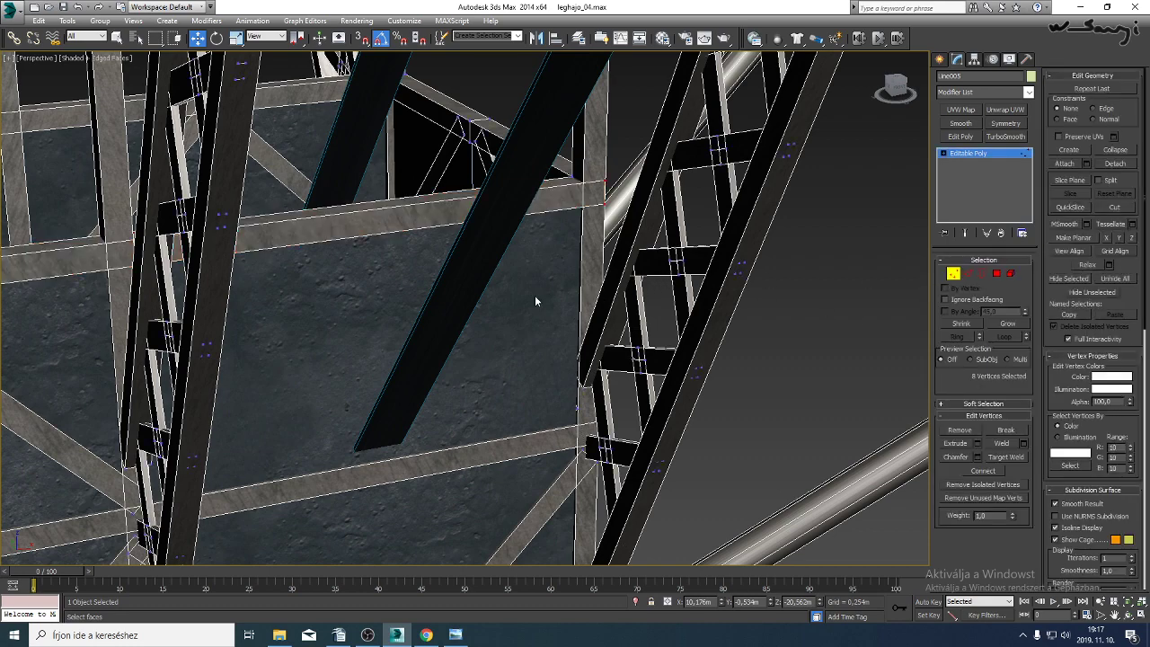
scroll(535, 294, "down", 6)
middle_click_drag(343, 300, 450, 273)
left_click_drag(230, 221, 436, 290, "alt")
middle_click_drag(785, 226, 506, 264)
scroll(505, 265, "up", 6)
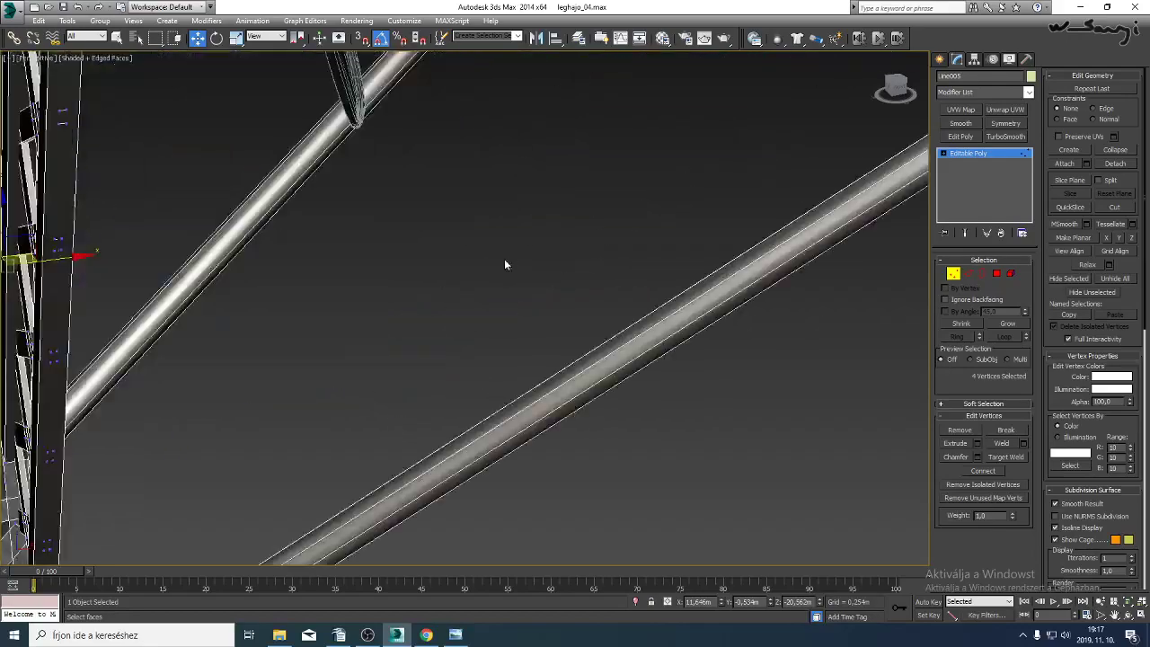
scroll(505, 265, "down", 5)
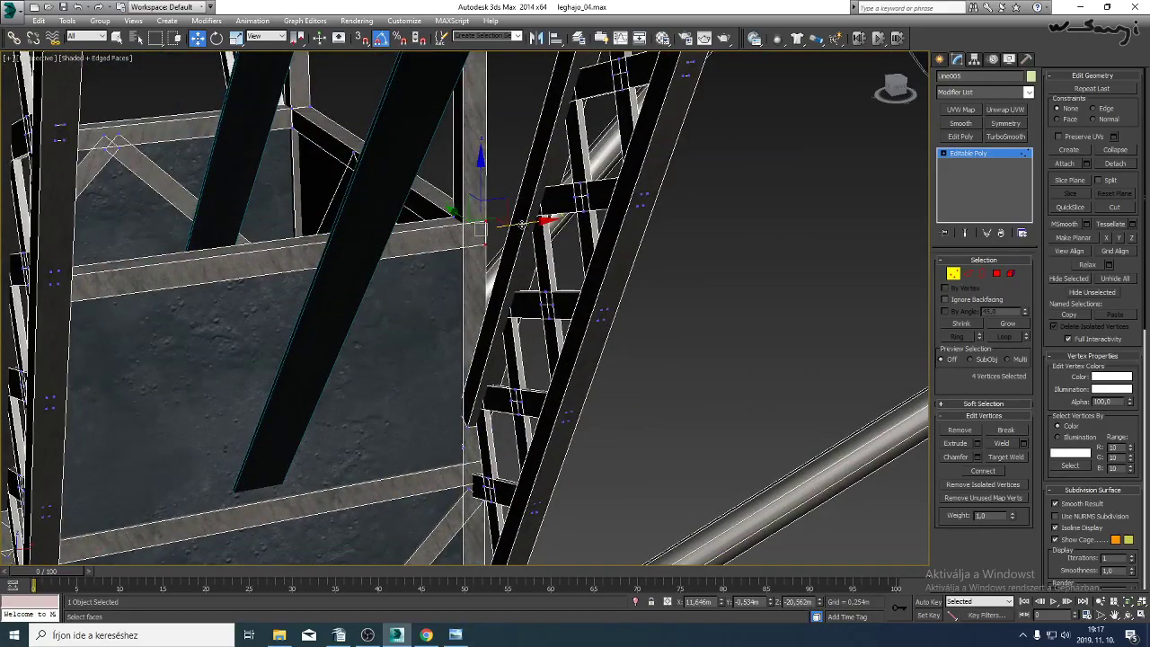
key("F3")
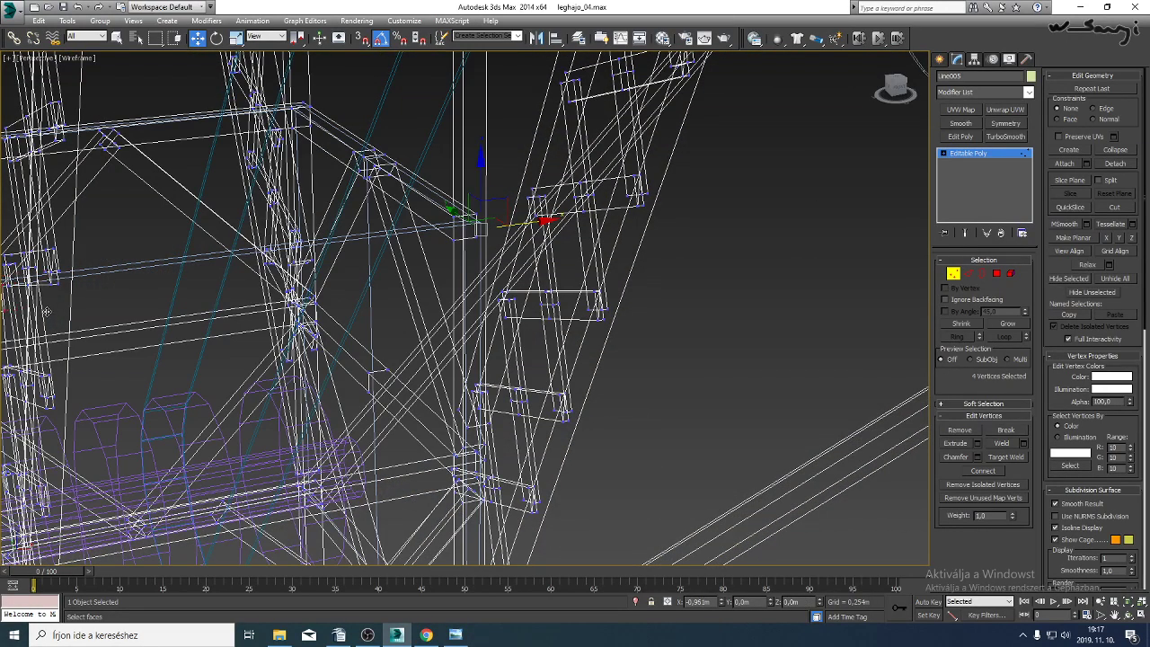
scroll(238, 306, "up", 5)
key("F3")
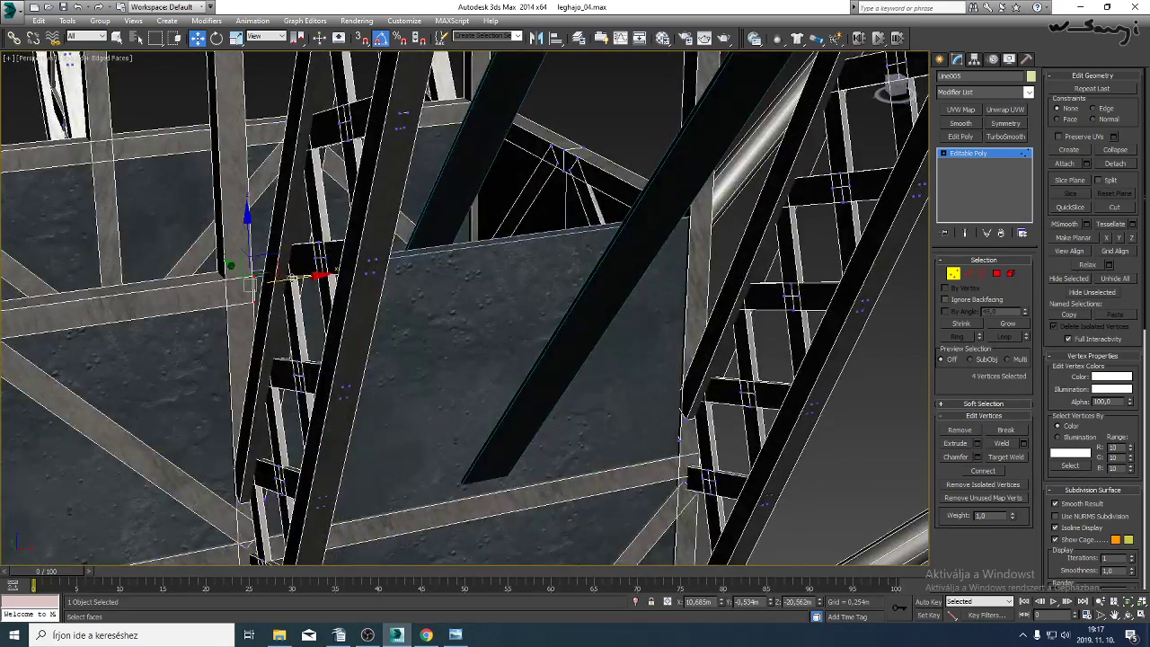
left_click_drag(286, 280, 279, 280)
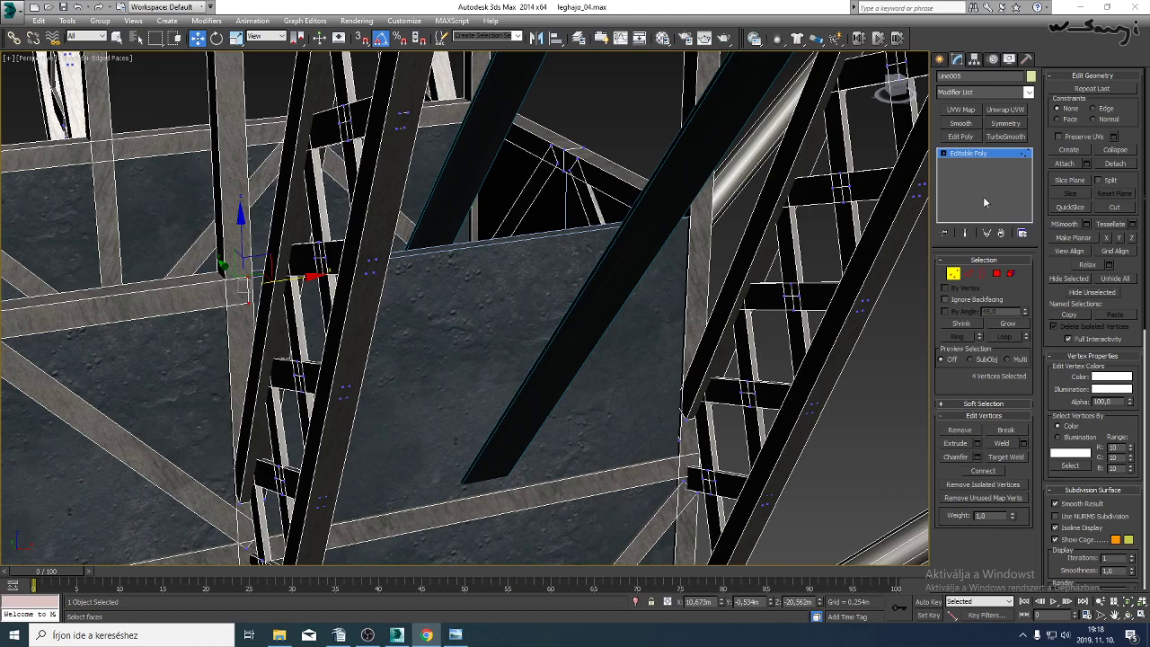
Switch from the lattice frame to the gondola wall box and select the outer polygon behind the belt.
middle_click_drag(491, 304, 427, 367)
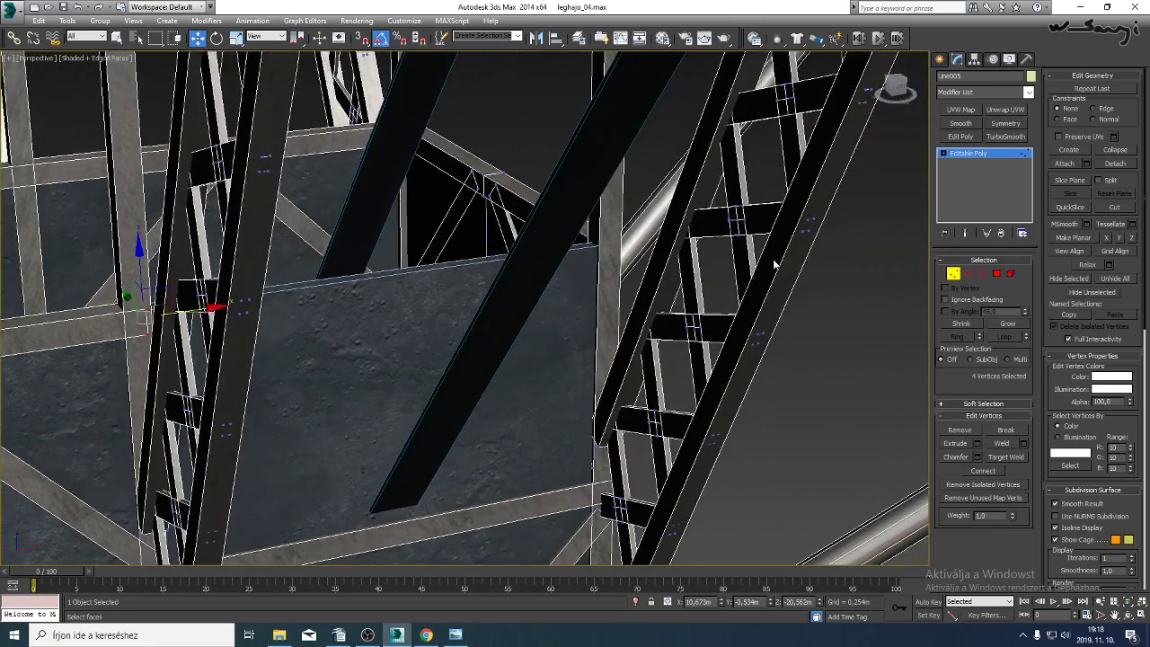
left_click(996, 157)
left_click(415, 299)
key("F4")
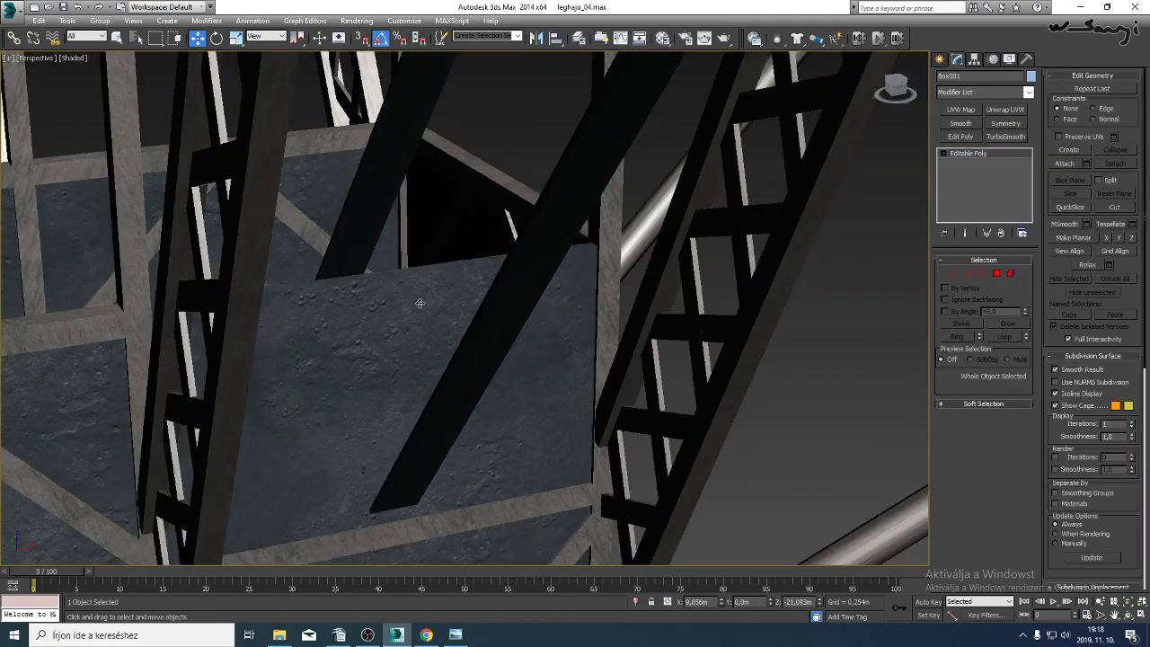
key("F4")
left_click(997, 274)
left_click(332, 335)
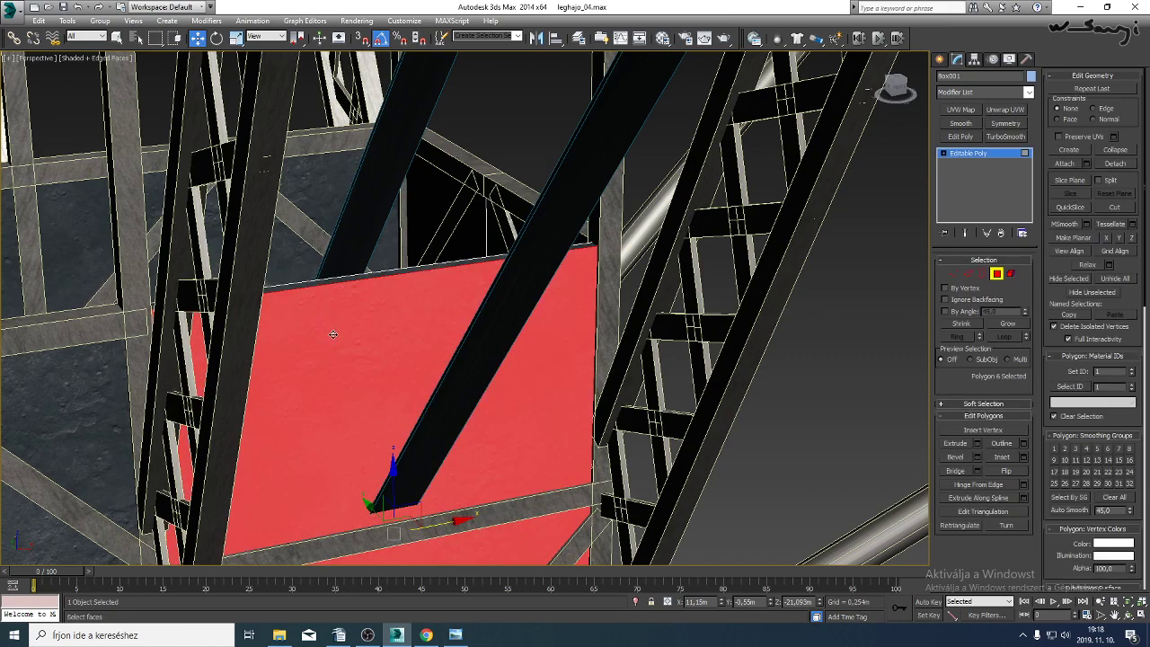
middle_click_drag(364, 341, 402, 268, "alt")
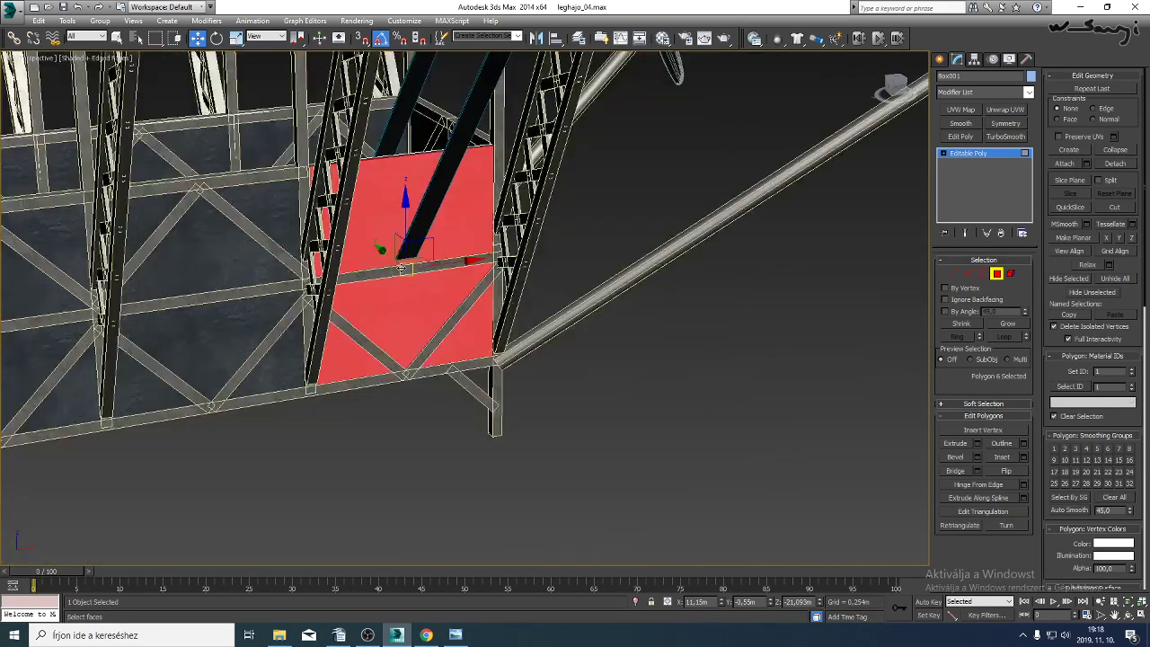
Select the ring of vertical edges around the gondola wall and connect them with one segment.
left_click(968, 274)
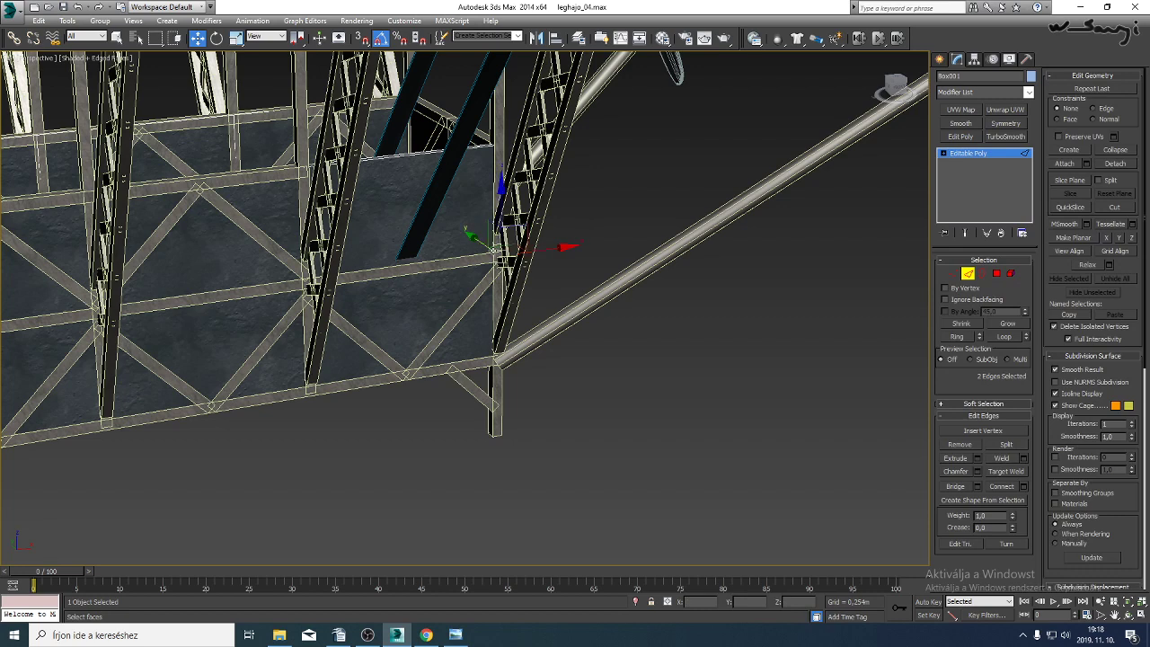
left_click(958, 338)
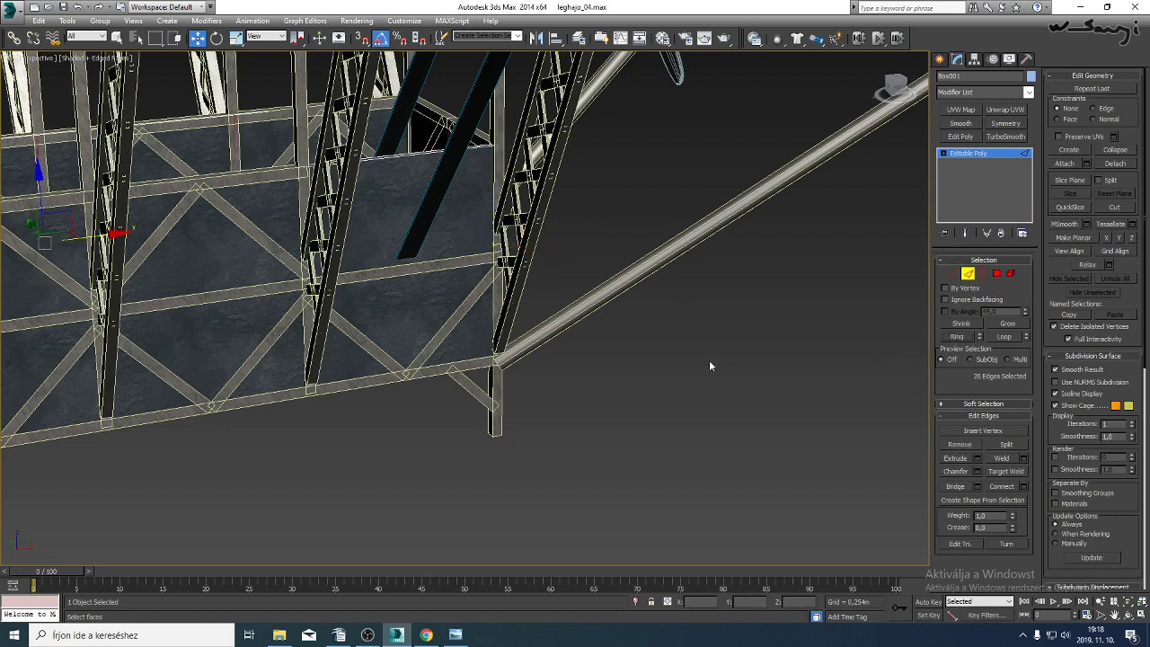
middle_click_drag(709, 359, 692, 355, "alt")
left_click(1024, 486)
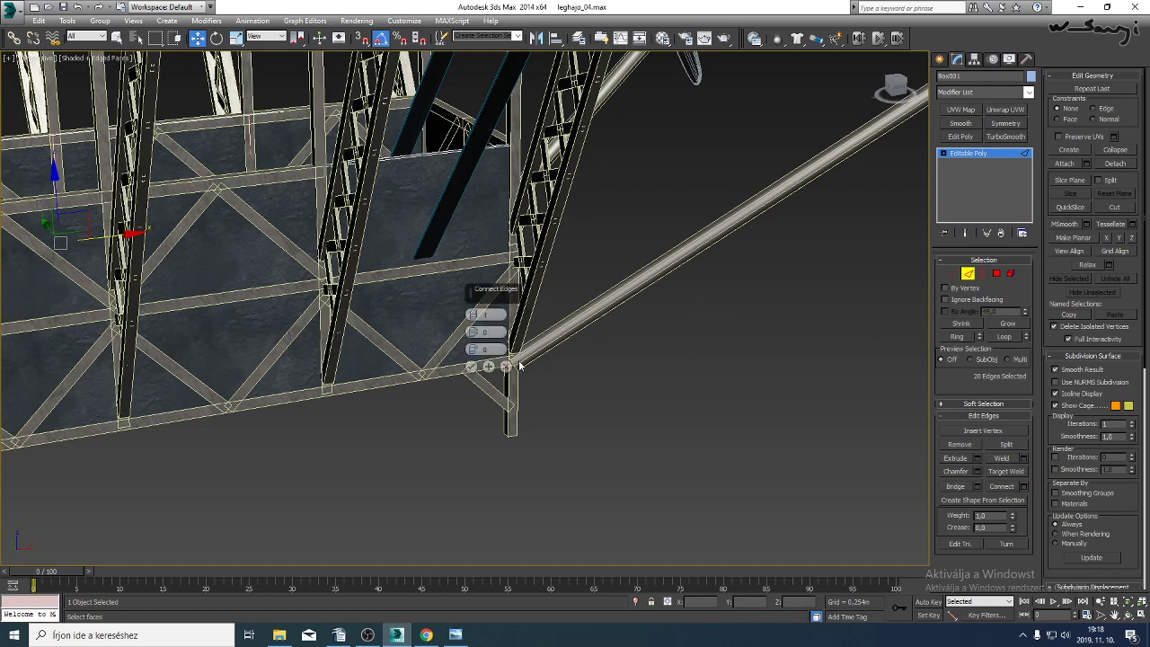
left_click(472, 366)
middle_click_drag(490, 301, 462, 346)
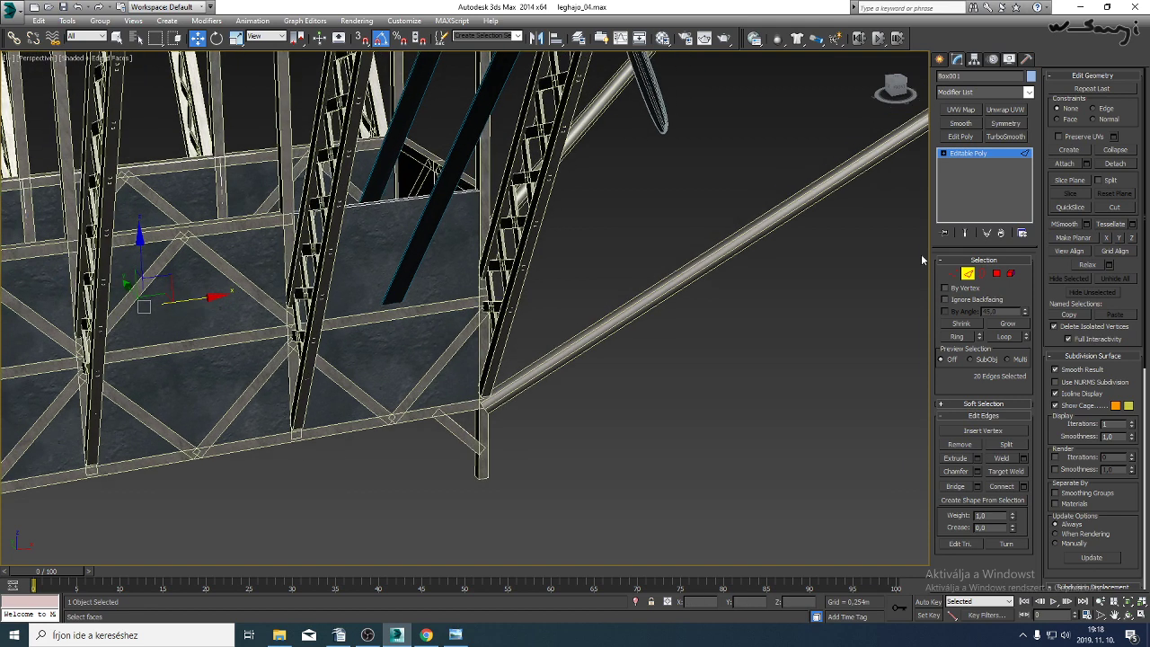
Select the gondola wall polygons in the panel where the belt passes through, including the inner face, and delete them.
left_click(1000, 275)
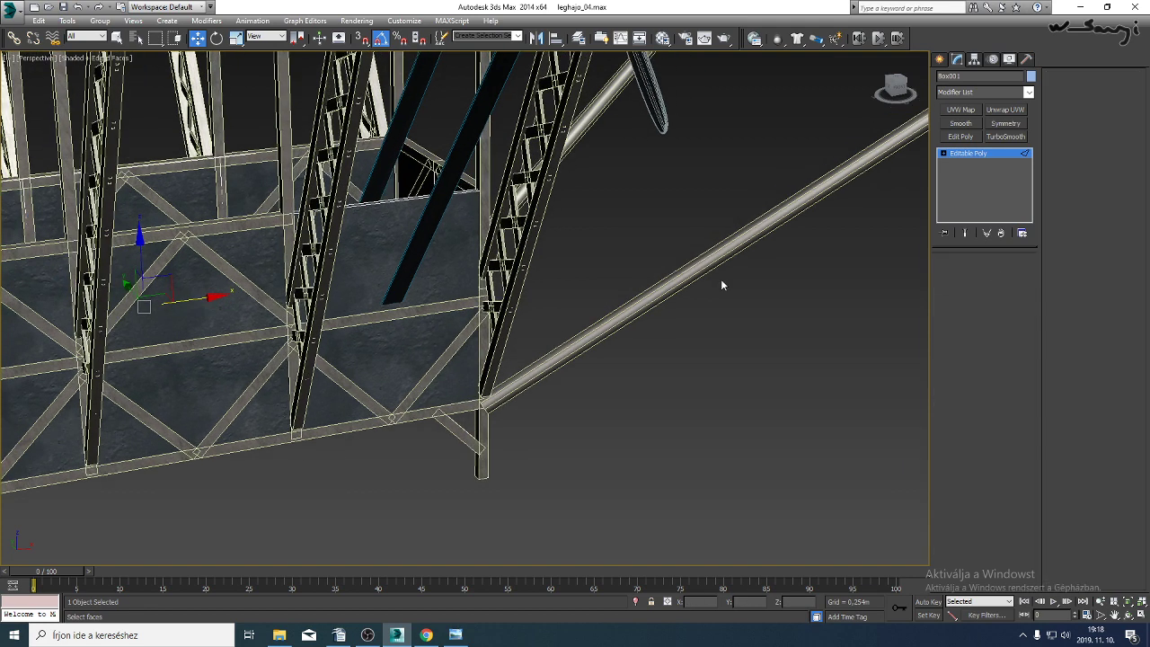
left_click(418, 168)
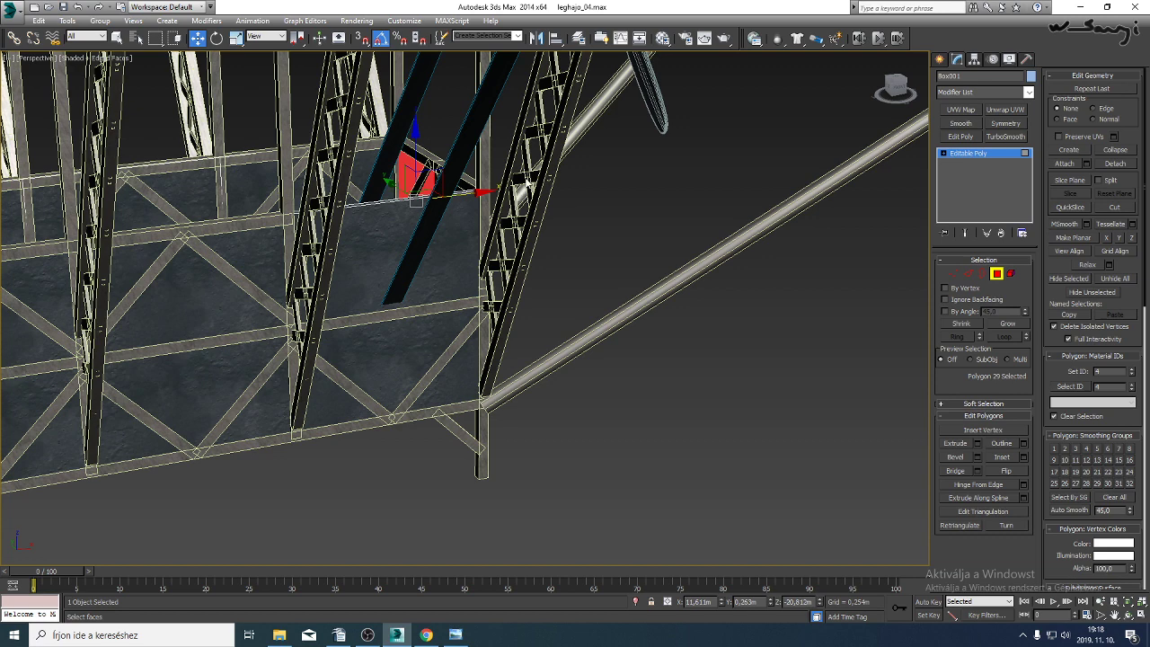
left_click(1128, 615)
left_click_drag(549, 333, 334, 326)
right_click(392, 101)
left_click(330, 115)
left_click(1130, 615)
middle_click_drag(359, 138, 424, 292)
scroll(425, 292, "up", 2)
scroll(431, 297, "down", 1)
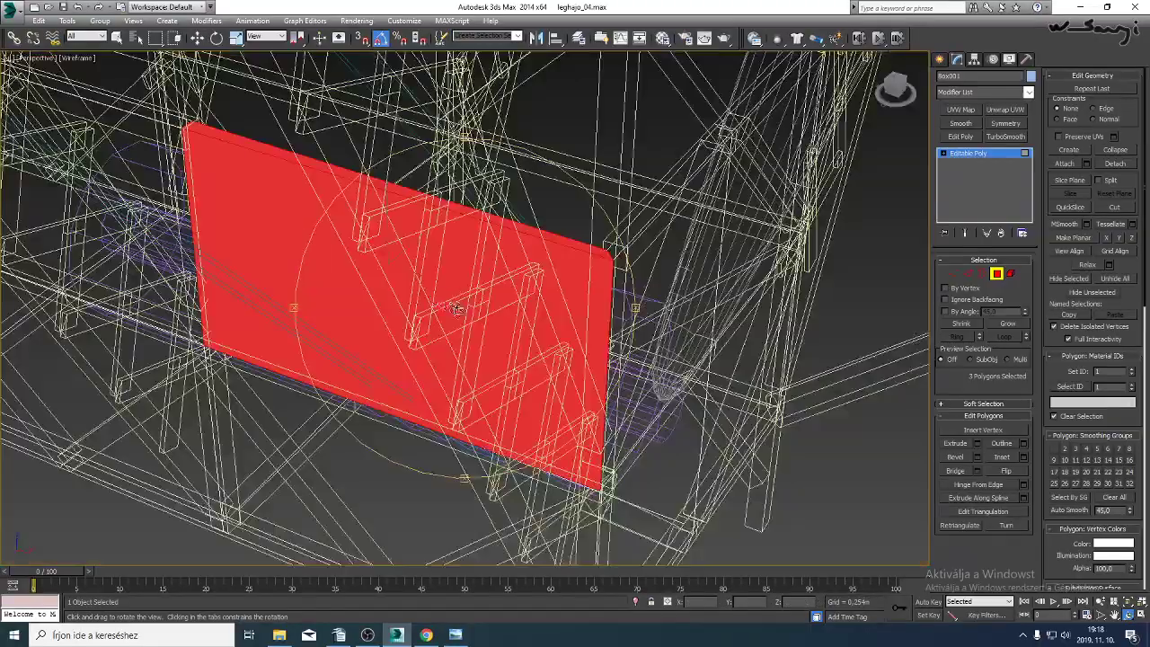
mouse_move(485, 320)
left_mouse_down()
mouse_move(473, 315)
mouse_move(510, 304)
mouse_move(477, 303)
mouse_move(506, 306)
mouse_move(501, 318)
mouse_move(476, 291)
mouse_move(438, 288)
mouse_move(546, 329)
left_mouse_up()
key("Delete")
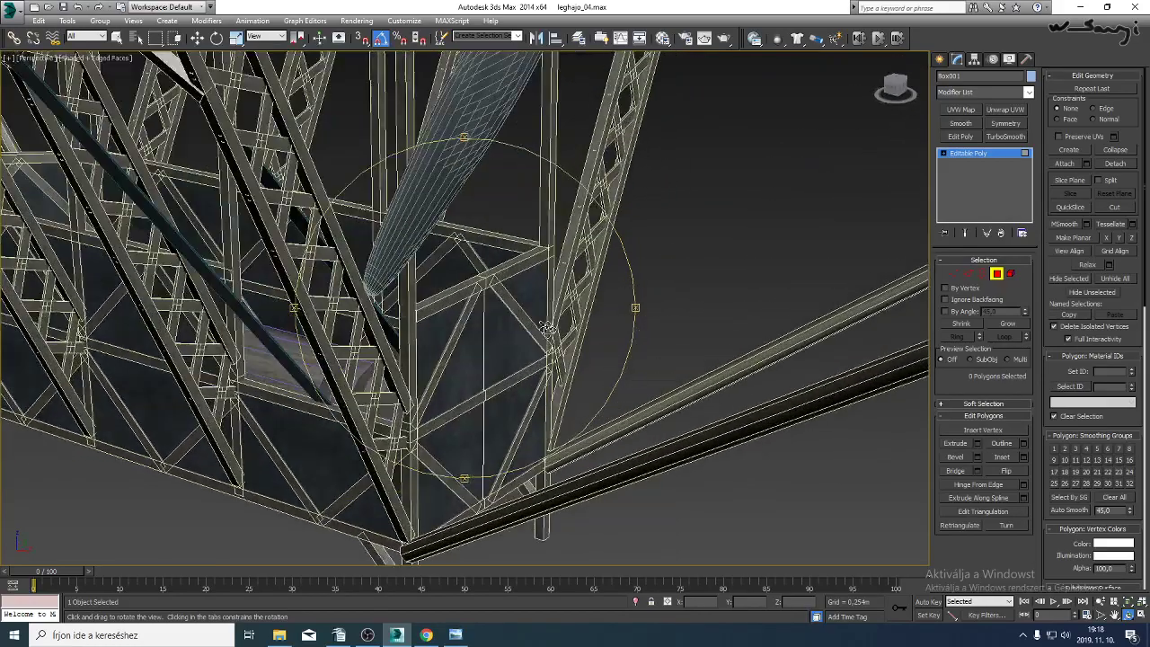
Mirror the gondola wall opening to the other side with a flipped Y-axis Symmetry and convert the wall to Editable Poly.
left_click(972, 154)
key("w")
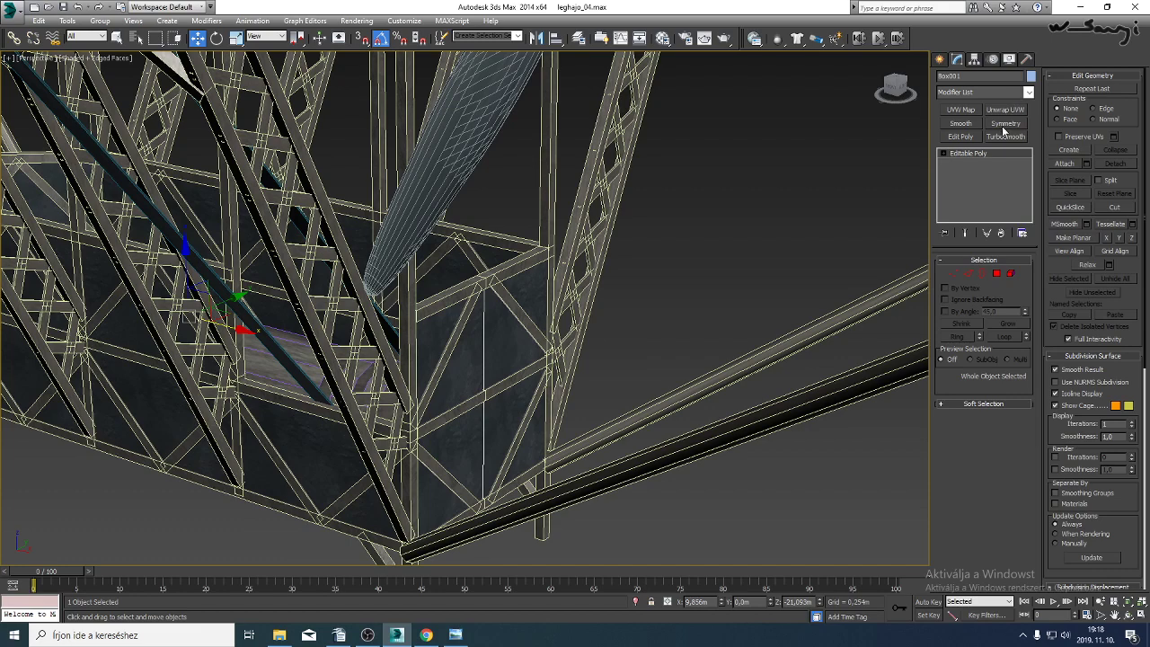
left_click(1005, 123)
left_click(963, 295)
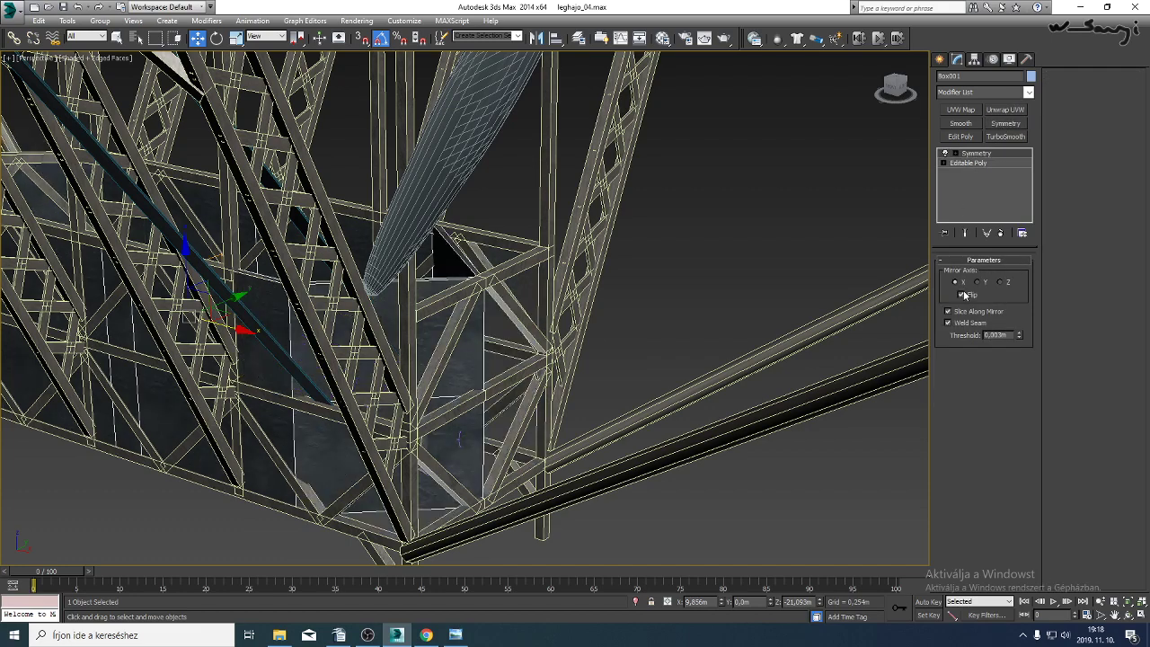
left_click(980, 282)
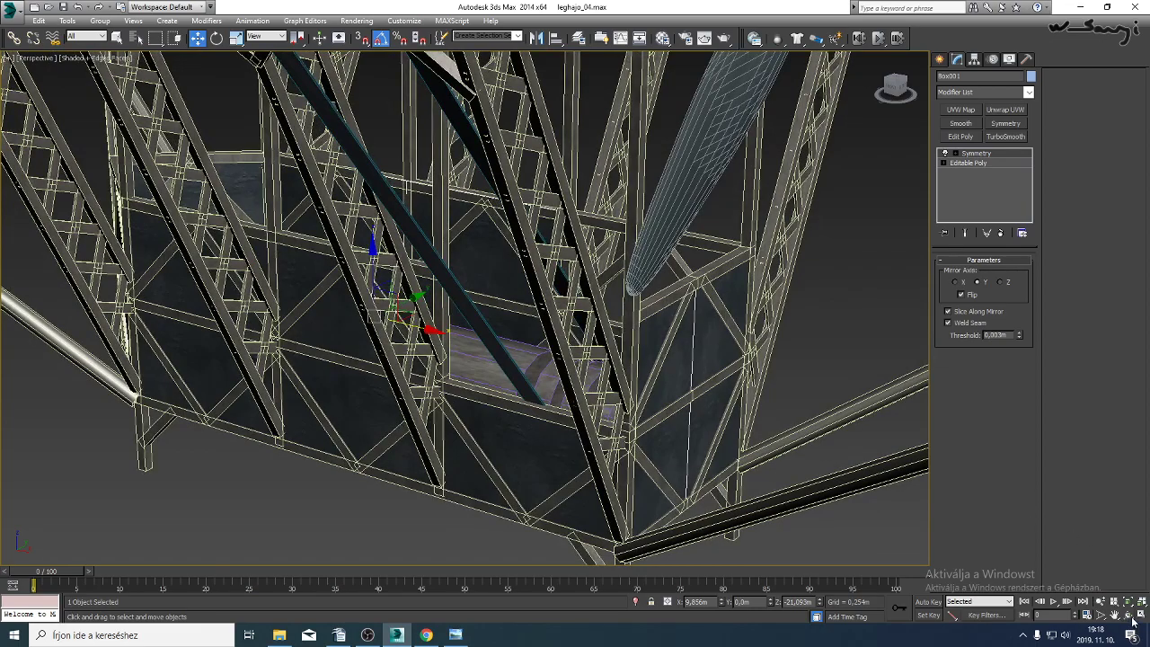
left_click(1115, 615)
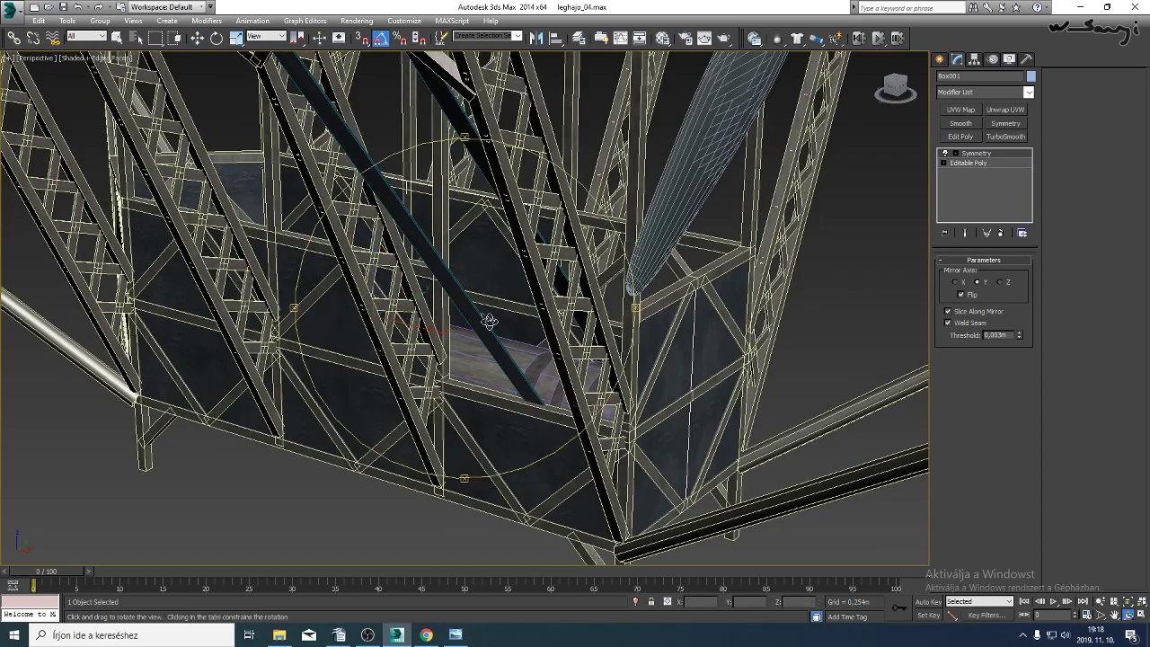
left_click_drag(476, 319, 504, 323)
key("w")
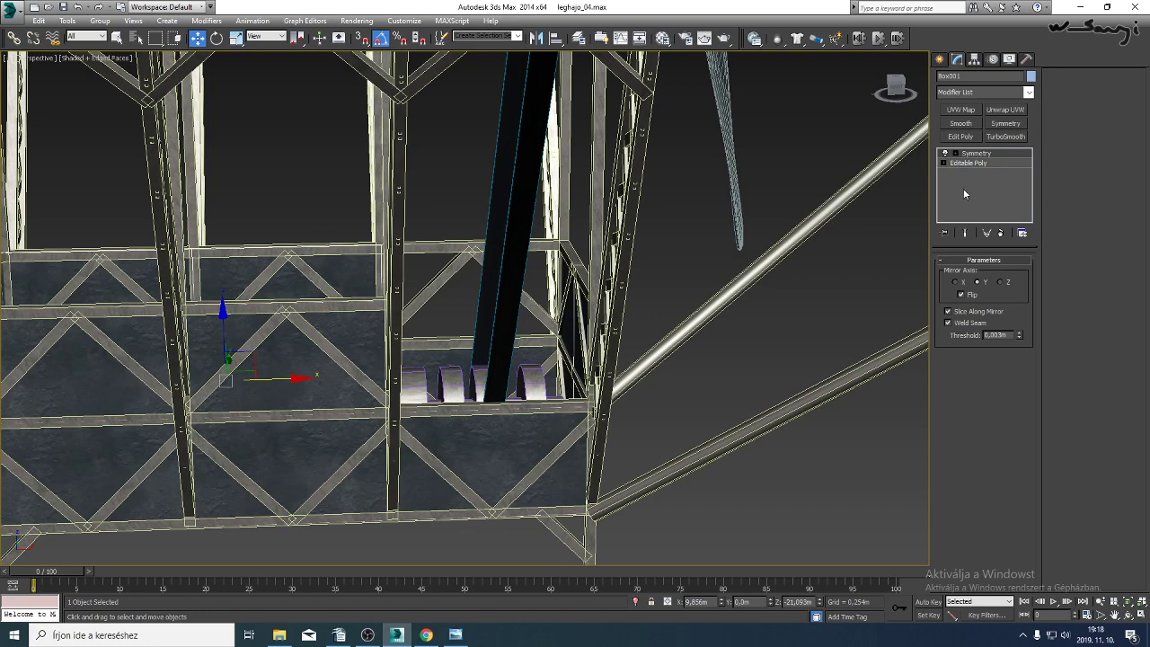
right_click(523, 286)
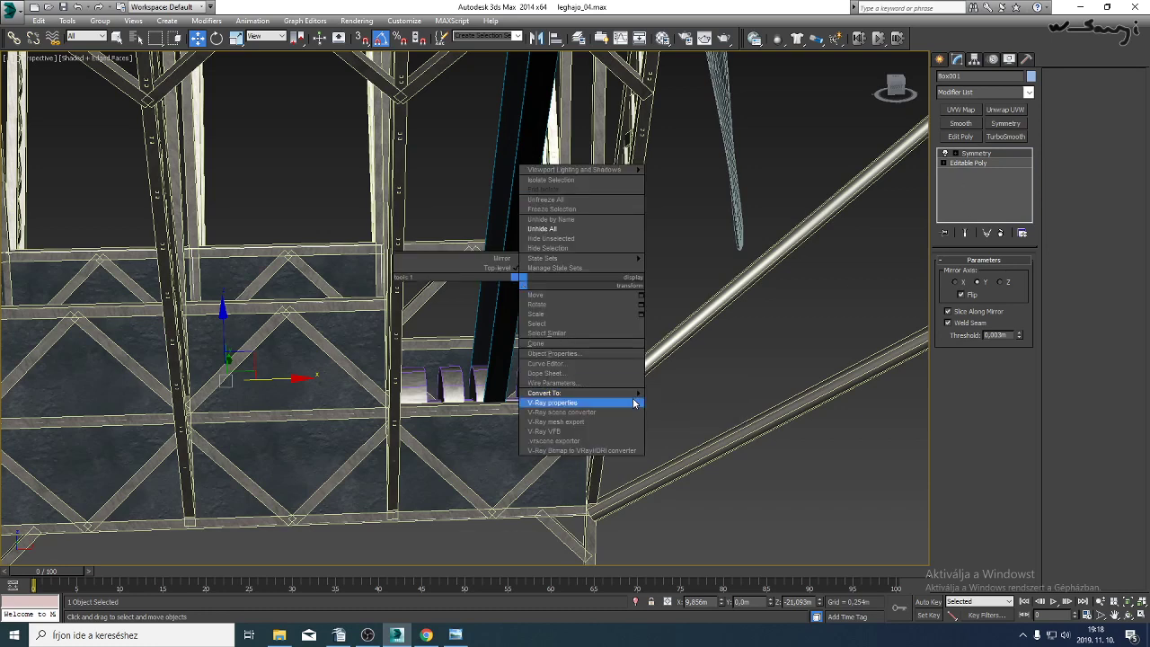
mouse_move(633, 394)
left_click(688, 402)
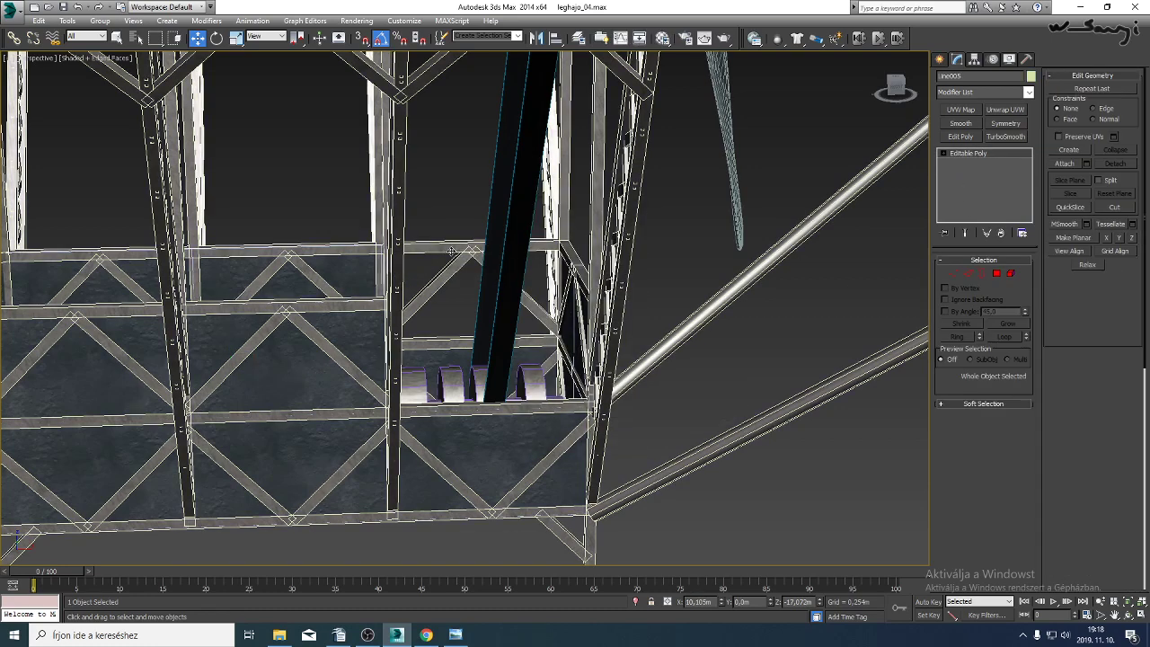
Mirror the lattice frame's belt opening with an X-axis Symmetry and convert the frame to Editable Poly.
left_click(1003, 124)
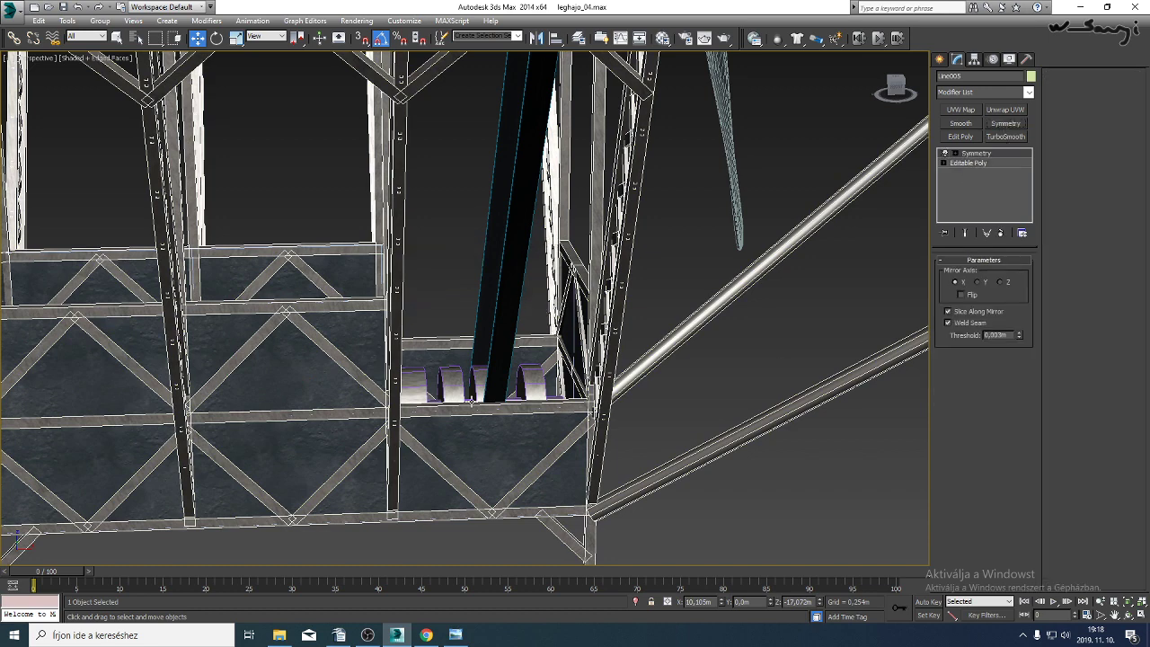
right_click(471, 401)
mouse_move(530, 513)
left_click(635, 525)
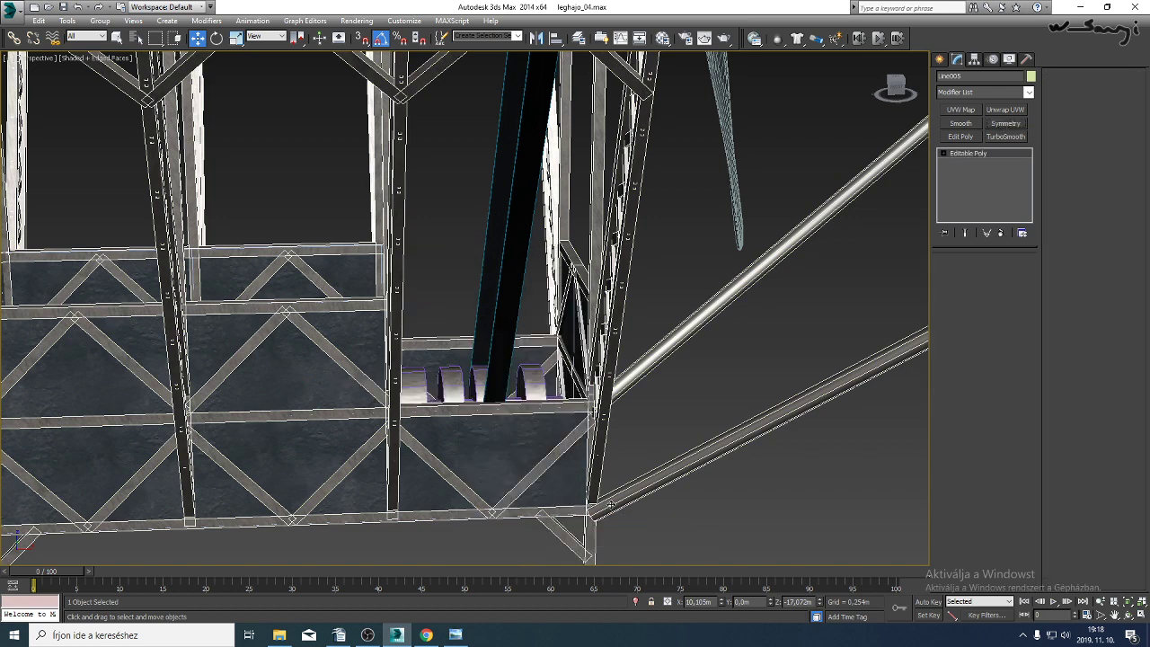
Select the drive belt and examine its run between the gondola shaft and the propeller in perspective and top view.
middle_click_drag(517, 274, 523, 386)
left_click(511, 324)
left_click(1129, 614)
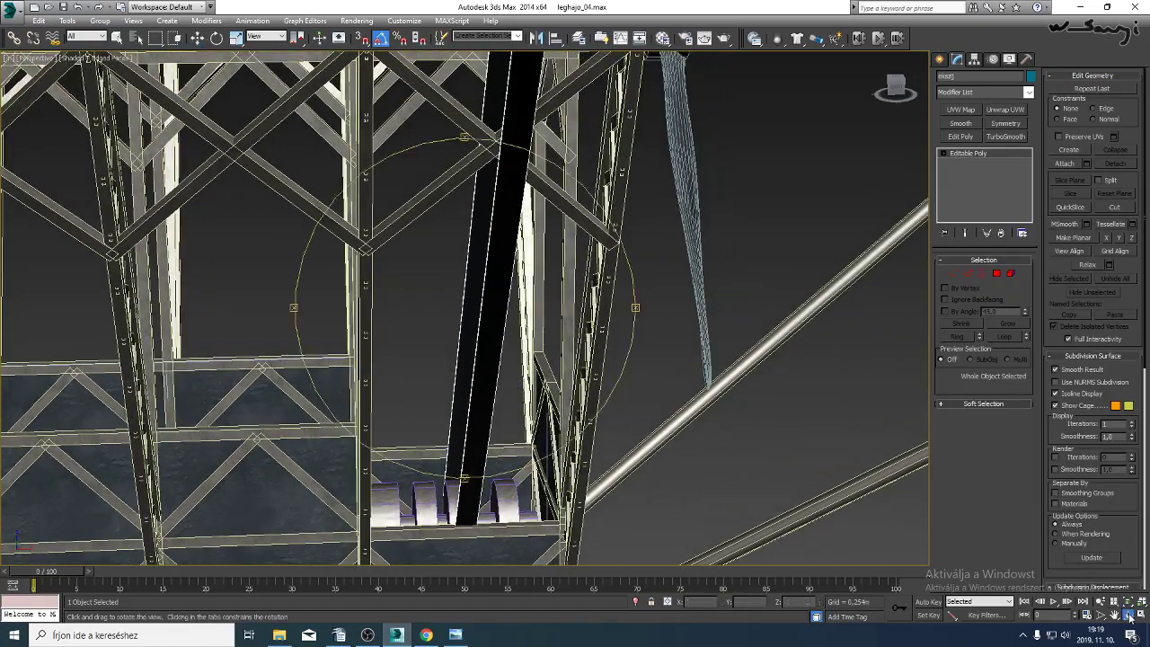
mouse_move(434, 340)
left_mouse_down()
mouse_move(513, 351)
mouse_move(464, 317)
mouse_move(513, 318)
mouse_move(464, 328)
mouse_move(521, 326)
mouse_move(444, 282)
mouse_move(531, 326)
mouse_move(545, 320)
mouse_move(525, 333)
left_mouse_up()
key("F4")
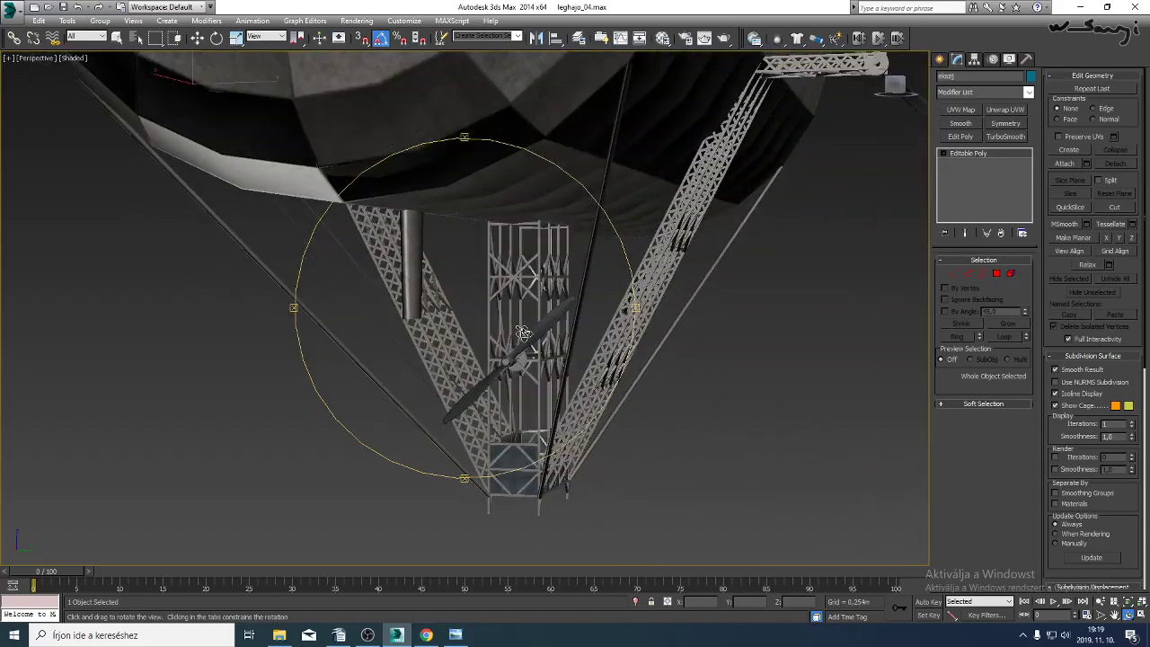
key("t")
scroll(525, 334, "down", 5)
key("F3")
middle_click_drag(522, 321, 513, 339)
scroll(506, 293, "up", 5)
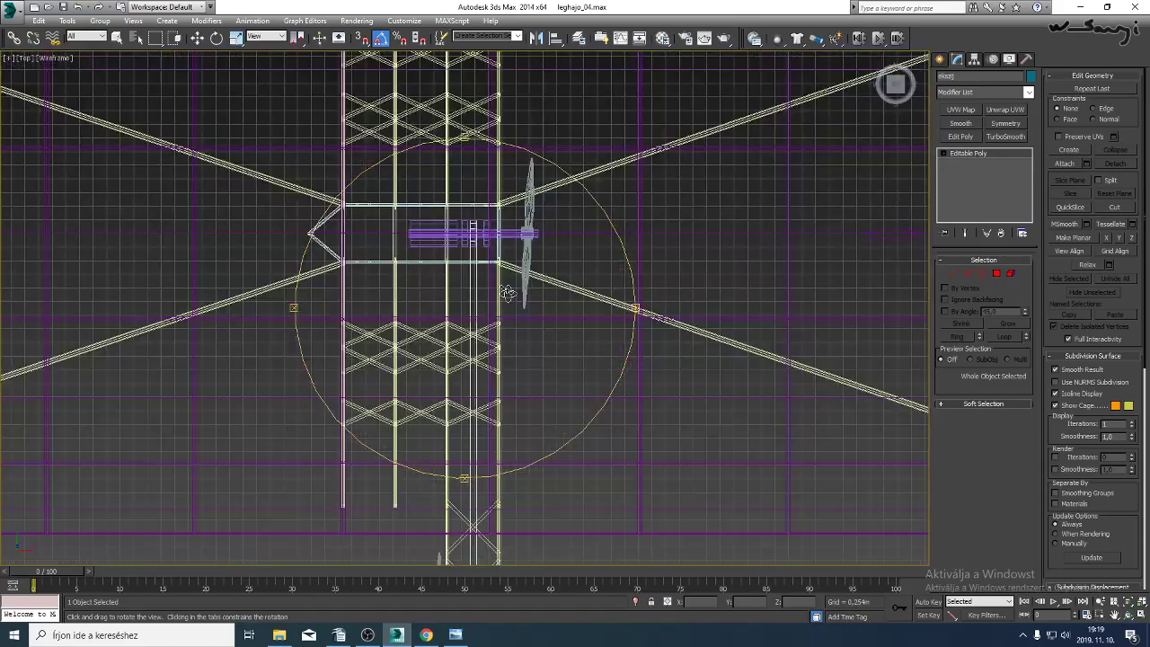
middle_click_drag(480, 239, 483, 304)
scroll(483, 306, "up", 3)
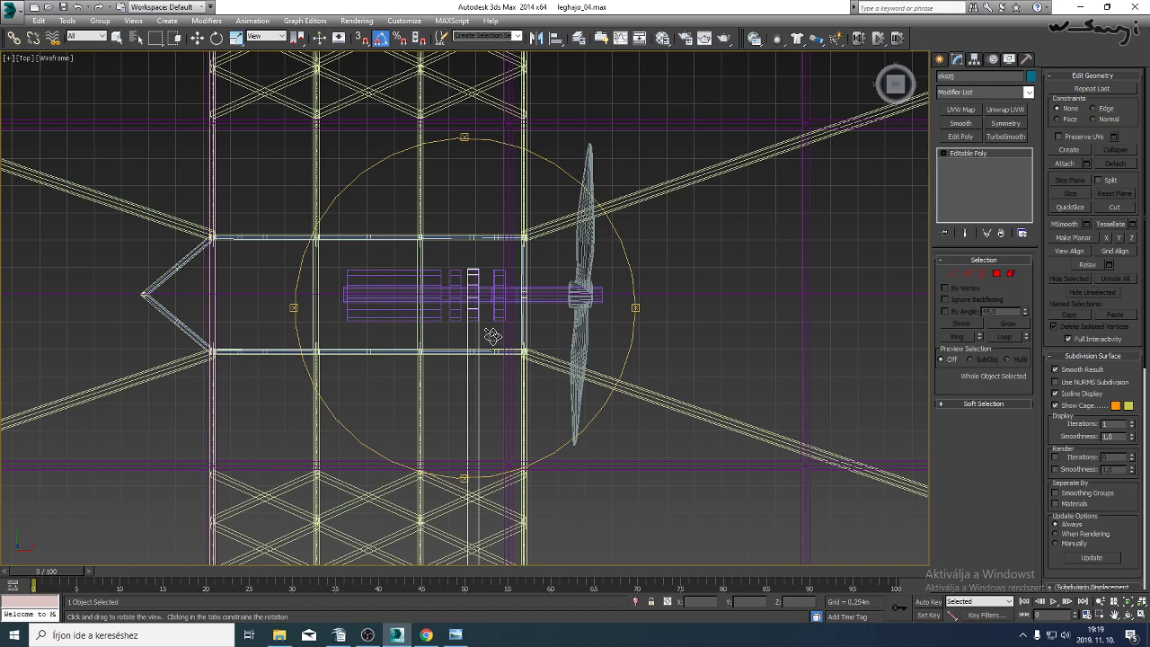
In the left view, create a copy of the drive belt rotated 180° about the vertical axis.
key("l")
scroll(464, 391, "down", 8)
middle_click_drag(493, 338, 446, 475)
right_click(704, 357)
middle_click_drag(722, 275, 674, 394)
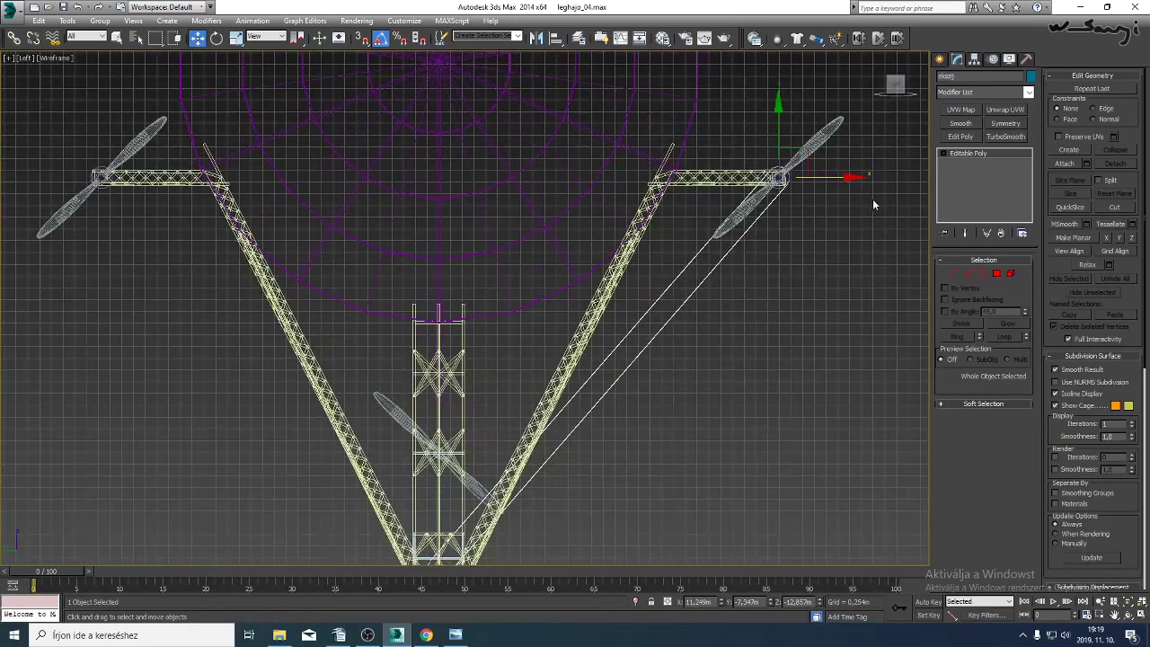
left_click(216, 38)
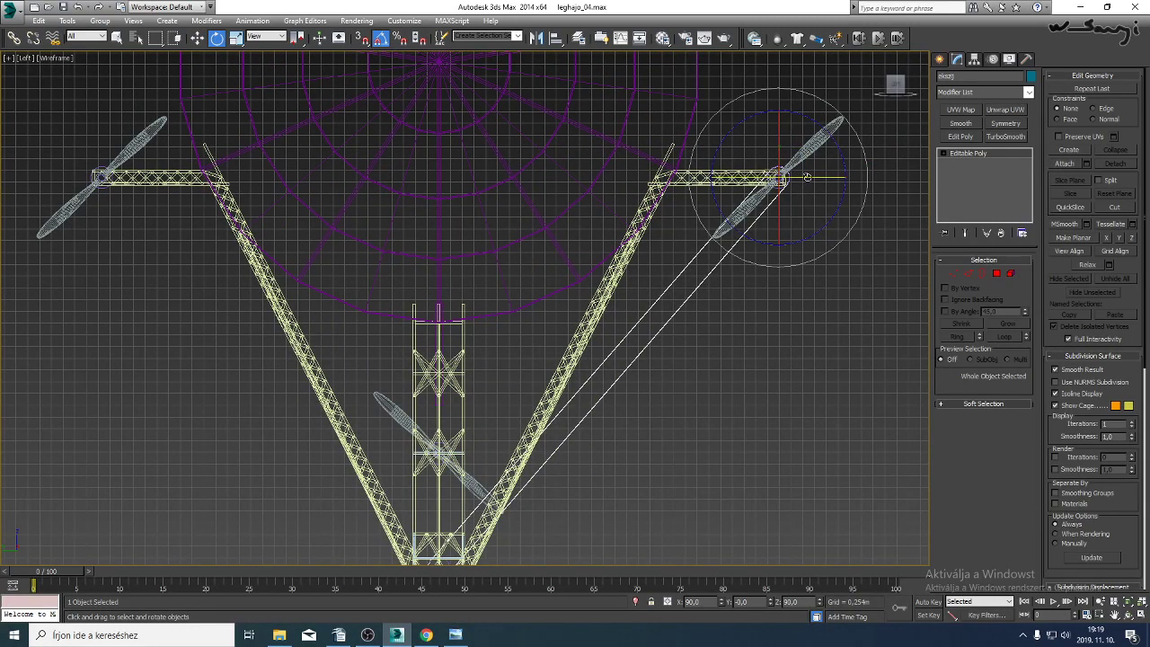
mouse_move(808, 177)
left_mouse_down("shift")
mouse_move(689, 187)
mouse_move(698, 183)
left_mouse_up("shift")
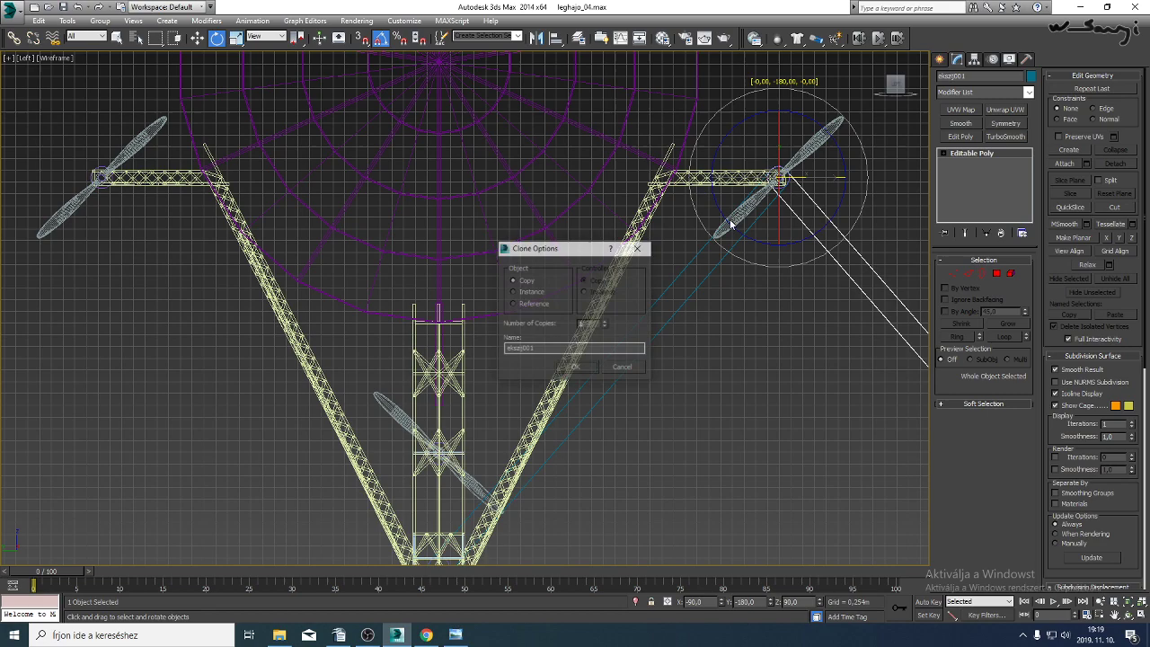
left_click(590, 372)
Move the belt copy horizontally to the opposite side propeller and fine-tune it until it wraps around that pulley.
key("w")
left_click_drag(829, 185, 149, 189)
middle_click_drag(149, 189, 287, 299)
scroll(283, 306, "up", 12)
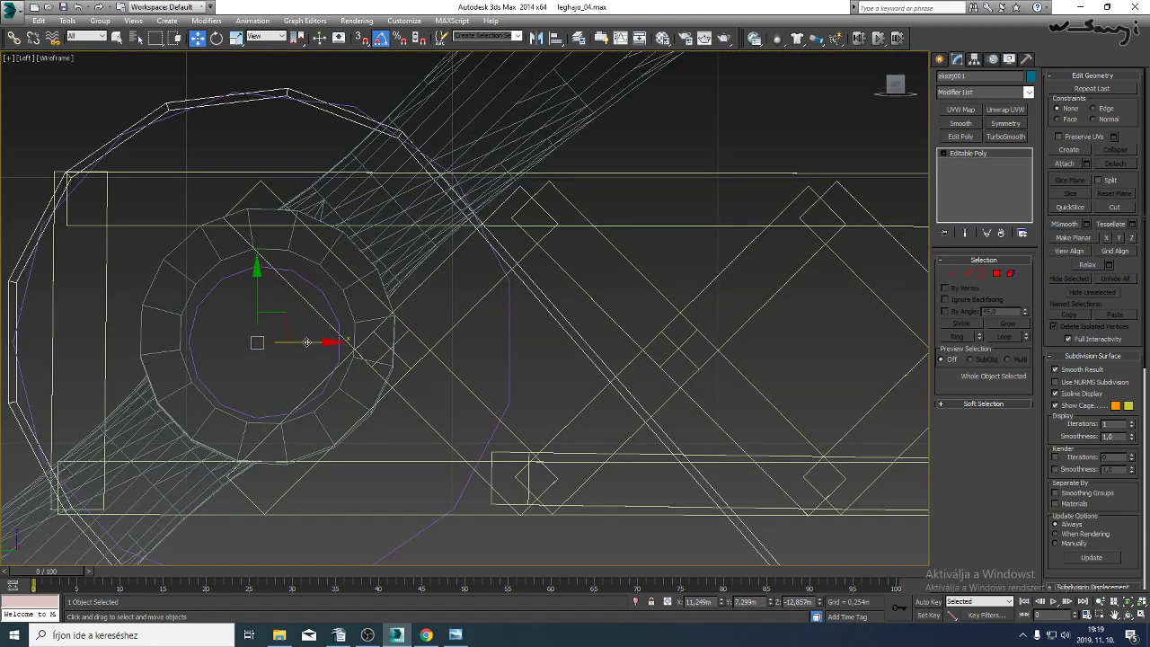
left_click_drag(307, 343, 312, 344)
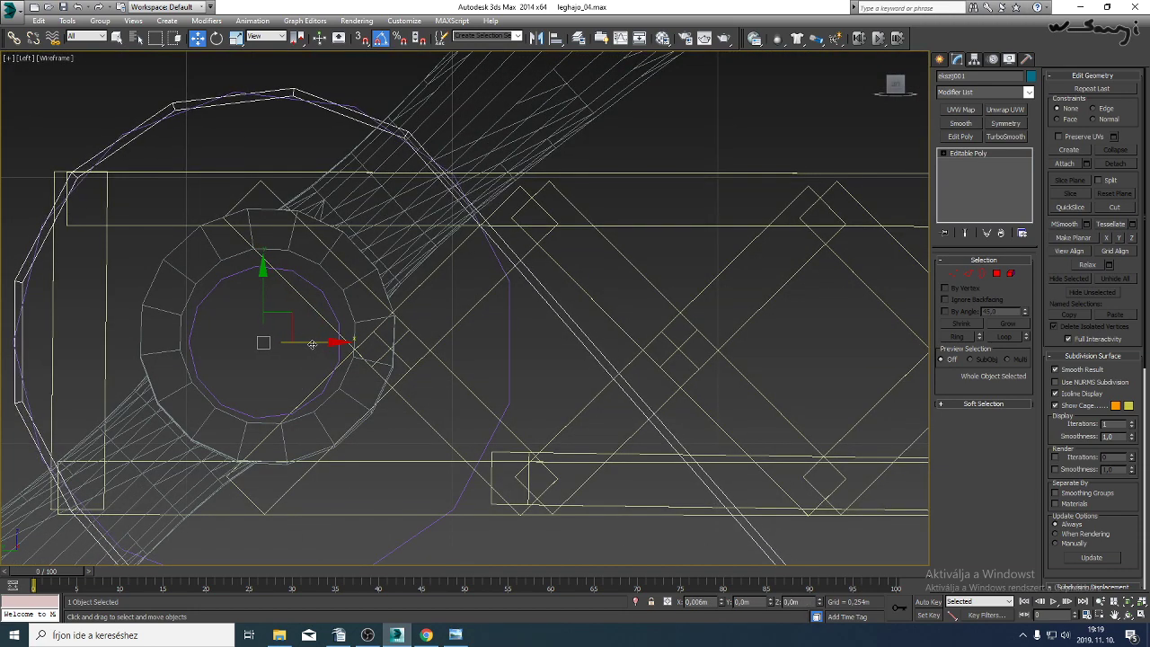
scroll(395, 377, "down", 3)
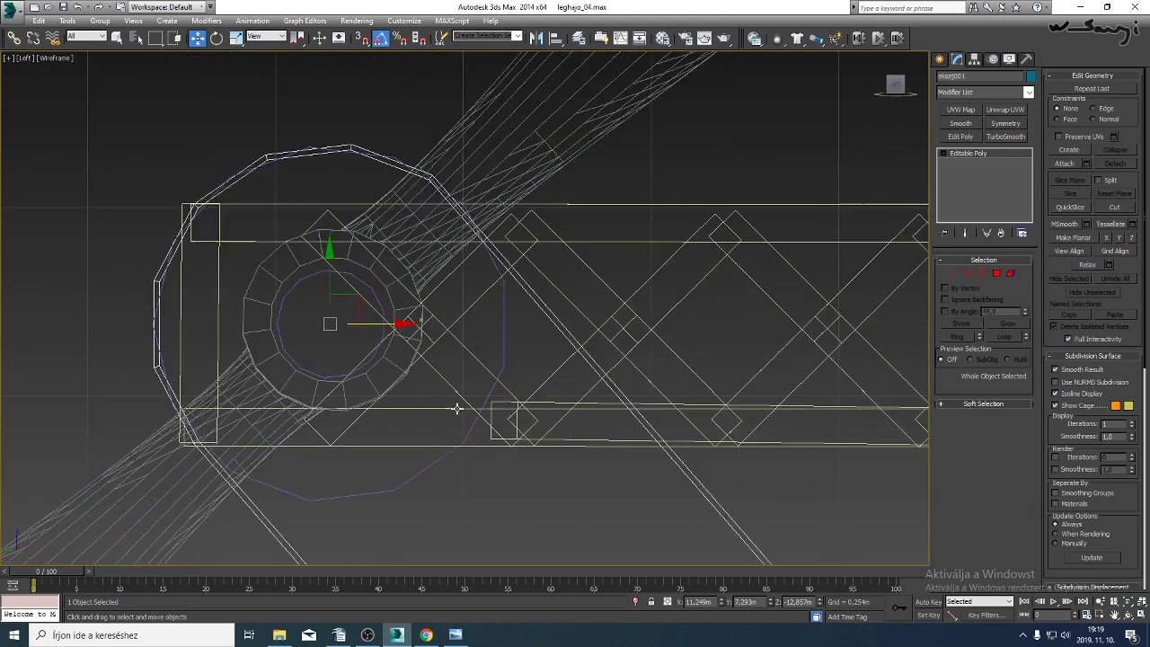
Rotate the opposite propeller's pulley element so its facets line up with the belt copy.
left_click(431, 469)
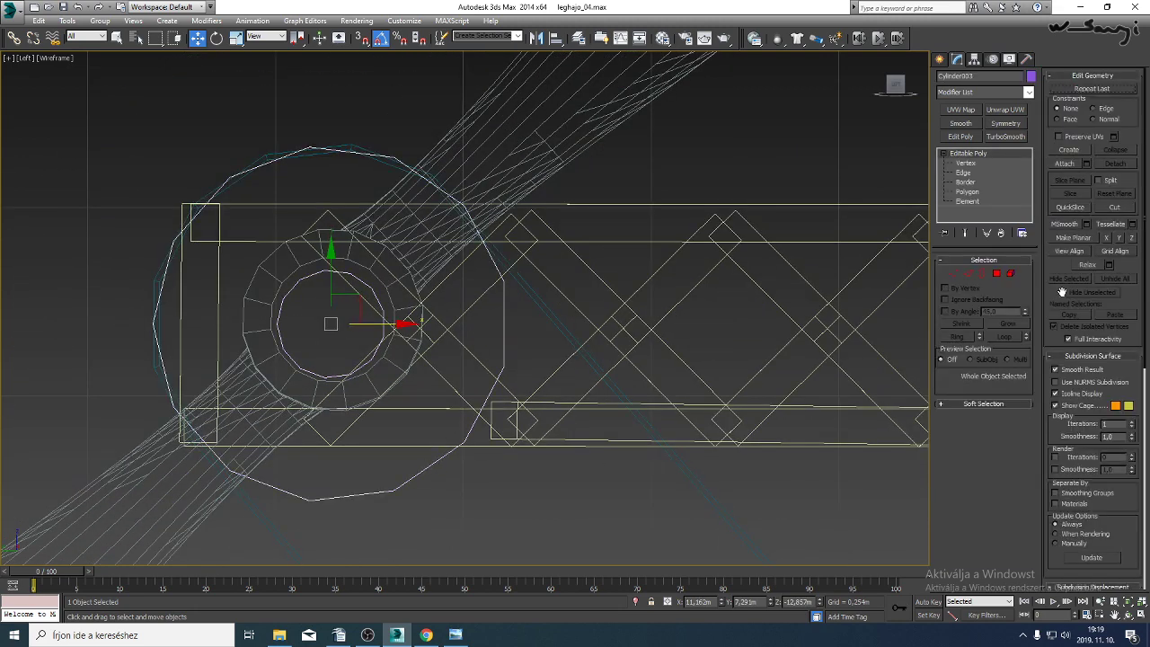
left_click(973, 204)
left_click(434, 459)
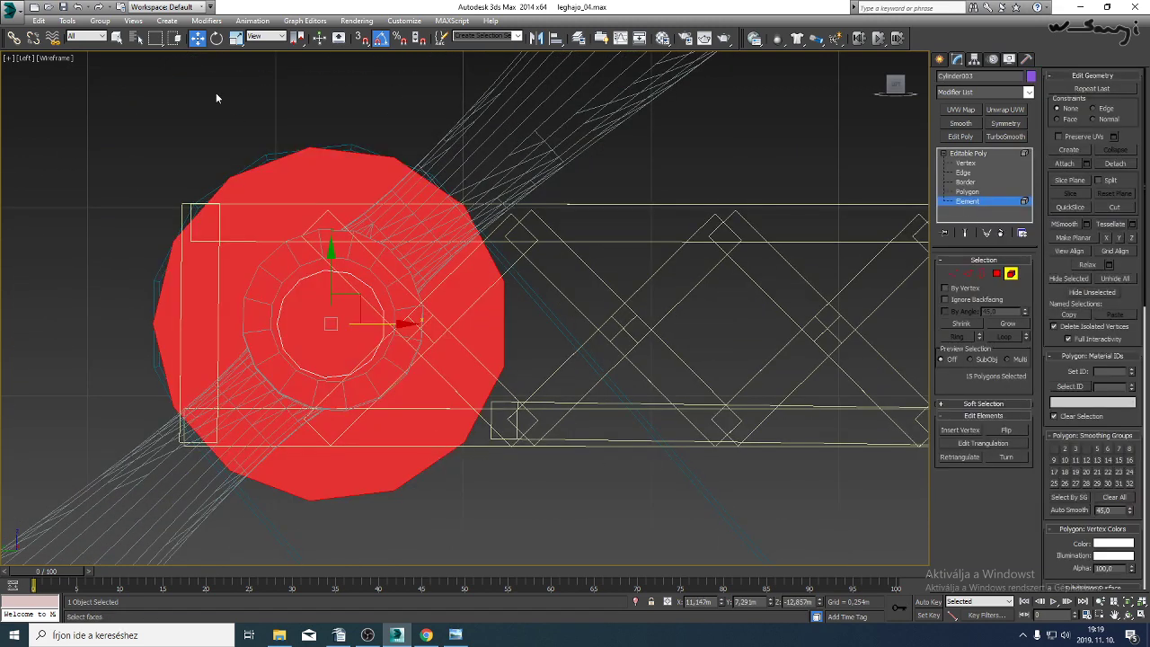
key("e")
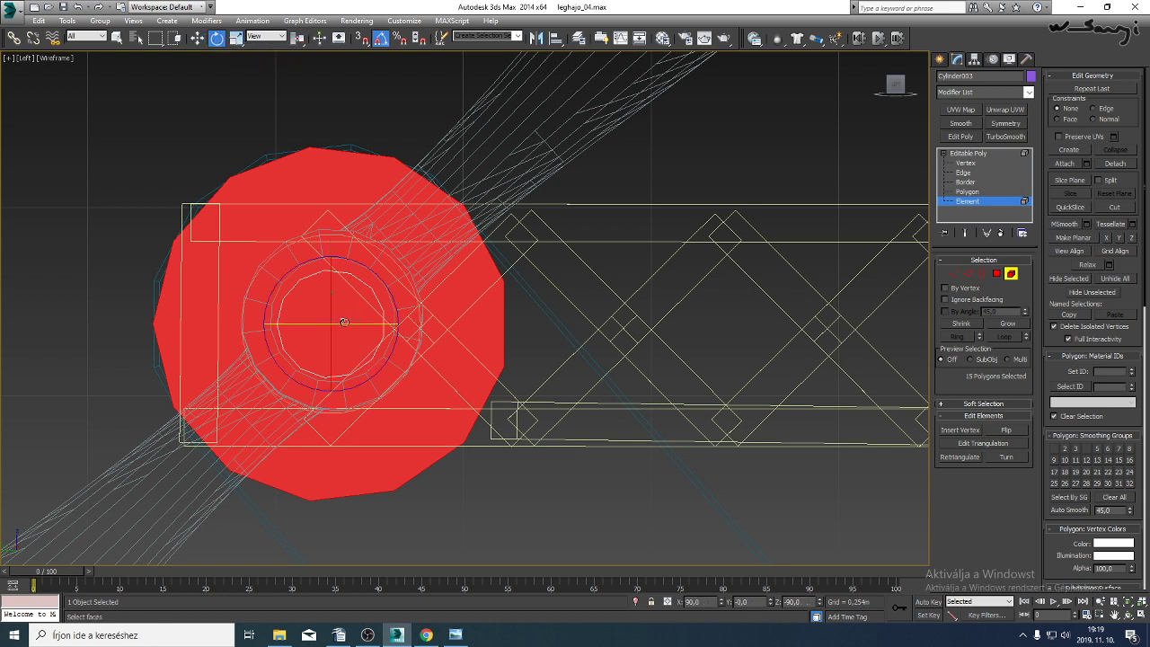
left_click_drag(344, 322, 453, 322)
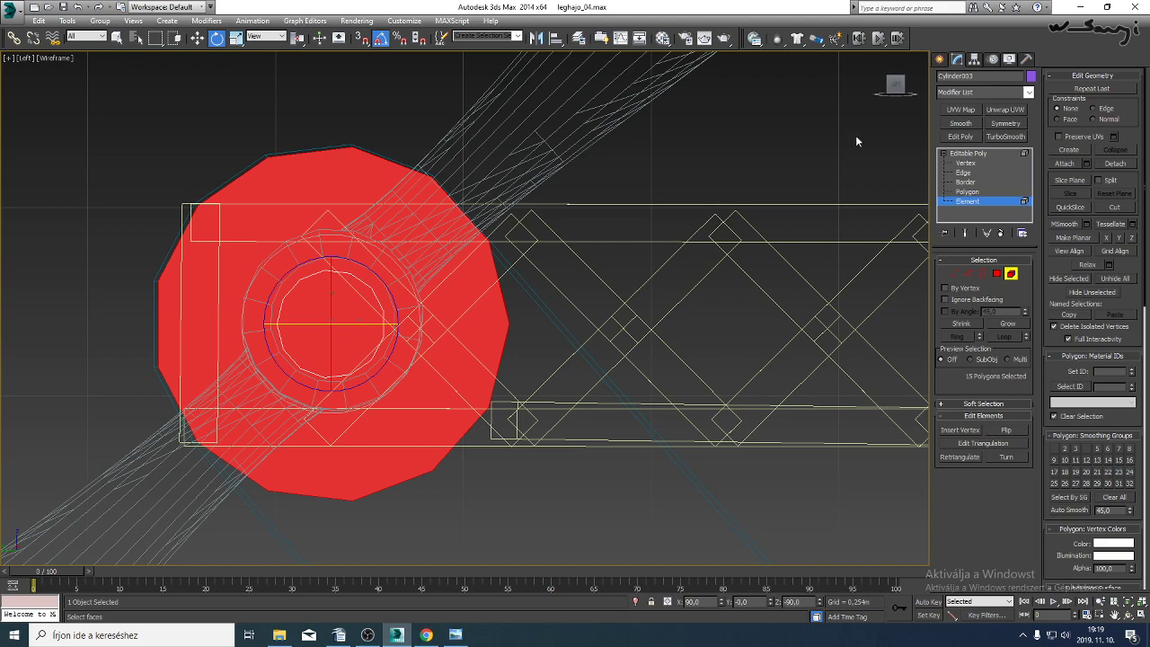
left_click(959, 154)
Select the belt copy and, in the top view, move it along X onto the opposite propeller's pulley.
scroll(624, 387, "down", 8)
middle_click_drag(652, 426, 309, 74)
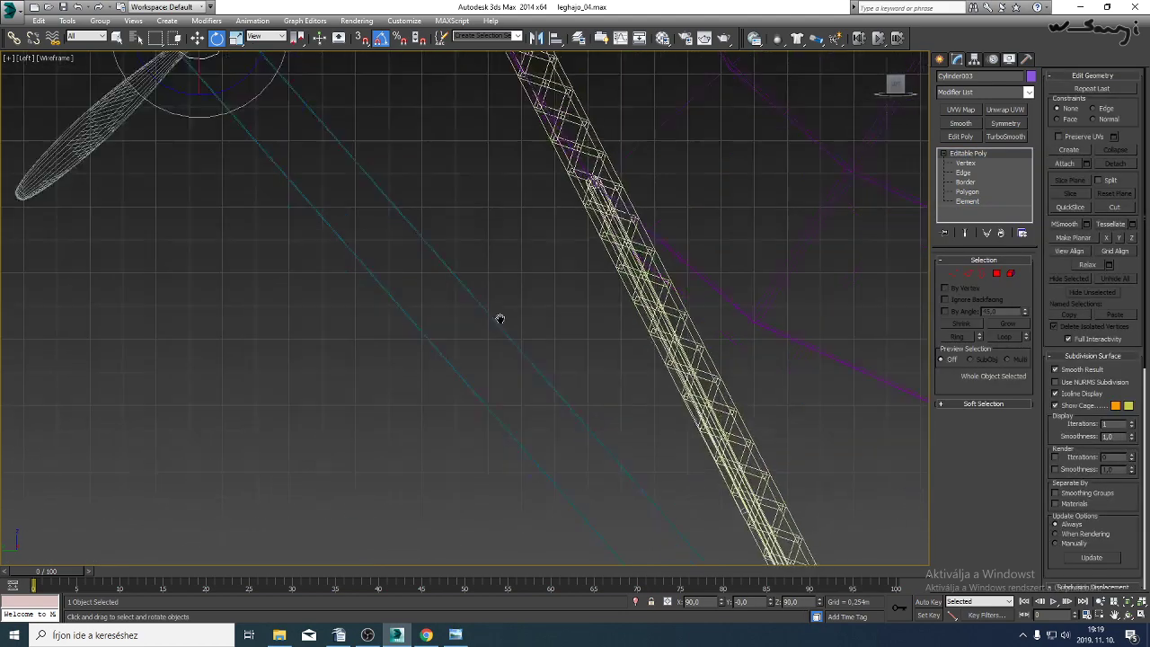
middle_click_drag(673, 489, 251, 66)
middle_click_drag(587, 481, 390, 266)
left_click(391, 230)
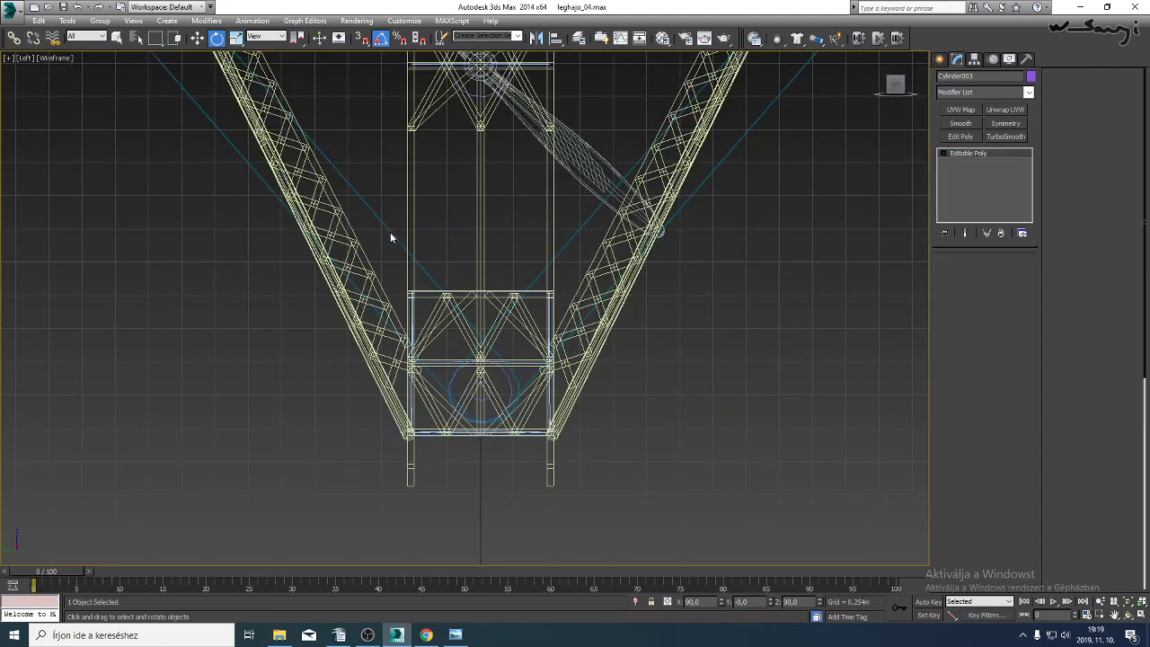
key("t")
scroll(401, 239, "down", 3)
middle_click_drag(401, 239, 406, 402)
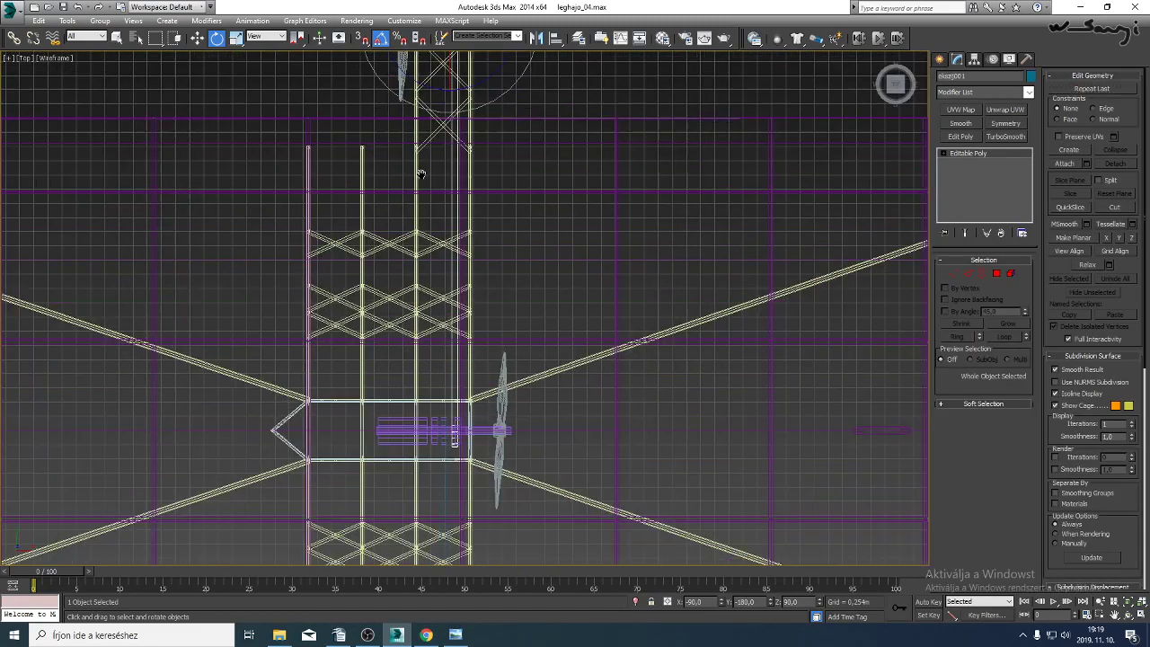
middle_click_drag(485, 462, 457, 269)
scroll(442, 274, "up", 3)
scroll(403, 239, "up", 4)
middle_click_drag(410, 211, 395, 417)
scroll(386, 363, "down", 5)
middle_click_drag(381, 344, 368, 462)
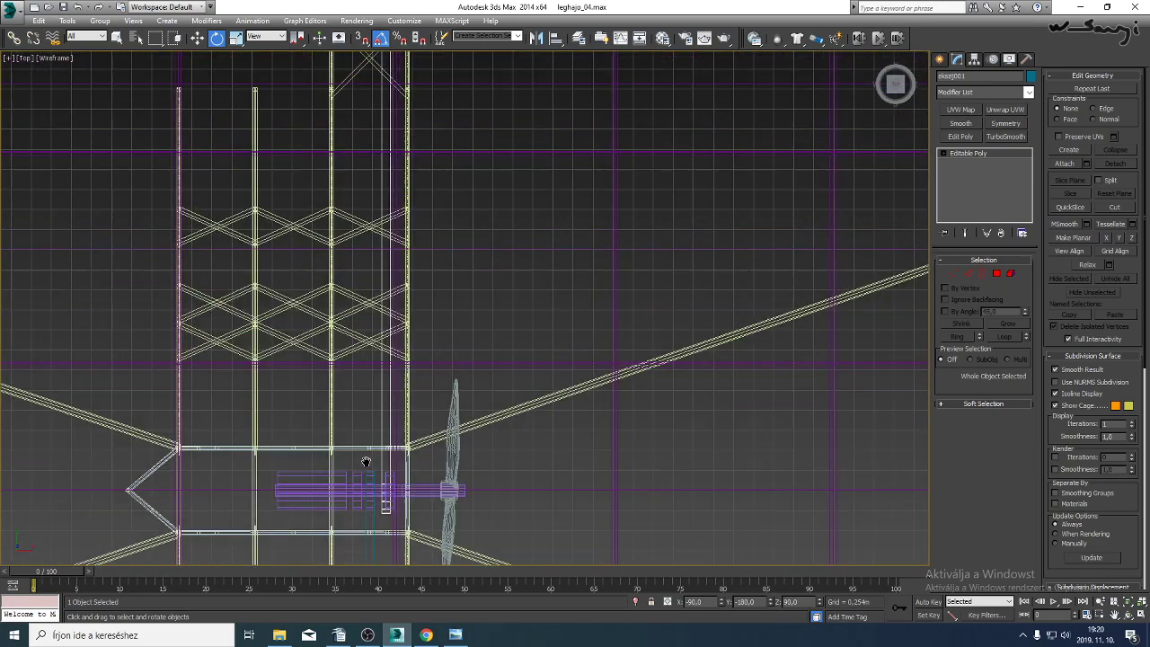
scroll(436, 239, "down", 2)
middle_click_drag(436, 239, 398, 429)
scroll(353, 193, "up", 8)
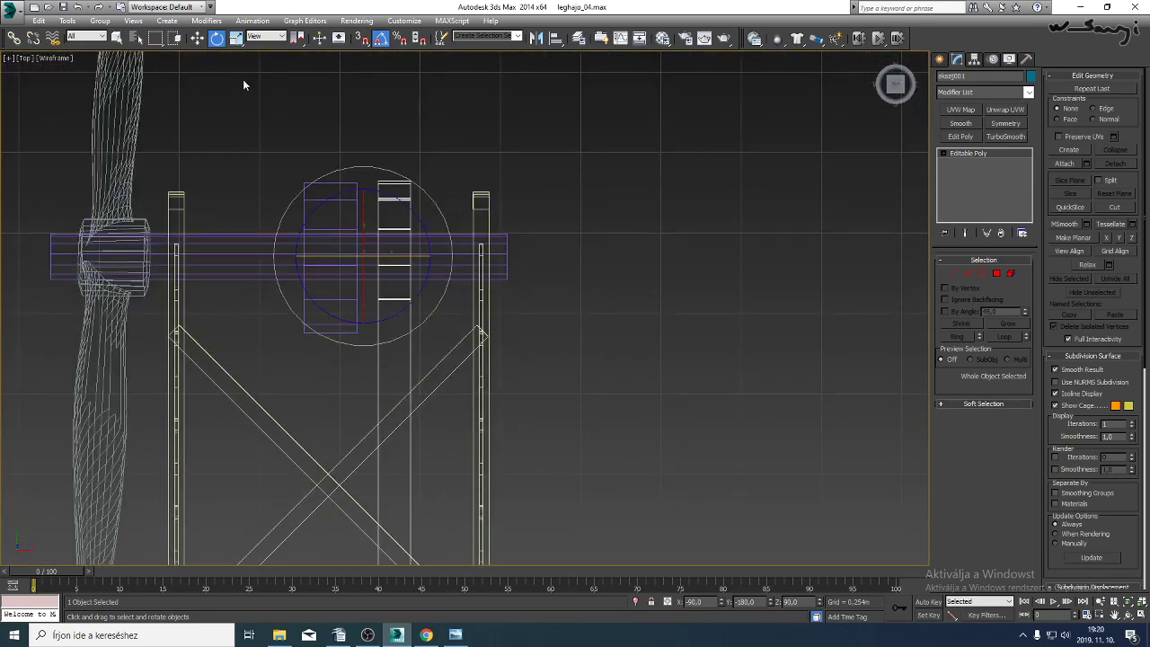
left_click(197, 40)
left_click_drag(409, 253, 346, 254)
Follow the belt copy in the top view to the gondola shaft and check its alignment with the pulleys there.
scroll(372, 360, "down", 3)
middle_click_drag(452, 530, 452, 245)
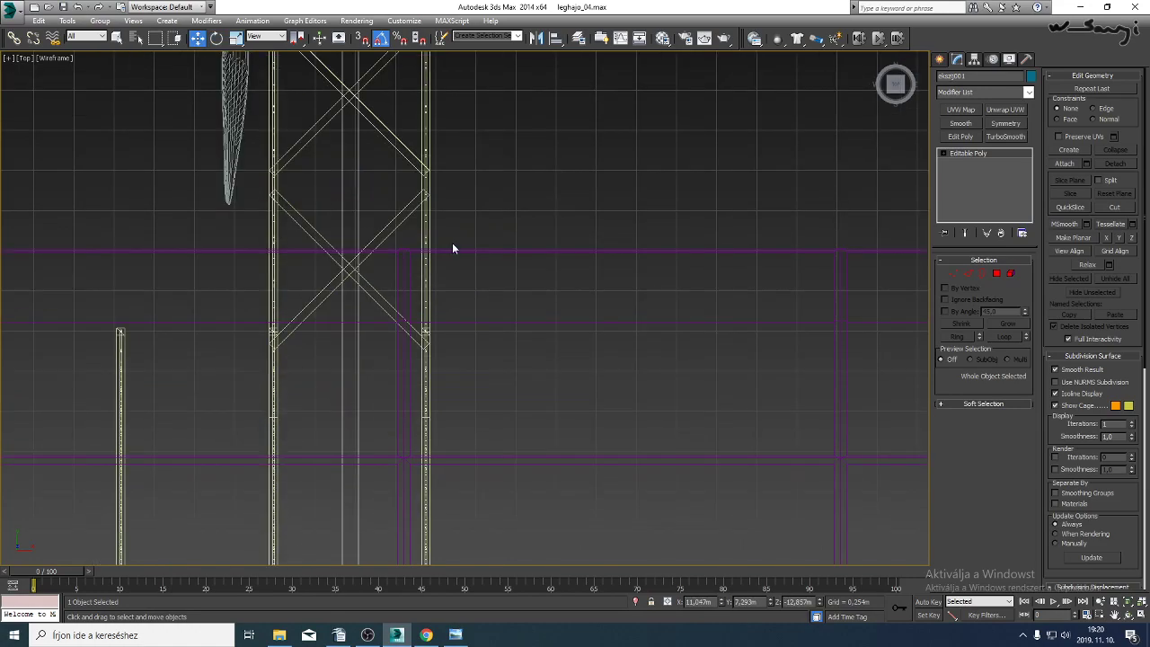
middle_click_drag(454, 467, 470, 149)
middle_click_drag(426, 539, 421, 181)
scroll(389, 298, "up", 3)
scroll(390, 303, "up", 3)
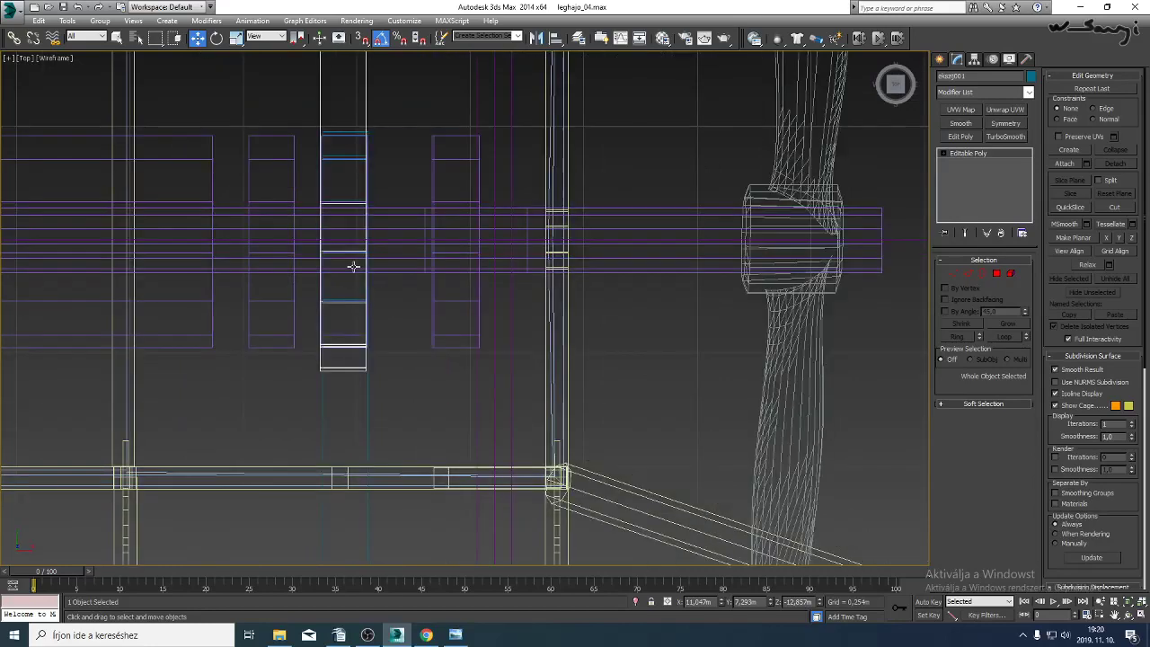
middle_click_drag(400, 342, 401, 388)
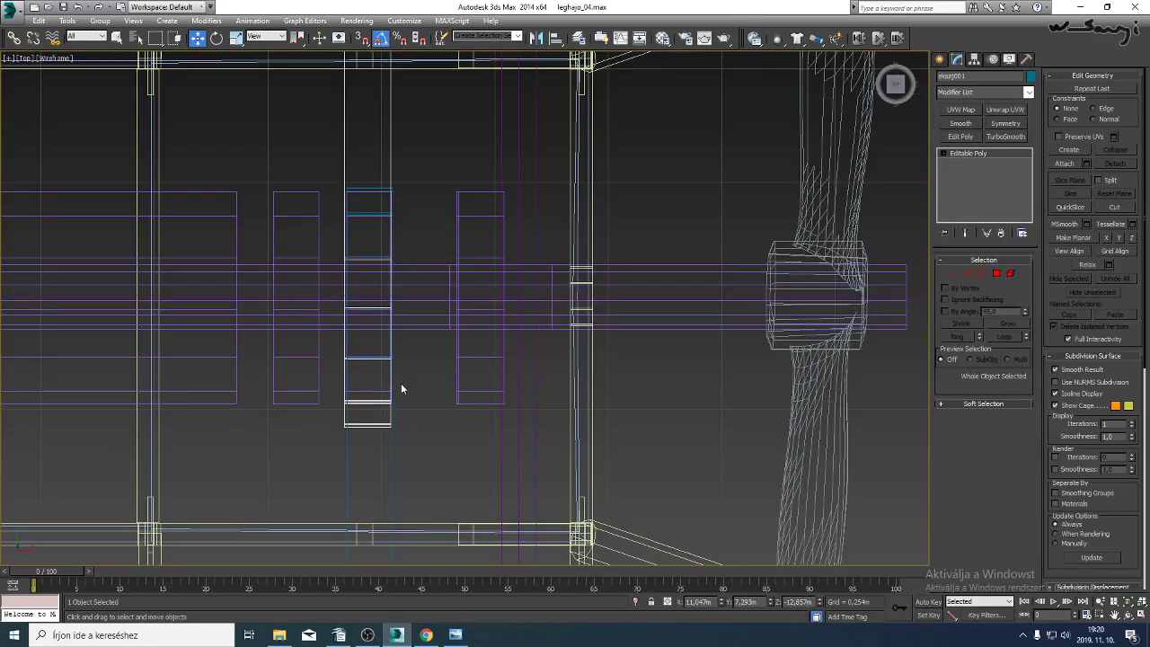
In the top view, move the shaft's two belt pulley elements along X toward the propeller, leaving a small gap between them.
left_click(407, 300)
left_click(1012, 273)
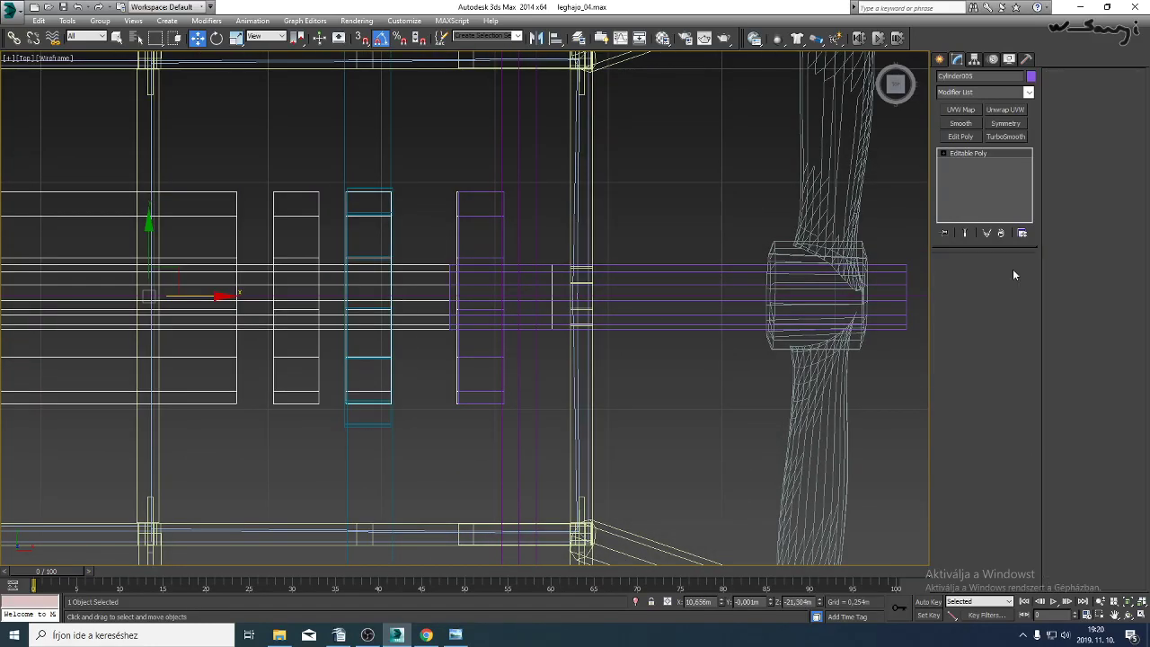
left_click(366, 222)
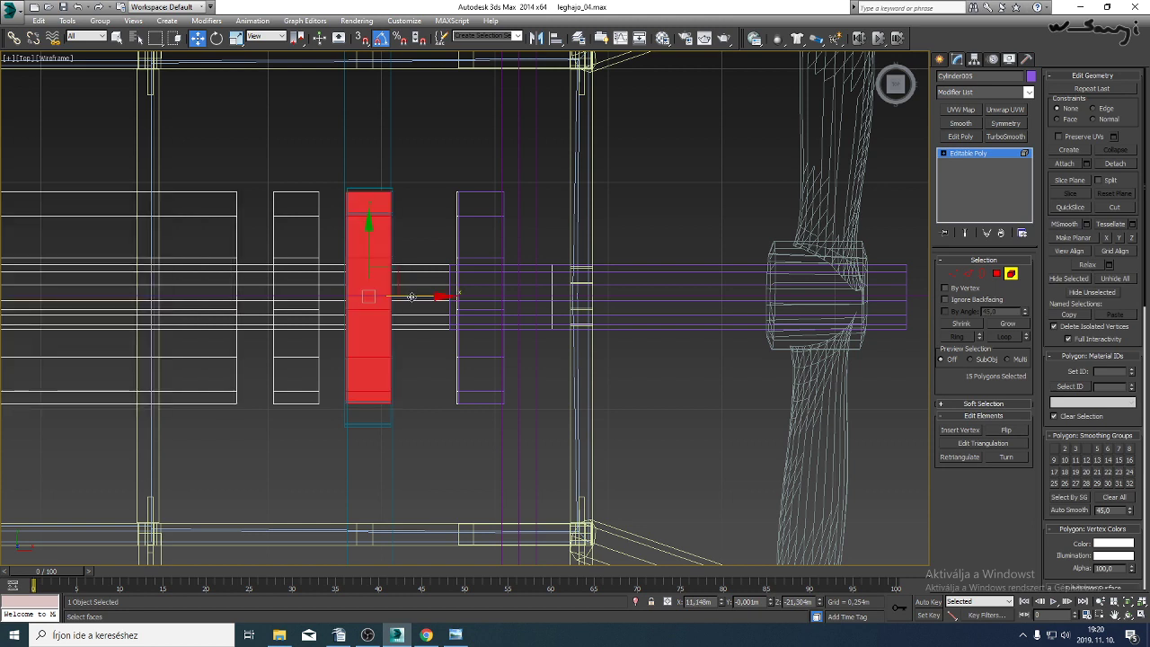
left_click_drag(411, 296, 442, 296)
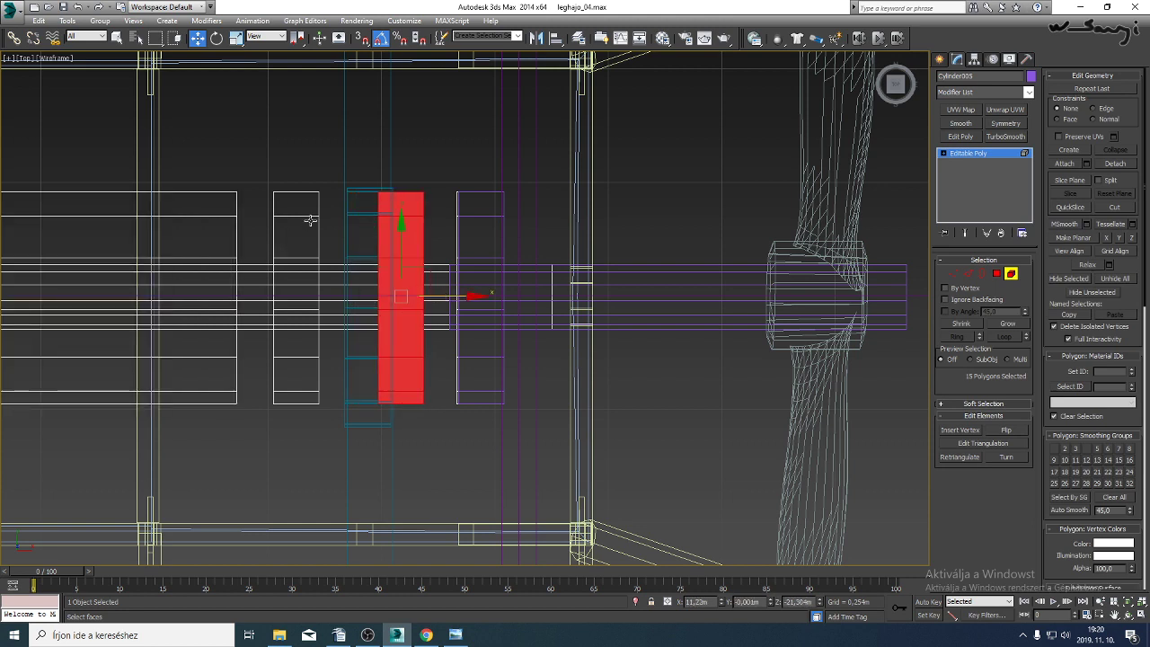
left_click_drag(310, 220, 352, 226)
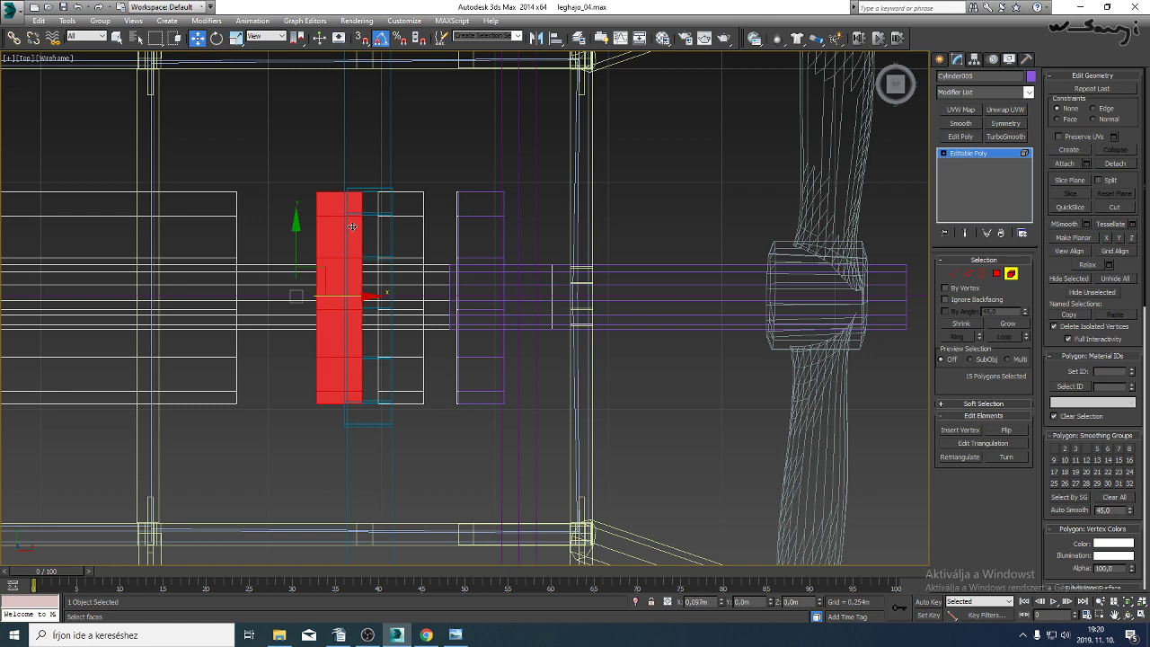
Lengthen the shaft's wide drum by moving its end vertices along X toward the pulleys.
left_click(953, 273)
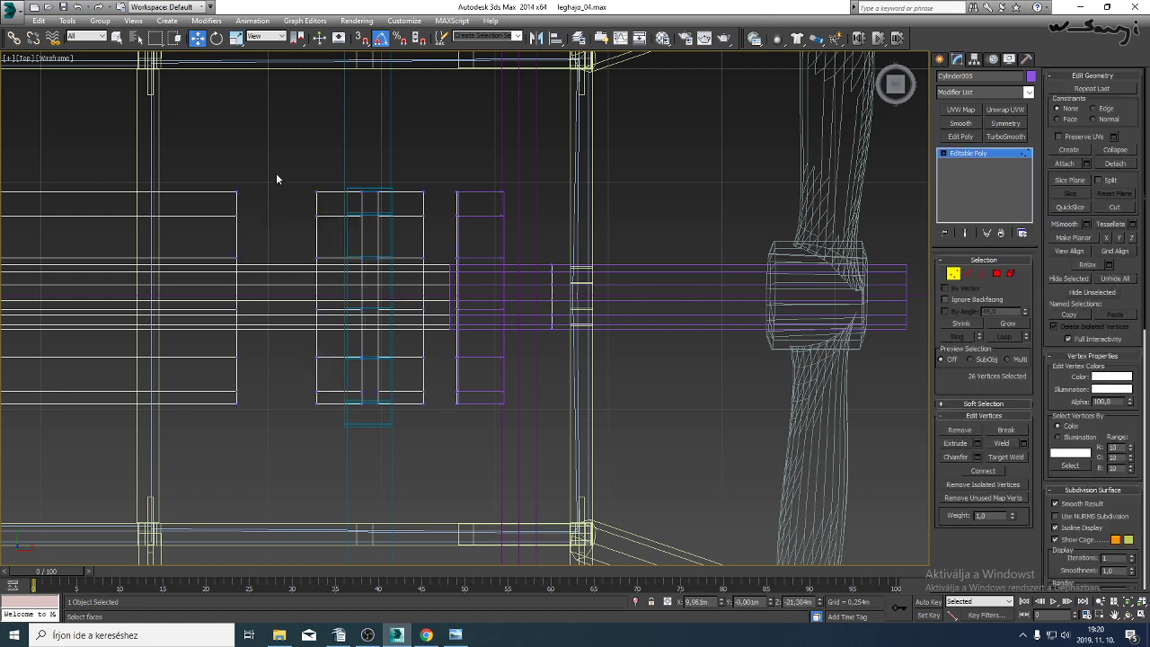
left_click_drag(284, 299, 332, 299)
left_click(954, 273)
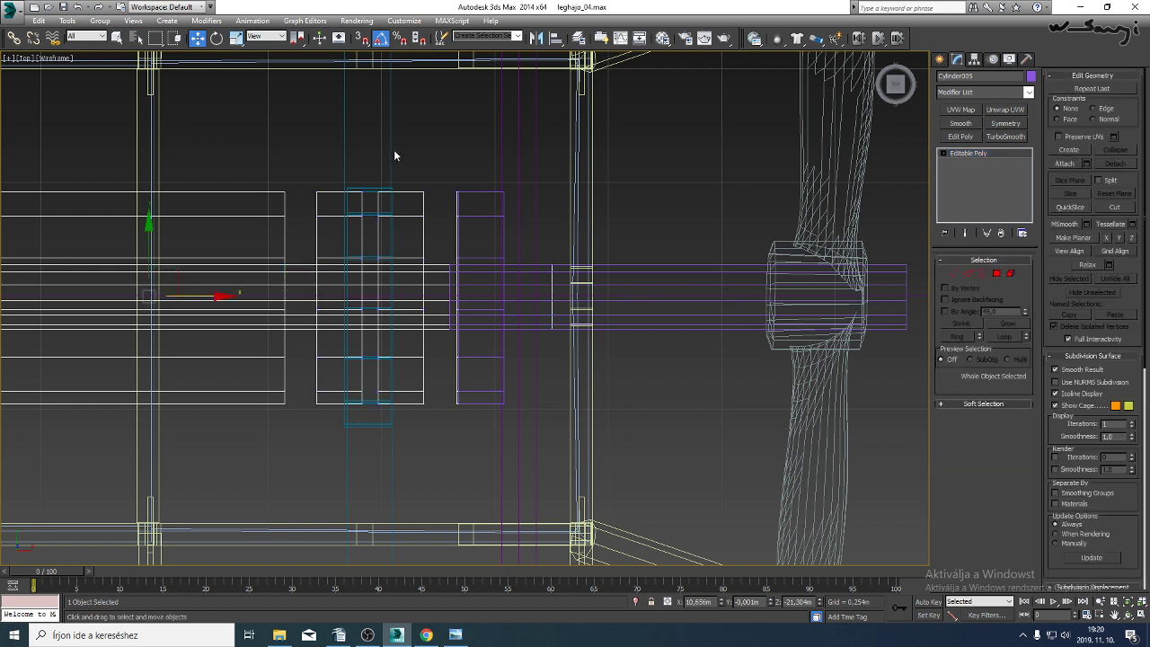
Move the first belt's shaft-end vertices along X onto the pulley nearest the wide drum.
left_click(393, 152)
left_click(392, 151)
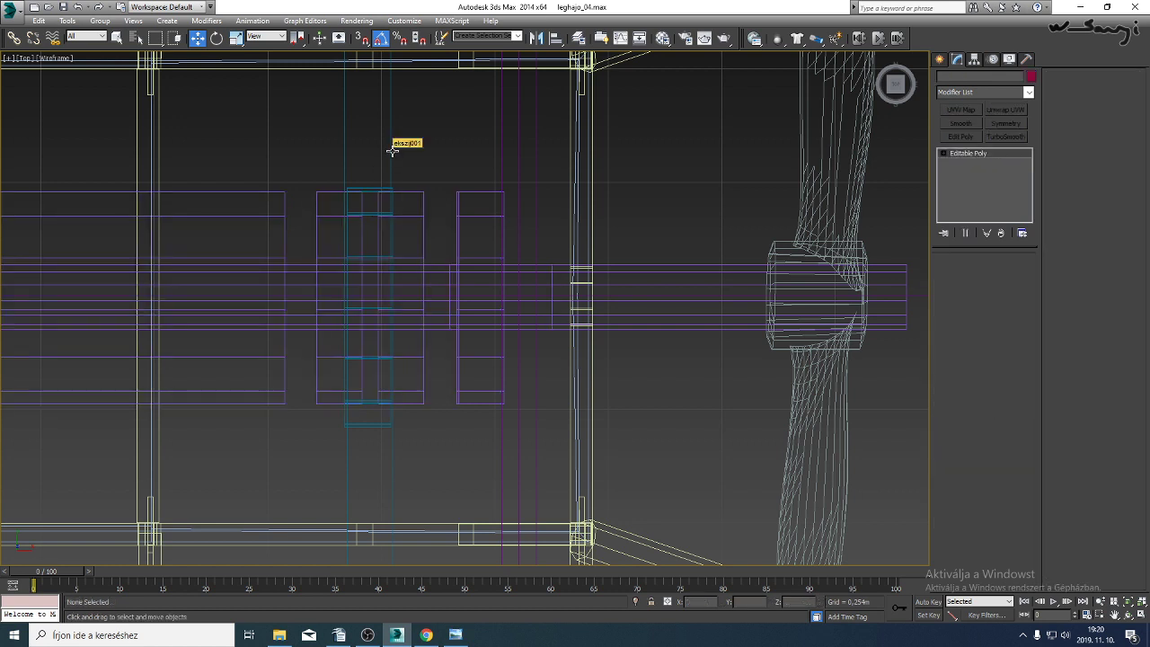
left_click(954, 273)
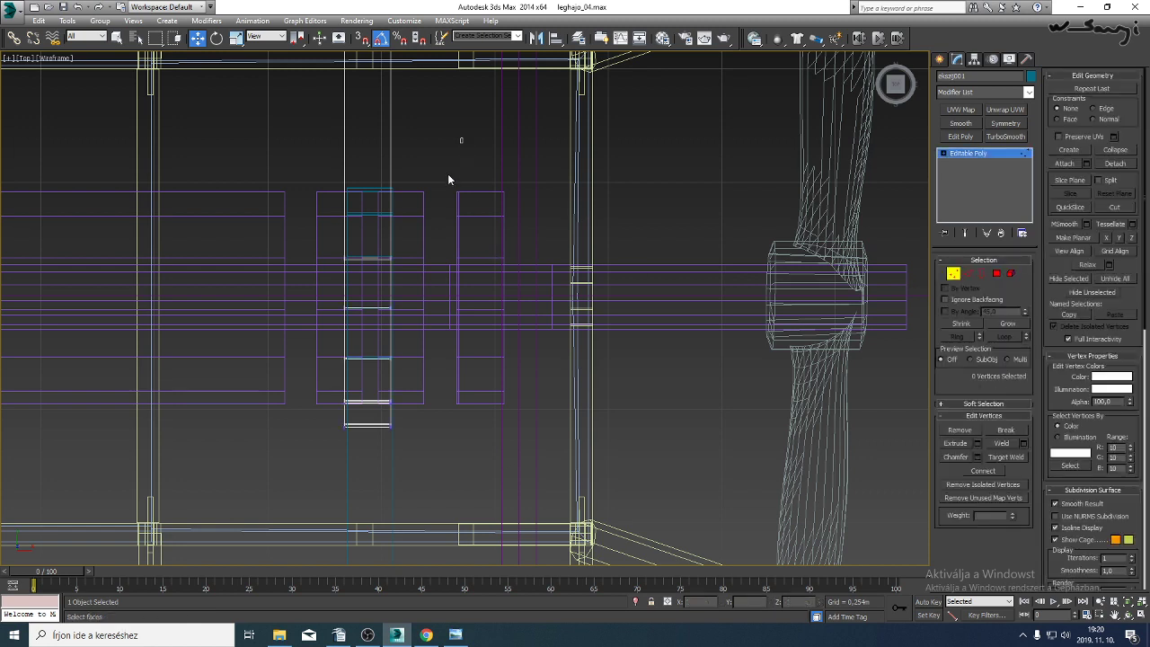
left_click_drag(428, 367, 395, 369)
left_click(953, 273)
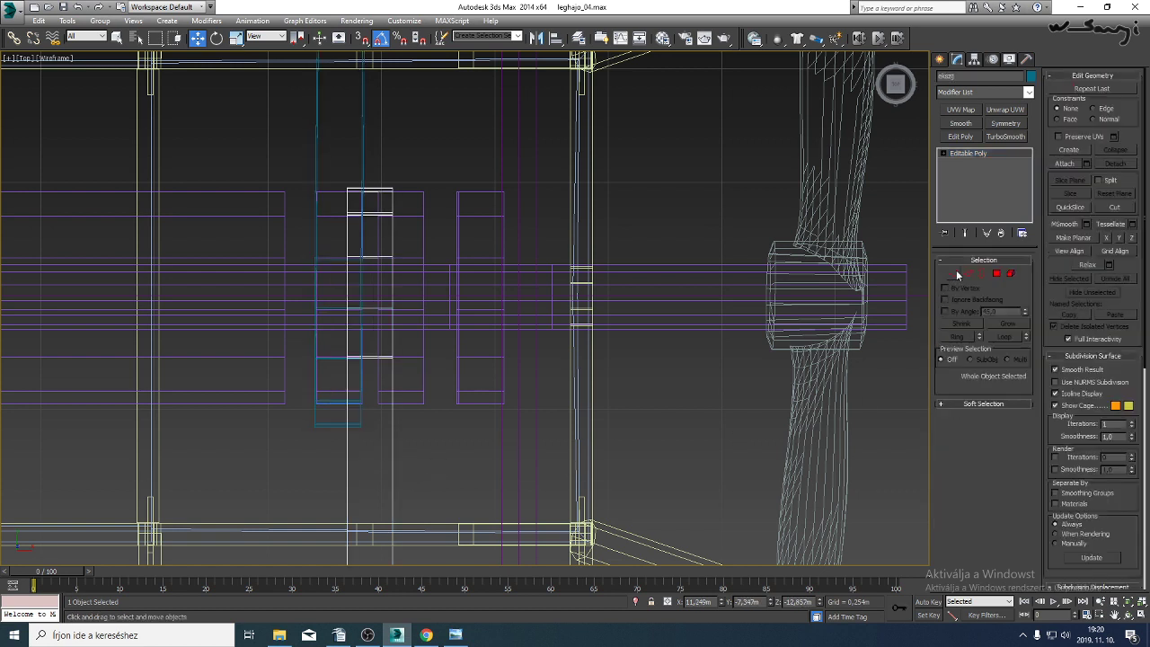
Move the other belt's shaft-end vertices along X onto the neighbouring pulley.
left_click(954, 273)
left_click_drag(457, 139, 252, 432)
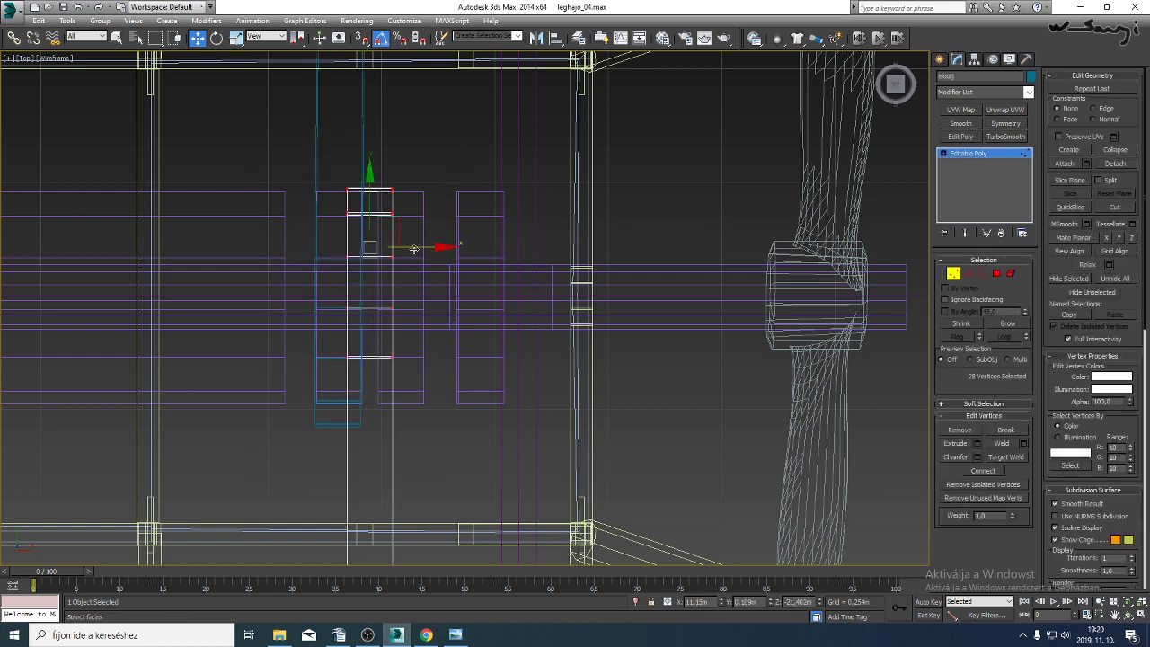
left_click_drag(413, 249, 450, 253)
middle_click_drag(445, 349, 429, 375)
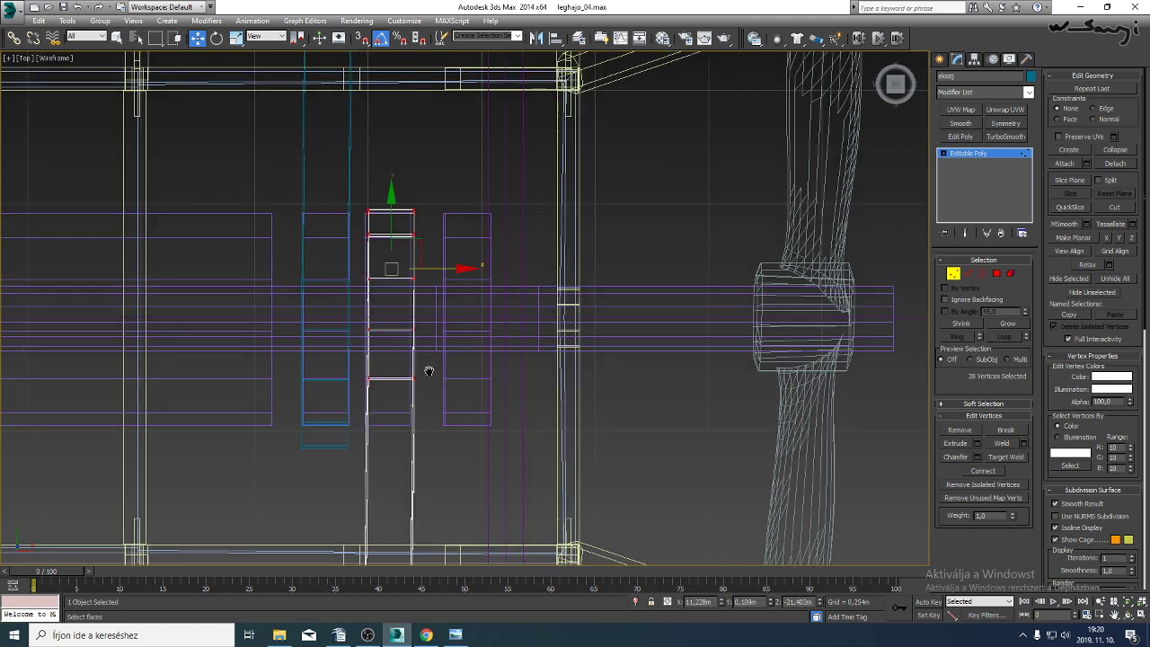
left_click(953, 273)
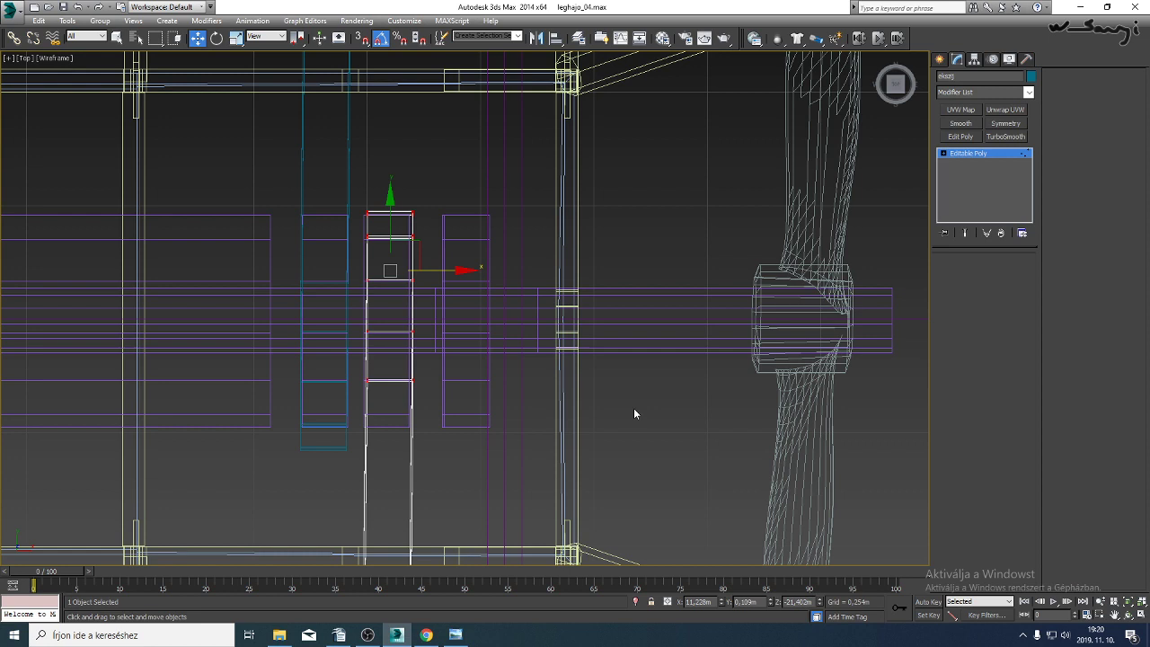
Widen the pulley on the propeller-side shaft by moving its edge vertices outward along X, extending the shaft's inner end as well.
left_click(465, 416)
left_click(1011, 275)
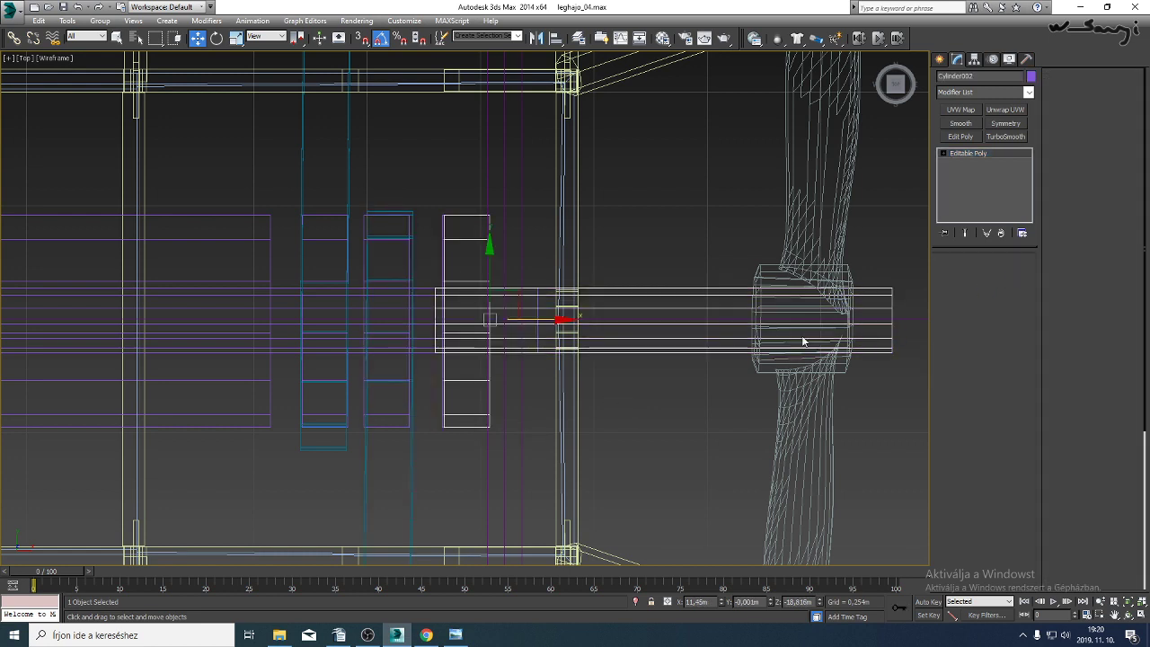
left_click(803, 339)
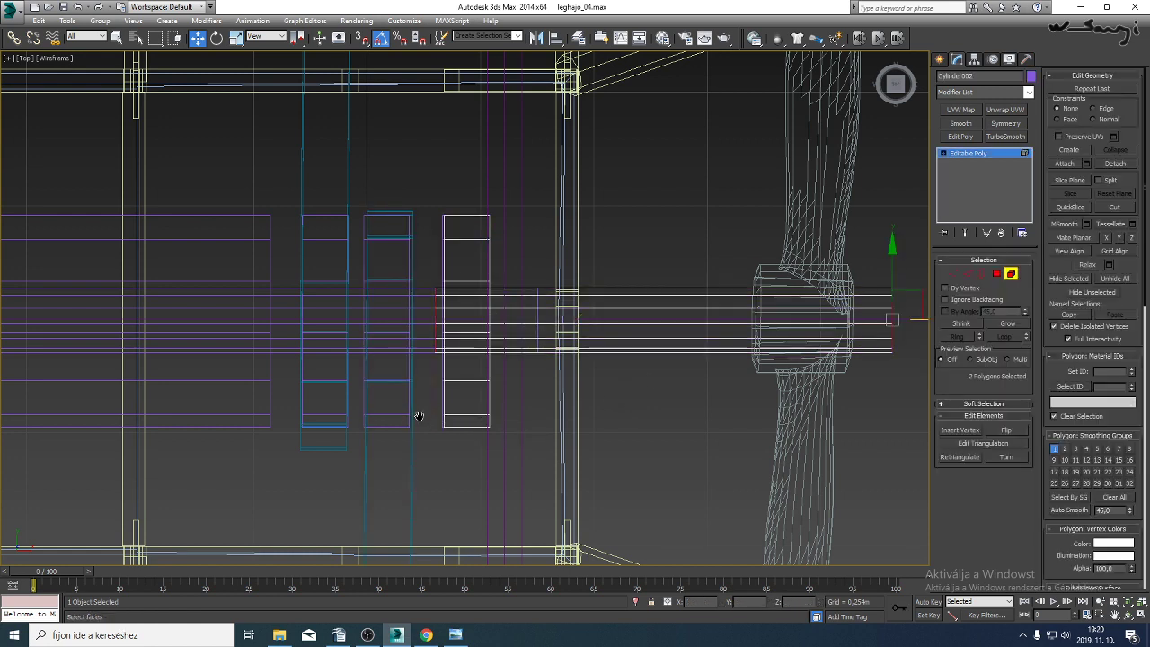
scroll(419, 416, "up", 4)
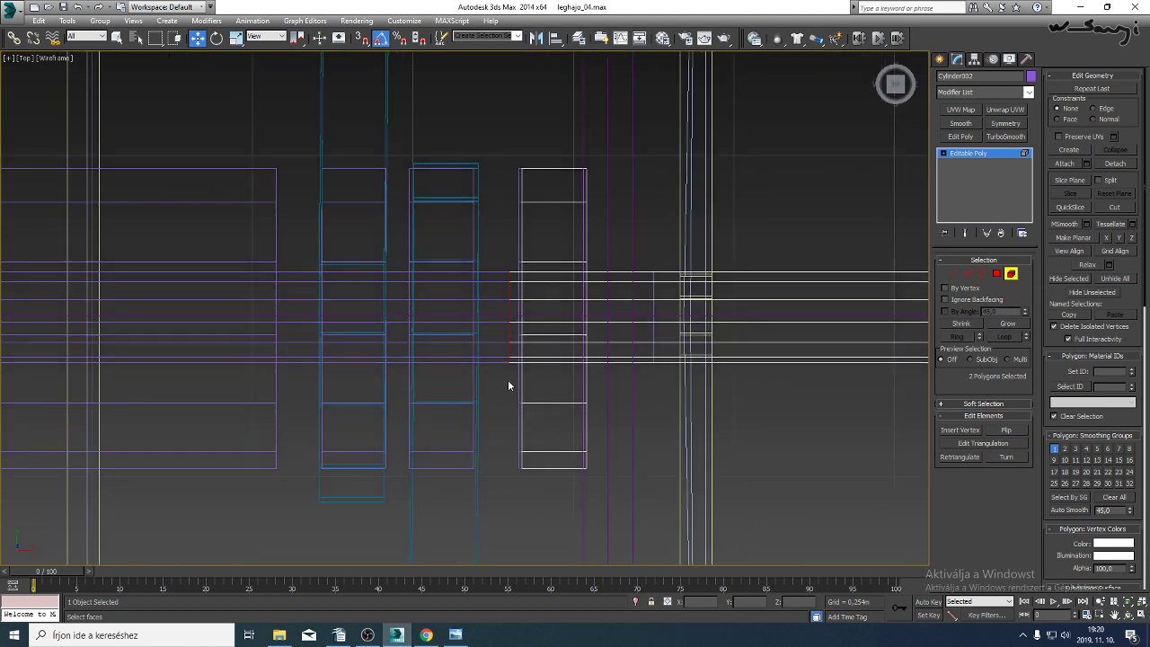
left_click(954, 273)
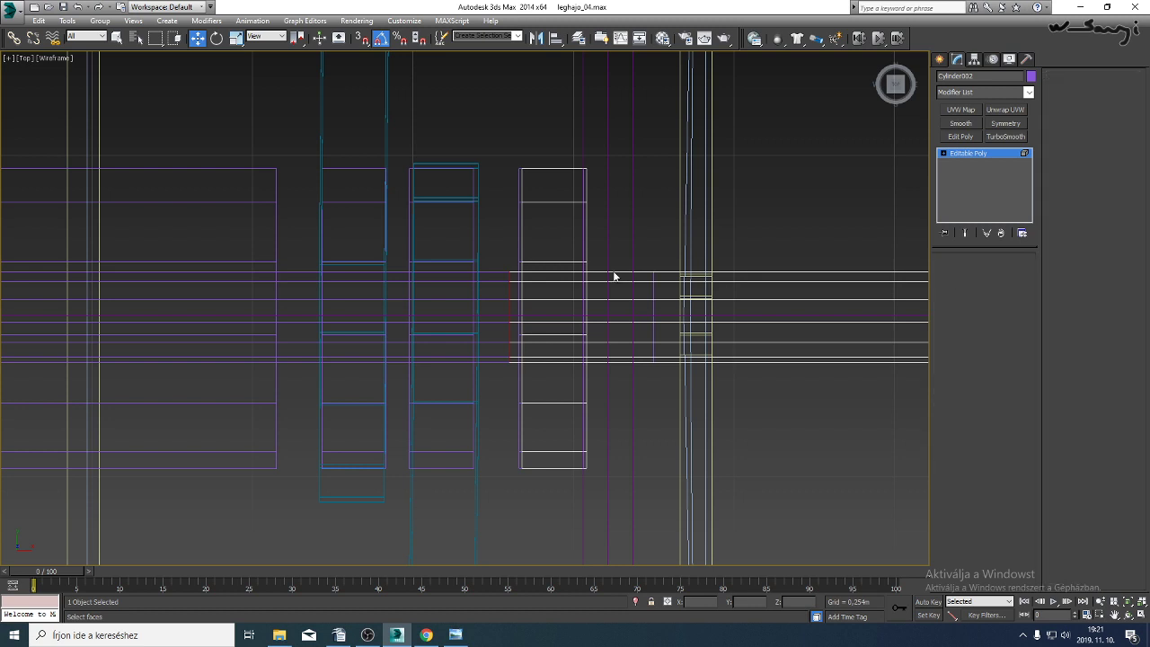
left_click_drag(557, 128, 514, 396)
left_click_drag(568, 316, 553, 316)
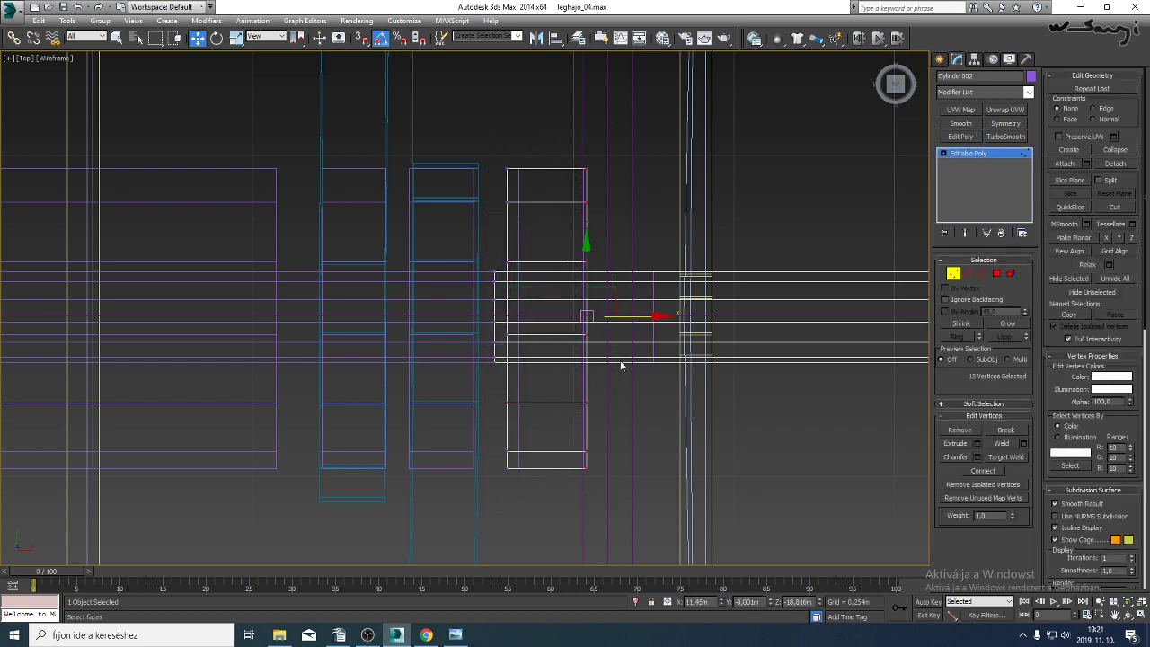
left_click_drag(645, 316, 663, 317)
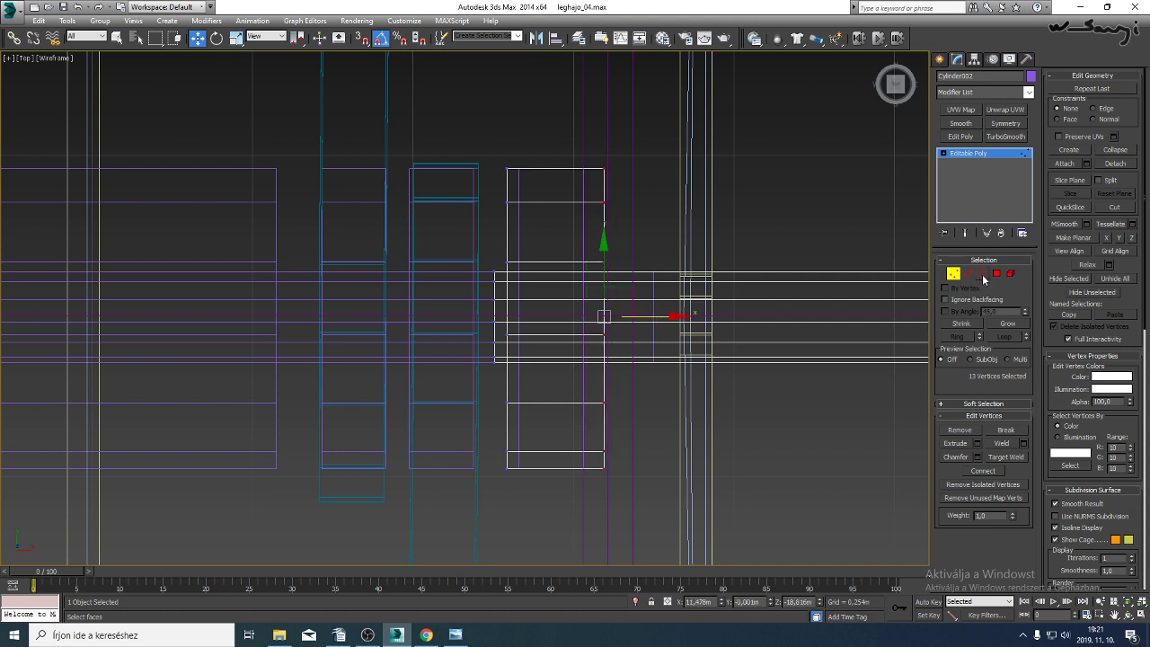
left_click(954, 274)
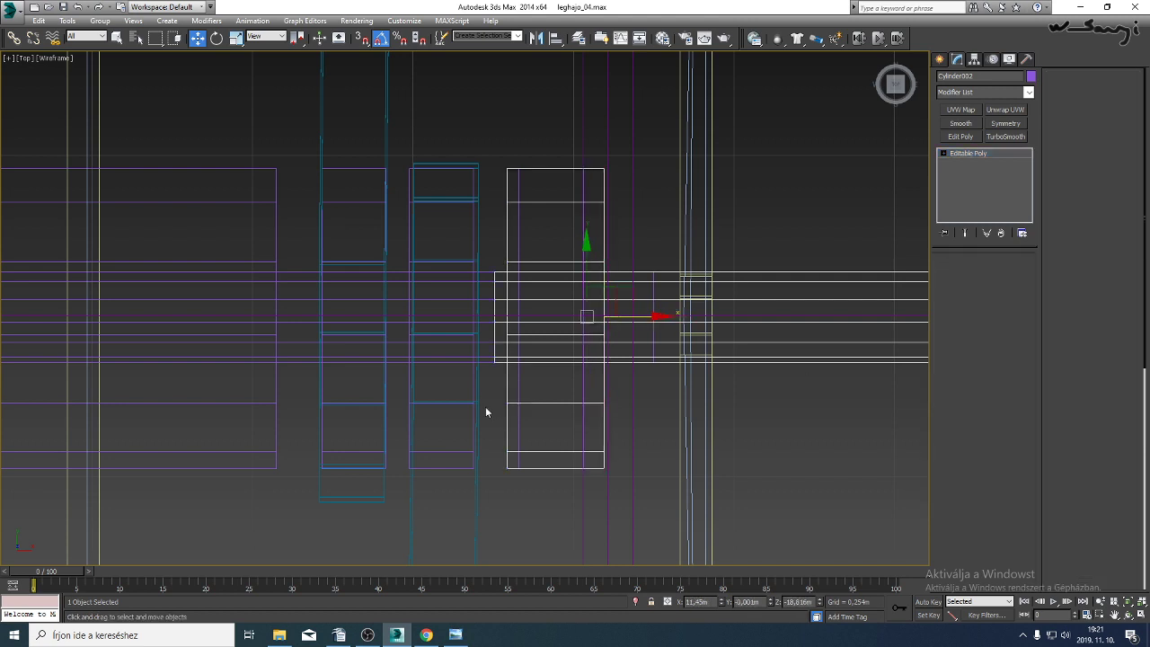
Select the main shaft's three pulley elements and scale them wider along X about their common selection centre.
left_click(469, 453)
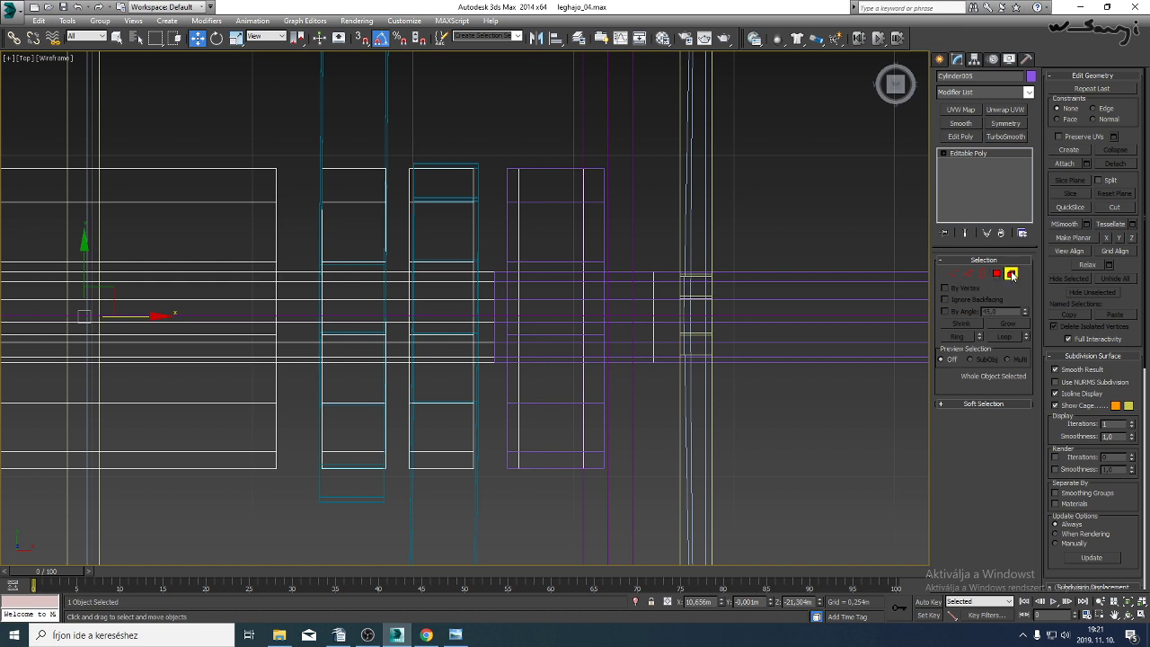
left_click(1011, 274)
left_click(534, 454)
left_click(454, 440, "ctrl")
left_click(346, 430, "ctrl")
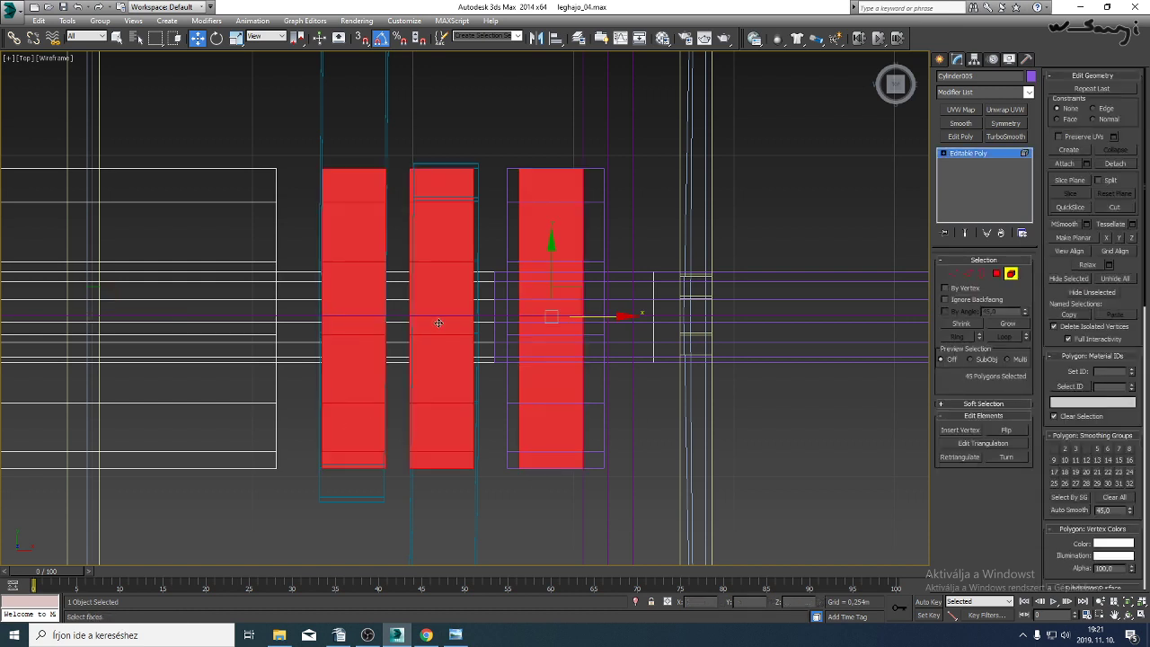
left_click(236, 40)
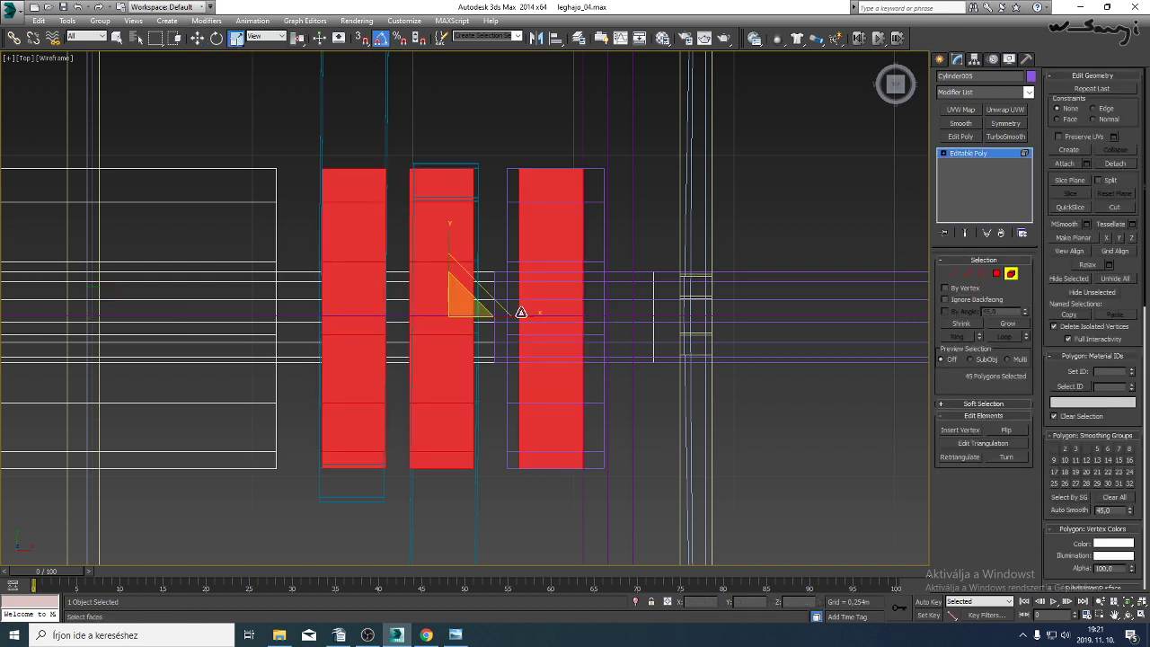
mouse_move(298, 37)
left_mouse_down()
mouse_move(307, 82)
mouse_move(298, 56)
left_mouse_up()
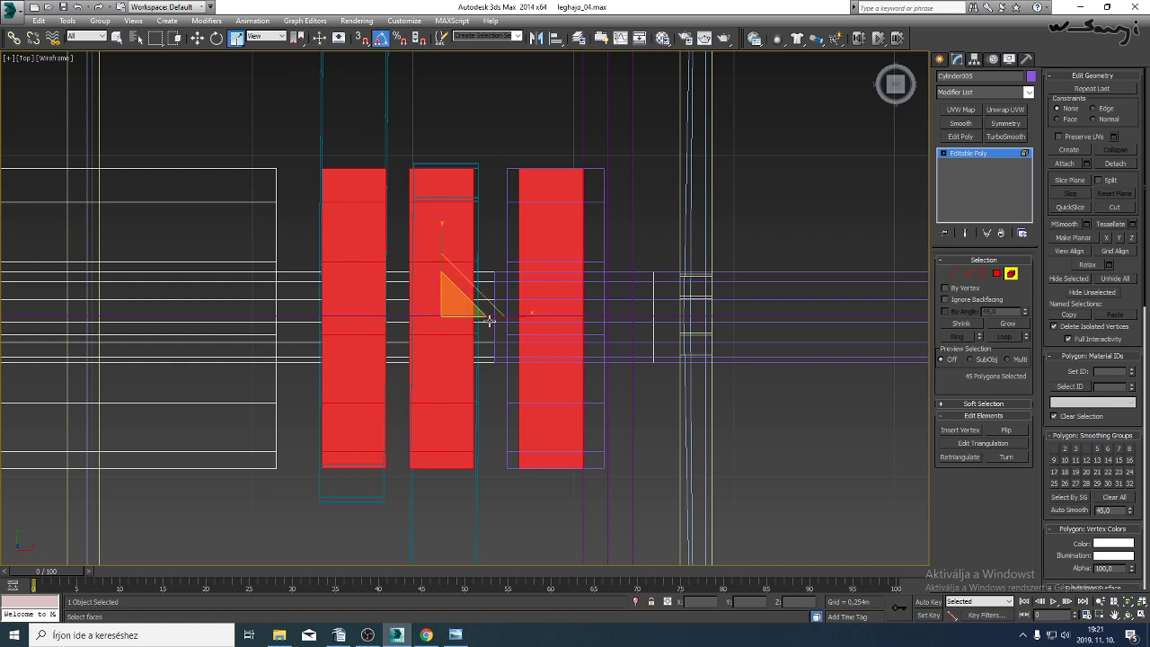
left_click_drag(489, 321, 537, 317)
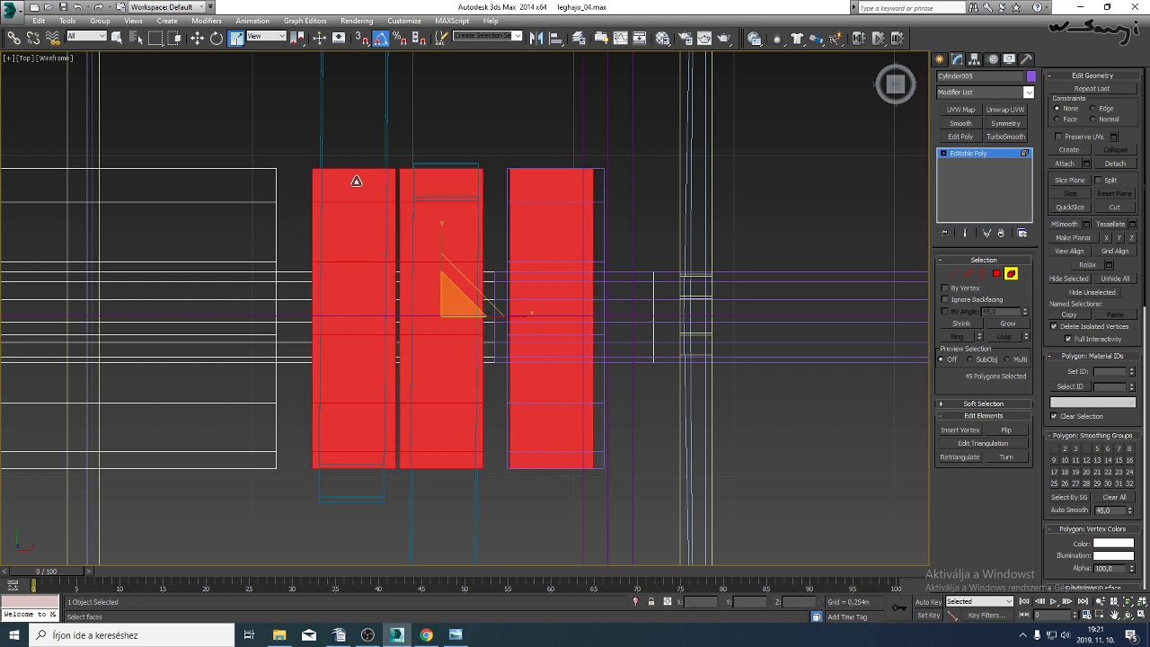
Shift the two widened belt pulleys along X so each is centred beneath its belt.
left_click(417, 236)
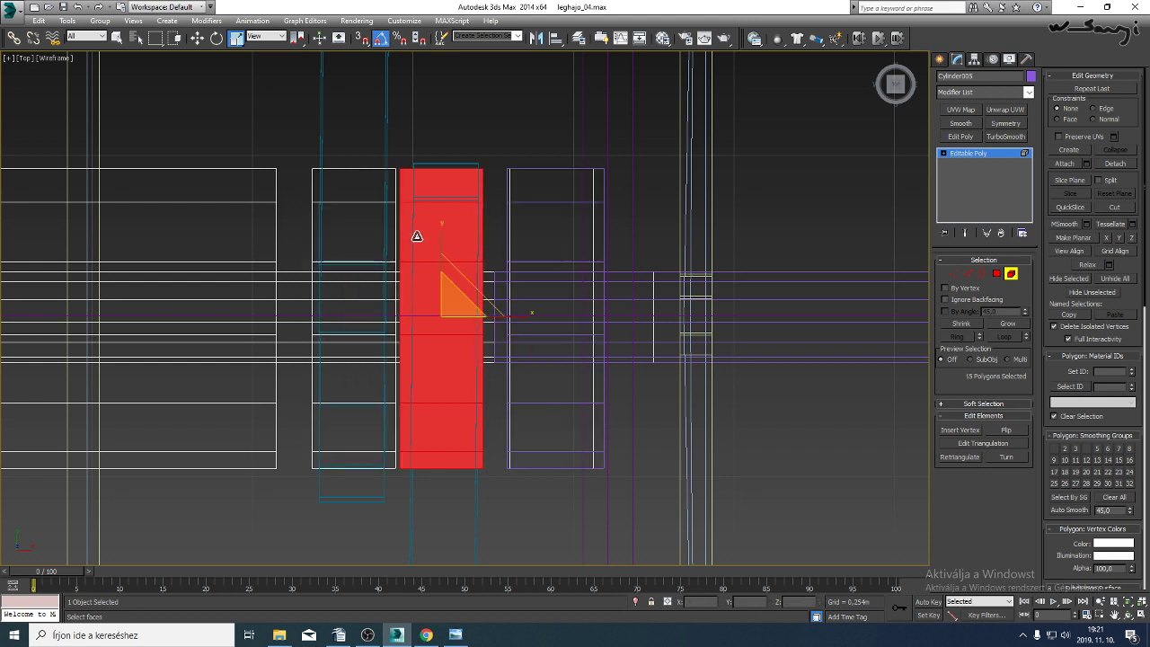
left_click(197, 38)
left_click_drag(486, 319, 493, 320)
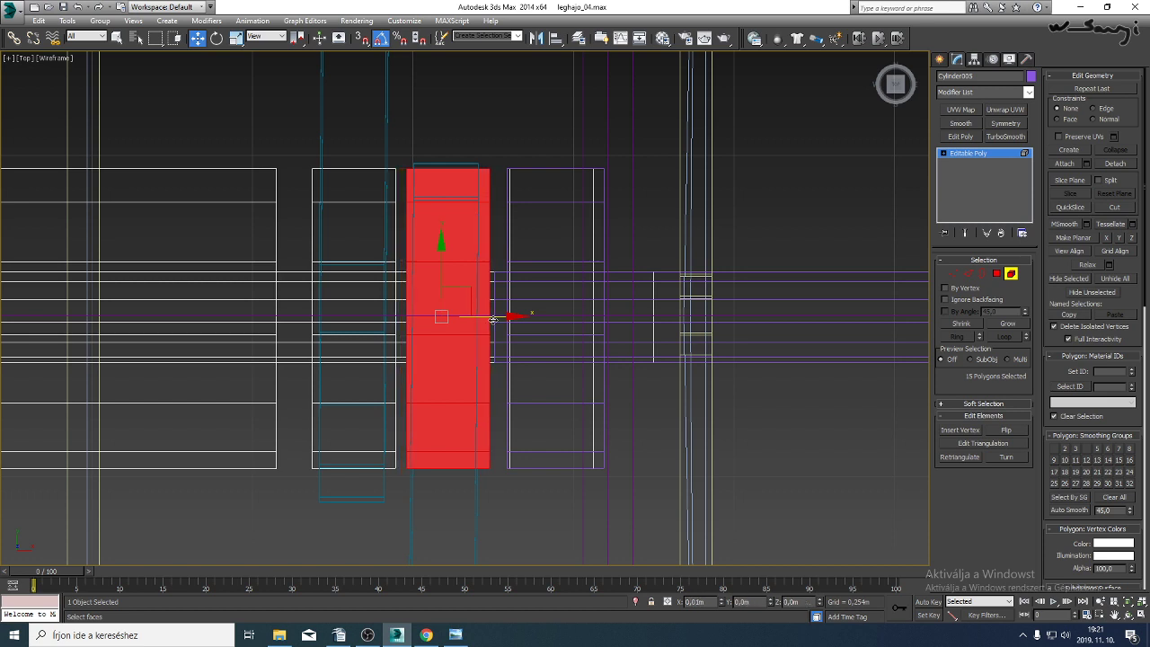
left_click(391, 233)
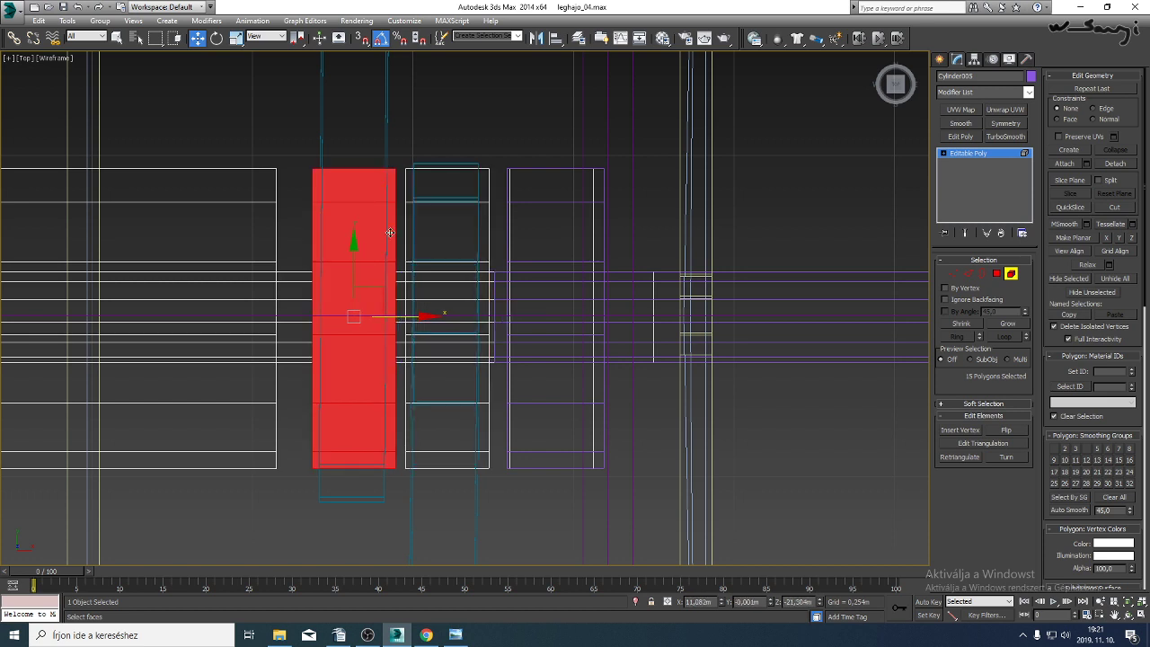
left_click_drag(389, 233, 387, 232)
left_click(588, 221)
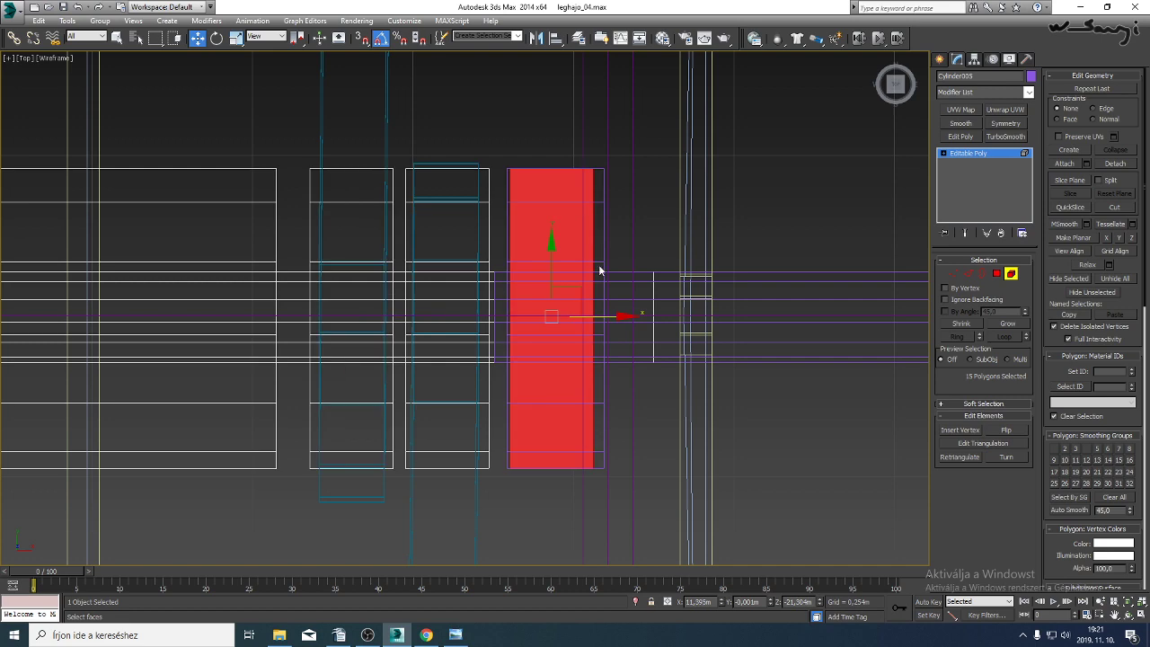
Inspect the belts and widened pulleys from below in the shaded perspective view and leave element editing.
middle_click_drag(599, 269, 553, 283)
key("p")
scroll(559, 375, "down", 2)
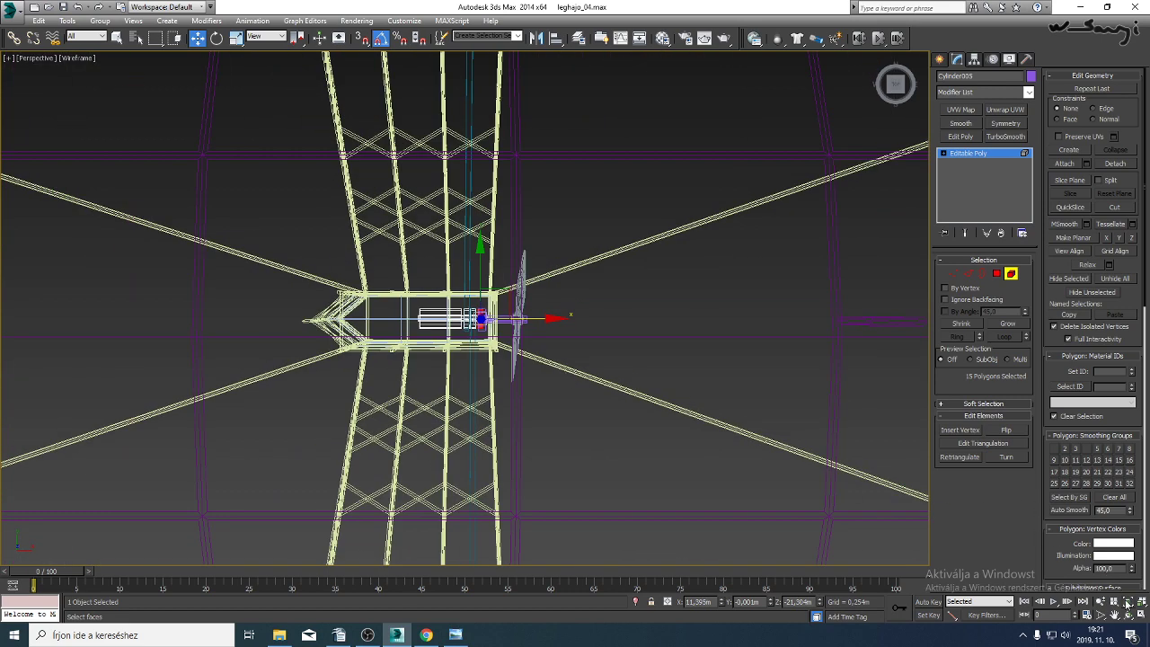
left_click(1127, 603)
left_click(1129, 616)
mouse_move(533, 311)
left_mouse_down()
mouse_move(488, 252)
mouse_move(544, 245)
mouse_move(518, 288)
mouse_move(560, 267)
mouse_move(480, 285)
mouse_move(504, 299)
mouse_move(470, 277)
mouse_move(490, 278)
mouse_move(524, 244)
mouse_move(502, 249)
left_mouse_up()
key("F3")
scroll(486, 253, "down", 5)
left_click_drag(413, 138, 786, 214)
left_click(972, 153)
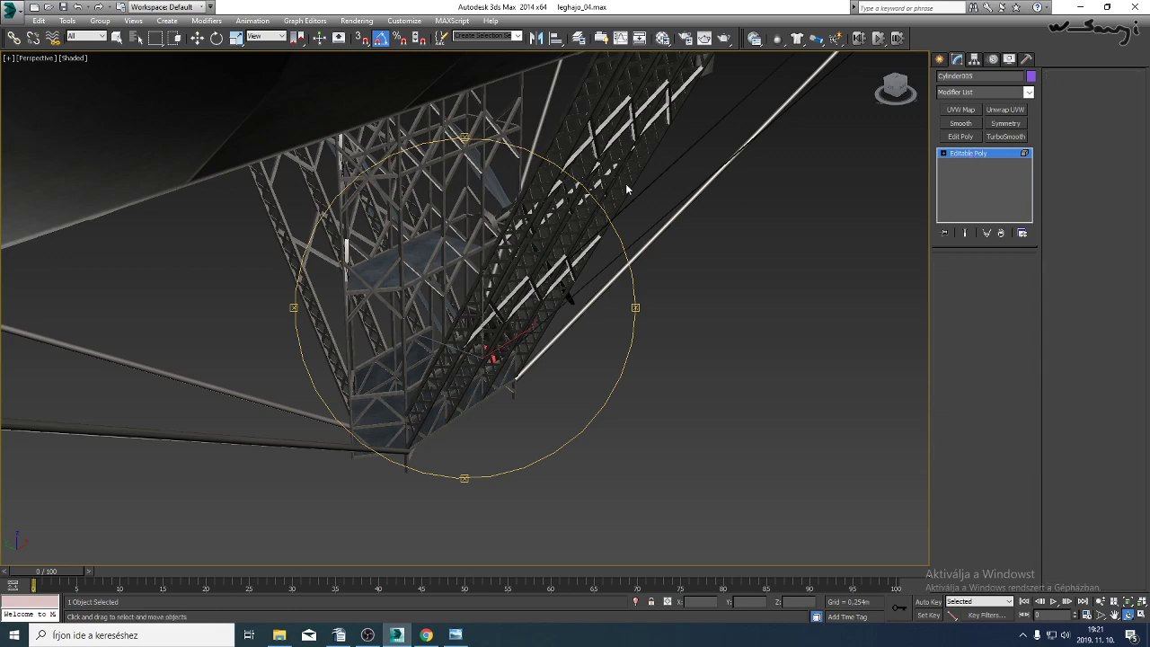
Select a side propeller's belt and, in the left view, place a copy of it on the central propeller's hub.
key("w")
middle_click_drag(739, 146, 662, 198)
left_click(649, 161)
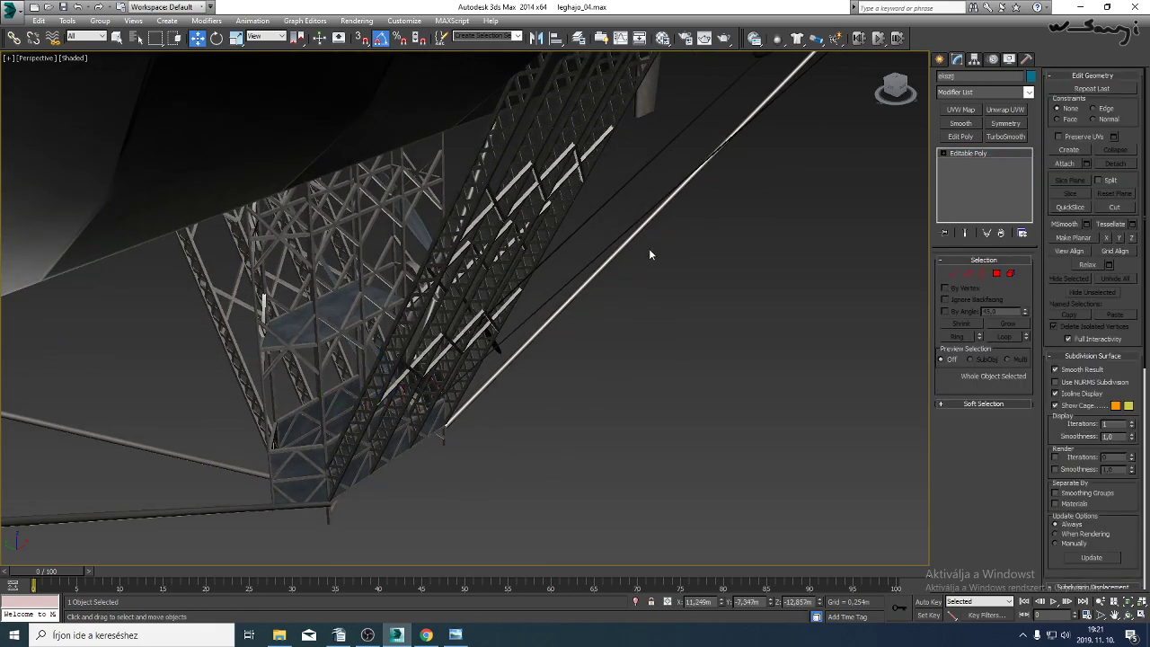
key("l")
middle_click_drag(648, 260, 629, 314)
key("F3")
scroll(587, 257, "down", 7)
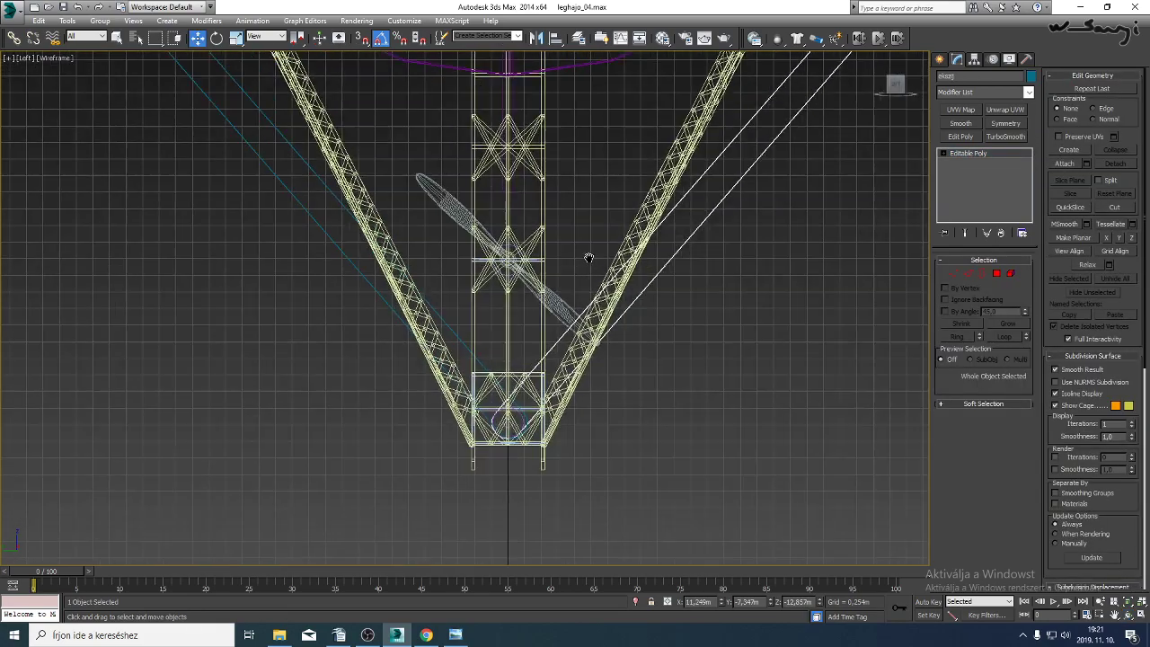
middle_click_drag(588, 257, 535, 328)
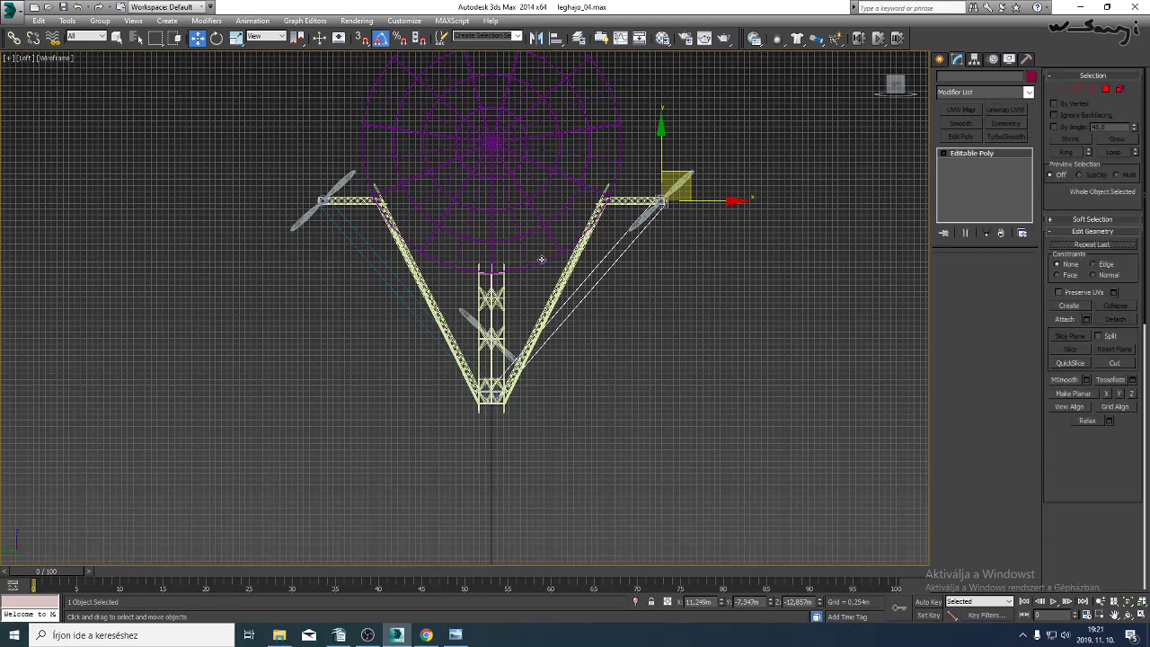
left_click_drag(688, 173, 520, 310, "shift")
left_click(578, 367)
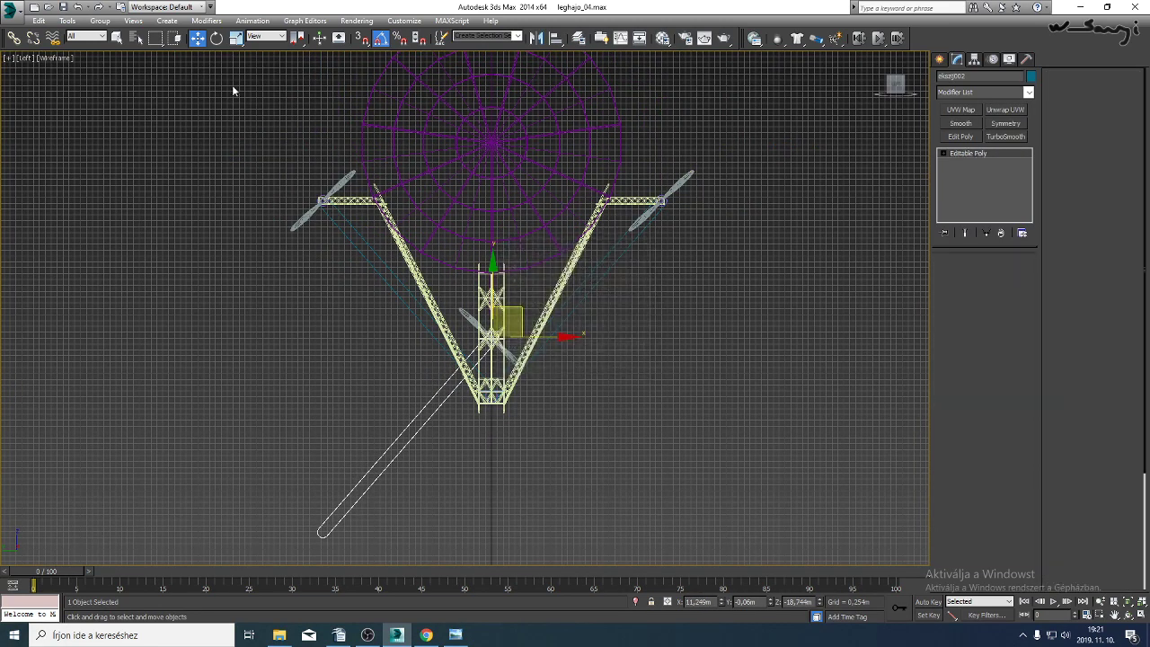
Rotate the copied belt about the central propeller's hub until it hangs vertically.
key("e")
scroll(553, 203, "up", 3)
left_click_drag(554, 203, 507, 165)
scroll(457, 183, "up", 3)
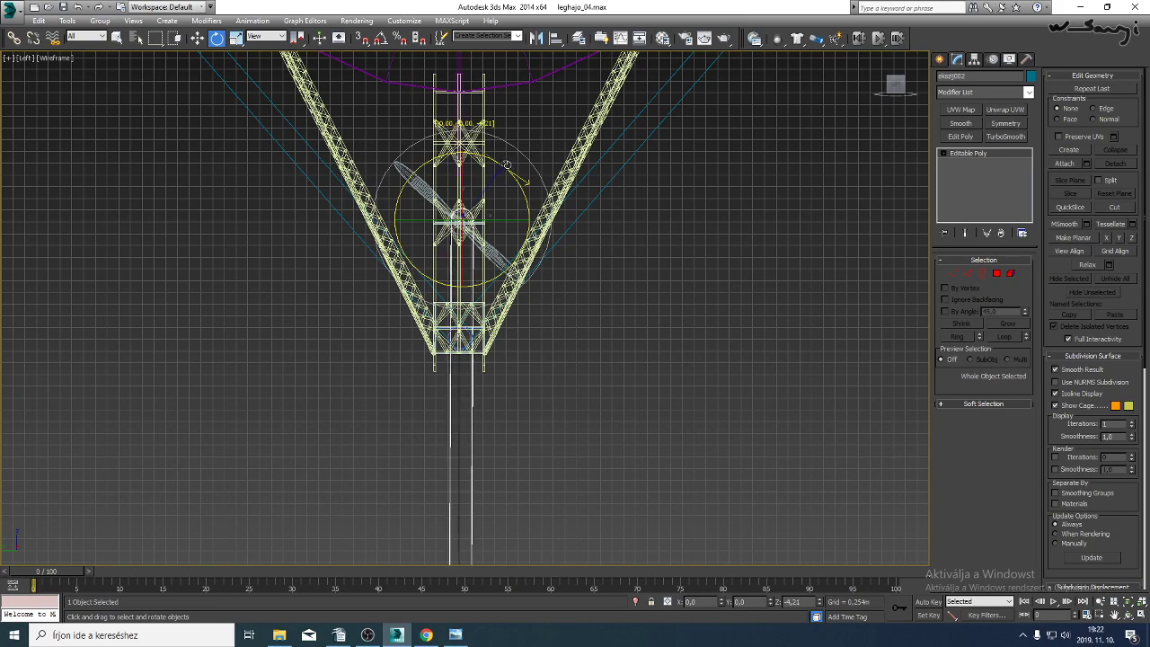
Fine-tune the copied belt's tilt in the top view, setting its Y rotation to 41.086 so its two ends line up.
key("t")
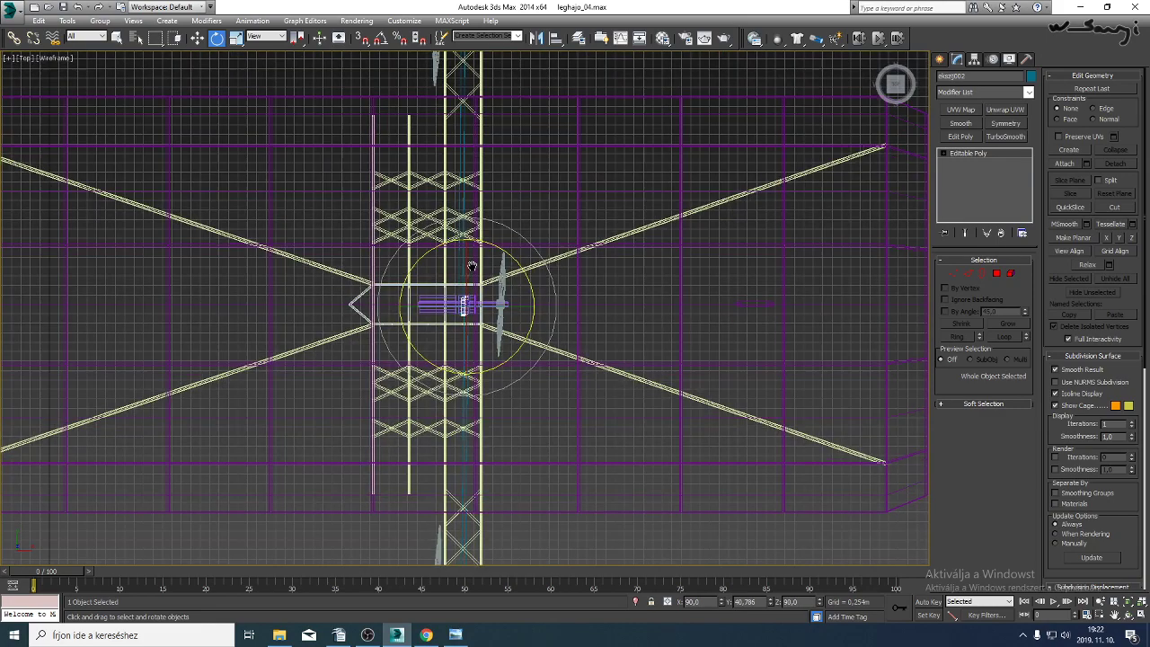
scroll(387, 308, "up", 6)
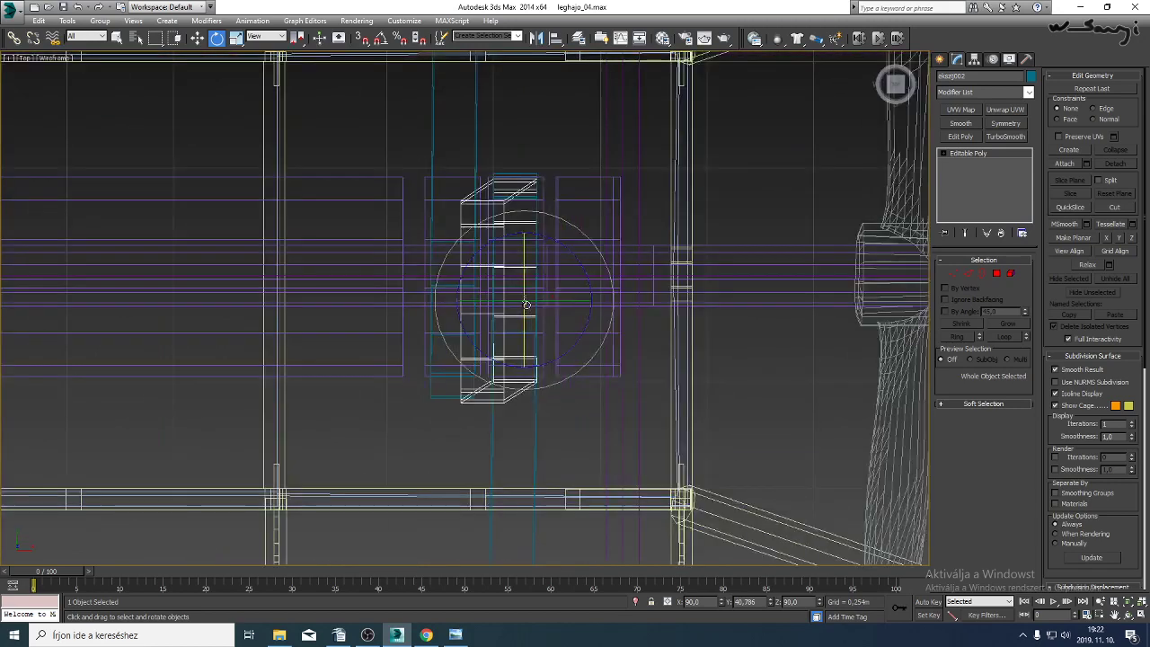
middle_click_drag(525, 267, 514, 321)
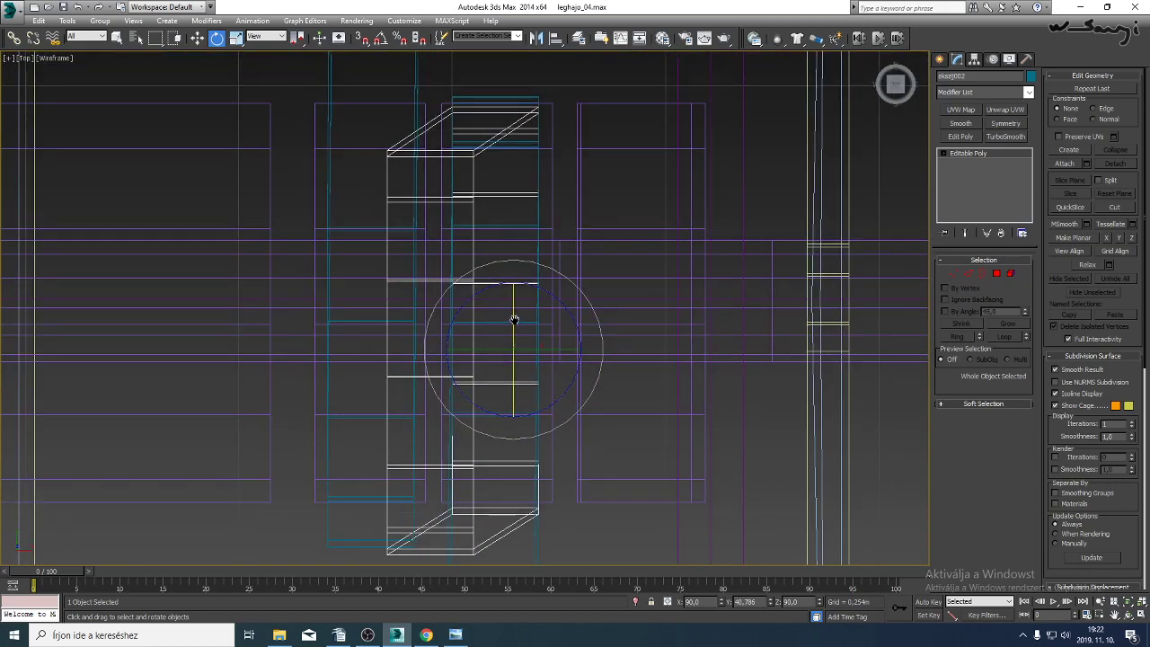
left_click_drag(513, 295, 511, 302)
left_click(770, 604)
left_click_drag(771, 603, 771, 602)
middle_click_drag(668, 521, 668, 463)
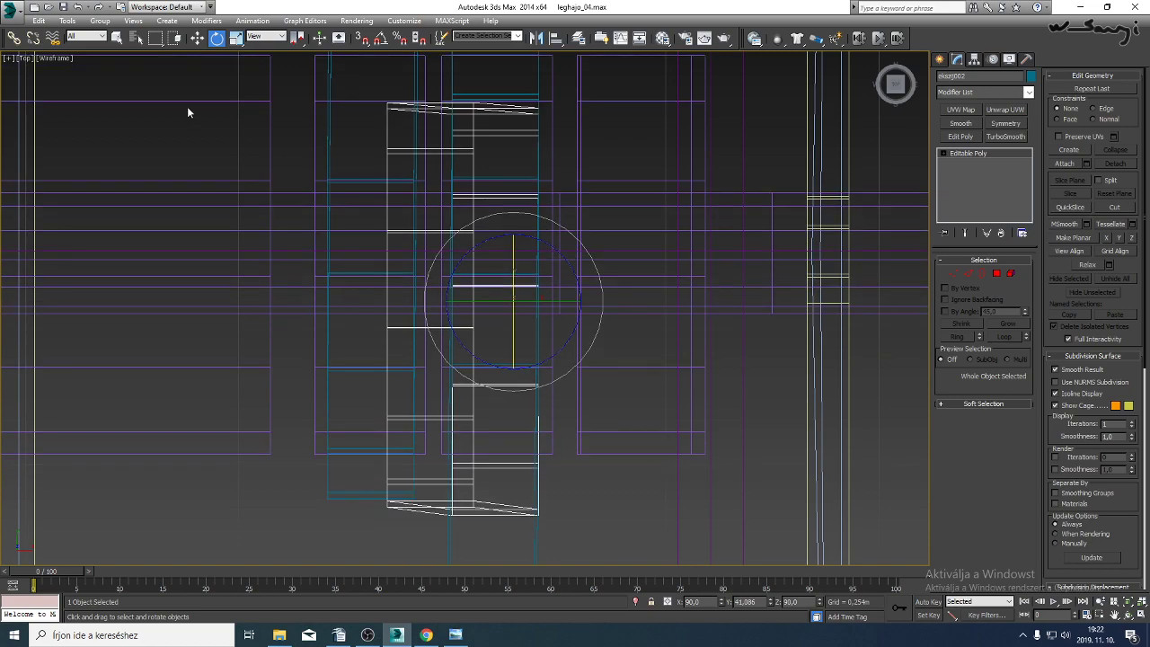
Move the copied belt in the front view onto the pulley of the central propeller's shaft.
left_click(198, 37)
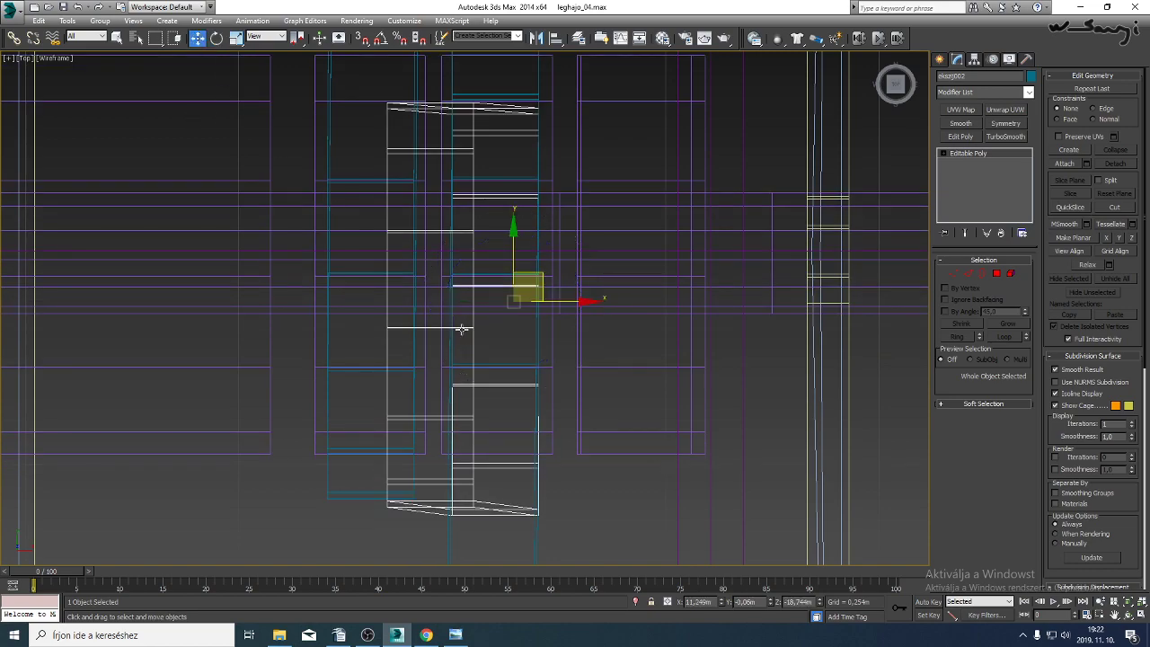
key("f")
middle_click_drag(456, 362, 530, 265)
middle_click_drag(359, 389, 372, 362)
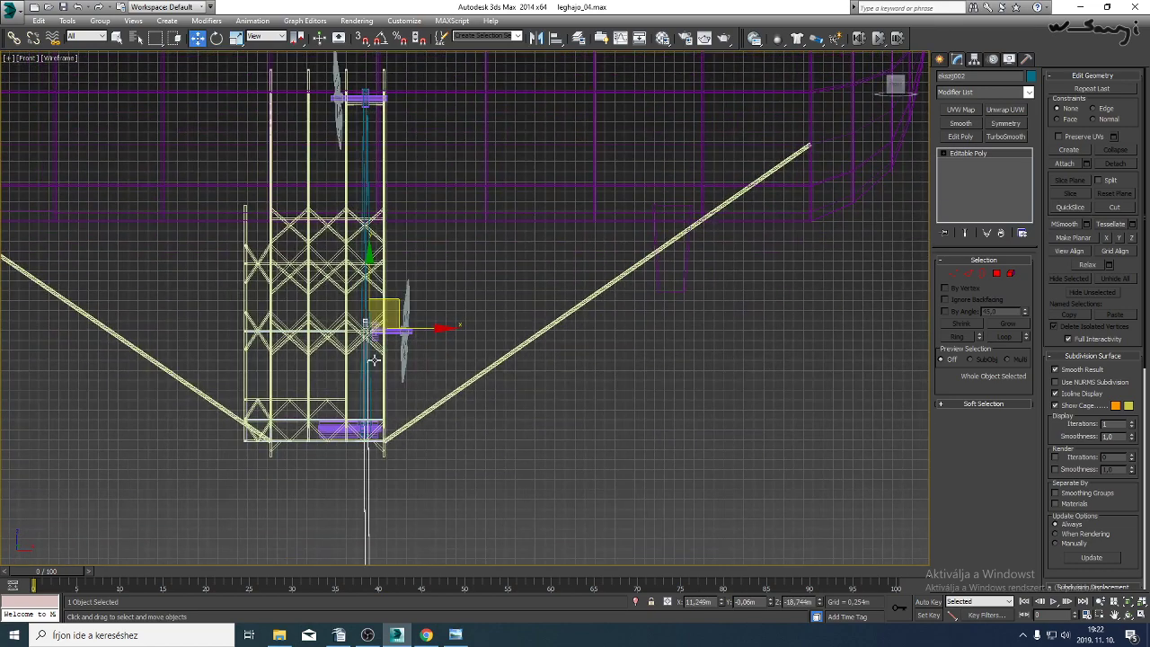
scroll(367, 358, "up", 5)
scroll(403, 322, "up", 4)
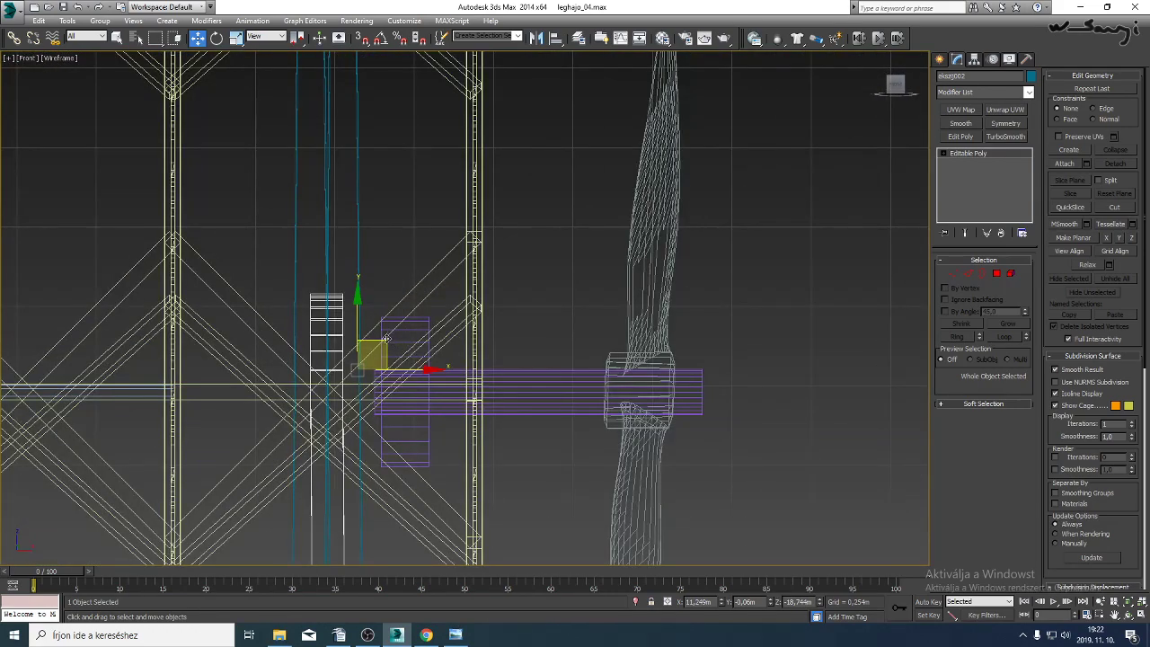
left_click_drag(386, 339, 465, 357)
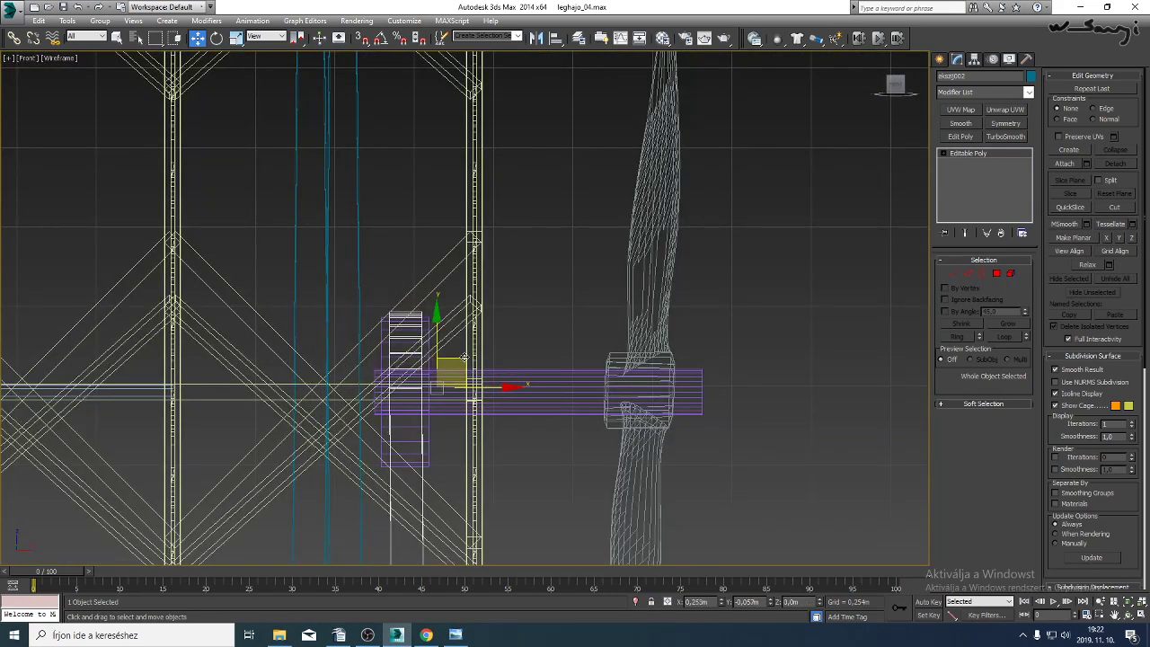
scroll(465, 356, "down", 10)
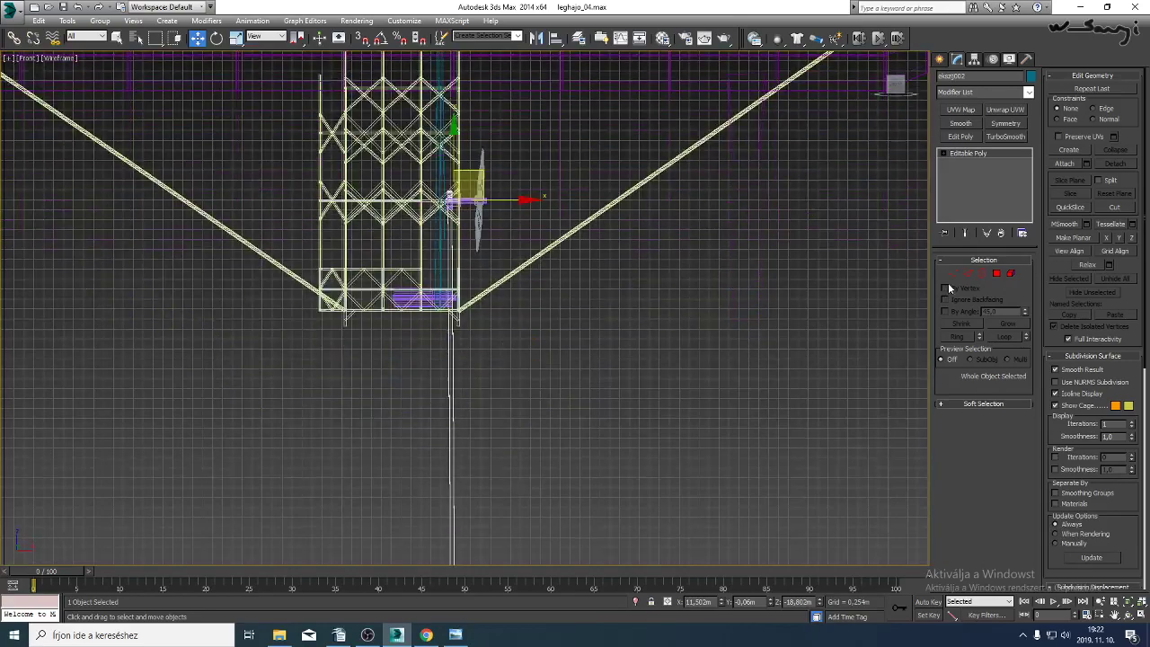
Raise the lower-end vertices of the central belt to the gondola shaft and place them on its free end pulley.
left_click(952, 274)
middle_click_drag(520, 306, 508, 121)
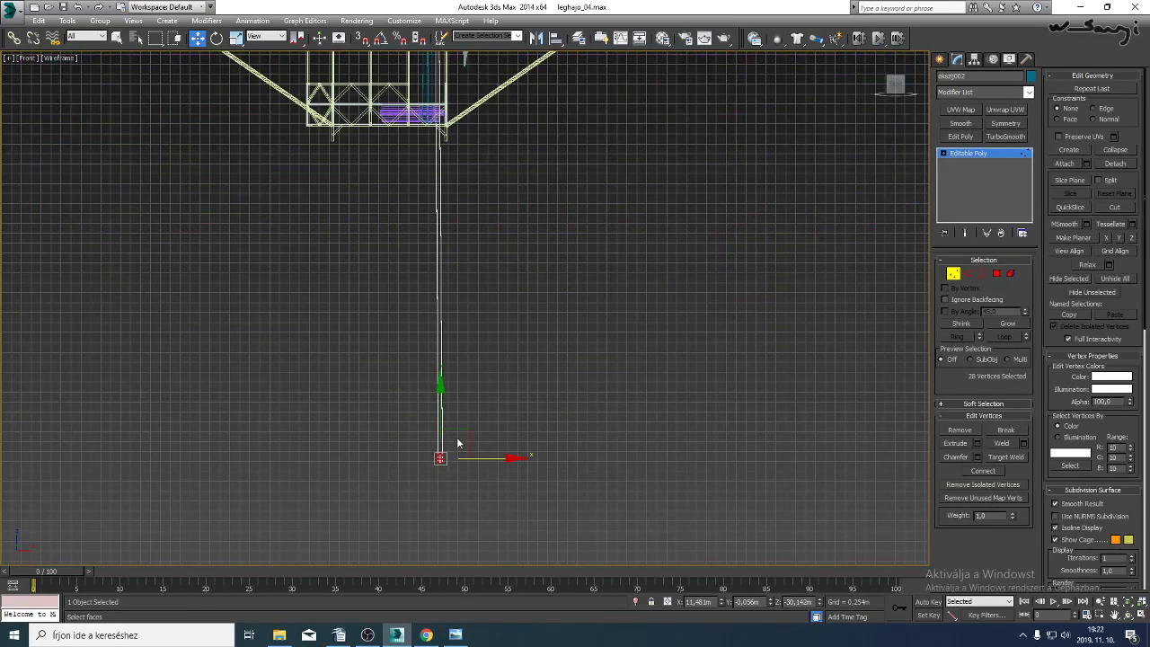
left_click_drag(441, 417, 441, 90)
scroll(434, 133, "up", 8)
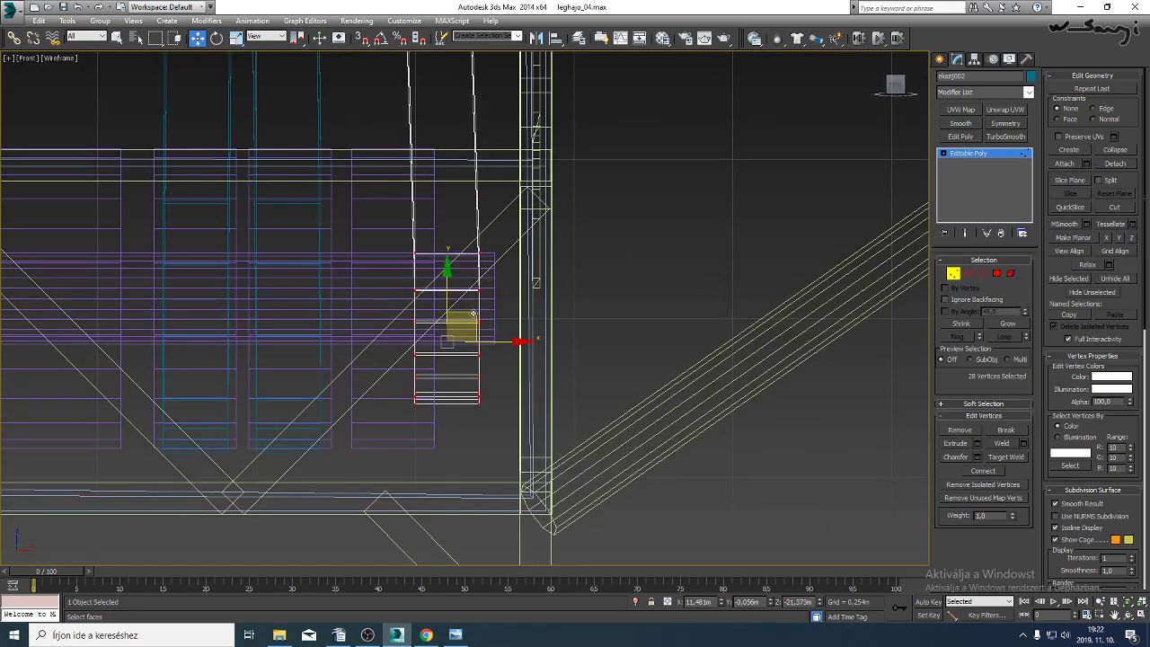
left_click_drag(472, 315, 422, 361)
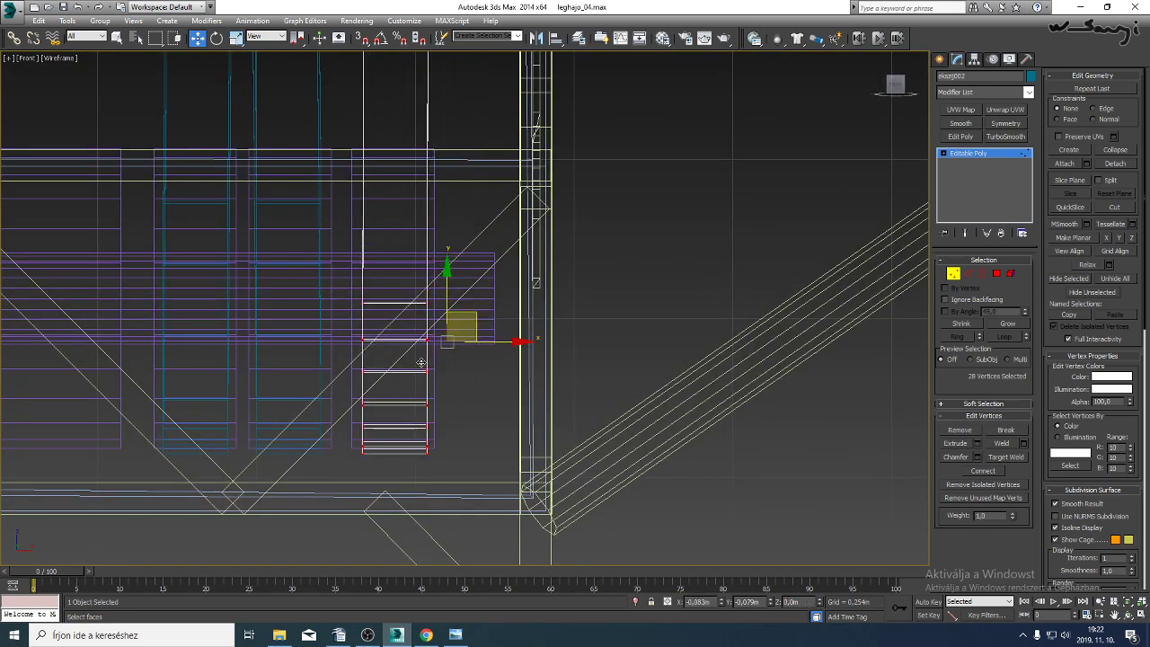
Shift the central belt's lower-end vertices about 0.075 m along Y to centre them on the gondola shaft pulley.
key("p")
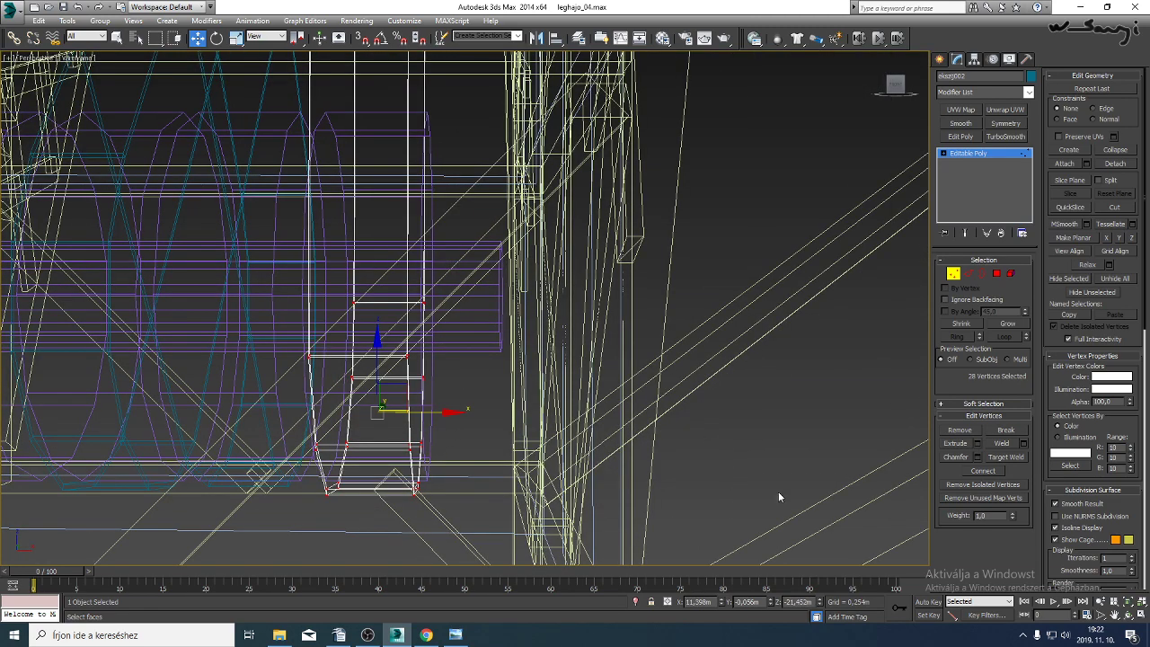
left_click(1129, 602)
left_click(1128, 614)
key("F3")
mouse_move(589, 370)
left_mouse_down()
mouse_move(550, 355)
mouse_move(557, 378)
mouse_move(537, 364)
mouse_move(536, 389)
mouse_move(551, 319)
mouse_move(549, 329)
mouse_move(465, 322)
left_mouse_up()
right_click(542, 325)
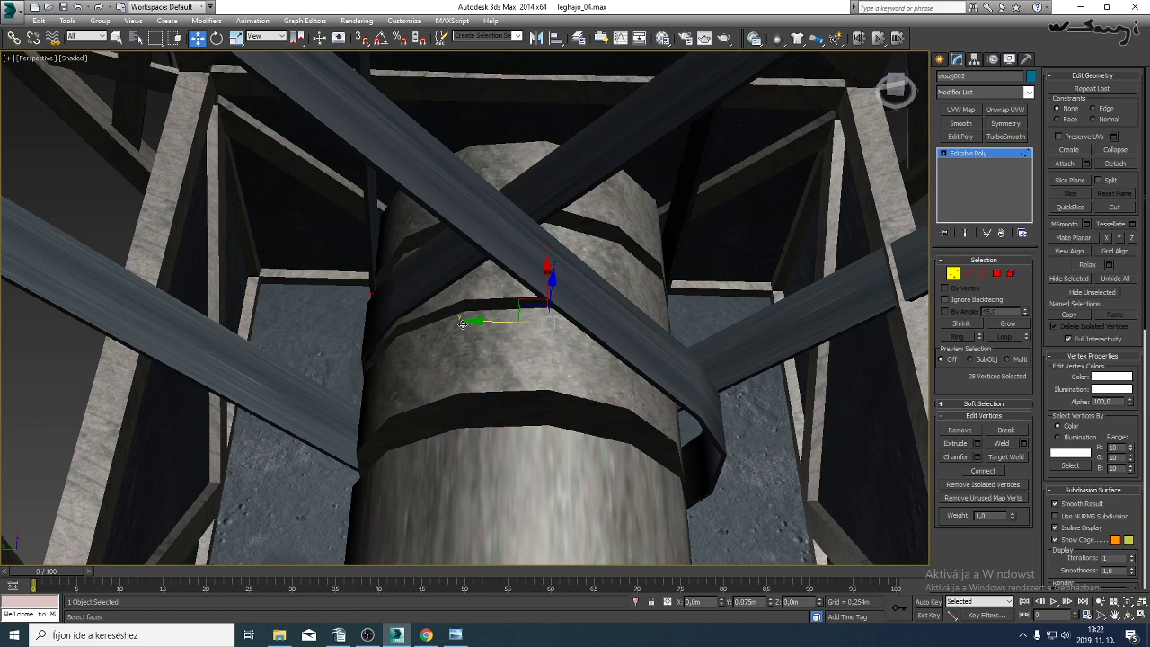
Adjust the central belt's lower-end vertices around the gondola pulley's rim in the left view and leave vertex editing.
key("l")
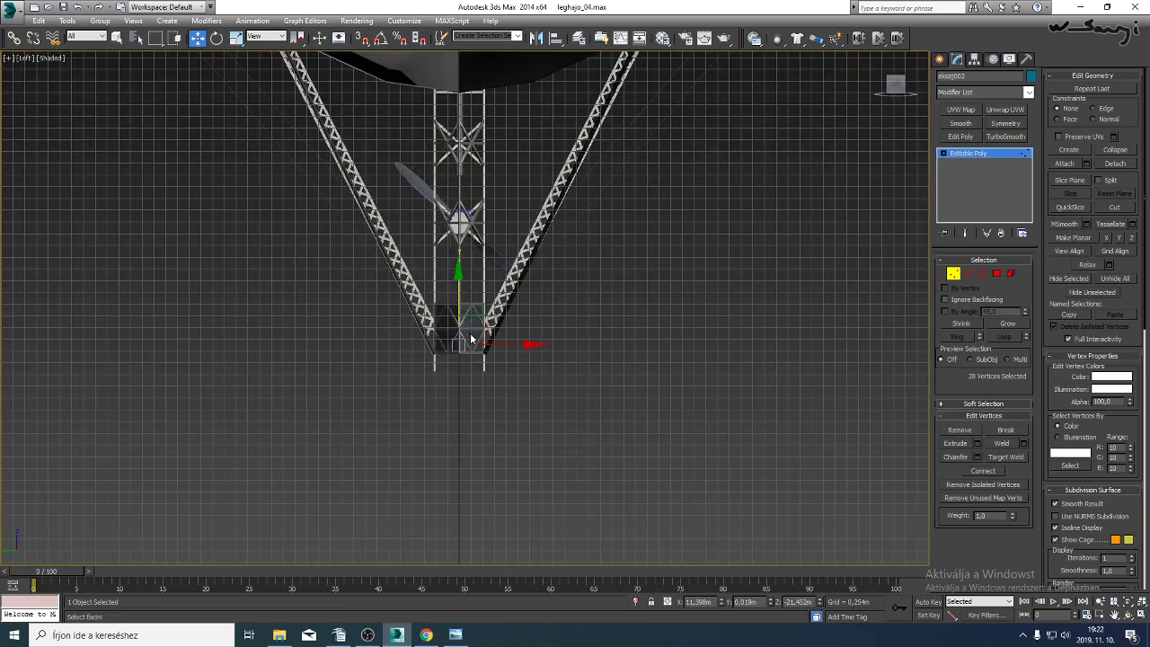
scroll(485, 339, "up", 10)
key("F3")
scroll(500, 339, "down", 3)
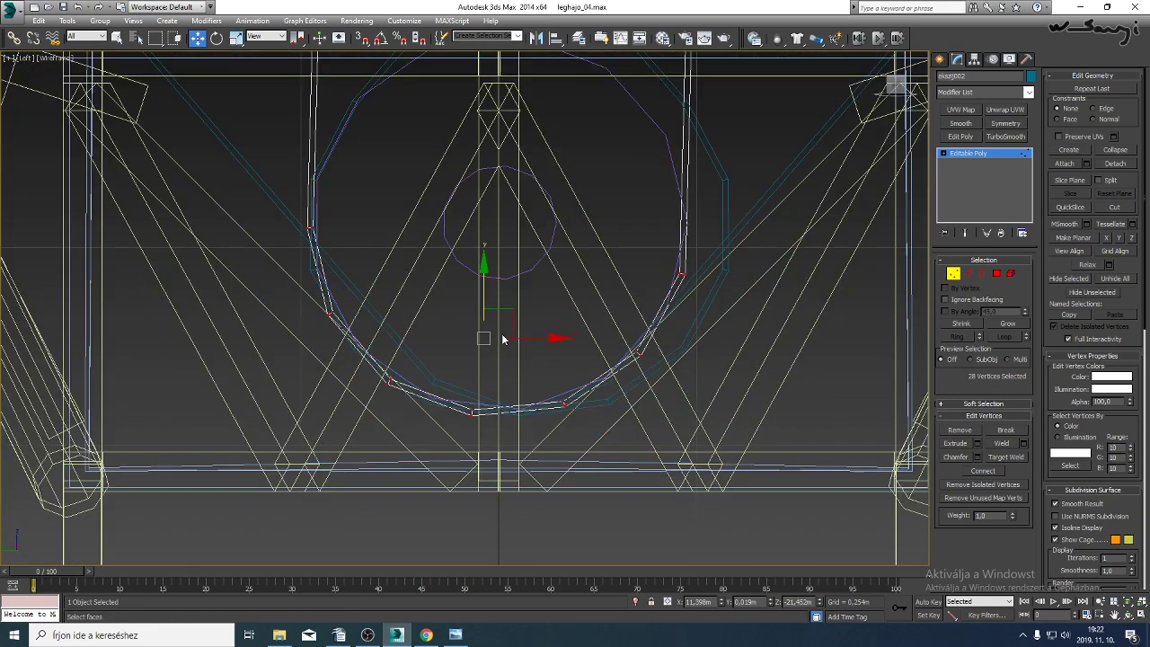
middle_click_drag(502, 339, 494, 349)
left_click_drag(506, 328, 501, 338)
left_click(971, 158)
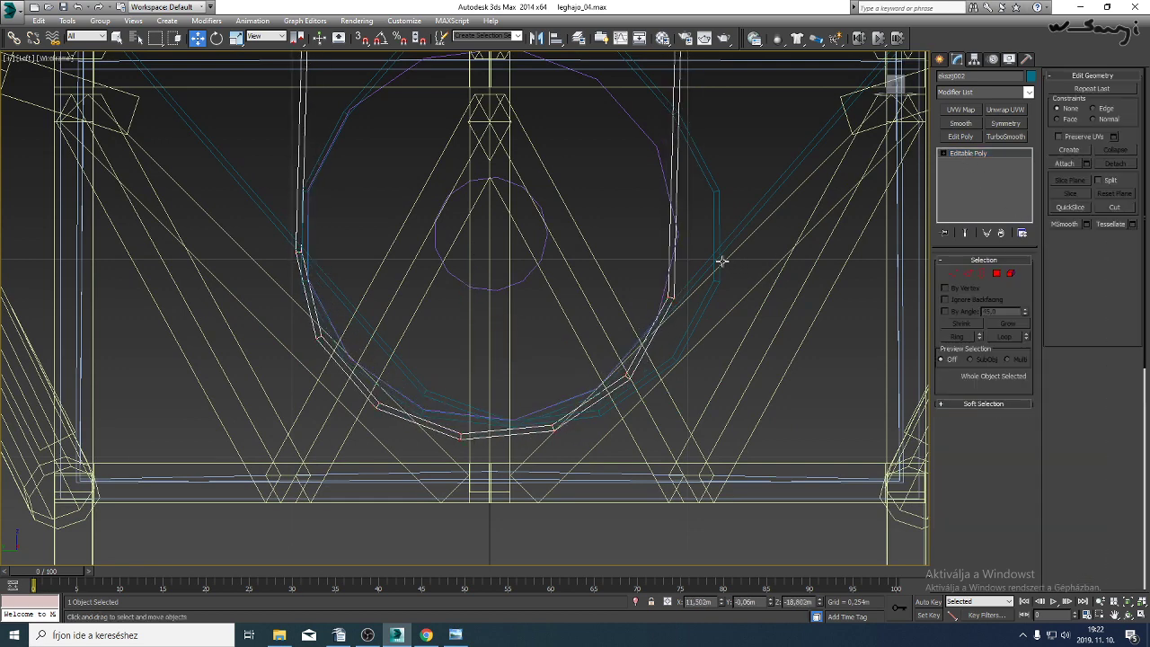
Move the lower-end vertices of a side propeller's belt inward to wrap its gondola pulley, then leave vertex editing.
left_click(713, 250)
left_click(954, 274)
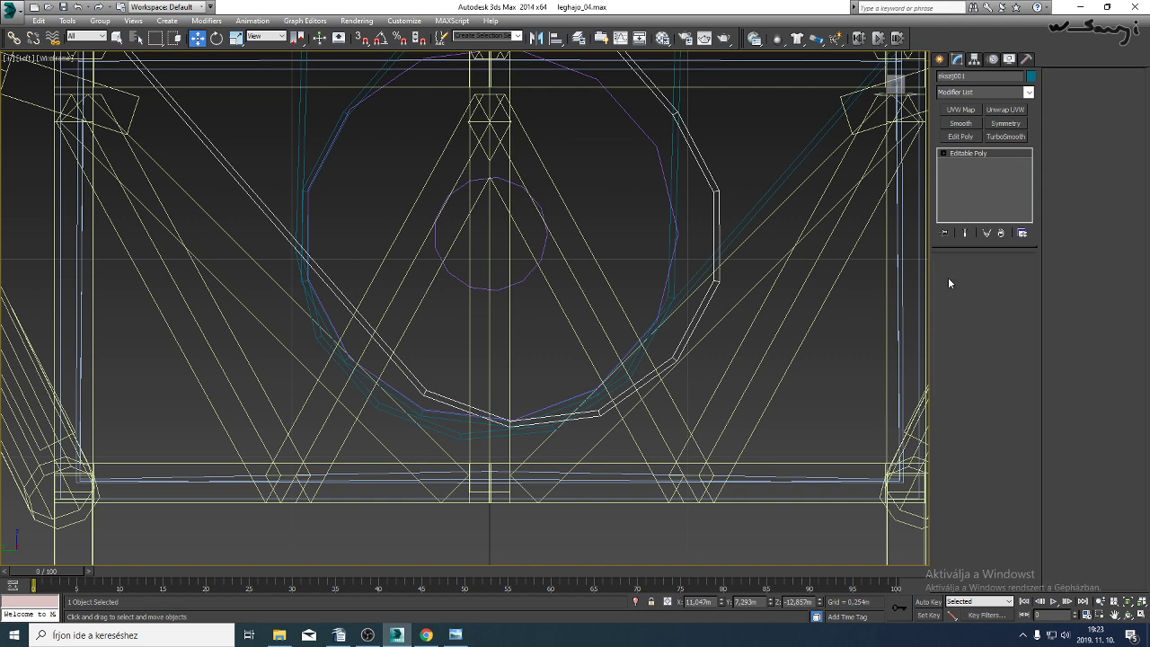
middle_click_drag(794, 160, 646, 323)
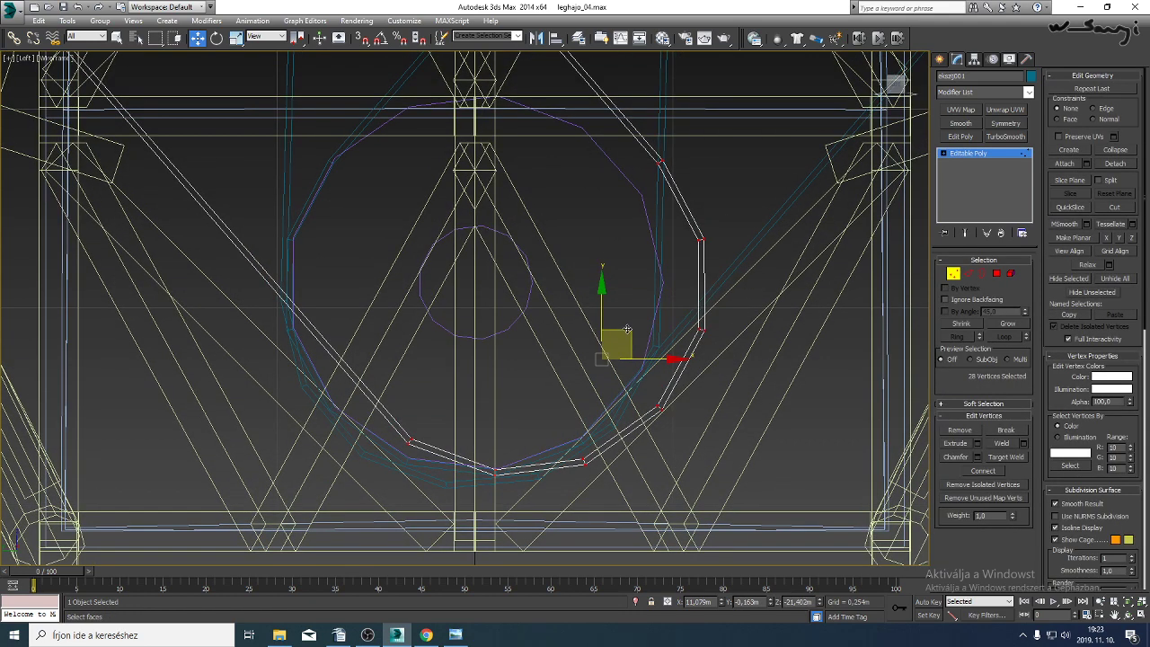
left_click_drag(627, 330, 597, 338)
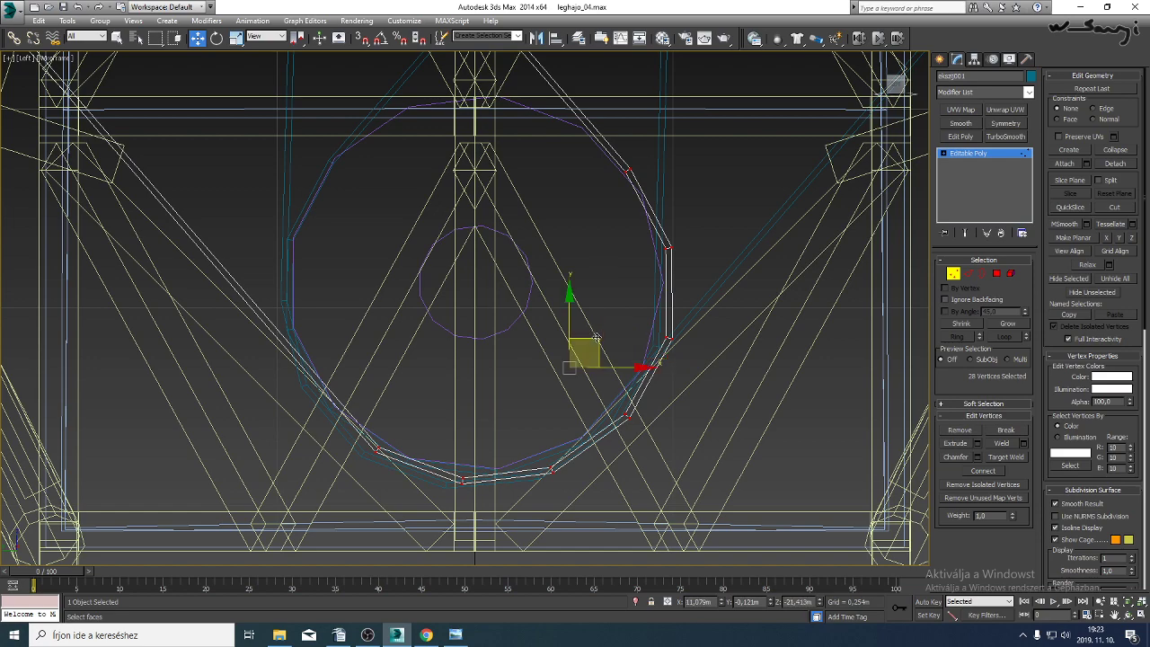
left_click(971, 154)
Shift the central belt's upper-end vertices about 0.056 m along Y to centre them around the propeller shaft pulley.
middle_click_drag(687, 269, 682, 294)
scroll(682, 293, "down", 3)
key("p")
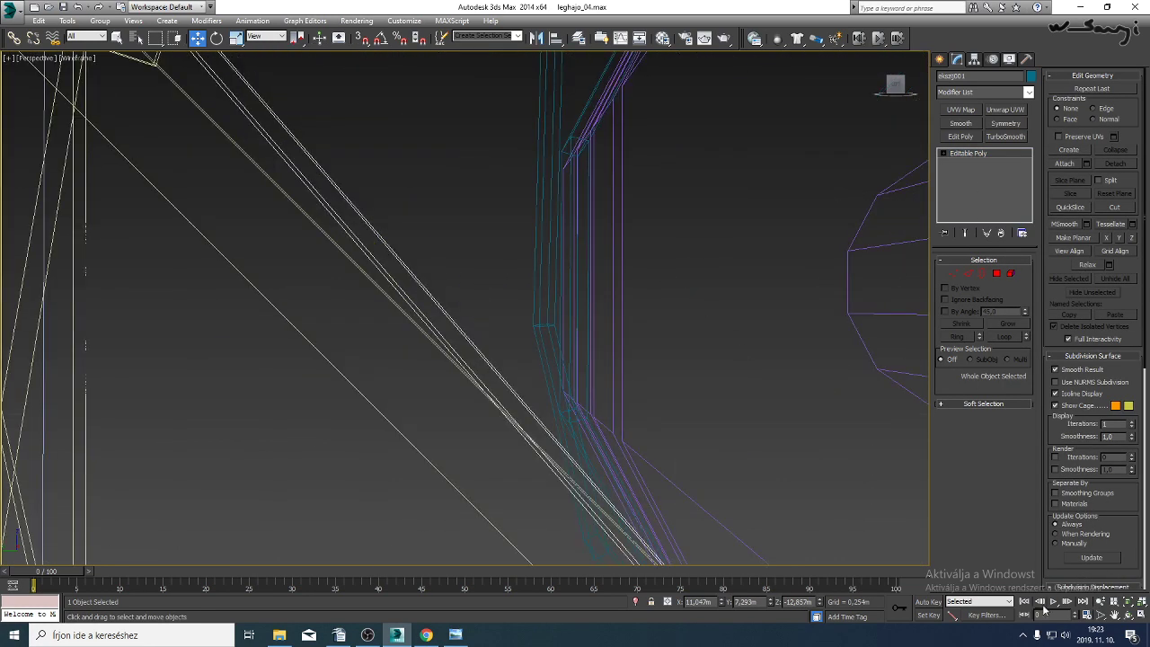
left_click(1129, 617)
key("F3")
mouse_move(547, 337)
left_mouse_down()
mouse_move(478, 348)
mouse_move(518, 345)
mouse_move(461, 337)
mouse_move(563, 375)
mouse_move(506, 339)
mouse_move(504, 352)
mouse_move(537, 354)
mouse_move(434, 329)
mouse_move(560, 309)
mouse_move(483, 288)
mouse_move(593, 316)
mouse_move(449, 322)
mouse_move(441, 387)
mouse_move(360, 410)
mouse_move(513, 301)
mouse_move(611, 282)
mouse_move(442, 377)
mouse_move(559, 391)
mouse_move(530, 360)
mouse_move(539, 290)
mouse_move(427, 293)
mouse_move(467, 359)
mouse_move(442, 316)
mouse_move(504, 315)
left_mouse_up()
scroll(416, 354, "up", 5)
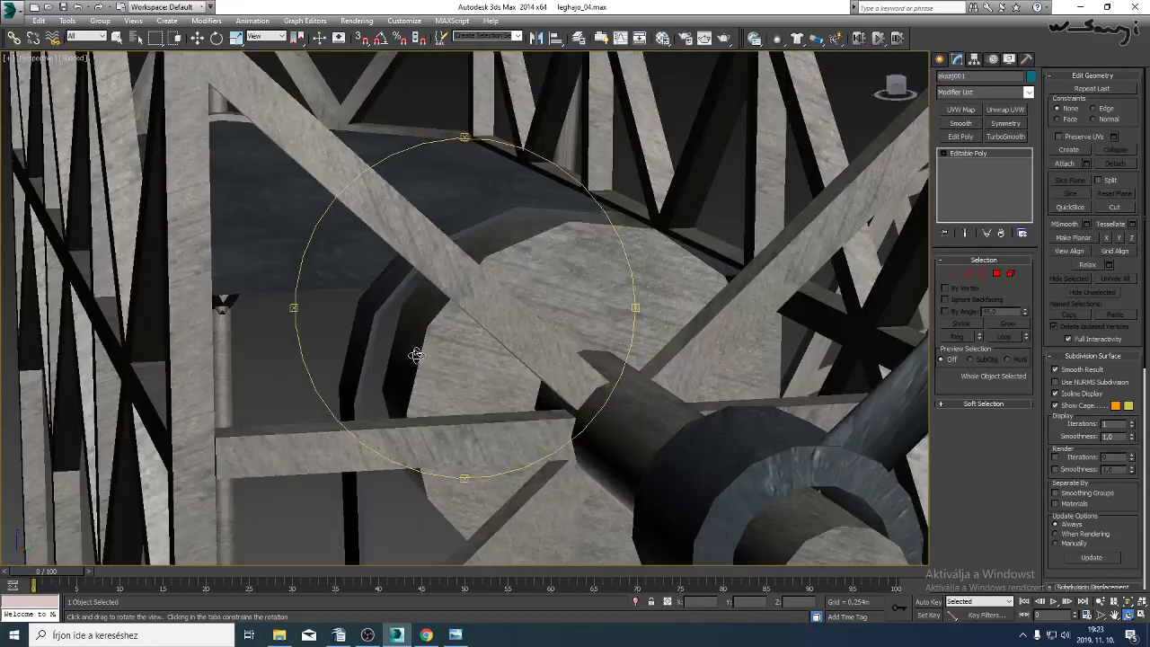
right_click(357, 334)
left_click(360, 328)
left_click(361, 329)
key("F3")
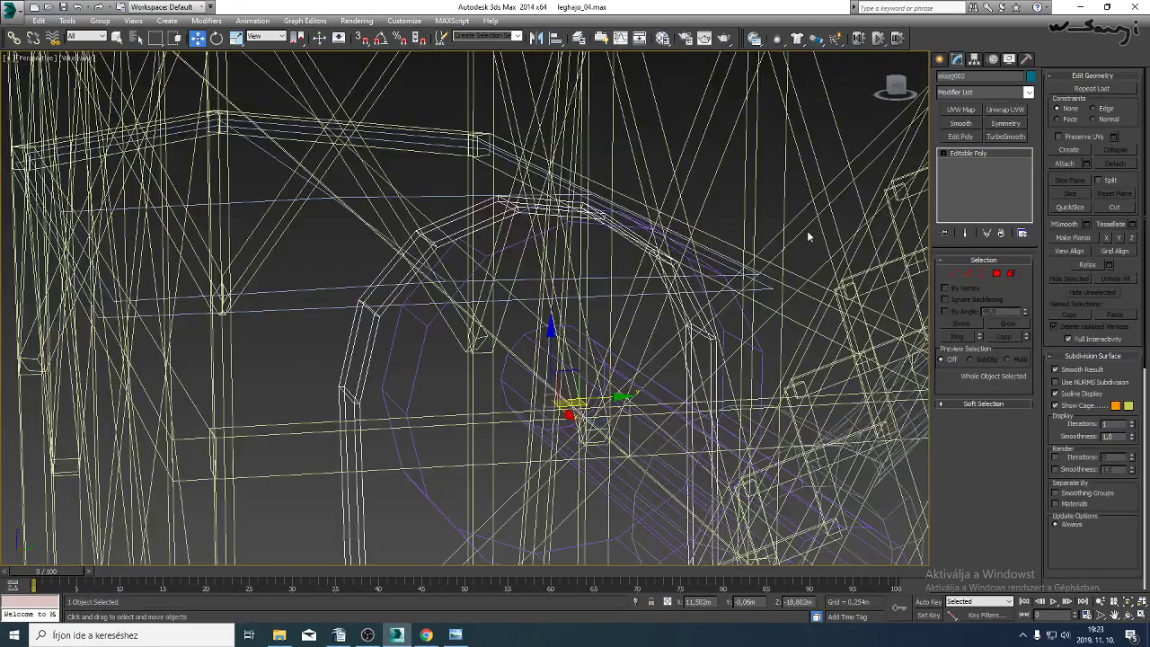
left_click(964, 163)
middle_click_drag(599, 260, 485, 261, "alt")
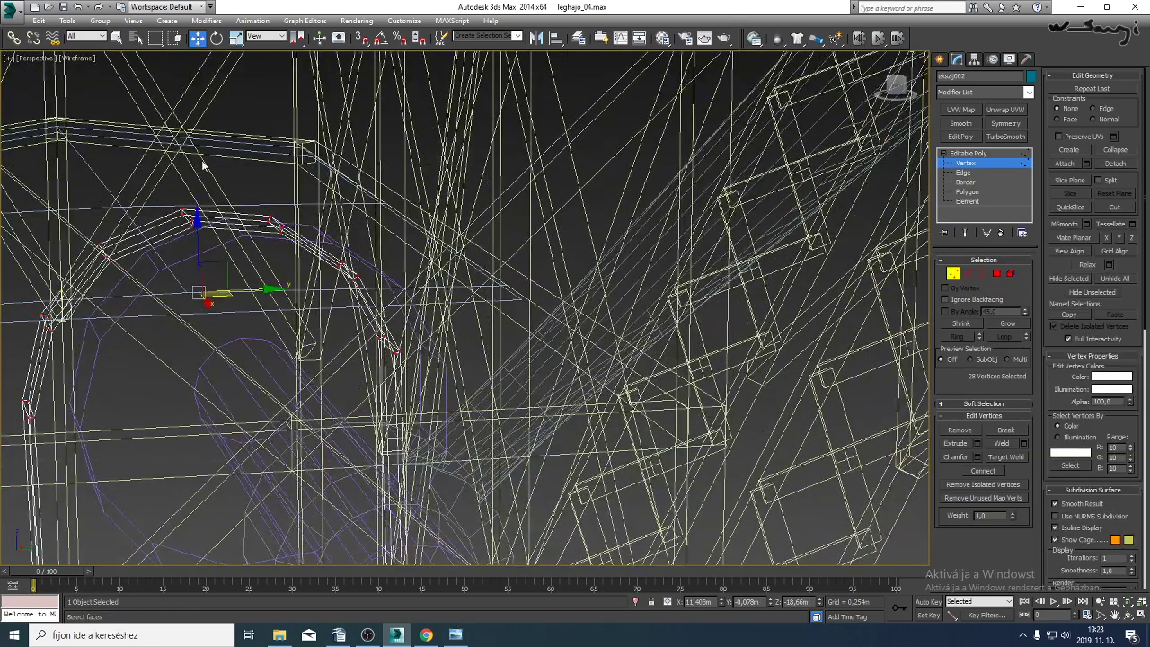
key("F3")
left_click_drag(257, 290, 547, 367)
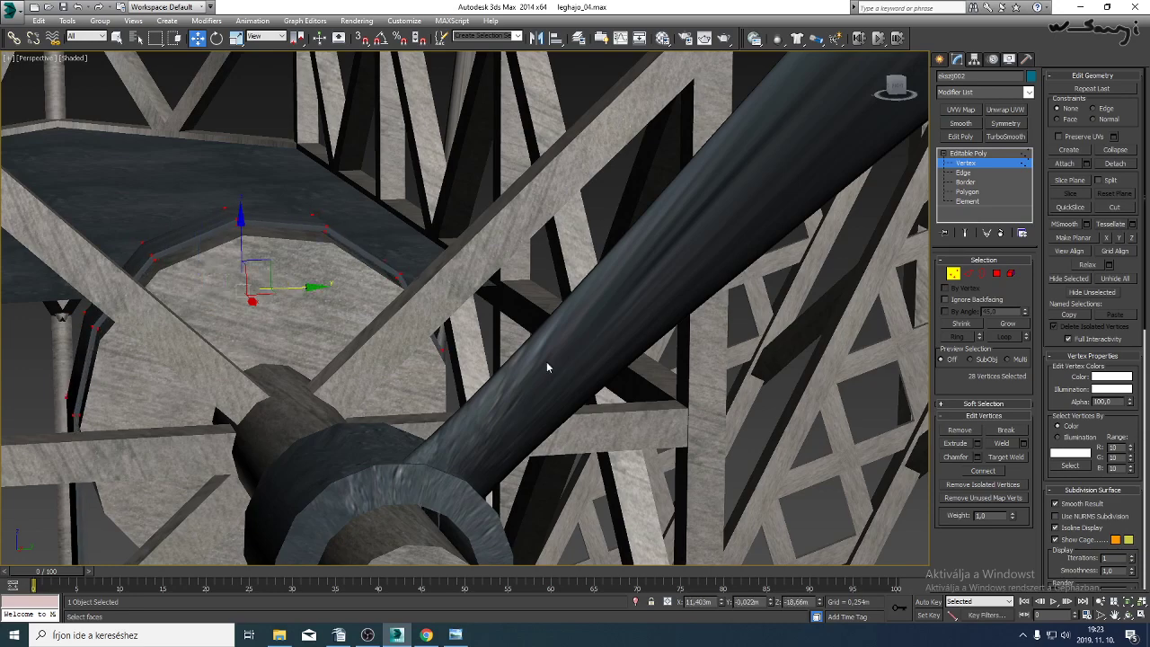
left_click(978, 154)
Inspect the fitted belts and the whole airship from several angles in the shaded perspective view.
scroll(619, 334, "down", 6)
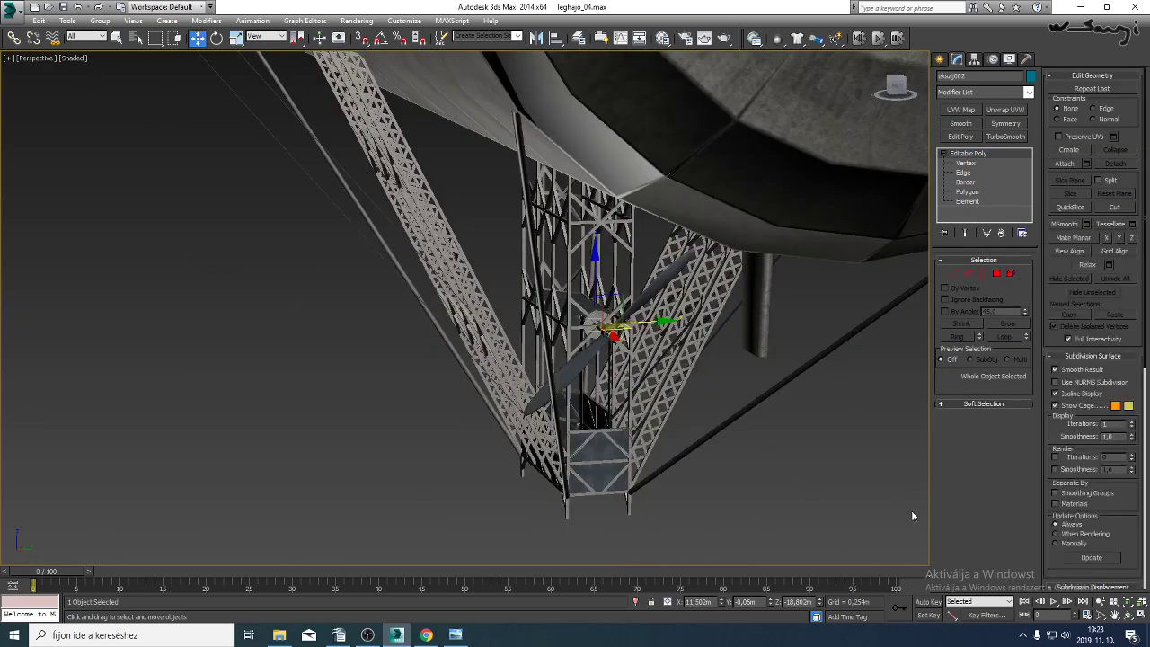
left_click(1130, 616)
left_click_drag(468, 334, 604, 326)
scroll(506, 365, "down", 5)
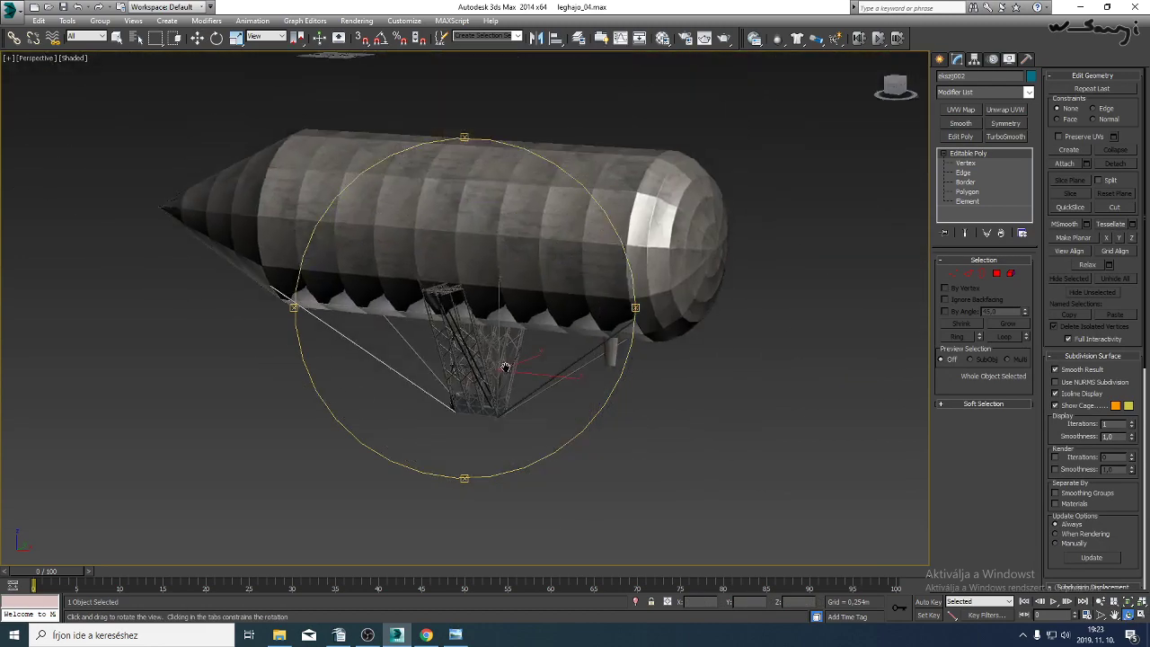
left_click_drag(504, 359, 490, 320)
scroll(488, 343, "up", 4)
Switch to Windows Photo Viewer and examine the reference photos for the airship's gondola, nose and rigging details.
left_click(456, 634)
scroll(511, 358, "down", 4)
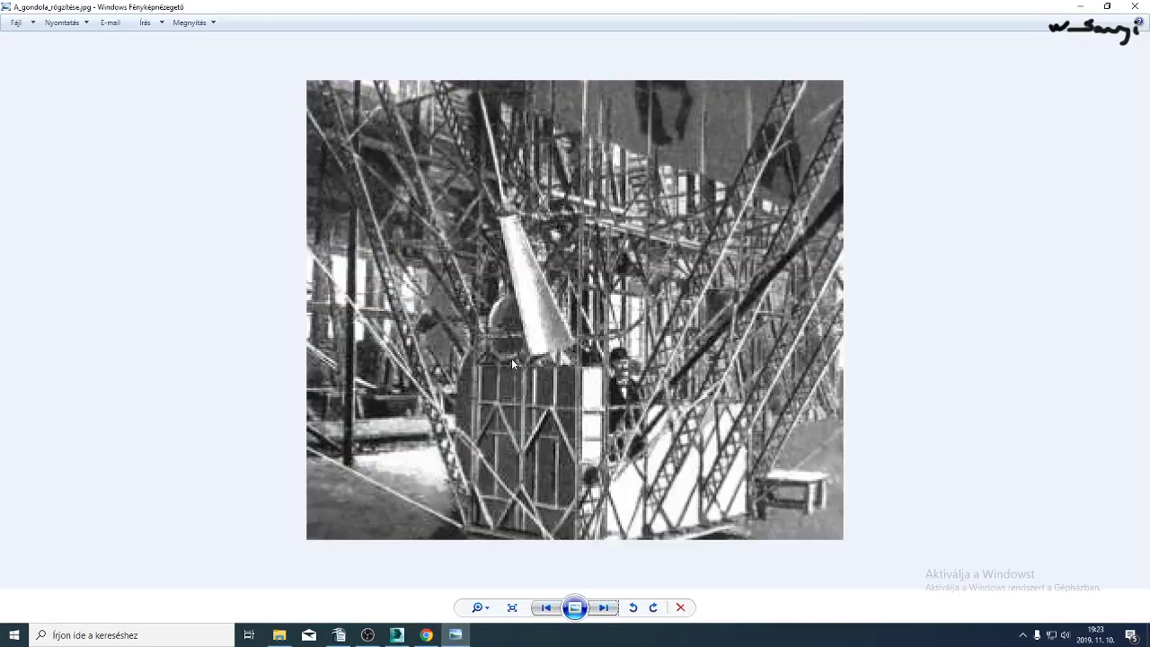
left_click(605, 609)
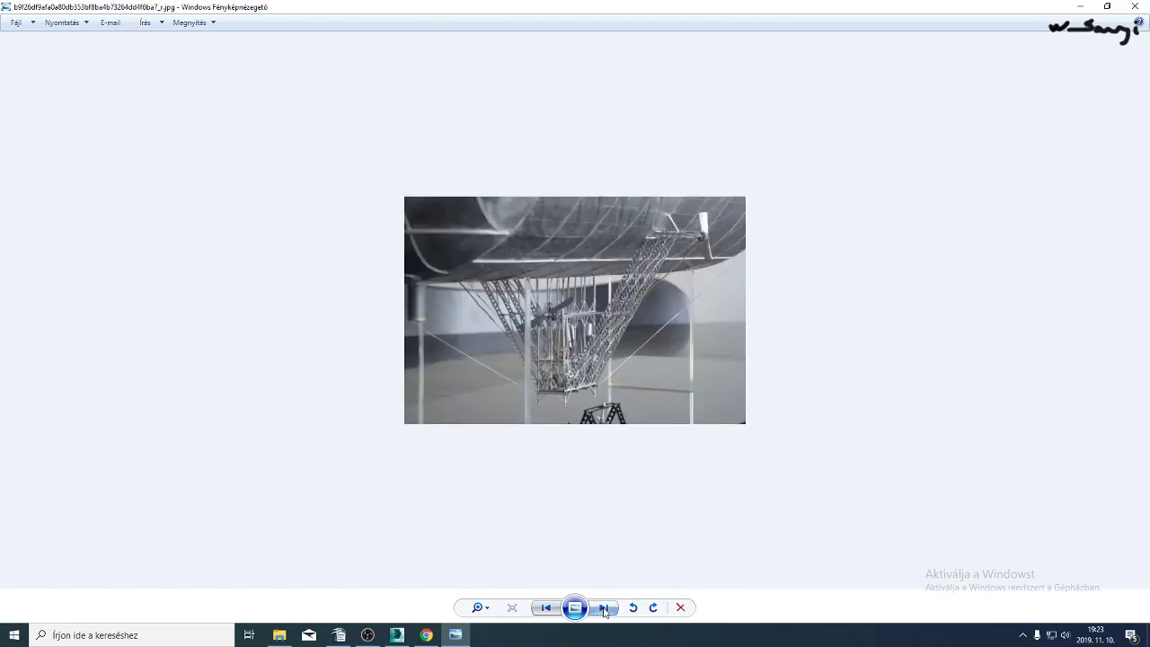
left_click(605, 609)
left_click(605, 609)
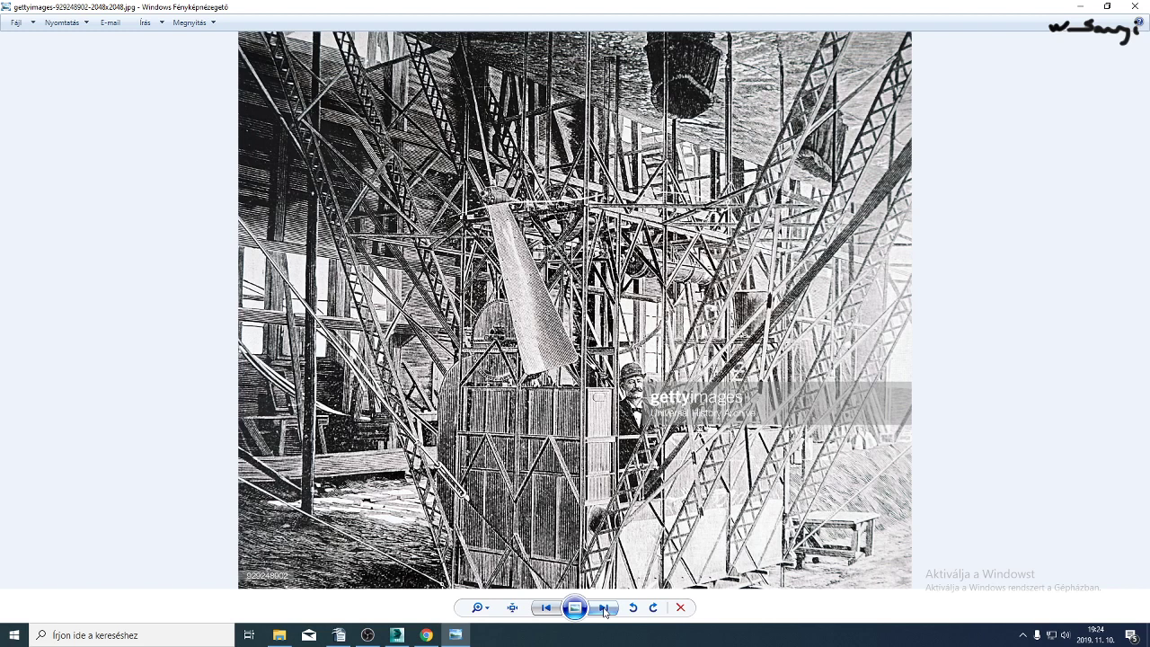
left_click(605, 609)
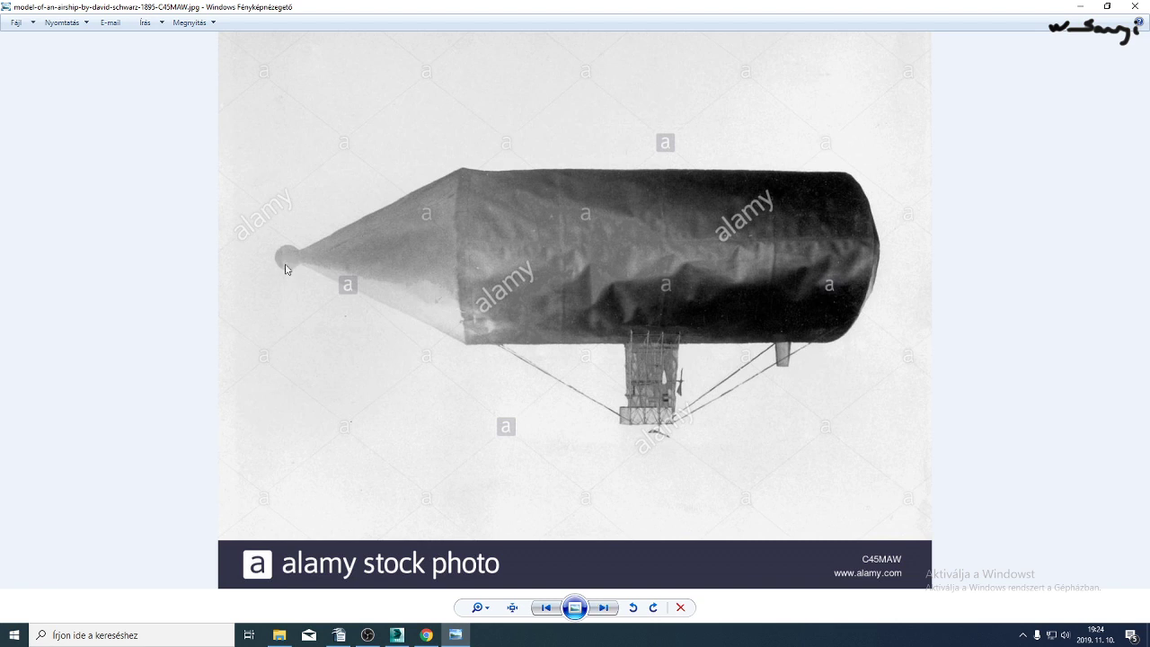
left_click(607, 609)
scroll(531, 355, "up", 3)
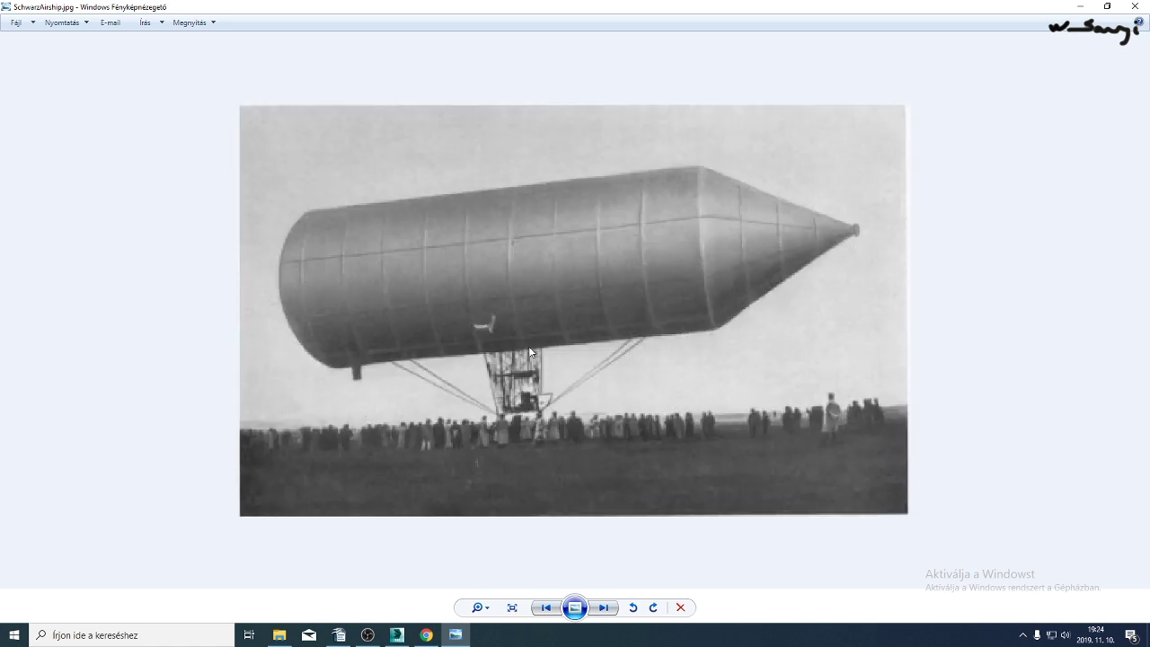
scroll(527, 448, "up", 1)
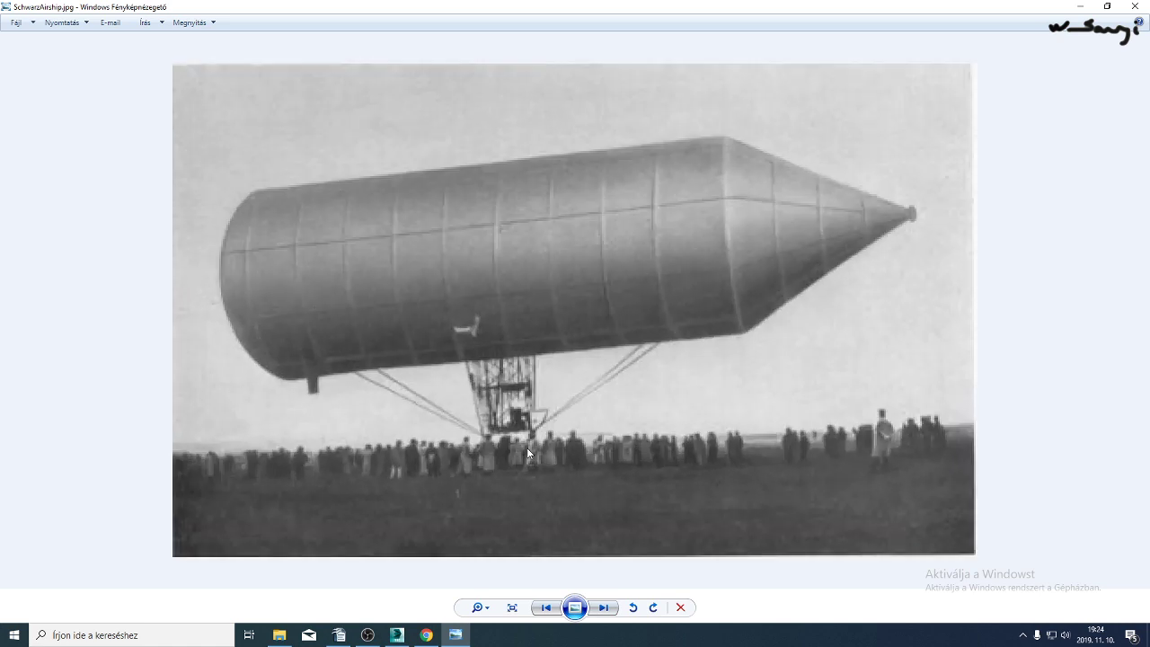
left_click(604, 608)
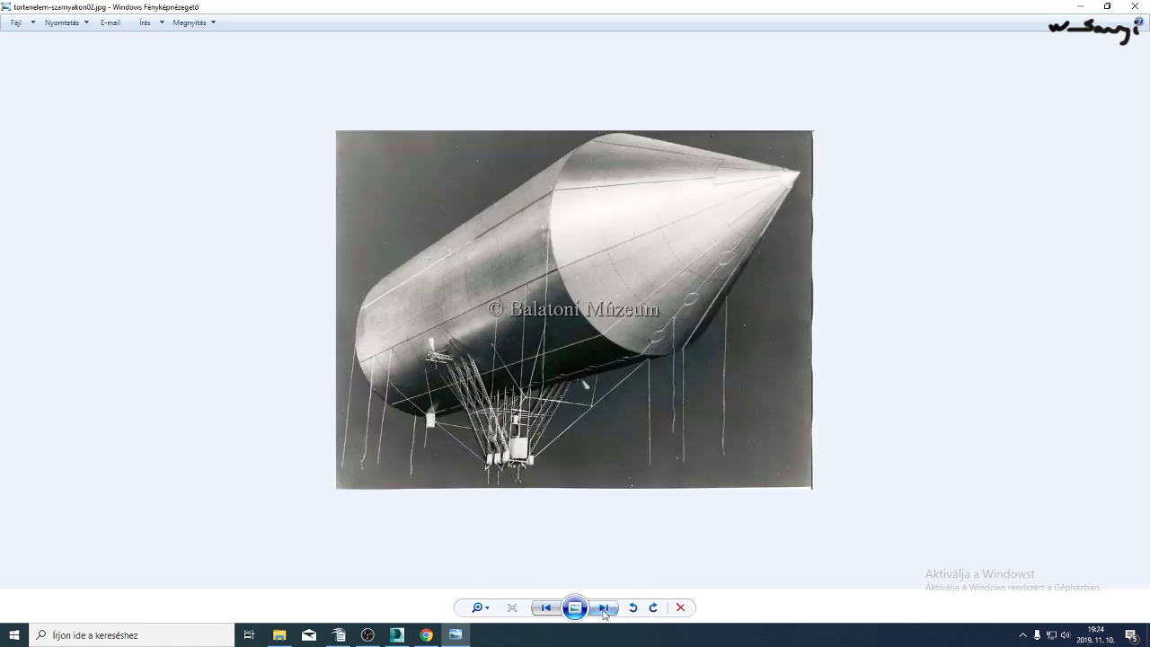
scroll(509, 490, "up", 1)
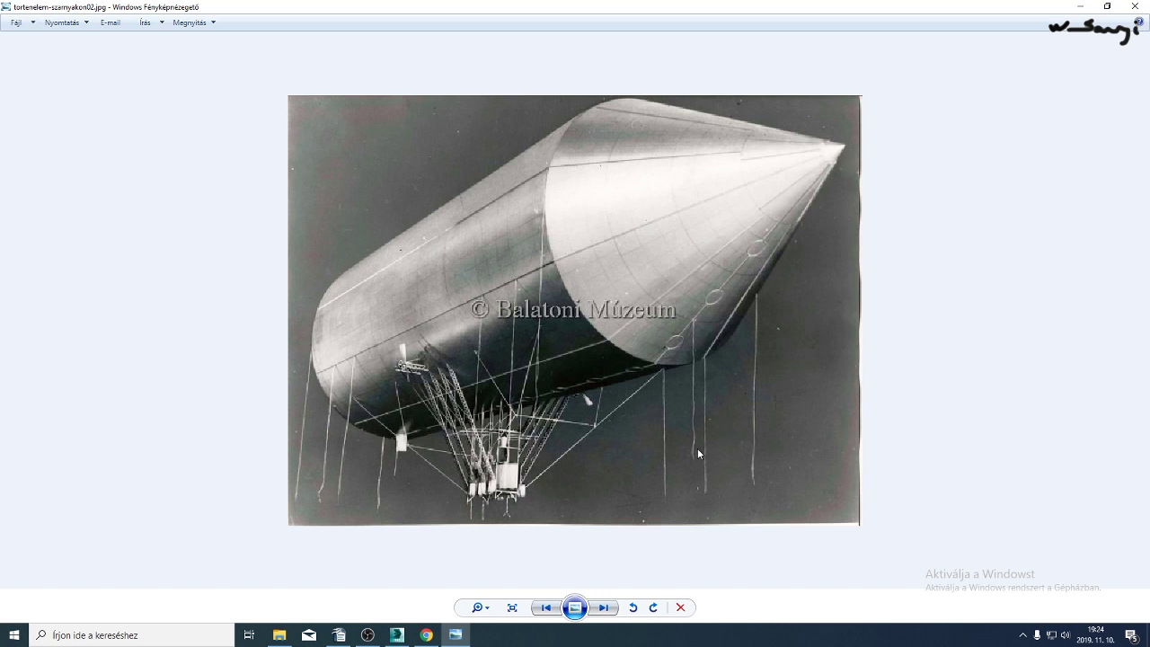
Browse the remaining reference photos, engraving and scale-model pictures to examine the airship's hull, gondola frame, propellers and rigging.
left_click(604, 609)
left_click(603, 608)
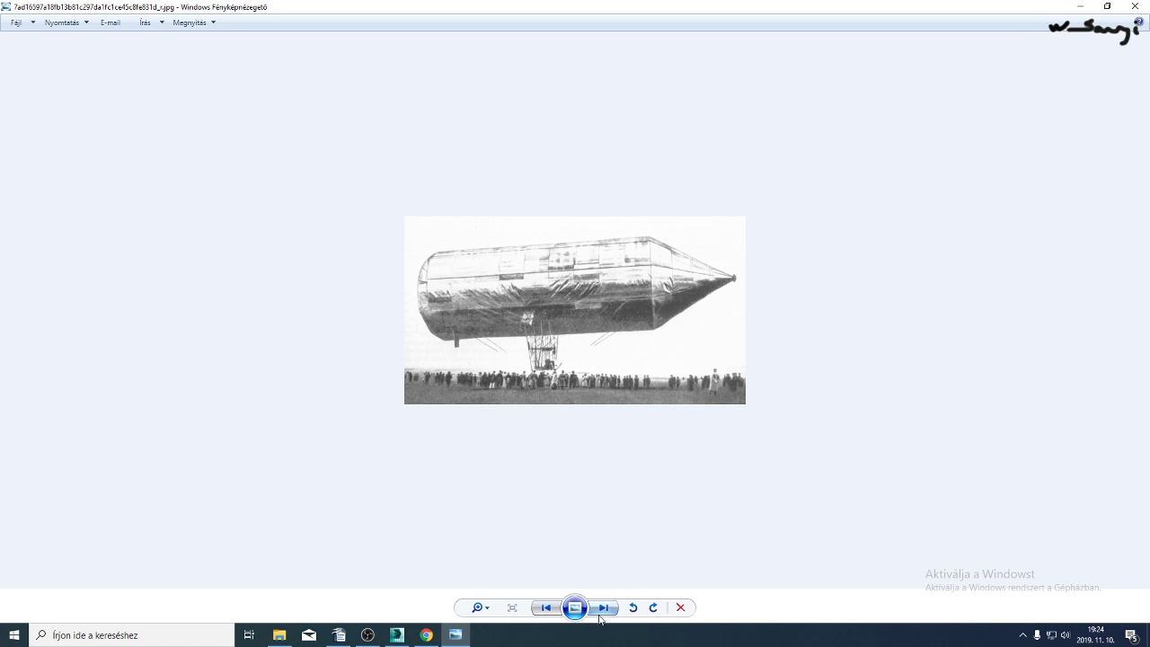
left_click(603, 609)
left_click(603, 609)
left_click(603, 610)
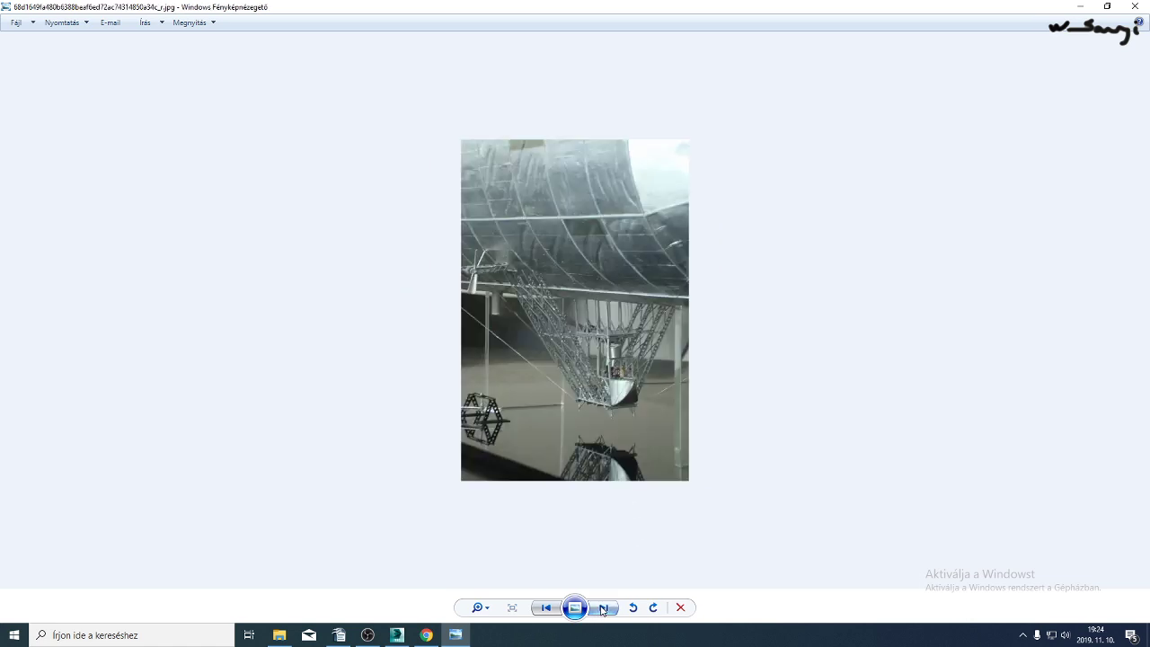
left_click(603, 609)
left_click(603, 609)
left_click(603, 609)
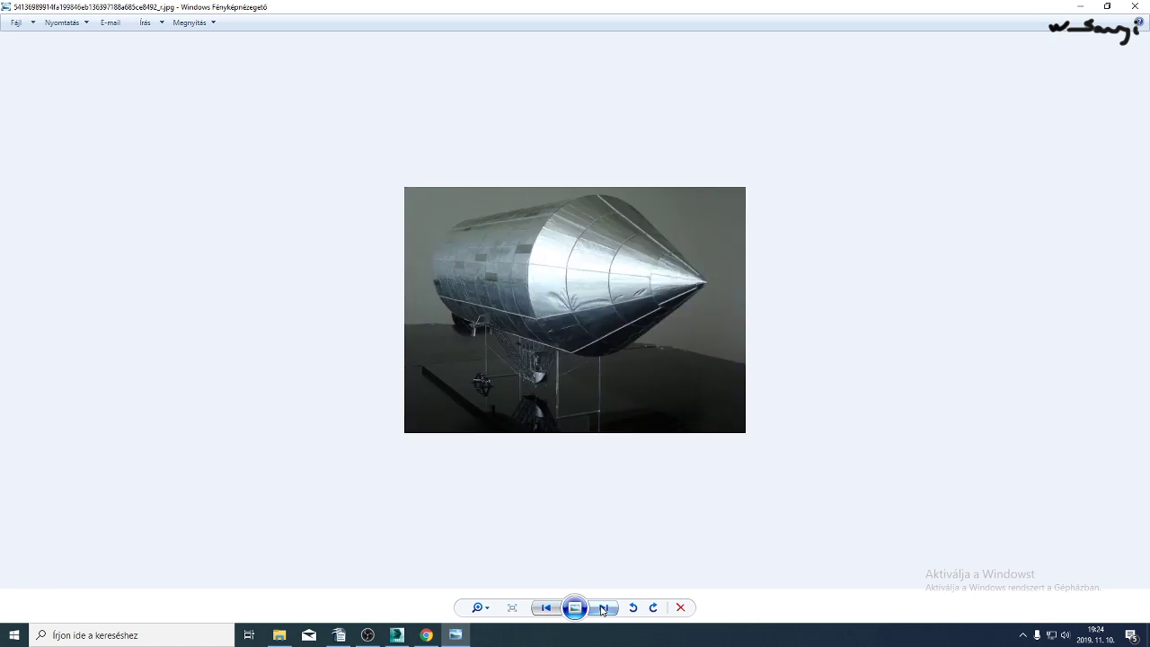
left_click(603, 610)
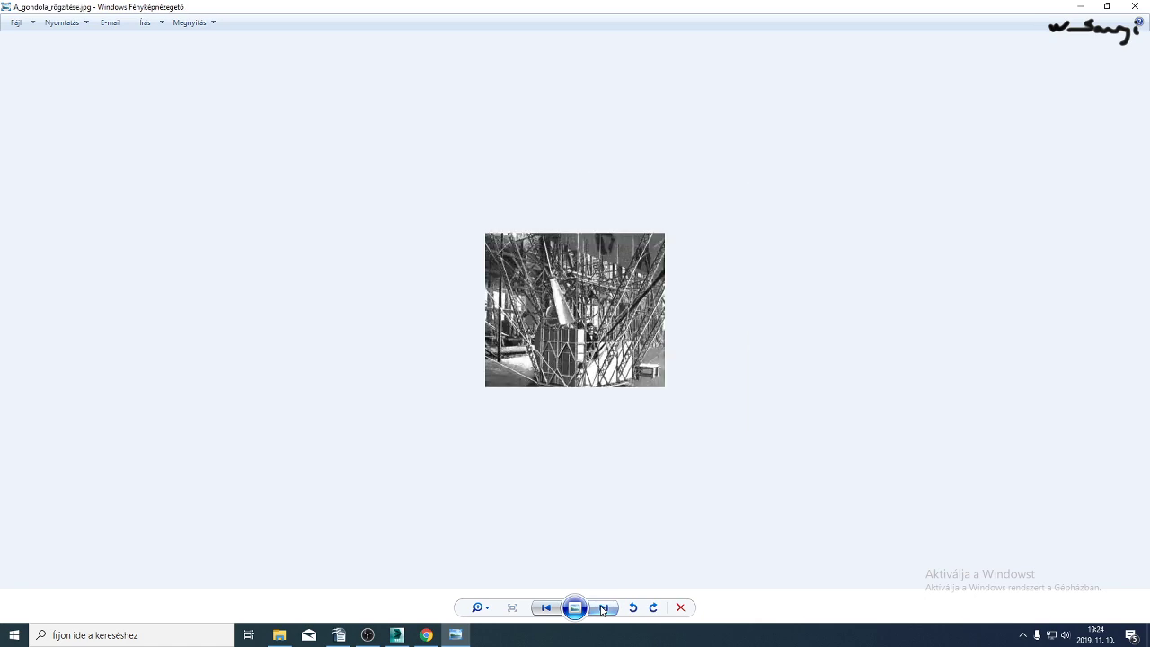
left_click(604, 610)
left_click(603, 609)
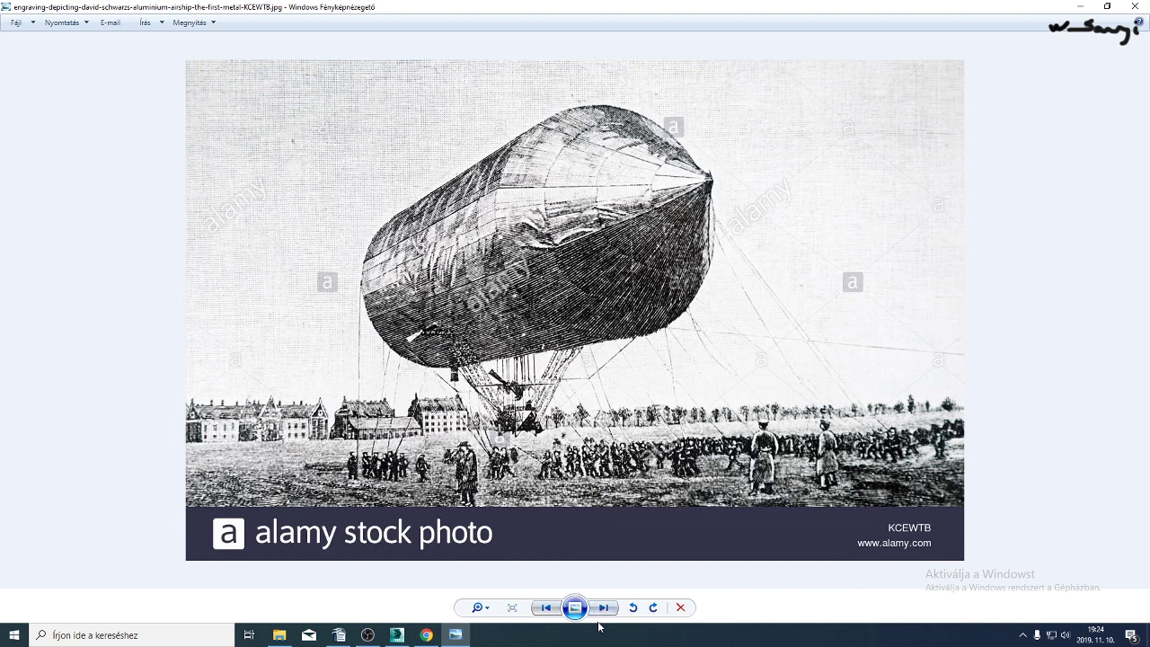
left_click(603, 610)
left_click(603, 610)
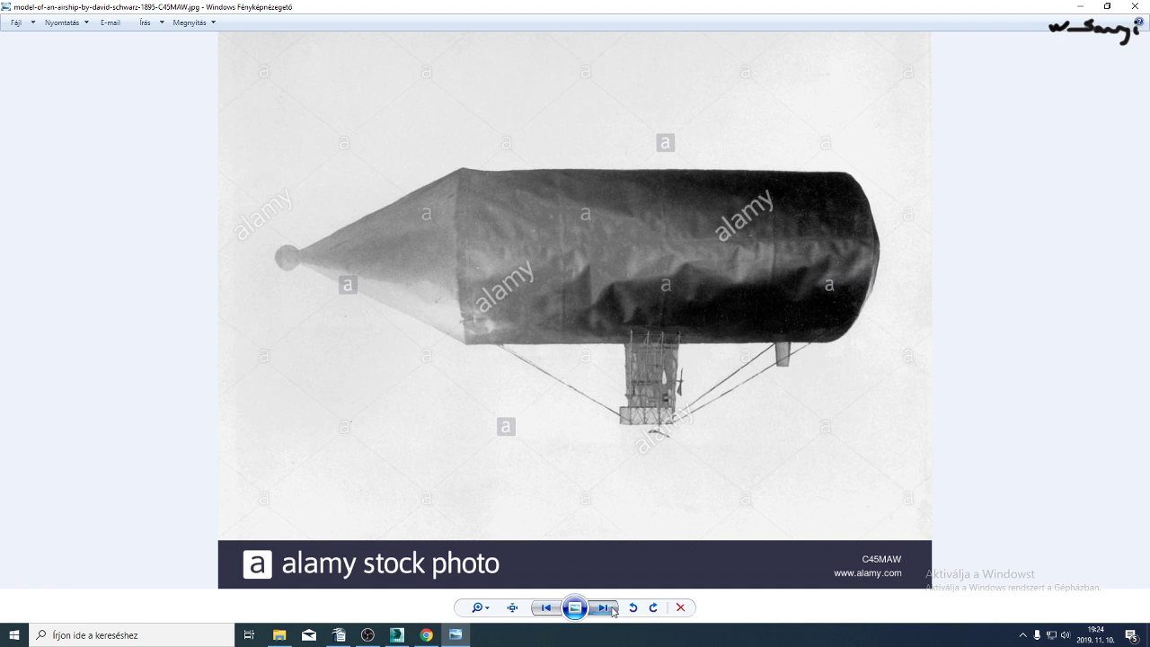
left_click(608, 611)
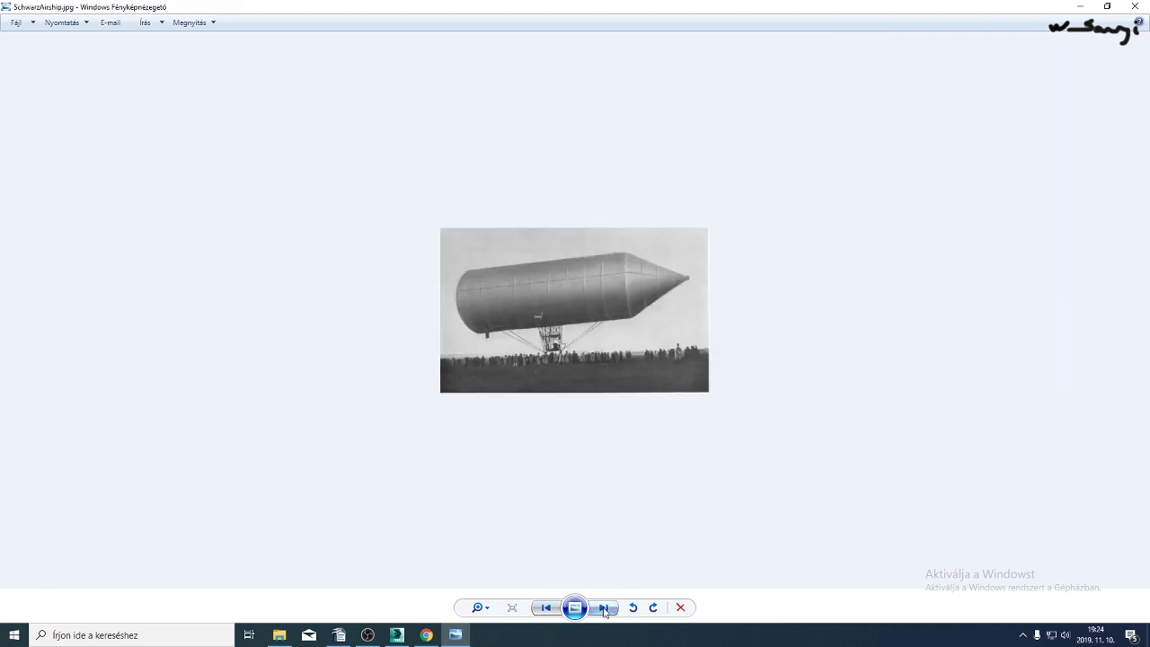
left_click(608, 613)
Close the photo viewer and inspect the whole airship from the side in 3ds Max's perspective view.
left_click(1134, 7)
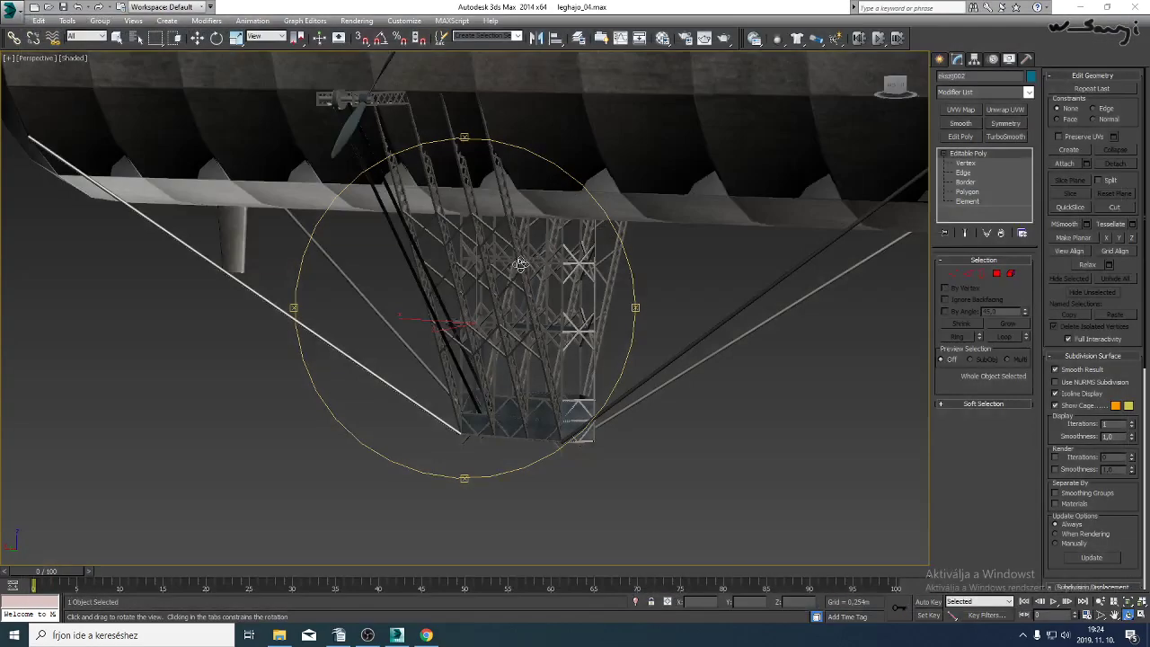
left_click_drag(508, 272, 521, 357)
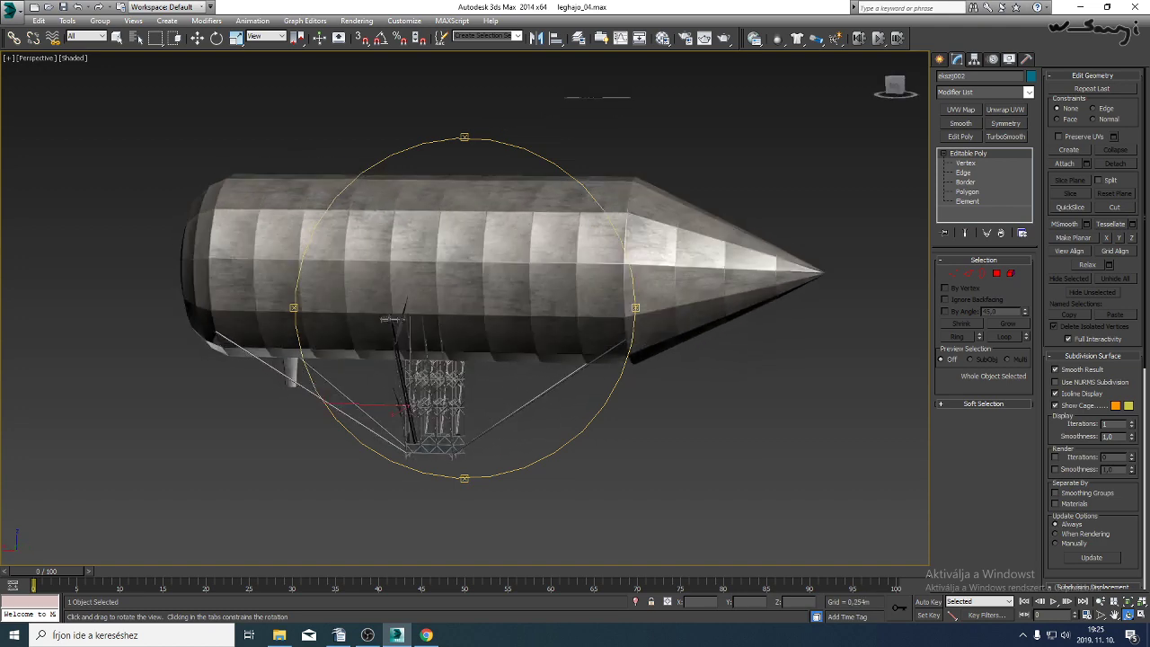
key("alt+Tab")
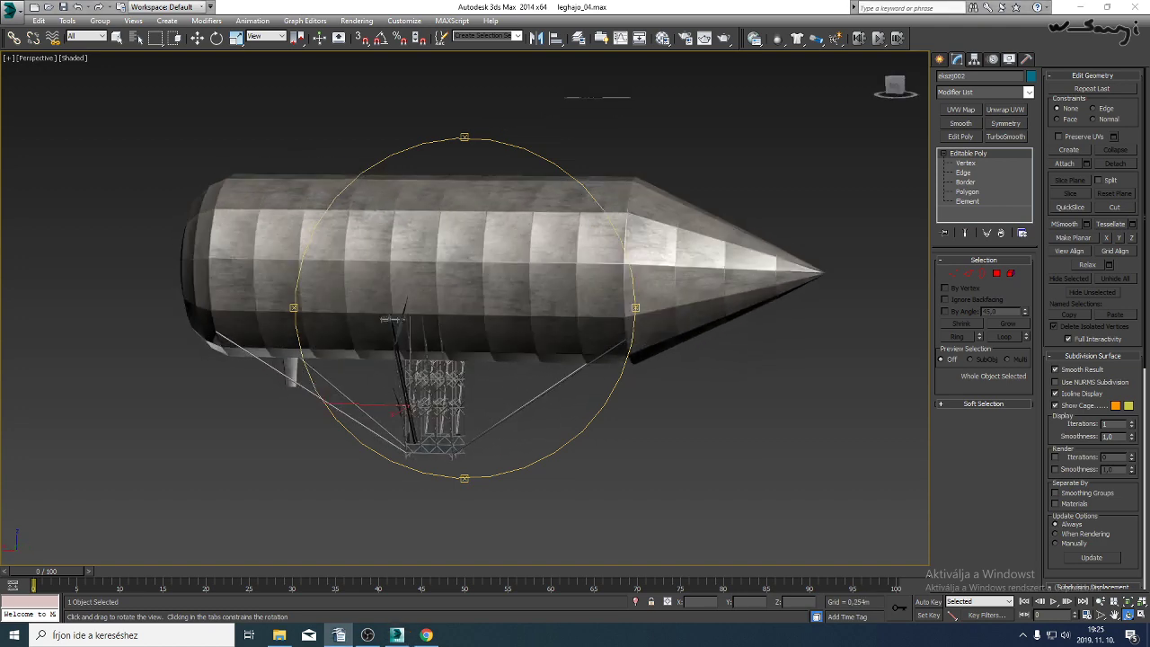